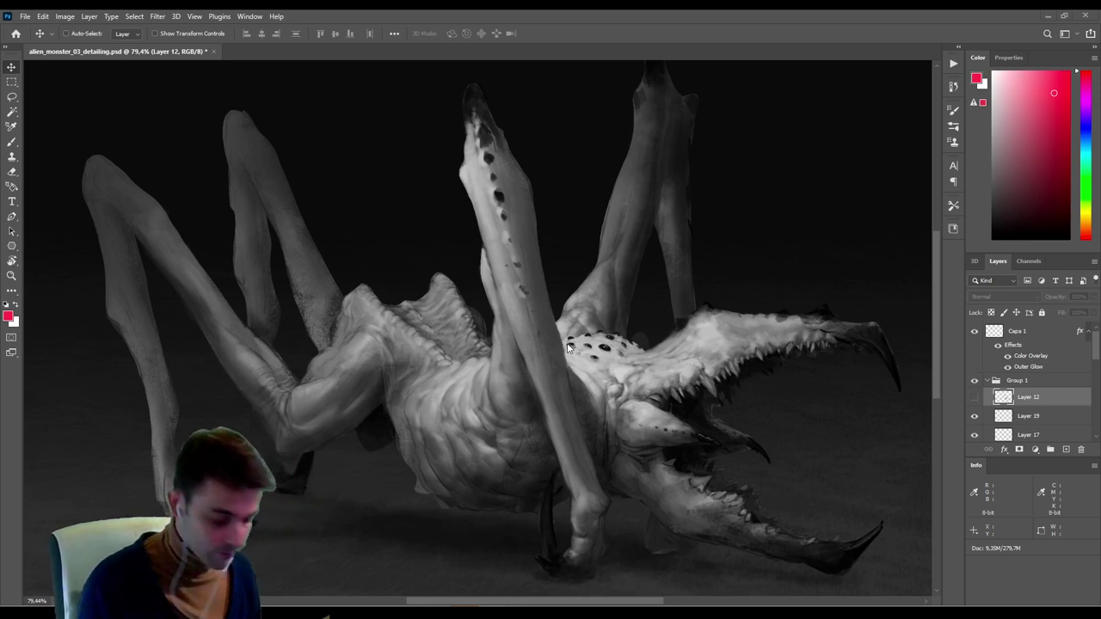
# Create a new layer above the hidden Layer 12 in Group 1 for painting with the Brush tool.
pyautogui.press('b')
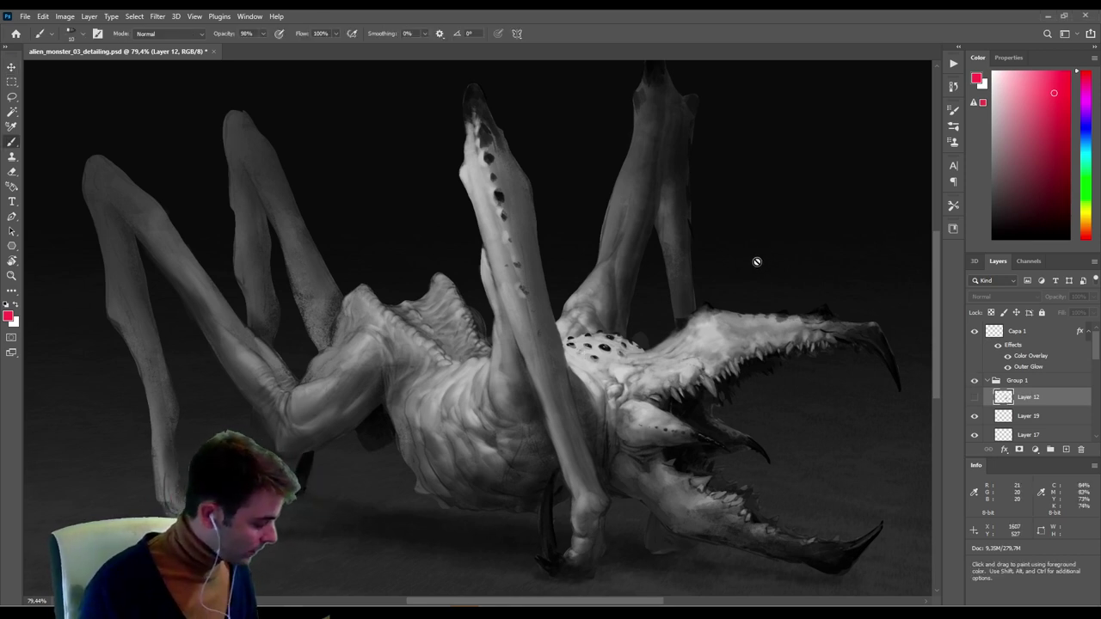
pyautogui.click(976, 398)
pyautogui.click(977, 399)
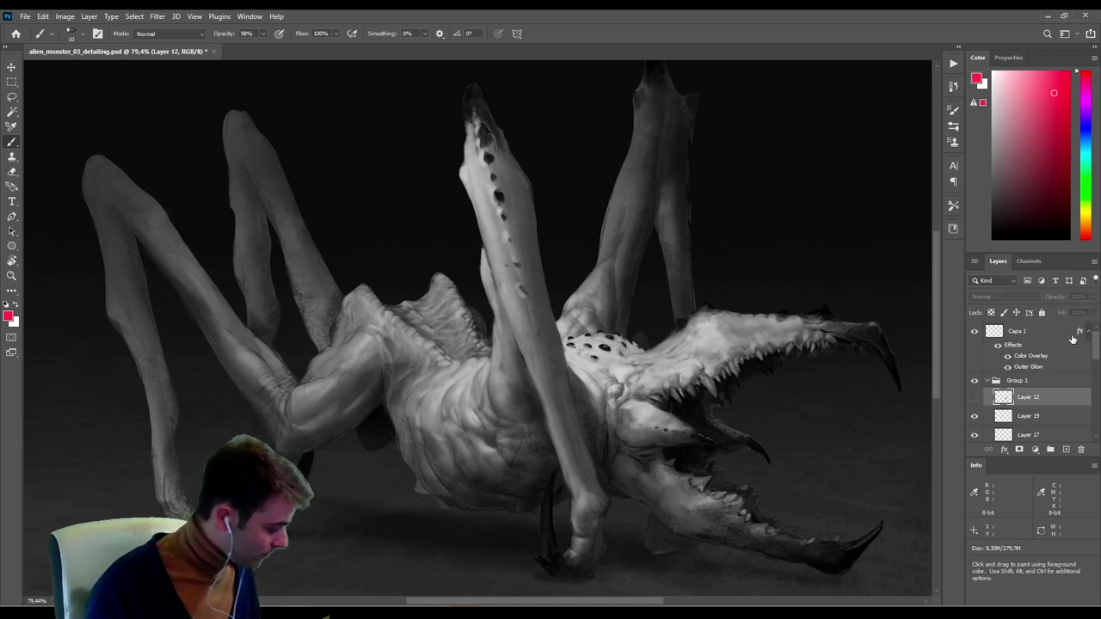
pyautogui.hotkey('ctrl', 'shift', 'alt', 'n')
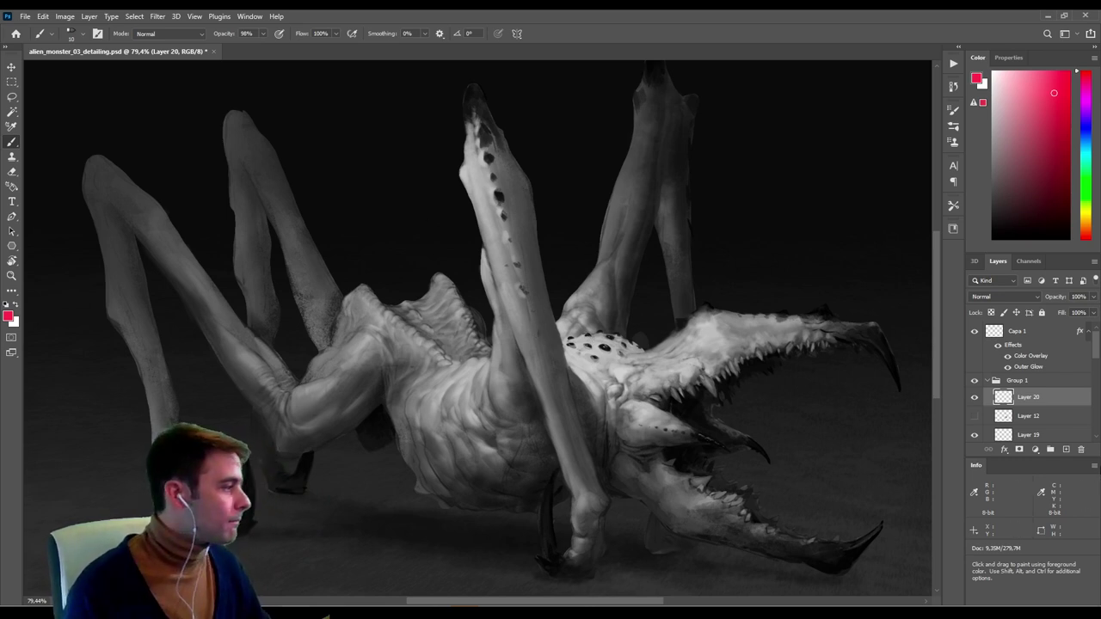
# Lower the computer's speaker volume to about 10.
pyautogui.click(980, 614)
pyautogui.moveTo(953, 590); pyautogui.dragTo(947, 591)
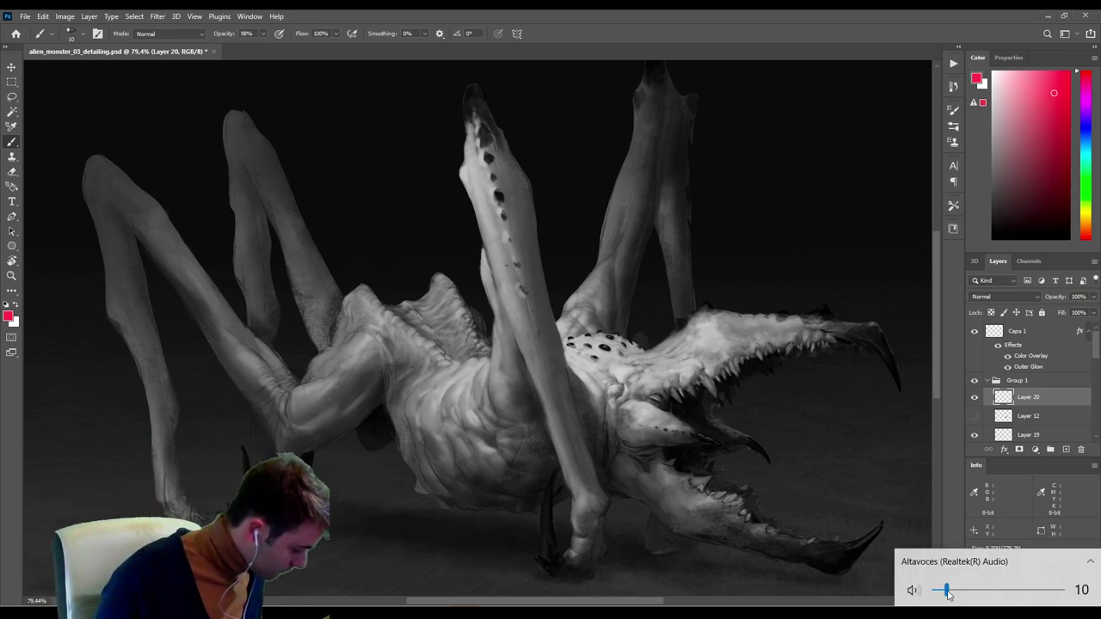
pyautogui.click(949, 593)
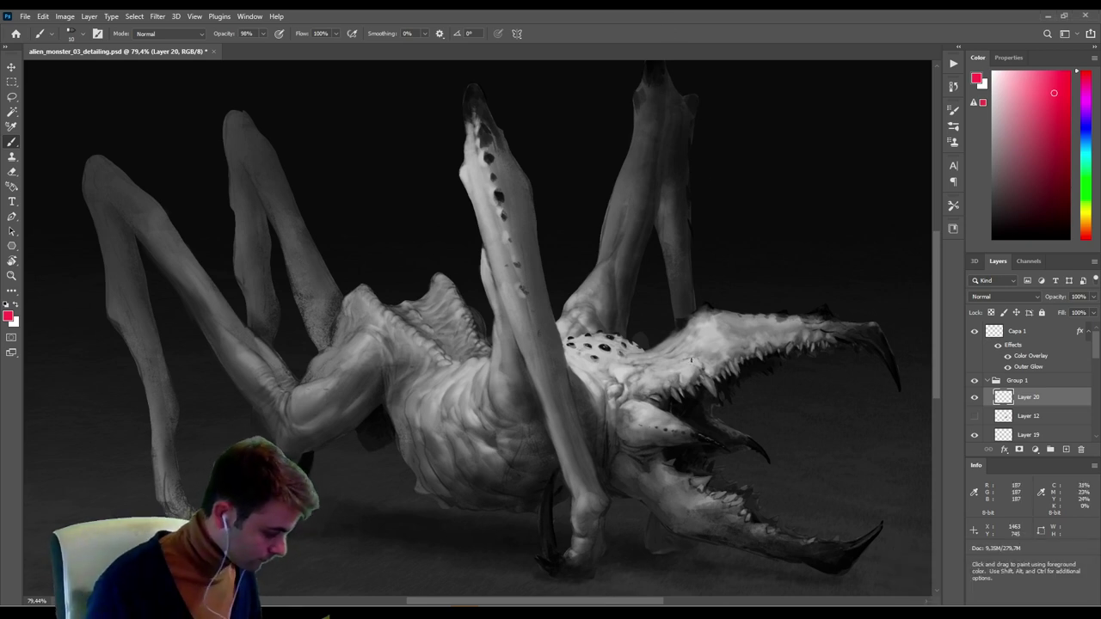
# Switch the canvas to full-screen view and sample a dark tone near the rear legs for the 10 px sketching texture brush.
pyautogui.press('f')
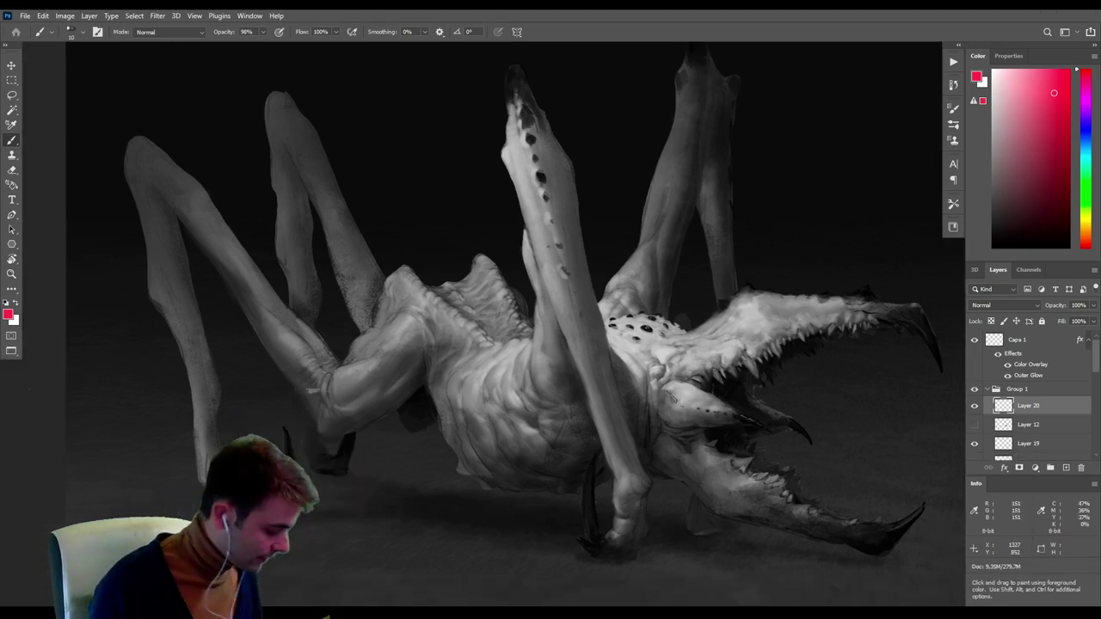
pyautogui.moveTo(590, 384); pyautogui.dragTo(606, 419)
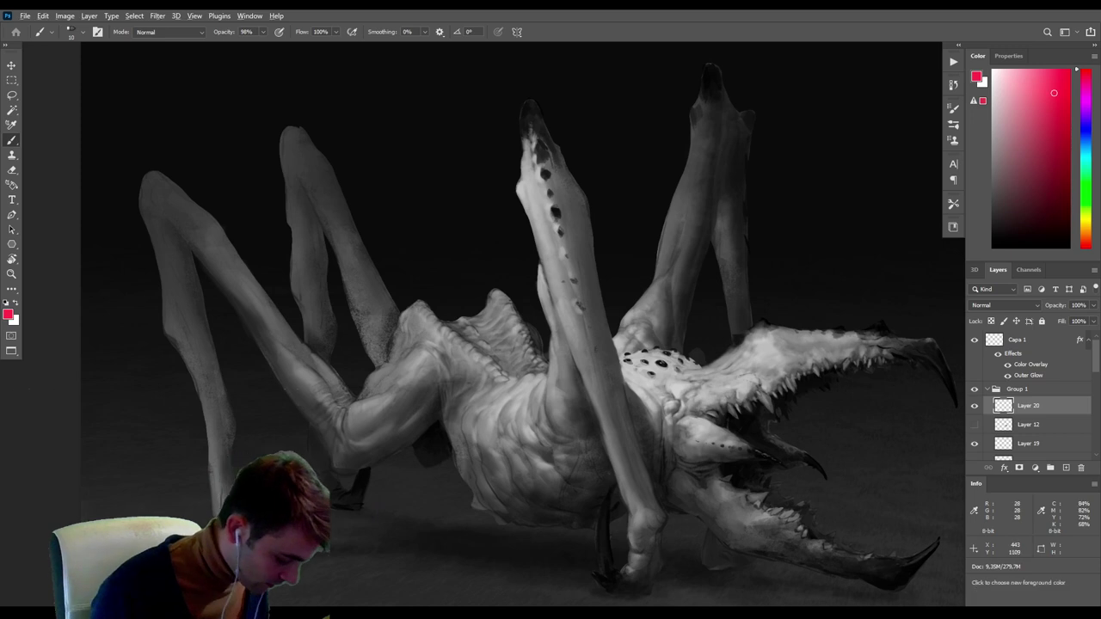
pyautogui.keyDown('alt'); pyautogui.click(341, 482); pyautogui.keyUp('alt')
pyautogui.rightClick(338, 478)
pyautogui.moveTo(742, 543); pyautogui.dragTo(744, 578)
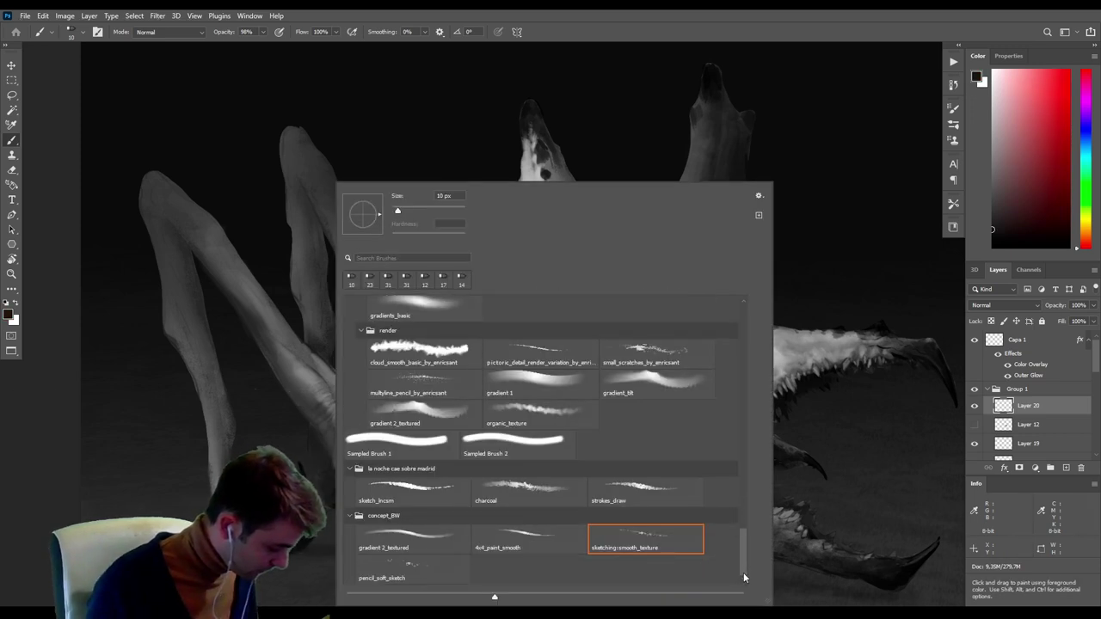
# Paint fine dark texture lines along the nearer rear leg and a small bump on the outer side of its knee.
pyautogui.moveTo(271, 390); pyautogui.dragTo(299, 389)
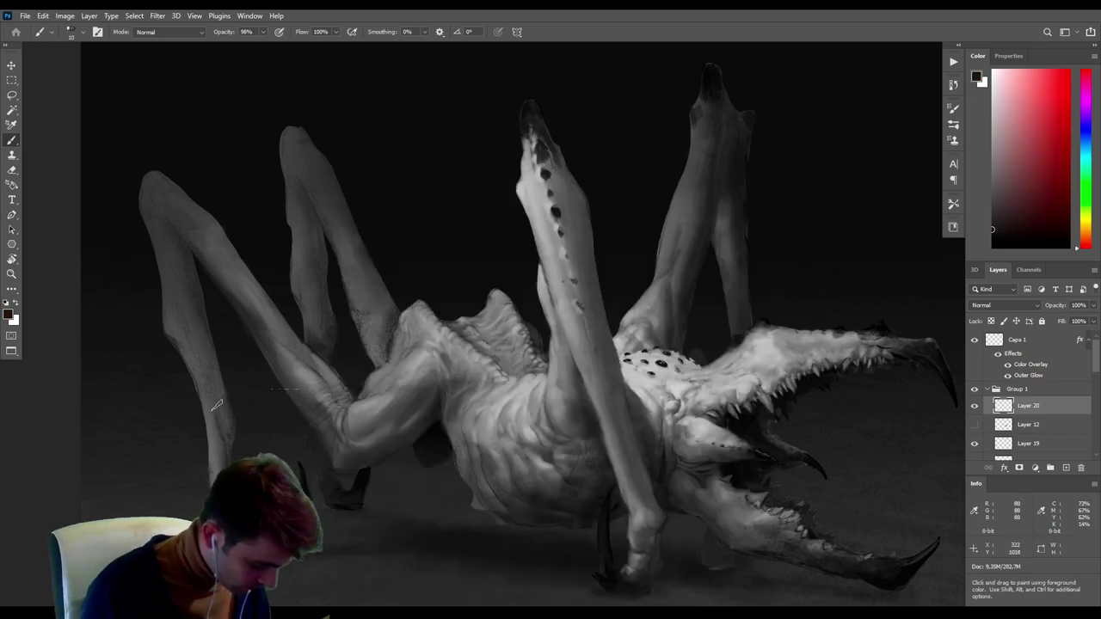
pyautogui.keyDown('alt'); pyautogui.scroll(1, 228, 312); pyautogui.keyUp('alt')
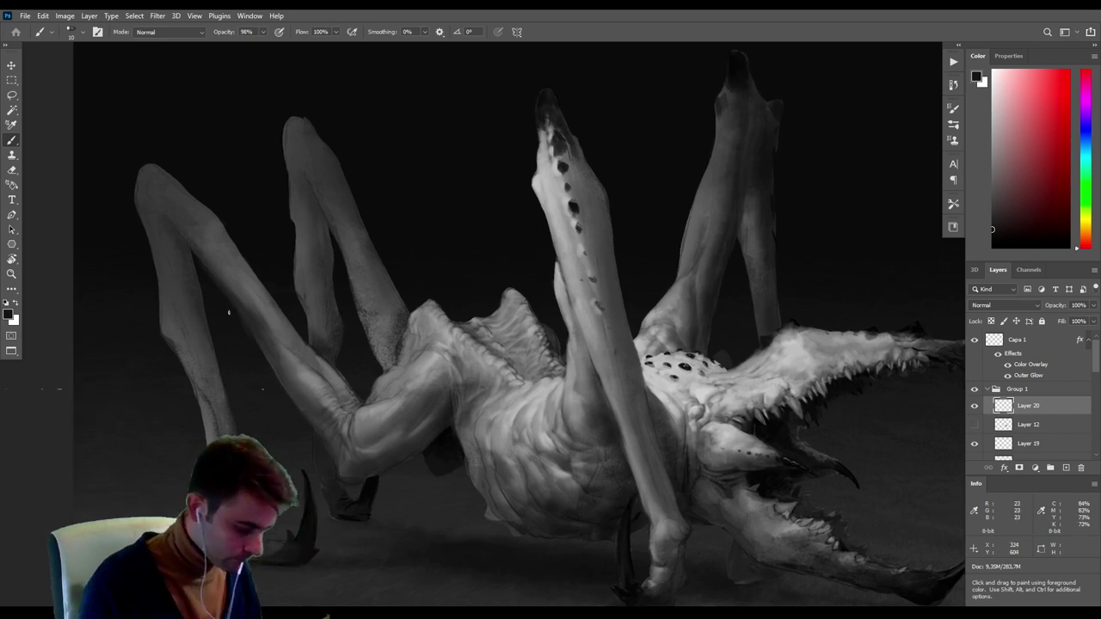
pyautogui.keyDown('alt'); pyautogui.scroll(2, 229, 313); pyautogui.keyUp('alt')
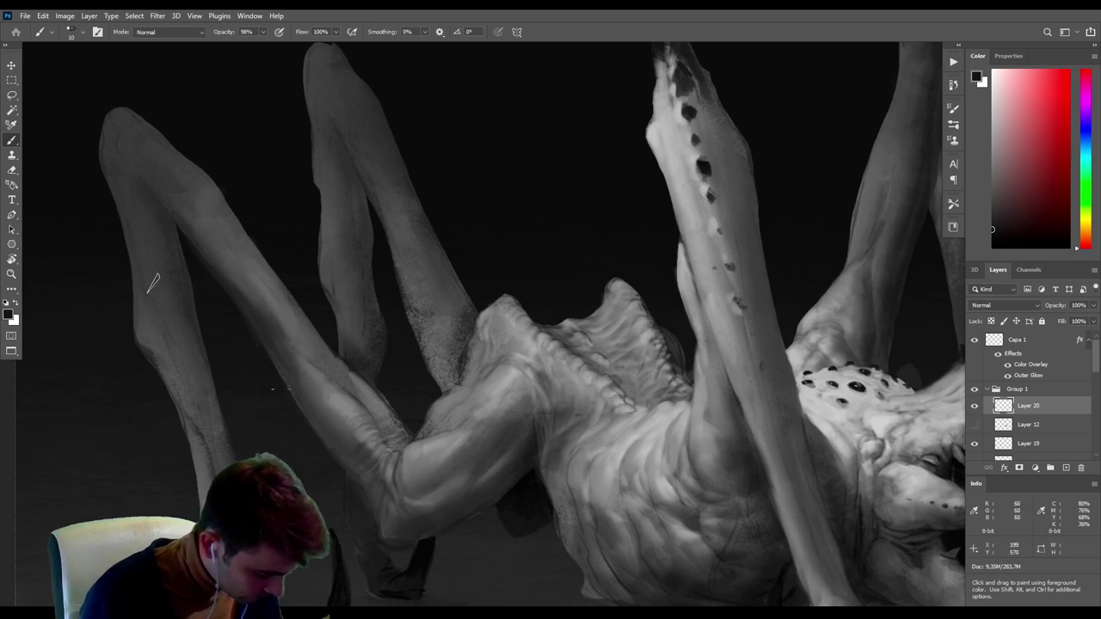
pyautogui.moveTo(197, 298)
pyautogui.mouseDown()
pyautogui.moveTo(165, 324)
pyautogui.moveTo(81, 273)
pyautogui.moveTo(209, 300)
pyautogui.mouseUp()
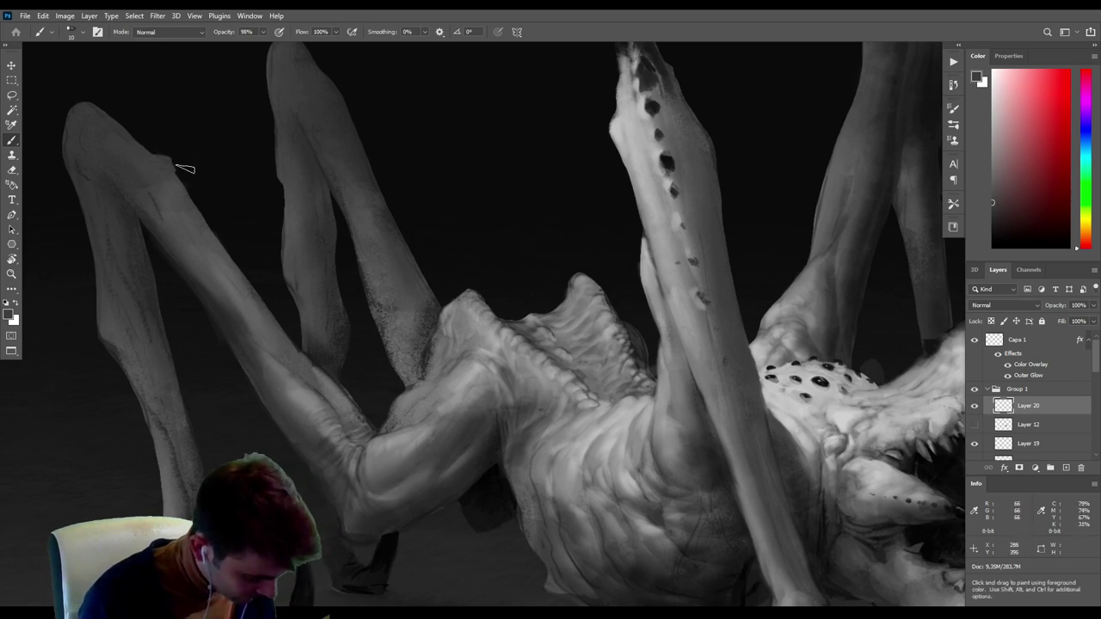
# Sample mid and dark greys from the nearer rear leg and paint short dark marks at its inner knee bend.
pyautogui.keyDown('alt'); pyautogui.click(167, 428); pyautogui.keyUp('alt')
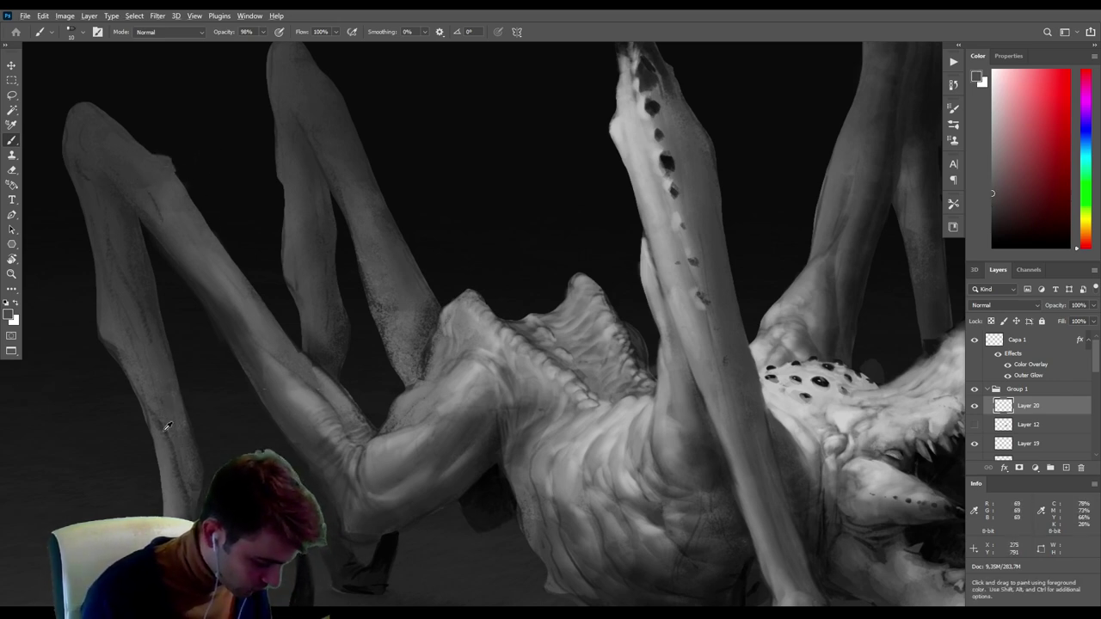
pyautogui.keyDown('alt'); pyautogui.click(160, 246); pyautogui.keyUp('alt')
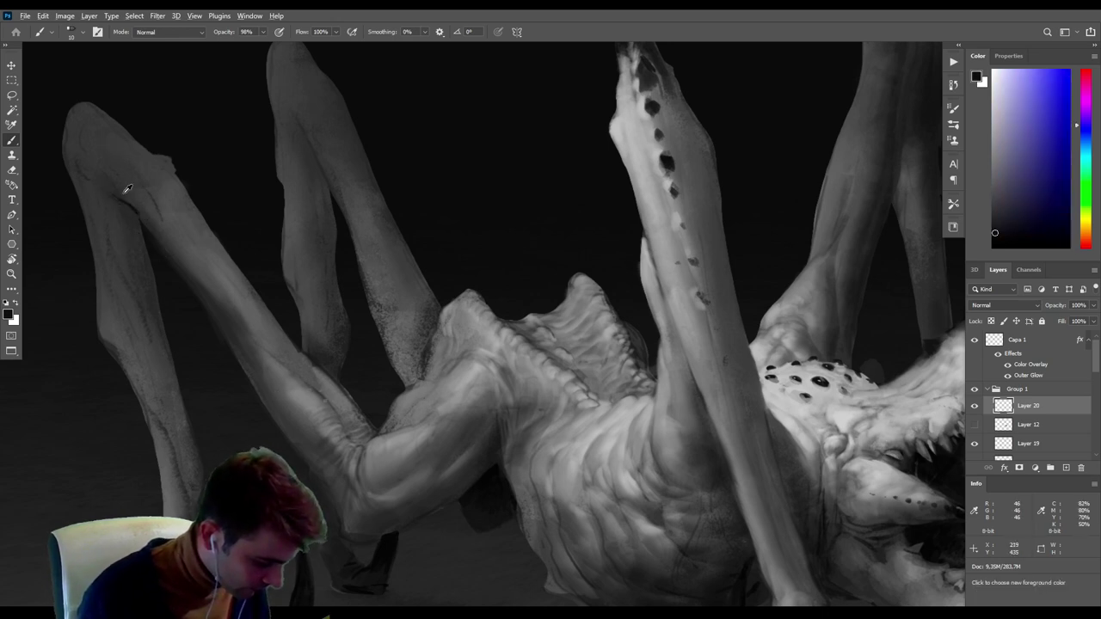
pyautogui.keyDown('alt'); pyautogui.click(133, 200); pyautogui.keyUp('alt')
pyautogui.keyDown('alt'); pyautogui.click(140, 189); pyautogui.keyUp('alt')
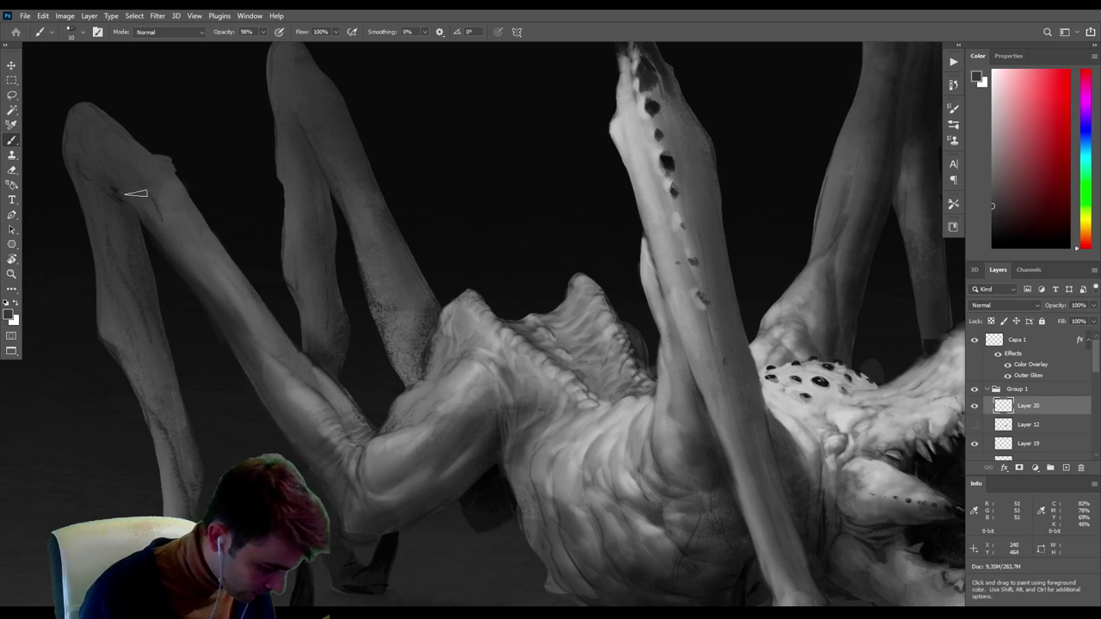
# Reduce the brush to 8 px and deepen the crease in the nearer rear leg's inner knee bend with sampled dark tones.
pyautogui.scroll(1, 163, 226)
pyautogui.scroll(3, 162, 227)
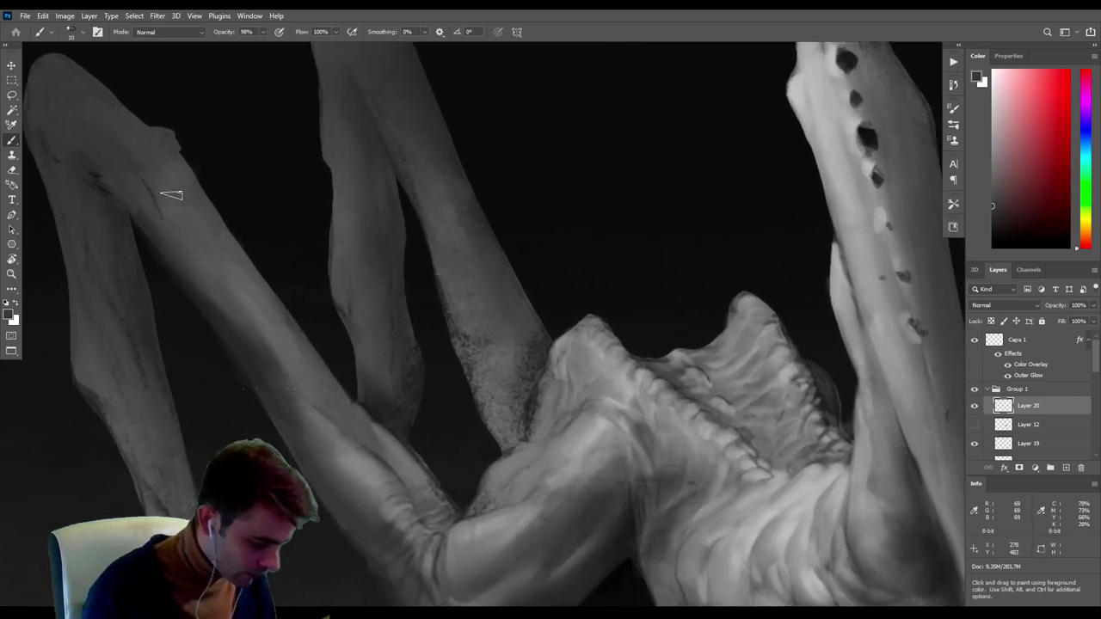
pyautogui.keyDown('alt'); pyautogui.click(99, 180); pyautogui.keyUp('alt')
pyautogui.keyDown('alt'); pyautogui.moveTo(114, 182); pyautogui.dragTo(109, 183, button='right'); pyautogui.keyUp('alt')
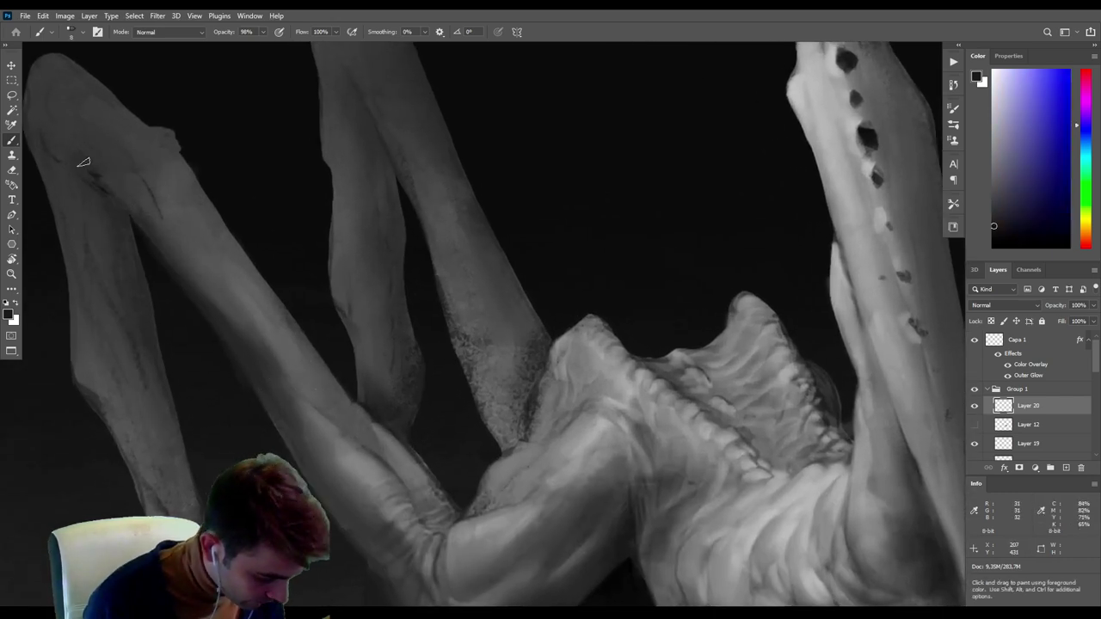
pyautogui.moveTo(84, 163); pyautogui.dragTo(125, 206)
pyautogui.keyDown('alt'); pyautogui.click(141, 226); pyautogui.keyUp('alt')
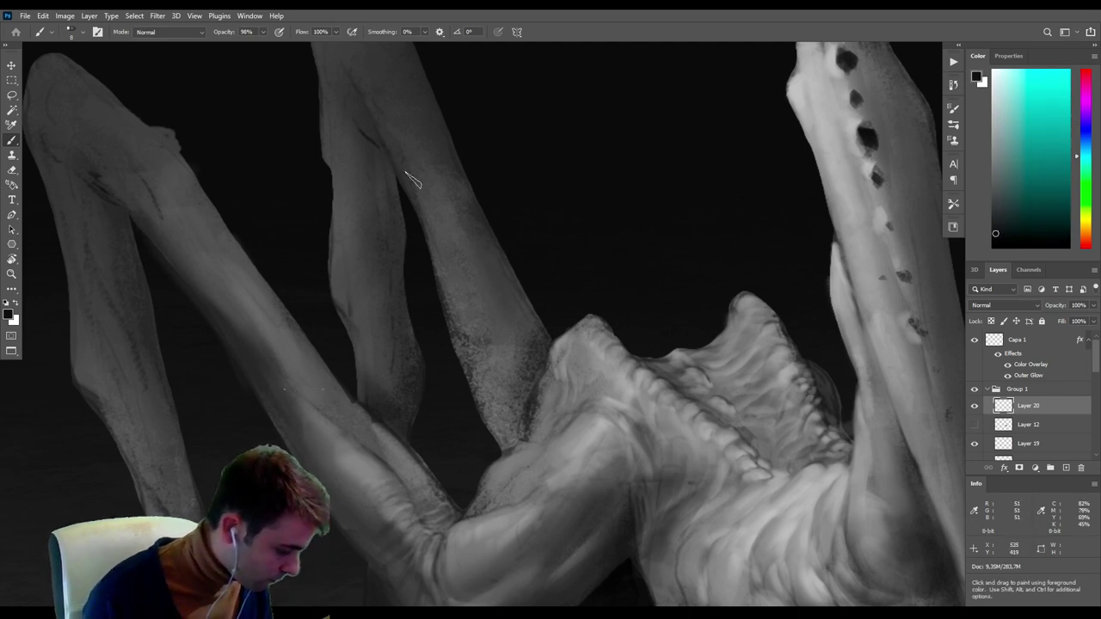
# Paint dark crease strokes with sampled greys where the upper and lower segments of the farther rear leg meet.
pyautogui.keyDown('alt'); pyautogui.click(370, 142); pyautogui.keyUp('alt')
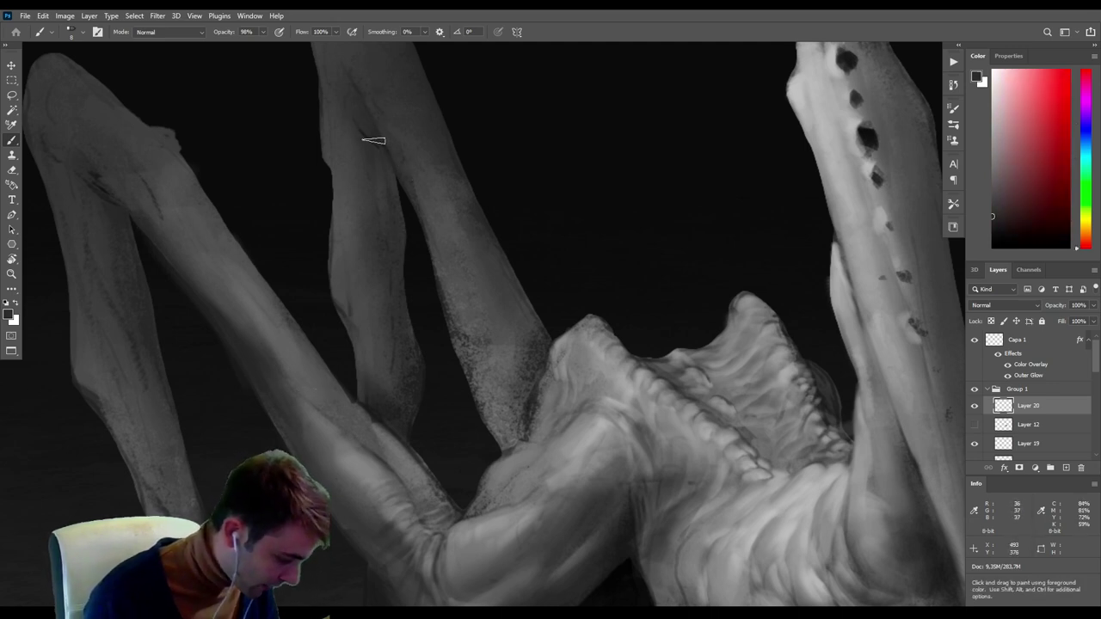
pyautogui.keyDown('alt'); pyautogui.click(397, 179); pyautogui.keyUp('alt')
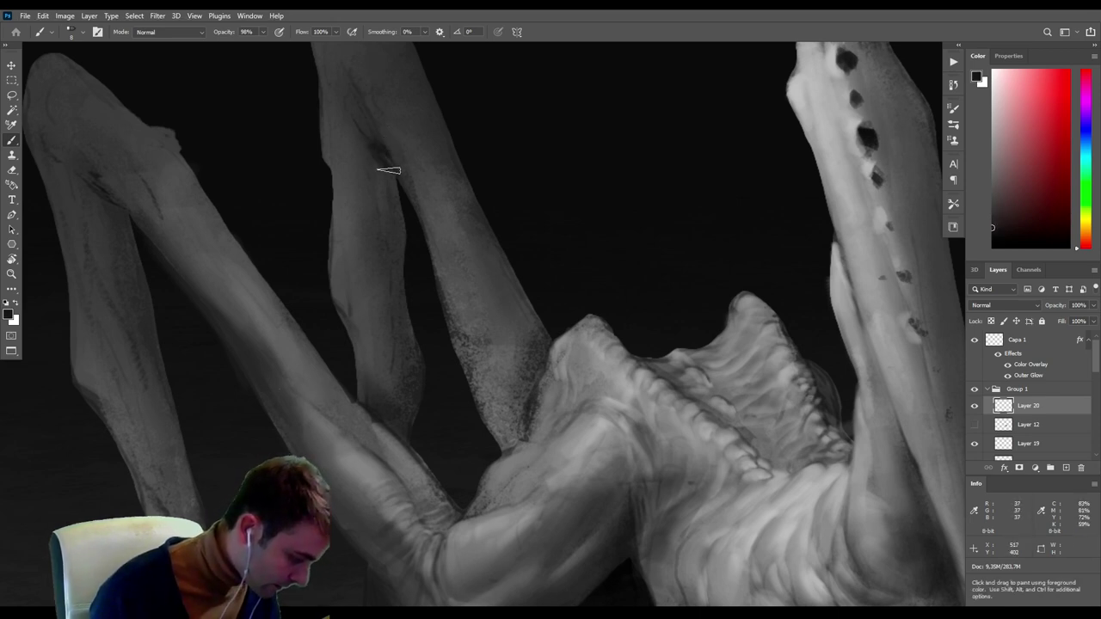
pyautogui.keyDown('alt'); pyautogui.click(379, 155); pyautogui.keyUp('alt')
pyautogui.moveTo(377, 154); pyautogui.dragTo(383, 209)
pyautogui.keyDown('alt'); pyautogui.click(361, 201); pyautogui.keyUp('alt')
pyautogui.moveTo(370, 164); pyautogui.dragTo(387, 215)
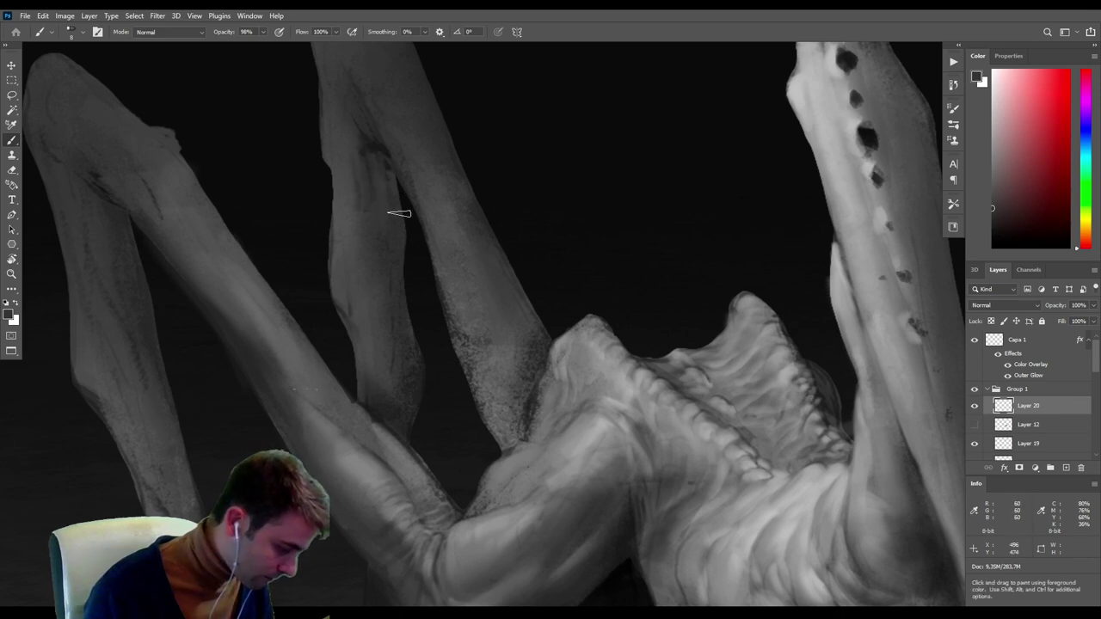
# Enlarge the brush to 24 px and broaden the shadow around the farther rear leg's inner knee bend using sampled greys.
pyautogui.keyDown('alt'); pyautogui.click(398, 185); pyautogui.keyUp('alt')
pyautogui.keyDown('alt'); pyautogui.moveTo(381, 176); pyautogui.dragTo(389, 183, button='right'); pyautogui.keyUp('alt')
pyautogui.moveTo(379, 155)
pyautogui.mouseDown()
pyautogui.moveTo(371, 144)
pyautogui.moveTo(365, 184)
pyautogui.mouseUp()
pyautogui.keyDown('alt'); pyautogui.click(378, 184); pyautogui.keyUp('alt')
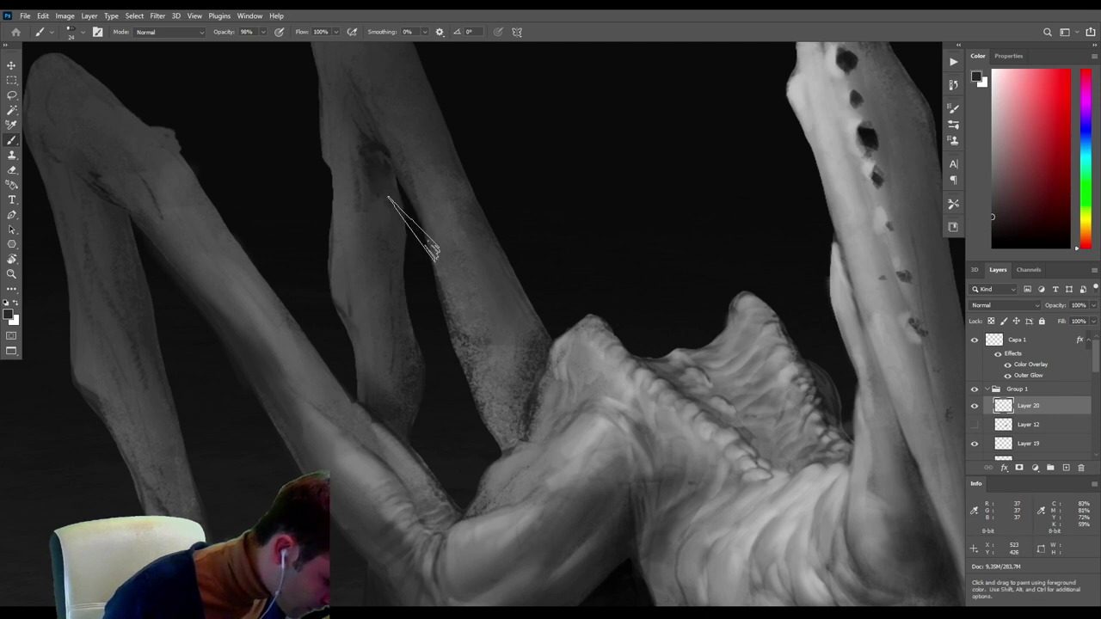
pyautogui.keyDown('alt'); pyautogui.click(364, 147); pyautogui.keyUp('alt')
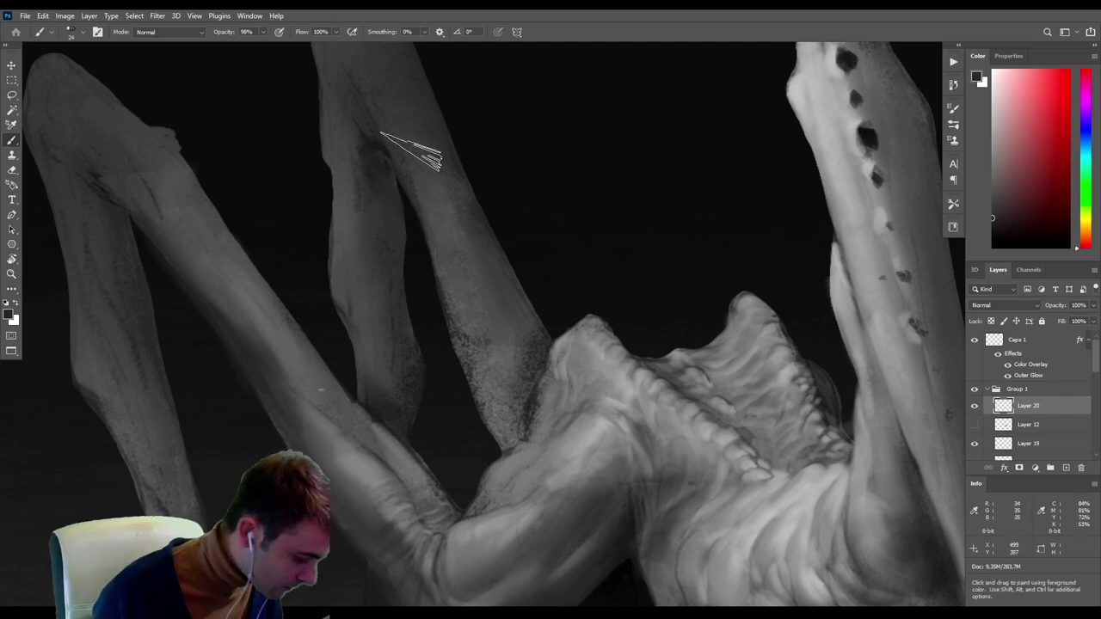
pyautogui.moveTo(412, 132); pyautogui.dragTo(408, 249)
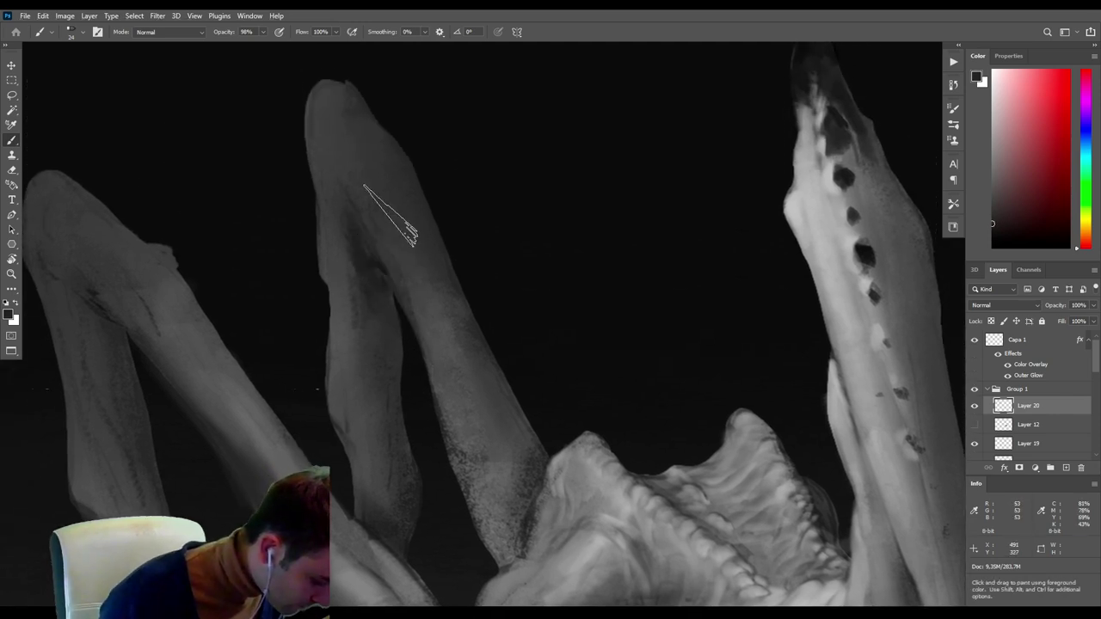
pyautogui.keyDown('alt'); pyautogui.click(345, 238); pyautogui.keyUp('alt')
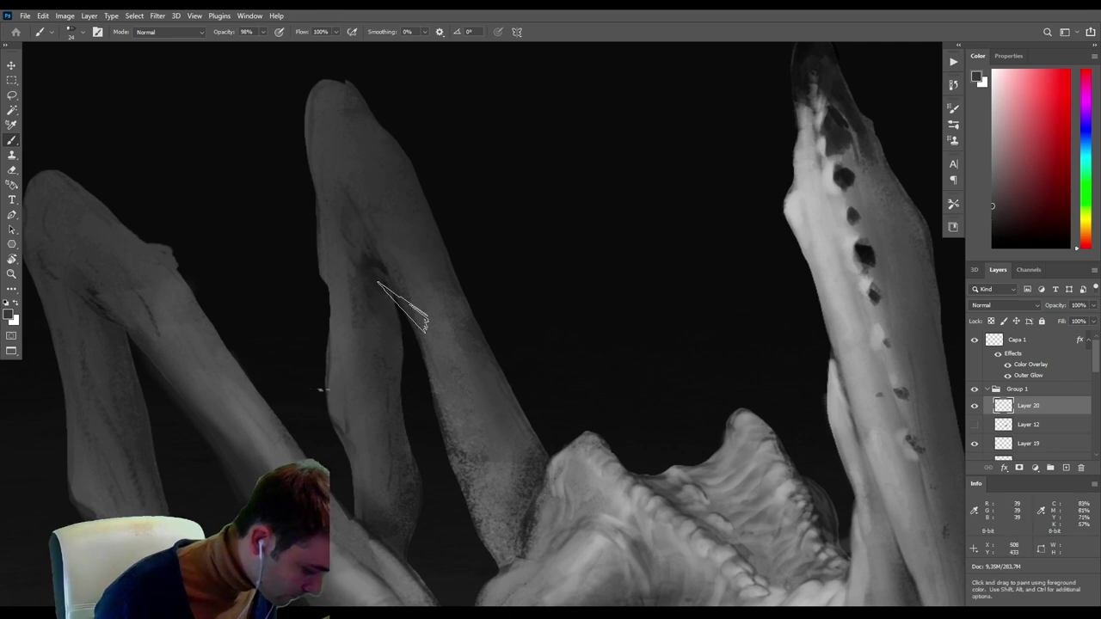
# Switch to the gradient 2_textured brush and smooth the shadow below the farther rear leg's knee bend with sampled tones.
pyautogui.rightClick(403, 307)
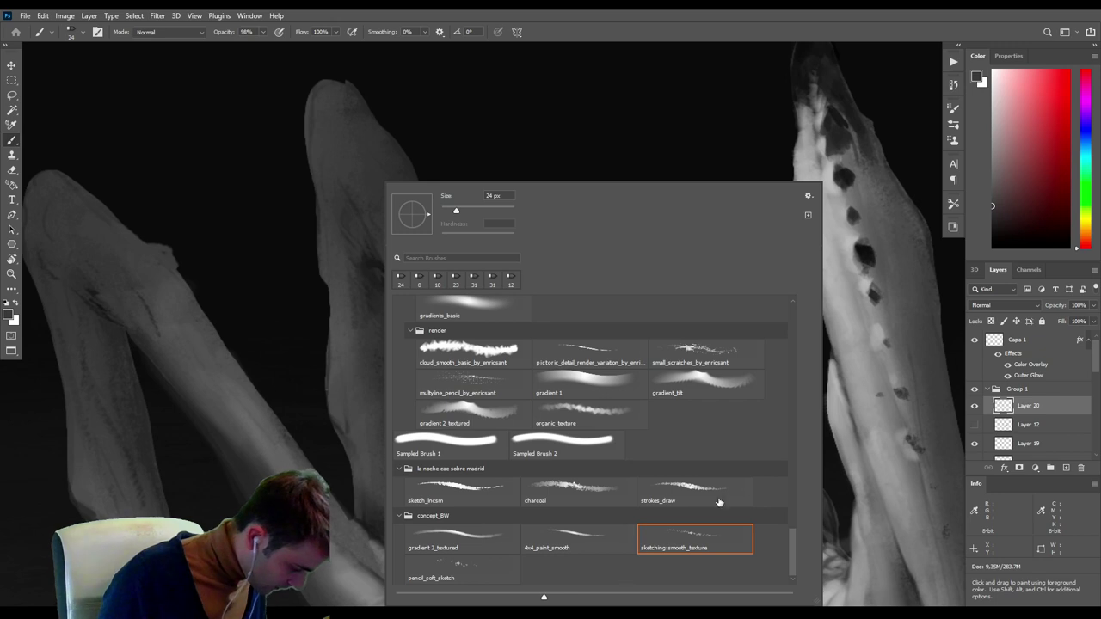
pyautogui.moveTo(794, 548)
pyautogui.mouseDown()
pyautogui.moveTo(797, 513)
pyautogui.moveTo(792, 550)
pyautogui.mouseUp()
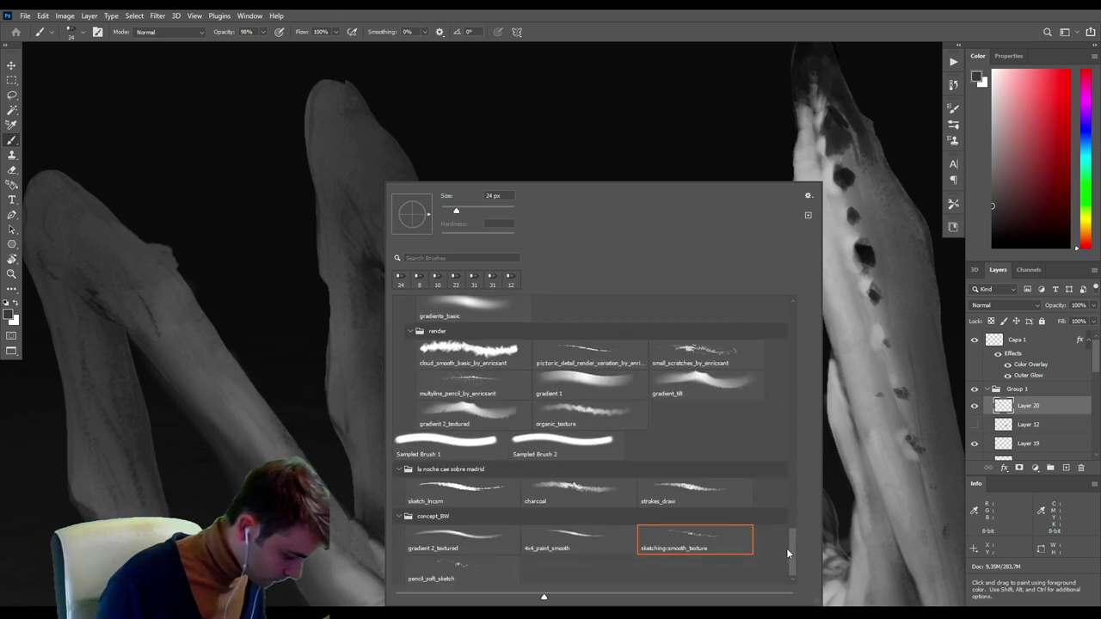
pyautogui.click(464, 538)
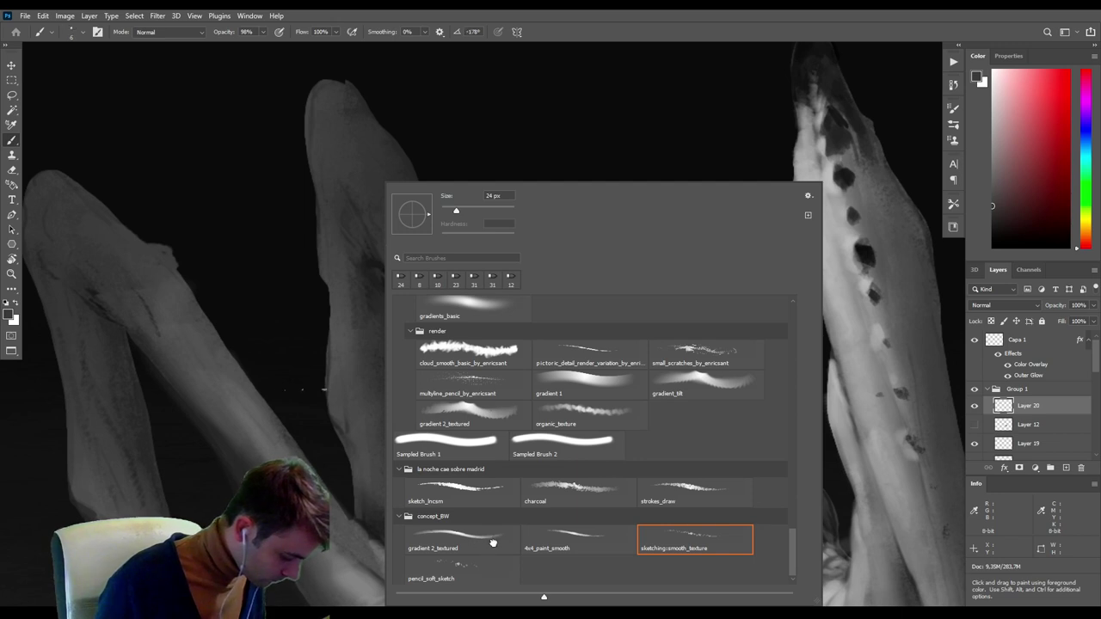
pyautogui.keyDown('alt'); pyautogui.click(371, 260); pyautogui.keyUp('alt')
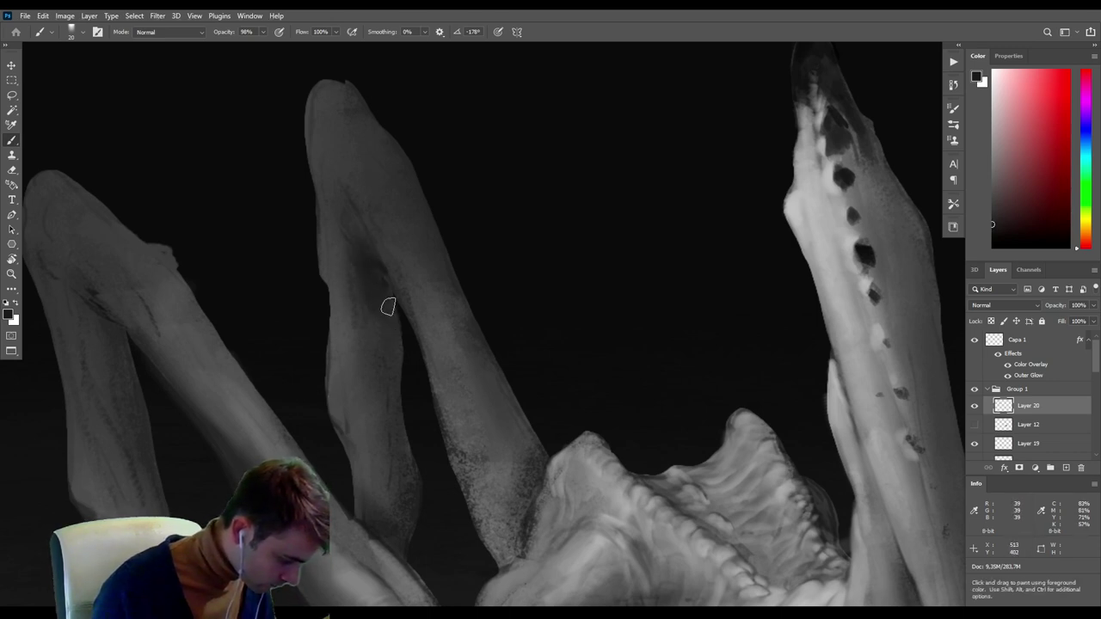
pyautogui.keyDown('alt'); pyautogui.click(348, 312); pyautogui.keyUp('alt')
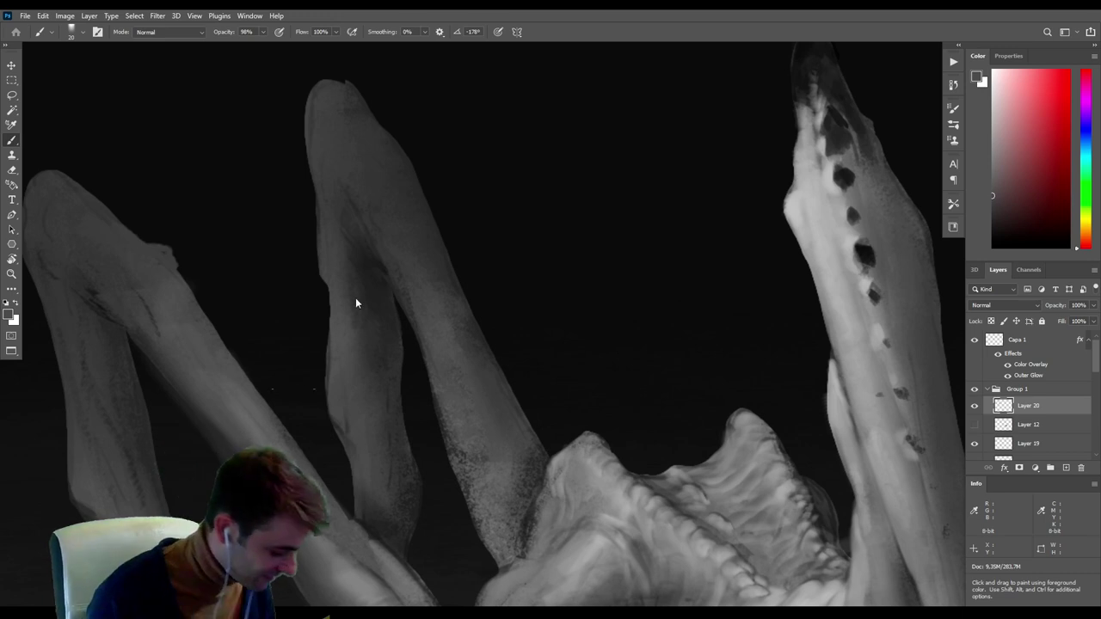
pyautogui.keyDown('alt'); pyautogui.click(362, 265); pyautogui.keyUp('alt')
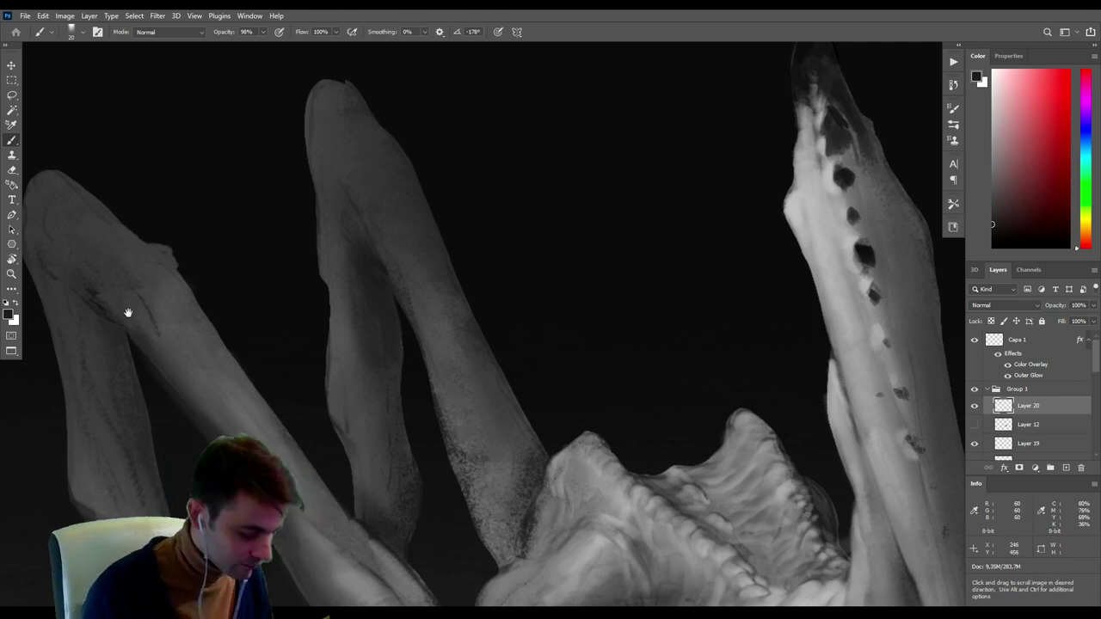
# Sample the dark crease tone from the nearer rear leg and darken the top of the farther rear leg's knee.
pyautogui.moveTo(128, 312); pyautogui.dragTo(111, 246)
pyautogui.keyDown('alt'); pyautogui.click(82, 234); pyautogui.keyUp('alt')
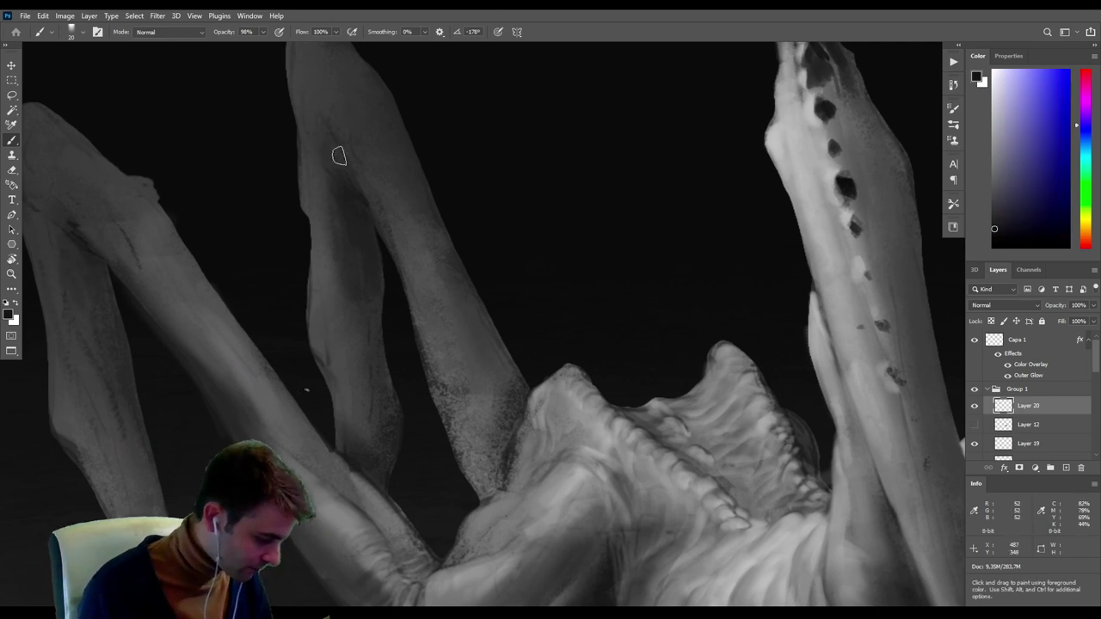
pyautogui.moveTo(342, 146); pyautogui.dragTo(359, 233)
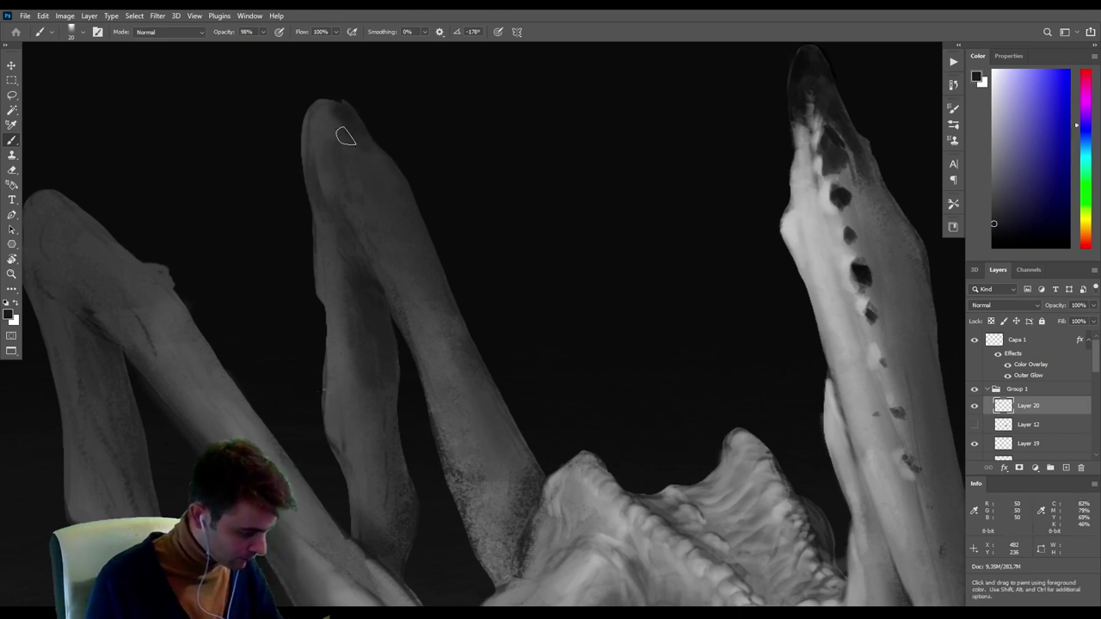
pyautogui.moveTo(590, 244); pyautogui.dragTo(275, 172)
pyautogui.moveTo(608, 329); pyautogui.dragTo(466, 279)
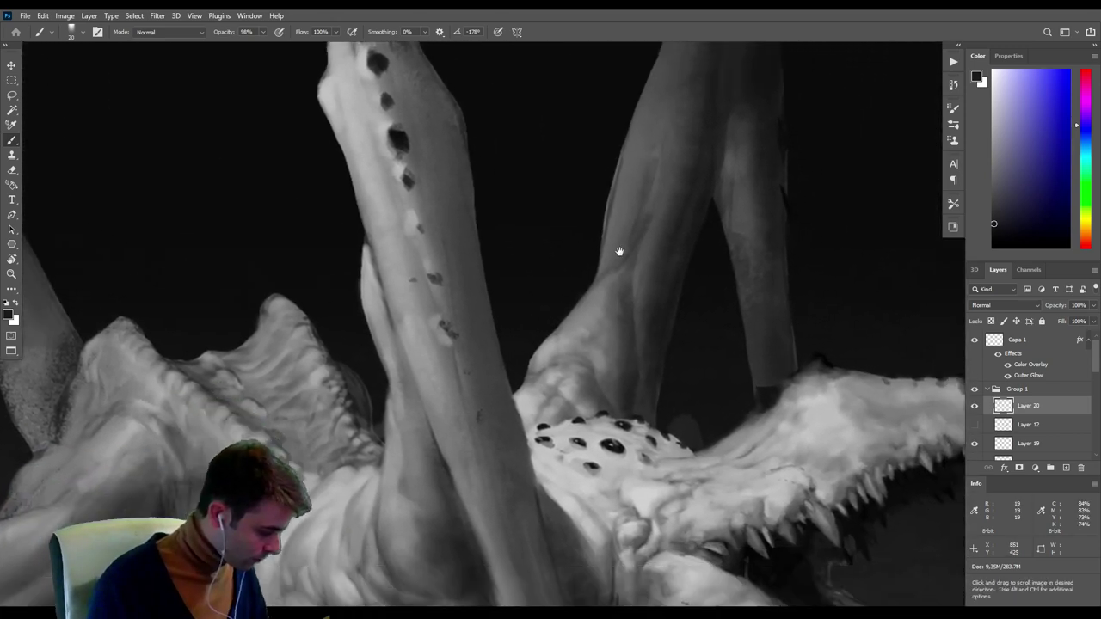
pyautogui.scroll(-3, 617, 254)
pyautogui.scroll(-4, 614, 256)
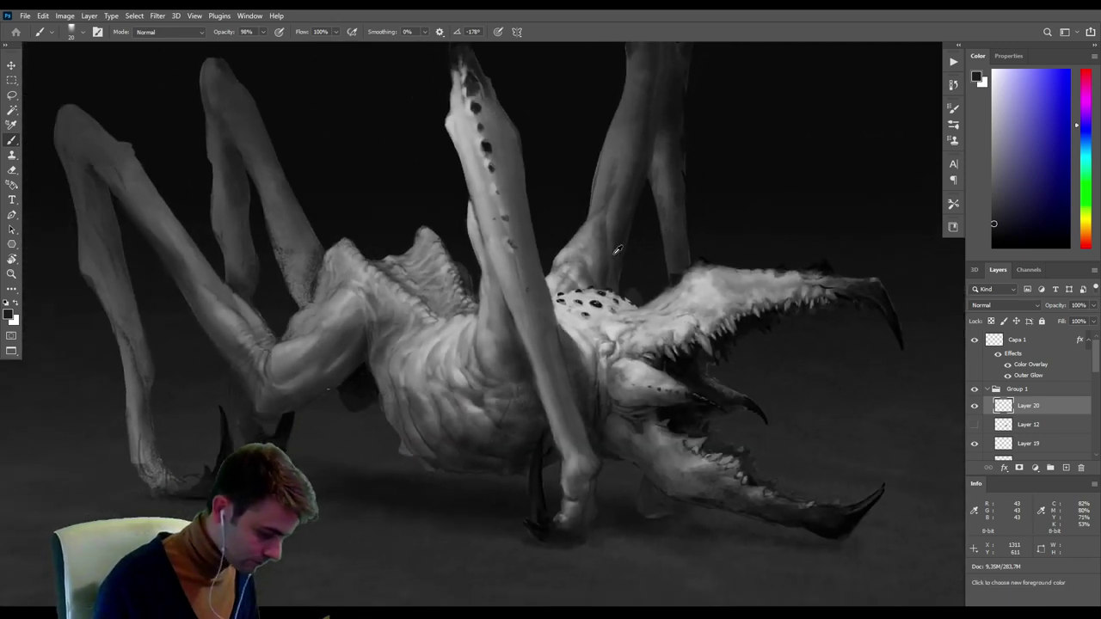
# Refine the shading on the lower segment of the farther rear leg with greys sampled from the leg.
pyautogui.scroll(2, 612, 251)
pyautogui.moveTo(275, 369); pyautogui.dragTo(457, 493)
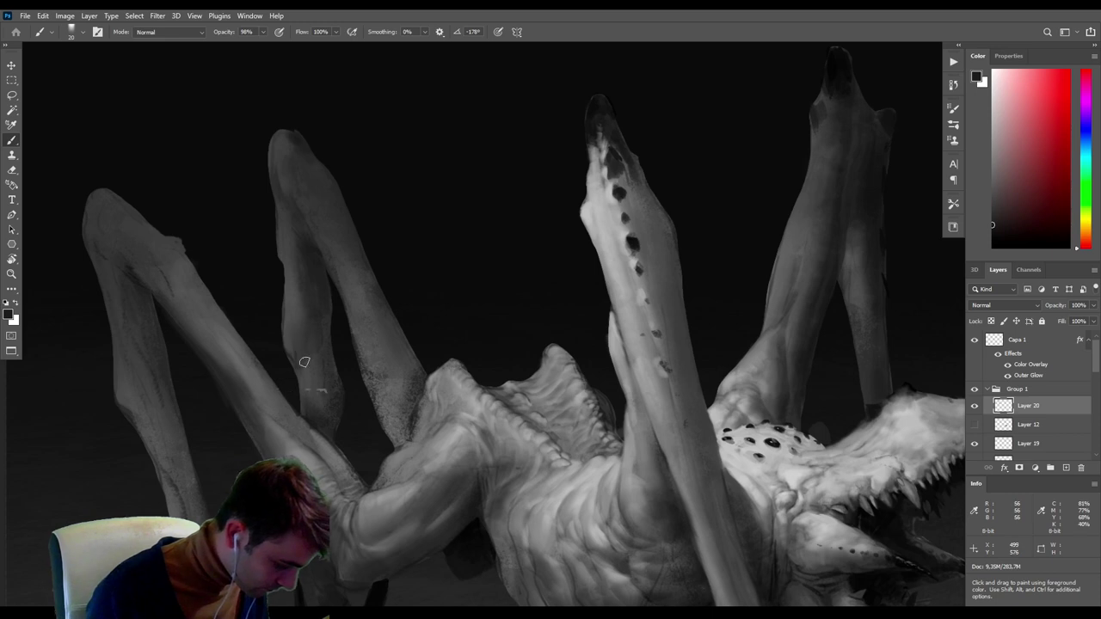
pyautogui.keyDown('alt'); pyautogui.click(297, 267); pyautogui.keyUp('alt')
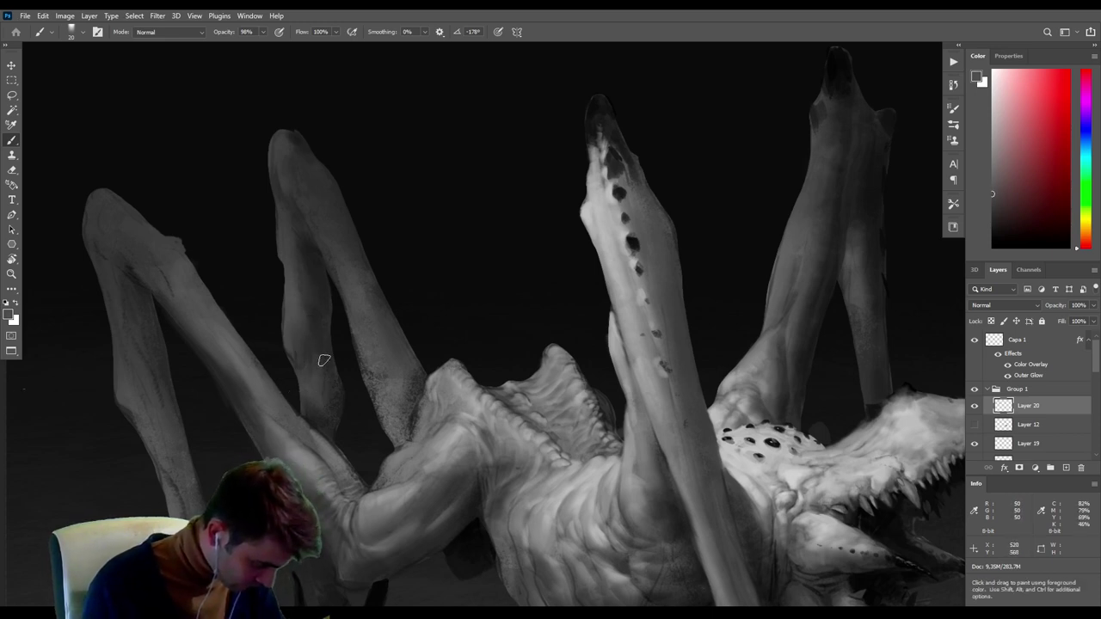
pyautogui.keyDown('alt'); pyautogui.click(311, 336); pyautogui.keyUp('alt')
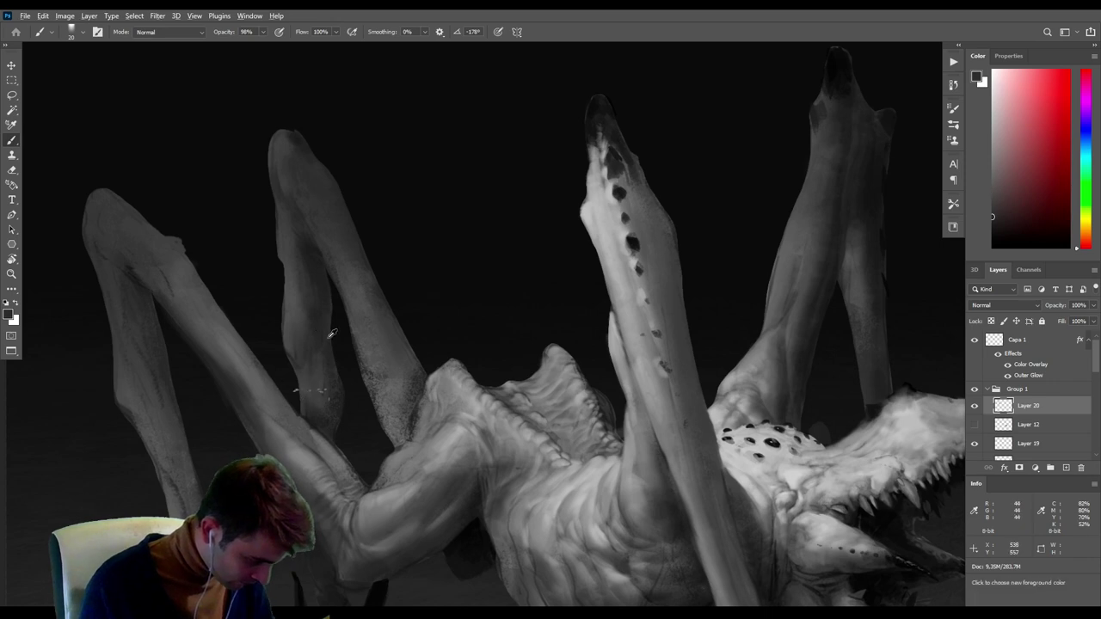
pyautogui.keyDown('alt'); pyautogui.click(333, 284); pyautogui.keyUp('alt')
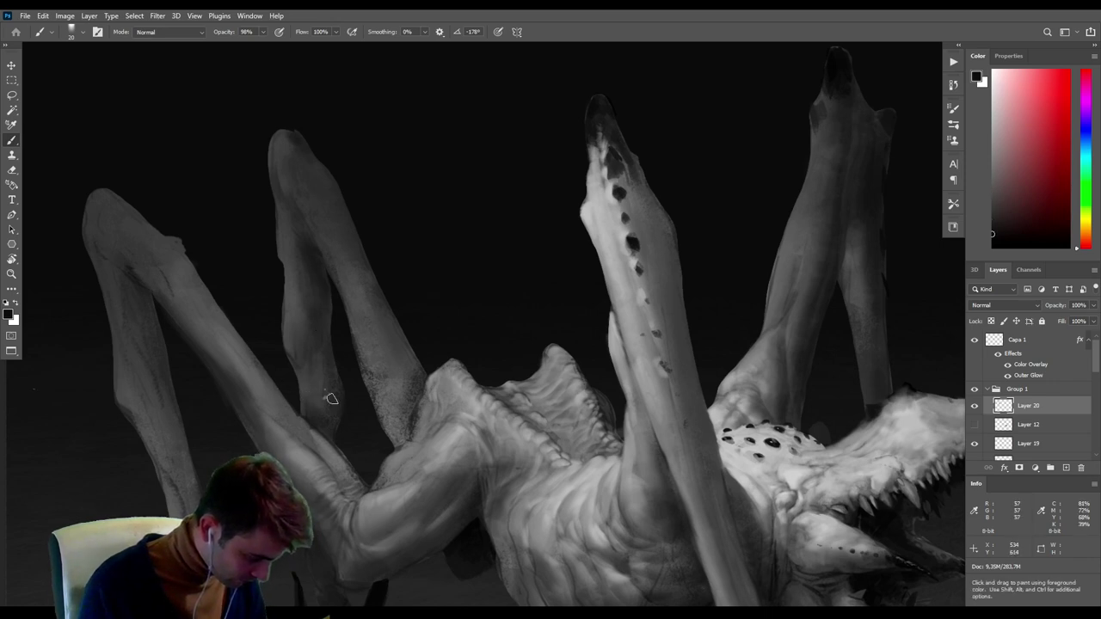
# Enlarge the brush and soften the shading around the middle joint of the nearer rear leg's lower segment with a sampled grey.
pyautogui.moveTo(336, 429); pyautogui.dragTo(375, 298)
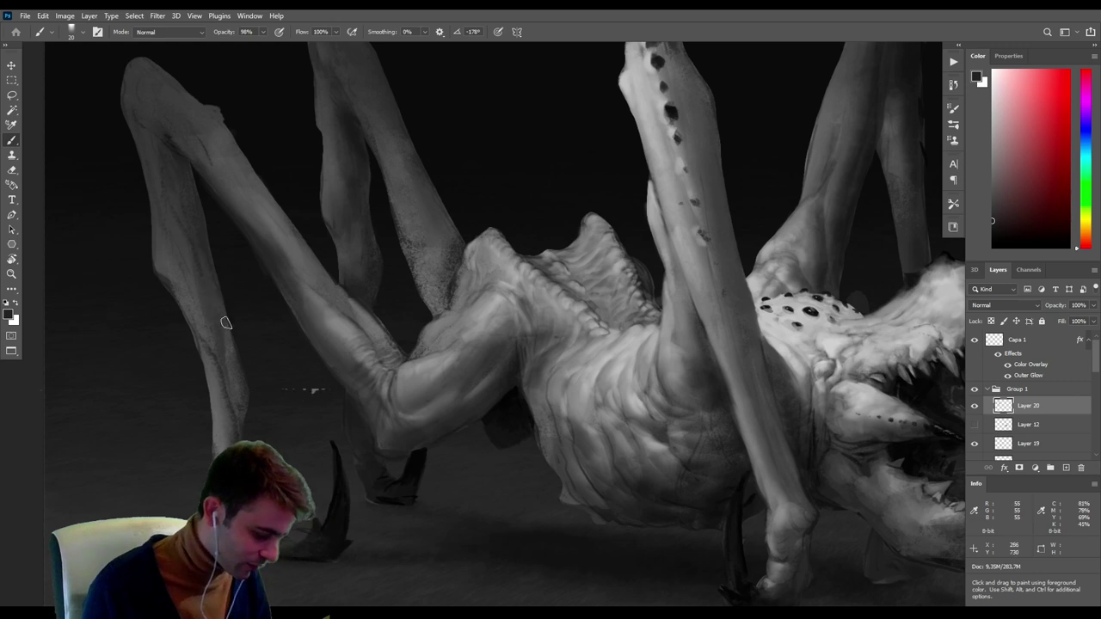
pyautogui.keyDown('alt'); pyautogui.moveTo(213, 277); pyautogui.dragTo(222, 277, button='right'); pyautogui.keyUp('alt')
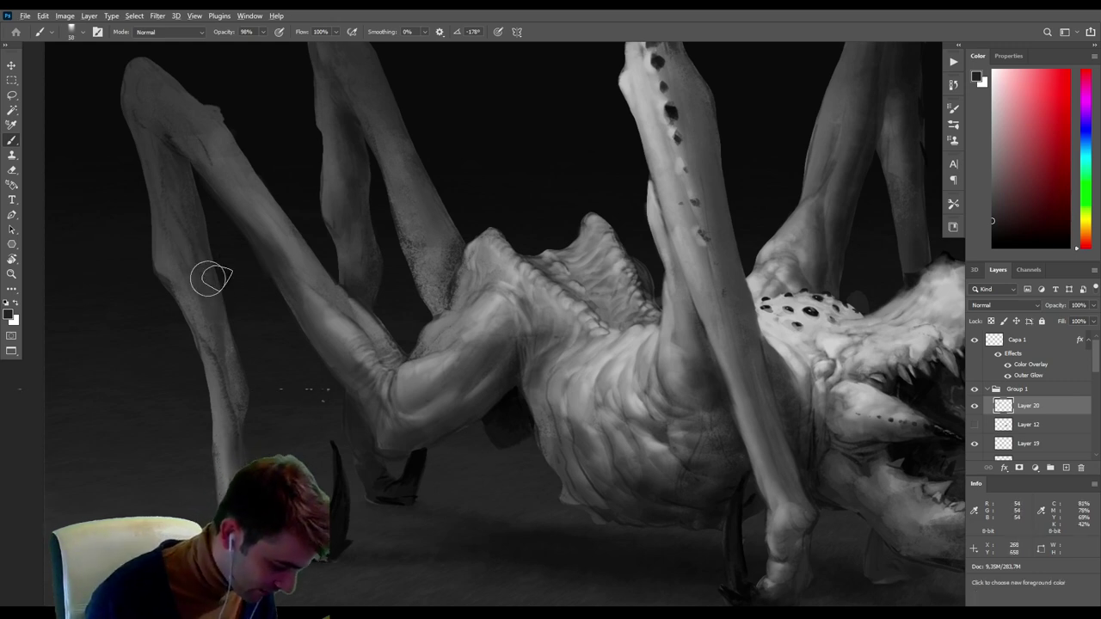
pyautogui.keyDown('alt'); pyautogui.click(170, 259); pyautogui.keyUp('alt')
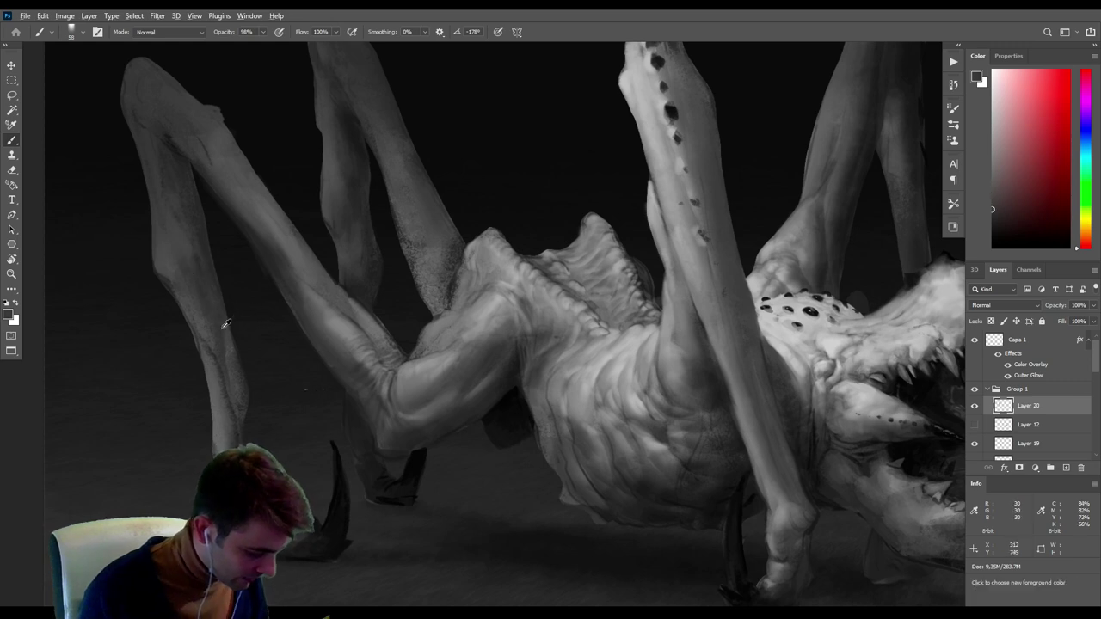
# Shrink the brush and use sampled dark tones to refine the edges and shadow of the nearer rear leg's shin.
pyautogui.keyDown('alt'); pyautogui.click(272, 421); pyautogui.keyUp('alt')
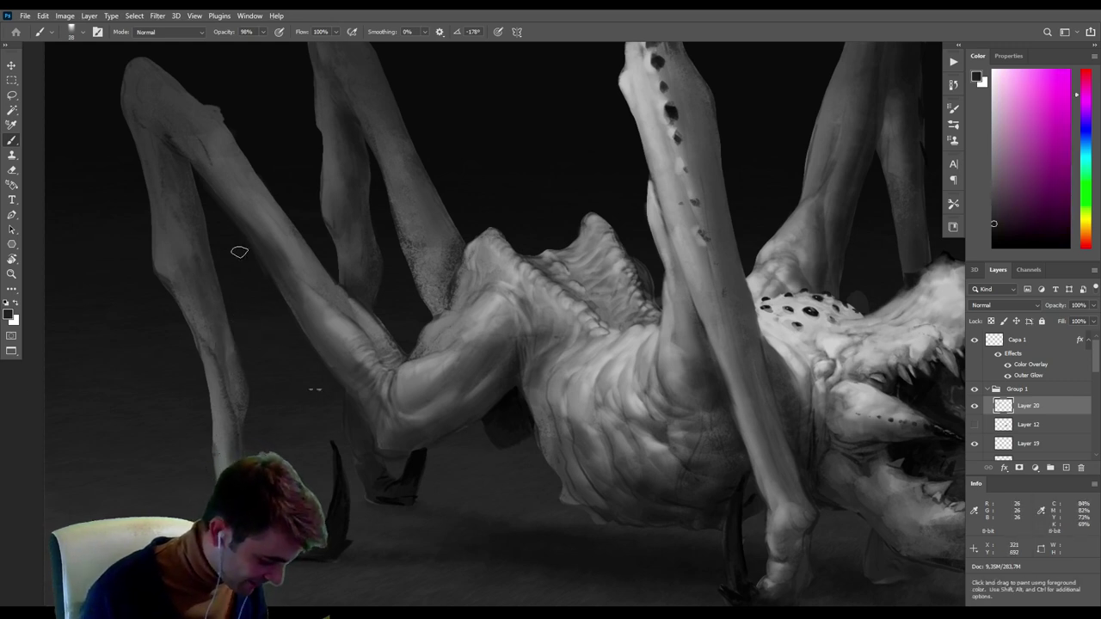
pyautogui.keyDown('alt'); pyautogui.click(236, 271); pyautogui.keyUp('alt')
pyautogui.moveTo(221, 345)
pyautogui.mouseDown()
pyautogui.moveTo(239, 419)
pyautogui.moveTo(239, 398)
pyautogui.mouseUp()
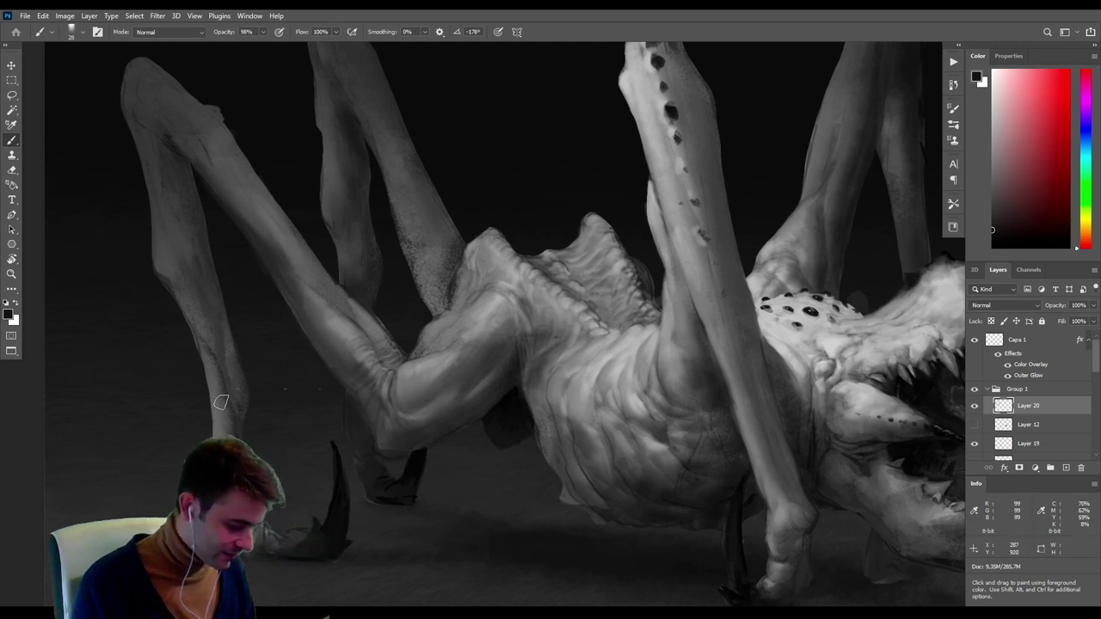
pyautogui.moveTo(217, 406); pyautogui.dragTo(221, 347)
pyautogui.keyDown('alt'); pyautogui.moveTo(242, 417); pyautogui.dragTo(250, 417, button='right'); pyautogui.keyUp('alt')
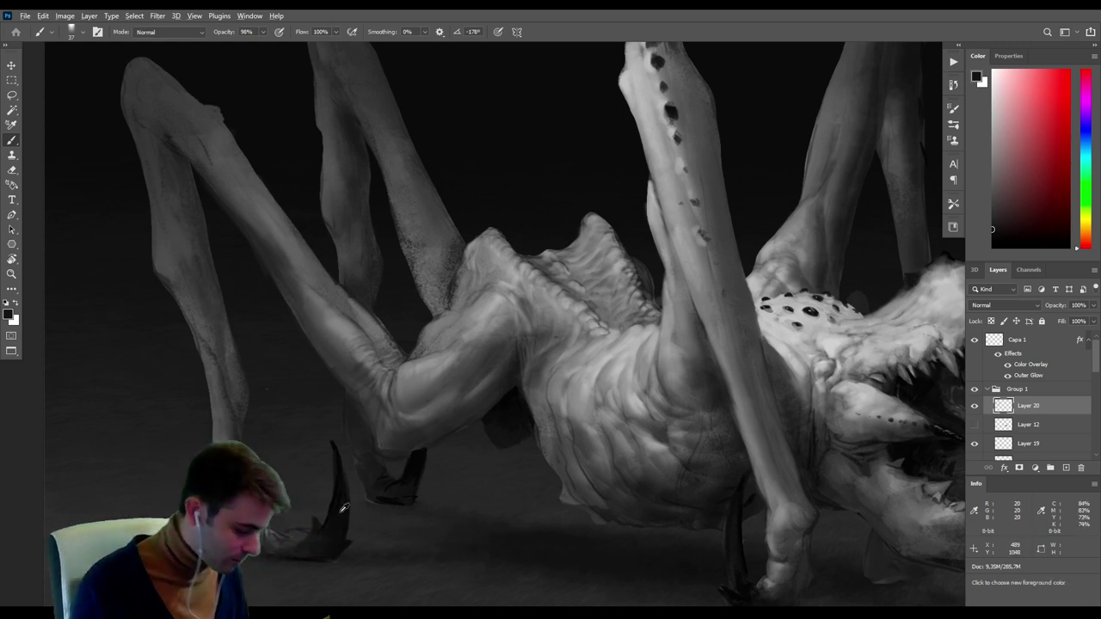
pyautogui.keyDown('alt'); pyautogui.moveTo(349, 521); pyautogui.dragTo(342, 521, button='right'); pyautogui.keyUp('alt')
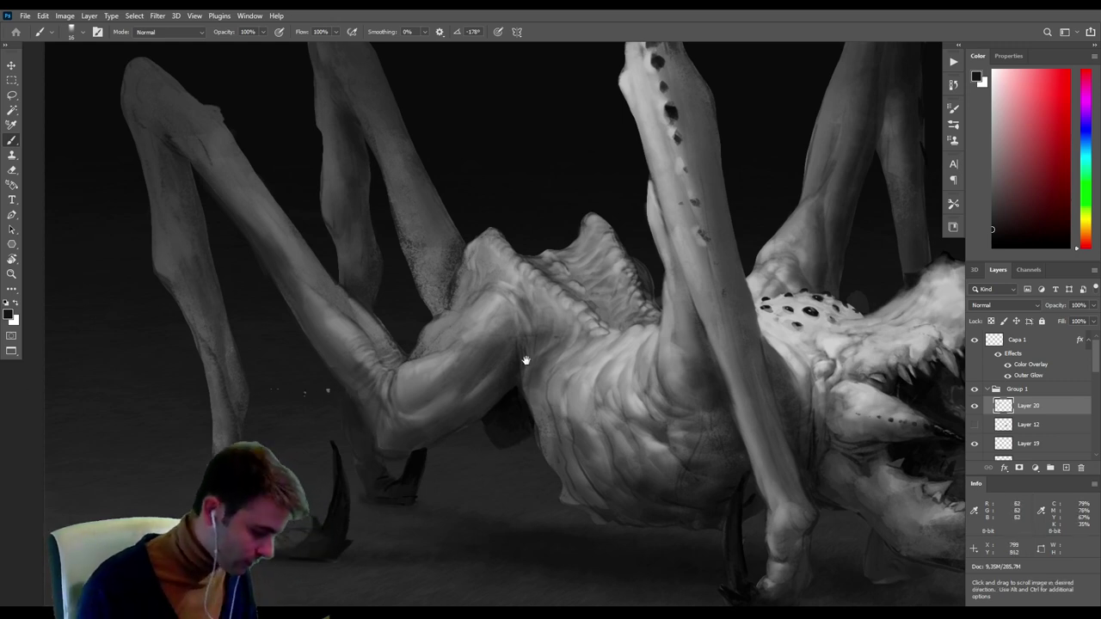
# Examine the whole creature to judge the shading of its legs, body and jaws.
pyautogui.moveTo(524, 356); pyautogui.dragTo(510, 448)
pyautogui.keyDown('alt'); pyautogui.scroll(-5, 509, 441); pyautogui.keyUp('alt')
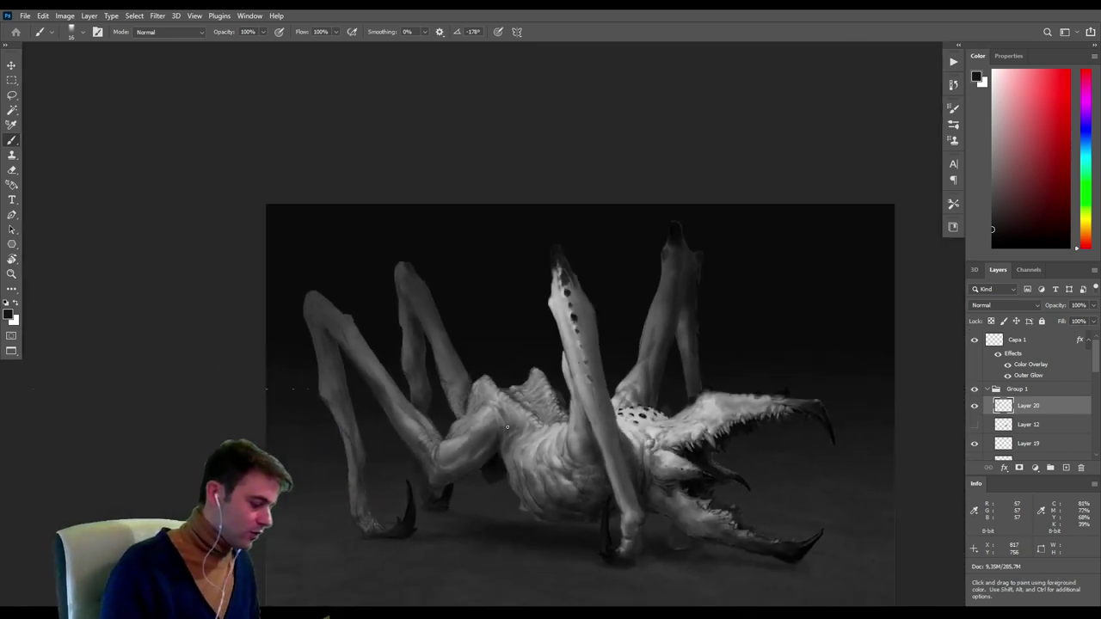
pyautogui.moveTo(739, 370); pyautogui.dragTo(649, 277)
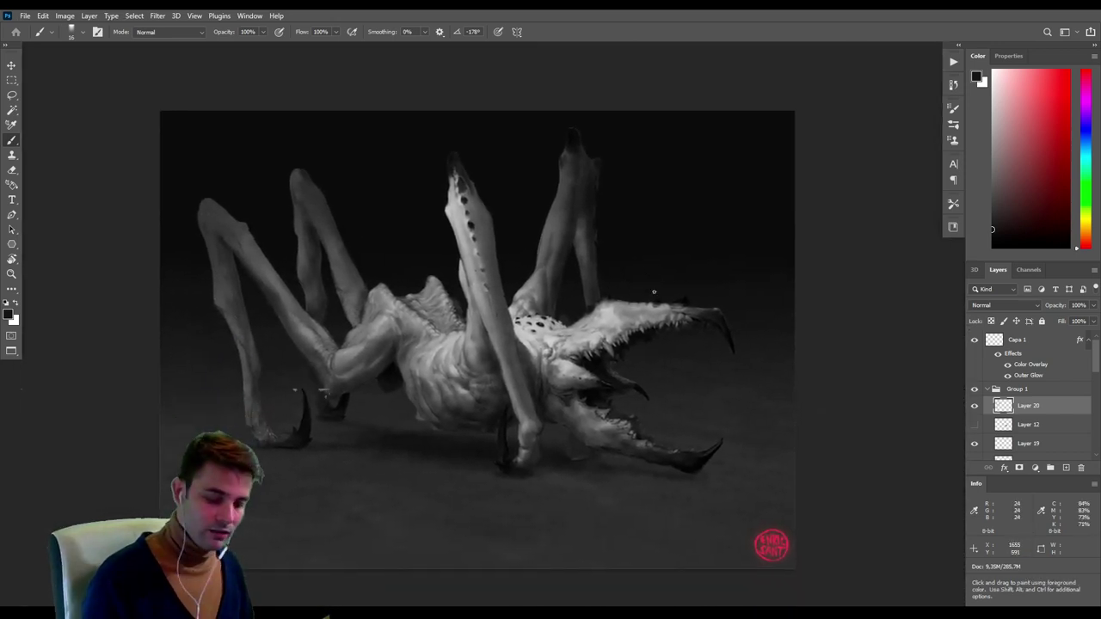
pyautogui.keyDown('alt'); pyautogui.scroll(1, 676, 299); pyautogui.keyUp('alt')
pyautogui.keyDown('alt'); pyautogui.scroll(1, 677, 298); pyautogui.keyUp('alt')
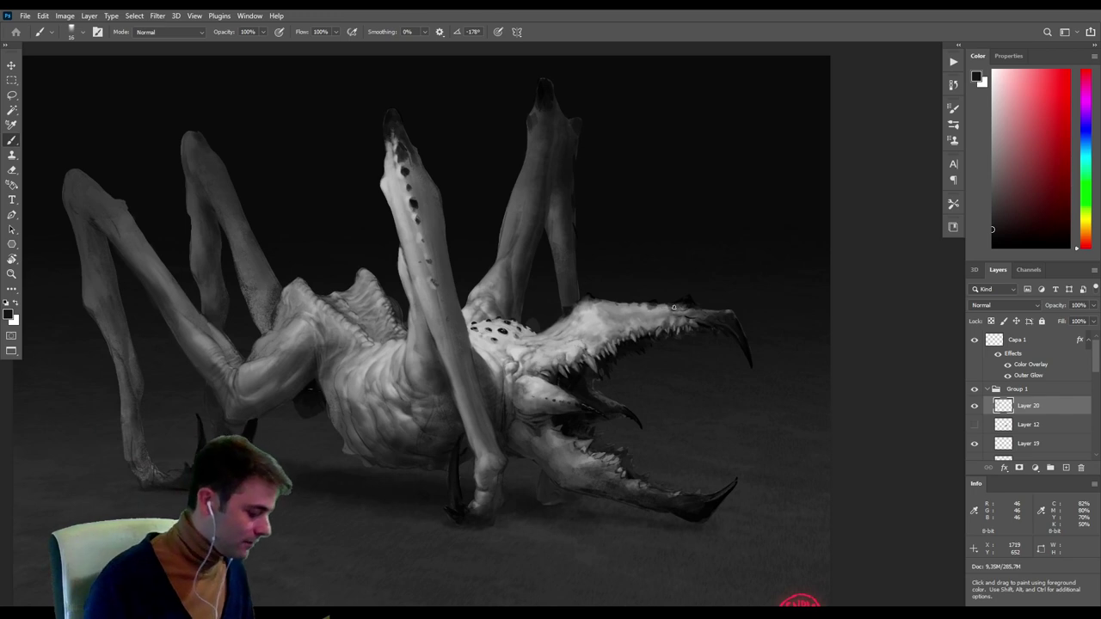
pyautogui.moveTo(647, 391); pyautogui.dragTo(689, 398)
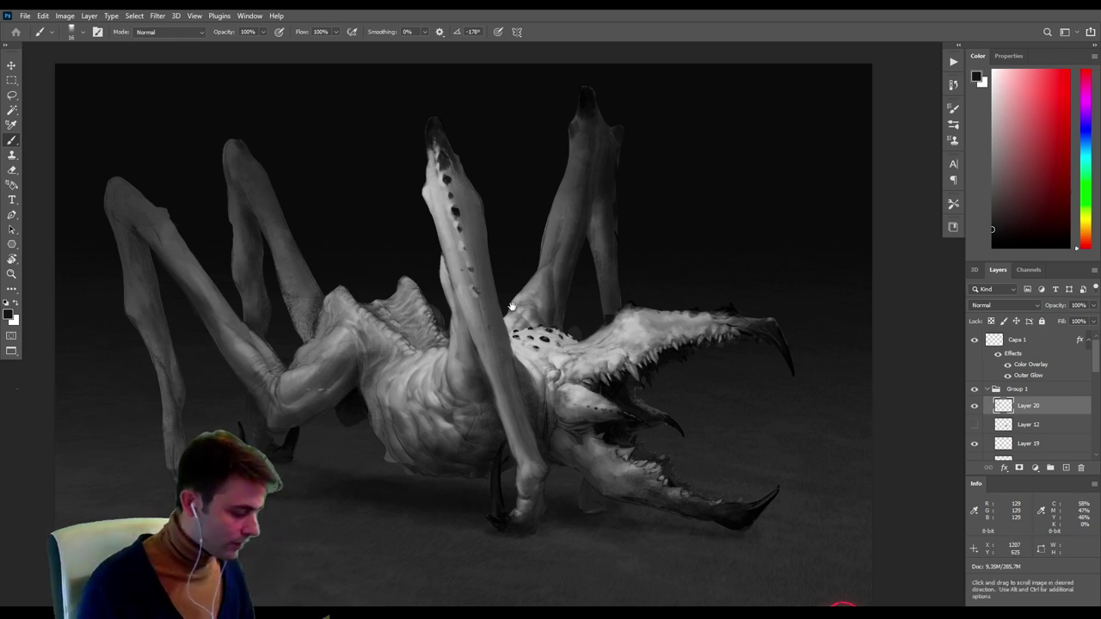
pyautogui.moveTo(489, 299); pyautogui.dragTo(504, 290)
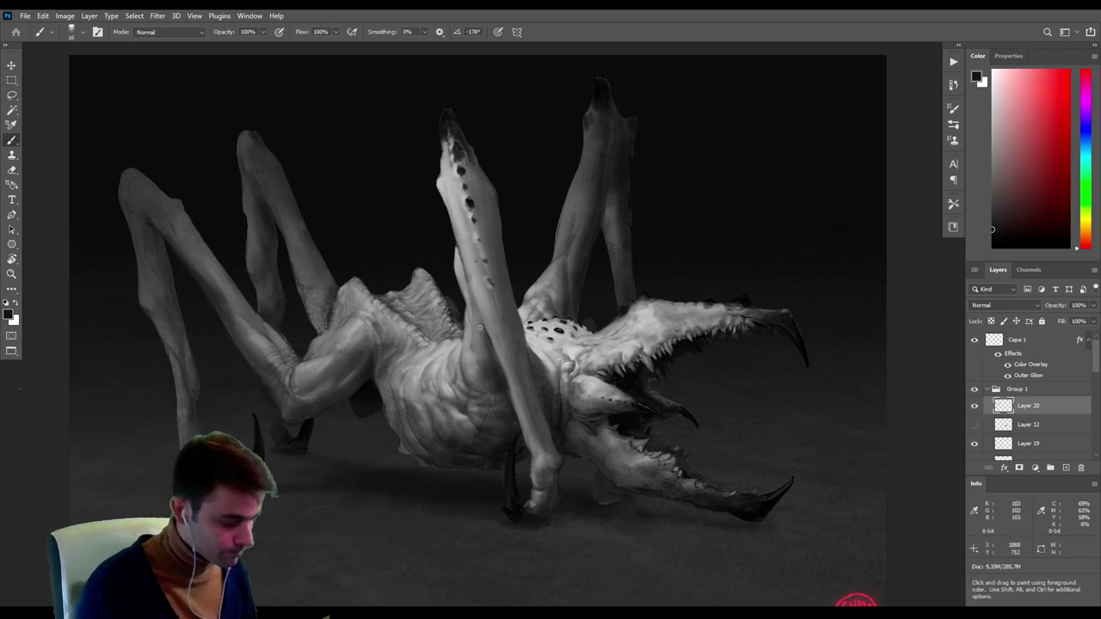
# Create a new blank 3840 x 2160 px document with a white background.
pyautogui.click(26, 16)
pyautogui.click(46, 31)
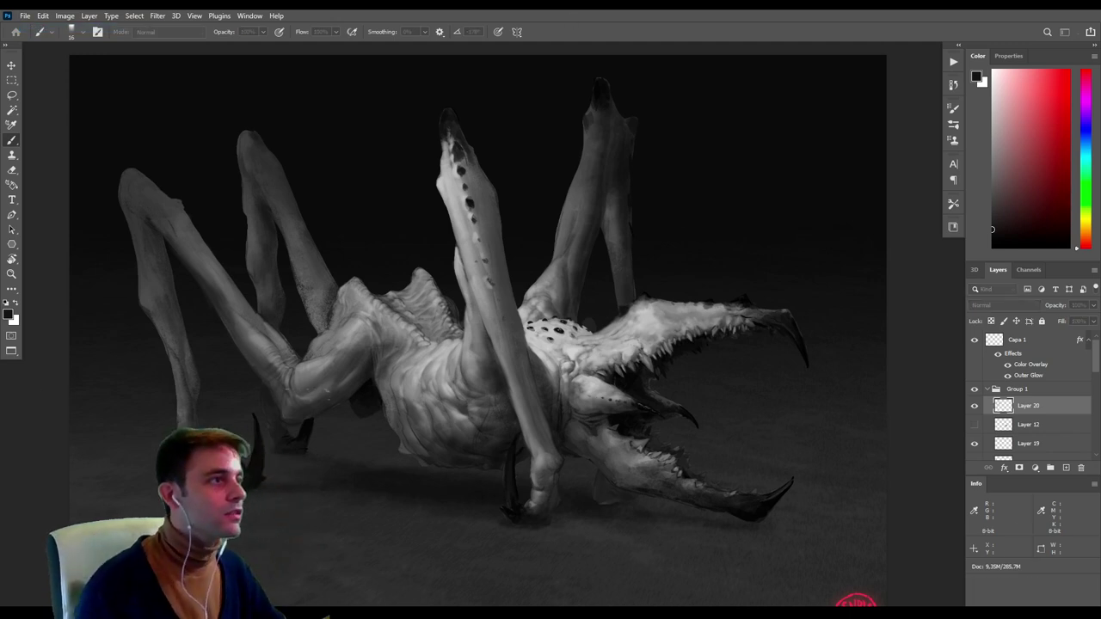
pyautogui.press('Return')
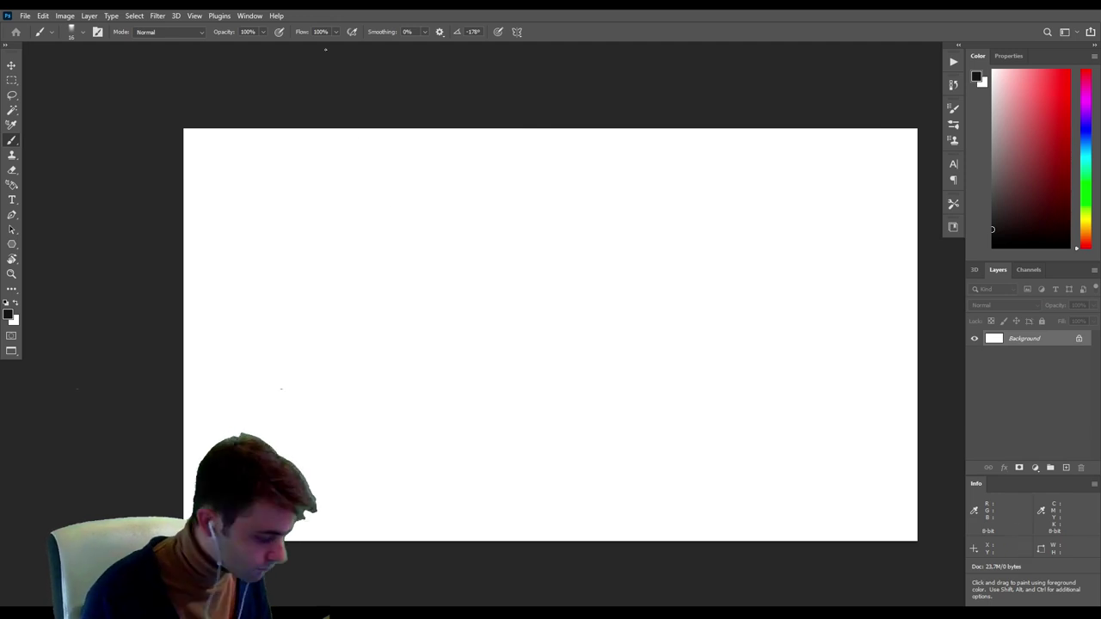
# Arrange the two open documents side by side with the 2-up Vertical layout.
pyautogui.click(195, 16)
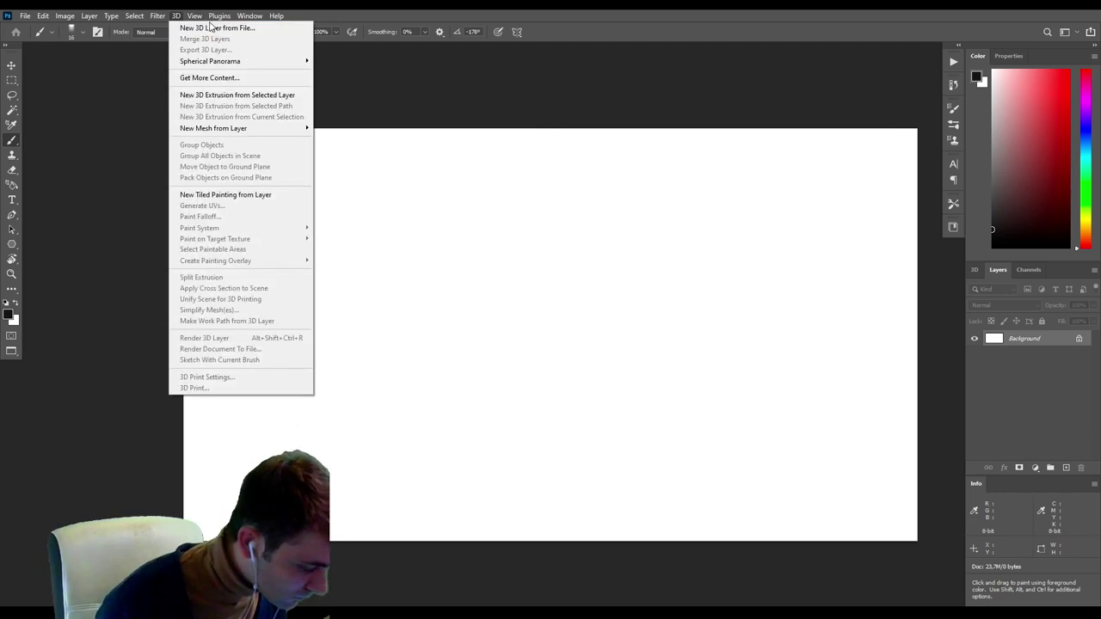
pyautogui.moveTo(249, 19)
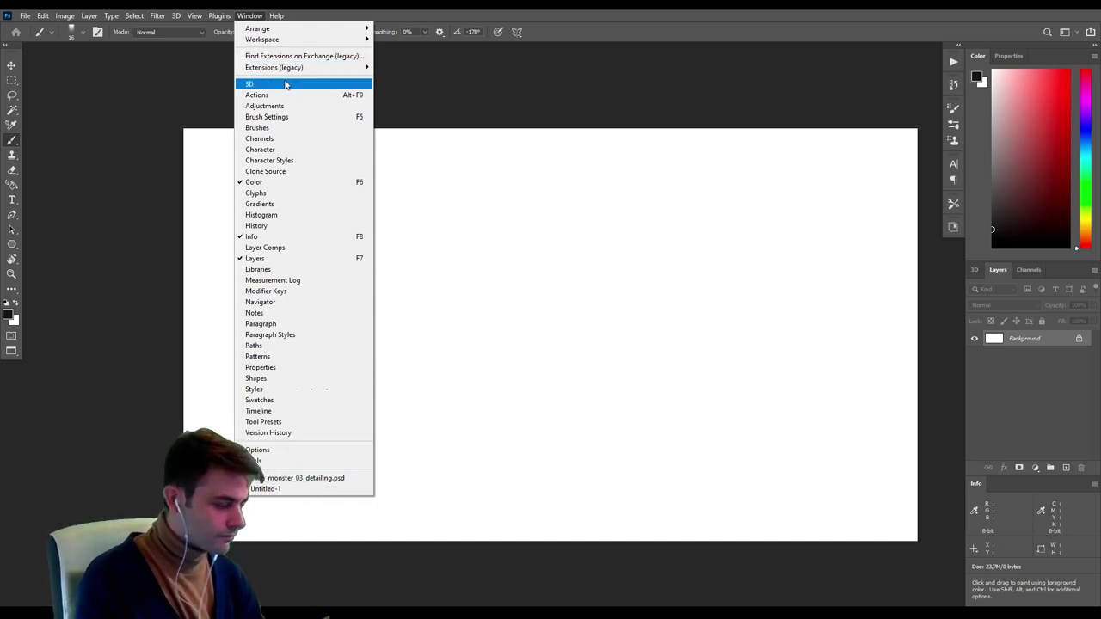
pyautogui.moveTo(318, 40)
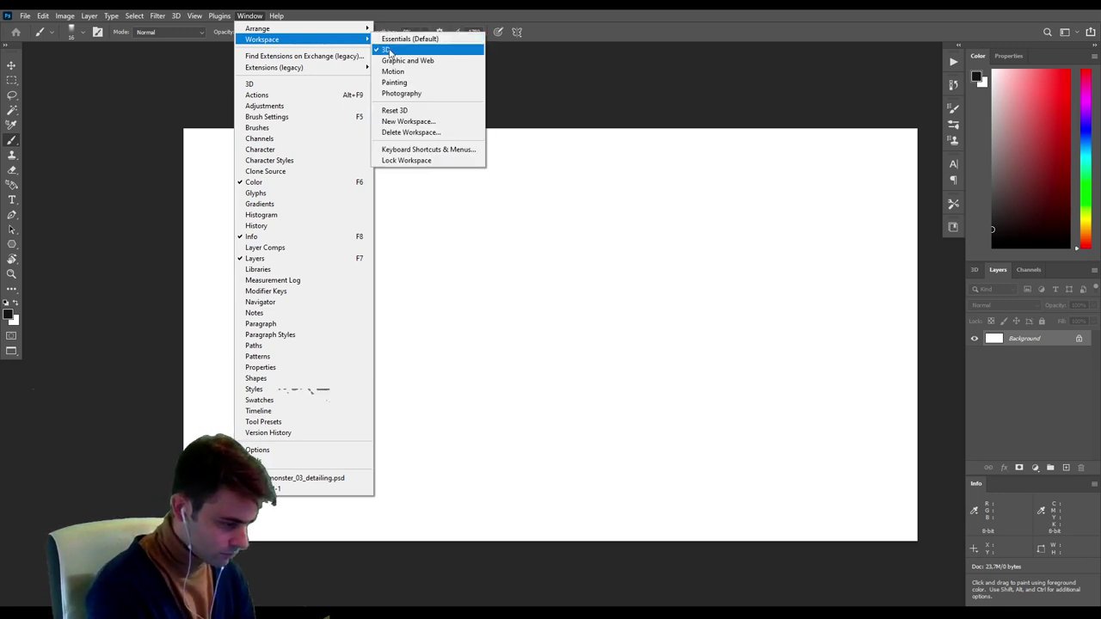
pyautogui.moveTo(361, 29)
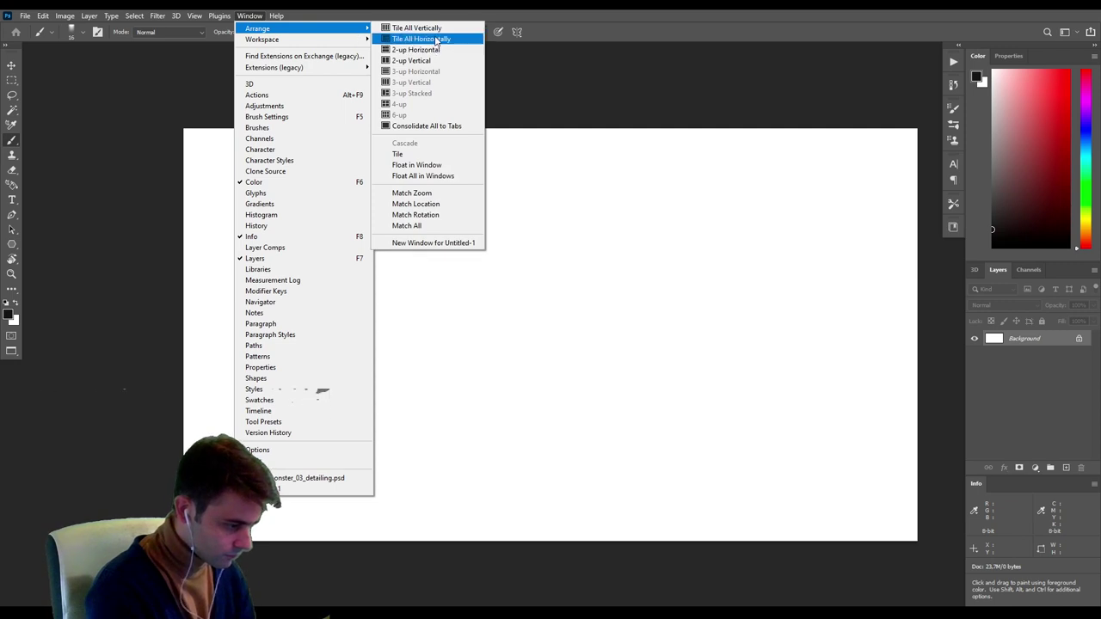
pyautogui.click(437, 61)
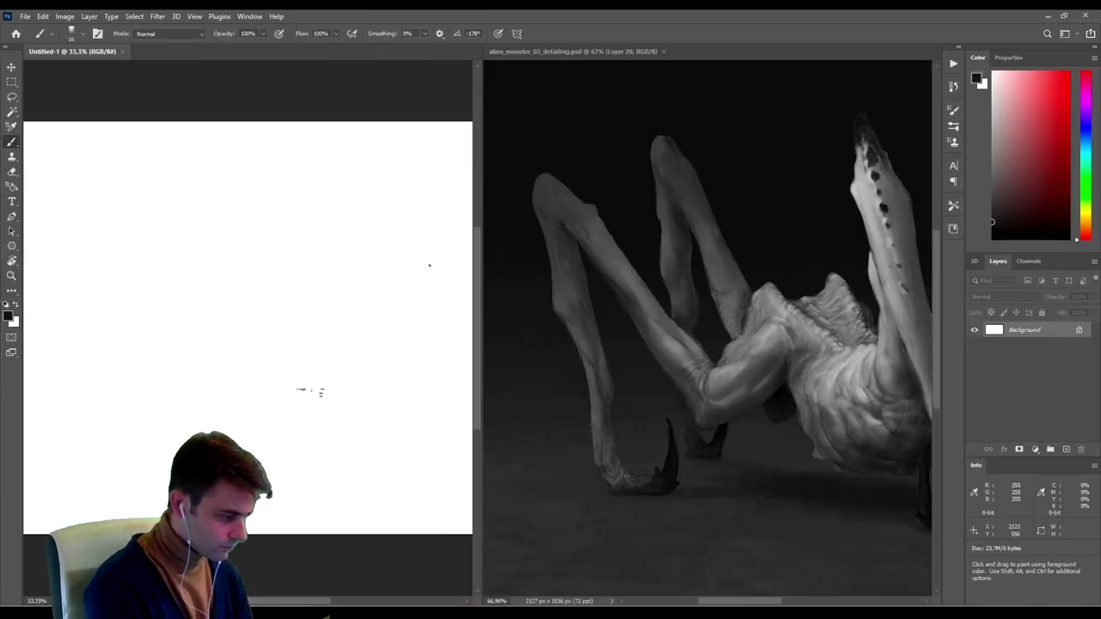
# Regroup the documents as tabs with alien_monster_03_detailing.psd first, and reapply 2-up Vertical from Untitled-1.
pyautogui.moveTo(99, 53); pyautogui.dragTo(600, 51)
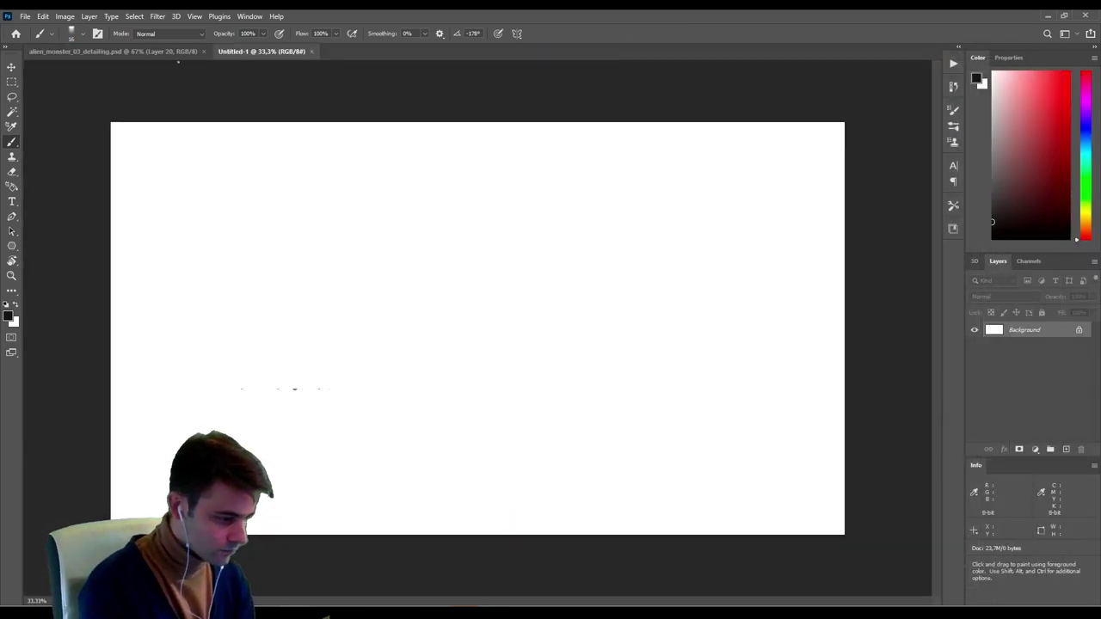
pyautogui.moveTo(222, 53); pyautogui.dragTo(249, 55)
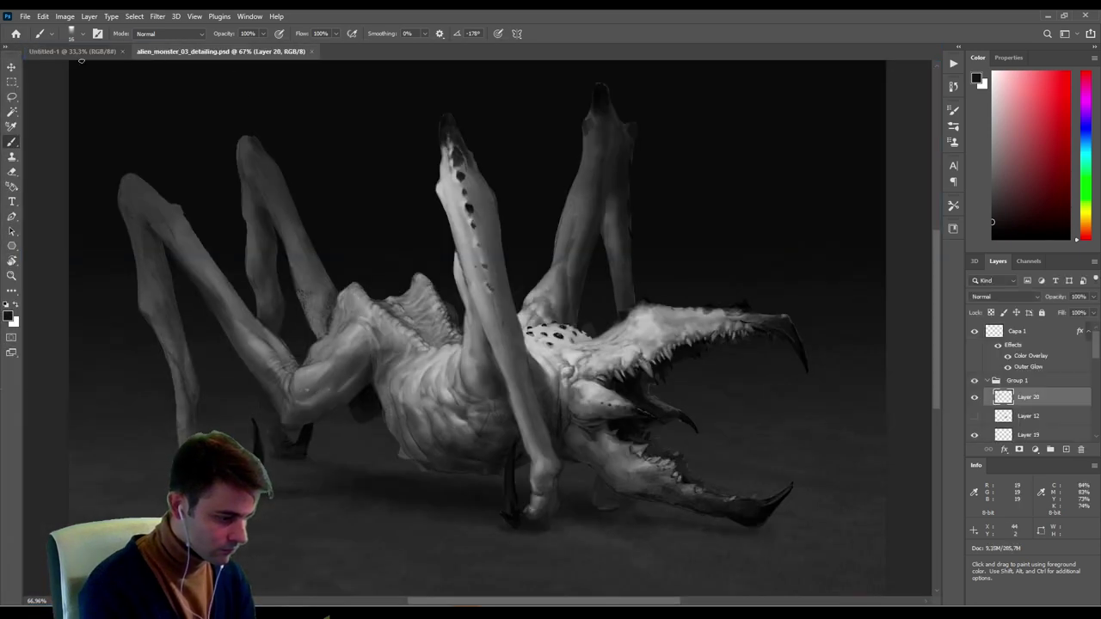
pyautogui.moveTo(81, 53); pyautogui.dragTo(289, 53)
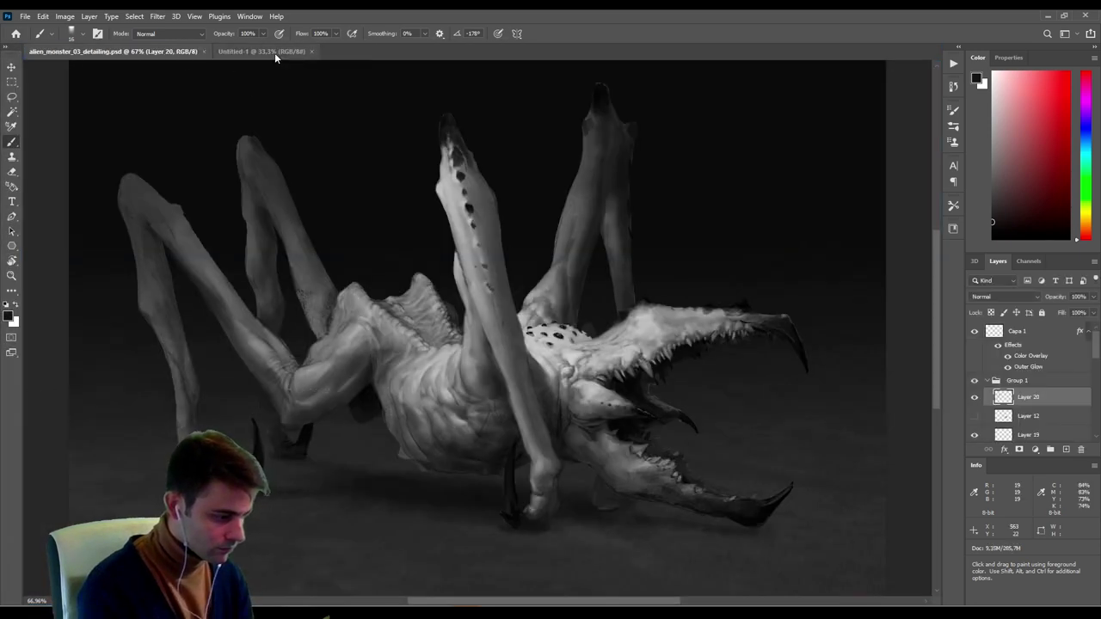
pyautogui.click(273, 53)
pyautogui.click(249, 17)
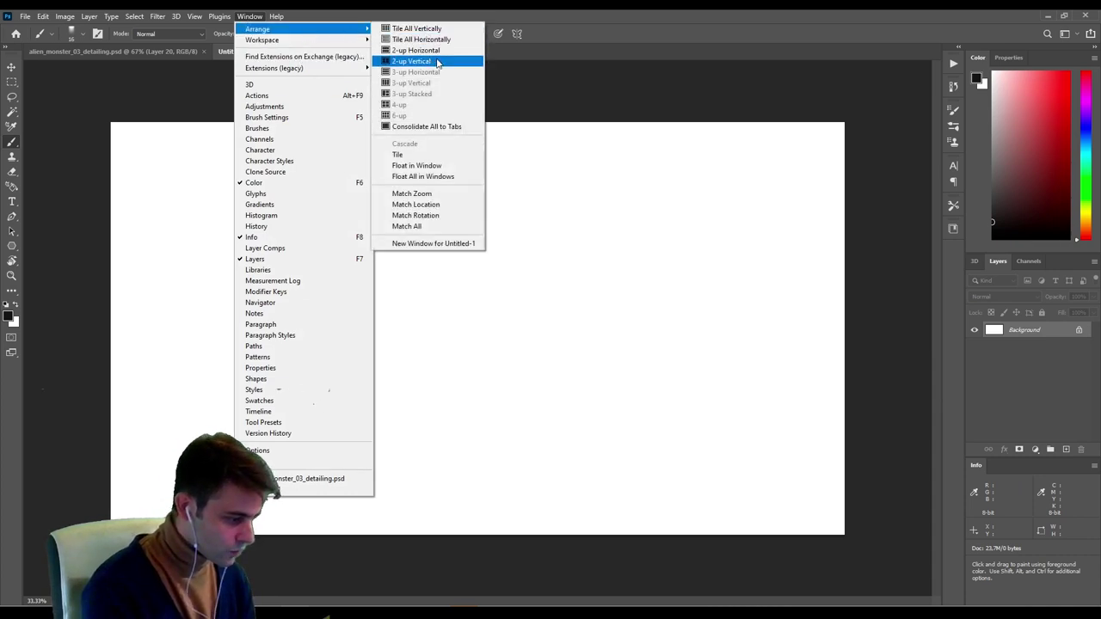
pyautogui.click(412, 61)
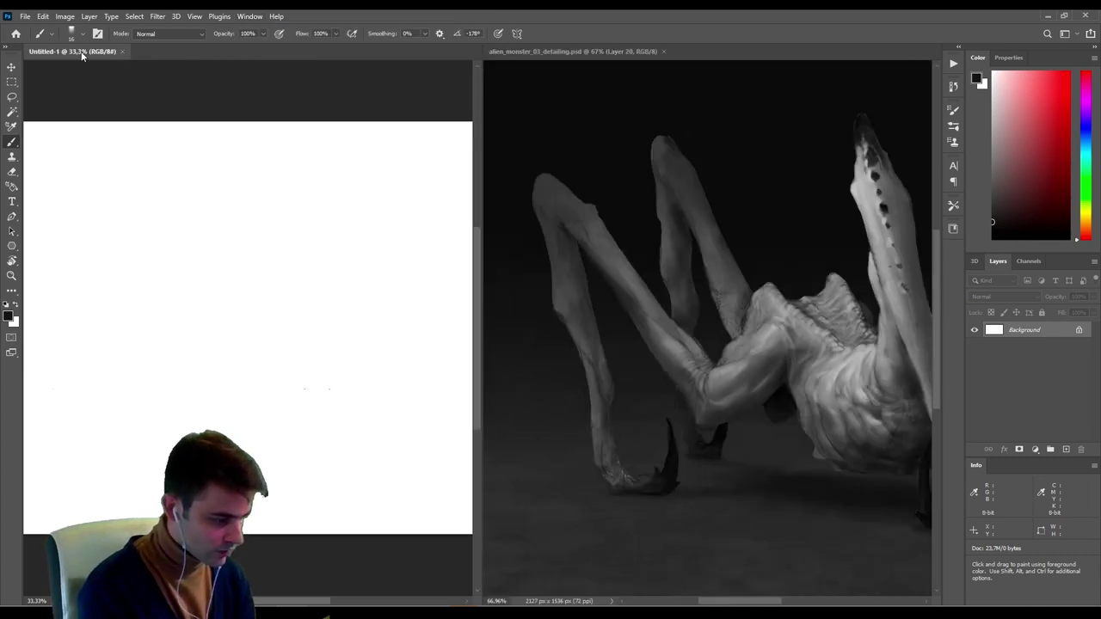
# Merge the documents back into tabs and apply 2-up Vertical with alien_monster_03_detailing.psd active so it takes the first pane.
pyautogui.moveTo(550, 51); pyautogui.dragTo(87, 52)
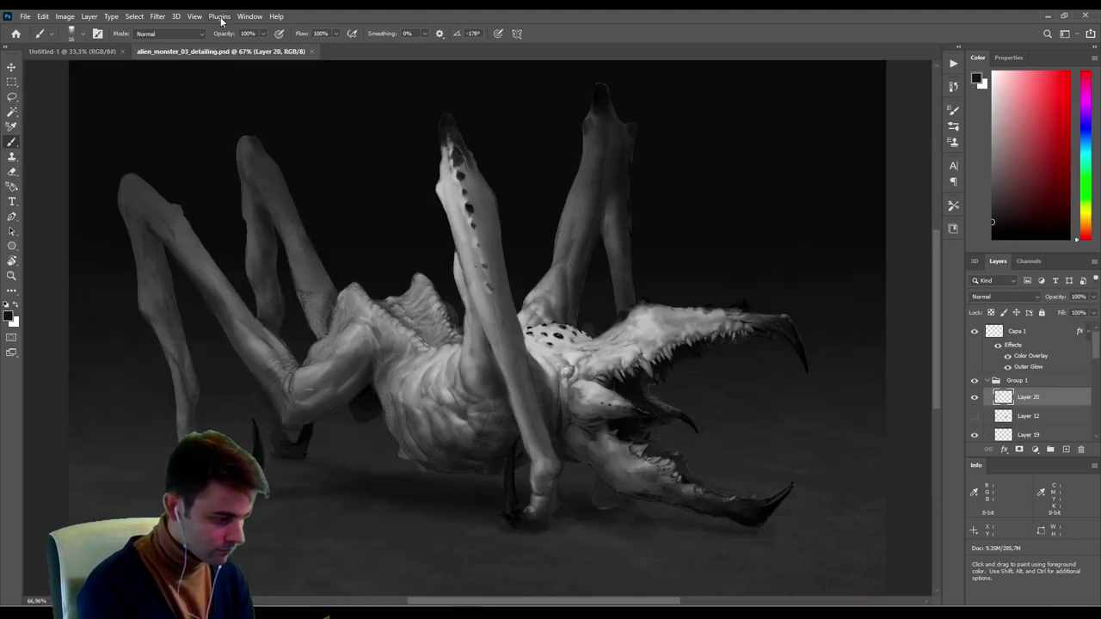
pyautogui.click(249, 17)
pyautogui.moveTo(290, 33)
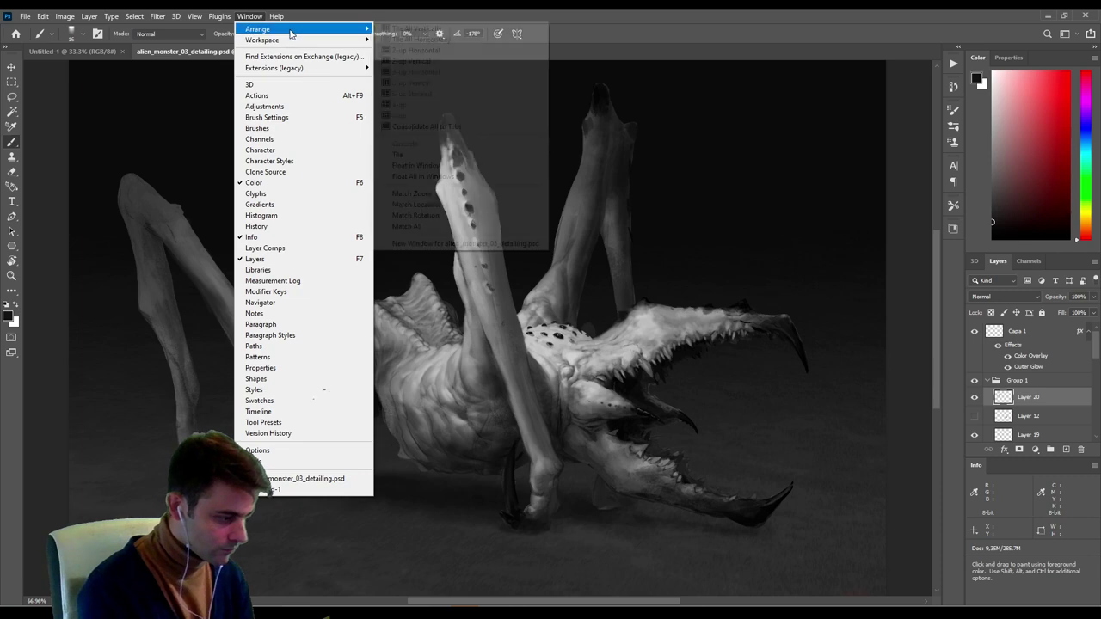
pyautogui.click(453, 62)
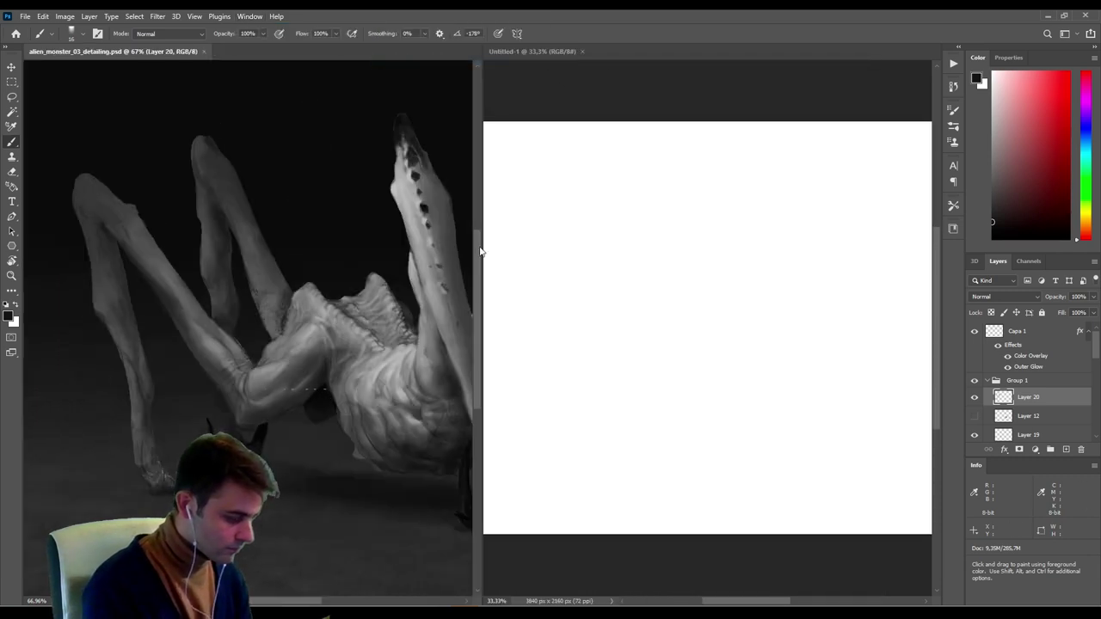
# Narrow the monster painting's pane to a slim reference strip with the whole image fitted, and make Untitled-1 active.
pyautogui.moveTo(482, 248); pyautogui.dragTo(219, 282)
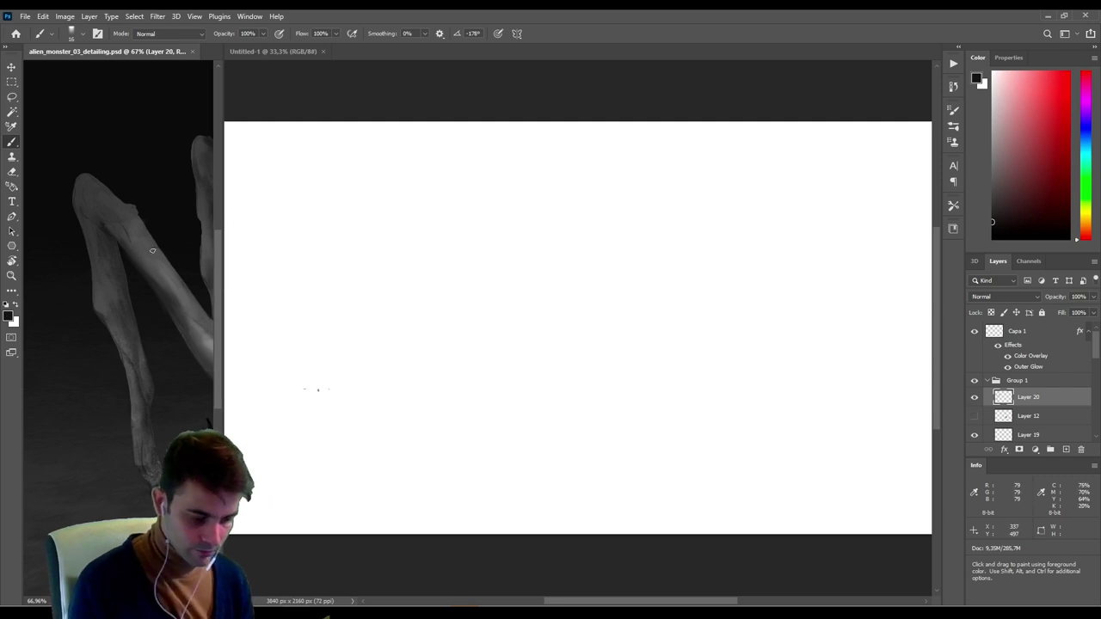
pyautogui.hotkey('ctrl', '0')
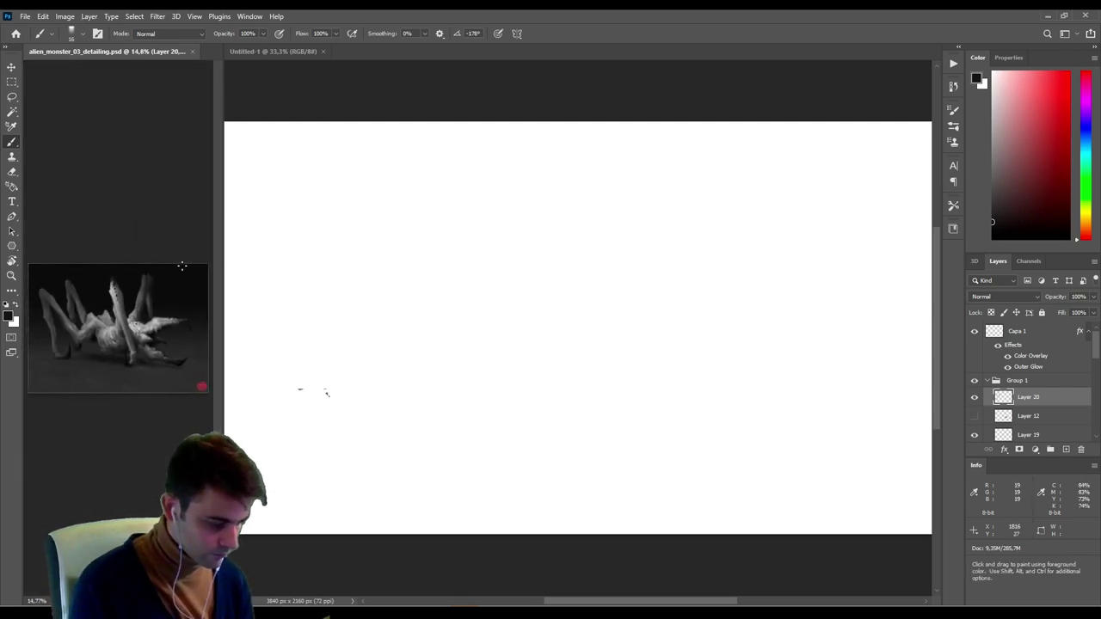
pyautogui.click(502, 268)
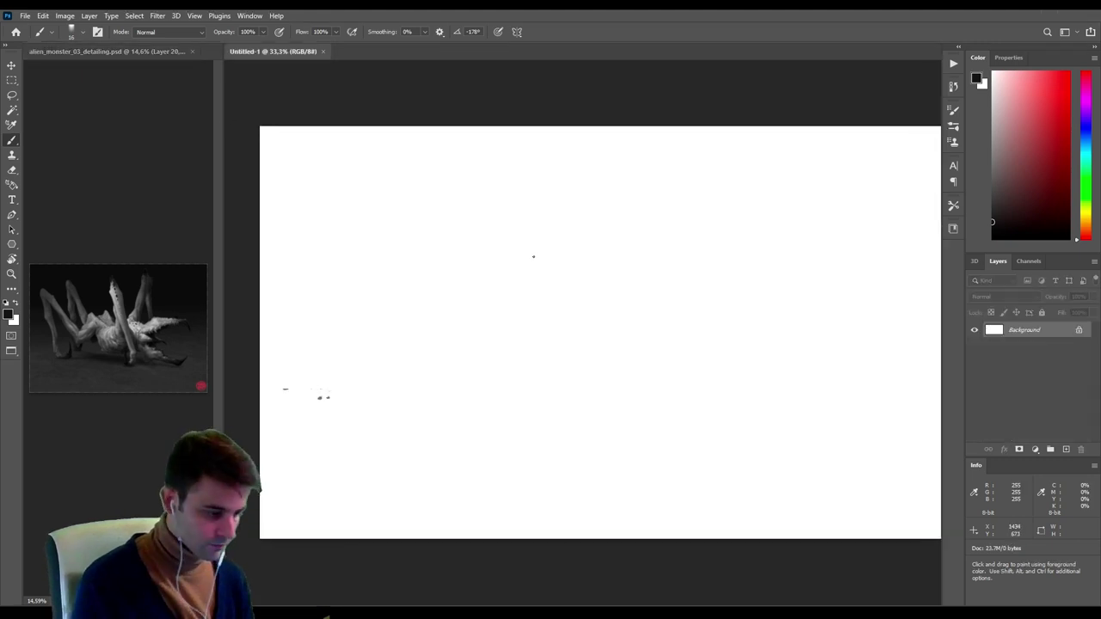
pyautogui.press('f')
pyautogui.press('f')
pyautogui.press('f')
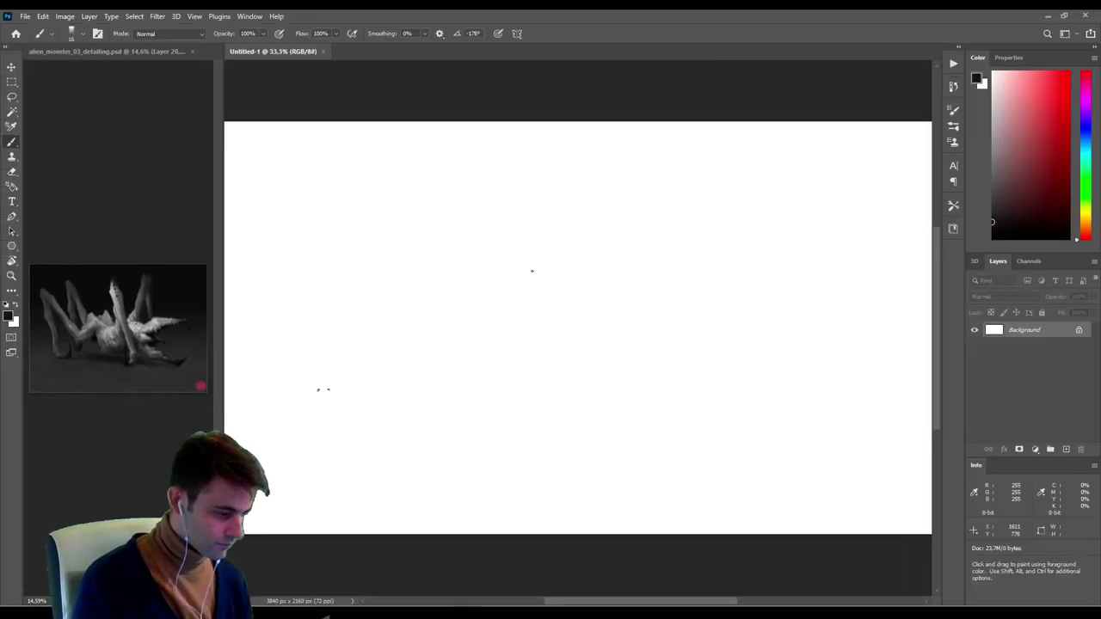
# Fill the blank document's background with a mid gray and add an empty layer above it for sketching.
pyautogui.keyDown('alt'); pyautogui.scroll(4, 526, 278); pyautogui.keyUp('alt')
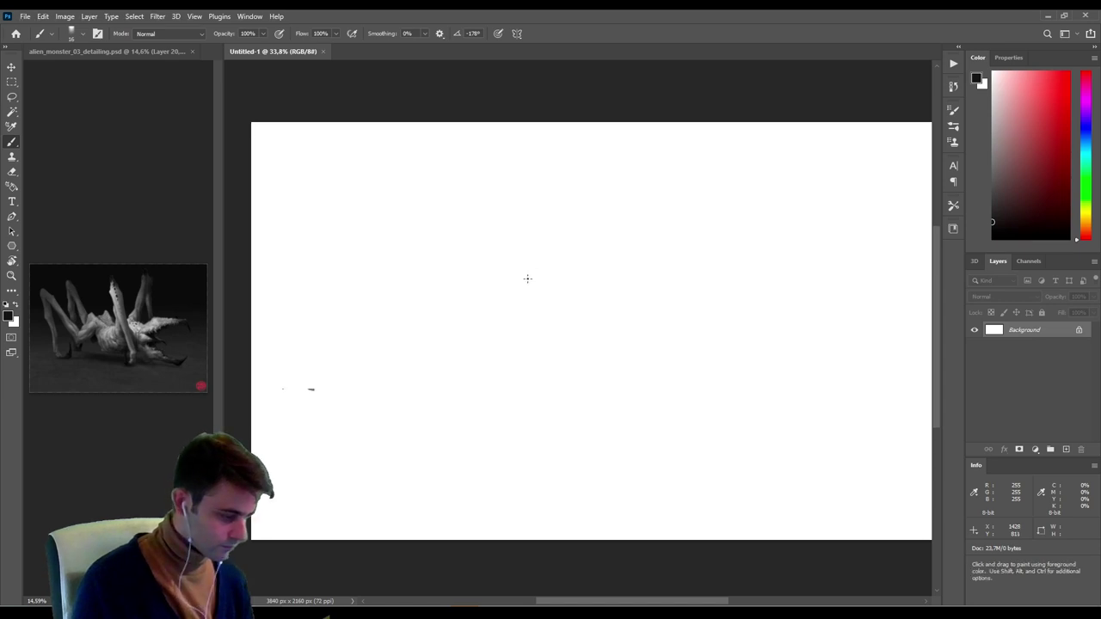
pyautogui.moveTo(537, 266)
pyautogui.mouseDown()
pyautogui.moveTo(644, 277)
pyautogui.moveTo(563, 284)
pyautogui.mouseUp()
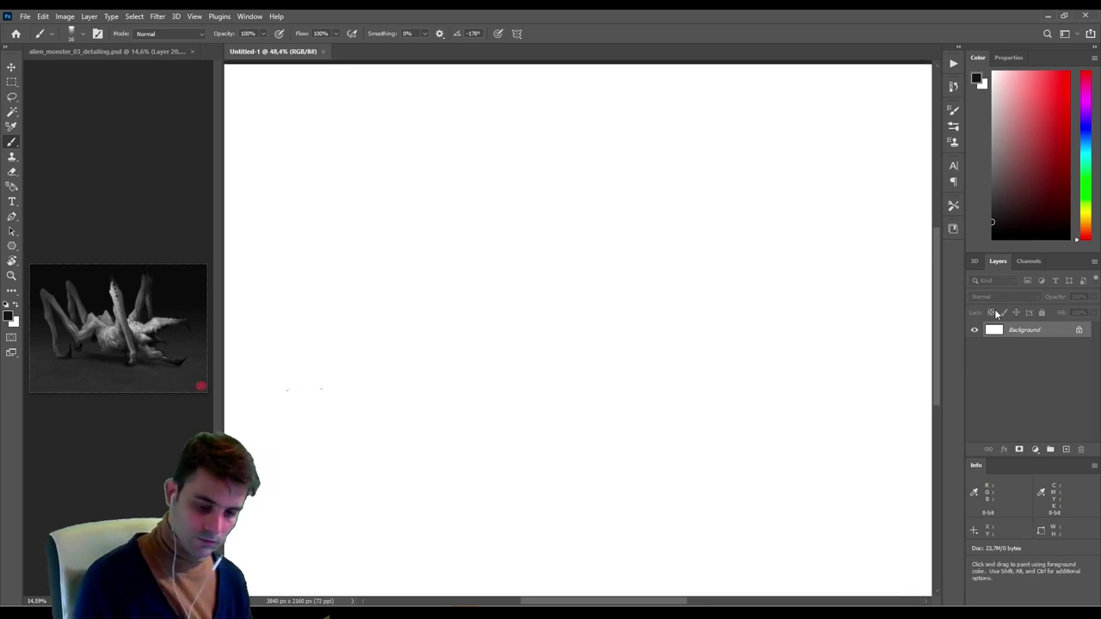
pyautogui.press('i')
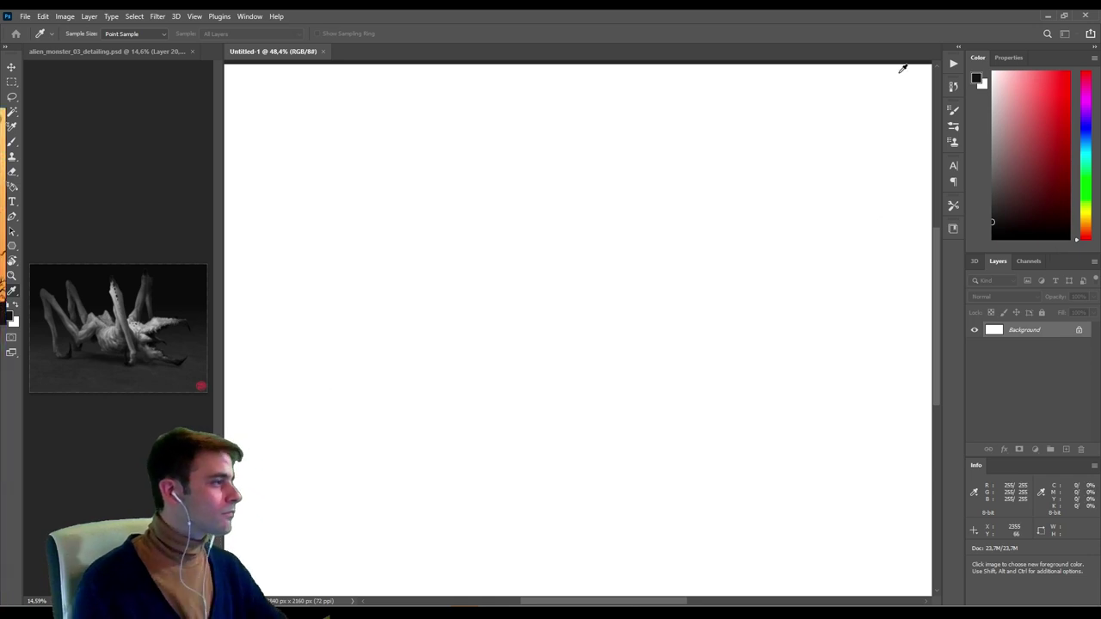
pyautogui.moveTo(338, 388); pyautogui.dragTo(304, 388)
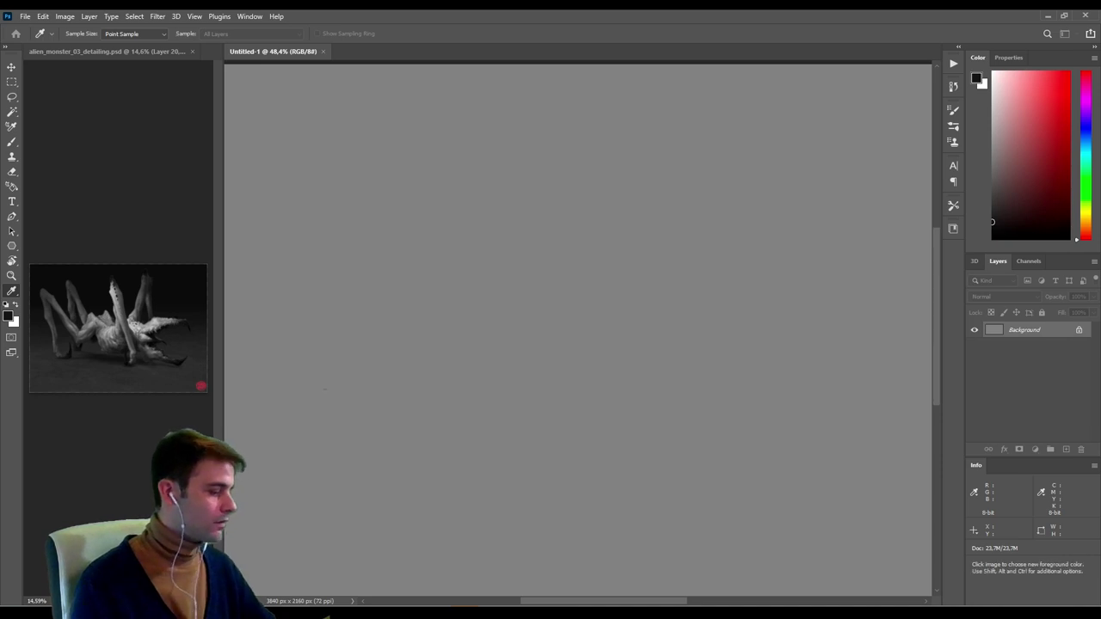
pyautogui.press('b')
pyautogui.click(1066, 449)
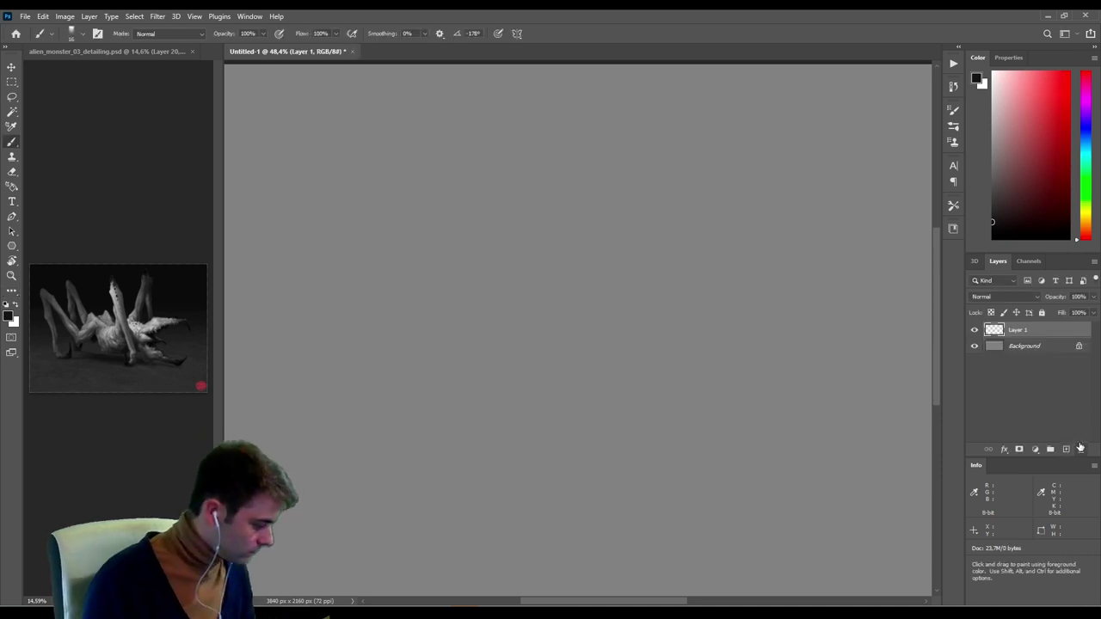
# Choose the 4x4_paint_smooth brush from the concept_BW group and set its size to 7 px.
pyautogui.rightClick(394, 208)
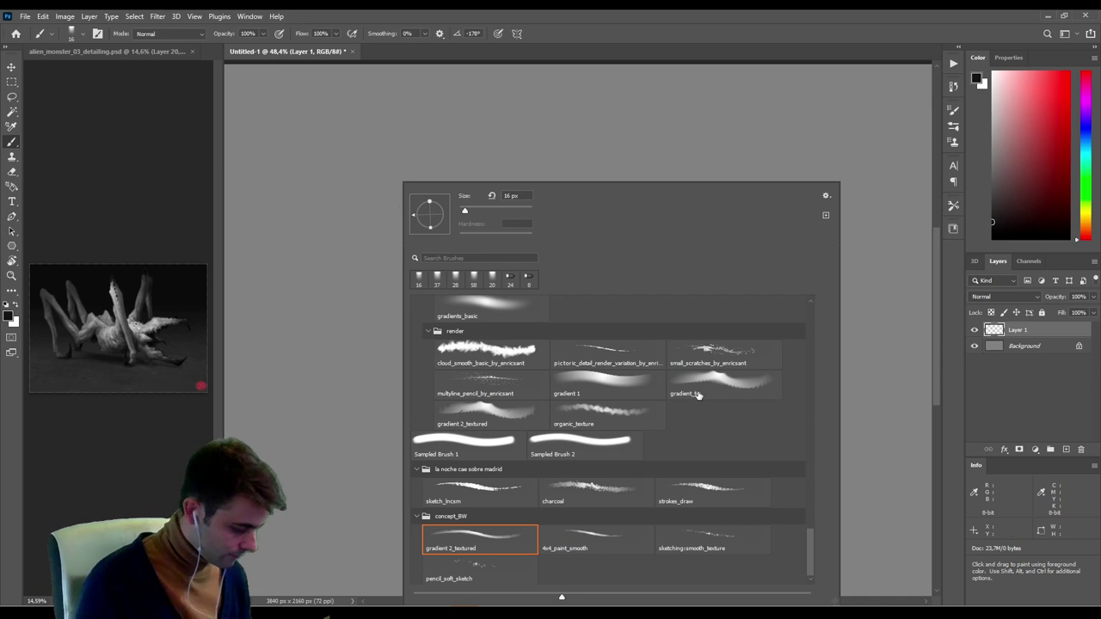
pyautogui.click(581, 539)
pyautogui.click(325, 257)
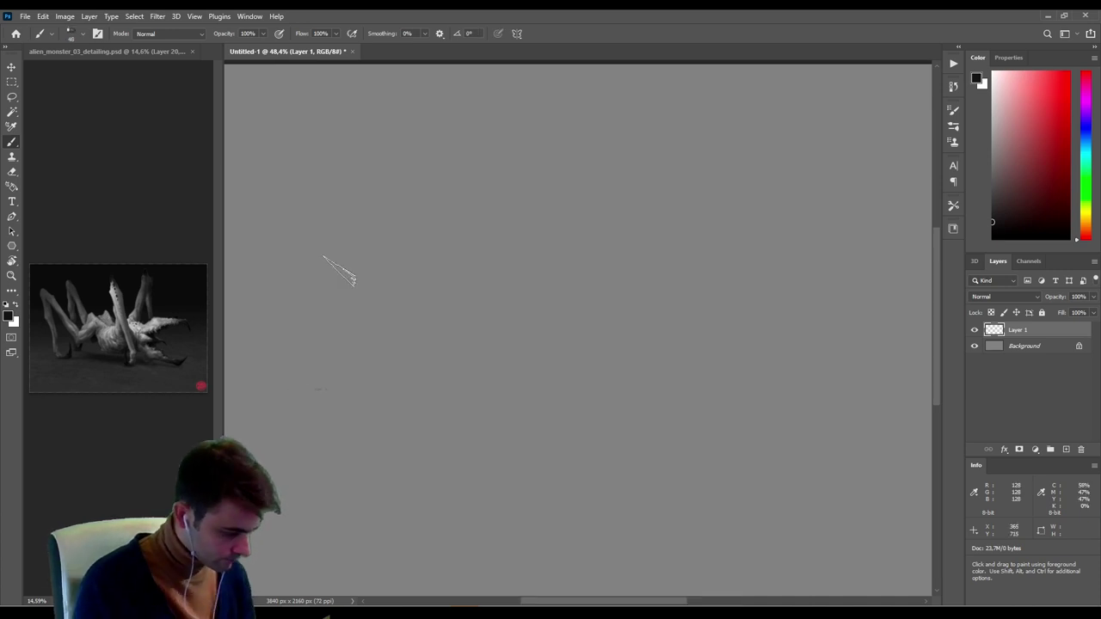
pyautogui.moveTo(398, 252)
pyautogui.mouseDown()
pyautogui.moveTo(416, 272)
pyautogui.moveTo(570, 230)
pyautogui.moveTo(568, 257)
pyautogui.mouseUp()
pyautogui.hotkey('ctrl', 'z')
pyautogui.hotkey('ctrl', 'z')
pyautogui.hotkey('ctrl', 'z')
pyautogui.rightClick(557, 246)
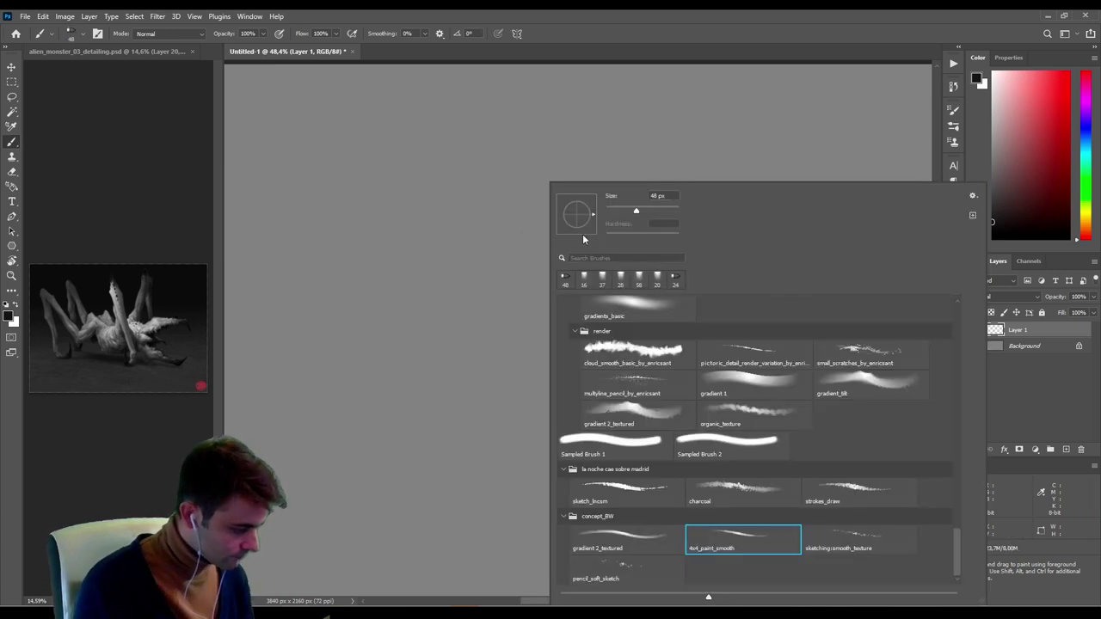
pyautogui.moveTo(626, 211); pyautogui.dragTo(610, 212)
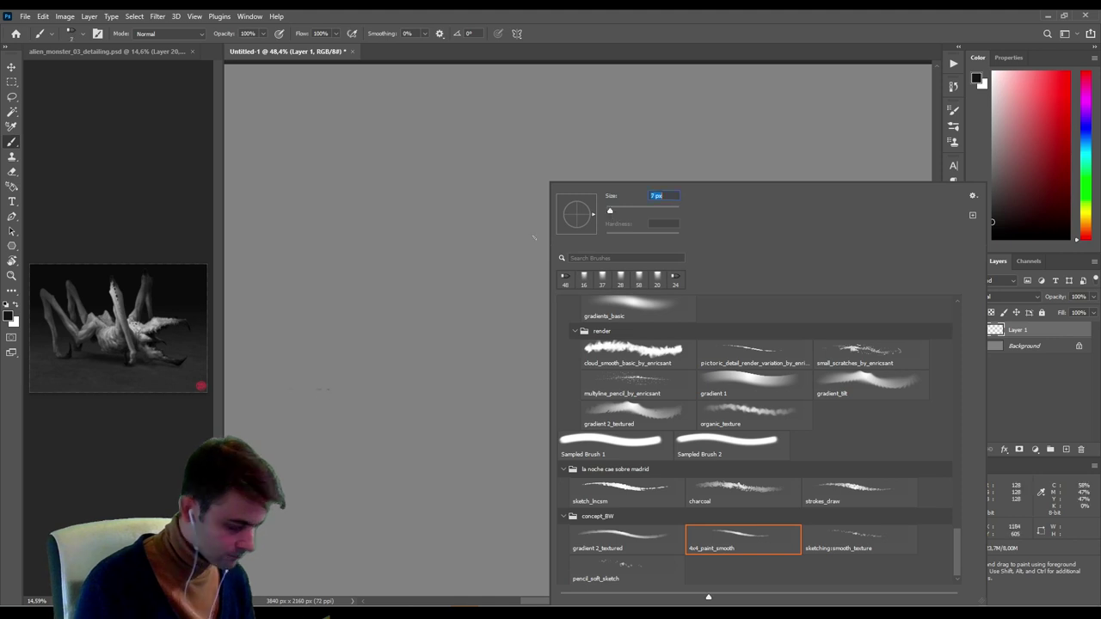
pyautogui.press('Return')
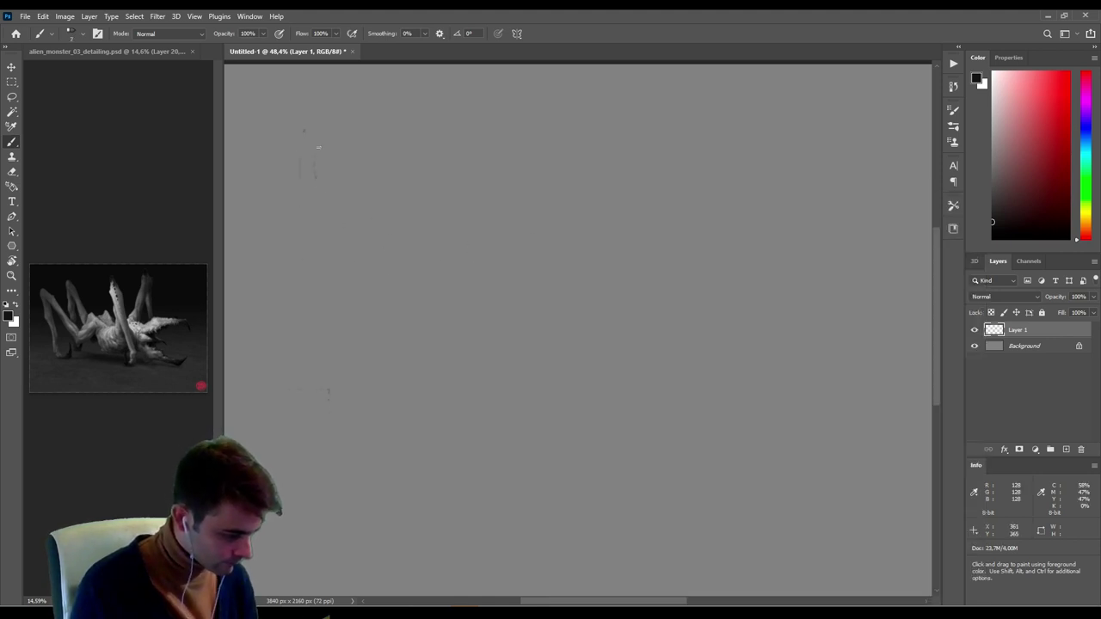
# Sketch the monster's bent near rear leg, hip, back and belly contours, plus the round shoulder joint, following the reference painting.
pyautogui.moveTo(447, 300)
pyautogui.keyDown('ctrl'); pyautogui.mouseDown()
pyautogui.moveTo(494, 288)
pyautogui.moveTo(484, 298)
pyautogui.moveTo(466, 263)
pyautogui.moveTo(435, 250)
pyautogui.mouseUp(); pyautogui.keyUp('ctrl')
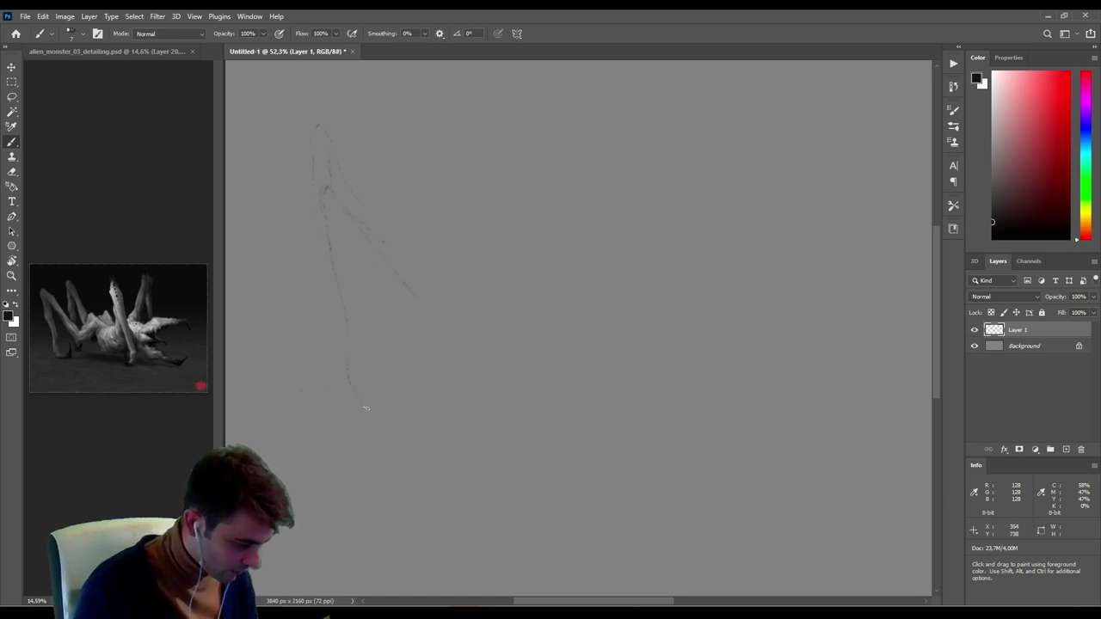
pyautogui.moveTo(400, 273)
pyautogui.mouseDown()
pyautogui.moveTo(449, 344)
pyautogui.moveTo(466, 346)
pyautogui.mouseUp()
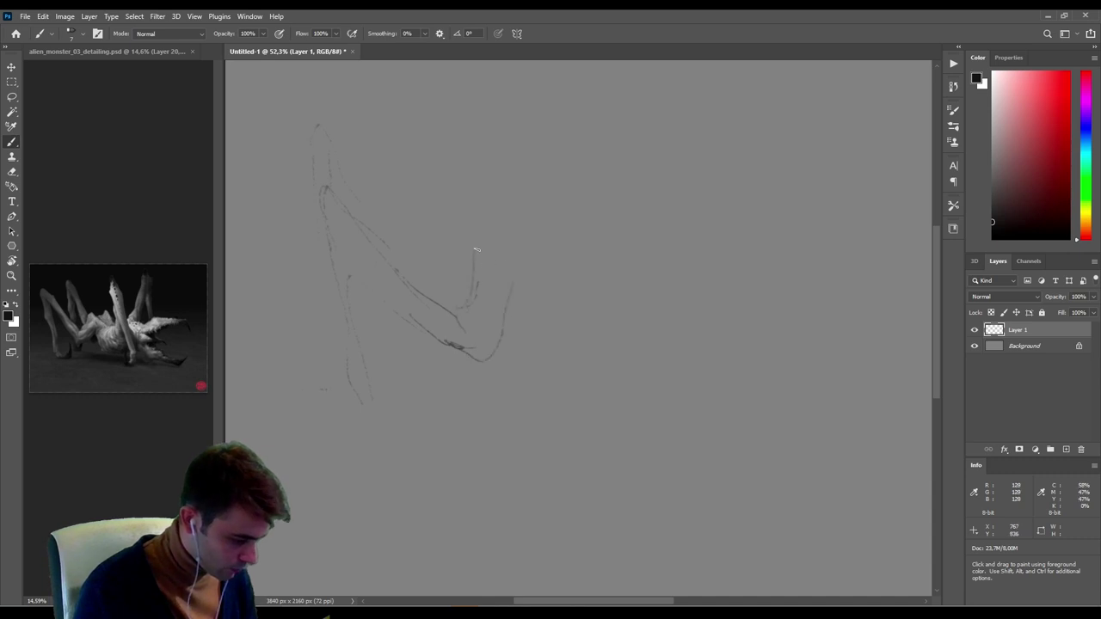
pyautogui.moveTo(477, 249)
pyautogui.mouseDown()
pyautogui.moveTo(500, 204)
pyautogui.moveTo(565, 208)
pyautogui.moveTo(578, 220)
pyautogui.mouseUp()
pyautogui.moveTo(522, 296)
pyautogui.mouseDown()
pyautogui.moveTo(585, 293)
pyautogui.moveTo(629, 320)
pyautogui.mouseUp()
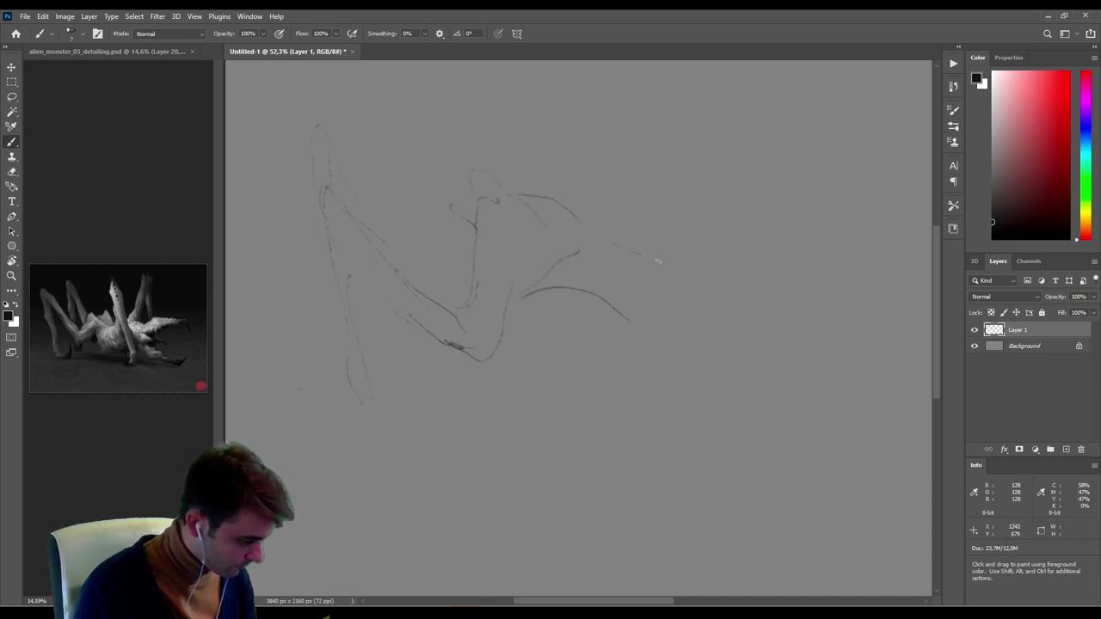
pyautogui.moveTo(541, 297)
pyautogui.mouseDown()
pyautogui.moveTo(595, 343)
pyautogui.moveTo(699, 361)
pyautogui.mouseUp()
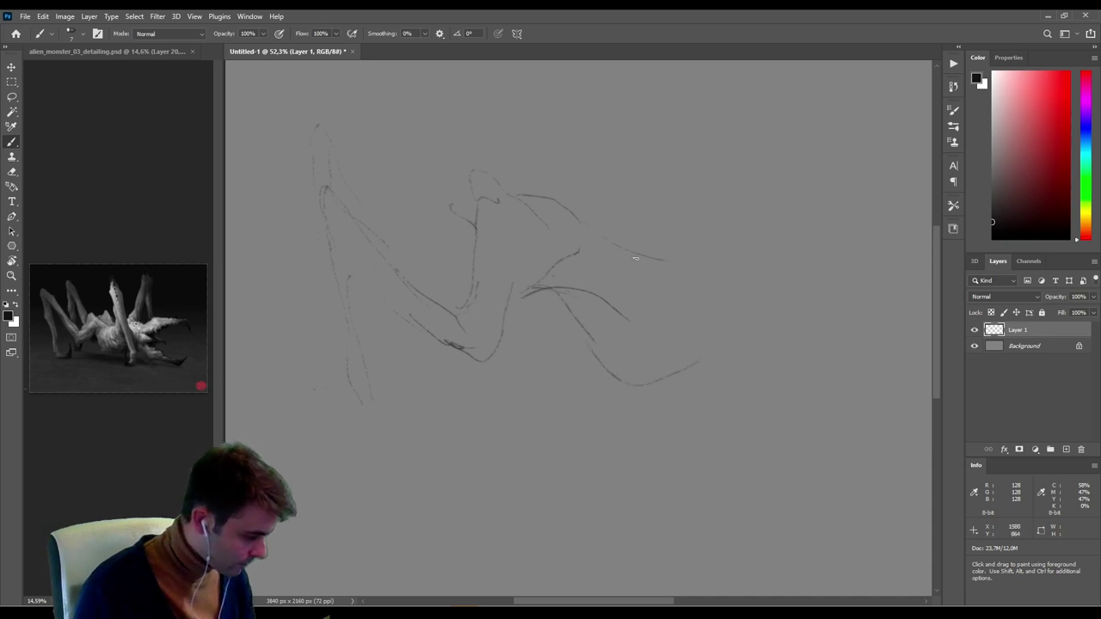
pyautogui.moveTo(636, 248)
pyautogui.mouseDown()
pyautogui.moveTo(738, 231)
pyautogui.moveTo(729, 276)
pyautogui.moveTo(727, 256)
pyautogui.mouseUp()
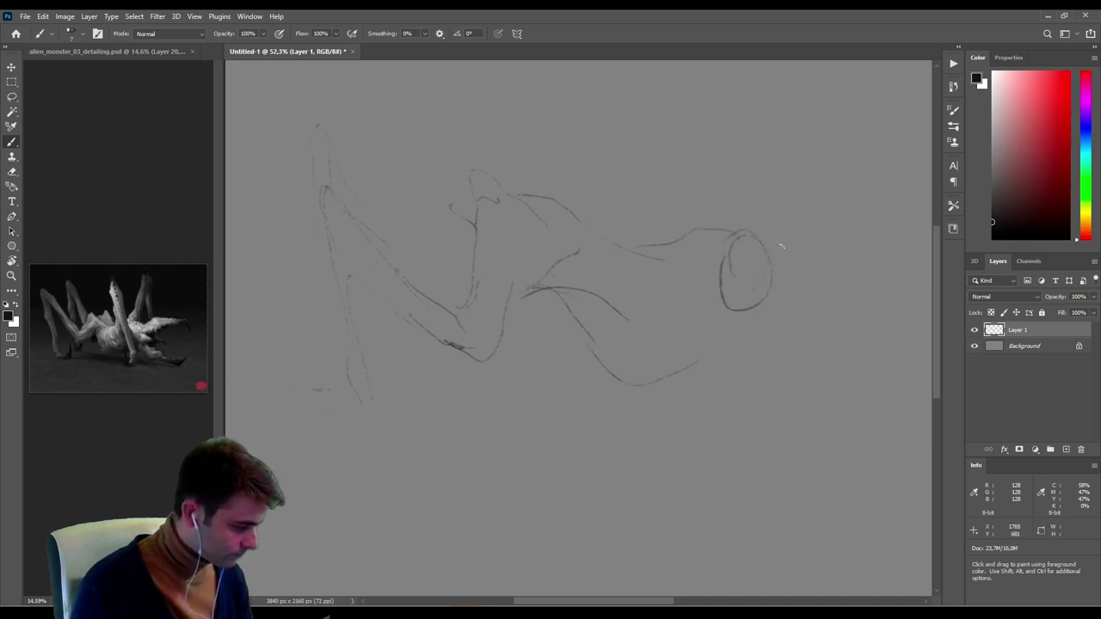
# Sketch the chest line and the tall folded front leg rising above the shoulder and coming down to the ground.
pyautogui.moveTo(766, 320); pyautogui.dragTo(722, 388)
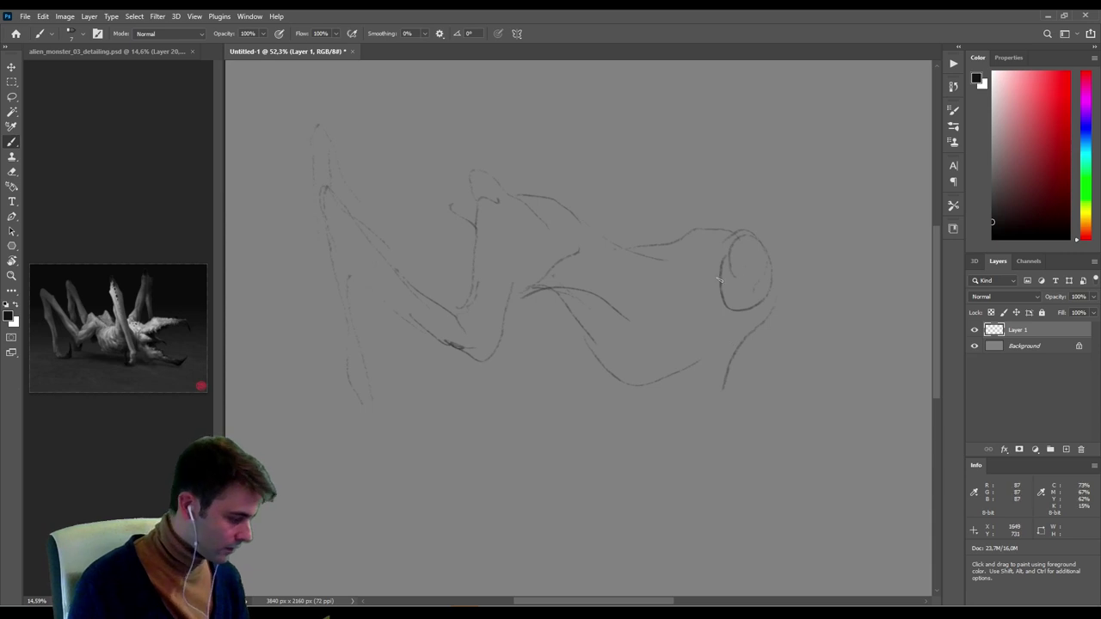
pyautogui.moveTo(755, 191)
pyautogui.mouseDown()
pyautogui.moveTo(770, 146)
pyautogui.moveTo(768, 320)
pyautogui.mouseUp()
pyautogui.moveTo(731, 246); pyautogui.dragTo(727, 311)
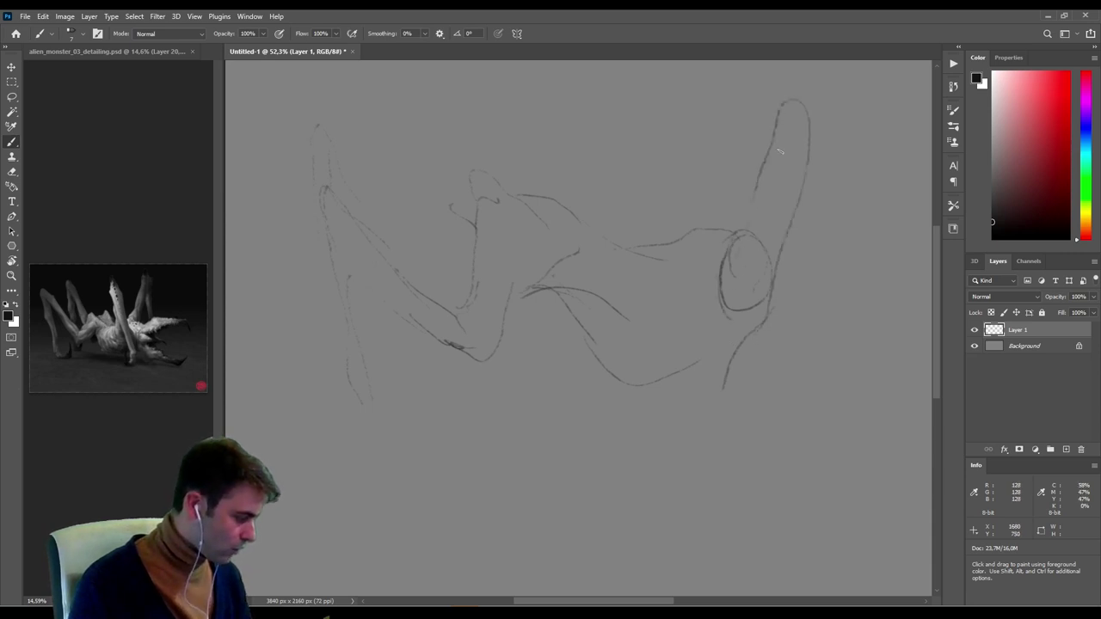
pyautogui.moveTo(783, 127); pyautogui.dragTo(821, 292)
pyautogui.moveTo(778, 176); pyautogui.dragTo(806, 369)
pyautogui.moveTo(811, 289)
pyautogui.mouseDown()
pyautogui.moveTo(824, 396)
pyautogui.moveTo(808, 440)
pyautogui.mouseUp()
# Sketch the outstretched forward limb with its hooked claw, the lower chest contour and the small angular head.
pyautogui.moveTo(785, 269); pyautogui.dragTo(910, 277)
pyautogui.moveTo(779, 371); pyautogui.dragTo(808, 369)
pyautogui.moveTo(806, 370); pyautogui.dragTo(582, 342)
pyautogui.moveTo(473, 334)
pyautogui.mouseDown()
pyautogui.moveTo(624, 343)
pyautogui.moveTo(517, 343)
pyautogui.moveTo(601, 379)
pyautogui.moveTo(748, 369)
pyautogui.moveTo(778, 309)
pyautogui.mouseUp()
pyautogui.moveTo(613, 248)
pyautogui.mouseDown()
pyautogui.moveTo(793, 231)
pyautogui.moveTo(805, 298)
pyautogui.moveTo(768, 269)
pyautogui.moveTo(638, 302)
pyautogui.mouseUp()
pyautogui.moveTo(640, 302)
pyautogui.mouseDown()
pyautogui.moveTo(659, 291)
pyautogui.moveTo(658, 312)
pyautogui.mouseUp()
pyautogui.moveTo(659, 312)
pyautogui.mouseDown()
pyautogui.moveTo(634, 327)
pyautogui.moveTo(602, 322)
pyautogui.mouseUp()
pyautogui.moveTo(588, 308); pyautogui.dragTo(614, 287)
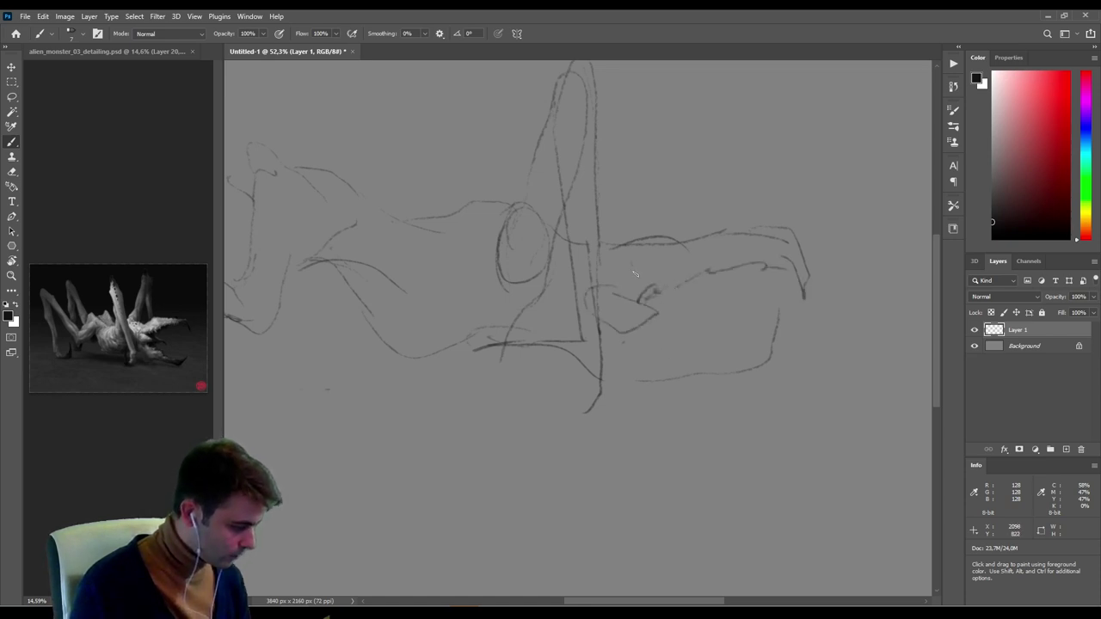
# Reinforce the back and shoulder line and sketch the lower forward limb curving around beneath the head.
pyautogui.moveTo(453, 215)
pyautogui.mouseDown()
pyautogui.moveTo(558, 196)
pyautogui.moveTo(581, 239)
pyautogui.mouseUp()
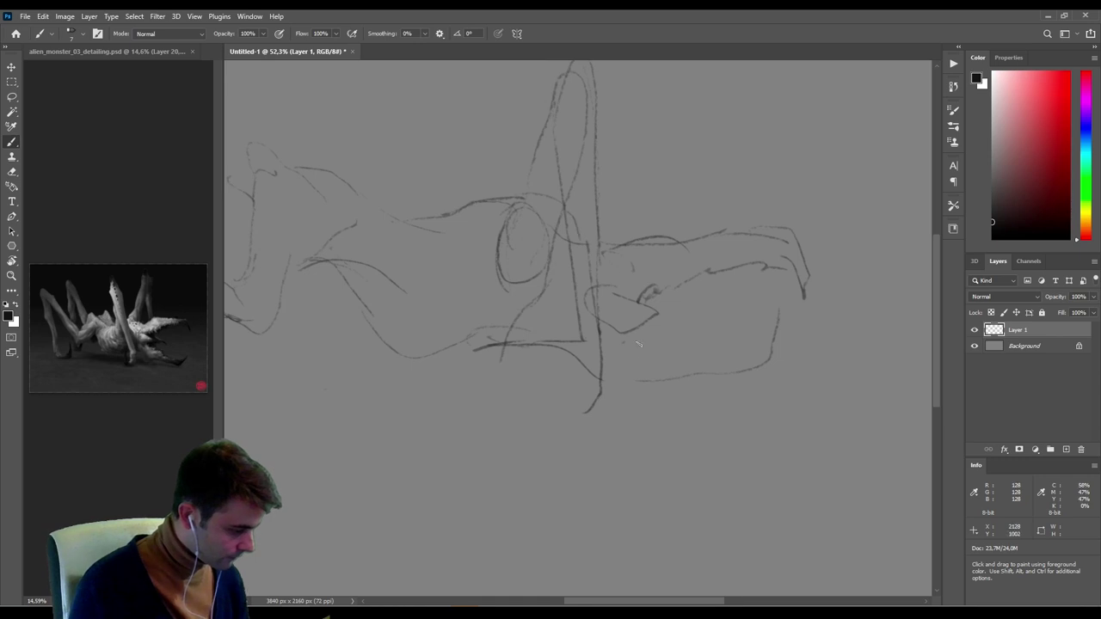
pyautogui.moveTo(588, 365); pyautogui.dragTo(680, 376)
pyautogui.moveTo(620, 367); pyautogui.dragTo(698, 391)
pyautogui.moveTo(665, 333); pyautogui.dragTo(781, 340)
pyautogui.moveTo(792, 321); pyautogui.dragTo(736, 384)
pyautogui.moveTo(661, 345); pyautogui.dragTo(811, 349)
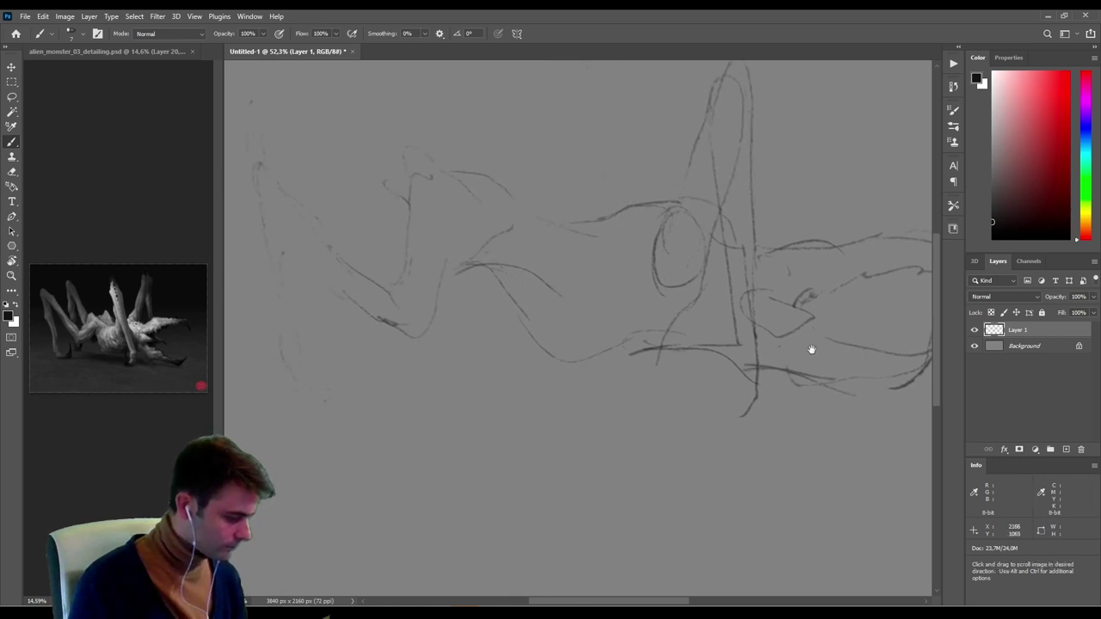
# Sketch the second rear leg behind the first, with its raised knee, lower shin and bent thigh joining the body.
pyautogui.moveTo(501, 273)
pyautogui.mouseDown()
pyautogui.moveTo(468, 342)
pyautogui.moveTo(426, 309)
pyautogui.mouseUp()
pyautogui.moveTo(392, 271)
pyautogui.mouseDown()
pyautogui.moveTo(354, 216)
pyautogui.moveTo(336, 222)
pyautogui.mouseUp()
pyautogui.moveTo(337, 327); pyautogui.dragTo(368, 404)
pyautogui.moveTo(342, 356); pyautogui.dragTo(353, 399)
pyautogui.moveTo(305, 215); pyautogui.dragTo(311, 127)
pyautogui.moveTo(323, 148); pyautogui.dragTo(418, 282)
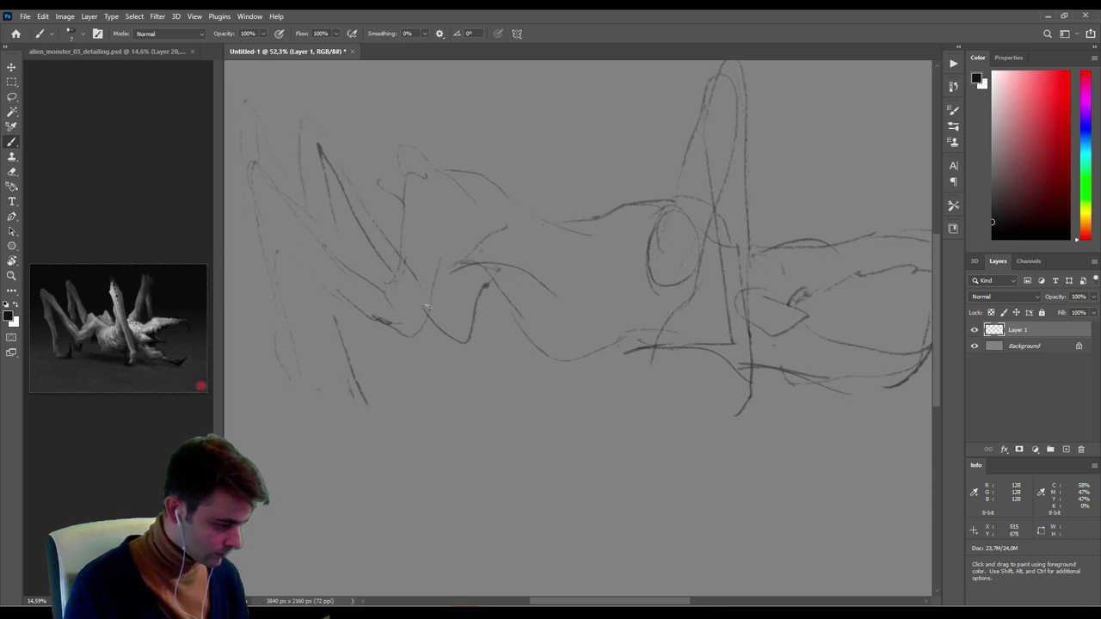
pyautogui.moveTo(600, 322); pyautogui.dragTo(581, 337)
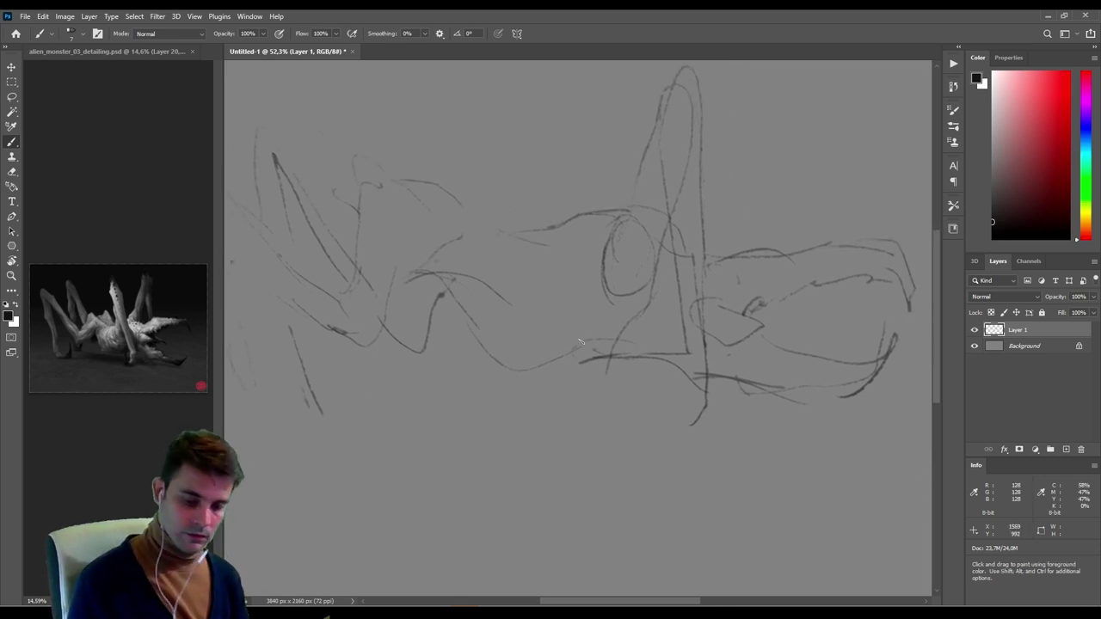
# Hide the sketch layer and show the gray canvas in full screen mode.
pyautogui.click(974, 329)
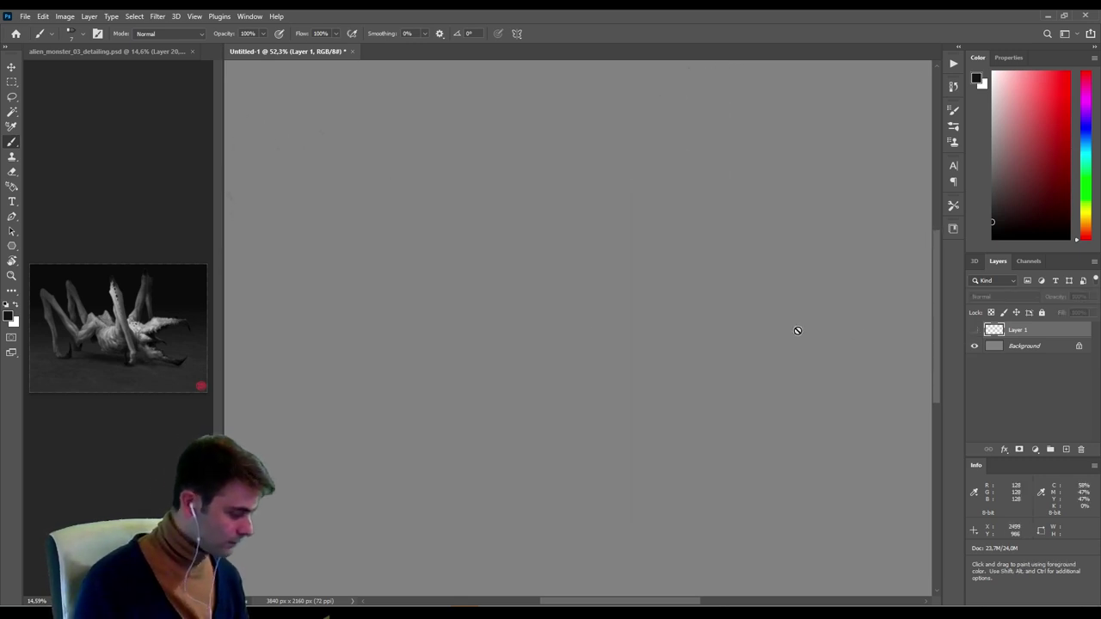
pyautogui.press('f')
pyautogui.press('f')
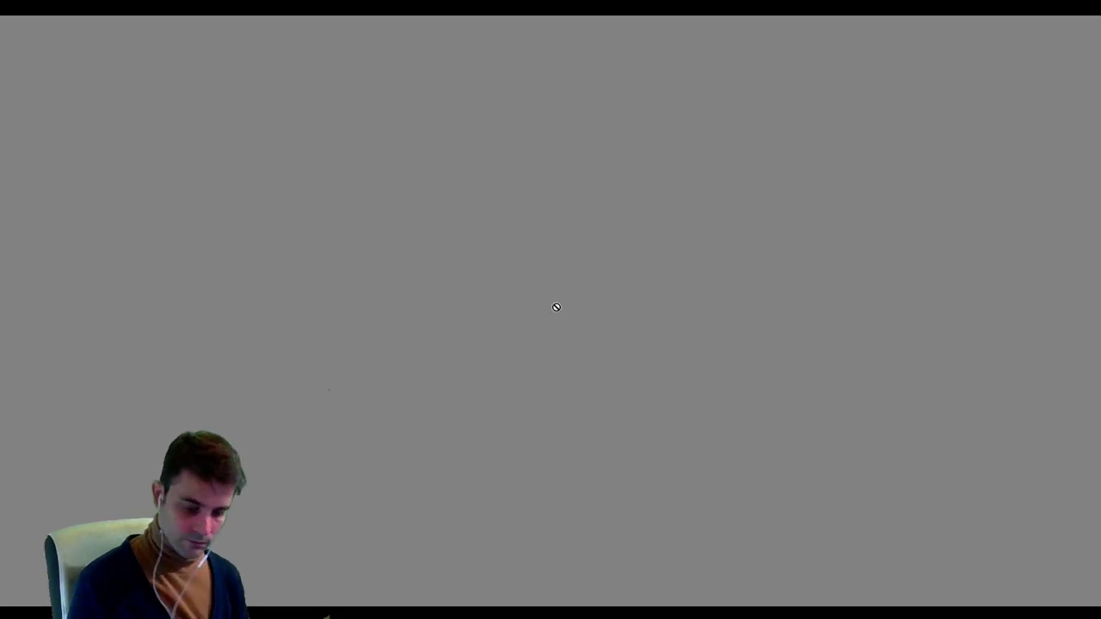
# Add a new empty layer and detach the Color panel so it floats over the canvas.
pyautogui.moveTo(1096, 86)
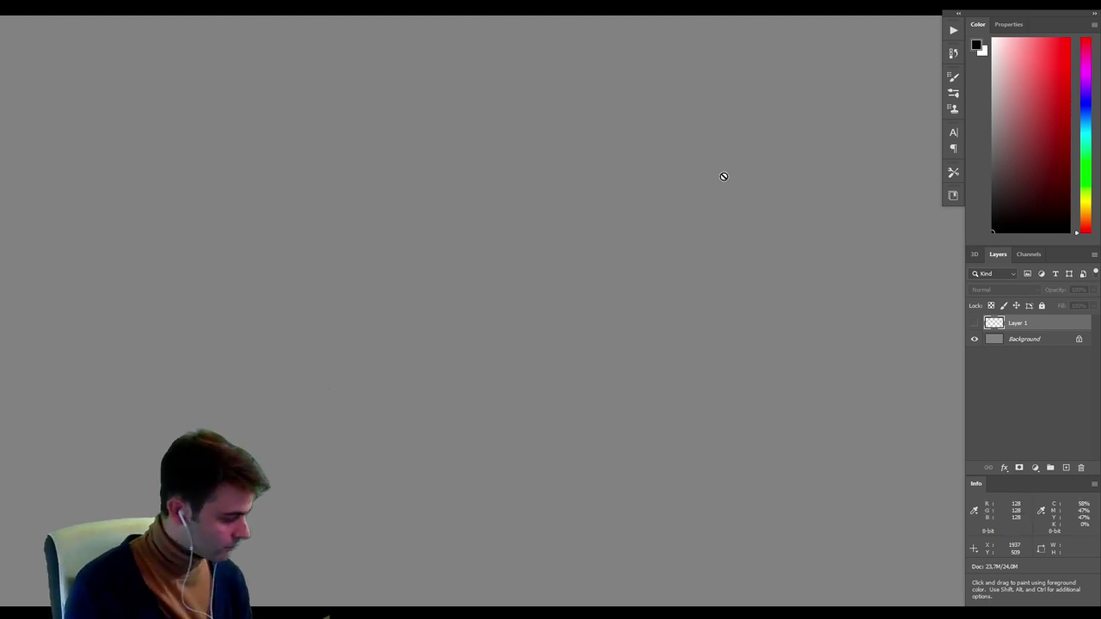
pyautogui.moveTo(1097, 202)
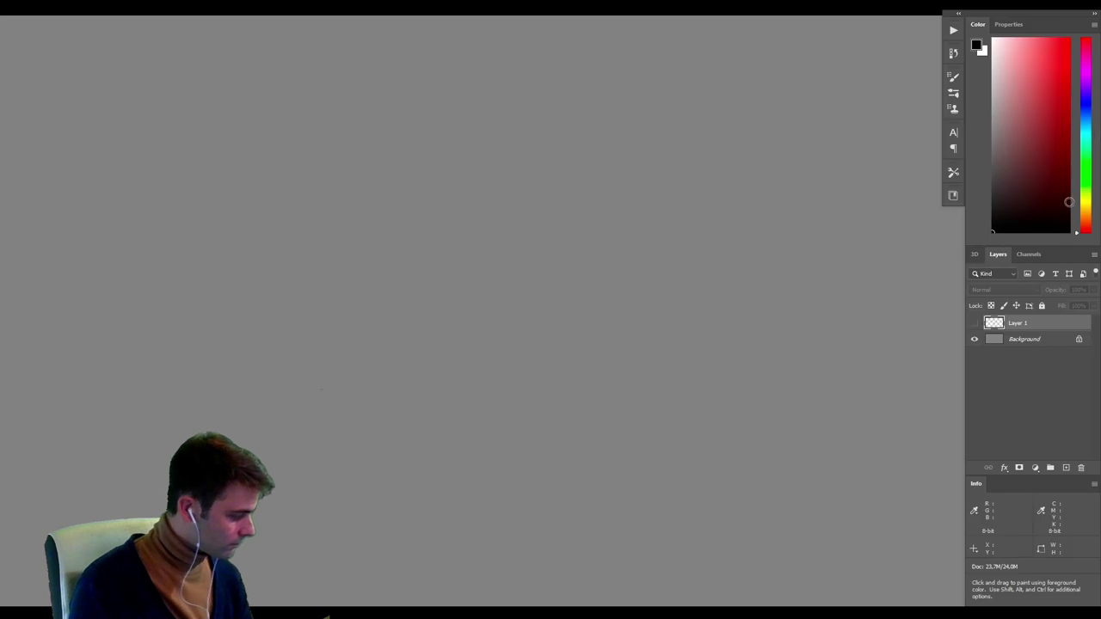
pyautogui.click(1065, 467)
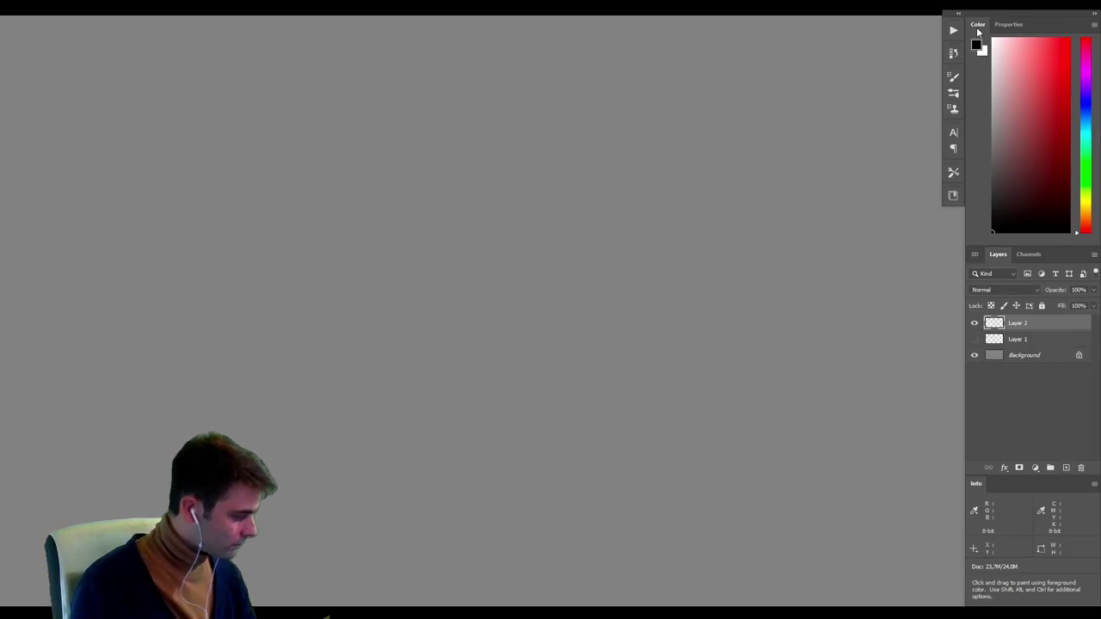
pyautogui.moveTo(976, 27); pyautogui.dragTo(1023, 33)
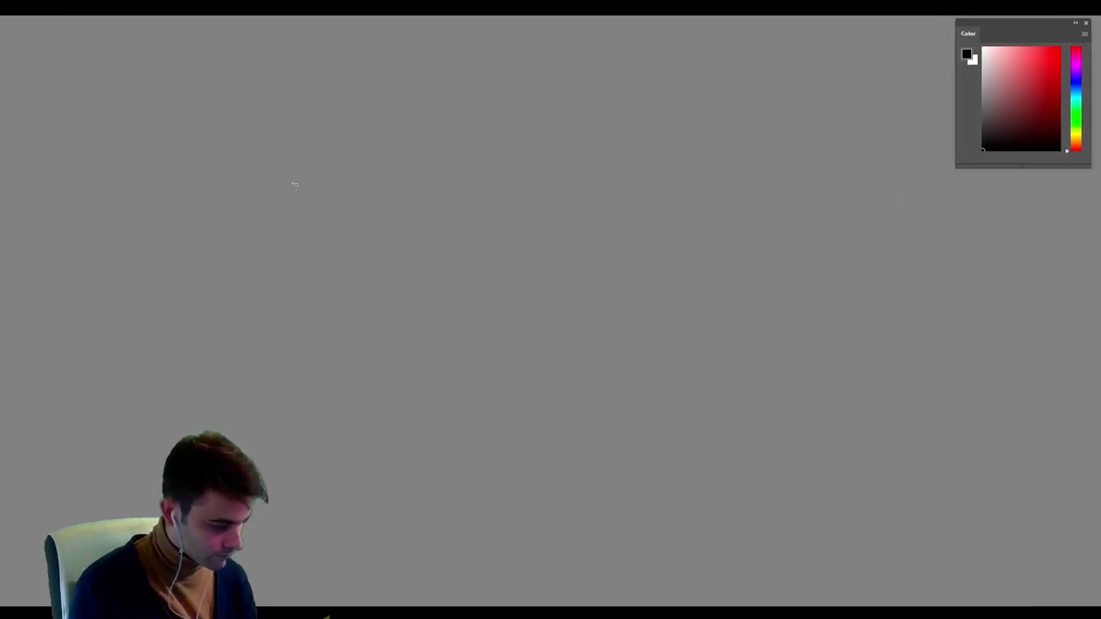
# Sketch a fresh zigzag rear leg on the new layer, from the pointed foot over the high knee to the rounded hip.
pyautogui.moveTo(312, 183); pyautogui.dragTo(367, 191)
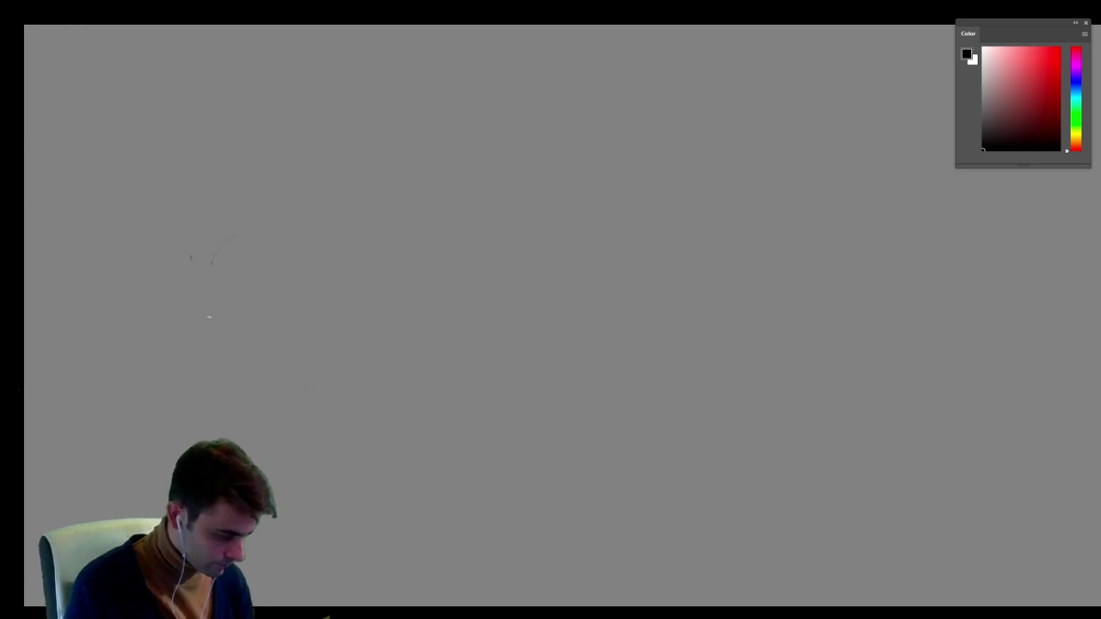
pyautogui.moveTo(215, 314); pyautogui.dragTo(273, 218)
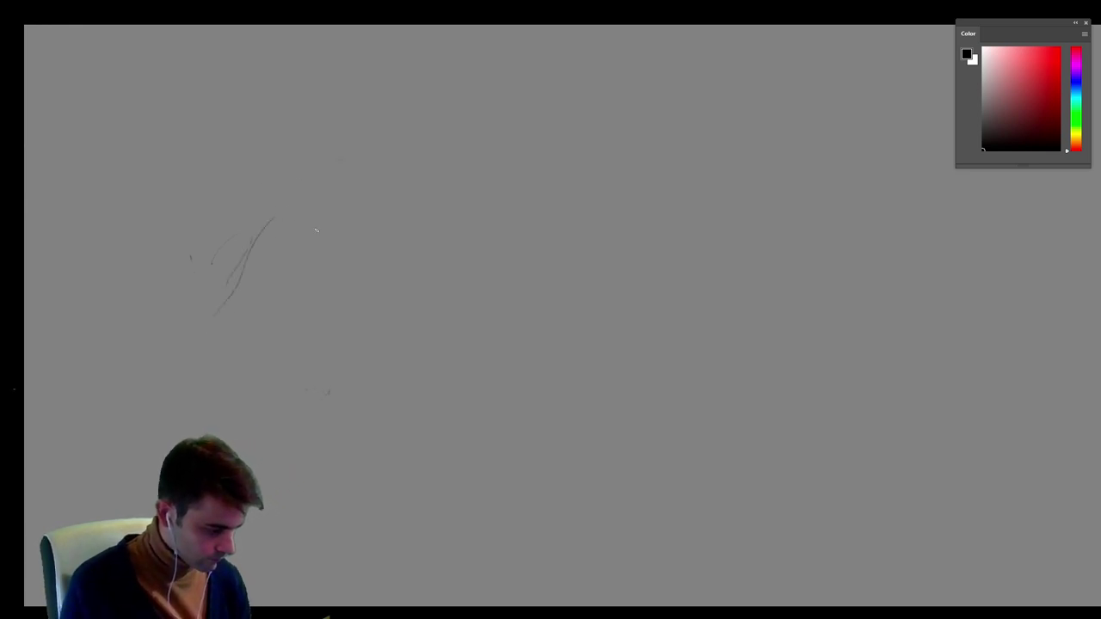
pyautogui.moveTo(212, 333)
pyautogui.mouseDown()
pyautogui.moveTo(296, 202)
pyautogui.moveTo(344, 153)
pyautogui.moveTo(302, 263)
pyautogui.mouseUp()
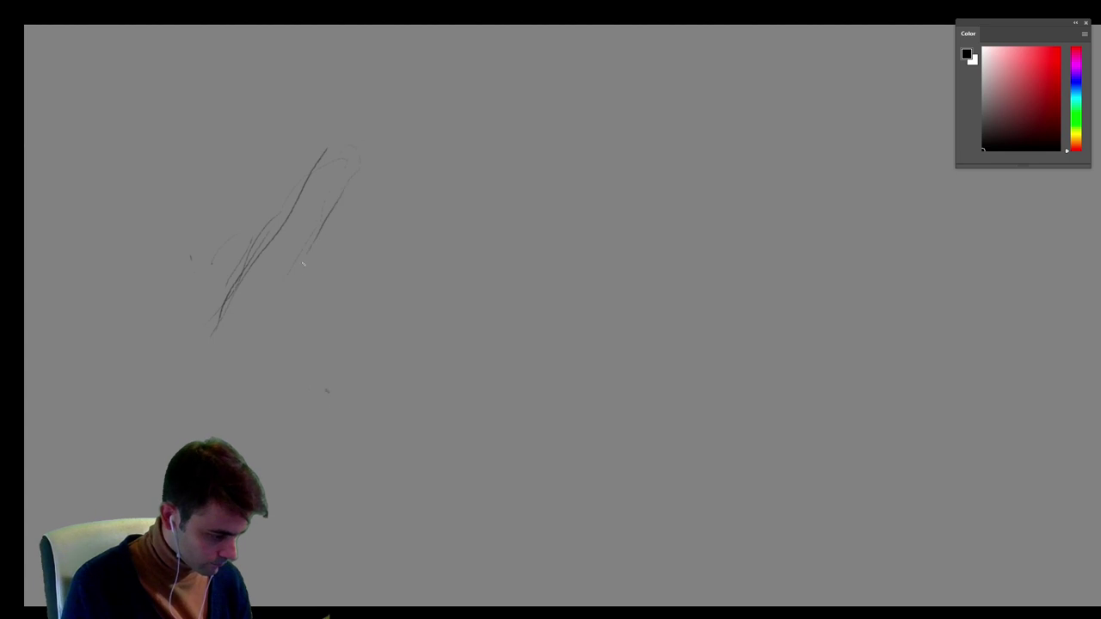
pyautogui.moveTo(219, 337)
pyautogui.mouseDown()
pyautogui.moveTo(347, 167)
pyautogui.moveTo(387, 344)
pyautogui.moveTo(396, 295)
pyautogui.mouseUp()
pyautogui.moveTo(364, 199); pyautogui.dragTo(404, 303)
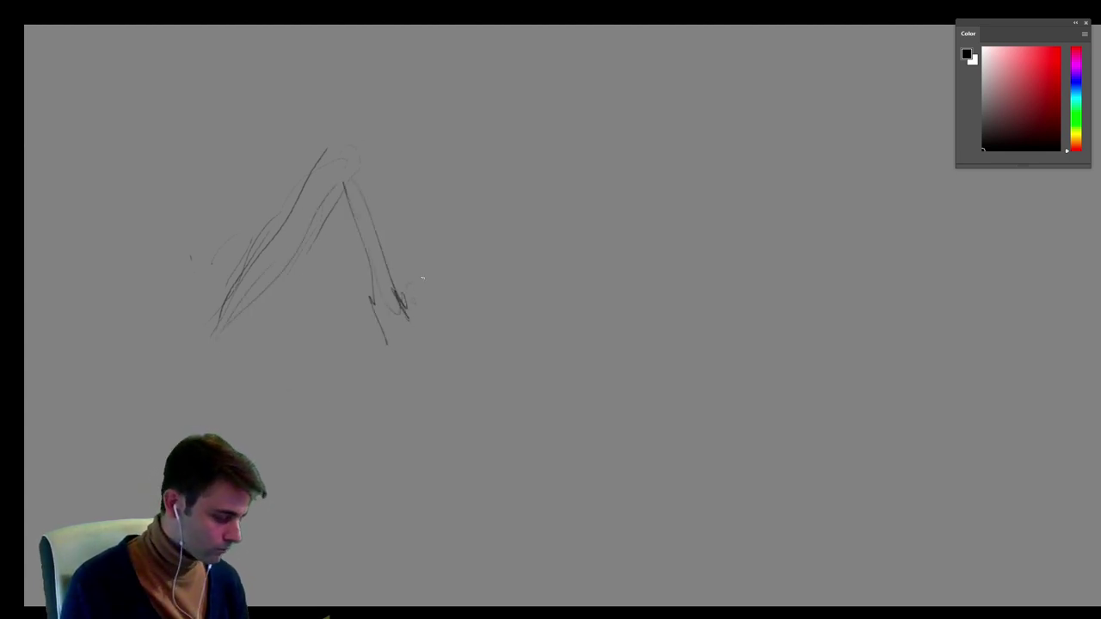
pyautogui.moveTo(411, 355); pyautogui.dragTo(461, 271)
pyautogui.moveTo(422, 283)
pyautogui.mouseDown()
pyautogui.moveTo(443, 245)
pyautogui.moveTo(435, 213)
pyautogui.moveTo(464, 230)
pyautogui.mouseUp()
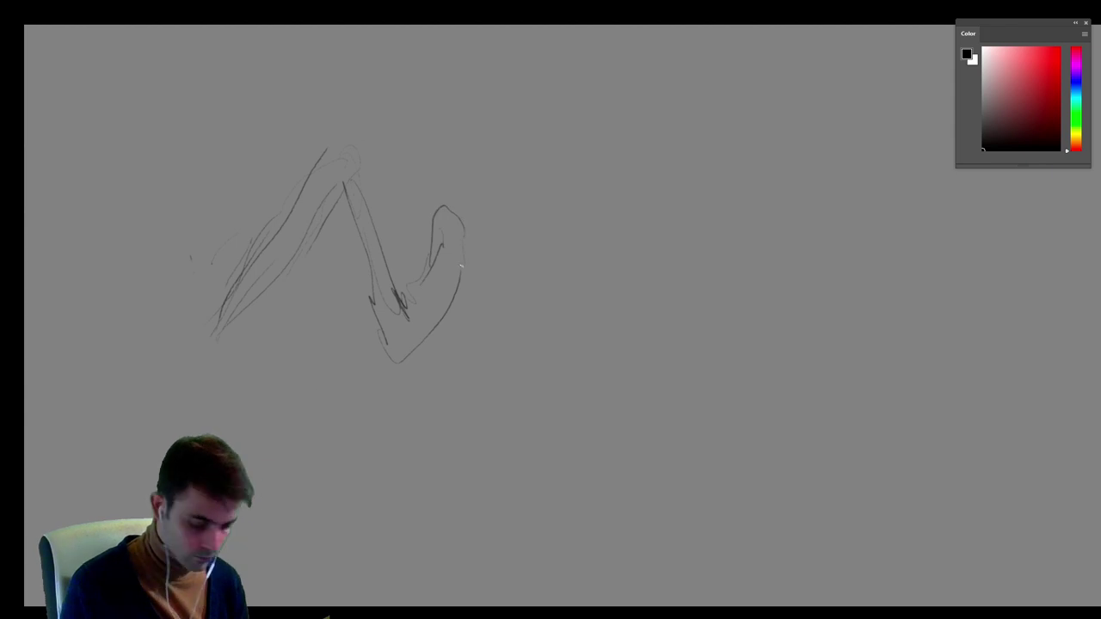
# Return from full screen to the standard screen mode with the reference painting beside the sketch.
pyautogui.press('f')
pyautogui.press('f')
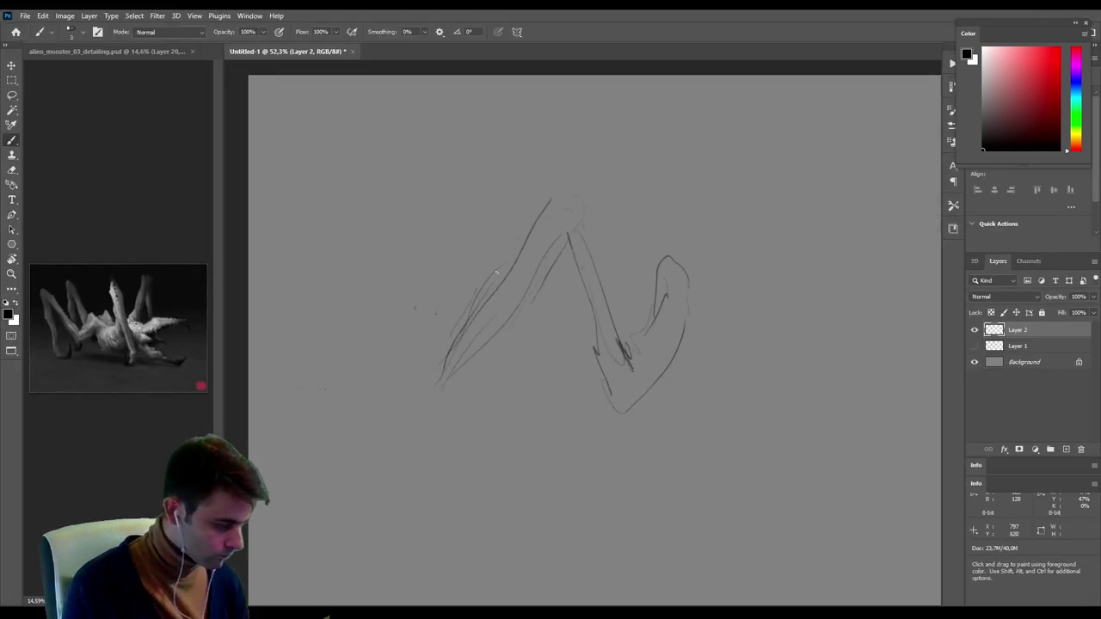
pyautogui.press('f')
pyautogui.press('f')
pyautogui.press('f')
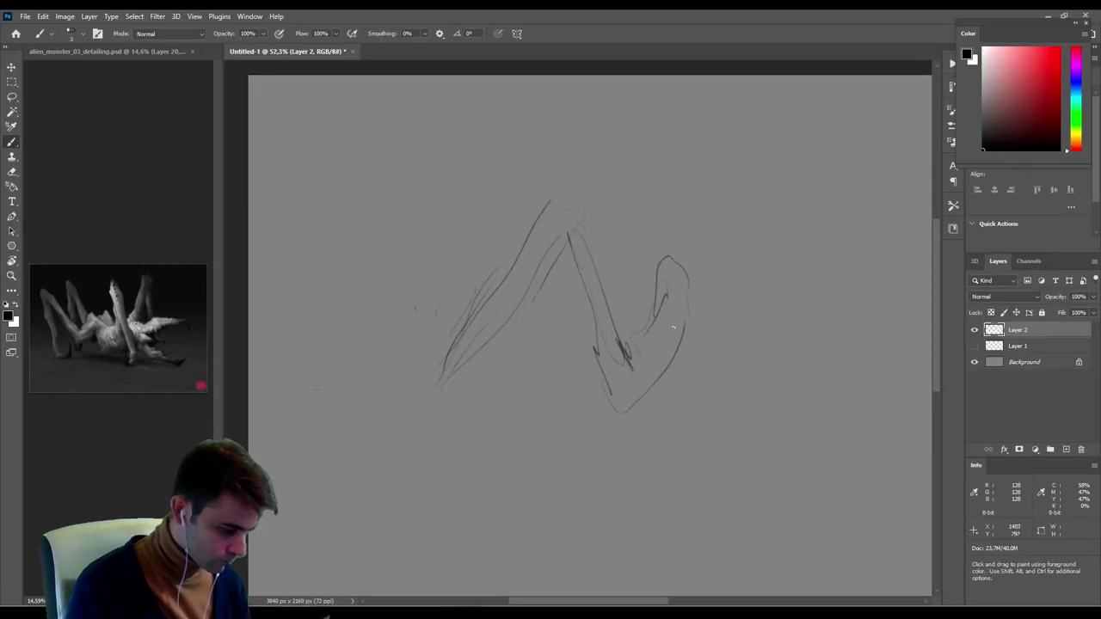
# Sketch the torso ahead of the rear hip, with an arched back, a curved belly and a bent middle leg reaching the ground.
pyautogui.moveTo(722, 300)
pyautogui.mouseDown()
pyautogui.moveTo(460, 289)
pyautogui.moveTo(422, 298)
pyautogui.moveTo(428, 321)
pyautogui.mouseUp()
pyautogui.moveTo(405, 245)
pyautogui.mouseDown()
pyautogui.moveTo(435, 247)
pyautogui.moveTo(466, 227)
pyautogui.moveTo(499, 252)
pyautogui.moveTo(531, 205)
pyautogui.moveTo(647, 112)
pyautogui.mouseUp()
pyautogui.moveTo(481, 308); pyautogui.dragTo(603, 269)
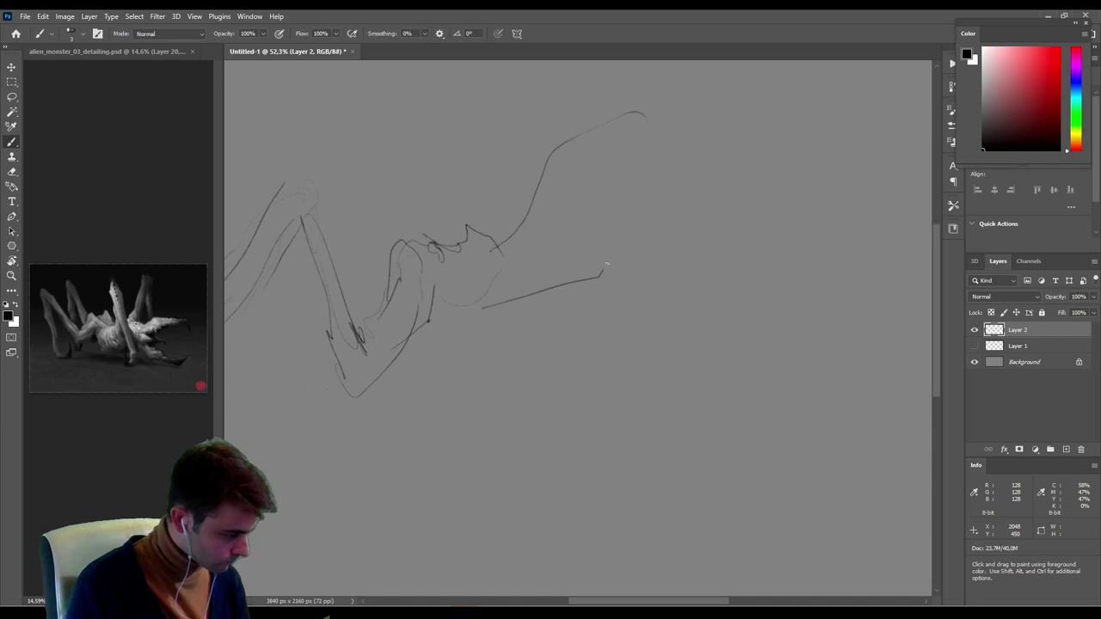
pyautogui.moveTo(586, 160)
pyautogui.mouseDown()
pyautogui.moveTo(428, 148)
pyautogui.moveTo(510, 337)
pyautogui.moveTo(552, 396)
pyautogui.mouseUp()
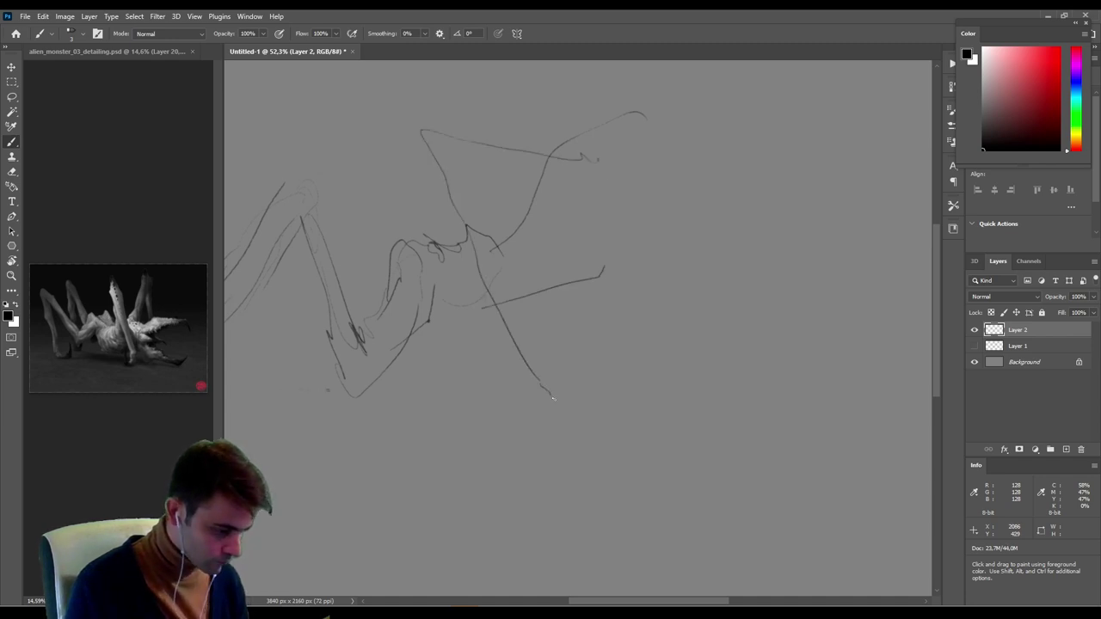
pyautogui.moveTo(541, 341)
pyautogui.mouseDown()
pyautogui.moveTo(494, 194)
pyautogui.moveTo(611, 222)
pyautogui.moveTo(604, 165)
pyautogui.moveTo(615, 160)
pyautogui.mouseUp()
pyautogui.moveTo(455, 310)
pyautogui.mouseDown()
pyautogui.moveTo(522, 334)
pyautogui.moveTo(635, 315)
pyautogui.moveTo(661, 276)
pyautogui.mouseUp()
pyautogui.moveTo(619, 303); pyautogui.dragTo(645, 273)
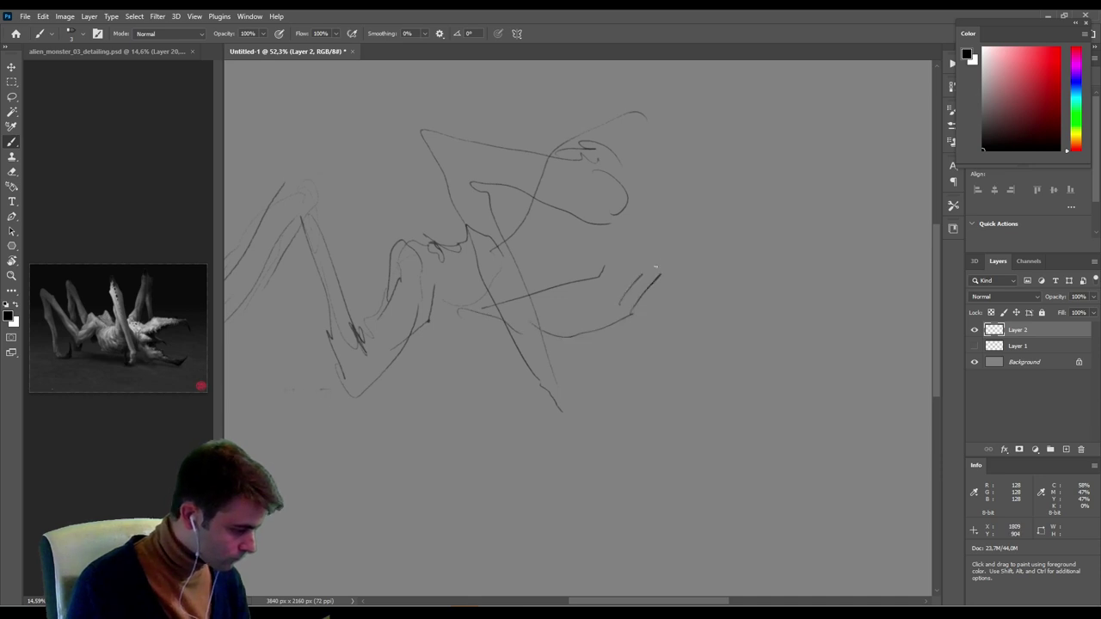
# Sketch the long, nearly vertical front leg ahead of the torso, tapering toward its lower end.
pyautogui.moveTo(713, 89); pyautogui.dragTo(729, 129)
pyautogui.moveTo(744, 216)
pyautogui.mouseDown()
pyautogui.moveTo(743, 354)
pyautogui.moveTo(731, 392)
pyautogui.mouseUp()
pyautogui.moveTo(735, 310); pyautogui.dragTo(725, 409)
# Sketch the head's top contour continuing from the back, the chest curve behind the front leg, and the long lower jaw.
pyautogui.moveTo(711, 277)
pyautogui.mouseDown()
pyautogui.moveTo(719, 361)
pyautogui.moveTo(590, 452)
pyautogui.moveTo(562, 424)
pyautogui.mouseUp()
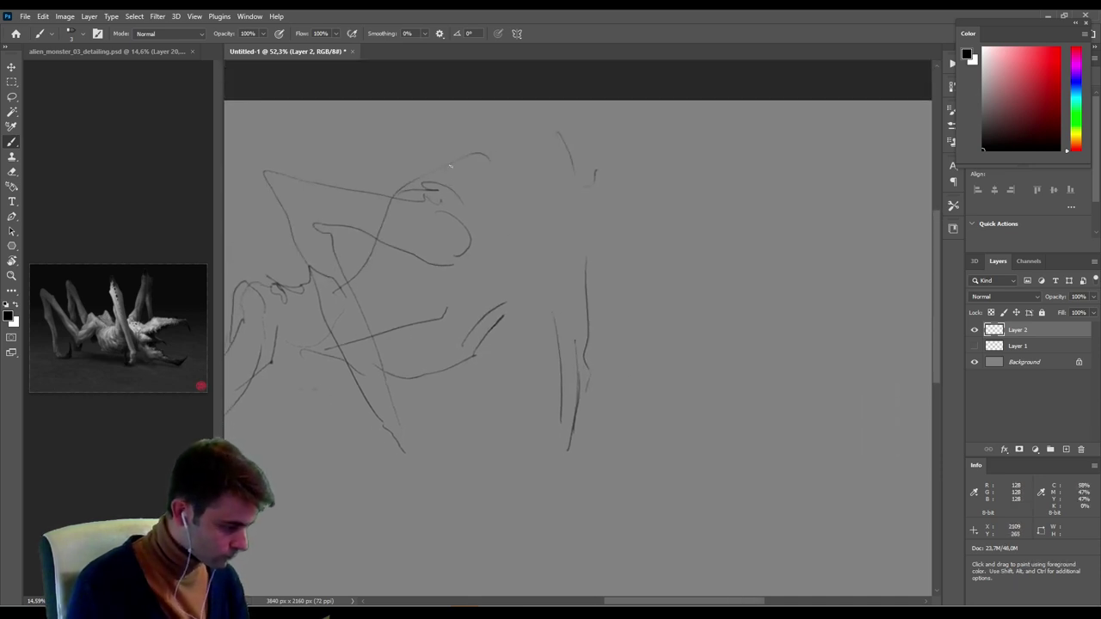
pyautogui.moveTo(486, 155); pyautogui.dragTo(670, 142)
pyautogui.moveTo(527, 173)
pyautogui.mouseDown()
pyautogui.moveTo(525, 200)
pyautogui.moveTo(578, 167)
pyautogui.moveTo(733, 222)
pyautogui.mouseUp()
pyautogui.moveTo(501, 301)
pyautogui.mouseDown()
pyautogui.moveTo(662, 401)
pyautogui.moveTo(702, 412)
pyautogui.moveTo(741, 397)
pyautogui.mouseUp()
pyautogui.moveTo(562, 340); pyautogui.dragTo(658, 387)
pyautogui.moveTo(630, 372); pyautogui.dragTo(743, 412)
pyautogui.moveTo(760, 404); pyautogui.dragTo(774, 385)
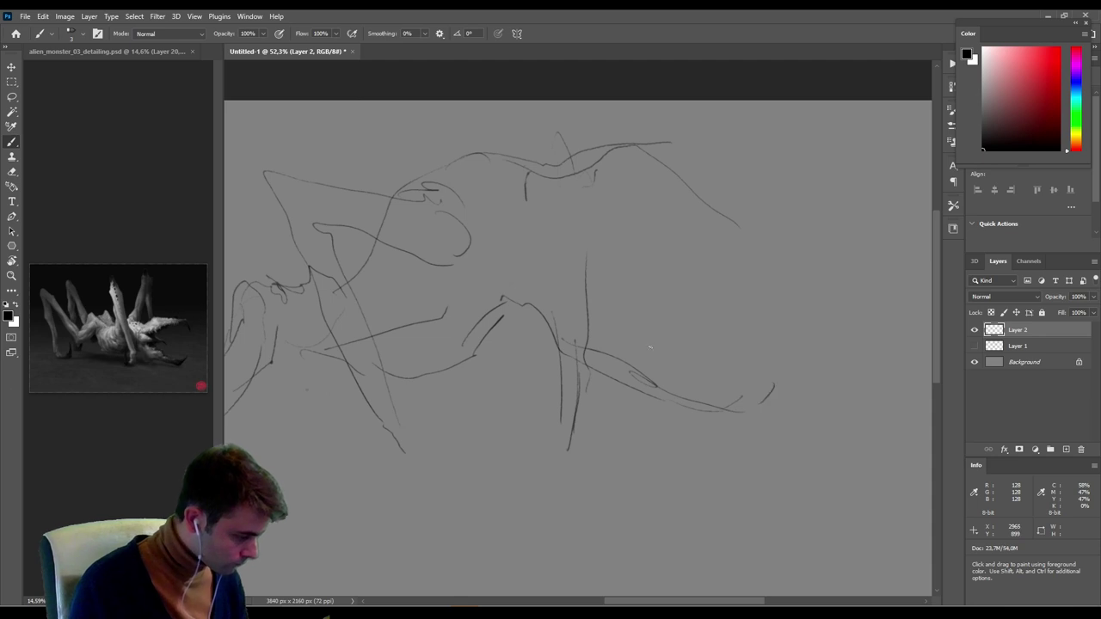
# Draw the open mouth's inner jaw lines and outline the long upper snout ending in a hooked tip.
pyautogui.moveTo(656, 351)
pyautogui.mouseDown()
pyautogui.moveTo(586, 264)
pyautogui.moveTo(599, 284)
pyautogui.mouseUp()
pyautogui.moveTo(560, 261); pyautogui.dragTo(639, 342)
pyautogui.moveTo(621, 265)
pyautogui.mouseDown()
pyautogui.moveTo(673, 349)
pyautogui.moveTo(707, 380)
pyautogui.mouseUp()
pyautogui.moveTo(622, 337)
pyautogui.mouseDown()
pyautogui.moveTo(681, 380)
pyautogui.moveTo(736, 397)
pyautogui.mouseUp()
pyautogui.moveTo(555, 244)
pyautogui.mouseDown()
pyautogui.moveTo(605, 244)
pyautogui.moveTo(793, 302)
pyautogui.mouseUp()
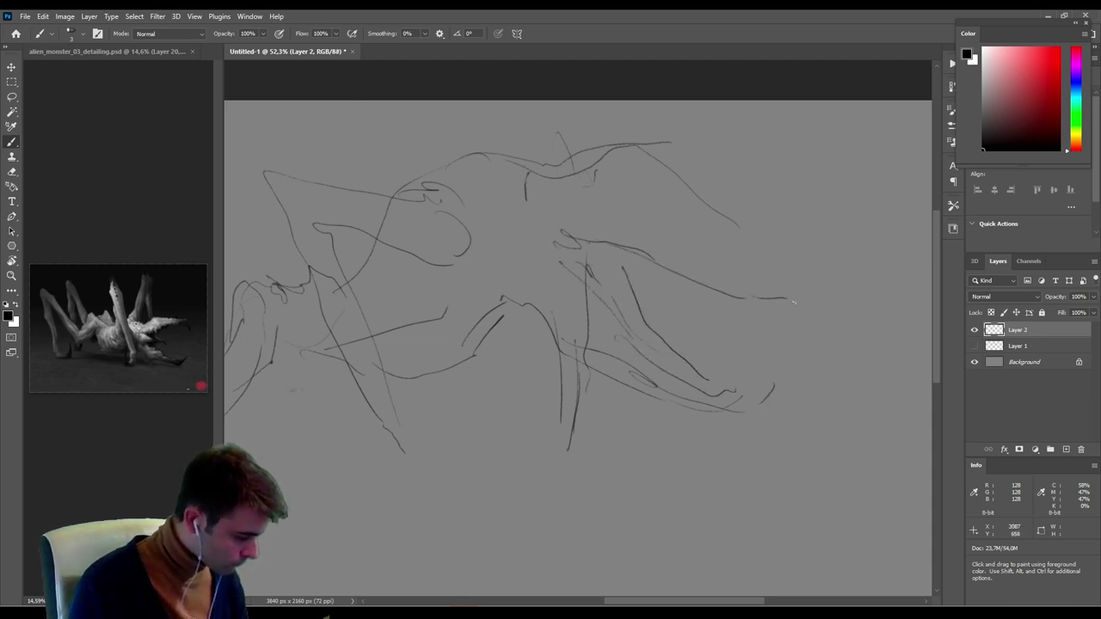
pyautogui.moveTo(586, 225)
pyautogui.mouseDown()
pyautogui.moveTo(687, 252)
pyautogui.moveTo(694, 277)
pyautogui.moveTo(729, 285)
pyautogui.mouseUp()
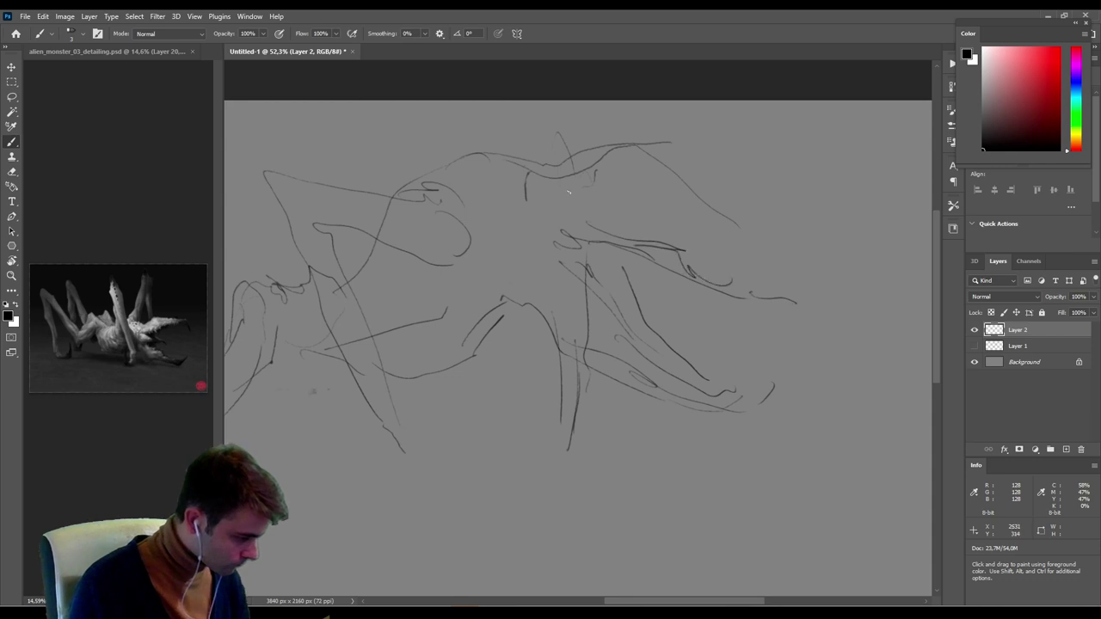
pyautogui.moveTo(561, 181)
pyautogui.mouseDown()
pyautogui.moveTo(635, 161)
pyautogui.moveTo(798, 284)
pyautogui.moveTo(789, 323)
pyautogui.mouseUp()
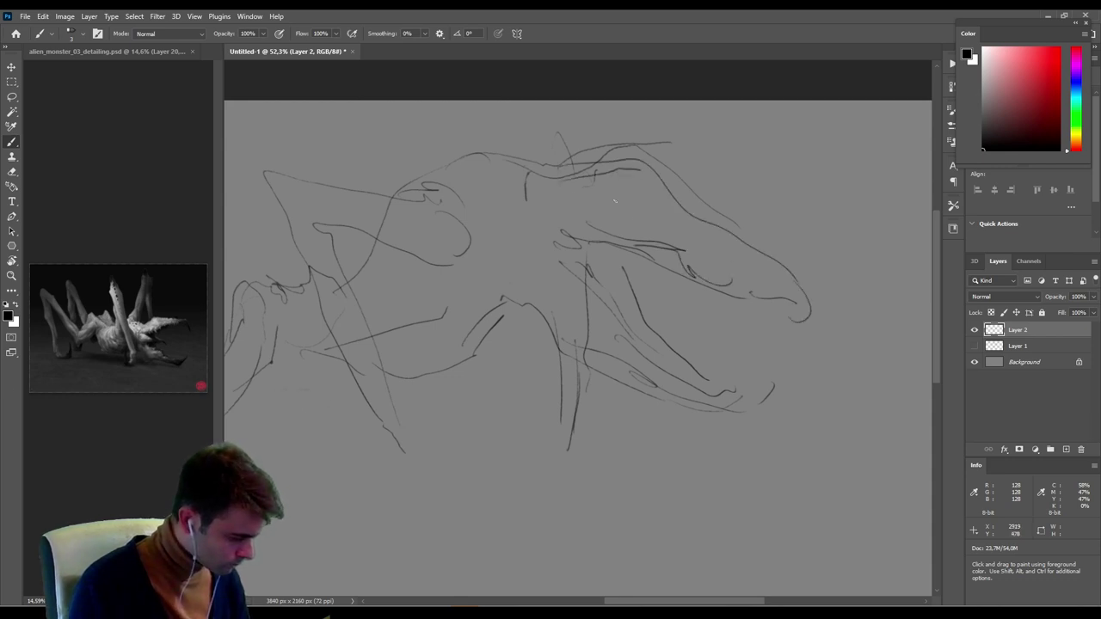
# Reinforce the back contour behind the head and detail the mouth corner with cheek folds and a curved fang.
pyautogui.moveTo(436, 179); pyautogui.dragTo(559, 178)
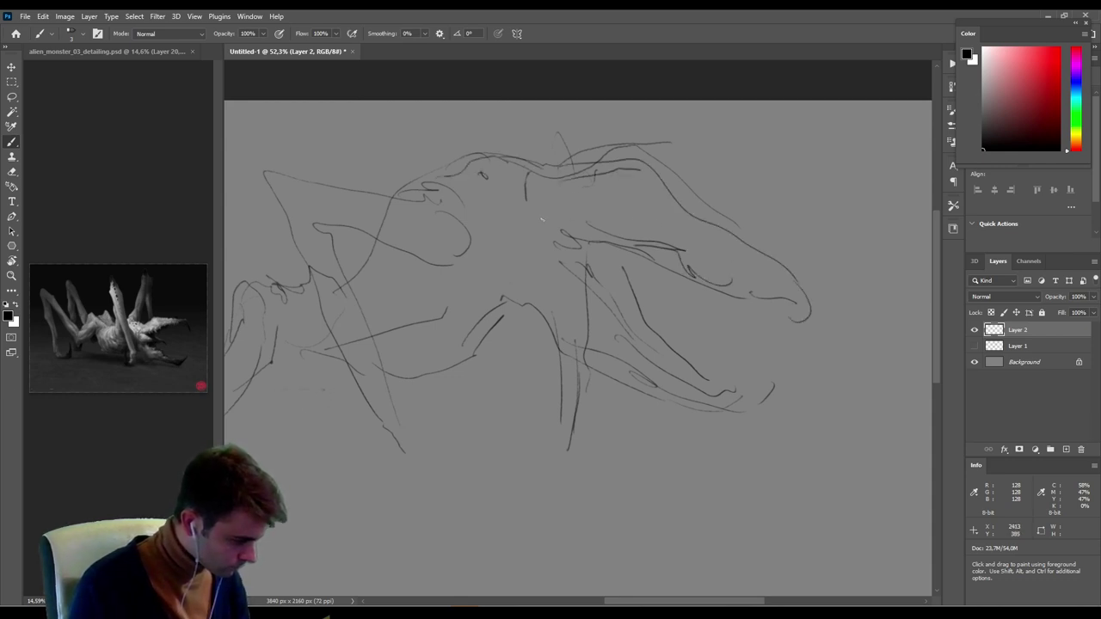
pyautogui.moveTo(591, 251); pyautogui.dragTo(571, 270)
pyautogui.moveTo(517, 239); pyautogui.dragTo(593, 290)
pyautogui.moveTo(568, 244)
pyautogui.mouseDown()
pyautogui.moveTo(633, 284)
pyautogui.moveTo(587, 294)
pyautogui.mouseUp()
pyautogui.moveTo(661, 271); pyautogui.dragTo(636, 280)
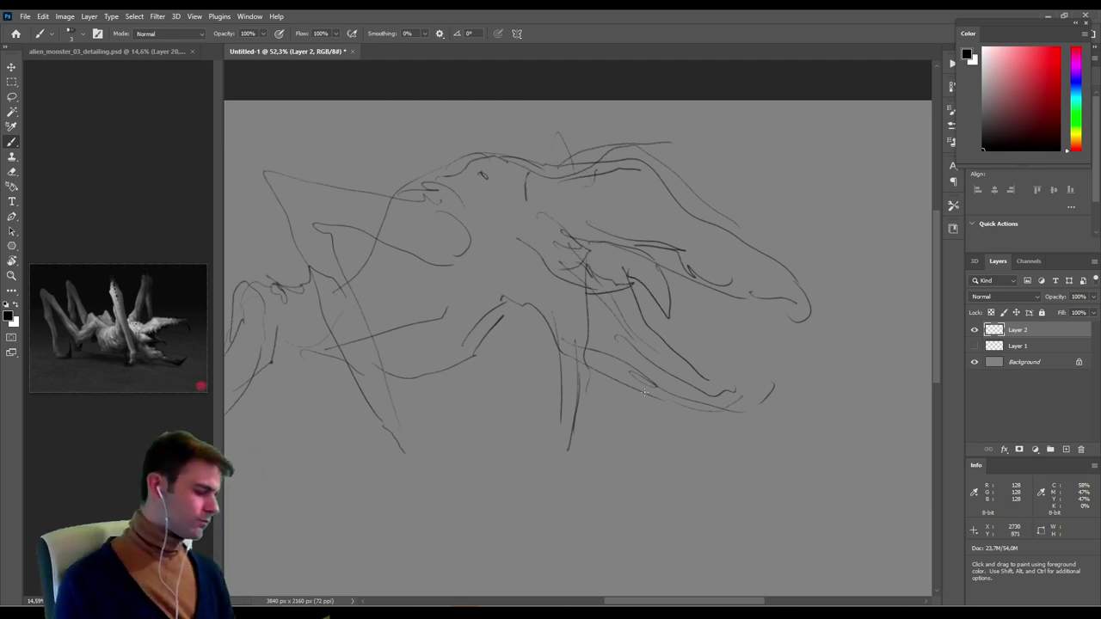
# Draw curved clawed feet at the ends of the middle leg and the front leg.
pyautogui.moveTo(671, 344); pyautogui.dragTo(833, 268)
pyautogui.moveTo(558, 326)
pyautogui.mouseDown()
pyautogui.moveTo(593, 396)
pyautogui.moveTo(578, 398)
pyautogui.moveTo(593, 380)
pyautogui.moveTo(626, 398)
pyautogui.mouseUp()
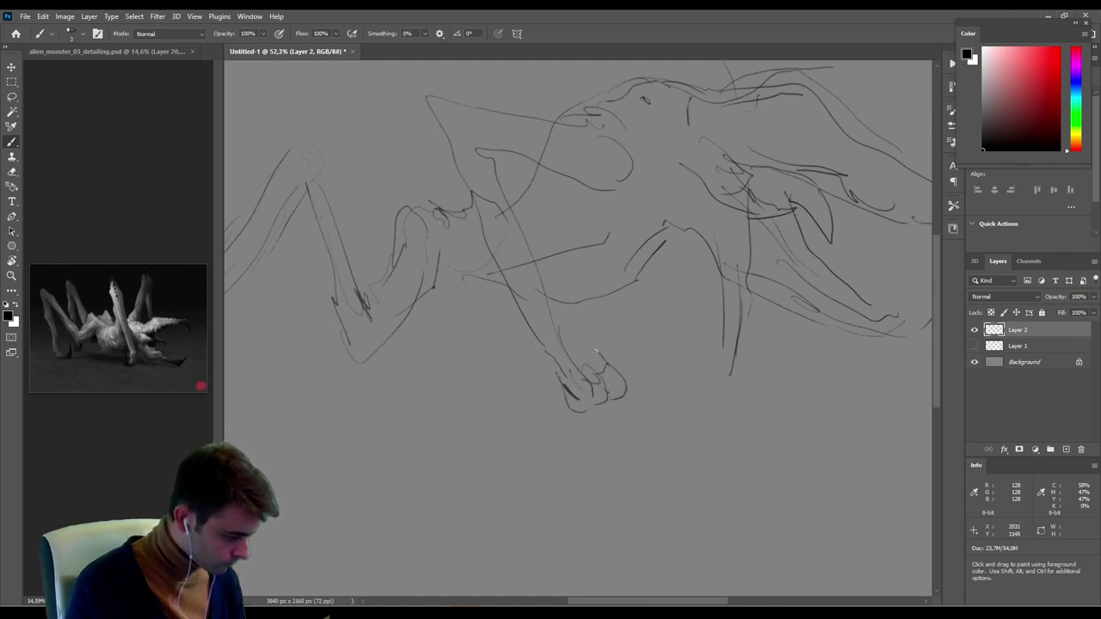
pyautogui.moveTo(568, 336); pyautogui.dragTo(630, 405)
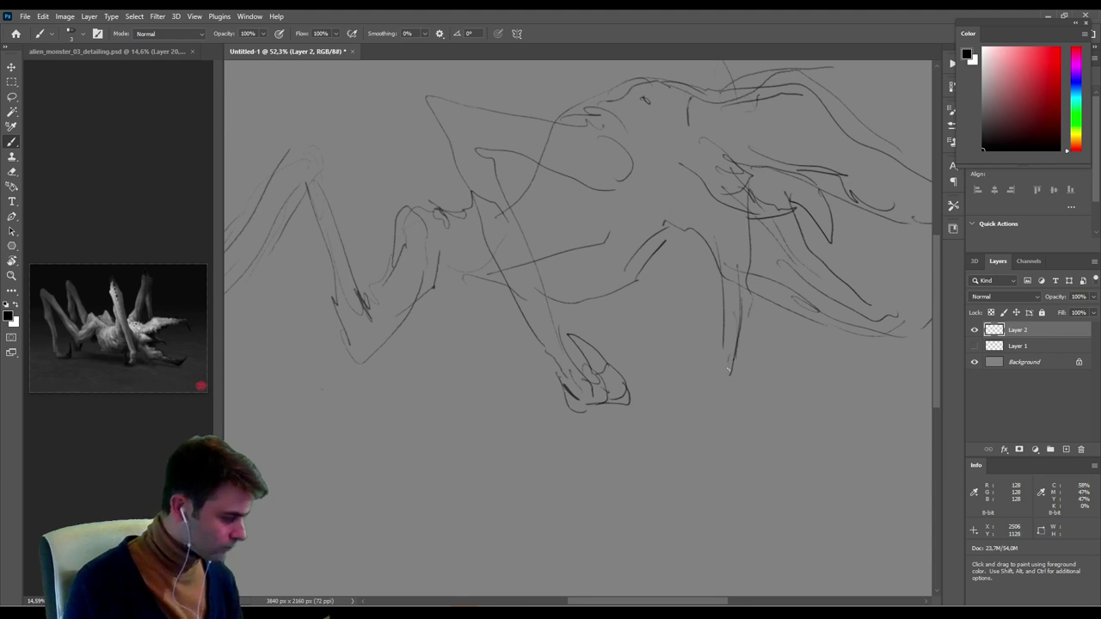
pyautogui.moveTo(728, 370); pyautogui.dragTo(680, 334)
pyautogui.moveTo(698, 379); pyautogui.dragTo(679, 311)
pyautogui.moveTo(679, 312); pyautogui.dragTo(726, 387)
pyautogui.moveTo(758, 307); pyautogui.dragTo(703, 440)
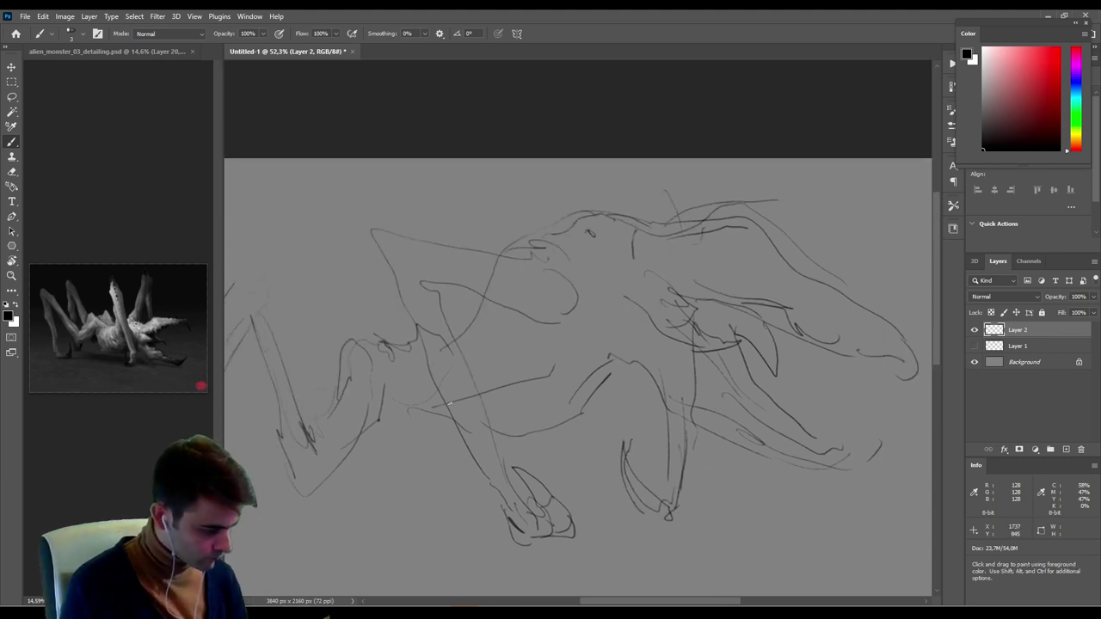
# Redraw the middle leg's raised knee with a taller pointed tip and thicken its upper segment toward the shoulder.
pyautogui.moveTo(430, 365); pyautogui.dragTo(363, 253)
pyautogui.moveTo(351, 206); pyautogui.dragTo(391, 248)
pyautogui.moveTo(459, 358)
pyautogui.mouseDown()
pyautogui.moveTo(378, 231)
pyautogui.moveTo(448, 333)
pyautogui.mouseUp()
pyautogui.moveTo(422, 272); pyautogui.dragTo(529, 297)
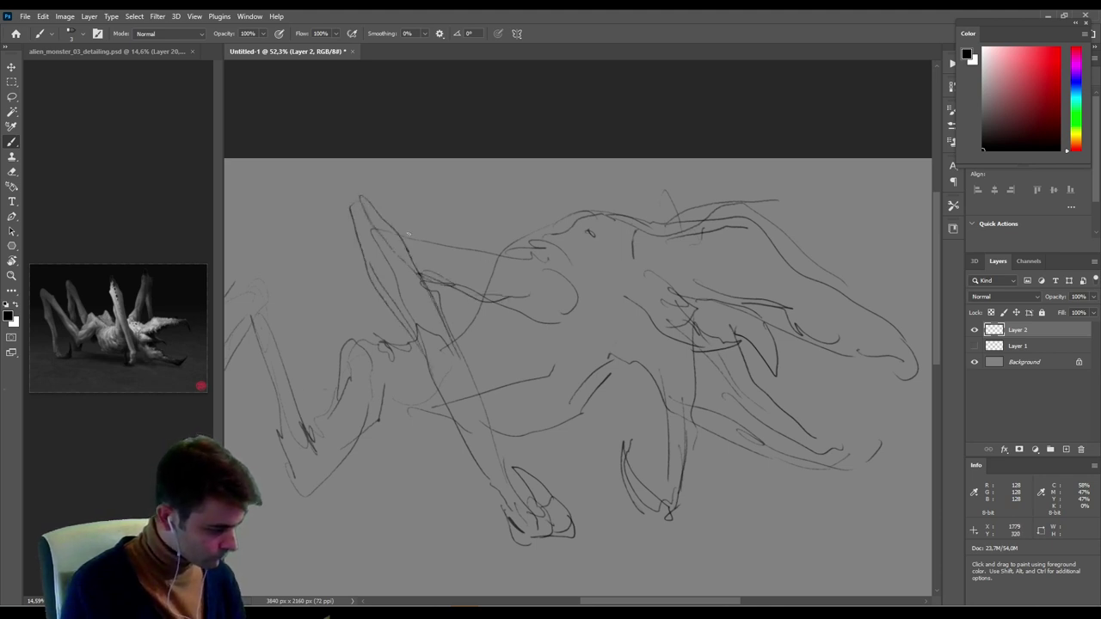
pyautogui.moveTo(396, 226)
pyautogui.mouseDown()
pyautogui.moveTo(550, 258)
pyautogui.moveTo(538, 317)
pyautogui.mouseUp()
# Round off the shoulder where the middle leg joins the back and sketch spiky contours over the rear hip.
pyautogui.moveTo(538, 233)
pyautogui.mouseDown()
pyautogui.moveTo(523, 244)
pyautogui.moveTo(619, 212)
pyautogui.mouseUp()
pyautogui.moveTo(598, 263); pyautogui.dragTo(676, 233)
pyautogui.moveTo(423, 354)
pyautogui.mouseDown()
pyautogui.moveTo(419, 322)
pyautogui.moveTo(480, 309)
pyautogui.moveTo(433, 295)
pyautogui.moveTo(489, 318)
pyautogui.moveTo(551, 289)
pyautogui.mouseUp()
pyautogui.moveTo(462, 301)
pyautogui.mouseDown()
pyautogui.moveTo(465, 270)
pyautogui.moveTo(478, 280)
pyautogui.mouseUp()
pyautogui.moveTo(531, 276); pyautogui.dragTo(550, 296)
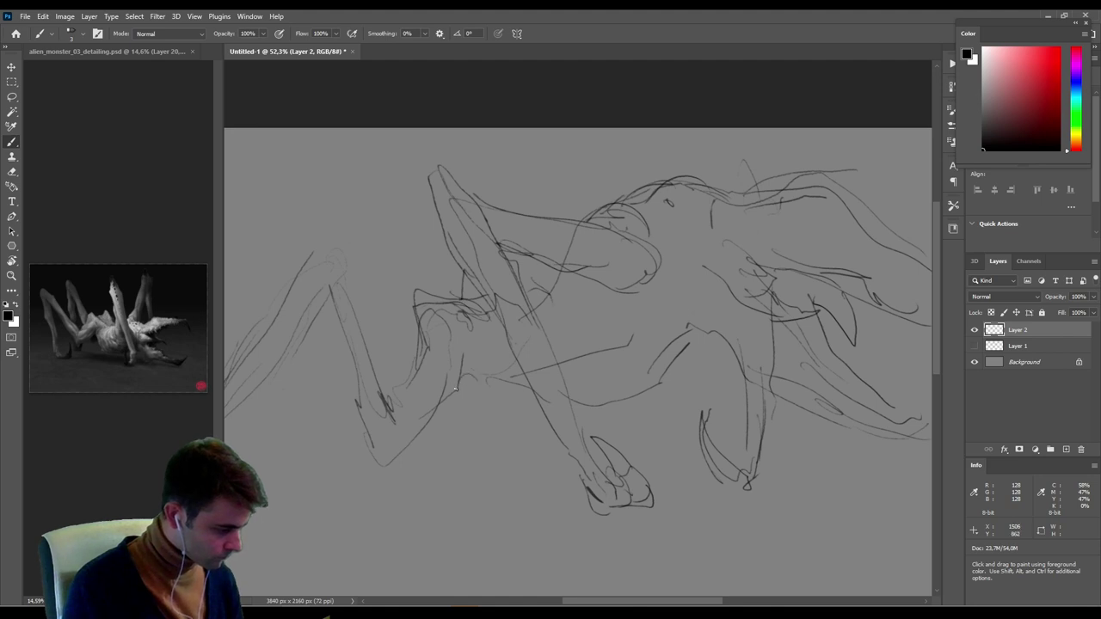
# Strengthen the underside of the near rear thigh and both edges of the segment rising to its knee.
pyautogui.moveTo(404, 454); pyautogui.dragTo(479, 378)
pyautogui.moveTo(357, 397); pyautogui.dragTo(332, 251)
pyautogui.moveTo(361, 303); pyautogui.dragTo(394, 395)
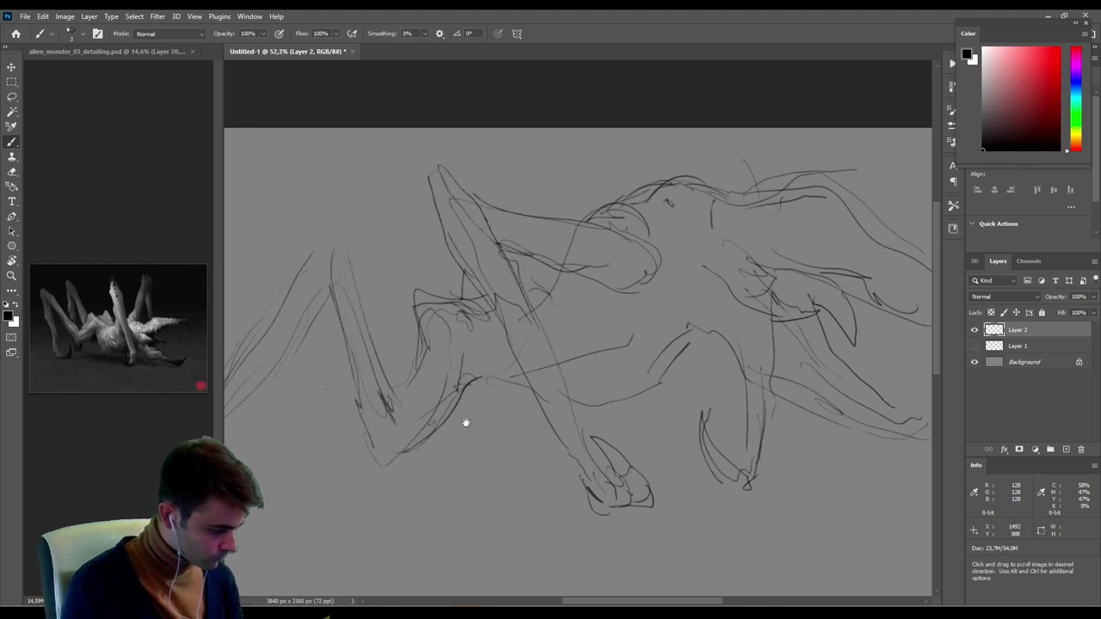
# Sketch a short far-side leg hanging below the belly between the near rear leg and the middle leg.
pyautogui.moveTo(476, 402); pyautogui.dragTo(553, 347)
pyautogui.moveTo(727, 353); pyautogui.dragTo(562, 365)
pyautogui.keyDown('alt'); pyautogui.scroll(-2, 559, 323); pyautogui.keyUp('alt')
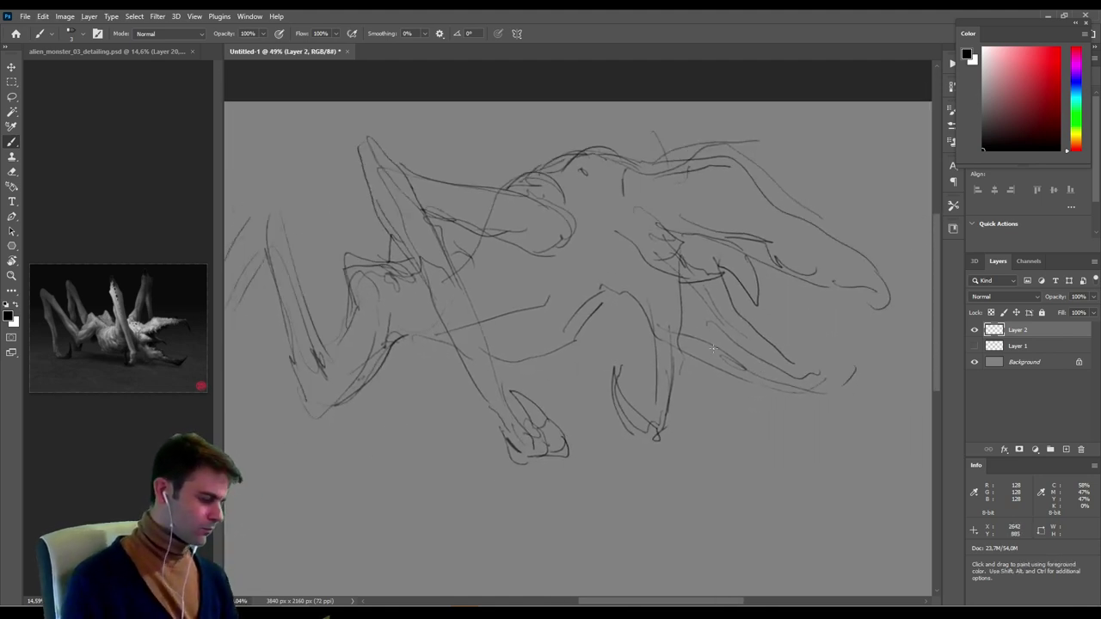
pyautogui.keyDown('alt'); pyautogui.scroll(-1, 712, 349); pyautogui.keyUp('alt')
pyautogui.moveTo(442, 344); pyautogui.dragTo(478, 388)
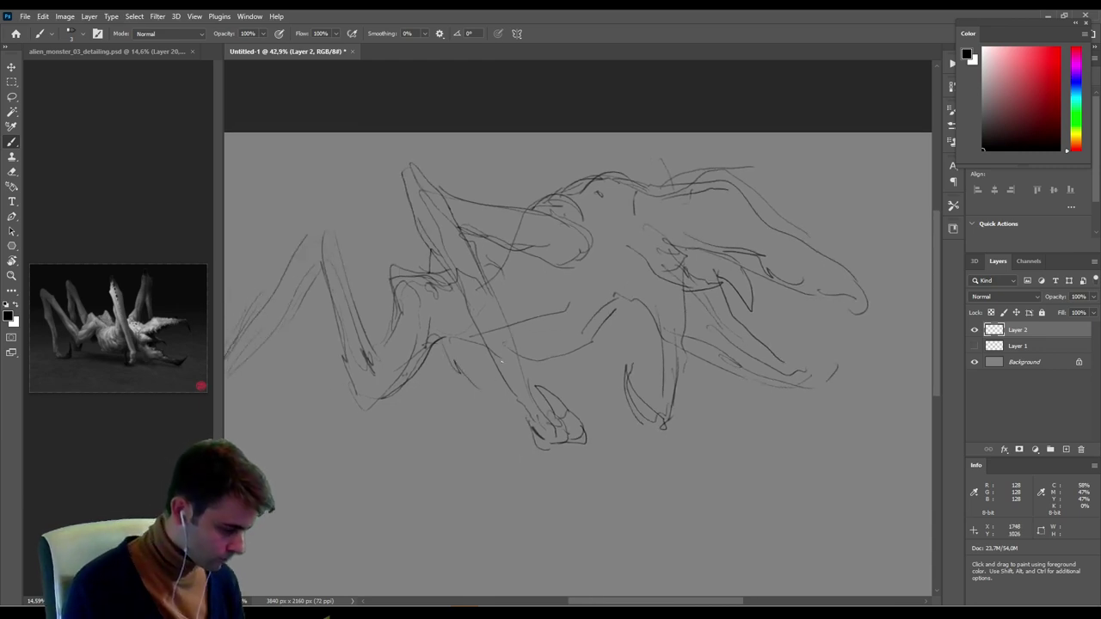
pyautogui.moveTo(511, 351)
pyautogui.mouseDown()
pyautogui.moveTo(456, 389)
pyautogui.moveTo(497, 413)
pyautogui.mouseUp()
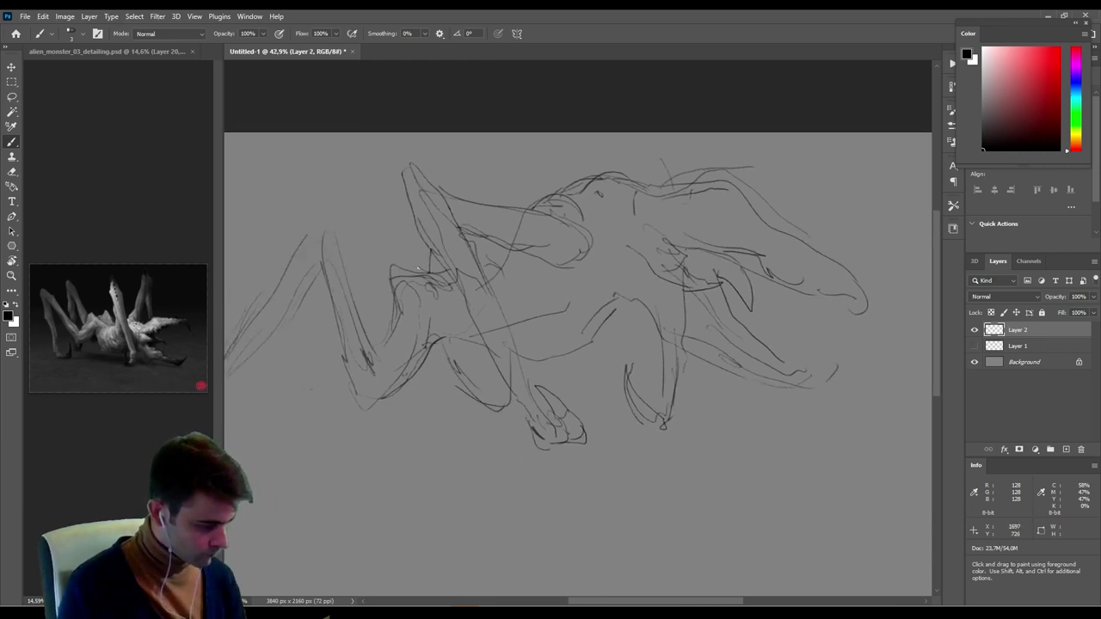
# Sketch the far rear leg with a high pointed knee and clawed foot, and extend the near rear leg into a clawed foot.
pyautogui.moveTo(418, 268)
pyautogui.mouseDown()
pyautogui.moveTo(371, 204)
pyautogui.moveTo(394, 326)
pyautogui.mouseUp()
pyautogui.moveTo(390, 241)
pyautogui.mouseDown()
pyautogui.moveTo(354, 190)
pyautogui.moveTo(387, 335)
pyautogui.mouseUp()
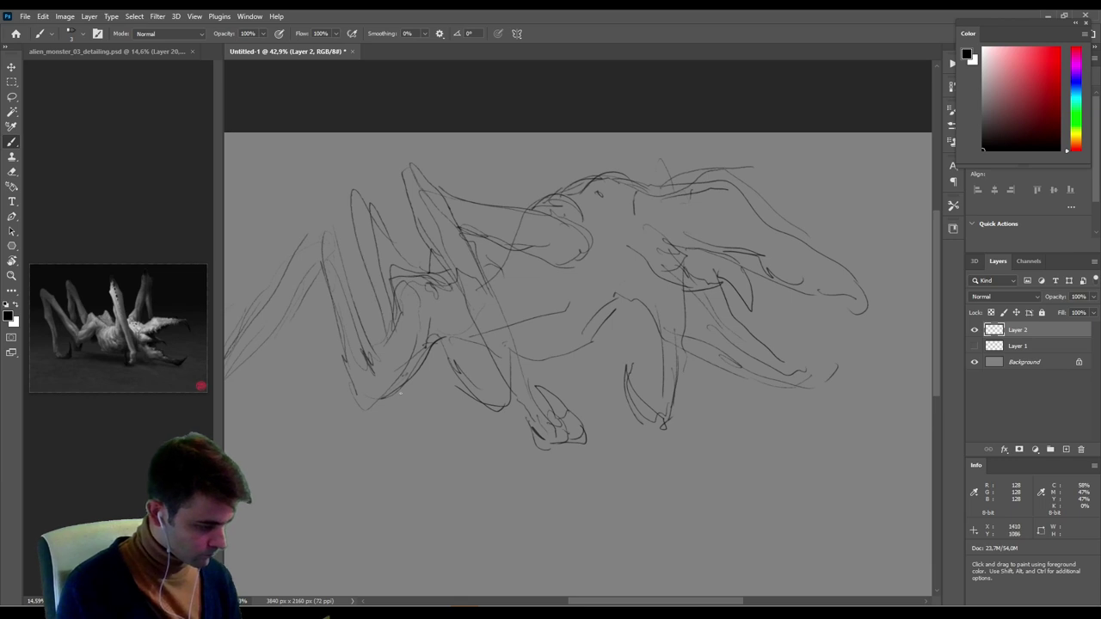
pyautogui.moveTo(400, 394)
pyautogui.mouseDown()
pyautogui.moveTo(418, 438)
pyautogui.moveTo(427, 410)
pyautogui.mouseUp()
pyautogui.moveTo(412, 377); pyautogui.dragTo(430, 433)
pyautogui.moveTo(435, 393)
pyautogui.mouseDown()
pyautogui.moveTo(515, 372)
pyautogui.moveTo(495, 420)
pyautogui.moveTo(510, 412)
pyautogui.mouseUp()
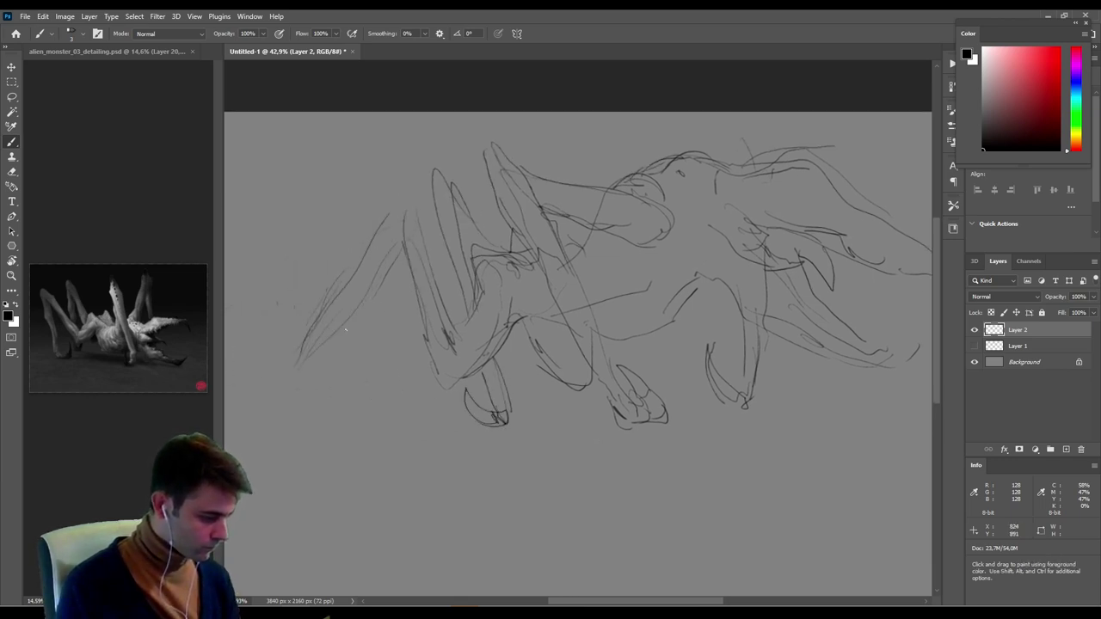
pyautogui.moveTo(344, 334); pyautogui.dragTo(280, 432)
pyautogui.moveTo(308, 351)
pyautogui.mouseDown()
pyautogui.moveTo(275, 422)
pyautogui.moveTo(258, 429)
pyautogui.mouseUp()
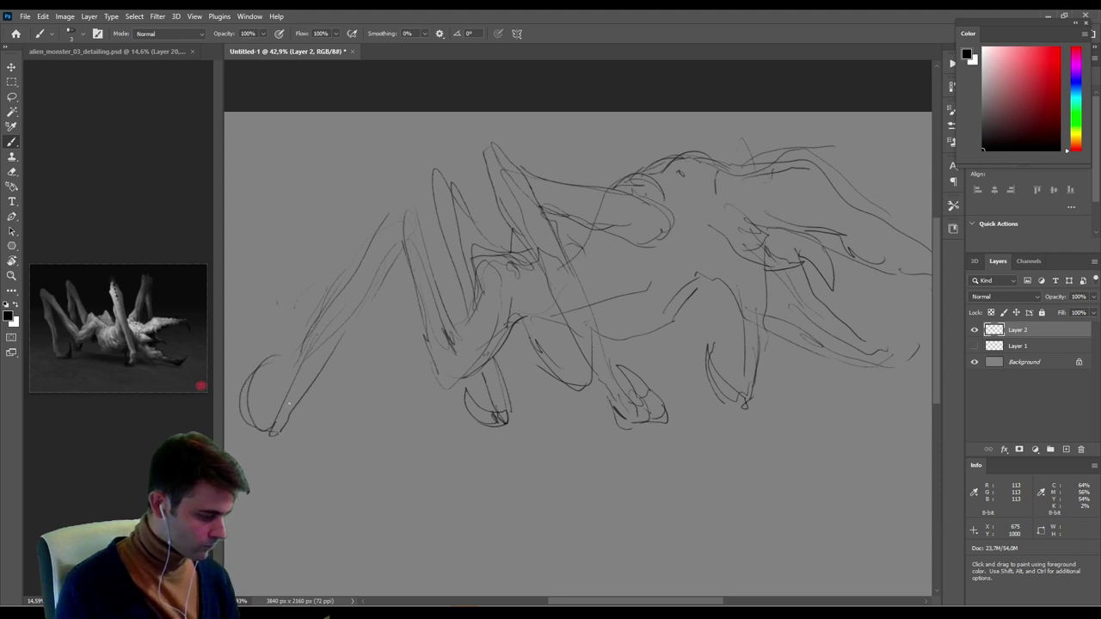
# Enlarge the brush to 45 px and shade the belly's underside with broad dark strokes.
pyautogui.moveTo(663, 418); pyautogui.dragTo(527, 420)
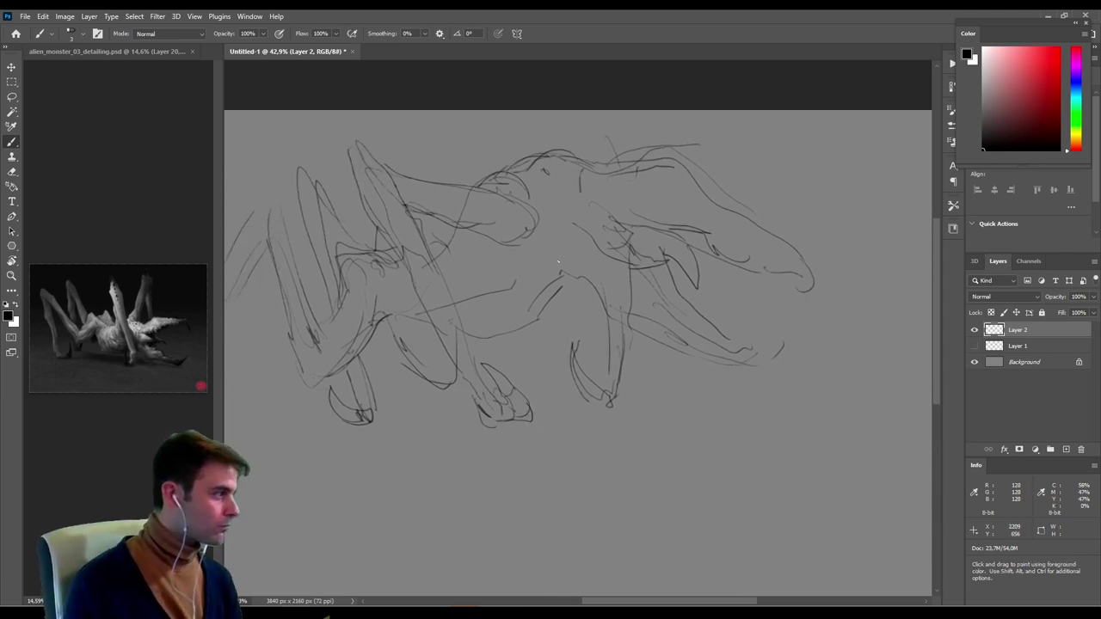
pyautogui.keyDown('alt'); pyautogui.moveTo(558, 261); pyautogui.dragTo(560, 276, button='right'); pyautogui.keyUp('alt')
pyautogui.moveTo(374, 316)
pyautogui.mouseDown()
pyautogui.moveTo(526, 329)
pyautogui.moveTo(585, 268)
pyautogui.mouseUp()
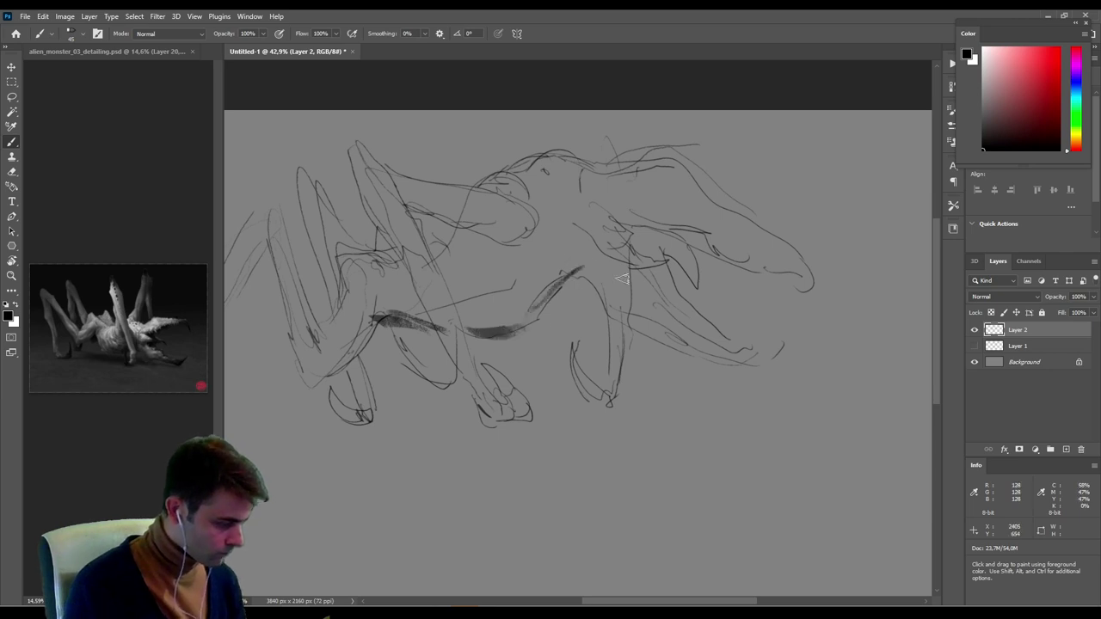
# Lower the rough sketch layer's opacity to 55% and reduce the brush size to 10 px.
pyautogui.click(1093, 296)
pyautogui.moveTo(1090, 310); pyautogui.dragTo(1068, 311)
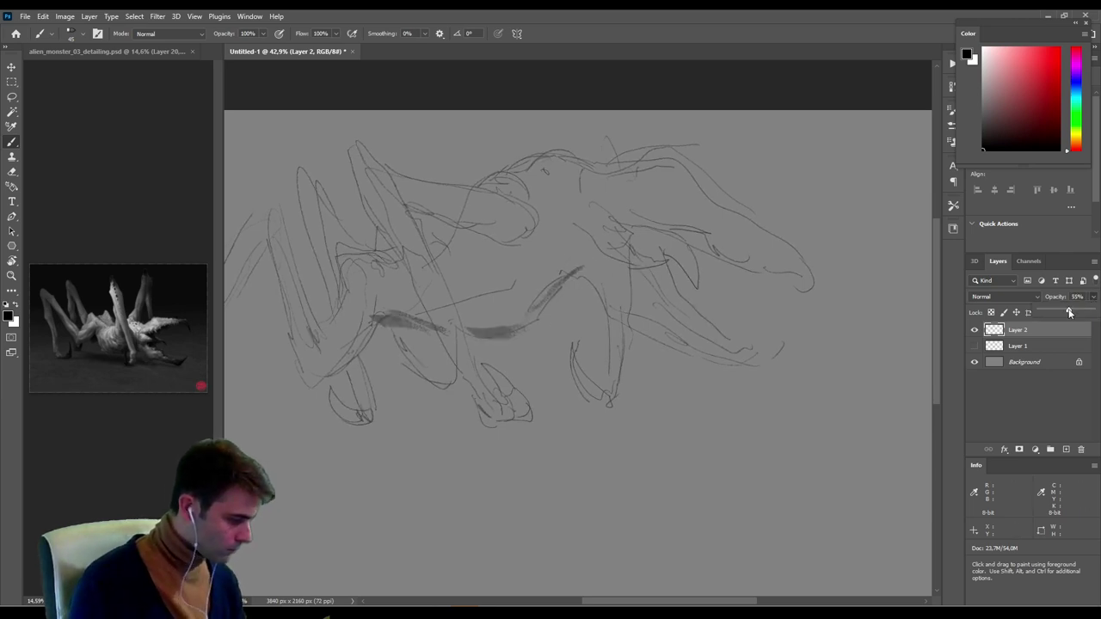
pyautogui.keyDown('ctrl'); pyautogui.moveTo(721, 250); pyautogui.dragTo(739, 242); pyautogui.keyUp('ctrl')
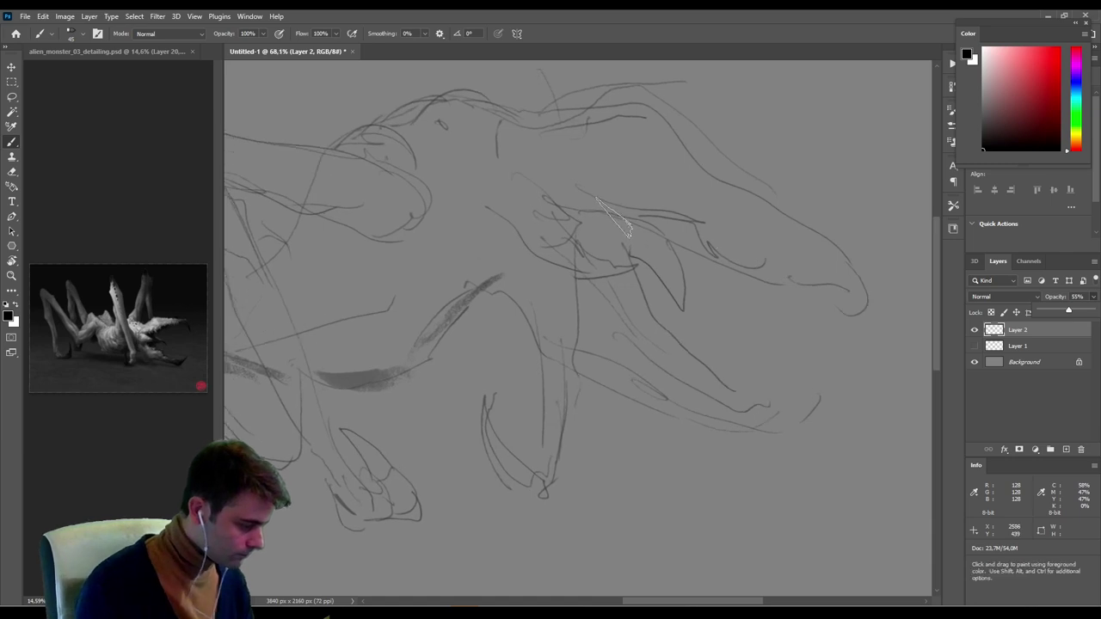
pyautogui.keyDown('alt'); pyautogui.click(595, 195); pyautogui.keyUp('alt')
pyautogui.keyDown('alt'); pyautogui.moveTo(588, 199); pyautogui.dragTo(580, 201, button='right'); pyautogui.keyUp('alt')
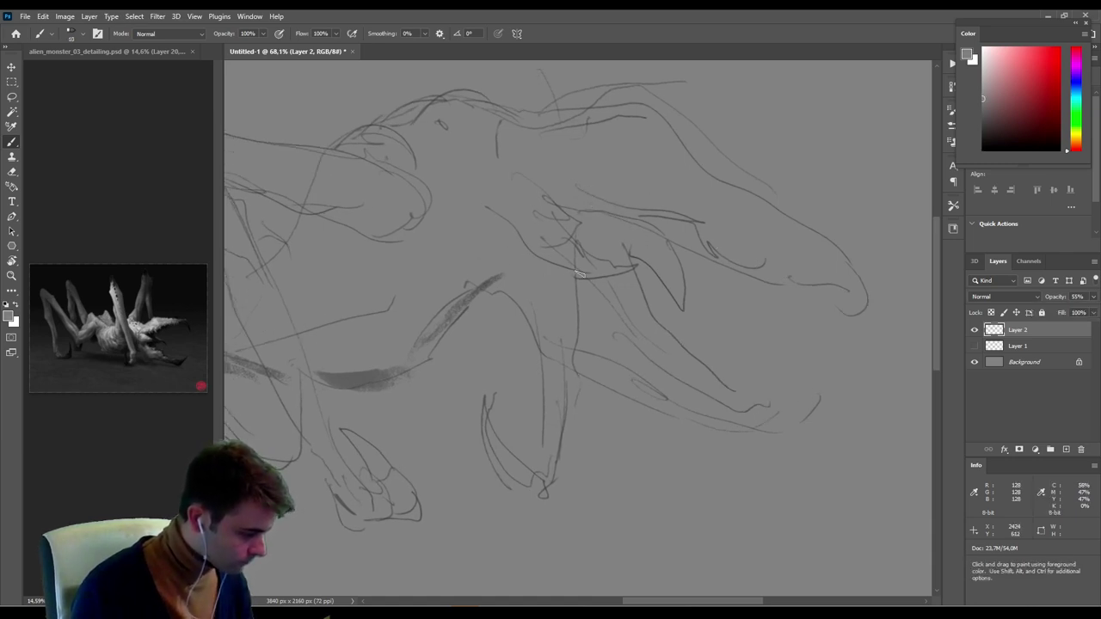
# Add a new layer, restore black as the foreground color and draw bold lines for the mouth corner and rear upper teeth.
pyautogui.click(1065, 449)
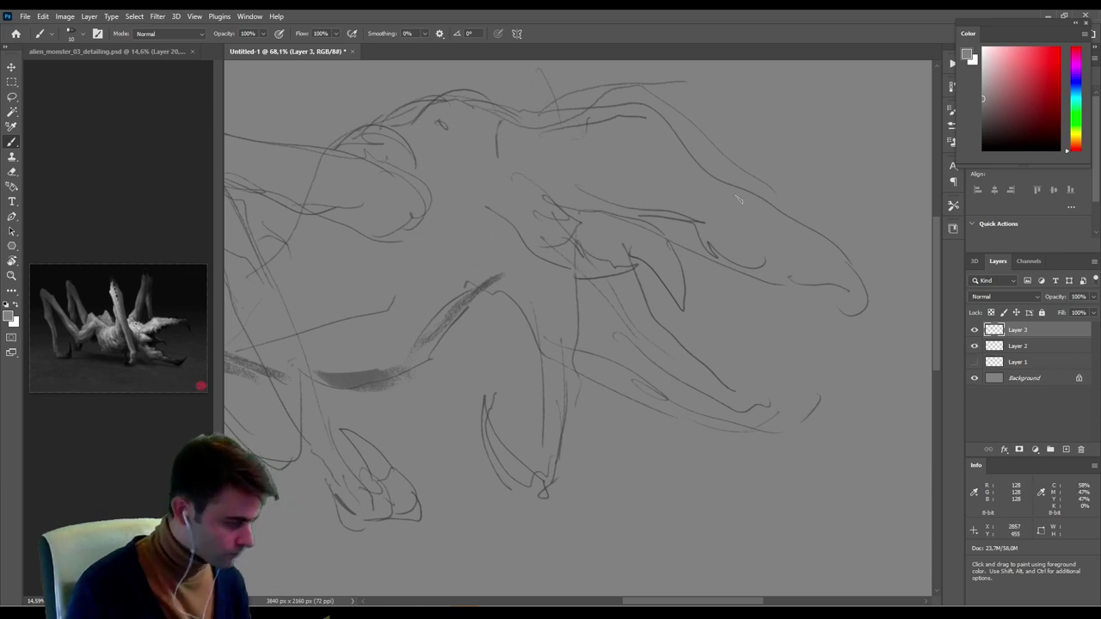
pyautogui.press('d')
pyautogui.moveTo(493, 241)
pyautogui.mouseDown()
pyautogui.moveTo(549, 265)
pyautogui.moveTo(602, 253)
pyautogui.moveTo(534, 187)
pyautogui.mouseUp()
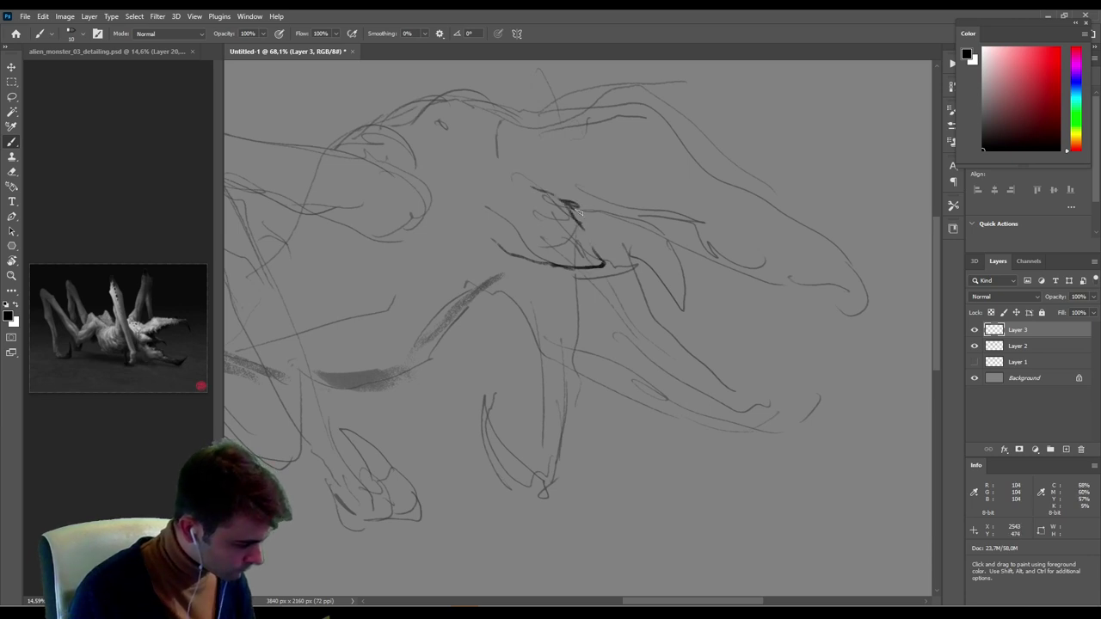
pyautogui.moveTo(608, 220); pyautogui.dragTo(645, 220)
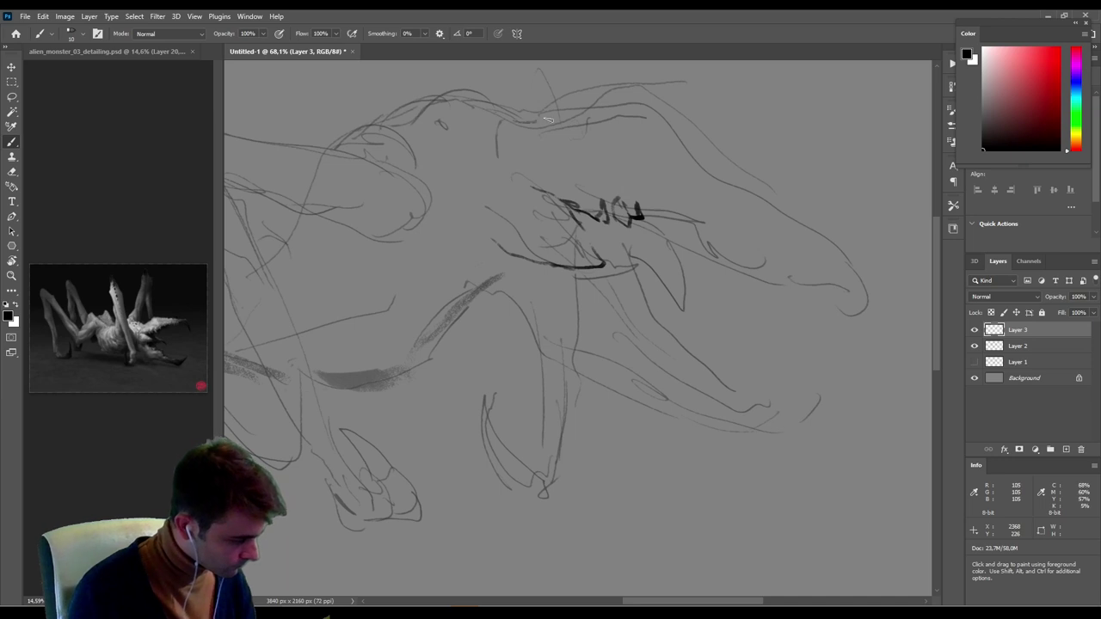
# Draw the head's bold top contour from the neck over the brow, undoing and redrawing its descent along the snout.
pyautogui.moveTo(545, 118)
pyautogui.mouseDown()
pyautogui.moveTo(647, 82)
pyautogui.moveTo(789, 212)
pyautogui.mouseUp()
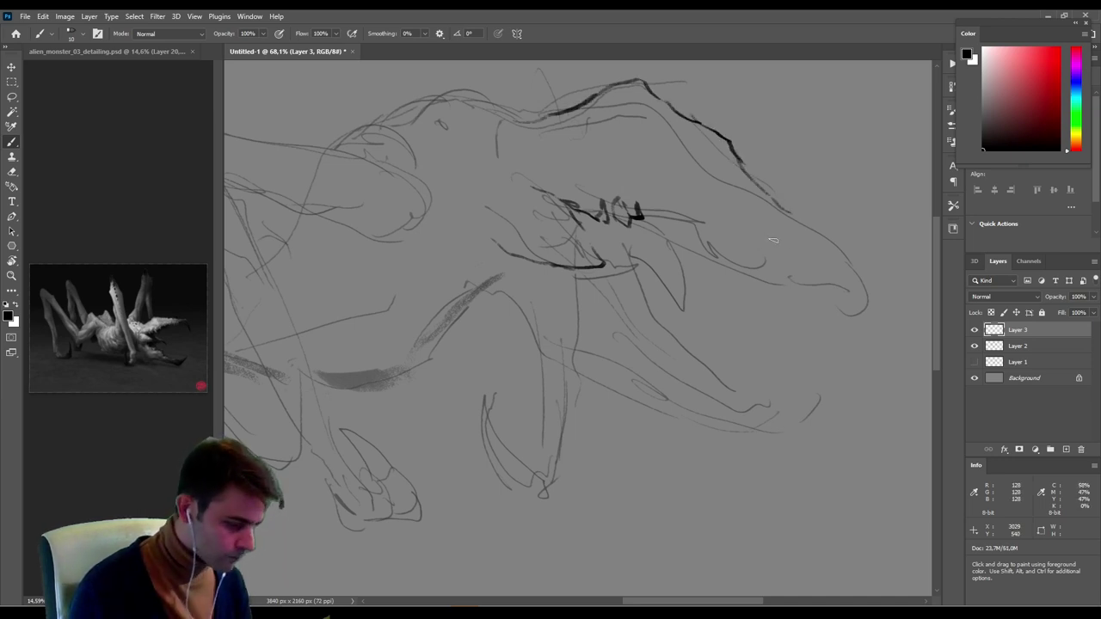
pyautogui.hotkey('ctrl', 'z')
pyautogui.hotkey('ctrl', 'z')
pyautogui.hotkey('ctrl', 'z')
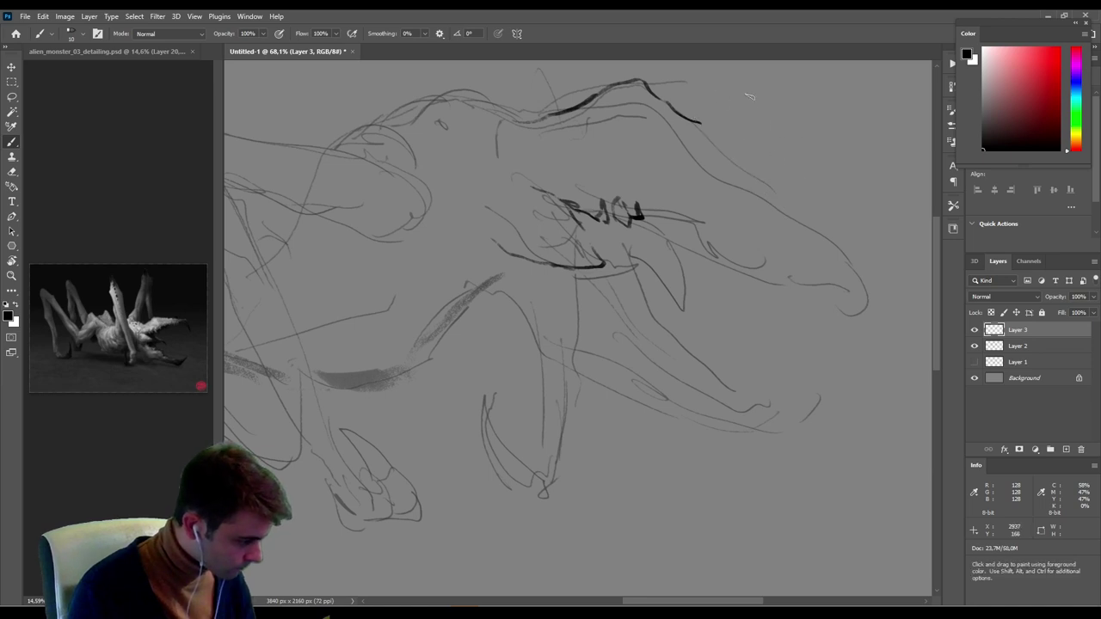
pyautogui.moveTo(650, 94); pyautogui.dragTo(824, 210)
# Draw bold jagged teeth farther along the upper jaw, at the back of the lower jaw and along the fang.
pyautogui.moveTo(636, 215); pyautogui.dragTo(675, 222)
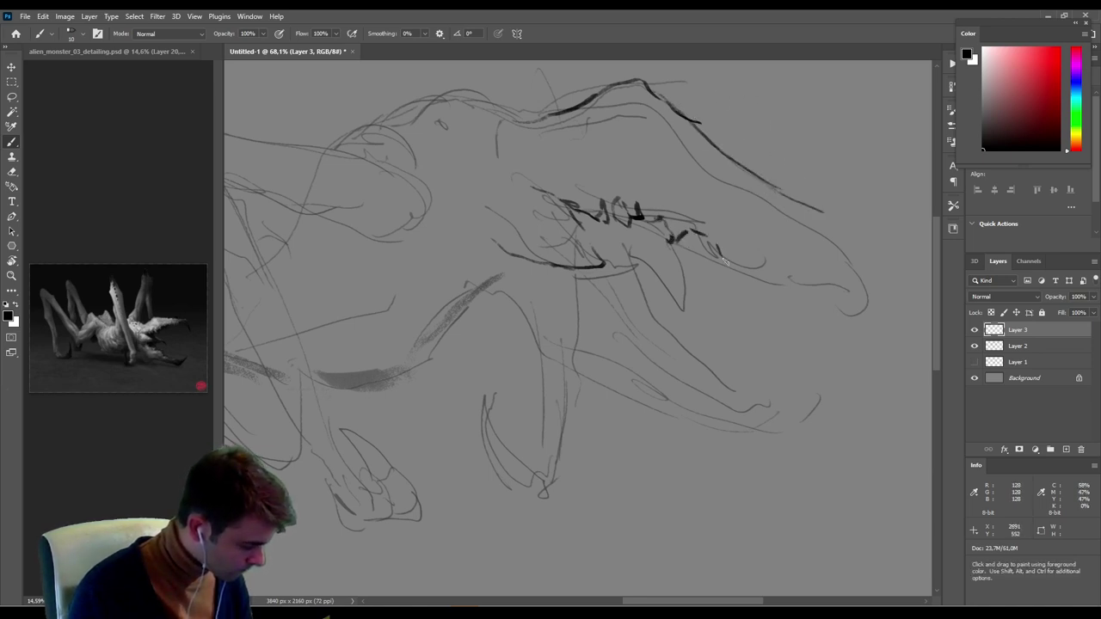
pyautogui.moveTo(590, 276)
pyautogui.mouseDown()
pyautogui.moveTo(614, 299)
pyautogui.moveTo(614, 320)
pyautogui.mouseUp()
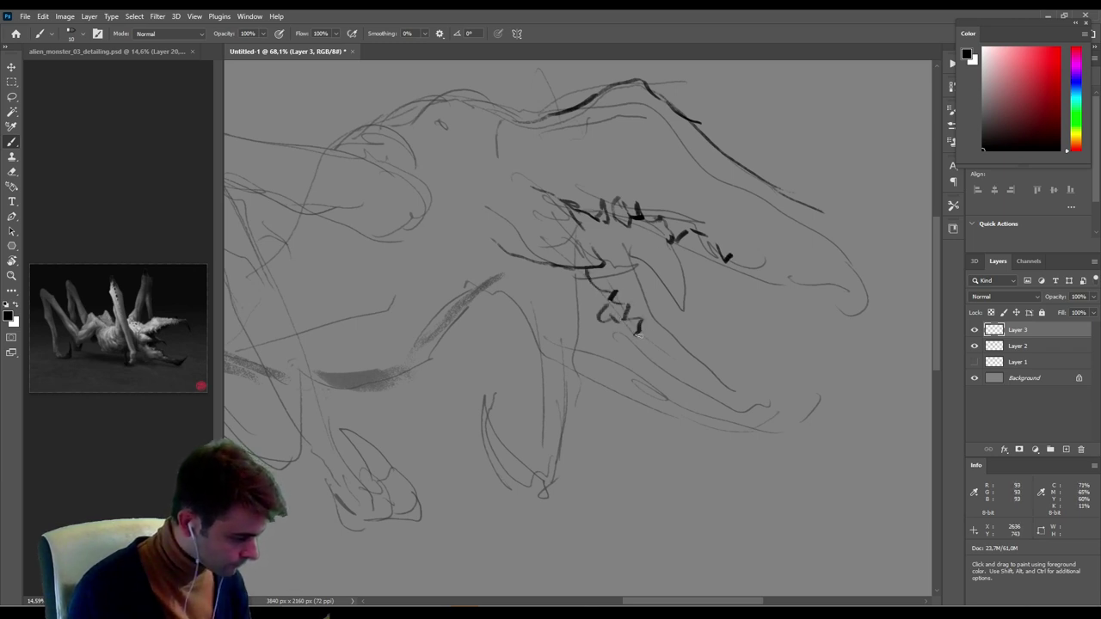
pyautogui.moveTo(661, 287)
pyautogui.mouseDown()
pyautogui.moveTo(679, 295)
pyautogui.moveTo(683, 332)
pyautogui.mouseUp()
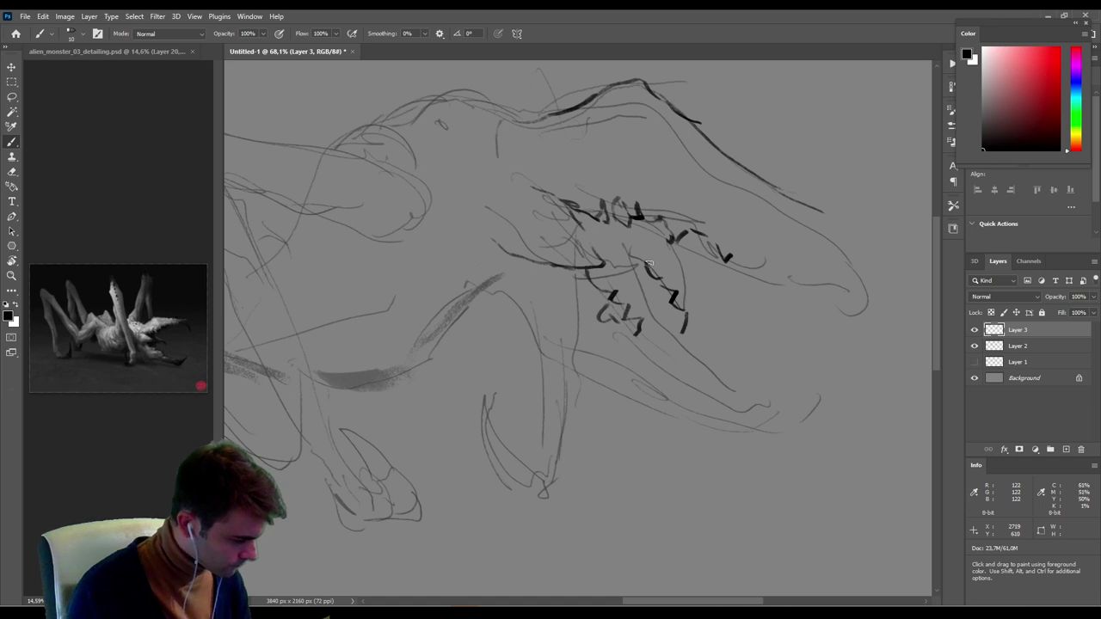
# Draw the large curved fang hanging from the upper jaw, with a solid dark outer edge and tip.
pyautogui.moveTo(686, 244)
pyautogui.mouseDown()
pyautogui.moveTo(721, 289)
pyautogui.moveTo(721, 344)
pyautogui.moveTo(722, 289)
pyautogui.moveTo(725, 303)
pyautogui.moveTo(716, 297)
pyautogui.mouseUp()
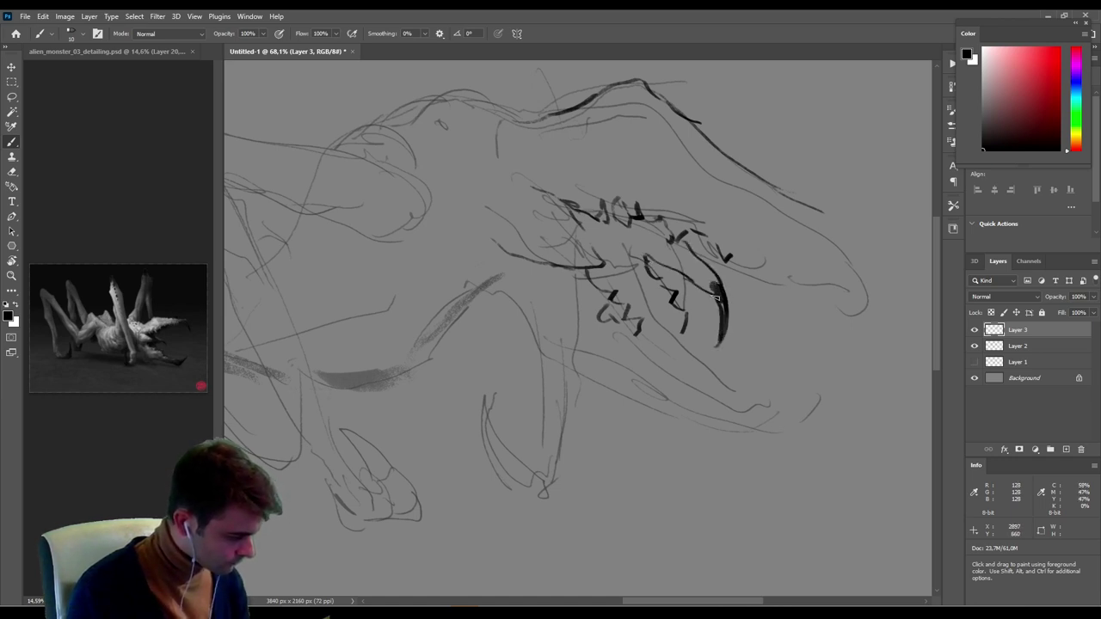
pyautogui.moveTo(593, 265)
pyautogui.mouseDown()
pyautogui.moveTo(683, 272)
pyautogui.moveTo(593, 264)
pyautogui.moveTo(560, 205)
pyautogui.mouseUp()
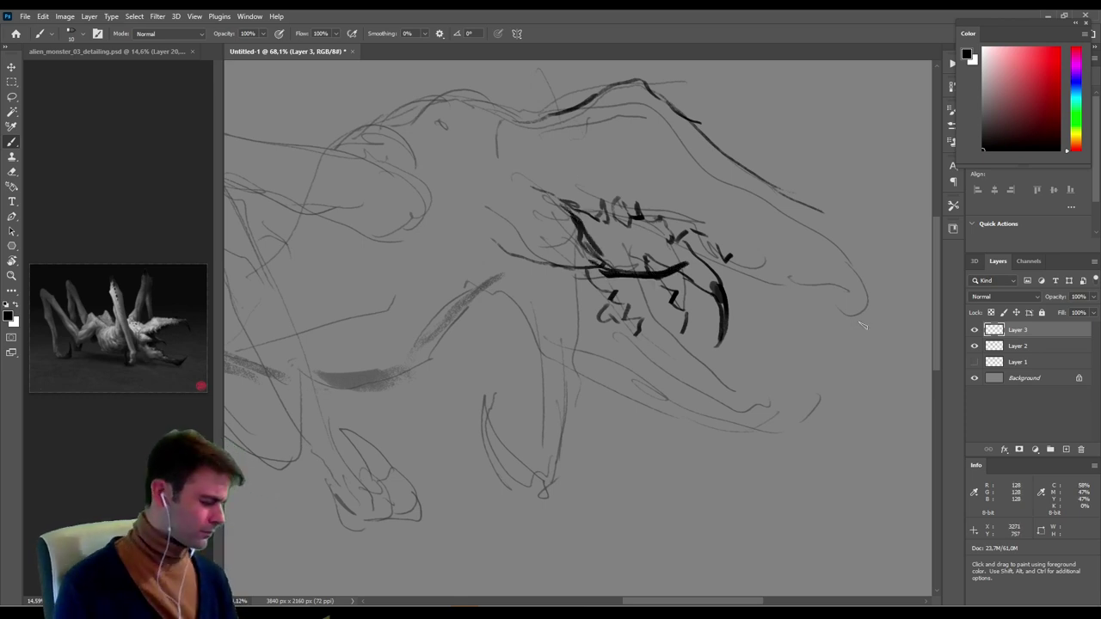
pyautogui.hotkey('ctrl', 'z')
pyautogui.hotkey('ctrl', 'z')
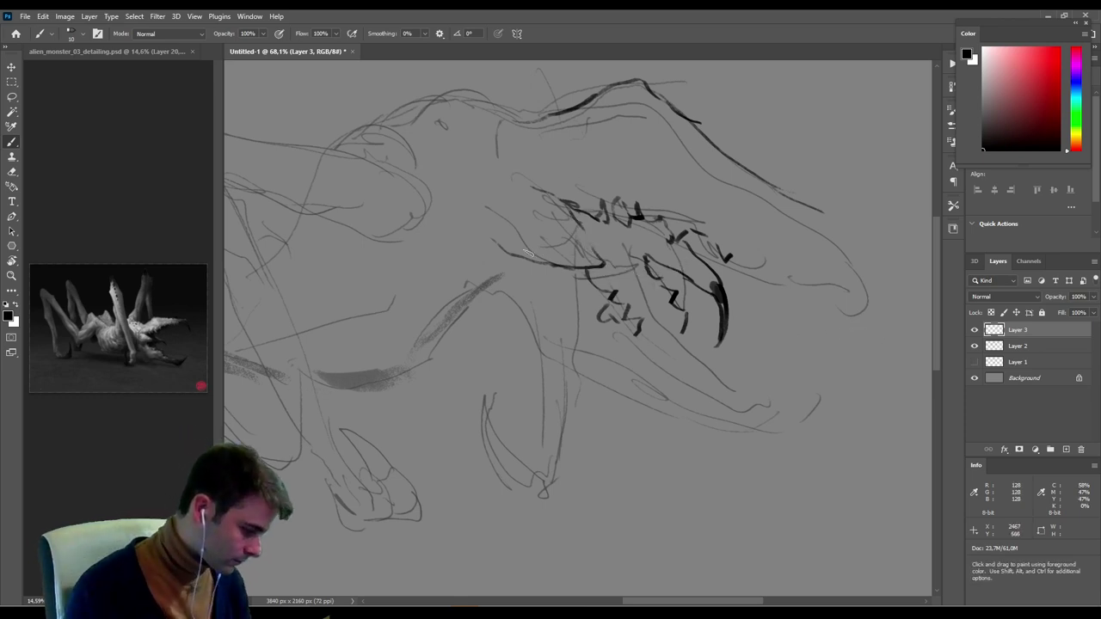
# Outline the oval cheek form behind the mouth corner and add short bold strokes at the back of the lower jaw.
pyautogui.moveTo(577, 270); pyautogui.dragTo(510, 204)
pyautogui.moveTo(502, 247); pyautogui.dragTo(482, 197)
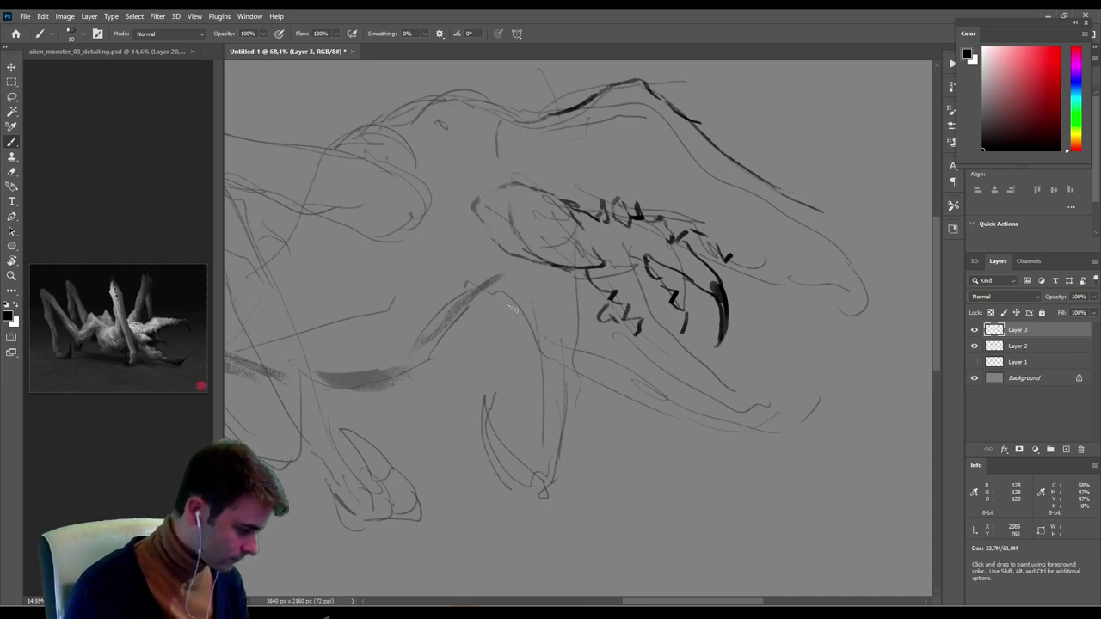
pyautogui.moveTo(484, 294)
pyautogui.mouseDown()
pyautogui.moveTo(508, 315)
pyautogui.moveTo(502, 343)
pyautogui.mouseUp()
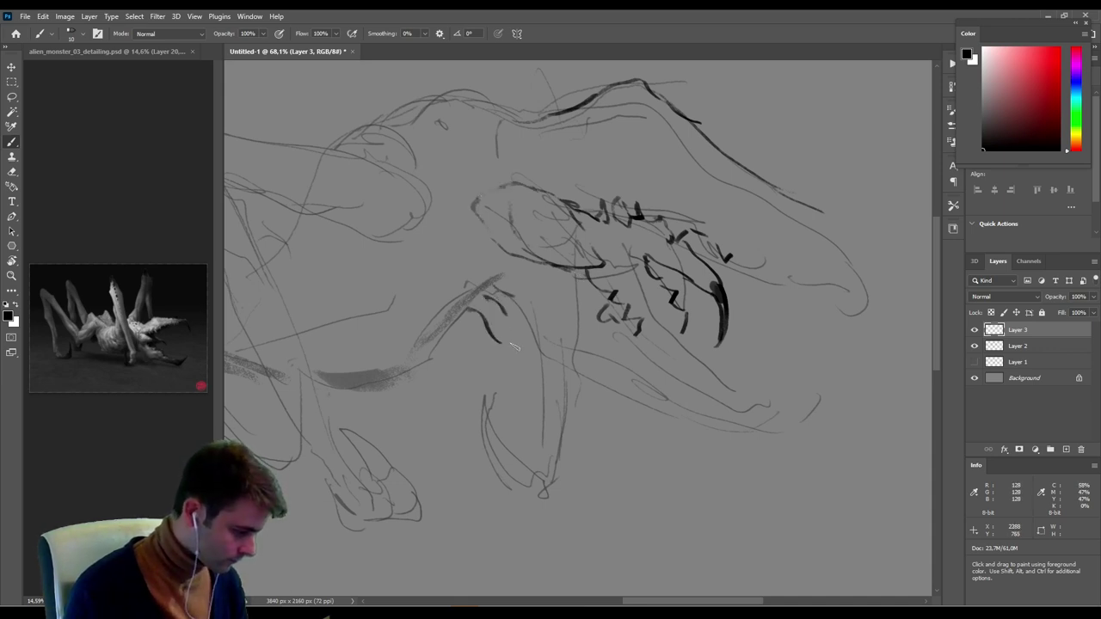
# Draw the lower jaw in bold lines, with its toothed upper edge, hooked tip, rounded base and double underside contour.
pyautogui.moveTo(637, 335)
pyautogui.mouseDown()
pyautogui.moveTo(705, 353)
pyautogui.moveTo(692, 383)
pyautogui.moveTo(742, 388)
pyautogui.moveTo(722, 401)
pyautogui.moveTo(787, 411)
pyautogui.moveTo(801, 444)
pyautogui.mouseUp()
pyautogui.moveTo(543, 370); pyautogui.dragTo(612, 371)
pyautogui.moveTo(538, 349)
pyautogui.mouseDown()
pyautogui.moveTo(587, 361)
pyautogui.moveTo(642, 346)
pyautogui.mouseUp()
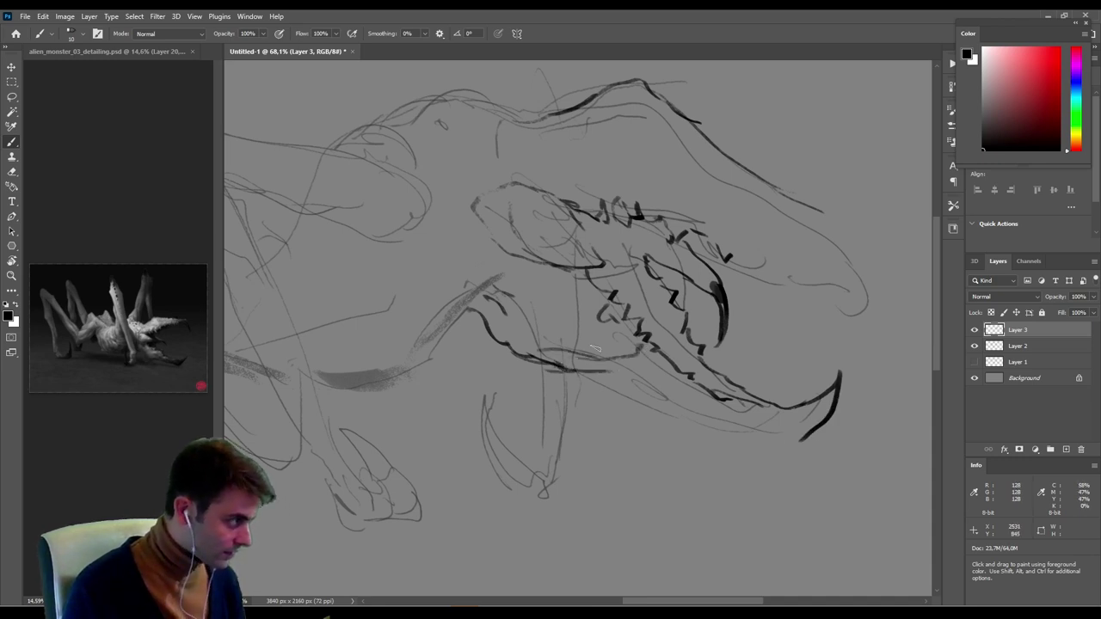
pyautogui.moveTo(509, 334)
pyautogui.mouseDown()
pyautogui.moveTo(563, 341)
pyautogui.moveTo(531, 311)
pyautogui.moveTo(595, 303)
pyautogui.mouseUp()
pyautogui.moveTo(606, 369)
pyautogui.mouseDown()
pyautogui.moveTo(648, 385)
pyautogui.moveTo(633, 394)
pyautogui.moveTo(693, 417)
pyautogui.moveTo(794, 432)
pyautogui.mouseUp()
pyautogui.moveTo(727, 415); pyautogui.dragTo(817, 436)
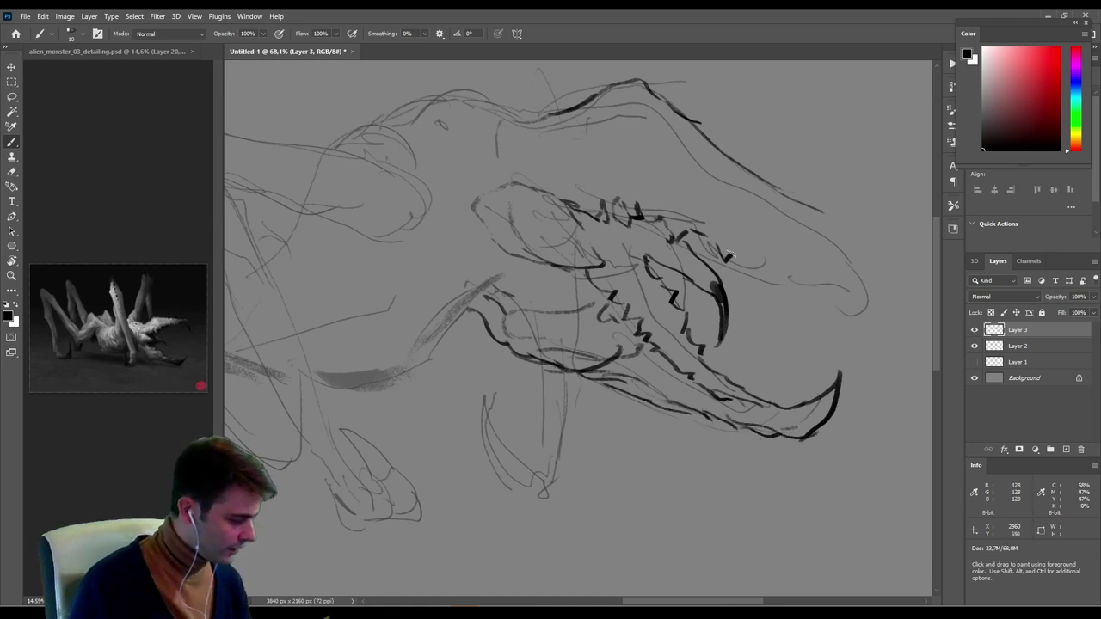
# Sketch curved hollows along the side of the skull and strengthen the upper jaw's lower edge and the snout's top contour.
pyautogui.moveTo(728, 258); pyautogui.dragTo(758, 241)
pyautogui.moveTo(579, 173); pyautogui.dragTo(644, 154)
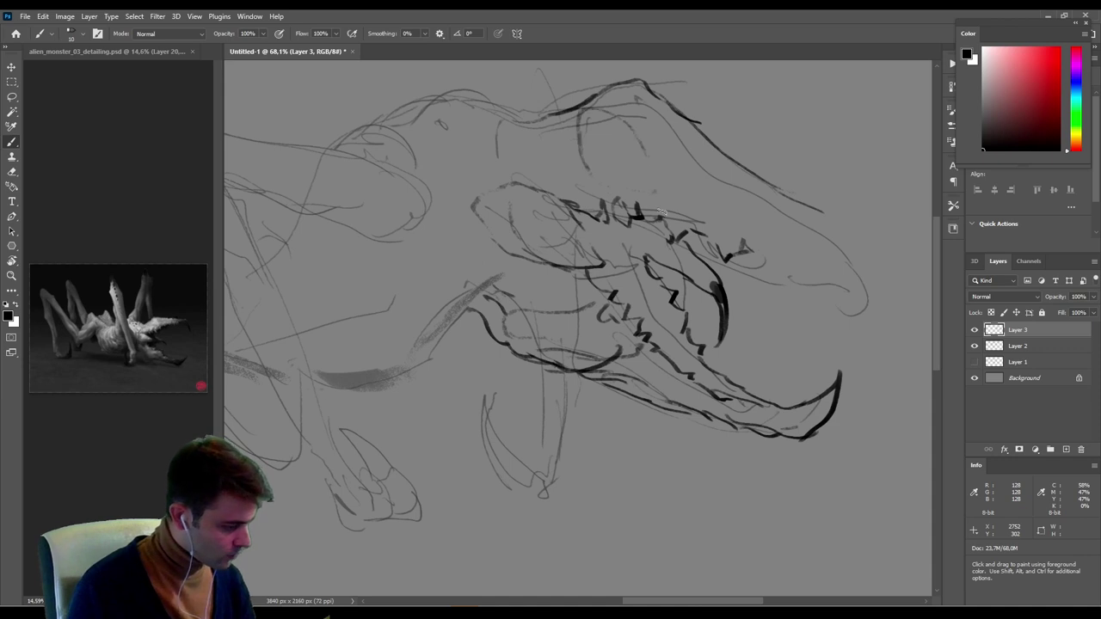
pyautogui.moveTo(595, 211); pyautogui.dragTo(578, 135)
pyautogui.moveTo(618, 98); pyautogui.dragTo(664, 213)
pyautogui.moveTo(698, 172)
pyautogui.mouseDown()
pyautogui.moveTo(714, 243)
pyautogui.moveTo(798, 270)
pyautogui.mouseUp()
pyautogui.moveTo(728, 151)
pyautogui.mouseDown()
pyautogui.moveTo(819, 215)
pyautogui.moveTo(805, 258)
pyautogui.moveTo(827, 289)
pyautogui.mouseUp()
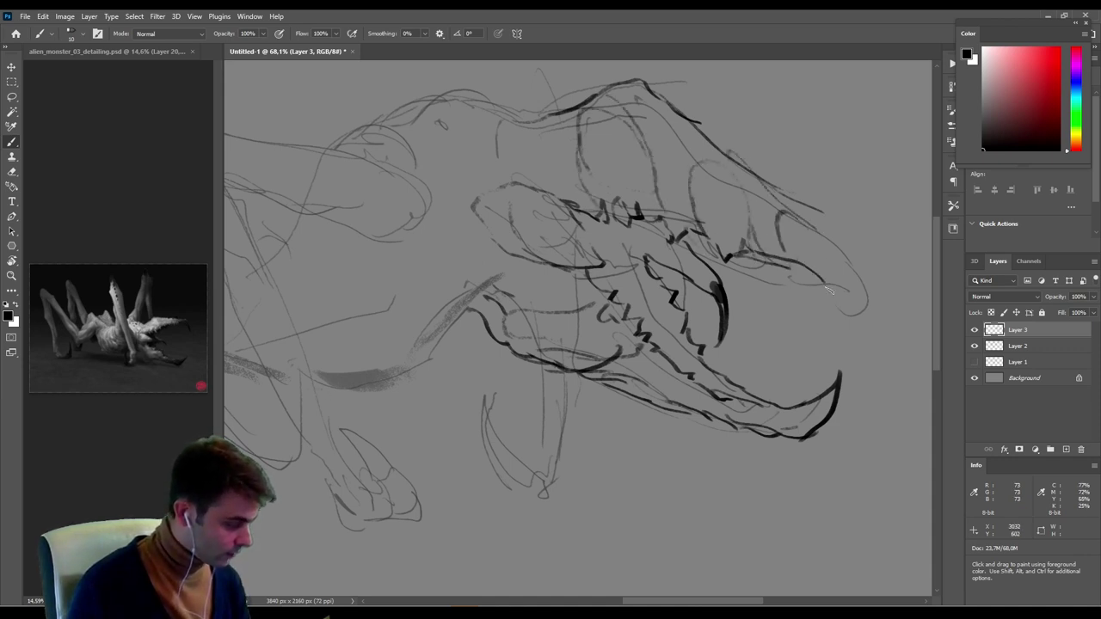
pyautogui.moveTo(761, 180); pyautogui.dragTo(847, 258)
pyautogui.moveTo(800, 215)
pyautogui.mouseDown()
pyautogui.moveTo(867, 254)
pyautogui.moveTo(850, 290)
pyautogui.mouseUp()
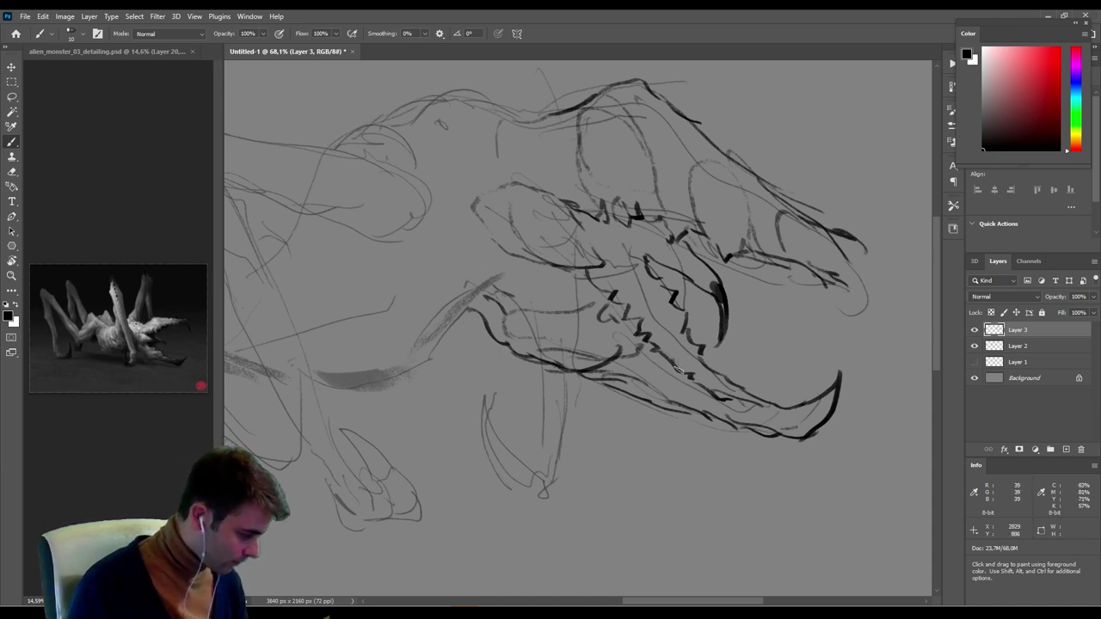
# Fill in the lower jaw's jagged teeth from the back of the mouth forward and reinforce the jaw's underside.
pyautogui.moveTo(650, 358)
pyautogui.mouseDown()
pyautogui.moveTo(684, 373)
pyautogui.moveTo(670, 358)
pyautogui.mouseUp()
pyautogui.moveTo(657, 305)
pyautogui.mouseDown()
pyautogui.moveTo(621, 325)
pyautogui.moveTo(602, 296)
pyautogui.moveTo(635, 300)
pyautogui.mouseUp()
pyautogui.moveTo(639, 340)
pyautogui.mouseDown()
pyautogui.moveTo(671, 348)
pyautogui.moveTo(679, 370)
pyautogui.mouseUp()
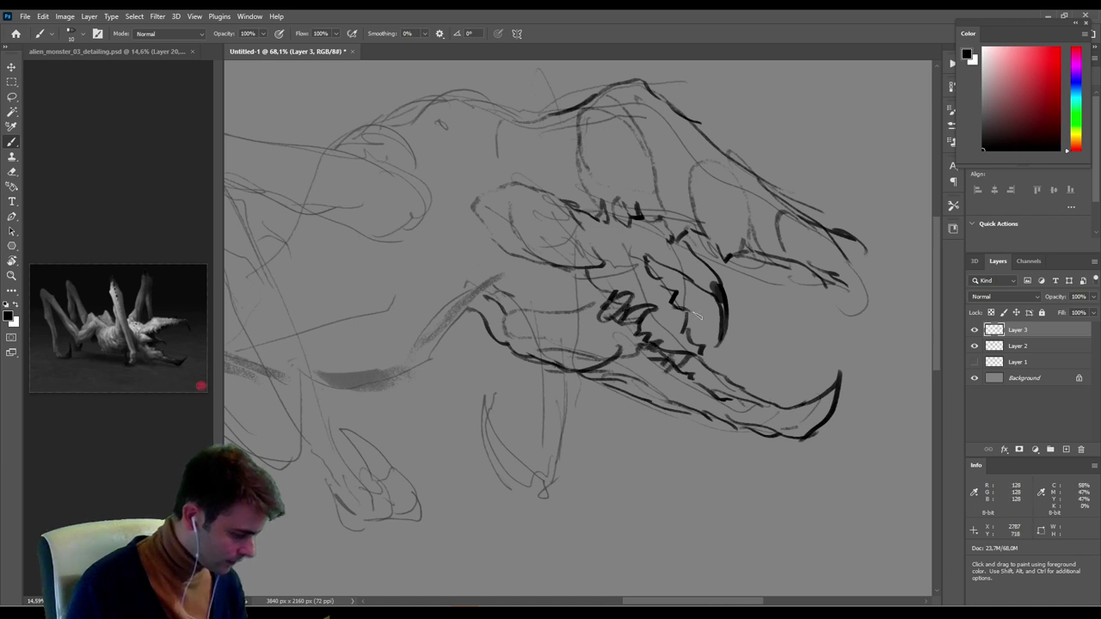
pyautogui.moveTo(679, 308)
pyautogui.mouseDown()
pyautogui.moveTo(729, 361)
pyautogui.moveTo(759, 360)
pyautogui.moveTo(726, 375)
pyautogui.moveTo(718, 389)
pyautogui.moveTo(731, 399)
pyautogui.mouseUp()
pyautogui.moveTo(607, 382)
pyautogui.mouseDown()
pyautogui.moveTo(694, 422)
pyautogui.moveTo(738, 423)
pyautogui.mouseUp()
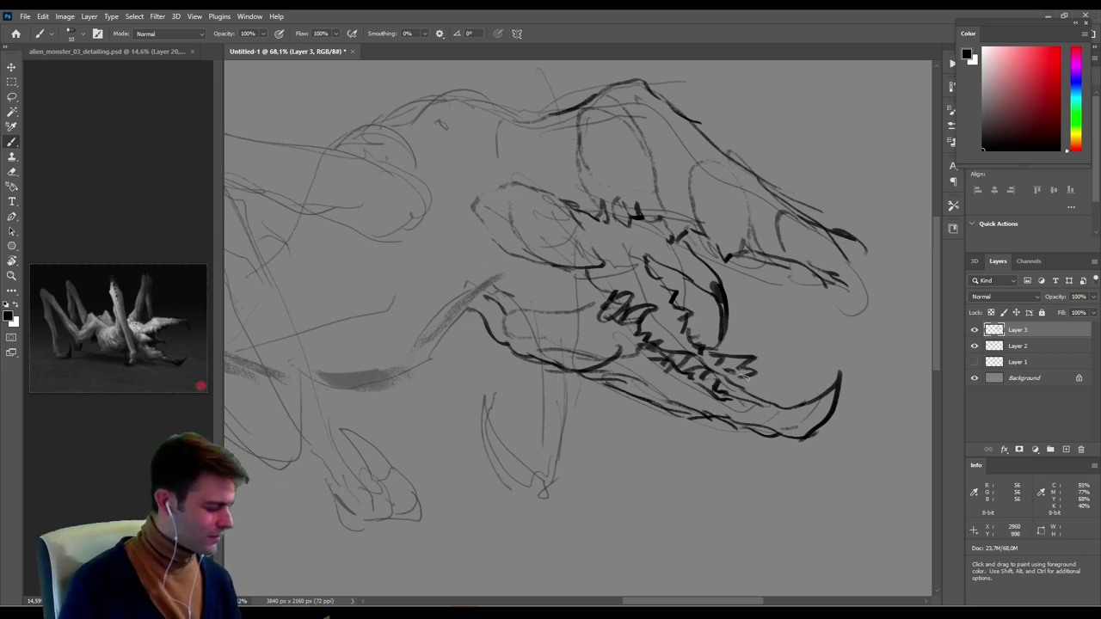
# Thicken the front of the lower jaw and its upturned hook with repeated bold strokes.
pyautogui.moveTo(745, 375)
pyautogui.mouseDown()
pyautogui.moveTo(767, 400)
pyautogui.moveTo(831, 399)
pyautogui.mouseUp()
pyautogui.moveTo(751, 389)
pyautogui.mouseDown()
pyautogui.moveTo(830, 394)
pyautogui.moveTo(856, 373)
pyautogui.mouseUp()
pyautogui.moveTo(856, 373); pyautogui.dragTo(825, 431)
pyautogui.moveTo(698, 416)
pyautogui.mouseDown()
pyautogui.moveTo(795, 441)
pyautogui.moveTo(852, 401)
pyautogui.mouseUp()
# Extend the snout into a long downward-hooked beak and darken the head's top contour.
pyautogui.moveTo(832, 238); pyautogui.dragTo(899, 262)
pyautogui.moveTo(802, 261)
pyautogui.mouseDown()
pyautogui.moveTo(836, 277)
pyautogui.moveTo(870, 321)
pyautogui.mouseUp()
pyautogui.moveTo(792, 209)
pyautogui.mouseDown()
pyautogui.moveTo(884, 243)
pyautogui.moveTo(901, 330)
pyautogui.mouseUp()
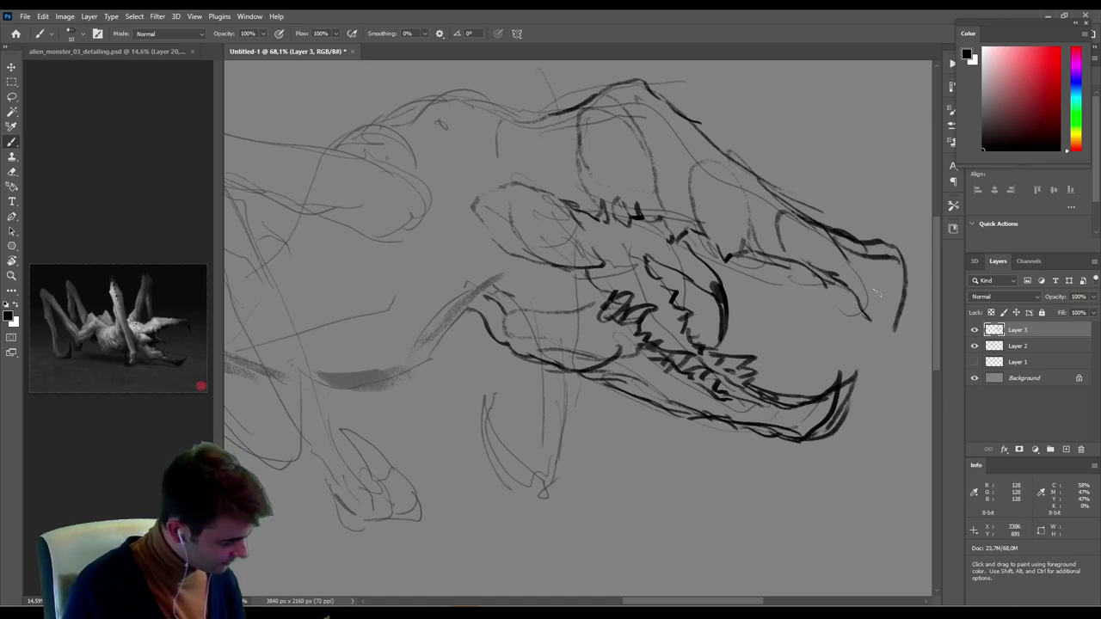
pyautogui.moveTo(822, 264); pyautogui.dragTo(877, 352)
pyautogui.moveTo(899, 254); pyautogui.dragTo(884, 318)
pyautogui.moveTo(876, 245)
pyautogui.mouseDown()
pyautogui.moveTo(888, 262)
pyautogui.moveTo(783, 203)
pyautogui.moveTo(679, 120)
pyautogui.moveTo(602, 95)
pyautogui.mouseUp()
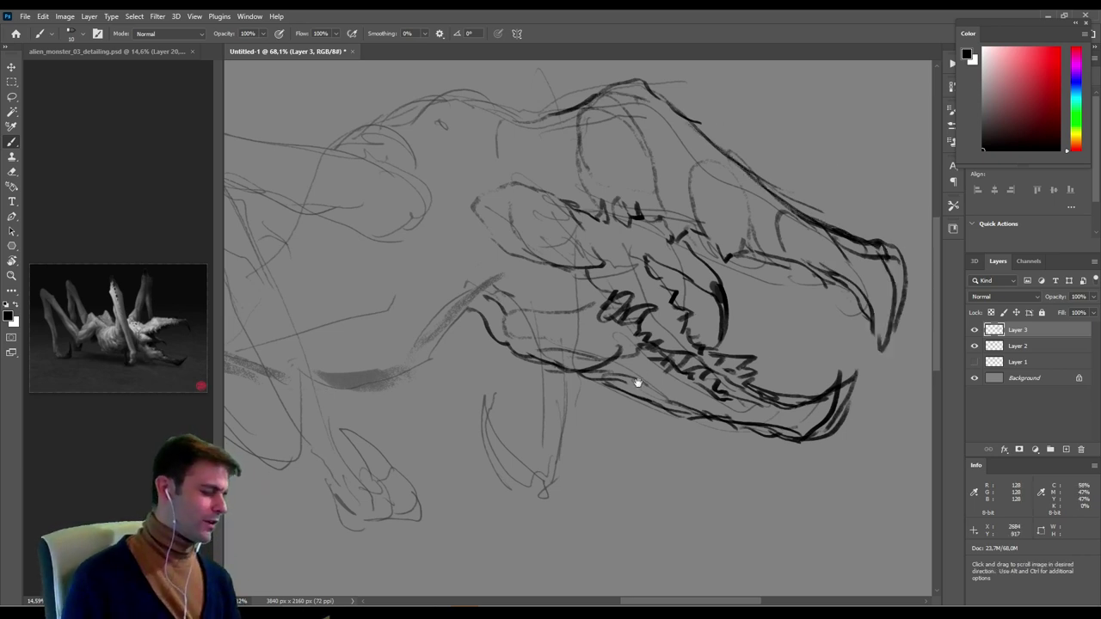
# Draw muscle lines on the neck behind the cheek, around the shoulder and chest, and along the throat.
pyautogui.moveTo(639, 382); pyautogui.dragTo(723, 387)
pyautogui.moveTo(640, 261)
pyautogui.mouseDown()
pyautogui.moveTo(574, 257)
pyautogui.moveTo(635, 203)
pyautogui.moveTo(571, 245)
pyautogui.moveTo(596, 182)
pyautogui.moveTo(560, 134)
pyautogui.moveTo(576, 142)
pyautogui.mouseUp()
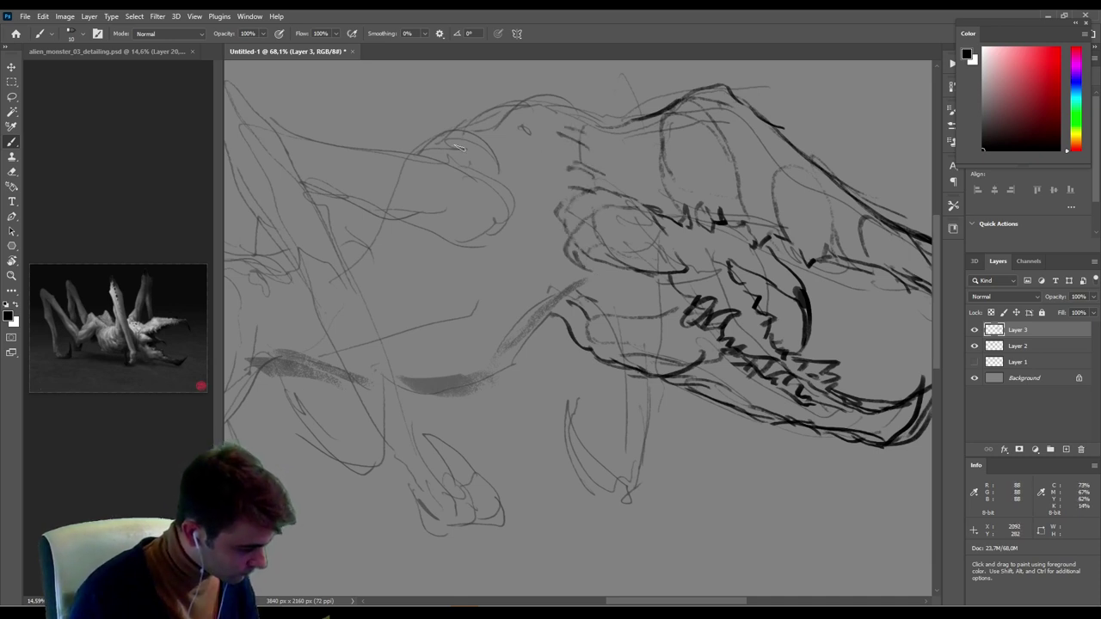
pyautogui.moveTo(408, 151)
pyautogui.mouseDown()
pyautogui.moveTo(438, 138)
pyautogui.moveTo(494, 148)
pyautogui.moveTo(442, 174)
pyautogui.moveTo(481, 244)
pyautogui.moveTo(464, 215)
pyautogui.moveTo(444, 209)
pyautogui.moveTo(465, 155)
pyautogui.moveTo(516, 237)
pyautogui.moveTo(467, 317)
pyautogui.mouseUp()
pyautogui.moveTo(525, 256); pyautogui.dragTo(521, 310)
pyautogui.moveTo(472, 352)
pyautogui.mouseDown()
pyautogui.moveTo(519, 372)
pyautogui.moveTo(566, 349)
pyautogui.mouseUp()
pyautogui.moveTo(668, 359); pyautogui.dragTo(745, 347)
# Draw the bold back contour from the neck over the shoulder and along the near front leg up to its knee.
pyautogui.keyDown('alt'); pyautogui.scroll(-5, 754, 368); pyautogui.keyUp('alt')
pyautogui.keyDown('alt'); pyautogui.scroll(2, 750, 362); pyautogui.keyUp('alt')
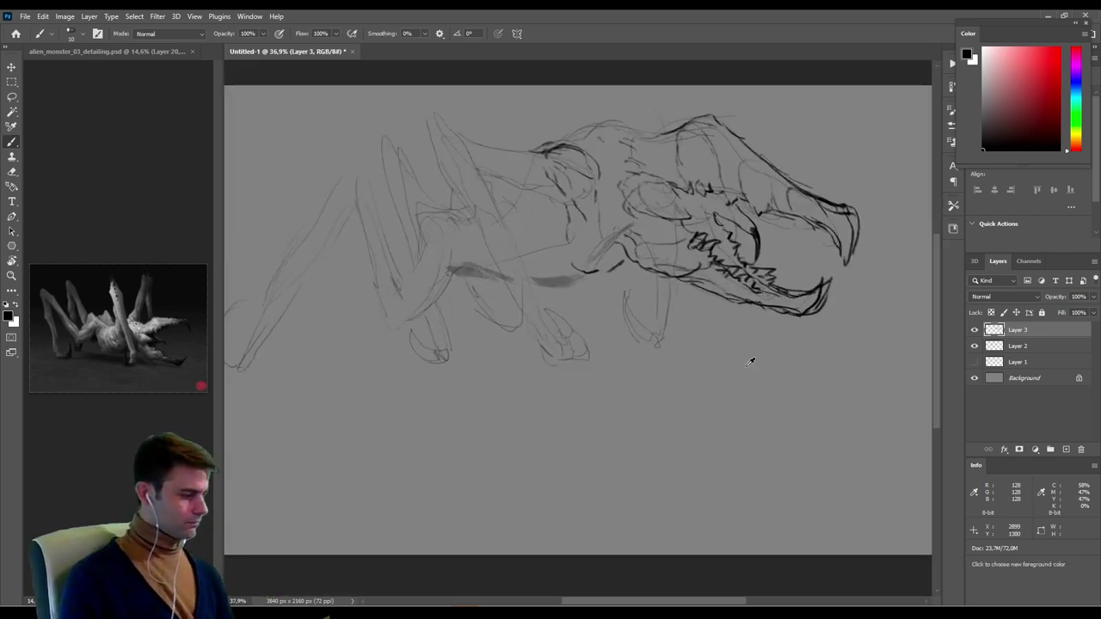
pyautogui.moveTo(508, 119)
pyautogui.mouseDown()
pyautogui.moveTo(578, 98)
pyautogui.moveTo(664, 96)
pyautogui.mouseUp()
pyautogui.moveTo(520, 122)
pyautogui.mouseDown()
pyautogui.moveTo(461, 123)
pyautogui.moveTo(384, 89)
pyautogui.moveTo(421, 184)
pyautogui.mouseUp()
pyautogui.moveTo(429, 116)
pyautogui.mouseDown()
pyautogui.moveTo(462, 184)
pyautogui.moveTo(389, 100)
pyautogui.mouseUp()
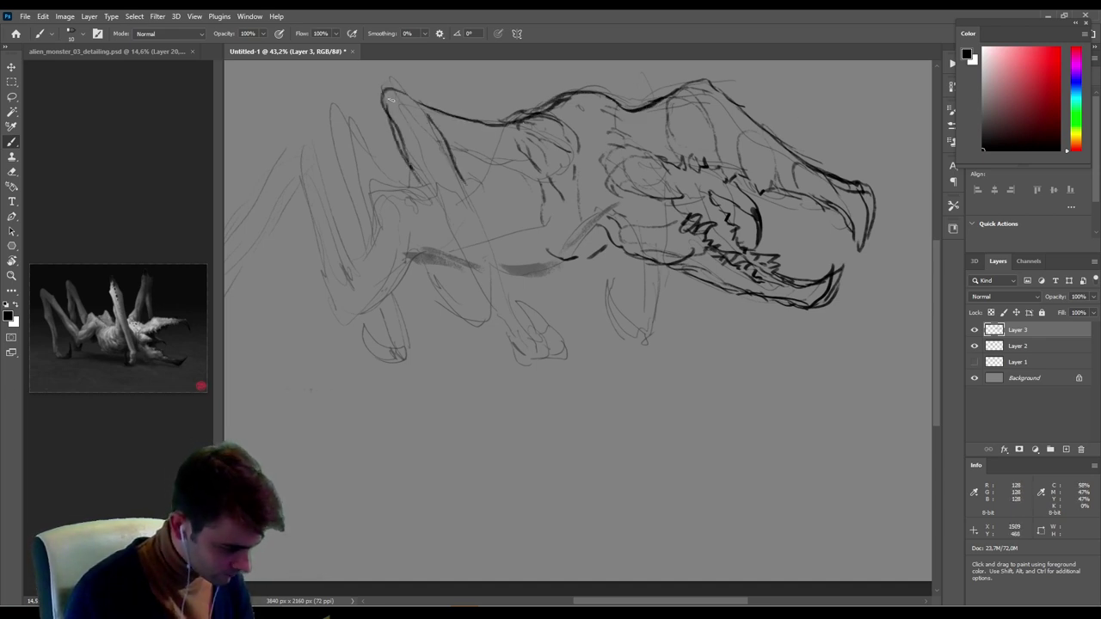
# Draw both edges of the near front leg's lower segment from the knee down to the foot.
pyautogui.moveTo(447, 144); pyautogui.dragTo(488, 254)
pyautogui.moveTo(439, 203); pyautogui.dragTo(486, 283)
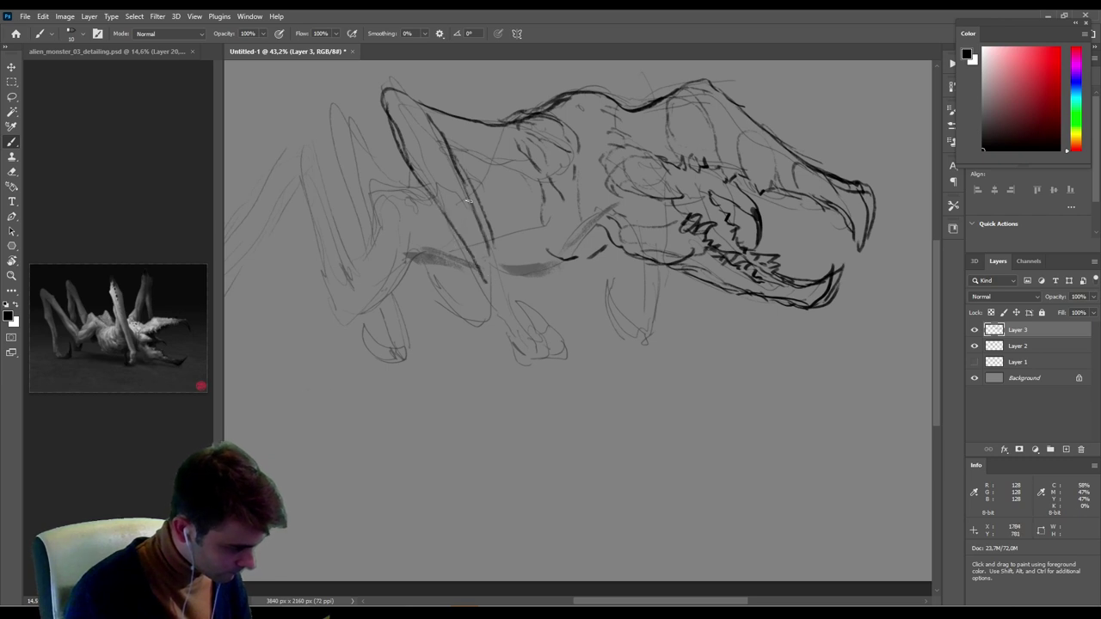
pyautogui.moveTo(461, 177); pyautogui.dragTo(516, 315)
pyautogui.moveTo(471, 272); pyautogui.dragTo(530, 361)
# Draw the near front foot with its toes and a dark shaded claw.
pyautogui.moveTo(538, 359); pyautogui.dragTo(552, 361)
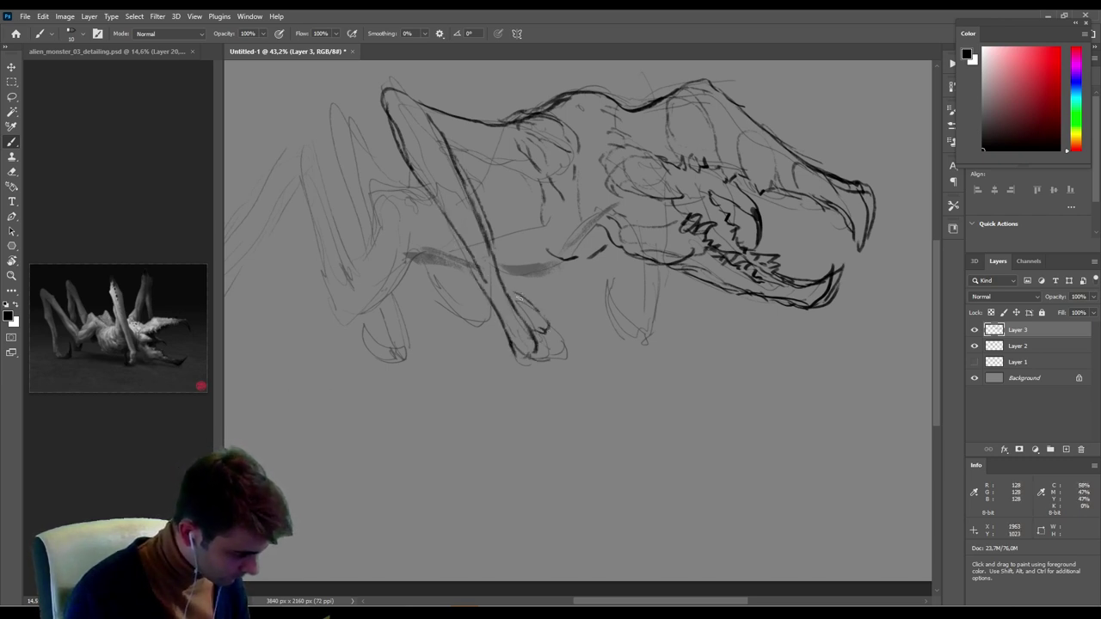
pyautogui.moveTo(509, 290); pyautogui.dragTo(521, 300)
pyautogui.moveTo(547, 332)
pyautogui.mouseDown()
pyautogui.moveTo(515, 297)
pyautogui.moveTo(568, 342)
pyautogui.mouseUp()
pyautogui.moveTo(519, 299); pyautogui.dragTo(578, 344)
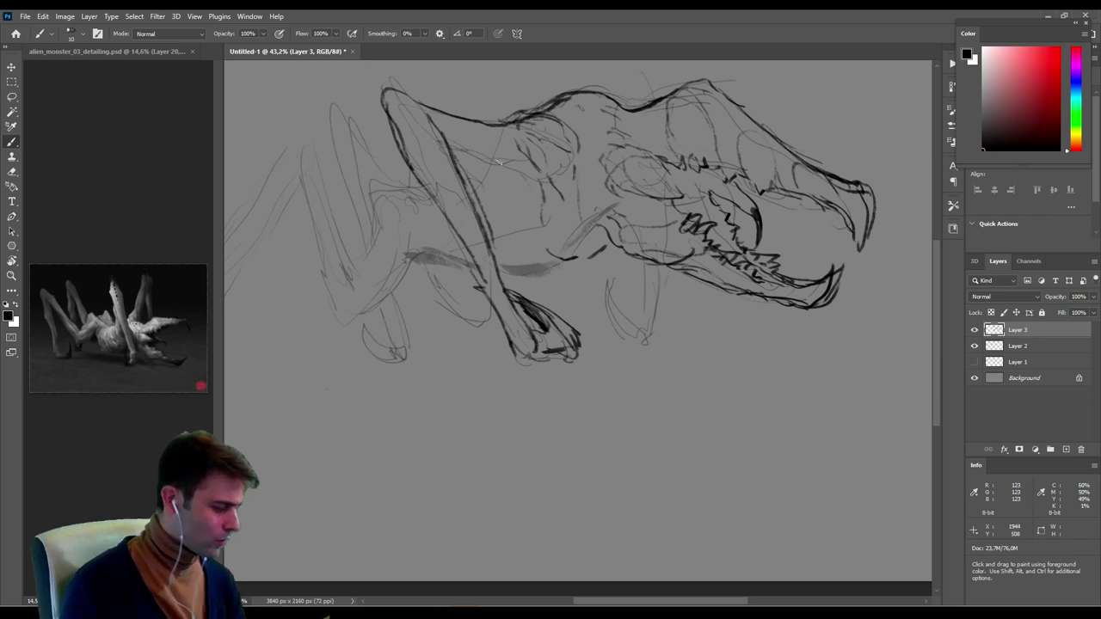
# Draw the underside of the near front leg's upper segment and reinforce the contour over the shoulder and back.
pyautogui.moveTo(486, 169); pyautogui.dragTo(533, 182)
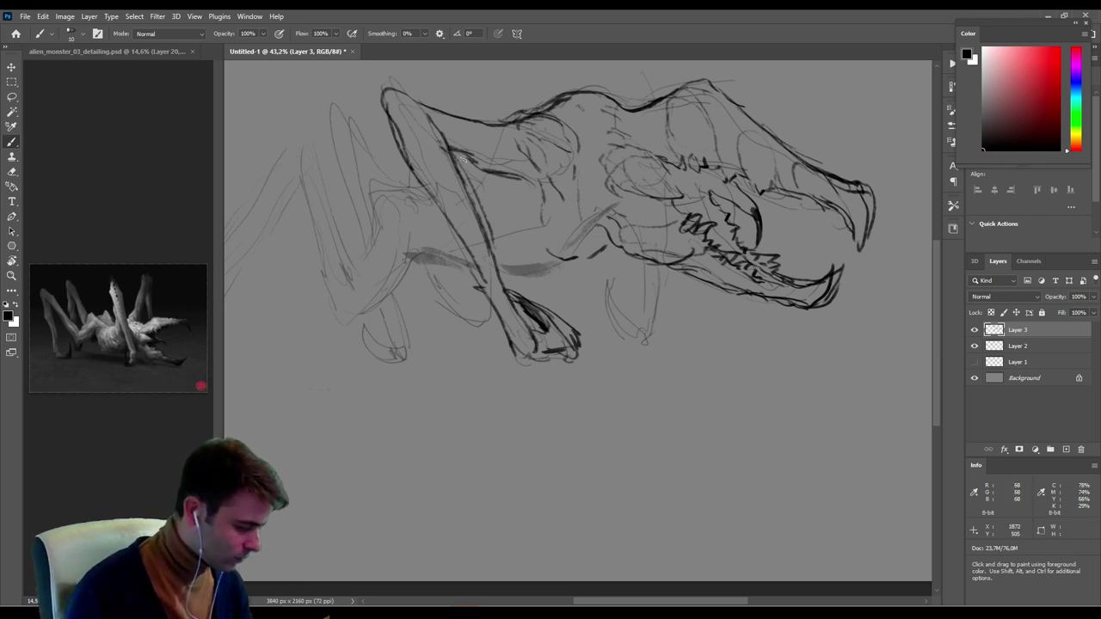
pyautogui.moveTo(454, 155); pyautogui.dragTo(516, 182)
pyautogui.moveTo(456, 114)
pyautogui.mouseDown()
pyautogui.moveTo(553, 129)
pyautogui.moveTo(537, 112)
pyautogui.mouseUp()
pyautogui.moveTo(540, 111); pyautogui.dragTo(633, 95)
# Draw the rear body's top contour behind the front leg and a bold belly line running up to the throat.
pyautogui.moveTo(431, 190)
pyautogui.mouseDown()
pyautogui.moveTo(370, 182)
pyautogui.moveTo(371, 226)
pyautogui.mouseUp()
pyautogui.moveTo(373, 185); pyautogui.dragTo(480, 175)
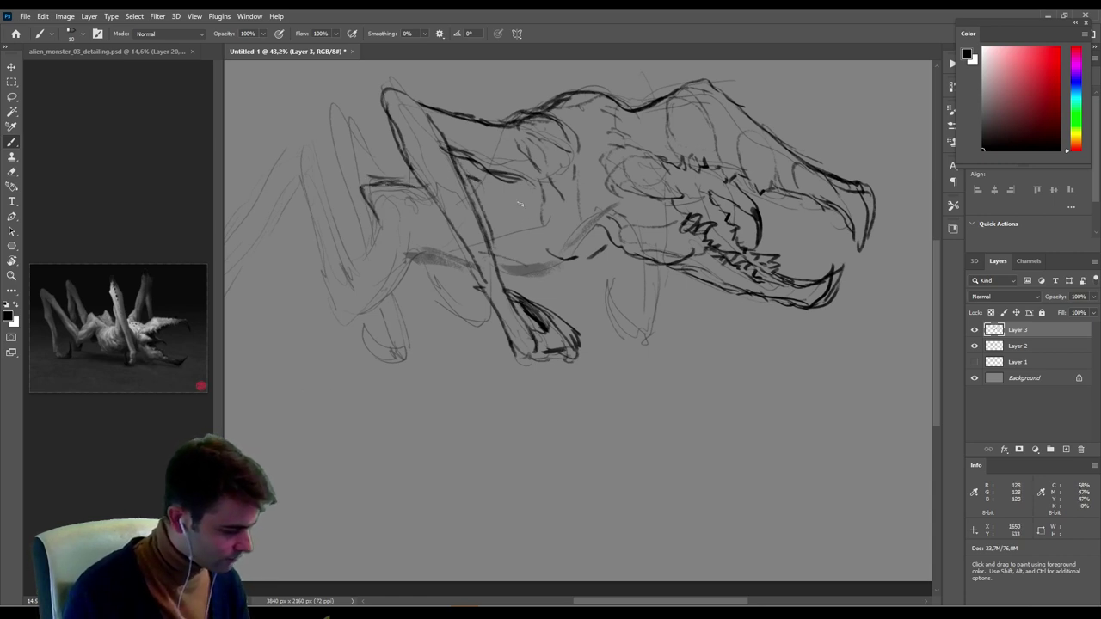
pyautogui.moveTo(411, 248)
pyautogui.mouseDown()
pyautogui.moveTo(566, 268)
pyautogui.moveTo(602, 253)
pyautogui.mouseUp()
pyautogui.moveTo(534, 206); pyautogui.dragTo(555, 232)
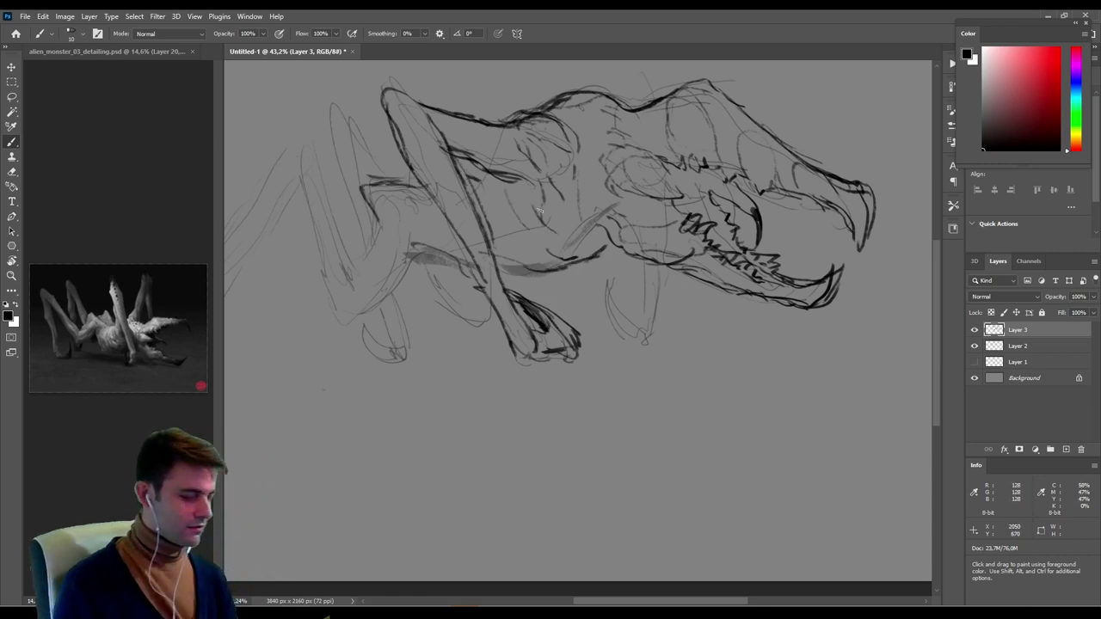
pyautogui.moveTo(416, 246)
pyautogui.mouseDown()
pyautogui.moveTo(475, 277)
pyautogui.moveTo(598, 260)
pyautogui.mouseUp()
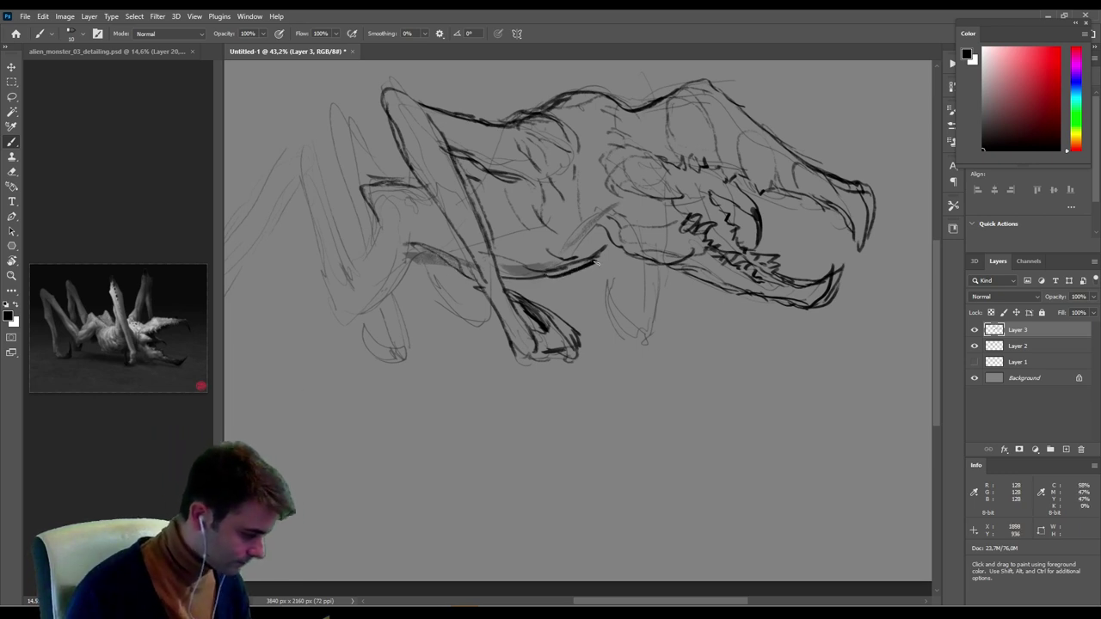
# Draw the near hind leg's thigh from the hip down to the lower joint and begin its rising middle segment.
pyautogui.moveTo(655, 313)
pyautogui.mouseDown()
pyautogui.moveTo(719, 346)
pyautogui.moveTo(719, 329)
pyautogui.mouseUp()
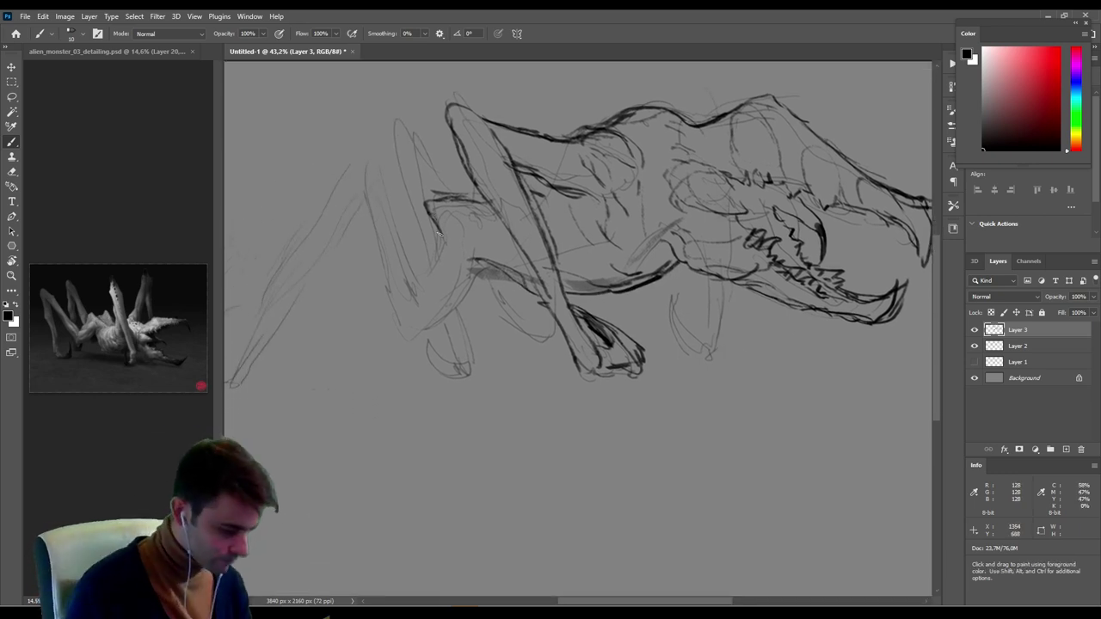
pyautogui.moveTo(441, 234)
pyautogui.mouseDown()
pyautogui.moveTo(437, 256)
pyautogui.moveTo(469, 277)
pyautogui.mouseUp()
pyautogui.moveTo(441, 225)
pyautogui.mouseDown()
pyautogui.moveTo(416, 310)
pyautogui.moveTo(414, 285)
pyautogui.mouseUp()
pyautogui.moveTo(492, 249)
pyautogui.mouseDown()
pyautogui.moveTo(443, 329)
pyautogui.moveTo(392, 289)
pyautogui.mouseUp()
pyautogui.moveTo(377, 206); pyautogui.dragTo(401, 306)
pyautogui.moveTo(405, 260); pyautogui.dragTo(387, 192)
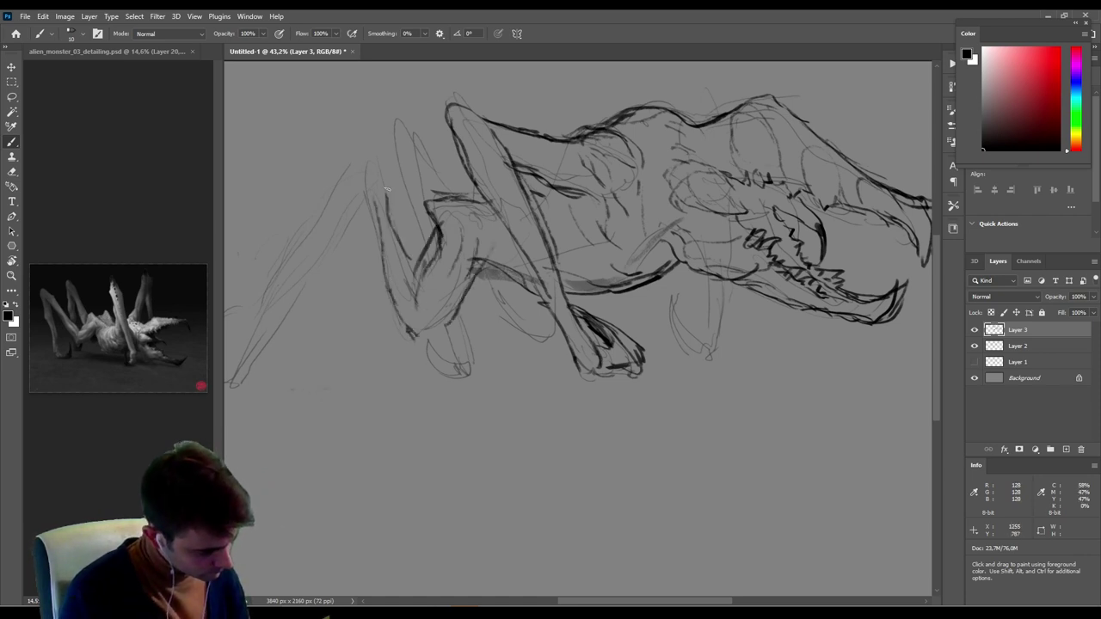
# Extend the near hind leg's middle segment up to a pointed knee with bold double edges.
pyautogui.rightClick(401, 263)
pyautogui.click(385, 251)
pyautogui.moveTo(380, 244); pyautogui.dragTo(400, 299)
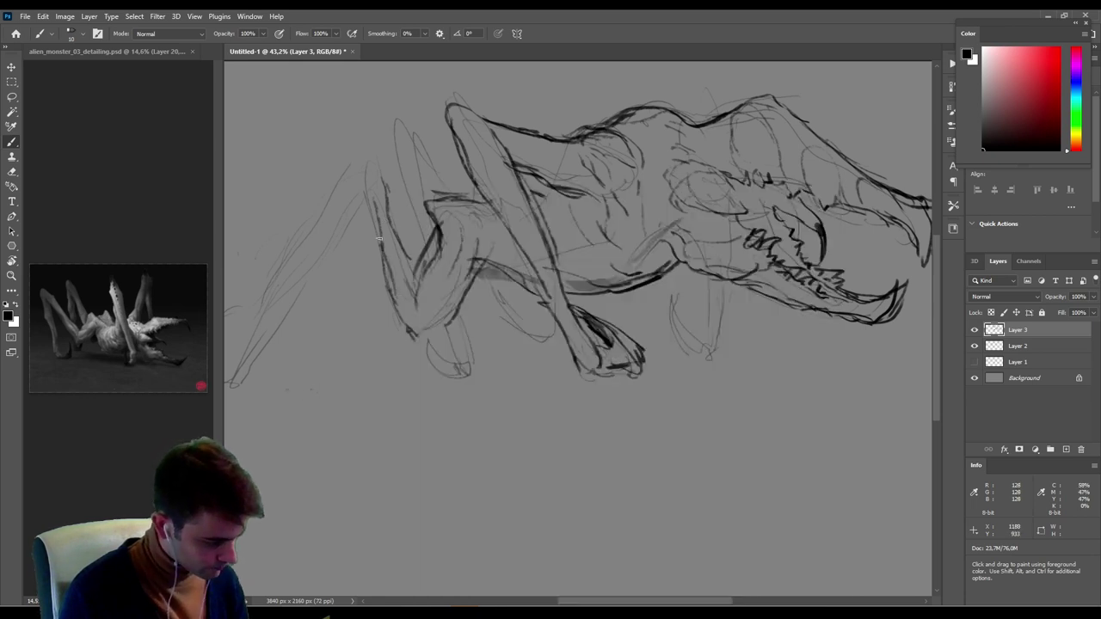
pyautogui.moveTo(352, 162); pyautogui.dragTo(381, 243)
pyautogui.moveTo(360, 197)
pyautogui.mouseDown()
pyautogui.moveTo(340, 129)
pyautogui.moveTo(414, 269)
pyautogui.mouseUp()
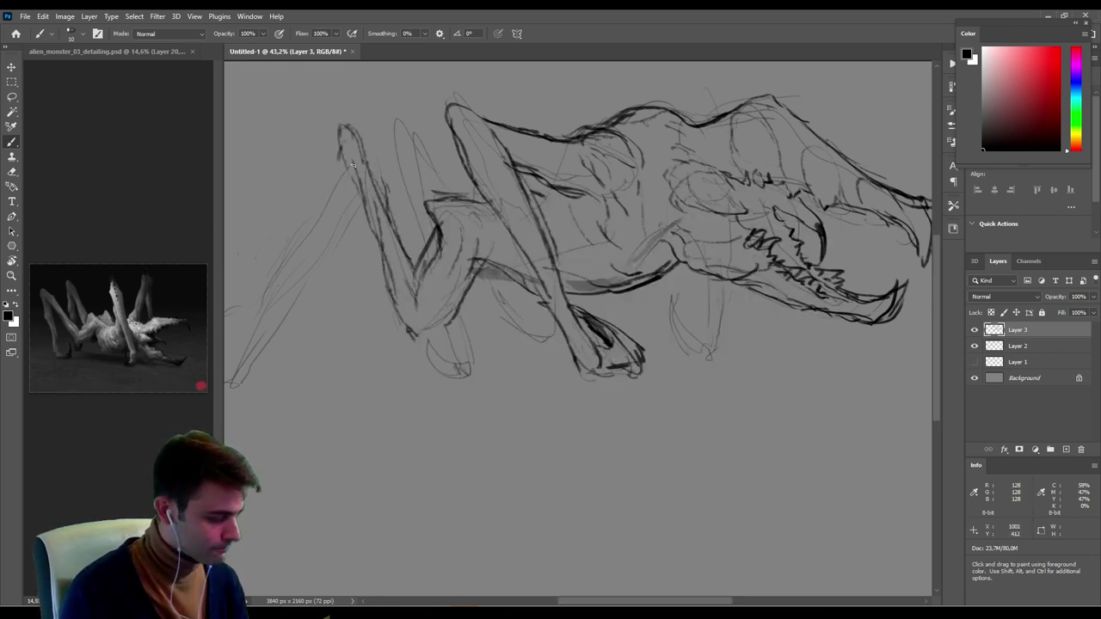
# Draw the near hind leg's lower segment down from the knee to a flat foot with a dark curved claw.
pyautogui.moveTo(341, 129); pyautogui.dragTo(320, 225)
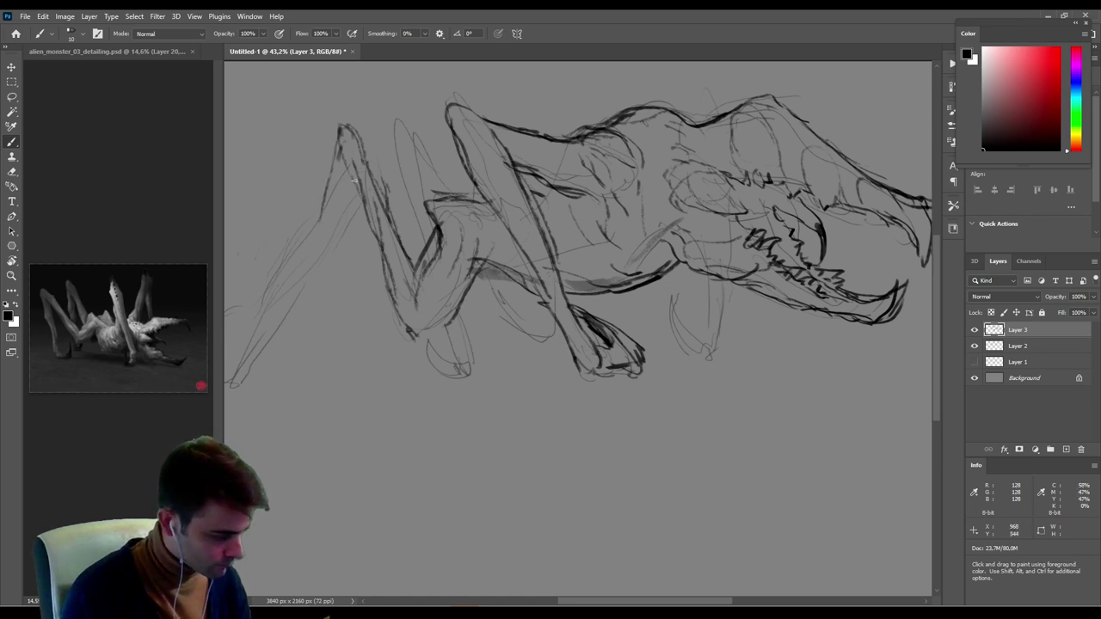
pyautogui.moveTo(356, 179); pyautogui.dragTo(321, 258)
pyautogui.moveTo(325, 204); pyautogui.dragTo(300, 305)
pyautogui.moveTo(339, 239)
pyautogui.mouseDown()
pyautogui.moveTo(307, 327)
pyautogui.moveTo(362, 261)
pyautogui.mouseUp()
pyautogui.moveTo(356, 215); pyautogui.dragTo(324, 328)
pyautogui.moveTo(333, 300)
pyautogui.mouseDown()
pyautogui.moveTo(312, 355)
pyautogui.moveTo(275, 310)
pyautogui.moveTo(320, 273)
pyautogui.moveTo(314, 334)
pyautogui.mouseUp()
pyautogui.moveTo(330, 270)
pyautogui.mouseDown()
pyautogui.moveTo(312, 335)
pyautogui.moveTo(301, 293)
pyautogui.moveTo(297, 342)
pyautogui.mouseUp()
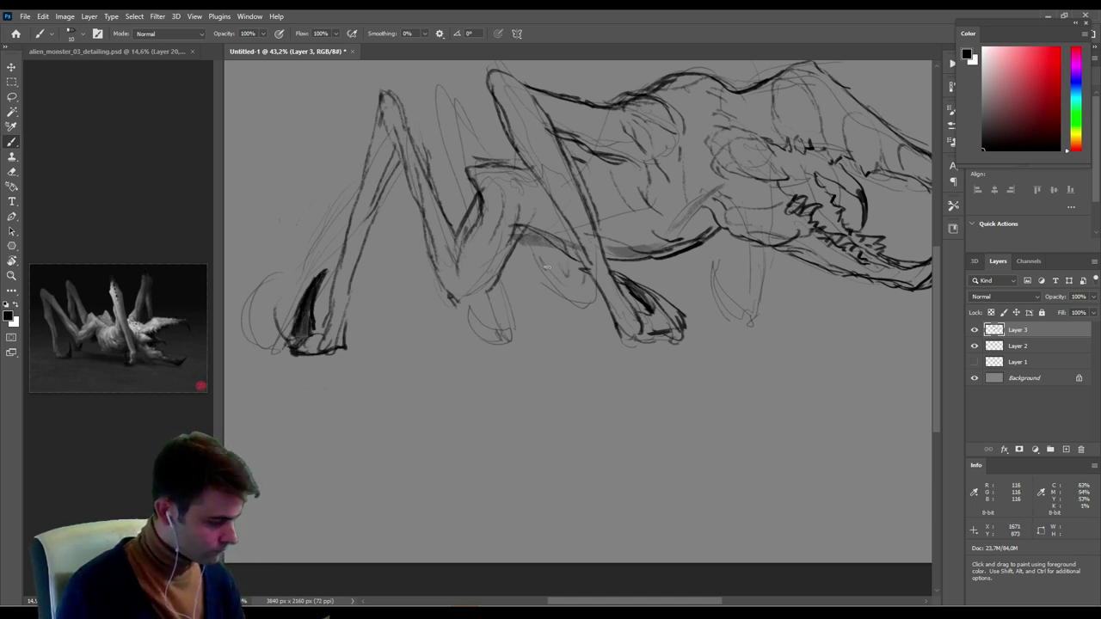
# Draw the leg section beneath the belly and the raised far leg between the two near knees.
pyautogui.moveTo(521, 234); pyautogui.dragTo(557, 287)
pyautogui.moveTo(469, 160); pyautogui.dragTo(436, 104)
pyautogui.moveTo(430, 101)
pyautogui.mouseDown()
pyautogui.moveTo(437, 153)
pyautogui.moveTo(468, 205)
pyautogui.mouseUp()
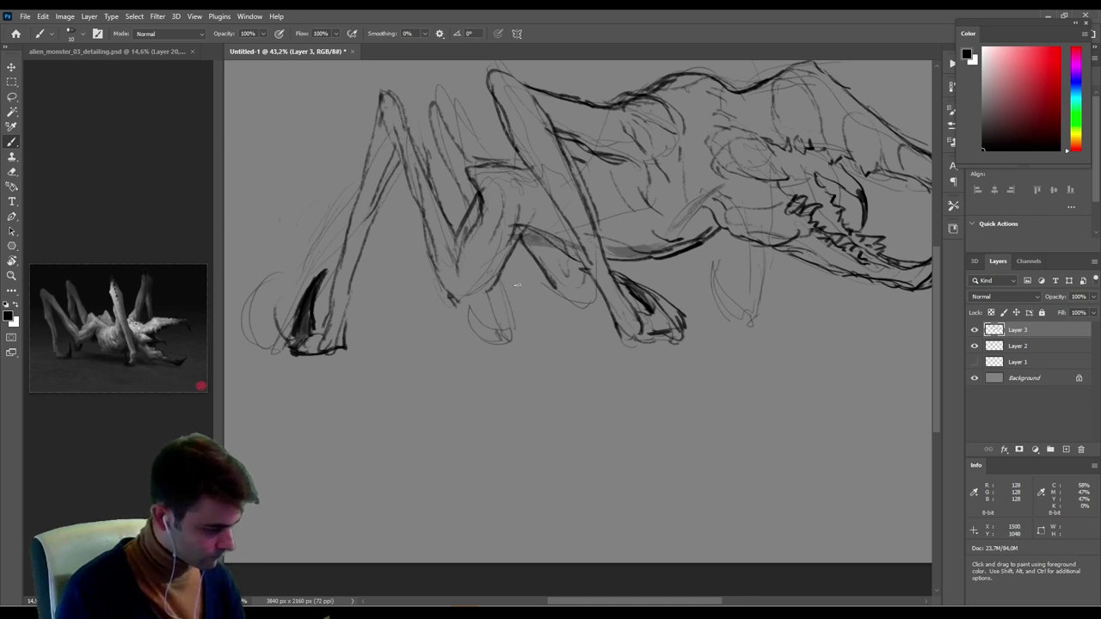
# Draw the far hind foot under the body with a long dark claw, and reinforce the raised far leg.
pyautogui.moveTo(511, 242); pyautogui.dragTo(529, 331)
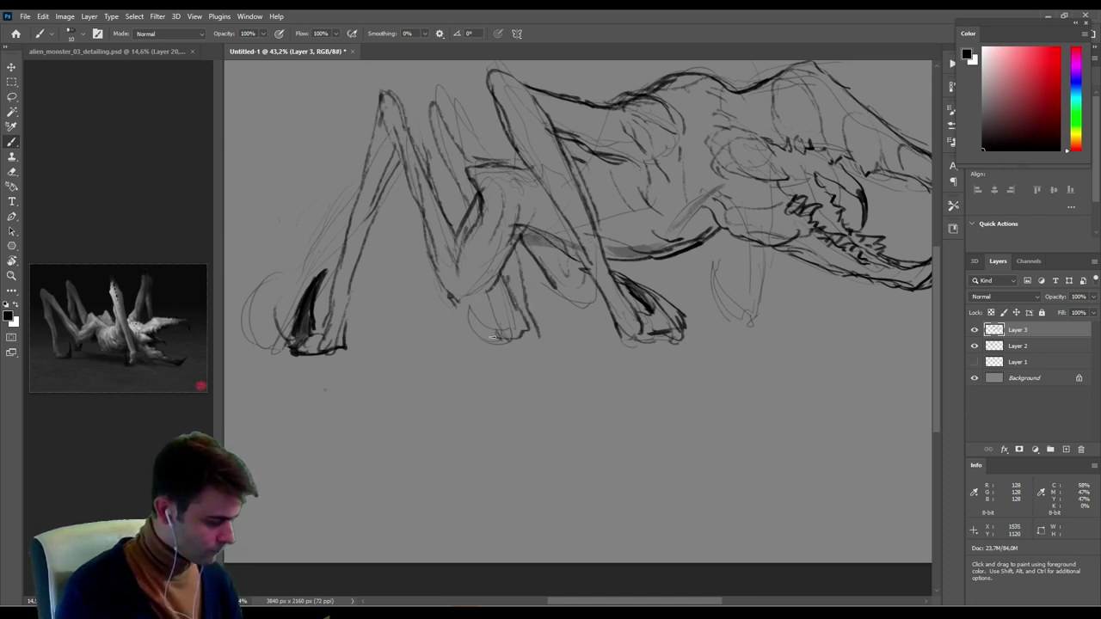
pyautogui.moveTo(438, 298); pyautogui.dragTo(500, 329)
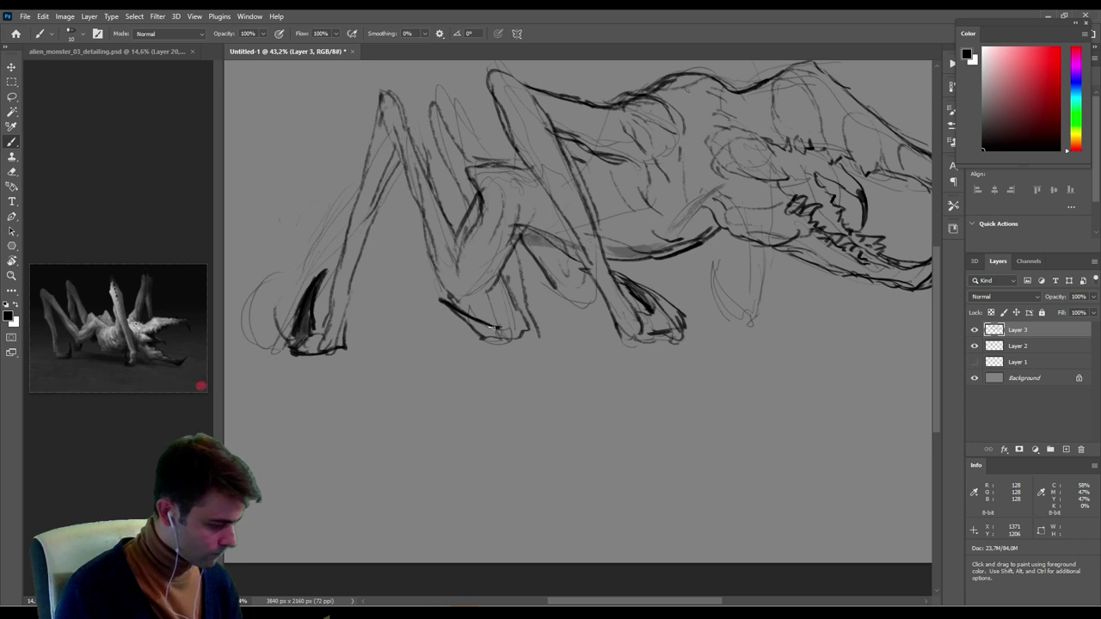
pyautogui.moveTo(443, 305)
pyautogui.mouseDown()
pyautogui.moveTo(504, 340)
pyautogui.moveTo(492, 334)
pyautogui.moveTo(505, 337)
pyautogui.moveTo(516, 316)
pyautogui.mouseUp()
pyautogui.moveTo(516, 249)
pyautogui.mouseDown()
pyautogui.moveTo(542, 342)
pyautogui.moveTo(555, 342)
pyautogui.mouseUp()
pyautogui.moveTo(439, 137)
pyautogui.mouseDown()
pyautogui.moveTo(427, 98)
pyautogui.moveTo(484, 163)
pyautogui.mouseUp()
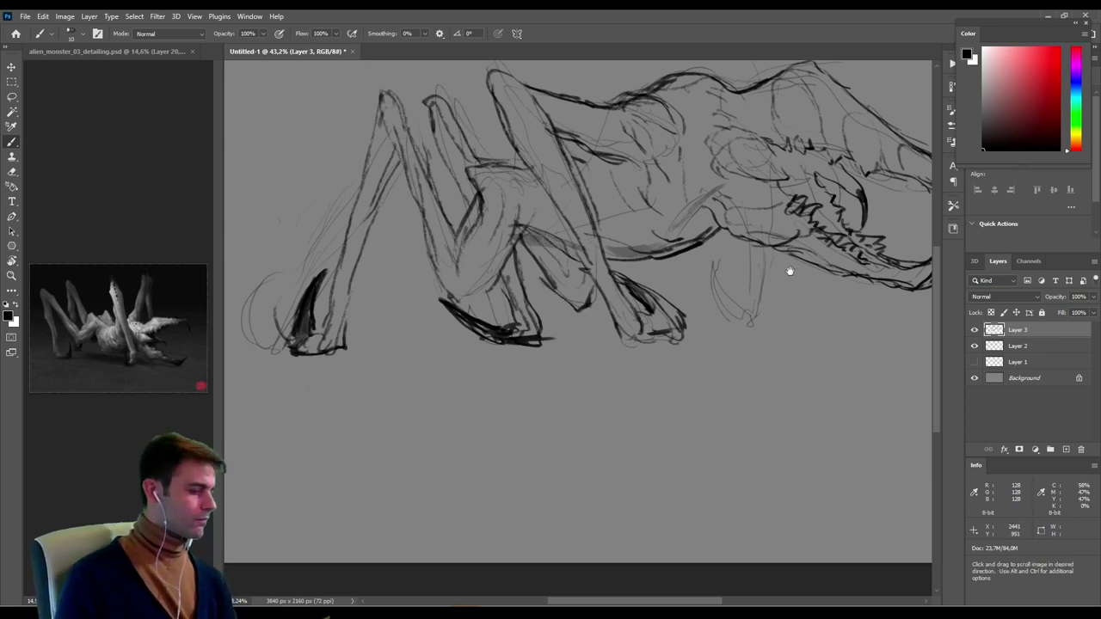
# Draw the front foot beneath the lower jaw with a dark curved claw, and the base of the raised front leg on the back.
pyautogui.moveTo(788, 270)
pyautogui.mouseDown()
pyautogui.moveTo(590, 295)
pyautogui.moveTo(561, 272)
pyautogui.moveTo(552, 340)
pyautogui.moveTo(508, 301)
pyautogui.moveTo(533, 325)
pyautogui.moveTo(506, 272)
pyautogui.mouseUp()
pyautogui.moveTo(506, 272)
pyautogui.mouseDown()
pyautogui.moveTo(519, 323)
pyautogui.moveTo(564, 340)
pyautogui.mouseUp()
pyautogui.moveTo(539, 322)
pyautogui.mouseDown()
pyautogui.moveTo(555, 318)
pyautogui.moveTo(560, 266)
pyautogui.mouseUp()
pyautogui.moveTo(564, 103)
pyautogui.mouseDown()
pyautogui.moveTo(560, 204)
pyautogui.moveTo(545, 178)
pyautogui.mouseUp()
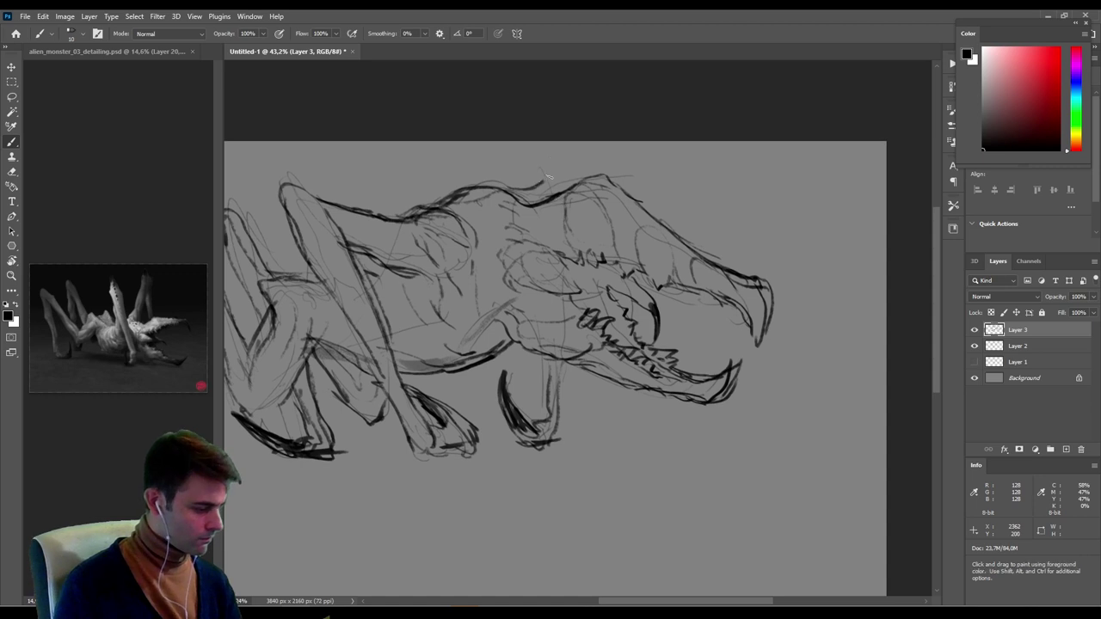
# Shade the inside of the mouth and the cheek behind the teeth dark gray with a larger brush.
pyautogui.moveTo(557, 416)
pyautogui.mouseDown()
pyautogui.moveTo(758, 344)
pyautogui.moveTo(748, 352)
pyautogui.mouseUp()
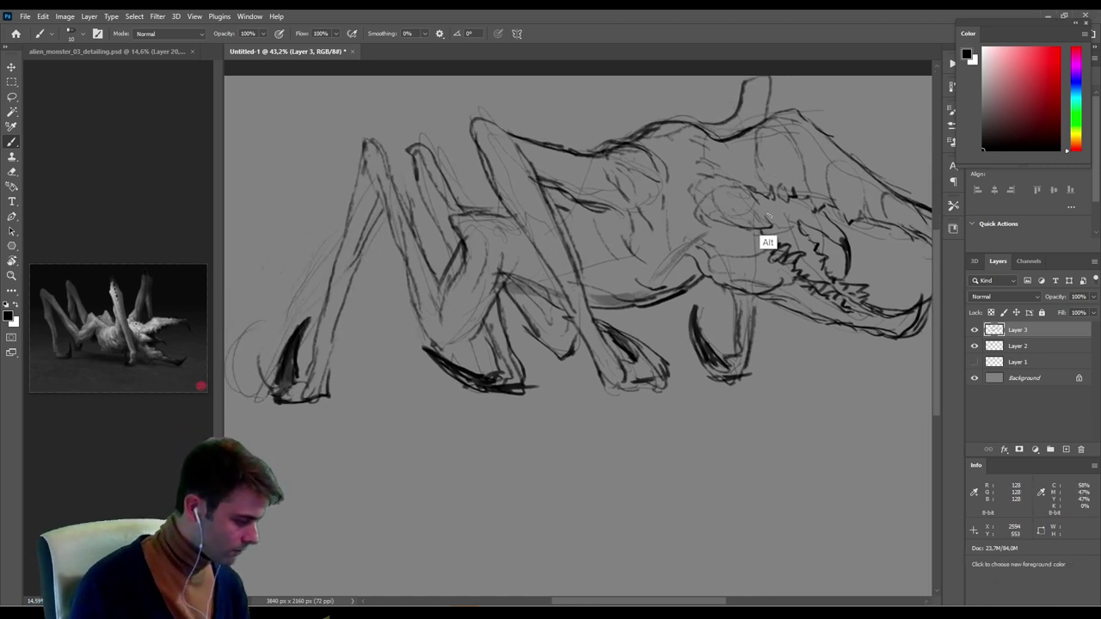
pyautogui.keyDown('alt'); pyautogui.moveTo(758, 220); pyautogui.dragTo(789, 217, button='right'); pyautogui.keyUp('alt')
pyautogui.moveTo(791, 237)
pyautogui.mouseDown()
pyautogui.moveTo(817, 246)
pyautogui.moveTo(696, 257)
pyautogui.mouseUp()
pyautogui.hotkey('ctrl', 'z')
pyautogui.keyDown('alt'); pyautogui.moveTo(662, 232); pyautogui.dragTo(653, 234, button='right'); pyautogui.keyUp('alt')
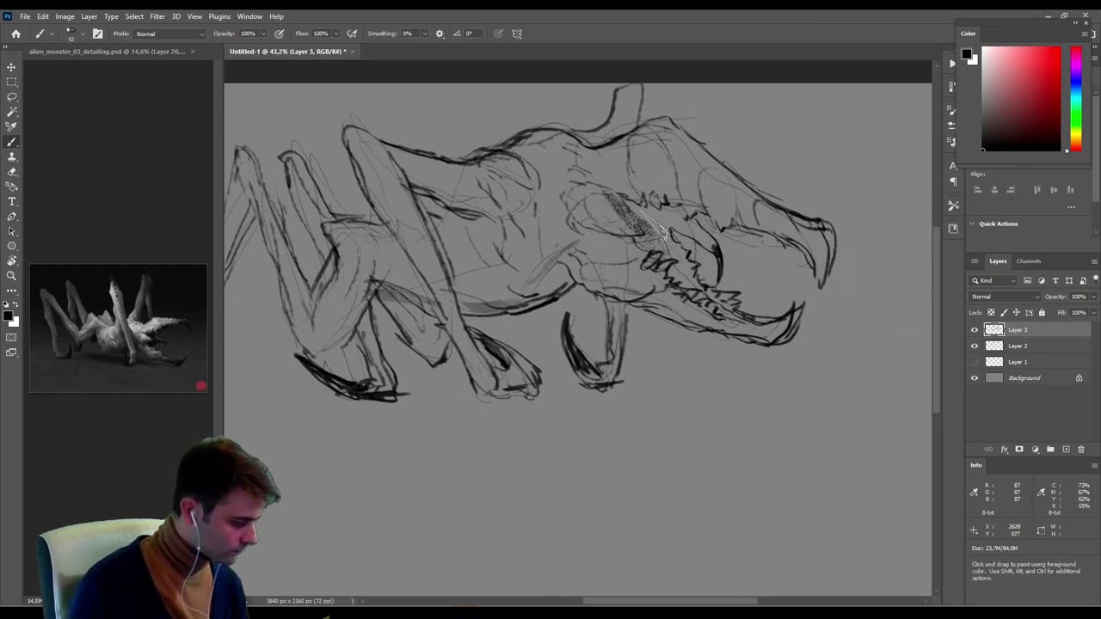
pyautogui.moveTo(627, 205)
pyautogui.mouseDown()
pyautogui.moveTo(663, 240)
pyautogui.moveTo(679, 215)
pyautogui.moveTo(680, 258)
pyautogui.moveTo(716, 312)
pyautogui.moveTo(733, 313)
pyautogui.mouseUp()
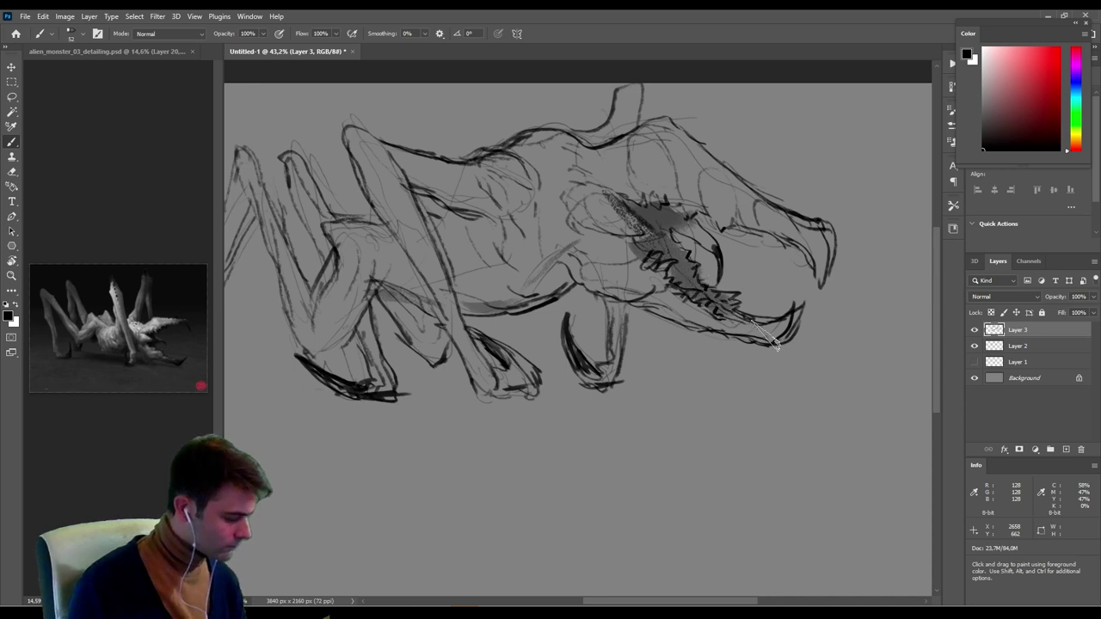
pyautogui.moveTo(659, 263)
pyautogui.mouseDown()
pyautogui.moveTo(630, 258)
pyautogui.moveTo(597, 228)
pyautogui.moveTo(639, 215)
pyautogui.mouseUp()
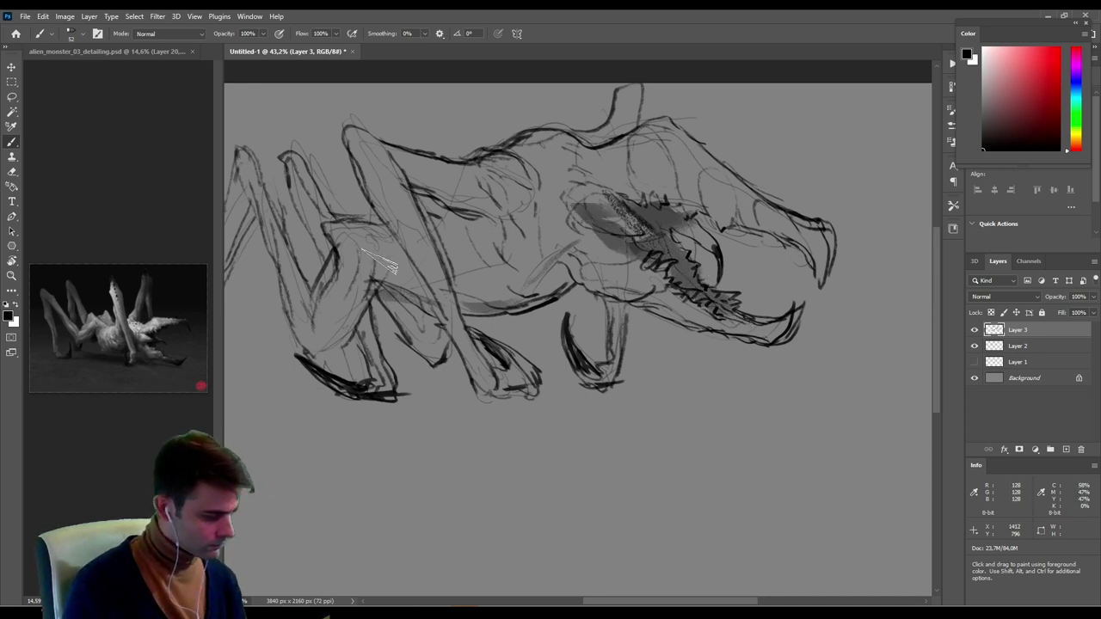
# Block in gray shading over the monster's torso, belly and lower legs.
pyautogui.moveTo(378, 266)
pyautogui.mouseDown()
pyautogui.moveTo(327, 331)
pyautogui.moveTo(370, 253)
pyautogui.mouseUp()
pyautogui.moveTo(413, 271)
pyautogui.mouseDown()
pyautogui.moveTo(434, 284)
pyautogui.moveTo(447, 231)
pyautogui.moveTo(469, 237)
pyautogui.moveTo(516, 297)
pyautogui.moveTo(610, 215)
pyautogui.moveTo(533, 185)
pyautogui.moveTo(654, 271)
pyautogui.moveTo(638, 322)
pyautogui.moveTo(804, 337)
pyautogui.mouseUp()
pyautogui.moveTo(638, 340)
pyautogui.mouseDown()
pyautogui.moveTo(615, 378)
pyautogui.moveTo(435, 258)
pyautogui.moveTo(426, 284)
pyautogui.moveTo(498, 376)
pyautogui.moveTo(532, 383)
pyautogui.moveTo(523, 372)
pyautogui.mouseUp()
pyautogui.moveTo(533, 292); pyautogui.dragTo(646, 283)
pyautogui.moveTo(449, 323)
pyautogui.mouseDown()
pyautogui.moveTo(448, 346)
pyautogui.moveTo(492, 325)
pyautogui.moveTo(516, 385)
pyautogui.mouseUp()
pyautogui.moveTo(359, 341)
pyautogui.mouseDown()
pyautogui.moveTo(365, 194)
pyautogui.moveTo(314, 379)
pyautogui.moveTo(365, 227)
pyautogui.moveTo(339, 364)
pyautogui.mouseUp()
pyautogui.moveTo(560, 319); pyautogui.dragTo(461, 366)
# Shade the upper leg segments, raised leg base and upper jaw gray, and darken the mouth and jaw tips.
pyautogui.moveTo(335, 213)
pyautogui.mouseDown()
pyautogui.moveTo(365, 287)
pyautogui.moveTo(357, 296)
pyautogui.mouseUp()
pyautogui.moveTo(448, 365)
pyautogui.mouseDown()
pyautogui.moveTo(482, 379)
pyautogui.moveTo(486, 268)
pyautogui.moveTo(420, 212)
pyautogui.moveTo(434, 297)
pyautogui.mouseUp()
pyautogui.moveTo(437, 225)
pyautogui.mouseDown()
pyautogui.moveTo(474, 251)
pyautogui.moveTo(492, 227)
pyautogui.moveTo(534, 258)
pyautogui.mouseUp()
pyautogui.moveTo(623, 168); pyautogui.dragTo(638, 126)
pyautogui.moveTo(751, 276); pyautogui.dragTo(777, 271)
pyautogui.moveTo(657, 221)
pyautogui.mouseDown()
pyautogui.moveTo(638, 225)
pyautogui.moveTo(684, 258)
pyautogui.moveTo(679, 198)
pyautogui.moveTo(710, 258)
pyautogui.moveTo(731, 202)
pyautogui.moveTo(728, 227)
pyautogui.moveTo(801, 249)
pyautogui.mouseUp()
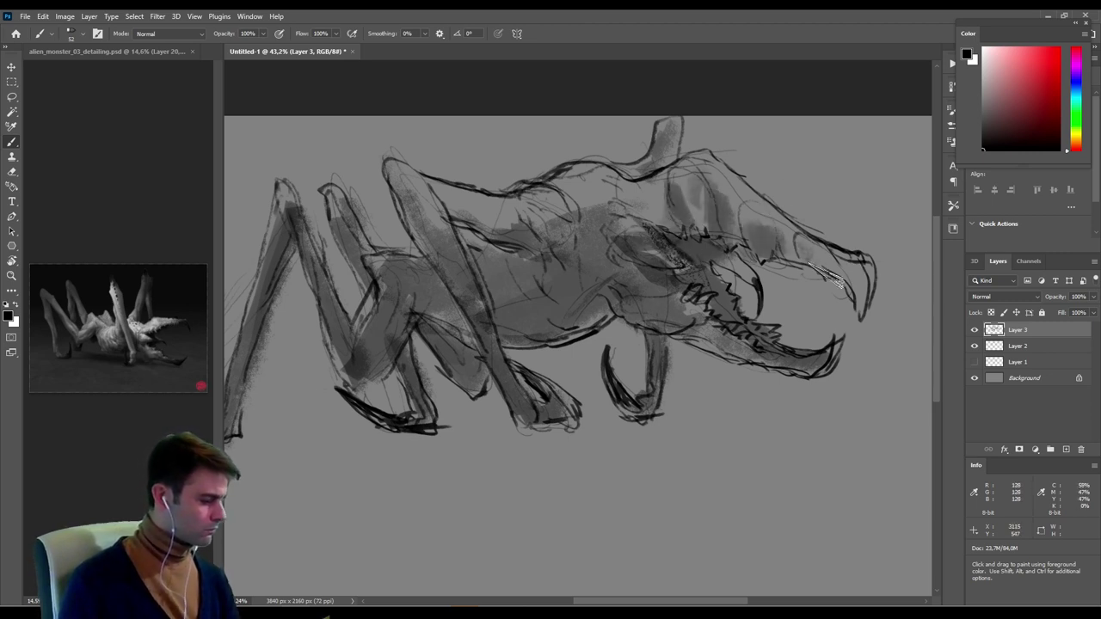
pyautogui.moveTo(841, 284)
pyautogui.mouseDown()
pyautogui.moveTo(864, 275)
pyautogui.moveTo(889, 305)
pyautogui.moveTo(885, 296)
pyautogui.moveTo(873, 308)
pyautogui.moveTo(871, 284)
pyautogui.moveTo(838, 351)
pyautogui.moveTo(787, 368)
pyautogui.moveTo(714, 365)
pyautogui.moveTo(735, 314)
pyautogui.moveTo(722, 258)
pyautogui.moveTo(667, 241)
pyautogui.moveTo(731, 254)
pyautogui.moveTo(701, 282)
pyautogui.moveTo(800, 347)
pyautogui.mouseUp()
# Choose a lighter gray and paint highlights along the monster's back, head and upper jaw.
pyautogui.click(1038, 108)
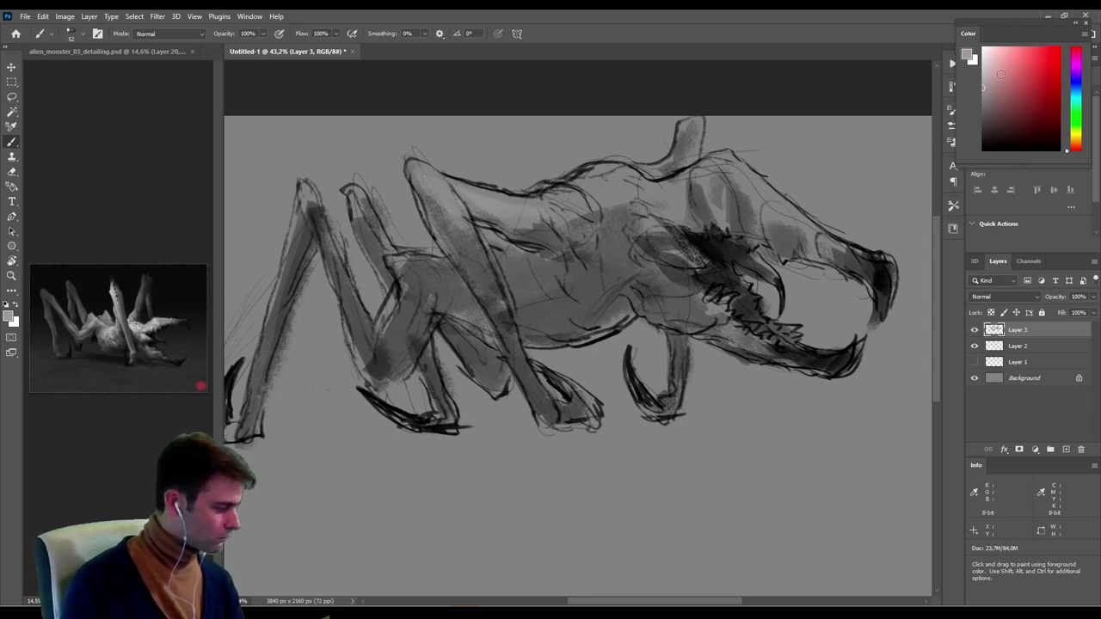
pyautogui.click(983, 80)
pyautogui.moveTo(559, 227)
pyautogui.mouseDown()
pyautogui.moveTo(615, 205)
pyautogui.moveTo(752, 191)
pyautogui.moveTo(839, 273)
pyautogui.mouseUp()
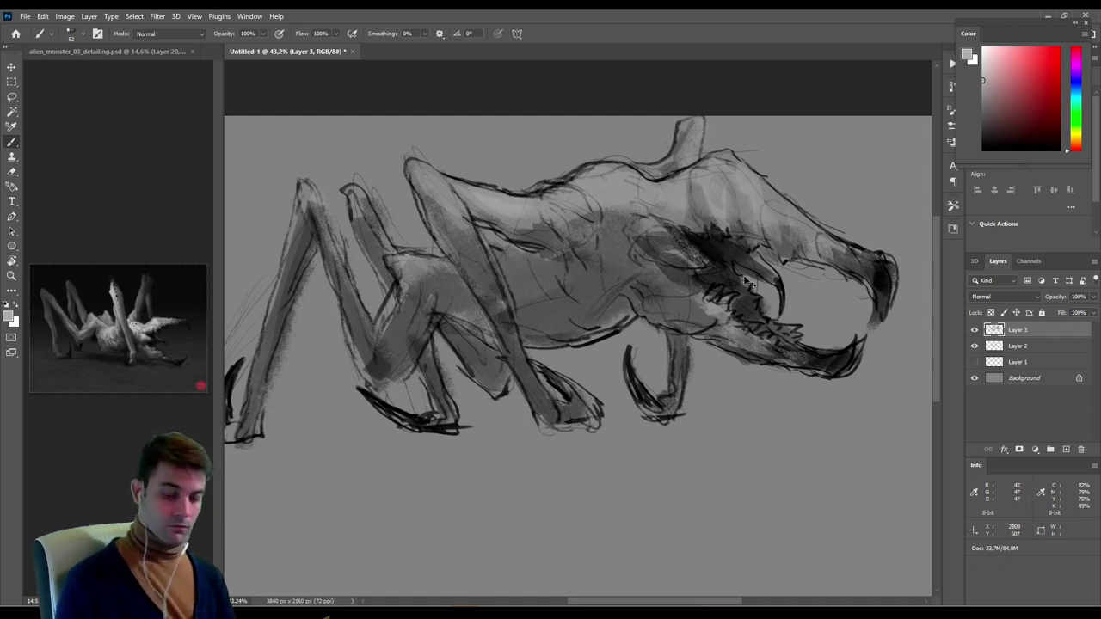
# Scale Layer 3 and Layer 2 down together to about half size and move the monster to the canvas's upper-left area.
pyautogui.hotkey('ctrl', 't')
pyautogui.press('Return')
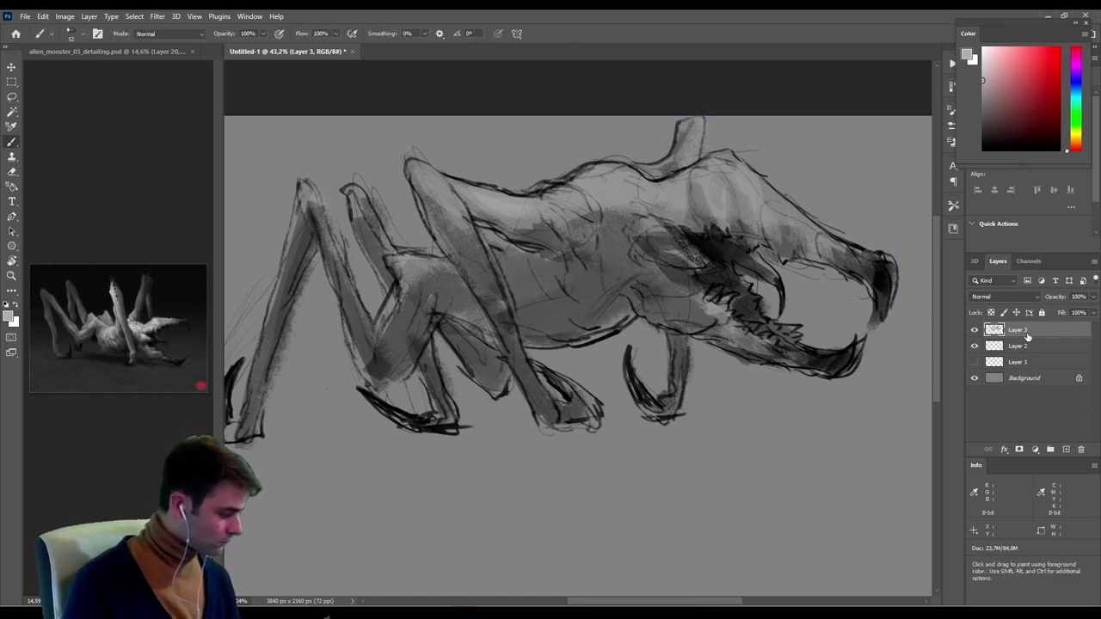
pyautogui.keyDown('shift'); pyautogui.click(1030, 347); pyautogui.keyUp('shift')
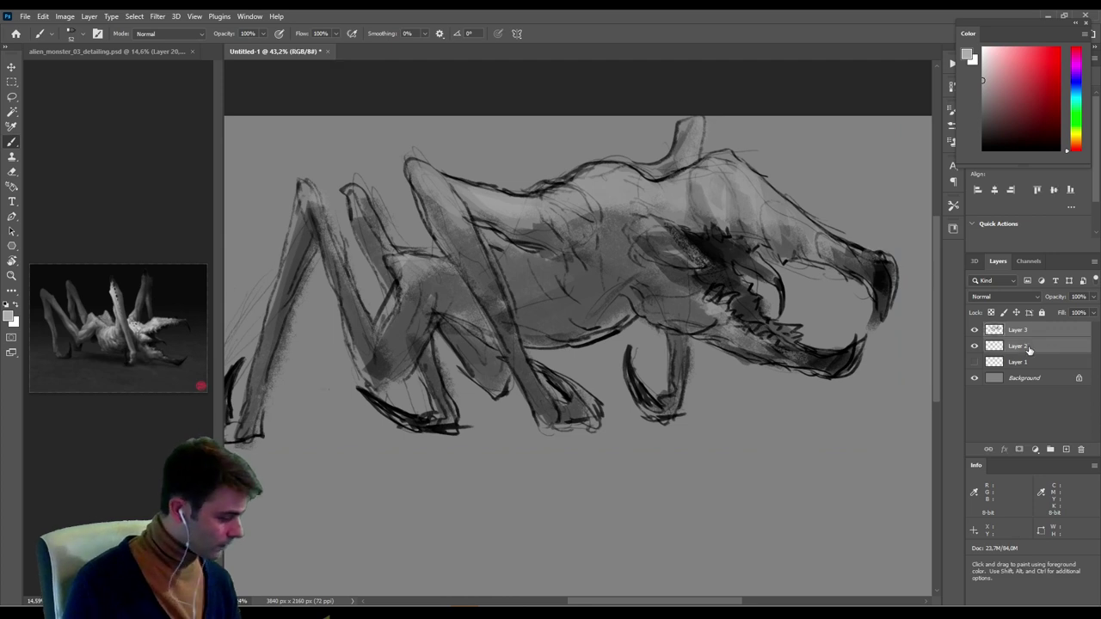
pyautogui.hotkey('ctrl', 't')
pyautogui.moveTo(888, 453); pyautogui.dragTo(524, 309)
pyautogui.moveTo(474, 262); pyautogui.dragTo(496, 282)
pyautogui.press('Return')
pyautogui.moveTo(523, 376); pyautogui.dragTo(800, 361)
pyautogui.press('v')
pyautogui.moveTo(653, 240); pyautogui.dragTo(552, 226)
pyautogui.moveTo(695, 317); pyautogui.dragTo(544, 287)
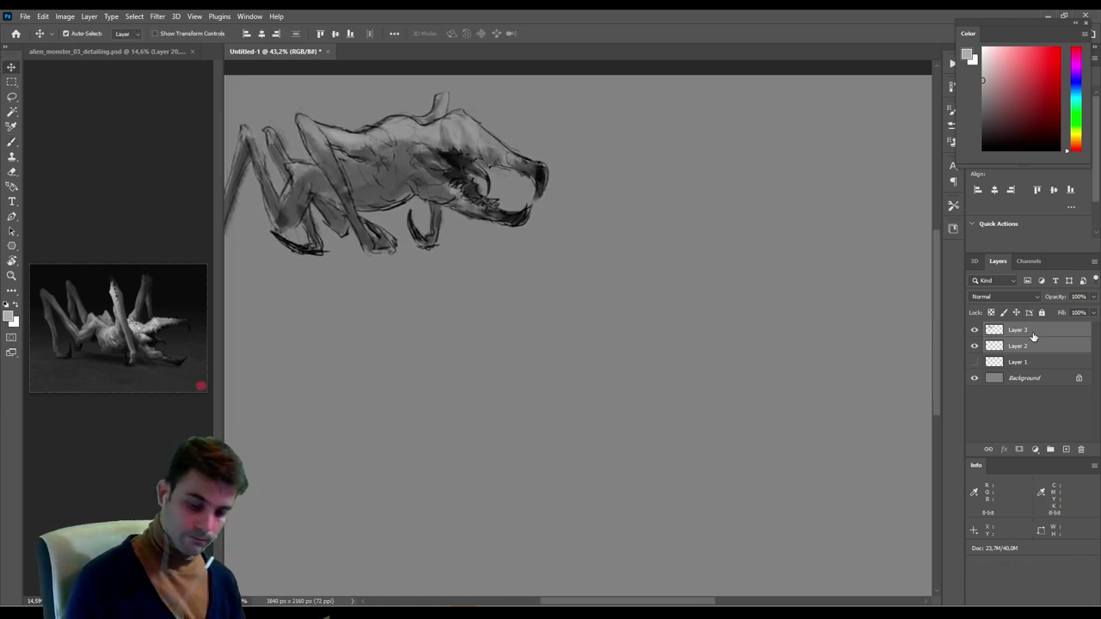
# Merge the two sketch layers into one and add a new layer above it for brush drawing.
pyautogui.hotkey('ctrl', 'e')
pyautogui.click(1065, 449)
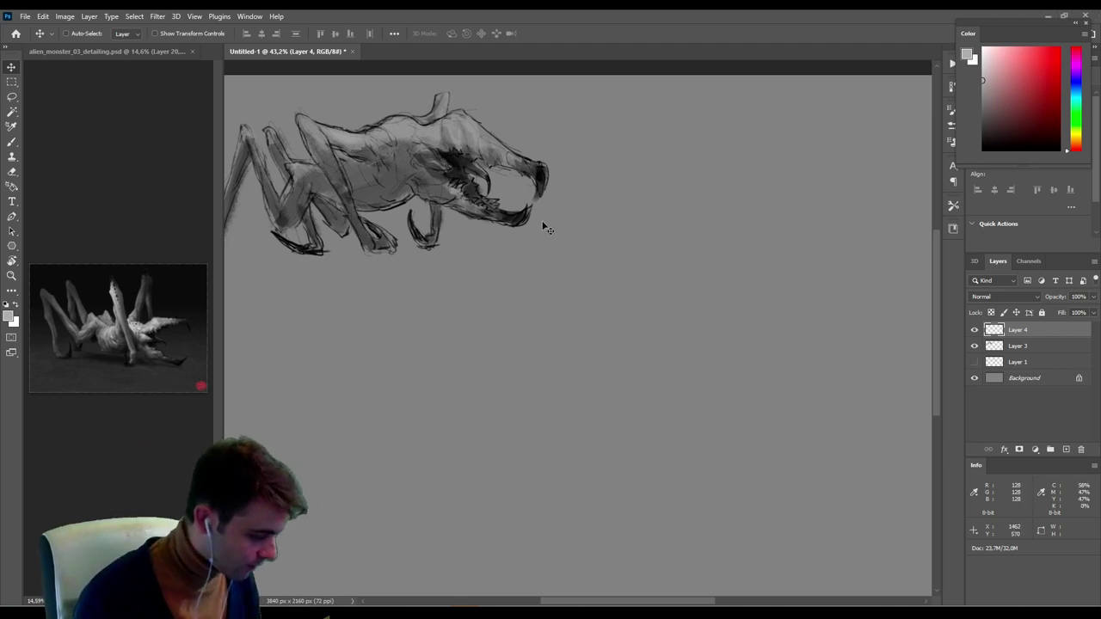
pyautogui.press('b')
# Sample black from the mouth and sketch a few faint curved starting lines with a small brush in the empty area below the monster.
pyautogui.keyDown('alt'); pyautogui.click(449, 157); pyautogui.keyUp('alt')
pyautogui.moveTo(662, 221); pyautogui.dragTo(599, 237)
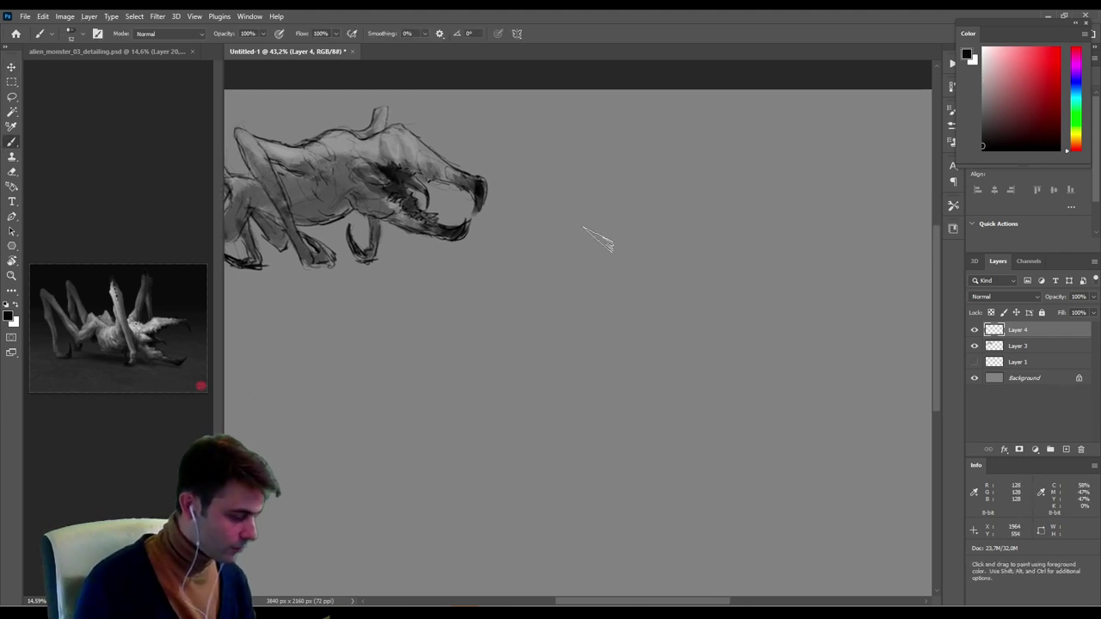
pyautogui.keyDown('alt'); pyautogui.moveTo(569, 232); pyautogui.dragTo(561, 236, button='right'); pyautogui.keyUp('alt')
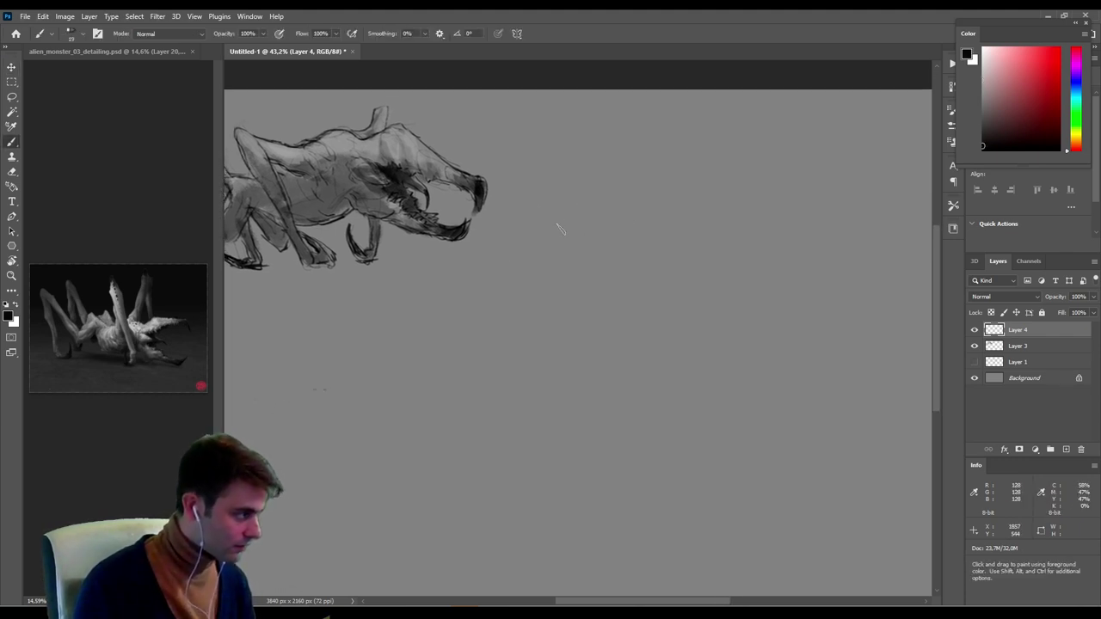
pyautogui.moveTo(474, 293); pyautogui.dragTo(556, 198)
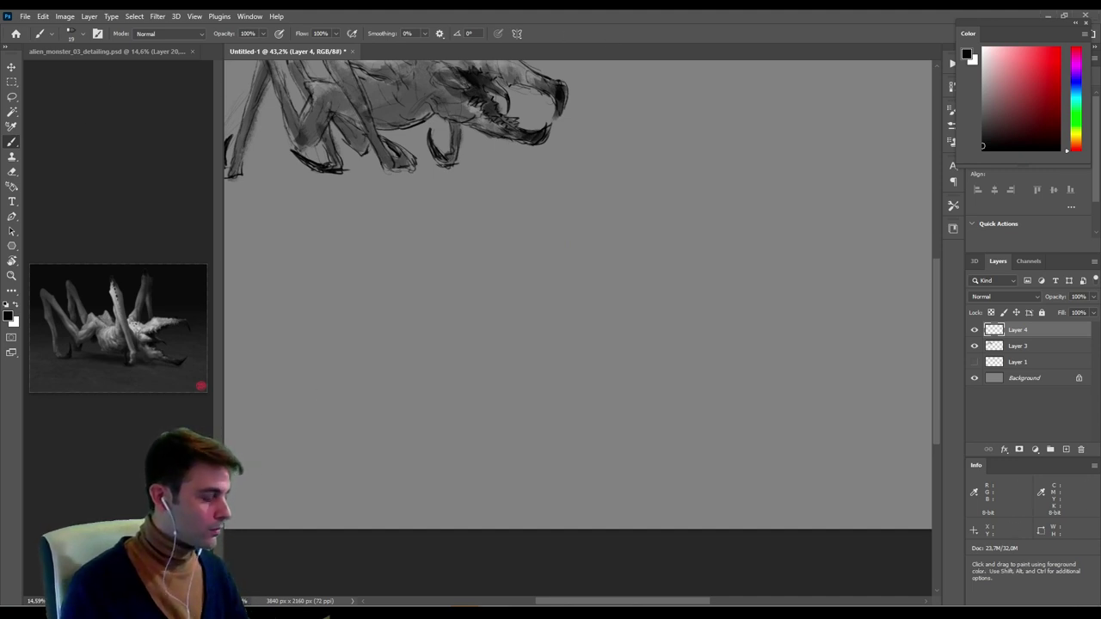
pyautogui.moveTo(496, 243)
pyautogui.mouseDown()
pyautogui.moveTo(523, 304)
pyautogui.moveTo(529, 284)
pyautogui.moveTo(583, 311)
pyautogui.moveTo(570, 303)
pyautogui.mouseUp()
pyautogui.keyDown('alt'); pyautogui.scroll(2, 528, 294); pyautogui.keyUp('alt')
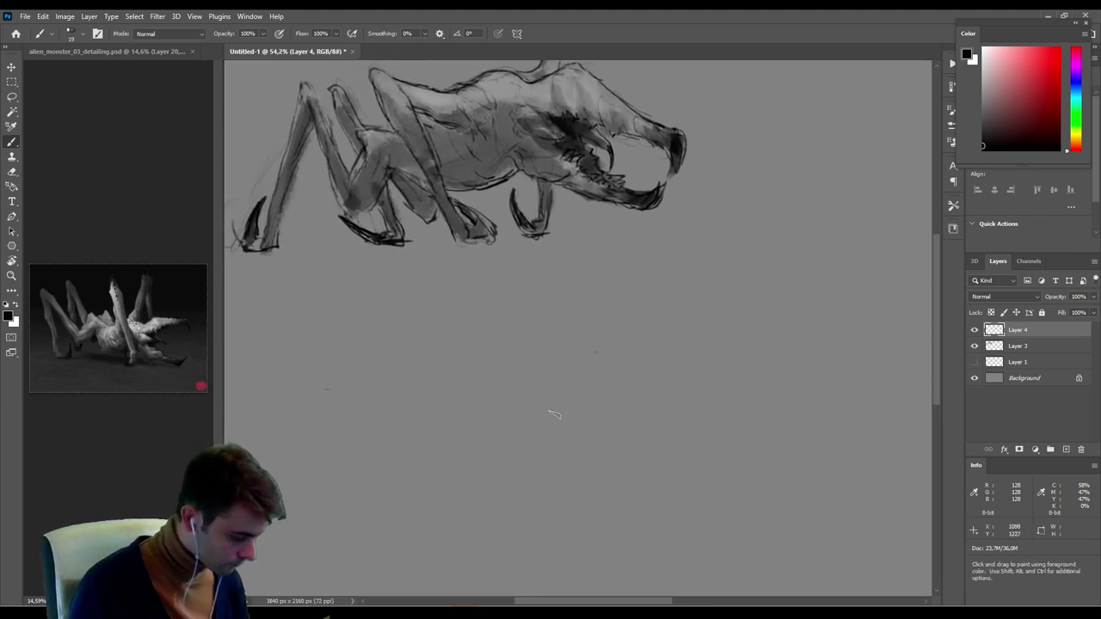
pyautogui.keyDown('alt'); pyautogui.scroll(3, 602, 371); pyautogui.keyUp('alt')
pyautogui.moveTo(629, 344)
pyautogui.mouseDown()
pyautogui.moveTo(557, 410)
pyautogui.moveTo(610, 405)
pyautogui.moveTo(609, 394)
pyautogui.moveTo(701, 397)
pyautogui.mouseUp()
pyautogui.press('f')
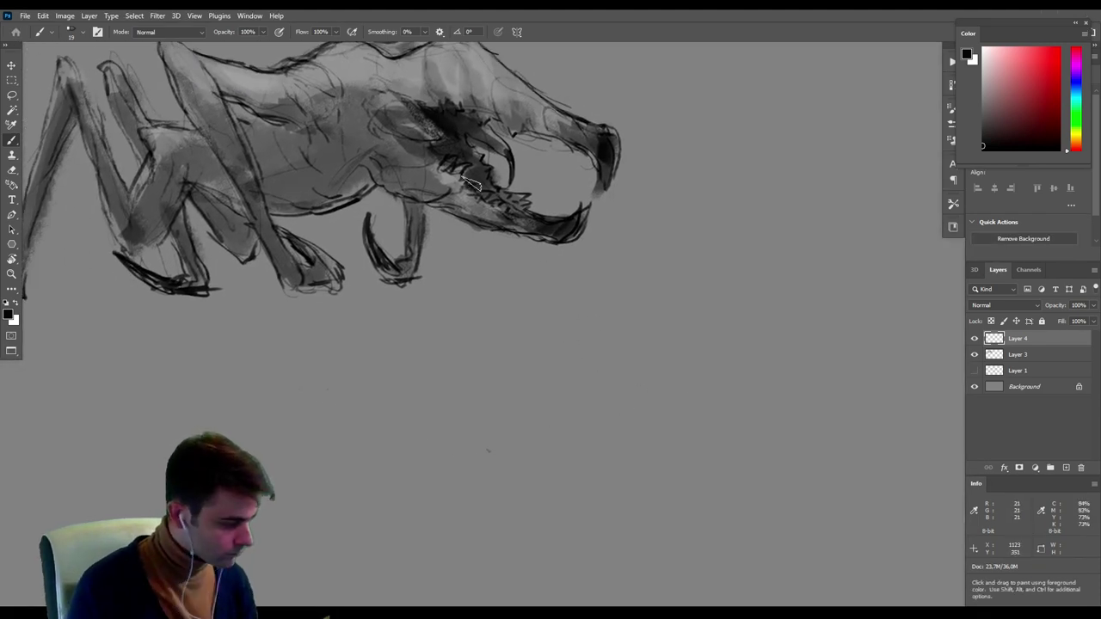
pyautogui.keyDown('alt'); pyautogui.moveTo(569, 340); pyautogui.dragTo(577, 342, button='right'); pyautogui.keyUp('alt')
pyautogui.moveTo(575, 332)
pyautogui.mouseDown()
pyautogui.moveTo(548, 275)
pyautogui.moveTo(540, 284)
pyautogui.mouseUp()
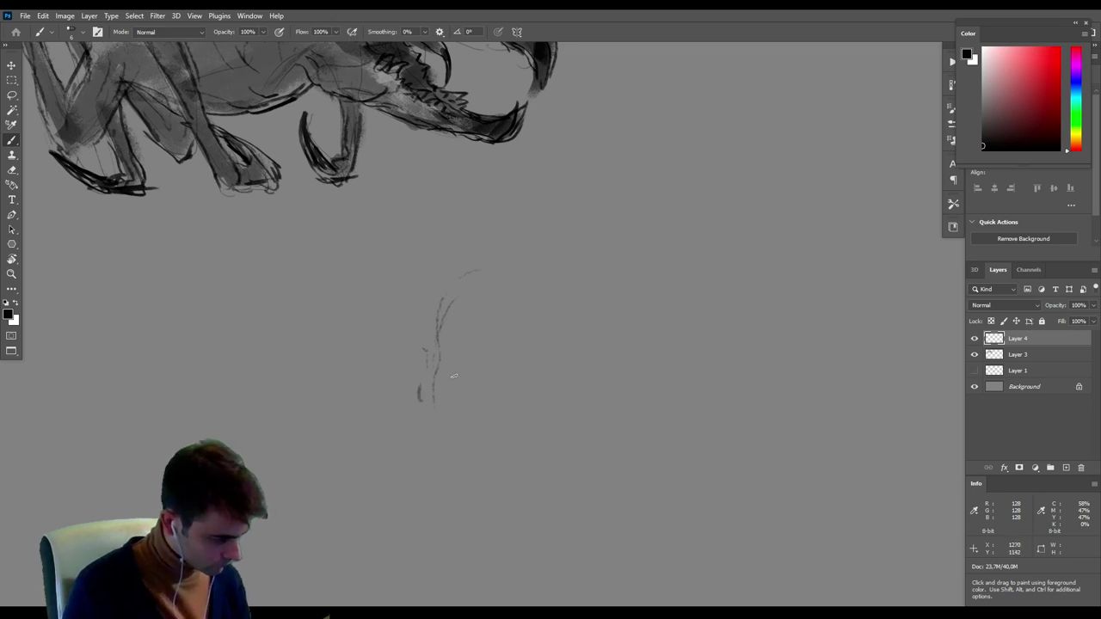
pyautogui.moveTo(453, 376)
pyautogui.mouseDown()
pyautogui.moveTo(473, 432)
pyautogui.moveTo(676, 420)
pyautogui.moveTo(579, 400)
pyautogui.moveTo(584, 375)
pyautogui.mouseUp()
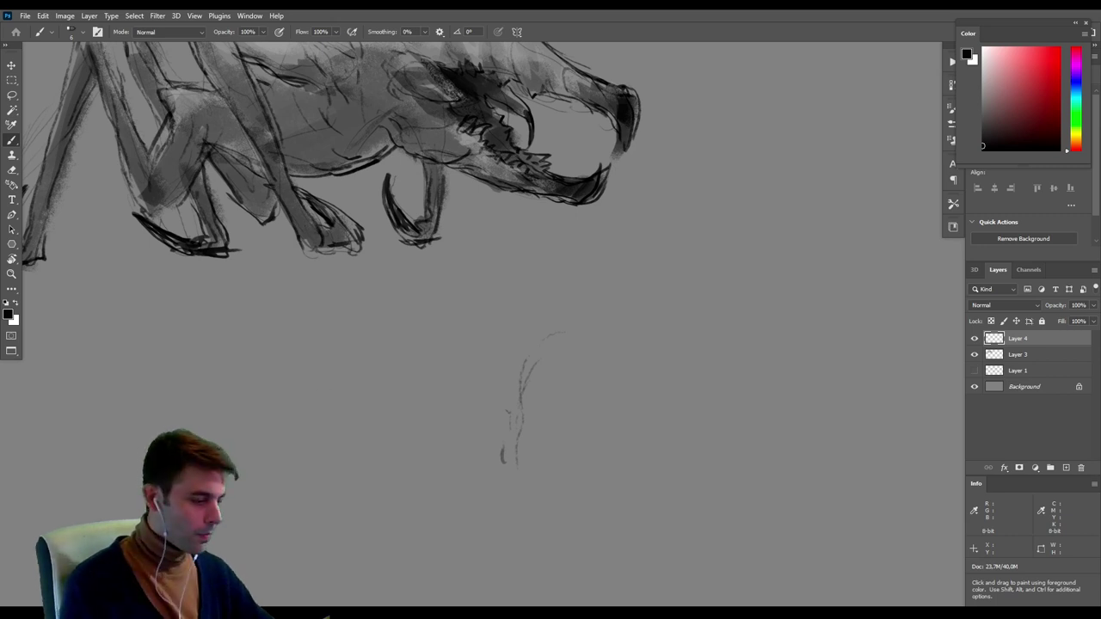
# Leave the full-screen view and enlarge the alien_monster_03_detailing.psd reference painting in a widened document pane.
pyautogui.press('f')
pyautogui.press('f')
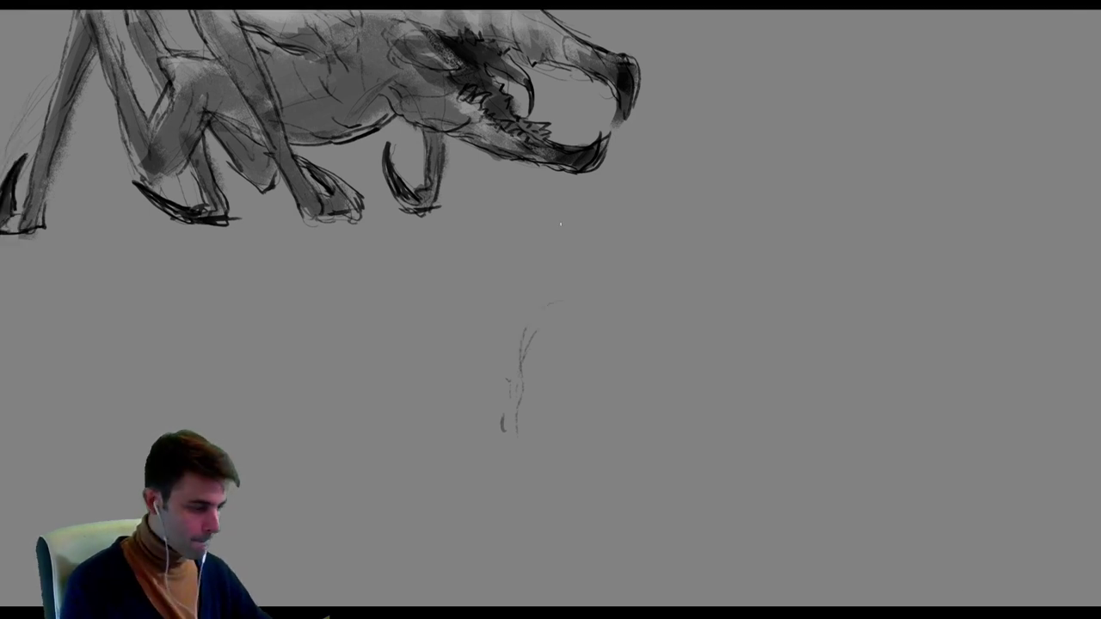
pyautogui.click(153, 261)
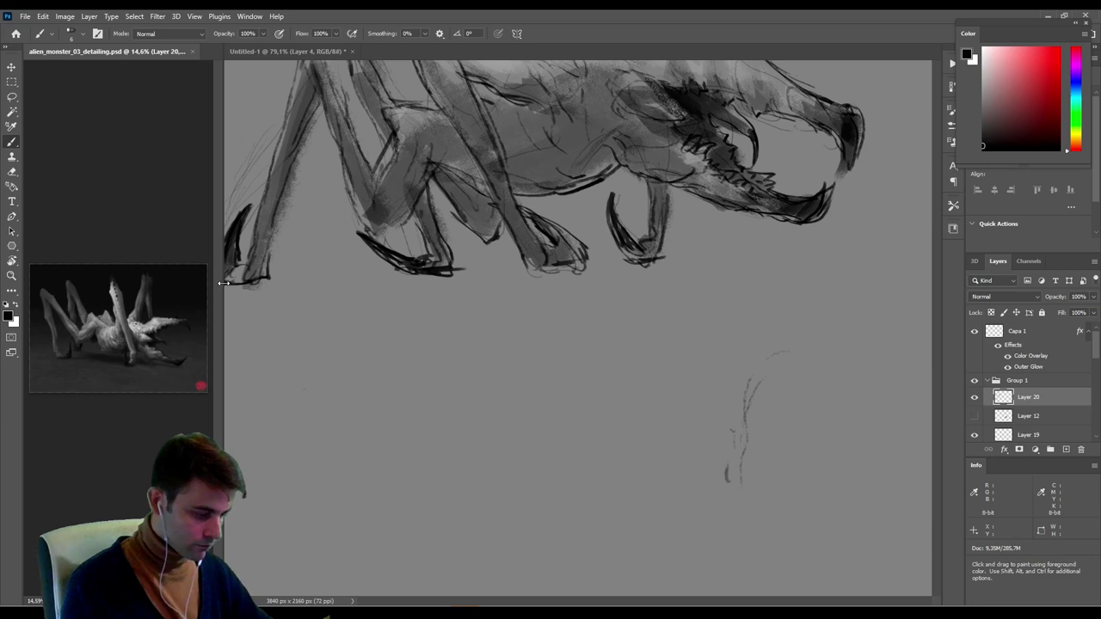
pyautogui.moveTo(222, 283); pyautogui.dragTo(735, 284)
pyautogui.keyDown('alt'); pyautogui.scroll(2, 357, 314); pyautogui.keyUp('alt')
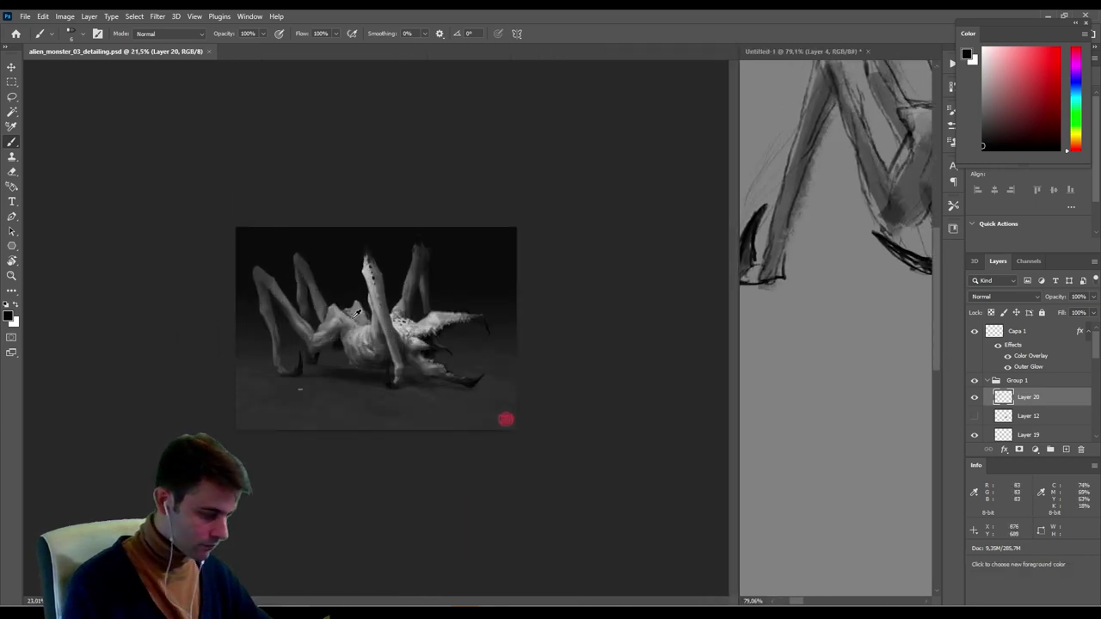
pyautogui.keyDown('alt'); pyautogui.scroll(5, 357, 314); pyautogui.keyUp('alt')
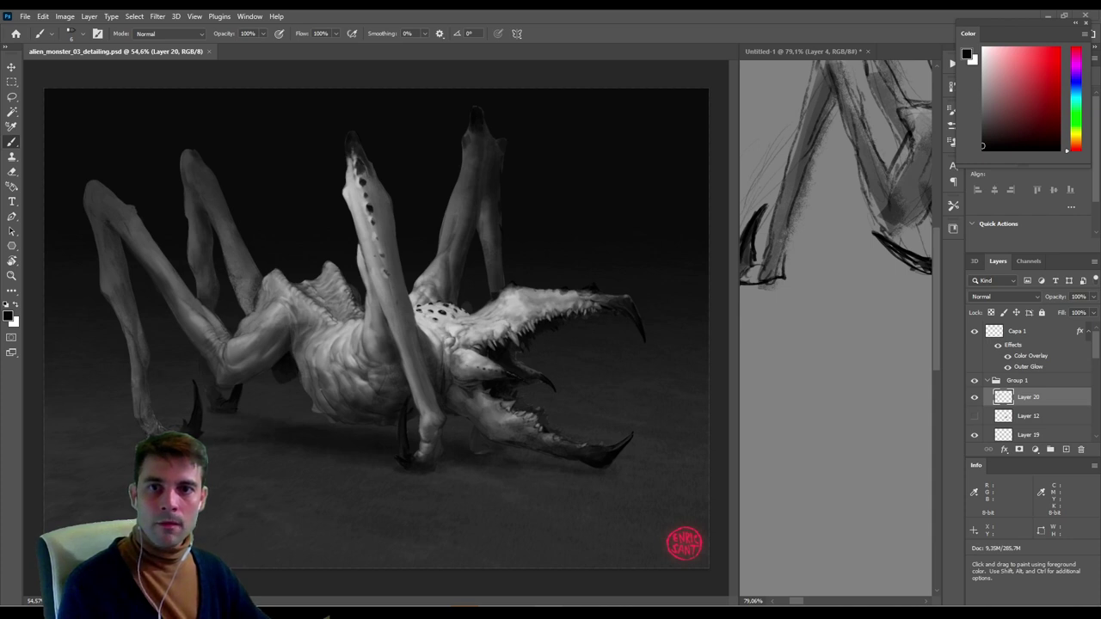
# Trim the floating copy of the reference painting to its edges, widen the sketch document again and place the reference beside the drawing area.
pyautogui.moveTo(794, 116); pyautogui.dragTo(766, 110, button='right')
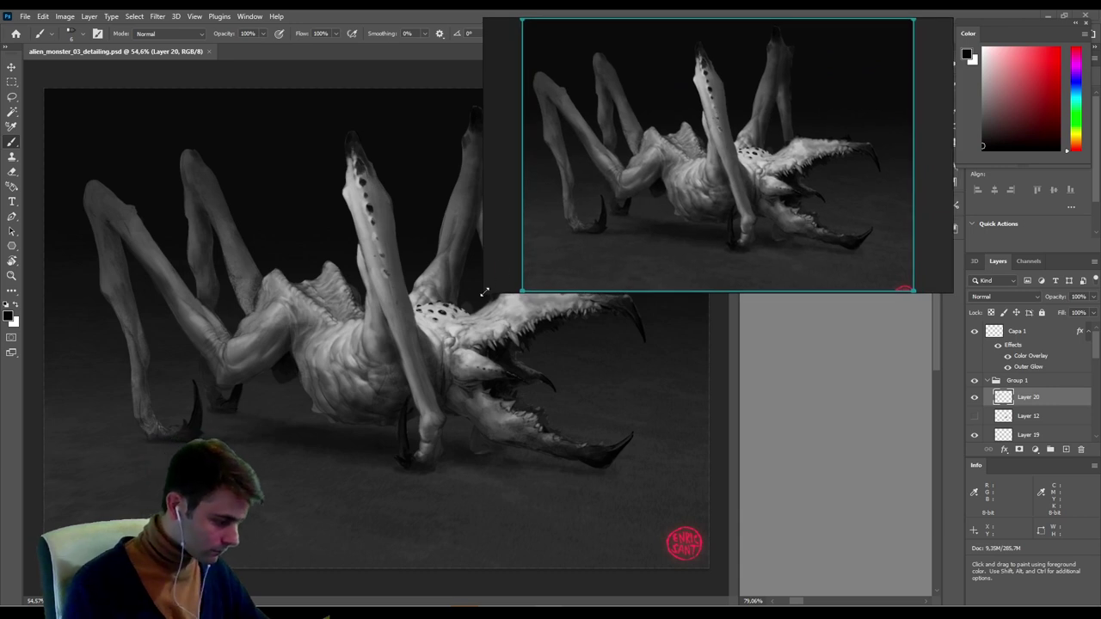
pyautogui.moveTo(522, 291); pyautogui.dragTo(532, 269)
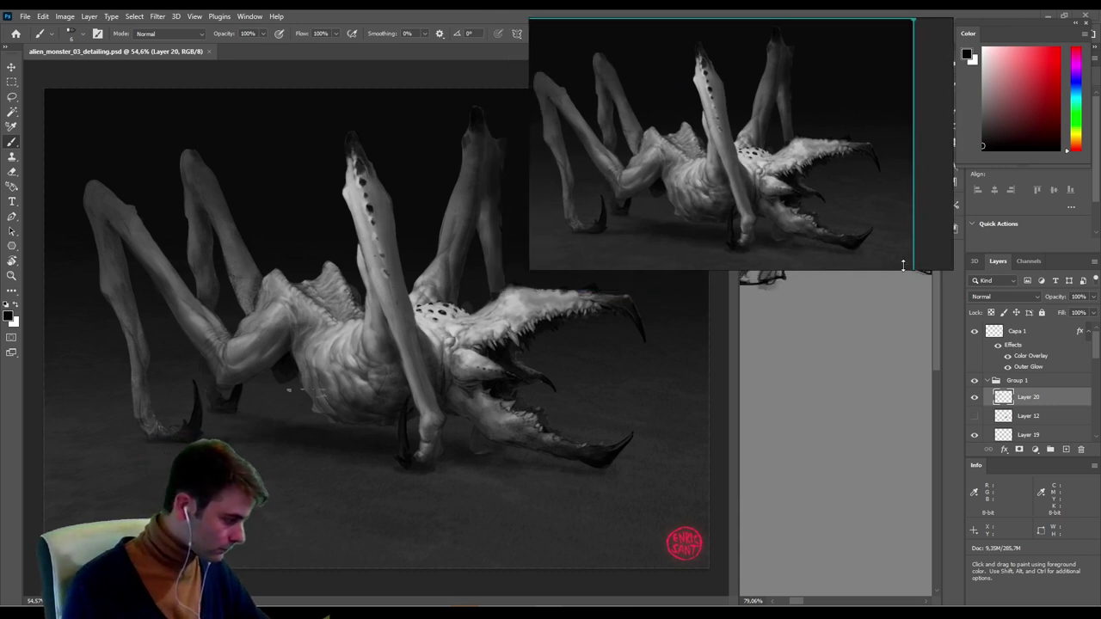
pyautogui.moveTo(951, 269); pyautogui.dragTo(916, 275)
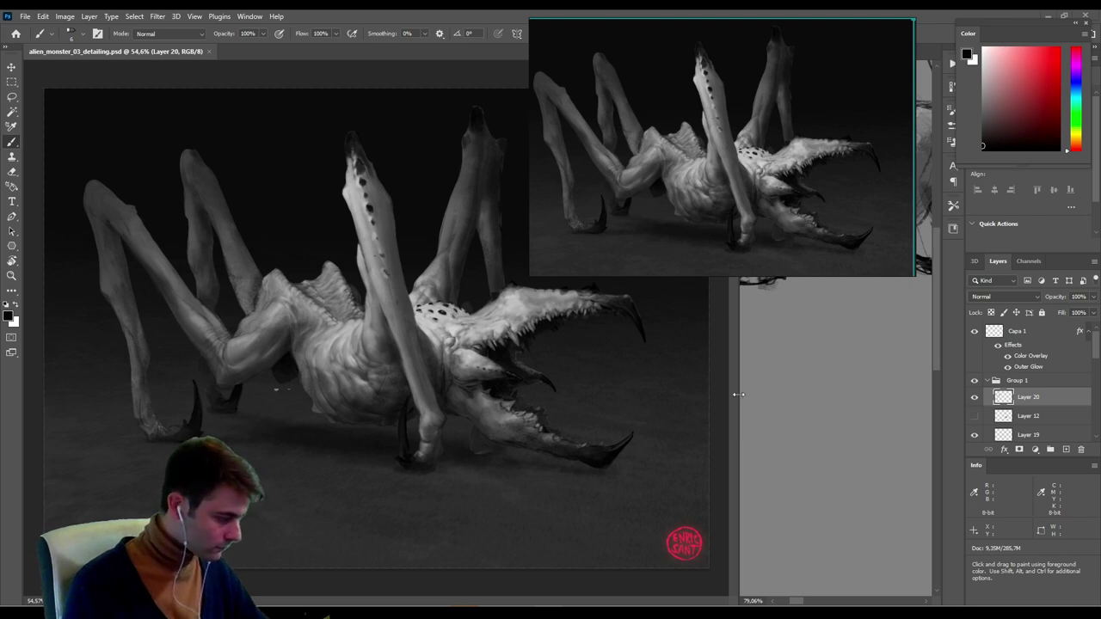
pyautogui.moveTo(737, 394); pyautogui.dragTo(58, 312)
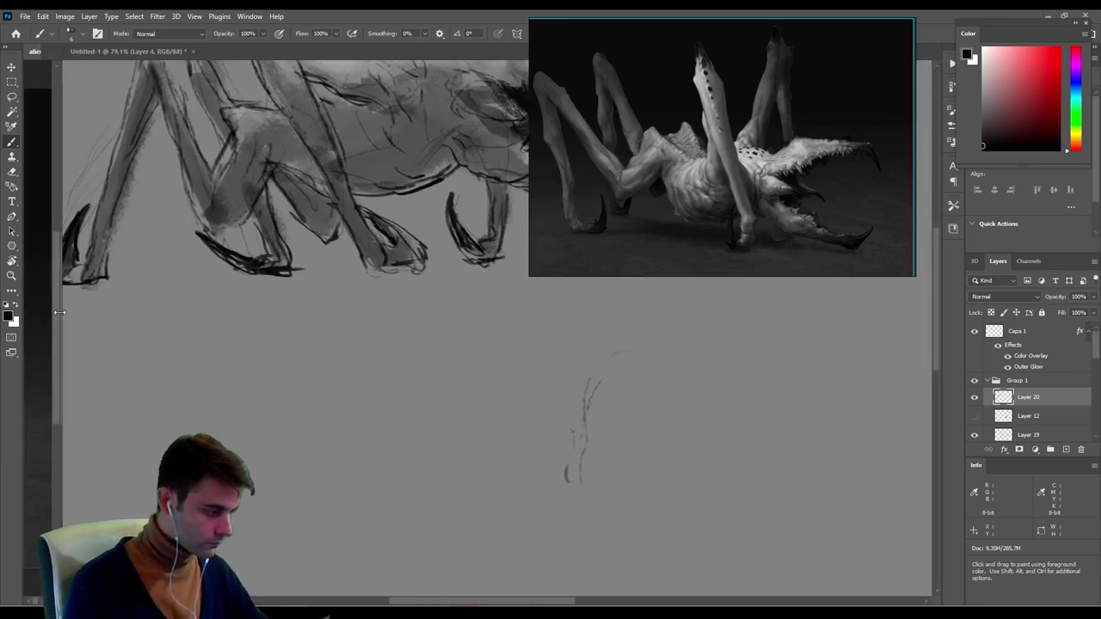
pyautogui.moveTo(669, 128); pyautogui.dragTo(858, 263)
# Sketch the peaked outline of a second monster with a fine brush in the empty canvas area, closing its pointed side.
pyautogui.moveTo(490, 356)
pyautogui.mouseDown()
pyautogui.moveTo(516, 341)
pyautogui.moveTo(465, 336)
pyautogui.moveTo(425, 373)
pyautogui.moveTo(394, 433)
pyautogui.moveTo(442, 300)
pyautogui.moveTo(429, 304)
pyautogui.moveTo(432, 334)
pyautogui.moveTo(410, 373)
pyautogui.moveTo(407, 332)
pyautogui.moveTo(403, 401)
pyautogui.moveTo(405, 301)
pyautogui.moveTo(416, 291)
pyautogui.moveTo(370, 325)
pyautogui.moveTo(416, 292)
pyautogui.mouseUp()
pyautogui.press('f')
pyautogui.keyDown('alt'); pyautogui.moveTo(399, 320); pyautogui.dragTo(399, 318, button='right'); pyautogui.keyUp('alt')
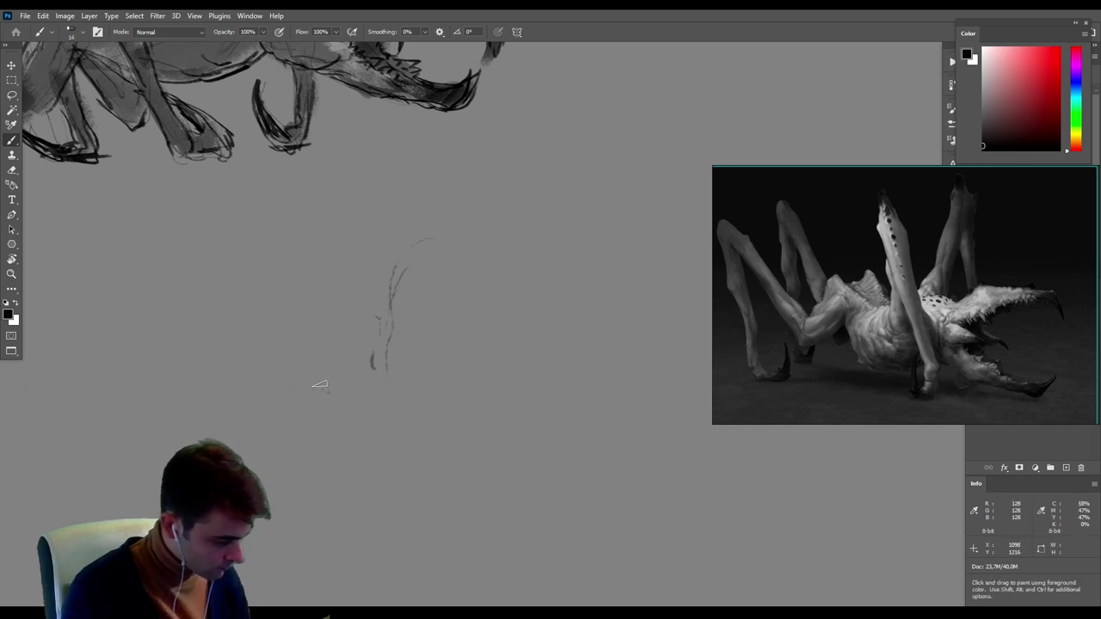
pyautogui.moveTo(408, 345)
pyautogui.mouseDown()
pyautogui.moveTo(425, 187)
pyautogui.moveTo(448, 221)
pyautogui.mouseUp()
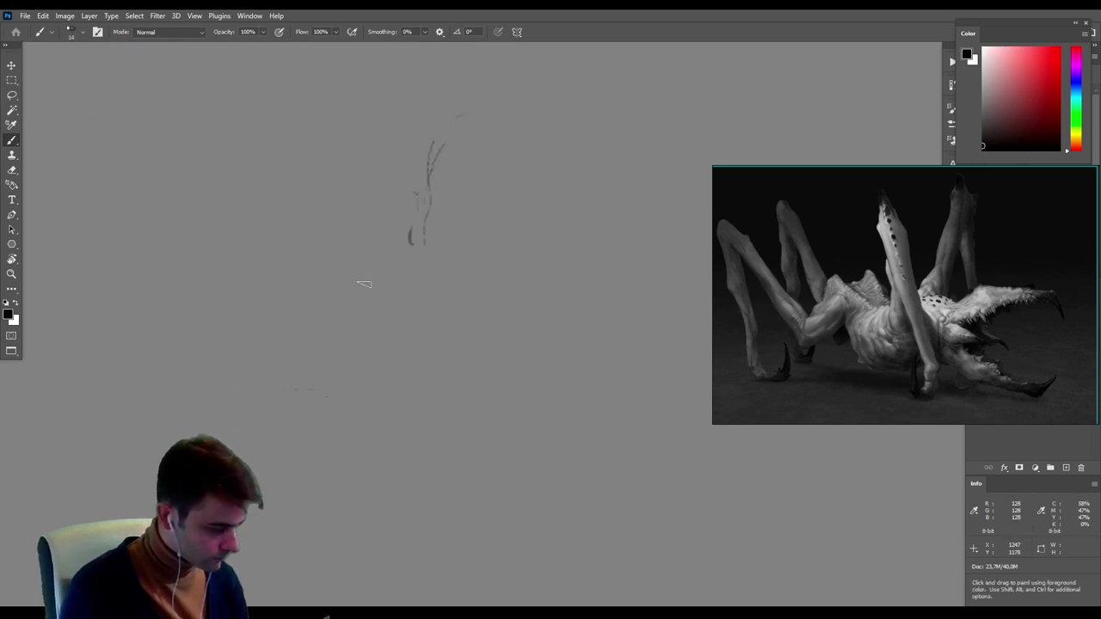
pyautogui.keyDown('alt'); pyautogui.moveTo(356, 283); pyautogui.dragTo(355, 286, button='right'); pyautogui.keyUp('alt')
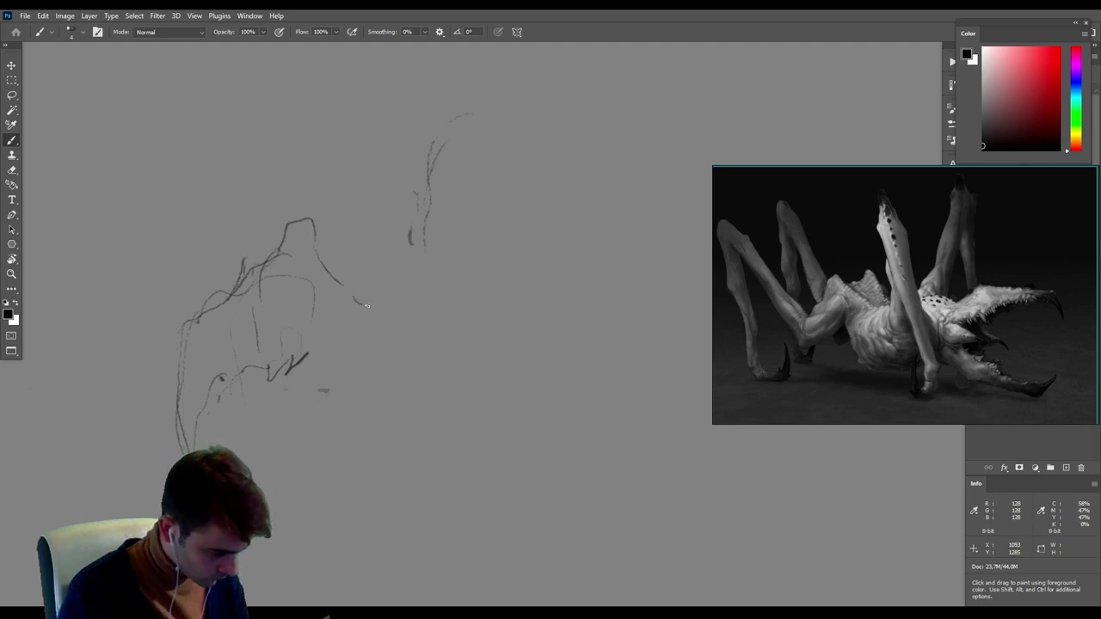
pyautogui.moveTo(366, 305); pyautogui.dragTo(323, 349)
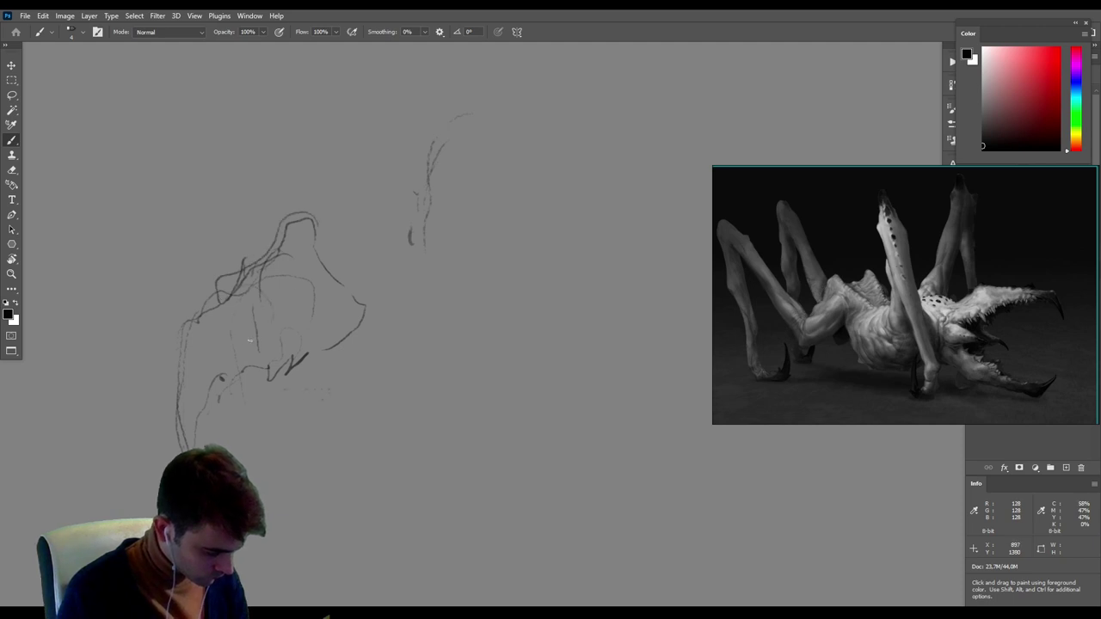
# Add inner contour lines to the new sketch and reinforce its peaked top and sloping side.
pyautogui.moveTo(252, 306); pyautogui.dragTo(256, 347)
pyautogui.moveTo(275, 253); pyautogui.dragTo(305, 217)
pyautogui.moveTo(266, 260)
pyautogui.mouseDown()
pyautogui.moveTo(289, 236)
pyautogui.moveTo(341, 284)
pyautogui.mouseUp()
pyautogui.moveTo(317, 341)
pyautogui.mouseDown()
pyautogui.moveTo(307, 355)
pyautogui.moveTo(341, 332)
pyautogui.moveTo(334, 273)
pyautogui.moveTo(371, 364)
pyautogui.moveTo(365, 387)
pyautogui.mouseUp()
pyautogui.moveTo(366, 336)
pyautogui.mouseDown()
pyautogui.moveTo(377, 394)
pyautogui.moveTo(318, 435)
pyautogui.moveTo(351, 432)
pyautogui.moveTo(358, 418)
pyautogui.mouseUp()
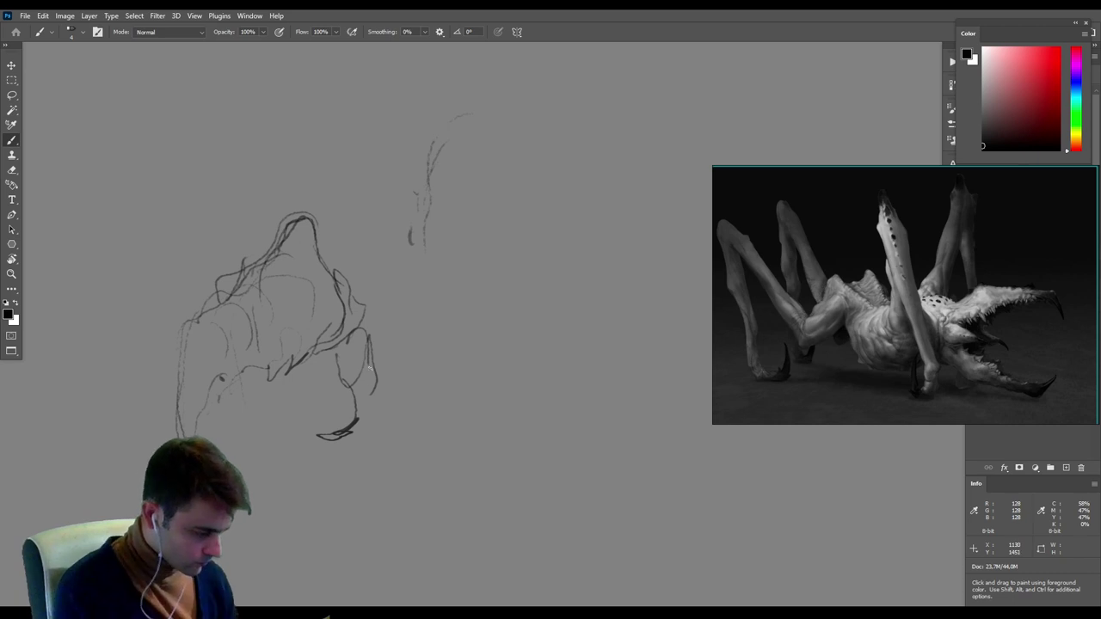
pyautogui.hotkey('ctrl', 'z')
pyautogui.hotkey('ctrl', 'z')
pyautogui.hotkey('ctrl', 'z')
pyautogui.hotkey('ctrl', 'z')
pyautogui.hotkey('ctrl', 'z')
pyautogui.hotkey('ctrl', 'z')
# Draw a rounded lobe below the new sketch's pointed side and add jagged teeth marks and small loops around the mouth.
pyautogui.moveTo(337, 350)
pyautogui.mouseDown()
pyautogui.moveTo(302, 420)
pyautogui.moveTo(323, 386)
pyautogui.moveTo(366, 372)
pyautogui.moveTo(368, 332)
pyautogui.mouseUp()
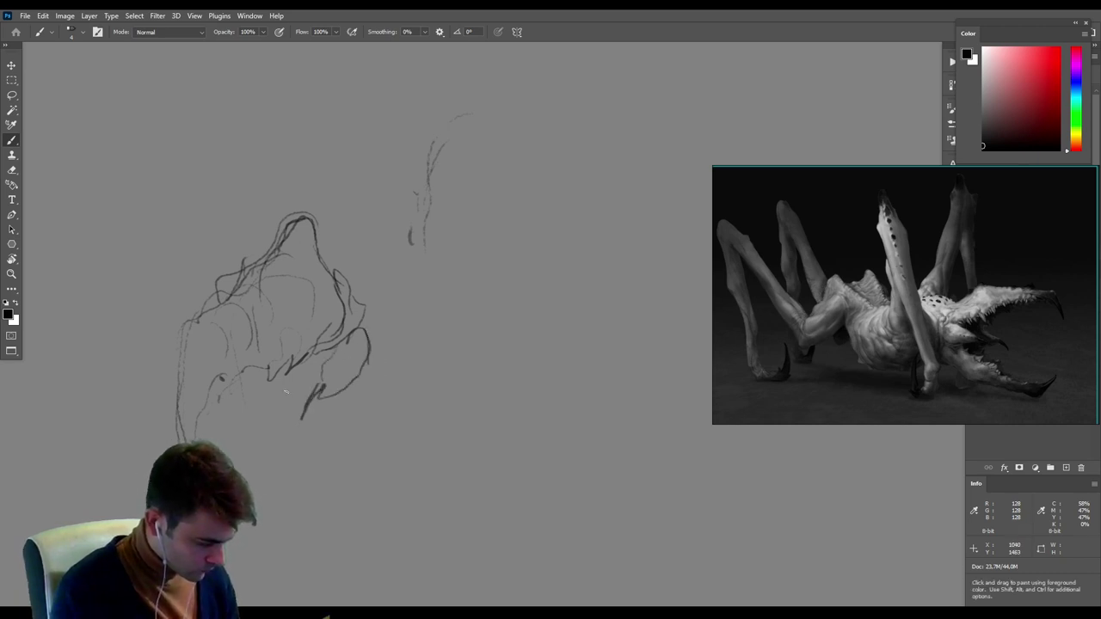
pyautogui.moveTo(256, 401); pyautogui.dragTo(235, 426)
pyautogui.moveTo(322, 374); pyautogui.dragTo(312, 391)
pyautogui.moveTo(289, 419); pyautogui.dragTo(285, 451)
pyautogui.moveTo(277, 455); pyautogui.dragTo(275, 462)
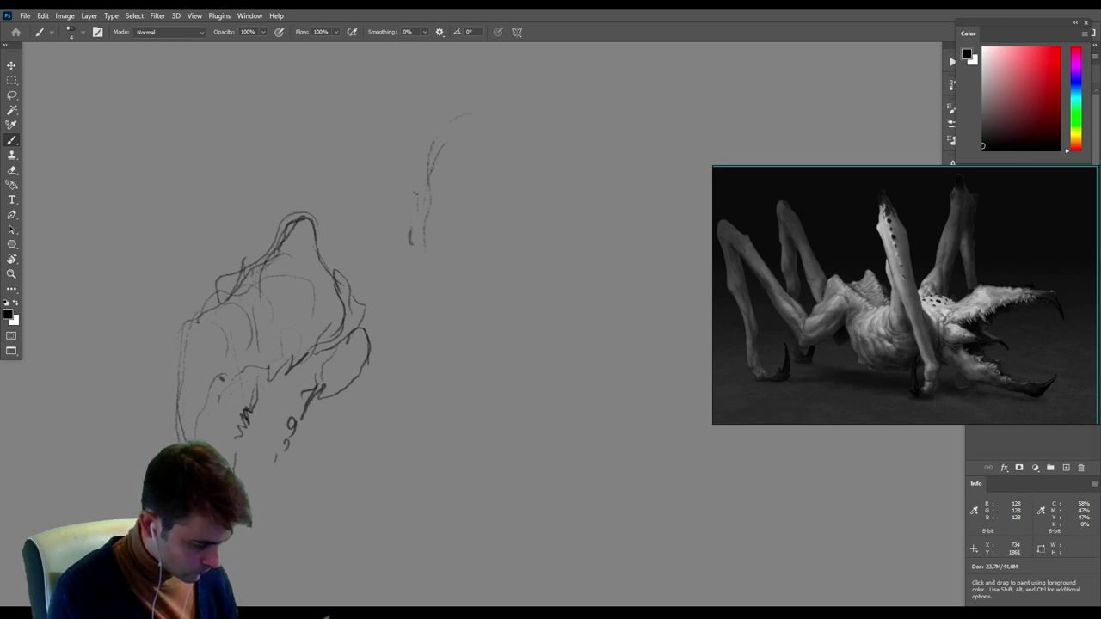
# Reinforce the new sketch's long downward outer contour and the arched upper edge of its mouth with darker lines.
pyautogui.moveTo(187, 323); pyautogui.dragTo(172, 411)
pyautogui.moveTo(173, 371); pyautogui.dragTo(165, 413)
pyautogui.moveTo(179, 411)
pyautogui.mouseDown()
pyautogui.moveTo(220, 369)
pyautogui.moveTo(258, 366)
pyautogui.mouseUp()
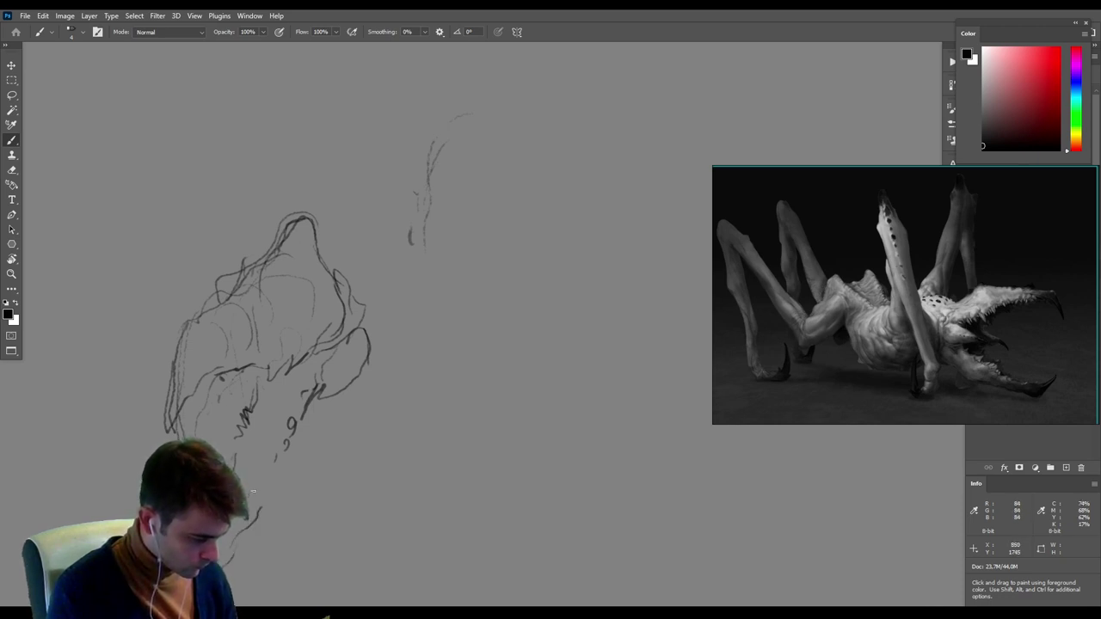
# Add tooth marks along the second monster's inner mouth and sketch the jagged lower edge of its jaw.
pyautogui.moveTo(244, 411)
pyautogui.mouseDown()
pyautogui.moveTo(258, 377)
pyautogui.moveTo(299, 416)
pyautogui.mouseUp()
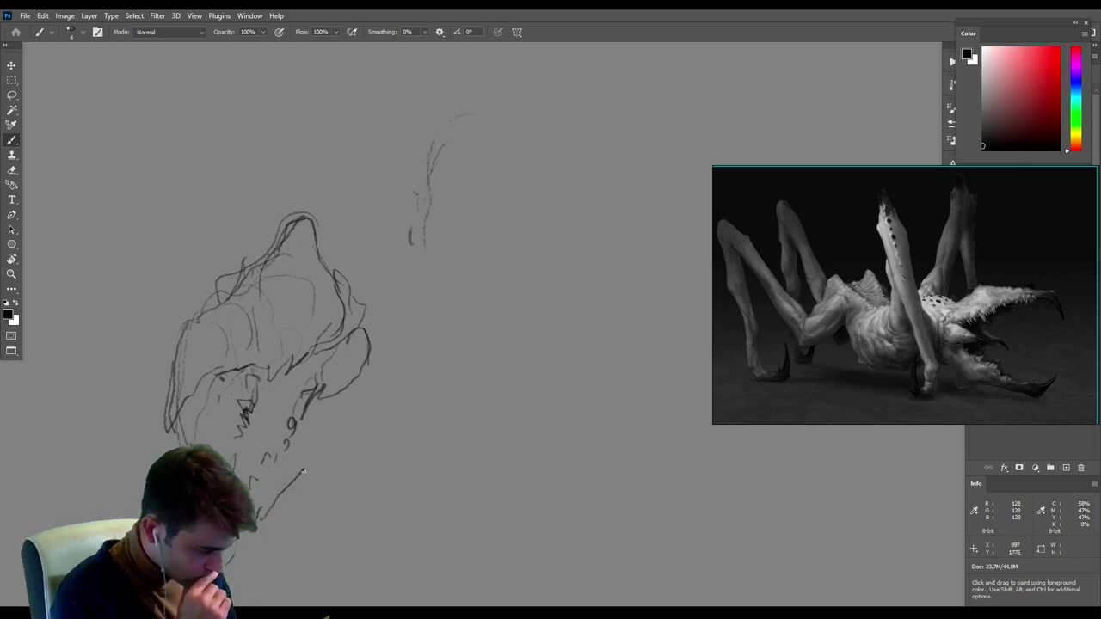
pyautogui.moveTo(303, 471); pyautogui.dragTo(332, 413)
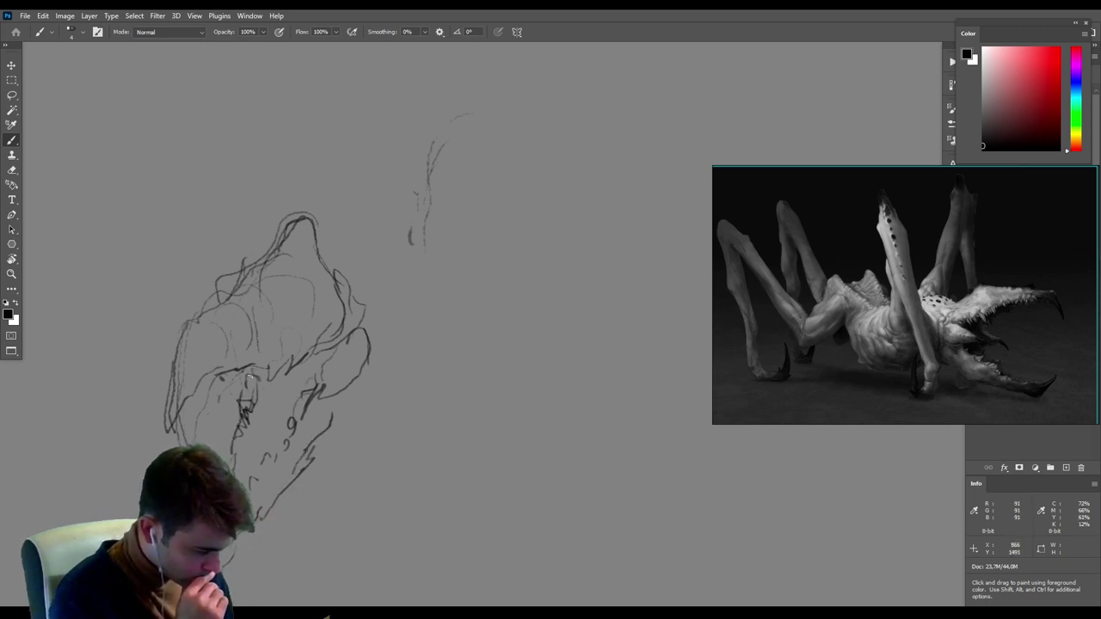
pyautogui.moveTo(297, 452); pyautogui.dragTo(312, 438)
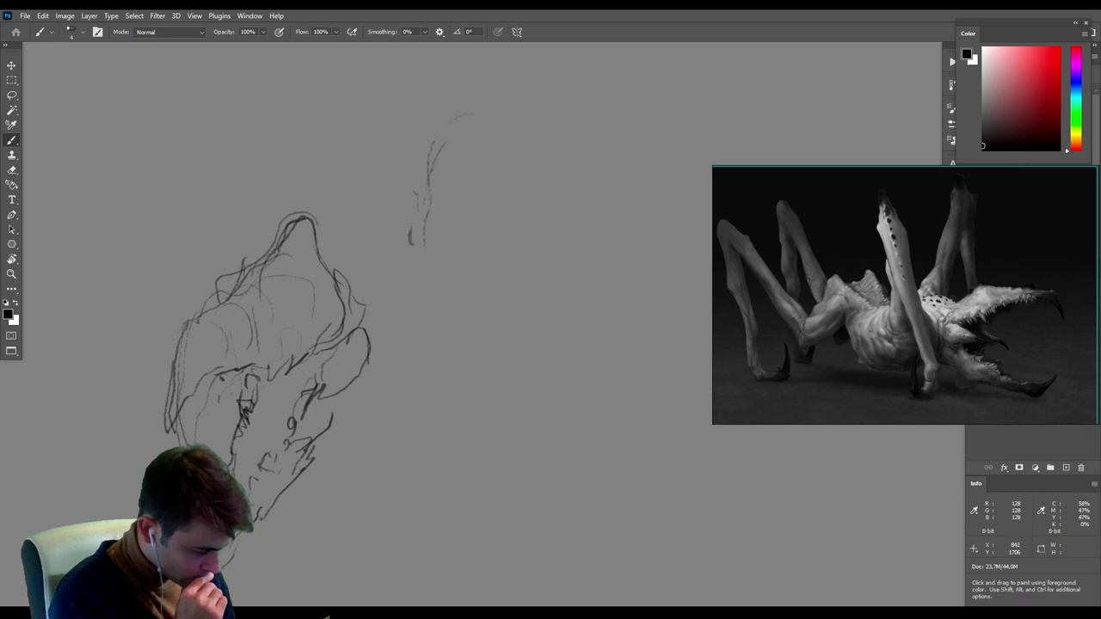
pyautogui.moveTo(265, 410); pyautogui.dragTo(263, 388)
pyautogui.moveTo(277, 436)
pyautogui.mouseDown()
pyautogui.moveTo(287, 413)
pyautogui.moveTo(264, 382)
pyautogui.moveTo(306, 377)
pyautogui.moveTo(315, 363)
pyautogui.mouseUp()
pyautogui.moveTo(316, 446); pyautogui.dragTo(342, 417)
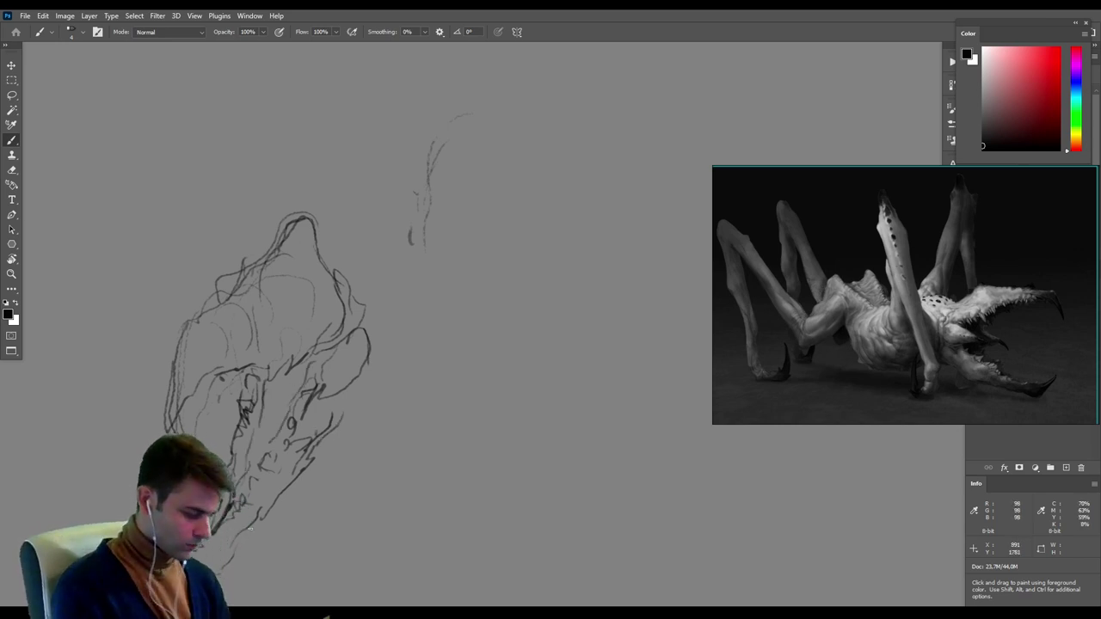
# Extend the lower jaw contour up to the neck and sketch the curved folds behind the peaked head.
pyautogui.moveTo(262, 523); pyautogui.dragTo(379, 367)
pyautogui.moveTo(356, 402); pyautogui.dragTo(402, 332)
pyautogui.moveTo(323, 240)
pyautogui.mouseDown()
pyautogui.moveTo(387, 346)
pyautogui.moveTo(412, 280)
pyautogui.moveTo(430, 274)
pyautogui.mouseUp()
pyautogui.moveTo(354, 233); pyautogui.dragTo(367, 218)
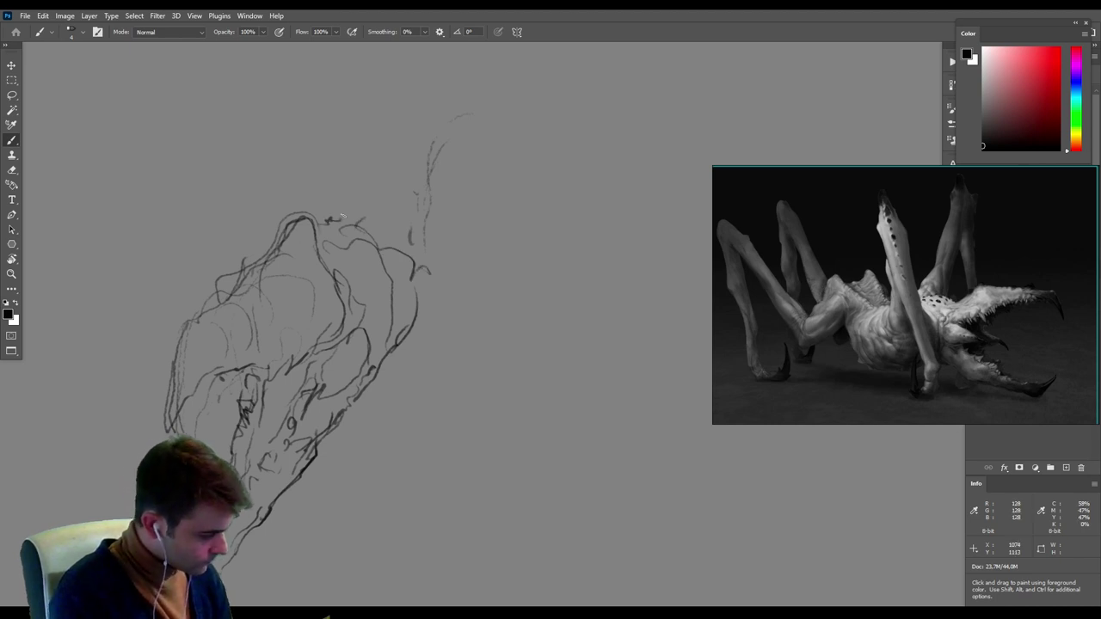
# Sketch the domed back behind the head, a wider body contour around it, and a rounded arch for the rear.
pyautogui.moveTo(259, 264)
pyautogui.mouseDown()
pyautogui.moveTo(290, 232)
pyautogui.moveTo(323, 246)
pyautogui.moveTo(338, 229)
pyautogui.moveTo(265, 234)
pyautogui.moveTo(320, 177)
pyautogui.moveTo(342, 171)
pyautogui.mouseUp()
pyautogui.moveTo(362, 160)
pyautogui.mouseDown()
pyautogui.moveTo(411, 220)
pyautogui.moveTo(412, 279)
pyautogui.moveTo(443, 213)
pyautogui.moveTo(425, 337)
pyautogui.mouseUp()
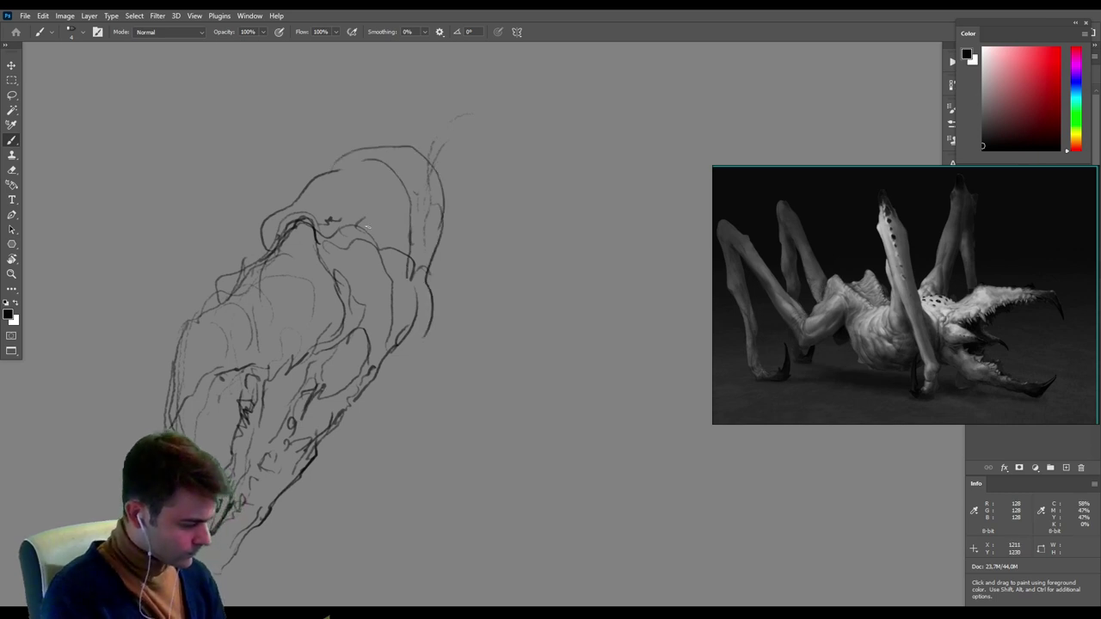
pyautogui.moveTo(321, 179)
pyautogui.mouseDown()
pyautogui.moveTo(463, 216)
pyautogui.moveTo(404, 368)
pyautogui.moveTo(379, 398)
pyautogui.mouseUp()
pyautogui.moveTo(465, 296)
pyautogui.mouseDown()
pyautogui.moveTo(506, 292)
pyautogui.moveTo(499, 349)
pyautogui.mouseUp()
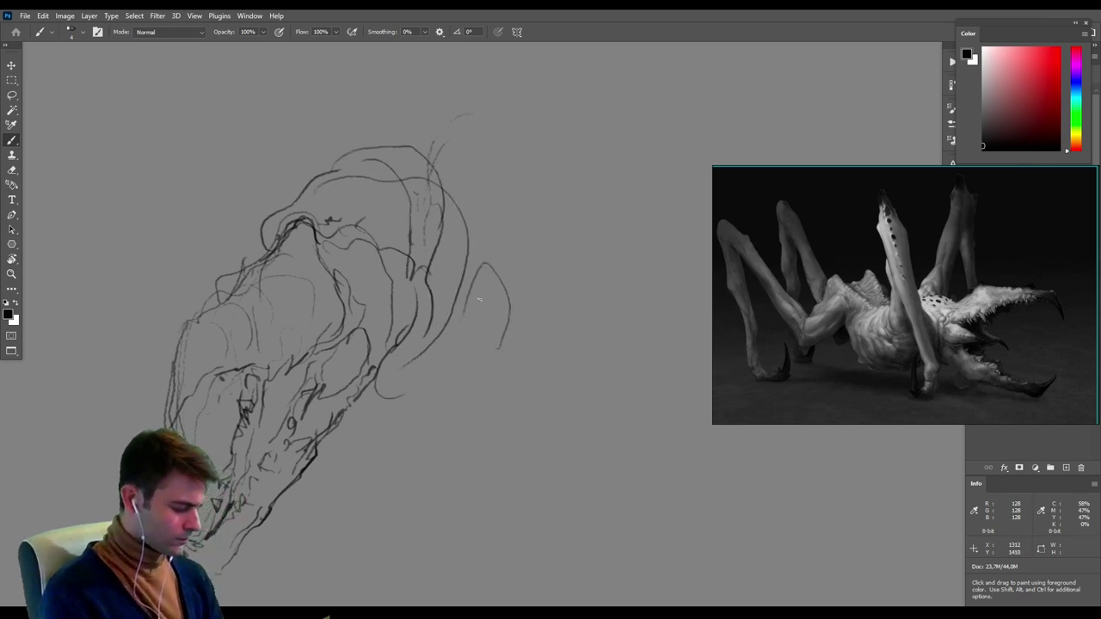
# Sketch a long bent front leg reaching from the shoulder out to a high knee and back down toward the ground.
pyautogui.moveTo(482, 268)
pyautogui.mouseDown()
pyautogui.moveTo(471, 238)
pyautogui.moveTo(595, 202)
pyautogui.mouseUp()
pyautogui.moveTo(458, 297)
pyautogui.mouseDown()
pyautogui.moveTo(550, 253)
pyautogui.moveTo(693, 152)
pyautogui.moveTo(752, 163)
pyautogui.mouseUp()
pyautogui.moveTo(712, 210); pyautogui.dragTo(641, 282)
pyautogui.moveTo(530, 263); pyautogui.dragTo(638, 195)
pyautogui.moveTo(441, 251); pyautogui.dragTo(595, 200)
pyautogui.moveTo(482, 228); pyautogui.dragTo(736, 131)
pyautogui.moveTo(719, 160); pyautogui.dragTo(581, 326)
pyautogui.moveTo(551, 256); pyautogui.dragTo(689, 170)
pyautogui.moveTo(674, 208); pyautogui.dragTo(537, 396)
pyautogui.moveTo(662, 261); pyautogui.dragTo(525, 433)
# Draw the front leg's clawed foot with toes and a small rear loop, and strengthen the lower leg's outer edge.
pyautogui.moveTo(552, 375); pyautogui.dragTo(472, 480)
pyautogui.moveTo(534, 422); pyautogui.dragTo(496, 488)
pyautogui.moveTo(500, 450); pyautogui.dragTo(514, 482)
pyautogui.moveTo(537, 418)
pyautogui.mouseDown()
pyautogui.moveTo(521, 482)
pyautogui.moveTo(530, 441)
pyautogui.mouseUp()
pyautogui.moveTo(573, 399)
pyautogui.mouseDown()
pyautogui.moveTo(535, 442)
pyautogui.moveTo(510, 435)
pyautogui.mouseUp()
pyautogui.moveTo(511, 411); pyautogui.dragTo(540, 398)
pyautogui.moveTo(553, 435); pyautogui.dragTo(772, 151)
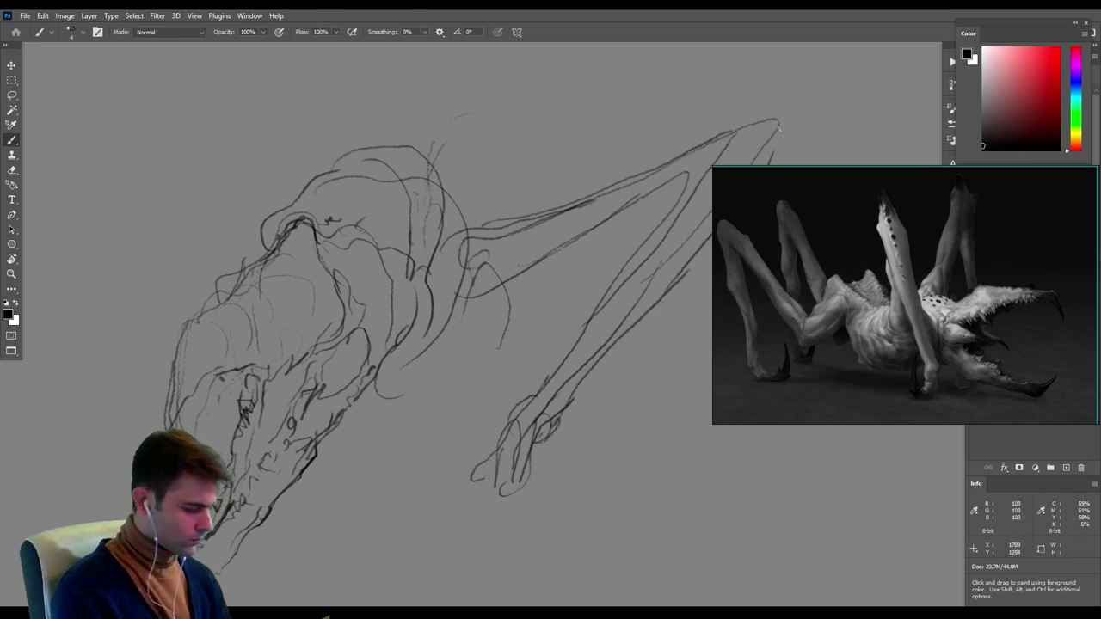
# Sketch the opposite front leg rising from the shoulder to a high knee, with its lower segment descending behind the head.
pyautogui.moveTo(256, 267); pyautogui.dragTo(105, 85)
pyautogui.moveTo(227, 234)
pyautogui.mouseDown()
pyautogui.moveTo(106, 85)
pyautogui.moveTo(274, 217)
pyautogui.mouseUp()
pyautogui.moveTo(95, 71); pyautogui.dragTo(129, 184)
pyautogui.moveTo(141, 117); pyautogui.dragTo(161, 237)
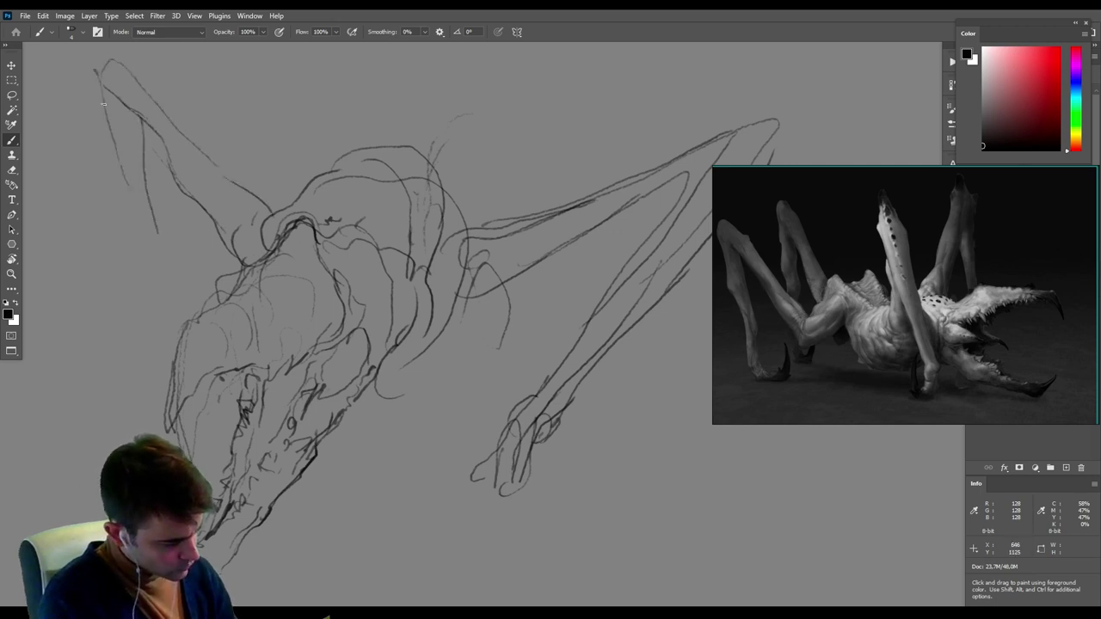
pyautogui.moveTo(114, 154); pyautogui.dragTo(148, 307)
pyautogui.moveTo(160, 237); pyautogui.dragTo(179, 339)
pyautogui.moveTo(148, 301); pyautogui.dragTo(167, 384)
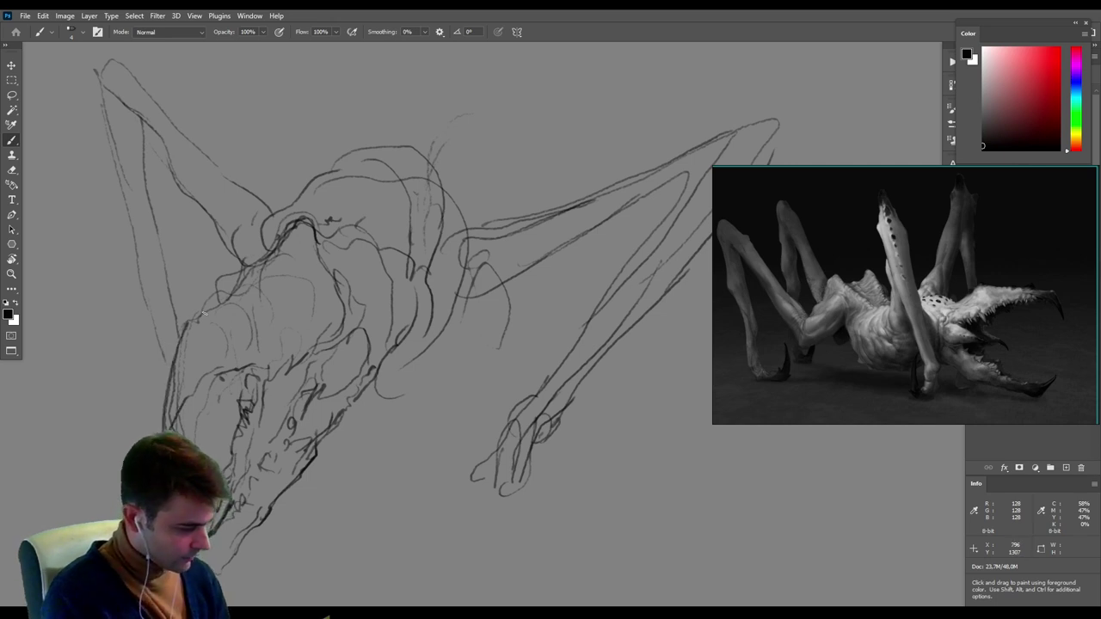
# Add small marks on the neck and darken the head's outer edge and the upper edge of the mouth.
pyautogui.moveTo(219, 304); pyautogui.dragTo(186, 335)
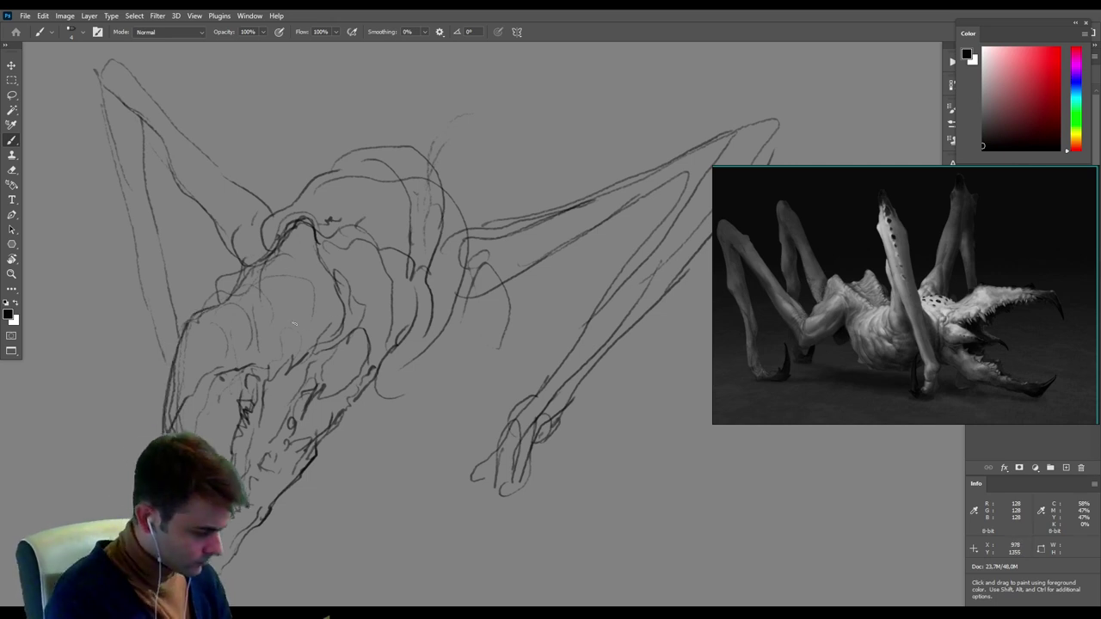
pyautogui.moveTo(361, 247); pyautogui.dragTo(352, 253)
pyautogui.moveTo(358, 233); pyautogui.dragTo(354, 243)
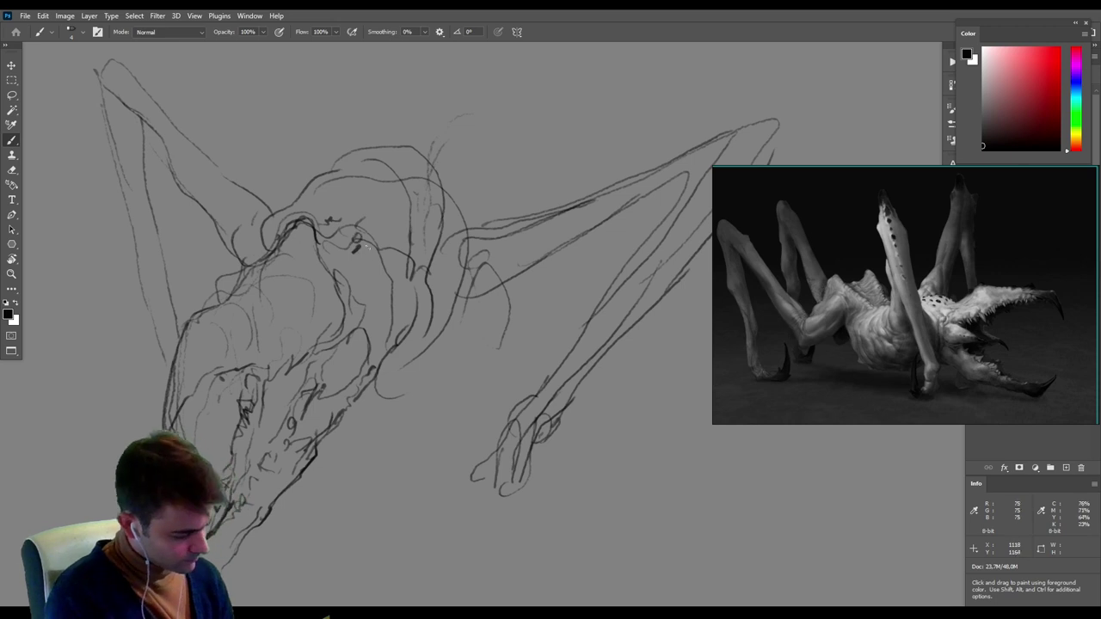
pyautogui.moveTo(269, 375); pyautogui.dragTo(307, 345)
pyautogui.moveTo(179, 411)
pyautogui.mouseDown()
pyautogui.moveTo(206, 379)
pyautogui.moveTo(259, 364)
pyautogui.mouseUp()
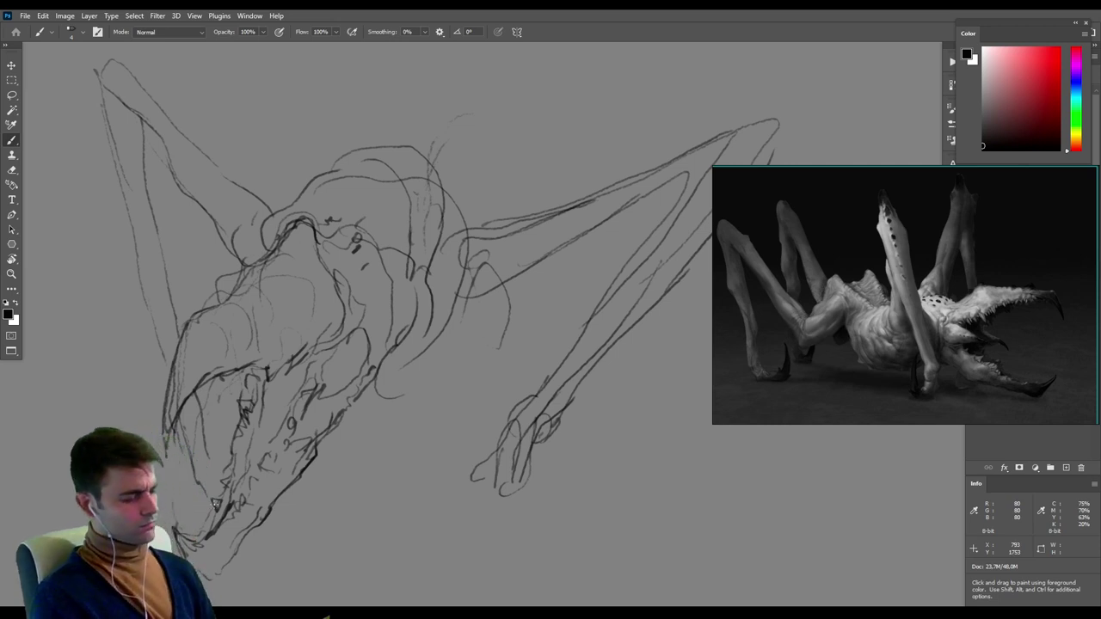
# Add belly, shoulder and upper back contours to the monster's body.
pyautogui.moveTo(408, 371); pyautogui.dragTo(480, 339)
pyautogui.moveTo(435, 167)
pyautogui.mouseDown()
pyautogui.moveTo(463, 186)
pyautogui.moveTo(473, 226)
pyautogui.mouseUp()
pyautogui.moveTo(262, 199)
pyautogui.mouseDown()
pyautogui.moveTo(326, 169)
pyautogui.moveTo(332, 199)
pyautogui.moveTo(309, 190)
pyautogui.moveTo(308, 163)
pyautogui.mouseUp()
pyautogui.moveTo(315, 164)
pyautogui.mouseDown()
pyautogui.moveTo(328, 173)
pyautogui.moveTo(349, 161)
pyautogui.mouseUp()
pyautogui.moveTo(298, 210)
pyautogui.mouseDown()
pyautogui.moveTo(342, 166)
pyautogui.moveTo(387, 160)
pyautogui.moveTo(434, 196)
pyautogui.mouseUp()
# Scatter small dark spots across the monster's back and neck.
pyautogui.click(388, 216)
pyautogui.click(386, 219)
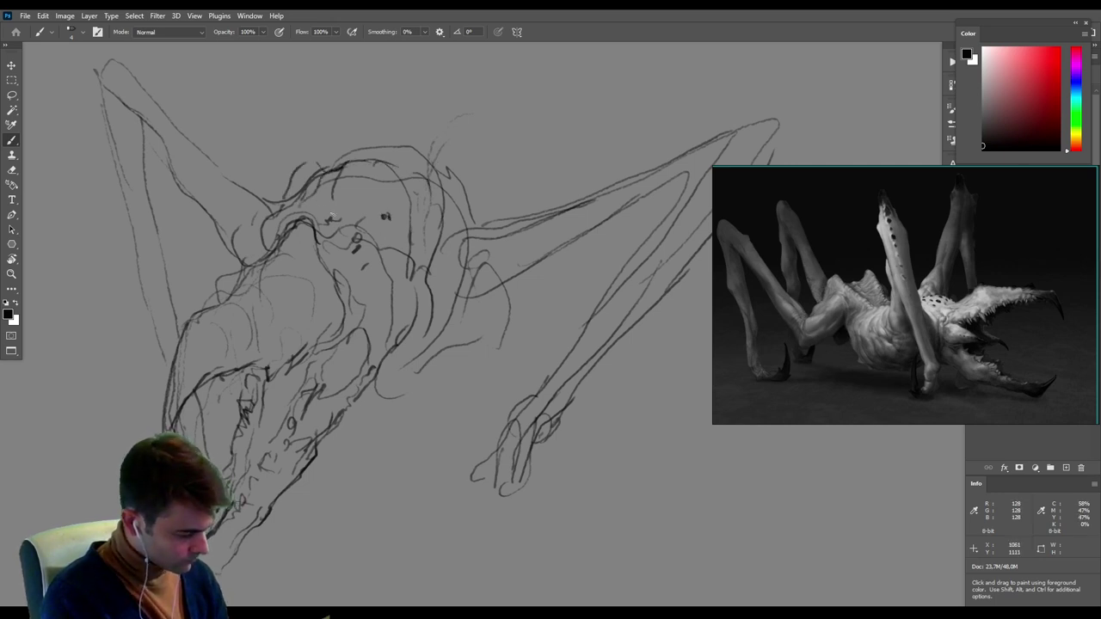
pyautogui.click(322, 208)
pyautogui.click(342, 184)
pyautogui.click(356, 216)
pyautogui.moveTo(380, 253); pyautogui.dragTo(385, 269)
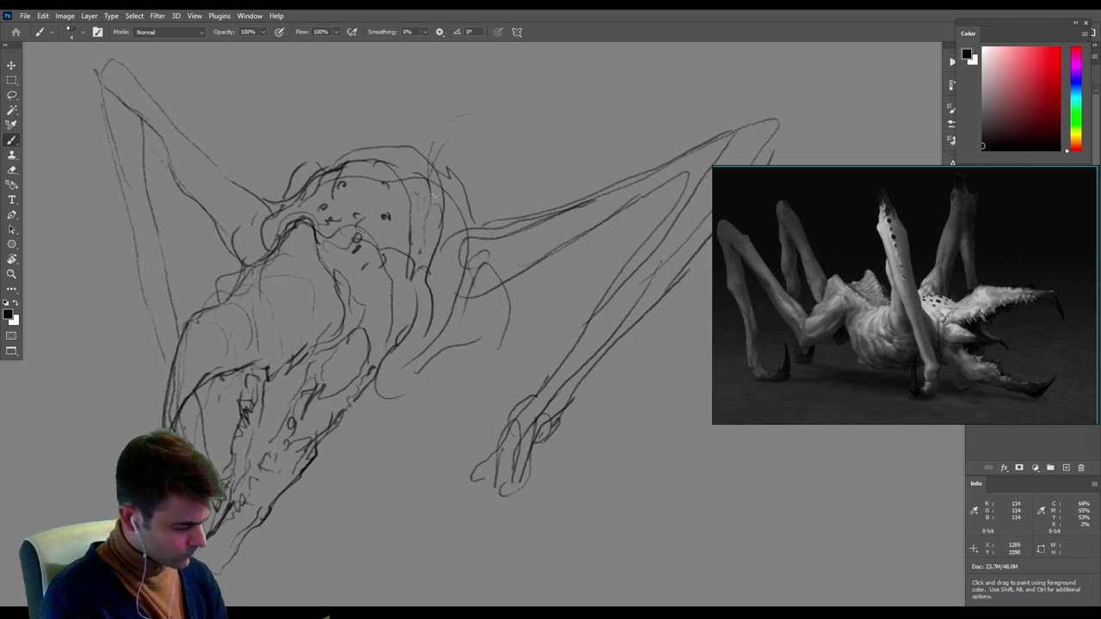
# Build up bumpy ridges over both shoulders and along the back, and darken the corner behind the jaw.
pyautogui.moveTo(425, 203)
pyautogui.mouseDown()
pyautogui.moveTo(448, 178)
pyautogui.moveTo(473, 206)
pyautogui.moveTo(432, 225)
pyautogui.moveTo(433, 208)
pyautogui.mouseUp()
pyautogui.moveTo(469, 196); pyautogui.dragTo(457, 232)
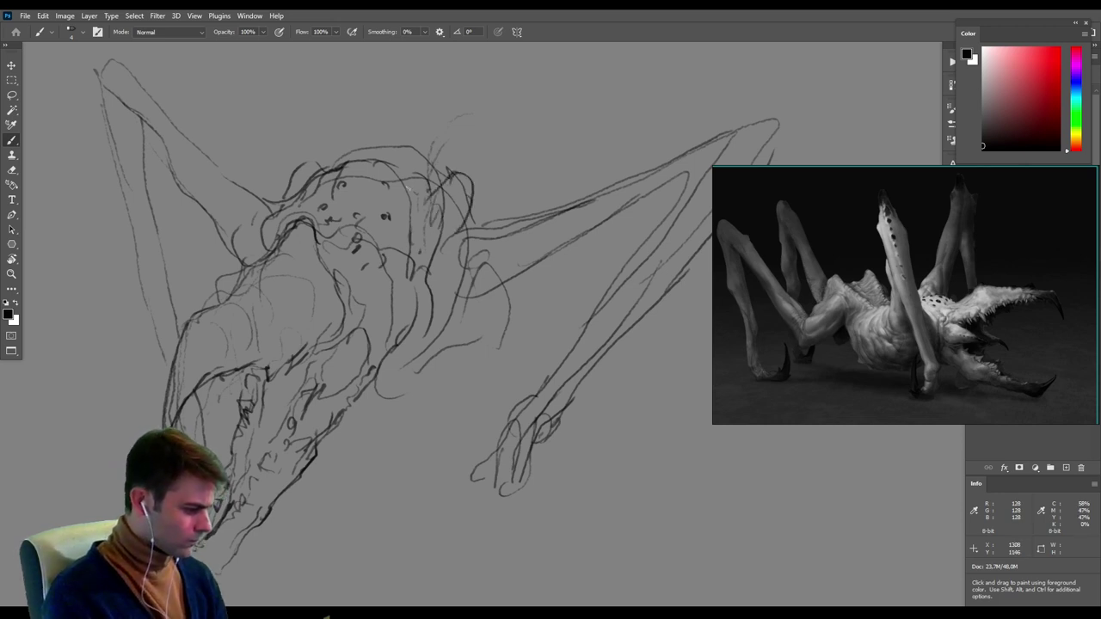
pyautogui.moveTo(318, 165); pyautogui.dragTo(365, 144)
pyautogui.moveTo(288, 195); pyautogui.dragTo(347, 153)
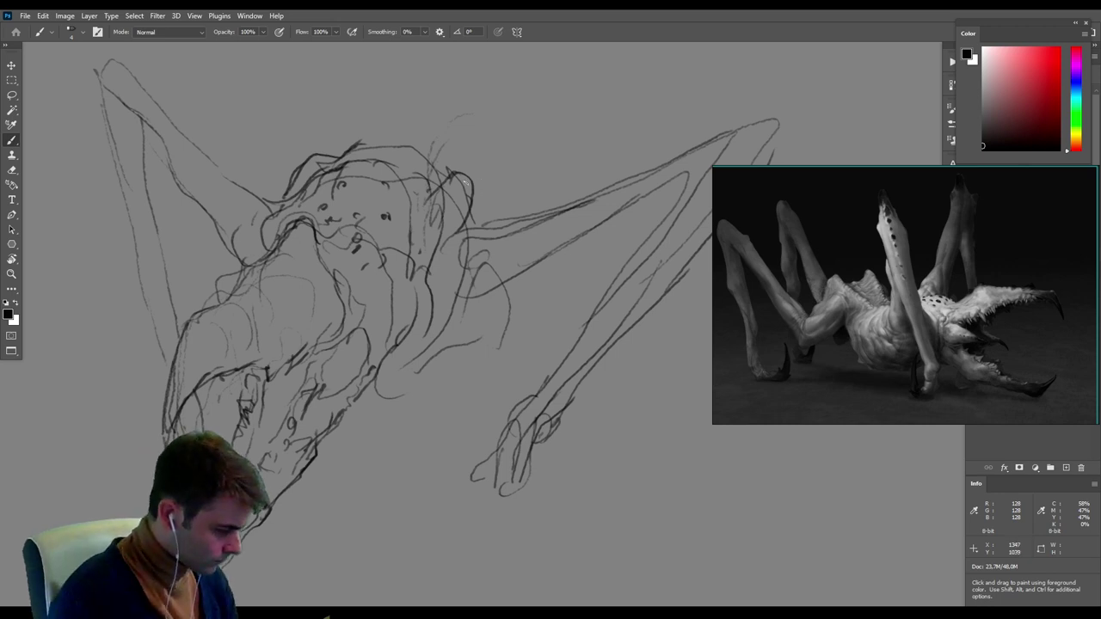
pyautogui.moveTo(468, 180); pyautogui.dragTo(484, 230)
pyautogui.moveTo(374, 384); pyautogui.dragTo(398, 376)
pyautogui.moveTo(382, 377); pyautogui.dragTo(395, 370)
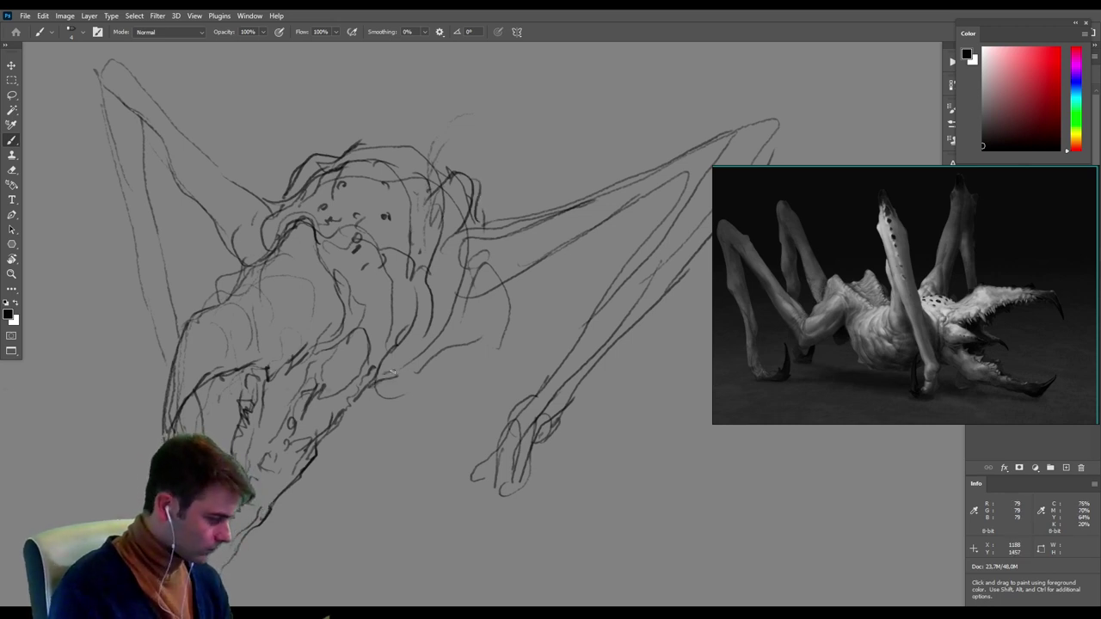
# Darken the monster's underside from jaw to shoulder and reinforce the long front leg's upper and lower edges.
pyautogui.moveTo(332, 426)
pyautogui.mouseDown()
pyautogui.moveTo(394, 379)
pyautogui.moveTo(402, 350)
pyautogui.moveTo(397, 378)
pyautogui.moveTo(406, 344)
pyautogui.moveTo(495, 287)
pyautogui.moveTo(530, 213)
pyautogui.mouseUp()
pyautogui.moveTo(438, 286)
pyautogui.mouseDown()
pyautogui.moveTo(456, 250)
pyautogui.moveTo(493, 220)
pyautogui.moveTo(537, 218)
pyautogui.mouseUp()
pyautogui.moveTo(514, 217); pyautogui.dragTo(560, 206)
pyautogui.moveTo(523, 269); pyautogui.dragTo(551, 254)
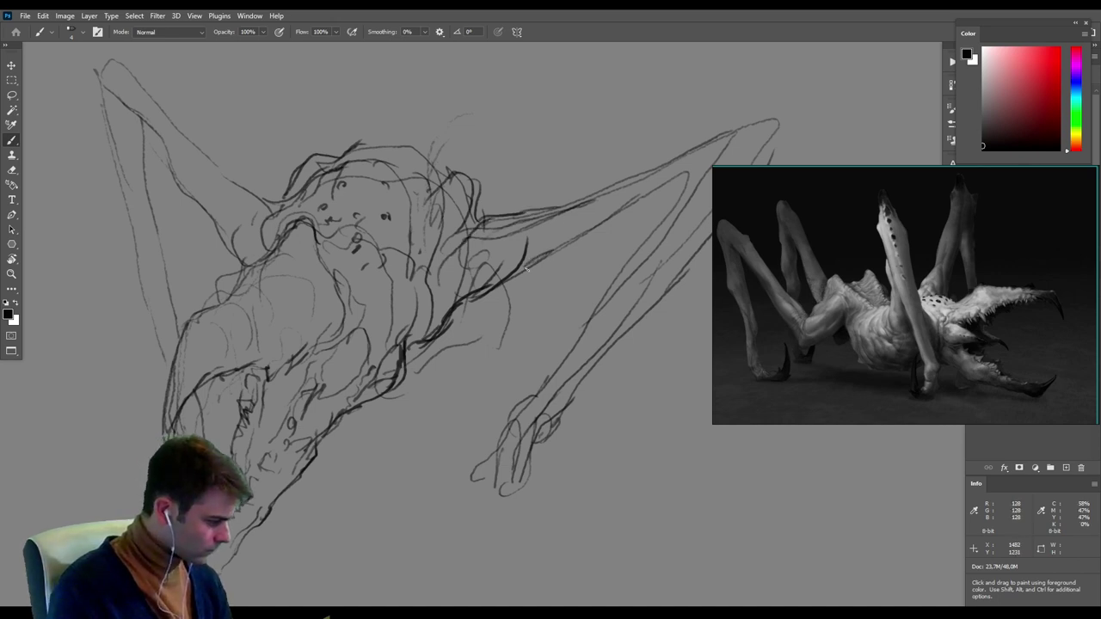
pyautogui.moveTo(507, 283); pyautogui.dragTo(668, 203)
pyautogui.moveTo(605, 230); pyautogui.dragTo(683, 199)
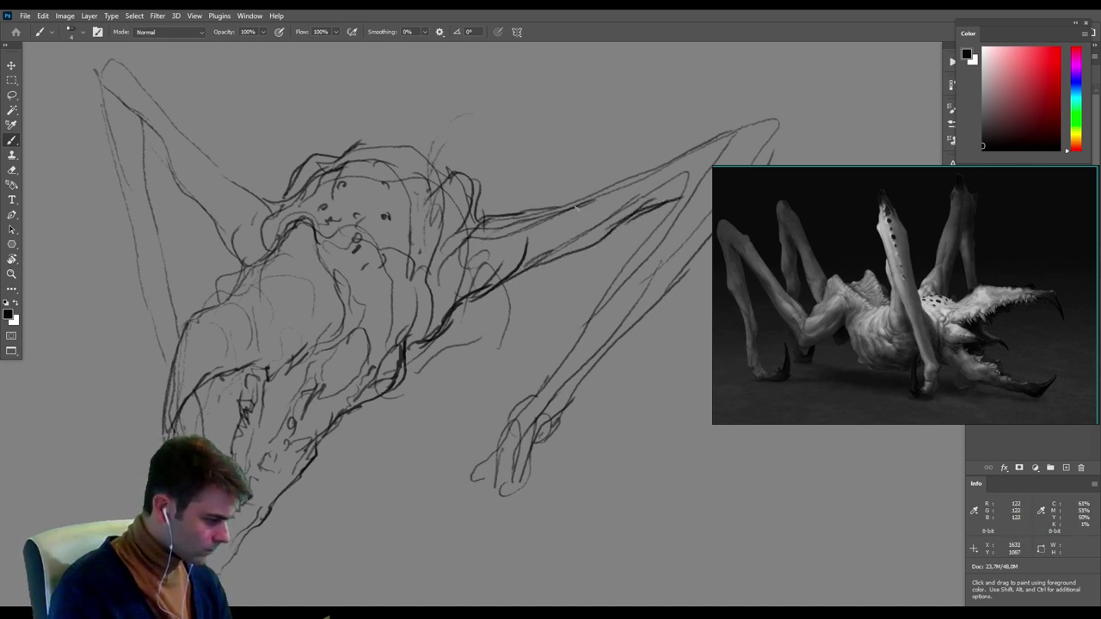
pyautogui.moveTo(526, 214)
pyautogui.mouseDown()
pyautogui.moveTo(786, 121)
pyautogui.moveTo(771, 151)
pyautogui.mouseUp()
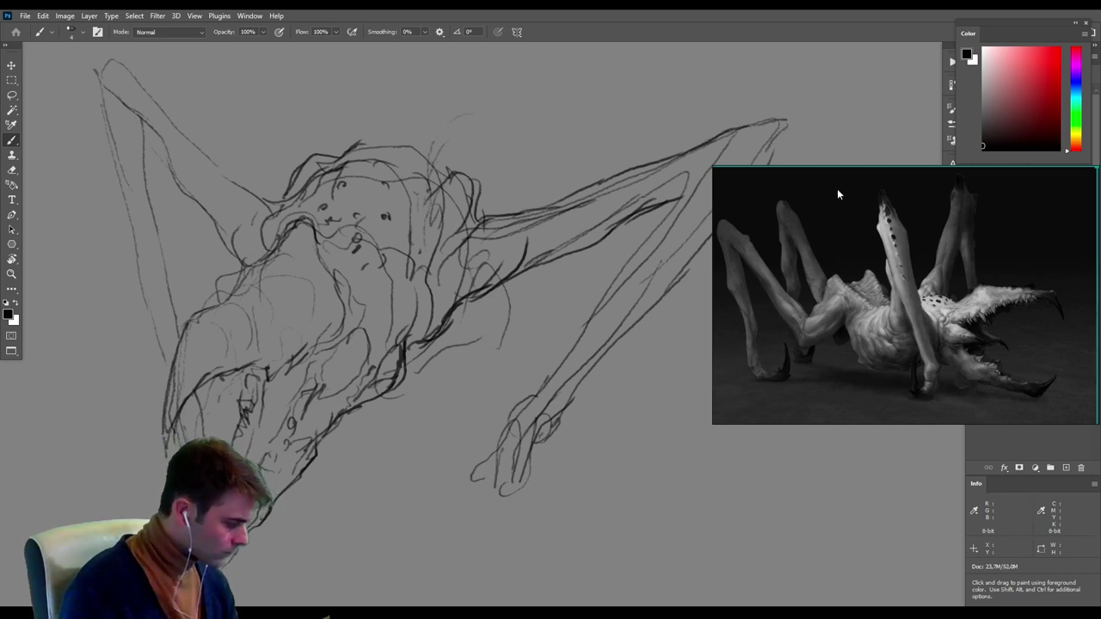
# Add faint bumps along the top of the back and short contour lines on the belly and behind the shoulder.
pyautogui.moveTo(507, 346); pyautogui.dragTo(436, 370)
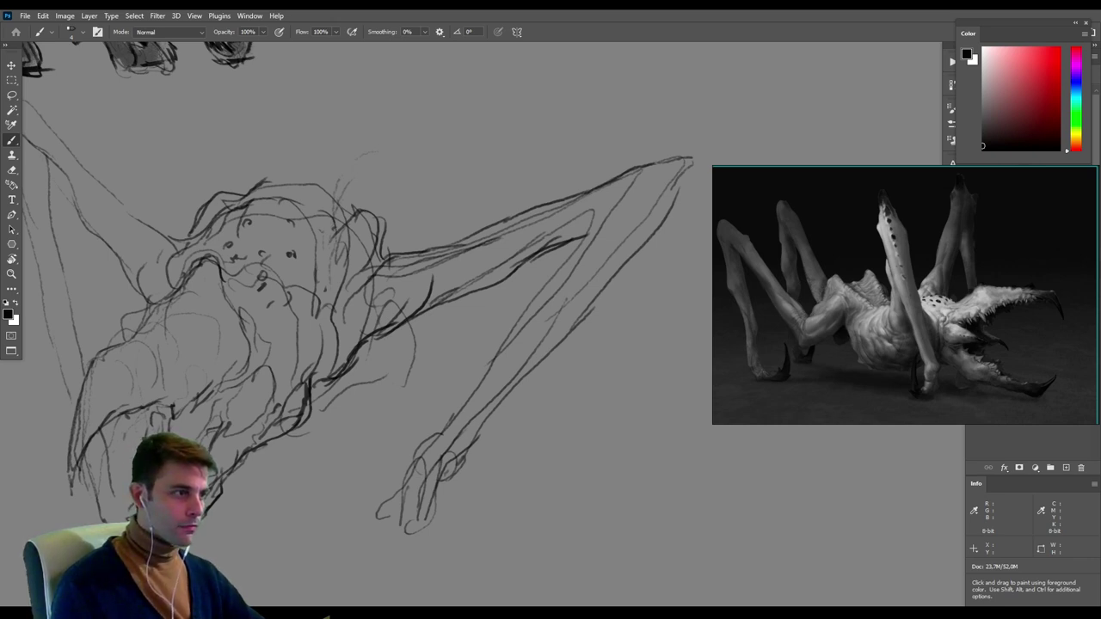
pyautogui.moveTo(379, 238)
pyautogui.mouseDown()
pyautogui.moveTo(482, 225)
pyautogui.moveTo(415, 224)
pyautogui.mouseUp()
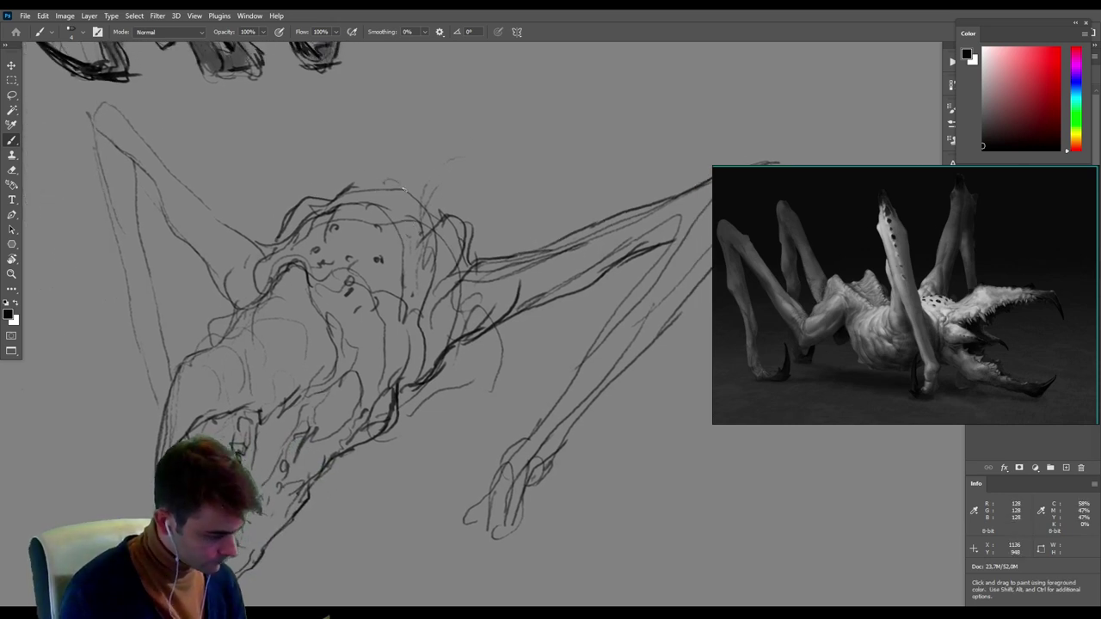
pyautogui.moveTo(387, 182); pyautogui.dragTo(427, 191)
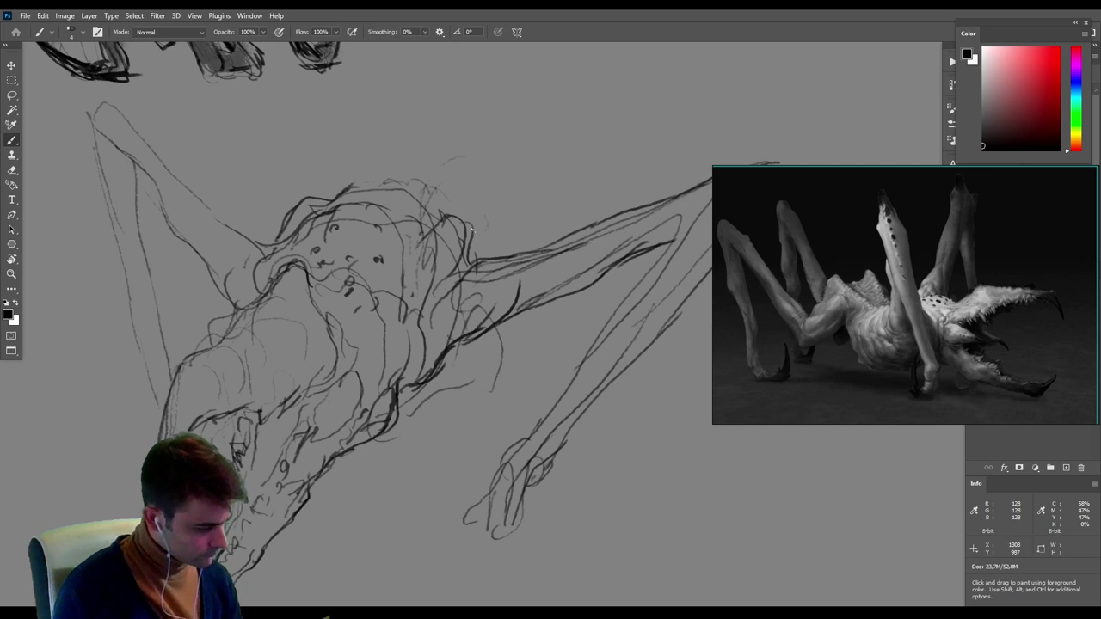
pyautogui.moveTo(502, 337); pyautogui.dragTo(456, 406)
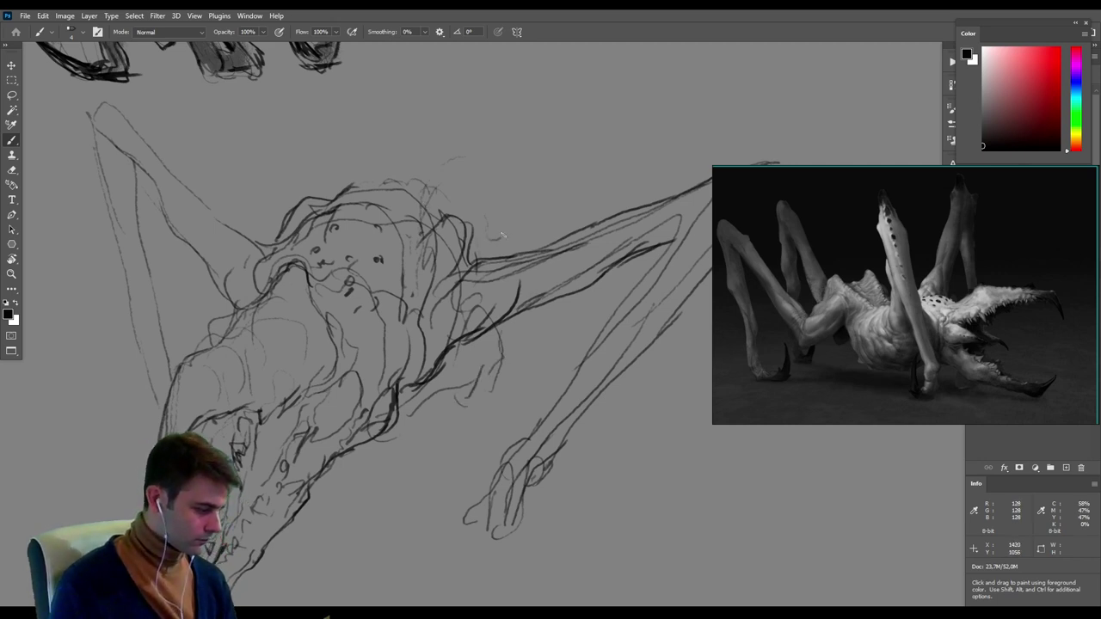
pyautogui.moveTo(502, 234); pyautogui.dragTo(498, 256)
# Sketch a thin limb and short rear body lines beneath the long front leg.
pyautogui.moveTo(483, 354); pyautogui.dragTo(537, 389)
pyautogui.moveTo(539, 306)
pyautogui.mouseDown()
pyautogui.moveTo(561, 346)
pyautogui.moveTo(446, 289)
pyautogui.mouseUp()
pyautogui.moveTo(323, 265); pyautogui.dragTo(401, 329)
pyautogui.moveTo(416, 241); pyautogui.dragTo(433, 275)
pyautogui.moveTo(393, 310); pyautogui.dragTo(408, 319)
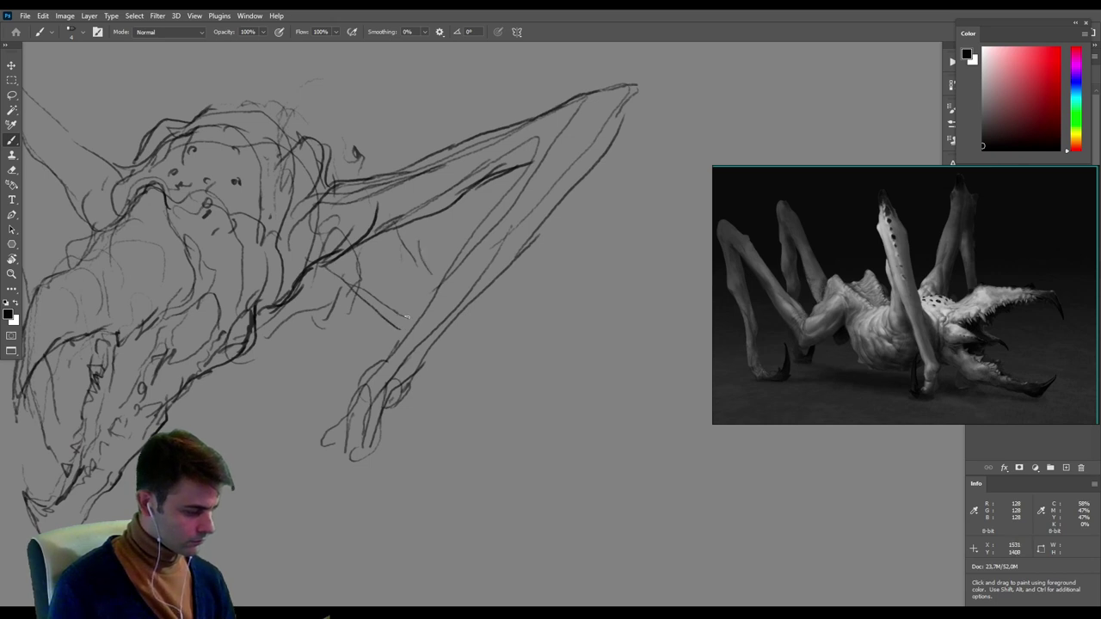
pyautogui.moveTo(341, 272); pyautogui.dragTo(407, 318)
pyautogui.moveTo(342, 271); pyautogui.dragTo(405, 314)
# Sketch a hind leg's pointed knee rising above the front leg and continue its segments underneath.
pyautogui.moveTo(407, 236)
pyautogui.mouseDown()
pyautogui.moveTo(440, 295)
pyautogui.moveTo(446, 226)
pyautogui.mouseUp()
pyautogui.moveTo(445, 138)
pyautogui.mouseDown()
pyautogui.moveTo(463, 77)
pyautogui.moveTo(482, 116)
pyautogui.mouseUp()
pyautogui.moveTo(442, 222); pyautogui.dragTo(442, 271)
pyautogui.moveTo(447, 147); pyautogui.dragTo(489, 134)
pyautogui.moveTo(514, 172); pyautogui.dragTo(505, 187)
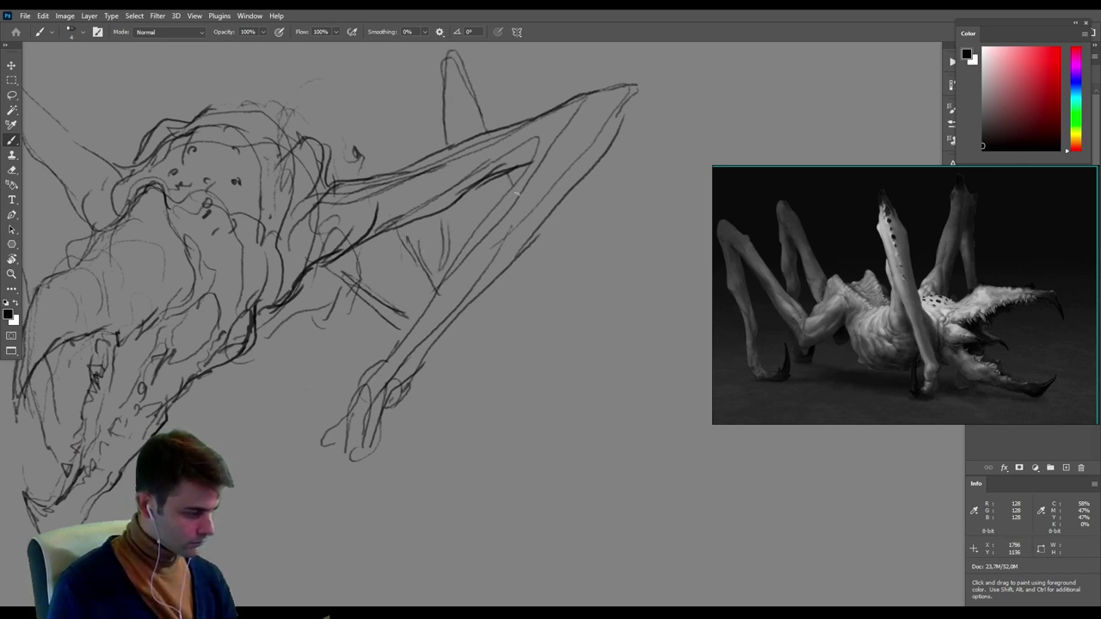
# Draw the lower ends of the hind legs behind the front leg, finishing the farthest one with a small clawed foot.
pyautogui.moveTo(545, 243); pyautogui.dragTo(568, 327)
pyautogui.moveTo(439, 346); pyautogui.dragTo(467, 318)
pyautogui.moveTo(469, 240); pyautogui.dragTo(471, 189)
pyautogui.moveTo(463, 134); pyautogui.dragTo(462, 102)
pyautogui.moveTo(529, 262); pyautogui.dragTo(563, 339)
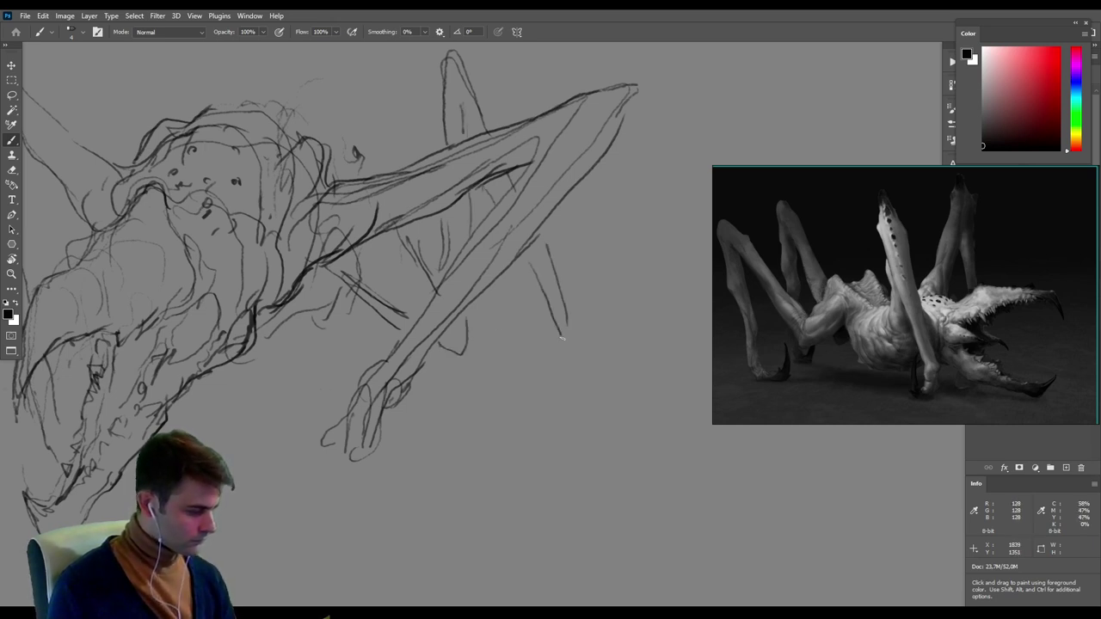
pyautogui.moveTo(528, 260); pyautogui.dragTo(562, 346)
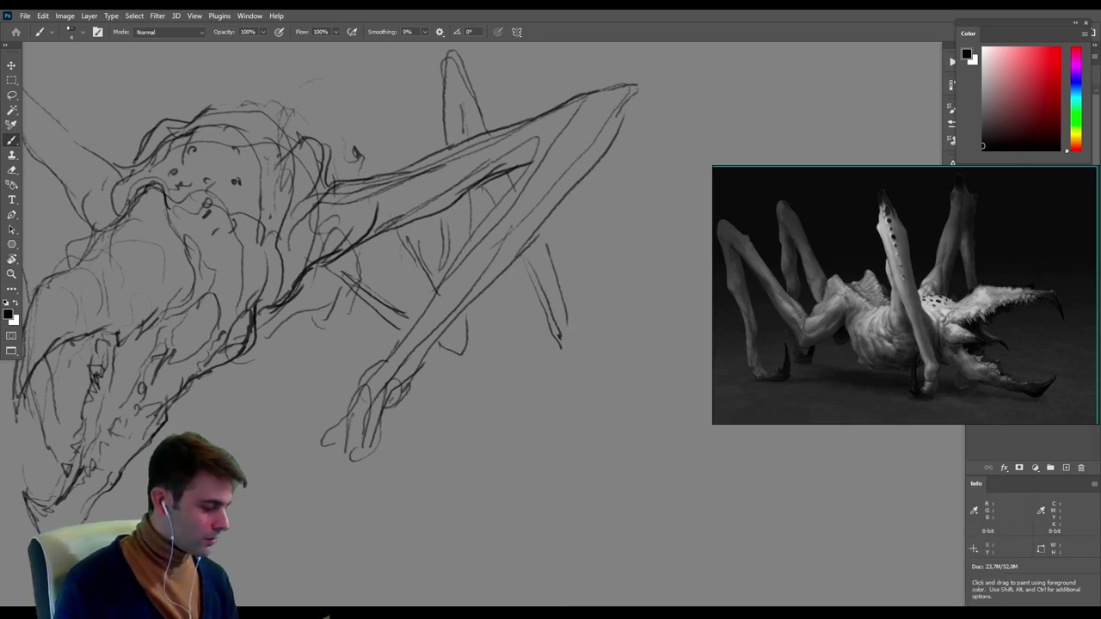
pyautogui.moveTo(551, 331)
pyautogui.mouseDown()
pyautogui.moveTo(556, 360)
pyautogui.moveTo(583, 369)
pyautogui.moveTo(573, 367)
pyautogui.mouseUp()
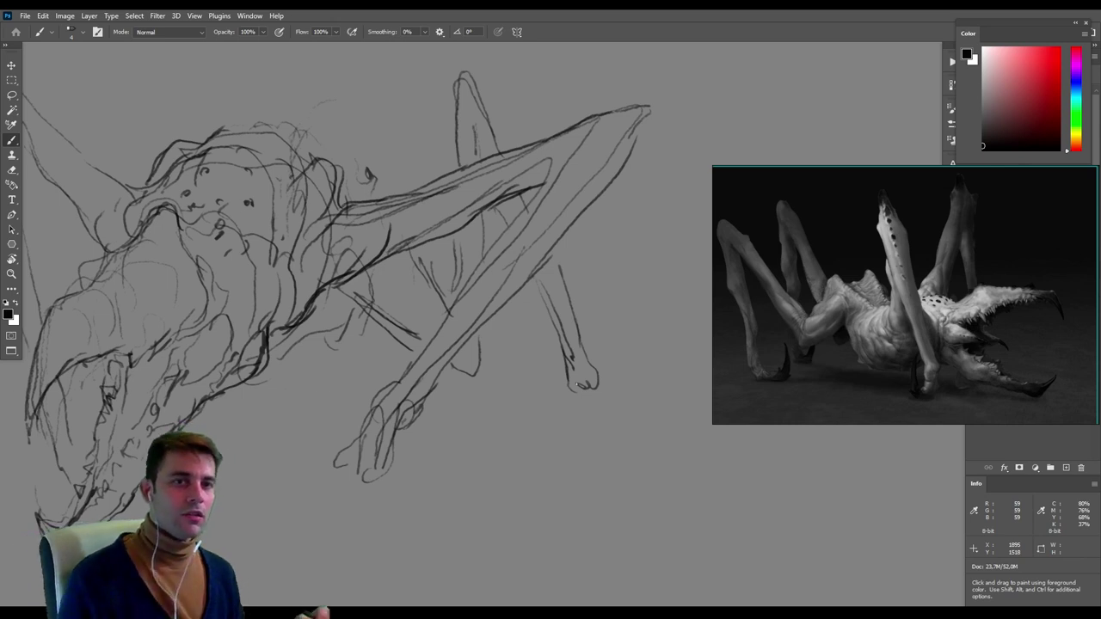
pyautogui.moveTo(571, 392); pyautogui.dragTo(598, 389)
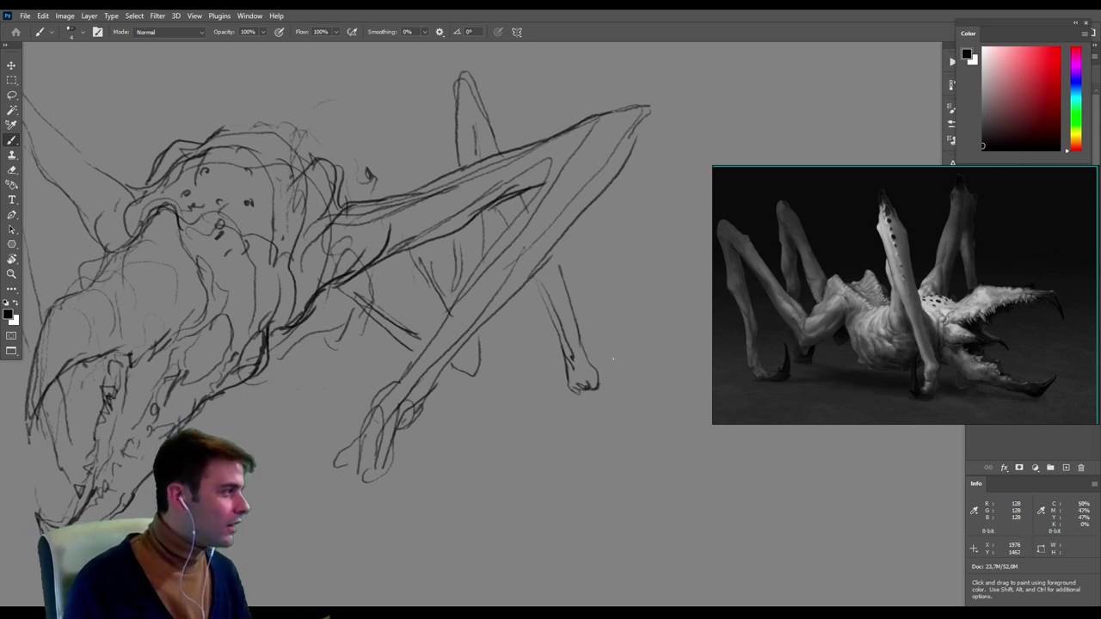
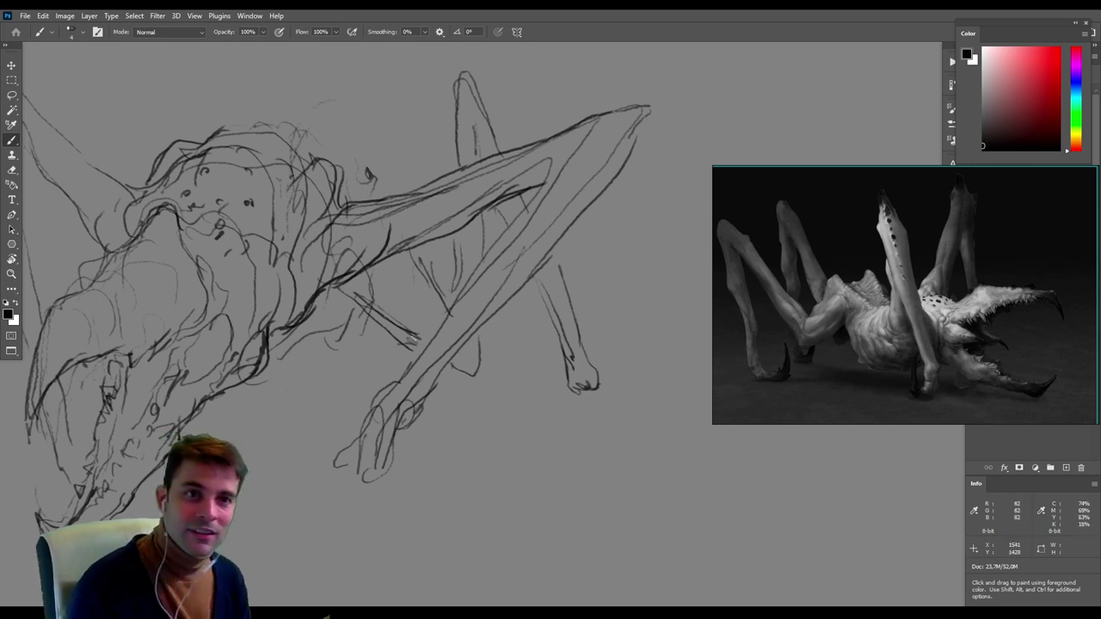
# Darken the tip of the thin limb under the front leg and draw two pointed spikes on the monster's back.
pyautogui.moveTo(400, 332); pyautogui.dragTo(417, 344)
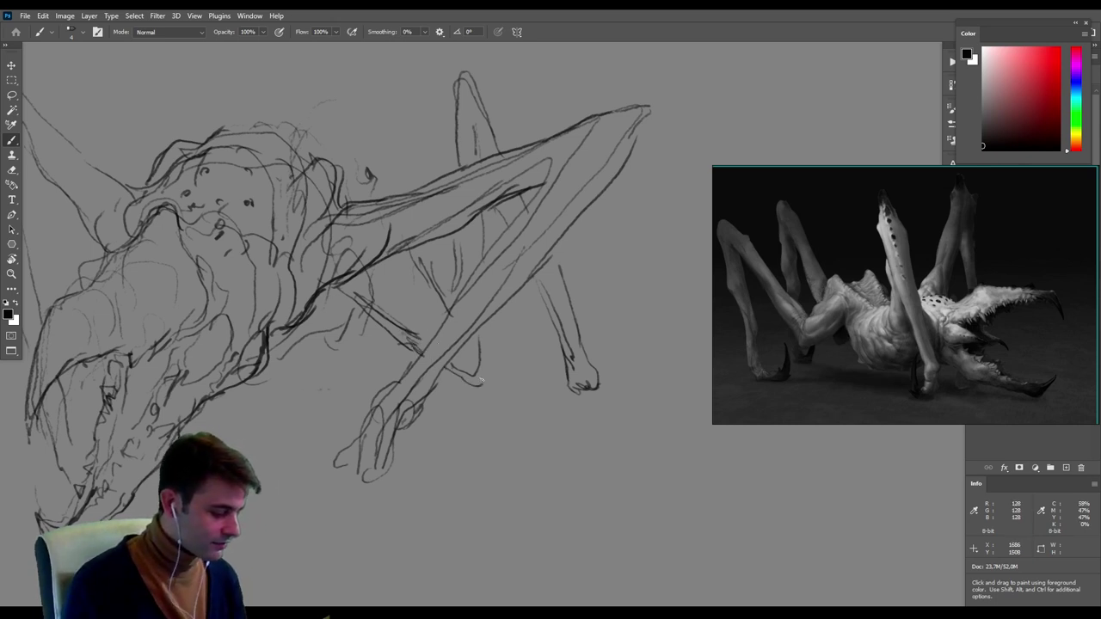
pyautogui.moveTo(511, 283); pyautogui.dragTo(656, 300)
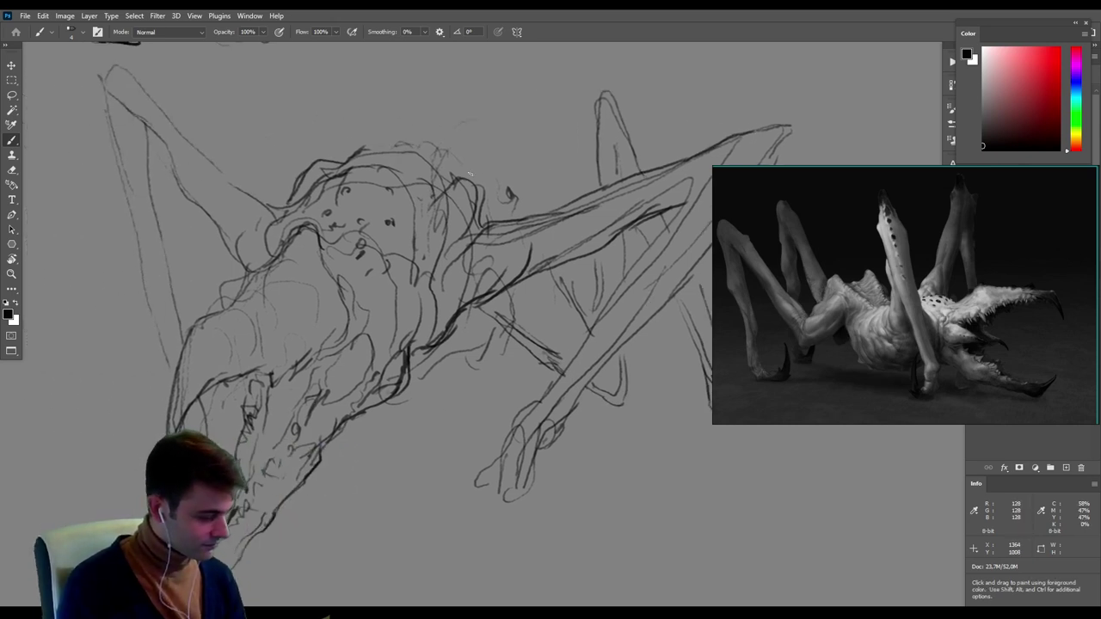
pyautogui.moveTo(478, 184)
pyautogui.mouseDown()
pyautogui.moveTo(514, 149)
pyautogui.moveTo(531, 225)
pyautogui.mouseUp()
pyautogui.moveTo(385, 154)
pyautogui.mouseDown()
pyautogui.moveTo(399, 112)
pyautogui.moveTo(420, 151)
pyautogui.moveTo(486, 166)
pyautogui.moveTo(522, 203)
pyautogui.mouseUp()
pyautogui.moveTo(629, 359); pyautogui.dragTo(581, 405)
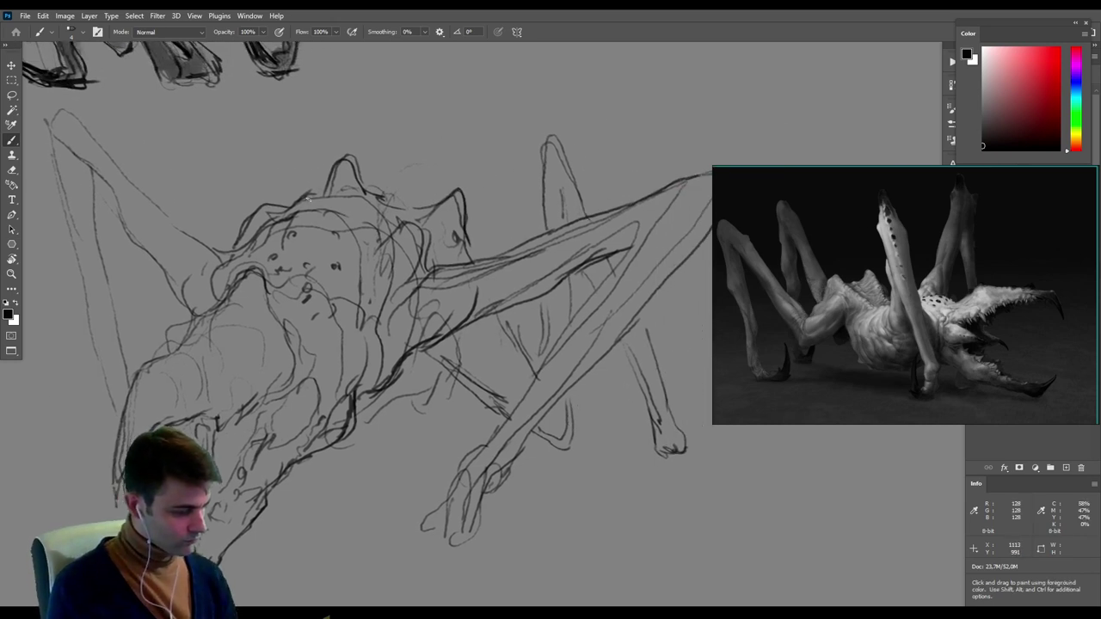
# Sketch a tall raised leg with a rounded knee rising behind the monster's back, next to the first back spike.
pyautogui.moveTo(289, 157); pyautogui.dragTo(314, 106)
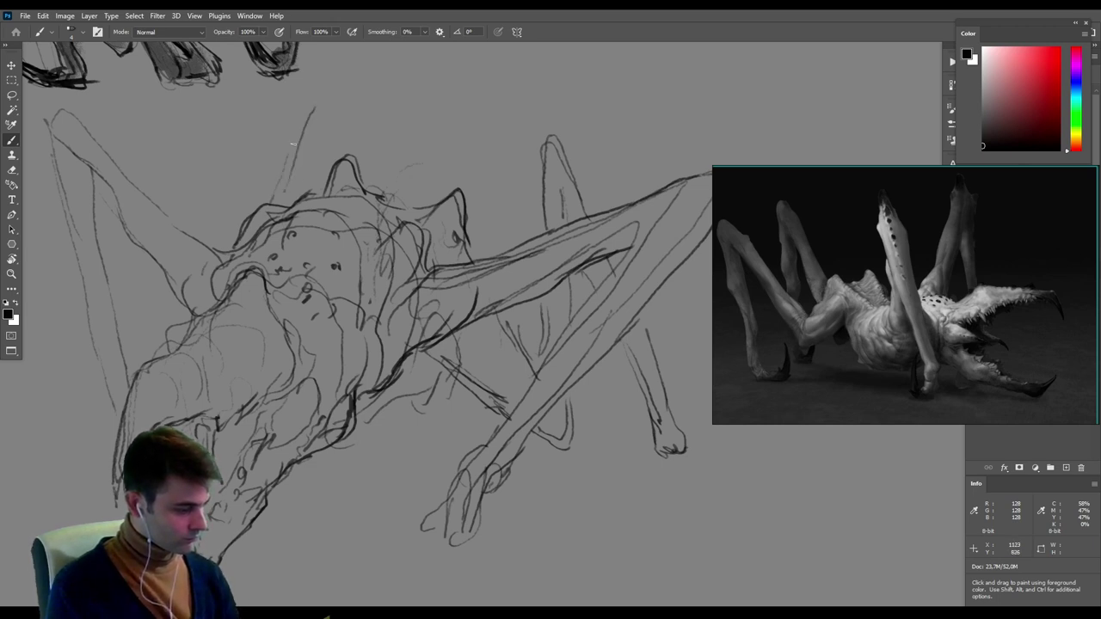
pyautogui.moveTo(292, 146)
pyautogui.mouseDown()
pyautogui.moveTo(319, 81)
pyautogui.moveTo(320, 194)
pyautogui.mouseUp()
pyautogui.moveTo(293, 172)
pyautogui.mouseDown()
pyautogui.moveTo(344, 60)
pyautogui.moveTo(329, 145)
pyautogui.mouseUp()
pyautogui.moveTo(321, 66); pyautogui.dragTo(239, 225)
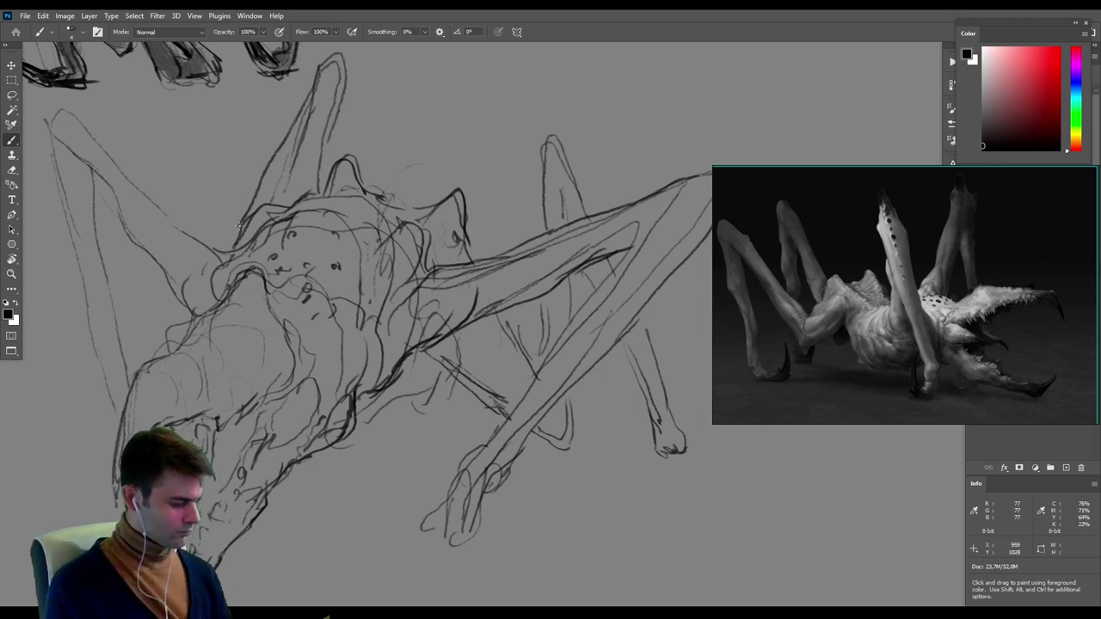
pyautogui.hotkey('ctrl', 'z')
pyautogui.moveTo(355, 79)
pyautogui.mouseDown()
pyautogui.moveTo(352, 146)
pyautogui.moveTo(397, 74)
pyautogui.moveTo(411, 191)
pyautogui.mouseUp()
pyautogui.hotkey('ctrl', 'z')
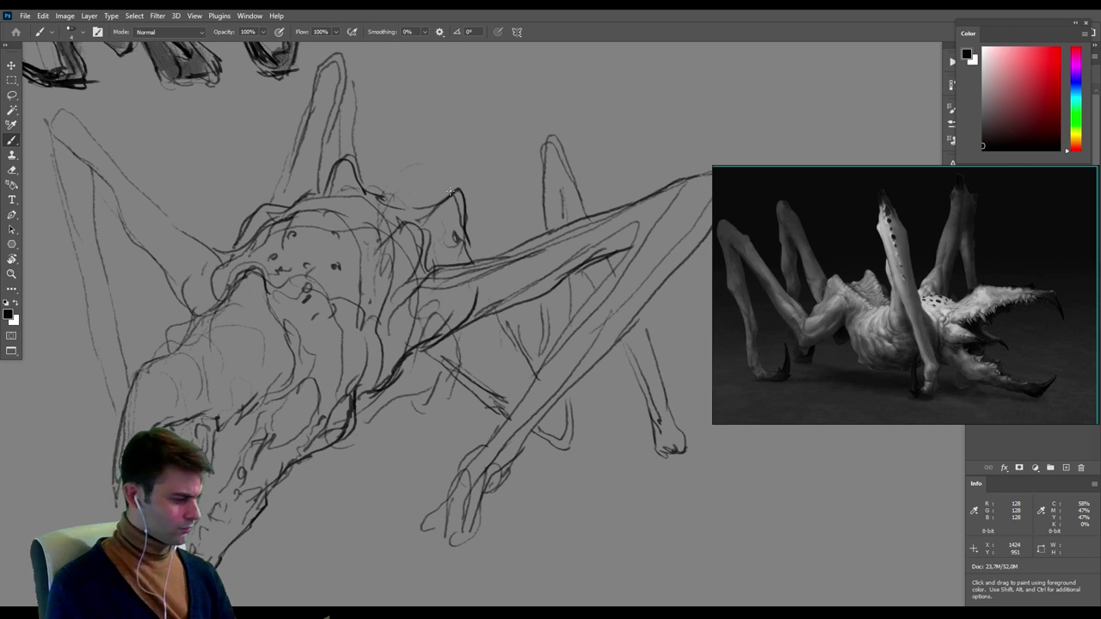
# Draw a large curved claw against the small foot of the farthest hind leg.
pyautogui.moveTo(522, 352)
pyautogui.mouseDown()
pyautogui.moveTo(464, 489)
pyautogui.moveTo(461, 422)
pyautogui.moveTo(370, 454)
pyautogui.moveTo(360, 447)
pyautogui.mouseUp()
pyautogui.moveTo(560, 404)
pyautogui.mouseDown()
pyautogui.moveTo(564, 346)
pyautogui.moveTo(582, 423)
pyautogui.mouseUp()
pyautogui.moveTo(574, 366)
pyautogui.mouseDown()
pyautogui.moveTo(564, 427)
pyautogui.moveTo(570, 375)
pyautogui.moveTo(540, 333)
pyautogui.mouseUp()
pyautogui.moveTo(539, 331)
pyautogui.mouseDown()
pyautogui.moveTo(574, 376)
pyautogui.moveTo(581, 435)
pyautogui.mouseUp()
pyautogui.press('space')
# Define the toes of the long front leg's foot and add a large curved claw along its back edge.
pyautogui.moveTo(443, 432); pyautogui.dragTo(511, 406)
pyautogui.moveTo(389, 482); pyautogui.dragTo(398, 509)
pyautogui.moveTo(421, 474); pyautogui.dragTo(417, 498)
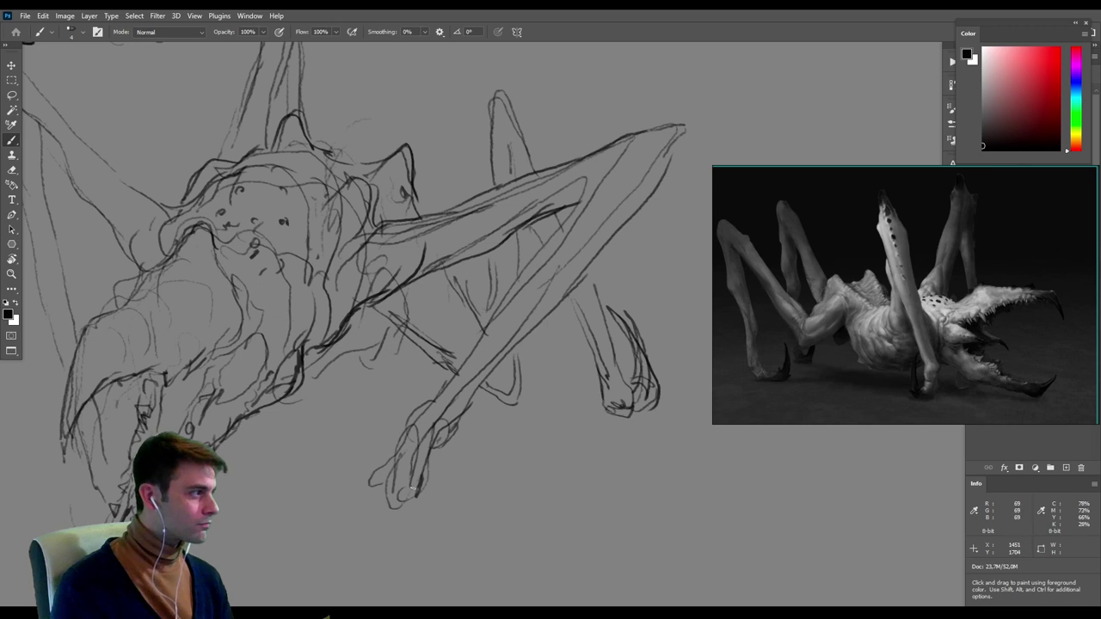
pyautogui.moveTo(428, 461)
pyautogui.mouseDown()
pyautogui.moveTo(444, 487)
pyautogui.moveTo(447, 468)
pyautogui.mouseUp()
pyautogui.moveTo(425, 357)
pyautogui.mouseDown()
pyautogui.moveTo(448, 471)
pyautogui.moveTo(497, 402)
pyautogui.mouseUp()
pyautogui.moveTo(495, 406); pyautogui.dragTo(432, 486)
pyautogui.moveTo(490, 452)
pyautogui.mouseDown()
pyautogui.moveTo(592, 413)
pyautogui.moveTo(591, 359)
pyautogui.mouseUp()
pyautogui.moveTo(600, 336)
pyautogui.mouseDown()
pyautogui.moveTo(575, 403)
pyautogui.moveTo(521, 452)
pyautogui.mouseUp()
pyautogui.moveTo(536, 434); pyautogui.dragTo(604, 443)
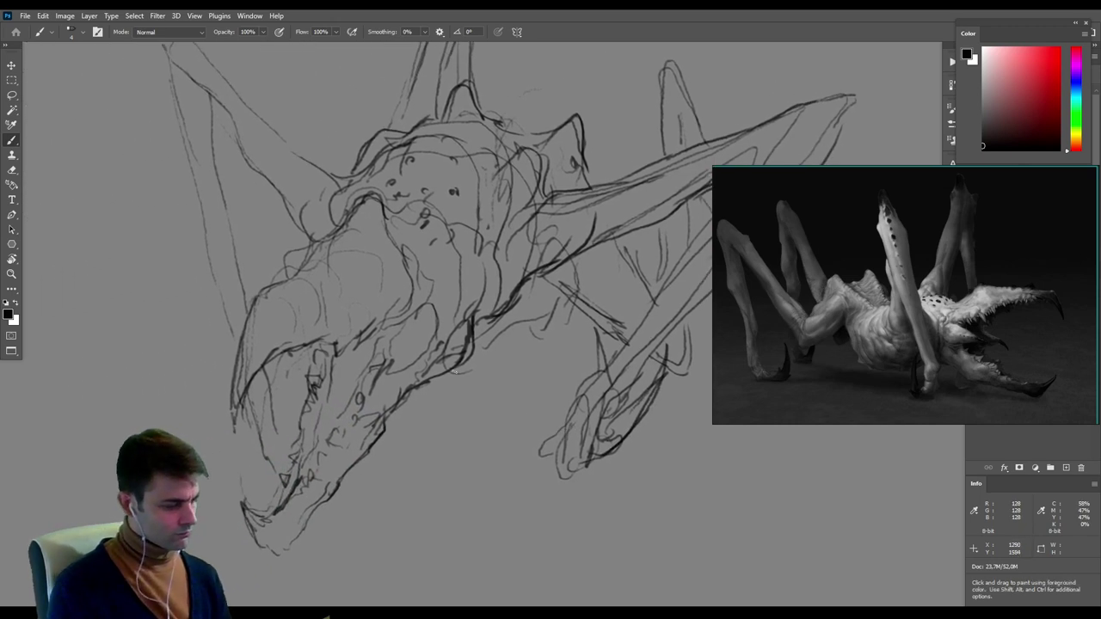
# Darken the outline of the monster's upper head and draw a row of small sharp teeth along both jaws.
pyautogui.moveTo(248, 316); pyautogui.dragTo(342, 226)
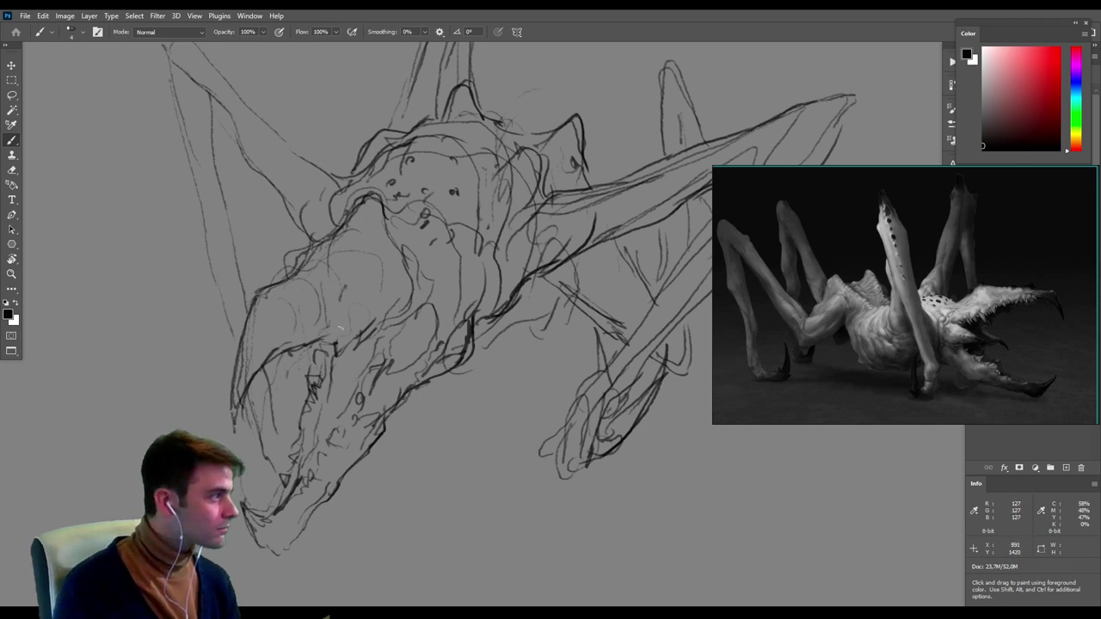
pyautogui.moveTo(327, 352)
pyautogui.mouseDown()
pyautogui.moveTo(320, 344)
pyautogui.moveTo(299, 357)
pyautogui.mouseUp()
pyautogui.moveTo(314, 330)
pyautogui.mouseDown()
pyautogui.moveTo(310, 343)
pyautogui.moveTo(323, 347)
pyautogui.mouseUp()
pyautogui.moveTo(323, 333); pyautogui.dragTo(336, 355)
pyautogui.moveTo(334, 333)
pyautogui.mouseDown()
pyautogui.moveTo(342, 353)
pyautogui.moveTo(409, 314)
pyautogui.mouseUp()
pyautogui.moveTo(317, 387); pyautogui.dragTo(308, 413)
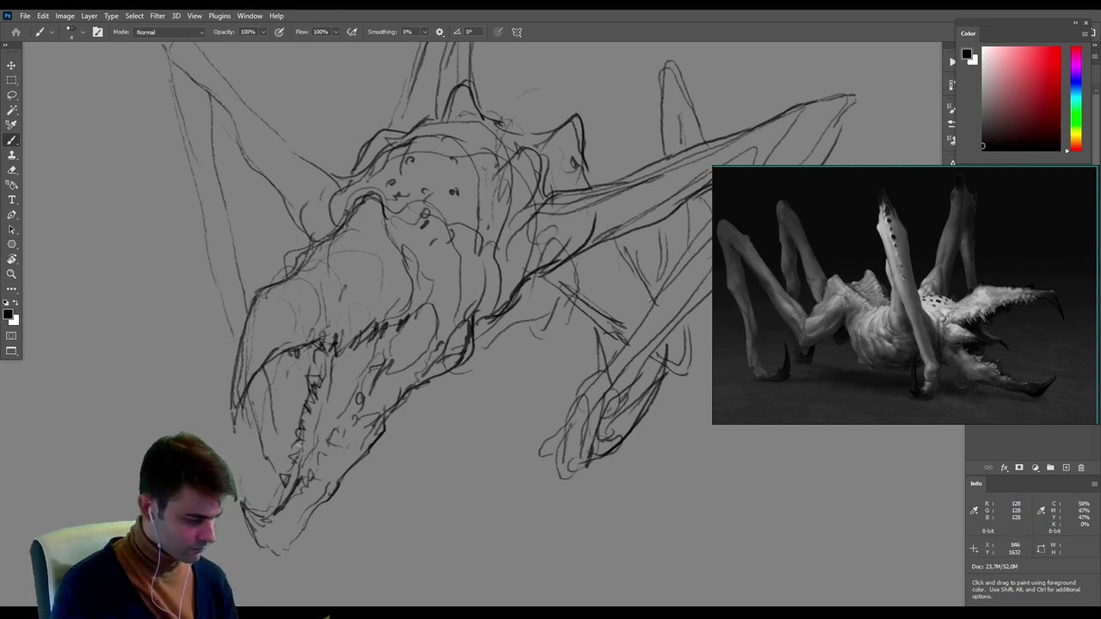
pyautogui.moveTo(315, 370); pyautogui.dragTo(324, 382)
# Strengthen the outlines of the front leg on the head's side, from its pointed knee down to the lower segment.
pyautogui.moveTo(531, 404)
pyautogui.mouseDown()
pyautogui.moveTo(450, 445)
pyautogui.moveTo(381, 459)
pyautogui.mouseUp()
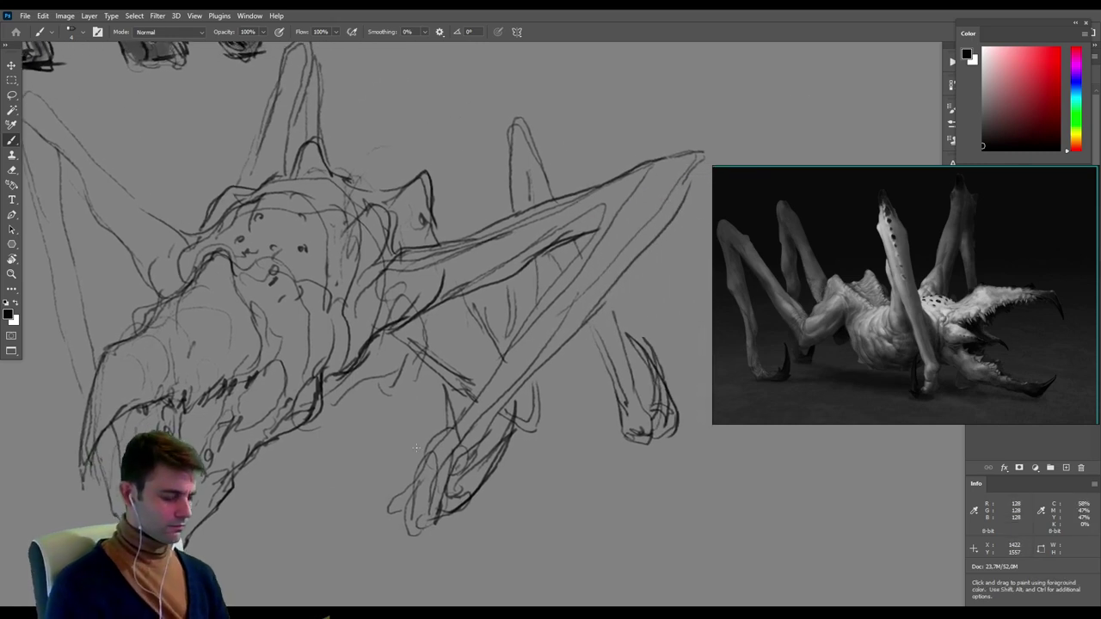
pyautogui.keyDown('alt'); pyautogui.scroll(-4, 417, 447); pyautogui.keyUp('alt')
pyautogui.keyDown('alt'); pyautogui.scroll(3, 416, 447); pyautogui.keyUp('alt')
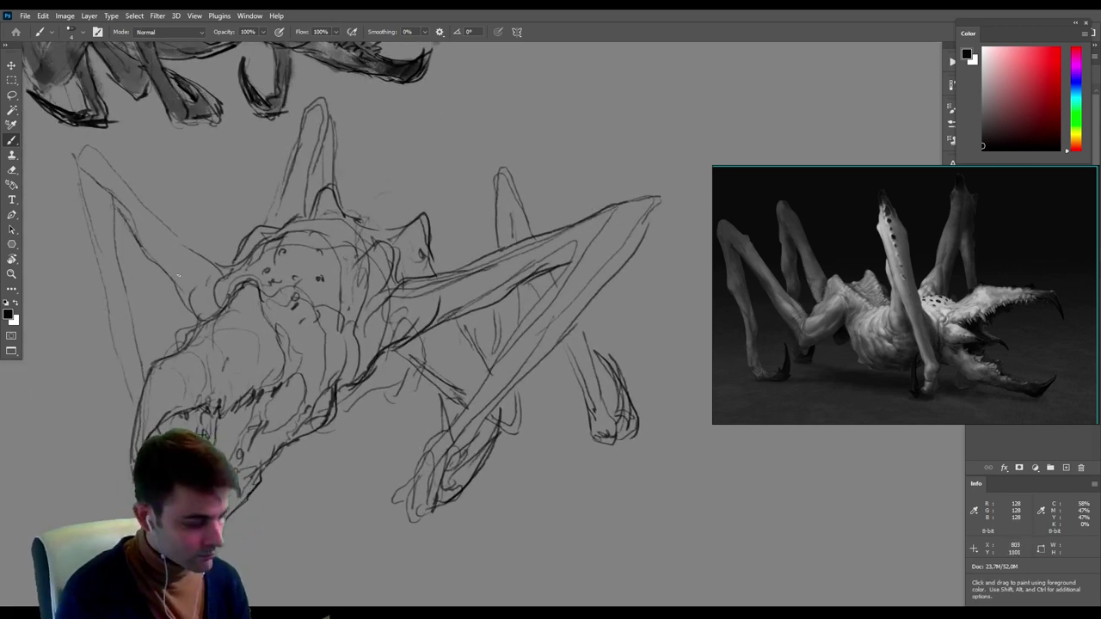
pyautogui.moveTo(128, 224)
pyautogui.mouseDown()
pyautogui.moveTo(199, 312)
pyautogui.moveTo(165, 223)
pyautogui.moveTo(87, 167)
pyautogui.mouseUp()
pyautogui.moveTo(95, 236)
pyautogui.mouseDown()
pyautogui.moveTo(68, 159)
pyautogui.moveTo(86, 141)
pyautogui.moveTo(149, 210)
pyautogui.moveTo(122, 250)
pyautogui.moveTo(127, 291)
pyautogui.mouseUp()
pyautogui.moveTo(91, 217); pyautogui.dragTo(130, 380)
pyautogui.moveTo(129, 315); pyautogui.dragTo(145, 383)
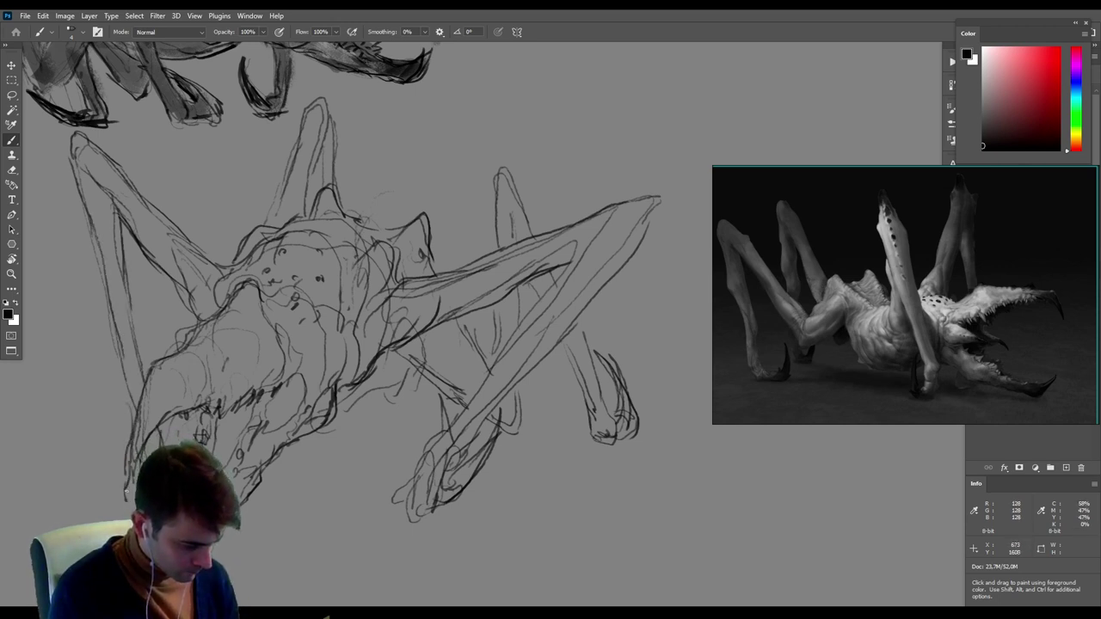
# Add a long curved claw and foot to the leg beside the head, and darken the hooked tip of the upper jaw.
pyautogui.moveTo(100, 433); pyautogui.dragTo(116, 379)
pyautogui.moveTo(101, 439)
pyautogui.mouseDown()
pyautogui.moveTo(124, 354)
pyautogui.moveTo(109, 420)
pyautogui.mouseUp()
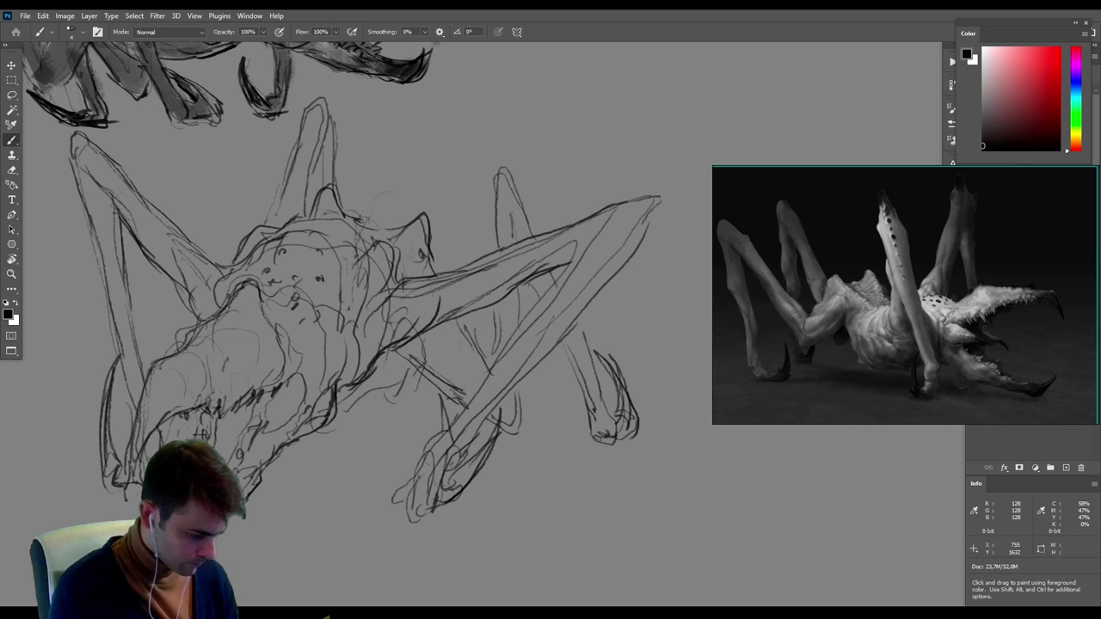
pyautogui.moveTo(383, 409); pyautogui.dragTo(440, 319)
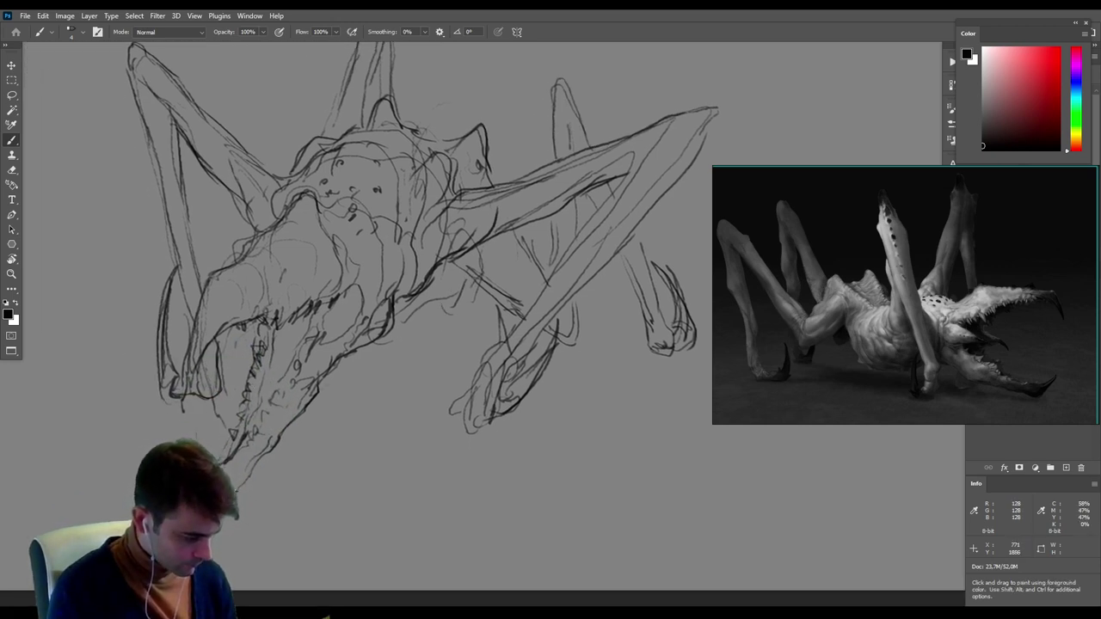
pyautogui.moveTo(197, 339)
pyautogui.mouseDown()
pyautogui.moveTo(189, 389)
pyautogui.moveTo(209, 277)
pyautogui.moveTo(197, 359)
pyautogui.mouseUp()
pyautogui.moveTo(204, 315); pyautogui.dragTo(192, 360)
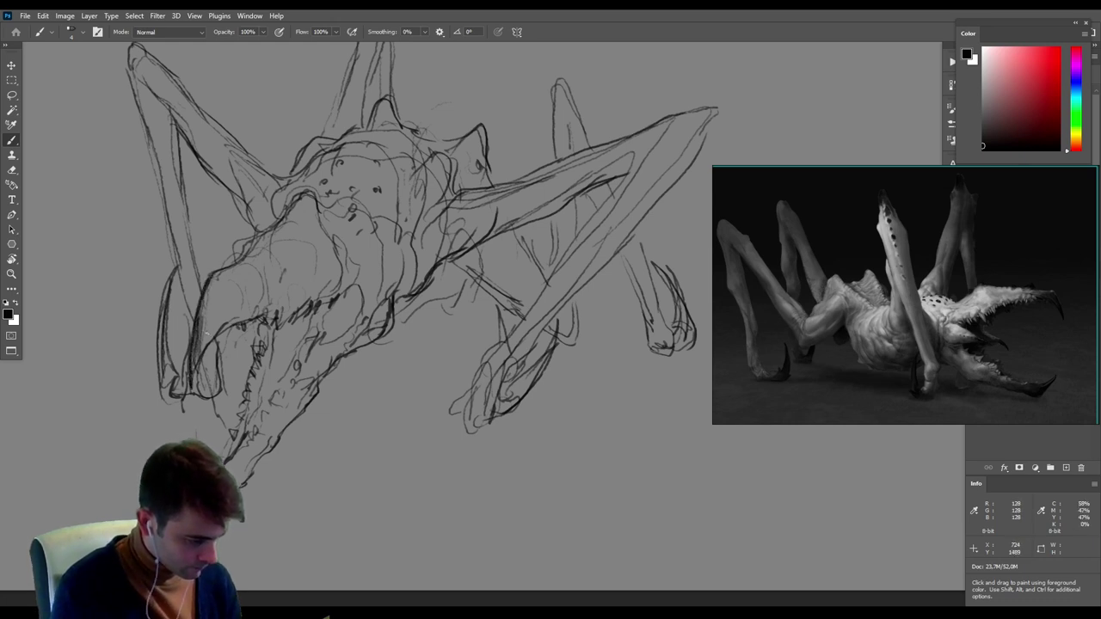
# Enlarge the brush to 25 and shade the tips of the upper and lower jaws dark grey.
pyautogui.keyDown('alt'); pyautogui.moveTo(223, 331); pyautogui.dragTo(229, 303, button='right'); pyautogui.keyUp('alt')
pyautogui.moveTo(211, 319)
pyautogui.mouseDown()
pyautogui.moveTo(192, 354)
pyautogui.moveTo(213, 324)
pyautogui.moveTo(198, 337)
pyautogui.mouseUp()
pyautogui.moveTo(218, 283)
pyautogui.mouseDown()
pyautogui.moveTo(243, 318)
pyautogui.moveTo(259, 320)
pyautogui.moveTo(234, 339)
pyautogui.mouseUp()
pyautogui.keyDown('alt'); pyautogui.moveTo(236, 467); pyautogui.dragTo(230, 470, button='right'); pyautogui.keyUp('alt')
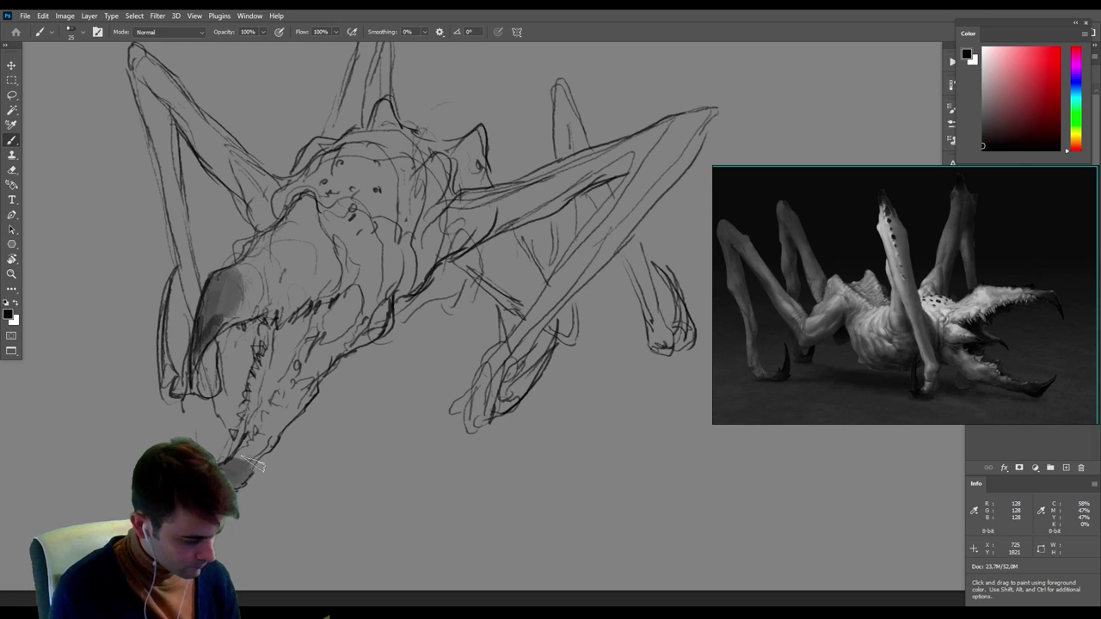
pyautogui.moveTo(249, 457); pyautogui.dragTo(262, 439)
# Sample a mid grey from the head and extend soft shading over the upper head and along the lower jaw.
pyautogui.moveTo(263, 271)
pyautogui.mouseDown()
pyautogui.moveTo(248, 301)
pyautogui.moveTo(263, 275)
pyautogui.mouseUp()
pyautogui.keyDown('alt'); pyautogui.click(263, 277); pyautogui.keyUp('alt')
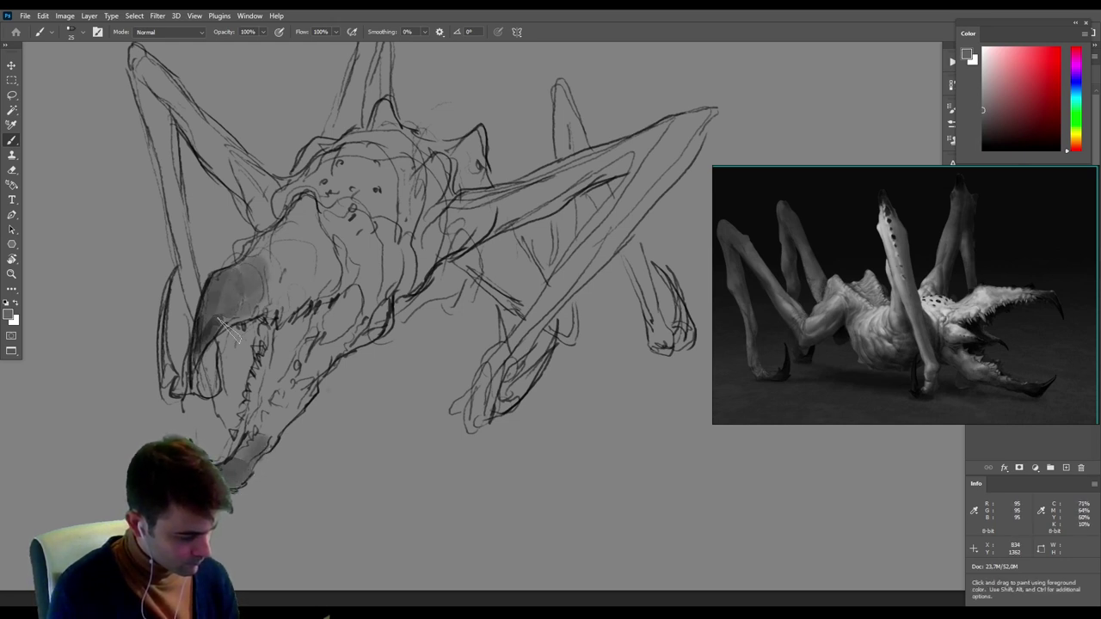
pyautogui.moveTo(228, 329)
pyautogui.mouseDown()
pyautogui.moveTo(288, 297)
pyautogui.moveTo(269, 262)
pyautogui.moveTo(297, 291)
pyautogui.moveTo(304, 251)
pyautogui.mouseUp()
pyautogui.moveTo(265, 430)
pyautogui.mouseDown()
pyautogui.moveTo(290, 402)
pyautogui.moveTo(274, 424)
pyautogui.mouseUp()
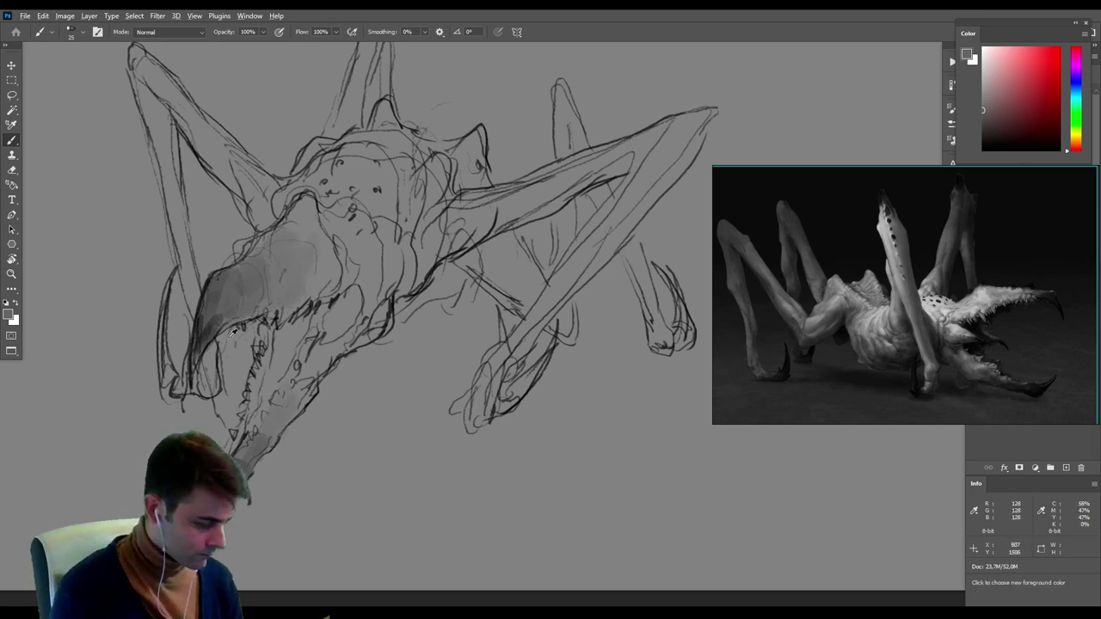
# Fill the open mouth between the teeth with sampled dark greys, using a brush of size 16.
pyautogui.keyDown('alt'); pyautogui.click(200, 346); pyautogui.keyUp('alt')
pyautogui.keyDown('alt'); pyautogui.click(201, 307); pyautogui.keyUp('alt')
pyautogui.keyDown('alt'); pyautogui.moveTo(300, 320); pyautogui.dragTo(297, 321, button='right'); pyautogui.keyUp('alt')
pyautogui.moveTo(272, 330)
pyautogui.mouseDown()
pyautogui.moveTo(312, 312)
pyautogui.moveTo(327, 317)
pyautogui.moveTo(291, 334)
pyautogui.moveTo(288, 368)
pyautogui.moveTo(262, 333)
pyautogui.moveTo(268, 372)
pyautogui.moveTo(255, 381)
pyautogui.moveTo(258, 363)
pyautogui.moveTo(254, 383)
pyautogui.moveTo(263, 398)
pyautogui.moveTo(258, 375)
pyautogui.moveTo(283, 378)
pyautogui.moveTo(254, 397)
pyautogui.moveTo(285, 393)
pyautogui.moveTo(270, 400)
pyautogui.mouseUp()
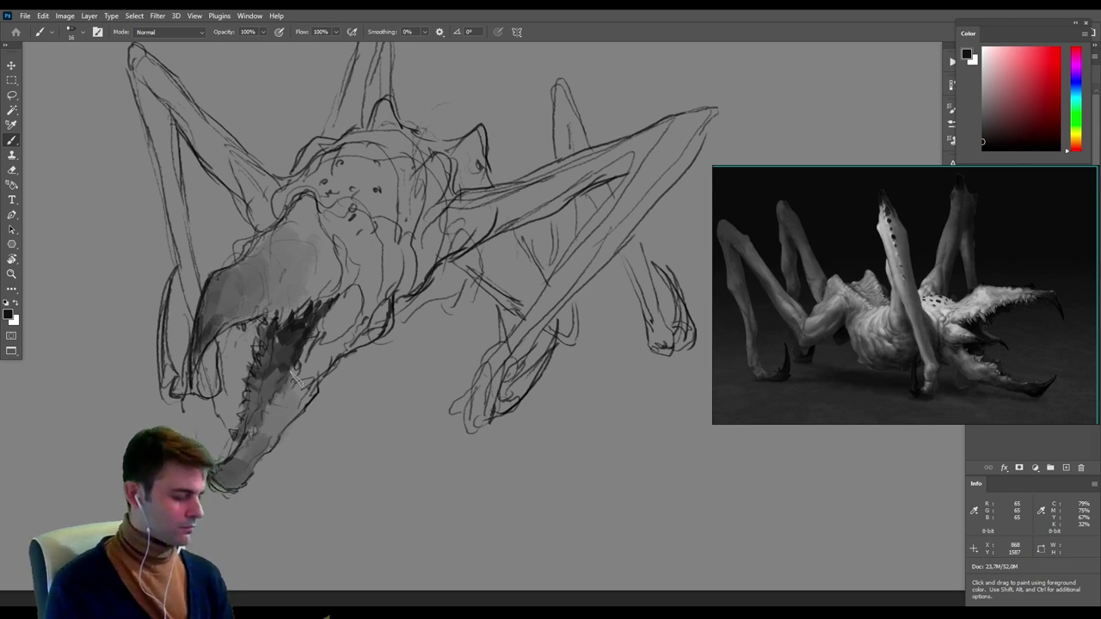
pyautogui.keyDown('alt'); pyautogui.click(289, 339); pyautogui.keyUp('alt')
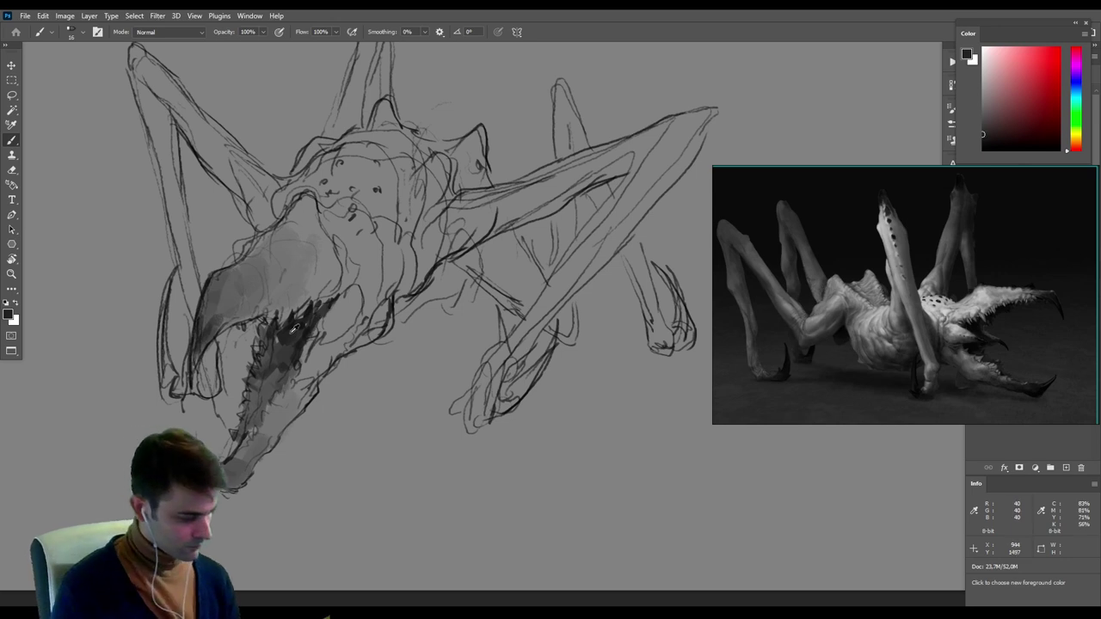
pyautogui.moveTo(280, 356); pyautogui.dragTo(283, 336)
pyautogui.keyDown('alt'); pyautogui.click(267, 353); pyautogui.keyUp('alt')
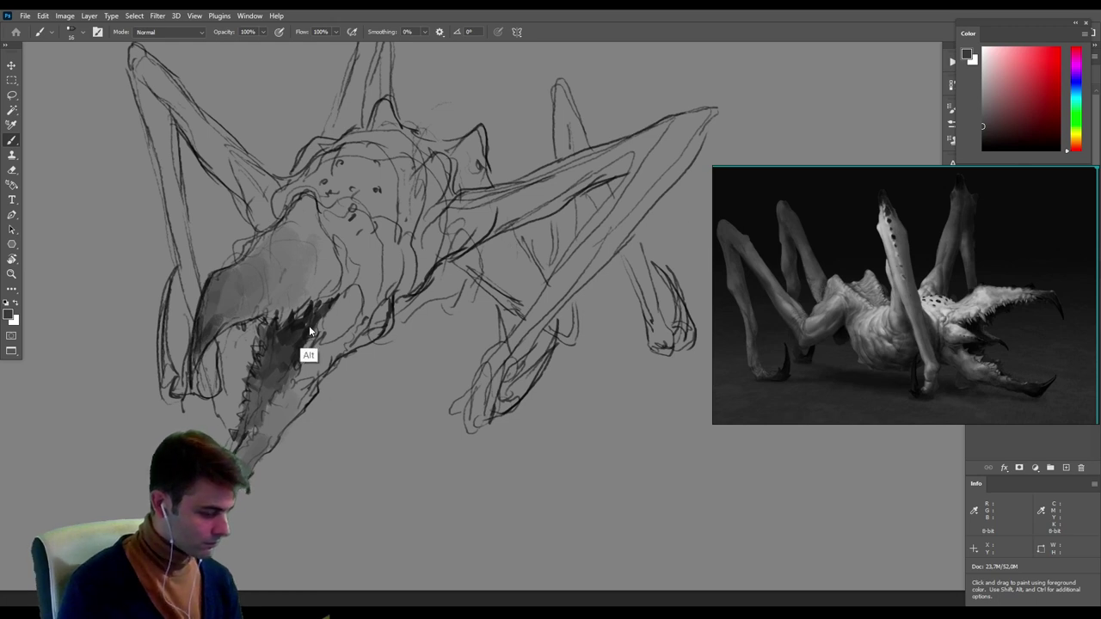
# Choose a near-black colour and mark small dark spots on the neck behind the head with brush sizes 13 and 10.
pyautogui.click(981, 147)
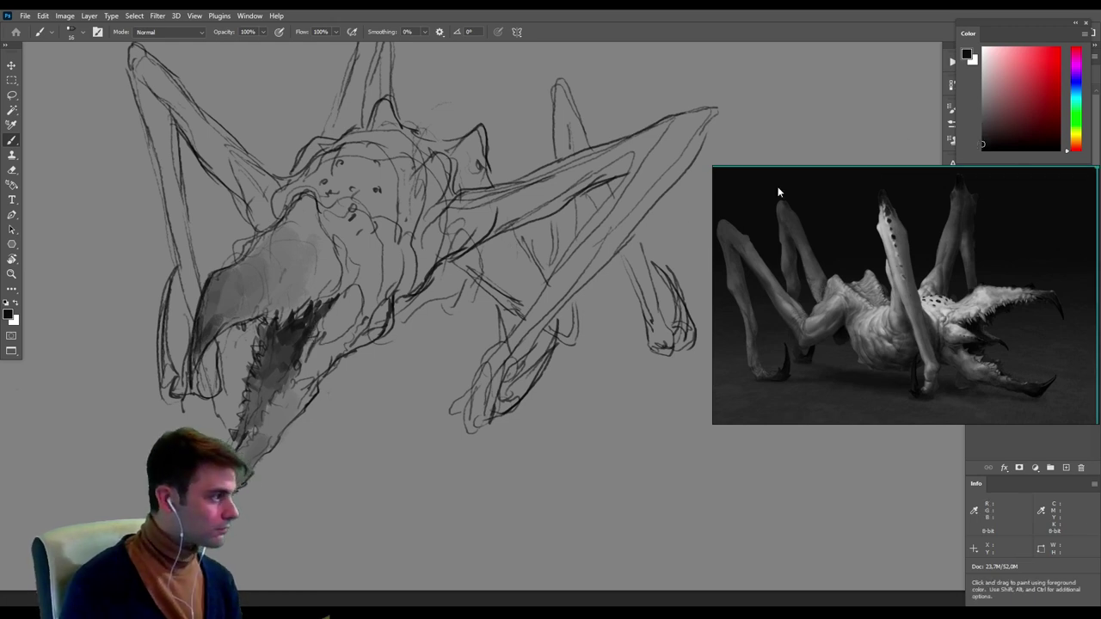
pyautogui.moveTo(383, 285); pyautogui.dragTo(417, 298)
pyautogui.keyDown('alt'); pyautogui.moveTo(386, 283); pyautogui.dragTo(377, 283, button='right'); pyautogui.keyUp('alt')
pyautogui.moveTo(386, 279); pyautogui.dragTo(354, 281)
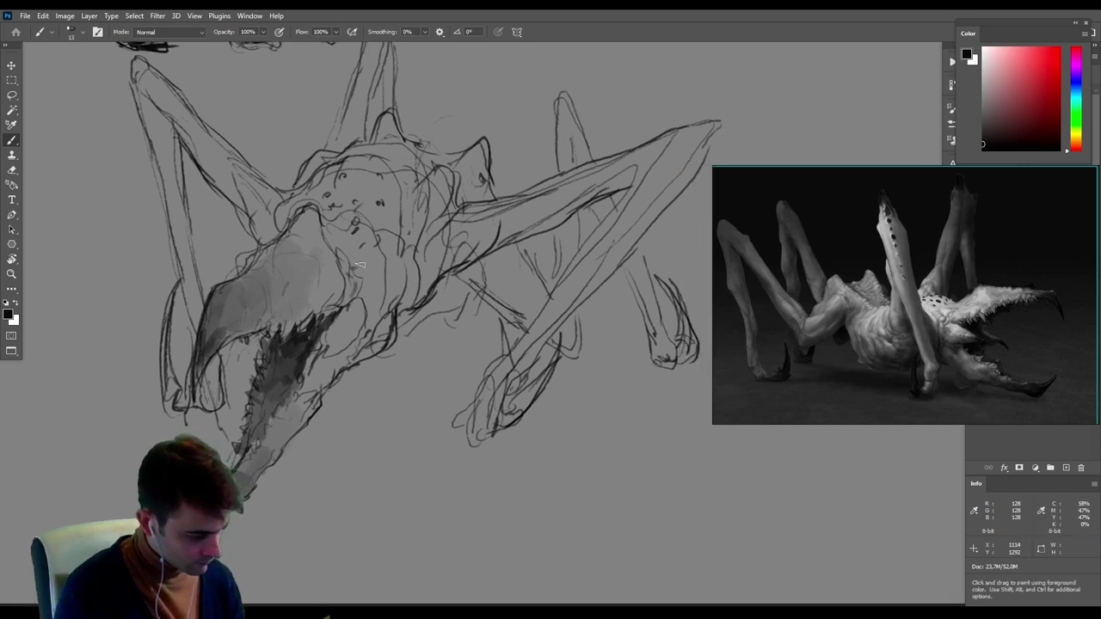
pyautogui.moveTo(472, 334); pyautogui.dragTo(452, 370)
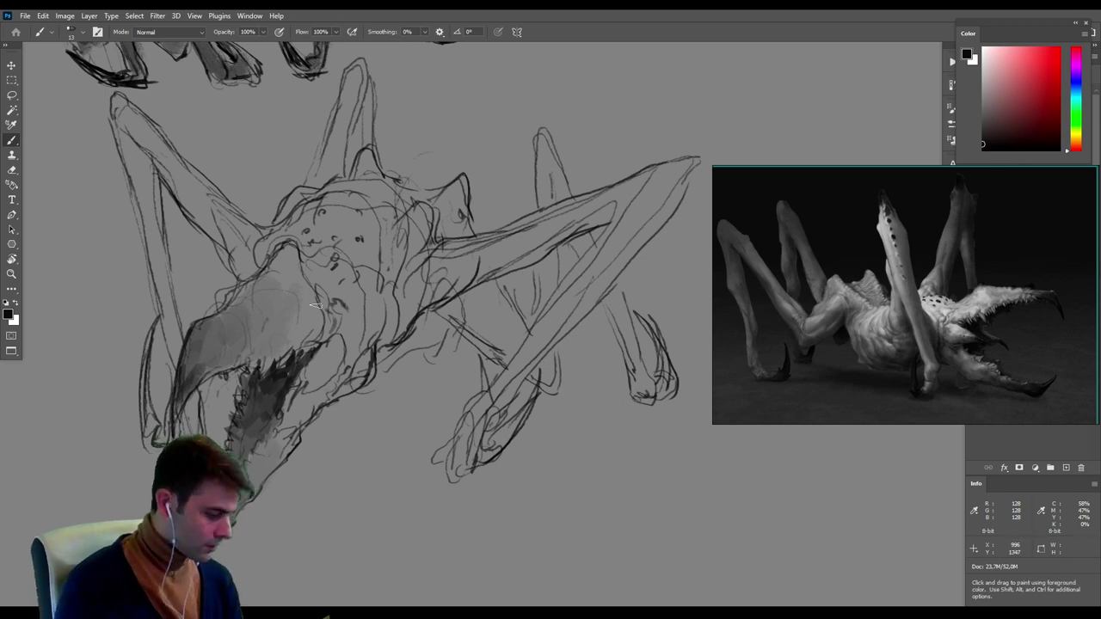
pyautogui.keyDown('alt'); pyautogui.moveTo(316, 305); pyautogui.dragTo(315, 270, button='right'); pyautogui.keyUp('alt')
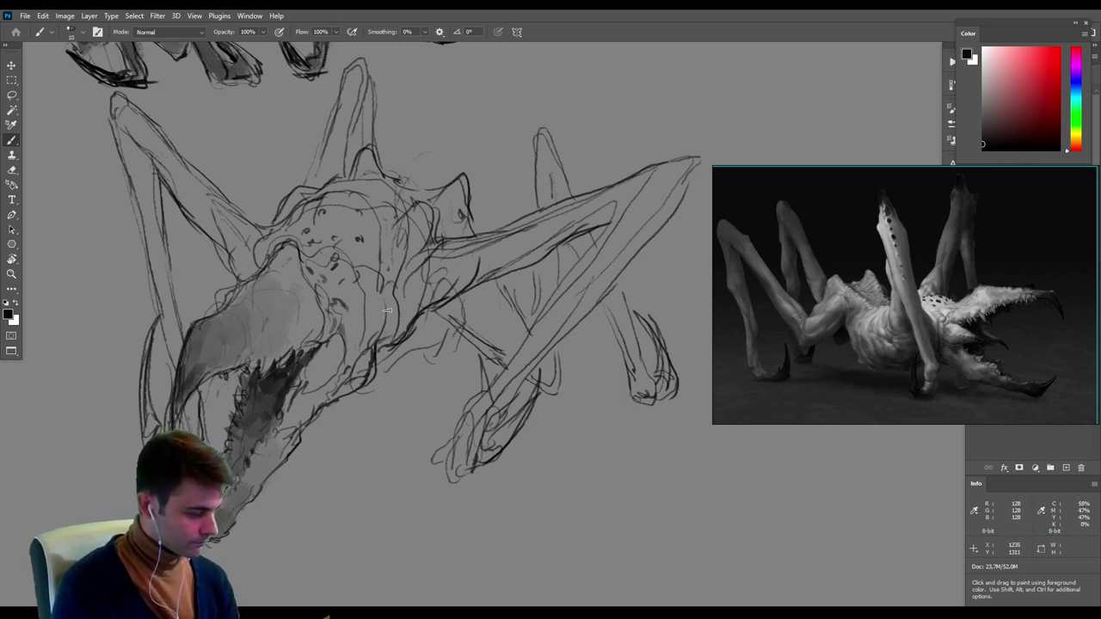
# Darken the ridge and pointed spikes along the monster's back and the outline of the raised leg behind them.
pyautogui.moveTo(356, 171); pyautogui.dragTo(386, 174)
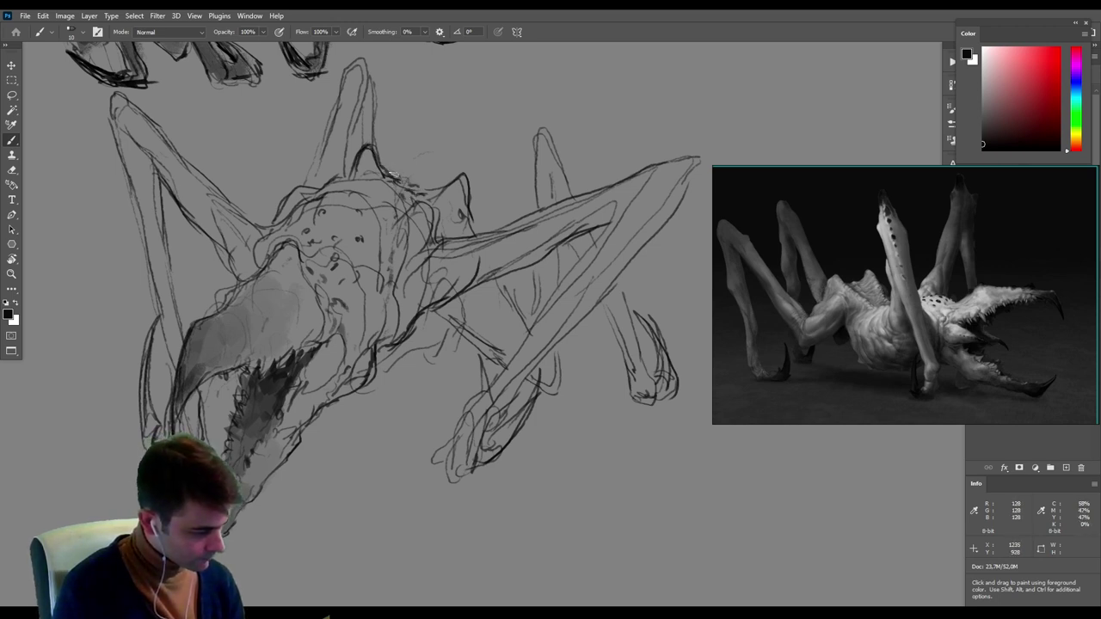
pyautogui.moveTo(449, 185); pyautogui.dragTo(470, 209)
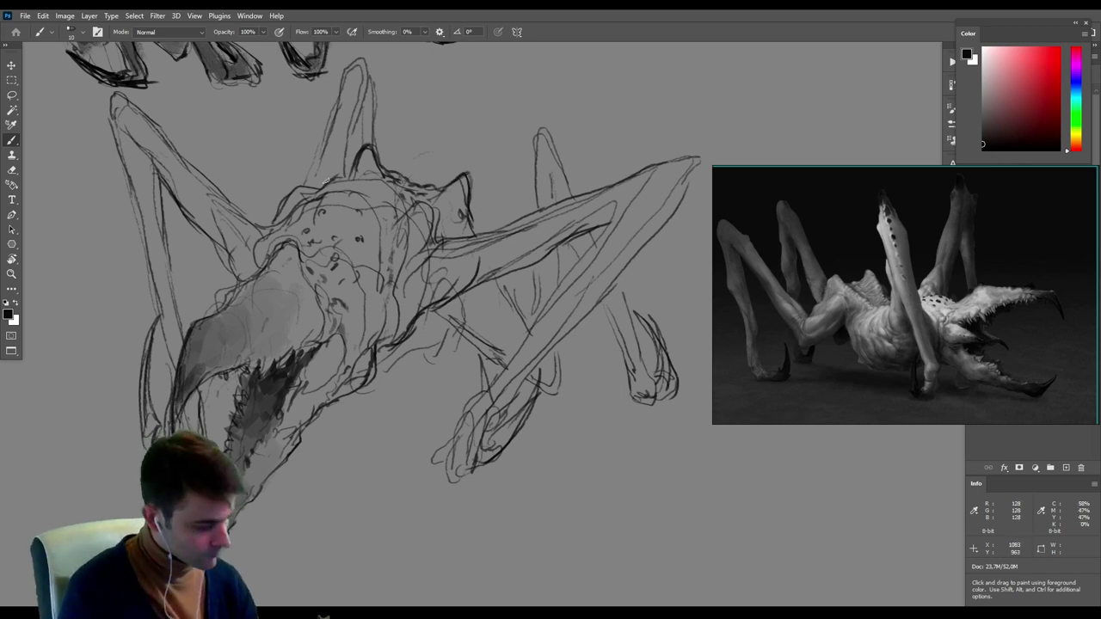
pyautogui.moveTo(326, 181)
pyautogui.mouseDown()
pyautogui.moveTo(316, 176)
pyautogui.moveTo(352, 64)
pyautogui.moveTo(370, 88)
pyautogui.moveTo(351, 169)
pyautogui.mouseUp()
pyautogui.moveTo(367, 65); pyautogui.dragTo(374, 145)
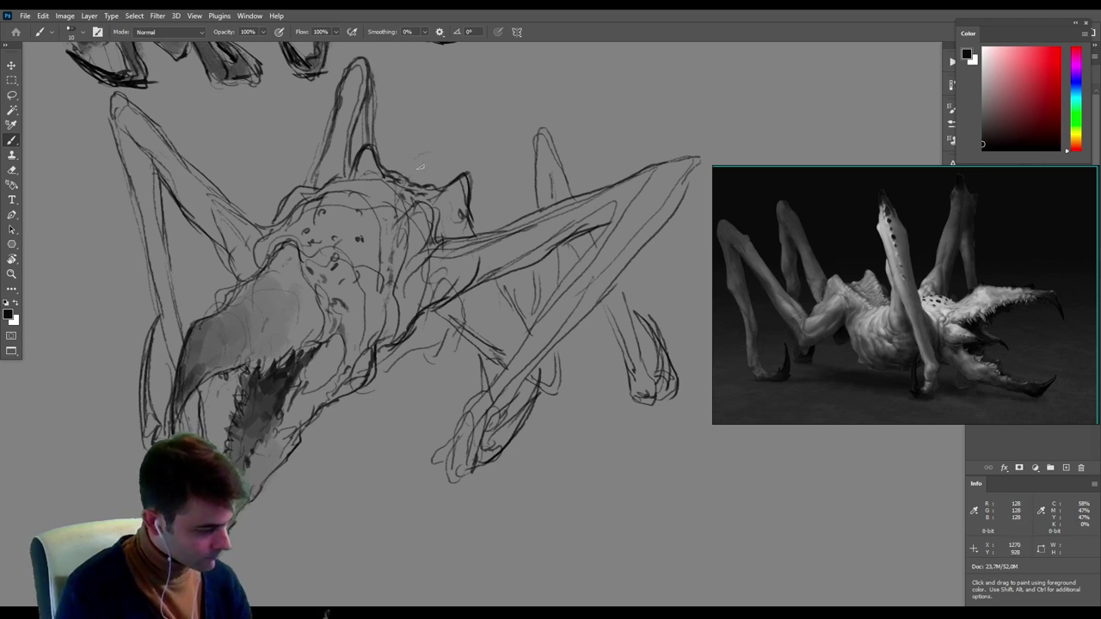
# Strengthen the outlines of the hind leg behind the long front leg with a brush of size 7.
pyautogui.moveTo(544, 236); pyautogui.dragTo(463, 221)
pyautogui.moveTo(358, 294)
pyautogui.mouseDown()
pyautogui.moveTo(476, 381)
pyautogui.moveTo(489, 368)
pyautogui.moveTo(484, 339)
pyautogui.mouseUp()
pyautogui.moveTo(410, 262)
pyautogui.mouseDown()
pyautogui.moveTo(459, 318)
pyautogui.moveTo(459, 106)
pyautogui.mouseUp()
pyautogui.moveTo(559, 252)
pyautogui.mouseDown()
pyautogui.moveTo(603, 277)
pyautogui.moveTo(457, 321)
pyautogui.mouseUp()
pyautogui.keyDown('alt'); pyautogui.scroll(-3, 472, 365); pyautogui.keyUp('alt')
pyautogui.keyDown('alt'); pyautogui.scroll(-3, 471, 368); pyautogui.keyUp('alt')
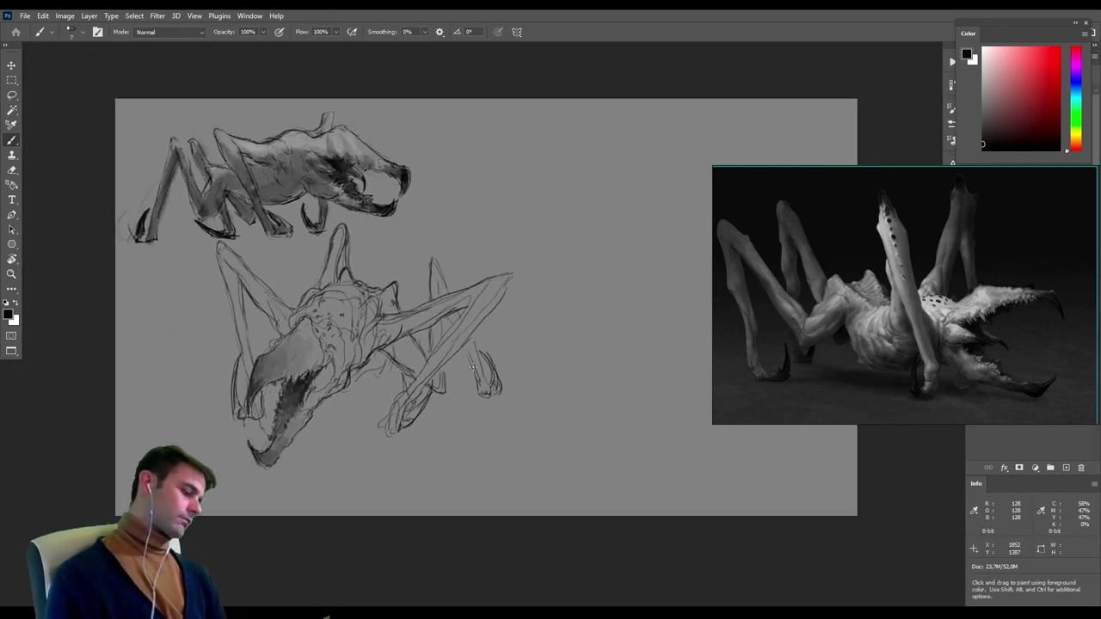
pyautogui.keyDown('alt'); pyautogui.scroll(4, 475, 366); pyautogui.keyUp('alt')
pyautogui.keyDown('alt'); pyautogui.scroll(-2, 477, 362); pyautogui.keyUp('alt')
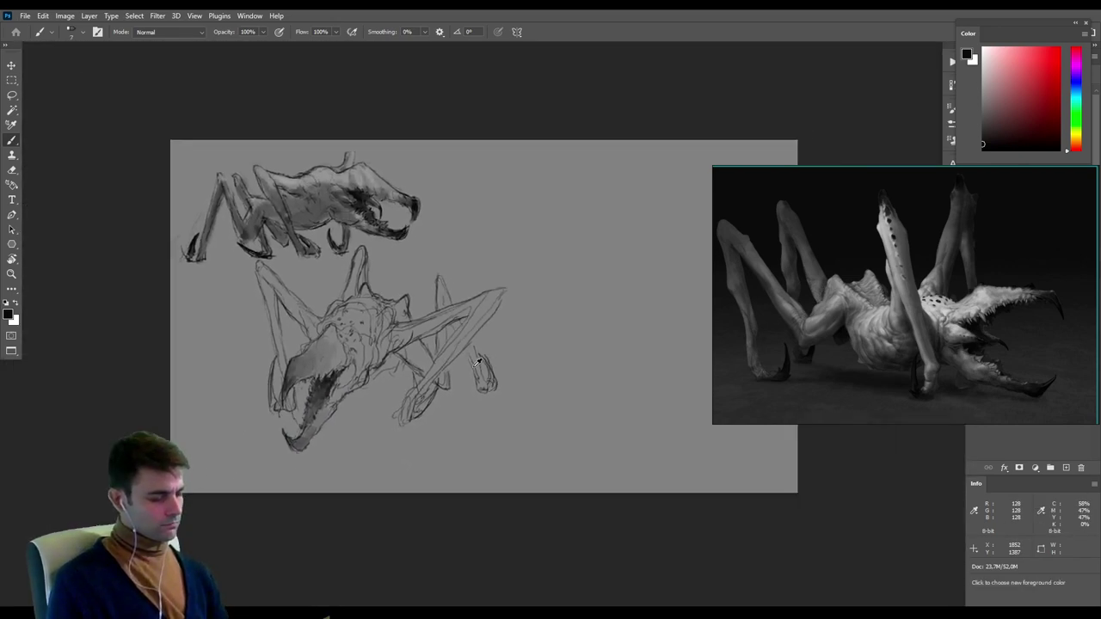
pyautogui.keyDown('alt'); pyautogui.scroll(3, 478, 362); pyautogui.keyUp('alt')
pyautogui.moveTo(660, 425)
pyautogui.mouseDown()
pyautogui.moveTo(584, 445)
pyautogui.moveTo(634, 445)
pyautogui.moveTo(583, 479)
pyautogui.moveTo(629, 524)
pyautogui.moveTo(543, 457)
pyautogui.moveTo(476, 373)
pyautogui.moveTo(456, 400)
pyautogui.mouseUp()
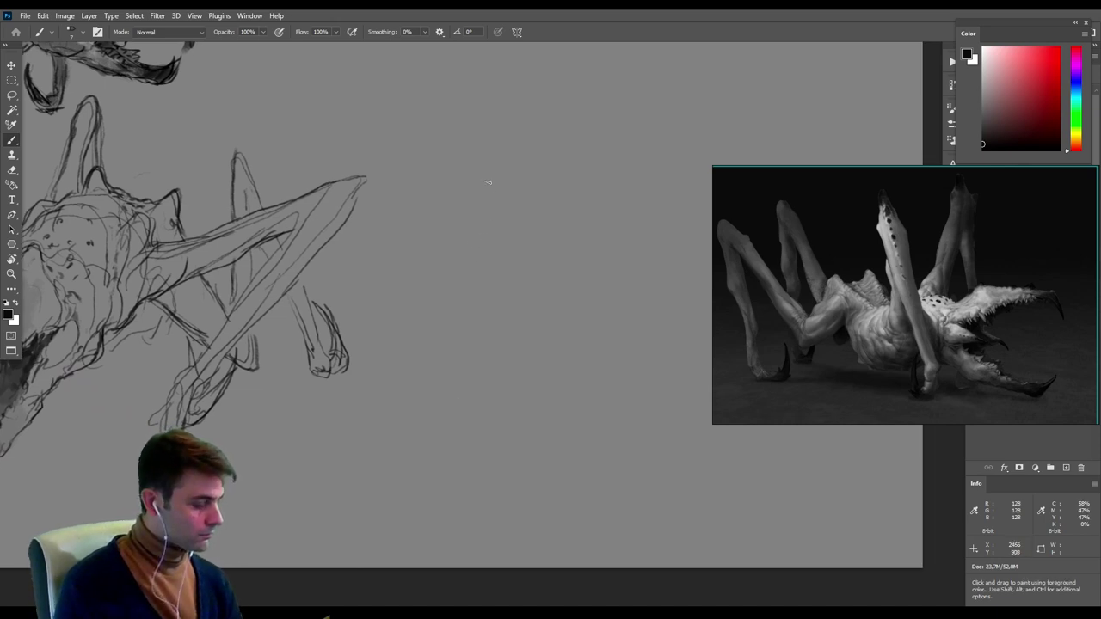
pyautogui.keyDown('alt'); pyautogui.scroll(-2, 456, 204); pyautogui.keyUp('alt')
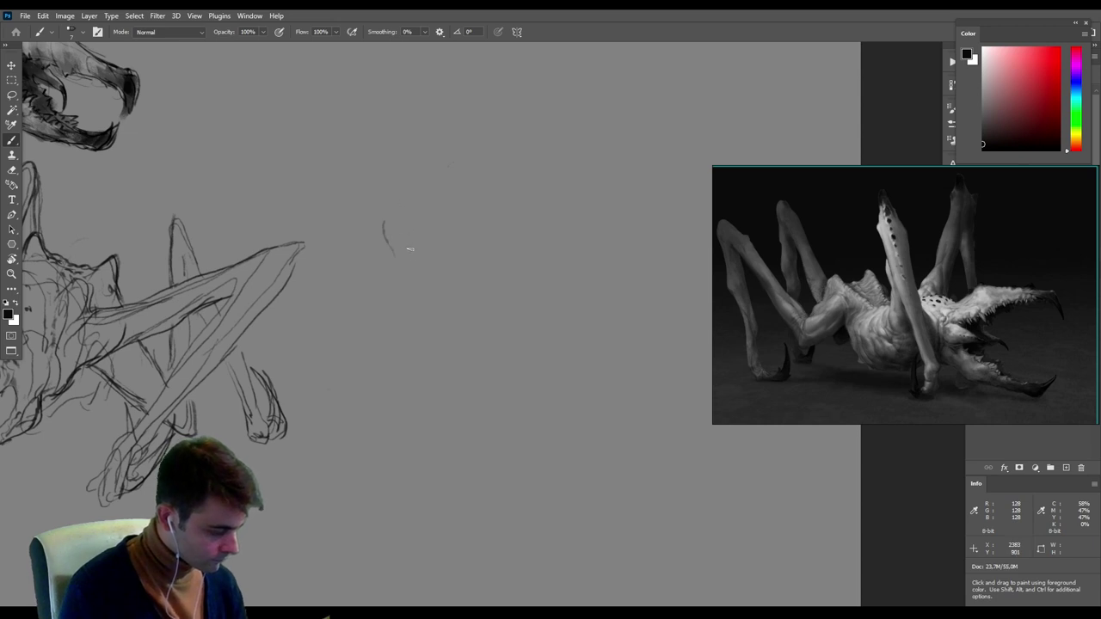
pyautogui.moveTo(391, 368); pyautogui.dragTo(443, 292)
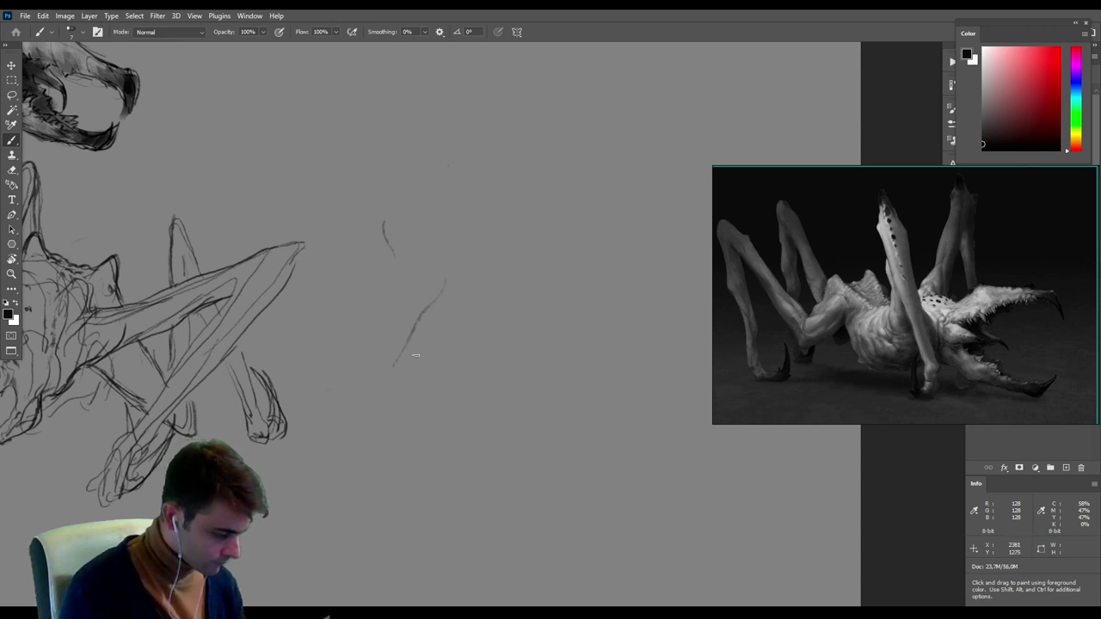
pyautogui.hotkey('ctrl', 'z')
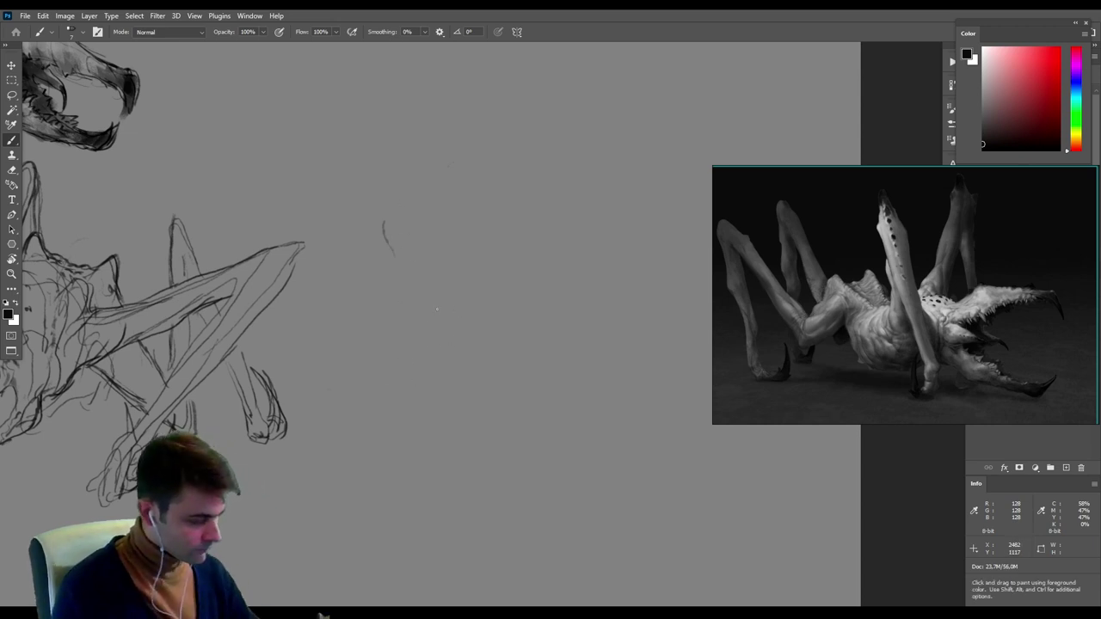
pyautogui.moveTo(383, 274)
pyautogui.mouseDown()
pyautogui.moveTo(633, 216)
pyautogui.moveTo(492, 256)
pyautogui.moveTo(428, 221)
pyautogui.moveTo(525, 246)
pyautogui.moveTo(628, 238)
pyautogui.moveTo(393, 243)
pyautogui.moveTo(401, 251)
pyautogui.moveTo(659, 175)
pyautogui.moveTo(398, 241)
pyautogui.moveTo(327, 231)
pyautogui.mouseUp()
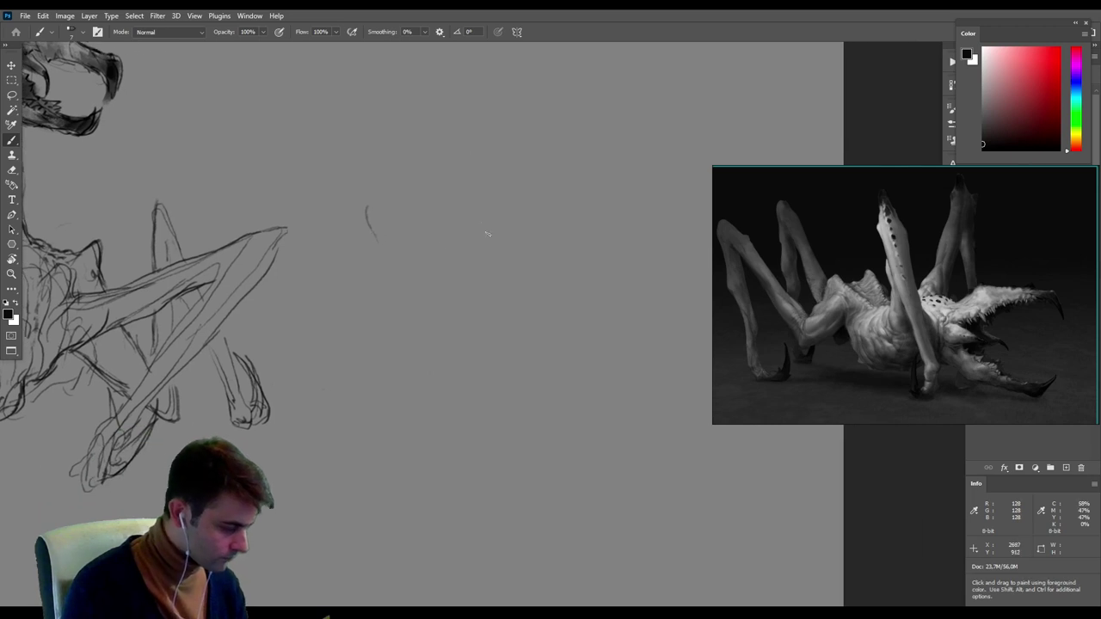
pyautogui.moveTo(452, 230)
pyautogui.mouseDown()
pyautogui.moveTo(560, 241)
pyautogui.moveTo(432, 226)
pyautogui.moveTo(428, 213)
pyautogui.moveTo(534, 233)
pyautogui.moveTo(295, 158)
pyautogui.mouseUp()
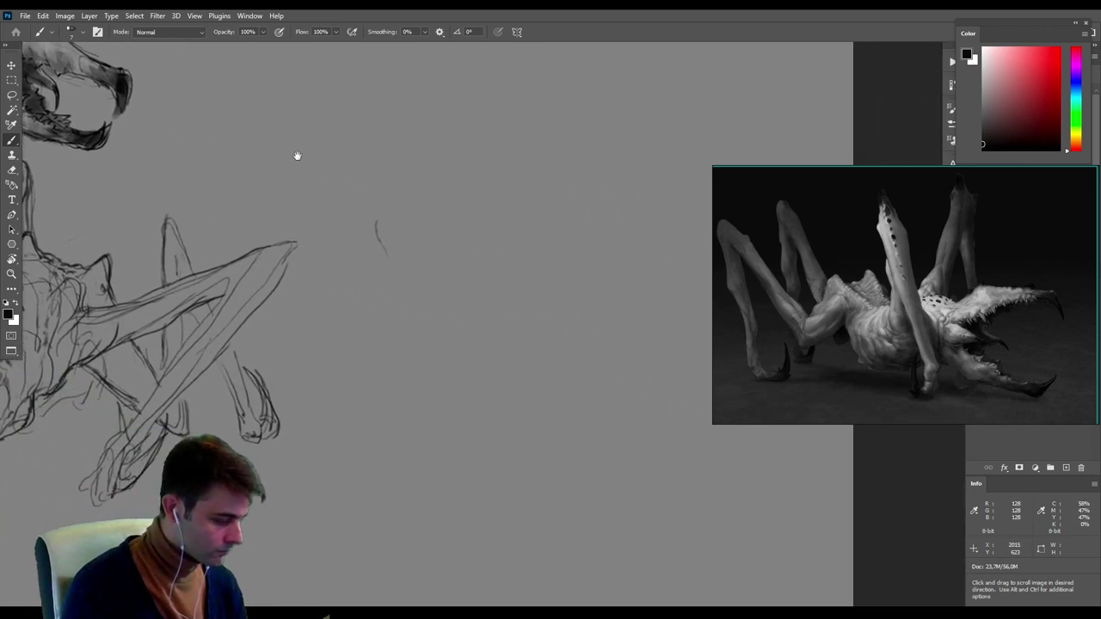
pyautogui.moveTo(380, 258)
pyautogui.mouseDown()
pyautogui.moveTo(386, 197)
pyautogui.moveTo(430, 190)
pyautogui.mouseUp()
pyautogui.moveTo(357, 232)
pyautogui.mouseDown()
pyautogui.moveTo(363, 200)
pyautogui.moveTo(423, 189)
pyautogui.mouseUp()
pyautogui.moveTo(348, 211)
pyautogui.mouseDown()
pyautogui.moveTo(437, 178)
pyautogui.moveTo(499, 131)
pyautogui.moveTo(563, 169)
pyautogui.mouseUp()
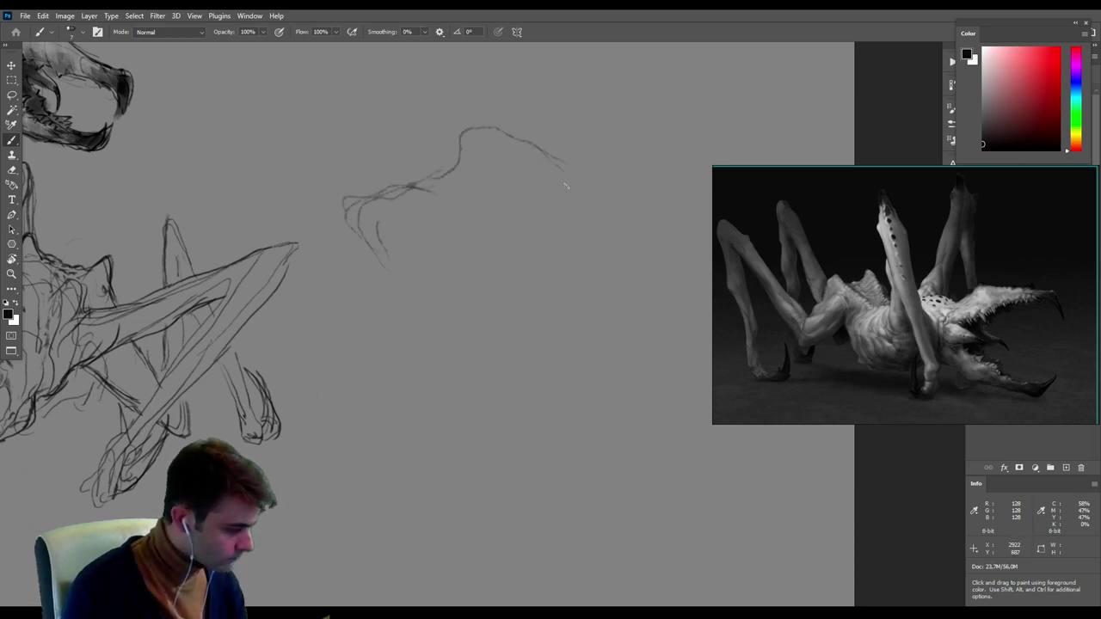
pyautogui.moveTo(471, 169); pyautogui.dragTo(542, 198)
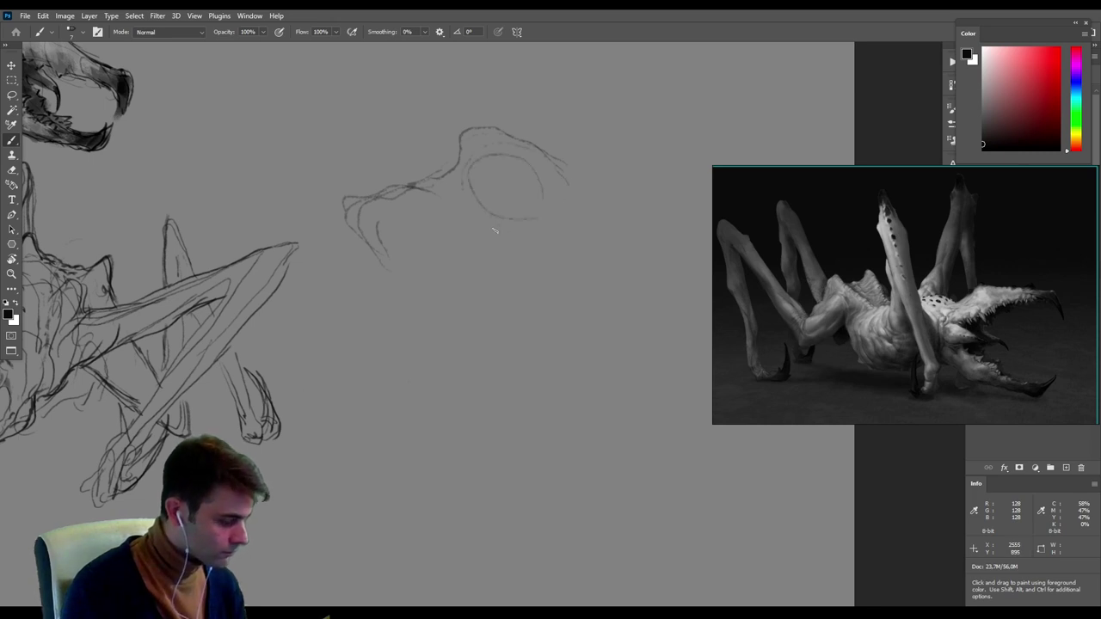
pyautogui.moveTo(495, 231)
pyautogui.mouseDown()
pyautogui.moveTo(423, 246)
pyautogui.moveTo(441, 292)
pyautogui.moveTo(315, 257)
pyautogui.moveTo(263, 228)
pyautogui.mouseUp()
pyautogui.moveTo(288, 268)
pyautogui.mouseDown()
pyautogui.moveTo(378, 373)
pyautogui.moveTo(372, 317)
pyautogui.moveTo(414, 337)
pyautogui.mouseUp()
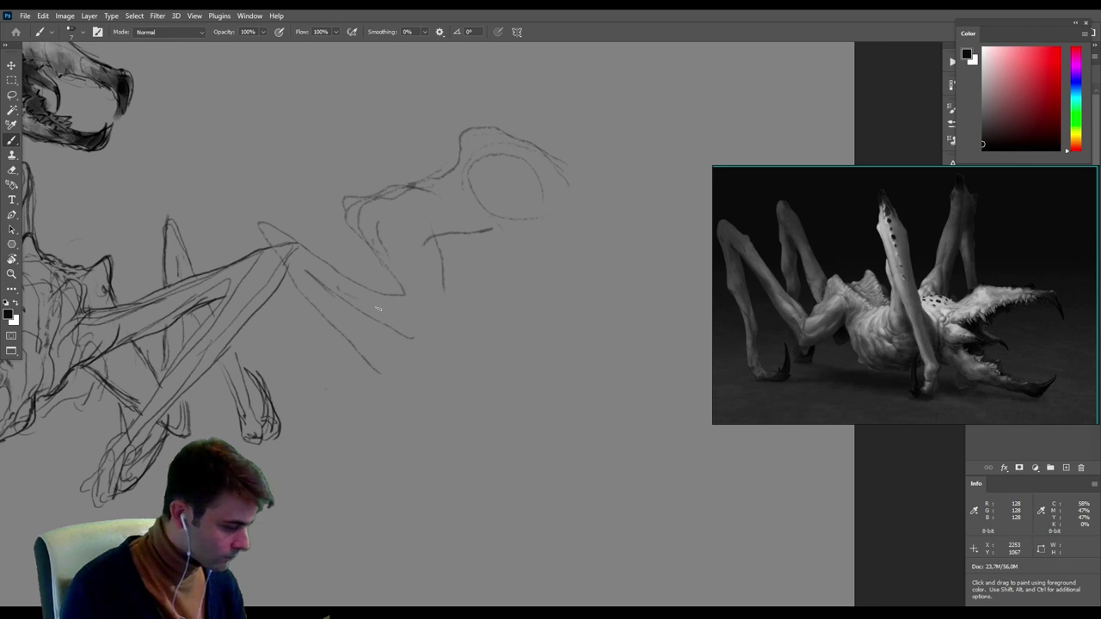
pyautogui.moveTo(370, 304); pyautogui.dragTo(433, 267)
pyautogui.moveTo(346, 309)
pyautogui.mouseDown()
pyautogui.moveTo(397, 369)
pyautogui.moveTo(391, 378)
pyautogui.mouseUp()
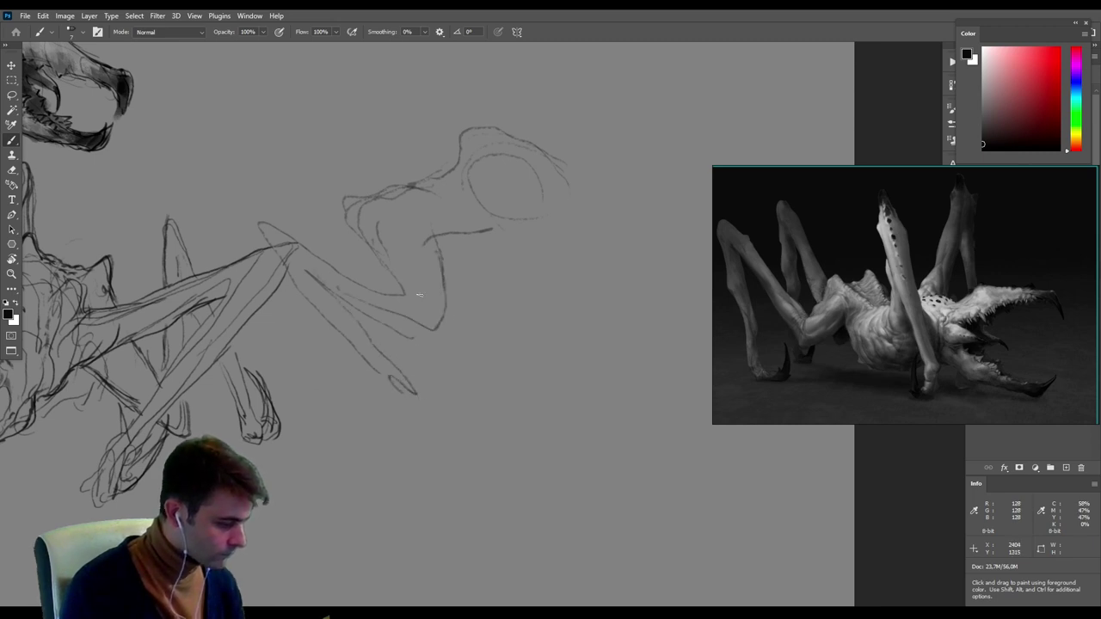
pyautogui.moveTo(415, 206); pyautogui.dragTo(434, 270)
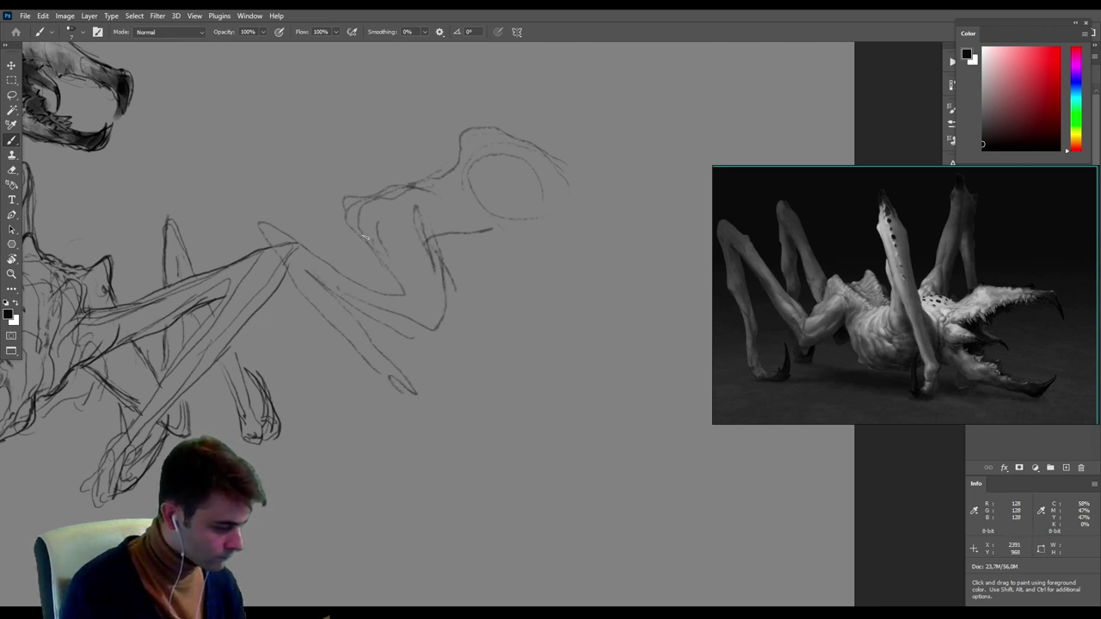
pyautogui.moveTo(442, 314); pyautogui.dragTo(435, 325)
pyautogui.moveTo(425, 287); pyautogui.dragTo(437, 332)
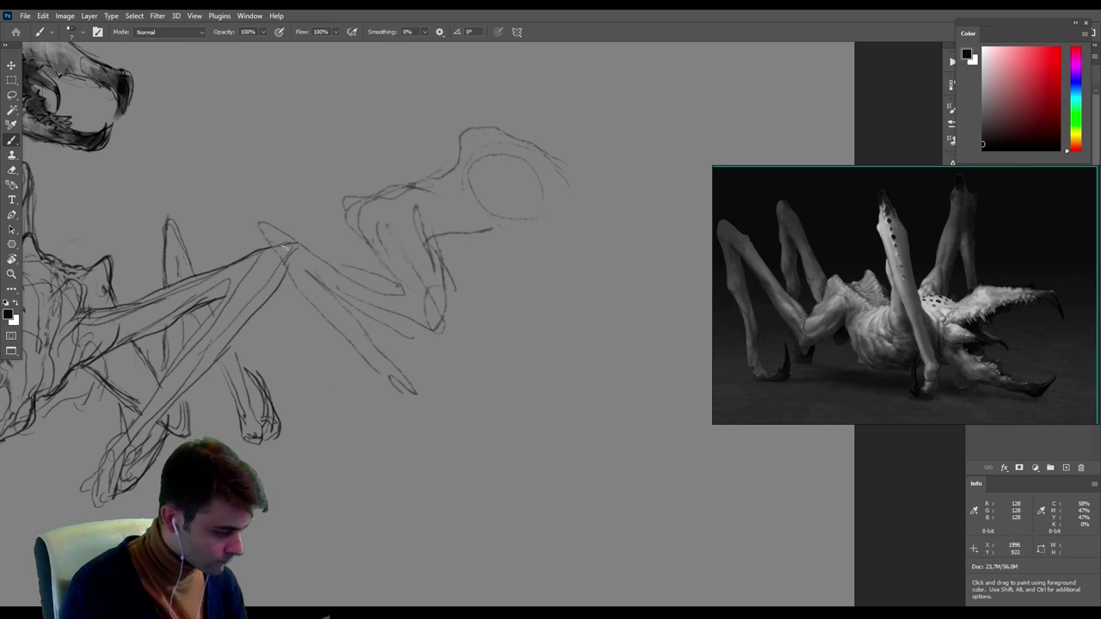
pyautogui.moveTo(284, 248); pyautogui.dragTo(425, 298)
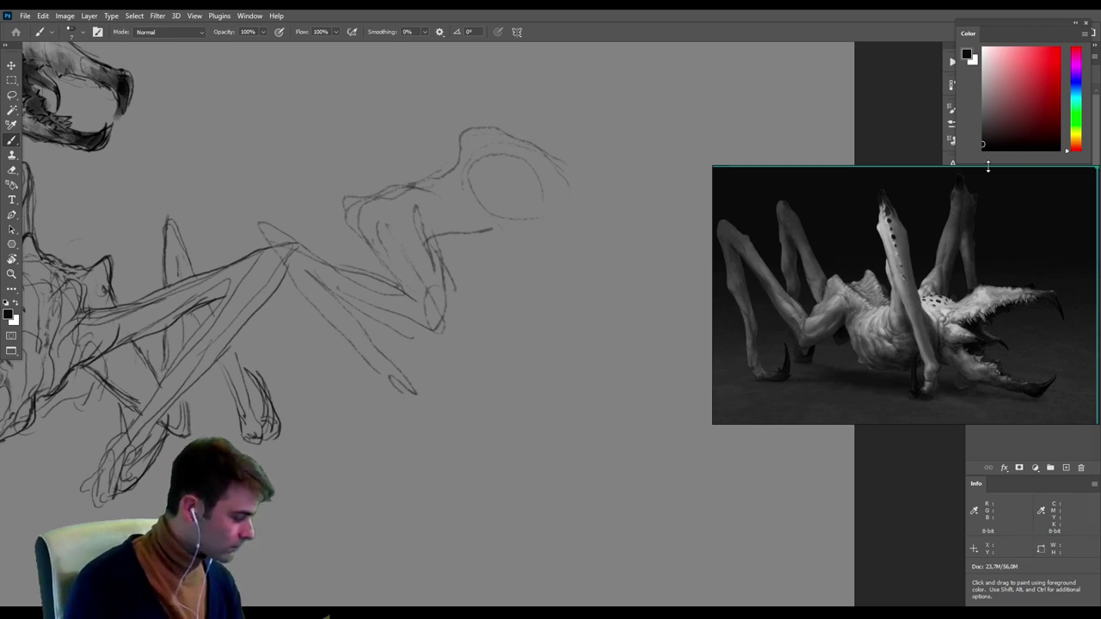
pyautogui.hotkey('ctrl', 'z')
pyautogui.hotkey('ctrl', 'z')
pyautogui.hotkey('ctrl', 'z')
pyautogui.hotkey('ctrl', 'z')
pyautogui.hotkey('ctrl', 'z')
pyautogui.hotkey('ctrl', 'z')
pyautogui.hotkey('ctrl', 'z')
pyautogui.hotkey('ctrl', 'z')
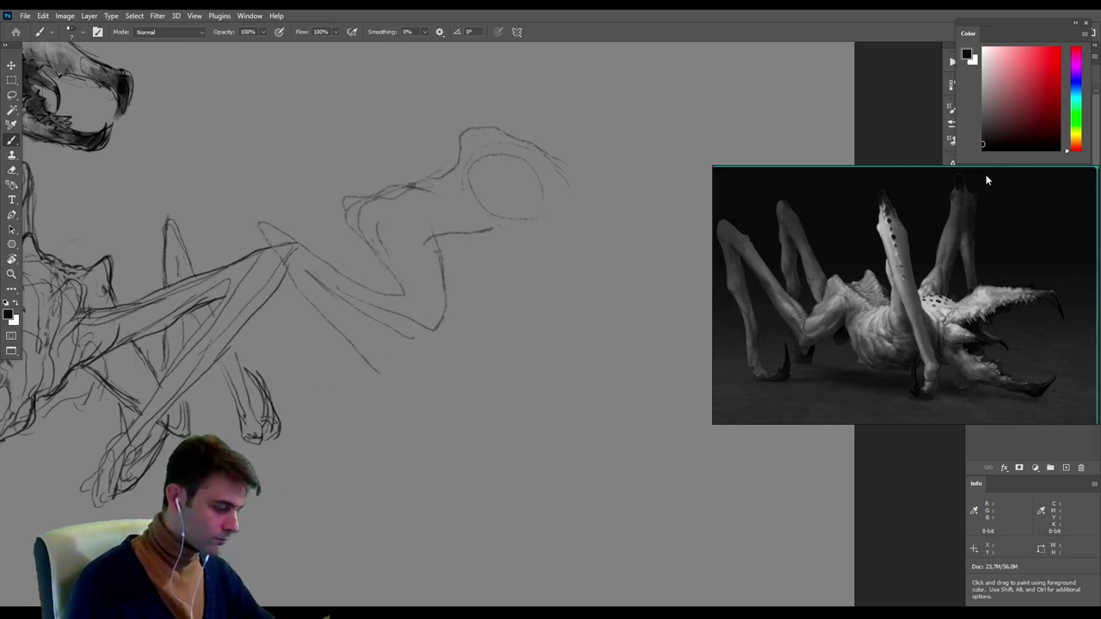
pyautogui.hotkey('ctrl', 'z')
pyautogui.hotkey('ctrl', 'z')
pyautogui.hotkey('ctrl', 'z')
pyautogui.hotkey('ctrl', 'z')
pyautogui.hotkey('ctrl', 'z')
pyautogui.hotkey('ctrl', 'z')
pyautogui.hotkey('ctrl', 'z')
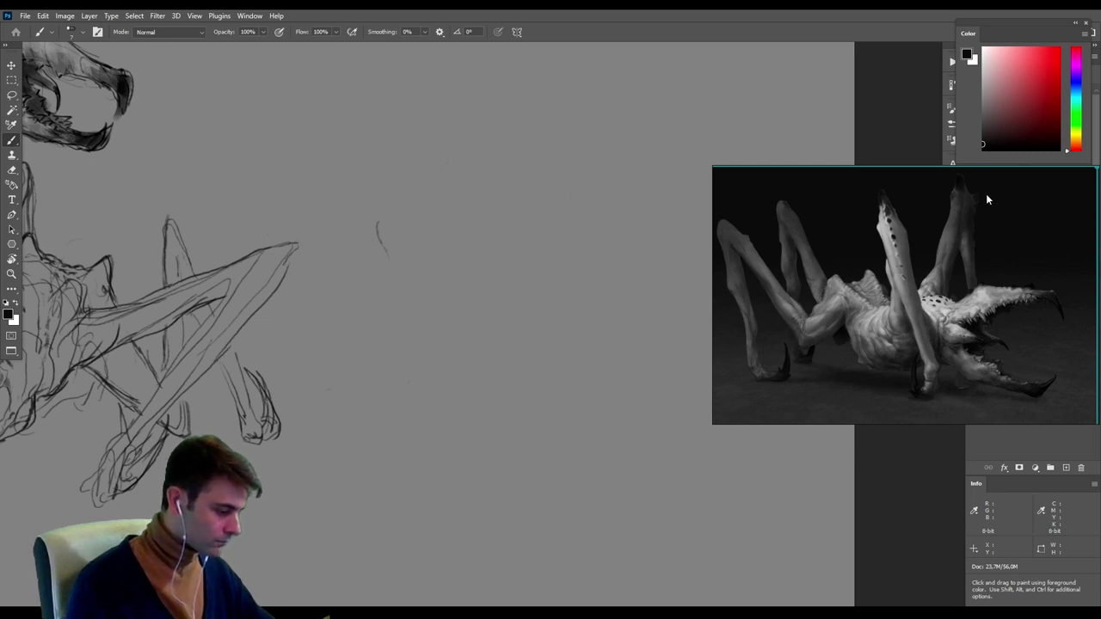
# Add a new layer and place the reference window over the first monster sketch, shrunk and showing the whole image.
pyautogui.moveTo(988, 197); pyautogui.dragTo(814, 201)
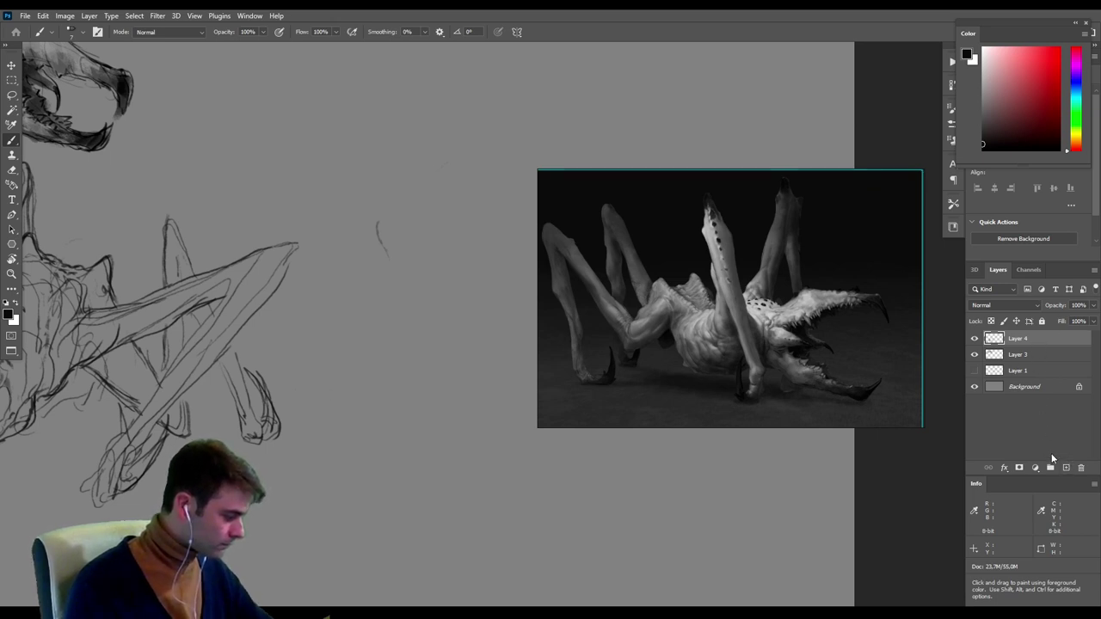
pyautogui.click(1066, 468)
pyautogui.moveTo(777, 227); pyautogui.dragTo(264, 100)
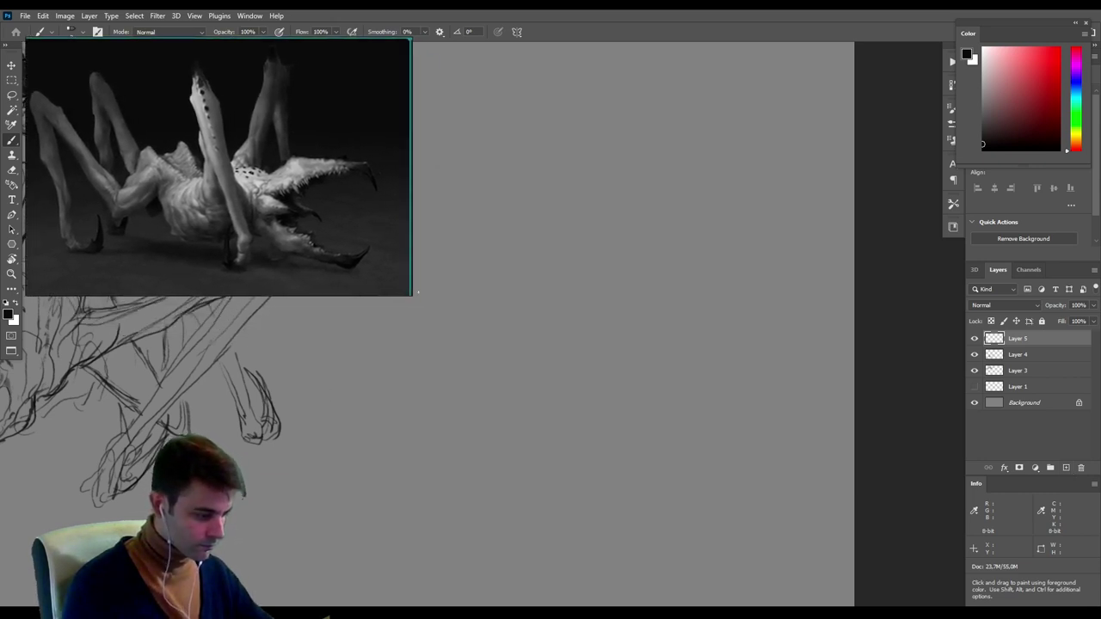
pyautogui.moveTo(410, 295)
pyautogui.mouseDown()
pyautogui.moveTo(301, 199)
pyautogui.moveTo(270, 188)
pyautogui.mouseUp()
pyautogui.doubleClick(131, 90)
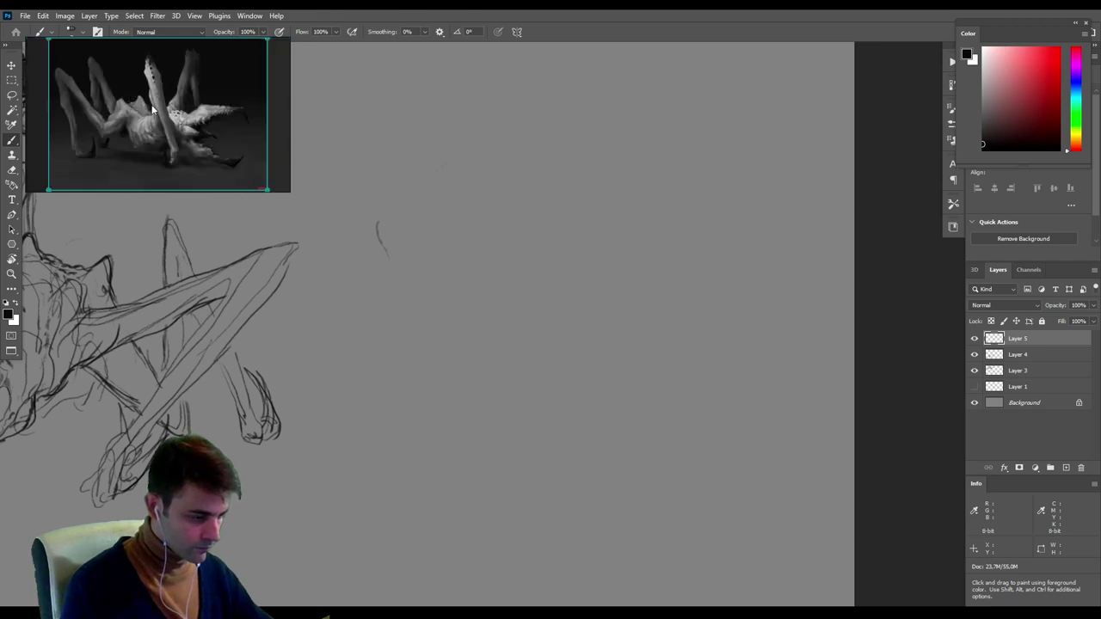
pyautogui.moveTo(291, 191); pyautogui.dragTo(263, 190)
pyautogui.doubleClick(166, 134)
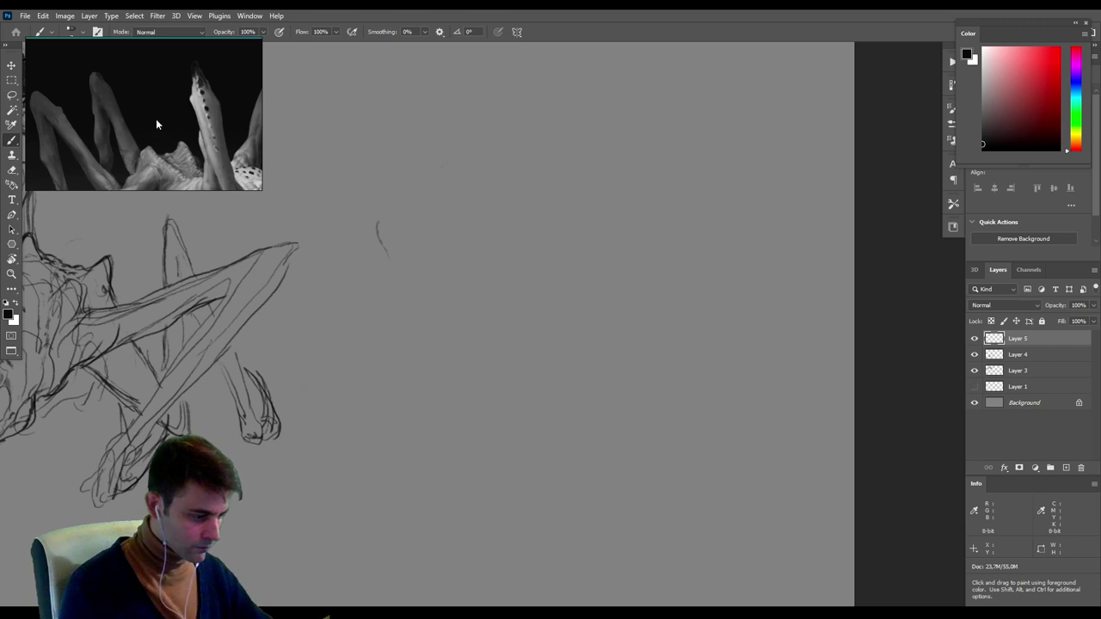
pyautogui.doubleClick(156, 119)
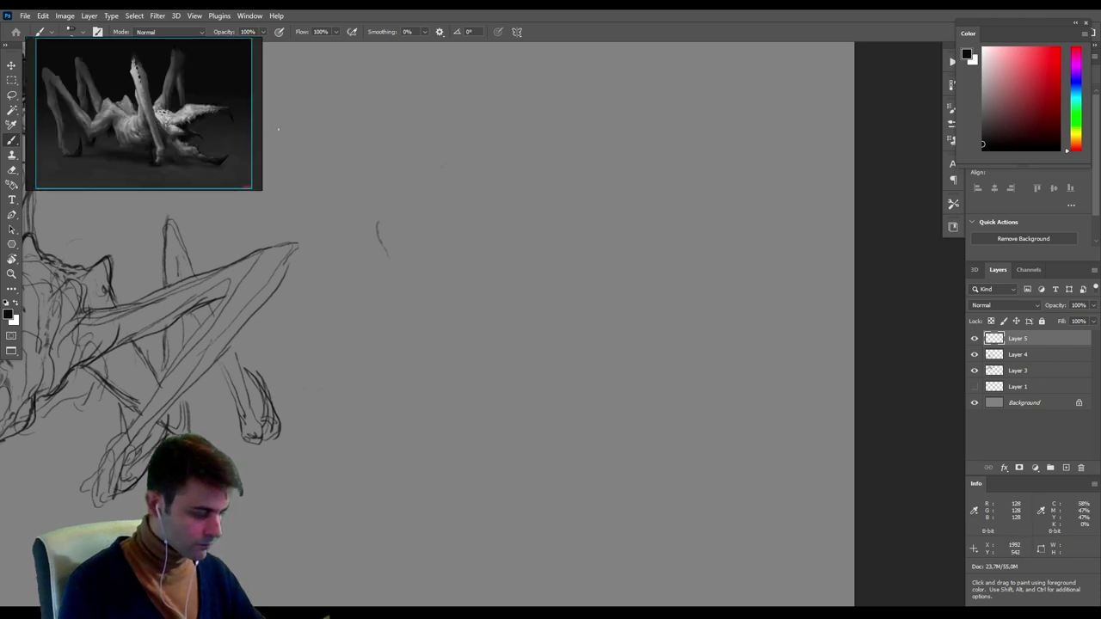
# Enlarge the brush slightly and rough in the third monster's rounded body and rear hip beside the second monster.
pyautogui.moveTo(474, 243)
pyautogui.mouseDown()
pyautogui.moveTo(538, 233)
pyautogui.moveTo(551, 258)
pyautogui.moveTo(710, 254)
pyautogui.moveTo(648, 287)
pyautogui.moveTo(653, 277)
pyautogui.mouseUp()
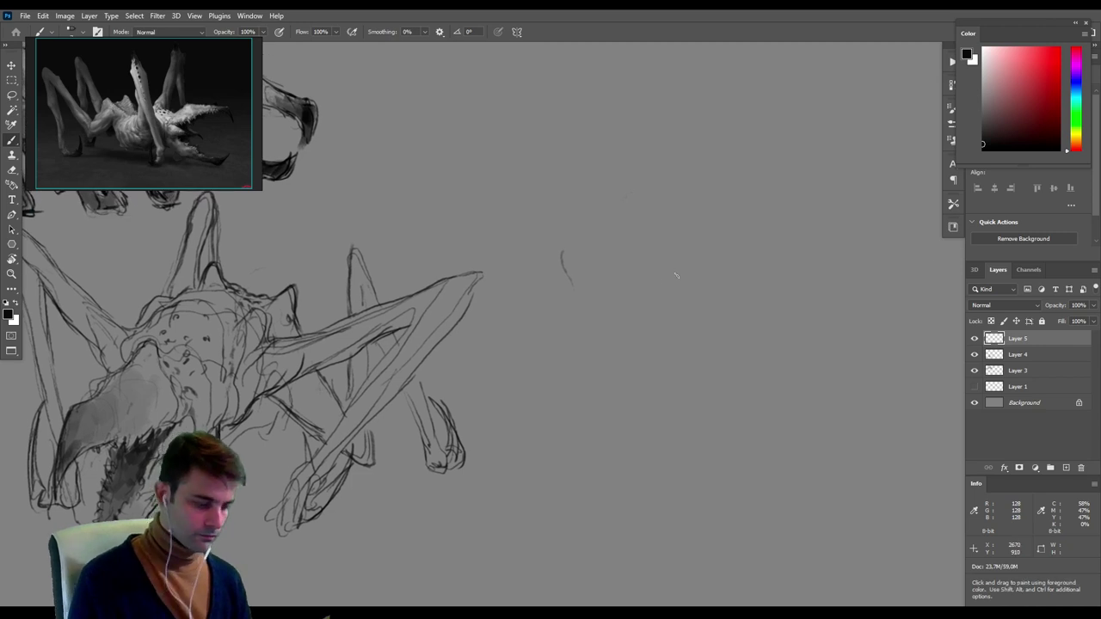
pyautogui.rightClick(717, 214)
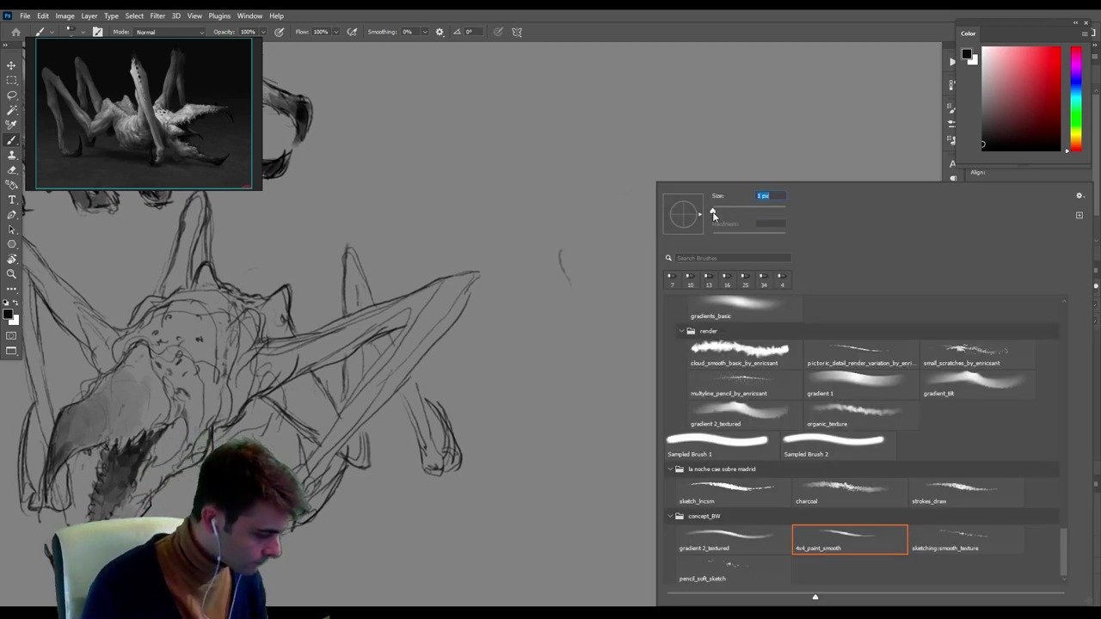
pyautogui.moveTo(713, 212); pyautogui.dragTo(716, 212)
pyautogui.moveTo(643, 229)
pyautogui.mouseDown()
pyautogui.moveTo(743, 206)
pyautogui.moveTo(713, 241)
pyautogui.moveTo(699, 228)
pyautogui.mouseUp()
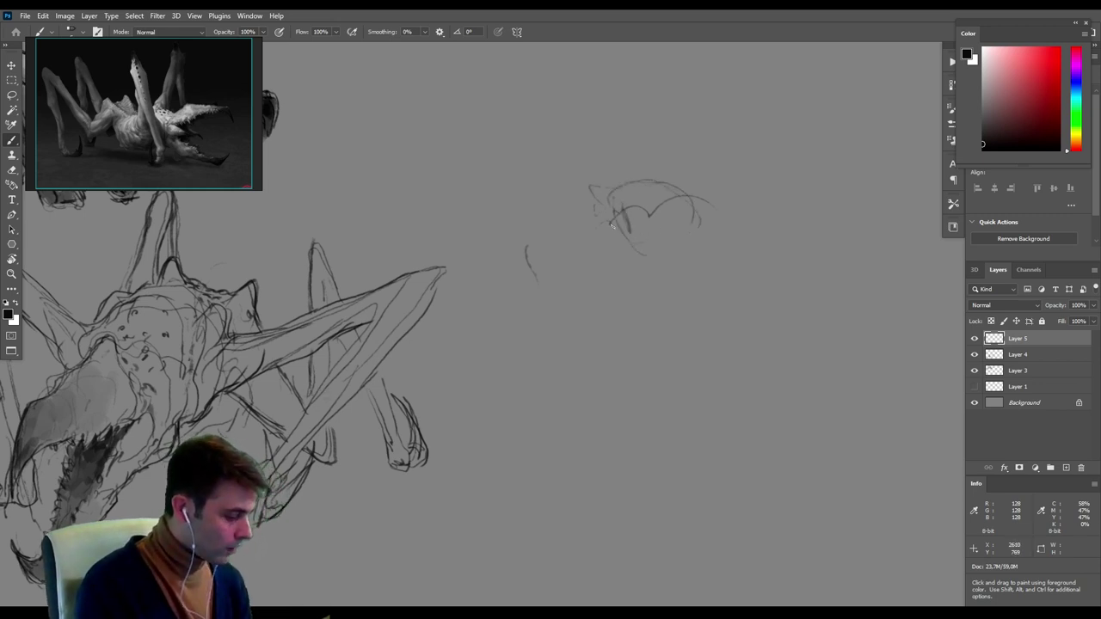
pyautogui.moveTo(711, 209); pyautogui.dragTo(696, 240)
pyautogui.moveTo(623, 238)
pyautogui.mouseDown()
pyautogui.moveTo(688, 242)
pyautogui.moveTo(699, 212)
pyautogui.mouseUp()
pyautogui.moveTo(688, 196); pyautogui.dragTo(746, 222)
# Sketch the third monster's hind legs as long angular strokes that bend sharply and extend behind the hip.
pyautogui.moveTo(699, 211)
pyautogui.mouseDown()
pyautogui.moveTo(756, 228)
pyautogui.moveTo(696, 256)
pyautogui.moveTo(707, 301)
pyautogui.mouseUp()
pyautogui.moveTo(738, 237)
pyautogui.mouseDown()
pyautogui.moveTo(709, 315)
pyautogui.moveTo(719, 268)
pyautogui.mouseUp()
pyautogui.moveTo(721, 266)
pyautogui.mouseDown()
pyautogui.moveTo(710, 301)
pyautogui.moveTo(878, 272)
pyautogui.moveTo(739, 345)
pyautogui.moveTo(776, 321)
pyautogui.mouseUp()
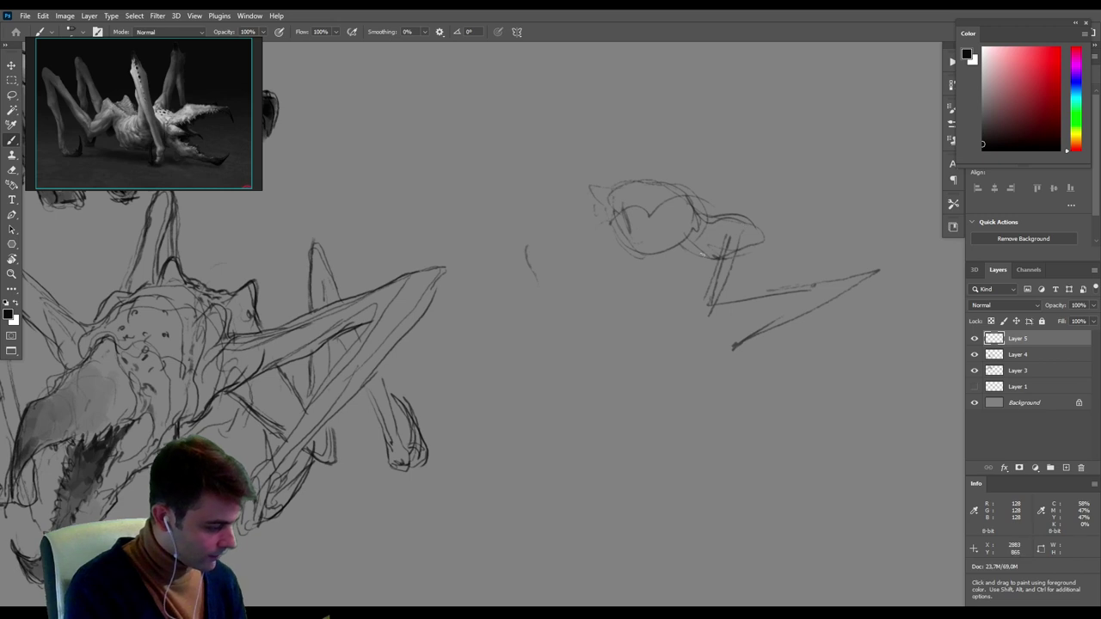
pyautogui.moveTo(714, 237); pyautogui.dragTo(691, 304)
pyautogui.moveTo(720, 276)
pyautogui.mouseDown()
pyautogui.moveTo(693, 306)
pyautogui.moveTo(748, 261)
pyautogui.moveTo(758, 289)
pyautogui.moveTo(805, 227)
pyautogui.mouseUp()
pyautogui.moveTo(709, 221)
pyautogui.mouseDown()
pyautogui.moveTo(750, 210)
pyautogui.moveTo(753, 255)
pyautogui.mouseUp()
pyautogui.moveTo(742, 249)
pyautogui.mouseDown()
pyautogui.moveTo(755, 287)
pyautogui.moveTo(813, 218)
pyautogui.moveTo(778, 338)
pyautogui.mouseUp()
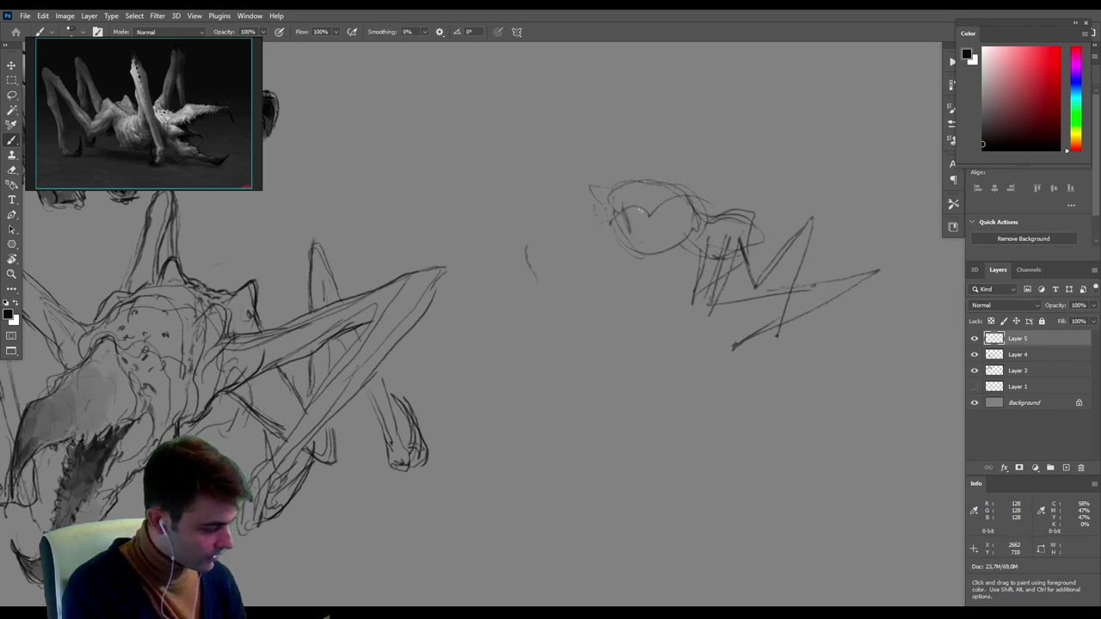
# Build up the third monster's arched back and rear hip with overlapping contour strokes.
pyautogui.moveTo(618, 222); pyautogui.dragTo(622, 271)
pyautogui.moveTo(615, 191)
pyautogui.mouseDown()
pyautogui.moveTo(626, 174)
pyautogui.moveTo(684, 188)
pyautogui.mouseUp()
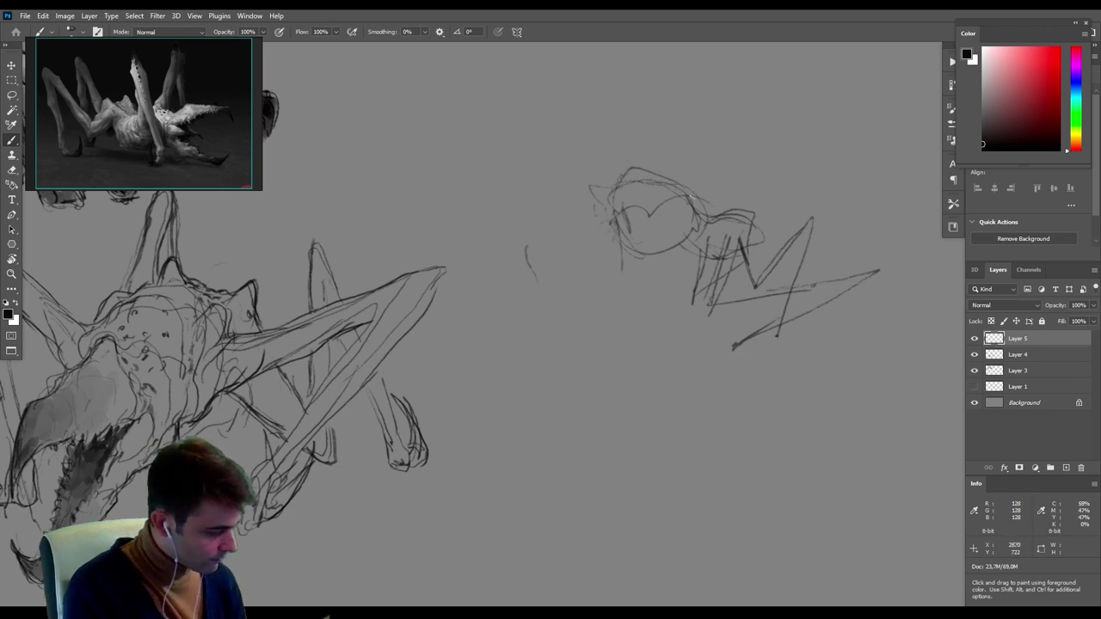
pyautogui.moveTo(631, 165); pyautogui.dragTo(697, 185)
pyautogui.moveTo(720, 220)
pyautogui.mouseDown()
pyautogui.moveTo(606, 200)
pyautogui.moveTo(755, 215)
pyautogui.moveTo(757, 247)
pyautogui.moveTo(675, 233)
pyautogui.moveTo(612, 205)
pyautogui.moveTo(663, 170)
pyautogui.mouseUp()
pyautogui.moveTo(666, 187); pyautogui.dragTo(679, 200)
# Sketch the third monster's head with a long hooked upper jaw and an open lower jaw.
pyautogui.moveTo(624, 179); pyautogui.dragTo(596, 201)
pyautogui.moveTo(602, 199)
pyautogui.mouseDown()
pyautogui.moveTo(590, 187)
pyautogui.moveTo(536, 199)
pyautogui.moveTo(569, 238)
pyautogui.mouseUp()
pyautogui.moveTo(562, 209)
pyautogui.mouseDown()
pyautogui.moveTo(536, 210)
pyautogui.moveTo(496, 243)
pyautogui.mouseUp()
pyautogui.moveTo(529, 201); pyautogui.dragTo(508, 205)
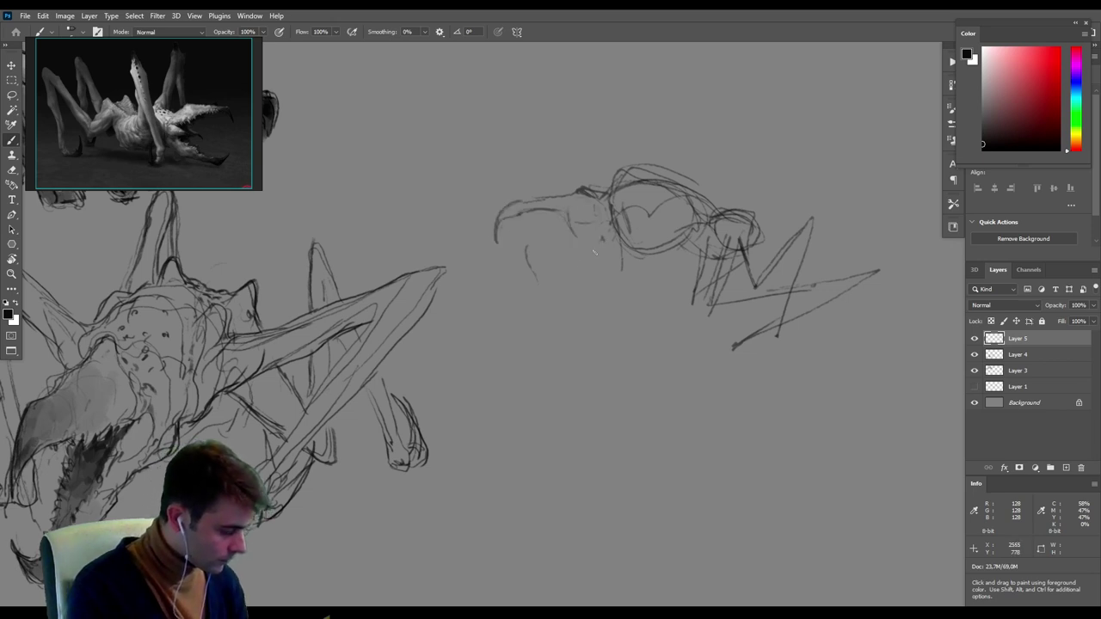
pyautogui.moveTo(599, 244)
pyautogui.mouseDown()
pyautogui.moveTo(565, 271)
pyautogui.moveTo(515, 286)
pyautogui.moveTo(610, 245)
pyautogui.mouseUp()
pyautogui.moveTo(597, 202)
pyautogui.mouseDown()
pyautogui.moveTo(578, 238)
pyautogui.moveTo(608, 207)
pyautogui.moveTo(643, 301)
pyautogui.mouseUp()
# Sketch the planted front leg under the third monster's chest, ending in a pointed wedge-shaped foot.
pyautogui.moveTo(640, 253); pyautogui.dragTo(651, 299)
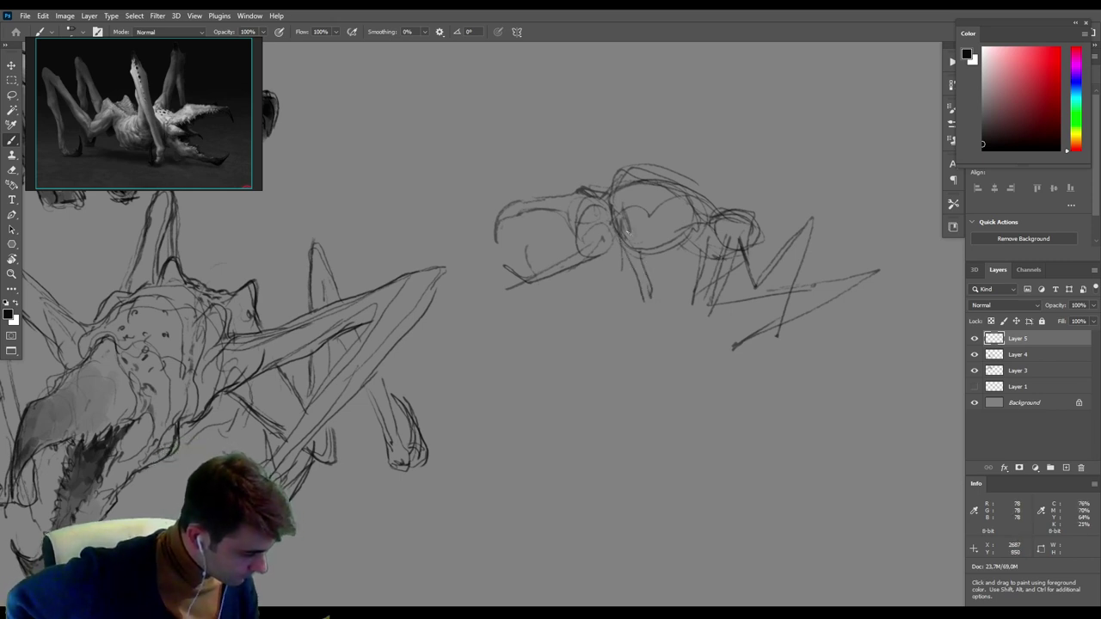
pyautogui.moveTo(632, 213)
pyautogui.mouseDown()
pyautogui.moveTo(680, 241)
pyautogui.moveTo(636, 301)
pyautogui.mouseUp()
pyautogui.moveTo(658, 263); pyautogui.dragTo(602, 322)
pyautogui.moveTo(647, 282)
pyautogui.mouseDown()
pyautogui.moveTo(600, 328)
pyautogui.moveTo(647, 311)
pyautogui.moveTo(626, 325)
pyautogui.moveTo(647, 323)
pyautogui.mouseUp()
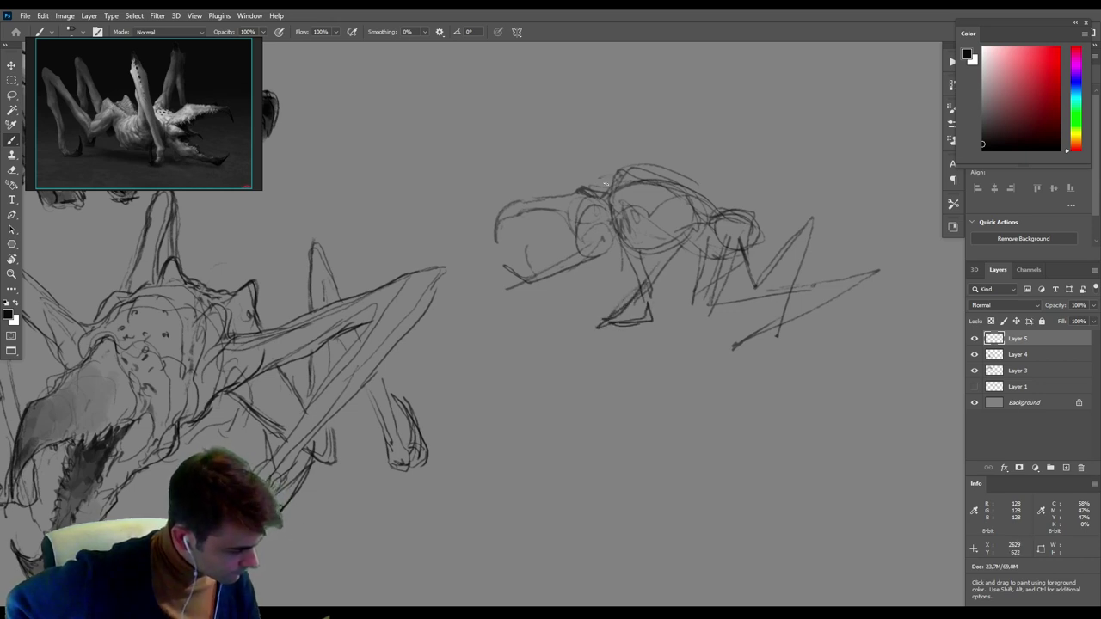
# Draw two long raised forelegs reaching over the third monster's head and a flat ground shape beneath its feet.
pyautogui.moveTo(606, 183)
pyautogui.mouseDown()
pyautogui.moveTo(569, 170)
pyautogui.moveTo(535, 107)
pyautogui.moveTo(567, 79)
pyautogui.mouseUp()
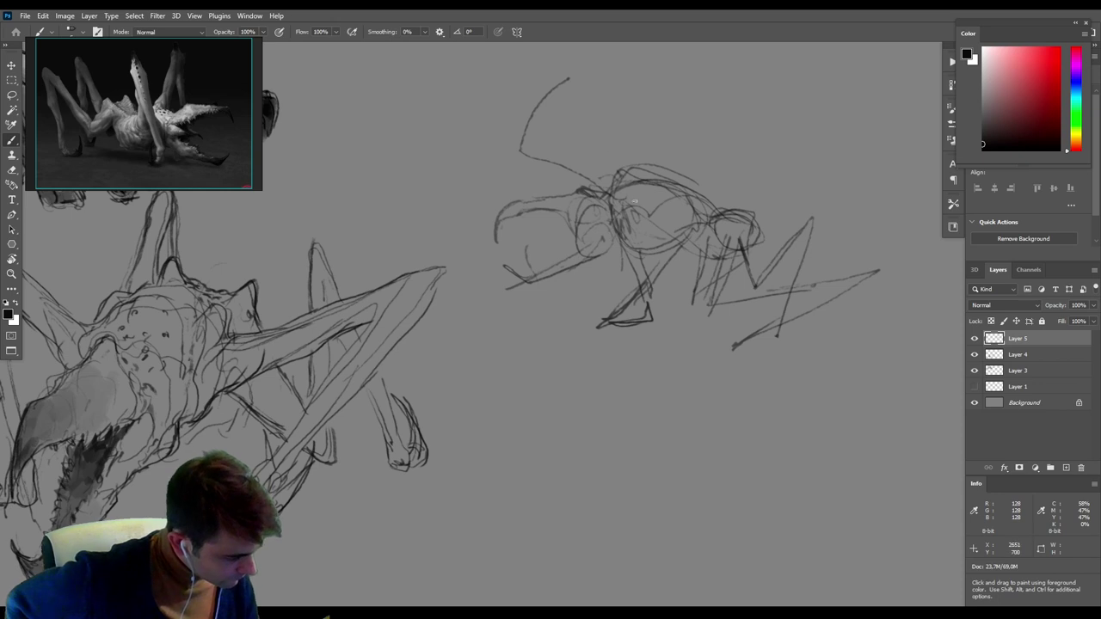
pyautogui.moveTo(611, 176)
pyautogui.mouseDown()
pyautogui.moveTo(640, 166)
pyautogui.moveTo(651, 174)
pyautogui.moveTo(550, 127)
pyautogui.moveTo(693, 129)
pyautogui.moveTo(613, 198)
pyautogui.mouseUp()
pyautogui.moveTo(530, 126)
pyautogui.mouseDown()
pyautogui.moveTo(492, 151)
pyautogui.moveTo(559, 117)
pyautogui.moveTo(694, 130)
pyautogui.moveTo(639, 180)
pyautogui.moveTo(693, 129)
pyautogui.mouseUp()
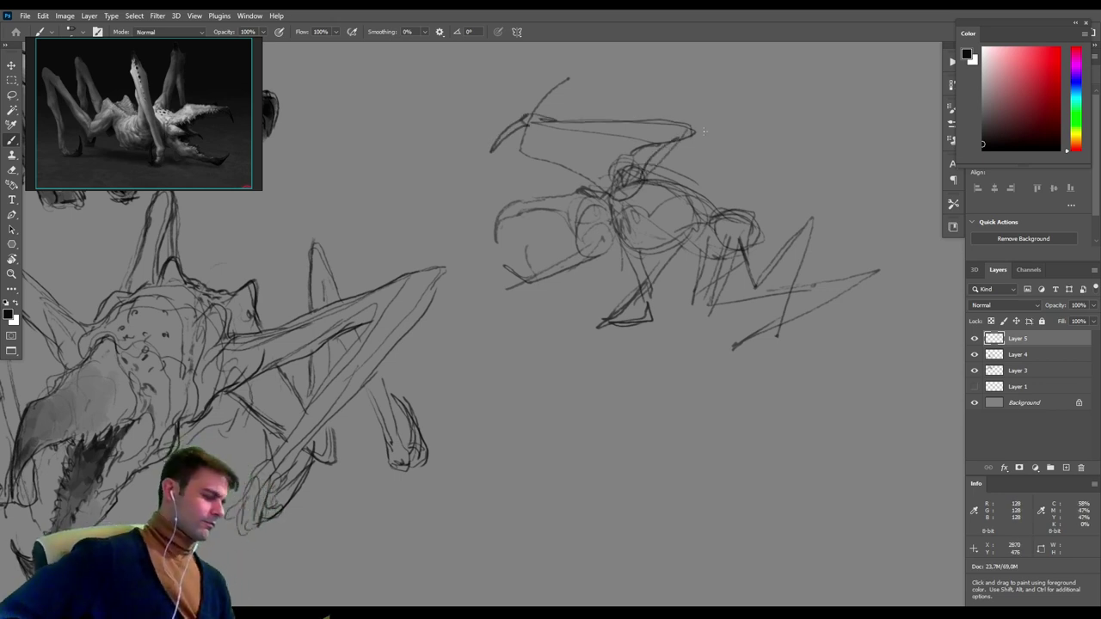
pyautogui.moveTo(512, 331); pyautogui.dragTo(829, 317)
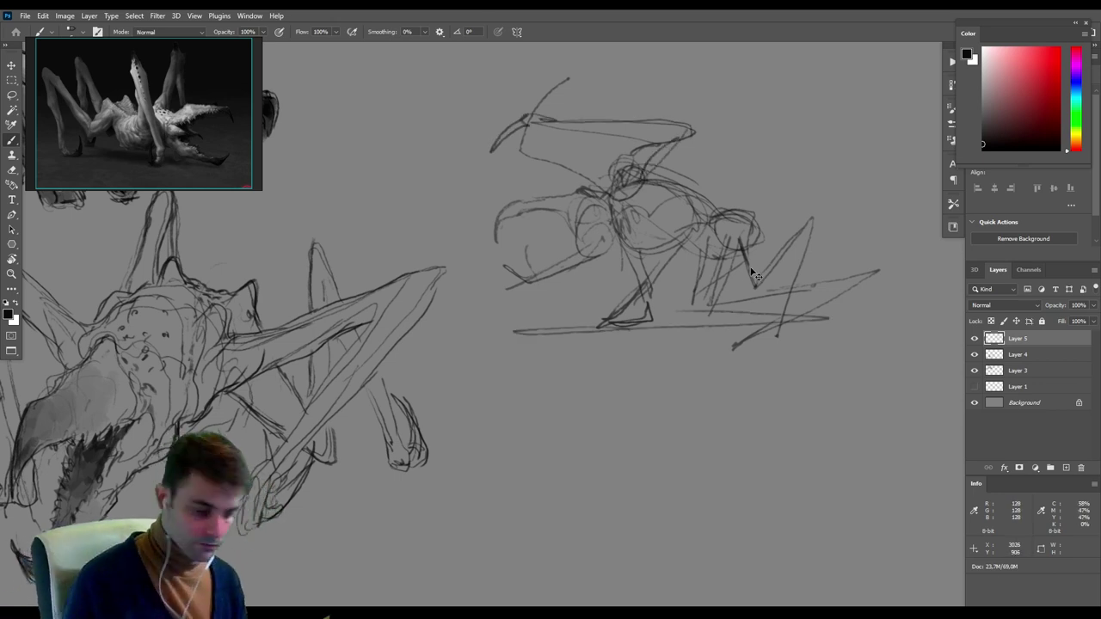
# Scale down the third monster sketch and move it up beside the second monster.
pyautogui.hotkey('ctrl', 't')
pyautogui.moveTo(879, 351); pyautogui.dragTo(742, 254)
pyautogui.moveTo(687, 212); pyautogui.dragTo(636, 178)
pyautogui.press('Return')
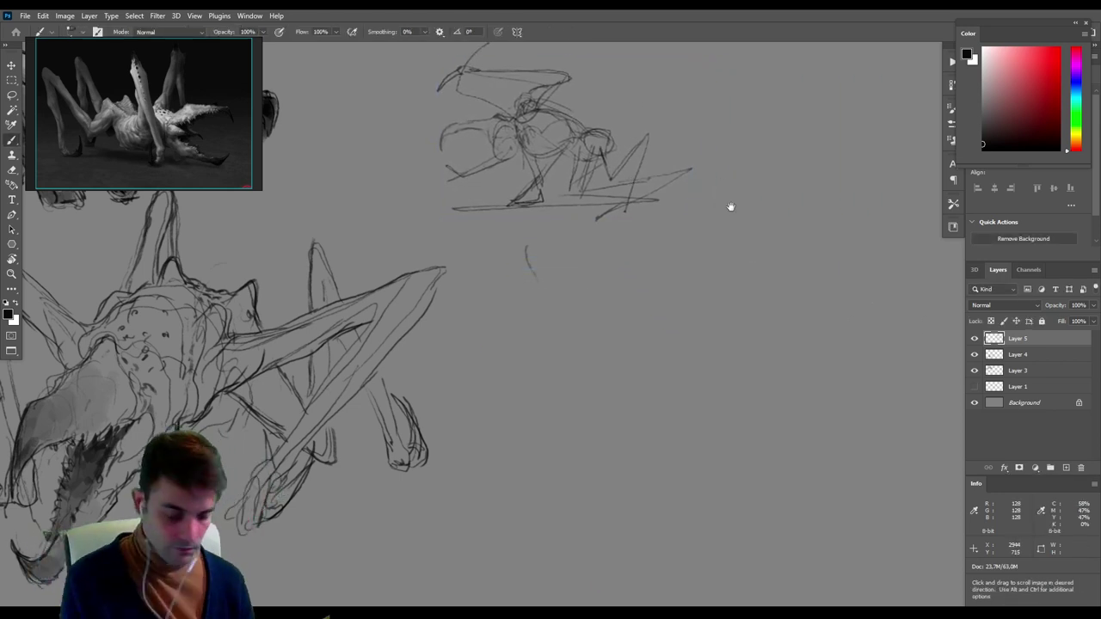
# Sketch the fourth monster's spiky head crest and humped back outline in the empty area beside the third monster.
pyautogui.moveTo(730, 207); pyautogui.dragTo(660, 277)
pyautogui.keyDown('alt'); pyautogui.scroll(1, 608, 214); pyautogui.keyUp('alt')
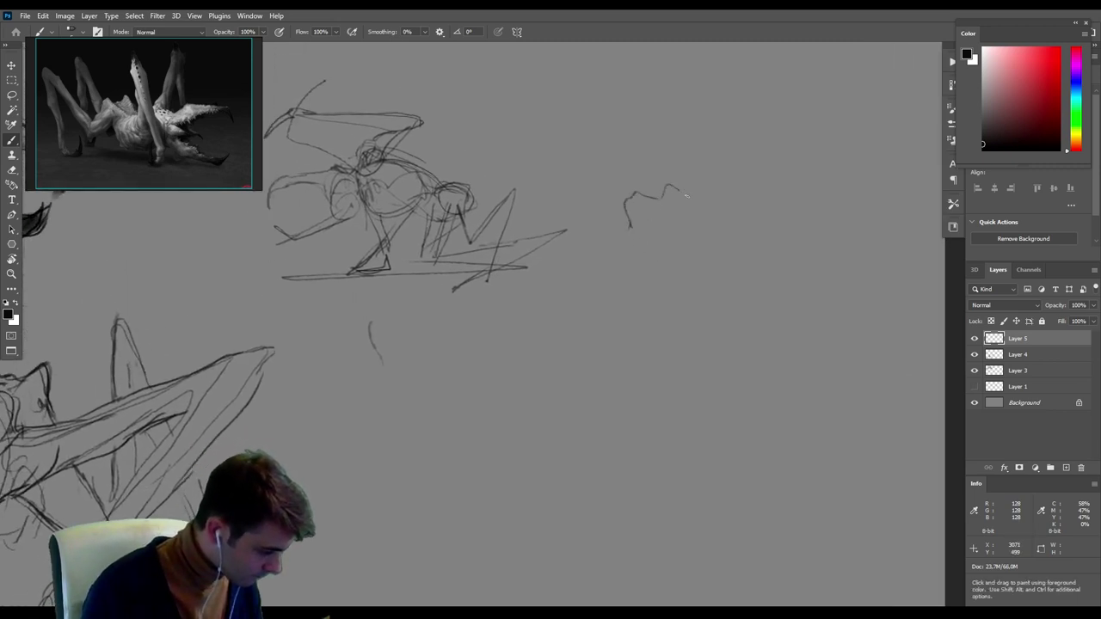
pyautogui.moveTo(674, 193)
pyautogui.mouseDown()
pyautogui.moveTo(781, 181)
pyautogui.moveTo(746, 227)
pyautogui.mouseUp()
pyautogui.moveTo(719, 188)
pyautogui.mouseDown()
pyautogui.moveTo(754, 173)
pyautogui.moveTo(824, 217)
pyautogui.mouseUp()
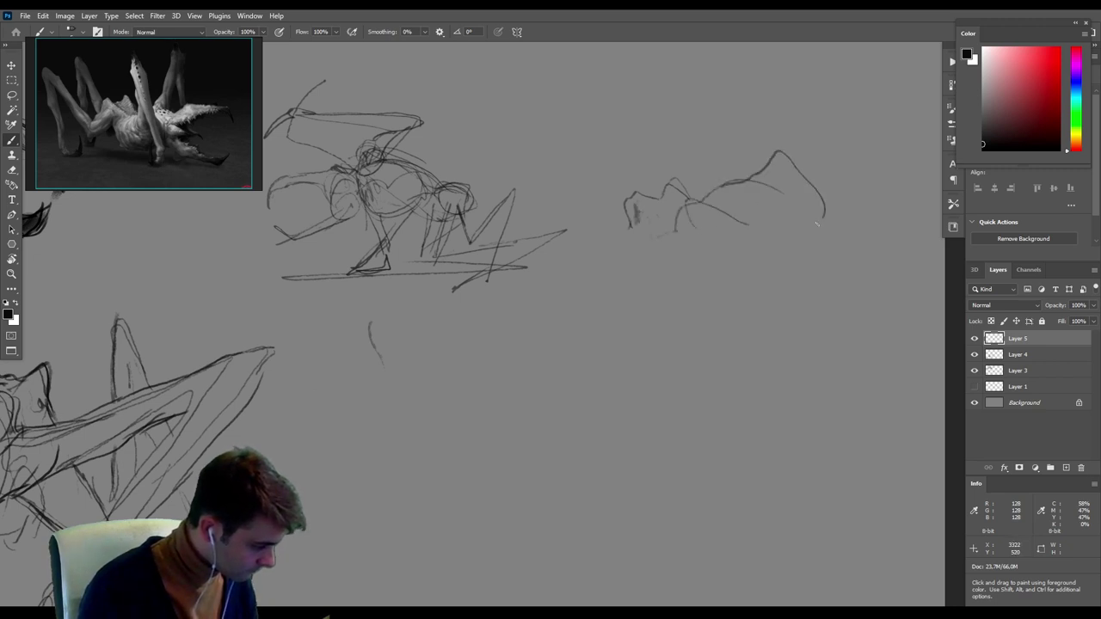
pyautogui.moveTo(679, 199); pyautogui.dragTo(746, 227)
pyautogui.moveTo(664, 197); pyautogui.dragTo(680, 185)
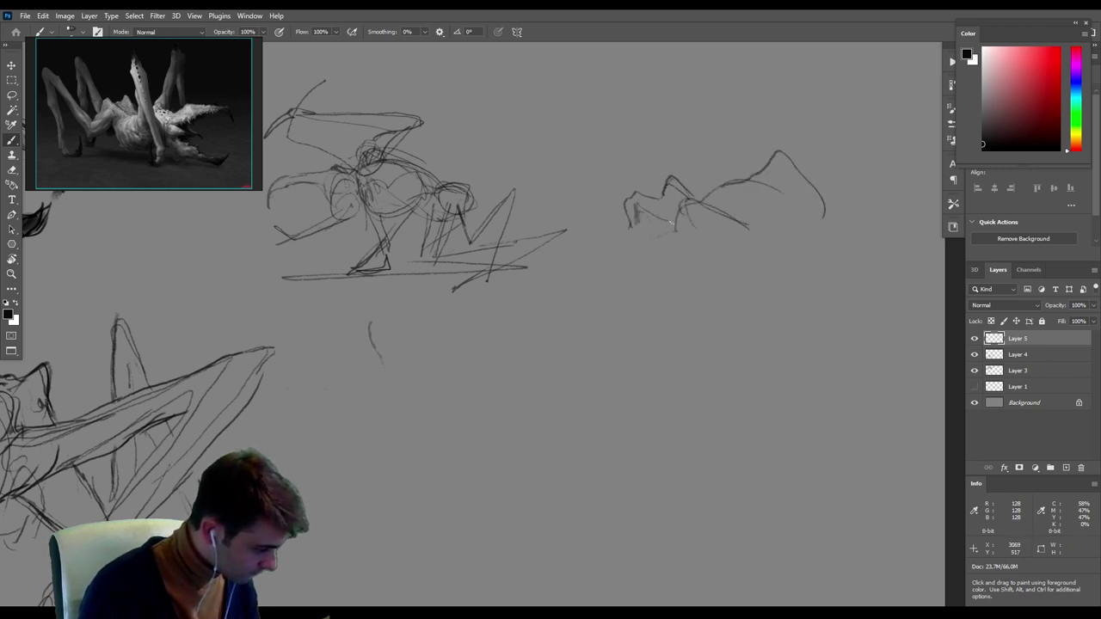
# Draw the side of the fourth monster's face and a long, narrow pointed leg angling down beside it.
pyautogui.moveTo(627, 222); pyautogui.dragTo(638, 277)
pyautogui.moveTo(655, 245); pyautogui.dragTo(659, 290)
pyautogui.moveTo(638, 275); pyautogui.dragTo(569, 168)
pyautogui.moveTo(569, 172); pyautogui.dragTo(635, 343)
pyautogui.moveTo(595, 239); pyautogui.dragTo(633, 335)
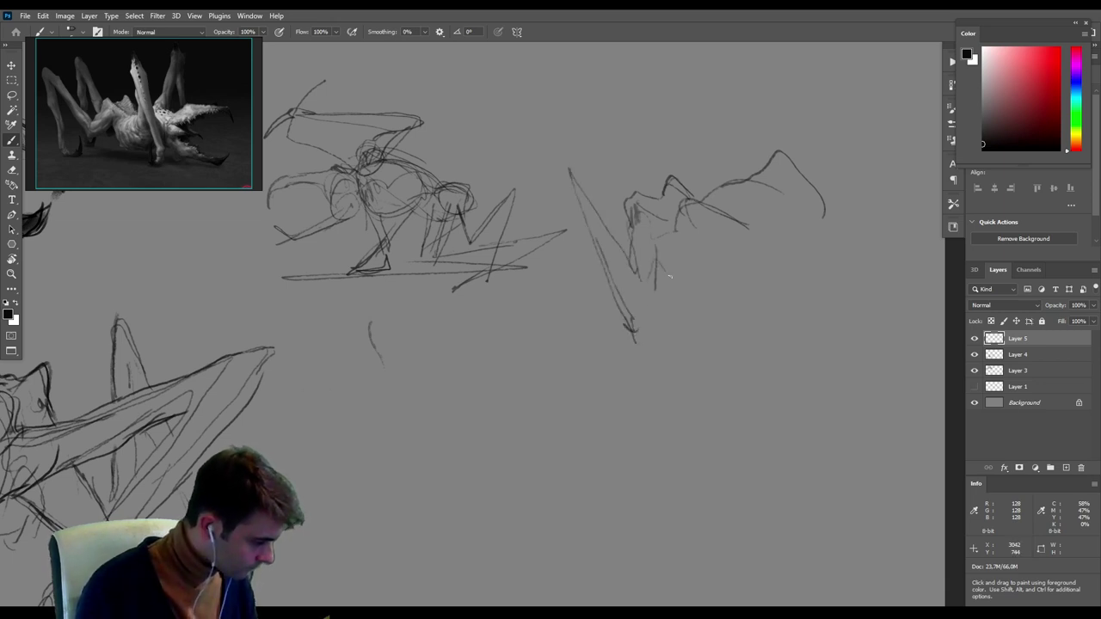
# Sketch the fourth monster's jagged mouth edge and its bent foreleg, with the forearm lying flat along the ground.
pyautogui.moveTo(669, 276); pyautogui.dragTo(707, 284)
pyautogui.moveTo(708, 239); pyautogui.dragTo(647, 356)
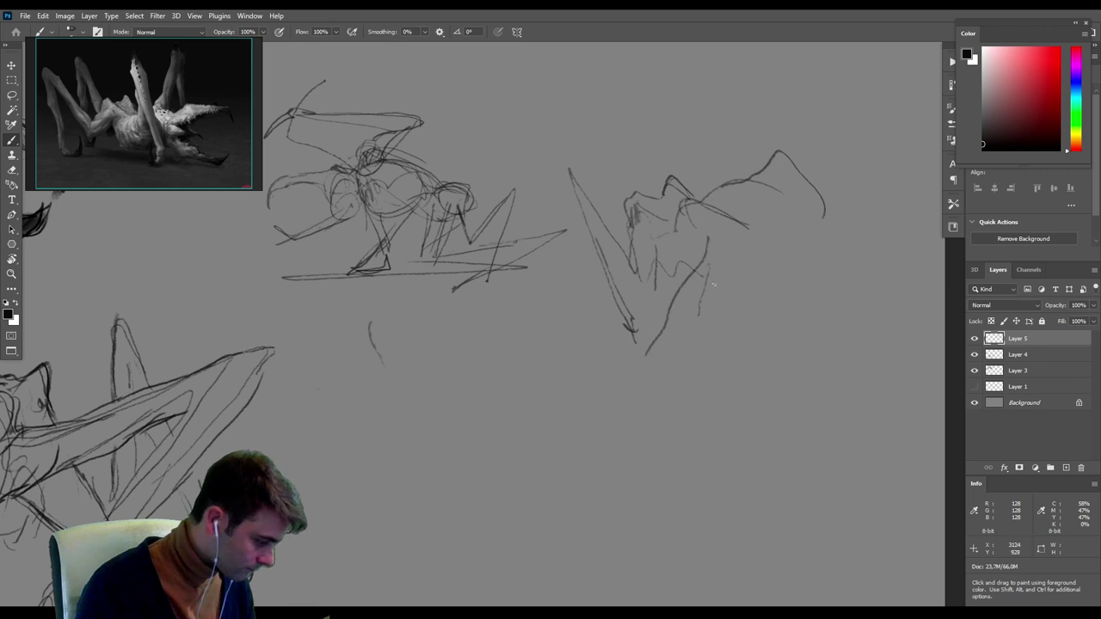
pyautogui.moveTo(741, 268)
pyautogui.mouseDown()
pyautogui.moveTo(668, 354)
pyautogui.moveTo(632, 372)
pyautogui.moveTo(659, 382)
pyautogui.mouseUp()
pyautogui.moveTo(684, 334)
pyautogui.mouseDown()
pyautogui.moveTo(666, 367)
pyautogui.moveTo(709, 369)
pyautogui.mouseUp()
pyautogui.moveTo(642, 379); pyautogui.dragTo(741, 381)
pyautogui.moveTo(714, 368); pyautogui.dragTo(832, 365)
pyautogui.moveTo(833, 365); pyautogui.dragTo(723, 379)
pyautogui.press('space')
pyautogui.moveTo(813, 348); pyautogui.dragTo(522, 335)
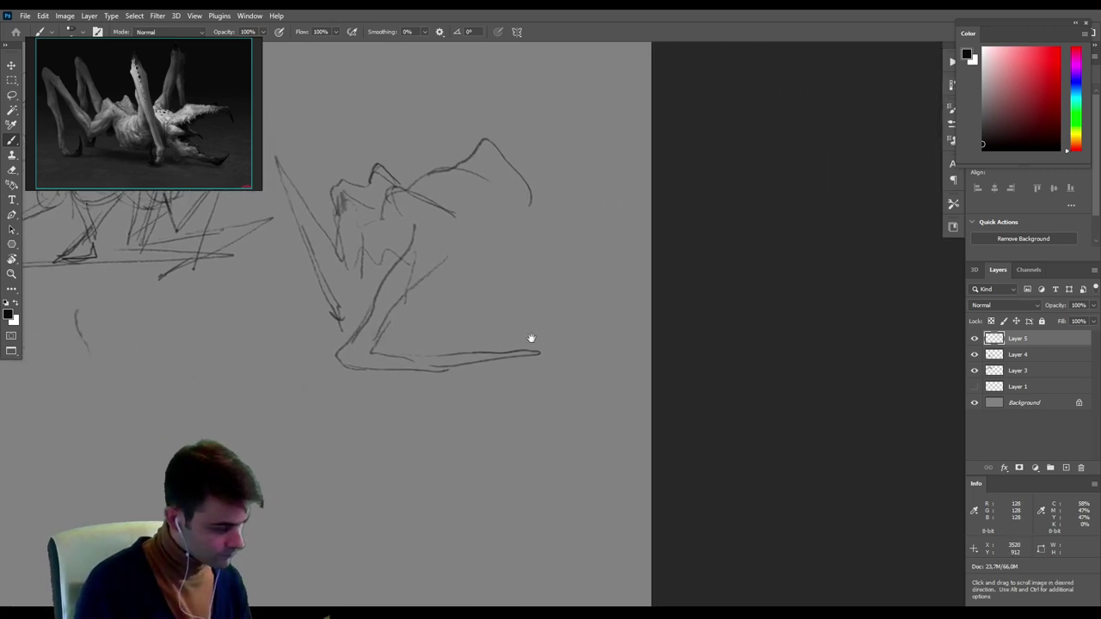
pyautogui.moveTo(348, 367)
pyautogui.mouseDown()
pyautogui.moveTo(512, 389)
pyautogui.moveTo(440, 399)
pyautogui.mouseUp()
# Draw the fourth monster's thick near leg, rounded at the shoulder and tapering down to a sharp tip.
pyautogui.moveTo(469, 307); pyautogui.dragTo(487, 230)
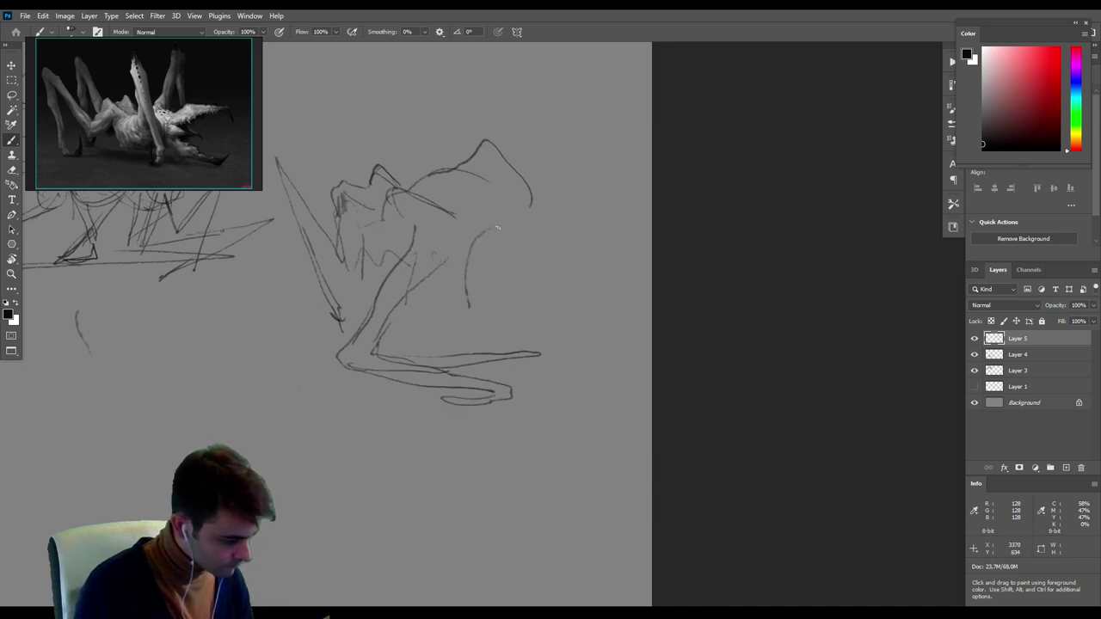
pyautogui.moveTo(468, 304); pyautogui.dragTo(479, 378)
pyautogui.moveTo(514, 427); pyautogui.dragTo(501, 363)
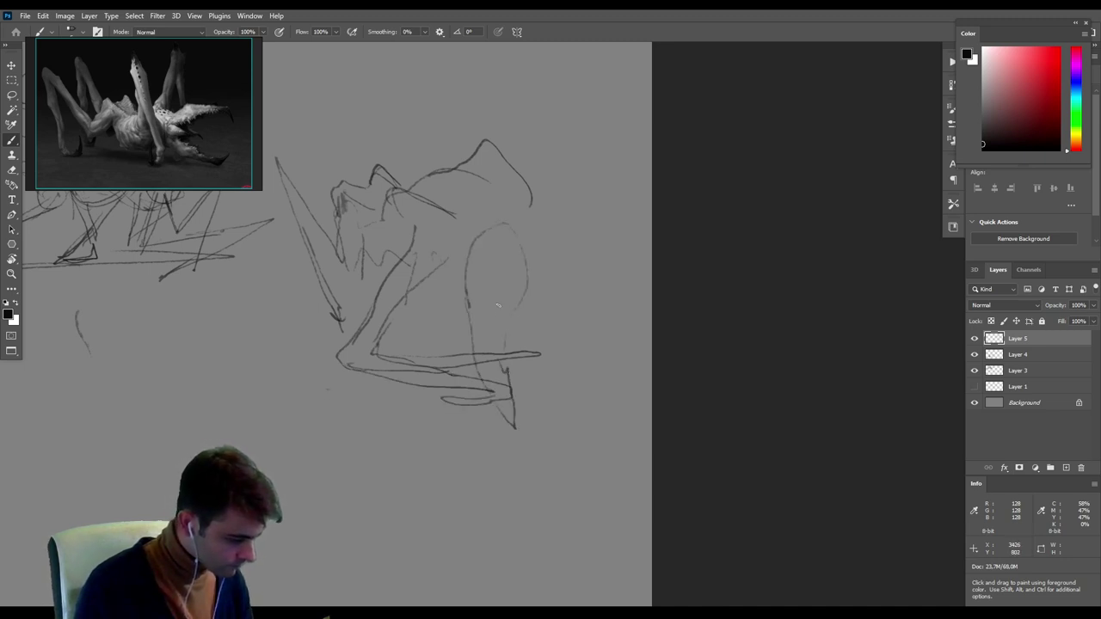
pyautogui.moveTo(487, 306); pyautogui.dragTo(502, 363)
pyautogui.moveTo(525, 310); pyautogui.dragTo(514, 378)
pyautogui.moveTo(469, 301)
pyautogui.mouseDown()
pyautogui.moveTo(463, 279)
pyautogui.moveTo(516, 209)
pyautogui.mouseUp()
pyautogui.moveTo(465, 282); pyautogui.dragTo(455, 223)
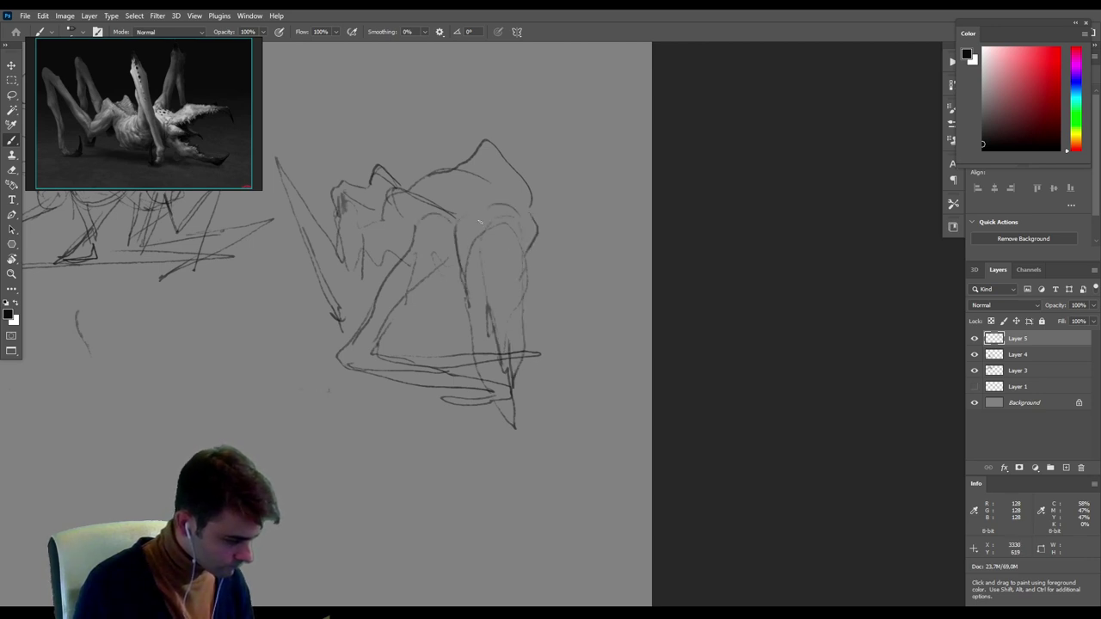
# Sketch a tall raised leg behind the fourth monster's shoulder, bending over into a dark hooked claw.
pyautogui.moveTo(535, 115)
pyautogui.mouseDown()
pyautogui.moveTo(543, 67)
pyautogui.moveTo(536, 205)
pyautogui.mouseUp()
pyautogui.moveTo(544, 69)
pyautogui.mouseDown()
pyautogui.moveTo(602, 128)
pyautogui.moveTo(633, 206)
pyautogui.moveTo(648, 201)
pyautogui.moveTo(614, 248)
pyautogui.mouseUp()
pyautogui.moveTo(625, 182); pyautogui.dragTo(631, 210)
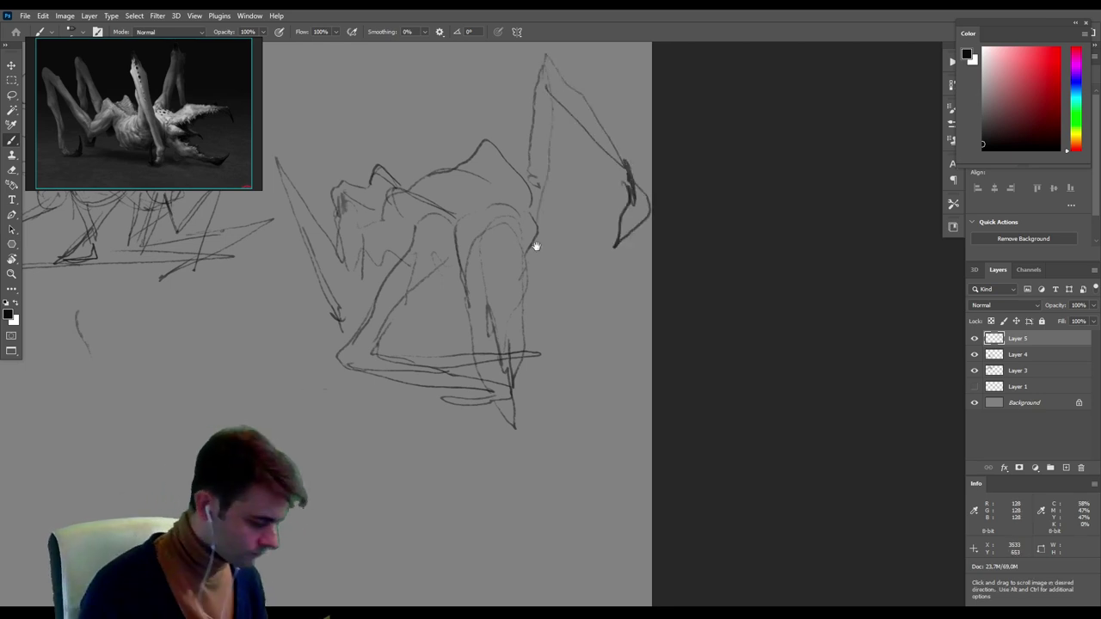
# Double the fourth monster's outer pointed leg and add a thin back spike and dark teeth under the head.
pyautogui.moveTo(270, 177); pyautogui.dragTo(320, 323)
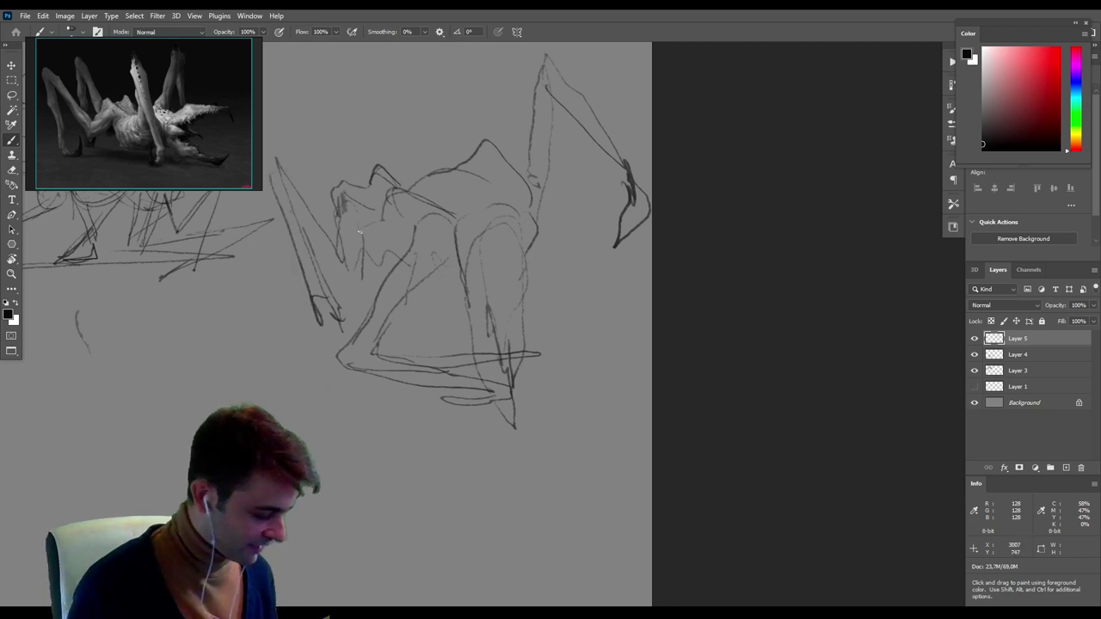
pyautogui.moveTo(383, 249)
pyautogui.mouseDown()
pyautogui.moveTo(391, 276)
pyautogui.moveTo(420, 291)
pyautogui.mouseUp()
pyautogui.moveTo(394, 173)
pyautogui.mouseDown()
pyautogui.moveTo(389, 105)
pyautogui.moveTo(415, 192)
pyautogui.mouseUp()
pyautogui.moveTo(434, 260)
pyautogui.mouseDown()
pyautogui.moveTo(437, 297)
pyautogui.moveTo(432, 273)
pyautogui.mouseUp()
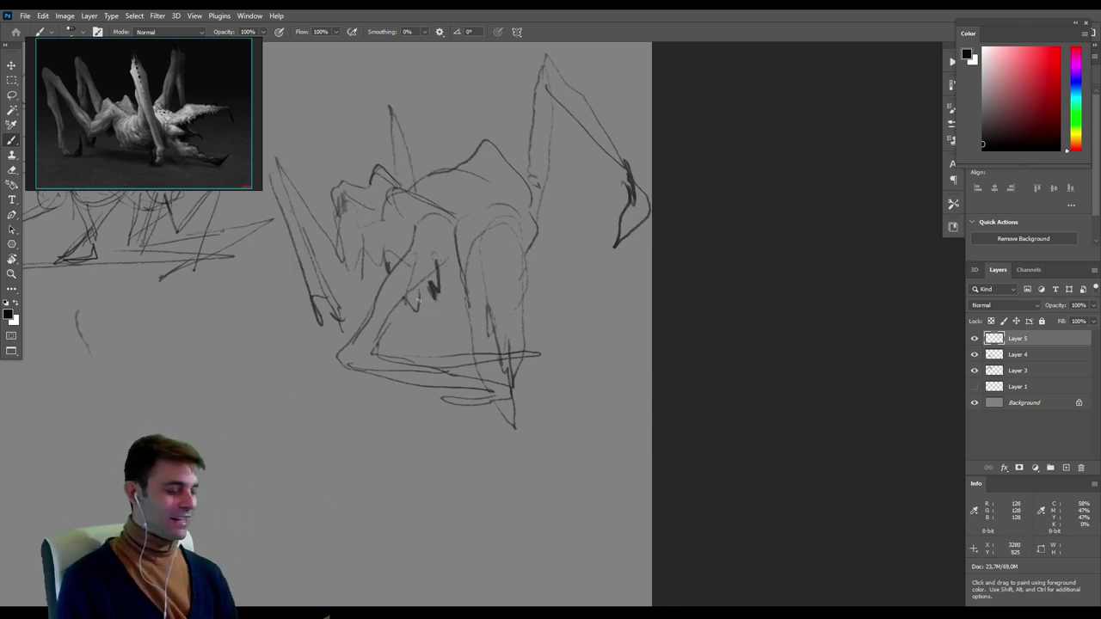
# Add flat ground strokes and cast-shadow lines around and beneath the fourth monster's feet.
pyautogui.moveTo(290, 325)
pyautogui.mouseDown()
pyautogui.moveTo(340, 318)
pyautogui.moveTo(334, 328)
pyautogui.moveTo(357, 315)
pyautogui.mouseUp()
pyautogui.moveTo(308, 360); pyautogui.dragTo(337, 346)
pyautogui.moveTo(307, 364); pyautogui.dragTo(373, 372)
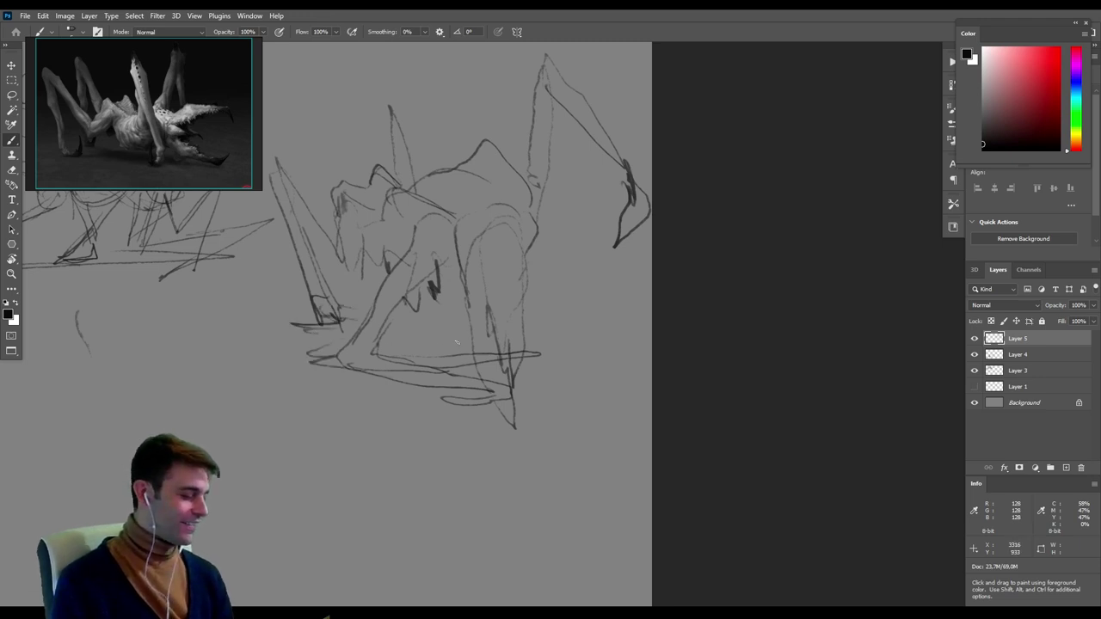
pyautogui.moveTo(384, 334); pyautogui.dragTo(456, 330)
pyautogui.moveTo(537, 287)
pyautogui.mouseDown()
pyautogui.moveTo(564, 301)
pyautogui.moveTo(522, 335)
pyautogui.moveTo(711, 317)
pyautogui.moveTo(741, 267)
pyautogui.mouseUp()
pyautogui.moveTo(577, 371); pyautogui.dragTo(577, 398)
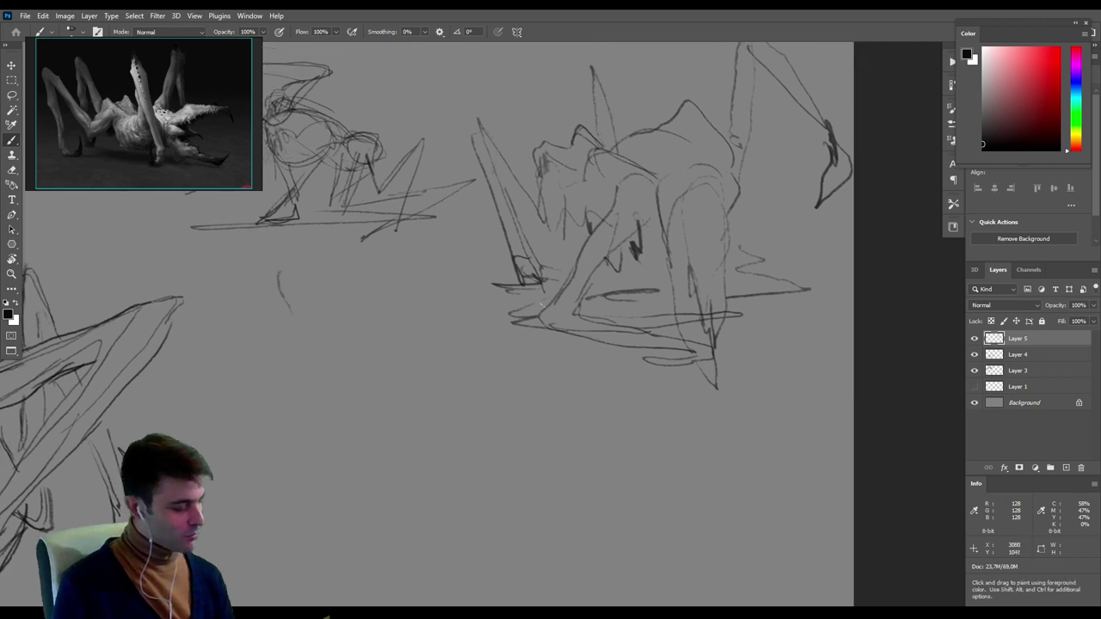
# Add a new layer above Layer 5 for a fifth monster sketch in the empty area below.
pyautogui.moveTo(523, 427); pyautogui.dragTo(685, 364)
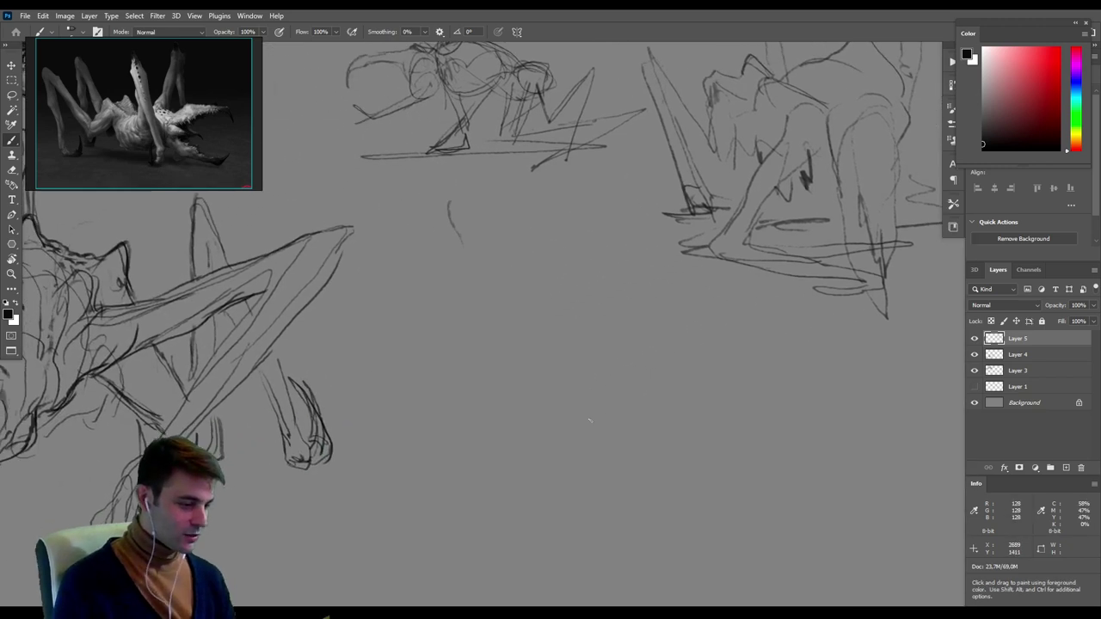
pyautogui.moveTo(611, 375); pyautogui.dragTo(549, 381)
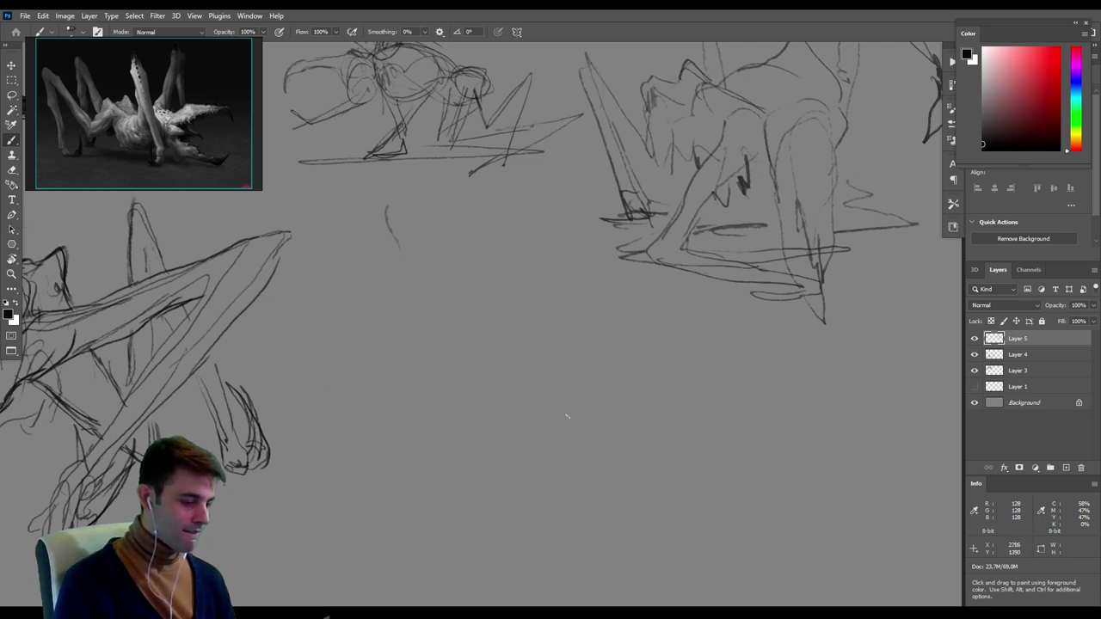
pyautogui.moveTo(565, 416); pyautogui.dragTo(481, 374)
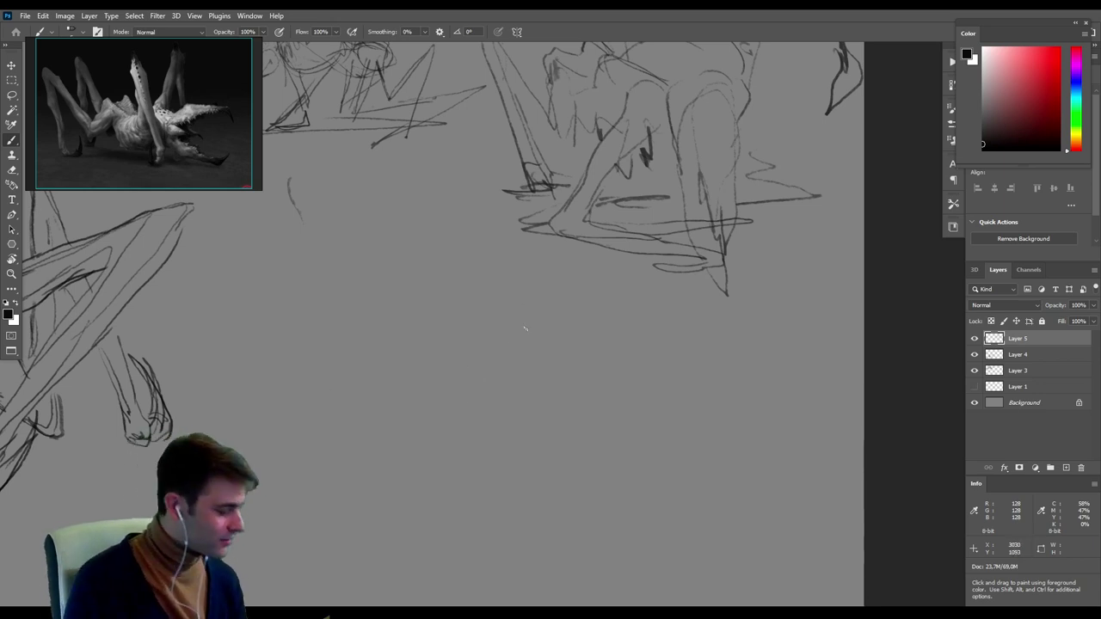
pyautogui.moveTo(528, 344); pyautogui.dragTo(557, 285)
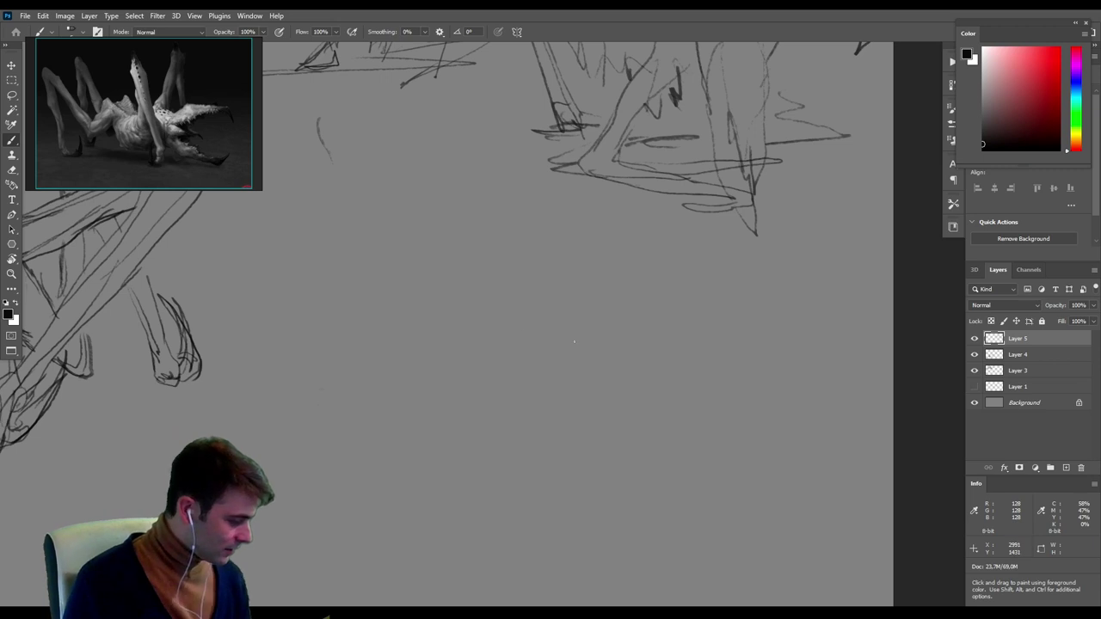
pyautogui.hotkey('ctrl', 'shift', 'alt', 'n')
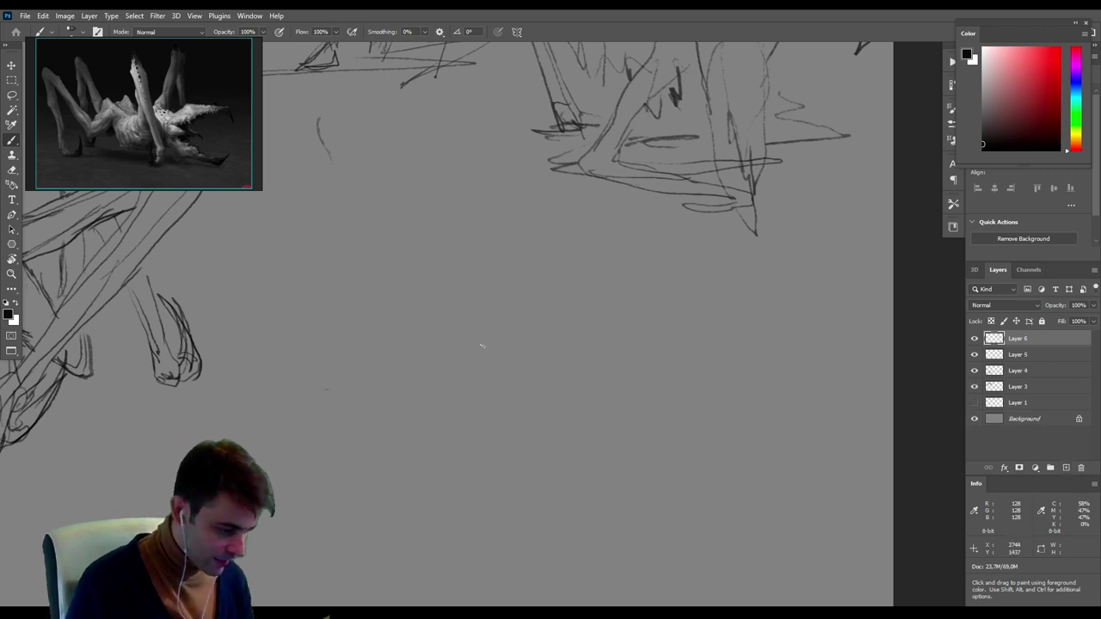
# Sketch the fifth monster's long extended foreleg with a curved claw, bent elbow and upper arm running down to a rounded shoulder.
pyautogui.moveTo(303, 277); pyautogui.dragTo(446, 250)
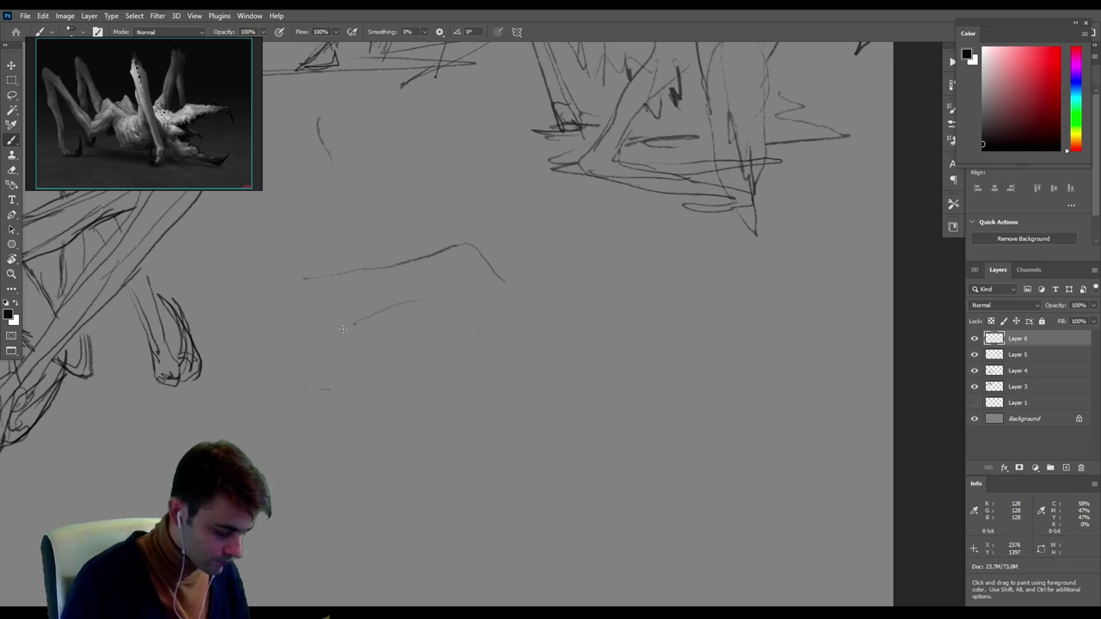
pyautogui.moveTo(305, 278); pyautogui.dragTo(263, 294)
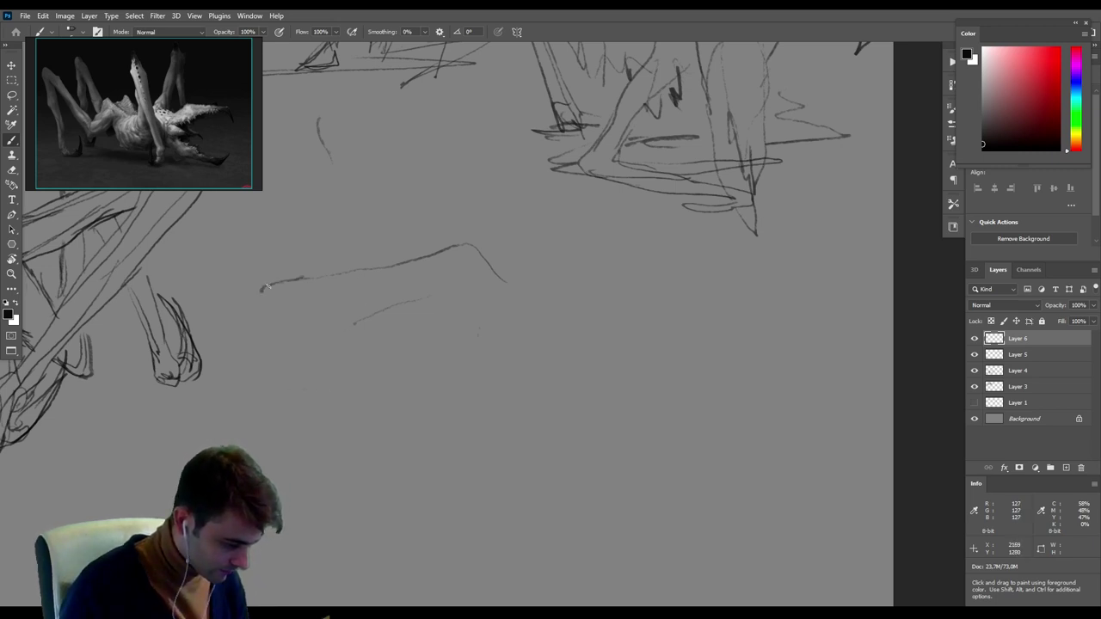
pyautogui.moveTo(213, 319)
pyautogui.mouseDown()
pyautogui.moveTo(233, 303)
pyautogui.moveTo(464, 262)
pyautogui.moveTo(497, 303)
pyautogui.mouseUp()
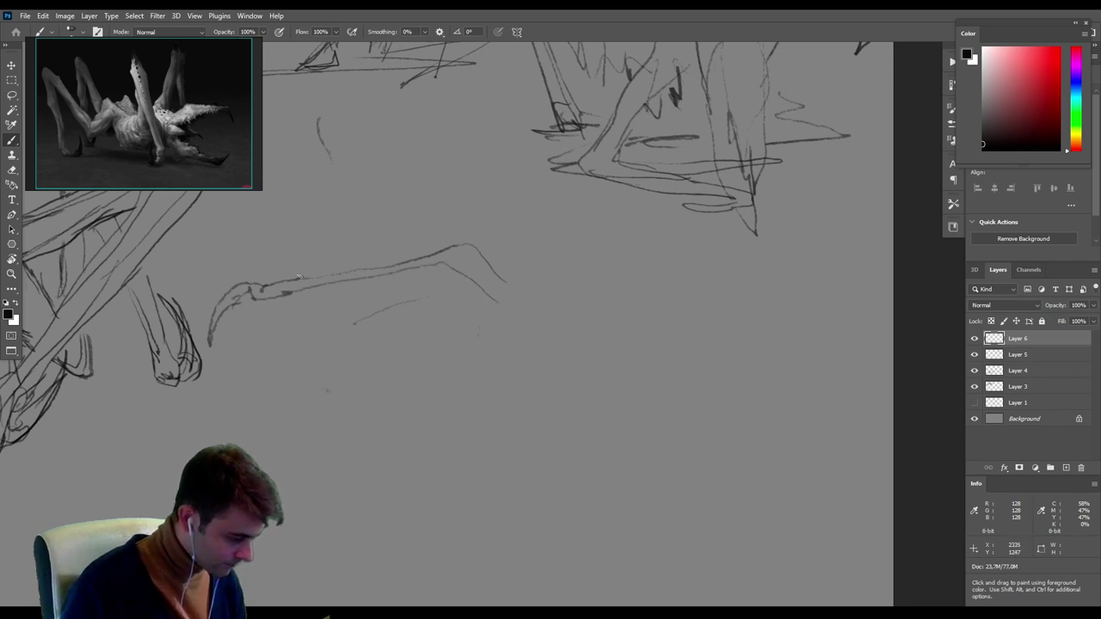
pyautogui.moveTo(425, 250)
pyautogui.mouseDown()
pyautogui.moveTo(342, 267)
pyautogui.moveTo(448, 245)
pyautogui.mouseUp()
pyautogui.moveTo(275, 294)
pyautogui.mouseDown()
pyautogui.moveTo(380, 282)
pyautogui.moveTo(487, 238)
pyautogui.moveTo(520, 287)
pyautogui.mouseUp()
pyautogui.moveTo(438, 265); pyautogui.dragTo(552, 336)
pyautogui.moveTo(521, 287)
pyautogui.mouseDown()
pyautogui.moveTo(587, 327)
pyautogui.moveTo(562, 355)
pyautogui.moveTo(583, 363)
pyautogui.mouseUp()
pyautogui.moveTo(568, 321)
pyautogui.mouseDown()
pyautogui.moveTo(609, 331)
pyautogui.moveTo(580, 364)
pyautogui.moveTo(543, 363)
pyautogui.mouseUp()
# Draw the fifth monster's head with open upper and lower jaws, its back and belly contours, and two back spikes.
pyautogui.moveTo(542, 344)
pyautogui.mouseDown()
pyautogui.moveTo(534, 380)
pyautogui.moveTo(437, 370)
pyautogui.mouseUp()
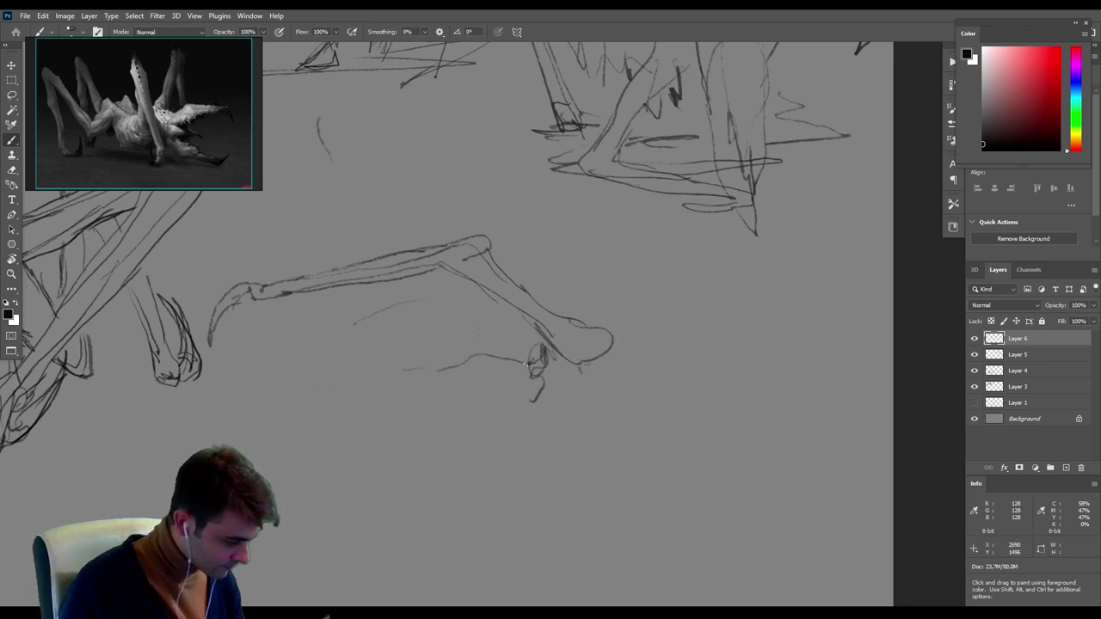
pyautogui.moveTo(528, 361); pyautogui.dragTo(396, 371)
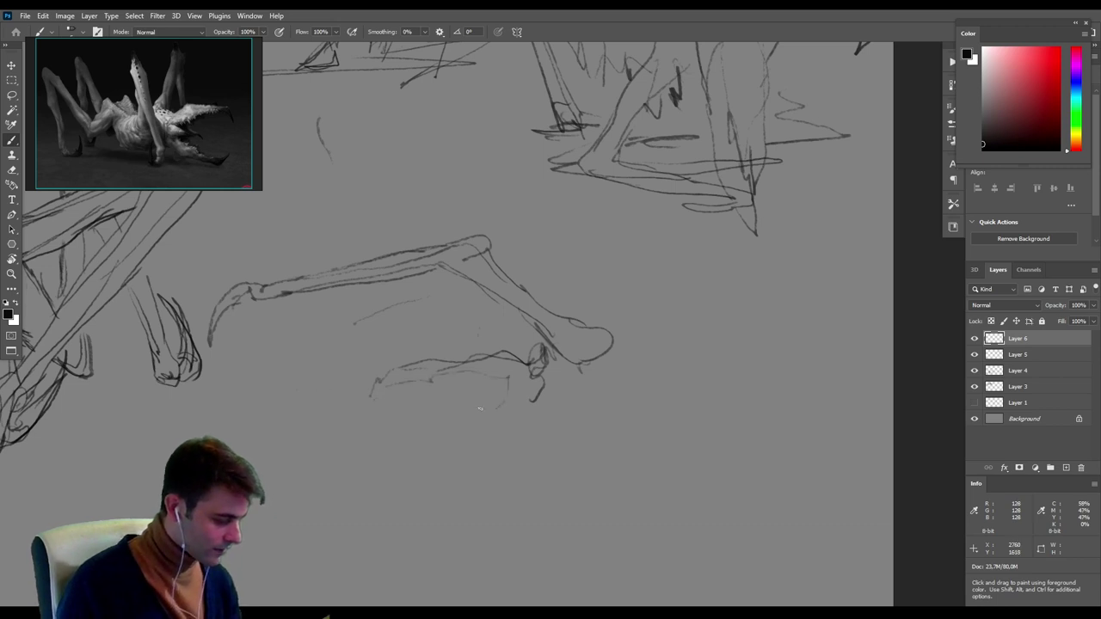
pyautogui.moveTo(516, 393)
pyautogui.mouseDown()
pyautogui.moveTo(497, 425)
pyautogui.moveTo(434, 453)
pyautogui.moveTo(448, 463)
pyautogui.moveTo(560, 417)
pyautogui.moveTo(609, 430)
pyautogui.moveTo(681, 343)
pyautogui.mouseUp()
pyautogui.moveTo(600, 329)
pyautogui.mouseDown()
pyautogui.moveTo(674, 294)
pyautogui.moveTo(736, 317)
pyautogui.mouseUp()
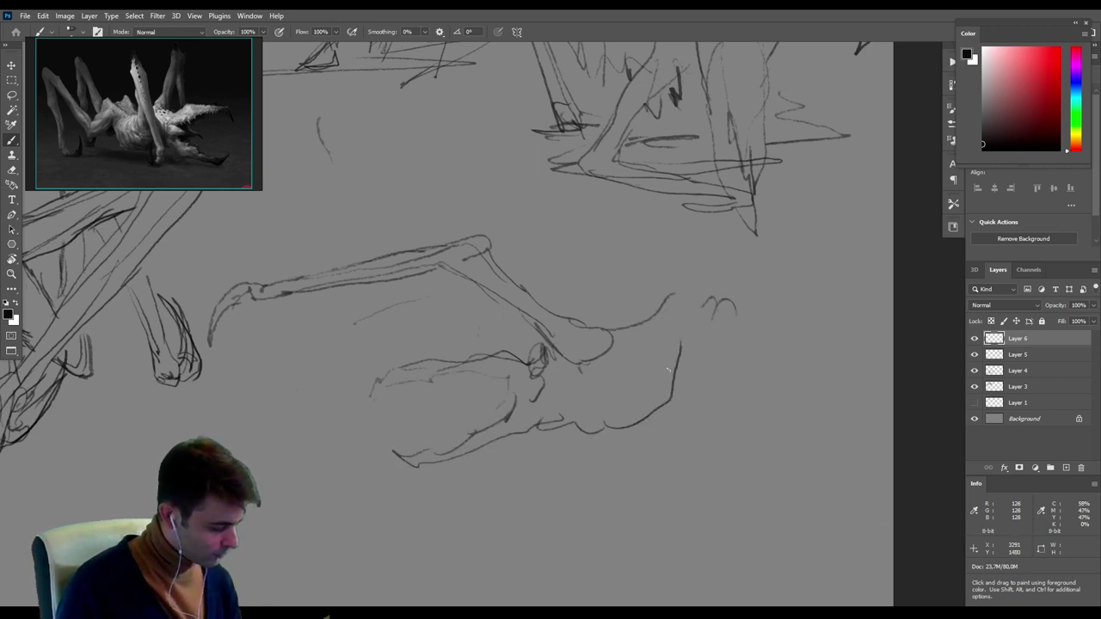
pyautogui.moveTo(570, 284)
pyautogui.mouseDown()
pyautogui.moveTo(607, 326)
pyautogui.moveTo(566, 301)
pyautogui.moveTo(539, 206)
pyautogui.moveTo(593, 325)
pyautogui.mouseUp()
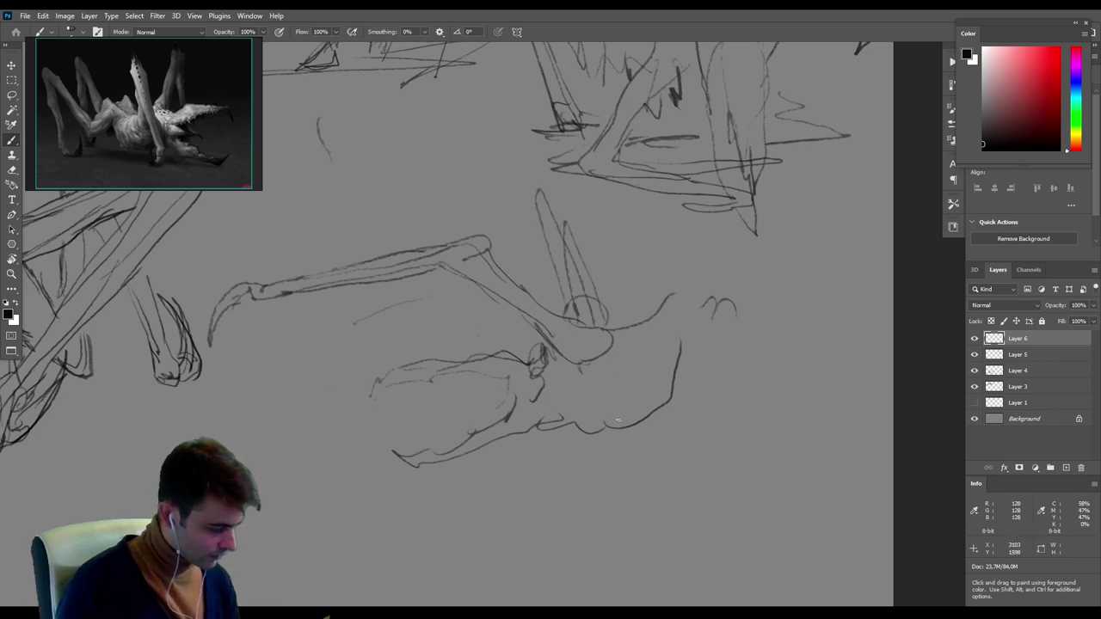
# Sketch a short leg tip under the fifth monster's belly, then its hip and tall folded hind leg.
pyautogui.moveTo(609, 437)
pyautogui.mouseDown()
pyautogui.moveTo(616, 471)
pyautogui.moveTo(727, 325)
pyautogui.mouseUp()
pyautogui.moveTo(669, 305)
pyautogui.mouseDown()
pyautogui.moveTo(719, 288)
pyautogui.moveTo(742, 396)
pyautogui.mouseUp()
pyautogui.moveTo(730, 296)
pyautogui.mouseDown()
pyautogui.moveTo(738, 385)
pyautogui.moveTo(785, 237)
pyautogui.mouseUp()
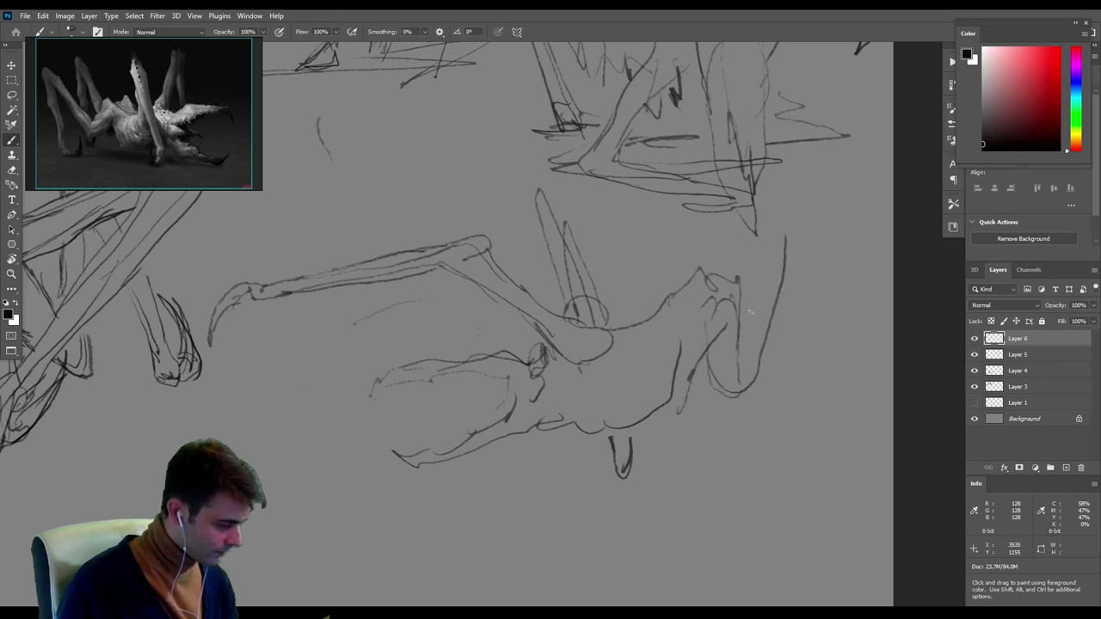
pyautogui.moveTo(739, 333)
pyautogui.mouseDown()
pyautogui.moveTo(822, 153)
pyautogui.moveTo(806, 406)
pyautogui.mouseUp()
pyautogui.moveTo(792, 267)
pyautogui.mouseDown()
pyautogui.moveTo(794, 431)
pyautogui.moveTo(803, 418)
pyautogui.mouseUp()
pyautogui.rightClick(801, 435)
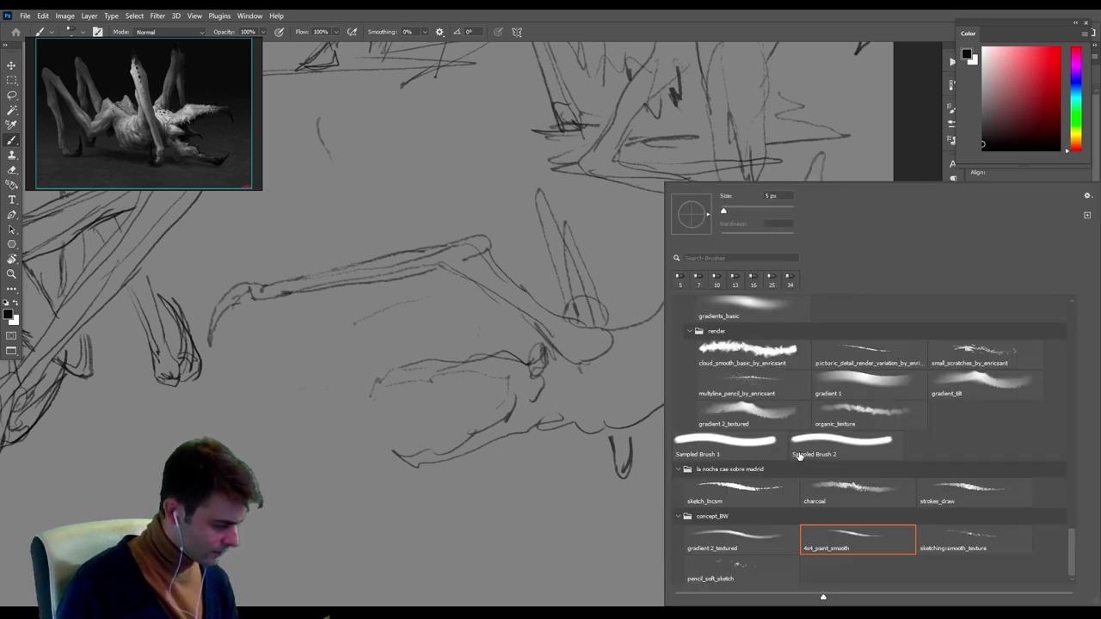
pyautogui.rightClick(803, 432)
pyautogui.click(594, 335)
pyautogui.click(592, 344)
# Reinforce the fifth monster's rear belly contour and hooked upper jaw, and give the hind leg a dark pointed foot.
pyautogui.moveTo(650, 419); pyautogui.dragTo(718, 323)
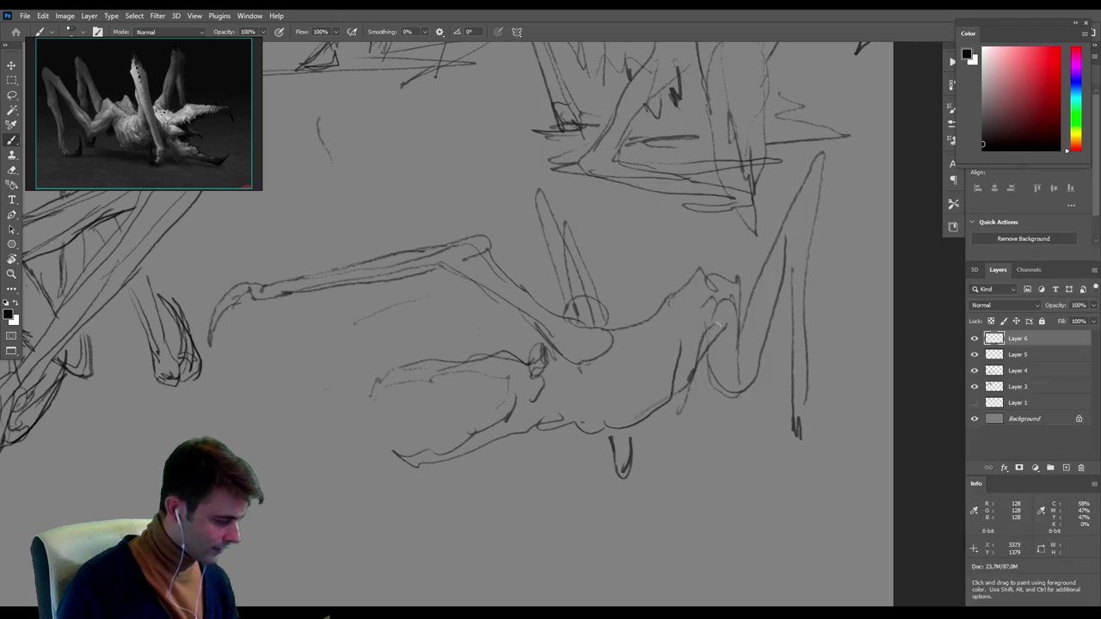
pyautogui.moveTo(377, 387)
pyautogui.mouseDown()
pyautogui.moveTo(497, 389)
pyautogui.moveTo(478, 404)
pyautogui.mouseUp()
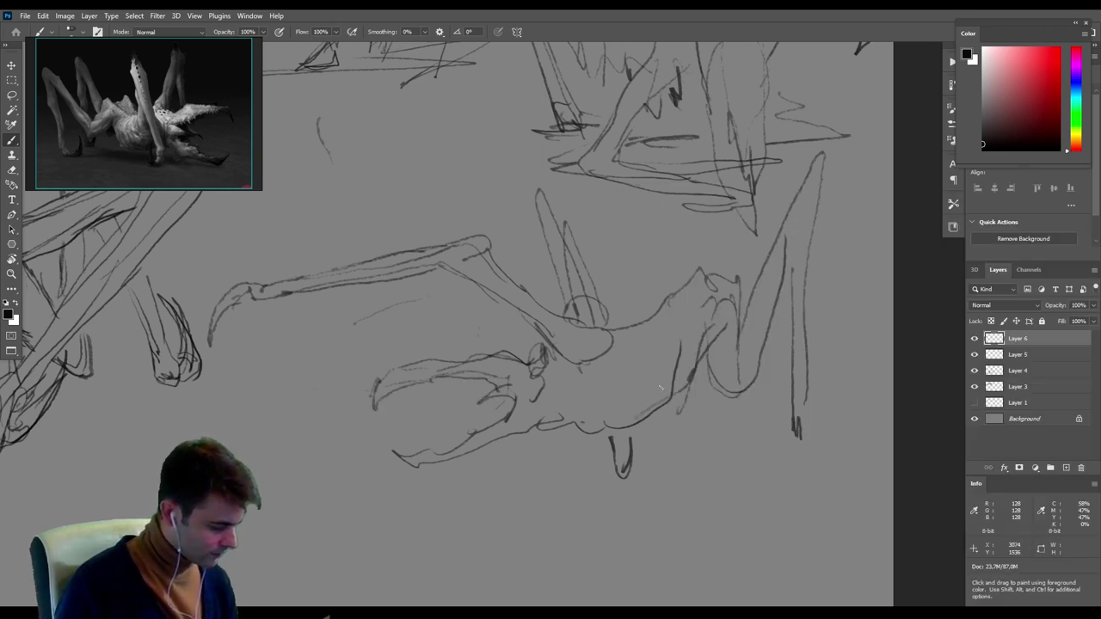
pyautogui.moveTo(800, 419); pyautogui.dragTo(813, 435)
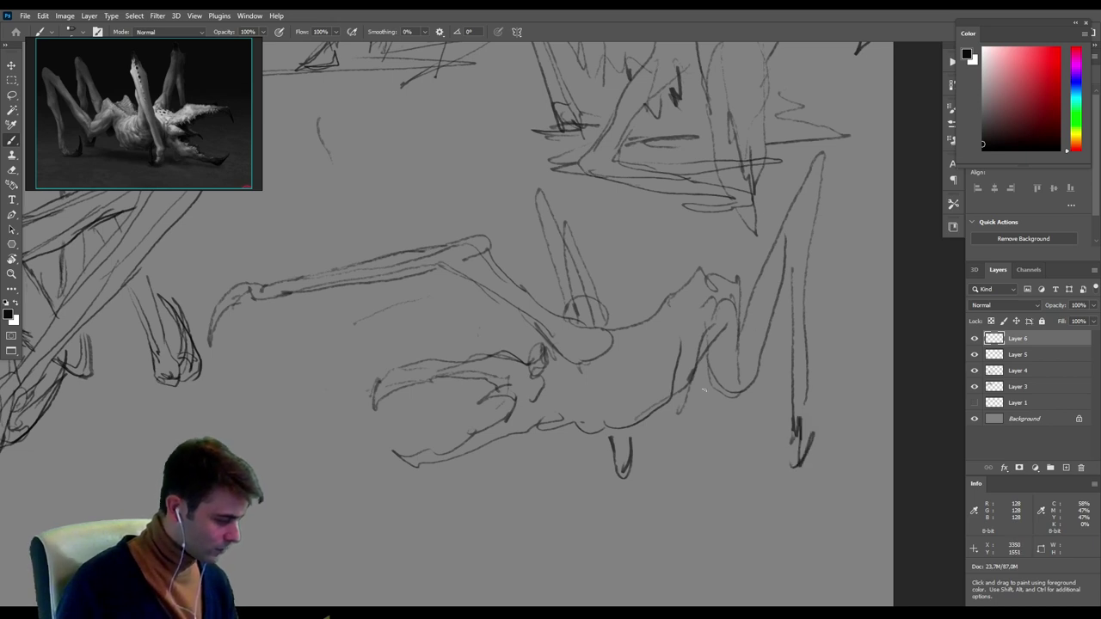
# Draw a second tall hind leg with a dark foot and a long ground line beneath the fifth monster.
pyautogui.moveTo(817, 306)
pyautogui.mouseDown()
pyautogui.moveTo(846, 214)
pyautogui.moveTo(866, 241)
pyautogui.moveTo(884, 413)
pyautogui.mouseUp()
pyautogui.moveTo(818, 344); pyautogui.dragTo(858, 227)
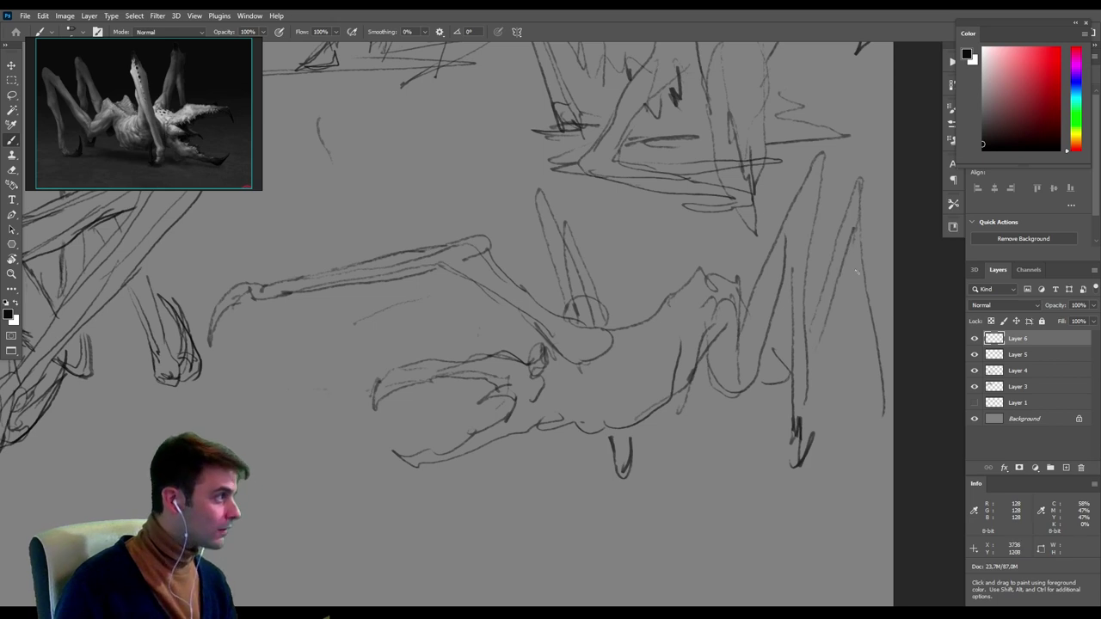
pyautogui.moveTo(857, 271); pyautogui.dragTo(872, 425)
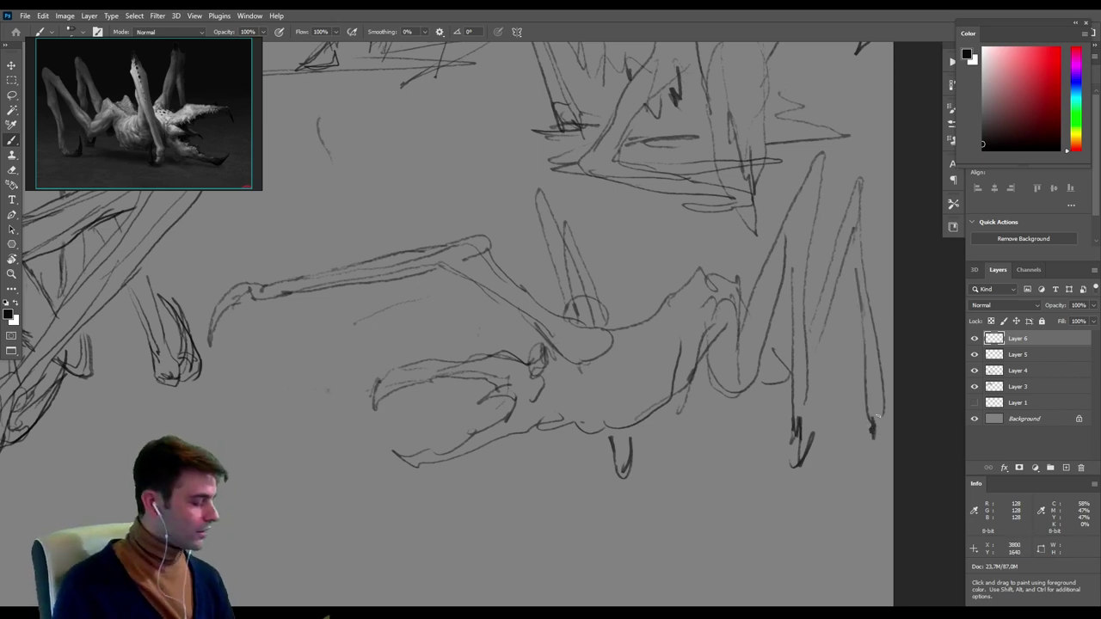
pyautogui.moveTo(874, 416); pyautogui.dragTo(865, 458)
pyautogui.moveTo(619, 473)
pyautogui.mouseDown()
pyautogui.moveTo(440, 482)
pyautogui.moveTo(892, 457)
pyautogui.mouseUp()
# Lasso the entire fifth monster sketch, extending the selection to include its feet and ground line.
pyautogui.moveTo(760, 466)
pyautogui.mouseDown()
pyautogui.moveTo(385, 499)
pyautogui.moveTo(213, 356)
pyautogui.moveTo(444, 215)
pyautogui.moveTo(757, 242)
pyautogui.moveTo(879, 160)
pyautogui.moveTo(898, 334)
pyautogui.mouseUp()
pyautogui.press('l')
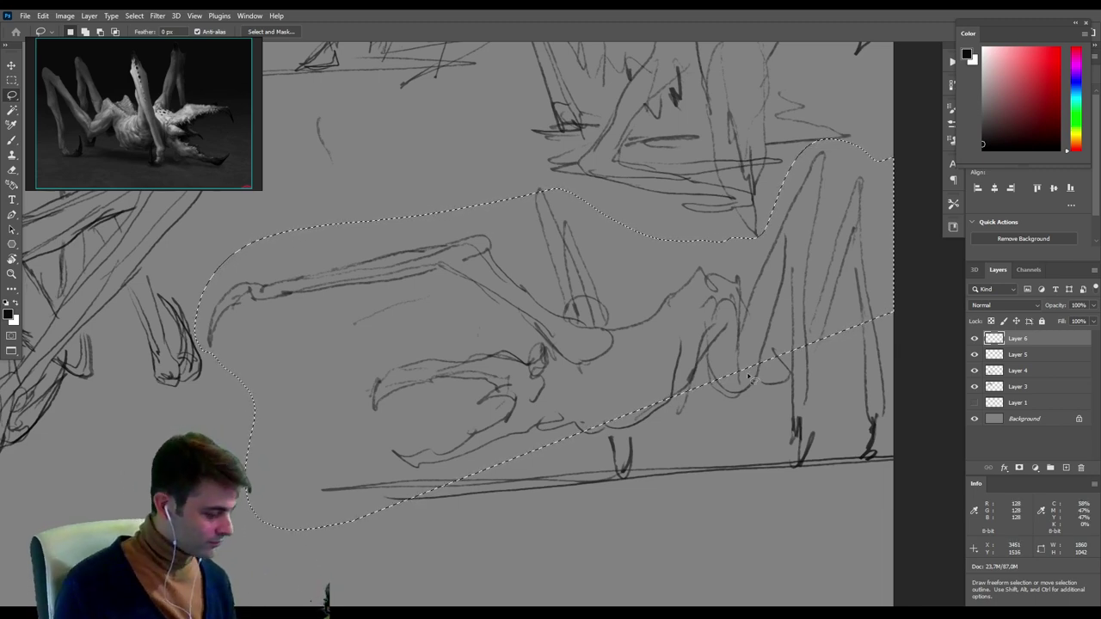
pyautogui.moveTo(295, 477)
pyautogui.keyDown('shift'); pyautogui.mouseDown()
pyautogui.moveTo(714, 344)
pyautogui.moveTo(671, 533)
pyautogui.moveTo(356, 499)
pyautogui.mouseUp(); pyautogui.keyUp('shift')
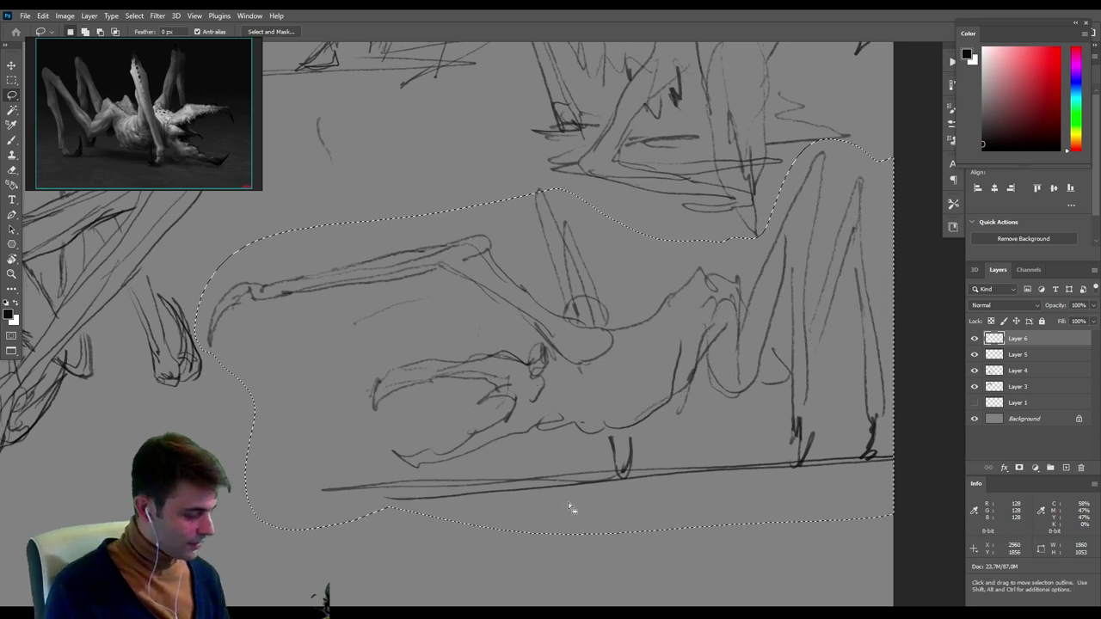
# Cut the selected fifth monster to its own layer and scale it down to roughly 60 percent.
pyautogui.rightClick(570, 368)
pyautogui.click(646, 453)
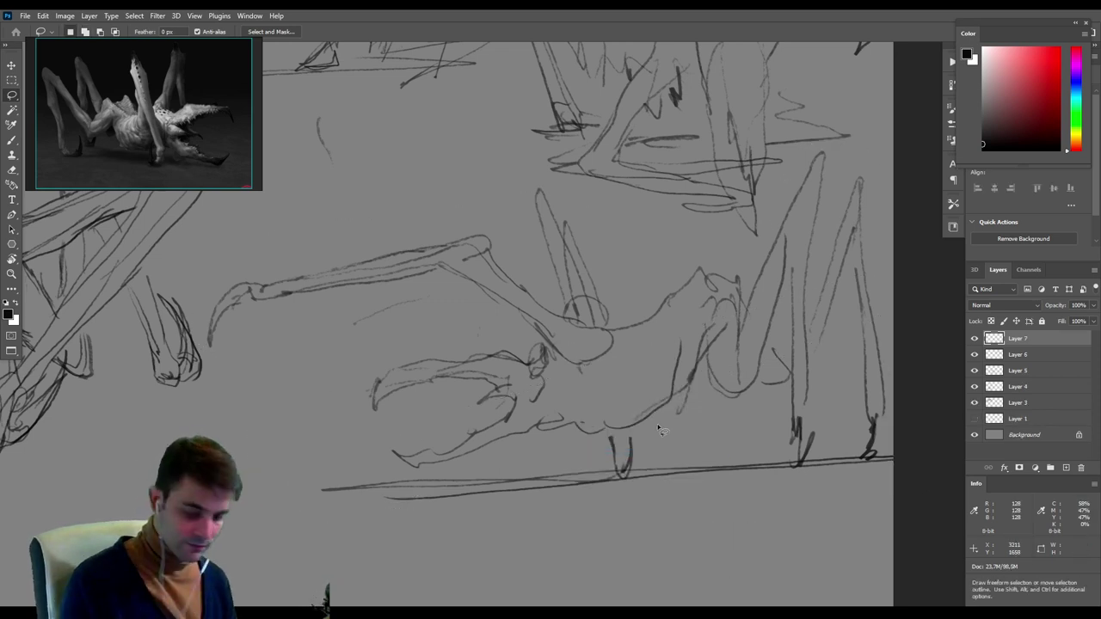
pyautogui.hotkey('ctrl', 't')
pyautogui.moveTo(891, 152)
pyautogui.mouseDown()
pyautogui.moveTo(613, 295)
pyautogui.moveTo(643, 180)
pyautogui.moveTo(634, 197)
pyautogui.moveTo(521, 256)
pyautogui.moveTo(542, 226)
pyautogui.moveTo(513, 212)
pyautogui.mouseUp()
pyautogui.press('Return')
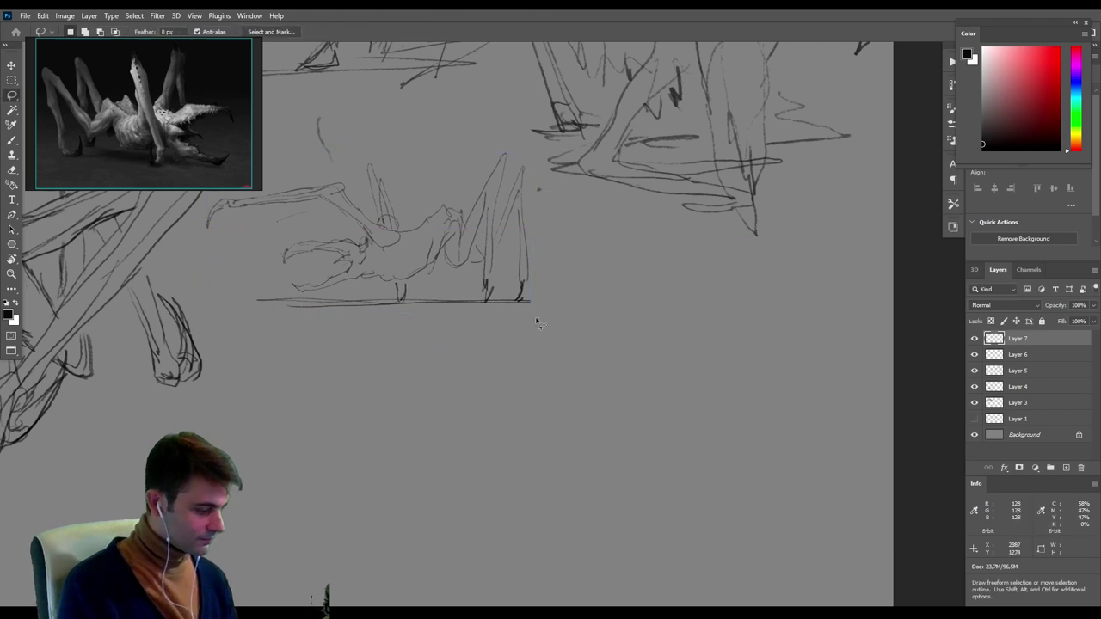
# Sketch the sixth monster's rounded body and raised rump in the empty area below and beside the fifth sketch.
pyautogui.moveTo(545, 379)
pyautogui.mouseDown()
pyautogui.moveTo(565, 350)
pyautogui.moveTo(552, 356)
pyautogui.mouseUp()
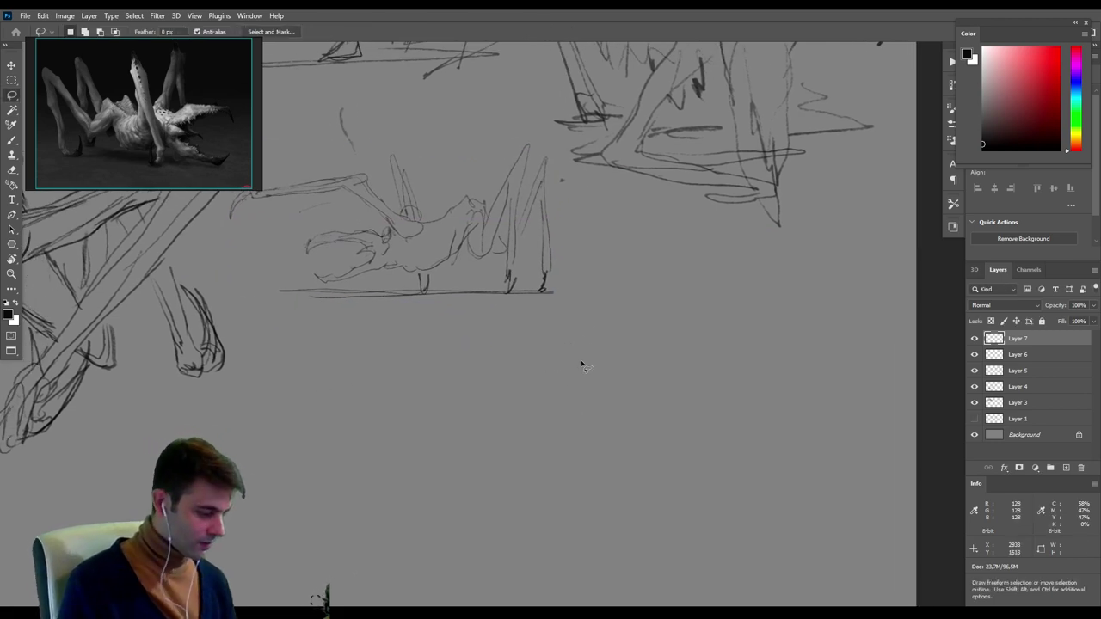
pyautogui.keyDown('alt'); pyautogui.scroll(3, 589, 345); pyautogui.keyUp('alt')
pyautogui.press('b')
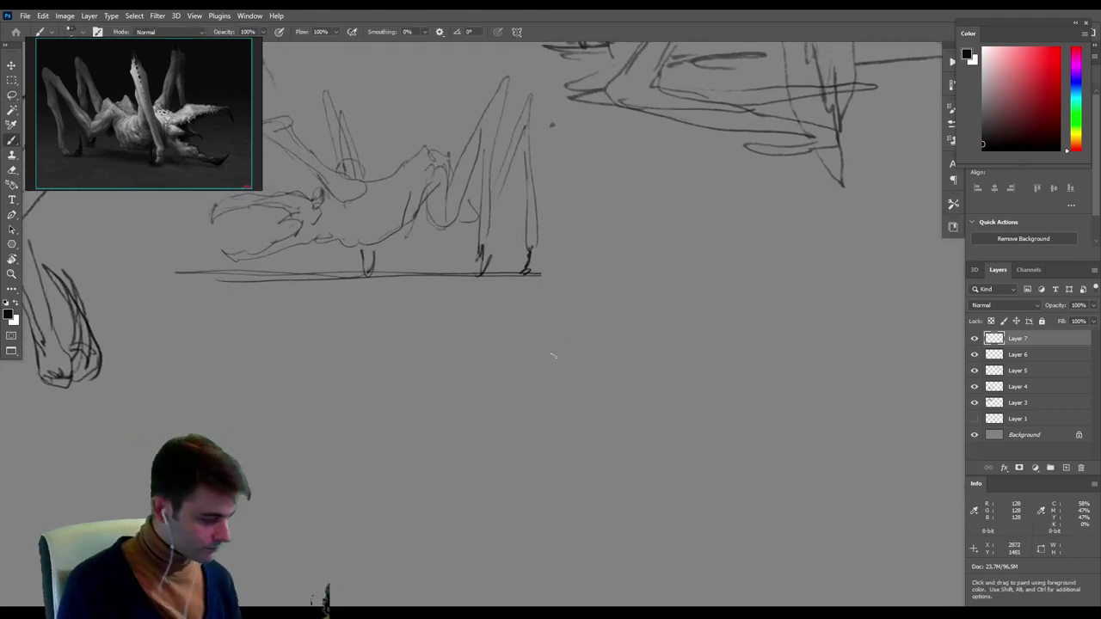
pyautogui.moveTo(595, 346)
pyautogui.mouseDown()
pyautogui.moveTo(494, 374)
pyautogui.moveTo(521, 406)
pyautogui.mouseUp()
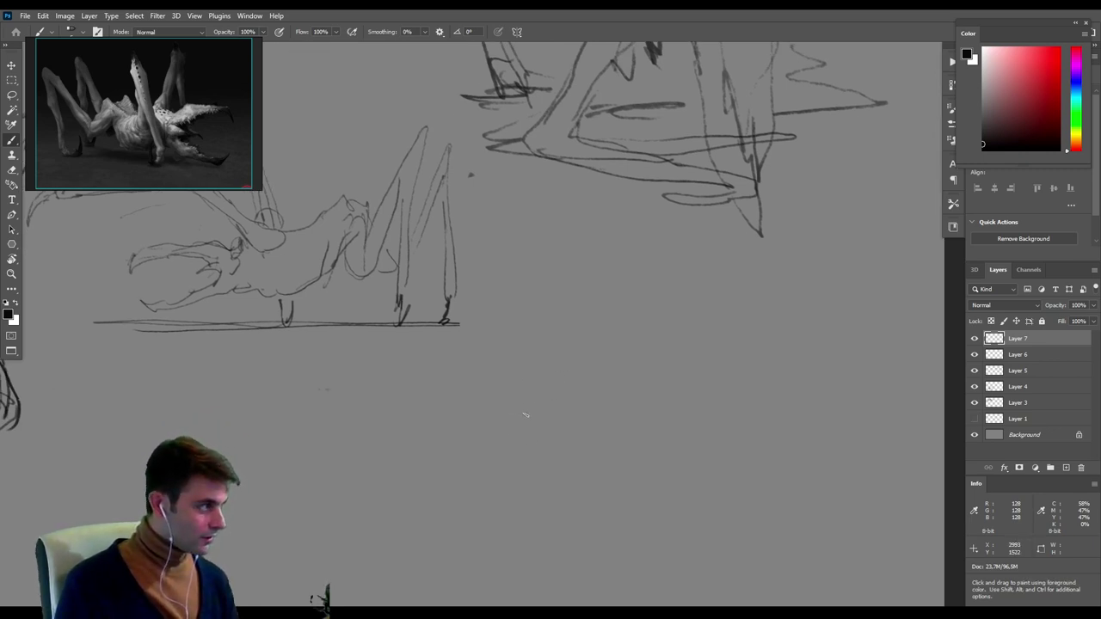
pyautogui.moveTo(556, 368)
pyautogui.mouseDown()
pyautogui.moveTo(607, 386)
pyautogui.moveTo(597, 389)
pyautogui.mouseUp()
pyautogui.moveTo(662, 469)
pyautogui.mouseDown()
pyautogui.moveTo(604, 438)
pyautogui.moveTo(667, 393)
pyautogui.moveTo(700, 473)
pyautogui.moveTo(721, 447)
pyautogui.mouseUp()
pyautogui.moveTo(621, 396); pyautogui.dragTo(695, 380)
pyautogui.moveTo(712, 377)
pyautogui.mouseDown()
pyautogui.moveTo(725, 402)
pyautogui.moveTo(798, 337)
pyautogui.moveTo(811, 352)
pyautogui.moveTo(806, 422)
pyautogui.moveTo(707, 468)
pyautogui.mouseUp()
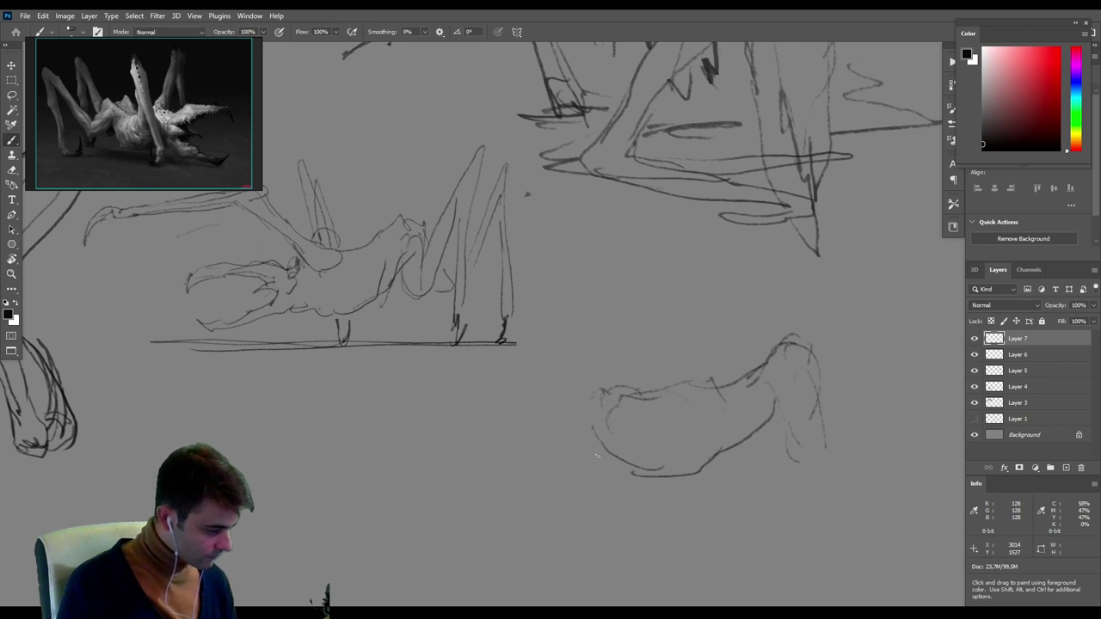
# Draw the sixth monster's wide-open hooked jaws in front of the body and darken the back of the mouth.
pyautogui.moveTo(614, 464); pyautogui.dragTo(672, 478)
pyautogui.moveTo(635, 476)
pyautogui.mouseDown()
pyautogui.moveTo(550, 457)
pyautogui.moveTo(508, 473)
pyautogui.mouseUp()
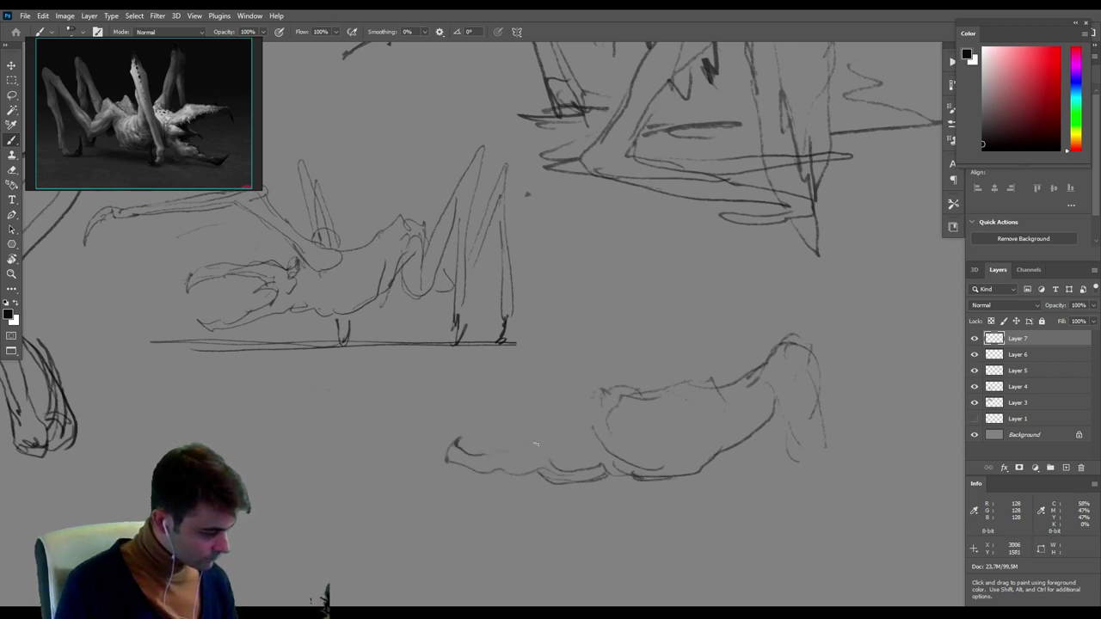
pyautogui.moveTo(440, 385)
pyautogui.mouseDown()
pyautogui.moveTo(470, 362)
pyautogui.moveTo(533, 397)
pyautogui.mouseUp()
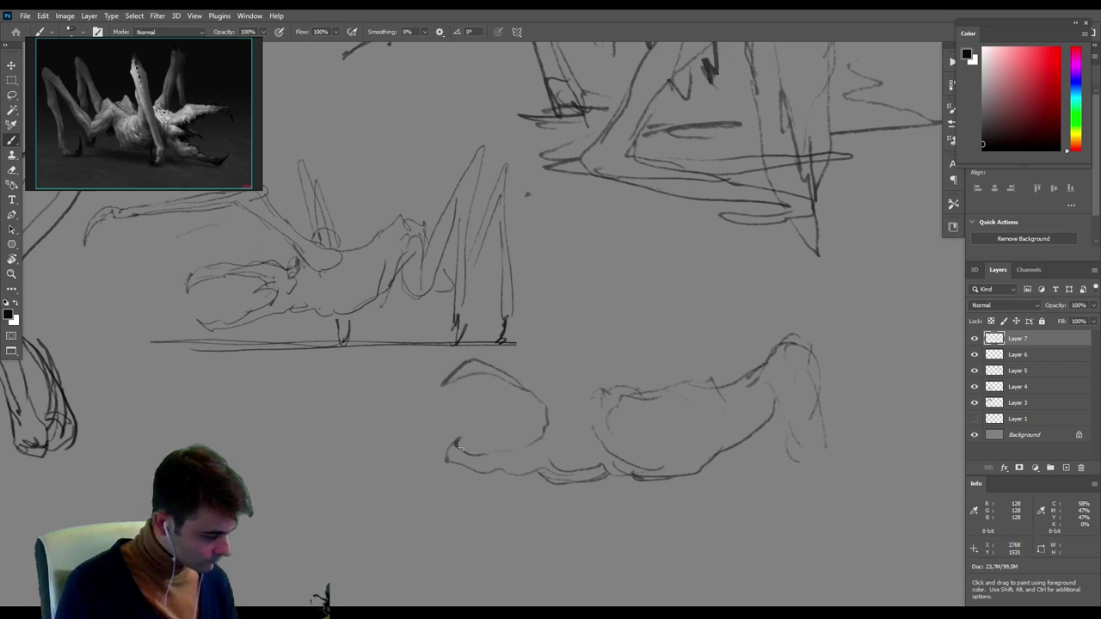
pyautogui.moveTo(464, 450); pyautogui.dragTo(439, 457)
pyautogui.moveTo(509, 455); pyautogui.dragTo(535, 451)
pyautogui.moveTo(478, 375)
pyautogui.mouseDown()
pyautogui.moveTo(549, 428)
pyautogui.moveTo(543, 439)
pyautogui.moveTo(516, 394)
pyautogui.moveTo(559, 392)
pyautogui.moveTo(555, 440)
pyautogui.mouseUp()
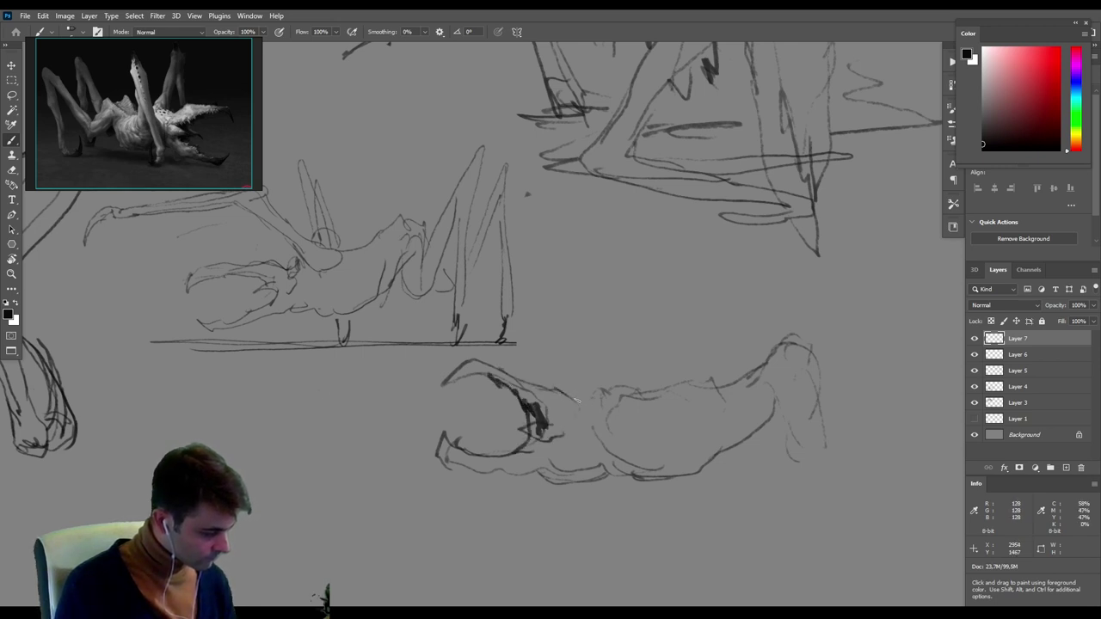
# Reinforce the sixth monster's neck and back contour and build up its raised rump with dark spiky strokes.
pyautogui.moveTo(564, 395); pyautogui.dragTo(657, 393)
pyautogui.moveTo(621, 390)
pyautogui.mouseDown()
pyautogui.moveTo(650, 399)
pyautogui.moveTo(736, 386)
pyautogui.moveTo(784, 329)
pyautogui.mouseUp()
pyautogui.moveTo(752, 381)
pyautogui.mouseDown()
pyautogui.moveTo(814, 368)
pyautogui.moveTo(757, 330)
pyautogui.mouseUp()
pyautogui.moveTo(756, 376)
pyautogui.mouseDown()
pyautogui.moveTo(783, 333)
pyautogui.moveTo(798, 335)
pyautogui.mouseUp()
pyautogui.moveTo(811, 337)
pyautogui.mouseDown()
pyautogui.moveTo(817, 353)
pyautogui.moveTo(797, 332)
pyautogui.mouseUp()
pyautogui.moveTo(788, 330); pyautogui.dragTo(820, 403)
pyautogui.moveTo(768, 397); pyautogui.dragTo(800, 432)
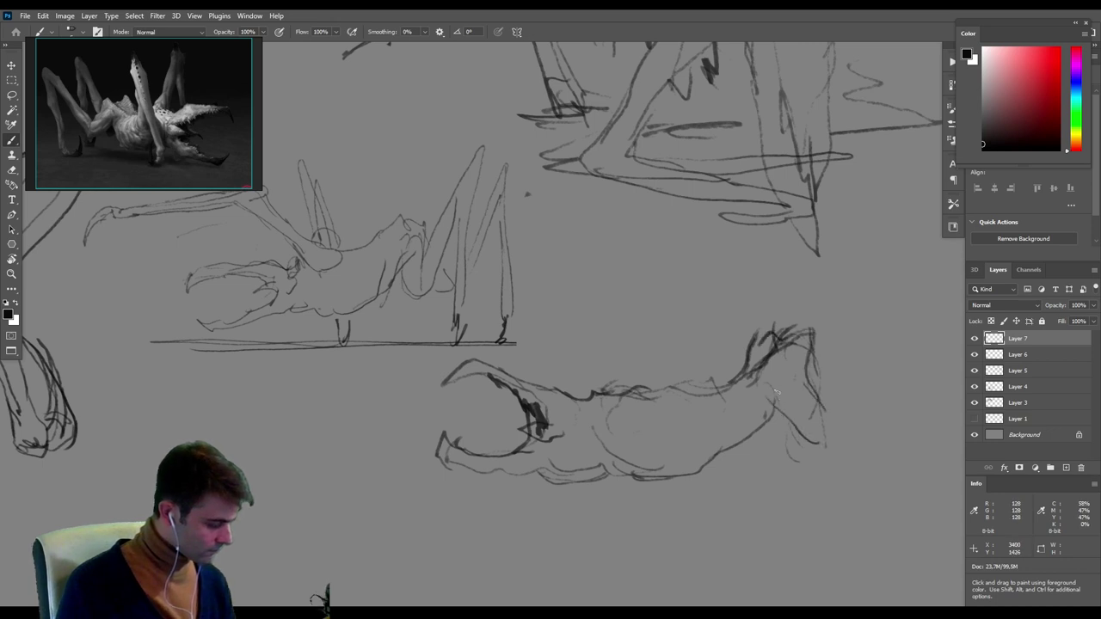
pyautogui.moveTo(772, 392); pyautogui.dragTo(800, 438)
pyautogui.moveTo(812, 428); pyautogui.dragTo(827, 443)
# Darken the sixth monster's rear belly and hip, then draw a tall pointed hind leg behind the rump.
pyautogui.moveTo(693, 488)
pyautogui.mouseDown()
pyautogui.moveTo(593, 477)
pyautogui.moveTo(764, 404)
pyautogui.moveTo(807, 452)
pyautogui.mouseUp()
pyautogui.moveTo(810, 413); pyautogui.dragTo(826, 458)
pyautogui.moveTo(752, 421); pyautogui.dragTo(783, 464)
pyautogui.moveTo(821, 433); pyautogui.dragTo(856, 273)
pyautogui.moveTo(855, 275)
pyautogui.mouseDown()
pyautogui.moveTo(836, 435)
pyautogui.moveTo(891, 358)
pyautogui.moveTo(935, 503)
pyautogui.mouseUp()
pyautogui.moveTo(936, 503); pyautogui.dragTo(923, 526)
pyautogui.moveTo(818, 370)
pyautogui.mouseDown()
pyautogui.moveTo(813, 389)
pyautogui.moveTo(830, 304)
pyautogui.mouseUp()
pyautogui.moveTo(830, 305); pyautogui.dragTo(830, 392)
pyautogui.moveTo(782, 444); pyautogui.dragTo(770, 467)
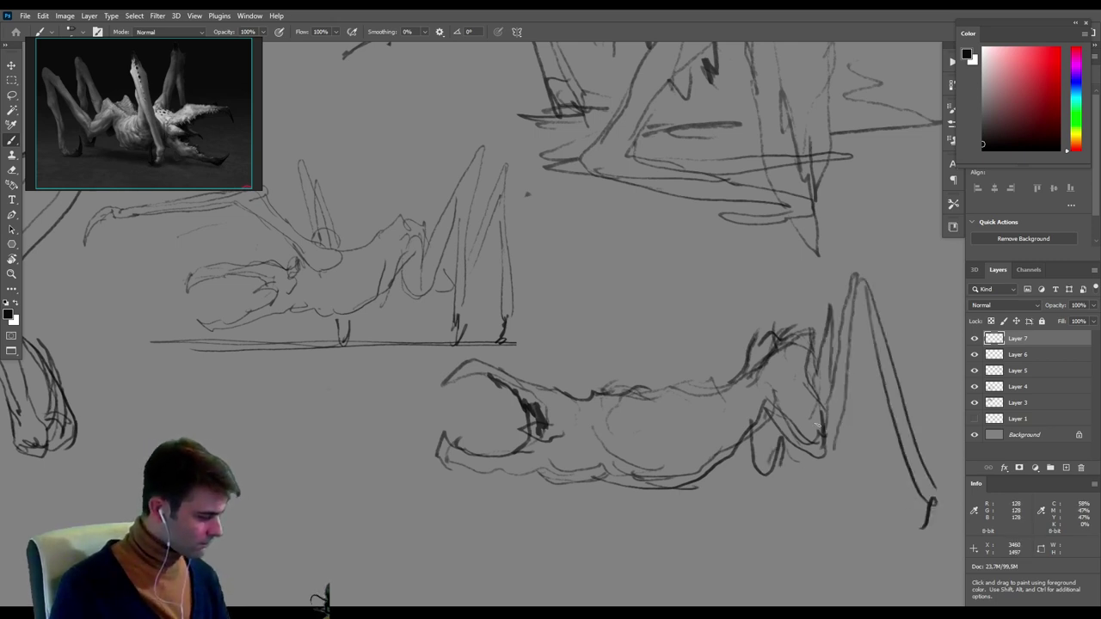
# Draw the sixth monster's second hind leg with a straight shin and give both hind legs hooked feet.
pyautogui.moveTo(822, 375); pyautogui.dragTo(836, 507)
pyautogui.moveTo(844, 457); pyautogui.dragTo(855, 500)
pyautogui.moveTo(844, 457); pyautogui.dragTo(852, 503)
pyautogui.moveTo(950, 475); pyautogui.dragTo(818, 431)
pyautogui.moveTo(803, 431)
pyautogui.mouseDown()
pyautogui.moveTo(809, 457)
pyautogui.moveTo(826, 463)
pyautogui.mouseUp()
pyautogui.moveTo(819, 414)
pyautogui.mouseDown()
pyautogui.moveTo(841, 457)
pyautogui.moveTo(813, 465)
pyautogui.mouseUp()
pyautogui.moveTo(716, 424)
pyautogui.mouseDown()
pyautogui.moveTo(702, 422)
pyautogui.moveTo(772, 411)
pyautogui.mouseUp()
pyautogui.moveTo(496, 415); pyautogui.dragTo(563, 430)
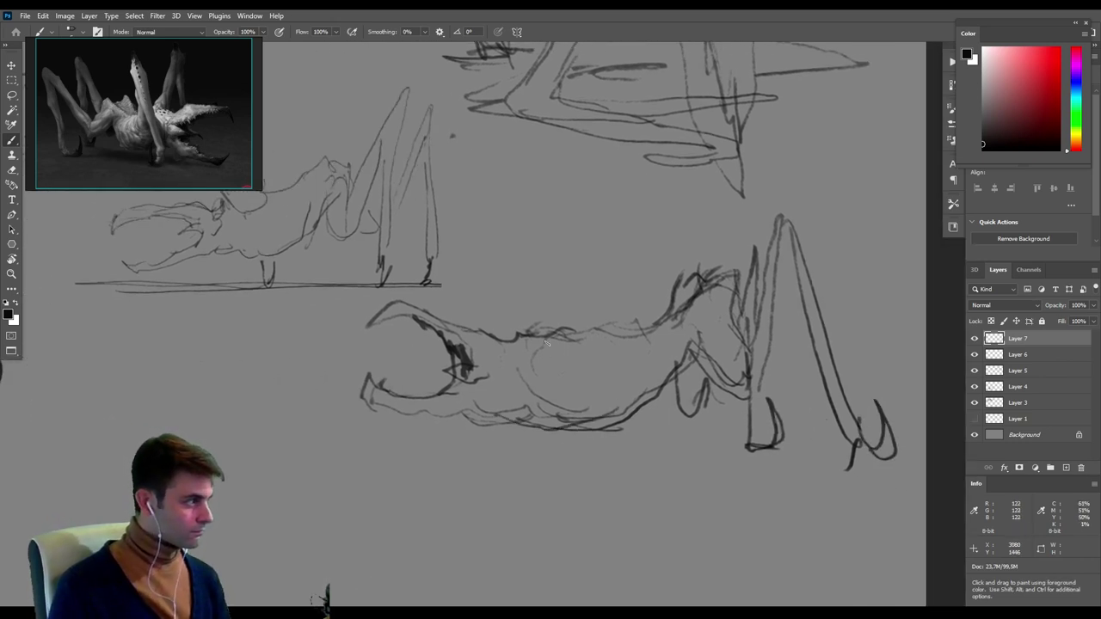
# Rough in a raised foreleg outline above the sixth monster's back and strengthen its throat and lower jaw.
pyautogui.moveTo(542, 362)
pyautogui.mouseDown()
pyautogui.moveTo(605, 229)
pyautogui.moveTo(630, 287)
pyautogui.mouseUp()
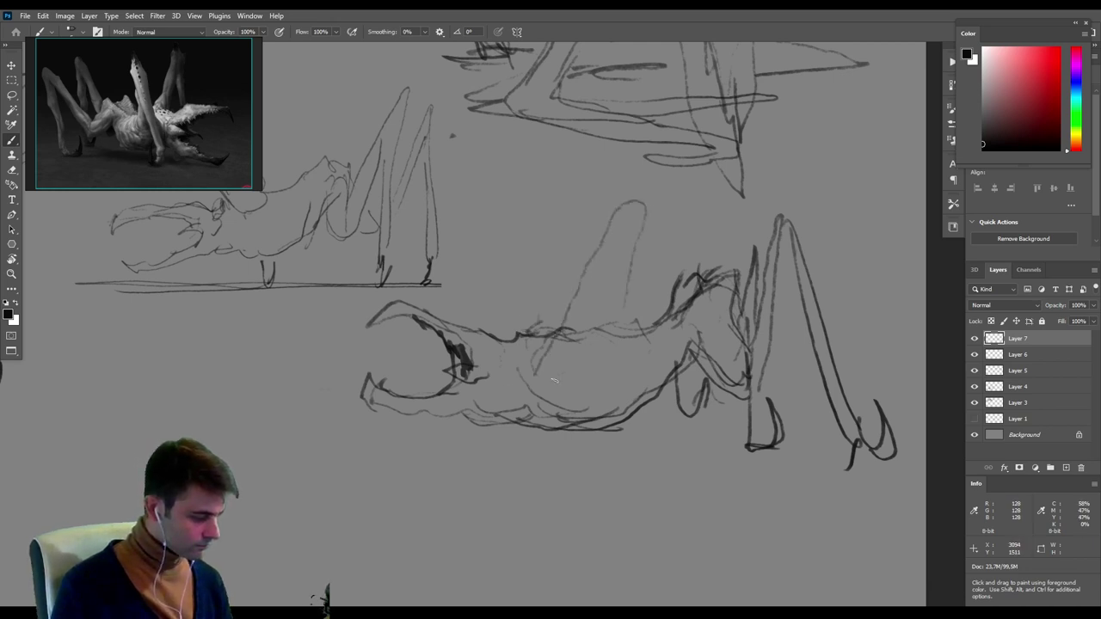
pyautogui.moveTo(548, 332)
pyautogui.mouseDown()
pyautogui.moveTo(726, 384)
pyautogui.moveTo(713, 381)
pyautogui.mouseUp()
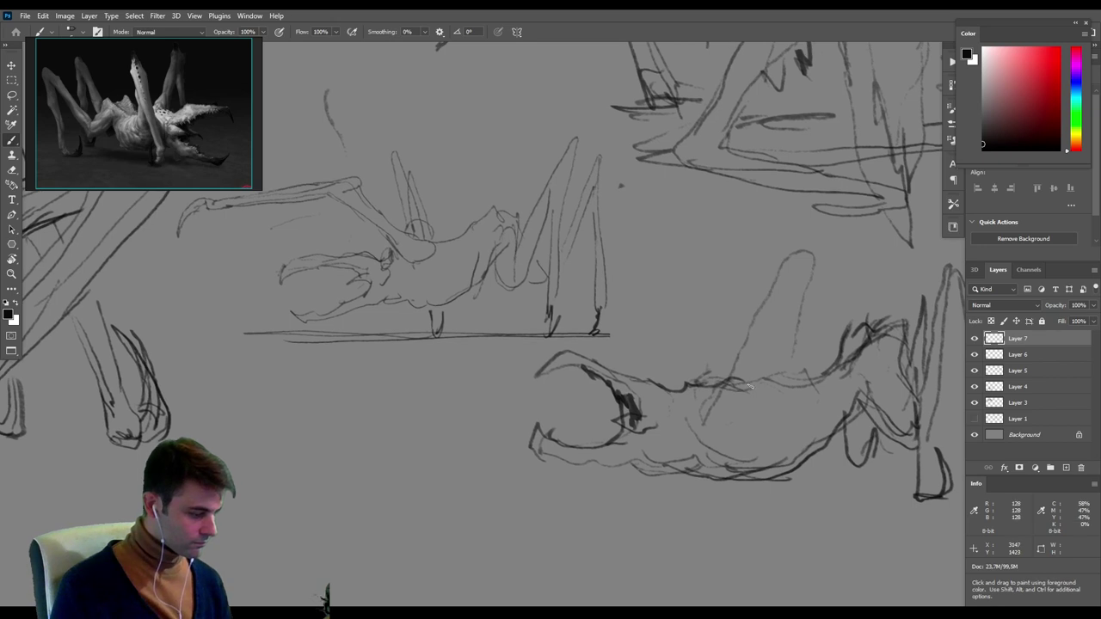
pyautogui.moveTo(779, 432); pyautogui.dragTo(675, 415)
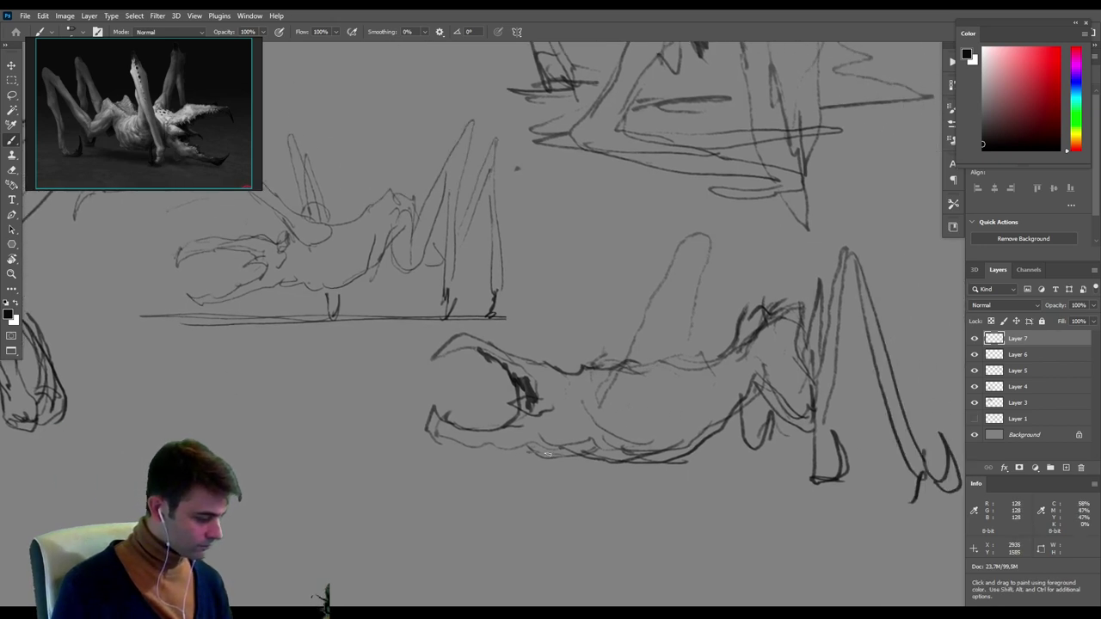
pyautogui.moveTo(531, 453)
pyautogui.mouseDown()
pyautogui.moveTo(607, 469)
pyautogui.moveTo(646, 458)
pyautogui.mouseUp()
pyautogui.moveTo(518, 434)
pyautogui.mouseDown()
pyautogui.moveTo(568, 409)
pyautogui.moveTo(632, 439)
pyautogui.mouseUp()
# Draw the sixth monster's near foreleg from the shoulder to a sharp raised knee and down to a hooked foot.
pyautogui.moveTo(604, 397)
pyautogui.mouseDown()
pyautogui.moveTo(729, 251)
pyautogui.moveTo(732, 375)
pyautogui.moveTo(616, 426)
pyautogui.moveTo(740, 247)
pyautogui.mouseUp()
pyautogui.moveTo(648, 372)
pyautogui.mouseDown()
pyautogui.moveTo(611, 430)
pyautogui.moveTo(737, 260)
pyautogui.moveTo(721, 454)
pyautogui.mouseUp()
pyautogui.moveTo(717, 286)
pyautogui.mouseDown()
pyautogui.moveTo(700, 492)
pyautogui.moveTo(753, 473)
pyautogui.mouseUp()
pyautogui.moveTo(609, 428); pyautogui.dragTo(693, 351)
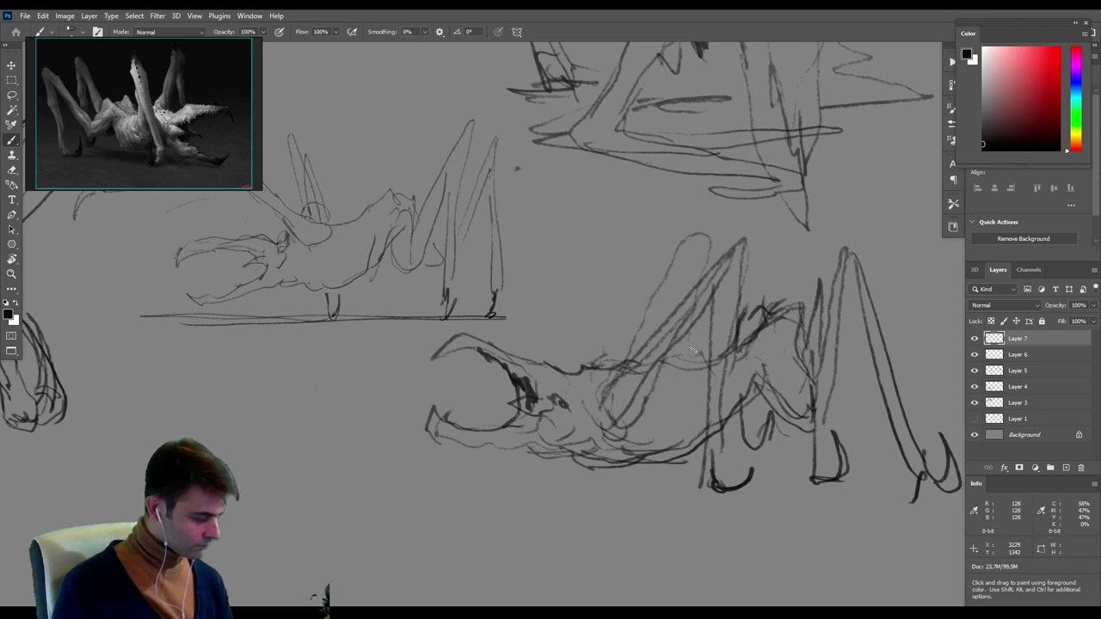
# Draw the sixth monster's far foreleg with a small foot under the belly, and a long ground line beneath all feet.
pyautogui.moveTo(586, 362)
pyautogui.mouseDown()
pyautogui.moveTo(676, 221)
pyautogui.moveTo(685, 331)
pyautogui.mouseUp()
pyautogui.moveTo(609, 359)
pyautogui.mouseDown()
pyautogui.moveTo(646, 277)
pyautogui.moveTo(657, 336)
pyautogui.mouseUp()
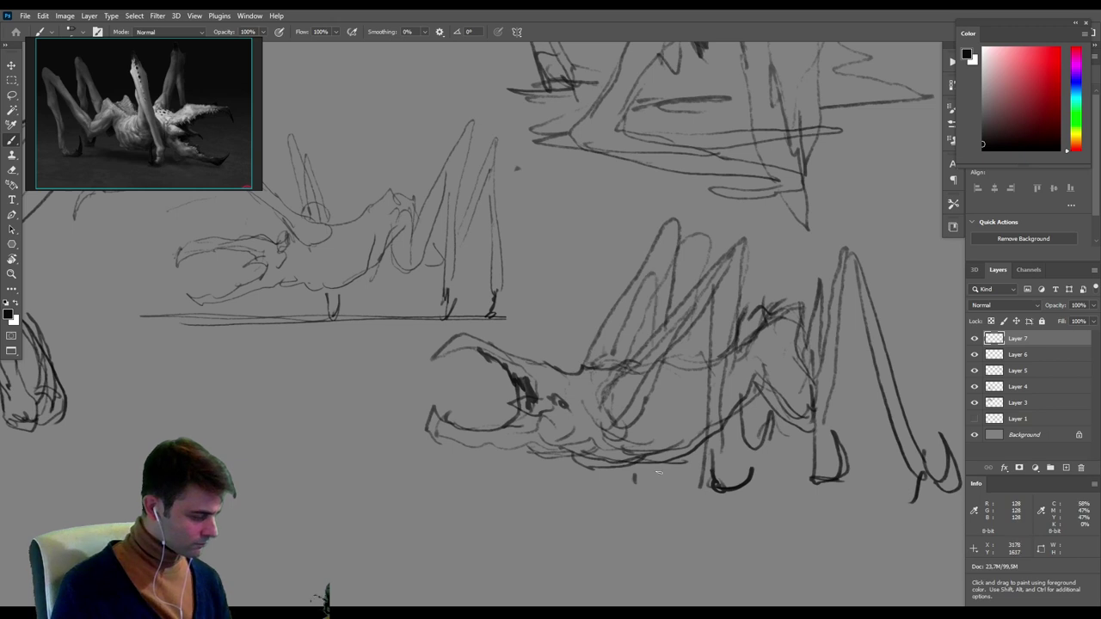
pyautogui.moveTo(653, 468); pyautogui.dragTo(673, 497)
pyautogui.moveTo(559, 465)
pyautogui.mouseDown()
pyautogui.moveTo(638, 461)
pyautogui.moveTo(484, 448)
pyautogui.mouseUp()
pyautogui.moveTo(561, 486); pyautogui.dragTo(289, 490)
pyautogui.moveTo(289, 490); pyautogui.dragTo(733, 479)
pyautogui.moveTo(812, 467); pyautogui.dragTo(495, 490)
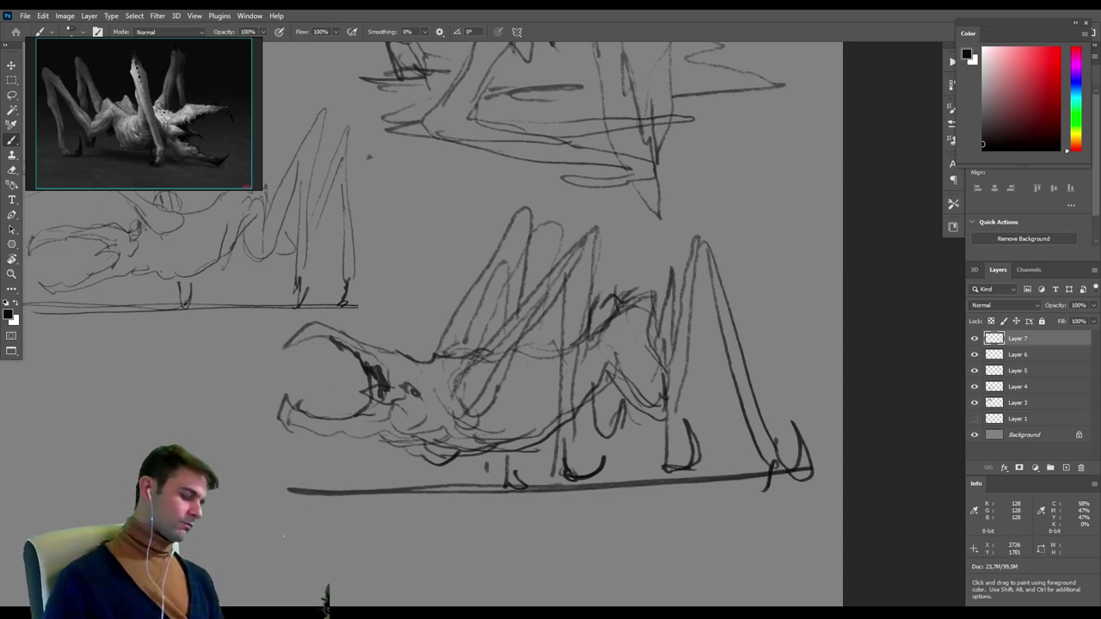
# Add jagged tooth marks along the inside of the sixth monster's upper jaw.
pyautogui.moveTo(375, 347); pyautogui.dragTo(413, 360)
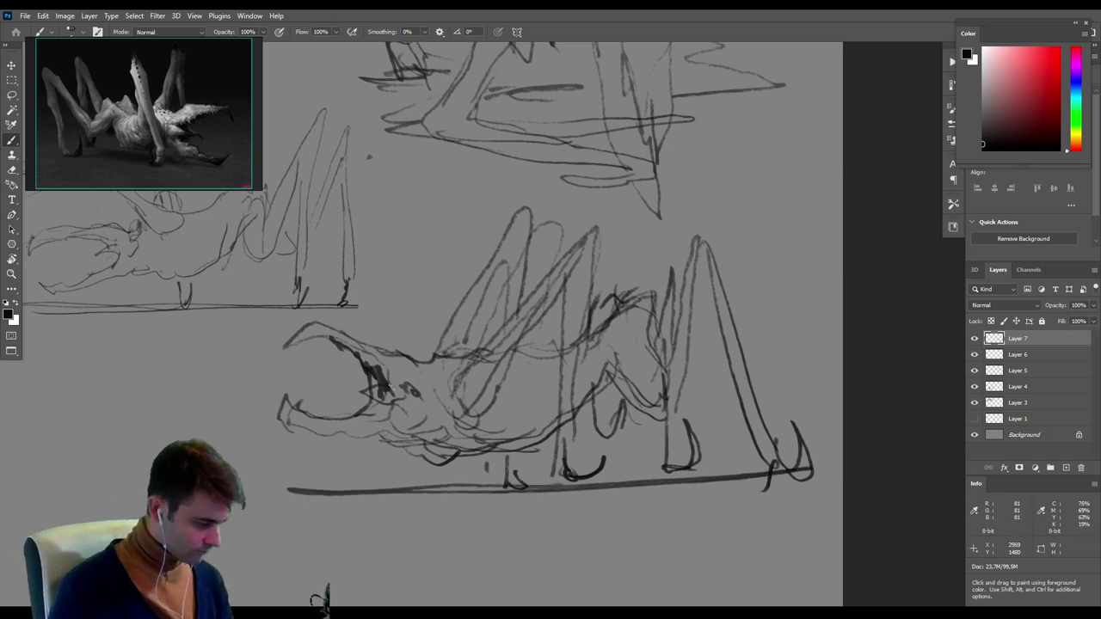
pyautogui.moveTo(333, 346); pyautogui.dragTo(404, 356)
pyautogui.moveTo(595, 381); pyautogui.dragTo(707, 357)
# Scale the fifth and sixth monster sketches down together to about 60 percent and move them up the canvas.
pyautogui.hotkey('ctrl', 't')
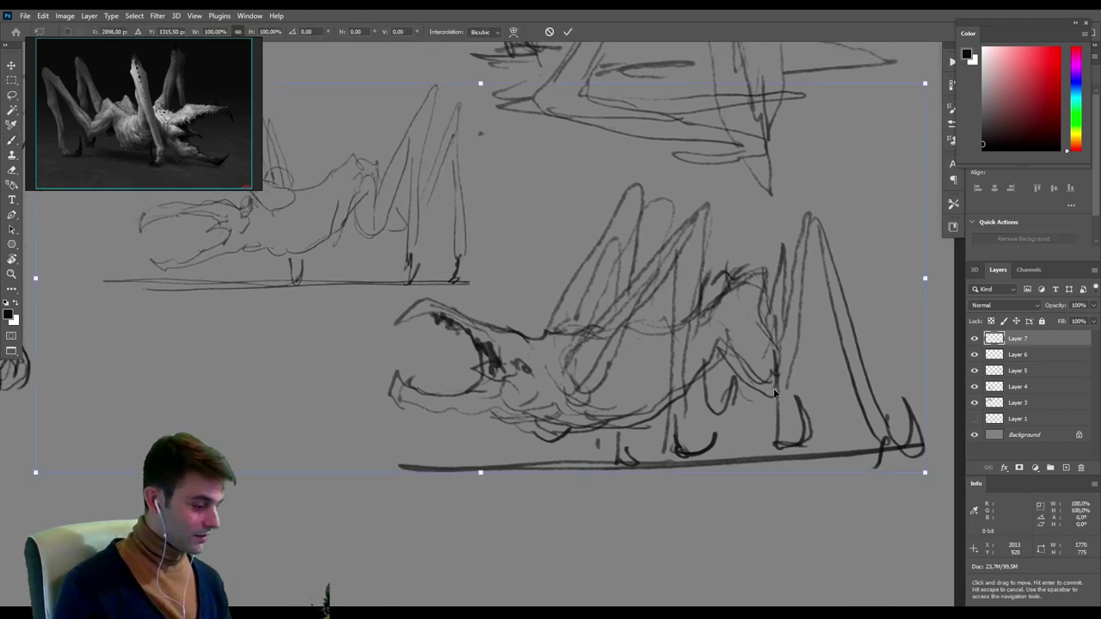
pyautogui.moveTo(922, 471); pyautogui.dragTo(572, 319)
pyautogui.moveTo(504, 272); pyautogui.dragTo(573, 250)
pyautogui.moveTo(443, 210)
pyautogui.mouseDown()
pyautogui.moveTo(656, 350)
pyautogui.moveTo(673, 371)
pyautogui.moveTo(656, 373)
pyautogui.moveTo(666, 361)
pyautogui.mouseUp()
pyautogui.press('Return')
pyautogui.press('Return')
pyautogui.moveTo(693, 397)
pyautogui.mouseDown()
pyautogui.moveTo(642, 423)
pyautogui.moveTo(597, 378)
pyautogui.moveTo(623, 376)
pyautogui.moveTo(616, 355)
pyautogui.moveTo(612, 364)
pyautogui.mouseUp()
pyautogui.moveTo(585, 450)
pyautogui.mouseDown()
pyautogui.moveTo(606, 344)
pyautogui.moveTo(585, 386)
pyautogui.moveTo(593, 356)
pyautogui.mouseUp()
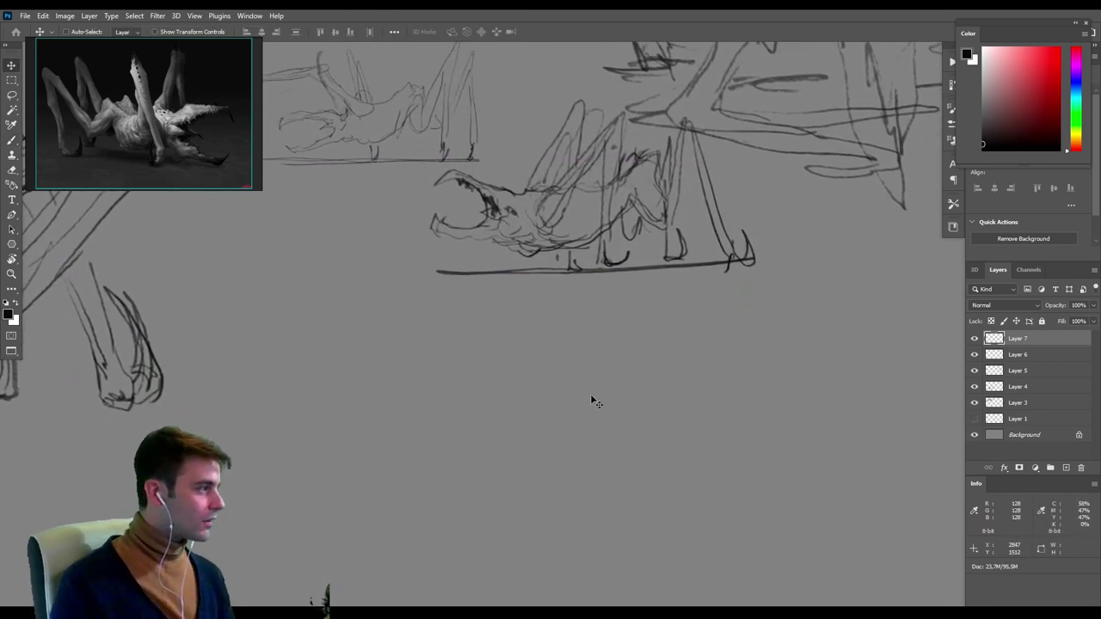
# Add a new layer for the seventh monster, choose the Brush and show the canvas full screen without the interface.
pyautogui.click(1053, 468)
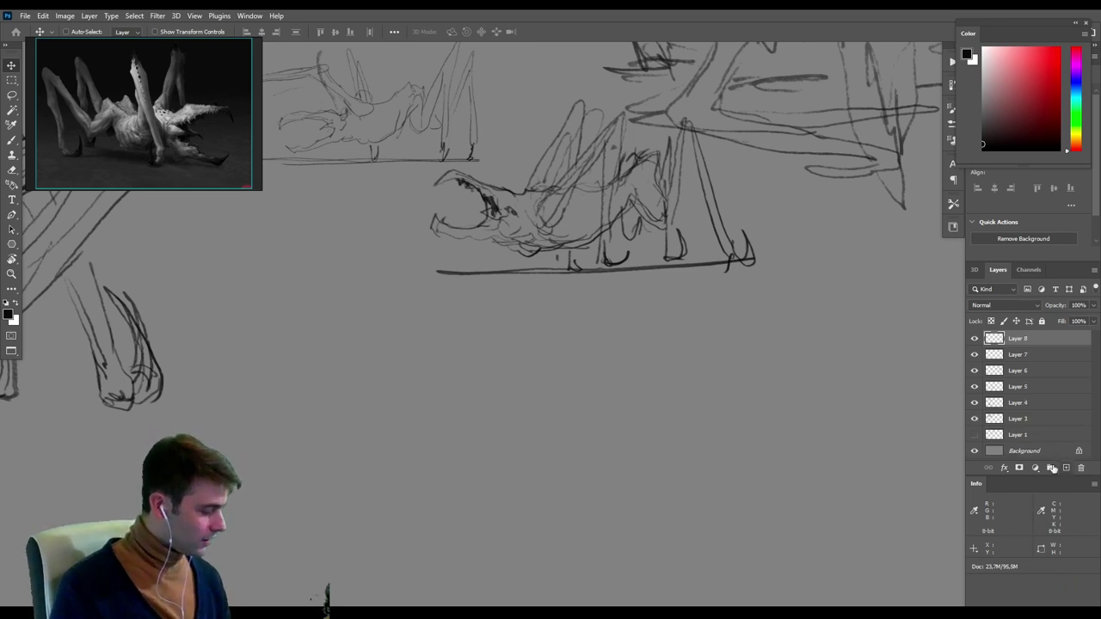
pyautogui.moveTo(643, 399); pyautogui.dragTo(607, 364)
pyautogui.press('b')
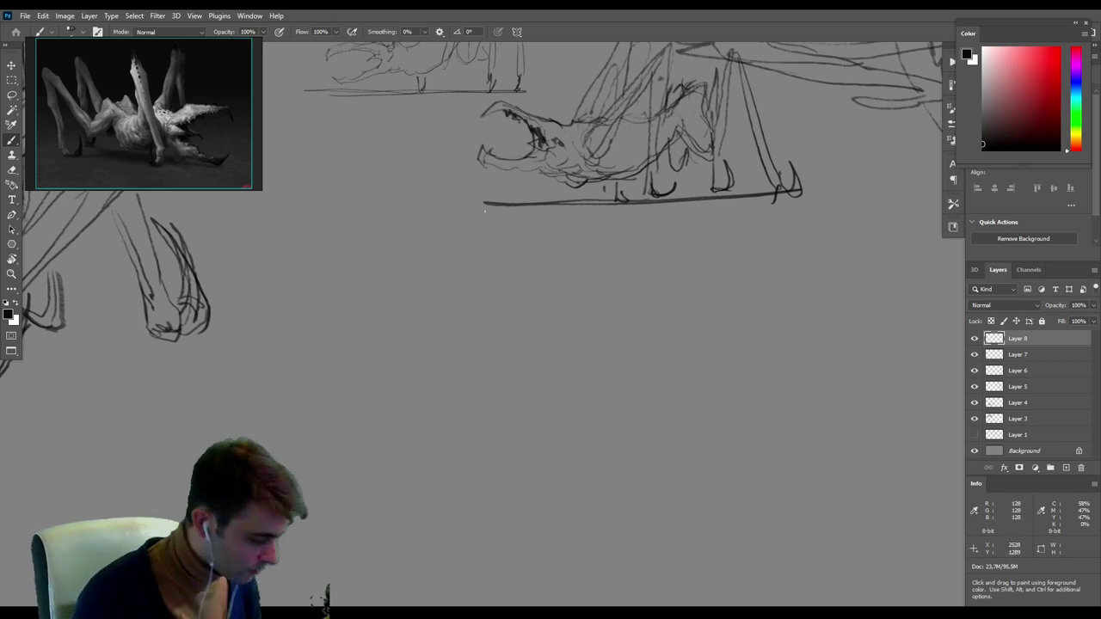
pyautogui.moveTo(495, 198); pyautogui.dragTo(502, 205)
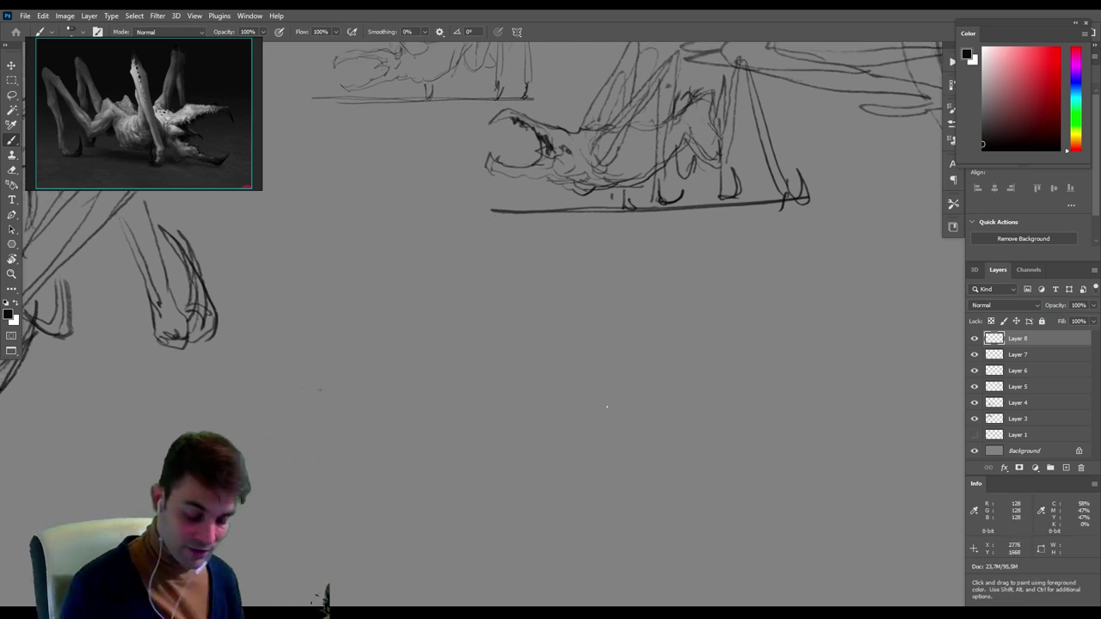
pyautogui.press('f')
pyautogui.press('f')
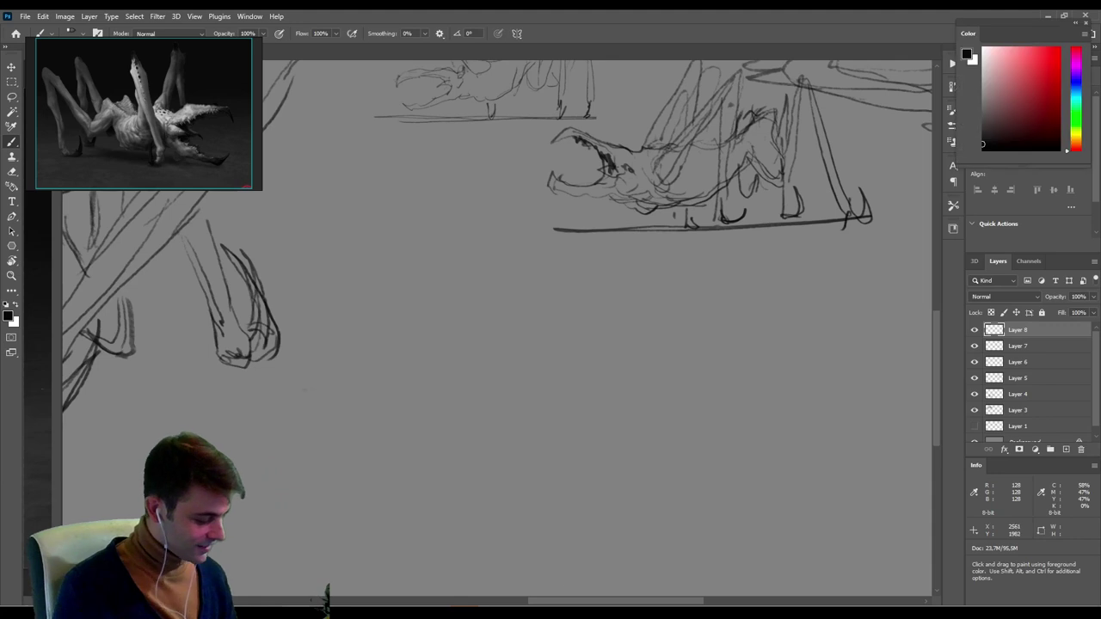
pyautogui.press('f')
pyautogui.press('f')
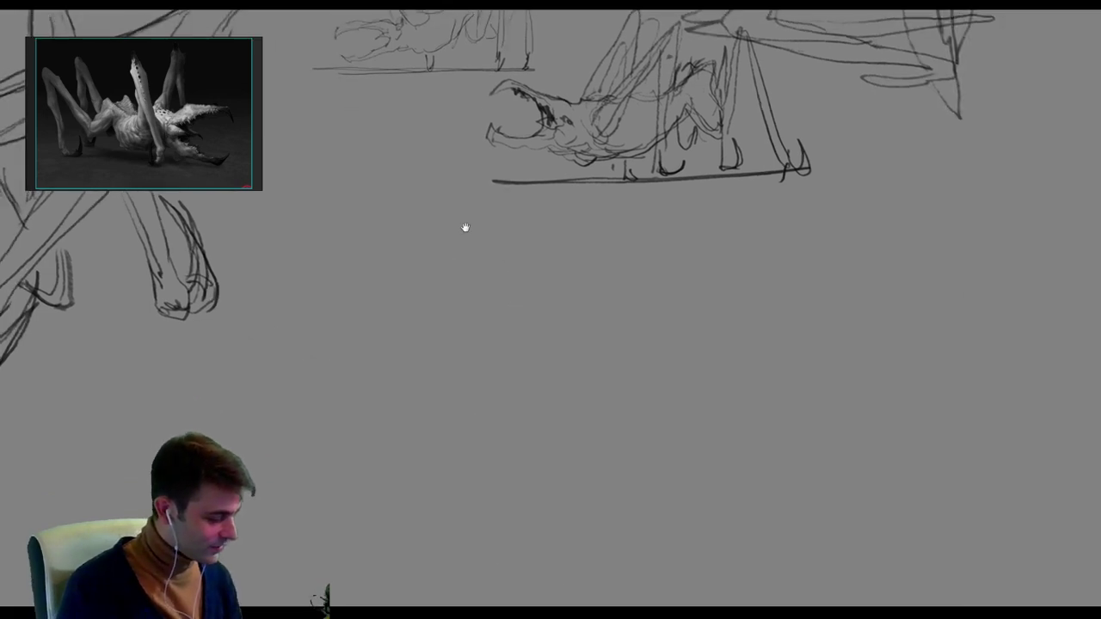
pyautogui.moveTo(464, 229); pyautogui.dragTo(494, 272)
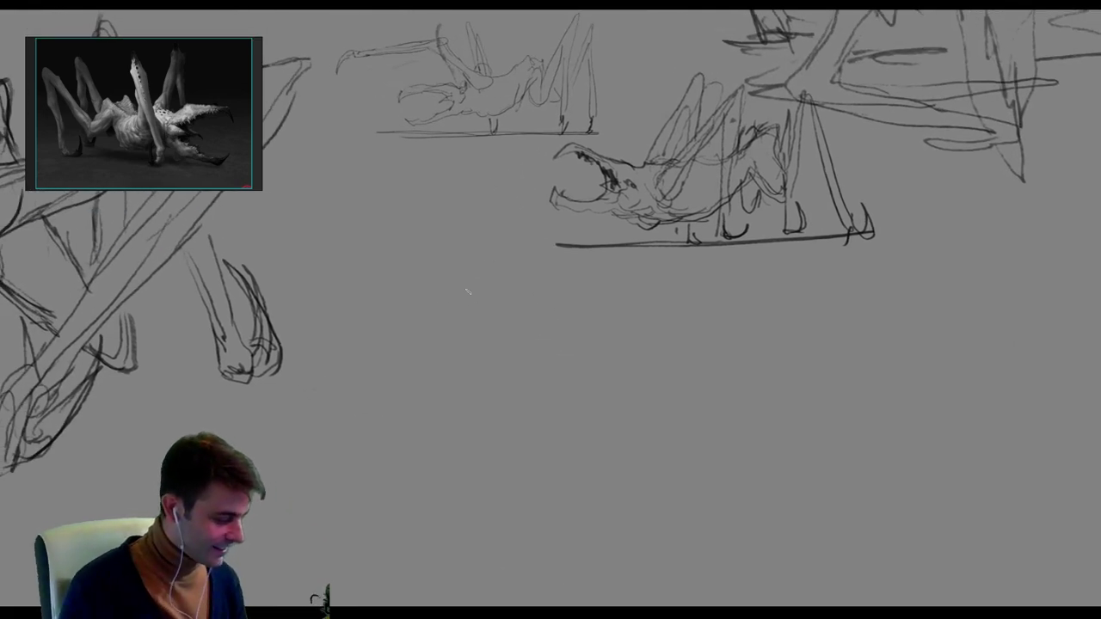
# Adjust the brush and sketch the seventh monster's tall hind shin, folded thigh and hip below the fifth sketch.
pyautogui.rightClick(467, 292)
pyautogui.click(440, 293)
pyautogui.keyDown('alt'); pyautogui.moveTo(462, 287); pyautogui.dragTo(467, 286, button='right'); pyautogui.keyUp('alt')
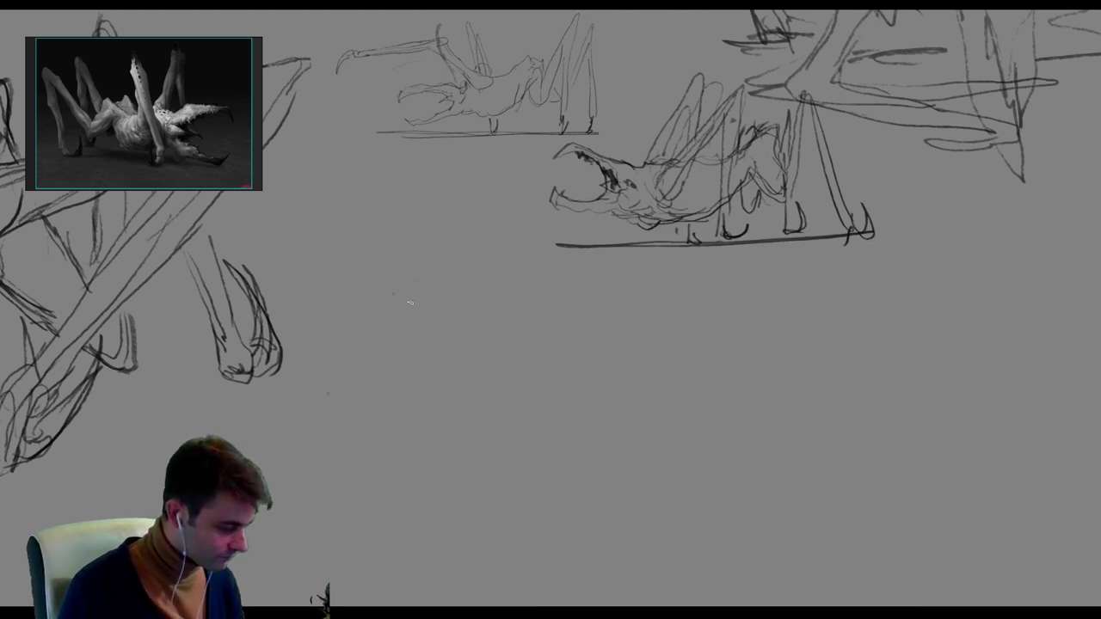
pyautogui.moveTo(411, 295); pyautogui.dragTo(453, 290)
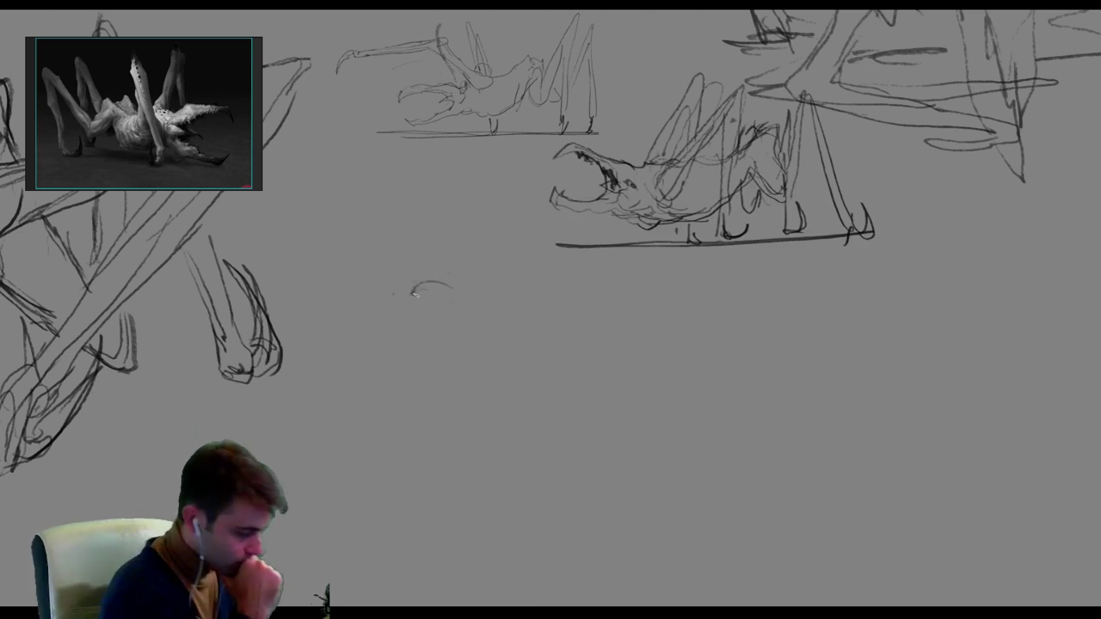
pyautogui.moveTo(406, 285); pyautogui.dragTo(441, 264)
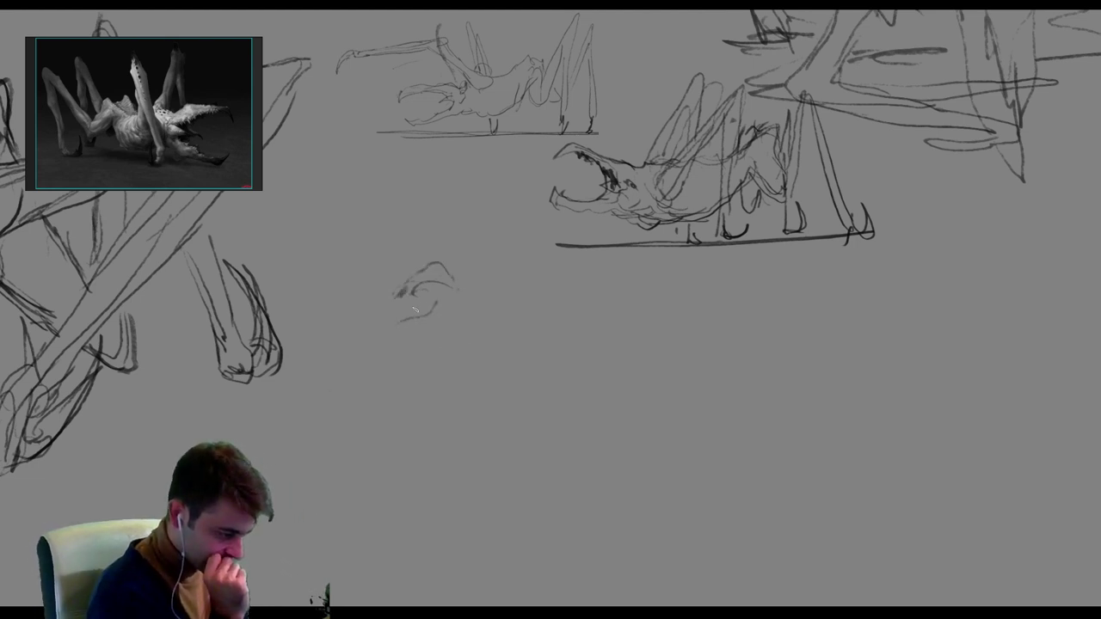
pyautogui.moveTo(378, 325)
pyautogui.mouseDown()
pyautogui.moveTo(348, 238)
pyautogui.moveTo(340, 168)
pyautogui.moveTo(383, 314)
pyautogui.moveTo(344, 164)
pyautogui.moveTo(359, 349)
pyautogui.mouseUp()
pyautogui.moveTo(442, 296)
pyautogui.mouseDown()
pyautogui.moveTo(467, 268)
pyautogui.moveTo(487, 286)
pyautogui.mouseUp()
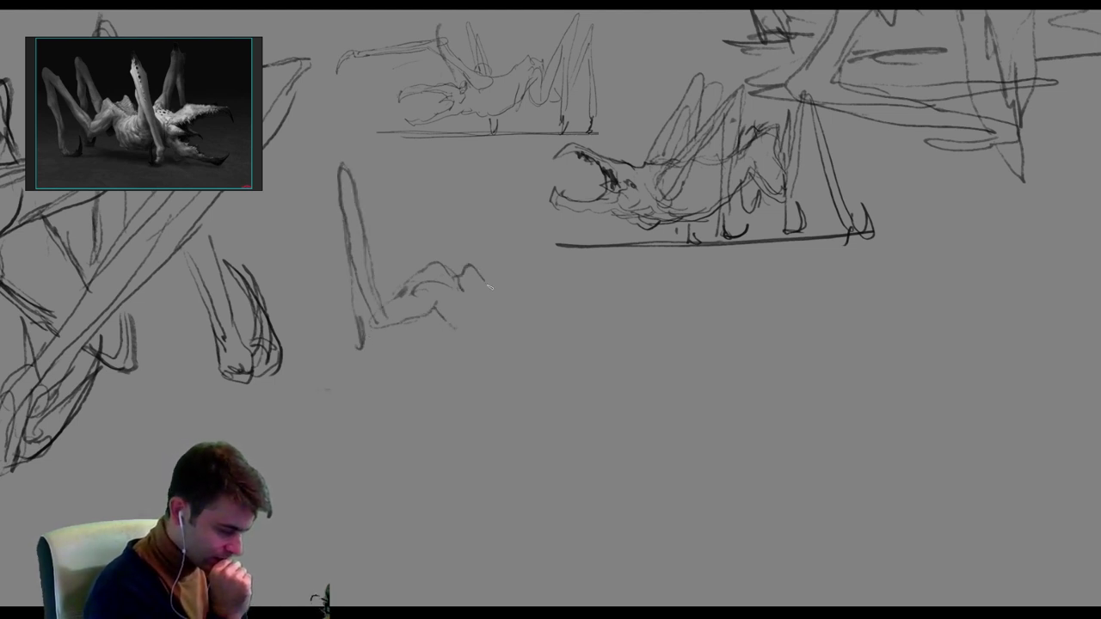
pyautogui.moveTo(424, 273); pyautogui.dragTo(463, 284)
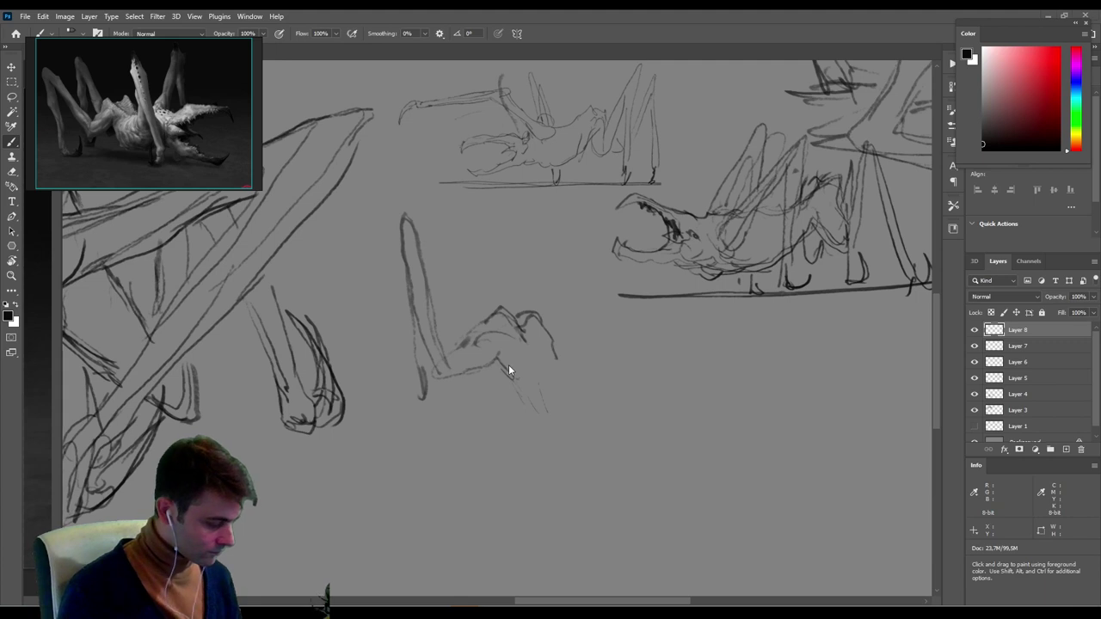
# Darken the seventh monster's hip and extend its back contour forward to the shoulder, adding the rear belly curve.
pyautogui.press('f')
pyautogui.press('f')
pyautogui.moveTo(443, 332); pyautogui.dragTo(469, 362)
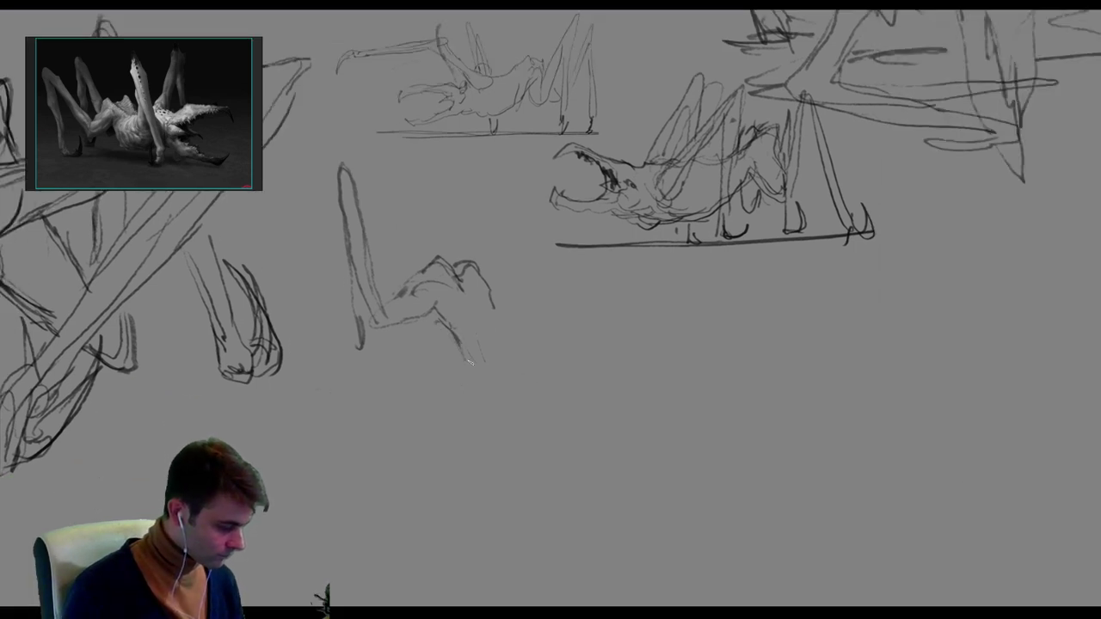
pyautogui.moveTo(458, 254)
pyautogui.mouseDown()
pyautogui.moveTo(492, 299)
pyautogui.moveTo(547, 314)
pyautogui.mouseUp()
pyautogui.moveTo(452, 345); pyautogui.dragTo(490, 378)
pyautogui.moveTo(495, 320)
pyautogui.mouseDown()
pyautogui.moveTo(566, 318)
pyautogui.moveTo(597, 293)
pyautogui.mouseUp()
# Draw the seventh monster's long bent foreleg with a raised elbow and hooked claw, plus a short contour beside the shoulder.
pyautogui.moveTo(555, 331); pyautogui.dragTo(688, 241)
pyautogui.moveTo(698, 248); pyautogui.dragTo(714, 306)
pyautogui.moveTo(590, 303)
pyautogui.mouseDown()
pyautogui.moveTo(688, 239)
pyautogui.moveTo(774, 348)
pyautogui.mouseUp()
pyautogui.moveTo(556, 332)
pyautogui.mouseDown()
pyautogui.moveTo(578, 344)
pyautogui.moveTo(719, 271)
pyautogui.moveTo(804, 387)
pyautogui.mouseUp()
pyautogui.moveTo(772, 347)
pyautogui.mouseDown()
pyautogui.moveTo(810, 405)
pyautogui.moveTo(795, 420)
pyautogui.mouseUp()
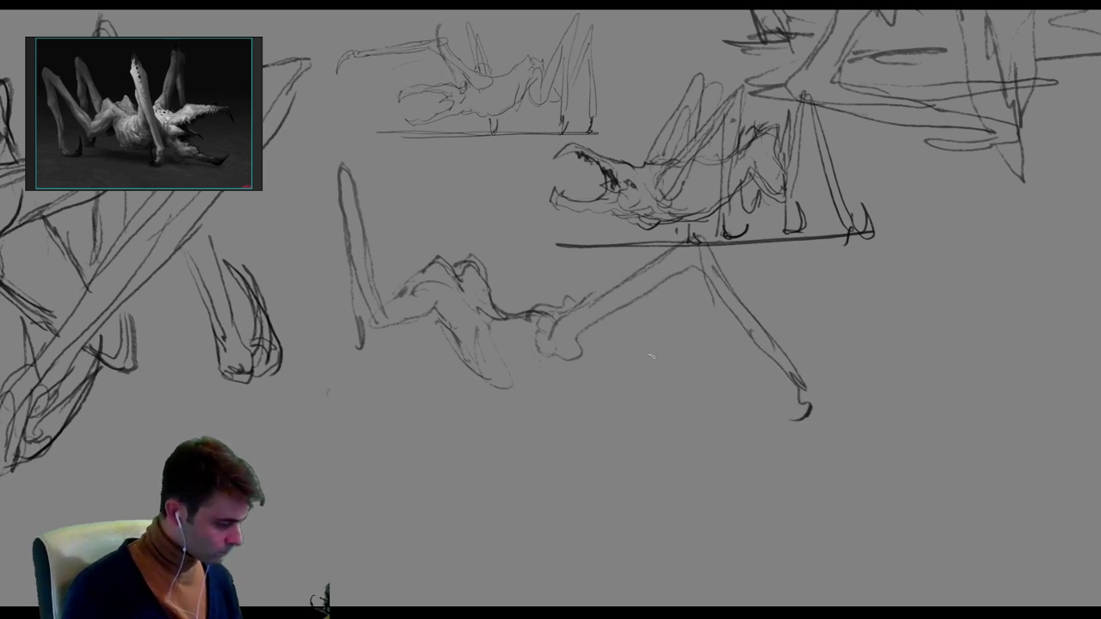
pyautogui.moveTo(603, 329); pyautogui.dragTo(645, 308)
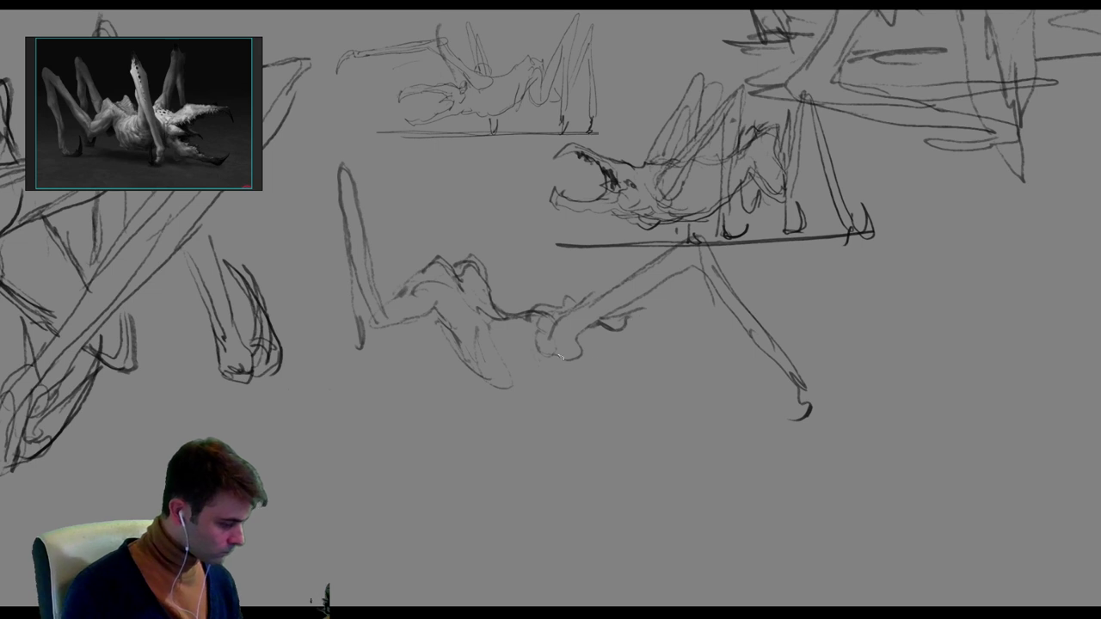
# Extend the seventh monster's belly contour forward to the lower jaw and sketch tall, pointed far legs rising behind its back.
pyautogui.moveTo(532, 392); pyautogui.dragTo(589, 377)
pyautogui.moveTo(580, 389); pyautogui.dragTo(616, 380)
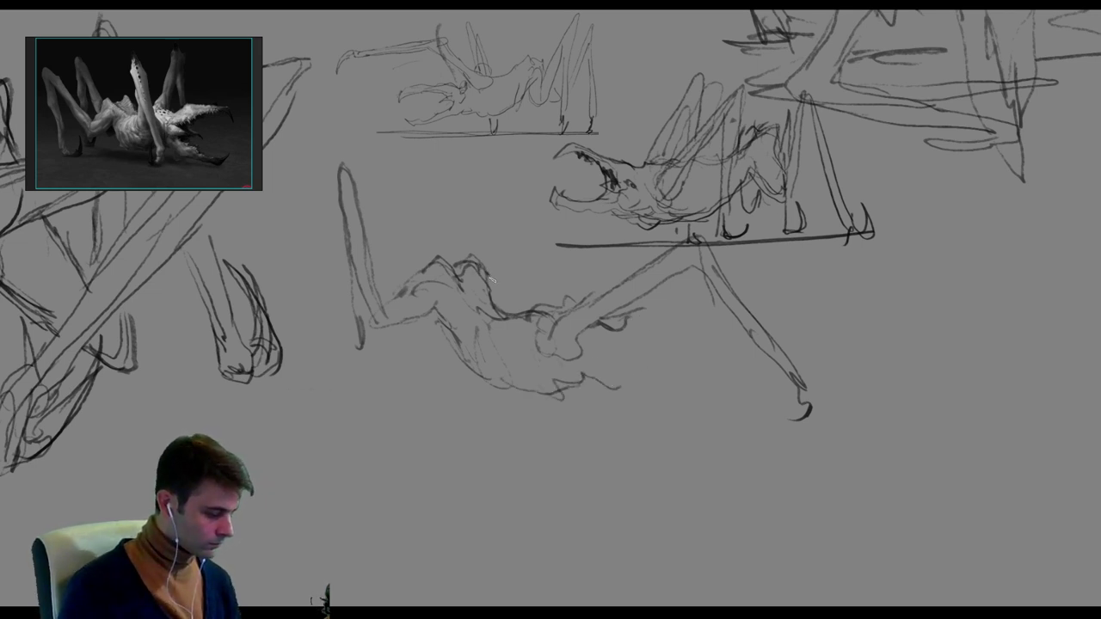
pyautogui.moveTo(487, 271)
pyautogui.mouseDown()
pyautogui.moveTo(506, 300)
pyautogui.moveTo(522, 210)
pyautogui.moveTo(583, 273)
pyautogui.mouseUp()
pyautogui.moveTo(526, 303)
pyautogui.mouseDown()
pyautogui.moveTo(532, 187)
pyautogui.moveTo(583, 301)
pyautogui.mouseUp()
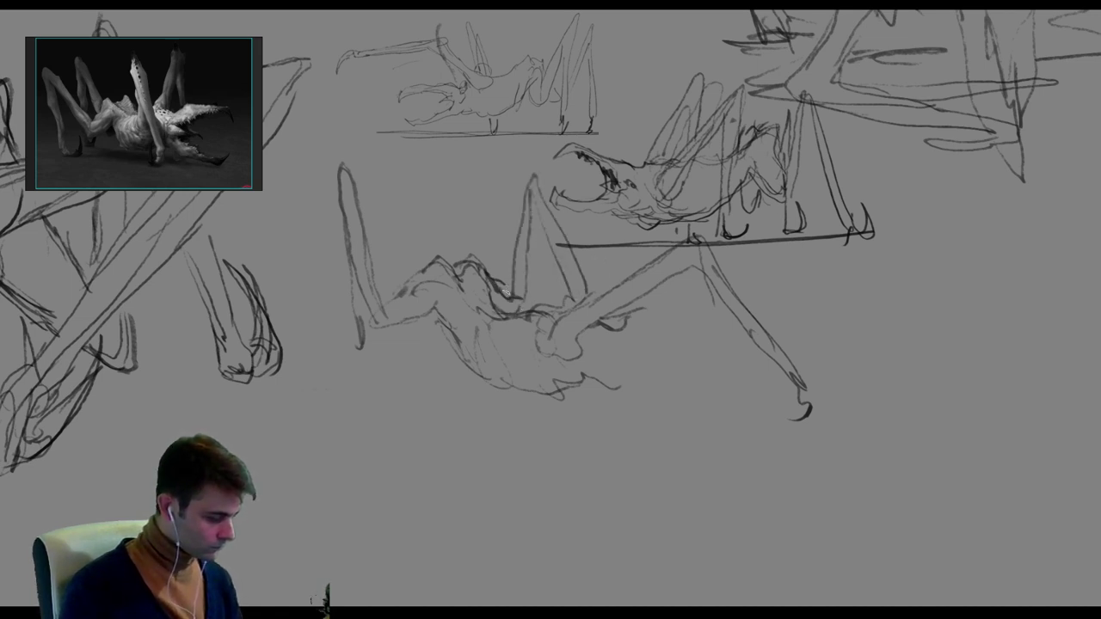
pyautogui.moveTo(500, 282)
pyautogui.mouseDown()
pyautogui.moveTo(521, 215)
pyautogui.moveTo(554, 293)
pyautogui.mouseUp()
pyautogui.moveTo(514, 296)
pyautogui.mouseDown()
pyautogui.moveTo(530, 258)
pyautogui.moveTo(557, 305)
pyautogui.moveTo(552, 192)
pyautogui.moveTo(569, 284)
pyautogui.moveTo(553, 179)
pyautogui.moveTo(555, 191)
pyautogui.mouseUp()
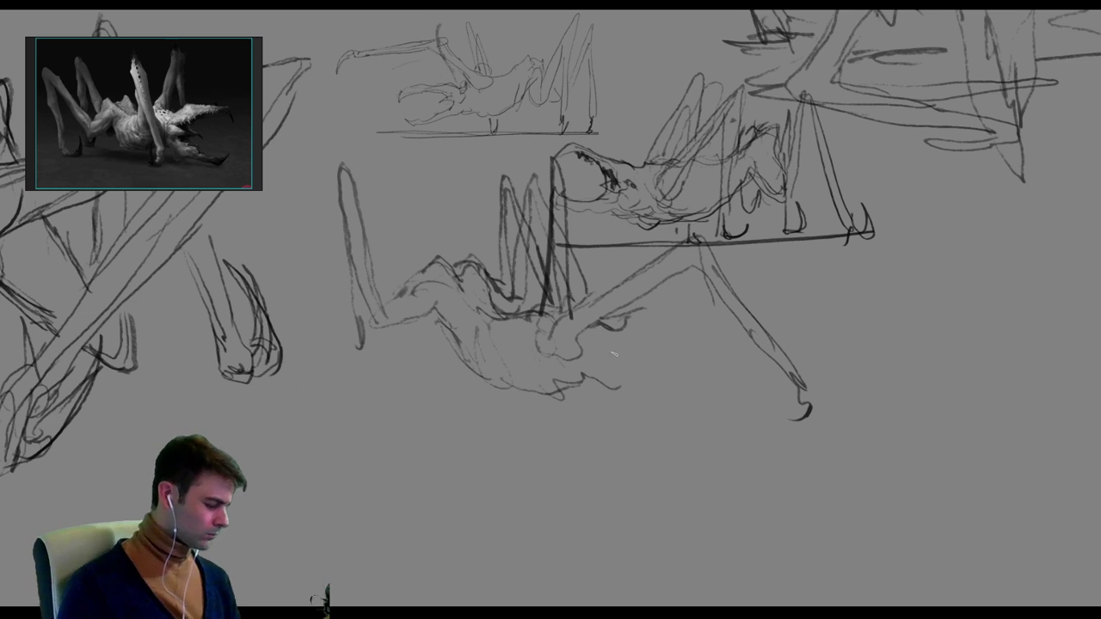
# Draw the seventh monster's rear shin slanting down to a foot and extend its curved upper and lower jaw contours.
pyautogui.moveTo(645, 313); pyautogui.dragTo(671, 328)
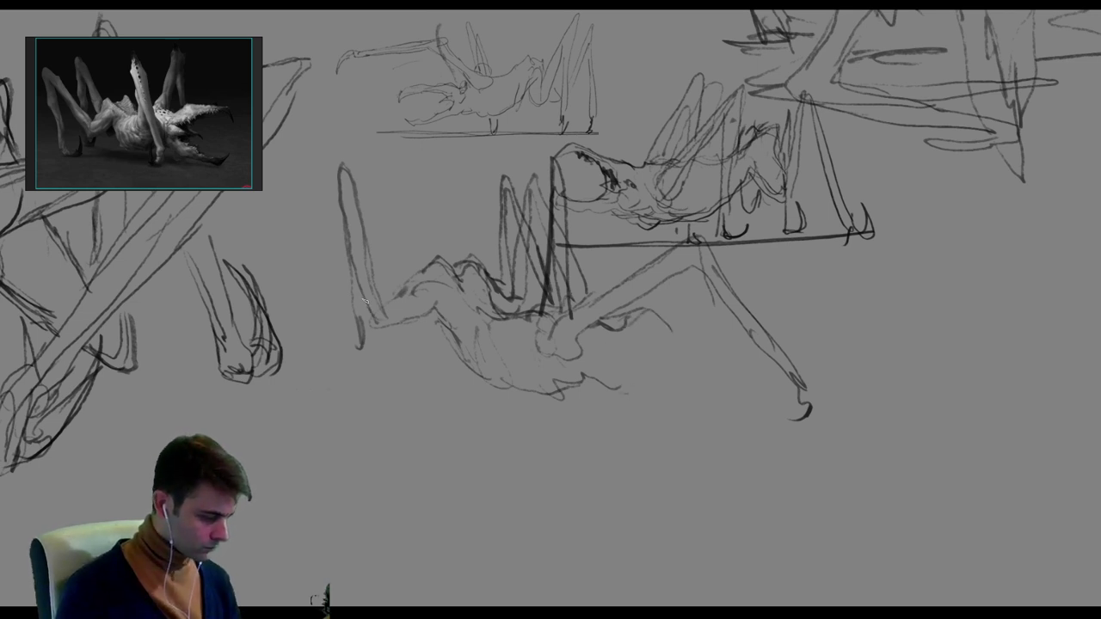
pyautogui.moveTo(364, 300)
pyautogui.mouseDown()
pyautogui.moveTo(292, 344)
pyautogui.moveTo(280, 383)
pyautogui.moveTo(303, 362)
pyautogui.moveTo(297, 334)
pyautogui.moveTo(408, 338)
pyautogui.moveTo(429, 270)
pyautogui.mouseUp()
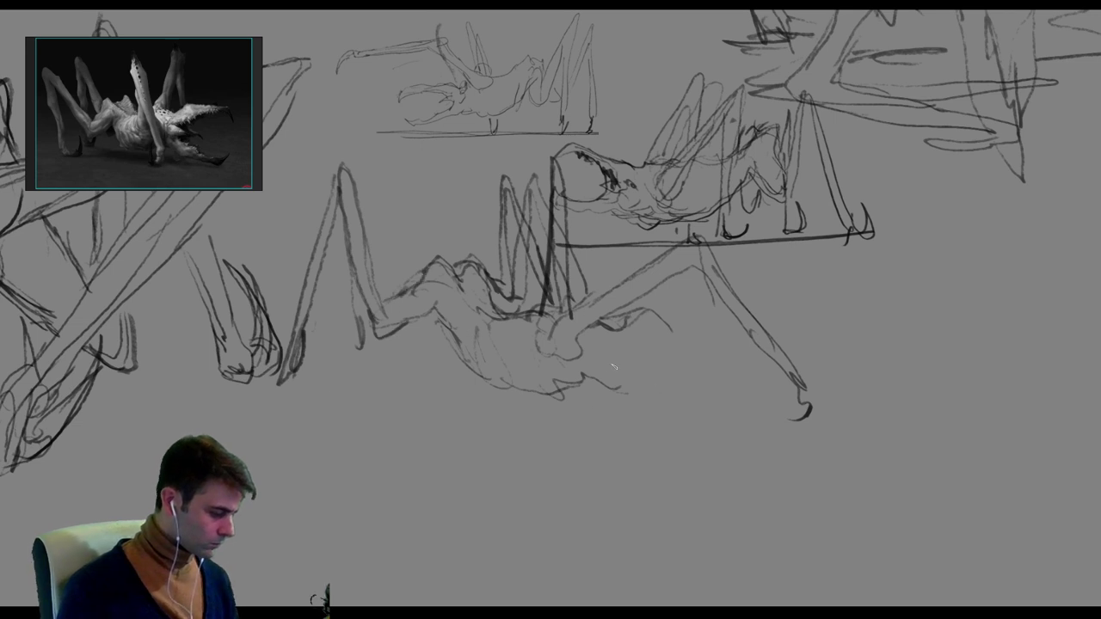
pyautogui.moveTo(578, 396); pyautogui.dragTo(655, 391)
pyautogui.moveTo(602, 335)
pyautogui.mouseDown()
pyautogui.moveTo(684, 310)
pyautogui.moveTo(693, 329)
pyautogui.mouseUp()
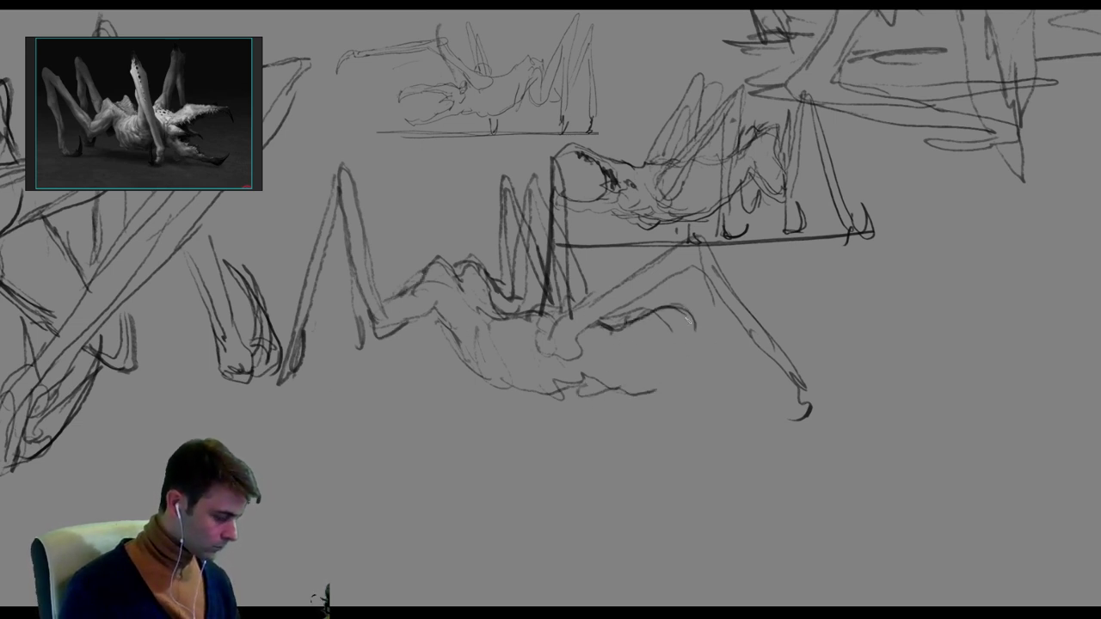
# Define the seventh monster's open mouth with hooked jaw tips and a toothed inner edge, darkening the mouth contours.
pyautogui.moveTo(621, 328)
pyautogui.mouseDown()
pyautogui.moveTo(668, 318)
pyautogui.moveTo(657, 312)
pyautogui.moveTo(710, 352)
pyautogui.moveTo(700, 328)
pyautogui.mouseUp()
pyautogui.moveTo(647, 337)
pyautogui.mouseDown()
pyautogui.moveTo(615, 357)
pyautogui.moveTo(624, 394)
pyautogui.mouseUp()
pyautogui.moveTo(616, 354)
pyautogui.mouseDown()
pyautogui.moveTo(618, 399)
pyautogui.moveTo(666, 418)
pyautogui.mouseUp()
pyautogui.moveTo(619, 378)
pyautogui.mouseDown()
pyautogui.moveTo(714, 396)
pyautogui.moveTo(582, 396)
pyautogui.mouseUp()
pyautogui.moveTo(620, 351)
pyautogui.mouseDown()
pyautogui.moveTo(604, 355)
pyautogui.moveTo(598, 338)
pyautogui.mouseUp()
pyautogui.moveTo(619, 351)
pyautogui.mouseDown()
pyautogui.moveTo(646, 363)
pyautogui.moveTo(597, 360)
pyautogui.mouseUp()
pyautogui.moveTo(599, 335)
pyautogui.mouseDown()
pyautogui.moveTo(653, 324)
pyautogui.moveTo(708, 353)
pyautogui.moveTo(631, 349)
pyautogui.moveTo(638, 363)
pyautogui.moveTo(624, 388)
pyautogui.moveTo(699, 404)
pyautogui.mouseUp()
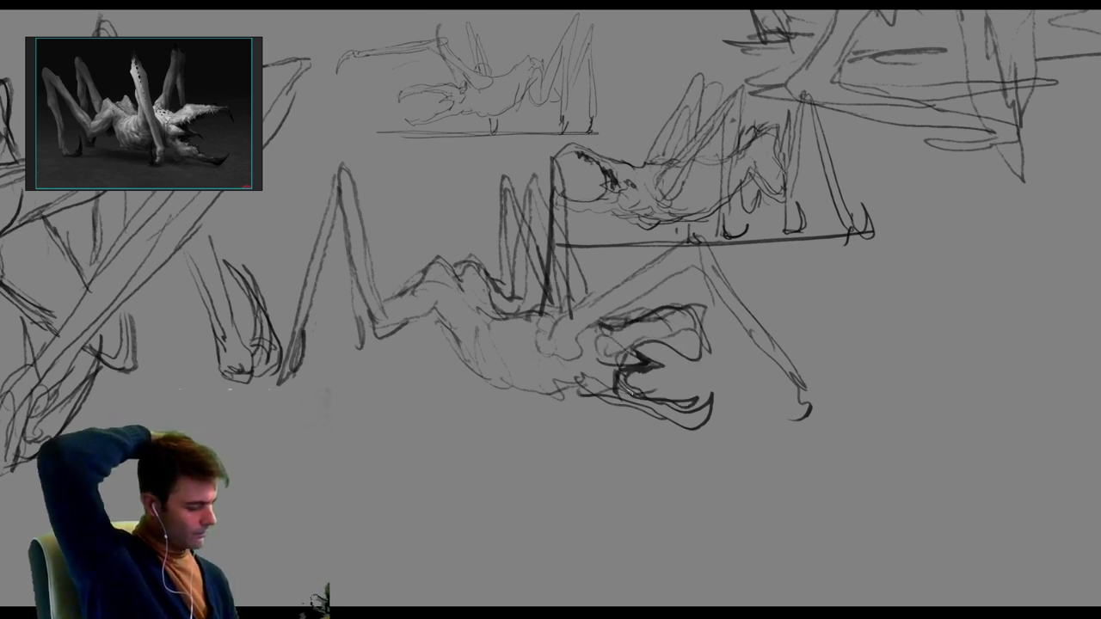
pyautogui.moveTo(629, 387); pyautogui.dragTo(667, 406)
pyautogui.moveTo(647, 348)
pyautogui.mouseDown()
pyautogui.moveTo(637, 352)
pyautogui.moveTo(688, 327)
pyautogui.moveTo(707, 350)
pyautogui.moveTo(703, 364)
pyautogui.mouseUp()
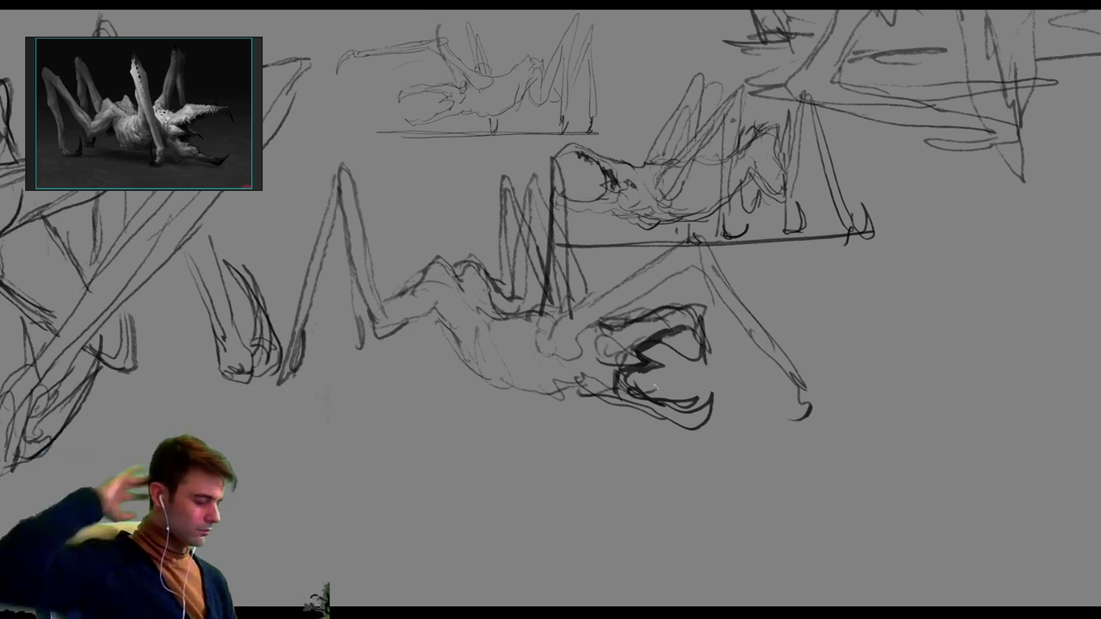
# Hatch a zigzag ground beneath the seventh monster, shrink the sketch to about two thirds and place it clear of the neighbouring sketch.
pyautogui.moveTo(269, 384); pyautogui.dragTo(385, 363)
pyautogui.moveTo(301, 379)
pyautogui.mouseDown()
pyautogui.moveTo(430, 379)
pyautogui.moveTo(456, 404)
pyautogui.moveTo(683, 453)
pyautogui.moveTo(877, 445)
pyautogui.mouseUp()
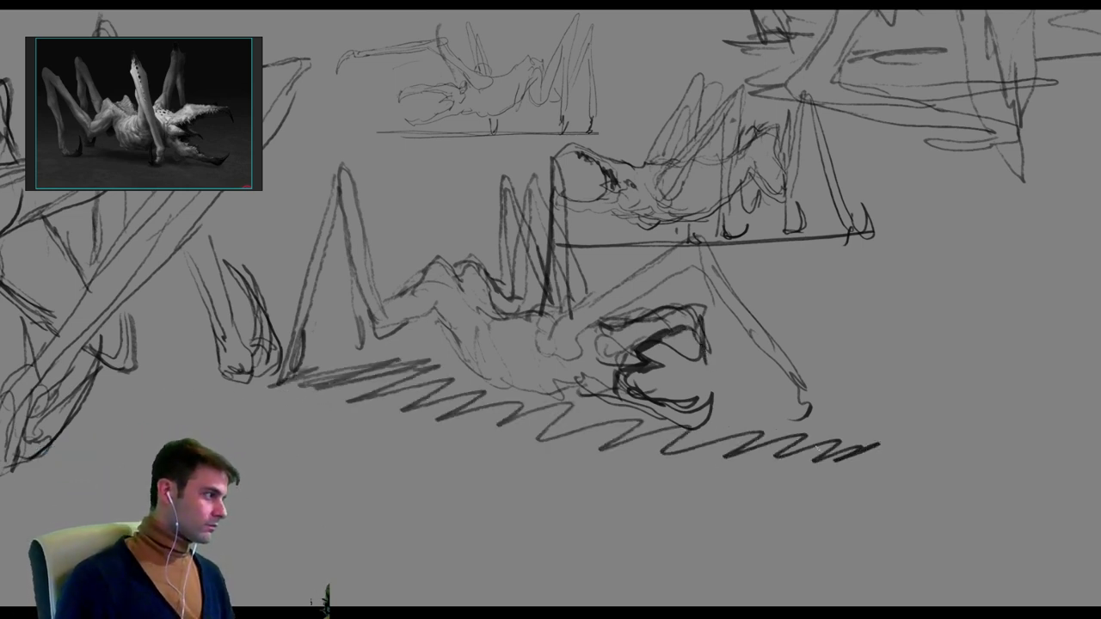
pyautogui.hotkey('ctrl', 't')
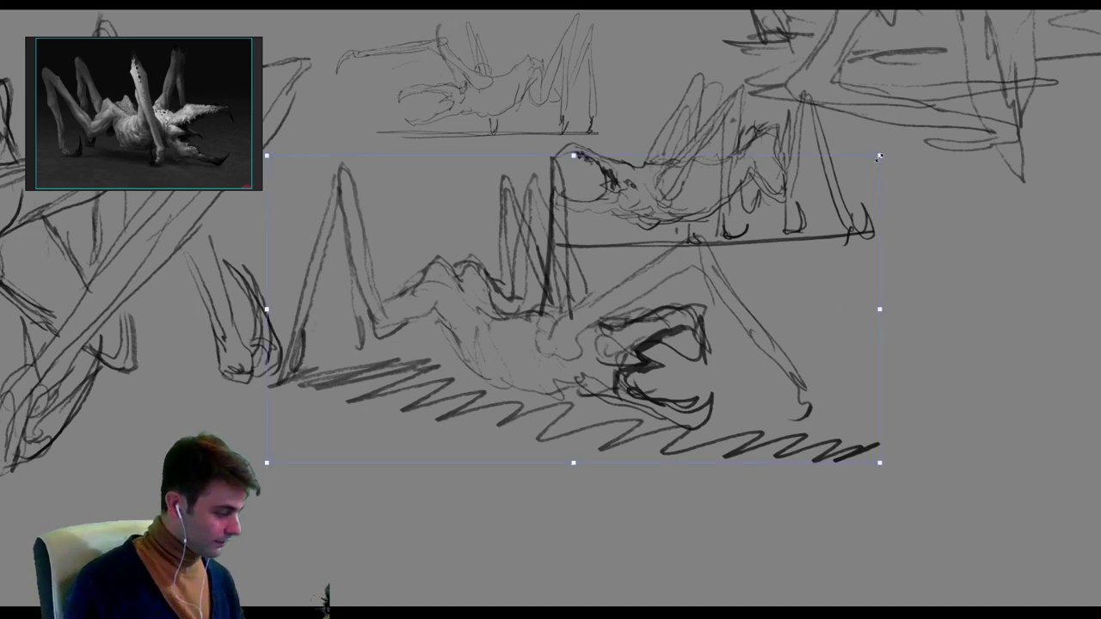
pyautogui.moveTo(879, 158); pyautogui.dragTo(678, 259)
pyautogui.moveTo(627, 309); pyautogui.dragTo(648, 243)
pyautogui.press('Return')
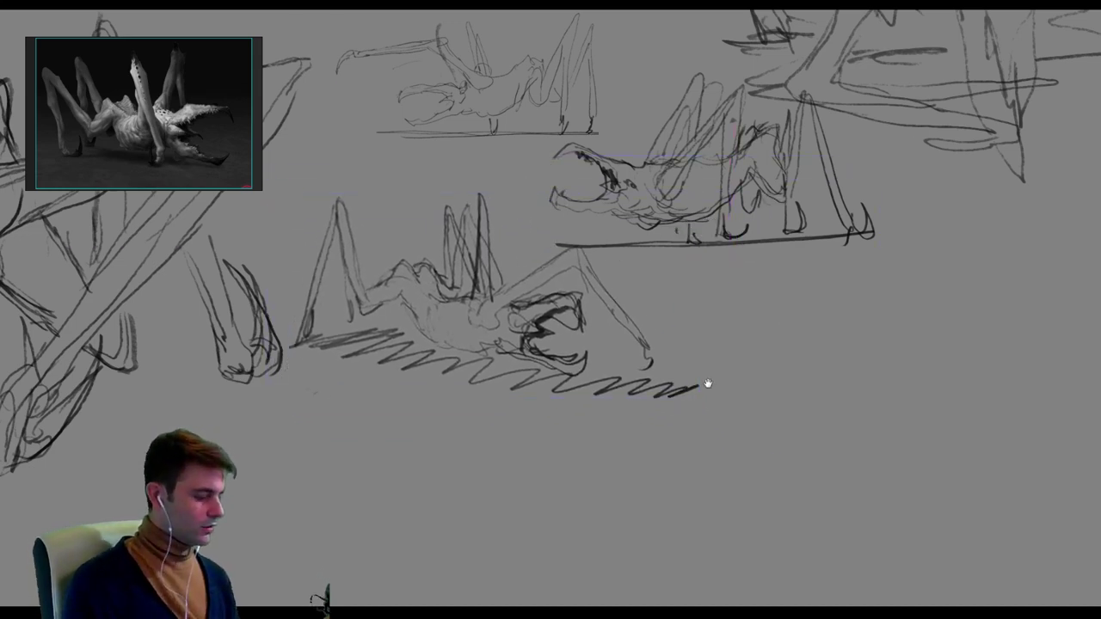
pyautogui.moveTo(708, 383); pyautogui.dragTo(407, 391)
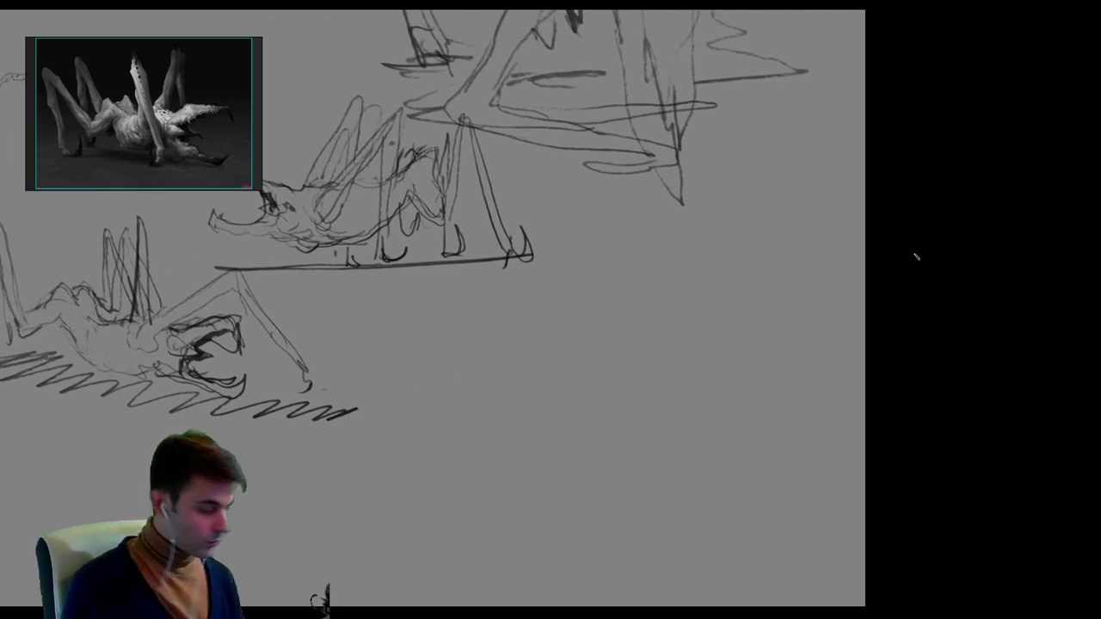
# On a new layer, sketch the hooked upper jaw and skull of a creature's head in the empty space beside the existing sketches.
pyautogui.press('Tab')
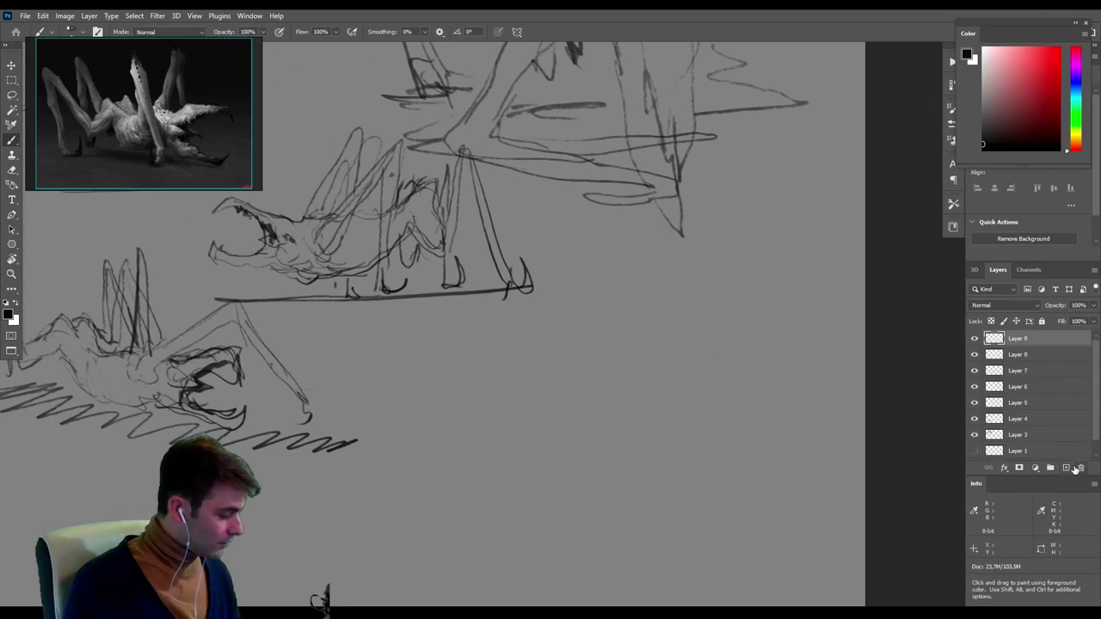
pyautogui.press('Tab')
pyautogui.moveTo(669, 368)
pyautogui.mouseDown()
pyautogui.moveTo(708, 374)
pyautogui.moveTo(642, 365)
pyautogui.moveTo(577, 381)
pyautogui.moveTo(545, 365)
pyautogui.mouseUp()
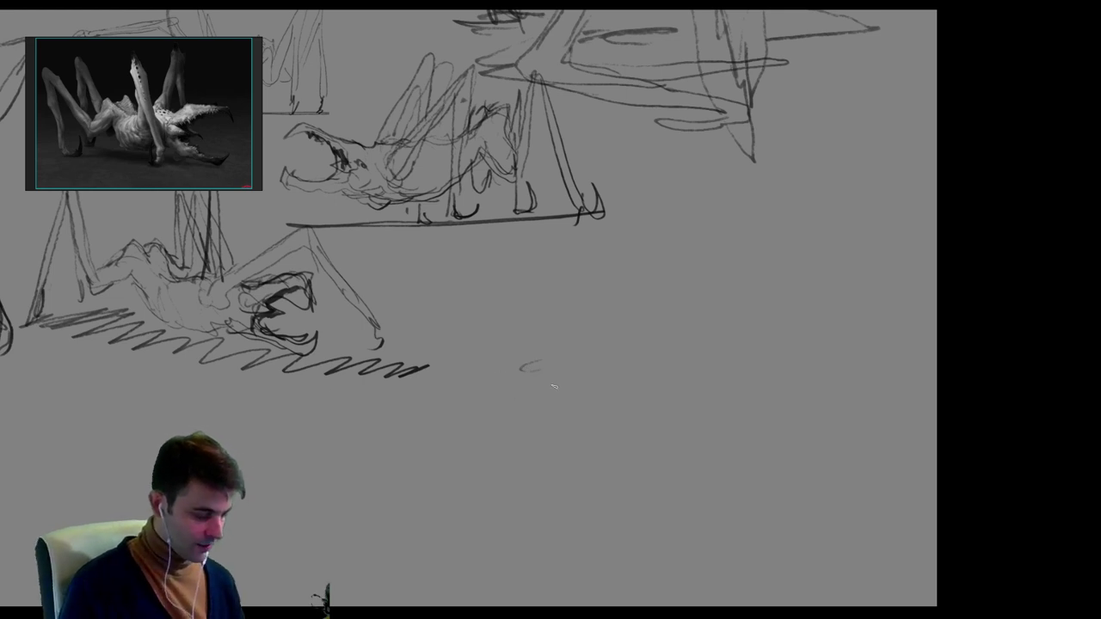
pyautogui.moveTo(547, 365); pyautogui.dragTo(540, 391)
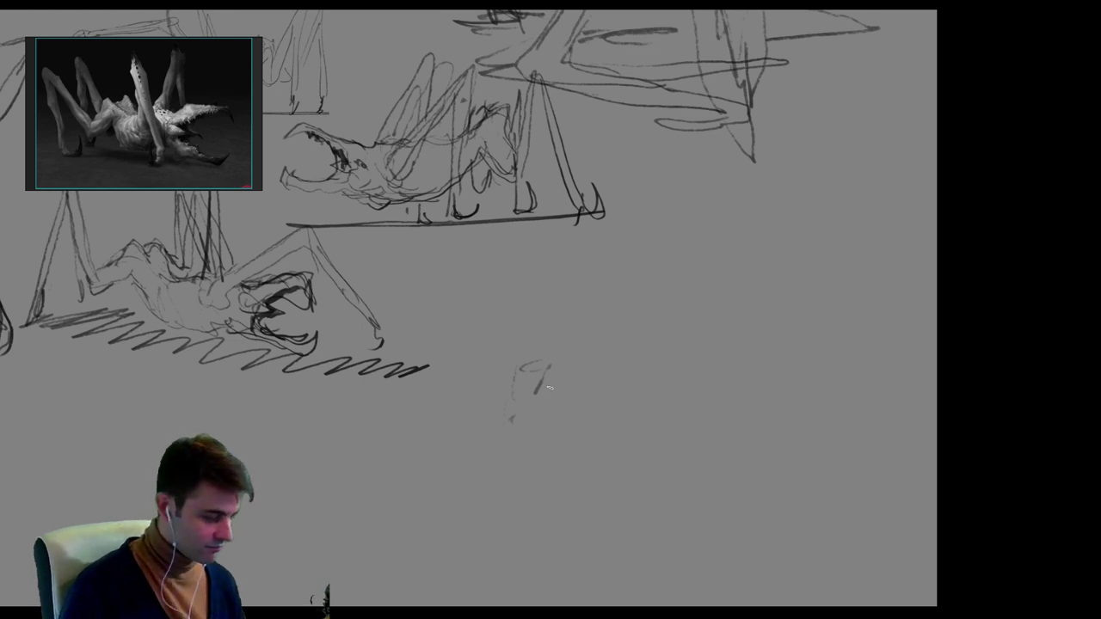
pyautogui.moveTo(512, 408)
pyautogui.mouseDown()
pyautogui.moveTo(526, 356)
pyautogui.moveTo(571, 335)
pyautogui.mouseUp()
pyautogui.moveTo(520, 366)
pyautogui.mouseDown()
pyautogui.moveTo(495, 434)
pyautogui.moveTo(531, 362)
pyautogui.moveTo(597, 317)
pyautogui.mouseUp()
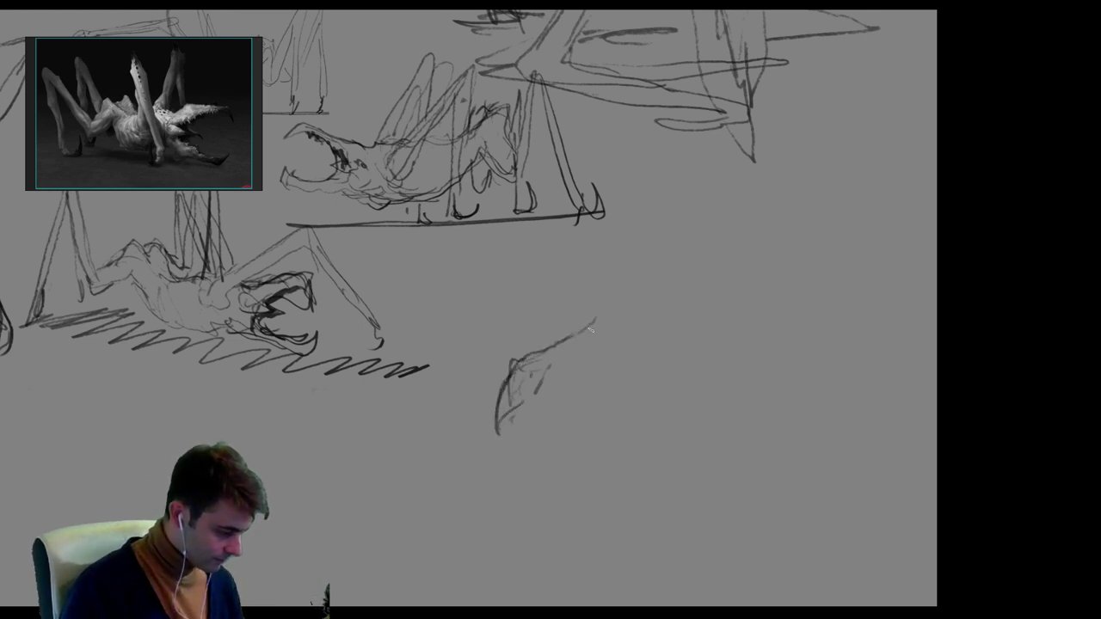
pyautogui.moveTo(497, 391)
pyautogui.mouseDown()
pyautogui.moveTo(493, 425)
pyautogui.moveTo(614, 310)
pyautogui.mouseUp()
pyautogui.moveTo(502, 420); pyautogui.dragTo(615, 373)
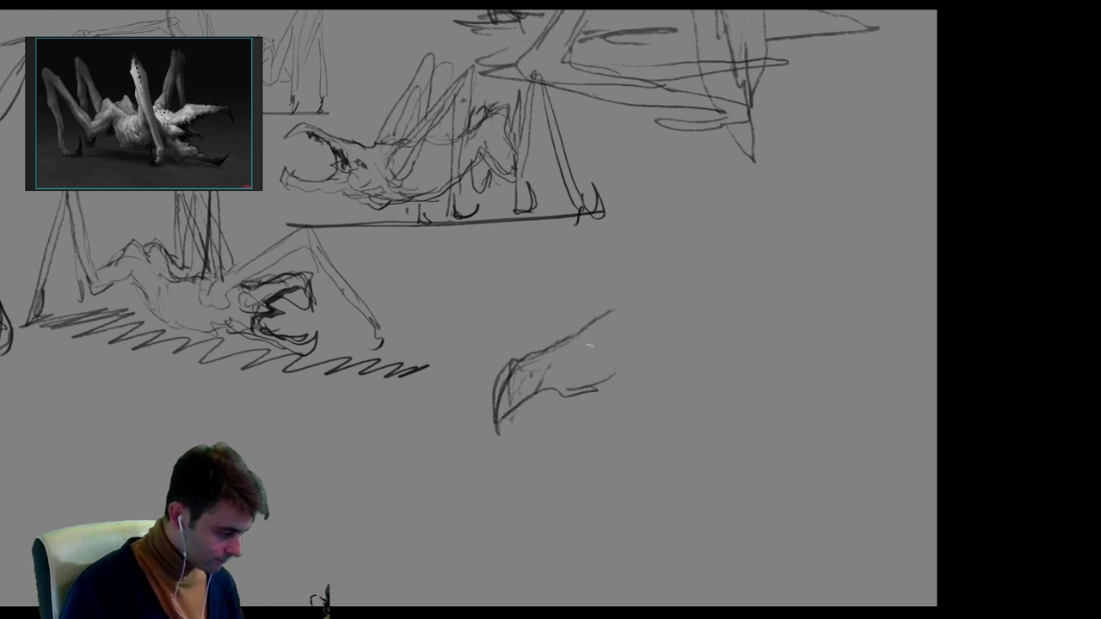
pyautogui.moveTo(564, 346)
pyautogui.mouseDown()
pyautogui.moveTo(638, 308)
pyautogui.moveTo(663, 365)
pyautogui.moveTo(636, 389)
pyautogui.mouseUp()
pyautogui.moveTo(659, 372); pyautogui.dragTo(641, 435)
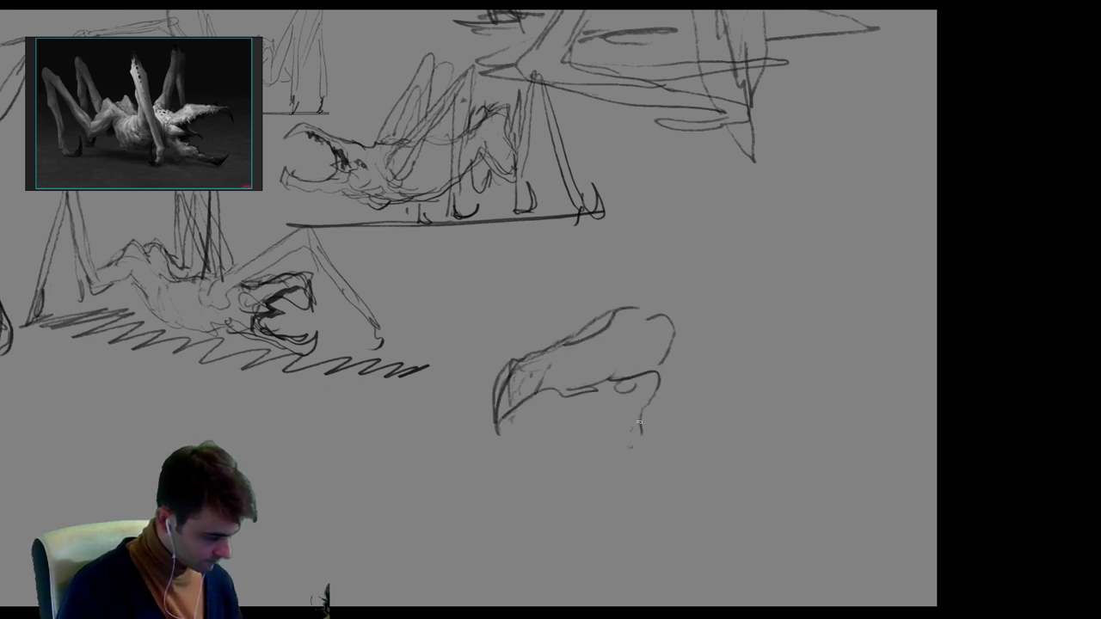
# Add the teeth, mouth interior, hooked lower jaw and neck contours to the open-mouthed head.
pyautogui.moveTo(644, 394); pyautogui.dragTo(612, 468)
pyautogui.moveTo(607, 392)
pyautogui.mouseDown()
pyautogui.moveTo(590, 446)
pyautogui.moveTo(565, 443)
pyautogui.moveTo(585, 426)
pyautogui.mouseUp()
pyautogui.moveTo(659, 384)
pyautogui.mouseDown()
pyautogui.moveTo(641, 443)
pyautogui.moveTo(686, 370)
pyautogui.mouseUp()
pyautogui.moveTo(590, 439)
pyautogui.mouseDown()
pyautogui.moveTo(581, 494)
pyautogui.moveTo(526, 530)
pyautogui.moveTo(561, 548)
pyautogui.moveTo(664, 457)
pyautogui.mouseUp()
pyautogui.moveTo(655, 308)
pyautogui.mouseDown()
pyautogui.moveTo(696, 310)
pyautogui.moveTo(679, 433)
pyautogui.mouseUp()
pyautogui.moveTo(707, 407)
pyautogui.mouseDown()
pyautogui.moveTo(734, 398)
pyautogui.moveTo(734, 368)
pyautogui.mouseUp()
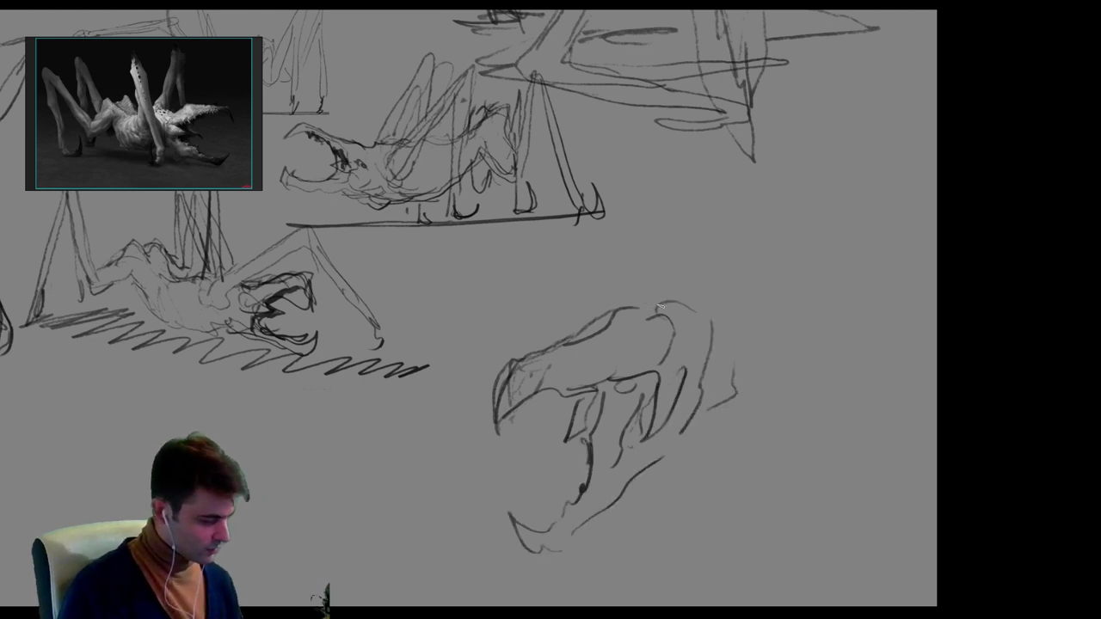
# Sketch the rounded body behind the head, with two bulging joints on its back for the rear legs.
pyautogui.moveTo(662, 302)
pyautogui.mouseDown()
pyautogui.moveTo(647, 285)
pyautogui.moveTo(680, 249)
pyautogui.moveTo(760, 232)
pyautogui.moveTo(779, 356)
pyautogui.moveTo(755, 385)
pyautogui.mouseUp()
pyautogui.moveTo(827, 305)
pyautogui.mouseDown()
pyautogui.moveTo(781, 401)
pyautogui.moveTo(718, 430)
pyautogui.mouseUp()
pyautogui.moveTo(754, 249); pyautogui.dragTo(827, 302)
pyautogui.moveTo(811, 251)
pyautogui.mouseDown()
pyautogui.moveTo(875, 238)
pyautogui.moveTo(848, 277)
pyautogui.mouseUp()
pyautogui.moveTo(752, 230); pyautogui.dragTo(815, 225)
pyautogui.moveTo(742, 315); pyautogui.dragTo(736, 330)
# Draw the bent front leg reaching past the snout, from the shoulder joint over the knee down to the foot.
pyautogui.moveTo(621, 291)
pyautogui.mouseDown()
pyautogui.moveTo(440, 242)
pyautogui.moveTo(469, 480)
pyautogui.mouseUp()
pyautogui.moveTo(414, 308)
pyautogui.mouseDown()
pyautogui.moveTo(404, 264)
pyautogui.moveTo(526, 277)
pyautogui.mouseUp()
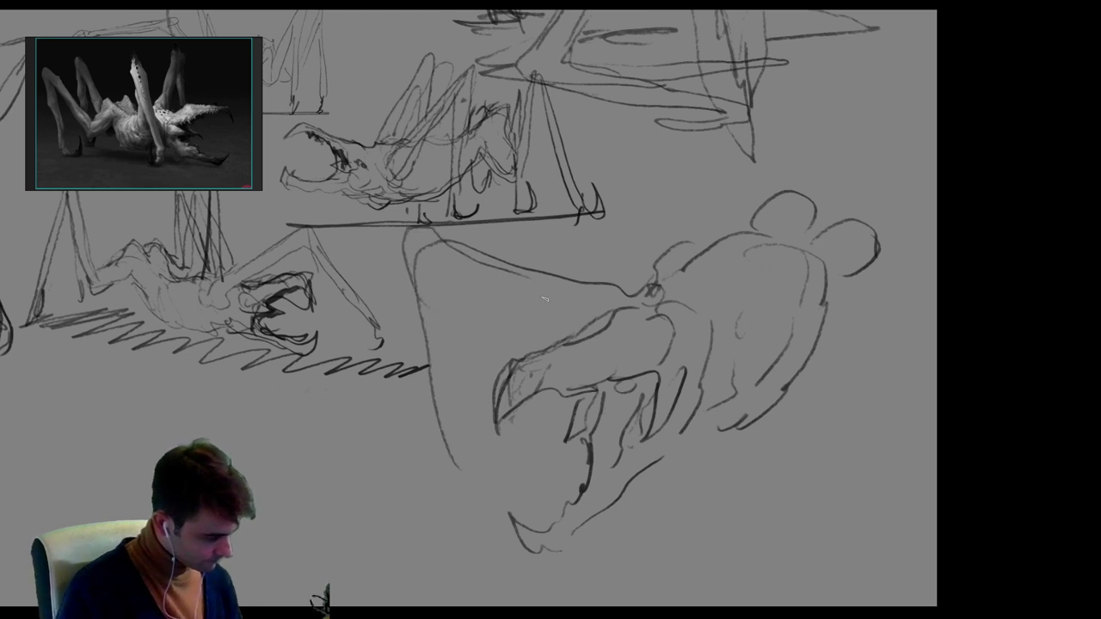
pyautogui.moveTo(448, 275)
pyautogui.mouseDown()
pyautogui.moveTo(477, 474)
pyautogui.moveTo(464, 475)
pyautogui.moveTo(494, 456)
pyautogui.moveTo(507, 475)
pyautogui.mouseUp()
pyautogui.moveTo(460, 380); pyautogui.dragTo(508, 470)
pyautogui.moveTo(744, 414); pyautogui.dragTo(740, 372)
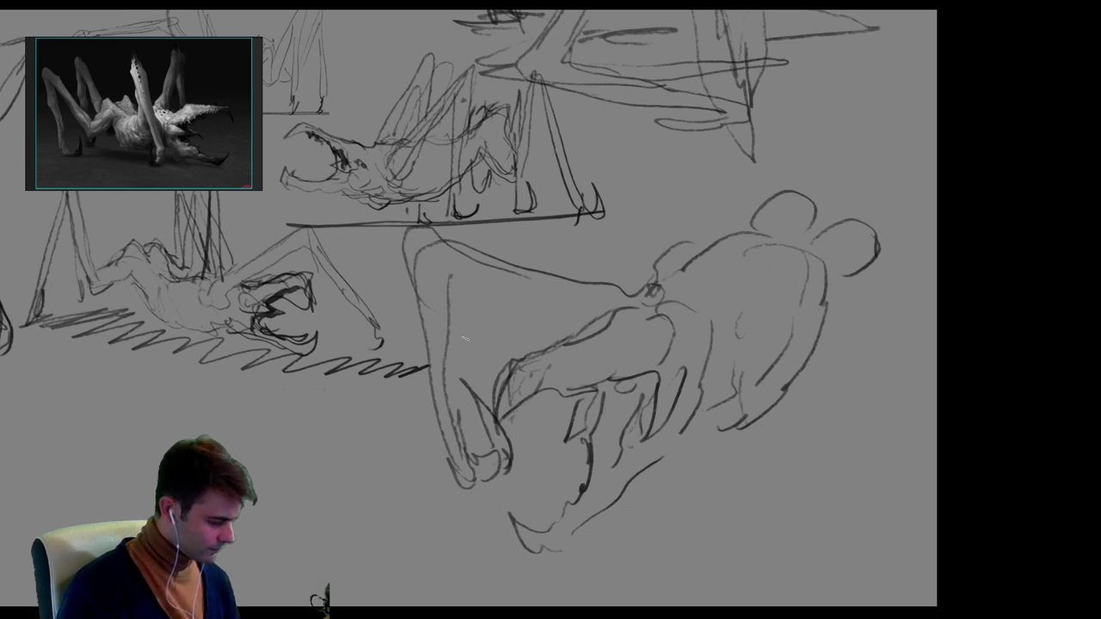
pyautogui.moveTo(447, 329)
pyautogui.mouseDown()
pyautogui.moveTo(461, 275)
pyautogui.moveTo(596, 322)
pyautogui.mouseUp()
pyautogui.moveTo(550, 285); pyautogui.dragTo(657, 289)
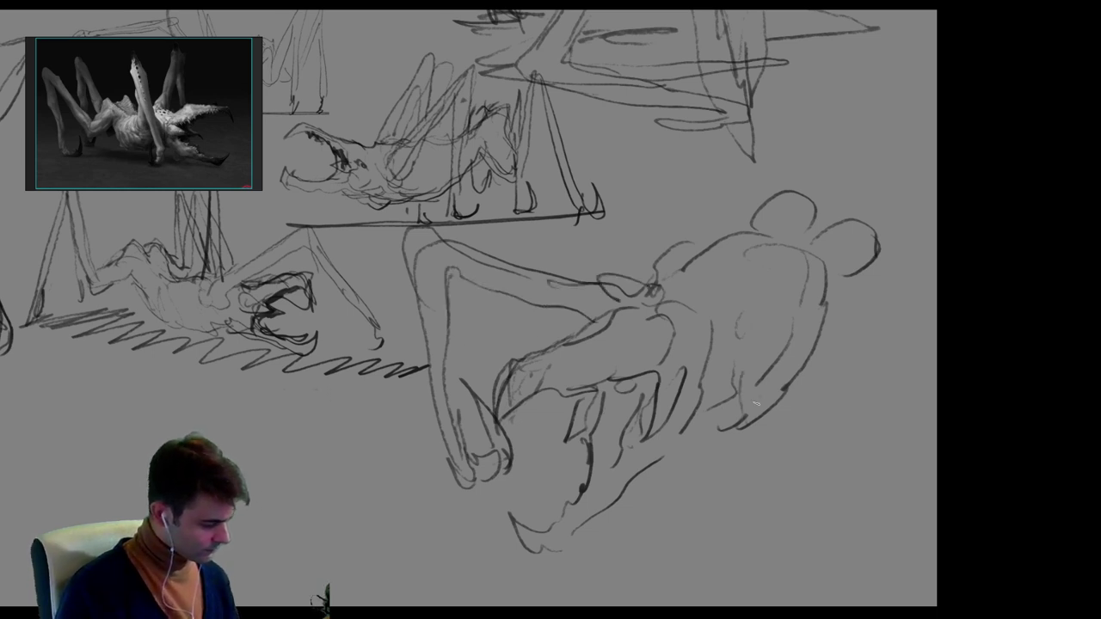
# Draw the other front leg with a round shoulder joint, a bent knee and a clawed foot on the ground.
pyautogui.moveTo(779, 341)
pyautogui.mouseDown()
pyautogui.moveTo(763, 394)
pyautogui.moveTo(784, 354)
pyautogui.moveTo(764, 311)
pyautogui.moveTo(877, 275)
pyautogui.moveTo(855, 426)
pyautogui.mouseUp()
pyautogui.moveTo(765, 371); pyautogui.dragTo(783, 597)
pyautogui.moveTo(884, 387); pyautogui.dragTo(799, 597)
pyautogui.moveTo(799, 597)
pyautogui.mouseDown()
pyautogui.moveTo(757, 582)
pyautogui.moveTo(791, 509)
pyautogui.moveTo(748, 582)
pyautogui.moveTo(782, 602)
pyautogui.mouseUp()
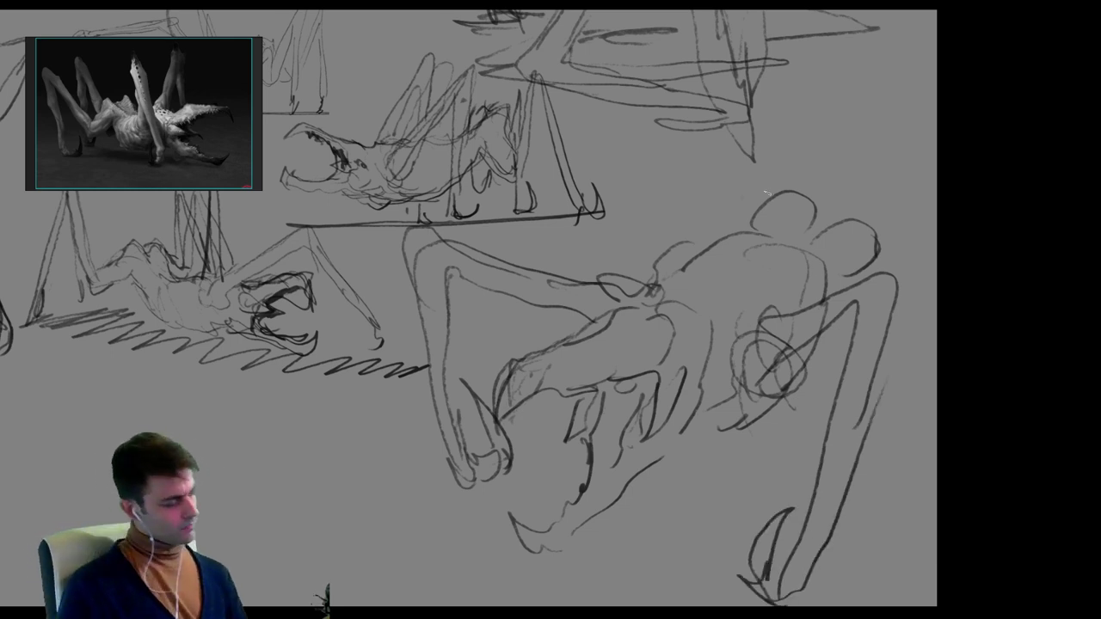
# Sketch the tall, sharply bent rear legs rising behind the creature's body.
pyautogui.moveTo(765, 196)
pyautogui.mouseDown()
pyautogui.moveTo(729, 231)
pyautogui.moveTo(722, 163)
pyautogui.moveTo(756, 73)
pyautogui.mouseUp()
pyautogui.moveTo(756, 73)
pyautogui.mouseDown()
pyautogui.moveTo(765, 184)
pyautogui.moveTo(680, 214)
pyautogui.moveTo(745, 100)
pyautogui.mouseUp()
pyautogui.moveTo(845, 225)
pyautogui.mouseDown()
pyautogui.moveTo(890, 244)
pyautogui.moveTo(933, 102)
pyautogui.mouseUp()
pyautogui.moveTo(936, 196)
pyautogui.mouseDown()
pyautogui.moveTo(931, 262)
pyautogui.moveTo(903, 331)
pyautogui.mouseUp()
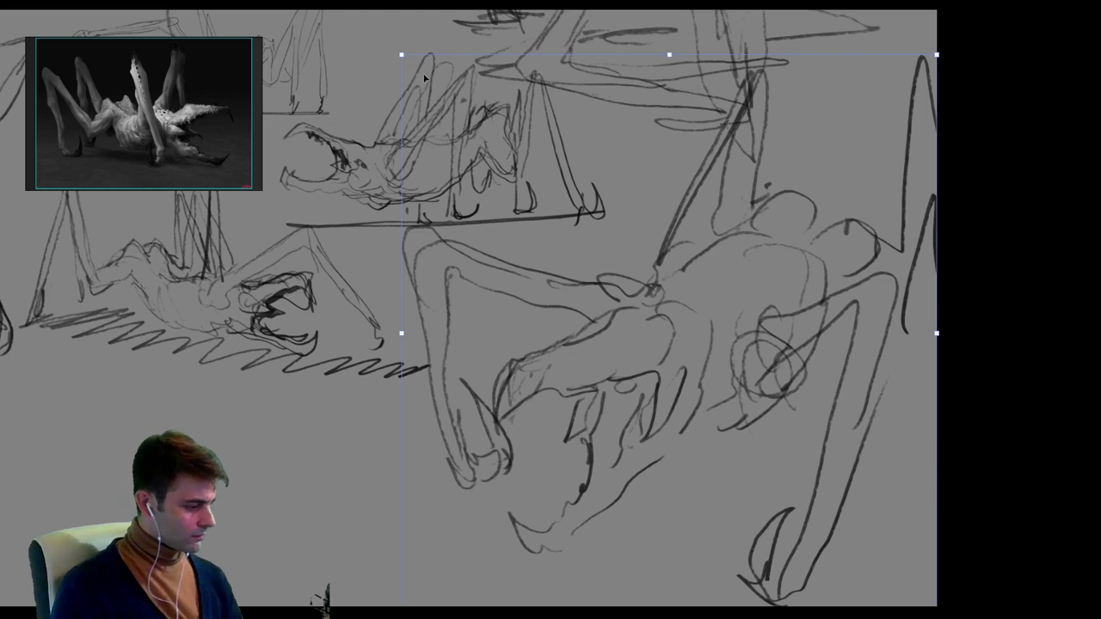
# Scale the new creature sketch down and reposition it in the free space beside the other sketches.
pyautogui.moveTo(402, 55); pyautogui.dragTo(547, 205)
pyautogui.moveTo(837, 368)
pyautogui.mouseDown()
pyautogui.moveTo(673, 315)
pyautogui.moveTo(716, 290)
pyautogui.mouseUp()
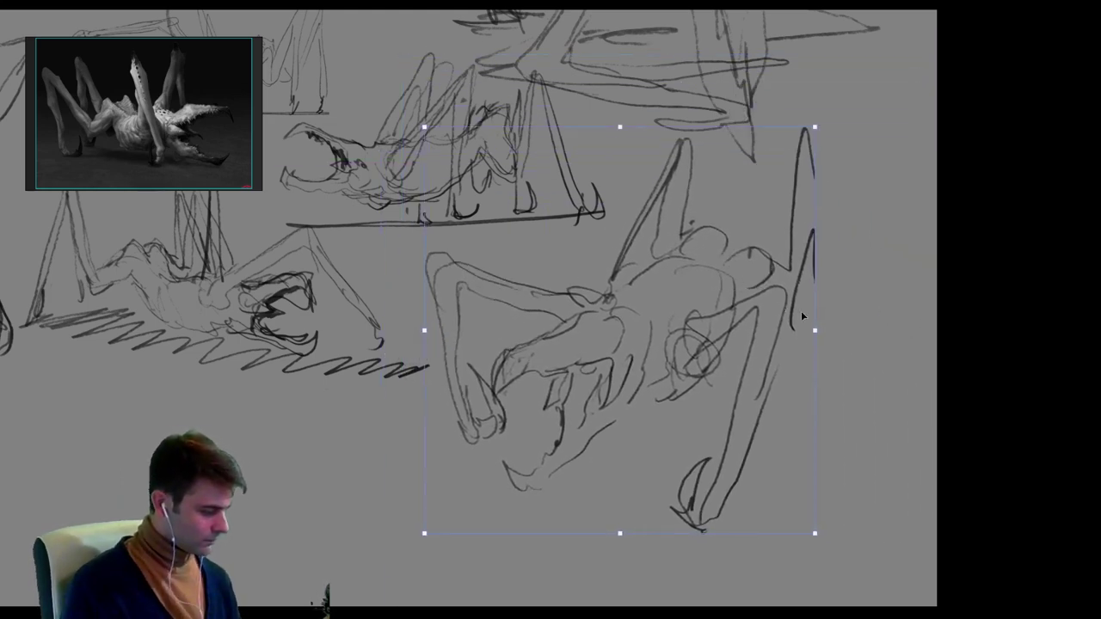
pyautogui.press('Return')
# Look over the existing creature sketches across the canvas.
pyautogui.moveTo(572, 407); pyautogui.dragTo(743, 352)
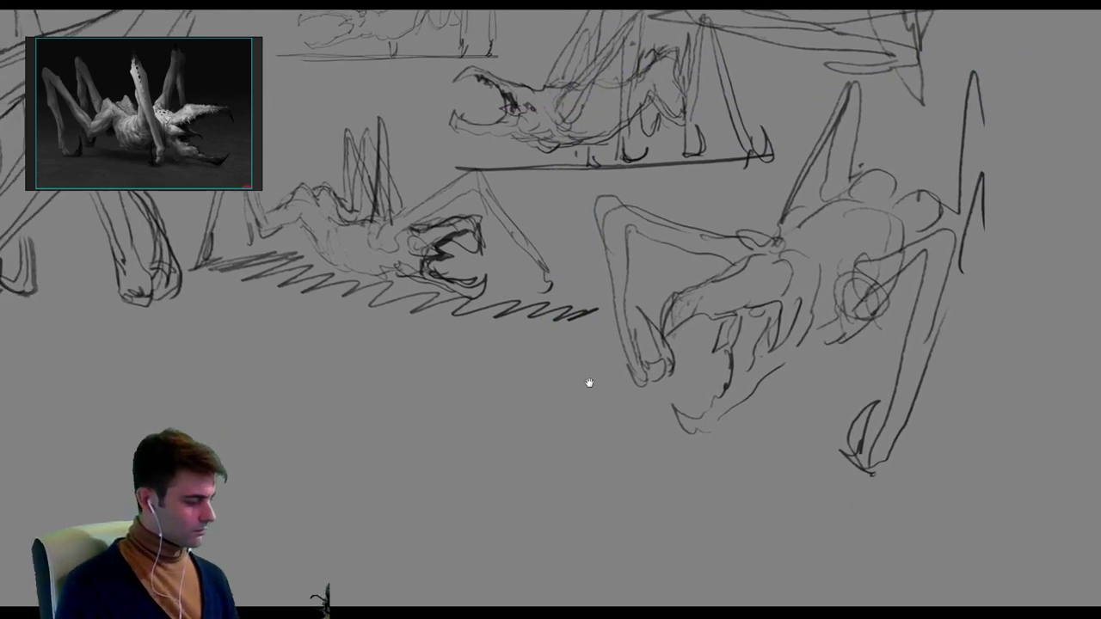
pyautogui.moveTo(588, 381); pyautogui.dragTo(753, 381)
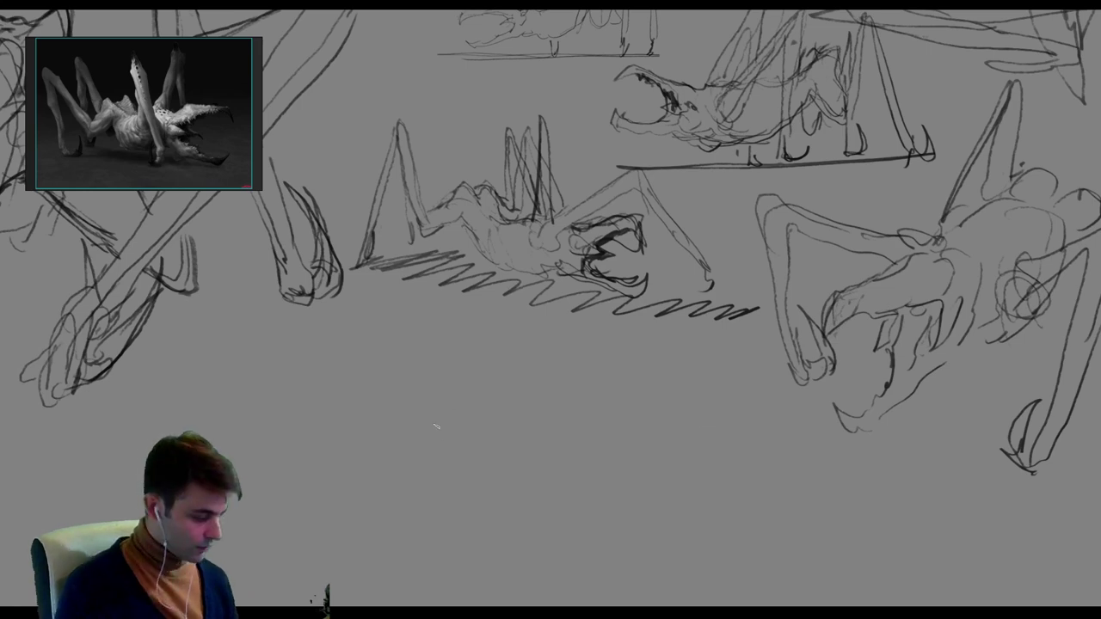
pyautogui.moveTo(393, 410); pyautogui.dragTo(159, 546)
pyautogui.moveTo(470, 337); pyautogui.dragTo(479, 442)
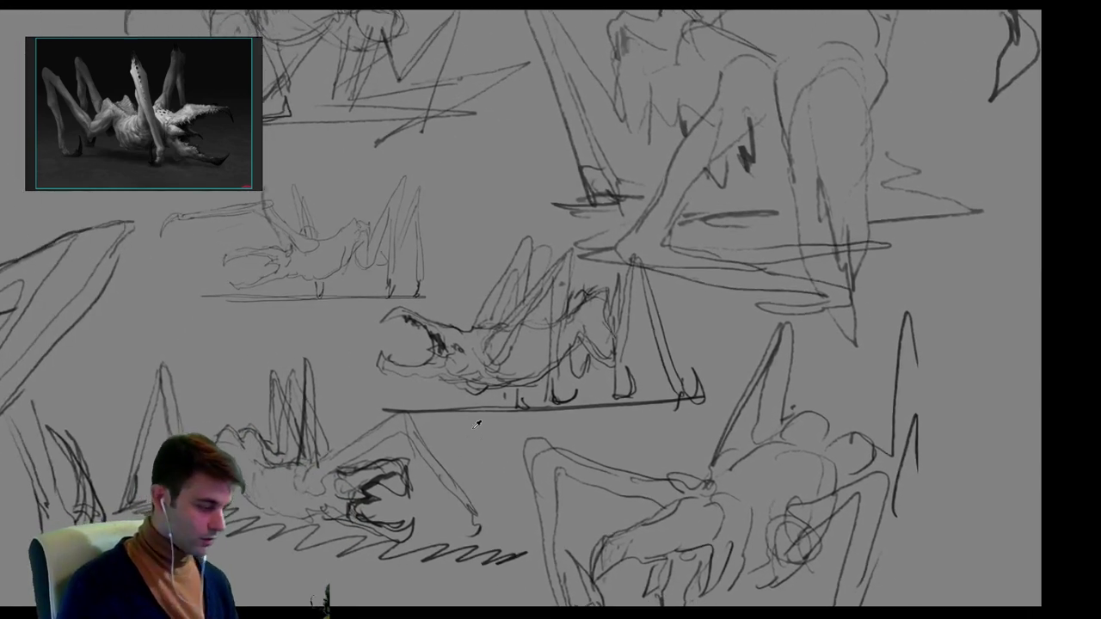
pyautogui.scroll(-3, 477, 424)
pyautogui.scroll(4, 476, 424)
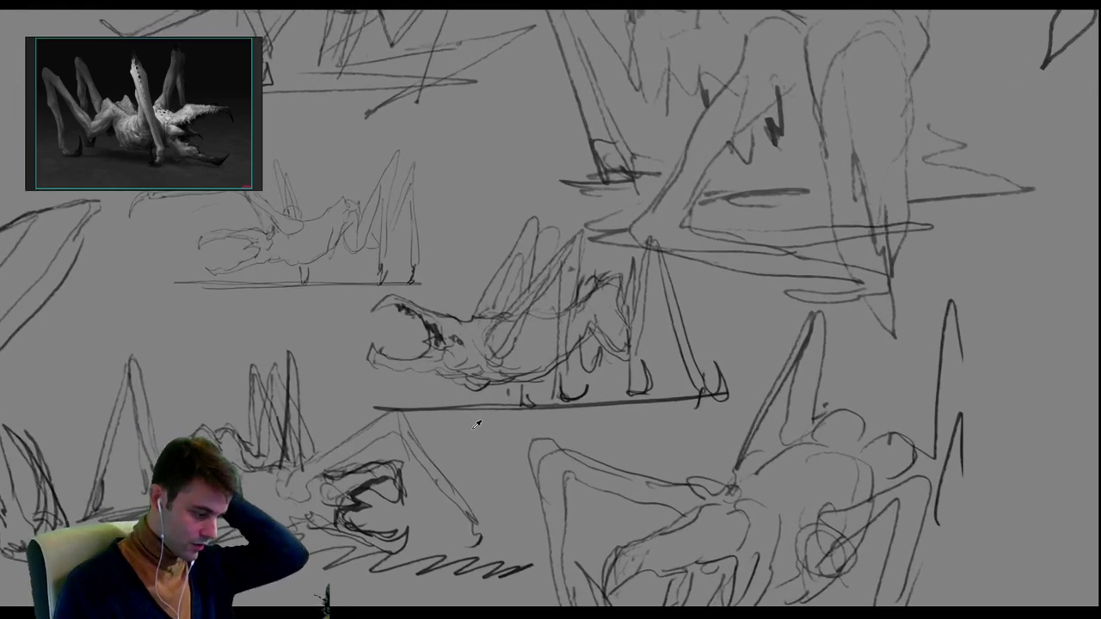
pyautogui.hotkey('alt', 'space')
pyautogui.click(664, 255)
# In the empty area below the sketches, start a side-view creature with its hip outline and a long, sharply bent hind leg.
pyautogui.moveTo(530, 340)
pyautogui.mouseDown()
pyautogui.moveTo(632, 312)
pyautogui.moveTo(645, 283)
pyautogui.mouseUp()
pyautogui.moveTo(396, 397); pyautogui.dragTo(420, 351)
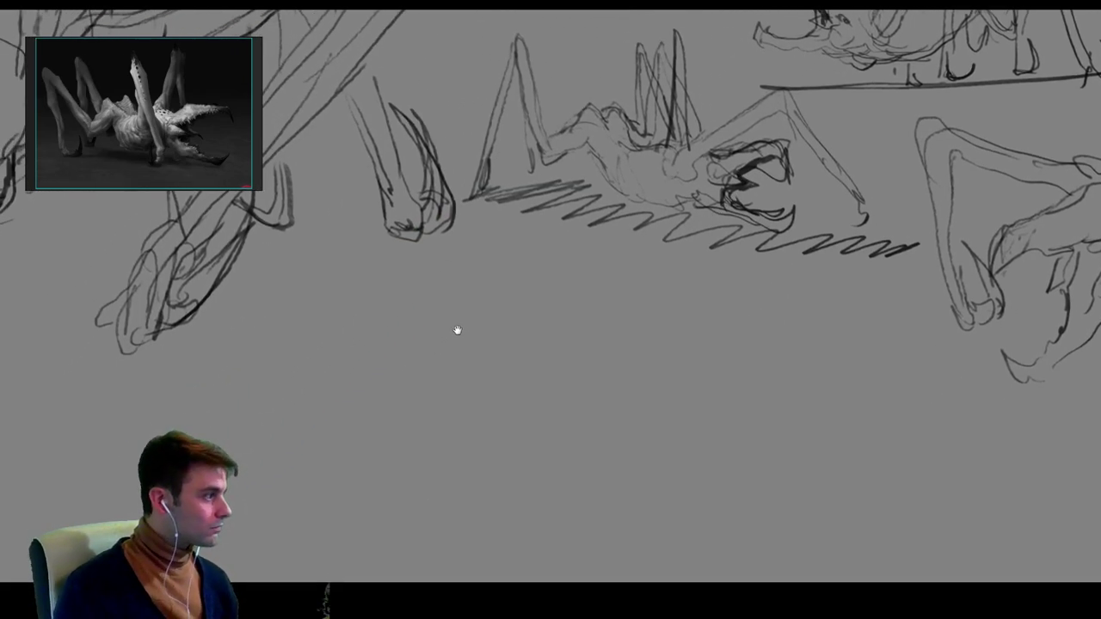
pyautogui.moveTo(333, 362); pyautogui.dragTo(407, 362)
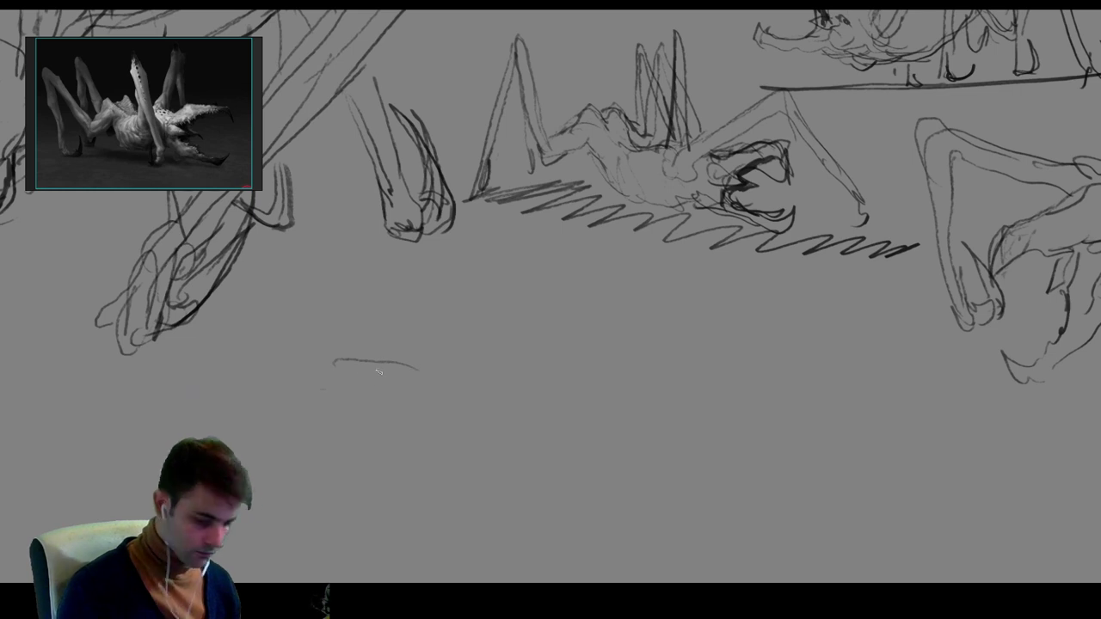
pyautogui.moveTo(331, 359); pyautogui.dragTo(443, 376)
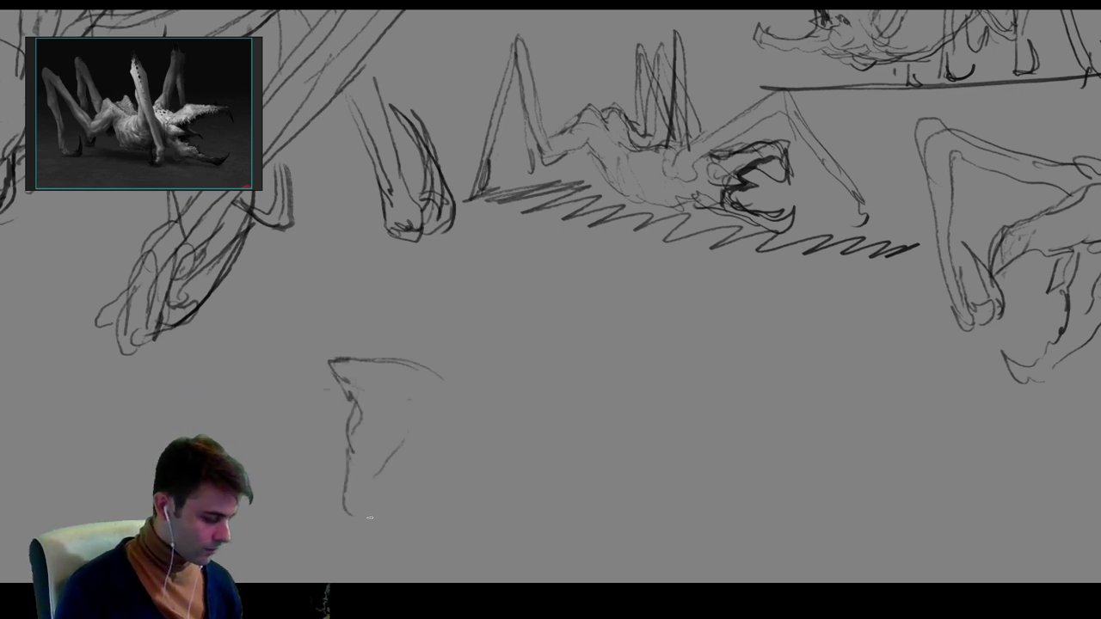
pyautogui.moveTo(342, 474); pyautogui.dragTo(309, 407)
pyautogui.moveTo(359, 515)
pyautogui.mouseDown()
pyautogui.moveTo(291, 431)
pyautogui.moveTo(262, 291)
pyautogui.moveTo(268, 447)
pyautogui.mouseUp()
pyautogui.moveTo(267, 319); pyautogui.dragTo(276, 474)
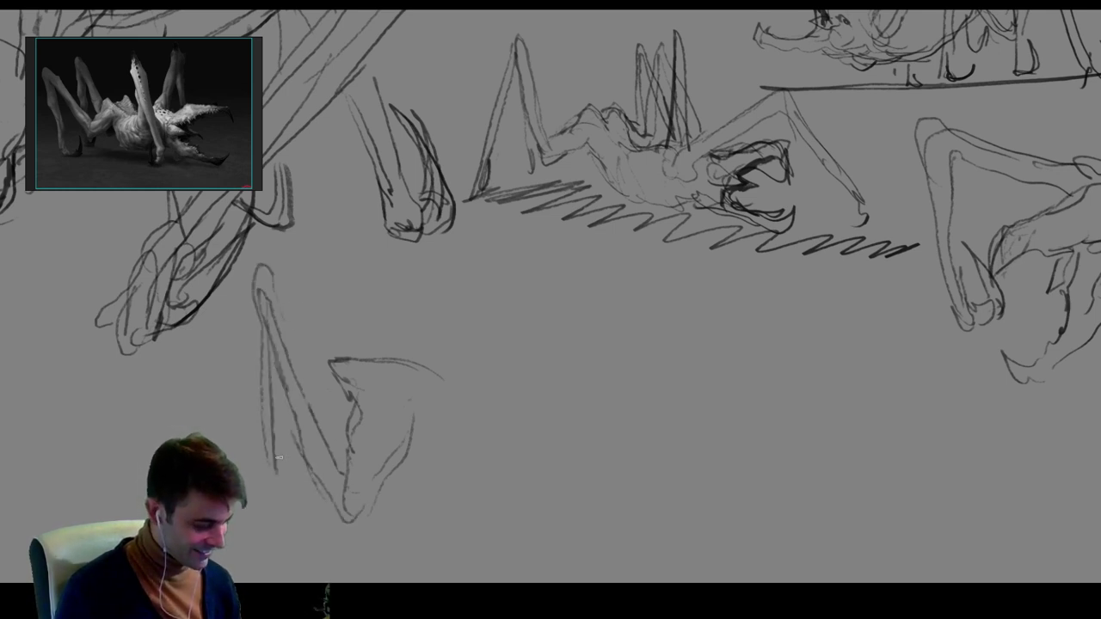
pyautogui.moveTo(255, 291); pyautogui.dragTo(274, 504)
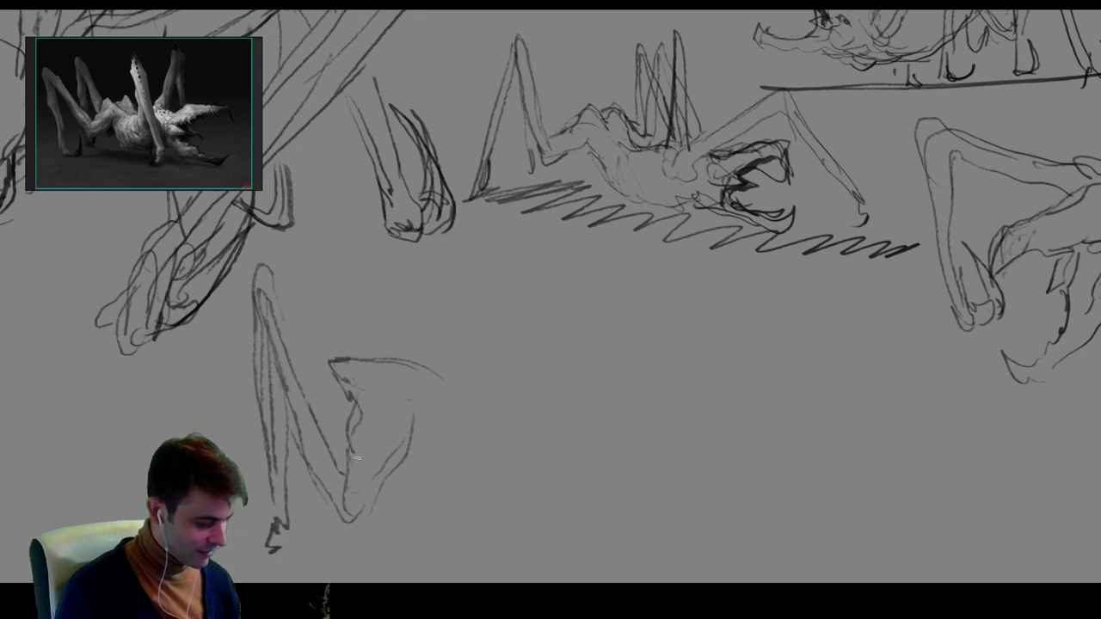
# Sketch the pelvis details, the back and belly lines, and a round ribcage for the side-view creature.
pyautogui.moveTo(356, 459); pyautogui.dragTo(353, 379)
pyautogui.moveTo(382, 351)
pyautogui.mouseDown()
pyautogui.moveTo(343, 354)
pyautogui.moveTo(426, 388)
pyautogui.moveTo(430, 357)
pyautogui.moveTo(465, 368)
pyautogui.moveTo(511, 346)
pyautogui.mouseUp()
pyautogui.moveTo(423, 422); pyautogui.dragTo(466, 449)
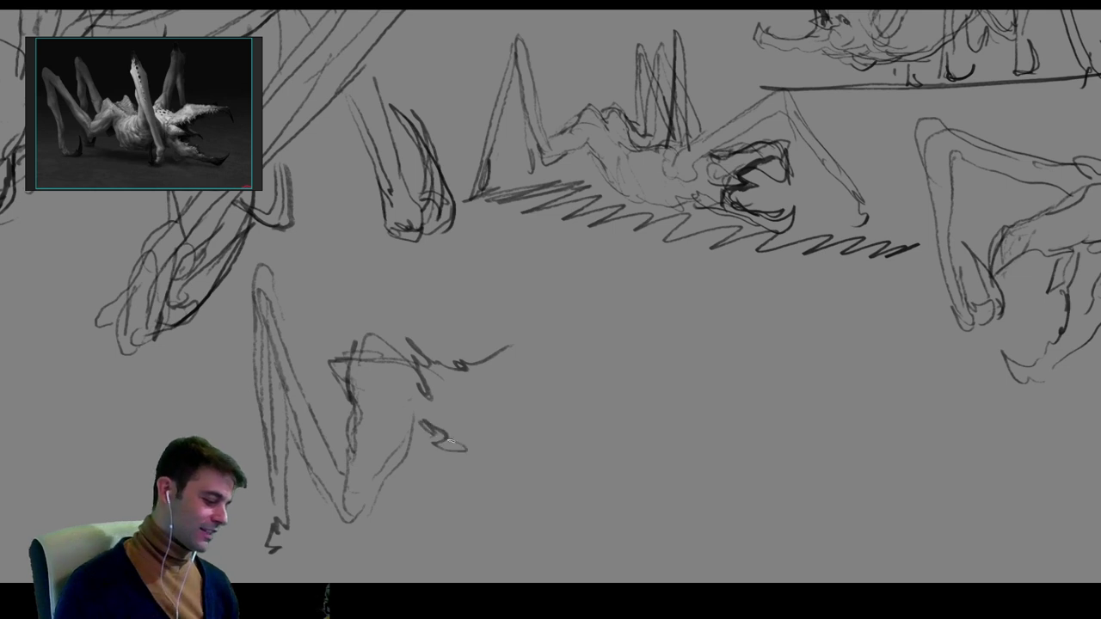
pyautogui.moveTo(389, 401)
pyautogui.mouseDown()
pyautogui.moveTo(357, 516)
pyautogui.moveTo(431, 459)
pyautogui.moveTo(473, 497)
pyautogui.moveTo(588, 445)
pyautogui.mouseUp()
pyautogui.moveTo(469, 365)
pyautogui.mouseDown()
pyautogui.moveTo(578, 299)
pyautogui.moveTo(638, 345)
pyautogui.mouseUp()
pyautogui.moveTo(613, 310)
pyautogui.mouseDown()
pyautogui.moveTo(660, 377)
pyautogui.moveTo(582, 397)
pyautogui.mouseUp()
pyautogui.moveTo(563, 362); pyautogui.dragTo(602, 413)
# Draw the side-view creature's long head with wide-open hooked jaws and rows of pointed teeth.
pyautogui.moveTo(636, 306); pyautogui.dragTo(754, 354)
pyautogui.moveTo(583, 450)
pyautogui.mouseDown()
pyautogui.moveTo(698, 494)
pyautogui.moveTo(827, 469)
pyautogui.mouseUp()
pyautogui.moveTo(664, 331)
pyautogui.mouseDown()
pyautogui.moveTo(898, 387)
pyautogui.moveTo(900, 454)
pyautogui.moveTo(858, 409)
pyautogui.mouseUp()
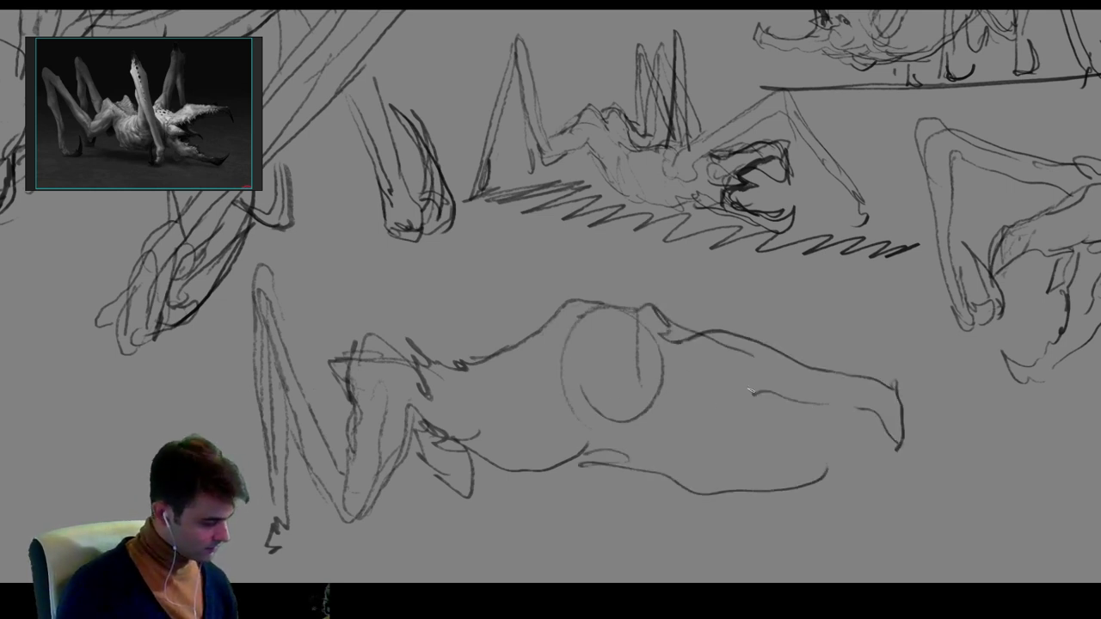
pyautogui.moveTo(722, 452)
pyautogui.mouseDown()
pyautogui.moveTo(718, 404)
pyautogui.moveTo(701, 434)
pyautogui.moveTo(731, 447)
pyautogui.moveTo(761, 499)
pyautogui.moveTo(839, 530)
pyautogui.moveTo(905, 504)
pyautogui.moveTo(774, 518)
pyautogui.mouseUp()
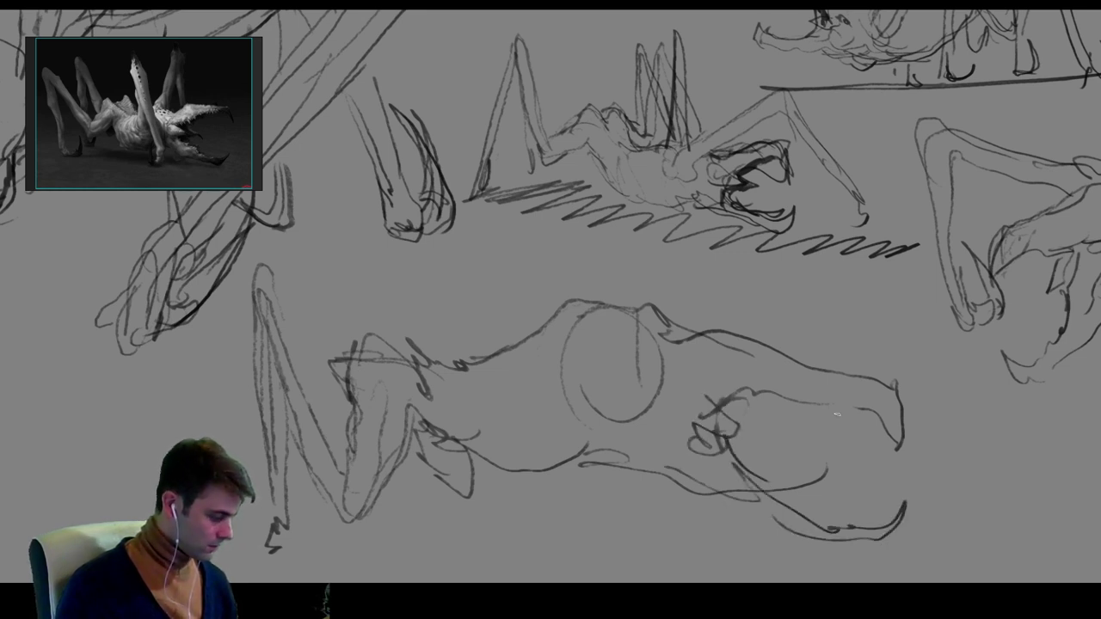
pyautogui.moveTo(861, 406); pyautogui.dragTo(906, 454)
pyautogui.moveTo(900, 391)
pyautogui.mouseDown()
pyautogui.moveTo(748, 394)
pyautogui.moveTo(834, 406)
pyautogui.mouseUp()
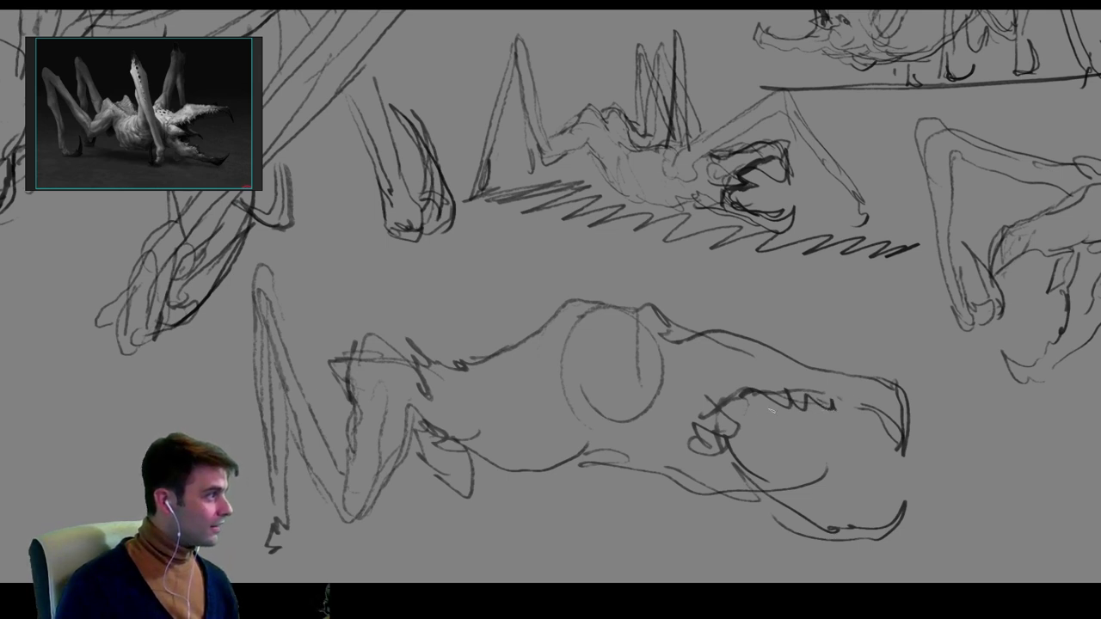
pyautogui.moveTo(751, 453); pyautogui.dragTo(765, 483)
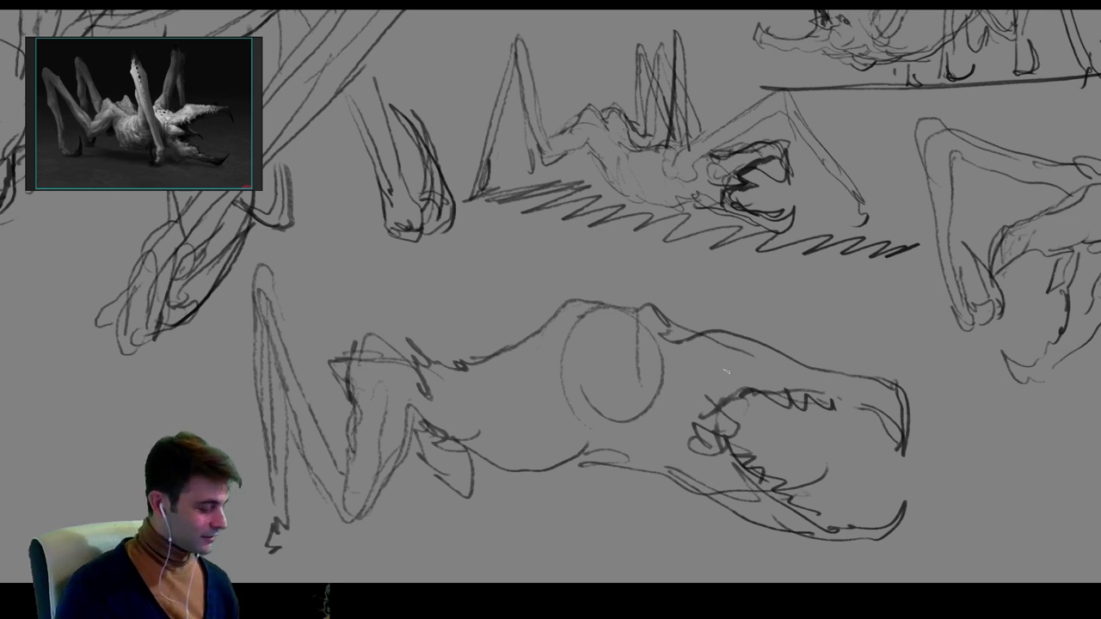
# Add the shoulder joint and both tall, bent front legs, and reinforce the thigh outline under the pelvis.
pyautogui.moveTo(584, 364)
pyautogui.mouseDown()
pyautogui.moveTo(594, 311)
pyautogui.moveTo(499, 241)
pyautogui.moveTo(509, 363)
pyautogui.moveTo(516, 263)
pyautogui.moveTo(610, 555)
pyautogui.moveTo(544, 325)
pyautogui.moveTo(592, 367)
pyautogui.moveTo(607, 357)
pyautogui.moveTo(594, 378)
pyautogui.moveTo(662, 242)
pyautogui.moveTo(671, 292)
pyautogui.mouseUp()
pyautogui.moveTo(640, 497); pyautogui.dragTo(668, 544)
pyautogui.moveTo(678, 308)
pyautogui.mouseDown()
pyautogui.moveTo(647, 215)
pyautogui.moveTo(681, 365)
pyautogui.mouseUp()
pyautogui.moveTo(464, 451); pyautogui.dragTo(475, 497)
pyautogui.moveTo(412, 461); pyautogui.dragTo(475, 499)
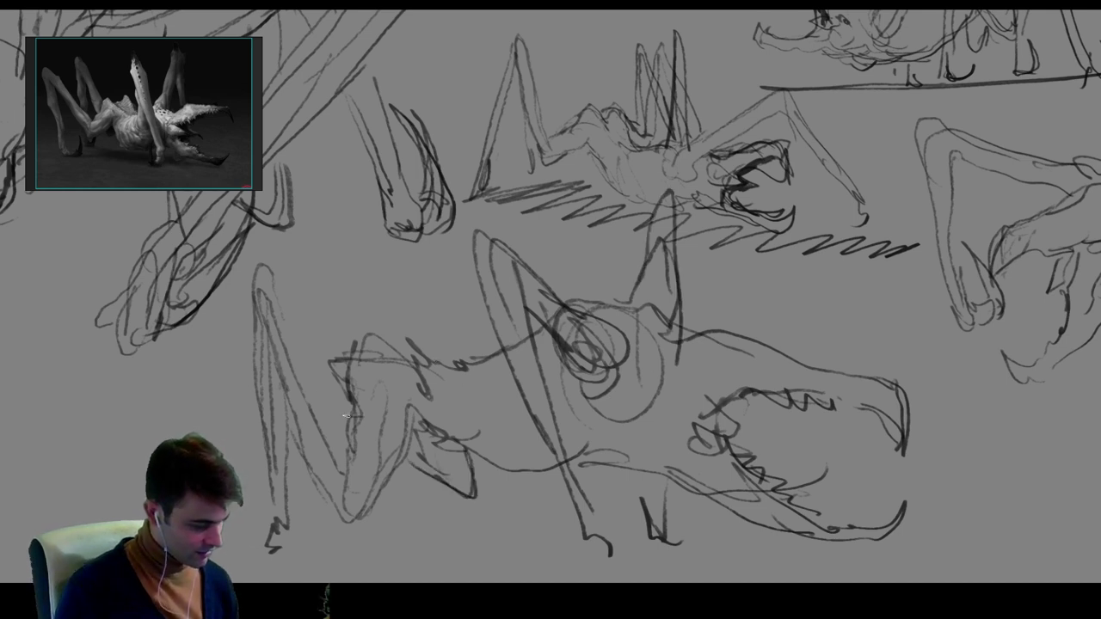
# Define the far hind leg and draw clawed feet on both hind legs.
pyautogui.moveTo(309, 387); pyautogui.dragTo(353, 456)
pyautogui.moveTo(392, 488)
pyautogui.mouseDown()
pyautogui.moveTo(434, 535)
pyautogui.moveTo(385, 504)
pyautogui.mouseUp()
pyautogui.moveTo(309, 397)
pyautogui.mouseDown()
pyautogui.moveTo(287, 364)
pyautogui.moveTo(377, 419)
pyautogui.mouseUp()
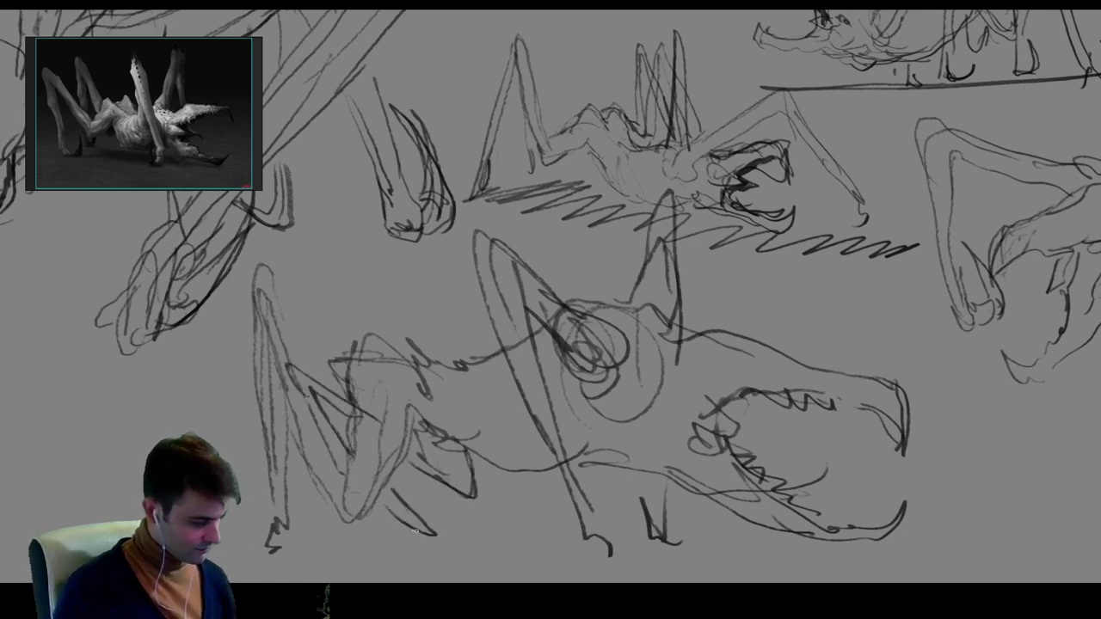
pyautogui.moveTo(465, 542)
pyautogui.mouseDown()
pyautogui.moveTo(371, 543)
pyautogui.moveTo(383, 538)
pyautogui.mouseUp()
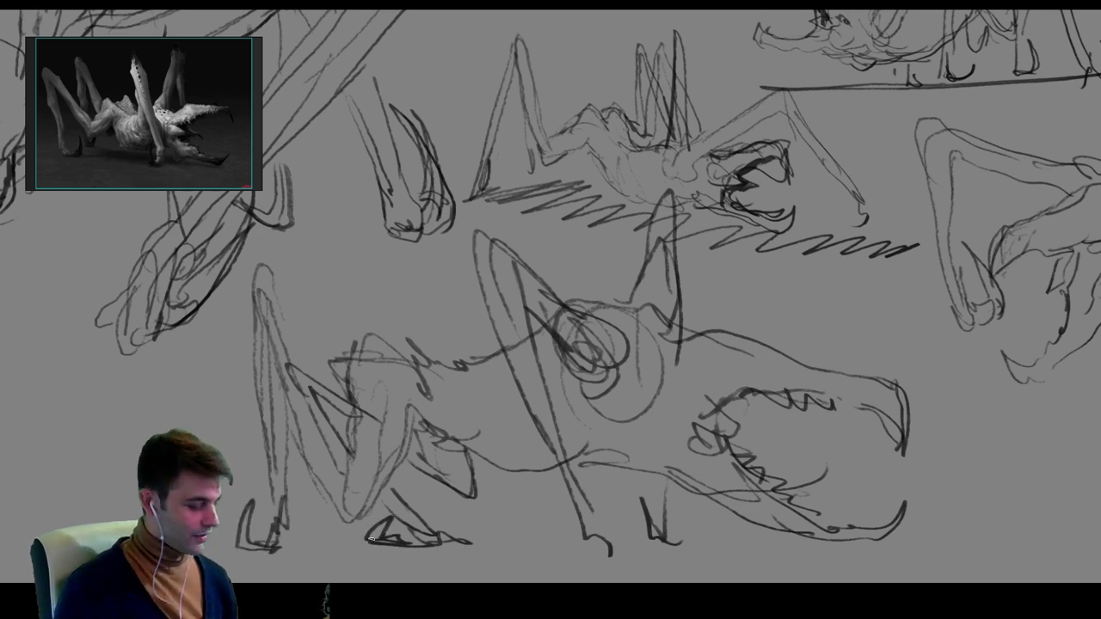
# Thicken the near front leg's lower part into a broad foot and refine the far front foot.
pyautogui.moveTo(590, 501); pyautogui.dragTo(611, 550)
pyautogui.moveTo(533, 426); pyautogui.dragTo(572, 538)
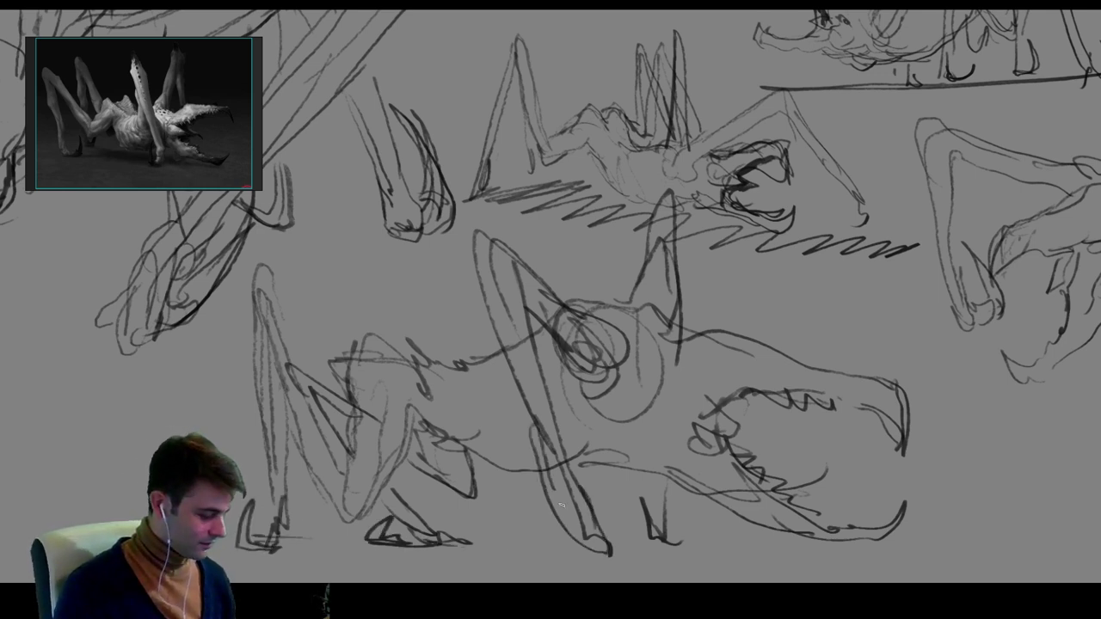
pyautogui.moveTo(554, 490)
pyautogui.mouseDown()
pyautogui.moveTo(598, 549)
pyautogui.moveTo(531, 469)
pyautogui.moveTo(542, 528)
pyautogui.mouseUp()
pyautogui.moveTo(516, 542); pyautogui.dragTo(555, 537)
pyautogui.moveTo(514, 443); pyautogui.dragTo(524, 529)
pyautogui.moveTo(521, 507)
pyautogui.mouseDown()
pyautogui.moveTo(559, 547)
pyautogui.moveTo(576, 544)
pyautogui.mouseUp()
pyautogui.moveTo(628, 473)
pyautogui.mouseDown()
pyautogui.moveTo(640, 525)
pyautogui.moveTo(667, 551)
pyautogui.mouseUp()
# Darken the belly and throat lines, and add ridges over the pelvis and curved ribs along the torso.
pyautogui.moveTo(433, 423); pyautogui.dragTo(501, 474)
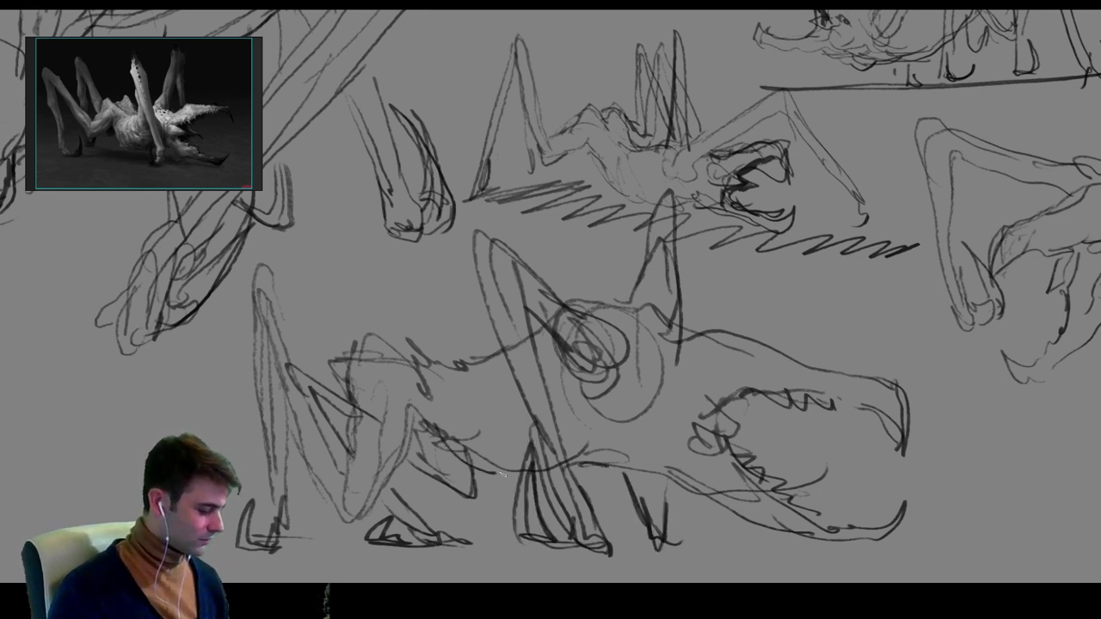
pyautogui.moveTo(612, 477); pyautogui.dragTo(698, 463)
pyautogui.moveTo(354, 366)
pyautogui.mouseDown()
pyautogui.moveTo(346, 331)
pyautogui.moveTo(434, 360)
pyautogui.moveTo(424, 392)
pyautogui.moveTo(361, 347)
pyautogui.moveTo(437, 365)
pyautogui.moveTo(437, 332)
pyautogui.moveTo(482, 371)
pyautogui.moveTo(465, 417)
pyautogui.mouseUp()
pyautogui.moveTo(487, 365)
pyautogui.mouseDown()
pyautogui.moveTo(477, 403)
pyautogui.moveTo(492, 449)
pyautogui.mouseUp()
pyautogui.moveTo(497, 373); pyautogui.dragTo(512, 444)
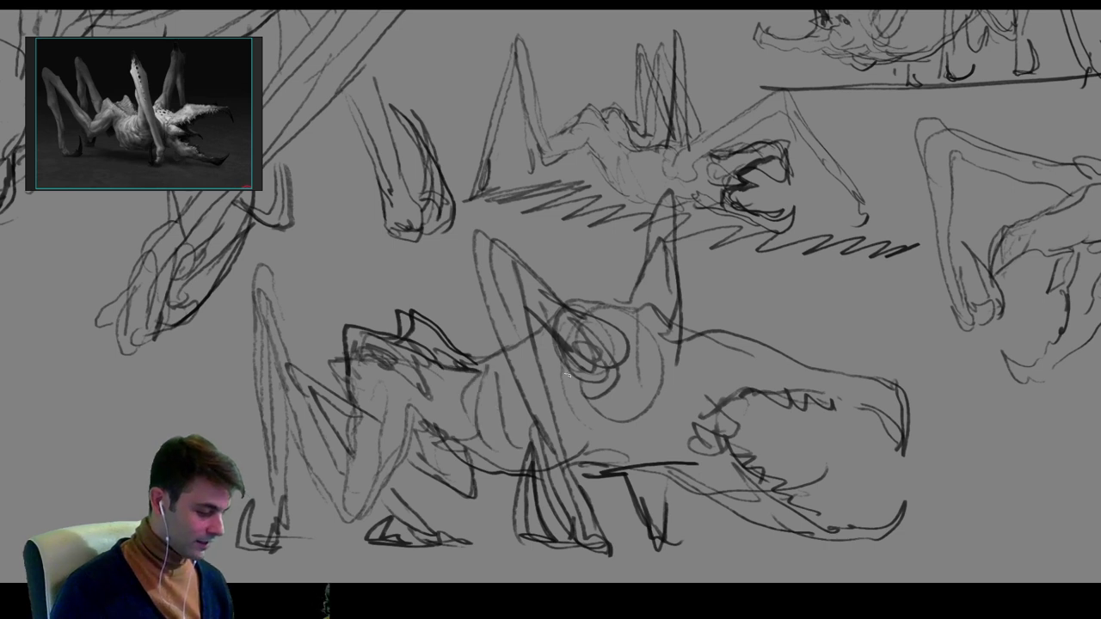
pyautogui.moveTo(555, 345); pyautogui.dragTo(574, 416)
pyautogui.moveTo(593, 393); pyautogui.dragTo(615, 422)
# Add the eye and darken the shoulder, neck, top of the skull and hooked upper jaw with heavier strokes.
pyautogui.moveTo(569, 302)
pyautogui.mouseDown()
pyautogui.moveTo(631, 333)
pyautogui.moveTo(658, 374)
pyautogui.mouseUp()
pyautogui.moveTo(614, 318)
pyautogui.mouseDown()
pyautogui.moveTo(672, 188)
pyautogui.moveTo(680, 340)
pyautogui.mouseUp()
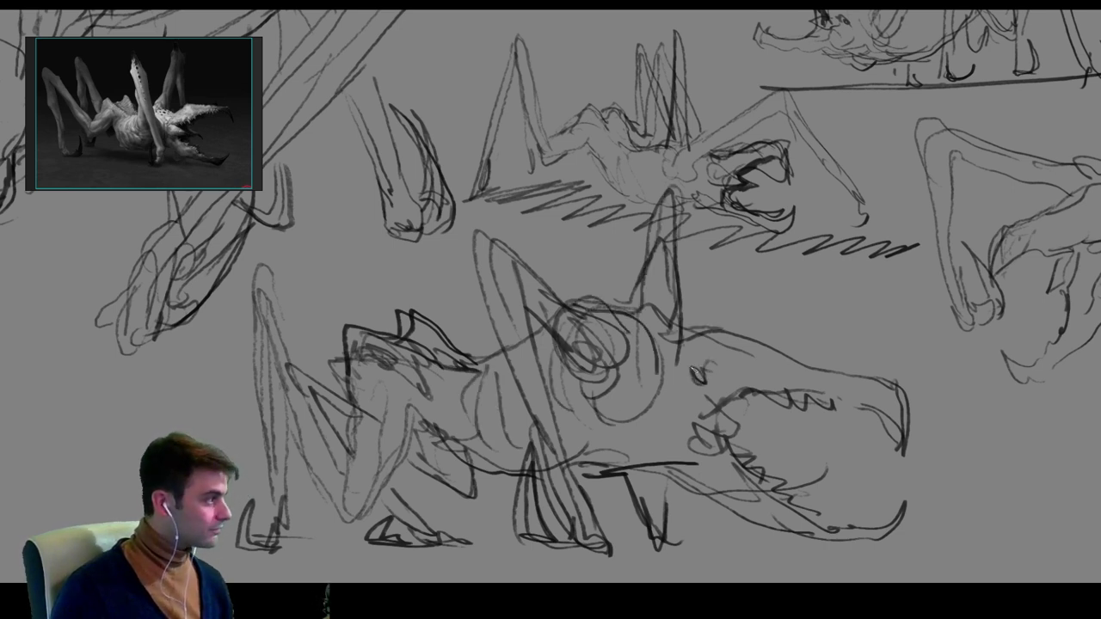
pyautogui.moveTo(679, 337)
pyautogui.mouseDown()
pyautogui.moveTo(723, 323)
pyautogui.moveTo(736, 332)
pyautogui.mouseUp()
pyautogui.moveTo(593, 302)
pyautogui.mouseDown()
pyautogui.moveTo(679, 341)
pyautogui.moveTo(795, 339)
pyautogui.moveTo(908, 388)
pyautogui.mouseUp()
pyautogui.moveTo(791, 394)
pyautogui.mouseDown()
pyautogui.moveTo(863, 405)
pyautogui.moveTo(905, 468)
pyautogui.mouseUp()
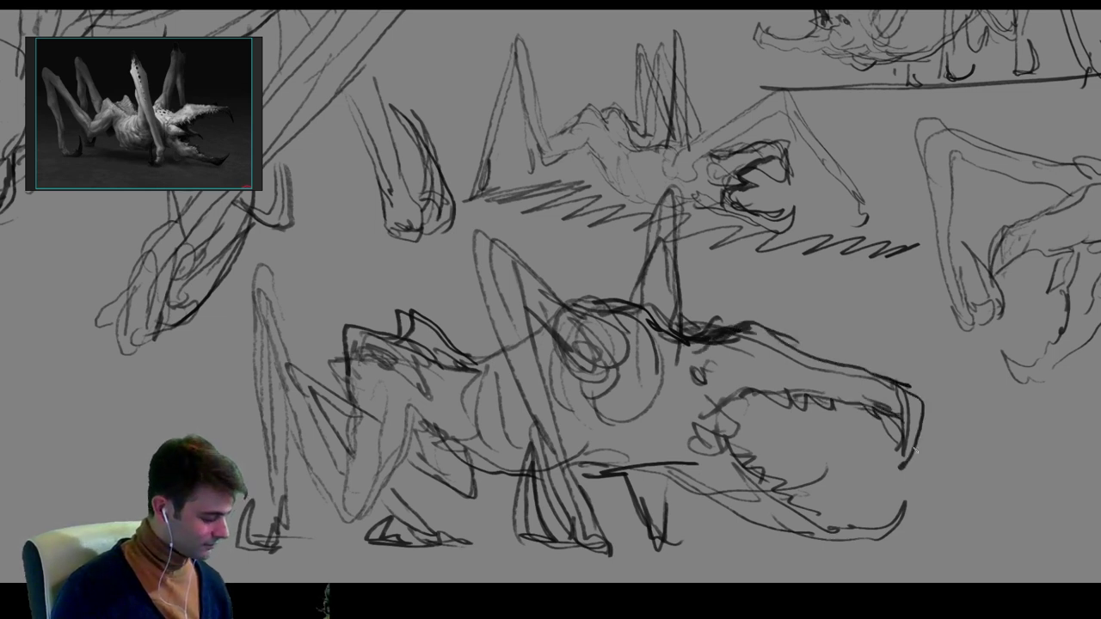
# Draw the inner mandible with its curved fang, and blacken the gaps around the upper and lower teeth.
pyautogui.moveTo(920, 428); pyautogui.dragTo(886, 462)
pyautogui.moveTo(714, 344); pyautogui.dragTo(757, 396)
pyautogui.moveTo(691, 426); pyautogui.dragTo(764, 448)
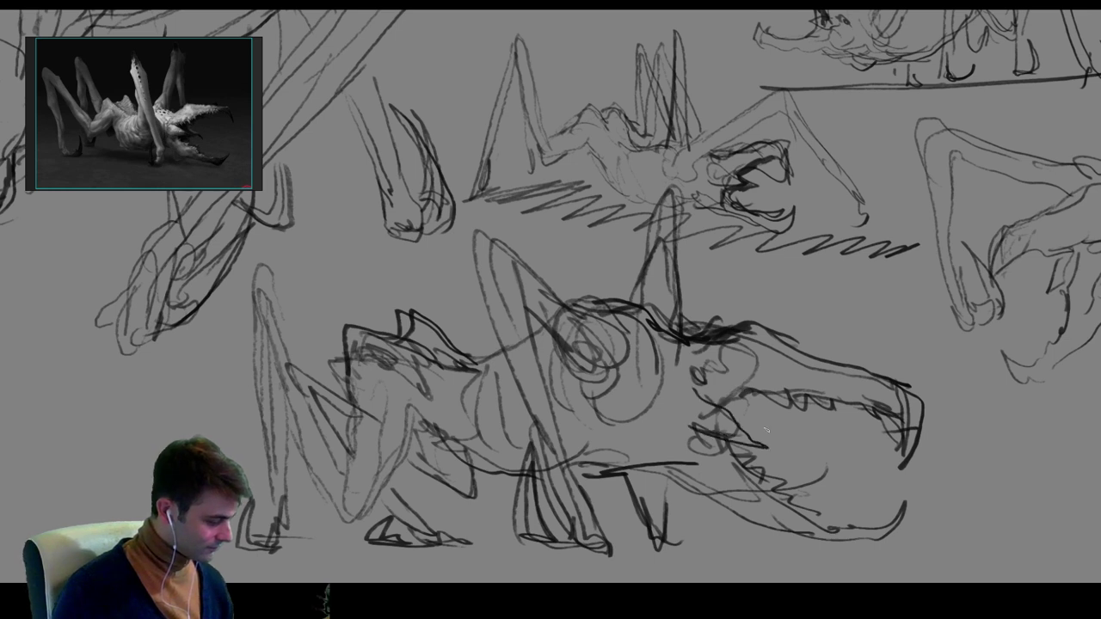
pyautogui.moveTo(745, 402)
pyautogui.mouseDown()
pyautogui.moveTo(796, 452)
pyautogui.moveTo(757, 418)
pyautogui.mouseUp()
pyautogui.moveTo(767, 418)
pyautogui.mouseDown()
pyautogui.moveTo(746, 424)
pyautogui.moveTo(783, 435)
pyautogui.mouseUp()
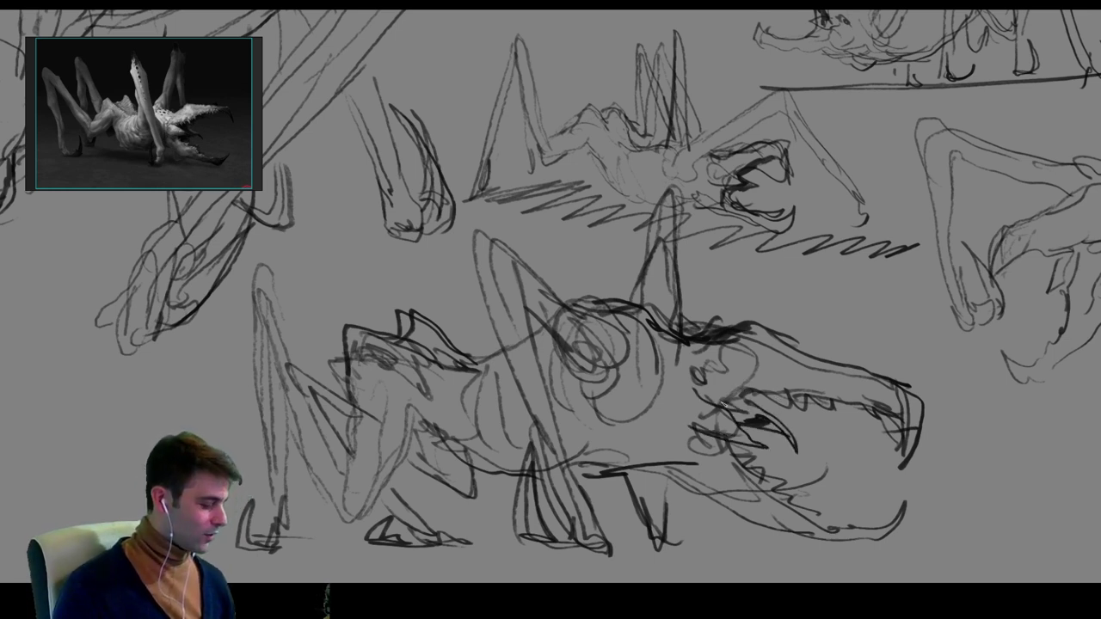
pyautogui.moveTo(720, 397)
pyautogui.mouseDown()
pyautogui.moveTo(741, 400)
pyautogui.moveTo(750, 420)
pyautogui.moveTo(771, 414)
pyautogui.mouseUp()
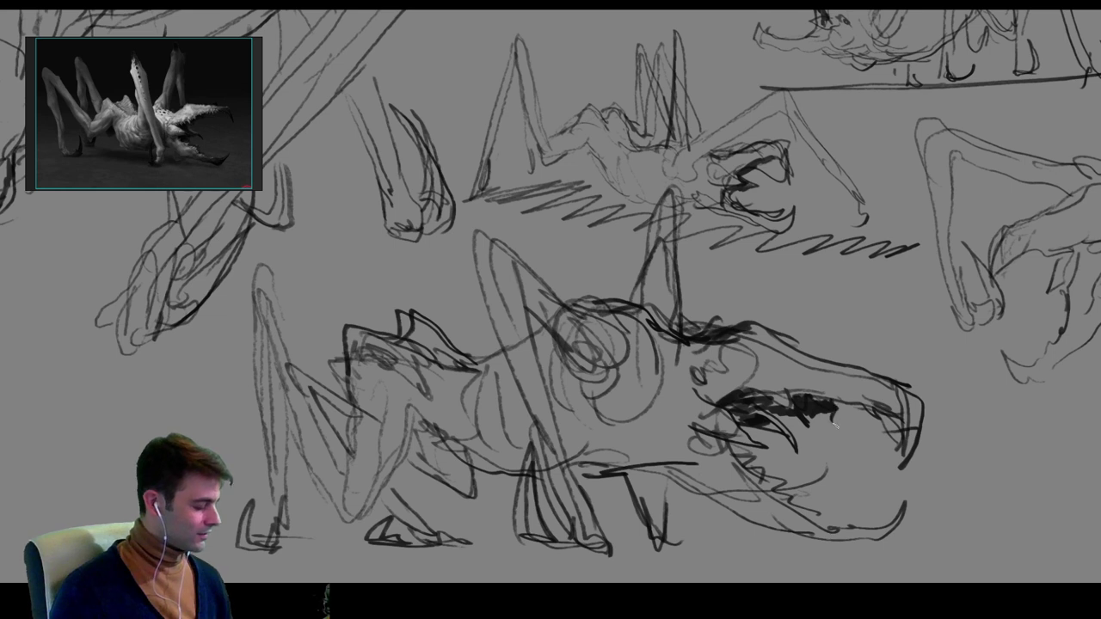
pyautogui.moveTo(736, 445)
pyautogui.mouseDown()
pyautogui.moveTo(848, 530)
pyautogui.moveTo(847, 543)
pyautogui.moveTo(902, 530)
pyautogui.moveTo(822, 557)
pyautogui.mouseUp()
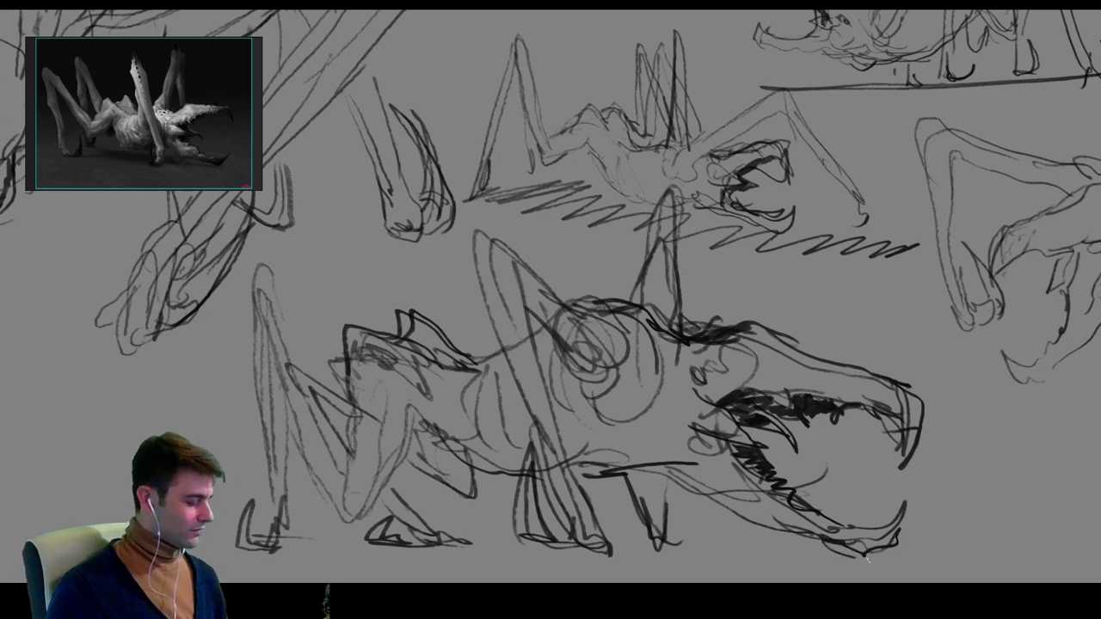
# Firm up the lower jaw outline and jaw joint, and add curved contour strokes over the neck, shoulder and ribs.
pyautogui.moveTo(886, 514)
pyautogui.mouseDown()
pyautogui.moveTo(841, 558)
pyautogui.moveTo(642, 463)
pyautogui.mouseUp()
pyautogui.moveTo(650, 461); pyautogui.dragTo(696, 426)
pyautogui.moveTo(672, 428)
pyautogui.mouseDown()
pyautogui.moveTo(656, 452)
pyautogui.moveTo(668, 457)
pyautogui.mouseUp()
pyautogui.moveTo(680, 372); pyautogui.dragTo(631, 432)
pyautogui.moveTo(576, 291); pyautogui.dragTo(666, 310)
pyautogui.moveTo(548, 326); pyautogui.dragTo(618, 378)
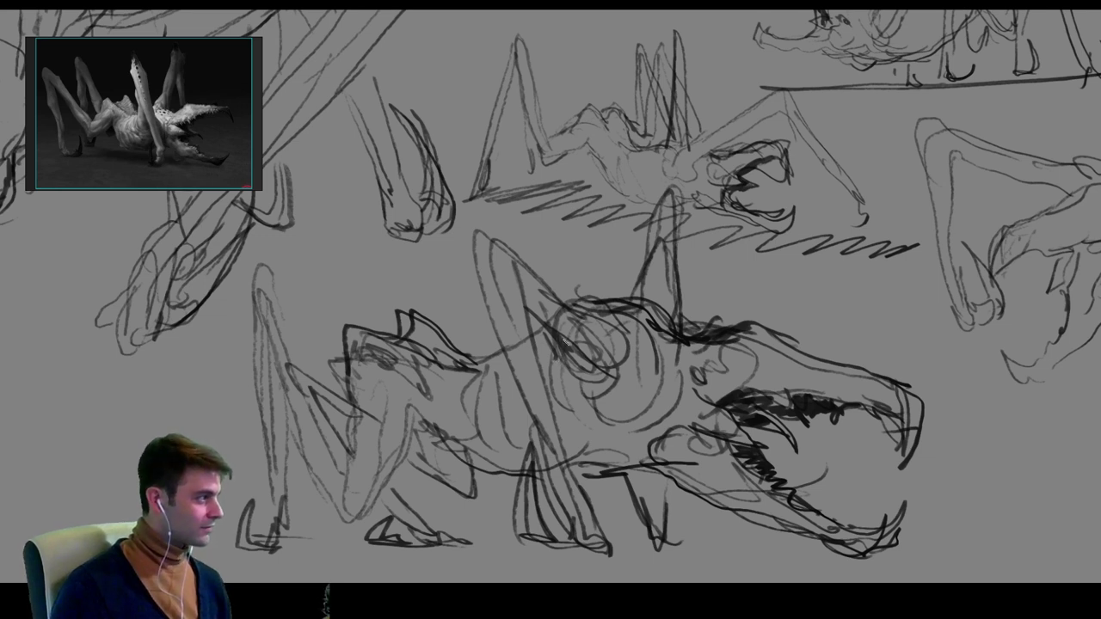
pyautogui.moveTo(532, 343)
pyautogui.mouseDown()
pyautogui.moveTo(474, 376)
pyautogui.moveTo(482, 461)
pyautogui.mouseUp()
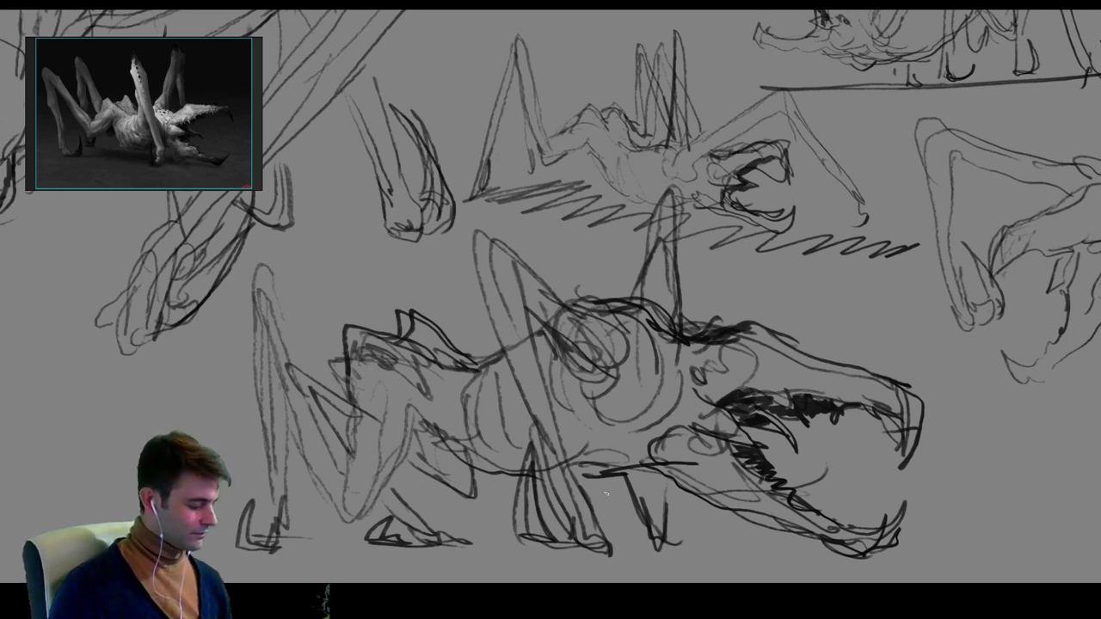
# Reinforce the pelvis and hind leg outlines, and draw a long ground line beneath the creature's feet.
pyautogui.moveTo(352, 405)
pyautogui.mouseDown()
pyautogui.moveTo(379, 334)
pyautogui.moveTo(465, 389)
pyautogui.mouseUp()
pyautogui.moveTo(365, 365)
pyautogui.mouseDown()
pyautogui.moveTo(343, 522)
pyautogui.moveTo(417, 394)
pyautogui.mouseUp()
pyautogui.moveTo(507, 415)
pyautogui.mouseDown()
pyautogui.moveTo(409, 459)
pyautogui.moveTo(478, 511)
pyautogui.mouseUp()
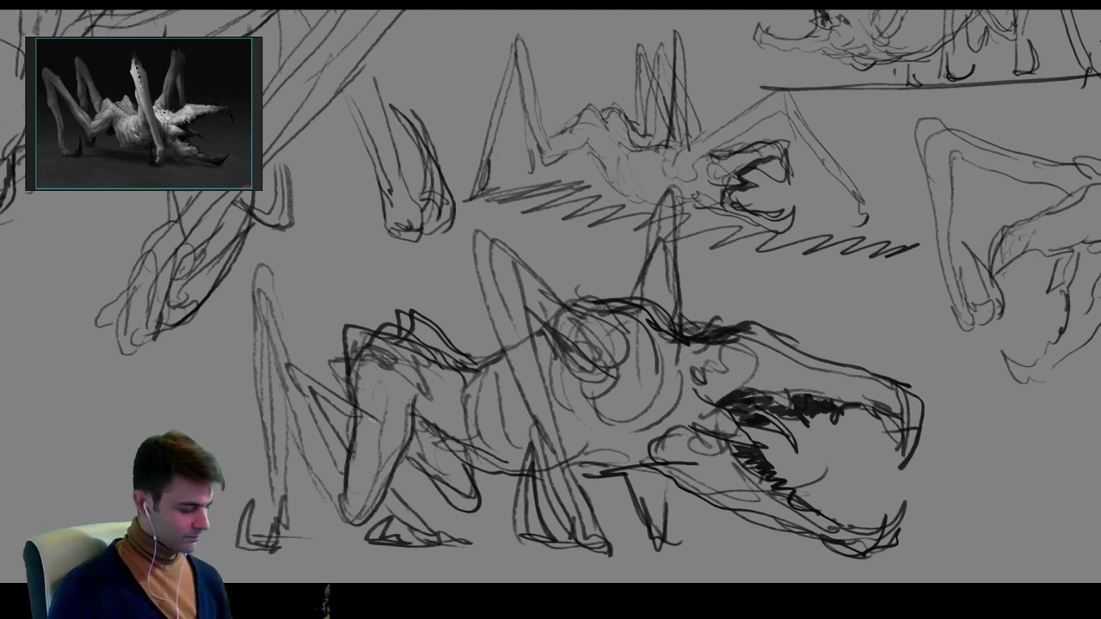
pyautogui.moveTo(347, 442); pyautogui.dragTo(267, 318)
pyautogui.moveTo(260, 279)
pyautogui.mouseDown()
pyautogui.moveTo(357, 518)
pyautogui.moveTo(194, 547)
pyautogui.mouseUp()
pyautogui.moveTo(199, 561); pyautogui.dragTo(859, 572)
pyautogui.moveTo(494, 548); pyautogui.dragTo(942, 540)
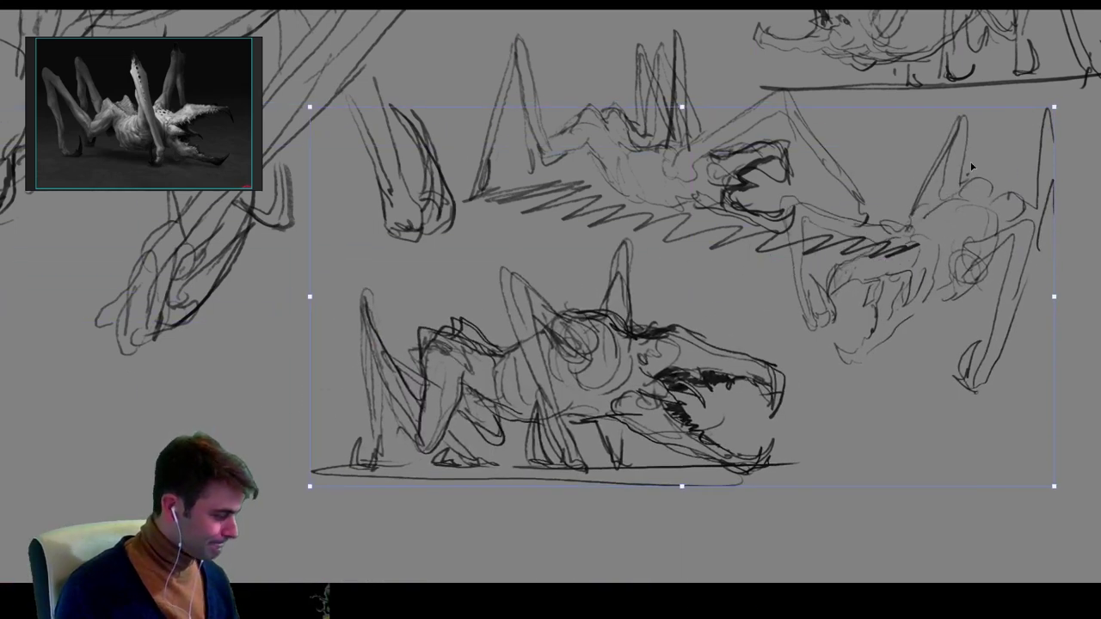
# Shrink the layer with the open-jawed side view and move it beneath the upper crouching pose, and add a new layer.
pyautogui.moveTo(310, 483); pyautogui.dragTo(411, 431)
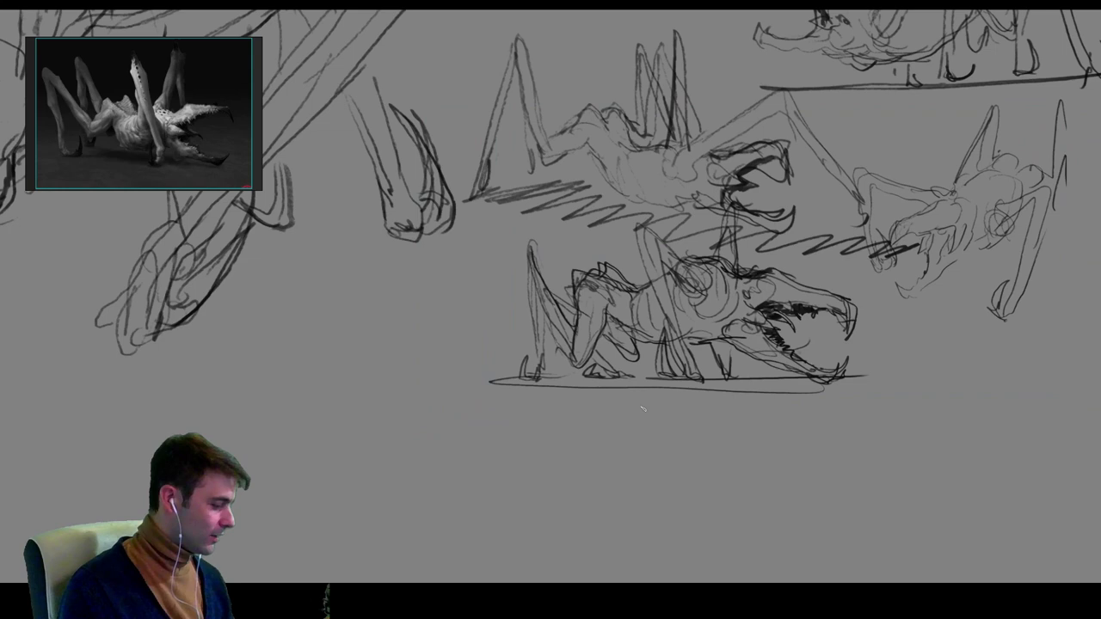
pyautogui.moveTo(521, 402)
pyautogui.mouseDown()
pyautogui.moveTo(714, 322)
pyautogui.moveTo(754, 373)
pyautogui.mouseUp()
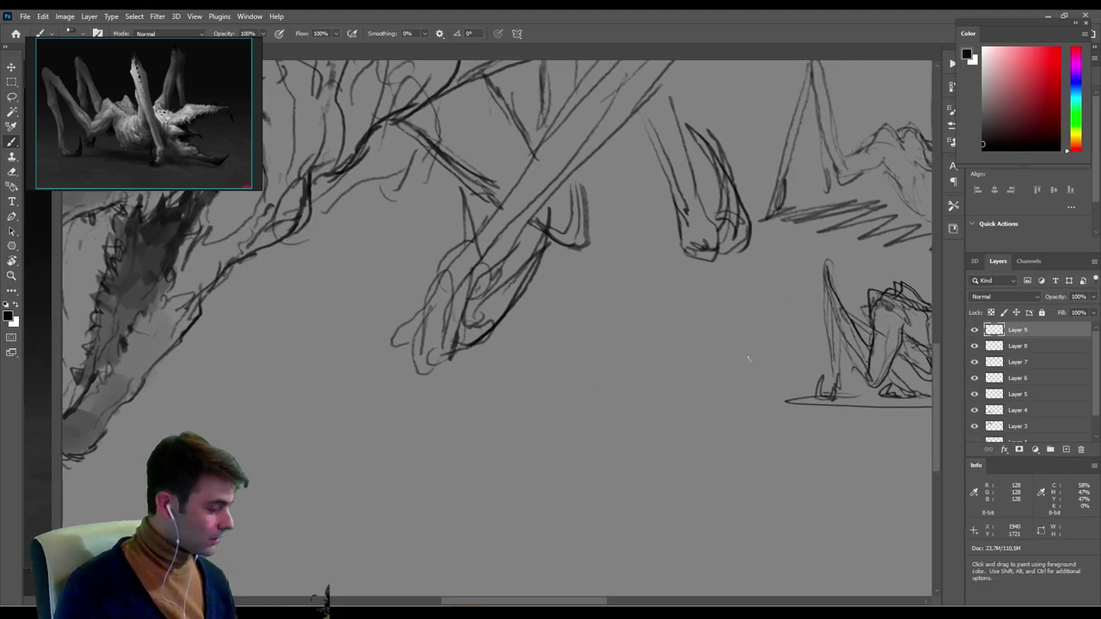
pyautogui.press('f')
pyautogui.press('f')
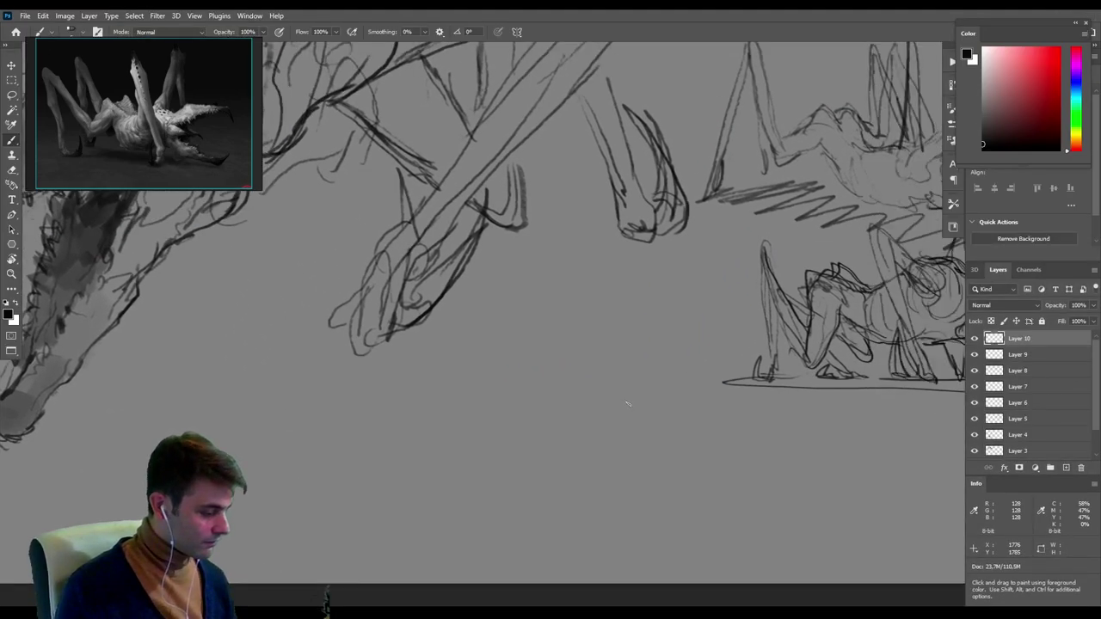
pyautogui.moveTo(615, 393); pyautogui.dragTo(652, 432)
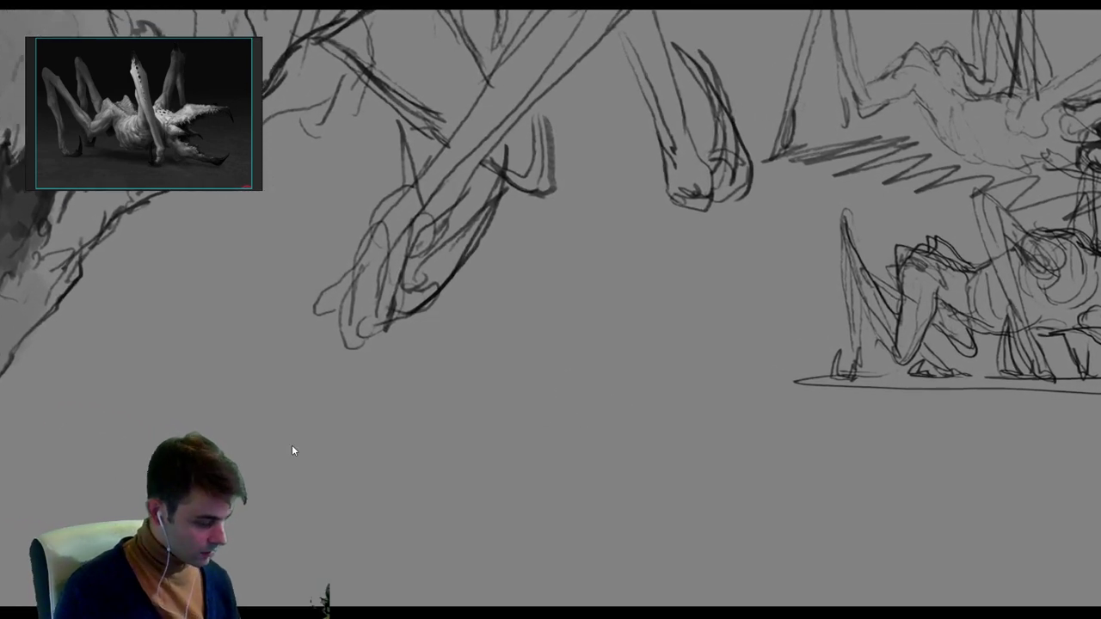
# Sketch a left-facing hooked upper jaw with its snout line, mouth edge and a few teeth in the empty lower area.
pyautogui.moveTo(303, 404)
pyautogui.mouseDown()
pyautogui.moveTo(264, 447)
pyautogui.moveTo(272, 461)
pyautogui.mouseUp()
pyautogui.moveTo(266, 430)
pyautogui.mouseDown()
pyautogui.moveTo(289, 384)
pyautogui.moveTo(392, 376)
pyautogui.mouseUp()
pyautogui.moveTo(273, 456); pyautogui.dragTo(300, 436)
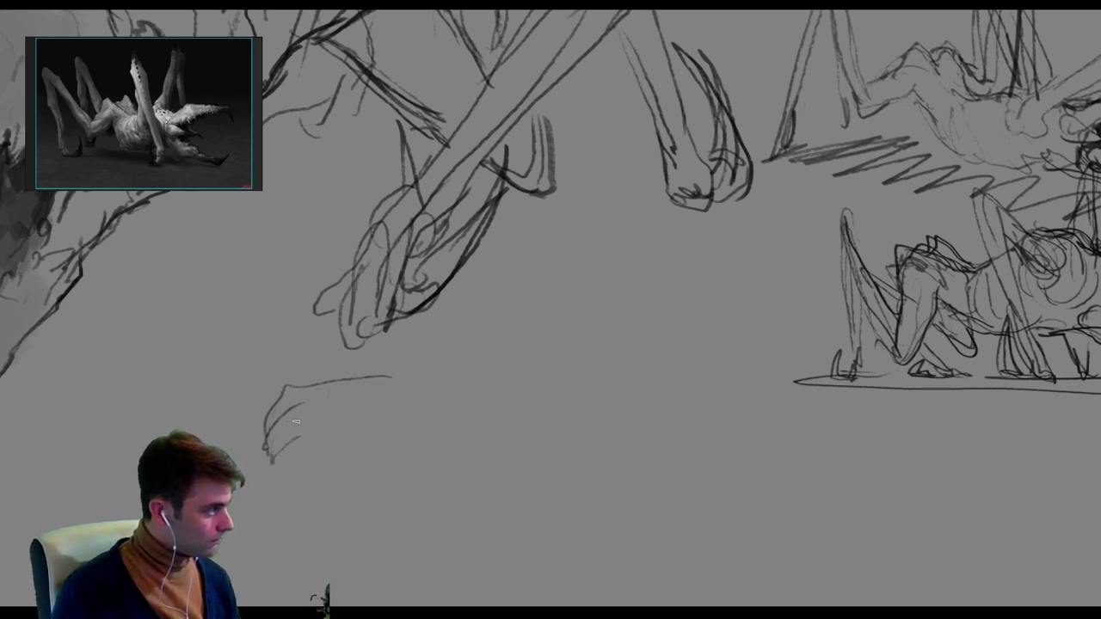
pyautogui.moveTo(277, 400)
pyautogui.mouseDown()
pyautogui.moveTo(257, 478)
pyautogui.moveTo(303, 434)
pyautogui.mouseUp()
pyautogui.moveTo(263, 440)
pyautogui.mouseDown()
pyautogui.moveTo(315, 382)
pyautogui.moveTo(423, 378)
pyautogui.mouseUp()
pyautogui.moveTo(295, 429); pyautogui.dragTo(438, 434)
pyautogui.moveTo(347, 430); pyautogui.dragTo(440, 445)
# Add the eye, cheek and hooked lower jaw to the left-facing head, and outline the back of its skull.
pyautogui.moveTo(422, 374)
pyautogui.mouseDown()
pyautogui.moveTo(473, 369)
pyautogui.moveTo(457, 457)
pyautogui.mouseUp()
pyautogui.moveTo(497, 424); pyautogui.dragTo(420, 467)
pyautogui.moveTo(405, 465)
pyautogui.mouseDown()
pyautogui.moveTo(437, 471)
pyautogui.moveTo(514, 435)
pyautogui.mouseUp()
pyautogui.moveTo(462, 475)
pyautogui.mouseDown()
pyautogui.moveTo(437, 520)
pyautogui.moveTo(259, 542)
pyautogui.moveTo(344, 580)
pyautogui.mouseUp()
pyautogui.moveTo(366, 558); pyautogui.dragTo(531, 520)
pyautogui.moveTo(514, 435); pyautogui.dragTo(525, 471)
pyautogui.moveTo(483, 361); pyautogui.dragTo(598, 368)
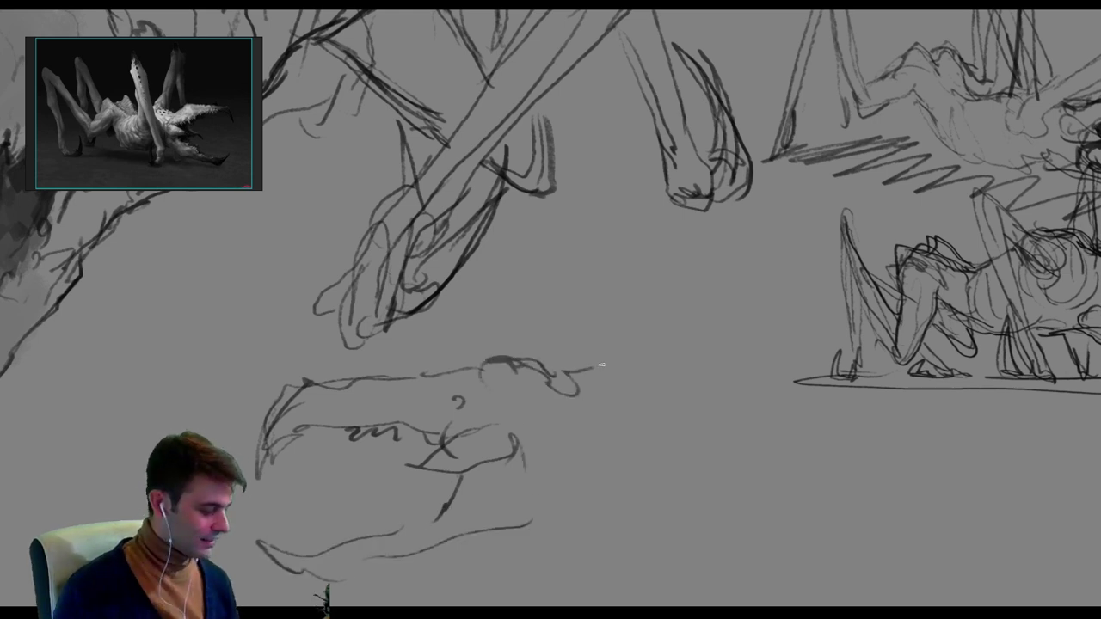
# Sketch the neck, arched ribcage and belly curve behind the left-facing head, ending in the lower back line.
pyautogui.moveTo(574, 411); pyautogui.dragTo(583, 440)
pyautogui.moveTo(559, 378); pyautogui.dragTo(679, 353)
pyautogui.moveTo(527, 521); pyautogui.dragTo(745, 448)
pyautogui.moveTo(643, 348)
pyautogui.mouseDown()
pyautogui.moveTo(767, 388)
pyautogui.moveTo(750, 440)
pyautogui.mouseUp()
pyautogui.moveTo(752, 354); pyautogui.dragTo(902, 361)
# Rough in the pelvis and the upper parts of the folded hind legs behind the ribcage.
pyautogui.moveTo(856, 443); pyautogui.dragTo(895, 397)
pyautogui.moveTo(757, 437); pyautogui.dragTo(790, 464)
pyautogui.moveTo(772, 455); pyautogui.dragTo(813, 509)
pyautogui.moveTo(864, 437); pyautogui.dragTo(882, 413)
pyautogui.moveTo(860, 387)
pyautogui.mouseDown()
pyautogui.moveTo(928, 456)
pyautogui.moveTo(945, 516)
pyautogui.mouseUp()
pyautogui.moveTo(929, 521); pyautogui.dragTo(836, 437)
pyautogui.moveTo(875, 476)
pyautogui.mouseDown()
pyautogui.moveTo(859, 554)
pyautogui.moveTo(796, 495)
pyautogui.mouseUp()
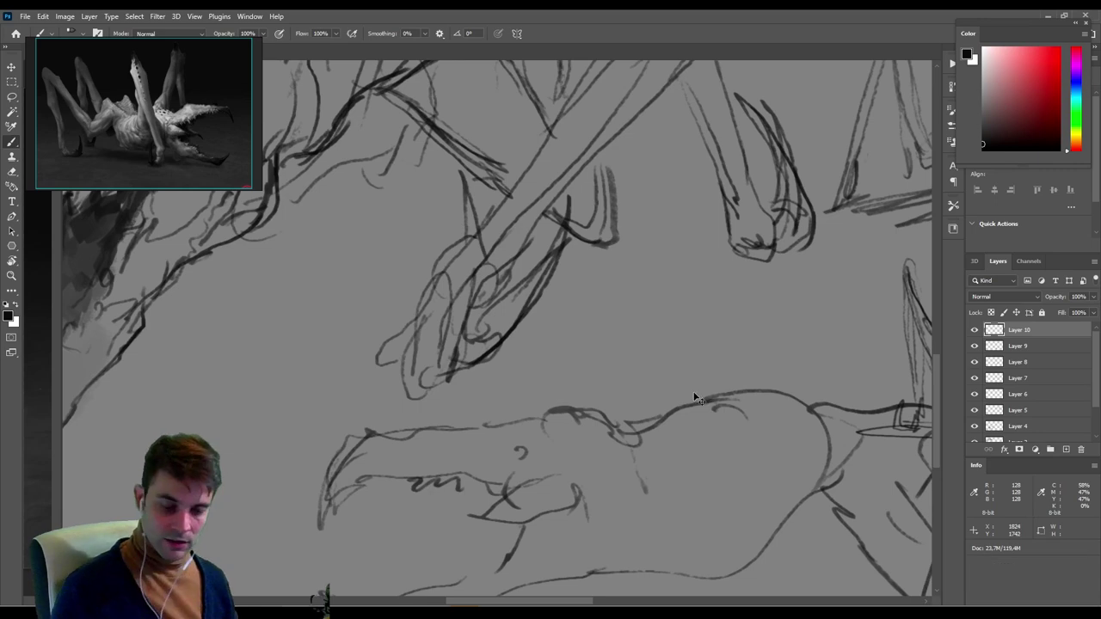
# Start saving the document, and close the floating reference image viewer without saving its scene.
pyautogui.hotkey('ctrl', 's')
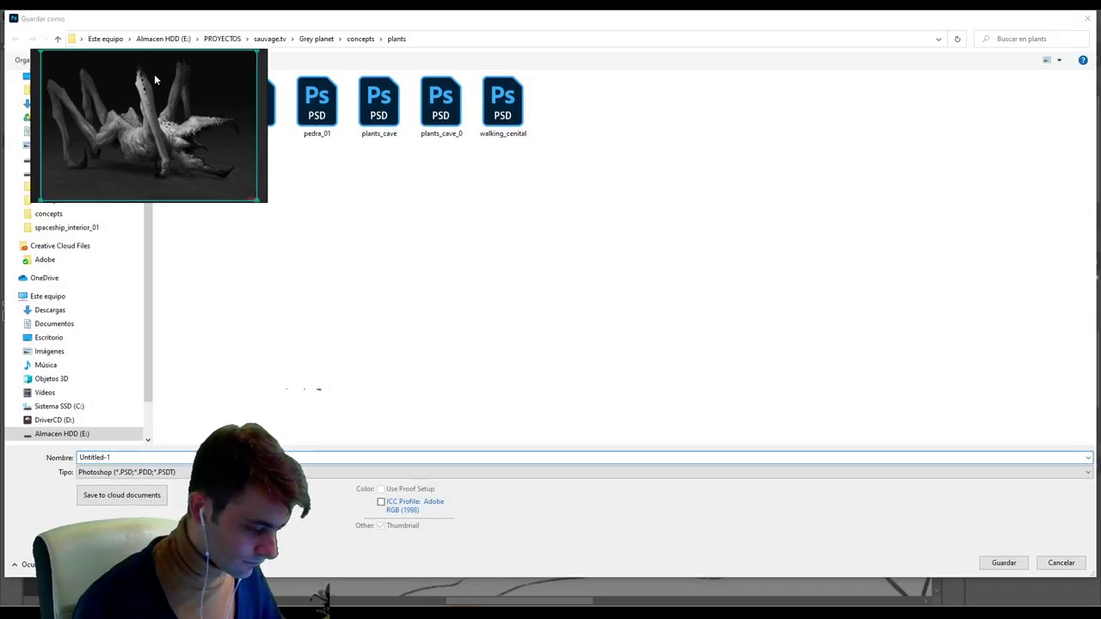
pyautogui.moveTo(202, 54); pyautogui.dragTo(232, 241)
pyautogui.moveTo(260, 237); pyautogui.dragTo(197, 221, button='right')
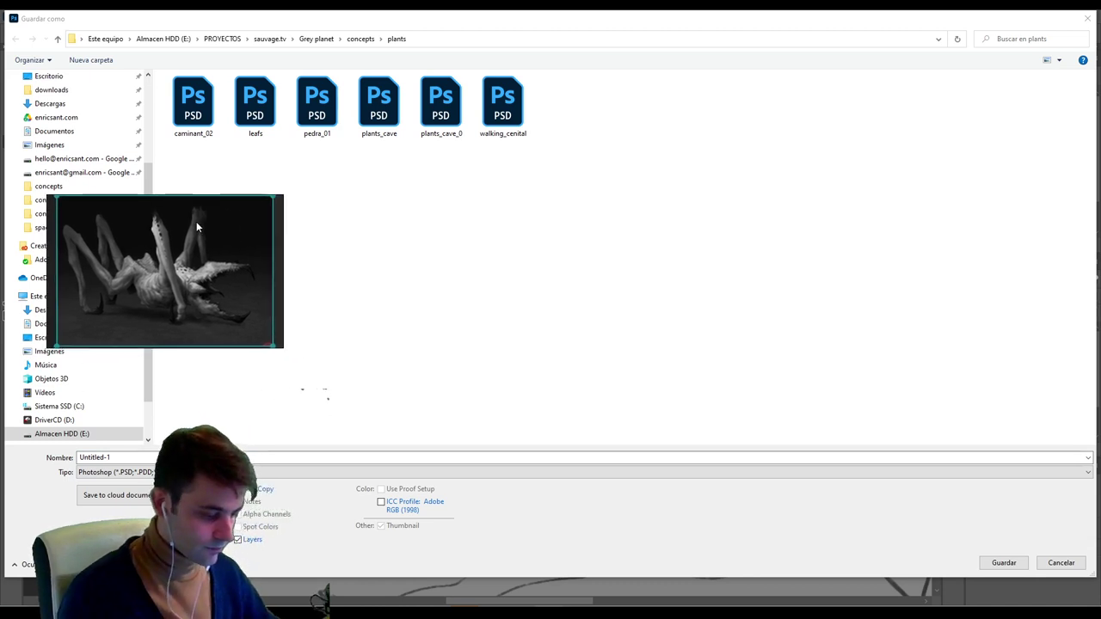
pyautogui.rightClick(196, 221)
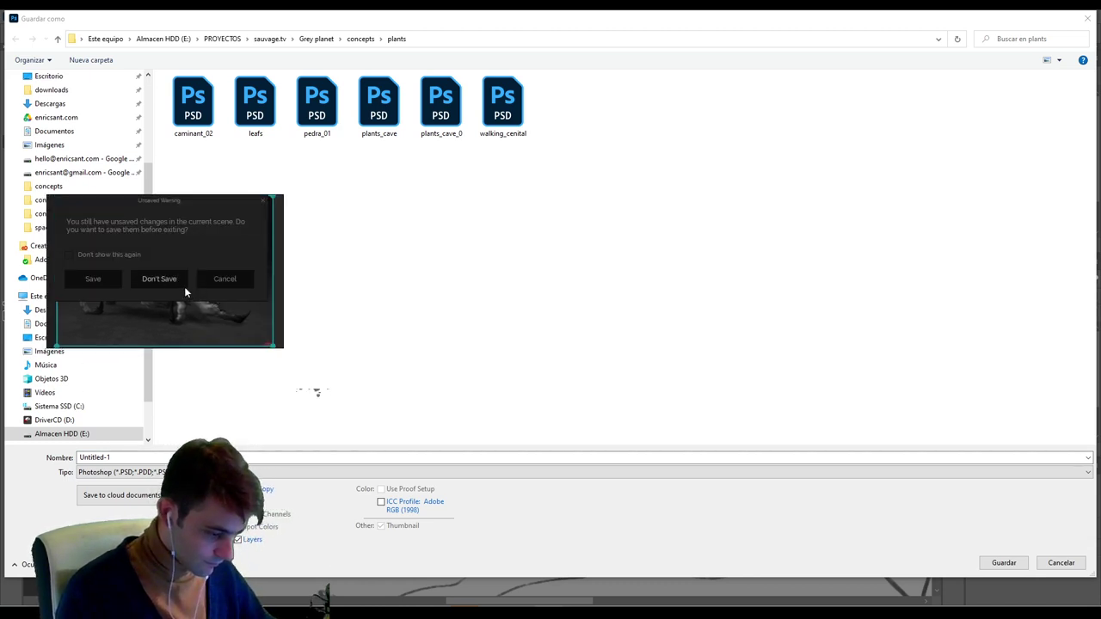
# Choose the keke assets > concepts > aliens folder as the save location.
pyautogui.scroll(3, 108, 152)
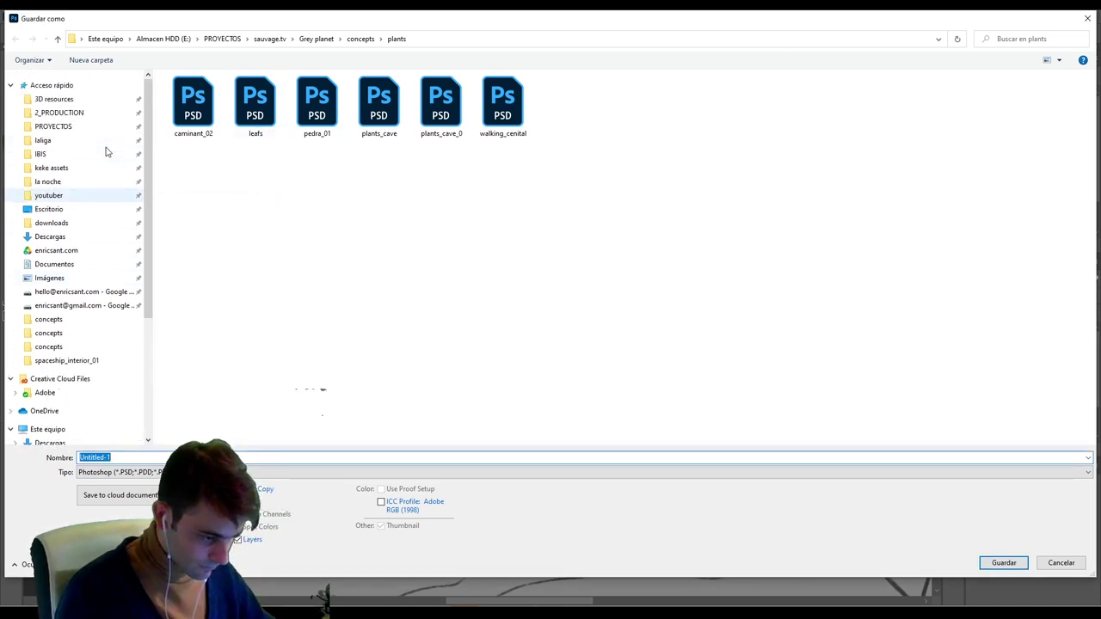
pyautogui.click(66, 169)
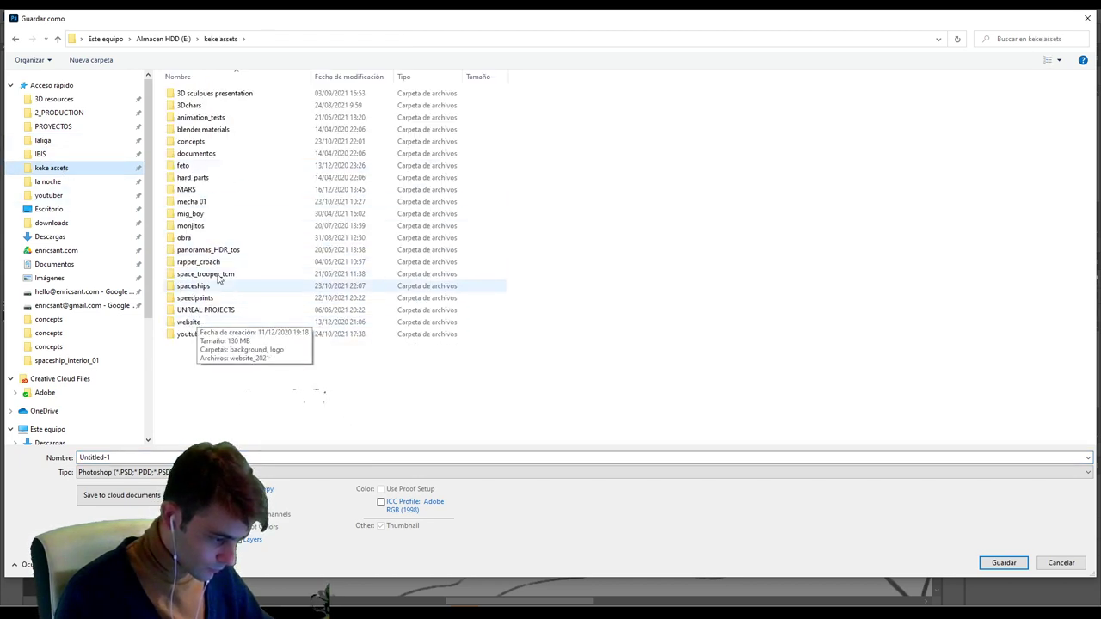
pyautogui.doubleClick(206, 142)
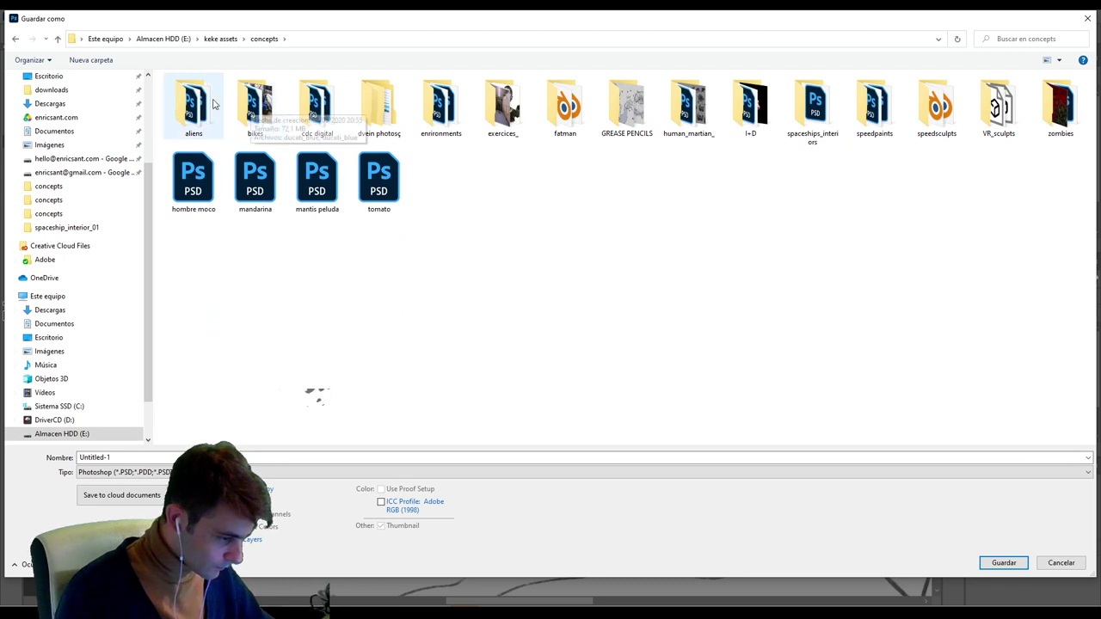
pyautogui.doubleClick(195, 104)
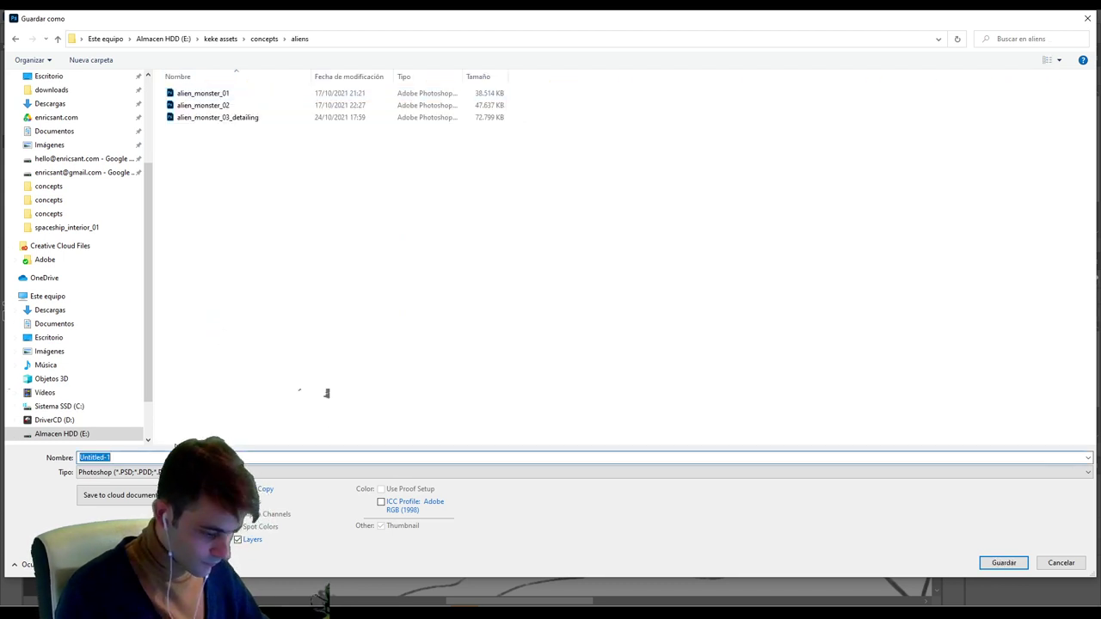
# Name the file alien_monster_poses_ and save it in Photoshop format.
pyautogui.write('alien_')
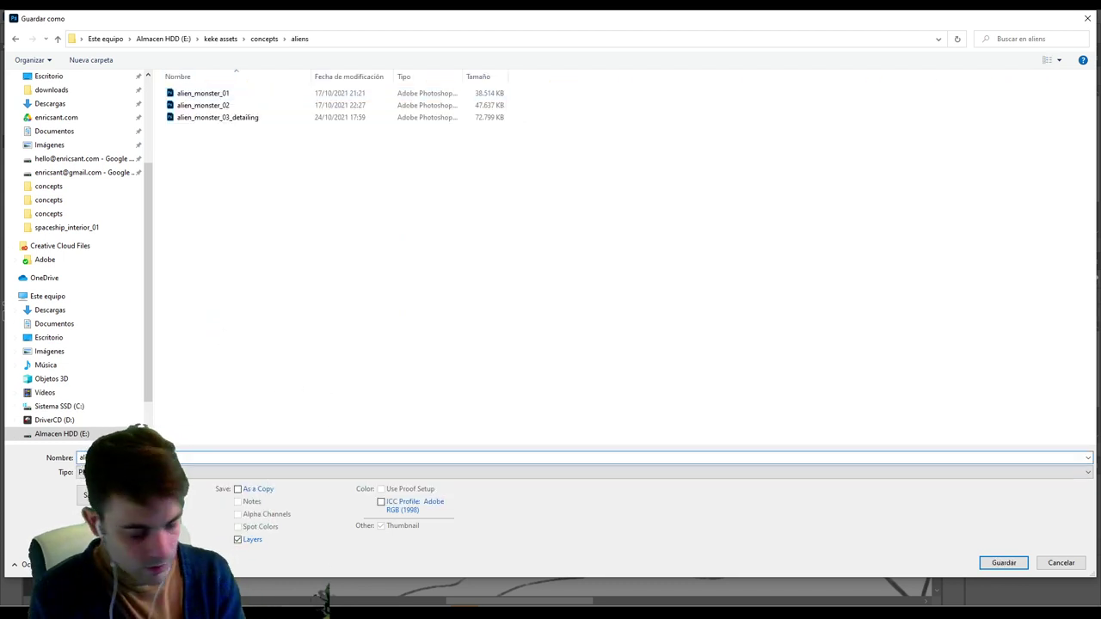
pyautogui.press('Left')
pyautogui.press('Left')
pyautogui.press('Left')
pyautogui.press('Left')
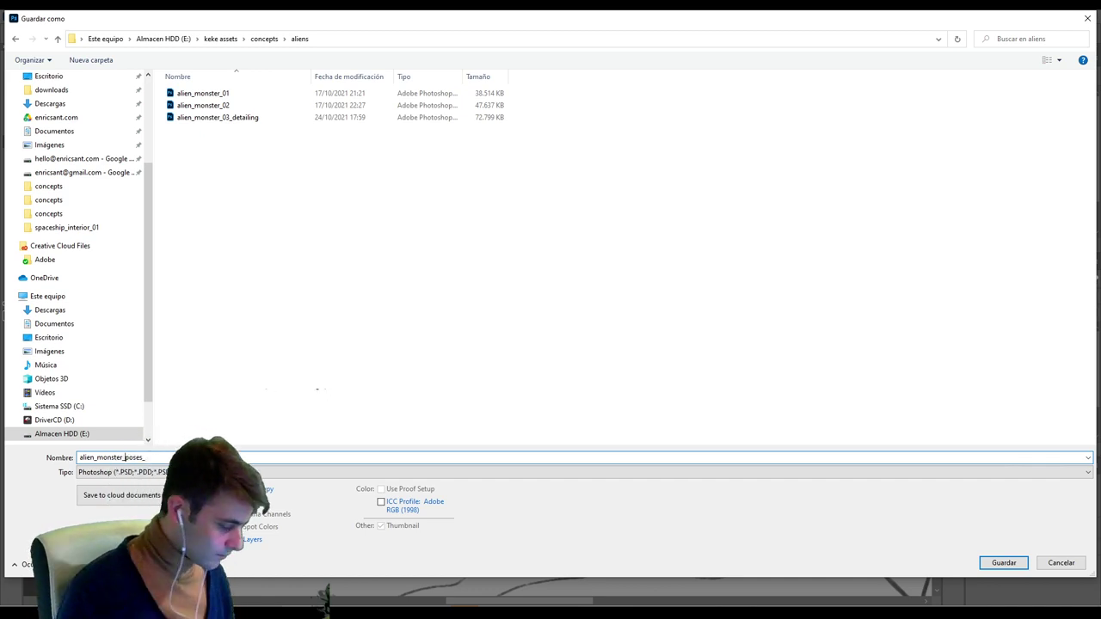
pyautogui.click(1002, 562)
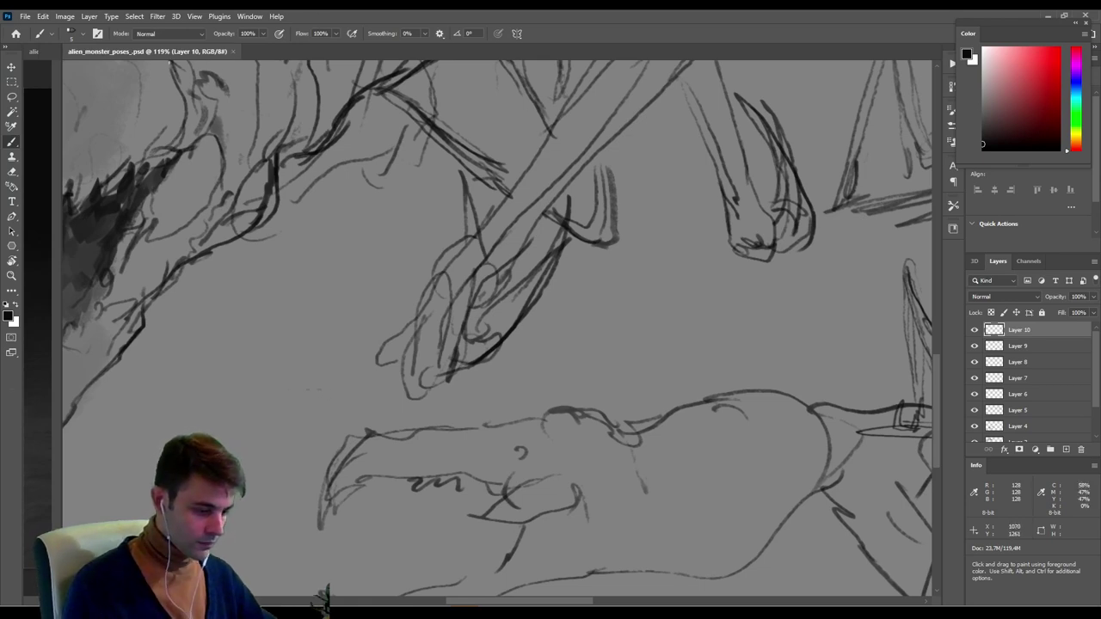
# Bring up the alien_monster_03_detailing.psd painting in place of the poses sketch.
pyautogui.moveTo(63, 113); pyautogui.dragTo(177, 124)
pyautogui.click(353, 51)
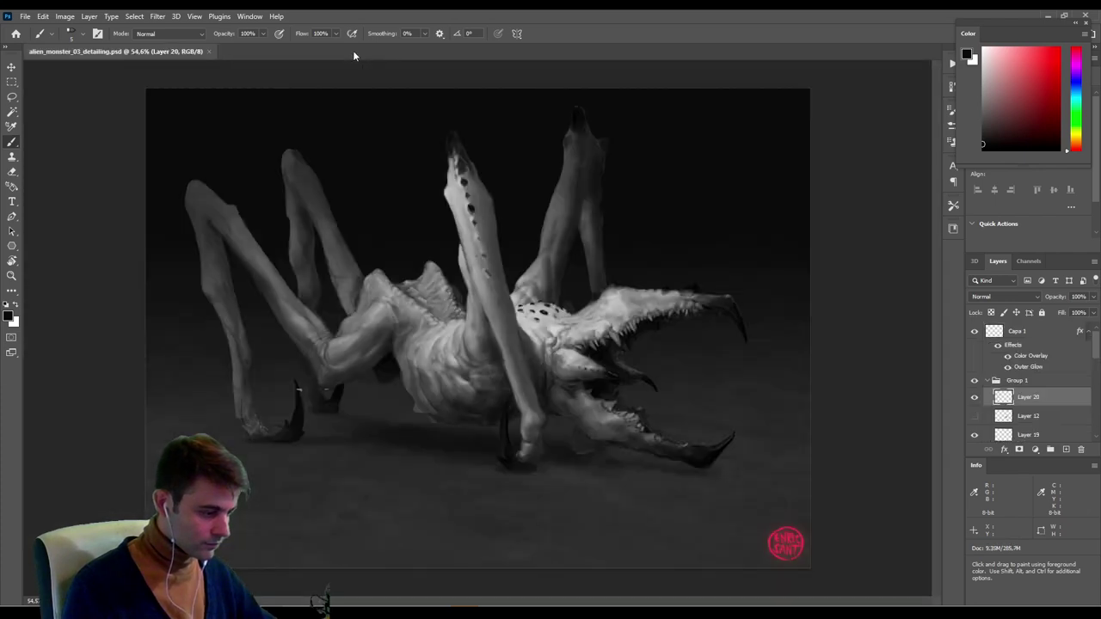
pyautogui.moveTo(385, 15)
pyautogui.mouseDown()
pyautogui.moveTo(573, 210)
pyautogui.moveTo(252, 1)
pyautogui.moveTo(277, 89)
pyautogui.moveTo(302, 78)
pyautogui.moveTo(318, 98)
pyautogui.moveTo(186, 0)
pyautogui.moveTo(427, 0)
pyautogui.moveTo(348, 88)
pyautogui.moveTo(370, 276)
pyautogui.moveTo(232, 122)
pyautogui.moveTo(83, 93)
pyautogui.mouseUp()
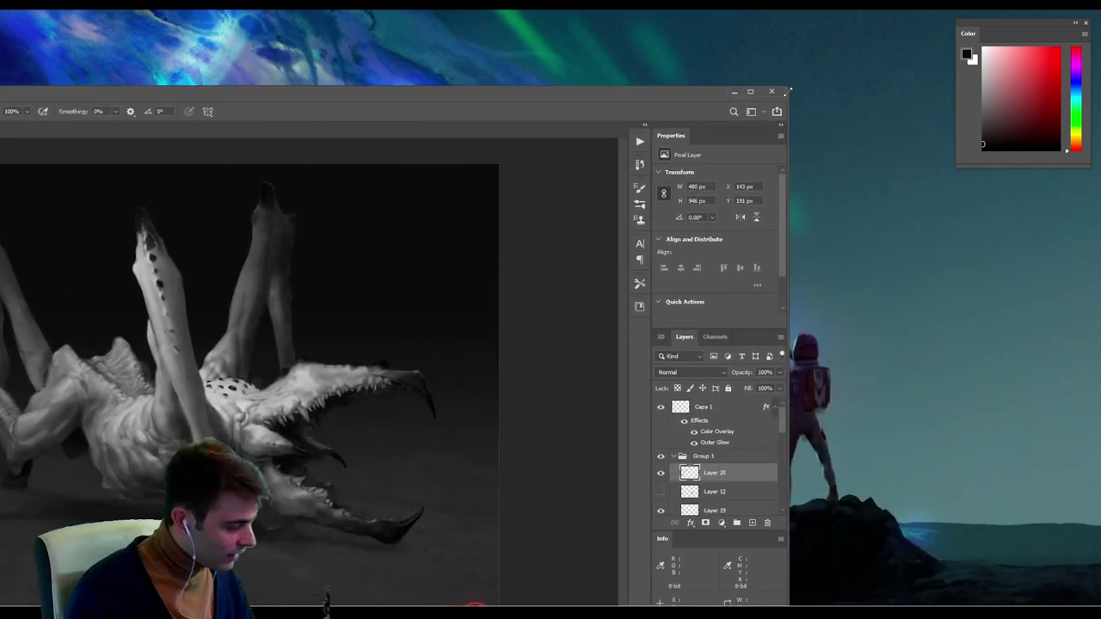
pyautogui.moveTo(788, 87); pyautogui.dragTo(712, 151)
pyautogui.moveTo(537, 159); pyautogui.dragTo(823, 19)
pyautogui.click(960, 17)
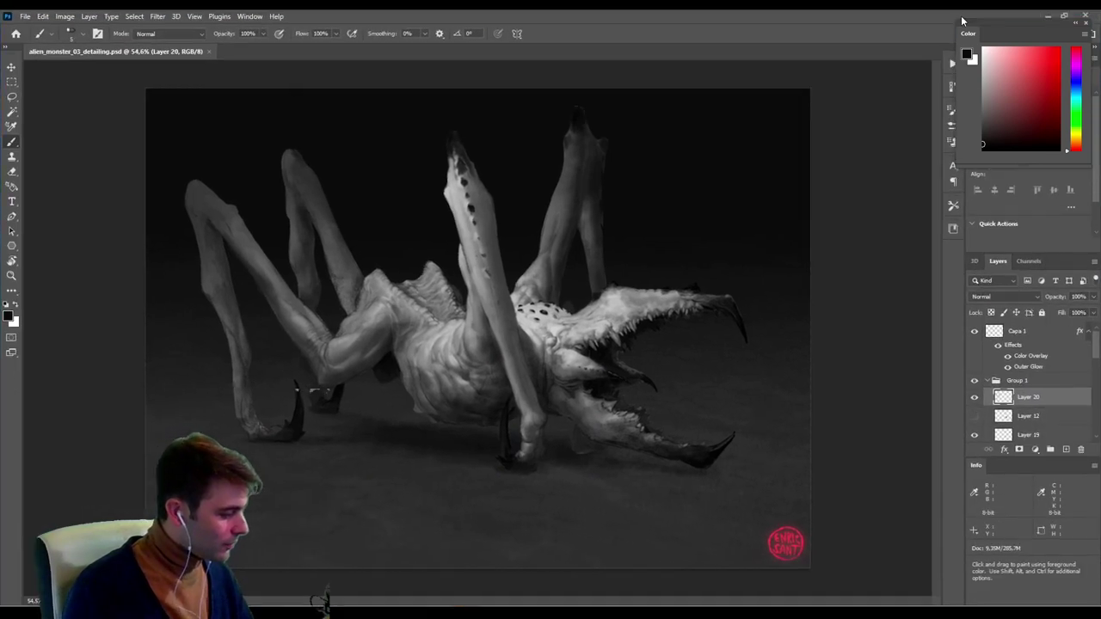
# Switch to Blender, dismiss the splash screen, and delete the default camera and light.
pyautogui.keyDown('ctrl'); pyautogui.moveTo(553, 319); pyautogui.dragTo(611, 312); pyautogui.keyUp('ctrl')
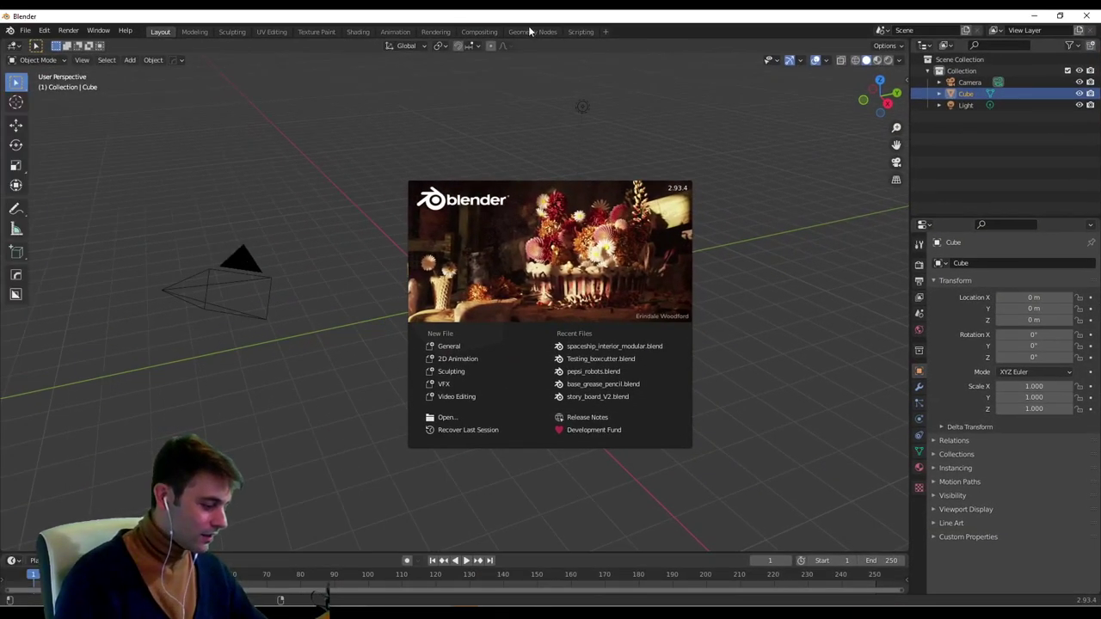
pyautogui.click(710, 274)
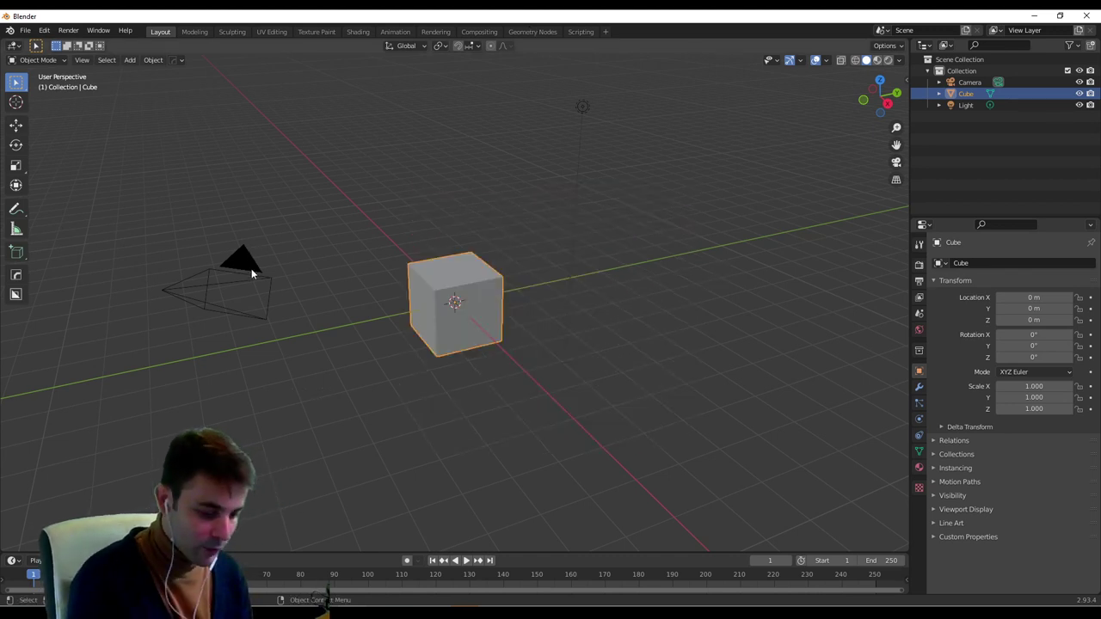
pyautogui.click(267, 283)
pyautogui.press('Delete')
pyautogui.click(583, 110)
pyautogui.press('Delete')
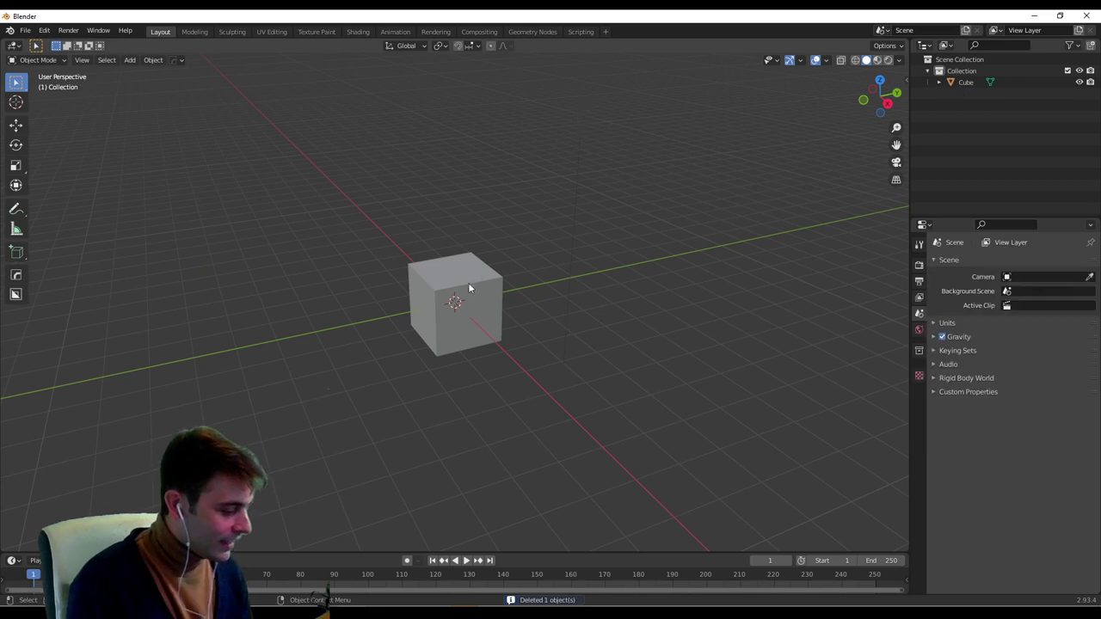
# Select the default cube and examine it from several angles and distances.
pyautogui.click(499, 327)
pyautogui.moveTo(550, 318); pyautogui.dragTo(525, 373, button='middle')
pyautogui.scroll(4, 527, 370)
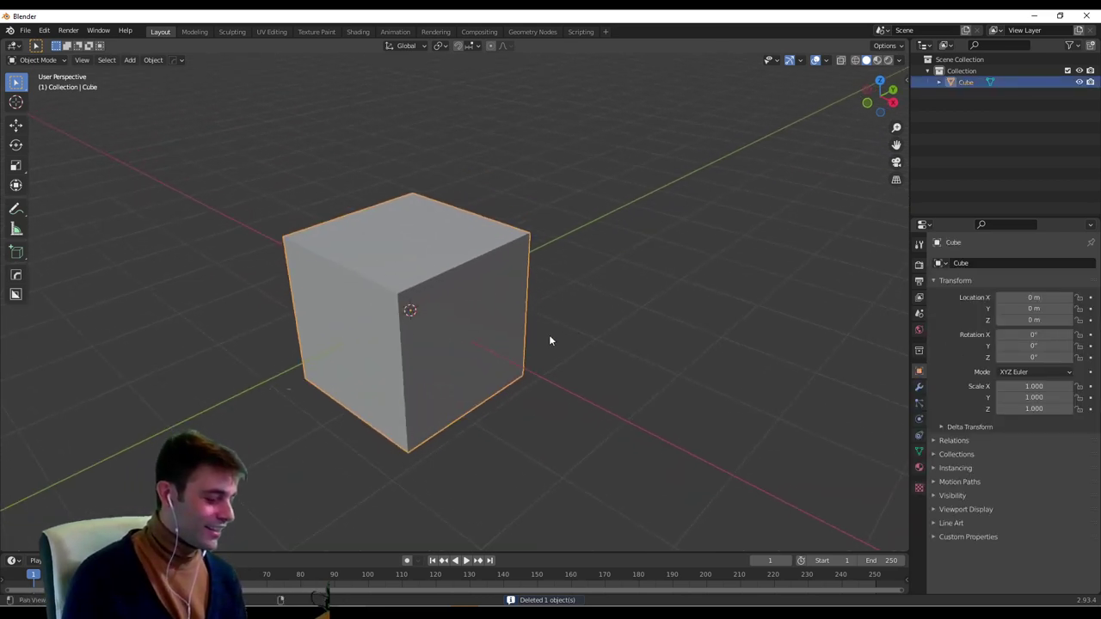
pyautogui.moveTo(548, 336); pyautogui.dragTo(556, 373, button='middle')
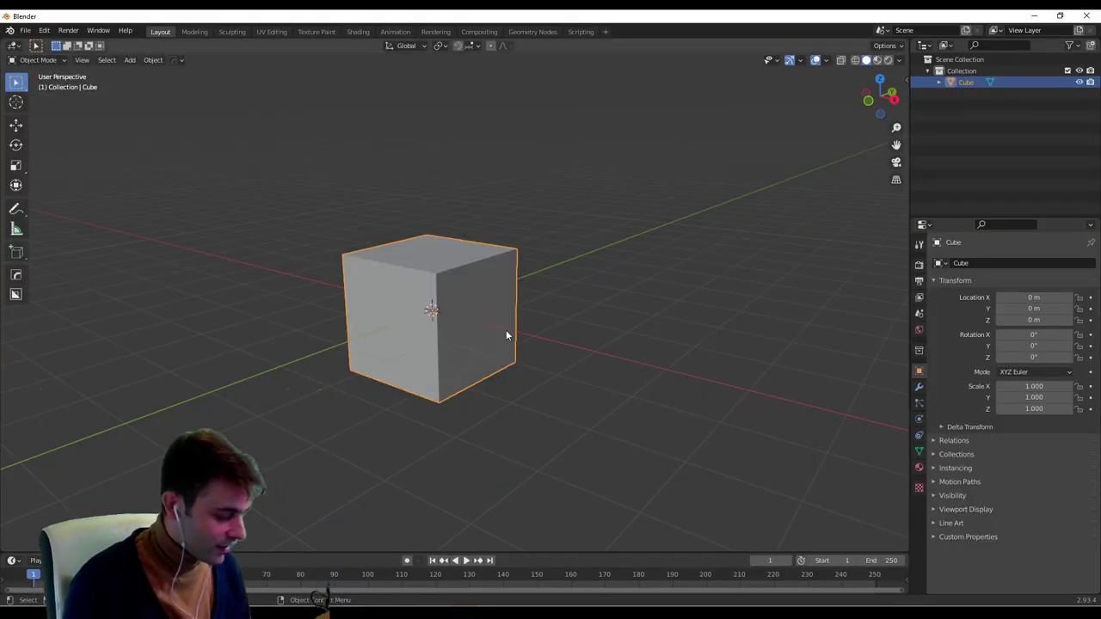
pyautogui.scroll(3, 597, 258)
pyautogui.moveTo(570, 282); pyautogui.dragTo(618, 254, button='middle')
pyautogui.scroll(-2, 618, 254)
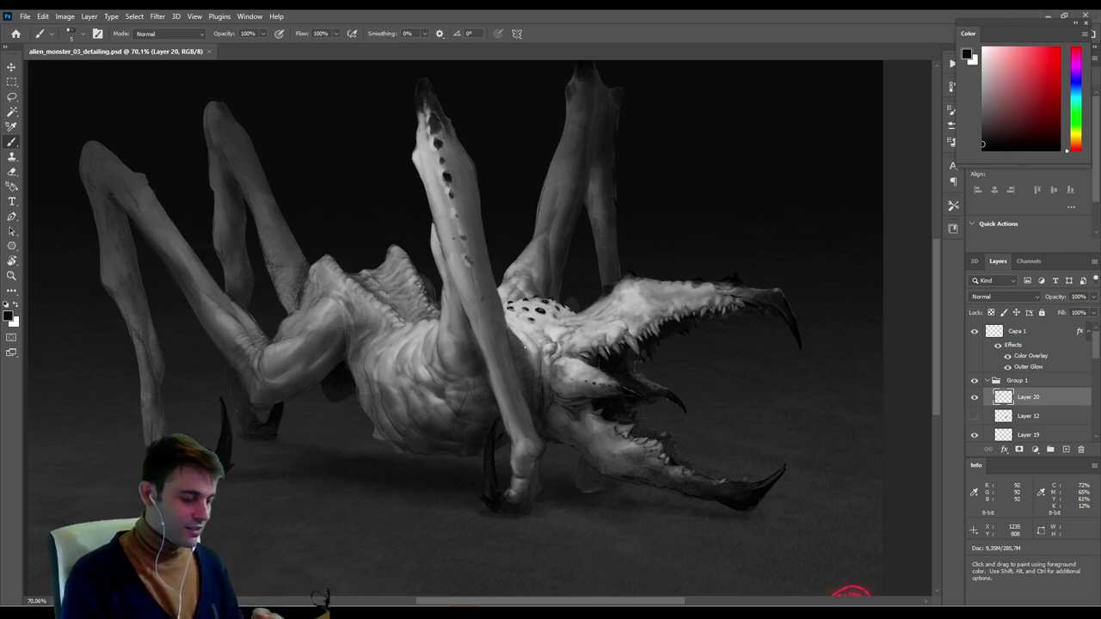
pyautogui.hotkey('alt', 'Tab')
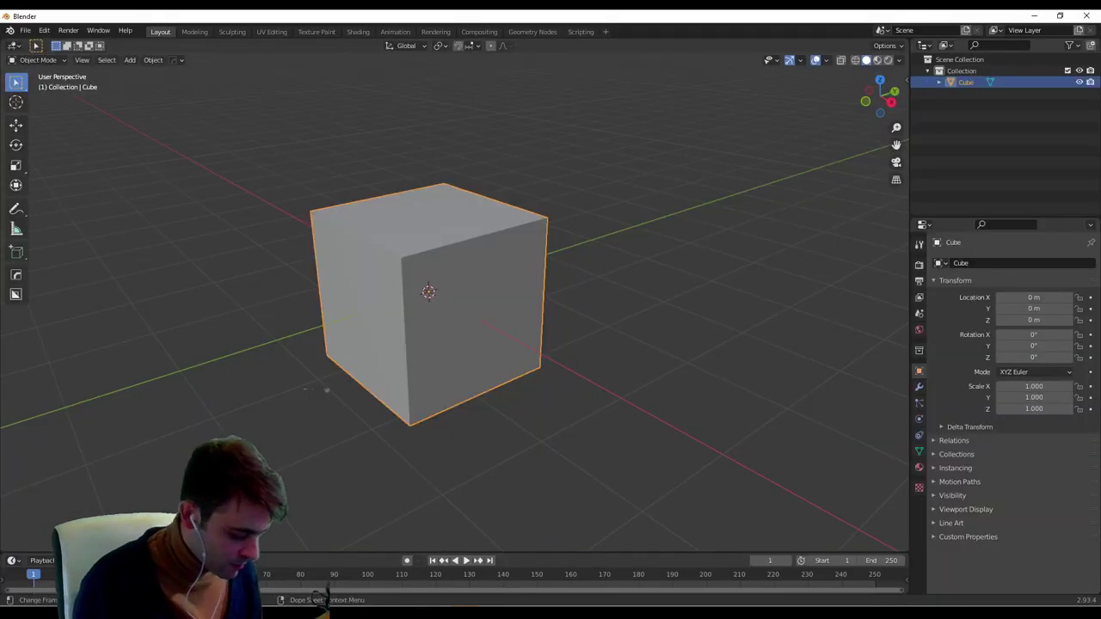
# Open the cube in the Sculpting workspace and enable dynamic topology, accepting the vertex data warning.
pyautogui.moveTo(566, 234)
pyautogui.keyDown('ctrl'); pyautogui.keyDown('alt'); pyautogui.mouseDown()
pyautogui.moveTo(561, 268)
pyautogui.moveTo(566, 227)
pyautogui.mouseUp(); pyautogui.keyUp('alt'); pyautogui.keyUp('ctrl')
pyautogui.keyDown('alt'); pyautogui.keyDown('shift'); pyautogui.moveTo(533, 267); pyautogui.dragTo(577, 280); pyautogui.keyUp('shift'); pyautogui.keyUp('alt')
pyautogui.click(658, 217)
pyautogui.click(594, 247)
pyautogui.keyDown('alt'); pyautogui.moveTo(578, 280); pyautogui.dragTo(608, 283); pyautogui.keyUp('alt')
pyautogui.moveTo(607, 287); pyautogui.dragTo(545, 221, button='middle')
pyautogui.click(233, 31)
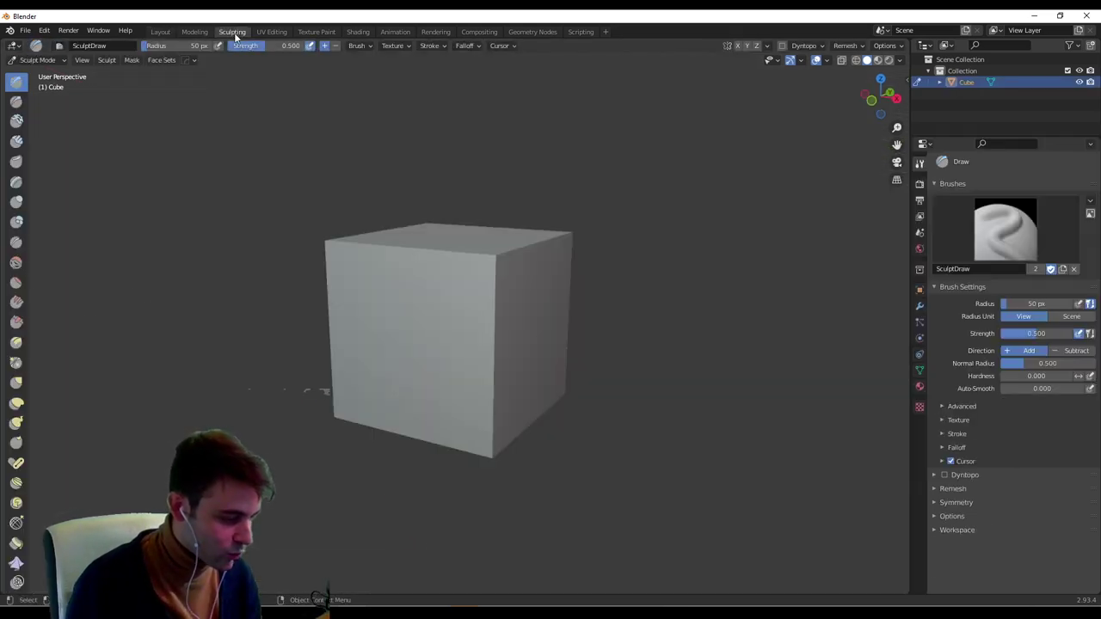
pyautogui.scroll(-2, 574, 194)
pyautogui.moveTo(575, 223); pyautogui.dragTo(550, 256, button='middle')
pyautogui.scroll(4, 550, 258)
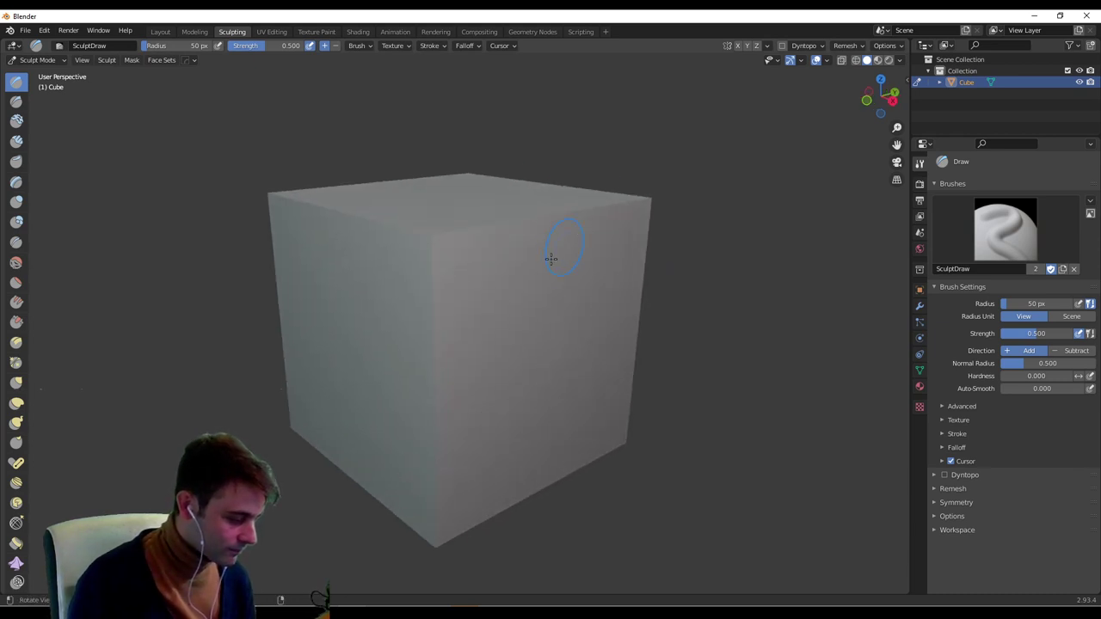
pyautogui.click(779, 46)
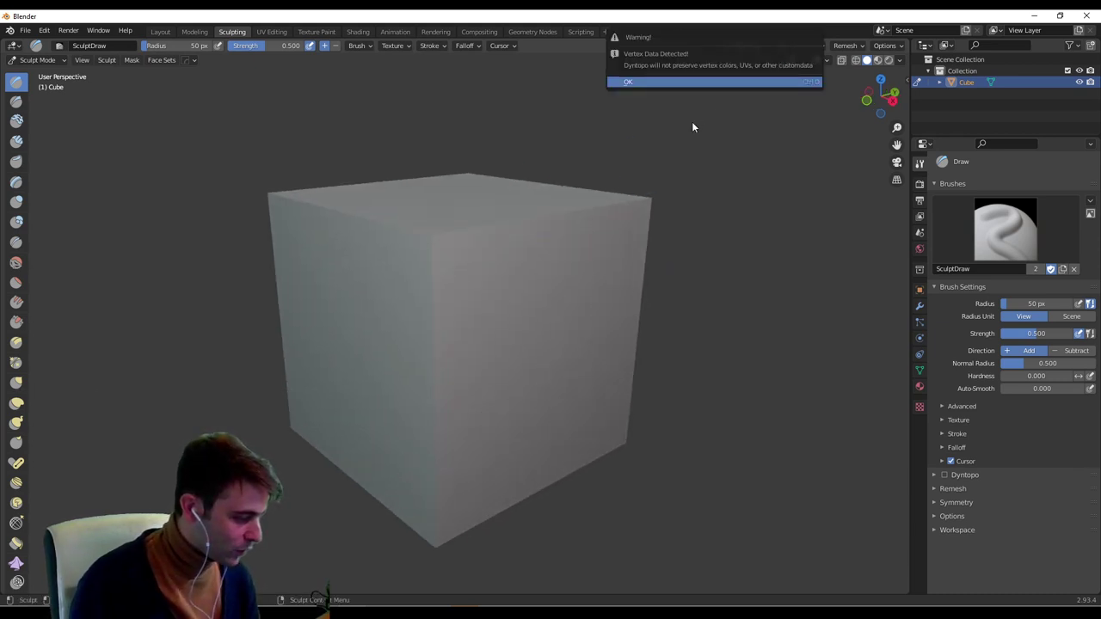
pyautogui.click(696, 85)
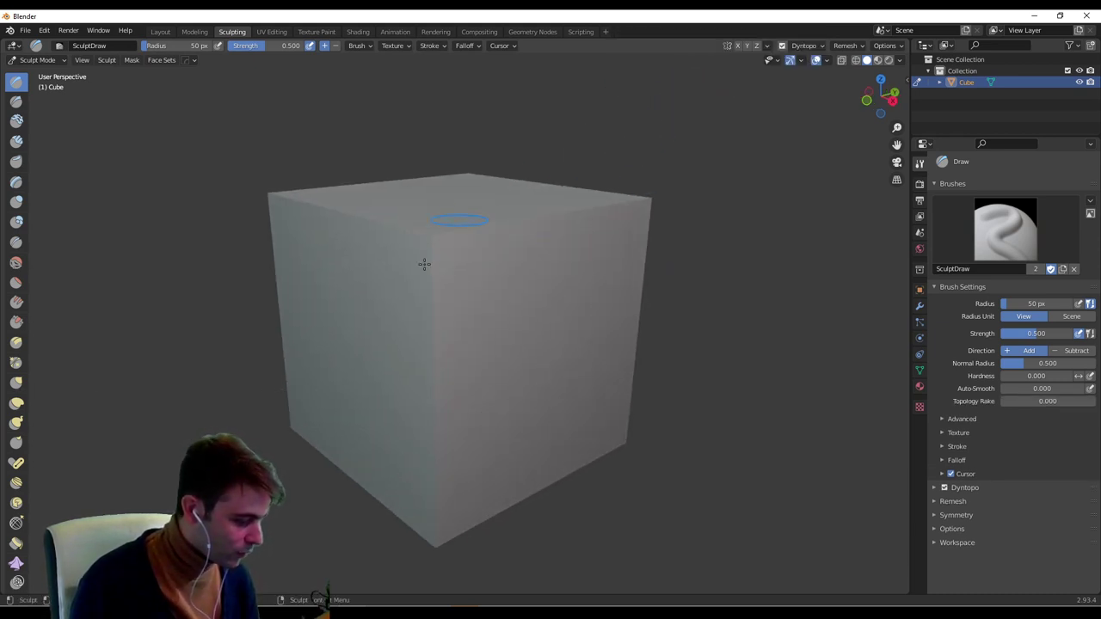
# Sculpt rounded lumps on the cube's upper corners using the Draw brush at 50 px with X mirroring, undoing the first trial stroke.
pyautogui.moveTo(424, 264); pyautogui.dragTo(443, 249)
pyautogui.hotkey('ctrl', 'z')
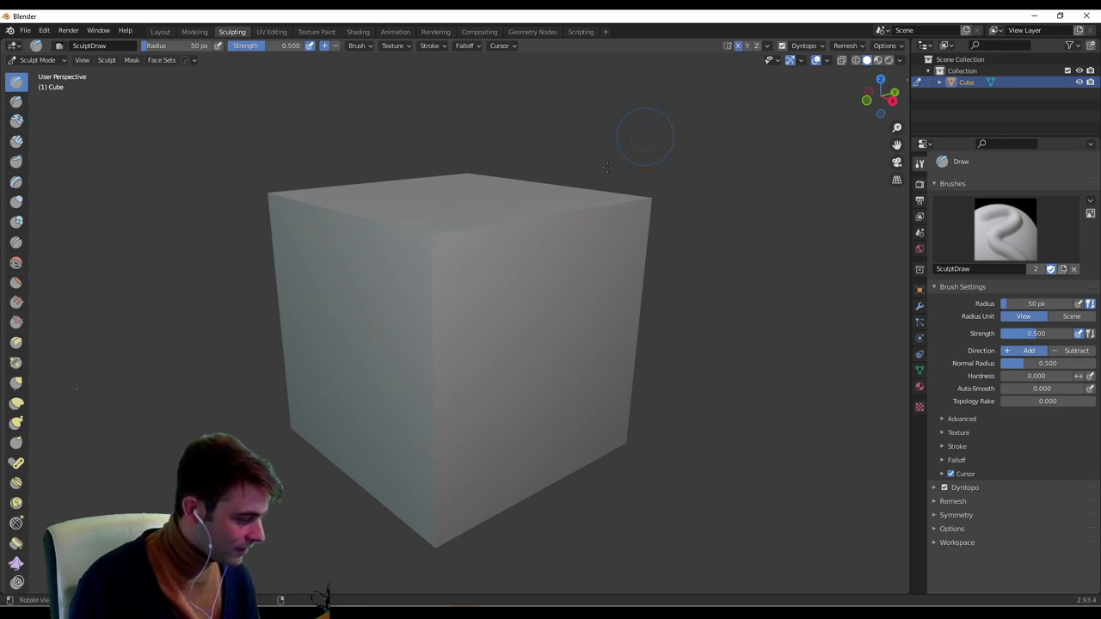
pyautogui.moveTo(607, 167); pyautogui.dragTo(445, 278, button='middle')
pyautogui.moveTo(434, 301); pyautogui.dragTo(430, 305)
pyautogui.moveTo(430, 305); pyautogui.dragTo(569, 285, button='middle')
pyautogui.scroll(-2, 576, 281)
pyautogui.scroll(4, 602, 254)
pyautogui.moveTo(698, 239); pyautogui.dragTo(615, 247, button='middle')
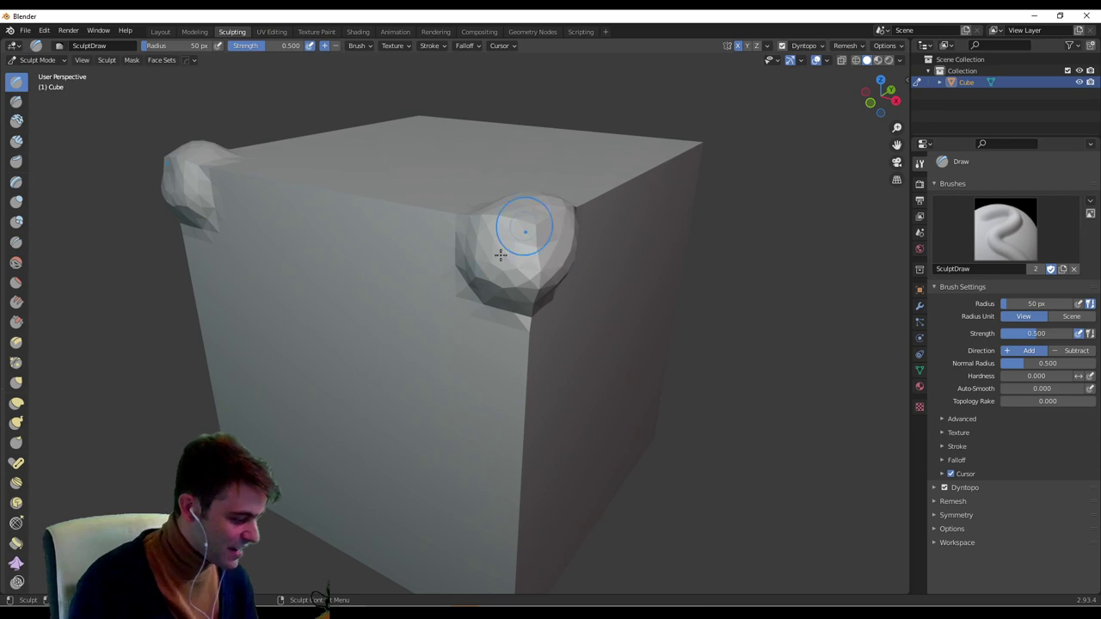
pyautogui.moveTo(501, 255); pyautogui.dragTo(477, 340)
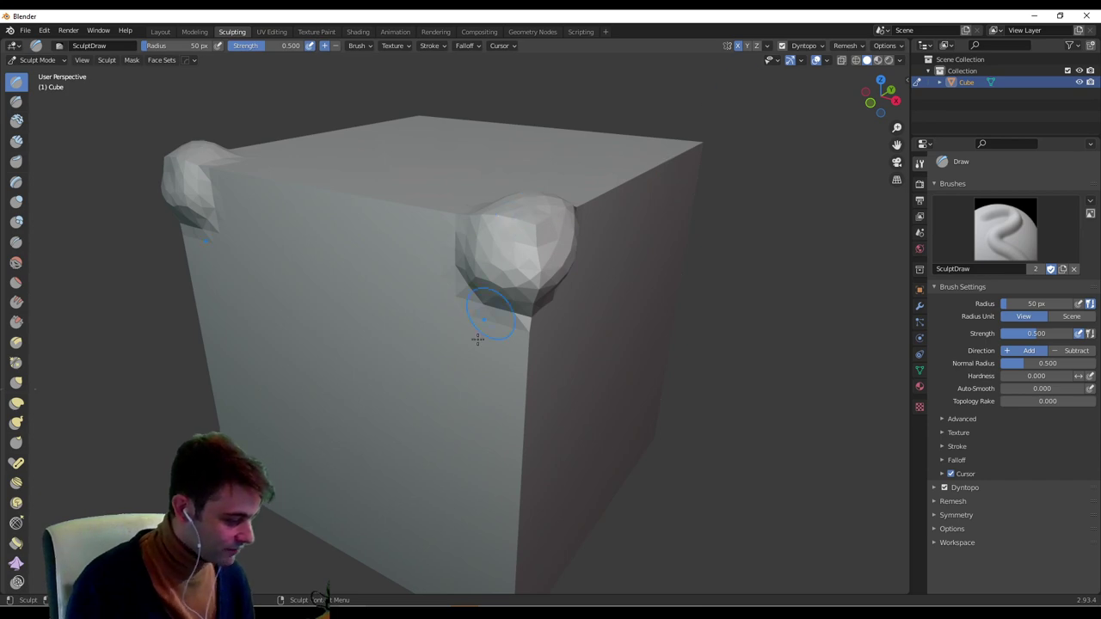
# Turn on the wireframe overlay to display the sculpted mesh's triangles.
pyautogui.click(826, 61)
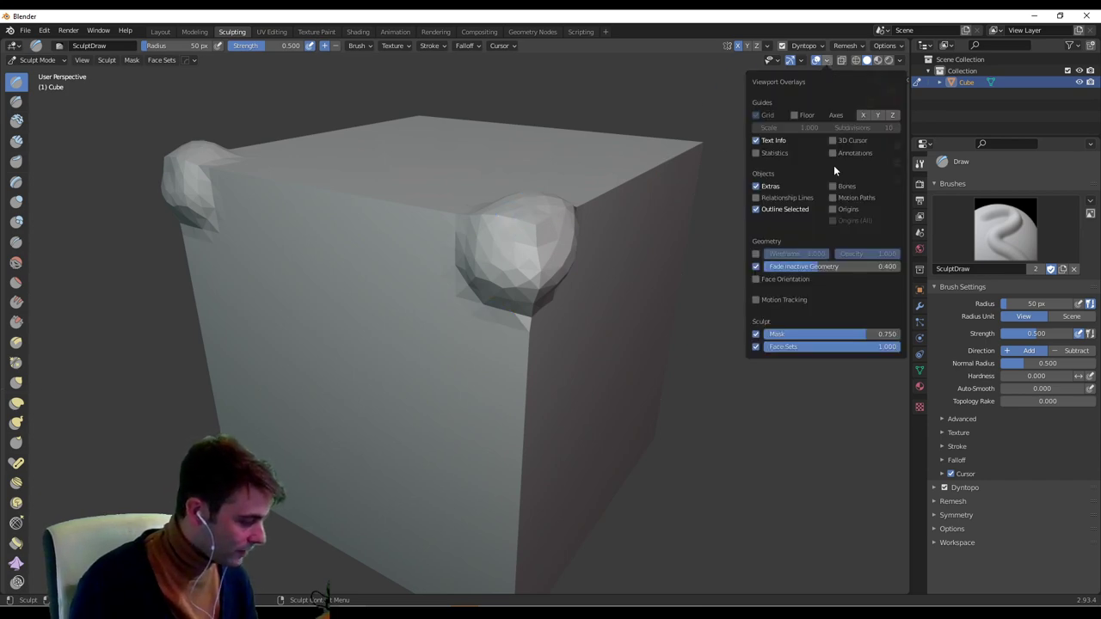
pyautogui.click(756, 255)
pyautogui.moveTo(647, 302); pyautogui.dragTo(602, 278, button='middle')
pyautogui.scroll(4, 588, 263)
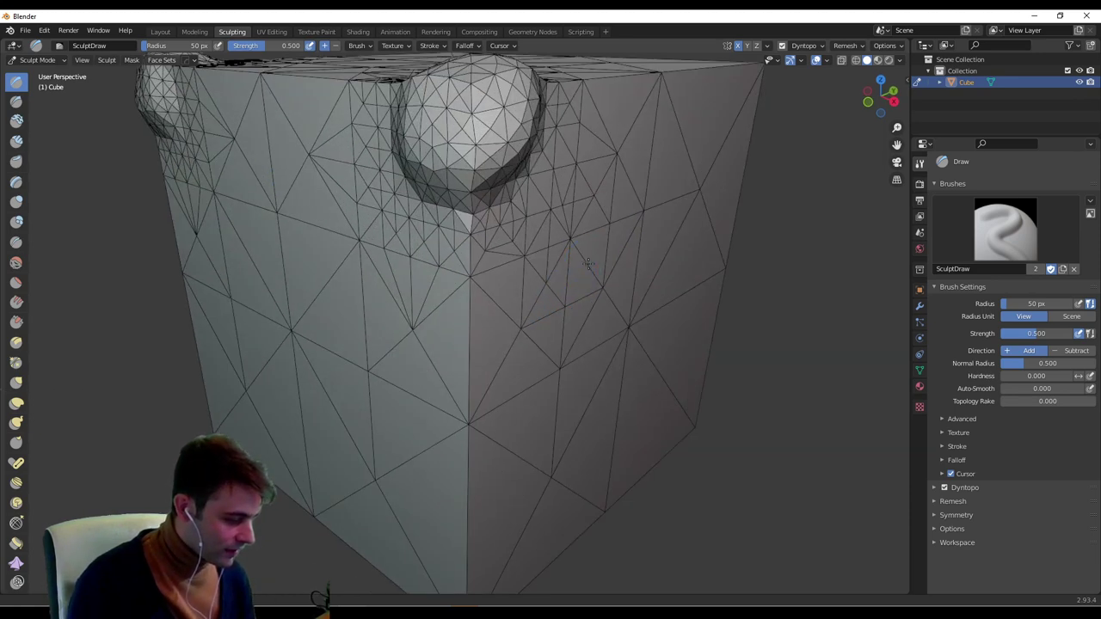
# Build up a small rounded bump in the middle of the cube's side face with the 50 px Draw brush.
pyautogui.moveTo(571, 241)
pyautogui.mouseDown()
pyautogui.moveTo(607, 273)
pyautogui.moveTo(592, 288)
pyautogui.moveTo(586, 280)
pyautogui.mouseUp()
pyautogui.moveTo(647, 279); pyautogui.dragTo(593, 282, button='middle')
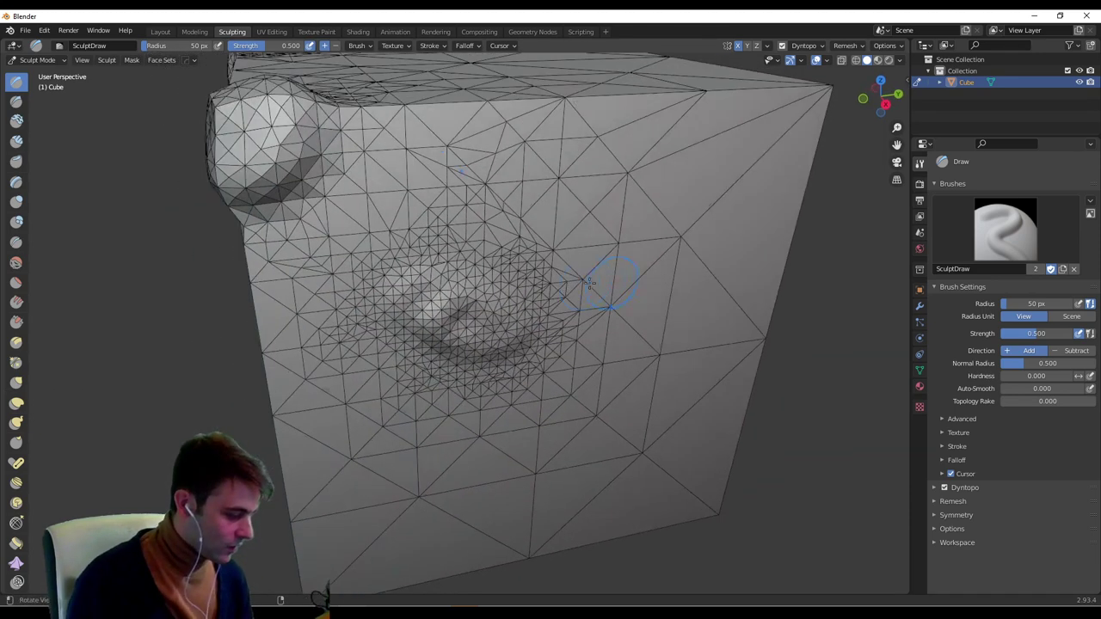
pyautogui.moveTo(475, 319)
pyautogui.mouseDown()
pyautogui.moveTo(481, 270)
pyautogui.moveTo(520, 288)
pyautogui.mouseUp()
pyautogui.scroll(-6, 499, 274)
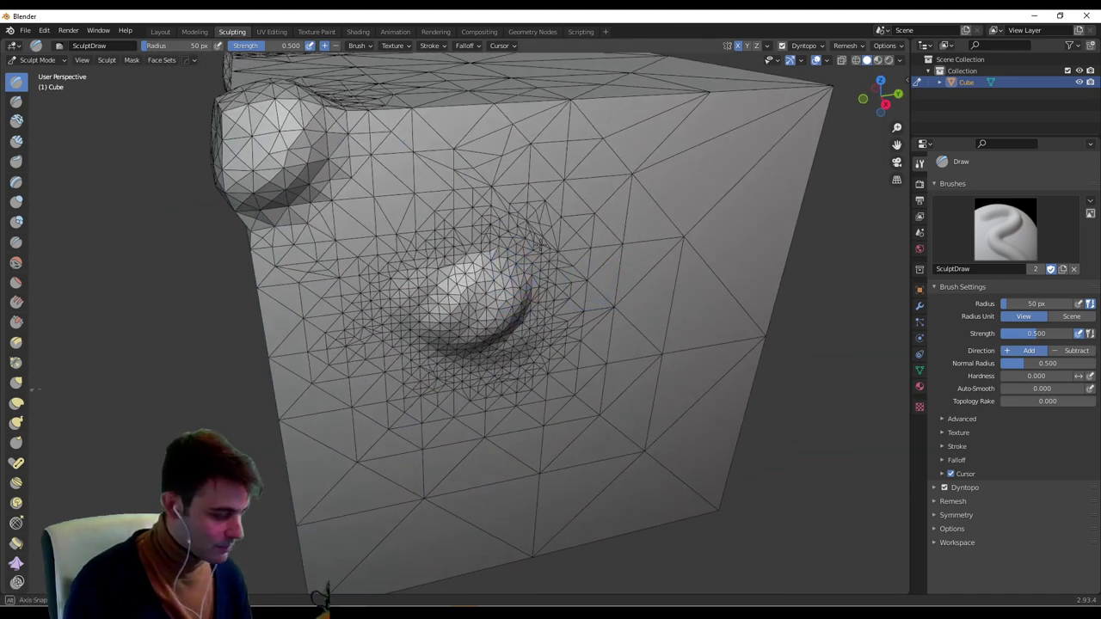
pyautogui.moveTo(500, 274); pyautogui.dragTo(488, 278, button='middle')
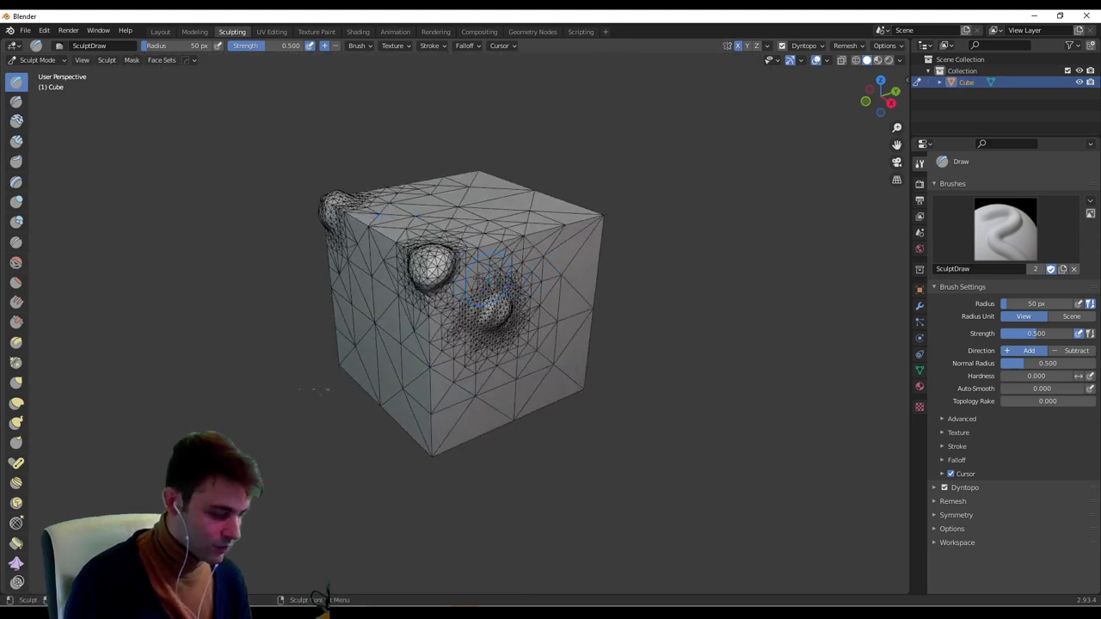
# Stretch one end of the cube outward using the Grab brush at a 200 px radius.
pyautogui.click(16, 423)
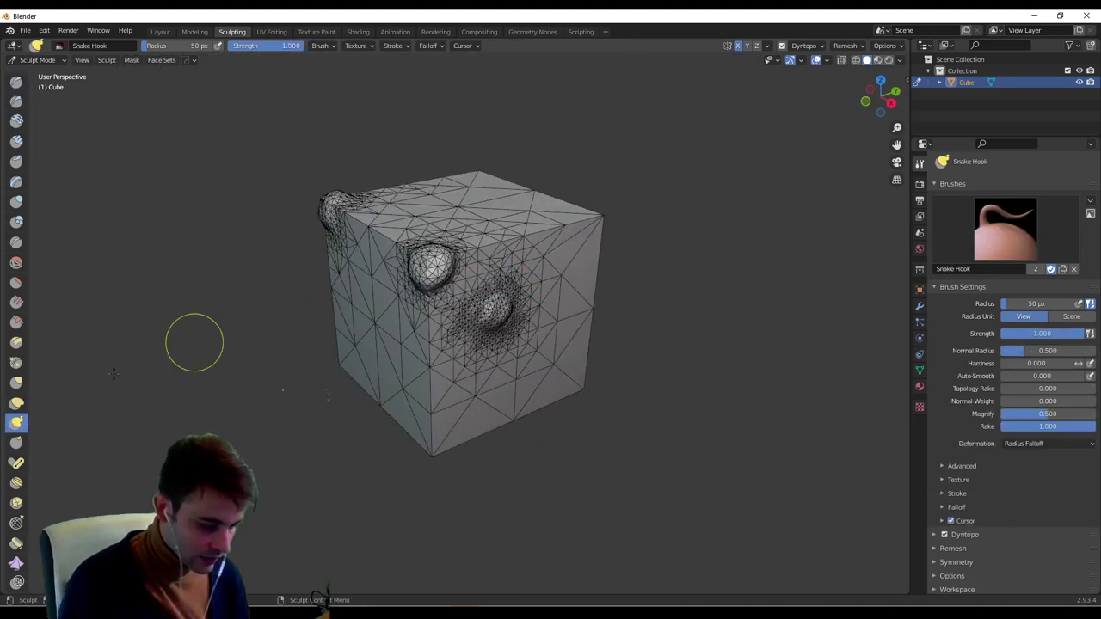
pyautogui.click(16, 381)
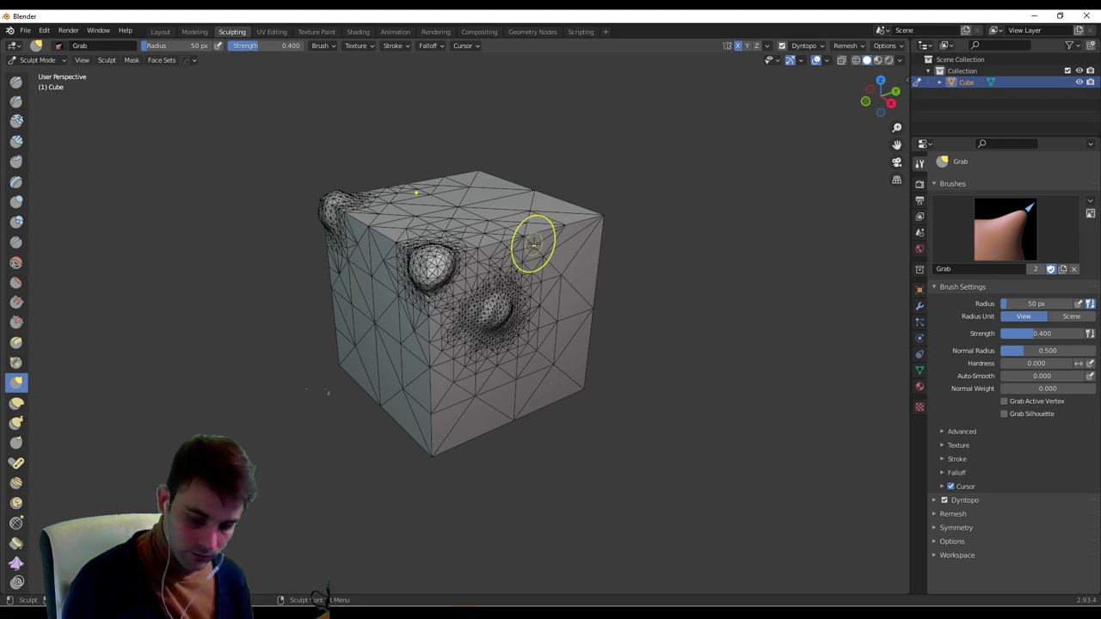
pyautogui.press('f')
pyautogui.click(683, 231)
pyautogui.moveTo(683, 230); pyautogui.dragTo(638, 221, button='middle')
pyautogui.moveTo(555, 314); pyautogui.dragTo(834, 225)
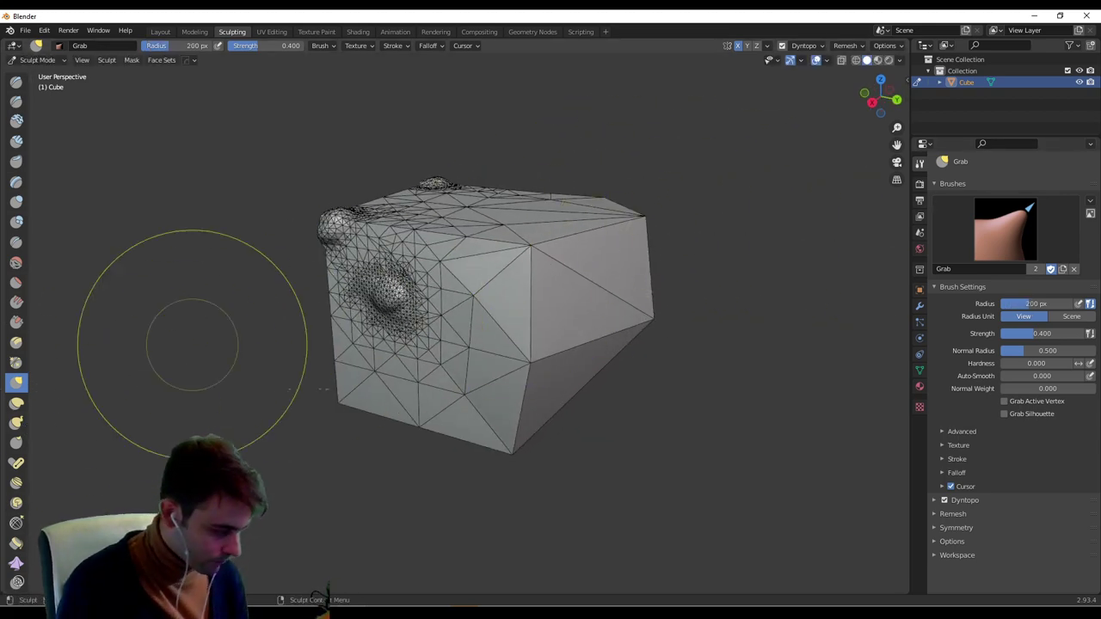
pyautogui.moveTo(610, 242); pyautogui.dragTo(733, 233)
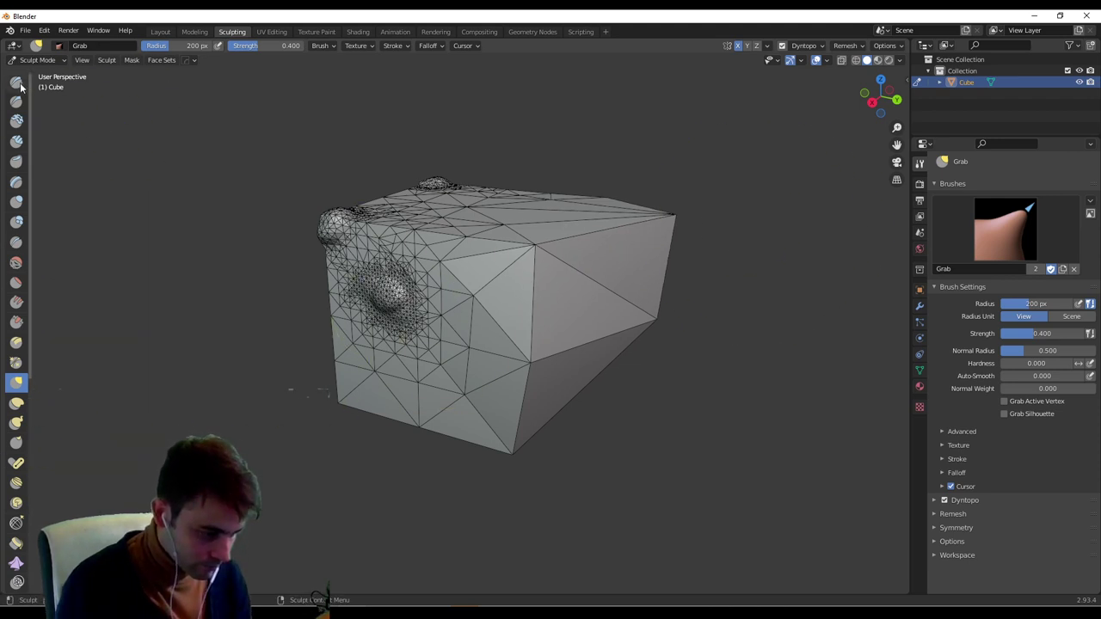
# Sculpt over the stretched end with the Draw brush at a 200 px radius to add mesh detail.
pyautogui.press('x')
pyautogui.moveTo(626, 227)
pyautogui.mouseDown()
pyautogui.moveTo(651, 254)
pyautogui.moveTo(656, 311)
pyautogui.mouseUp()
pyautogui.moveTo(655, 312); pyautogui.dragTo(690, 301, button='middle')
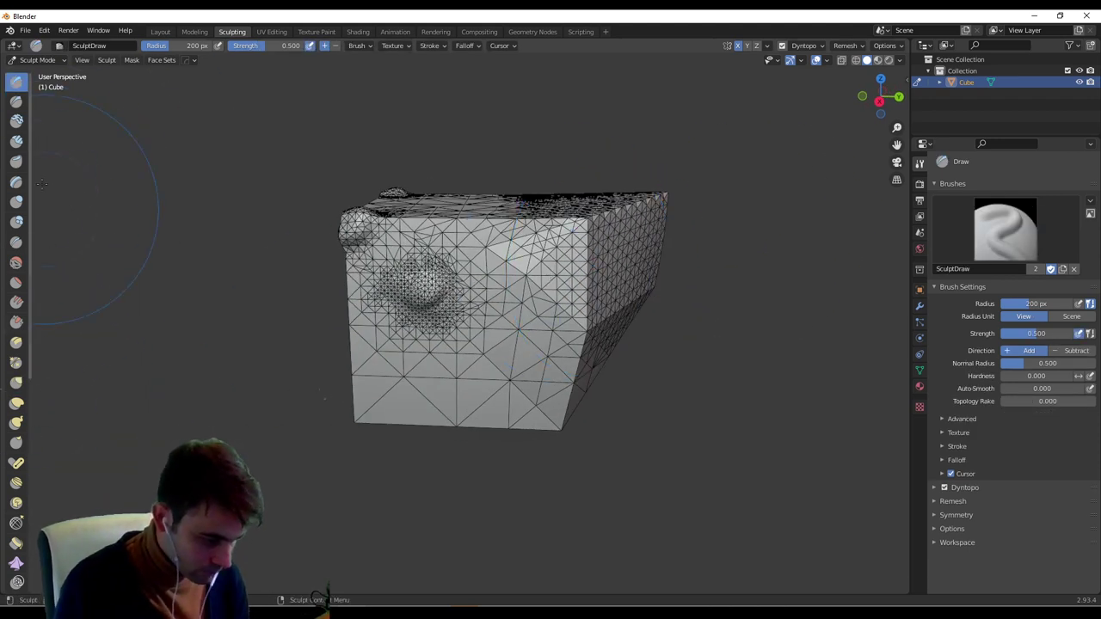
# Swell the stretched end into a rounded bulge using the Draw brush at a 90 px radius.
pyautogui.press('f')
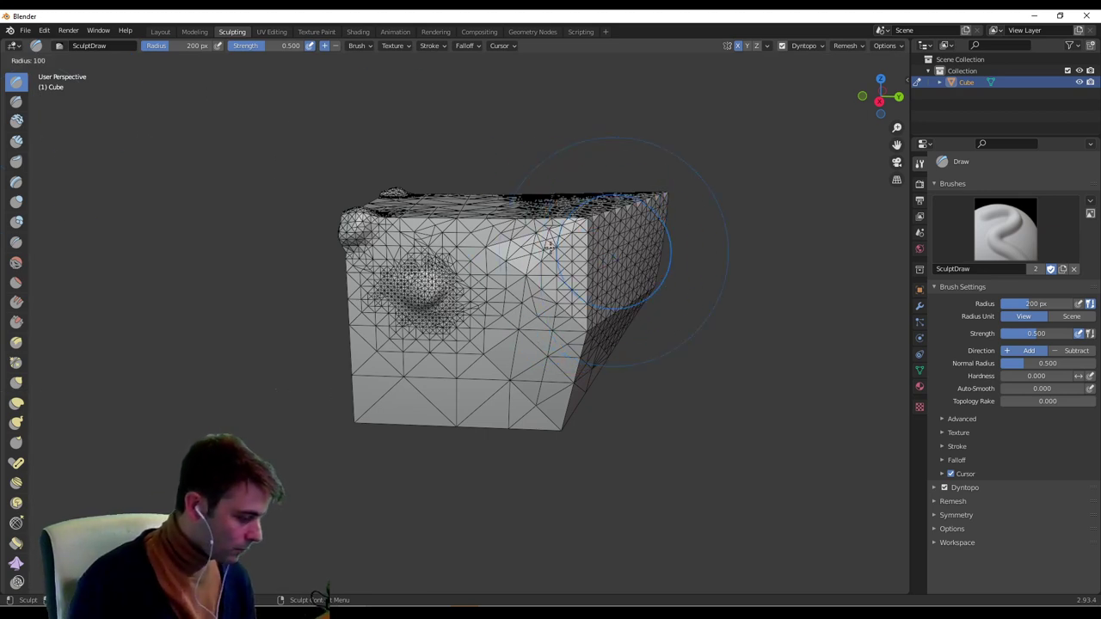
pyautogui.click(666, 251)
pyautogui.moveTo(677, 231); pyautogui.dragTo(637, 246, button='middle')
pyautogui.moveTo(633, 264)
pyautogui.mouseDown()
pyautogui.moveTo(612, 312)
pyautogui.moveTo(663, 299)
pyautogui.mouseUp()
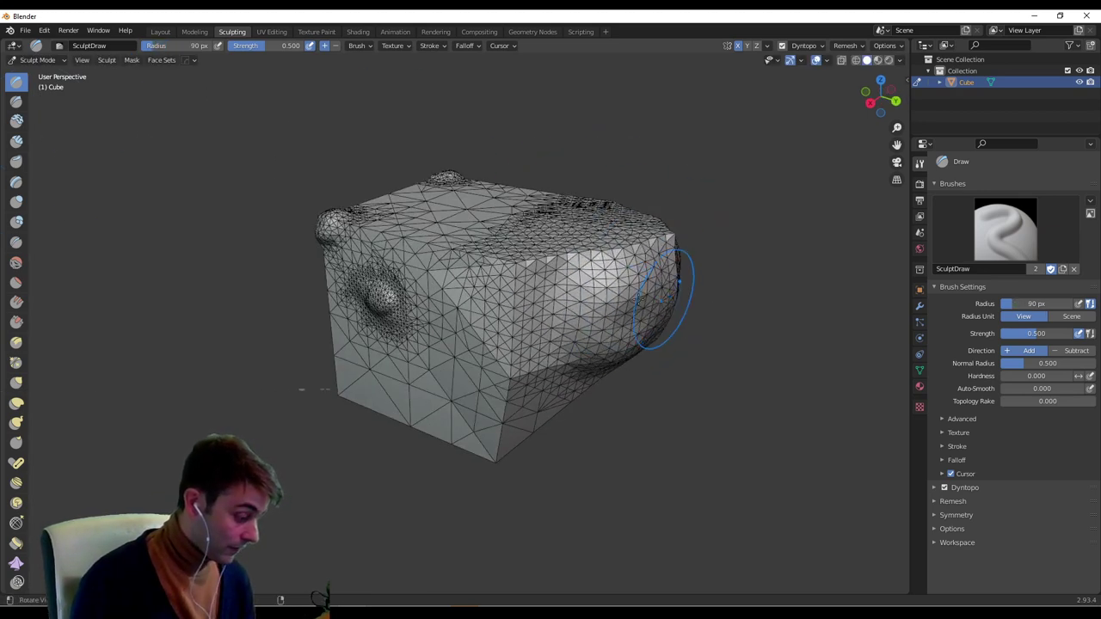
pyautogui.moveTo(663, 299); pyautogui.dragTo(613, 282, button='middle')
pyautogui.moveTo(597, 289)
pyautogui.mouseDown()
pyautogui.moveTo(561, 279)
pyautogui.moveTo(586, 268)
pyautogui.moveTo(543, 270)
pyautogui.mouseUp()
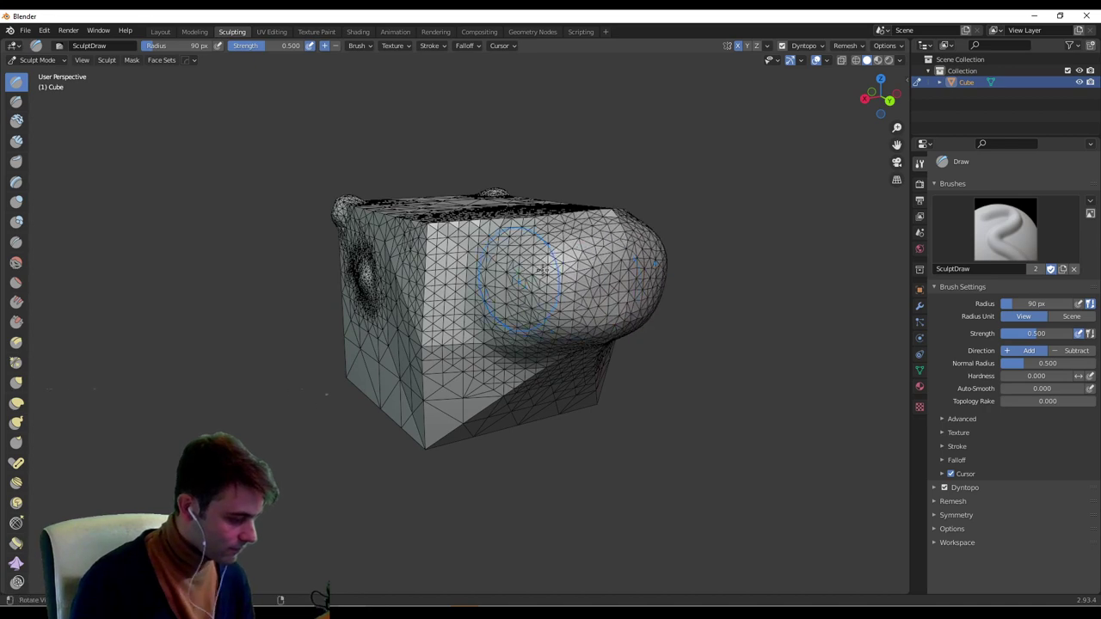
# Build up organic rounded masses around the block's opposite end and upper sides with the 90 px Draw brush.
pyautogui.moveTo(544, 270); pyautogui.dragTo(635, 303, button='middle')
pyautogui.moveTo(417, 297); pyautogui.dragTo(408, 268)
pyautogui.moveTo(408, 269); pyautogui.dragTo(480, 237, button='middle')
pyautogui.moveTo(500, 241)
pyautogui.mouseDown()
pyautogui.moveTo(465, 251)
pyautogui.moveTo(479, 254)
pyautogui.mouseUp()
pyautogui.moveTo(479, 254); pyautogui.dragTo(521, 232, button='middle')
pyautogui.moveTo(526, 225)
pyautogui.mouseDown()
pyautogui.moveTo(535, 244)
pyautogui.moveTo(529, 237)
pyautogui.mouseUp()
pyautogui.moveTo(529, 238); pyautogui.dragTo(419, 271, button='middle')
pyautogui.moveTo(418, 274); pyautogui.dragTo(408, 295)
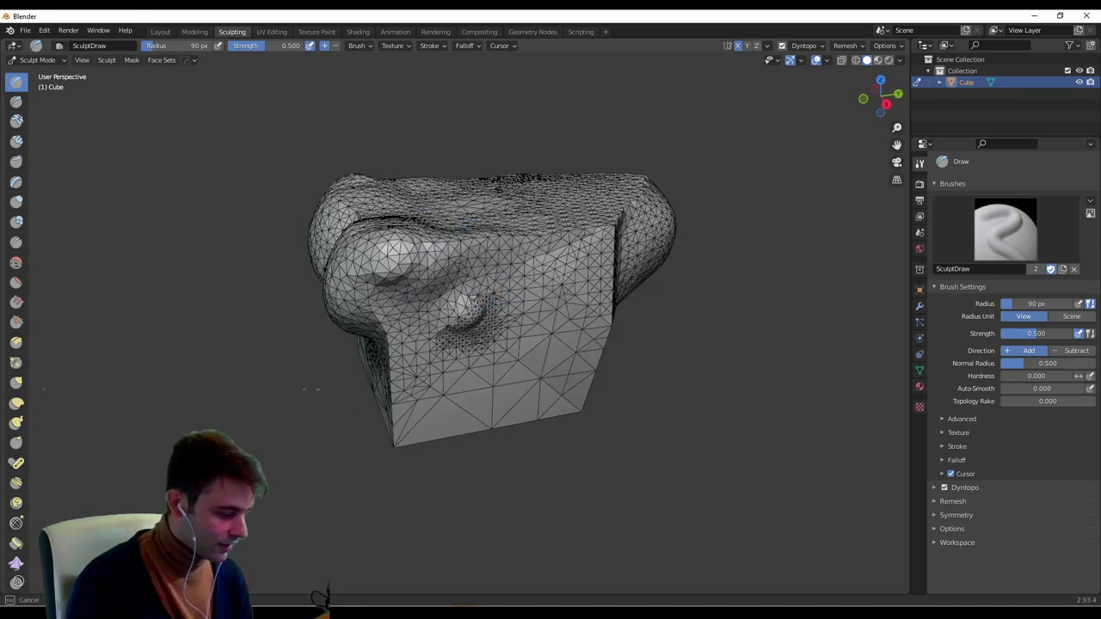
pyautogui.moveTo(469, 258); pyautogui.dragTo(458, 275, button='middle')
pyautogui.moveTo(452, 335)
pyautogui.mouseDown(button='middle')
pyautogui.moveTo(427, 308)
pyautogui.moveTo(452, 272)
pyautogui.moveTo(499, 255)
pyautogui.moveTo(480, 248)
pyautogui.mouseUp(button='middle')
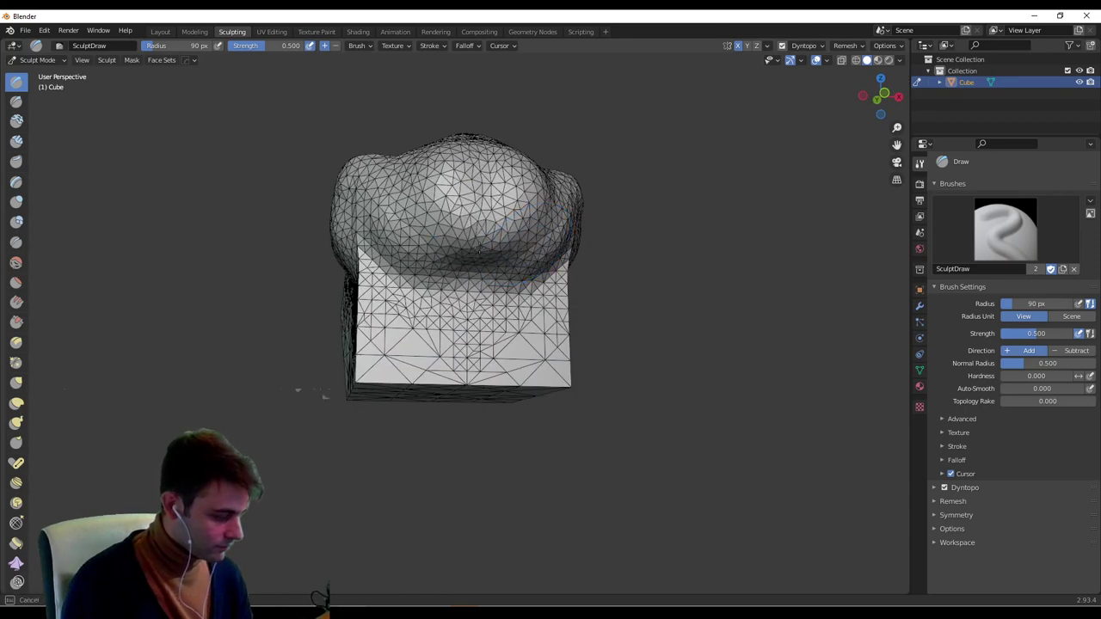
pyautogui.moveTo(456, 153); pyautogui.dragTo(518, 177, button='middle')
# Pull the bulging end outward into a longer form using the Elastic Deform brush at a 251 px radius.
pyautogui.click(19, 405)
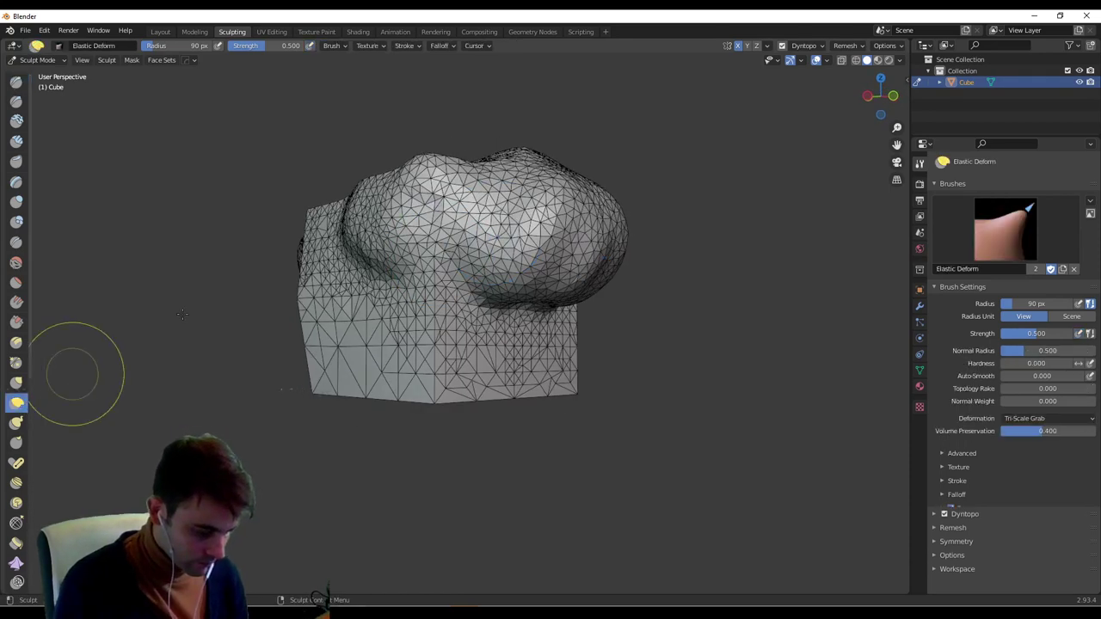
pyautogui.press('f')
pyautogui.click(676, 218)
pyautogui.moveTo(671, 218)
pyautogui.mouseDown(button='middle')
pyautogui.moveTo(633, 222)
pyautogui.moveTo(643, 236)
pyautogui.moveTo(618, 251)
pyautogui.moveTo(748, 386)
pyautogui.mouseUp(button='middle')
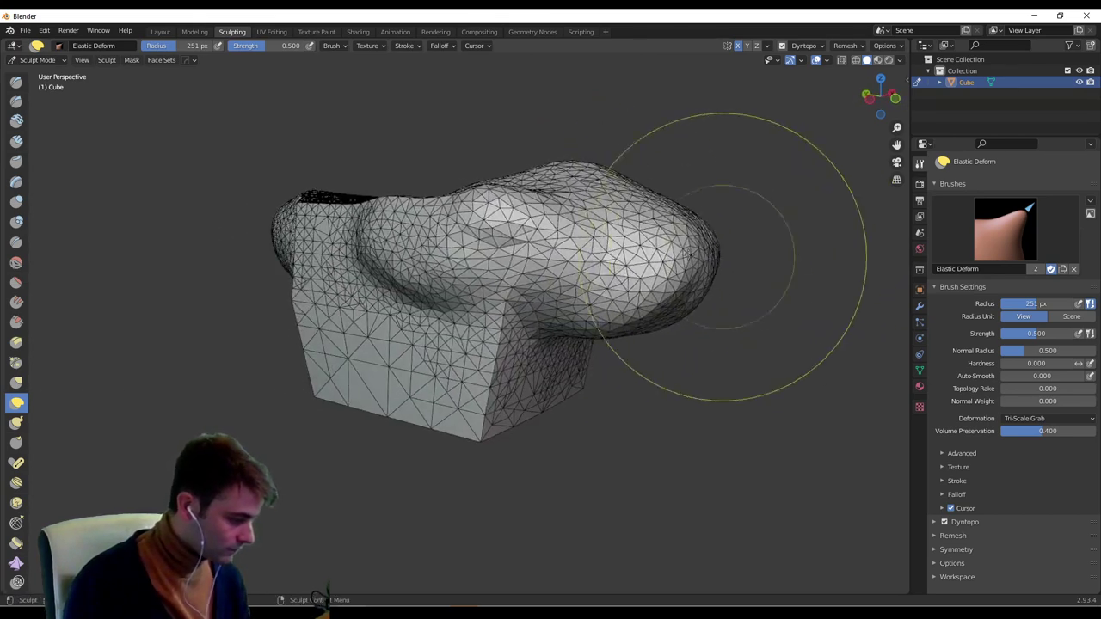
pyautogui.moveTo(455, 351)
pyautogui.mouseDown(button='middle')
pyautogui.moveTo(496, 354)
pyautogui.moveTo(499, 342)
pyautogui.mouseUp(button='middle')
pyautogui.moveTo(359, 358); pyautogui.dragTo(356, 348, button='middle')
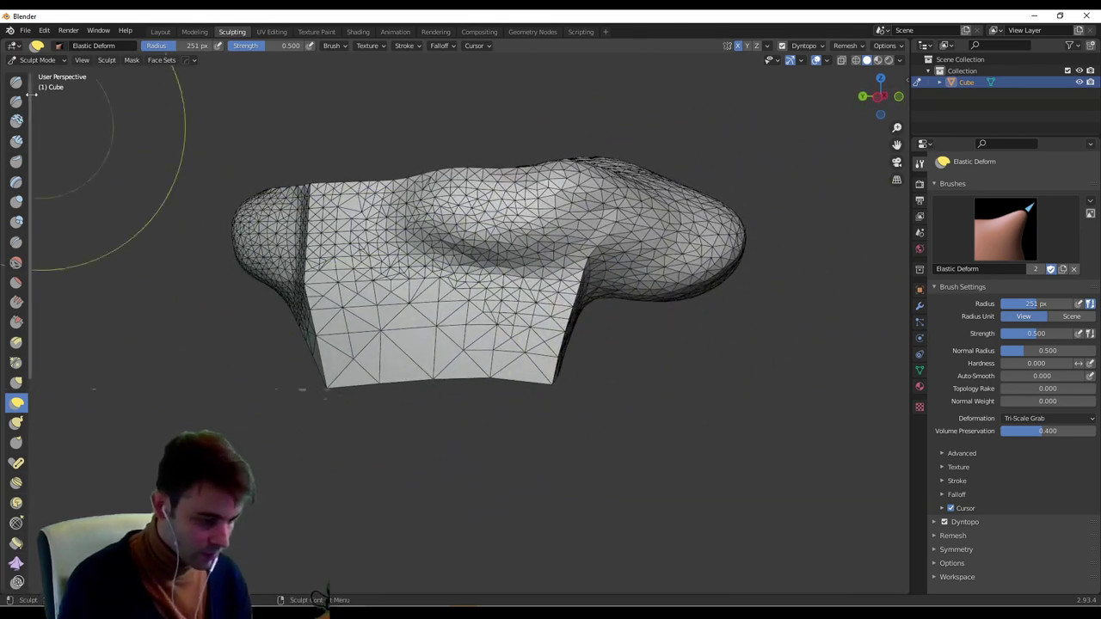
# Round the block's flat sides and underside into a continuous body using the Draw brush at a 128 px radius.
pyautogui.click(17, 83)
pyautogui.press('f')
pyautogui.click(577, 266)
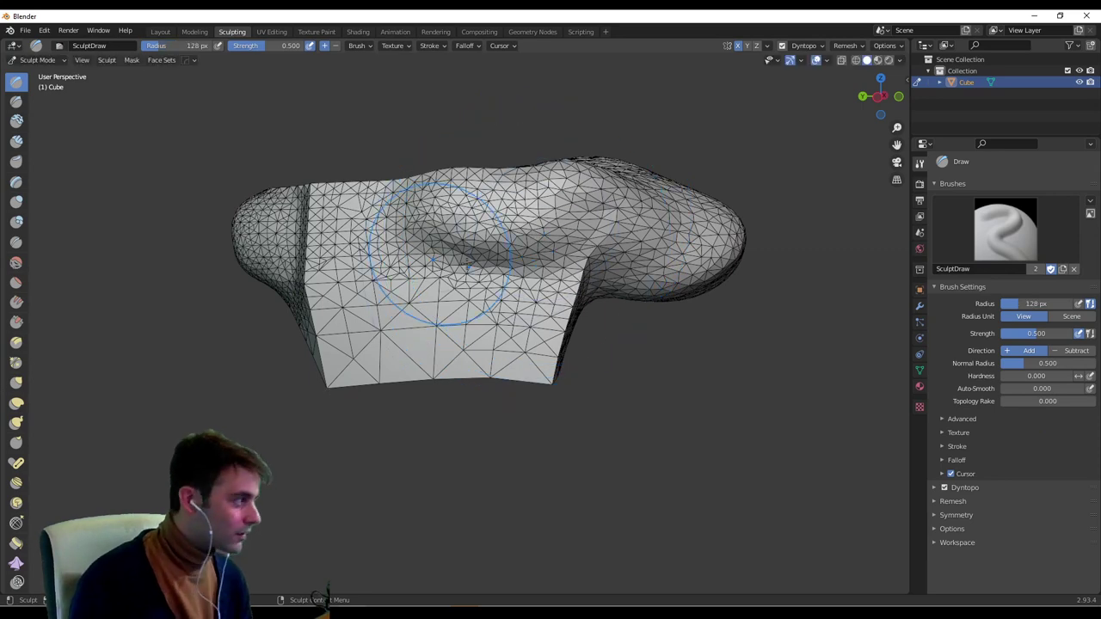
pyautogui.moveTo(535, 271)
pyautogui.mouseDown(button='middle')
pyautogui.moveTo(548, 238)
pyautogui.moveTo(393, 270)
pyautogui.moveTo(448, 266)
pyautogui.moveTo(522, 291)
pyautogui.moveTo(521, 336)
pyautogui.mouseUp(button='middle')
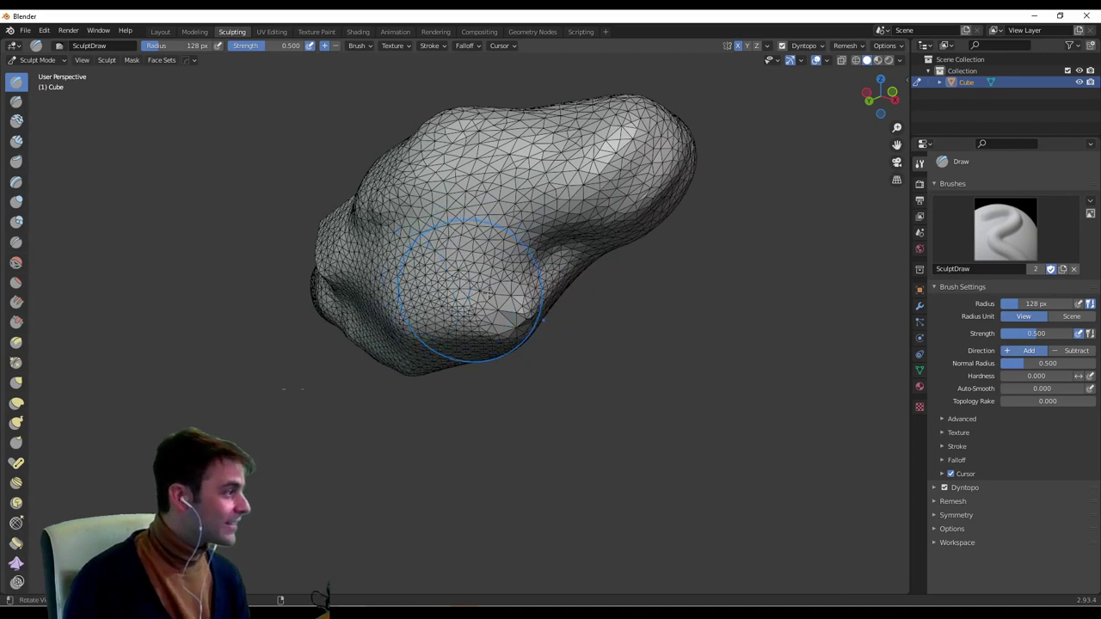
pyautogui.moveTo(470, 293)
pyautogui.mouseDown(button='middle')
pyautogui.moveTo(442, 344)
pyautogui.moveTo(533, 268)
pyautogui.mouseUp(button='middle')
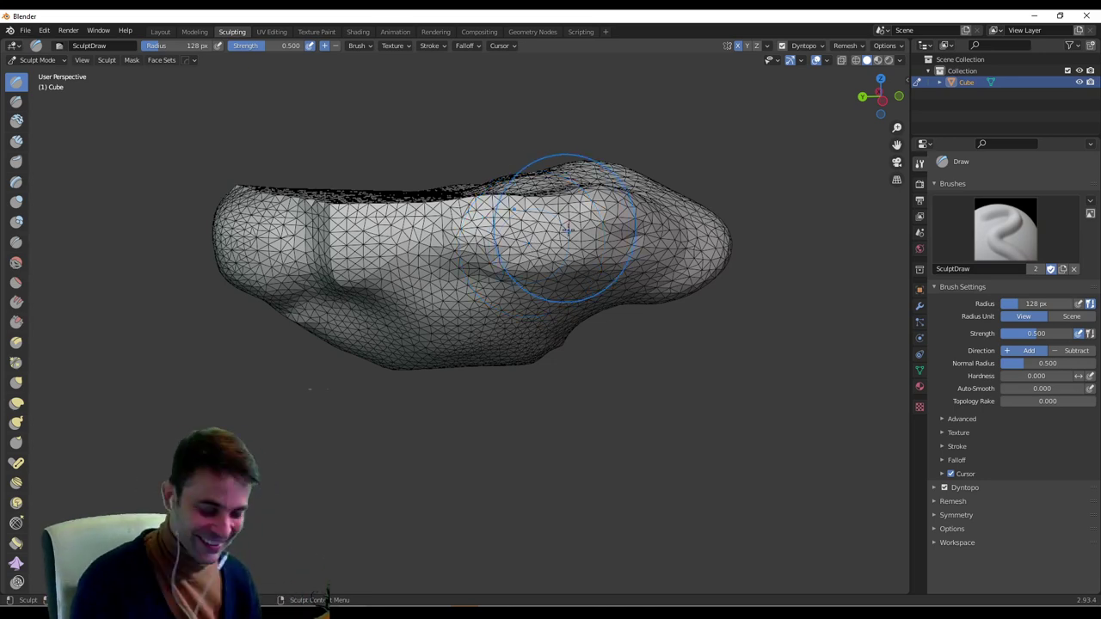
pyautogui.moveTo(565, 229)
pyautogui.mouseDown(button='middle')
pyautogui.moveTo(568, 275)
pyautogui.moveTo(594, 228)
pyautogui.moveTo(512, 258)
pyautogui.moveTo(516, 267)
pyautogui.moveTo(490, 249)
pyautogui.mouseUp(button='middle')
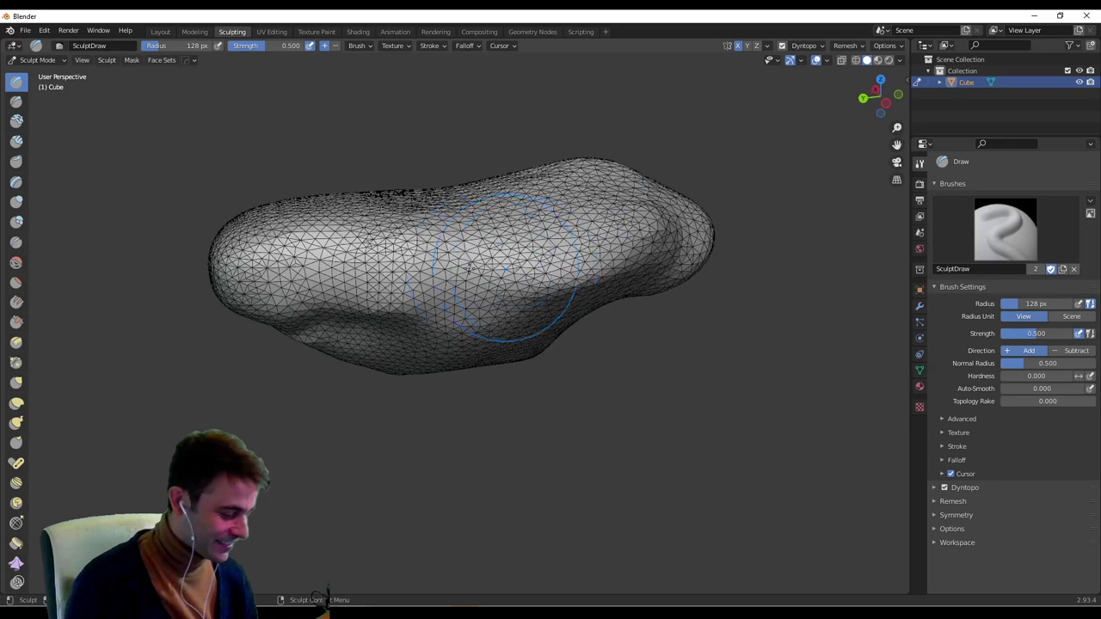
# Carve deep grooves along the body's sides by subtracting with the Draw brush at a 76 px radius.
pyautogui.press('f')
pyautogui.click(386, 272)
pyautogui.moveTo(386, 272); pyautogui.dragTo(383, 258, button='middle')
pyautogui.keyDown('ctrl'); pyautogui.moveTo(383, 258); pyautogui.dragTo(377, 275); pyautogui.keyUp('ctrl')
pyautogui.moveTo(377, 275)
pyautogui.mouseDown(button='middle')
pyautogui.moveTo(400, 262)
pyautogui.moveTo(422, 307)
pyautogui.moveTo(451, 283)
pyautogui.moveTo(488, 293)
pyautogui.mouseUp(button='middle')
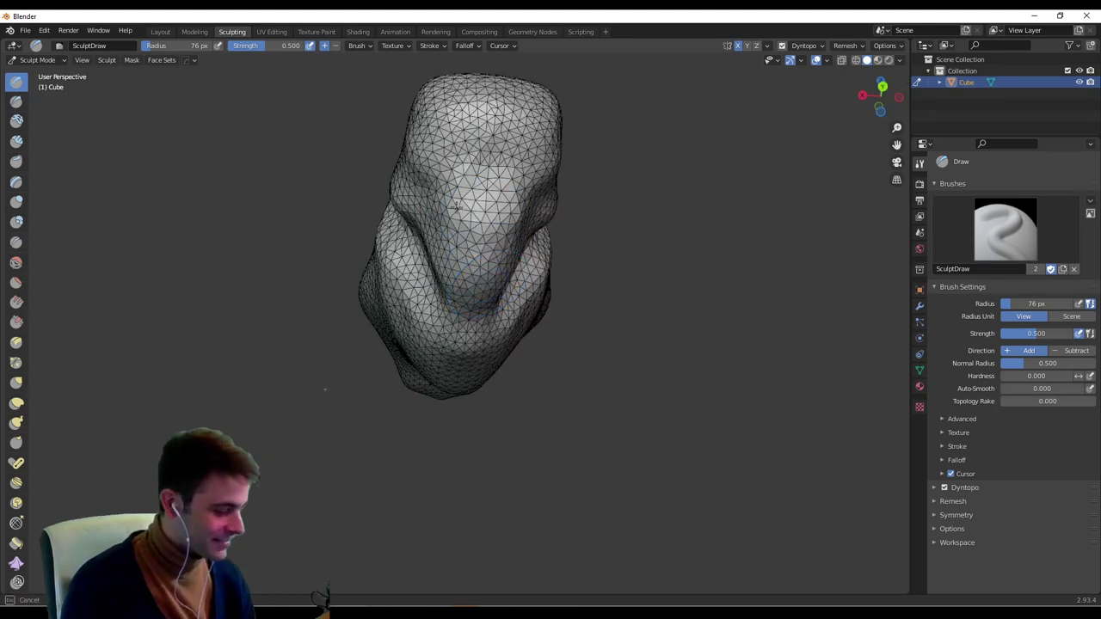
# Sculpt smaller folds and muscle-like forms across the body with the Draw brush at a 43 px radius.
pyautogui.moveTo(454, 205)
pyautogui.mouseDown(button='middle')
pyautogui.moveTo(497, 256)
pyautogui.moveTo(420, 230)
pyautogui.moveTo(497, 265)
pyautogui.moveTo(471, 245)
pyautogui.mouseUp(button='middle')
pyautogui.press('f')
pyautogui.click(479, 242)
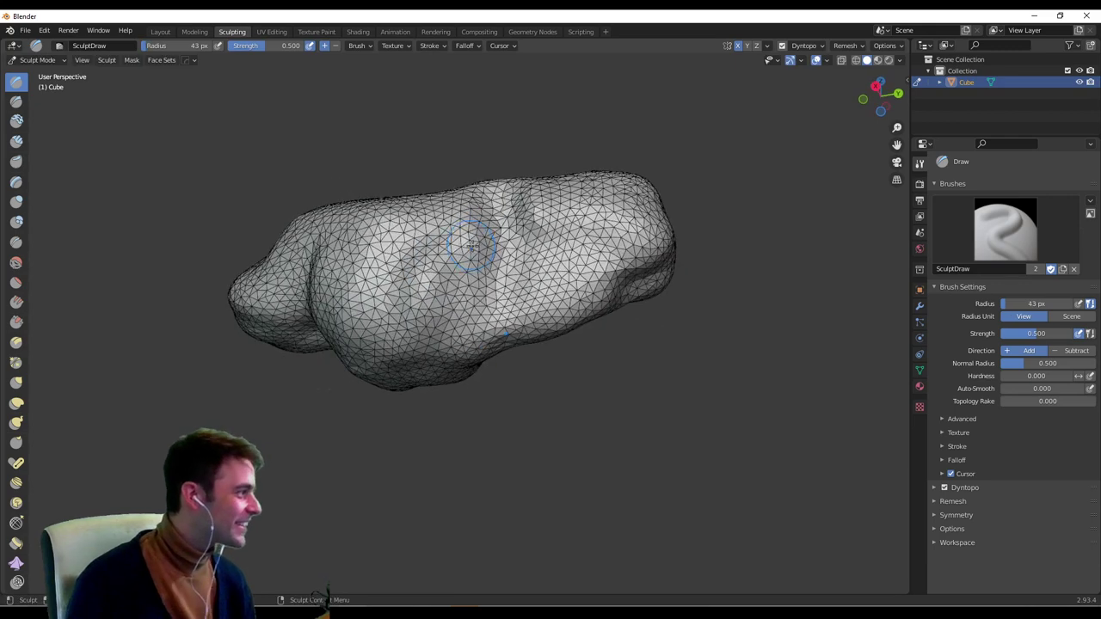
pyautogui.moveTo(496, 284)
pyautogui.mouseDown(button='middle')
pyautogui.moveTo(447, 251)
pyautogui.moveTo(472, 261)
pyautogui.mouseUp(button='middle')
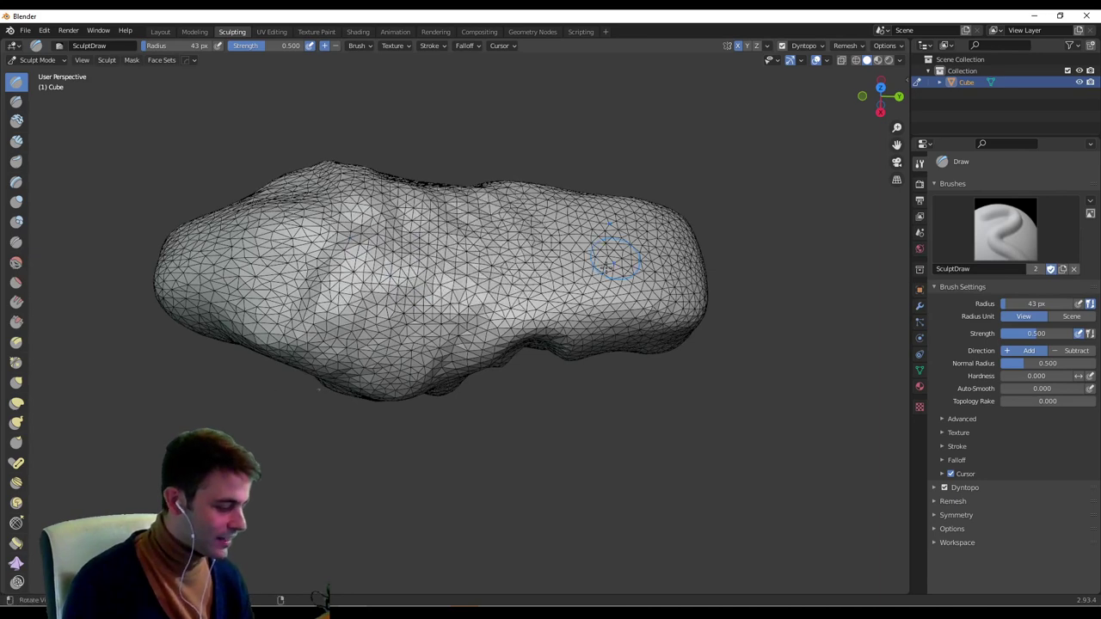
pyautogui.moveTo(613, 260)
pyautogui.mouseDown(button='middle')
pyautogui.moveTo(543, 209)
pyautogui.moveTo(500, 228)
pyautogui.mouseUp(button='middle')
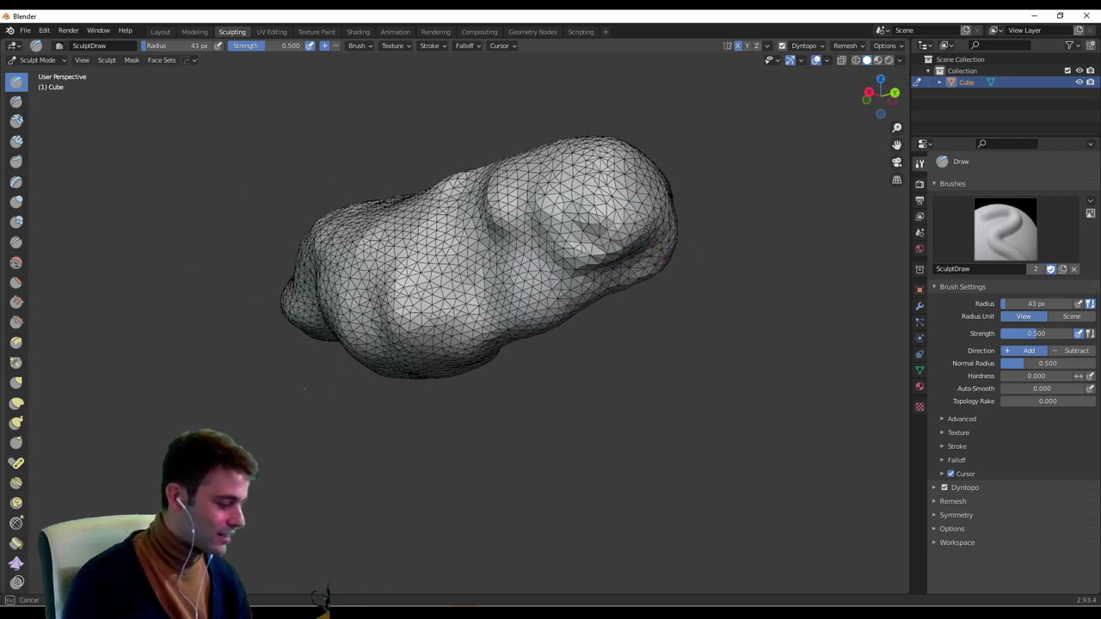
# Fill out the body's thick end with broad Draw brush strokes at a 99 px radius.
pyautogui.moveTo(651, 229); pyautogui.dragTo(679, 251, button='middle')
pyautogui.press('f')
pyautogui.click(655, 256)
pyautogui.moveTo(655, 260); pyautogui.dragTo(629, 248)
pyautogui.moveTo(630, 262)
pyautogui.mouseDown(button='middle')
pyautogui.moveTo(602, 200)
pyautogui.moveTo(606, 337)
pyautogui.mouseUp(button='middle')
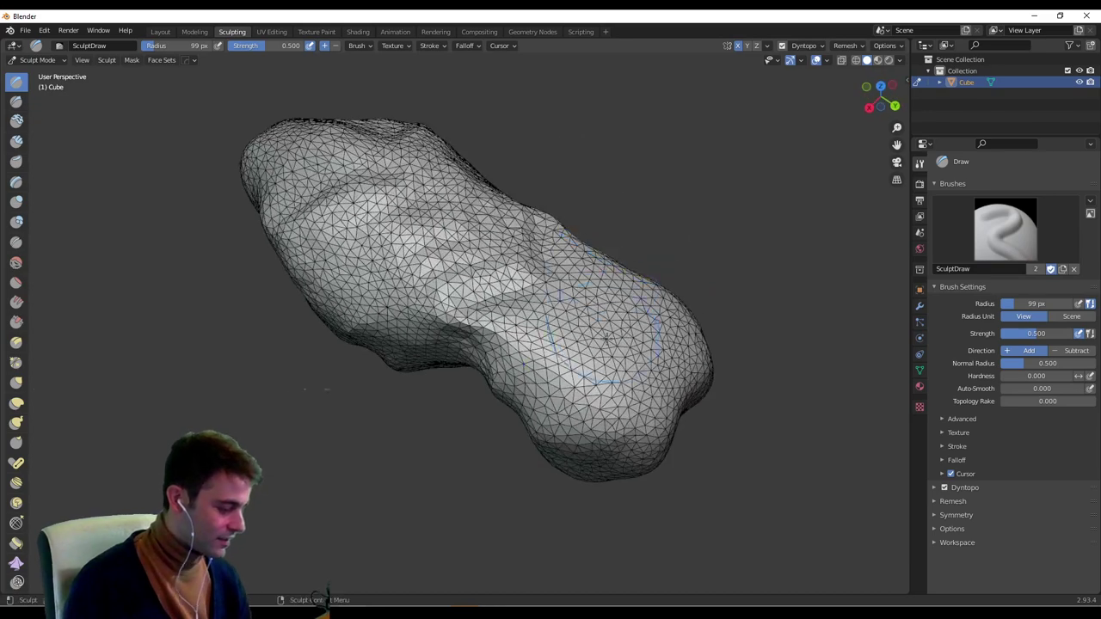
# Raise a ridge along the body's thick end using the Draw brush at a 52 px radius.
pyautogui.press('f')
pyautogui.click(583, 332)
pyautogui.moveTo(581, 337); pyautogui.dragTo(652, 444)
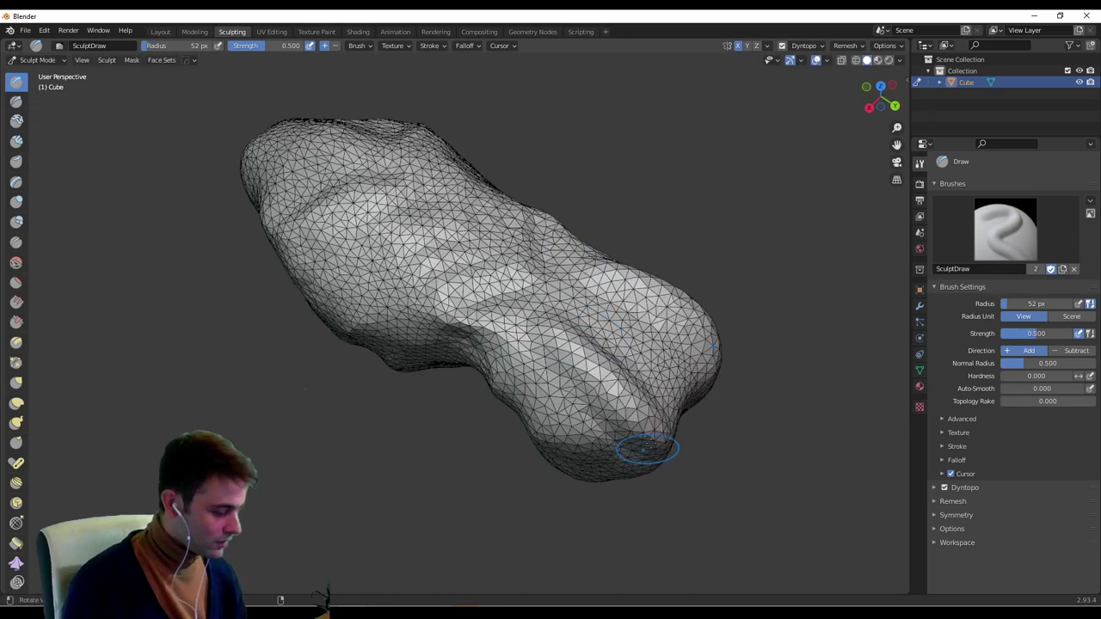
# Sculpt the fold beneath the protruding front end of the body with the Draw brush at a 52 px radius.
pyautogui.moveTo(646, 448); pyautogui.dragTo(653, 370, button='middle')
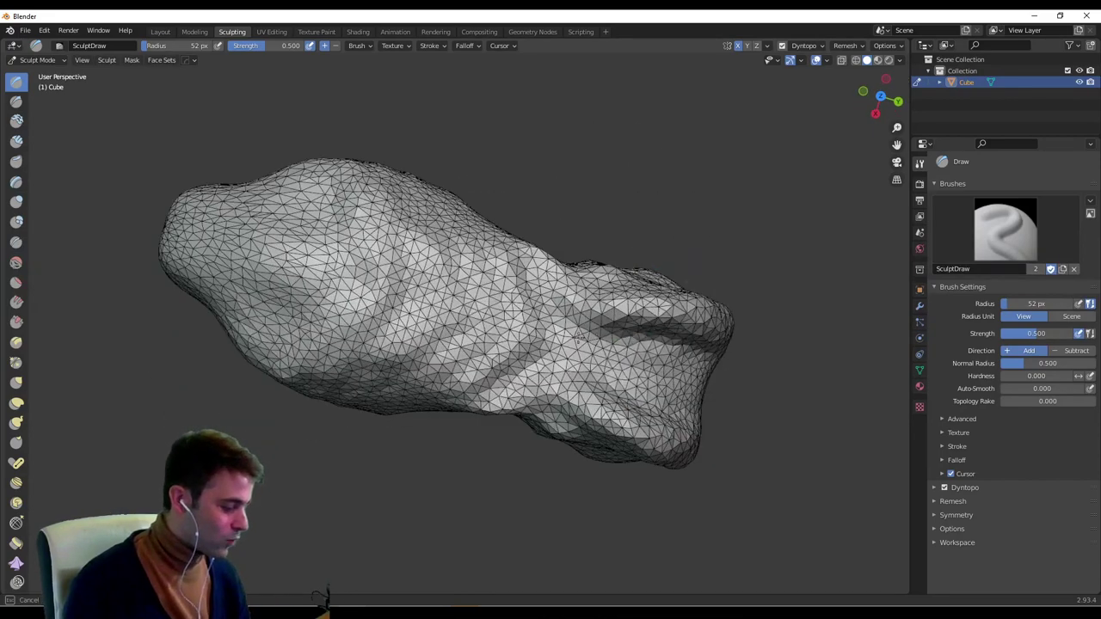
pyautogui.moveTo(590, 295)
pyautogui.mouseDown(button='middle')
pyautogui.moveTo(722, 272)
pyautogui.moveTo(700, 257)
pyautogui.moveTo(698, 215)
pyautogui.moveTo(698, 314)
pyautogui.mouseUp(button='middle')
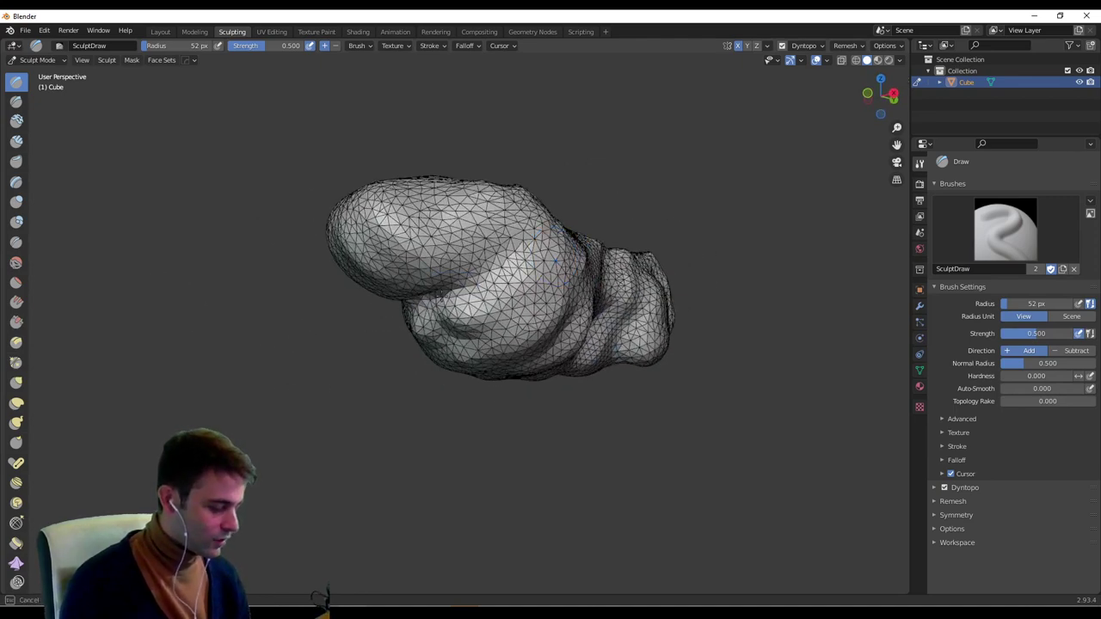
pyautogui.moveTo(438, 295); pyautogui.dragTo(461, 313)
pyautogui.moveTo(460, 313); pyautogui.dragTo(568, 301, button='middle')
# Try broadening the front end of the body with a Draw brush stroke at a 99 px radius.
pyautogui.press('f')
pyautogui.click(533, 282)
pyautogui.moveTo(516, 282); pyautogui.dragTo(510, 282)
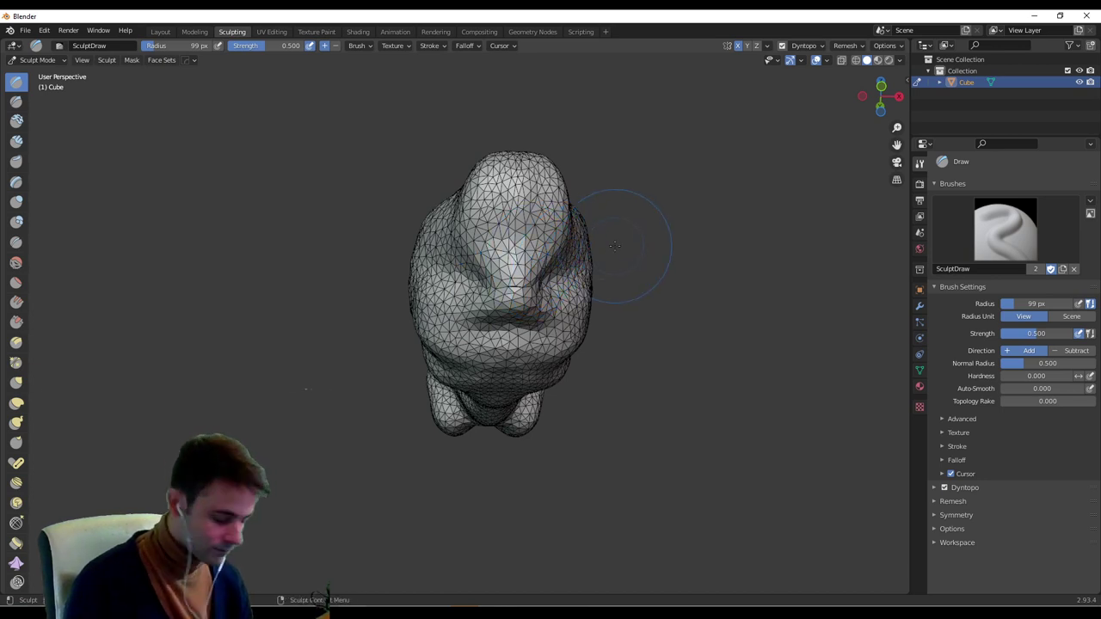
pyautogui.hotkey('ctrl', 'z')
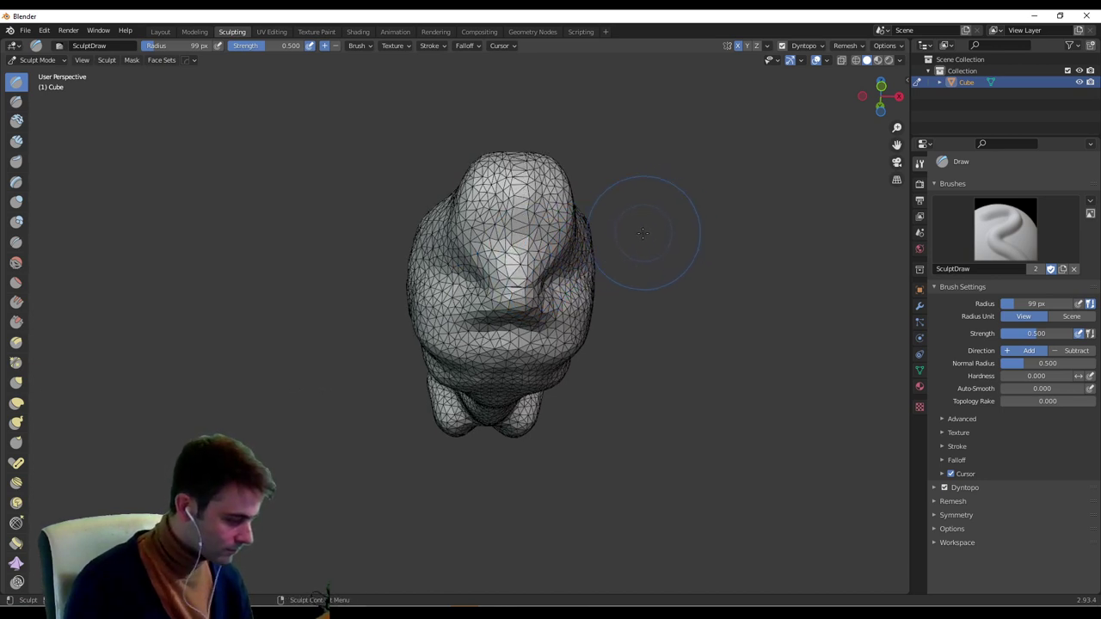
# Turn off dynamic topology, voxel-remesh the body, and adjust the voxel size to about 0.08.
pyautogui.moveTo(642, 233)
pyautogui.mouseDown(button='middle')
pyautogui.moveTo(595, 244)
pyautogui.moveTo(650, 242)
pyautogui.mouseUp(button='middle')
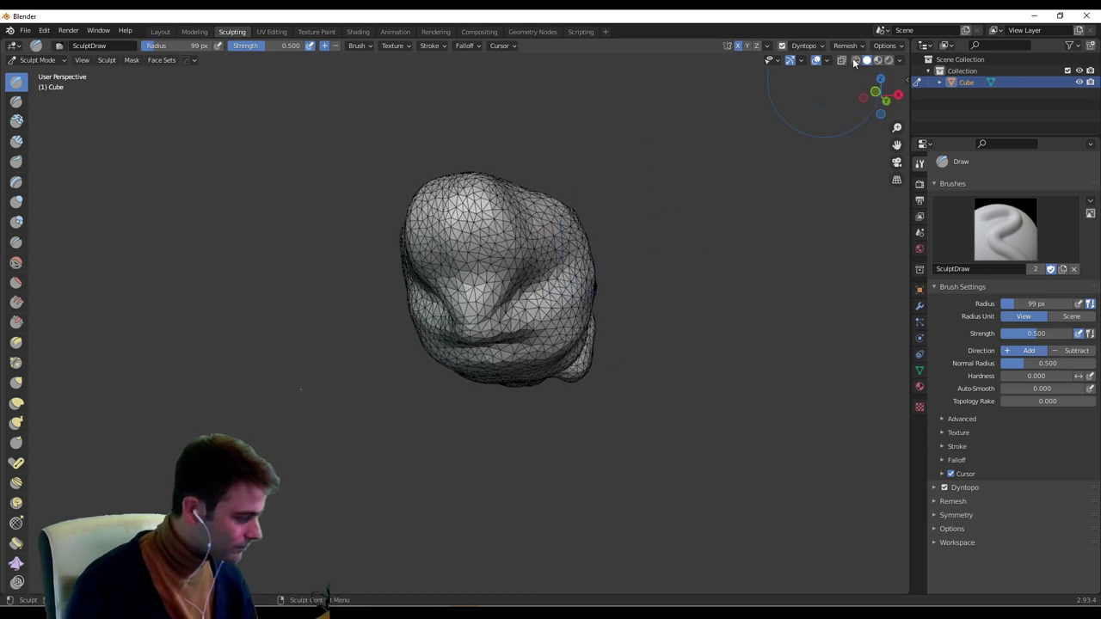
pyautogui.click(780, 46)
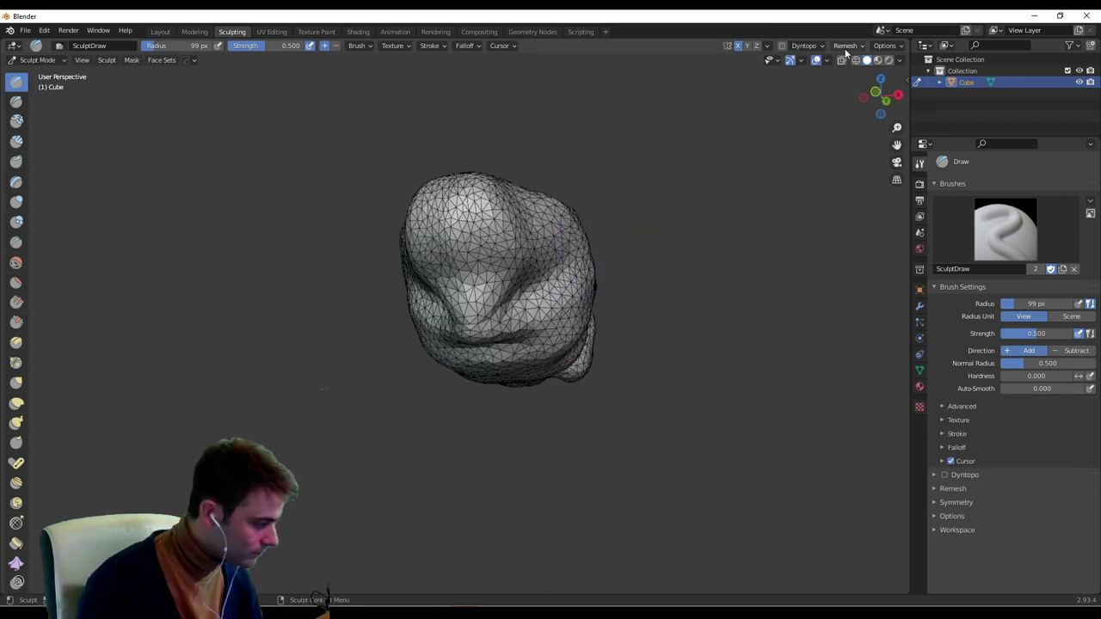
pyautogui.click(850, 47)
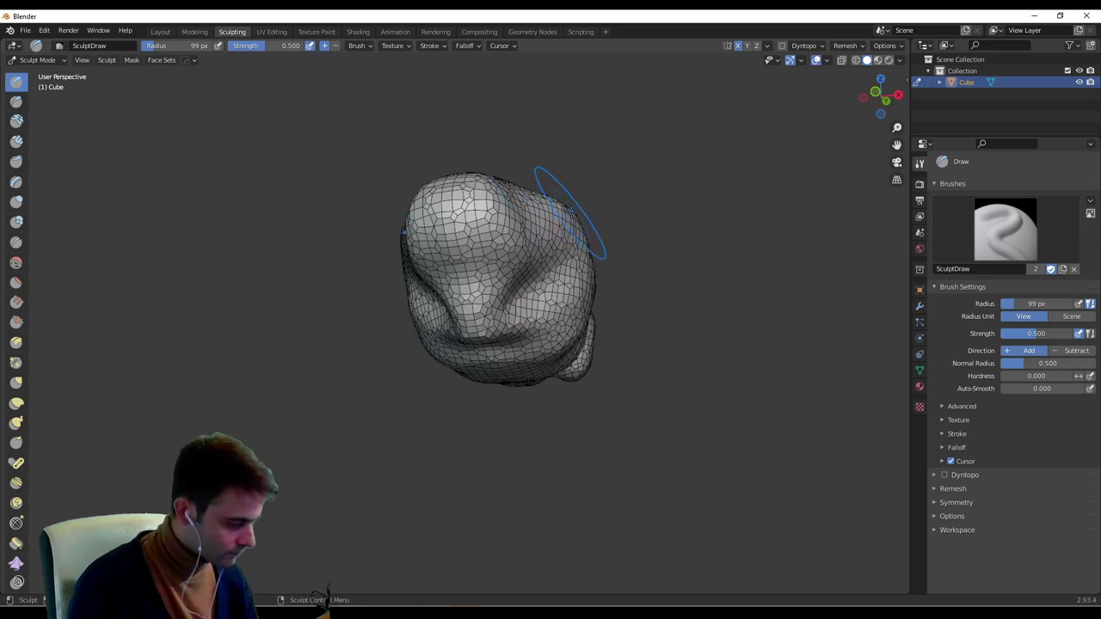
pyautogui.press('r')
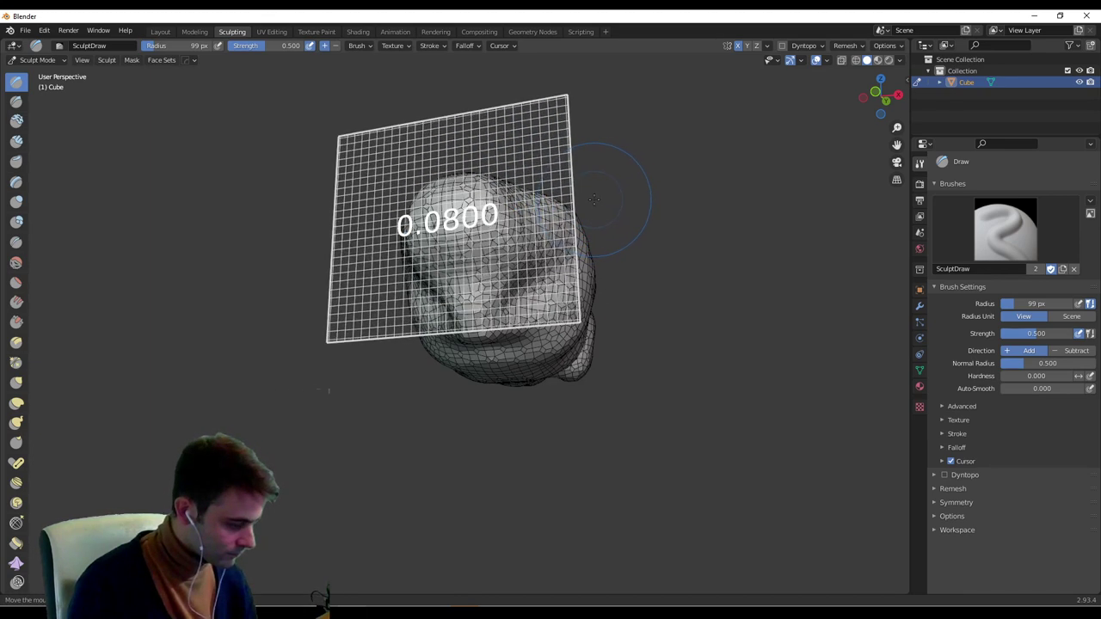
pyautogui.click(587, 203)
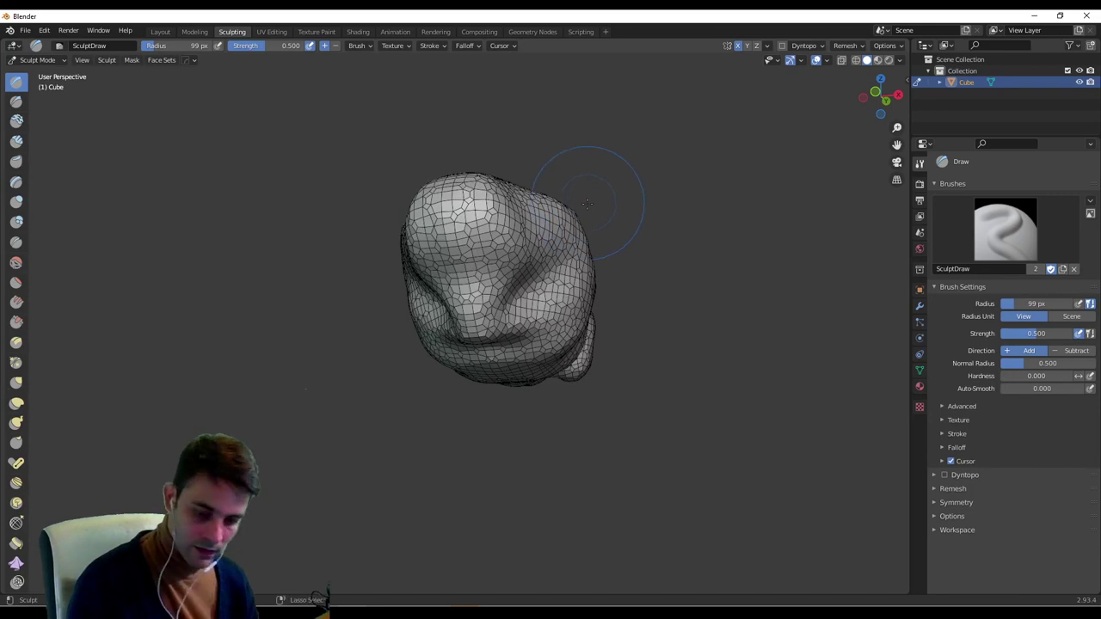
# Pull the front end's lower part down into a stub and reshape its face with Elastic Deform at a 190 px radius.
pyautogui.moveTo(620, 212); pyautogui.dragTo(546, 237, button='middle')
pyautogui.scroll(2, 482, 231)
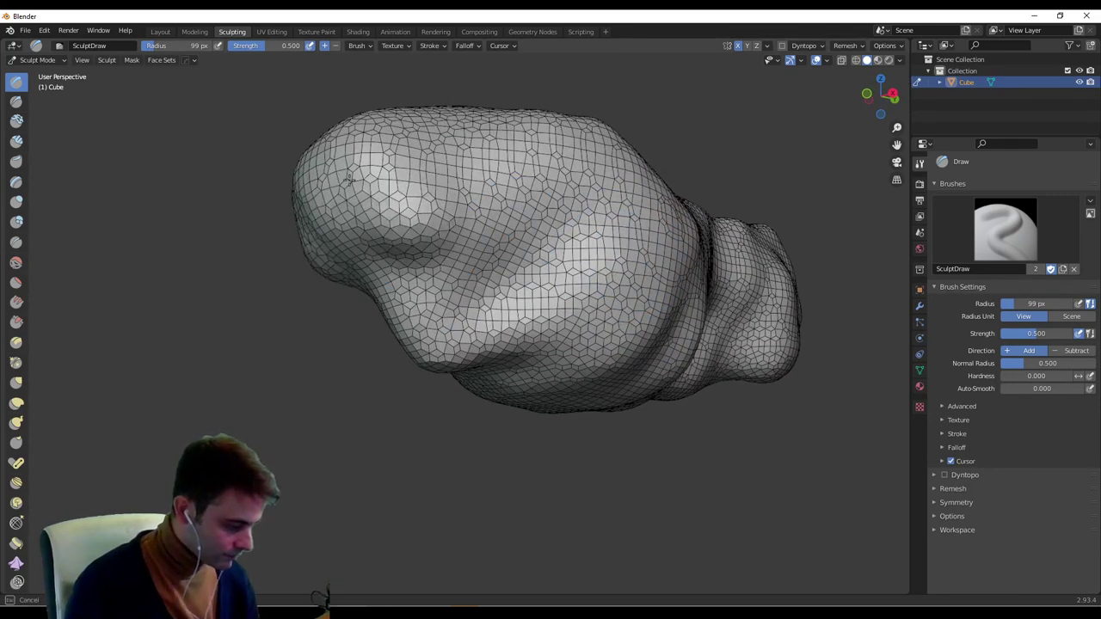
pyautogui.moveTo(374, 215); pyautogui.dragTo(224, 193, button='middle')
pyautogui.click(16, 402)
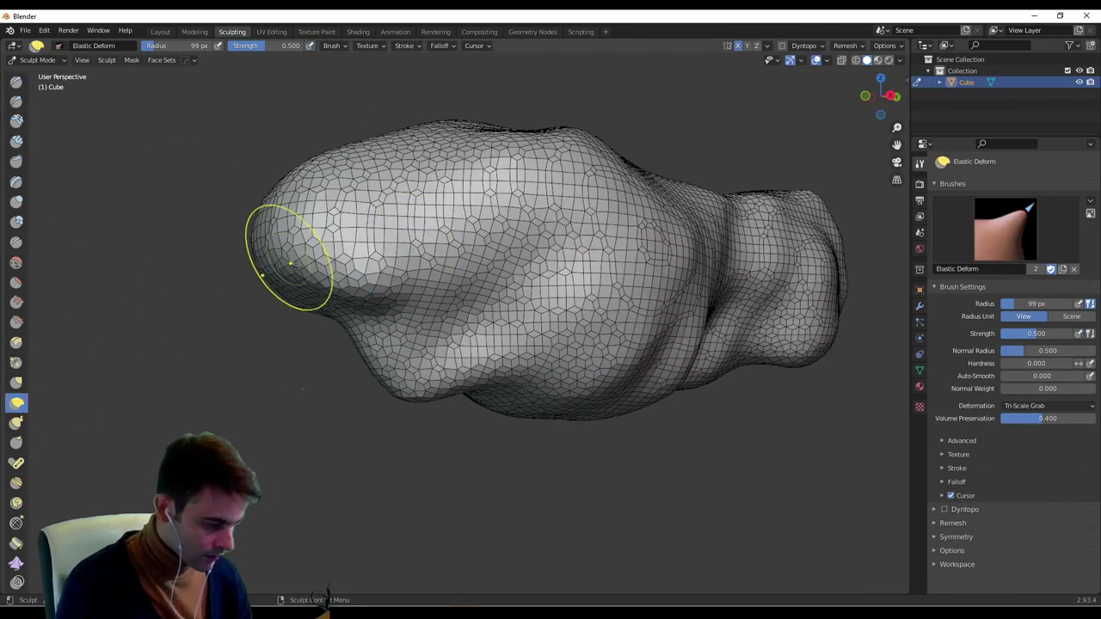
pyautogui.moveTo(319, 271)
pyautogui.mouseDown()
pyautogui.moveTo(361, 408)
pyautogui.moveTo(319, 434)
pyautogui.mouseUp()
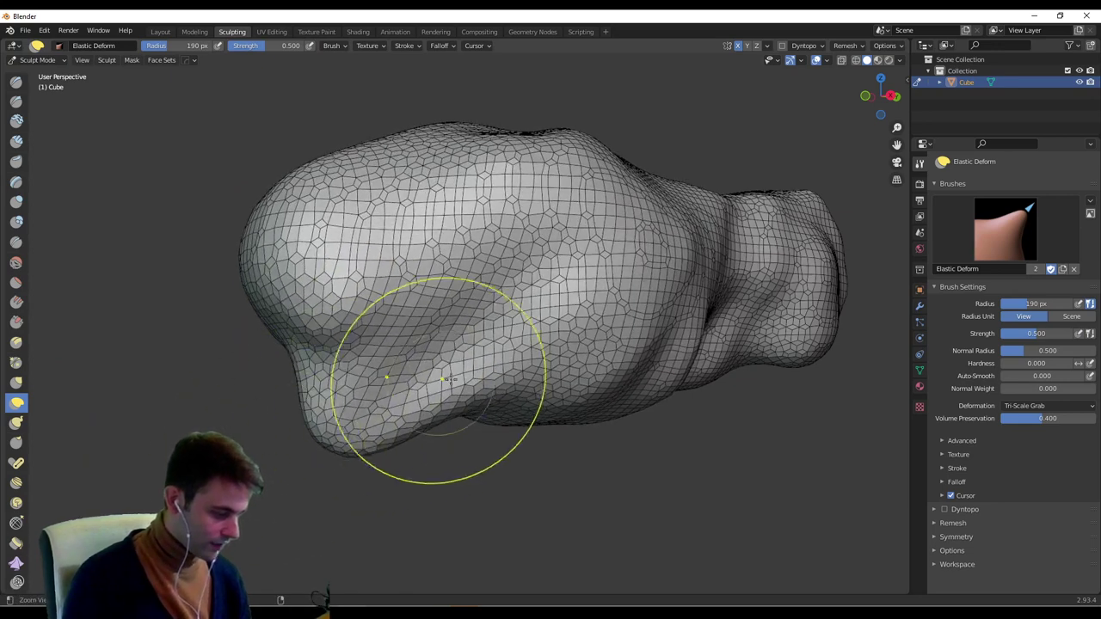
pyautogui.scroll(-1, 437, 381)
pyautogui.moveTo(437, 381); pyautogui.dragTo(378, 393, button='middle')
pyautogui.moveTo(339, 404); pyautogui.dragTo(279, 432)
pyautogui.moveTo(286, 251); pyautogui.dragTo(251, 200)
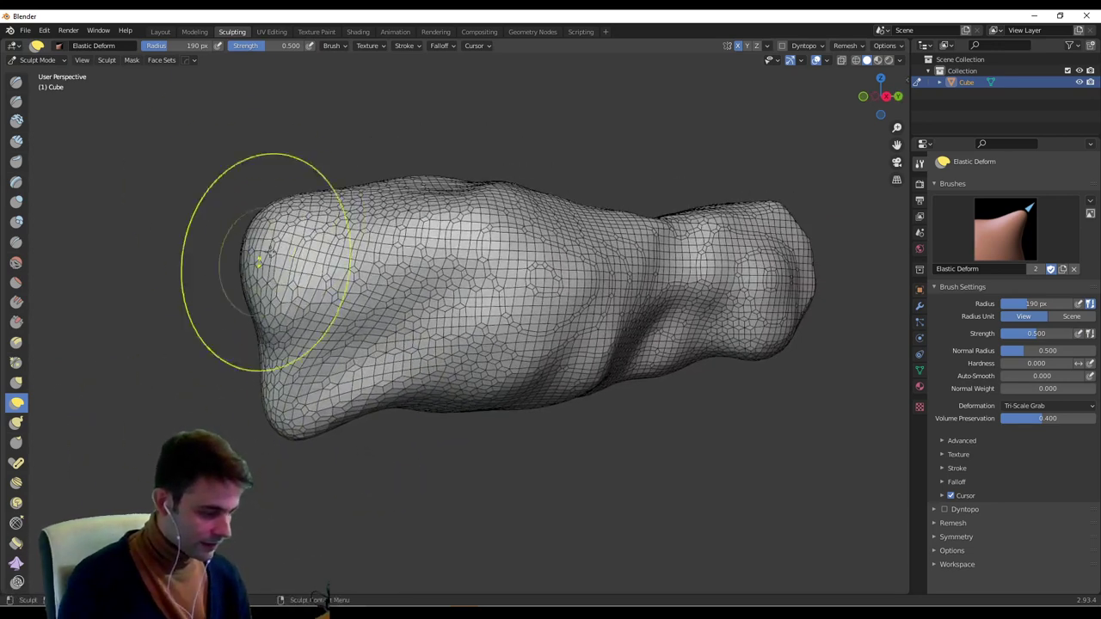
pyautogui.moveTo(273, 277); pyautogui.dragTo(389, 291)
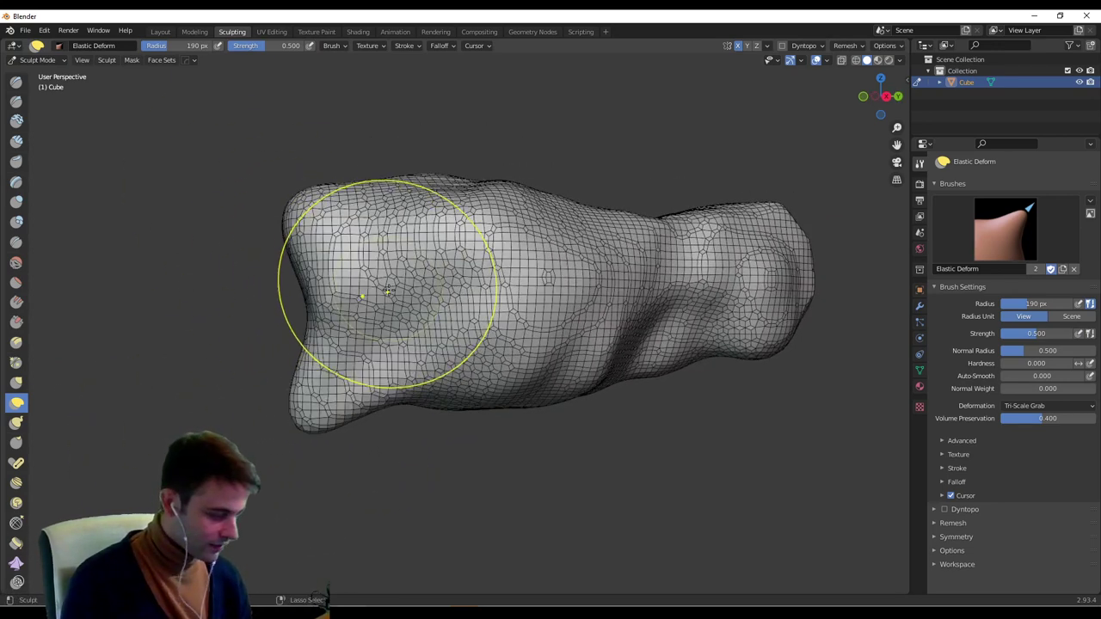
# Set the voxel size to 0.0461 and remesh the body at the finer resolution.
pyautogui.press('r')
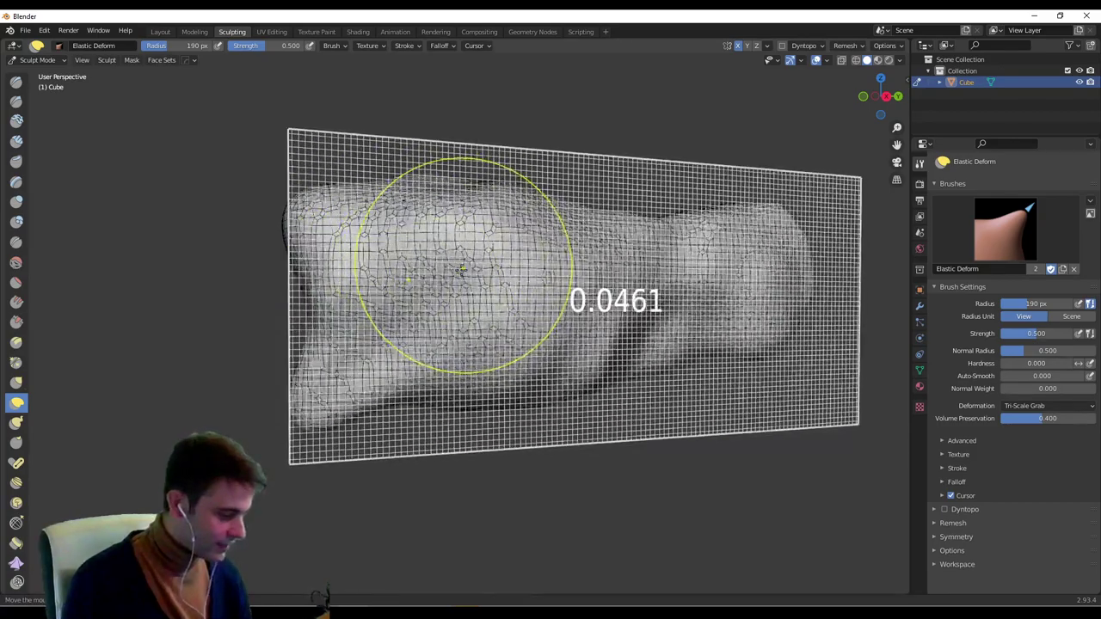
pyautogui.click(462, 269)
pyautogui.hotkey('ctrl', 'r')
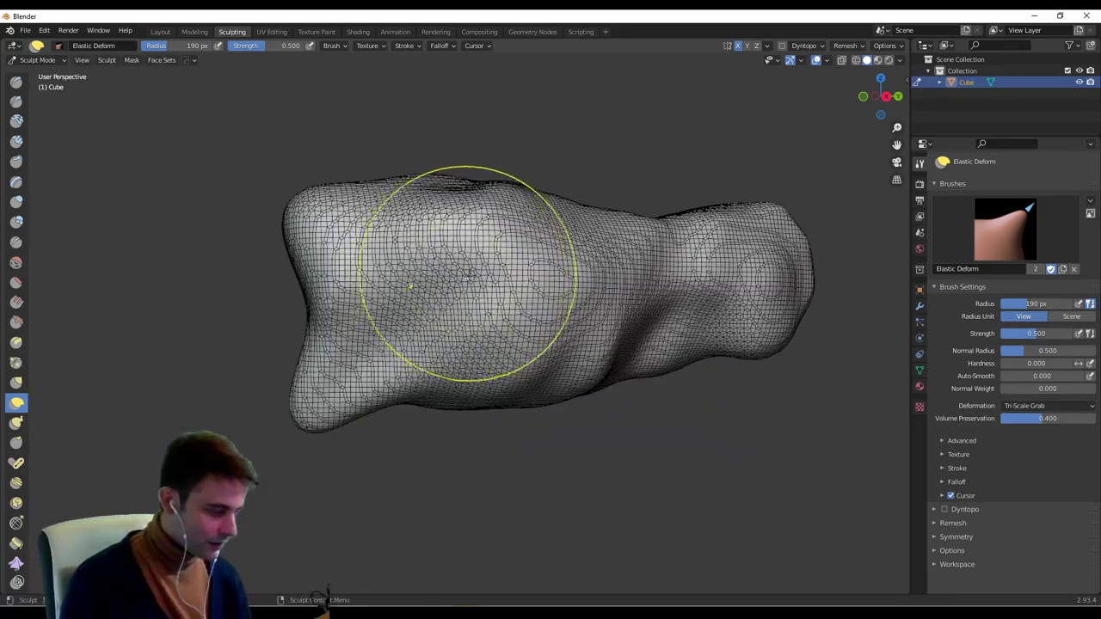
# Adjust the body's contours with small Elastic Deform pulls along its side and rear end.
pyautogui.moveTo(479, 270); pyautogui.dragTo(510, 344, button='middle')
pyautogui.moveTo(398, 304); pyautogui.dragTo(393, 290)
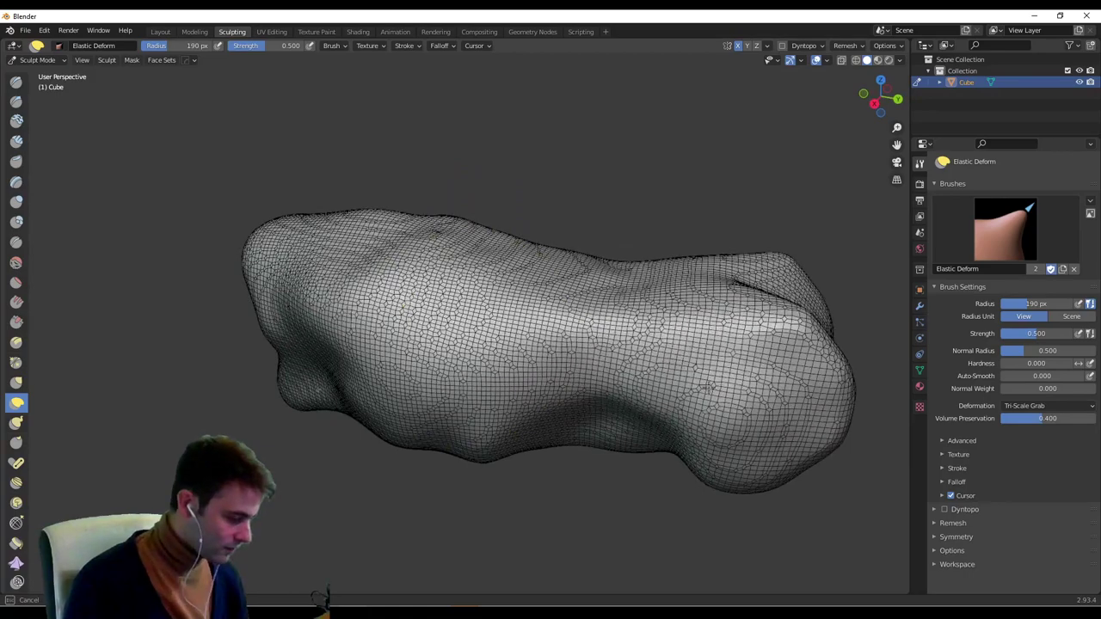
pyautogui.moveTo(705, 387); pyautogui.dragTo(696, 393)
pyautogui.moveTo(602, 301); pyautogui.dragTo(613, 387, button='middle')
pyautogui.scroll(4, 430, 301)
pyautogui.moveTo(511, 339)
pyautogui.mouseDown(button='middle')
pyautogui.moveTo(620, 264)
pyautogui.moveTo(446, 351)
pyautogui.mouseUp(button='middle')
pyautogui.scroll(-5, 551, 301)
# Pull a mirrored pair of hind legs down from the body's rear with the Snake Hook brush at a 102 px radius.
pyautogui.click(15, 422)
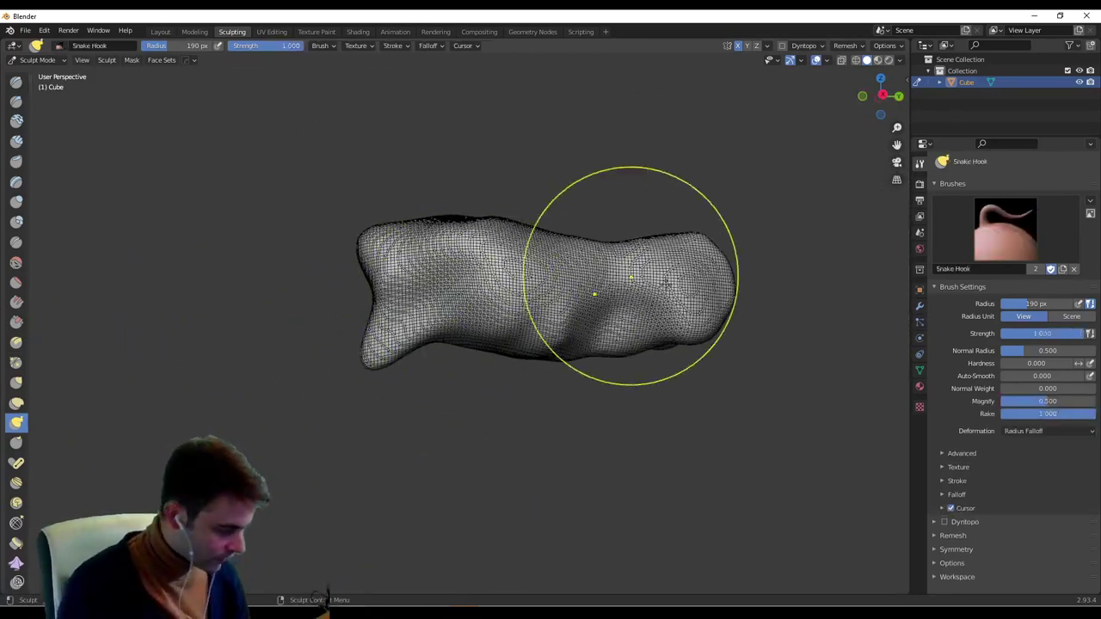
pyautogui.moveTo(700, 284)
pyautogui.keyDown('shift'); pyautogui.mouseDown(button='middle')
pyautogui.moveTo(645, 288)
pyautogui.moveTo(618, 316)
pyautogui.mouseUp(button='middle'); pyautogui.keyUp('shift')
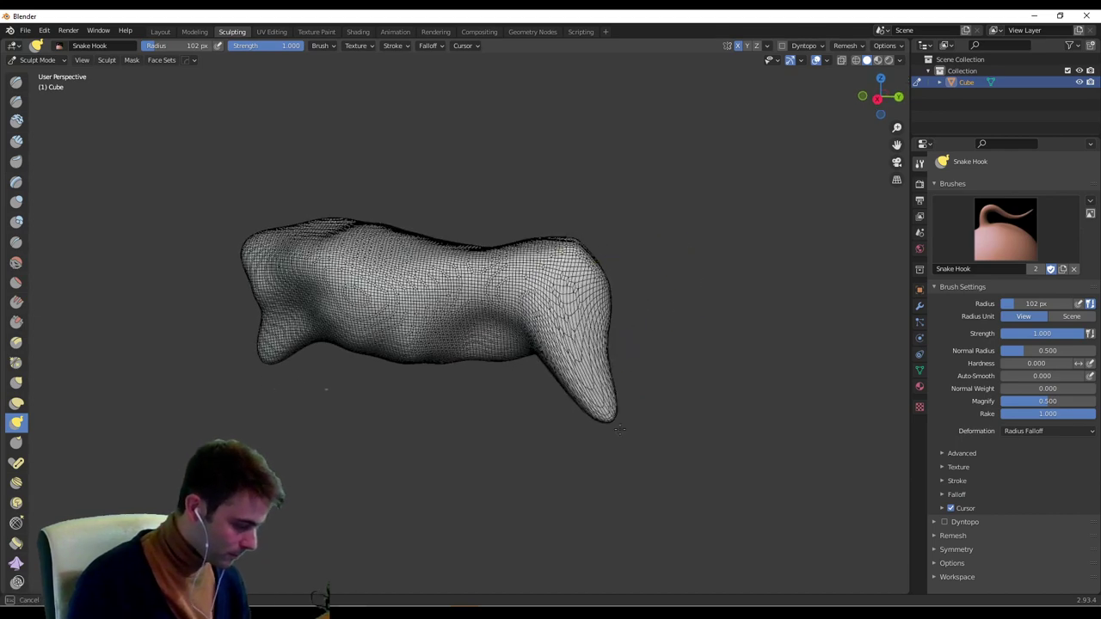
pyautogui.moveTo(626, 432); pyautogui.dragTo(664, 334, button='middle')
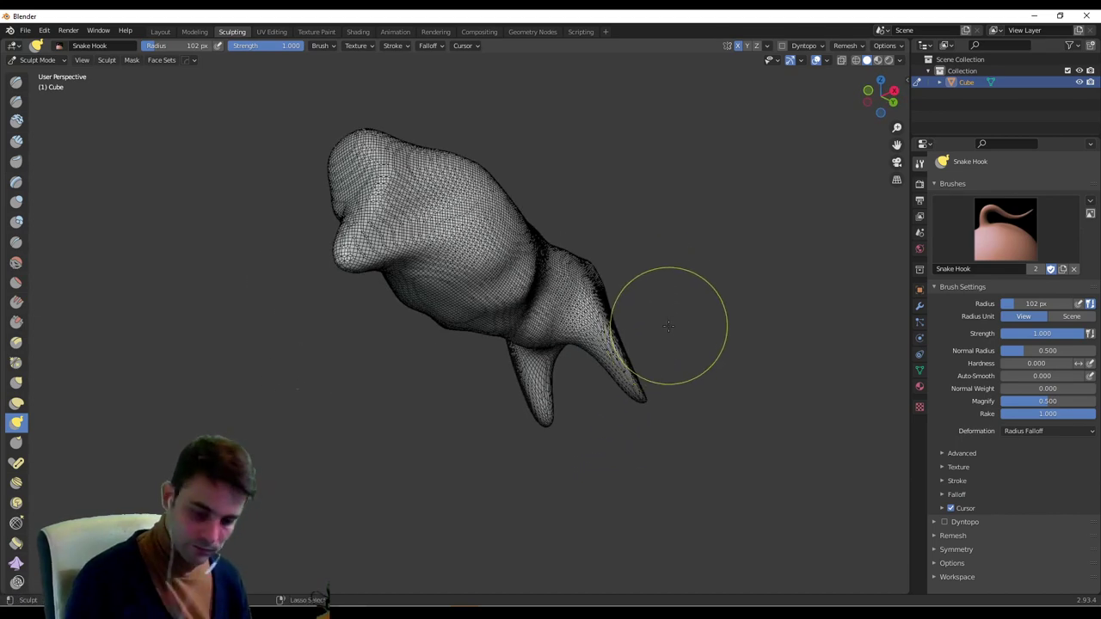
pyautogui.press('z')
pyautogui.press('Escape')
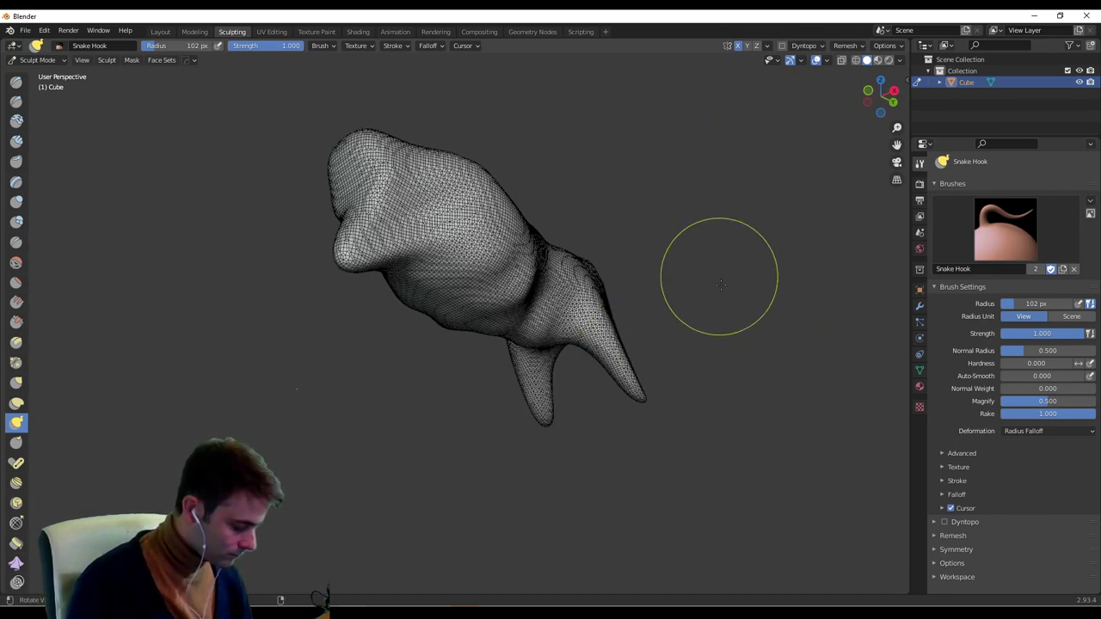
# Raise and round the hips above the hind legs with short Snake Hook pulls at a 102 px radius.
pyautogui.moveTo(717, 275); pyautogui.dragTo(639, 317, button='middle')
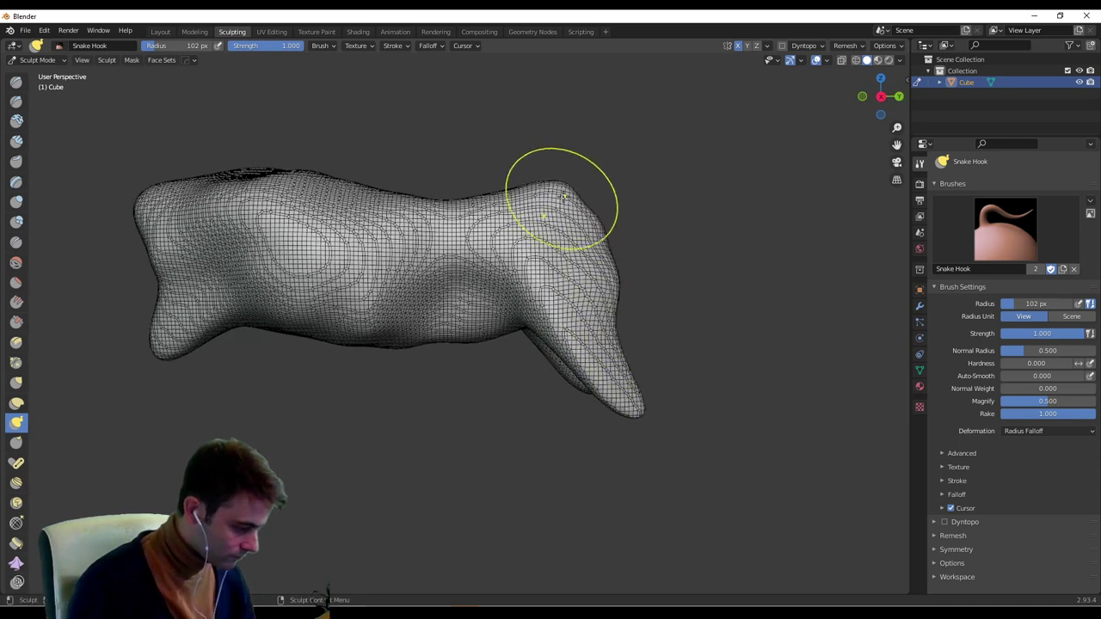
pyautogui.moveTo(563, 196); pyautogui.dragTo(502, 200)
pyautogui.moveTo(569, 203); pyautogui.dragTo(577, 208)
pyautogui.moveTo(667, 294); pyautogui.dragTo(649, 306, button='middle')
# Lengthen the hind legs and draw their ends back upward into bent lower segments with Snake Hook at a 132 px radius.
pyautogui.press('f')
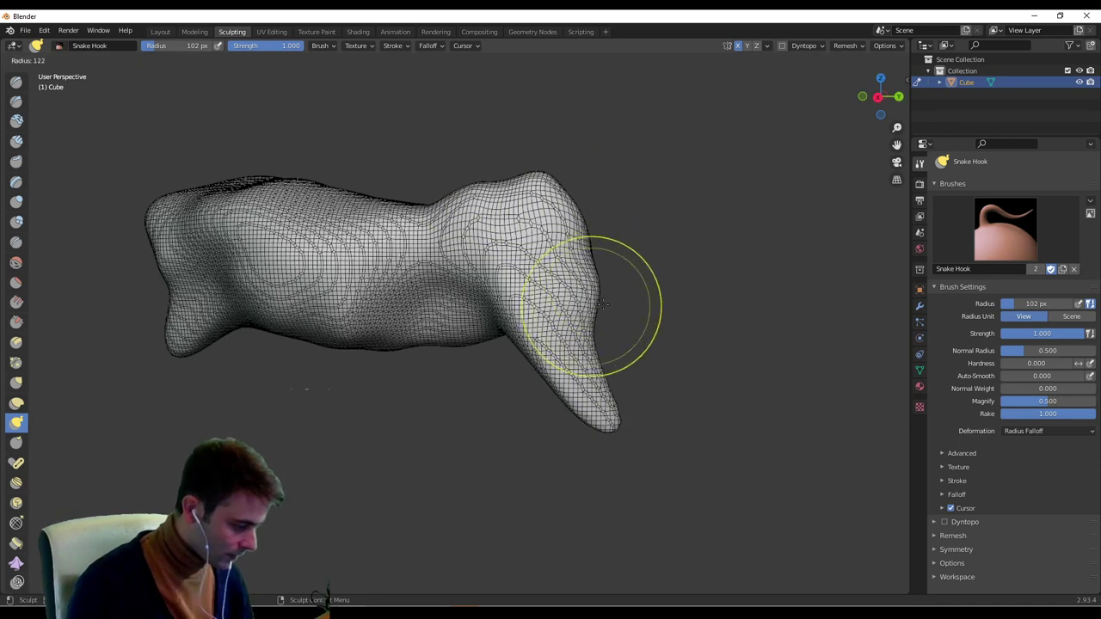
pyautogui.click(665, 307)
pyautogui.moveTo(608, 417); pyautogui.dragTo(612, 445)
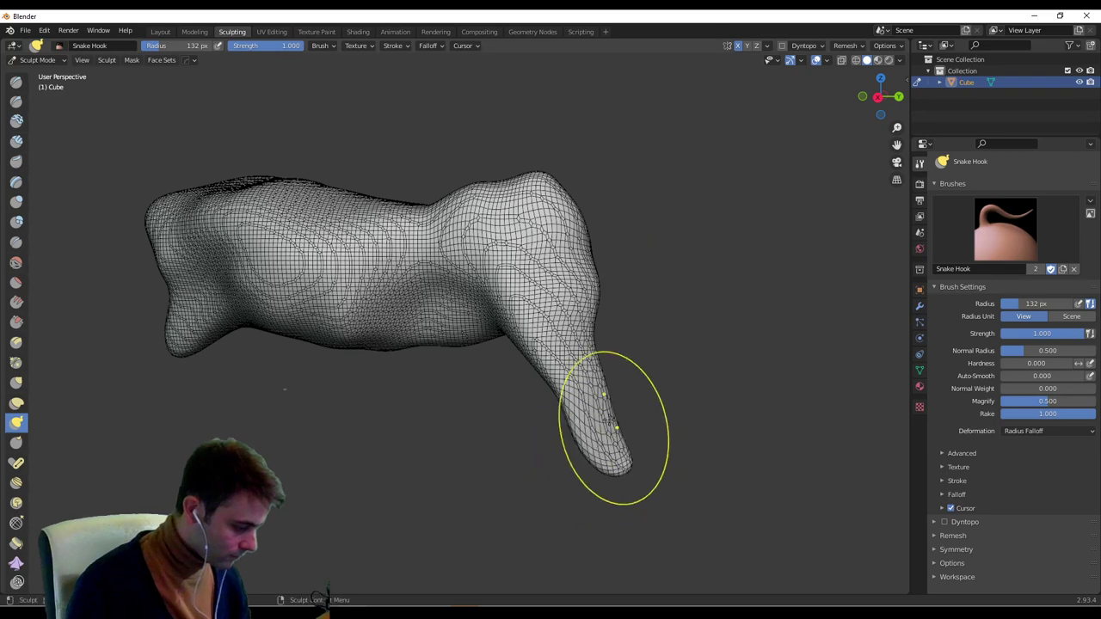
pyautogui.moveTo(634, 430)
pyautogui.mouseDown(button='middle')
pyautogui.moveTo(590, 431)
pyautogui.moveTo(626, 431)
pyautogui.mouseUp(button='middle')
pyautogui.moveTo(618, 435); pyautogui.dragTo(741, 266)
pyautogui.moveTo(742, 267)
pyautogui.mouseDown(button='middle')
pyautogui.moveTo(796, 359)
pyautogui.moveTo(745, 295)
pyautogui.moveTo(662, 413)
pyautogui.mouseUp(button='middle')
pyautogui.moveTo(664, 415)
pyautogui.mouseDown()
pyautogui.moveTo(661, 428)
pyautogui.moveTo(647, 405)
pyautogui.mouseUp()
pyautogui.moveTo(638, 346); pyautogui.dragTo(664, 373)
# Pull a mirrored pair of front limbs upward and outward from the shoulders with Snake Hook at a 132 px radius.
pyautogui.moveTo(665, 372)
pyautogui.mouseDown(button='middle')
pyautogui.moveTo(577, 372)
pyautogui.moveTo(696, 312)
pyautogui.moveTo(694, 276)
pyautogui.mouseUp(button='middle')
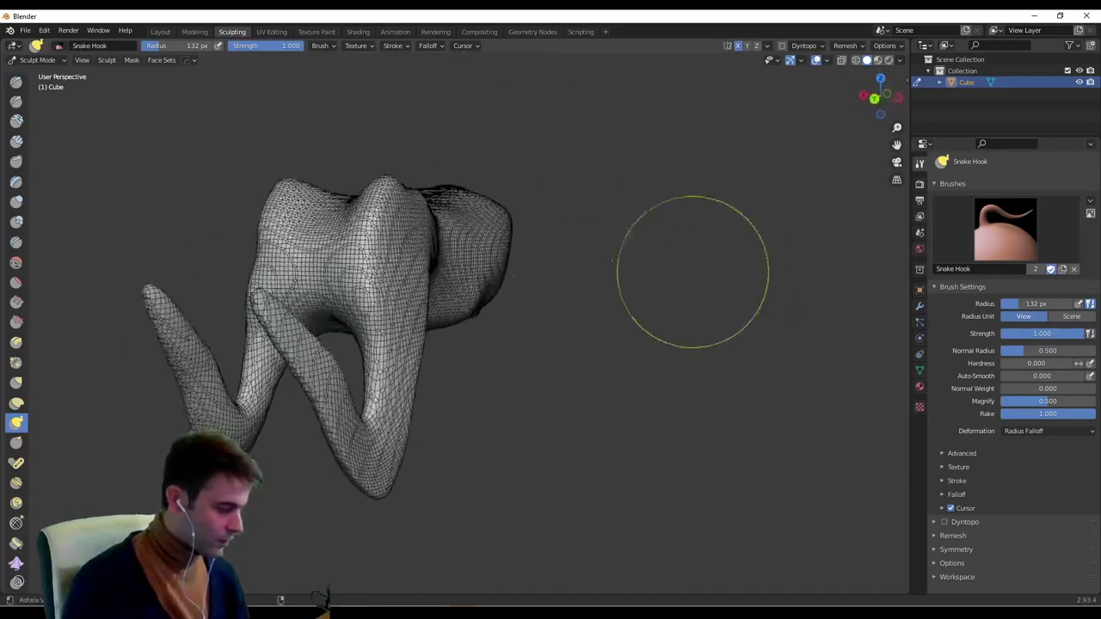
pyautogui.moveTo(544, 201)
pyautogui.mouseDown()
pyautogui.moveTo(575, 124)
pyautogui.moveTo(658, 58)
pyautogui.mouseUp()
pyautogui.moveTo(668, 123); pyautogui.dragTo(569, 288, button='middle')
pyautogui.moveTo(568, 288)
pyautogui.keyDown('ctrl'); pyautogui.mouseDown(button='middle')
pyautogui.moveTo(563, 245)
pyautogui.moveTo(532, 303)
pyautogui.mouseUp(button='middle'); pyautogui.keyUp('ctrl')
pyautogui.moveTo(570, 250); pyautogui.dragTo(661, 199, button='middle')
# Extend the raised front limbs downward into long, pointed lower segments with the Snake Hook brush.
pyautogui.moveTo(573, 196)
pyautogui.mouseDown()
pyautogui.moveTo(583, 403)
pyautogui.moveTo(610, 566)
pyautogui.mouseUp()
pyautogui.moveTo(627, 458)
pyautogui.mouseDown(button='middle')
pyautogui.moveTo(430, 375)
pyautogui.moveTo(369, 387)
pyautogui.mouseUp(button='middle')
pyautogui.moveTo(535, 258); pyautogui.dragTo(467, 338, button='middle')
pyautogui.moveTo(400, 363); pyautogui.dragTo(398, 423)
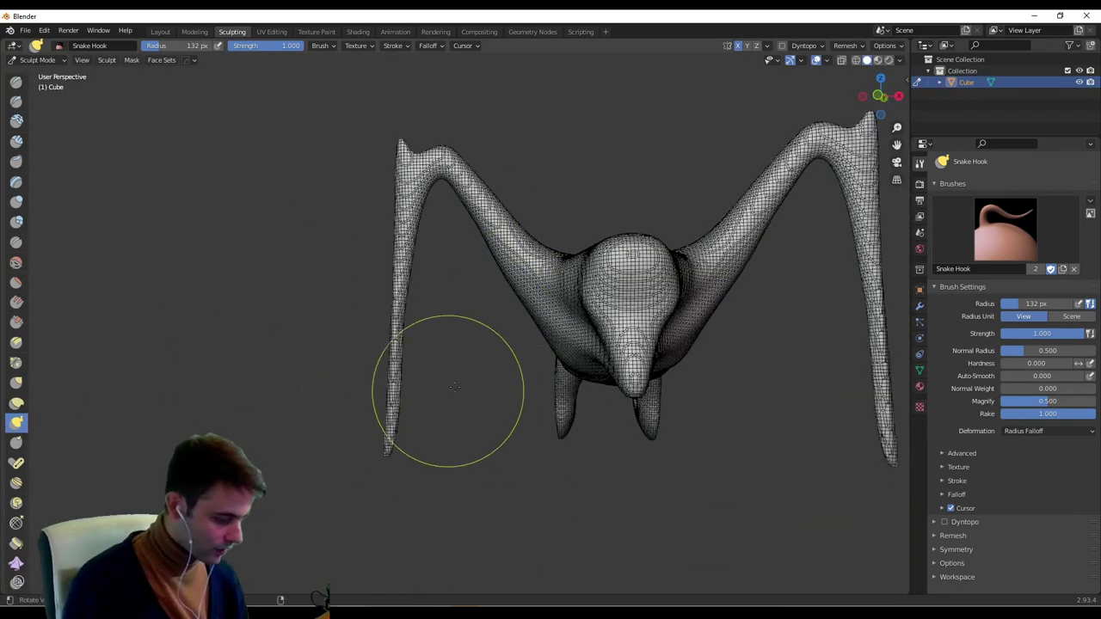
# Thicken the creature's limbs with the Inflate brush at a 132 px radius and remesh the model.
pyautogui.moveTo(450, 393)
pyautogui.mouseDown(button='middle')
pyautogui.moveTo(301, 388)
pyautogui.moveTo(565, 270)
pyautogui.mouseUp(button='middle')
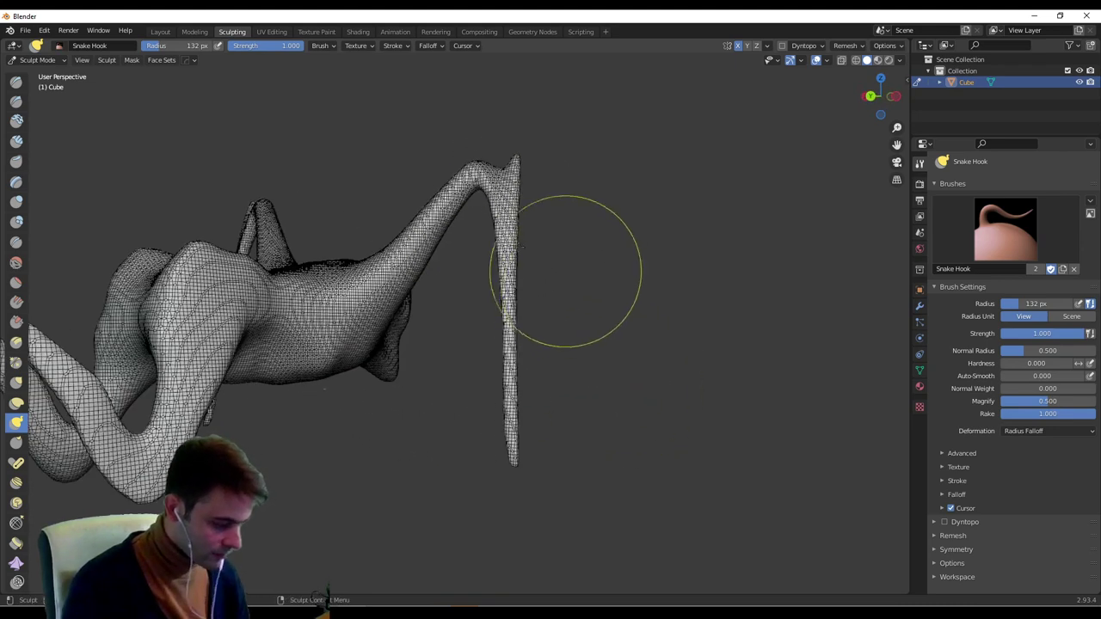
pyautogui.click(17, 201)
pyautogui.moveTo(507, 316); pyautogui.dragTo(508, 226)
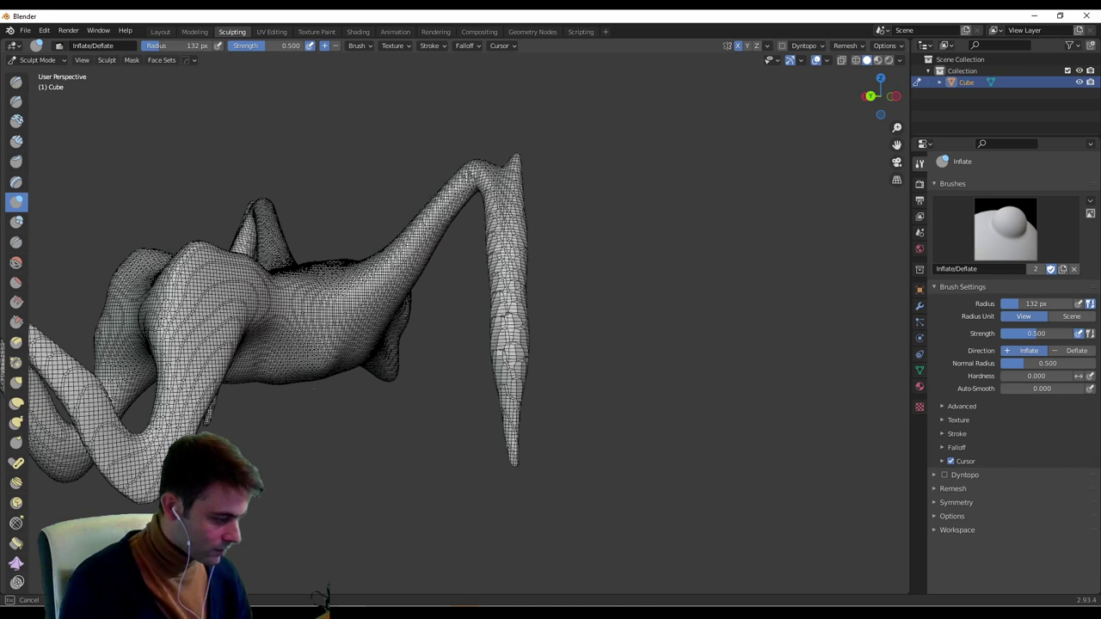
pyautogui.moveTo(490, 129); pyautogui.dragTo(496, 177, button='middle')
pyautogui.moveTo(496, 177)
pyautogui.mouseDown()
pyautogui.moveTo(506, 163)
pyautogui.moveTo(366, 277)
pyautogui.mouseUp()
pyautogui.hotkey('ctrl', 'r')
pyautogui.moveTo(321, 336)
pyautogui.mouseDown(button='middle')
pyautogui.moveTo(276, 325)
pyautogui.moveTo(373, 273)
pyautogui.mouseUp(button='middle')
pyautogui.moveTo(329, 262); pyautogui.dragTo(284, 361)
# Reshape the hind legs' raised lower segments and lower their knees with Elastic Deform at a 132 px radius.
pyautogui.moveTo(245, 301)
pyautogui.mouseDown(button='middle')
pyautogui.moveTo(242, 338)
pyautogui.moveTo(361, 284)
pyautogui.moveTo(654, 199)
pyautogui.moveTo(442, 319)
pyautogui.moveTo(451, 314)
pyautogui.mouseUp(button='middle')
pyautogui.moveTo(531, 290)
pyautogui.mouseDown(button='middle')
pyautogui.moveTo(525, 318)
pyautogui.moveTo(537, 313)
pyautogui.moveTo(539, 296)
pyautogui.moveTo(517, 300)
pyautogui.moveTo(517, 338)
pyautogui.mouseUp(button='middle')
pyautogui.scroll(2, 538, 296)
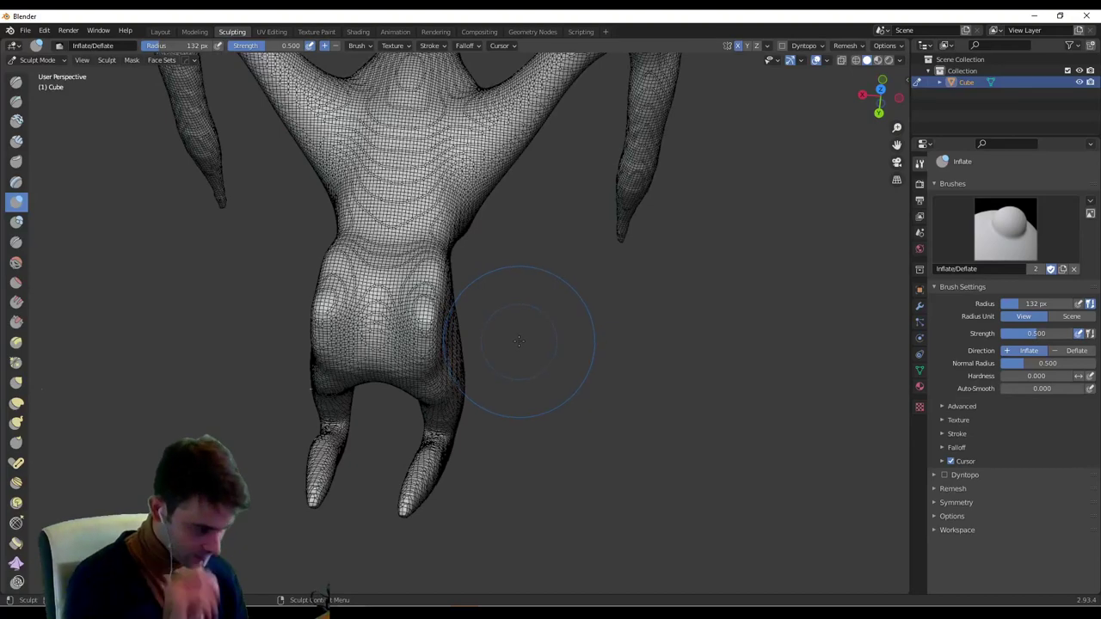
pyautogui.scroll(-3, 517, 308)
pyautogui.moveTo(525, 297)
pyautogui.mouseDown(button='middle')
pyautogui.moveTo(610, 226)
pyautogui.moveTo(491, 221)
pyautogui.mouseUp(button='middle')
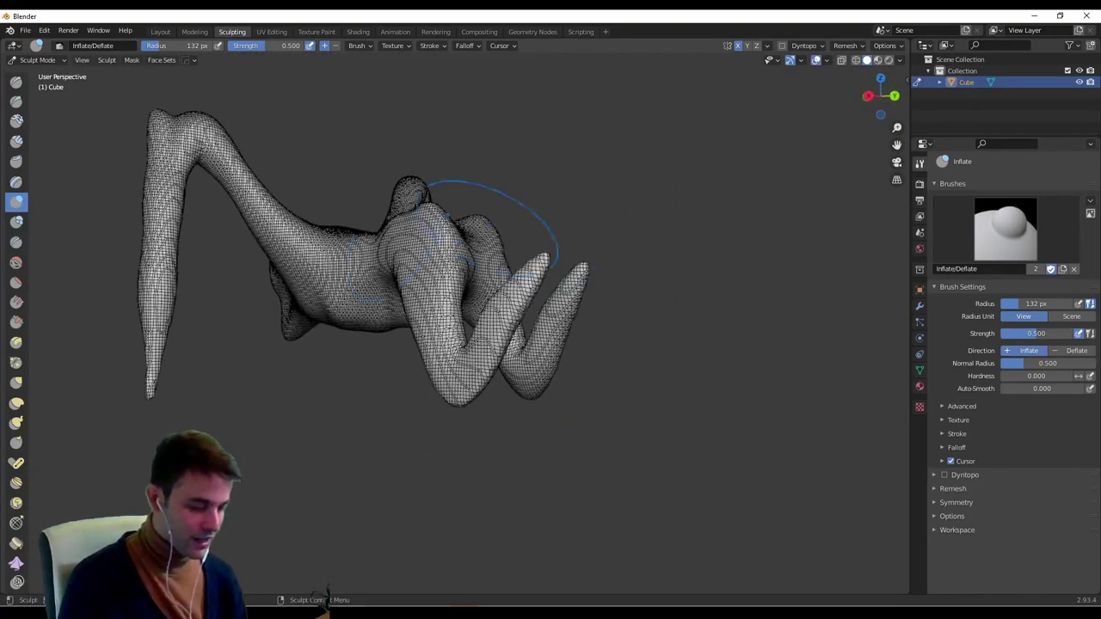
pyautogui.click(17, 403)
pyautogui.moveTo(581, 275); pyautogui.dragTo(626, 93)
pyautogui.moveTo(583, 196); pyautogui.dragTo(617, 199, button='middle')
pyautogui.moveTo(563, 277); pyautogui.dragTo(578, 279)
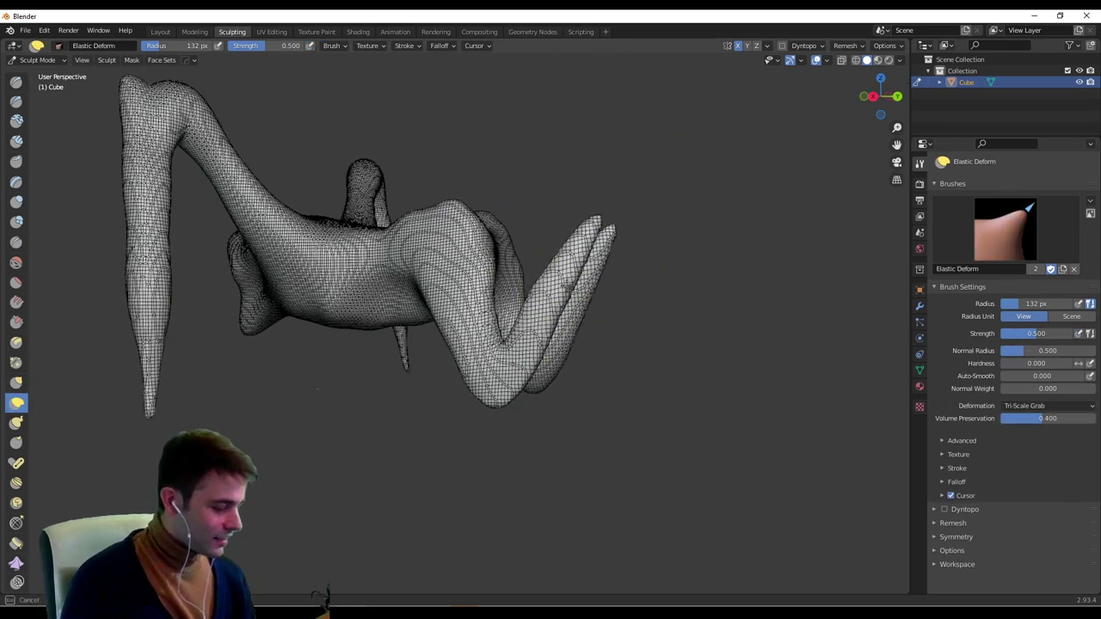
pyautogui.moveTo(506, 354); pyautogui.dragTo(503, 396)
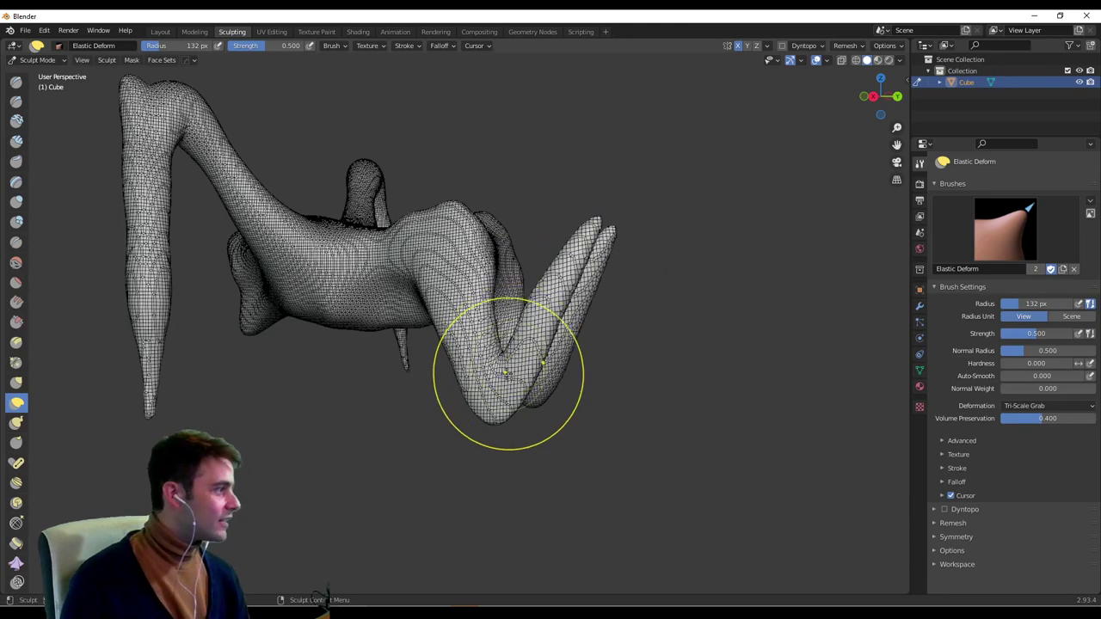
pyautogui.moveTo(516, 363)
pyautogui.mouseDown(button='middle')
pyautogui.moveTo(537, 357)
pyautogui.moveTo(525, 362)
pyautogui.mouseUp(button='middle')
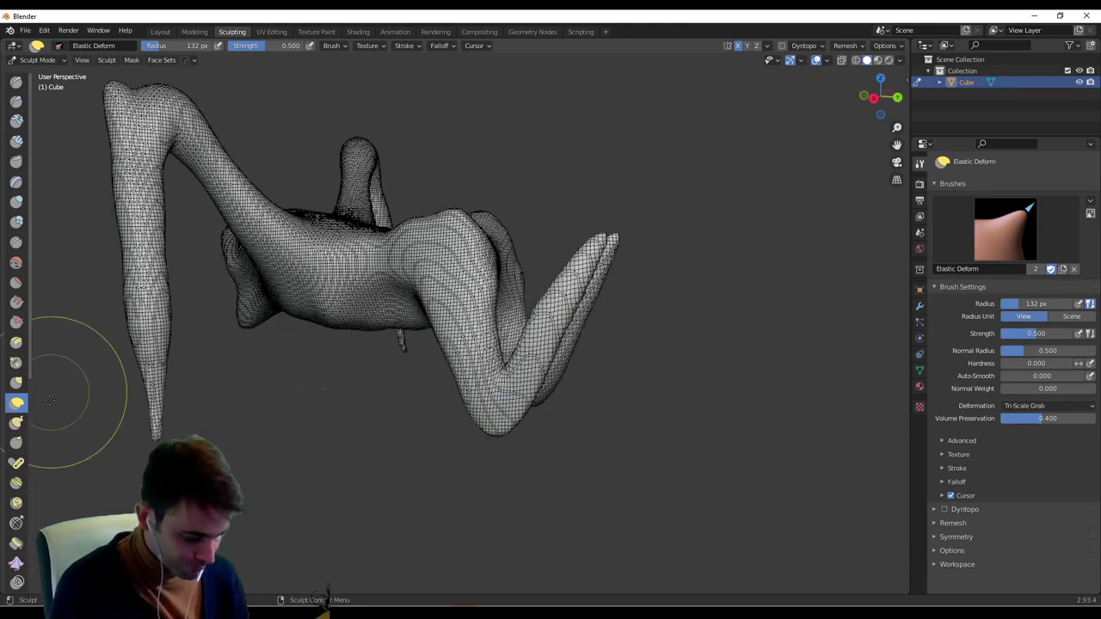
# Pull long, thin shins down from the hind legs' raised tips with Snake Hook at a 100 px radius, and remesh the model.
pyautogui.click(17, 422)
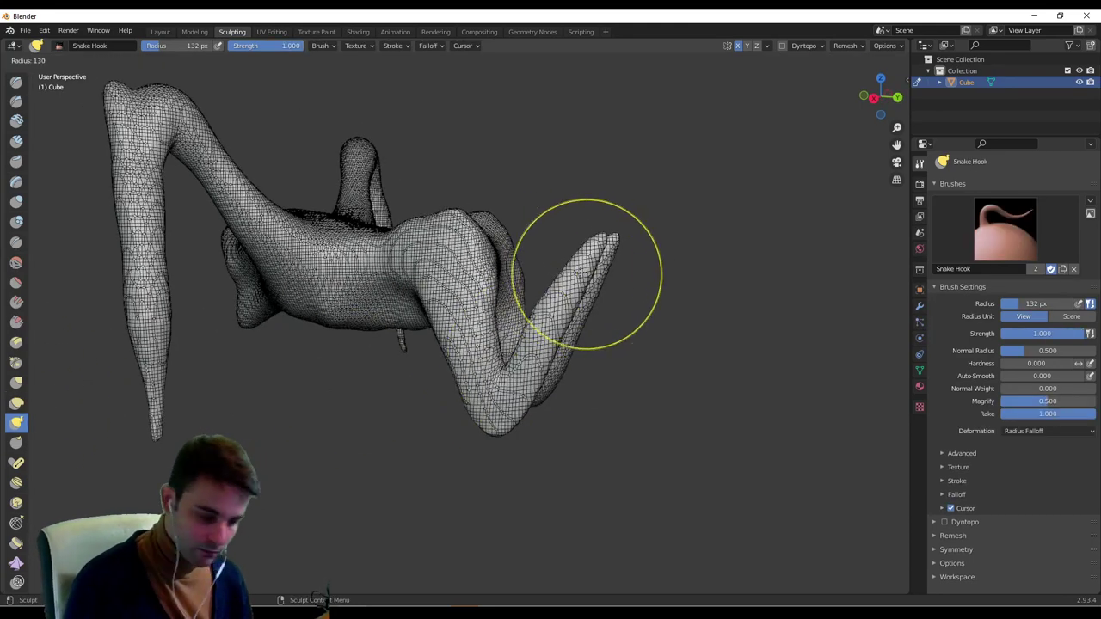
pyautogui.moveTo(570, 269); pyautogui.dragTo(615, 211, button='middle')
pyautogui.moveTo(616, 205)
pyautogui.mouseDown()
pyautogui.moveTo(654, 400)
pyautogui.moveTo(701, 541)
pyautogui.moveTo(739, 559)
pyautogui.mouseUp()
pyautogui.moveTo(740, 559)
pyautogui.mouseDown(button='middle')
pyautogui.moveTo(685, 423)
pyautogui.moveTo(693, 395)
pyautogui.mouseUp(button='middle')
pyautogui.hotkey('ctrl', 'r')
pyautogui.moveTo(726, 352); pyautogui.dragTo(611, 354, button='middle')
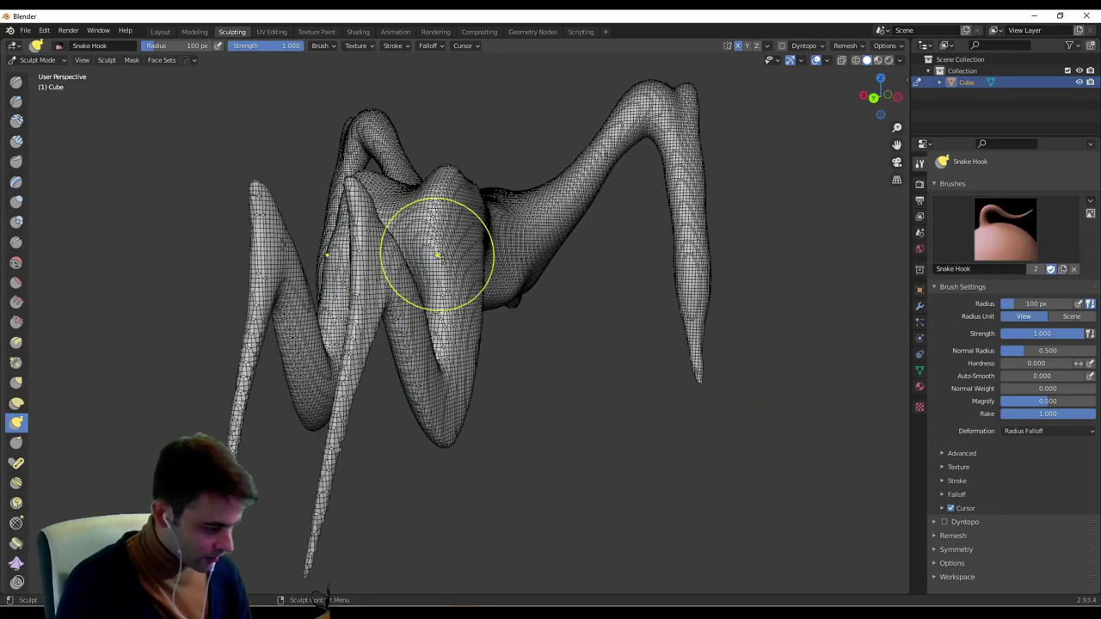
# Thicken the hind legs' thin shins with the Inflate brush at a 100 px radius and remesh the model.
pyautogui.click(16, 201)
pyautogui.moveTo(356, 295)
pyautogui.mouseDown()
pyautogui.moveTo(320, 516)
pyautogui.moveTo(354, 331)
pyautogui.mouseUp()
pyautogui.hotkey('ctrl', 'z')
pyautogui.hotkey('ctrl', 'z')
pyautogui.hotkey('ctrl', 'z')
pyautogui.hotkey('ctrl', 'z')
pyautogui.hotkey('ctrl', 'z')
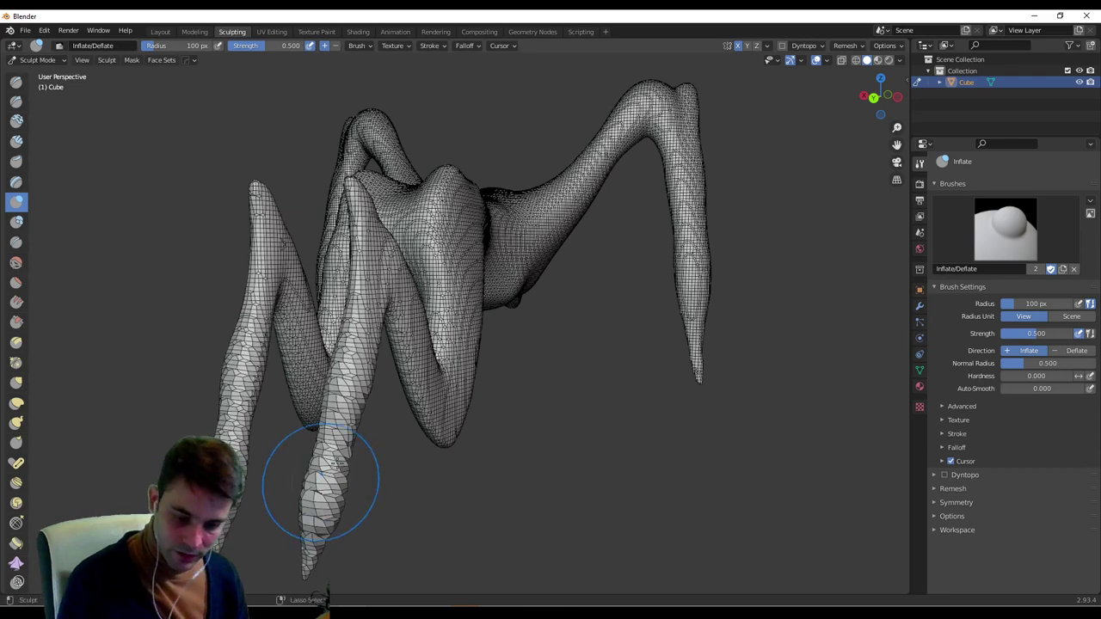
pyautogui.moveTo(371, 277)
pyautogui.mouseDown()
pyautogui.moveTo(370, 238)
pyautogui.moveTo(368, 311)
pyautogui.mouseUp()
pyautogui.moveTo(383, 305)
pyautogui.mouseDown(button='middle')
pyautogui.moveTo(357, 348)
pyautogui.moveTo(339, 314)
pyautogui.mouseUp(button='middle')
pyautogui.moveTo(343, 301); pyautogui.dragTo(416, 379)
# Inflate the front limbs' lower ends and even them out into smooth tapered tips.
pyautogui.moveTo(619, 325)
pyautogui.mouseDown(button='middle')
pyautogui.moveTo(539, 315)
pyautogui.moveTo(550, 313)
pyautogui.mouseUp(button='middle')
pyautogui.moveTo(642, 527)
pyautogui.mouseDown()
pyautogui.moveTo(652, 501)
pyautogui.moveTo(646, 537)
pyautogui.mouseUp()
pyautogui.moveTo(647, 538)
pyautogui.mouseDown(button='middle')
pyautogui.moveTo(670, 429)
pyautogui.moveTo(602, 417)
pyautogui.mouseUp(button='middle')
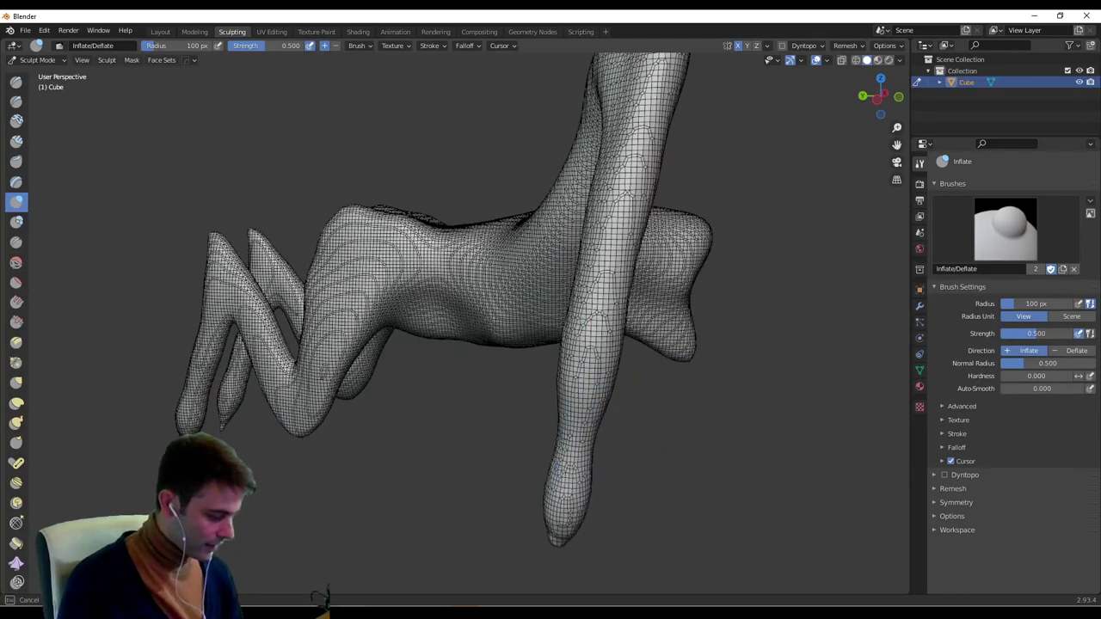
pyautogui.moveTo(586, 430); pyautogui.dragTo(572, 469)
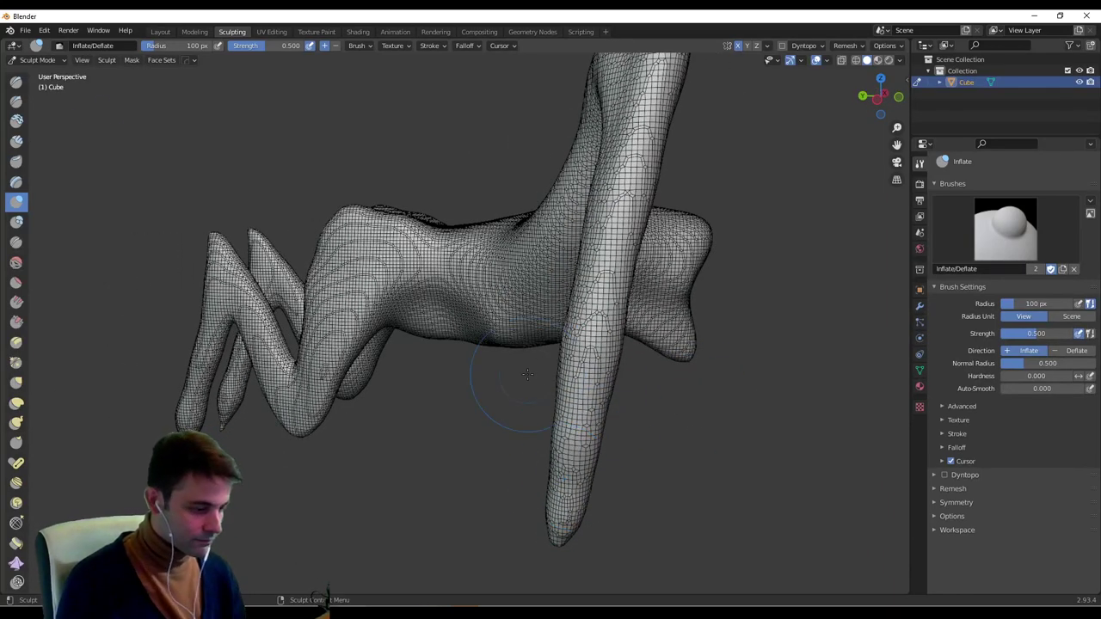
# Open the program preferences and return to the sculpt.
pyautogui.click(31, 32)
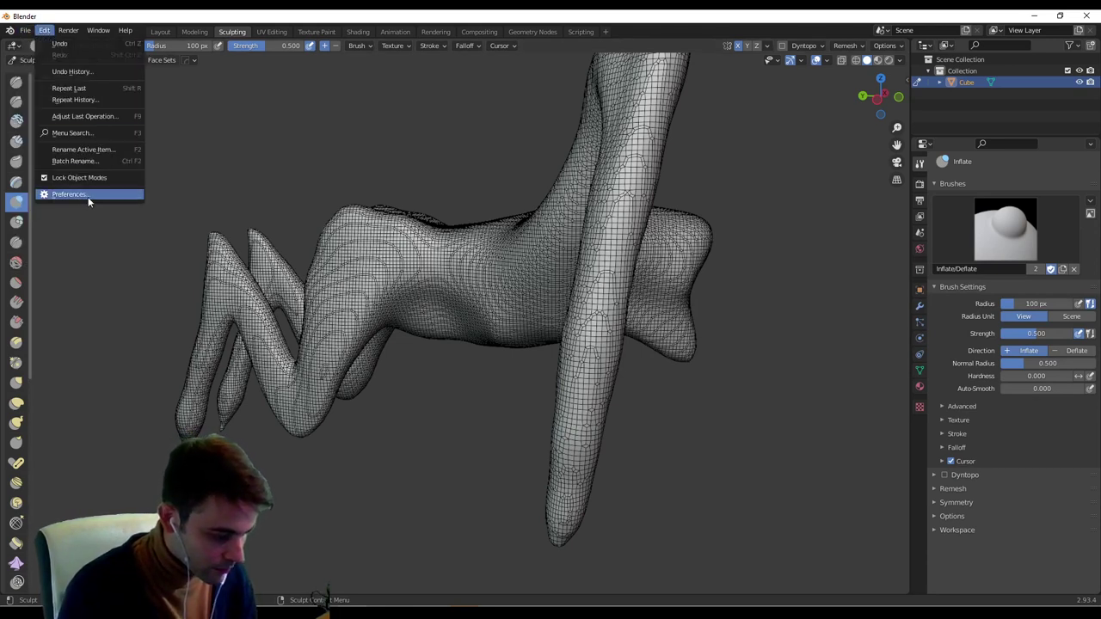
pyautogui.click(90, 198)
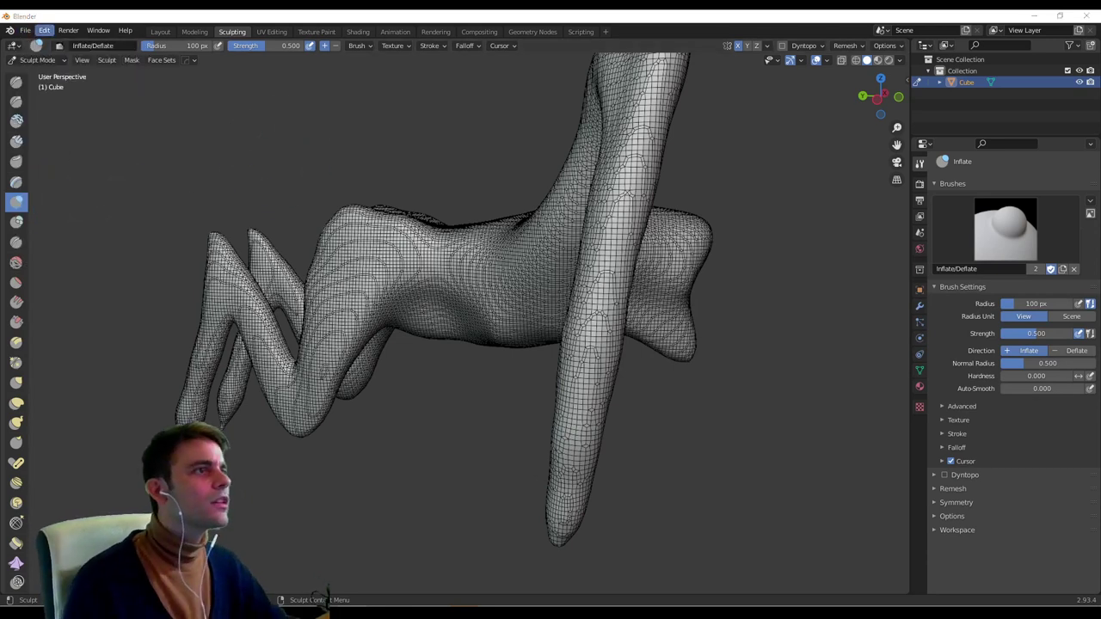
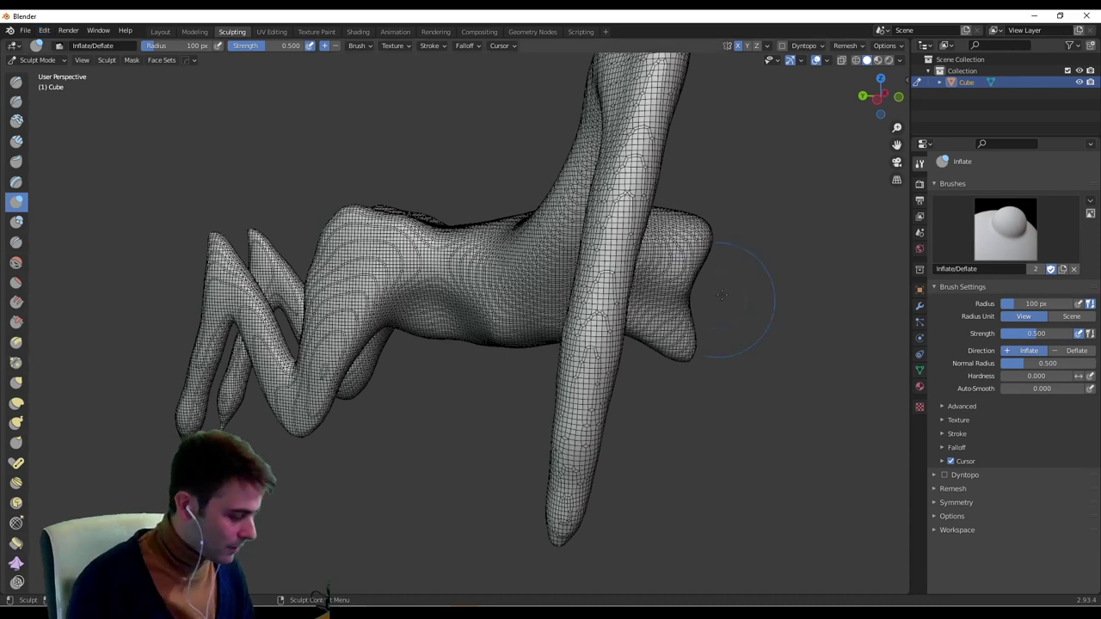
pyautogui.moveTo(712, 245); pyautogui.dragTo(632, 356, button='middle')
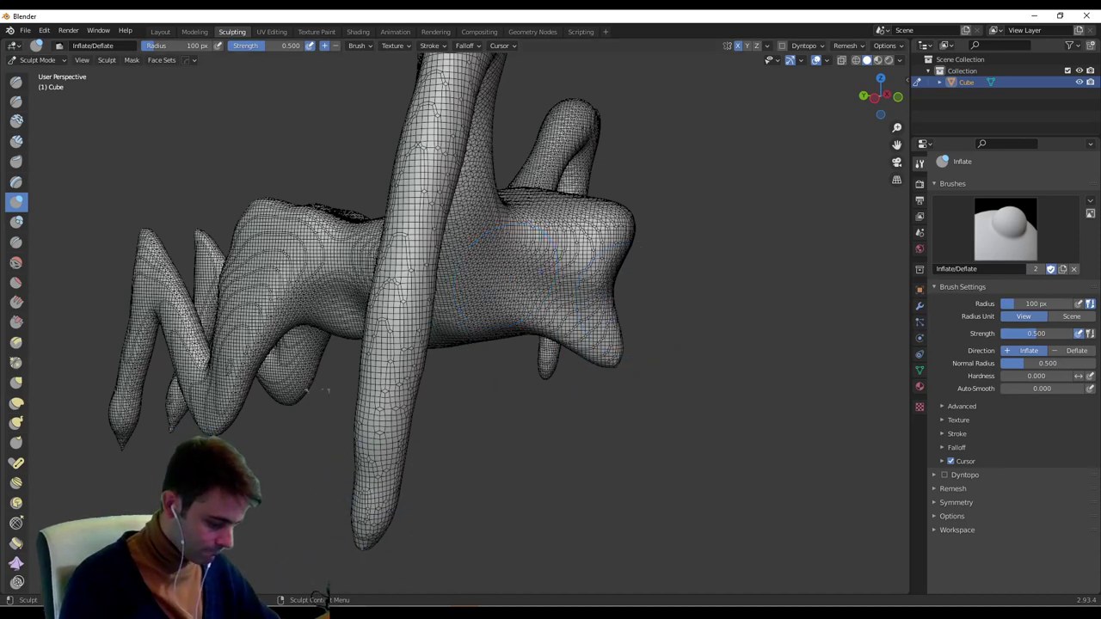
pyautogui.hotkey('alt', 'Tab')
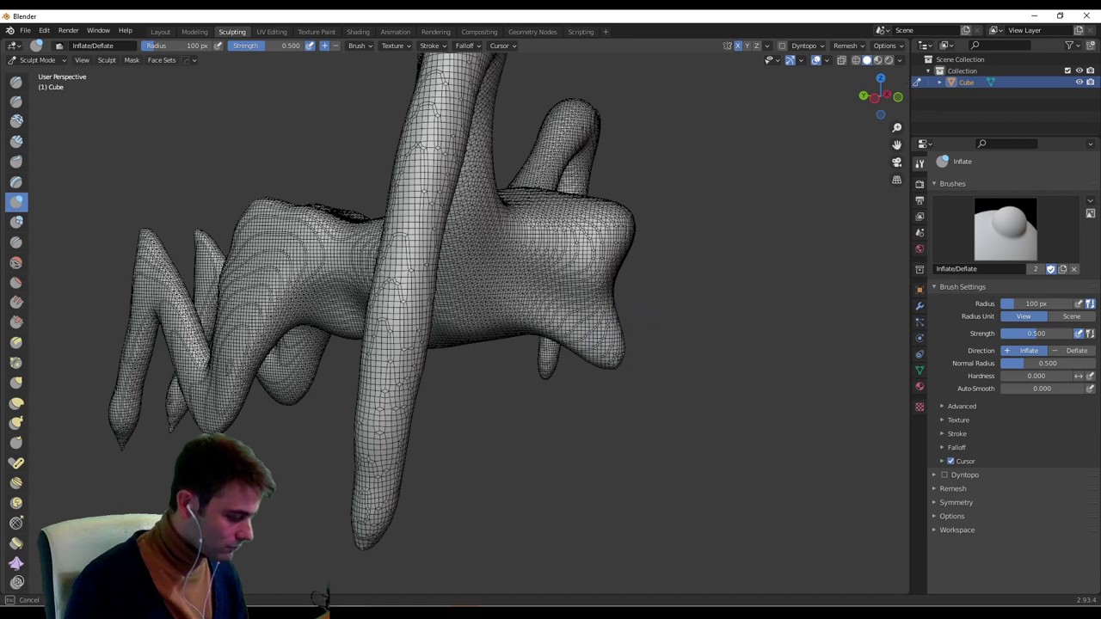
# Pull a long upper and lower jaw forward from the head with Snake Hook at a 100 px radius, and remesh.
pyautogui.press('k')
pyautogui.moveTo(614, 354); pyautogui.dragTo(775, 381)
pyautogui.moveTo(529, 351)
pyautogui.mouseDown()
pyautogui.moveTo(662, 344)
pyautogui.moveTo(690, 312)
pyautogui.mouseUp()
pyautogui.moveTo(630, 224); pyautogui.dragTo(804, 229)
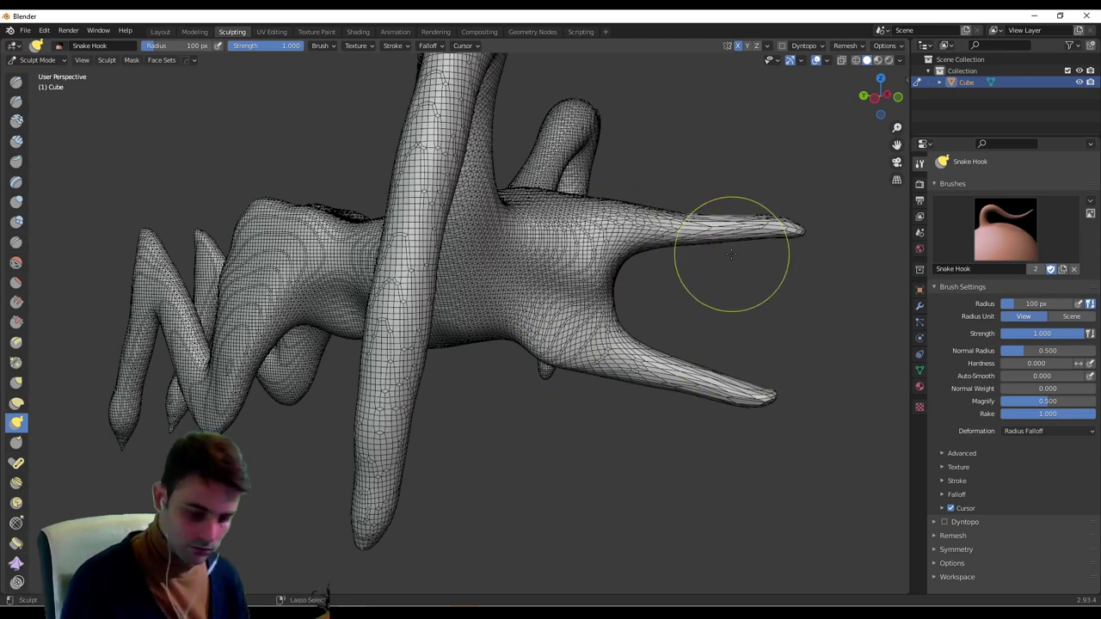
pyautogui.hotkey('ctrl', 'r')
# Bend the upper jaw's tip down into a hook and shape the jaw's contour with Snake Hook.
pyautogui.moveTo(702, 221)
pyautogui.mouseDown()
pyautogui.moveTo(691, 207)
pyautogui.moveTo(641, 197)
pyautogui.mouseUp()
pyautogui.moveTo(713, 218); pyautogui.dragTo(718, 204)
pyautogui.moveTo(760, 219)
pyautogui.mouseDown()
pyautogui.moveTo(823, 230)
pyautogui.moveTo(831, 246)
pyautogui.moveTo(813, 271)
pyautogui.mouseUp()
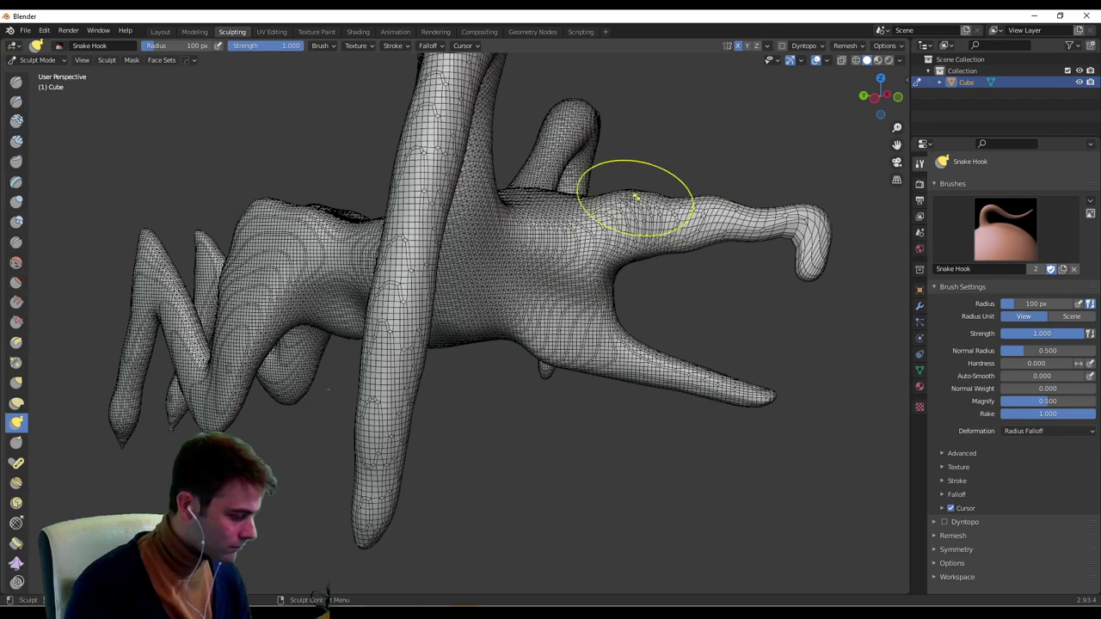
pyautogui.moveTo(616, 189); pyautogui.dragTo(681, 232, button='middle')
pyautogui.moveTo(574, 222); pyautogui.dragTo(315, 209, button='middle')
pyautogui.moveTo(184, 239); pyautogui.dragTo(172, 222)
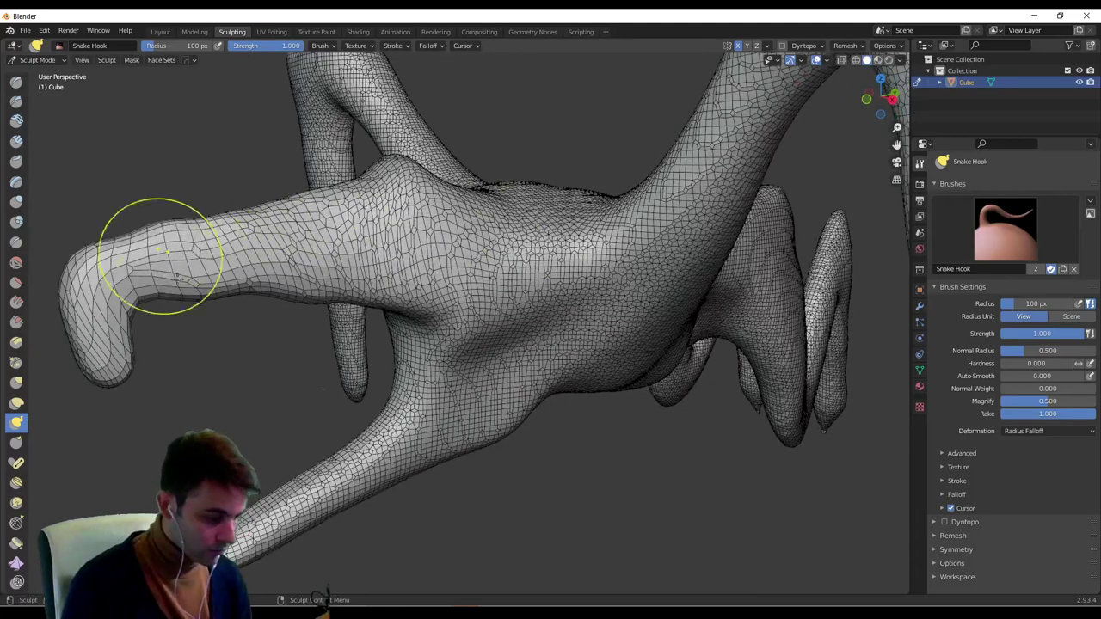
pyautogui.moveTo(153, 276); pyautogui.dragTo(156, 305)
pyautogui.moveTo(241, 277); pyautogui.dragTo(251, 290)
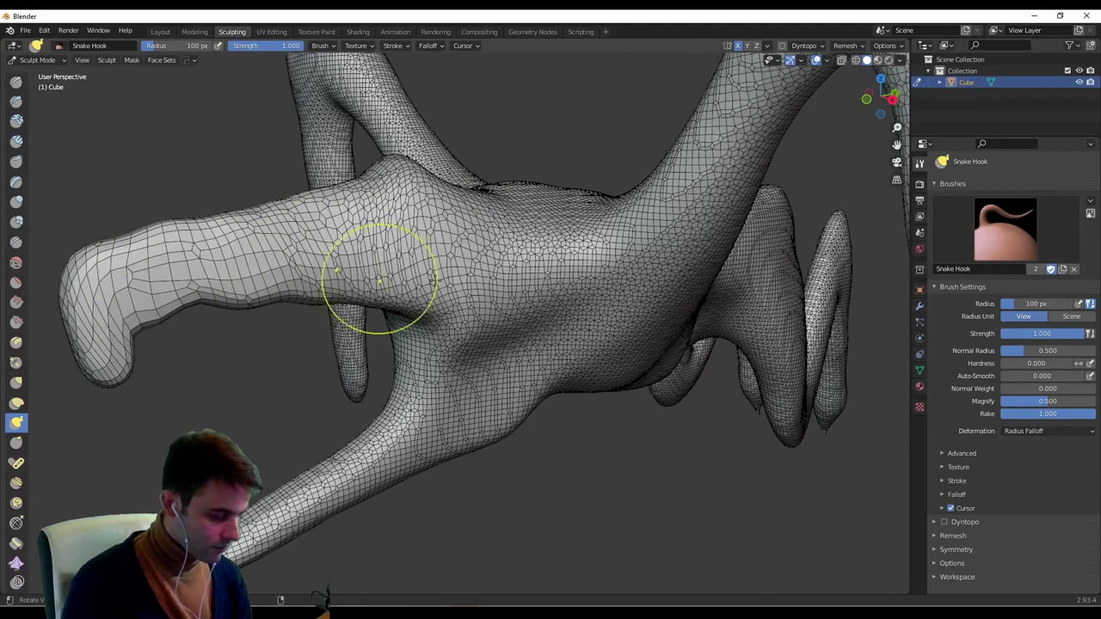
# Broaden the lower jaw and pull out bulges at its base with Snake Hook at a 100 px radius.
pyautogui.moveTo(379, 280); pyautogui.dragTo(554, 267, button='middle')
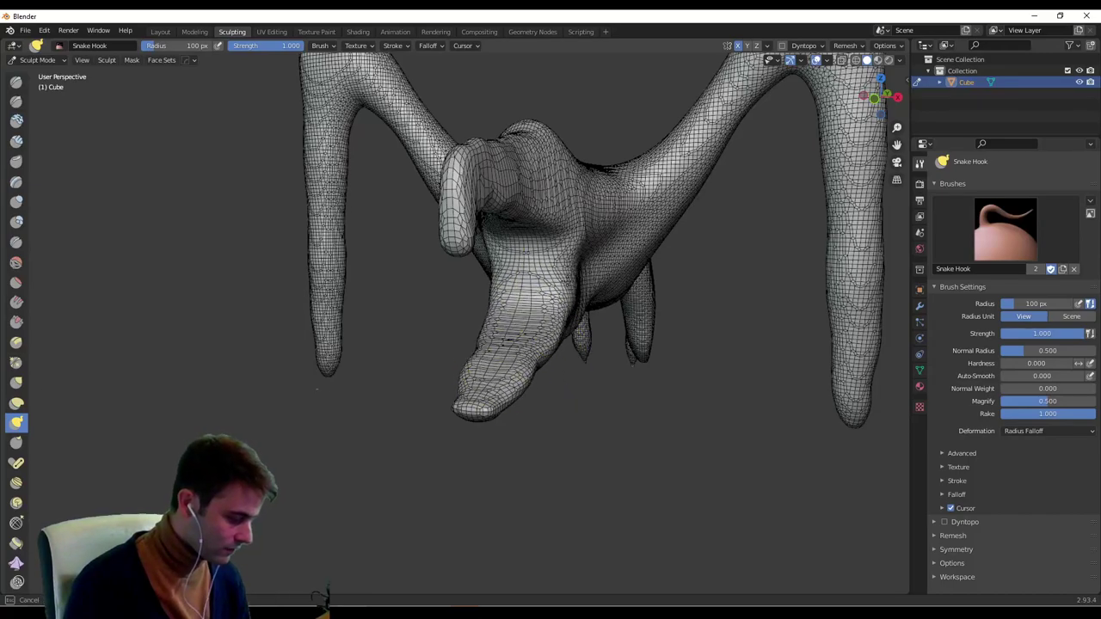
pyautogui.moveTo(604, 271)
pyautogui.mouseDown(button='middle')
pyautogui.moveTo(490, 155)
pyautogui.moveTo(537, 356)
pyautogui.mouseUp(button='middle')
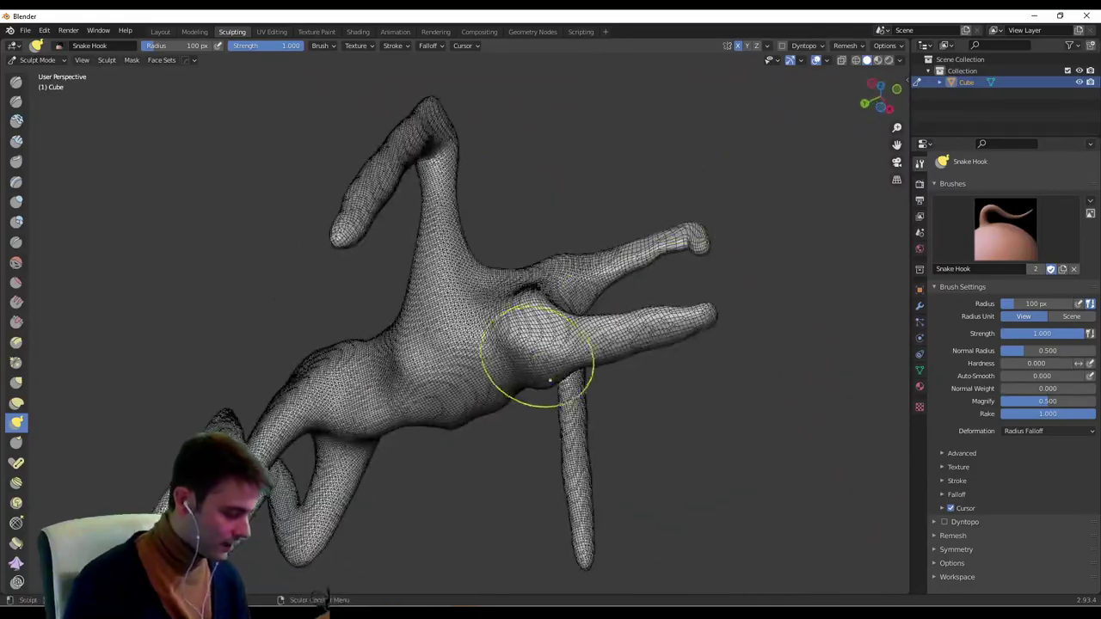
pyautogui.moveTo(537, 313)
pyautogui.mouseDown(button='middle')
pyautogui.moveTo(540, 383)
pyautogui.moveTo(510, 234)
pyautogui.moveTo(449, 129)
pyautogui.moveTo(479, 143)
pyautogui.moveTo(408, 239)
pyautogui.mouseUp(button='middle')
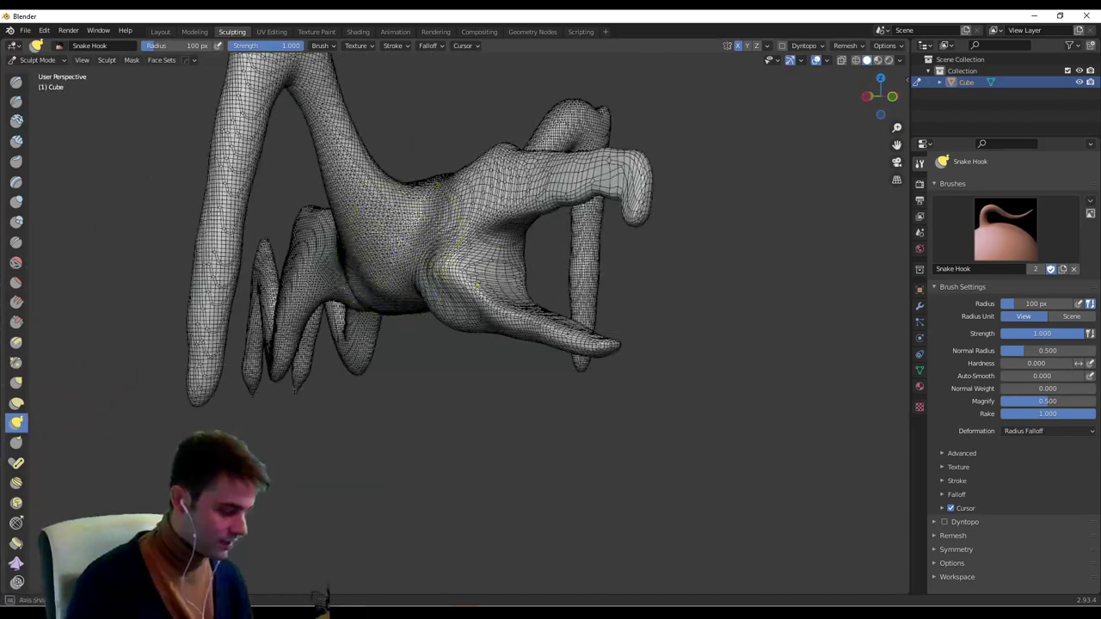
pyautogui.moveTo(478, 283); pyautogui.dragTo(451, 245, button='middle')
pyautogui.moveTo(275, 316)
pyautogui.mouseDown(button='middle')
pyautogui.moveTo(302, 342)
pyautogui.moveTo(310, 316)
pyautogui.mouseUp(button='middle')
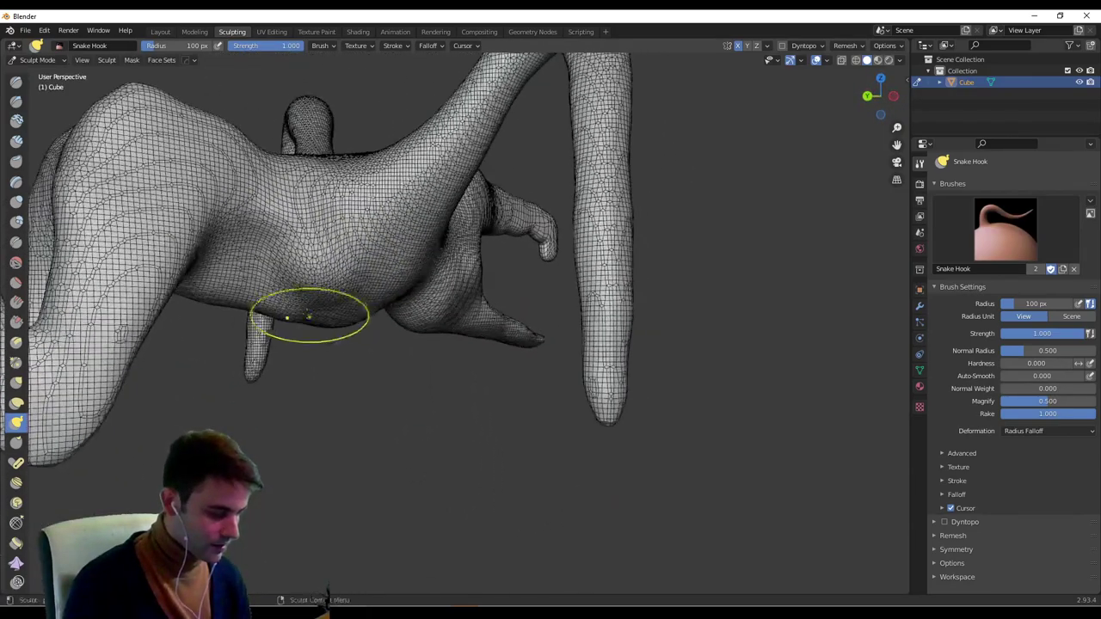
pyautogui.moveTo(289, 275)
pyautogui.mouseDown(button='middle')
pyautogui.moveTo(216, 307)
pyautogui.moveTo(213, 283)
pyautogui.moveTo(246, 223)
pyautogui.moveTo(375, 218)
pyautogui.moveTo(471, 243)
pyautogui.moveTo(311, 367)
pyautogui.mouseUp(button='middle')
# Pull the hips outward with Snake Hook at an enlarged brush radius.
pyautogui.moveTo(243, 432); pyautogui.dragTo(574, 394, button='middle')
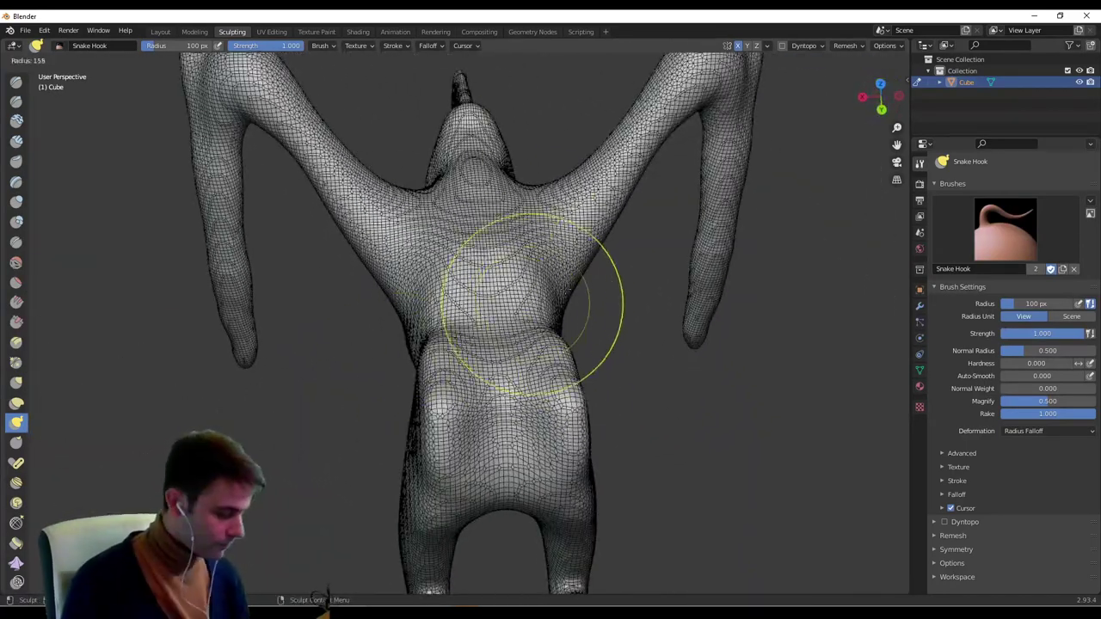
pyautogui.click(625, 307)
pyautogui.moveTo(632, 318); pyautogui.dragTo(569, 402, button='middle')
pyautogui.press('f')
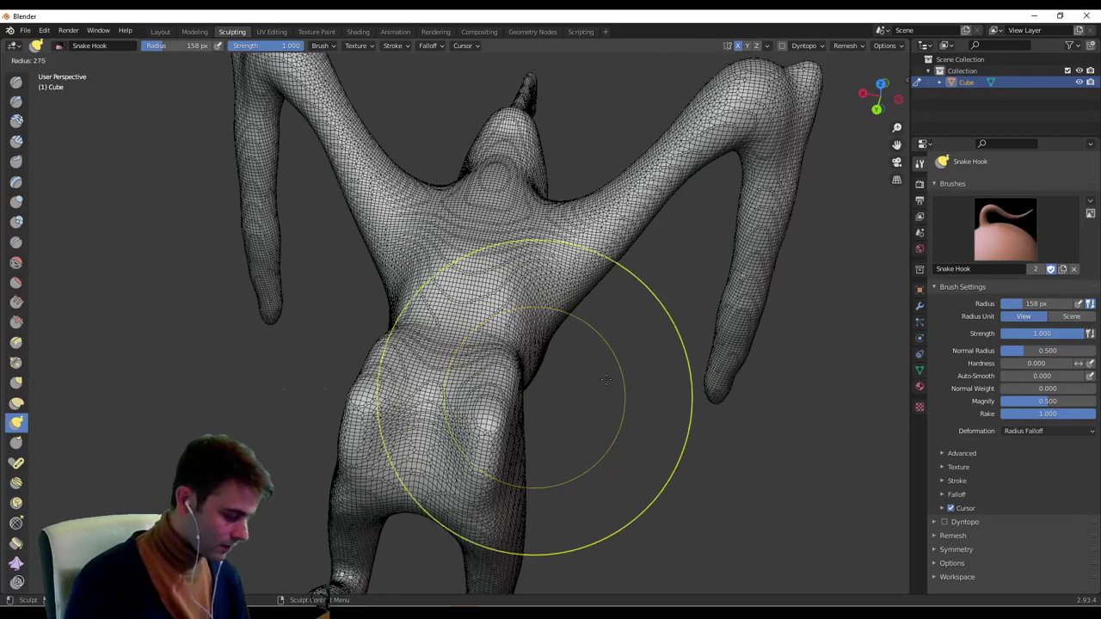
pyautogui.click(606, 401)
pyautogui.moveTo(494, 427); pyautogui.dragTo(533, 433)
# Curl the lower jaw's tip upward with Snake Hook at a 93 px radius.
pyautogui.moveTo(555, 434)
pyautogui.mouseDown(button='middle')
pyautogui.moveTo(405, 399)
pyautogui.moveTo(577, 275)
pyautogui.moveTo(544, 327)
pyautogui.moveTo(466, 332)
pyautogui.moveTo(479, 319)
pyautogui.moveTo(341, 331)
pyautogui.mouseUp(button='middle')
pyautogui.press('f')
pyautogui.click(240, 330)
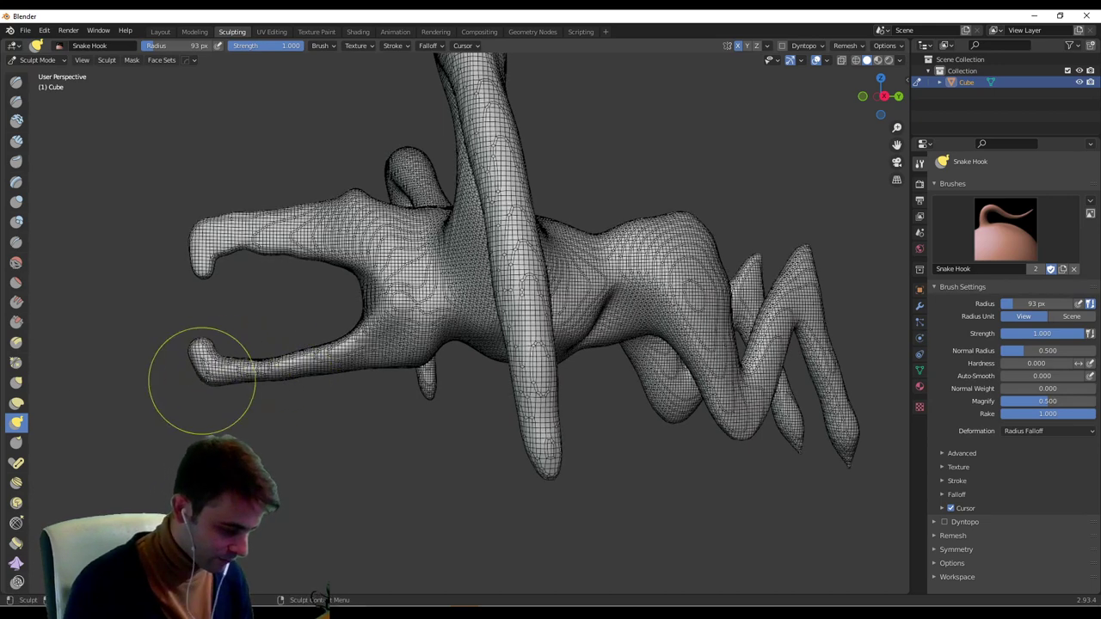
# Curl the tips of the front limbs and hind legs into hooked feet with Snake Hook at a 79 px radius.
pyautogui.moveTo(262, 358)
pyautogui.mouseDown(button='middle')
pyautogui.moveTo(307, 371)
pyautogui.moveTo(366, 290)
pyautogui.moveTo(352, 301)
pyautogui.moveTo(318, 292)
pyautogui.moveTo(413, 349)
pyautogui.moveTo(537, 359)
pyautogui.moveTo(467, 364)
pyautogui.moveTo(504, 300)
pyautogui.moveTo(391, 409)
pyautogui.moveTo(482, 387)
pyautogui.mouseUp(button='middle')
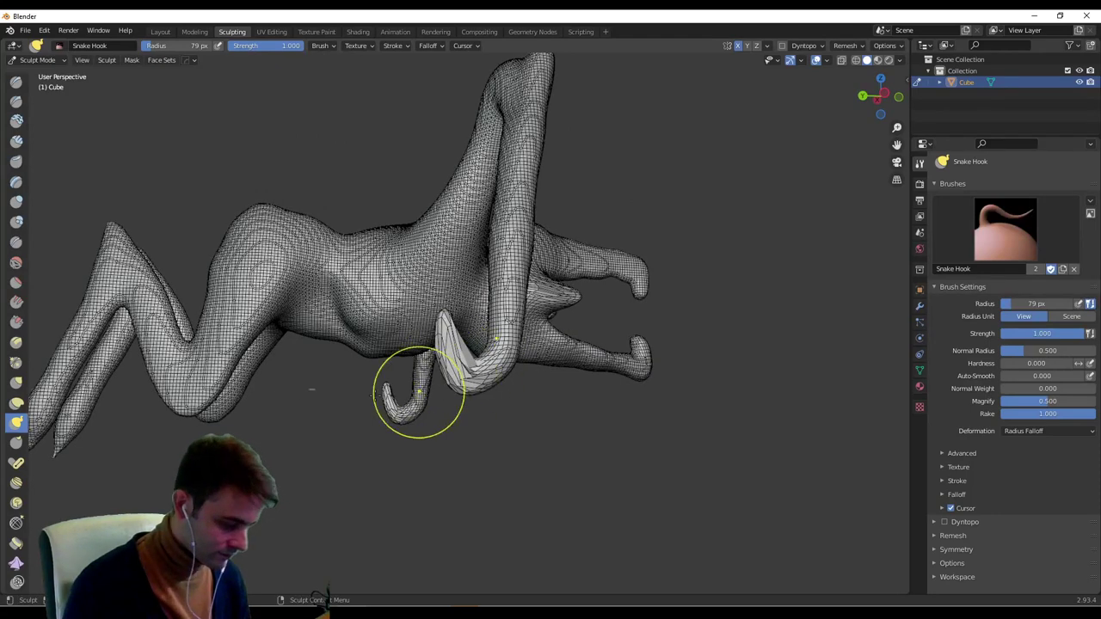
pyautogui.moveTo(419, 393)
pyautogui.mouseDown(button='middle')
pyautogui.moveTo(274, 419)
pyautogui.moveTo(315, 395)
pyautogui.moveTo(211, 473)
pyautogui.mouseUp(button='middle')
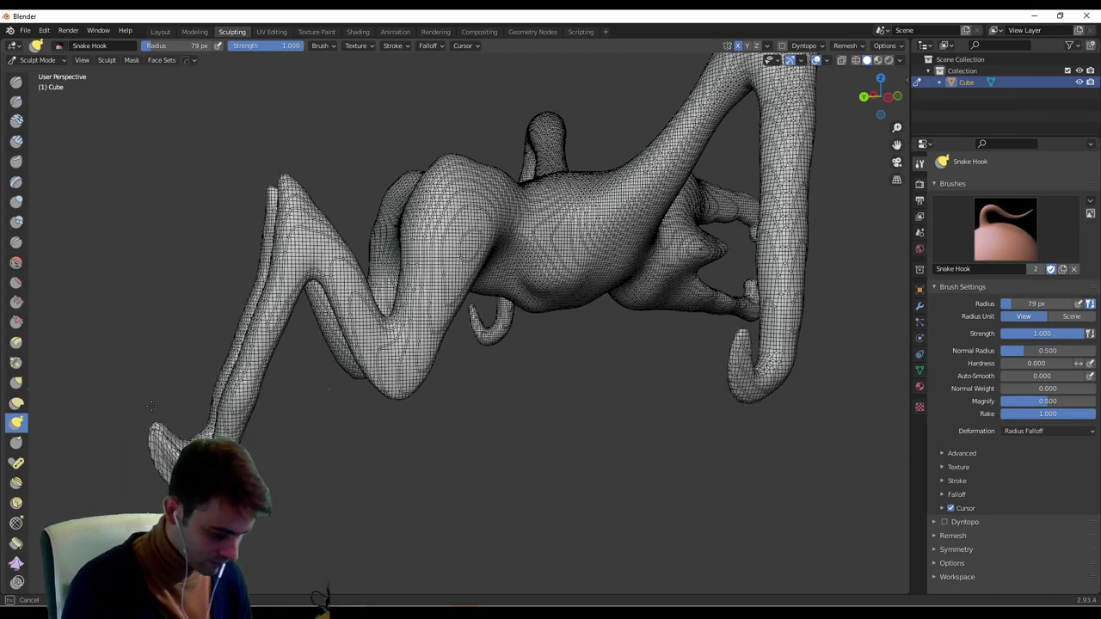
pyautogui.moveTo(213, 366); pyautogui.dragTo(314, 333, button='middle')
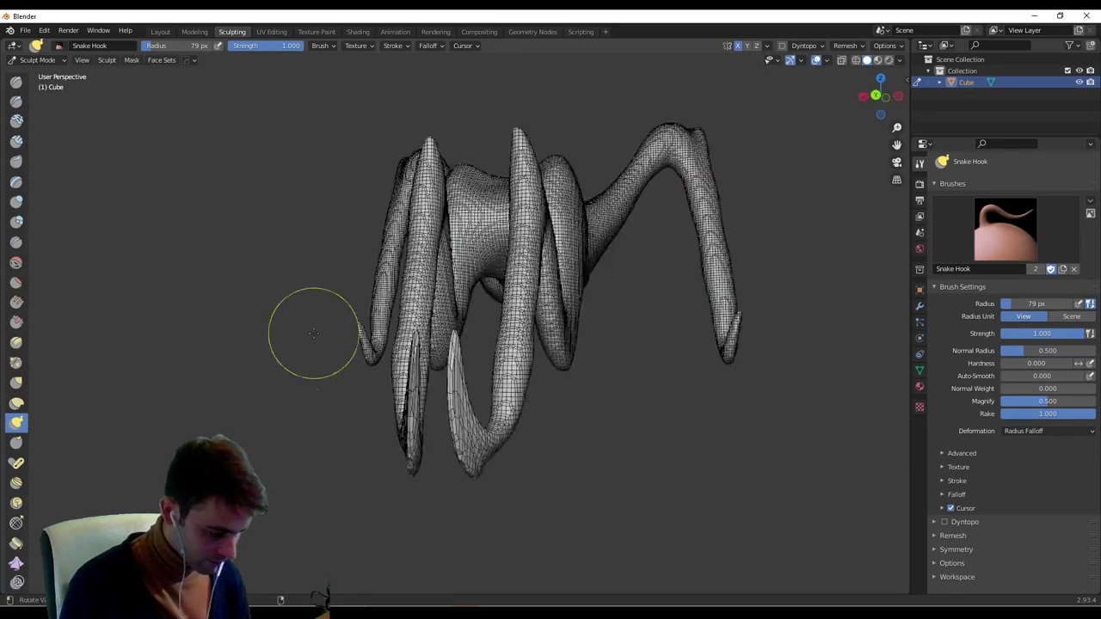
pyautogui.moveTo(568, 335)
pyautogui.mouseDown(button='middle')
pyautogui.moveTo(628, 378)
pyautogui.moveTo(629, 400)
pyautogui.moveTo(539, 342)
pyautogui.mouseUp(button='middle')
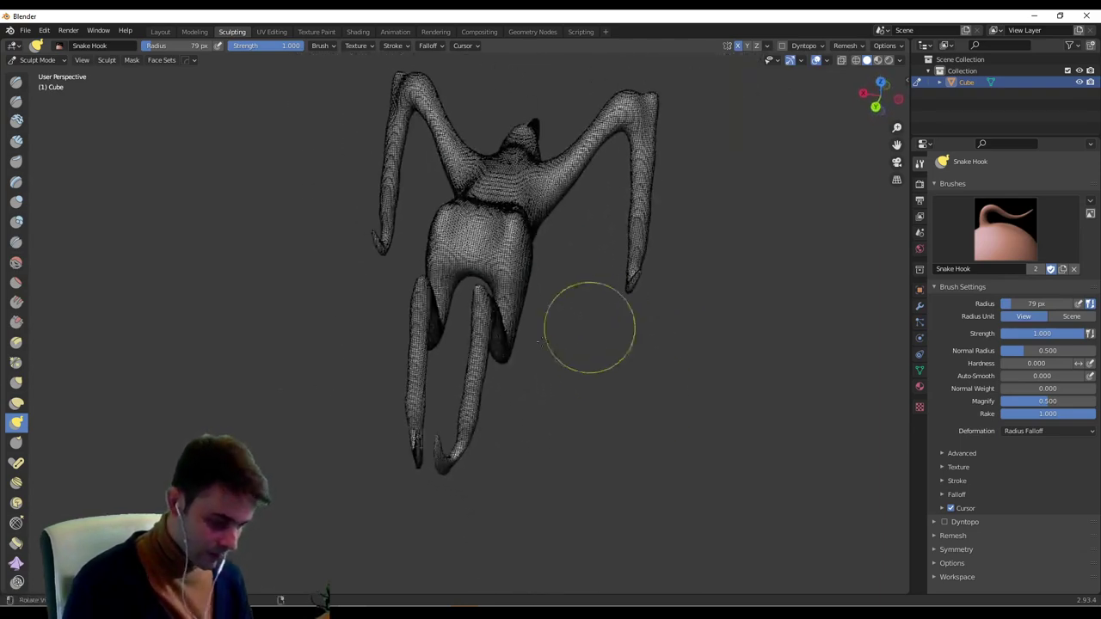
# Spread the hind legs outward from the hips with the Pose brush at a 406 px radius.
pyautogui.click(17, 462)
pyautogui.moveTo(467, 310)
pyautogui.mouseDown(button='middle')
pyautogui.moveTo(462, 273)
pyautogui.moveTo(550, 317)
pyautogui.moveTo(516, 274)
pyautogui.mouseUp(button='middle')
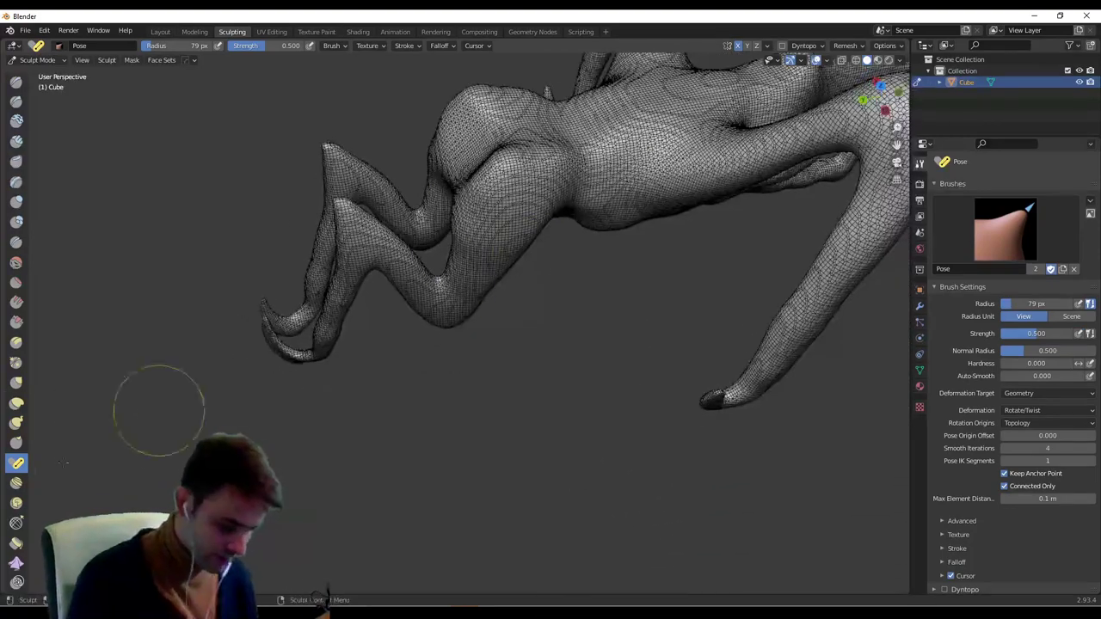
pyautogui.click(514, 215)
pyautogui.moveTo(515, 215); pyautogui.dragTo(492, 237, button='middle')
pyautogui.press('f')
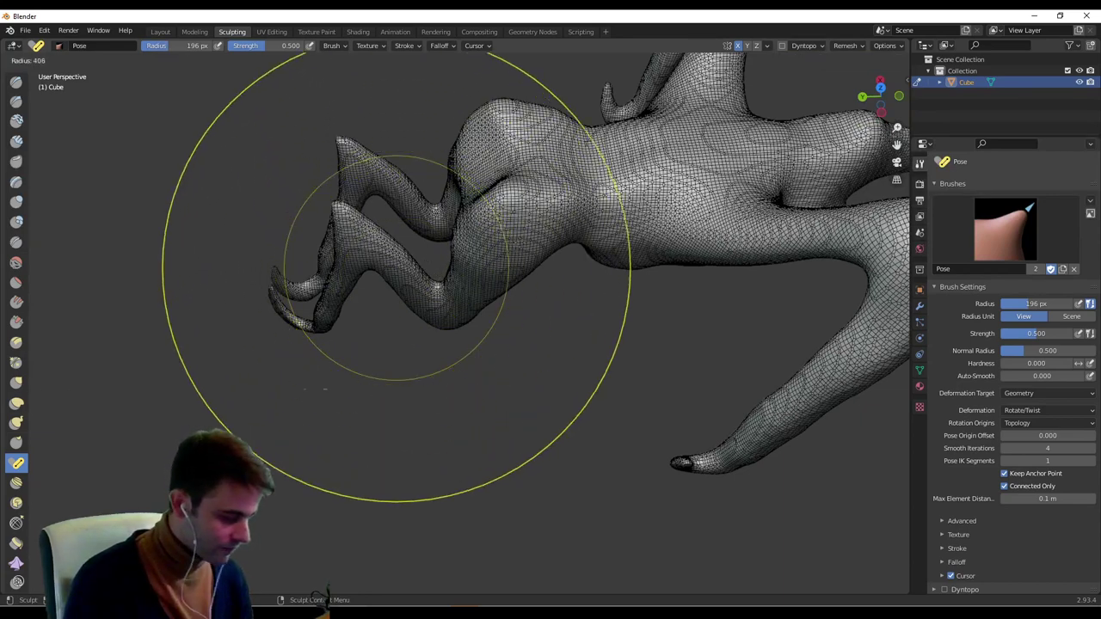
pyautogui.click(517, 265)
pyautogui.moveTo(339, 290); pyautogui.dragTo(356, 301)
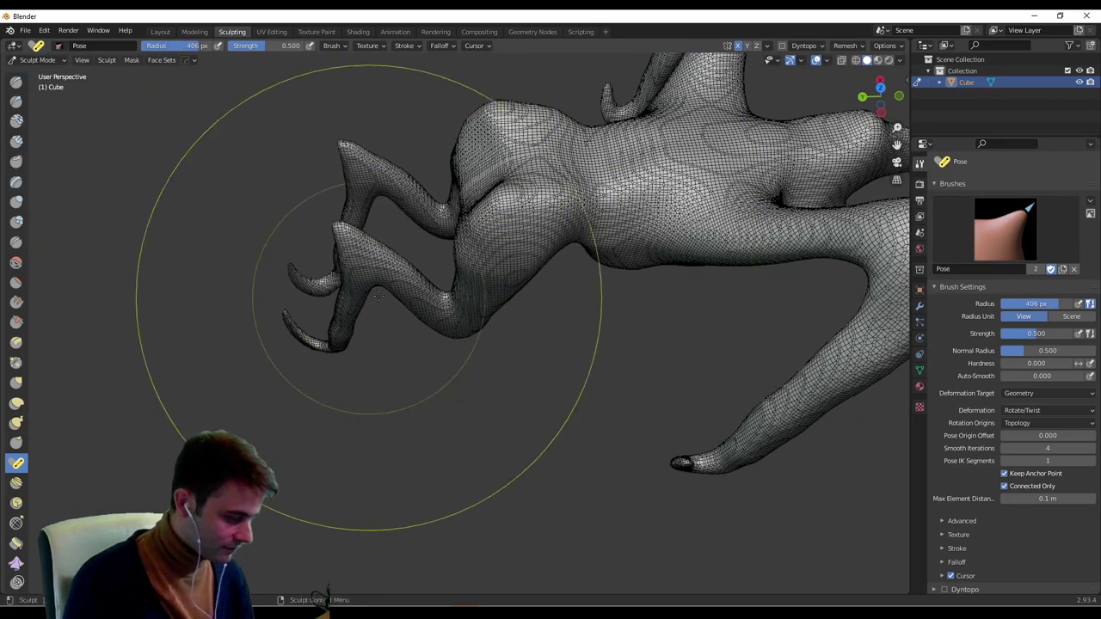
pyautogui.moveTo(369, 295); pyautogui.dragTo(352, 368, button='middle')
pyautogui.moveTo(347, 374)
pyautogui.mouseDown()
pyautogui.moveTo(364, 411)
pyautogui.moveTo(349, 415)
pyautogui.mouseUp()
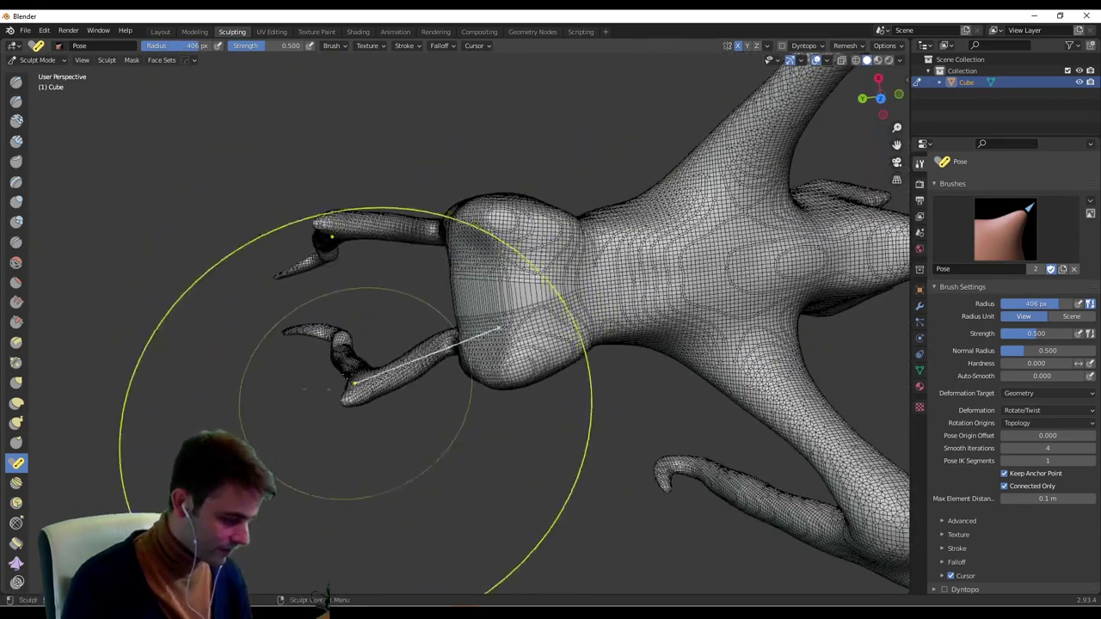
pyautogui.moveTo(344, 367); pyautogui.dragTo(352, 415)
pyautogui.moveTo(328, 388)
pyautogui.mouseDown(button='middle')
pyautogui.moveTo(509, 174)
pyautogui.moveTo(378, 264)
pyautogui.mouseUp(button='middle')
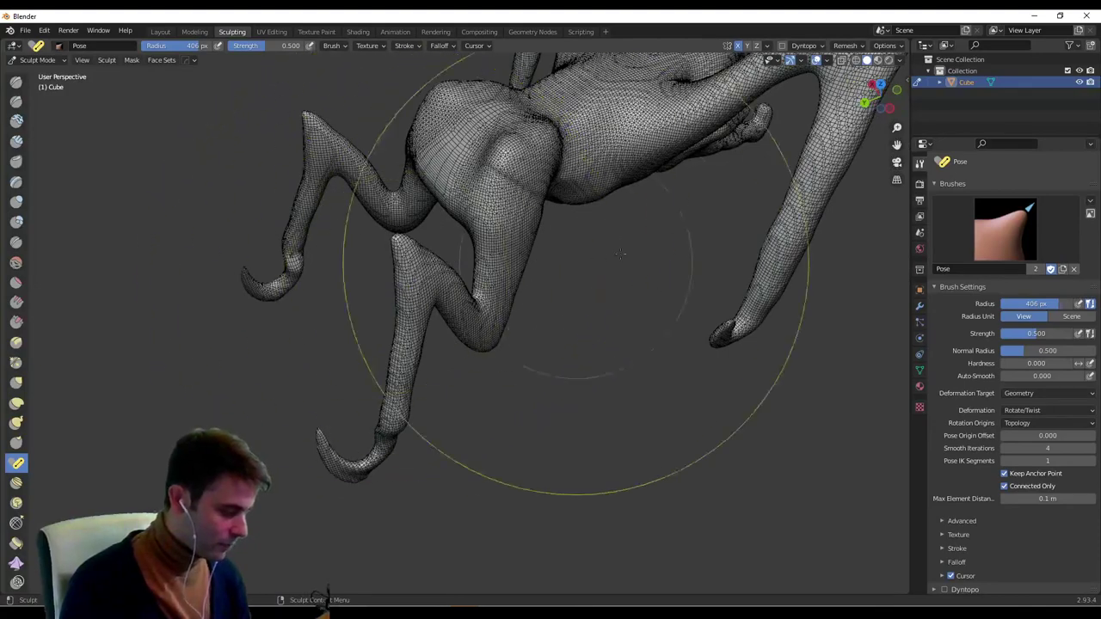
pyautogui.moveTo(621, 267)
pyautogui.keyDown('shift'); pyautogui.mouseDown(button='middle')
pyautogui.moveTo(279, 357)
pyautogui.moveTo(387, 280)
pyautogui.mouseUp(button='middle'); pyautogui.keyUp('shift')
pyautogui.press('f')
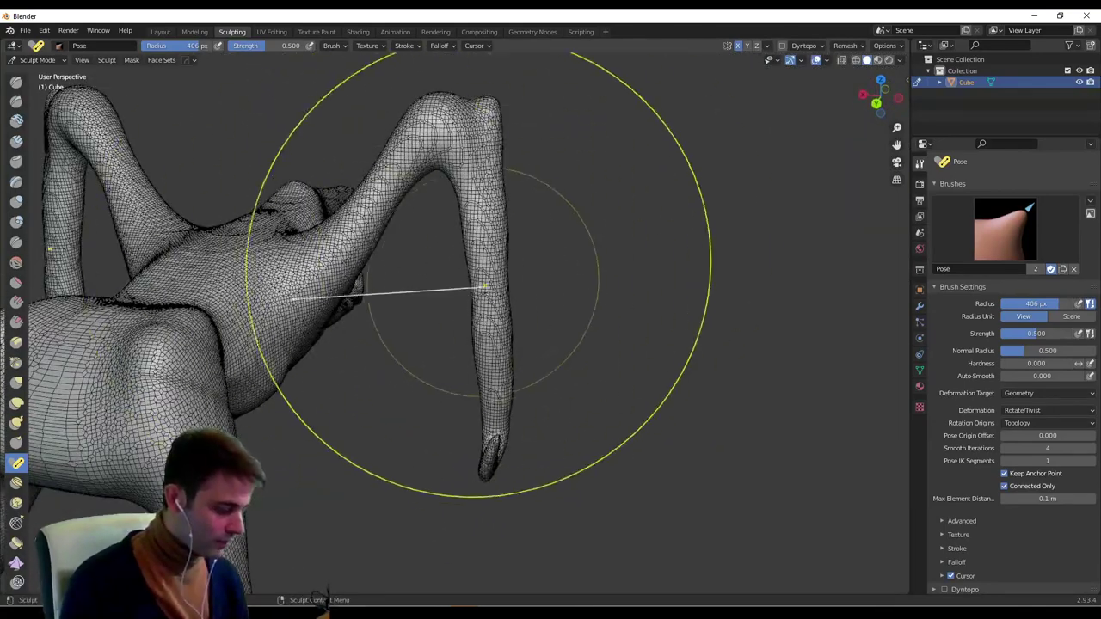
pyautogui.moveTo(494, 310); pyautogui.dragTo(477, 434, button='middle')
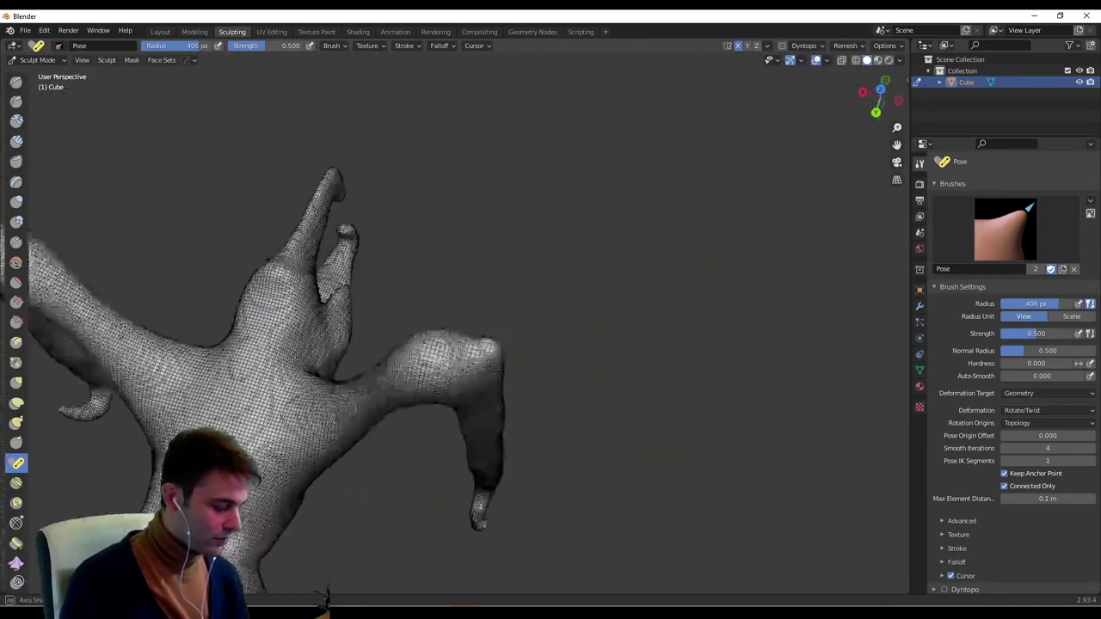
pyautogui.moveTo(485, 482)
pyautogui.mouseDown()
pyautogui.moveTo(492, 454)
pyautogui.moveTo(488, 483)
pyautogui.moveTo(490, 464)
pyautogui.mouseUp()
pyautogui.hotkey('ctrl', 'z')
# Bend the front limbs' lower segments outward with the Pose brush at a 309 px radius.
pyautogui.moveTo(490, 456); pyautogui.dragTo(519, 307, button='middle')
pyautogui.press('f')
pyautogui.click(448, 244)
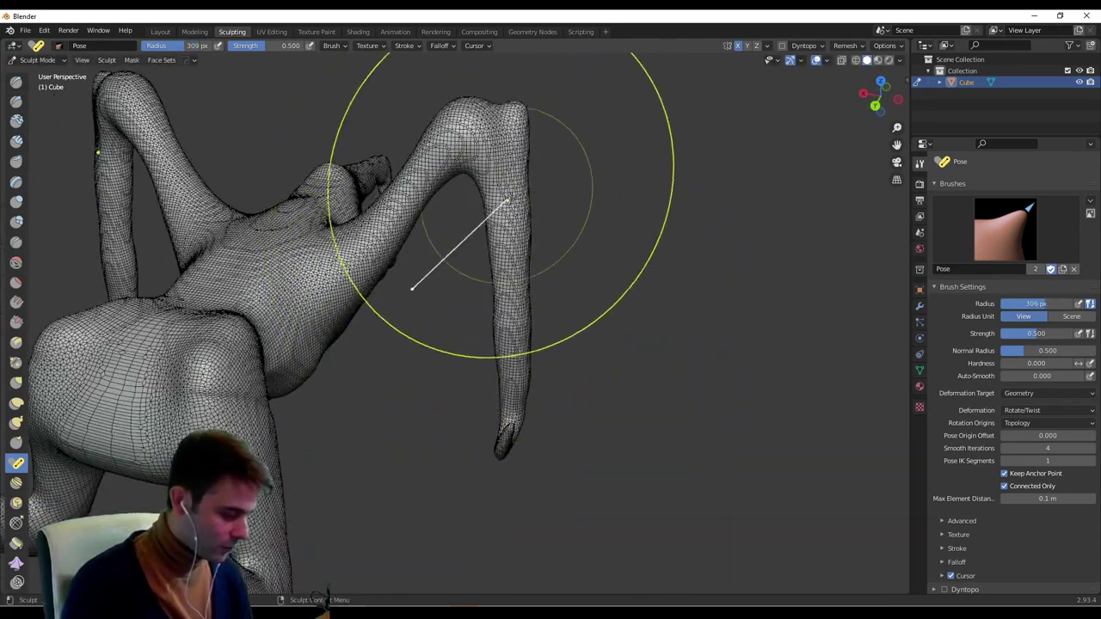
pyautogui.moveTo(507, 282)
pyautogui.mouseDown()
pyautogui.moveTo(504, 256)
pyautogui.moveTo(519, 324)
pyautogui.mouseUp()
pyautogui.hotkey('ctrl', 'z')
pyautogui.moveTo(502, 430); pyautogui.dragTo(502, 430)
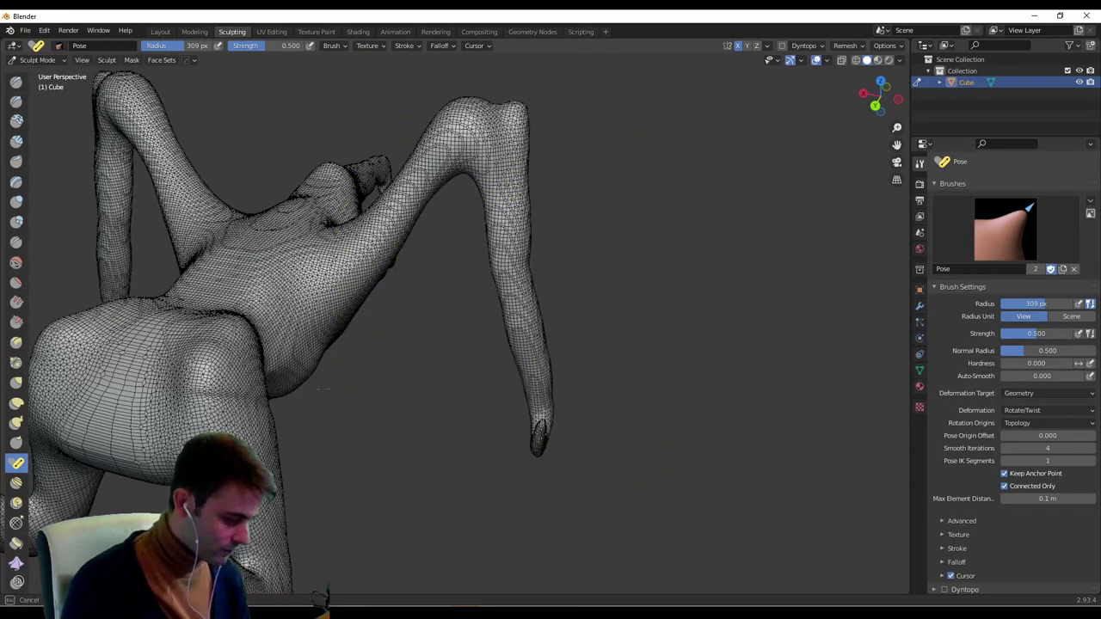
# Swing the front limbs' lower segments forward toward the head with the Pose brush.
pyautogui.moveTo(591, 388); pyautogui.dragTo(396, 349, button='middle')
pyautogui.moveTo(395, 349); pyautogui.dragTo(396, 349)
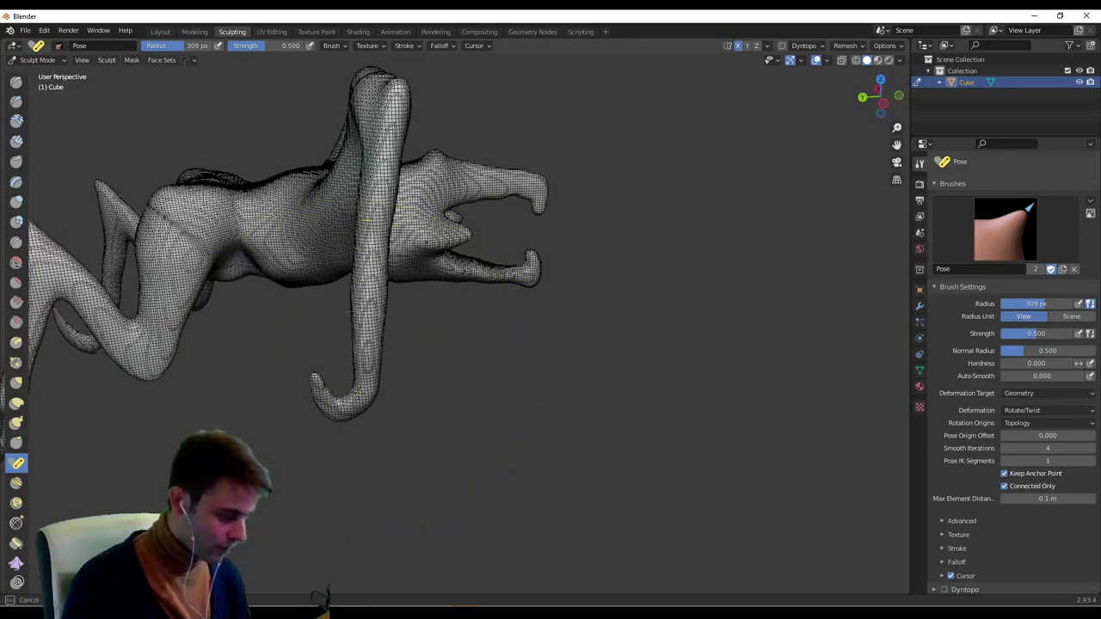
pyautogui.moveTo(447, 354); pyautogui.dragTo(409, 344, button='middle')
pyautogui.moveTo(353, 271); pyautogui.dragTo(370, 274)
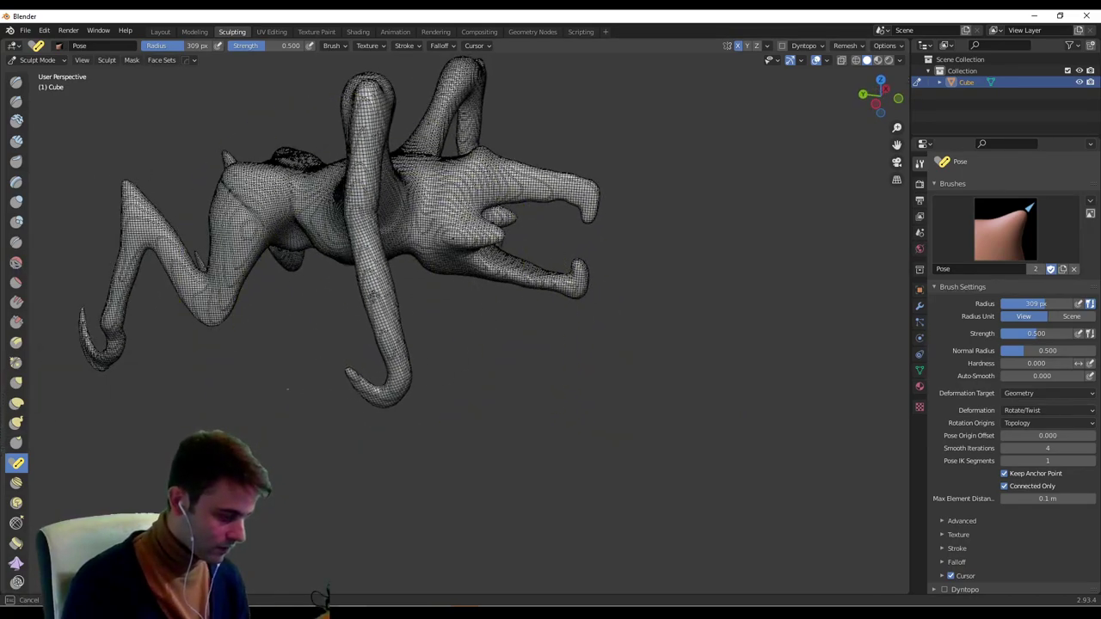
pyautogui.moveTo(400, 270)
pyautogui.mouseDown(button='middle')
pyautogui.moveTo(563, 290)
pyautogui.moveTo(630, 341)
pyautogui.moveTo(557, 362)
pyautogui.moveTo(541, 344)
pyautogui.mouseUp(button='middle')
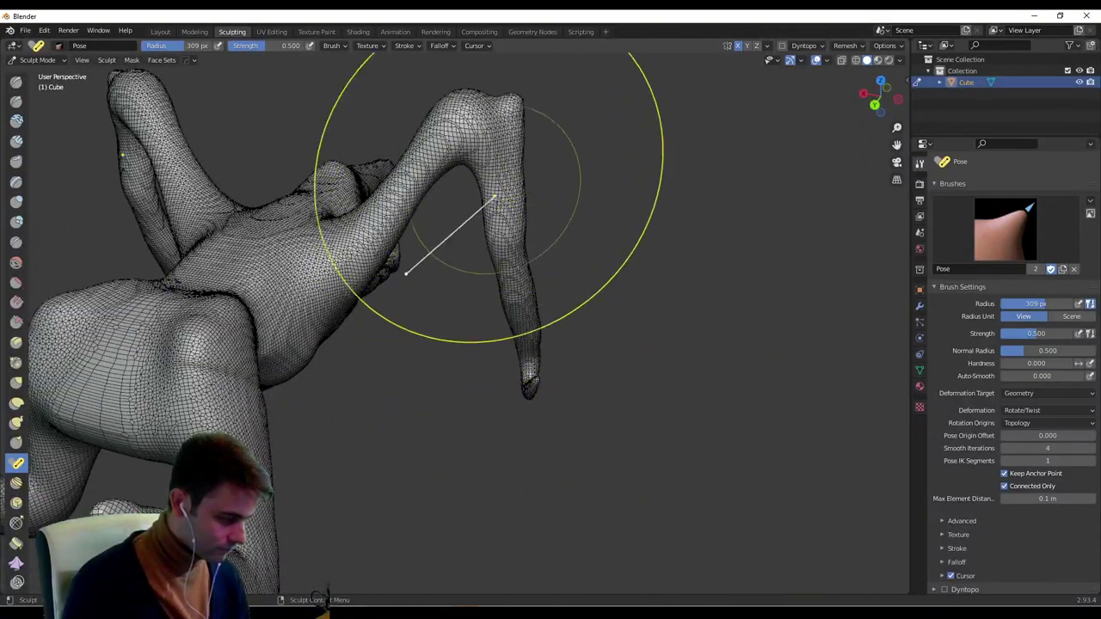
# Adjust the angle of the front limbs with the Pose brush, enlarging its radius from 309 px to 354 px.
pyautogui.moveTo(484, 188); pyautogui.dragTo(490, 208)
pyautogui.moveTo(551, 187); pyautogui.dragTo(515, 196, button='middle')
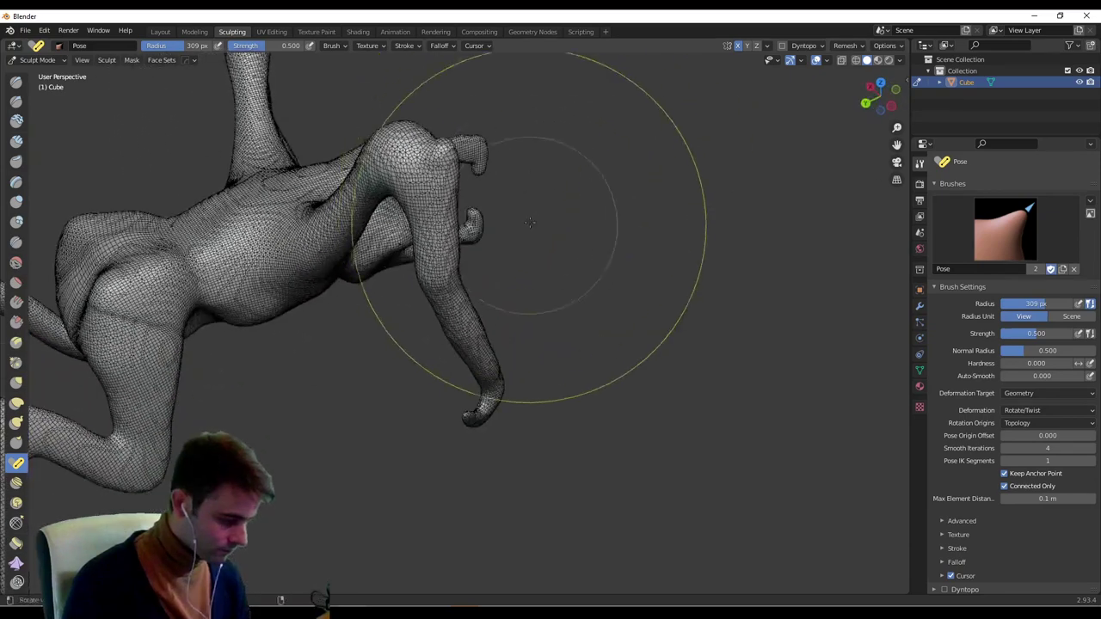
pyautogui.moveTo(516, 241); pyautogui.dragTo(543, 239, button='middle')
pyautogui.press('f')
pyautogui.click(493, 281)
pyautogui.moveTo(494, 279); pyautogui.dragTo(505, 212, button='middle')
pyautogui.moveTo(508, 210)
pyautogui.mouseDown()
pyautogui.moveTo(481, 207)
pyautogui.moveTo(503, 214)
pyautogui.mouseUp()
pyautogui.moveTo(502, 215); pyautogui.dragTo(434, 395, button='middle')
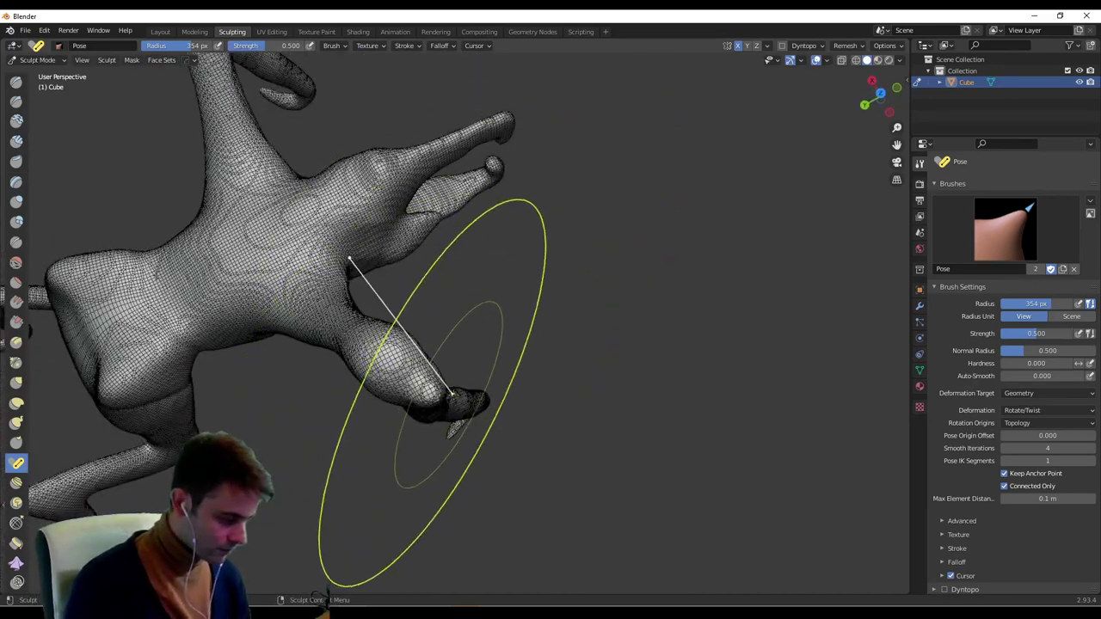
pyautogui.moveTo(452, 398); pyautogui.dragTo(440, 411)
pyautogui.moveTo(441, 411)
pyautogui.mouseDown(button='middle')
pyautogui.moveTo(465, 344)
pyautogui.moveTo(564, 305)
pyautogui.moveTo(516, 344)
pyautogui.moveTo(485, 344)
pyautogui.mouseUp(button='middle')
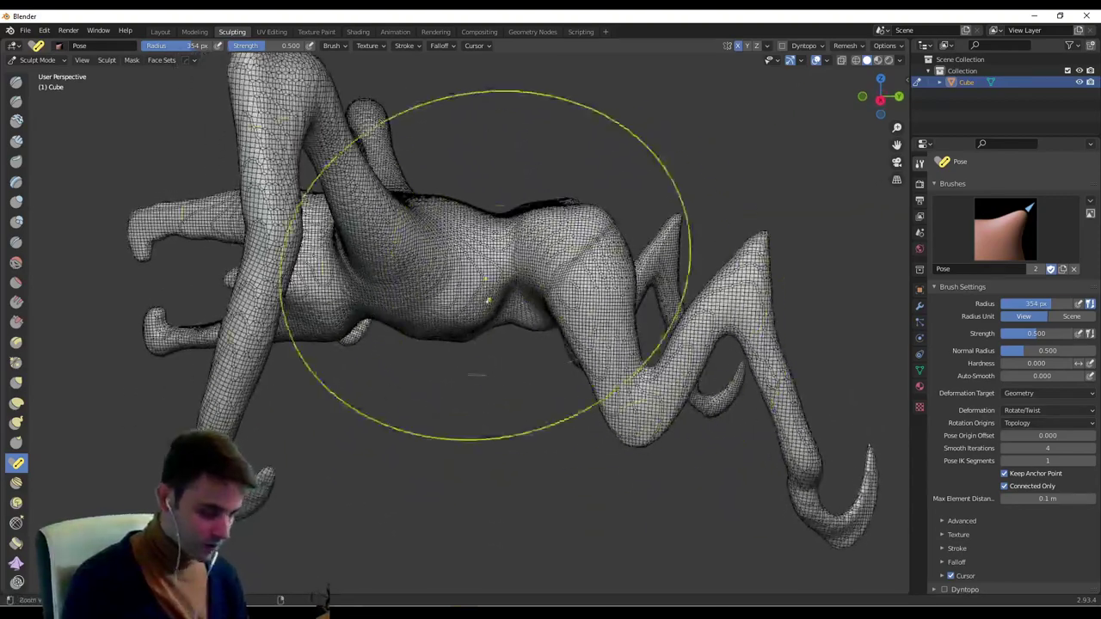
# Pull the belly downward and lift the waist toward the back with the Grab brush.
pyautogui.click(16, 382)
pyautogui.press('f')
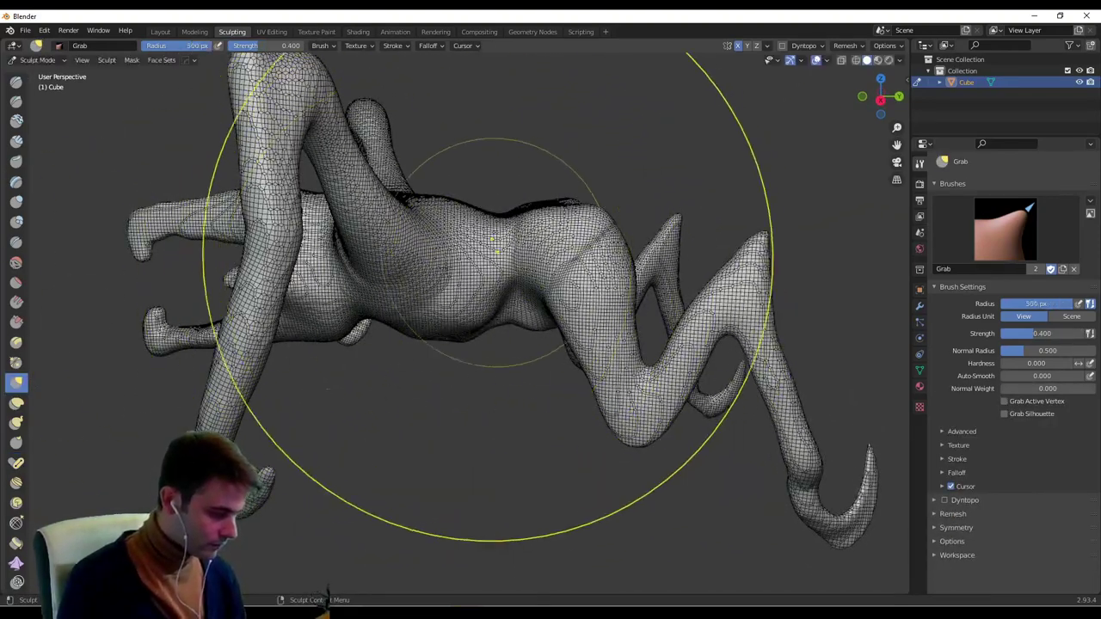
pyautogui.moveTo(360, 366); pyautogui.dragTo(358, 379)
pyautogui.moveTo(592, 303); pyautogui.dragTo(599, 260)
pyautogui.press('f')
pyautogui.click(310, 319)
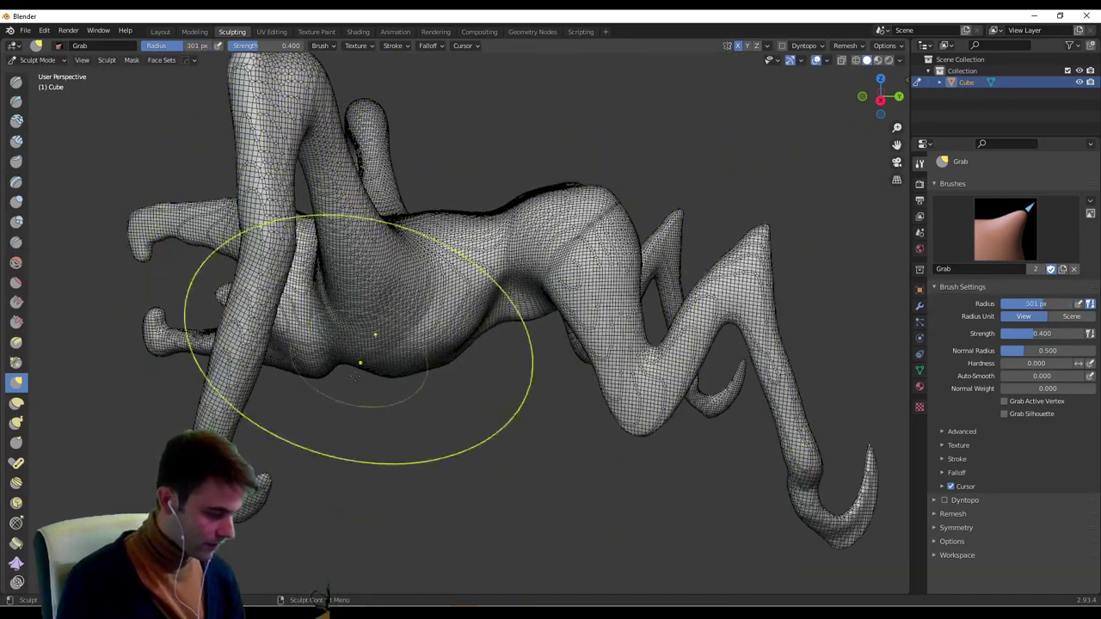
pyautogui.moveTo(388, 315); pyautogui.dragTo(717, 319, button='middle')
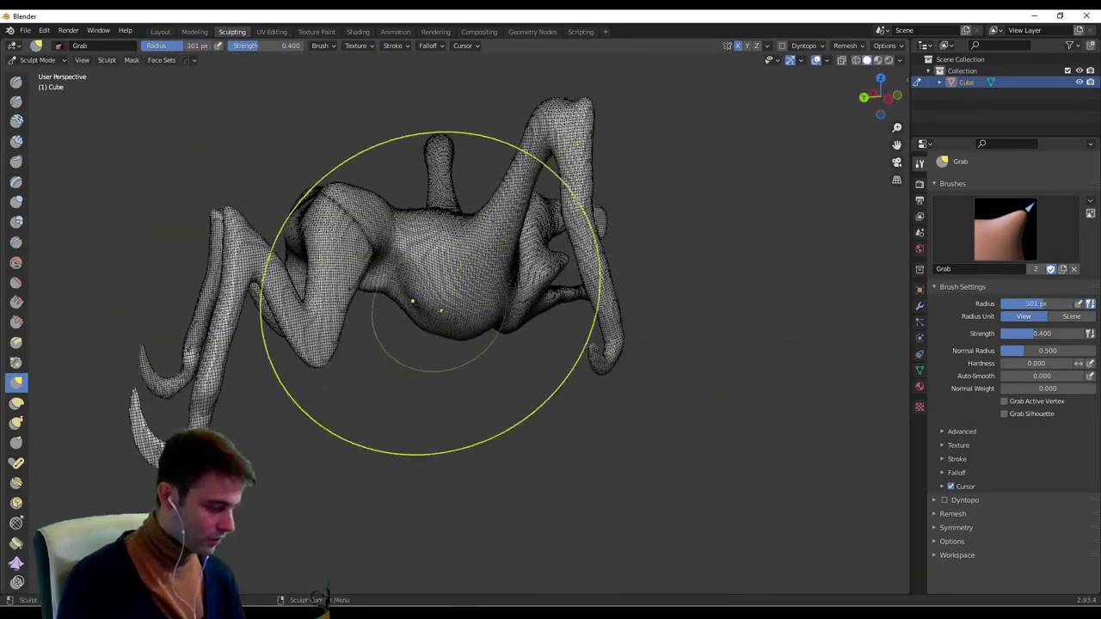
pyautogui.moveTo(430, 293)
pyautogui.mouseDown(button='middle')
pyautogui.moveTo(404, 230)
pyautogui.moveTo(447, 211)
pyautogui.moveTo(645, 238)
pyautogui.mouseUp(button='middle')
# Pull the base of the jaws forward and raise the upper jaw with the Grab brush at a 278 px radius.
pyautogui.press('f')
pyautogui.click(373, 263)
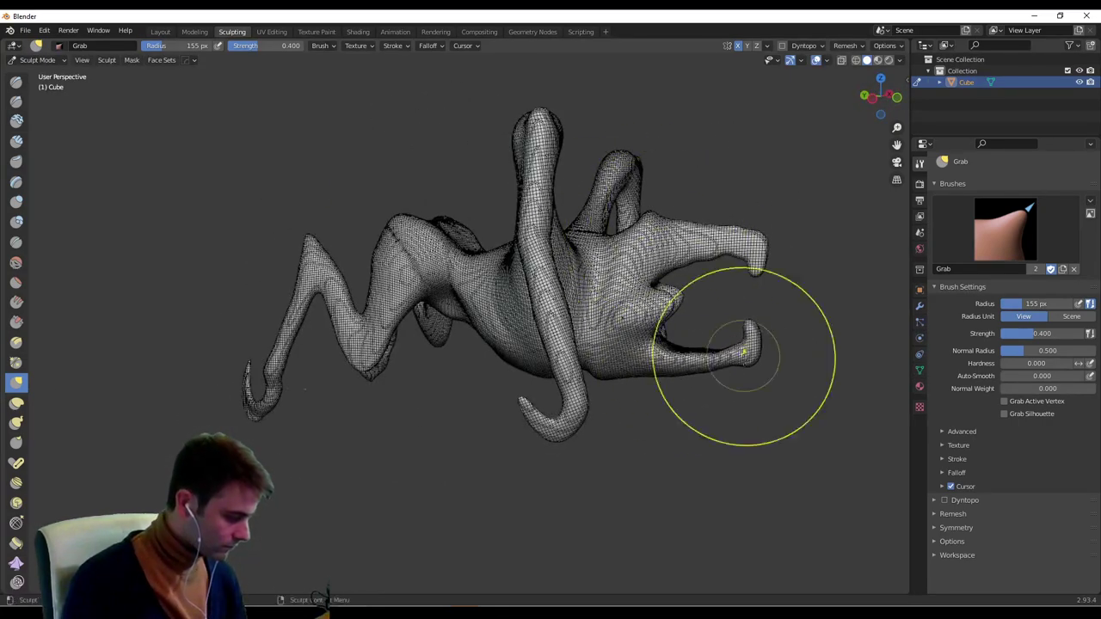
pyautogui.press('f')
pyautogui.click(792, 351)
pyautogui.moveTo(636, 350); pyautogui.dragTo(662, 339)
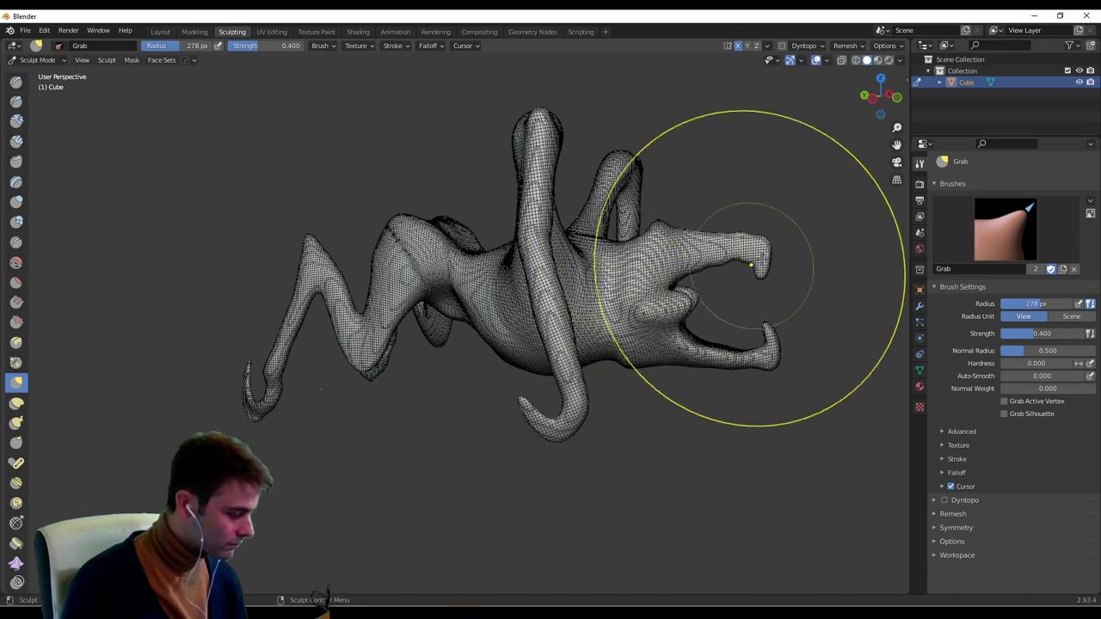
pyautogui.moveTo(755, 267)
pyautogui.mouseDown()
pyautogui.moveTo(795, 231)
pyautogui.moveTo(778, 220)
pyautogui.mouseUp()
pyautogui.press('f')
pyautogui.click(736, 237)
# Build up the side of the upper jaw with the Draw brush at a 61 px radius.
pyautogui.moveTo(746, 283); pyautogui.dragTo(677, 298, button='middle')
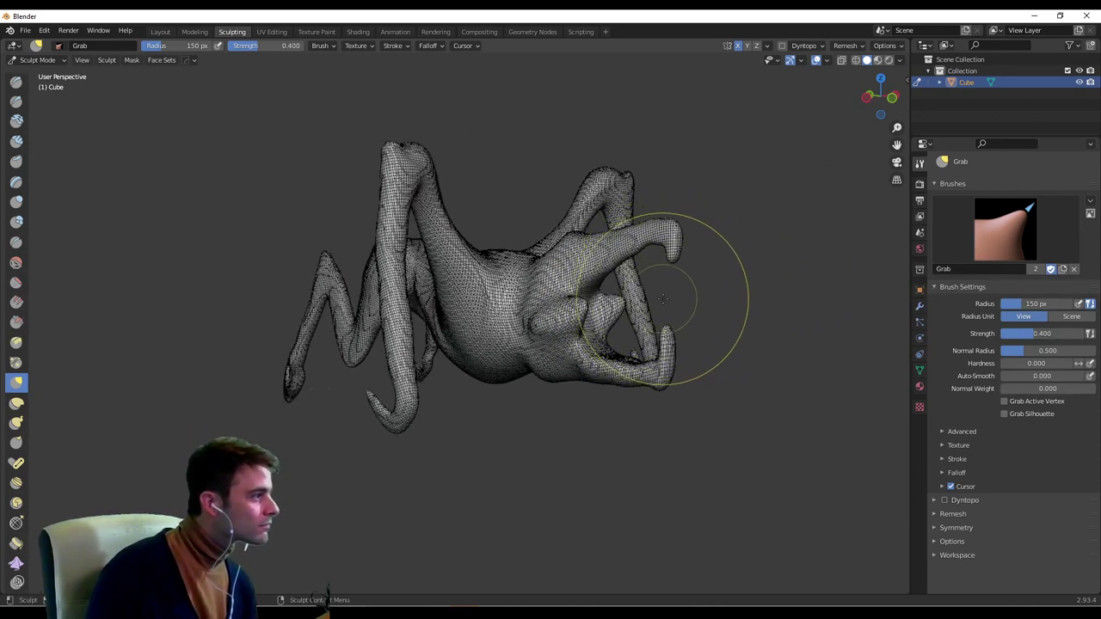
pyautogui.moveTo(662, 298); pyautogui.dragTo(588, 318, button='middle')
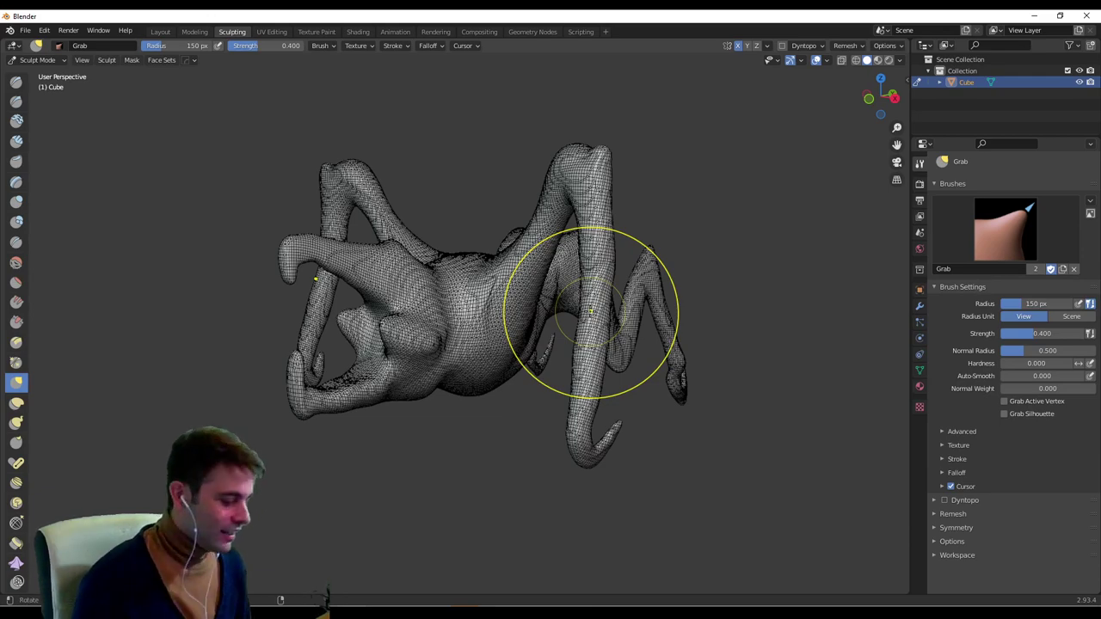
pyautogui.moveTo(591, 311)
pyautogui.mouseDown(button='middle')
pyautogui.moveTo(680, 313)
pyautogui.moveTo(573, 305)
pyautogui.mouseUp(button='middle')
pyautogui.scroll(1, 640, 312)
pyautogui.scroll(2, 573, 306)
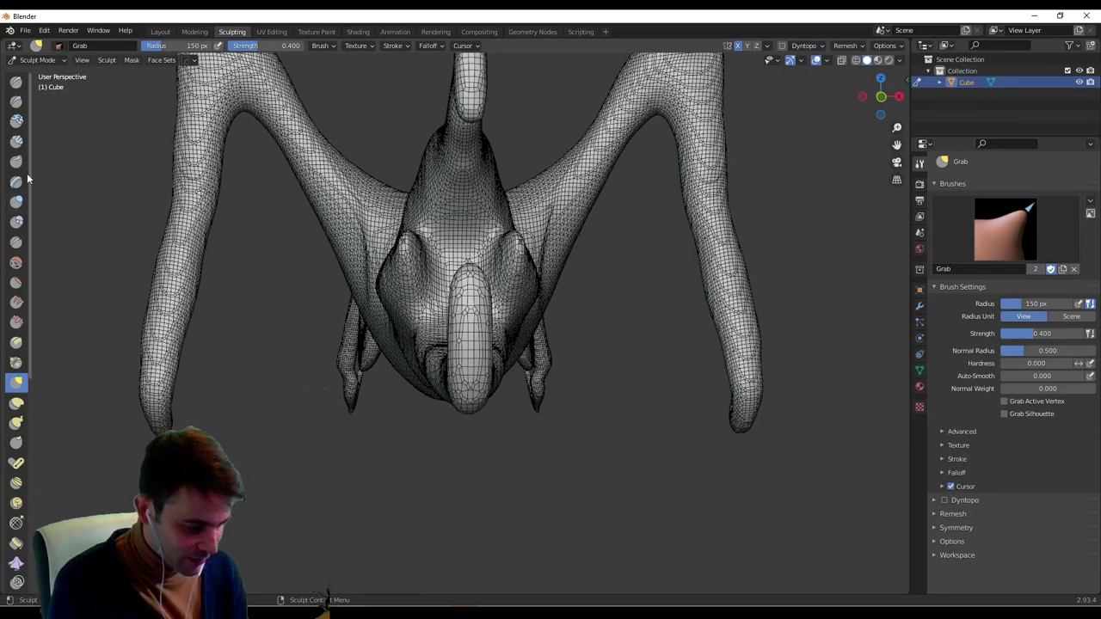
pyautogui.click(17, 80)
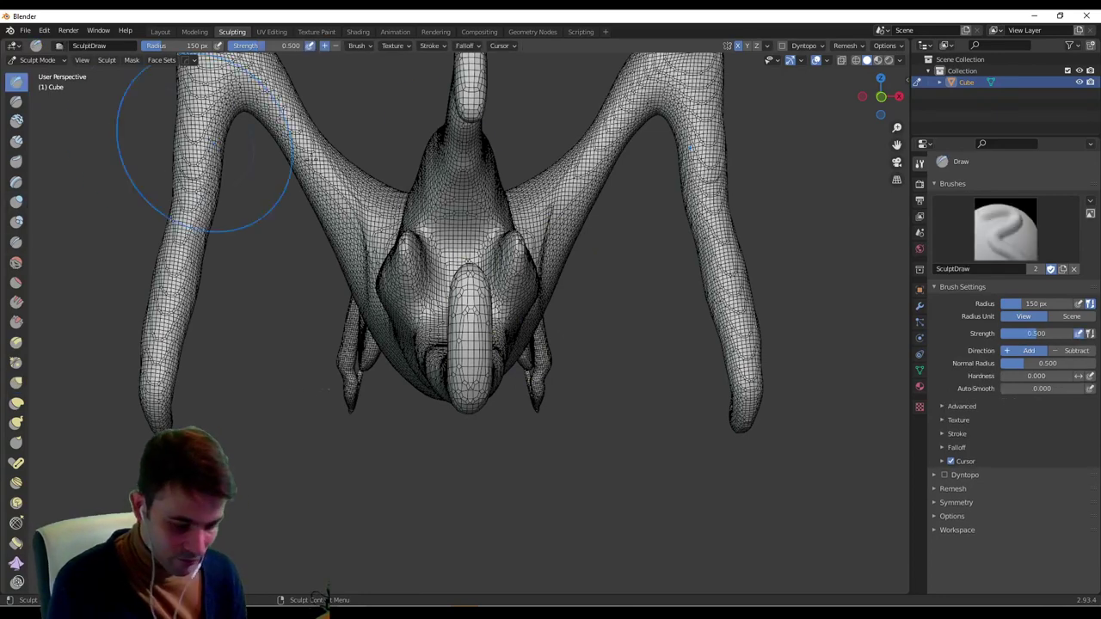
pyautogui.press('f')
pyautogui.click(430, 196)
pyautogui.moveTo(430, 196); pyautogui.dragTo(365, 207, button='middle')
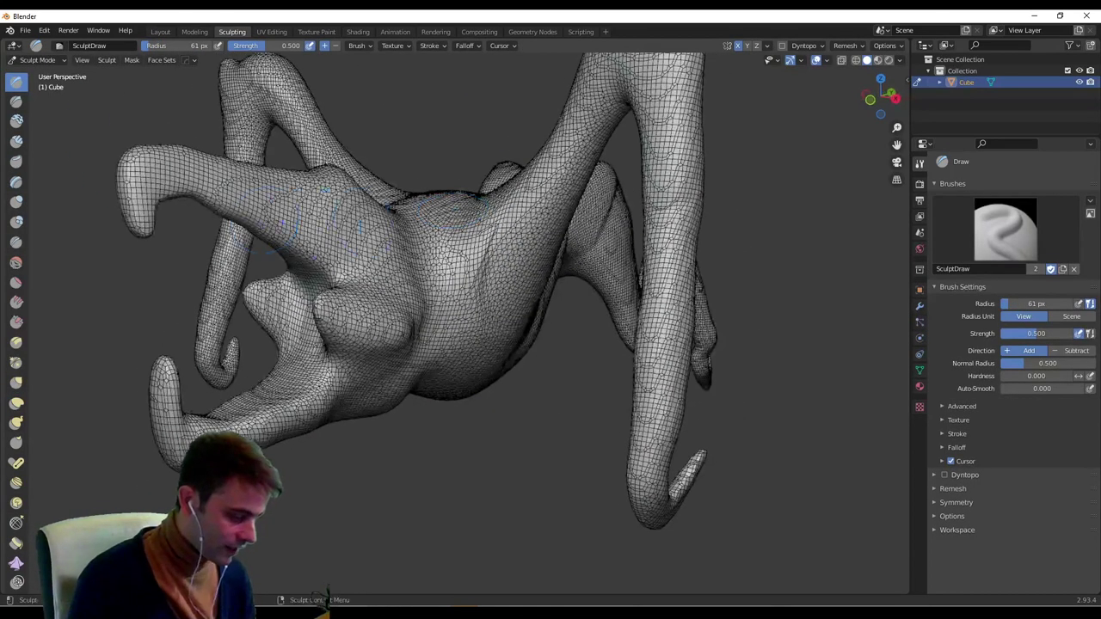
pyautogui.moveTo(312, 222); pyautogui.dragTo(317, 231)
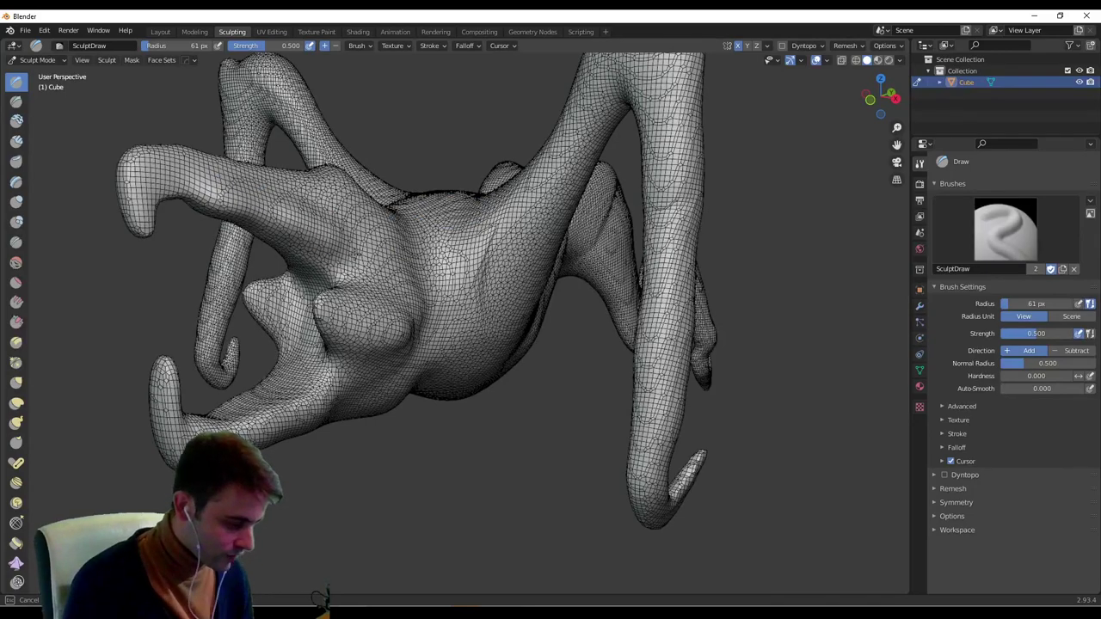
# Build up the neck behind the head and the ridge along the top of the snout with the Draw brush.
pyautogui.moveTo(395, 258); pyautogui.dragTo(295, 387, button='middle')
pyautogui.moveTo(421, 205); pyautogui.dragTo(376, 256, button='middle')
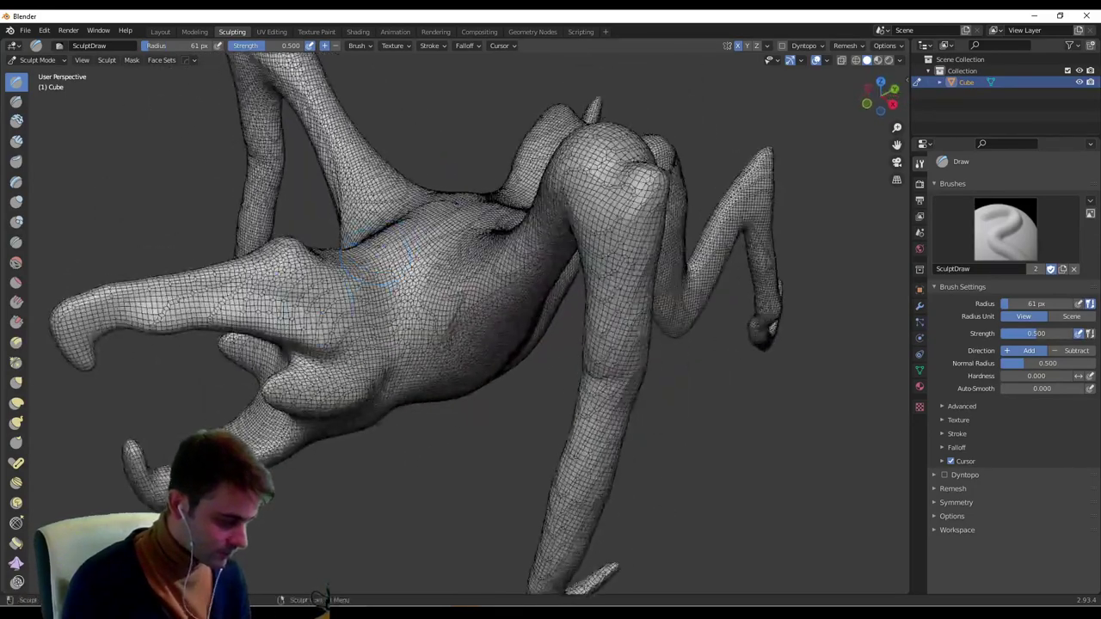
pyautogui.moveTo(516, 310); pyautogui.dragTo(595, 257, button='middle')
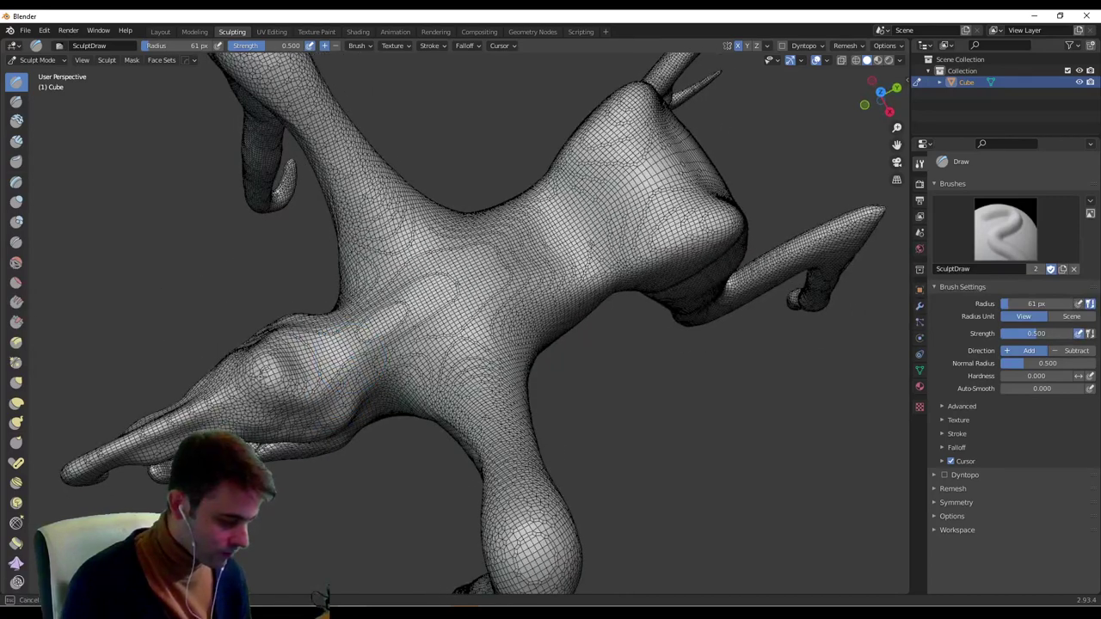
pyautogui.moveTo(163, 422)
pyautogui.mouseDown(button='middle')
pyautogui.moveTo(361, 340)
pyautogui.moveTo(353, 277)
pyautogui.moveTo(387, 258)
pyautogui.moveTo(413, 176)
pyautogui.moveTo(378, 245)
pyautogui.mouseUp(button='middle')
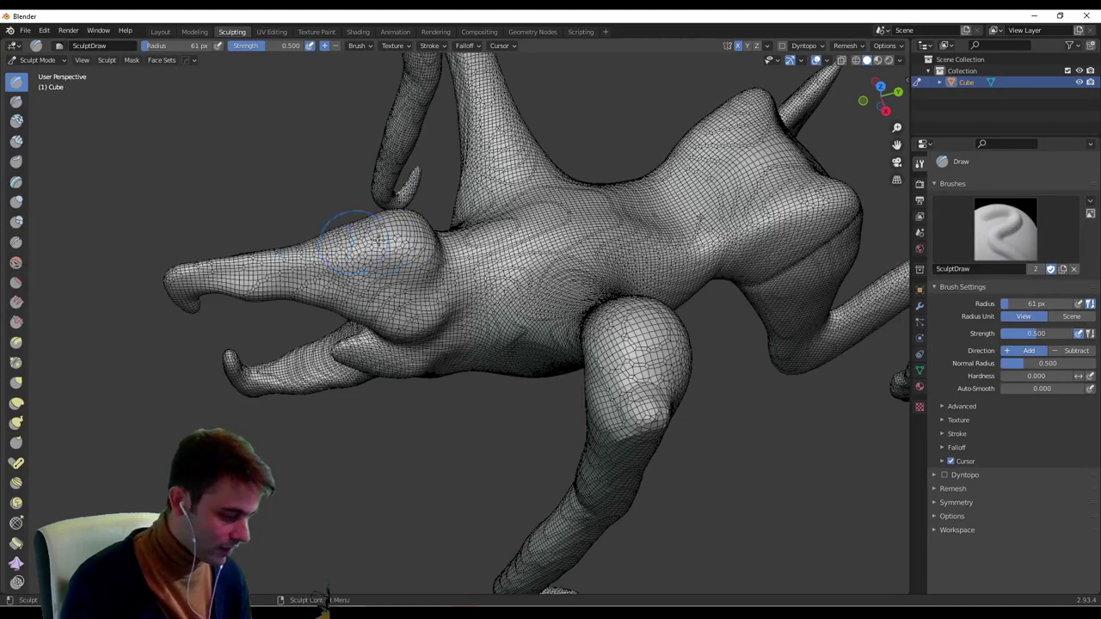
pyautogui.moveTo(298, 253); pyautogui.dragTo(358, 233)
pyautogui.moveTo(436, 218)
pyautogui.mouseDown(button='middle')
pyautogui.moveTo(511, 393)
pyautogui.moveTo(490, 370)
pyautogui.moveTo(503, 254)
pyautogui.moveTo(550, 412)
pyautogui.moveTo(593, 211)
pyautogui.moveTo(503, 250)
pyautogui.mouseUp(button='middle')
# Sculpt folds inside the open mouth with the Draw brush at a 37 px radius.
pyautogui.press('f')
pyautogui.click(503, 236)
pyautogui.moveTo(526, 314)
pyautogui.mouseDown(button='middle')
pyautogui.moveTo(585, 284)
pyautogui.moveTo(591, 266)
pyautogui.moveTo(481, 236)
pyautogui.moveTo(503, 245)
pyautogui.mouseUp(button='middle')
pyautogui.scroll(2, 510, 227)
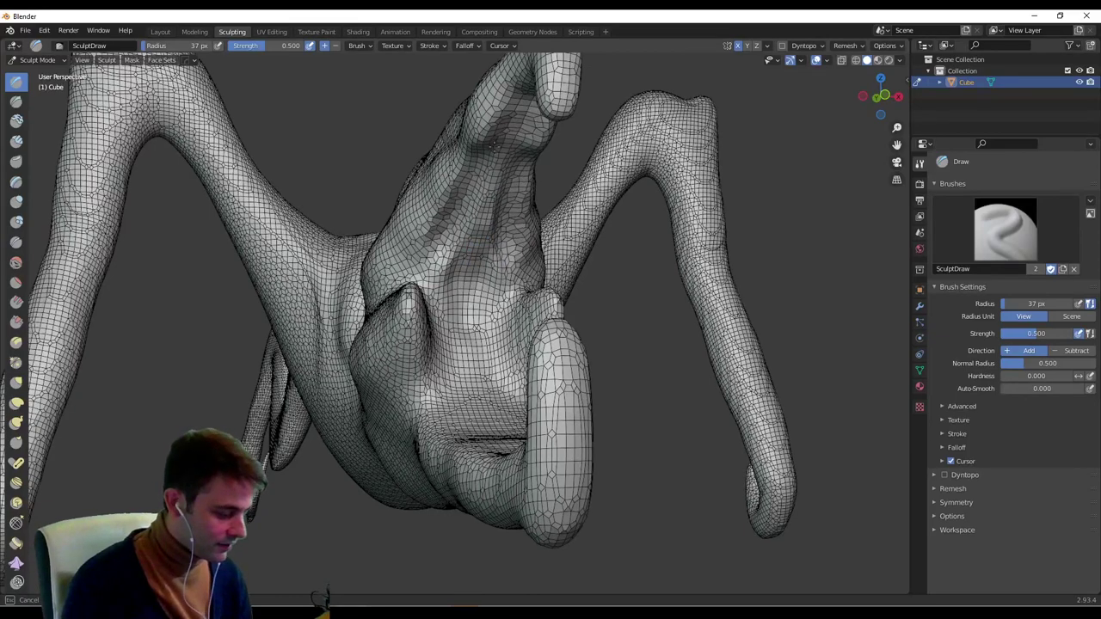
pyautogui.moveTo(447, 318)
pyautogui.mouseDown(button='middle')
pyautogui.moveTo(429, 303)
pyautogui.moveTo(465, 354)
pyautogui.moveTo(437, 353)
pyautogui.mouseUp(button='middle')
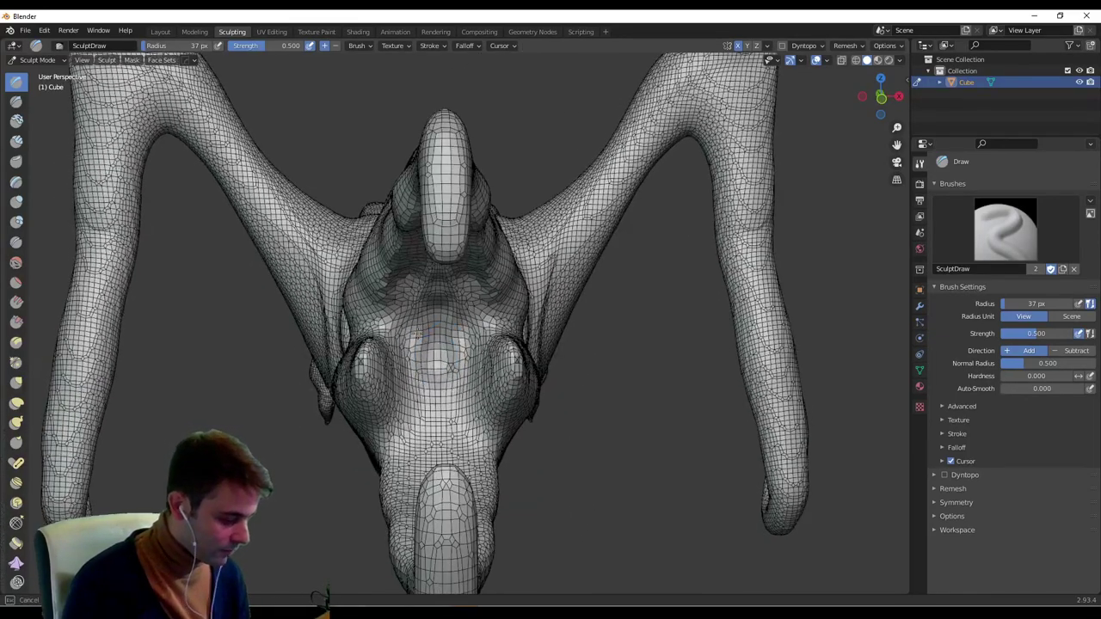
pyautogui.moveTo(436, 410)
pyautogui.mouseDown(button='middle')
pyautogui.moveTo(521, 430)
pyautogui.moveTo(484, 411)
pyautogui.moveTo(528, 392)
pyautogui.mouseUp(button='middle')
# Thicken the side of the lower jaw with the Draw brush at an 81 px radius.
pyautogui.press('f')
pyautogui.click(516, 447)
pyautogui.moveTo(570, 396); pyautogui.dragTo(654, 399)
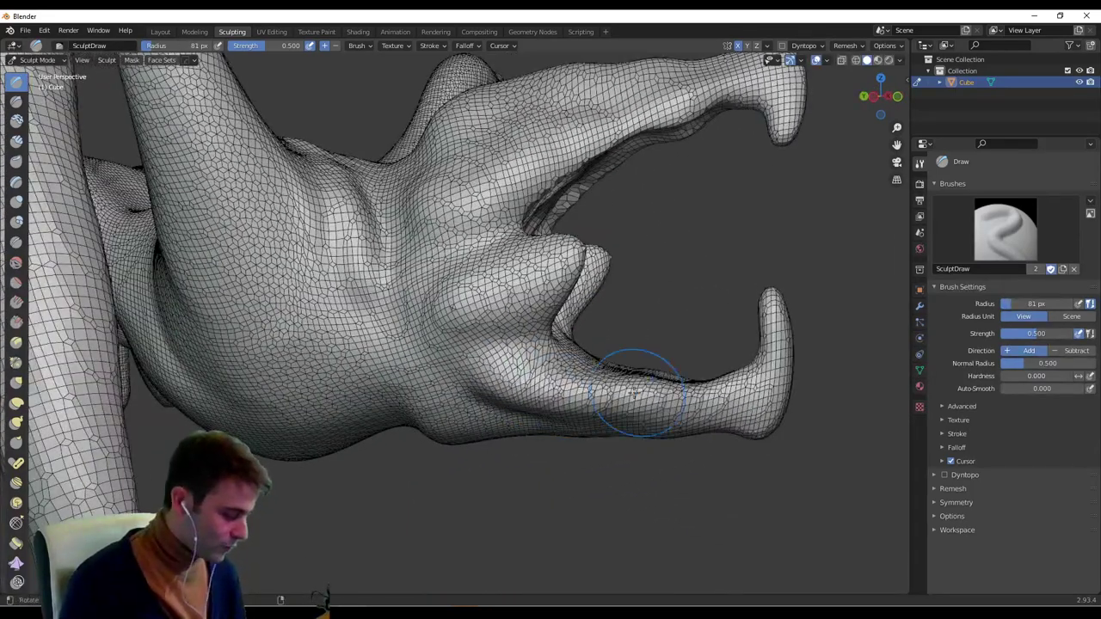
pyautogui.moveTo(639, 393); pyautogui.dragTo(641, 361, button='middle')
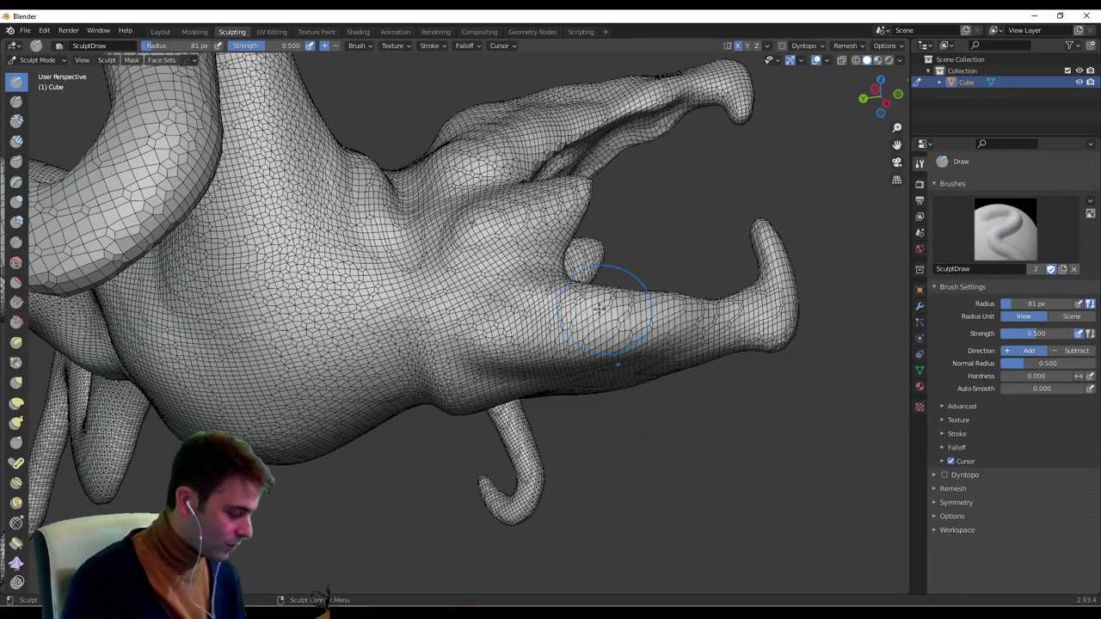
# Reshape the lower jaw with Grab and sculpt ridges along its underside with Draw at a 115 px radius.
pyautogui.press('g')
pyautogui.press('f')
pyautogui.click(542, 302)
pyautogui.moveTo(542, 301)
pyautogui.mouseDown(button='middle')
pyautogui.moveTo(530, 377)
pyautogui.moveTo(511, 381)
pyautogui.moveTo(447, 346)
pyautogui.mouseUp(button='middle')
pyautogui.press('x')
pyautogui.moveTo(413, 384)
pyautogui.mouseDown(button='middle')
pyautogui.moveTo(653, 464)
pyautogui.moveTo(736, 417)
pyautogui.moveTo(662, 357)
pyautogui.mouseUp(button='middle')
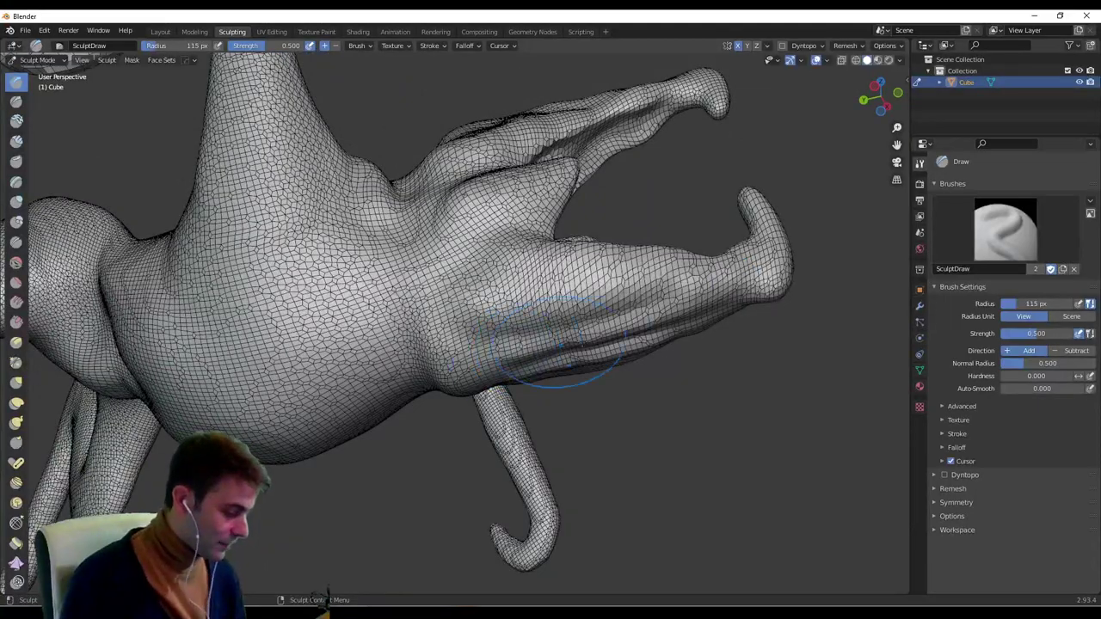
pyautogui.moveTo(507, 348)
pyautogui.mouseDown(button='middle')
pyautogui.moveTo(497, 319)
pyautogui.moveTo(464, 354)
pyautogui.mouseUp(button='middle')
# Sculpt muscle folds around the neck and the base of the front limbs with the Draw brush at a 51 px radius.
pyautogui.moveTo(389, 378)
pyautogui.mouseDown(button='middle')
pyautogui.moveTo(535, 318)
pyautogui.moveTo(564, 293)
pyautogui.mouseUp(button='middle')
pyautogui.click(297, 272)
pyautogui.moveTo(297, 272); pyautogui.dragTo(256, 253, button='middle')
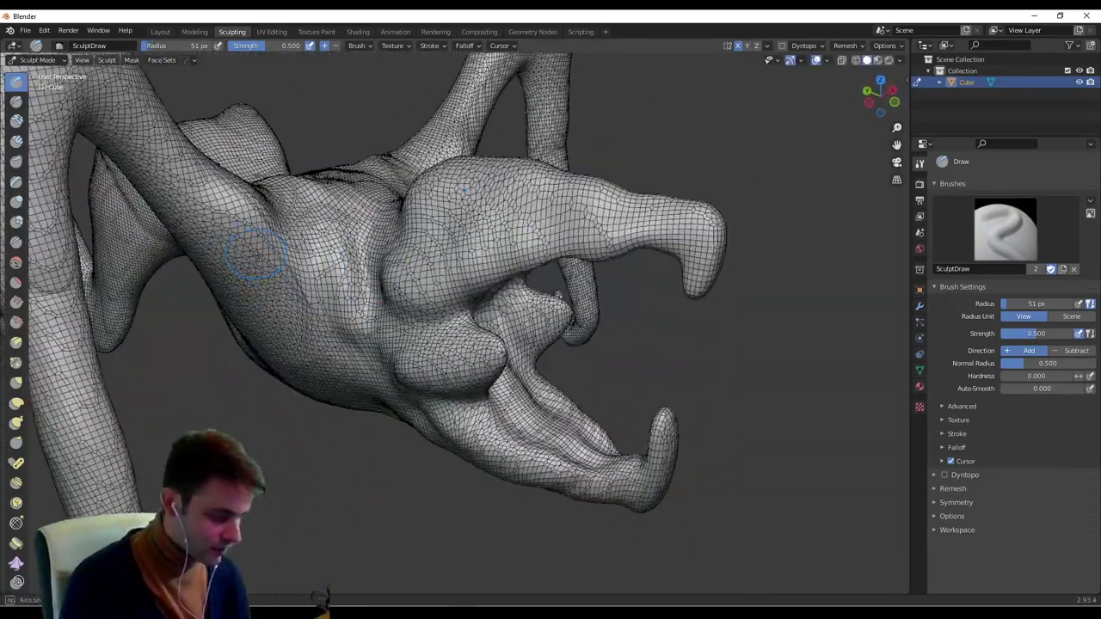
pyautogui.moveTo(272, 314); pyautogui.dragTo(282, 241, button='middle')
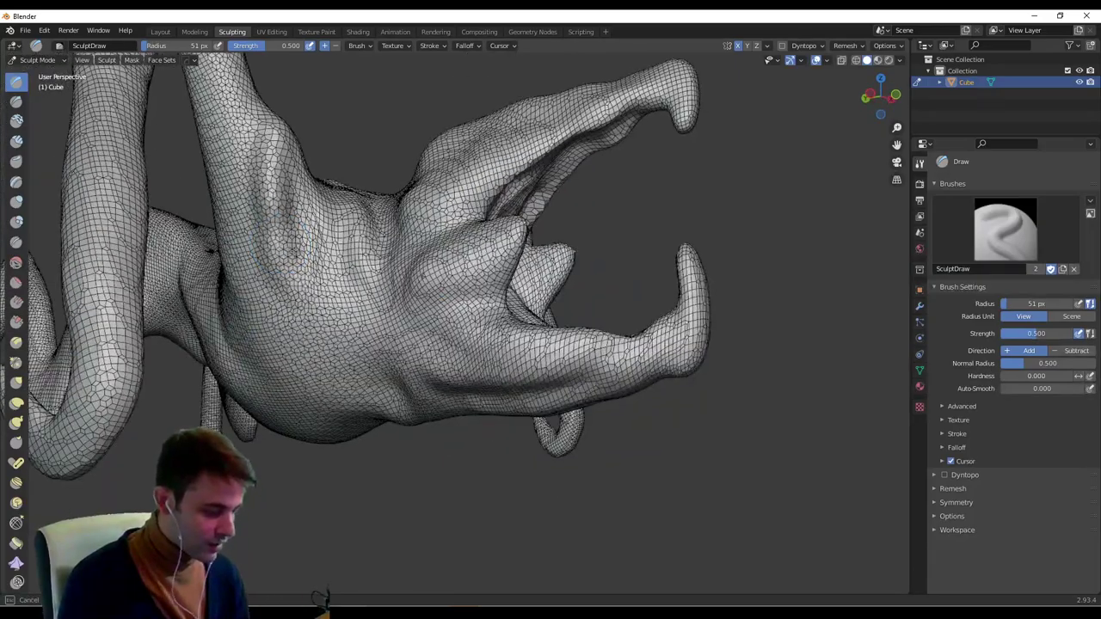
pyautogui.moveTo(307, 282)
pyautogui.mouseDown(button='middle')
pyautogui.moveTo(294, 238)
pyautogui.moveTo(303, 225)
pyautogui.moveTo(286, 208)
pyautogui.mouseUp(button='middle')
pyautogui.moveTo(325, 292); pyautogui.dragTo(316, 302, button='middle')
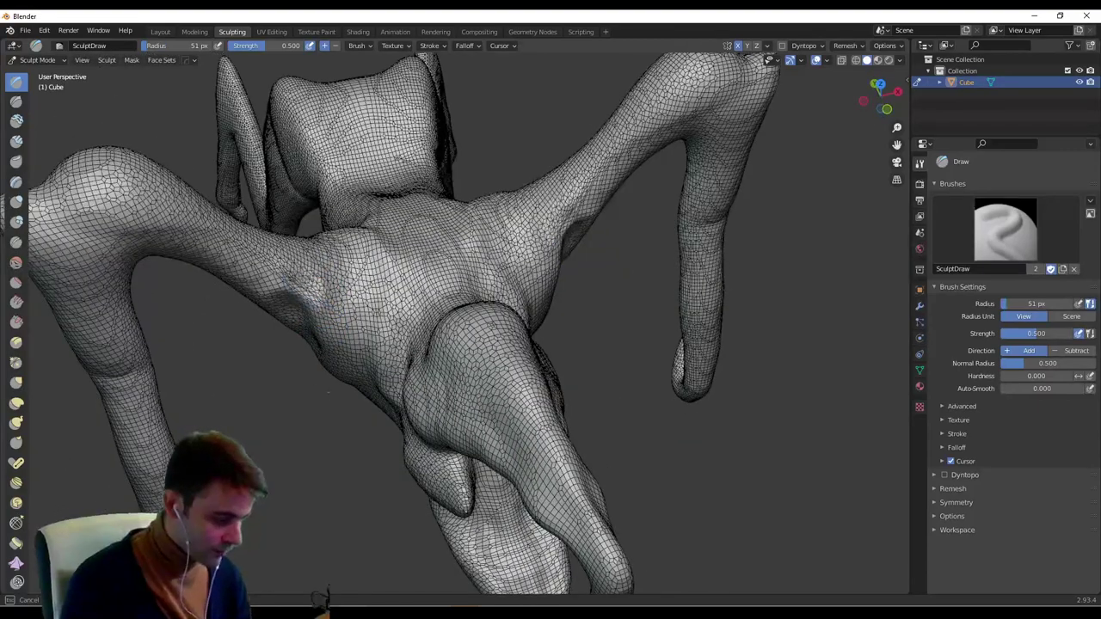
pyautogui.moveTo(307, 388); pyautogui.dragTo(311, 389, button='middle')
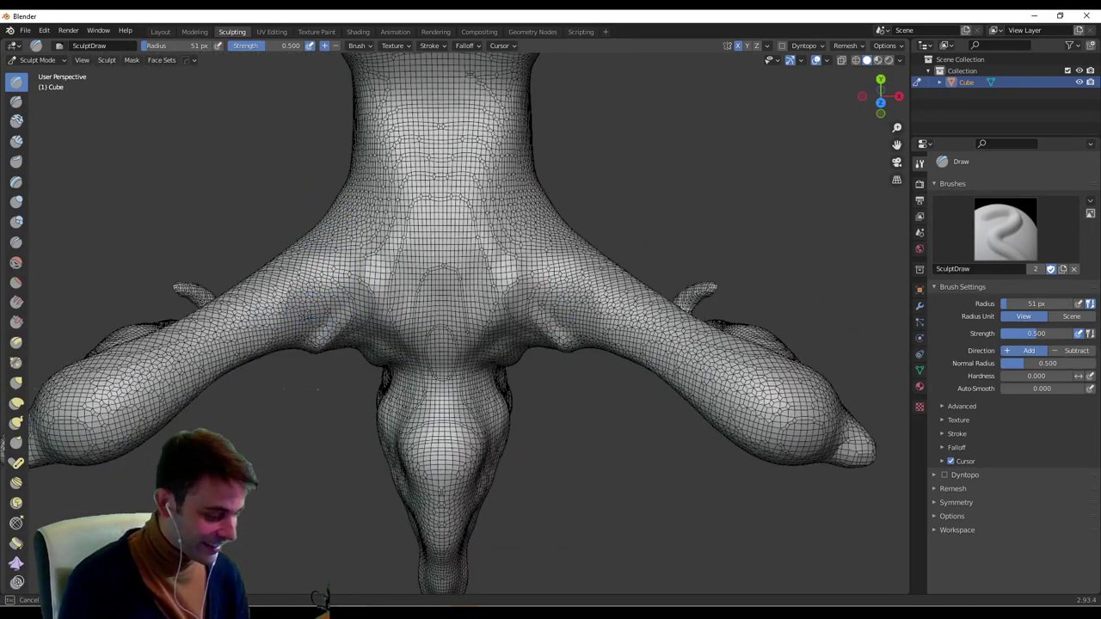
pyautogui.moveTo(316, 388)
pyautogui.mouseDown(button='middle')
pyautogui.moveTo(392, 201)
pyautogui.moveTo(415, 203)
pyautogui.mouseUp(button='middle')
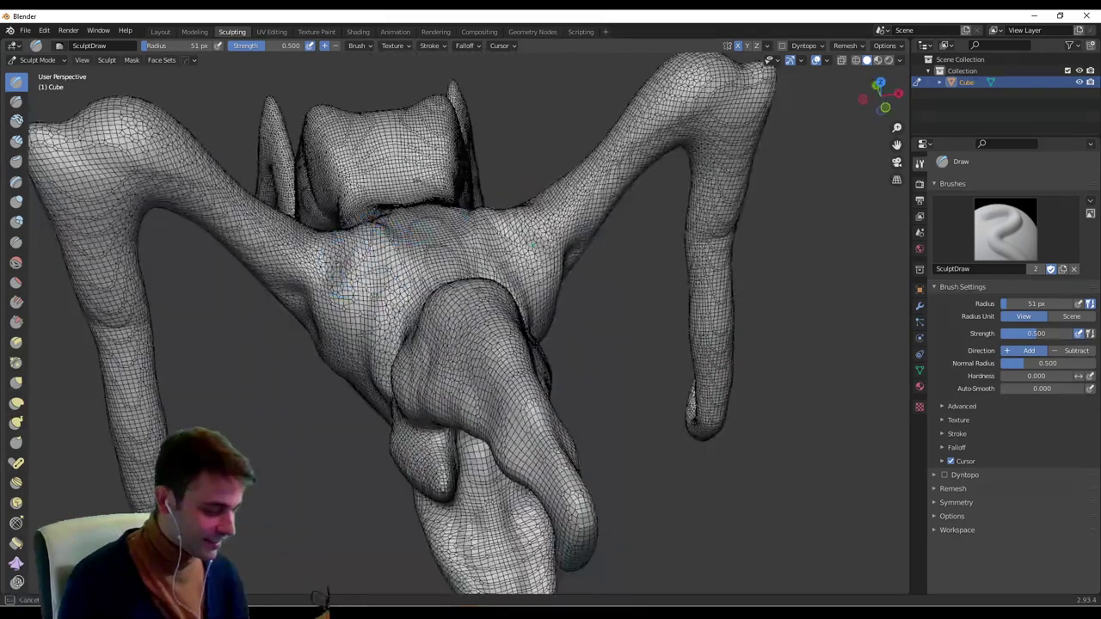
pyautogui.moveTo(354, 269); pyautogui.dragTo(383, 236, button='middle')
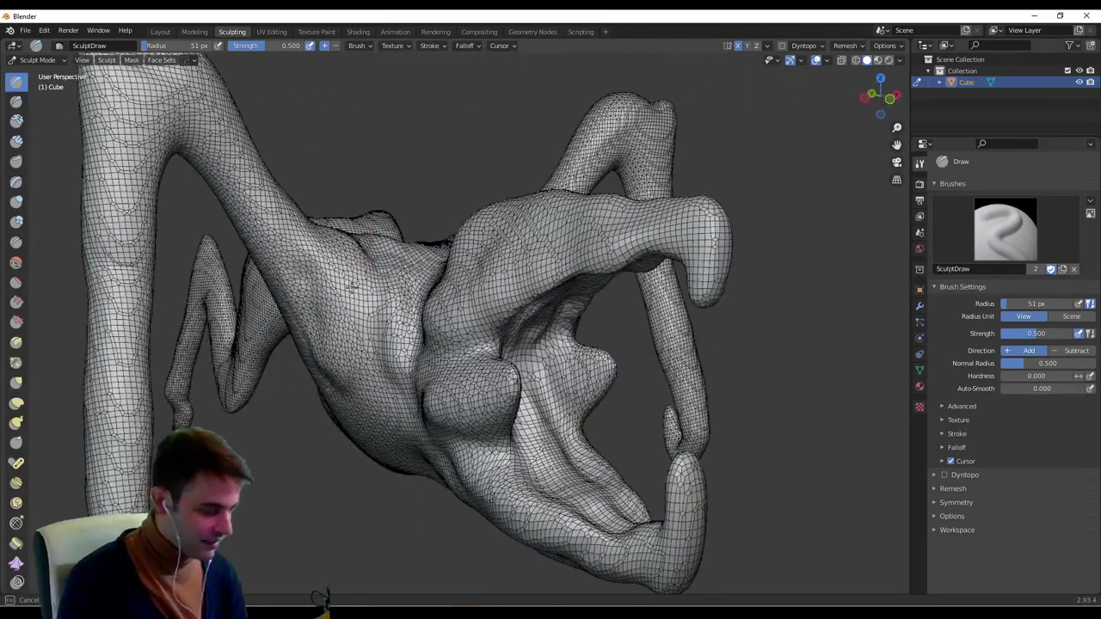
# Extend the shoulder muscle forms onto the upper front limbs with the Draw brush.
pyautogui.moveTo(353, 286)
pyautogui.mouseDown(button='middle')
pyautogui.moveTo(333, 297)
pyautogui.moveTo(434, 273)
pyautogui.mouseUp(button='middle')
pyautogui.moveTo(448, 245)
pyautogui.mouseDown()
pyautogui.moveTo(430, 284)
pyautogui.moveTo(434, 227)
pyautogui.mouseUp()
pyautogui.moveTo(434, 227)
pyautogui.mouseDown(button='middle')
pyautogui.moveTo(460, 288)
pyautogui.moveTo(475, 282)
pyautogui.mouseUp(button='middle')
pyautogui.moveTo(473, 288)
pyautogui.mouseDown()
pyautogui.moveTo(464, 262)
pyautogui.moveTo(456, 274)
pyautogui.mouseUp()
pyautogui.moveTo(451, 292); pyautogui.dragTo(482, 275, button='middle')
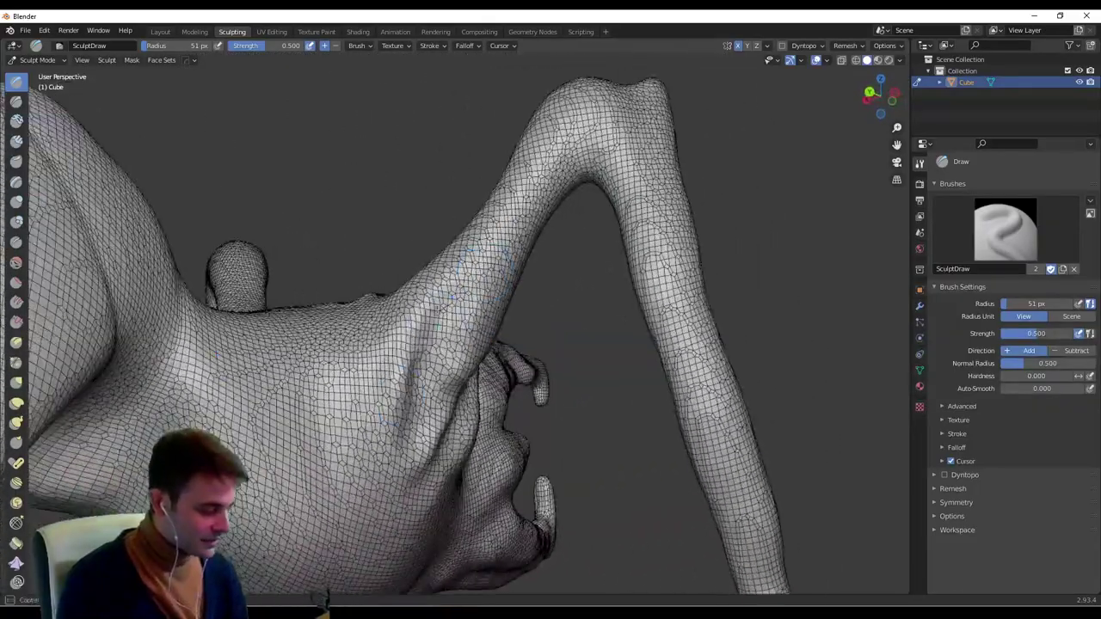
pyautogui.moveTo(495, 225)
pyautogui.mouseDown(button='middle')
pyautogui.moveTo(421, 323)
pyautogui.moveTo(378, 309)
pyautogui.mouseUp(button='middle')
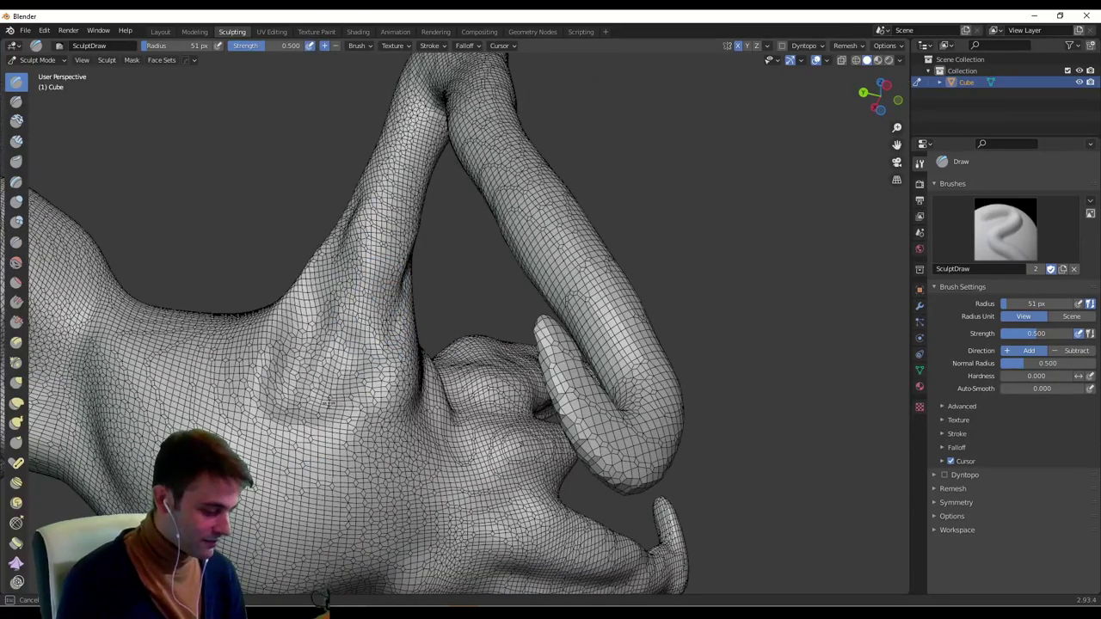
pyautogui.moveTo(328, 404)
pyautogui.mouseDown(button='middle')
pyautogui.moveTo(361, 370)
pyautogui.moveTo(351, 367)
pyautogui.mouseUp(button='middle')
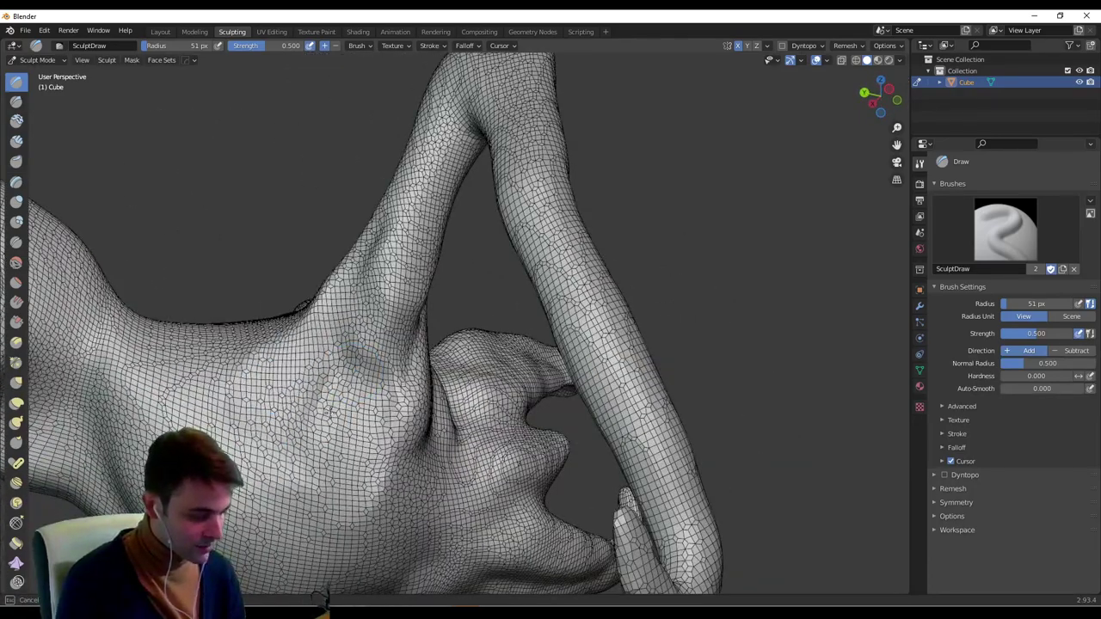
# Refine the shoulders from behind with the Draw brush at a 34 px radius.
pyautogui.scroll(-5, 359, 379)
pyautogui.moveTo(359, 379)
pyautogui.mouseDown(button='middle')
pyautogui.moveTo(412, 408)
pyautogui.moveTo(535, 440)
pyautogui.moveTo(759, 392)
pyautogui.moveTo(757, 361)
pyautogui.moveTo(740, 344)
pyautogui.moveTo(688, 370)
pyautogui.mouseUp(button='middle')
pyautogui.moveTo(408, 417); pyautogui.dragTo(376, 414, button='middle')
pyautogui.press('f')
pyautogui.click(365, 415)
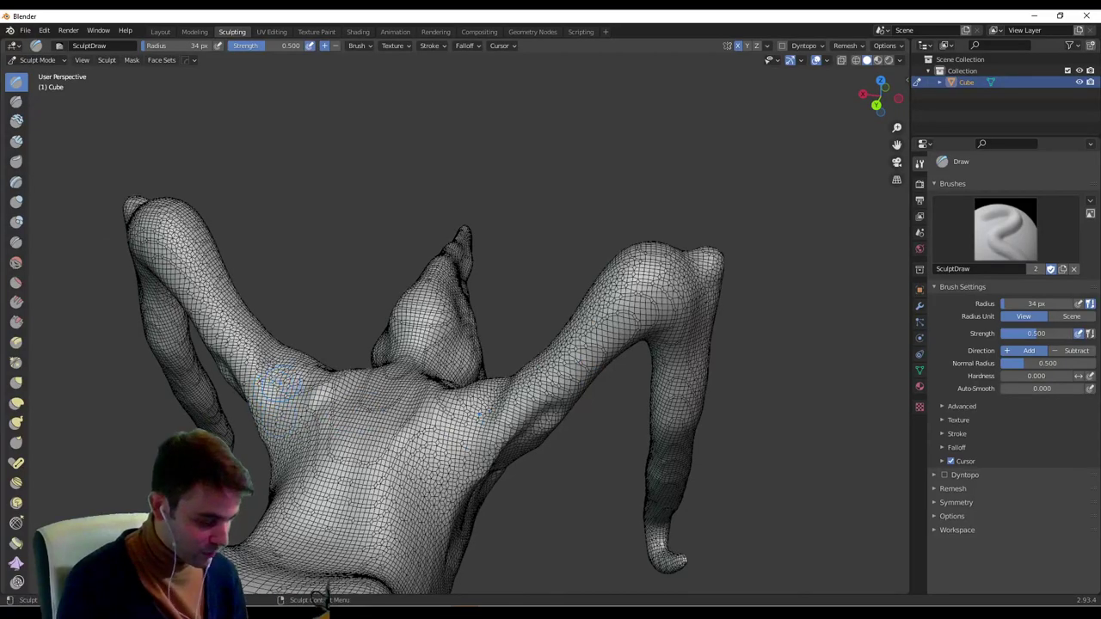
# Examine the sculpted body, shoulders and jaws from several angles.
pyautogui.moveTo(479, 416)
pyautogui.mouseDown(button='middle')
pyautogui.moveTo(495, 404)
pyautogui.moveTo(474, 440)
pyautogui.moveTo(633, 452)
pyautogui.moveTo(714, 430)
pyautogui.mouseUp(button='middle')
pyautogui.scroll(-3, 671, 439)
pyautogui.moveTo(567, 447); pyautogui.dragTo(688, 404, button='middle')
pyautogui.moveTo(577, 379)
pyautogui.mouseDown(button='middle')
pyautogui.moveTo(589, 350)
pyautogui.moveTo(718, 357)
pyautogui.moveTo(550, 320)
pyautogui.mouseUp(button='middle')
pyautogui.scroll(3, 679, 349)
pyautogui.scroll(-1, 559, 330)
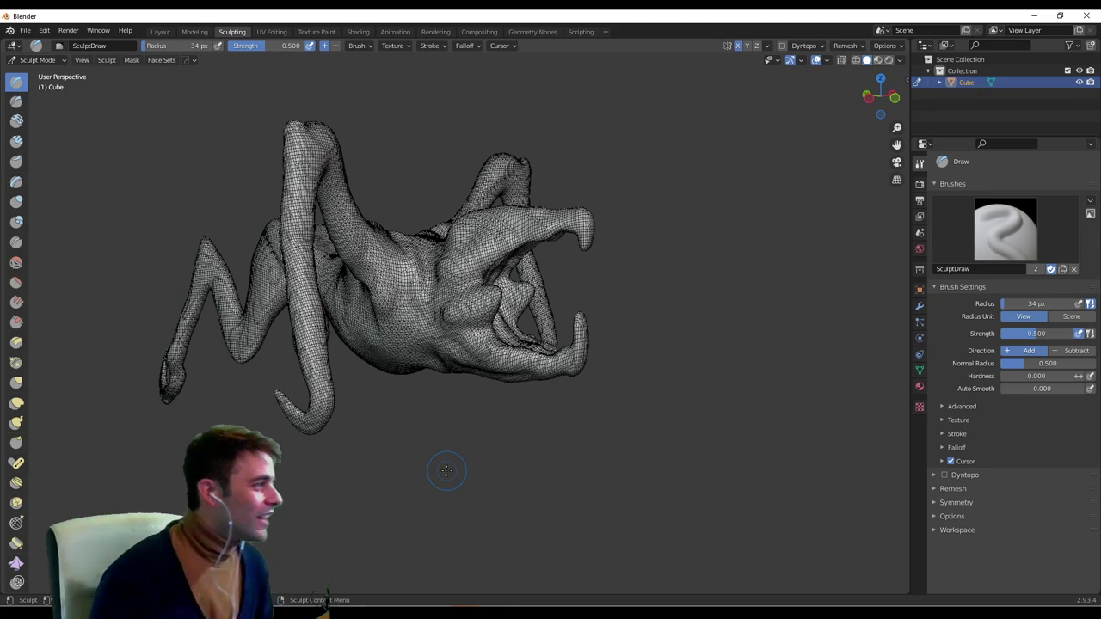
pyautogui.scroll(3, 507, 325)
pyautogui.moveTo(508, 325); pyautogui.dragTo(619, 308, button='middle')
# Turn off the wireframe overlay to show the creature's smooth shaded surface.
pyautogui.click(828, 61)
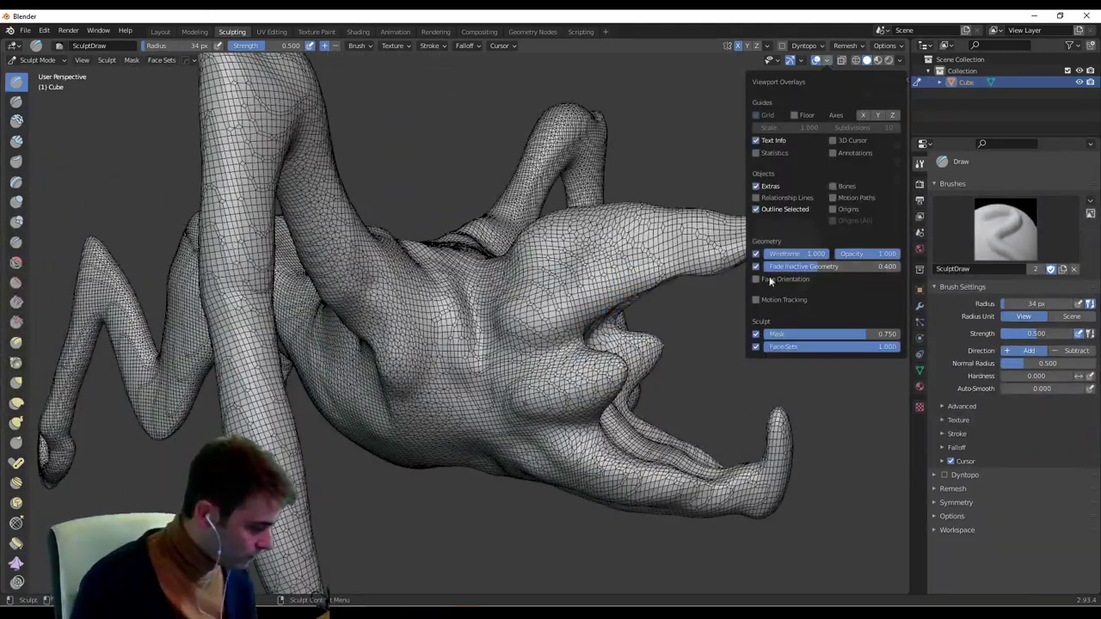
pyautogui.click(757, 254)
pyautogui.scroll(-1, 598, 224)
pyautogui.moveTo(598, 223); pyautogui.dragTo(609, 255, button='middle')
pyautogui.scroll(-2, 551, 240)
pyautogui.moveTo(444, 216); pyautogui.dragTo(380, 193, button='middle')
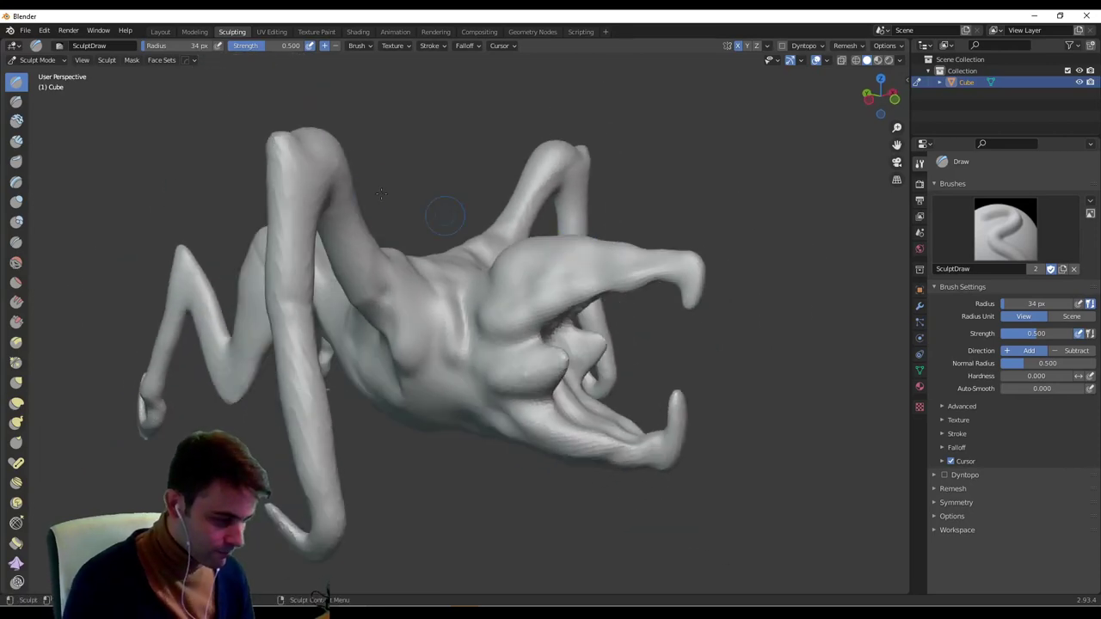
# Change the viewport MatCap to the glossy red one and check the creature's surface from the front and side.
pyautogui.click(898, 61)
pyautogui.click(910, 139)
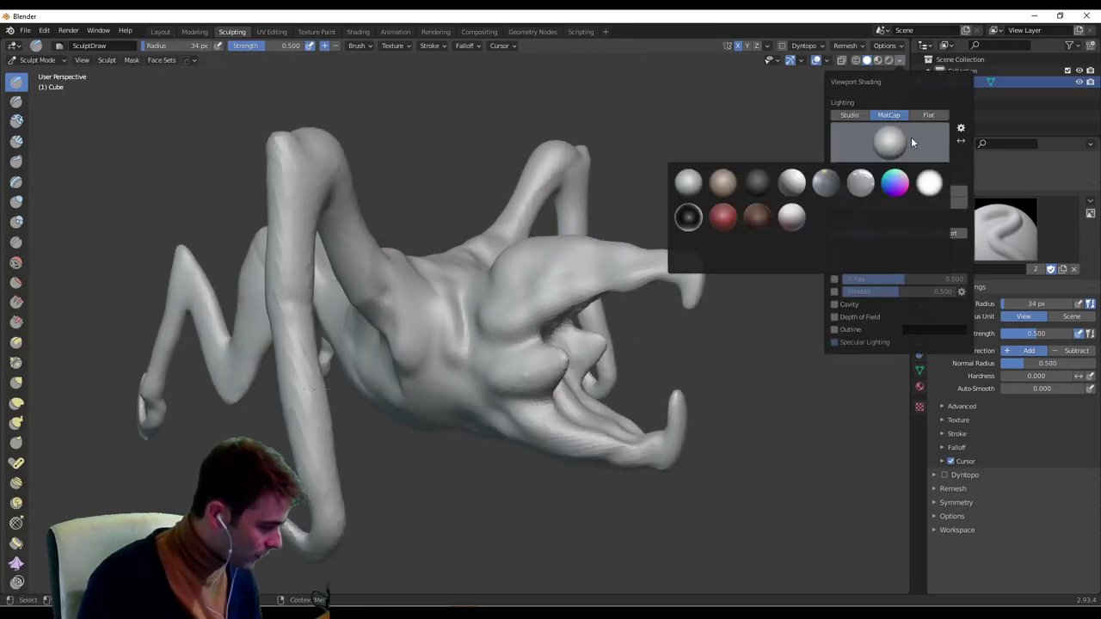
pyautogui.click(722, 216)
pyautogui.scroll(3, 663, 319)
pyautogui.moveTo(663, 319); pyautogui.dragTo(665, 292, button='middle')
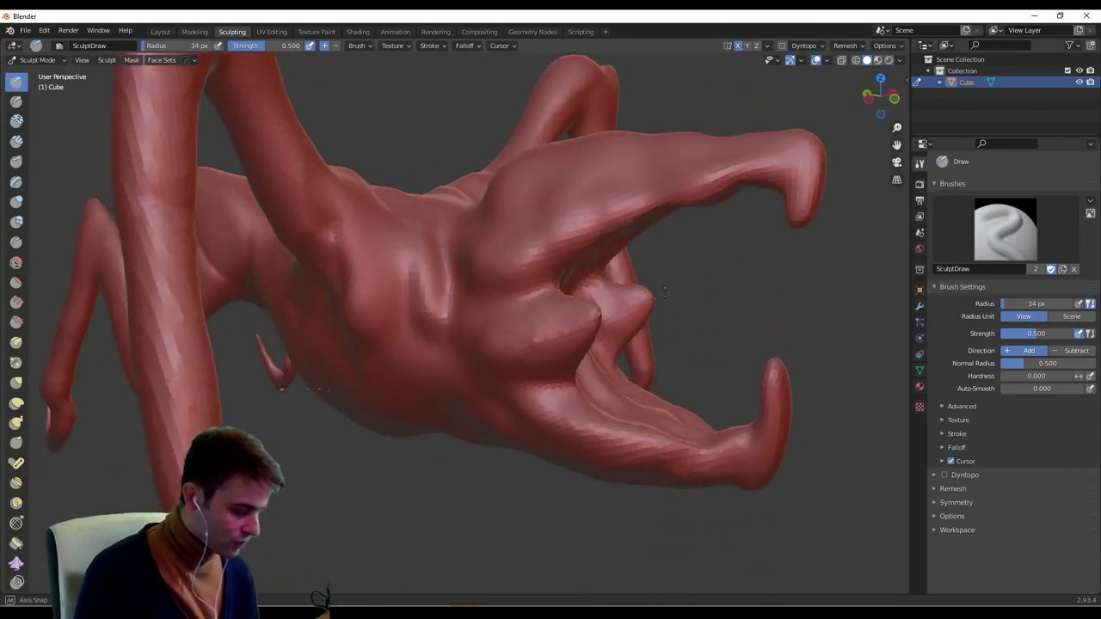
pyautogui.scroll(-4, 562, 331)
pyautogui.moveTo(561, 332); pyautogui.dragTo(378, 278, button='middle')
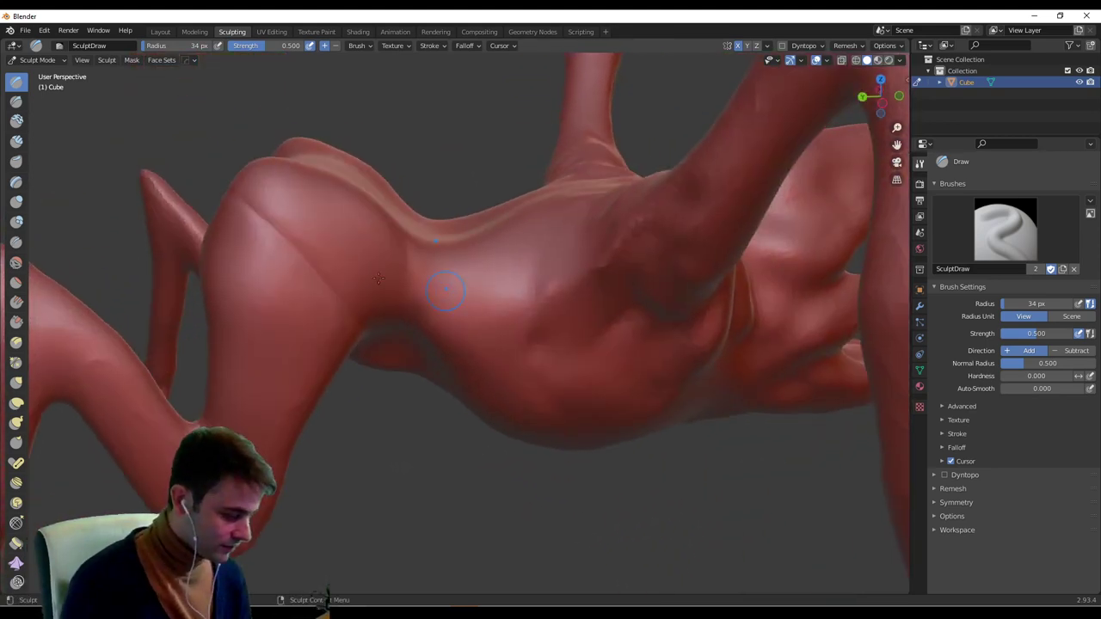
pyautogui.moveTo(327, 233); pyautogui.dragTo(334, 203, button='middle')
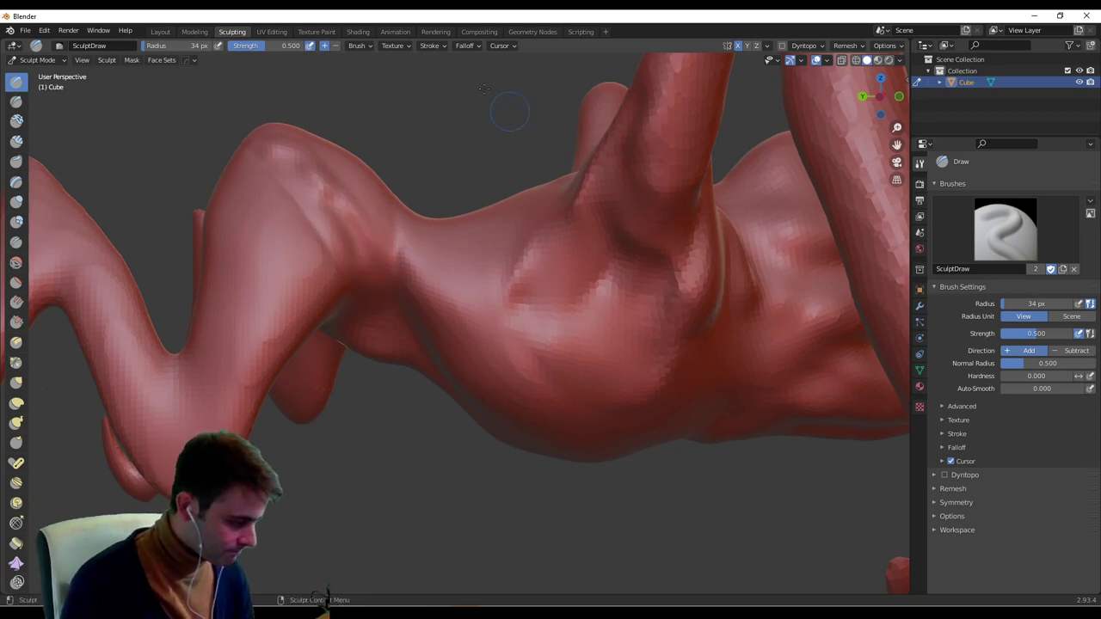
# Change the Draw brush's falloff curve to a rounder preset.
pyautogui.click(502, 47)
pyautogui.click(469, 47)
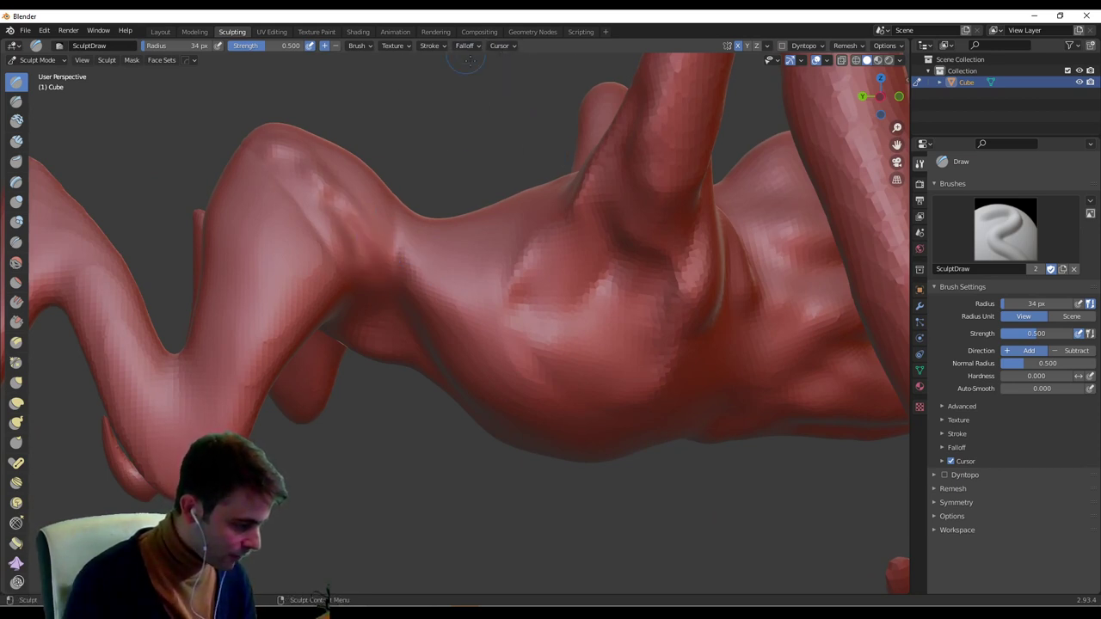
pyautogui.click(468, 48)
pyautogui.click(463, 67)
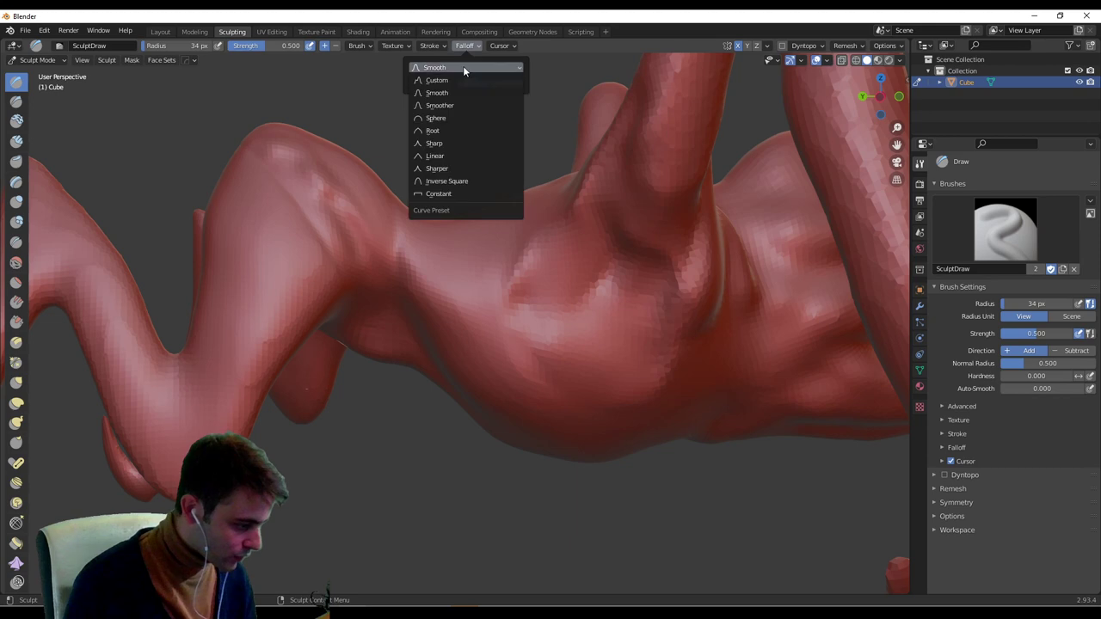
pyautogui.click(462, 124)
# Build up muscle ridges along the side and underside of the lower jaw with the Draw brush at a 34 px radius.
pyautogui.moveTo(597, 312); pyautogui.dragTo(570, 243, button='middle')
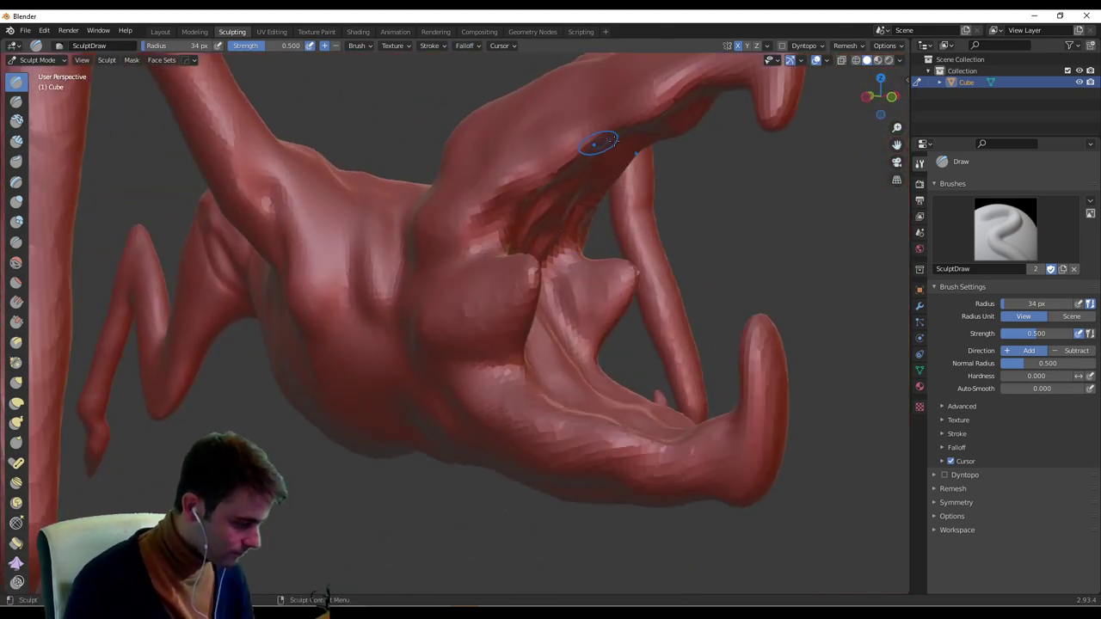
pyautogui.moveTo(599, 143)
pyautogui.mouseDown(button='middle')
pyautogui.moveTo(528, 192)
pyautogui.moveTo(450, 180)
pyautogui.moveTo(512, 159)
pyautogui.moveTo(495, 154)
pyautogui.moveTo(430, 190)
pyautogui.mouseUp(button='middle')
pyautogui.scroll(-5, 535, 152)
pyautogui.scroll(6, 445, 347)
pyautogui.moveTo(445, 346)
pyautogui.mouseDown(button='middle')
pyautogui.moveTo(593, 239)
pyautogui.moveTo(337, 299)
pyautogui.mouseUp(button='middle')
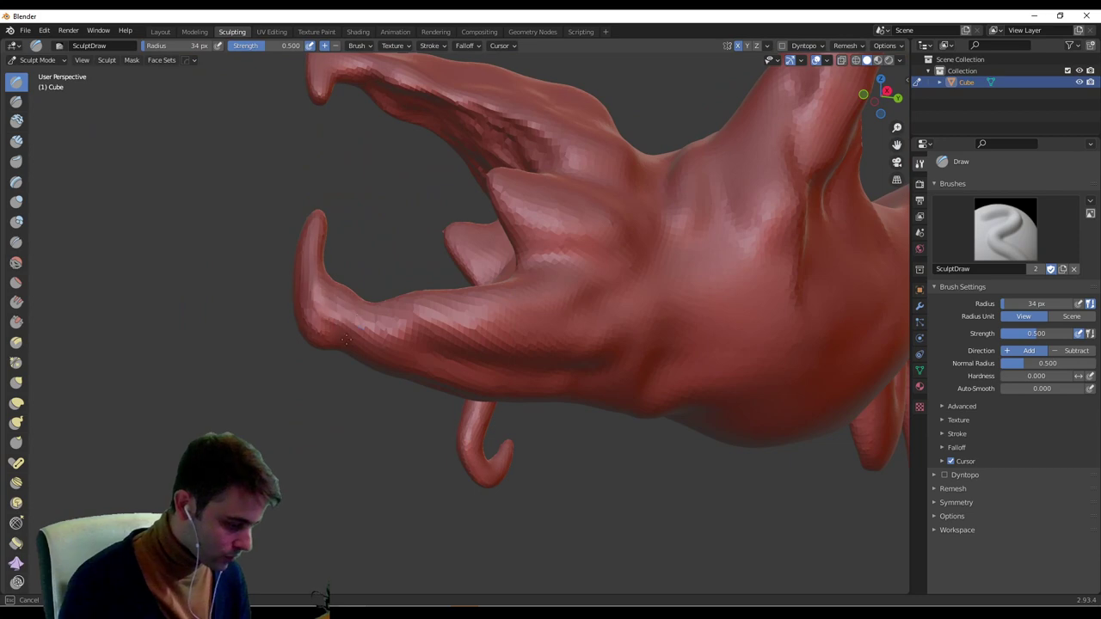
pyautogui.moveTo(346, 339); pyautogui.dragTo(475, 322)
pyautogui.moveTo(513, 300); pyautogui.dragTo(499, 325, button='middle')
pyautogui.moveTo(423, 341)
pyautogui.mouseDown()
pyautogui.moveTo(469, 342)
pyautogui.moveTo(412, 303)
pyautogui.moveTo(538, 314)
pyautogui.moveTo(487, 294)
pyautogui.moveTo(550, 314)
pyautogui.mouseUp()
pyautogui.moveTo(542, 308); pyautogui.dragTo(514, 346, button='middle')
pyautogui.moveTo(550, 337); pyautogui.dragTo(369, 406)
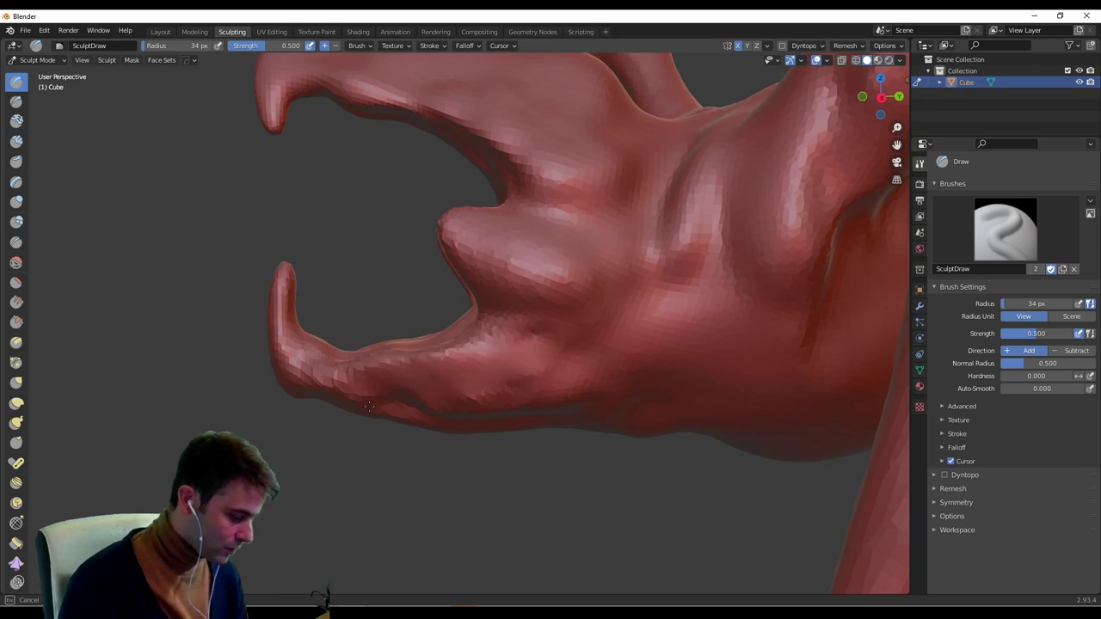
pyautogui.moveTo(586, 357)
pyautogui.mouseDown(button='middle')
pyautogui.moveTo(663, 263)
pyautogui.moveTo(628, 353)
pyautogui.mouseUp(button='middle')
# Reshape the upper jaw's profile with the Grab brush at a 124 px radius.
pyautogui.moveTo(362, 331)
pyautogui.mouseDown(button='middle')
pyautogui.moveTo(555, 329)
pyautogui.moveTo(571, 290)
pyautogui.moveTo(615, 274)
pyautogui.moveTo(534, 254)
pyautogui.mouseUp(button='middle')
pyautogui.scroll(3, 570, 295)
pyautogui.click(17, 384)
pyautogui.press('f')
pyautogui.click(531, 258)
pyautogui.moveTo(465, 244)
pyautogui.mouseDown()
pyautogui.moveTo(485, 230)
pyautogui.moveTo(549, 228)
pyautogui.mouseUp()
pyautogui.moveTo(658, 227); pyautogui.dragTo(615, 241, button='middle')
pyautogui.moveTo(721, 265); pyautogui.dragTo(740, 281)
pyautogui.moveTo(721, 276); pyautogui.dragTo(708, 270, button='middle')
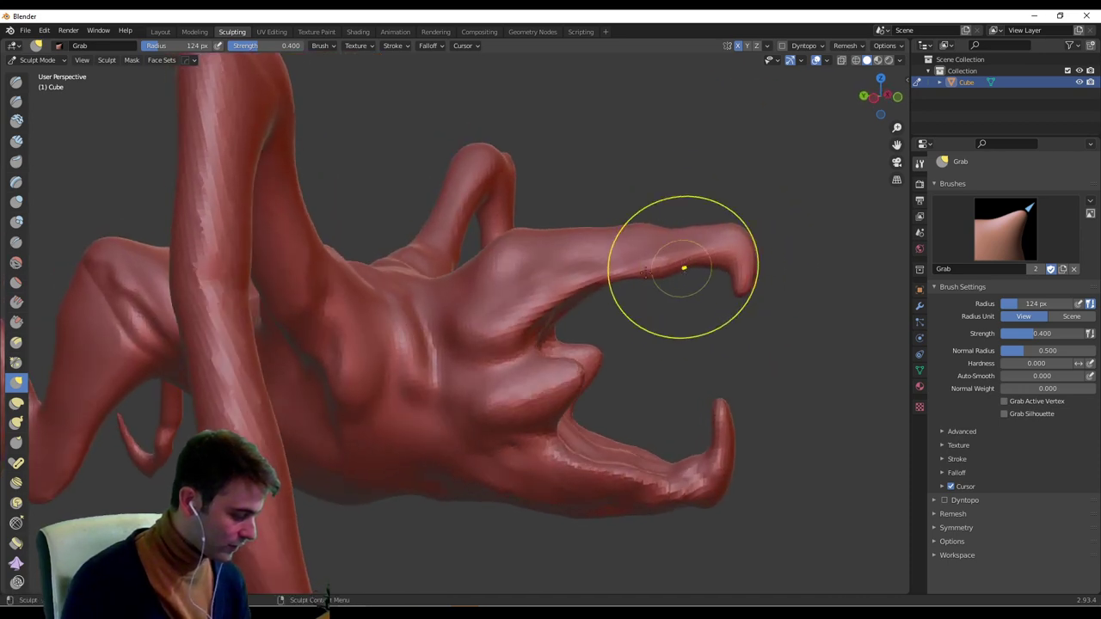
# Pull the cheek protrusions beside the mouth forward with the Grab brush at a 66 px radius.
pyautogui.moveTo(602, 263)
pyautogui.mouseDown(button='middle')
pyautogui.moveTo(635, 256)
pyautogui.moveTo(563, 387)
pyautogui.mouseUp(button='middle')
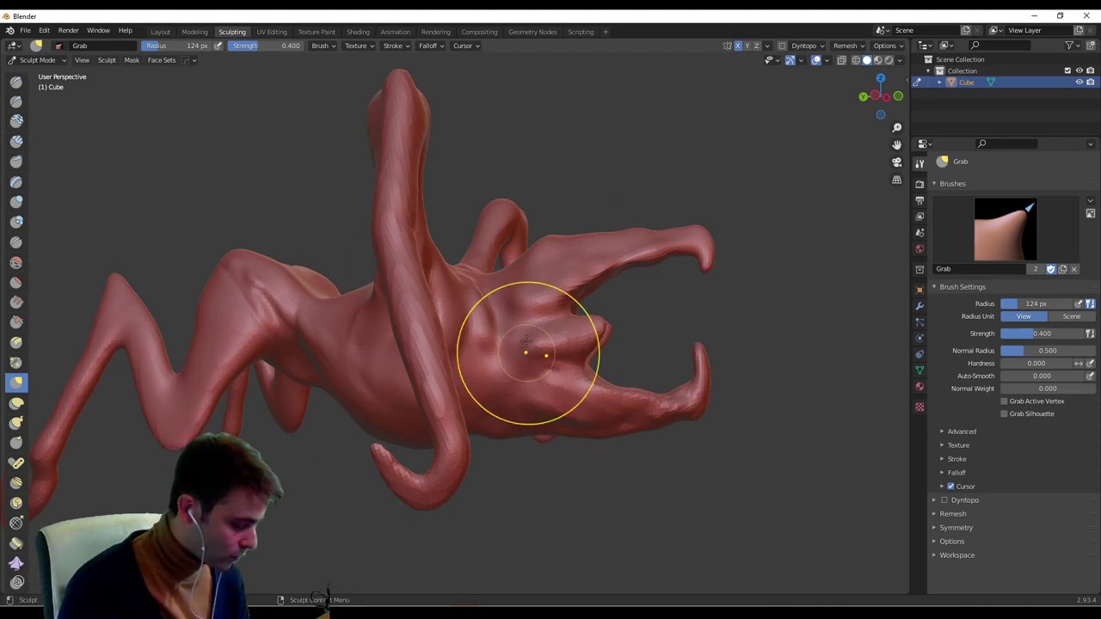
pyautogui.press('f')
pyautogui.click(491, 326)
pyautogui.moveTo(495, 320)
pyautogui.mouseDown(button='middle')
pyautogui.moveTo(518, 312)
pyautogui.moveTo(525, 348)
pyautogui.moveTo(543, 364)
pyautogui.mouseUp(button='middle')
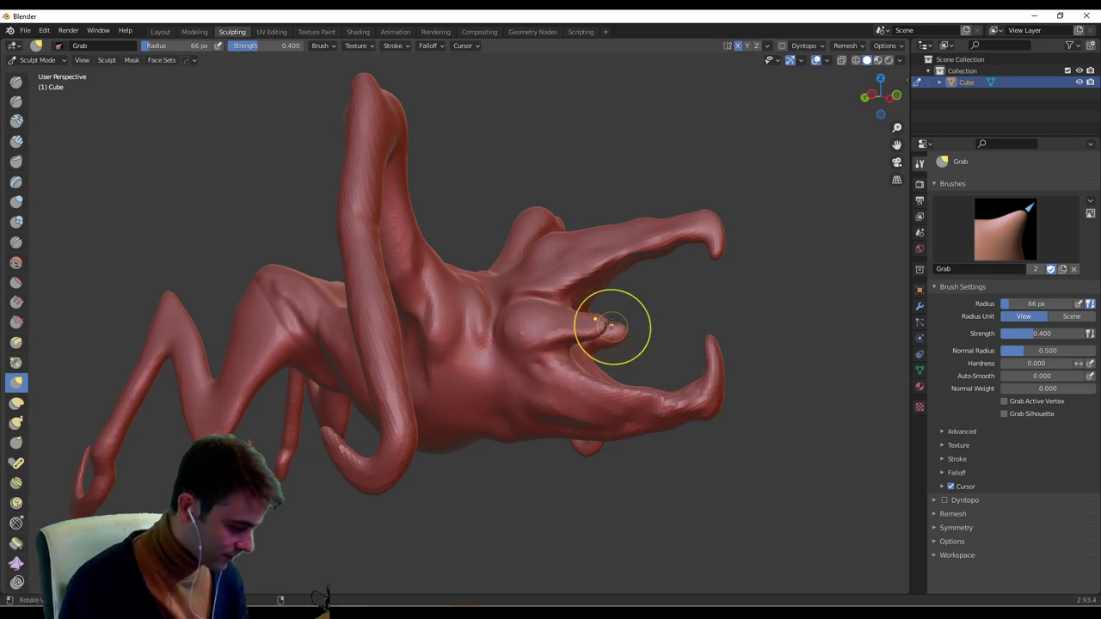
pyautogui.moveTo(612, 325); pyautogui.dragTo(552, 389, button='middle')
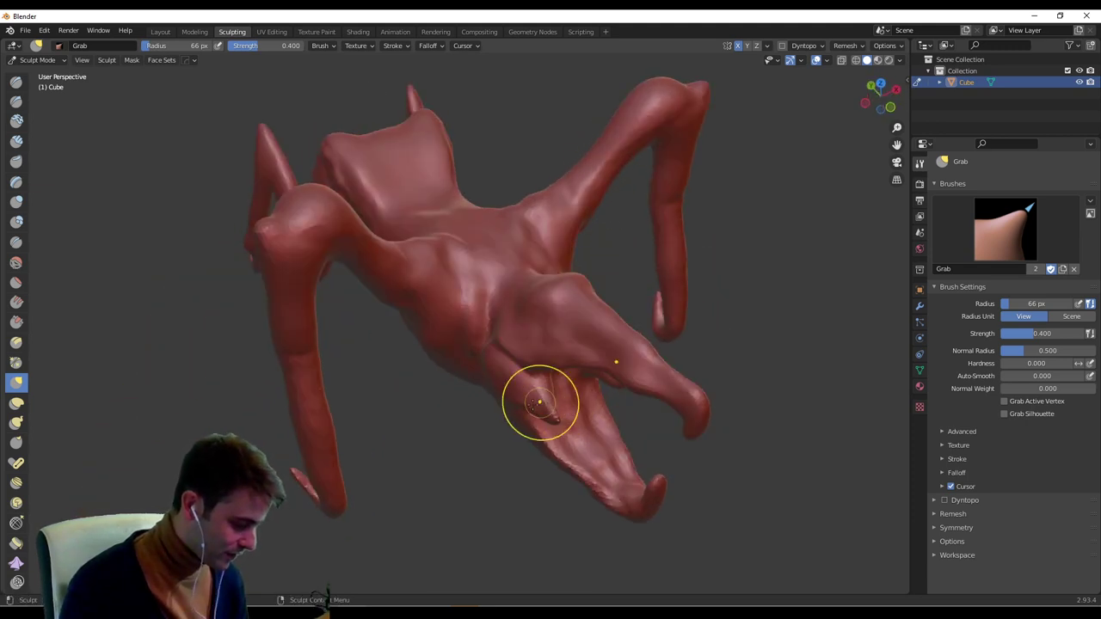
# Draw the cheek protrusions out into pointed side tusks with the Grab brush at a 100 px radius.
pyautogui.press('f')
pyautogui.click(543, 408)
pyautogui.moveTo(585, 409); pyautogui.dragTo(504, 421, button='middle')
pyautogui.moveTo(462, 465); pyautogui.dragTo(500, 446)
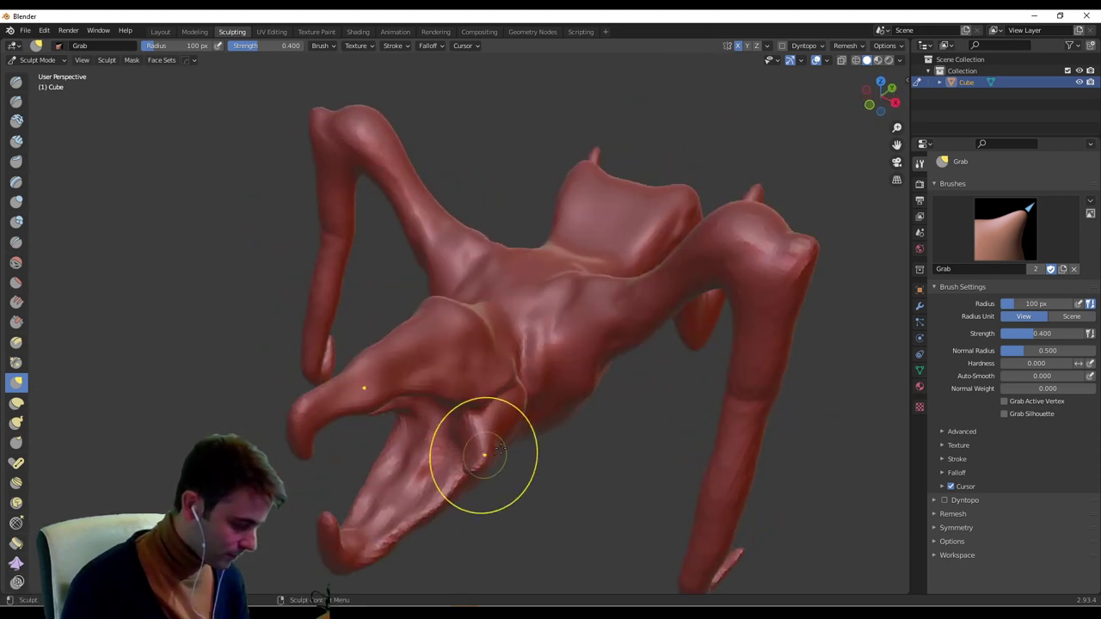
pyautogui.moveTo(514, 419)
pyautogui.mouseDown(button='middle')
pyautogui.moveTo(525, 331)
pyautogui.moveTo(495, 328)
pyautogui.moveTo(536, 348)
pyautogui.moveTo(506, 322)
pyautogui.mouseUp(button='middle')
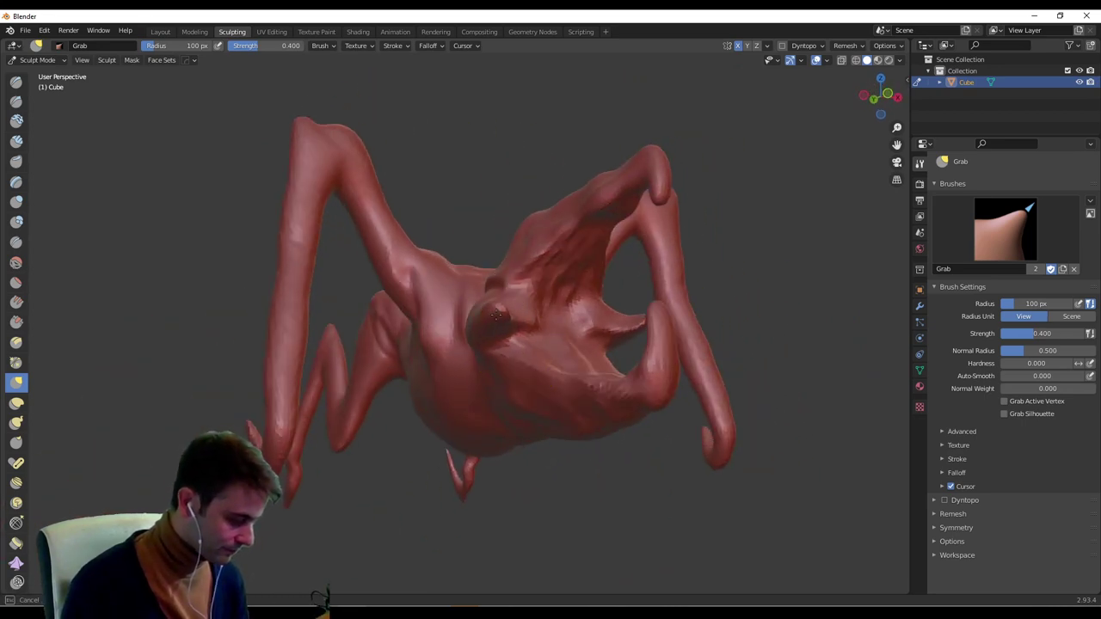
pyautogui.moveTo(700, 298); pyautogui.dragTo(576, 301, button='middle')
# Raise a tooth-like bump on the upper edge of the lower jaw with the Grab brush.
pyautogui.moveTo(576, 326)
pyautogui.keyDown('ctrl'); pyautogui.mouseDown(button='middle')
pyautogui.moveTo(577, 283)
pyautogui.moveTo(576, 294)
pyautogui.mouseUp(button='middle'); pyautogui.keyUp('ctrl')
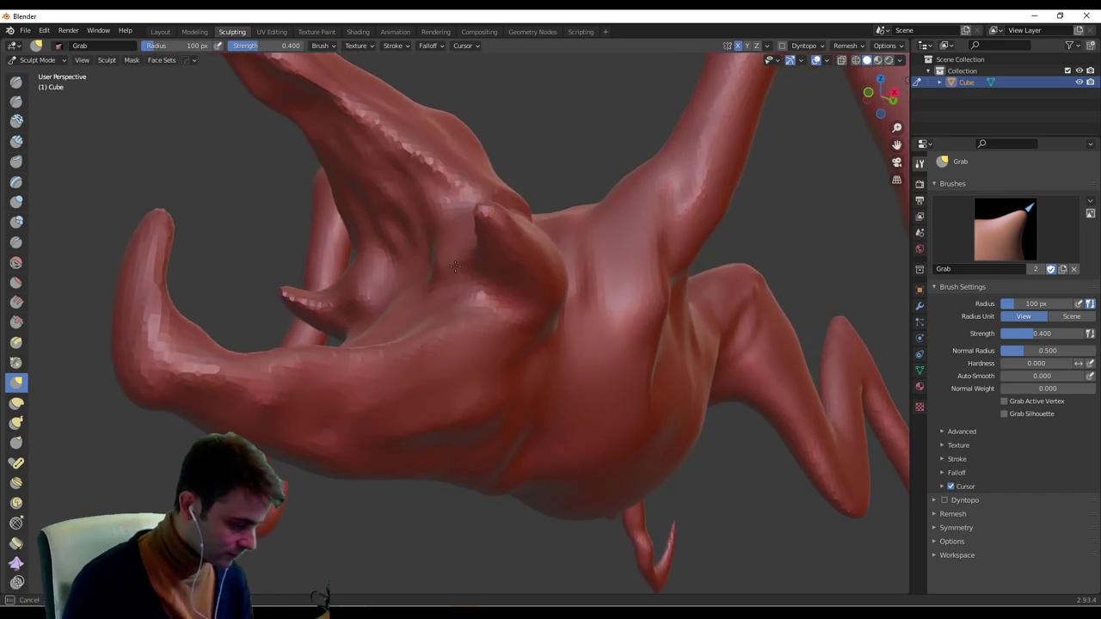
pyautogui.moveTo(456, 266)
pyautogui.mouseDown(button='middle')
pyautogui.moveTo(461, 361)
pyautogui.moveTo(434, 386)
pyautogui.moveTo(359, 390)
pyautogui.mouseUp(button='middle')
pyautogui.moveTo(435, 344); pyautogui.dragTo(341, 311, button='middle')
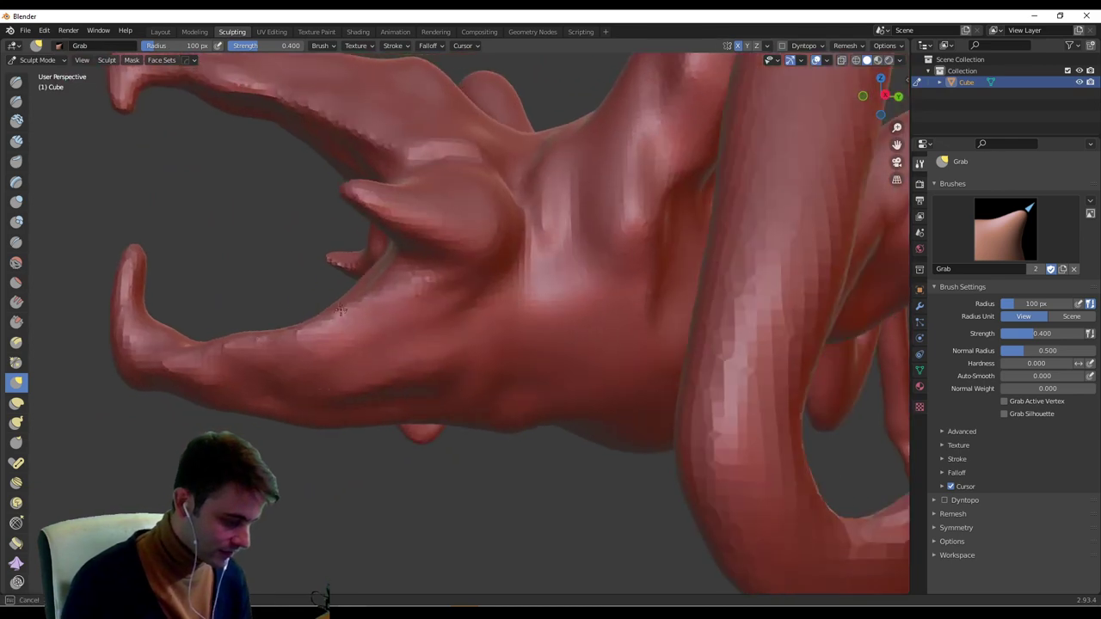
pyautogui.moveTo(292, 292); pyautogui.dragTo(294, 291)
pyautogui.moveTo(328, 303); pyautogui.dragTo(344, 326, button='middle')
# Refine the lower jaw's bump and pull up another nearer the tip with the Grab brush at a 73 px radius.
pyautogui.press('f')
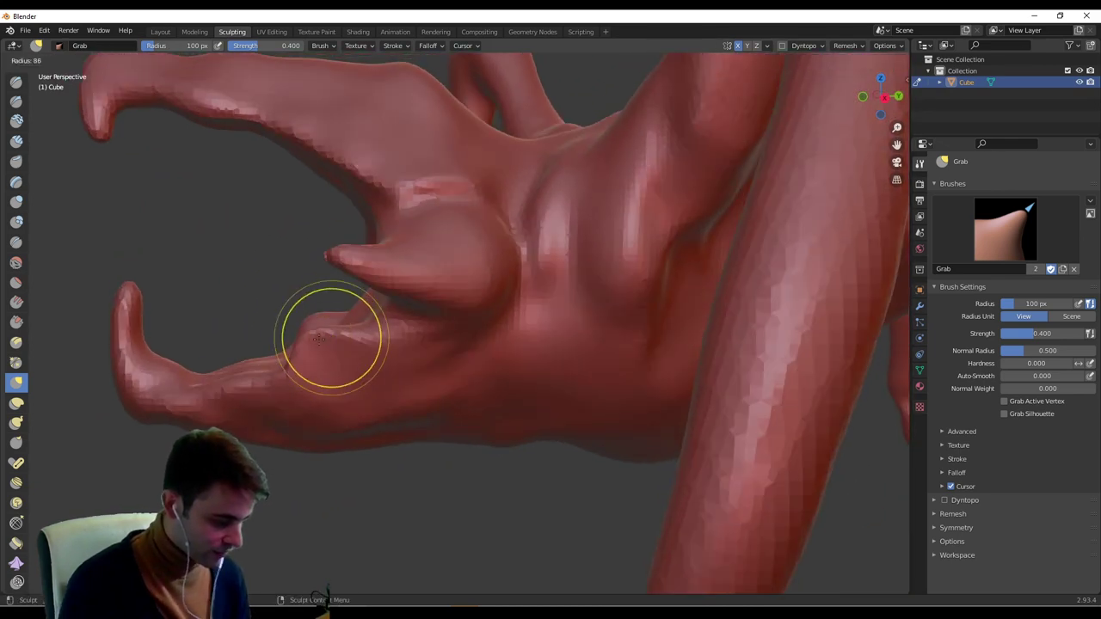
pyautogui.click(318, 339)
pyautogui.moveTo(320, 343); pyautogui.dragTo(339, 344)
pyautogui.moveTo(322, 357); pyautogui.dragTo(236, 361, button='middle')
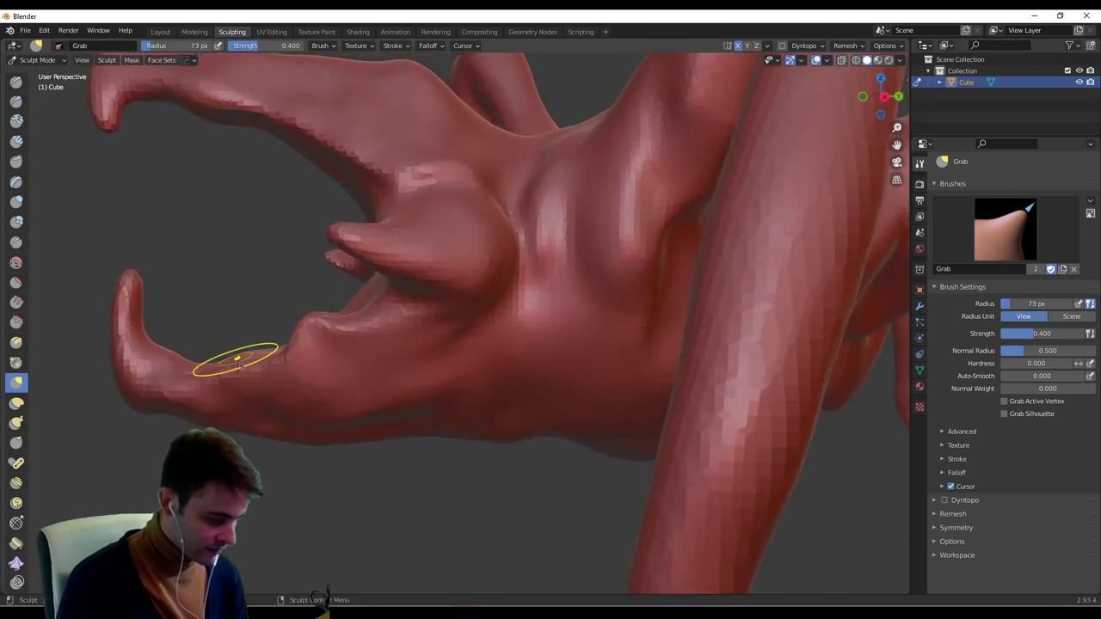
pyautogui.moveTo(314, 350)
pyautogui.mouseDown(button='middle')
pyautogui.moveTo(348, 334)
pyautogui.moveTo(405, 362)
pyautogui.mouseUp(button='middle')
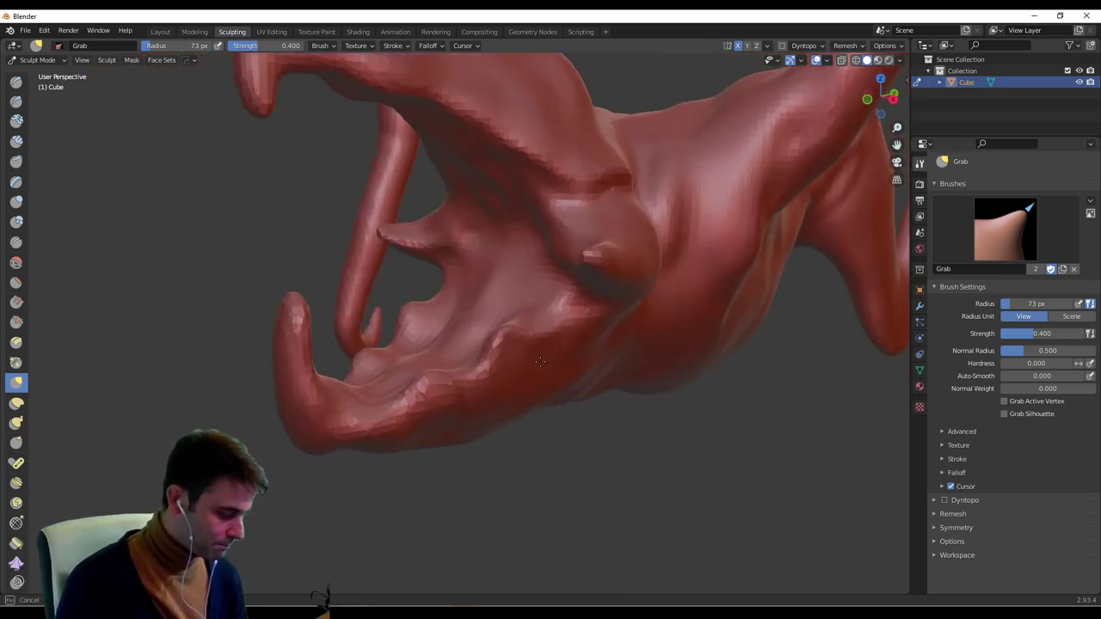
pyautogui.moveTo(516, 349); pyautogui.dragTo(455, 340, button='middle')
# Pull jagged, tooth-like bumps down along the underside of the upper jaw with the Grab brush.
pyautogui.scroll(-3, 456, 340)
pyautogui.scroll(4, 533, 292)
pyautogui.moveTo(563, 271)
pyautogui.keyDown('shift'); pyautogui.mouseDown(button='middle')
pyautogui.moveTo(506, 273)
pyautogui.moveTo(578, 279)
pyautogui.mouseUp(button='middle'); pyautogui.keyUp('shift')
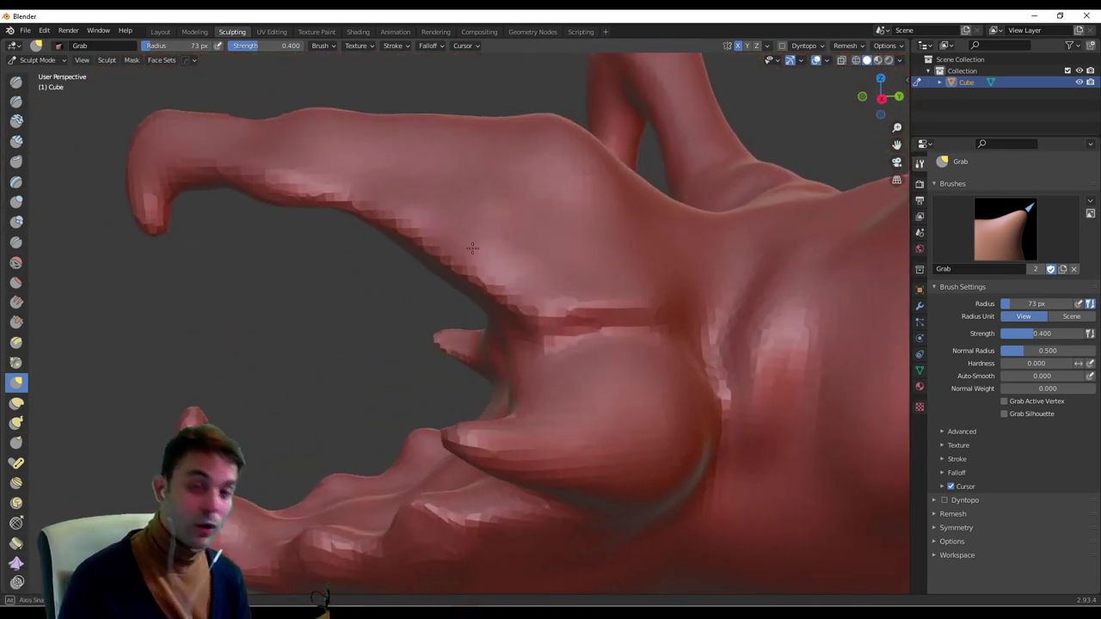
pyautogui.scroll(-2, 516, 275)
pyautogui.moveTo(474, 268); pyautogui.dragTo(465, 256, button='middle')
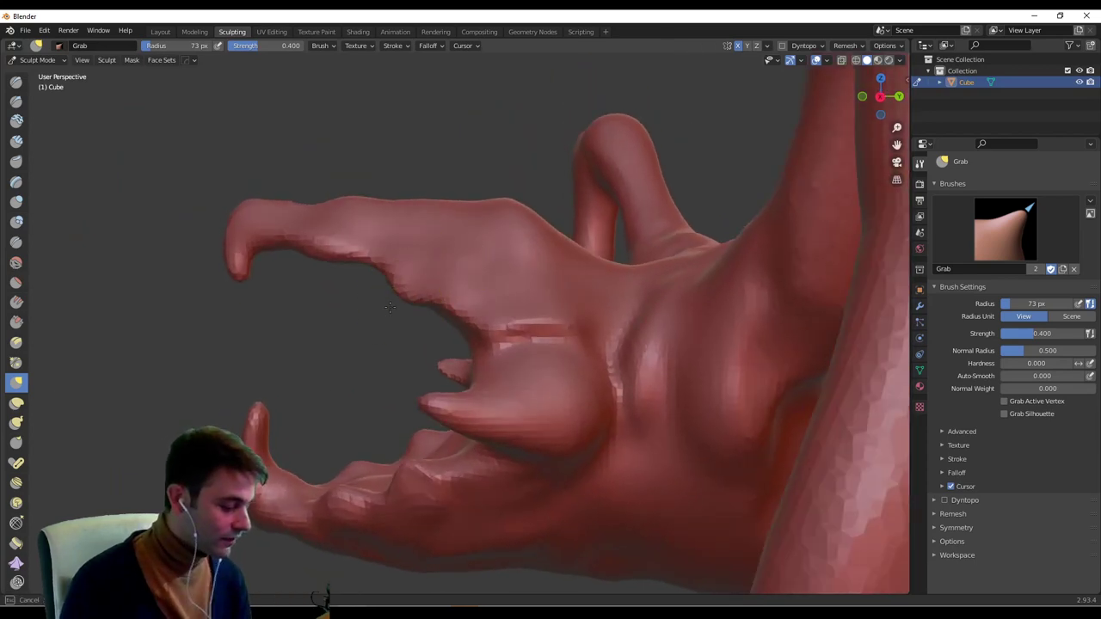
pyautogui.moveTo(390, 307)
pyautogui.mouseDown(button='middle')
pyautogui.moveTo(596, 236)
pyautogui.moveTo(574, 297)
pyautogui.moveTo(389, 317)
pyautogui.moveTo(323, 237)
pyautogui.moveTo(293, 291)
pyautogui.moveTo(256, 304)
pyautogui.moveTo(521, 216)
pyautogui.moveTo(458, 263)
pyautogui.mouseUp(button='middle')
pyautogui.moveTo(553, 257); pyautogui.dragTo(510, 272, button='middle')
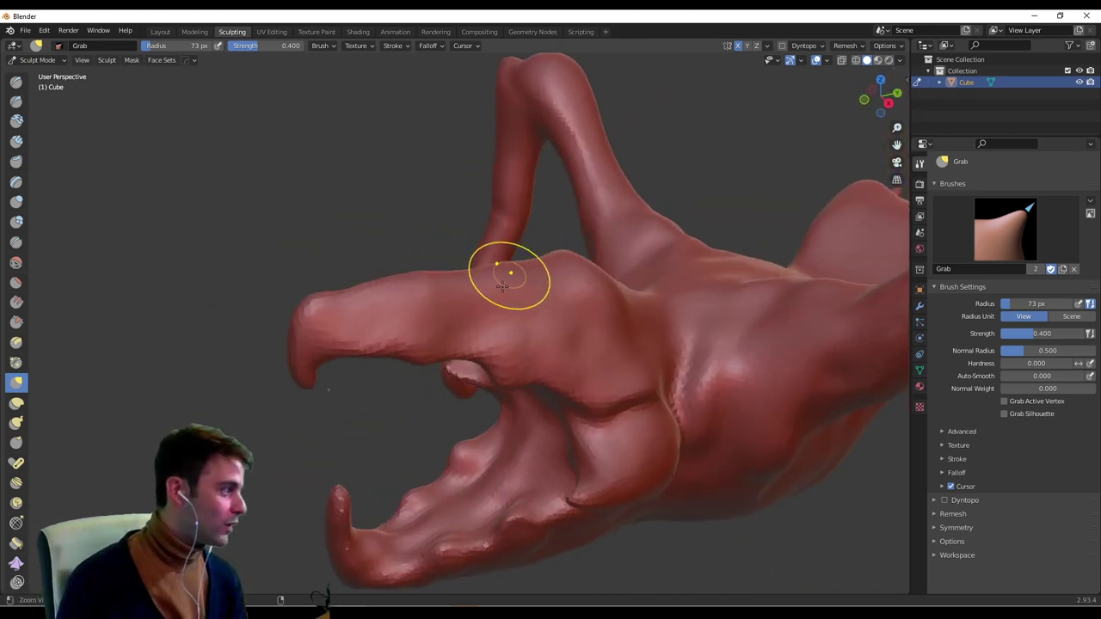
# Adjust the top of the head and upper jaw with the Grab brush at a 108 px radius.
pyautogui.scroll(2, 521, 278)
pyautogui.press('f')
pyautogui.click(518, 278)
pyautogui.moveTo(601, 277)
pyautogui.mouseDown(button='middle')
pyautogui.moveTo(592, 238)
pyautogui.moveTo(564, 247)
pyautogui.mouseUp(button='middle')
pyautogui.scroll(-3, 592, 249)
pyautogui.scroll(-3, 564, 318)
pyautogui.moveTo(594, 326)
pyautogui.mouseDown(button='middle')
pyautogui.moveTo(717, 304)
pyautogui.moveTo(568, 297)
pyautogui.moveTo(521, 332)
pyautogui.moveTo(434, 288)
pyautogui.moveTo(506, 263)
pyautogui.moveTo(480, 305)
pyautogui.moveTo(488, 327)
pyautogui.mouseUp(button='middle')
pyautogui.scroll(4, 519, 332)
# Shape the back and the area between the shoulders with the Grab brush at a 159 px radius.
pyautogui.press('f')
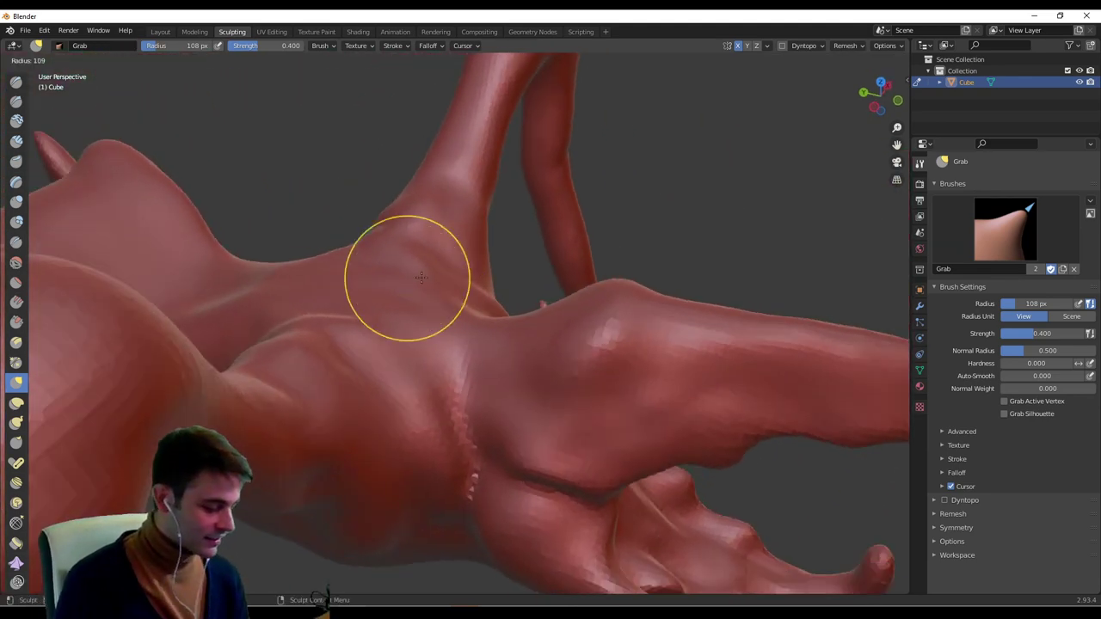
pyautogui.click(497, 275)
pyautogui.moveTo(329, 315); pyautogui.dragTo(446, 326, button='middle')
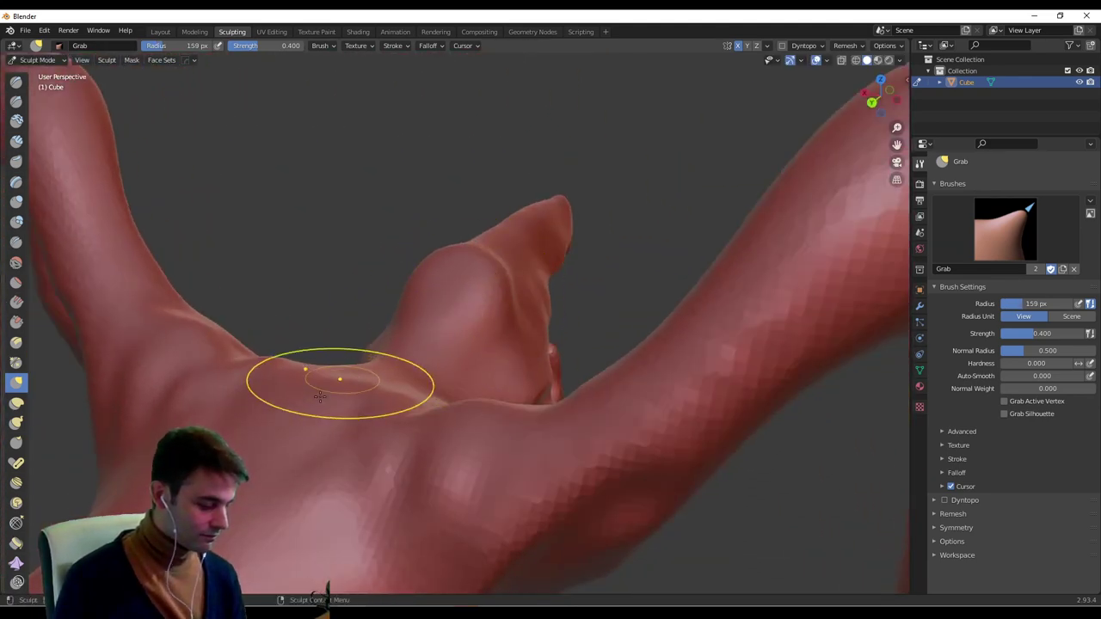
pyautogui.moveTo(381, 294); pyautogui.dragTo(353, 325, button='middle')
pyautogui.moveTo(435, 347)
pyautogui.mouseDown(button='middle')
pyautogui.moveTo(376, 325)
pyautogui.moveTo(438, 319)
pyautogui.moveTo(421, 317)
pyautogui.mouseUp(button='middle')
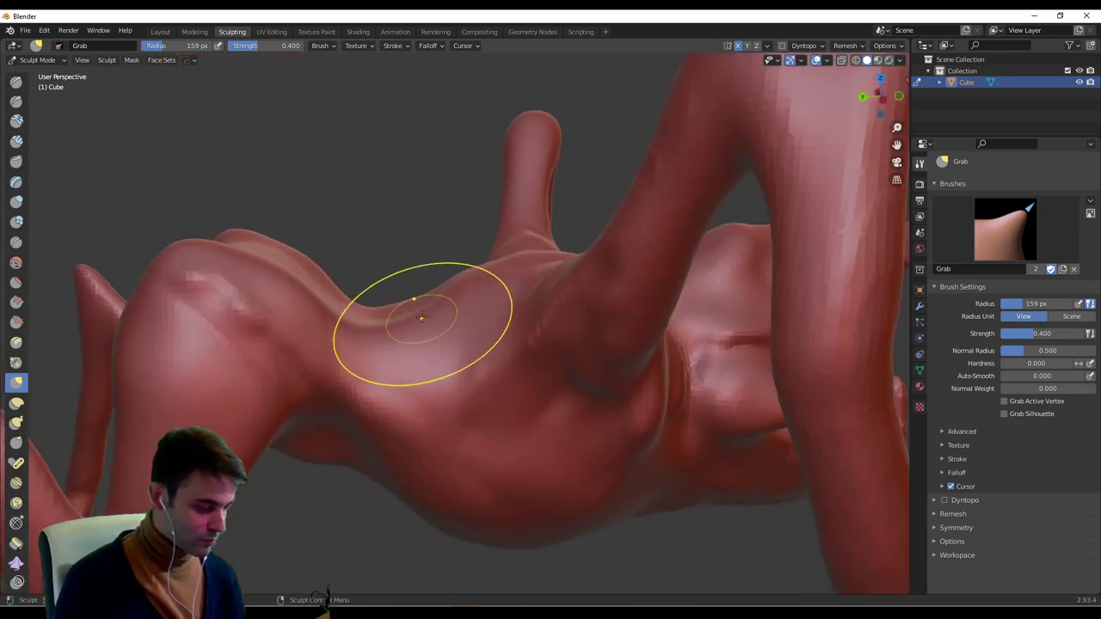
# Reshape the front limbs' feet into an angular heel with a backward hook using the Grab brush at 97 px radius.
pyautogui.moveTo(656, 215)
pyautogui.keyDown('ctrl'); pyautogui.mouseDown(button='middle')
pyautogui.moveTo(575, 284)
pyautogui.moveTo(411, 294)
pyautogui.moveTo(513, 270)
pyautogui.moveTo(527, 233)
pyautogui.mouseUp(button='middle'); pyautogui.keyUp('ctrl')
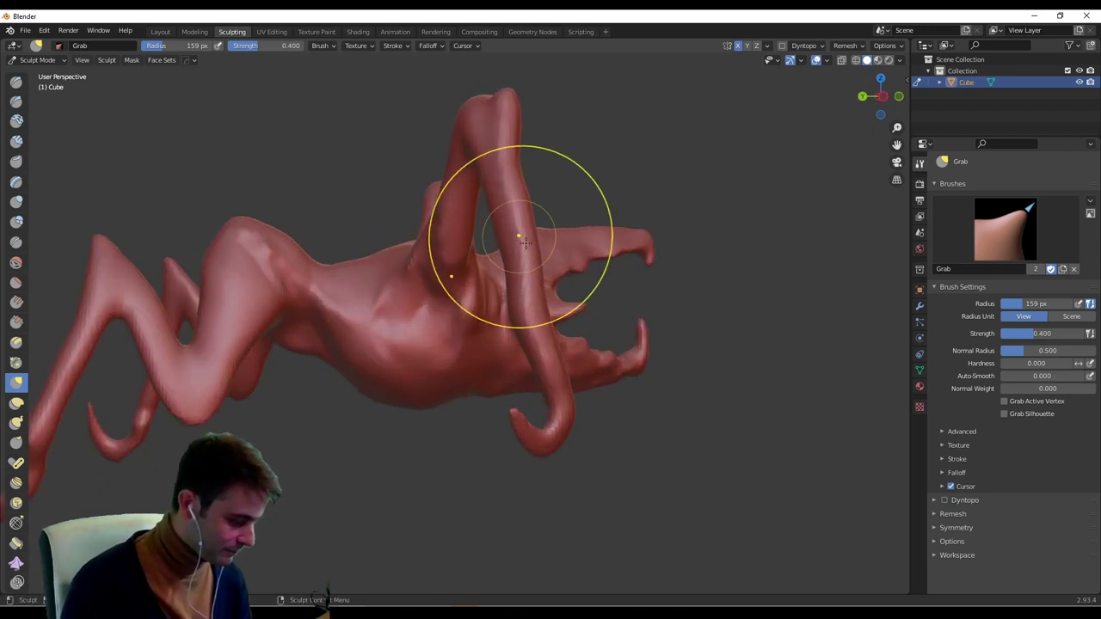
pyautogui.moveTo(504, 356)
pyautogui.mouseDown(button='middle')
pyautogui.moveTo(524, 425)
pyautogui.moveTo(504, 418)
pyautogui.mouseUp(button='middle')
pyautogui.moveTo(481, 388); pyautogui.dragTo(482, 384)
pyautogui.press('f')
pyautogui.click(542, 410)
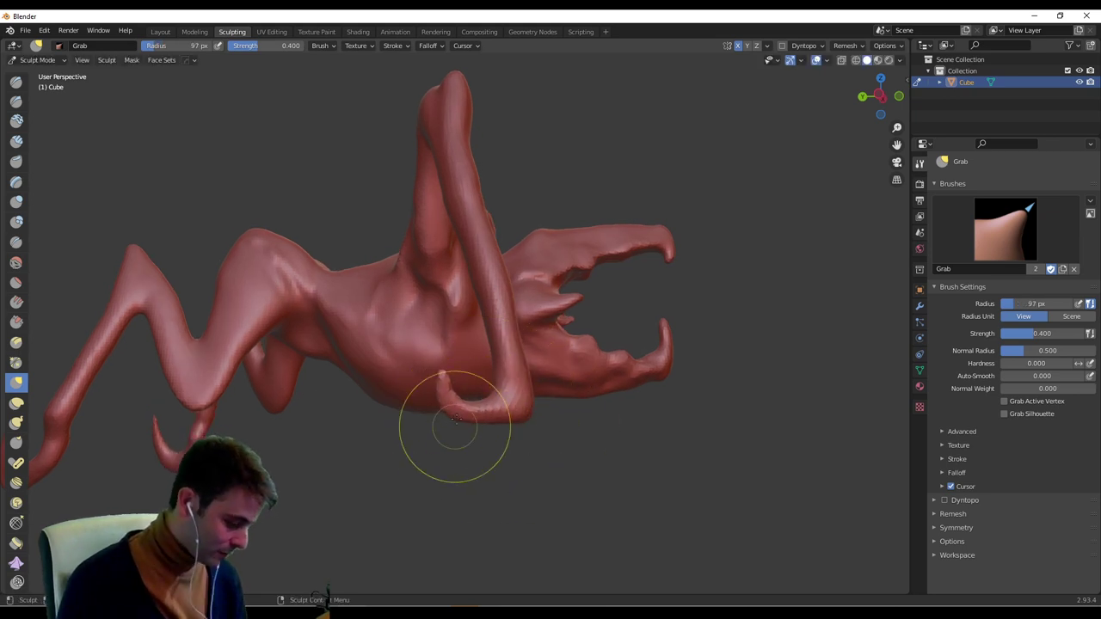
pyautogui.moveTo(445, 374)
pyautogui.mouseDown(button='middle')
pyautogui.moveTo(646, 381)
pyautogui.moveTo(651, 323)
pyautogui.moveTo(391, 413)
pyautogui.mouseUp(button='middle')
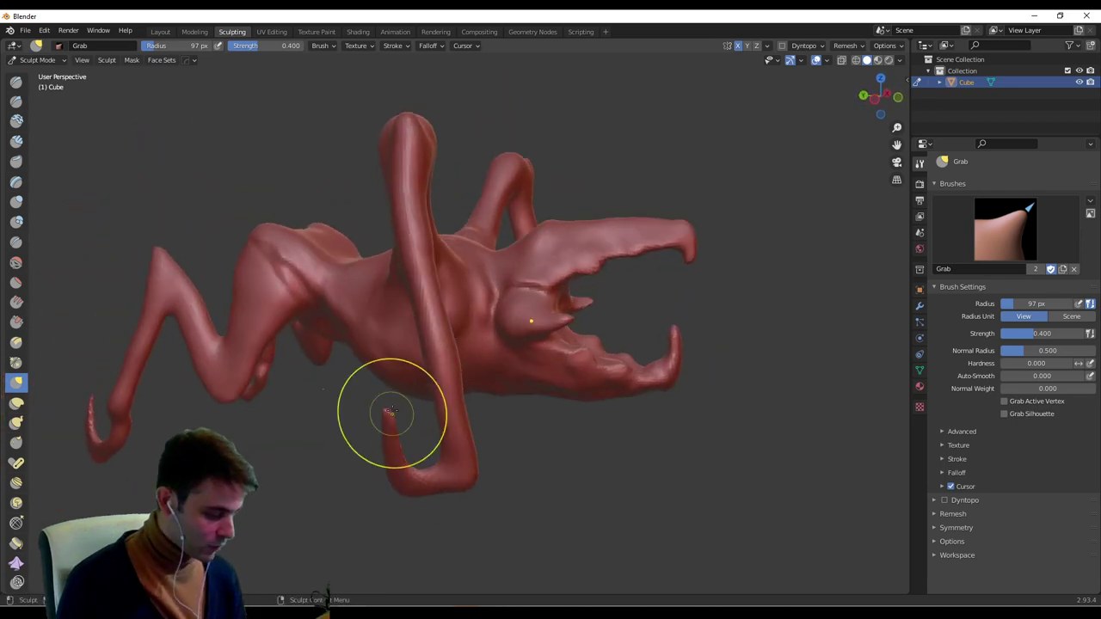
# Adjust the shape of the front limbs' raised knees with the Grab brush from the front.
pyautogui.moveTo(543, 344); pyautogui.dragTo(393, 351, button='middle')
pyautogui.scroll(-2, 393, 351)
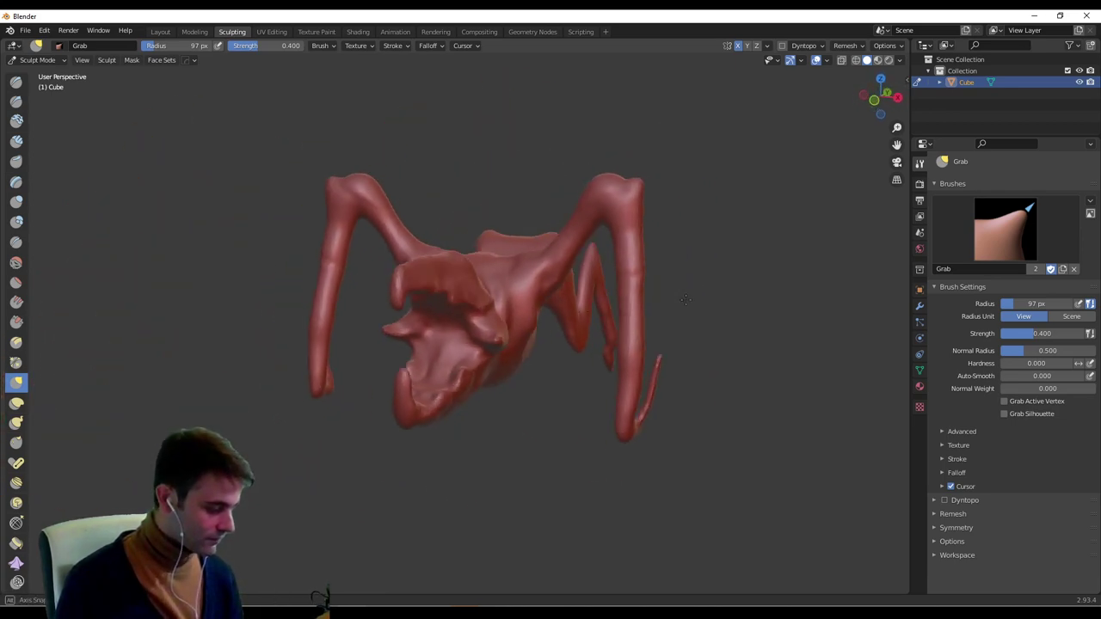
pyautogui.moveTo(638, 251); pyautogui.dragTo(676, 255, button='middle')
pyautogui.moveTo(617, 170)
pyautogui.mouseDown(button='middle')
pyautogui.moveTo(627, 147)
pyautogui.moveTo(681, 152)
pyautogui.moveTo(610, 216)
pyautogui.moveTo(554, 215)
pyautogui.mouseUp(button='middle')
pyautogui.moveTo(555, 215); pyautogui.dragTo(545, 241)
pyautogui.moveTo(596, 180); pyautogui.dragTo(604, 171)
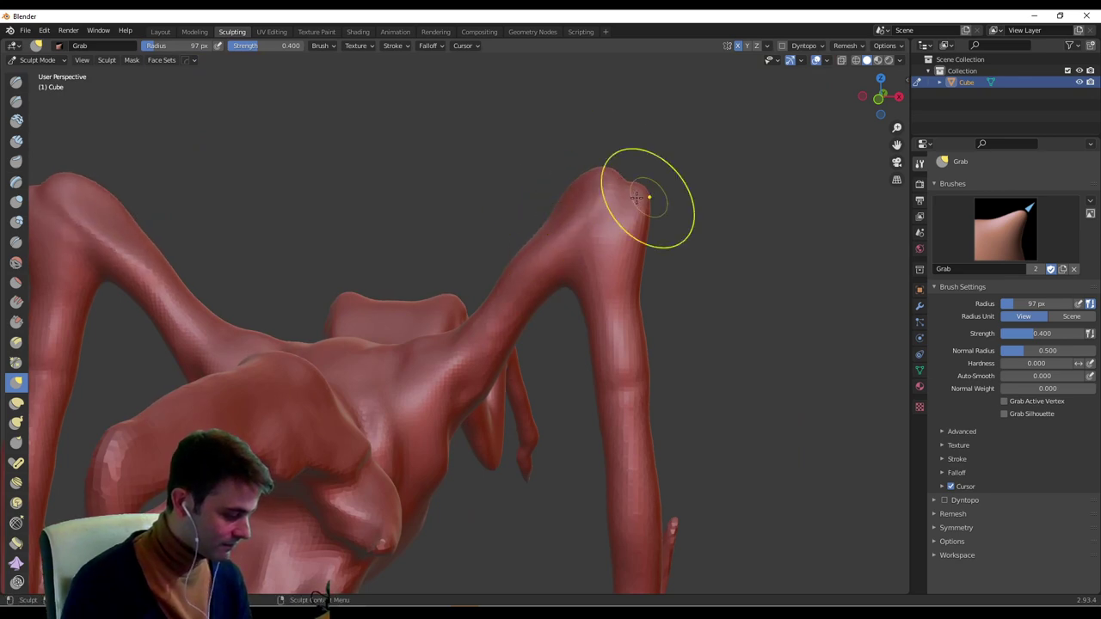
# Reshape the front limbs' upper and lower segments from the side with the Grab brush at a 133 px radius.
pyautogui.moveTo(627, 209)
pyautogui.mouseDown(button='middle')
pyautogui.moveTo(369, 276)
pyautogui.moveTo(401, 264)
pyautogui.mouseUp(button='middle')
pyautogui.press('f')
pyautogui.click(383, 262)
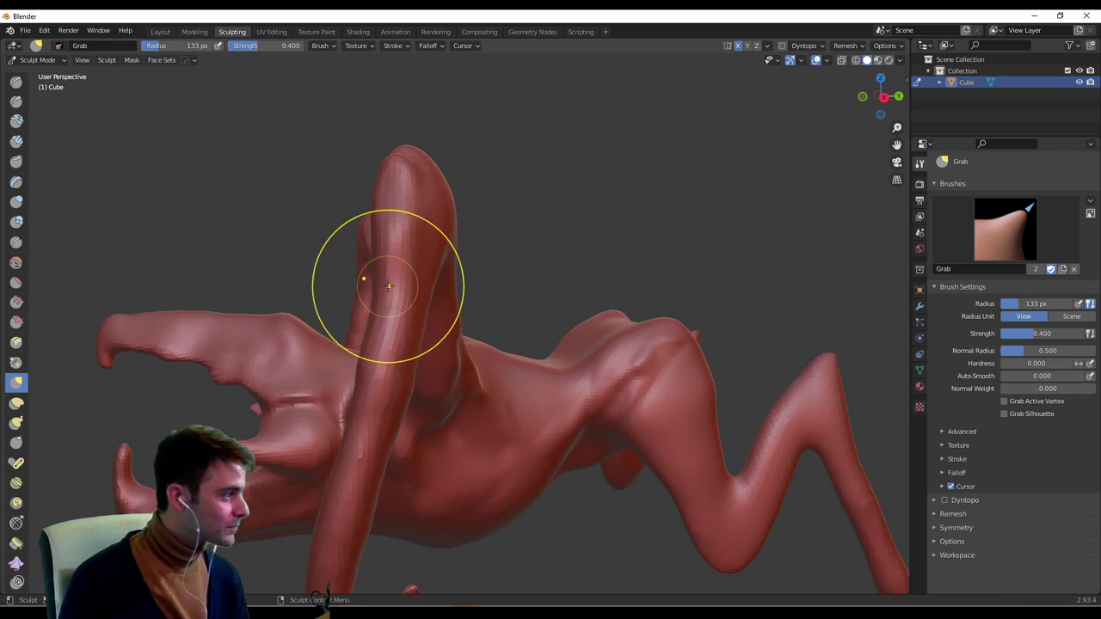
pyautogui.moveTo(388, 318); pyautogui.dragTo(365, 291, button='middle')
pyautogui.moveTo(353, 362); pyautogui.dragTo(335, 372)
pyautogui.moveTo(427, 305); pyautogui.dragTo(424, 304)
# Adjust the lower front limbs from the front with the Grab brush, reducing its radius to 99 px.
pyautogui.moveTo(497, 247)
pyautogui.mouseDown(button='middle')
pyautogui.moveTo(386, 246)
pyautogui.moveTo(472, 197)
pyautogui.moveTo(585, 224)
pyautogui.moveTo(656, 220)
pyautogui.moveTo(693, 236)
pyautogui.mouseUp(button='middle')
pyautogui.moveTo(506, 338); pyautogui.dragTo(503, 340)
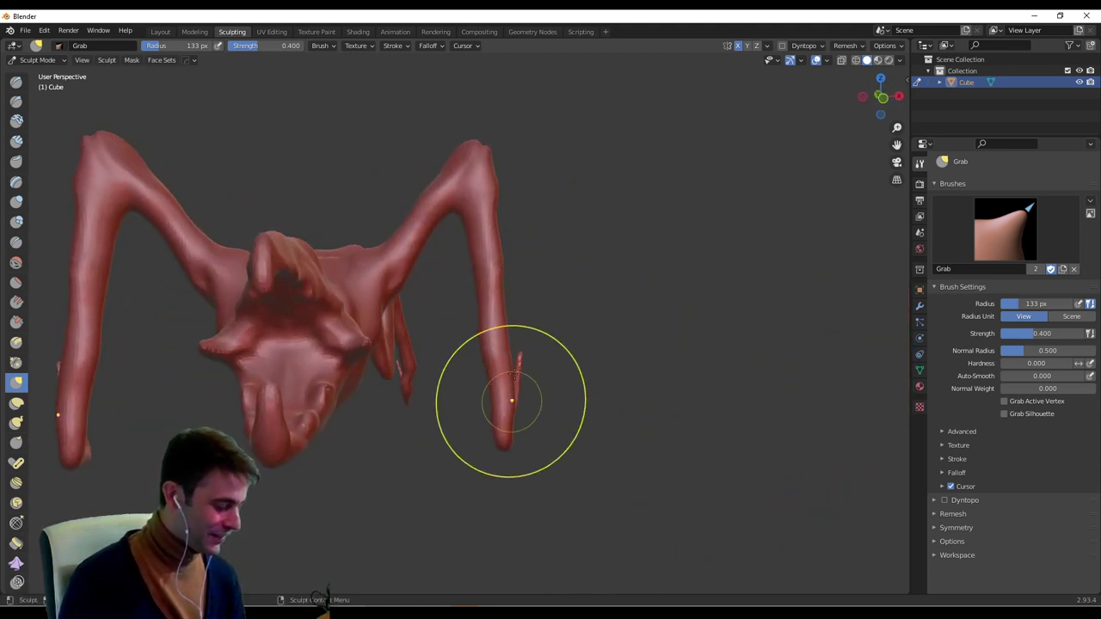
pyautogui.press('f')
pyautogui.click(550, 352)
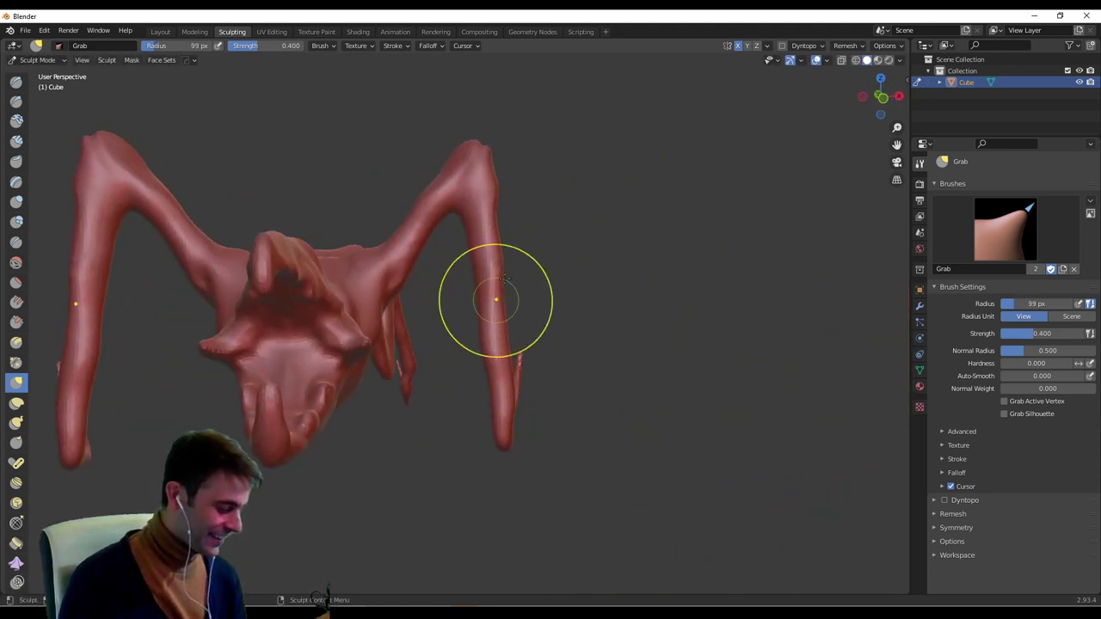
pyautogui.moveTo(509, 437)
pyautogui.mouseDown(button='middle')
pyautogui.moveTo(479, 455)
pyautogui.moveTo(506, 372)
pyautogui.moveTo(487, 356)
pyautogui.moveTo(475, 314)
pyautogui.moveTo(486, 344)
pyautogui.moveTo(384, 347)
pyautogui.moveTo(387, 314)
pyautogui.moveTo(417, 292)
pyautogui.moveTo(505, 318)
pyautogui.mouseUp(button='middle')
# Carve creases where the front limbs meet the upper back with the Draw brush at a 42 px radius.
pyautogui.press('x')
pyautogui.press('f')
pyautogui.click(469, 344)
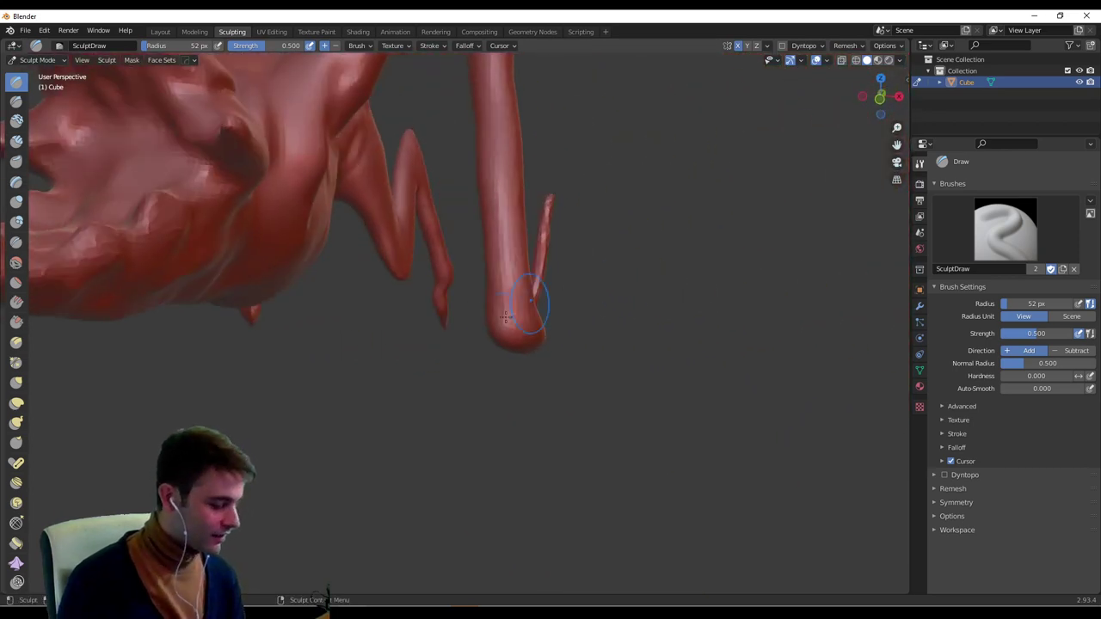
pyautogui.moveTo(577, 259)
pyautogui.keyDown('ctrl'); pyautogui.mouseDown(button='middle')
pyautogui.moveTo(563, 322)
pyautogui.moveTo(623, 391)
pyautogui.moveTo(507, 413)
pyautogui.moveTo(499, 363)
pyautogui.moveTo(378, 314)
pyautogui.moveTo(392, 349)
pyautogui.mouseUp(button='middle'); pyautogui.keyUp('ctrl')
pyautogui.press('f')
pyautogui.click(396, 322)
pyautogui.press('f')
pyautogui.click(430, 321)
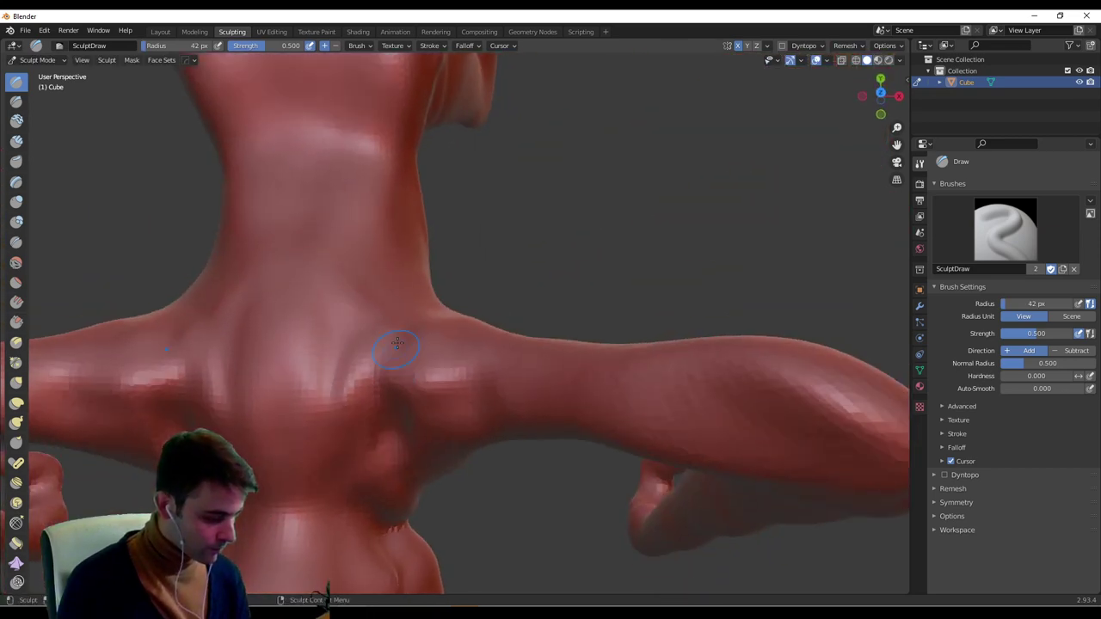
pyautogui.moveTo(445, 291); pyautogui.dragTo(336, 344, button='middle')
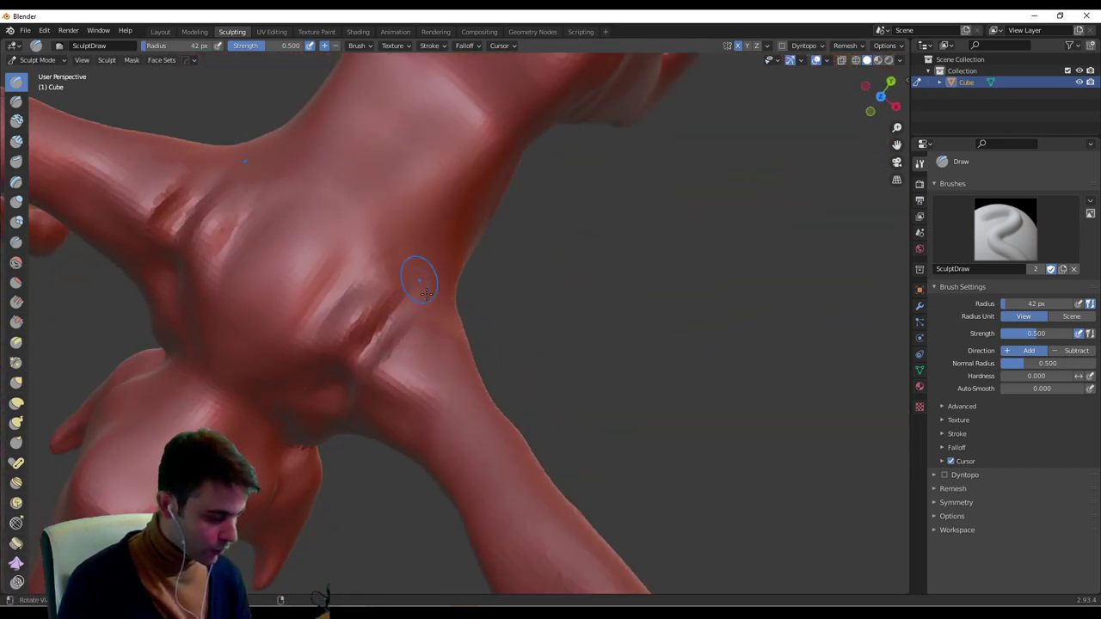
pyautogui.moveTo(418, 275)
pyautogui.mouseDown(button='middle')
pyautogui.moveTo(350, 262)
pyautogui.moveTo(376, 287)
pyautogui.mouseUp(button='middle')
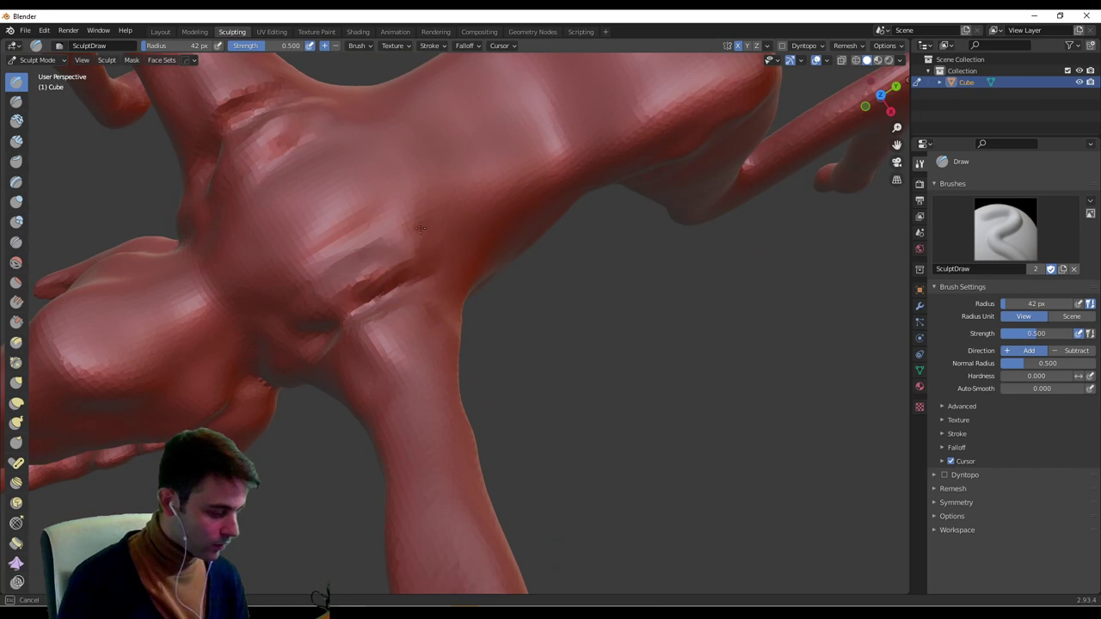
# Build up the shoulder blades and their surrounding folds from the side and above with the Draw brush.
pyautogui.moveTo(386, 228); pyautogui.dragTo(465, 203, button='middle')
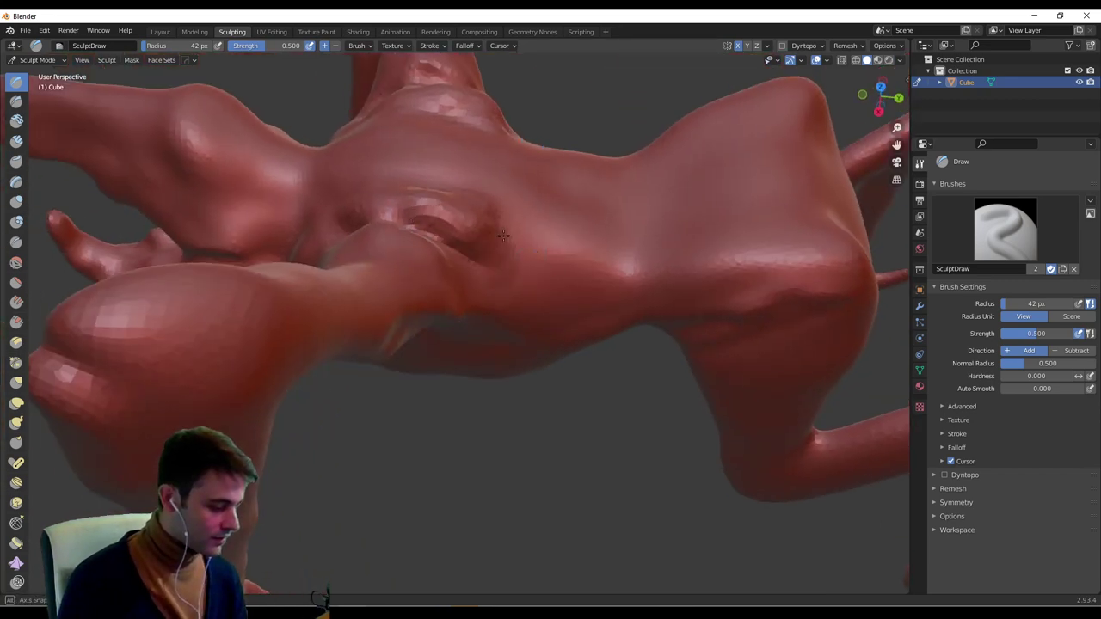
pyautogui.moveTo(503, 235)
pyautogui.mouseDown(button='middle')
pyautogui.moveTo(490, 232)
pyautogui.moveTo(513, 268)
pyautogui.moveTo(495, 264)
pyautogui.moveTo(410, 319)
pyautogui.moveTo(431, 249)
pyautogui.moveTo(424, 342)
pyautogui.mouseUp(button='middle')
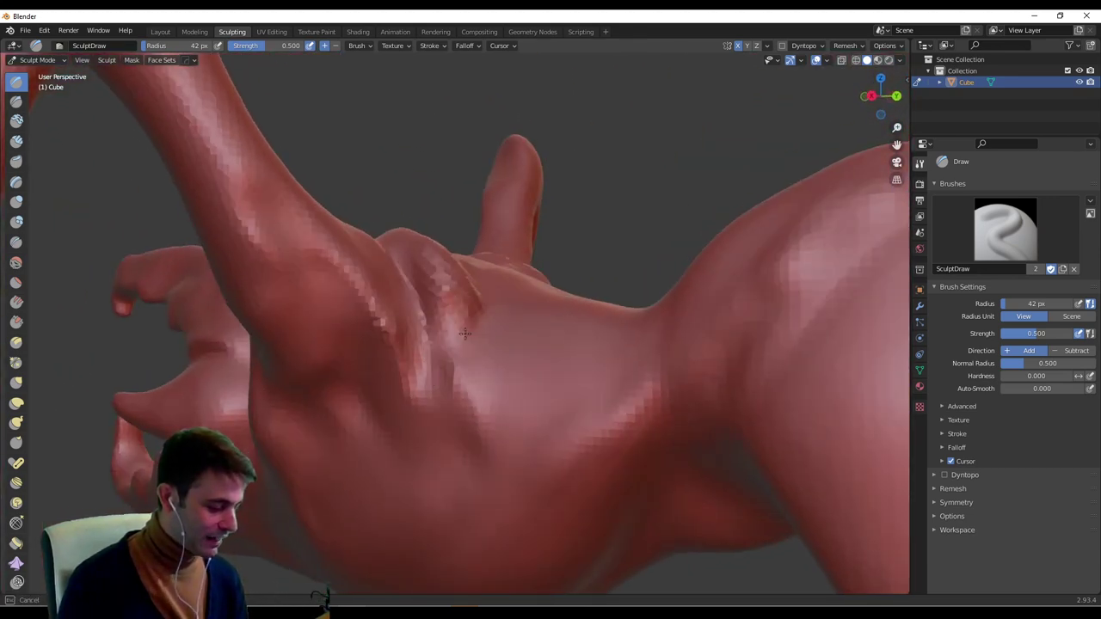
pyautogui.moveTo(471, 450)
pyautogui.mouseDown(button='middle')
pyautogui.moveTo(457, 345)
pyautogui.moveTo(435, 420)
pyautogui.mouseUp(button='middle')
pyautogui.moveTo(510, 325)
pyautogui.mouseDown(button='middle')
pyautogui.moveTo(671, 203)
pyautogui.moveTo(391, 221)
pyautogui.mouseUp(button='middle')
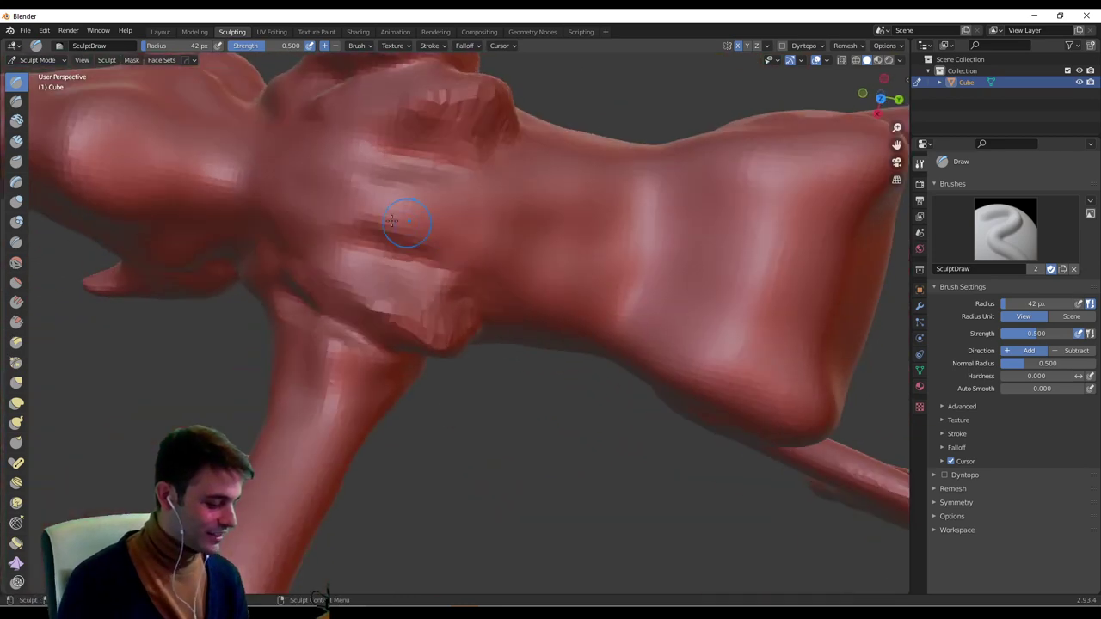
# Carve lengthwise grooves into the upper back between the shoulder blades with the Draw brush at 33 px radius.
pyautogui.press('f')
pyautogui.click(396, 215)
pyautogui.moveTo(361, 227)
pyautogui.keyDown('ctrl'); pyautogui.mouseDown()
pyautogui.moveTo(384, 233)
pyautogui.moveTo(346, 223)
pyautogui.moveTo(503, 256)
pyautogui.mouseUp(); pyautogui.keyUp('ctrl')
pyautogui.moveTo(502, 255); pyautogui.dragTo(509, 232, button='middle')
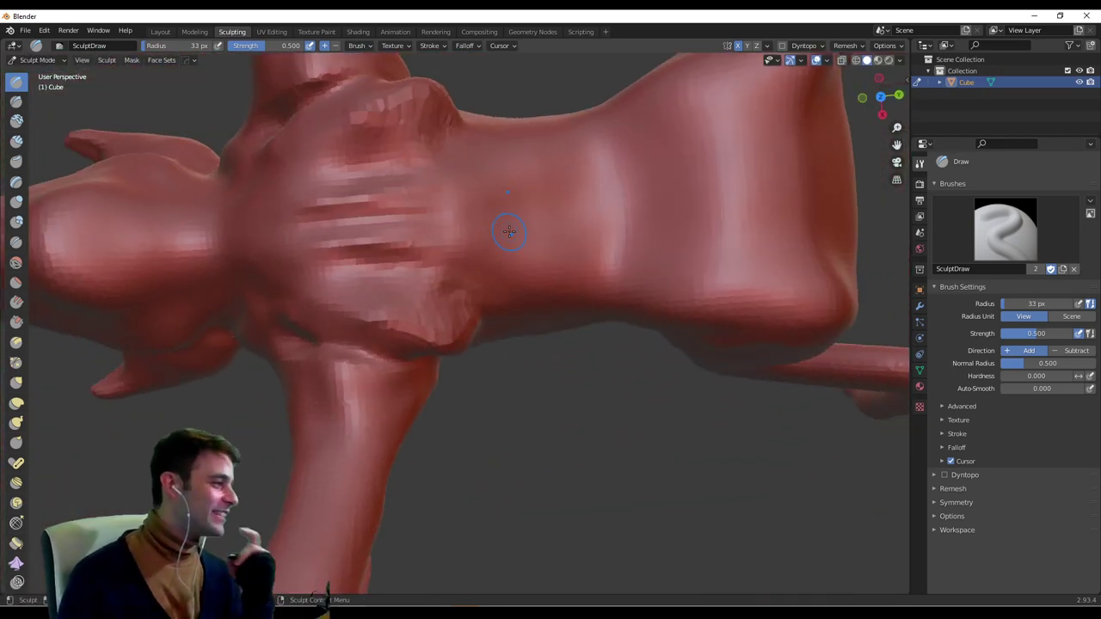
pyautogui.moveTo(509, 231)
pyautogui.mouseDown(button='middle')
pyautogui.moveTo(499, 192)
pyautogui.moveTo(507, 215)
pyautogui.mouseUp(button='middle')
pyautogui.keyDown('ctrl'); pyautogui.moveTo(318, 210); pyautogui.dragTo(478, 227); pyautogui.keyUp('ctrl')
pyautogui.moveTo(533, 226)
pyautogui.mouseDown(button='middle')
pyautogui.moveTo(509, 217)
pyautogui.moveTo(543, 245)
pyautogui.mouseUp(button='middle')
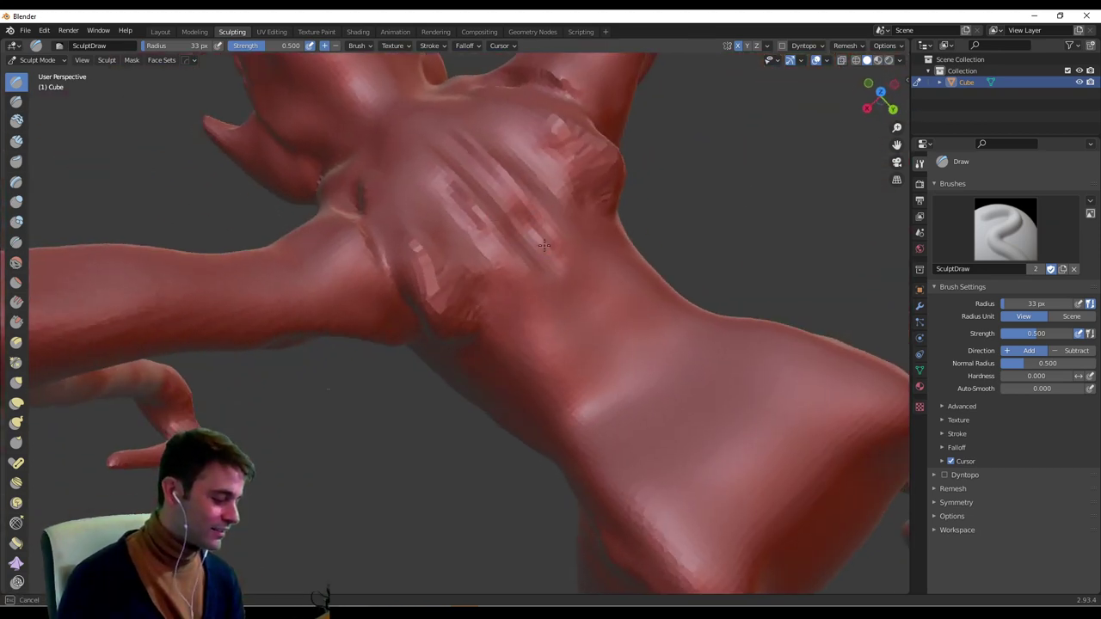
pyautogui.moveTo(636, 313); pyautogui.dragTo(486, 263, button='middle')
# Extend the spinal ridges and grooves along the lower back onto the pelvis, and smooth them.
pyautogui.moveTo(486, 262)
pyautogui.mouseDown()
pyautogui.moveTo(387, 258)
pyautogui.moveTo(451, 274)
pyautogui.moveTo(600, 259)
pyautogui.mouseUp()
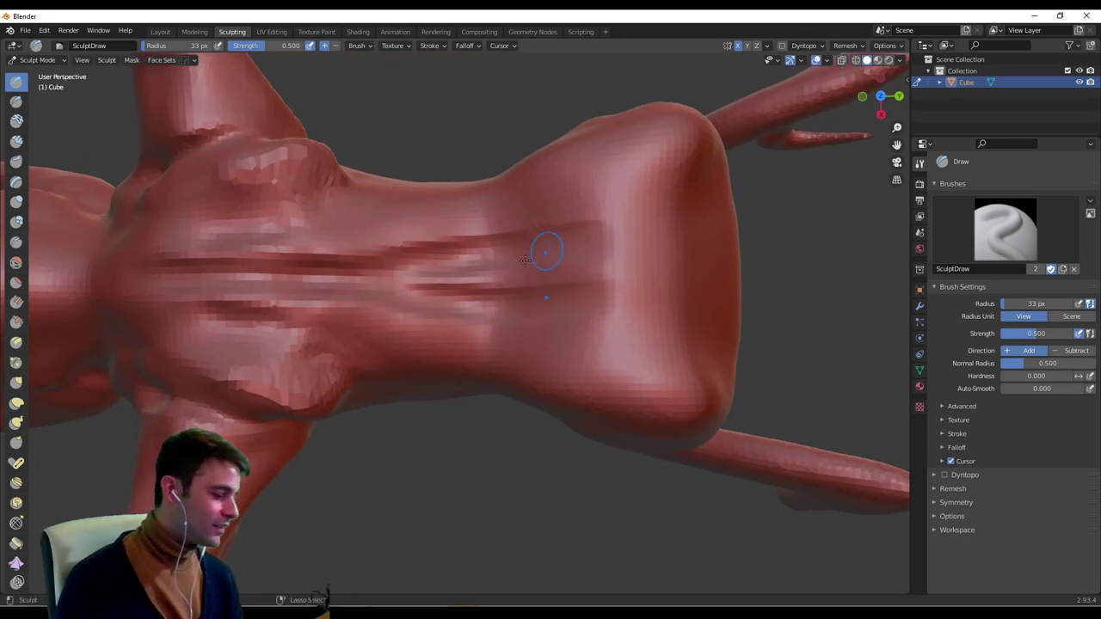
pyautogui.moveTo(524, 261); pyautogui.dragTo(640, 243)
pyautogui.moveTo(636, 238)
pyautogui.mouseDown(button='middle')
pyautogui.moveTo(693, 176)
pyautogui.moveTo(585, 196)
pyautogui.moveTo(468, 248)
pyautogui.mouseUp(button='middle')
pyautogui.moveTo(488, 228)
pyautogui.keyDown('shift'); pyautogui.mouseDown()
pyautogui.moveTo(521, 217)
pyautogui.moveTo(540, 227)
pyautogui.moveTo(485, 246)
pyautogui.moveTo(510, 195)
pyautogui.moveTo(528, 226)
pyautogui.mouseUp(); pyautogui.keyUp('shift')
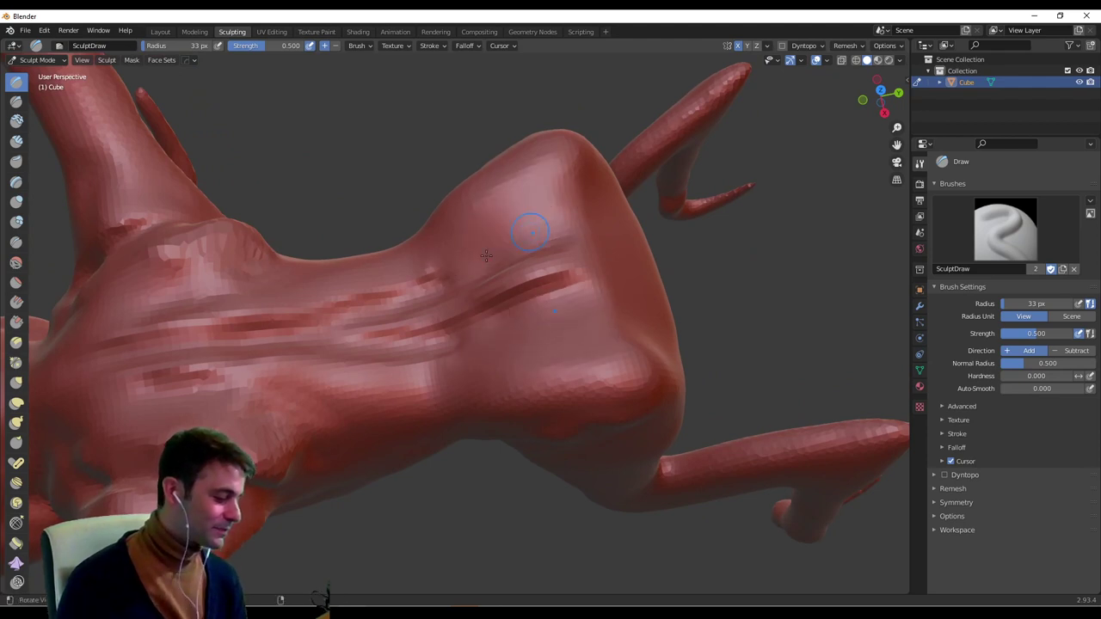
pyautogui.moveTo(528, 226); pyautogui.dragTo(438, 266, button='middle')
pyautogui.moveTo(361, 296)
pyautogui.keyDown('shift'); pyautogui.mouseDown()
pyautogui.moveTo(292, 344)
pyautogui.moveTo(145, 358)
pyautogui.mouseUp(); pyautogui.keyUp('shift')
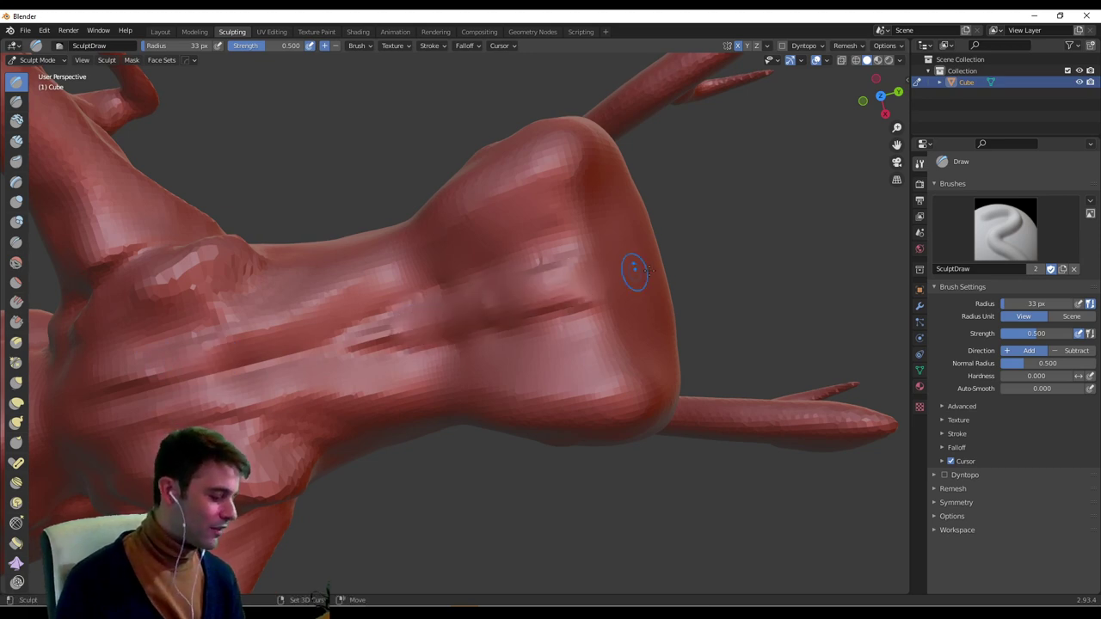
# Sculpt crosswise ridges on both sides of the spine over the pelvis with the Draw brush.
pyautogui.moveTo(634, 269)
pyautogui.mouseDown(button='middle')
pyautogui.moveTo(632, 335)
pyautogui.moveTo(634, 259)
pyautogui.mouseUp(button='middle')
pyautogui.moveTo(563, 225)
pyautogui.mouseDown()
pyautogui.moveTo(516, 250)
pyautogui.moveTo(554, 138)
pyautogui.moveTo(495, 153)
pyautogui.mouseUp()
pyautogui.moveTo(553, 150); pyautogui.dragTo(554, 241, button='middle')
# Reshape the rump between the two hip bones with broad Draw brush strokes at an 81 px radius.
pyautogui.press('f')
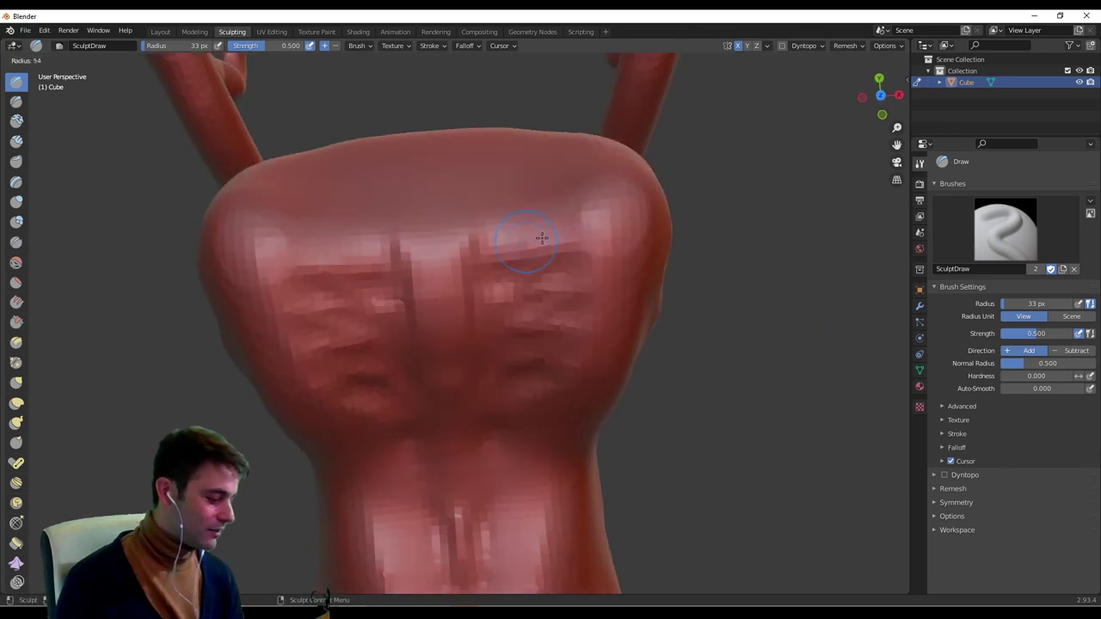
pyautogui.click(571, 241)
pyautogui.moveTo(563, 246)
pyautogui.mouseDown()
pyautogui.moveTo(521, 231)
pyautogui.moveTo(506, 148)
pyautogui.mouseUp()
pyautogui.moveTo(438, 180); pyautogui.dragTo(420, 302, button='middle')
pyautogui.moveTo(452, 402); pyautogui.dragTo(478, 391)
pyautogui.moveTo(476, 396); pyautogui.dragTo(473, 342, button='middle')
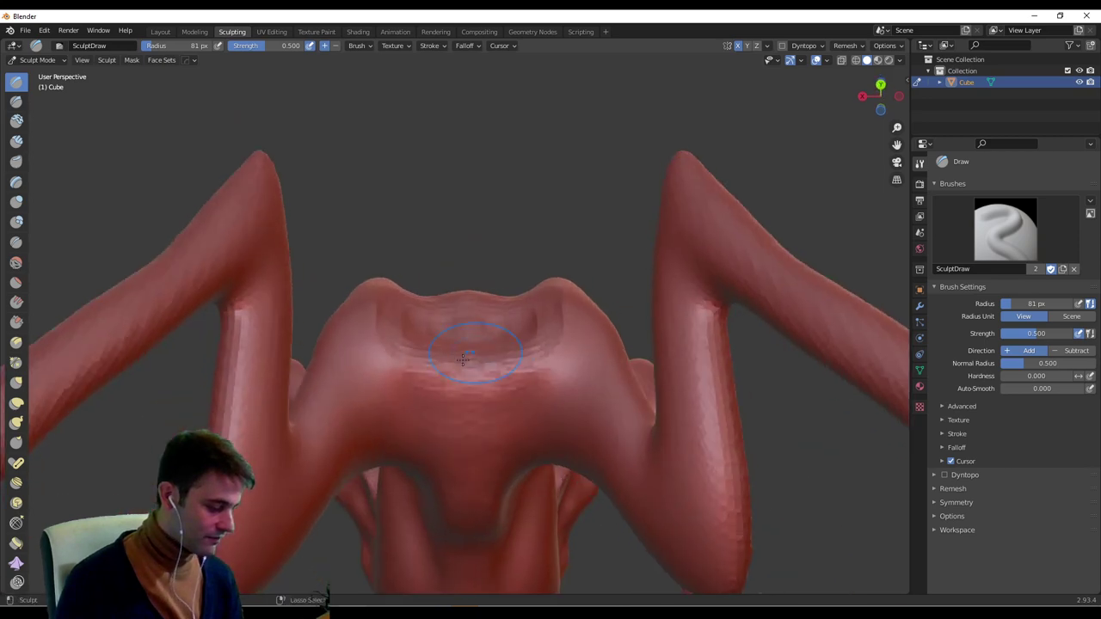
pyautogui.moveTo(473, 383)
pyautogui.mouseDown()
pyautogui.moveTo(495, 406)
pyautogui.moveTo(531, 387)
pyautogui.moveTo(516, 399)
pyautogui.mouseUp()
pyautogui.moveTo(515, 398); pyautogui.dragTo(439, 251, button='middle')
pyautogui.moveTo(435, 381); pyautogui.dragTo(488, 273, button='middle')
pyautogui.moveTo(421, 357)
pyautogui.mouseDown(button='middle')
pyautogui.moveTo(383, 400)
pyautogui.moveTo(404, 371)
pyautogui.mouseUp(button='middle')
# Detail the folds where the hind limbs join the pelvis and underside with the Draw brush at adjusted radii.
pyautogui.press('f')
pyautogui.click(360, 387)
pyautogui.moveTo(362, 340); pyautogui.dragTo(342, 344, button='middle')
pyautogui.moveTo(294, 416); pyautogui.dragTo(325, 375)
pyautogui.moveTo(303, 409)
pyautogui.mouseDown(button='middle')
pyautogui.moveTo(332, 424)
pyautogui.moveTo(317, 288)
pyautogui.mouseUp(button='middle')
pyautogui.scroll(4, 332, 425)
pyautogui.press('f')
pyautogui.click(297, 282)
pyautogui.moveTo(250, 271); pyautogui.dragTo(177, 339)
pyautogui.moveTo(256, 244); pyautogui.dragTo(187, 334)
pyautogui.scroll(-3, 319, 299)
# Sculpt slanted rib ridges along the flank and belly with the Draw brush at a 58 px radius.
pyautogui.moveTo(333, 296); pyautogui.dragTo(376, 255, button='middle')
pyautogui.press('f')
pyautogui.click(401, 225)
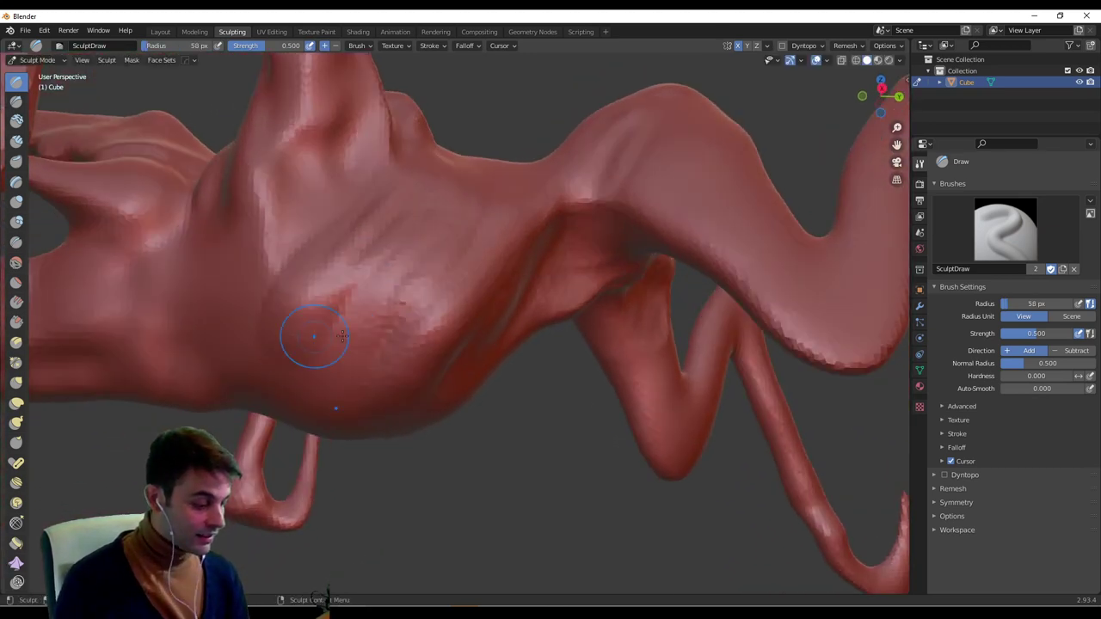
pyautogui.moveTo(315, 332); pyautogui.dragTo(332, 233, button='middle')
pyautogui.moveTo(349, 274); pyautogui.dragTo(454, 246, button='middle')
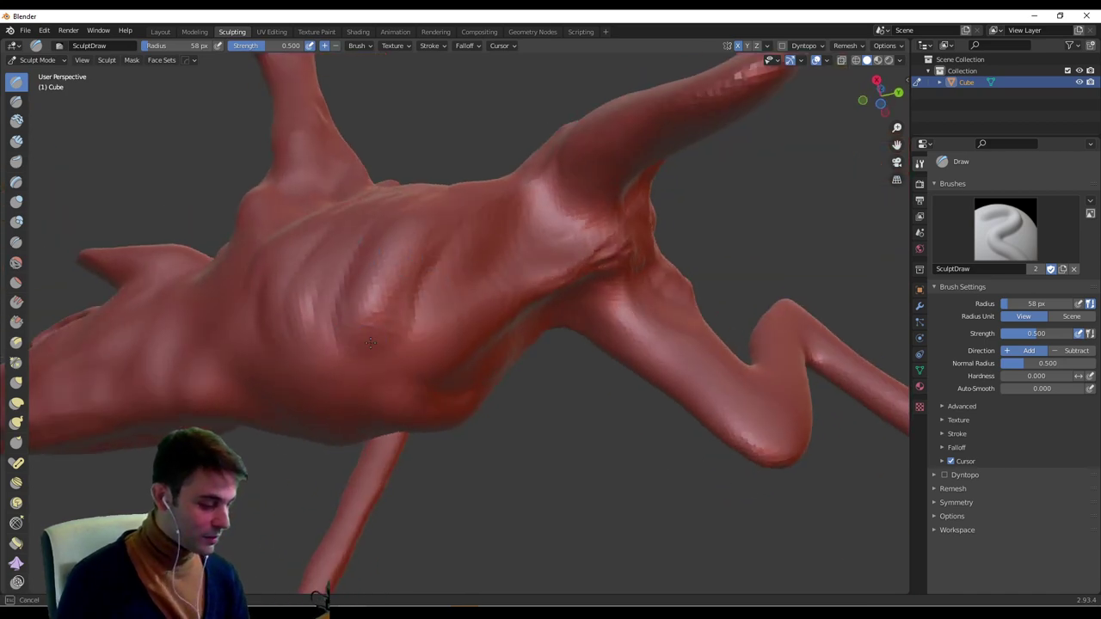
pyautogui.moveTo(437, 315)
pyautogui.mouseDown(button='middle')
pyautogui.moveTo(454, 228)
pyautogui.moveTo(436, 350)
pyautogui.mouseUp(button='middle')
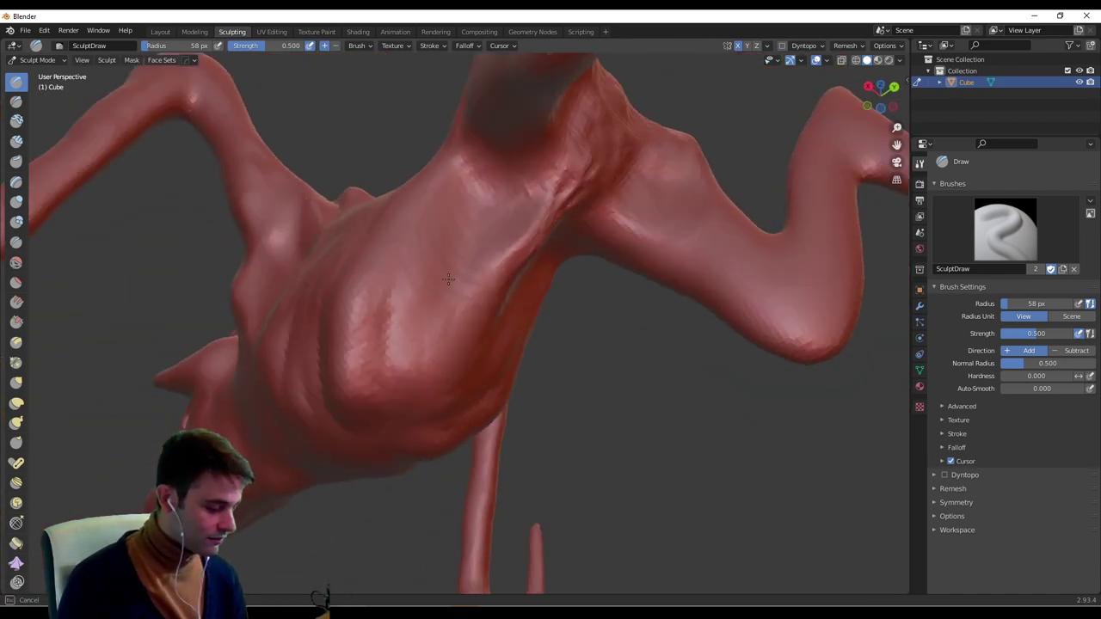
pyautogui.moveTo(448, 278)
pyautogui.mouseDown(button='middle')
pyautogui.moveTo(474, 362)
pyautogui.moveTo(497, 368)
pyautogui.moveTo(478, 280)
pyautogui.mouseUp(button='middle')
# Carve creases into the rear flank near the waist with the Draw brush, reducing its radius from 43 to 32 px.
pyautogui.press('f')
pyautogui.click(474, 363)
pyautogui.moveTo(428, 239); pyautogui.dragTo(385, 260, button='middle')
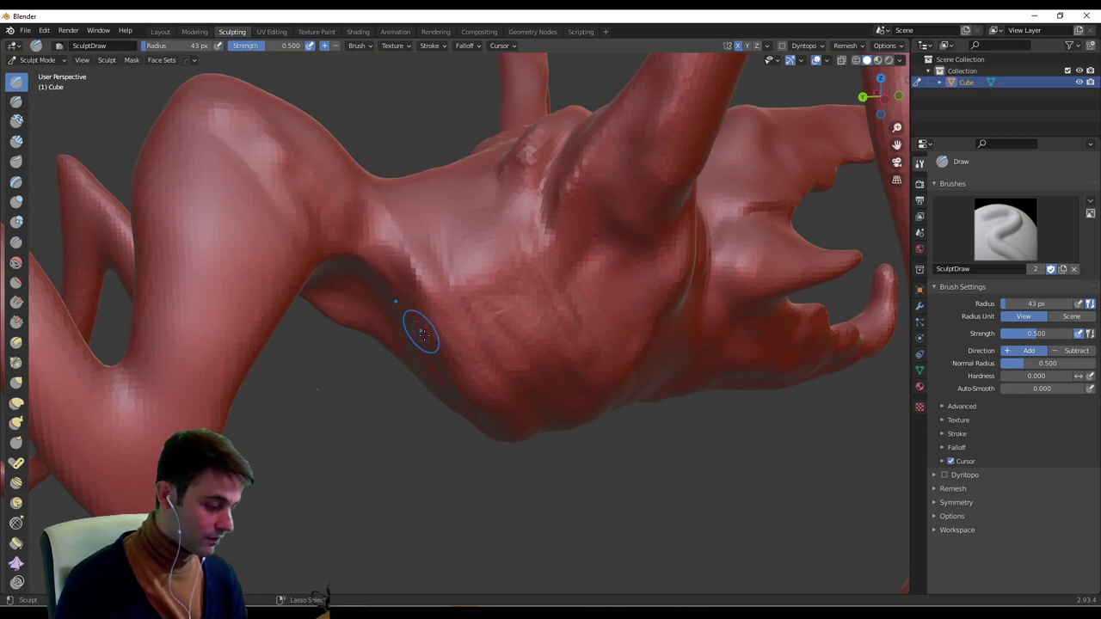
pyautogui.keyDown('ctrl'); pyautogui.moveTo(421, 334); pyautogui.dragTo(419, 296); pyautogui.keyUp('ctrl')
pyautogui.moveTo(417, 293); pyautogui.dragTo(432, 275, button='middle')
pyautogui.press('f')
pyautogui.click(424, 270)
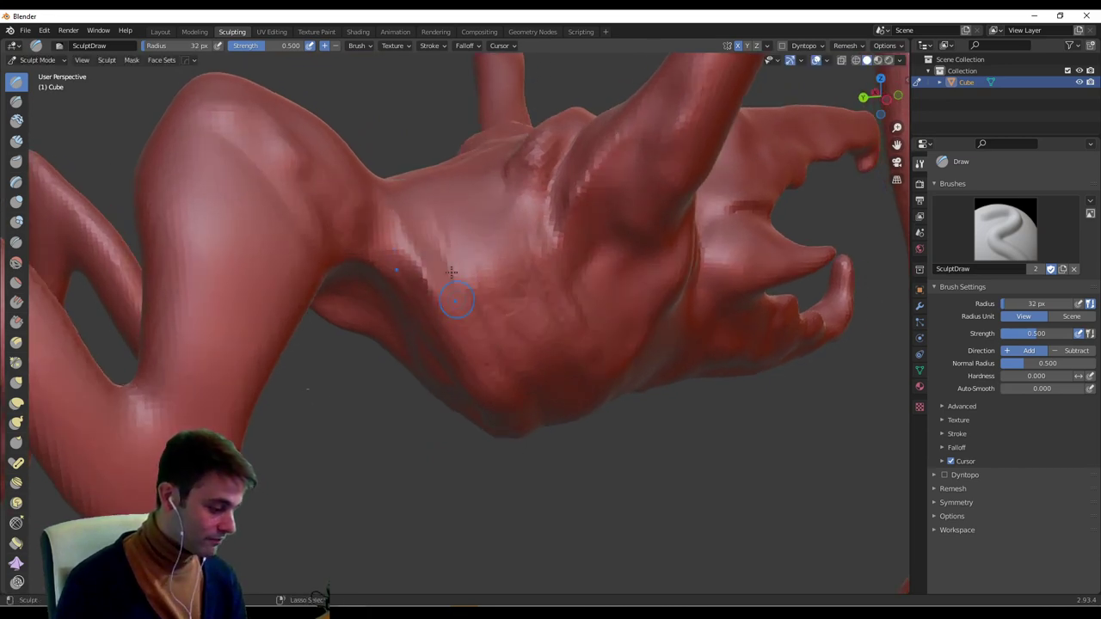
# Add narrow rib creases along the flank between waist and shoulder with the Draw brush at a 26 px radius.
pyautogui.press('f')
pyautogui.click(434, 235)
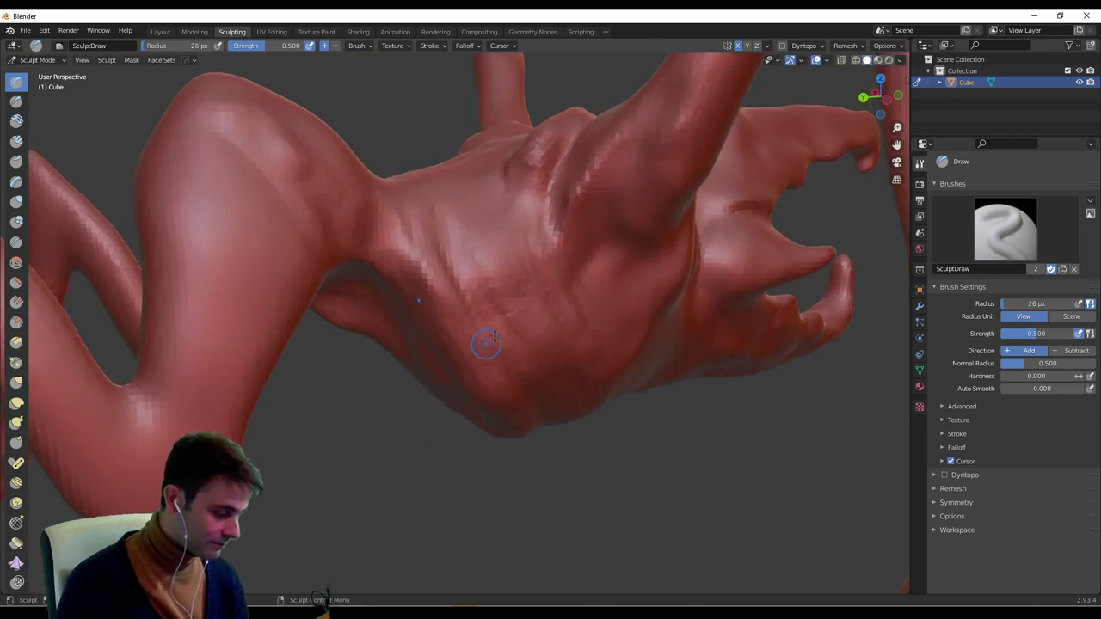
pyautogui.moveTo(435, 232); pyautogui.dragTo(456, 234, button='middle')
pyautogui.moveTo(483, 307); pyautogui.dragTo(477, 270, button='middle')
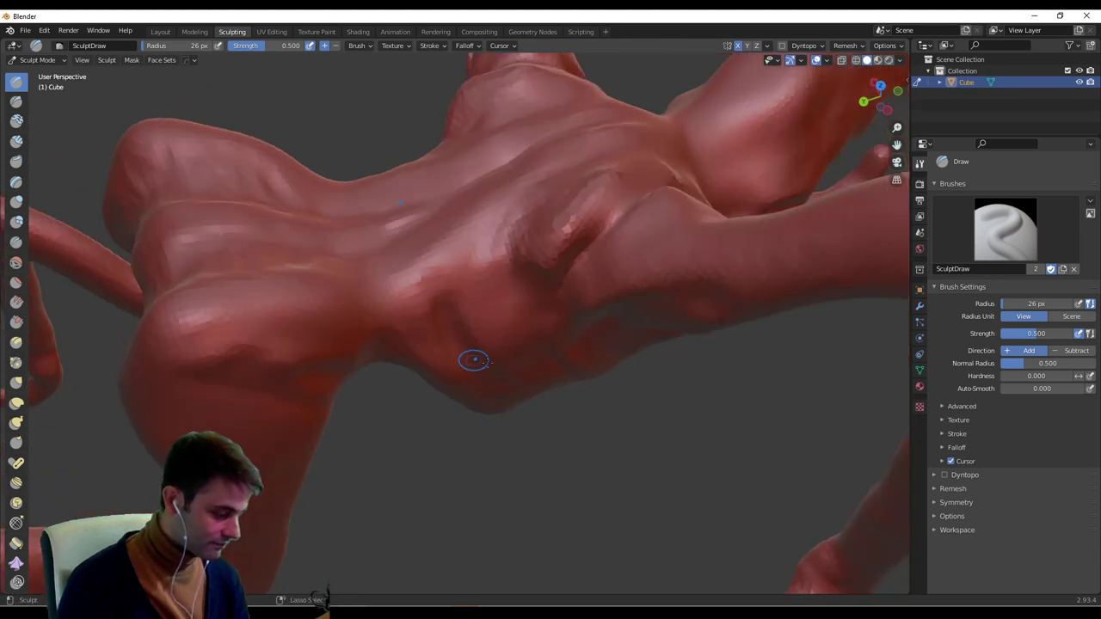
pyautogui.moveTo(475, 360); pyautogui.dragTo(478, 299, button='middle')
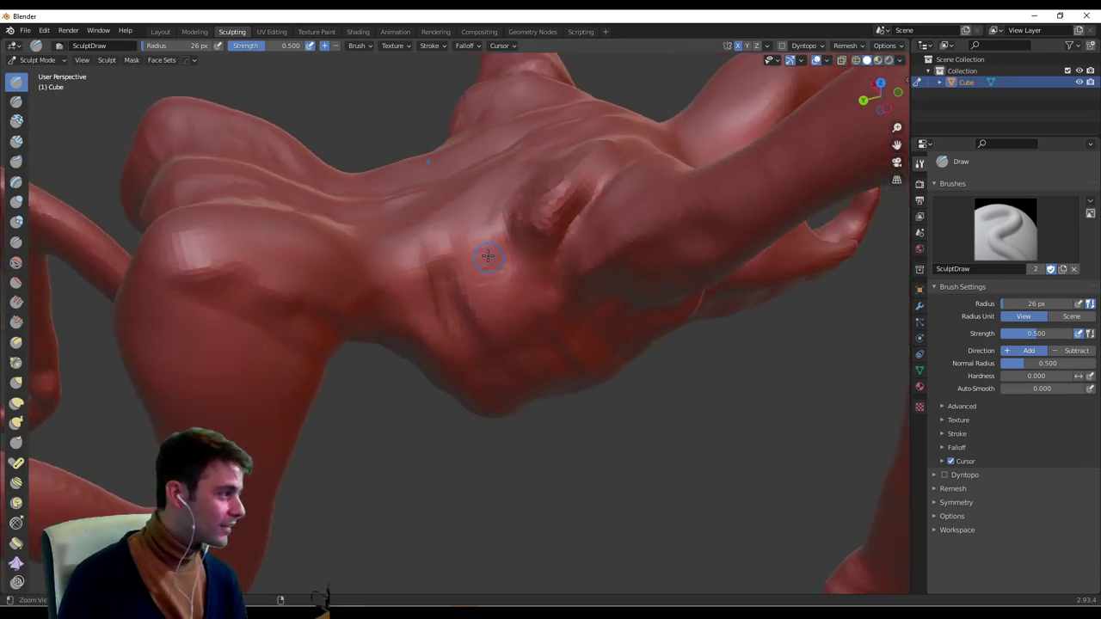
pyautogui.moveTo(488, 256)
pyautogui.keyDown('ctrl'); pyautogui.mouseDown(button='middle')
pyautogui.moveTo(481, 266)
pyautogui.moveTo(516, 253)
pyautogui.moveTo(491, 231)
pyautogui.mouseUp(button='middle'); pyautogui.keyUp('ctrl')
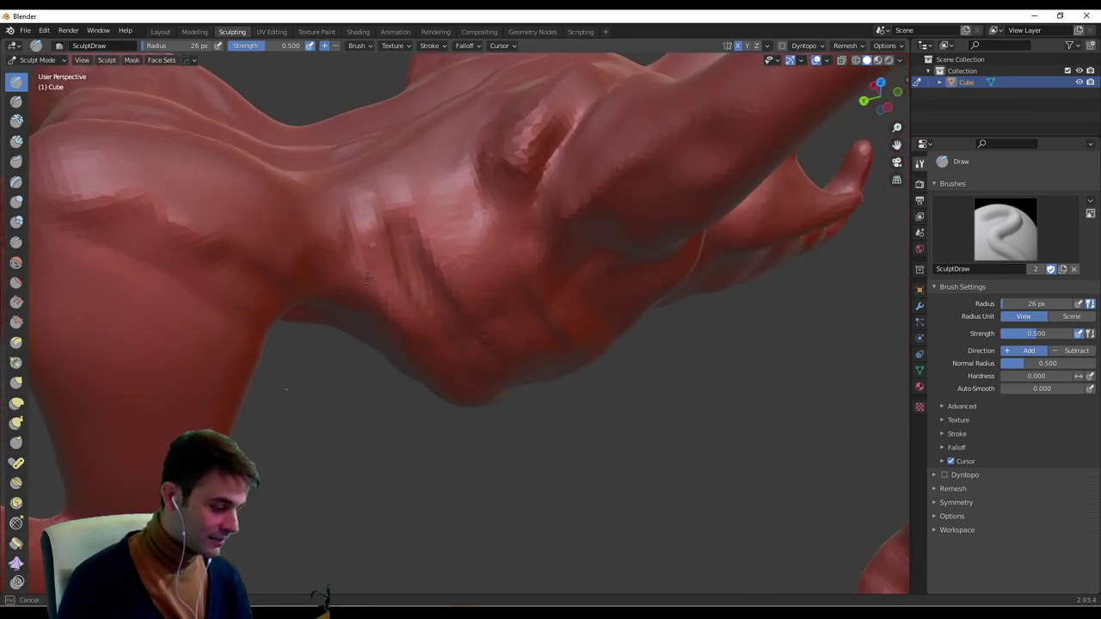
pyautogui.moveTo(415, 259); pyautogui.dragTo(350, 263, button='middle')
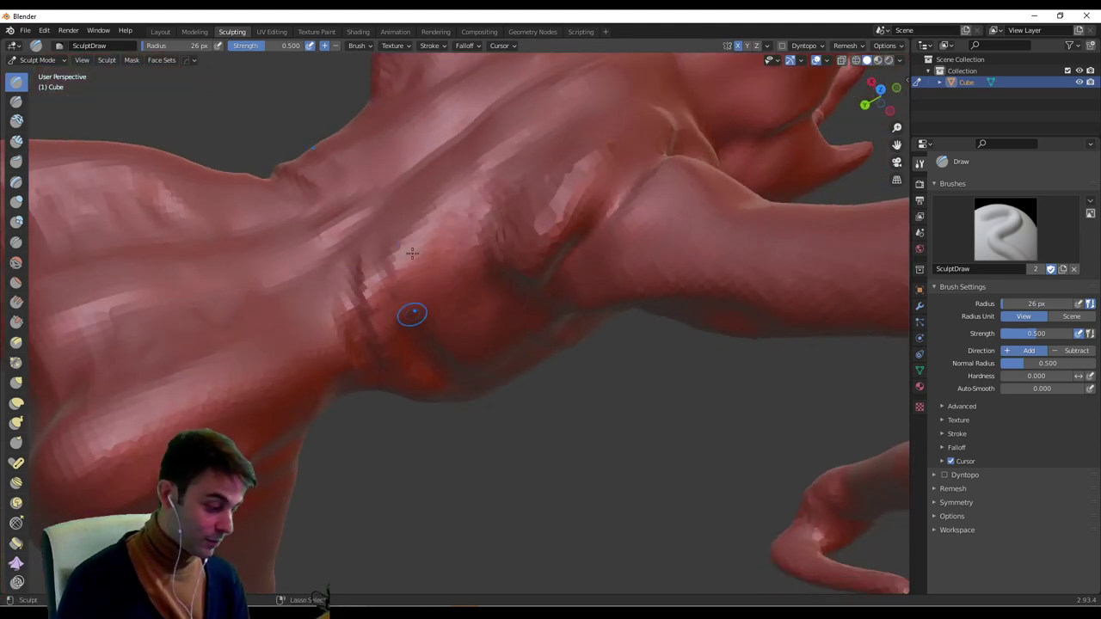
pyautogui.moveTo(439, 321); pyautogui.dragTo(508, 272, button='middle')
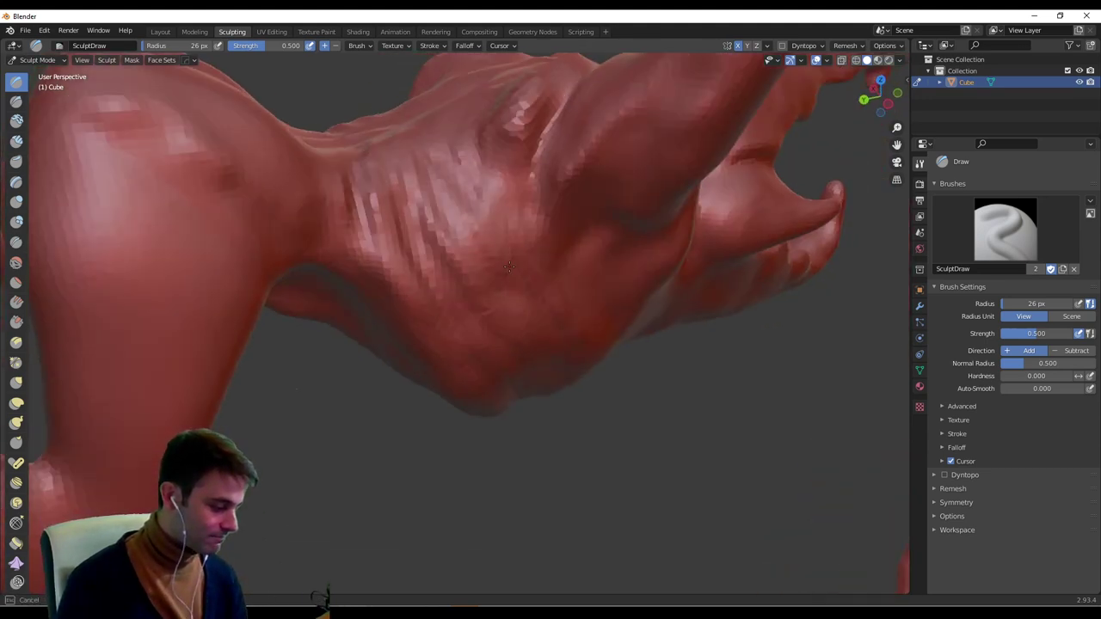
pyautogui.moveTo(544, 217); pyautogui.dragTo(437, 384, button='middle')
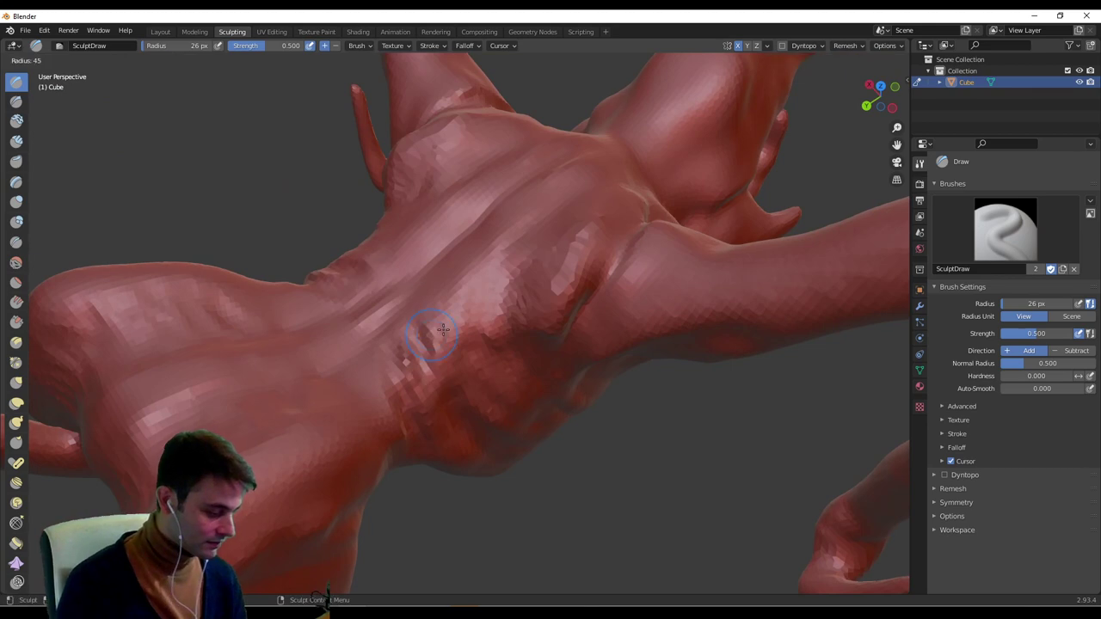
# Build up the muscles and folds around the waist and hips with the Draw brush at a 54 px radius.
pyautogui.moveTo(437, 384)
pyautogui.mouseDown()
pyautogui.moveTo(458, 337)
pyautogui.moveTo(421, 376)
pyautogui.moveTo(420, 408)
pyautogui.mouseUp()
pyautogui.moveTo(408, 387); pyautogui.dragTo(353, 332, button='middle')
pyautogui.moveTo(310, 318); pyautogui.dragTo(297, 268)
pyautogui.moveTo(296, 268)
pyautogui.mouseDown(button='middle')
pyautogui.moveTo(342, 299)
pyautogui.moveTo(417, 267)
pyautogui.mouseUp(button='middle')
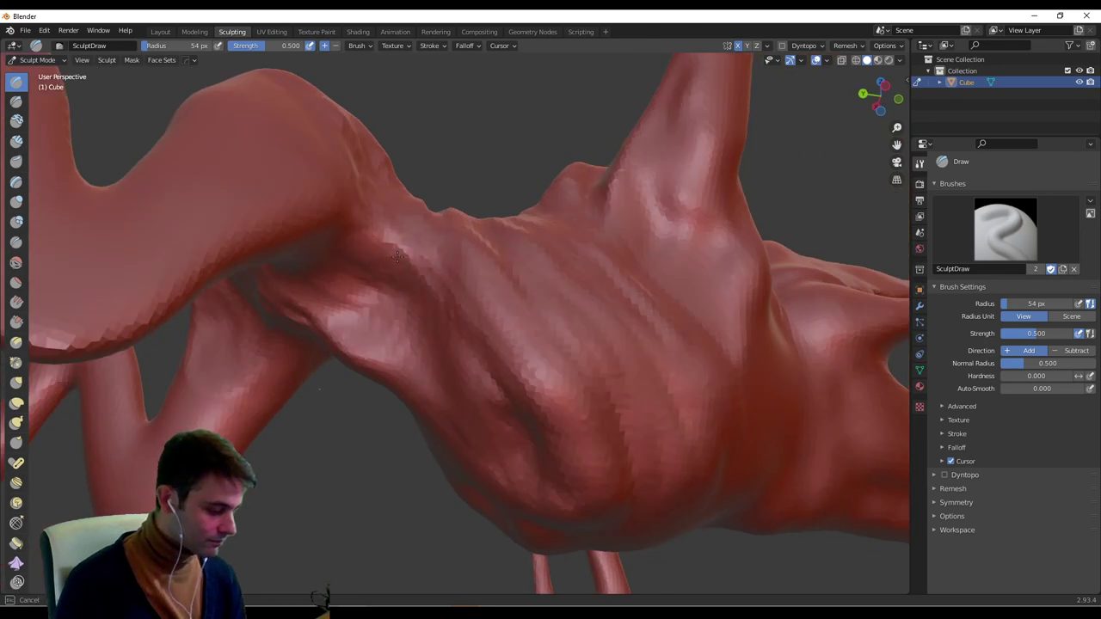
pyautogui.moveTo(462, 339); pyautogui.dragTo(453, 307, button='middle')
pyautogui.moveTo(454, 309); pyautogui.dragTo(490, 301, button='middle')
pyautogui.moveTo(529, 266); pyautogui.dragTo(417, 318, button='middle')
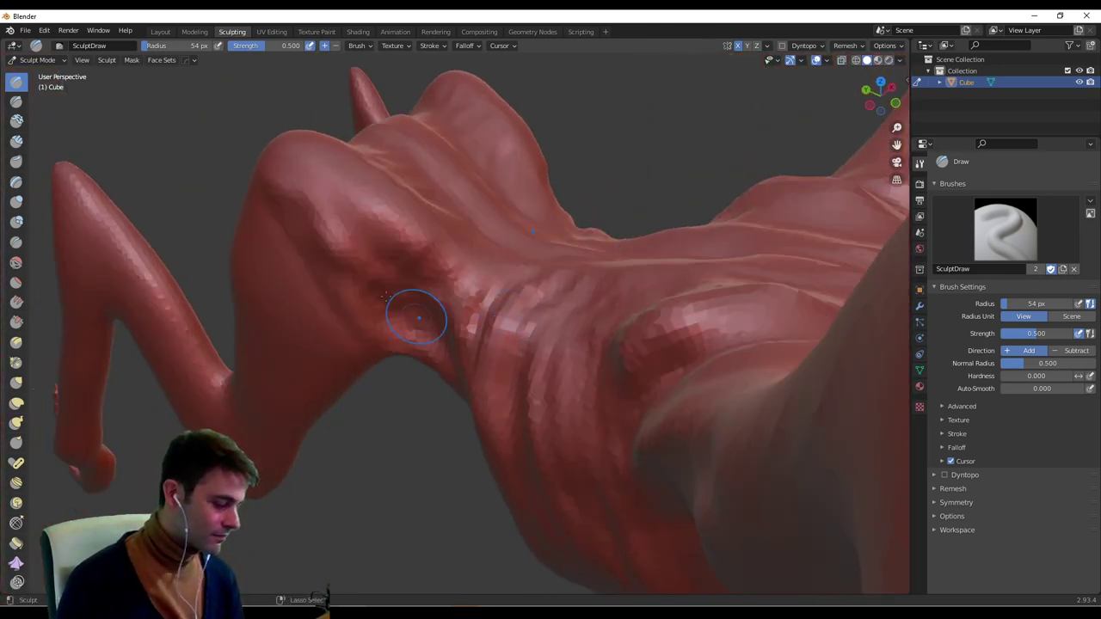
pyautogui.moveTo(493, 340); pyautogui.dragTo(565, 305, button='middle')
# Refine the crease between the hind limbs and the waist with the Draw brush at a 28 px radius.
pyautogui.press('f')
pyautogui.click(547, 307)
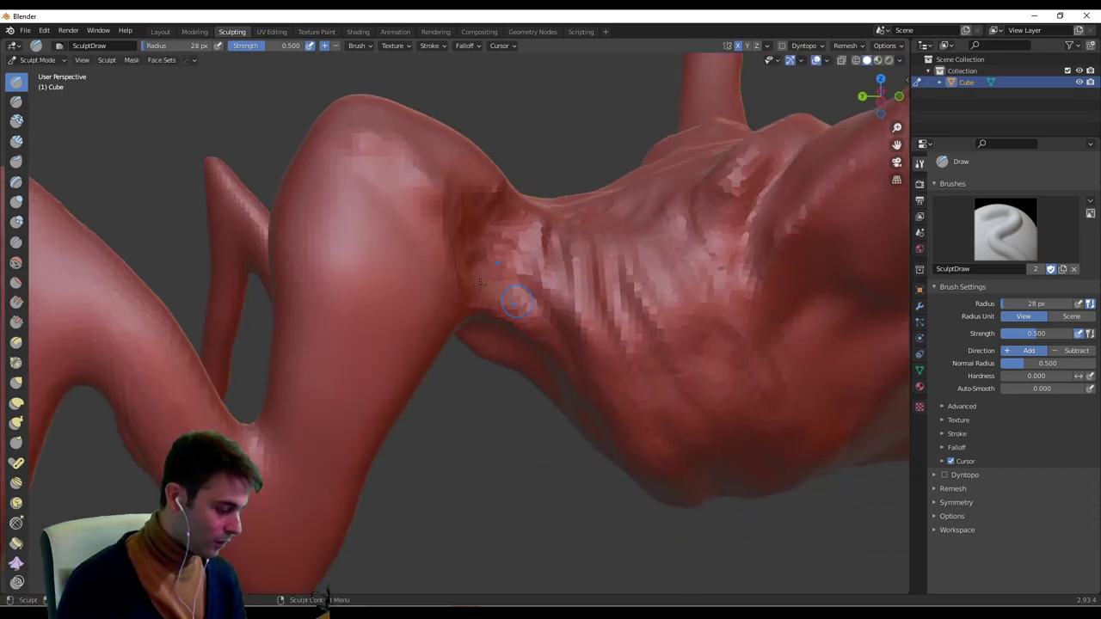
pyautogui.moveTo(648, 349)
pyautogui.mouseDown(button='middle')
pyautogui.moveTo(631, 364)
pyautogui.moveTo(561, 315)
pyautogui.moveTo(460, 320)
pyautogui.mouseUp(button='middle')
# Carve a deep muscle crease at the base of the front limbs with the Draw brush.
pyautogui.scroll(-5, 482, 323)
pyautogui.moveTo(817, 331); pyautogui.dragTo(544, 315, button='middle')
pyautogui.scroll(4, 543, 315)
pyautogui.moveTo(621, 286)
pyautogui.mouseDown(button='middle')
pyautogui.moveTo(565, 270)
pyautogui.moveTo(589, 268)
pyautogui.moveTo(516, 280)
pyautogui.moveTo(371, 249)
pyautogui.moveTo(334, 265)
pyautogui.moveTo(424, 225)
pyautogui.mouseUp(button='middle')
pyautogui.scroll(-3, 550, 288)
pyautogui.scroll(3, 588, 267)
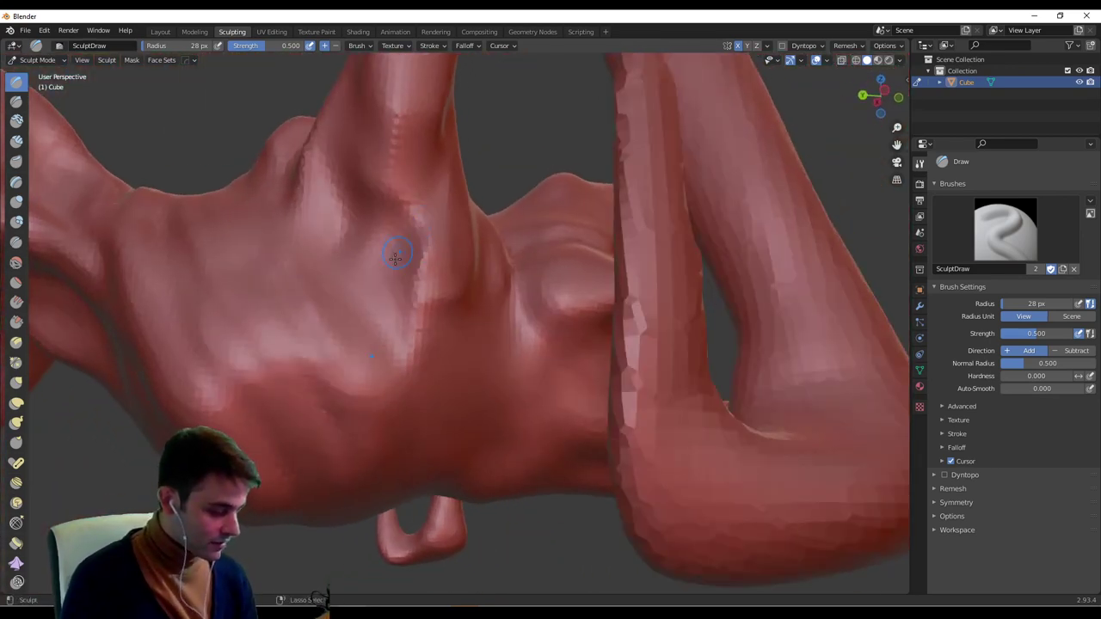
pyautogui.moveTo(433, 152); pyautogui.dragTo(361, 341, button='middle')
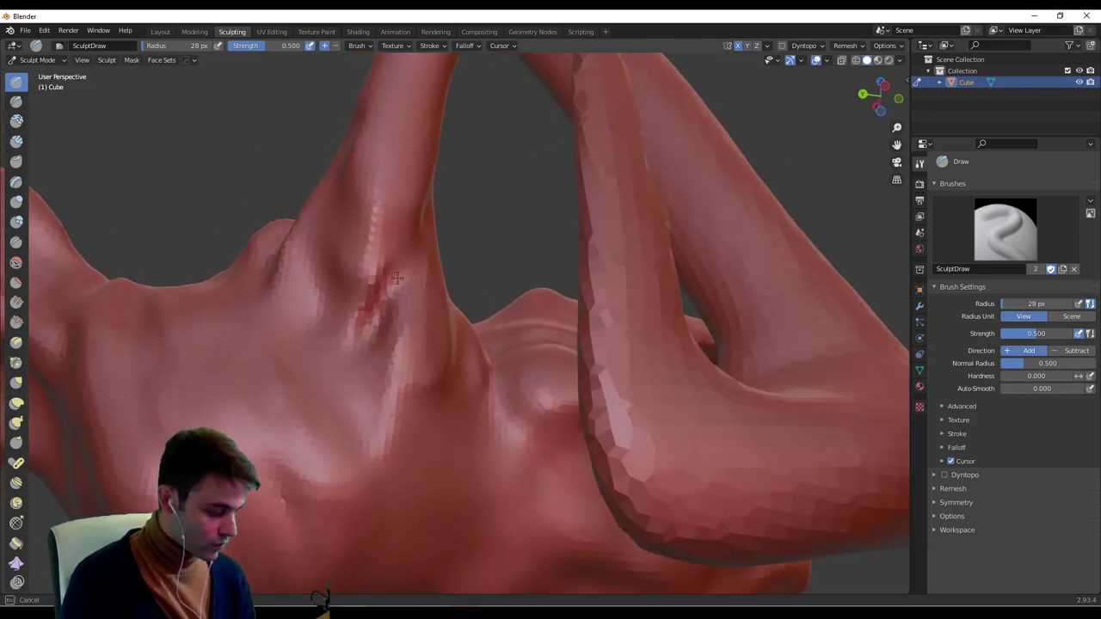
# Deepen and refine the muscle creases where the front limbs join the torso with the Draw brush at a 28 px radius.
pyautogui.moveTo(397, 277); pyautogui.dragTo(346, 288, button='middle')
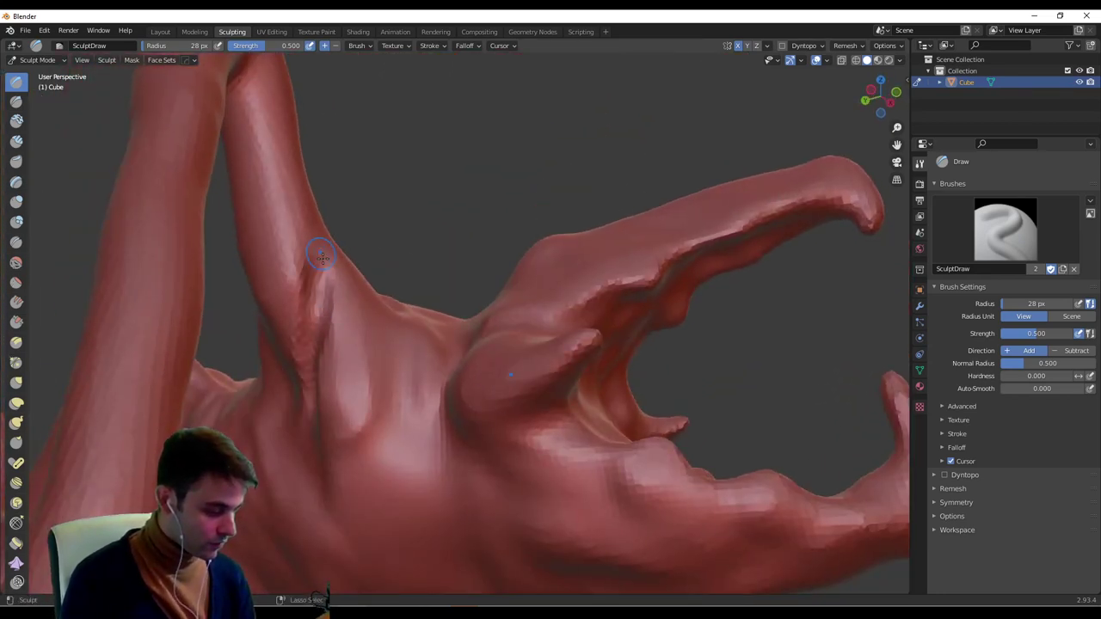
pyautogui.moveTo(300, 343)
pyautogui.mouseDown(button='middle')
pyautogui.moveTo(369, 327)
pyautogui.moveTo(430, 256)
pyautogui.mouseUp(button='middle')
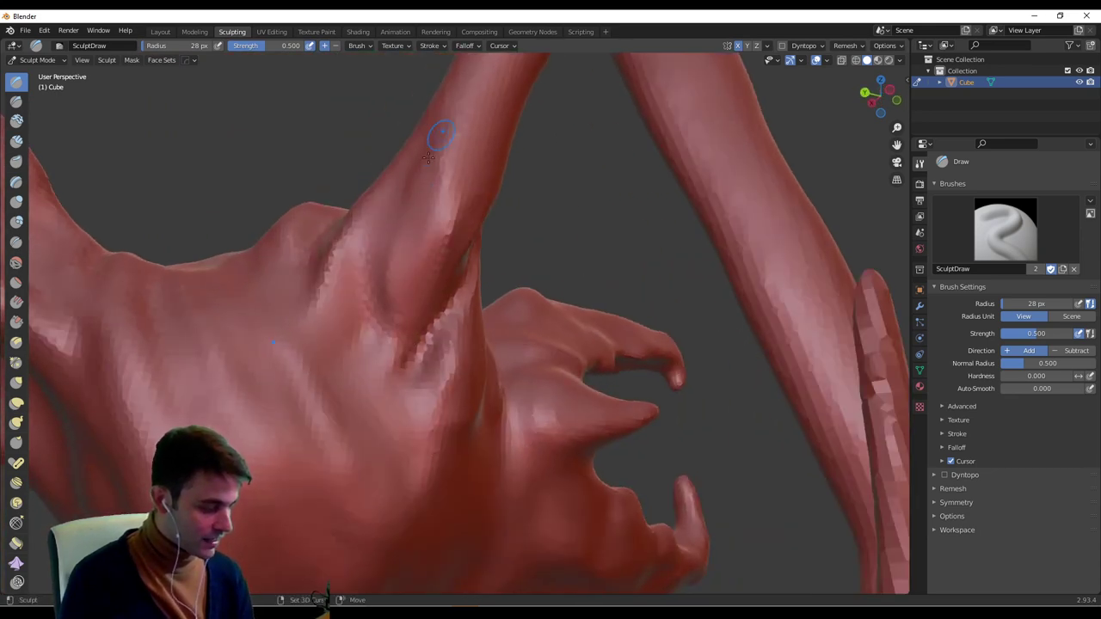
pyautogui.moveTo(428, 157); pyautogui.dragTo(409, 372, button='middle')
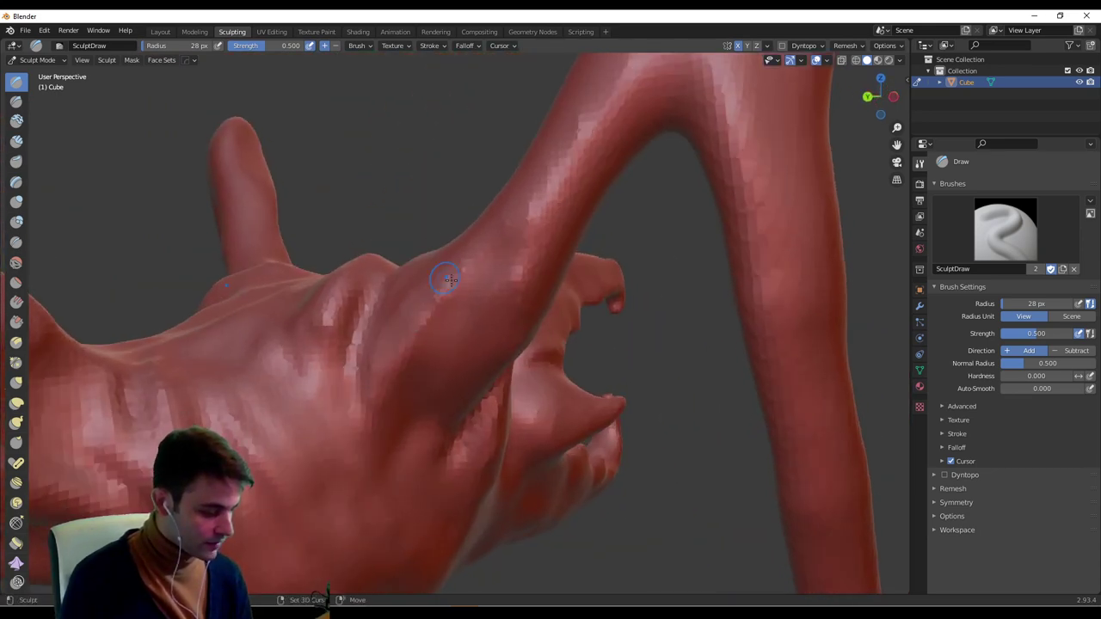
pyautogui.moveTo(470, 286)
pyautogui.mouseDown(button='middle')
pyautogui.moveTo(430, 326)
pyautogui.moveTo(387, 404)
pyautogui.mouseUp(button='middle')
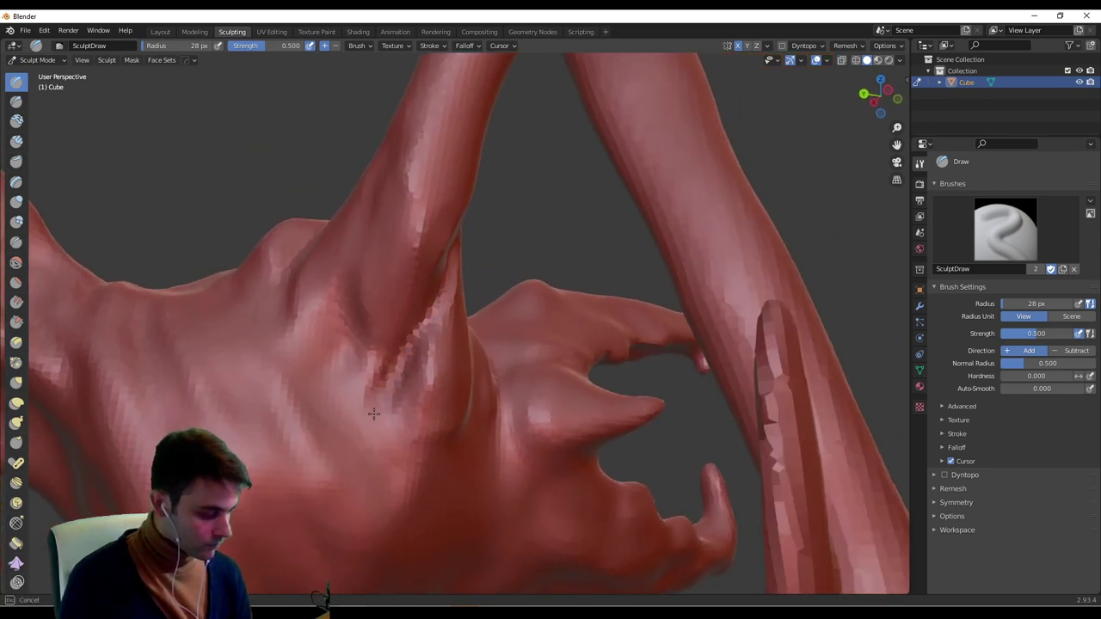
pyautogui.moveTo(434, 297)
pyautogui.mouseDown(button='middle')
pyautogui.moveTo(408, 277)
pyautogui.moveTo(324, 276)
pyautogui.mouseUp(button='middle')
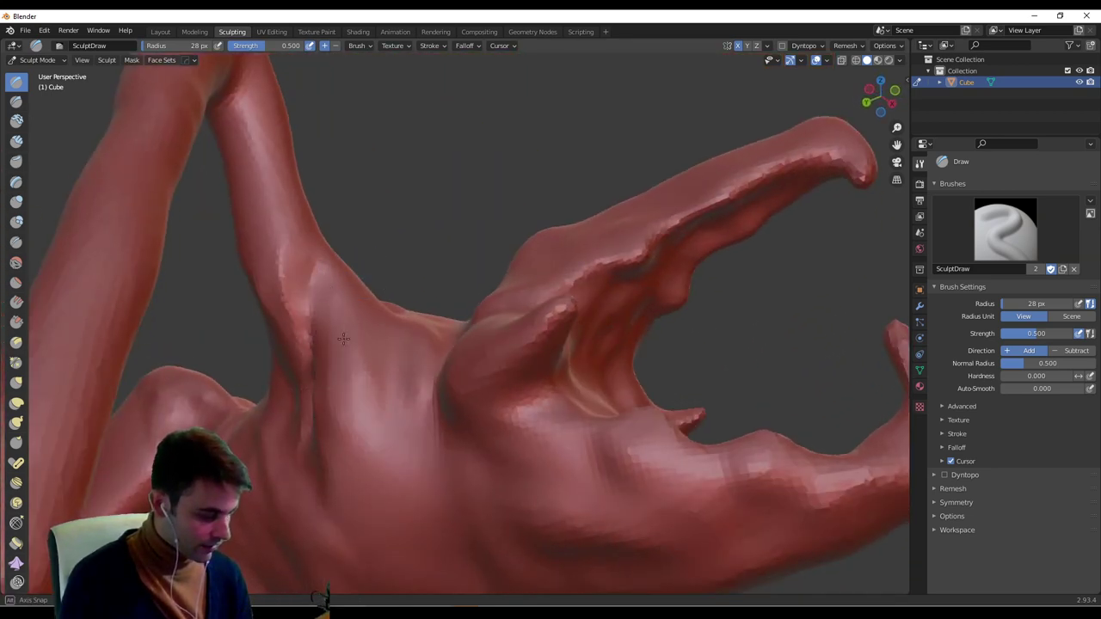
pyautogui.moveTo(343, 338)
pyautogui.mouseDown(button='middle')
pyautogui.moveTo(298, 255)
pyautogui.moveTo(331, 277)
pyautogui.moveTo(327, 296)
pyautogui.moveTo(391, 229)
pyautogui.moveTo(362, 318)
pyautogui.mouseUp(button='middle')
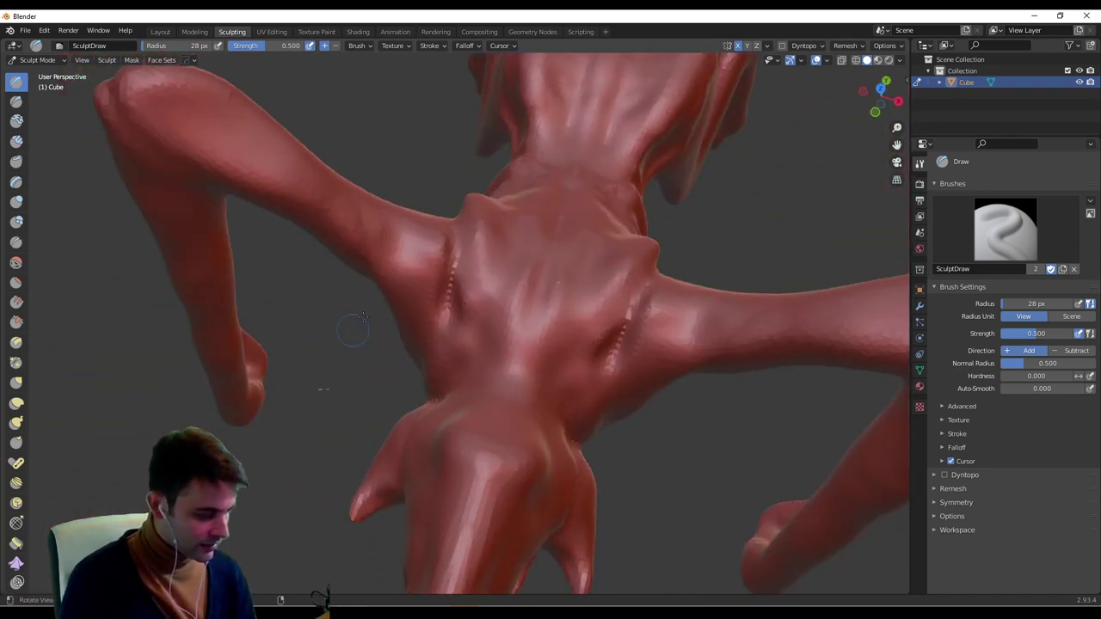
# Set the Draw brush radius to 26 px and sculpt muscle relief along the upper segments of the front limbs.
pyautogui.moveTo(317, 185)
pyautogui.mouseDown(button='middle')
pyautogui.moveTo(381, 293)
pyautogui.moveTo(364, 287)
pyautogui.moveTo(370, 226)
pyautogui.mouseUp(button='middle')
pyautogui.moveTo(434, 268)
pyautogui.mouseDown(button='middle')
pyautogui.moveTo(497, 290)
pyautogui.moveTo(520, 273)
pyautogui.moveTo(485, 278)
pyautogui.mouseUp(button='middle')
pyautogui.press('f')
pyautogui.click(513, 268)
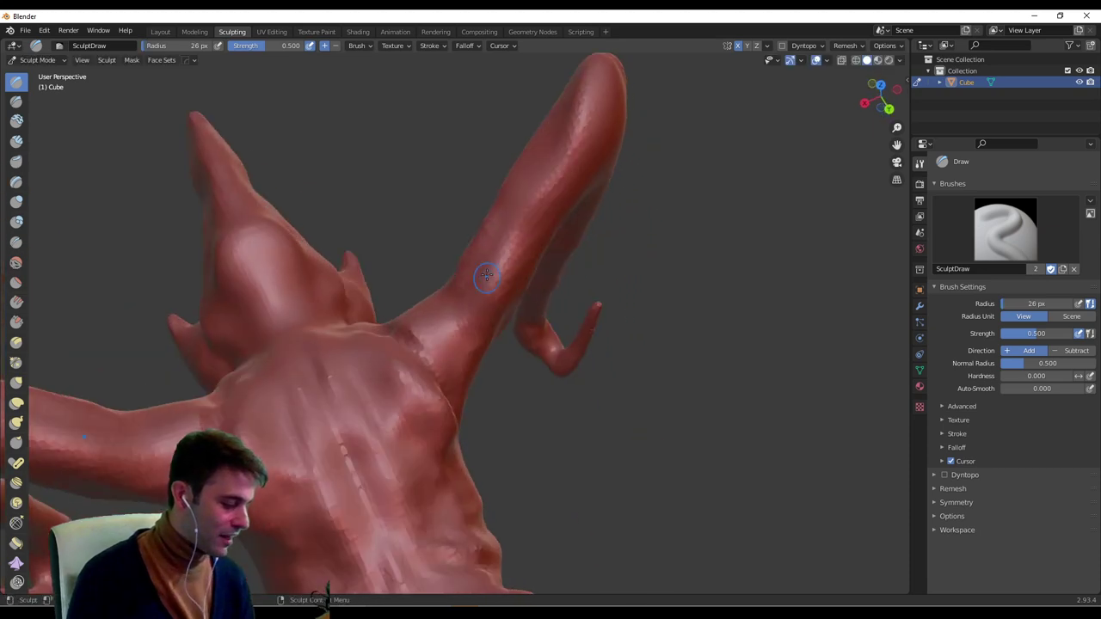
pyautogui.moveTo(484, 278); pyautogui.dragTo(551, 229)
pyautogui.moveTo(550, 228); pyautogui.dragTo(439, 227, button='middle')
pyautogui.moveTo(437, 266)
pyautogui.mouseDown(button='middle')
pyautogui.moveTo(417, 372)
pyautogui.moveTo(450, 359)
pyautogui.moveTo(447, 334)
pyautogui.mouseUp(button='middle')
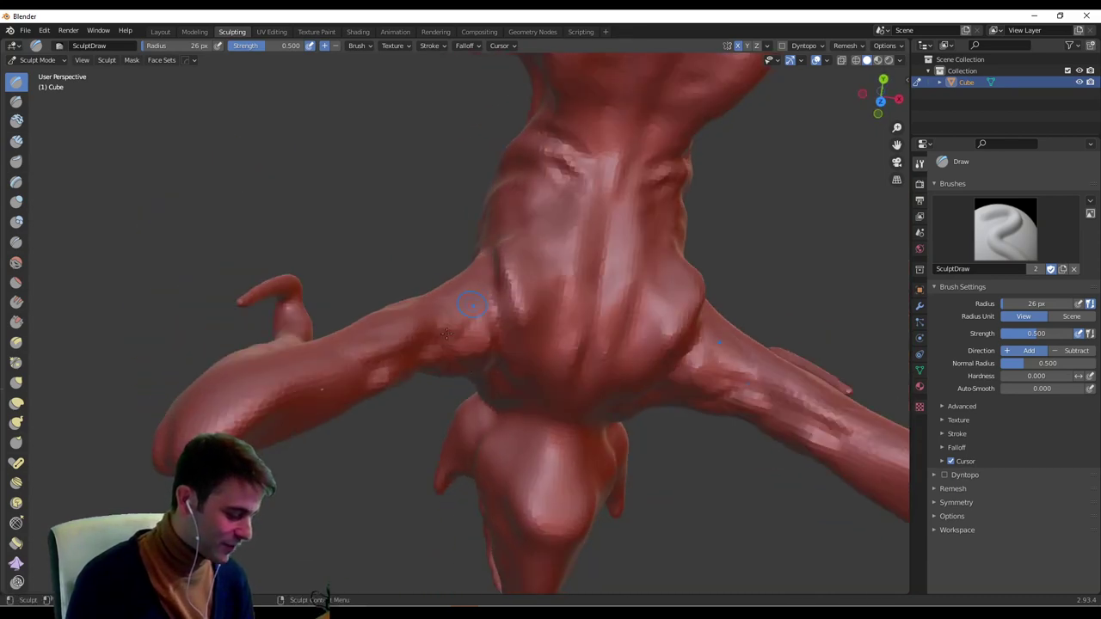
# Shape a rounded shoulder muscle with a bordering crease at the root of each front limb using the Draw brush.
pyautogui.moveTo(496, 281); pyautogui.dragTo(460, 274, button='middle')
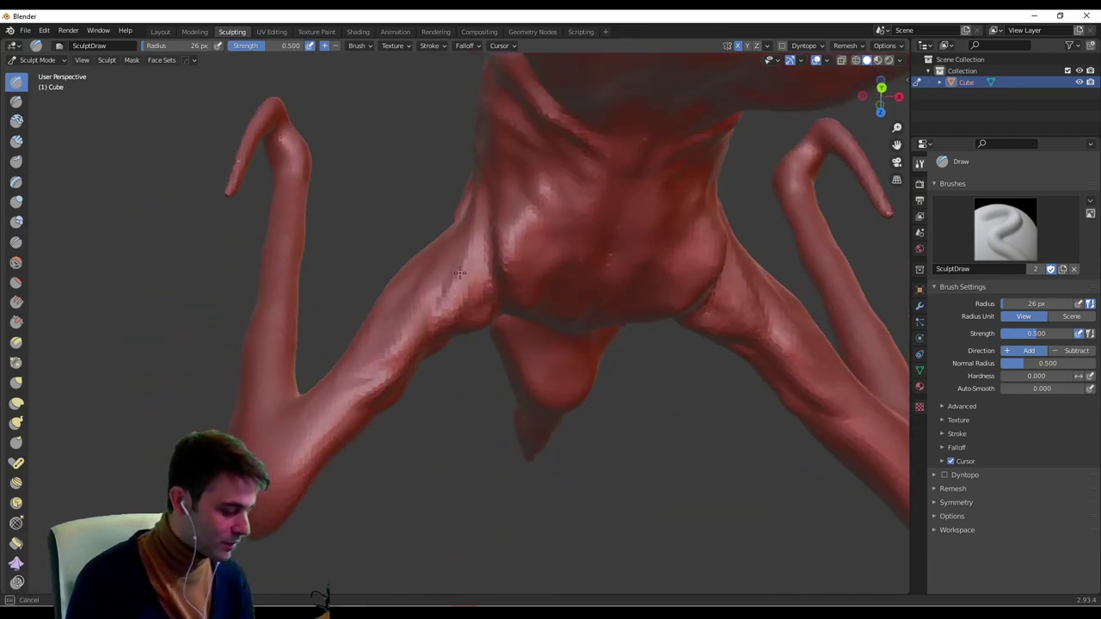
pyautogui.moveTo(470, 326); pyautogui.dragTo(462, 304, button='middle')
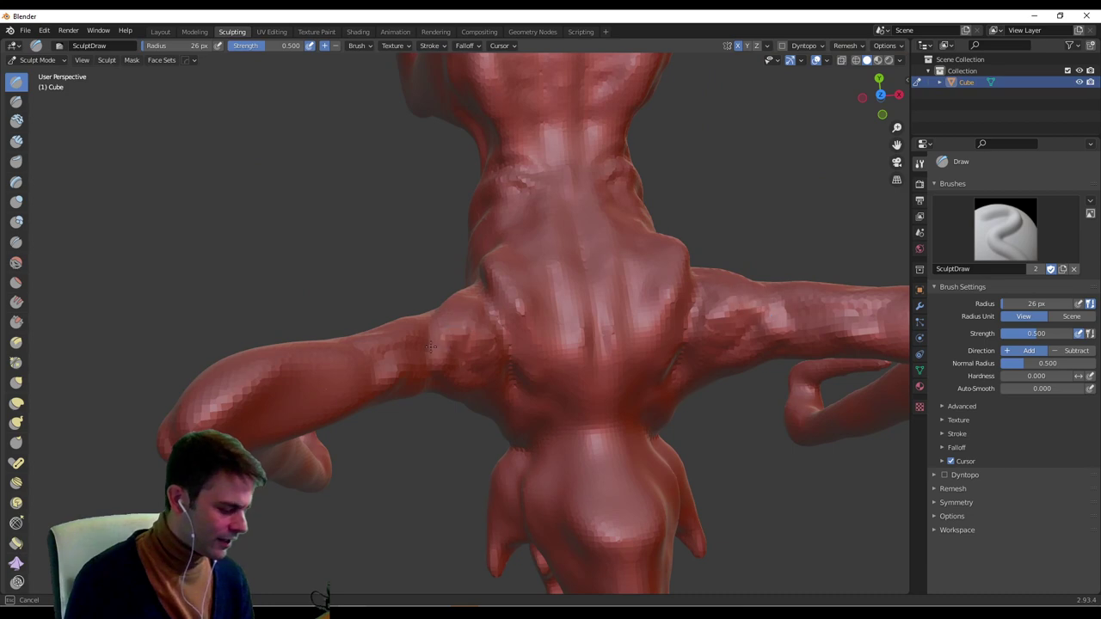
pyautogui.moveTo(430, 346); pyautogui.dragTo(327, 388, button='middle')
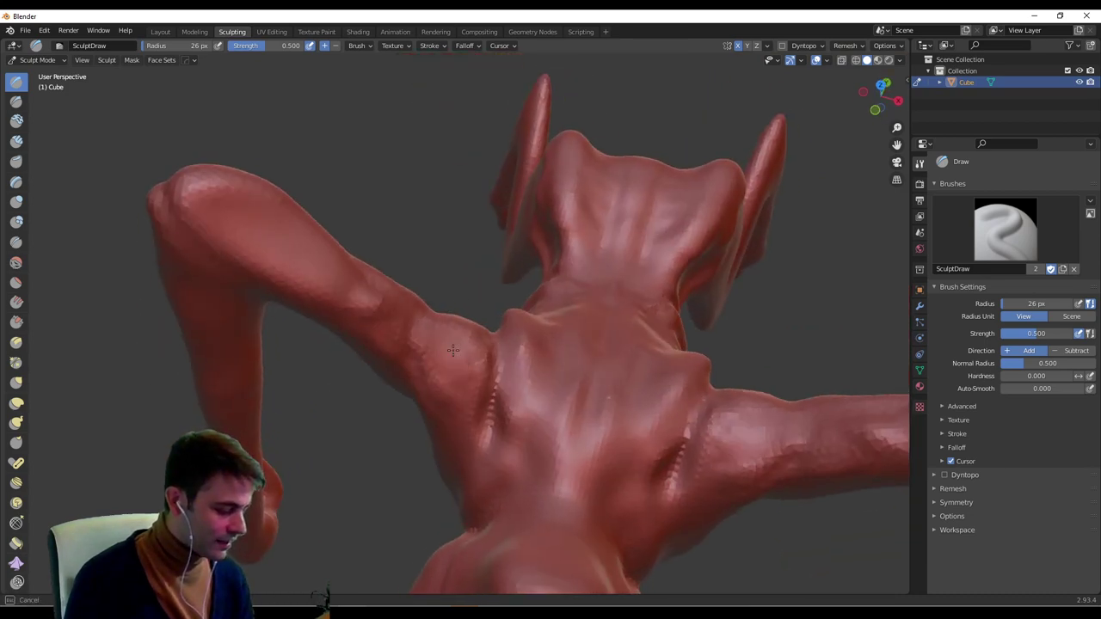
pyautogui.moveTo(452, 350); pyautogui.dragTo(463, 330, button='middle')
pyautogui.moveTo(465, 389); pyautogui.dragTo(424, 317, button='middle')
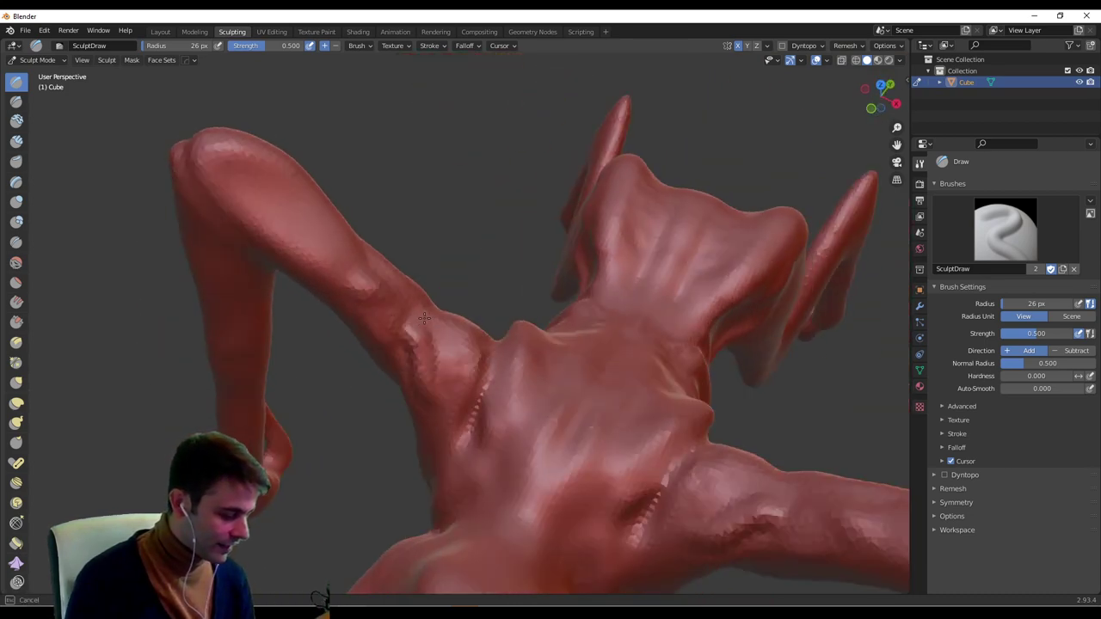
pyautogui.moveTo(438, 391)
pyautogui.mouseDown(button='middle')
pyautogui.moveTo(475, 341)
pyautogui.moveTo(432, 366)
pyautogui.moveTo(433, 400)
pyautogui.moveTo(478, 406)
pyautogui.mouseUp(button='middle')
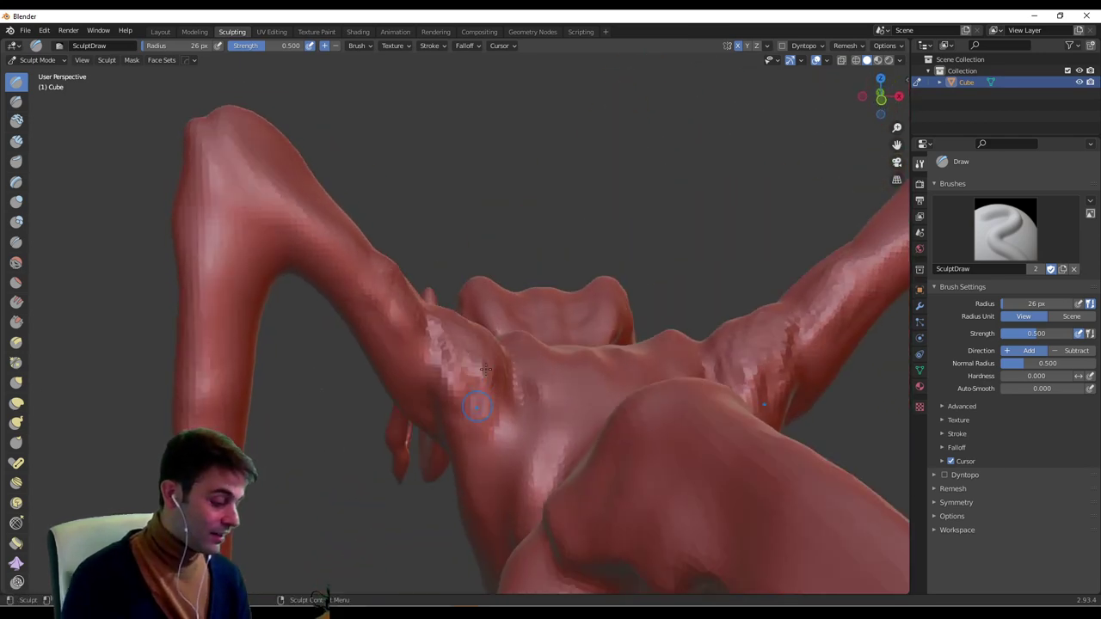
# Refine the folds between the shoulders, chest and neck with the Draw brush at a 26 px radius.
pyautogui.moveTo(560, 394)
pyautogui.mouseDown(button='middle')
pyautogui.moveTo(504, 422)
pyautogui.moveTo(418, 329)
pyautogui.mouseUp(button='middle')
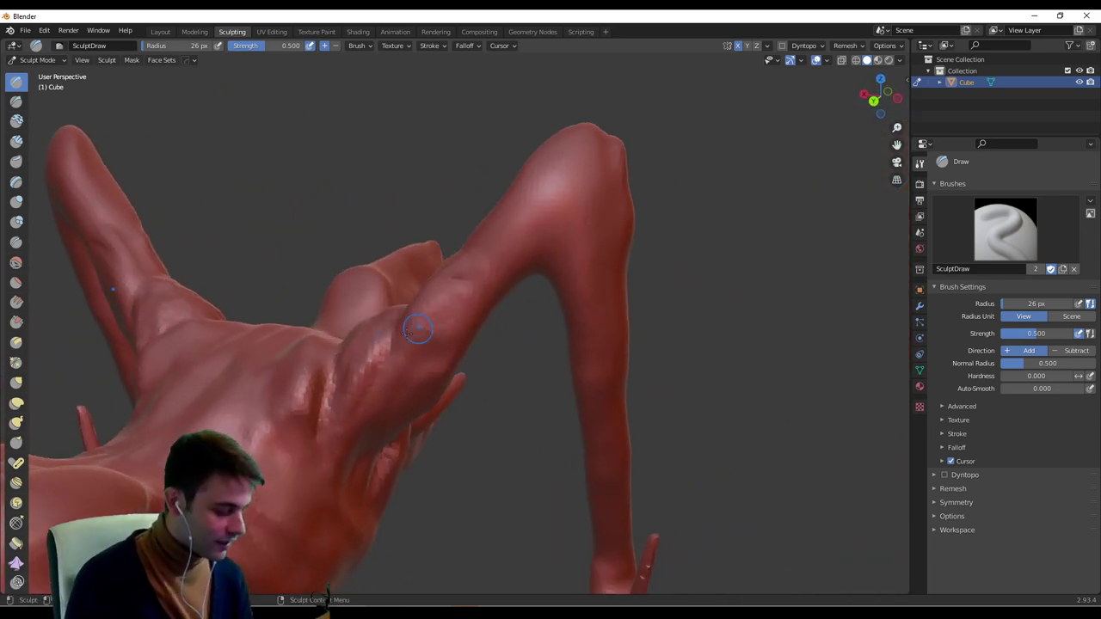
pyautogui.moveTo(356, 422)
pyautogui.mouseDown(button='middle')
pyautogui.moveTo(322, 414)
pyautogui.moveTo(378, 359)
pyautogui.mouseUp(button='middle')
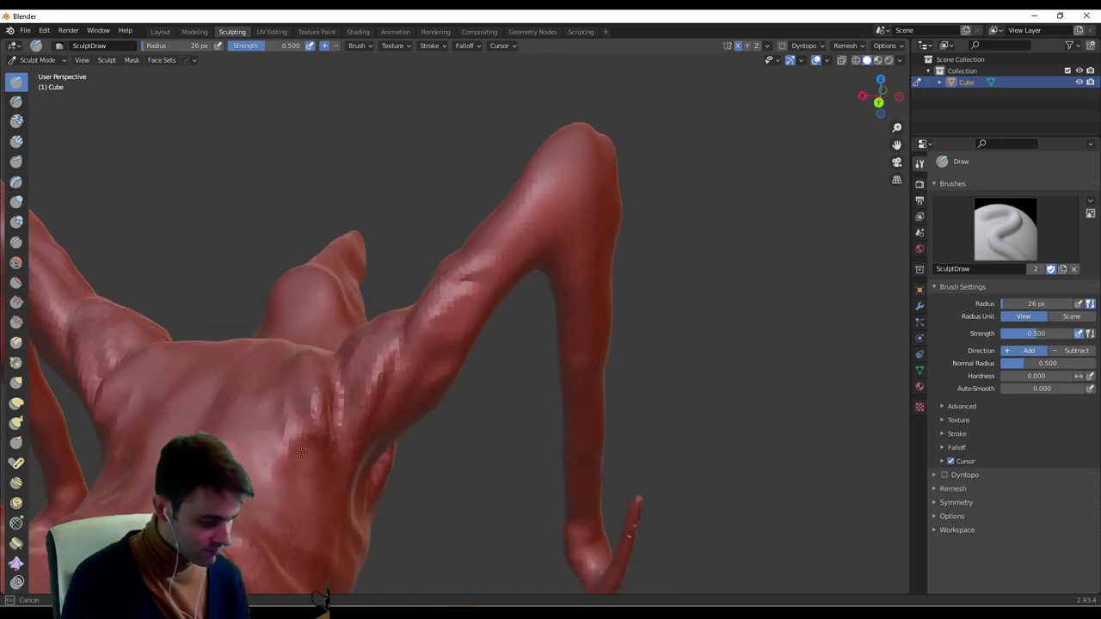
pyautogui.moveTo(300, 453); pyautogui.dragTo(315, 402, button='middle')
pyautogui.moveTo(336, 293); pyautogui.dragTo(332, 326, button='middle')
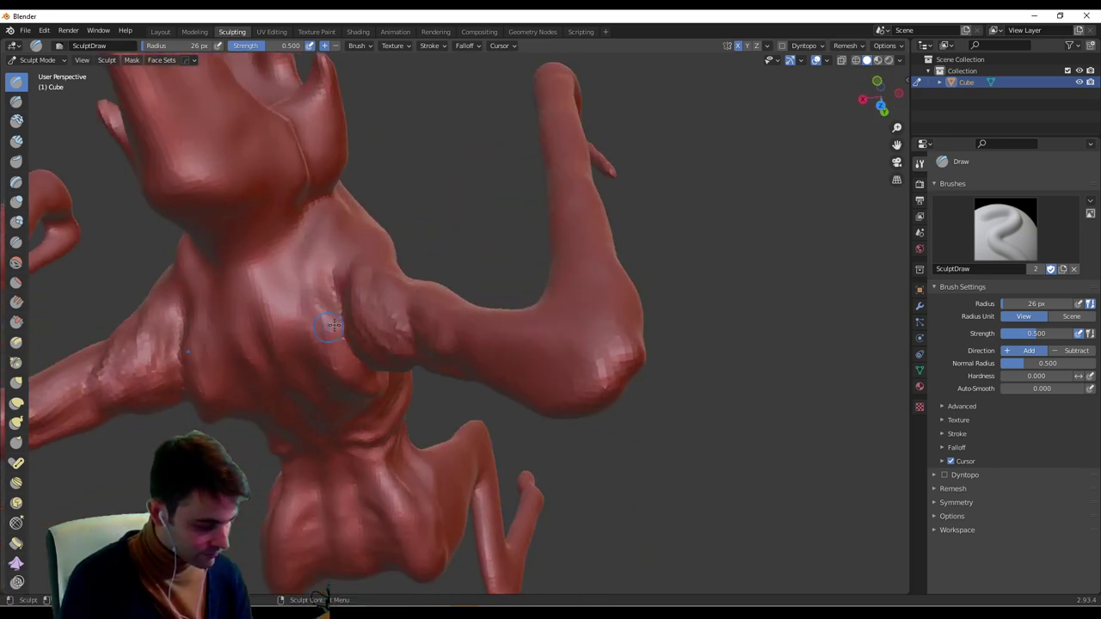
pyautogui.moveTo(316, 263)
pyautogui.mouseDown(button='middle')
pyautogui.moveTo(454, 266)
pyautogui.moveTo(430, 363)
pyautogui.mouseUp(button='middle')
pyautogui.moveTo(383, 316)
pyautogui.mouseDown(button='middle')
pyautogui.moveTo(433, 303)
pyautogui.moveTo(443, 338)
pyautogui.moveTo(429, 400)
pyautogui.moveTo(461, 397)
pyautogui.moveTo(459, 383)
pyautogui.mouseUp(button='middle')
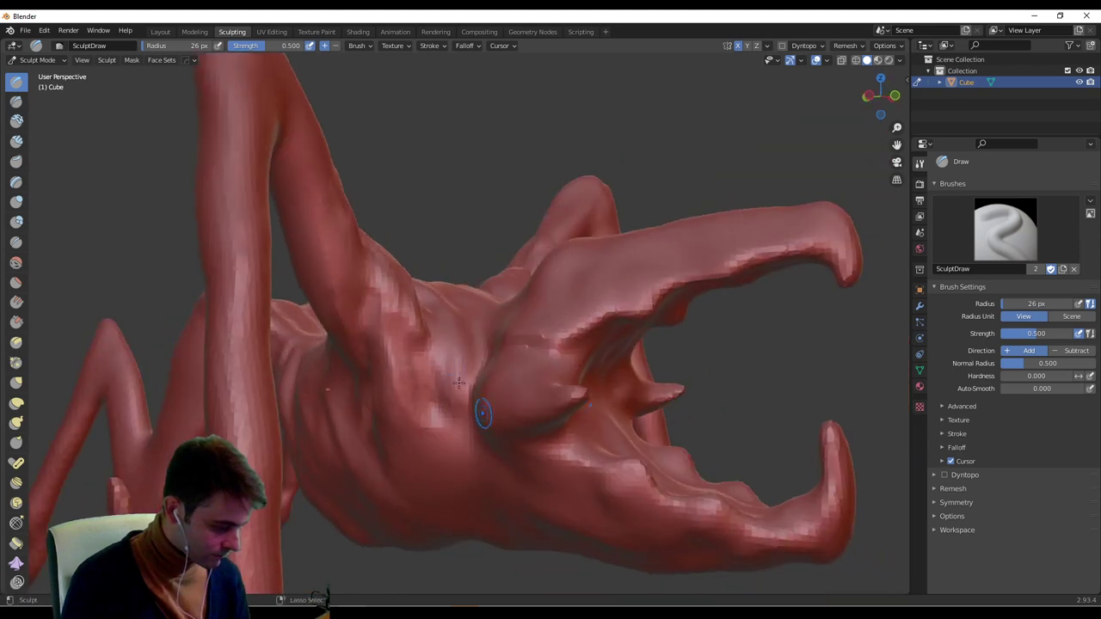
pyautogui.moveTo(440, 332); pyautogui.dragTo(429, 328, button='middle')
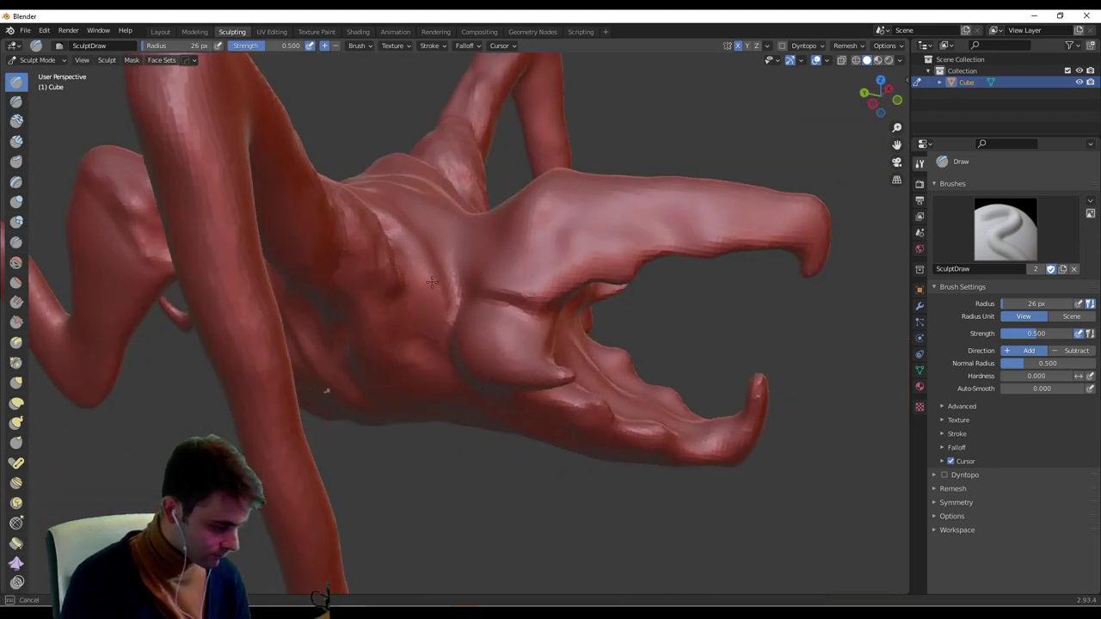
# Set the Draw brush radius to 34 px and build up the bulges and folds on the neck behind the jaw hinge.
pyautogui.scroll(-1, 435, 285)
pyautogui.scroll(3, 455, 310)
pyautogui.press('f')
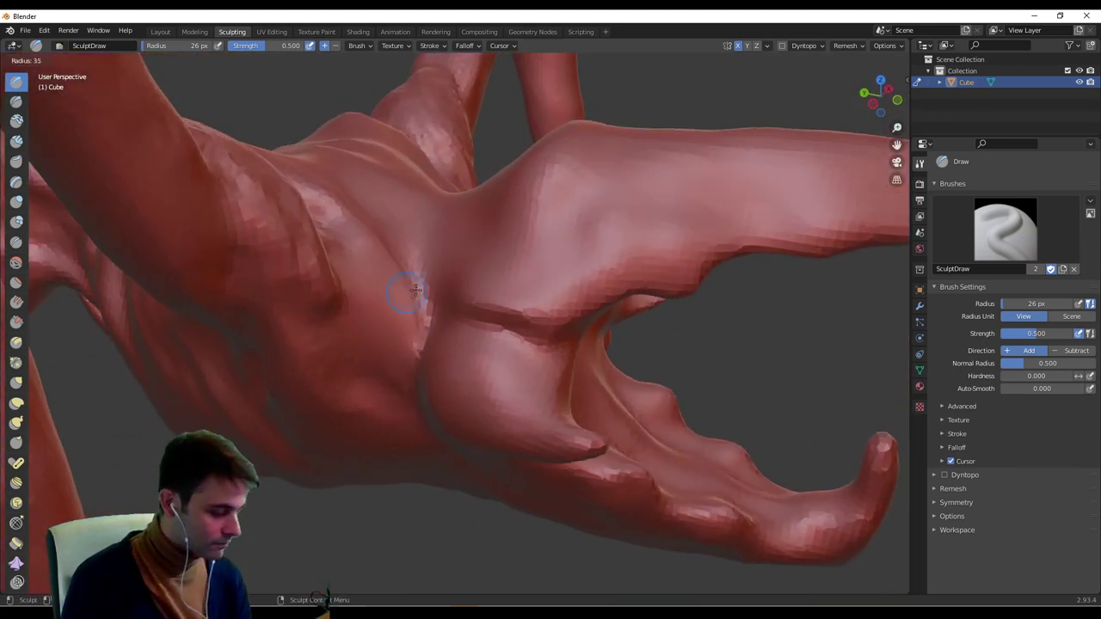
pyautogui.click(418, 291)
pyautogui.moveTo(370, 269)
pyautogui.mouseDown(button='middle')
pyautogui.moveTo(379, 396)
pyautogui.moveTo(353, 430)
pyautogui.moveTo(365, 444)
pyautogui.moveTo(378, 344)
pyautogui.moveTo(410, 268)
pyautogui.moveTo(422, 250)
pyautogui.moveTo(446, 266)
pyautogui.mouseUp(button='middle')
pyautogui.press('f')
pyautogui.click(348, 414)
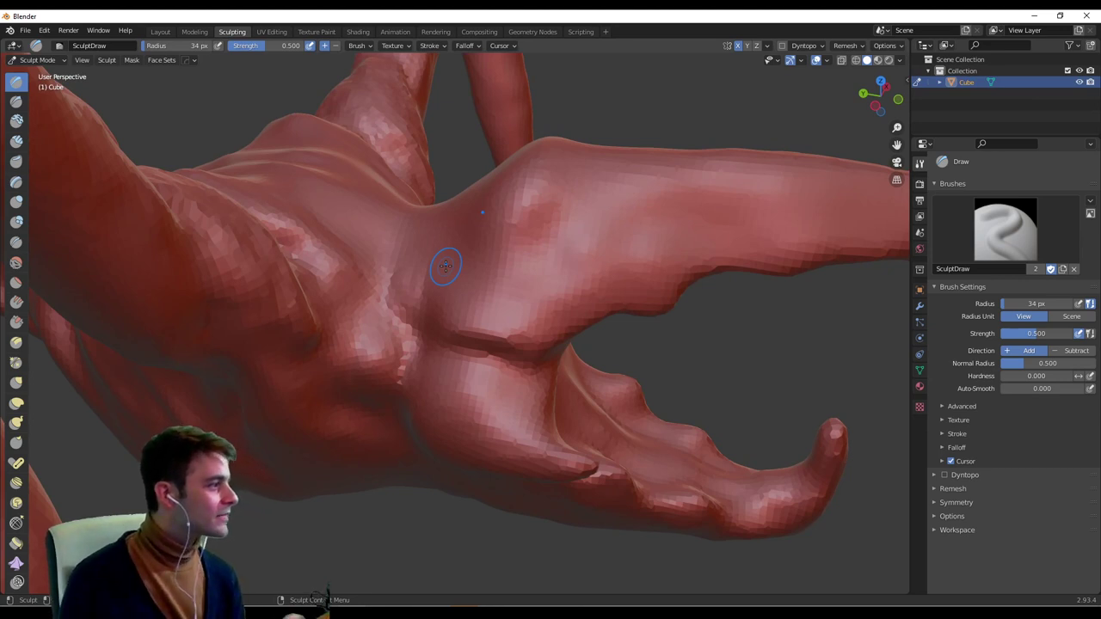
pyautogui.moveTo(445, 267); pyautogui.dragTo(367, 320, button='middle')
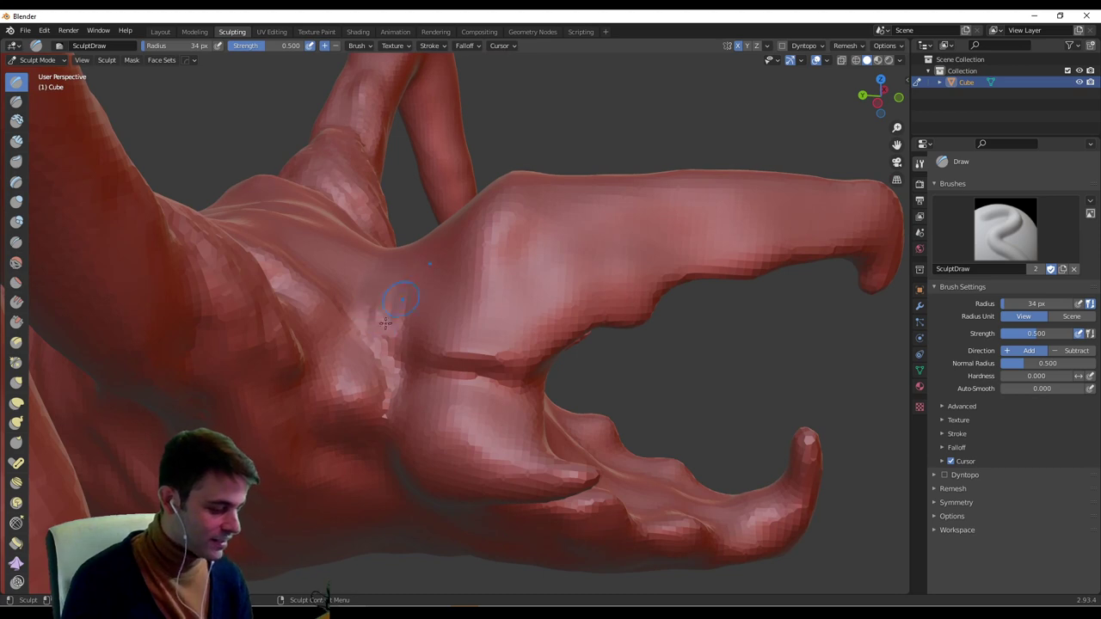
pyautogui.moveTo(405, 322); pyautogui.dragTo(436, 337)
pyautogui.moveTo(437, 337)
pyautogui.mouseDown(button='middle')
pyautogui.moveTo(490, 261)
pyautogui.moveTo(400, 309)
pyautogui.moveTo(414, 248)
pyautogui.moveTo(391, 210)
pyautogui.mouseUp(button='middle')
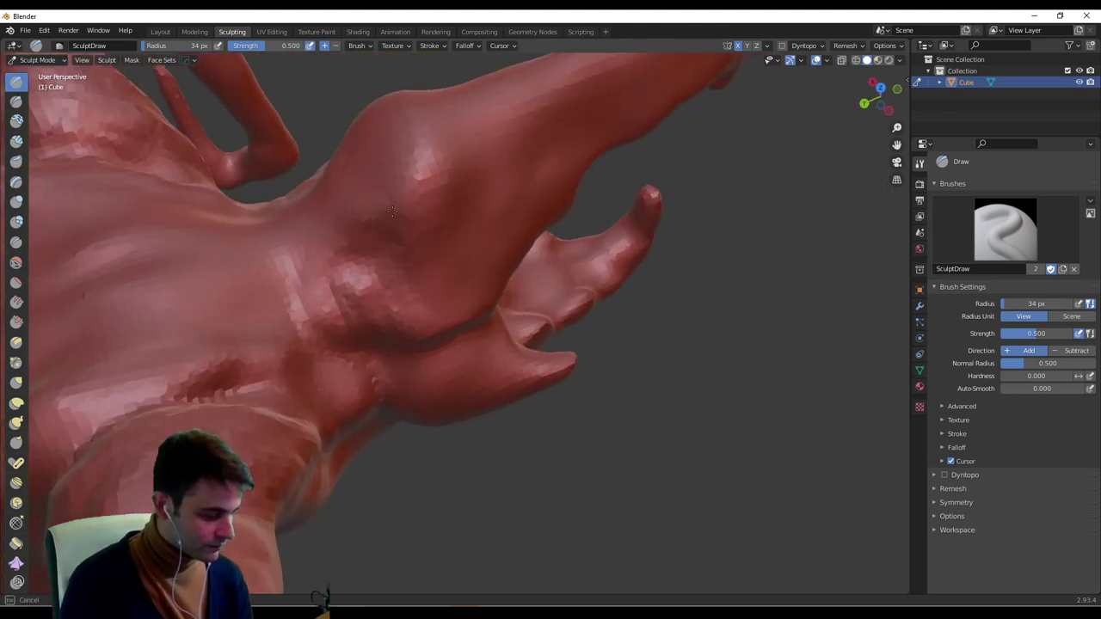
# Raise rounded brow bumps on the skull at the rear of the upper jaw and carve the hollows around them.
pyautogui.moveTo(398, 191); pyautogui.dragTo(425, 170)
pyautogui.moveTo(374, 194); pyautogui.dragTo(468, 206, button='middle')
pyautogui.moveTo(446, 187); pyautogui.dragTo(422, 249)
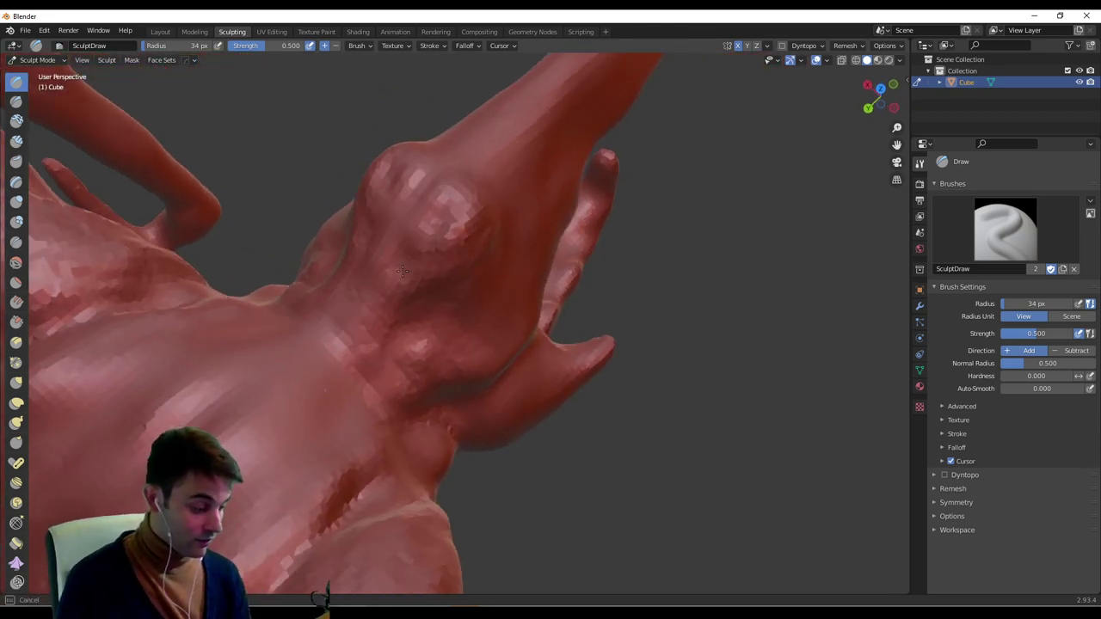
pyautogui.moveTo(452, 260); pyautogui.dragTo(435, 197, button='middle')
pyautogui.moveTo(637, 286); pyautogui.dragTo(544, 308, button='middle')
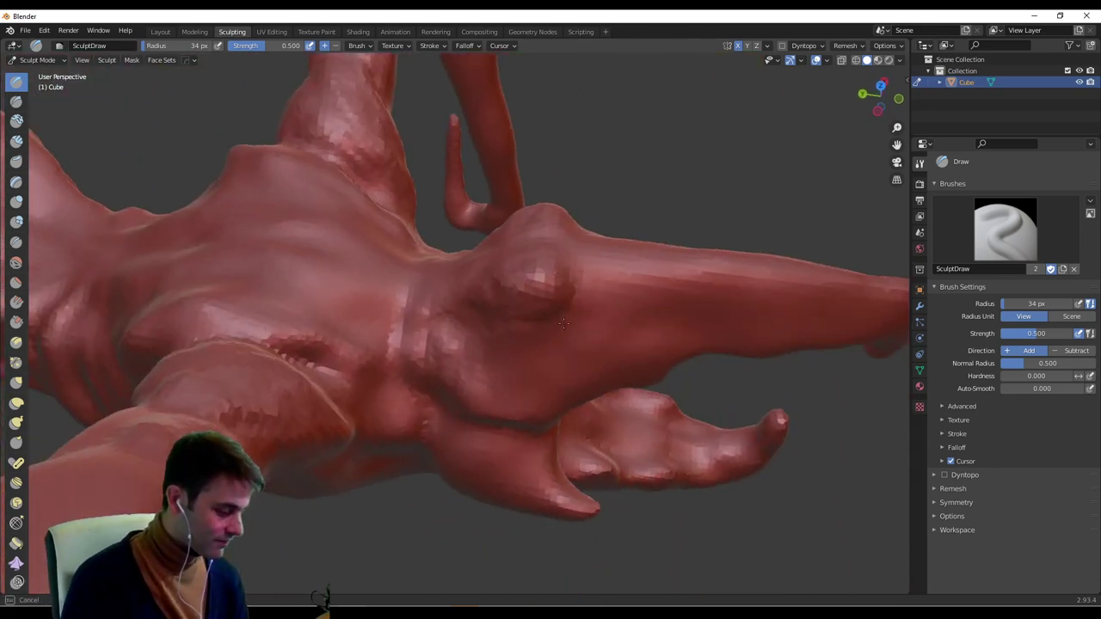
pyautogui.moveTo(518, 325); pyautogui.dragTo(527, 315)
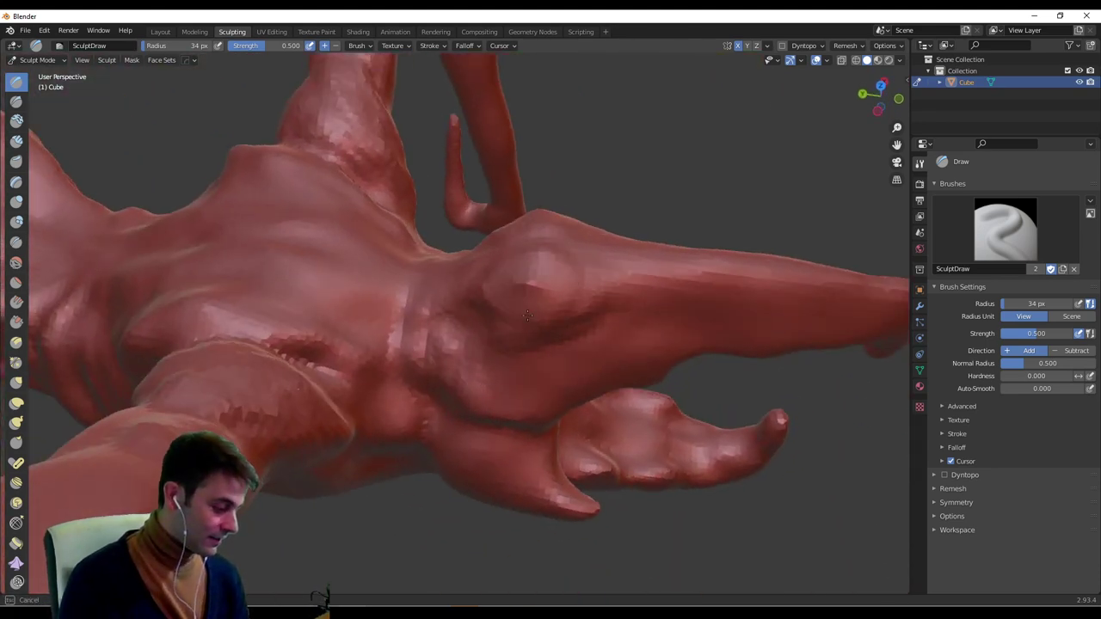
pyautogui.moveTo(649, 328); pyautogui.dragTo(432, 307, button='middle')
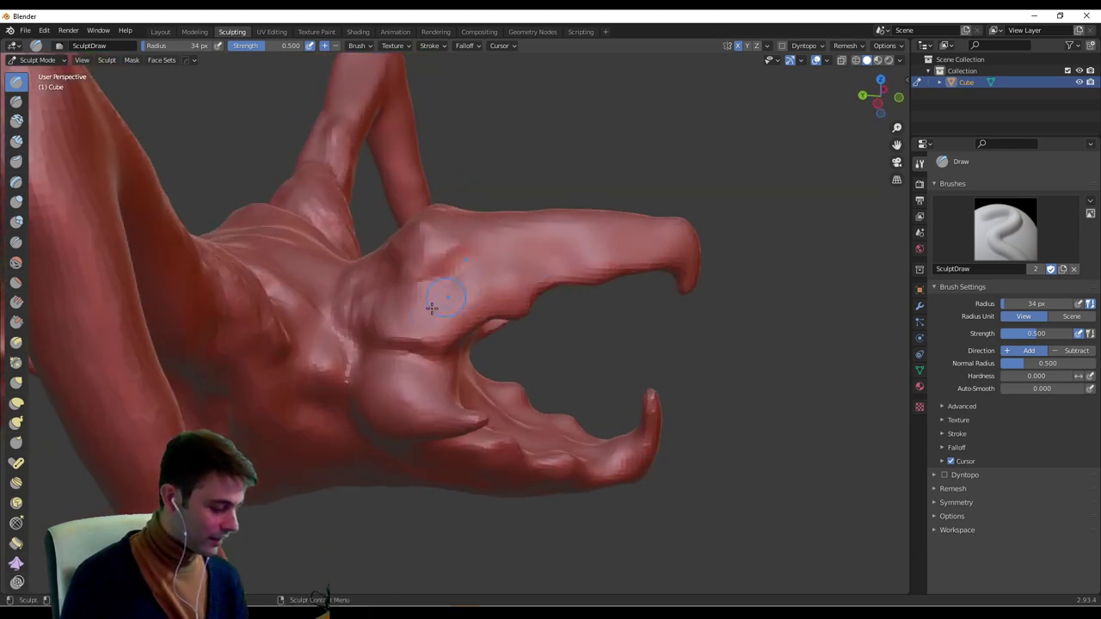
pyautogui.moveTo(433, 352); pyautogui.dragTo(437, 342, button='middle')
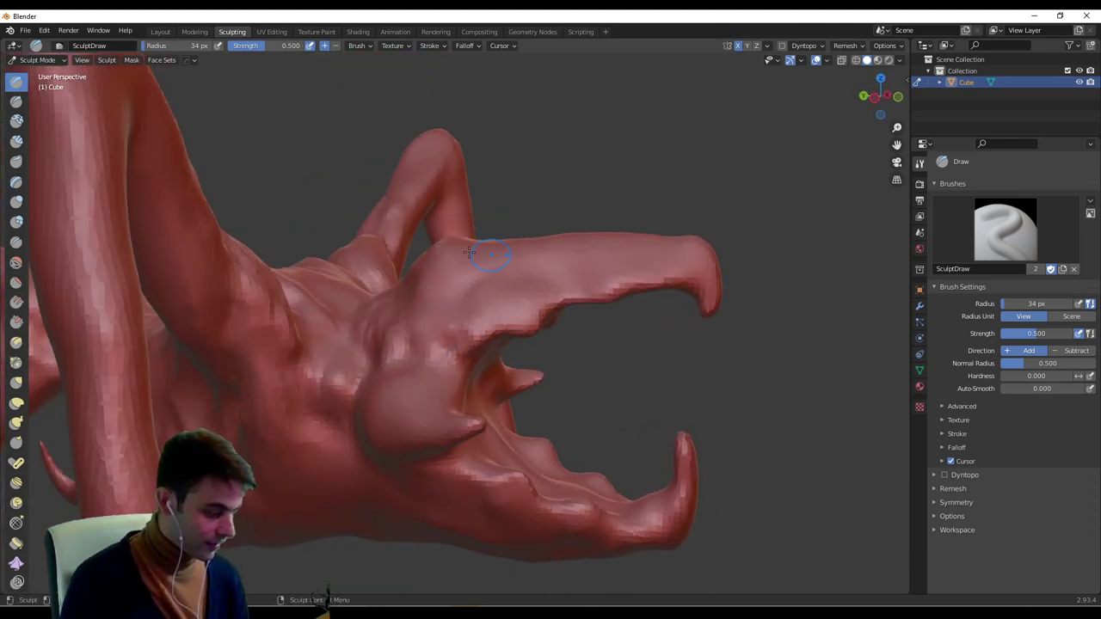
# Sculpt ridges and hollows along the upper jaw from the brow to the hooked tip with the Draw brush.
pyautogui.moveTo(469, 253); pyautogui.dragTo(384, 250, button='middle')
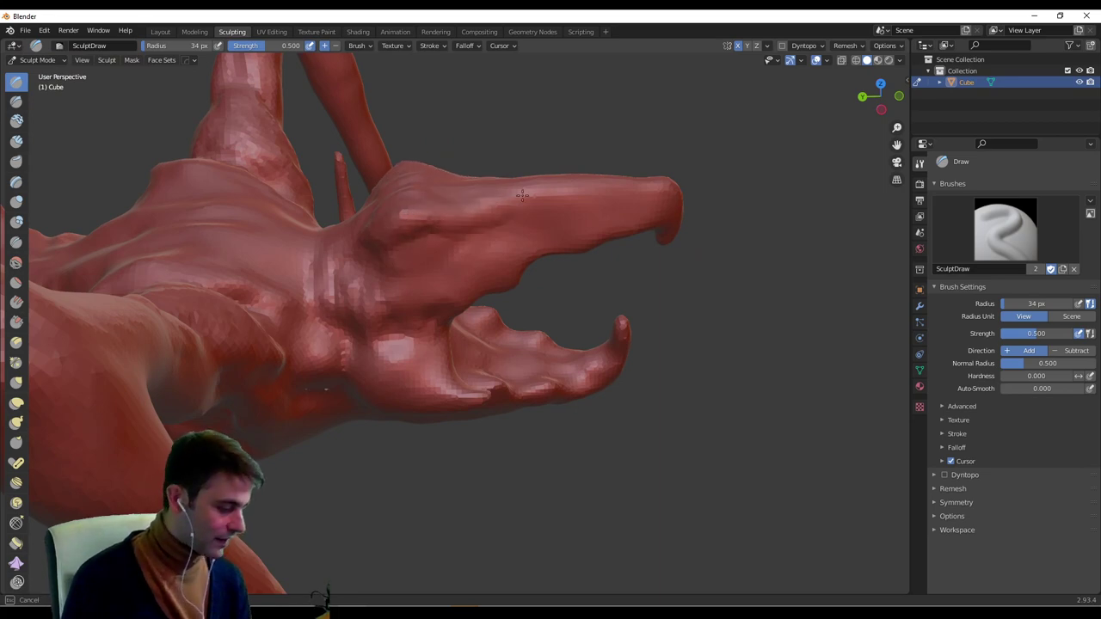
pyautogui.moveTo(516, 211)
pyautogui.mouseDown(button='middle')
pyautogui.moveTo(328, 293)
pyautogui.moveTo(490, 300)
pyautogui.moveTo(645, 282)
pyautogui.mouseUp(button='middle')
pyautogui.moveTo(370, 354)
pyautogui.mouseDown(button='middle')
pyautogui.moveTo(504, 339)
pyautogui.moveTo(533, 287)
pyautogui.mouseUp(button='middle')
pyautogui.moveTo(461, 297)
pyautogui.mouseDown(button='middle')
pyautogui.moveTo(415, 250)
pyautogui.moveTo(440, 240)
pyautogui.moveTo(408, 258)
pyautogui.moveTo(441, 258)
pyautogui.moveTo(401, 321)
pyautogui.mouseUp(button='middle')
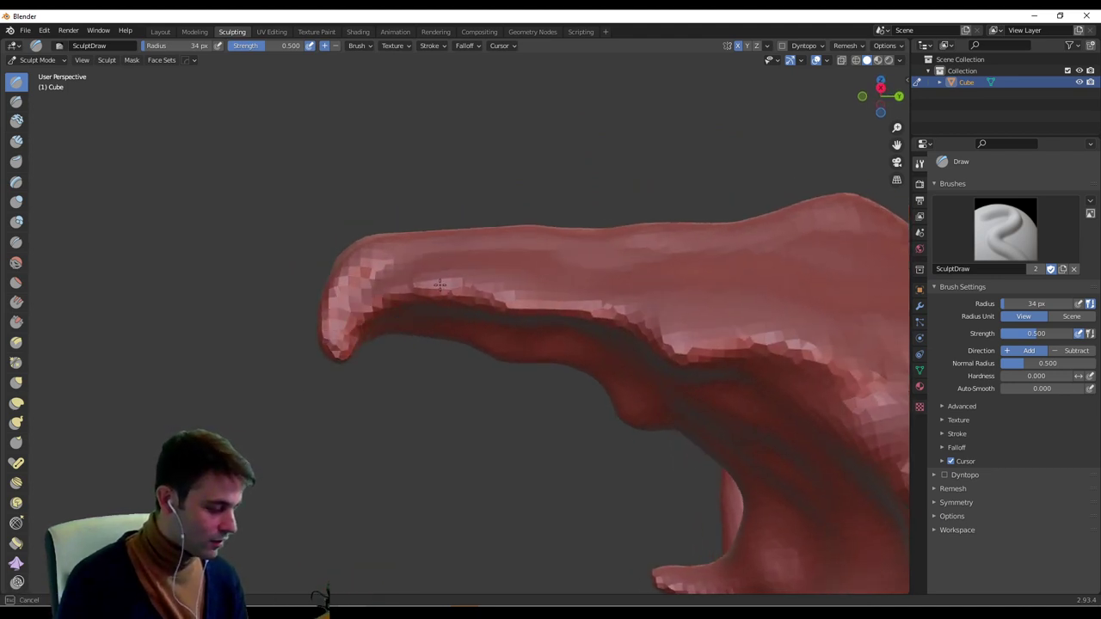
pyautogui.moveTo(527, 295)
pyautogui.mouseDown(button='middle')
pyautogui.moveTo(580, 246)
pyautogui.moveTo(654, 316)
pyautogui.moveTo(656, 364)
pyautogui.moveTo(523, 307)
pyautogui.moveTo(151, 228)
pyautogui.mouseUp(button='middle')
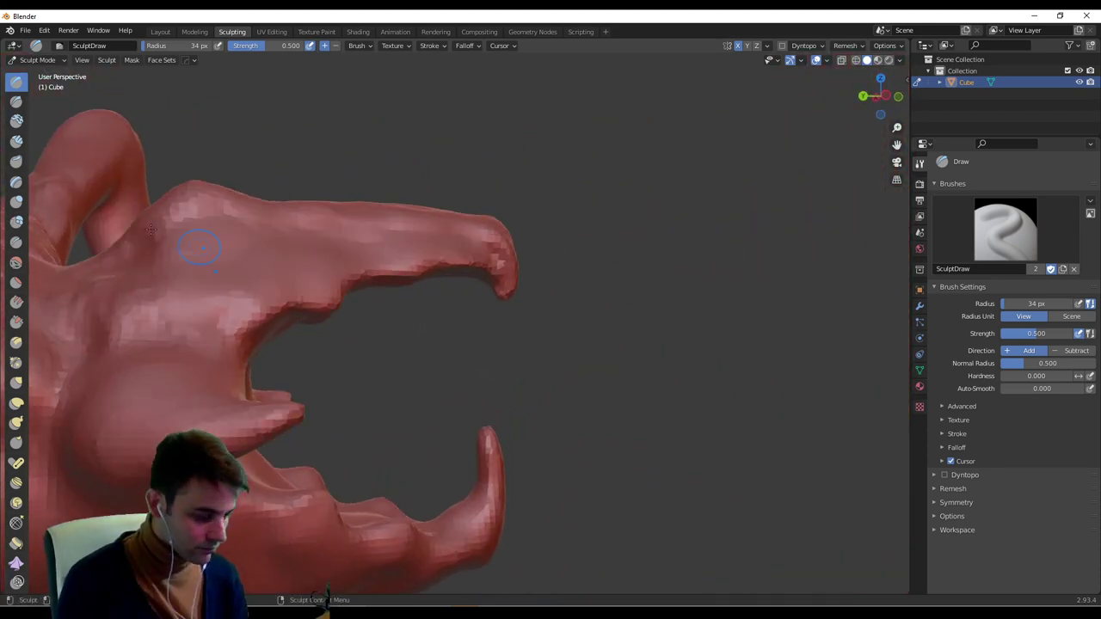
# Lengthen the hooked tip of the upper jaw forward with the Snake Hook brush, lower the snout slightly and set the radius to 141 px.
pyautogui.click(16, 402)
pyautogui.click(16, 423)
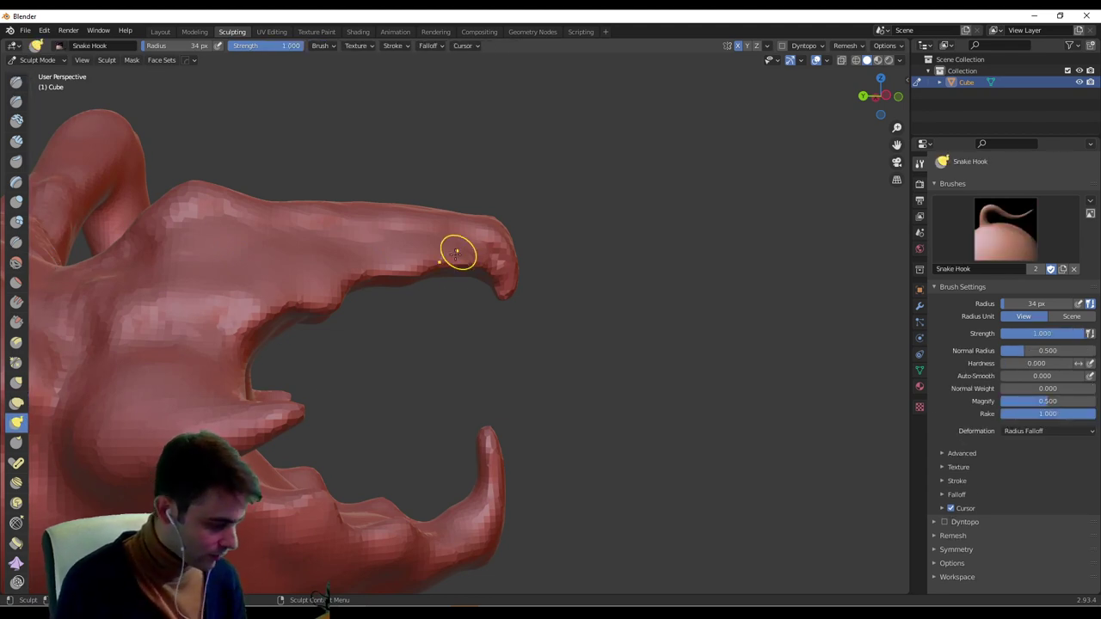
pyautogui.moveTo(508, 251); pyautogui.dragTo(564, 238)
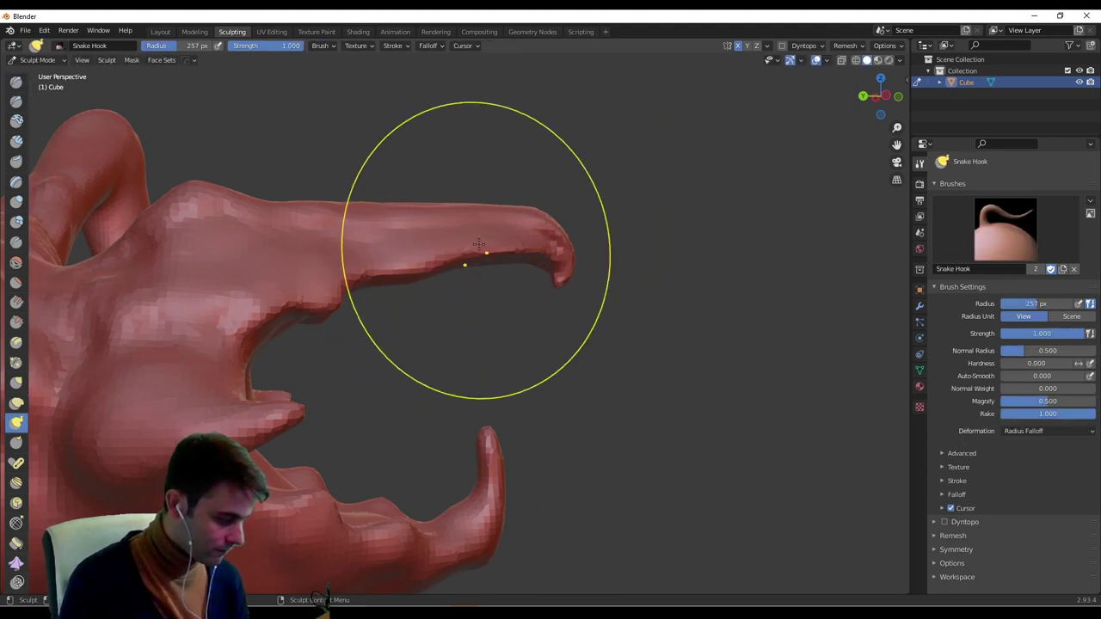
pyautogui.moveTo(479, 201); pyautogui.dragTo(481, 221)
pyautogui.press('f')
pyautogui.click(414, 227)
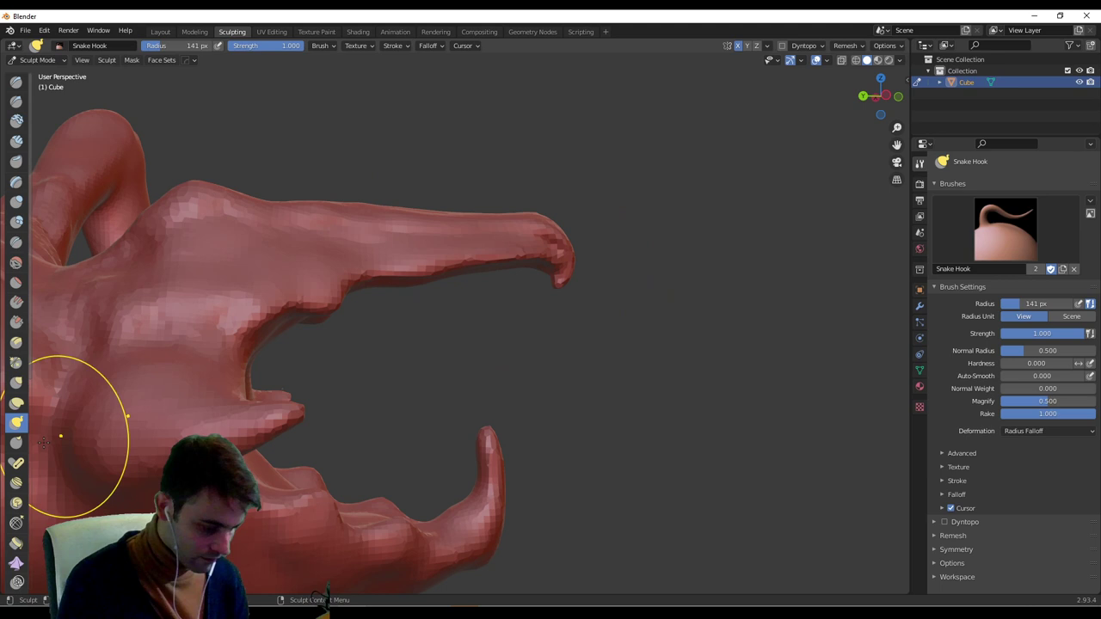
# Switch to the Grab brush, set its radius to 127 px and narrow the upper jaw's hooked tip as seen from above.
pyautogui.click(18, 382)
pyautogui.press('f')
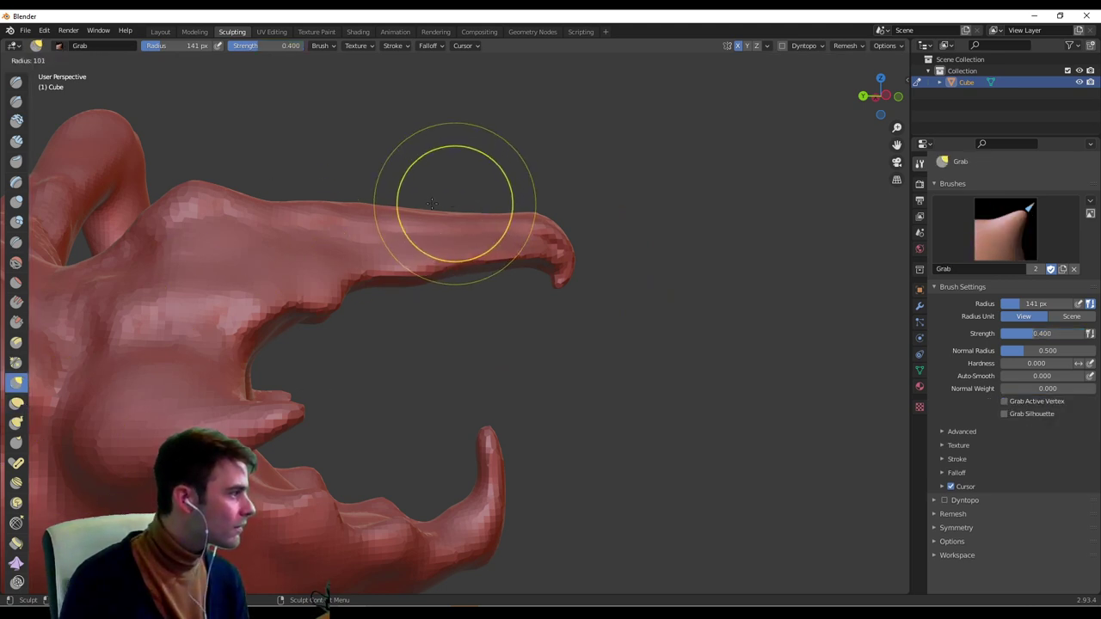
pyautogui.click(403, 209)
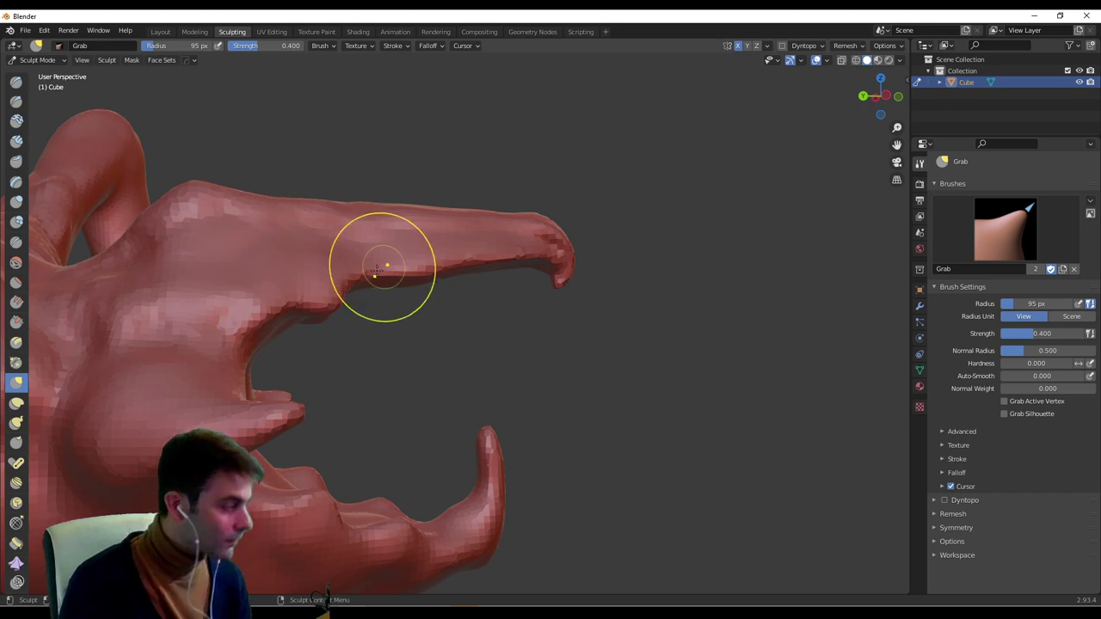
pyautogui.moveTo(474, 264)
pyautogui.mouseDown(button='middle')
pyautogui.moveTo(446, 306)
pyautogui.moveTo(359, 289)
pyautogui.moveTo(368, 361)
pyautogui.moveTo(347, 306)
pyautogui.moveTo(428, 291)
pyautogui.moveTo(355, 275)
pyautogui.mouseUp(button='middle')
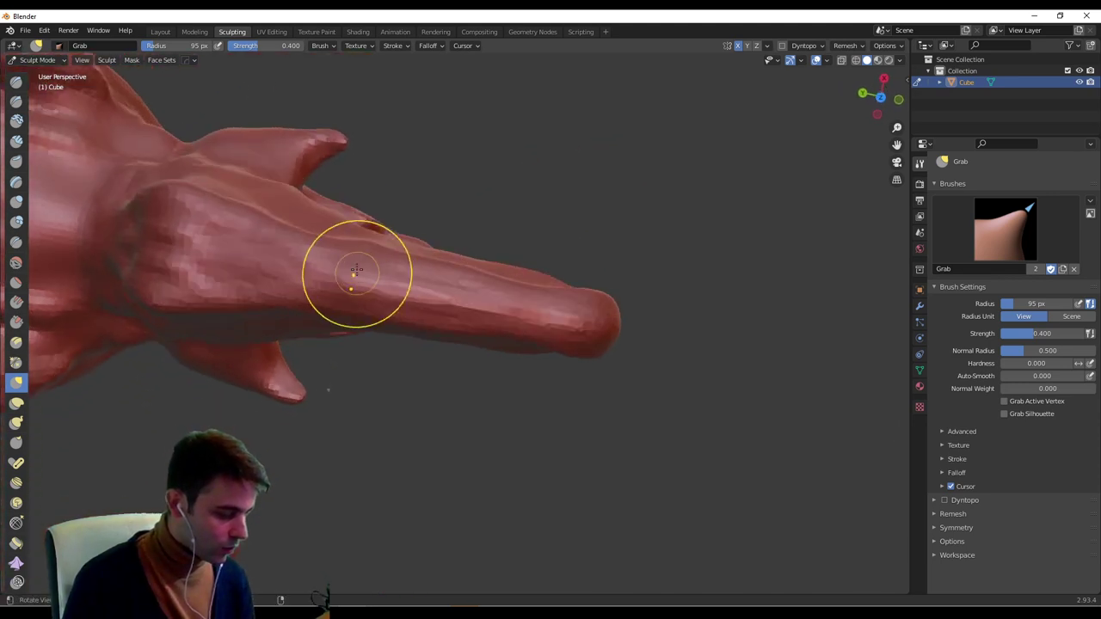
pyautogui.press('f')
pyautogui.click(367, 283)
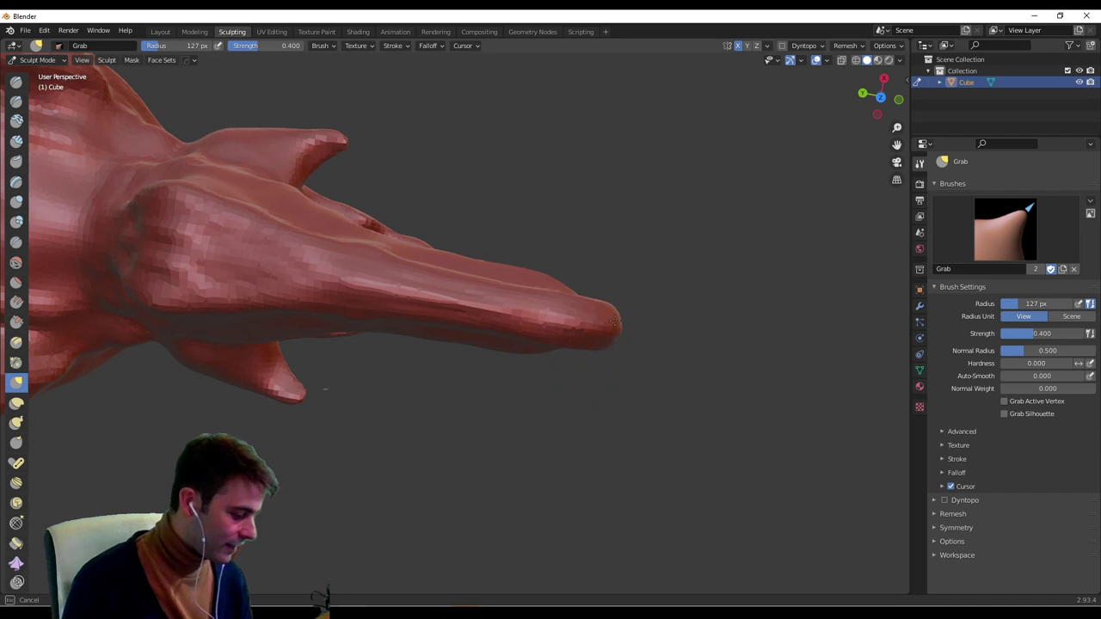
pyautogui.moveTo(564, 307); pyautogui.dragTo(612, 321)
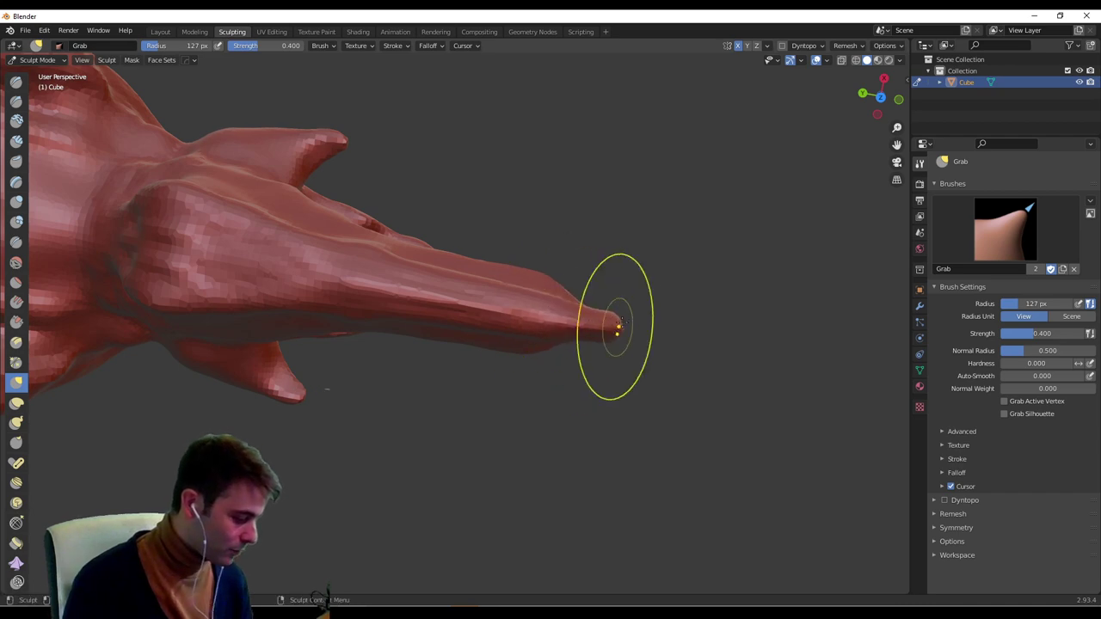
# Reshape the curve of the upper jaw's hooked tip and the outline of the jaw's lower edge with the Grab brush.
pyautogui.moveTo(617, 325); pyautogui.dragTo(599, 305, button='middle')
pyautogui.moveTo(617, 255)
pyautogui.mouseDown(button='middle')
pyautogui.moveTo(604, 160)
pyautogui.moveTo(586, 280)
pyautogui.moveTo(540, 303)
pyautogui.mouseUp(button='middle')
pyautogui.scroll(2, 604, 163)
pyautogui.moveTo(530, 309); pyautogui.dragTo(525, 314)
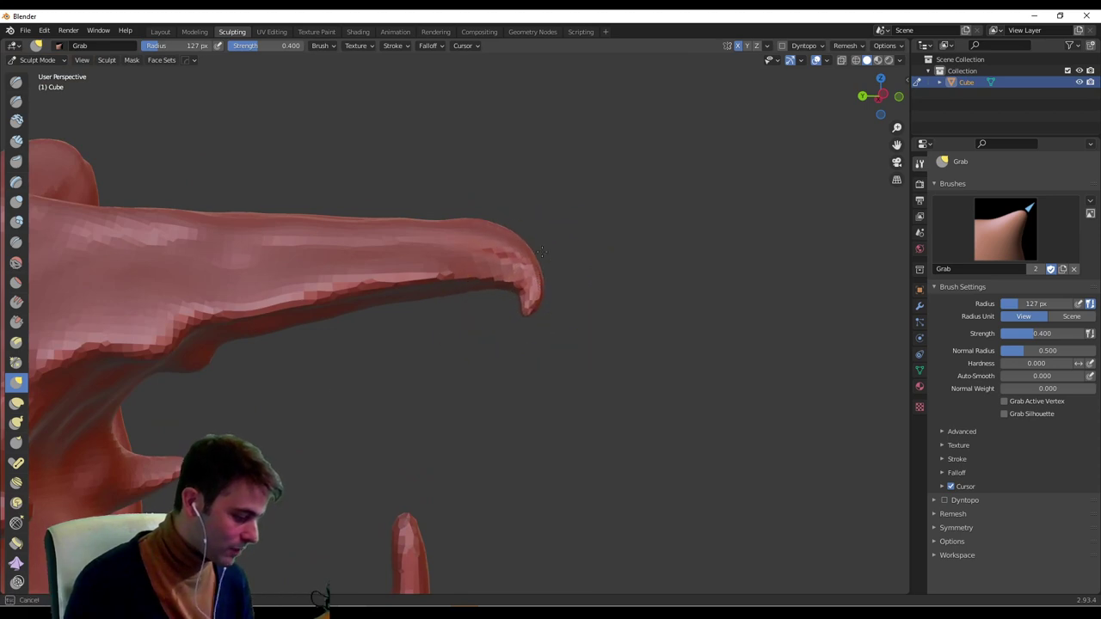
pyautogui.moveTo(508, 227)
pyautogui.mouseDown(button='middle')
pyautogui.moveTo(381, 226)
pyautogui.moveTo(456, 217)
pyautogui.mouseUp(button='middle')
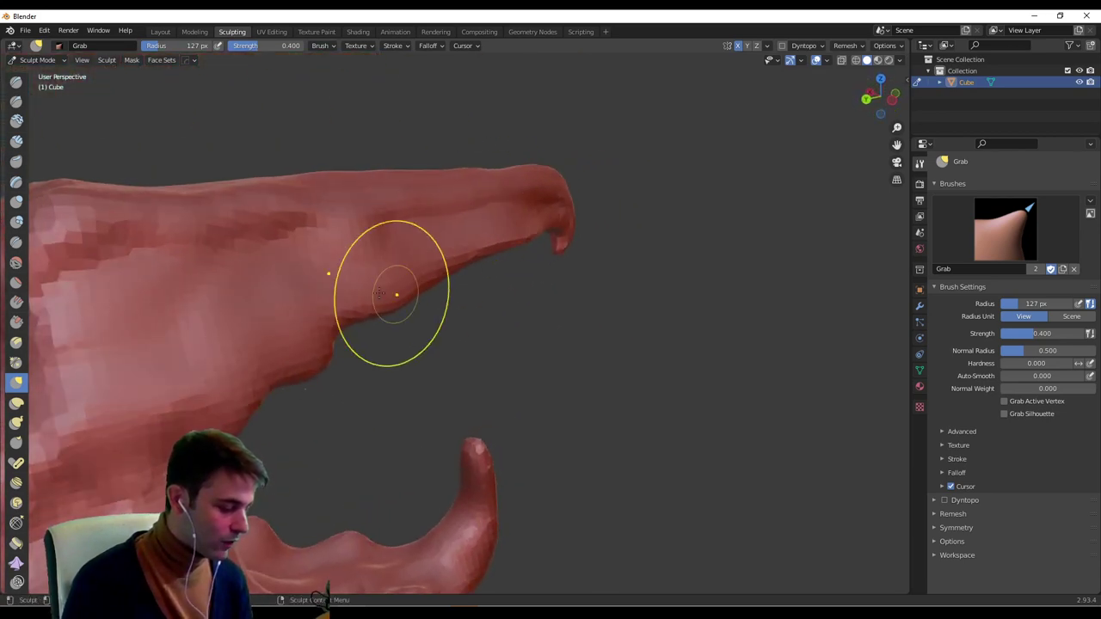
pyautogui.moveTo(389, 316); pyautogui.dragTo(240, 344, button='middle')
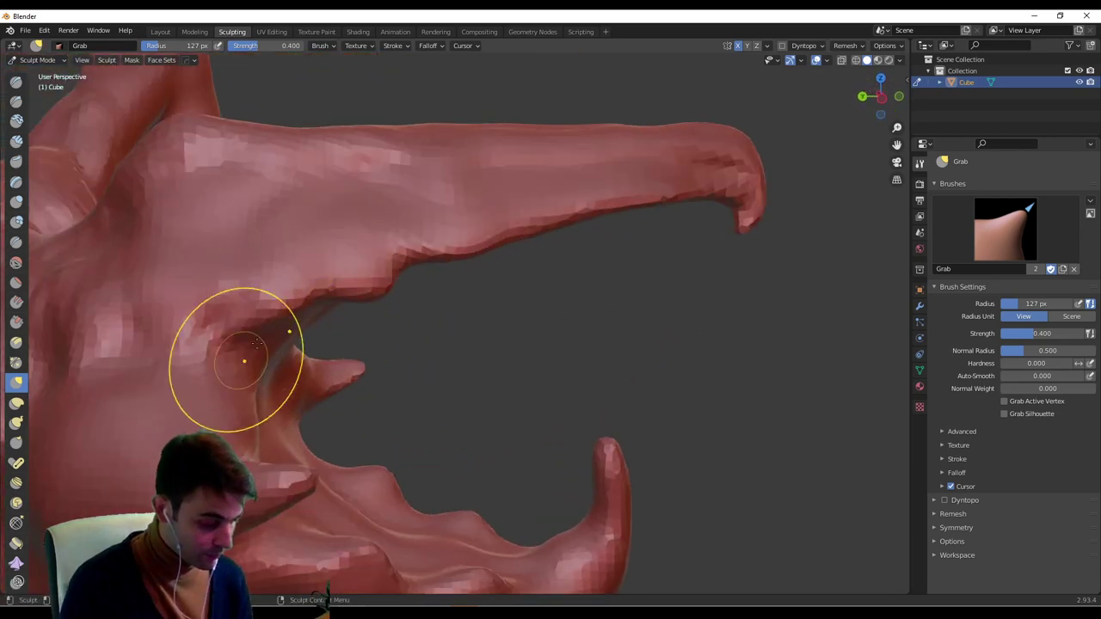
pyautogui.moveTo(386, 312); pyautogui.dragTo(472, 317, button='middle')
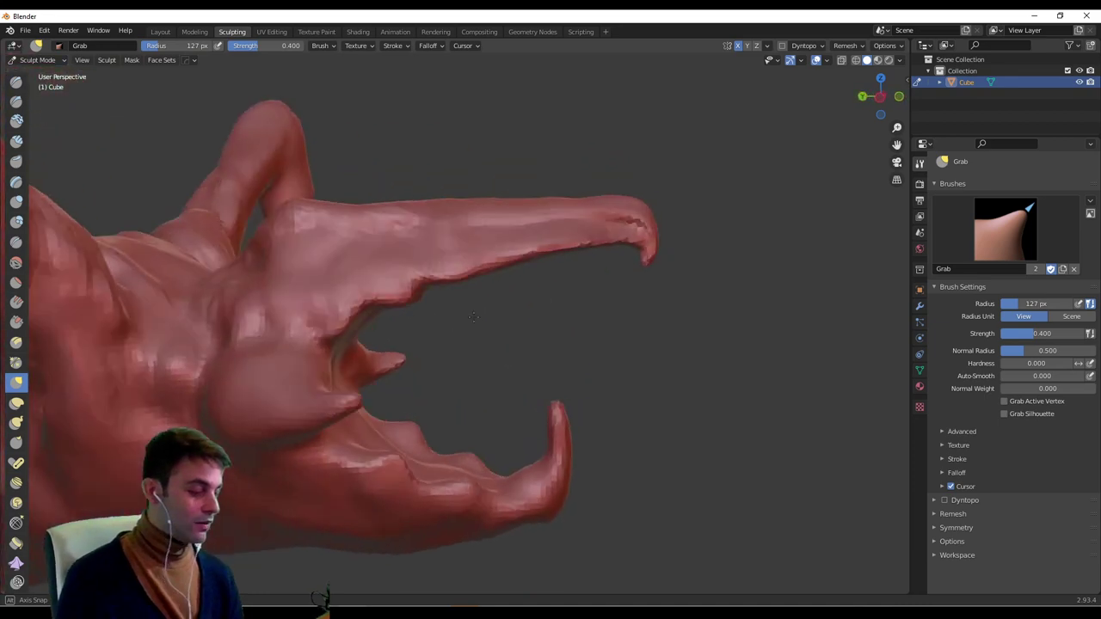
# Reduce the Grab radius to 75 px and pull the upper jaw's lower edge into an uneven, ragged outline.
pyautogui.press('[')
pyautogui.press('[')
pyautogui.press('[')
pyautogui.press('[')
pyautogui.press('[')
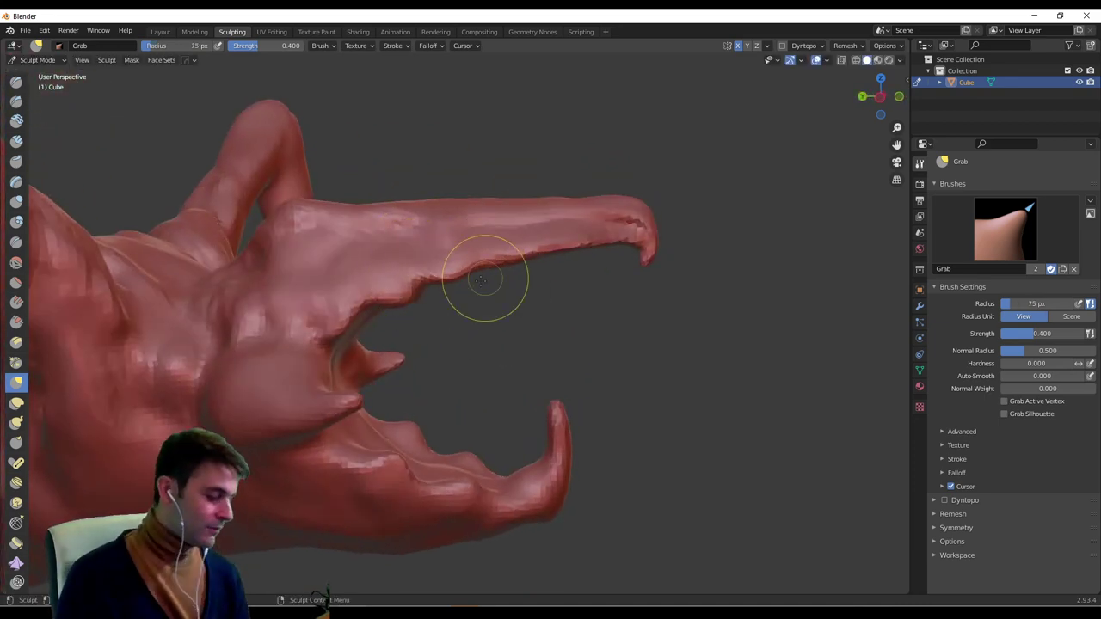
pyautogui.moveTo(487, 297); pyautogui.dragTo(410, 292, button='middle')
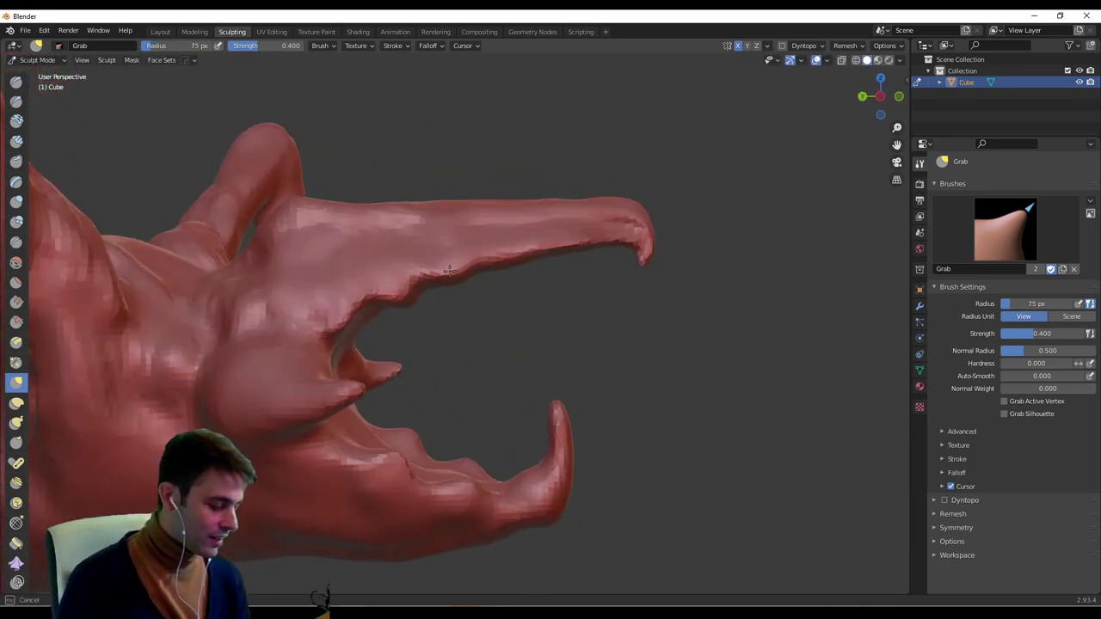
pyautogui.moveTo(421, 329)
pyautogui.mouseDown(button='middle')
pyautogui.moveTo(602, 310)
pyautogui.moveTo(408, 276)
pyautogui.moveTo(377, 309)
pyautogui.mouseUp(button='middle')
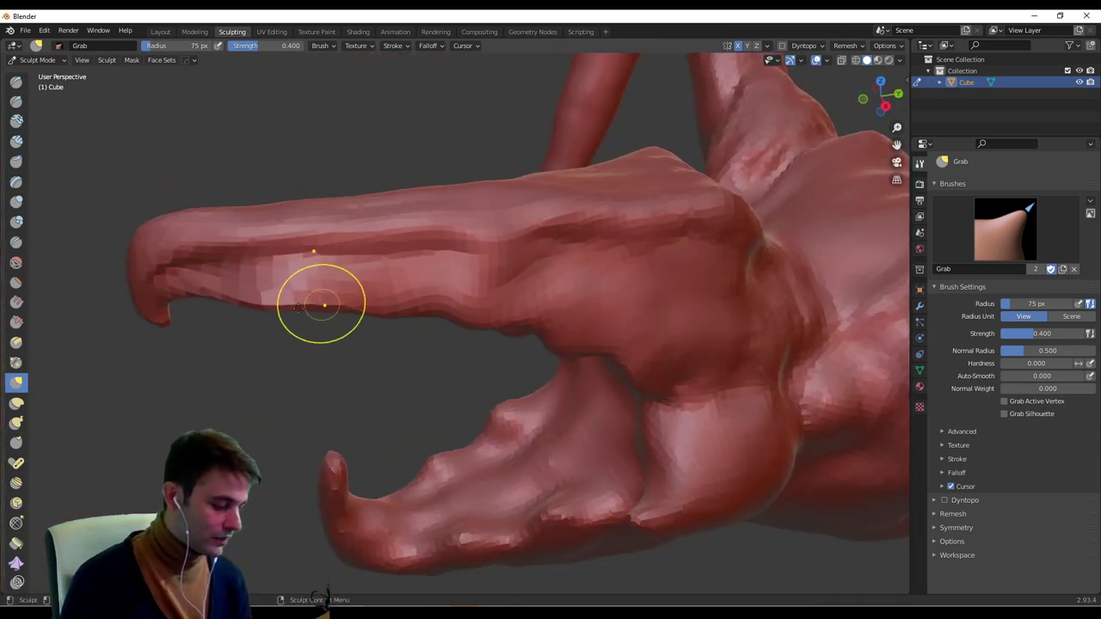
# Set the Grab radius to 126 px and adjust the profile of the upper jaw around its hooked tip.
pyautogui.moveTo(252, 314)
pyautogui.mouseDown(button='middle')
pyautogui.moveTo(327, 299)
pyautogui.moveTo(381, 270)
pyautogui.moveTo(160, 315)
pyautogui.moveTo(133, 183)
pyautogui.mouseUp(button='middle')
pyautogui.press('f')
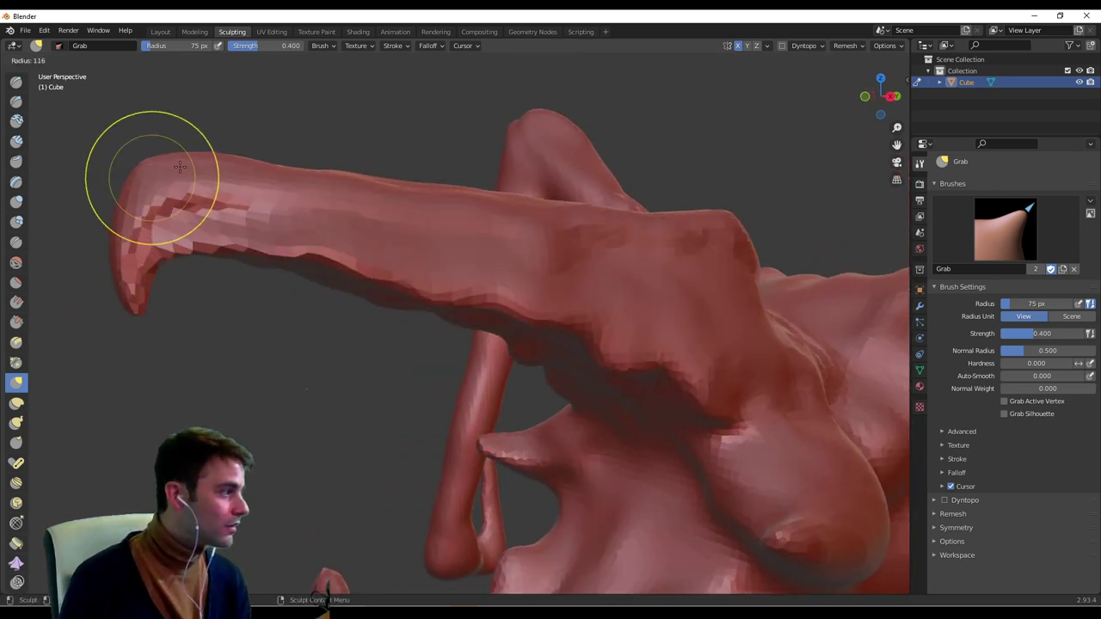
pyautogui.moveTo(700, 198)
pyautogui.mouseDown(button='middle')
pyautogui.moveTo(583, 277)
pyautogui.moveTo(450, 276)
pyautogui.moveTo(599, 252)
pyautogui.moveTo(511, 293)
pyautogui.mouseUp(button='middle')
pyautogui.moveTo(425, 336); pyautogui.dragTo(430, 327)
pyautogui.moveTo(445, 300); pyautogui.dragTo(402, 332, button='middle')
pyautogui.moveTo(402, 332)
pyautogui.keyDown('ctrl'); pyautogui.mouseDown(button='middle')
pyautogui.moveTo(392, 404)
pyautogui.moveTo(444, 309)
pyautogui.moveTo(430, 320)
pyautogui.mouseUp(button='middle'); pyautogui.keyUp('ctrl')
pyautogui.moveTo(430, 319)
pyautogui.keyDown('ctrl'); pyautogui.mouseDown(button='middle')
pyautogui.moveTo(434, 275)
pyautogui.moveTo(525, 288)
pyautogui.moveTo(499, 290)
pyautogui.mouseUp(button='middle'); pyautogui.keyUp('ctrl')
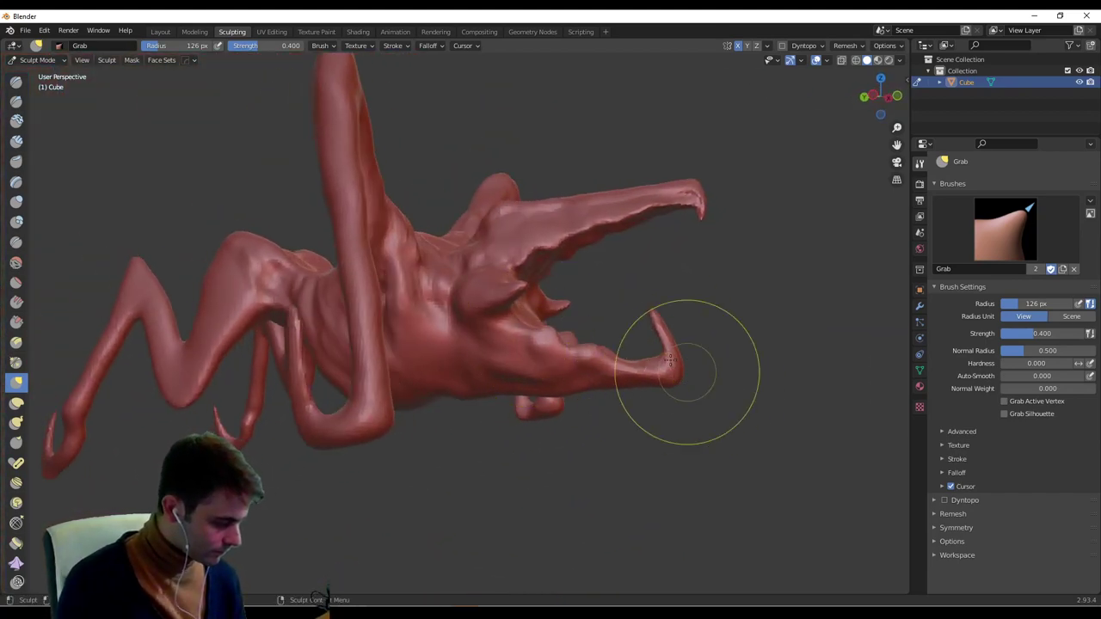
# Set the Grab radius to 285 px and stretch the front of the lower jaw forward with its tusk.
pyautogui.press('f')
pyautogui.click(750, 358)
pyautogui.moveTo(662, 357); pyautogui.dragTo(733, 374)
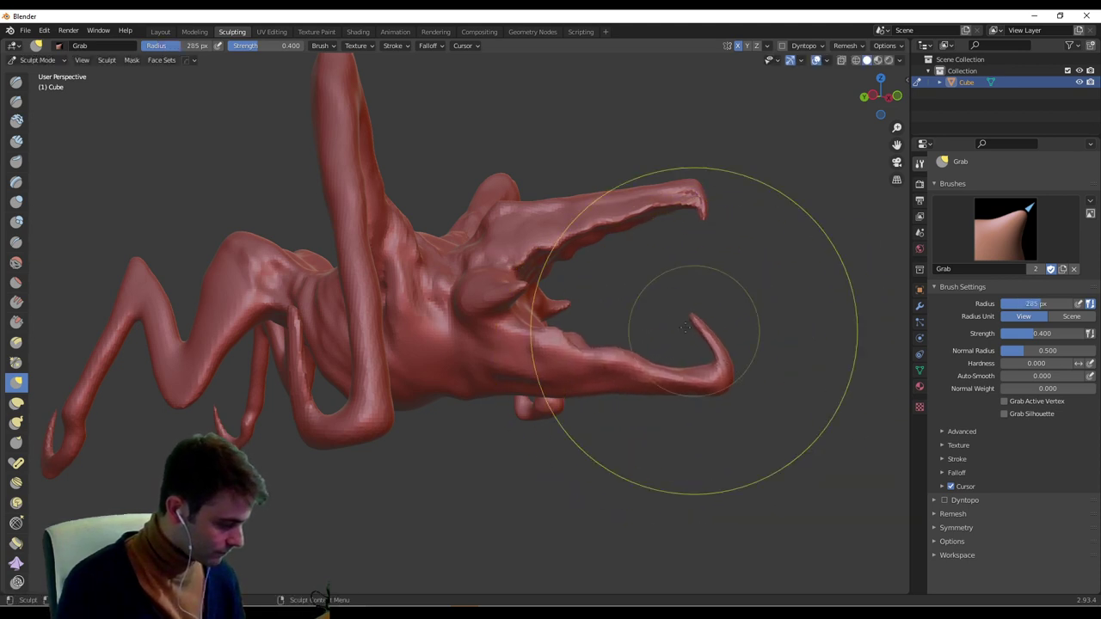
# Set the Grab radius to 43 px and thin the tips of the lower tusk and upper hook into sharp points.
pyautogui.press('f')
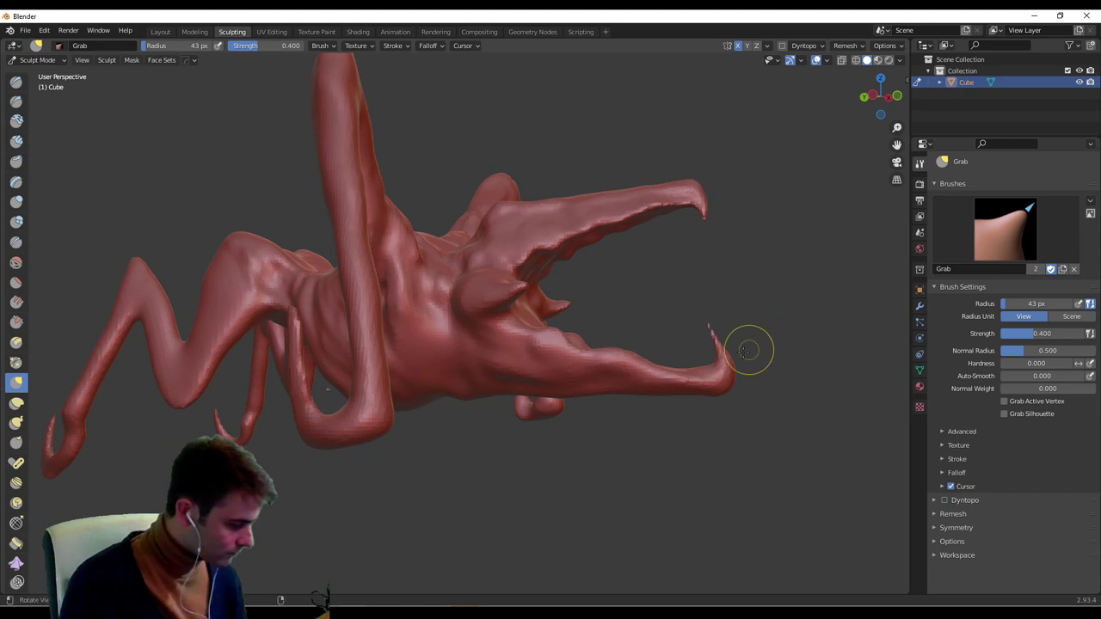
pyautogui.scroll(2, 828, 336)
pyautogui.moveTo(828, 336)
pyautogui.keyDown('shift'); pyautogui.mouseDown(button='middle')
pyautogui.moveTo(652, 321)
pyautogui.moveTo(646, 348)
pyautogui.moveTo(677, 298)
pyautogui.moveTo(678, 348)
pyautogui.moveTo(690, 355)
pyautogui.moveTo(693, 335)
pyautogui.mouseUp(button='middle'); pyautogui.keyUp('shift')
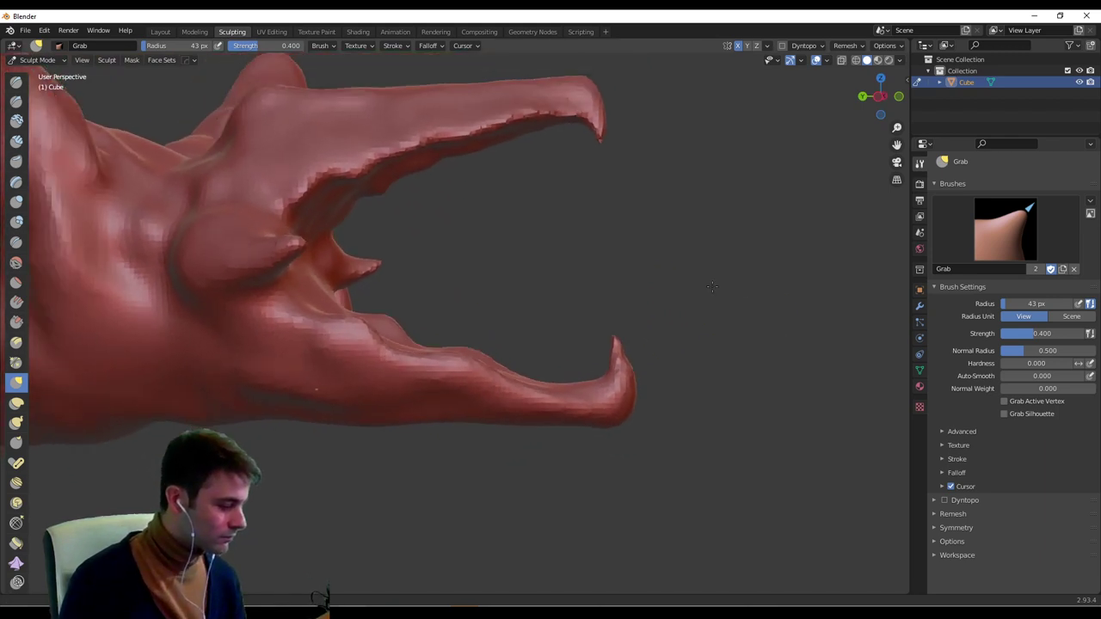
# Set the Grab radius to 107 px and sweep the upper hook and the lower tusk forward into long slanted points.
pyautogui.keyDown('shift'); pyautogui.moveTo(679, 209); pyautogui.dragTo(639, 331, button='middle'); pyautogui.keyUp('shift')
pyautogui.press('f')
pyautogui.click(605, 266)
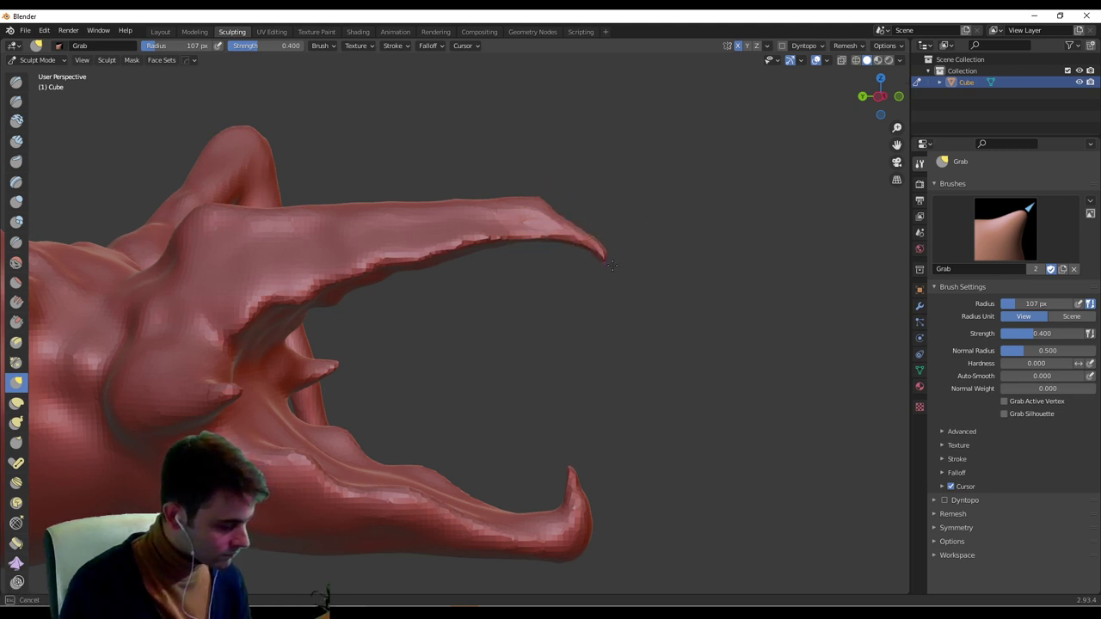
pyautogui.moveTo(571, 481); pyautogui.dragTo(604, 480)
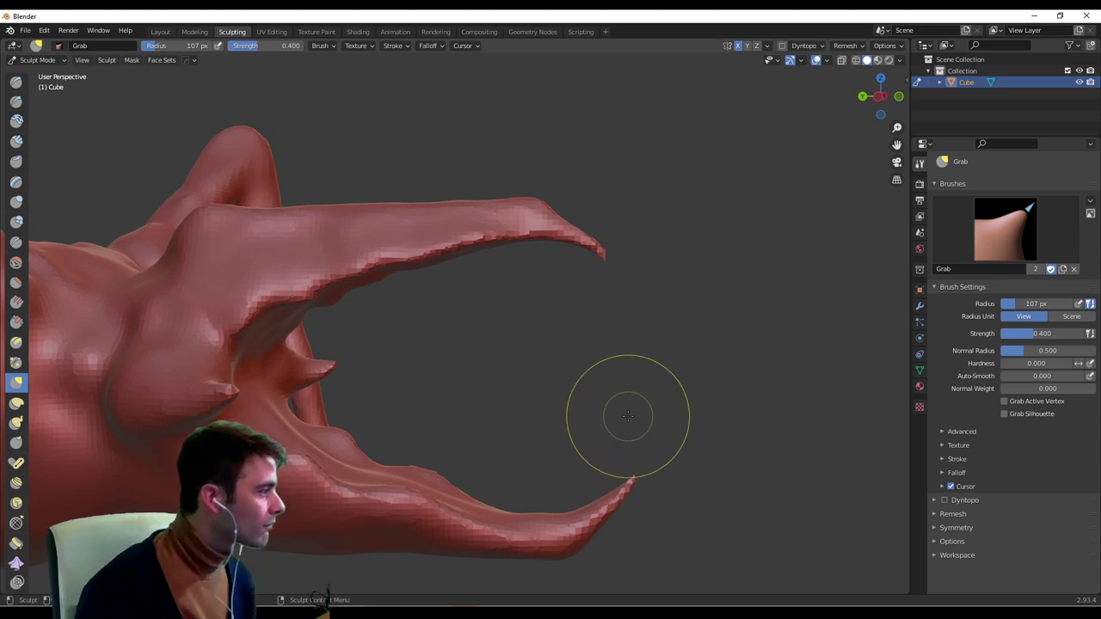
# Set the Grab radius to 50 px and pull a pointed tooth down from the middle of the upper jaw's lower edge.
pyautogui.moveTo(606, 335); pyautogui.dragTo(466, 273, button='middle')
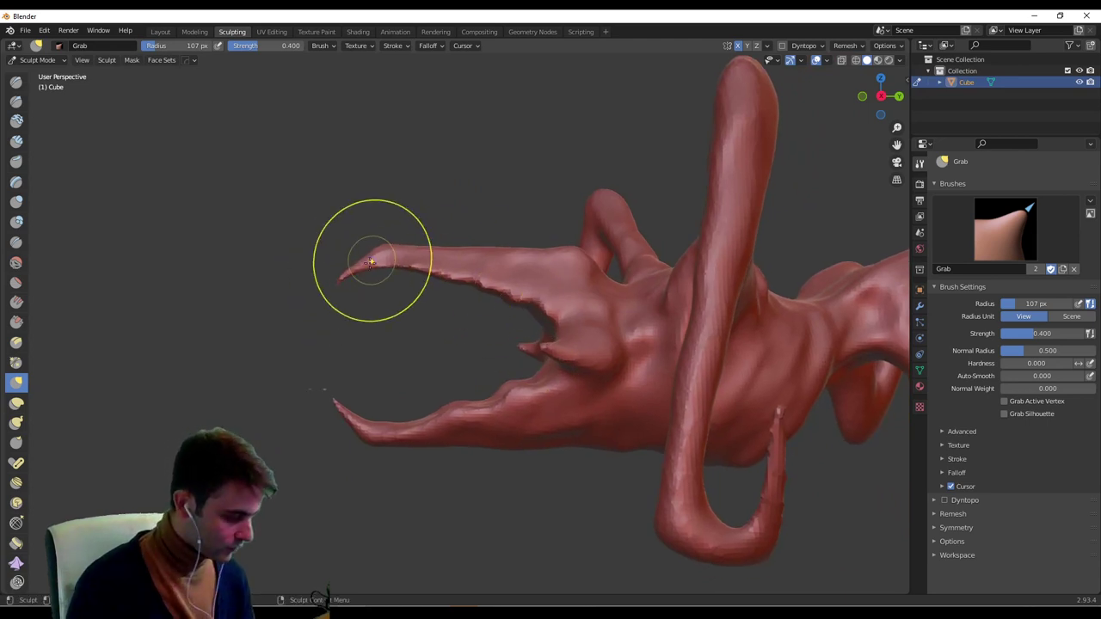
pyautogui.moveTo(330, 275)
pyautogui.mouseDown(button='middle')
pyautogui.moveTo(448, 374)
pyautogui.moveTo(526, 302)
pyautogui.moveTo(430, 356)
pyautogui.moveTo(327, 287)
pyautogui.moveTo(301, 297)
pyautogui.mouseUp(button='middle')
pyautogui.scroll(3, 525, 303)
pyautogui.keyDown('ctrl'); pyautogui.moveTo(267, 330); pyautogui.dragTo(285, 292, button='middle'); pyautogui.keyUp('ctrl')
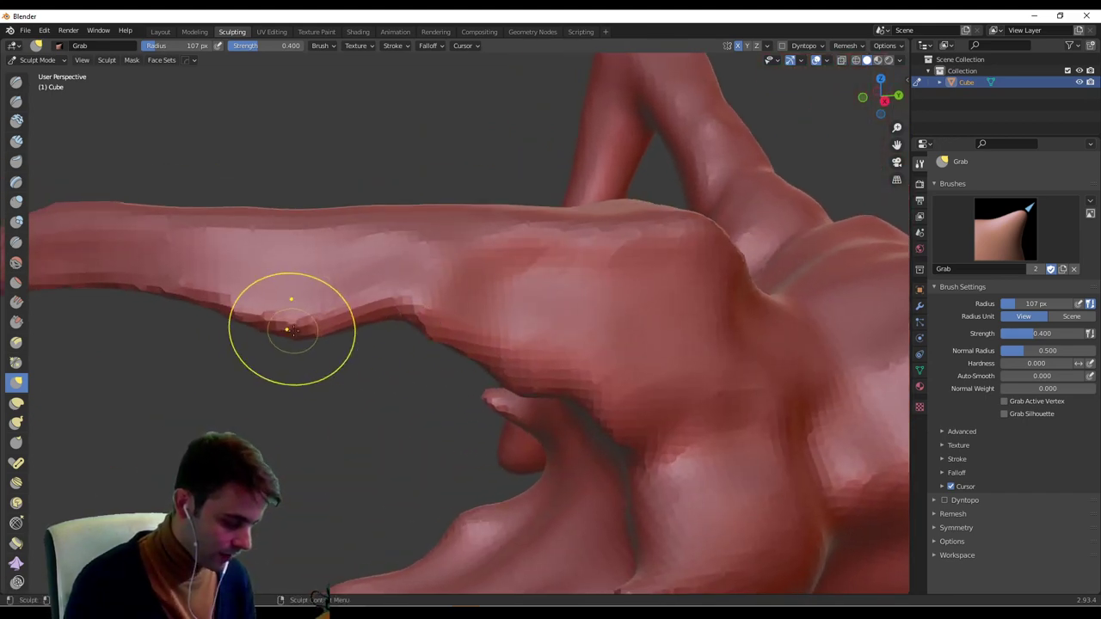
pyautogui.press('f')
pyautogui.click(301, 326)
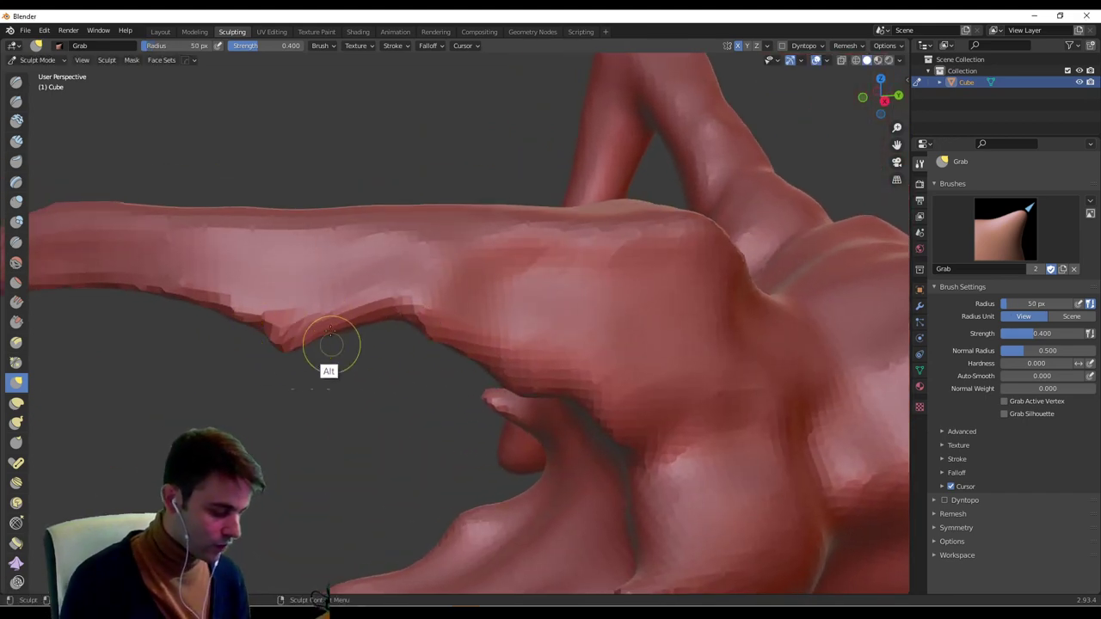
# Pull further jagged teeth out along the upper jaw's lower edge, from near the hook back toward the jaw hinge.
pyautogui.moveTo(333, 368); pyautogui.dragTo(649, 299, button='middle')
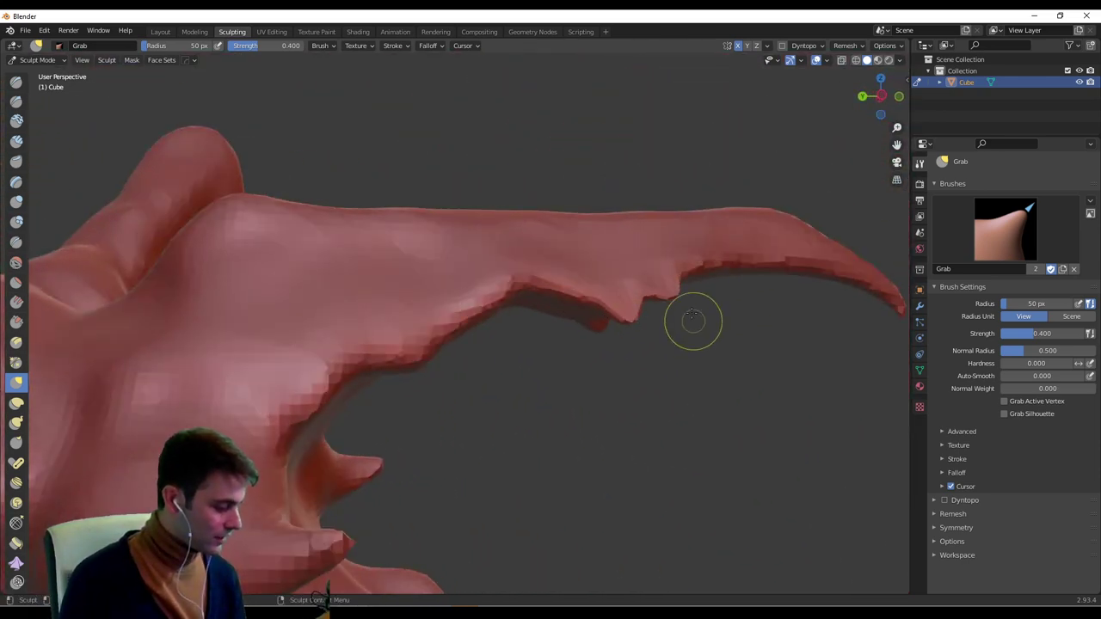
pyautogui.moveTo(731, 288); pyautogui.dragTo(471, 310, button='middle')
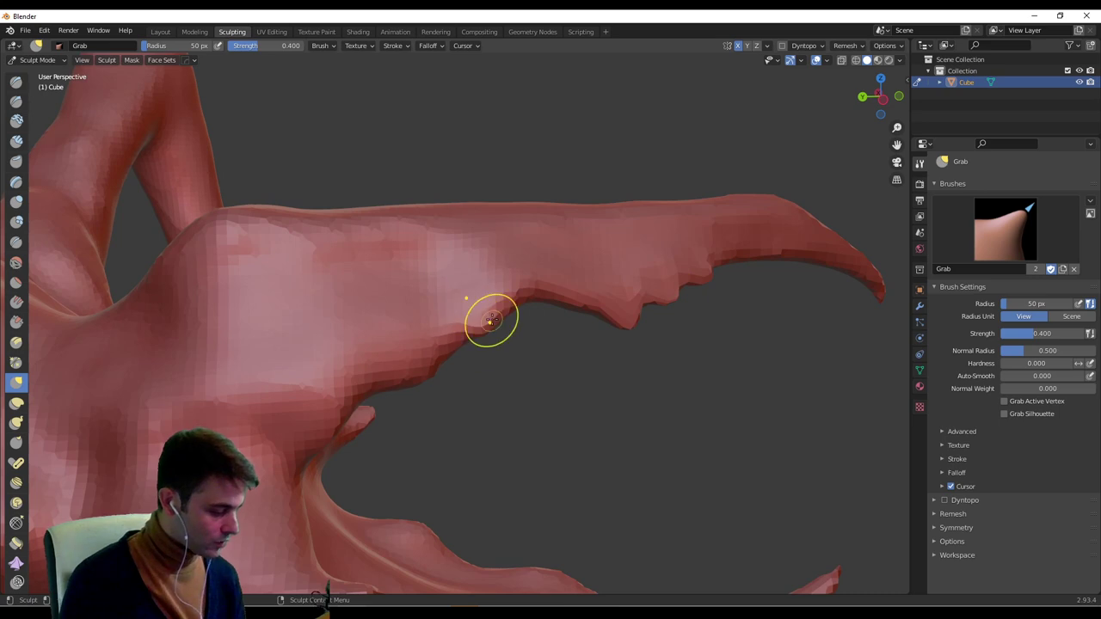
pyautogui.moveTo(453, 363); pyautogui.dragTo(451, 354, button='middle')
pyautogui.moveTo(484, 405); pyautogui.dragTo(396, 336, button='middle')
pyautogui.moveTo(445, 372); pyautogui.dragTo(491, 414, button='middle')
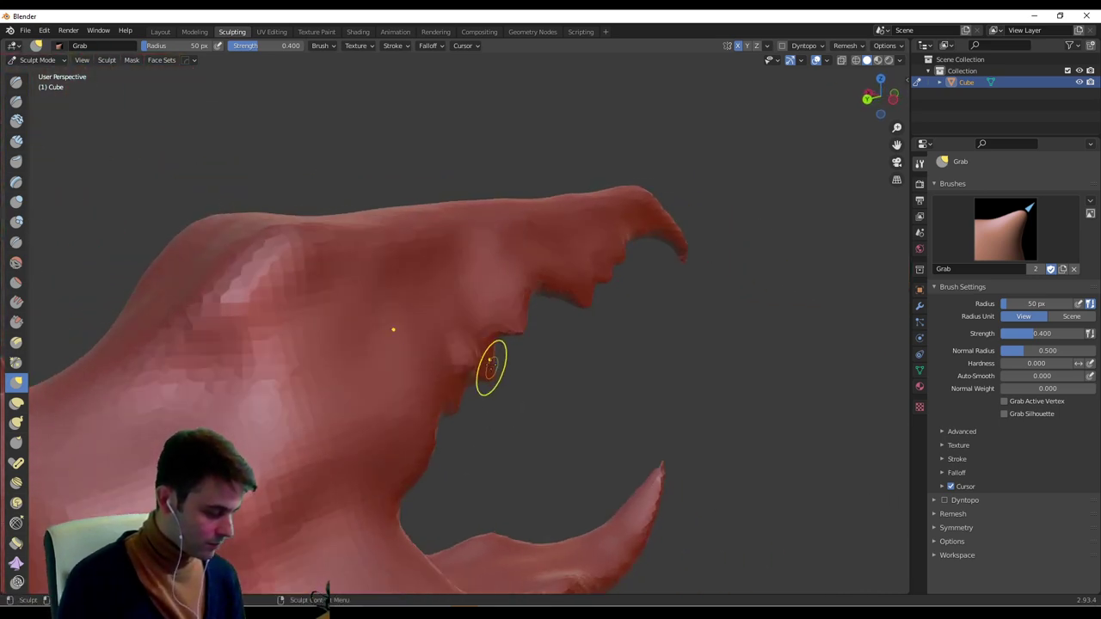
# Set the Grab radius to 154 px and reshape the brow at the back of the skull, checking the head from above.
pyautogui.press('f')
pyautogui.moveTo(501, 345)
pyautogui.mouseDown(button='middle')
pyautogui.moveTo(454, 306)
pyautogui.moveTo(523, 264)
pyautogui.moveTo(508, 277)
pyautogui.moveTo(517, 284)
pyautogui.moveTo(456, 254)
pyautogui.moveTo(393, 188)
pyautogui.moveTo(381, 246)
pyautogui.mouseUp(button='middle')
pyautogui.press('f')
pyautogui.click(402, 241)
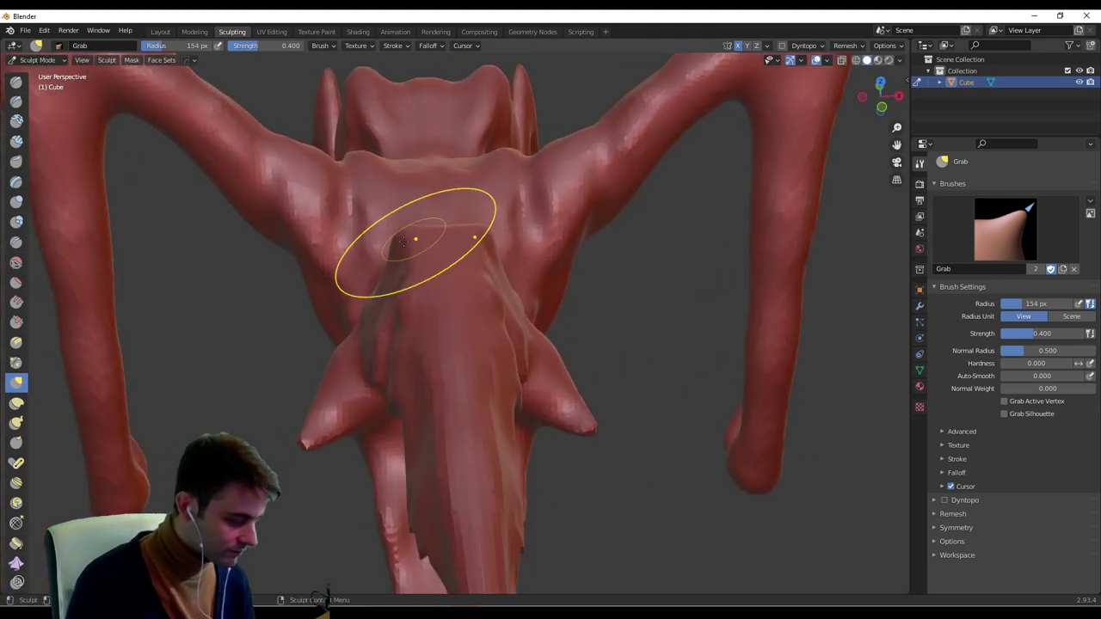
pyautogui.scroll(-3, 495, 284)
pyautogui.moveTo(493, 290)
pyautogui.mouseDown(button='middle')
pyautogui.moveTo(561, 261)
pyautogui.moveTo(586, 272)
pyautogui.moveTo(587, 357)
pyautogui.mouseUp(button='middle')
pyautogui.scroll(-1, 561, 261)
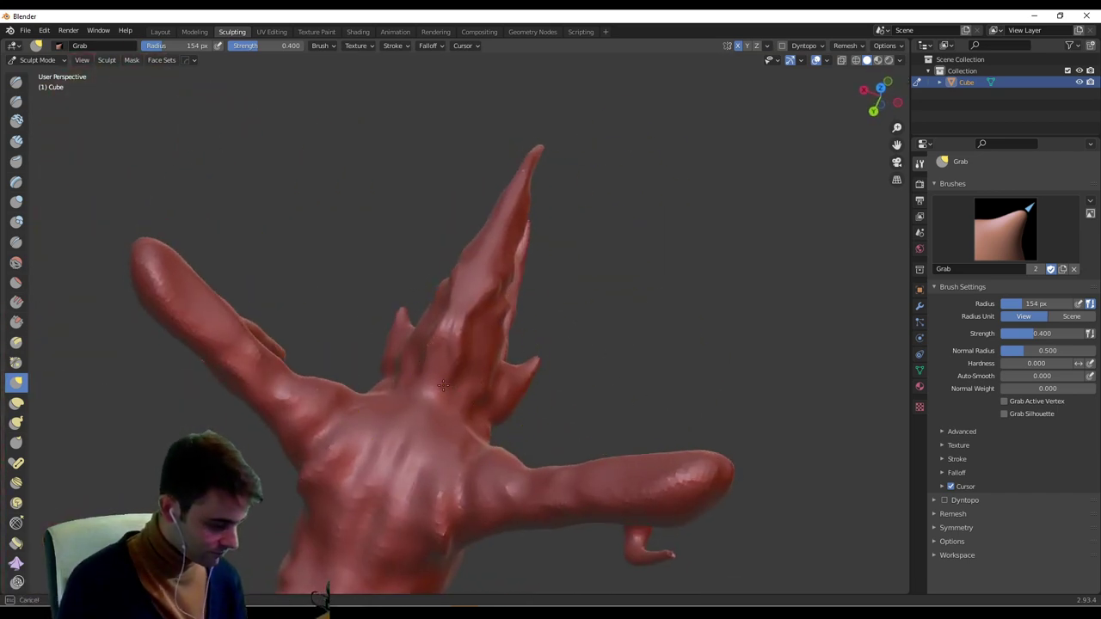
pyautogui.moveTo(442, 384); pyautogui.dragTo(513, 436, button='middle')
pyautogui.scroll(-2, 540, 418)
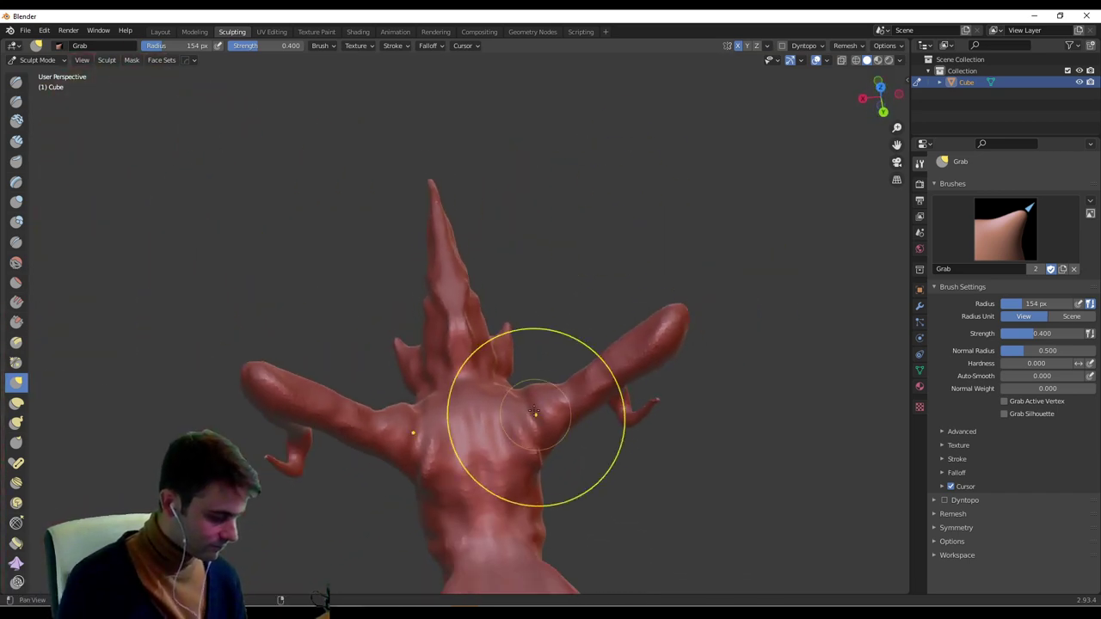
# Set the Grab radius to 102 px and pull the tops of both hips into raised, pointed bony peaks.
pyautogui.moveTo(526, 396)
pyautogui.mouseDown(button='middle')
pyautogui.moveTo(614, 283)
pyautogui.moveTo(578, 303)
pyautogui.moveTo(442, 258)
pyautogui.moveTo(504, 283)
pyautogui.moveTo(490, 279)
pyautogui.mouseUp(button='middle')
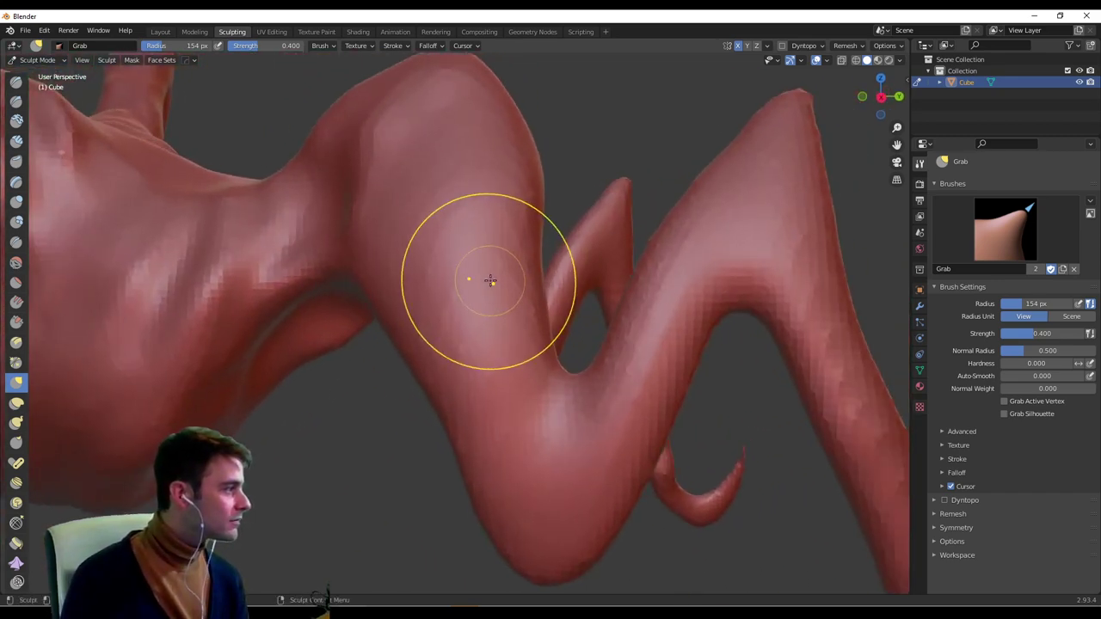
pyautogui.moveTo(530, 197)
pyautogui.keyDown('ctrl'); pyautogui.mouseDown(button='middle')
pyautogui.moveTo(496, 226)
pyautogui.moveTo(751, 294)
pyautogui.moveTo(628, 296)
pyautogui.moveTo(550, 322)
pyautogui.moveTo(508, 314)
pyautogui.mouseUp(button='middle'); pyautogui.keyUp('ctrl')
pyautogui.keyDown('ctrl'); pyautogui.moveTo(507, 314); pyautogui.dragTo(588, 292, button='middle'); pyautogui.keyUp('ctrl')
pyautogui.keyDown('shift'); pyautogui.moveTo(585, 241); pyautogui.dragTo(553, 296, button='middle'); pyautogui.keyUp('shift')
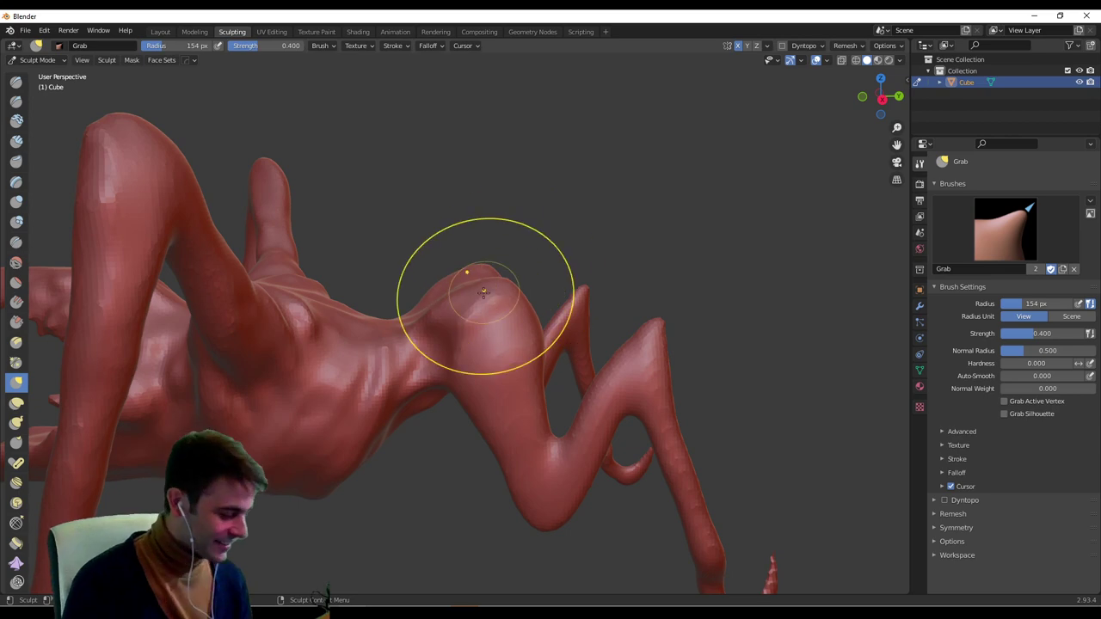
pyautogui.press('f')
pyautogui.click(540, 292)
pyautogui.keyDown('ctrl'); pyautogui.moveTo(540, 293); pyautogui.dragTo(524, 246, button='middle'); pyautogui.keyUp('ctrl')
pyautogui.moveTo(525, 246)
pyautogui.keyDown('shift'); pyautogui.mouseDown(button='middle')
pyautogui.moveTo(558, 298)
pyautogui.moveTo(576, 264)
pyautogui.moveTo(533, 363)
pyautogui.moveTo(571, 386)
pyautogui.moveTo(608, 356)
pyautogui.mouseUp(button='middle'); pyautogui.keyUp('shift')
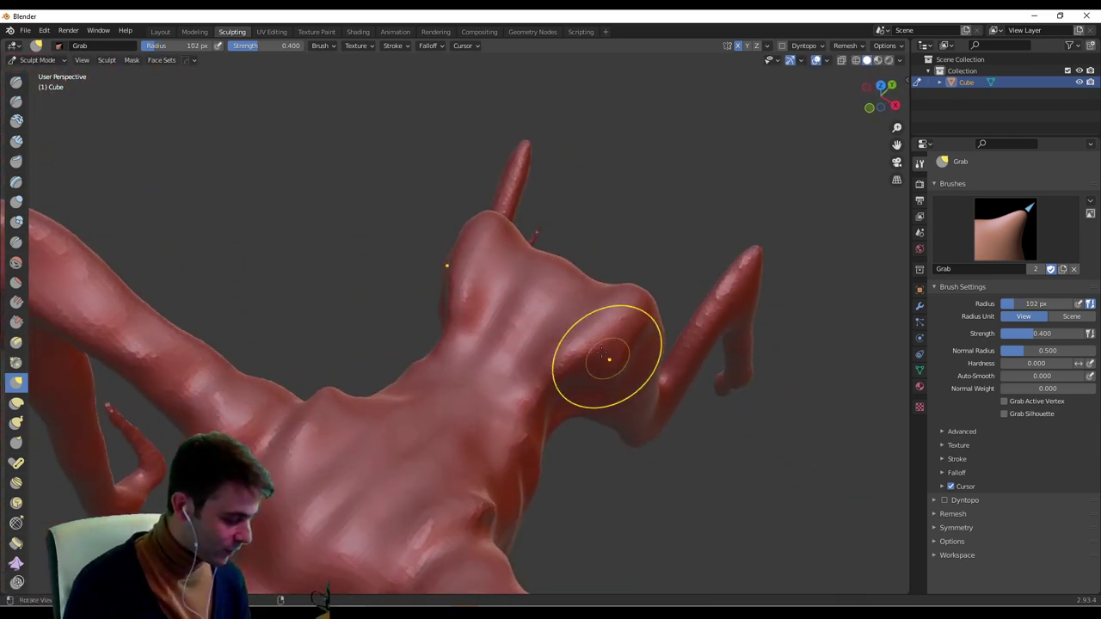
pyautogui.moveTo(593, 288)
pyautogui.mouseDown(button='middle')
pyautogui.moveTo(628, 318)
pyautogui.moveTo(552, 265)
pyautogui.mouseUp(button='middle')
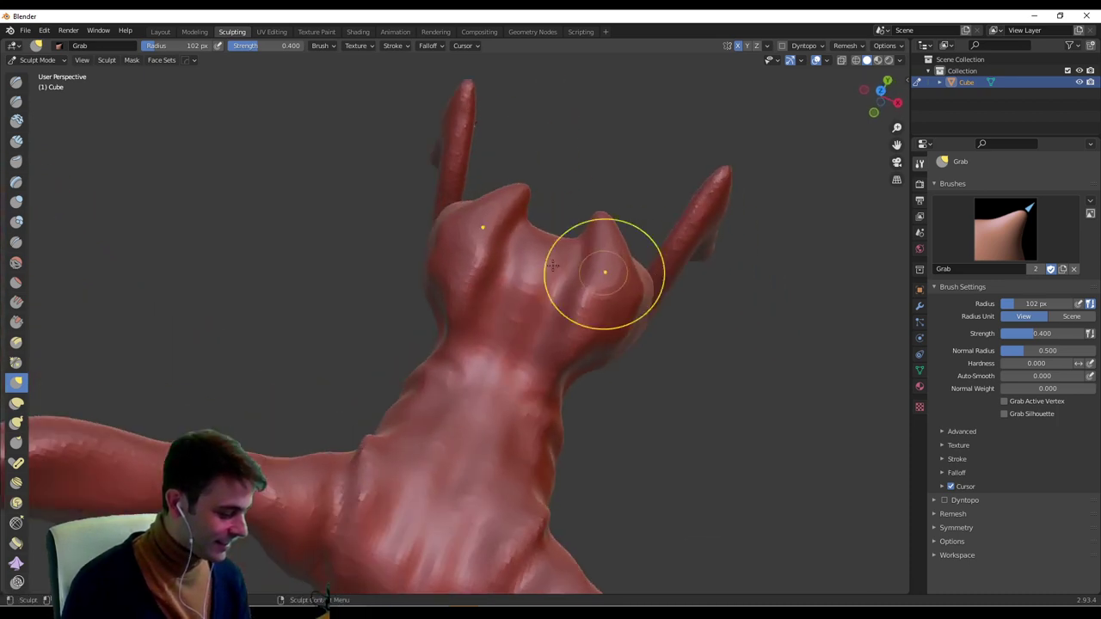
pyautogui.moveTo(470, 336); pyautogui.dragTo(475, 336)
# Set the Grab radius to 167 px and raise the sunken back between the hips and the shoulders.
pyautogui.moveTo(516, 344)
pyautogui.mouseDown(button='middle')
pyautogui.moveTo(605, 371)
pyautogui.moveTo(656, 290)
pyautogui.mouseUp(button='middle')
pyautogui.press('f')
pyautogui.click(652, 373)
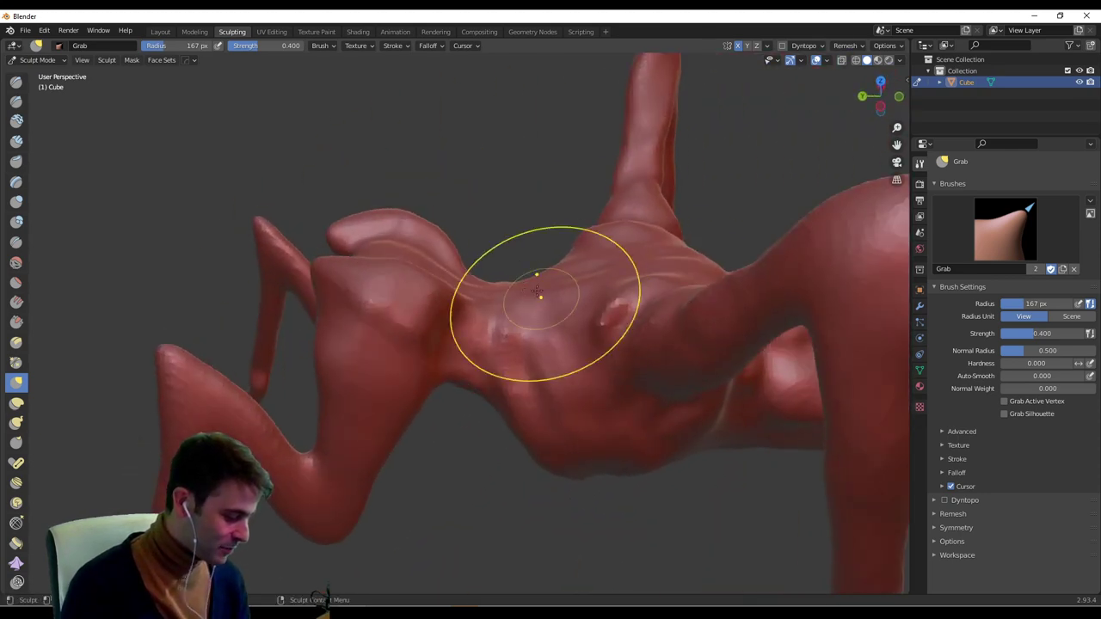
pyautogui.moveTo(502, 281); pyautogui.dragTo(483, 297, button='middle')
pyautogui.moveTo(577, 277); pyautogui.dragTo(553, 292, button='middle')
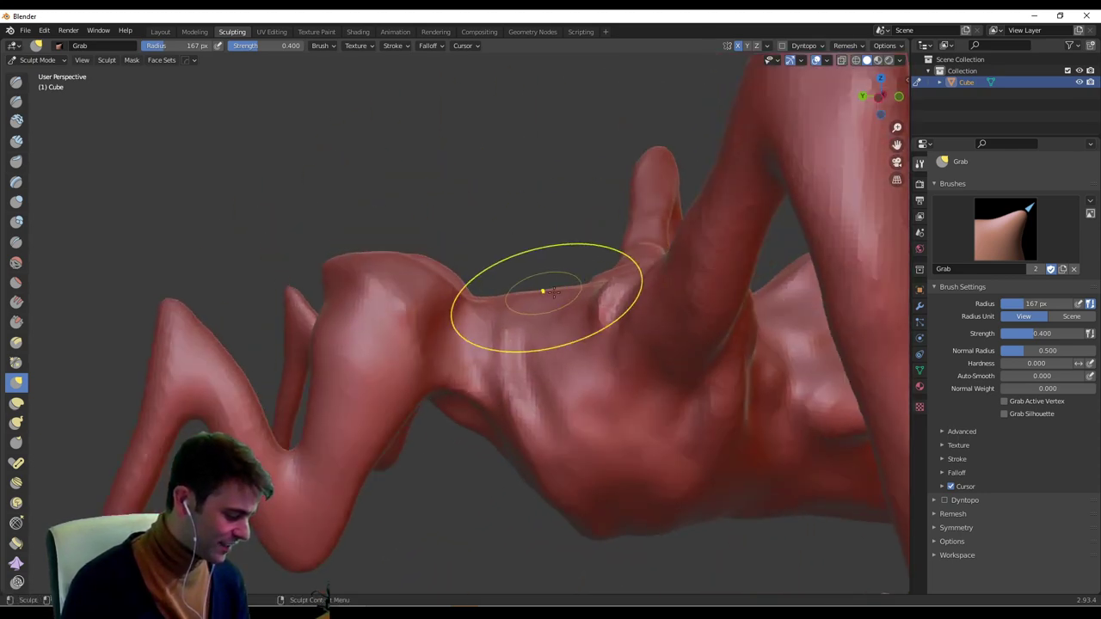
pyautogui.moveTo(566, 275); pyautogui.dragTo(566, 270)
pyautogui.moveTo(652, 389)
pyautogui.mouseDown(button='middle')
pyautogui.moveTo(534, 430)
pyautogui.moveTo(541, 424)
pyautogui.mouseUp(button='middle')
pyautogui.scroll(-2, 534, 430)
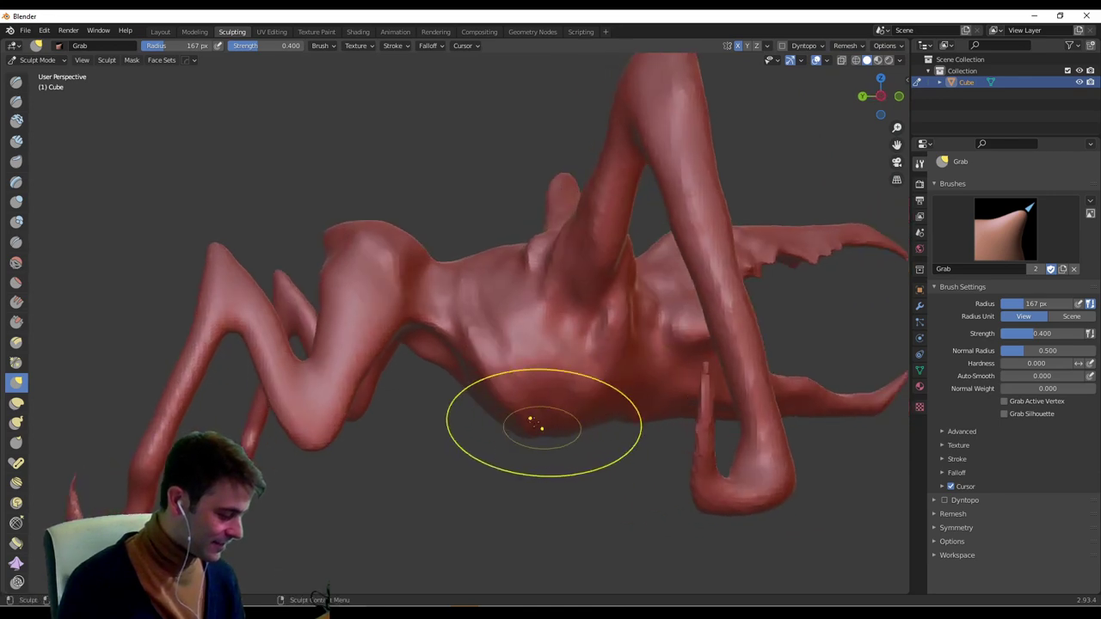
# Set the Grab radius to 268 px and lift the sagging underside of the chest, evening out the torso's outline.
pyautogui.press('f')
pyautogui.click(539, 428)
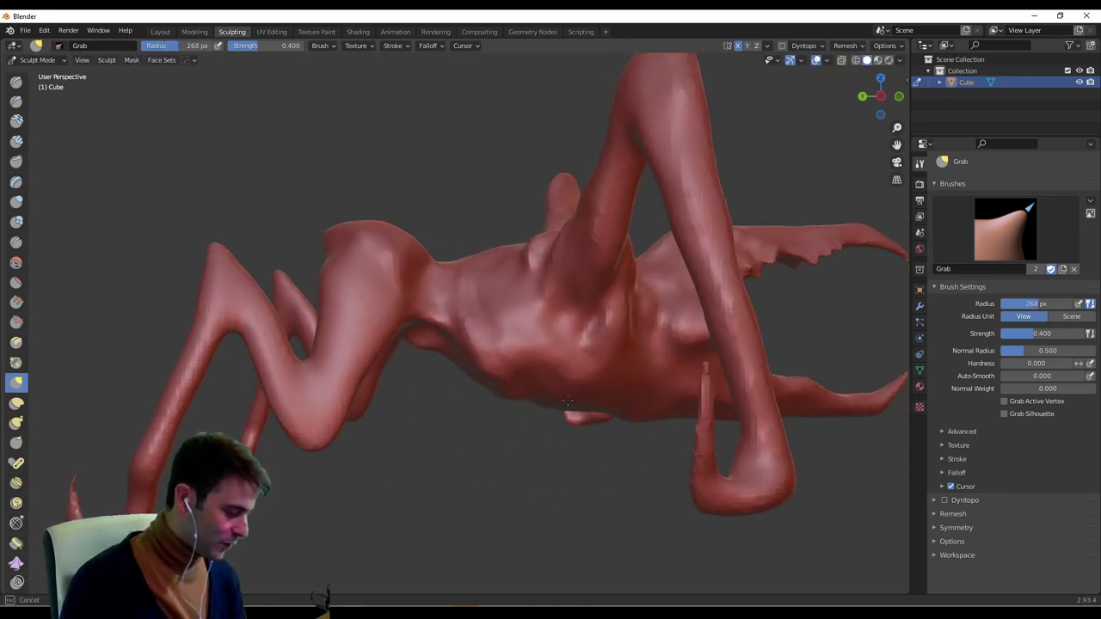
pyautogui.moveTo(533, 398); pyautogui.dragTo(614, 405, button='middle')
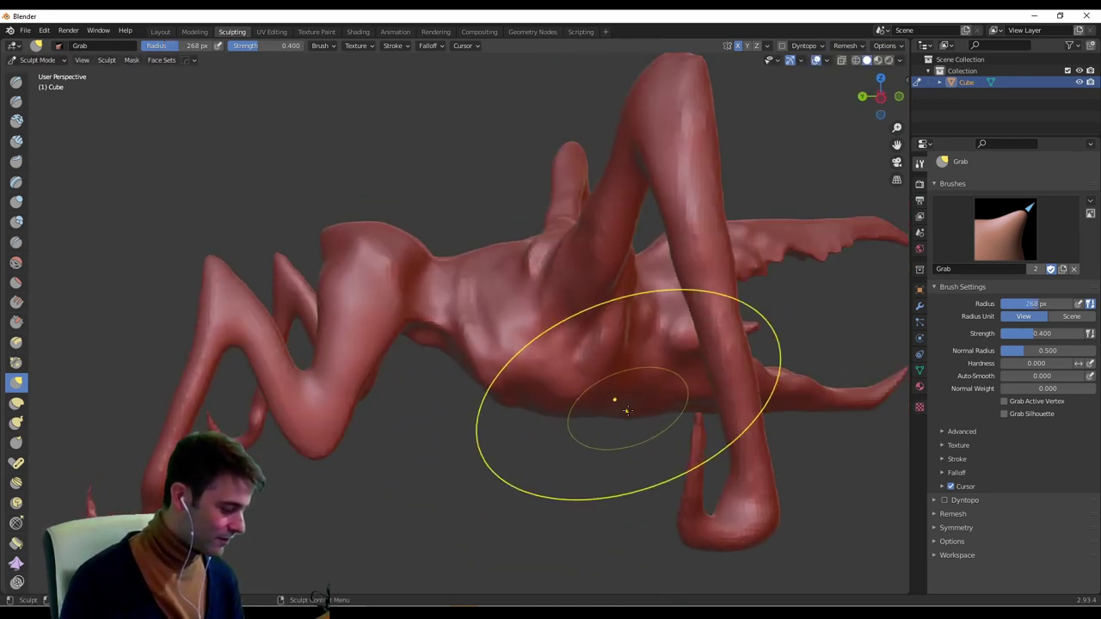
pyautogui.moveTo(712, 387)
pyautogui.mouseDown(button='middle')
pyautogui.moveTo(477, 384)
pyautogui.moveTo(653, 400)
pyautogui.mouseUp(button='middle')
pyautogui.moveTo(705, 229)
pyautogui.mouseDown()
pyautogui.moveTo(651, 230)
pyautogui.moveTo(675, 229)
pyautogui.mouseUp()
pyautogui.moveTo(559, 216)
pyautogui.mouseDown(button='middle')
pyautogui.moveTo(626, 237)
pyautogui.moveTo(482, 222)
pyautogui.mouseUp(button='middle')
# Reduce the Grab radius to 161 px, then 124 px, and adjust the shape of the hips' rear edge.
pyautogui.press('f')
pyautogui.click(566, 236)
pyautogui.scroll(-4, 442, 270)
pyautogui.moveTo(442, 270)
pyautogui.mouseDown(button='middle')
pyautogui.moveTo(558, 293)
pyautogui.moveTo(610, 330)
pyautogui.moveTo(725, 251)
pyautogui.moveTo(610, 332)
pyautogui.moveTo(433, 348)
pyautogui.moveTo(556, 338)
pyautogui.mouseUp(button='middle')
pyautogui.scroll(3, 559, 293)
pyautogui.scroll(-3, 725, 250)
pyautogui.scroll(1, 433, 348)
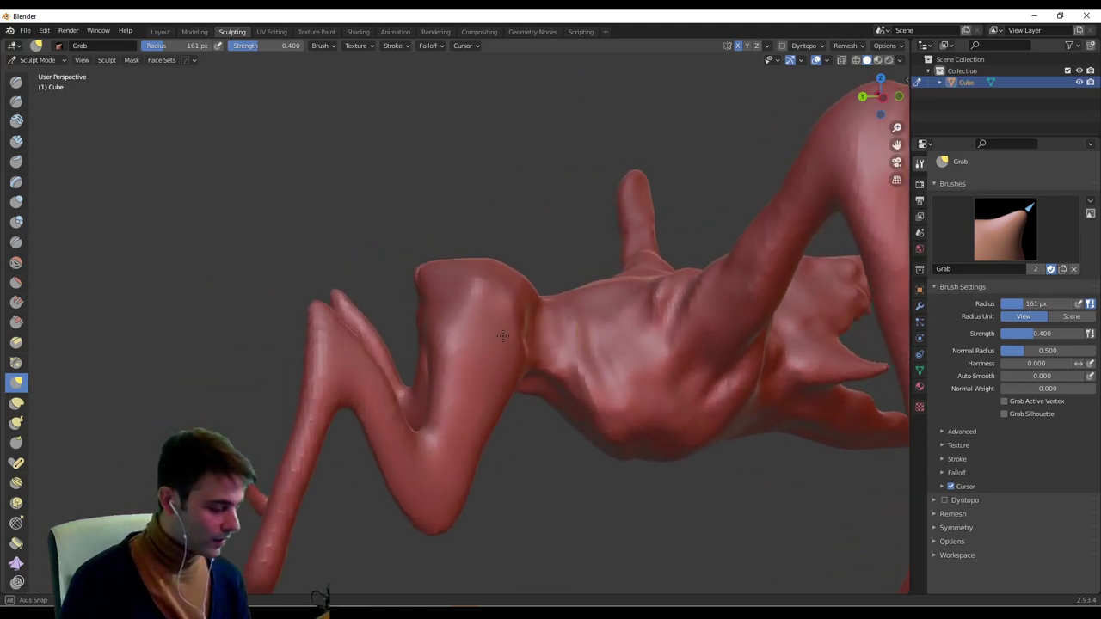
pyautogui.scroll(1, 555, 339)
pyautogui.moveTo(437, 303); pyautogui.dragTo(440, 302)
pyautogui.moveTo(437, 342)
pyautogui.mouseDown(button='middle')
pyautogui.moveTo(381, 362)
pyautogui.moveTo(370, 303)
pyautogui.mouseUp(button='middle')
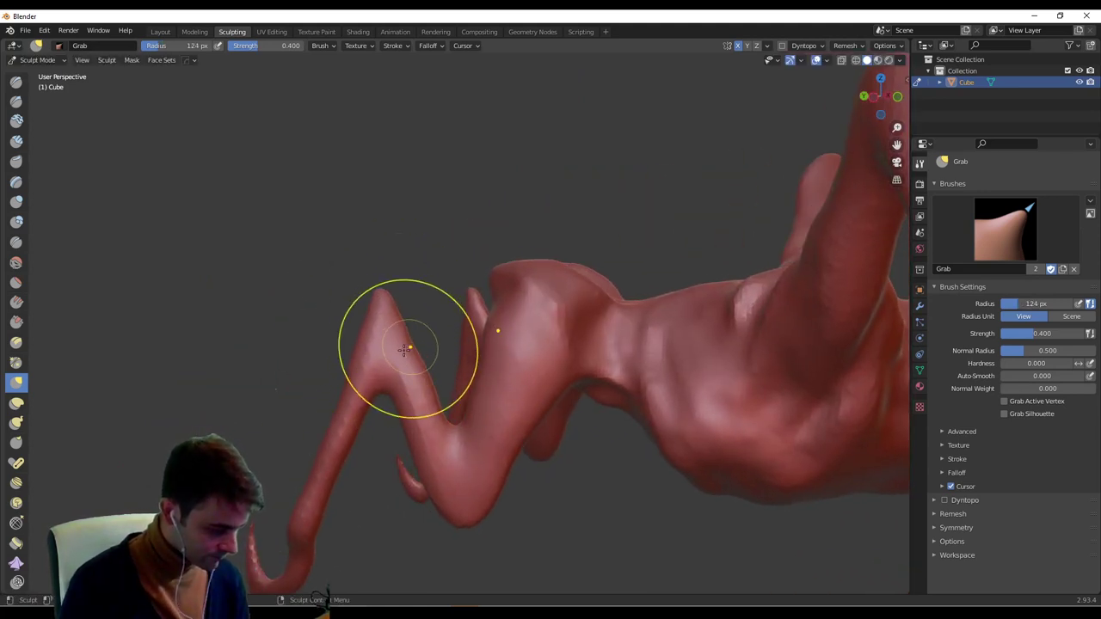
pyautogui.keyDown('shift'); pyautogui.moveTo(395, 368); pyautogui.dragTo(509, 322, button='middle'); pyautogui.keyUp('shift')
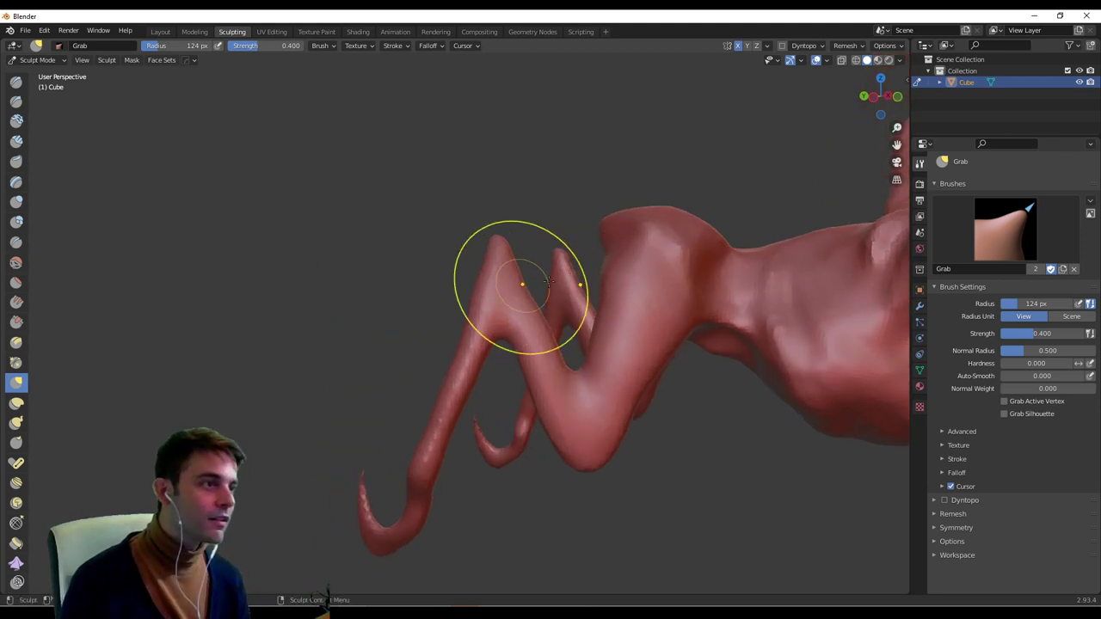
# Set the Grab radius to 193 px and pull the raised rear joints of the hind legs higher.
pyautogui.moveTo(548, 280)
pyautogui.mouseDown(button='middle')
pyautogui.moveTo(607, 344)
pyautogui.moveTo(428, 324)
pyautogui.mouseUp(button='middle')
pyautogui.moveTo(384, 293); pyautogui.dragTo(384, 288)
pyautogui.press('f')
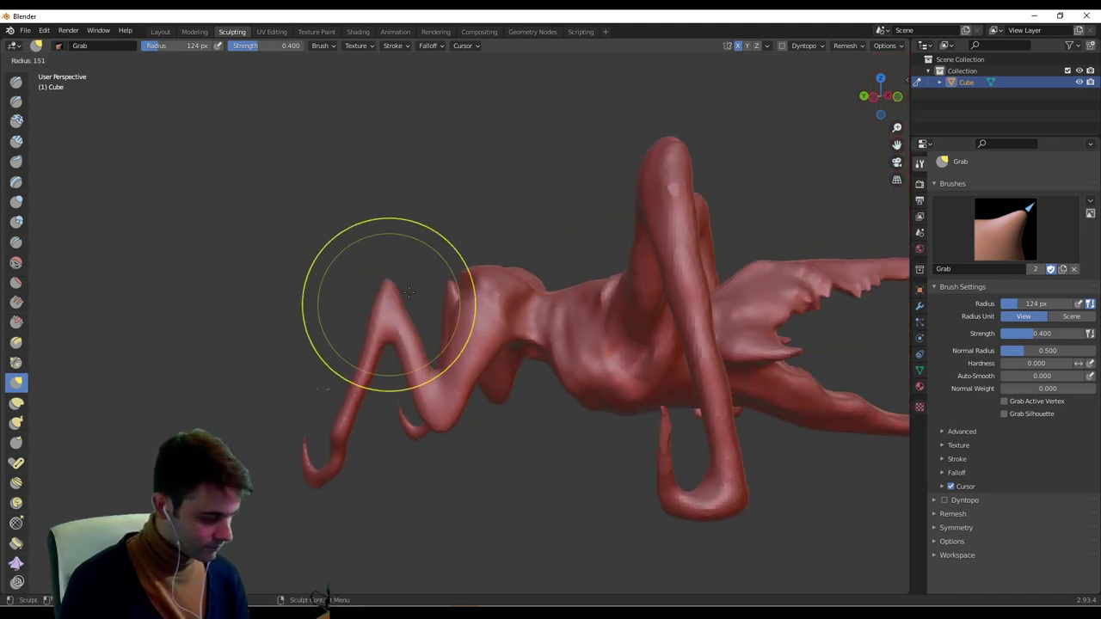
pyautogui.click(501, 306)
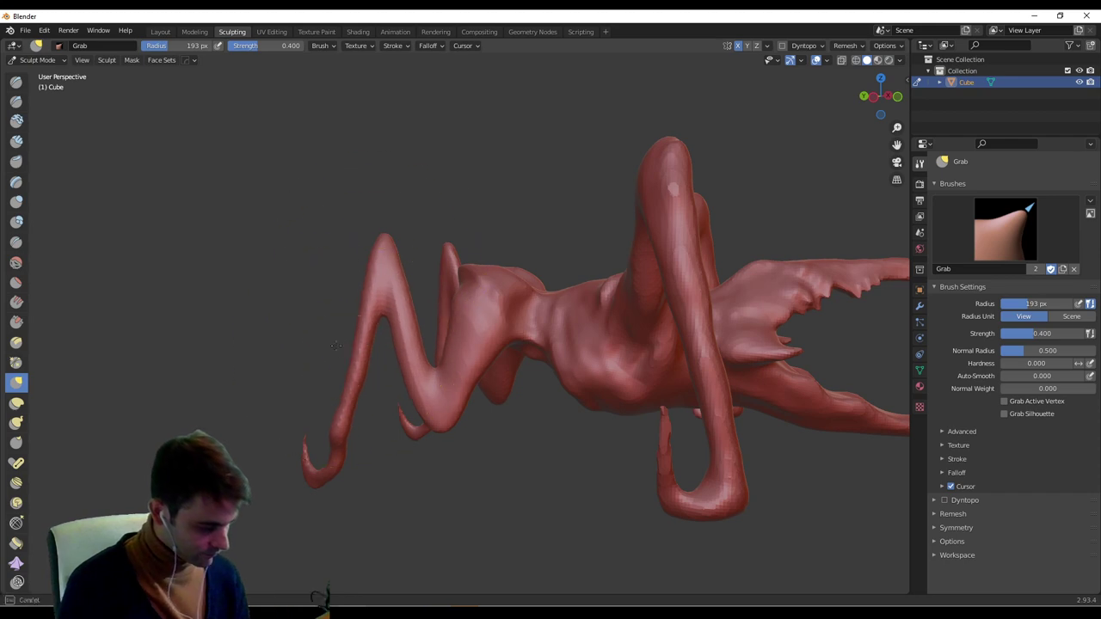
pyautogui.moveTo(367, 556)
pyautogui.mouseDown(button='middle')
pyautogui.moveTo(523, 347)
pyautogui.moveTo(628, 314)
pyautogui.moveTo(623, 294)
pyautogui.moveTo(715, 349)
pyautogui.moveTo(656, 278)
pyautogui.moveTo(741, 330)
pyautogui.moveTo(687, 281)
pyautogui.moveTo(604, 329)
pyautogui.moveTo(814, 406)
pyautogui.moveTo(868, 409)
pyautogui.mouseUp(button='middle')
pyautogui.moveTo(482, 393); pyautogui.dragTo(619, 378, button='middle')
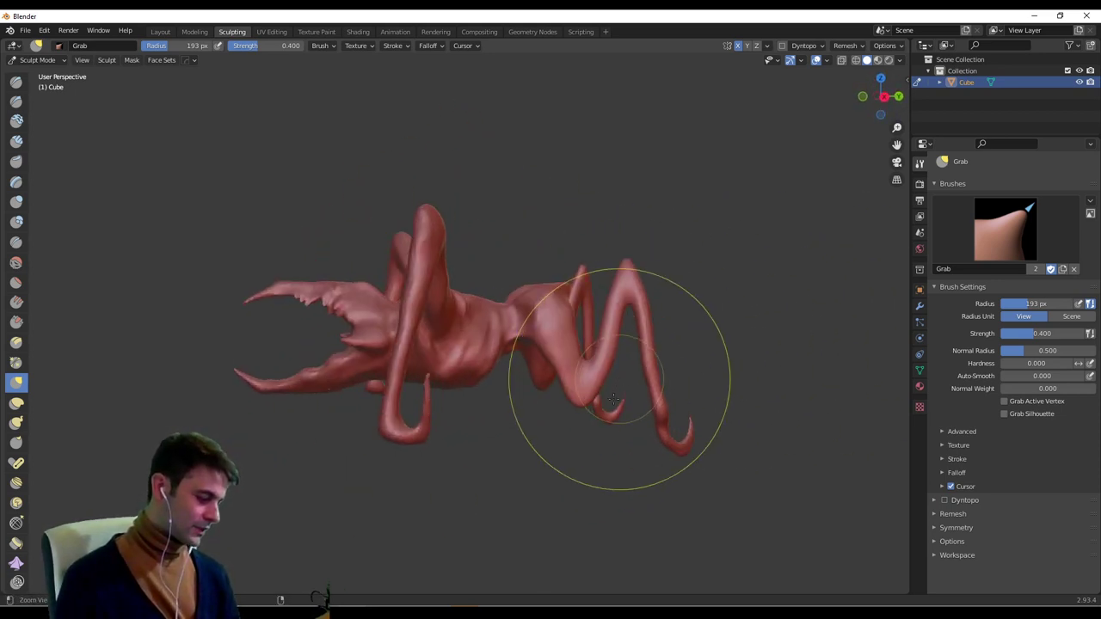
# Switch to the Pose brush, raise its radius to 347 px and swing the lower segments of the hind legs backward.
pyautogui.scroll(3, 728, 341)
pyautogui.moveTo(727, 340)
pyautogui.keyDown('shift'); pyautogui.mouseDown(button='middle')
pyautogui.moveTo(552, 341)
pyautogui.moveTo(602, 365)
pyautogui.moveTo(120, 361)
pyautogui.mouseUp(button='middle'); pyautogui.keyUp('shift')
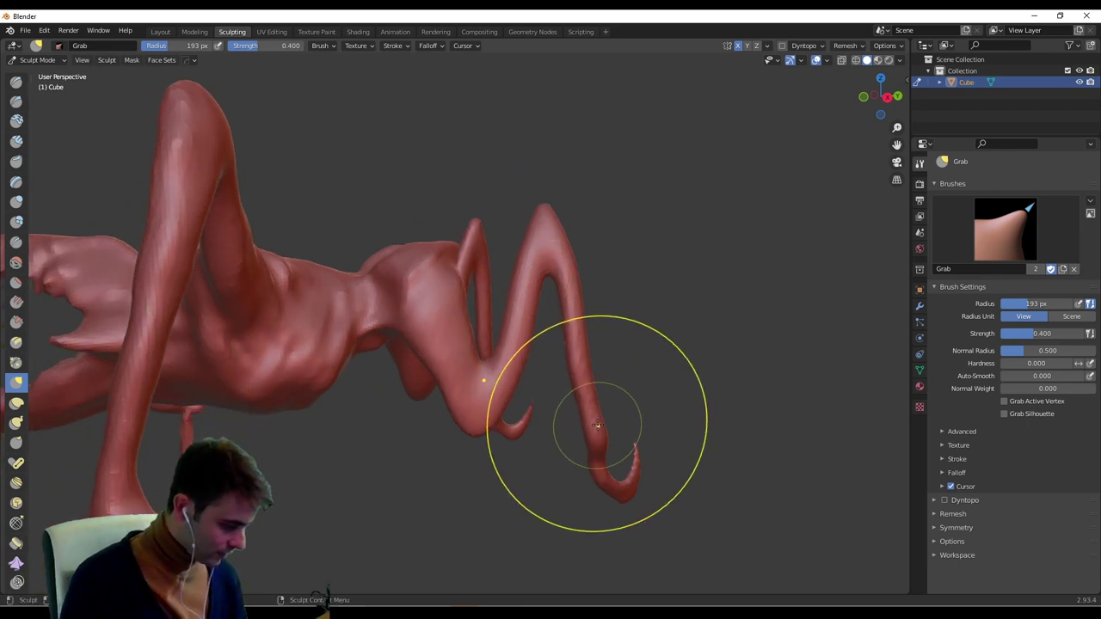
pyautogui.click(16, 463)
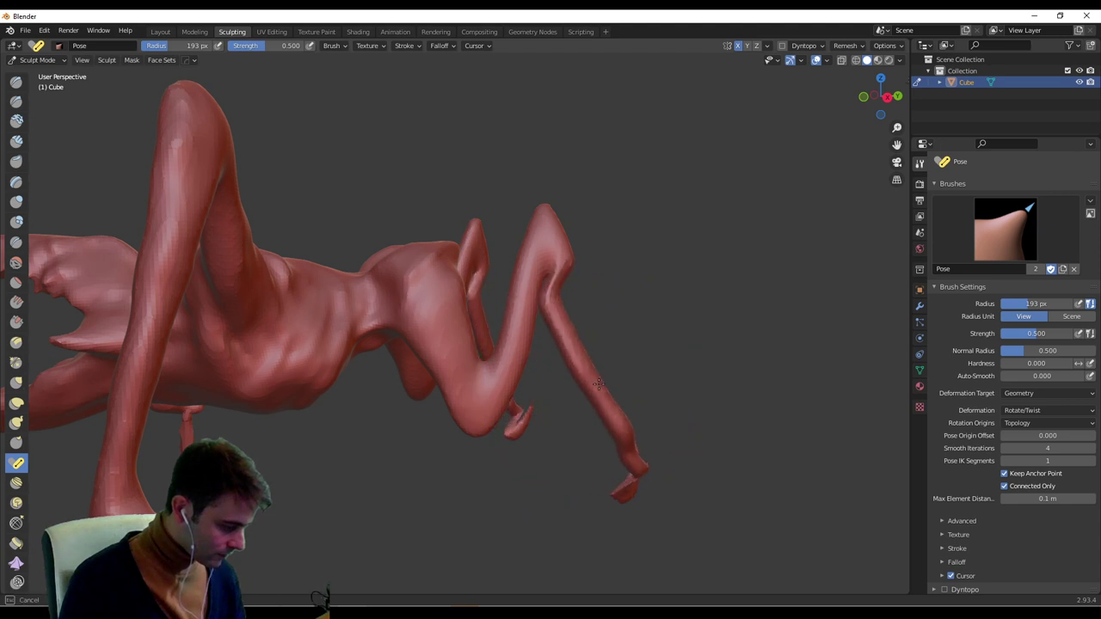
pyautogui.moveTo(522, 340); pyautogui.dragTo(577, 331)
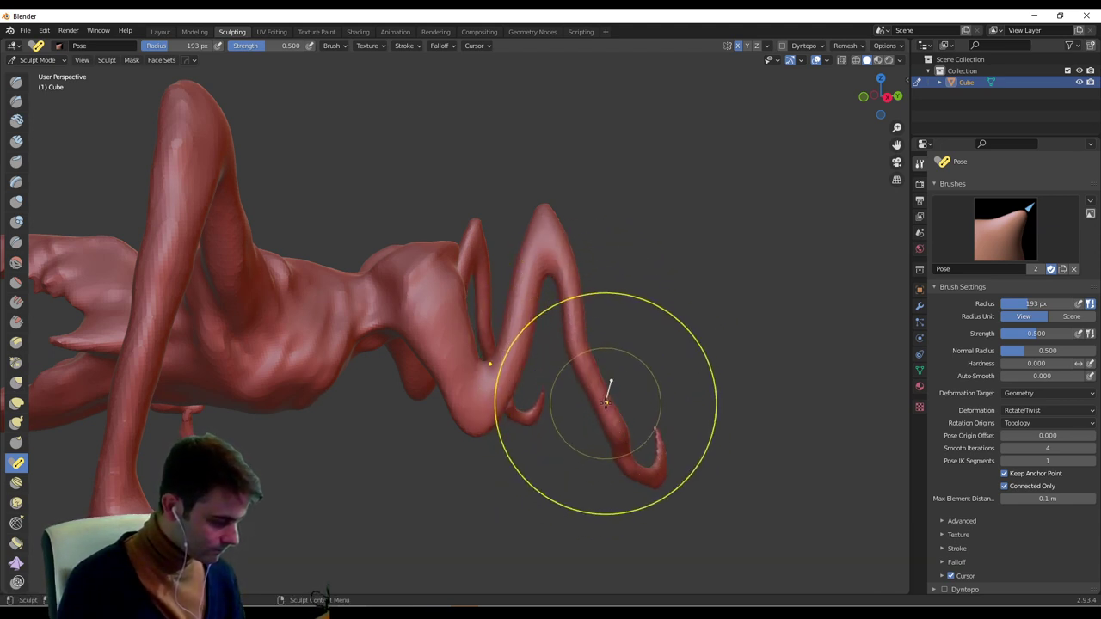
pyautogui.press('f')
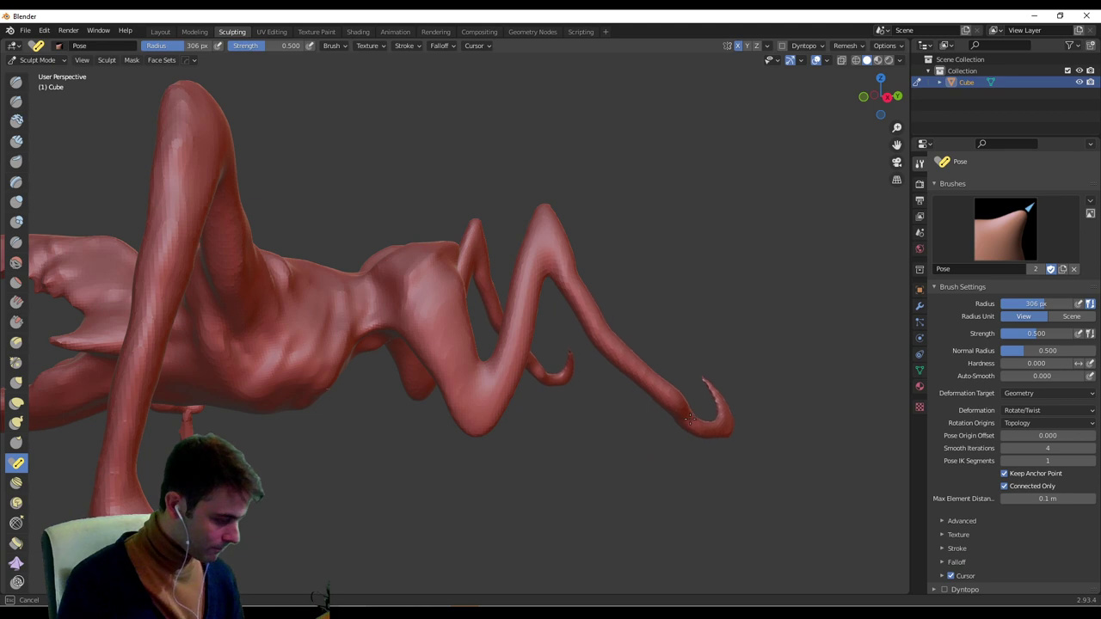
pyautogui.press('f')
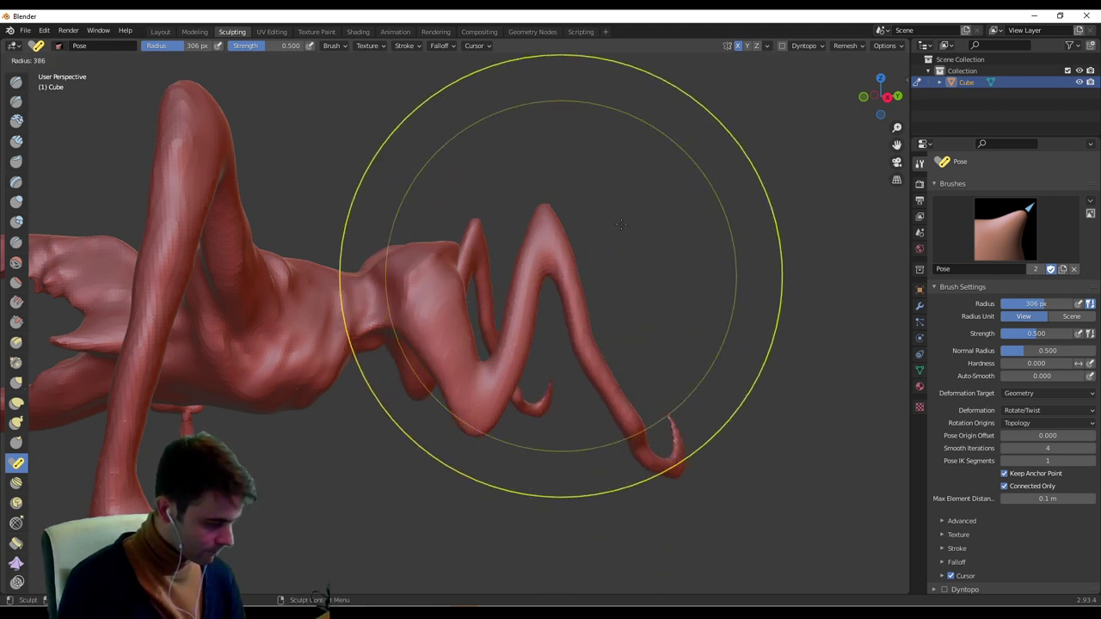
pyautogui.click(555, 226)
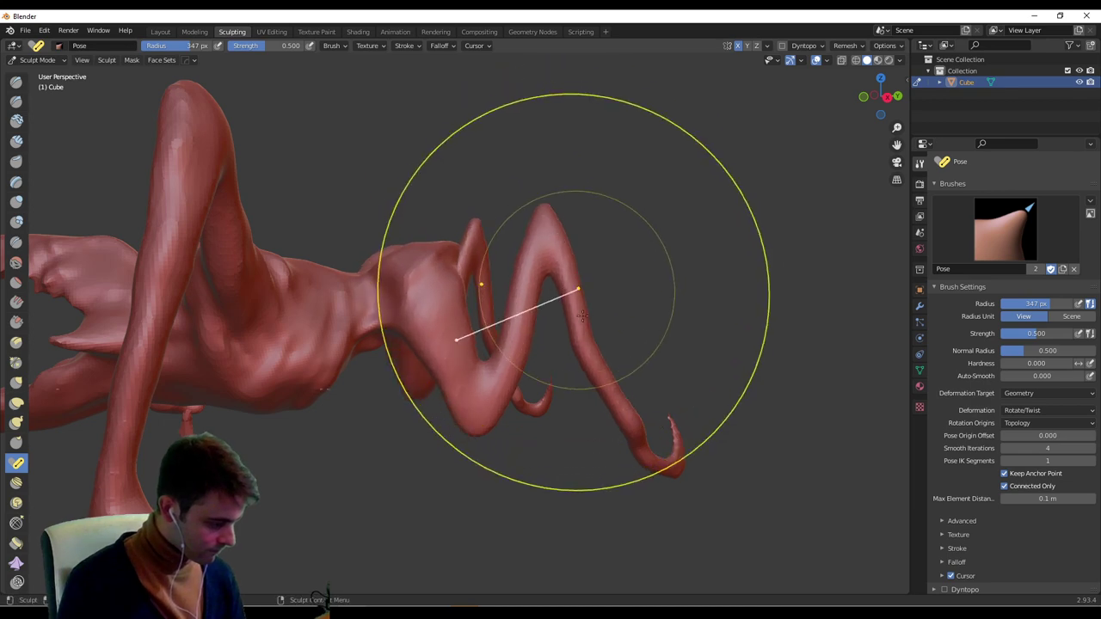
pyautogui.moveTo(669, 440); pyautogui.dragTo(692, 433)
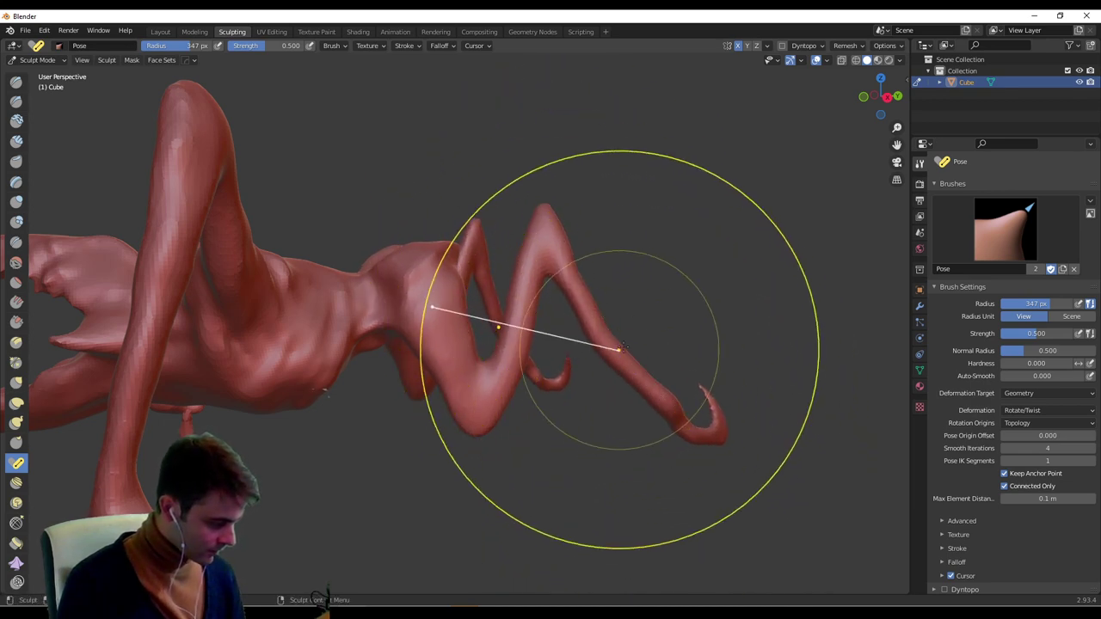
# With the Grab brush at 347 px, shift the hind legs' upper and lower joints further back.
pyautogui.click(16, 382)
pyautogui.moveTo(622, 277)
pyautogui.mouseDown()
pyautogui.moveTo(610, 284)
pyautogui.moveTo(626, 313)
pyautogui.mouseUp()
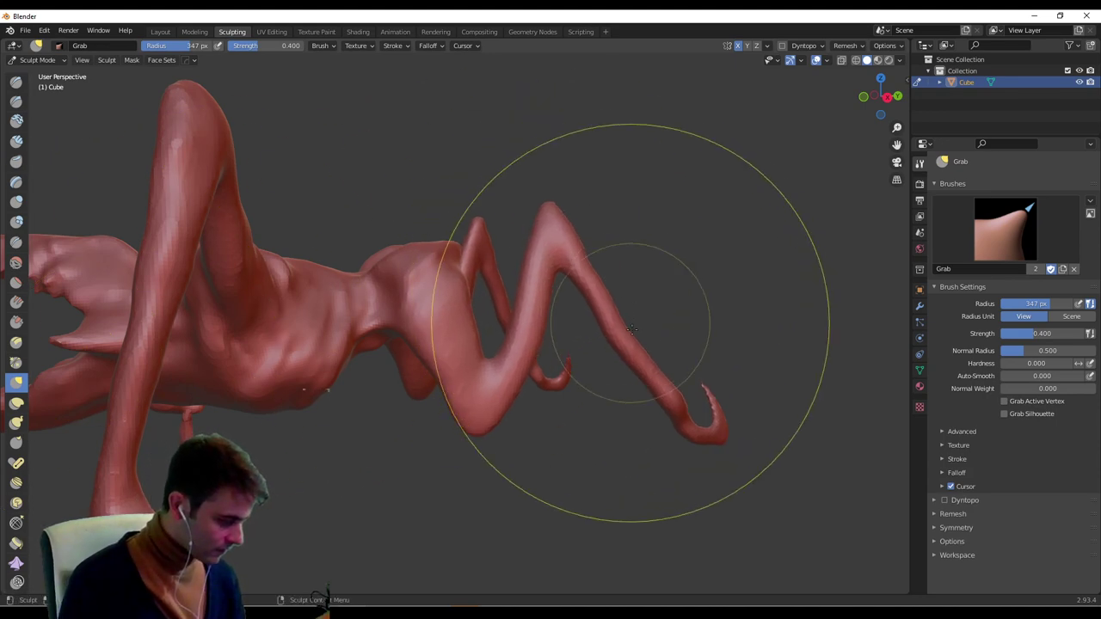
pyautogui.moveTo(564, 220); pyautogui.dragTo(626, 225)
pyautogui.moveTo(485, 423); pyautogui.dragTo(504, 430)
# Set the Grab radius to 170 px and refine the hind legs' thighs, raised joints and lower segments.
pyautogui.press('f')
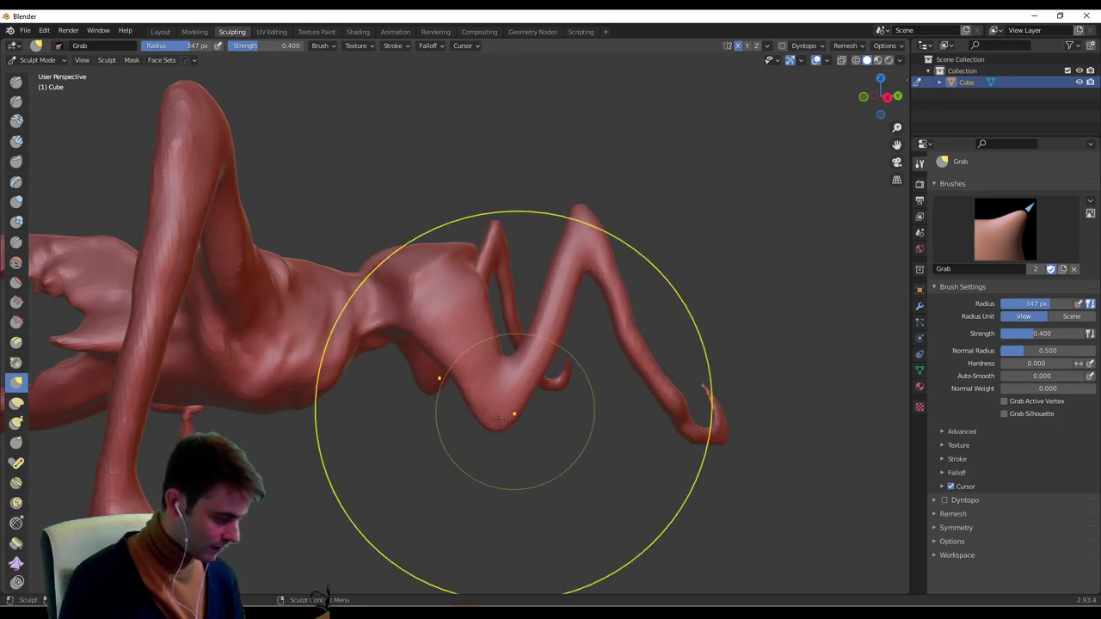
pyautogui.click(472, 342)
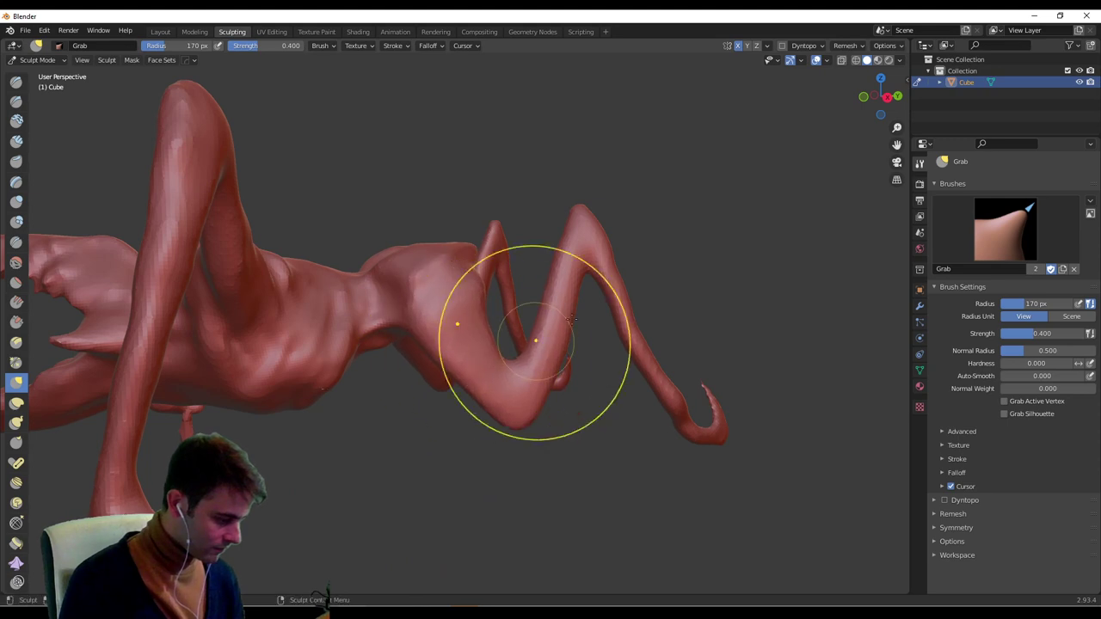
pyautogui.moveTo(587, 221); pyautogui.dragTo(608, 226)
pyautogui.moveTo(626, 301); pyautogui.dragTo(714, 437)
pyautogui.moveTo(713, 437)
pyautogui.mouseDown(button='middle')
pyautogui.moveTo(697, 322)
pyautogui.moveTo(381, 418)
pyautogui.moveTo(447, 386)
pyautogui.mouseUp(button='middle')
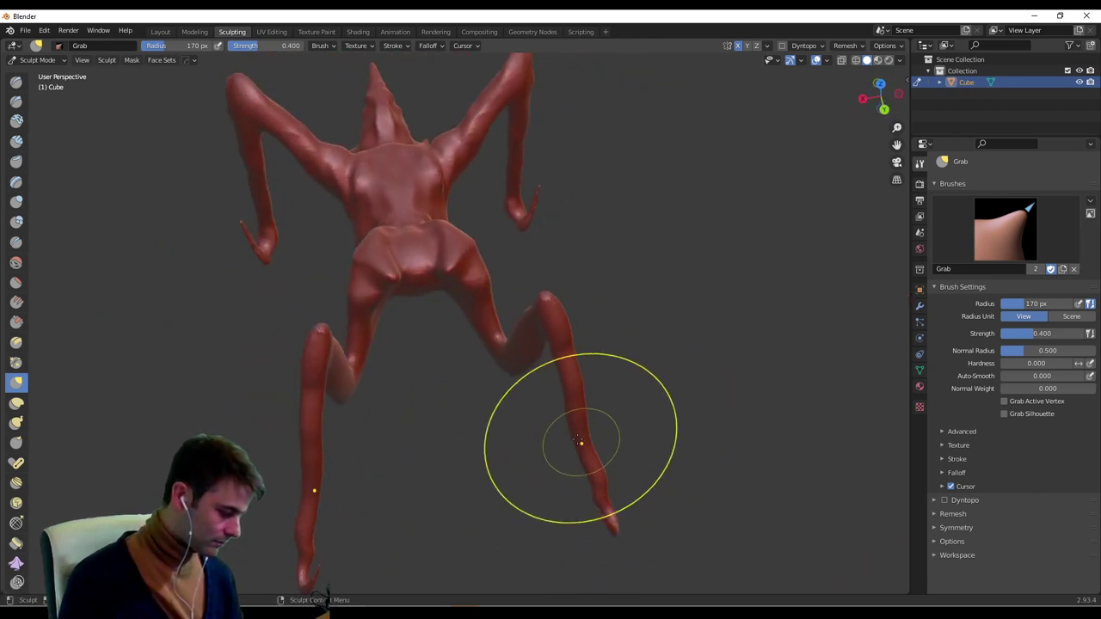
# Switch to the Pose brush with a 303 px radius and swing the forearms outward from the elbows.
pyautogui.moveTo(577, 372); pyautogui.dragTo(437, 226, button='middle')
pyautogui.click(17, 462)
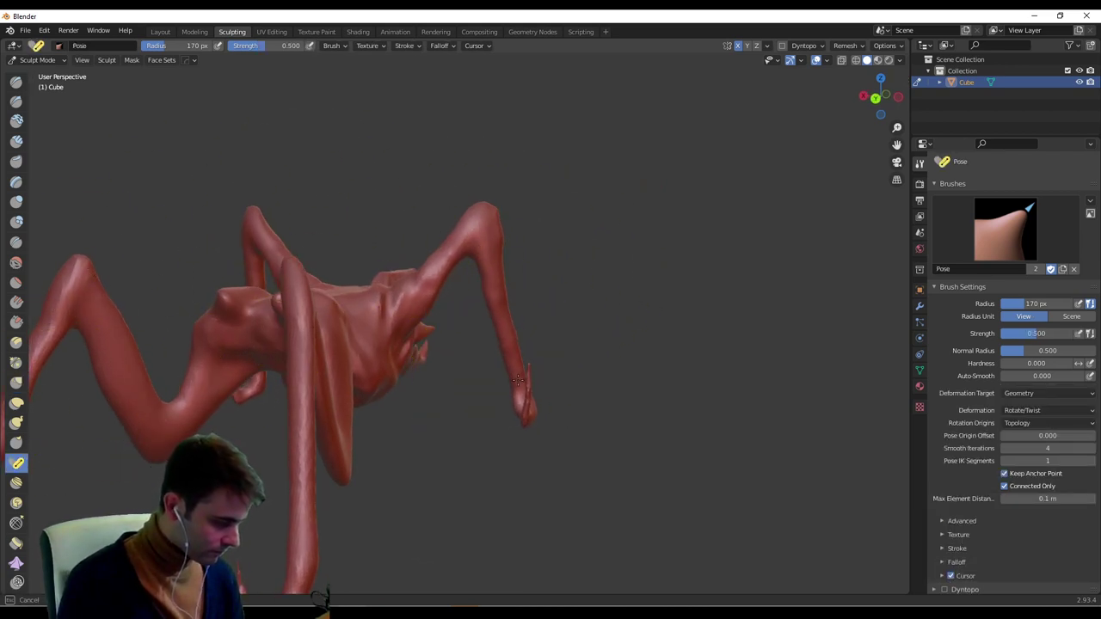
pyautogui.moveTo(594, 340)
pyautogui.mouseDown(button='middle')
pyautogui.moveTo(639, 270)
pyautogui.moveTo(551, 364)
pyautogui.mouseUp(button='middle')
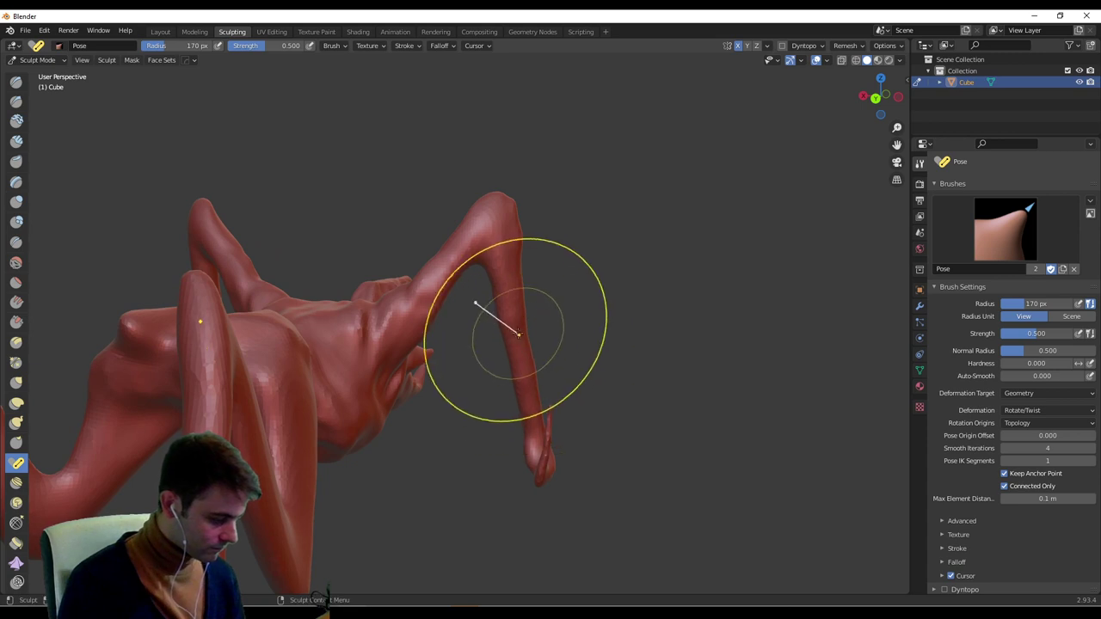
pyautogui.press('f')
pyautogui.click(736, 394)
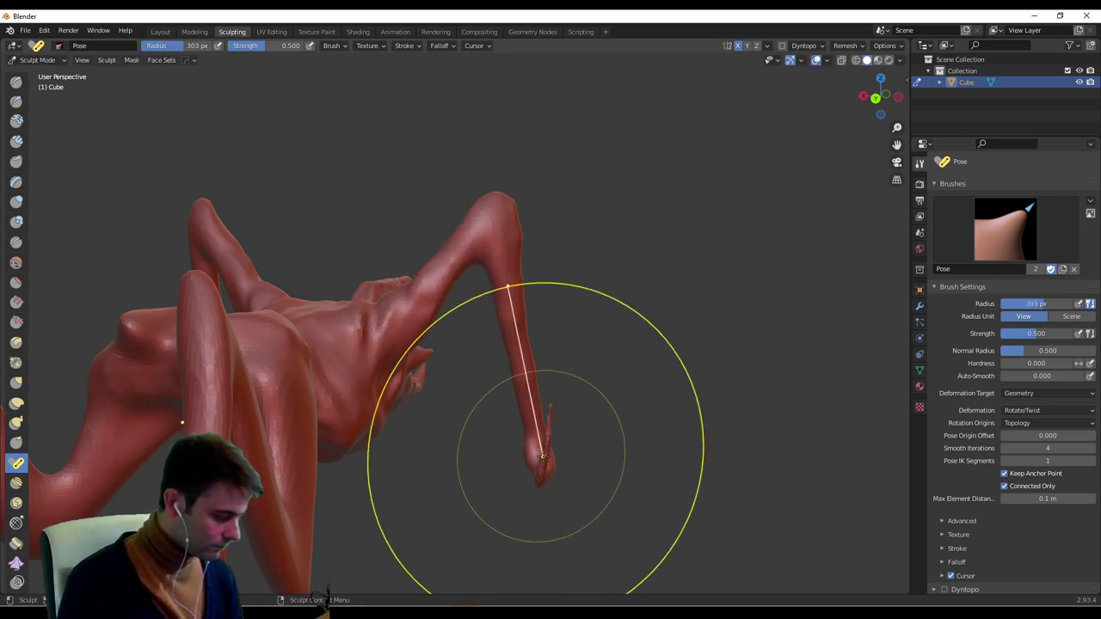
pyautogui.moveTo(541, 456); pyautogui.dragTo(547, 449)
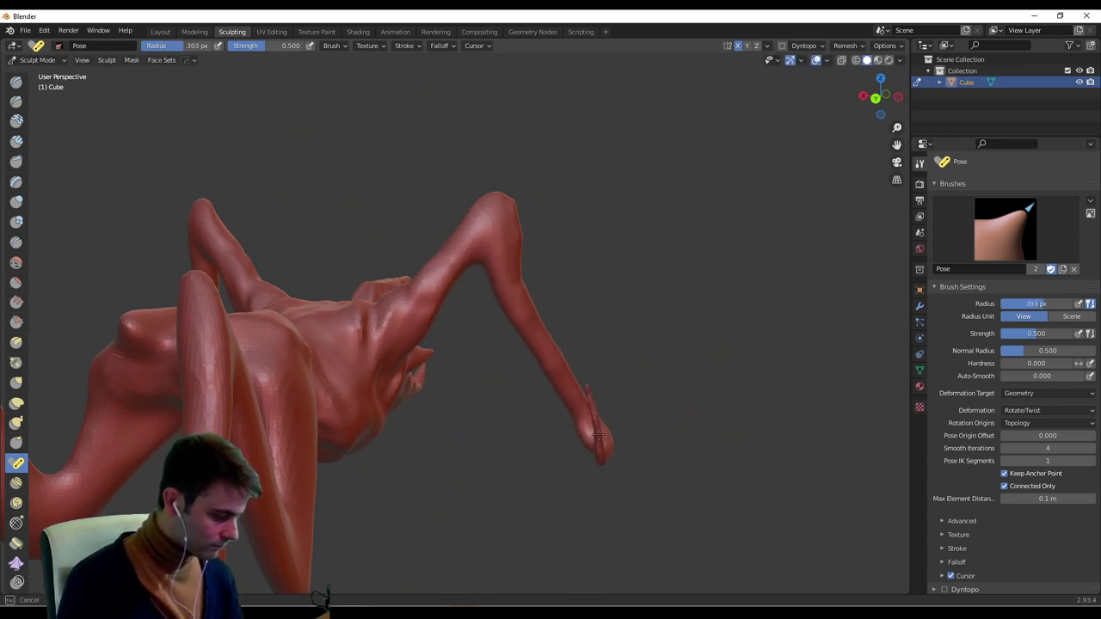
pyautogui.moveTo(612, 427); pyautogui.dragTo(587, 397)
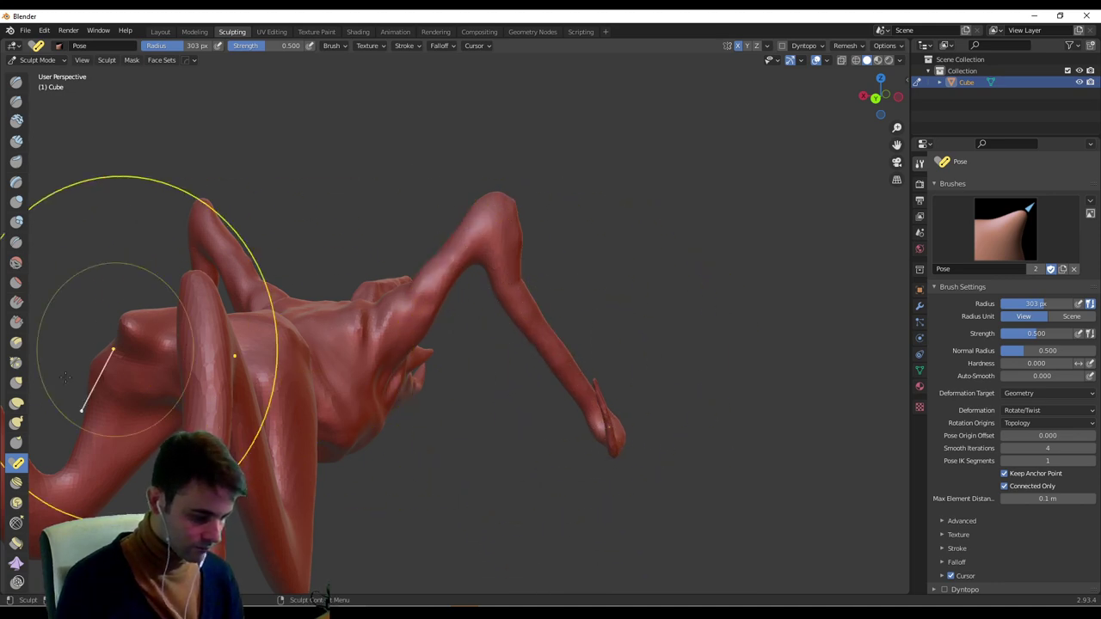
# Switch to the Grab brush at 141 px and reshape the forearms just below the elbows.
pyautogui.click(17, 381)
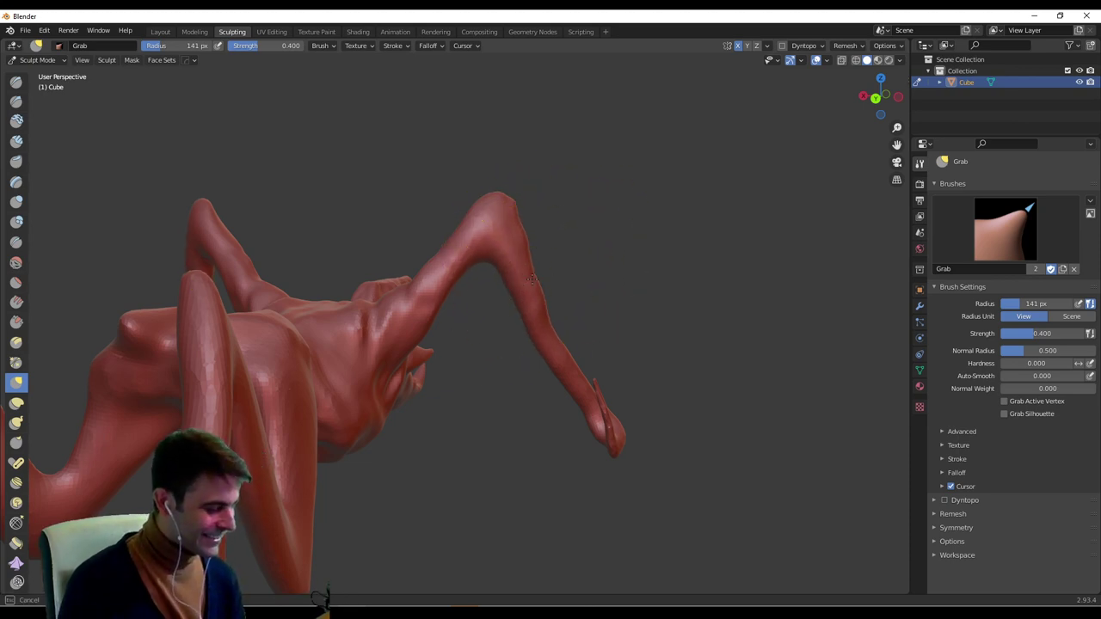
pyautogui.moveTo(586, 265); pyautogui.dragTo(488, 272, button='middle')
pyautogui.moveTo(396, 319)
pyautogui.mouseDown()
pyautogui.moveTo(381, 308)
pyautogui.moveTo(390, 289)
pyautogui.mouseUp()
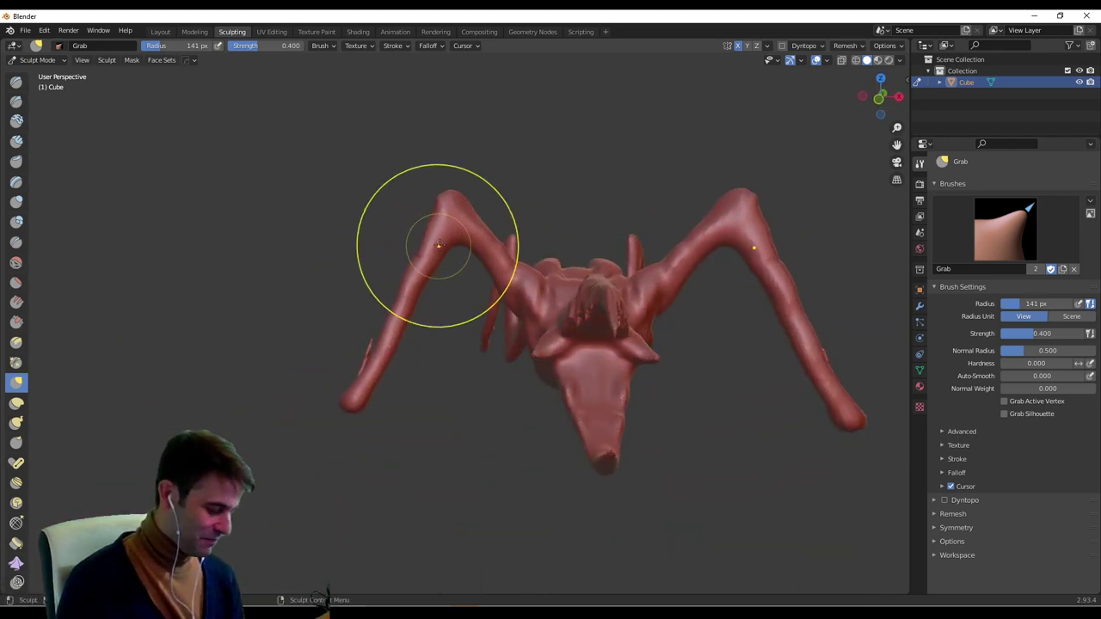
pyautogui.moveTo(514, 219)
pyautogui.keyDown('shift'); pyautogui.mouseDown(button='middle')
pyautogui.moveTo(481, 257)
pyautogui.moveTo(651, 238)
pyautogui.mouseUp(button='middle'); pyautogui.keyUp('shift')
pyautogui.scroll(2, 651, 238)
pyautogui.moveTo(439, 268); pyautogui.dragTo(531, 277, button='middle')
# Set the Grab radius to 240 px and push the elbows and forearms outward into a smoother bend.
pyautogui.press('f')
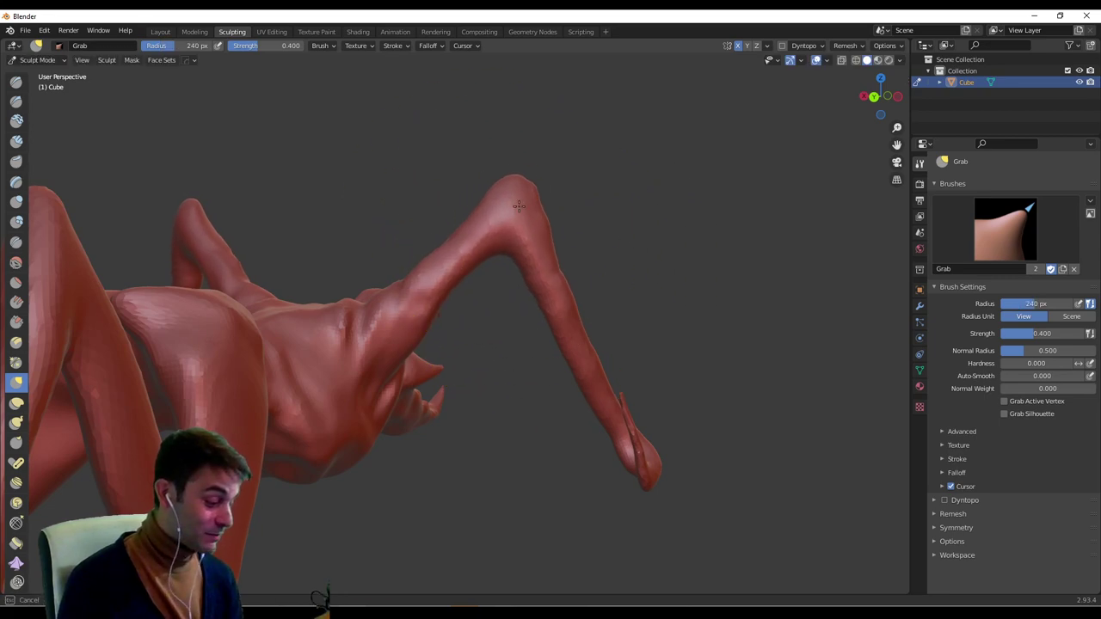
pyautogui.moveTo(518, 206); pyautogui.dragTo(528, 208)
pyautogui.moveTo(559, 320); pyautogui.dragTo(582, 315)
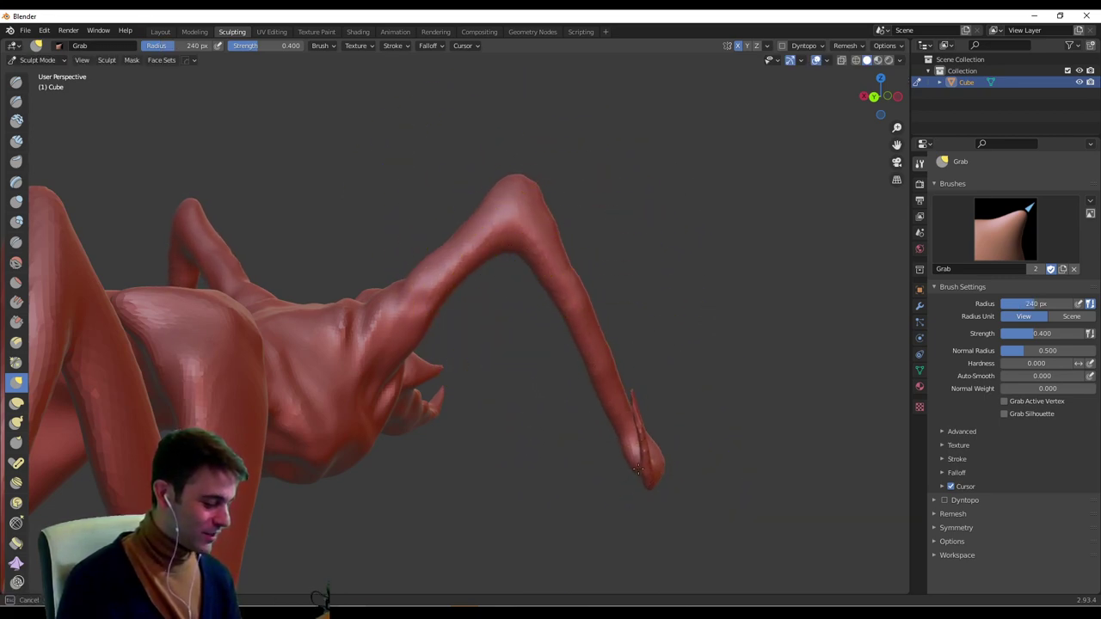
# Set the Grab radius to 169 px and adjust the form of the chest's underside.
pyautogui.moveTo(638, 468)
pyautogui.mouseDown(button='middle')
pyautogui.moveTo(512, 381)
pyautogui.moveTo(401, 356)
pyautogui.mouseUp(button='middle')
pyautogui.moveTo(614, 319)
pyautogui.mouseDown(button='middle')
pyautogui.moveTo(628, 303)
pyautogui.moveTo(541, 314)
pyautogui.moveTo(627, 331)
pyautogui.moveTo(609, 340)
pyautogui.moveTo(651, 332)
pyautogui.moveTo(620, 329)
pyautogui.moveTo(576, 356)
pyautogui.moveTo(640, 316)
pyautogui.moveTo(584, 343)
pyautogui.moveTo(747, 288)
pyautogui.moveTo(504, 339)
pyautogui.moveTo(533, 295)
pyautogui.moveTo(511, 282)
pyautogui.moveTo(504, 258)
pyautogui.moveTo(550, 341)
pyautogui.mouseUp(button='middle')
pyautogui.scroll(3, 622, 320)
pyautogui.press('f')
pyautogui.click(452, 325)
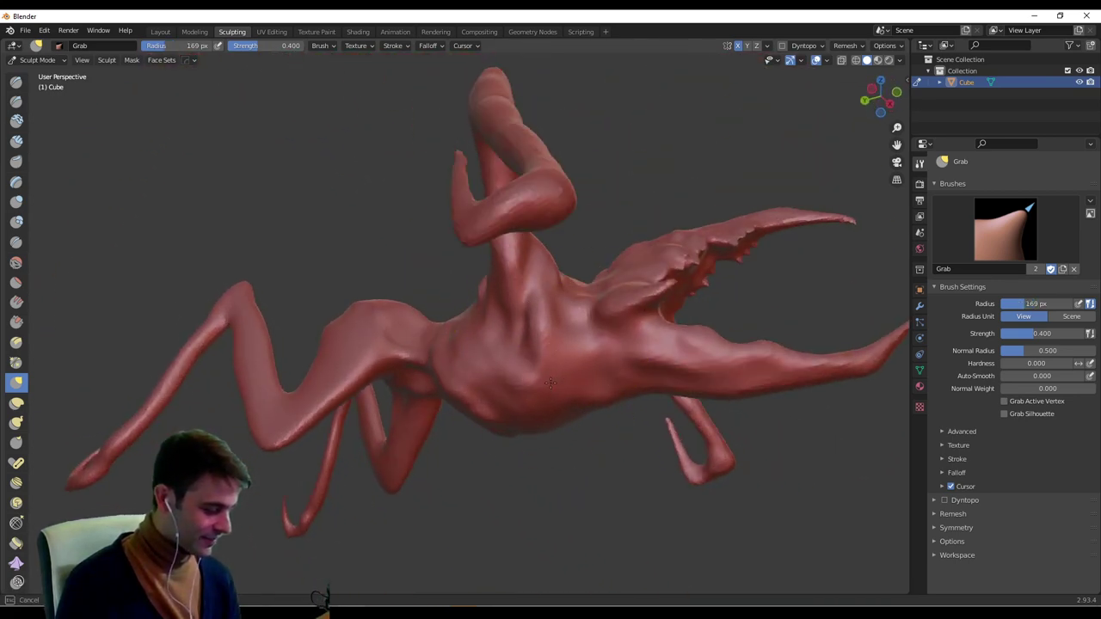
pyautogui.moveTo(550, 384)
pyautogui.mouseDown(button='middle')
pyautogui.moveTo(385, 390)
pyautogui.moveTo(422, 332)
pyautogui.moveTo(378, 395)
pyautogui.moveTo(360, 400)
pyautogui.moveTo(418, 344)
pyautogui.moveTo(197, 221)
pyautogui.mouseUp(button='middle')
# Switch to the Draw brush at 46 px and build up form around the shoulder joint and the side of the chest.
pyautogui.click(15, 81)
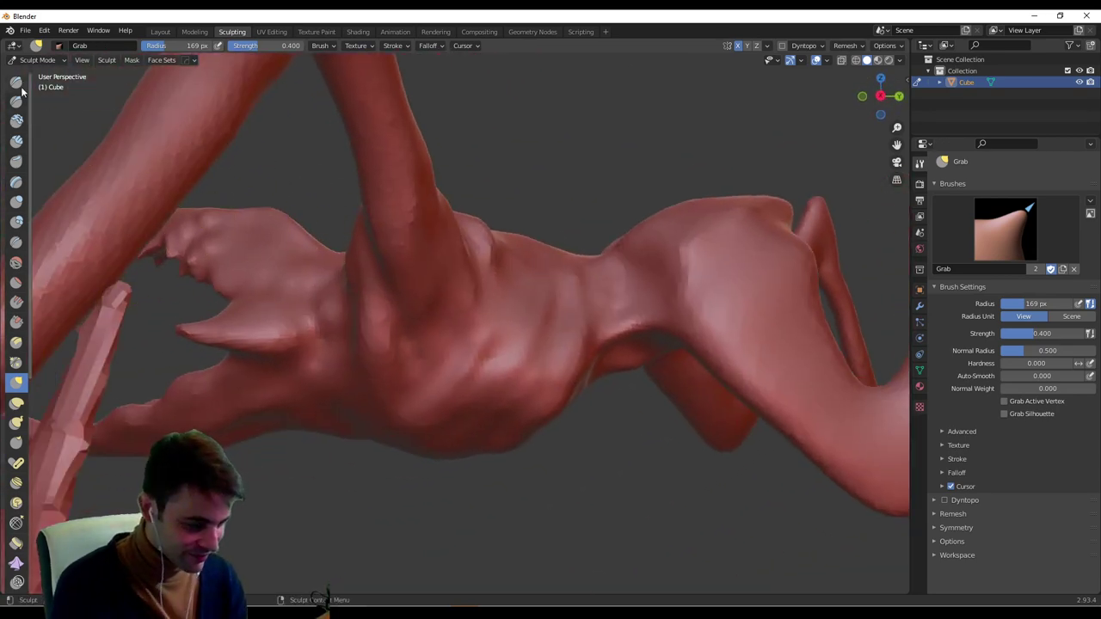
pyautogui.press('f')
pyautogui.click(391, 335)
pyautogui.moveTo(390, 334)
pyautogui.mouseDown(button='middle')
pyautogui.moveTo(383, 290)
pyautogui.moveTo(393, 344)
pyautogui.moveTo(435, 310)
pyautogui.mouseUp(button='middle')
pyautogui.press('f')
pyautogui.click(367, 301)
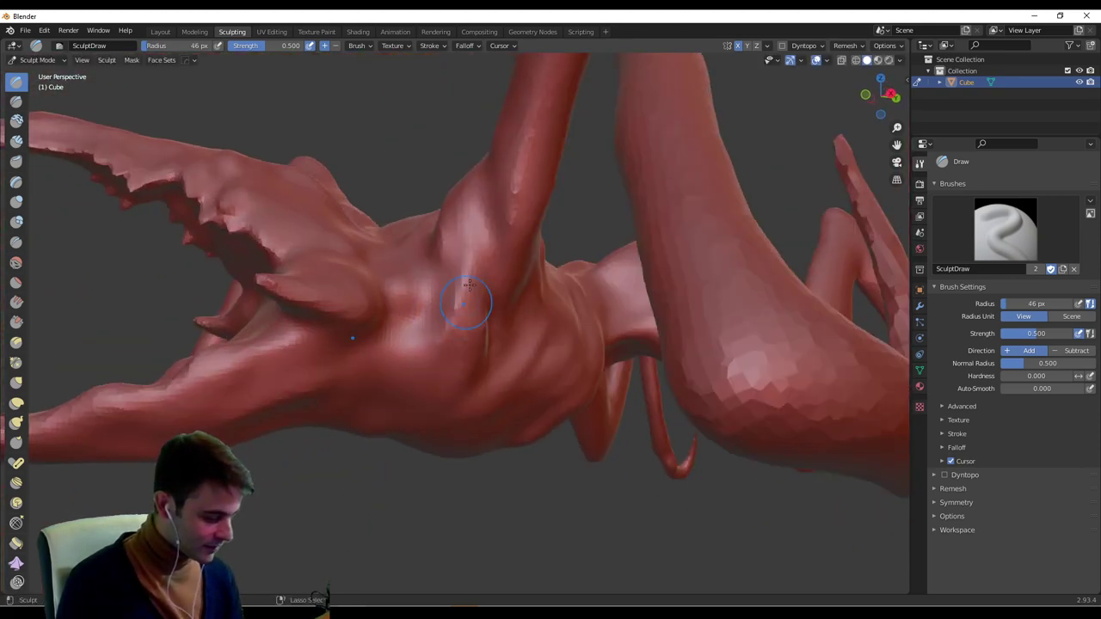
pyautogui.moveTo(446, 404); pyautogui.dragTo(476, 284, button='middle')
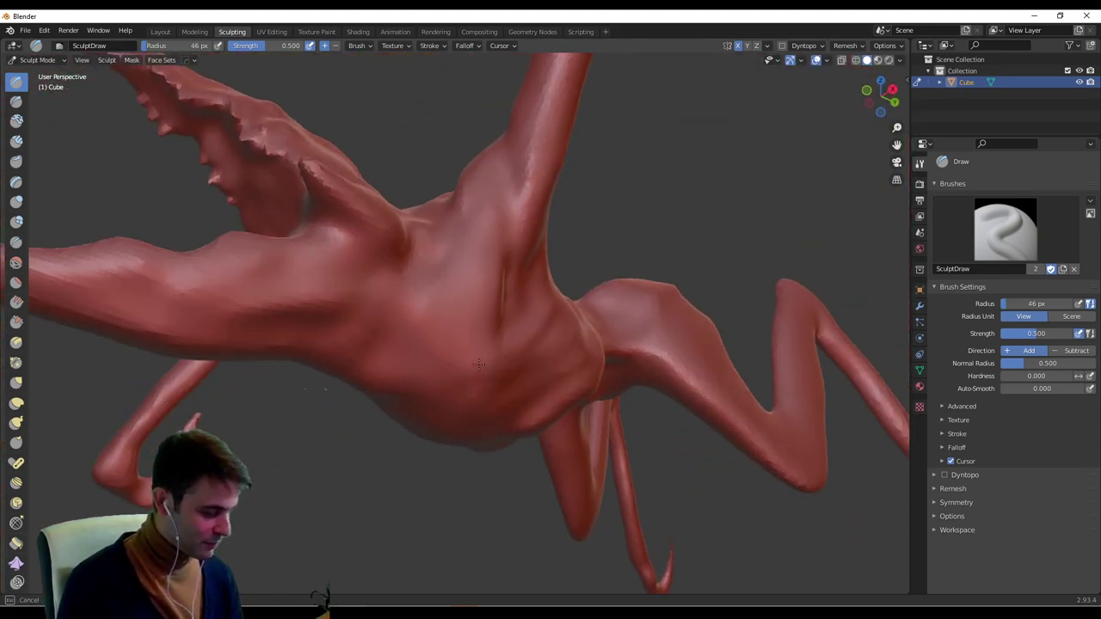
pyautogui.moveTo(479, 364); pyautogui.dragTo(479, 320, button='middle')
pyautogui.moveTo(402, 268)
pyautogui.mouseDown(button='middle')
pyautogui.moveTo(521, 277)
pyautogui.moveTo(496, 285)
pyautogui.mouseUp(button='middle')
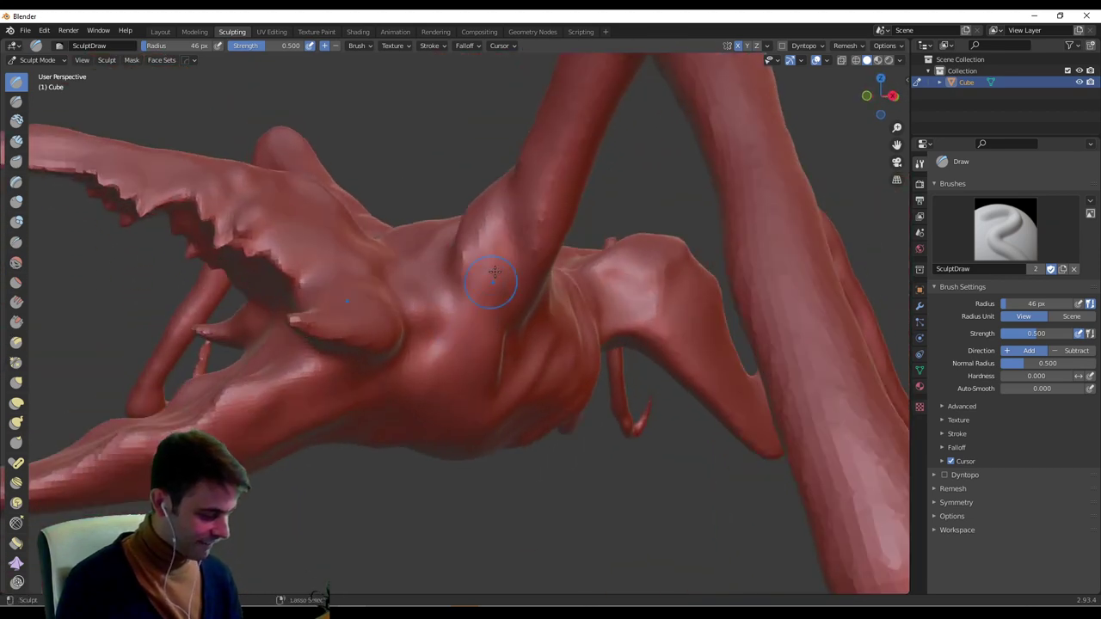
pyautogui.moveTo(480, 401); pyautogui.dragTo(432, 331, button='middle')
# Set the Draw radius to 15 px and check the whole creature's silhouette from behind.
pyautogui.press('f')
pyautogui.click(453, 302)
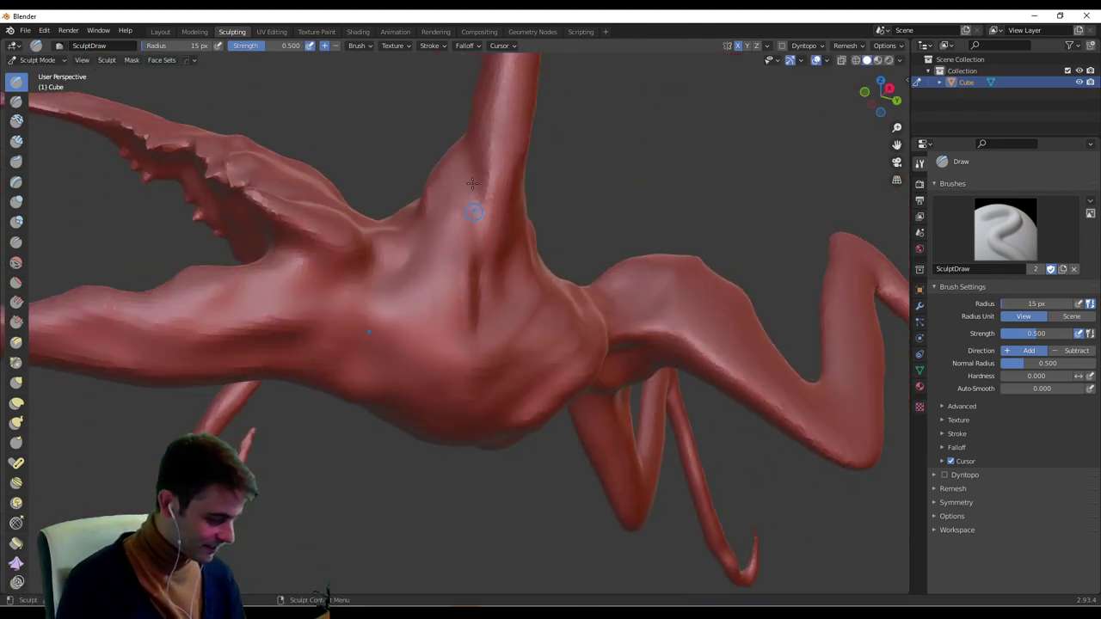
pyautogui.moveTo(472, 183)
pyautogui.mouseDown(button='middle')
pyautogui.moveTo(450, 286)
pyautogui.moveTo(420, 329)
pyautogui.moveTo(612, 320)
pyautogui.moveTo(789, 361)
pyautogui.mouseUp(button='middle')
pyautogui.scroll(-7, 421, 329)
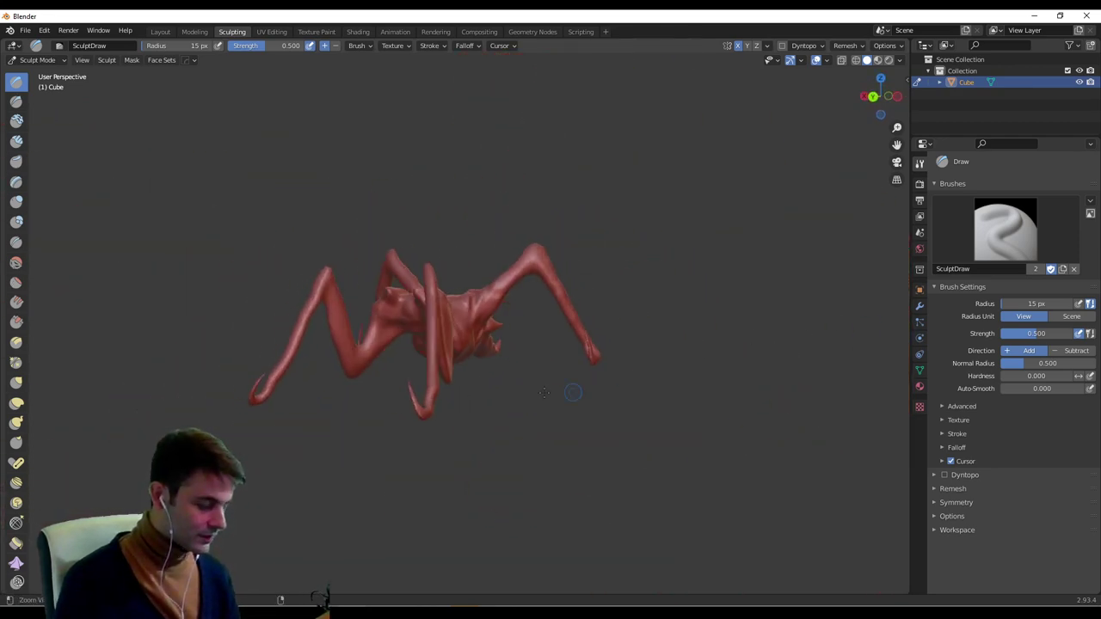
# Switch to the Grab brush at 170 px, raise the front limbs' elbows up and outward, and extend the hands downward.
pyautogui.scroll(6, 571, 386)
pyautogui.moveTo(574, 354); pyautogui.dragTo(583, 355, button='middle')
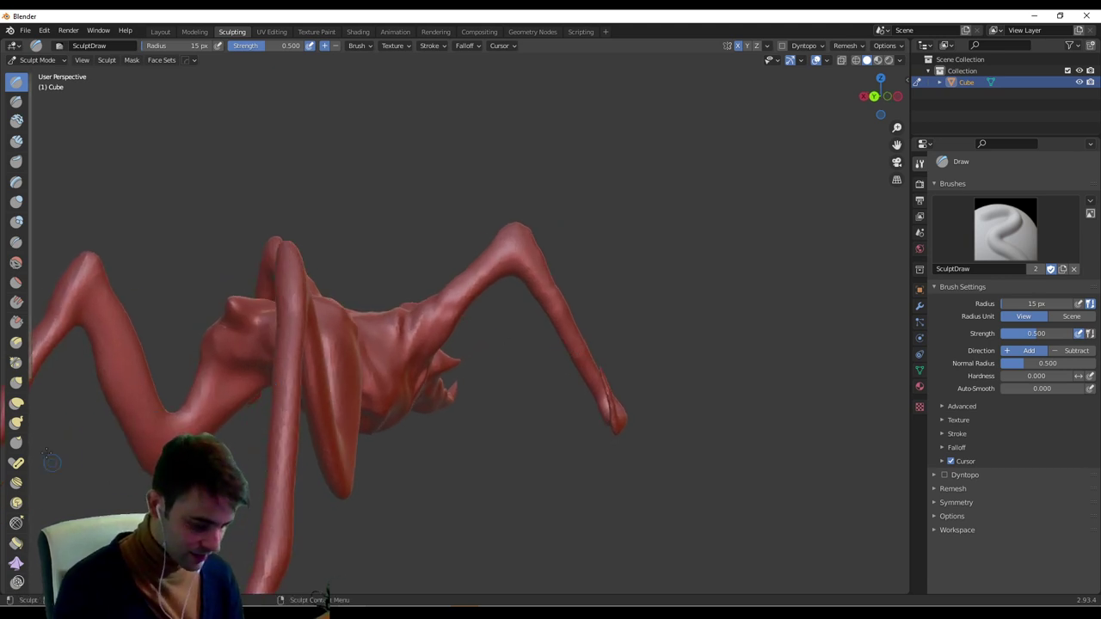
pyautogui.click(16, 382)
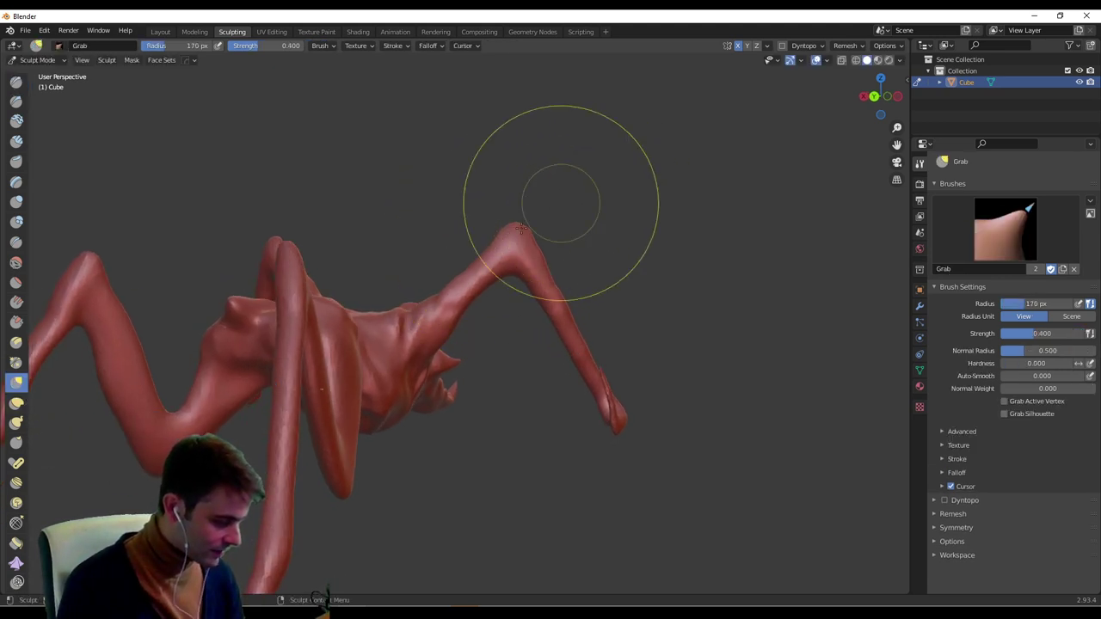
pyautogui.moveTo(524, 213); pyautogui.dragTo(556, 175)
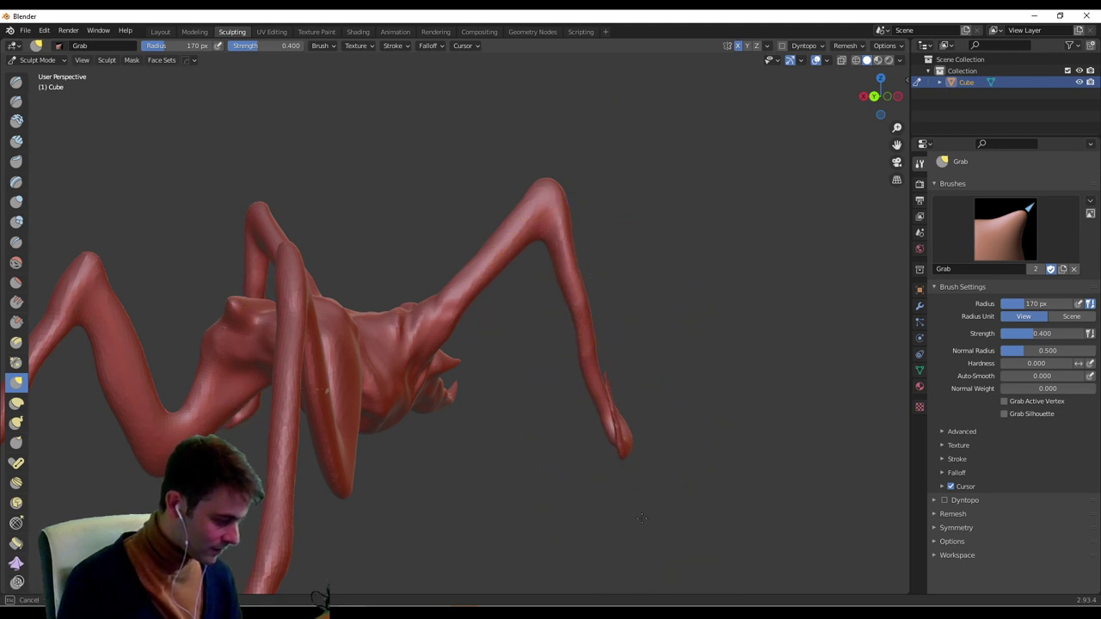
pyautogui.moveTo(629, 465); pyautogui.dragTo(644, 514)
# Set the Grab radius to 253 px and adjust the bend and position of the hind legs from the side.
pyautogui.press('f')
pyautogui.click(764, 436)
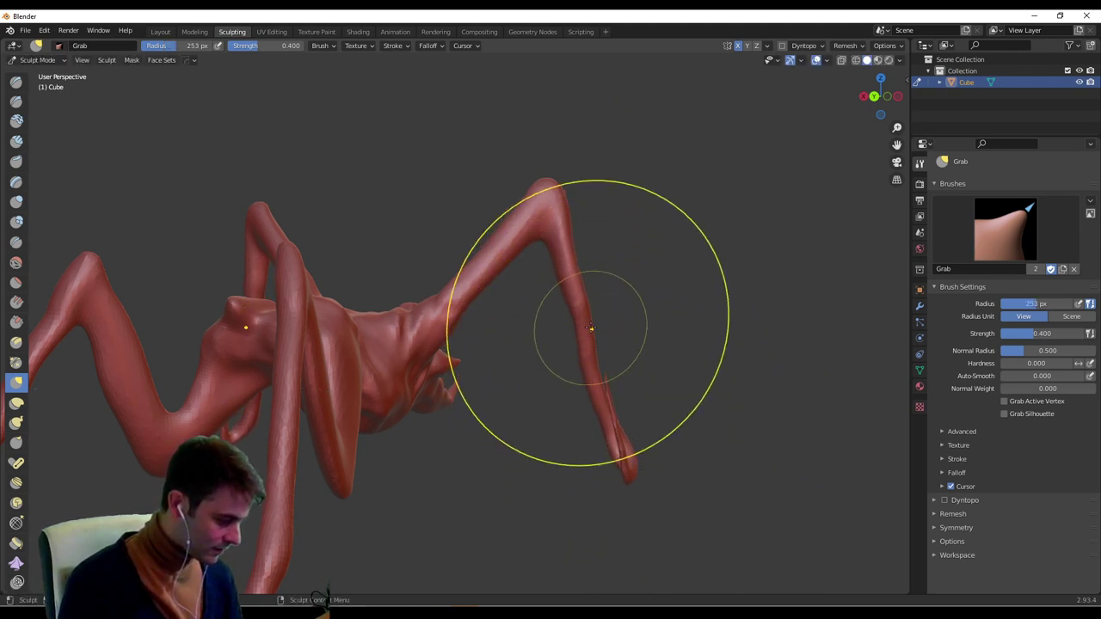
pyautogui.moveTo(570, 388)
pyautogui.mouseDown(button='middle')
pyautogui.moveTo(576, 369)
pyautogui.moveTo(558, 362)
pyautogui.mouseUp(button='middle')
pyautogui.moveTo(647, 329); pyautogui.dragTo(482, 329, button='middle')
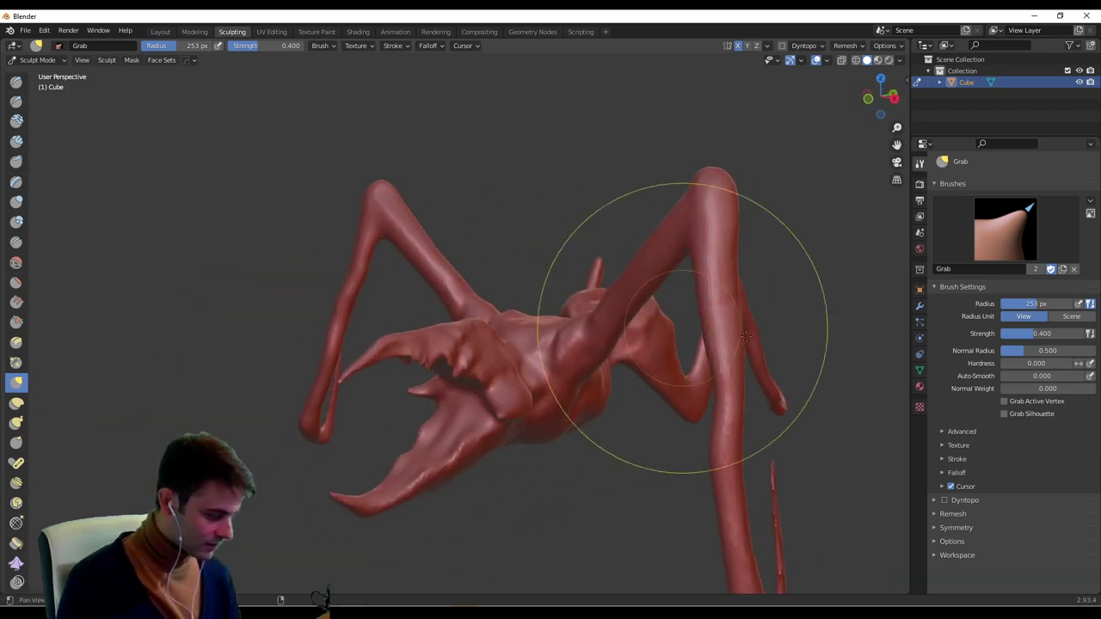
pyautogui.moveTo(744, 337); pyautogui.dragTo(639, 344, button='middle')
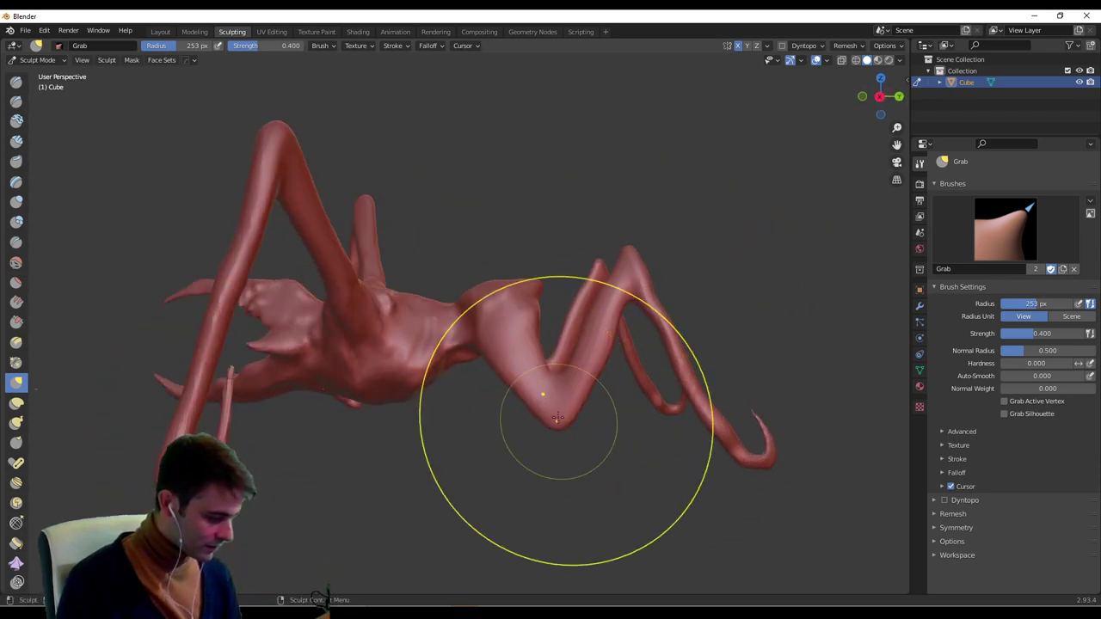
pyautogui.moveTo(640, 248)
pyautogui.mouseDown()
pyautogui.moveTo(634, 277)
pyautogui.moveTo(664, 316)
pyautogui.moveTo(689, 395)
pyautogui.moveTo(715, 398)
pyautogui.mouseUp()
# Set the Grab radius to 92 px and refine the shape of the thighs from behind and below.
pyautogui.moveTo(712, 397)
pyautogui.mouseDown(button='middle')
pyautogui.moveTo(881, 334)
pyautogui.moveTo(669, 348)
pyautogui.moveTo(602, 312)
pyautogui.moveTo(554, 178)
pyautogui.moveTo(675, 363)
pyautogui.moveTo(507, 284)
pyautogui.moveTo(487, 348)
pyautogui.moveTo(432, 258)
pyautogui.moveTo(455, 291)
pyautogui.mouseUp(button='middle')
pyautogui.press('f')
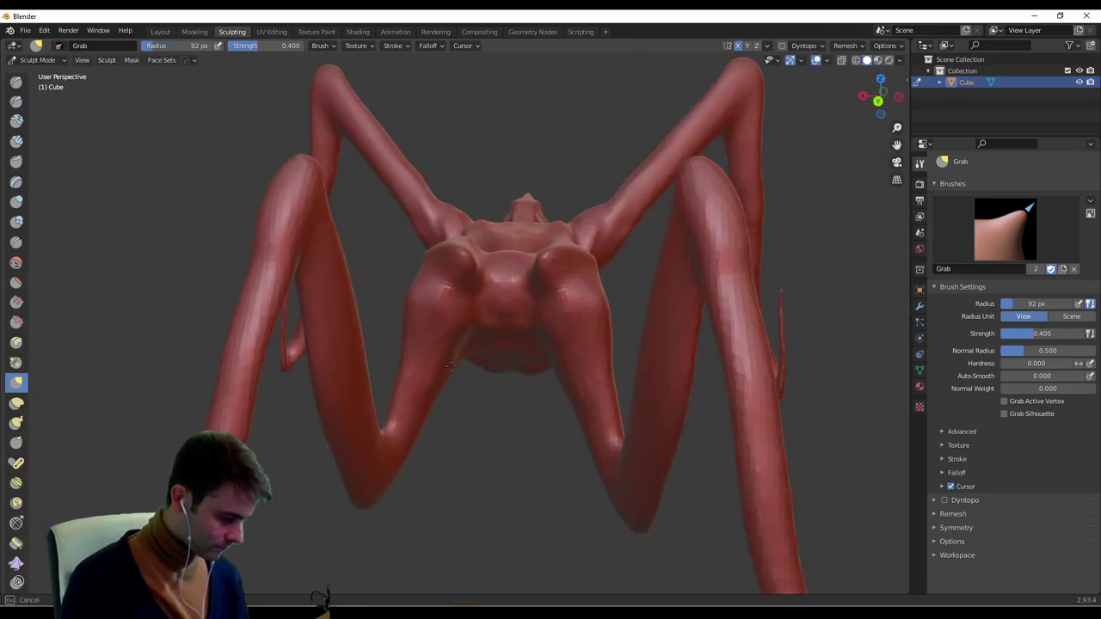
pyautogui.moveTo(451, 366)
pyautogui.mouseDown(button='middle')
pyautogui.moveTo(501, 347)
pyautogui.moveTo(505, 383)
pyautogui.moveTo(477, 406)
pyautogui.mouseUp(button='middle')
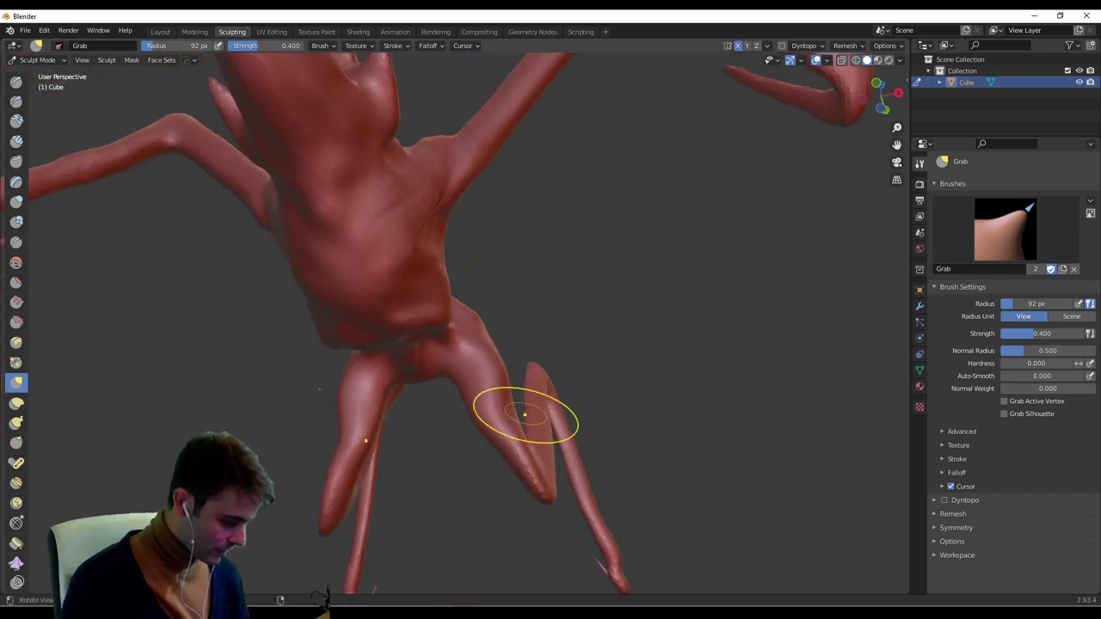
pyautogui.moveTo(528, 437); pyautogui.dragTo(550, 418, button='middle')
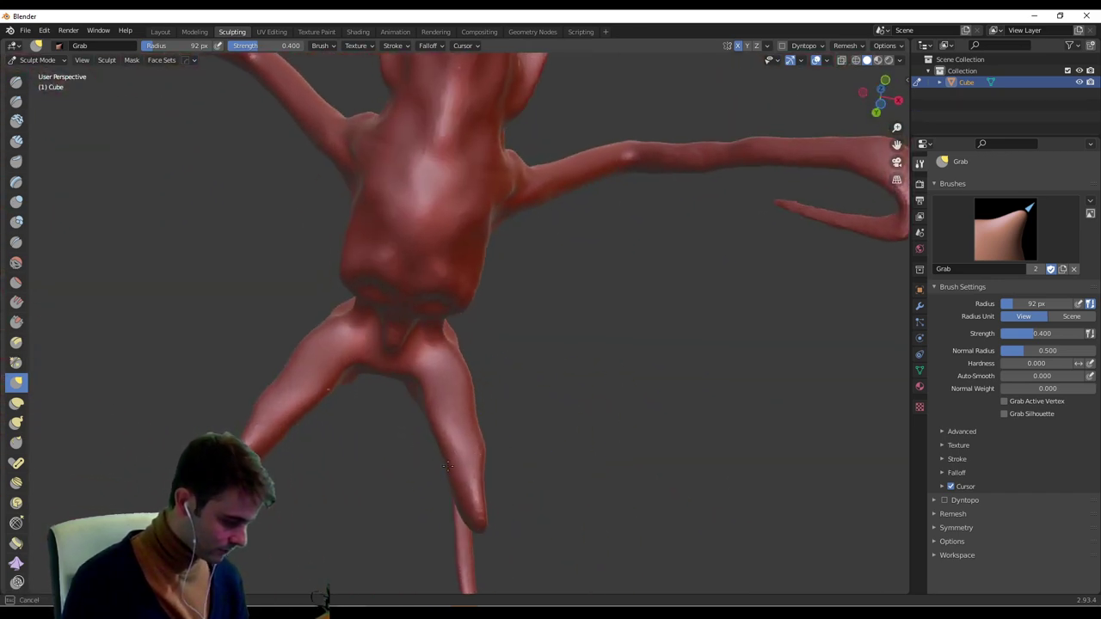
# Reshape the creature's limbs with the Grab brush at a radius of 147 px.
pyautogui.moveTo(442, 373)
pyautogui.mouseDown(button='middle')
pyautogui.moveTo(543, 411)
pyautogui.moveTo(497, 394)
pyautogui.moveTo(413, 433)
pyautogui.moveTo(391, 426)
pyautogui.mouseUp(button='middle')
pyautogui.moveTo(334, 462); pyautogui.dragTo(342, 391, button='middle')
pyautogui.moveTo(279, 215)
pyautogui.mouseDown()
pyautogui.moveTo(300, 364)
pyautogui.moveTo(332, 418)
pyautogui.mouseUp()
pyautogui.moveTo(332, 418)
pyautogui.mouseDown(button='middle')
pyautogui.moveTo(435, 442)
pyautogui.moveTo(442, 421)
pyautogui.mouseUp(button='middle')
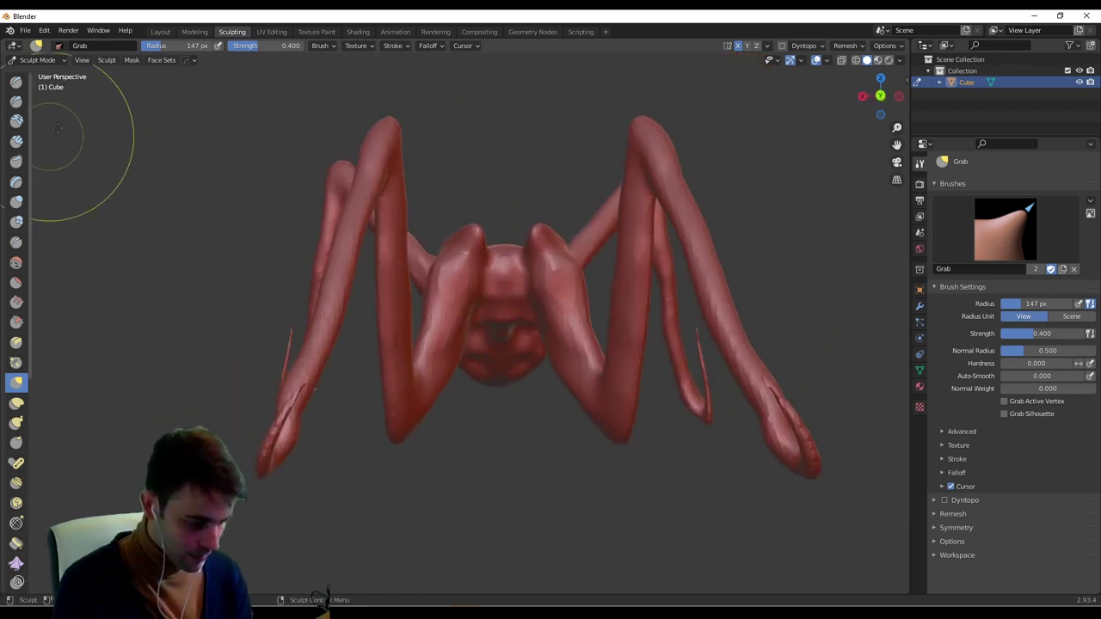
# Switch to the Inflate brush at radius 112 px and save the file as alien_monster_m,odeling.blend in the aliens folder.
pyautogui.click(18, 204)
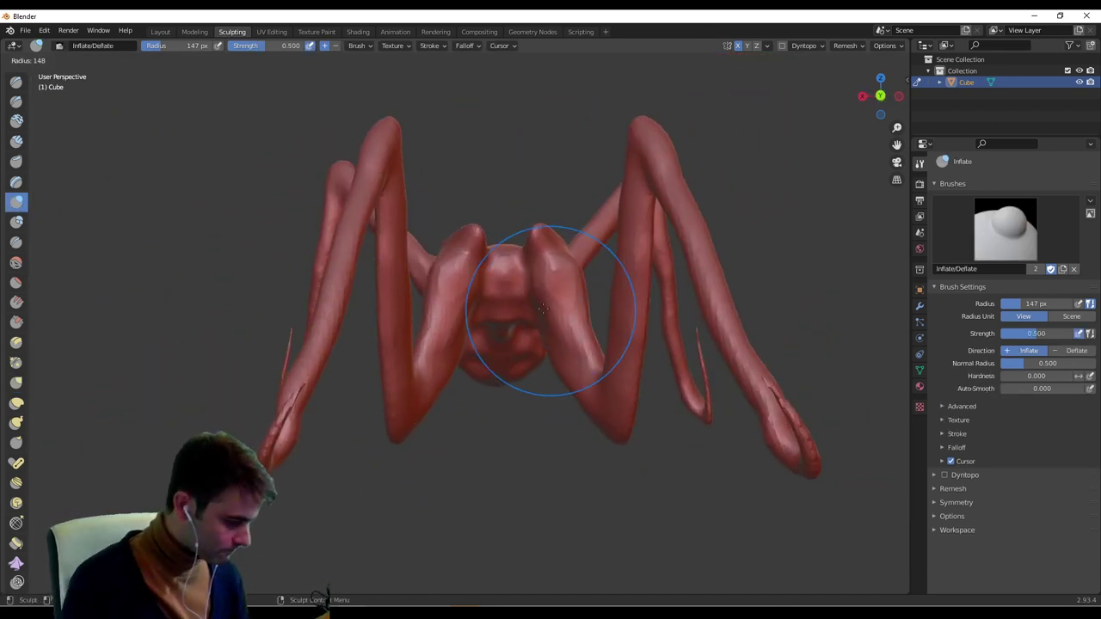
pyautogui.click(25, 31)
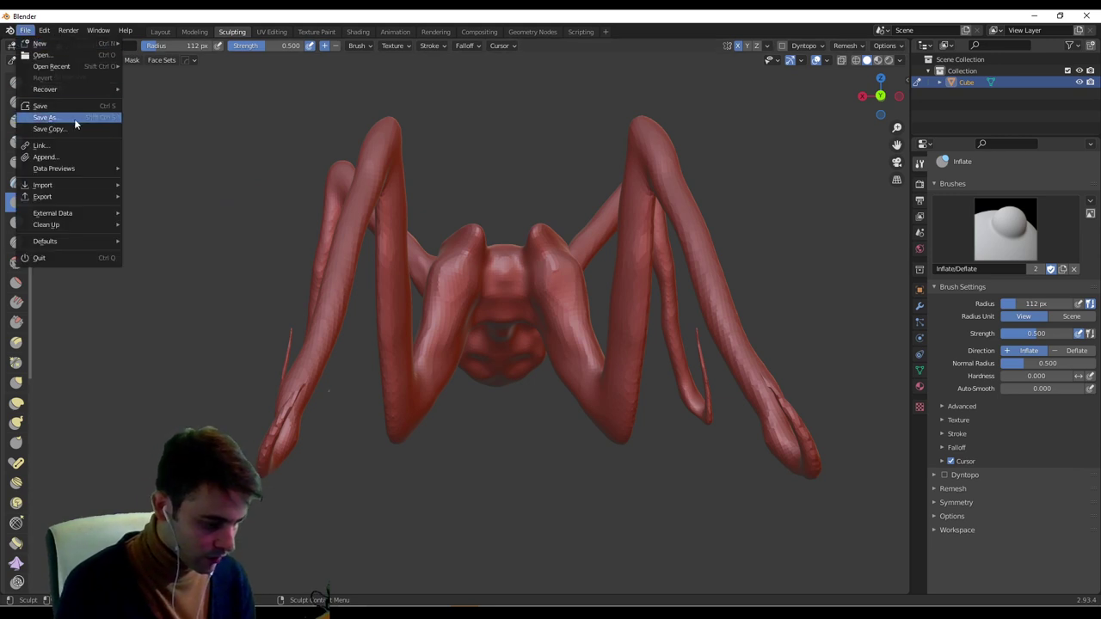
pyautogui.press('Escape')
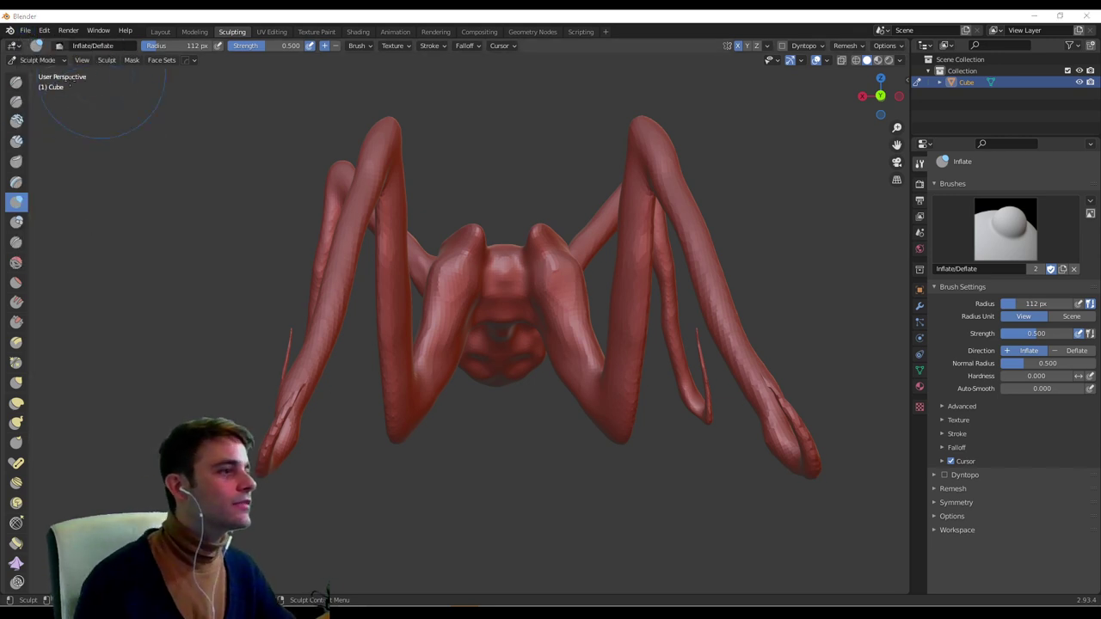
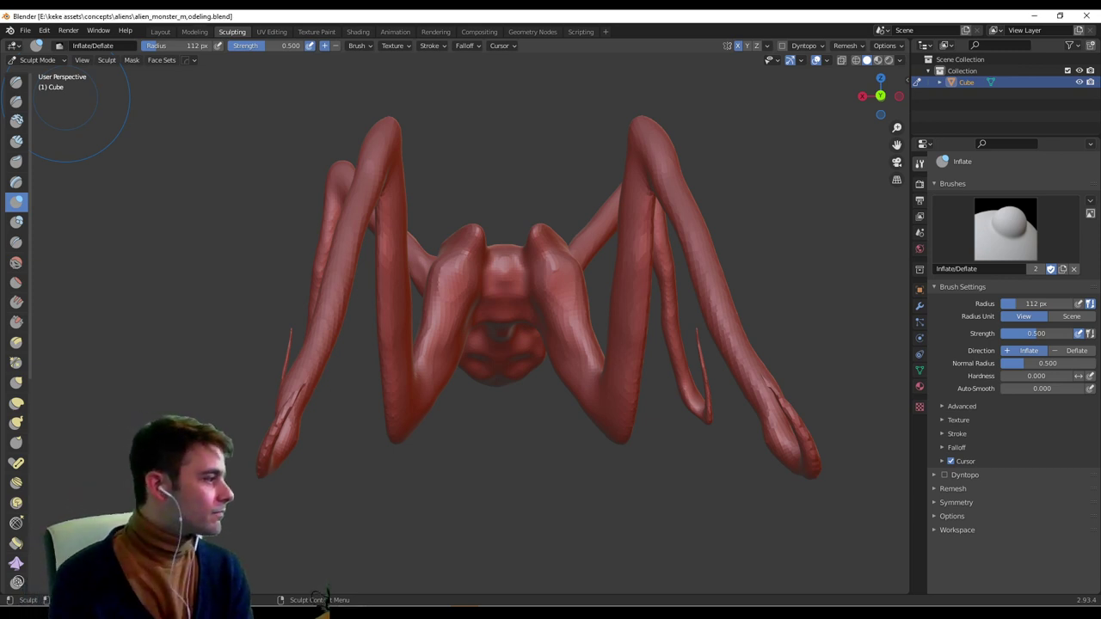
pyautogui.hotkey('ctrl', 's')
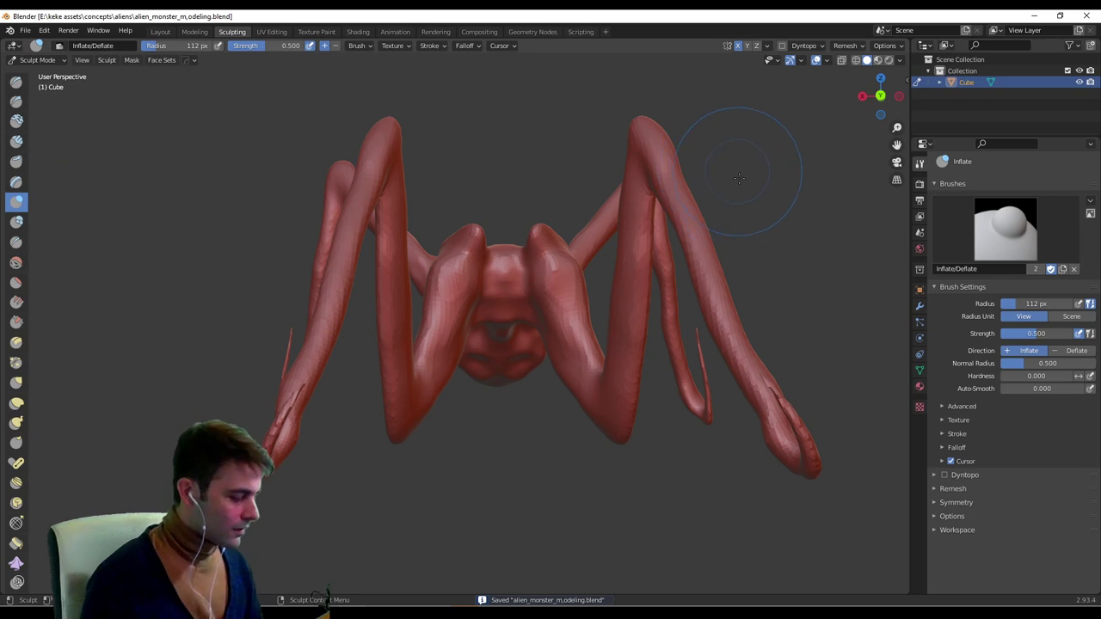
# Switch to the Draw brush in Add mode and set its radius to 19 px.
pyautogui.moveTo(682, 252); pyautogui.dragTo(609, 327, button='middle')
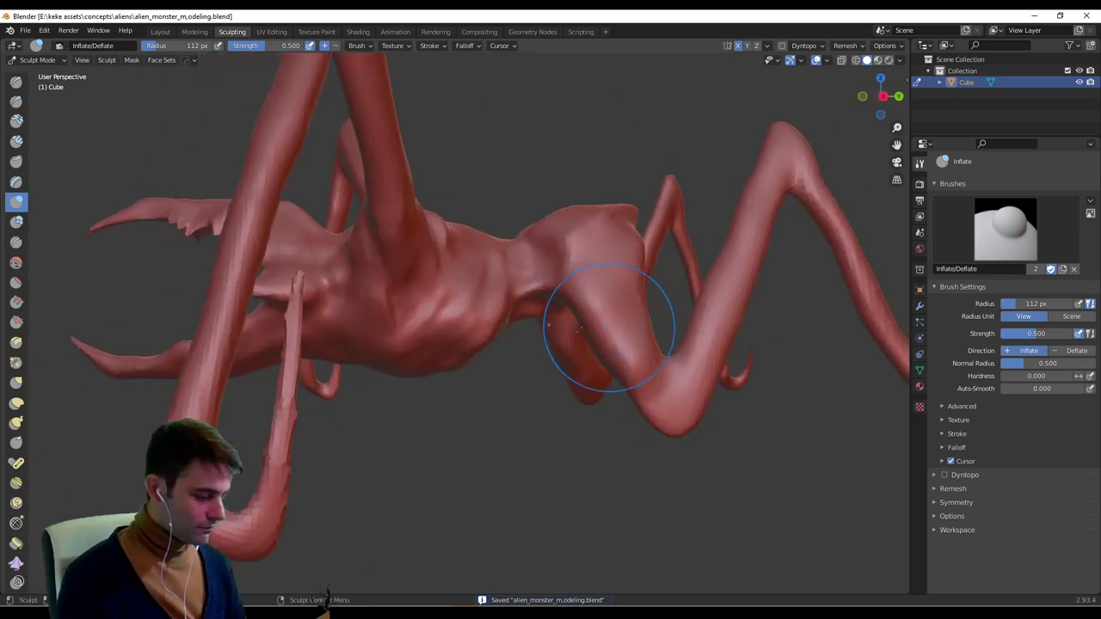
pyautogui.click(16, 81)
pyautogui.moveTo(516, 331)
pyautogui.mouseDown(button='middle')
pyautogui.moveTo(559, 258)
pyautogui.moveTo(498, 294)
pyautogui.moveTo(430, 264)
pyautogui.mouseUp(button='middle')
pyautogui.press('f')
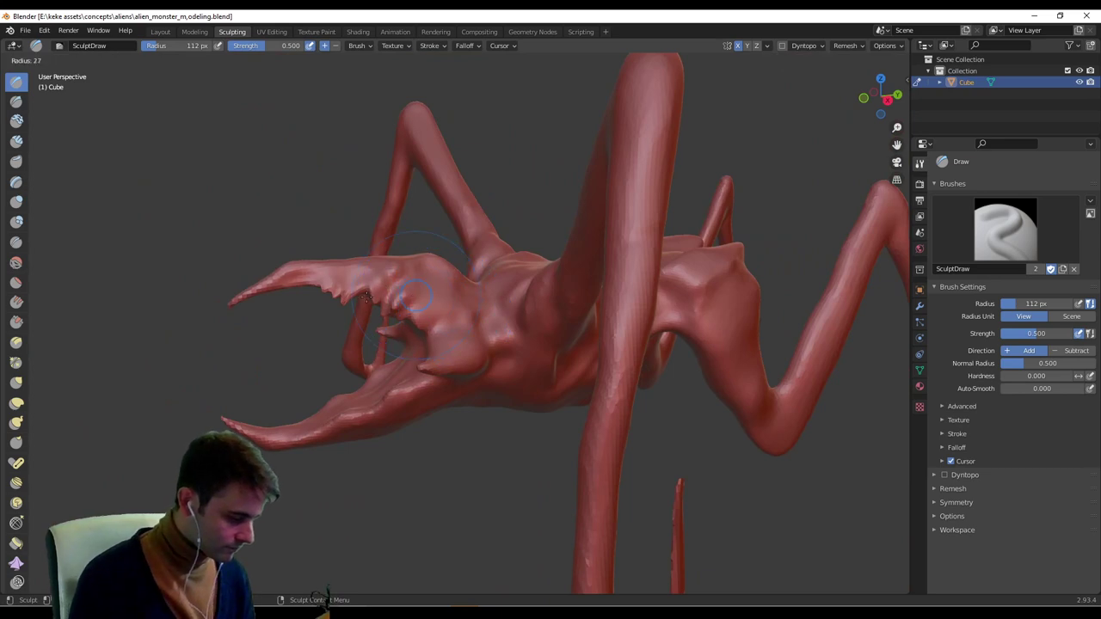
pyautogui.click(364, 300)
pyautogui.moveTo(437, 322); pyautogui.dragTo(617, 343, button='middle')
pyautogui.scroll(2, 585, 331)
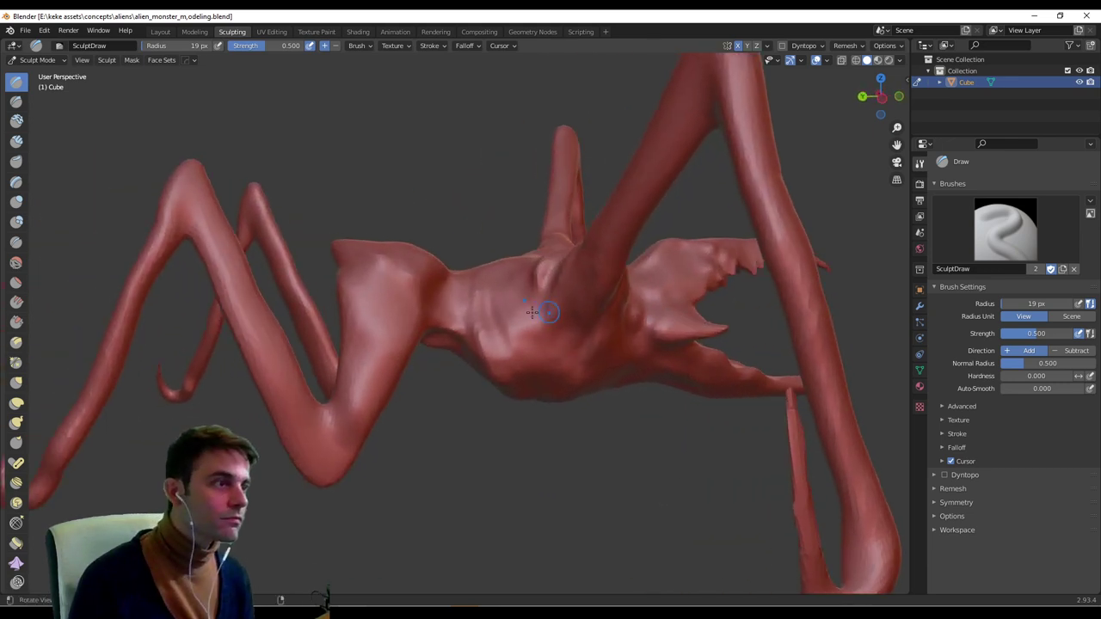
# Sculpt muscle relief on the outer side of the hind thigh with the Draw brush at radius 43 px.
pyautogui.scroll(3, 528, 312)
pyautogui.moveTo(428, 298); pyautogui.dragTo(398, 263, button='middle')
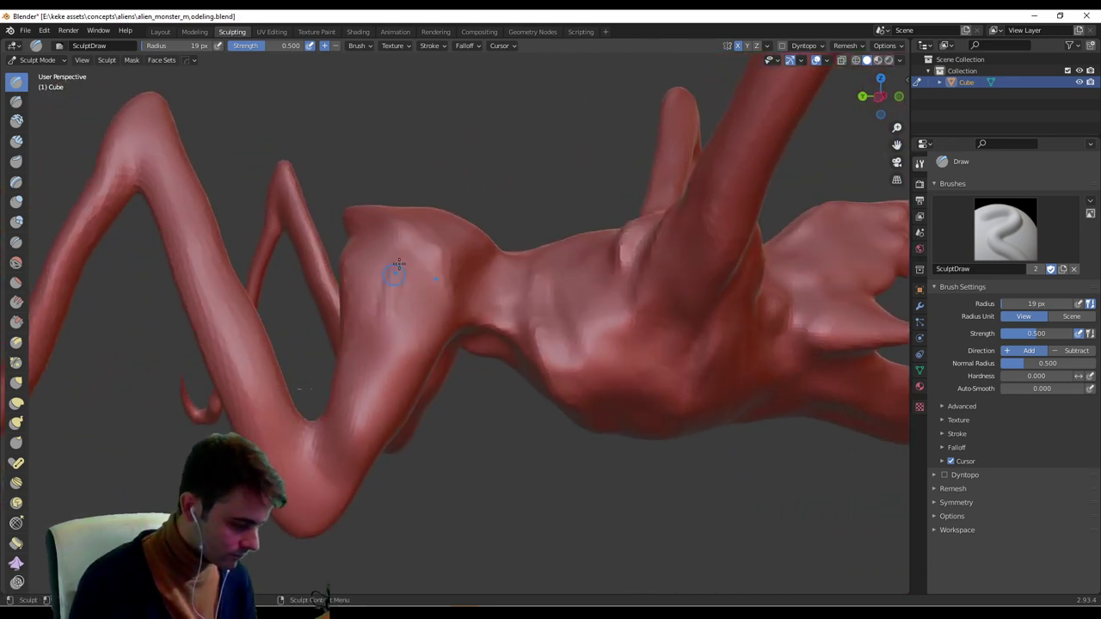
pyautogui.press('f')
pyautogui.moveTo(362, 364); pyautogui.dragTo(349, 405, button='middle')
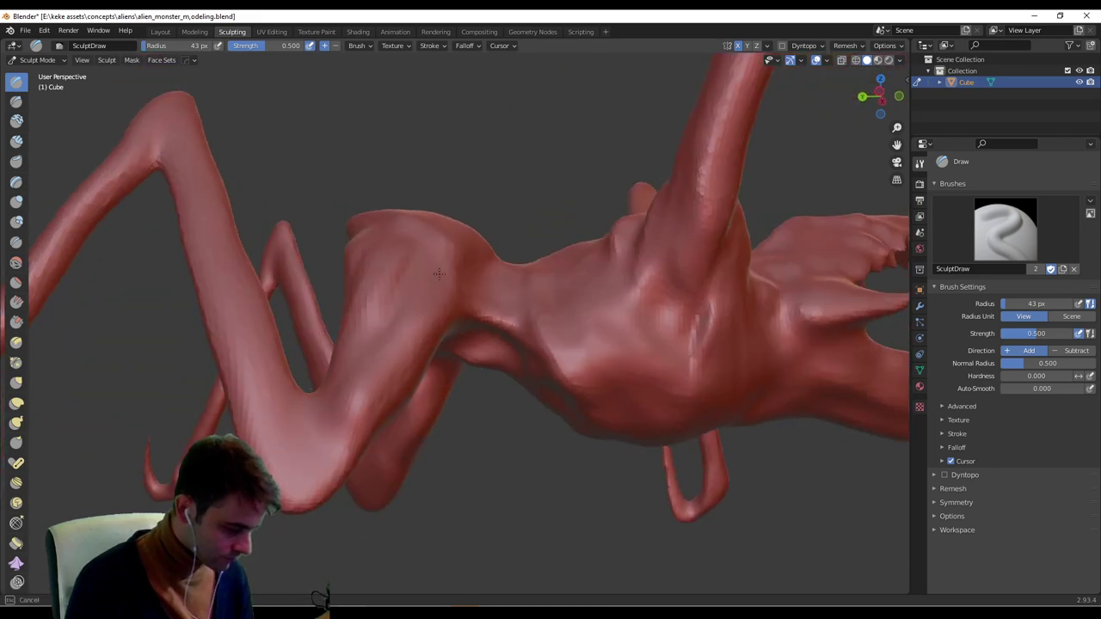
pyautogui.moveTo(439, 273)
pyautogui.mouseDown(button='middle')
pyautogui.moveTo(349, 385)
pyautogui.moveTo(262, 433)
pyautogui.mouseUp(button='middle')
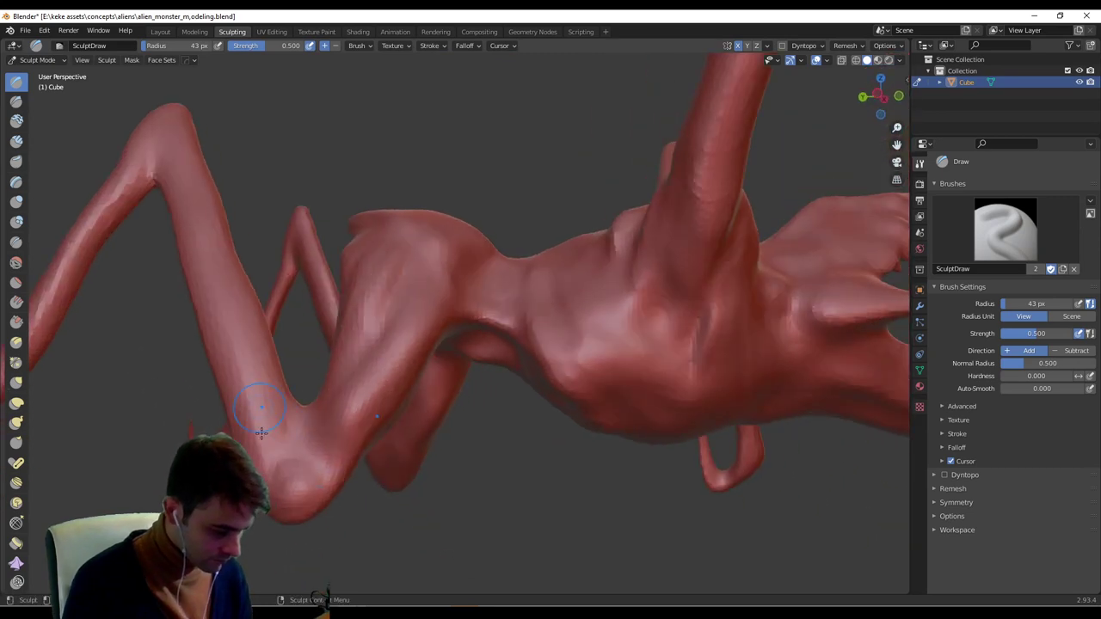
# Shape the hind leg around the knee and lower segment with the Draw brush at radius 21 px.
pyautogui.press('f')
pyautogui.click(249, 382)
pyautogui.moveTo(233, 258); pyautogui.dragTo(244, 343, button='middle')
pyautogui.moveTo(280, 419)
pyautogui.mouseDown(button='middle')
pyautogui.moveTo(633, 336)
pyautogui.moveTo(647, 345)
pyautogui.moveTo(620, 357)
pyautogui.mouseUp(button='middle')
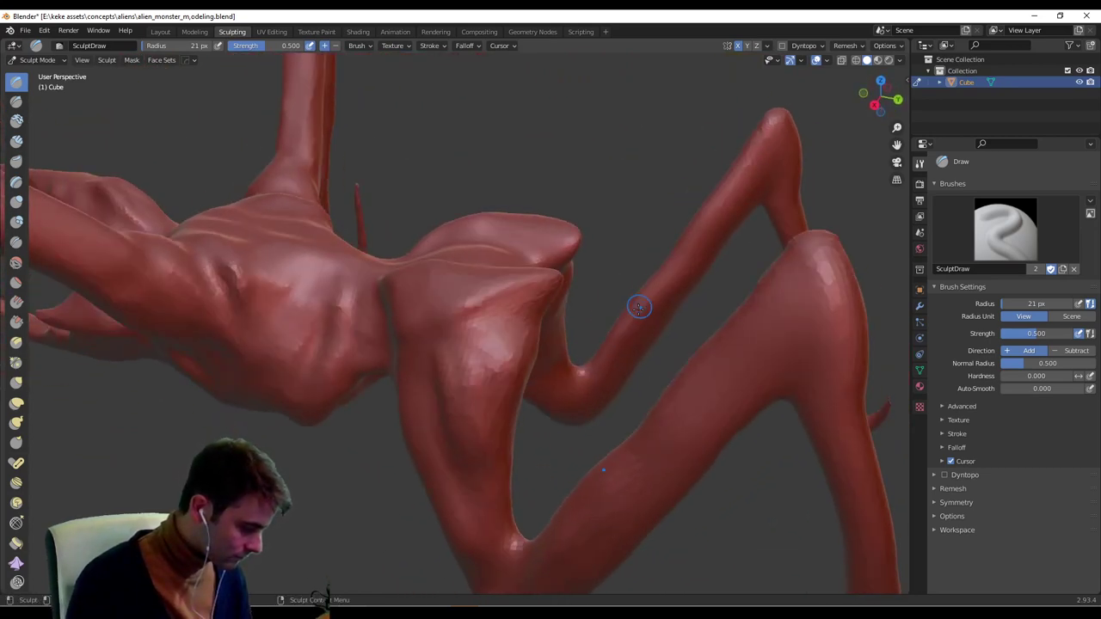
# Build up the outer hind thigh below the hip bone with the Draw brush at radius 45 px.
pyautogui.press('f')
pyautogui.click(654, 346)
pyautogui.moveTo(655, 198); pyautogui.dragTo(628, 268, button='middle')
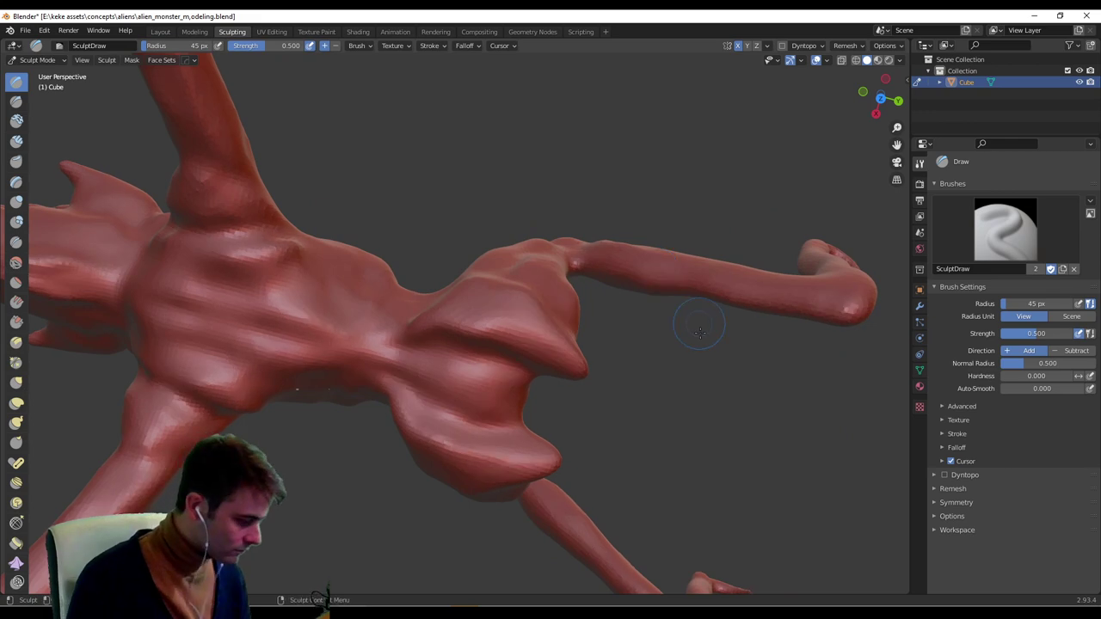
pyautogui.moveTo(699, 331); pyautogui.dragTo(597, 299, button='middle')
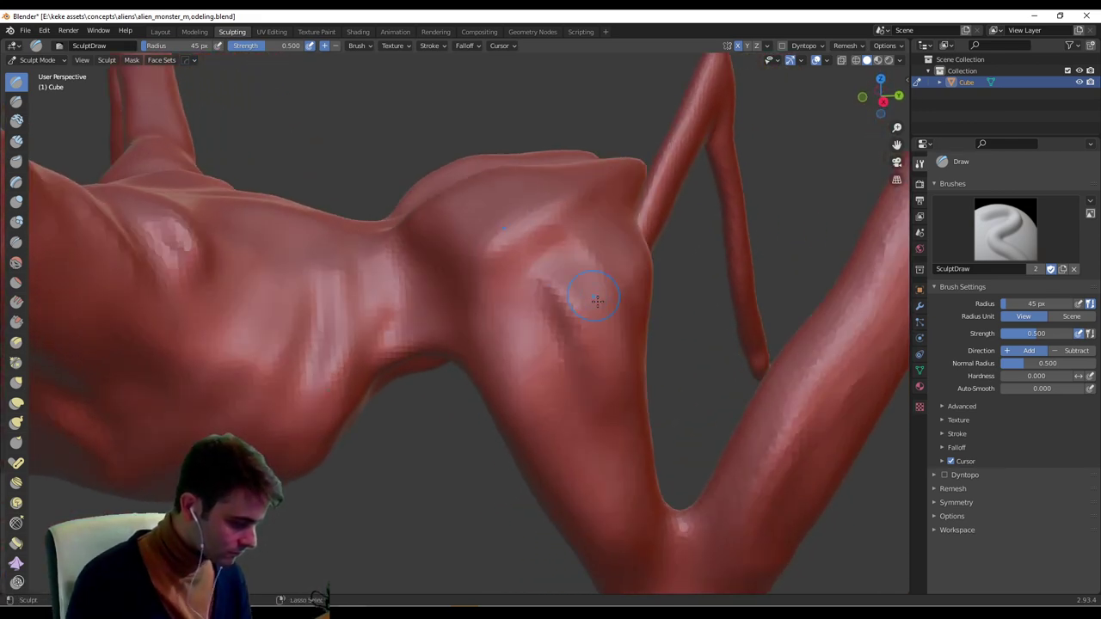
pyautogui.moveTo(628, 335); pyautogui.dragTo(504, 278, button='middle')
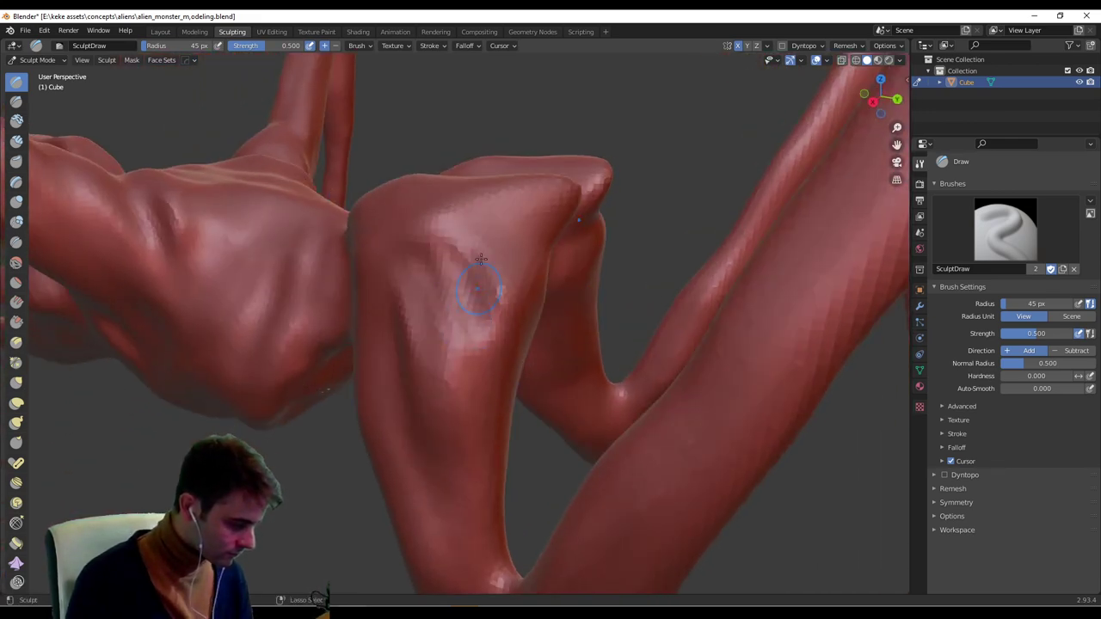
pyautogui.moveTo(478, 293); pyautogui.dragTo(508, 335)
# Raise the rear of the hip at radius 45 px, and carve hollows into its outer side with 102 px subtracting strokes.
pyautogui.moveTo(544, 290)
pyautogui.mouseDown(button='middle')
pyautogui.moveTo(560, 258)
pyautogui.moveTo(544, 284)
pyautogui.mouseUp(button='middle')
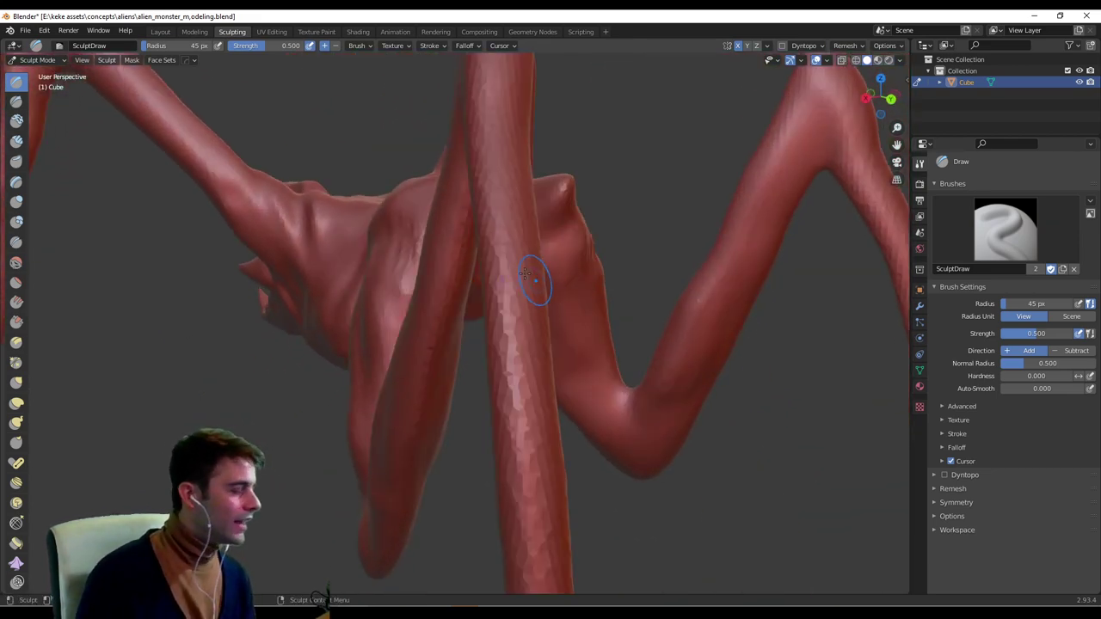
pyautogui.moveTo(525, 273); pyautogui.dragTo(424, 224, button='middle')
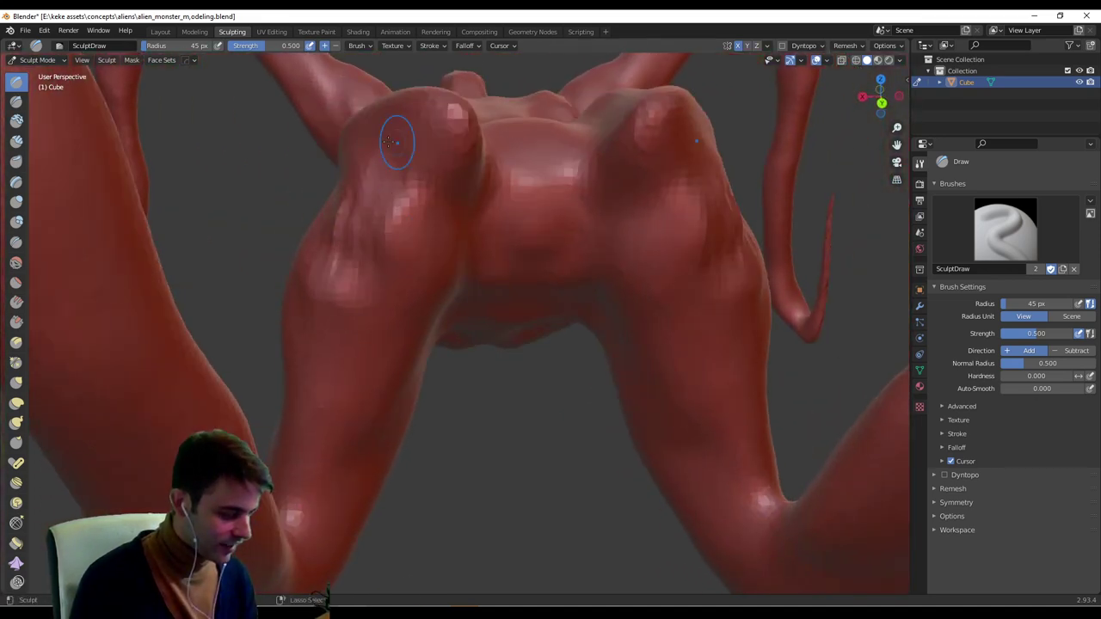
pyautogui.moveTo(399, 163); pyautogui.dragTo(421, 251)
pyautogui.press('f')
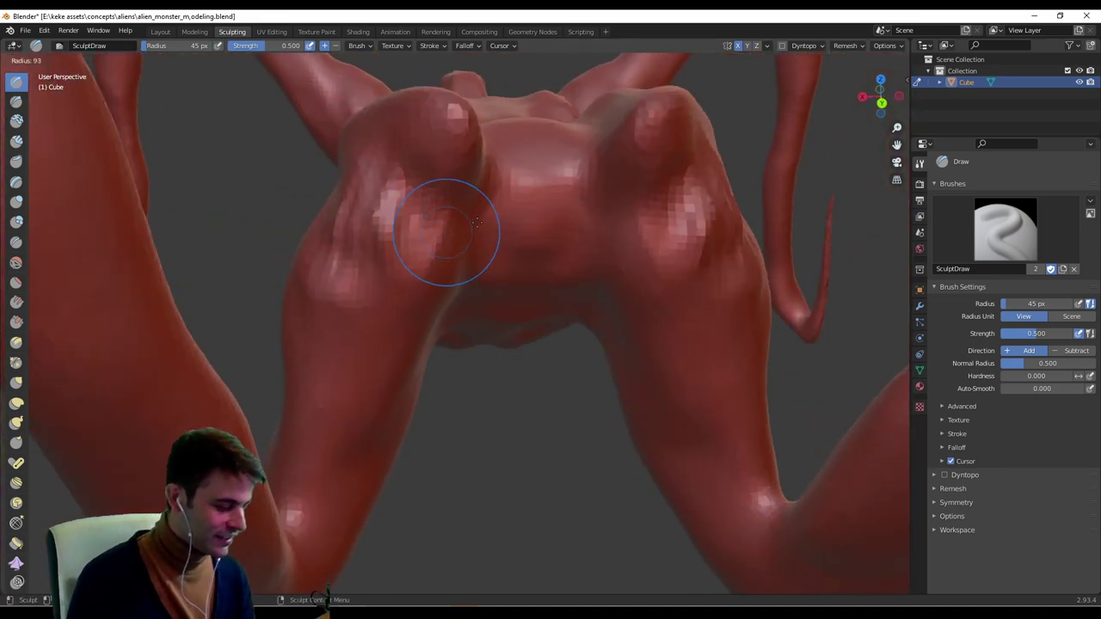
pyautogui.click(497, 222)
pyautogui.keyDown('ctrl'); pyautogui.moveTo(403, 183); pyautogui.dragTo(394, 241); pyautogui.keyUp('ctrl')
pyautogui.keyDown('ctrl'); pyautogui.moveTo(370, 182); pyautogui.dragTo(346, 258); pyautogui.keyUp('ctrl')
# Add volume to the back of the upper hind thigh with the Draw brush at radius 102 px.
pyautogui.moveTo(466, 248); pyautogui.dragTo(462, 221, button='middle')
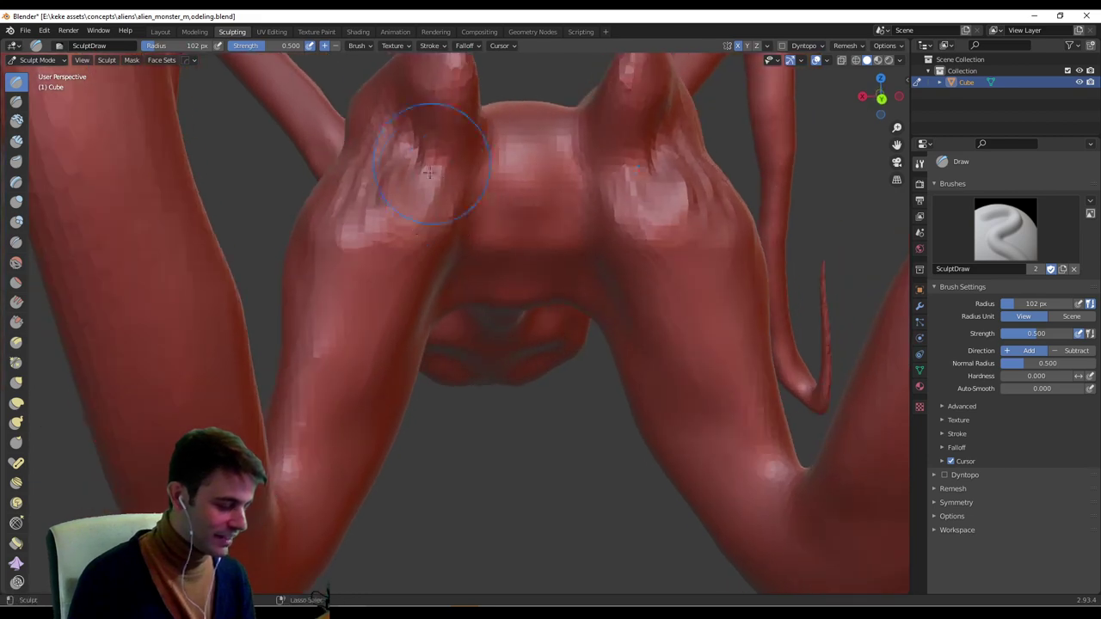
pyautogui.moveTo(430, 160); pyautogui.dragTo(421, 207)
pyautogui.moveTo(447, 211)
pyautogui.mouseDown(button='middle')
pyautogui.moveTo(505, 214)
pyautogui.moveTo(565, 283)
pyautogui.moveTo(606, 223)
pyautogui.moveTo(649, 189)
pyautogui.mouseUp(button='middle')
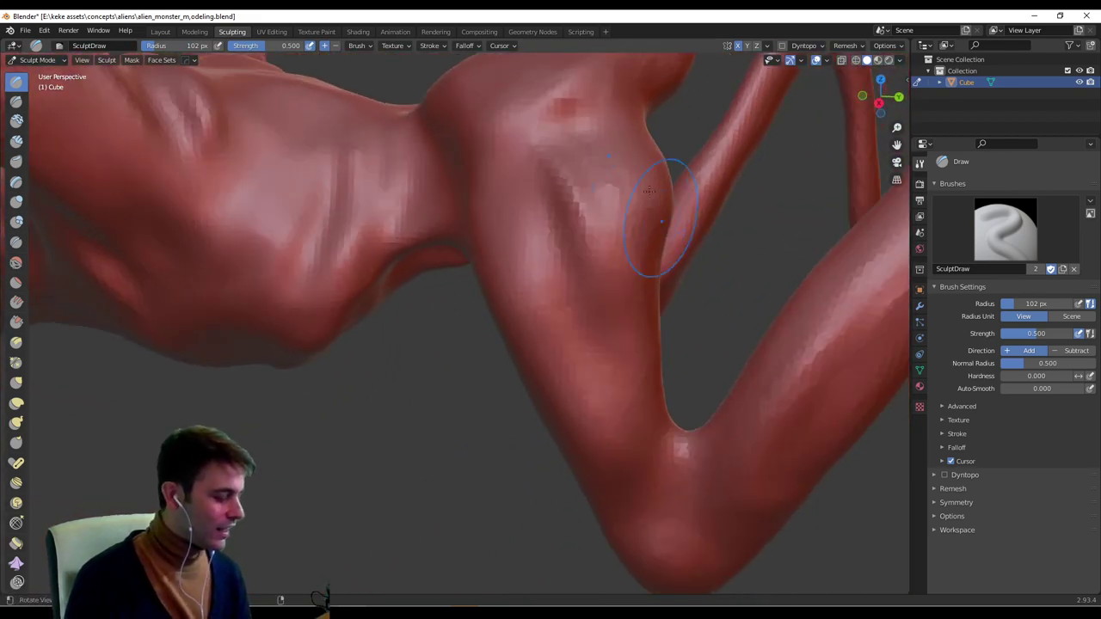
pyautogui.moveTo(636, 206)
pyautogui.mouseDown()
pyautogui.moveTo(619, 173)
pyautogui.moveTo(591, 198)
pyautogui.mouseUp()
# Refine the bulge below the hip bone on the hind thigh with the Draw brush at radius 26 px.
pyautogui.press('f')
pyautogui.moveTo(592, 198)
pyautogui.mouseDown(button='middle')
pyautogui.moveTo(617, 211)
pyautogui.moveTo(560, 221)
pyautogui.moveTo(584, 249)
pyautogui.mouseUp(button='middle')
pyautogui.click(564, 211)
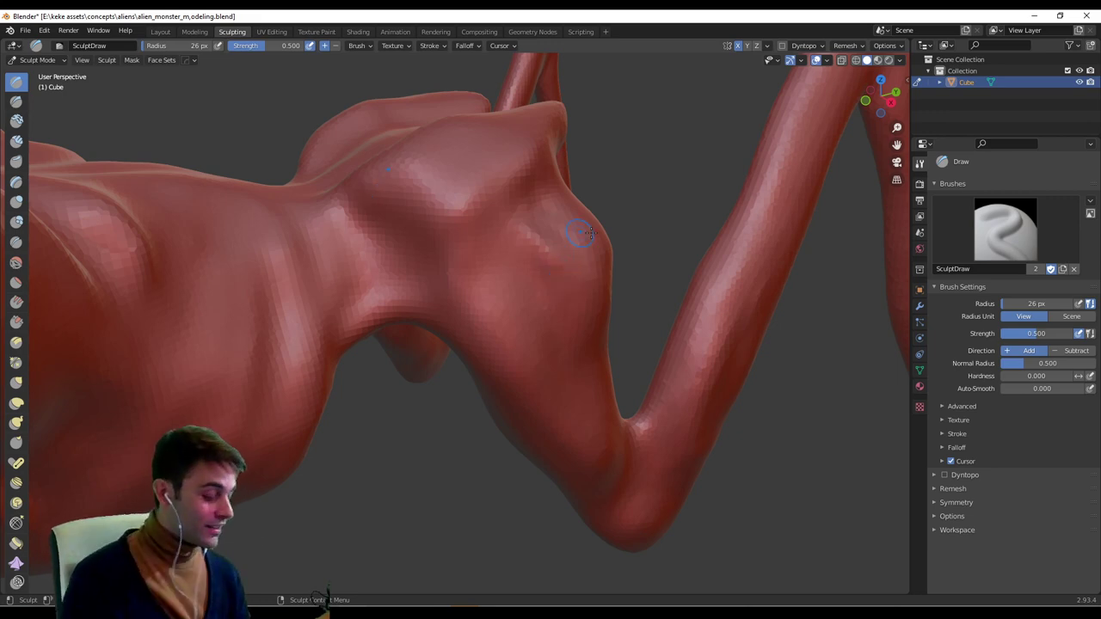
pyautogui.moveTo(630, 189)
pyautogui.mouseDown(button='middle')
pyautogui.moveTo(491, 295)
pyautogui.moveTo(536, 276)
pyautogui.mouseUp(button='middle')
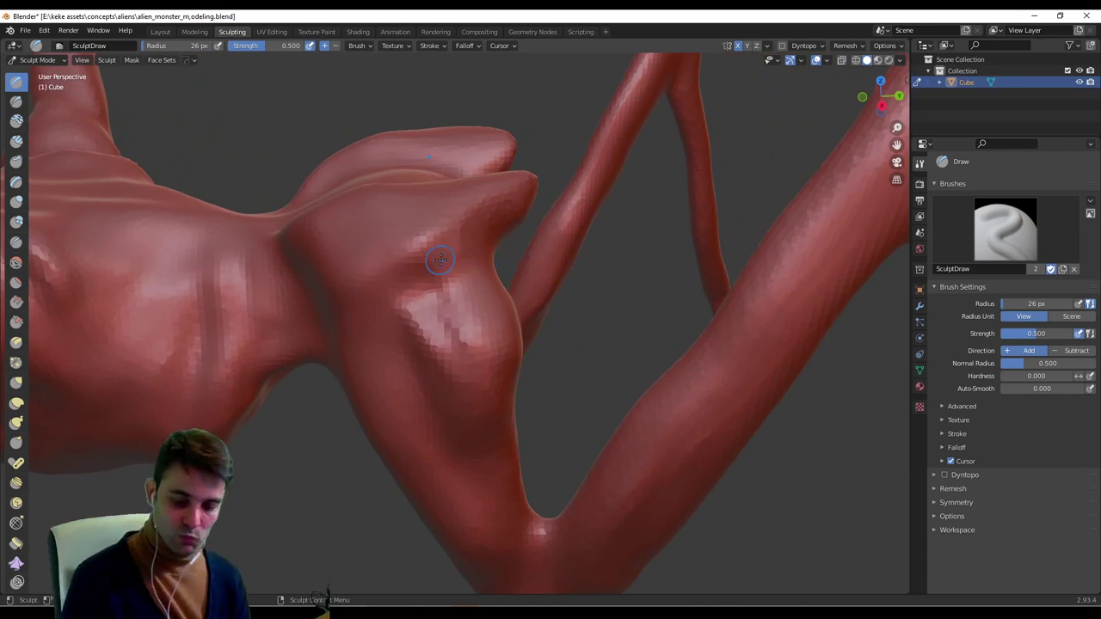
# Carve the hollow beneath the hip bone and add ridges around it with the Draw brush at radius 57 px.
pyautogui.press('f')
pyautogui.click(467, 266)
pyautogui.moveTo(471, 270); pyautogui.dragTo(492, 262, button='middle')
pyautogui.keyDown('ctrl'); pyautogui.moveTo(406, 267); pyautogui.dragTo(397, 286); pyautogui.keyUp('ctrl')
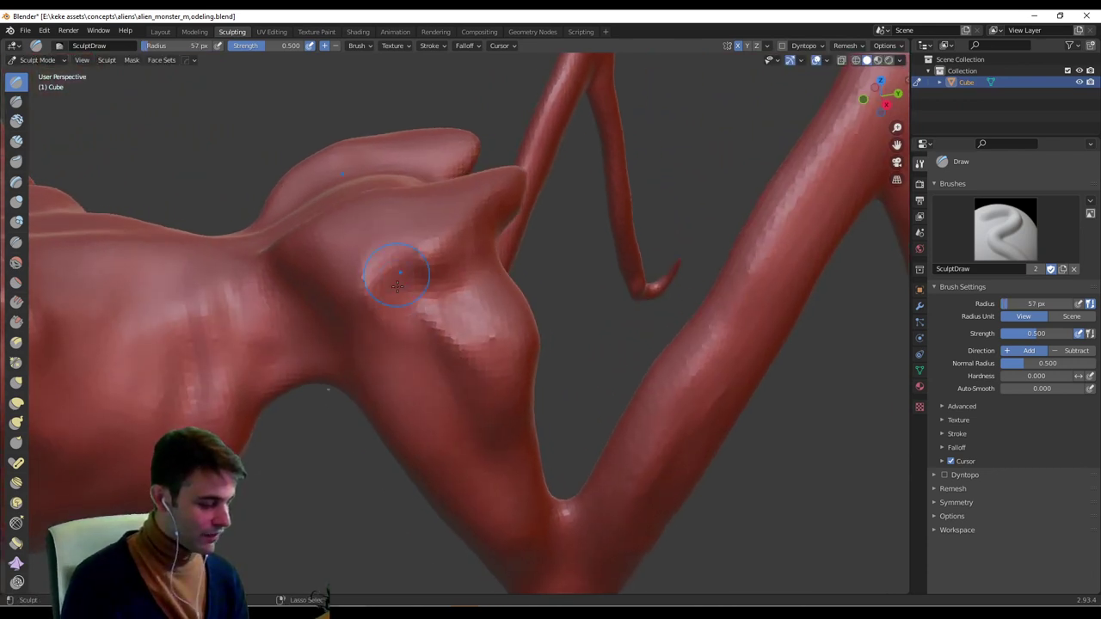
pyautogui.moveTo(397, 287)
pyautogui.mouseDown(button='middle')
pyautogui.moveTo(450, 312)
pyautogui.moveTo(424, 251)
pyautogui.mouseUp(button='middle')
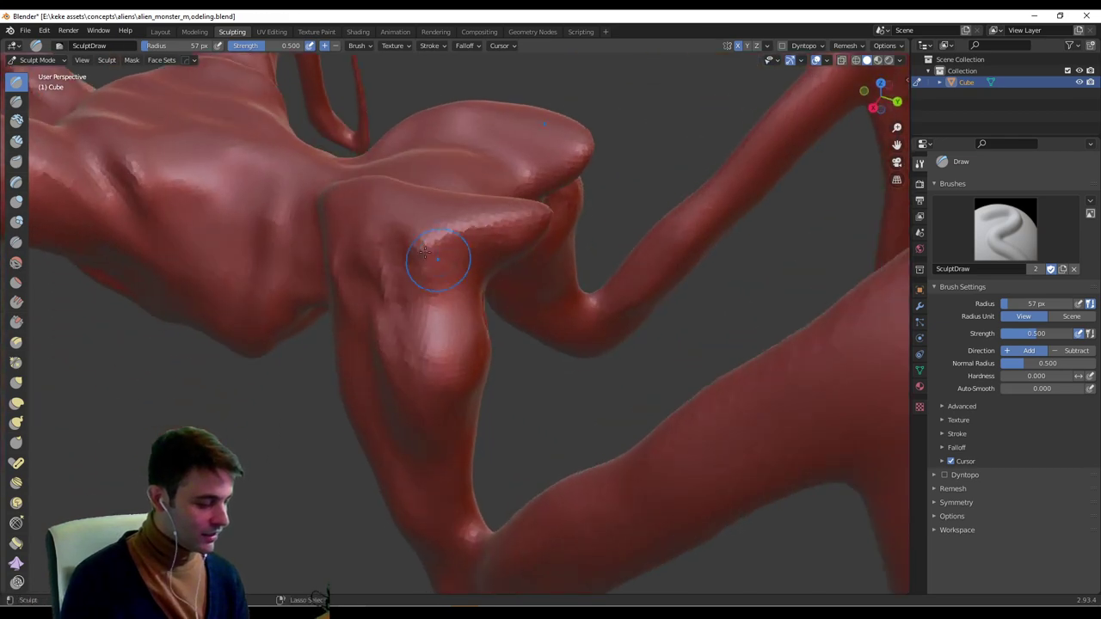
pyautogui.moveTo(424, 251); pyautogui.dragTo(465, 266)
pyautogui.moveTo(464, 266); pyautogui.dragTo(476, 279, button='middle')
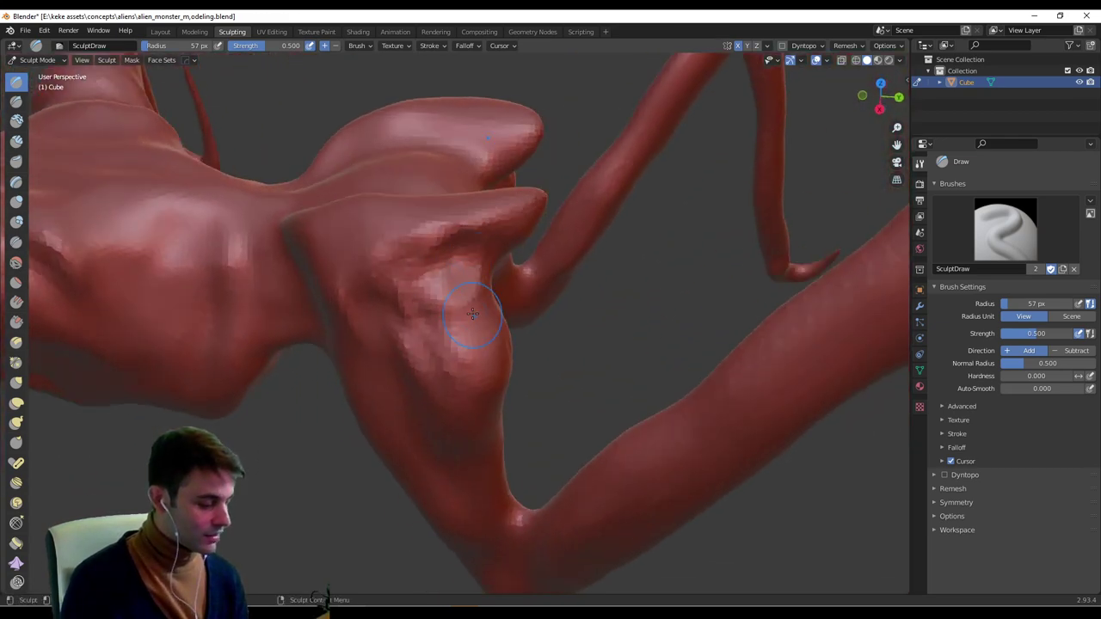
# Smooth the rough surface of the upper thigh bulge, and enlarge the muscle down the thigh at radius 111 px.
pyautogui.moveTo(453, 287)
pyautogui.keyDown('shift'); pyautogui.mouseDown()
pyautogui.moveTo(448, 335)
pyautogui.moveTo(424, 316)
pyautogui.mouseUp(); pyautogui.keyUp('shift')
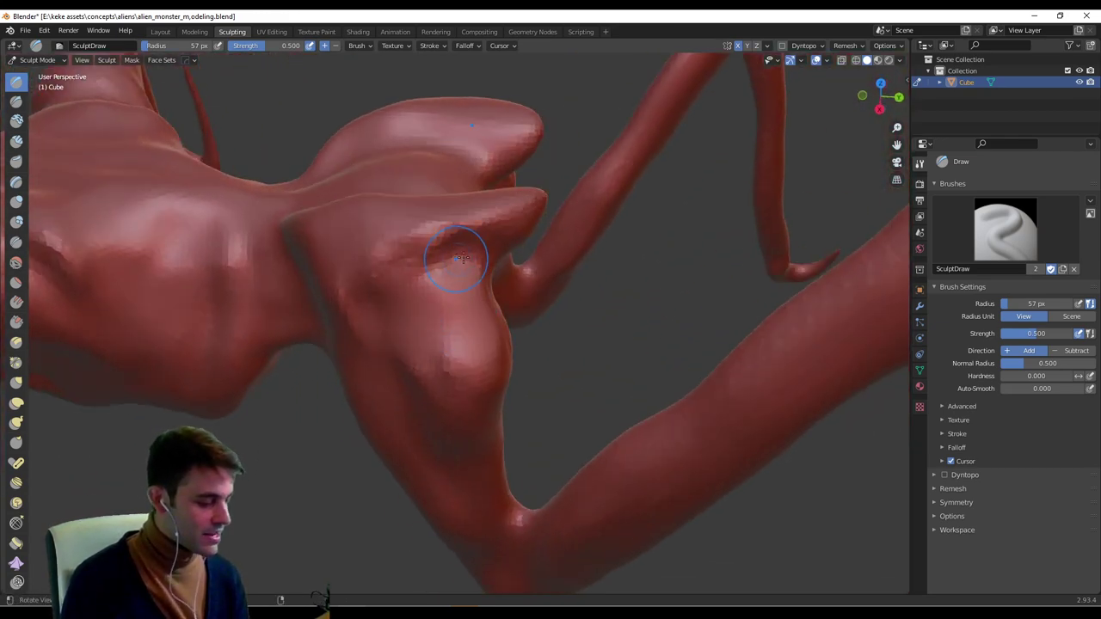
pyautogui.moveTo(462, 258)
pyautogui.mouseDown(button='middle')
pyautogui.moveTo(499, 324)
pyautogui.moveTo(521, 332)
pyautogui.moveTo(504, 311)
pyautogui.mouseUp(button='middle')
pyautogui.press('f')
pyautogui.click(564, 307)
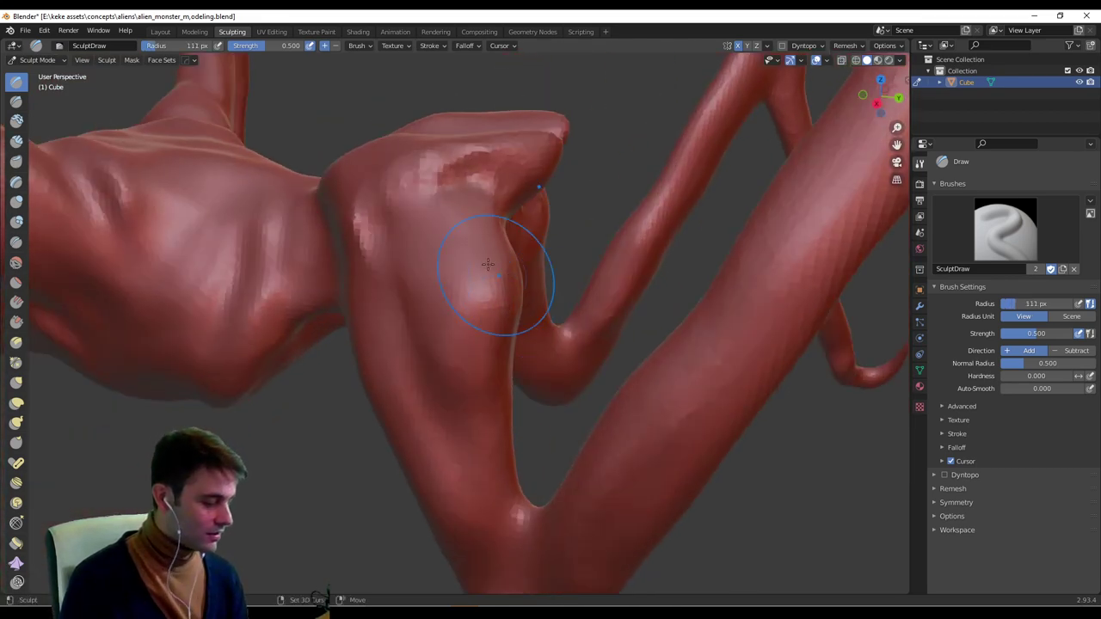
pyautogui.moveTo(481, 277); pyautogui.dragTo(485, 388)
# Define the outer thigh muscle down towards the knee with the Draw brush at radius 42 px.
pyautogui.moveTo(488, 258)
pyautogui.mouseDown(button='middle')
pyautogui.moveTo(507, 240)
pyautogui.moveTo(523, 246)
pyautogui.mouseUp(button='middle')
pyautogui.press('f')
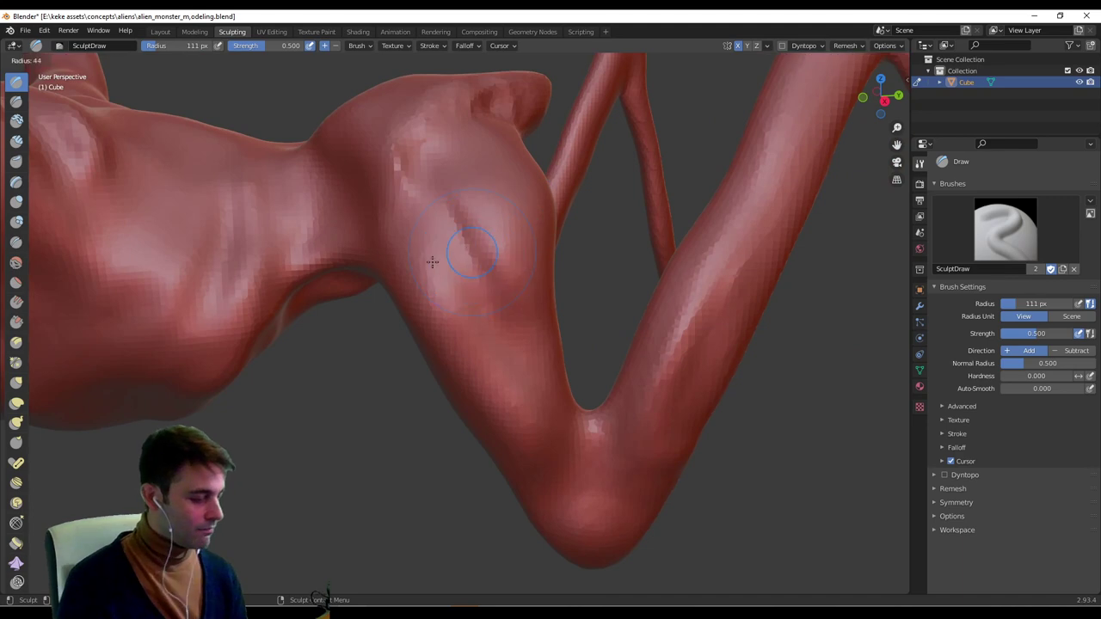
pyautogui.click(492, 252)
pyautogui.keyDown('ctrl'); pyautogui.moveTo(597, 241); pyautogui.dragTo(575, 320, button='middle'); pyautogui.keyUp('ctrl')
pyautogui.moveTo(574, 320); pyautogui.dragTo(550, 303, button='middle')
pyautogui.keyDown('ctrl'); pyautogui.moveTo(535, 353); pyautogui.dragTo(518, 309, button='middle'); pyautogui.keyUp('ctrl')
pyautogui.moveTo(456, 299); pyautogui.dragTo(510, 381)
# Sculpt long muscle forms along the underside and inner side of the hind thigh down to the knee.
pyautogui.moveTo(520, 355)
pyautogui.mouseDown(button='middle')
pyautogui.moveTo(479, 327)
pyautogui.moveTo(491, 344)
pyautogui.moveTo(557, 353)
pyautogui.mouseUp(button='middle')
pyautogui.moveTo(534, 399); pyautogui.dragTo(585, 365, button='middle')
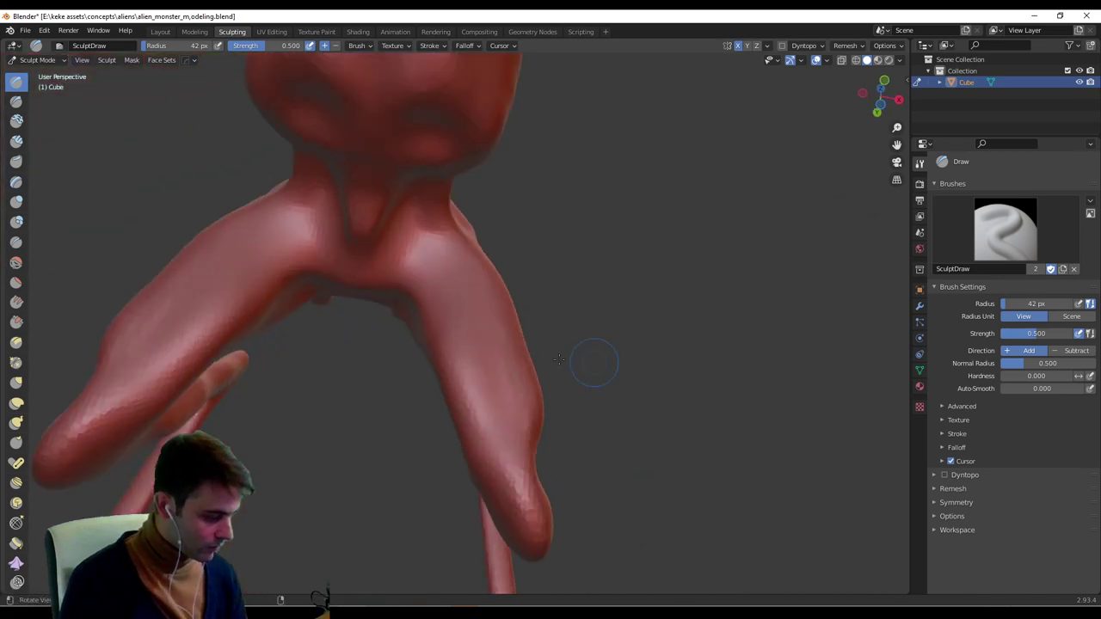
pyautogui.moveTo(489, 456); pyautogui.dragTo(516, 389, button='middle')
pyautogui.moveTo(432, 338); pyautogui.dragTo(422, 451)
pyautogui.moveTo(438, 434); pyautogui.dragTo(509, 449, button='middle')
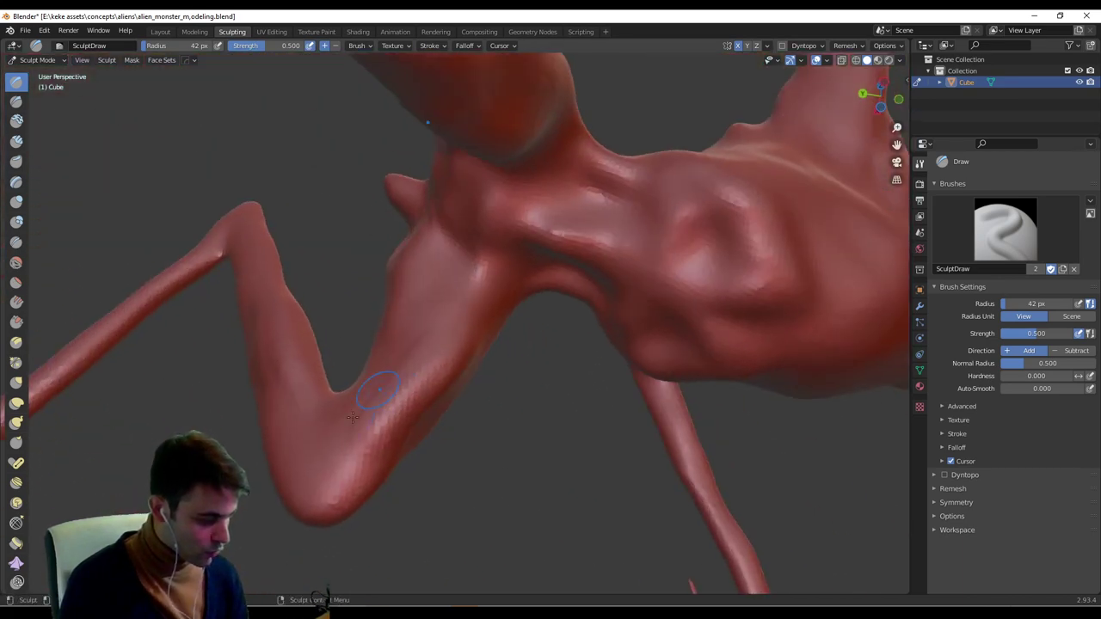
pyautogui.moveTo(484, 381); pyautogui.dragTo(436, 370, button='middle')
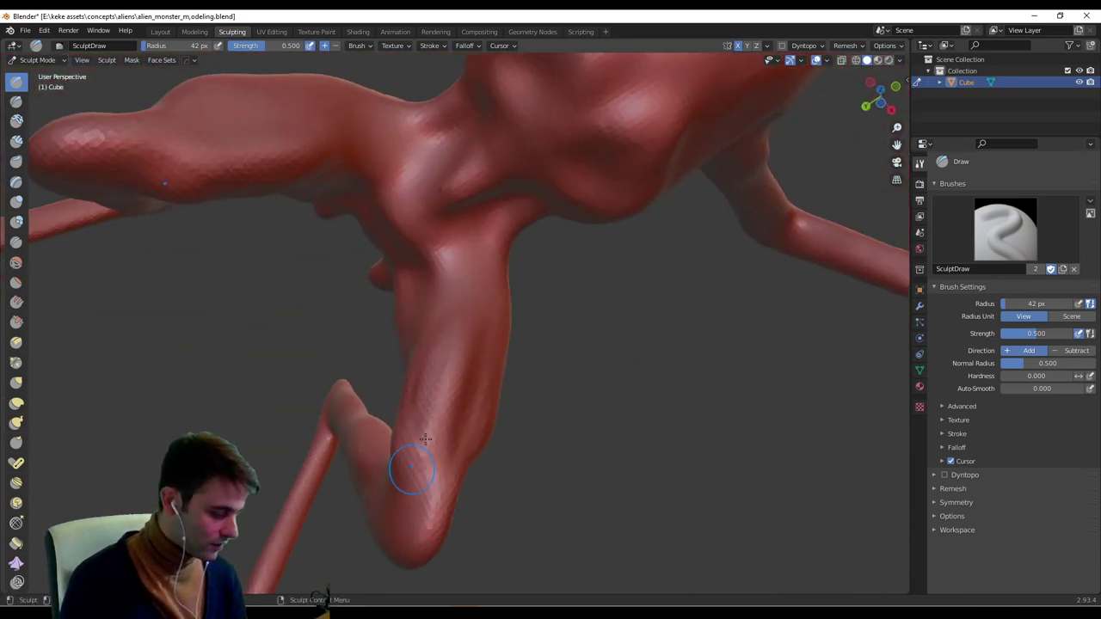
pyautogui.moveTo(406, 454)
pyautogui.mouseDown(button='middle')
pyautogui.moveTo(493, 352)
pyautogui.moveTo(389, 477)
pyautogui.mouseUp(button='middle')
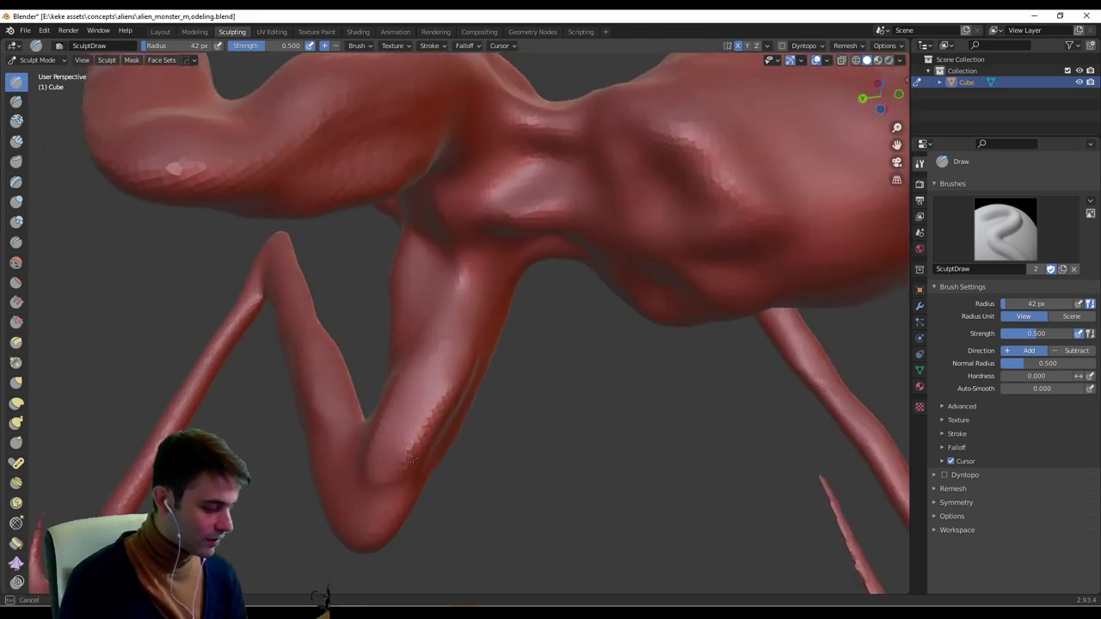
pyautogui.moveTo(441, 373); pyautogui.dragTo(429, 365, button='middle')
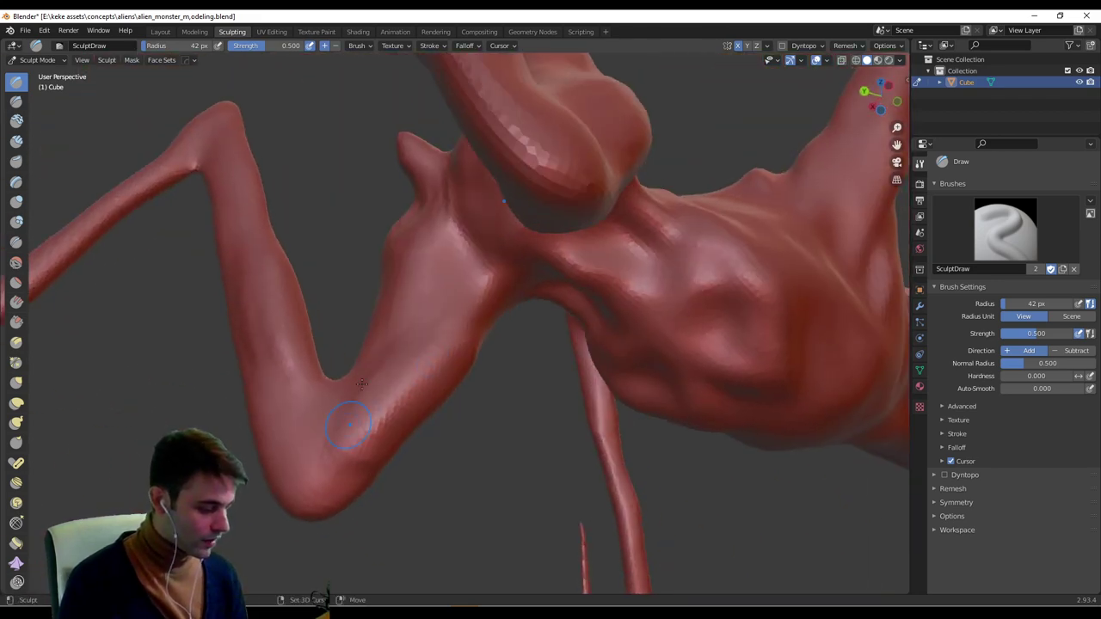
pyautogui.moveTo(349, 423); pyautogui.dragTo(447, 330, button='middle')
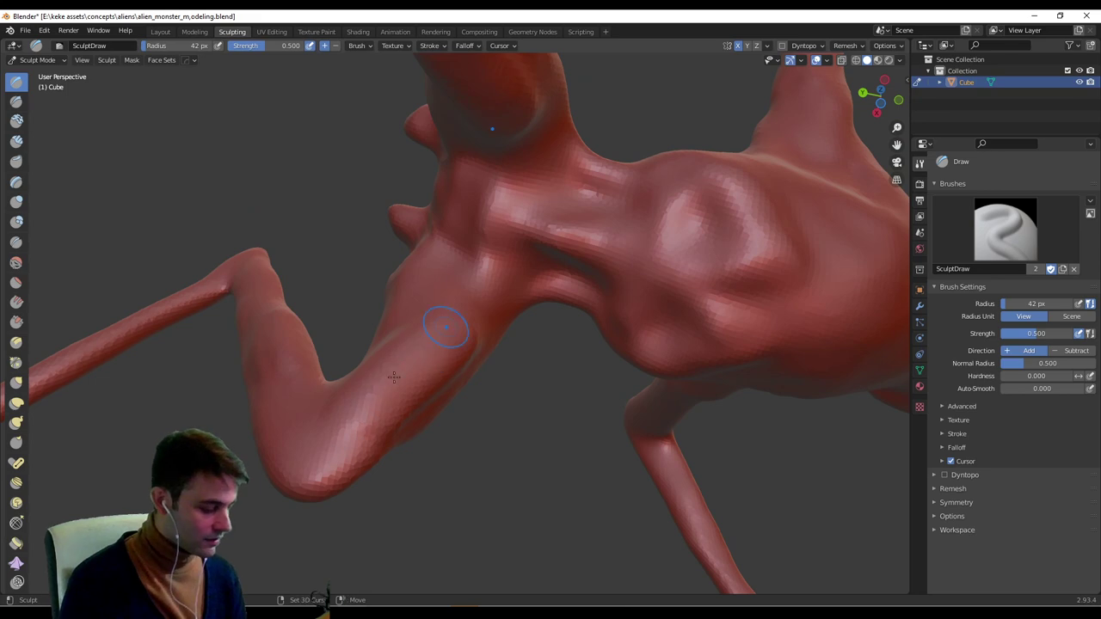
# Shape the back of the hind thigh and the knee with the Draw brush at radius 77 px.
pyautogui.moveTo(393, 376); pyautogui.dragTo(473, 376, button='middle')
pyautogui.moveTo(510, 413); pyautogui.dragTo(512, 318, button='middle')
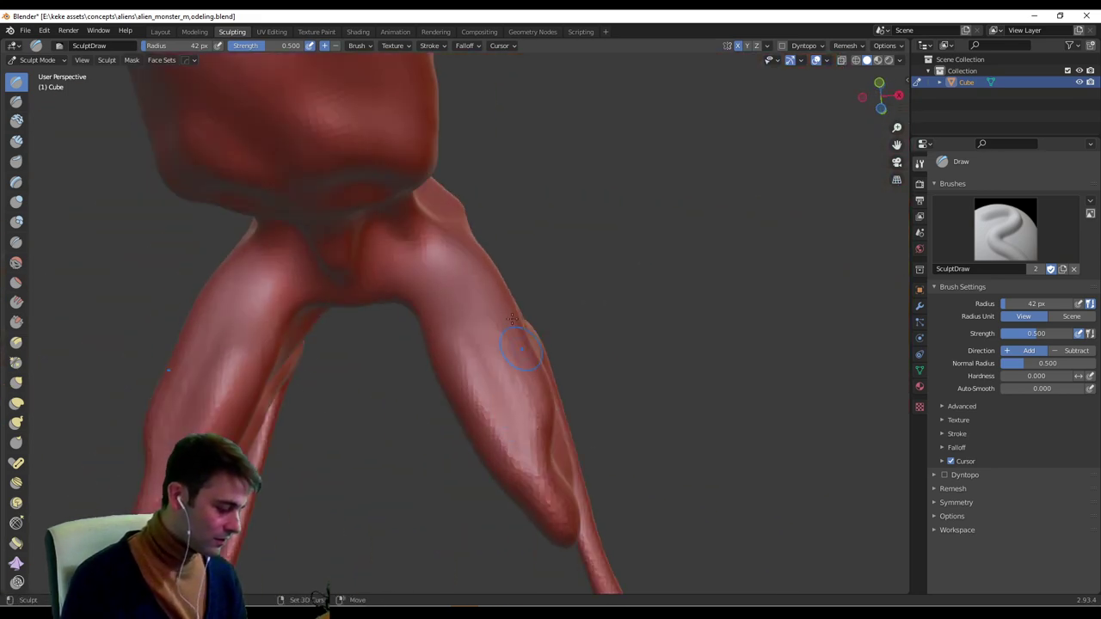
pyautogui.moveTo(521, 365)
pyautogui.mouseDown(button='middle')
pyautogui.moveTo(524, 425)
pyautogui.moveTo(544, 374)
pyautogui.mouseUp(button='middle')
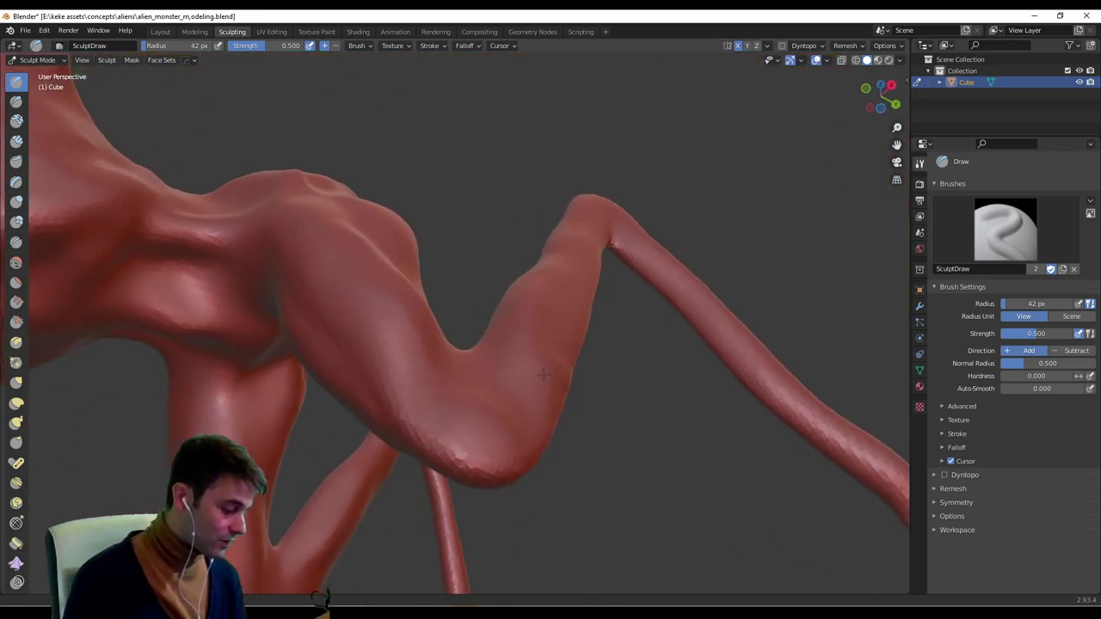
pyautogui.moveTo(498, 407)
pyautogui.mouseDown(button='middle')
pyautogui.moveTo(467, 408)
pyautogui.moveTo(442, 370)
pyautogui.moveTo(433, 260)
pyautogui.moveTo(513, 264)
pyautogui.moveTo(459, 315)
pyautogui.moveTo(443, 443)
pyautogui.moveTo(477, 430)
pyautogui.moveTo(476, 345)
pyautogui.mouseUp(button='middle')
pyautogui.press('f')
pyautogui.click(485, 406)
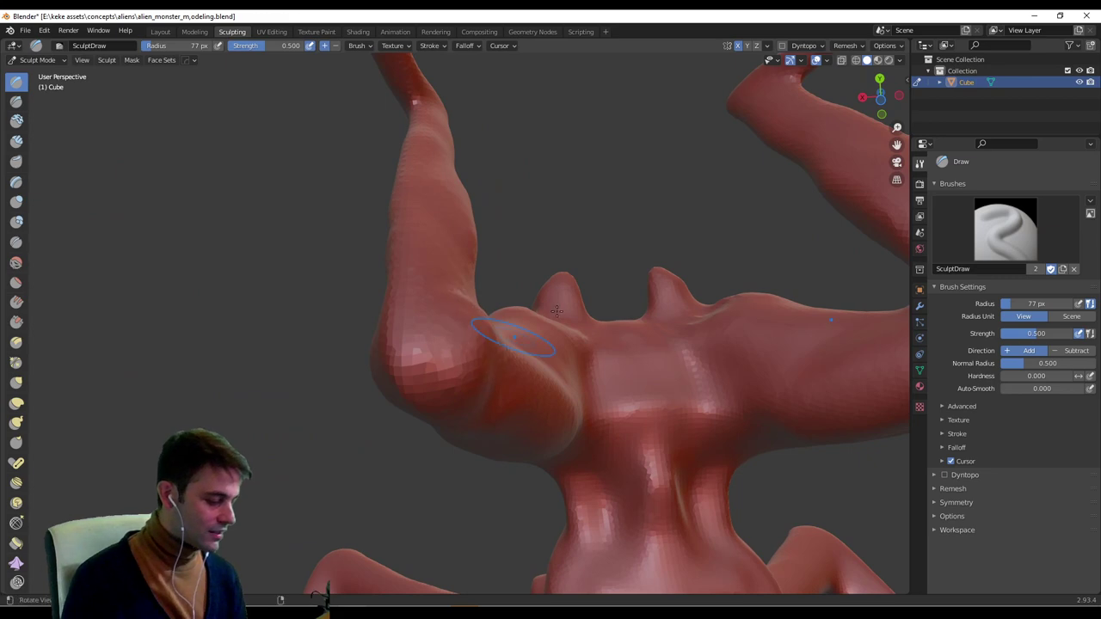
pyautogui.moveTo(557, 312); pyautogui.dragTo(567, 318, button='middle')
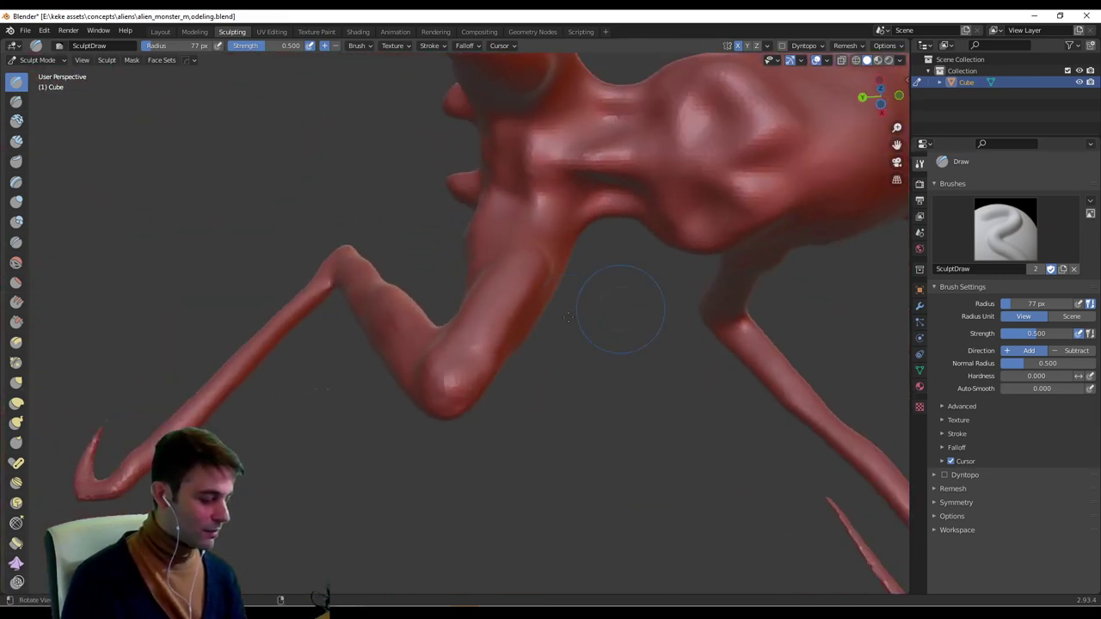
# Define the leg just above the knee with the Draw brush at radius 22 px and build up the outer calf at radius 56 px.
pyautogui.moveTo(427, 385)
pyautogui.mouseDown(button='middle')
pyautogui.moveTo(476, 357)
pyautogui.moveTo(491, 382)
pyautogui.mouseUp(button='middle')
pyautogui.press('f')
pyautogui.click(457, 381)
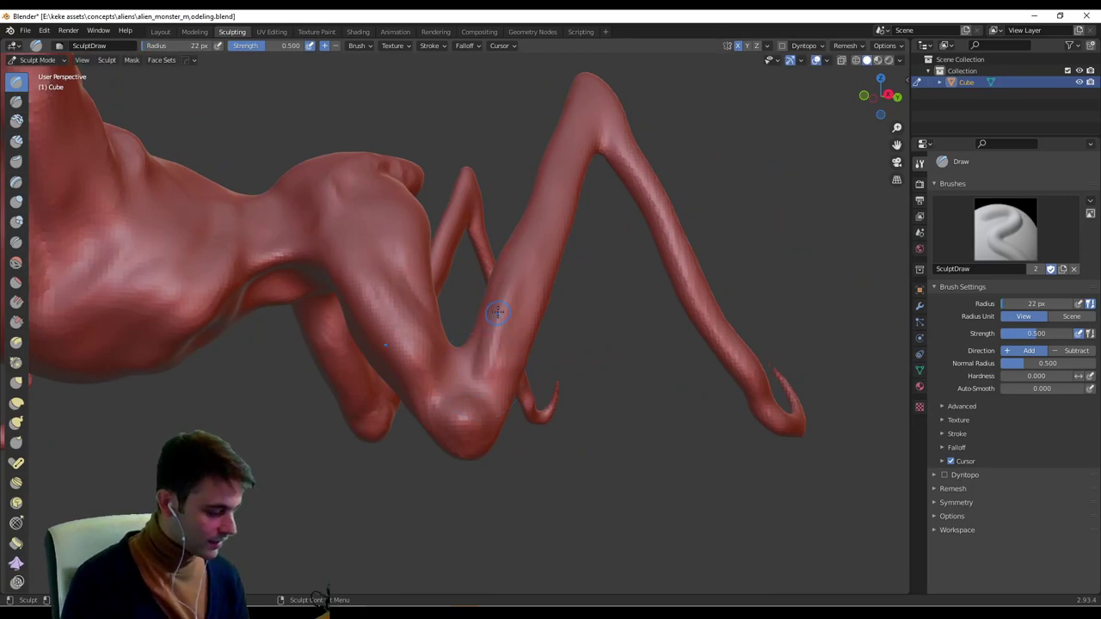
pyautogui.moveTo(529, 317)
pyautogui.mouseDown(button='middle')
pyautogui.moveTo(490, 363)
pyautogui.moveTo(511, 295)
pyautogui.moveTo(501, 279)
pyautogui.moveTo(517, 297)
pyautogui.moveTo(503, 314)
pyautogui.mouseUp(button='middle')
pyautogui.press('f')
pyautogui.click(519, 291)
pyautogui.moveTo(507, 297); pyautogui.dragTo(531, 249)
pyautogui.moveTo(518, 264); pyautogui.dragTo(490, 361, button='middle')
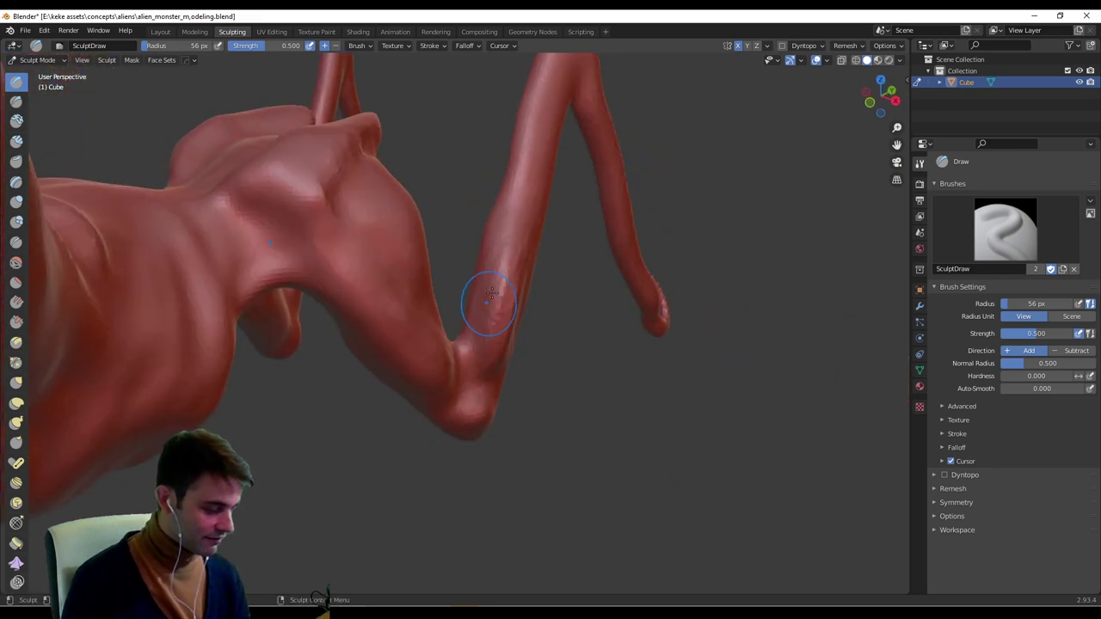
# Sculpt the calf muscle along the lower hind leg from the ankle bend down to the knee with the brush at radius 39 px.
pyautogui.moveTo(489, 296)
pyautogui.mouseDown(button='middle')
pyautogui.moveTo(444, 246)
pyautogui.moveTo(417, 295)
pyautogui.mouseUp(button='middle')
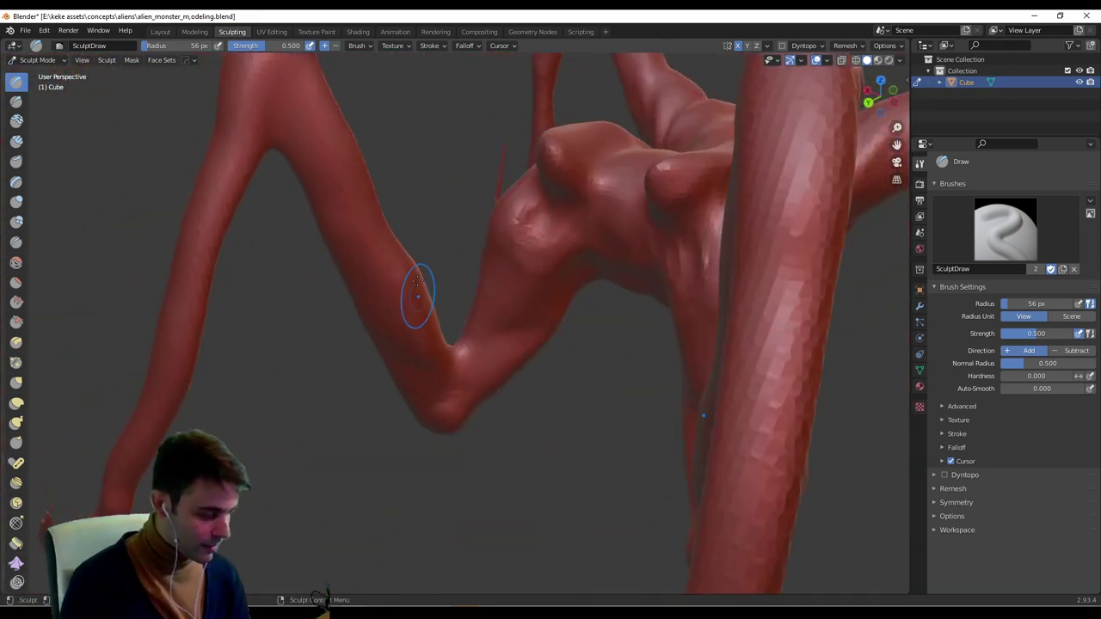
pyautogui.moveTo(393, 201)
pyautogui.mouseDown(button='middle')
pyautogui.moveTo(334, 212)
pyautogui.moveTo(397, 241)
pyautogui.moveTo(413, 226)
pyautogui.mouseUp(button='middle')
pyautogui.press('f')
pyautogui.click(386, 293)
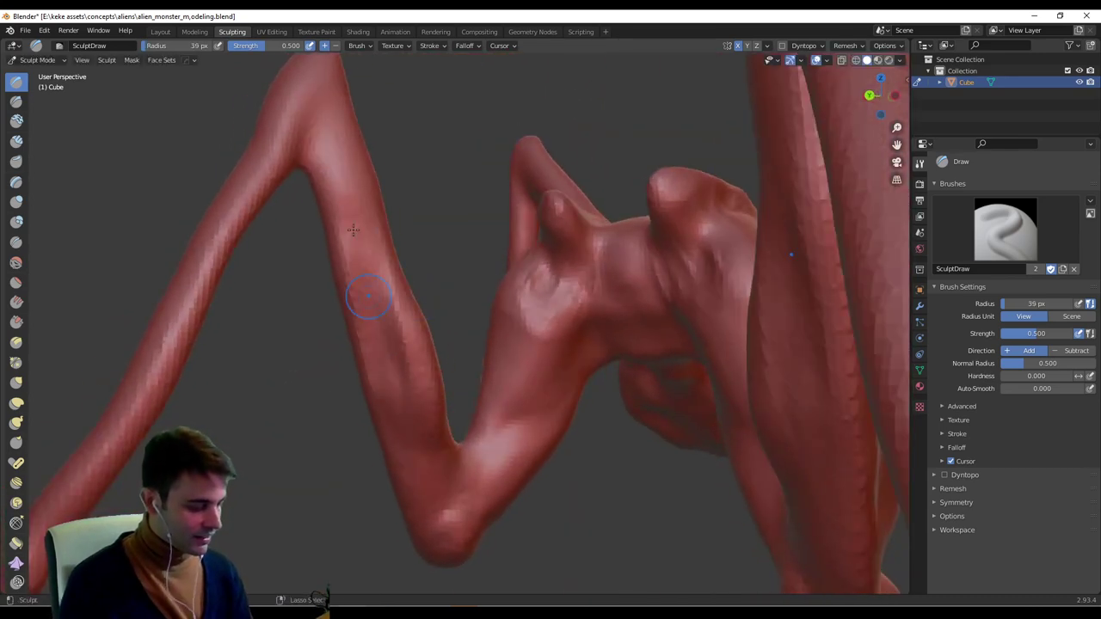
pyautogui.moveTo(361, 312); pyautogui.dragTo(322, 183)
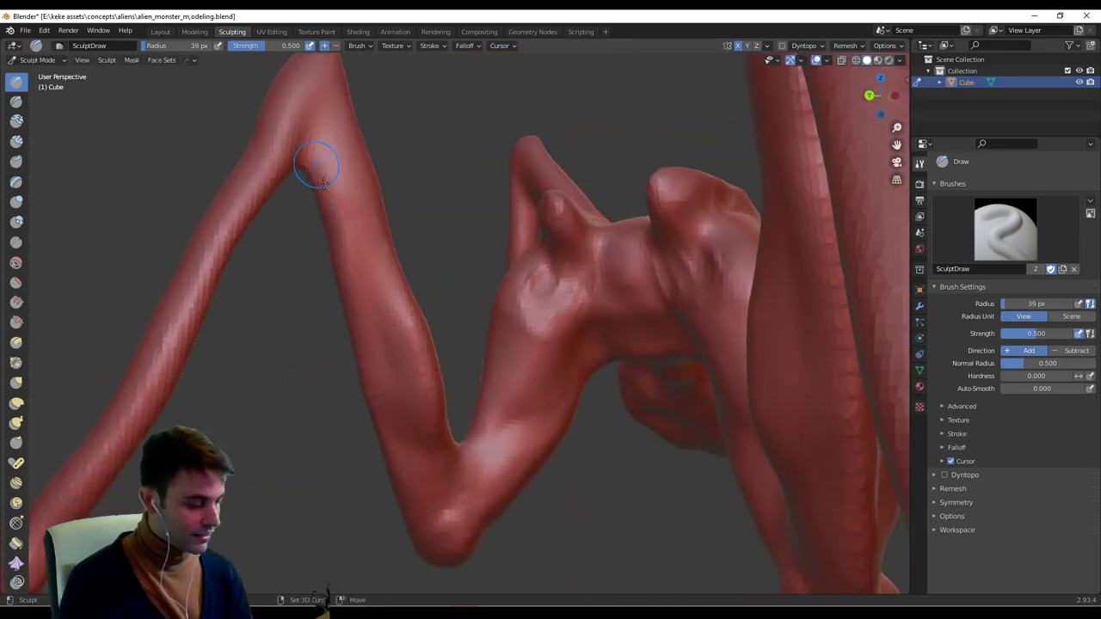
pyautogui.moveTo(315, 189); pyautogui.dragTo(584, 303, button='middle')
pyautogui.moveTo(567, 289); pyautogui.dragTo(521, 490)
pyautogui.moveTo(520, 490)
pyautogui.mouseDown(button='middle')
pyautogui.moveTo(536, 465)
pyautogui.moveTo(514, 424)
pyautogui.moveTo(493, 443)
pyautogui.mouseUp(button='middle')
pyautogui.moveTo(477, 386); pyautogui.dragTo(602, 440, button='middle')
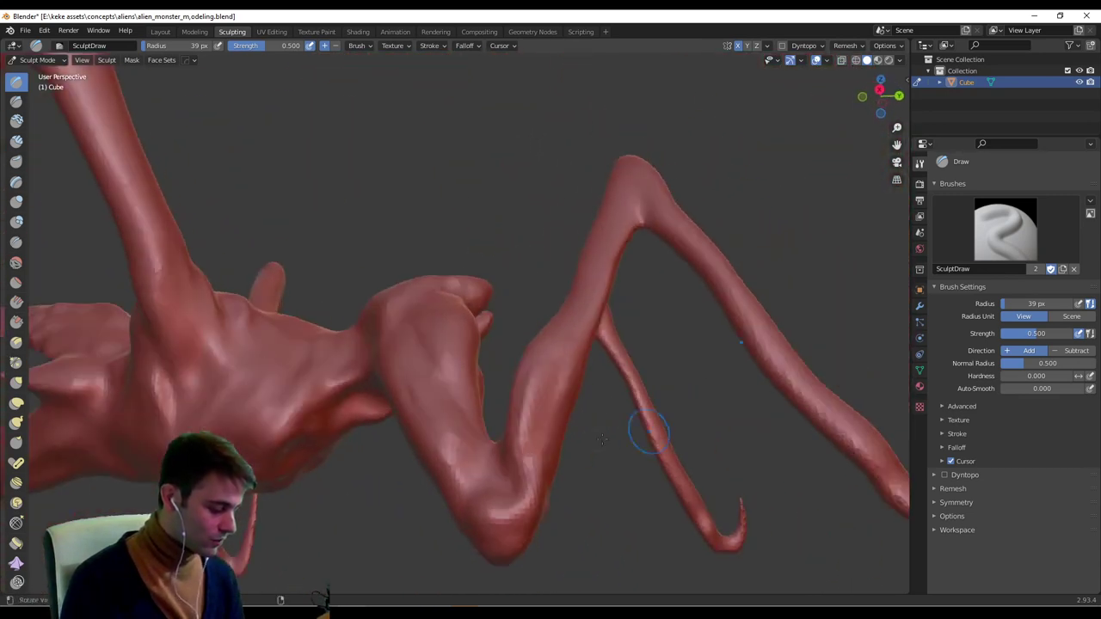
# Carve hollows and small bony ridges into the outer side of the knee joint with the Draw brush at radius 18 px.
pyautogui.moveTo(523, 460); pyautogui.dragTo(542, 483, button='middle')
pyautogui.moveTo(507, 478); pyautogui.dragTo(484, 470)
pyautogui.press('f')
pyautogui.click(485, 468)
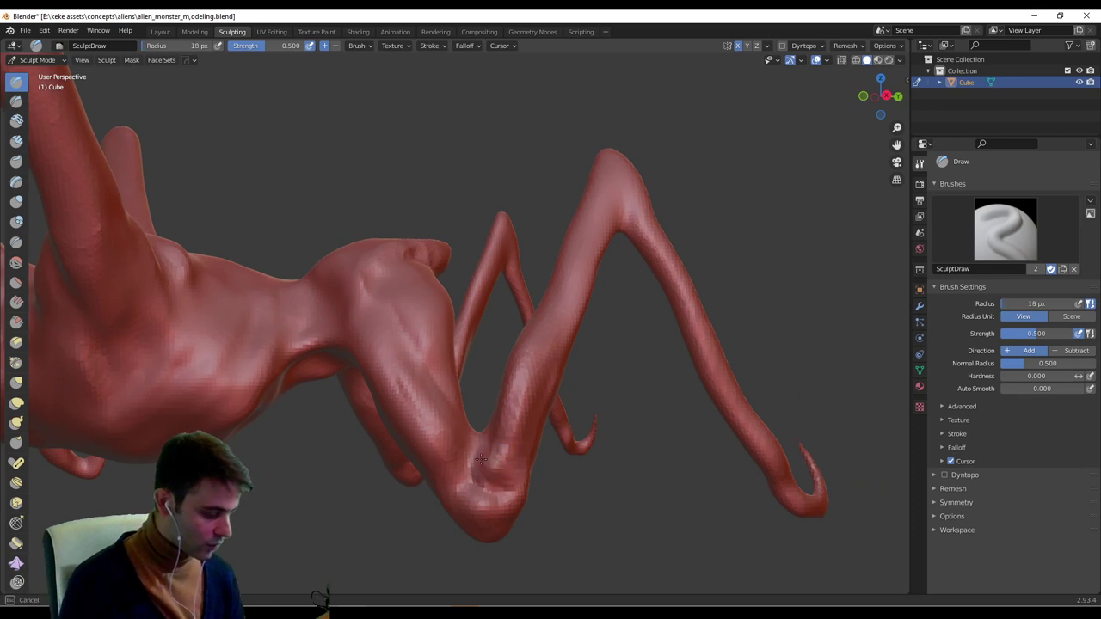
pyautogui.moveTo(480, 488); pyautogui.dragTo(456, 492, button='middle')
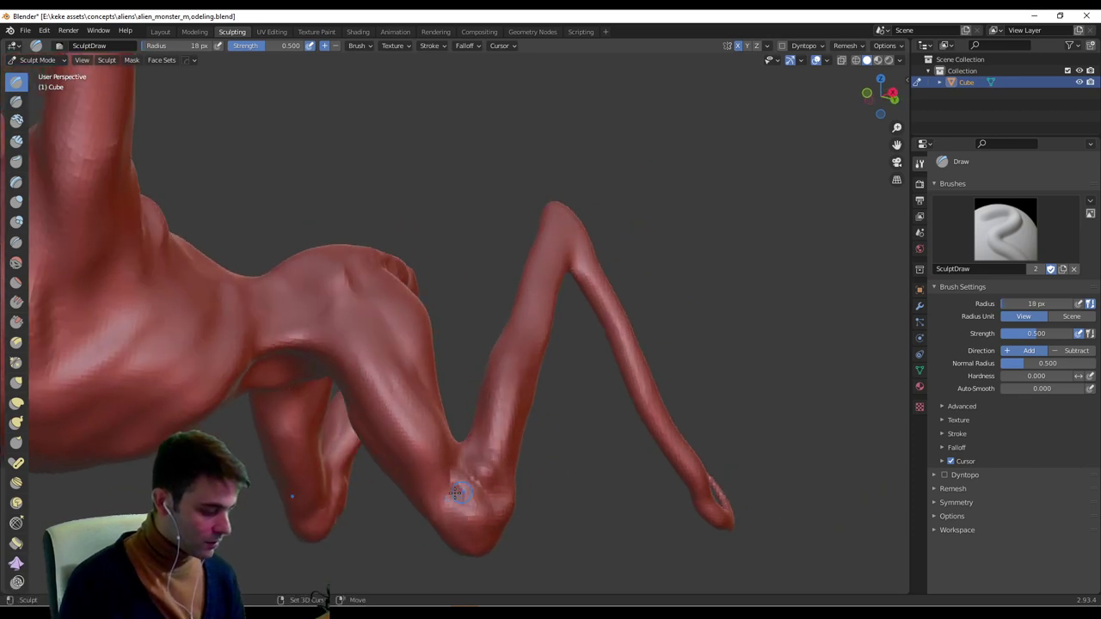
pyautogui.moveTo(448, 448); pyautogui.dragTo(480, 490, button='middle')
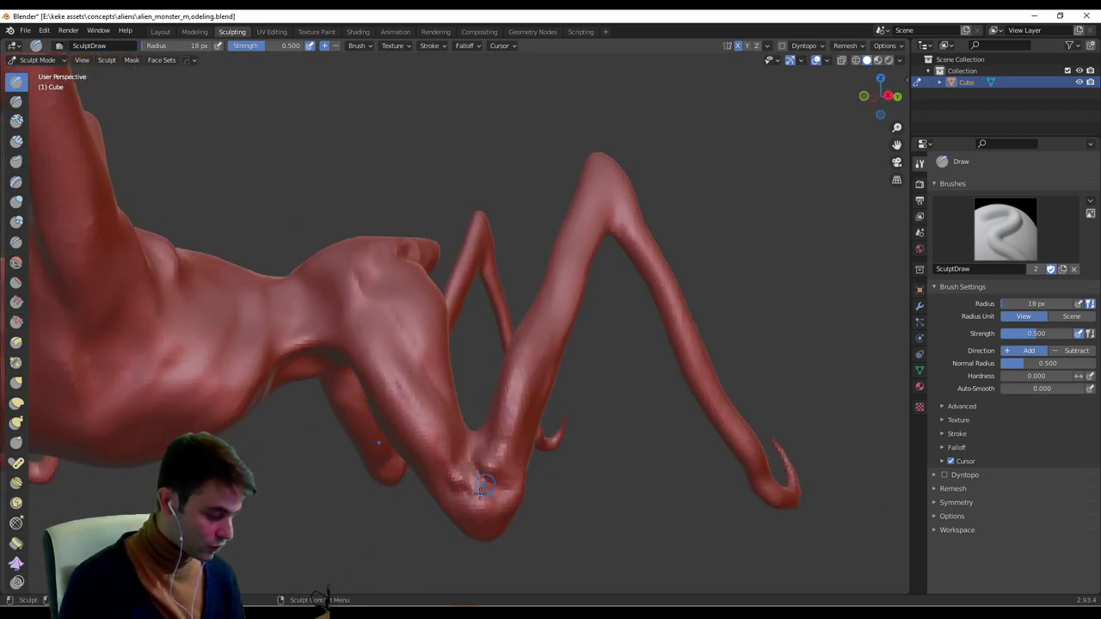
pyautogui.moveTo(593, 398); pyautogui.dragTo(552, 394, button='middle')
pyautogui.scroll(3, 507, 392)
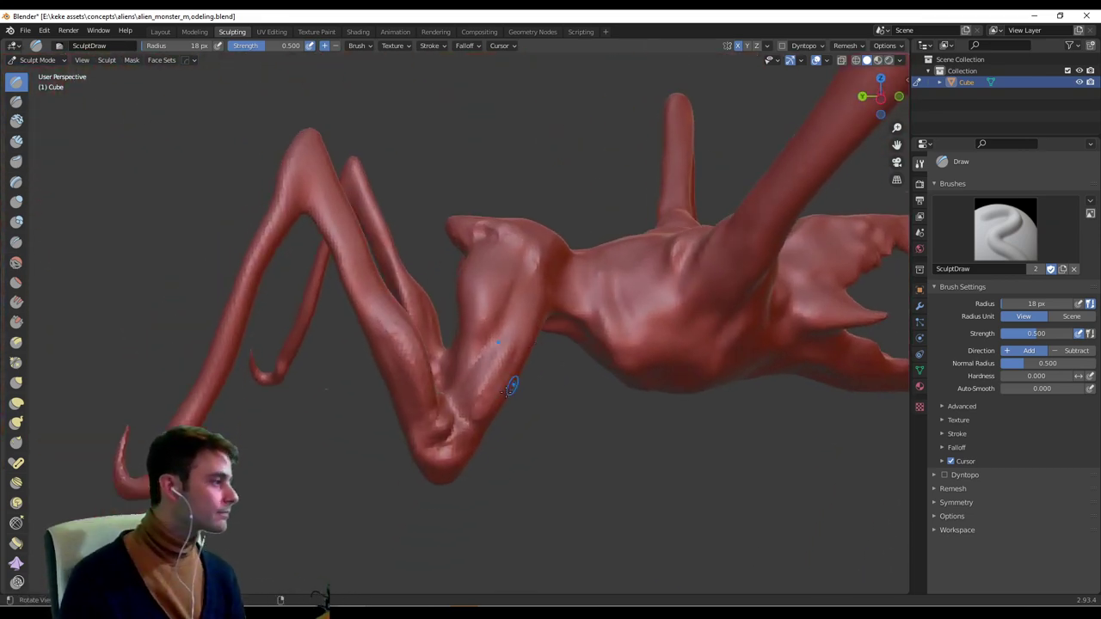
# Refine the lower edge of the knee where the thigh meets the calf, keeping the brush at radius 18 px.
pyautogui.scroll(4, 585, 320)
pyautogui.moveTo(552, 356); pyautogui.dragTo(516, 263, button='middle')
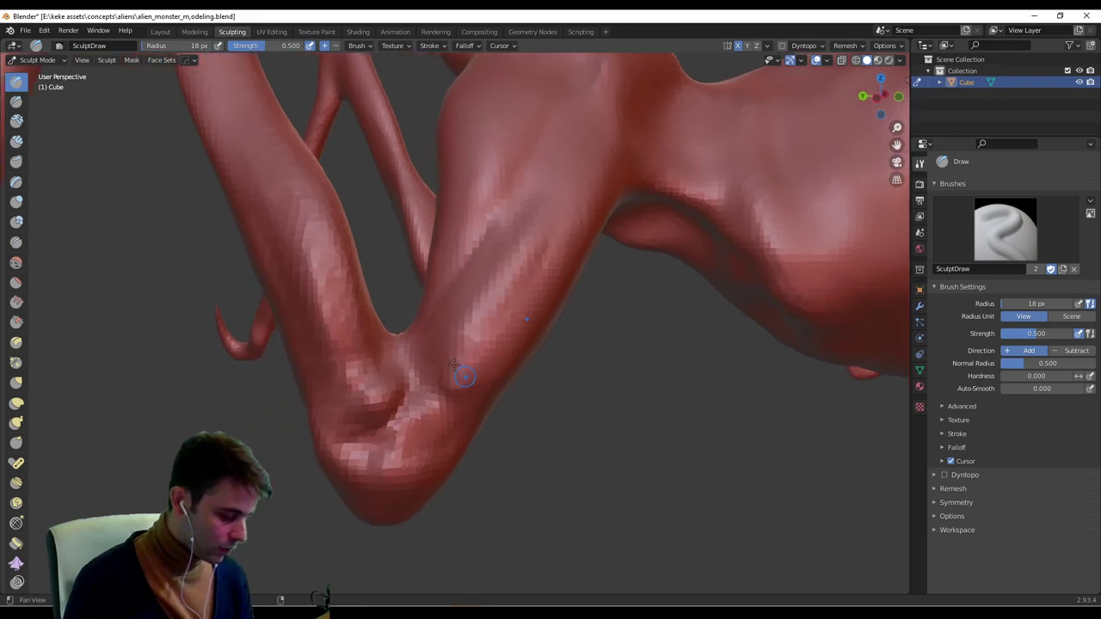
pyautogui.moveTo(462, 375); pyautogui.dragTo(453, 453, button='middle')
pyautogui.moveTo(460, 505); pyautogui.dragTo(472, 473)
pyautogui.scroll(-5, 475, 456)
pyautogui.moveTo(474, 447); pyautogui.dragTo(585, 376, button='middle')
pyautogui.scroll(6, 632, 323)
pyautogui.scroll(-3, 637, 319)
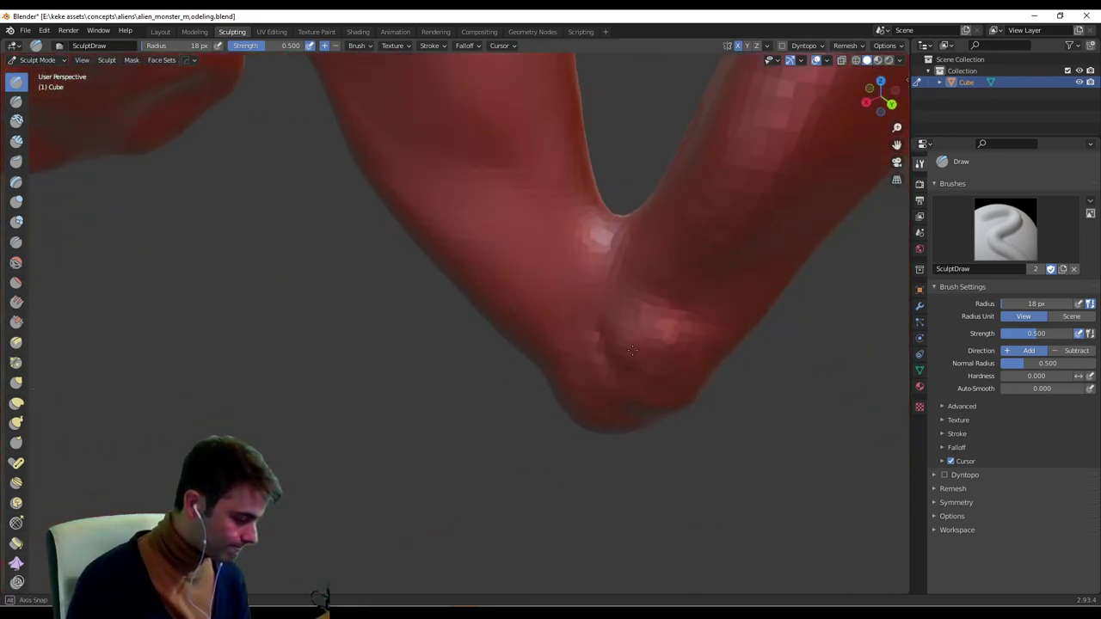
# Sculpt a tendon-like fold across the inner bend of the knee with the Draw brush at radius 35 px.
pyautogui.moveTo(636, 319); pyautogui.dragTo(482, 344, button='middle')
pyautogui.press('f')
pyautogui.click(597, 258)
pyautogui.scroll(2, 478, 379)
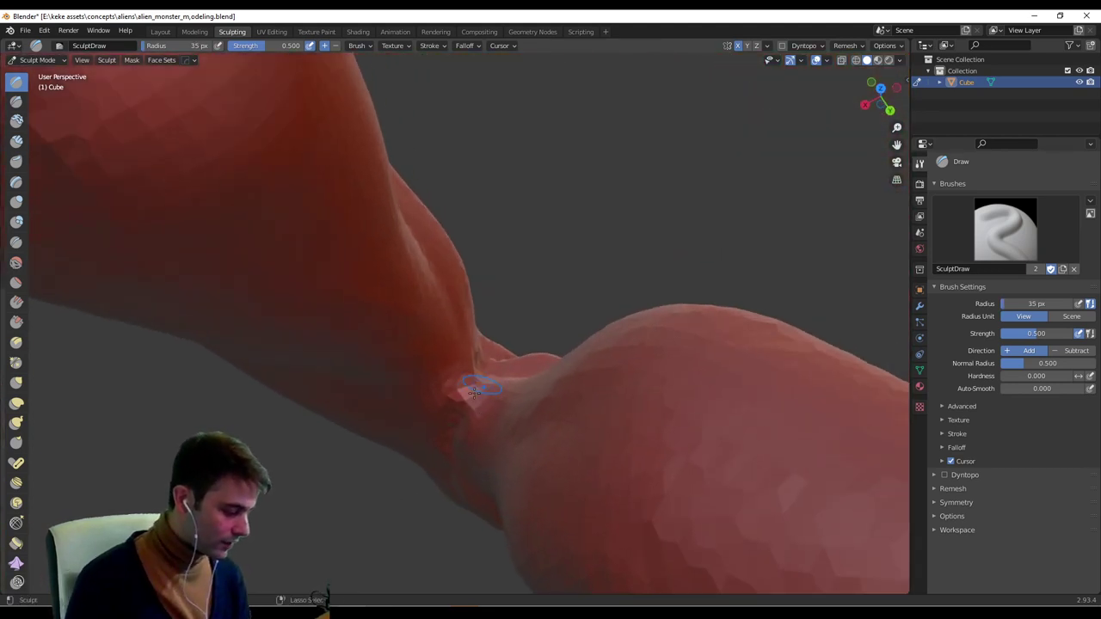
pyautogui.moveTo(458, 424); pyautogui.dragTo(474, 305, button='middle')
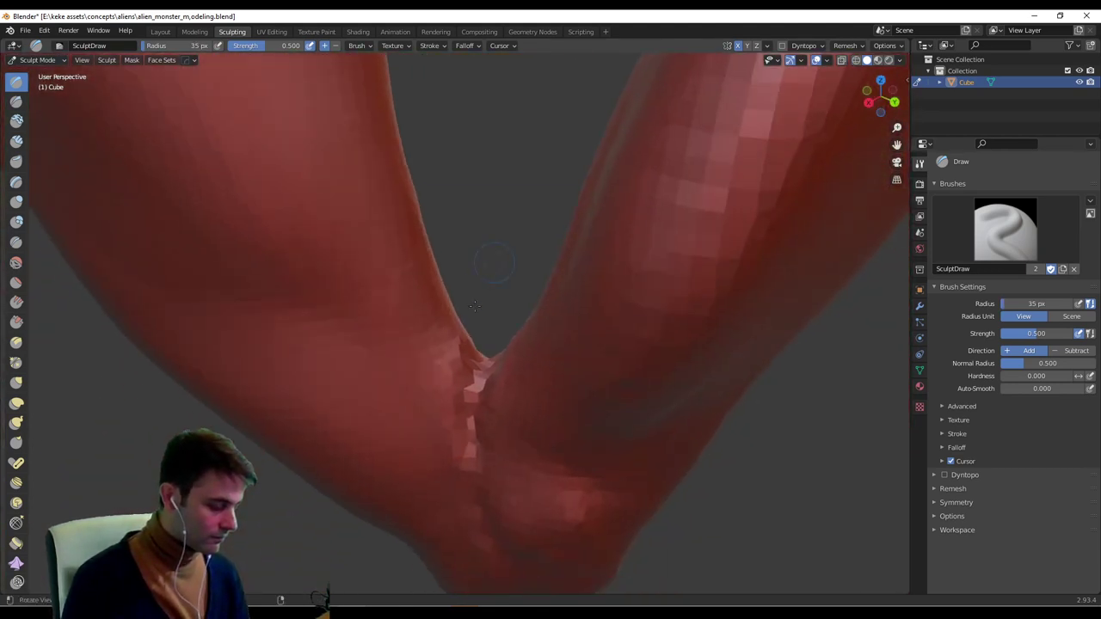
pyautogui.moveTo(476, 418); pyautogui.dragTo(505, 369, button='middle')
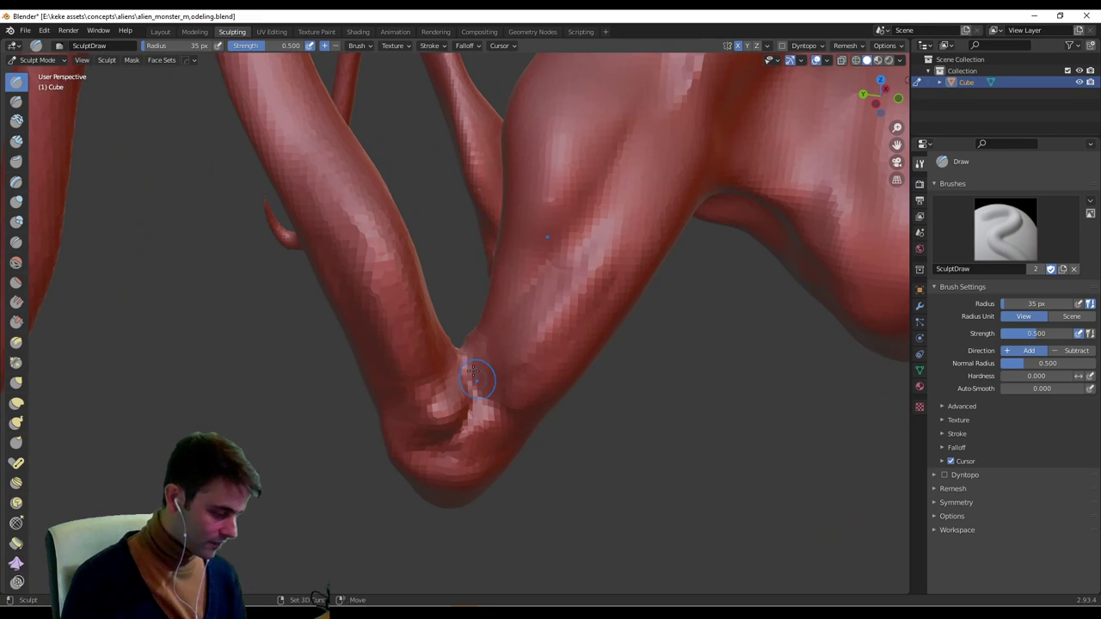
pyautogui.moveTo(533, 315); pyautogui.dragTo(476, 249, button='middle')
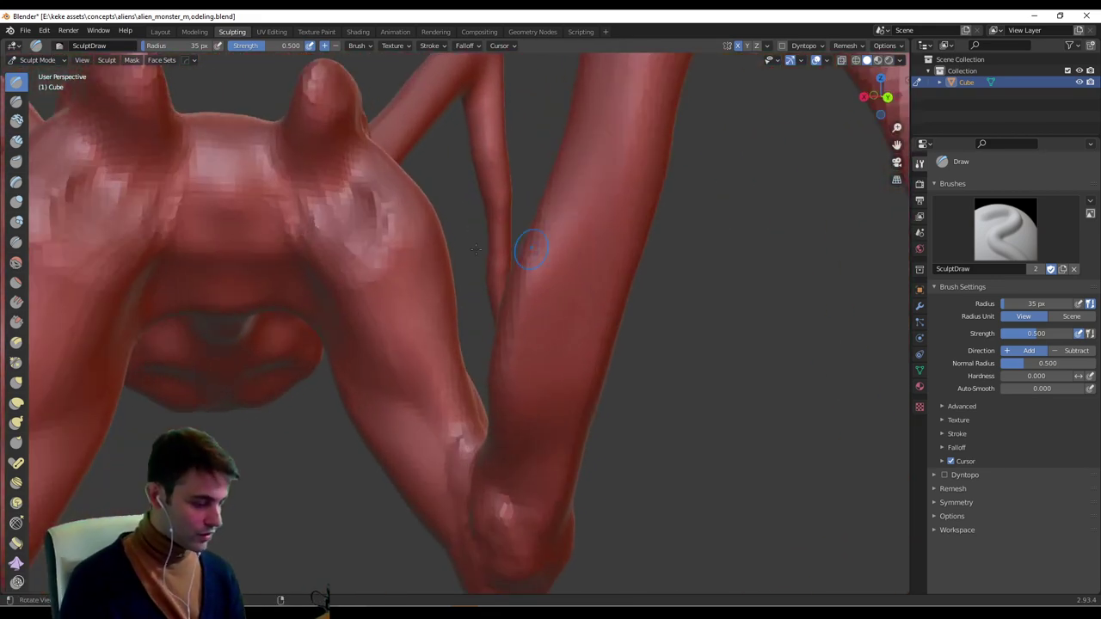
# Rework the rough hollow on the back of the hip below the rear horn with short Draw strokes.
pyautogui.press('f')
pyautogui.click(364, 219)
pyautogui.moveTo(356, 223); pyautogui.dragTo(358, 249)
pyautogui.moveTo(357, 245); pyautogui.dragTo(427, 233, button='middle')
pyautogui.moveTo(399, 241)
pyautogui.mouseDown()
pyautogui.moveTo(395, 217)
pyautogui.moveTo(399, 246)
pyautogui.mouseUp()
pyautogui.moveTo(405, 280); pyautogui.dragTo(324, 270, button='middle')
# Sculpt the rear of the pelvis around and below the two rear horns with the Draw brush at radius 32 px.
pyautogui.press('f')
pyautogui.click(301, 270)
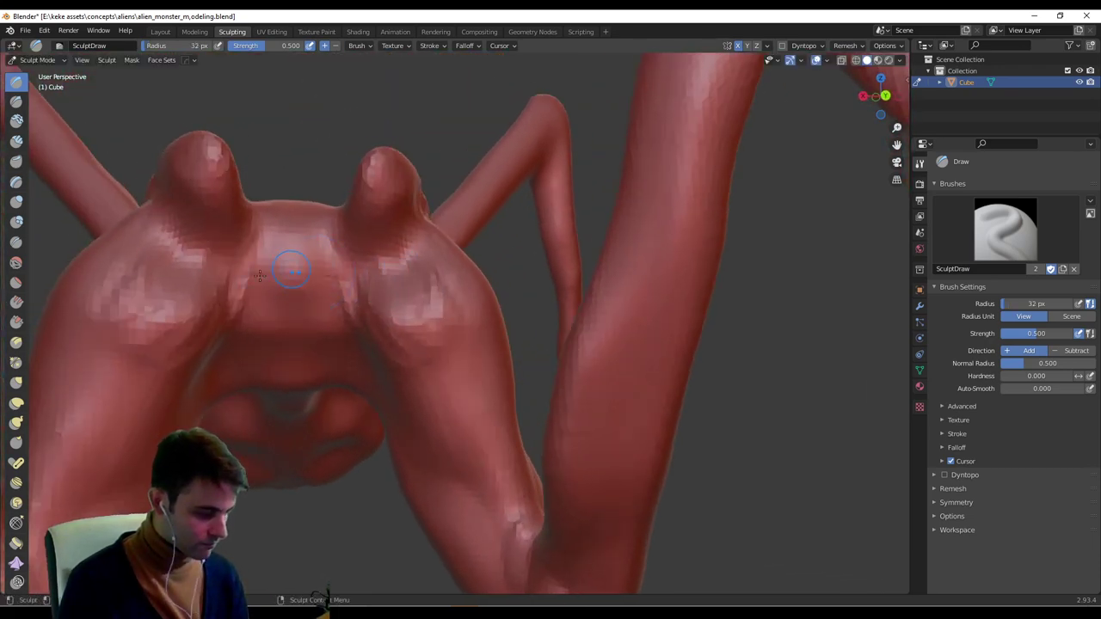
pyautogui.moveTo(180, 269)
pyautogui.mouseDown()
pyautogui.moveTo(172, 248)
pyautogui.moveTo(177, 290)
pyautogui.moveTo(230, 258)
pyautogui.moveTo(277, 308)
pyautogui.mouseUp()
pyautogui.moveTo(277, 255); pyautogui.dragTo(282, 300, button='middle')
pyautogui.moveTo(288, 308)
pyautogui.mouseDown()
pyautogui.moveTo(282, 292)
pyautogui.moveTo(286, 318)
pyautogui.moveTo(293, 297)
pyautogui.mouseUp()
pyautogui.moveTo(294, 284); pyautogui.dragTo(326, 319, button='middle')
pyautogui.moveTo(324, 375); pyautogui.dragTo(270, 265)
pyautogui.moveTo(270, 265); pyautogui.dragTo(393, 250, button='middle')
pyautogui.moveTo(526, 387)
pyautogui.mouseDown(button='middle')
pyautogui.moveTo(616, 304)
pyautogui.moveTo(610, 346)
pyautogui.mouseUp(button='middle')
# Deepen the hollow beneath the hip bone and add ridges towards the waist with the brush at radius 32 px.
pyautogui.moveTo(530, 320)
pyautogui.mouseDown()
pyautogui.moveTo(503, 370)
pyautogui.moveTo(559, 378)
pyautogui.moveTo(576, 344)
pyautogui.moveTo(568, 385)
pyautogui.mouseUp()
pyautogui.moveTo(600, 311); pyautogui.dragTo(536, 304, button='middle')
pyautogui.moveTo(466, 330)
pyautogui.mouseDown()
pyautogui.moveTo(487, 294)
pyautogui.moveTo(514, 300)
pyautogui.mouseUp()
pyautogui.moveTo(542, 301); pyautogui.dragTo(571, 320, button='middle')
pyautogui.moveTo(537, 343)
pyautogui.mouseDown()
pyautogui.moveTo(499, 363)
pyautogui.moveTo(530, 347)
pyautogui.mouseUp()
pyautogui.moveTo(540, 351)
pyautogui.mouseDown(button='middle')
pyautogui.moveTo(698, 337)
pyautogui.moveTo(385, 250)
pyautogui.moveTo(411, 279)
pyautogui.moveTo(367, 234)
pyautogui.mouseUp(button='middle')
pyautogui.moveTo(441, 215)
pyautogui.mouseDown(button='middle')
pyautogui.moveTo(442, 302)
pyautogui.moveTo(470, 335)
pyautogui.moveTo(407, 380)
pyautogui.moveTo(449, 371)
pyautogui.mouseUp(button='middle')
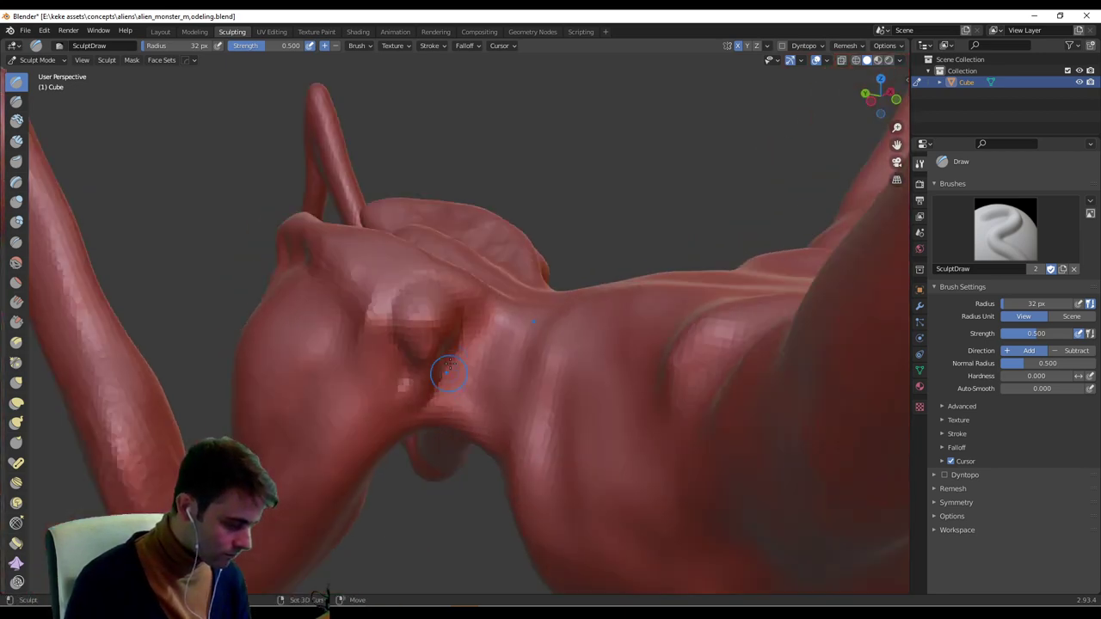
pyautogui.moveTo(472, 300)
pyautogui.mouseDown(button='middle')
pyautogui.moveTo(491, 292)
pyautogui.moveTo(507, 235)
pyautogui.moveTo(523, 234)
pyautogui.moveTo(490, 255)
pyautogui.mouseUp(button='middle')
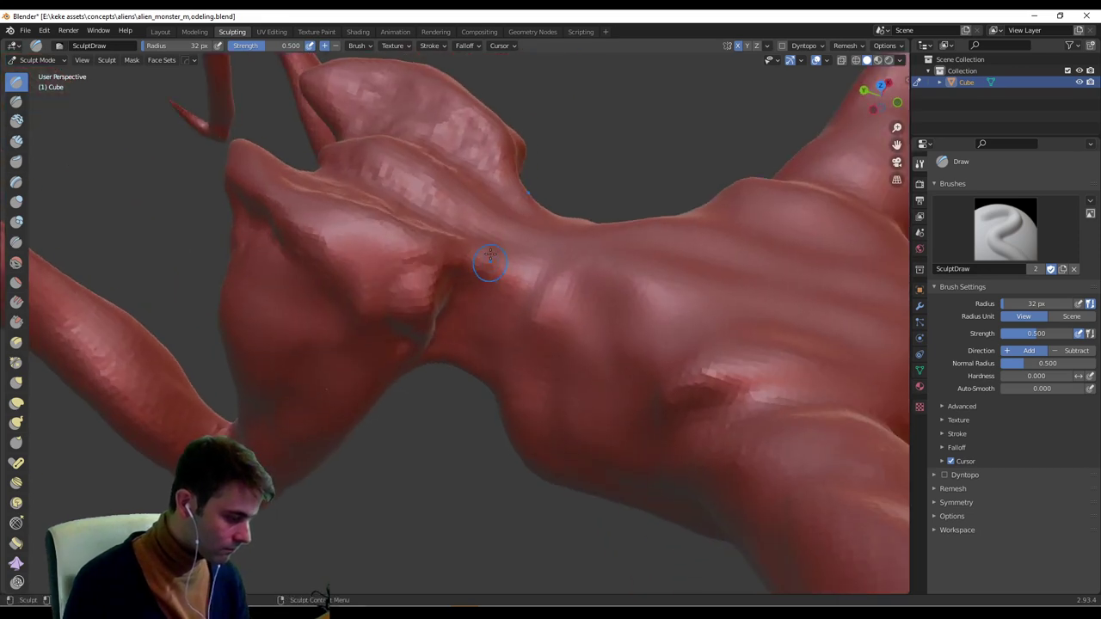
pyautogui.moveTo(472, 326); pyautogui.dragTo(421, 329, button='middle')
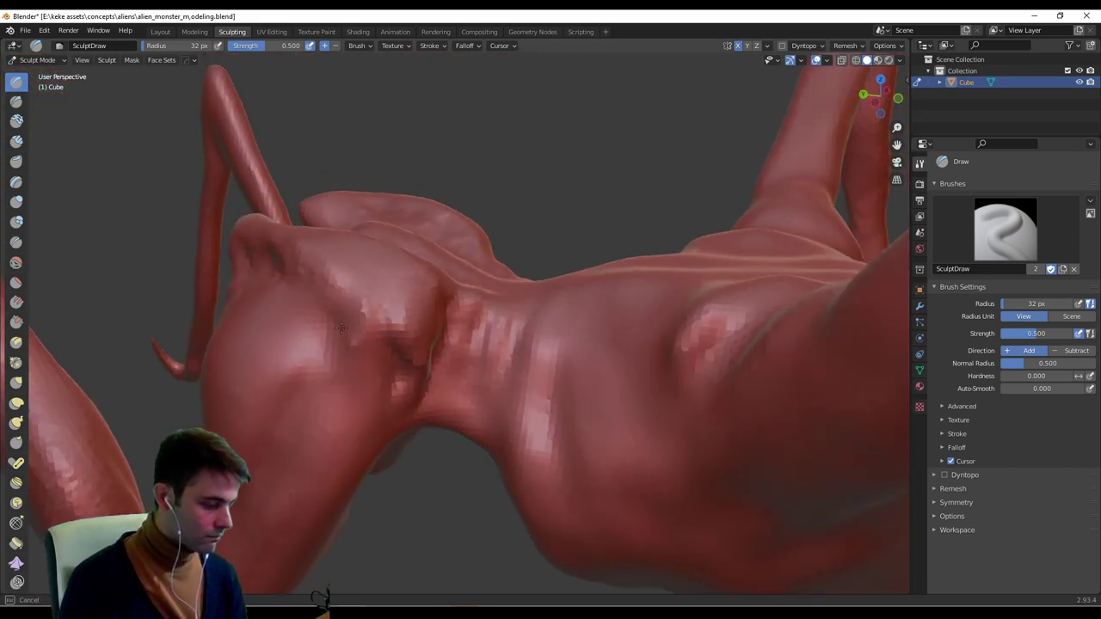
# Build up the side of the hip along the groove below its bony ridge with a larger Draw brush.
pyautogui.moveTo(315, 276)
pyautogui.mouseDown(button='middle')
pyautogui.moveTo(415, 261)
pyautogui.moveTo(400, 270)
pyautogui.mouseUp(button='middle')
pyautogui.press('f')
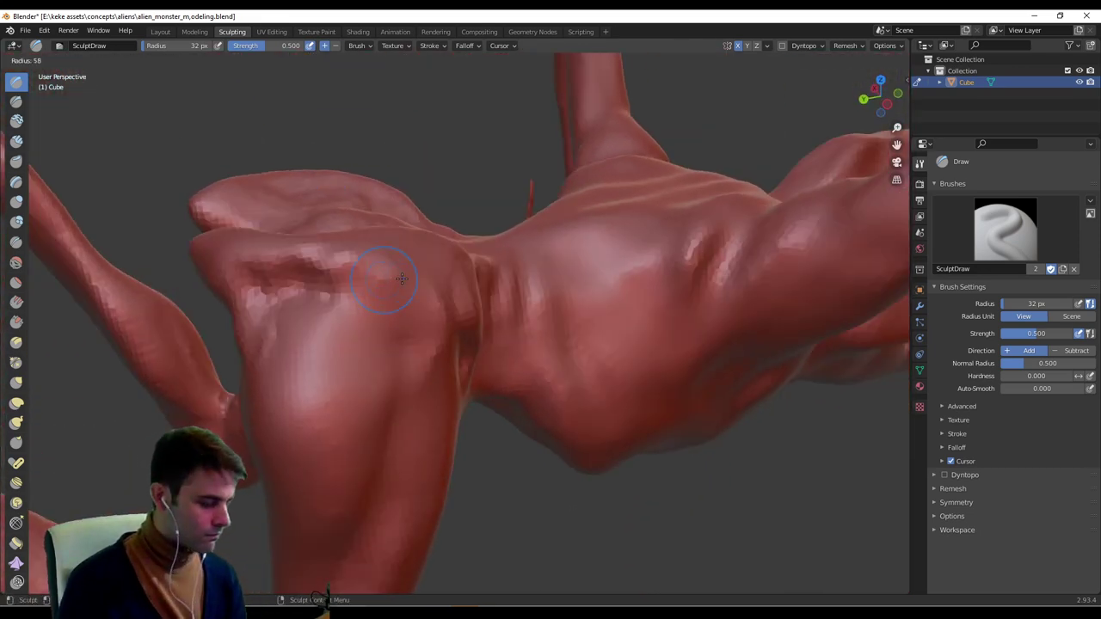
pyautogui.click(420, 274)
pyautogui.moveTo(261, 288)
pyautogui.mouseDown()
pyautogui.moveTo(311, 278)
pyautogui.moveTo(303, 273)
pyautogui.mouseUp()
# Sculpt fine ridges at the base of the neck between the shoulders with the Draw brush at radius 15 px and strength 0.670.
pyautogui.scroll(-4, 565, 258)
pyautogui.moveTo(565, 257); pyautogui.dragTo(442, 267, button='middle')
pyautogui.scroll(2, 742, 286)
pyautogui.moveTo(742, 286)
pyautogui.mouseDown(button='middle')
pyautogui.moveTo(518, 300)
pyautogui.moveTo(480, 322)
pyautogui.moveTo(425, 323)
pyautogui.moveTo(452, 260)
pyautogui.moveTo(528, 252)
pyautogui.moveTo(447, 245)
pyautogui.moveTo(394, 384)
pyautogui.moveTo(360, 325)
pyautogui.mouseUp(button='middle')
pyautogui.scroll(3, 480, 324)
pyautogui.press('f')
pyautogui.click(432, 275)
pyautogui.moveTo(382, 234); pyautogui.dragTo(375, 230)
pyautogui.press('f')
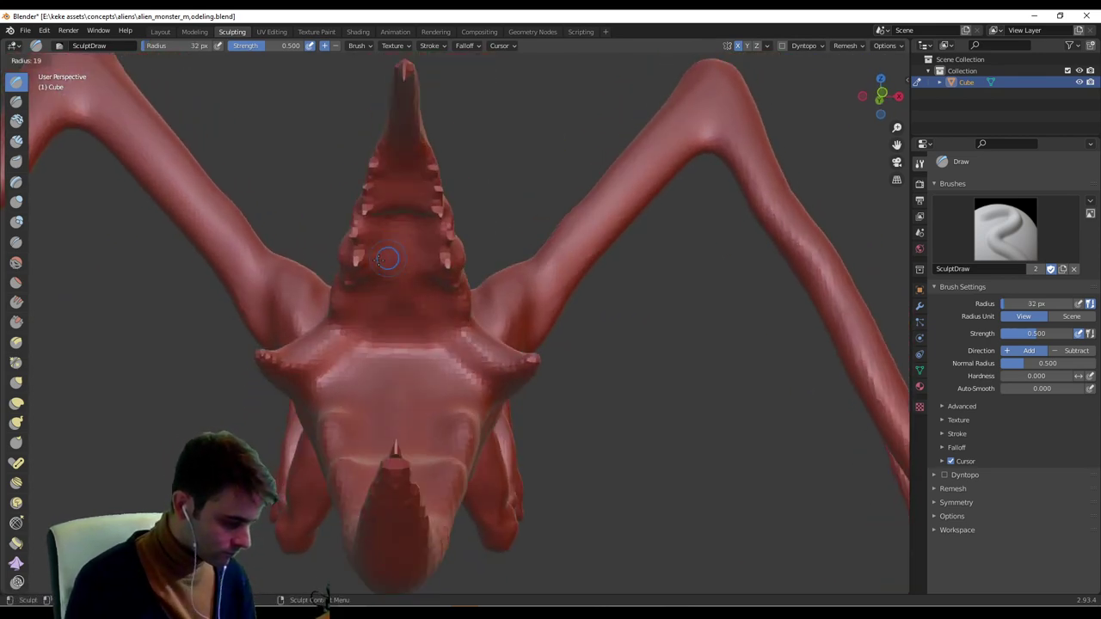
pyautogui.click(390, 260)
pyautogui.moveTo(344, 353); pyautogui.dragTo(357, 317)
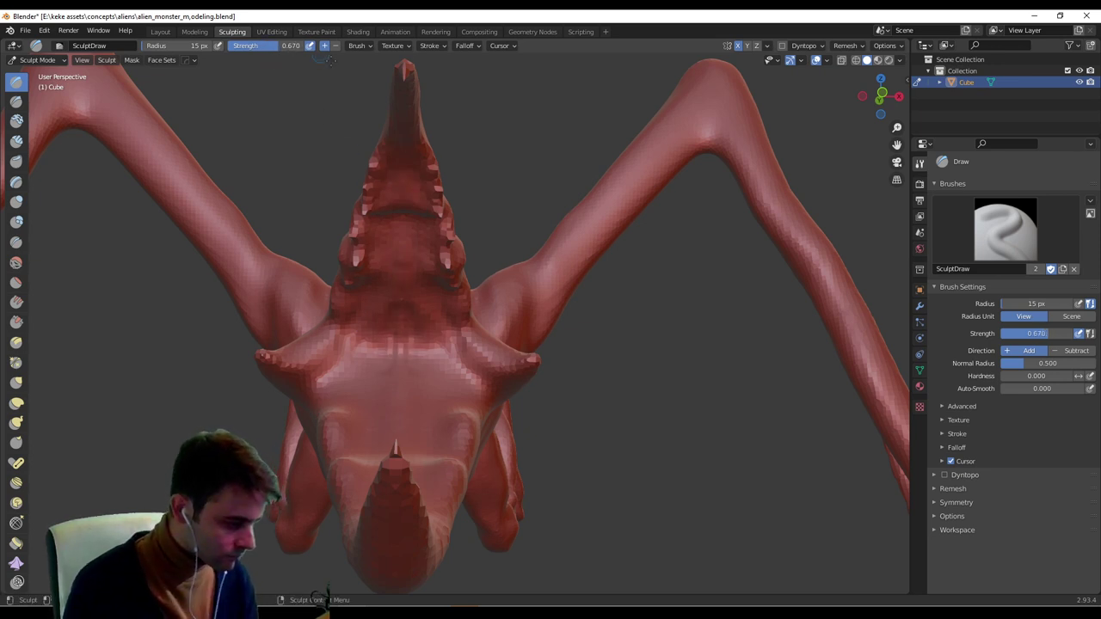
# Add broader forms to the upper back behind the neck with the Draw brush at radius 39 px.
pyautogui.moveTo(357, 402)
pyautogui.mouseDown(button='middle')
pyautogui.moveTo(418, 407)
pyautogui.moveTo(462, 437)
pyautogui.moveTo(430, 356)
pyautogui.mouseUp(button='middle')
pyautogui.press('f')
pyautogui.click(420, 292)
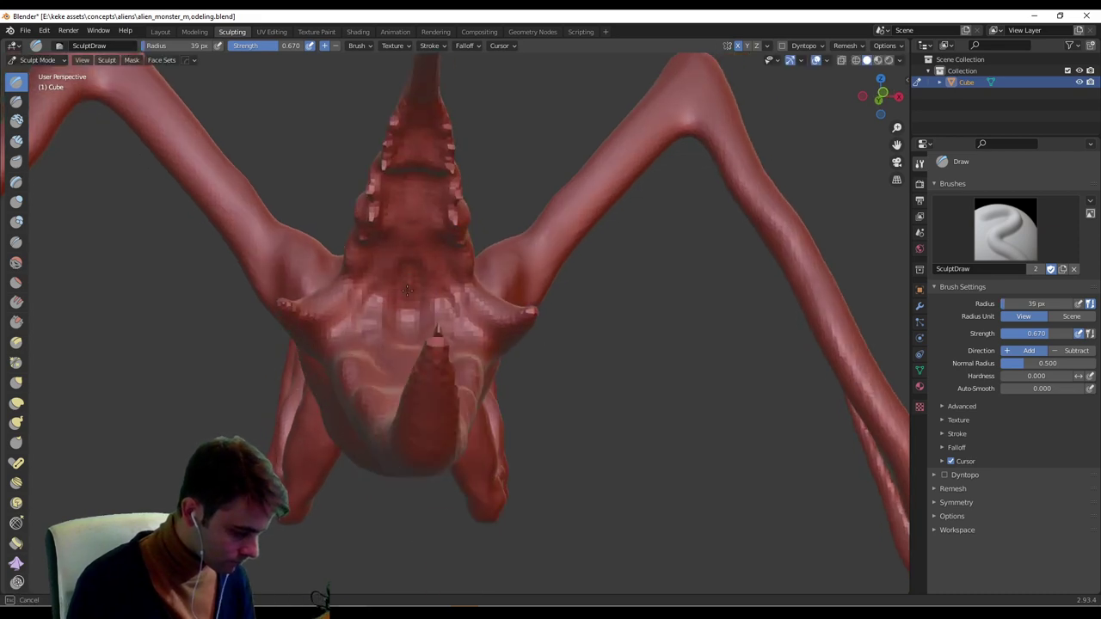
pyautogui.moveTo(411, 284)
pyautogui.mouseDown(button='middle')
pyautogui.moveTo(420, 400)
pyautogui.moveTo(499, 374)
pyautogui.moveTo(492, 323)
pyautogui.moveTo(453, 312)
pyautogui.moveTo(379, 328)
pyautogui.moveTo(400, 412)
pyautogui.moveTo(442, 393)
pyautogui.moveTo(442, 341)
pyautogui.mouseUp(button='middle')
# Carve a crease across the torso where the neck base meets the shoulders, using radius 22 px.
pyautogui.press('f')
pyautogui.click(440, 317)
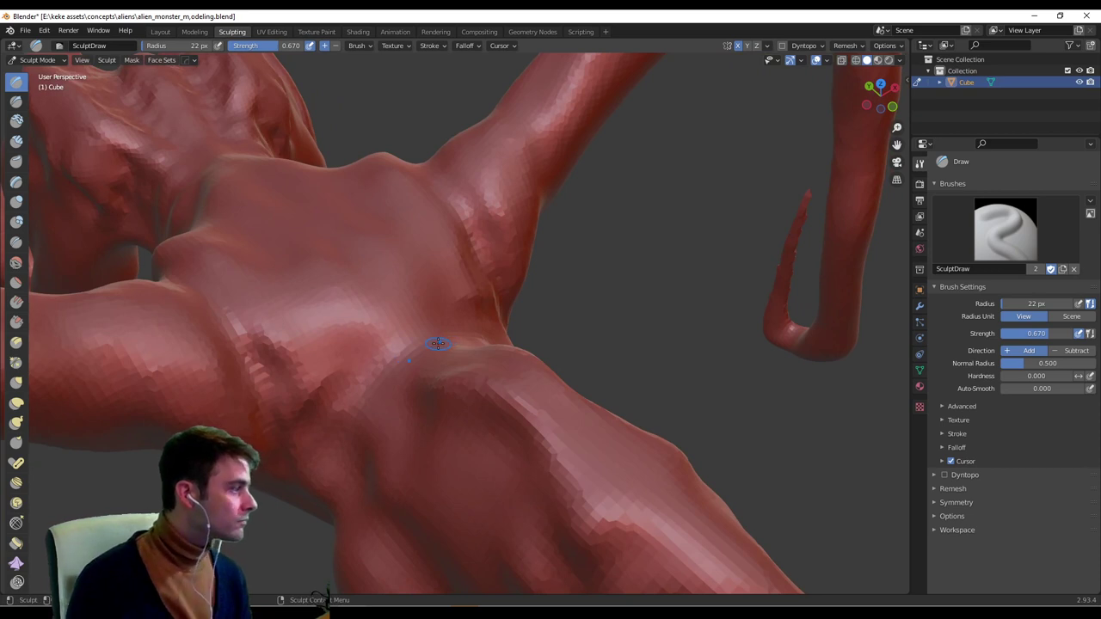
pyautogui.moveTo(430, 303); pyautogui.dragTo(387, 370, button='middle')
pyautogui.moveTo(361, 417); pyautogui.dragTo(441, 344, button='middle')
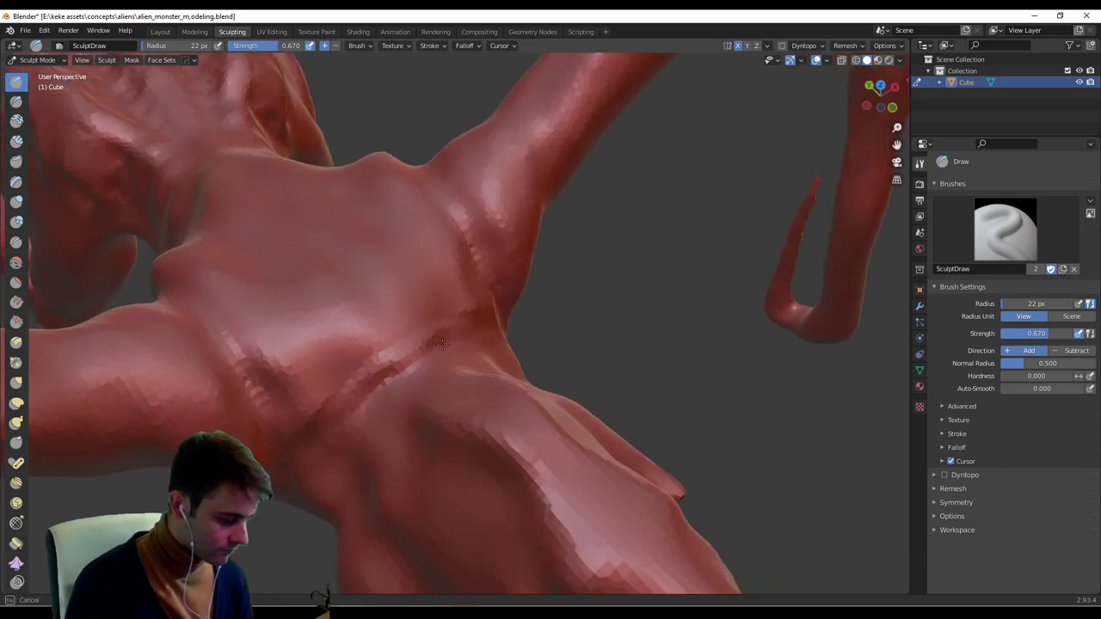
# Sculpt broad muscle forms across the upper back between the shoulders with the Draw brush at radius 59 px.
pyautogui.press('f')
pyautogui.click(343, 370)
pyautogui.moveTo(343, 365)
pyautogui.mouseDown()
pyautogui.moveTo(456, 314)
pyautogui.moveTo(344, 354)
pyautogui.moveTo(387, 260)
pyautogui.mouseUp()
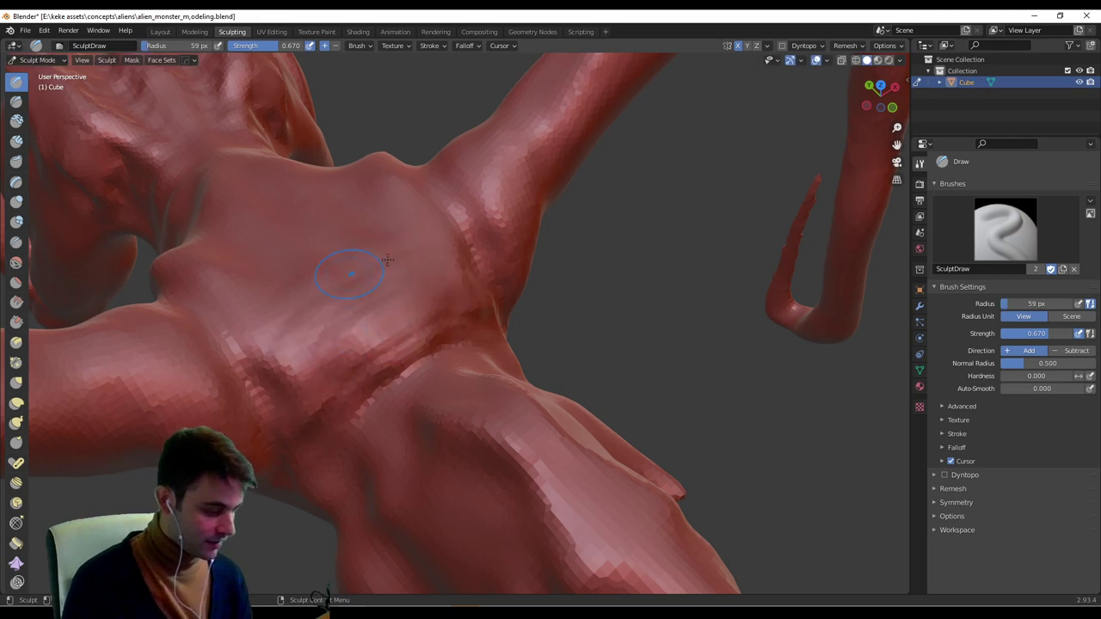
pyautogui.moveTo(388, 260); pyautogui.dragTo(452, 282, button='middle')
pyautogui.moveTo(385, 379); pyautogui.dragTo(455, 297, button='middle')
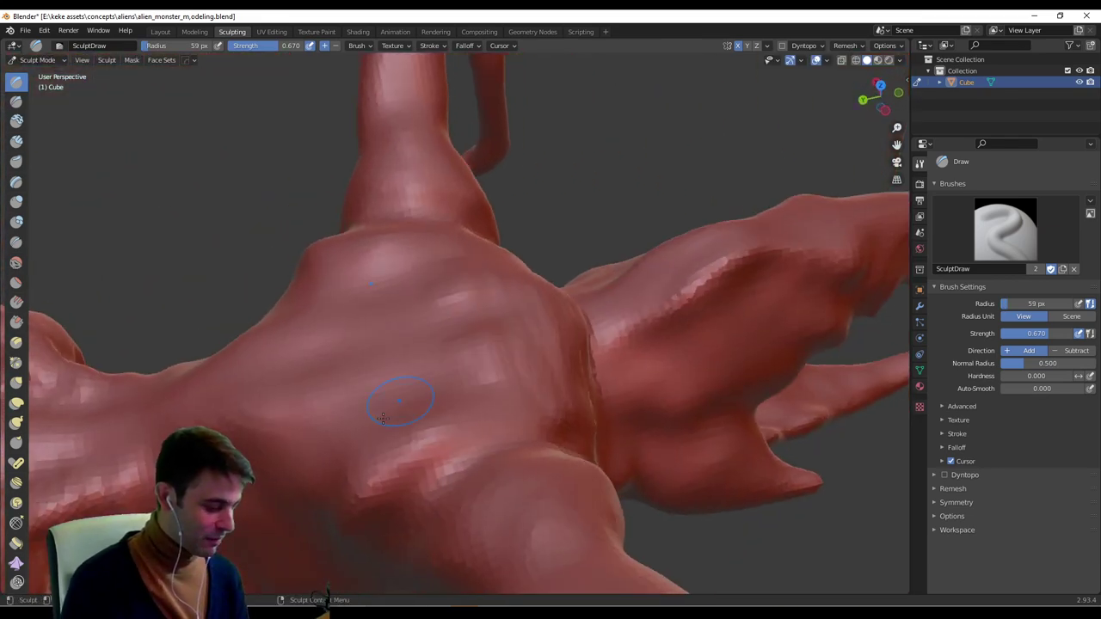
pyautogui.moveTo(494, 375)
pyautogui.mouseDown(button='middle')
pyautogui.moveTo(516, 301)
pyautogui.moveTo(553, 284)
pyautogui.mouseUp(button='middle')
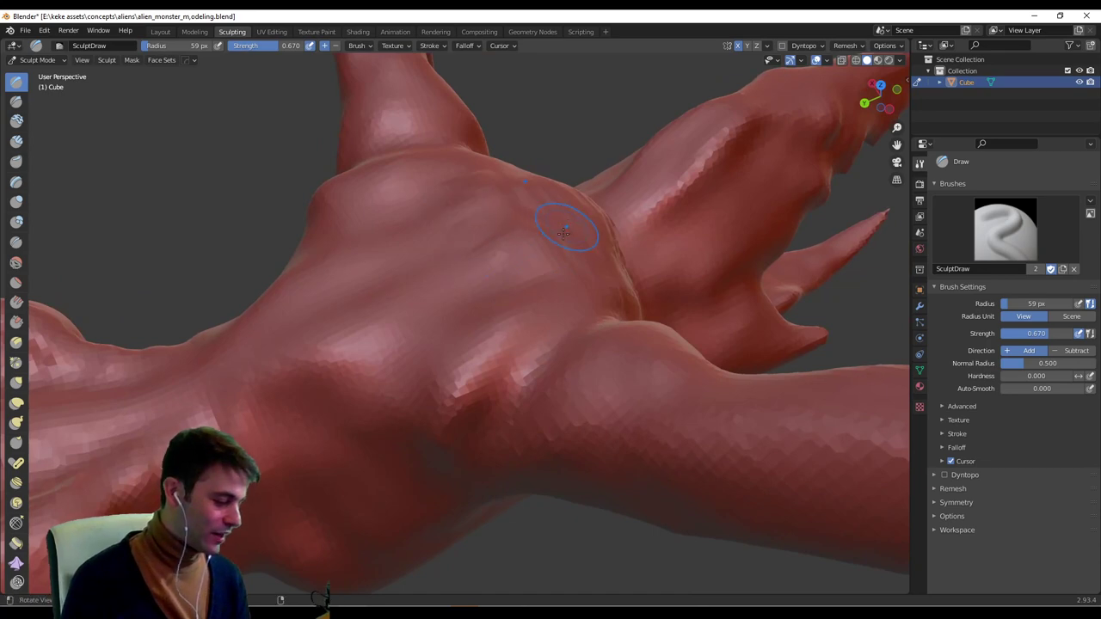
pyautogui.moveTo(563, 232); pyautogui.dragTo(568, 348, button='middle')
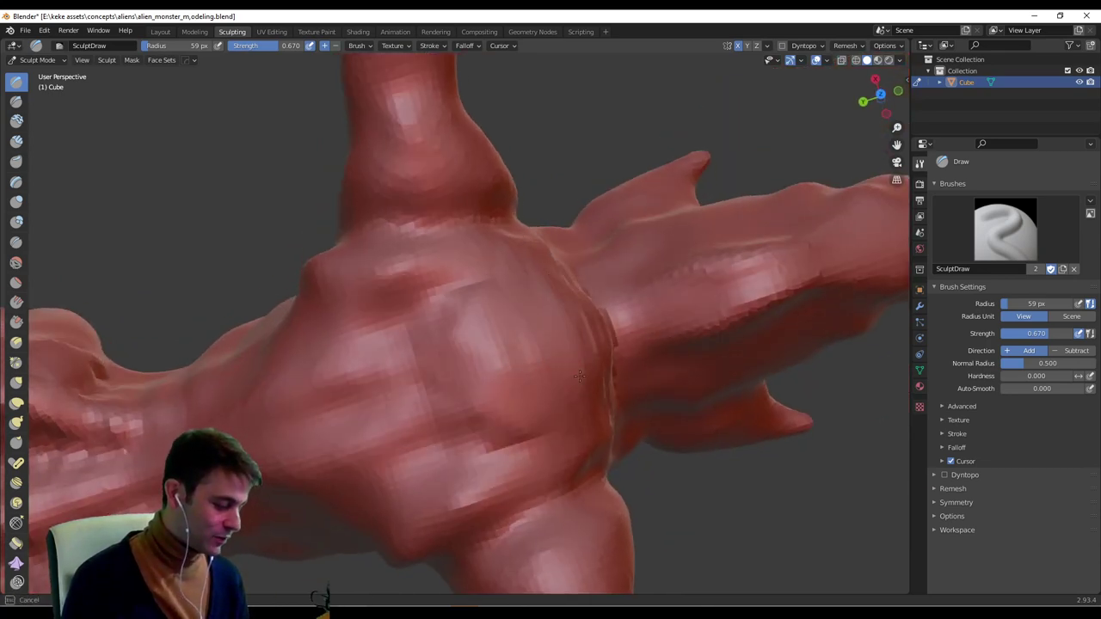
# Sculpt rounded forms at the back of the head beside the neck crease with the Draw brush at radius 35 px.
pyautogui.moveTo(466, 349)
pyautogui.mouseDown(button='middle')
pyautogui.moveTo(547, 271)
pyautogui.moveTo(415, 258)
pyautogui.moveTo(439, 251)
pyautogui.moveTo(422, 265)
pyautogui.moveTo(335, 236)
pyautogui.mouseUp(button='middle')
pyautogui.press('f')
pyautogui.click(404, 262)
pyautogui.press('f')
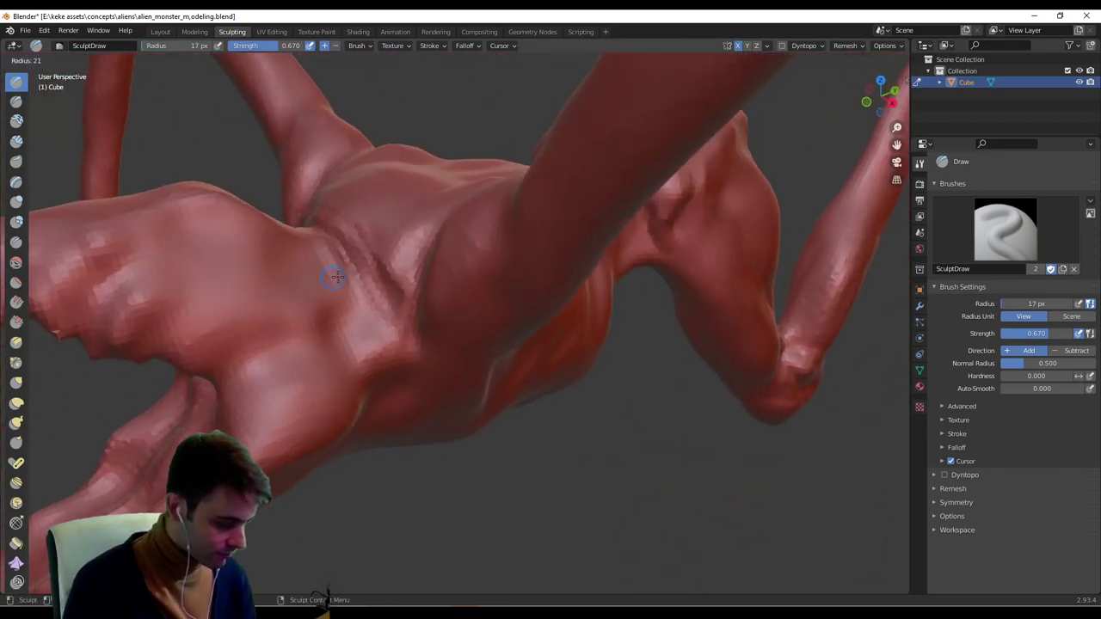
pyautogui.moveTo(314, 296); pyautogui.dragTo(325, 259)
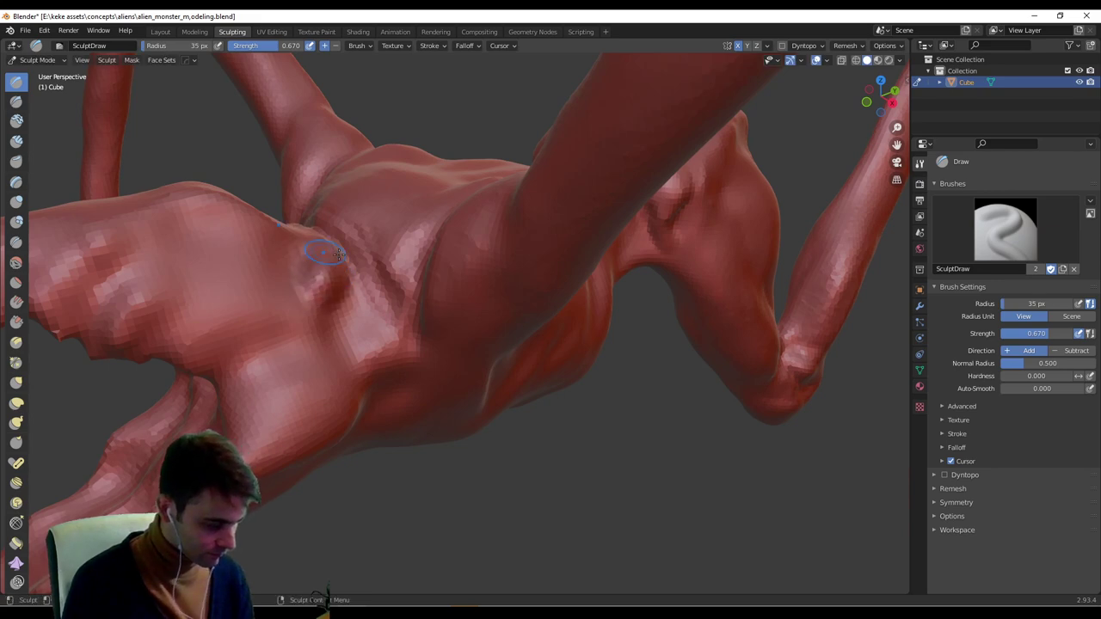
pyautogui.moveTo(338, 254); pyautogui.dragTo(368, 264, button='middle')
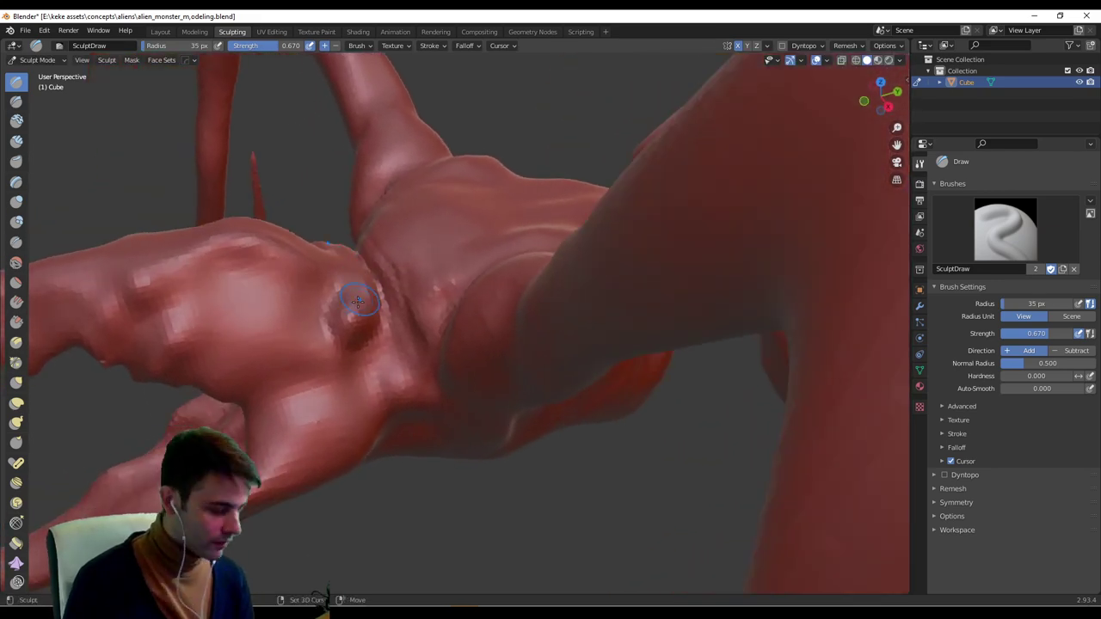
pyautogui.moveTo(350, 316)
pyautogui.mouseDown(button='middle')
pyautogui.moveTo(288, 312)
pyautogui.moveTo(330, 297)
pyautogui.moveTo(369, 309)
pyautogui.moveTo(326, 284)
pyautogui.moveTo(258, 352)
pyautogui.mouseUp(button='middle')
pyautogui.moveTo(252, 359); pyautogui.dragTo(290, 348)
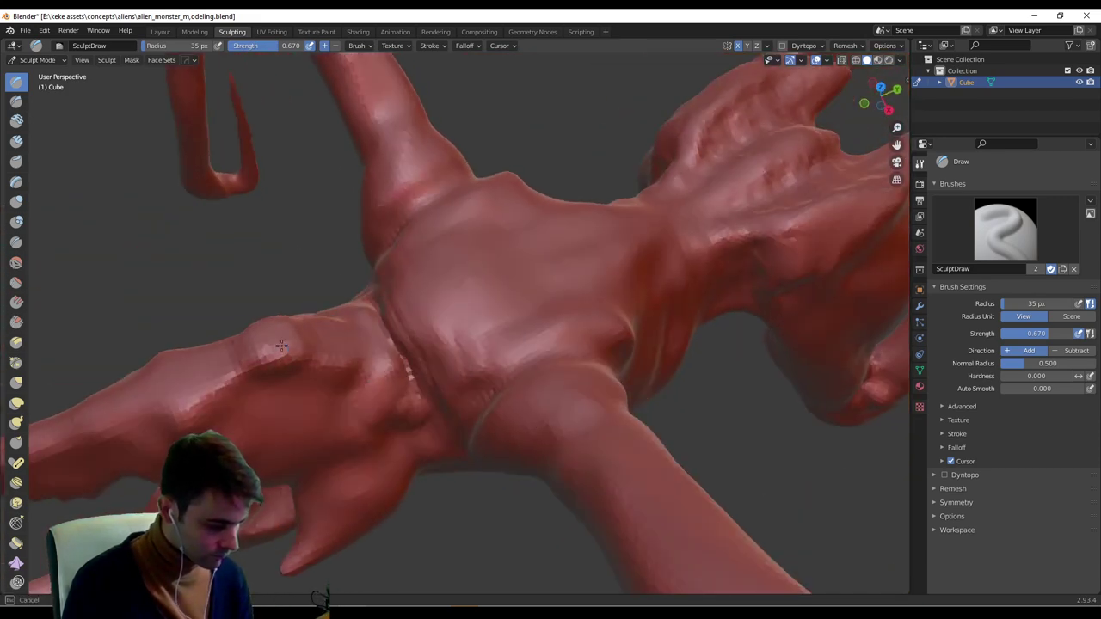
# Sculpt vertical folds down the side of the head and a long ridge along the upper jaw.
pyautogui.moveTo(281, 345); pyautogui.dragTo(376, 296, button='middle')
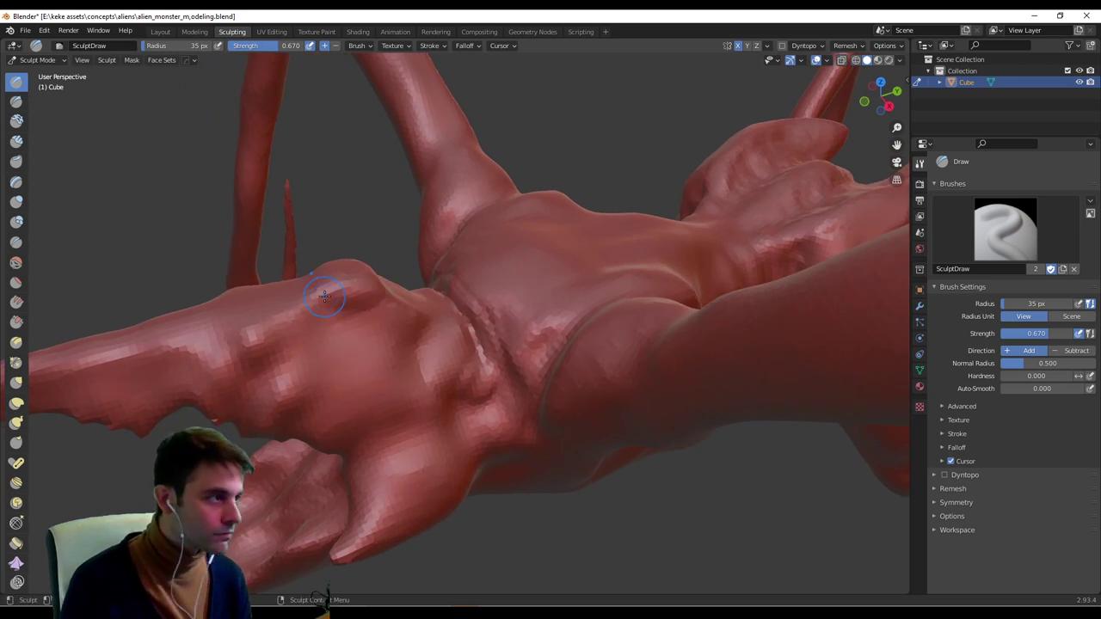
pyautogui.moveTo(332, 295); pyautogui.dragTo(335, 371)
pyautogui.moveTo(330, 318)
pyautogui.mouseDown()
pyautogui.moveTo(339, 398)
pyautogui.moveTo(366, 301)
pyautogui.moveTo(383, 391)
pyautogui.moveTo(320, 393)
pyautogui.moveTo(249, 328)
pyautogui.moveTo(187, 357)
pyautogui.moveTo(126, 355)
pyautogui.mouseUp()
pyautogui.moveTo(145, 355)
pyautogui.keyDown('shift'); pyautogui.mouseDown(button='middle')
pyautogui.moveTo(347, 343)
pyautogui.moveTo(381, 323)
pyautogui.mouseUp(button='middle'); pyautogui.keyUp('shift')
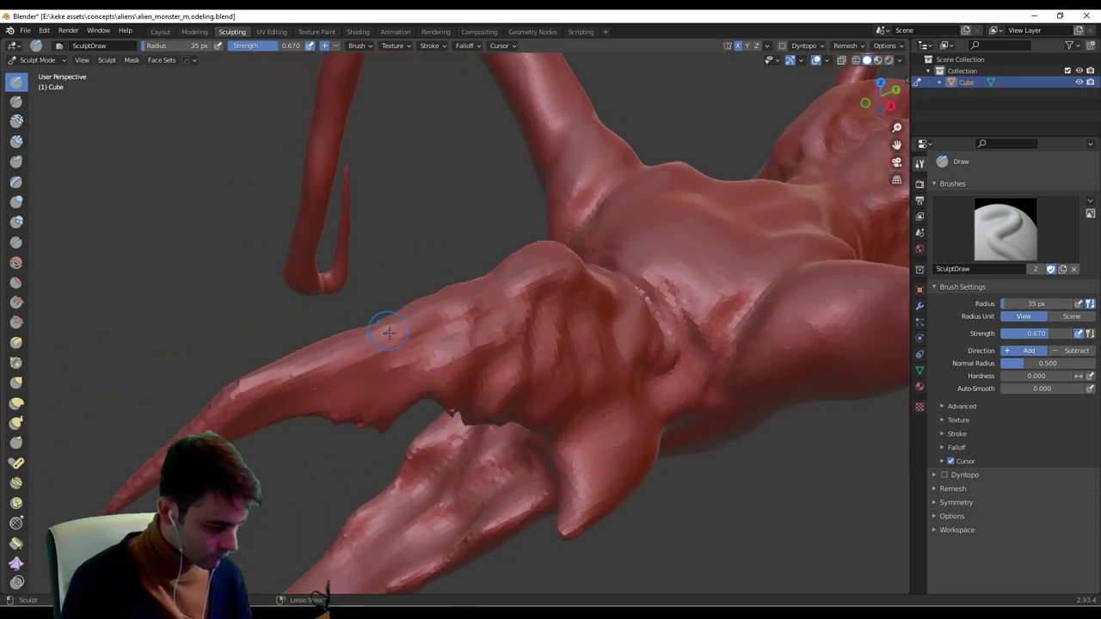
# Build up the surface along the top and side of the upper jaw, and smooth its ridge toward the tip.
pyautogui.moveTo(380, 324)
pyautogui.mouseDown()
pyautogui.moveTo(290, 381)
pyautogui.moveTo(437, 319)
pyautogui.mouseUp()
pyautogui.moveTo(536, 295); pyautogui.dragTo(335, 327, button='middle')
pyautogui.moveTo(336, 327); pyautogui.dragTo(435, 307)
pyautogui.moveTo(424, 326); pyautogui.dragTo(418, 338, button='middle')
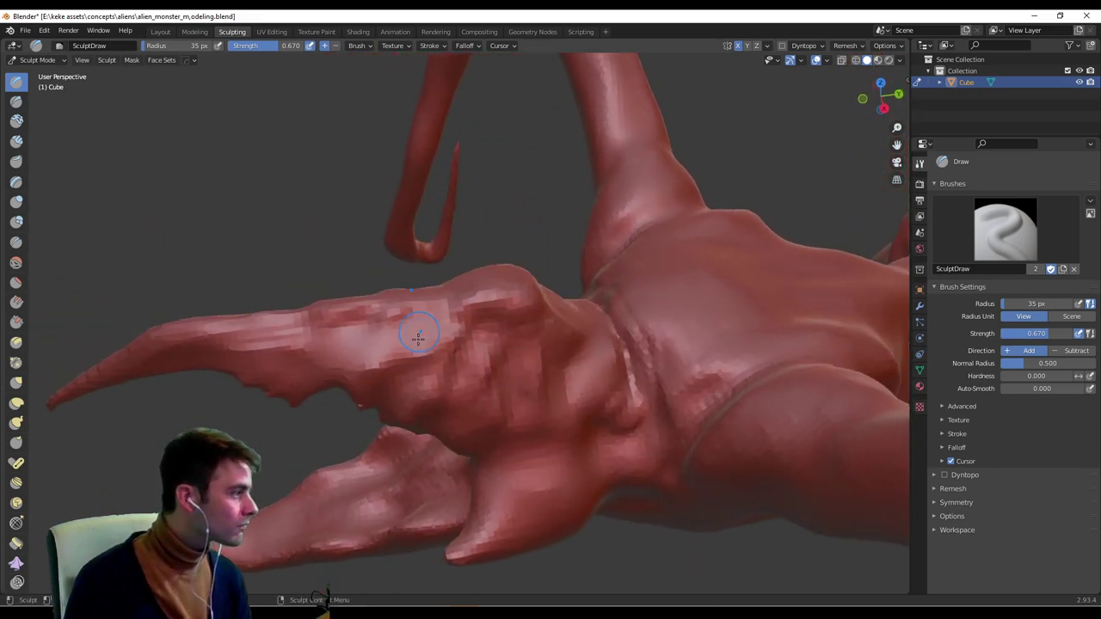
pyautogui.moveTo(400, 346)
pyautogui.mouseDown()
pyautogui.moveTo(442, 324)
pyautogui.moveTo(447, 341)
pyautogui.moveTo(424, 349)
pyautogui.mouseUp()
pyautogui.moveTo(403, 345); pyautogui.dragTo(373, 436, button='middle')
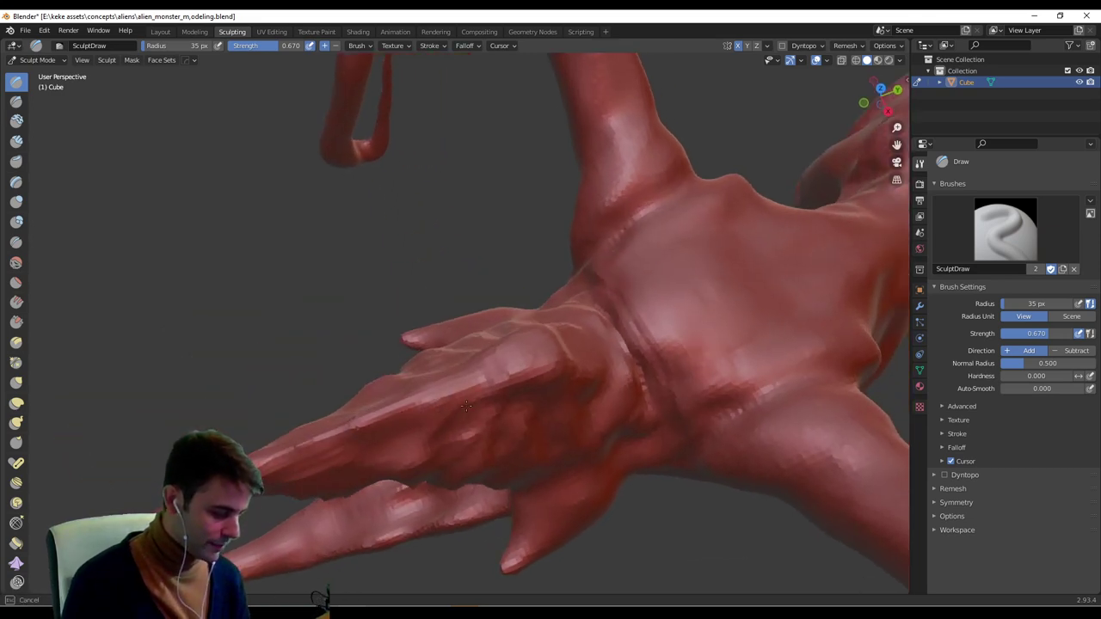
pyautogui.keyDown('shift'); pyautogui.moveTo(522, 384); pyautogui.dragTo(315, 443); pyautogui.keyUp('shift')
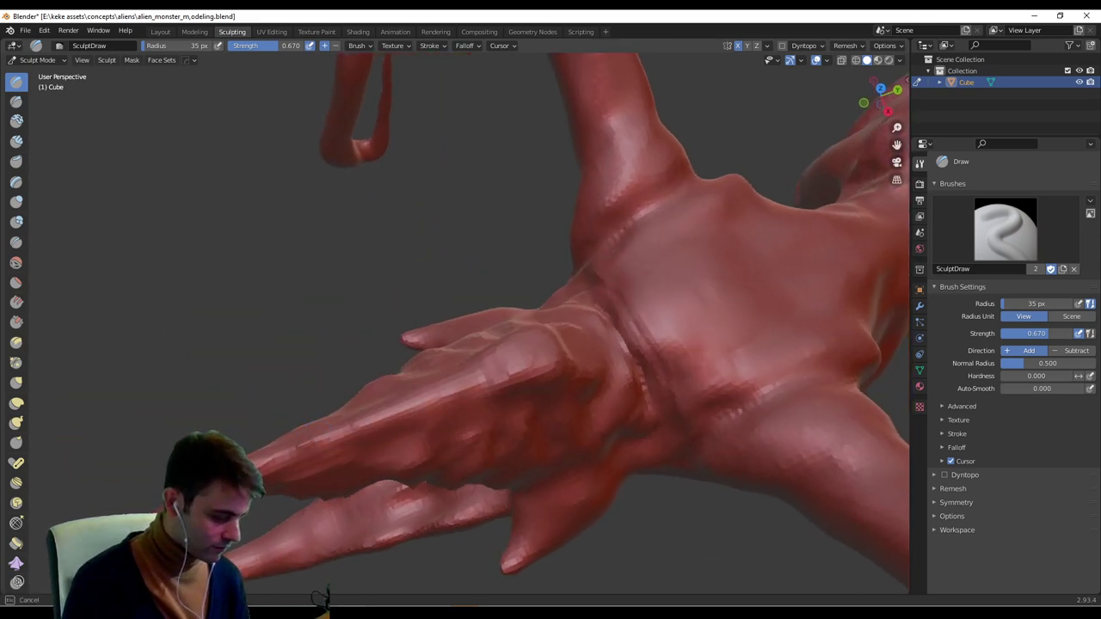
pyautogui.moveTo(466, 408); pyautogui.dragTo(551, 338, button='middle')
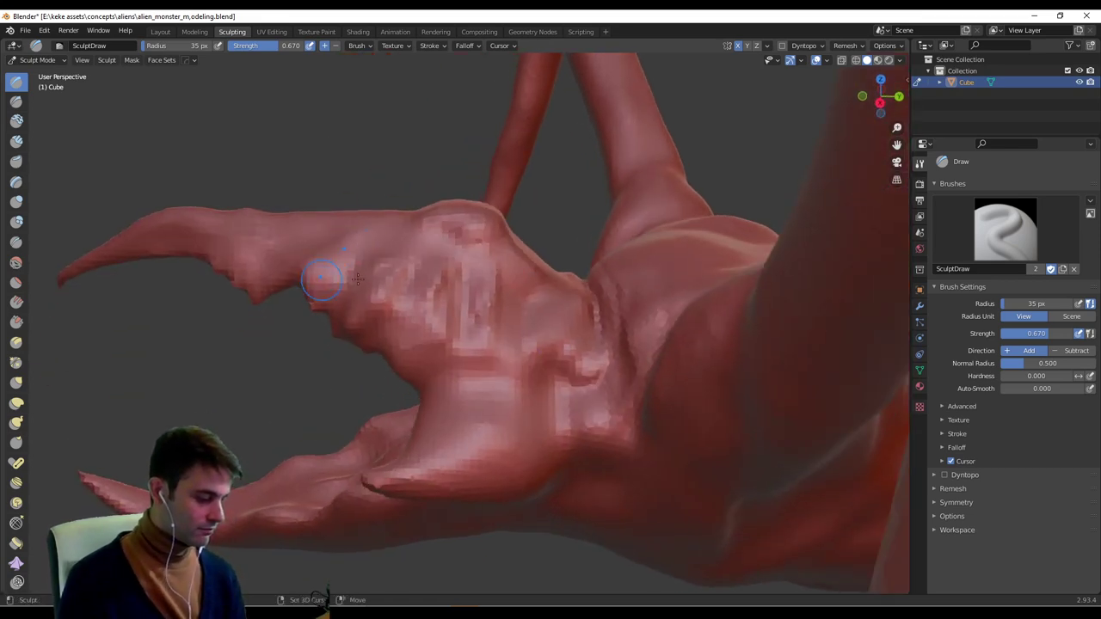
# Smooth the brow area on the opposite side of the head behind the upper jaw.
pyautogui.moveTo(358, 279); pyautogui.dragTo(425, 280, button='middle')
pyautogui.scroll(-5, 481, 289)
pyautogui.moveTo(516, 290)
pyautogui.mouseDown(button='middle')
pyautogui.moveTo(719, 259)
pyautogui.moveTo(640, 269)
pyautogui.mouseUp(button='middle')
pyautogui.scroll(5, 550, 260)
pyautogui.moveTo(546, 259); pyautogui.dragTo(528, 282, button='middle')
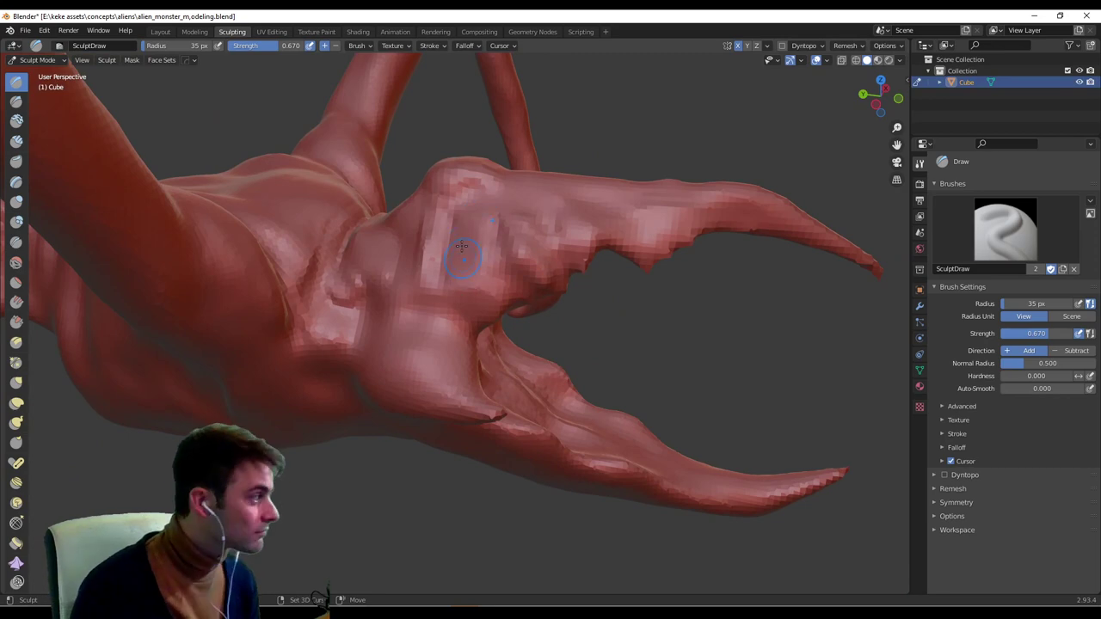
pyautogui.moveTo(470, 246); pyautogui.dragTo(487, 245, button='middle')
pyautogui.moveTo(422, 226)
pyautogui.keyDown('shift'); pyautogui.mouseDown()
pyautogui.moveTo(424, 268)
pyautogui.moveTo(437, 217)
pyautogui.mouseUp(); pyautogui.keyUp('shift')
# Sculpt the shoulder blade folds on the back beside the bases of the upper limbs.
pyautogui.moveTo(443, 222)
pyautogui.mouseDown(button='middle')
pyautogui.moveTo(502, 254)
pyautogui.moveTo(404, 247)
pyautogui.mouseUp(button='middle')
pyautogui.moveTo(364, 212); pyautogui.dragTo(352, 317, button='middle')
pyautogui.moveTo(341, 354)
pyautogui.mouseDown(button='middle')
pyautogui.moveTo(435, 296)
pyautogui.moveTo(419, 300)
pyautogui.mouseUp(button='middle')
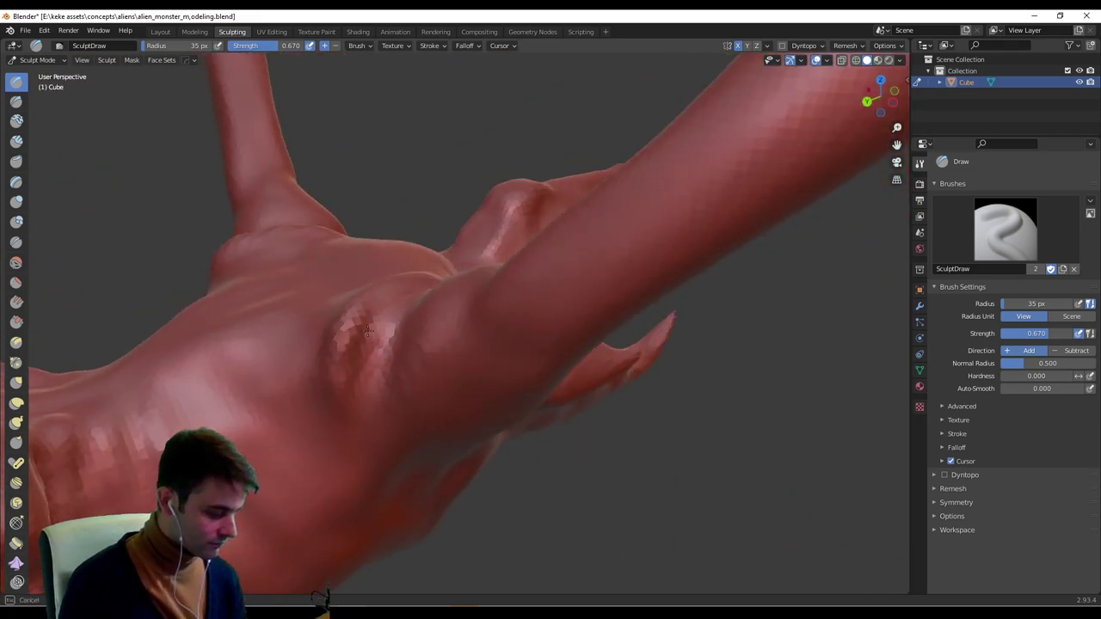
pyautogui.moveTo(356, 381)
pyautogui.mouseDown(button='middle')
pyautogui.moveTo(368, 317)
pyautogui.moveTo(361, 337)
pyautogui.moveTo(370, 327)
pyautogui.moveTo(453, 349)
pyautogui.mouseUp(button='middle')
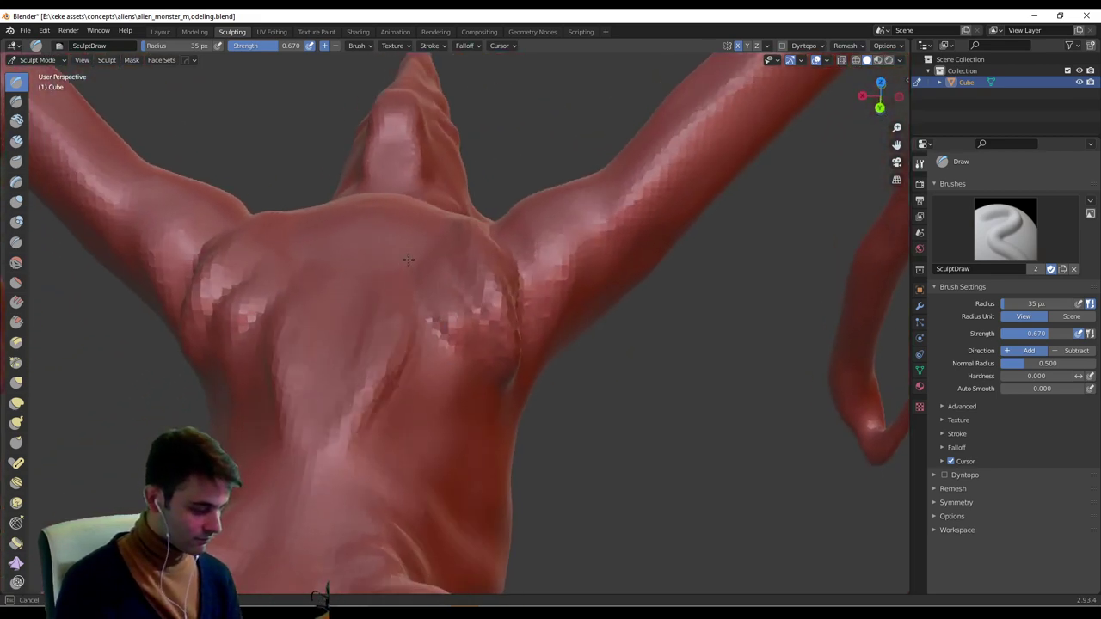
pyautogui.moveTo(341, 446); pyautogui.dragTo(385, 367, button='middle')
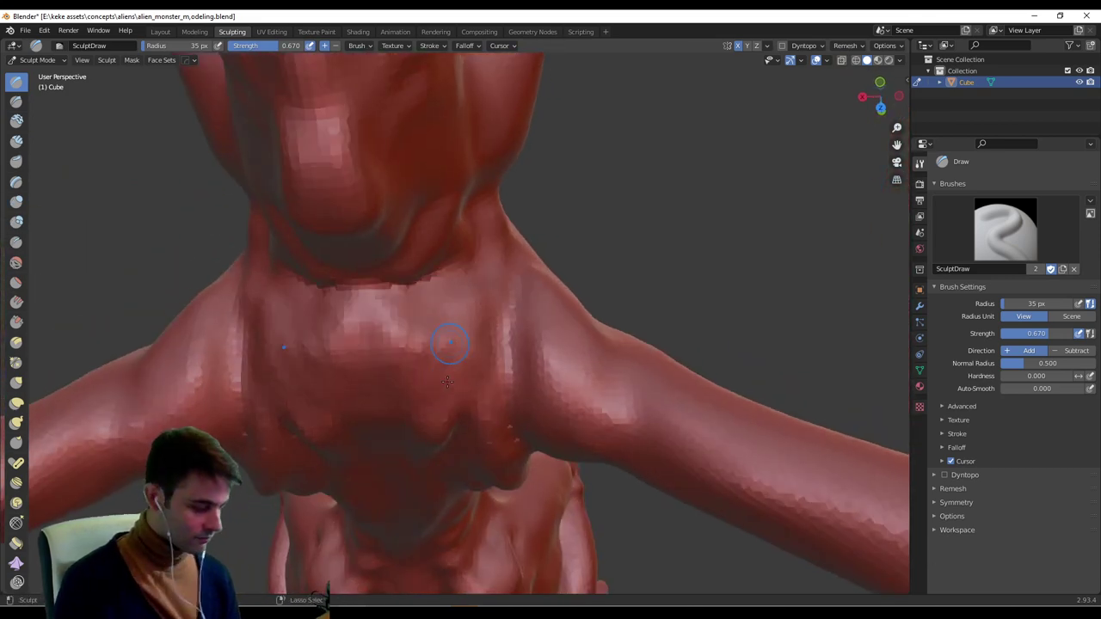
pyautogui.moveTo(442, 344); pyautogui.dragTo(452, 347, button='middle')
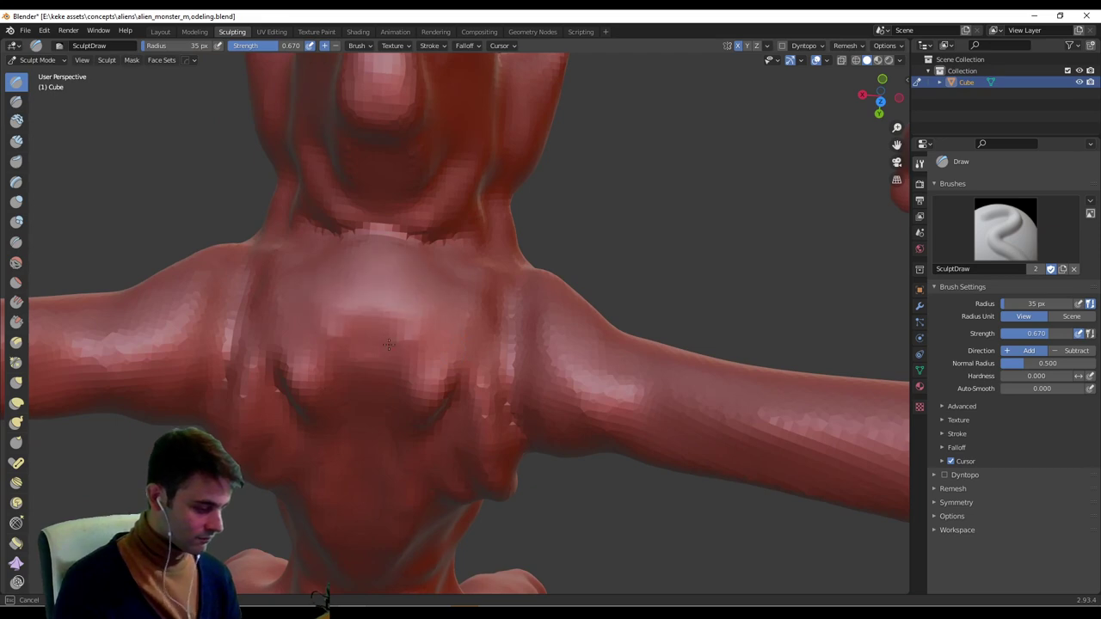
# Round out the upper back between the shoulders with the Draw brush at radius 94 px.
pyautogui.press('f')
pyautogui.click(439, 334)
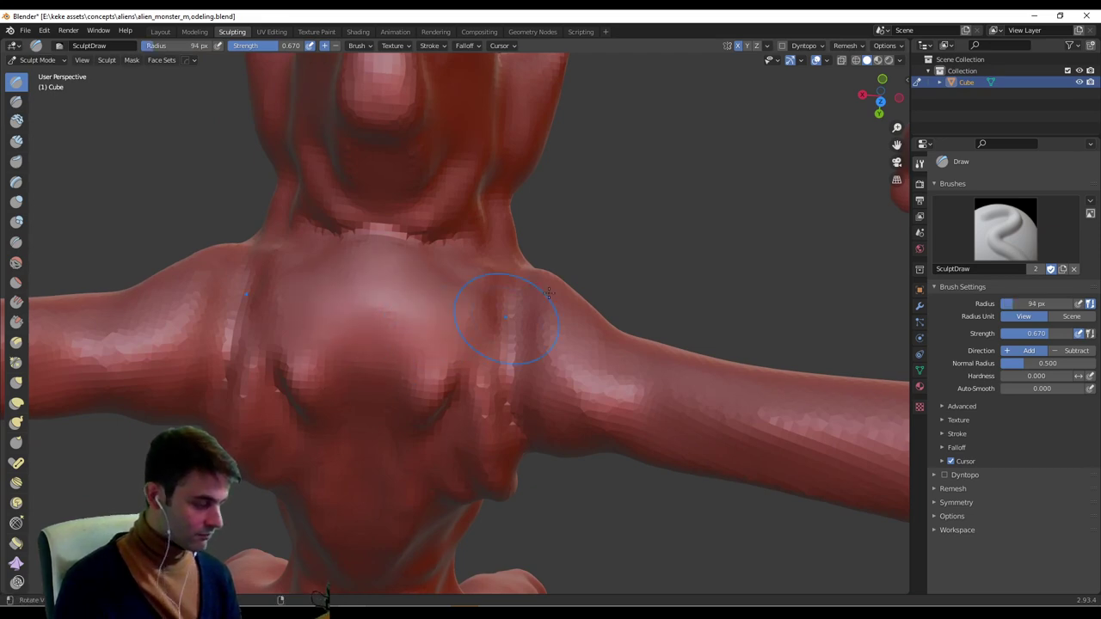
pyautogui.moveTo(548, 293)
pyautogui.mouseDown(button='middle')
pyautogui.moveTo(592, 291)
pyautogui.moveTo(516, 327)
pyautogui.mouseUp(button='middle')
# Define the creases along the inner edges of the shoulder blades with the Draw brush at radius 37 px.
pyautogui.press('f')
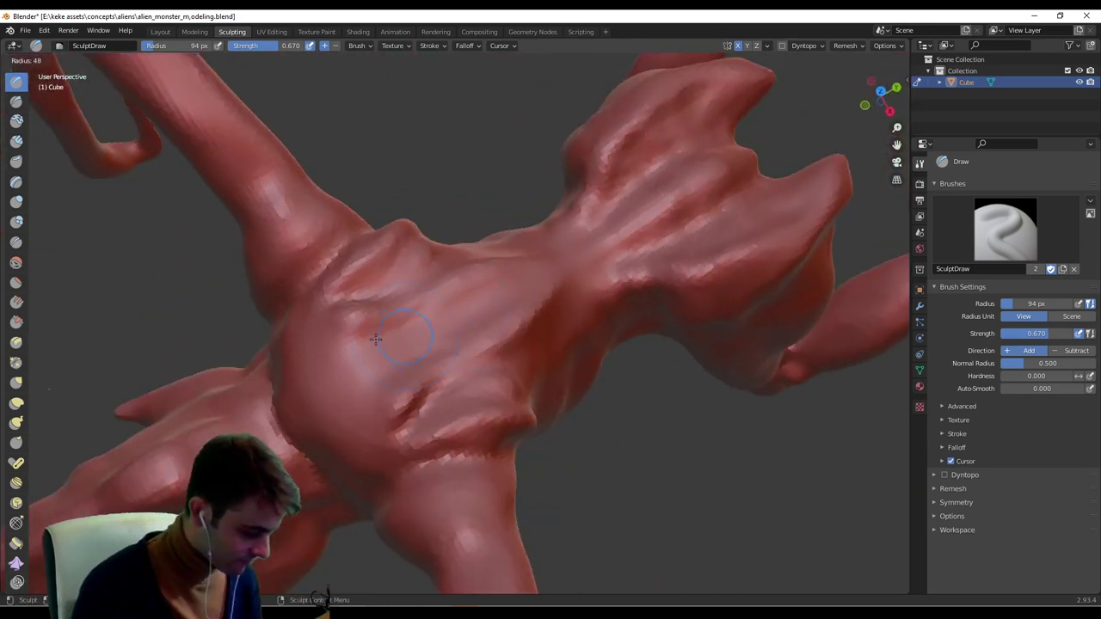
pyautogui.click(379, 340)
pyautogui.moveTo(378, 340); pyautogui.dragTo(435, 352, button='middle')
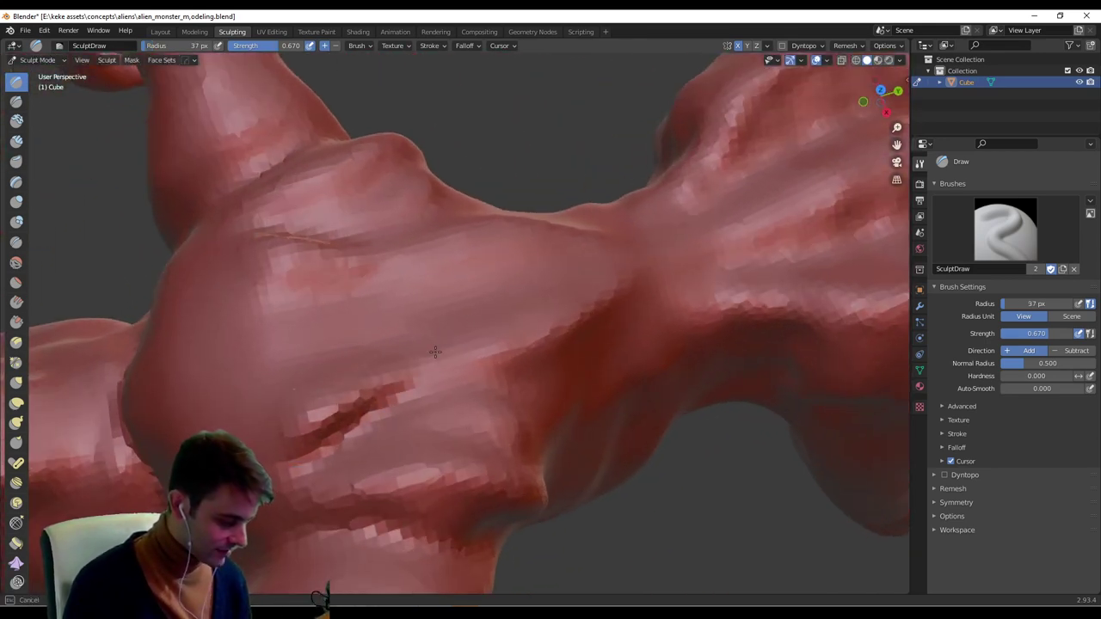
pyautogui.moveTo(366, 391)
pyautogui.mouseDown()
pyautogui.moveTo(299, 431)
pyautogui.moveTo(290, 424)
pyautogui.moveTo(335, 387)
pyautogui.moveTo(297, 442)
pyautogui.moveTo(427, 365)
pyautogui.mouseUp()
pyautogui.moveTo(407, 316); pyautogui.dragTo(392, 332, button='middle')
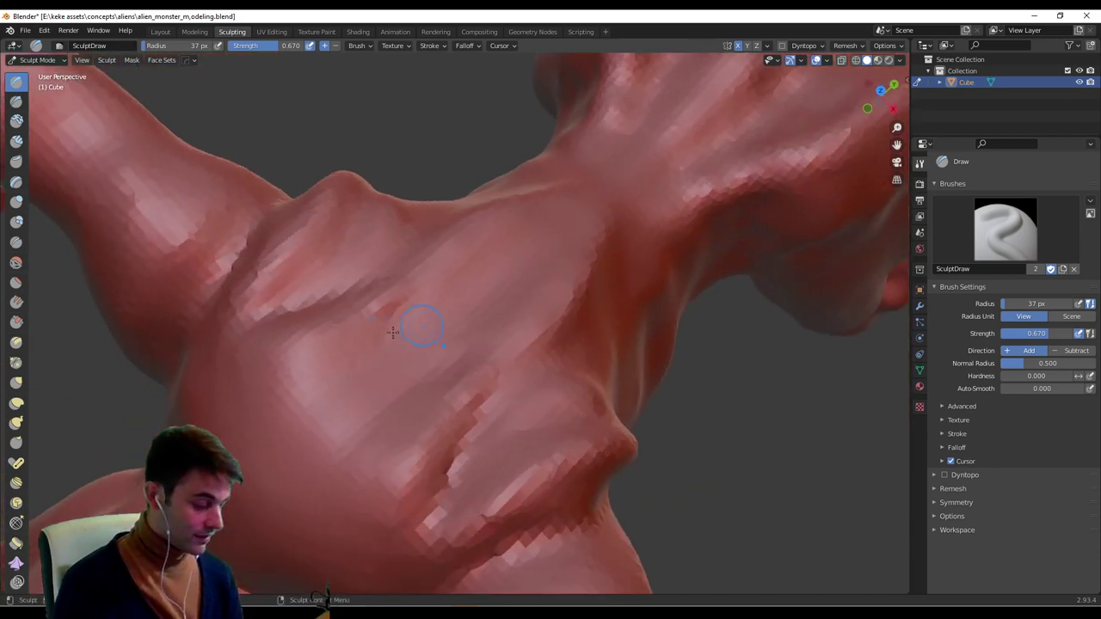
pyautogui.moveTo(423, 290); pyautogui.dragTo(393, 364, button='middle')
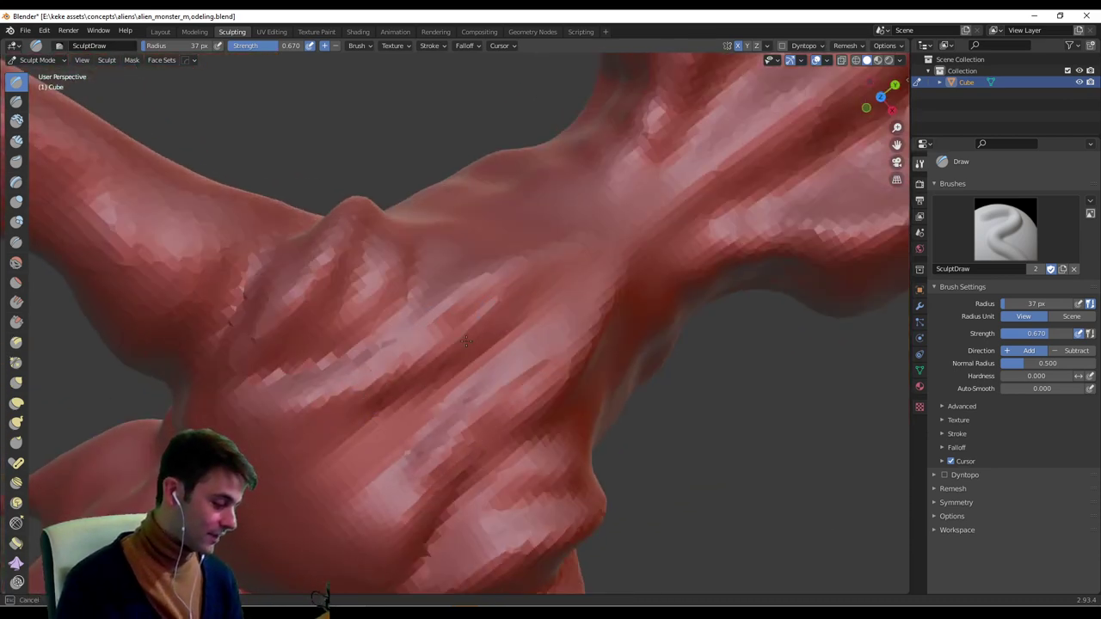
# Sculpt long muscle ridges down the back on both sides of the spine, from the shoulders to the waist.
pyautogui.keyDown('shift'); pyautogui.moveTo(465, 334); pyautogui.dragTo(527, 297, button='middle'); pyautogui.keyUp('shift')
pyautogui.moveTo(347, 401); pyautogui.dragTo(541, 264)
pyautogui.moveTo(542, 264); pyautogui.dragTo(518, 303, button='middle')
pyautogui.moveTo(410, 415); pyautogui.dragTo(562, 286)
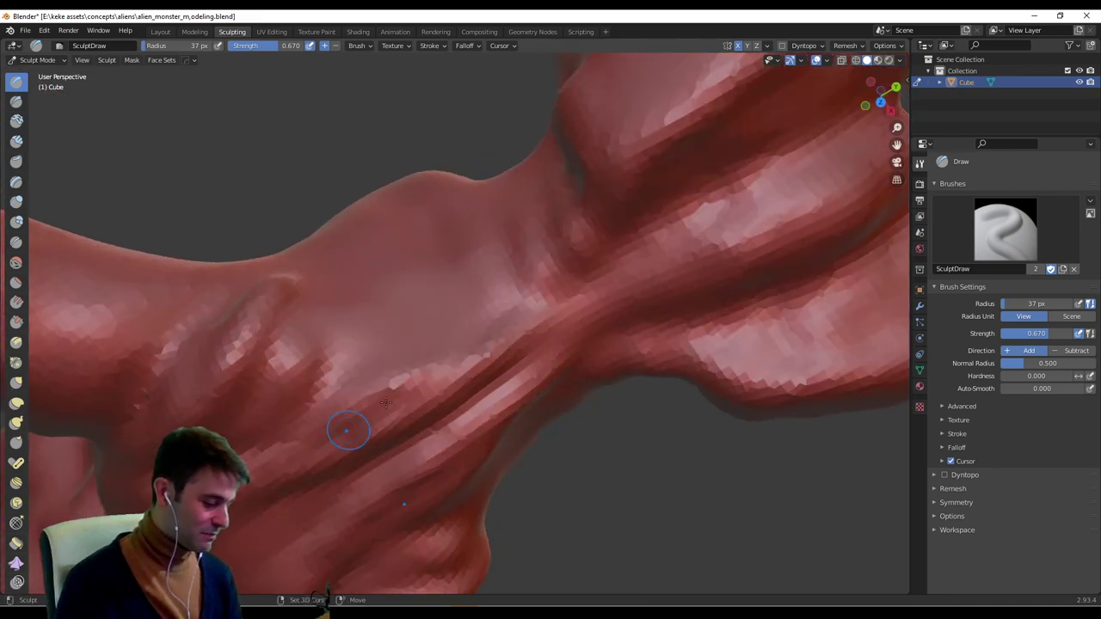
pyautogui.moveTo(386, 403)
pyautogui.mouseDown()
pyautogui.moveTo(469, 333)
pyautogui.moveTo(492, 358)
pyautogui.mouseUp()
pyautogui.moveTo(394, 430); pyautogui.dragTo(520, 332)
pyautogui.moveTo(430, 411); pyautogui.dragTo(523, 339)
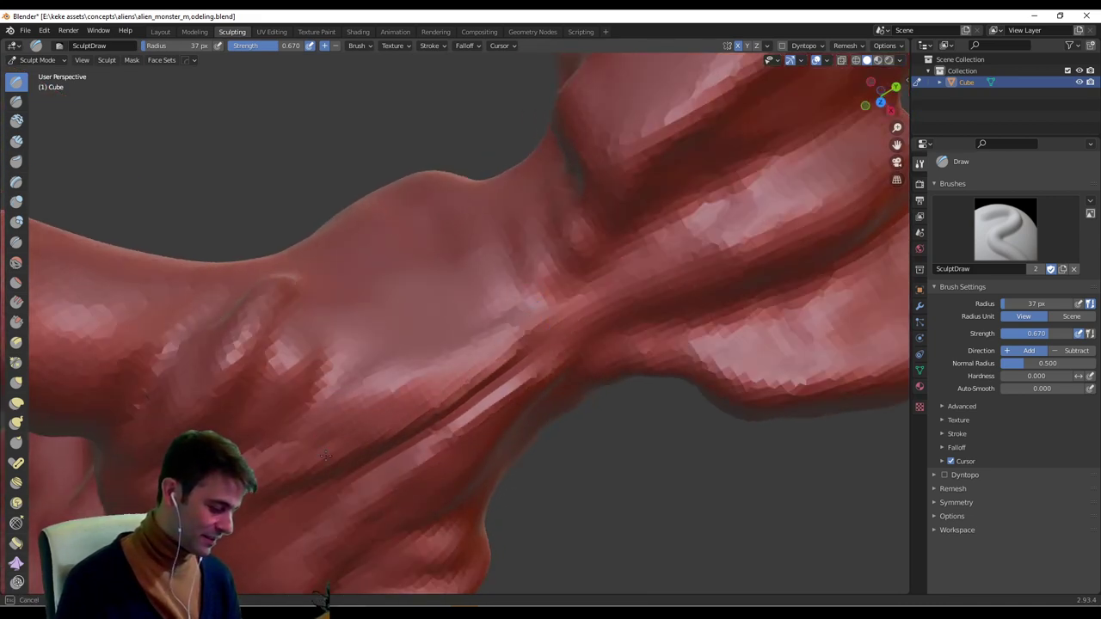
pyautogui.moveTo(325, 457); pyautogui.dragTo(318, 437)
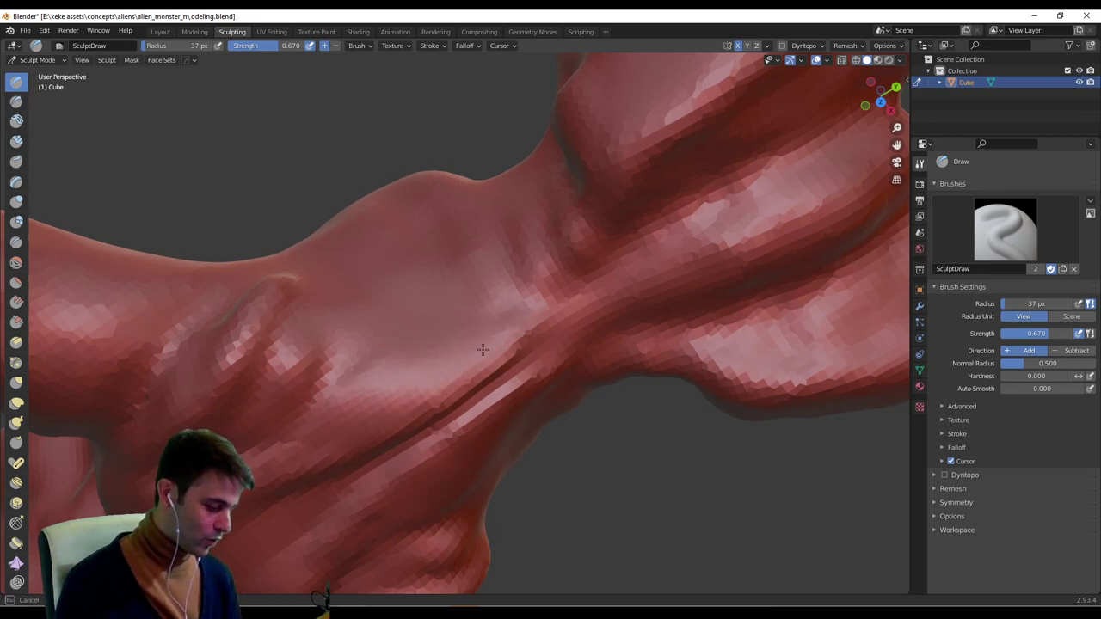
pyautogui.moveTo(483, 349); pyautogui.dragTo(304, 463)
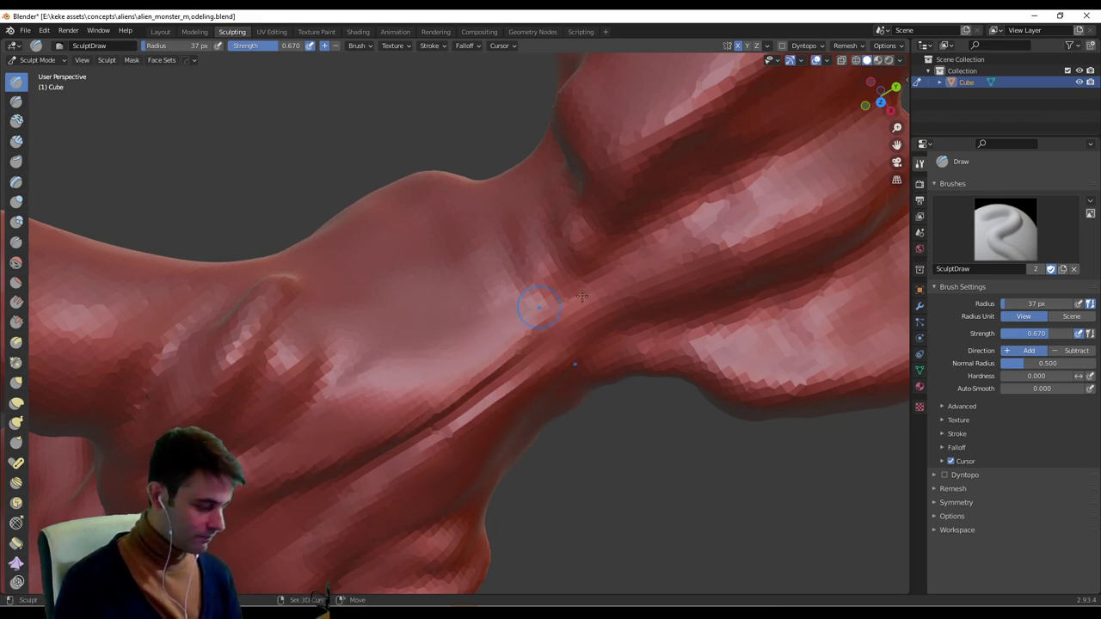
# Carve two parallel grooves along the spine toward the waist with the Draw brush subtracting at radius 30 px.
pyautogui.moveTo(583, 296); pyautogui.dragTo(461, 371, button='middle')
pyautogui.moveTo(424, 338)
pyautogui.mouseDown(button='middle')
pyautogui.moveTo(447, 325)
pyautogui.moveTo(501, 334)
pyautogui.moveTo(492, 331)
pyautogui.mouseUp(button='middle')
pyautogui.scroll(3, 460, 329)
pyautogui.press('f')
pyautogui.click(453, 242)
pyautogui.keyDown('ctrl'); pyautogui.moveTo(431, 244); pyautogui.dragTo(434, 291); pyautogui.keyUp('ctrl')
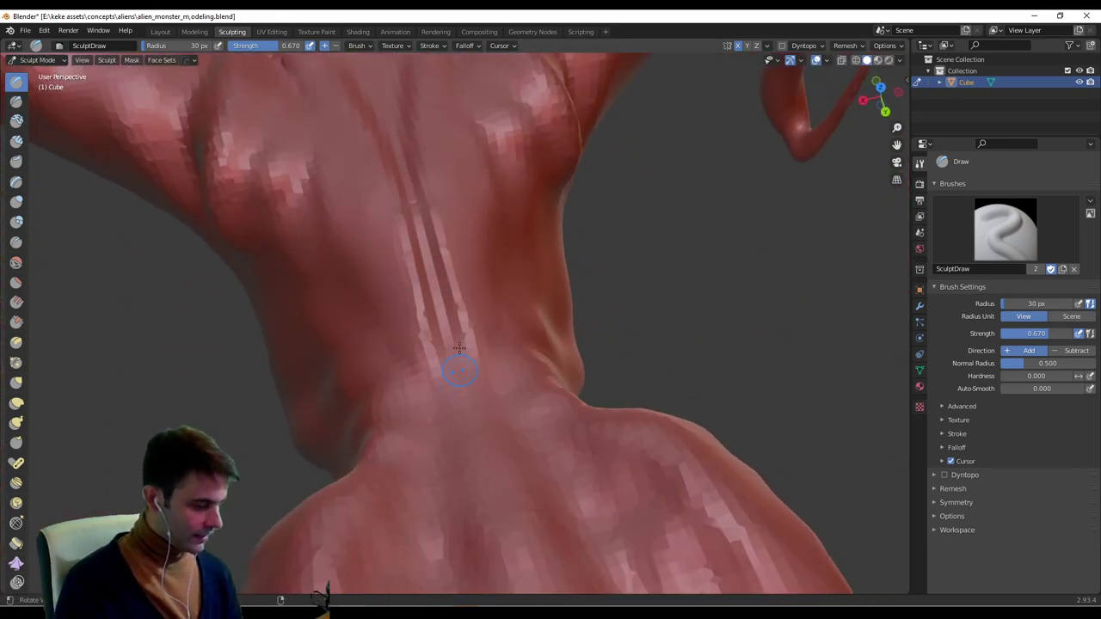
# Build up the muscle strips beside the spine grooves and smooth them toward the waist.
pyautogui.moveTo(459, 348)
pyautogui.mouseDown(button='middle')
pyautogui.moveTo(551, 301)
pyautogui.moveTo(586, 365)
pyautogui.mouseUp(button='middle')
pyautogui.moveTo(342, 271); pyautogui.dragTo(621, 394)
pyautogui.moveTo(373, 255); pyautogui.dragTo(501, 310)
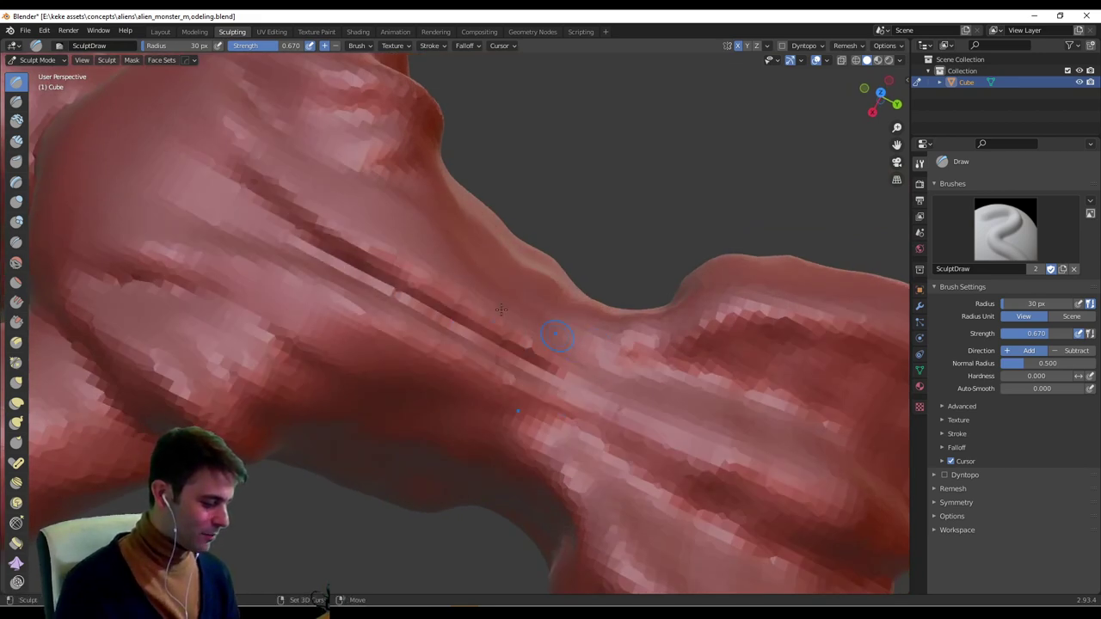
pyautogui.keyDown('shift'); pyautogui.moveTo(344, 233); pyautogui.dragTo(571, 369); pyautogui.keyUp('shift')
pyautogui.moveTo(571, 369); pyautogui.dragTo(683, 288, button='middle')
pyautogui.scroll(-3, 516, 307)
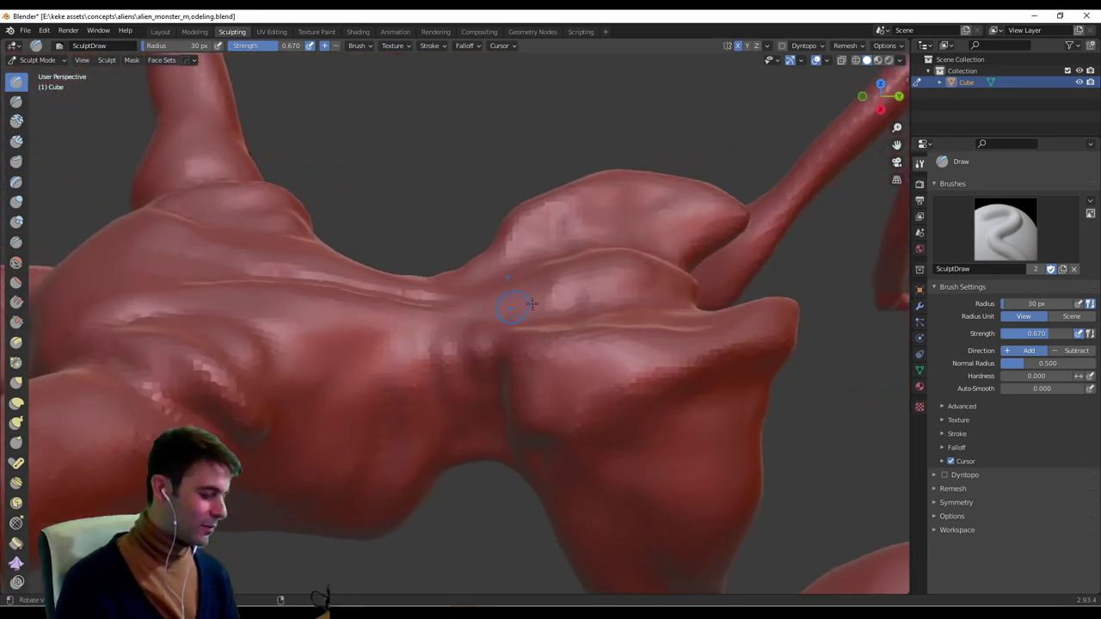
# Sculpt rib-like folds down the flank between the waist and the shoulder with the Draw brush at radius 30 px.
pyautogui.scroll(-3, 516, 307)
pyautogui.moveTo(516, 307)
pyautogui.mouseDown(button='middle')
pyautogui.moveTo(413, 347)
pyautogui.moveTo(553, 307)
pyautogui.moveTo(530, 303)
pyautogui.mouseUp(button='middle')
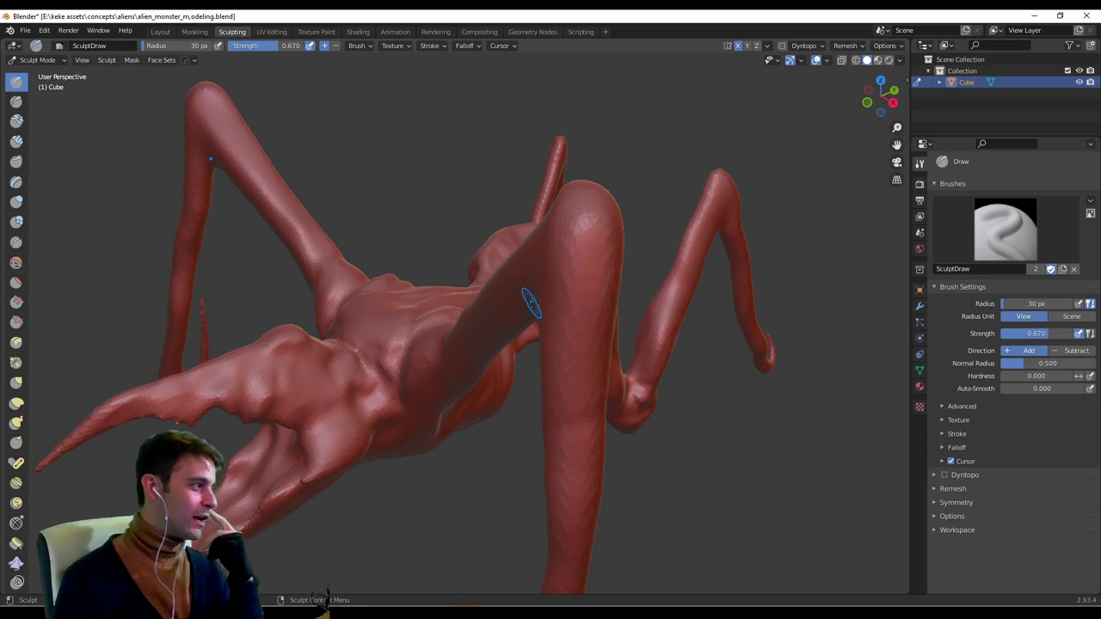
pyautogui.moveTo(530, 303); pyautogui.dragTo(519, 323, button='middle')
pyautogui.scroll(4, 568, 329)
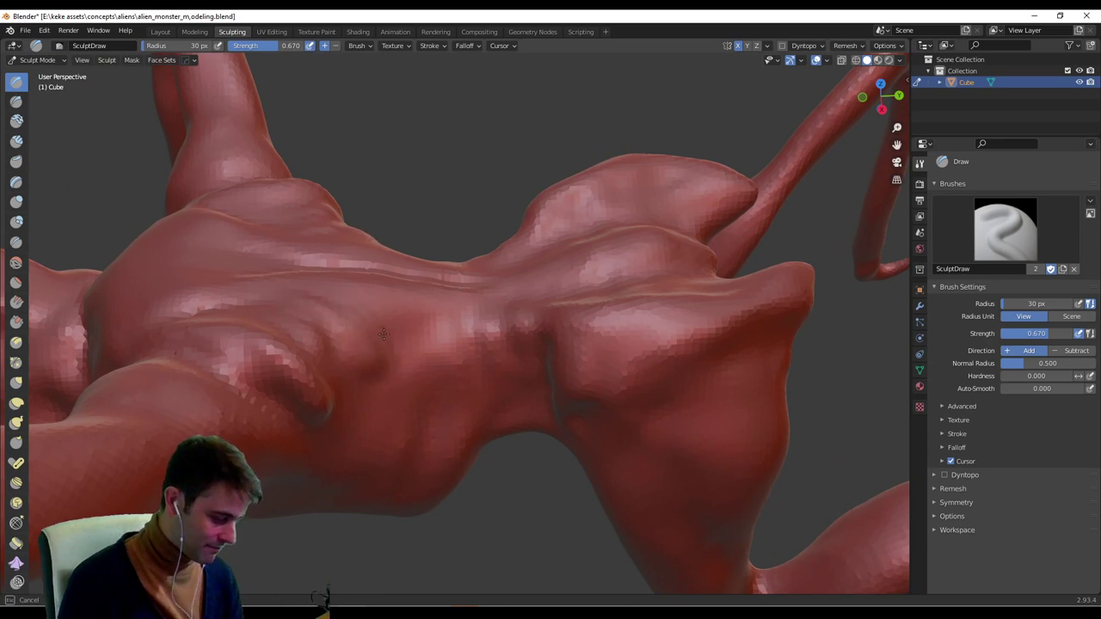
pyautogui.moveTo(447, 310); pyautogui.dragTo(492, 289, button='middle')
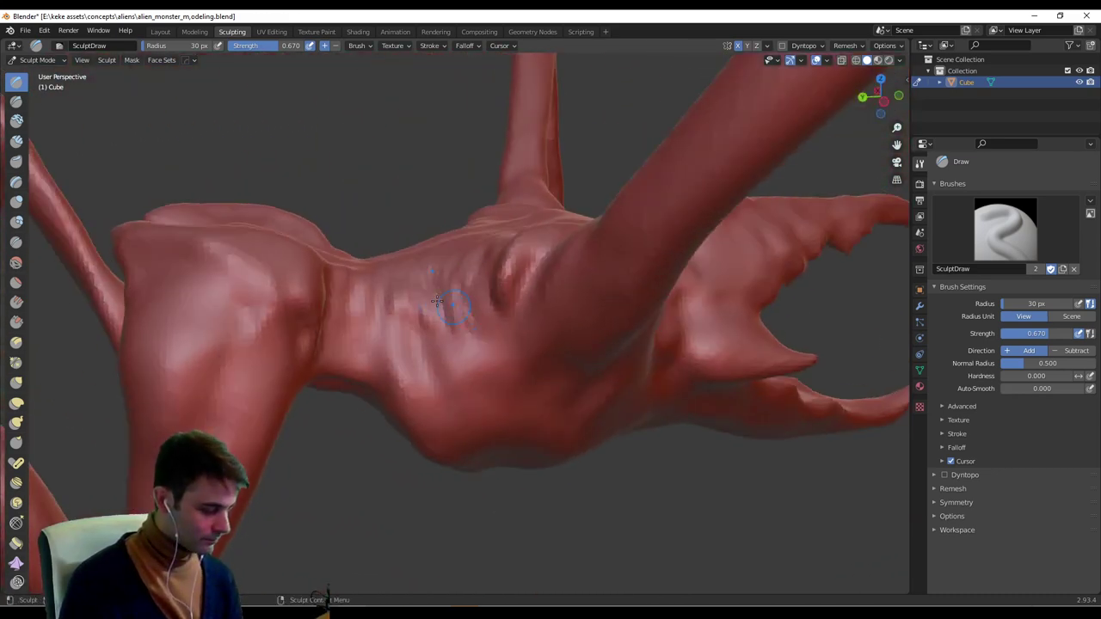
pyautogui.scroll(3, 400, 310)
pyautogui.moveTo(377, 337)
pyautogui.mouseDown()
pyautogui.moveTo(368, 291)
pyautogui.moveTo(349, 327)
pyautogui.mouseUp()
pyautogui.moveTo(351, 280); pyautogui.dragTo(356, 313, button='middle')
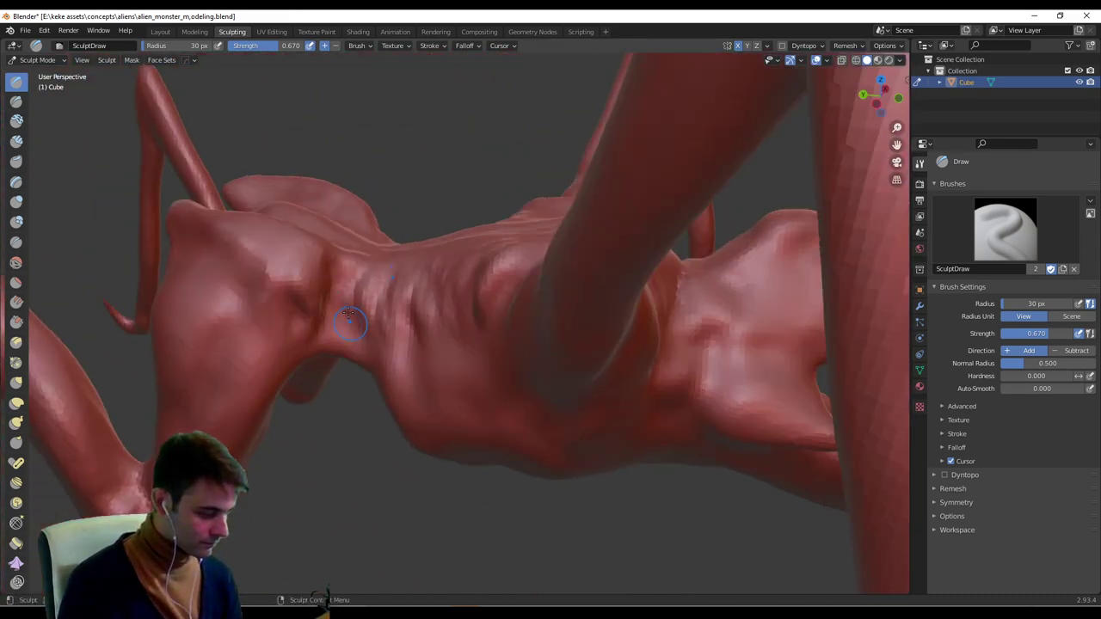
pyautogui.moveTo(344, 270); pyautogui.dragTo(373, 334)
pyautogui.moveTo(387, 370); pyautogui.dragTo(430, 344, button='middle')
pyautogui.moveTo(391, 335)
pyautogui.mouseDown()
pyautogui.moveTo(393, 384)
pyautogui.moveTo(414, 373)
pyautogui.mouseUp()
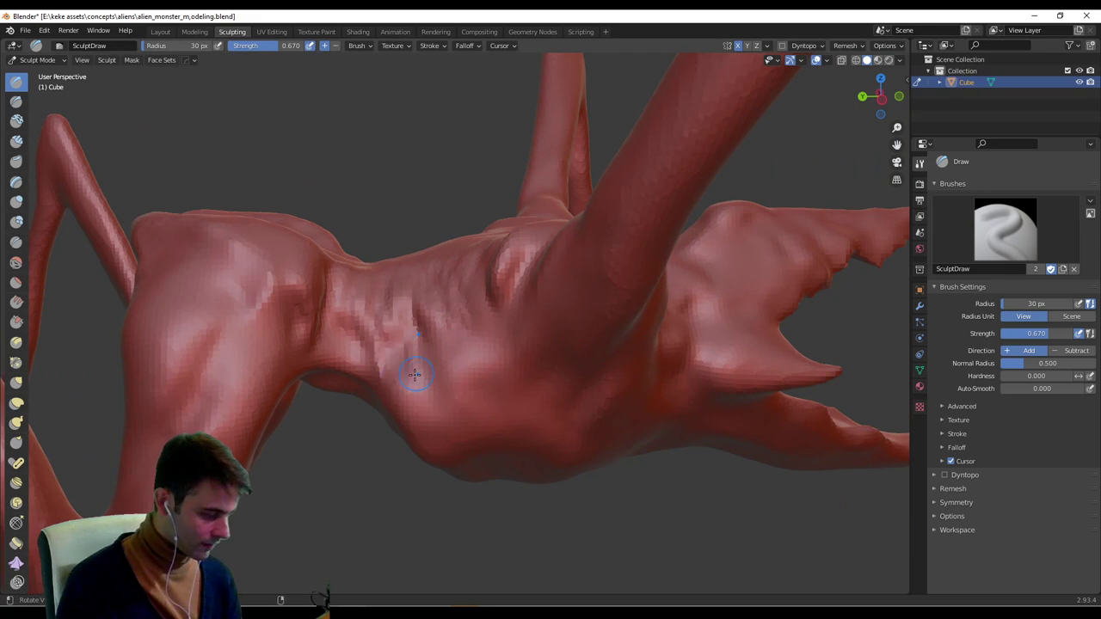
# Sculpt finer rib ridges across the lower side of the chest with the Draw brush at radius 20 px.
pyautogui.press('f')
pyautogui.click(414, 373)
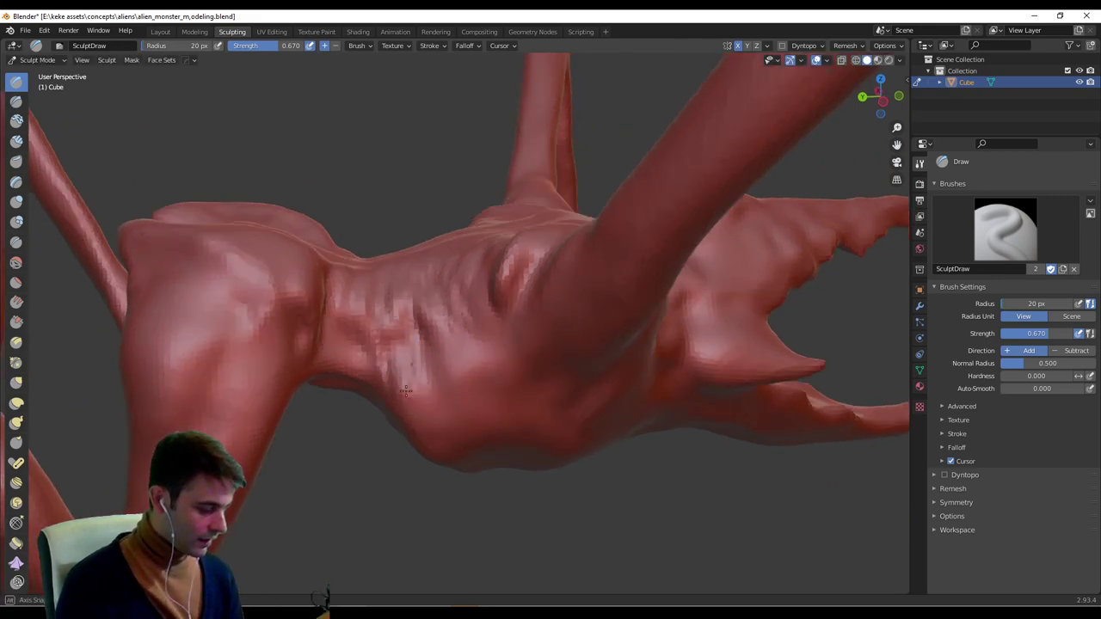
pyautogui.moveTo(408, 405)
pyautogui.mouseDown(button='middle')
pyautogui.moveTo(392, 338)
pyautogui.moveTo(413, 400)
pyautogui.moveTo(400, 364)
pyautogui.moveTo(476, 361)
pyautogui.moveTo(470, 426)
pyautogui.moveTo(442, 393)
pyautogui.mouseUp(button='middle')
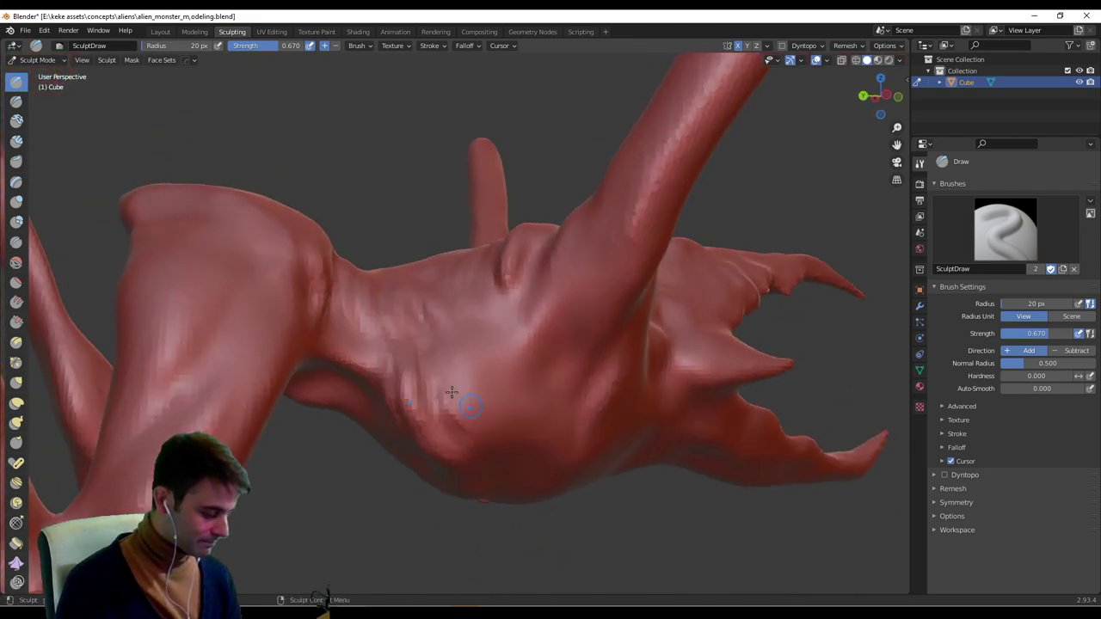
pyautogui.moveTo(487, 474); pyautogui.dragTo(473, 408, button='middle')
pyautogui.moveTo(437, 383); pyautogui.dragTo(483, 457)
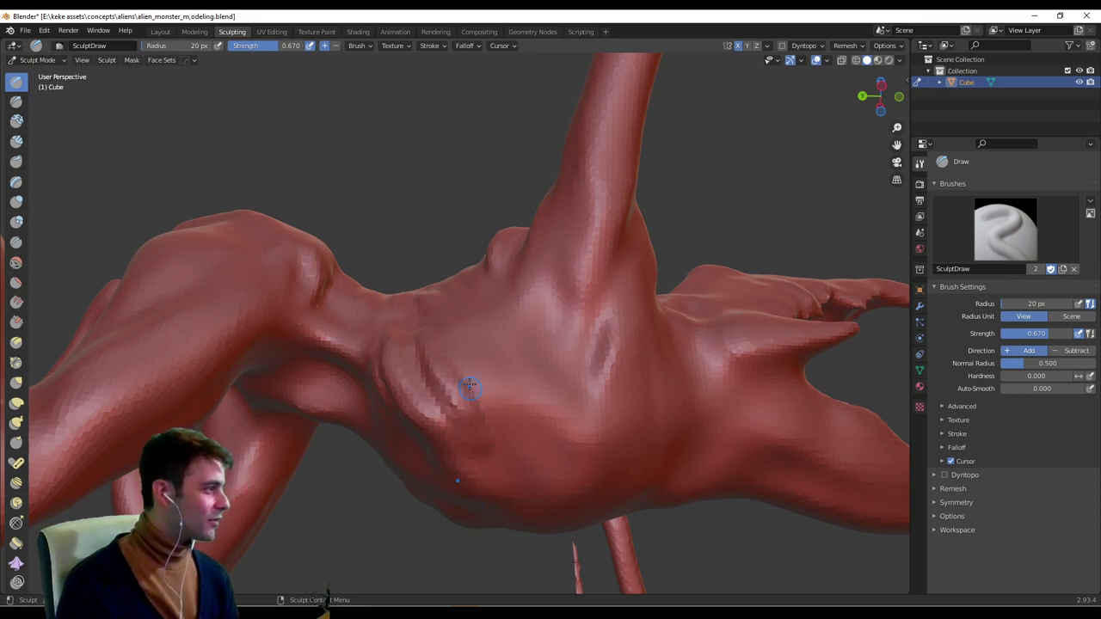
# Extend the rib ridges up the side of the chest toward the front limb's base with the Draw brush at radius 20 px.
pyautogui.moveTo(468, 426); pyautogui.dragTo(446, 407, button='middle')
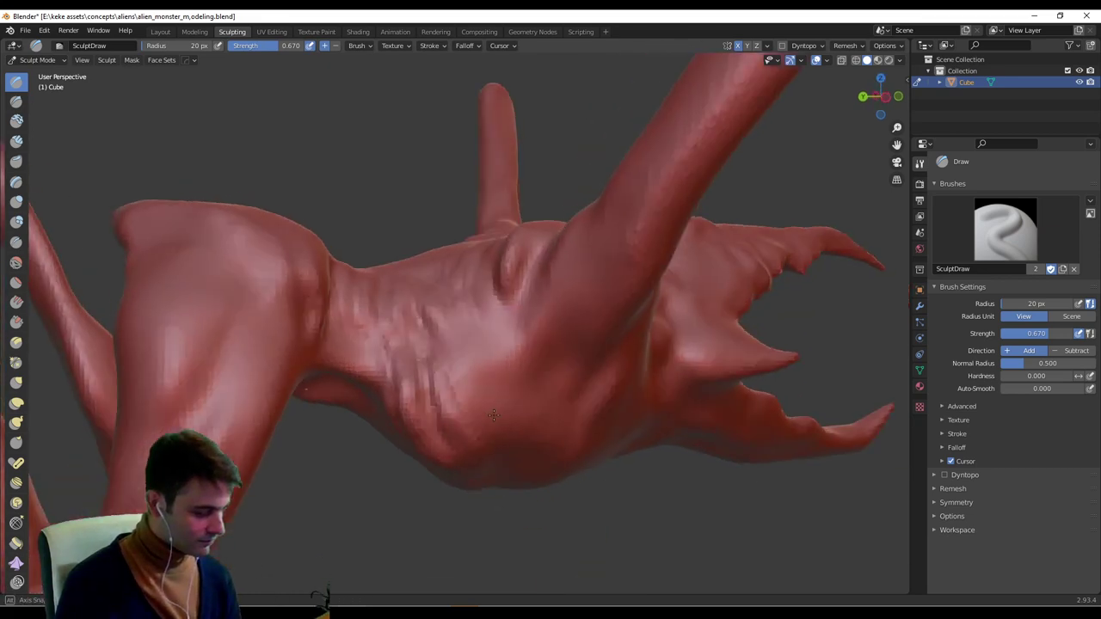
pyautogui.moveTo(447, 363); pyautogui.dragTo(492, 401, button='middle')
pyautogui.moveTo(492, 401)
pyautogui.mouseDown()
pyautogui.moveTo(455, 361)
pyautogui.moveTo(495, 430)
pyautogui.moveTo(452, 352)
pyautogui.moveTo(462, 348)
pyautogui.mouseUp()
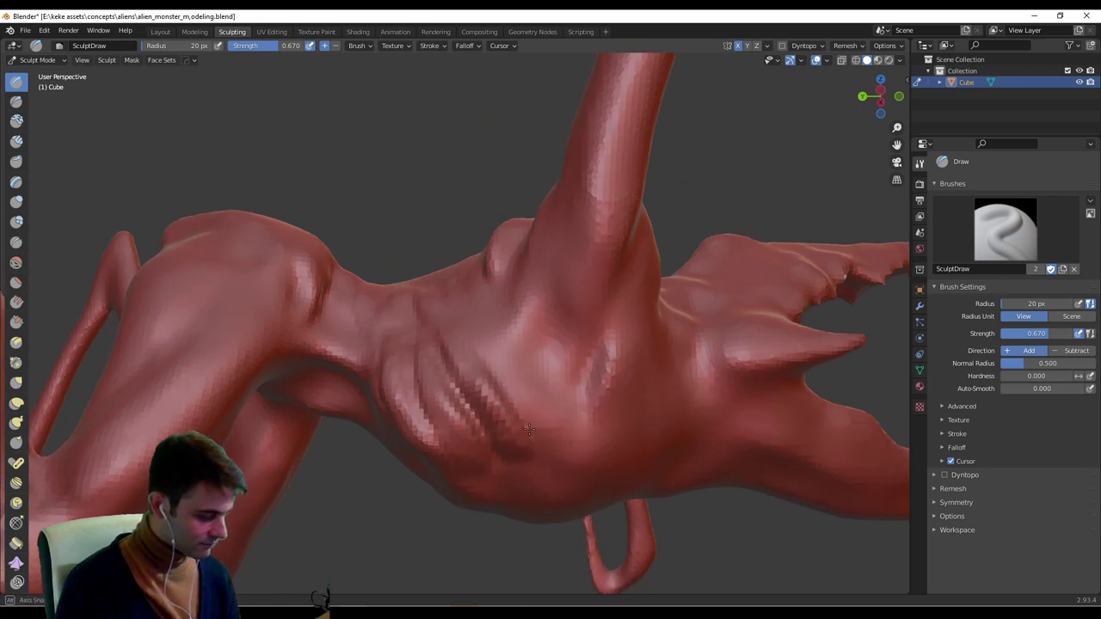
pyautogui.moveTo(507, 415); pyautogui.dragTo(468, 361, button='middle')
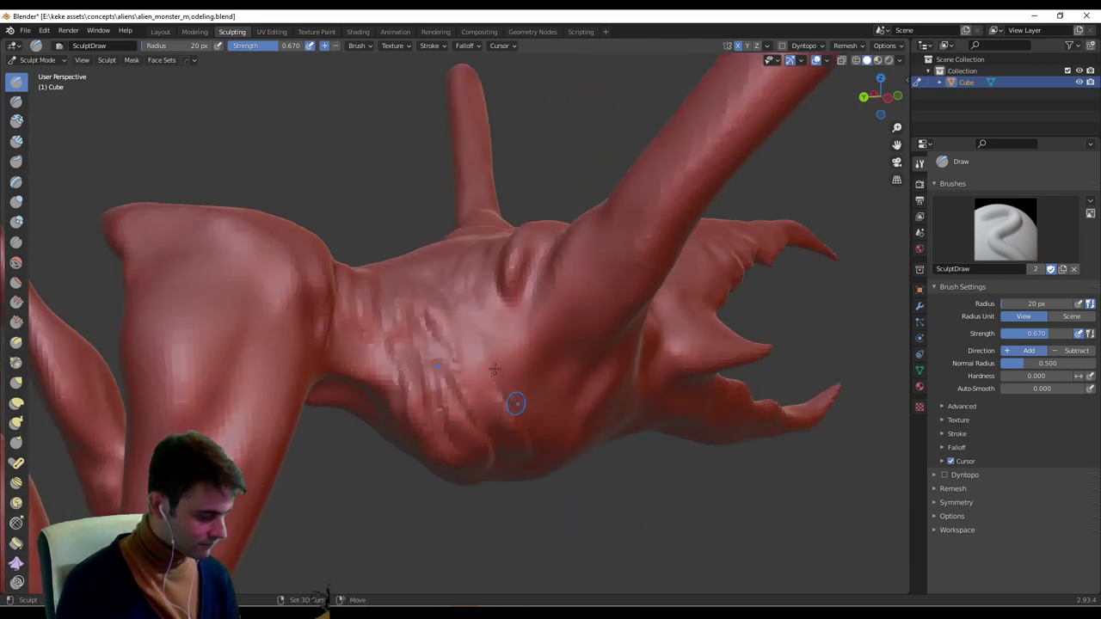
pyautogui.moveTo(553, 447); pyautogui.dragTo(533, 387, button='middle')
pyautogui.moveTo(500, 349); pyautogui.dragTo(504, 427)
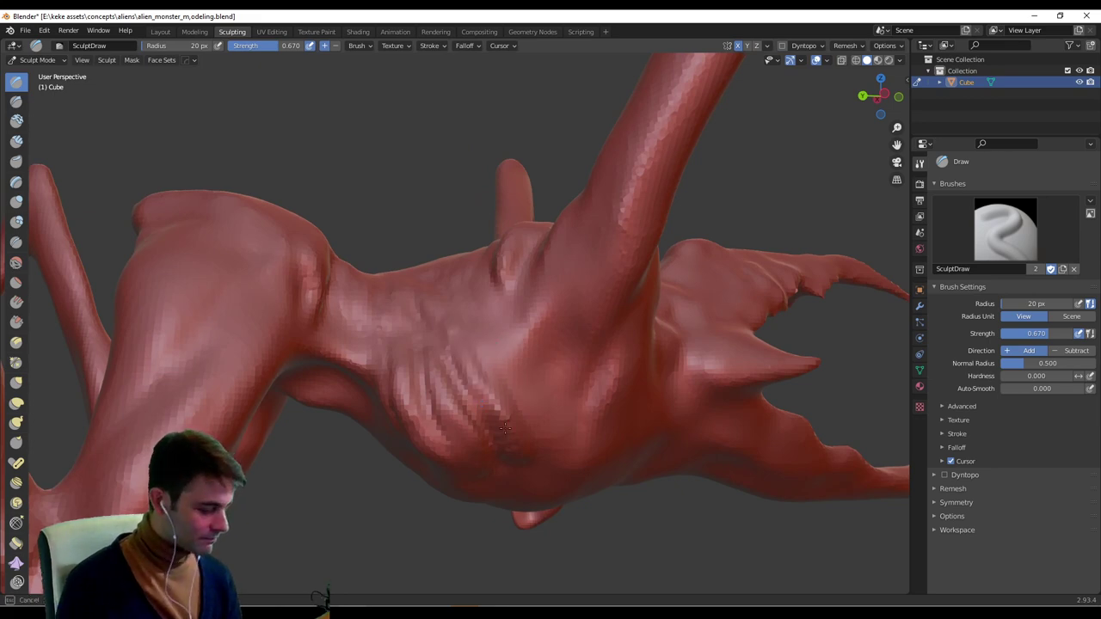
pyautogui.moveTo(511, 407); pyautogui.dragTo(523, 400, button='middle')
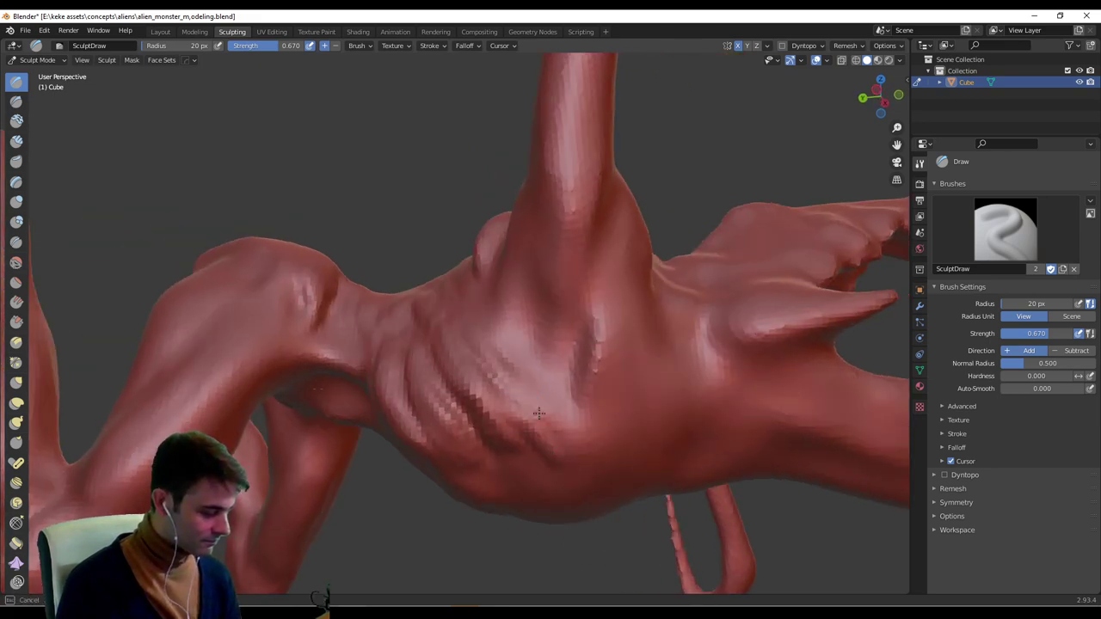
pyautogui.moveTo(457, 342); pyautogui.dragTo(552, 443)
pyautogui.moveTo(495, 351); pyautogui.dragTo(585, 448)
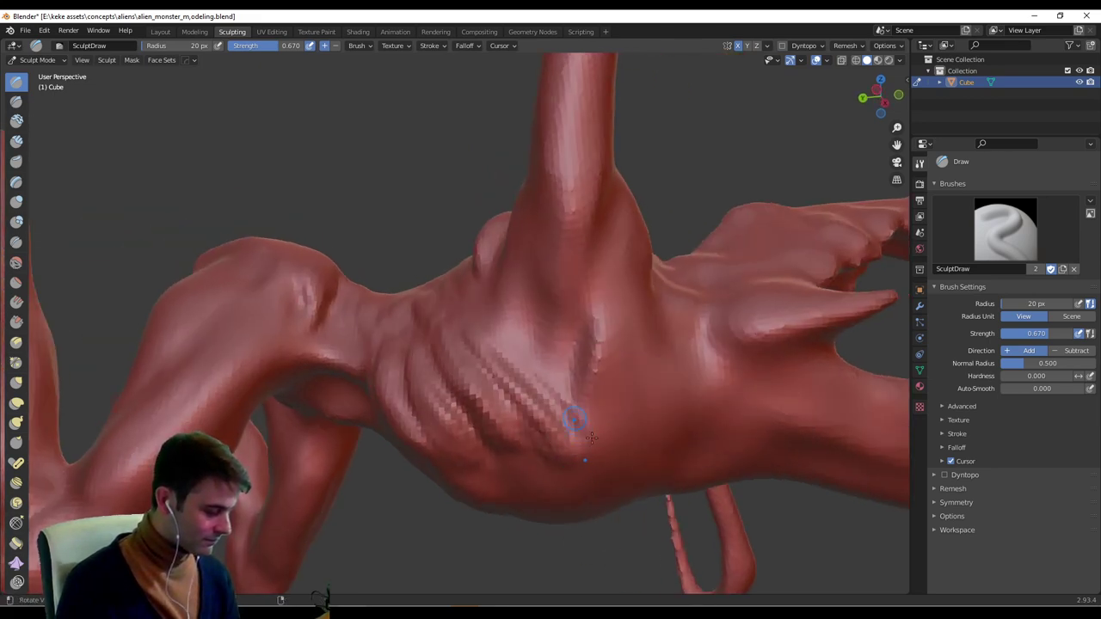
pyautogui.moveTo(575, 419)
pyautogui.mouseDown(button='middle')
pyautogui.moveTo(516, 361)
pyautogui.moveTo(541, 341)
pyautogui.moveTo(555, 290)
pyautogui.moveTo(533, 287)
pyautogui.moveTo(541, 299)
pyautogui.moveTo(496, 342)
pyautogui.moveTo(474, 318)
pyautogui.mouseUp(button='middle')
# Enlarge the brush radius to 52 px and smooth the rib ridges along the flank and side of the chest.
pyautogui.scroll(3, 496, 341)
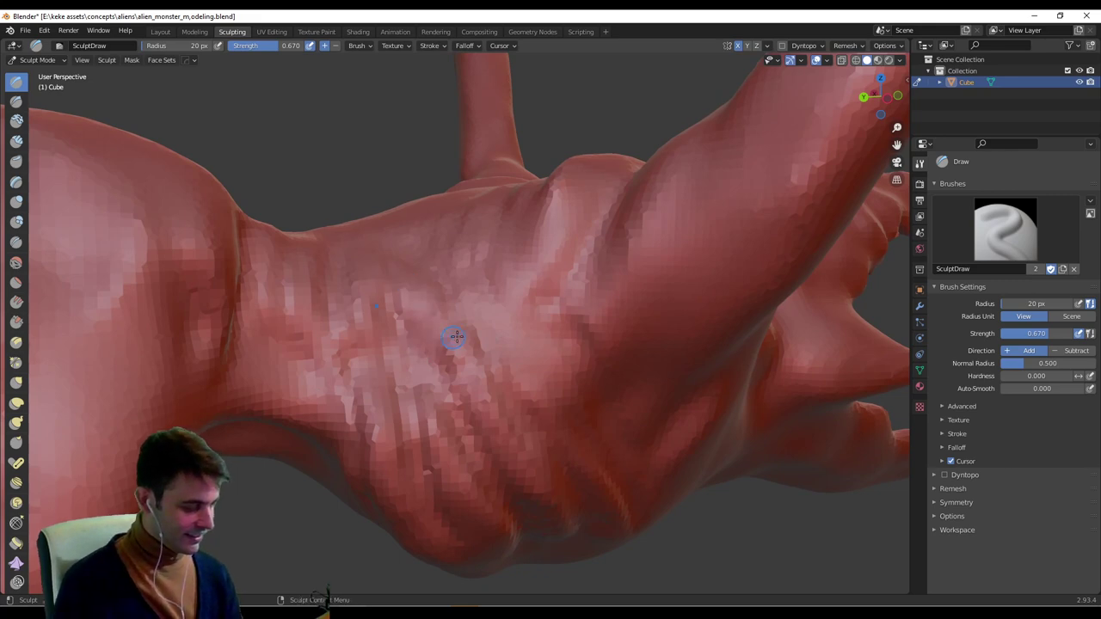
pyautogui.press('f')
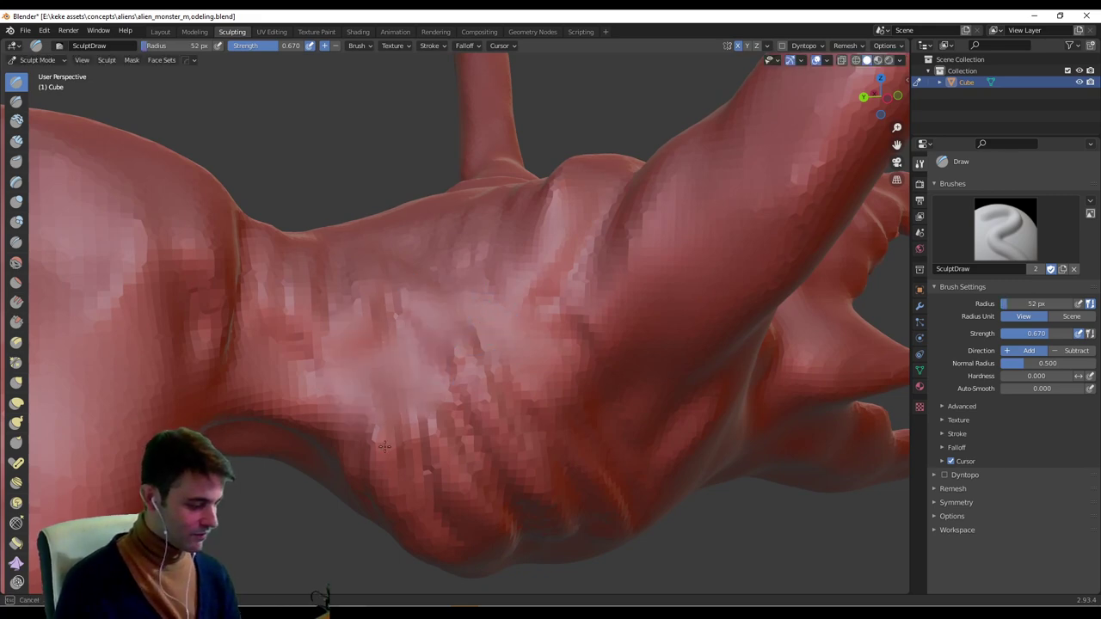
pyautogui.moveTo(424, 352); pyautogui.dragTo(423, 458)
pyautogui.moveTo(461, 347); pyautogui.dragTo(498, 473)
pyautogui.moveTo(533, 413)
pyautogui.mouseDown(button='middle')
pyautogui.moveTo(495, 399)
pyautogui.moveTo(543, 337)
pyautogui.mouseUp(button='middle')
pyautogui.scroll(-4, 516, 398)
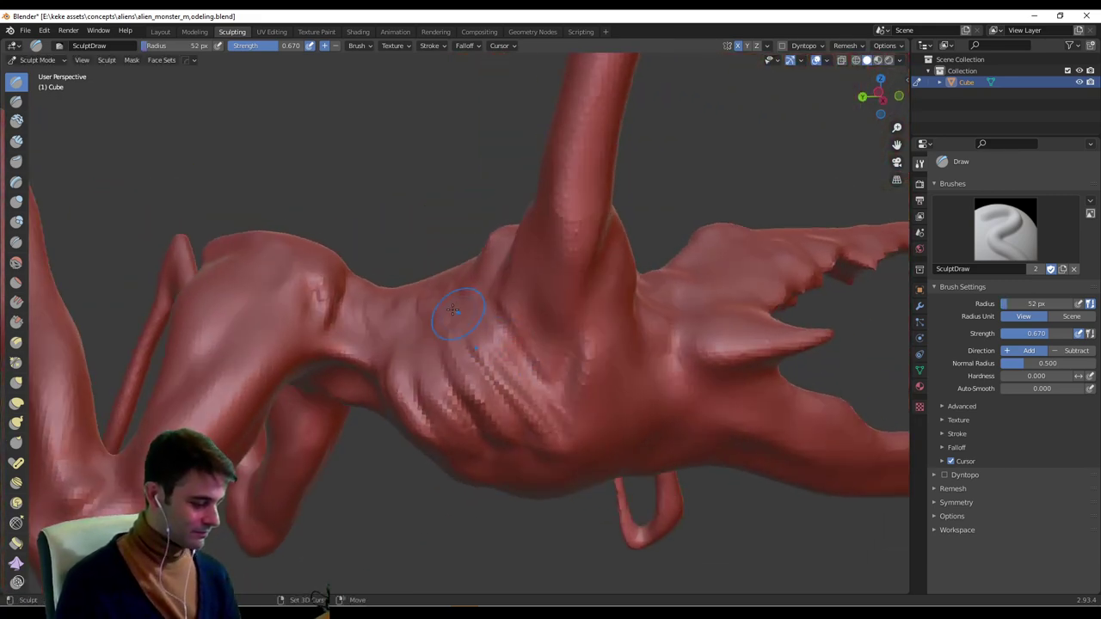
pyautogui.moveTo(457, 315)
pyautogui.keyDown('shift'); pyautogui.mouseDown()
pyautogui.moveTo(487, 412)
pyautogui.moveTo(533, 423)
pyautogui.mouseUp(); pyautogui.keyUp('shift')
pyautogui.keyDown('shift'); pyautogui.moveTo(402, 354); pyautogui.dragTo(495, 436); pyautogui.keyUp('shift')
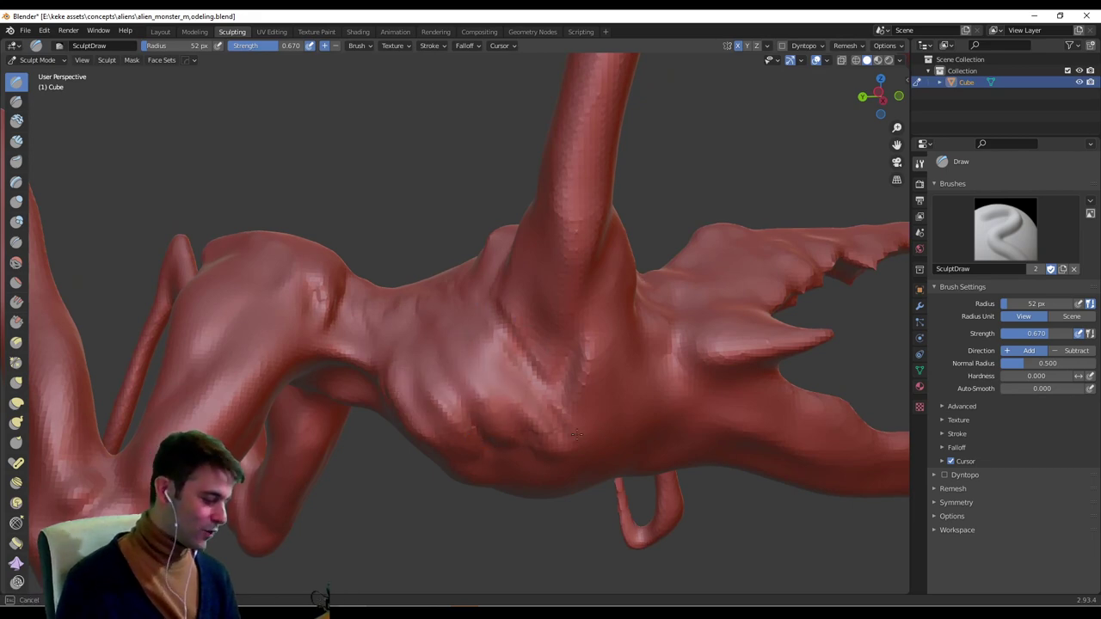
# Sculpt muscle strands running from the front limb's base into the shoulder with the Draw brush at radius 44 px.
pyautogui.moveTo(551, 369)
pyautogui.mouseDown(button='middle')
pyautogui.moveTo(593, 394)
pyautogui.moveTo(364, 385)
pyautogui.moveTo(416, 329)
pyautogui.mouseUp(button='middle')
pyautogui.press('f')
pyautogui.click(476, 394)
pyautogui.moveTo(351, 218)
pyautogui.keyDown('shift'); pyautogui.mouseDown(button='middle')
pyautogui.moveTo(392, 290)
pyautogui.moveTo(484, 335)
pyautogui.moveTo(468, 395)
pyautogui.mouseUp(button='middle'); pyautogui.keyUp('shift')
pyautogui.press('f')
pyautogui.click(493, 347)
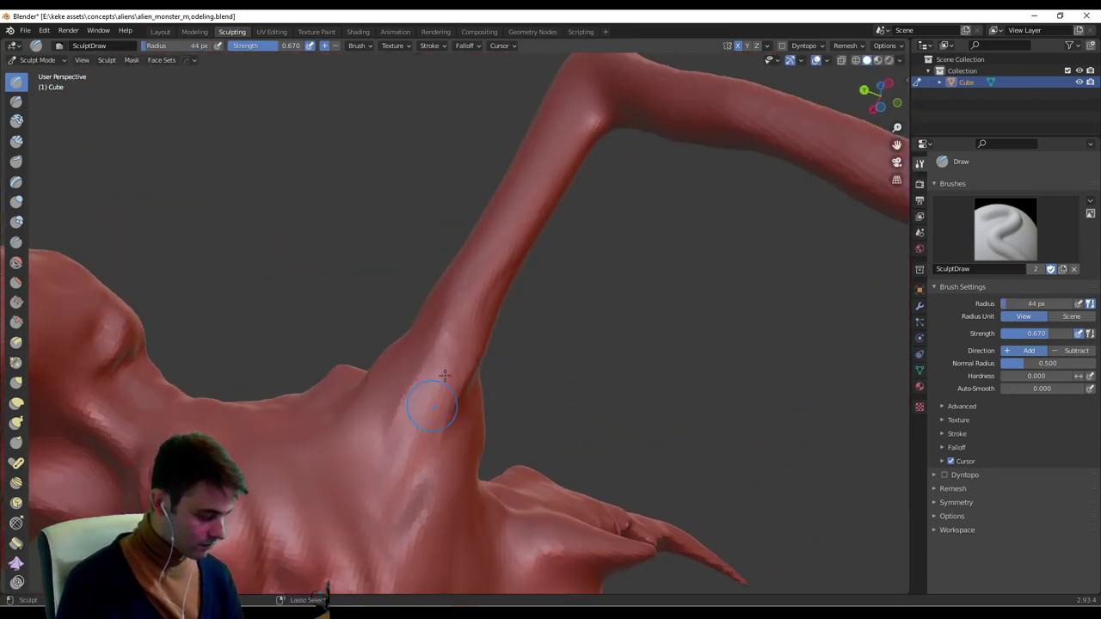
pyautogui.moveTo(439, 372); pyautogui.dragTo(399, 451)
pyautogui.moveTo(446, 353)
pyautogui.mouseDown()
pyautogui.moveTo(393, 447)
pyautogui.moveTo(389, 478)
pyautogui.mouseUp()
pyautogui.moveTo(378, 511)
pyautogui.mouseDown(button='middle')
pyautogui.moveTo(411, 505)
pyautogui.moveTo(394, 496)
pyautogui.mouseUp(button='middle')
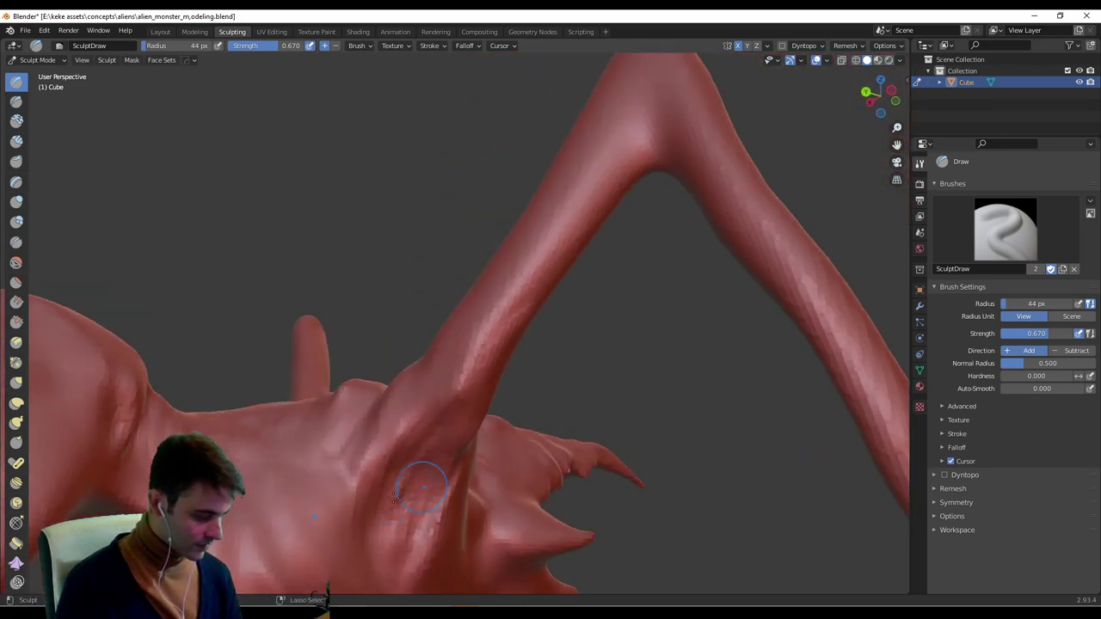
pyautogui.moveTo(442, 373); pyautogui.dragTo(462, 441, button='middle')
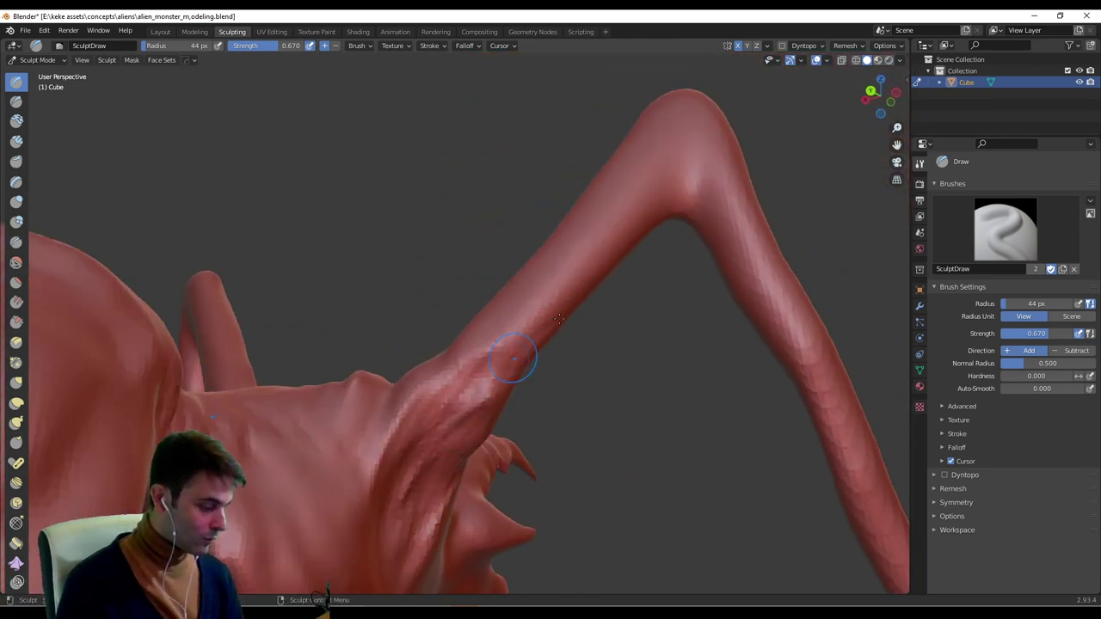
pyautogui.moveTo(535, 370)
pyautogui.mouseDown(button='middle')
pyautogui.moveTo(504, 364)
pyautogui.moveTo(491, 381)
pyautogui.moveTo(522, 430)
pyautogui.moveTo(516, 370)
pyautogui.mouseUp(button='middle')
# Build up a muscle ridge on the front limb's upper segment near the shoulder with the Draw brush at radius 24 px.
pyautogui.press('f')
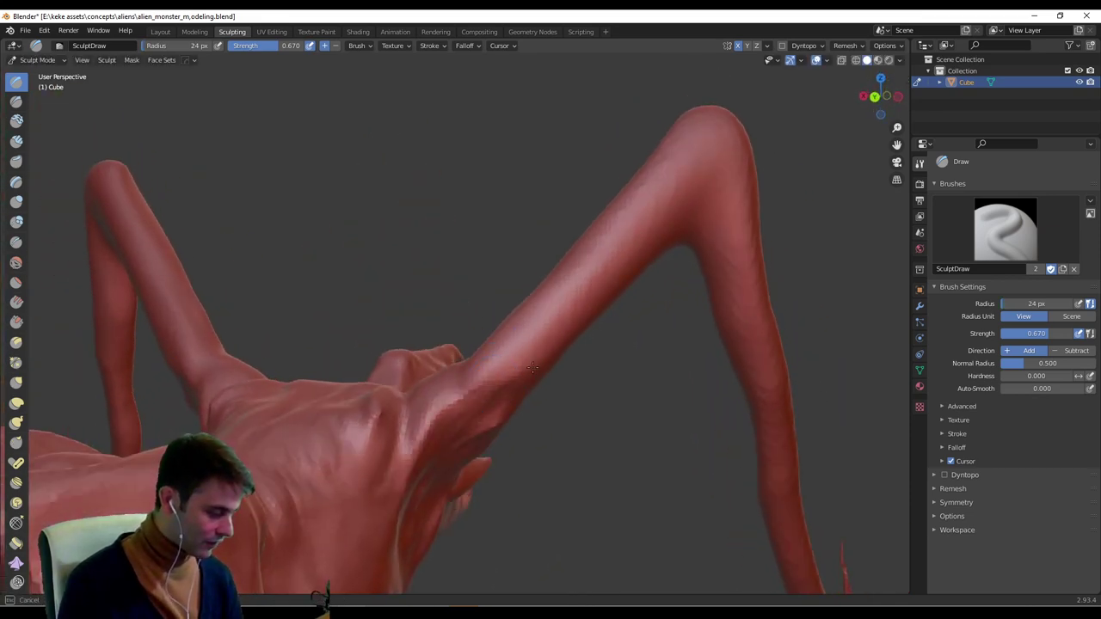
pyautogui.moveTo(550, 332); pyautogui.dragTo(492, 393, button='middle')
pyautogui.moveTo(527, 394); pyautogui.dragTo(512, 391, button='middle')
pyautogui.moveTo(511, 392); pyautogui.dragTo(555, 279)
pyautogui.moveTo(545, 301); pyautogui.dragTo(549, 332, button='middle')
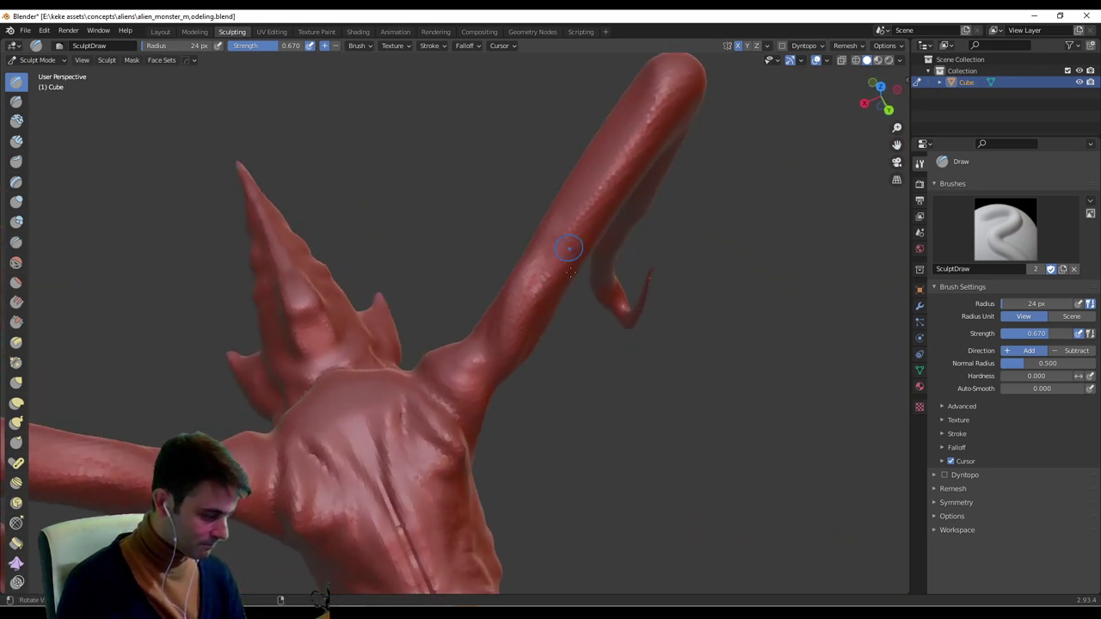
pyautogui.moveTo(569, 248); pyautogui.dragTo(557, 296, button='middle')
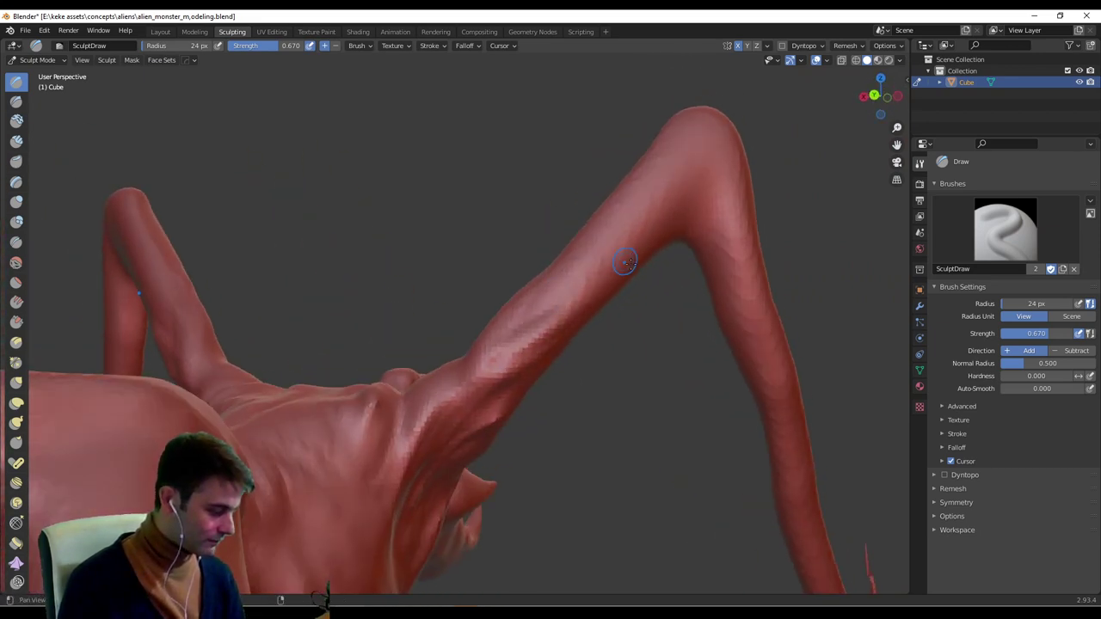
# Continue the muscle ridges along the upper segment of the front limb toward the elbow.
pyautogui.keyDown('shift'); pyautogui.moveTo(627, 262); pyautogui.dragTo(455, 359, button='middle'); pyautogui.keyUp('shift')
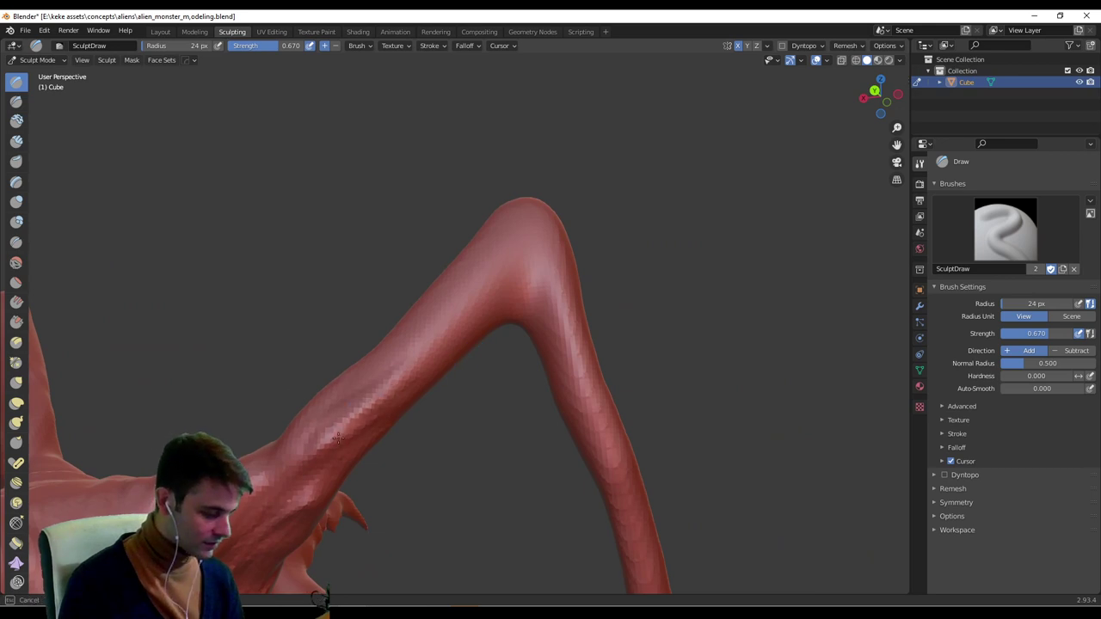
pyautogui.moveTo(338, 439); pyautogui.dragTo(433, 364)
pyautogui.moveTo(421, 370); pyautogui.dragTo(390, 377, button='middle')
pyautogui.moveTo(308, 451); pyautogui.dragTo(382, 375)
pyautogui.moveTo(370, 382); pyautogui.dragTo(408, 390, button='middle')
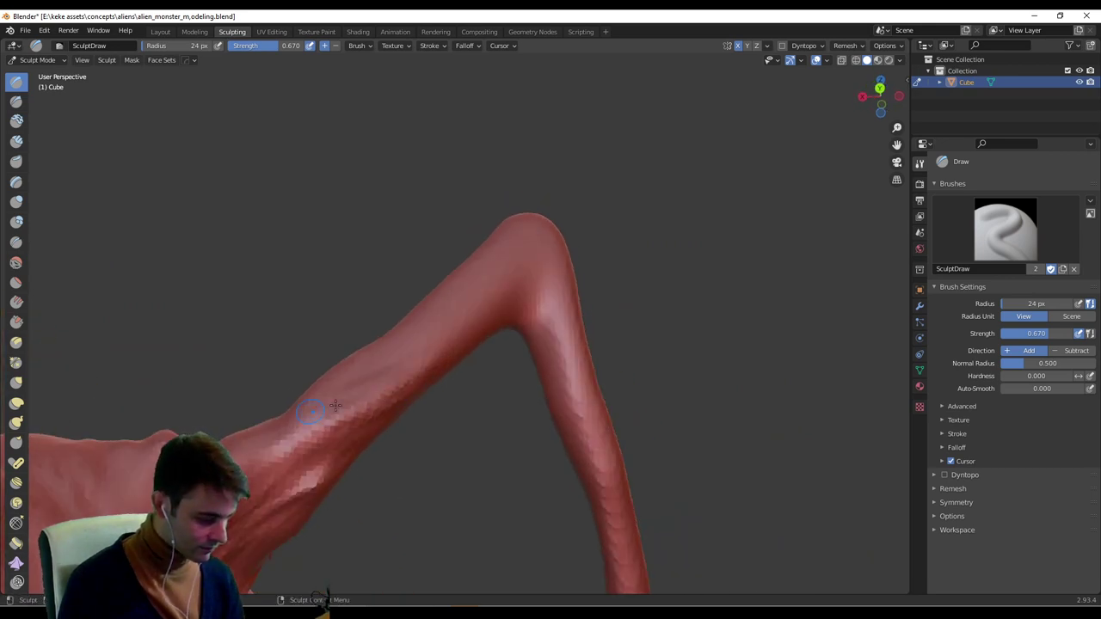
pyautogui.moveTo(327, 416)
pyautogui.mouseDown(button='middle')
pyautogui.moveTo(316, 460)
pyautogui.moveTo(346, 383)
pyautogui.moveTo(309, 447)
pyautogui.mouseUp(button='middle')
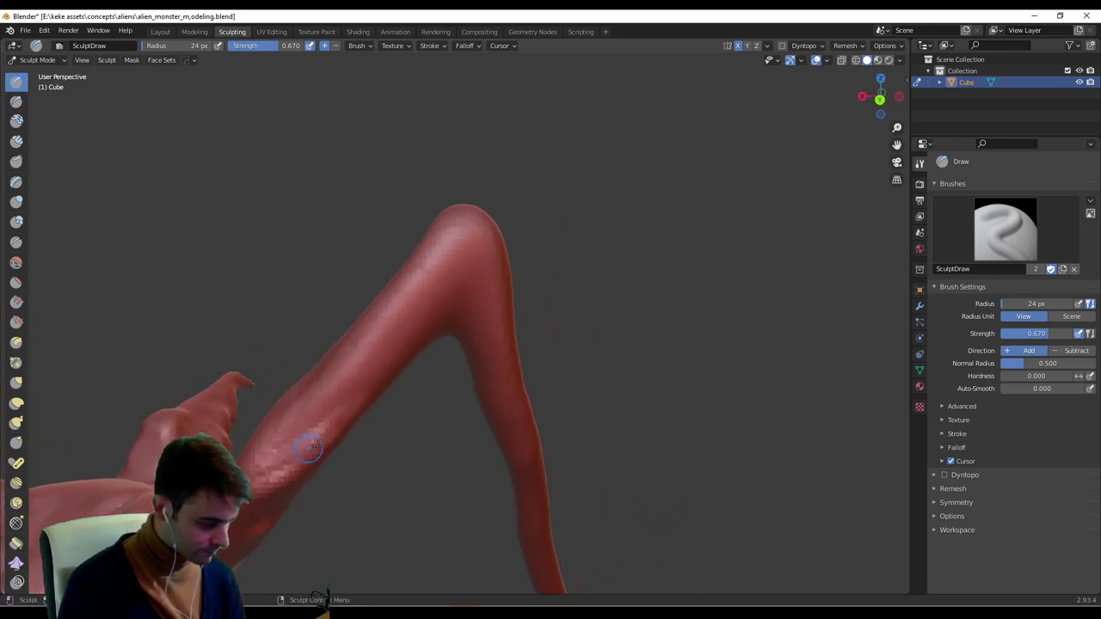
# Sculpt long tendon ridges over the front limb's elbow and down the start of its forearm at radius 24 px.
pyautogui.moveTo(448, 276)
pyautogui.mouseDown(button='middle')
pyautogui.moveTo(417, 288)
pyautogui.moveTo(516, 276)
pyautogui.moveTo(449, 288)
pyautogui.moveTo(409, 325)
pyautogui.mouseUp(button='middle')
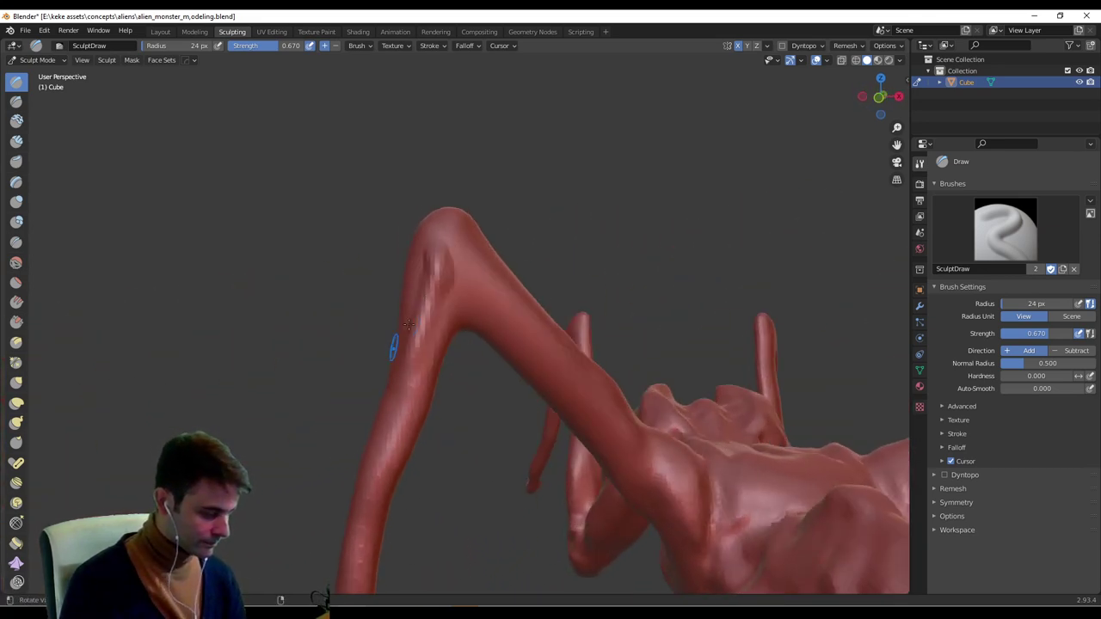
pyautogui.moveTo(419, 344); pyautogui.dragTo(393, 418)
pyautogui.moveTo(396, 413); pyautogui.dragTo(474, 365, button='middle')
pyautogui.moveTo(438, 260); pyautogui.dragTo(417, 430)
pyautogui.moveTo(423, 406)
pyautogui.mouseDown(button='middle')
pyautogui.moveTo(477, 395)
pyautogui.moveTo(486, 443)
pyautogui.moveTo(465, 178)
pyautogui.mouseUp(button='middle')
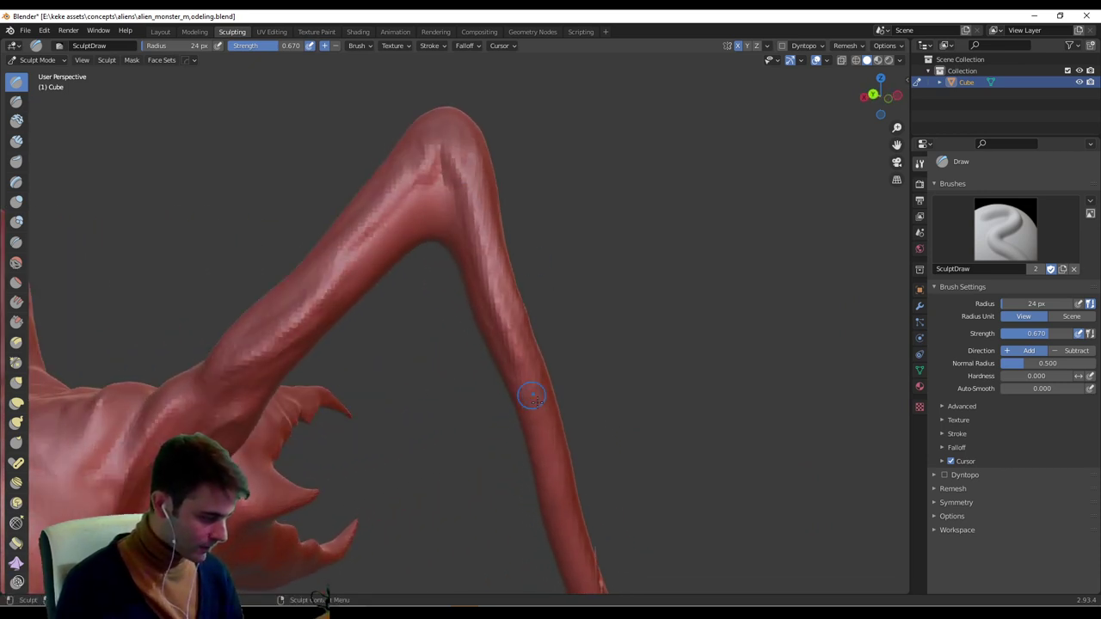
pyautogui.moveTo(533, 397); pyautogui.dragTo(386, 149, button='middle')
pyautogui.moveTo(460, 336); pyautogui.dragTo(398, 148, button='middle')
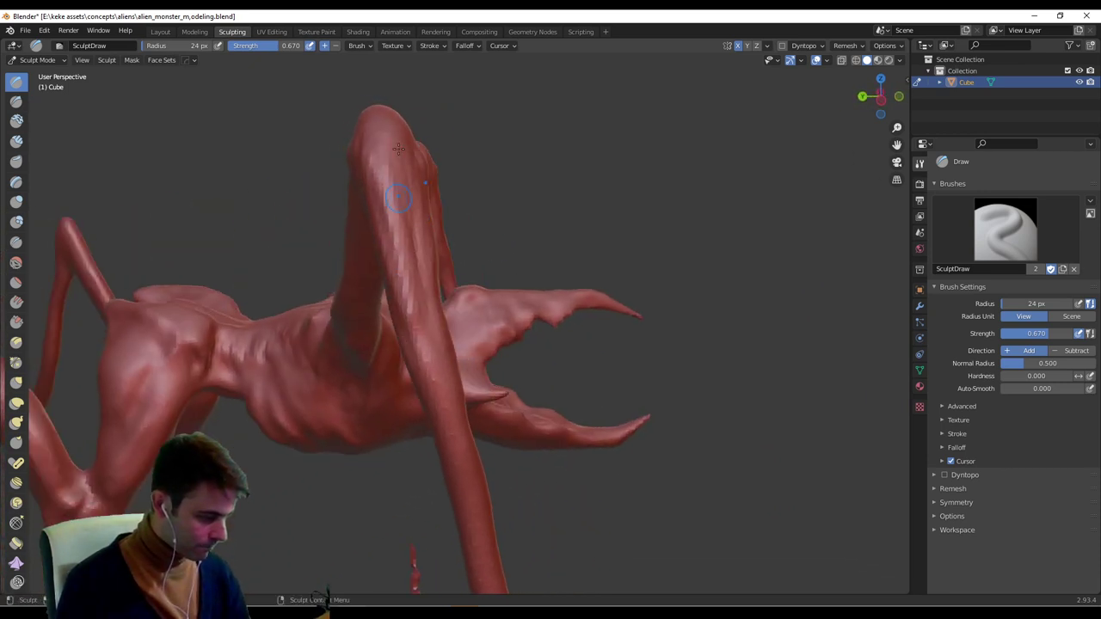
# Carry the muscle and tendon ridges around the forearm down to the wrist with the Draw brush at radius 24 px.
pyautogui.moveTo(445, 381); pyautogui.dragTo(430, 217, button='middle')
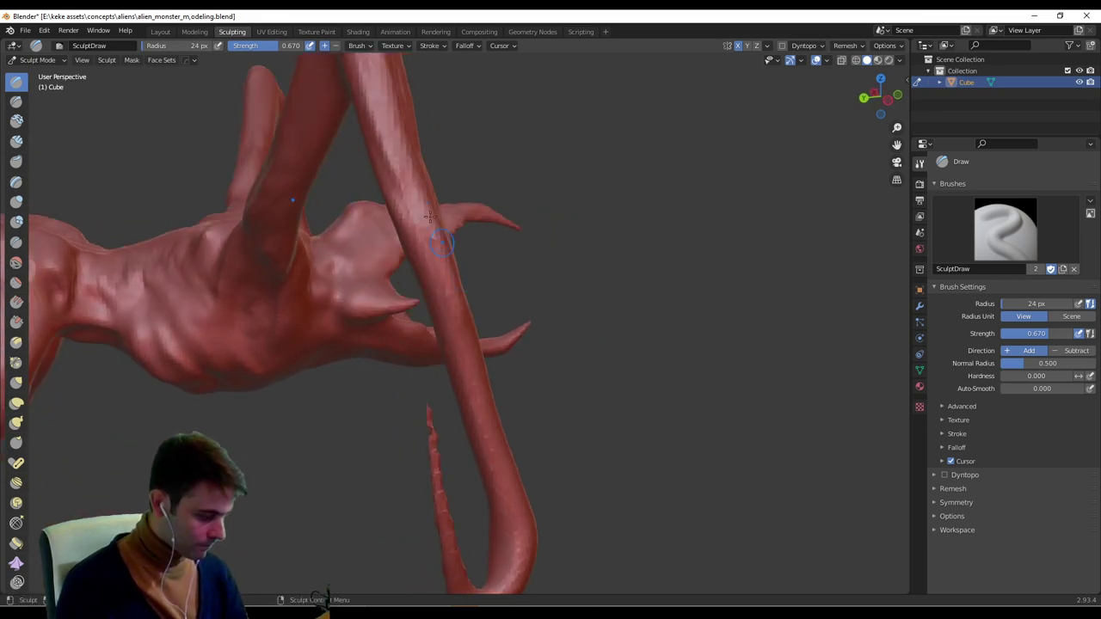
pyautogui.moveTo(503, 364); pyautogui.dragTo(592, 297, button='middle')
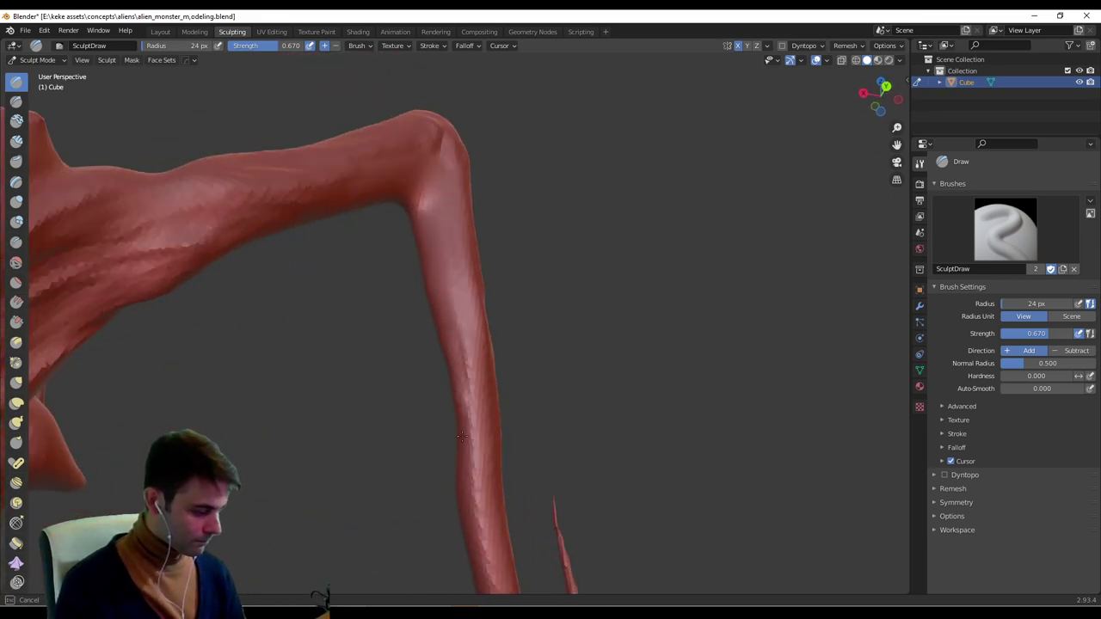
pyautogui.moveTo(456, 466)
pyautogui.mouseDown(button='middle')
pyautogui.moveTo(404, 447)
pyautogui.moveTo(425, 444)
pyautogui.mouseUp(button='middle')
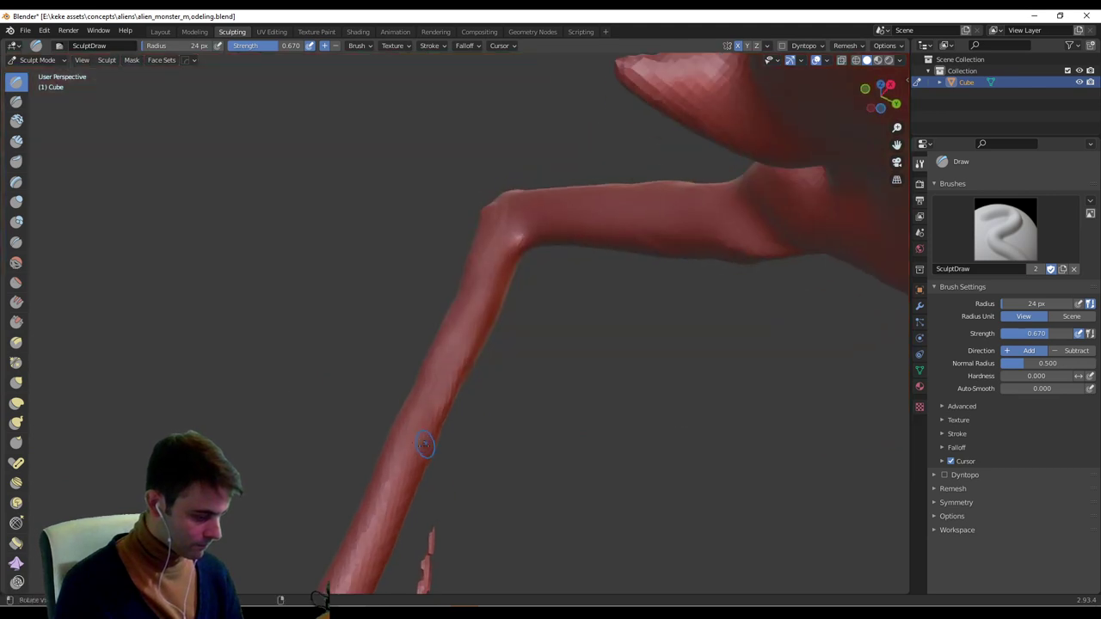
pyautogui.moveTo(435, 385); pyautogui.dragTo(507, 204, button='middle')
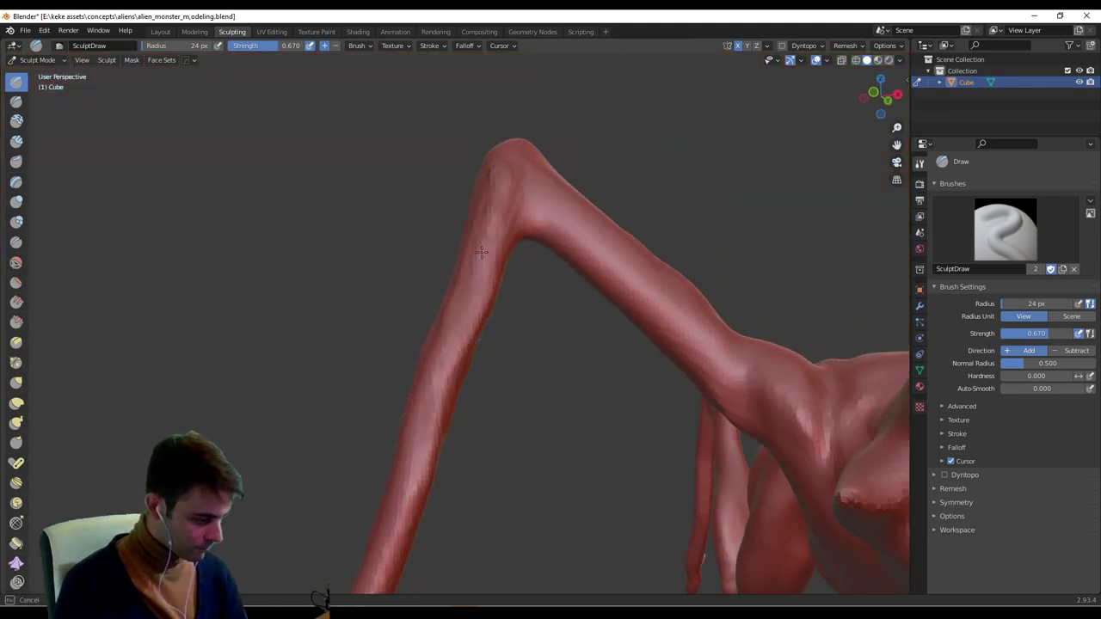
pyautogui.moveTo(387, 555); pyautogui.dragTo(519, 345, button='middle')
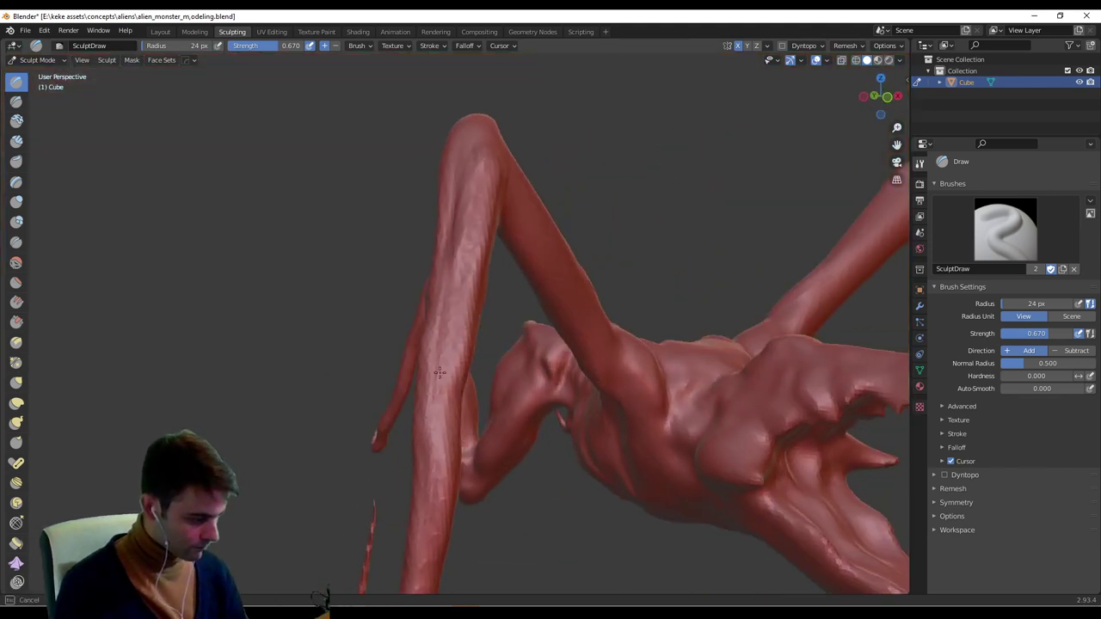
pyautogui.moveTo(440, 372)
pyautogui.mouseDown(button='middle')
pyautogui.moveTo(439, 430)
pyautogui.moveTo(467, 295)
pyautogui.moveTo(567, 298)
pyautogui.mouseUp(button='middle')
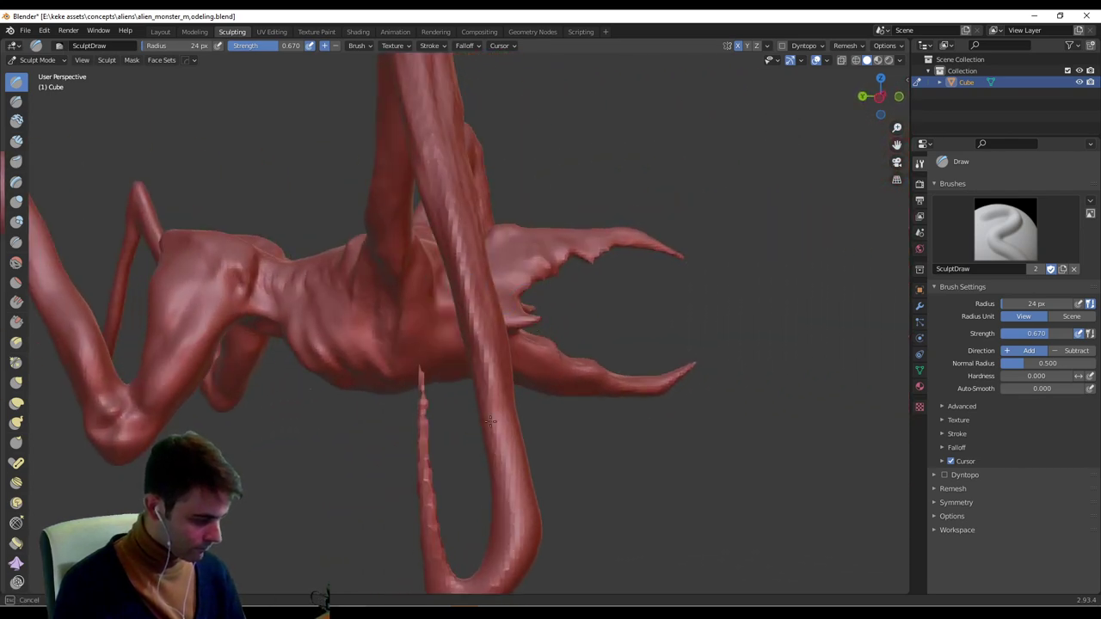
pyautogui.moveTo(491, 422); pyautogui.dragTo(510, 492)
pyautogui.moveTo(557, 420); pyautogui.dragTo(421, 387, button='middle')
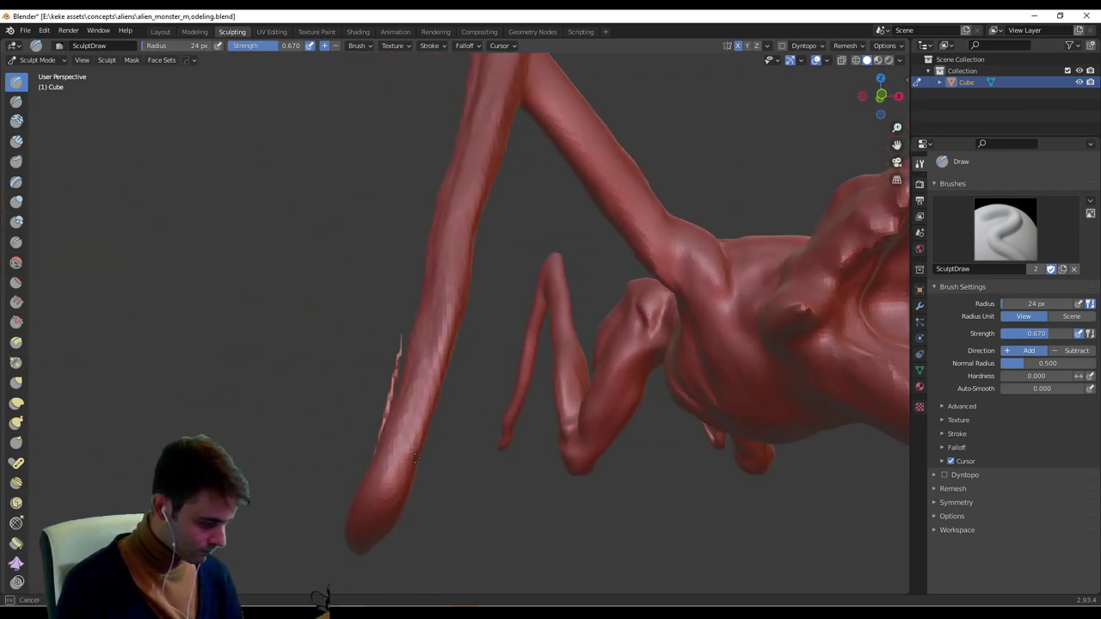
# Build up a bony knob at the front limb's wrist with the Draw brush, enlarging its radius to 48 px.
pyautogui.moveTo(414, 479)
pyautogui.mouseDown(button='middle')
pyautogui.moveTo(421, 428)
pyautogui.moveTo(404, 460)
pyautogui.moveTo(422, 490)
pyautogui.mouseUp(button='middle')
pyautogui.moveTo(456, 450)
pyautogui.mouseDown(button='middle')
pyautogui.moveTo(414, 482)
pyautogui.moveTo(370, 434)
pyautogui.moveTo(499, 478)
pyautogui.moveTo(434, 447)
pyautogui.moveTo(430, 483)
pyautogui.moveTo(473, 443)
pyautogui.moveTo(505, 453)
pyautogui.mouseUp(button='middle')
pyautogui.moveTo(533, 414); pyautogui.dragTo(528, 435, button='middle')
pyautogui.moveTo(493, 431); pyautogui.dragTo(485, 428)
pyautogui.press('f')
pyautogui.click(500, 429)
pyautogui.moveTo(437, 418); pyautogui.dragTo(477, 429, button='middle')
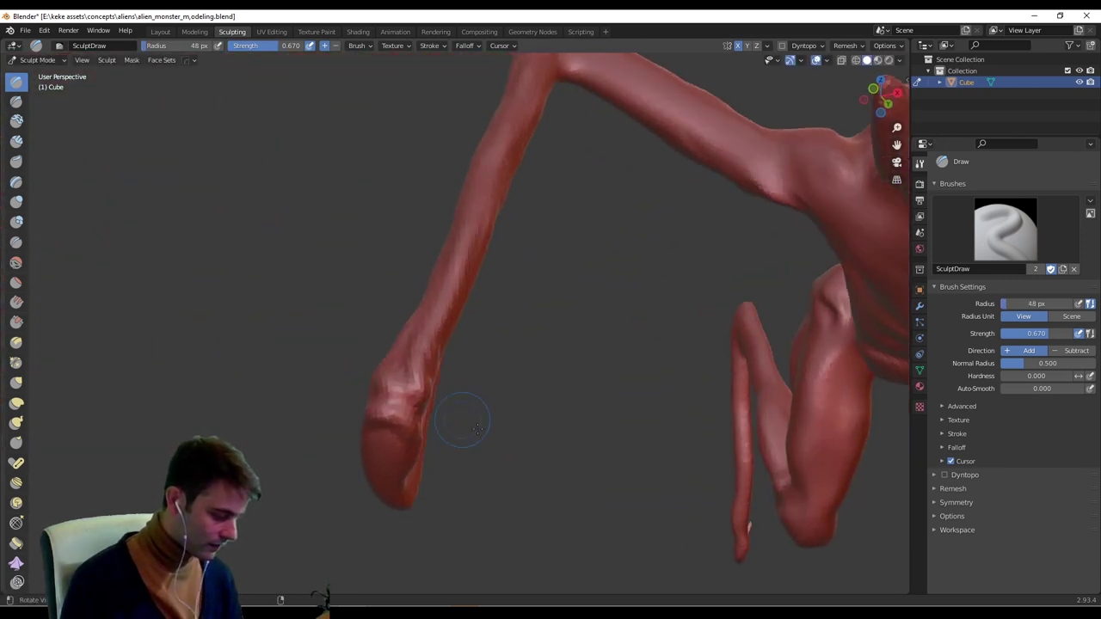
pyautogui.moveTo(391, 411)
pyautogui.mouseDown(button='middle')
pyautogui.moveTo(463, 423)
pyautogui.moveTo(482, 413)
pyautogui.moveTo(513, 443)
pyautogui.moveTo(461, 434)
pyautogui.mouseUp(button='middle')
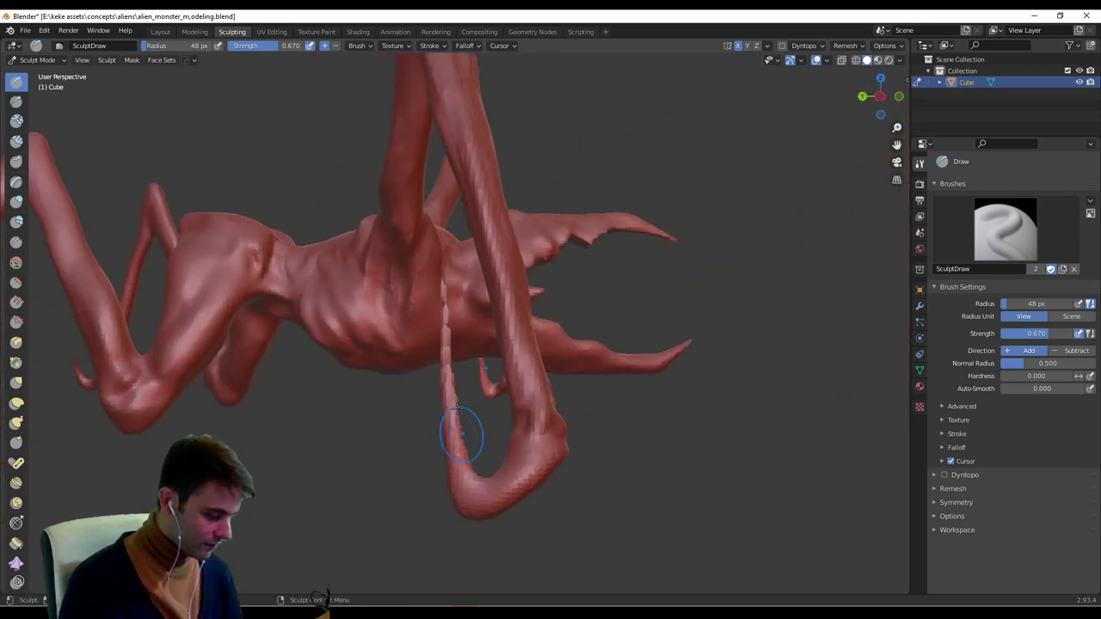
# Thicken and smooth the thin upturned tip of the front limb with the Inflate brush at radius 48 px and strength 0.500.
pyautogui.click(16, 381)
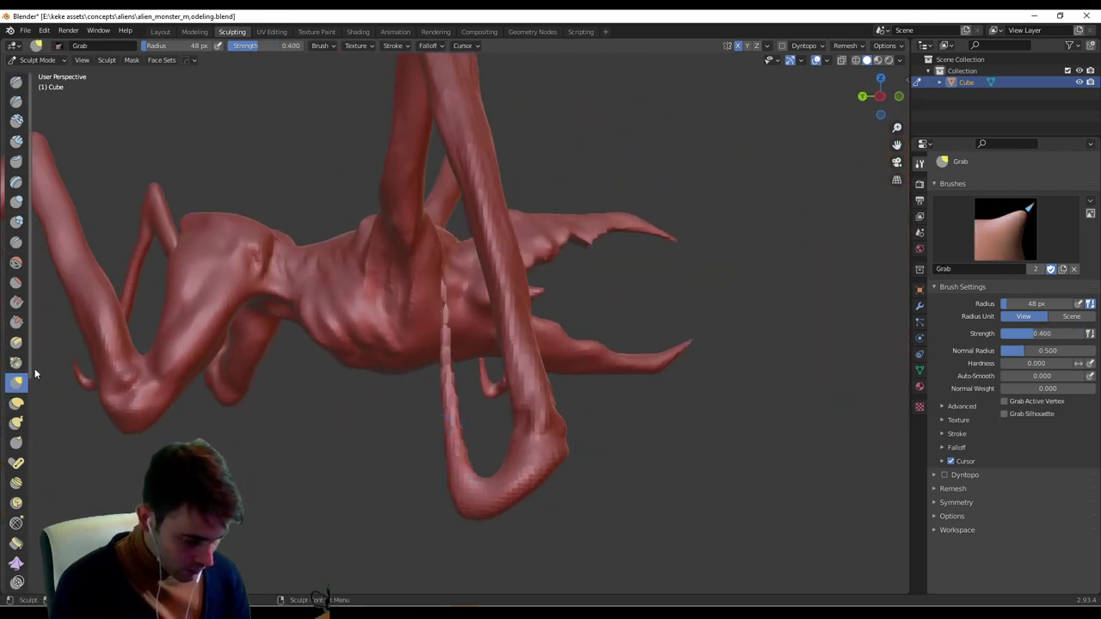
pyautogui.click(17, 201)
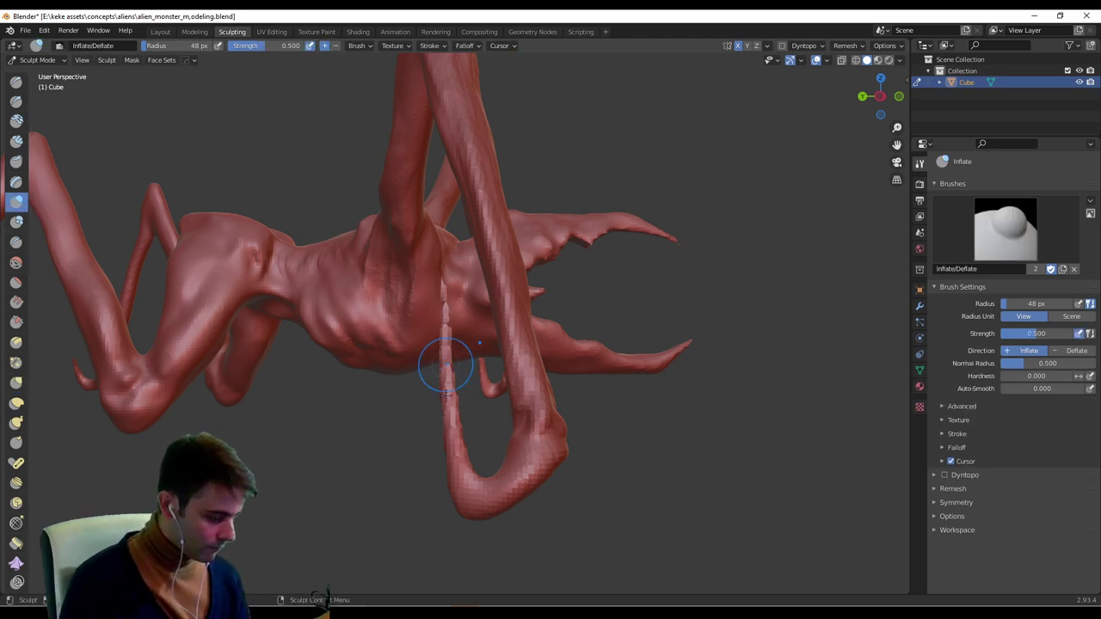
pyautogui.moveTo(445, 376); pyautogui.dragTo(456, 389, button='middle')
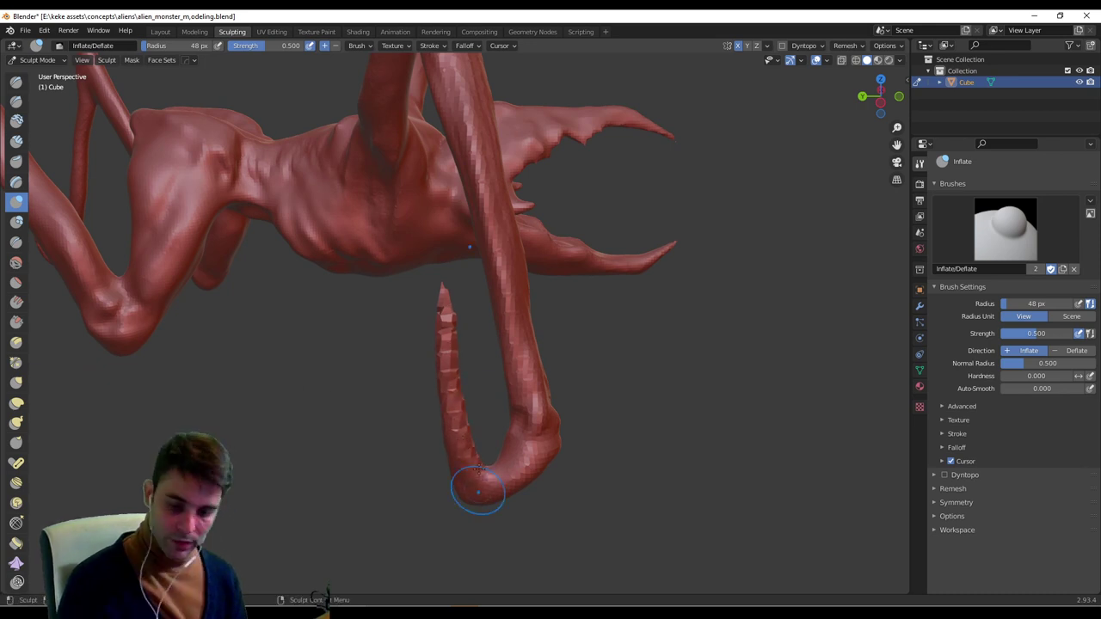
pyautogui.moveTo(456, 434); pyautogui.dragTo(446, 427, button='middle')
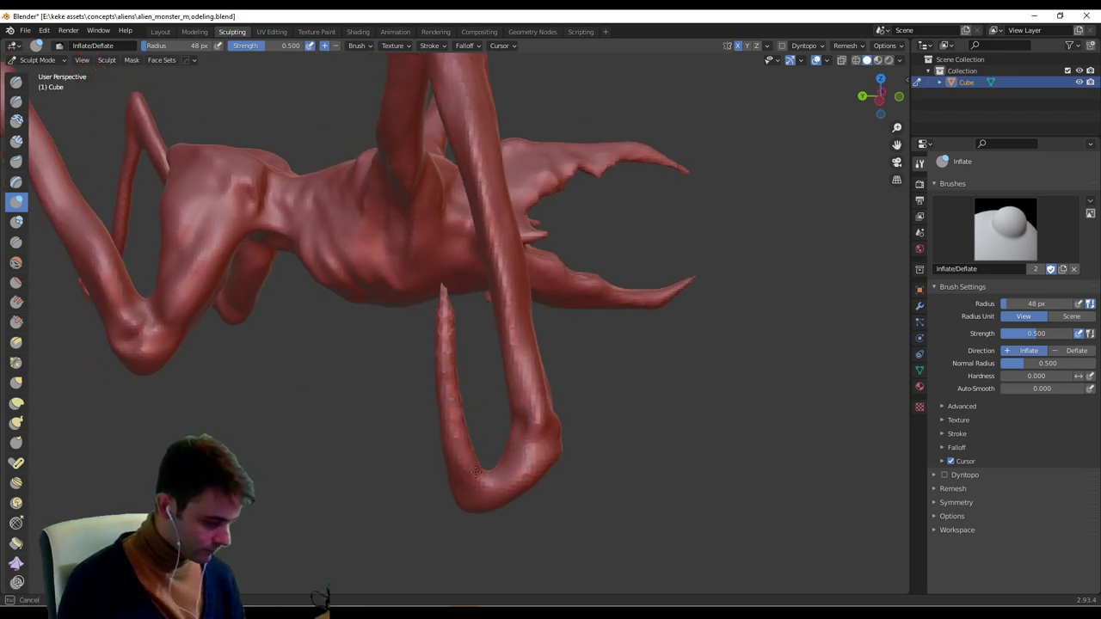
# Reshape the wrist and hooked lower end of the front limb with the Grab brush at radius 99 px.
pyautogui.moveTo(502, 482); pyautogui.dragTo(644, 375, button='middle')
pyautogui.moveTo(483, 445); pyautogui.dragTo(510, 438, button='middle')
pyautogui.press('g')
pyautogui.press('f')
pyautogui.click(440, 411)
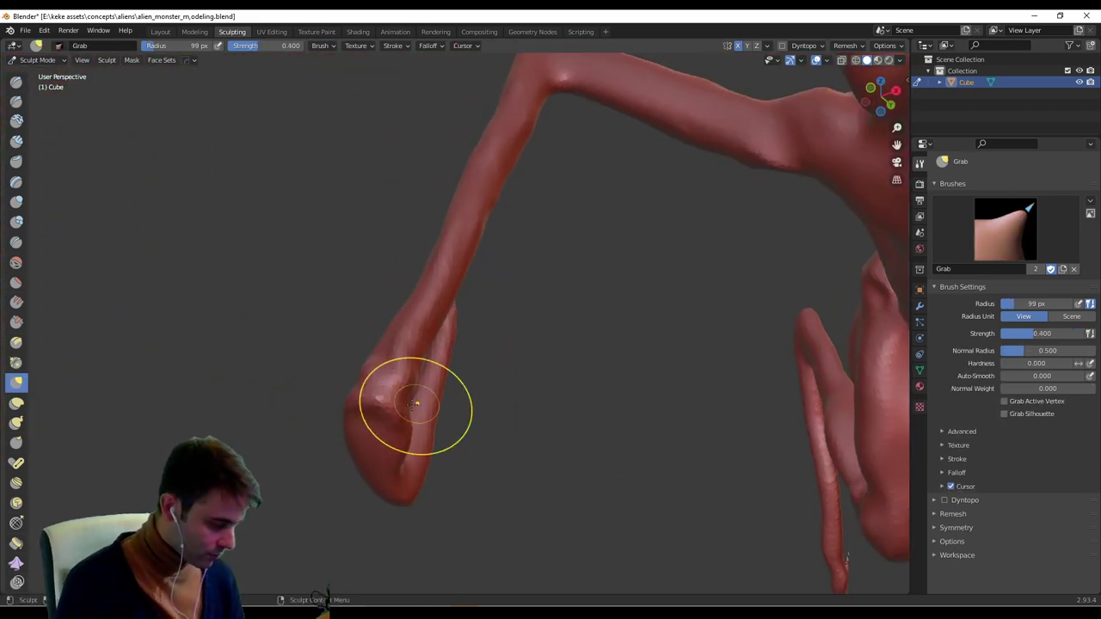
pyautogui.keyDown('alt'); pyautogui.moveTo(418, 463); pyautogui.dragTo(409, 433); pyautogui.keyUp('alt')
pyautogui.moveTo(409, 471)
pyautogui.keyDown('alt'); pyautogui.mouseDown()
pyautogui.moveTo(513, 467)
pyautogui.moveTo(414, 483)
pyautogui.mouseUp(); pyautogui.keyUp('alt')
pyautogui.moveTo(421, 484)
pyautogui.mouseDown(button='middle')
pyautogui.moveTo(568, 481)
pyautogui.moveTo(562, 456)
pyautogui.mouseUp(button='middle')
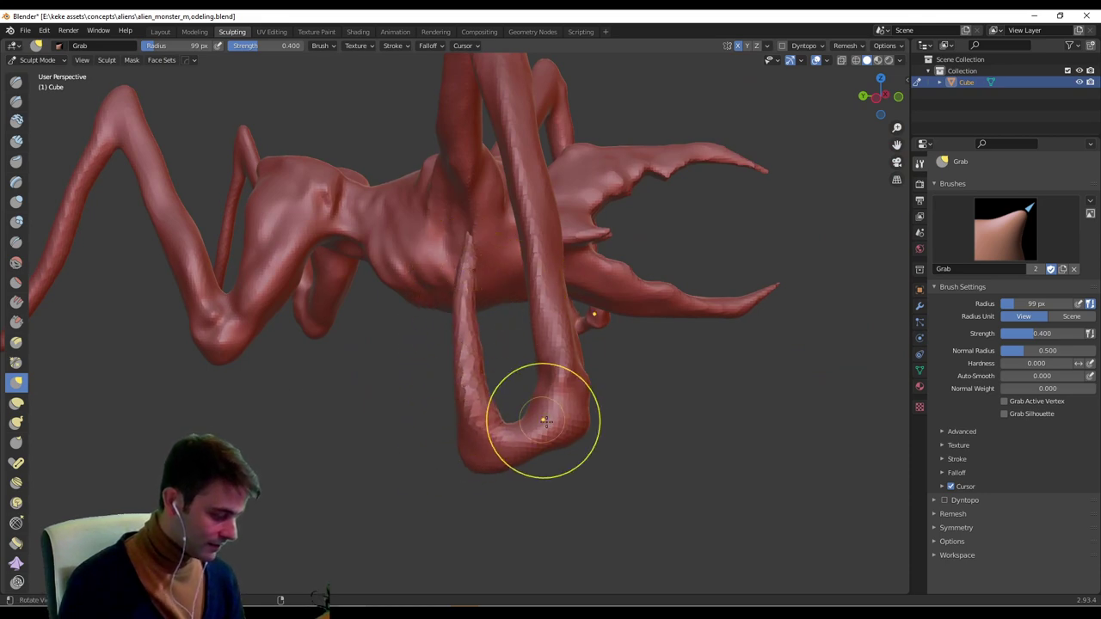
pyautogui.moveTo(545, 422)
pyautogui.mouseDown(button='middle')
pyautogui.moveTo(551, 433)
pyautogui.moveTo(410, 428)
pyautogui.moveTo(375, 413)
pyautogui.moveTo(365, 385)
pyautogui.moveTo(542, 452)
pyautogui.mouseUp(button='middle')
pyautogui.moveTo(603, 348); pyautogui.dragTo(521, 379, button='middle')
pyautogui.moveTo(534, 514)
pyautogui.mouseDown()
pyautogui.moveTo(551, 513)
pyautogui.moveTo(551, 525)
pyautogui.mouseUp()
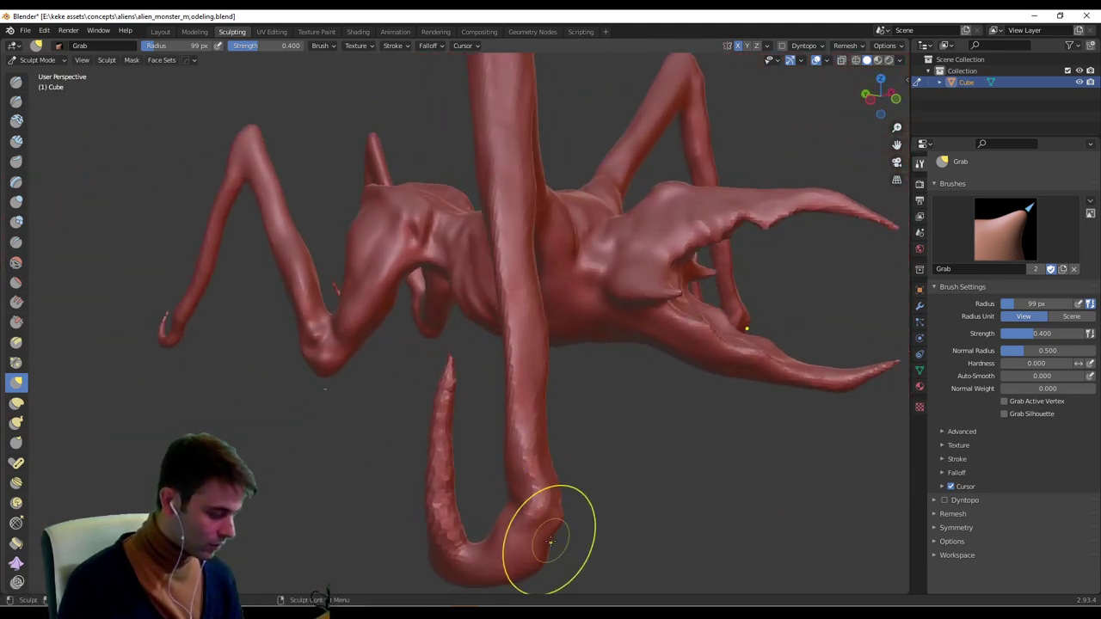
pyautogui.moveTo(519, 523); pyautogui.dragTo(525, 472, button='middle')
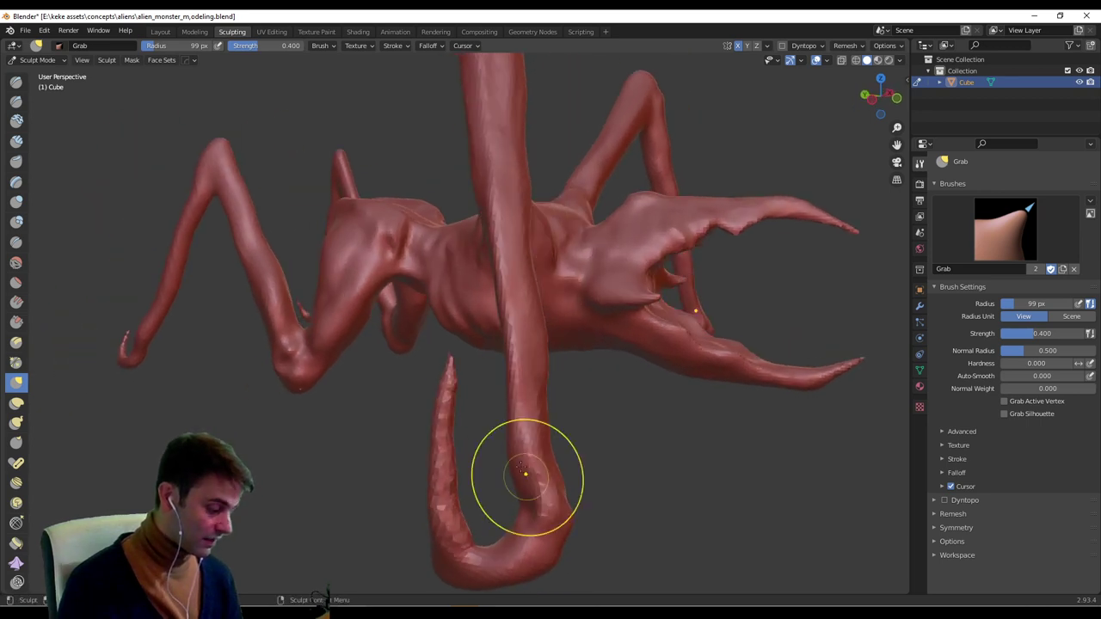
# Shift the front limb's lower forearm just above the wrist with the Grab brush at radius 172 px.
pyautogui.press('f')
pyautogui.click(561, 423)
pyautogui.moveTo(535, 428); pyautogui.dragTo(551, 424)
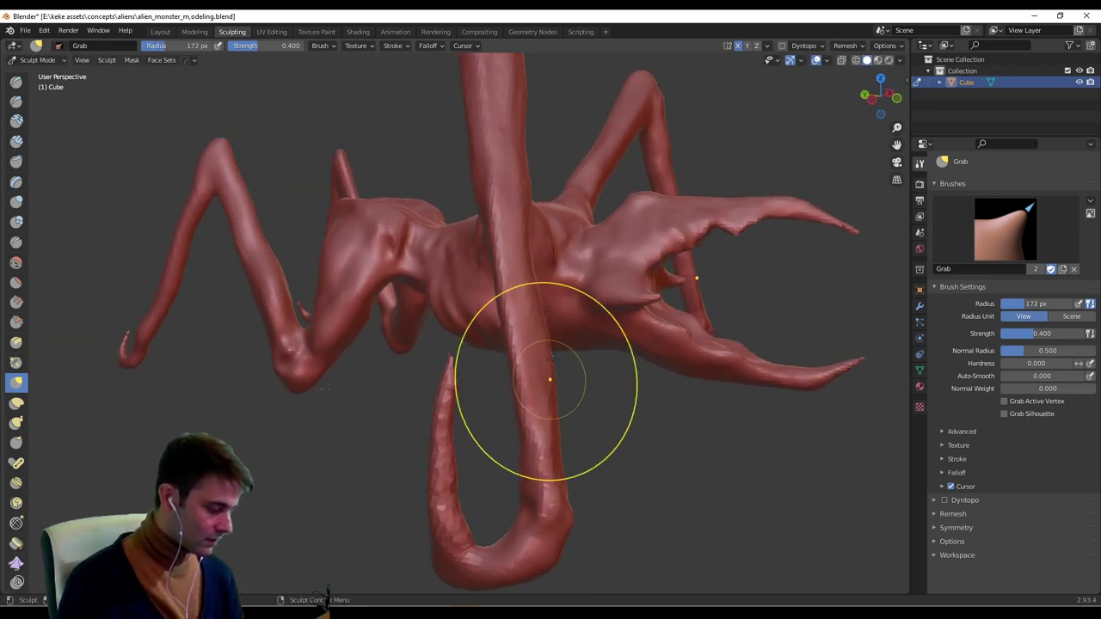
pyautogui.moveTo(552, 351)
pyautogui.mouseDown(button='middle')
pyautogui.moveTo(505, 340)
pyautogui.moveTo(540, 318)
pyautogui.mouseUp(button='middle')
pyautogui.moveTo(447, 401)
pyautogui.mouseDown(button='middle')
pyautogui.moveTo(693, 292)
pyautogui.moveTo(565, 319)
pyautogui.moveTo(577, 319)
pyautogui.moveTo(578, 258)
pyautogui.mouseUp(button='middle')
# Adjust the overall line of the long front limb with the Grab brush, enlarging its radius to 296 px.
pyautogui.press('f')
pyautogui.click(568, 207)
pyautogui.moveTo(450, 312); pyautogui.dragTo(468, 354)
pyautogui.press('f')
pyautogui.click(401, 341)
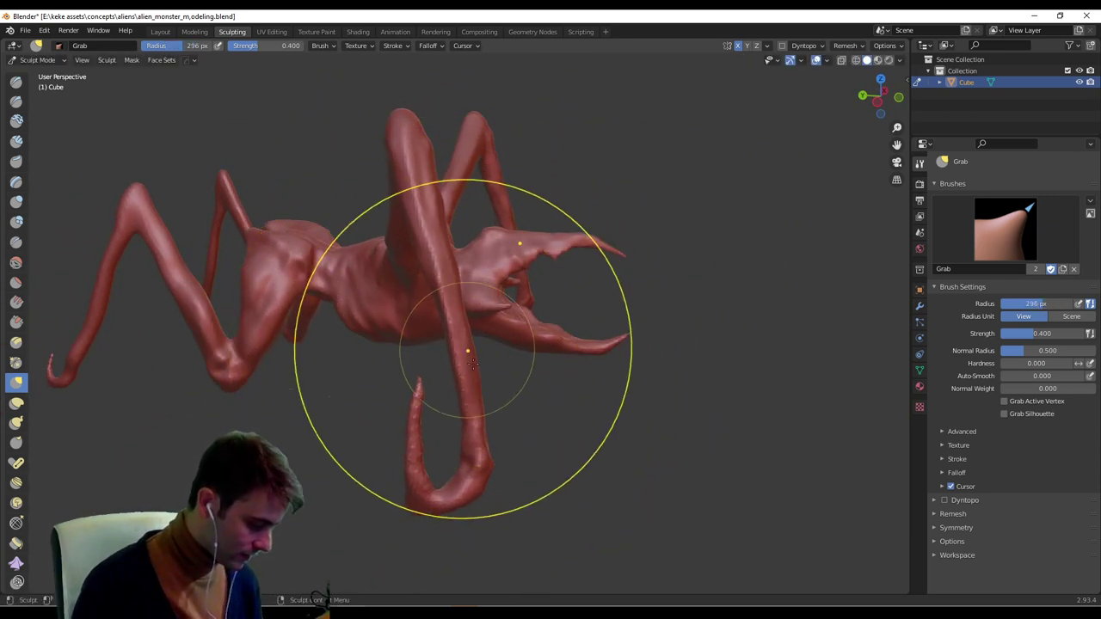
pyautogui.moveTo(446, 241); pyautogui.dragTo(457, 260)
# Nudge the front limb's shape with the Grab brush at radius 151 px and check its pose from the front.
pyautogui.moveTo(474, 344)
pyautogui.mouseDown(button='middle')
pyautogui.moveTo(482, 429)
pyautogui.moveTo(504, 278)
pyautogui.moveTo(579, 324)
pyautogui.moveTo(717, 246)
pyautogui.moveTo(667, 253)
pyautogui.moveTo(593, 232)
pyautogui.moveTo(590, 246)
pyautogui.moveTo(602, 233)
pyautogui.moveTo(675, 272)
pyautogui.moveTo(541, 272)
pyautogui.moveTo(447, 207)
pyautogui.mouseUp(button='middle')
pyautogui.press('f')
pyautogui.click(301, 187)
pyautogui.moveTo(364, 160)
pyautogui.mouseDown(button='middle')
pyautogui.moveTo(632, 203)
pyautogui.moveTo(654, 221)
pyautogui.moveTo(725, 135)
pyautogui.moveTo(570, 210)
pyautogui.moveTo(625, 240)
pyautogui.moveTo(537, 303)
pyautogui.moveTo(570, 364)
pyautogui.moveTo(607, 314)
pyautogui.mouseUp(button='middle')
pyautogui.moveTo(607, 315); pyautogui.dragTo(608, 311)
pyautogui.moveTo(608, 310)
pyautogui.mouseDown(button='middle')
pyautogui.moveTo(641, 265)
pyautogui.moveTo(840, 276)
pyautogui.moveTo(691, 355)
pyautogui.mouseUp(button='middle')
pyautogui.scroll(-4, 636, 266)
pyautogui.scroll(2, 605, 376)
pyautogui.moveTo(605, 376)
pyautogui.mouseDown(button='middle')
pyautogui.moveTo(705, 313)
pyautogui.moveTo(665, 338)
pyautogui.mouseUp(button='middle')
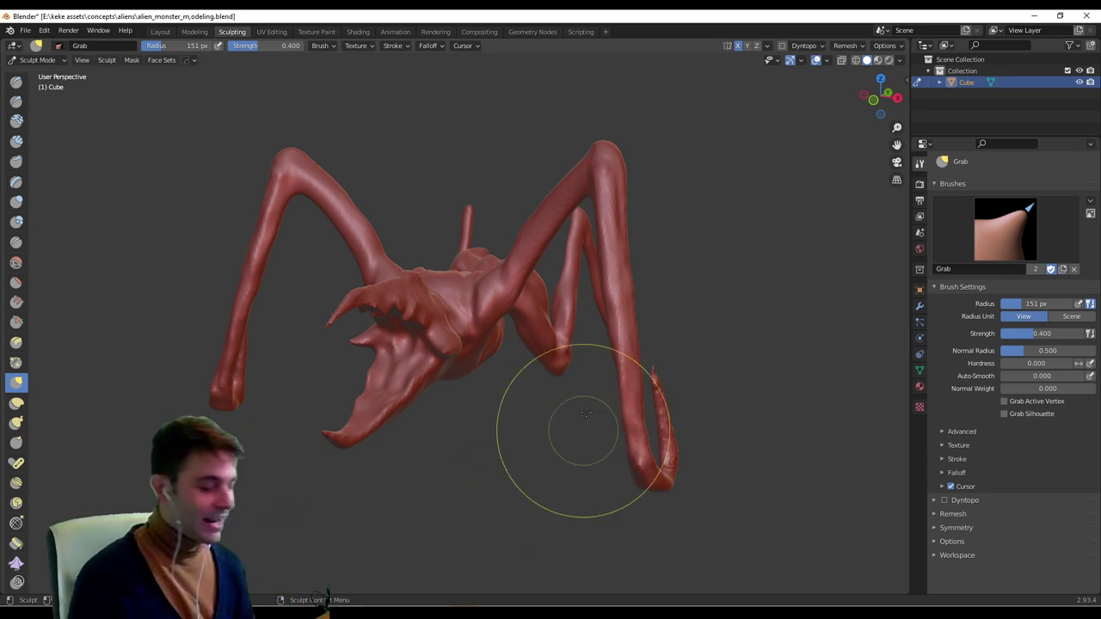
# Sculpt muscle forms where the front limb joins the shoulder with the Draw brush at radius 33 px.
pyautogui.moveTo(563, 319); pyautogui.dragTo(516, 381, button='middle')
pyautogui.scroll(4, 528, 319)
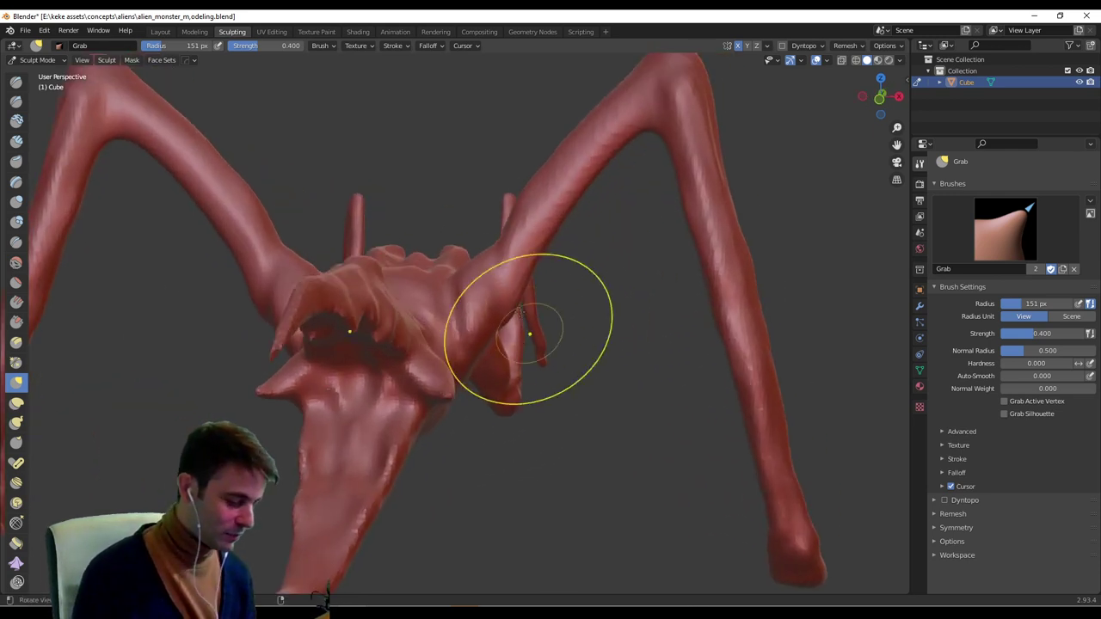
pyautogui.click(17, 82)
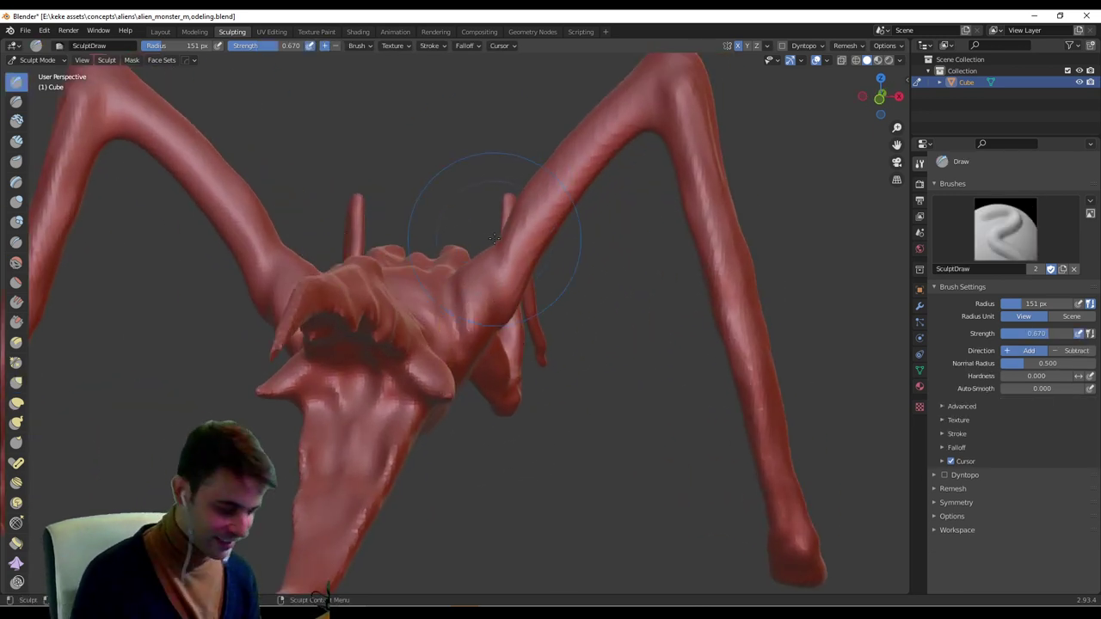
pyautogui.press('f')
pyautogui.click(424, 242)
pyautogui.moveTo(484, 244); pyautogui.dragTo(479, 319, button='middle')
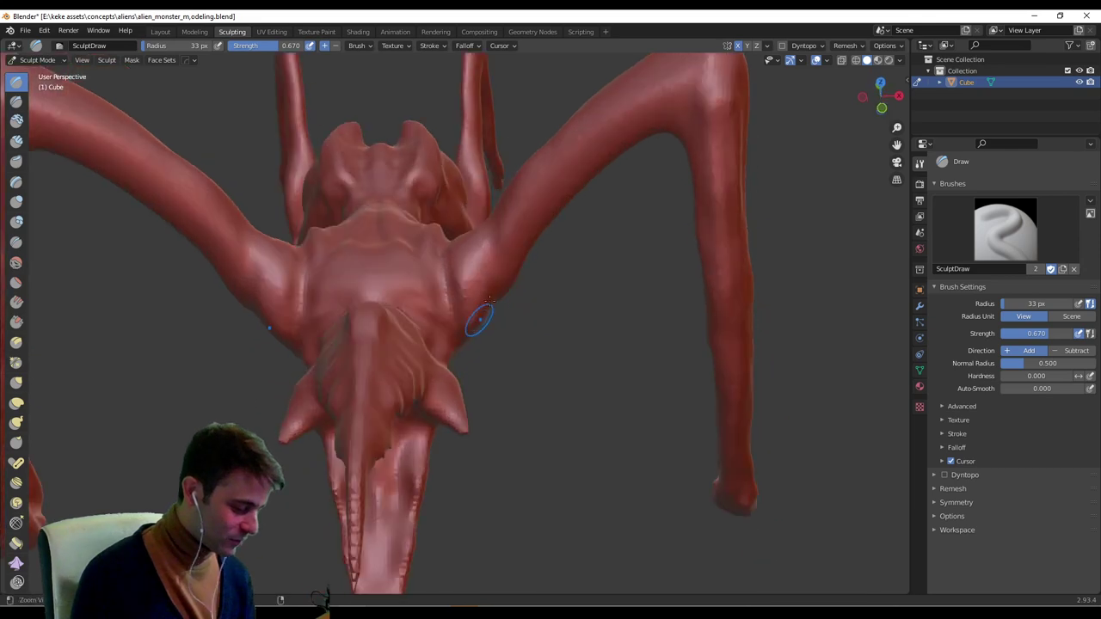
pyautogui.scroll(4, 497, 288)
pyautogui.moveTo(502, 280)
pyautogui.mouseDown(button='middle')
pyautogui.moveTo(491, 216)
pyautogui.moveTo(440, 196)
pyautogui.mouseUp(button='middle')
pyautogui.moveTo(415, 259); pyautogui.dragTo(428, 206, button='middle')
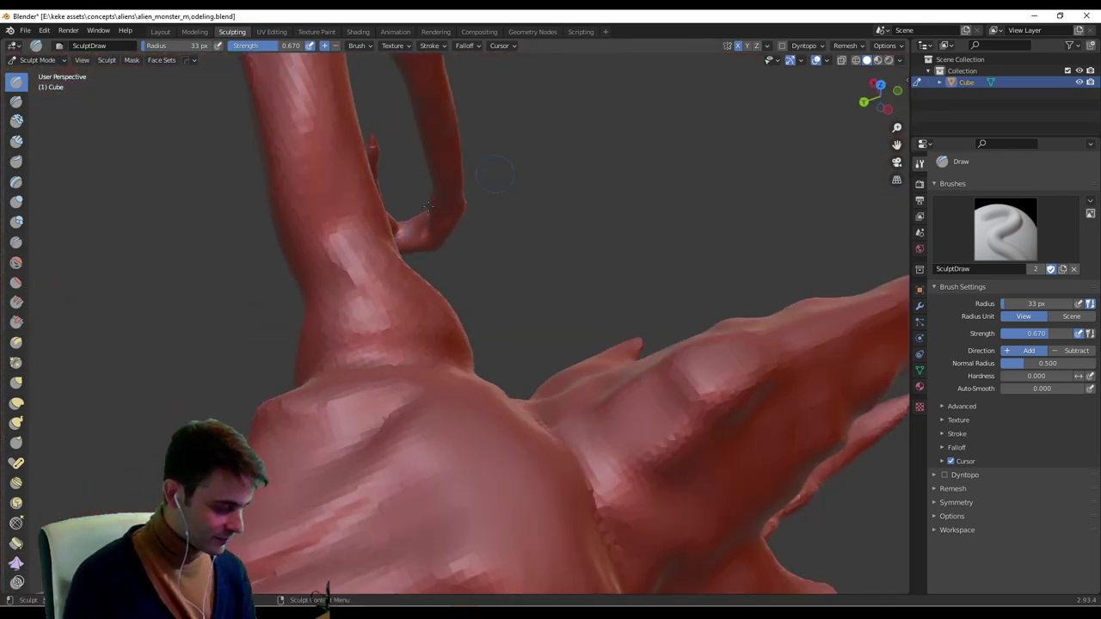
pyautogui.moveTo(335, 251); pyautogui.dragTo(331, 239)
pyautogui.moveTo(332, 250); pyautogui.dragTo(412, 226, button='middle')
pyautogui.moveTo(393, 305)
pyautogui.mouseDown()
pyautogui.moveTo(421, 383)
pyautogui.moveTo(413, 348)
pyautogui.mouseUp()
# Add long muscle ridges along the front limb's upper arm with the Draw brush, reducing its radius to 23 px.
pyautogui.moveTo(430, 344); pyautogui.dragTo(472, 397, button='middle')
pyautogui.moveTo(566, 310)
pyautogui.mouseDown(button='middle')
pyautogui.moveTo(637, 289)
pyautogui.moveTo(554, 311)
pyautogui.mouseUp(button='middle')
pyautogui.moveTo(519, 278); pyautogui.dragTo(524, 293)
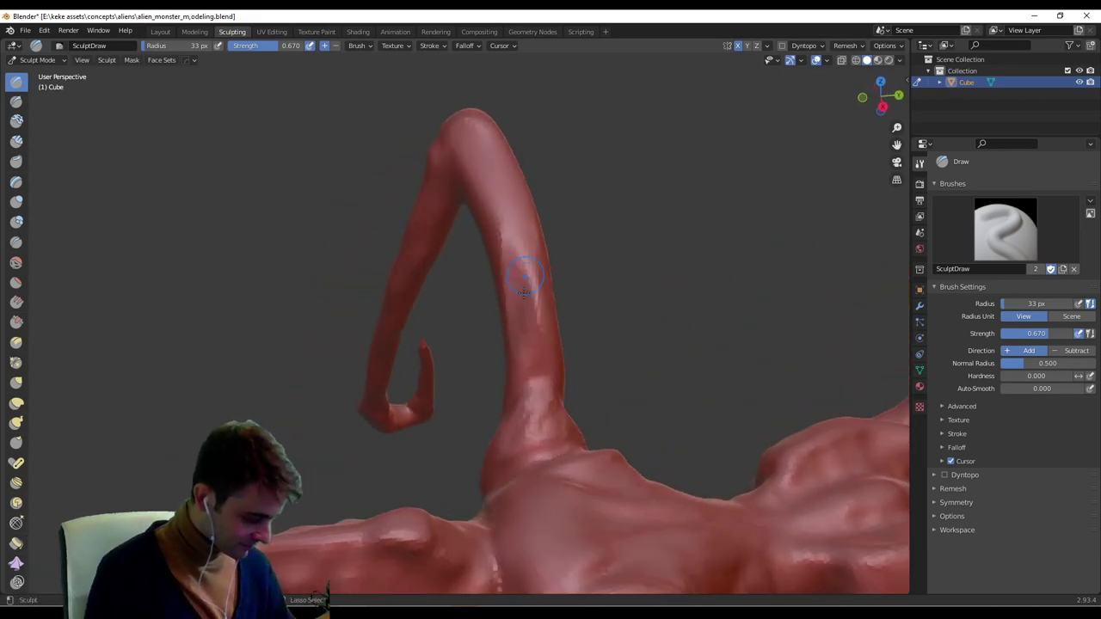
pyautogui.moveTo(528, 224); pyautogui.dragTo(534, 219, button='middle')
pyautogui.press('f')
pyautogui.click(521, 219)
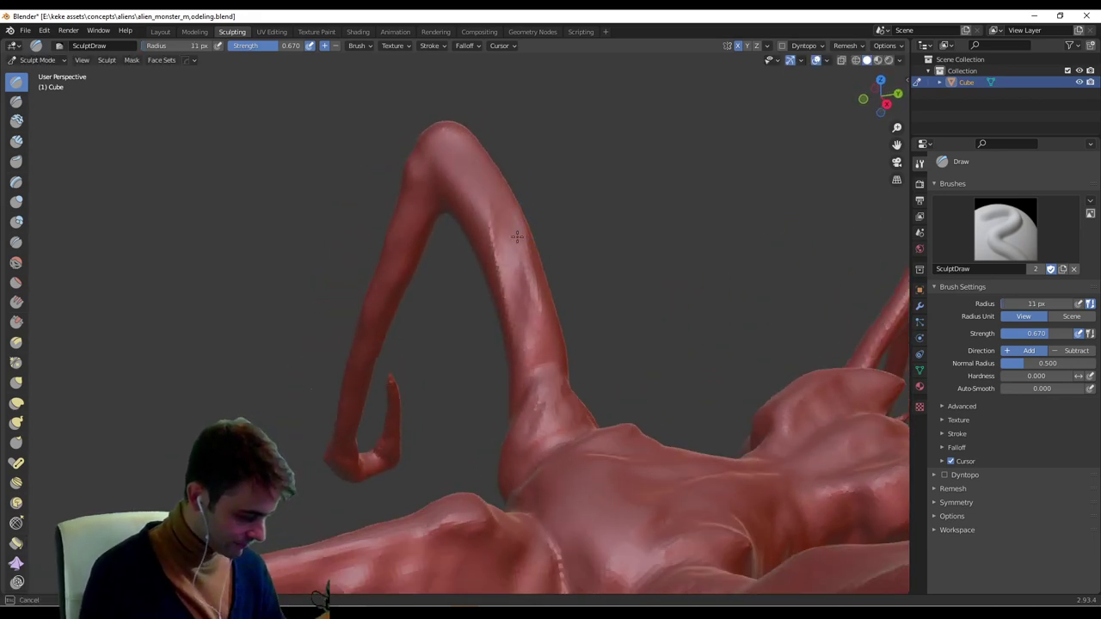
pyautogui.press('f')
pyautogui.moveTo(517, 236)
pyautogui.mouseDown()
pyautogui.moveTo(527, 310)
pyautogui.moveTo(524, 301)
pyautogui.mouseUp()
pyautogui.click(527, 277)
# Carve grooves between the upper arm's muscle ridges with the Draw brush in subtract mode at radius 23 px.
pyautogui.moveTo(530, 246); pyautogui.dragTo(592, 206, button='middle')
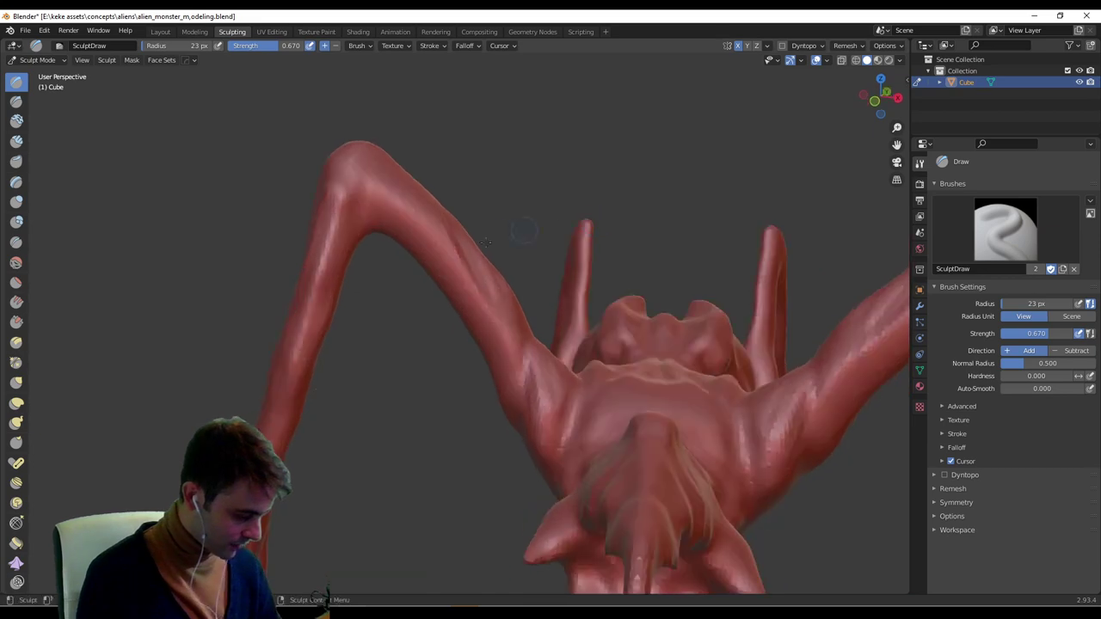
pyautogui.keyDown('ctrl'); pyautogui.moveTo(446, 222); pyautogui.dragTo(484, 295); pyautogui.keyUp('ctrl')
pyautogui.keyDown('ctrl'); pyautogui.moveTo(460, 253); pyautogui.dragTo(493, 295); pyautogui.keyUp('ctrl')
pyautogui.moveTo(505, 294); pyautogui.dragTo(523, 220, button='middle')
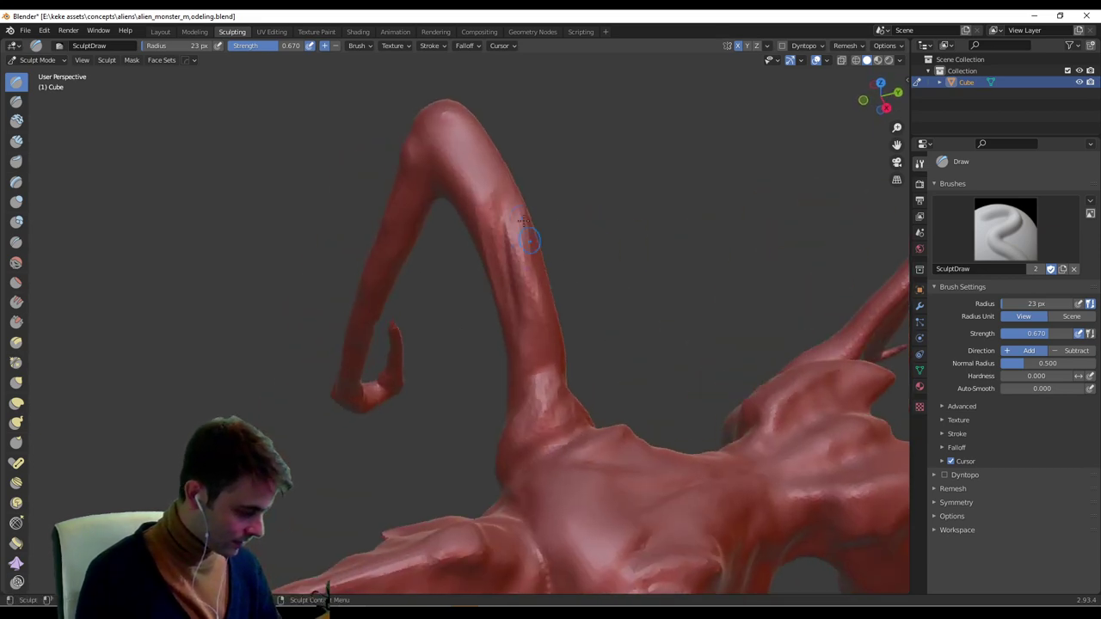
# Build up bony bumps around the front limb's elbow with the Draw brush, enlarging its radius to 47 px.
pyautogui.moveTo(473, 145); pyautogui.dragTo(463, 221, button='middle')
pyautogui.moveTo(480, 256)
pyautogui.mouseDown(button='middle')
pyautogui.moveTo(510, 221)
pyautogui.moveTo(531, 219)
pyautogui.moveTo(475, 231)
pyautogui.moveTo(366, 213)
pyautogui.moveTo(445, 214)
pyautogui.mouseUp(button='middle')
pyautogui.moveTo(378, 223)
pyautogui.mouseDown(button='middle')
pyautogui.moveTo(398, 215)
pyautogui.moveTo(383, 268)
pyautogui.mouseUp(button='middle')
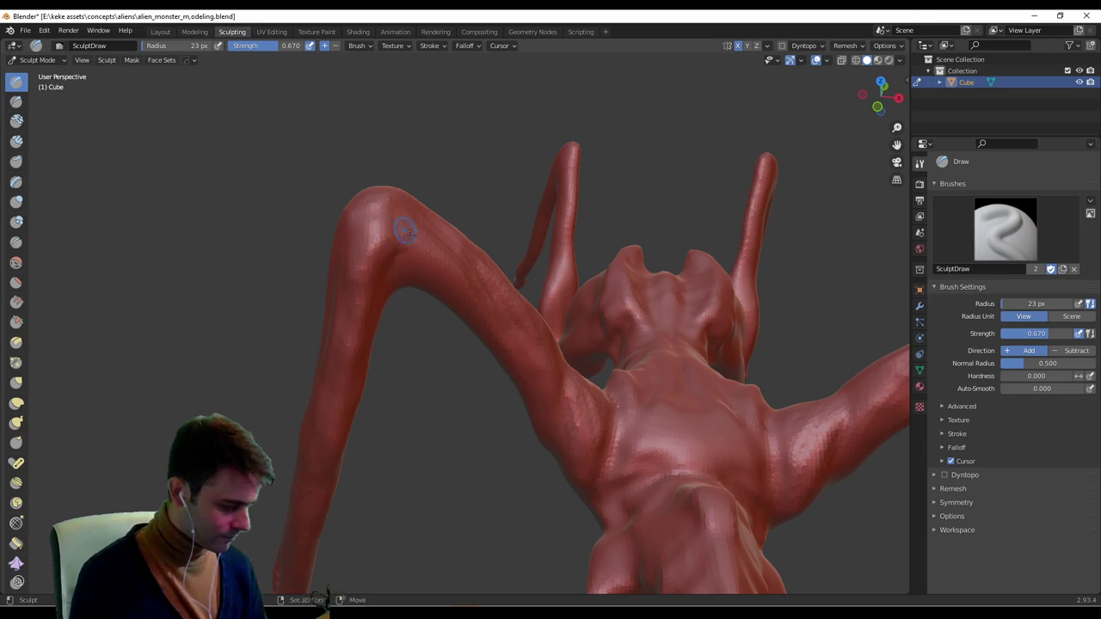
pyautogui.moveTo(406, 230)
pyautogui.mouseDown(button='middle')
pyautogui.moveTo(495, 205)
pyautogui.moveTo(494, 222)
pyautogui.moveTo(528, 154)
pyautogui.moveTo(482, 200)
pyautogui.moveTo(565, 160)
pyautogui.mouseUp(button='middle')
pyautogui.press('f')
pyautogui.click(507, 219)
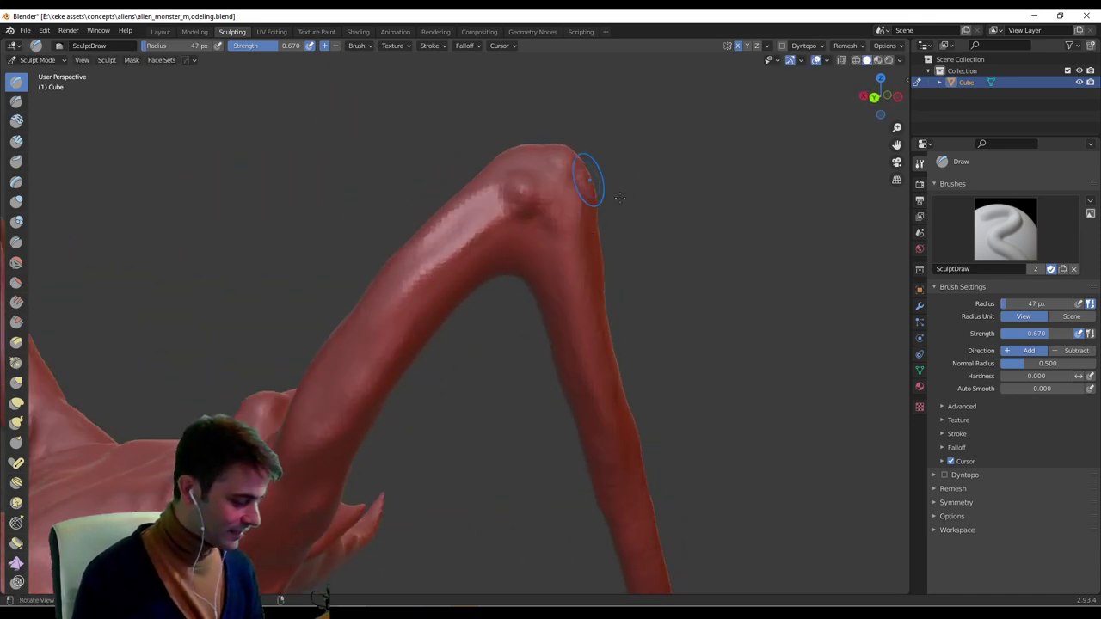
pyautogui.moveTo(619, 197); pyautogui.dragTo(354, 183, button='middle')
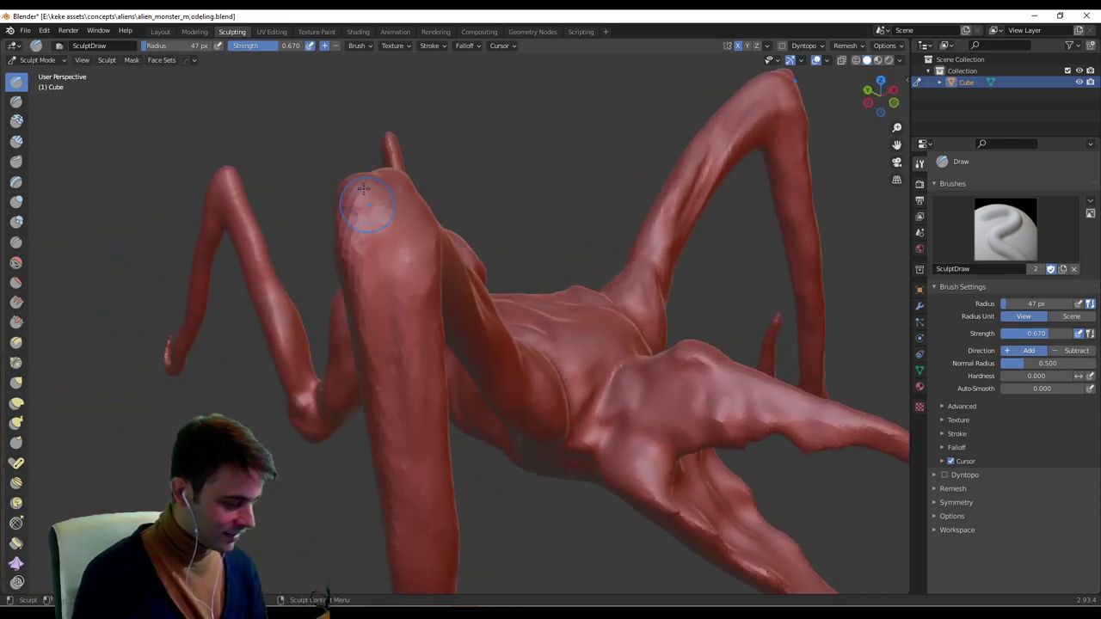
pyautogui.moveTo(362, 189); pyautogui.dragTo(362, 281)
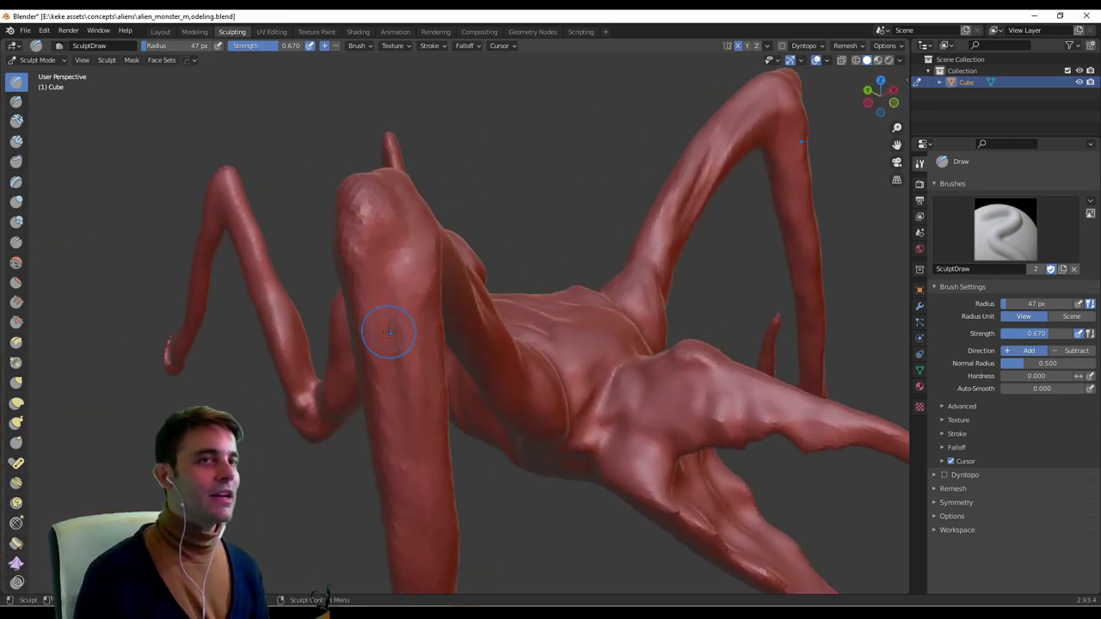
pyautogui.moveTo(361, 214); pyautogui.dragTo(499, 185, button='middle')
pyautogui.moveTo(504, 225); pyautogui.dragTo(576, 213, button='middle')
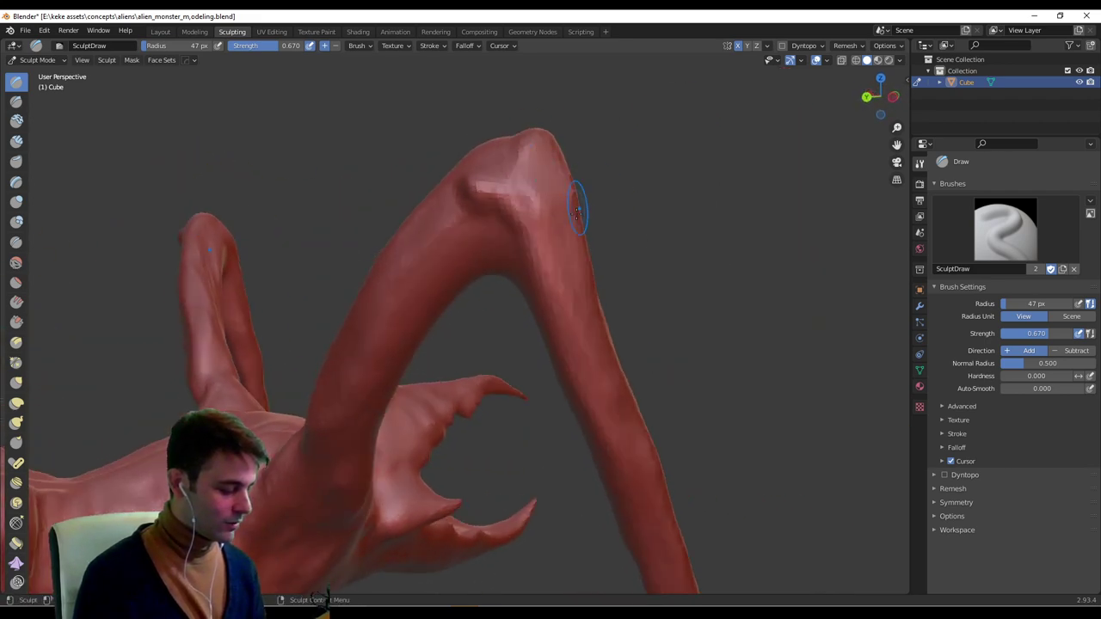
# Pull the outer contour of the forearm below the elbow with the Grab brush at radius 148 px.
pyautogui.click(17, 382)
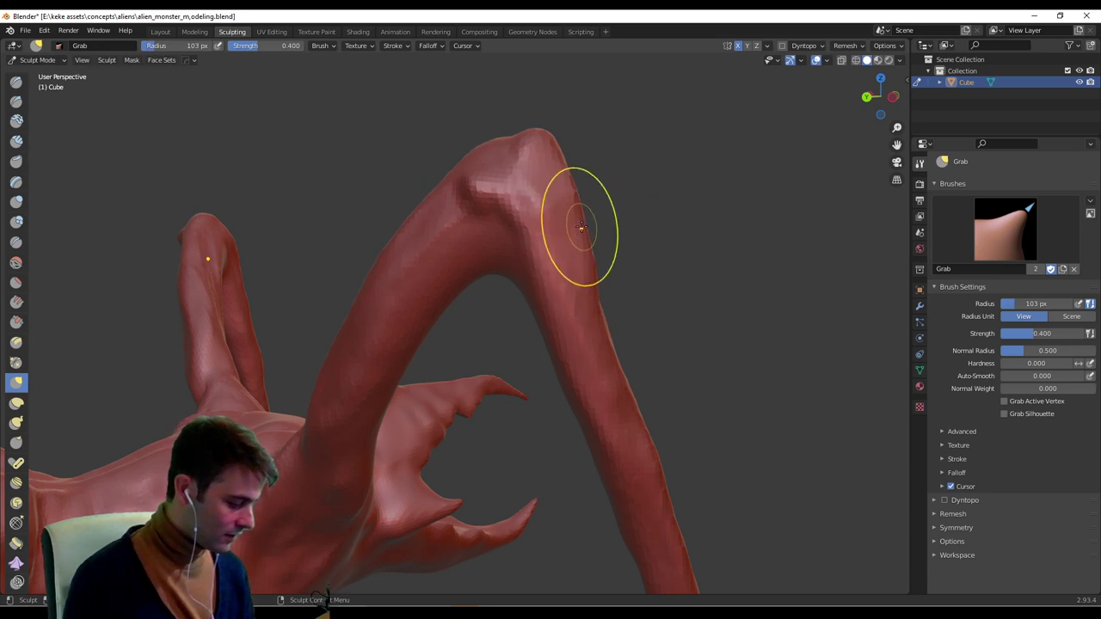
pyautogui.press('f')
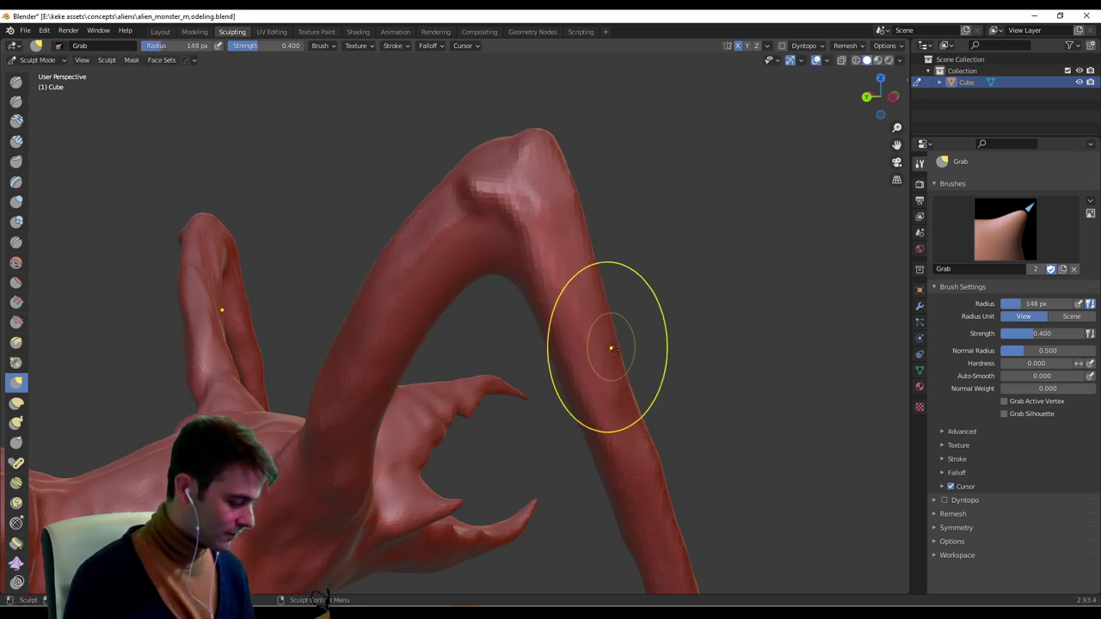
pyautogui.moveTo(629, 374); pyautogui.dragTo(634, 379)
pyautogui.moveTo(607, 274); pyautogui.dragTo(589, 216)
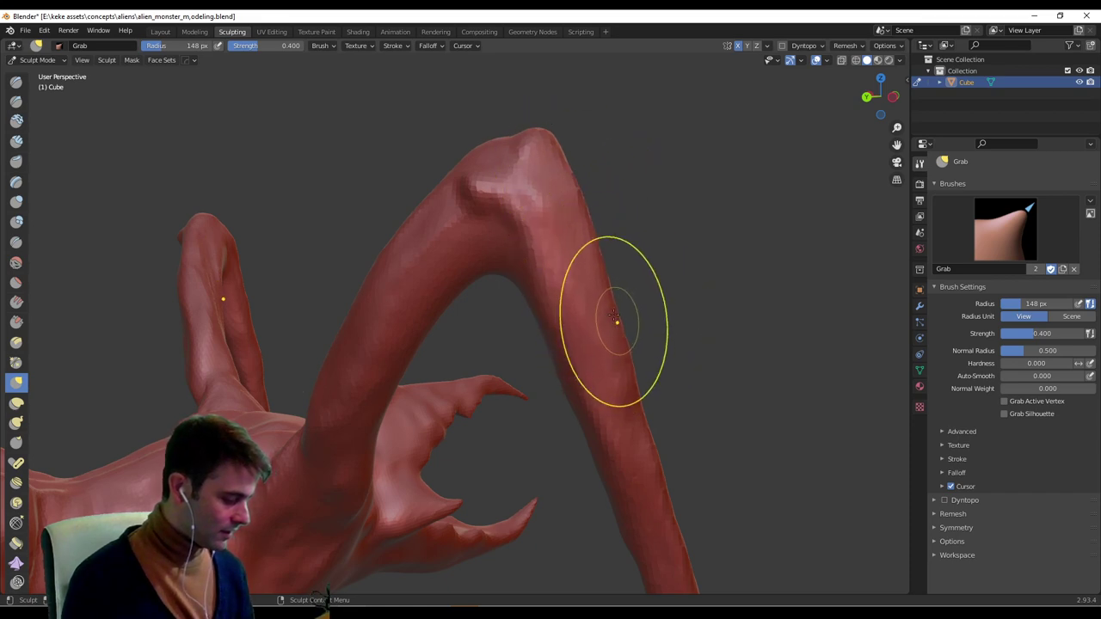
pyautogui.moveTo(644, 413)
pyautogui.mouseDown(button='middle')
pyautogui.moveTo(544, 222)
pyautogui.moveTo(368, 295)
pyautogui.moveTo(411, 200)
pyautogui.mouseUp(button='middle')
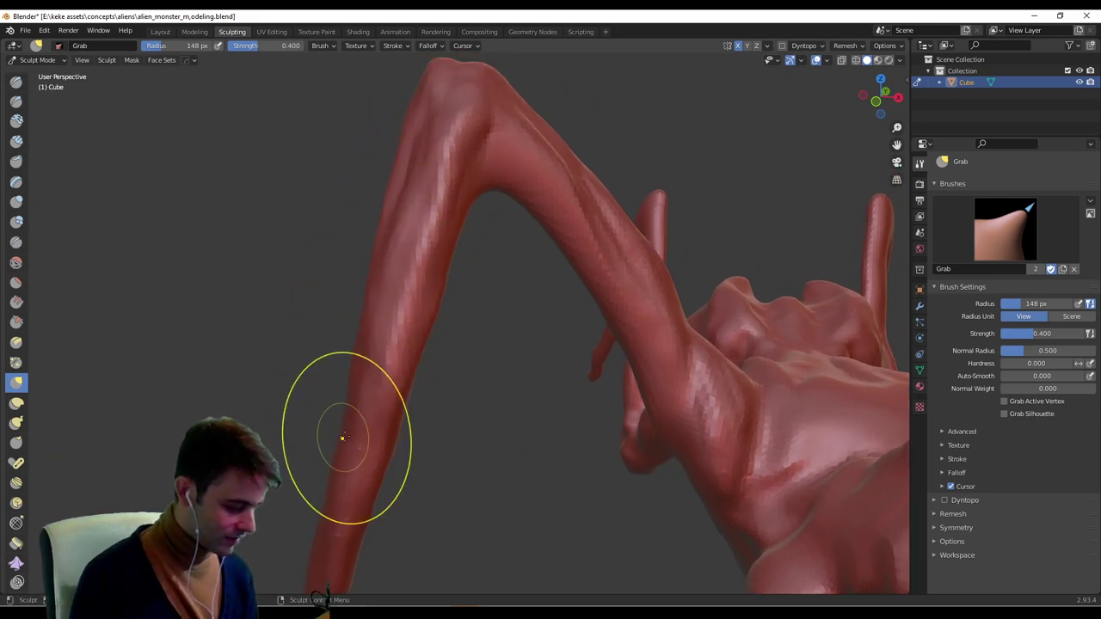
# Define the bony forms and inner hollow of the front limb's elbow with the Draw brush at radius 28 px.
pyautogui.moveTo(332, 405); pyautogui.dragTo(558, 361, button='middle')
pyautogui.click(18, 84)
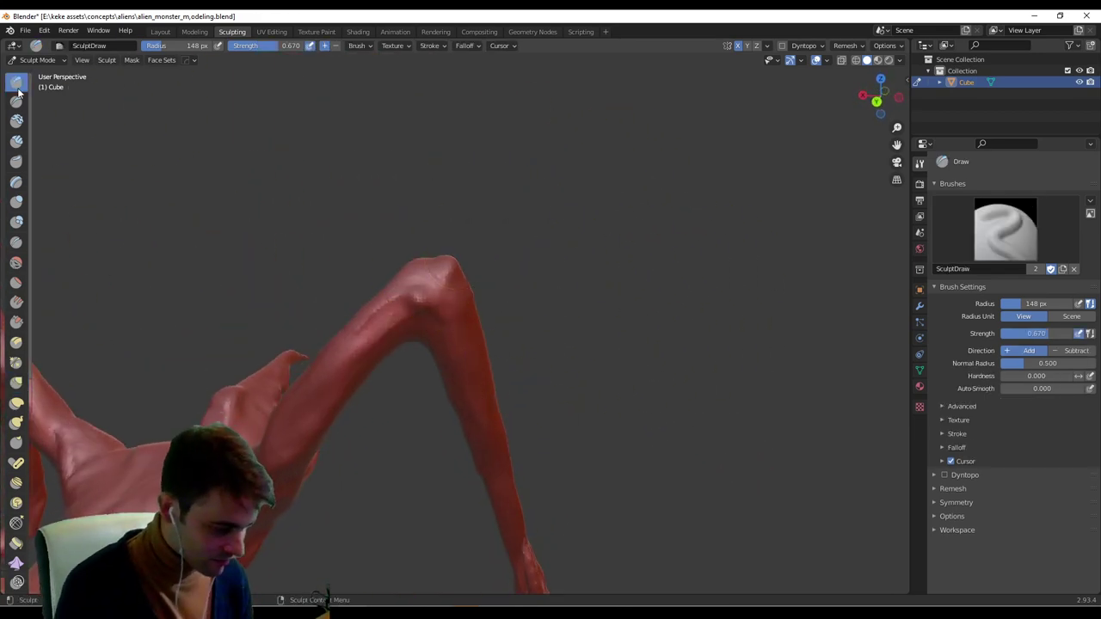
pyautogui.scroll(2, 446, 268)
pyautogui.moveTo(446, 267)
pyautogui.mouseDown(button='middle')
pyautogui.moveTo(464, 301)
pyautogui.moveTo(448, 284)
pyautogui.moveTo(404, 279)
pyautogui.moveTo(417, 273)
pyautogui.mouseUp(button='middle')
pyautogui.press('f')
pyautogui.click(491, 303)
pyautogui.press('f')
pyautogui.click(402, 292)
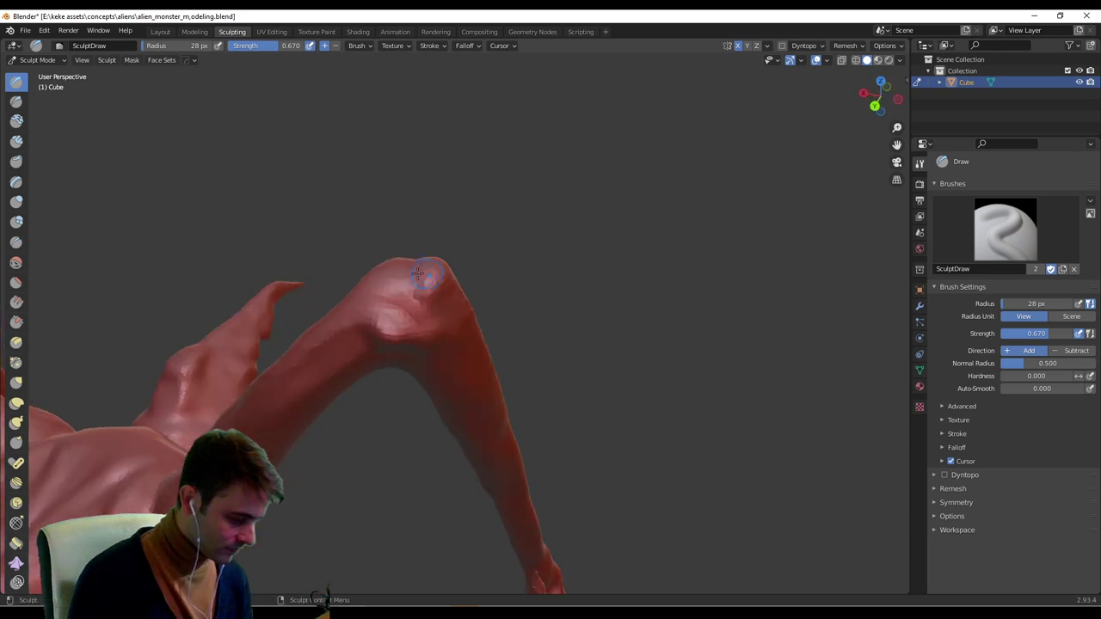
pyautogui.moveTo(396, 316); pyautogui.dragTo(554, 222, button='middle')
pyautogui.moveTo(461, 261)
pyautogui.mouseDown(button='middle')
pyautogui.moveTo(469, 293)
pyautogui.moveTo(456, 285)
pyautogui.mouseUp(button='middle')
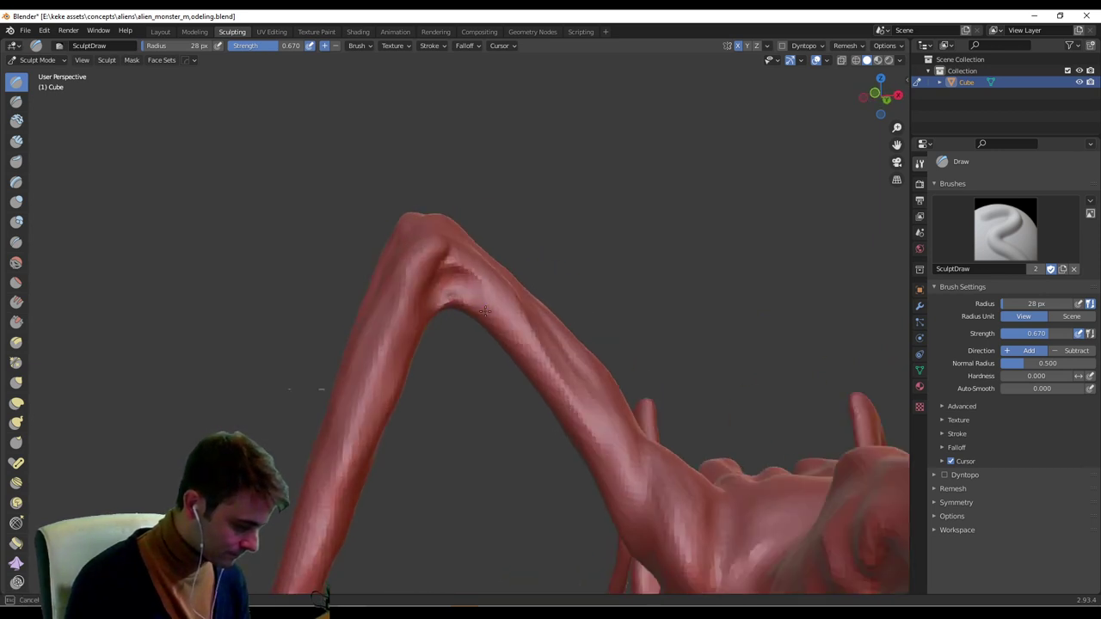
pyautogui.moveTo(494, 320); pyautogui.dragTo(443, 273, button='middle')
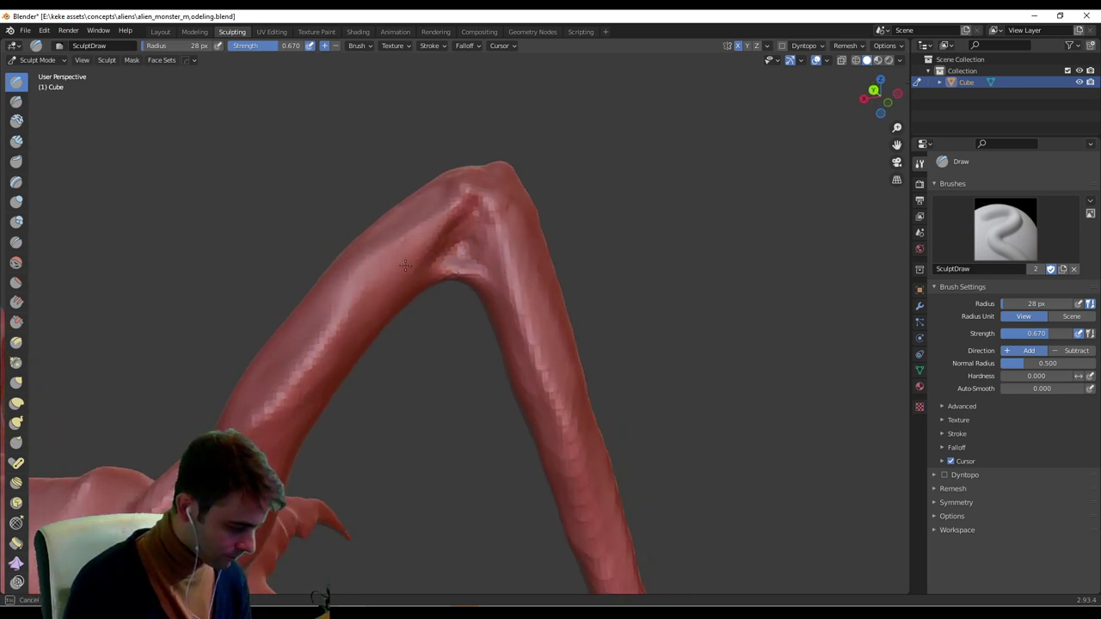
# Refine the fine tendons and creases inside the elbow with the Draw brush at radius 14 px.
pyautogui.moveTo(406, 266)
pyautogui.mouseDown(button='middle')
pyautogui.moveTo(409, 248)
pyautogui.moveTo(436, 285)
pyautogui.moveTo(517, 292)
pyautogui.mouseUp(button='middle')
pyautogui.press('f')
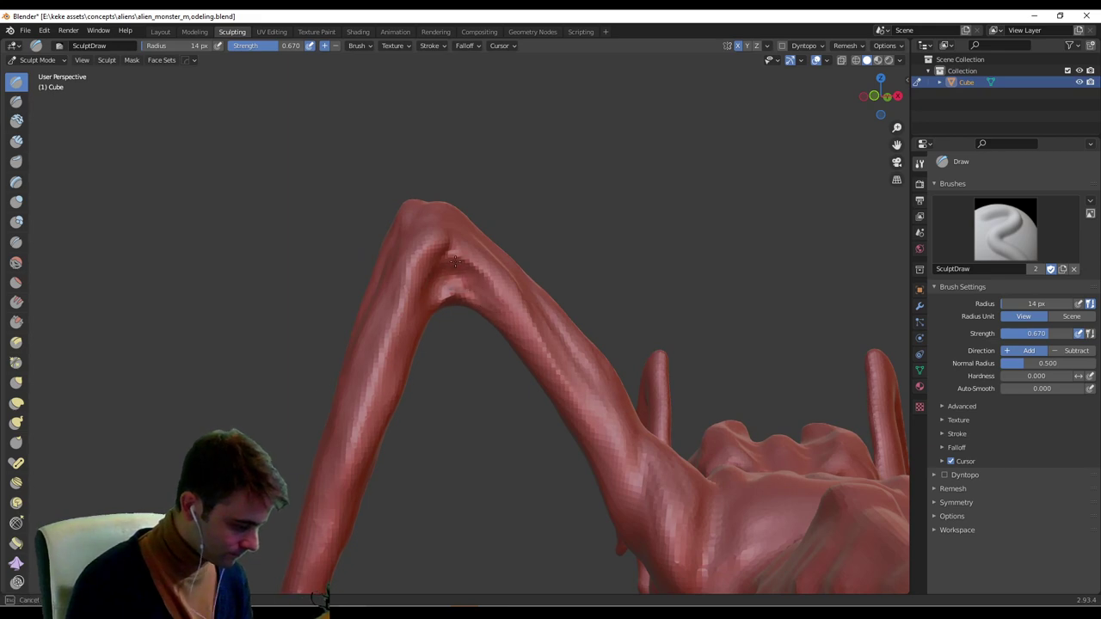
pyautogui.keyDown('ctrl'); pyautogui.moveTo(621, 238); pyautogui.dragTo(623, 279, button='middle'); pyautogui.keyUp('ctrl')
pyautogui.moveTo(623, 279)
pyautogui.mouseDown(button='middle')
pyautogui.moveTo(585, 245)
pyautogui.moveTo(602, 284)
pyautogui.mouseUp(button='middle')
pyautogui.moveTo(572, 240); pyautogui.dragTo(612, 228, button='middle')
pyautogui.keyDown('shift'); pyautogui.moveTo(688, 288); pyautogui.dragTo(436, 273, button='middle'); pyautogui.keyUp('shift')
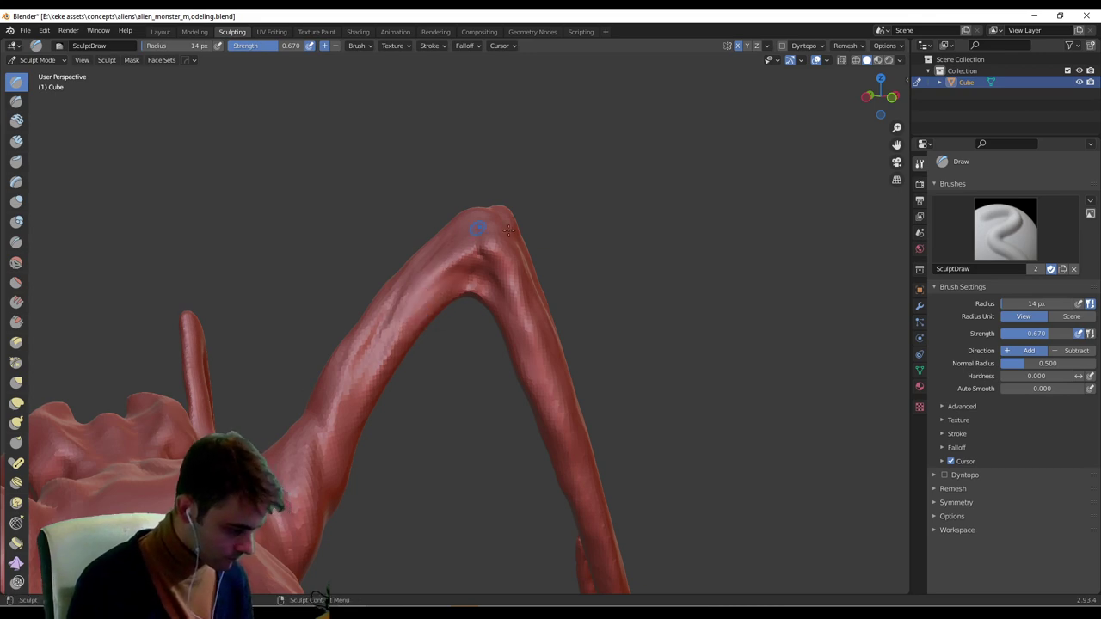
# Sculpt the knobby wrist at the front limb's lower end with the Draw brush at radius 33 px.
pyautogui.scroll(-8, 508, 230)
pyautogui.moveTo(516, 258); pyautogui.dragTo(507, 323, button='middle')
pyautogui.scroll(3, 559, 283)
pyautogui.moveTo(462, 372); pyautogui.dragTo(468, 369)
pyautogui.moveTo(507, 368)
pyautogui.mouseDown(button='middle')
pyautogui.moveTo(447, 386)
pyautogui.moveTo(497, 315)
pyautogui.moveTo(481, 316)
pyautogui.mouseUp(button='middle')
pyautogui.scroll(3, 455, 378)
pyautogui.press('f')
pyautogui.click(453, 334)
pyautogui.moveTo(440, 335)
pyautogui.mouseDown()
pyautogui.moveTo(433, 345)
pyautogui.moveTo(444, 334)
pyautogui.mouseUp()
pyautogui.moveTo(443, 334)
pyautogui.mouseDown(button='middle')
pyautogui.moveTo(369, 368)
pyautogui.moveTo(493, 348)
pyautogui.mouseUp(button='middle')
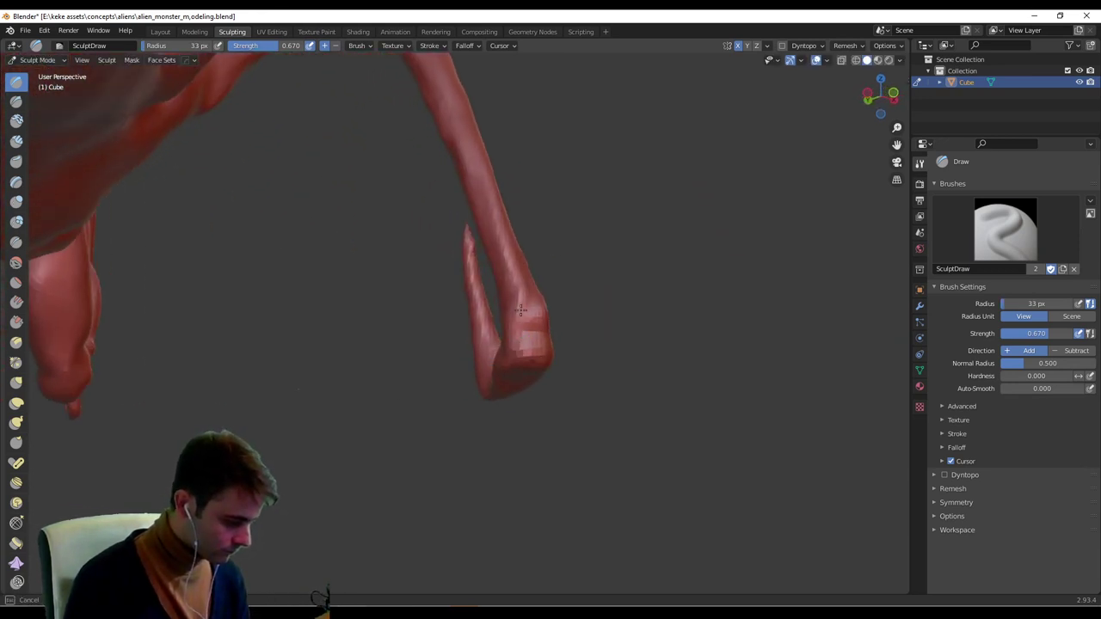
pyautogui.moveTo(520, 303)
pyautogui.mouseDown(button='middle')
pyautogui.moveTo(559, 319)
pyautogui.moveTo(528, 369)
pyautogui.moveTo(452, 354)
pyautogui.mouseUp(button='middle')
# Add fine tendon details around the front limb's wrist and hooked end with the Draw brush at radius 14 px.
pyautogui.press('f')
pyautogui.click(507, 378)
pyautogui.moveTo(505, 297); pyautogui.dragTo(522, 380)
pyautogui.moveTo(503, 366); pyautogui.dragTo(543, 357, button='middle')
pyautogui.moveTo(520, 376); pyautogui.dragTo(510, 393)
pyautogui.moveTo(511, 394); pyautogui.dragTo(360, 311, button='middle')
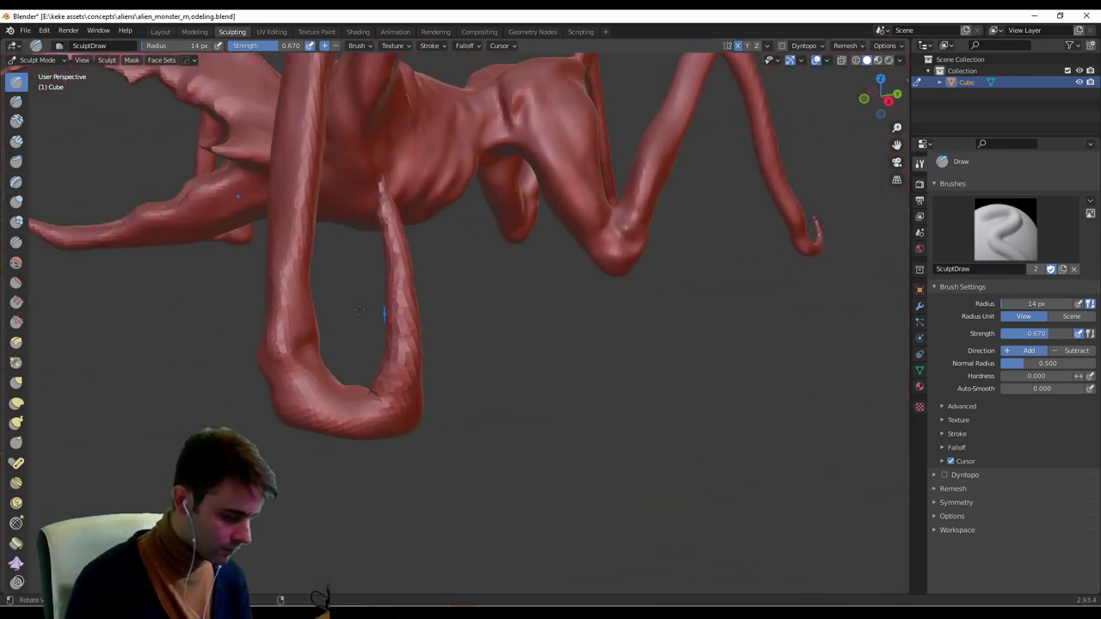
pyautogui.moveTo(293, 357); pyautogui.dragTo(297, 362)
pyautogui.moveTo(324, 366); pyautogui.dragTo(293, 370, button='middle')
# Build up the front limb's lower shaft just above the wrist with the Draw brush at radius 49 px.
pyautogui.press('f')
pyautogui.click(322, 350)
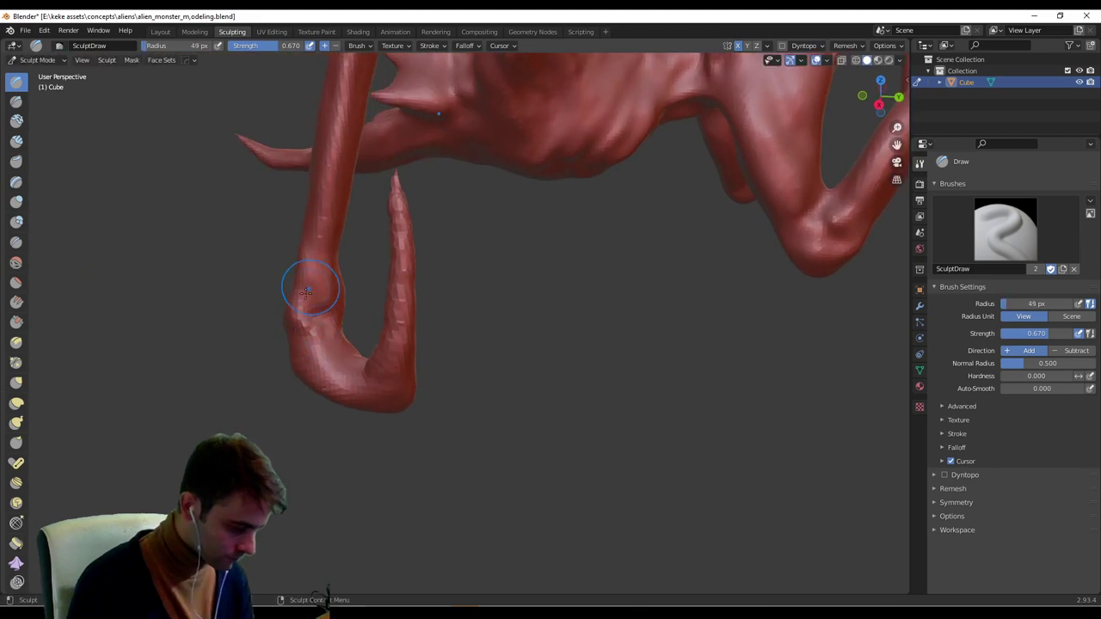
pyautogui.moveTo(307, 292); pyautogui.dragTo(320, 258)
pyautogui.moveTo(328, 218); pyautogui.dragTo(393, 284, button='middle')
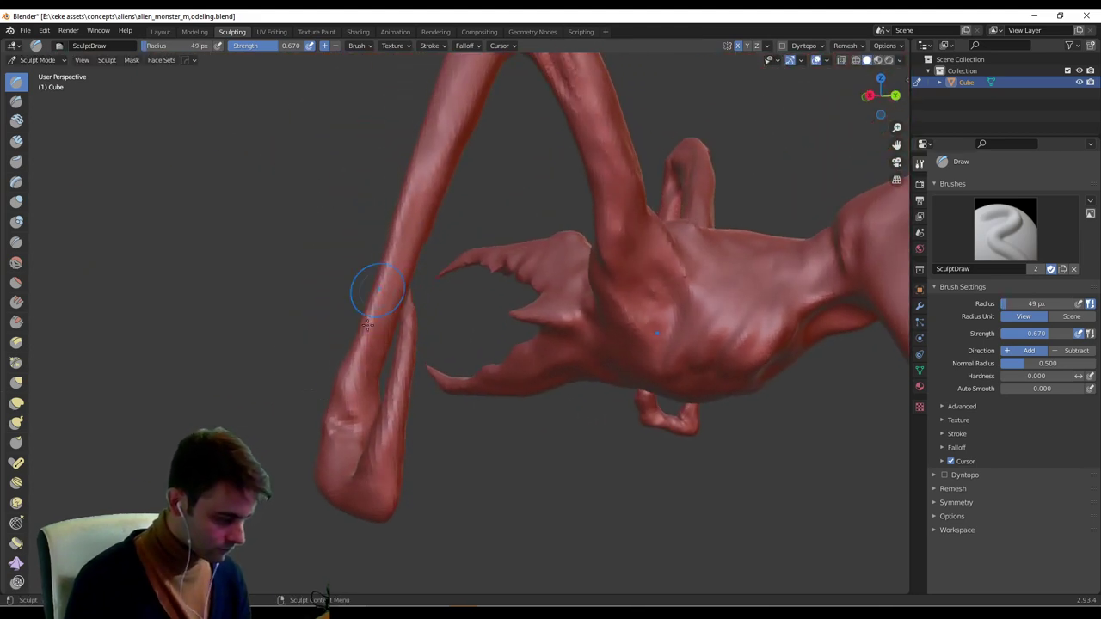
pyautogui.moveTo(481, 196); pyautogui.dragTo(607, 287, button='middle')
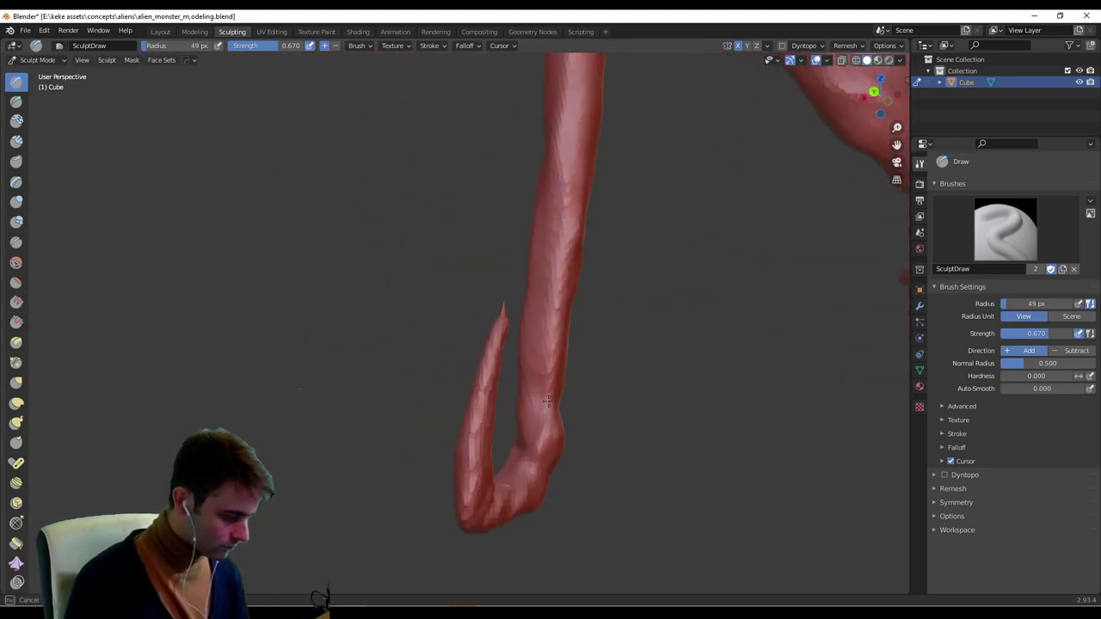
# Sculpt long muscle grooves along the spine and between the shoulders with the Draw brush at radius 24 px.
pyautogui.moveTo(547, 401); pyautogui.dragTo(743, 318, button='middle')
pyautogui.scroll(4, 524, 253)
pyautogui.moveTo(449, 316); pyautogui.dragTo(370, 251, button='middle')
pyautogui.moveTo(380, 380)
pyautogui.mouseDown(button='middle')
pyautogui.moveTo(487, 344)
pyautogui.moveTo(467, 356)
pyautogui.moveTo(589, 335)
pyautogui.moveTo(499, 279)
pyautogui.moveTo(483, 197)
pyautogui.moveTo(438, 293)
pyautogui.mouseUp(button='middle')
pyautogui.click(499, 280)
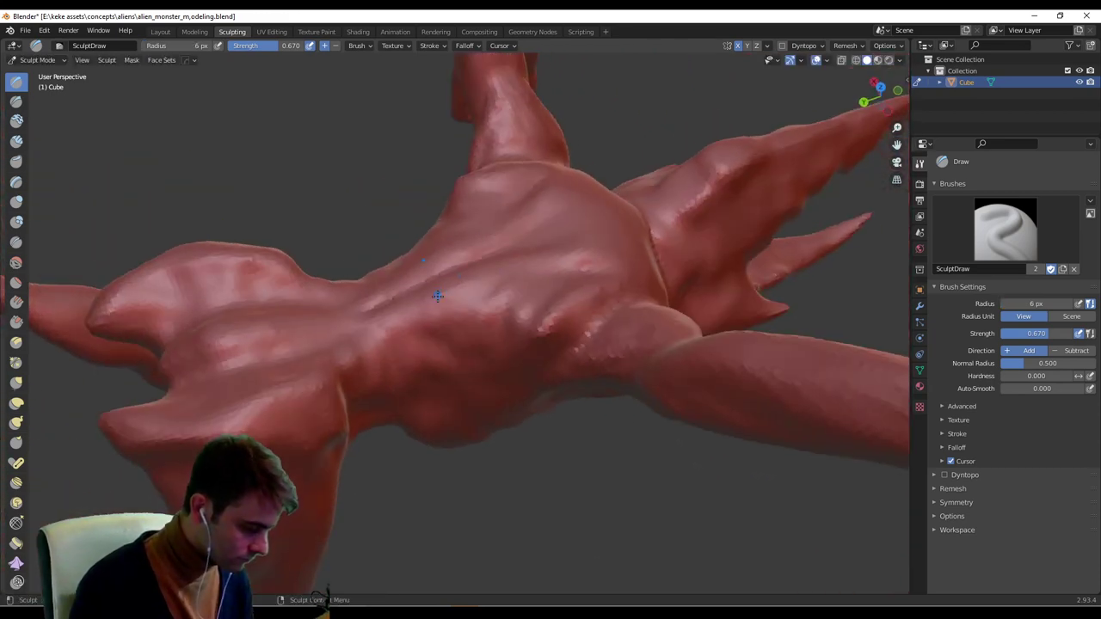
pyautogui.press('f')
pyautogui.click(439, 295)
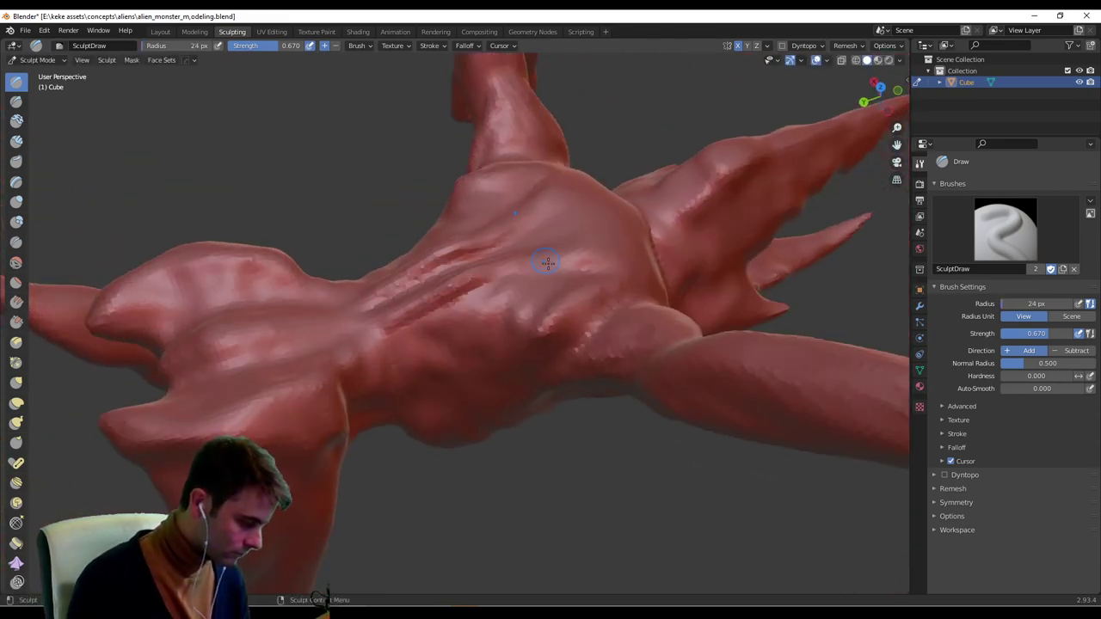
pyautogui.moveTo(509, 269); pyautogui.dragTo(407, 202, button='middle')
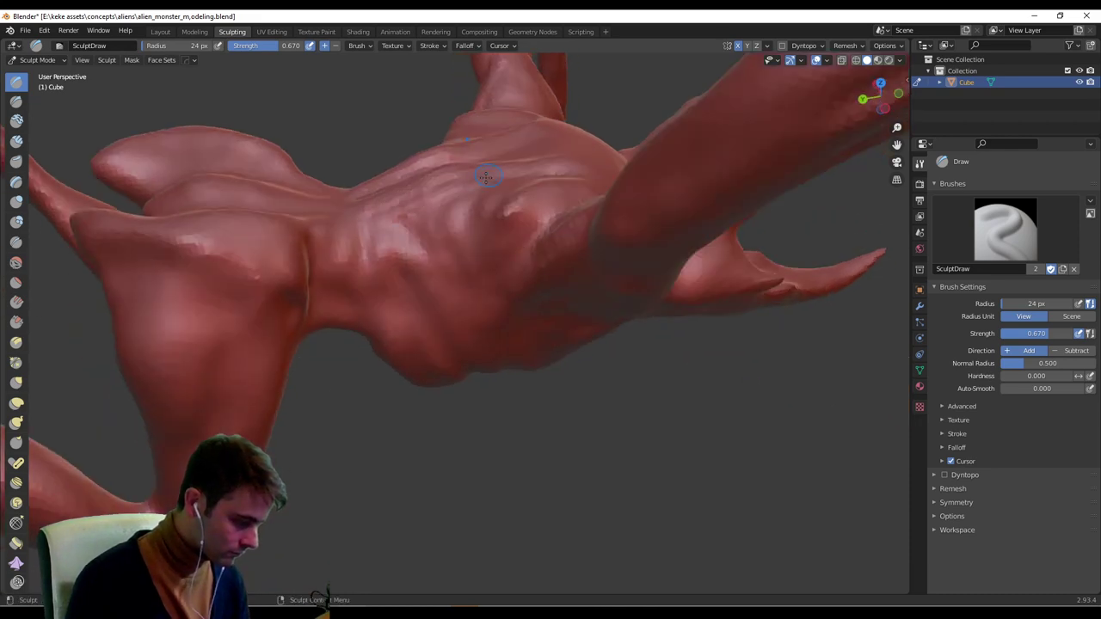
pyautogui.moveTo(495, 185); pyautogui.dragTo(438, 347, button='middle')
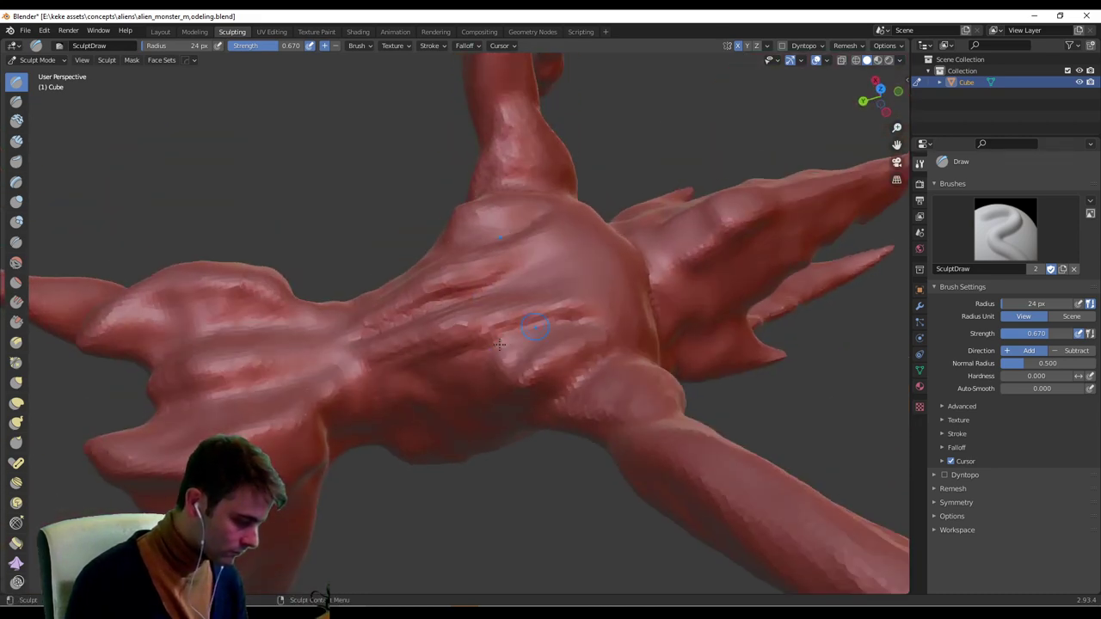
pyautogui.moveTo(530, 318)
pyautogui.mouseDown(button='middle')
pyautogui.moveTo(503, 413)
pyautogui.moveTo(544, 363)
pyautogui.mouseUp(button='middle')
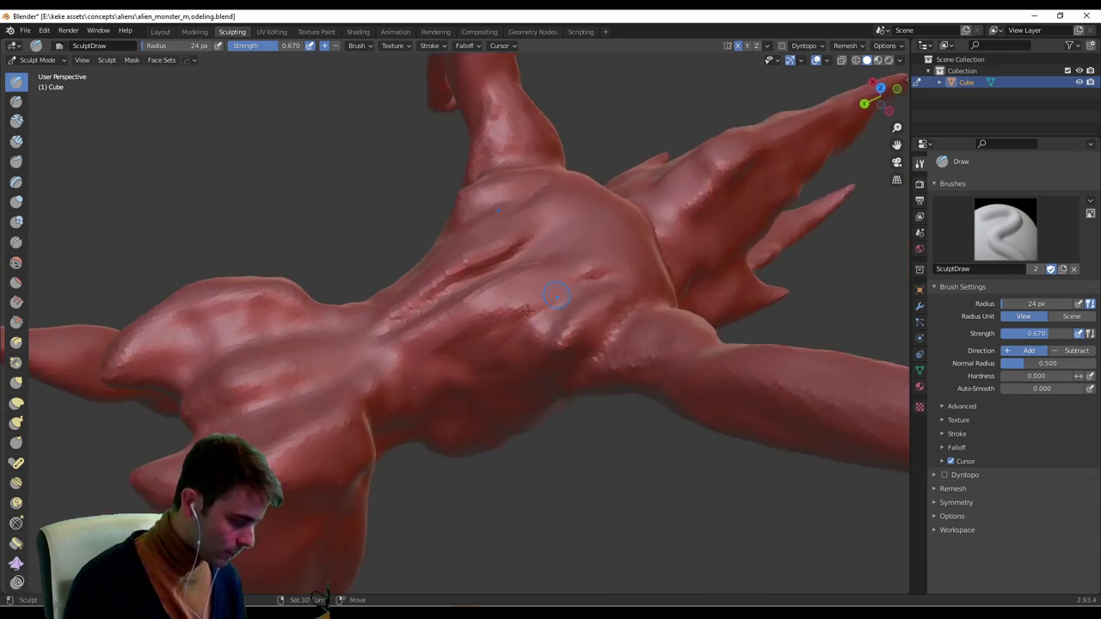
pyautogui.keyDown('ctrl'); pyautogui.moveTo(614, 286); pyautogui.dragTo(567, 378, button='middle'); pyautogui.keyUp('ctrl')
pyautogui.moveTo(559, 430)
pyautogui.mouseDown(button='middle')
pyautogui.moveTo(511, 314)
pyautogui.moveTo(514, 339)
pyautogui.moveTo(507, 329)
pyautogui.mouseUp(button='middle')
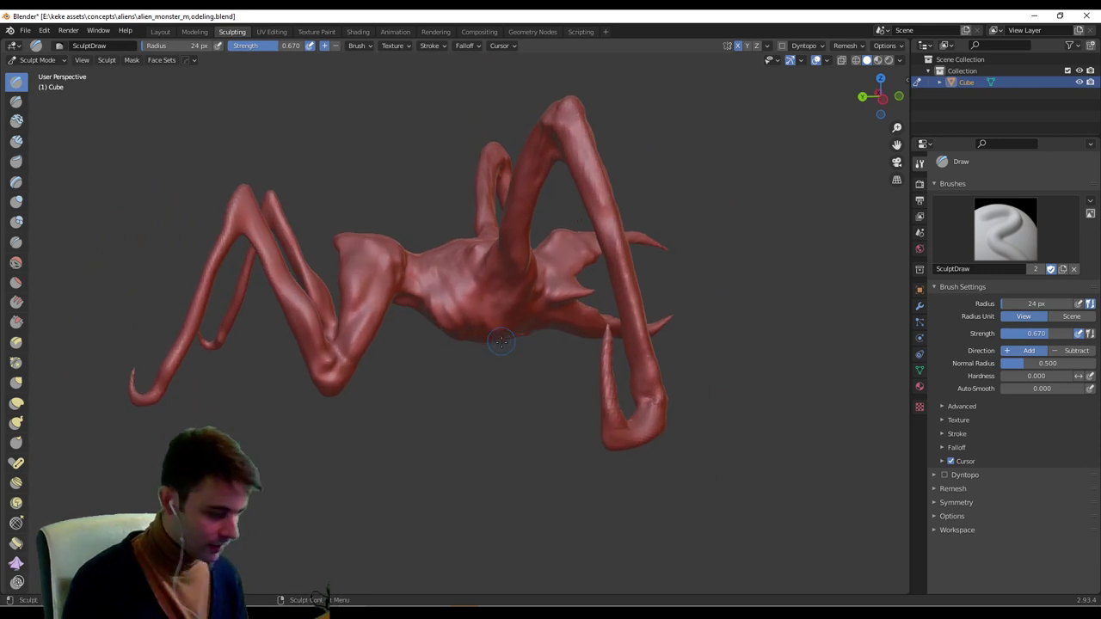
# Set the monster's remesh voxel size to about 0.0277.
pyautogui.press('r')
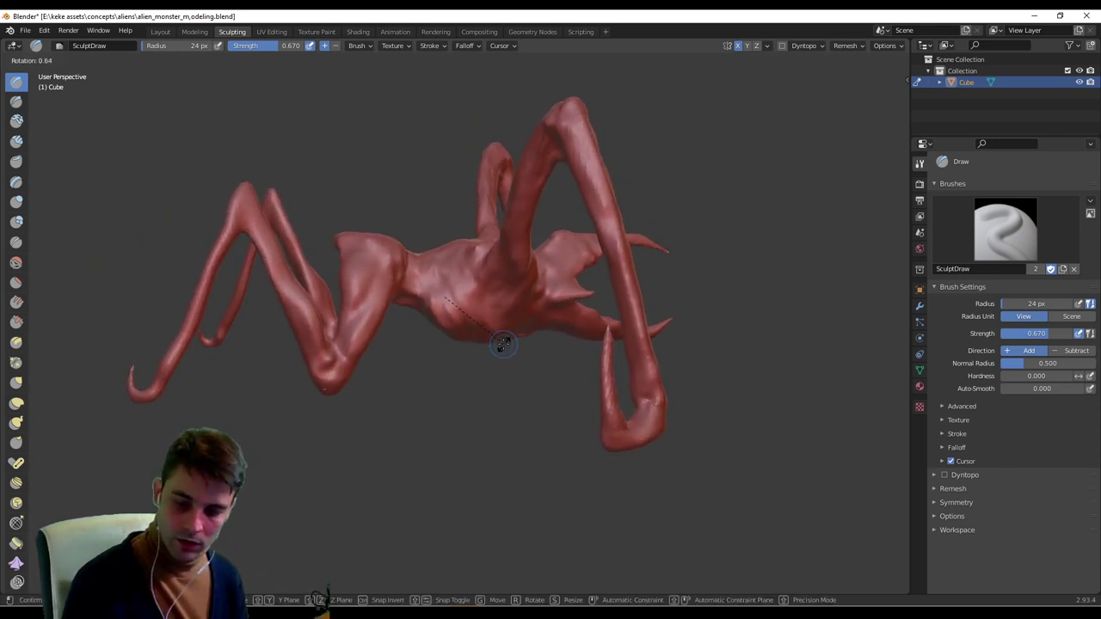
pyautogui.click(549, 345)
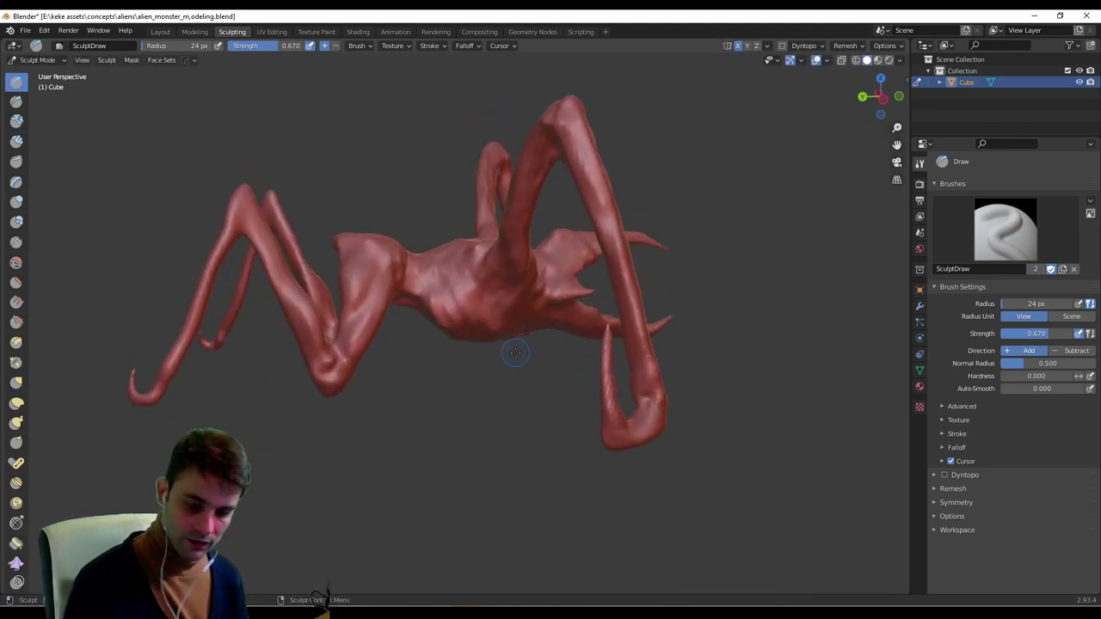
pyautogui.press('r')
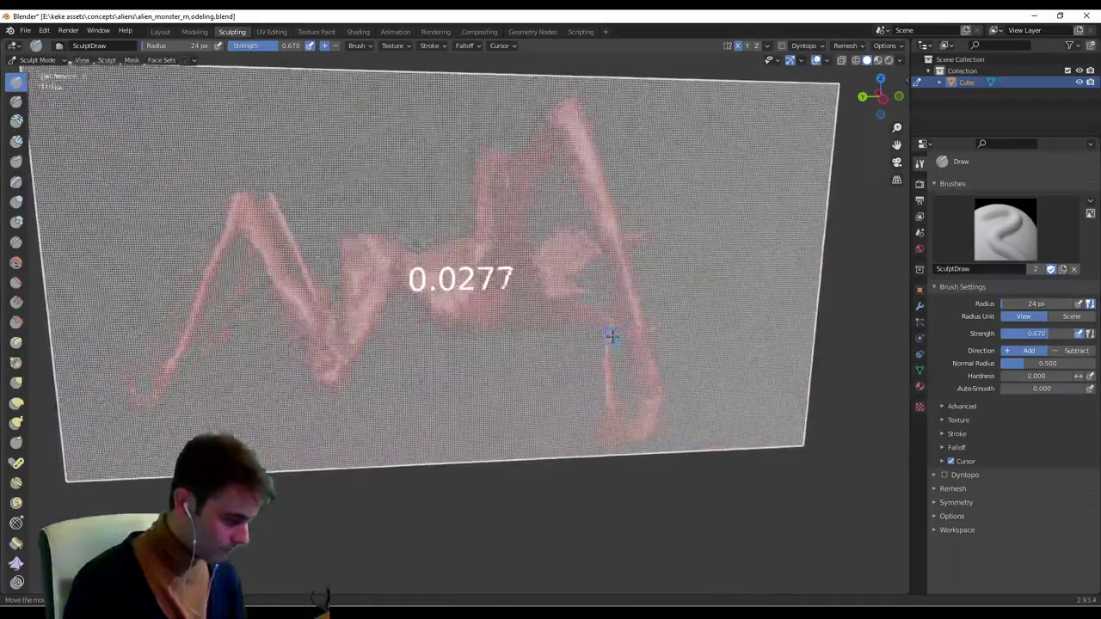
pyautogui.click(608, 336)
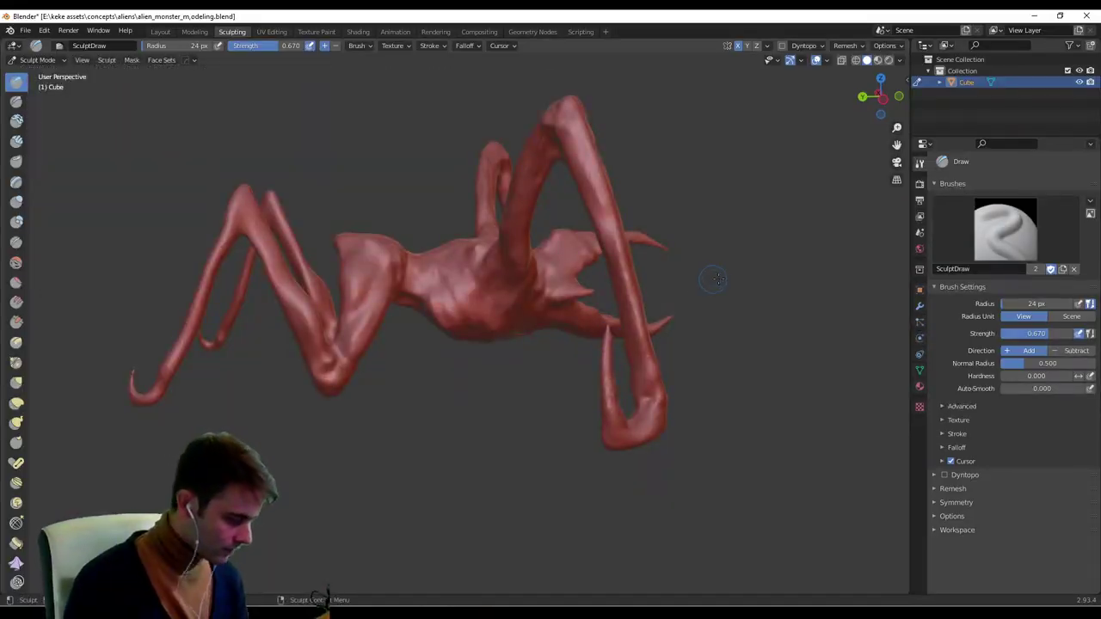
# Deepen the spine groove and muscle ridges from the shoulders down to the waist with the Draw brush at radius 24 px.
pyautogui.moveTo(704, 285); pyautogui.dragTo(602, 300, button='middle')
pyautogui.scroll(4, 594, 309)
pyautogui.moveTo(481, 348); pyautogui.dragTo(586, 333, button='middle')
pyautogui.scroll(3, 562, 368)
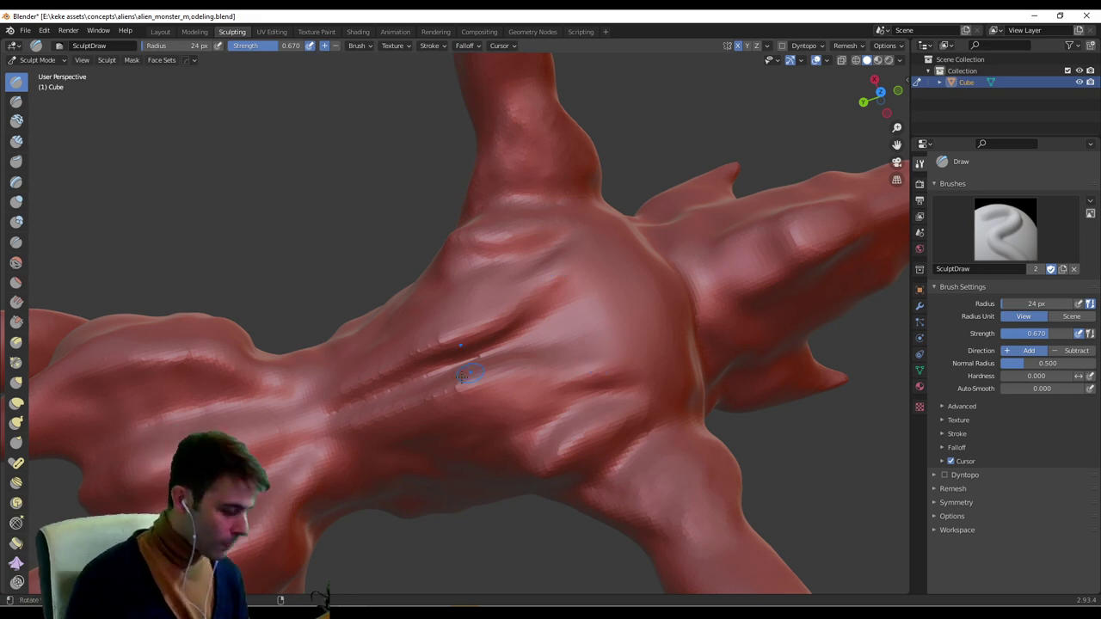
pyautogui.moveTo(595, 349); pyautogui.dragTo(575, 330, button='middle')
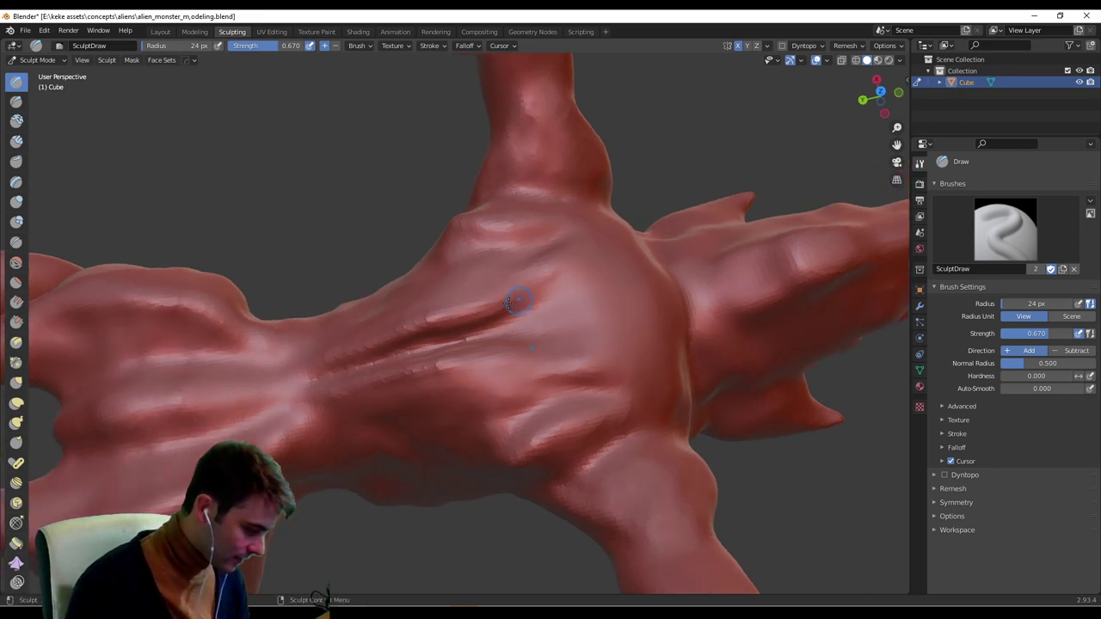
pyautogui.moveTo(513, 303); pyautogui.dragTo(574, 277)
pyautogui.moveTo(606, 269); pyautogui.dragTo(597, 315, button='middle')
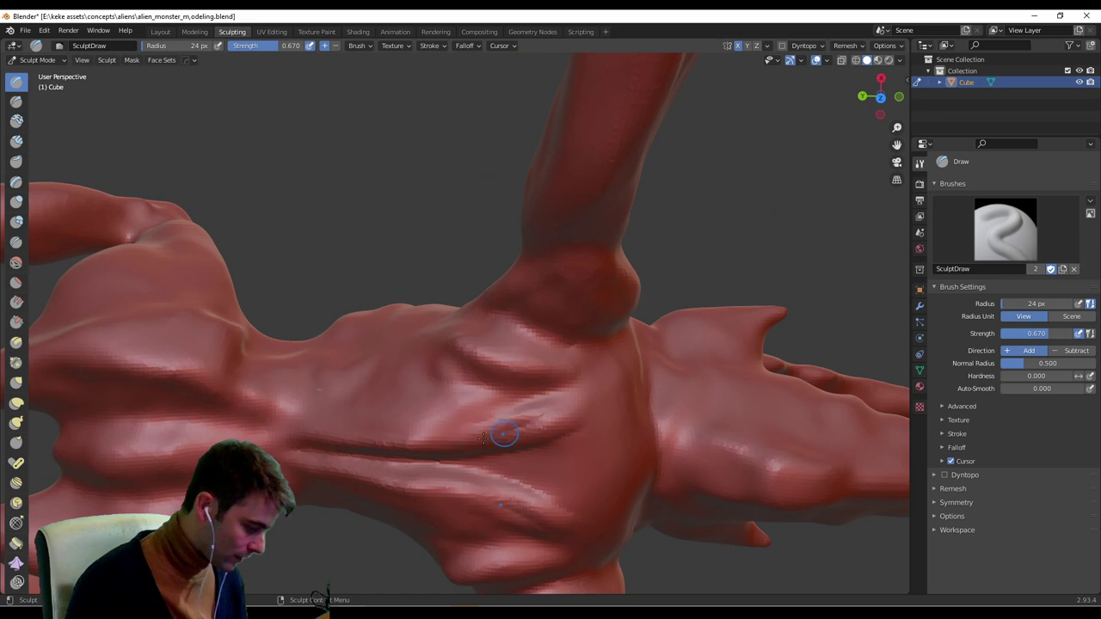
pyautogui.moveTo(482, 439)
pyautogui.mouseDown(button='middle')
pyautogui.moveTo(464, 336)
pyautogui.moveTo(520, 348)
pyautogui.moveTo(548, 270)
pyautogui.mouseUp(button='middle')
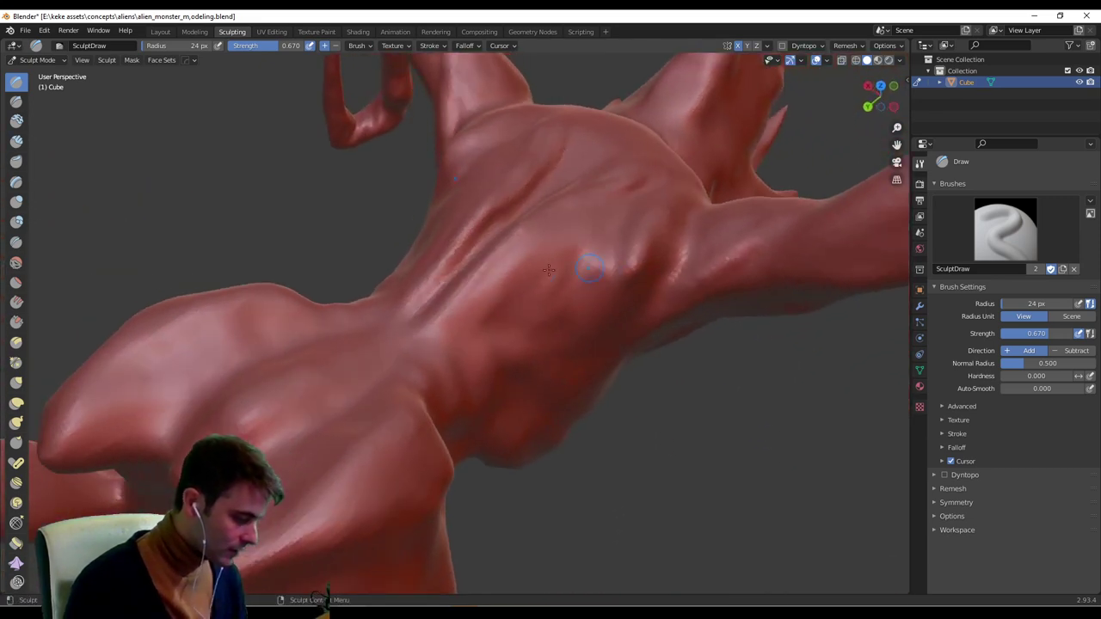
pyautogui.moveTo(450, 310); pyautogui.dragTo(411, 424, button='middle')
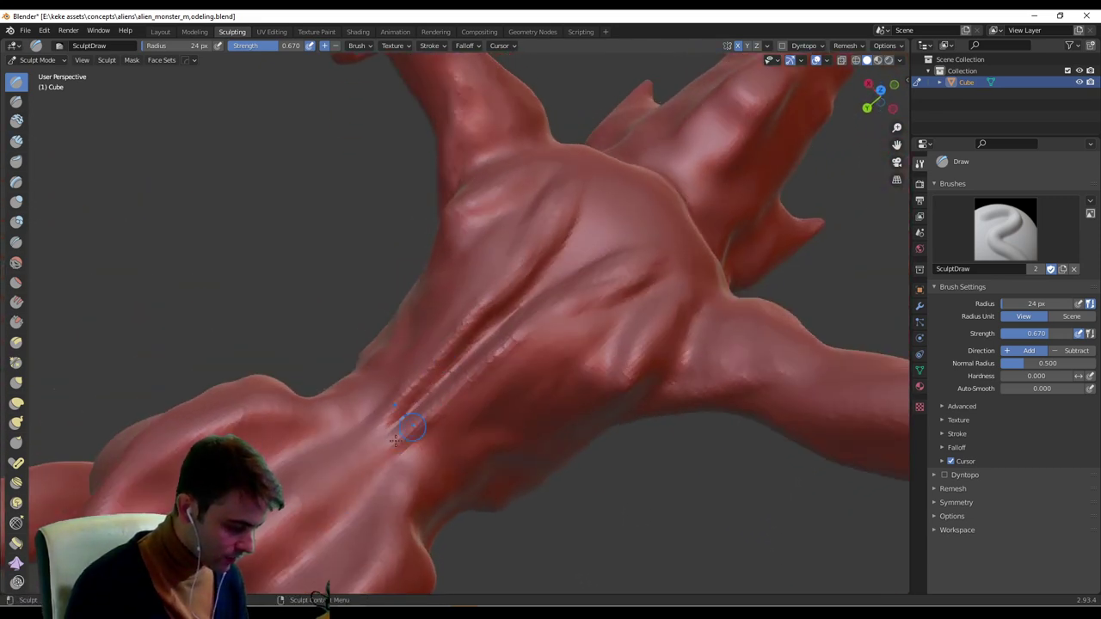
pyautogui.moveTo(395, 440); pyautogui.dragTo(347, 498)
pyautogui.moveTo(379, 410); pyautogui.dragTo(497, 371, button='middle')
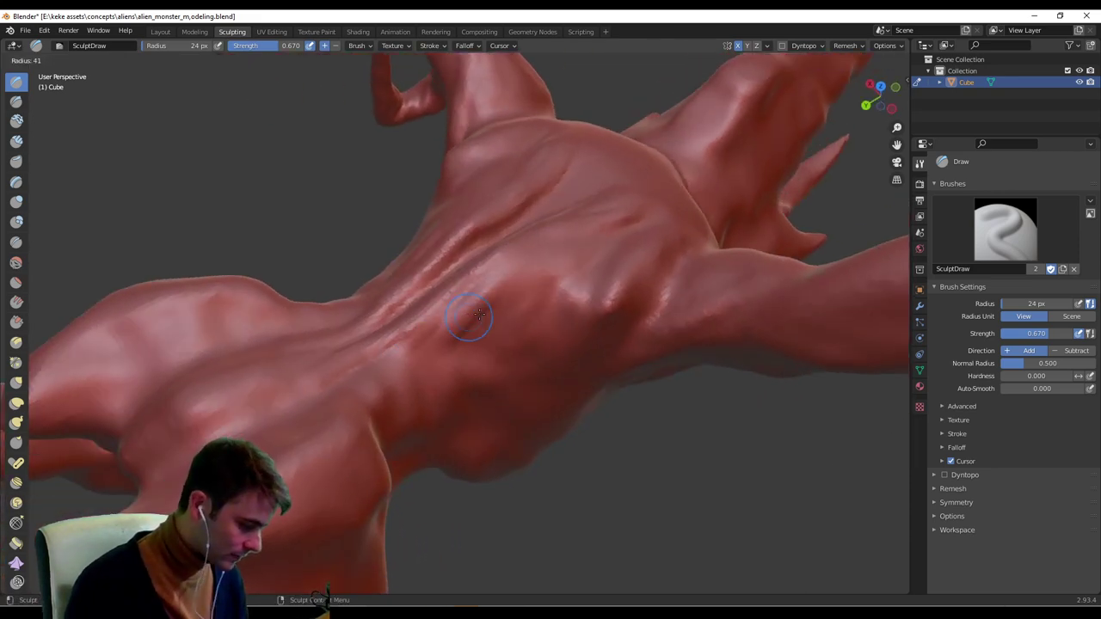
# Shape the broader muscle forms of the upper flank and shoulder blade with the Draw brush at radius 43 px.
pyautogui.press('f')
pyautogui.moveTo(591, 251); pyautogui.dragTo(563, 225, button='middle')
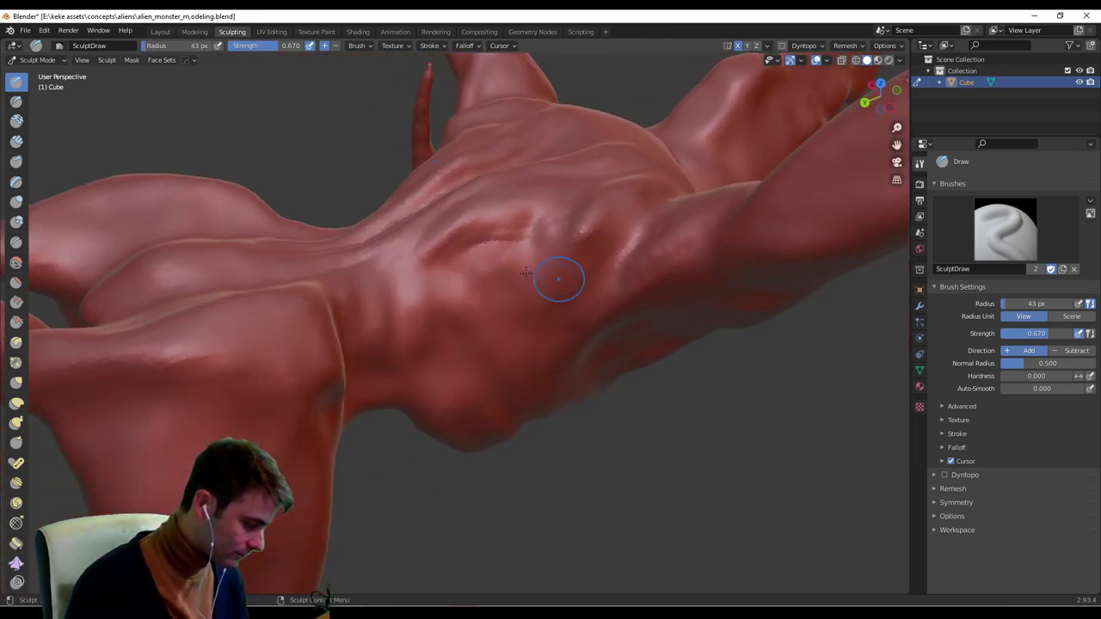
pyautogui.moveTo(542, 275)
pyautogui.mouseDown()
pyautogui.moveTo(494, 251)
pyautogui.moveTo(550, 262)
pyautogui.moveTo(633, 242)
pyautogui.mouseUp()
pyautogui.moveTo(615, 251); pyautogui.dragTo(535, 231, button='middle')
pyautogui.moveTo(471, 229)
pyautogui.mouseDown()
pyautogui.moveTo(499, 249)
pyautogui.moveTo(497, 213)
pyautogui.mouseUp()
pyautogui.moveTo(551, 224)
pyautogui.mouseDown(button='middle')
pyautogui.moveTo(556, 202)
pyautogui.moveTo(548, 296)
pyautogui.moveTo(521, 348)
pyautogui.moveTo(559, 380)
pyautogui.mouseUp(button='middle')
# Refine the upper back's muscle folds and the crease where the front limb meets the torso, using the Draw brush at radius 21 px.
pyautogui.press('f')
pyautogui.click(554, 248)
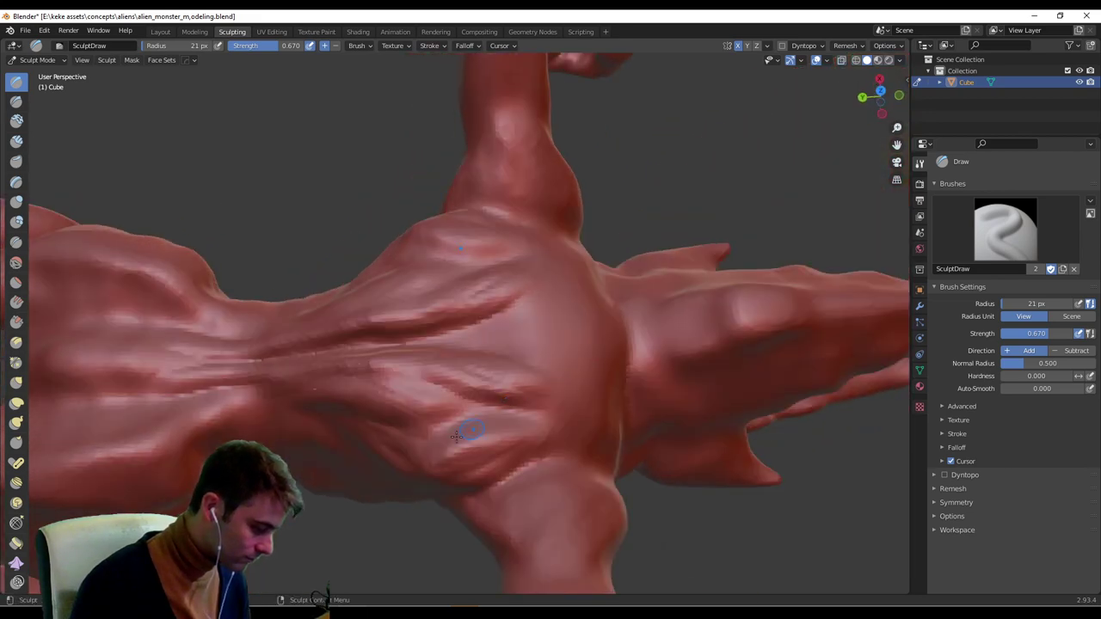
pyautogui.moveTo(574, 422); pyautogui.dragTo(486, 372, button='middle')
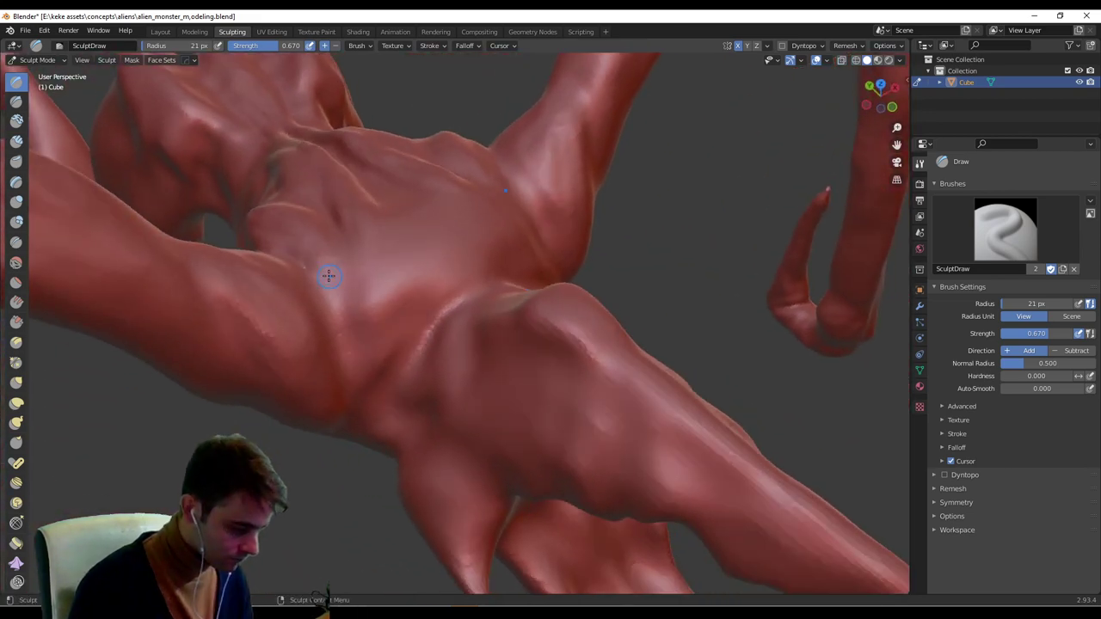
pyautogui.moveTo(346, 301); pyautogui.dragTo(303, 225, button='middle')
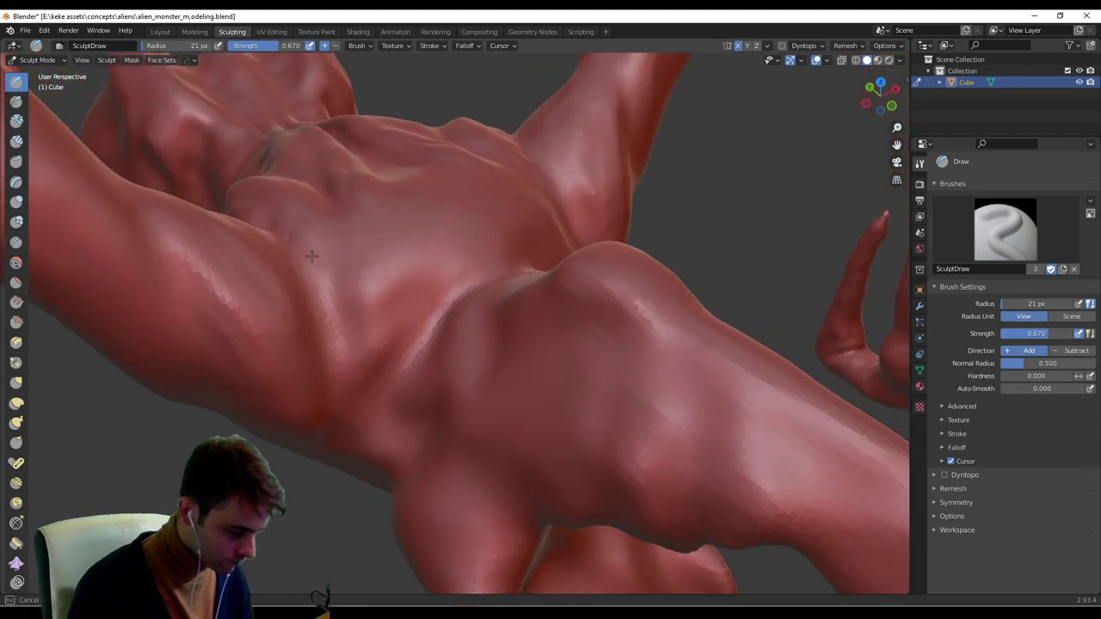
pyautogui.moveTo(312, 257); pyautogui.dragTo(331, 296)
pyautogui.moveTo(331, 297); pyautogui.dragTo(288, 353, button='middle')
pyautogui.moveTo(232, 291); pyautogui.dragTo(241, 353)
pyautogui.moveTo(245, 365); pyautogui.dragTo(248, 319, button='middle')
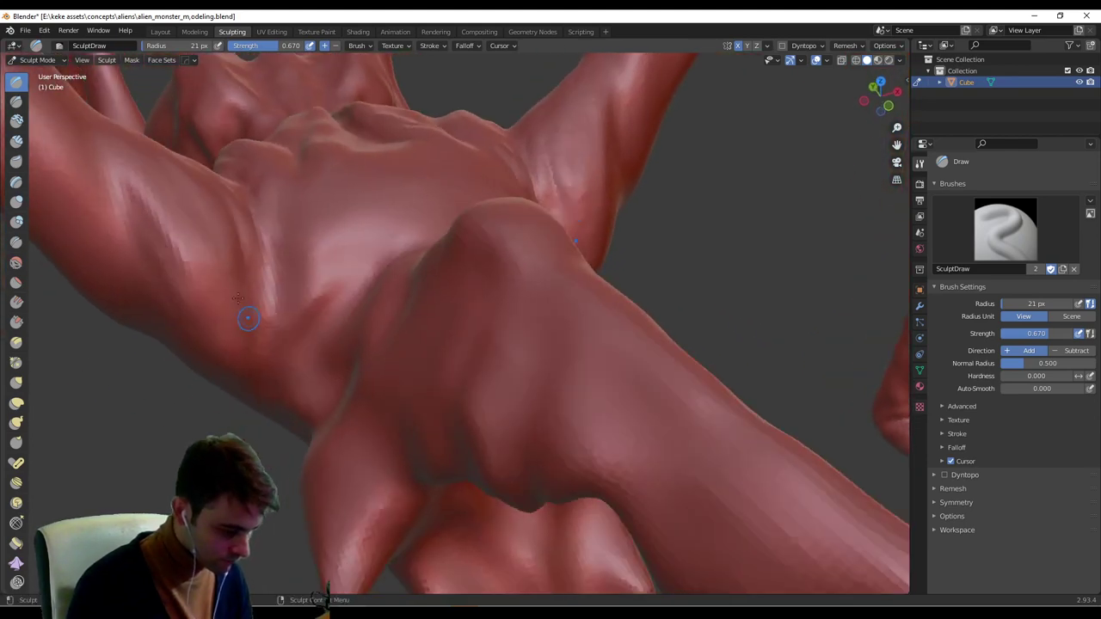
# Sculpt the shoulder muscles at the base of the front limb with the Draw brush at radius 29 px.
pyautogui.press('f')
pyautogui.moveTo(496, 201); pyautogui.dragTo(600, 237, button='middle')
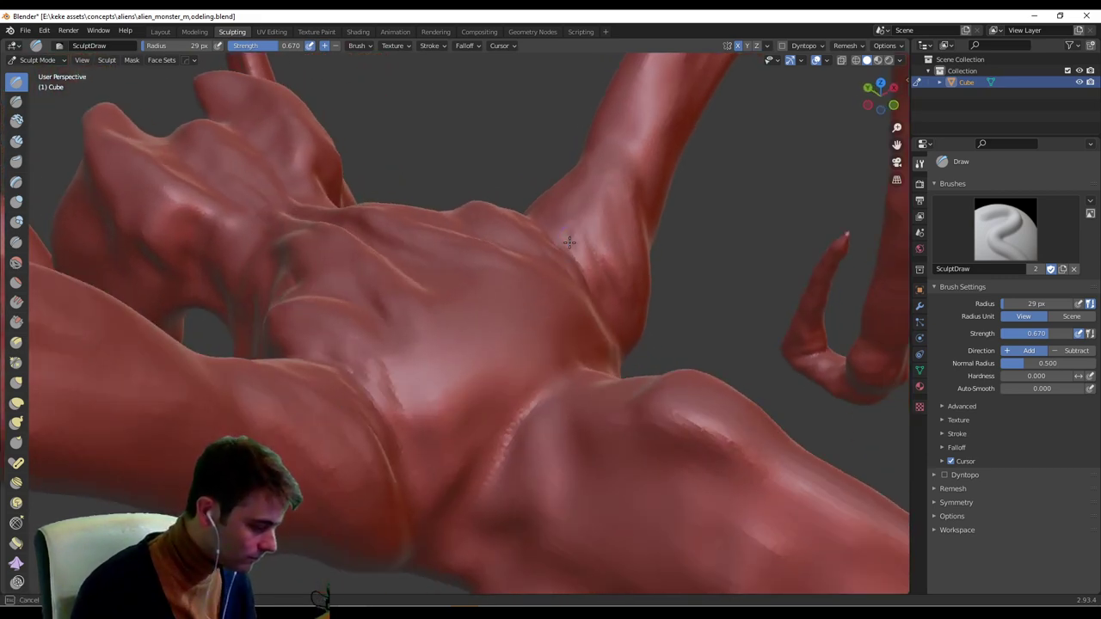
pyautogui.moveTo(632, 178); pyautogui.dragTo(591, 222, button='middle')
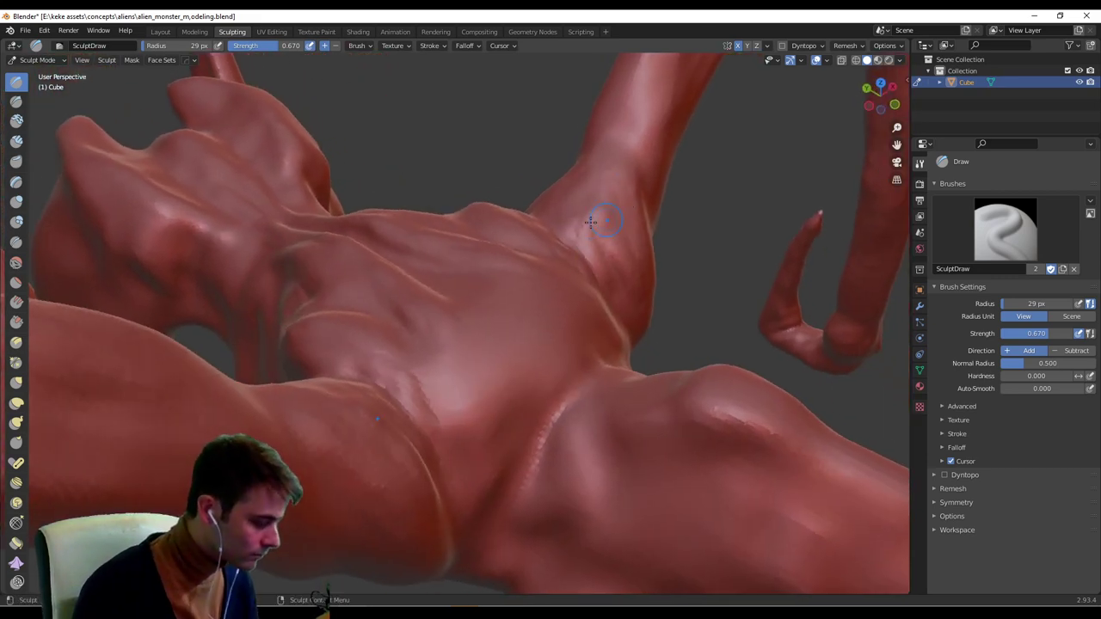
pyautogui.moveTo(636, 178)
pyautogui.mouseDown(button='middle')
pyautogui.moveTo(536, 225)
pyautogui.moveTo(581, 215)
pyautogui.moveTo(557, 191)
pyautogui.moveTo(536, 209)
pyautogui.moveTo(510, 197)
pyautogui.moveTo(528, 184)
pyautogui.moveTo(472, 206)
pyautogui.mouseUp(button='middle')
pyautogui.moveTo(471, 207); pyautogui.dragTo(483, 170)
pyautogui.keyDown('shift'); pyautogui.moveTo(513, 144); pyautogui.dragTo(493, 233, button='middle'); pyautogui.keyUp('shift')
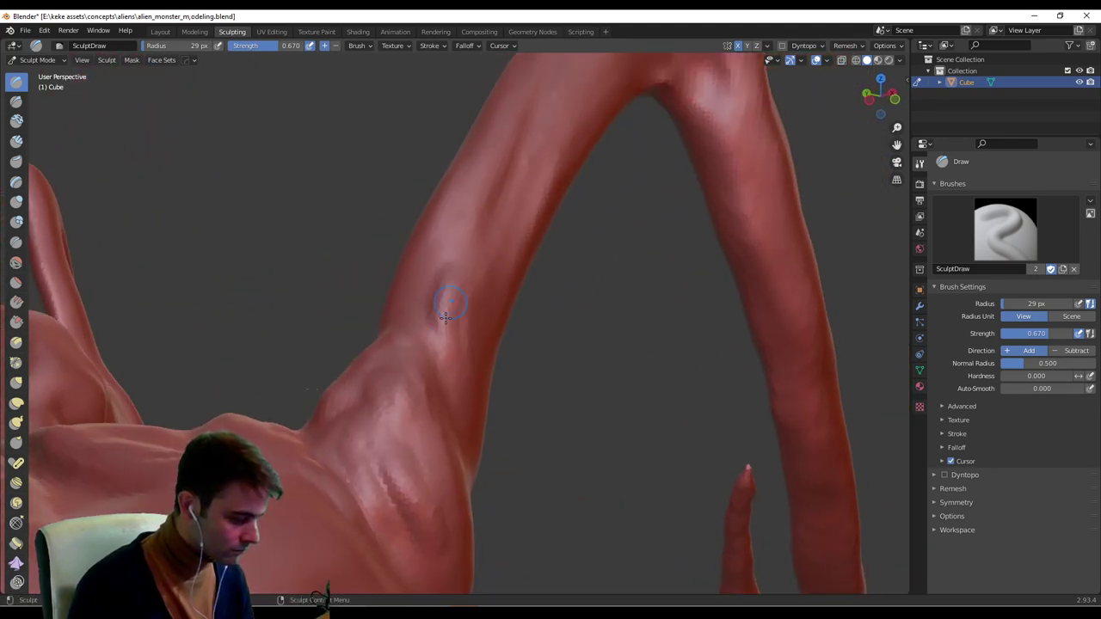
# Define the overlapping muscle strands on the front limb's upper arm just above the shoulder with the 29 px Draw brush.
pyautogui.moveTo(468, 363); pyautogui.dragTo(443, 325, button='middle')
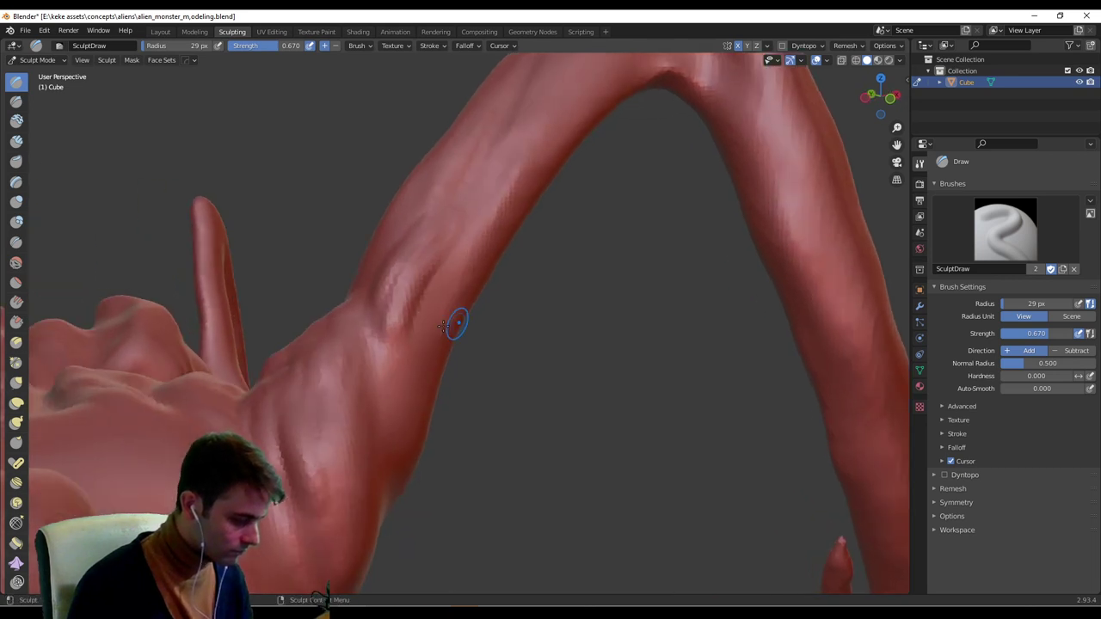
pyautogui.moveTo(432, 264); pyautogui.dragTo(496, 175)
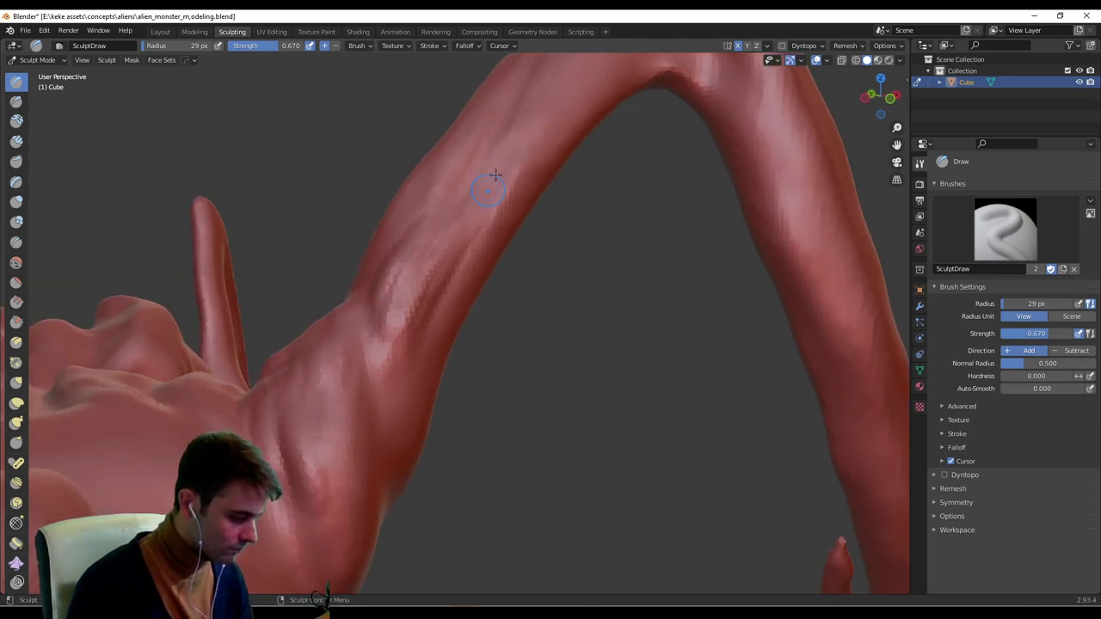
pyautogui.moveTo(419, 284)
pyautogui.mouseDown(button='middle')
pyautogui.moveTo(488, 240)
pyautogui.moveTo(448, 318)
pyautogui.mouseUp(button='middle')
pyautogui.moveTo(435, 341); pyautogui.dragTo(467, 289)
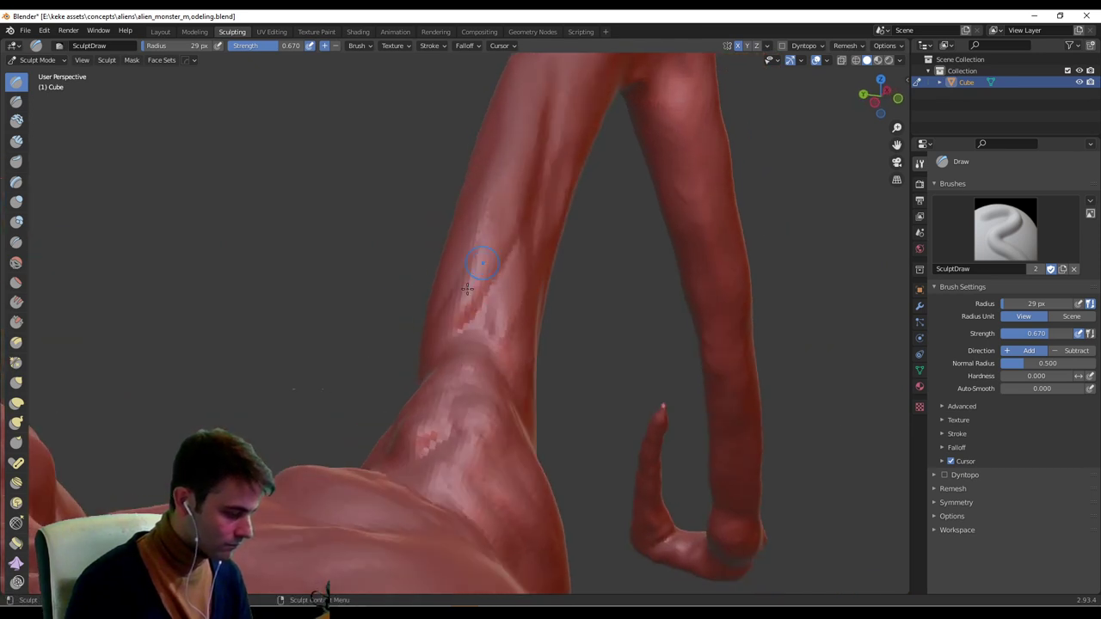
pyautogui.keyDown('shift'); pyautogui.moveTo(525, 184); pyautogui.dragTo(483, 241, button='middle'); pyautogui.keyUp('shift')
pyautogui.moveTo(438, 278)
pyautogui.mouseDown(button='middle')
pyautogui.moveTo(428, 385)
pyautogui.moveTo(545, 306)
pyautogui.mouseUp(button='middle')
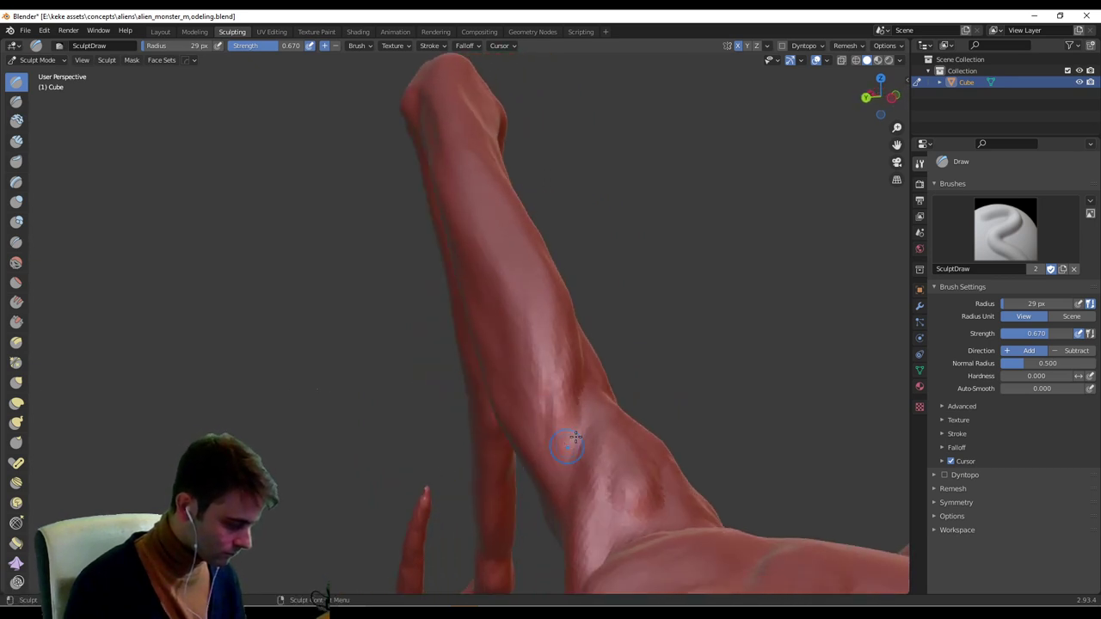
pyautogui.moveTo(576, 438); pyautogui.dragTo(632, 389, button='middle')
pyautogui.moveTo(642, 436); pyautogui.dragTo(572, 434, button='middle')
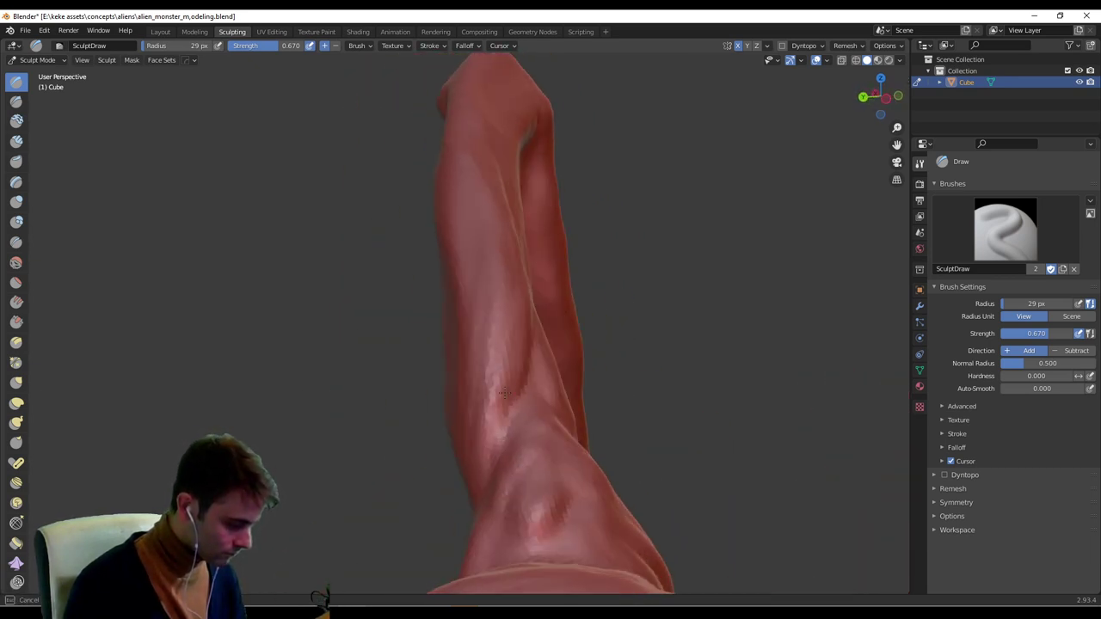
# Extend the upper arm's muscle ridges and grooves toward the inside of the elbow with the 29 px Draw brush.
pyautogui.moveTo(503, 393); pyautogui.dragTo(417, 368, button='middle')
pyautogui.scroll(-3, 379, 408)
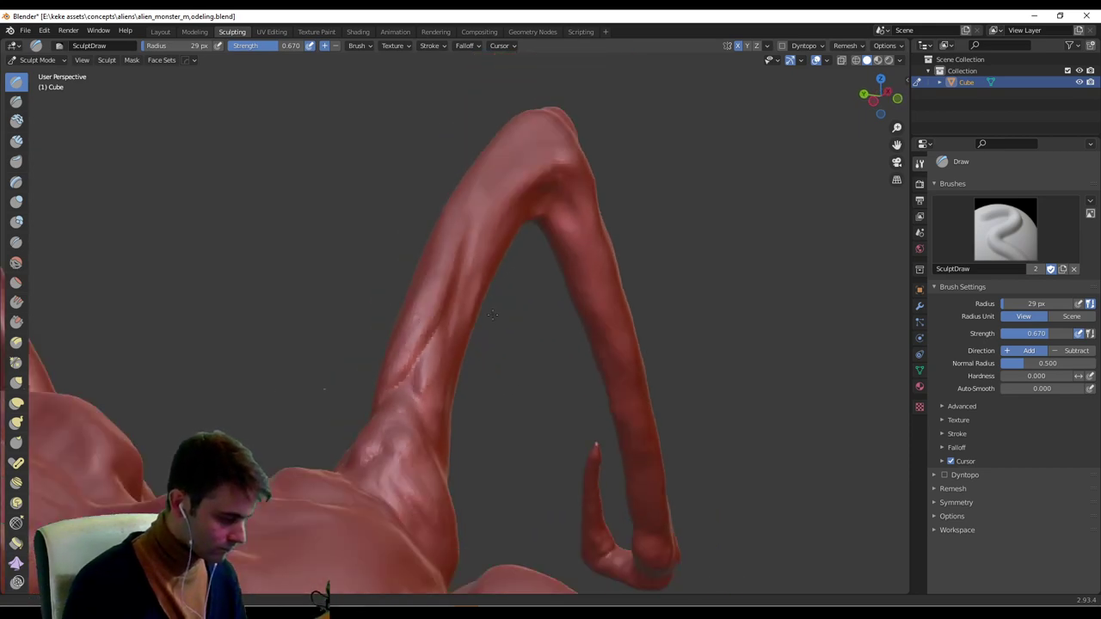
pyautogui.moveTo(379, 408); pyautogui.dragTo(421, 318, button='middle')
pyautogui.scroll(3, 464, 301)
pyautogui.keyDown('shift'); pyautogui.moveTo(473, 301); pyautogui.dragTo(462, 266, button='middle'); pyautogui.keyUp('shift')
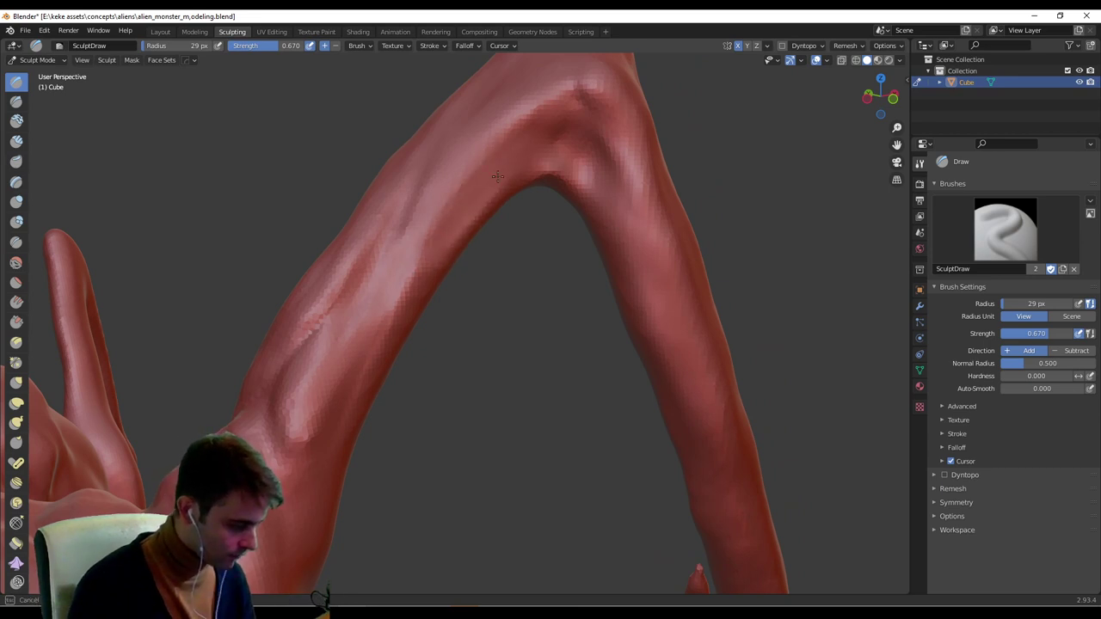
pyautogui.moveTo(497, 177); pyautogui.dragTo(410, 239, button='middle')
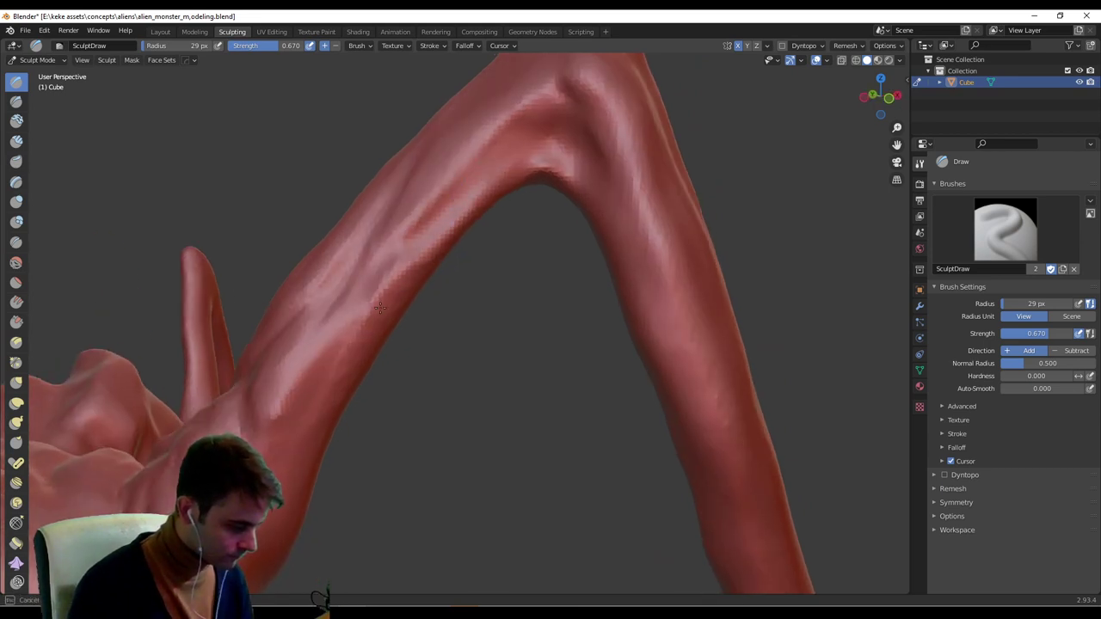
# Build up long muscle strands along the underside of the front limb's upper arm with the Draw brush at radius 29 px.
pyautogui.moveTo(380, 308); pyautogui.dragTo(395, 279)
pyautogui.moveTo(435, 322); pyautogui.dragTo(361, 297, button='middle')
pyautogui.moveTo(360, 303)
pyautogui.mouseDown()
pyautogui.moveTo(304, 401)
pyautogui.moveTo(308, 388)
pyautogui.mouseUp()
pyautogui.moveTo(340, 388)
pyautogui.mouseDown(button='middle')
pyautogui.moveTo(394, 417)
pyautogui.moveTo(472, 312)
pyautogui.moveTo(401, 278)
pyautogui.mouseUp(button='middle')
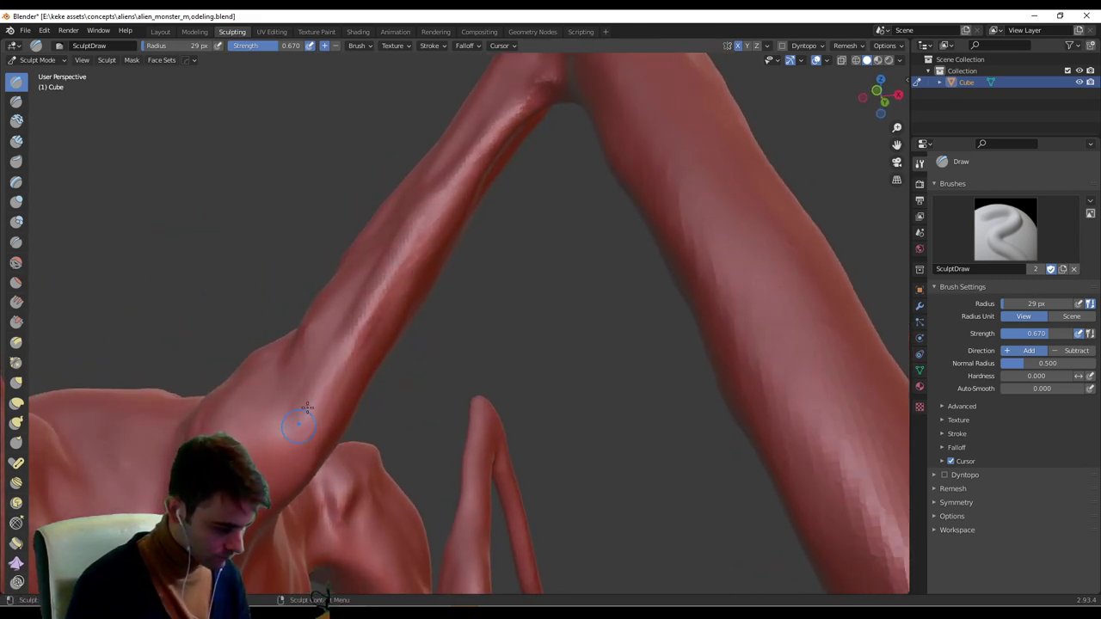
pyautogui.moveTo(364, 371)
pyautogui.mouseDown(button='middle')
pyautogui.moveTo(439, 260)
pyautogui.moveTo(447, 210)
pyautogui.mouseUp(button='middle')
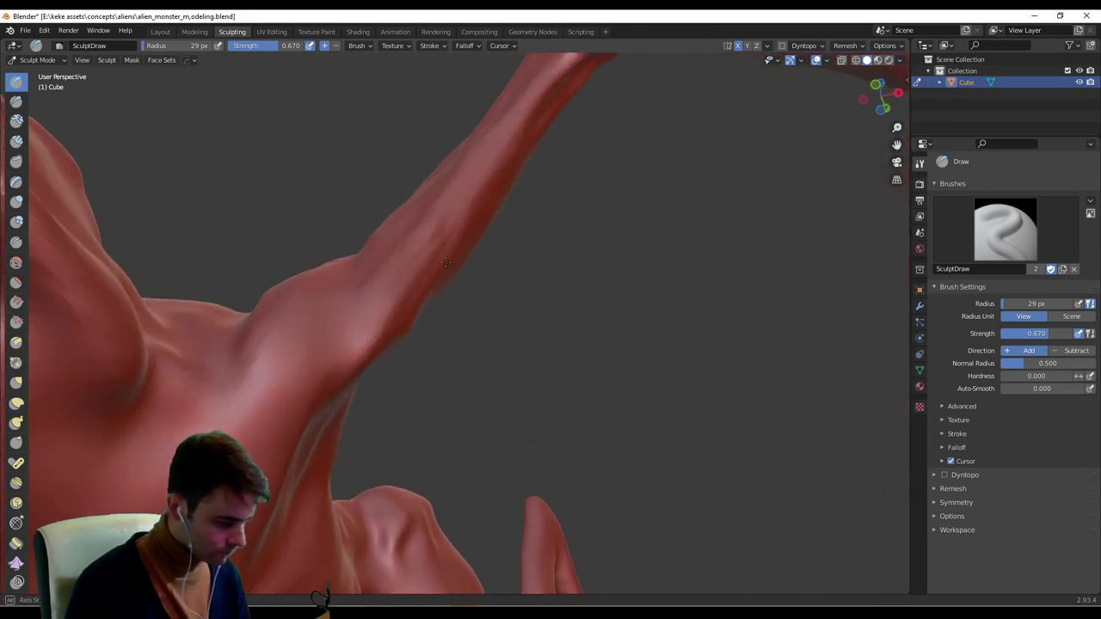
pyautogui.moveTo(445, 262)
pyautogui.mouseDown(button='middle')
pyautogui.moveTo(422, 307)
pyautogui.moveTo(390, 314)
pyautogui.moveTo(384, 274)
pyautogui.mouseUp(button='middle')
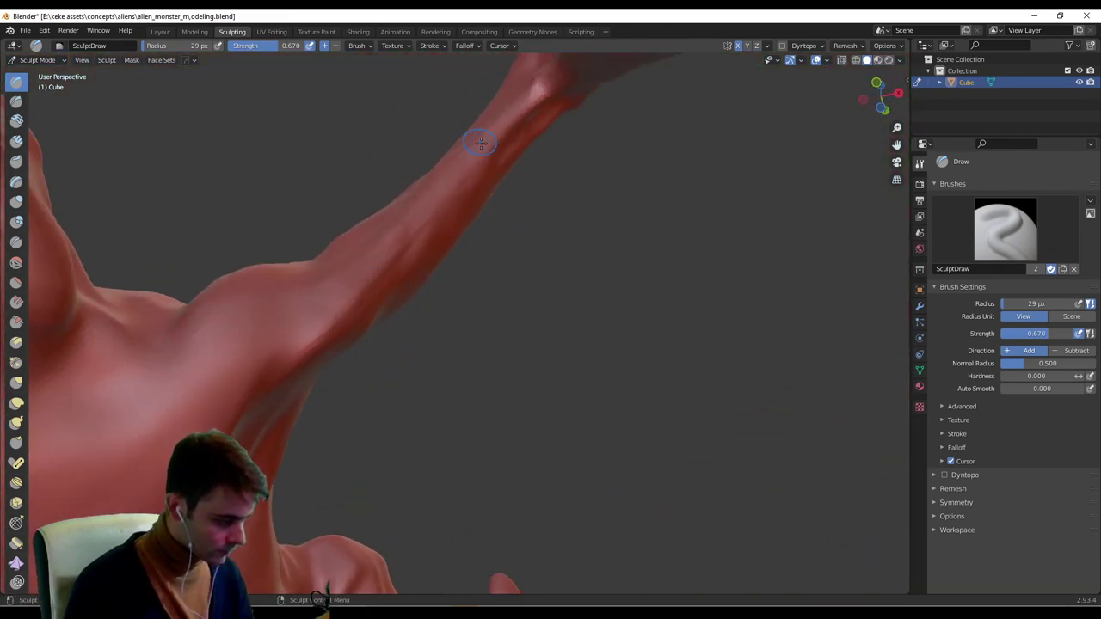
pyautogui.moveTo(481, 142); pyautogui.dragTo(413, 214, button='middle')
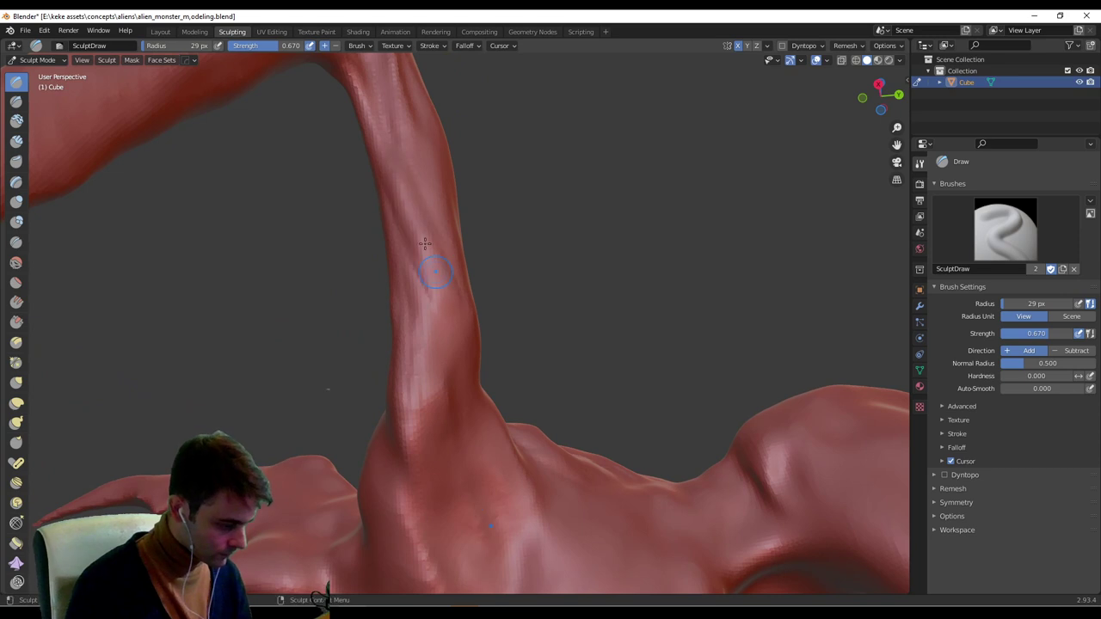
pyautogui.moveTo(455, 312); pyautogui.dragTo(393, 192, button='middle')
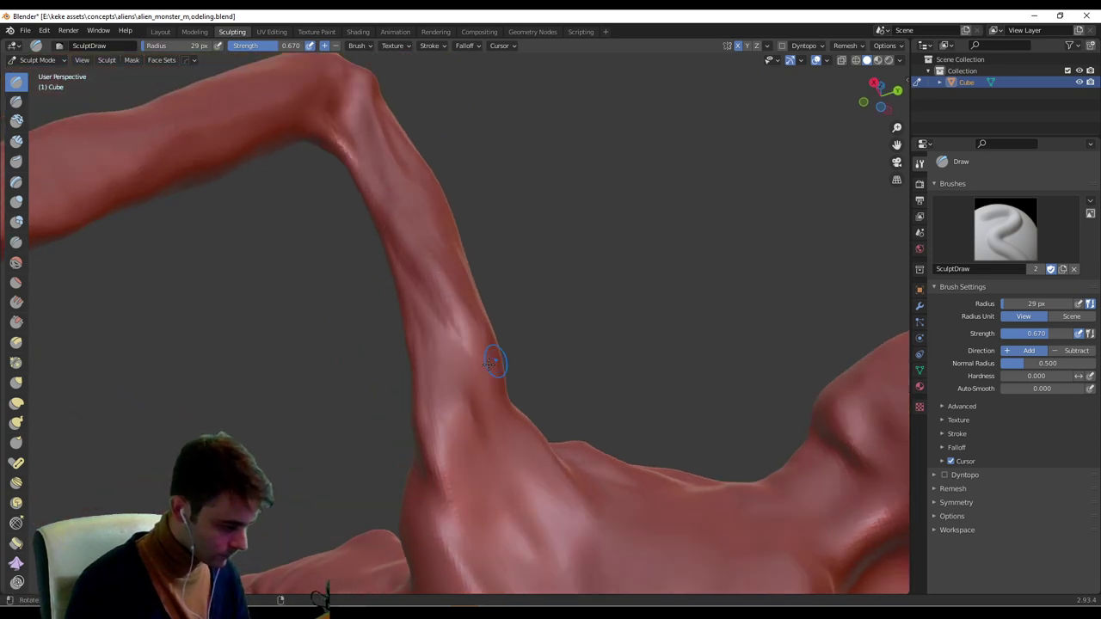
pyautogui.moveTo(489, 364); pyautogui.dragTo(413, 198, button='middle')
# Sculpt lengthwise ridges and grooves on the inner side of the upper arm, from mid-length down toward the shoulder.
pyautogui.moveTo(437, 258); pyautogui.dragTo(497, 365)
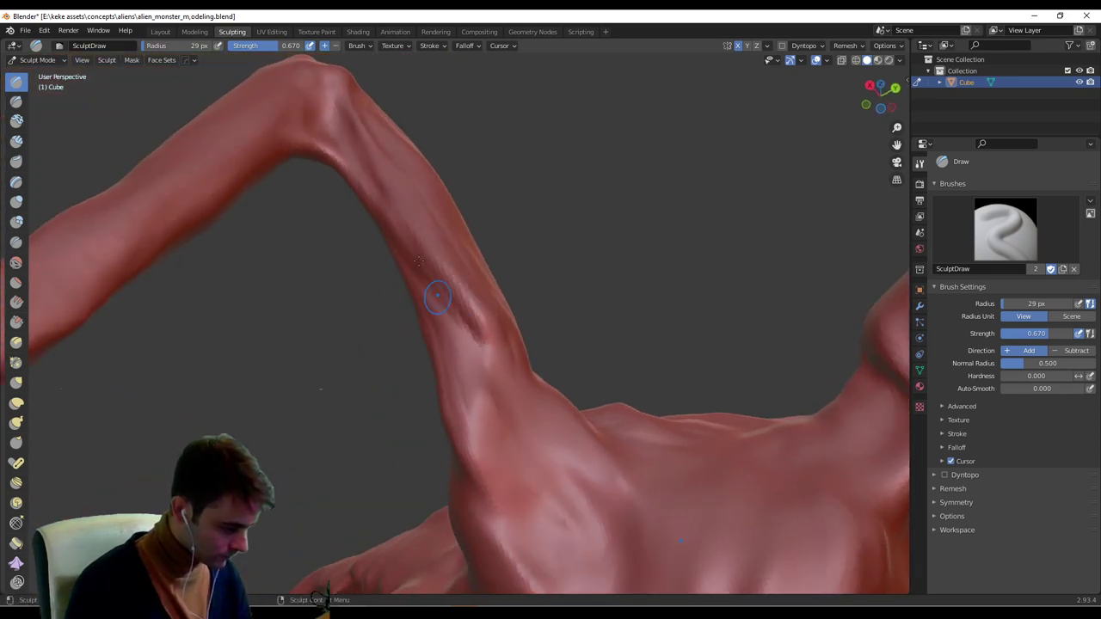
pyautogui.moveTo(435, 294); pyautogui.dragTo(499, 389)
pyautogui.moveTo(456, 311); pyautogui.dragTo(505, 417)
pyautogui.moveTo(532, 398); pyautogui.dragTo(510, 435, button='middle')
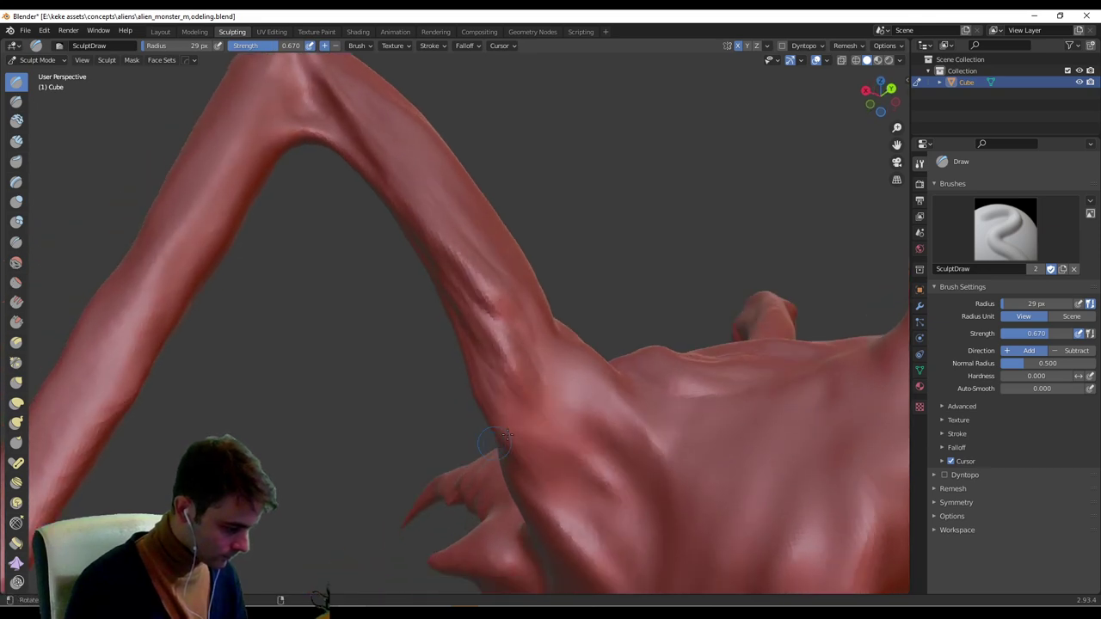
pyautogui.moveTo(488, 287); pyautogui.dragTo(535, 380)
pyautogui.moveTo(488, 306); pyautogui.dragTo(529, 387)
pyautogui.moveTo(527, 385); pyautogui.dragTo(502, 384, button='middle')
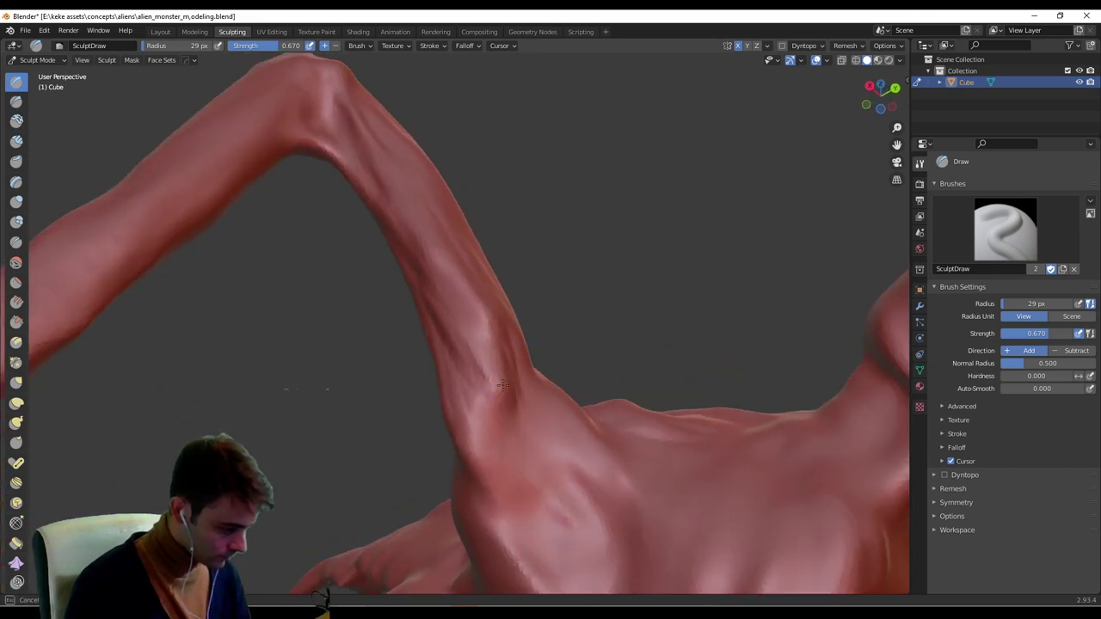
# Define the lower end of the upper-arm muscle where it inserts just above the shoulder, using the 29 px Draw brush.
pyautogui.moveTo(479, 330); pyautogui.dragTo(510, 312, button='middle')
pyautogui.moveTo(426, 294); pyautogui.dragTo(435, 401)
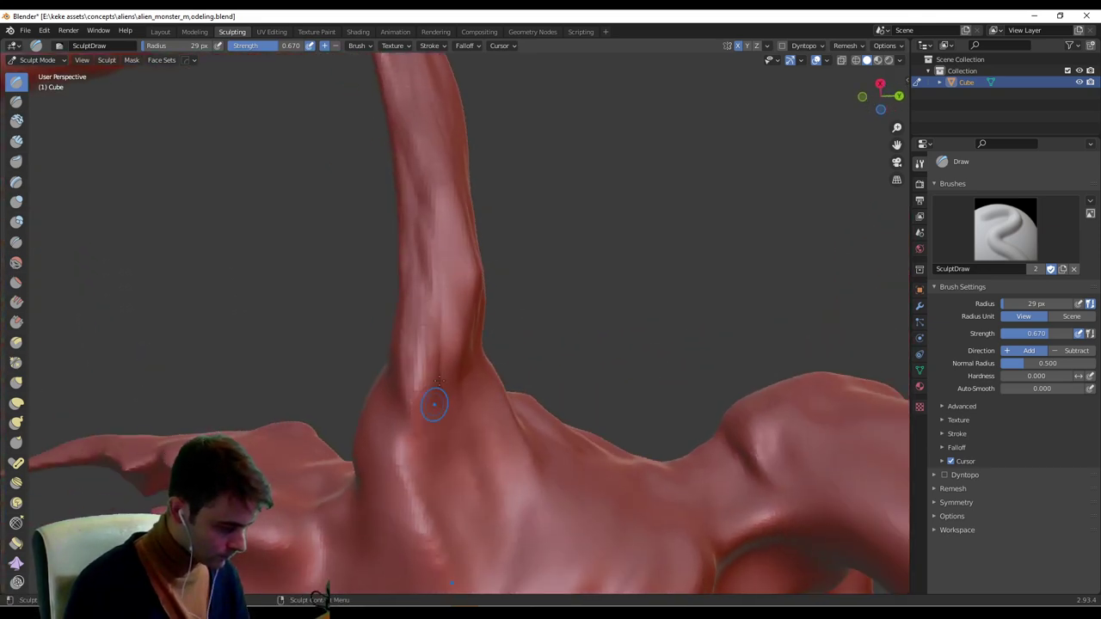
pyautogui.moveTo(418, 332); pyautogui.dragTo(425, 411)
pyautogui.moveTo(467, 386); pyautogui.dragTo(444, 384, button='middle')
pyautogui.moveTo(440, 304); pyautogui.dragTo(484, 432)
pyautogui.moveTo(460, 365); pyautogui.dragTo(477, 437)
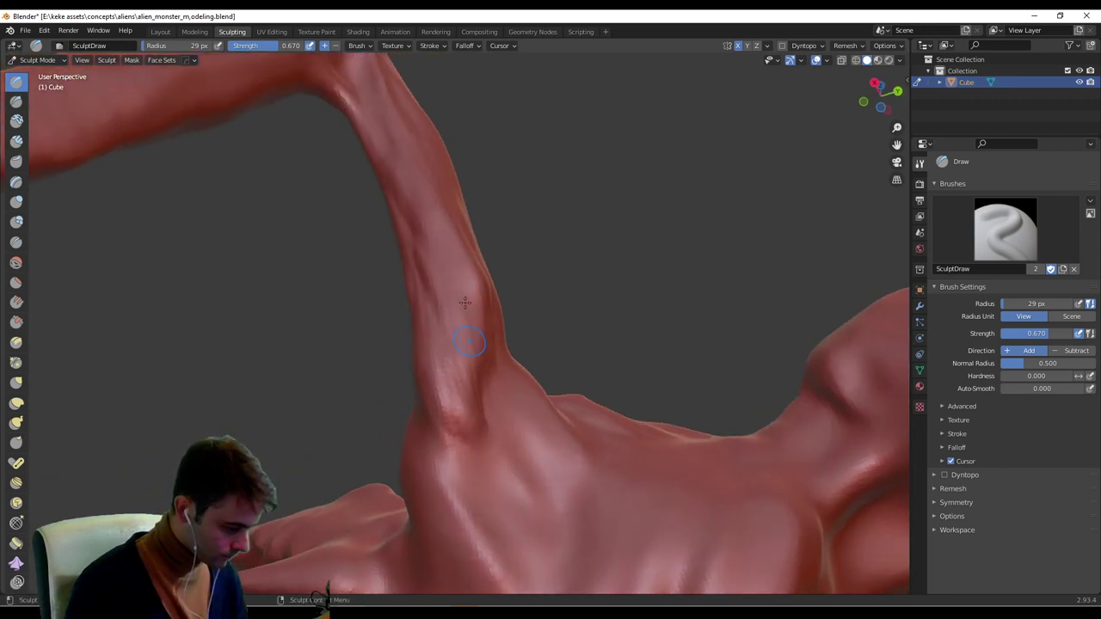
pyautogui.moveTo(467, 339); pyautogui.dragTo(484, 414)
# Round out the muscle bulge above the armpit and strengthen the ridge along its edge beside the shoulder.
pyautogui.moveTo(494, 368); pyautogui.dragTo(511, 330, button='middle')
pyautogui.moveTo(505, 308); pyautogui.dragTo(525, 382)
pyautogui.moveTo(511, 339); pyautogui.dragTo(528, 415)
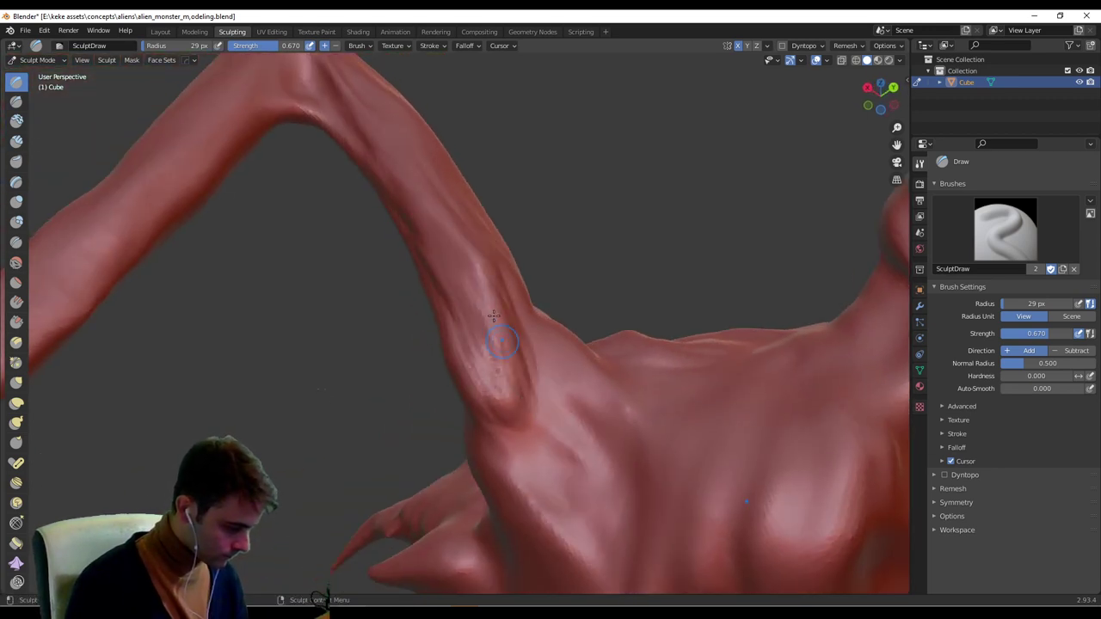
pyautogui.moveTo(491, 323); pyautogui.dragTo(506, 384)
pyautogui.moveTo(480, 293); pyautogui.dragTo(535, 265, button='middle')
pyautogui.moveTo(414, 346); pyautogui.dragTo(412, 420)
pyautogui.moveTo(495, 280); pyautogui.dragTo(434, 289, button='middle')
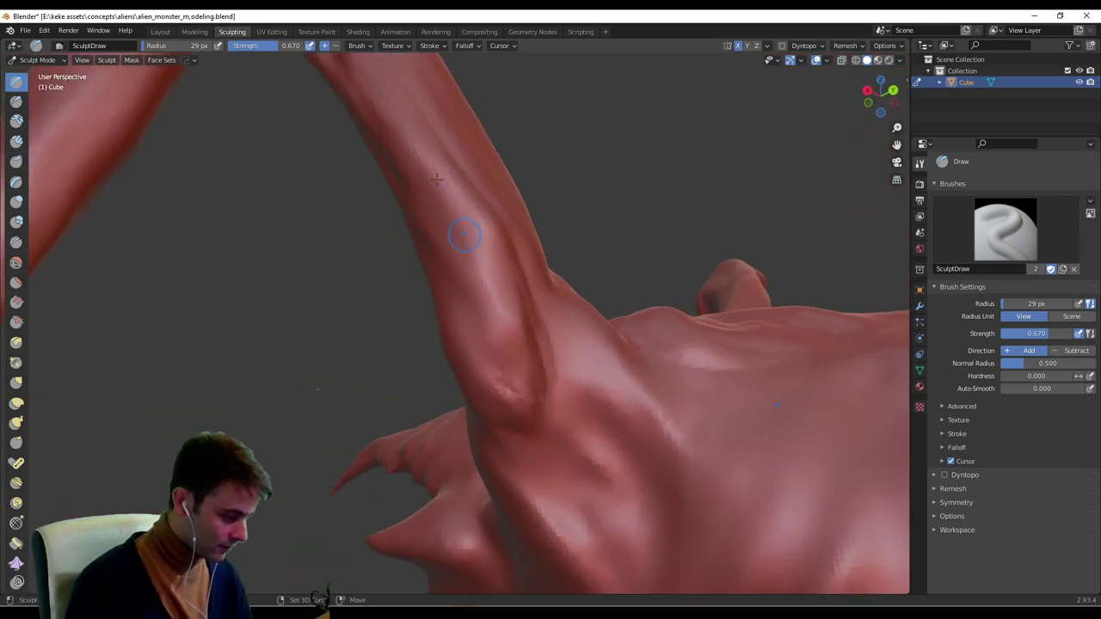
# Draw parallel muscle ridges down the outer side of the upper arm toward the shoulder with the 29 px Draw brush.
pyautogui.moveTo(528, 311); pyautogui.dragTo(394, 177, button='middle')
pyautogui.moveTo(597, 242)
pyautogui.mouseDown(button='middle')
pyautogui.moveTo(538, 289)
pyautogui.moveTo(567, 302)
pyautogui.moveTo(569, 343)
pyautogui.moveTo(605, 320)
pyautogui.mouseUp(button='middle')
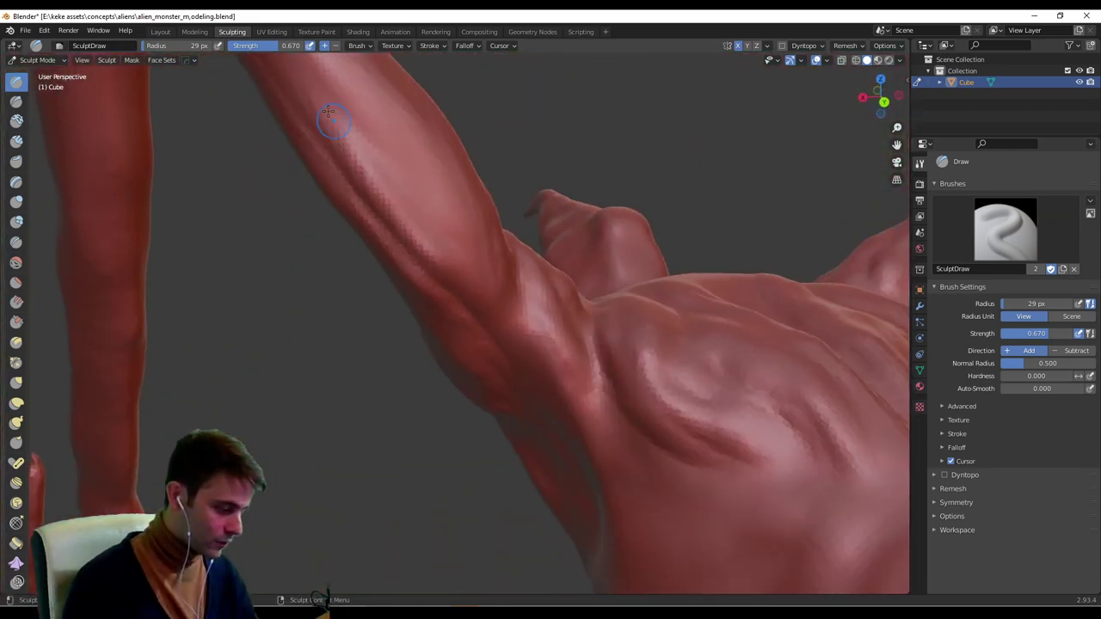
pyautogui.moveTo(340, 124); pyautogui.dragTo(408, 229)
pyautogui.moveTo(370, 159); pyautogui.dragTo(420, 225)
pyautogui.moveTo(521, 272)
pyautogui.mouseDown(button='middle')
pyautogui.moveTo(540, 254)
pyautogui.moveTo(452, 259)
pyautogui.mouseUp(button='middle')
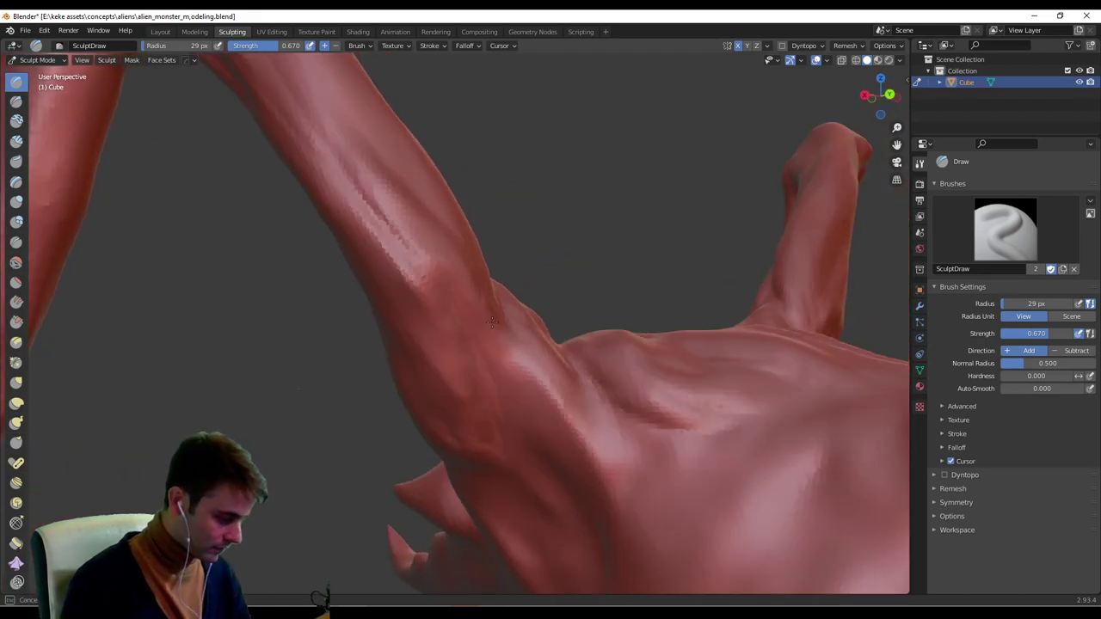
pyautogui.moveTo(492, 321); pyautogui.dragTo(513, 344, button='middle')
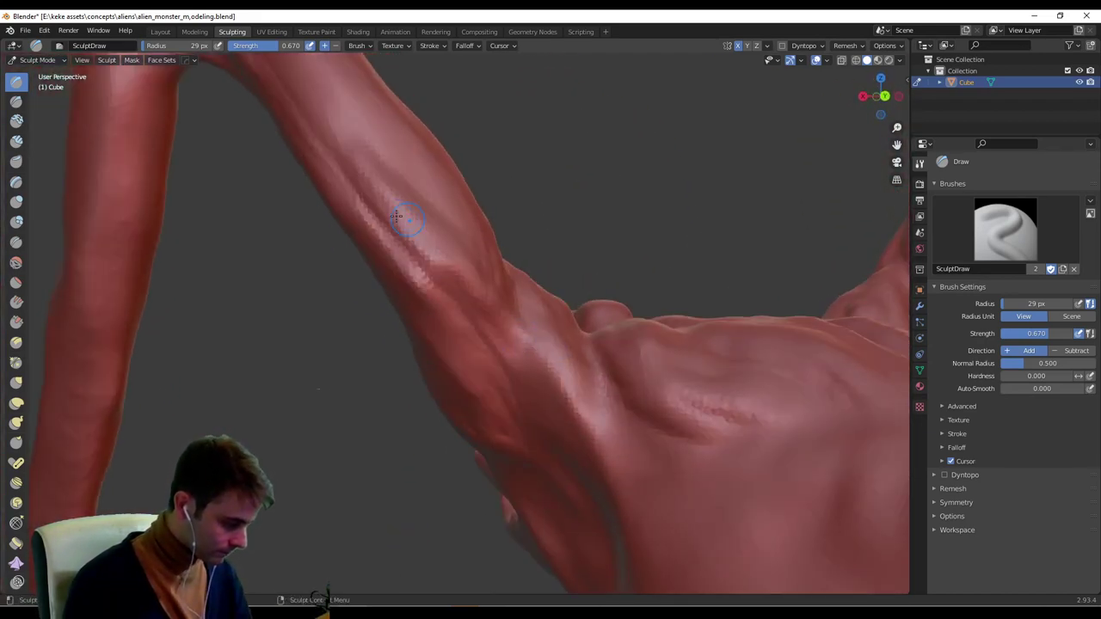
pyautogui.moveTo(375, 183); pyautogui.dragTo(482, 314)
pyautogui.moveTo(550, 393)
pyautogui.mouseDown(button='middle')
pyautogui.moveTo(580, 373)
pyautogui.moveTo(527, 336)
pyautogui.mouseUp(button='middle')
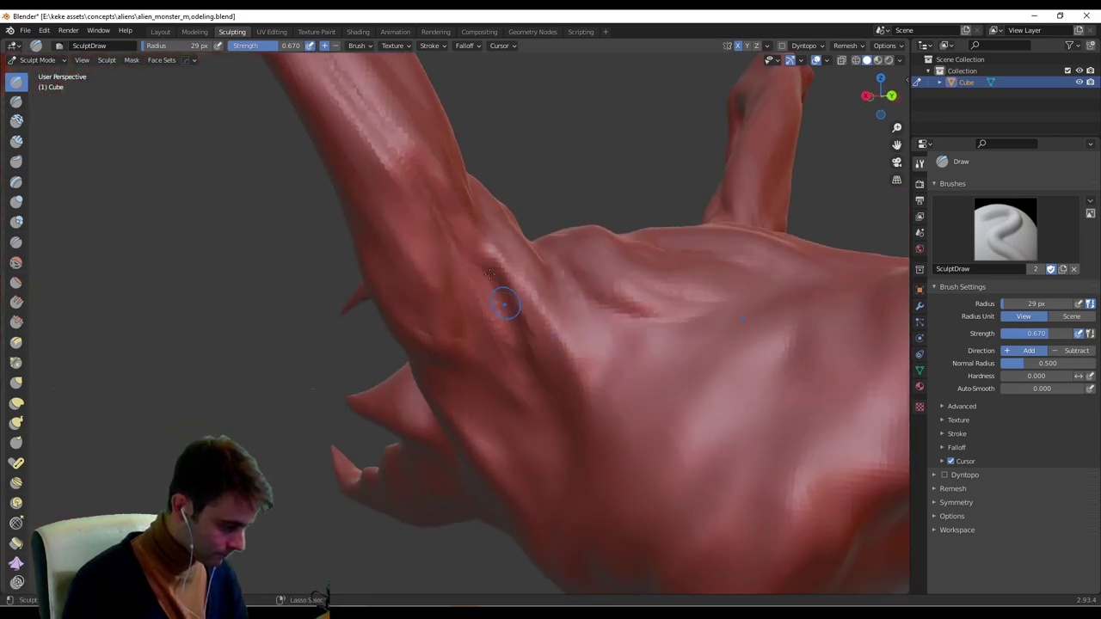
# Carve a deep groove between the shoulder muscles with the inverted Draw brush and raise the muscle strand beside it.
pyautogui.keyDown('ctrl'); pyautogui.moveTo(487, 288); pyautogui.dragTo(531, 387); pyautogui.keyUp('ctrl')
pyautogui.moveTo(532, 384); pyautogui.dragTo(560, 338, button='middle')
pyautogui.keyDown('ctrl'); pyautogui.moveTo(483, 283); pyautogui.dragTo(518, 392); pyautogui.keyUp('ctrl')
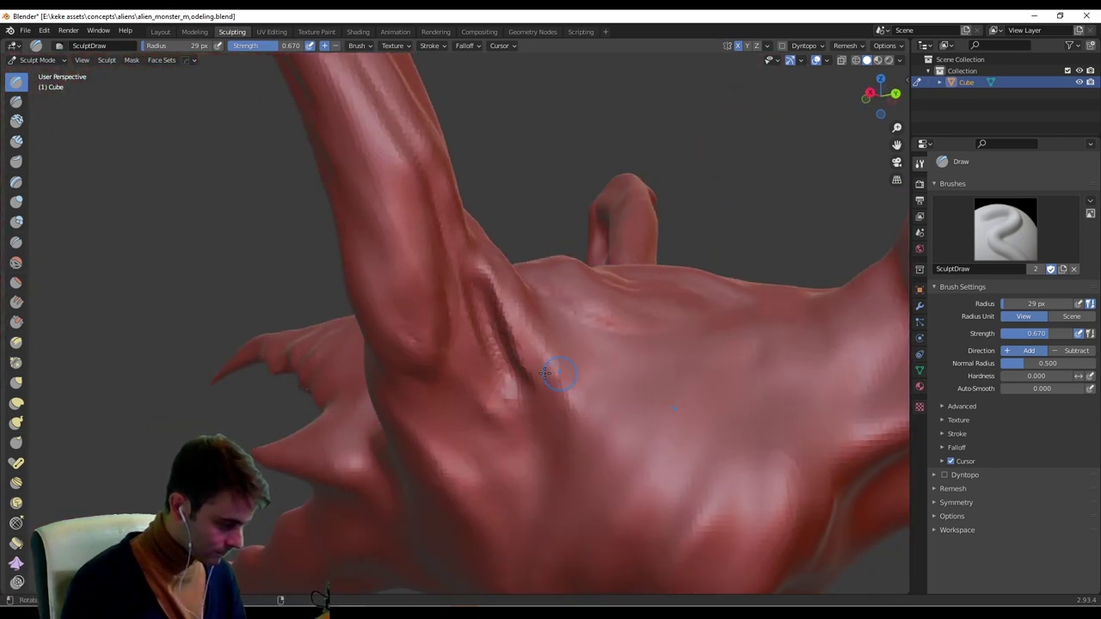
pyautogui.moveTo(558, 374)
pyautogui.mouseDown(button='middle')
pyautogui.moveTo(498, 291)
pyautogui.moveTo(513, 279)
pyautogui.mouseUp(button='middle')
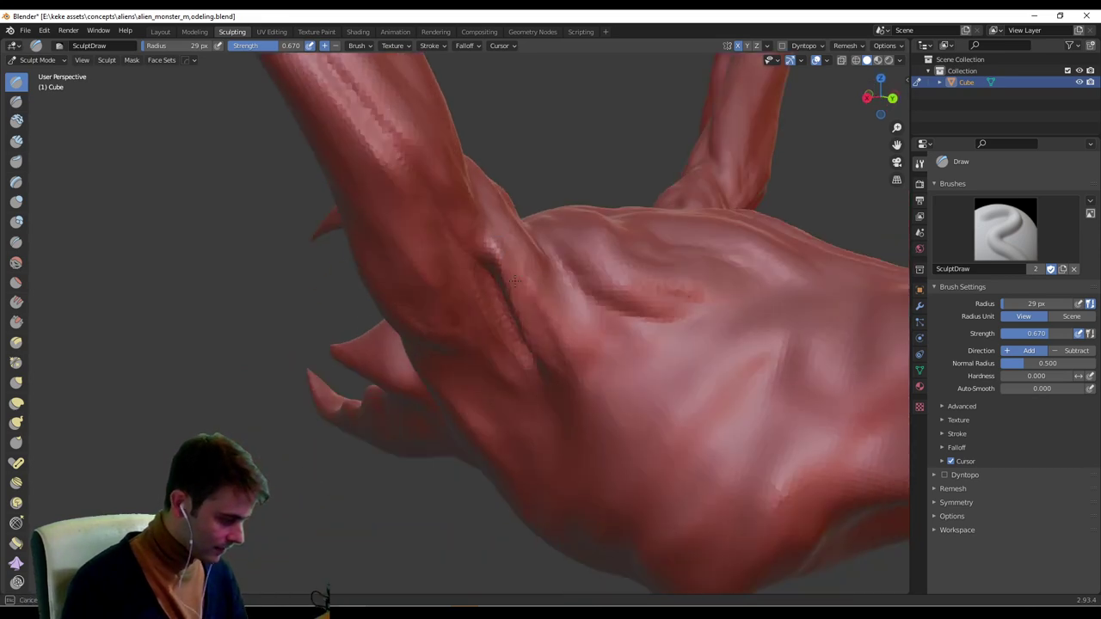
pyautogui.moveTo(602, 315); pyautogui.dragTo(498, 255, button='middle')
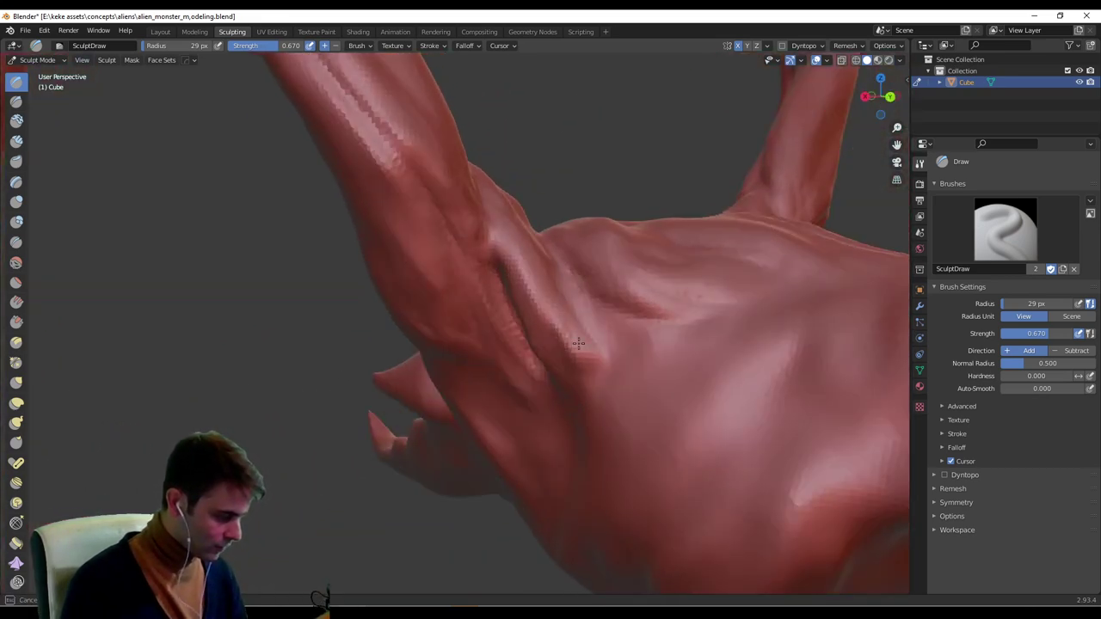
pyautogui.moveTo(555, 323)
pyautogui.mouseDown(button='middle')
pyautogui.moveTo(579, 337)
pyautogui.moveTo(574, 303)
pyautogui.moveTo(575, 332)
pyautogui.moveTo(586, 337)
pyautogui.mouseUp(button='middle')
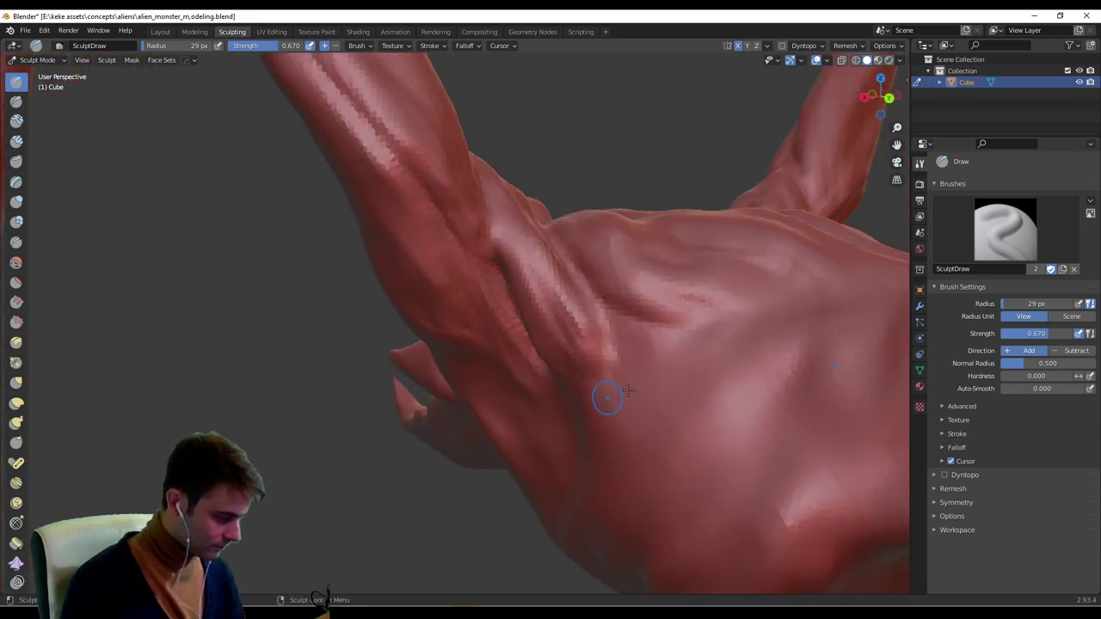
# Sculpt muscle strands fanning out from the base of the shoulder onto the side of the torso.
pyautogui.moveTo(607, 396)
pyautogui.mouseDown(button='middle')
pyautogui.moveTo(694, 288)
pyautogui.moveTo(510, 248)
pyautogui.mouseUp(button='middle')
pyautogui.moveTo(571, 310); pyautogui.dragTo(582, 256, button='middle')
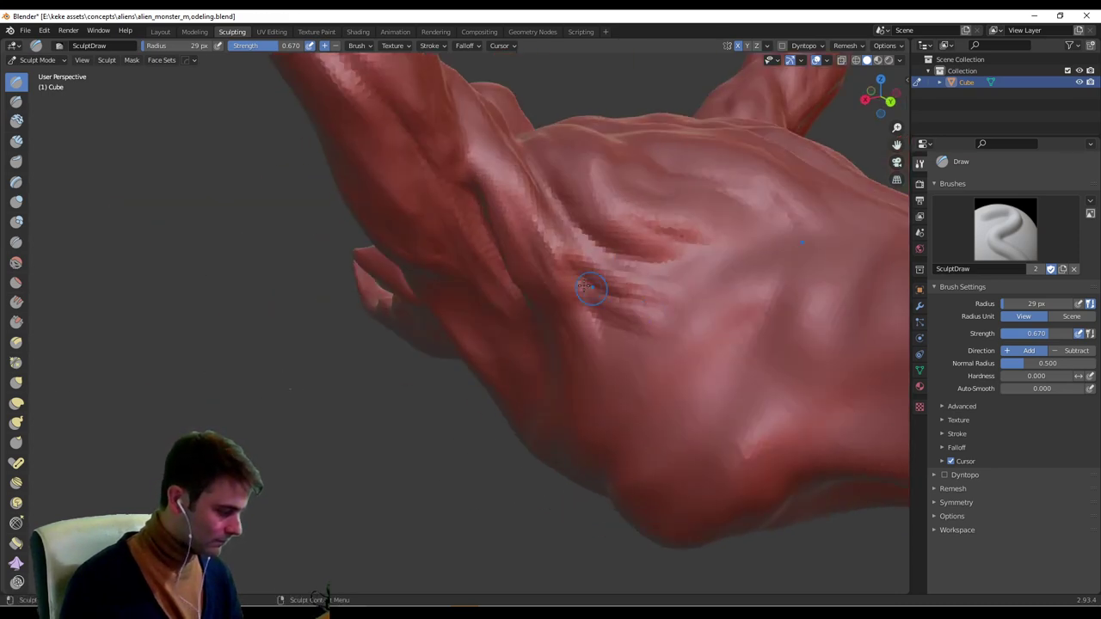
pyautogui.moveTo(749, 224)
pyautogui.keyDown('ctrl'); pyautogui.mouseDown(button='middle')
pyautogui.moveTo(649, 292)
pyautogui.moveTo(602, 368)
pyautogui.mouseUp(button='middle'); pyautogui.keyUp('ctrl')
pyautogui.moveTo(602, 368)
pyautogui.mouseDown(button='middle')
pyautogui.moveTo(682, 282)
pyautogui.moveTo(756, 236)
pyautogui.moveTo(560, 307)
pyautogui.moveTo(524, 262)
pyautogui.moveTo(507, 260)
pyautogui.mouseUp(button='middle')
pyautogui.moveTo(537, 289); pyautogui.dragTo(505, 314)
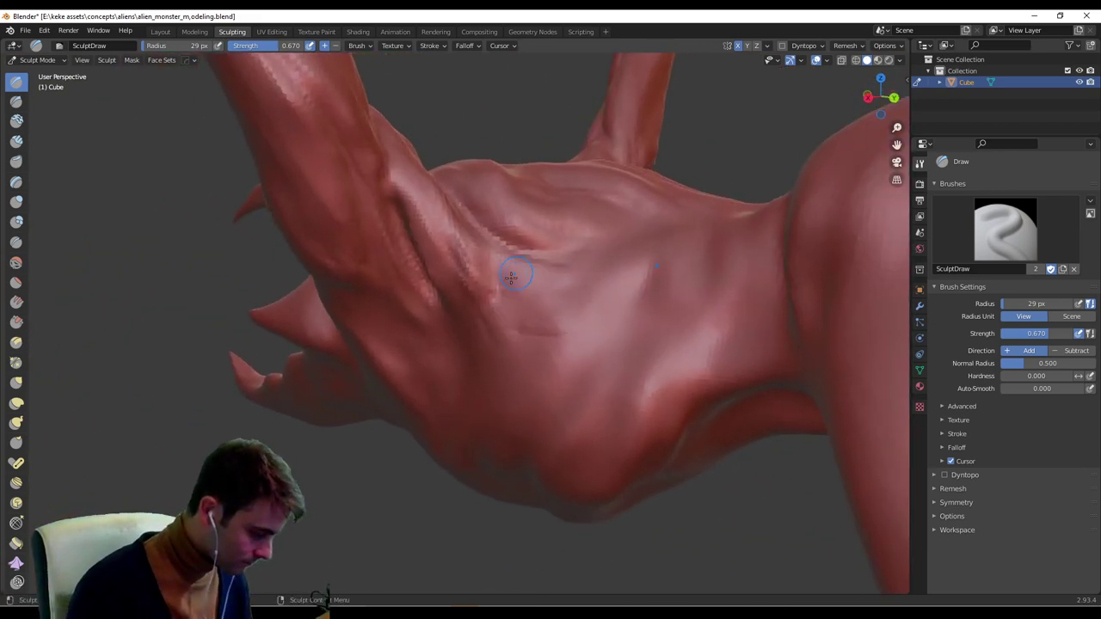
pyautogui.moveTo(510, 275)
pyautogui.mouseDown()
pyautogui.moveTo(590, 246)
pyautogui.moveTo(557, 301)
pyautogui.mouseUp()
pyautogui.moveTo(559, 319); pyautogui.dragTo(583, 286, button='middle')
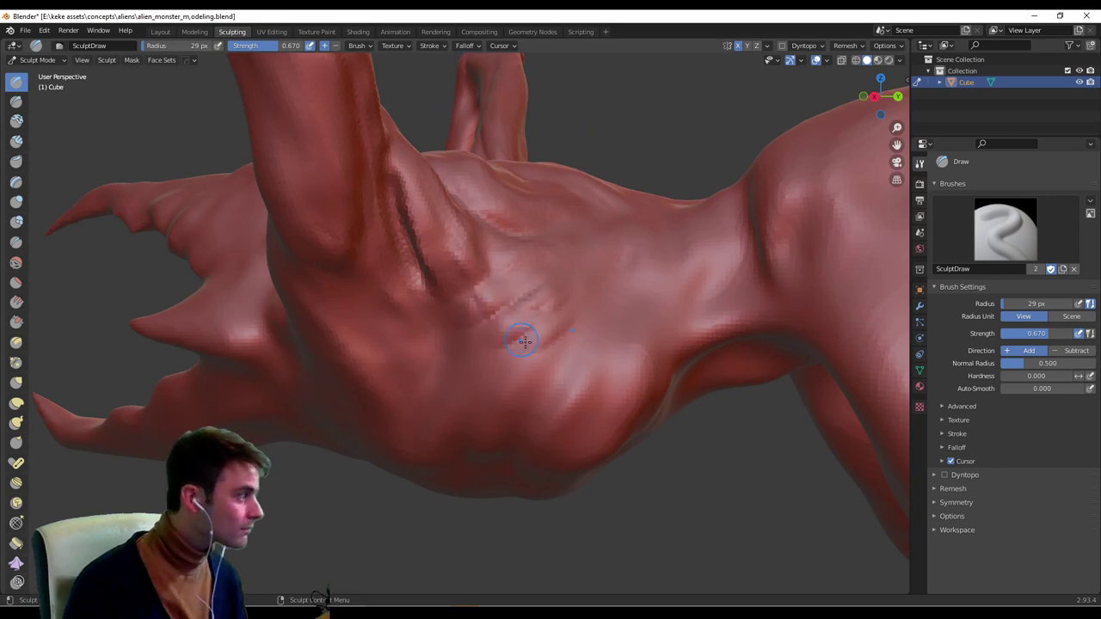
# Add vertical muscle strands at the base of the front limb where it joins the chest, with the 29 px Draw brush.
pyautogui.moveTo(589, 290)
pyautogui.mouseDown(button='middle')
pyautogui.moveTo(571, 259)
pyautogui.moveTo(525, 293)
pyautogui.mouseUp(button='middle')
pyautogui.moveTo(344, 297)
pyautogui.mouseDown(button='middle')
pyautogui.moveTo(458, 315)
pyautogui.moveTo(430, 306)
pyautogui.mouseUp(button='middle')
pyautogui.scroll(5, 522, 282)
pyautogui.moveTo(521, 283)
pyautogui.mouseDown(button='middle')
pyautogui.moveTo(499, 240)
pyautogui.moveTo(412, 232)
pyautogui.moveTo(355, 194)
pyautogui.mouseUp(button='middle')
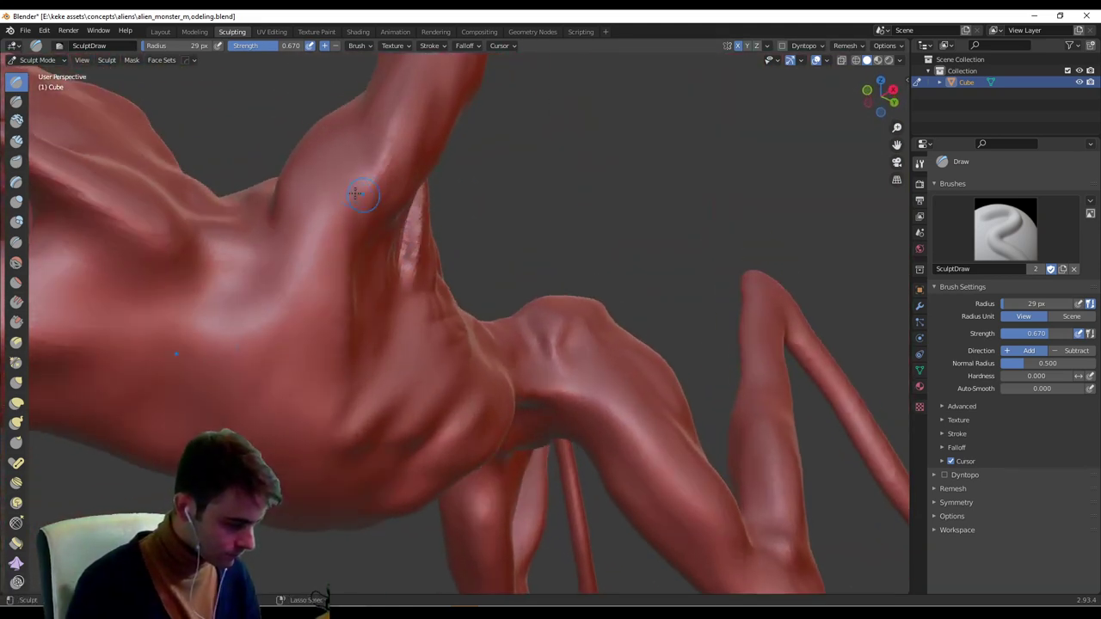
pyautogui.moveTo(357, 163); pyautogui.dragTo(352, 262)
pyautogui.moveTo(357, 193); pyautogui.dragTo(356, 261)
pyautogui.moveTo(358, 151); pyautogui.dragTo(364, 189, button='middle')
pyautogui.moveTo(364, 191); pyautogui.dragTo(361, 258)
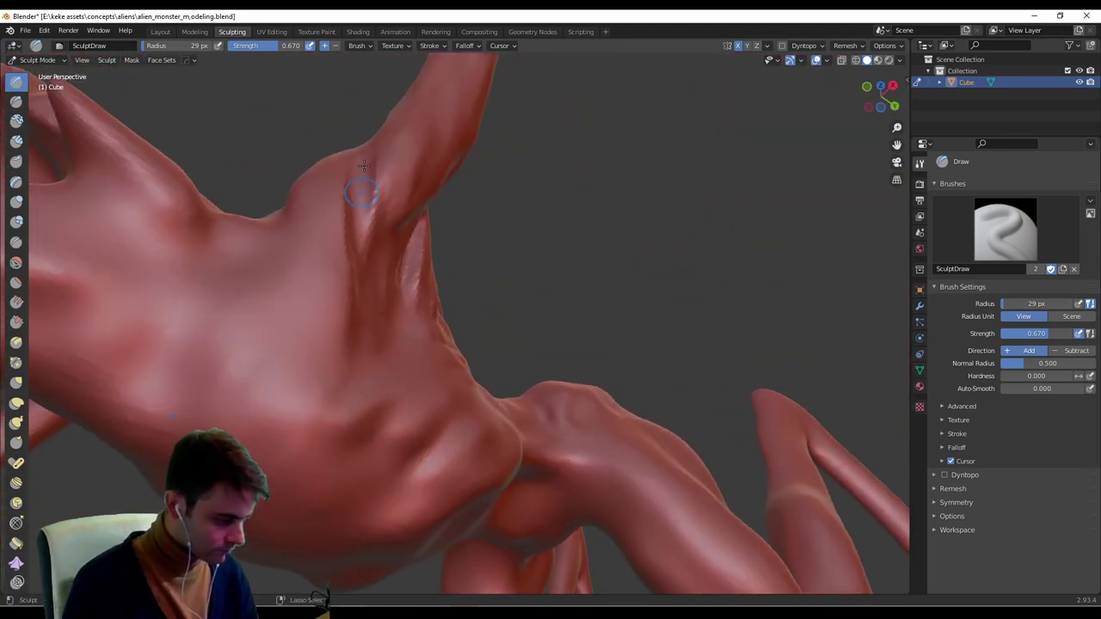
pyautogui.moveTo(363, 172); pyautogui.dragTo(361, 242)
# Build up the shoulder muscle's broad face beside the chest strands, extending it down from the limb.
pyautogui.moveTo(362, 288); pyautogui.dragTo(368, 243, button='middle')
pyautogui.moveTo(336, 148); pyautogui.dragTo(333, 258)
pyautogui.moveTo(334, 172); pyautogui.dragTo(328, 234)
pyautogui.moveTo(332, 142); pyautogui.dragTo(330, 245)
pyautogui.moveTo(332, 163); pyautogui.dragTo(372, 149, button='middle')
pyautogui.moveTo(385, 148); pyautogui.dragTo(364, 240)
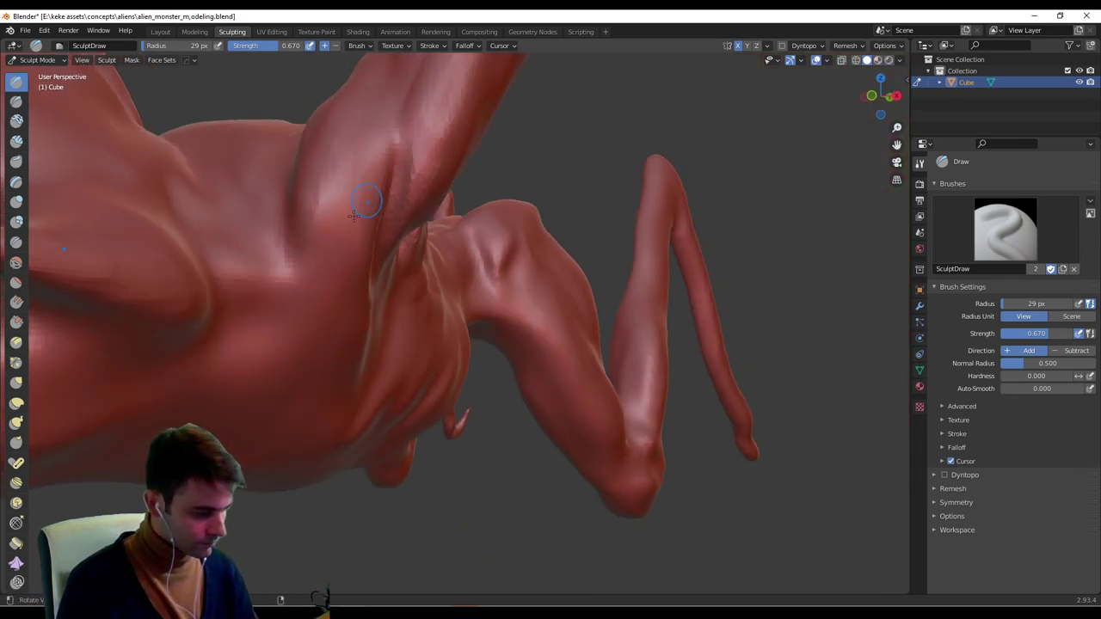
# Start the neck folds between the shoulder and the cheek spike, and set the Draw brush radius to 20 px.
pyautogui.keyDown('ctrl'); pyautogui.moveTo(465, 147); pyautogui.dragTo(525, 258, button='middle'); pyautogui.keyUp('ctrl')
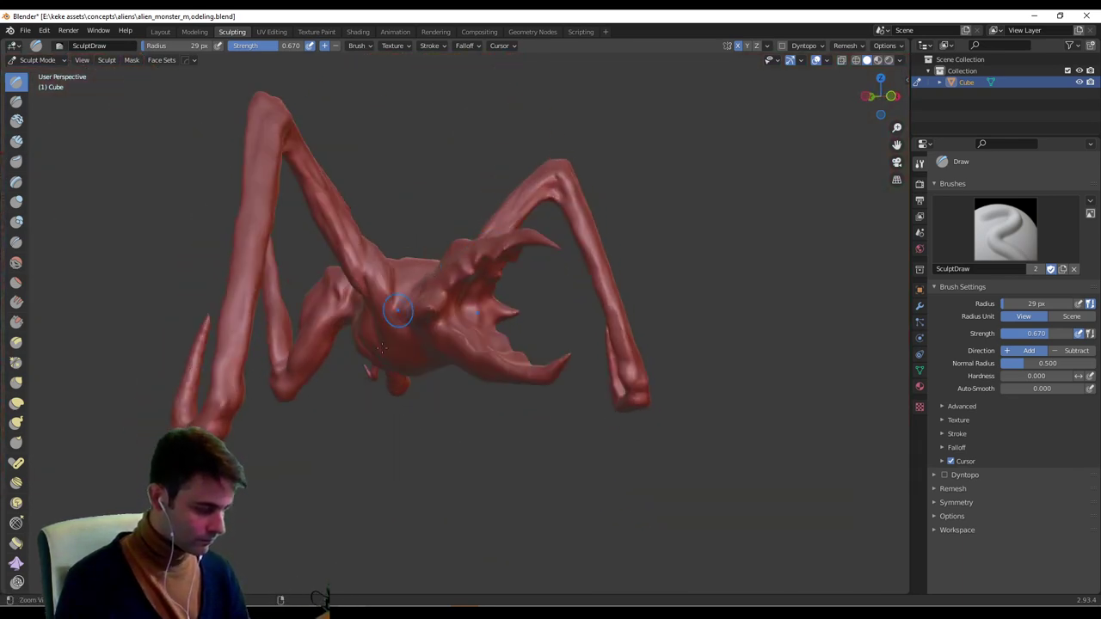
pyautogui.keyDown('ctrl'); pyautogui.moveTo(381, 348); pyautogui.dragTo(462, 264, button='middle'); pyautogui.keyUp('ctrl')
pyautogui.moveTo(383, 320); pyautogui.dragTo(504, 246, button='middle')
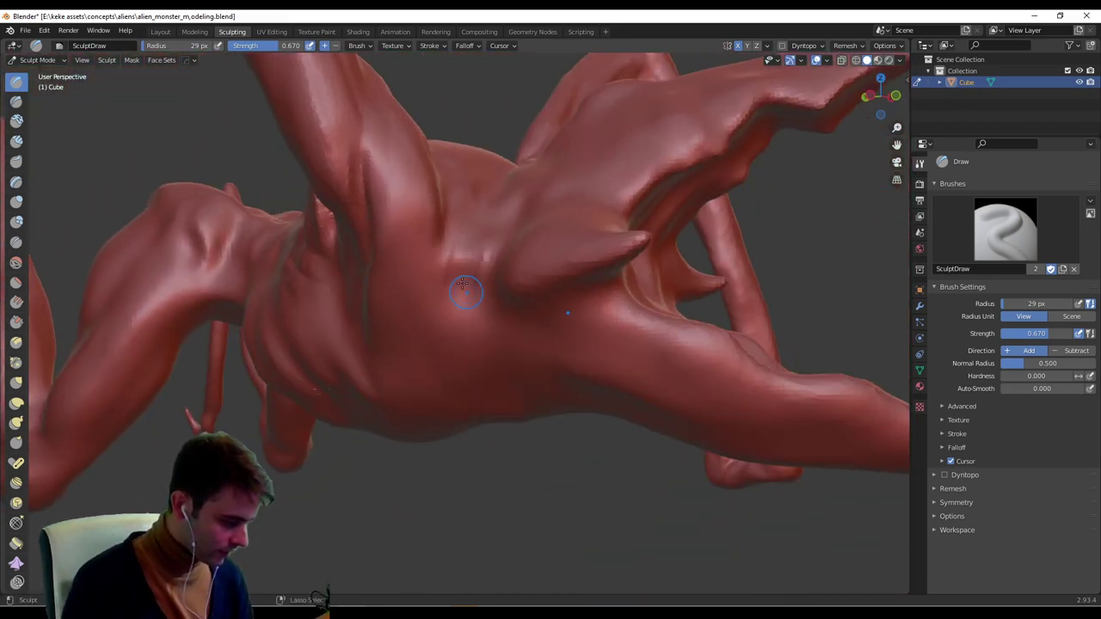
pyautogui.press('f')
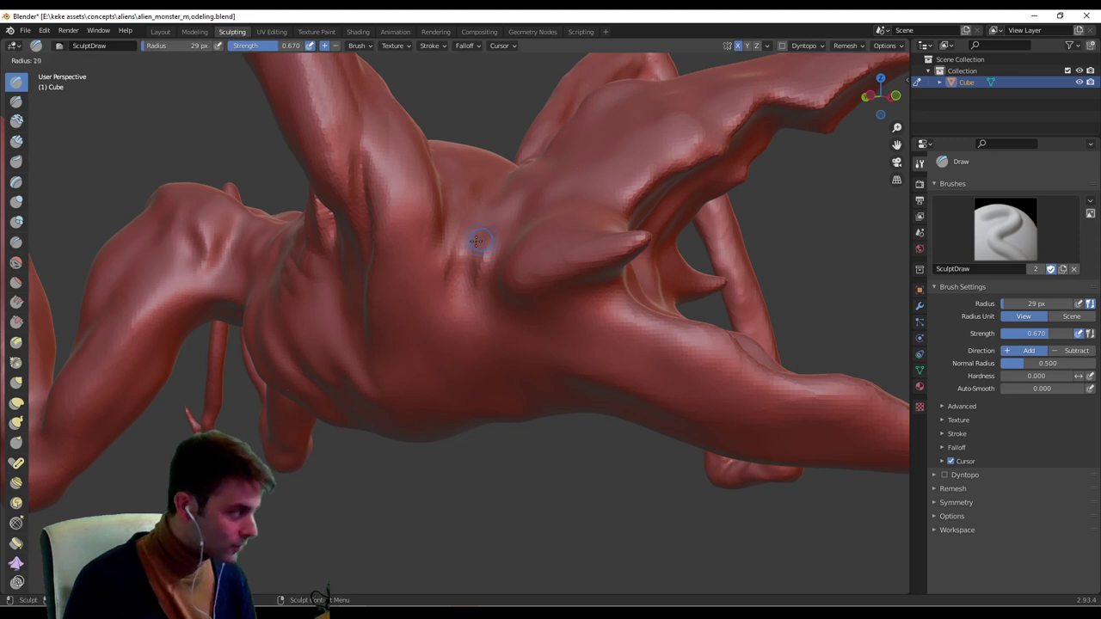
pyautogui.click(478, 241)
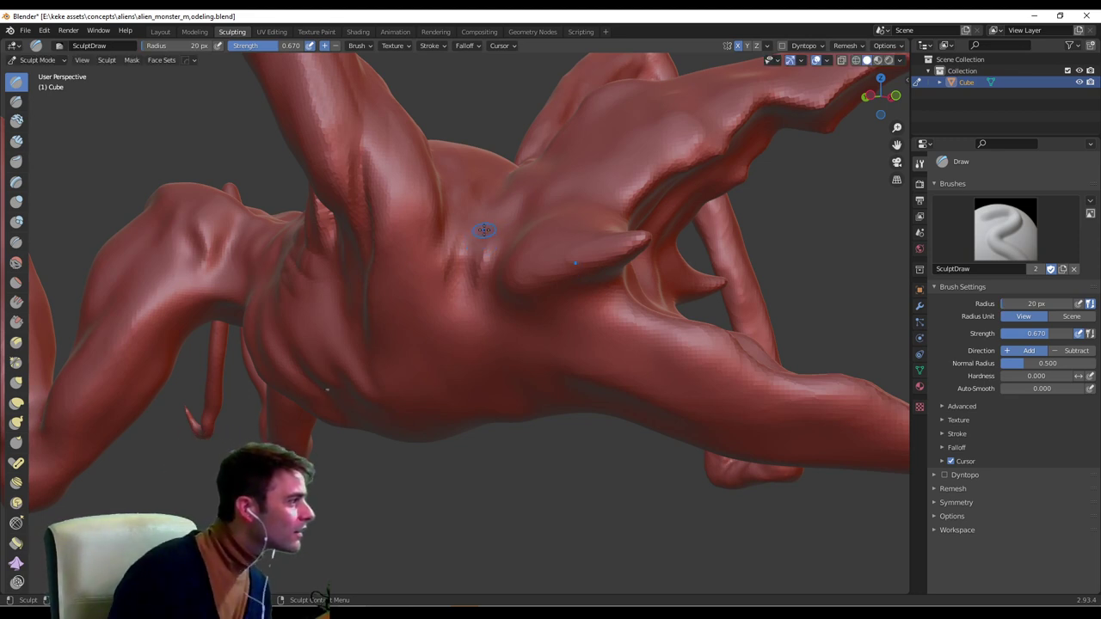
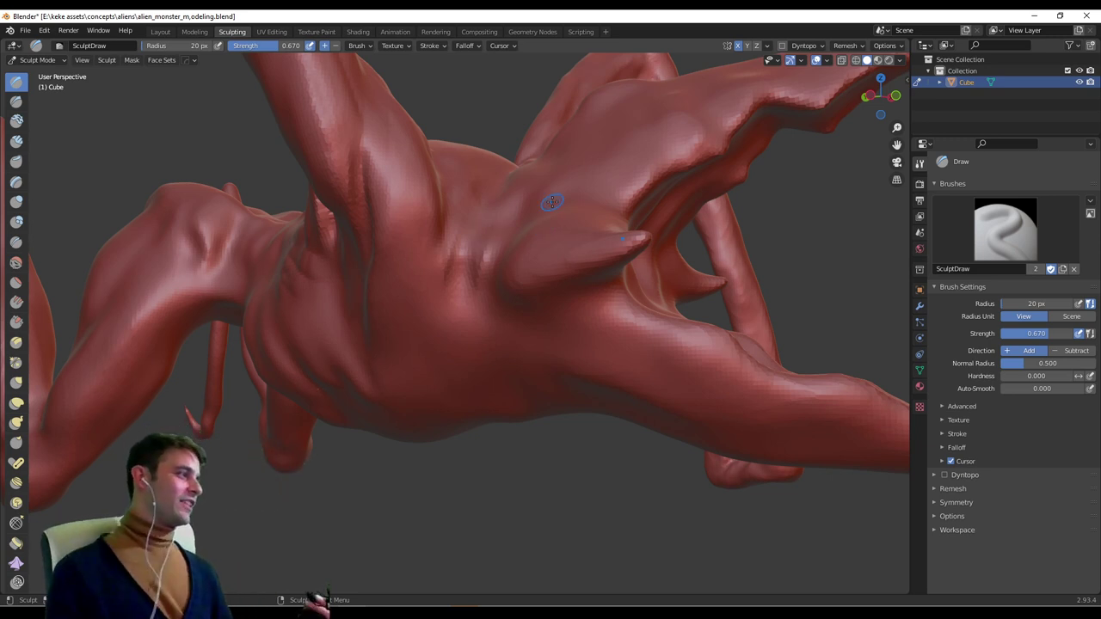
# Extend the skin folds on the side of the neck between the shoulder and the cheek spike with the 20 px Draw brush.
pyautogui.moveTo(552, 201); pyautogui.dragTo(472, 256, button='middle')
pyautogui.moveTo(369, 182); pyautogui.dragTo(363, 250)
pyautogui.scroll(-8, 365, 252)
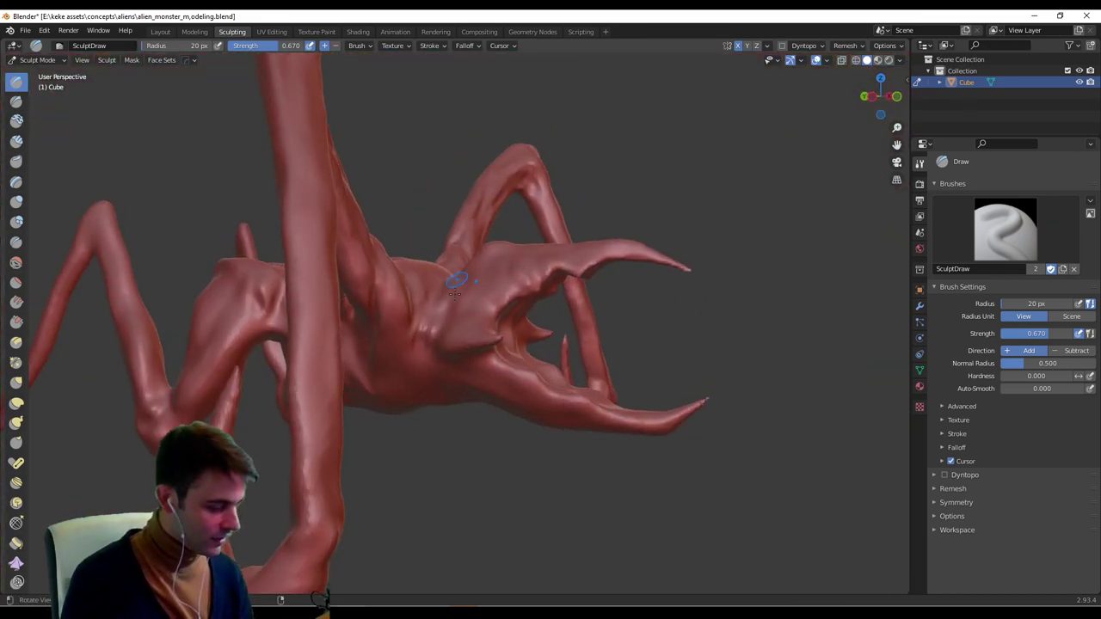
pyautogui.scroll(4, 455, 278)
pyautogui.moveTo(487, 290); pyautogui.dragTo(430, 297, button='middle')
pyautogui.moveTo(368, 327); pyautogui.dragTo(379, 291)
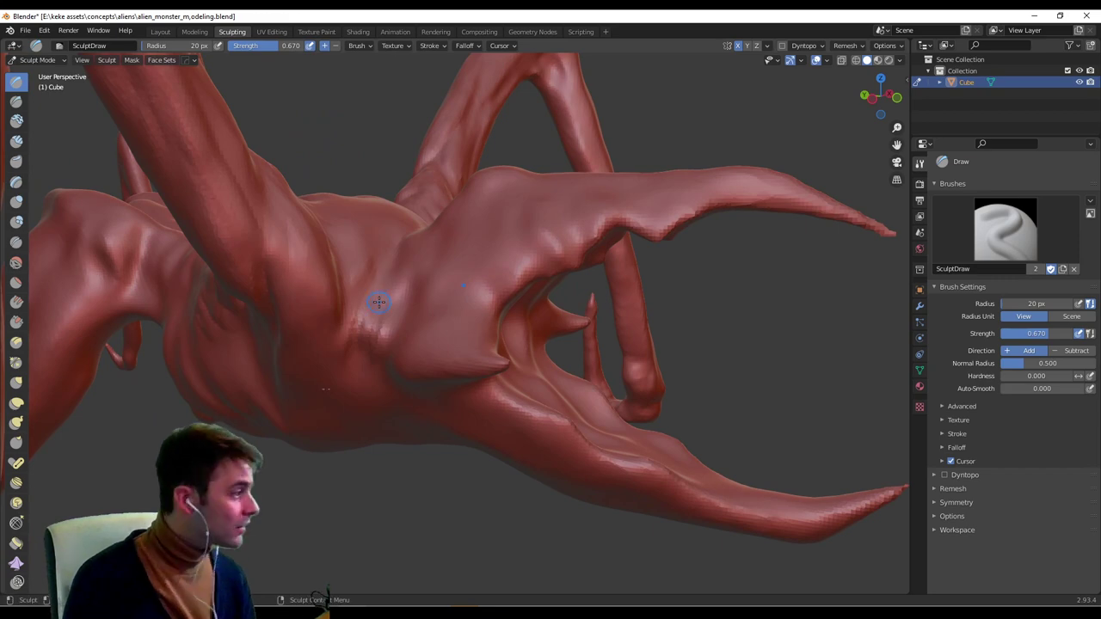
# Sculpt fine skin folds wrapping the neck from behind the head down its side, using a 14 px Draw brush.
pyautogui.moveTo(383, 292)
pyautogui.mouseDown(button='middle')
pyautogui.moveTo(395, 269)
pyautogui.moveTo(389, 277)
pyautogui.moveTo(467, 274)
pyautogui.moveTo(407, 393)
pyautogui.moveTo(417, 345)
pyautogui.moveTo(432, 344)
pyautogui.moveTo(405, 400)
pyautogui.mouseUp(button='middle')
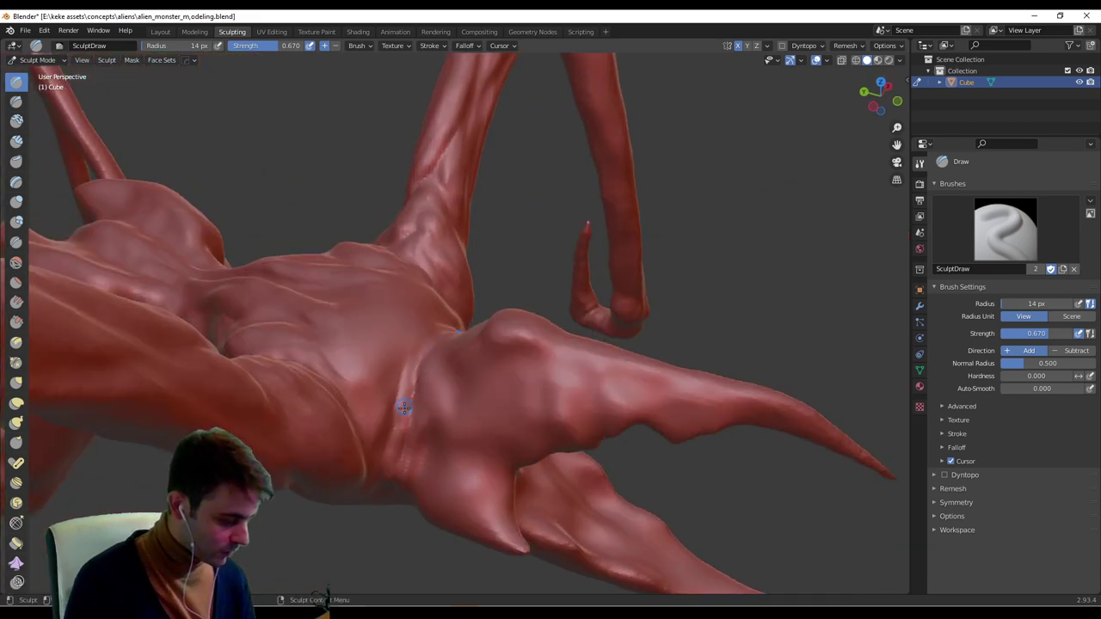
pyautogui.moveTo(458, 327)
pyautogui.mouseDown(button='middle')
pyautogui.moveTo(404, 338)
pyautogui.moveTo(359, 388)
pyautogui.moveTo(353, 285)
pyautogui.moveTo(447, 254)
pyautogui.mouseUp(button='middle')
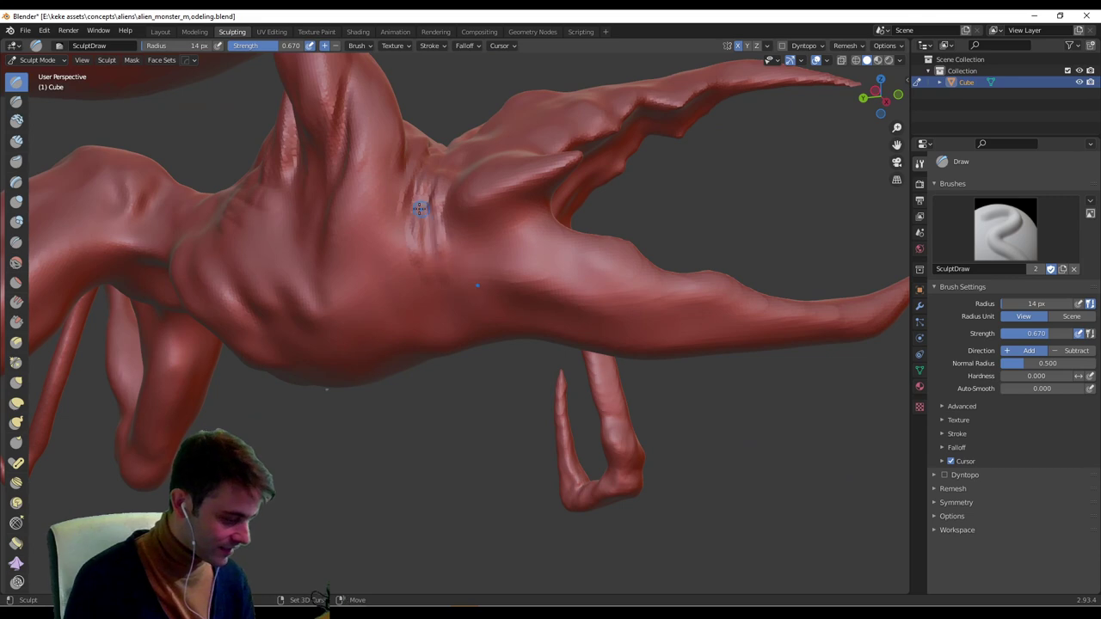
pyautogui.moveTo(436, 176); pyautogui.dragTo(323, 239, button='middle')
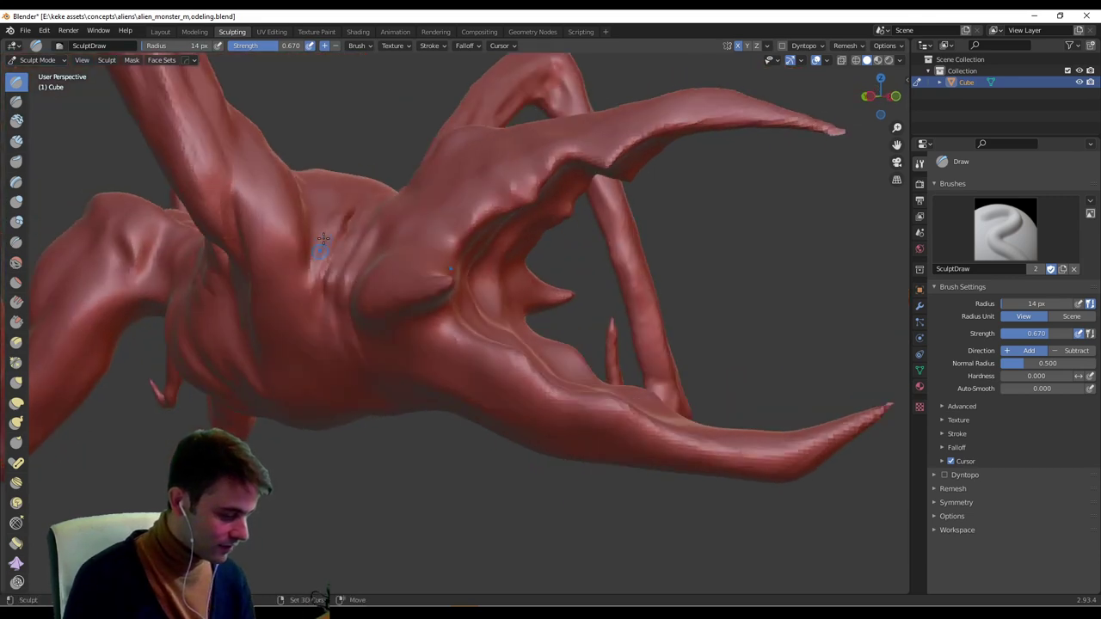
pyautogui.moveTo(383, 181)
pyautogui.mouseDown(button='middle')
pyautogui.moveTo(405, 307)
pyautogui.moveTo(379, 355)
pyautogui.mouseUp(button='middle')
pyautogui.moveTo(367, 403)
pyautogui.mouseDown(button='middle')
pyautogui.moveTo(393, 356)
pyautogui.moveTo(324, 400)
pyautogui.moveTo(354, 321)
pyautogui.mouseUp(button='middle')
# Build up rounded muscle bulges on the upper back where it meets the neck, using a 39 px Draw brush.
pyautogui.press('f')
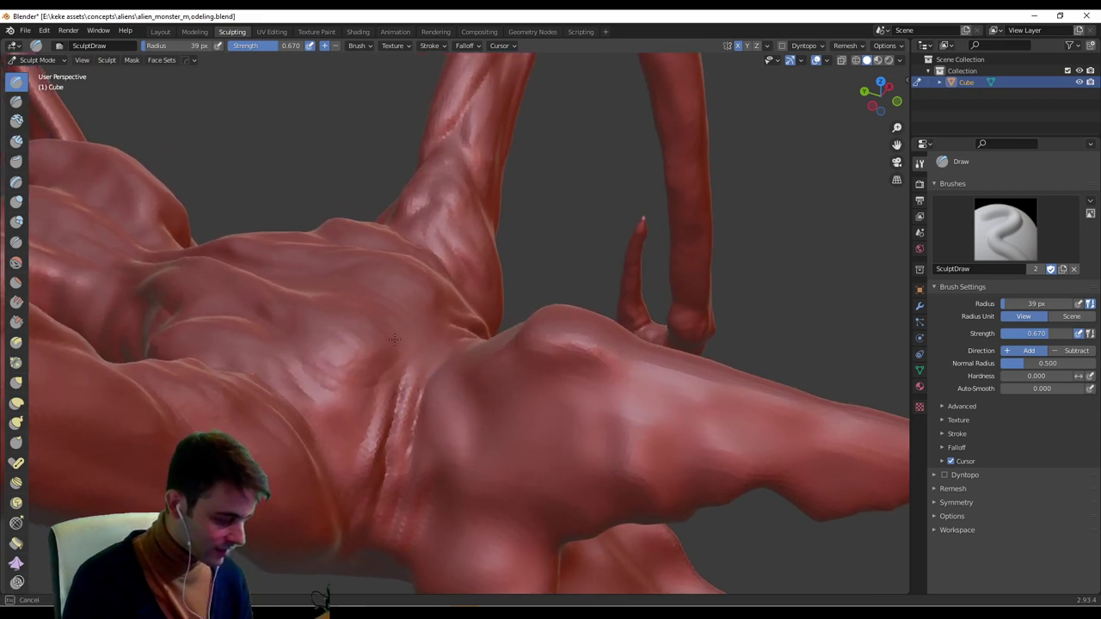
pyautogui.moveTo(295, 369); pyautogui.dragTo(358, 393)
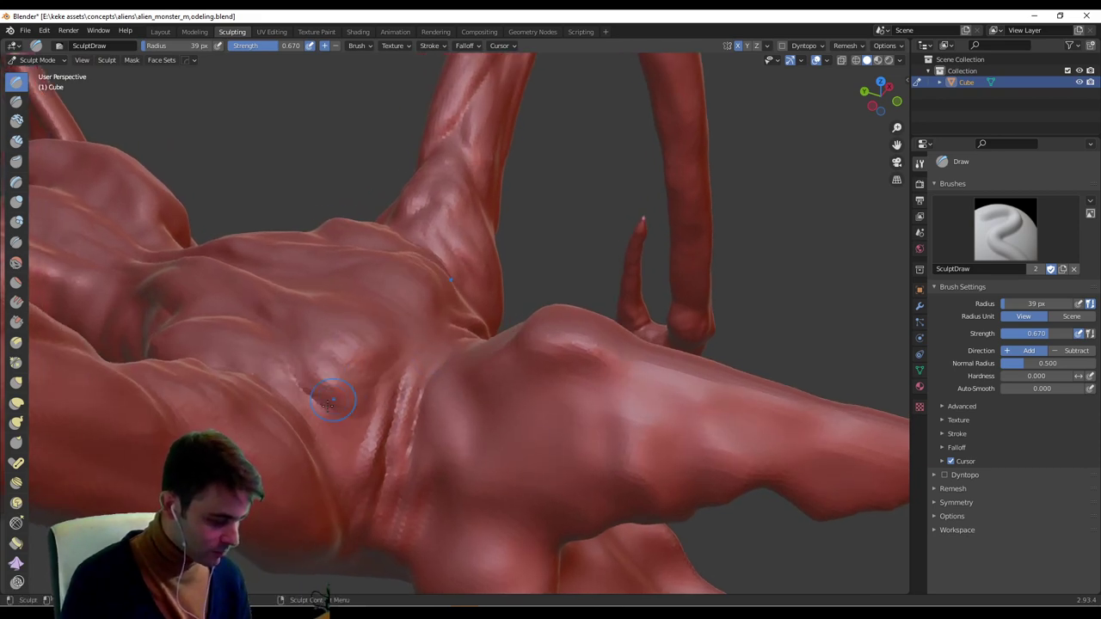
pyautogui.moveTo(376, 351); pyautogui.dragTo(391, 381, button='middle')
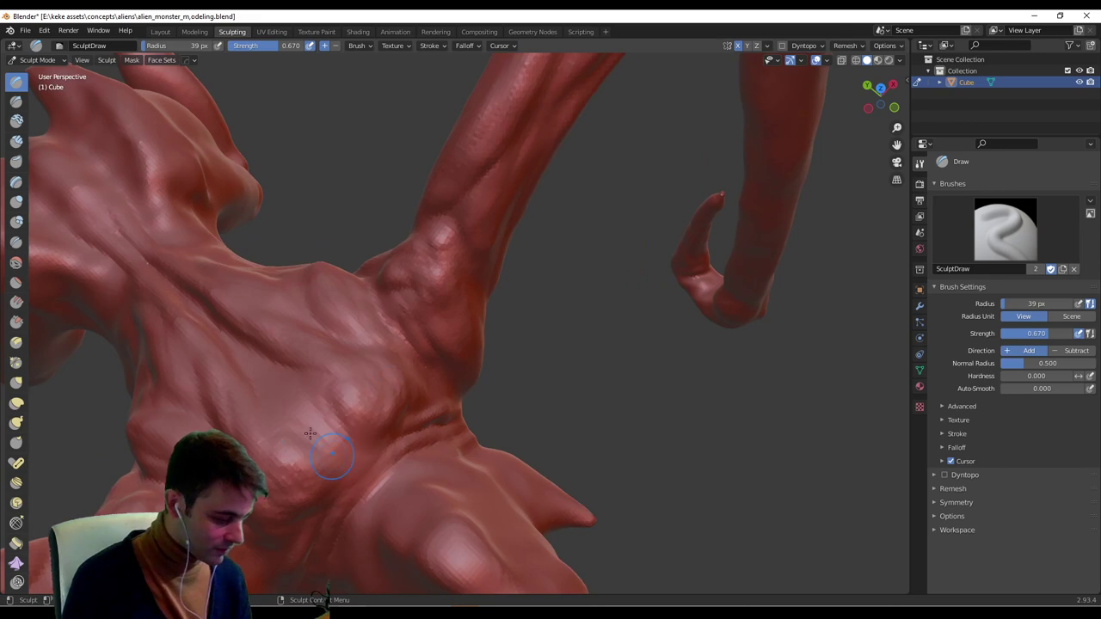
pyautogui.moveTo(331, 404)
pyautogui.mouseDown(button='middle')
pyautogui.moveTo(358, 400)
pyautogui.moveTo(293, 379)
pyautogui.moveTo(278, 361)
pyautogui.moveTo(371, 295)
pyautogui.mouseUp(button='middle')
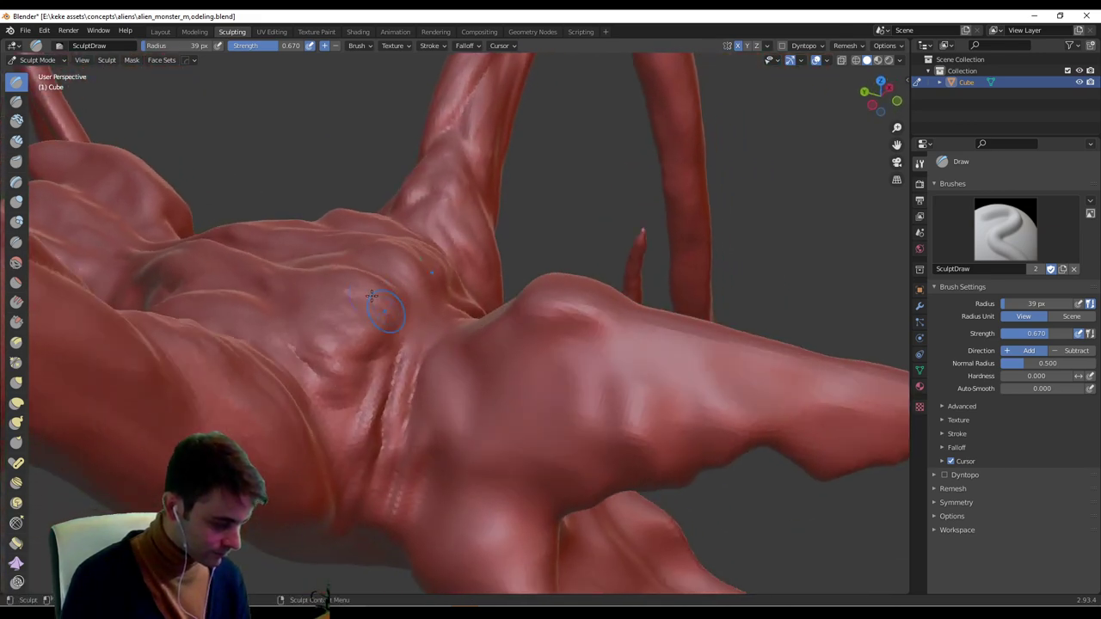
pyautogui.keyDown('ctrl'); pyautogui.moveTo(399, 285); pyautogui.dragTo(389, 342); pyautogui.keyUp('ctrl')
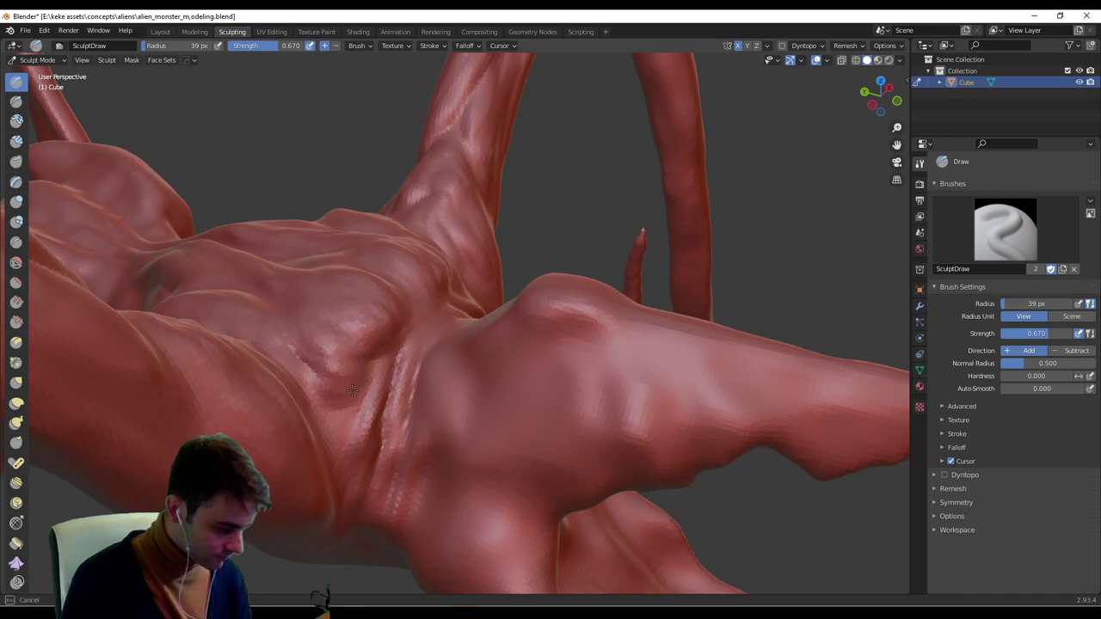
pyautogui.moveTo(352, 391); pyautogui.dragTo(342, 391, button='middle')
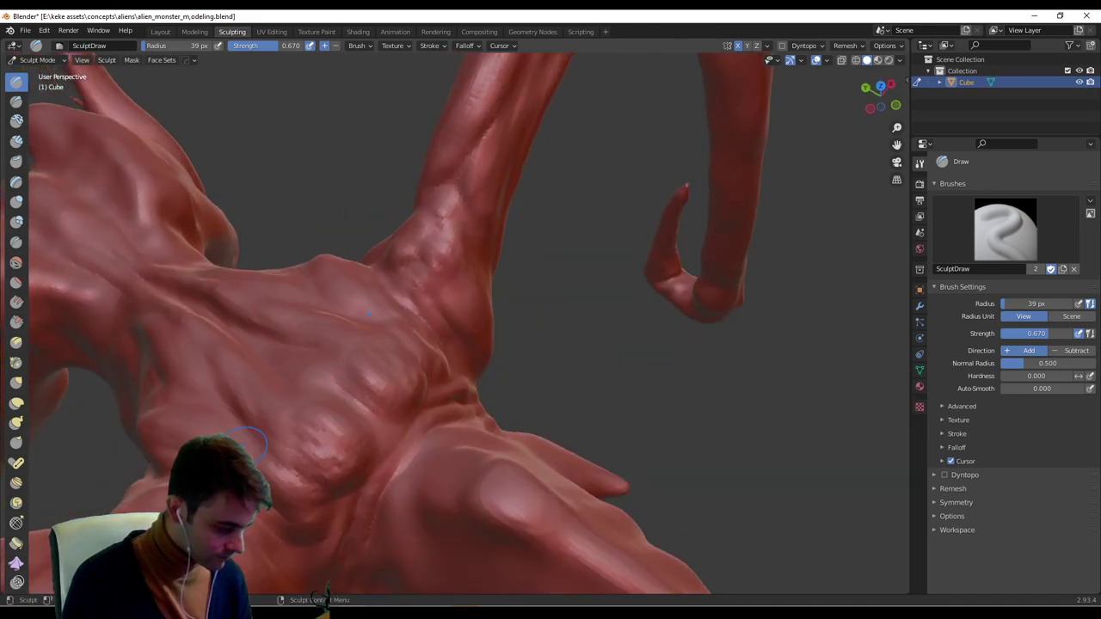
pyautogui.moveTo(331, 443); pyautogui.dragTo(401, 381, button='middle')
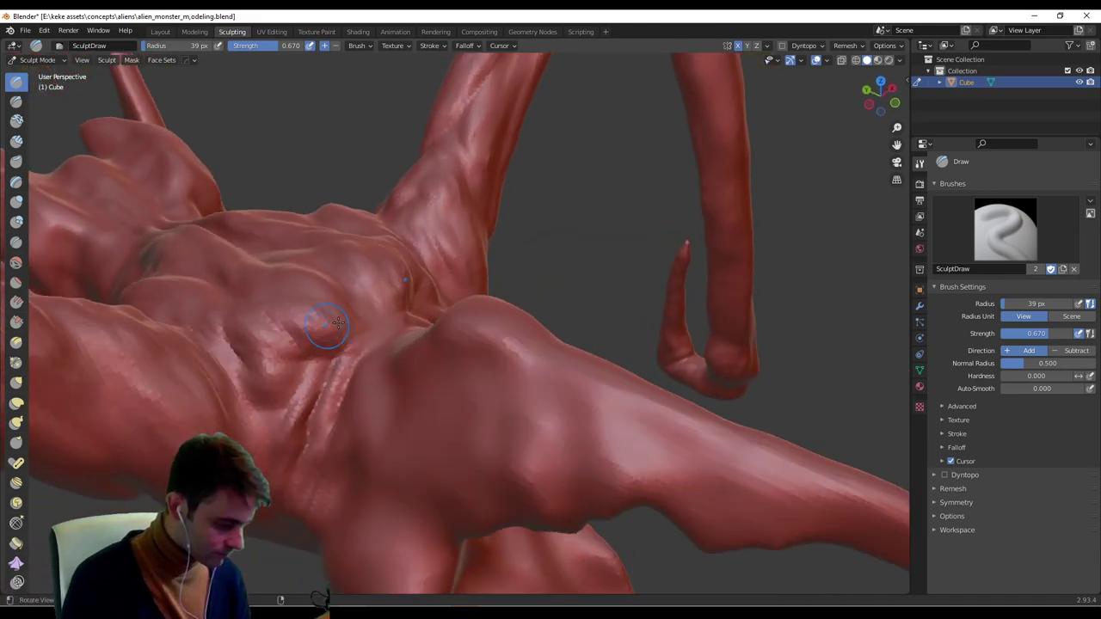
pyautogui.moveTo(338, 324); pyautogui.dragTo(300, 376, button='middle')
# Sculpt broader folds down the side of the neck toward the throat, in front of the shoulder muscle.
pyautogui.moveTo(368, 393)
pyautogui.mouseDown(button='middle')
pyautogui.moveTo(529, 273)
pyautogui.moveTo(415, 320)
pyautogui.moveTo(418, 237)
pyautogui.moveTo(344, 254)
pyautogui.moveTo(378, 344)
pyautogui.mouseUp(button='middle')
pyautogui.moveTo(528, 243)
pyautogui.mouseDown(button='middle')
pyautogui.moveTo(594, 258)
pyautogui.moveTo(541, 226)
pyautogui.moveTo(538, 306)
pyautogui.moveTo(523, 252)
pyautogui.moveTo(516, 270)
pyautogui.moveTo(484, 247)
pyautogui.mouseUp(button='middle')
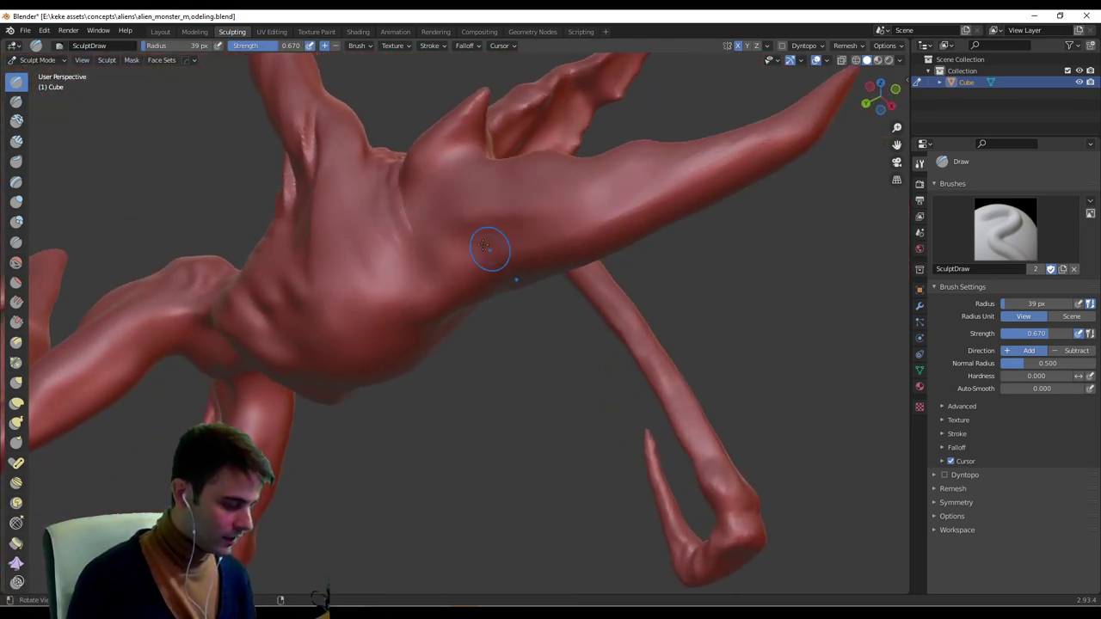
pyautogui.moveTo(397, 249)
pyautogui.mouseDown(button='middle')
pyautogui.moveTo(423, 239)
pyautogui.moveTo(423, 206)
pyautogui.moveTo(462, 159)
pyautogui.mouseUp(button='middle')
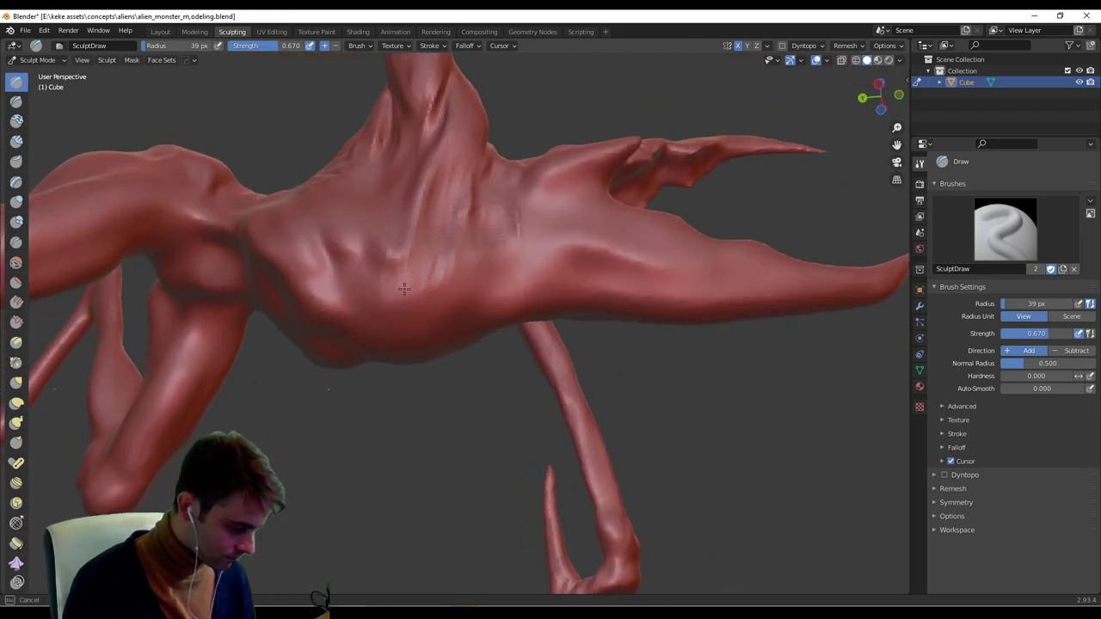
pyautogui.moveTo(439, 254)
pyautogui.mouseDown(button='middle')
pyautogui.moveTo(449, 253)
pyautogui.moveTo(442, 225)
pyautogui.mouseUp(button='middle')
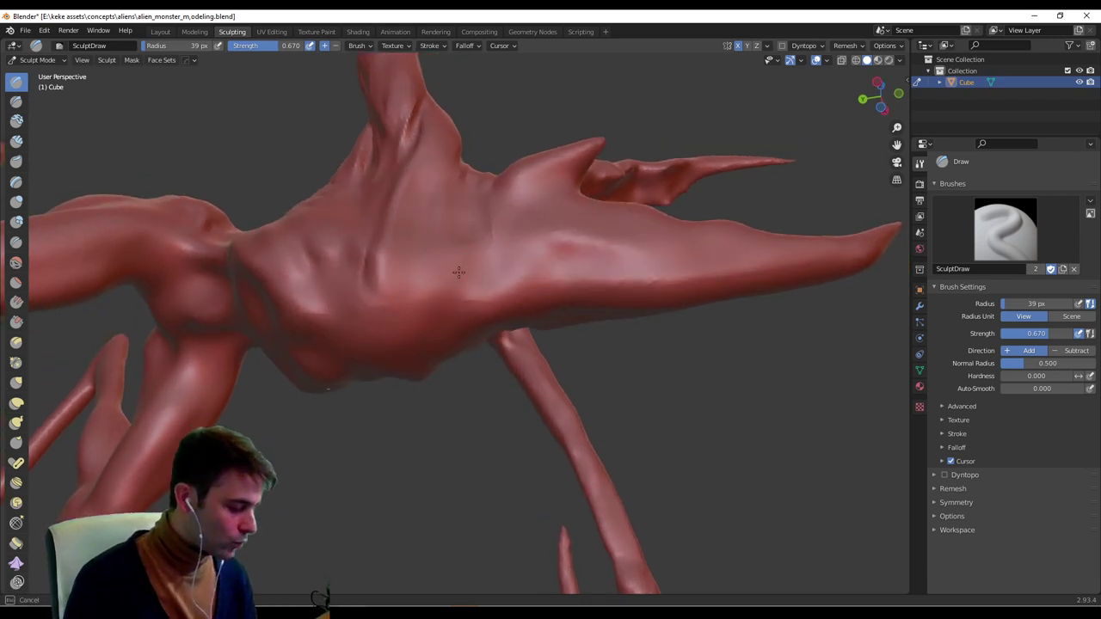
pyautogui.moveTo(458, 272); pyautogui.dragTo(426, 249, button='middle')
pyautogui.moveTo(404, 239); pyautogui.dragTo(448, 262)
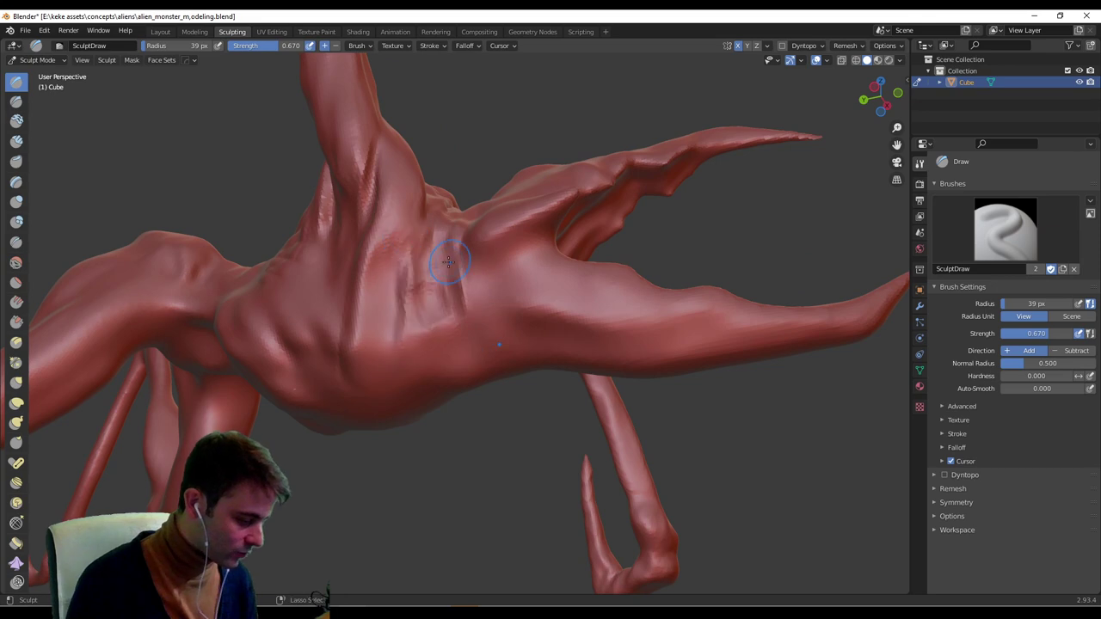
pyautogui.moveTo(388, 328)
pyautogui.mouseDown()
pyautogui.moveTo(368, 344)
pyautogui.moveTo(376, 361)
pyautogui.mouseUp()
pyautogui.moveTo(415, 243); pyautogui.dragTo(375, 258, button='middle')
# Refine the creases between the shoulder muscle and the cheek spike with an 18 px Draw brush.
pyautogui.scroll(3, 412, 298)
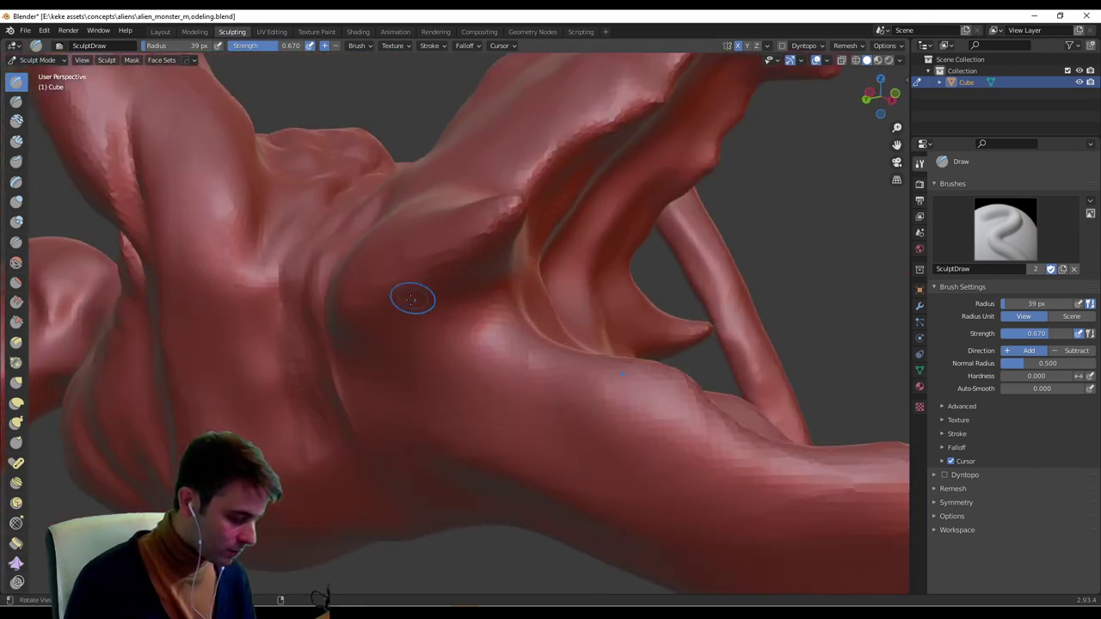
pyautogui.moveTo(413, 298); pyautogui.dragTo(431, 290, button='middle')
pyautogui.press('f')
pyautogui.click(342, 232)
pyautogui.moveTo(338, 230)
pyautogui.mouseDown(button='middle')
pyautogui.moveTo(362, 241)
pyautogui.moveTo(337, 220)
pyautogui.mouseUp(button='middle')
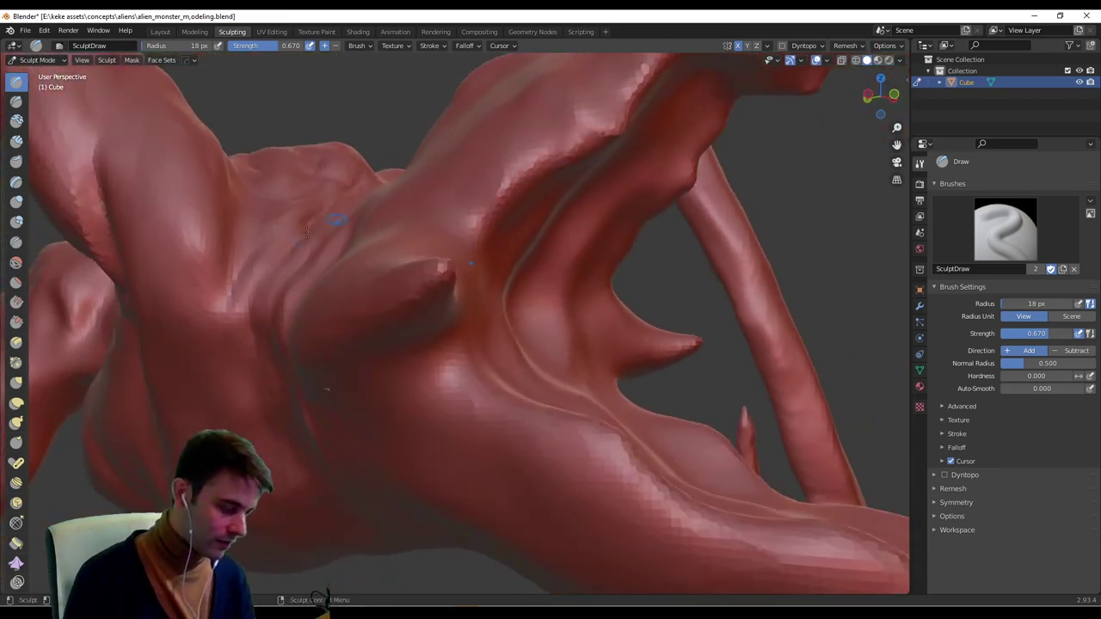
pyautogui.moveTo(226, 332); pyautogui.dragTo(250, 292, button='middle')
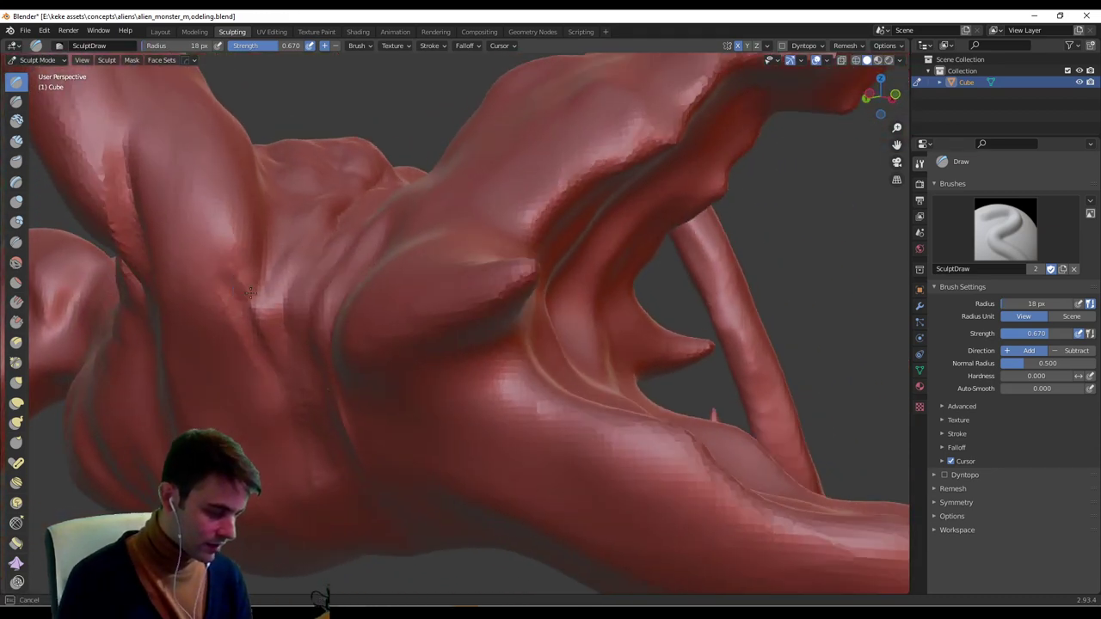
# Thicken the neck folds along the shoulder muscle's front edge with a 33 px Draw brush.
pyautogui.press('f')
pyautogui.click(281, 302)
pyautogui.moveTo(263, 322)
pyautogui.mouseDown()
pyautogui.moveTo(287, 269)
pyautogui.moveTo(285, 340)
pyautogui.mouseUp()
pyautogui.moveTo(287, 342); pyautogui.dragTo(295, 258, button='middle')
pyautogui.moveTo(295, 255)
pyautogui.mouseDown()
pyautogui.moveTo(286, 231)
pyautogui.moveTo(265, 322)
pyautogui.mouseUp()
pyautogui.moveTo(250, 300); pyautogui.dragTo(255, 280, button='middle')
pyautogui.scroll(-4, 258, 292)
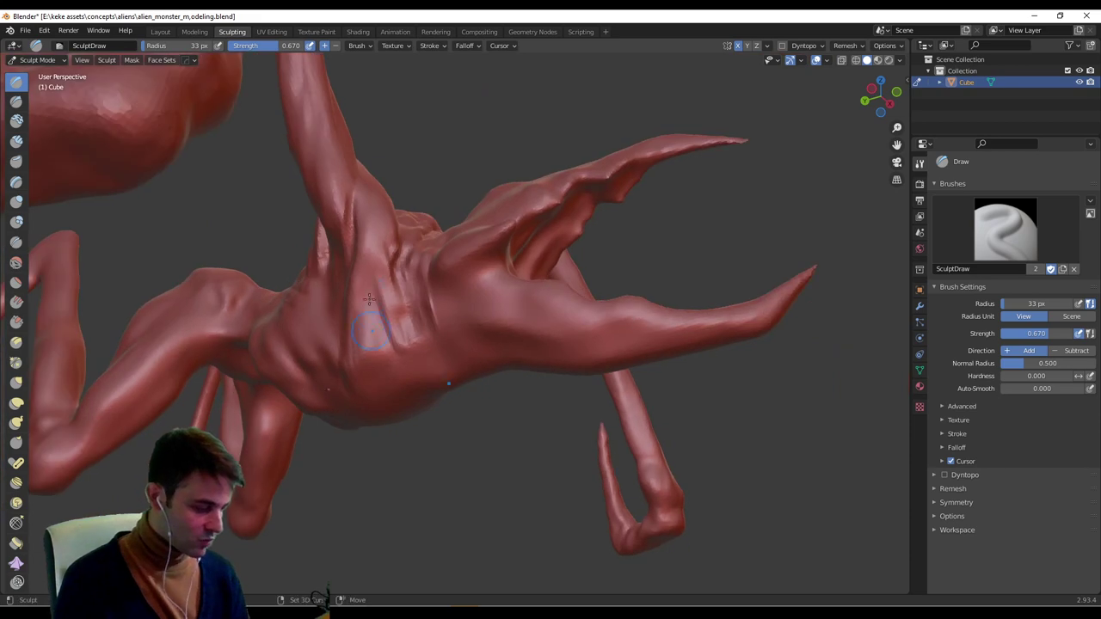
# Build up the shoulder muscle's lower end where it runs onto the underside of the chest.
pyautogui.moveTo(371, 301)
pyautogui.mouseDown()
pyautogui.moveTo(389, 337)
pyautogui.moveTo(371, 312)
pyautogui.mouseUp()
pyautogui.moveTo(372, 312); pyautogui.dragTo(381, 252, button='middle')
pyautogui.scroll(4, 381, 252)
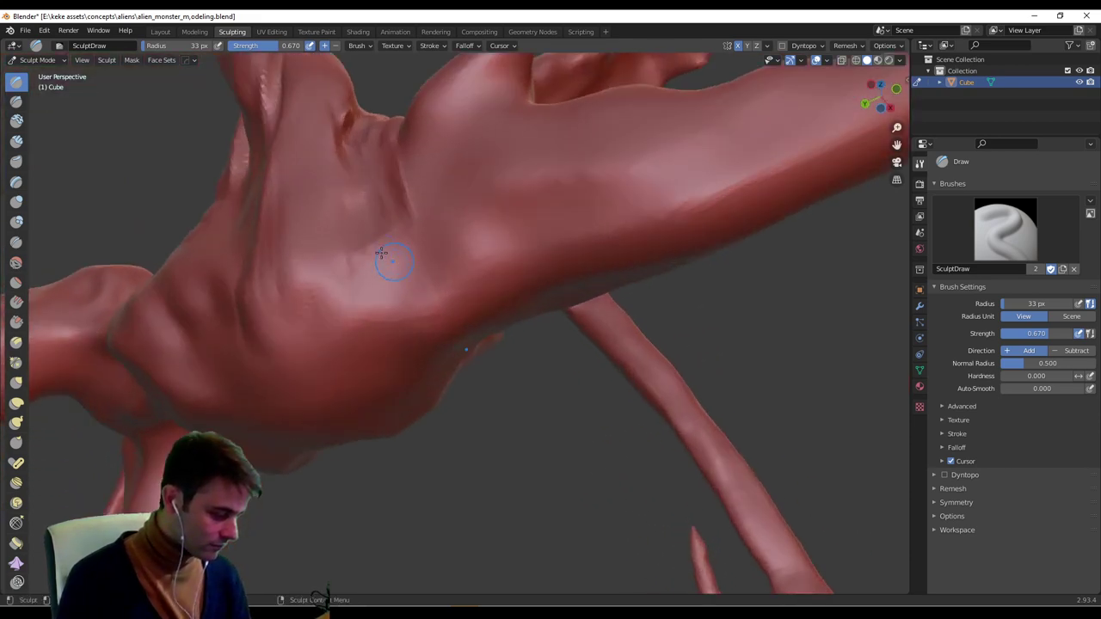
pyautogui.moveTo(308, 319); pyautogui.dragTo(332, 300, button='middle')
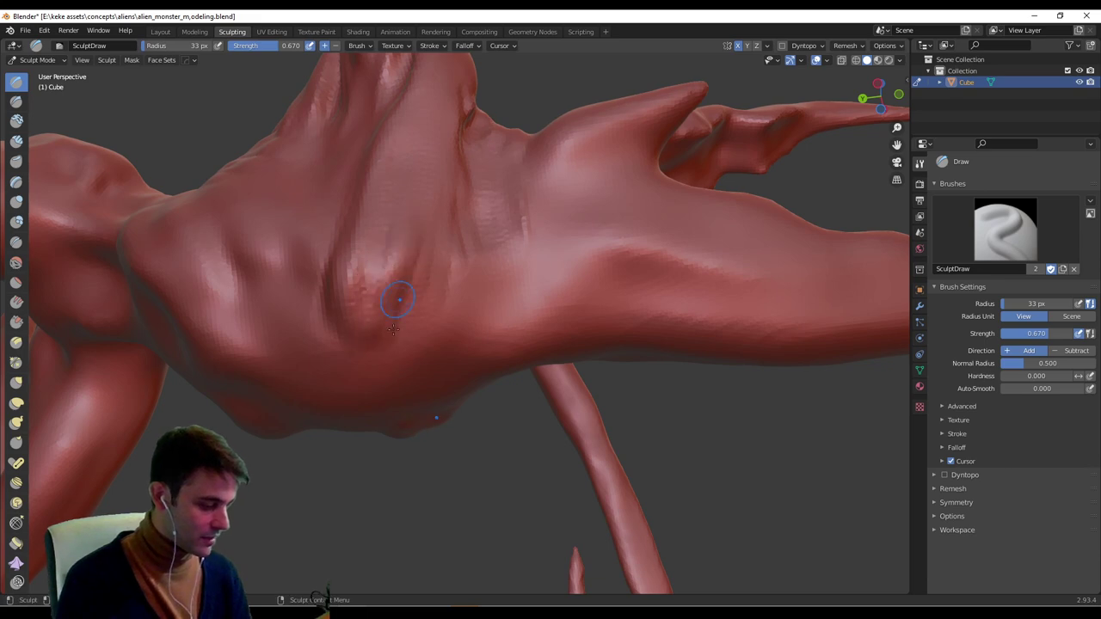
pyautogui.moveTo(391, 292)
pyautogui.mouseDown(button='middle')
pyautogui.moveTo(441, 252)
pyautogui.moveTo(494, 248)
pyautogui.mouseUp(button='middle')
pyautogui.scroll(2, 494, 248)
pyautogui.moveTo(503, 300); pyautogui.dragTo(440, 382, button='middle')
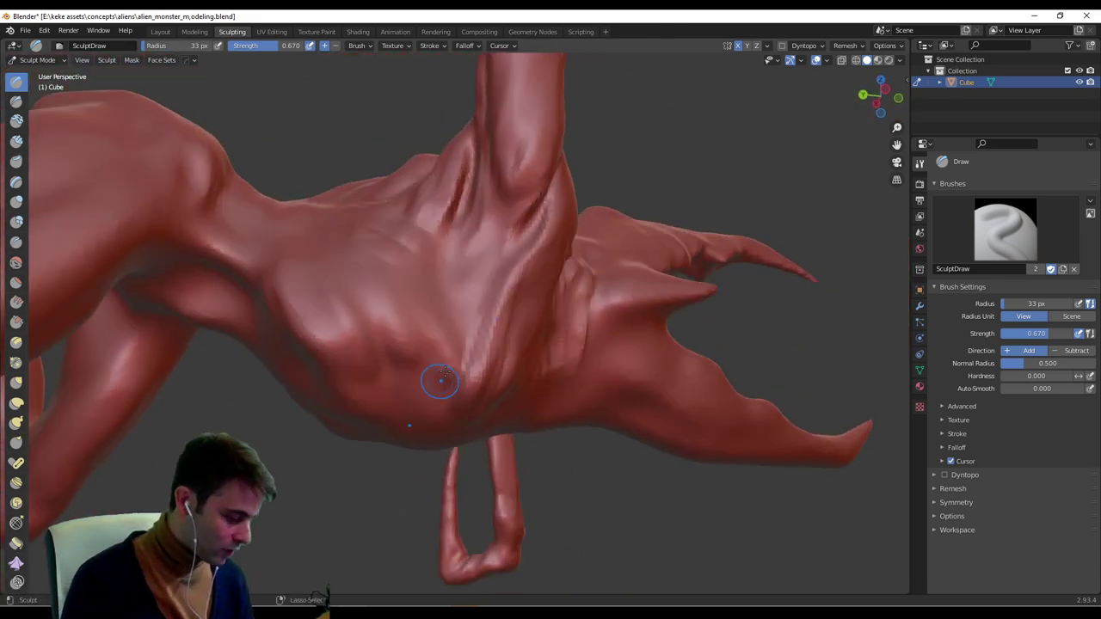
# Add thin muscle strands at the armpit behind the front limb and carve grooves between them with a 21 px Draw brush.
pyautogui.press('f')
pyautogui.click(487, 290)
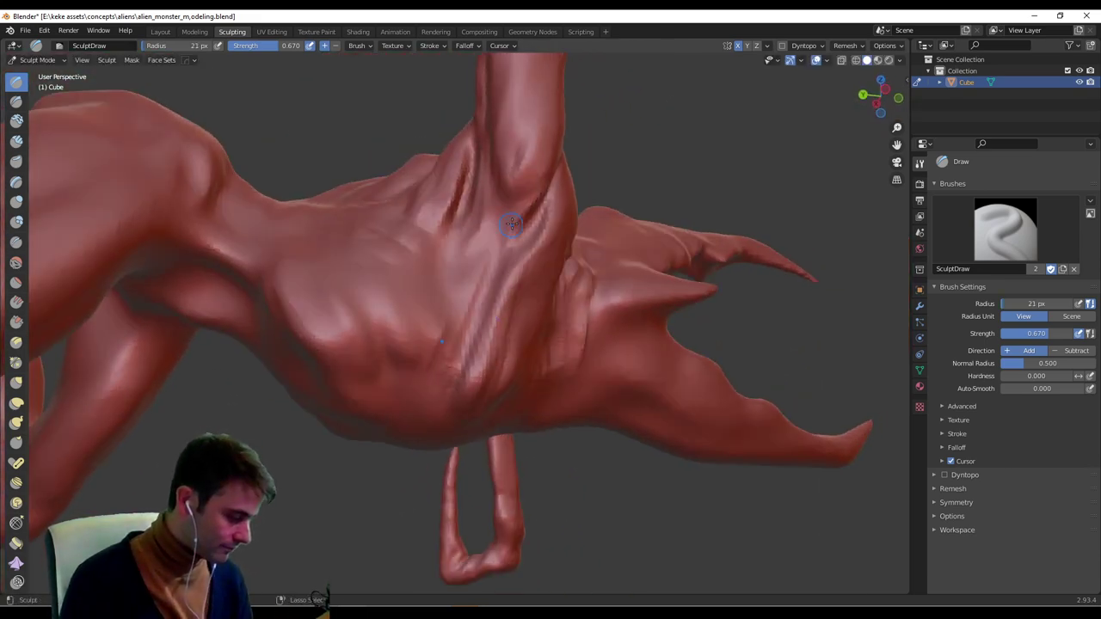
pyautogui.moveTo(524, 283); pyautogui.dragTo(506, 310, button='middle')
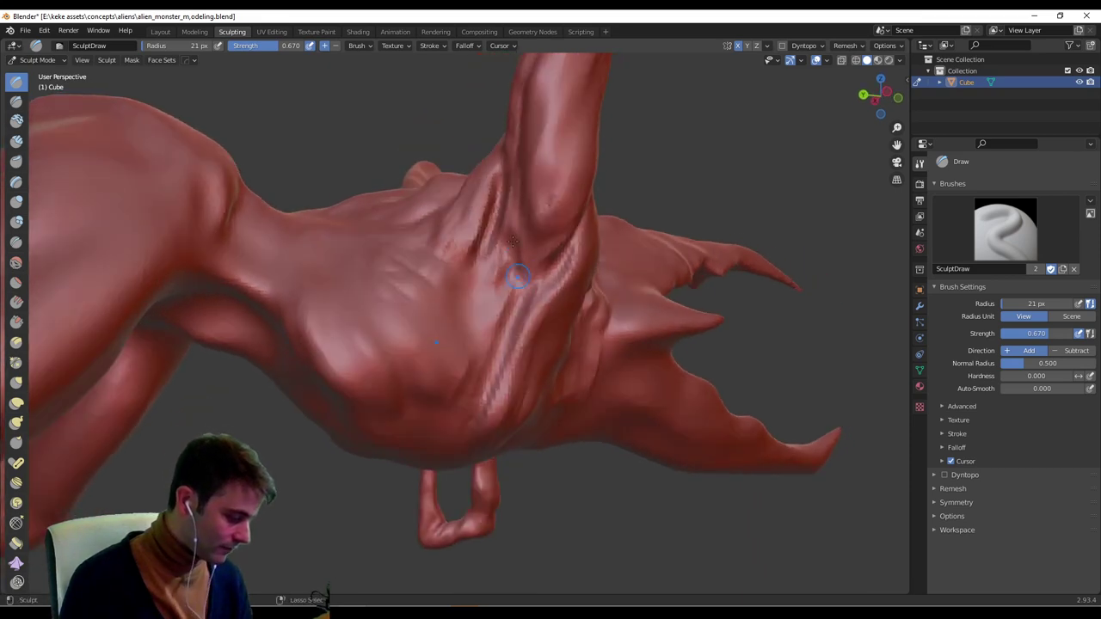
pyautogui.moveTo(497, 268); pyautogui.dragTo(497, 217)
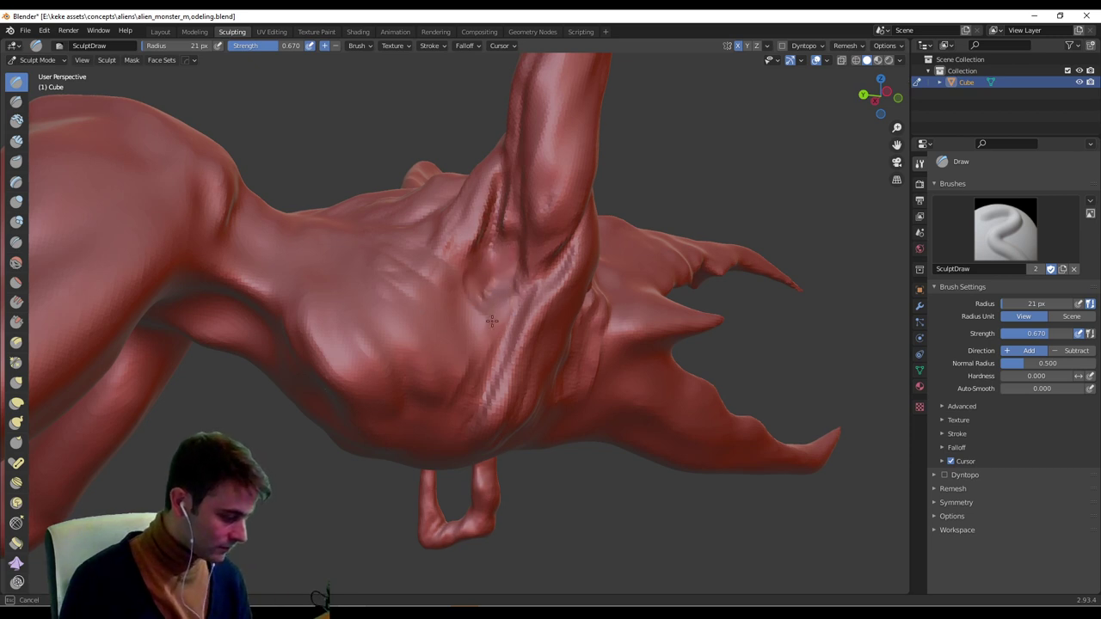
pyautogui.keyDown('ctrl'); pyautogui.moveTo(499, 336); pyautogui.dragTo(531, 291); pyautogui.keyUp('ctrl')
pyautogui.moveTo(531, 290); pyautogui.dragTo(556, 248, button='middle')
pyautogui.moveTo(556, 247)
pyautogui.keyDown('ctrl'); pyautogui.mouseDown()
pyautogui.moveTo(554, 222)
pyautogui.moveTo(568, 233)
pyautogui.moveTo(586, 222)
pyautogui.moveTo(578, 197)
pyautogui.mouseUp(); pyautogui.keyUp('ctrl')
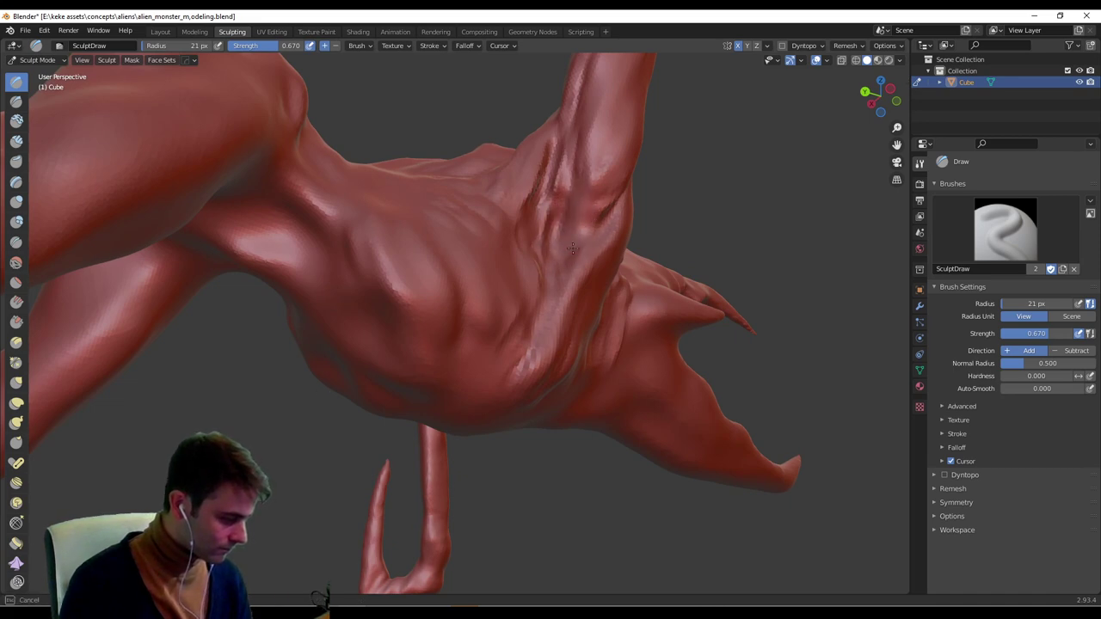
# Define the deep creases and tendons behind the front limb's base from the opposite side of the body.
pyautogui.moveTo(572, 249); pyautogui.dragTo(369, 345, button='middle')
pyautogui.moveTo(565, 345); pyautogui.dragTo(543, 308, button='middle')
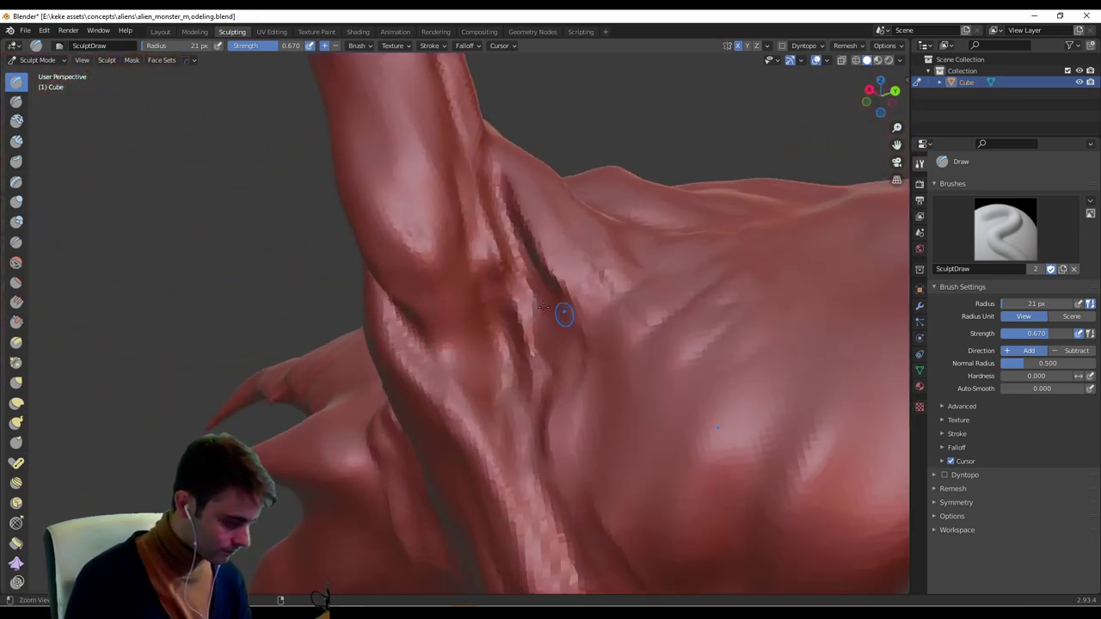
pyautogui.moveTo(511, 272); pyautogui.dragTo(516, 241)
pyautogui.moveTo(543, 255)
pyautogui.mouseDown(button='middle')
pyautogui.moveTo(556, 275)
pyautogui.moveTo(606, 249)
pyautogui.mouseUp(button='middle')
pyautogui.moveTo(563, 219)
pyautogui.keyDown('ctrl'); pyautogui.mouseDown(button='middle')
pyautogui.moveTo(551, 259)
pyautogui.moveTo(552, 226)
pyautogui.mouseUp(button='middle'); pyautogui.keyUp('ctrl')
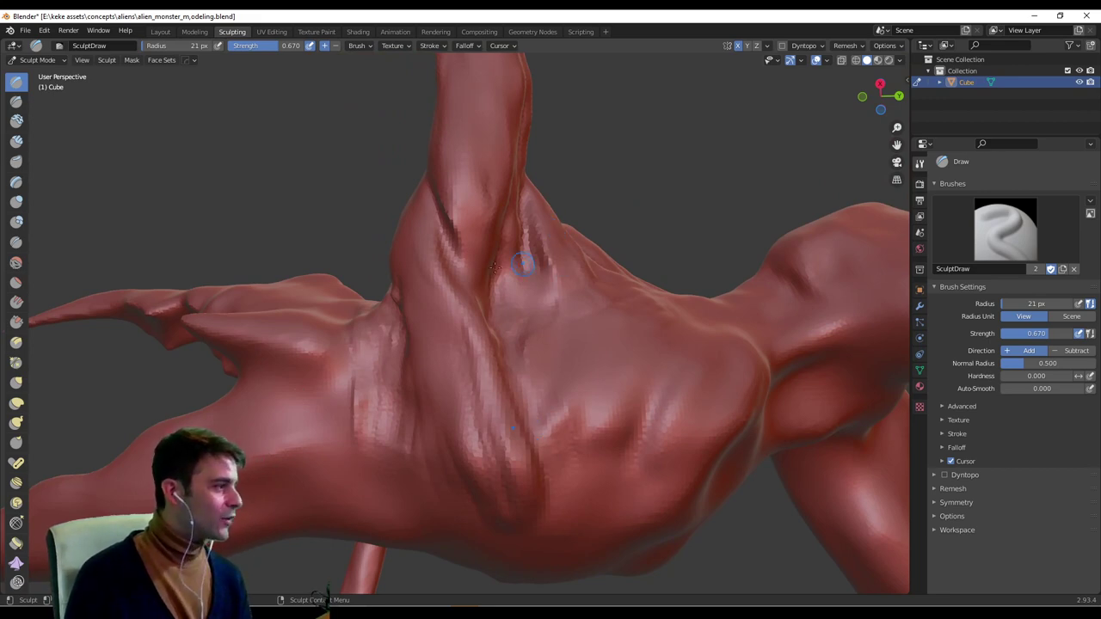
pyautogui.moveTo(494, 268)
pyautogui.mouseDown(button='middle')
pyautogui.moveTo(543, 328)
pyautogui.moveTo(526, 338)
pyautogui.mouseUp(button='middle')
# Fill out the shoulder muscle and its rounded lower tip on the chest with a 45 px Draw brush.
pyautogui.press('f')
pyautogui.click(549, 314)
pyautogui.moveTo(519, 328)
pyautogui.mouseDown()
pyautogui.moveTo(533, 352)
pyautogui.moveTo(518, 301)
pyautogui.mouseUp()
pyautogui.moveTo(518, 301); pyautogui.dragTo(556, 321, button='middle')
pyautogui.moveTo(547, 327)
pyautogui.mouseDown()
pyautogui.moveTo(525, 383)
pyautogui.moveTo(488, 268)
pyautogui.mouseUp()
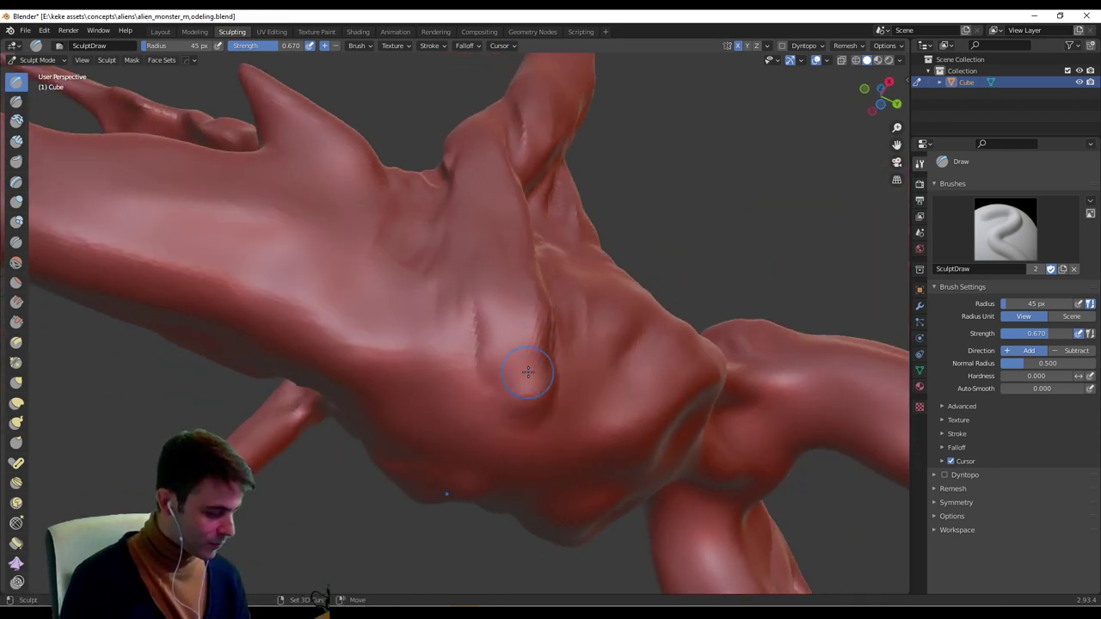
pyautogui.moveTo(528, 371); pyautogui.dragTo(502, 225)
pyautogui.moveTo(528, 246)
pyautogui.mouseDown(button='middle')
pyautogui.moveTo(532, 363)
pyautogui.moveTo(528, 275)
pyautogui.moveTo(547, 263)
pyautogui.mouseUp(button='middle')
pyautogui.moveTo(509, 381); pyautogui.dragTo(535, 324, button='middle')
# Raise a mirrored pair of bony knobs at the base of the throat with a 32 px Draw brush.
pyautogui.press('f')
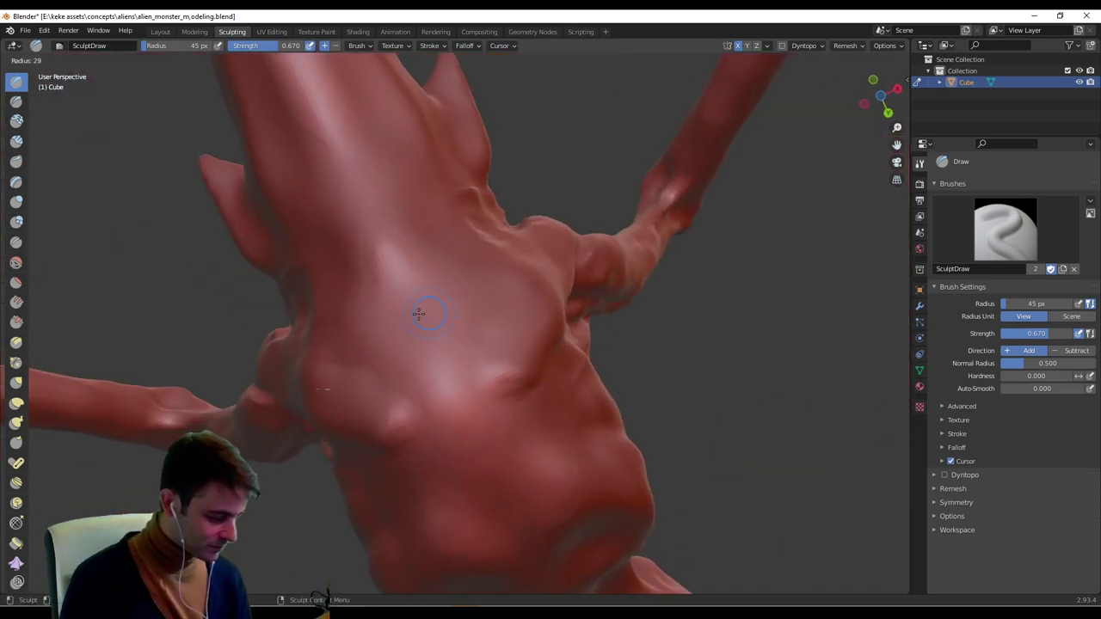
pyautogui.click(419, 314)
pyautogui.moveTo(419, 315); pyautogui.dragTo(437, 361, button='middle')
pyautogui.moveTo(435, 379); pyautogui.dragTo(455, 378)
pyautogui.press('f')
pyautogui.click(465, 375)
pyautogui.moveTo(481, 340); pyautogui.dragTo(478, 371, button='middle')
pyautogui.moveTo(455, 387); pyautogui.dragTo(469, 356)
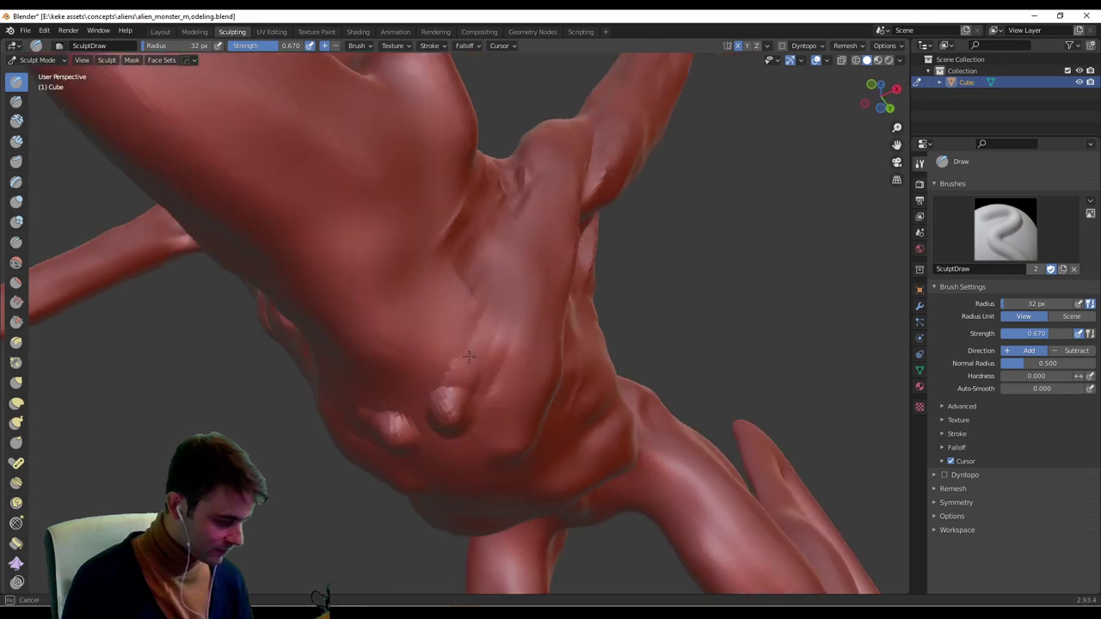
# Sculpt a tendon from the throat knob up the side of the neck, in front of the shoulder muscle.
pyautogui.moveTo(469, 356)
pyautogui.mouseDown(button='middle')
pyautogui.moveTo(467, 323)
pyautogui.moveTo(455, 383)
pyautogui.mouseUp(button='middle')
pyautogui.moveTo(457, 259)
pyautogui.mouseDown(button='middle')
pyautogui.moveTo(454, 454)
pyautogui.moveTo(439, 299)
pyautogui.mouseUp(button='middle')
pyautogui.moveTo(424, 317)
pyautogui.mouseDown()
pyautogui.moveTo(438, 258)
pyautogui.moveTo(429, 404)
pyautogui.moveTo(434, 241)
pyautogui.moveTo(444, 402)
pyautogui.moveTo(436, 225)
pyautogui.moveTo(433, 398)
pyautogui.moveTo(447, 332)
pyautogui.mouseUp()
pyautogui.moveTo(478, 302); pyautogui.dragTo(496, 260, button='middle')
pyautogui.keyDown('shift'); pyautogui.moveTo(496, 257); pyautogui.dragTo(479, 361); pyautogui.keyUp('shift')
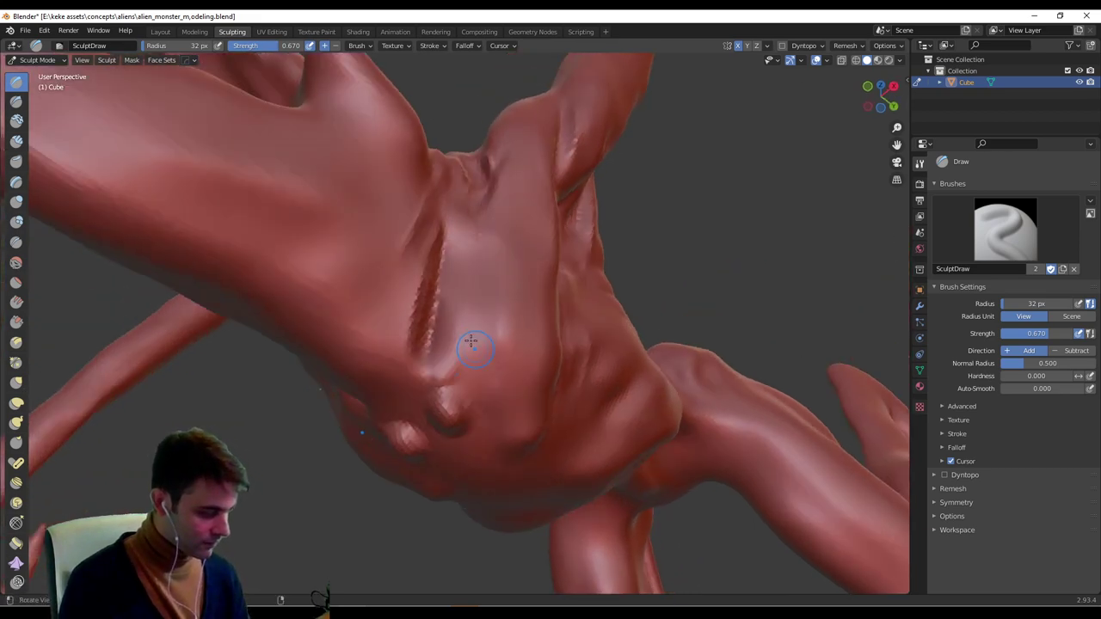
# Smooth the neck tendon and add more strands fanning from the throat knob toward the lower jaw.
pyautogui.moveTo(472, 341); pyautogui.dragTo(497, 294, button='middle')
pyautogui.keyDown('shift'); pyautogui.moveTo(469, 268); pyautogui.dragTo(436, 317); pyautogui.keyUp('shift')
pyautogui.moveTo(436, 316); pyautogui.dragTo(447, 297, button='middle')
pyautogui.moveTo(456, 255)
pyautogui.keyDown('shift'); pyautogui.mouseDown()
pyautogui.moveTo(433, 315)
pyautogui.moveTo(453, 253)
pyautogui.mouseUp(); pyautogui.keyUp('shift')
pyautogui.moveTo(453, 255); pyautogui.dragTo(419, 348, button='middle')
pyautogui.moveTo(399, 387)
pyautogui.mouseDown()
pyautogui.moveTo(328, 245)
pyautogui.moveTo(392, 389)
pyautogui.mouseUp()
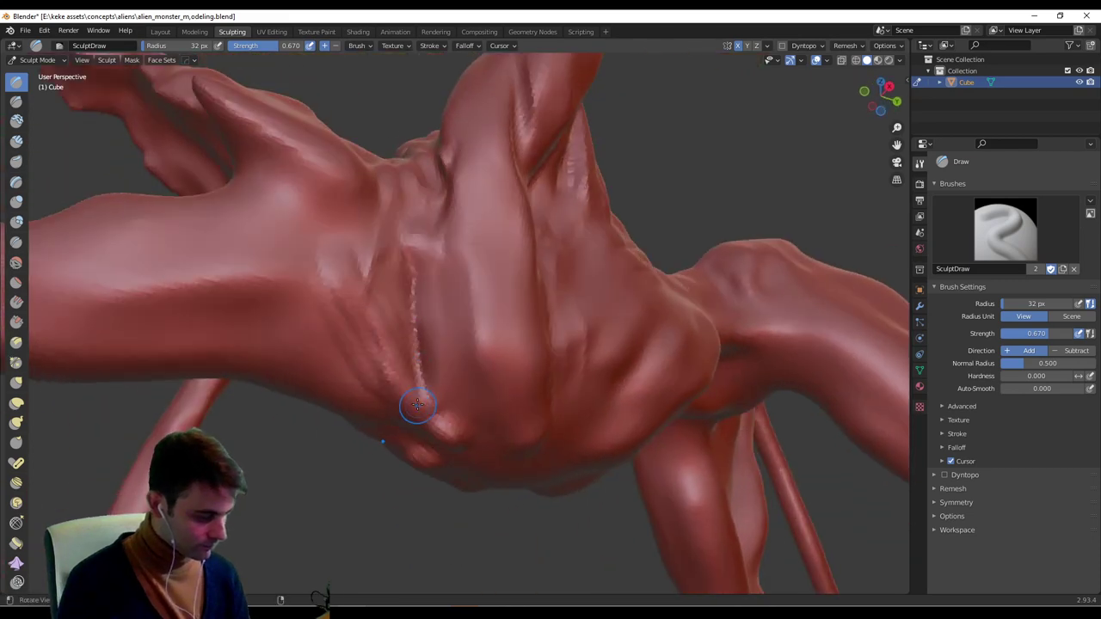
pyautogui.moveTo(417, 404); pyautogui.dragTo(407, 432, button='middle')
pyautogui.moveTo(270, 347); pyautogui.dragTo(516, 301, button='middle')
pyautogui.keyDown('ctrl'); pyautogui.moveTo(516, 344); pyautogui.dragTo(432, 247, button='middle'); pyautogui.keyUp('ctrl')
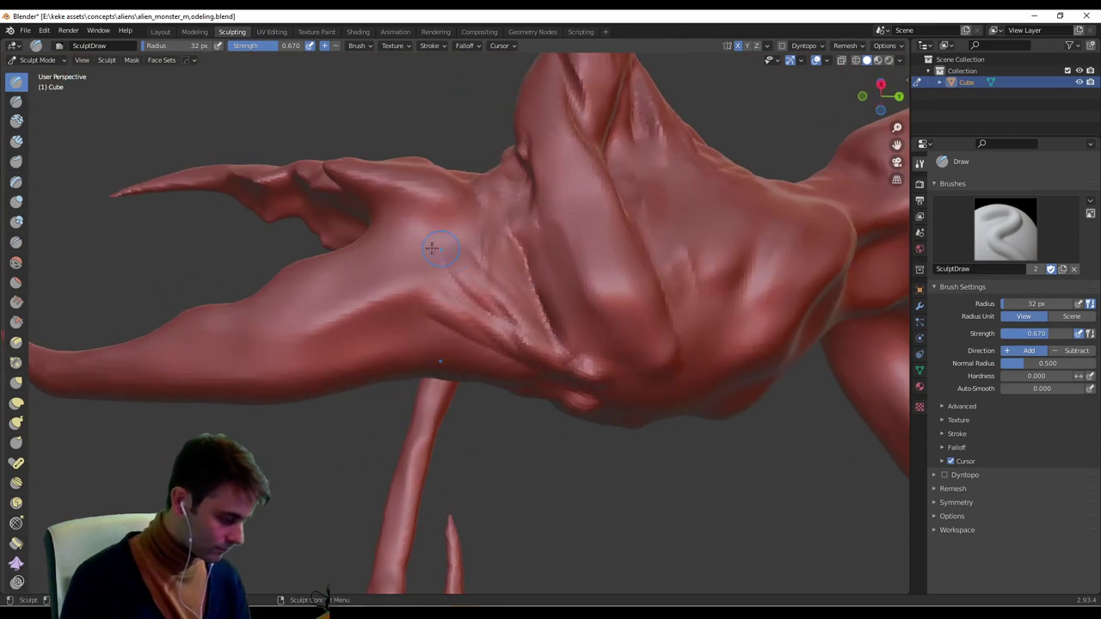
# Refine the bony throat knob below the shoulder muscle's lower tip with a 32 px Draw brush.
pyautogui.moveTo(545, 369); pyautogui.dragTo(616, 307, button='middle')
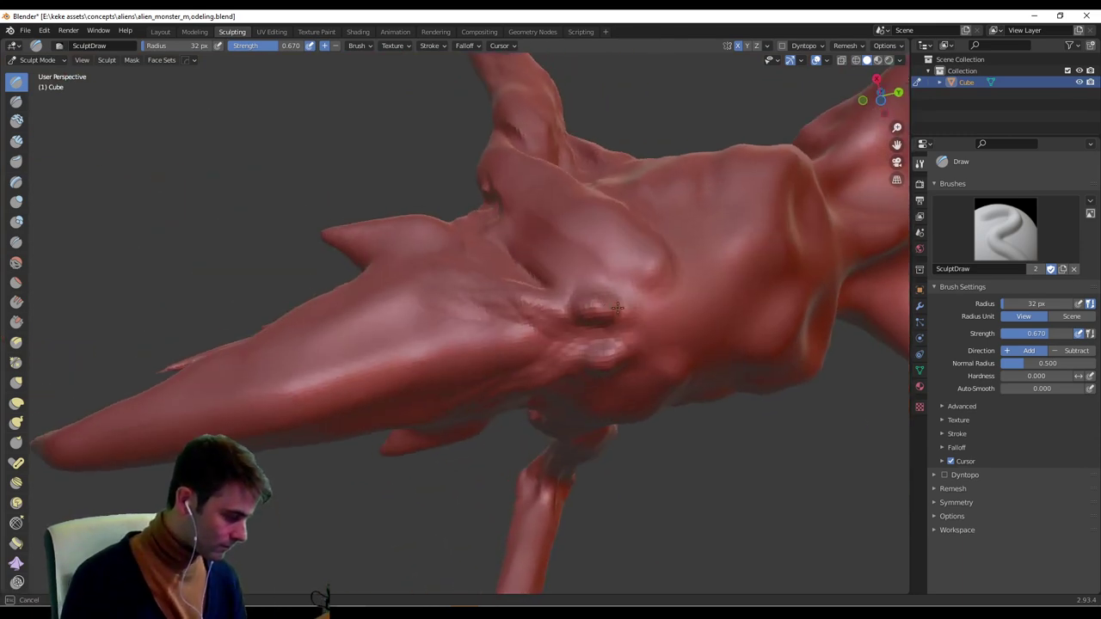
pyautogui.moveTo(593, 327); pyautogui.dragTo(617, 330)
pyautogui.moveTo(648, 320); pyautogui.dragTo(677, 280, button='middle')
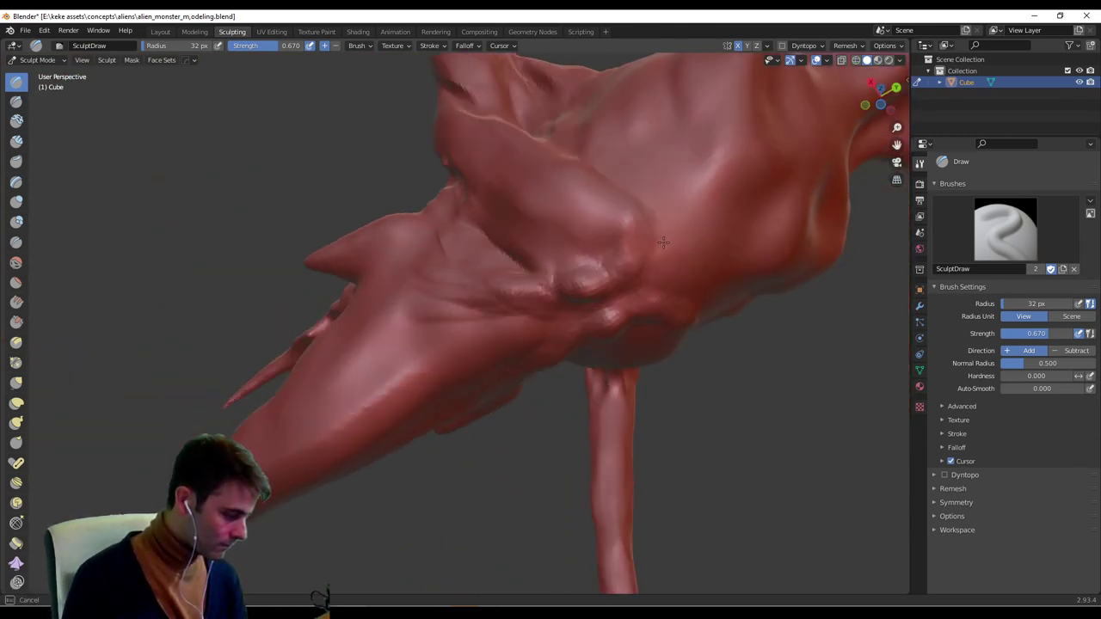
# Sculpt small muscle folds on the chest just behind the shoulder muscle's lower tip with a 20 px Draw brush.
pyautogui.keyDown('shift'); pyautogui.moveTo(693, 189); pyautogui.dragTo(523, 351, button='middle'); pyautogui.keyUp('shift')
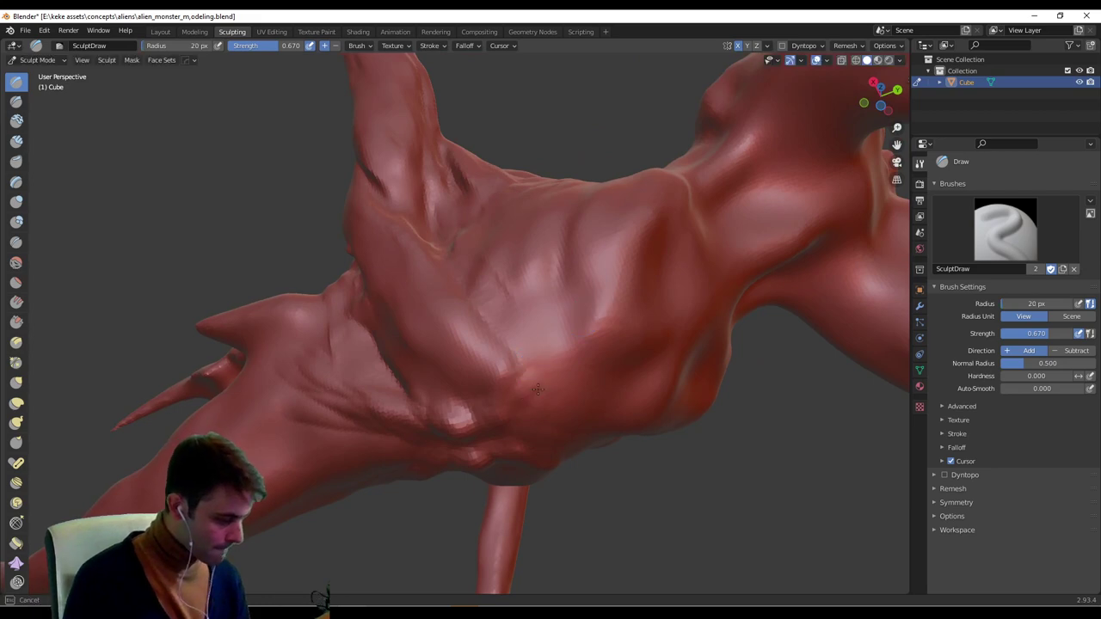
pyautogui.moveTo(538, 390); pyautogui.dragTo(547, 405)
pyautogui.moveTo(576, 340); pyautogui.dragTo(580, 379, button='middle')
pyautogui.moveTo(574, 354)
pyautogui.mouseDown()
pyautogui.moveTo(538, 406)
pyautogui.moveTo(549, 399)
pyautogui.mouseUp()
pyautogui.moveTo(596, 361); pyautogui.dragTo(585, 341, button='middle')
pyautogui.moveTo(557, 337); pyautogui.dragTo(549, 354)
pyautogui.moveTo(568, 310); pyautogui.dragTo(577, 319, button='middle')
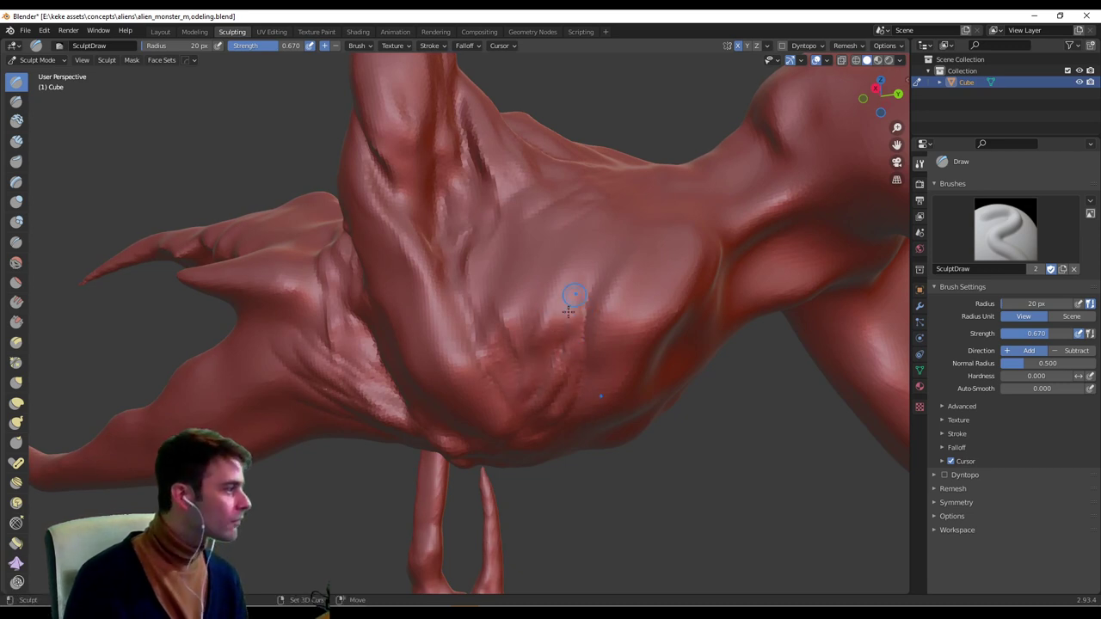
# Build up the side of the rib cage and the shoulder muscle's rear side with a 39 px Draw brush.
pyautogui.press('f')
pyautogui.click(590, 327)
pyautogui.moveTo(571, 333); pyautogui.dragTo(569, 323)
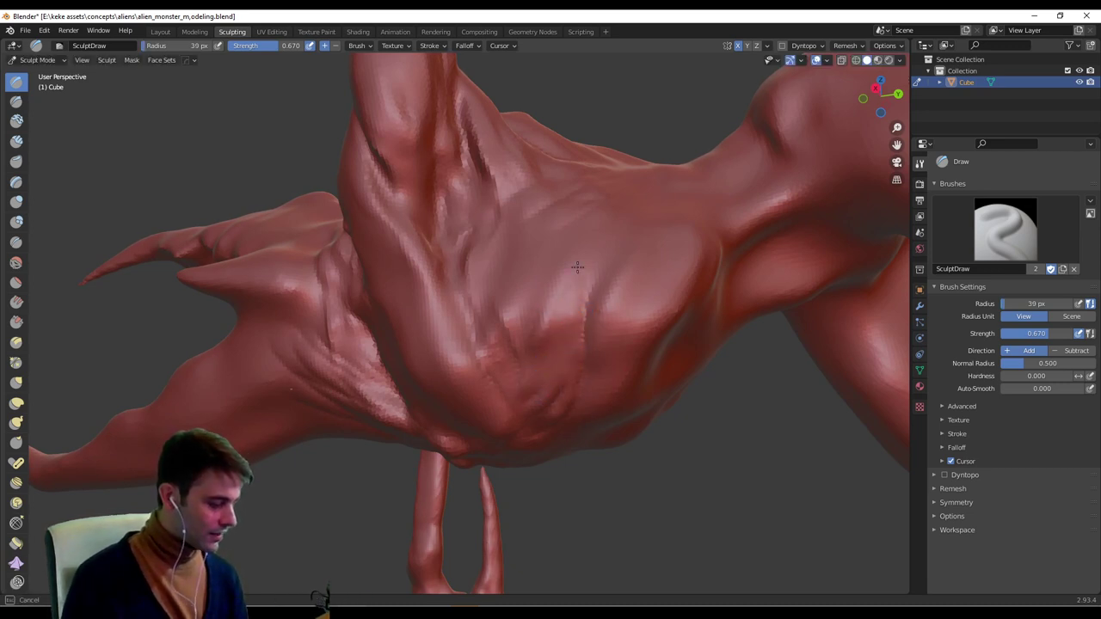
pyautogui.moveTo(499, 353)
pyautogui.mouseDown(button='middle')
pyautogui.moveTo(432, 285)
pyautogui.moveTo(474, 361)
pyautogui.moveTo(476, 344)
pyautogui.mouseUp(button='middle')
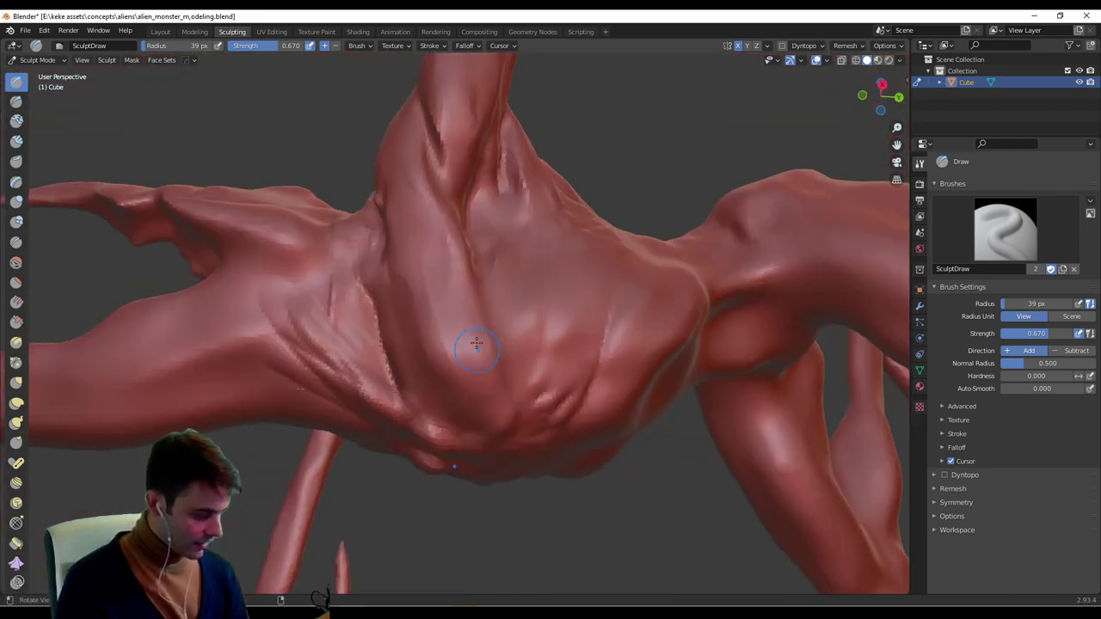
pyautogui.moveTo(461, 383); pyautogui.dragTo(456, 284, button='middle')
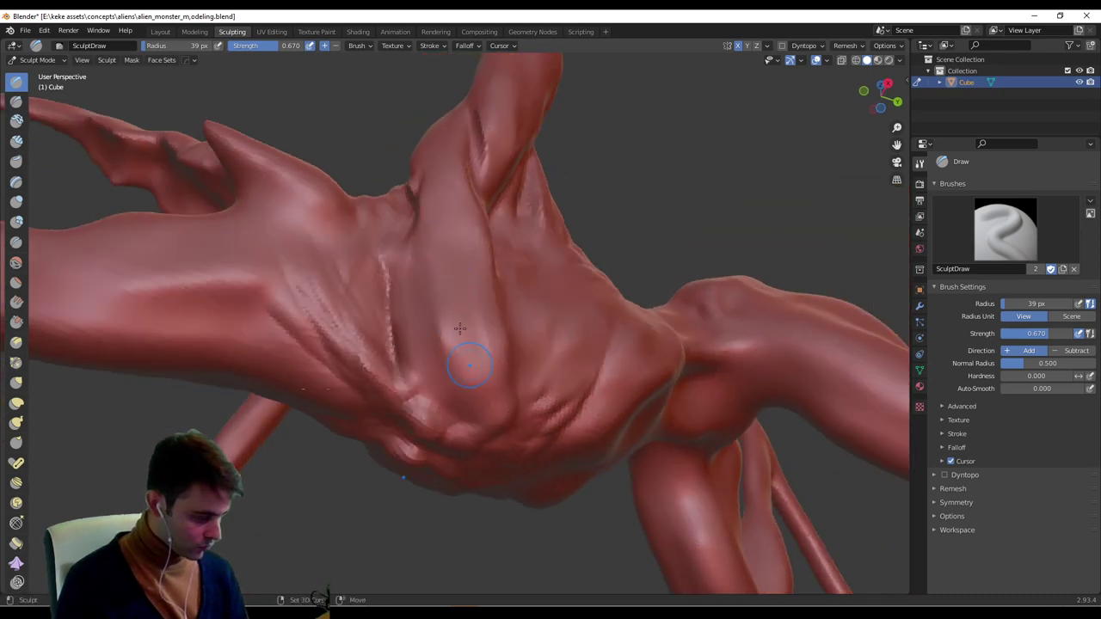
pyautogui.moveTo(482, 293); pyautogui.dragTo(516, 356)
# Sharpen the shoulder muscle's rear edge where it meets the rib cage with a 20 px Draw brush.
pyautogui.moveTo(516, 355); pyautogui.dragTo(459, 349, button='middle')
pyautogui.press('f')
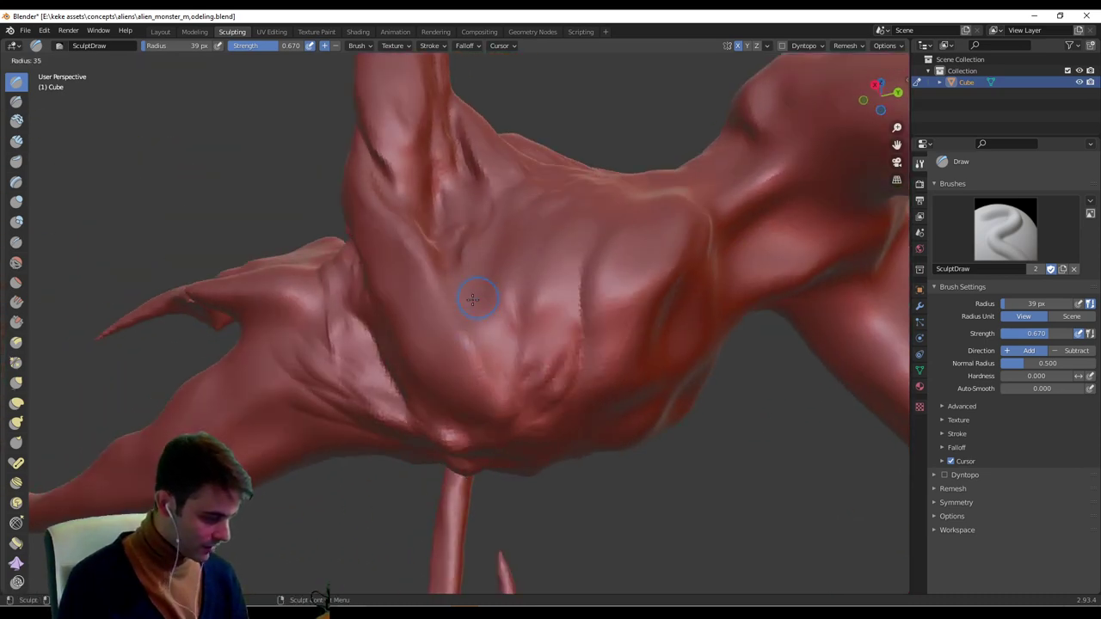
pyautogui.click(467, 300)
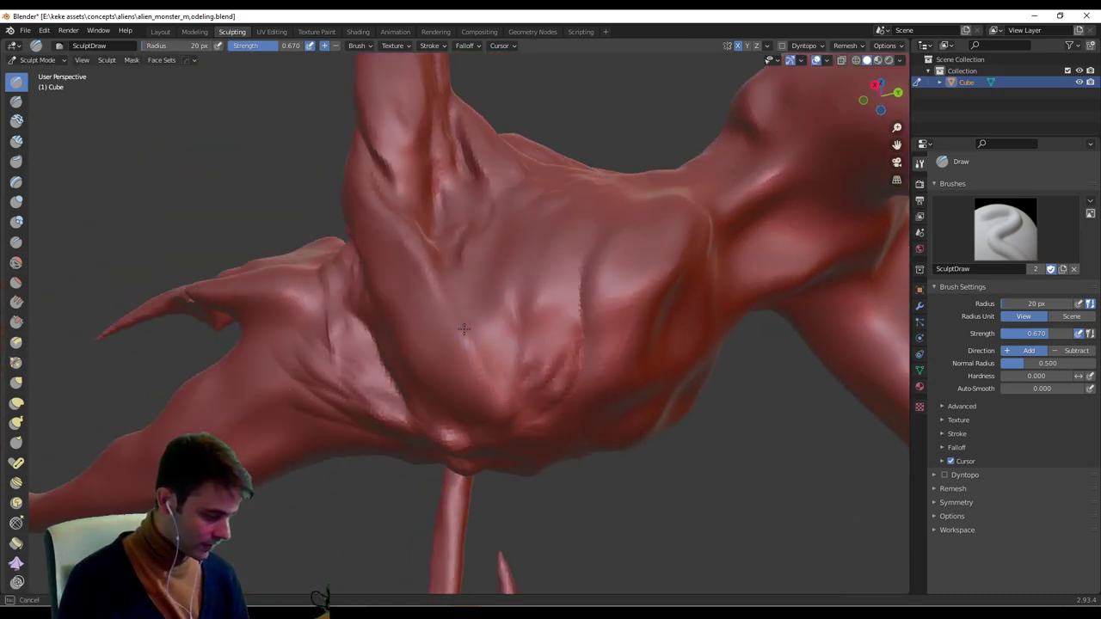
pyautogui.moveTo(448, 302); pyautogui.dragTo(491, 327, button='middle')
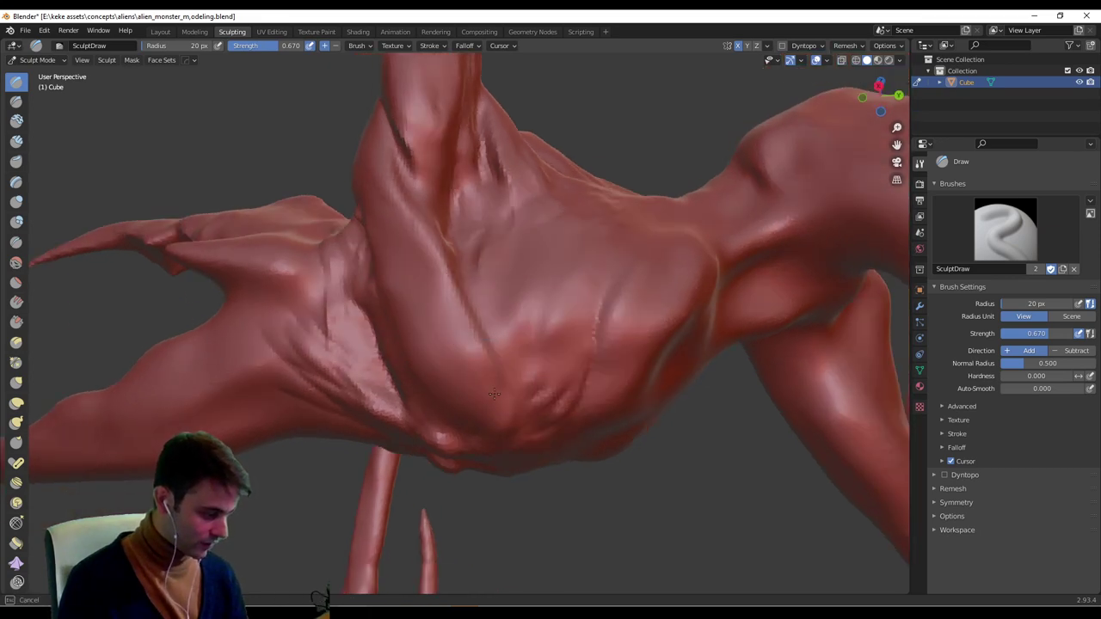
pyautogui.moveTo(455, 324); pyautogui.dragTo(489, 358)
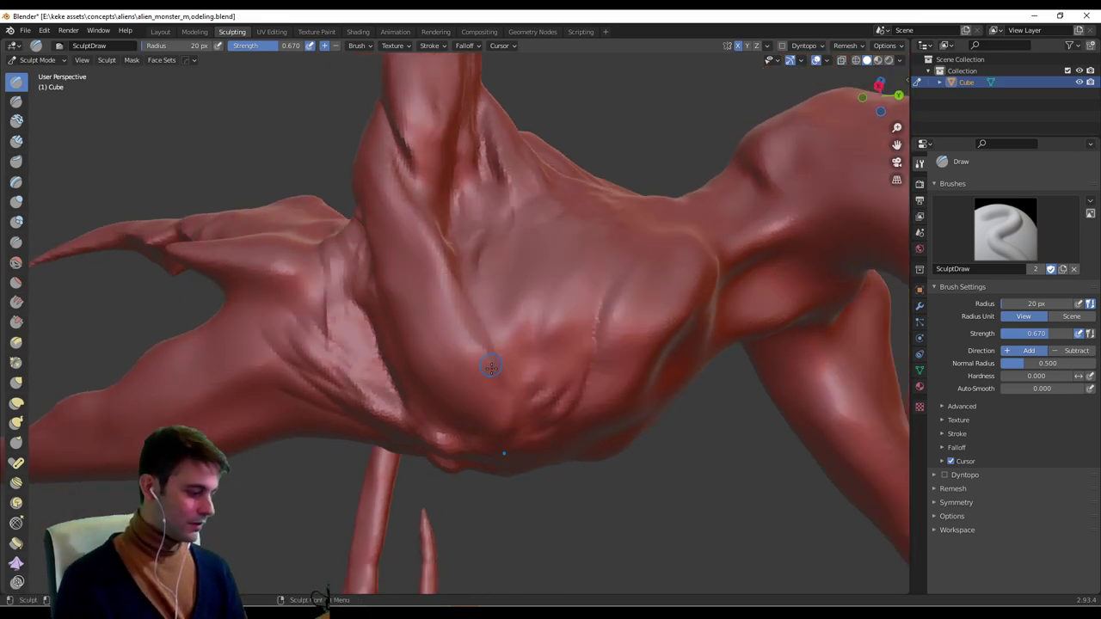
# Refine the ridge running from the armpit down the shoulder muscle, adjusting the Draw brush to 36 px and 28 px.
pyautogui.moveTo(492, 344); pyautogui.dragTo(512, 379, button='middle')
pyautogui.scroll(-6, 524, 344)
pyautogui.moveTo(550, 305)
pyautogui.mouseDown(button='middle')
pyautogui.moveTo(643, 317)
pyautogui.moveTo(484, 369)
pyautogui.moveTo(467, 307)
pyautogui.moveTo(521, 330)
pyautogui.moveTo(481, 301)
pyautogui.mouseUp(button='middle')
pyautogui.scroll(6, 466, 307)
pyautogui.moveTo(387, 218); pyautogui.dragTo(423, 308)
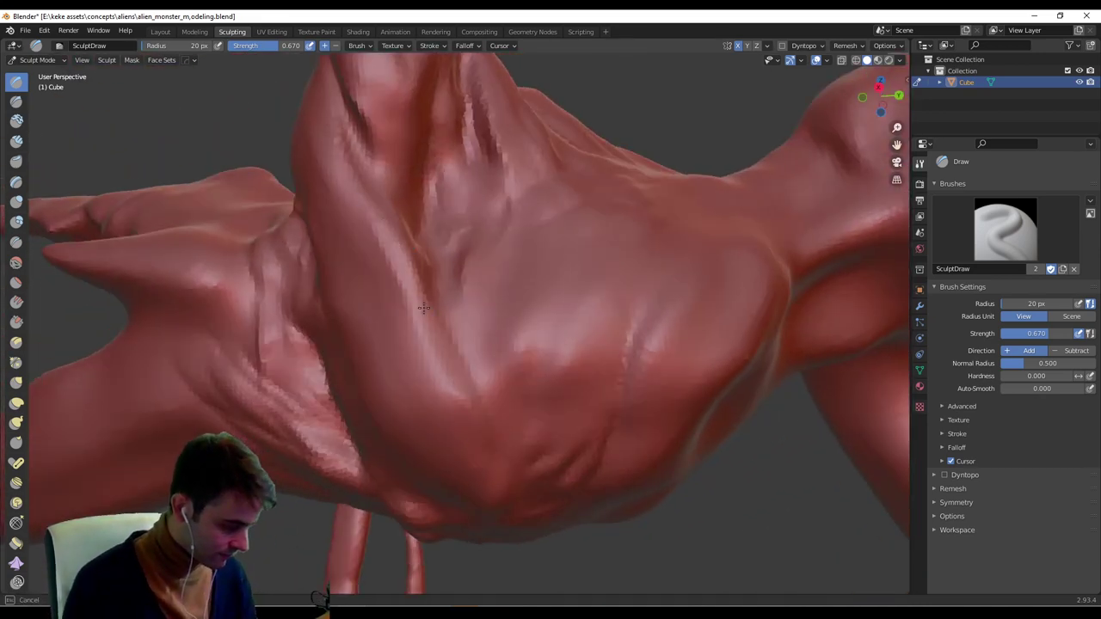
pyautogui.press('f')
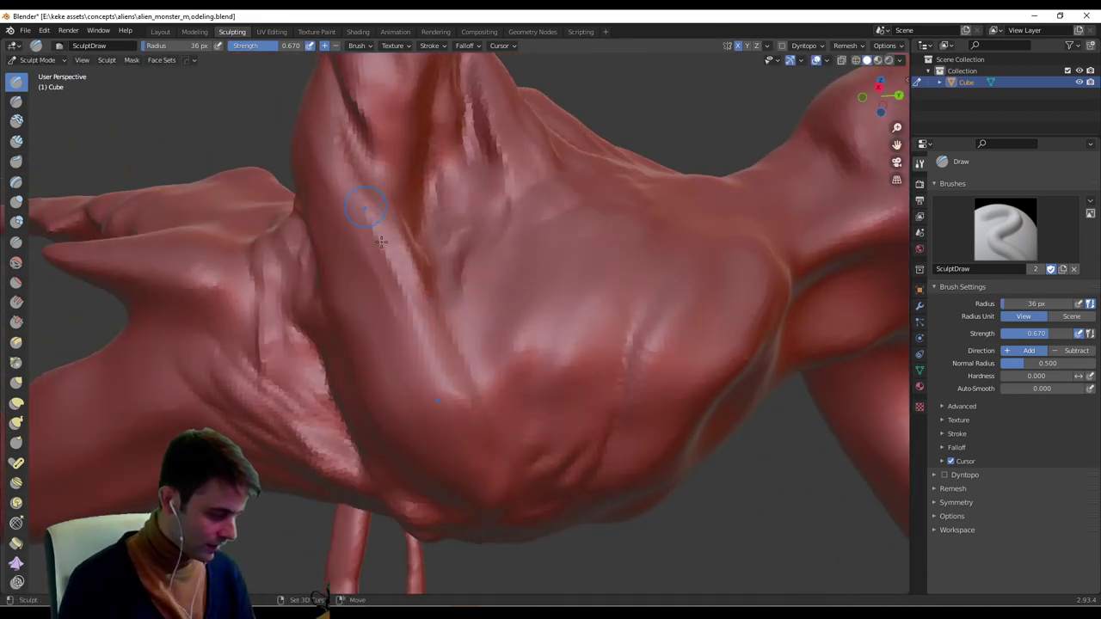
pyautogui.press('b')
pyautogui.moveTo(426, 331); pyautogui.dragTo(430, 290, button='middle')
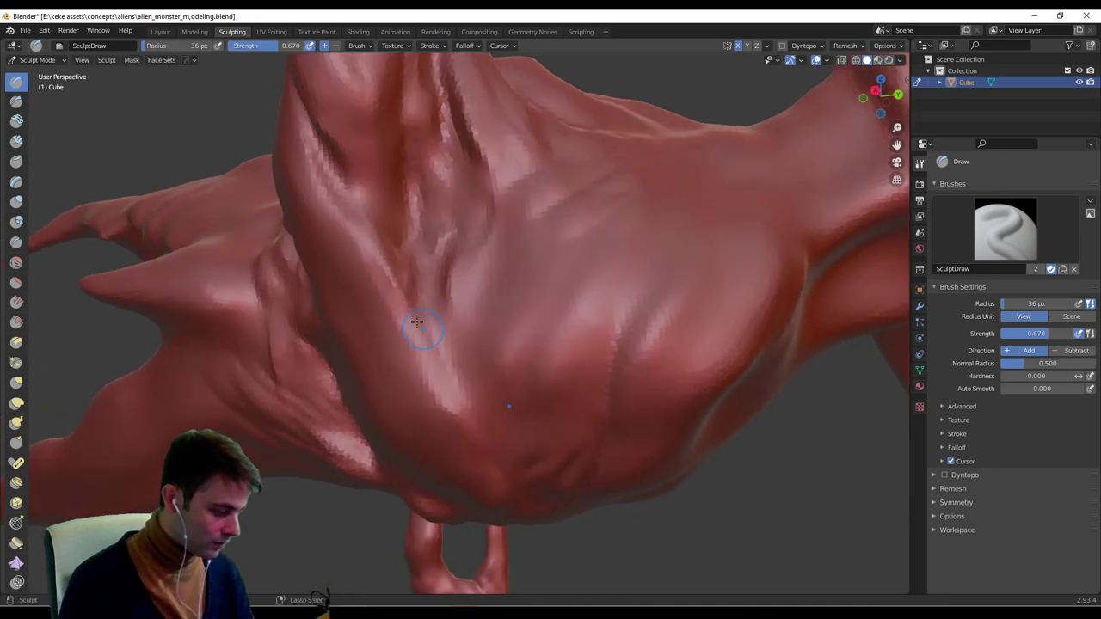
pyautogui.moveTo(388, 239); pyautogui.dragTo(418, 264, button='middle')
pyautogui.press('f')
pyautogui.click(391, 268)
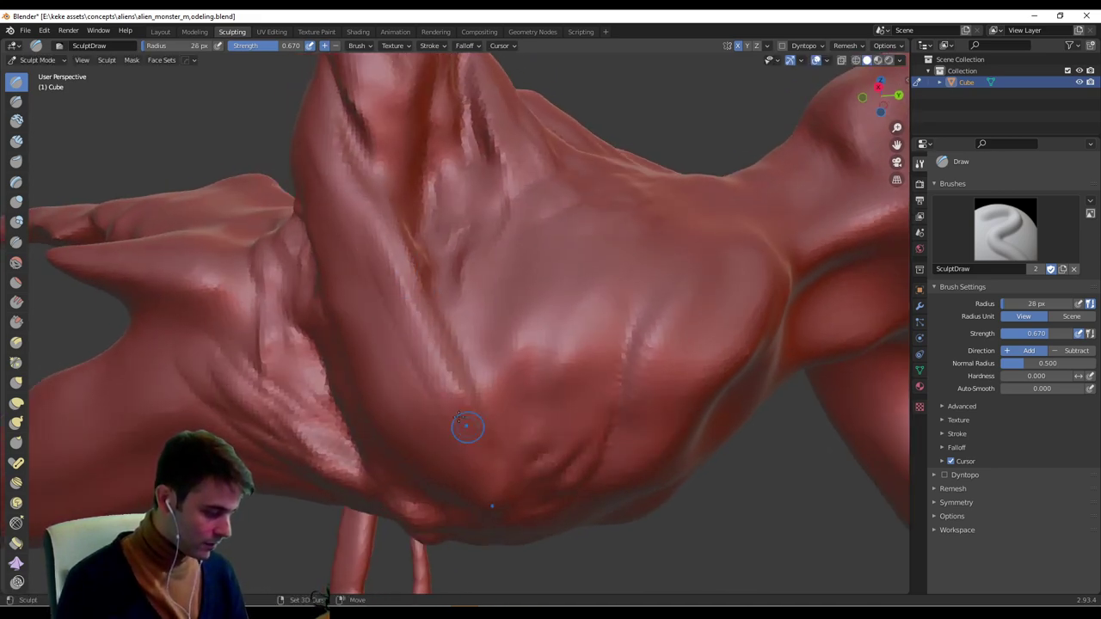
# Carve narrow creases between the ribs on the rear half of the rib cage with a 16 px Draw brush.
pyautogui.moveTo(516, 395)
pyautogui.mouseDown(button='middle')
pyautogui.moveTo(547, 340)
pyautogui.moveTo(551, 294)
pyautogui.moveTo(520, 267)
pyautogui.mouseUp(button='middle')
pyautogui.moveTo(444, 306); pyautogui.dragTo(461, 319, button='middle')
pyautogui.press('f')
pyautogui.click(452, 320)
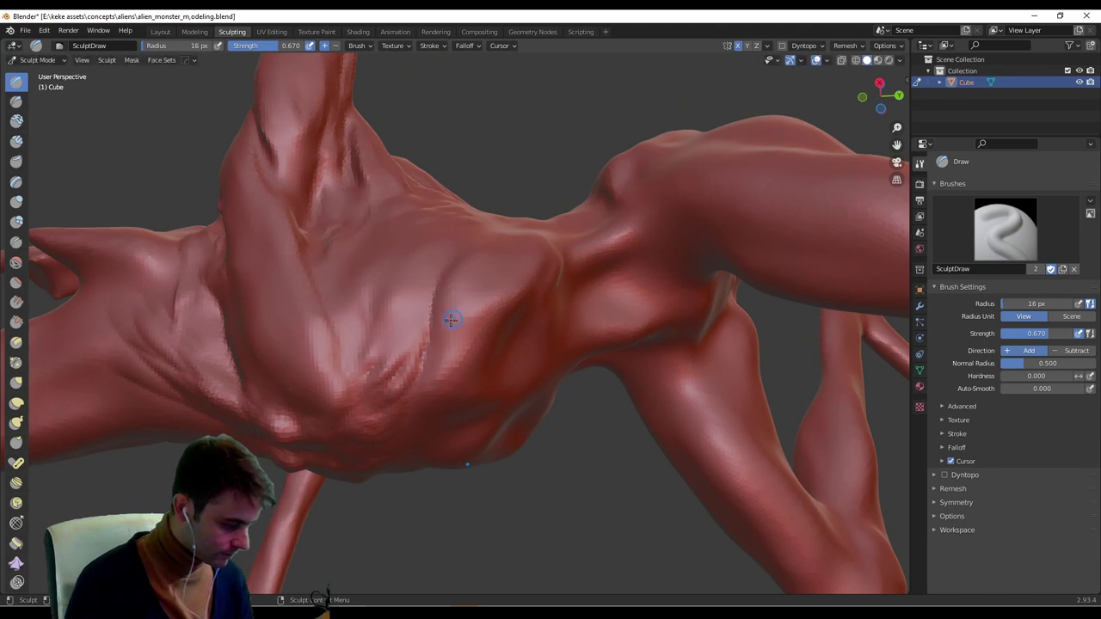
pyautogui.moveTo(419, 368); pyautogui.dragTo(430, 340, button='middle')
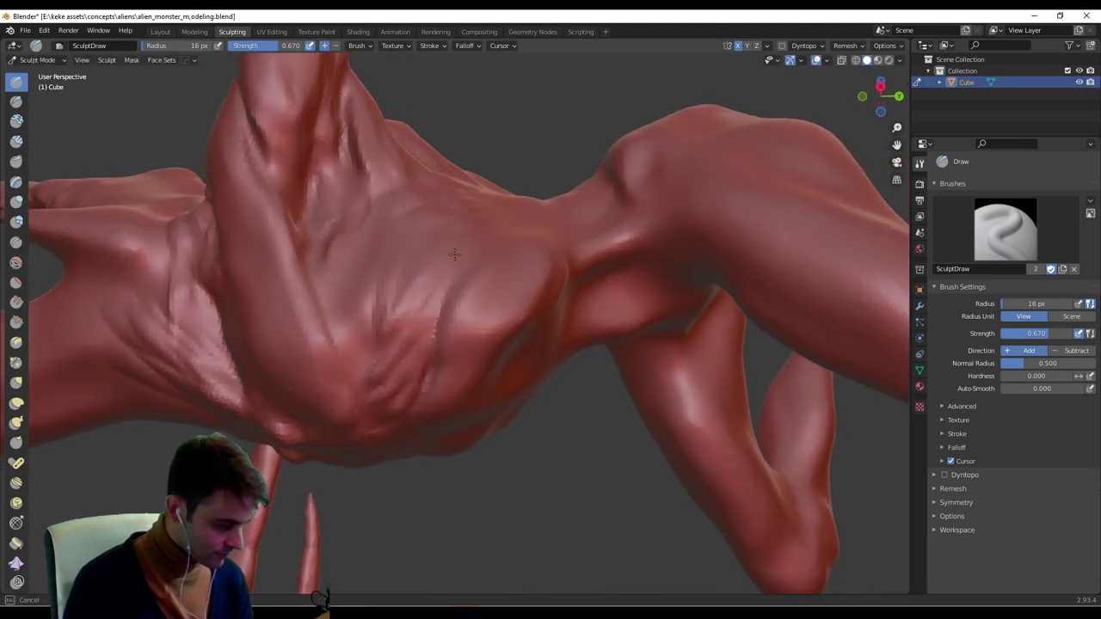
pyautogui.moveTo(455, 255)
pyautogui.mouseDown(button='middle')
pyautogui.moveTo(417, 331)
pyautogui.moveTo(455, 299)
pyautogui.mouseUp(button='middle')
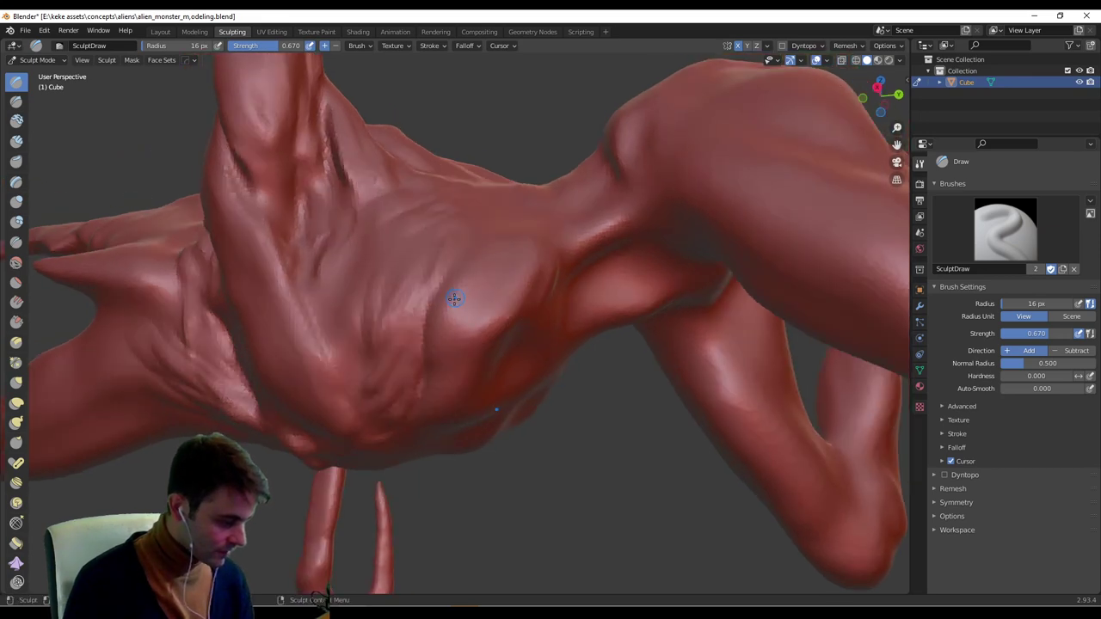
# Shape the rib ridges from the waist end toward the middle of the rib cage with a 25 px Draw brush.
pyautogui.press('f')
pyautogui.click(472, 286)
pyautogui.moveTo(464, 288); pyautogui.dragTo(460, 314)
pyautogui.moveTo(461, 310)
pyautogui.mouseDown(button='middle')
pyautogui.moveTo(470, 275)
pyautogui.moveTo(433, 313)
pyautogui.moveTo(466, 319)
pyautogui.moveTo(463, 271)
pyautogui.moveTo(425, 308)
pyautogui.moveTo(435, 288)
pyautogui.moveTo(454, 336)
pyautogui.moveTo(431, 304)
pyautogui.moveTo(483, 261)
pyautogui.moveTo(470, 330)
pyautogui.mouseUp(button='middle')
pyautogui.scroll(-3, 494, 290)
pyautogui.scroll(4, 456, 296)
pyautogui.moveTo(459, 289); pyautogui.dragTo(451, 283, button='middle')
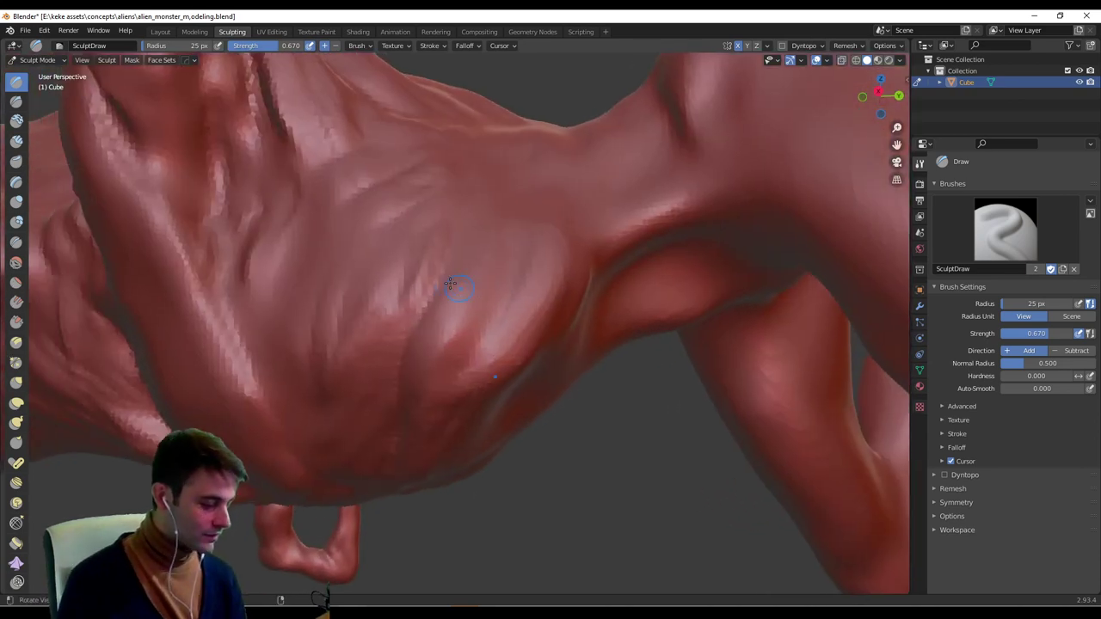
pyautogui.moveTo(372, 286); pyautogui.dragTo(341, 333, button='middle')
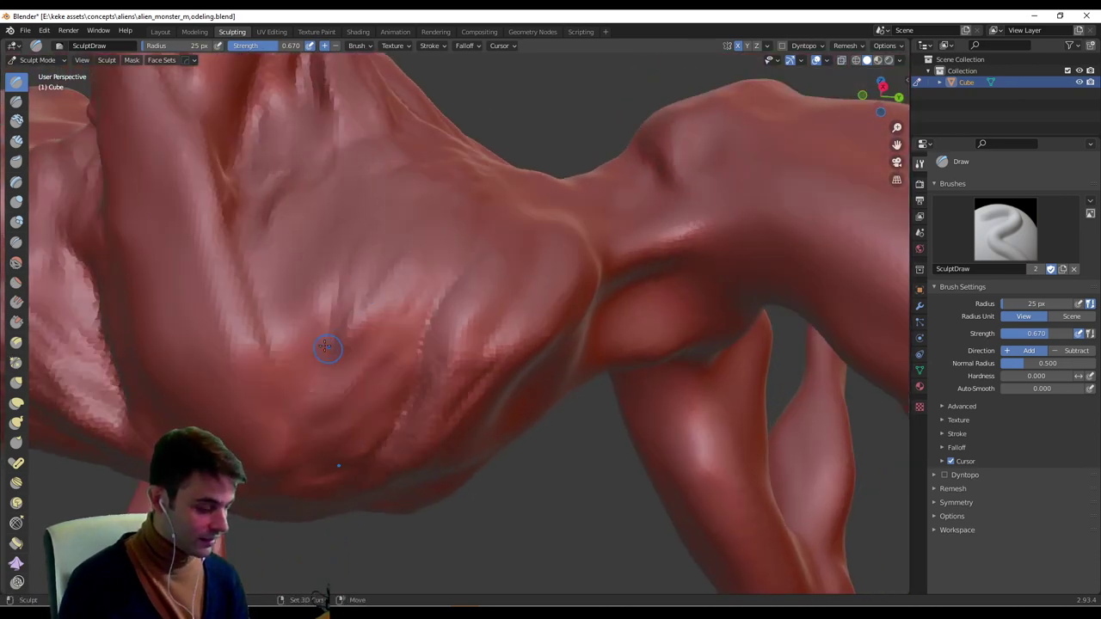
pyautogui.moveTo(325, 347); pyautogui.dragTo(416, 235)
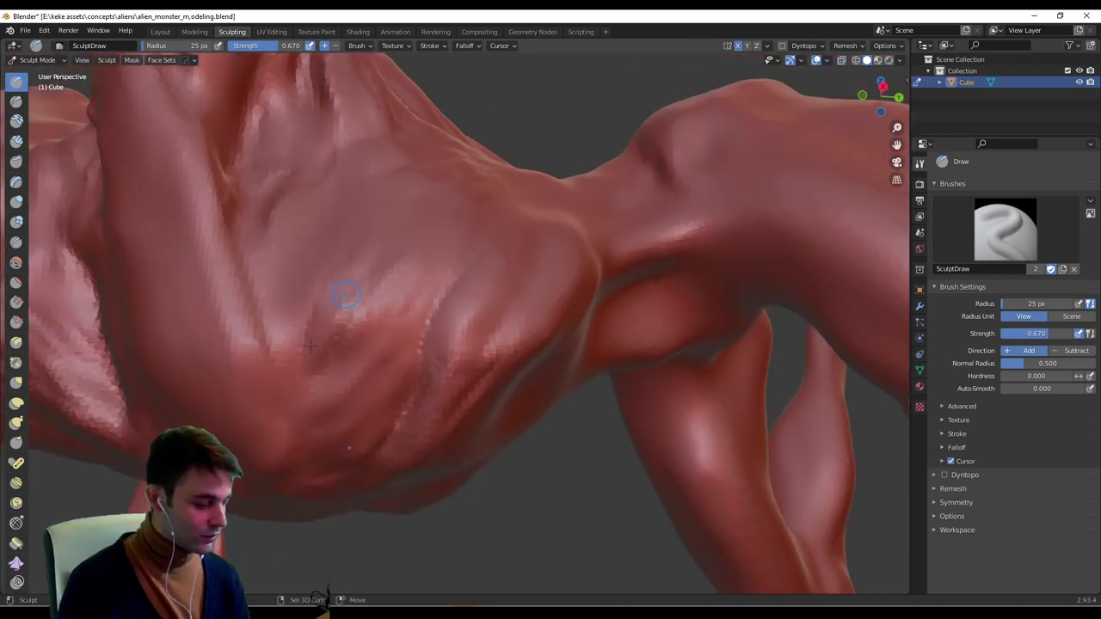
# Sculpt diagonal folds in the middle of the rib cage, behind the shoulder muscle, and reduce the Draw brush to 23 px.
pyautogui.press('f')
pyautogui.click(385, 303)
pyautogui.moveTo(349, 312)
pyautogui.mouseDown()
pyautogui.moveTo(305, 350)
pyautogui.moveTo(330, 342)
pyautogui.mouseUp()
pyautogui.scroll(-5, 430, 307)
pyautogui.moveTo(457, 295); pyautogui.dragTo(506, 221, button='middle')
pyautogui.scroll(5, 481, 258)
pyautogui.moveTo(450, 283)
pyautogui.mouseDown(button='middle')
pyautogui.moveTo(376, 289)
pyautogui.moveTo(397, 286)
pyautogui.mouseUp(button='middle')
pyautogui.press('f')
pyautogui.click(368, 290)
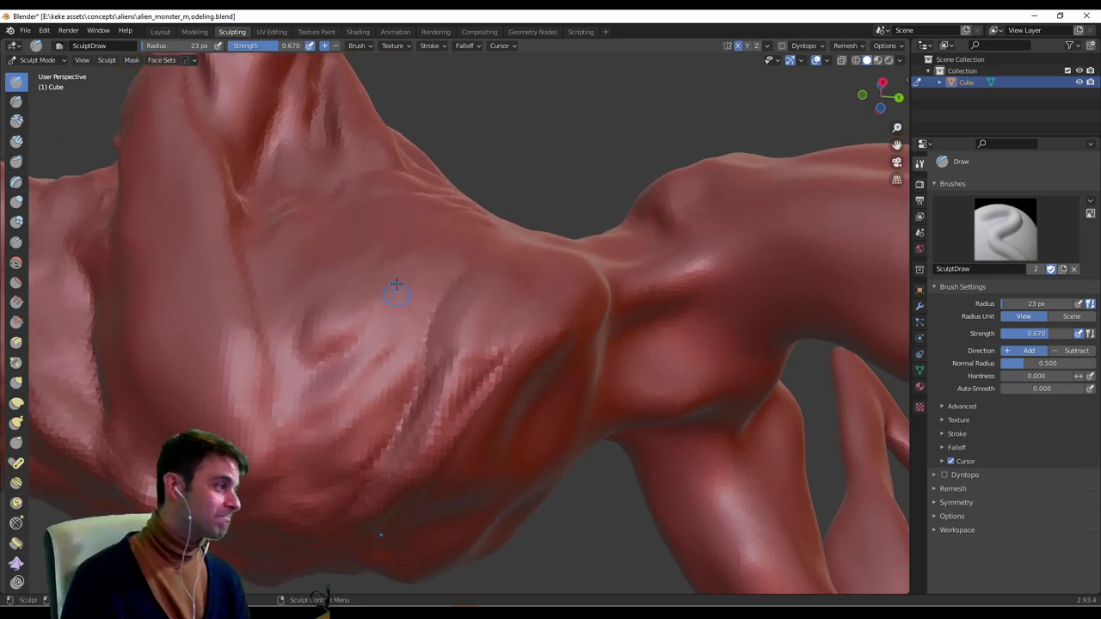
# Blend and strengthen the diagonal rib ridges across the side of the torso with a 39 px Draw brush.
pyautogui.press('f')
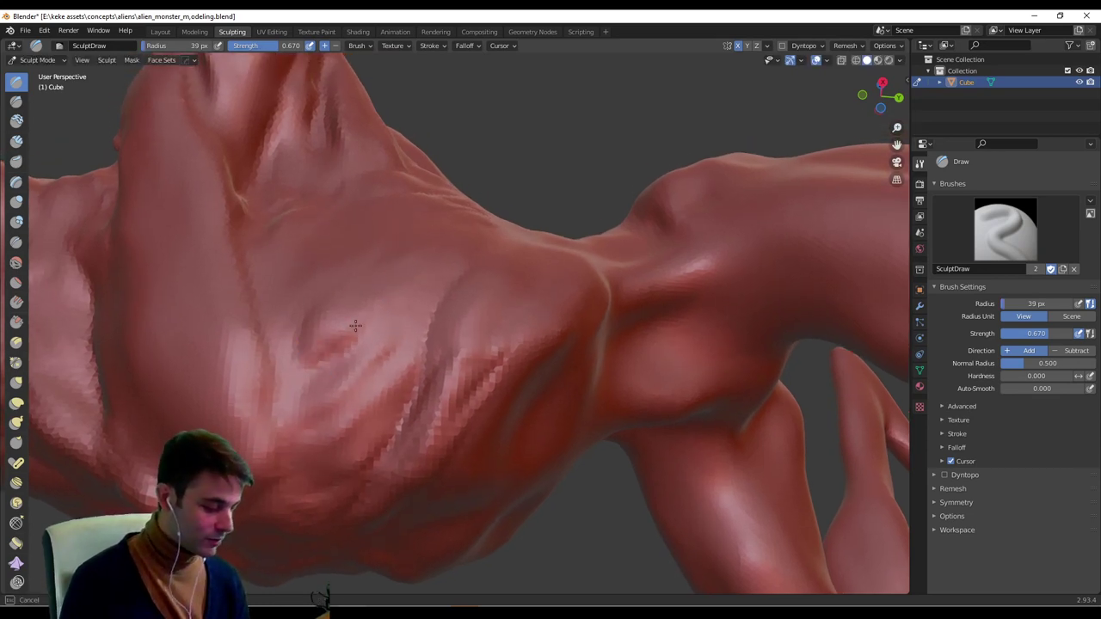
pyautogui.click(378, 331)
pyautogui.moveTo(379, 331)
pyautogui.mouseDown(button='middle')
pyautogui.moveTo(407, 324)
pyautogui.moveTo(384, 352)
pyautogui.mouseUp(button='middle')
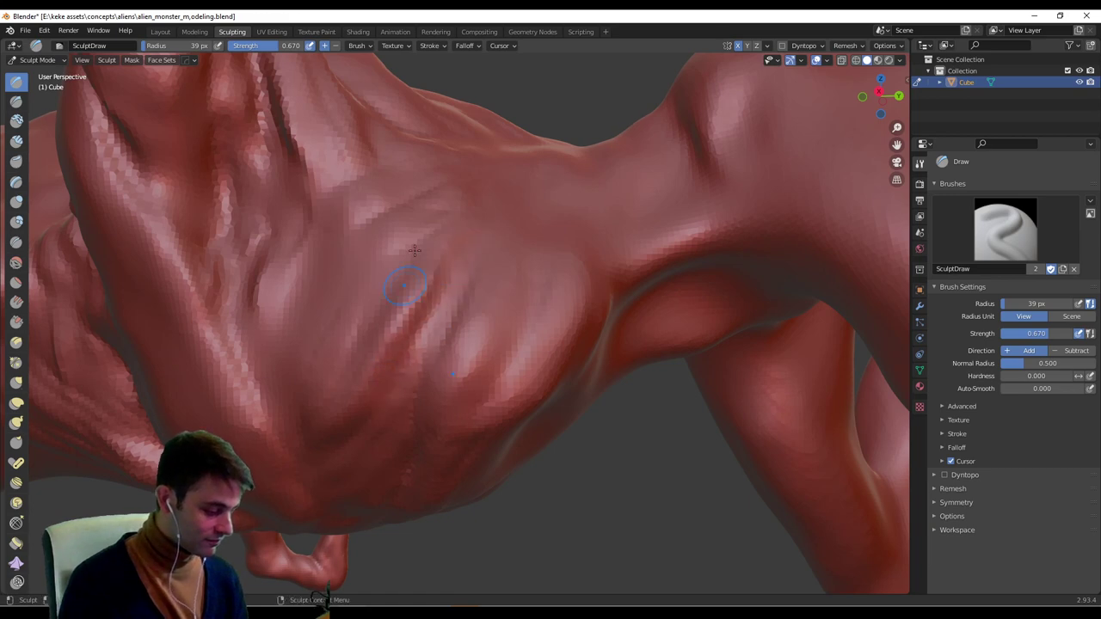
pyautogui.moveTo(370, 307); pyautogui.dragTo(593, 219, button='middle')
pyautogui.scroll(-5, 567, 227)
pyautogui.moveTo(507, 217); pyautogui.dragTo(497, 281, button='middle')
pyautogui.scroll(7, 497, 281)
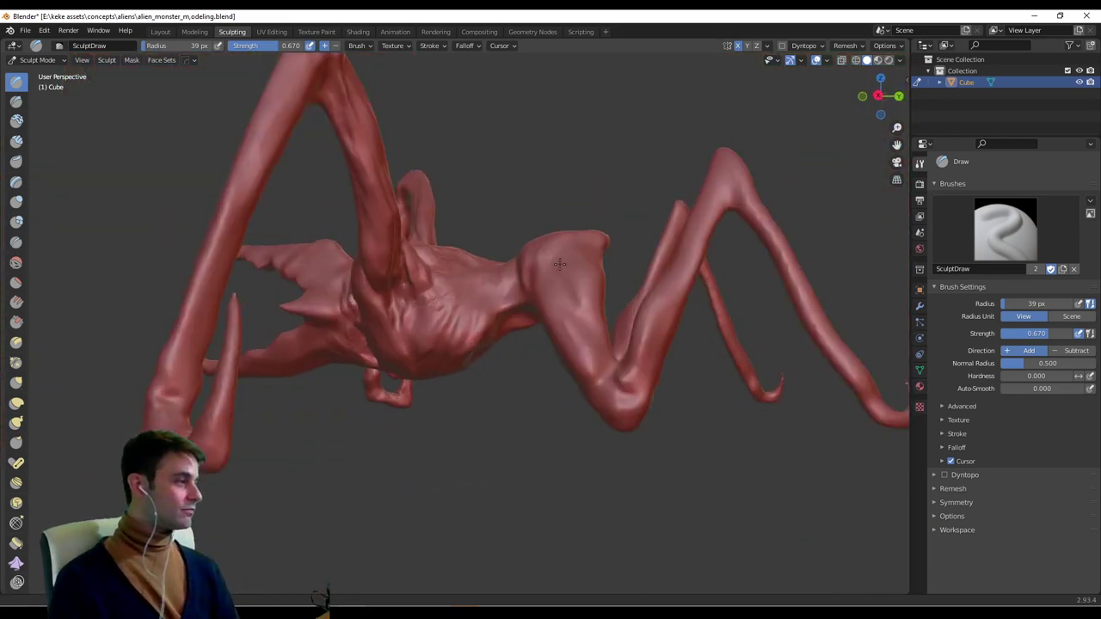
# Add vertical rib ridges and grooves where the rib cage meets the waist with a 37 px Draw brush.
pyautogui.press('f')
pyautogui.click(466, 269)
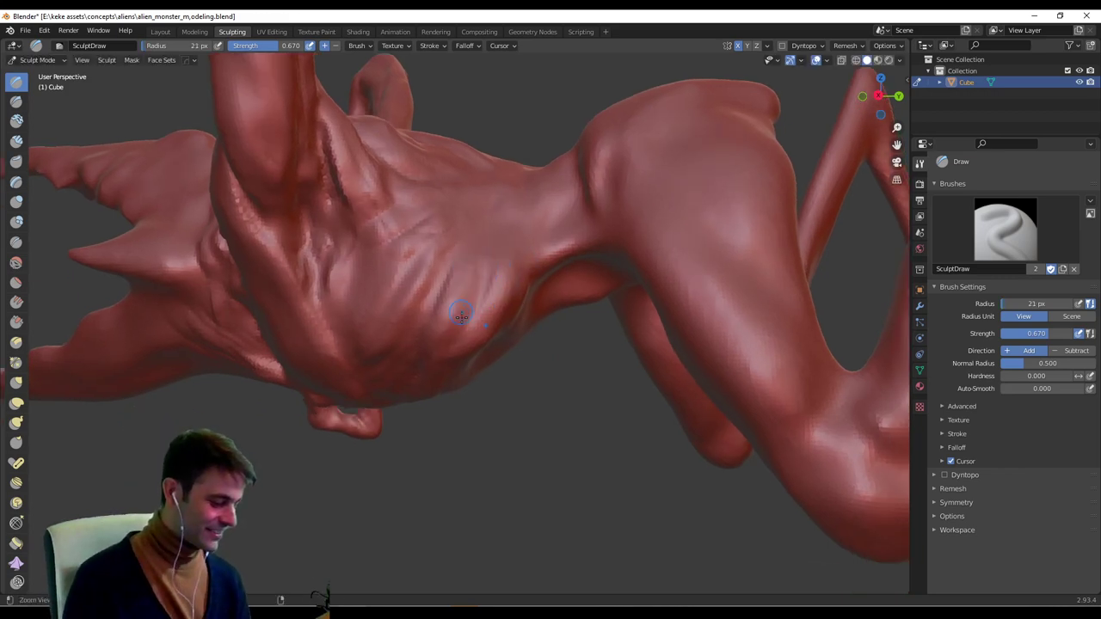
pyautogui.moveTo(461, 317)
pyautogui.keyDown('ctrl'); pyautogui.mouseDown(button='middle')
pyautogui.moveTo(501, 275)
pyautogui.moveTo(507, 222)
pyautogui.moveTo(508, 300)
pyautogui.mouseUp(button='middle'); pyautogui.keyUp('ctrl')
pyautogui.press('f')
pyautogui.click(518, 291)
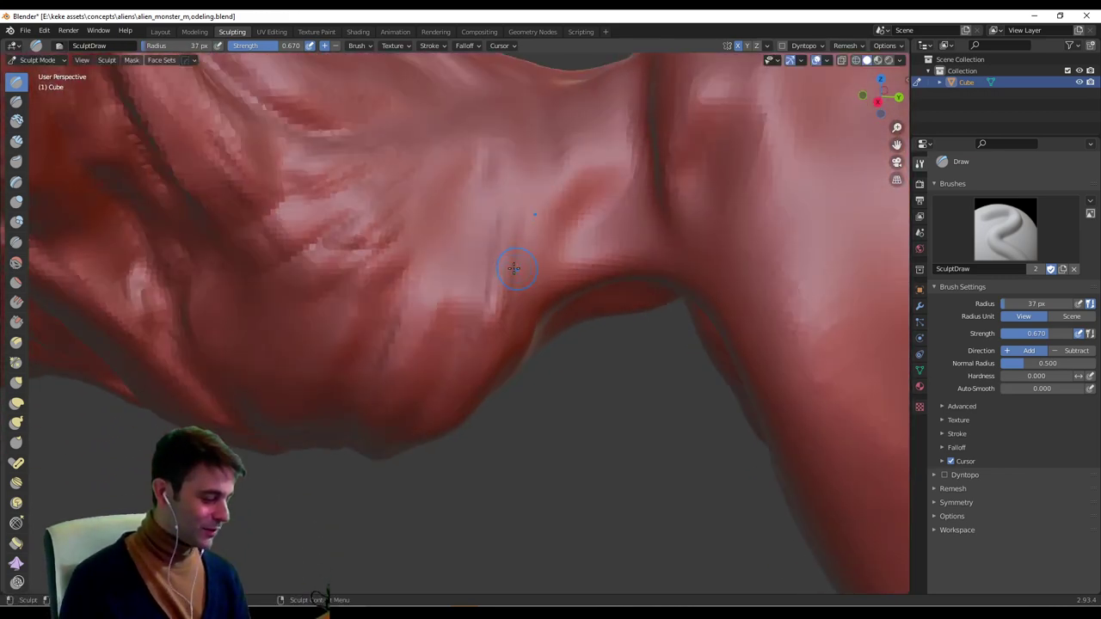
pyautogui.moveTo(516, 207); pyautogui.dragTo(484, 356)
pyautogui.moveTo(515, 285)
pyautogui.mouseDown(button='middle')
pyautogui.moveTo(501, 238)
pyautogui.moveTo(484, 244)
pyautogui.mouseUp(button='middle')
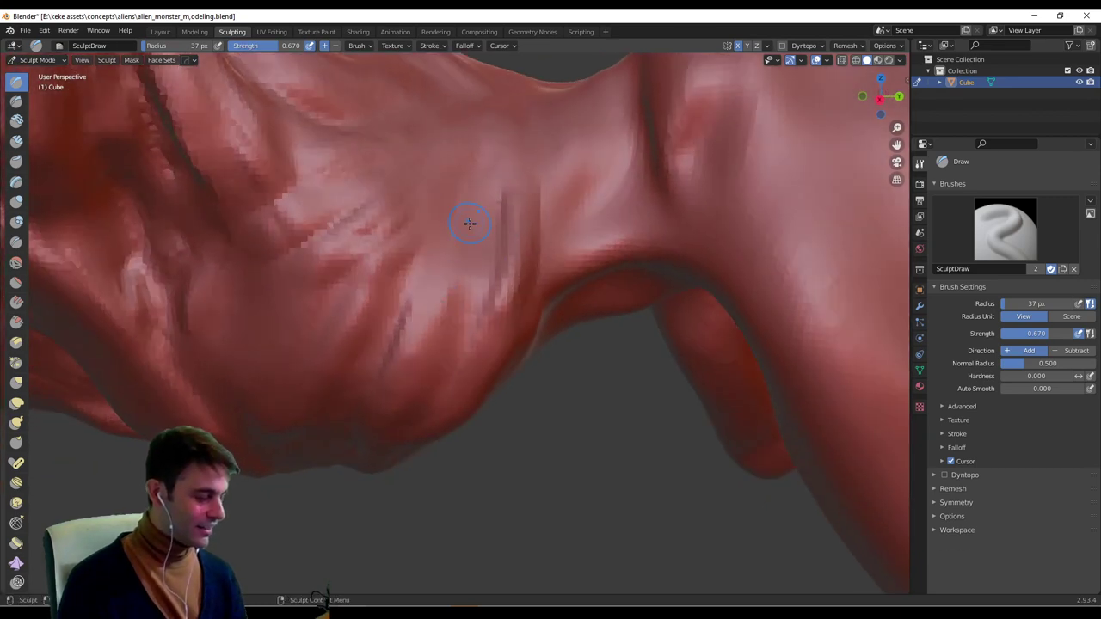
pyautogui.moveTo(474, 238); pyautogui.dragTo(422, 261, button='middle')
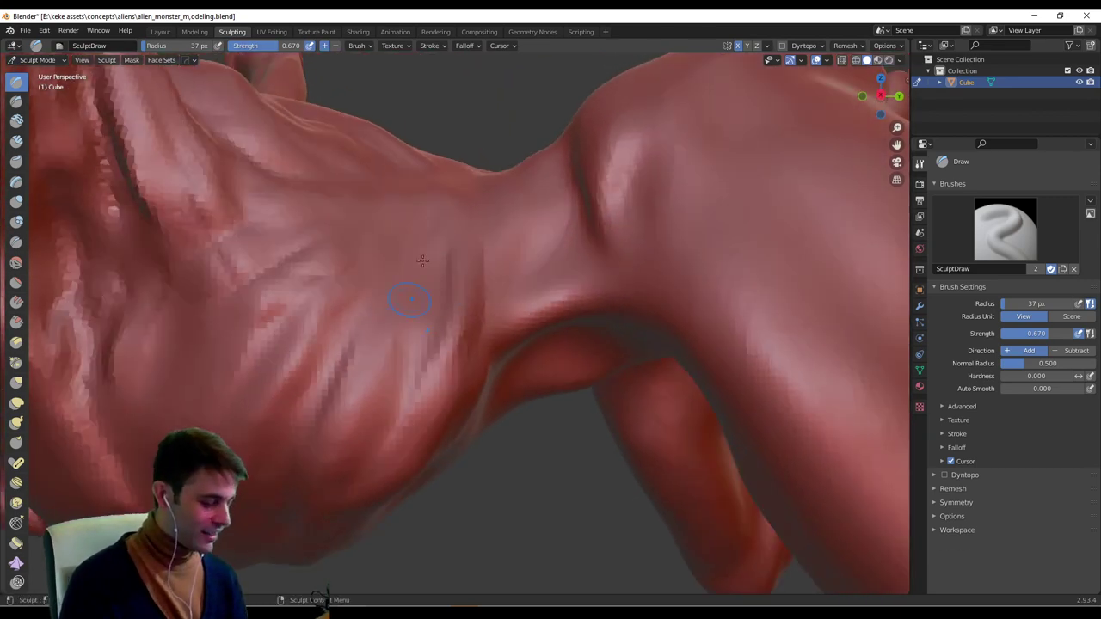
pyautogui.moveTo(410, 302)
pyautogui.mouseDown(button='middle')
pyautogui.moveTo(393, 381)
pyautogui.moveTo(340, 403)
pyautogui.moveTo(344, 283)
pyautogui.mouseUp(button='middle')
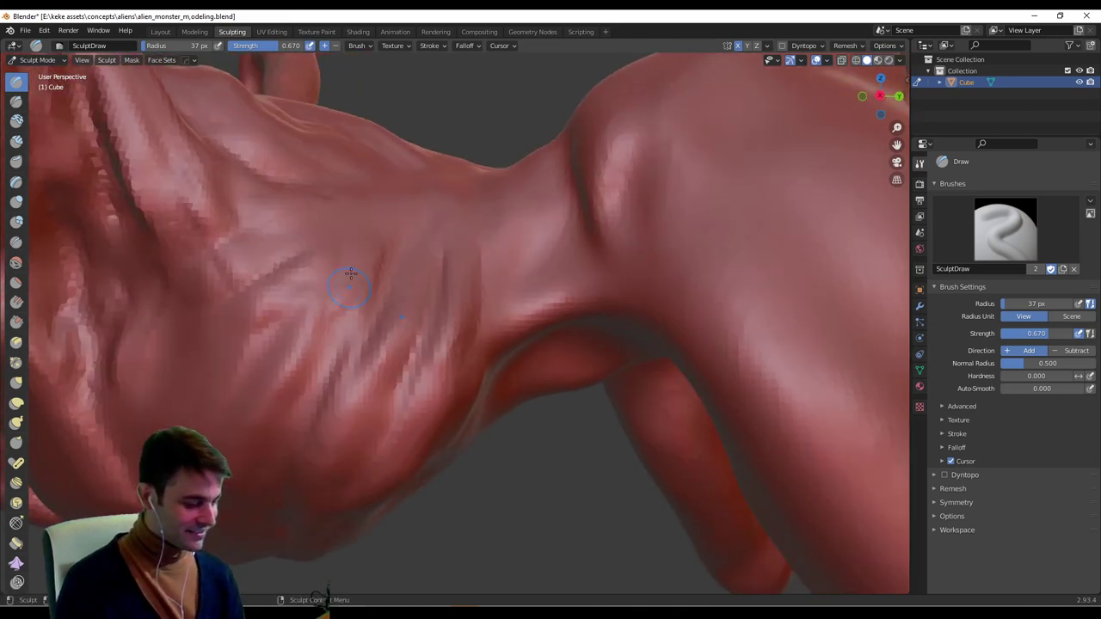
# Sculpt a muscle edge along the upper flank above the ribs, running from the rib cage toward the hip.
pyautogui.moveTo(348, 337); pyautogui.dragTo(346, 429, button='middle')
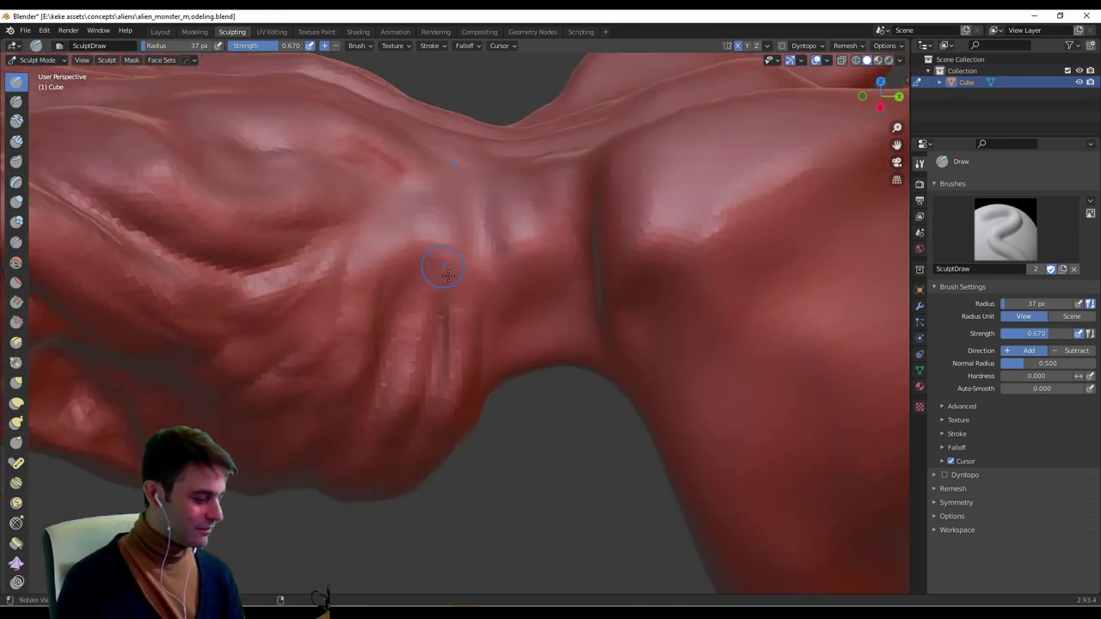
pyautogui.moveTo(445, 271)
pyautogui.mouseDown(button='middle')
pyautogui.moveTo(436, 287)
pyautogui.moveTo(484, 273)
pyautogui.mouseUp(button='middle')
pyautogui.moveTo(400, 299)
pyautogui.mouseDown(button='middle')
pyautogui.moveTo(447, 288)
pyautogui.moveTo(484, 315)
pyautogui.moveTo(482, 245)
pyautogui.mouseUp(button='middle')
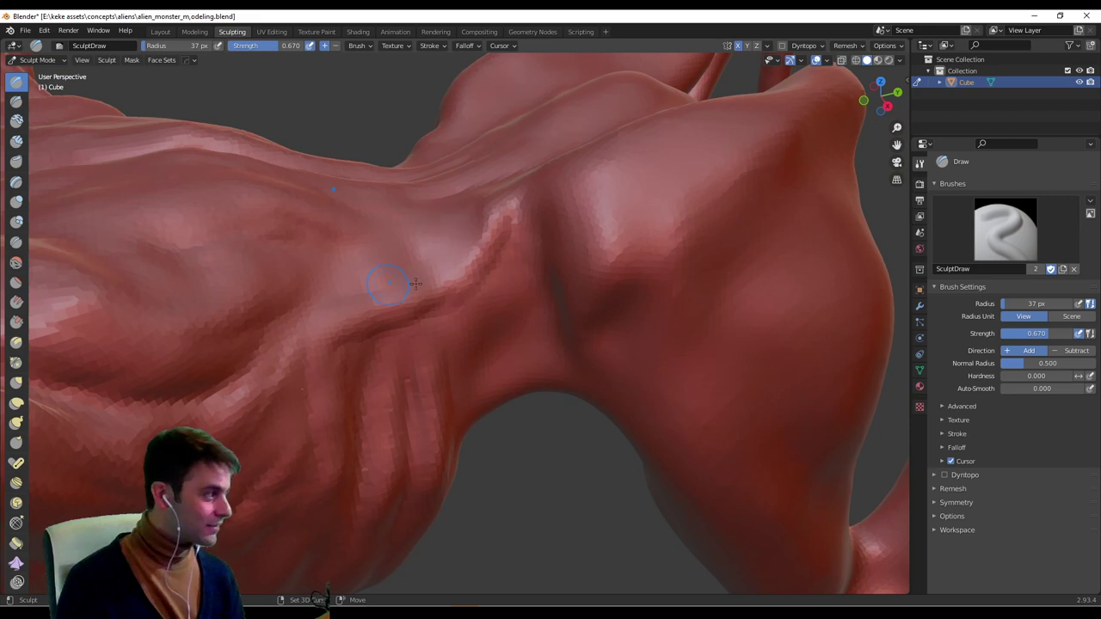
pyautogui.moveTo(420, 304); pyautogui.dragTo(497, 254, button='middle')
# Examine the whole creature from the side and front, and the ribs on the opposite flank.
pyautogui.scroll(-5, 497, 255)
pyautogui.moveTo(482, 292); pyautogui.dragTo(495, 280, button='middle')
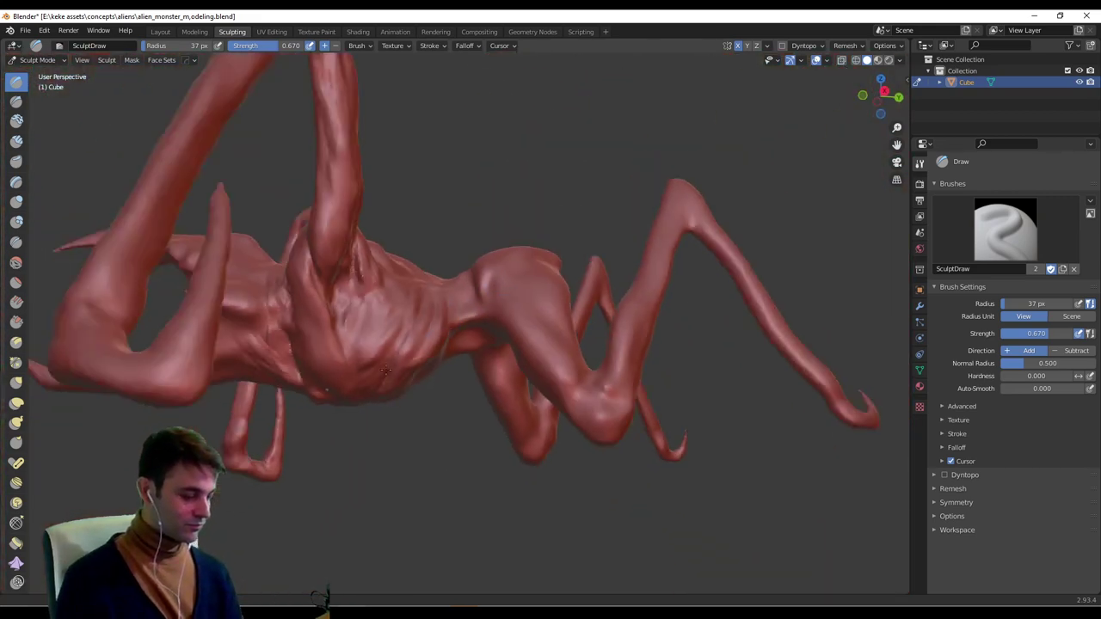
pyautogui.scroll(-3, 473, 314)
pyautogui.moveTo(456, 318)
pyautogui.mouseDown(button='middle')
pyautogui.moveTo(496, 299)
pyautogui.moveTo(467, 327)
pyautogui.mouseUp(button='middle')
pyautogui.scroll(6, 467, 326)
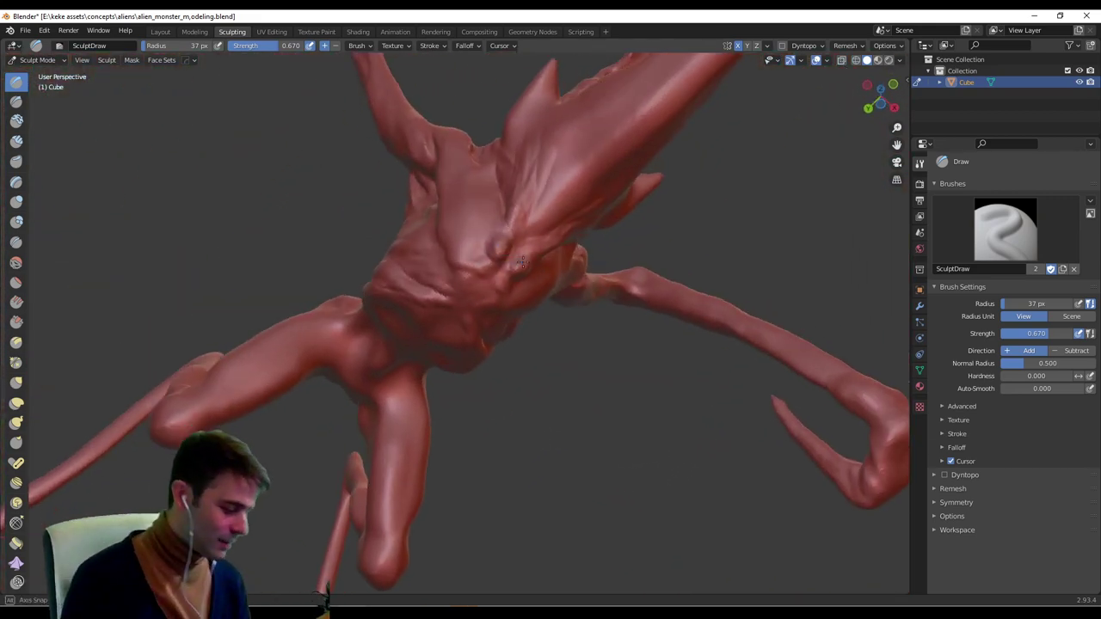
pyautogui.moveTo(547, 263); pyautogui.dragTo(427, 276, button='middle')
pyautogui.scroll(3, 456, 271)
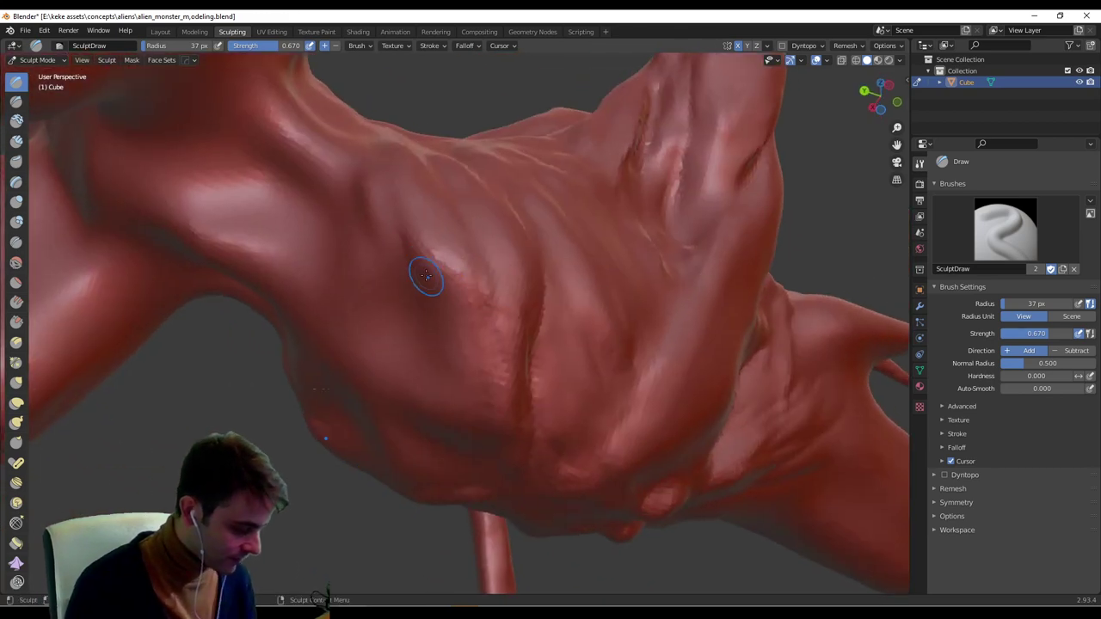
# Deepen the grooves and raise the ridges along the lower edge of the rib cage and belly with the 37 px Draw brush.
pyautogui.moveTo(396, 226)
pyautogui.mouseDown()
pyautogui.moveTo(388, 251)
pyautogui.moveTo(424, 299)
pyautogui.mouseUp()
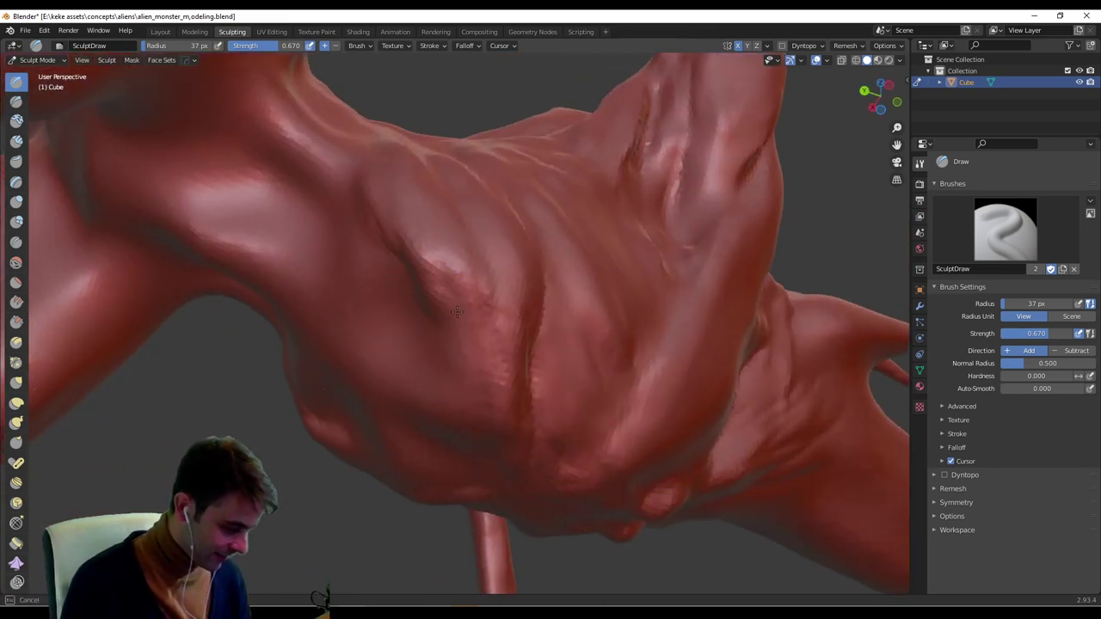
pyautogui.moveTo(456, 311); pyautogui.dragTo(491, 246, button='middle')
pyautogui.moveTo(532, 185)
pyautogui.mouseDown()
pyautogui.moveTo(553, 211)
pyautogui.moveTo(553, 311)
pyautogui.mouseUp()
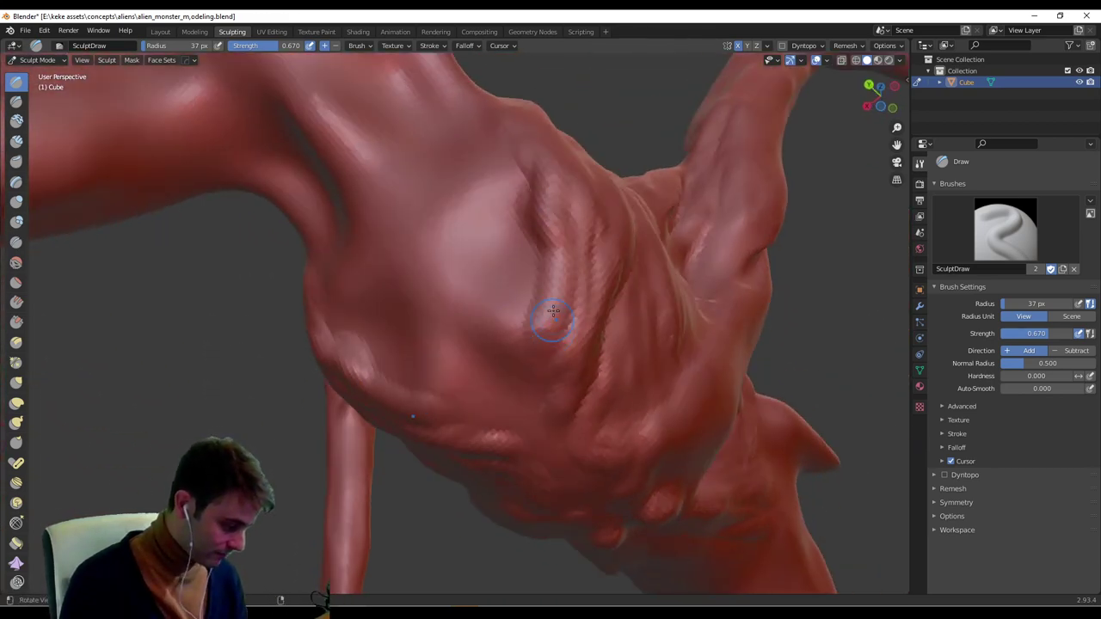
pyautogui.moveTo(553, 315); pyautogui.dragTo(602, 302, button='middle')
pyautogui.moveTo(572, 305)
pyautogui.mouseDown()
pyautogui.moveTo(562, 349)
pyautogui.moveTo(542, 365)
pyautogui.mouseUp()
pyautogui.moveTo(555, 267)
pyautogui.mouseDown(button='middle')
pyautogui.moveTo(592, 316)
pyautogui.moveTo(614, 311)
pyautogui.mouseUp(button='middle')
pyautogui.moveTo(578, 403)
pyautogui.mouseDown()
pyautogui.moveTo(621, 385)
pyautogui.moveTo(631, 264)
pyautogui.mouseUp()
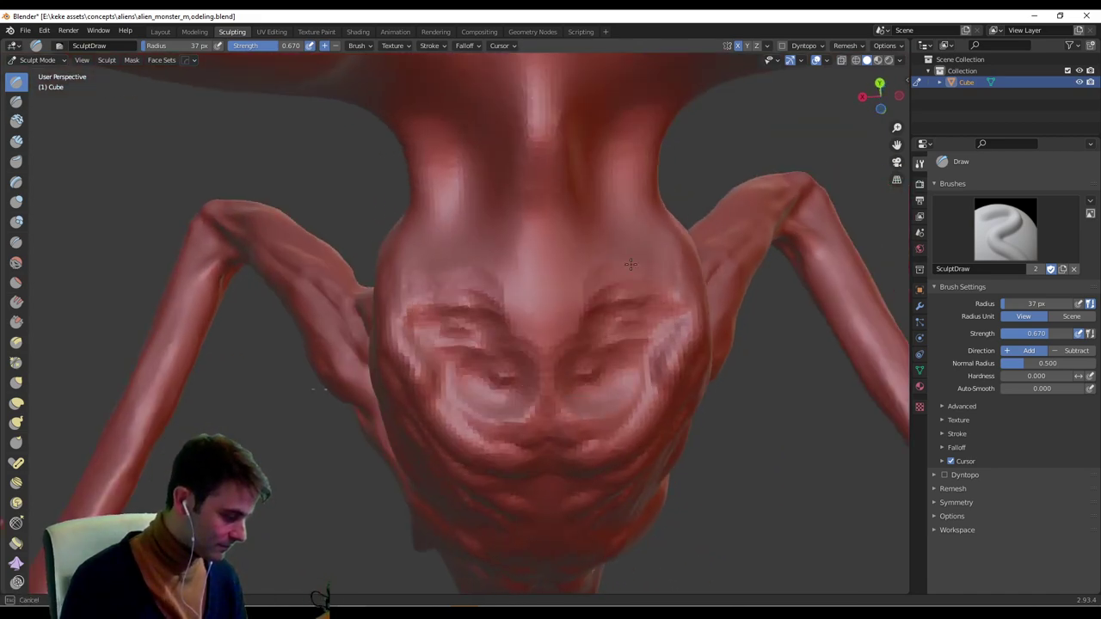
# Sculpt muscle edges and folds across the waist and lower abdomen, tapering toward the groin.
pyautogui.moveTo(561, 283); pyautogui.dragTo(466, 288, button='middle')
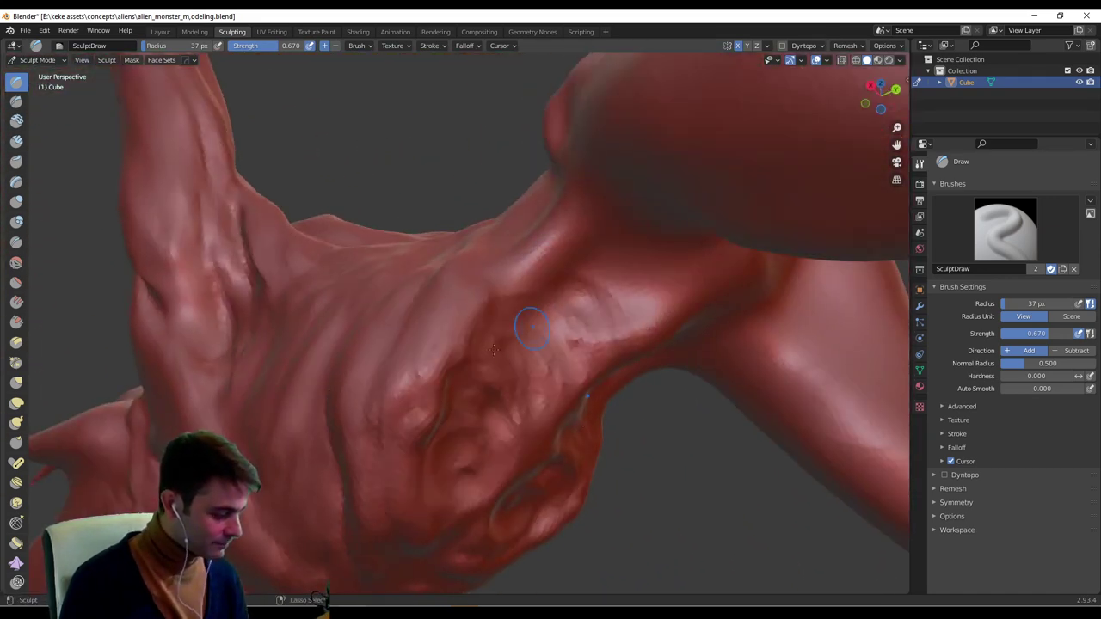
pyautogui.moveTo(494, 348)
pyautogui.mouseDown(button='middle')
pyautogui.moveTo(427, 274)
pyautogui.moveTo(520, 266)
pyautogui.moveTo(565, 280)
pyautogui.mouseUp(button='middle')
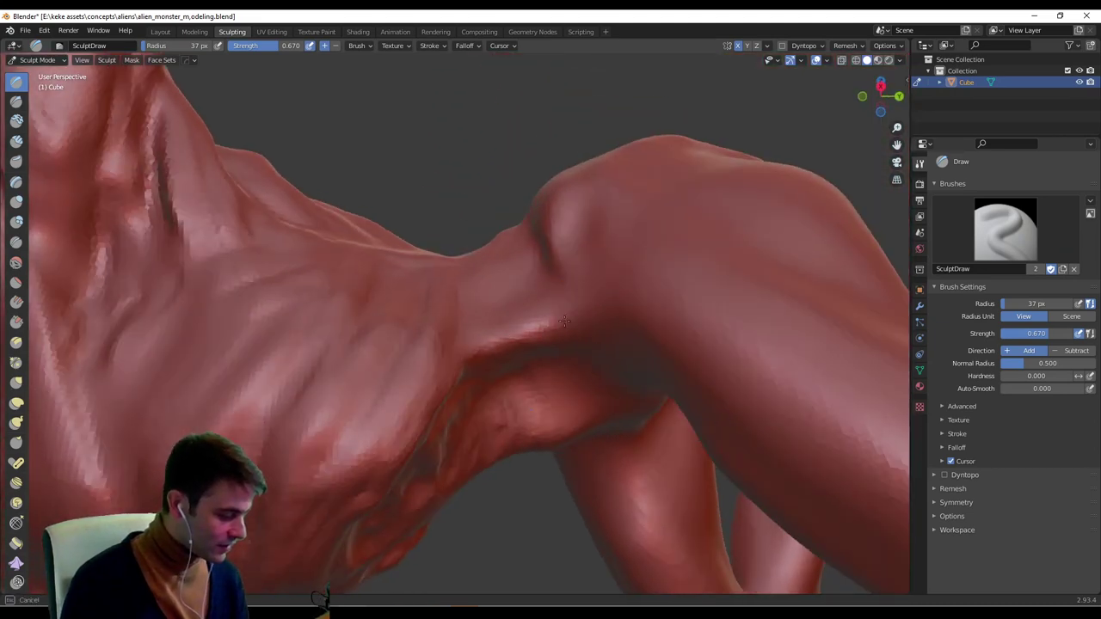
pyautogui.moveTo(675, 307); pyautogui.dragTo(559, 184, button='middle')
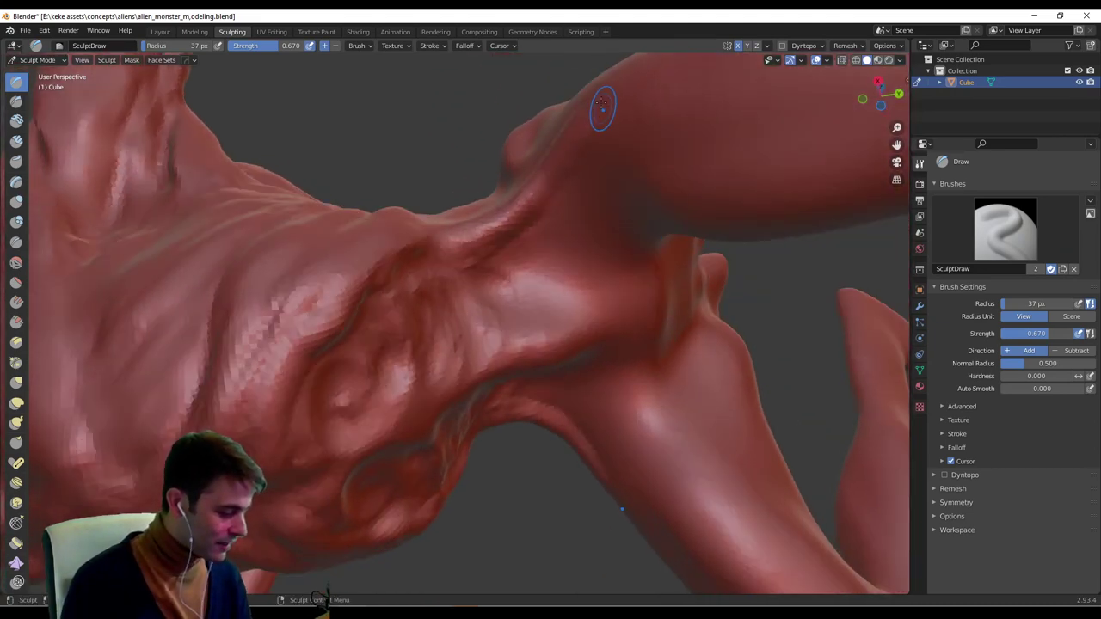
pyautogui.moveTo(597, 105)
pyautogui.mouseDown(button='middle')
pyautogui.moveTo(550, 245)
pyautogui.moveTo(479, 247)
pyautogui.moveTo(558, 241)
pyautogui.moveTo(695, 197)
pyautogui.moveTo(535, 292)
pyautogui.mouseUp(button='middle')
pyautogui.moveTo(501, 274); pyautogui.dragTo(505, 314, button='middle')
pyautogui.moveTo(396, 227)
pyautogui.mouseDown(button='middle')
pyautogui.moveTo(504, 332)
pyautogui.moveTo(494, 426)
pyautogui.moveTo(492, 325)
pyautogui.moveTo(436, 301)
pyautogui.mouseUp(button='middle')
pyautogui.moveTo(450, 348)
pyautogui.mouseDown(button='middle')
pyautogui.moveTo(443, 399)
pyautogui.moveTo(437, 372)
pyautogui.moveTo(507, 309)
pyautogui.mouseUp(button='middle')
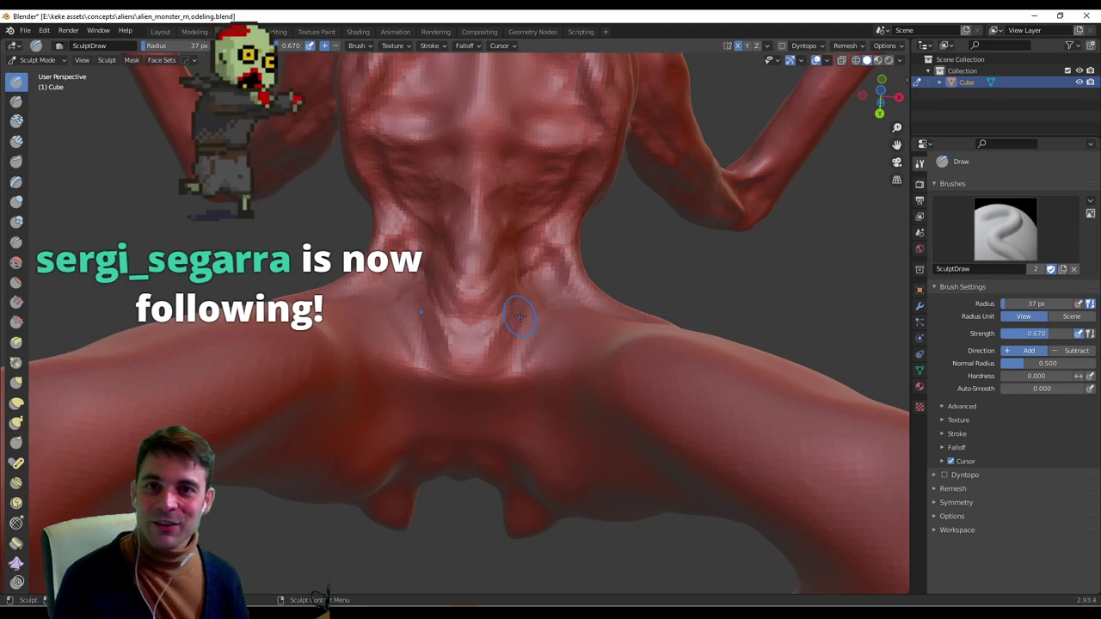
# Build up tendons and skin folds where the lower belly joins the inner thighs.
pyautogui.moveTo(537, 322)
pyautogui.mouseDown(button='middle')
pyautogui.moveTo(528, 378)
pyautogui.moveTo(539, 428)
pyautogui.moveTo(540, 336)
pyautogui.moveTo(465, 378)
pyautogui.moveTo(380, 391)
pyautogui.moveTo(454, 430)
pyautogui.moveTo(469, 366)
pyautogui.moveTo(399, 317)
pyautogui.moveTo(412, 381)
pyautogui.moveTo(442, 386)
pyautogui.moveTo(448, 371)
pyautogui.mouseUp(button='middle')
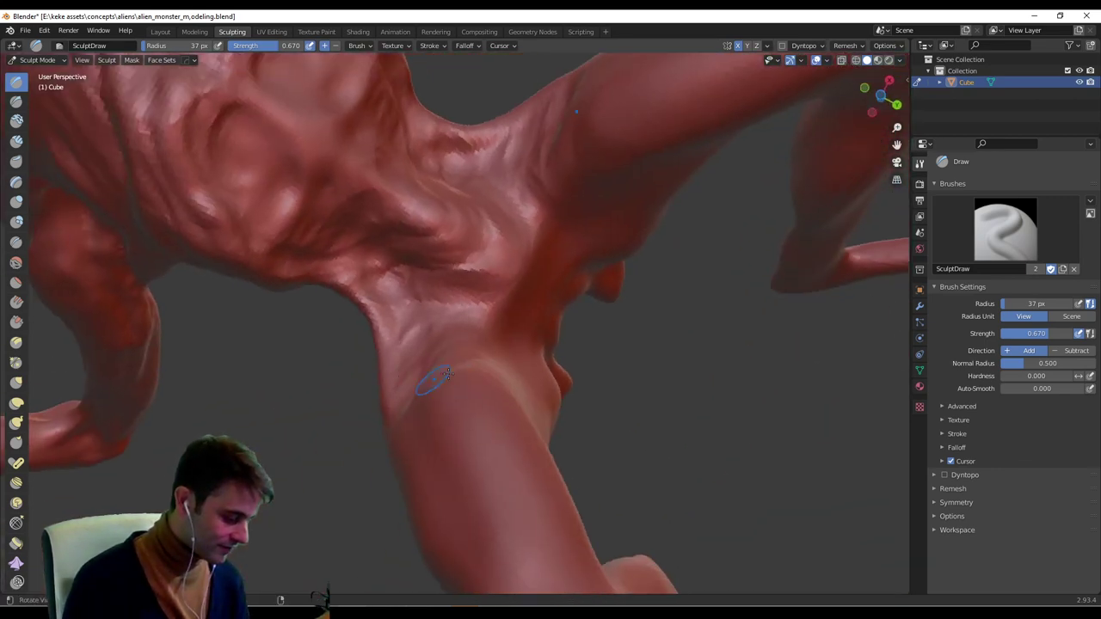
pyautogui.moveTo(495, 333); pyautogui.dragTo(469, 334, button='middle')
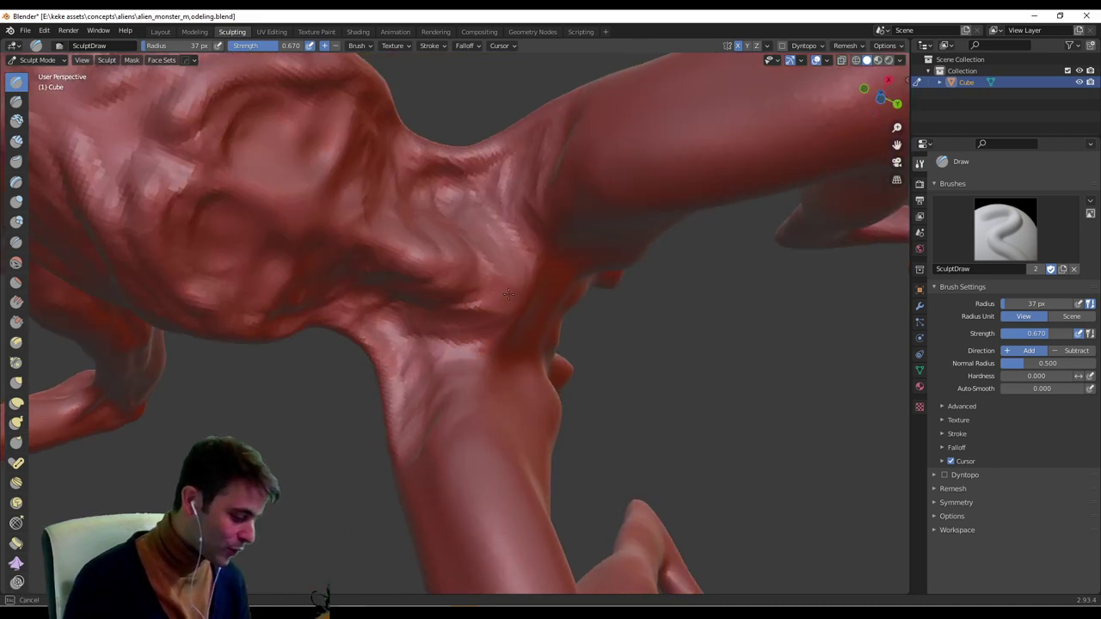
pyautogui.moveTo(477, 297); pyautogui.dragTo(484, 278, button='middle')
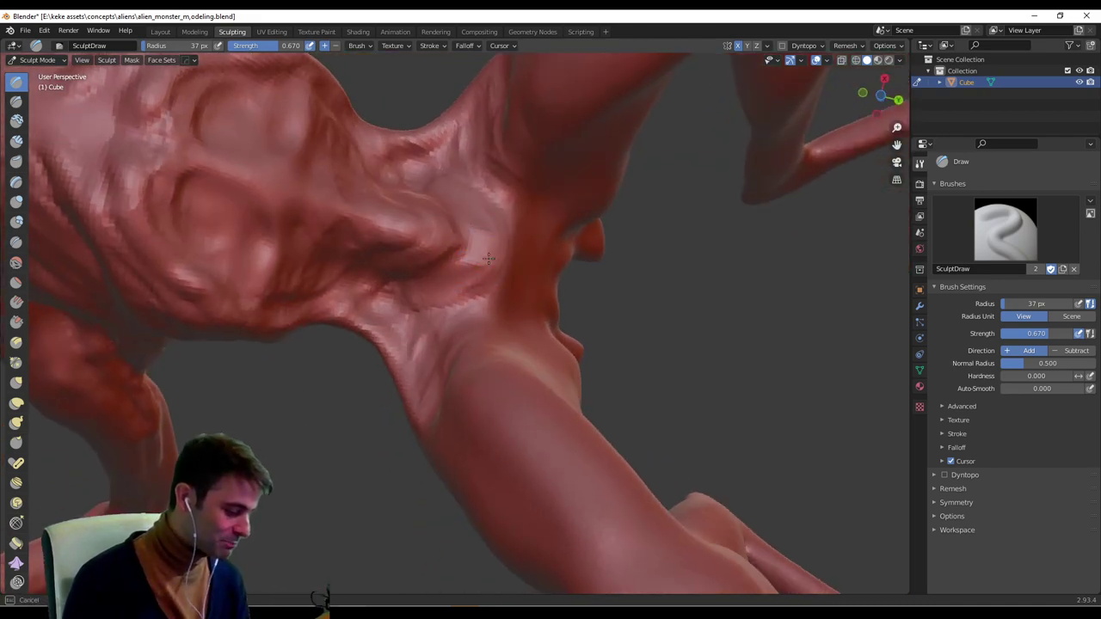
pyautogui.moveTo(529, 255); pyautogui.dragTo(523, 284, button='middle')
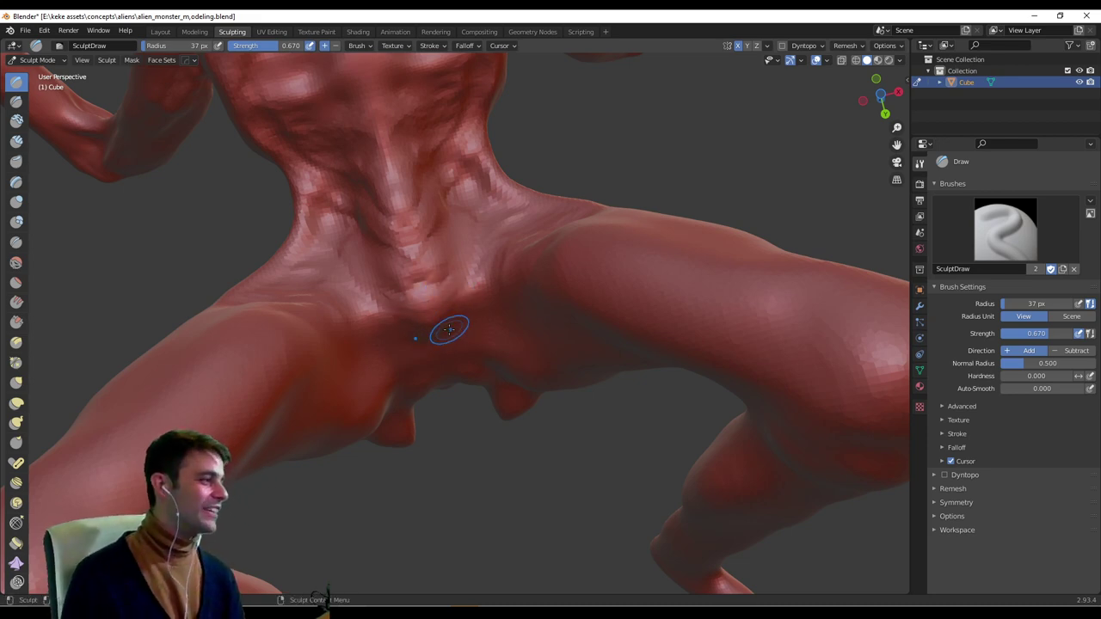
pyautogui.moveTo(449, 329); pyautogui.dragTo(446, 353, button='middle')
pyautogui.moveTo(408, 427); pyautogui.dragTo(383, 329, button='middle')
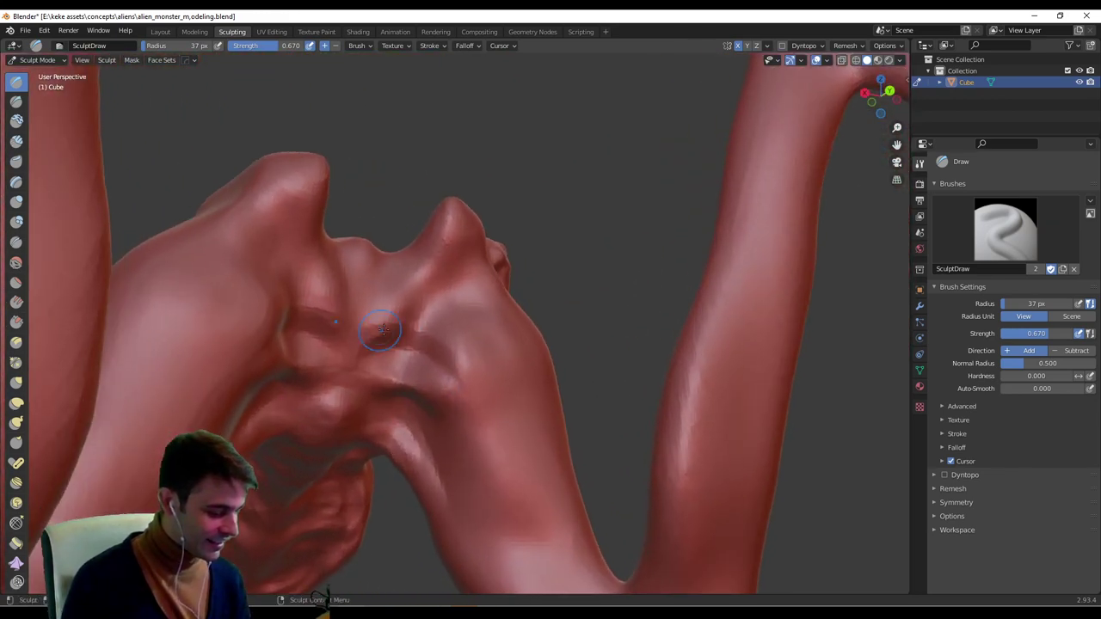
# Carve a deep groove between the tendons at the back of the inner thigh, reducing the Draw brush to 26 px.
pyautogui.moveTo(397, 370); pyautogui.dragTo(448, 389, button='middle')
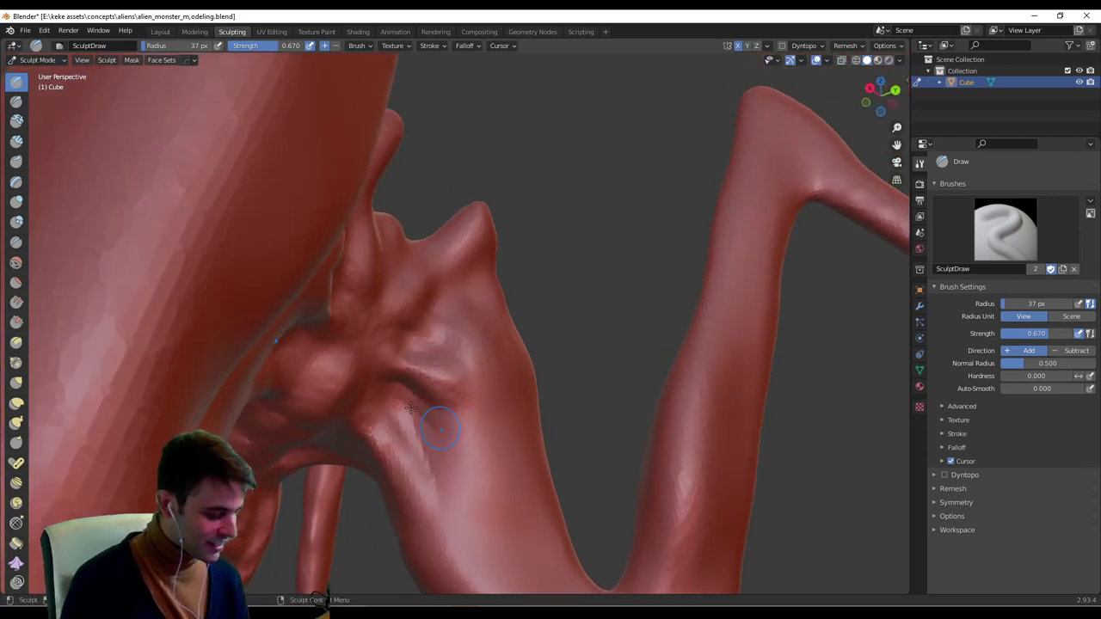
pyautogui.scroll(2, 473, 413)
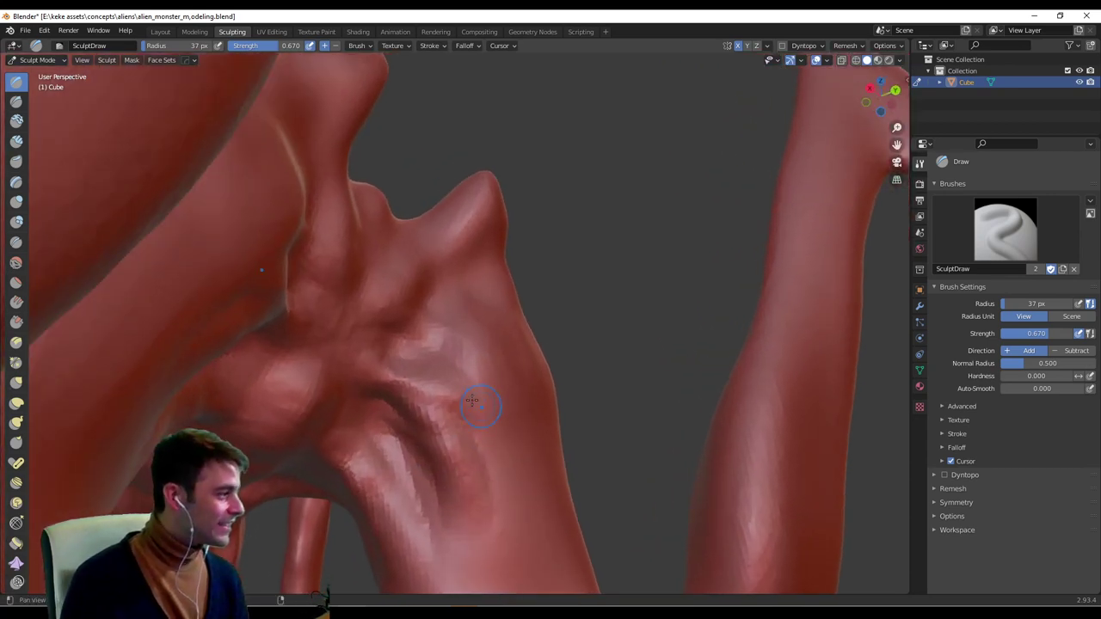
pyautogui.press('f')
pyautogui.click(423, 381)
pyautogui.keyDown('ctrl'); pyautogui.moveTo(387, 359); pyautogui.dragTo(456, 443); pyautogui.keyUp('ctrl')
pyautogui.moveTo(455, 444); pyautogui.dragTo(430, 288, button='middle')
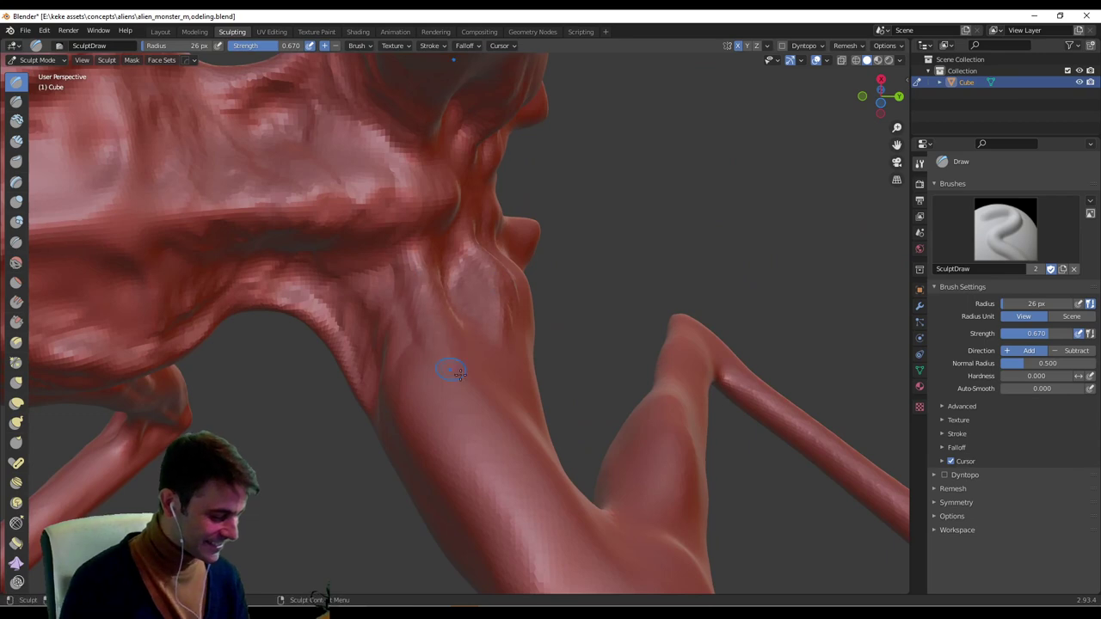
# Add fine muscle ridges beside the groove on the rear inner thigh with the 26 px Draw brush.
pyautogui.moveTo(460, 373); pyautogui.dragTo(456, 320, button='middle')
pyautogui.moveTo(460, 262); pyautogui.dragTo(478, 292)
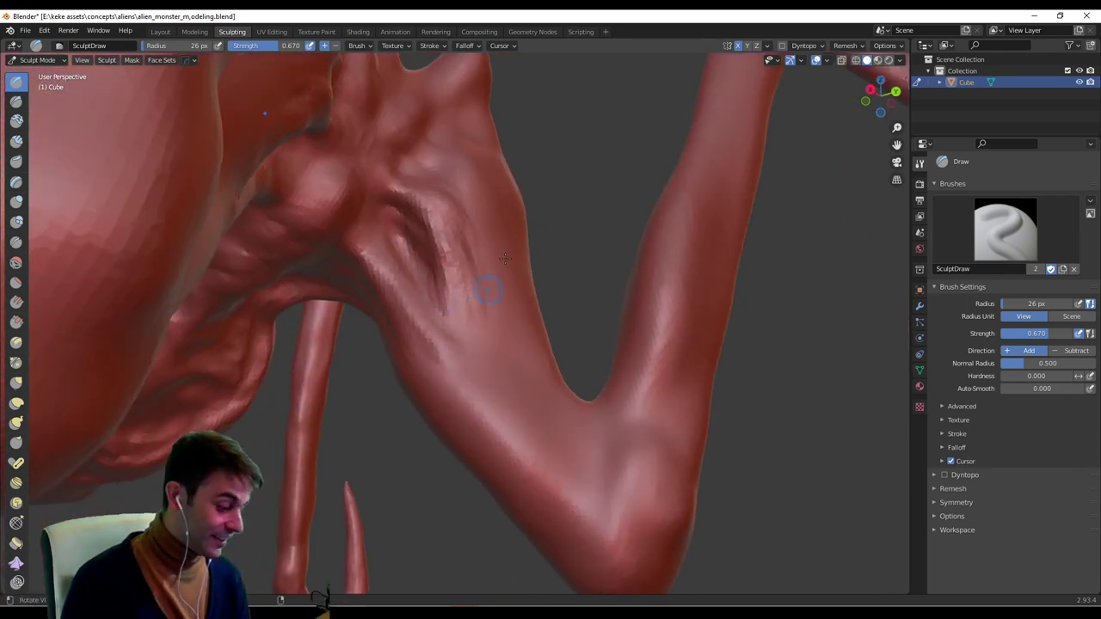
pyautogui.moveTo(487, 287); pyautogui.dragTo(457, 320, button='middle')
pyautogui.moveTo(433, 205); pyautogui.dragTo(458, 273)
# Enlarge the Draw brush to 63 px, then build up and smooth the muscle volume at the back of the upper thigh.
pyautogui.press('f')
pyautogui.click(448, 234)
pyautogui.moveTo(428, 221)
pyautogui.mouseDown()
pyautogui.moveTo(457, 277)
pyautogui.moveTo(469, 273)
pyautogui.mouseUp()
pyautogui.keyDown('shift'); pyautogui.moveTo(514, 244); pyautogui.dragTo(491, 287, button='middle'); pyautogui.keyUp('shift')
pyautogui.keyDown('shift'); pyautogui.moveTo(485, 298); pyautogui.dragTo(459, 305); pyautogui.keyUp('shift')
pyautogui.scroll(-2, 491, 283)
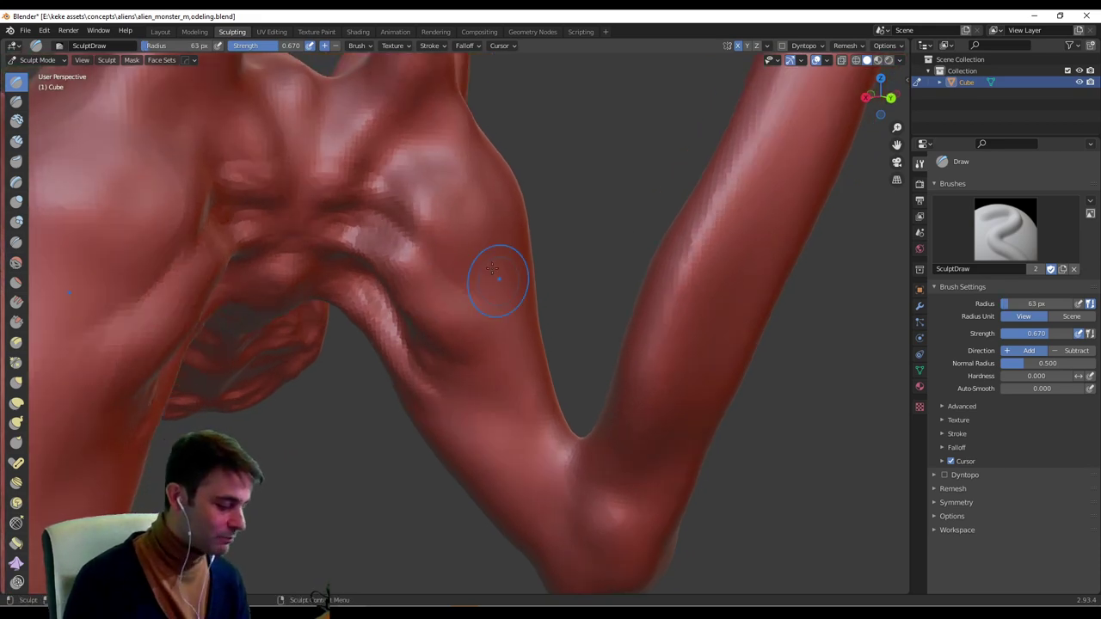
# Shape a rounded muscle bulge on the buttock and define its lower edge with a 51 px Draw brush.
pyautogui.moveTo(494, 238)
pyautogui.mouseDown(button='middle')
pyautogui.moveTo(492, 200)
pyautogui.moveTo(480, 235)
pyautogui.mouseUp(button='middle')
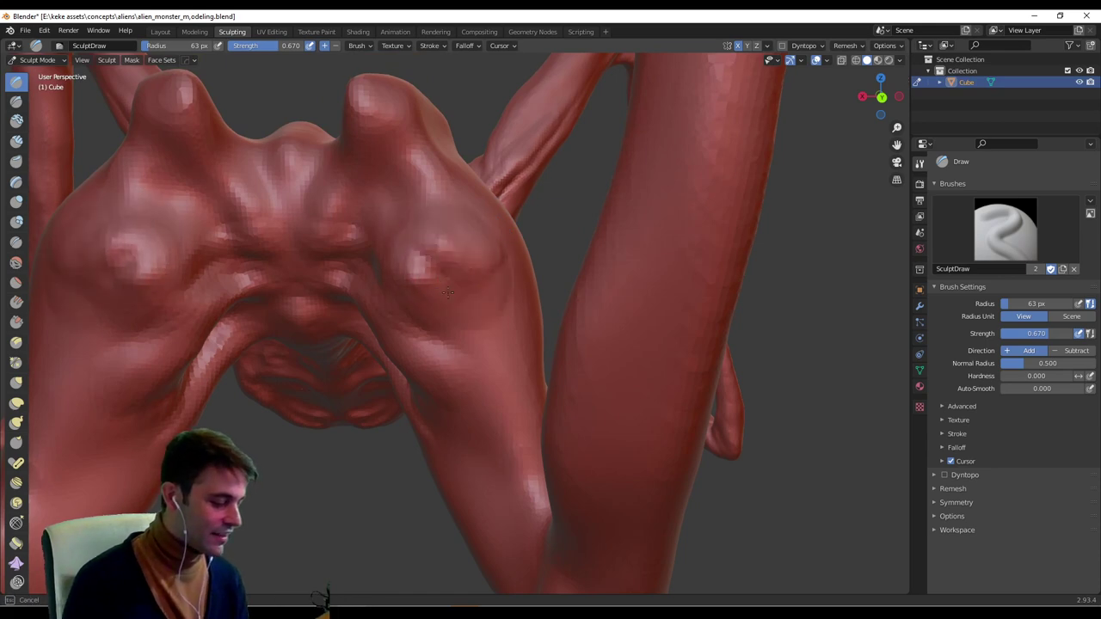
pyautogui.moveTo(491, 307)
pyautogui.mouseDown(button='middle')
pyautogui.moveTo(441, 277)
pyautogui.moveTo(447, 322)
pyautogui.mouseUp(button='middle')
pyautogui.press('f')
pyautogui.click(509, 314)
pyautogui.moveTo(455, 279); pyautogui.dragTo(516, 312)
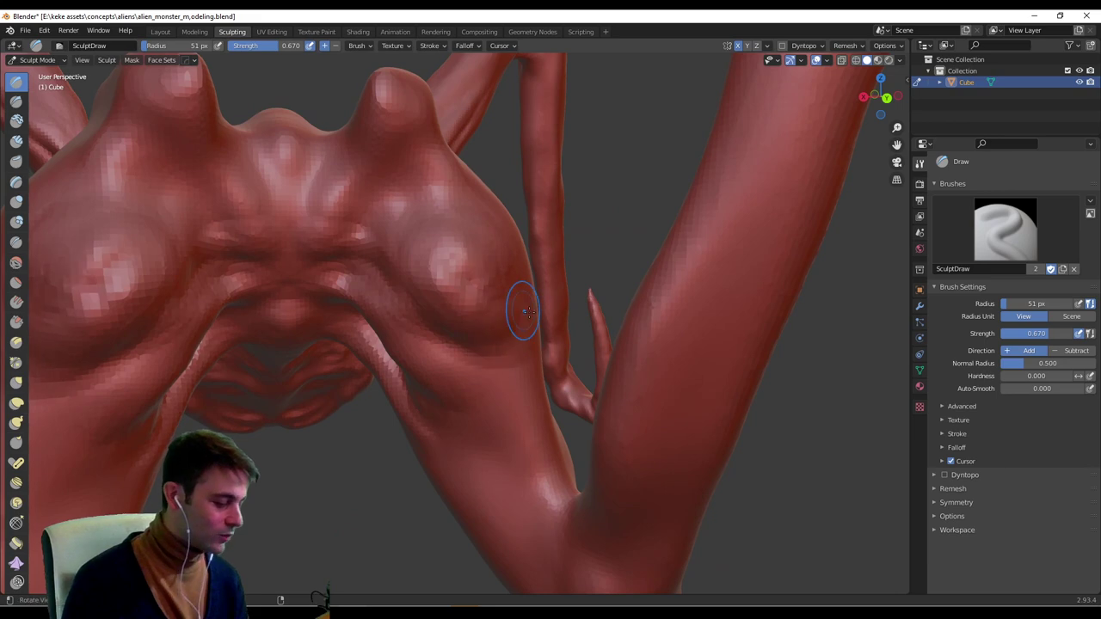
pyautogui.moveTo(522, 312); pyautogui.dragTo(527, 315, button='middle')
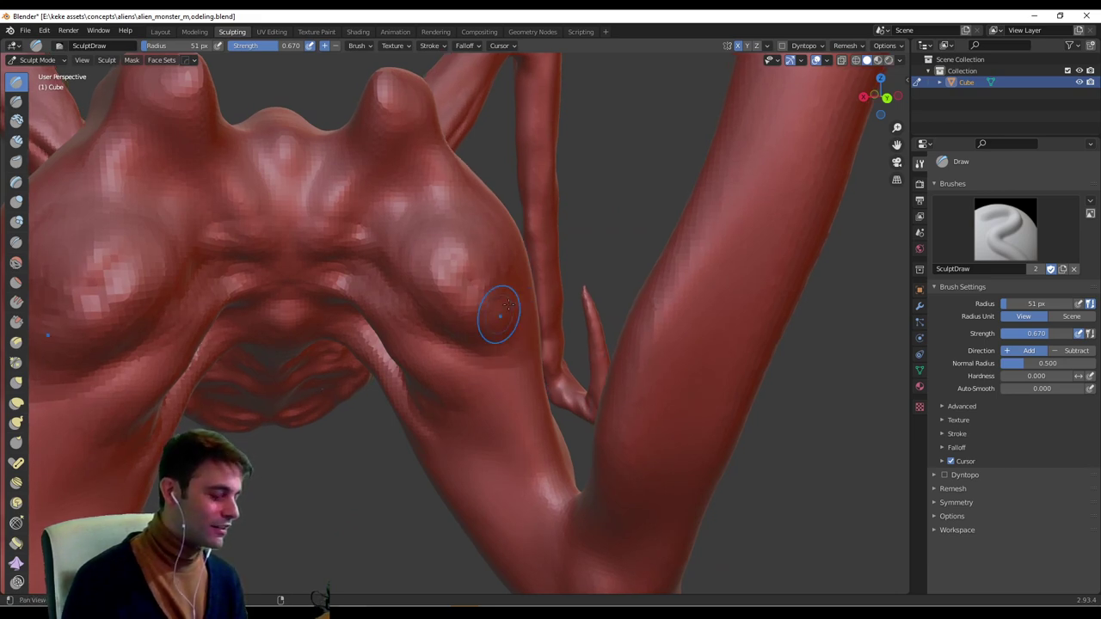
pyautogui.moveTo(508, 306)
pyautogui.mouseDown(button='middle')
pyautogui.moveTo(481, 292)
pyautogui.moveTo(426, 315)
pyautogui.moveTo(478, 283)
pyautogui.moveTo(465, 310)
pyautogui.mouseUp(button='middle')
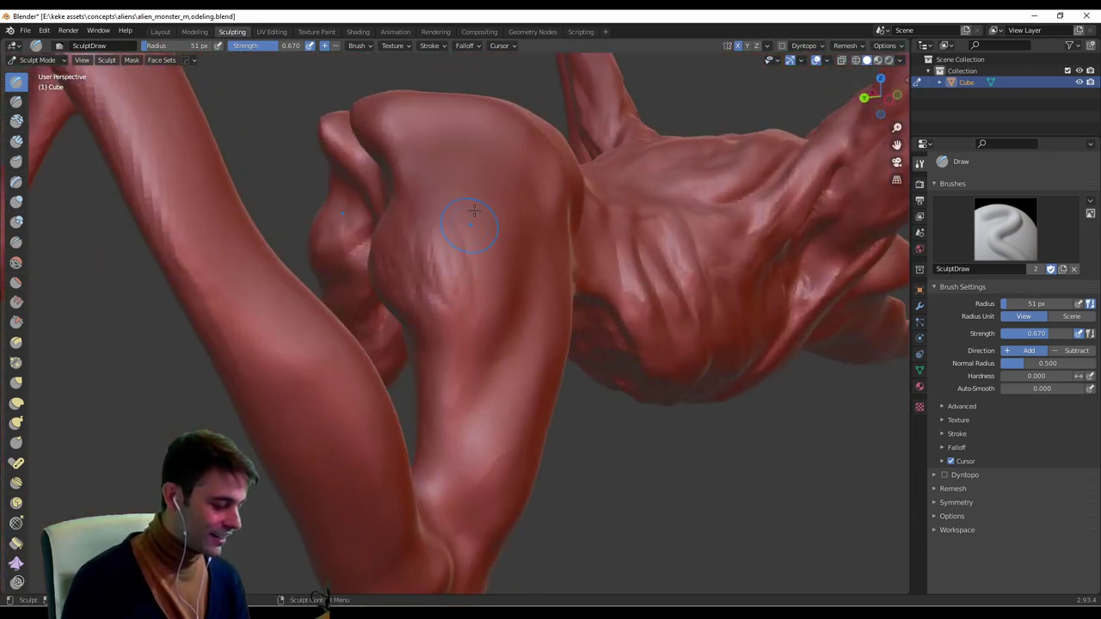
# Separate the outer thigh muscles with a long groove running from the hip toward the knee.
pyautogui.moveTo(447, 219); pyautogui.dragTo(494, 313, button='middle')
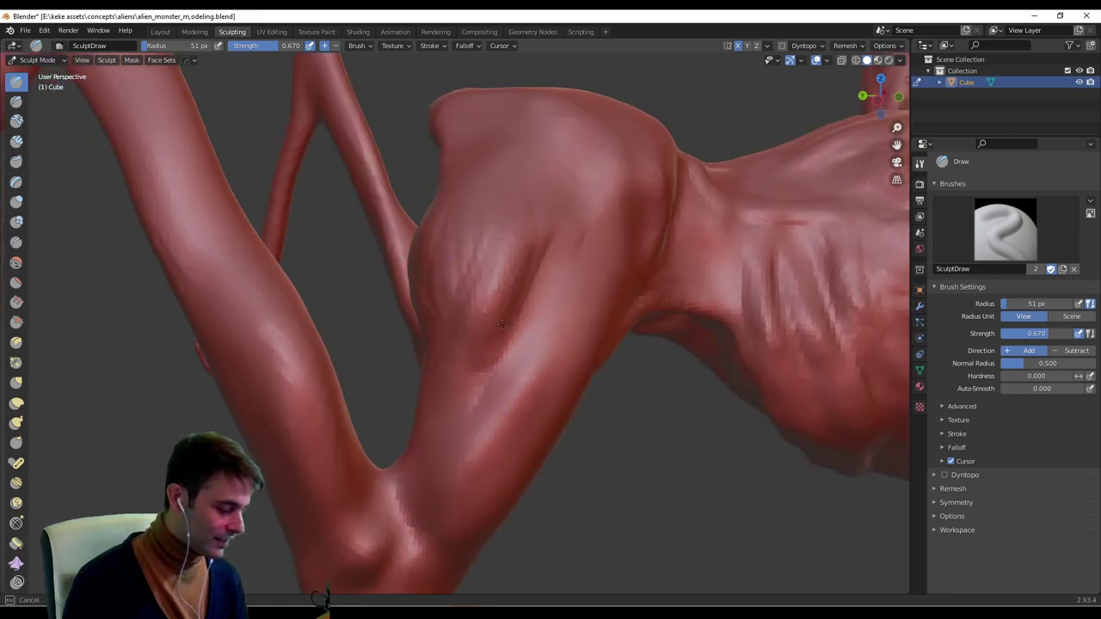
pyautogui.moveTo(498, 389)
pyautogui.mouseDown(button='middle')
pyautogui.moveTo(537, 297)
pyautogui.moveTo(443, 447)
pyautogui.moveTo(459, 437)
pyautogui.mouseUp(button='middle')
pyautogui.moveTo(597, 197); pyautogui.dragTo(544, 274, button='middle')
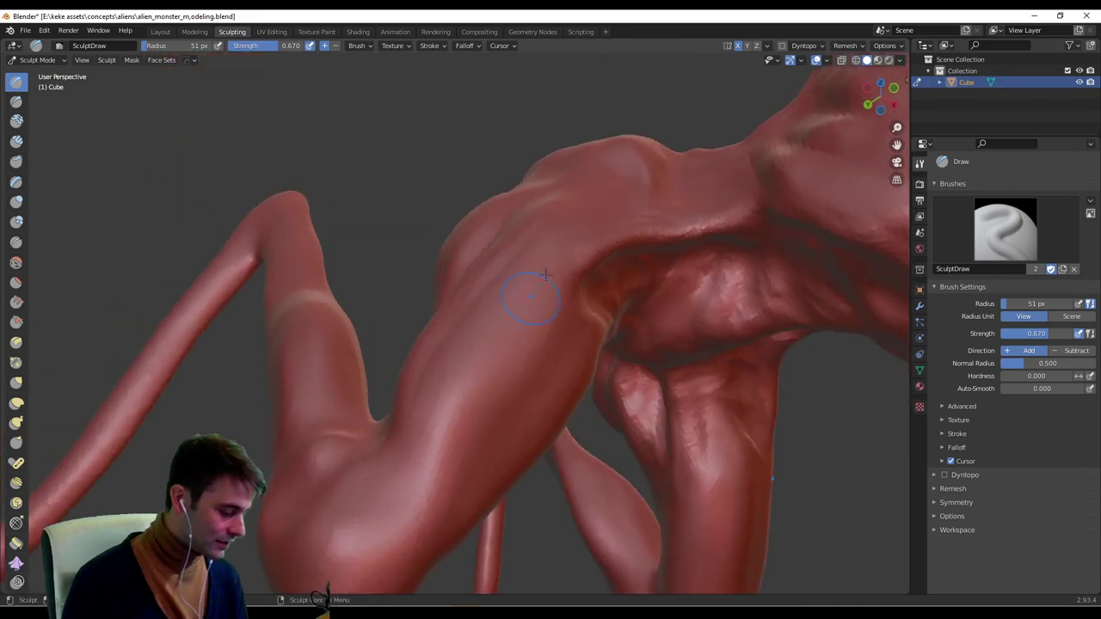
pyautogui.moveTo(478, 416); pyautogui.dragTo(487, 363, button='middle')
# Sculpt narrow muscle strands and grooves along the outer thigh with a 25 px Draw brush.
pyautogui.press('f')
pyautogui.click(471, 373)
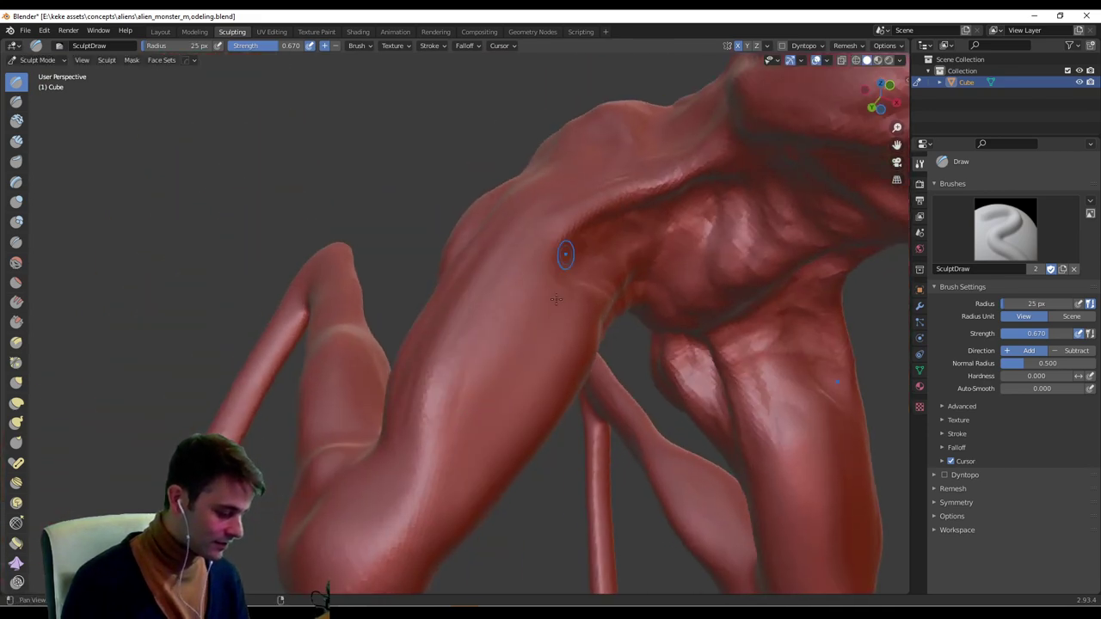
pyautogui.moveTo(556, 299)
pyautogui.mouseDown(button='middle')
pyautogui.moveTo(526, 348)
pyautogui.moveTo(456, 406)
pyautogui.moveTo(488, 372)
pyautogui.mouseUp(button='middle')
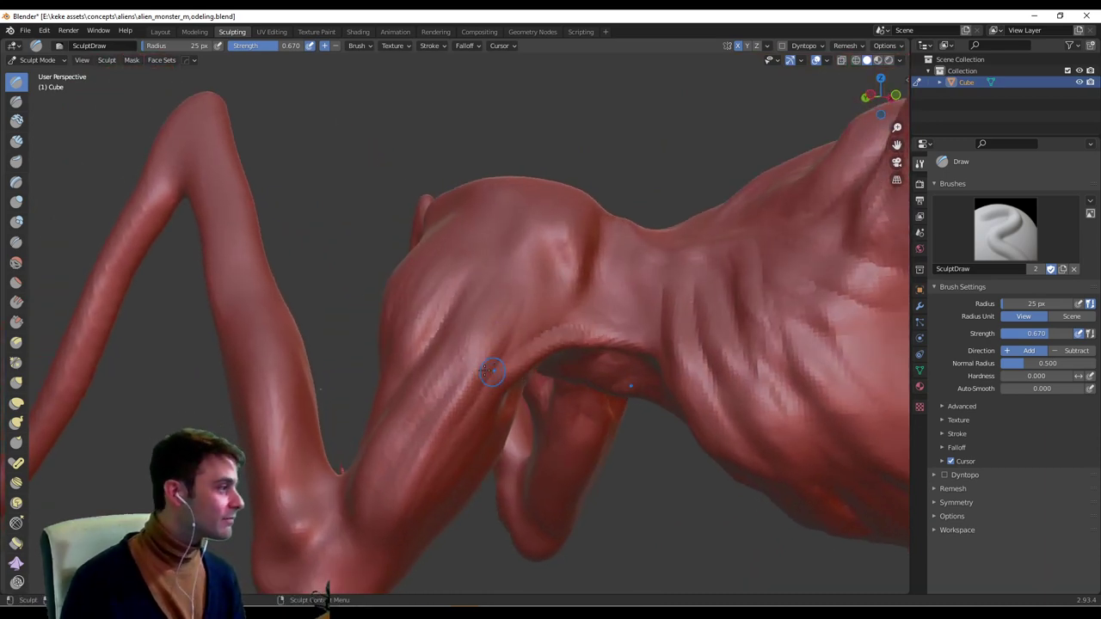
pyautogui.moveTo(422, 454)
pyautogui.mouseDown(button='middle')
pyautogui.moveTo(511, 326)
pyautogui.moveTo(455, 442)
pyautogui.mouseUp(button='middle')
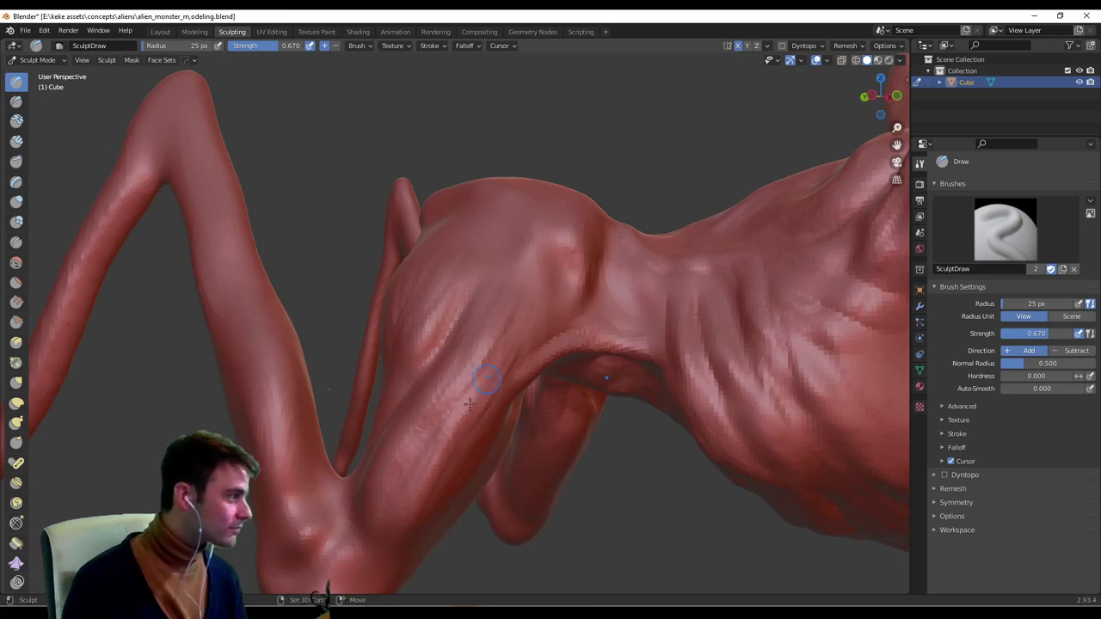
pyautogui.moveTo(503, 303)
pyautogui.mouseDown(button='middle')
pyautogui.moveTo(492, 391)
pyautogui.moveTo(487, 367)
pyautogui.mouseUp(button='middle')
# Sculpt hollows and raised forms on the side of the hip, enlarging the Draw brush to 55 px.
pyautogui.moveTo(543, 297)
pyautogui.mouseDown(button='middle')
pyautogui.moveTo(540, 360)
pyautogui.moveTo(541, 294)
pyautogui.moveTo(519, 301)
pyautogui.moveTo(512, 285)
pyautogui.mouseUp(button='middle')
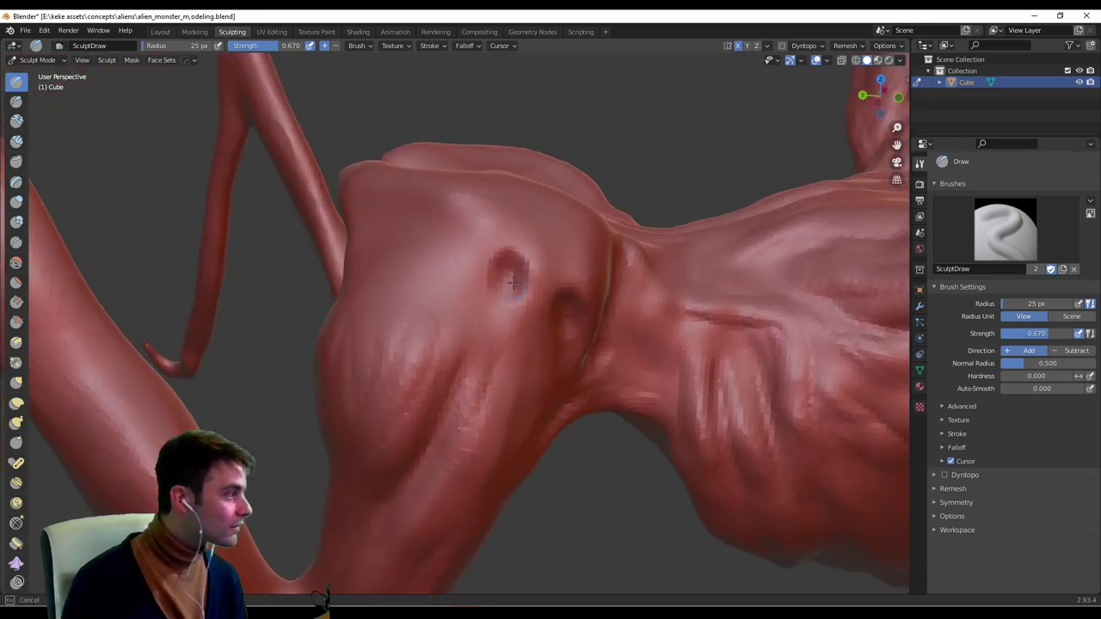
pyautogui.keyDown('alt'); pyautogui.keyDown('shift'); pyautogui.moveTo(522, 241); pyautogui.dragTo(488, 277); pyautogui.keyUp('shift'); pyautogui.keyUp('alt')
pyautogui.moveTo(488, 277)
pyautogui.keyDown('alt'); pyautogui.mouseDown()
pyautogui.moveTo(482, 290)
pyautogui.moveTo(455, 292)
pyautogui.mouseUp(); pyautogui.keyUp('alt')
pyautogui.press('f')
pyautogui.click(496, 294)
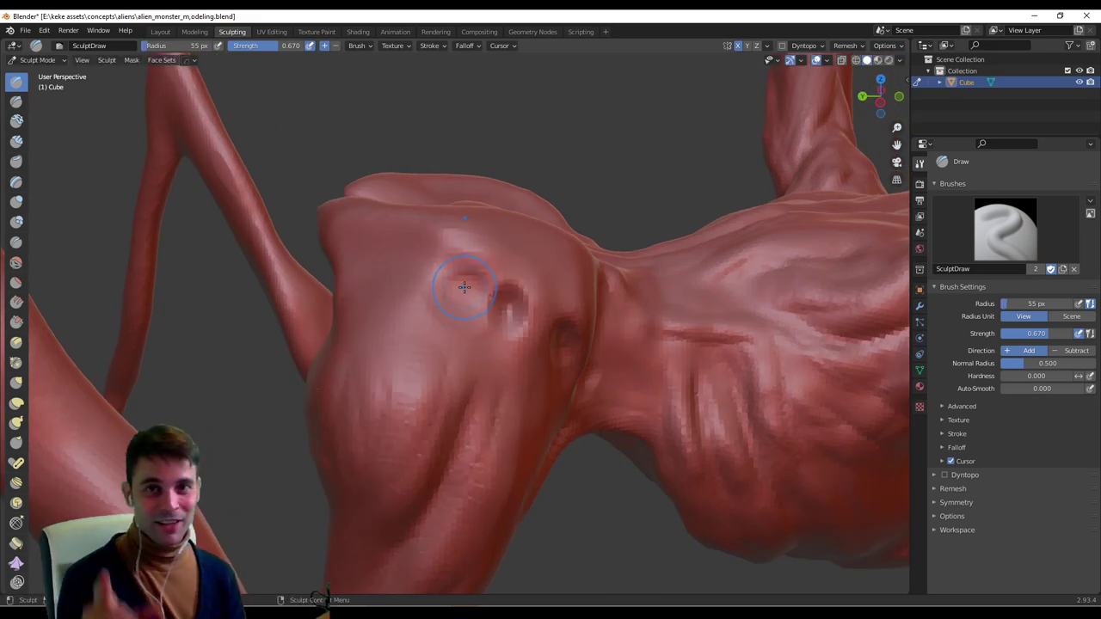
pyautogui.moveTo(509, 294)
pyautogui.mouseDown(button='middle')
pyautogui.moveTo(498, 299)
pyautogui.moveTo(575, 361)
pyautogui.moveTo(541, 329)
pyautogui.moveTo(540, 344)
pyautogui.moveTo(464, 353)
pyautogui.mouseUp(button='middle')
# Build the bony pelvic crest from the hip toward the lower back with a 38 px Draw brush.
pyautogui.press('f')
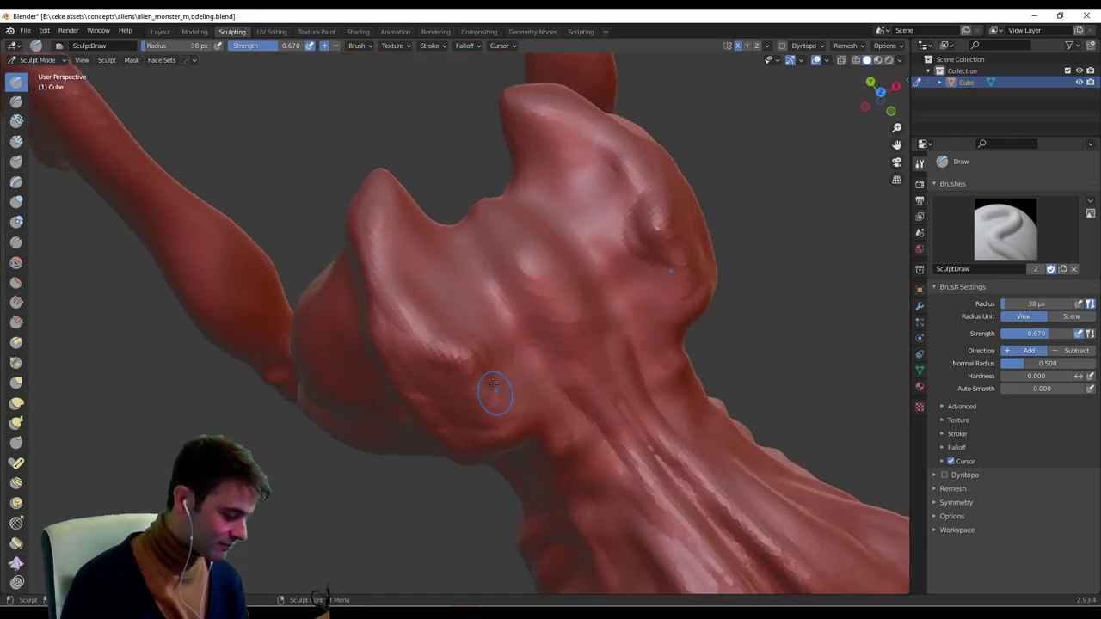
pyautogui.moveTo(506, 412)
pyautogui.mouseDown(button='middle')
pyautogui.moveTo(544, 343)
pyautogui.moveTo(516, 352)
pyautogui.moveTo(470, 427)
pyautogui.moveTo(509, 390)
pyautogui.mouseUp(button='middle')
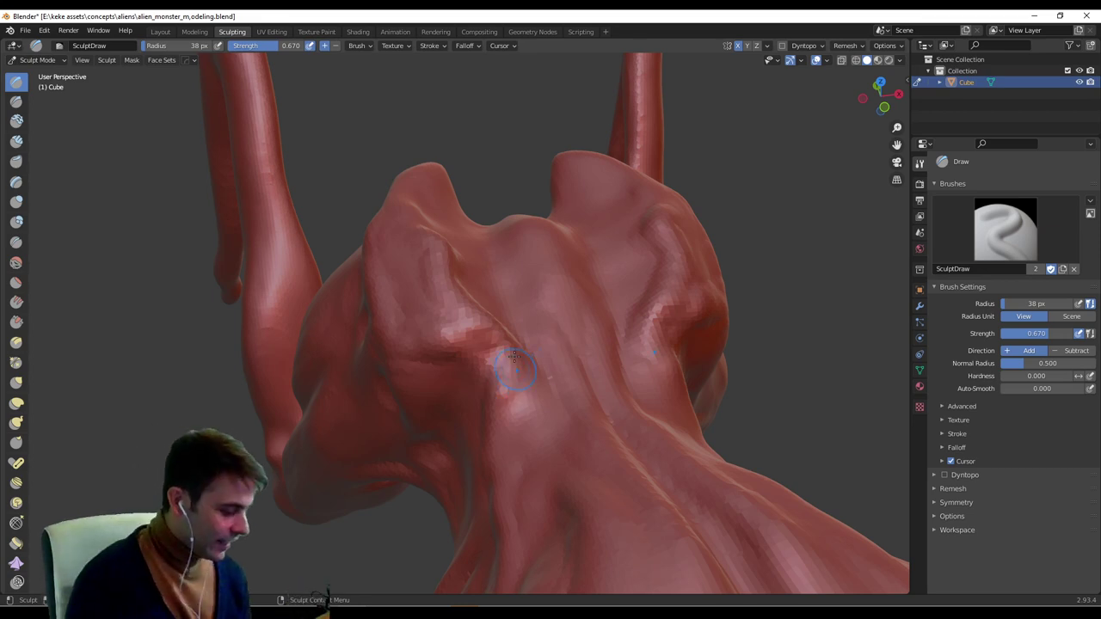
pyautogui.moveTo(513, 365); pyautogui.dragTo(507, 392)
pyautogui.scroll(8, 544, 373)
pyautogui.moveTo(545, 373)
pyautogui.mouseDown(button='middle')
pyautogui.moveTo(584, 320)
pyautogui.moveTo(507, 336)
pyautogui.moveTo(504, 350)
pyautogui.mouseUp(button='middle')
pyautogui.scroll(-8, 583, 321)
pyautogui.scroll(4, 504, 351)
pyautogui.moveTo(491, 312); pyautogui.dragTo(430, 314, button='middle')
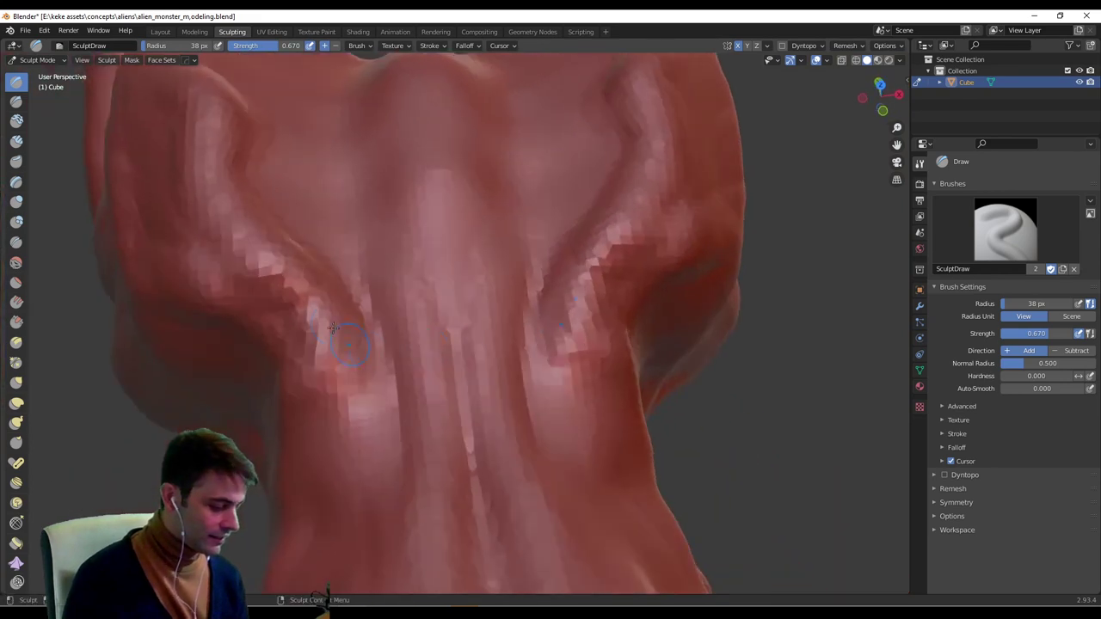
# Extend and sharpen the inner ends of the pelvic crests where they meet the waist beside the spine.
pyautogui.moveTo(336, 325); pyautogui.dragTo(319, 377)
pyautogui.scroll(-6, 322, 387)
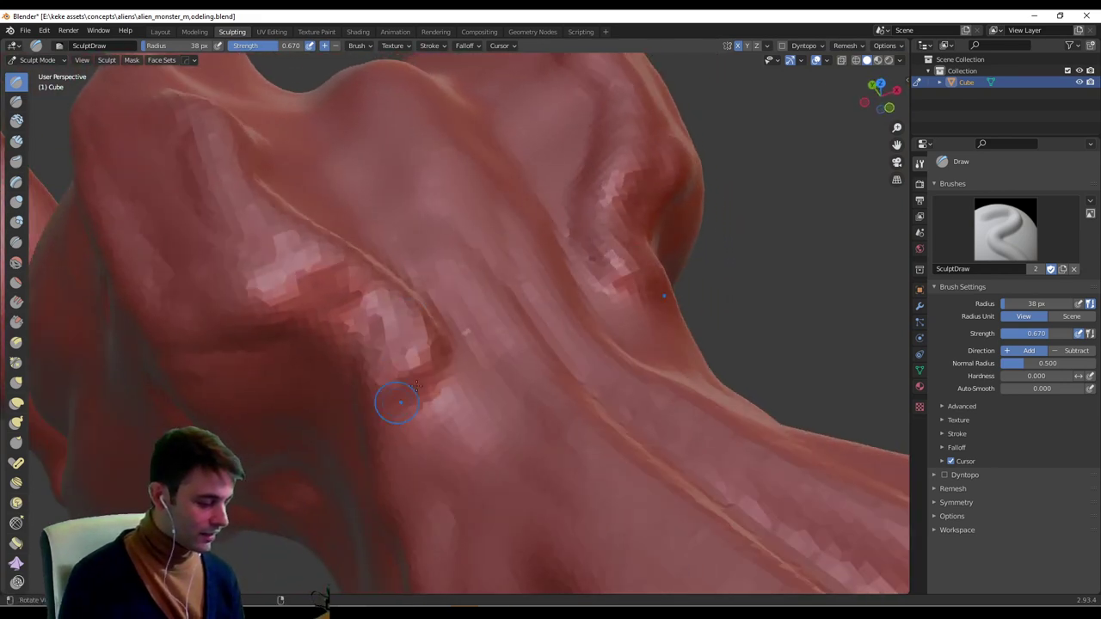
pyautogui.scroll(5, 559, 232)
pyautogui.moveTo(557, 238); pyautogui.dragTo(525, 293)
pyautogui.scroll(-5, 550, 221)
pyautogui.moveTo(550, 221)
pyautogui.mouseDown(button='middle')
pyautogui.moveTo(503, 346)
pyautogui.moveTo(527, 326)
pyautogui.moveTo(513, 347)
pyautogui.mouseUp(button='middle')
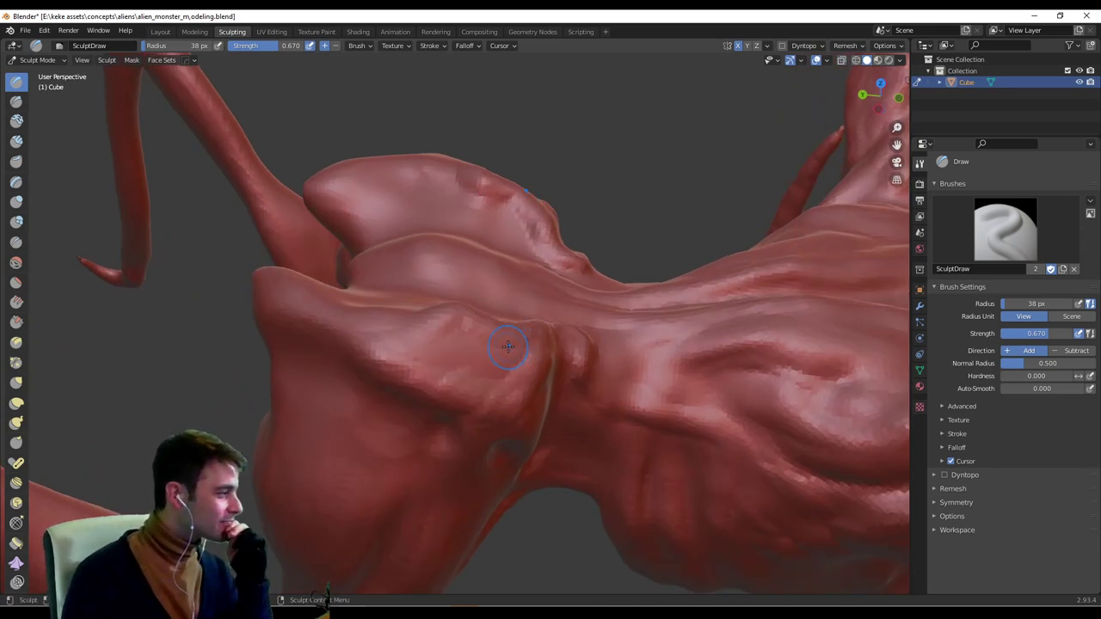
pyautogui.moveTo(508, 347)
pyautogui.mouseDown(button='middle')
pyautogui.moveTo(509, 332)
pyautogui.moveTo(514, 354)
pyautogui.moveTo(497, 392)
pyautogui.mouseUp(button='middle')
pyautogui.moveTo(328, 409)
pyautogui.mouseDown(button='middle')
pyautogui.moveTo(412, 353)
pyautogui.moveTo(602, 367)
pyautogui.moveTo(593, 334)
pyautogui.mouseUp(button='middle')
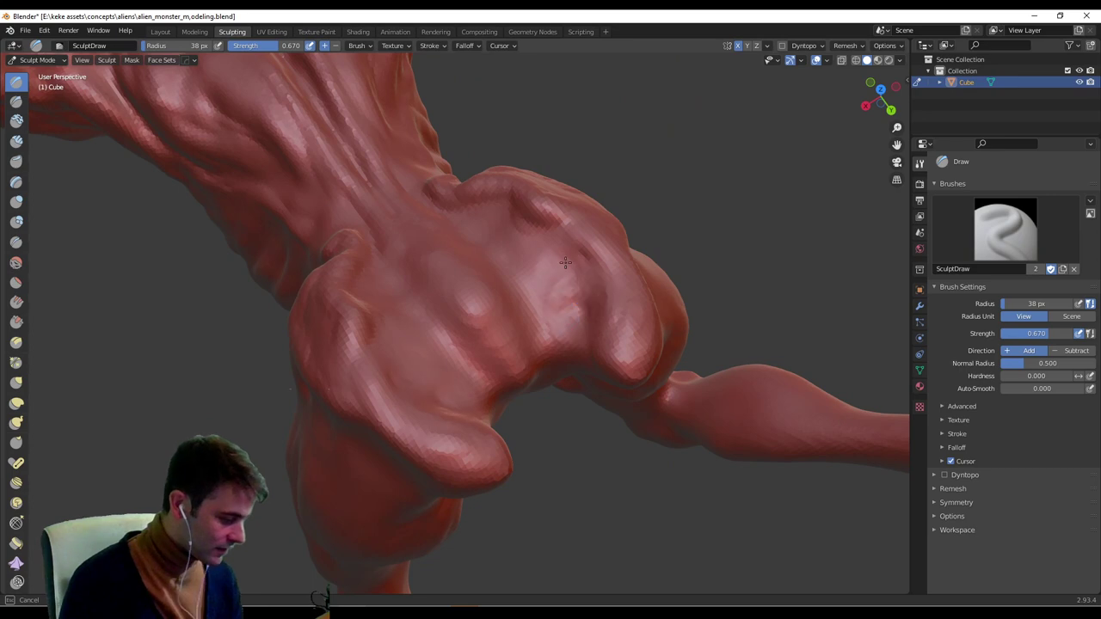
pyautogui.moveTo(479, 215); pyautogui.dragTo(493, 304, button='middle')
pyautogui.scroll(7, 525, 259)
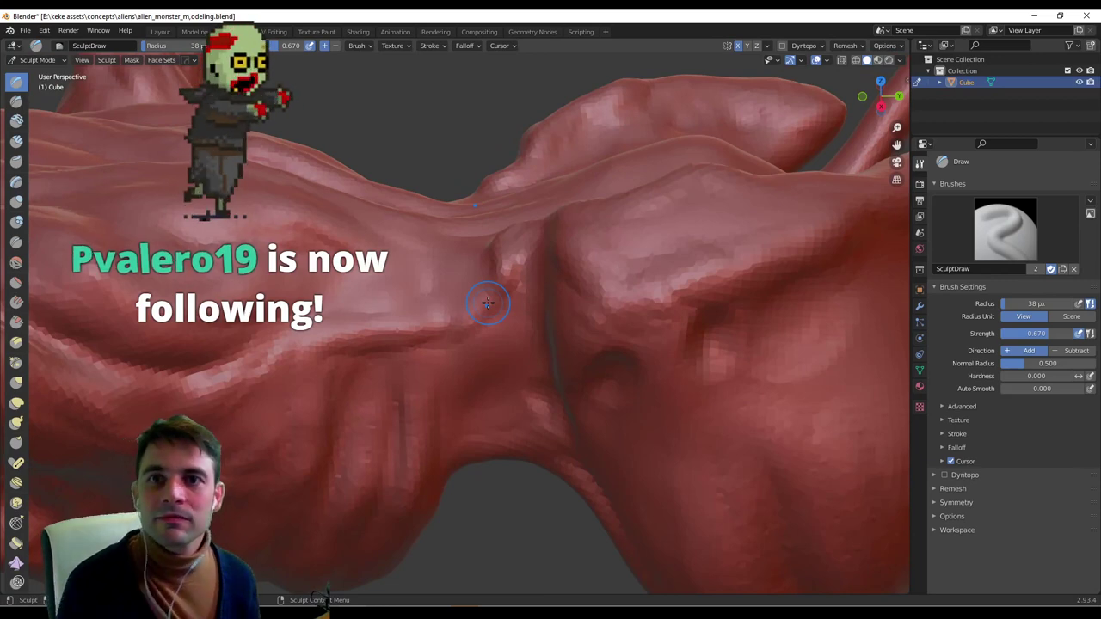
# Raise bony knobs at the inner ends of the pelvic crests beside the lower spine with the 38 px Draw brush.
pyautogui.moveTo(486, 302)
pyautogui.mouseDown(button='middle')
pyautogui.moveTo(398, 323)
pyautogui.moveTo(364, 370)
pyautogui.moveTo(485, 289)
pyautogui.moveTo(469, 343)
pyautogui.moveTo(529, 300)
pyautogui.moveTo(392, 362)
pyautogui.mouseUp(button='middle')
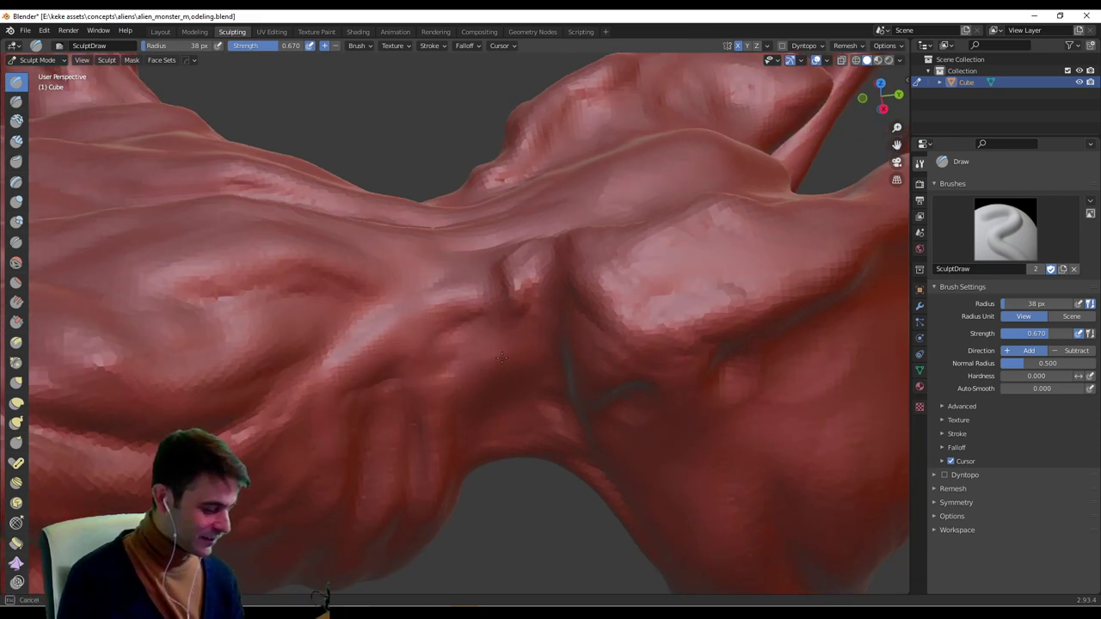
pyautogui.moveTo(501, 358)
pyautogui.mouseDown(button='middle')
pyautogui.moveTo(560, 229)
pyautogui.moveTo(516, 250)
pyautogui.moveTo(548, 258)
pyautogui.mouseUp(button='middle')
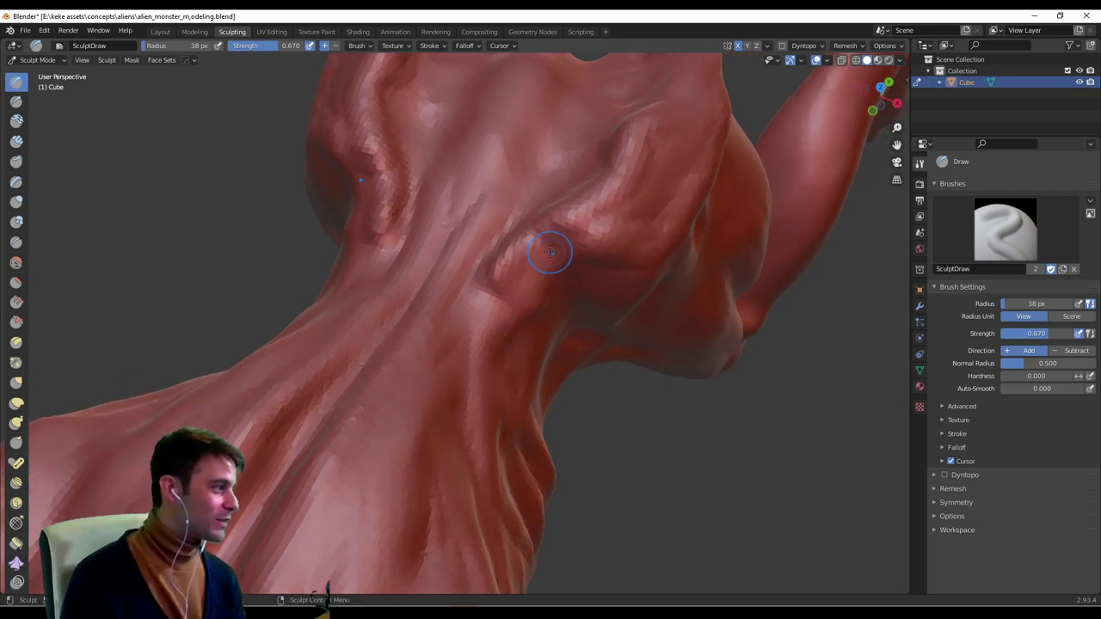
pyautogui.moveTo(547, 238); pyautogui.dragTo(508, 273)
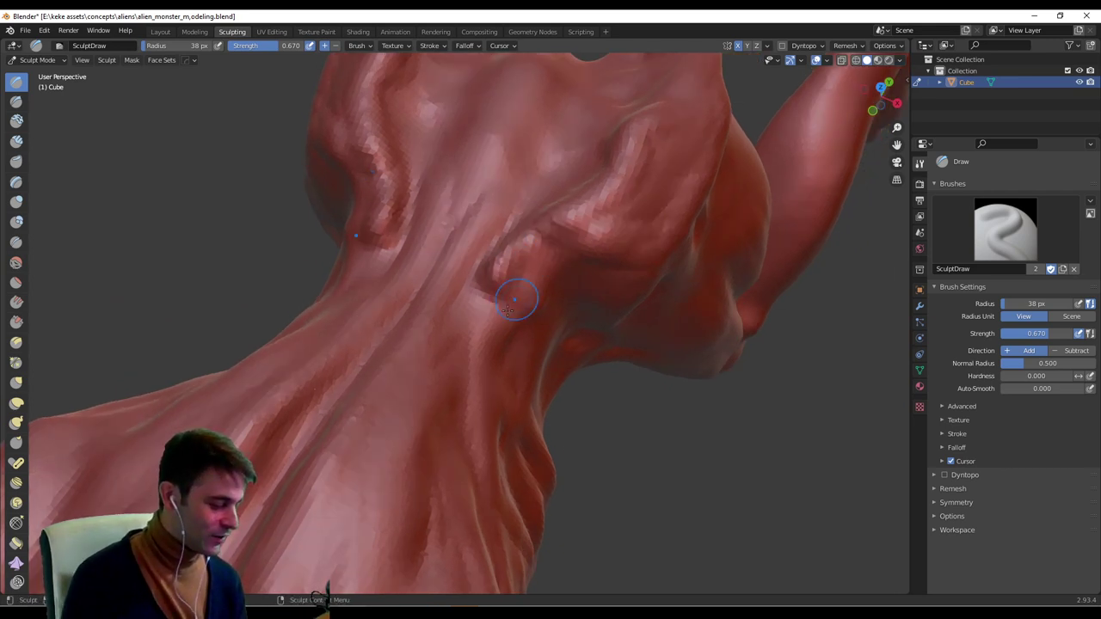
pyautogui.moveTo(471, 305); pyautogui.dragTo(486, 296)
pyautogui.moveTo(486, 297)
pyautogui.mouseDown(button='middle')
pyautogui.moveTo(522, 307)
pyautogui.moveTo(458, 338)
pyautogui.mouseUp(button='middle')
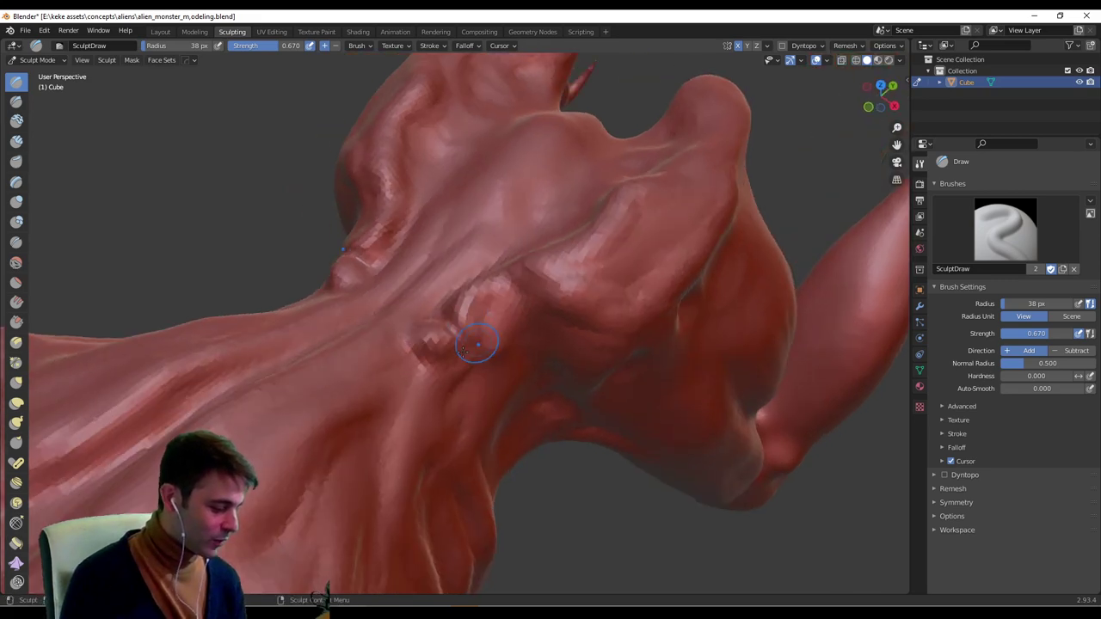
pyautogui.moveTo(462, 352); pyautogui.dragTo(442, 345)
# Sculpt a V-shaped ridge across the sacrum between the pelvic crests with a 28 px Draw brush.
pyautogui.moveTo(496, 300)
pyautogui.mouseDown(button='middle')
pyautogui.moveTo(549, 348)
pyautogui.moveTo(502, 336)
pyautogui.moveTo(502, 319)
pyautogui.moveTo(545, 302)
pyautogui.mouseUp(button='middle')
pyautogui.press('f')
pyautogui.click(496, 319)
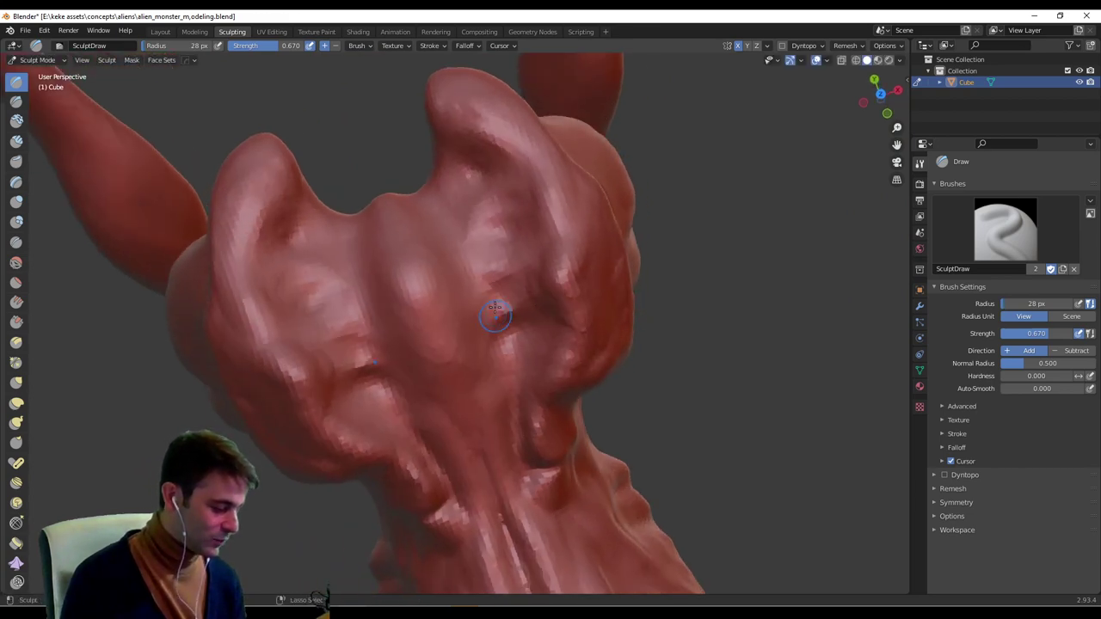
pyautogui.moveTo(467, 338); pyautogui.dragTo(449, 329, button='middle')
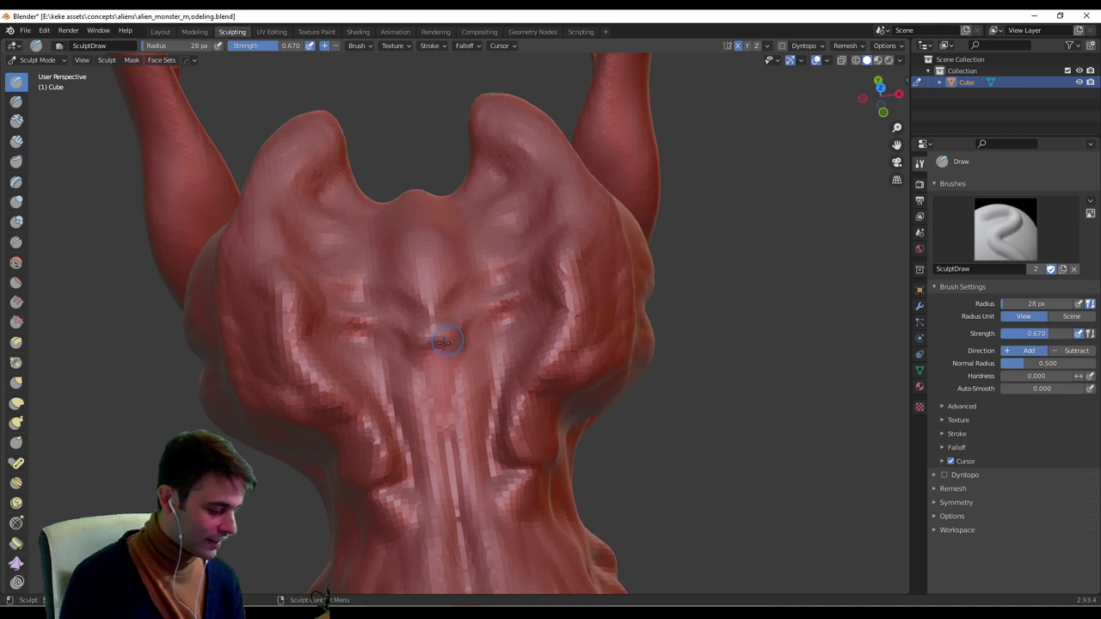
pyautogui.moveTo(445, 294); pyautogui.dragTo(453, 289, button='middle')
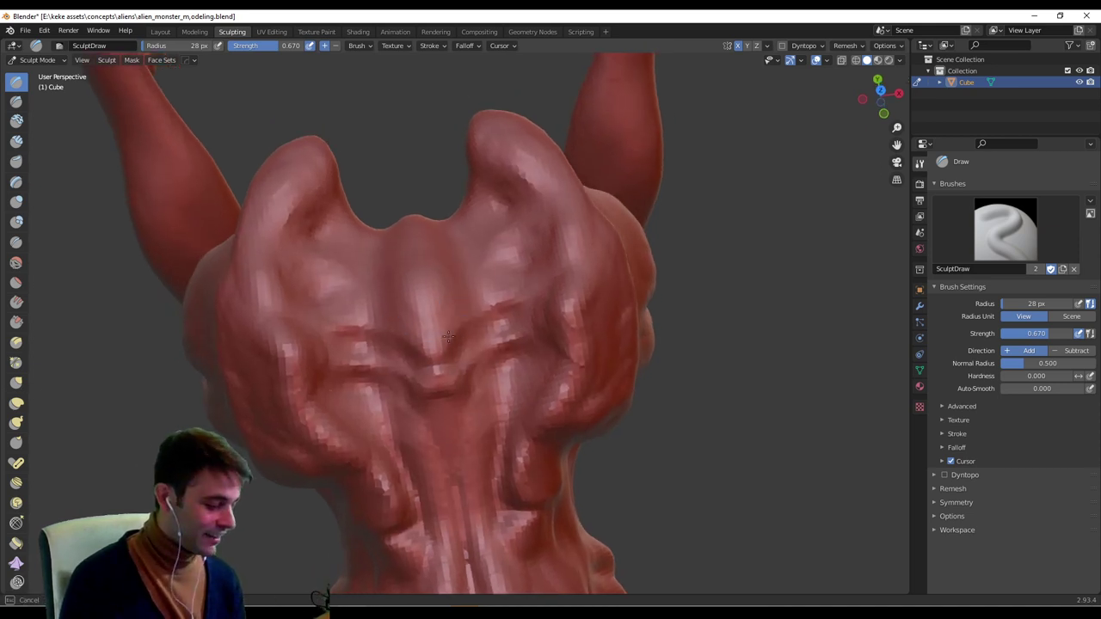
pyautogui.moveTo(399, 312); pyautogui.dragTo(429, 268)
# Form a central ridge with curved contours above the sacrum's V shape and soften the surface beside it.
pyautogui.moveTo(433, 251)
pyautogui.mouseDown(button='middle')
pyautogui.moveTo(413, 286)
pyautogui.moveTo(401, 266)
pyautogui.mouseUp(button='middle')
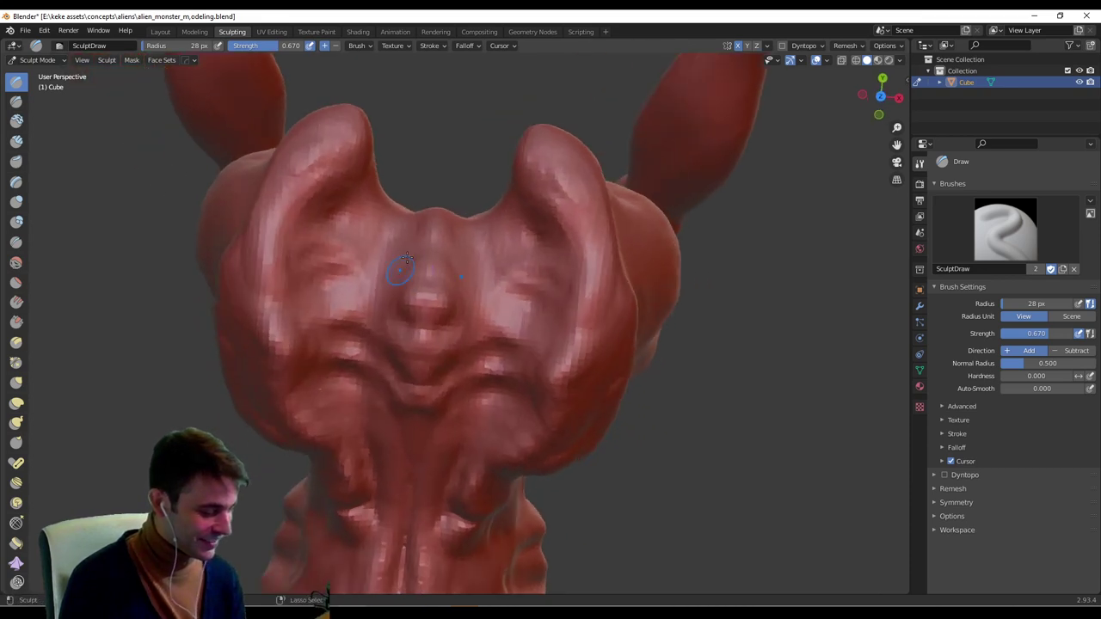
pyautogui.moveTo(399, 259); pyautogui.dragTo(392, 294)
pyautogui.moveTo(413, 276); pyautogui.dragTo(426, 292, button='middle')
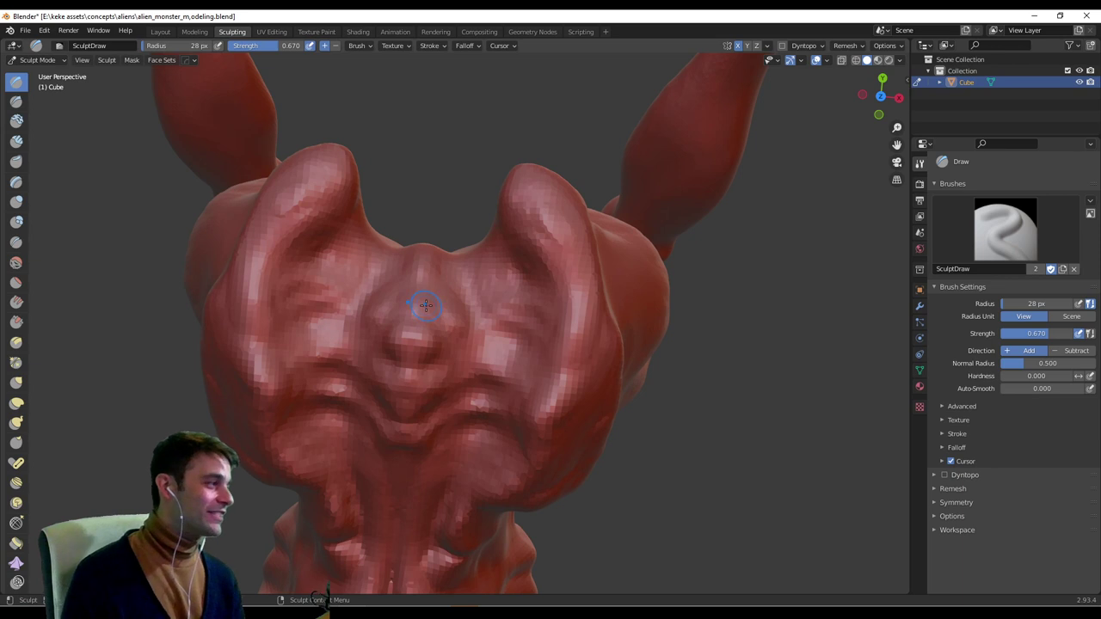
pyautogui.moveTo(473, 253)
pyautogui.mouseDown(button='middle')
pyautogui.moveTo(418, 317)
pyautogui.moveTo(468, 310)
pyautogui.mouseUp(button='middle')
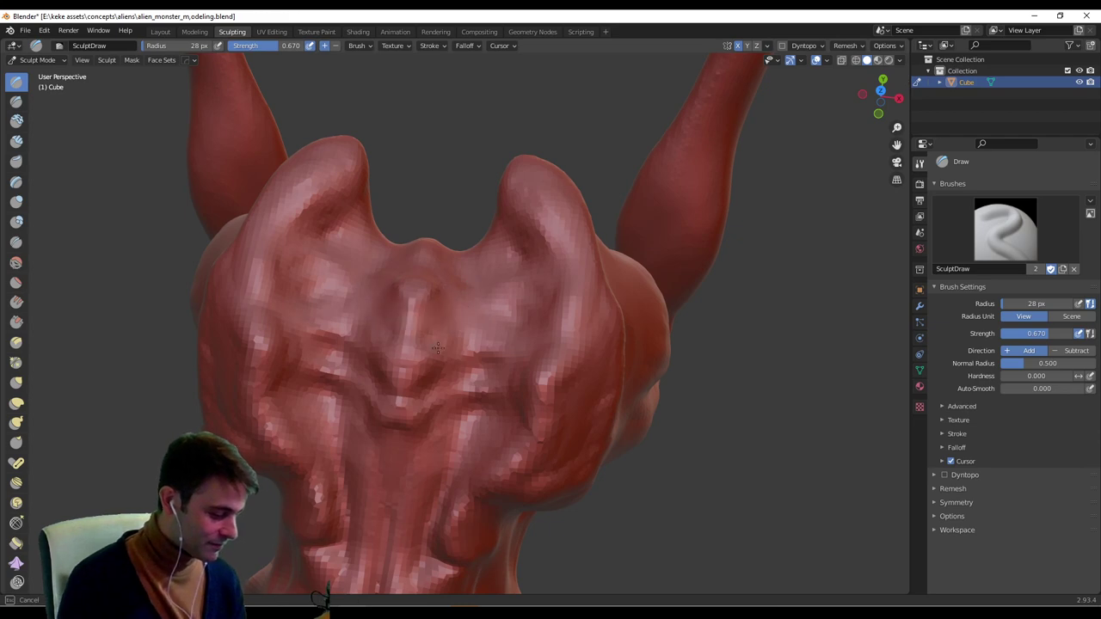
pyautogui.moveTo(437, 348)
pyautogui.keyDown('shift'); pyautogui.mouseDown()
pyautogui.moveTo(447, 375)
pyautogui.moveTo(480, 365)
pyautogui.moveTo(440, 386)
pyautogui.moveTo(472, 416)
pyautogui.mouseUp(); pyautogui.keyUp('shift')
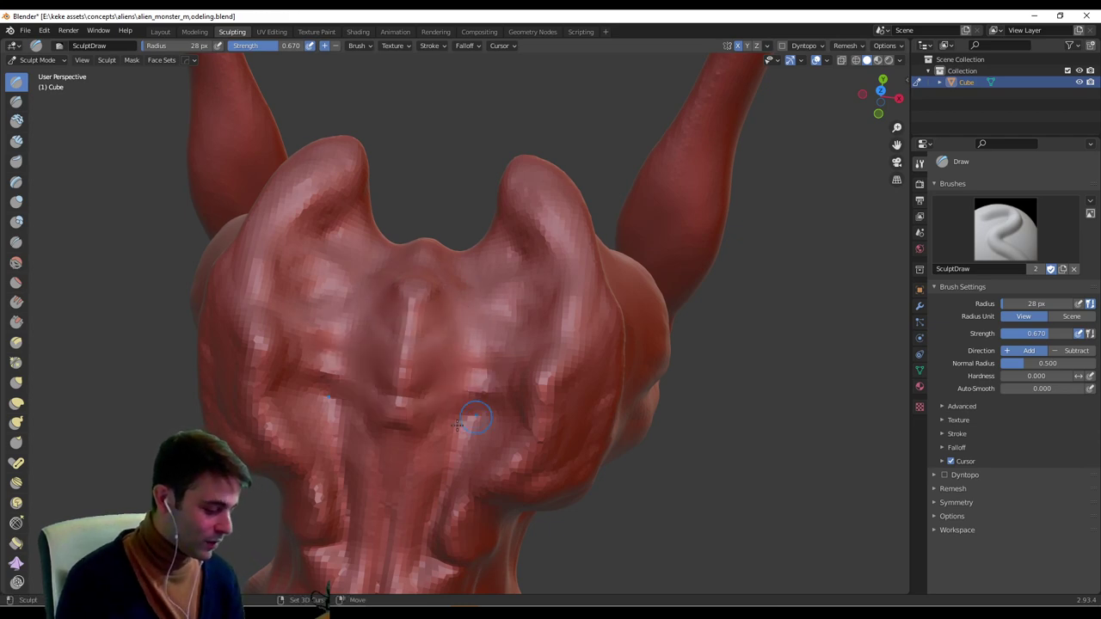
# Examine the pelvis and back as a whole, and inspect the side of the hip up close.
pyautogui.moveTo(458, 423); pyautogui.dragTo(506, 421, button='middle')
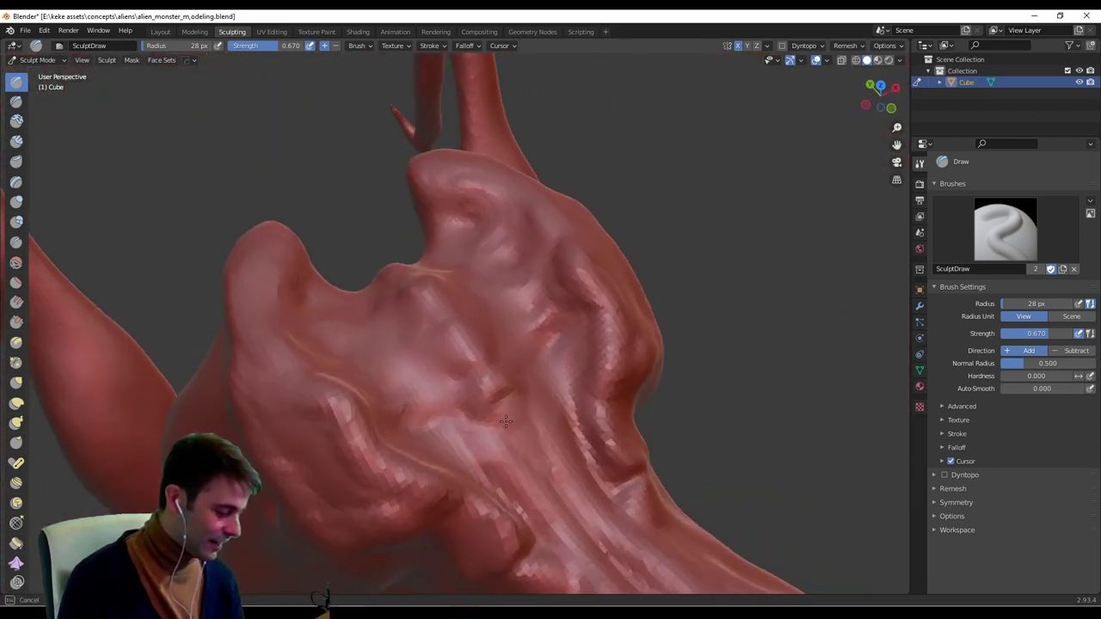
pyautogui.moveTo(551, 456); pyautogui.dragTo(564, 416, button='middle')
pyautogui.keyDown('shift'); pyautogui.moveTo(553, 254); pyautogui.dragTo(508, 340, button='middle'); pyautogui.keyUp('shift')
pyautogui.scroll(-3, 551, 258)
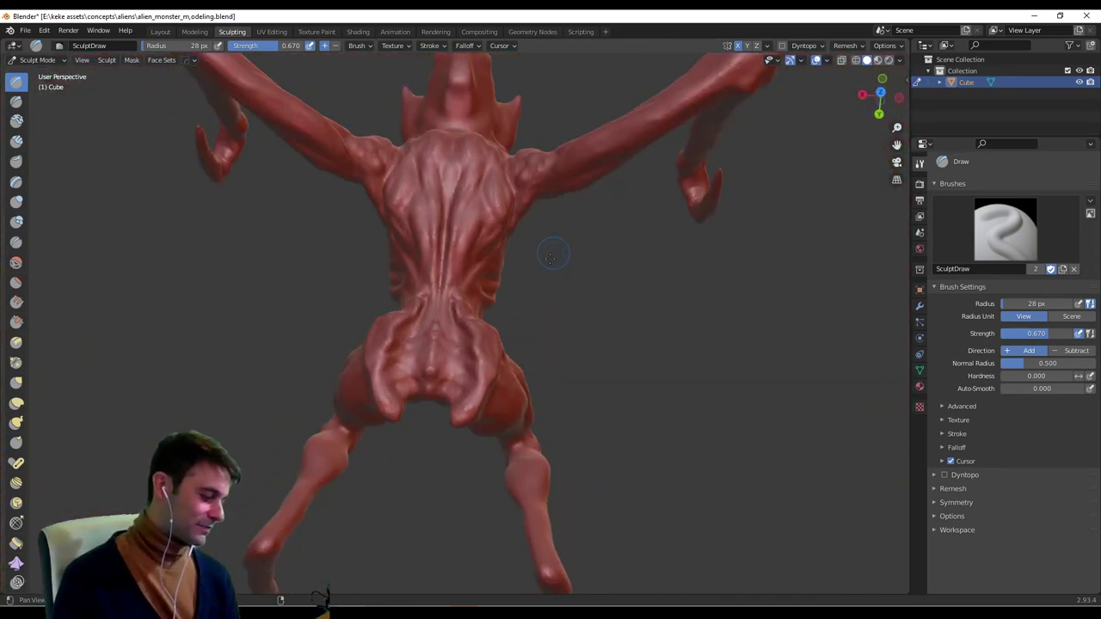
pyautogui.moveTo(550, 256)
pyautogui.mouseDown(button='middle')
pyautogui.moveTo(736, 199)
pyautogui.moveTo(538, 296)
pyautogui.moveTo(516, 293)
pyautogui.moveTo(515, 267)
pyautogui.mouseUp(button='middle')
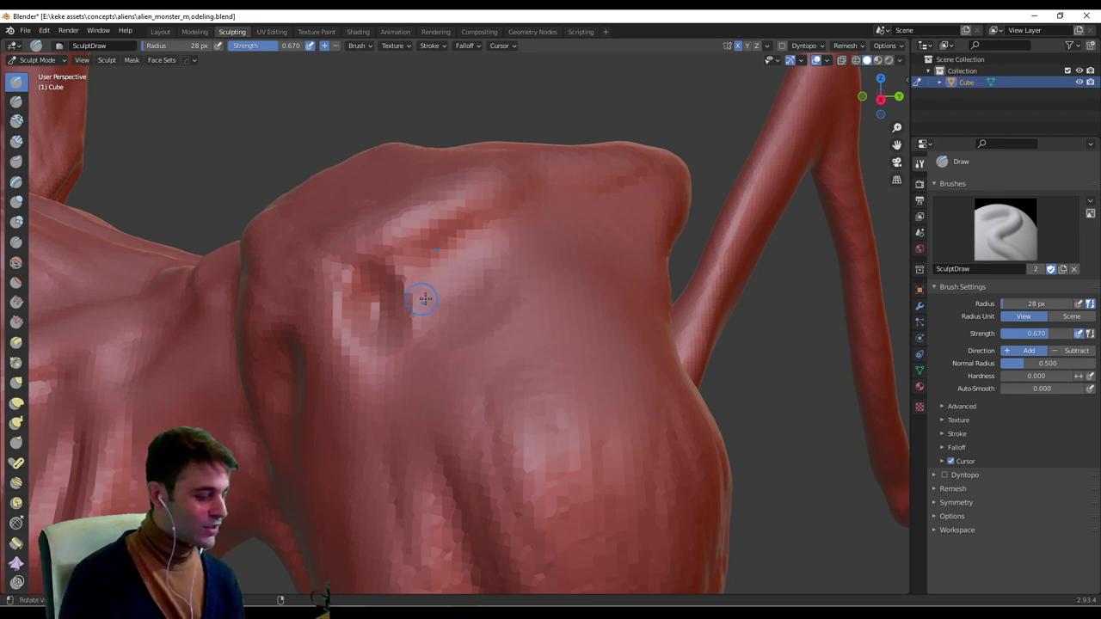
pyautogui.moveTo(425, 299); pyautogui.dragTo(440, 258, button='middle')
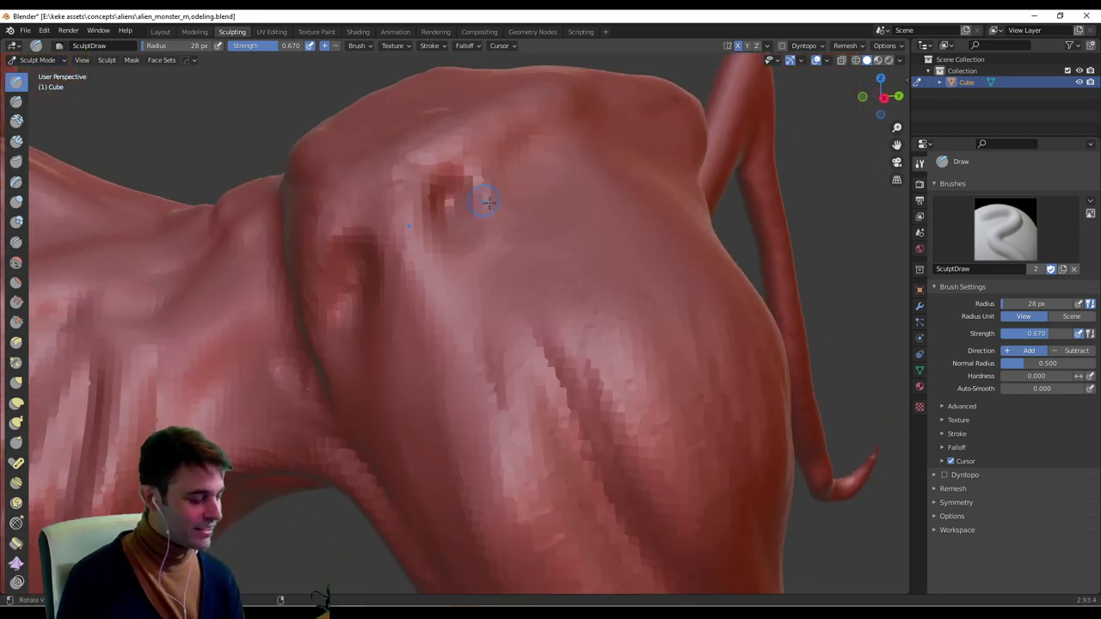
pyautogui.moveTo(489, 201); pyautogui.dragTo(565, 321, button='middle')
# Rework the outer slope of the pelvic crest with a 45 px Draw brush, evening out the rough pit below its edge.
pyautogui.moveTo(476, 398); pyautogui.dragTo(558, 382, button='middle')
pyautogui.moveTo(471, 435)
pyautogui.mouseDown()
pyautogui.moveTo(502, 425)
pyautogui.moveTo(493, 429)
pyautogui.mouseUp()
pyautogui.press('f')
pyautogui.click(516, 428)
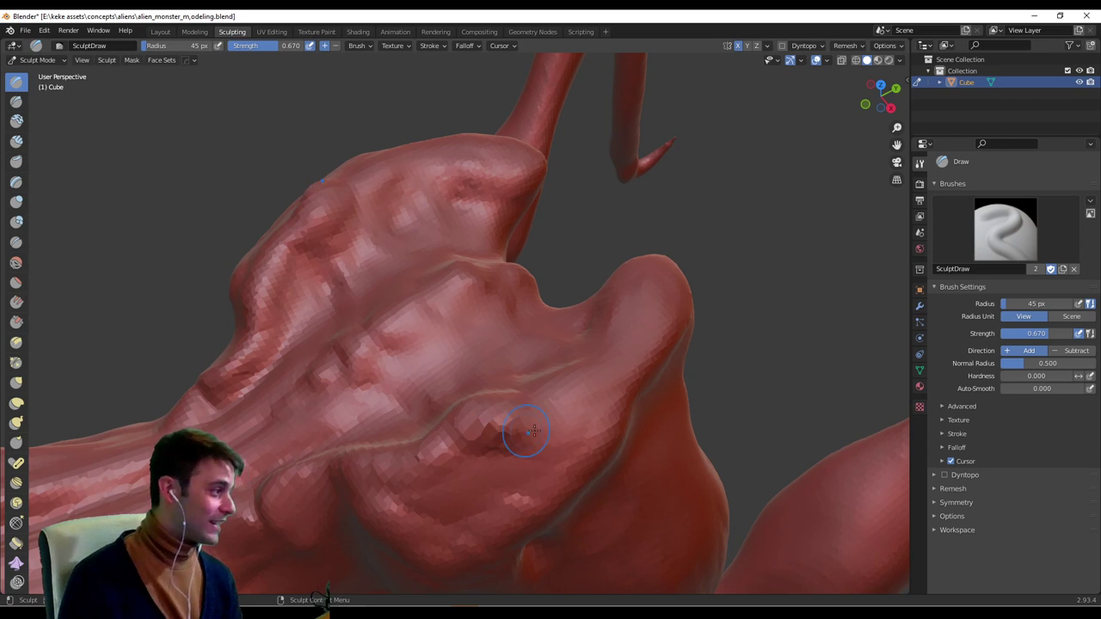
pyautogui.moveTo(504, 438); pyautogui.dragTo(533, 398, button='middle')
pyautogui.moveTo(465, 408); pyautogui.dragTo(416, 434)
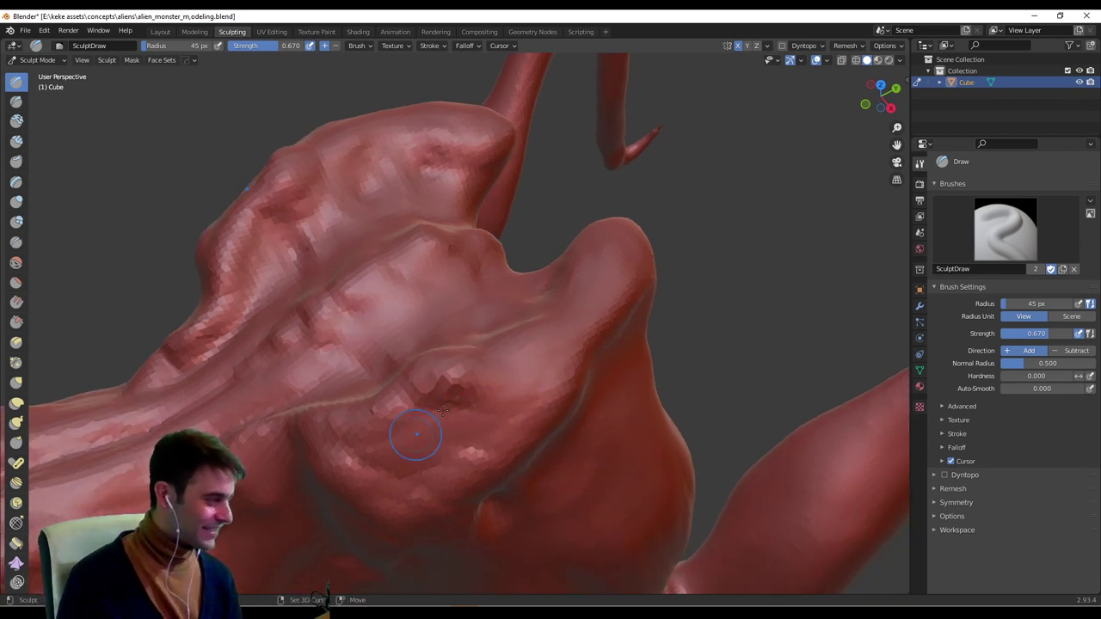
pyautogui.moveTo(373, 472); pyautogui.dragTo(395, 478)
pyautogui.moveTo(433, 394); pyautogui.dragTo(499, 422)
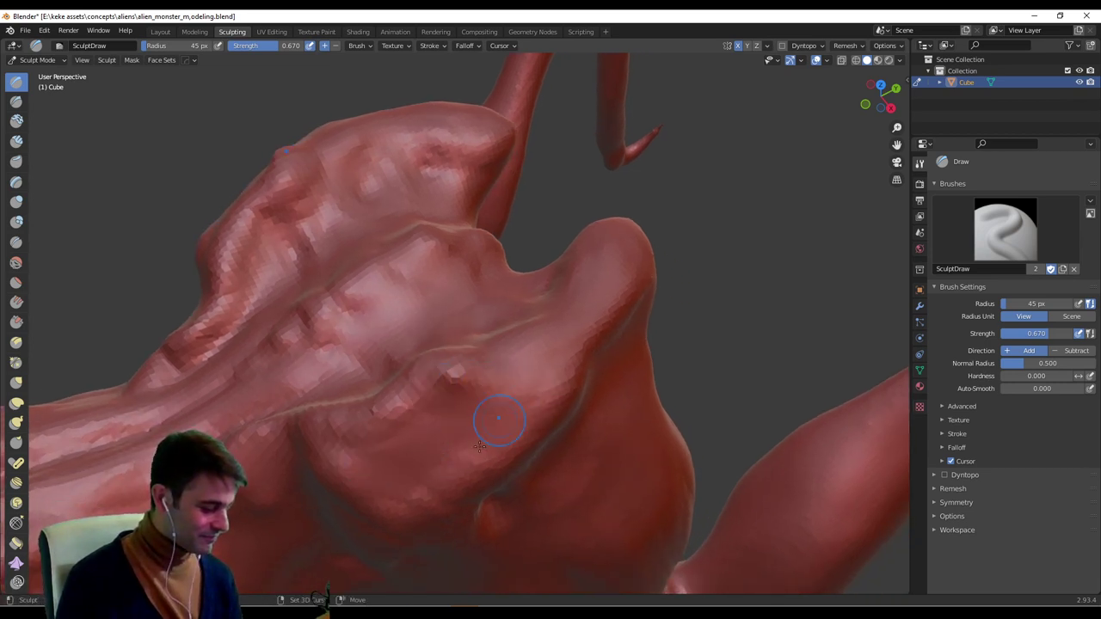
# Build up the pelvic crest's edge along its length to the rear tip with the 45 px Draw brush.
pyautogui.moveTo(585, 344); pyautogui.dragTo(582, 371, button='middle')
pyautogui.moveTo(534, 435)
pyautogui.mouseDown()
pyautogui.moveTo(593, 416)
pyautogui.moveTo(609, 380)
pyautogui.mouseUp()
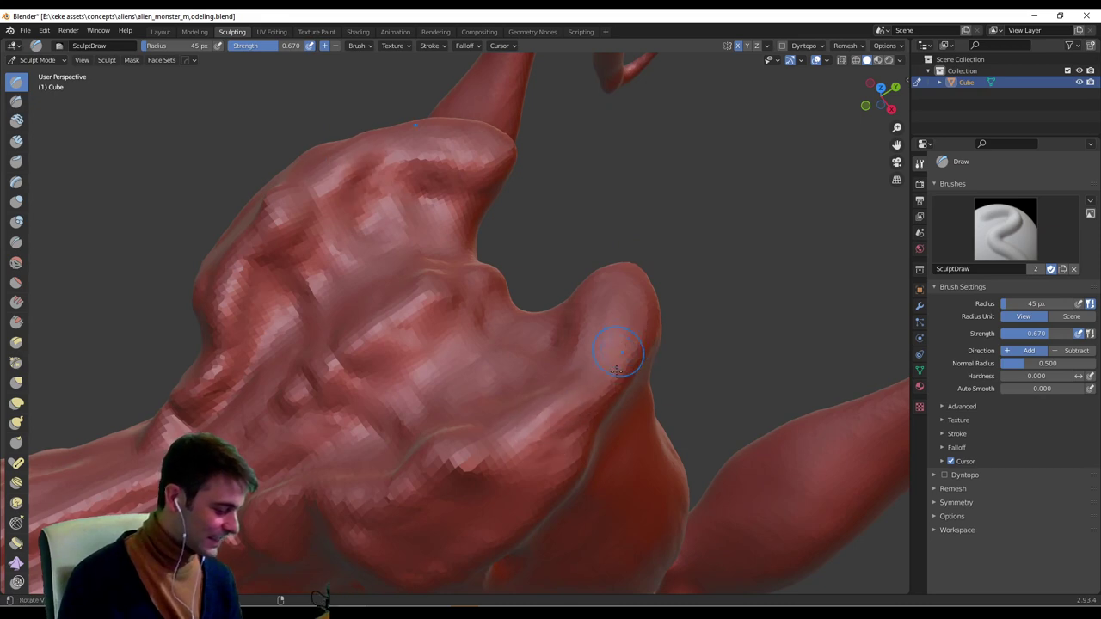
pyautogui.moveTo(614, 351); pyautogui.dragTo(607, 380, button='middle')
pyautogui.moveTo(555, 482); pyautogui.dragTo(629, 394)
pyautogui.moveTo(632, 377); pyautogui.dragTo(629, 356, button='middle')
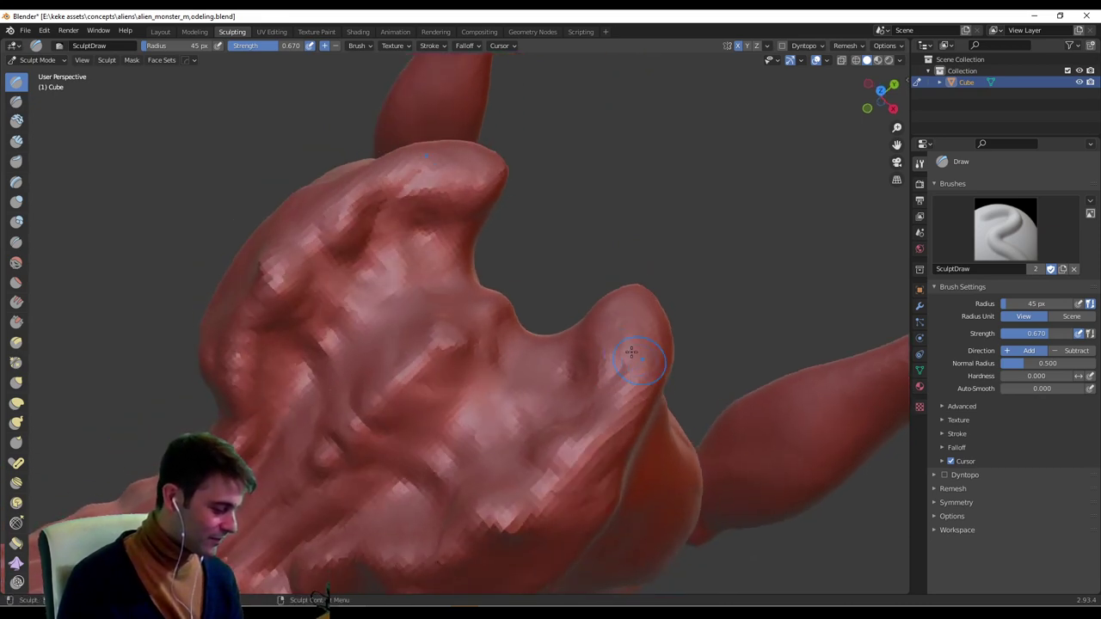
pyautogui.moveTo(632, 361); pyautogui.dragTo(656, 320)
# Sculpt a hollow and a tendon-like ridge below the pelvic crest's rear tip with a 29 px Draw brush.
pyautogui.moveTo(664, 355)
pyautogui.mouseDown(button='middle')
pyautogui.moveTo(555, 287)
pyautogui.moveTo(564, 303)
pyautogui.mouseUp(button='middle')
pyautogui.press('f')
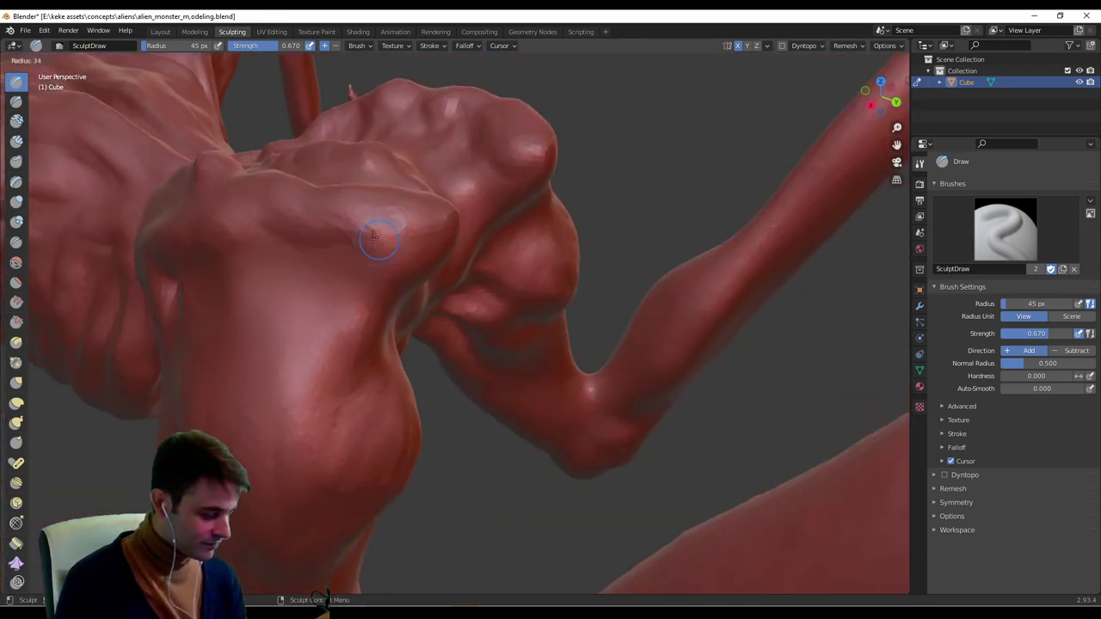
pyautogui.click(392, 235)
pyautogui.moveTo(368, 232); pyautogui.dragTo(418, 248)
pyautogui.moveTo(444, 248)
pyautogui.mouseDown(button='middle')
pyautogui.moveTo(491, 246)
pyautogui.moveTo(516, 229)
pyautogui.mouseUp(button='middle')
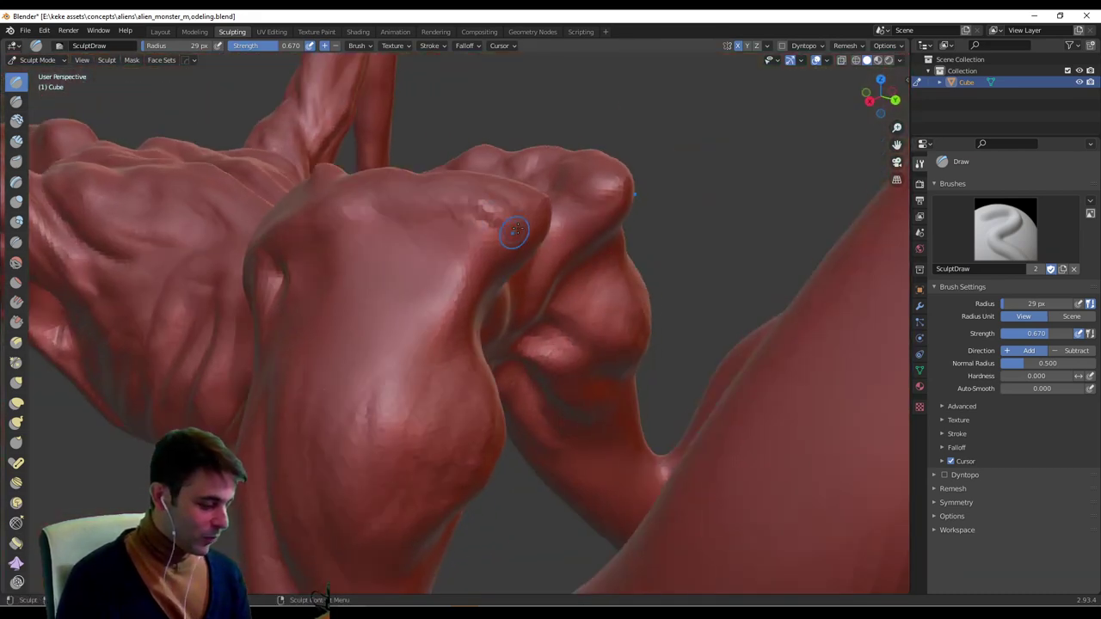
pyautogui.moveTo(446, 238); pyautogui.dragTo(501, 229, button='middle')
pyautogui.moveTo(503, 232)
pyautogui.mouseDown()
pyautogui.moveTo(511, 240)
pyautogui.moveTo(491, 222)
pyautogui.moveTo(472, 227)
pyautogui.moveTo(481, 240)
pyautogui.mouseUp()
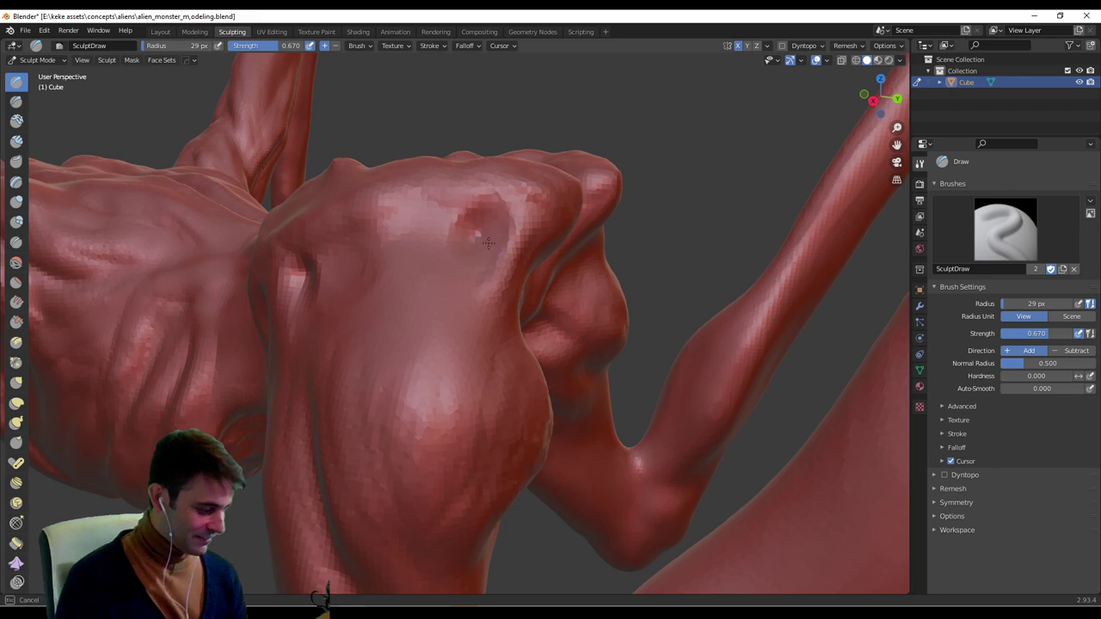
pyautogui.moveTo(456, 258); pyautogui.dragTo(440, 284, button='middle')
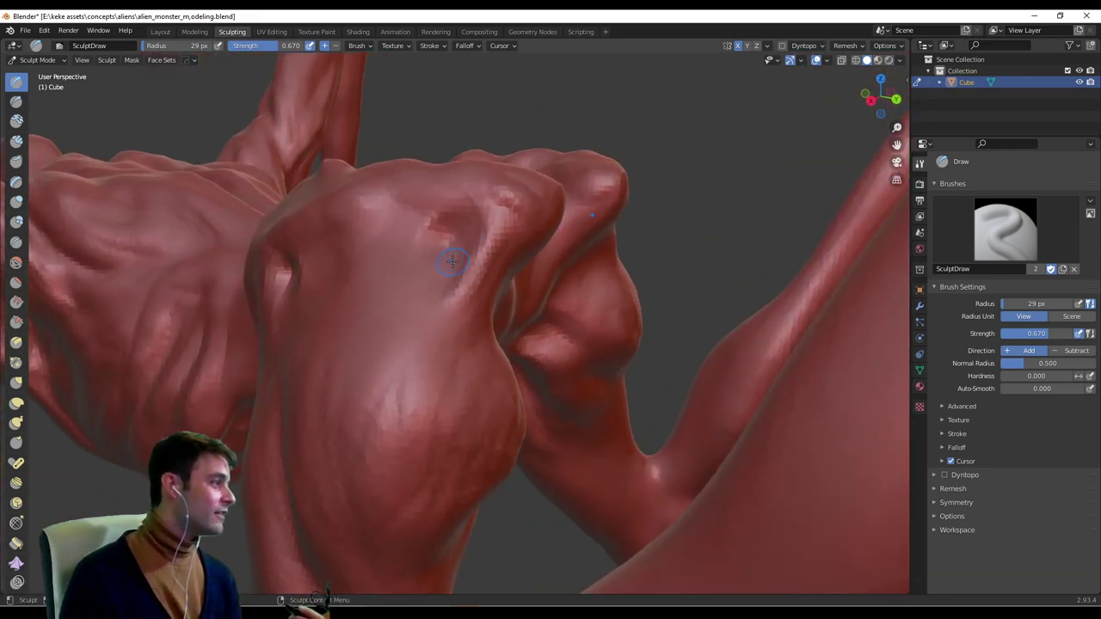
pyautogui.moveTo(452, 262); pyautogui.dragTo(474, 240, button='middle')
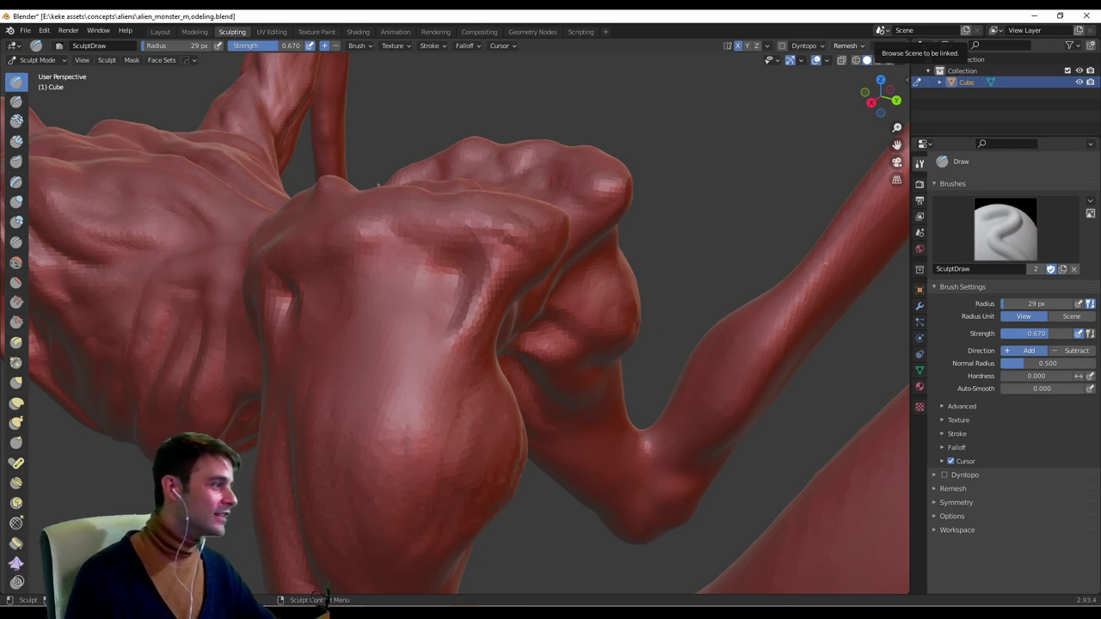
# Define the forms above the buttocks and at the inner base of the rear crest tips, reducing the Draw brush to 22 px.
pyautogui.moveTo(493, 284); pyautogui.dragTo(398, 249, button='middle')
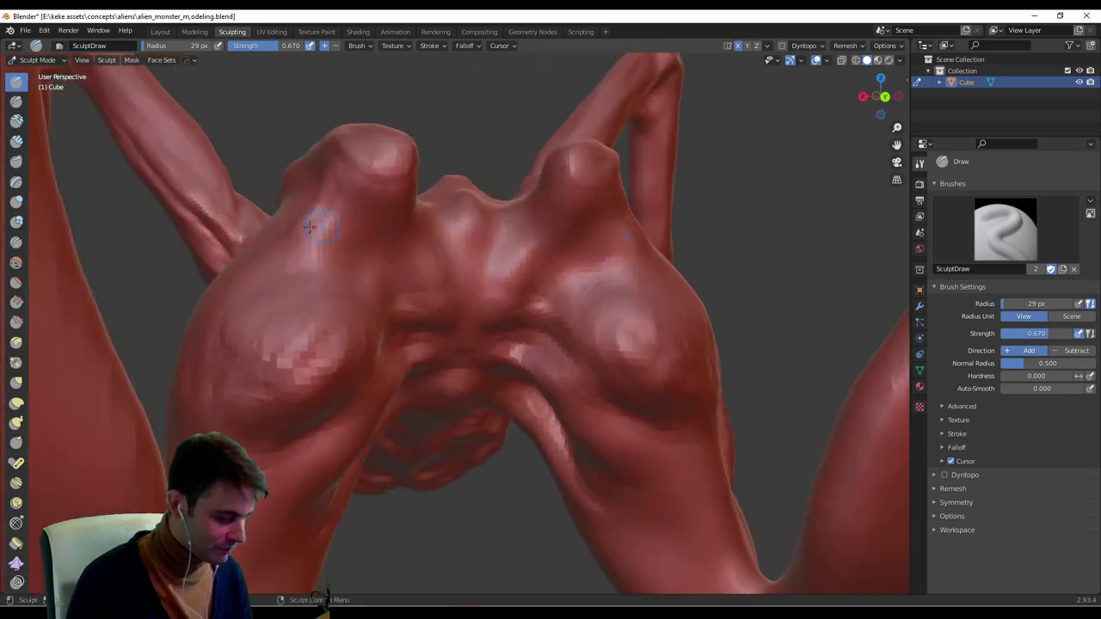
pyautogui.moveTo(318, 219)
pyautogui.mouseDown()
pyautogui.moveTo(276, 260)
pyautogui.moveTo(362, 204)
pyautogui.mouseUp()
pyautogui.press('f')
pyautogui.click(330, 233)
pyautogui.moveTo(394, 187); pyautogui.dragTo(371, 221, button='middle')
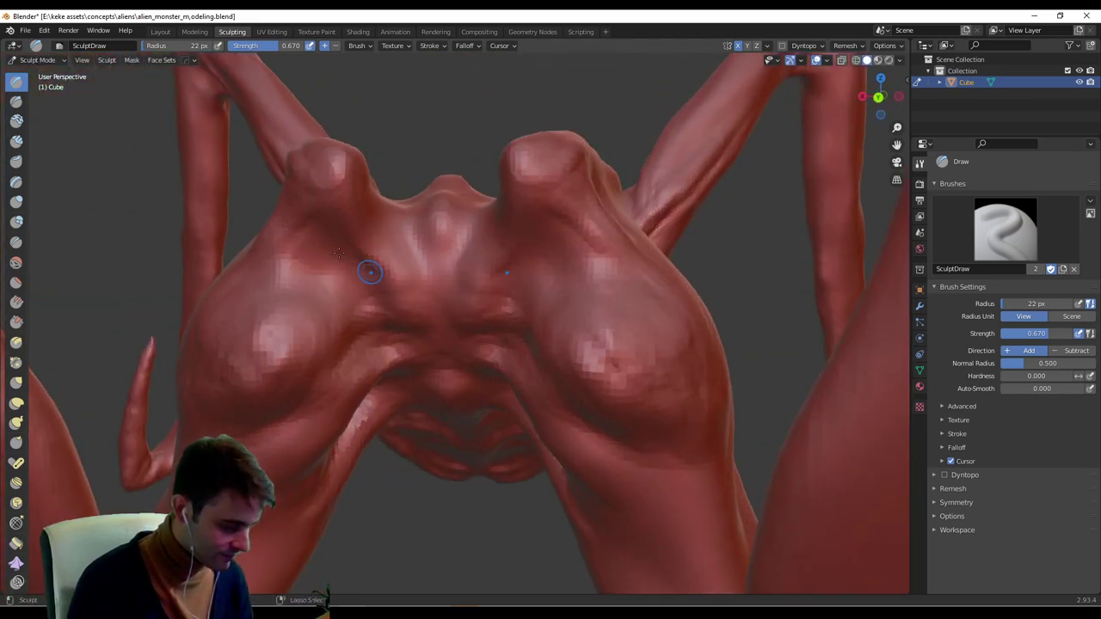
pyautogui.moveTo(369, 265)
pyautogui.mouseDown(button='middle')
pyautogui.moveTo(399, 275)
pyautogui.moveTo(344, 246)
pyautogui.moveTo(429, 322)
pyautogui.moveTo(445, 262)
pyautogui.mouseUp(button='middle')
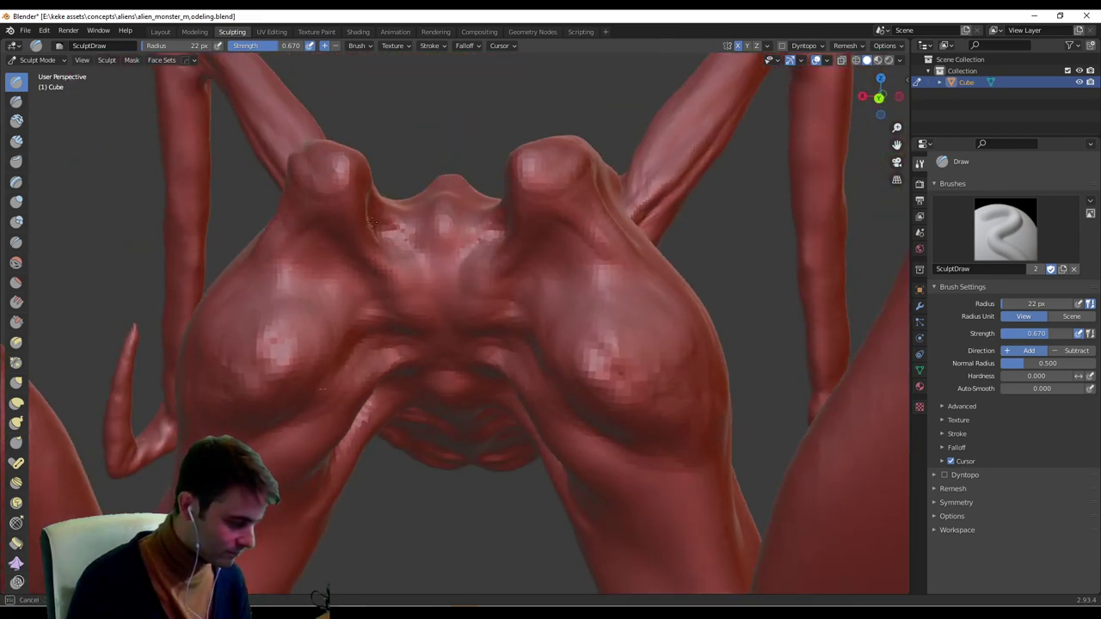
pyautogui.moveTo(530, 267)
pyautogui.mouseDown(button='middle')
pyautogui.moveTo(585, 219)
pyautogui.moveTo(585, 258)
pyautogui.moveTo(611, 269)
pyautogui.mouseUp(button='middle')
# Add small ridges over the sacrum between the pelvic crests with the 22 px Draw brush.
pyautogui.moveTo(542, 251); pyautogui.dragTo(503, 215, button='middle')
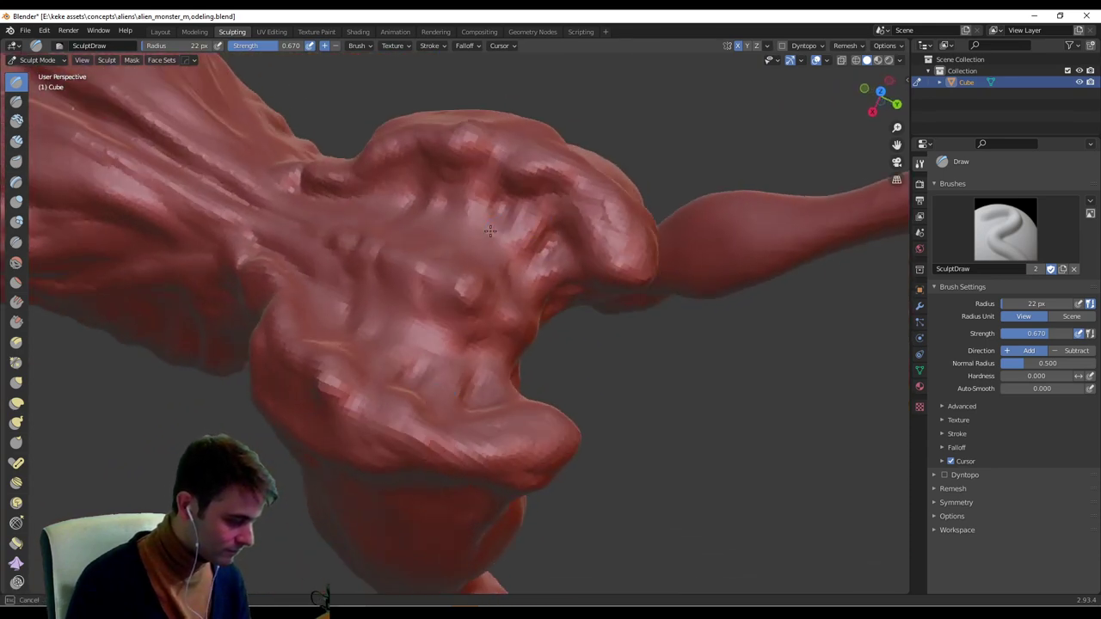
pyautogui.moveTo(440, 193); pyautogui.dragTo(393, 243, button='middle')
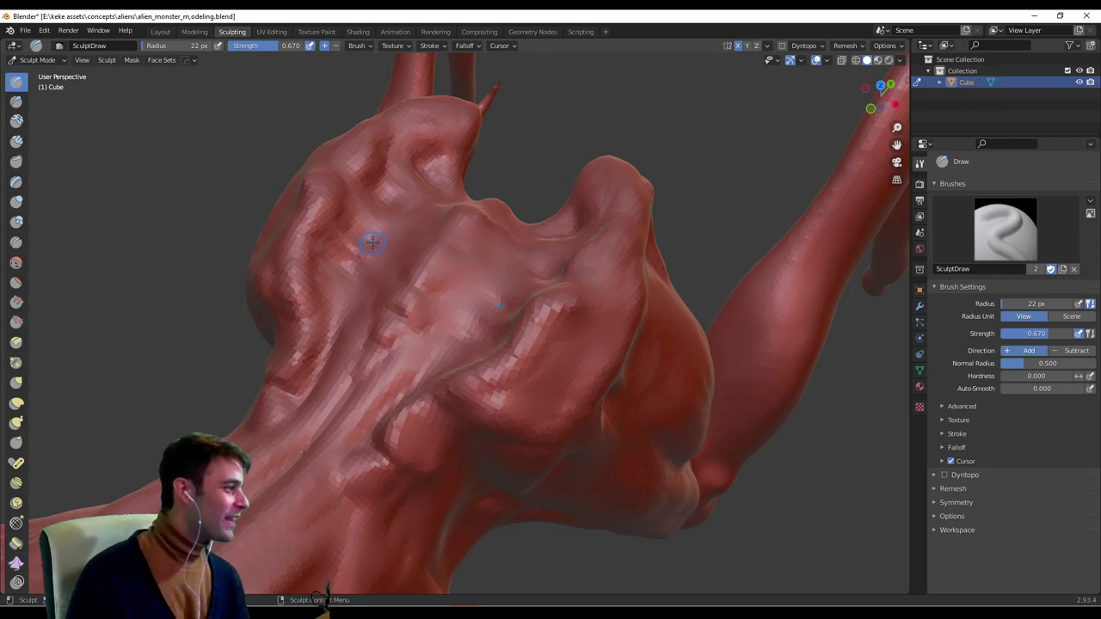
pyautogui.moveTo(439, 250); pyautogui.dragTo(412, 266, button='middle')
pyautogui.scroll(-4, 516, 254)
pyautogui.moveTo(533, 252); pyautogui.dragTo(490, 228, button='middle')
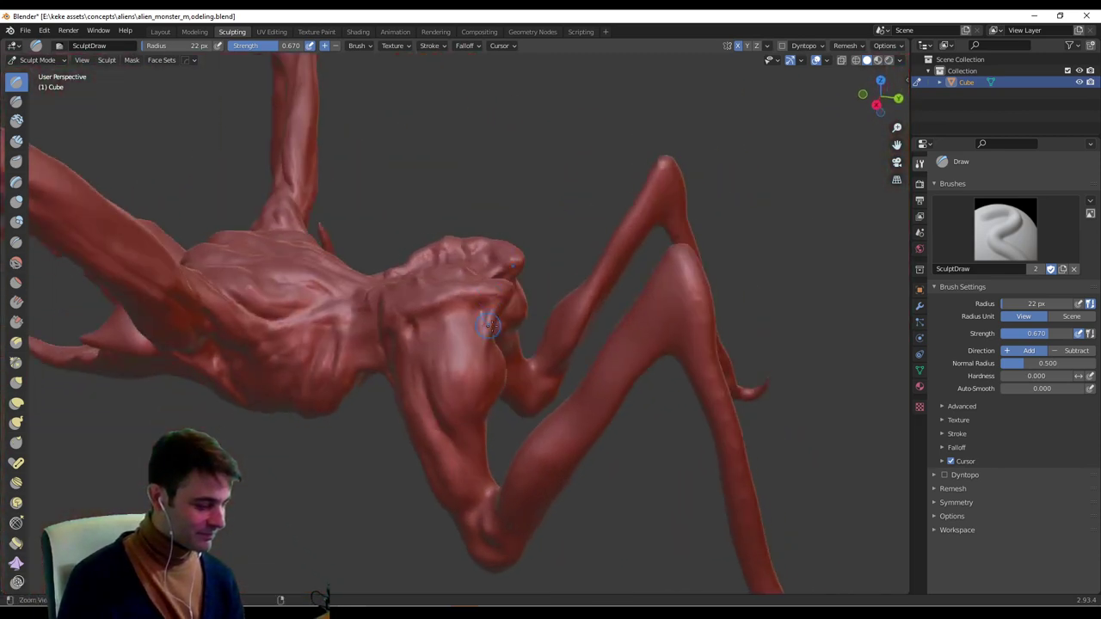
# Carve a thin crease along the flank from the lower ribs through the waist to the hip with a 9 px Draw brush.
pyautogui.scroll(4, 551, 283)
pyautogui.moveTo(554, 284)
pyautogui.mouseDown(button='middle')
pyautogui.moveTo(479, 250)
pyautogui.moveTo(484, 265)
pyautogui.moveTo(479, 233)
pyautogui.mouseUp(button='middle')
pyautogui.moveTo(430, 306)
pyautogui.mouseDown(button='middle')
pyautogui.moveTo(327, 354)
pyautogui.moveTo(352, 318)
pyautogui.moveTo(381, 325)
pyautogui.mouseUp(button='middle')
pyautogui.press('f')
pyautogui.click(376, 332)
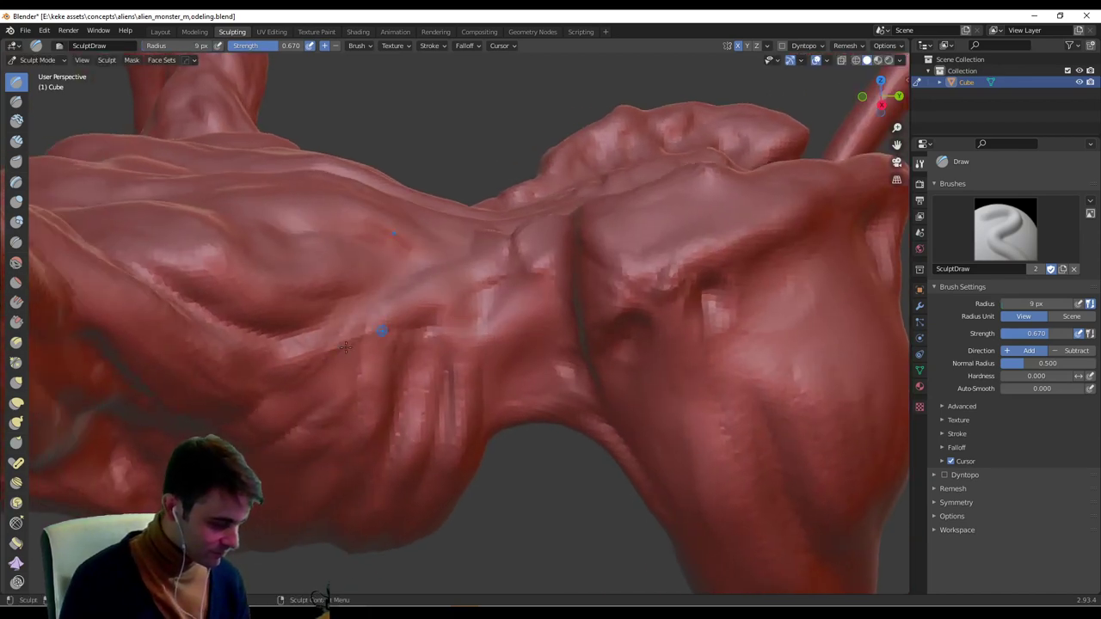
pyautogui.moveTo(459, 298)
pyautogui.mouseDown(button='middle')
pyautogui.moveTo(508, 297)
pyautogui.moveTo(594, 261)
pyautogui.moveTo(634, 278)
pyautogui.moveTo(677, 251)
pyautogui.mouseUp(button='middle')
pyautogui.scroll(-8, 633, 278)
pyautogui.scroll(8, 677, 251)
pyautogui.scroll(2, 677, 251)
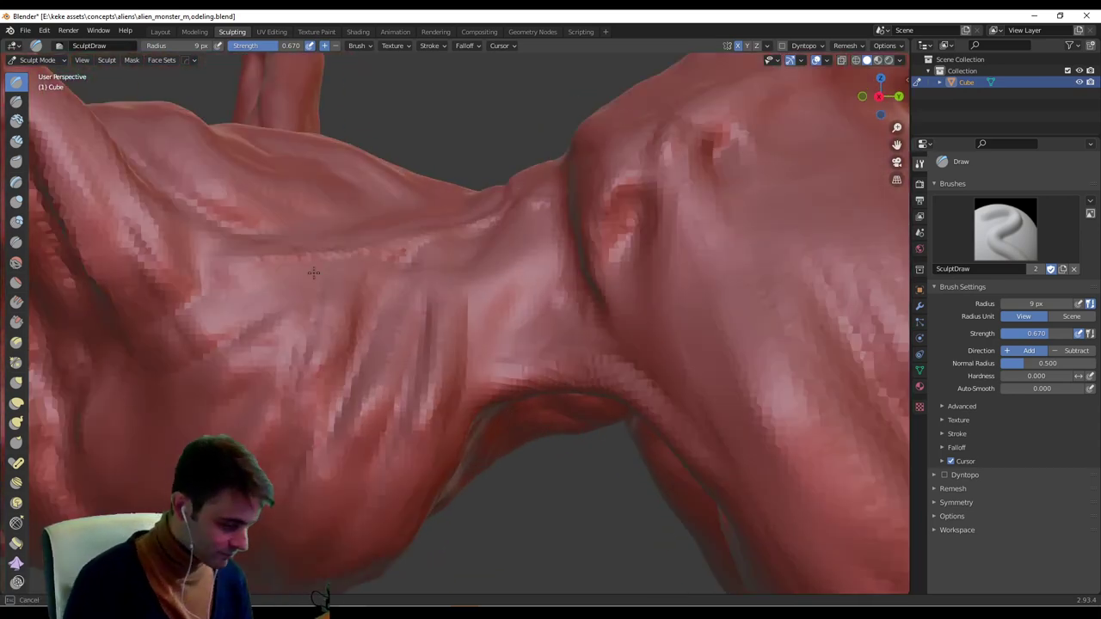
pyautogui.moveTo(434, 258); pyautogui.dragTo(405, 281, button='middle')
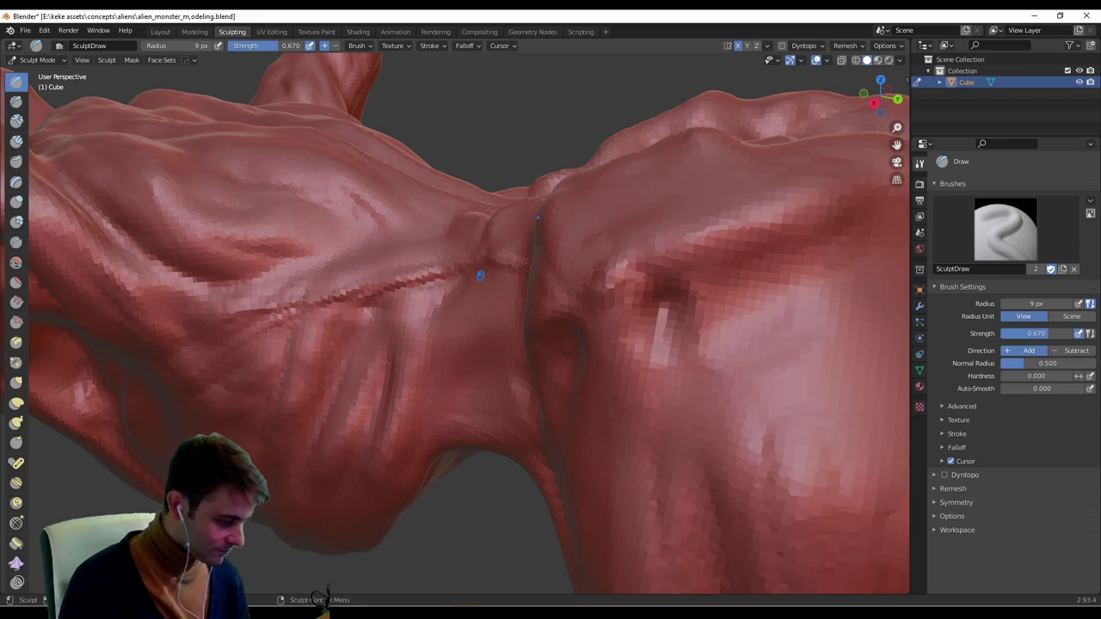
pyautogui.scroll(-5, 527, 268)
pyautogui.moveTo(619, 268)
pyautogui.mouseDown(button='middle')
pyautogui.moveTo(551, 283)
pyautogui.moveTo(594, 287)
pyautogui.mouseUp(button='middle')
pyautogui.scroll(-4, 572, 273)
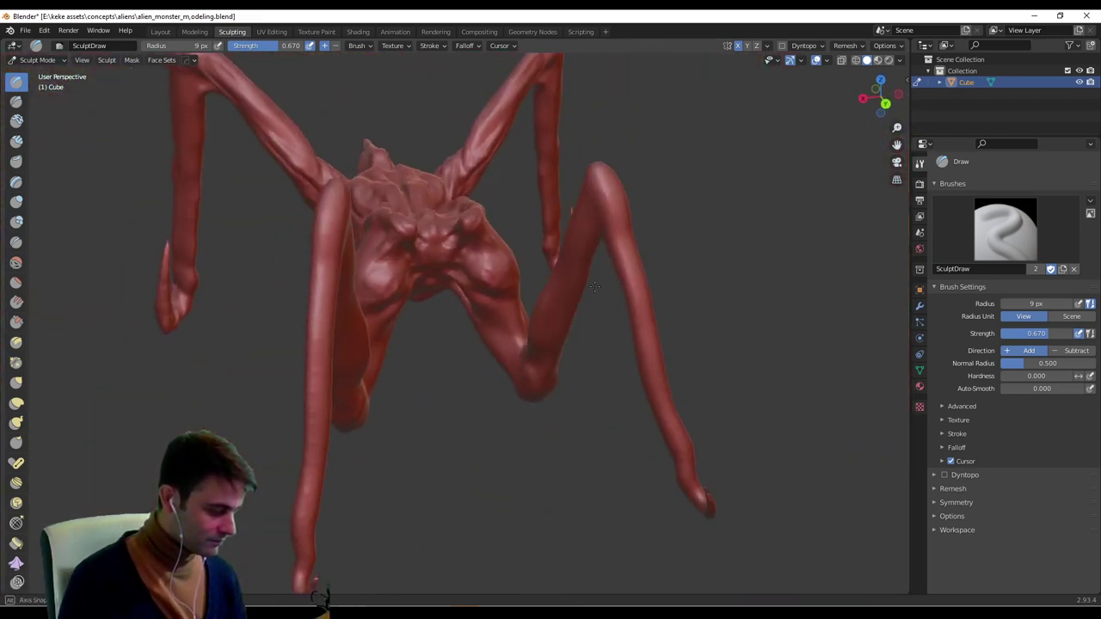
# Sculpt muscle and tendon ridges down the back of the hind thigh toward the knee with a 33 px, then 26 px Draw brush.
pyautogui.moveTo(594, 286); pyautogui.dragTo(574, 270)
pyautogui.scroll(5, 574, 270)
pyautogui.moveTo(550, 268)
pyautogui.mouseDown(button='middle')
pyautogui.moveTo(508, 255)
pyautogui.moveTo(486, 269)
pyautogui.moveTo(519, 253)
pyautogui.moveTo(456, 275)
pyautogui.moveTo(437, 212)
pyautogui.moveTo(398, 273)
pyautogui.moveTo(470, 240)
pyautogui.mouseUp(button='middle')
pyautogui.press('f')
pyautogui.click(516, 253)
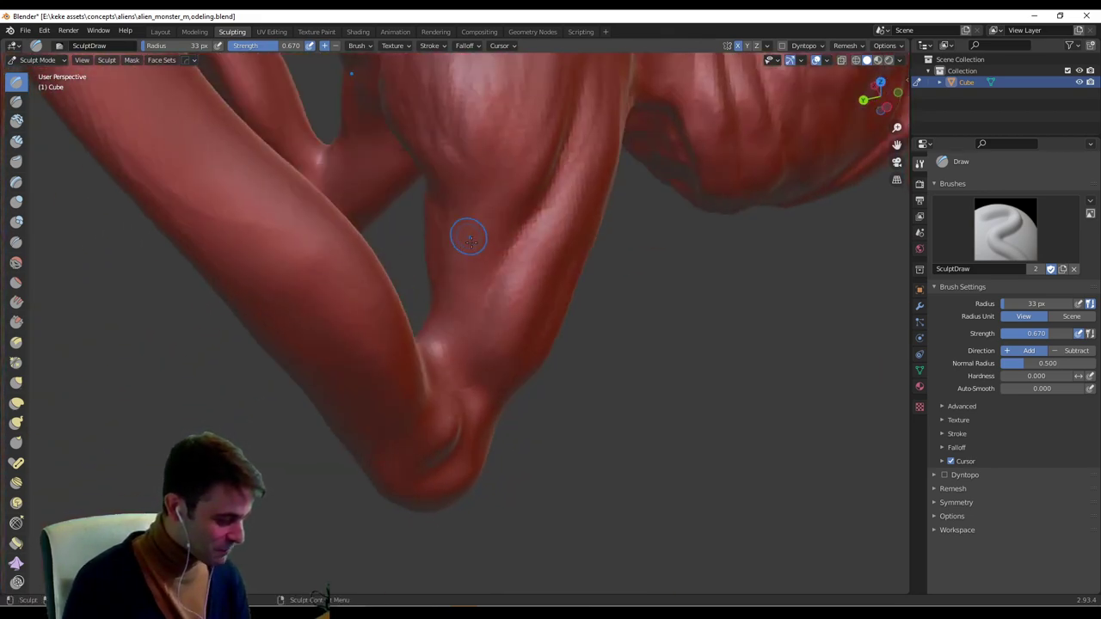
pyautogui.moveTo(465, 297)
pyautogui.mouseDown(button='middle')
pyautogui.moveTo(471, 215)
pyautogui.moveTo(454, 246)
pyautogui.moveTo(450, 346)
pyautogui.moveTo(479, 290)
pyautogui.moveTo(573, 273)
pyautogui.mouseUp(button='middle')
pyautogui.press('f')
pyautogui.click(448, 346)
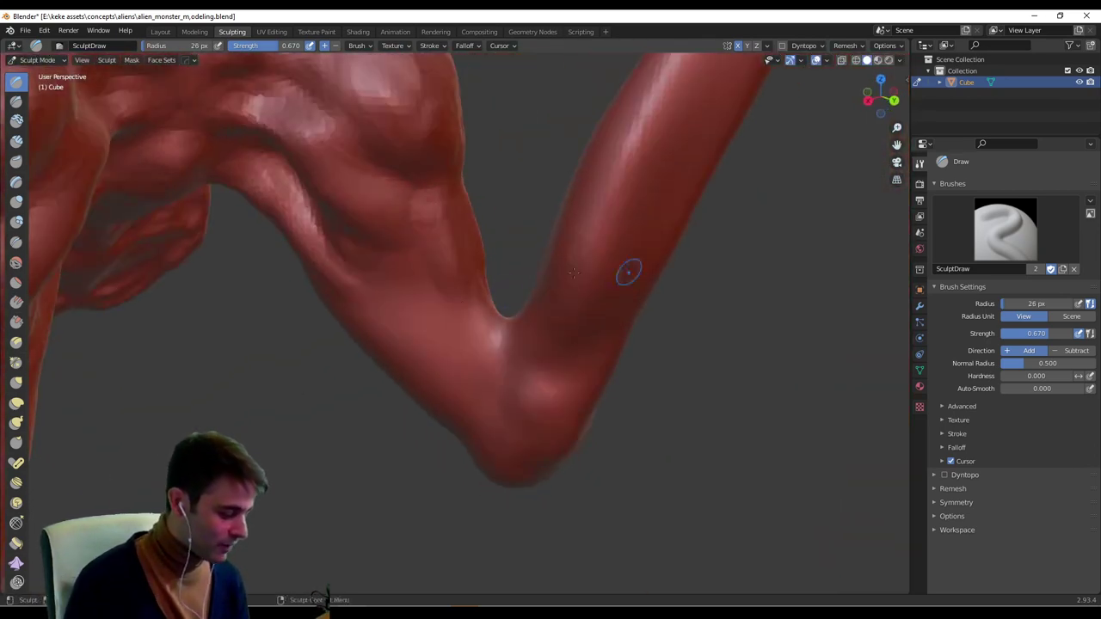
pyautogui.moveTo(451, 327)
pyautogui.mouseDown(button='middle')
pyautogui.moveTo(473, 327)
pyautogui.moveTo(433, 343)
pyautogui.moveTo(474, 307)
pyautogui.moveTo(468, 318)
pyautogui.moveTo(447, 320)
pyautogui.moveTo(484, 283)
pyautogui.moveTo(456, 316)
pyautogui.moveTo(454, 306)
pyautogui.moveTo(454, 321)
pyautogui.mouseUp(button='middle')
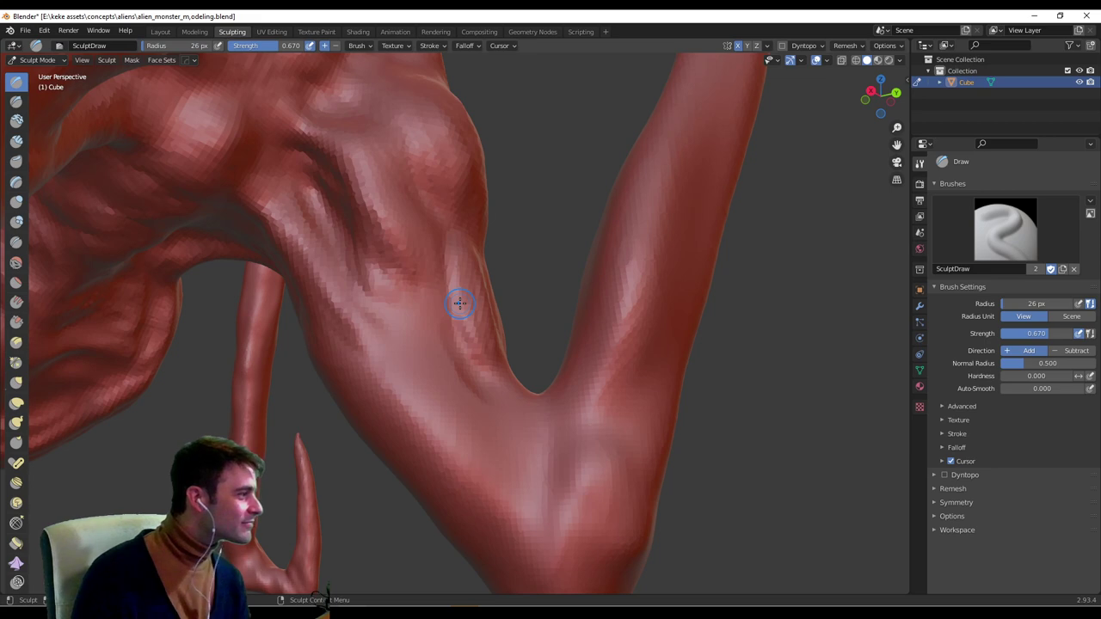
pyautogui.moveTo(508, 287)
pyautogui.keyDown('shift'); pyautogui.mouseDown(button='middle')
pyautogui.moveTo(511, 255)
pyautogui.moveTo(357, 254)
pyautogui.moveTo(359, 198)
pyautogui.moveTo(337, 172)
pyautogui.mouseUp(button='middle'); pyautogui.keyUp('shift')
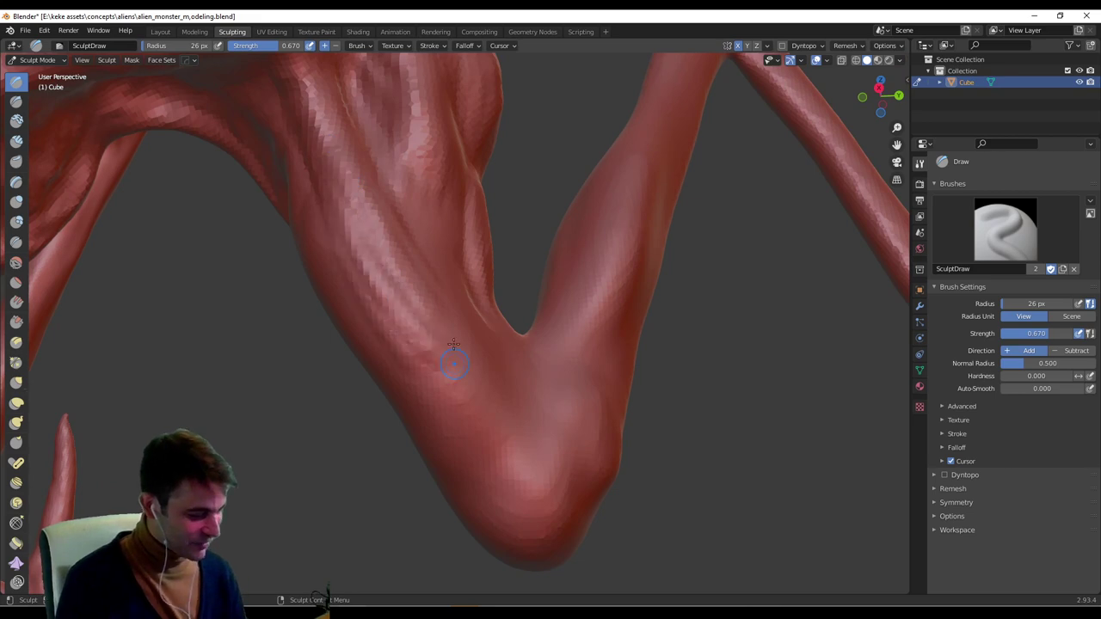
# Undo the last stroke and build up the long muscle along the front of the thigh with a 45 px Draw brush.
pyautogui.hotkey('ctrl', 'z')
pyautogui.moveTo(509, 347)
pyautogui.mouseDown(button='middle')
pyautogui.moveTo(486, 320)
pyautogui.moveTo(437, 315)
pyautogui.mouseUp(button='middle')
pyautogui.press('f')
pyautogui.click(443, 316)
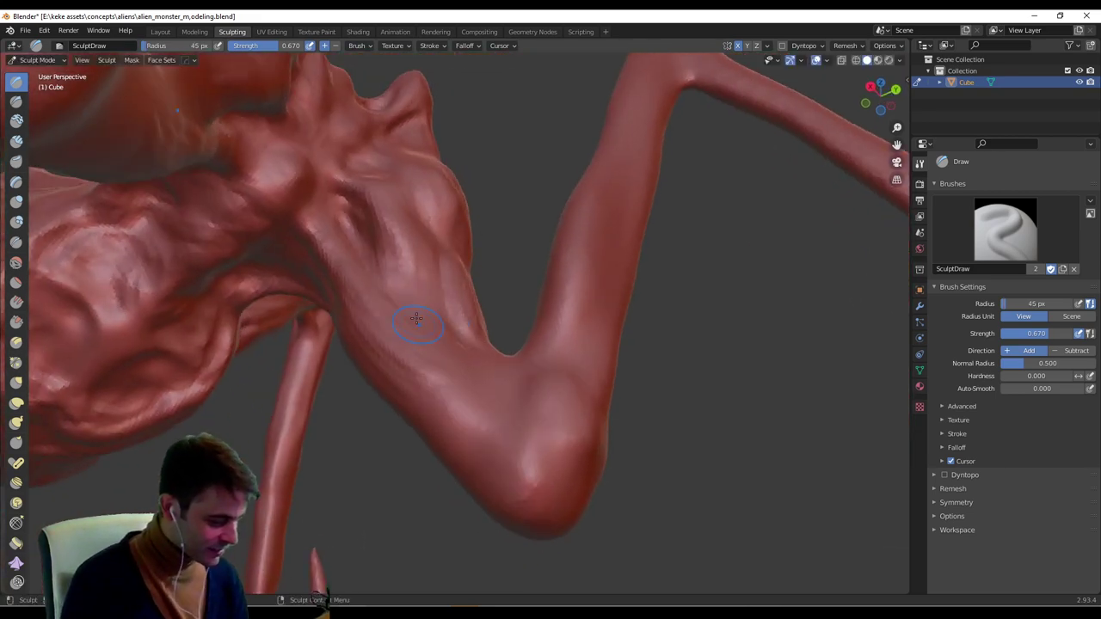
pyautogui.moveTo(387, 352)
pyautogui.mouseDown(button='middle')
pyautogui.moveTo(386, 333)
pyautogui.moveTo(442, 309)
pyautogui.moveTo(421, 322)
pyautogui.moveTo(428, 299)
pyautogui.moveTo(456, 288)
pyautogui.moveTo(513, 323)
pyautogui.moveTo(506, 330)
pyautogui.mouseUp(button='middle')
pyautogui.moveTo(457, 404); pyautogui.dragTo(437, 285, button='middle')
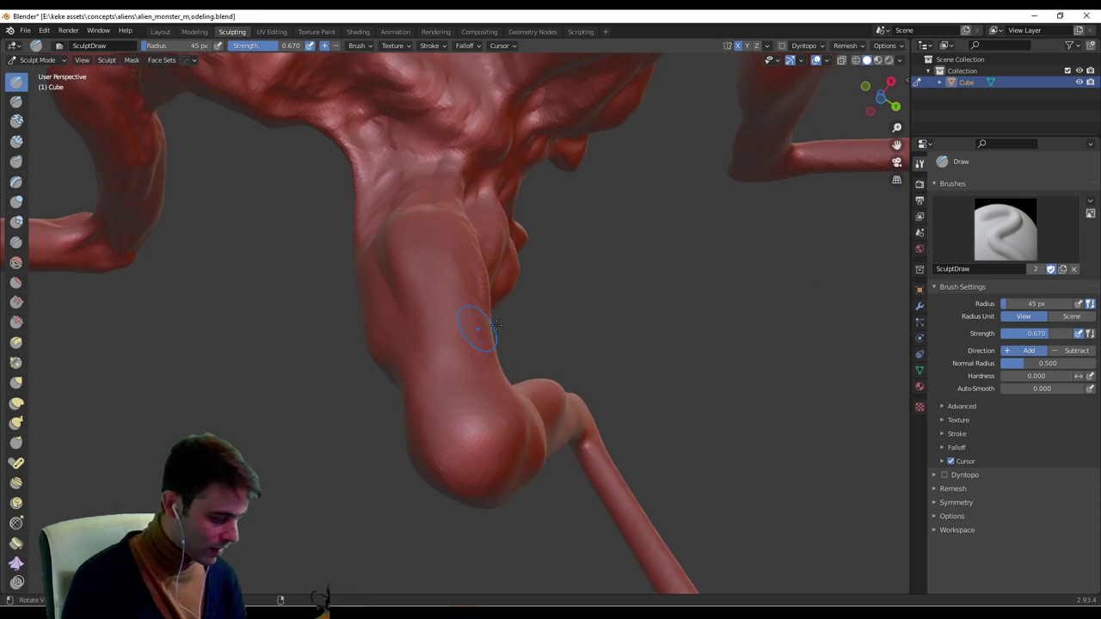
# Shape the lower thigh and its transition into the rounded knee with the Draw brush enlarged to 55 px.
pyautogui.moveTo(495, 324); pyautogui.dragTo(402, 317, button='middle')
pyautogui.moveTo(428, 364)
pyautogui.mouseDown(button='middle')
pyautogui.moveTo(541, 393)
pyautogui.moveTo(443, 383)
pyautogui.moveTo(464, 353)
pyautogui.moveTo(523, 360)
pyautogui.moveTo(505, 290)
pyautogui.moveTo(497, 352)
pyautogui.mouseUp(button='middle')
pyautogui.press('f')
pyautogui.click(456, 381)
pyautogui.moveTo(509, 421)
pyautogui.mouseDown(button='middle')
pyautogui.moveTo(491, 356)
pyautogui.moveTo(471, 402)
pyautogui.mouseUp(button='middle')
pyautogui.moveTo(370, 454); pyautogui.dragTo(444, 432, button='middle')
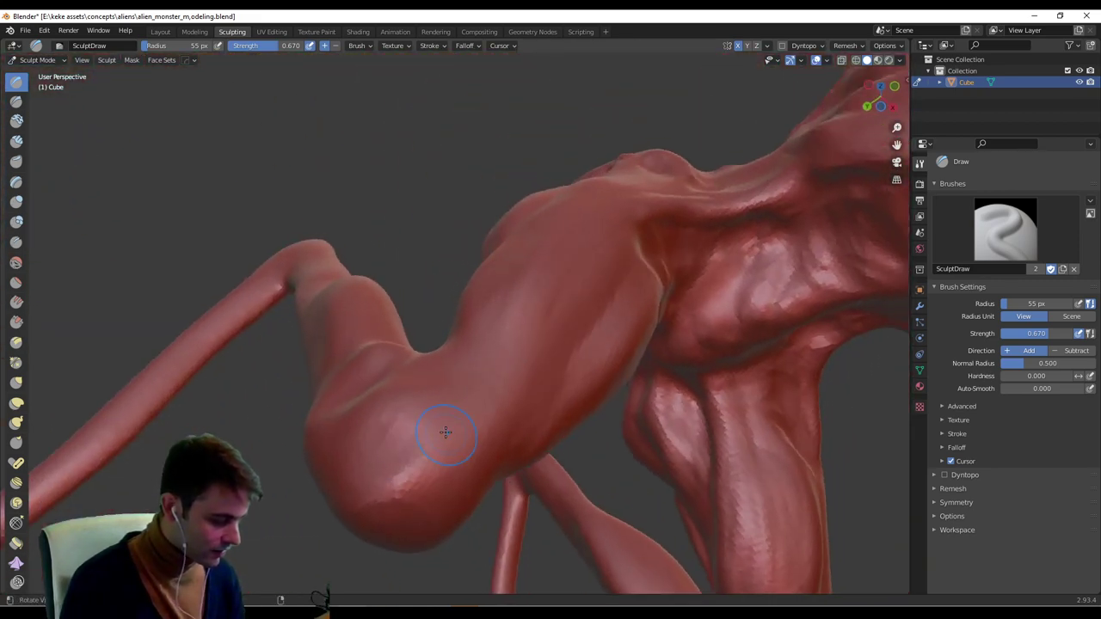
pyautogui.moveTo(507, 359)
pyautogui.mouseDown(button='middle')
pyautogui.moveTo(445, 373)
pyautogui.moveTo(480, 388)
pyautogui.mouseUp(button='middle')
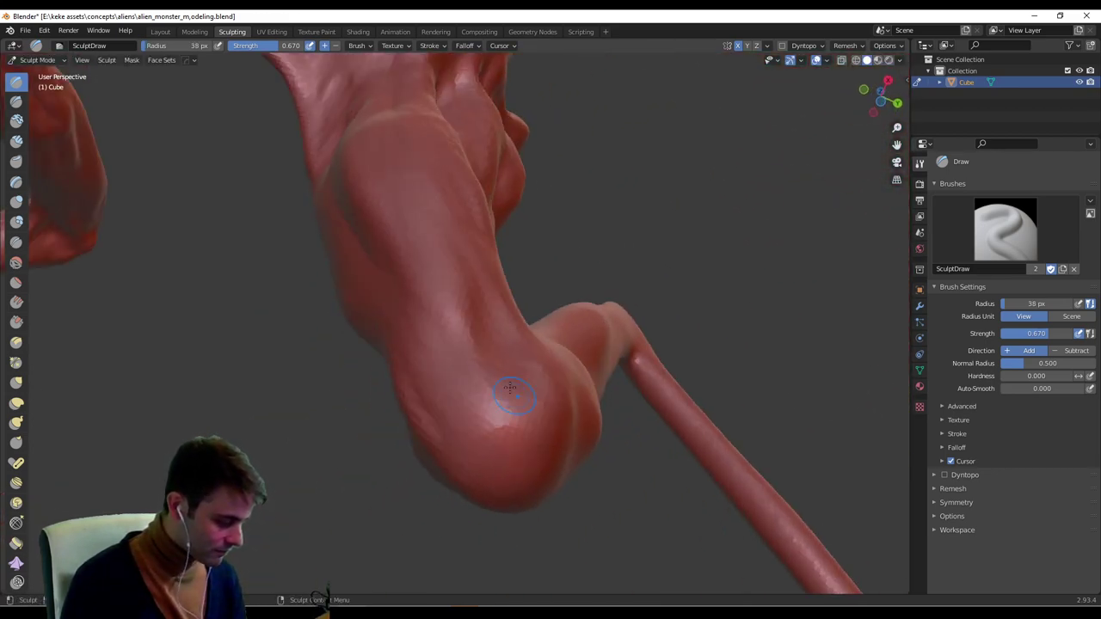
# Define the tendon ridges running into the knee and the kneecap bulge with a 38 px Draw brush.
pyautogui.moveTo(548, 397); pyautogui.dragTo(463, 416, button='middle')
pyautogui.moveTo(509, 462); pyautogui.dragTo(521, 369, button='middle')
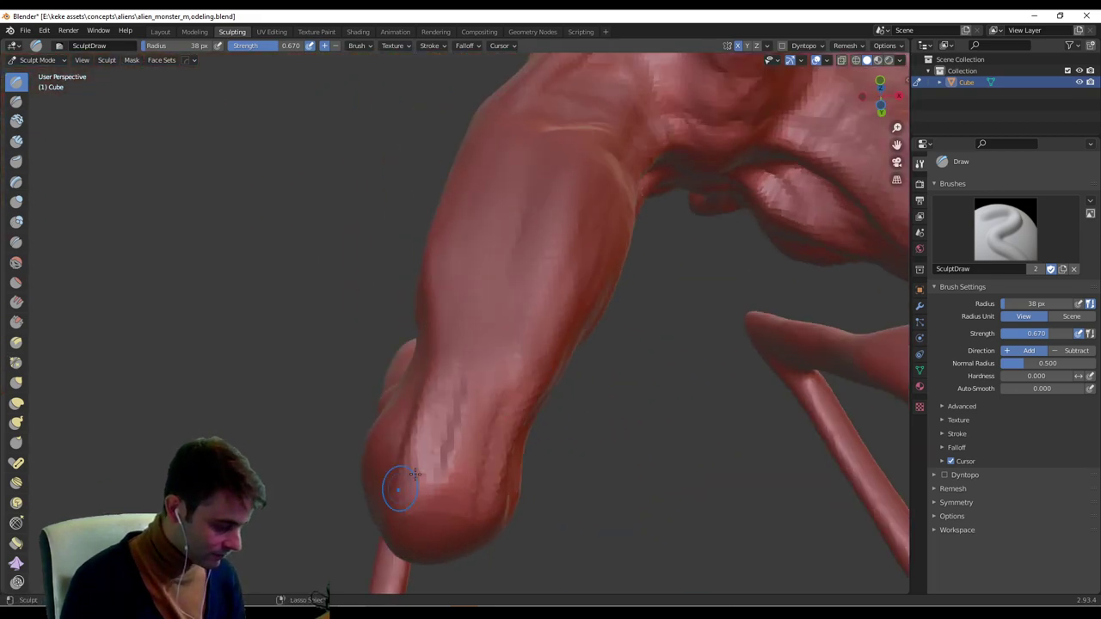
pyautogui.moveTo(398, 488); pyautogui.dragTo(525, 465, button='middle')
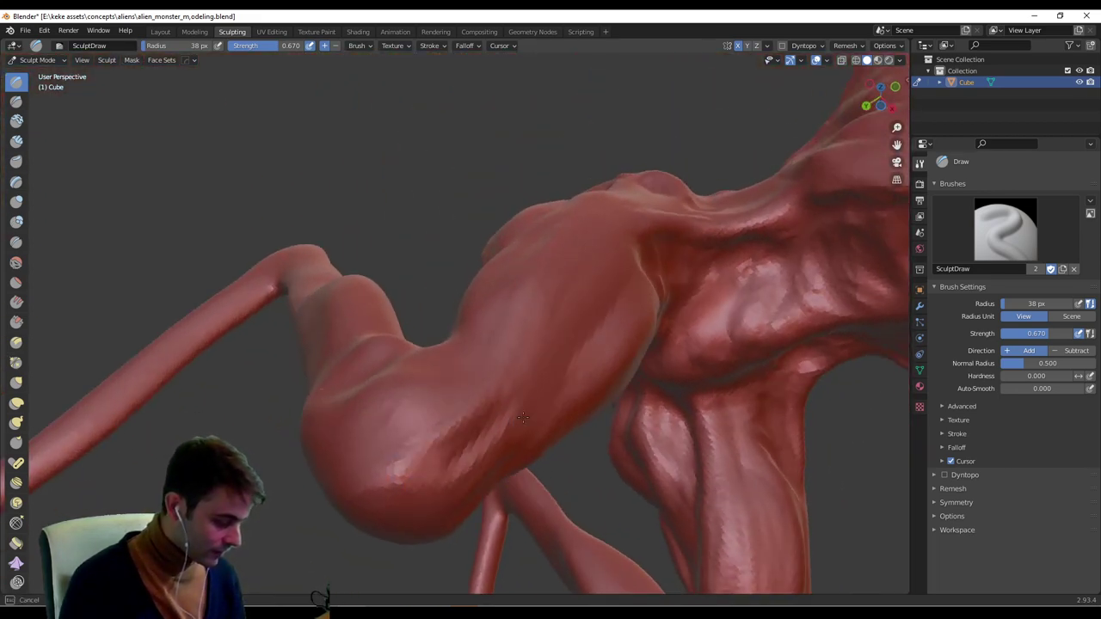
pyautogui.moveTo(581, 417)
pyautogui.mouseDown(button='middle')
pyautogui.moveTo(523, 396)
pyautogui.moveTo(554, 278)
pyautogui.mouseUp(button='middle')
pyautogui.moveTo(413, 287); pyautogui.dragTo(428, 301)
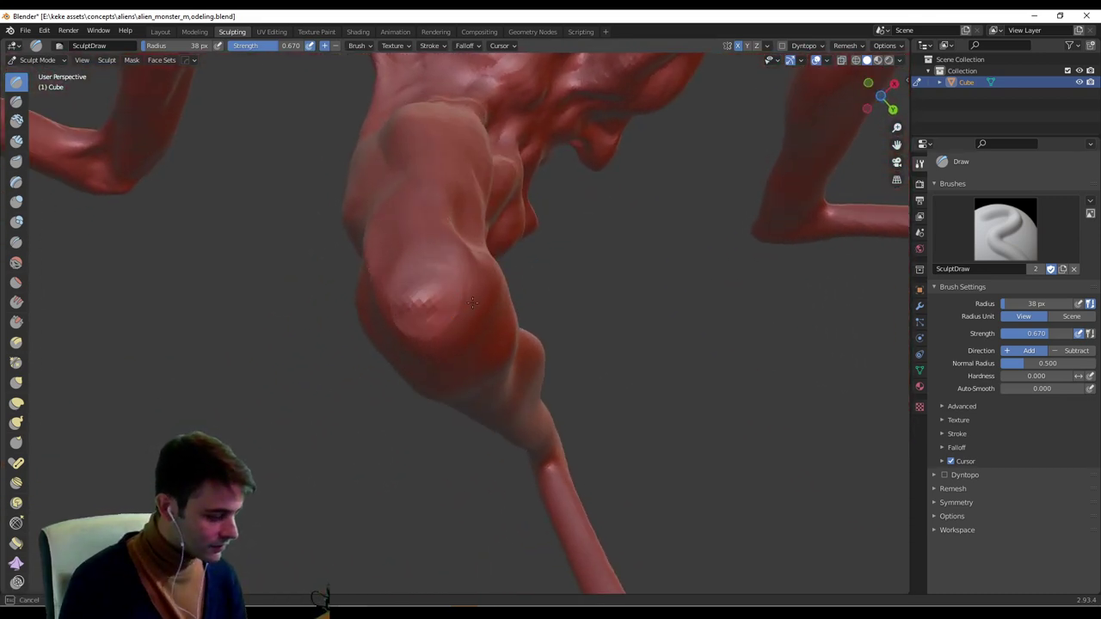
# Build up the rounded kneecap on the monster's hind leg with the Draw brush at a 38 px radius.
pyautogui.moveTo(428, 301)
pyautogui.mouseDown(button='middle')
pyautogui.moveTo(432, 354)
pyautogui.moveTo(543, 395)
pyautogui.moveTo(584, 387)
pyautogui.mouseUp(button='middle')
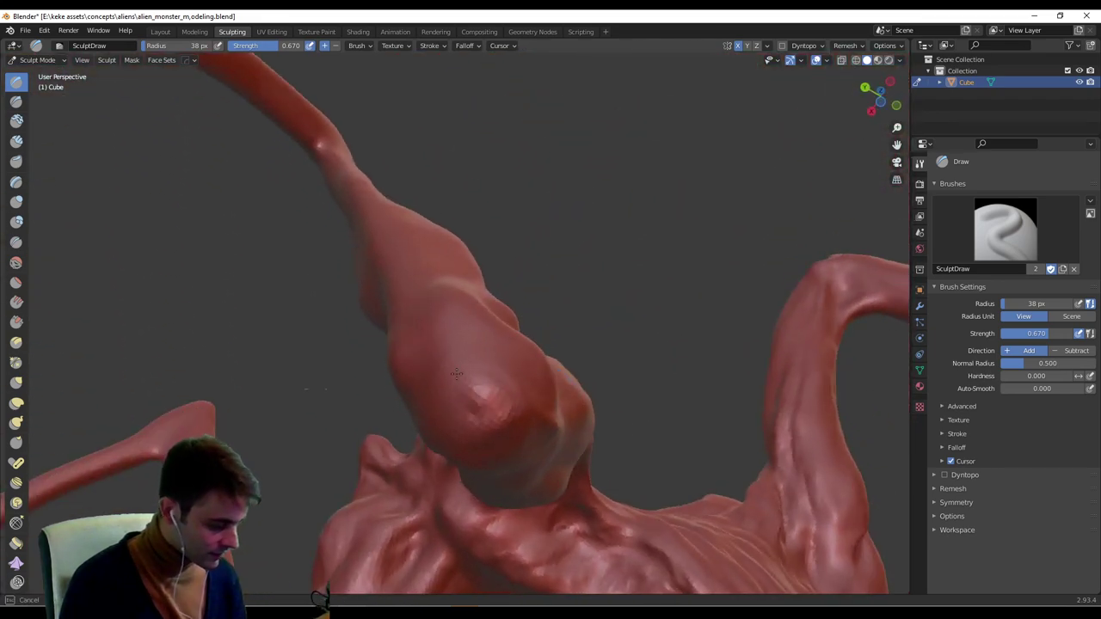
pyautogui.moveTo(457, 373); pyautogui.dragTo(456, 465, button='middle')
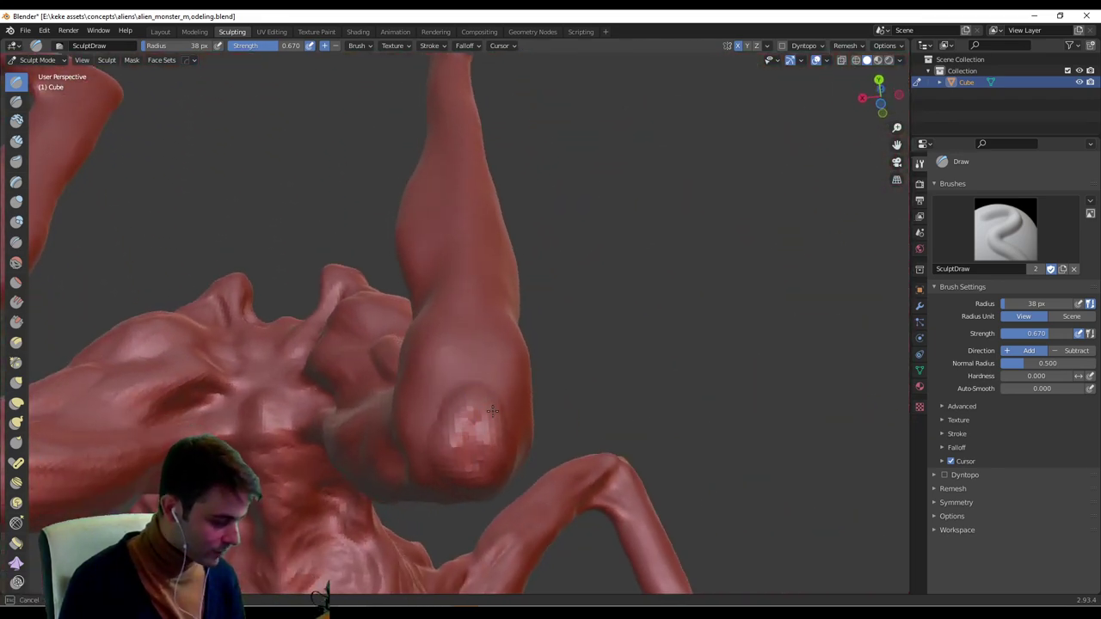
pyautogui.moveTo(492, 411); pyautogui.dragTo(487, 424, button='middle')
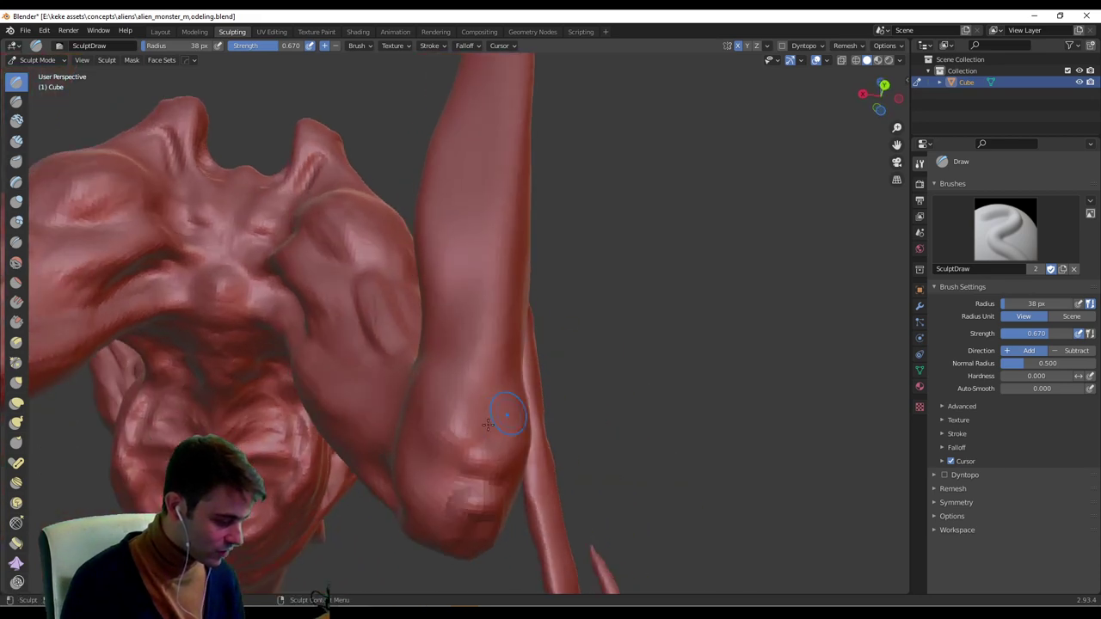
pyautogui.moveTo(607, 260)
pyautogui.keyDown('ctrl'); pyautogui.mouseDown(button='middle')
pyautogui.moveTo(603, 335)
pyautogui.moveTo(509, 370)
pyautogui.moveTo(550, 404)
pyautogui.moveTo(605, 347)
pyautogui.moveTo(521, 383)
pyautogui.mouseUp(button='middle'); pyautogui.keyUp('ctrl')
pyautogui.moveTo(521, 430)
pyautogui.keyDown('ctrl'); pyautogui.mouseDown(button='middle')
pyautogui.moveTo(508, 393)
pyautogui.moveTo(486, 379)
pyautogui.mouseUp(button='middle'); pyautogui.keyUp('ctrl')
# Set the Draw brush radius to 26 px and sculpt a bony bump and hollow on the side of the knee.
pyautogui.press('f')
pyautogui.click(476, 378)
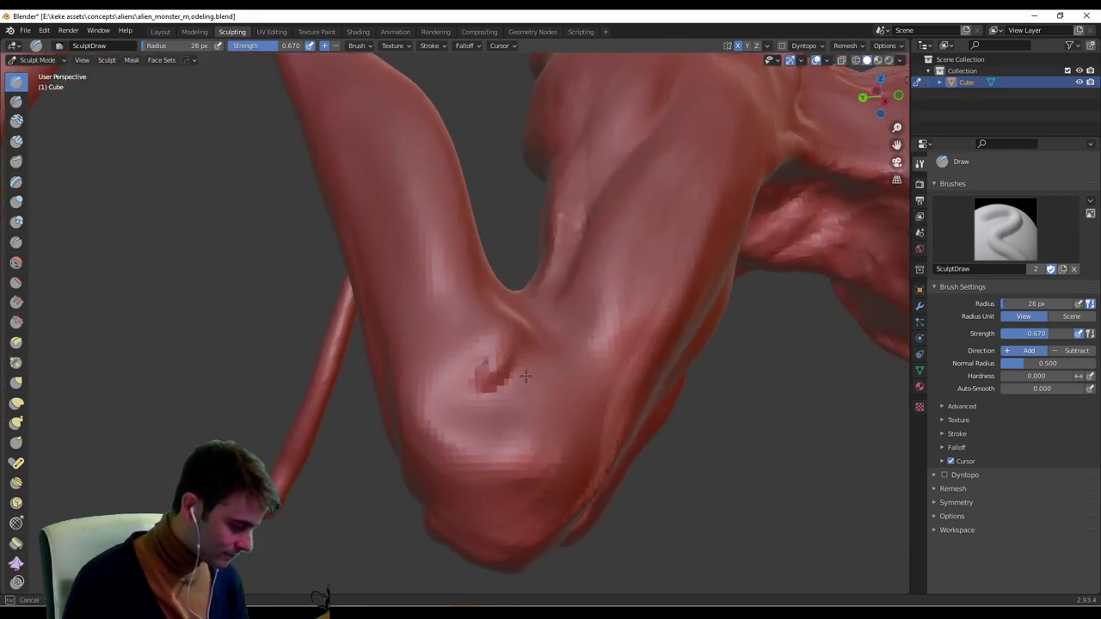
pyautogui.moveTo(499, 421)
pyautogui.mouseDown(button='middle')
pyautogui.moveTo(517, 367)
pyautogui.moveTo(538, 364)
pyautogui.mouseUp(button='middle')
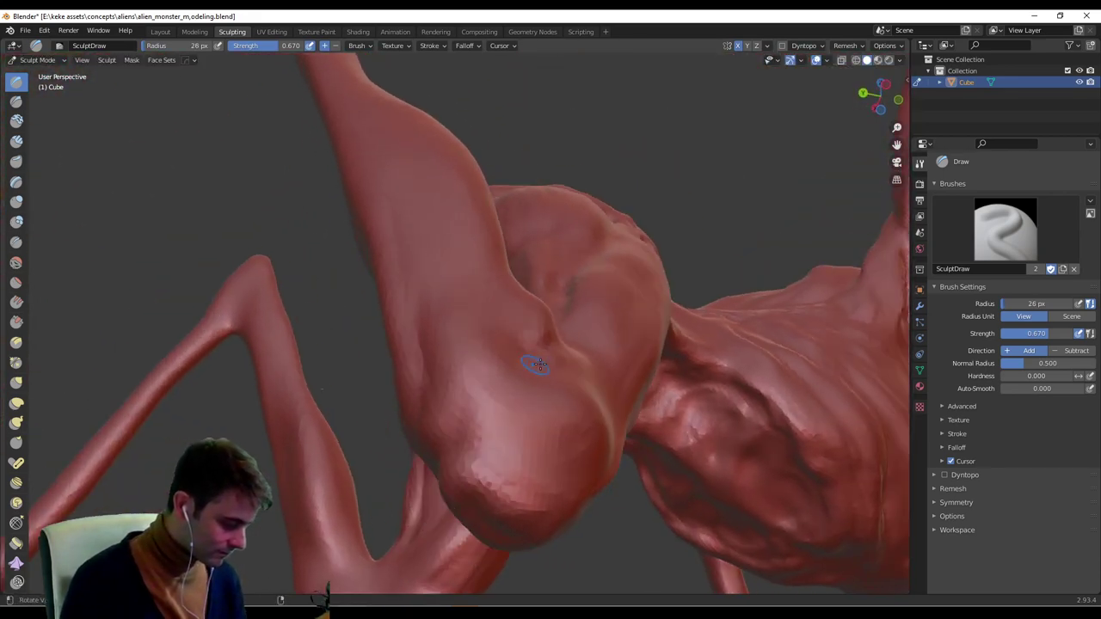
pyautogui.moveTo(552, 427); pyautogui.dragTo(528, 435)
pyautogui.moveTo(552, 426); pyautogui.dragTo(529, 434, button='middle')
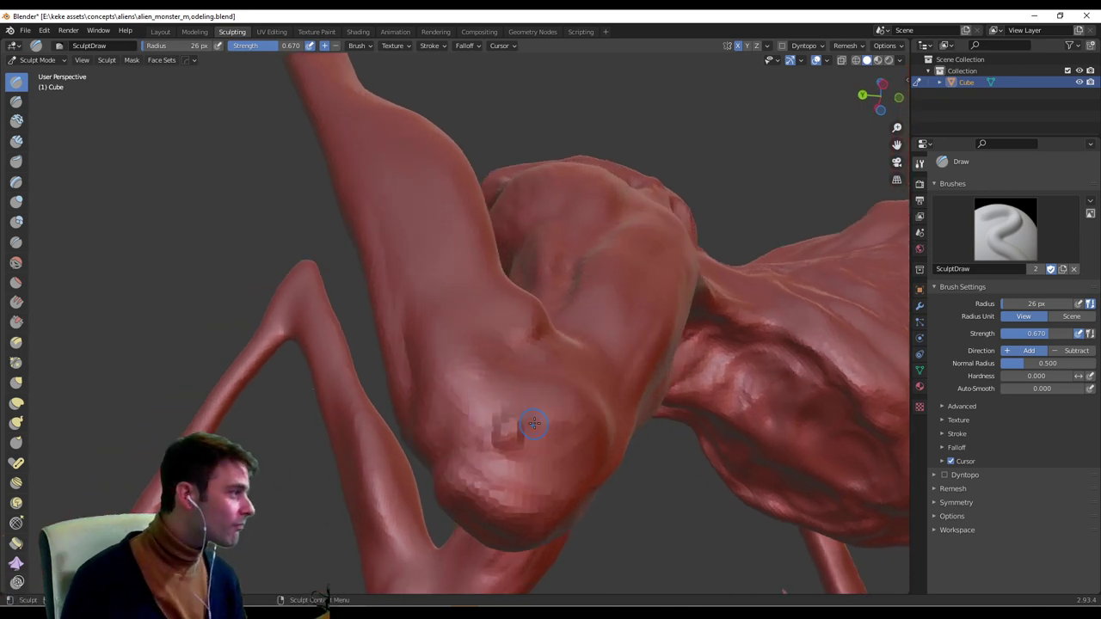
# Enlarge the Draw brush radius to 50 px and add broader volume across the side of the knee.
pyautogui.press('f')
pyautogui.click(542, 418)
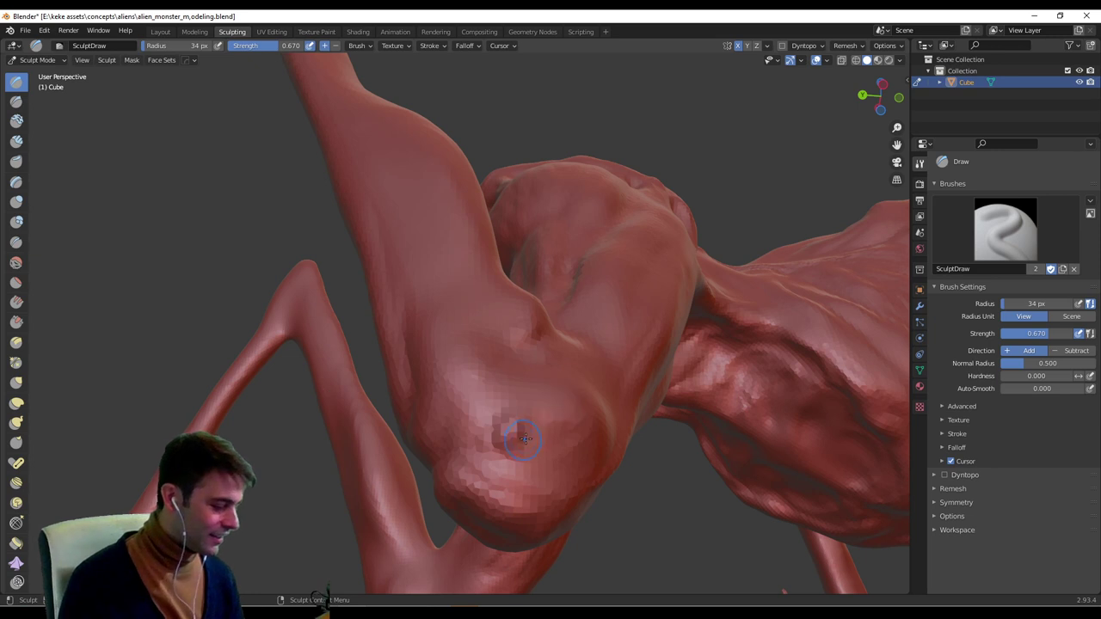
pyautogui.press('f')
pyautogui.click(530, 425)
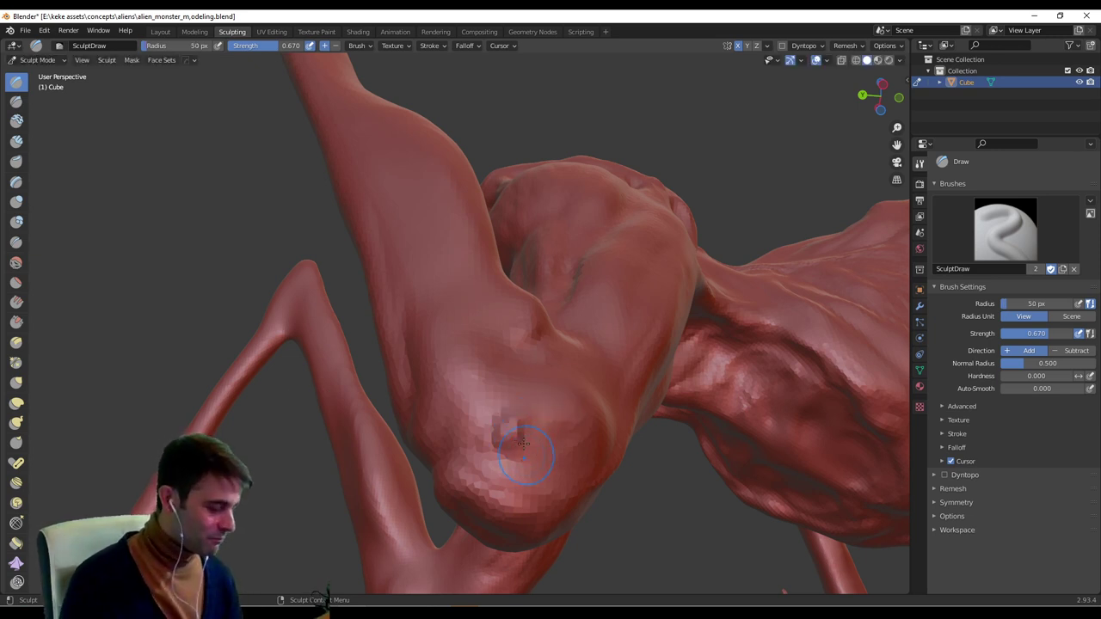
pyautogui.moveTo(523, 444)
pyautogui.mouseDown()
pyautogui.moveTo(514, 437)
pyautogui.moveTo(560, 422)
pyautogui.moveTo(533, 439)
pyautogui.mouseUp()
pyautogui.moveTo(523, 420); pyautogui.dragTo(557, 417, button='middle')
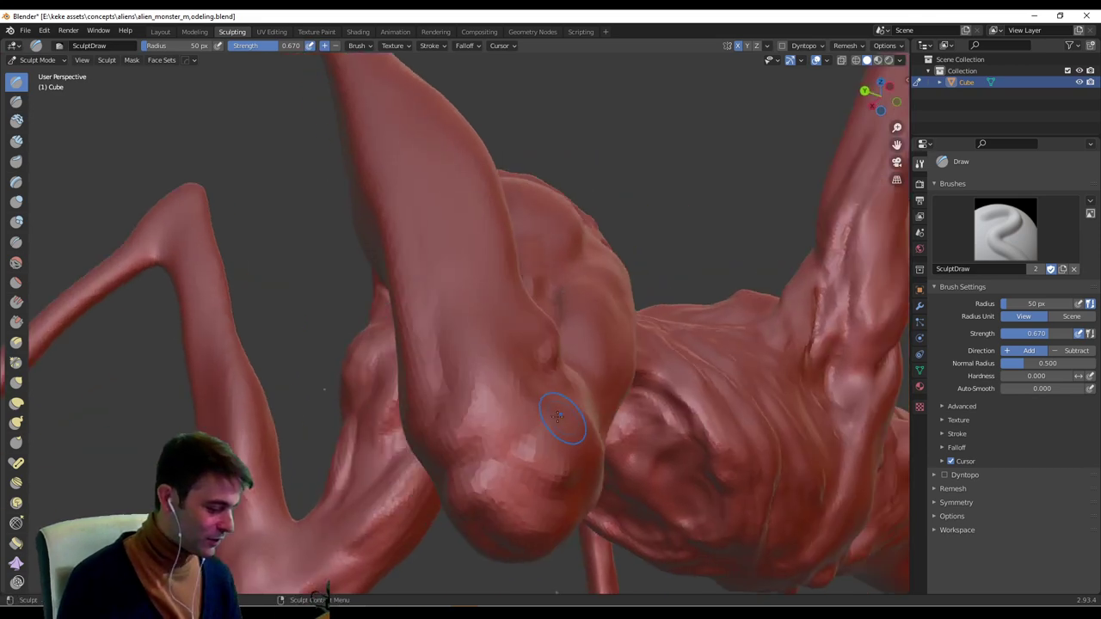
pyautogui.moveTo(476, 432)
pyautogui.mouseDown(button='middle')
pyautogui.moveTo(533, 419)
pyautogui.moveTo(489, 412)
pyautogui.mouseUp(button='middle')
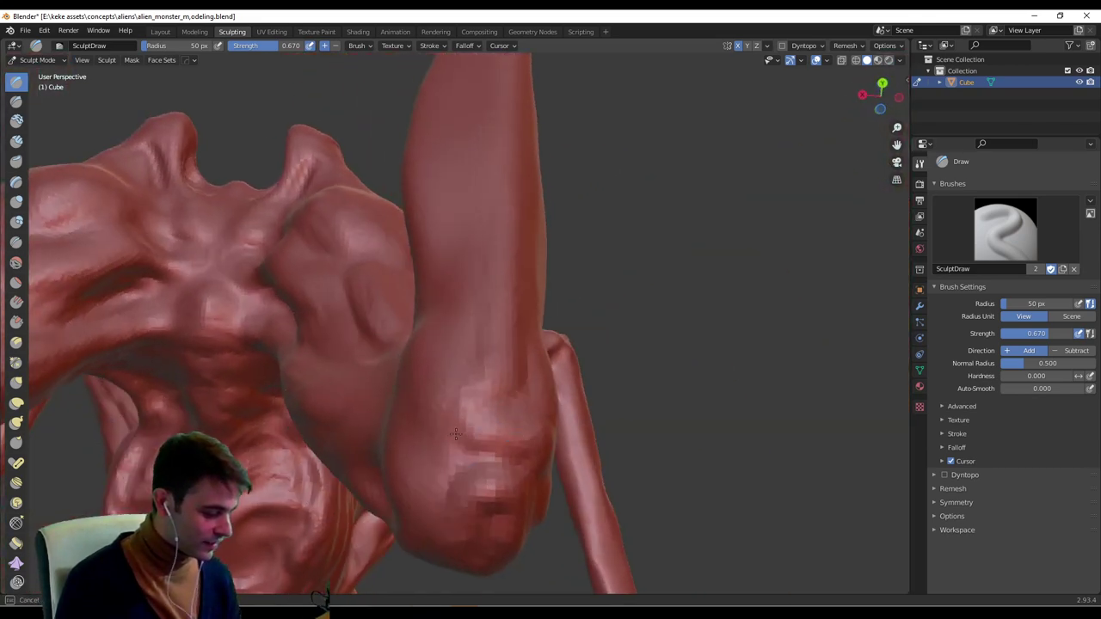
# Set the brush radius to 31 px and sculpt long tendon ridges from the knee up the adjoining leg segment.
pyautogui.press('f')
pyautogui.click(477, 428)
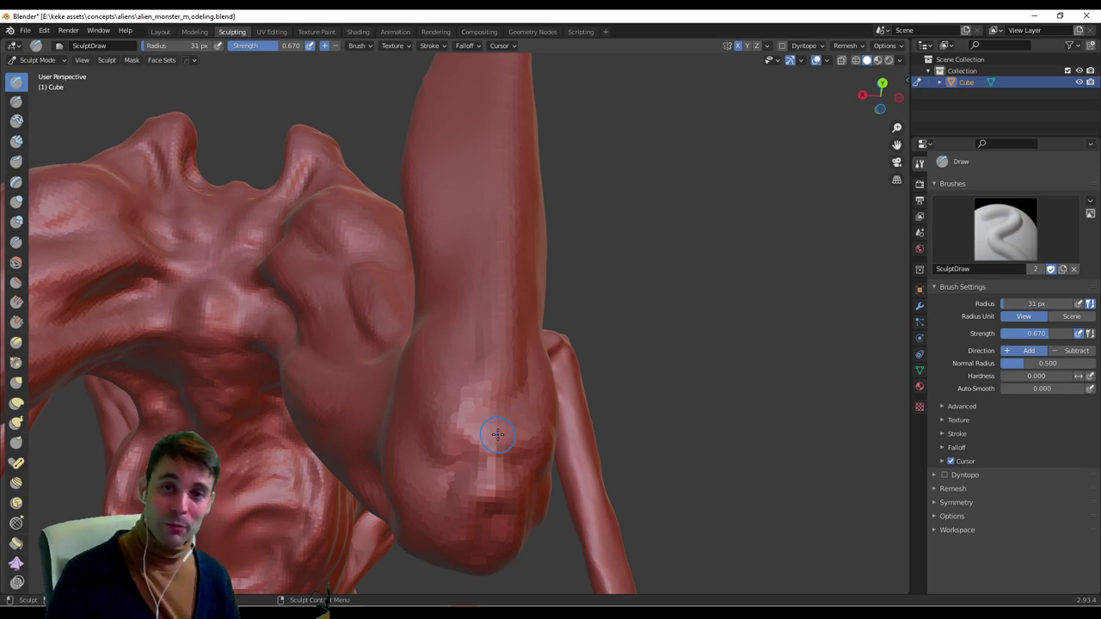
pyautogui.moveTo(525, 416)
pyautogui.mouseDown(button='middle')
pyautogui.moveTo(533, 387)
pyautogui.moveTo(486, 372)
pyautogui.moveTo(474, 391)
pyautogui.mouseUp(button='middle')
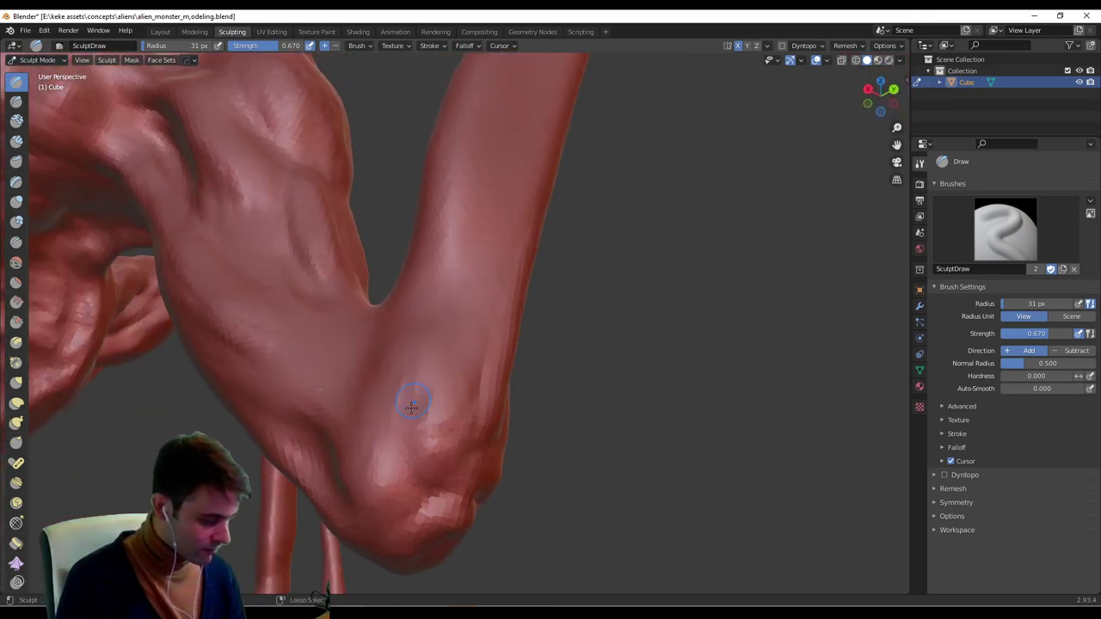
pyautogui.moveTo(491, 309)
pyautogui.mouseDown(button='middle')
pyautogui.moveTo(476, 345)
pyautogui.moveTo(307, 455)
pyautogui.mouseUp(button='middle')
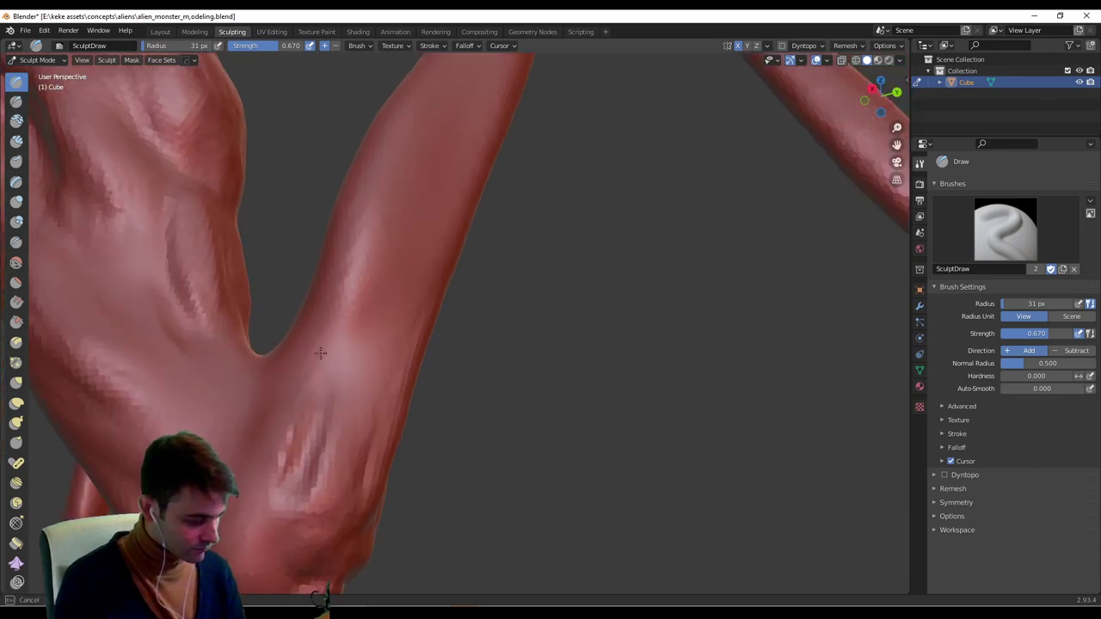
pyautogui.moveTo(326, 398); pyautogui.dragTo(330, 360)
pyautogui.moveTo(353, 469); pyautogui.dragTo(364, 369)
pyautogui.moveTo(365, 408); pyautogui.dragTo(378, 280)
pyautogui.moveTo(368, 342); pyautogui.dragTo(394, 258)
# Set the brush radius to 47 px and build up the muscle along the middle of the segment above the knee.
pyautogui.scroll(-2, 413, 282)
pyautogui.moveTo(413, 281); pyautogui.dragTo(412, 298, button='middle')
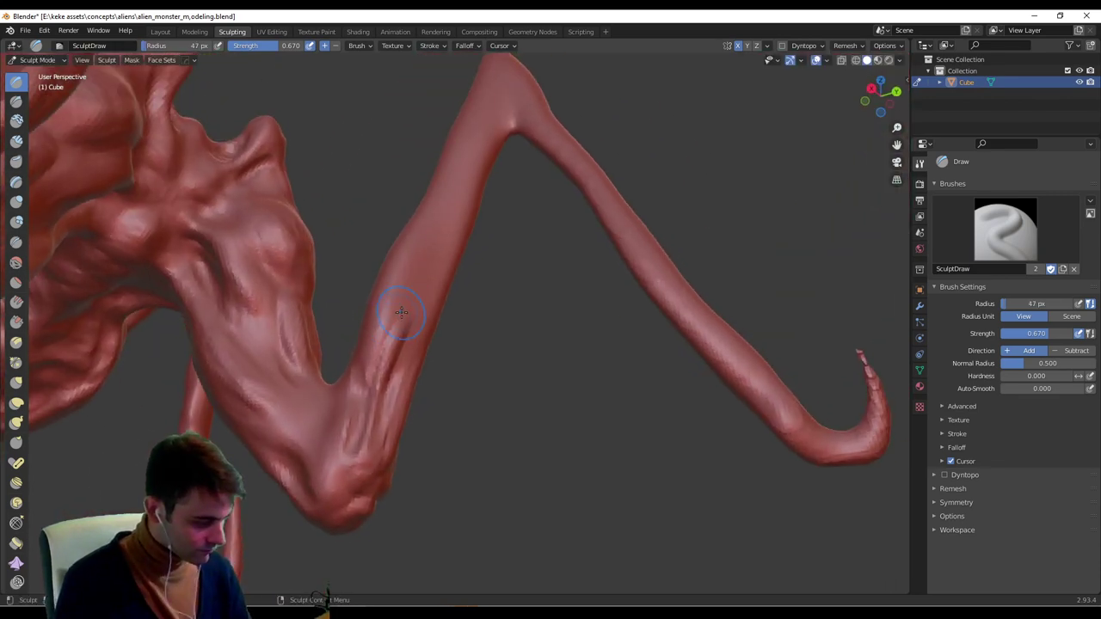
pyautogui.moveTo(379, 354)
pyautogui.mouseDown()
pyautogui.moveTo(408, 252)
pyautogui.moveTo(426, 258)
pyautogui.mouseUp()
pyautogui.moveTo(388, 295); pyautogui.dragTo(428, 245)
pyautogui.moveTo(428, 245)
pyautogui.mouseDown(button='middle')
pyautogui.moveTo(460, 230)
pyautogui.moveTo(437, 197)
pyautogui.mouseUp(button='middle')
# Reduce the brush radius to 23 px and draw thin tendon ridges along the leg segment up to its upper joint.
pyautogui.press('f')
pyautogui.click(431, 223)
pyautogui.moveTo(425, 216); pyautogui.dragTo(469, 96)
pyautogui.moveTo(439, 203)
pyautogui.mouseDown(button='middle')
pyautogui.moveTo(398, 248)
pyautogui.moveTo(388, 219)
pyautogui.mouseUp(button='middle')
pyautogui.moveTo(356, 257); pyautogui.dragTo(407, 145)
pyautogui.moveTo(332, 330); pyautogui.dragTo(386, 217)
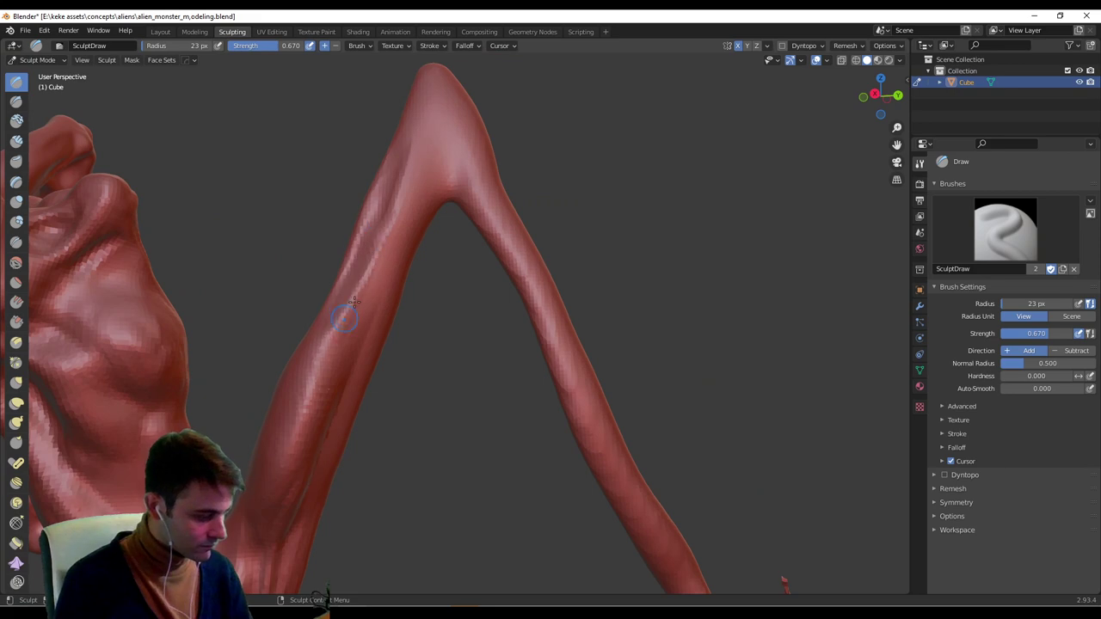
pyautogui.moveTo(354, 301)
pyautogui.mouseDown()
pyautogui.moveTo(417, 134)
pyautogui.moveTo(410, 172)
pyautogui.moveTo(428, 128)
pyautogui.moveTo(435, 143)
pyautogui.mouseUp()
pyautogui.moveTo(435, 143); pyautogui.dragTo(401, 163, button='middle')
pyautogui.moveTo(391, 177)
pyautogui.mouseDown()
pyautogui.moveTo(359, 270)
pyautogui.moveTo(386, 206)
pyautogui.mouseUp()
# Sculpt muscle ridges and carve grooves along the opposite side of the segment between the upper joint and the knee.
pyautogui.moveTo(386, 206)
pyautogui.mouseDown(button='middle')
pyautogui.moveTo(539, 260)
pyautogui.moveTo(506, 154)
pyautogui.moveTo(489, 193)
pyautogui.mouseUp(button='middle')
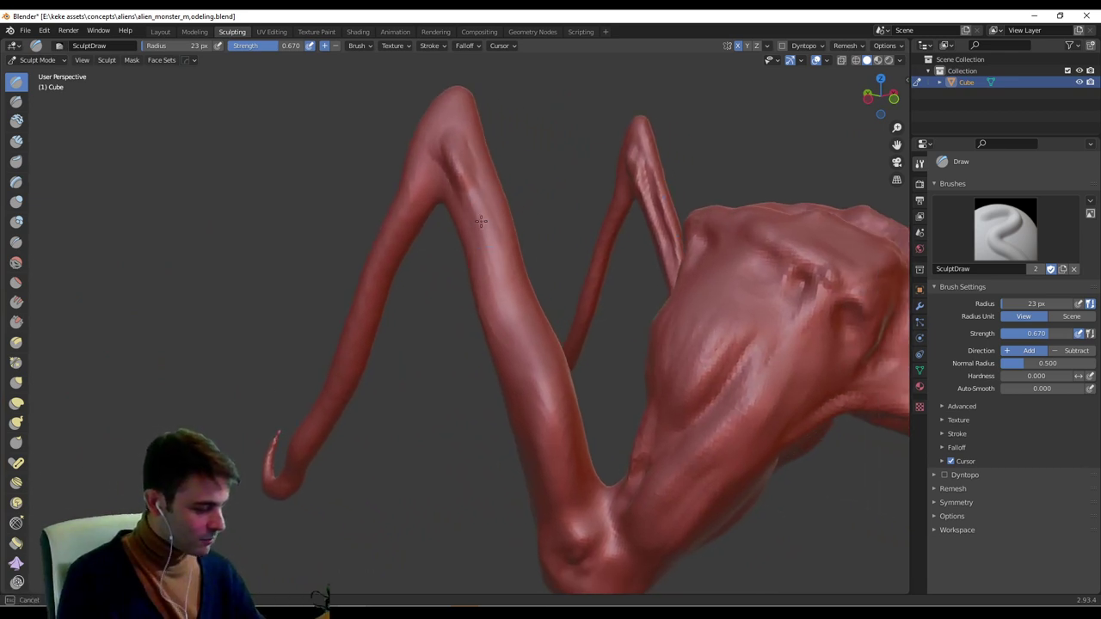
pyautogui.moveTo(481, 222); pyautogui.dragTo(531, 268, button='middle')
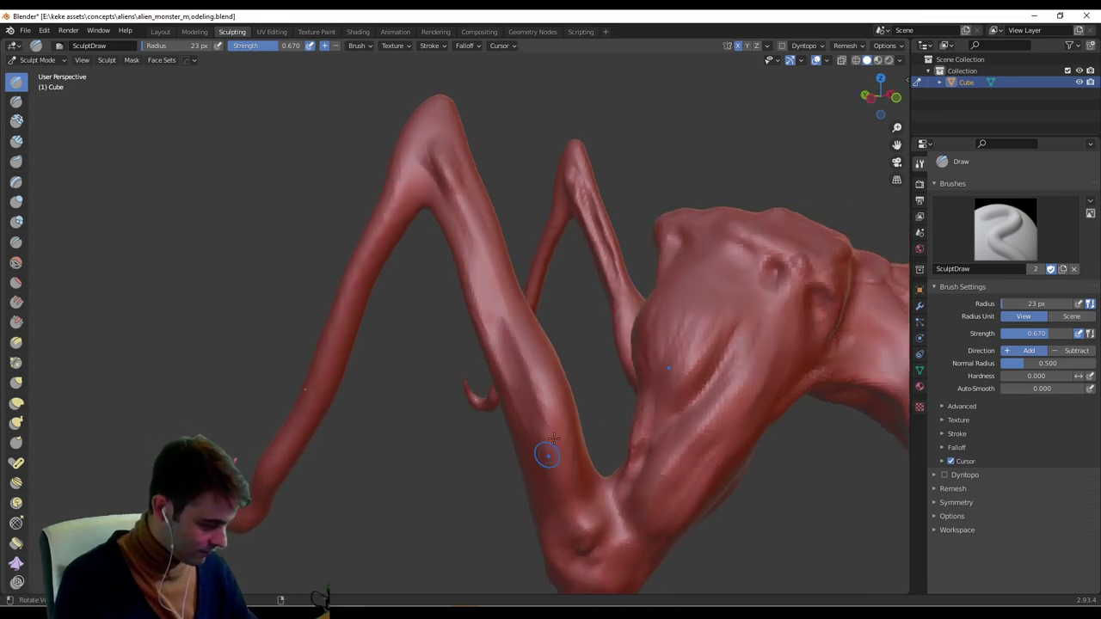
pyautogui.moveTo(537, 422); pyautogui.dragTo(523, 287, button='middle')
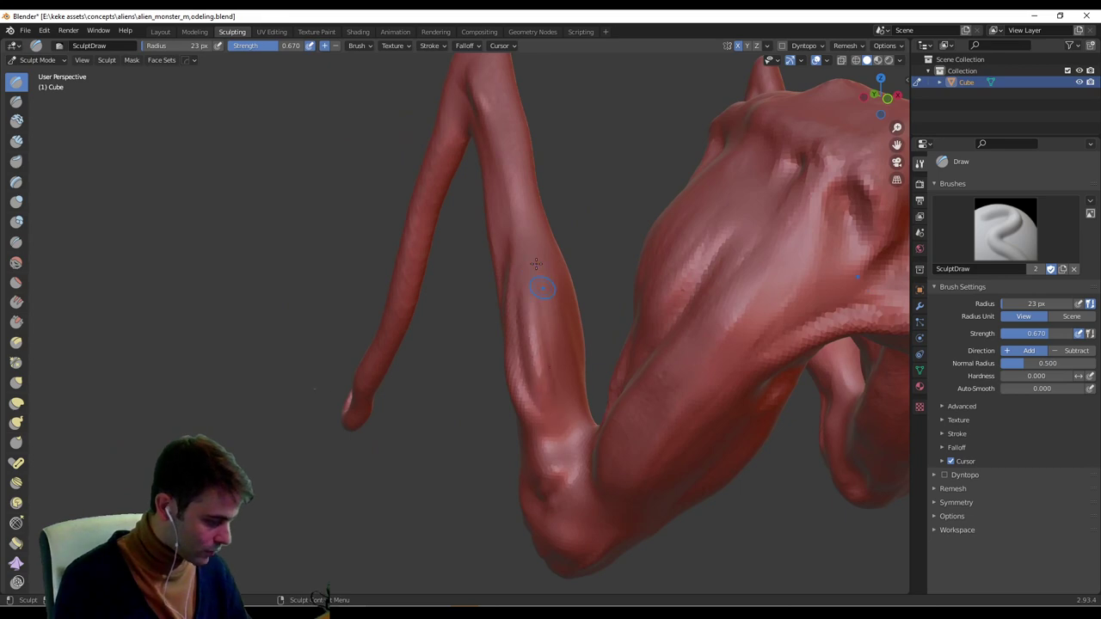
pyautogui.moveTo(557, 391); pyautogui.dragTo(542, 395, button='middle')
pyautogui.keyDown('ctrl'); pyautogui.moveTo(543, 395); pyautogui.dragTo(528, 318); pyautogui.keyUp('ctrl')
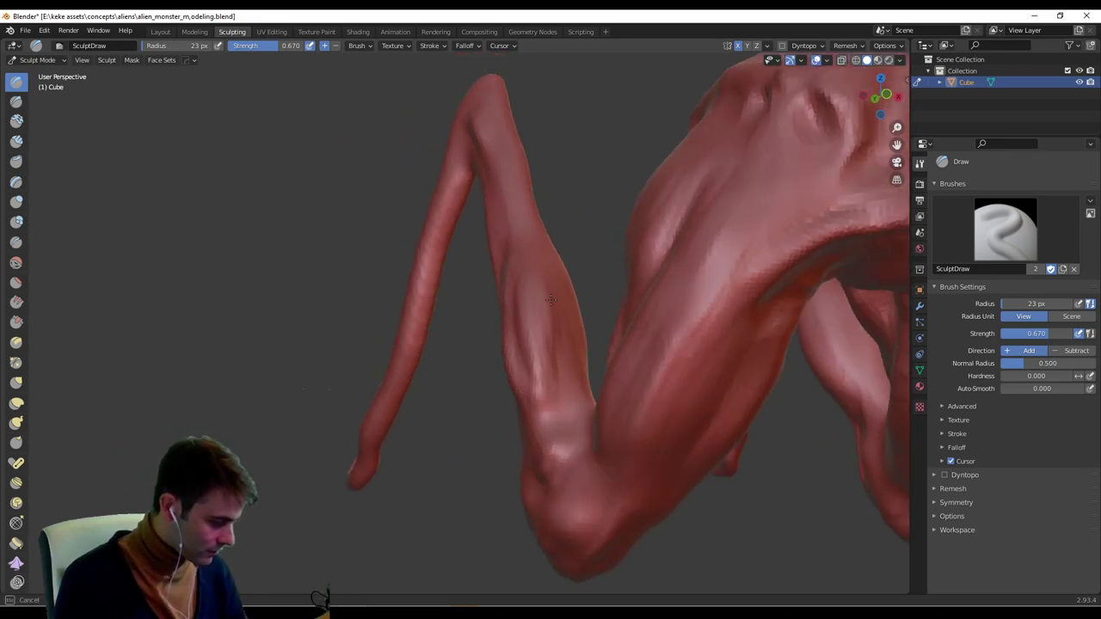
pyautogui.moveTo(550, 299)
pyautogui.mouseDown(button='middle')
pyautogui.moveTo(381, 355)
pyautogui.moveTo(379, 332)
pyautogui.mouseUp(button='middle')
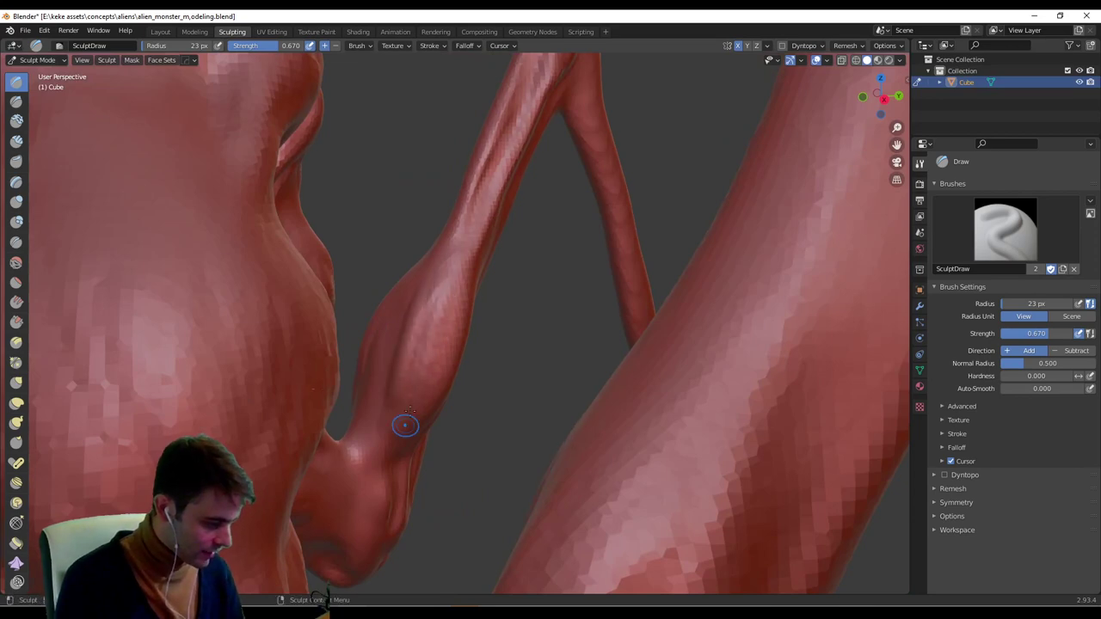
pyautogui.moveTo(405, 422)
pyautogui.mouseDown(button='middle')
pyautogui.moveTo(469, 325)
pyautogui.moveTo(526, 285)
pyautogui.mouseUp(button='middle')
# Sculpt tendon folds in the crook of the knee where the thigh meets the next leg segment.
pyautogui.moveTo(539, 343); pyautogui.dragTo(780, 254, button='middle')
pyautogui.scroll(10, 553, 287)
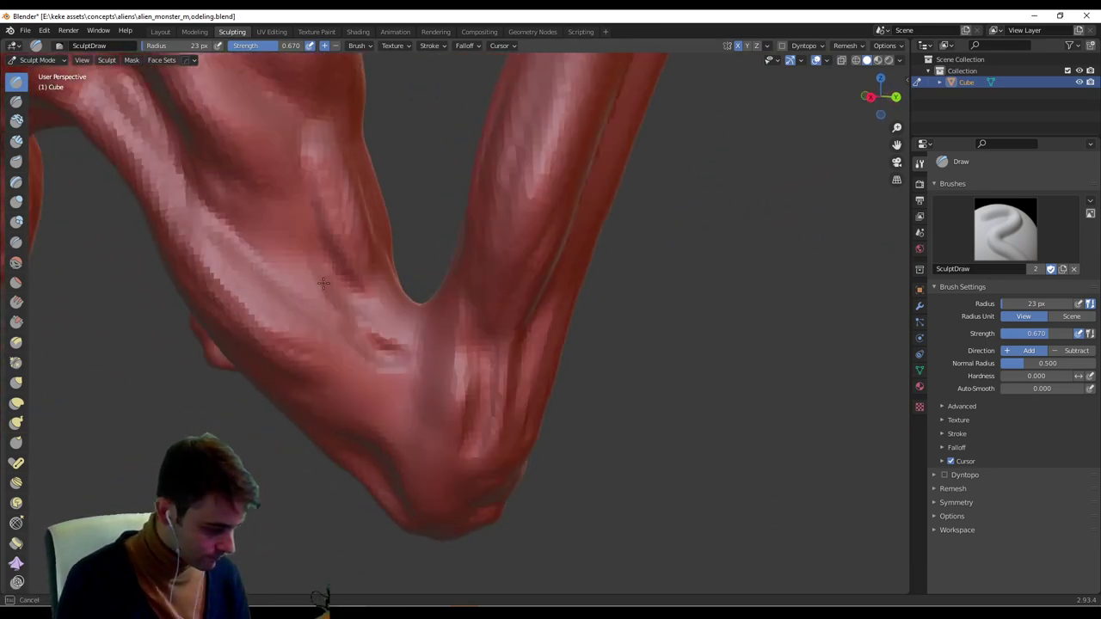
pyautogui.moveTo(419, 340)
pyautogui.mouseDown(button='middle')
pyautogui.moveTo(415, 360)
pyautogui.moveTo(438, 320)
pyautogui.moveTo(455, 317)
pyautogui.moveTo(442, 319)
pyautogui.moveTo(424, 379)
pyautogui.moveTo(411, 346)
pyautogui.moveTo(440, 337)
pyautogui.moveTo(428, 356)
pyautogui.moveTo(442, 345)
pyautogui.moveTo(437, 316)
pyautogui.moveTo(410, 318)
pyautogui.moveTo(447, 326)
pyautogui.moveTo(514, 206)
pyautogui.moveTo(521, 285)
pyautogui.moveTo(475, 347)
pyautogui.moveTo(467, 332)
pyautogui.moveTo(450, 351)
pyautogui.moveTo(633, 309)
pyautogui.mouseUp(button='middle')
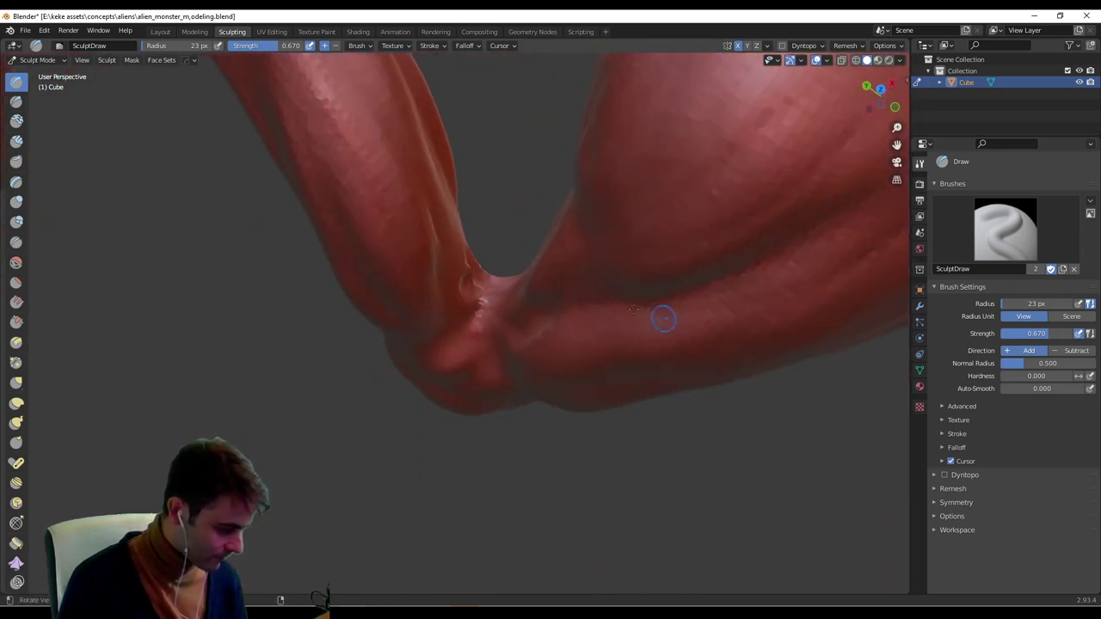
pyautogui.moveTo(503, 323); pyautogui.dragTo(404, 259, button='middle')
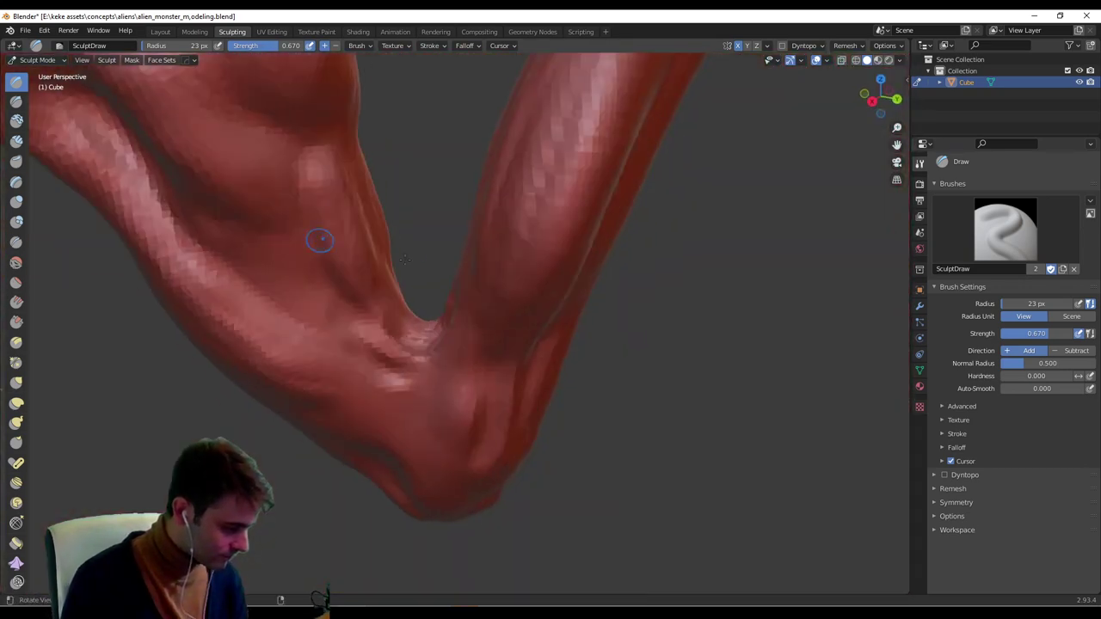
pyautogui.moveTo(454, 321); pyautogui.dragTo(485, 315, button='middle')
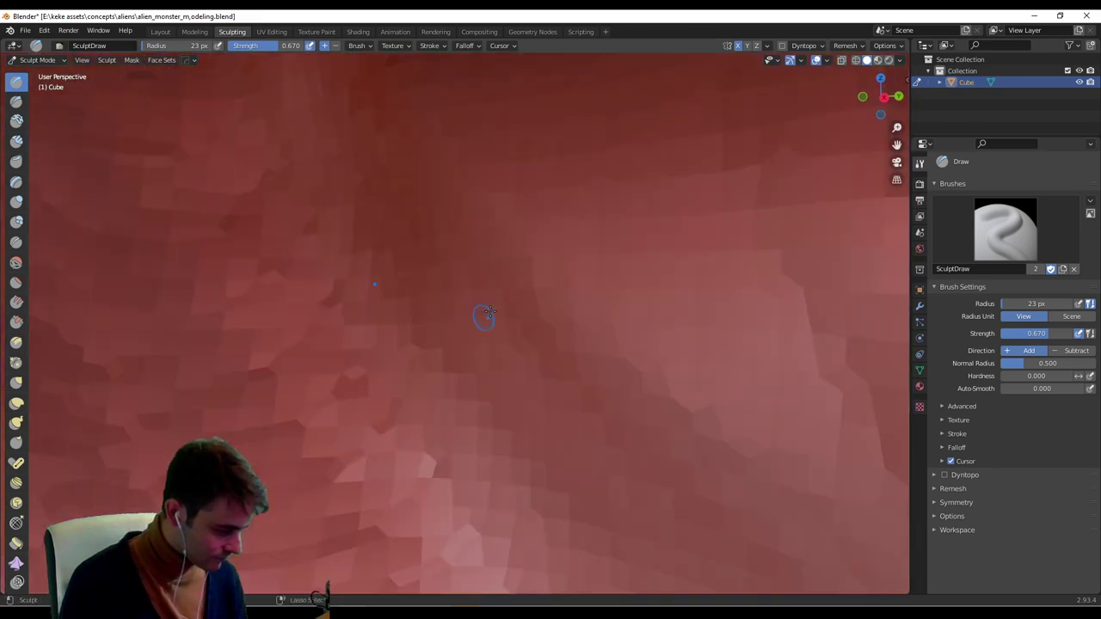
pyautogui.moveTo(559, 303); pyautogui.dragTo(514, 300, button='middle')
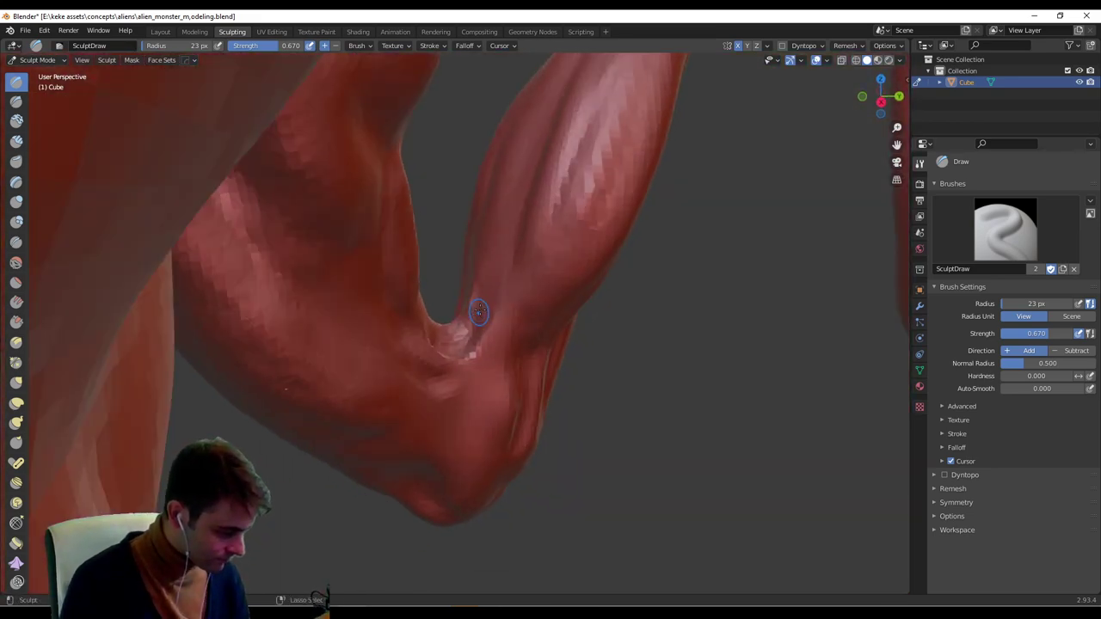
pyautogui.moveTo(488, 335); pyautogui.dragTo(554, 300, button='middle')
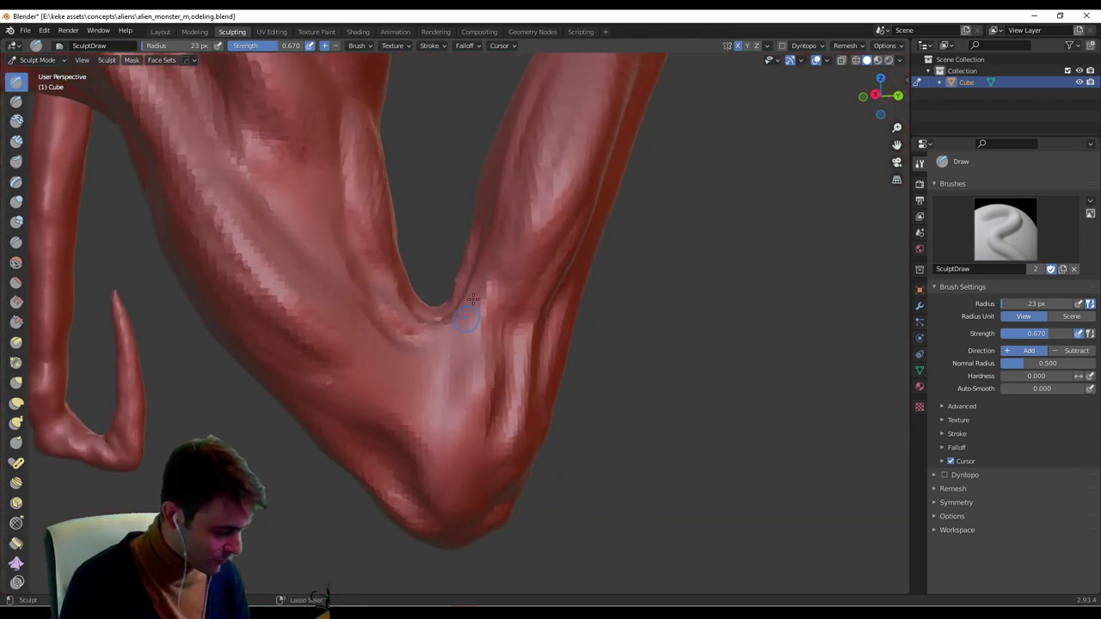
# Carve a groove on the thigh beside the knee crook, then smooth and fill around it with a 49 px brush radius.
pyautogui.moveTo(491, 276); pyautogui.dragTo(327, 313, button='middle')
pyautogui.moveTo(326, 317)
pyautogui.keyDown('ctrl'); pyautogui.mouseDown()
pyautogui.moveTo(376, 366)
pyautogui.moveTo(400, 359)
pyautogui.mouseUp(); pyautogui.keyUp('ctrl')
pyautogui.press('f')
pyautogui.click(377, 332)
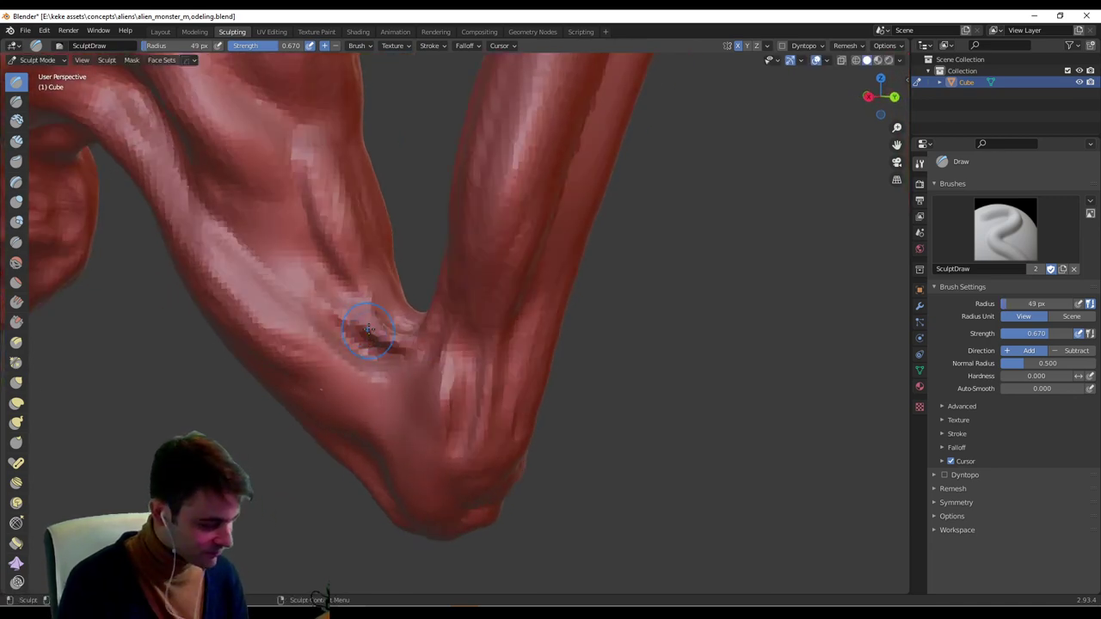
pyautogui.keyDown('shift'); pyautogui.moveTo(336, 293); pyautogui.dragTo(369, 331); pyautogui.keyUp('shift')
pyautogui.moveTo(368, 330)
pyautogui.mouseDown(button='middle')
pyautogui.moveTo(394, 320)
pyautogui.moveTo(370, 274)
pyautogui.mouseUp(button='middle')
pyautogui.moveTo(325, 301); pyautogui.dragTo(289, 263)
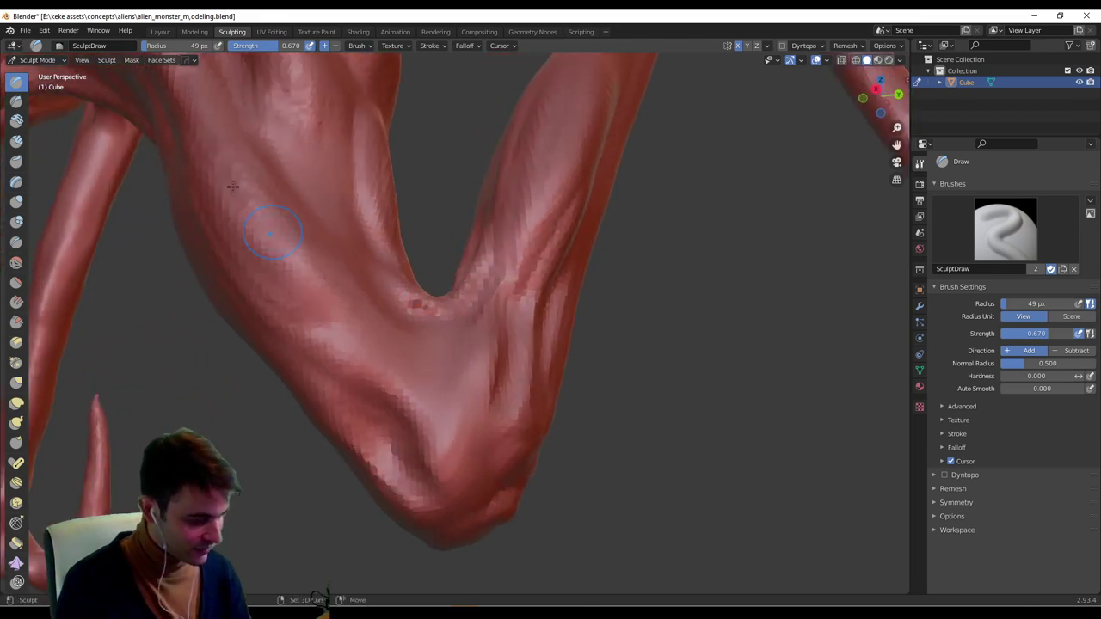
# Set the brush radius to 30 px and define the muscle strands along the thigh's inner and lower side.
pyautogui.moveTo(279, 246); pyautogui.dragTo(452, 172, button='middle')
pyautogui.keyDown('shift'); pyautogui.moveTo(508, 142); pyautogui.dragTo(472, 247, button='middle'); pyautogui.keyUp('shift')
pyautogui.moveTo(380, 371)
pyautogui.mouseDown(button='middle')
pyautogui.moveTo(633, 317)
pyautogui.moveTo(684, 258)
pyautogui.mouseUp(button='middle')
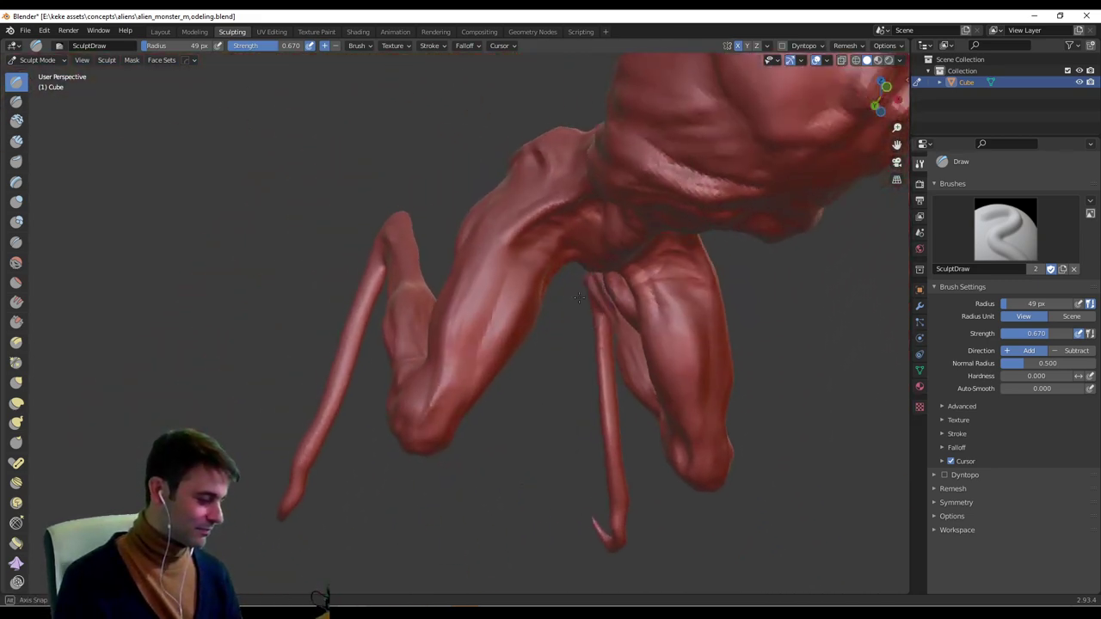
pyautogui.moveTo(519, 370)
pyautogui.keyDown('ctrl'); pyautogui.mouseDown(button='middle')
pyautogui.moveTo(522, 312)
pyautogui.moveTo(551, 279)
pyautogui.mouseUp(button='middle'); pyautogui.keyUp('ctrl')
pyautogui.press('f')
pyautogui.click(464, 315)
pyautogui.moveTo(459, 317)
pyautogui.mouseDown(button='middle')
pyautogui.moveTo(434, 335)
pyautogui.moveTo(420, 423)
pyautogui.moveTo(470, 295)
pyautogui.mouseUp(button='middle')
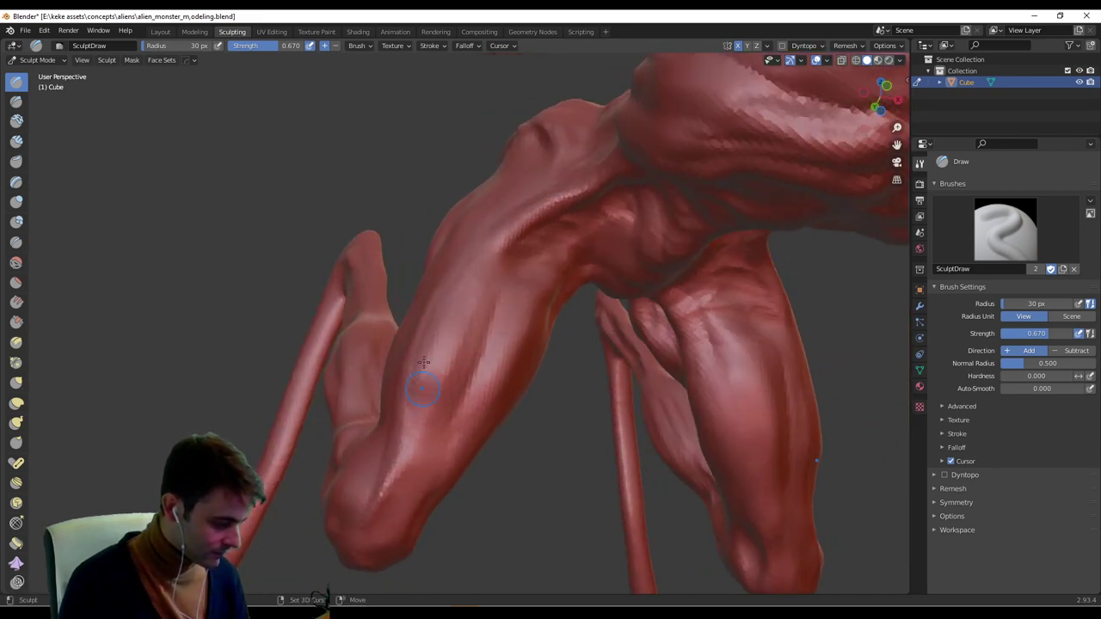
pyautogui.moveTo(475, 277); pyautogui.dragTo(445, 401, button='middle')
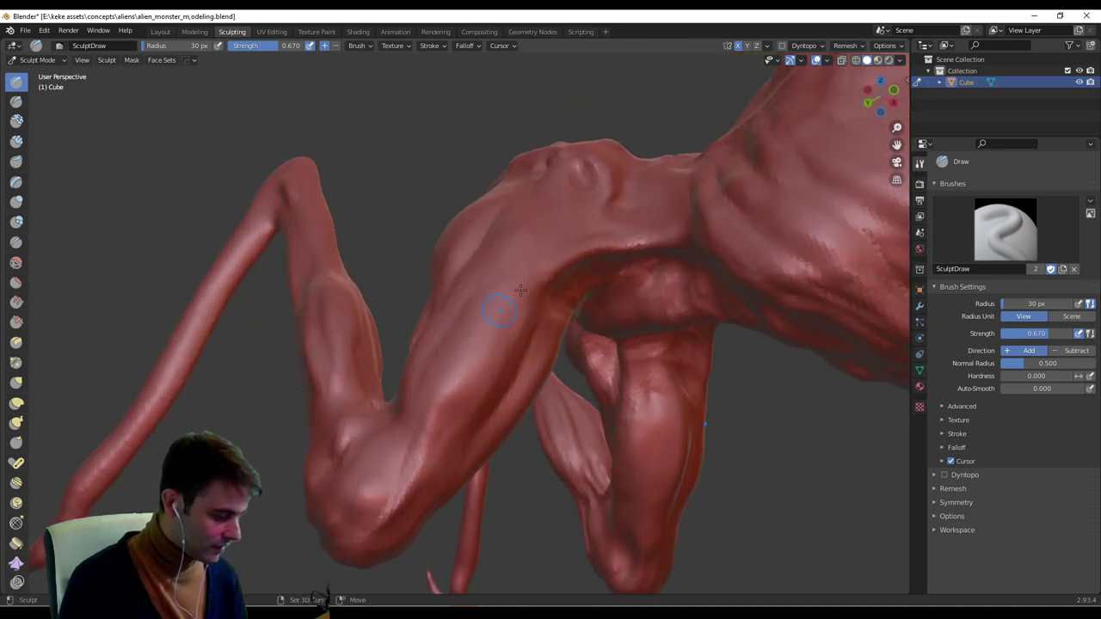
pyautogui.moveTo(522, 328); pyautogui.dragTo(416, 411, button='middle')
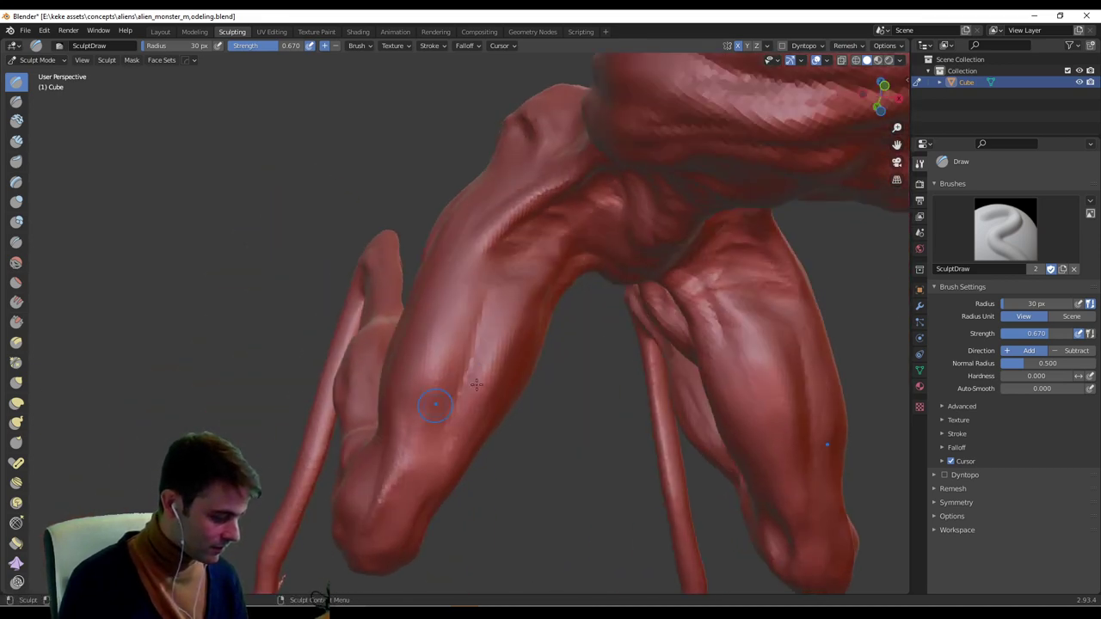
pyautogui.moveTo(475, 385)
pyautogui.mouseDown(button='middle')
pyautogui.moveTo(447, 369)
pyautogui.moveTo(413, 386)
pyautogui.mouseUp(button='middle')
# Reduce the brush radius to 21 px and refine the thin muscle lines on the thigh near the knee.
pyautogui.press('f')
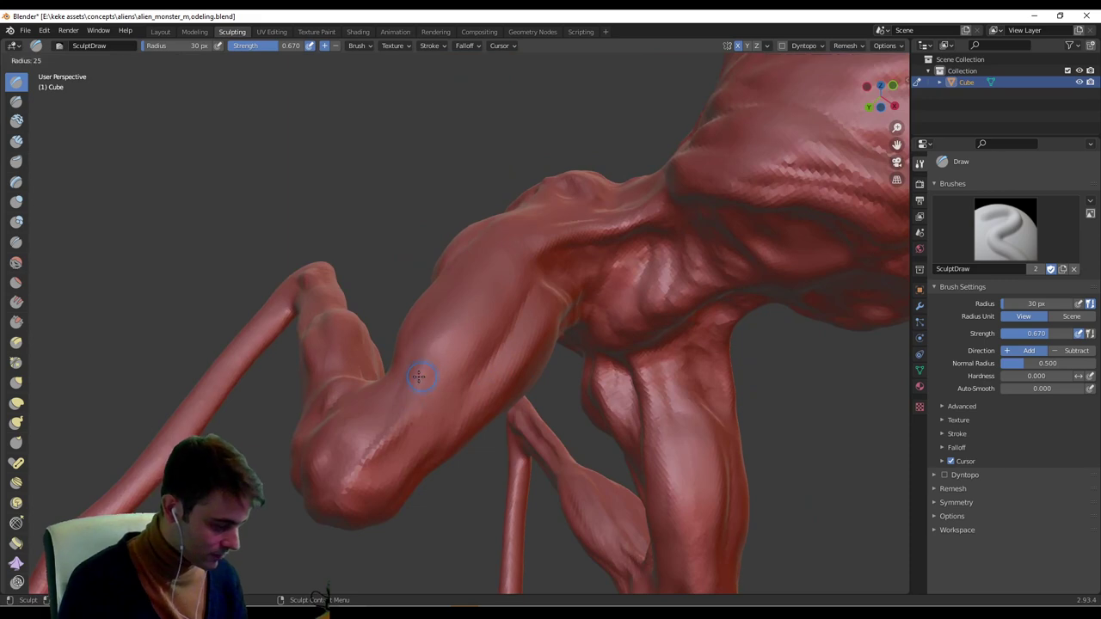
pyautogui.click(415, 379)
pyautogui.moveTo(448, 351); pyautogui.dragTo(417, 407, button='middle')
pyautogui.moveTo(486, 367); pyautogui.dragTo(410, 404, button='middle')
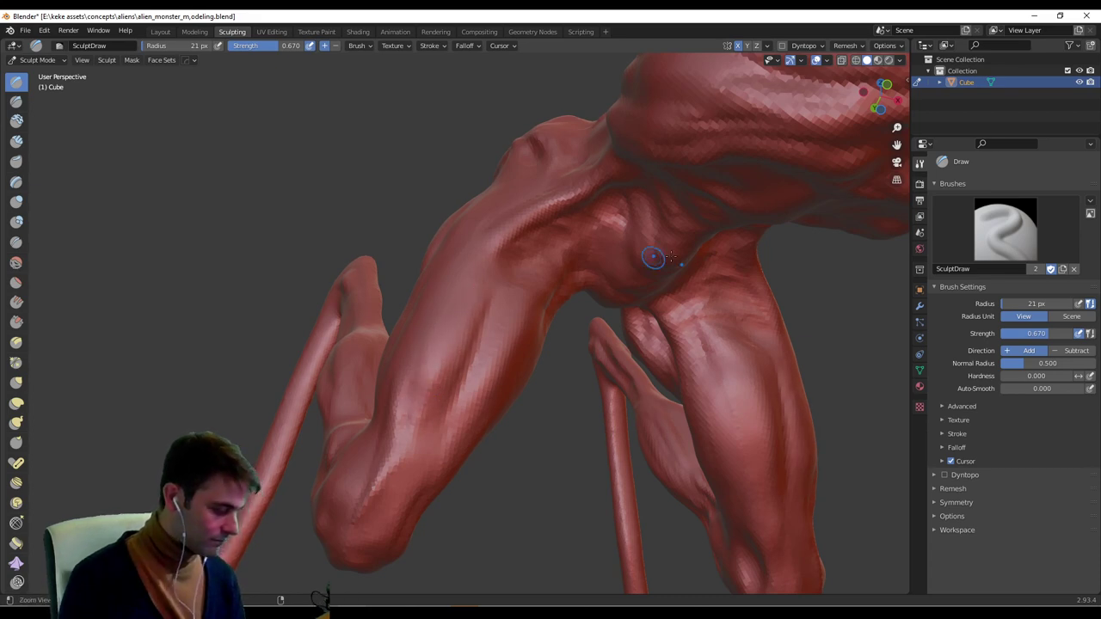
pyautogui.keyDown('ctrl'); pyautogui.moveTo(671, 257); pyautogui.dragTo(668, 320, button='middle'); pyautogui.keyUp('ctrl')
pyautogui.moveTo(668, 296)
pyautogui.mouseDown(button='middle')
pyautogui.moveTo(542, 271)
pyautogui.moveTo(581, 314)
pyautogui.moveTo(740, 296)
pyautogui.moveTo(512, 324)
pyautogui.moveTo(455, 266)
pyautogui.moveTo(400, 242)
pyautogui.mouseUp(button='middle')
pyautogui.scroll(5, 570, 317)
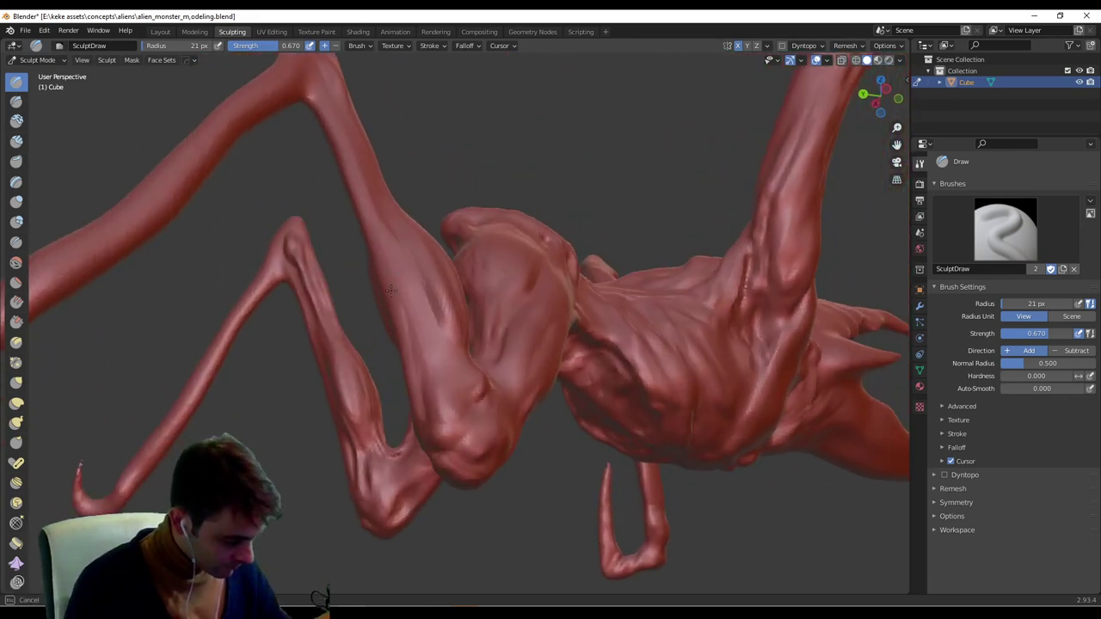
# Sculpt muscle lines on the leg segment beyond the knee, shaping its inner, outer and rear sides.
pyautogui.moveTo(417, 314); pyautogui.dragTo(400, 279)
pyautogui.moveTo(585, 258); pyautogui.dragTo(479, 274, button='middle')
pyautogui.moveTo(475, 319); pyautogui.dragTo(455, 244)
pyautogui.moveTo(472, 308); pyautogui.dragTo(452, 213)
pyautogui.moveTo(460, 224); pyautogui.dragTo(473, 318, button='middle')
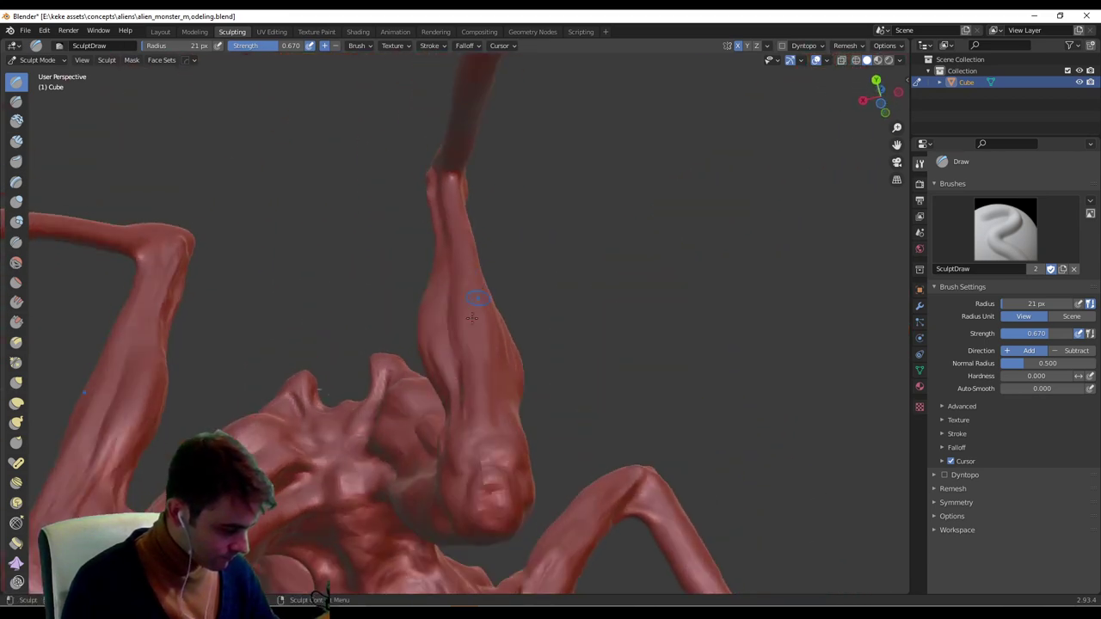
pyautogui.moveTo(474, 280)
pyautogui.mouseDown(button='middle')
pyautogui.moveTo(454, 399)
pyautogui.moveTo(475, 447)
pyautogui.mouseUp(button='middle')
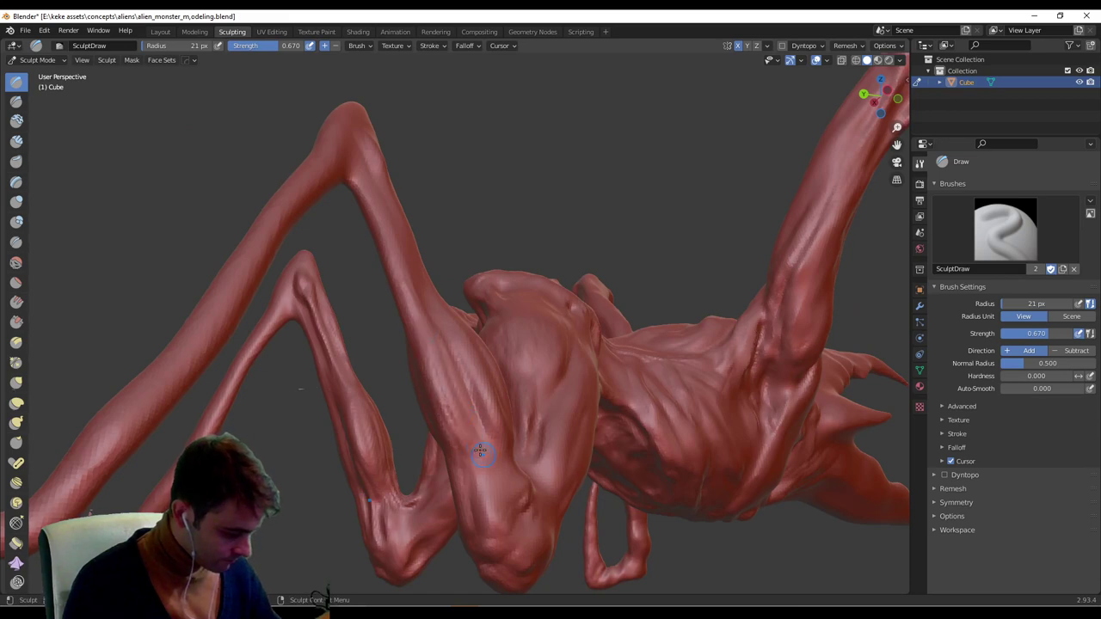
pyautogui.moveTo(432, 331); pyautogui.dragTo(490, 437, button='middle')
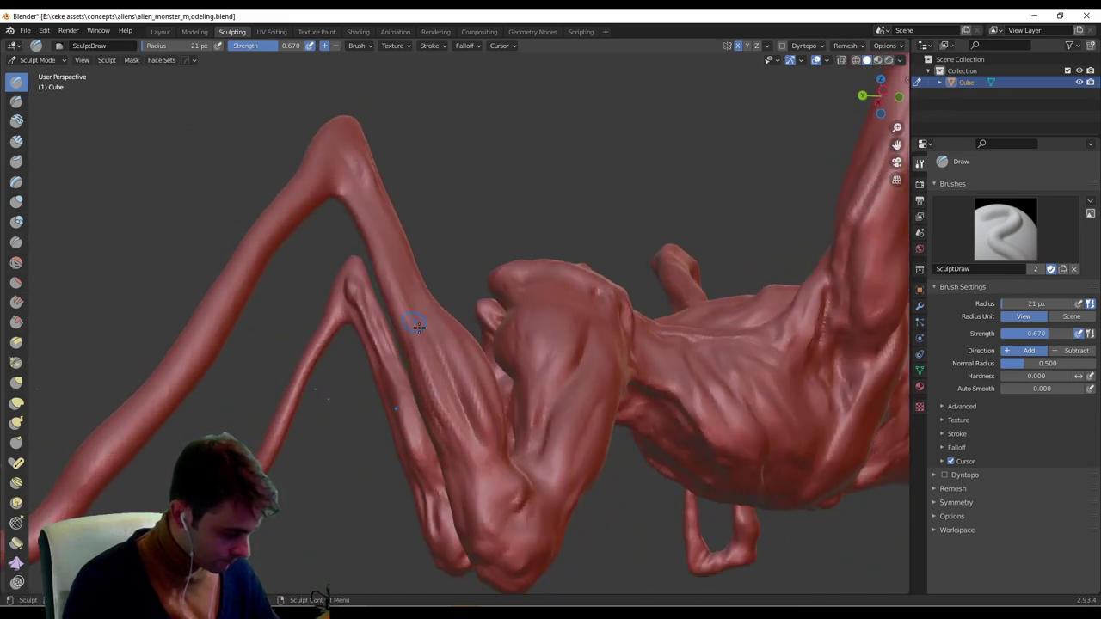
# Set the brush radius to 12 px and add fine muscle strands along the bulge of the leg segment beyond the knee.
pyautogui.moveTo(419, 326); pyautogui.dragTo(420, 361, button='middle')
pyautogui.press('f')
pyautogui.click(415, 361)
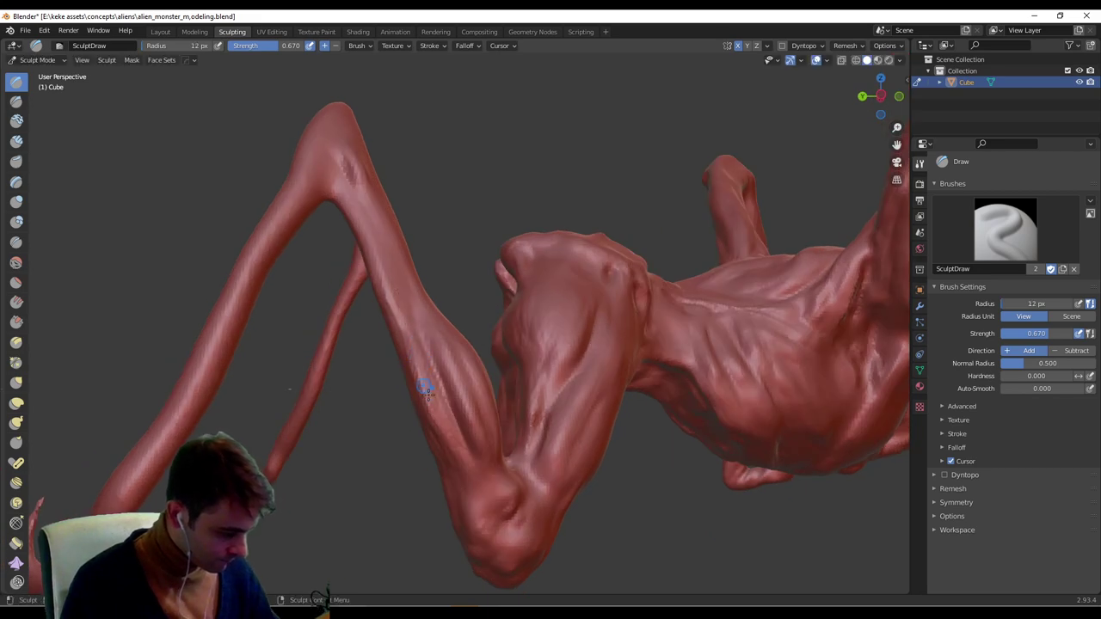
pyautogui.moveTo(428, 321); pyautogui.dragTo(414, 361, button='middle')
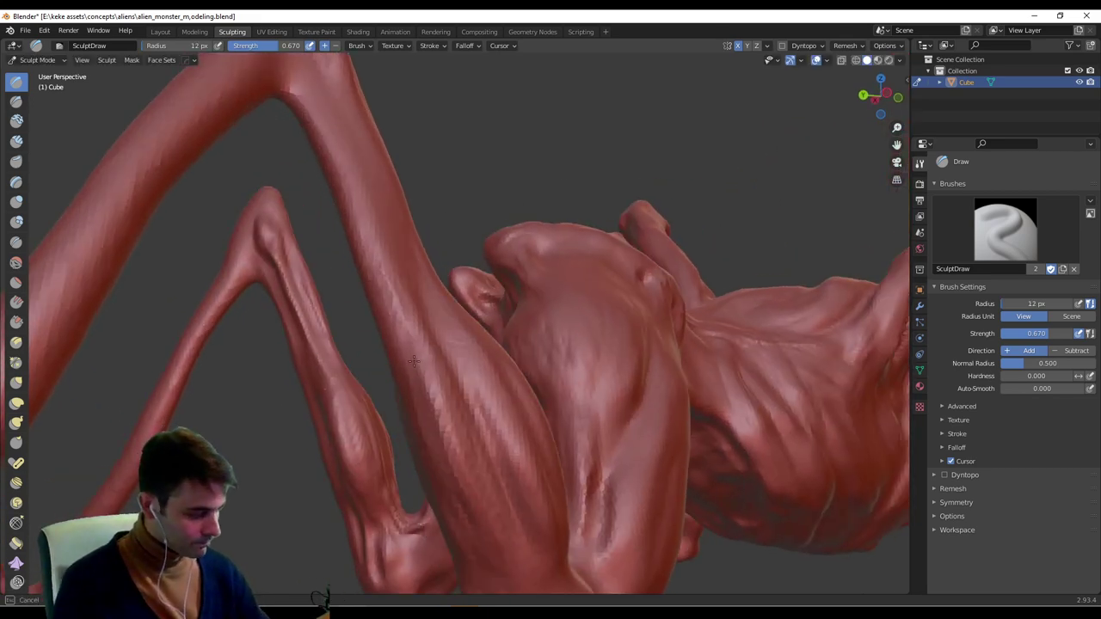
pyautogui.moveTo(416, 245); pyautogui.dragTo(459, 254, button='middle')
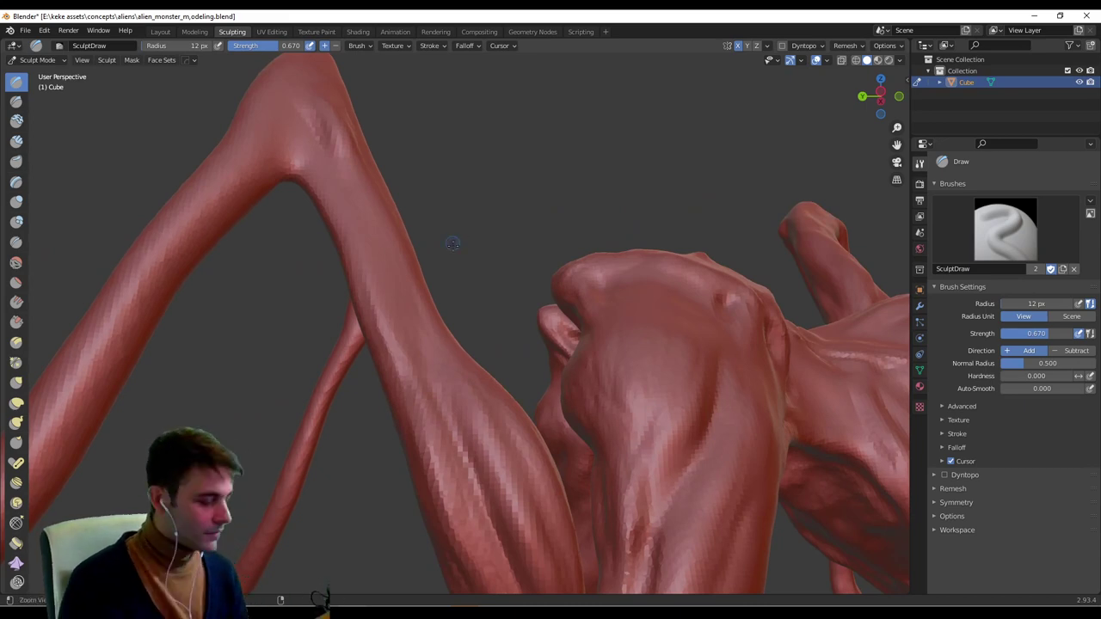
# Set the brush radius to 23 px and shape the hollow on the side of the leg's upper joint.
pyautogui.moveTo(453, 243); pyautogui.dragTo(379, 177, button='middle')
pyautogui.press('f')
pyautogui.click(396, 155)
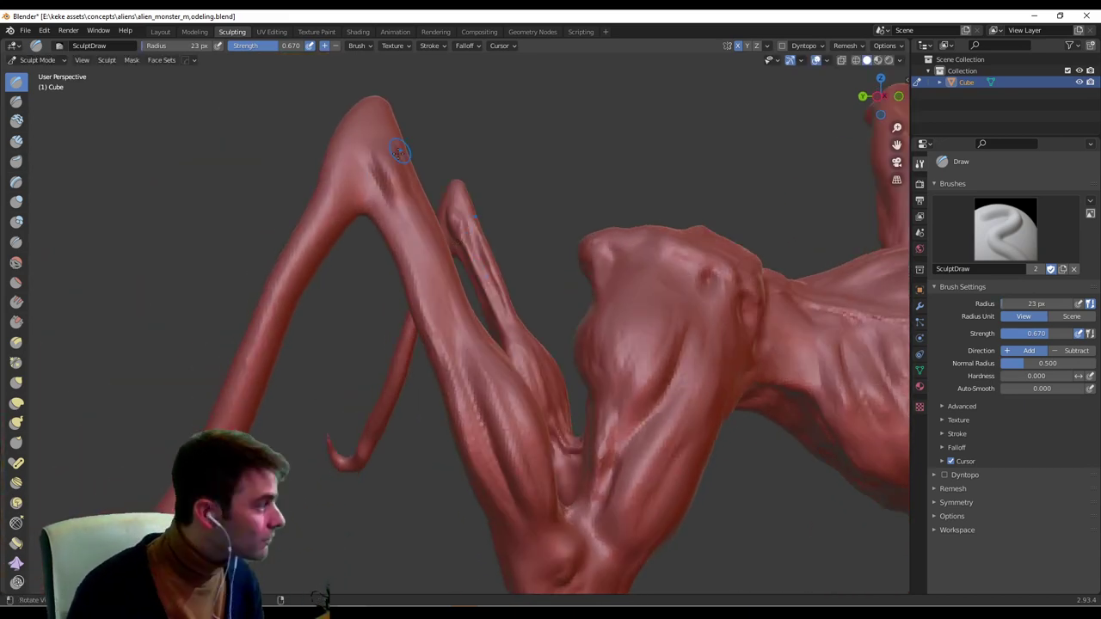
pyautogui.moveTo(398, 154)
pyautogui.keyDown('ctrl'); pyautogui.keyDown('alt'); pyautogui.mouseDown()
pyautogui.moveTo(387, 142)
pyautogui.moveTo(404, 164)
pyautogui.mouseUp(); pyautogui.keyUp('alt'); pyautogui.keyUp('ctrl')
pyautogui.moveTo(386, 154); pyautogui.dragTo(465, 182, button='middle')
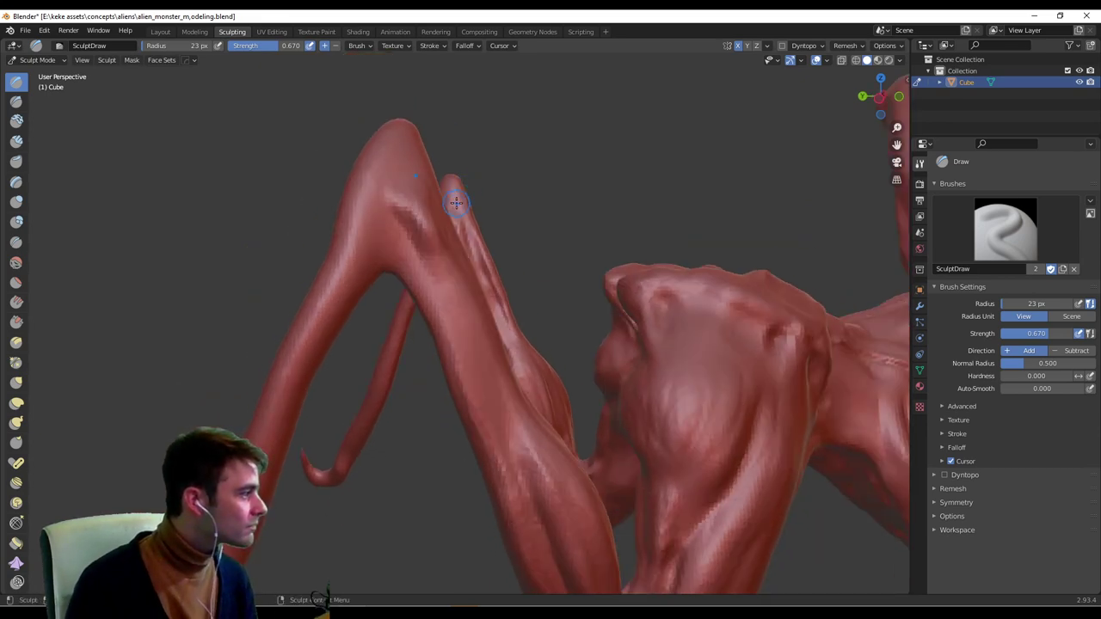
# Set the brush radius to 38 px and build up the form around the hollow on the leg's upper joint.
pyautogui.press('f')
pyautogui.click(455, 212)
pyautogui.moveTo(430, 210)
pyautogui.mouseDown(button='middle')
pyautogui.moveTo(401, 233)
pyautogui.moveTo(426, 197)
pyautogui.mouseUp(button='middle')
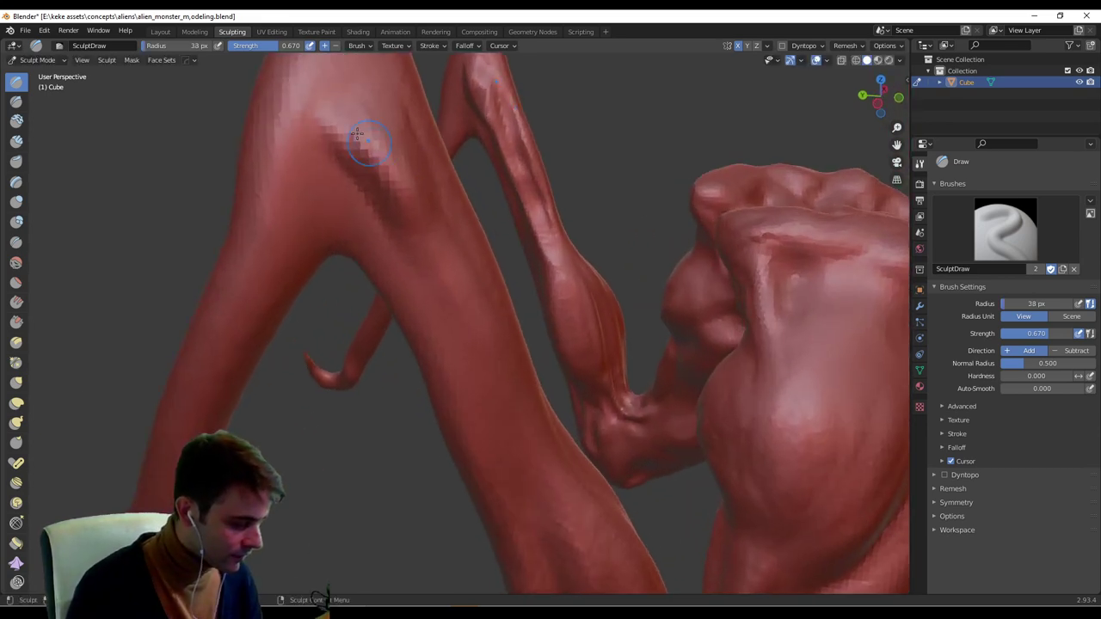
pyautogui.moveTo(357, 134); pyautogui.dragTo(348, 98)
pyautogui.keyDown('shift'); pyautogui.moveTo(400, 160); pyautogui.dragTo(408, 216, button='middle'); pyautogui.keyUp('shift')
pyautogui.moveTo(386, 202)
pyautogui.mouseDown()
pyautogui.moveTo(361, 154)
pyautogui.moveTo(408, 216)
pyautogui.moveTo(351, 168)
pyautogui.moveTo(411, 252)
pyautogui.mouseUp()
# Sculpt tendon ridges running from the upper joint down onto the adjoining leg segment.
pyautogui.moveTo(394, 232); pyautogui.dragTo(437, 185, button='middle')
pyautogui.moveTo(408, 145)
pyautogui.mouseDown()
pyautogui.moveTo(405, 165)
pyautogui.moveTo(447, 255)
pyautogui.mouseUp()
pyautogui.moveTo(423, 215); pyautogui.dragTo(354, 237, button='middle')
pyautogui.moveTo(333, 157); pyautogui.dragTo(399, 289)
pyautogui.moveTo(363, 158); pyautogui.dragTo(425, 283)
pyautogui.moveTo(426, 284); pyautogui.dragTo(379, 273, button='middle')
pyautogui.moveTo(380, 129); pyautogui.dragTo(404, 226)
pyautogui.moveTo(397, 153); pyautogui.dragTo(406, 206)
# Sculpt a bony bump with surrounding grooves on the opposite side of the leg's upper joint.
pyautogui.moveTo(449, 216)
pyautogui.mouseDown(button='middle')
pyautogui.moveTo(405, 222)
pyautogui.moveTo(508, 146)
pyautogui.mouseUp(button='middle')
pyautogui.moveTo(508, 146)
pyautogui.mouseDown()
pyautogui.moveTo(491, 215)
pyautogui.moveTo(515, 172)
pyautogui.mouseUp()
pyautogui.moveTo(516, 172); pyautogui.dragTo(561, 193, button='middle')
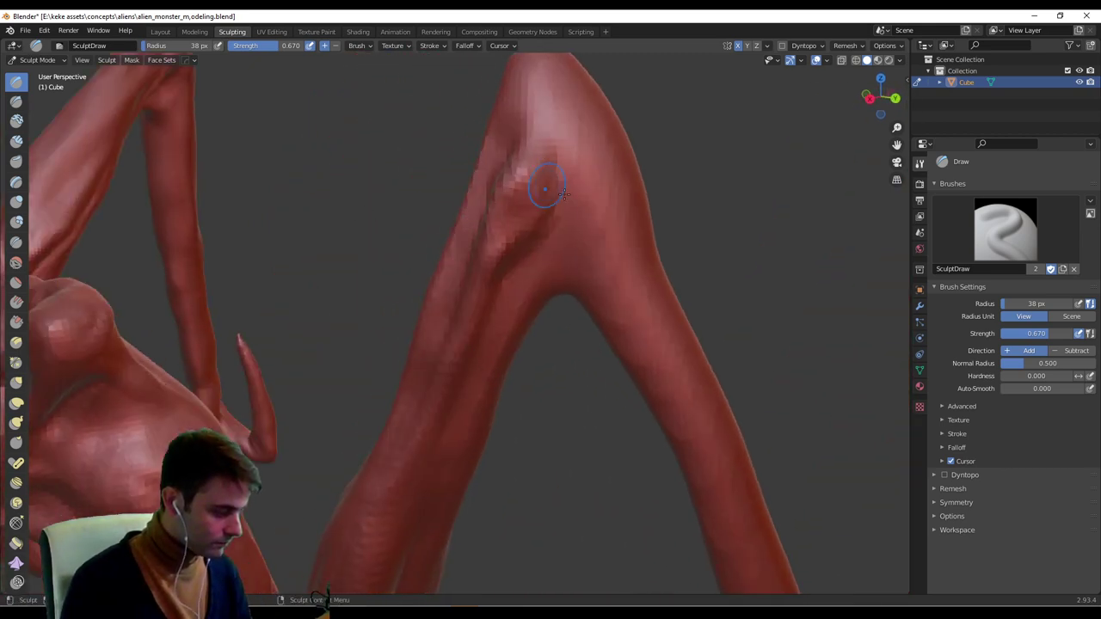
pyautogui.moveTo(563, 152)
pyautogui.mouseDown()
pyautogui.moveTo(508, 232)
pyautogui.moveTo(559, 212)
pyautogui.moveTo(509, 279)
pyautogui.mouseUp()
pyautogui.moveTo(535, 254)
pyautogui.mouseDown(button='middle')
pyautogui.moveTo(601, 242)
pyautogui.moveTo(595, 330)
pyautogui.moveTo(551, 370)
pyautogui.moveTo(524, 361)
pyautogui.moveTo(509, 391)
pyautogui.moveTo(439, 353)
pyautogui.moveTo(495, 360)
pyautogui.moveTo(557, 421)
pyautogui.mouseUp(button='middle')
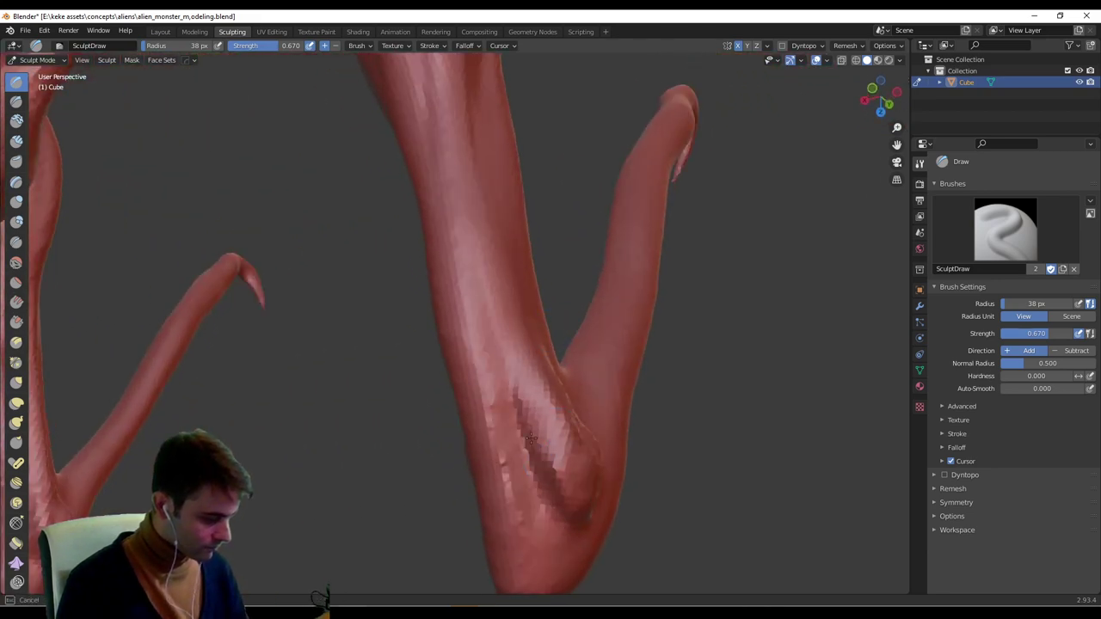
pyautogui.moveTo(530, 439)
pyautogui.mouseDown()
pyautogui.moveTo(528, 393)
pyautogui.moveTo(558, 472)
pyautogui.mouseUp()
pyautogui.moveTo(528, 383); pyautogui.dragTo(651, 356, button='middle')
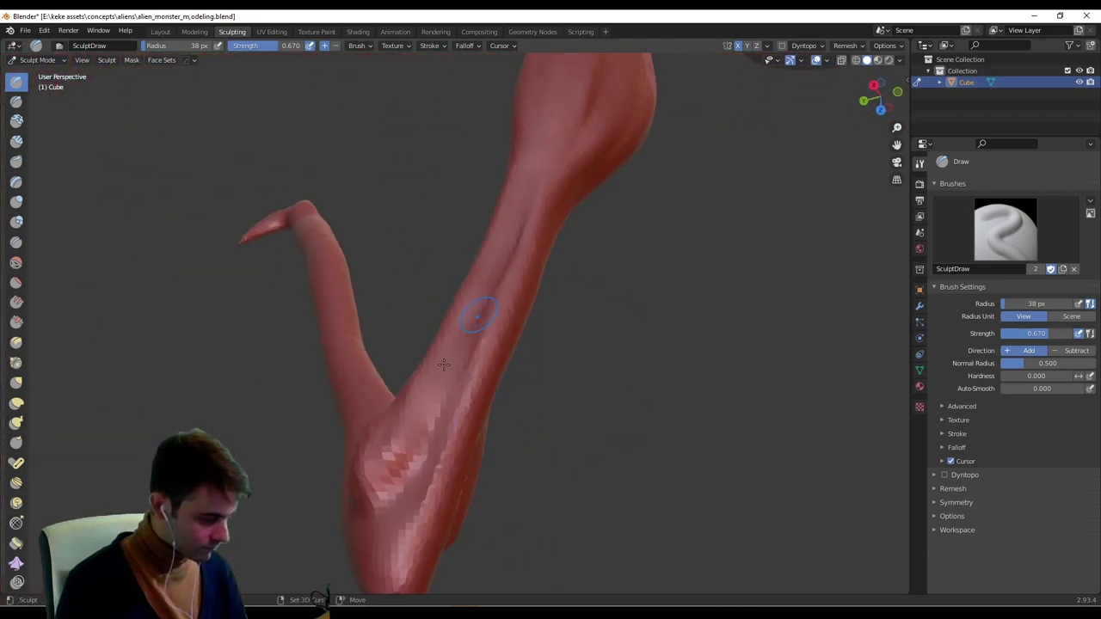
# Extend the tendons from the joint along the leg segment up into the muscle bulge.
pyautogui.moveTo(516, 238)
pyautogui.mouseDown(button='middle')
pyautogui.moveTo(528, 290)
pyautogui.moveTo(483, 245)
pyautogui.mouseUp(button='middle')
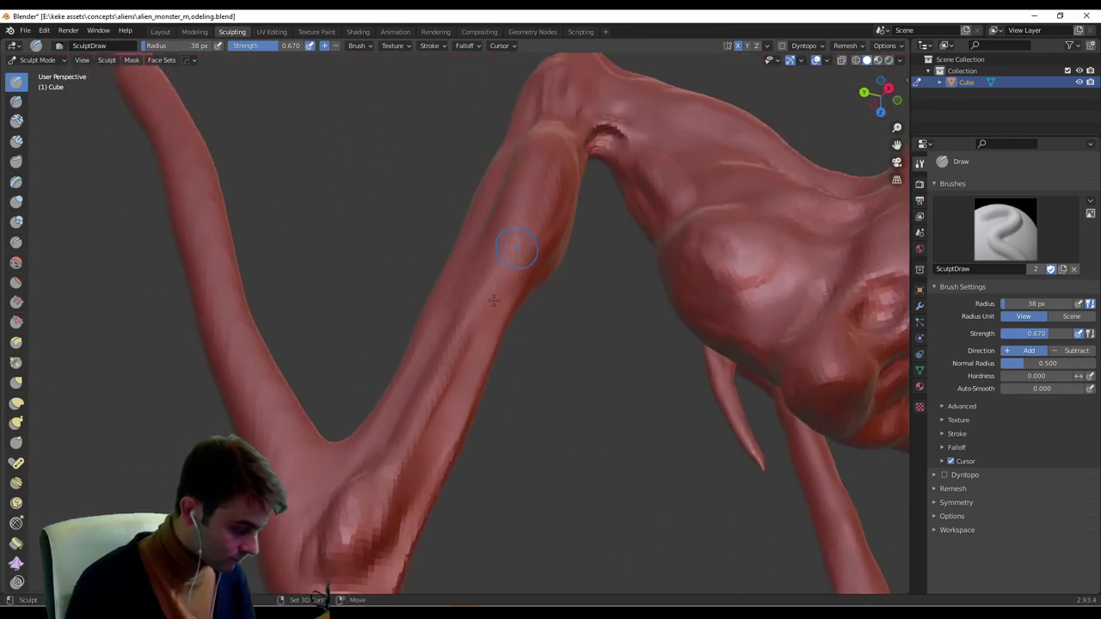
pyautogui.moveTo(500, 311); pyautogui.dragTo(450, 331, button='middle')
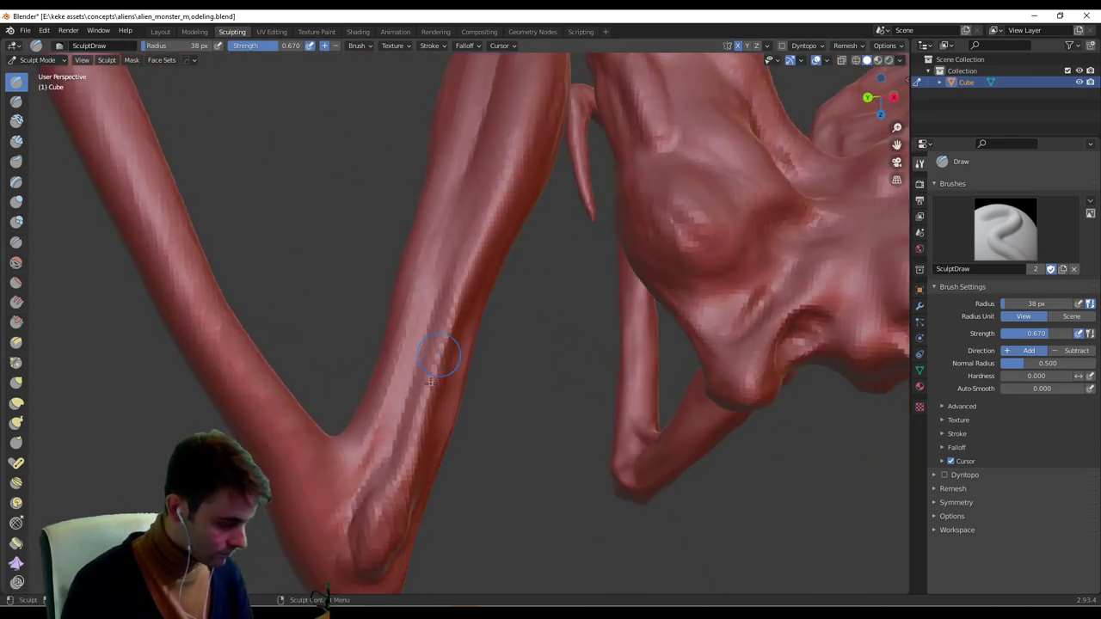
pyautogui.moveTo(476, 208); pyautogui.dragTo(482, 352, button='middle')
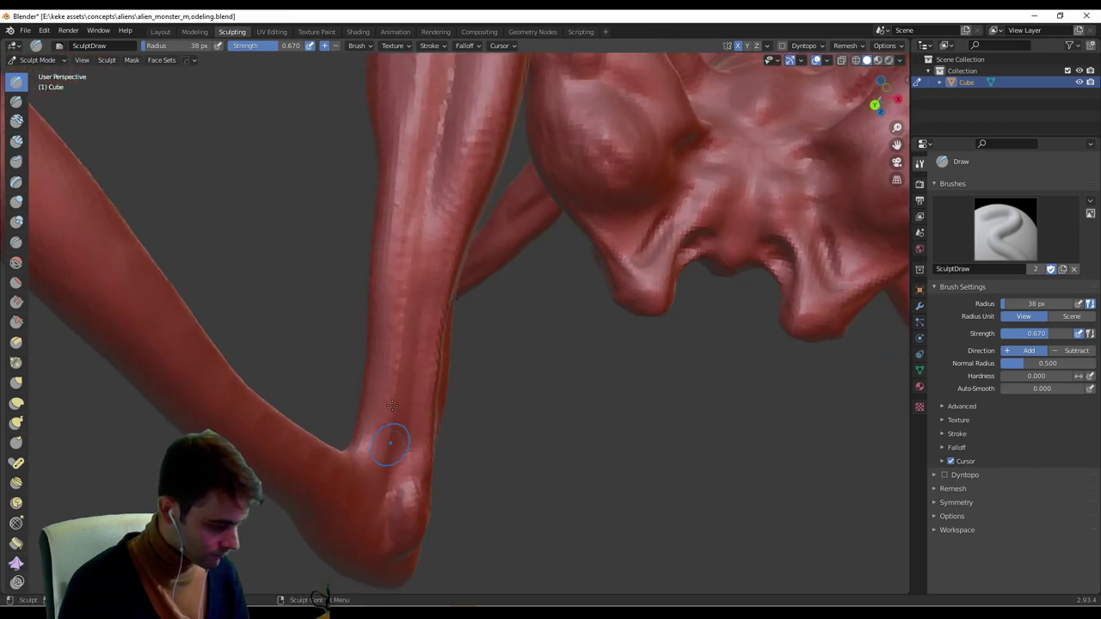
pyautogui.moveTo(425, 319); pyautogui.dragTo(560, 293, button='middle')
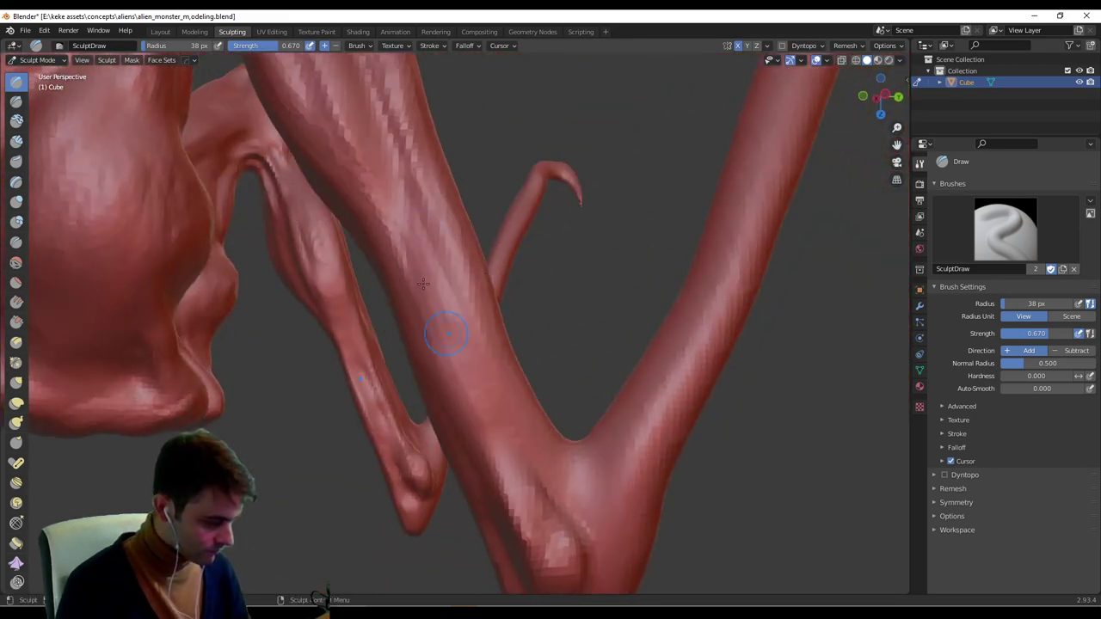
# Refine the muscle strands and tendons around the knee crook at 21 px radius, then build up the kneecap at 33 px.
pyautogui.moveTo(560, 467)
pyautogui.mouseDown(button='middle')
pyautogui.moveTo(490, 447)
pyautogui.moveTo(410, 287)
pyautogui.moveTo(307, 221)
pyautogui.moveTo(368, 274)
pyautogui.mouseUp(button='middle')
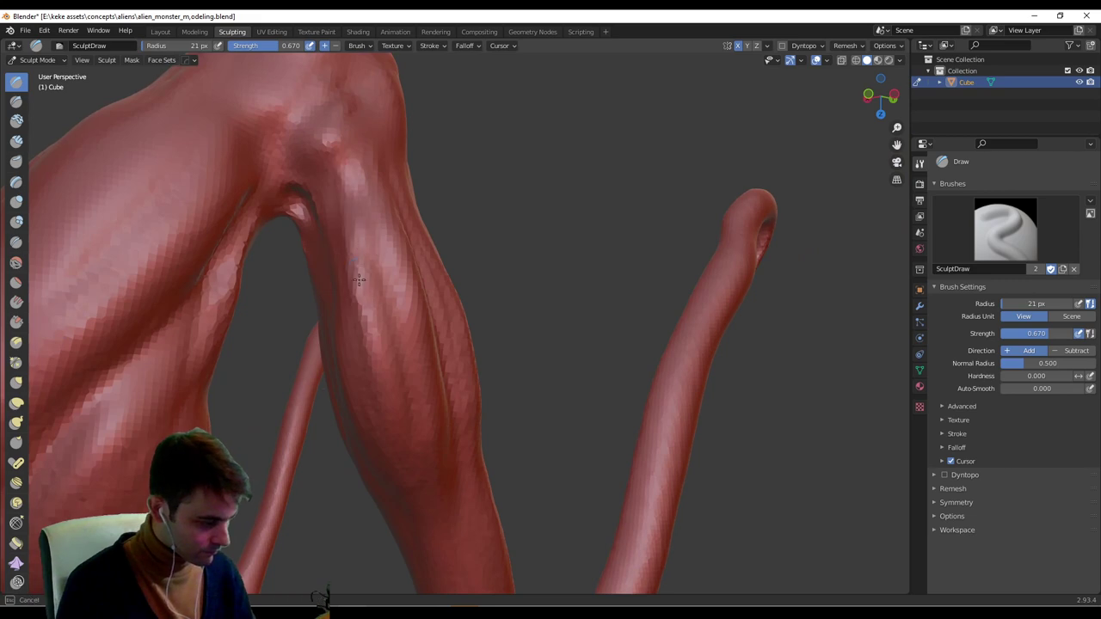
pyautogui.keyDown('ctrl'); pyautogui.moveTo(390, 158); pyautogui.dragTo(423, 273, button='middle'); pyautogui.keyUp('ctrl')
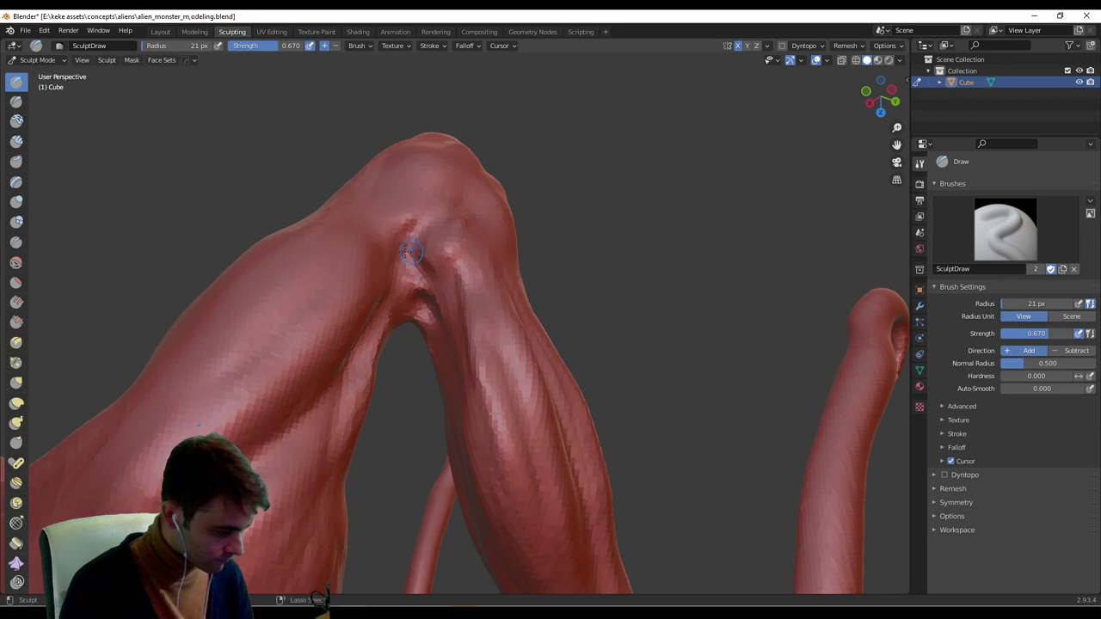
pyautogui.moveTo(424, 217)
pyautogui.mouseDown(button='middle')
pyautogui.moveTo(440, 252)
pyautogui.moveTo(423, 245)
pyautogui.moveTo(376, 263)
pyautogui.moveTo(432, 255)
pyautogui.moveTo(420, 272)
pyautogui.moveTo(371, 282)
pyautogui.mouseUp(button='middle')
pyautogui.moveTo(442, 254); pyautogui.dragTo(382, 334, button='middle')
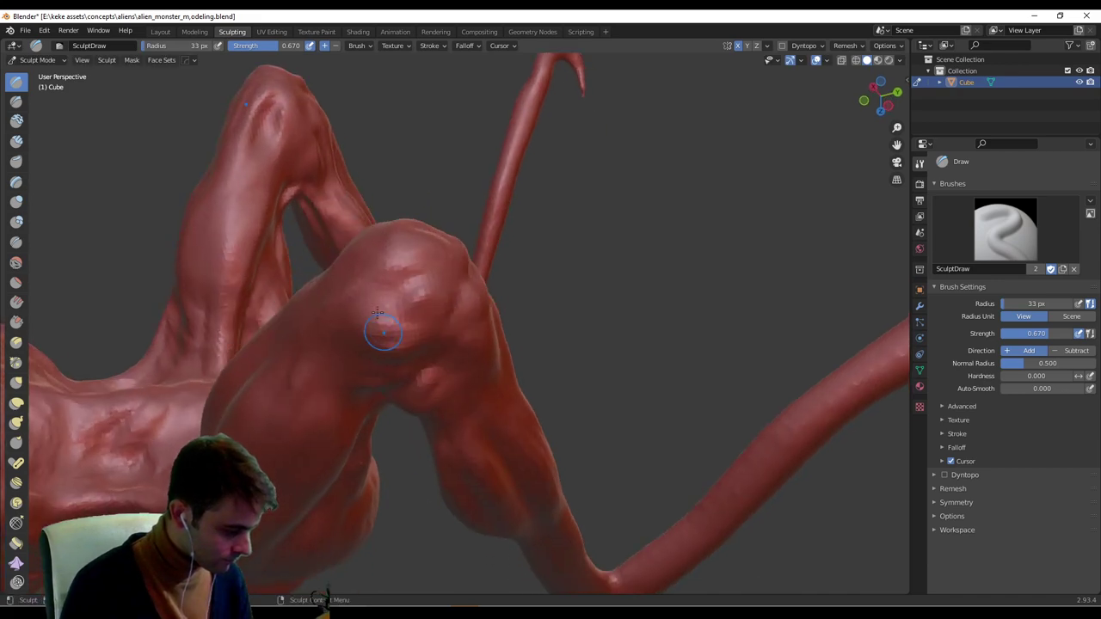
pyautogui.moveTo(384, 320)
pyautogui.mouseDown()
pyautogui.moveTo(397, 292)
pyautogui.moveTo(392, 311)
pyautogui.mouseUp()
# Set the brush radius to 21 px and sculpt muscle folds on the side of the upper torso behind the shoulder.
pyautogui.moveTo(454, 312)
pyautogui.mouseDown(button='middle')
pyautogui.moveTo(397, 319)
pyautogui.moveTo(327, 297)
pyautogui.moveTo(351, 320)
pyautogui.moveTo(370, 310)
pyautogui.moveTo(414, 225)
pyautogui.moveTo(529, 245)
pyautogui.moveTo(568, 221)
pyautogui.moveTo(499, 233)
pyautogui.moveTo(453, 223)
pyautogui.moveTo(505, 254)
pyautogui.moveTo(560, 260)
pyautogui.moveTo(644, 229)
pyautogui.moveTo(523, 214)
pyautogui.moveTo(556, 287)
pyautogui.moveTo(721, 364)
pyautogui.moveTo(482, 336)
pyautogui.moveTo(601, 332)
pyautogui.mouseUp(button='middle')
pyautogui.keyDown('ctrl'); pyautogui.moveTo(540, 353); pyautogui.dragTo(607, 337, button='middle'); pyautogui.keyUp('ctrl')
pyautogui.keyDown('shift'); pyautogui.moveTo(607, 413); pyautogui.dragTo(32, 182, button='middle'); pyautogui.keyUp('shift')
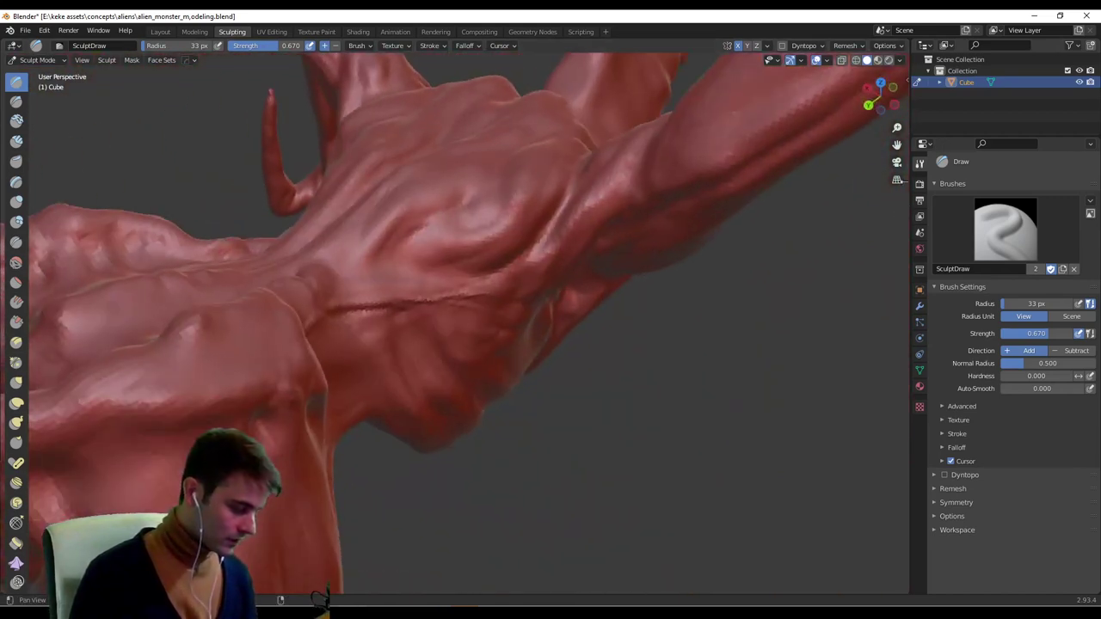
pyautogui.press('f')
pyautogui.click(425, 259)
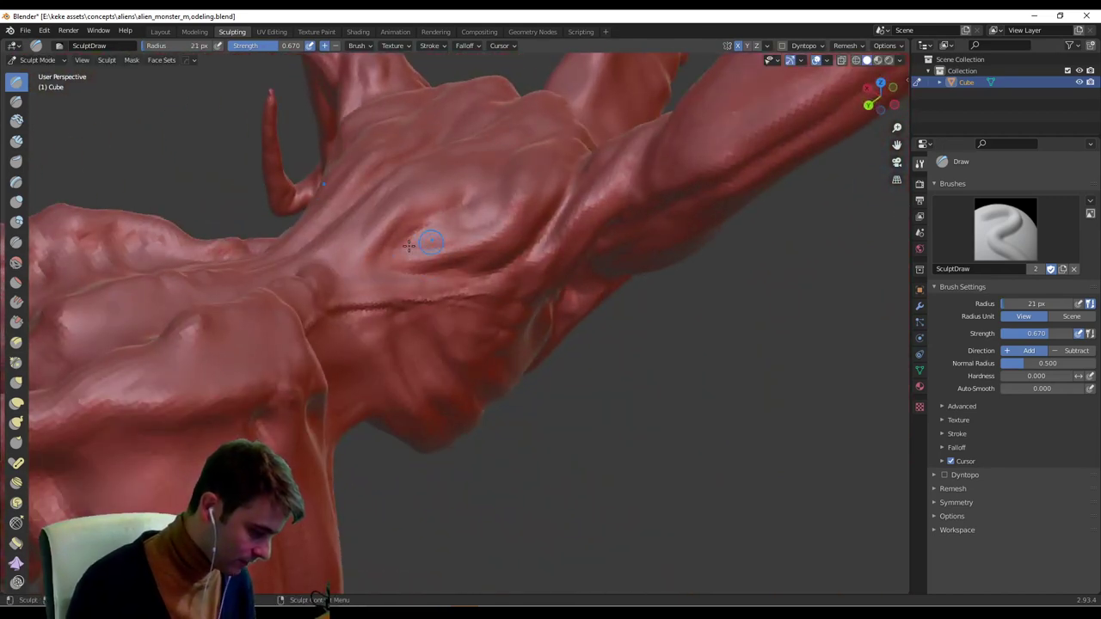
pyautogui.moveTo(474, 247); pyautogui.dragTo(504, 225, button='middle')
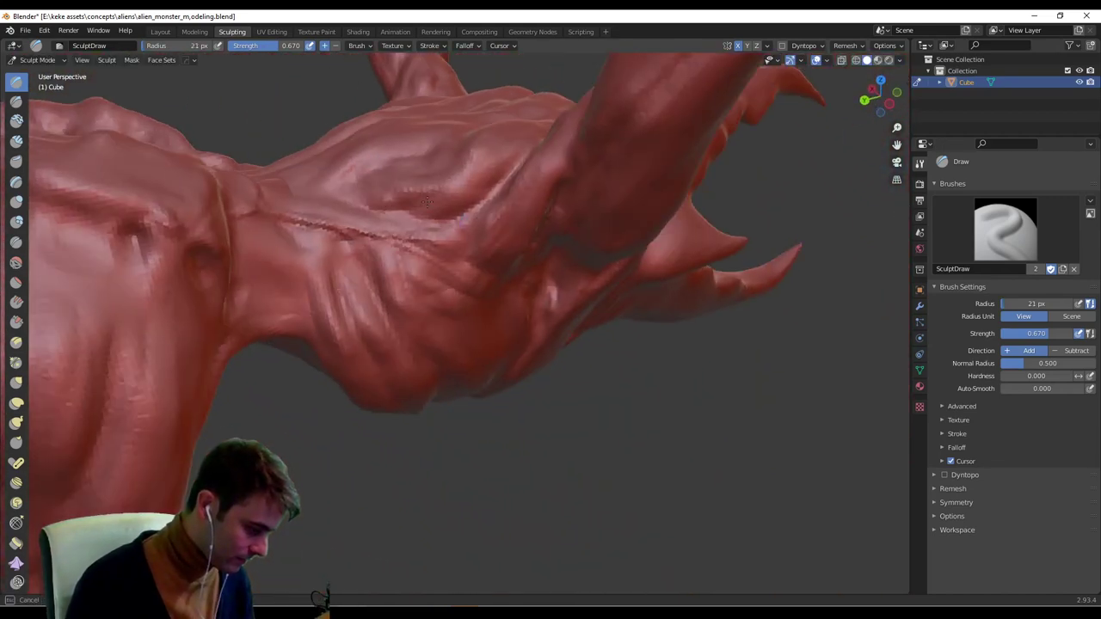
pyautogui.moveTo(478, 179); pyautogui.dragTo(433, 244, button='middle')
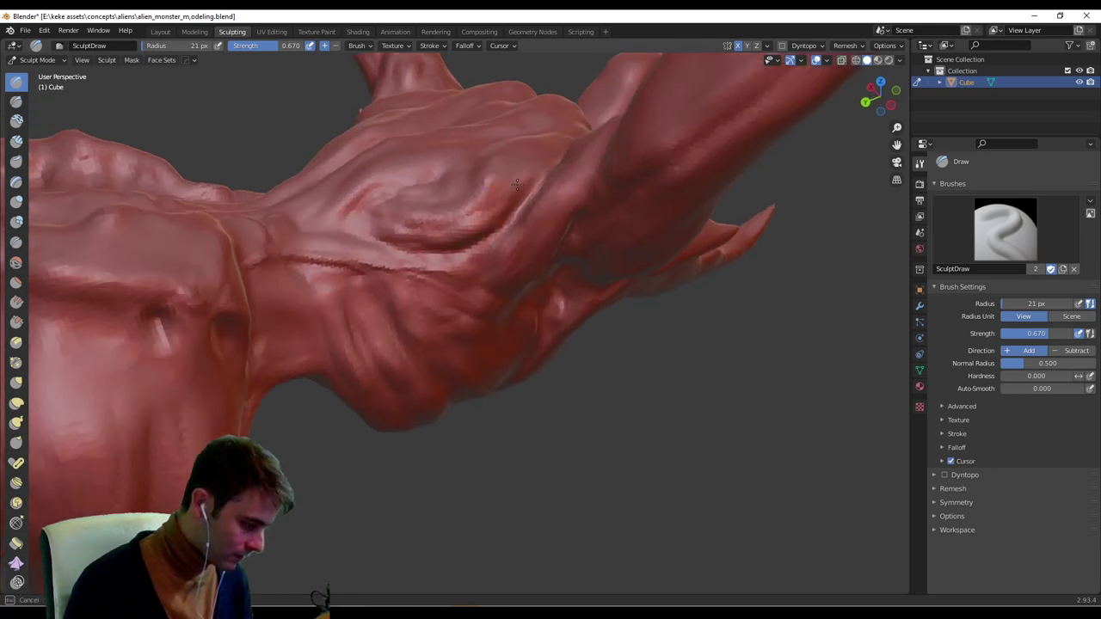
pyautogui.moveTo(516, 184)
pyautogui.mouseDown(button='middle')
pyautogui.moveTo(511, 203)
pyautogui.moveTo(404, 232)
pyautogui.mouseUp(button='middle')
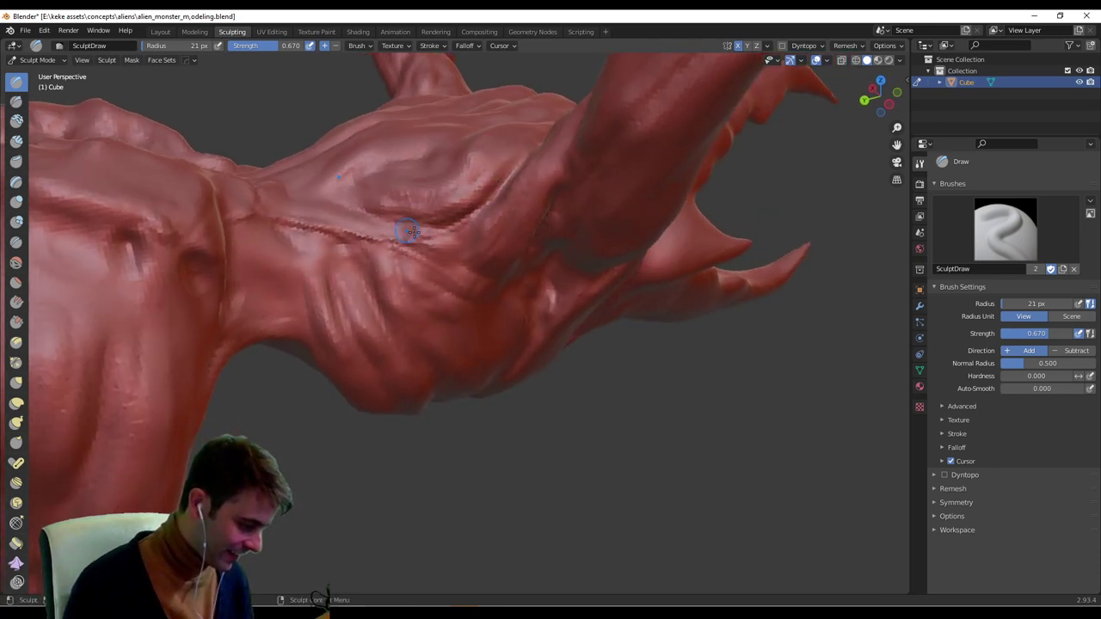
pyautogui.moveTo(486, 149); pyautogui.dragTo(503, 206, button='middle')
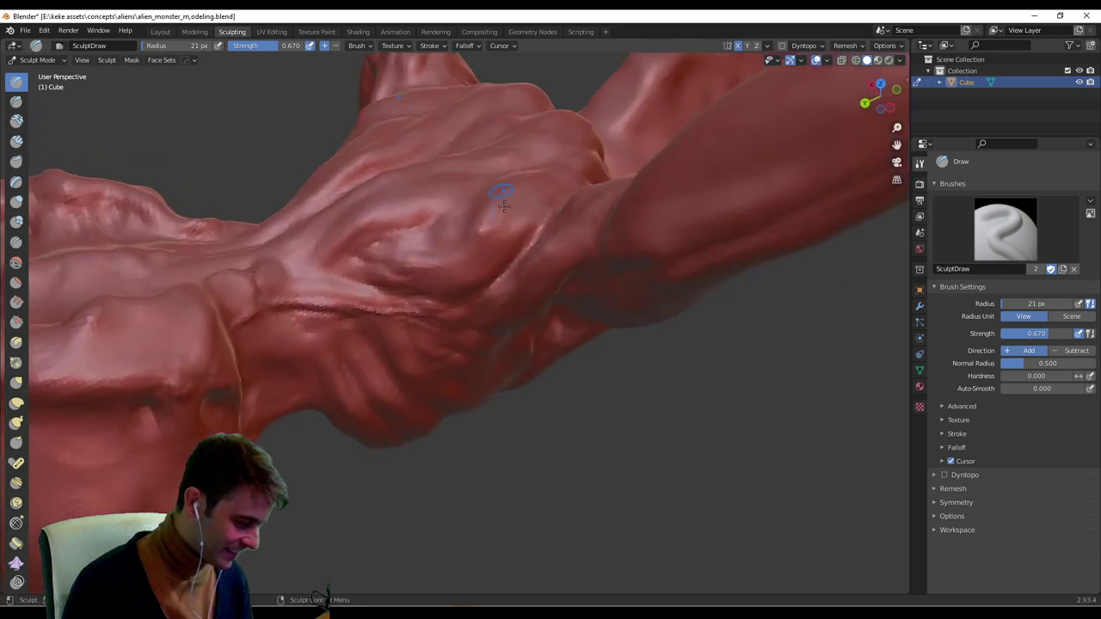
pyautogui.moveTo(458, 256)
pyautogui.mouseDown(button='middle')
pyautogui.moveTo(499, 241)
pyautogui.moveTo(502, 249)
pyautogui.mouseUp(button='middle')
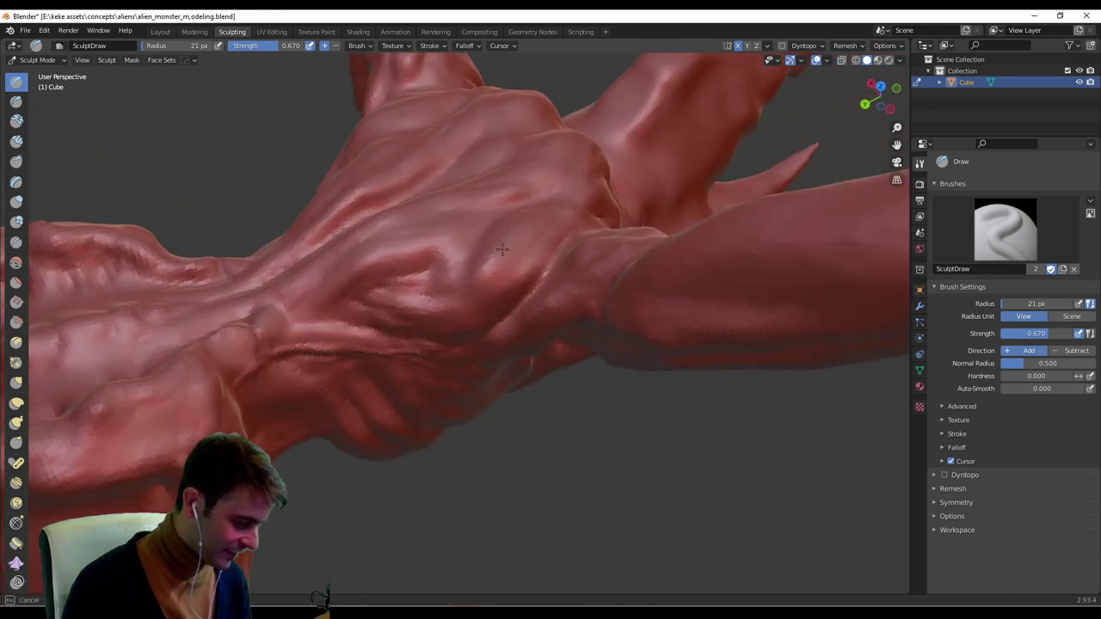
# Set the brush radius to 37 px and sculpt folds on the neck where it joins the back of the head.
pyautogui.scroll(-4, 602, 219)
pyautogui.moveTo(679, 266); pyautogui.dragTo(563, 252, button='middle')
pyautogui.scroll(5, 567, 240)
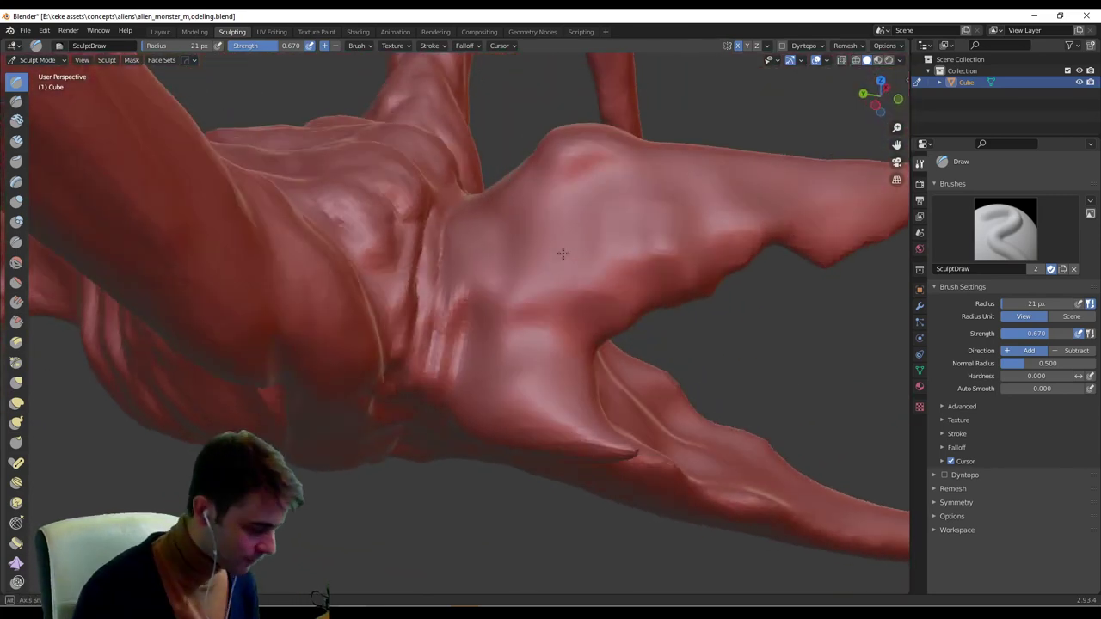
pyautogui.keyDown('shift'); pyautogui.moveTo(546, 193); pyautogui.dragTo(529, 246, button='middle'); pyautogui.keyUp('shift')
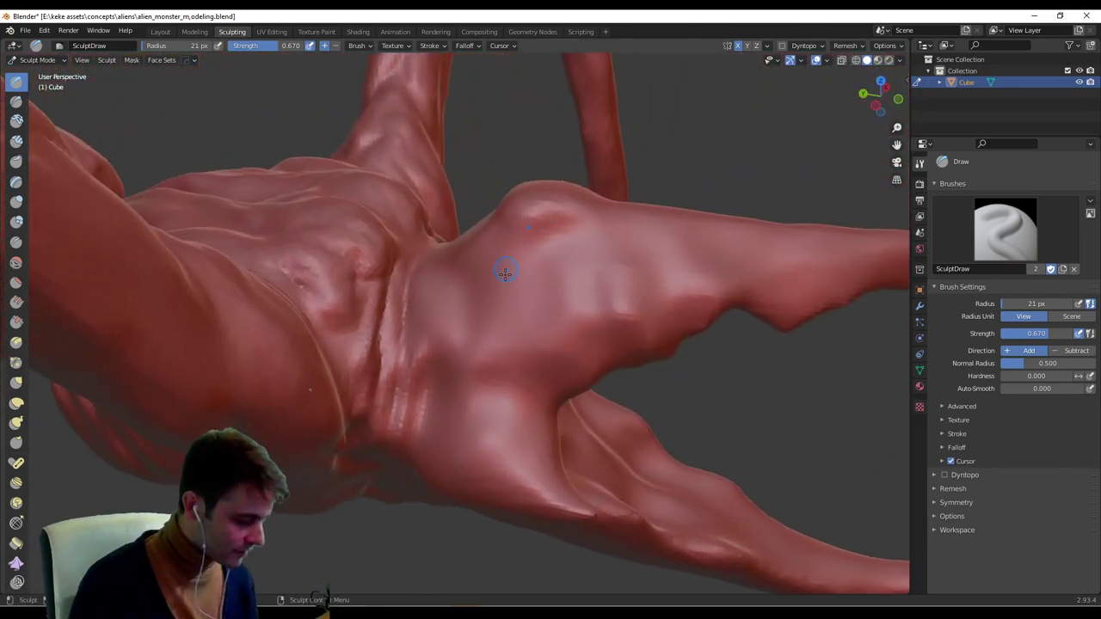
pyautogui.press('f')
pyautogui.click(415, 291)
pyautogui.moveTo(403, 275)
pyautogui.mouseDown()
pyautogui.moveTo(397, 315)
pyautogui.moveTo(394, 301)
pyautogui.mouseUp()
pyautogui.moveTo(397, 282); pyautogui.dragTo(379, 327, button='middle')
pyautogui.moveTo(363, 324); pyautogui.dragTo(383, 312)
pyautogui.moveTo(405, 312); pyautogui.dragTo(409, 290, button='middle')
pyautogui.moveTo(421, 329)
pyautogui.mouseDown()
pyautogui.moveTo(424, 315)
pyautogui.moveTo(448, 310)
pyautogui.mouseUp()
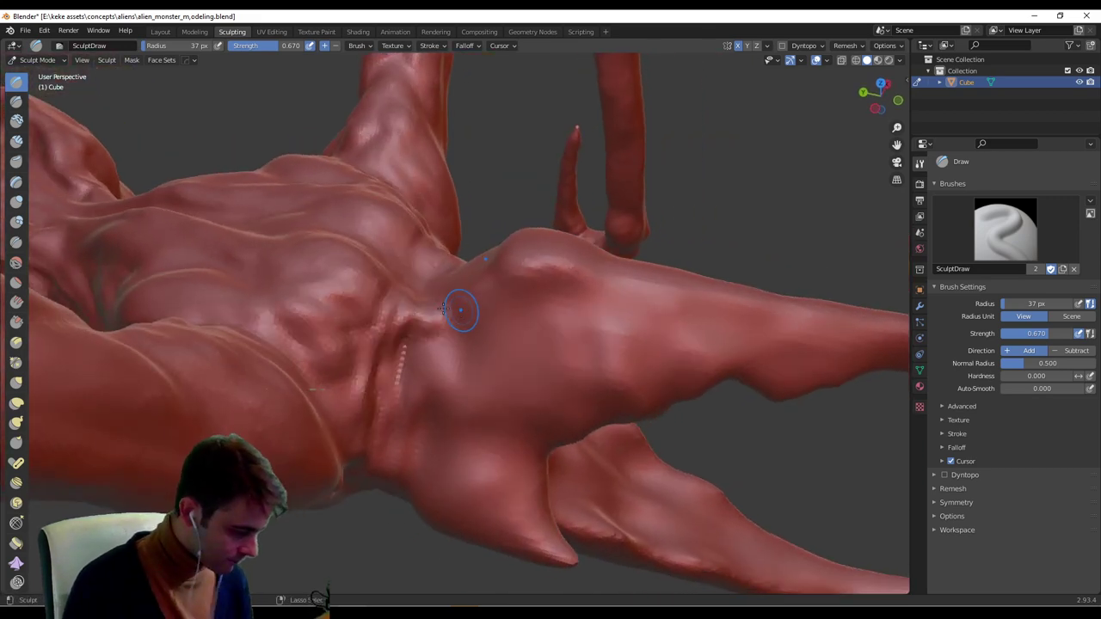
# Reduce the brush radius to 17 px and refine the small crease between the neck and the head.
pyautogui.press('f')
pyautogui.click(412, 334)
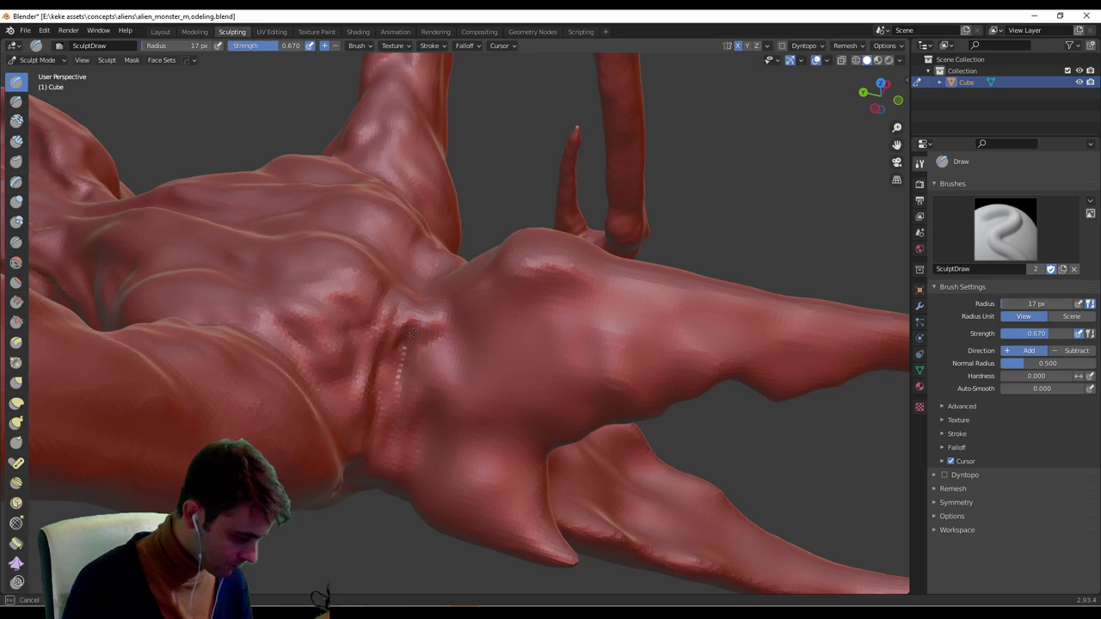
pyautogui.moveTo(438, 321)
pyautogui.mouseDown(button='middle')
pyautogui.moveTo(495, 377)
pyautogui.moveTo(482, 365)
pyautogui.moveTo(528, 346)
pyautogui.moveTo(512, 334)
pyautogui.moveTo(475, 384)
pyautogui.moveTo(491, 415)
pyautogui.mouseUp(button='middle')
# Set the brush radius to 32 px and carve grooves from the neck folds toward the side of the head.
pyautogui.press('f')
pyautogui.click(506, 417)
pyautogui.keyDown('ctrl'); pyautogui.moveTo(469, 421); pyautogui.dragTo(537, 395); pyautogui.keyUp('ctrl')
pyautogui.moveTo(558, 414)
pyautogui.mouseDown(button='middle')
pyautogui.moveTo(479, 344)
pyautogui.moveTo(493, 324)
pyautogui.moveTo(456, 312)
pyautogui.mouseUp(button='middle')
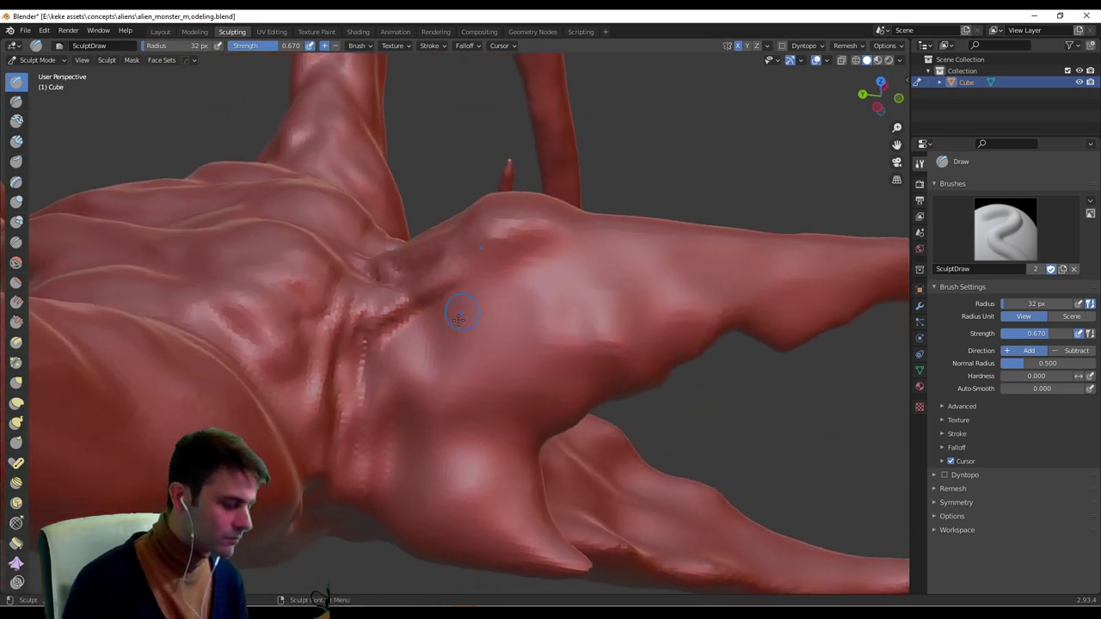
pyautogui.moveTo(426, 321)
pyautogui.mouseDown()
pyautogui.moveTo(477, 314)
pyautogui.moveTo(383, 344)
pyautogui.moveTo(380, 367)
pyautogui.mouseUp()
pyautogui.moveTo(447, 324); pyautogui.dragTo(430, 303, button='middle')
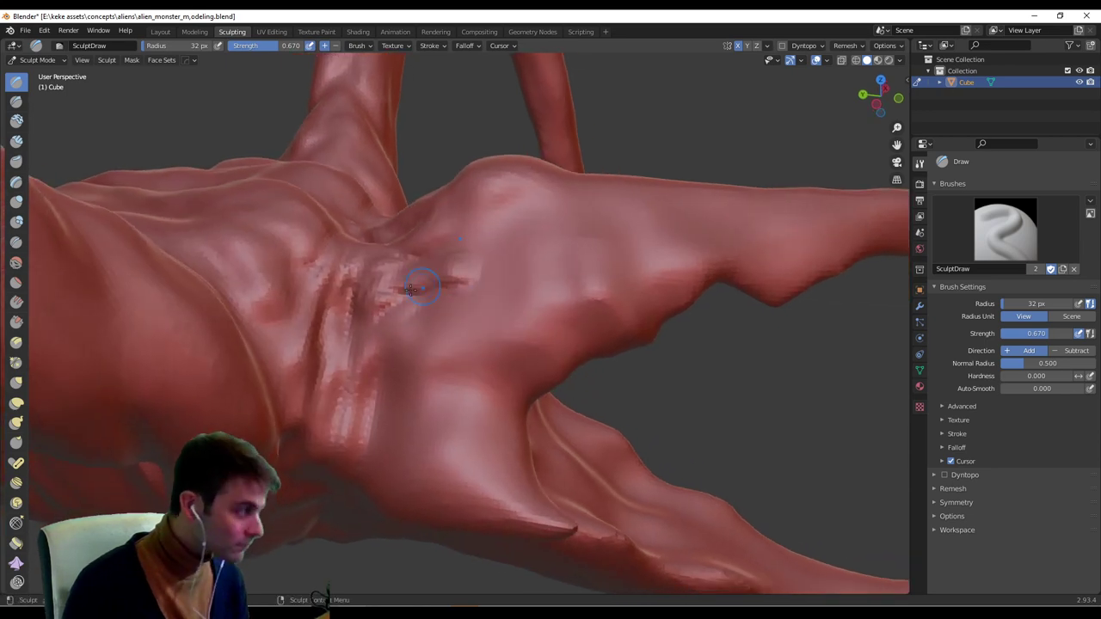
# Sculpt more skin wrinkles fanning from the neck onto the head below its raised rear bump.
pyautogui.moveTo(410, 290); pyautogui.dragTo(463, 279)
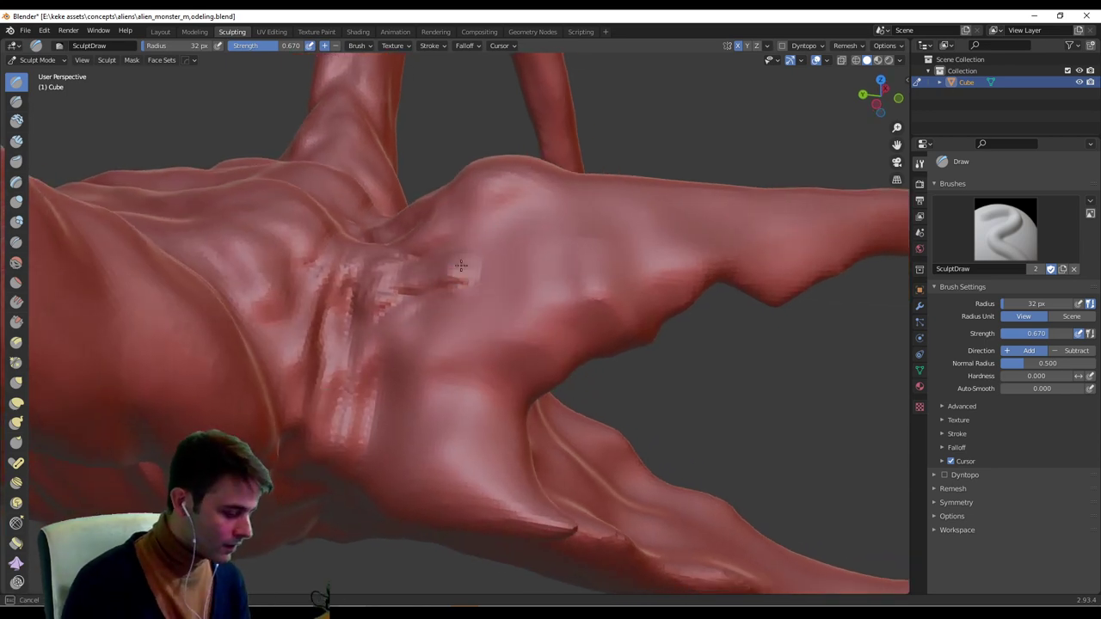
pyautogui.moveTo(461, 266); pyautogui.dragTo(490, 292, button='middle')
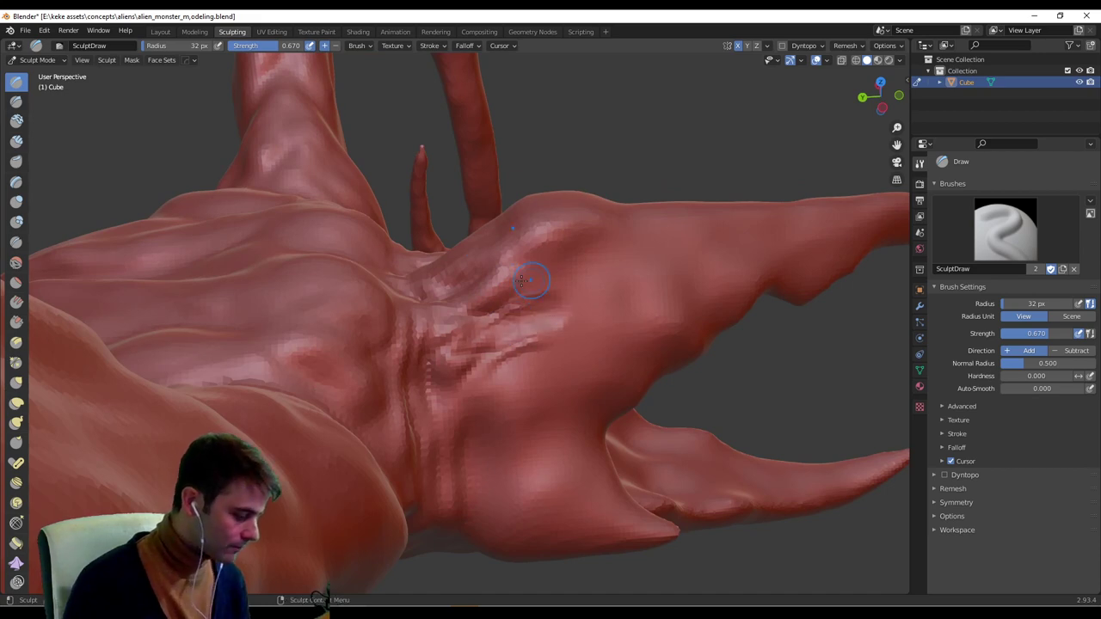
pyautogui.moveTo(482, 294); pyautogui.dragTo(546, 264)
pyautogui.moveTo(548, 263); pyautogui.dragTo(553, 292, button='middle')
pyautogui.moveTo(492, 292); pyautogui.dragTo(553, 255)
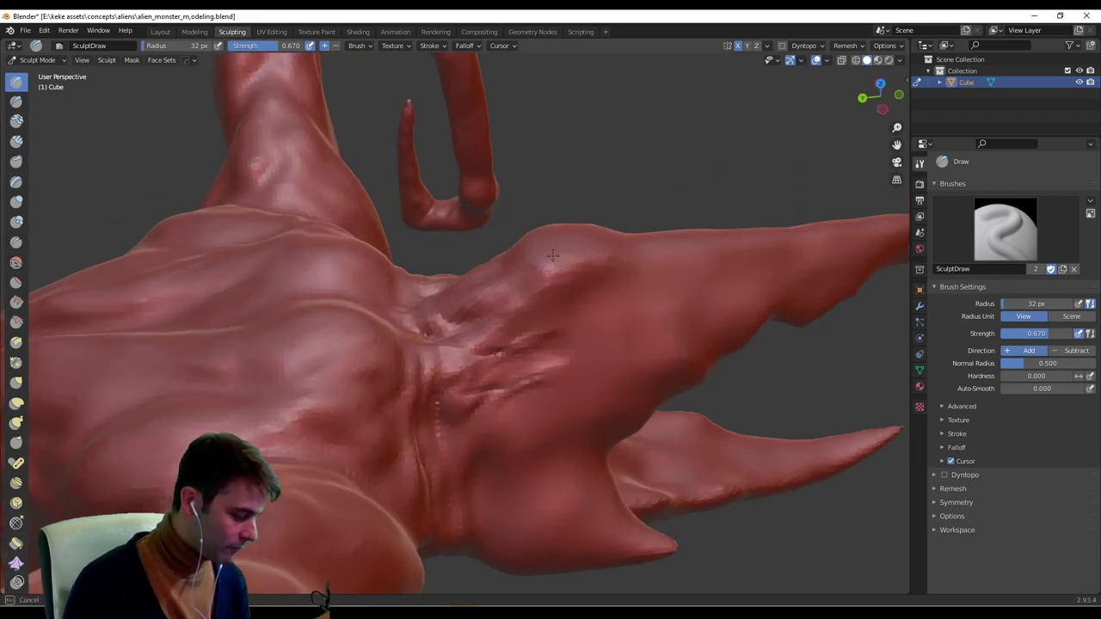
# Carve a groove under the head's raised rear bump to define its lower edge.
pyautogui.moveTo(512, 307); pyautogui.dragTo(519, 338, button='middle')
pyautogui.moveTo(518, 346); pyautogui.dragTo(590, 319)
pyautogui.moveTo(594, 330)
pyautogui.mouseDown(button='middle')
pyautogui.moveTo(561, 310)
pyautogui.moveTo(563, 295)
pyautogui.mouseUp(button='middle')
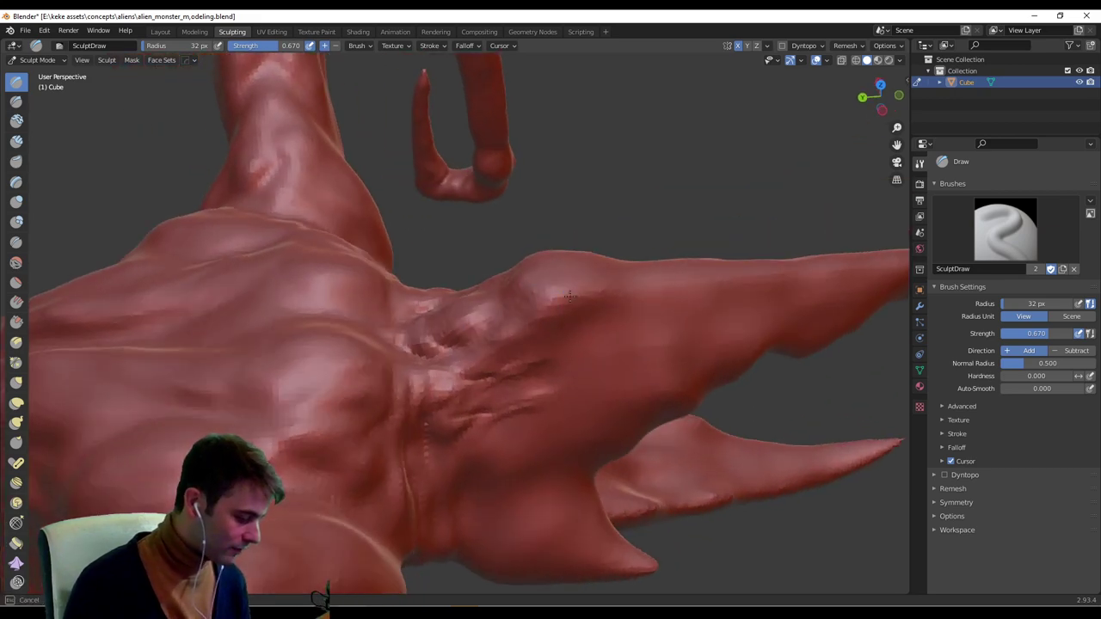
pyautogui.moveTo(570, 297); pyautogui.dragTo(605, 291)
pyautogui.moveTo(626, 294); pyautogui.dragTo(604, 301, button='middle')
pyautogui.moveTo(498, 306); pyautogui.dragTo(579, 277)
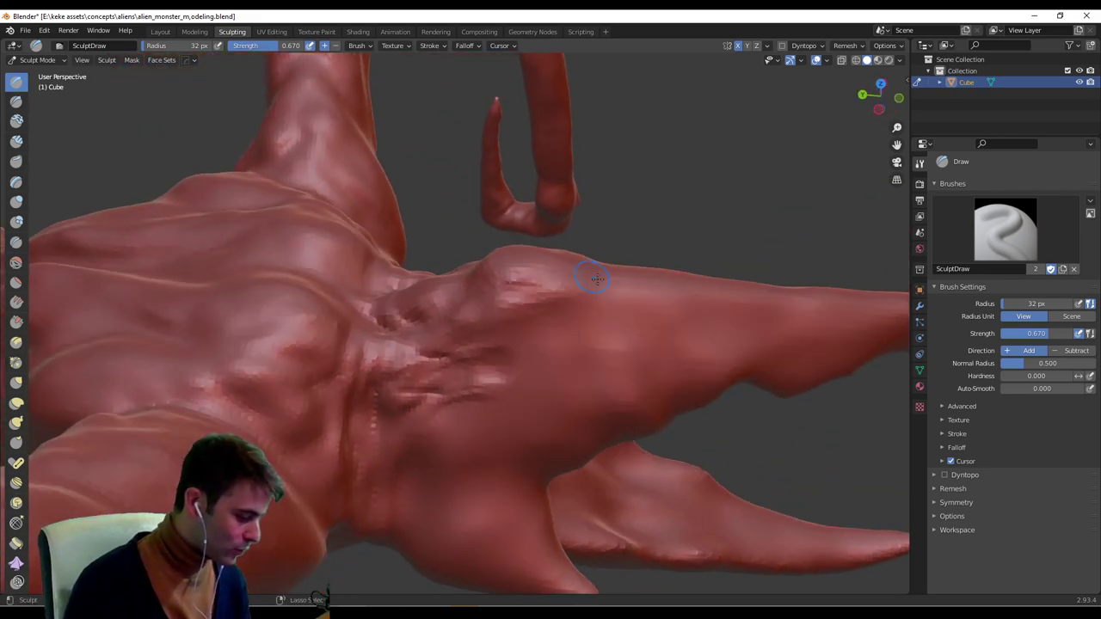
pyautogui.moveTo(596, 279); pyautogui.dragTo(526, 380, button='middle')
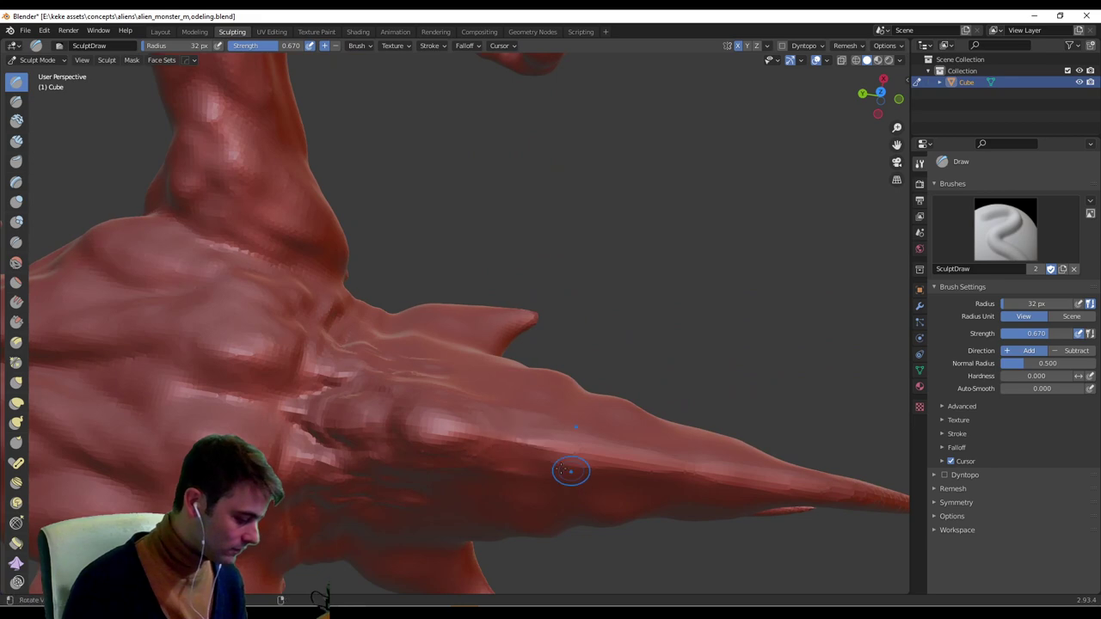
# Sculpt a second, smaller bump in front of the rear bump along the ridge of the head.
pyautogui.moveTo(570, 470); pyautogui.dragTo(541, 388, button='middle')
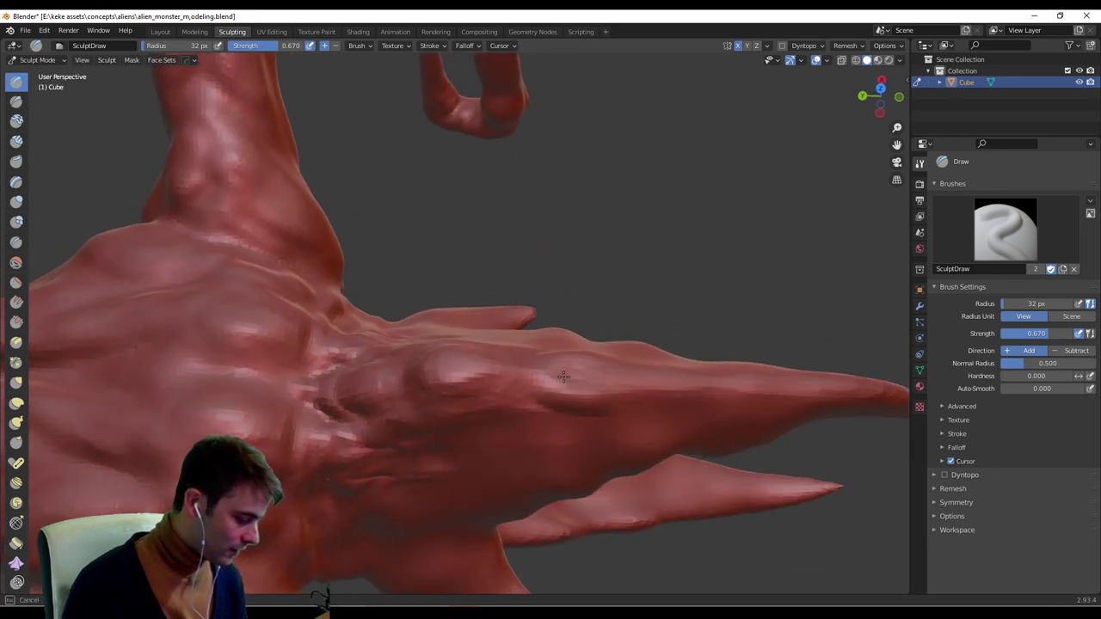
pyautogui.moveTo(505, 373); pyautogui.dragTo(558, 373)
pyautogui.moveTo(436, 389); pyautogui.dragTo(484, 378)
pyautogui.moveTo(525, 379); pyautogui.dragTo(563, 379, button='middle')
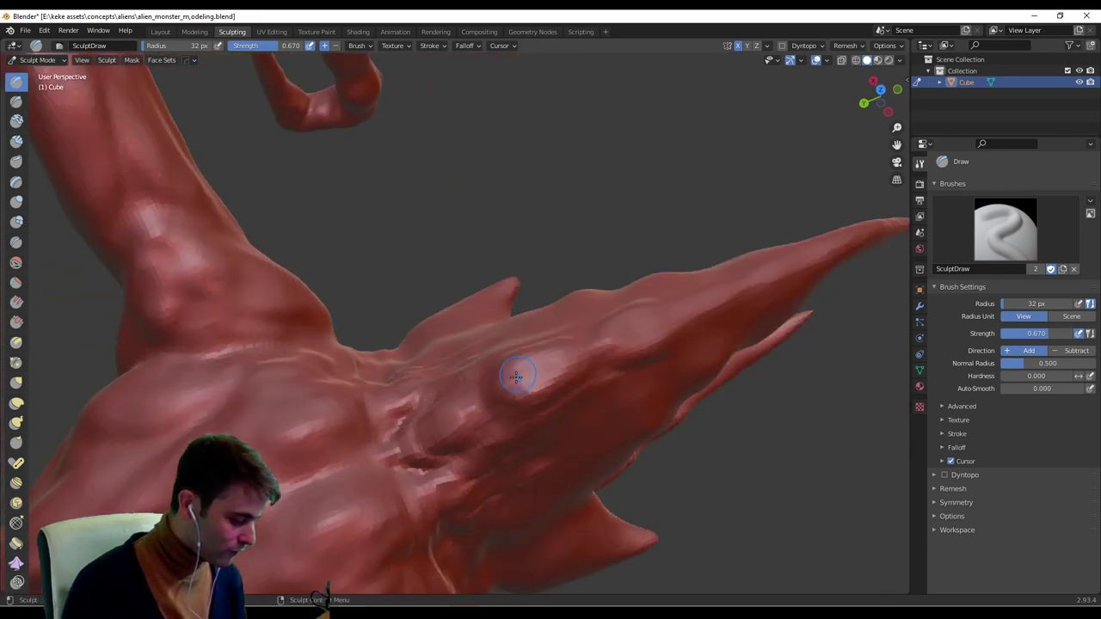
pyautogui.moveTo(518, 381); pyautogui.dragTo(569, 362)
# Sculpt wrinkles under both head bumps and blend them onto the side of the head.
pyautogui.moveTo(551, 381); pyautogui.dragTo(521, 334, button='middle')
pyautogui.moveTo(483, 272); pyautogui.dragTo(541, 280)
pyautogui.moveTo(514, 306); pyautogui.dragTo(486, 280, button='middle')
pyautogui.moveTo(425, 279); pyautogui.dragTo(496, 290)
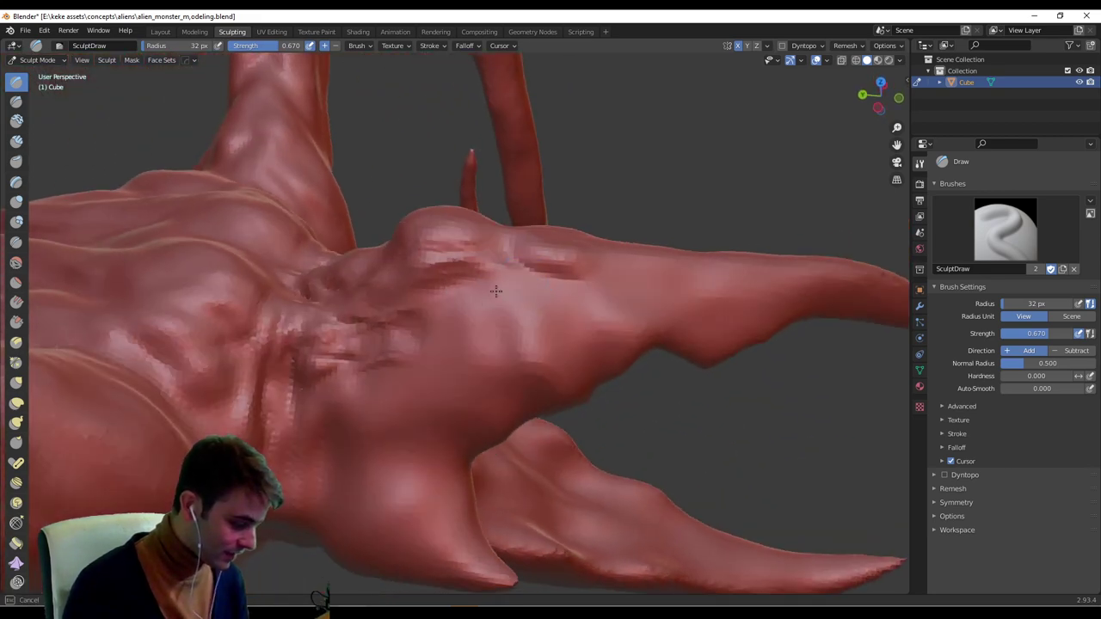
pyautogui.moveTo(459, 313)
pyautogui.mouseDown(button='middle')
pyautogui.moveTo(487, 295)
pyautogui.moveTo(479, 313)
pyautogui.mouseUp(button='middle')
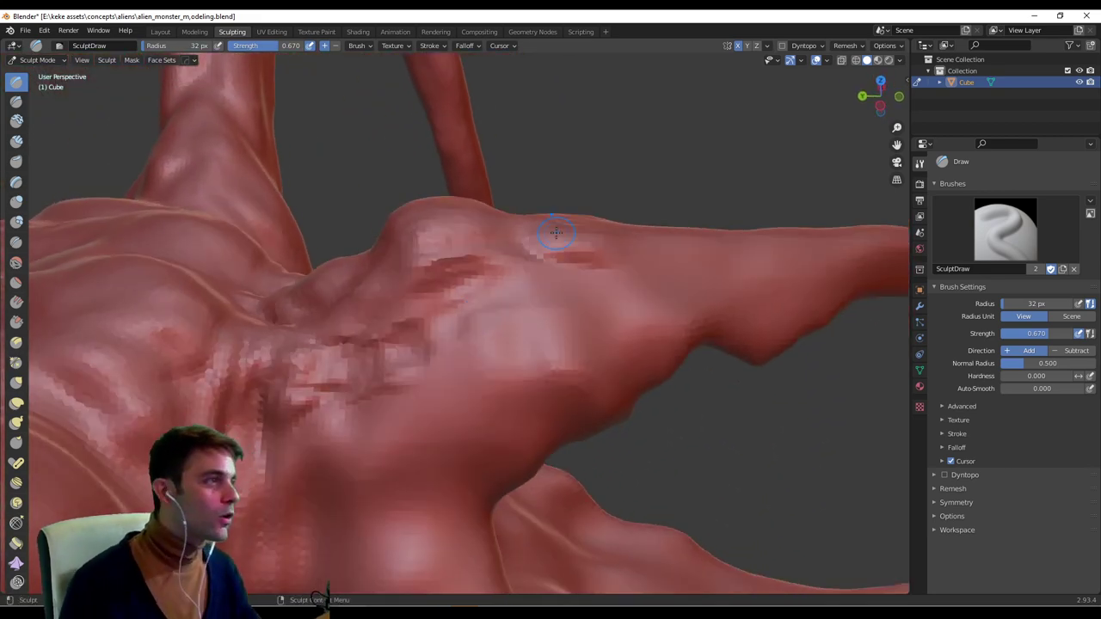
# Sculpt raised muscle strands and a recess from the neck folds across the side of the head toward the mouth corner.
pyautogui.hotkey('alt', 'Tab')
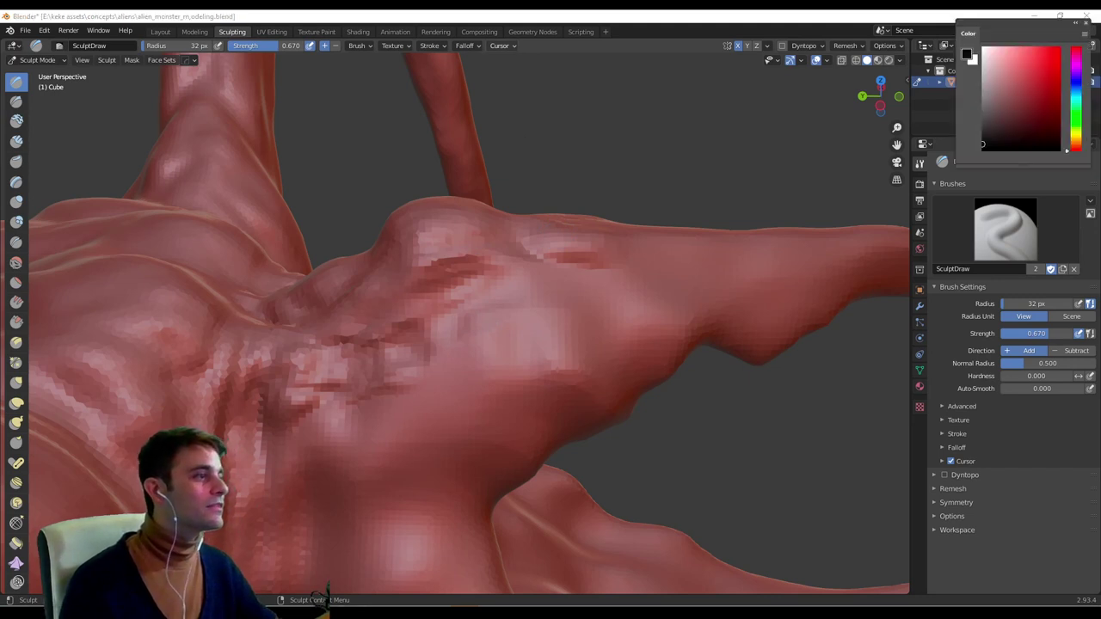
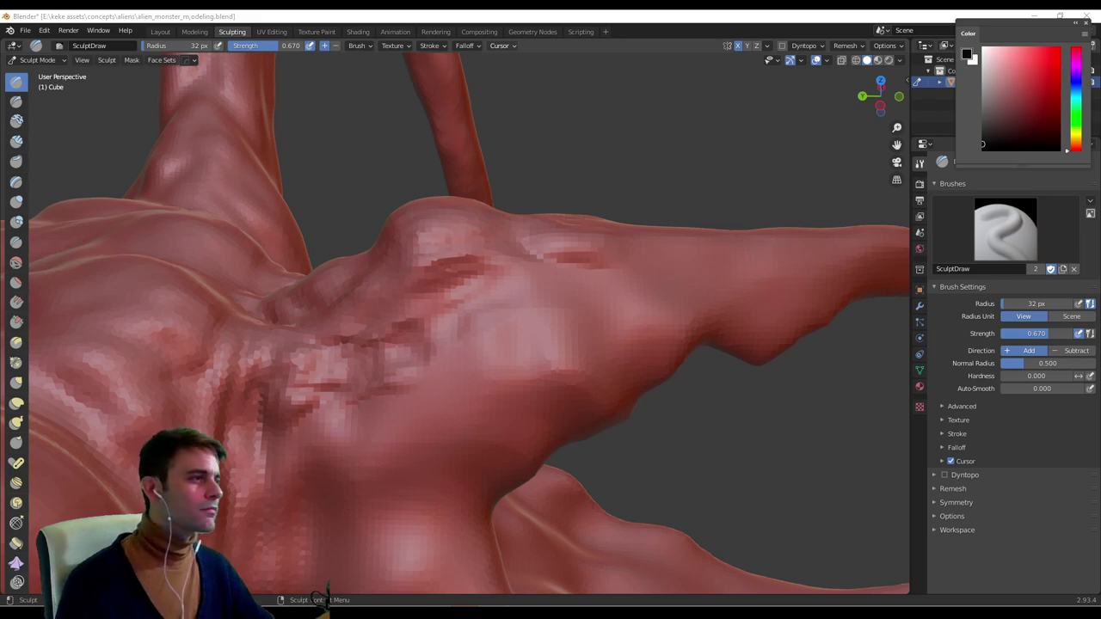
pyautogui.click(511, 290)
pyautogui.moveTo(508, 291)
pyautogui.mouseDown()
pyautogui.moveTo(451, 293)
pyautogui.moveTo(491, 258)
pyautogui.mouseUp()
pyautogui.moveTo(495, 292)
pyautogui.mouseDown(button='middle')
pyautogui.moveTo(516, 368)
pyautogui.moveTo(536, 321)
pyautogui.moveTo(437, 289)
pyautogui.moveTo(473, 295)
pyautogui.moveTo(528, 369)
pyautogui.moveTo(489, 391)
pyautogui.moveTo(563, 366)
pyautogui.moveTo(451, 371)
pyautogui.mouseUp(button='middle')
pyautogui.scroll(-4, 536, 322)
pyautogui.scroll(4, 436, 289)
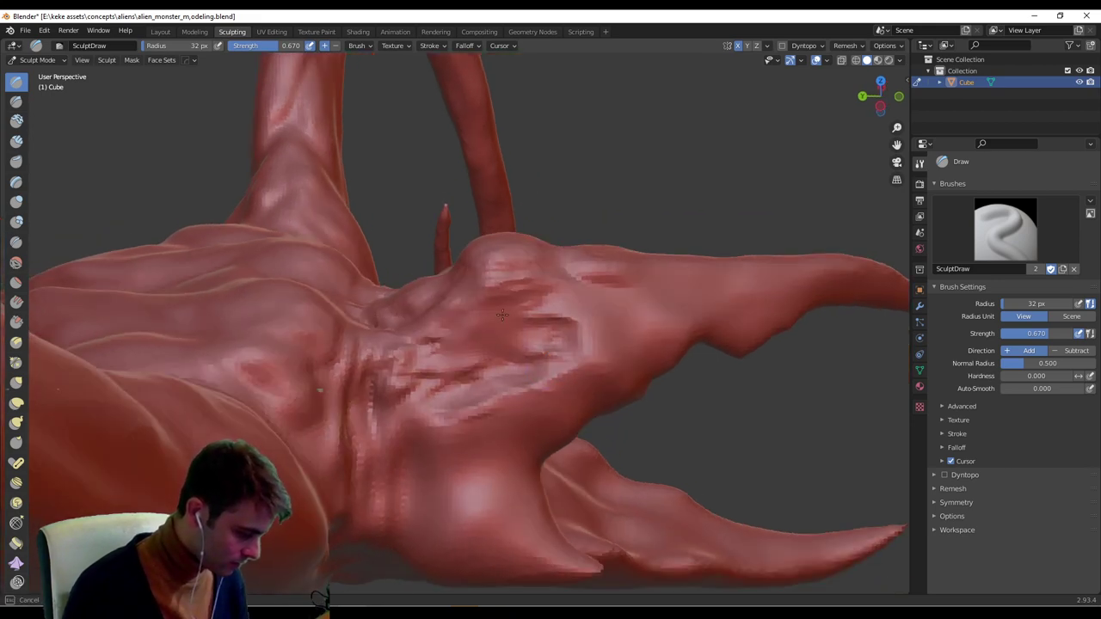
pyautogui.moveTo(564, 329)
pyautogui.mouseDown(button='middle')
pyautogui.moveTo(662, 362)
pyautogui.moveTo(620, 344)
pyautogui.moveTo(637, 353)
pyautogui.mouseUp(button='middle')
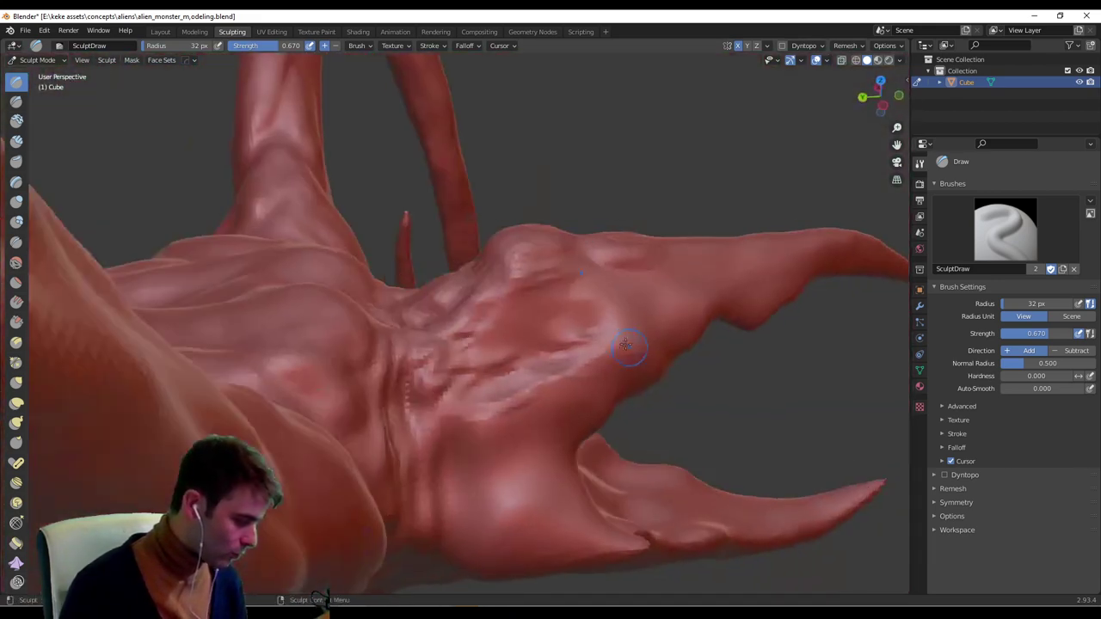
# Deepen the grooves between the rear bump and the muscle strands on the side of the head.
pyautogui.moveTo(489, 342); pyautogui.dragTo(508, 373, button='middle')
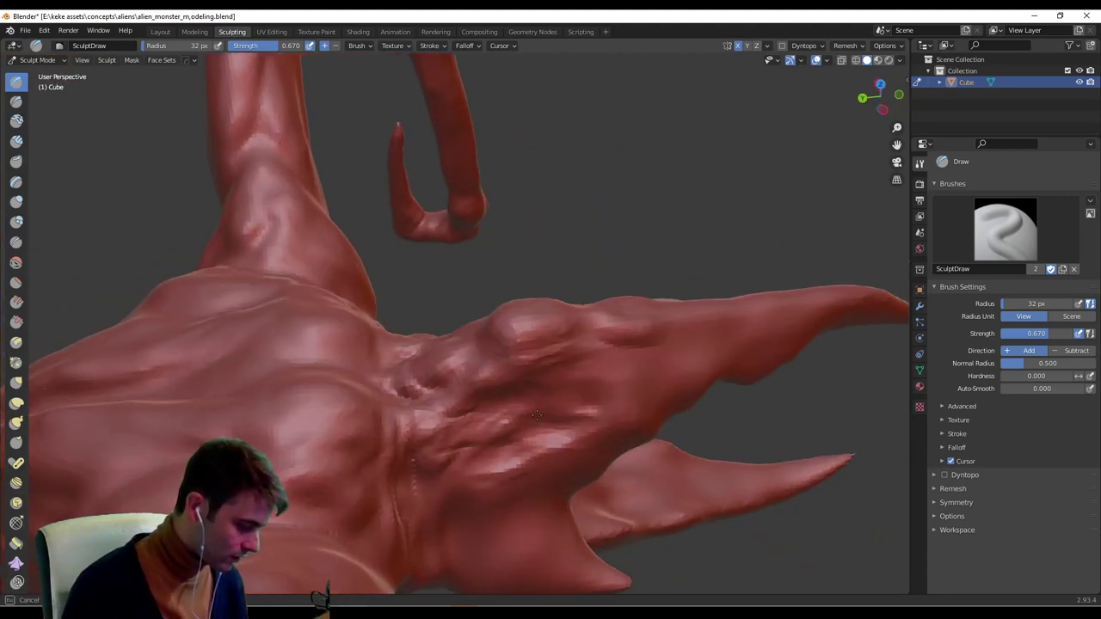
pyautogui.moveTo(505, 381); pyautogui.dragTo(554, 380)
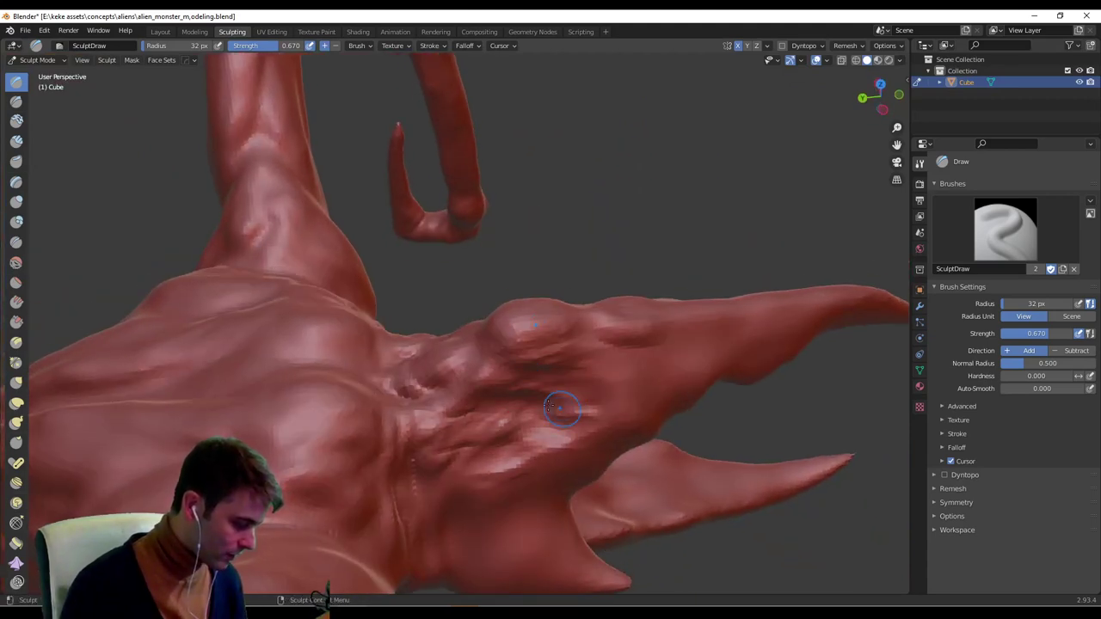
pyautogui.moveTo(564, 417); pyautogui.dragTo(634, 368, button='middle')
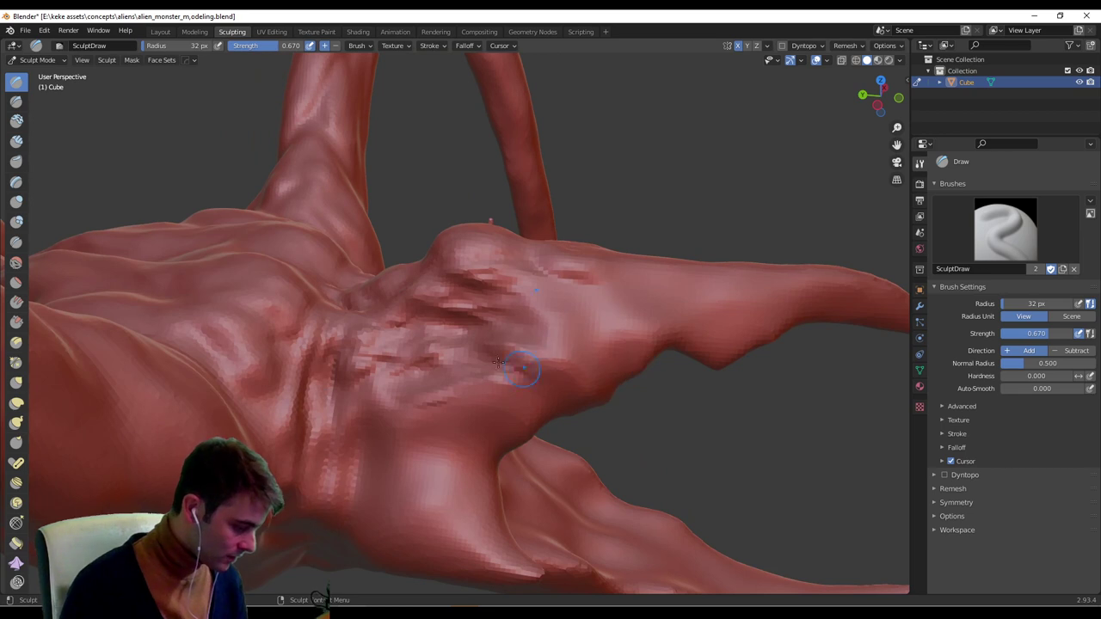
# Shape a rounded bulge above the mouth corner with a crease running beneath it.
pyautogui.moveTo(509, 366)
pyautogui.mouseDown()
pyautogui.moveTo(550, 383)
pyautogui.moveTo(537, 386)
pyautogui.moveTo(565, 368)
pyautogui.moveTo(520, 374)
pyautogui.moveTo(534, 355)
pyautogui.mouseUp()
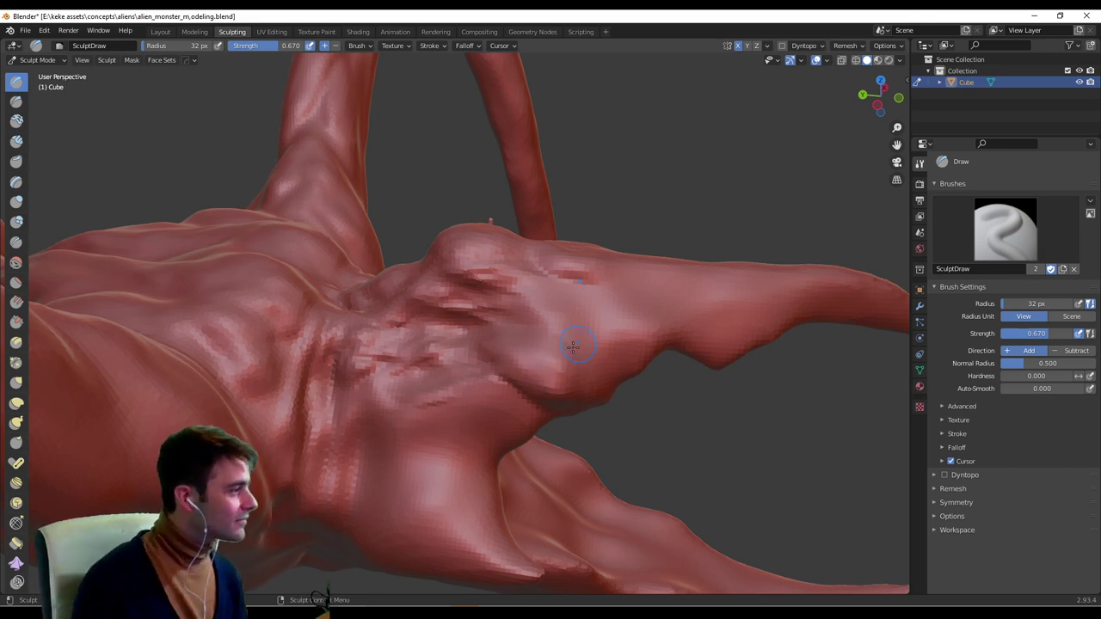
pyautogui.moveTo(574, 346)
pyautogui.mouseDown(button='middle')
pyautogui.moveTo(590, 336)
pyautogui.moveTo(676, 364)
pyautogui.mouseUp(button='middle')
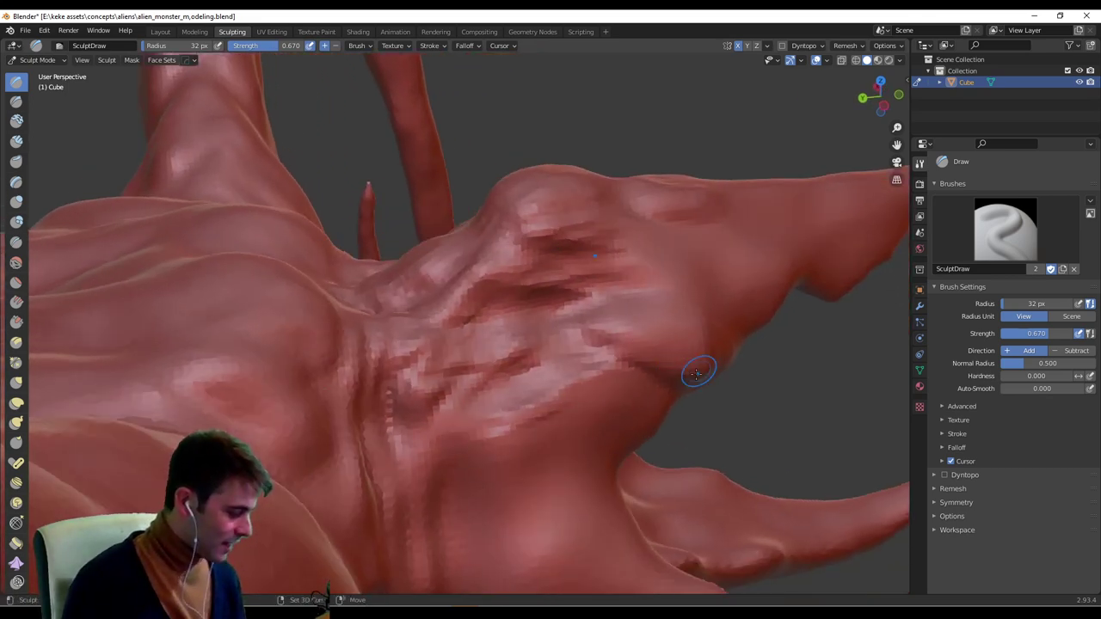
pyautogui.moveTo(584, 339)
pyautogui.mouseDown(button='middle')
pyautogui.moveTo(586, 319)
pyautogui.moveTo(621, 297)
pyautogui.moveTo(536, 369)
pyautogui.moveTo(491, 374)
pyautogui.mouseUp(button='middle')
# Reduce the brush radius to 21 px and carve fine creases behind and below the rear bump toward the neck.
pyautogui.press('f')
pyautogui.click(506, 353)
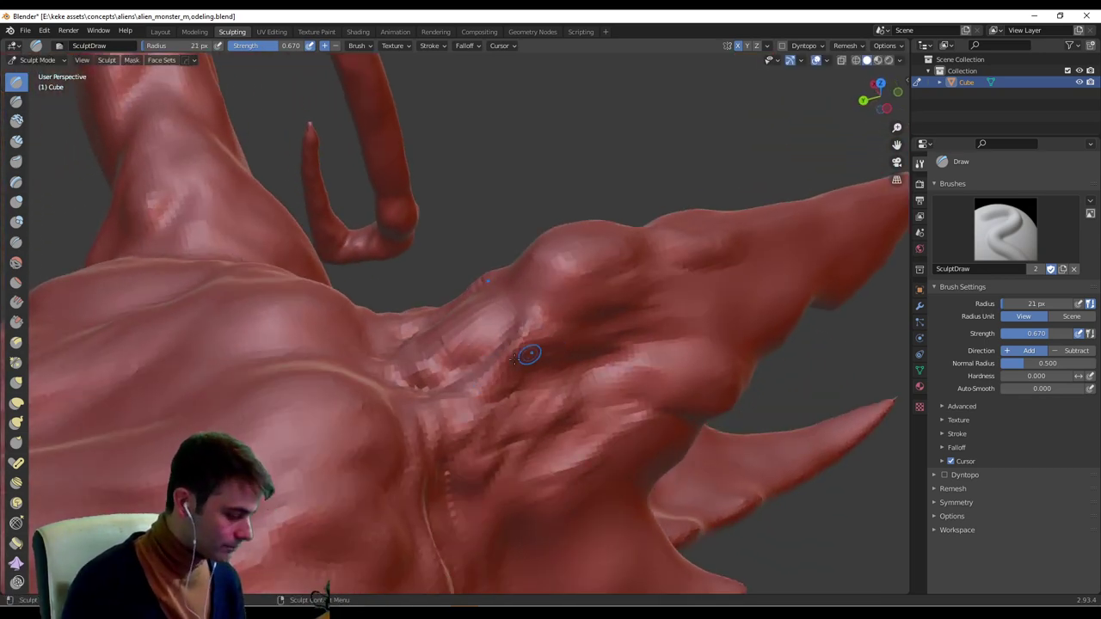
pyautogui.moveTo(558, 353)
pyautogui.mouseDown(button='middle')
pyautogui.moveTo(669, 315)
pyautogui.moveTo(645, 295)
pyautogui.moveTo(536, 347)
pyautogui.moveTo(498, 340)
pyautogui.mouseUp(button='middle')
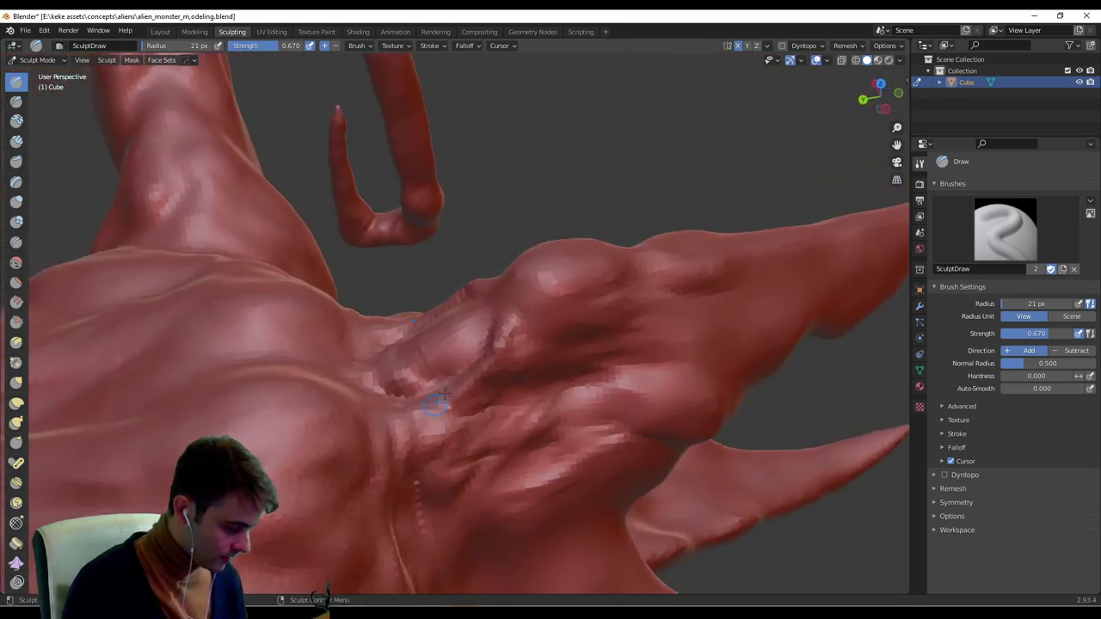
pyautogui.moveTo(444, 396)
pyautogui.mouseDown(button='middle')
pyautogui.moveTo(568, 435)
pyautogui.moveTo(567, 315)
pyautogui.mouseUp(button='middle')
pyautogui.scroll(-5, 661, 284)
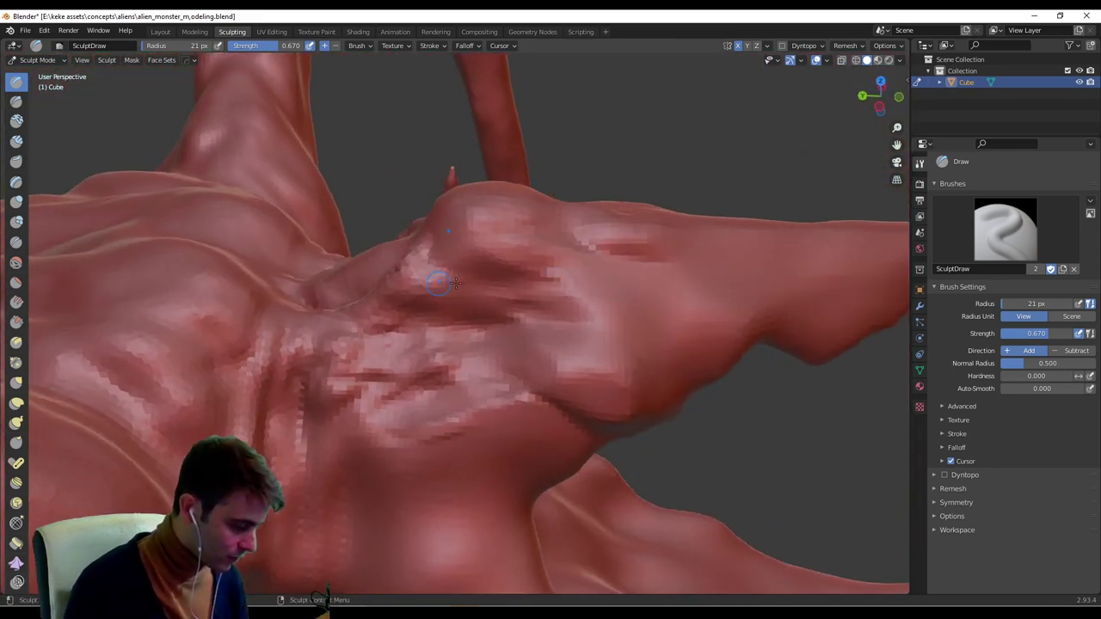
pyautogui.scroll(-4, 495, 326)
pyautogui.moveTo(494, 326); pyautogui.dragTo(425, 344, button='middle')
pyautogui.scroll(5, 520, 317)
pyautogui.scroll(3, 427, 341)
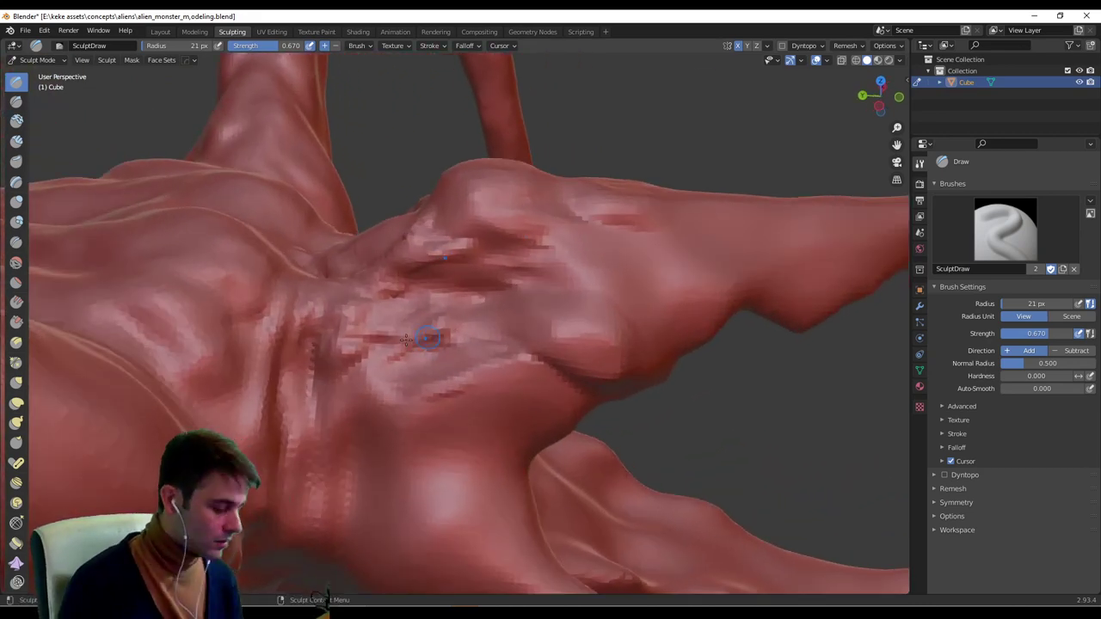
# Set the brush radius to 26 px and deepen the short crease beside the neck folds on the side of the head.
pyautogui.moveTo(406, 340)
pyautogui.mouseDown()
pyautogui.moveTo(370, 340)
pyautogui.moveTo(413, 341)
pyautogui.moveTo(453, 313)
pyautogui.mouseUp()
pyautogui.press('f')
pyautogui.click(428, 328)
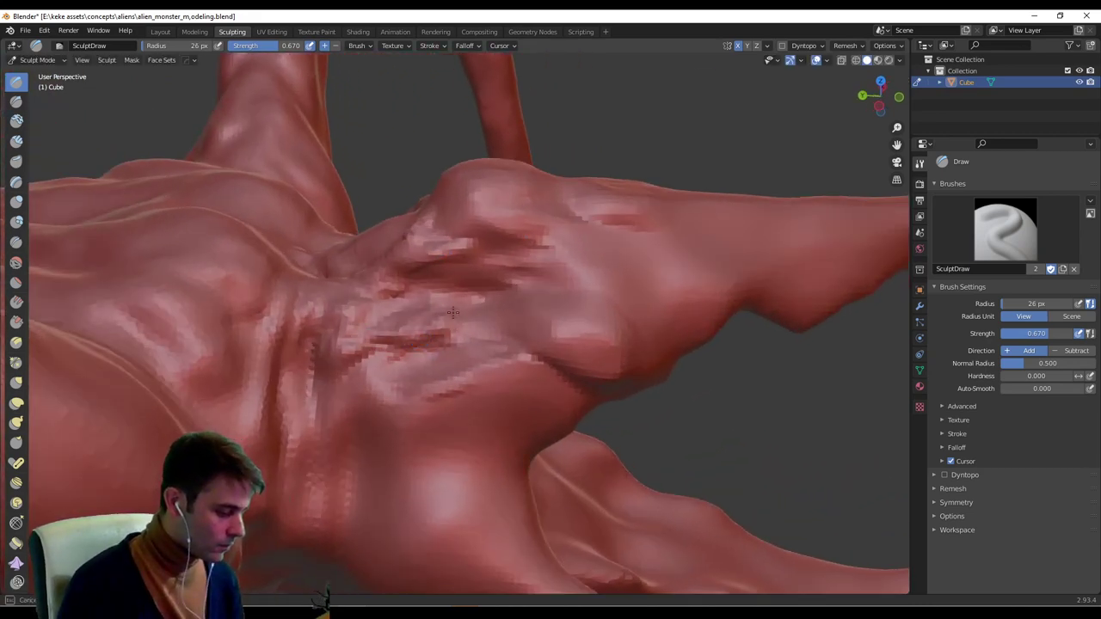
pyautogui.click(453, 312)
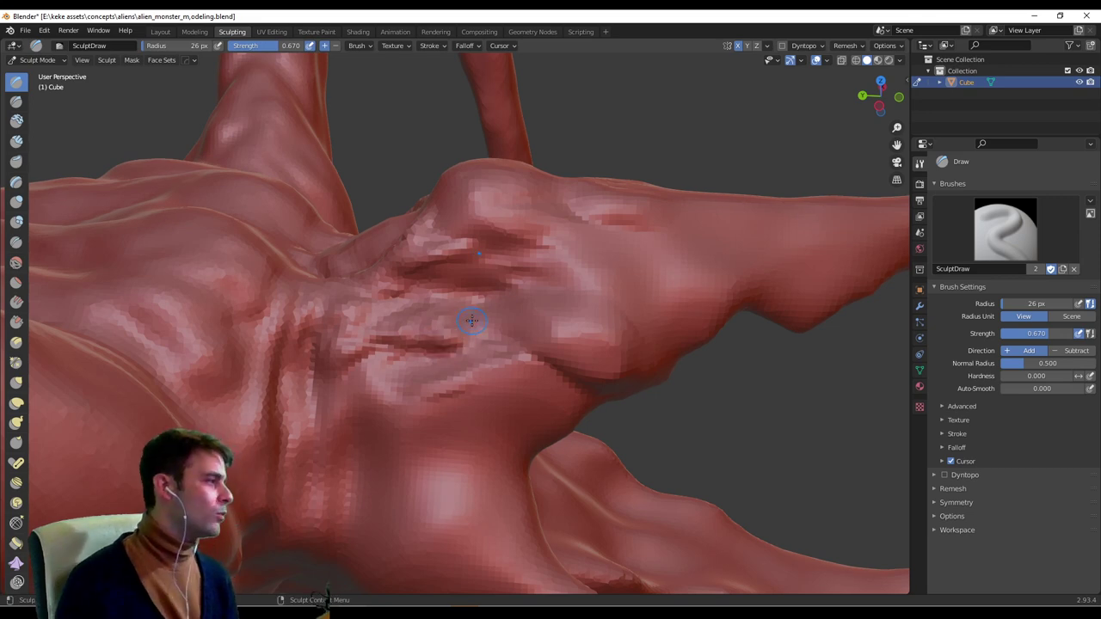
# Sculpt a second bulge at the mouth corner, with a fold separating it from the lower jaw.
pyautogui.scroll(-1, 543, 332)
pyautogui.moveTo(560, 331); pyautogui.dragTo(516, 344, button='middle')
pyautogui.moveTo(505, 350)
pyautogui.mouseDown()
pyautogui.moveTo(467, 381)
pyautogui.moveTo(505, 355)
pyautogui.moveTo(456, 360)
pyautogui.moveTo(514, 369)
pyautogui.moveTo(509, 361)
pyautogui.moveTo(535, 379)
pyautogui.mouseUp()
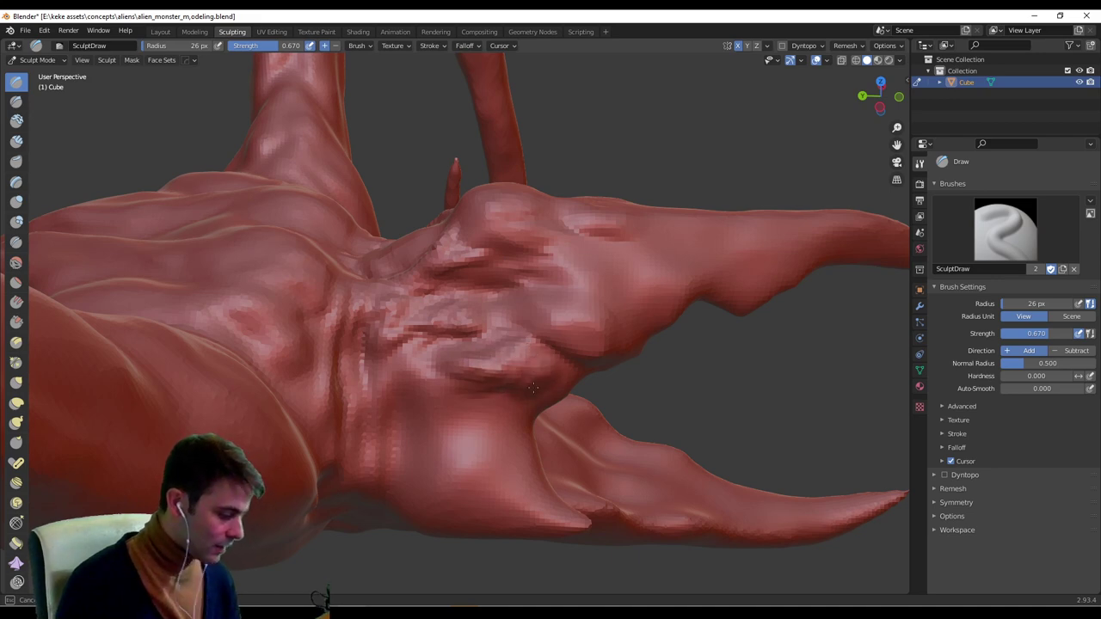
pyautogui.moveTo(535, 378)
pyautogui.mouseDown(button='middle')
pyautogui.moveTo(449, 336)
pyautogui.moveTo(504, 307)
pyautogui.mouseUp(button='middle')
pyautogui.moveTo(534, 282)
pyautogui.mouseDown(button='middle')
pyautogui.moveTo(534, 272)
pyautogui.moveTo(484, 267)
pyautogui.moveTo(502, 310)
pyautogui.moveTo(489, 348)
pyautogui.moveTo(525, 363)
pyautogui.moveTo(499, 389)
pyautogui.mouseUp(button='middle')
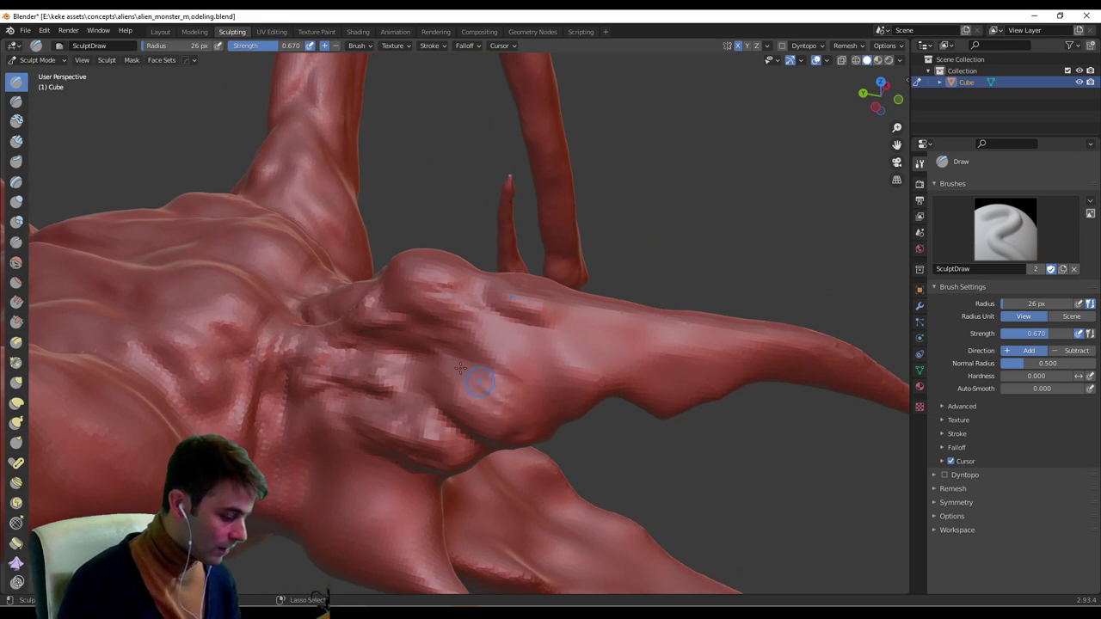
# Carve diagonal muscle strands at the rear of the upper jaw, running down to its lower edge.
pyautogui.moveTo(510, 355); pyautogui.dragTo(558, 382)
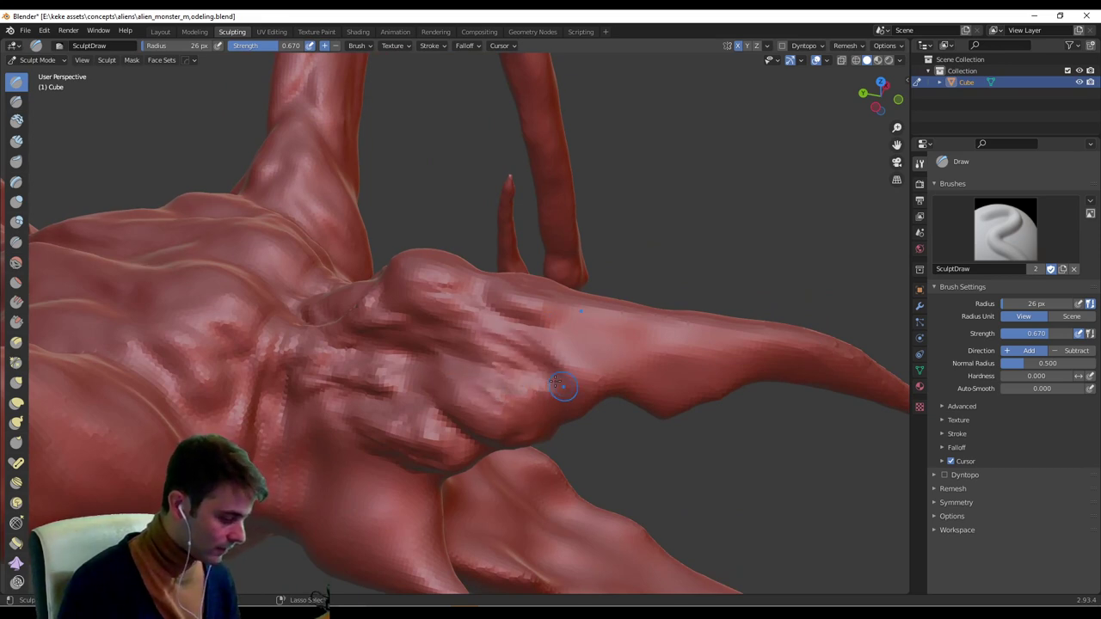
pyautogui.moveTo(520, 334)
pyautogui.mouseDown()
pyautogui.moveTo(569, 385)
pyautogui.moveTo(559, 369)
pyautogui.mouseUp()
pyautogui.moveTo(594, 380); pyautogui.dragTo(532, 239, button='middle')
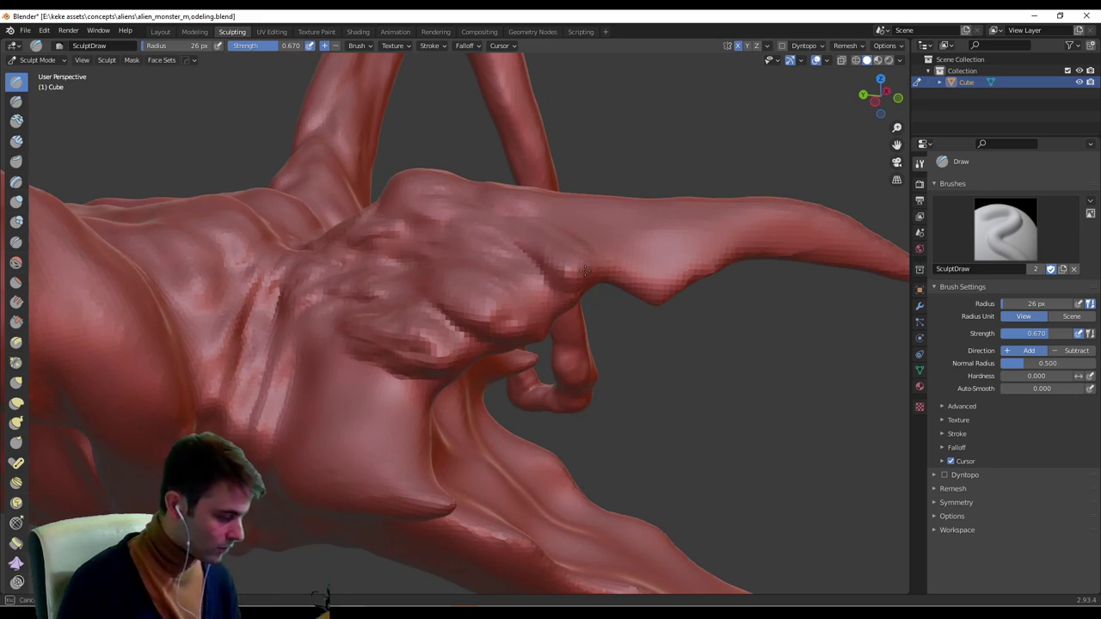
pyautogui.moveTo(584, 272); pyautogui.dragTo(504, 416, button='middle')
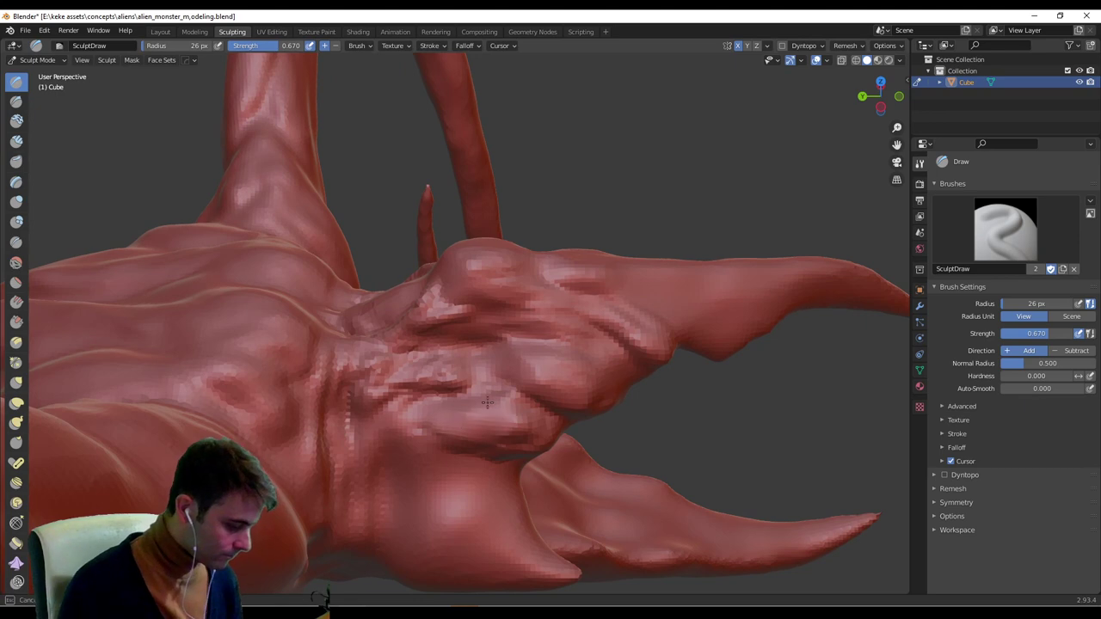
# Refine the folds and bulges around the mouth corner and the side of the head.
pyautogui.moveTo(528, 413)
pyautogui.mouseDown(button='middle')
pyautogui.moveTo(567, 392)
pyautogui.moveTo(527, 355)
pyautogui.mouseUp(button='middle')
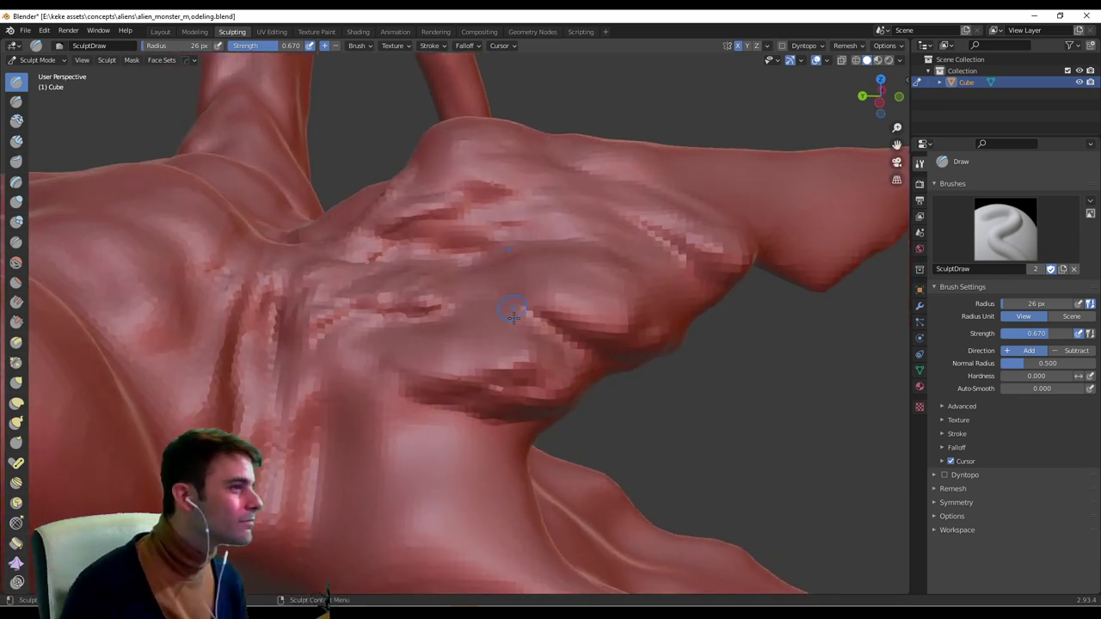
pyautogui.moveTo(506, 361)
pyautogui.mouseDown()
pyautogui.moveTo(421, 338)
pyautogui.moveTo(460, 336)
pyautogui.mouseUp()
pyautogui.moveTo(528, 344)
pyautogui.mouseDown()
pyautogui.moveTo(456, 333)
pyautogui.moveTo(480, 286)
pyautogui.moveTo(521, 284)
pyautogui.moveTo(503, 277)
pyautogui.moveTo(525, 297)
pyautogui.moveTo(622, 278)
pyautogui.mouseUp()
pyautogui.scroll(-3, 664, 285)
pyautogui.moveTo(572, 312)
pyautogui.mouseDown(button='middle')
pyautogui.moveTo(460, 337)
pyautogui.moveTo(539, 318)
pyautogui.mouseUp(button='middle')
# Enlarge the brush radius to 54 px and soften the folds on the side of the head above the mouth corner.
pyautogui.press('f')
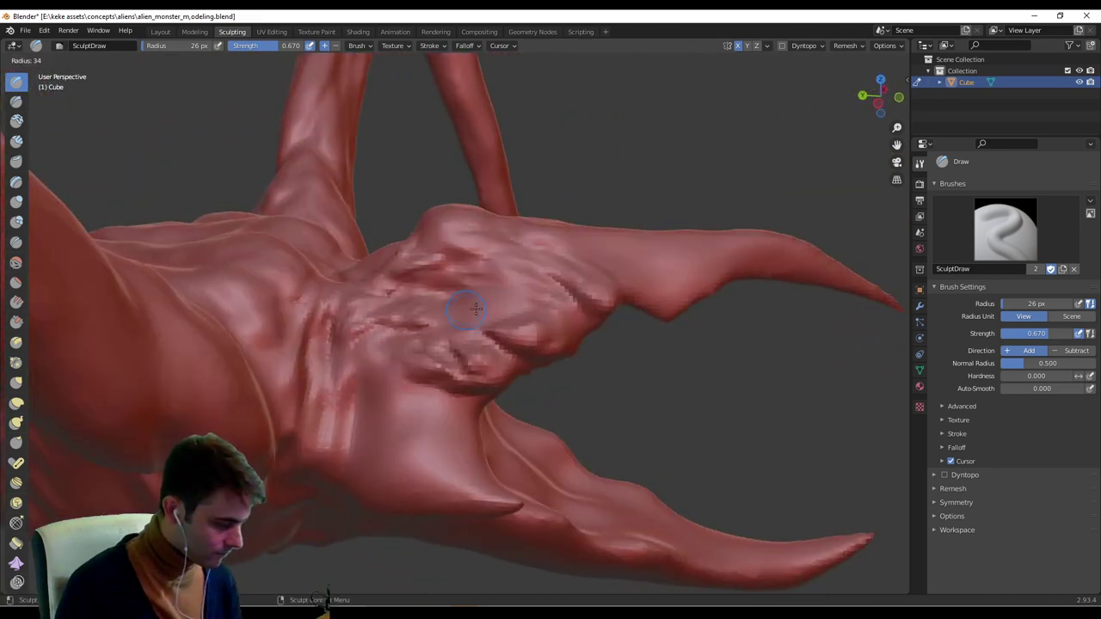
pyautogui.click(463, 294)
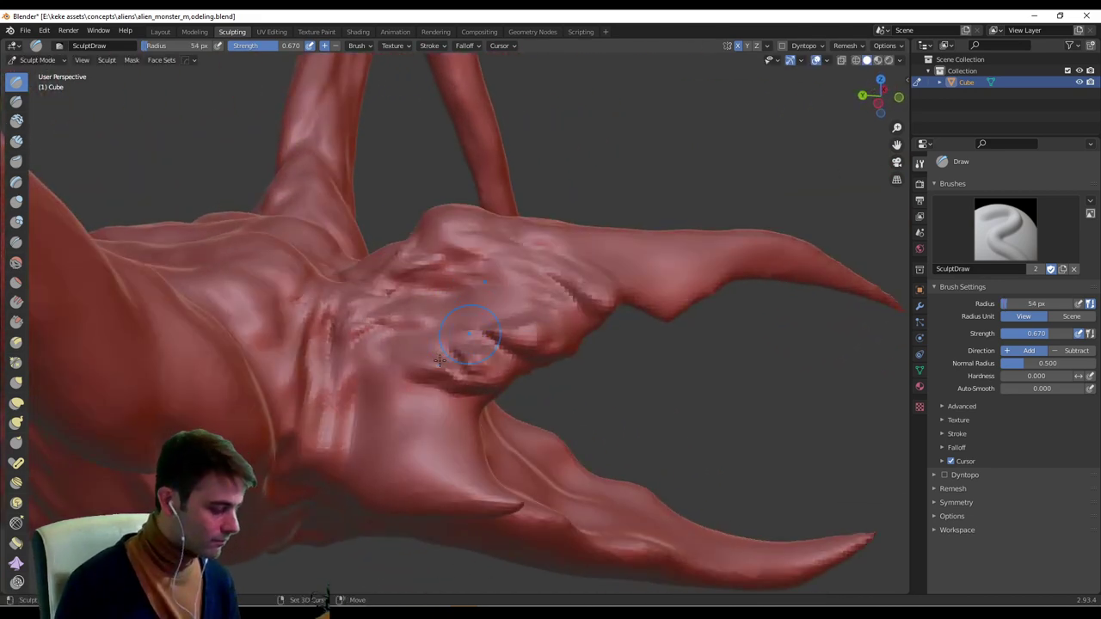
pyautogui.moveTo(440, 361)
pyautogui.mouseDown()
pyautogui.moveTo(479, 365)
pyautogui.moveTo(475, 325)
pyautogui.mouseUp()
# Reduce the brush radius to 19 px and carve deeper grooves into the vertical skin folds on the neck.
pyautogui.moveTo(600, 280)
pyautogui.mouseDown(button='middle')
pyautogui.moveTo(467, 314)
pyautogui.moveTo(335, 370)
pyautogui.moveTo(440, 338)
pyautogui.moveTo(408, 337)
pyautogui.mouseUp(button='middle')
pyautogui.press('f')
pyautogui.click(334, 368)
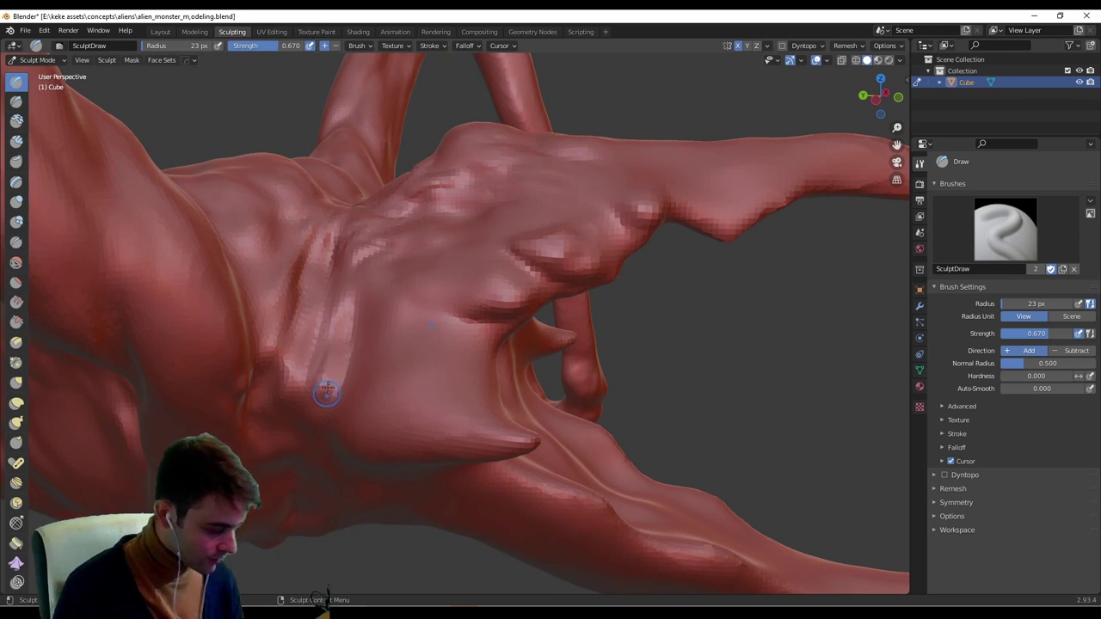
pyautogui.press('f')
pyautogui.click(346, 334)
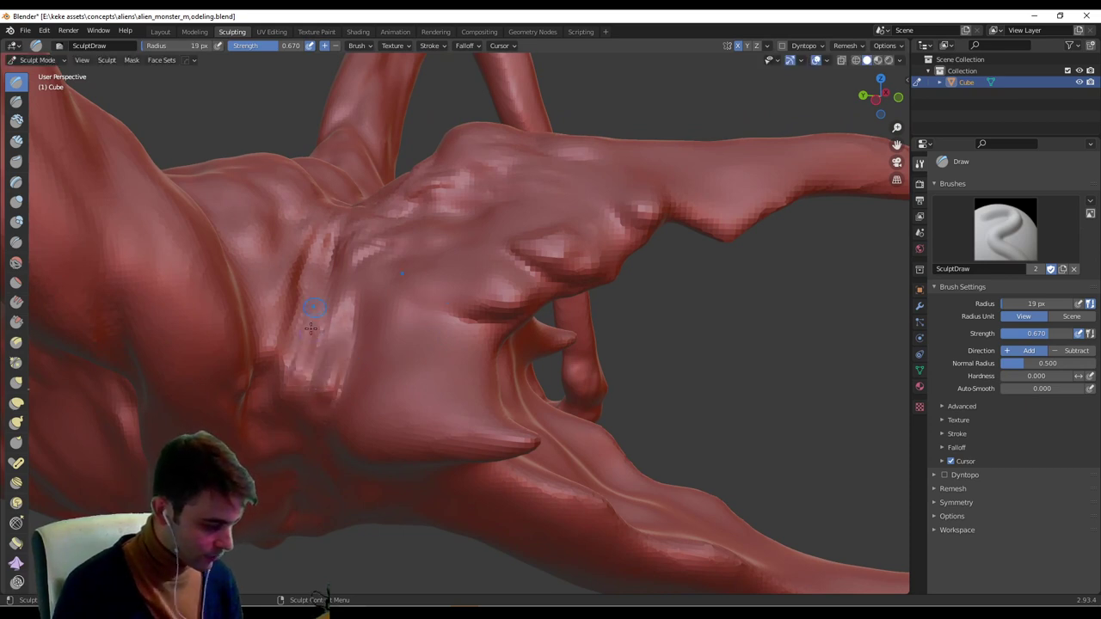
pyautogui.moveTo(312, 305)
pyautogui.mouseDown(button='middle')
pyautogui.moveTo(319, 313)
pyautogui.moveTo(355, 261)
pyautogui.moveTo(258, 296)
pyautogui.mouseUp(button='middle')
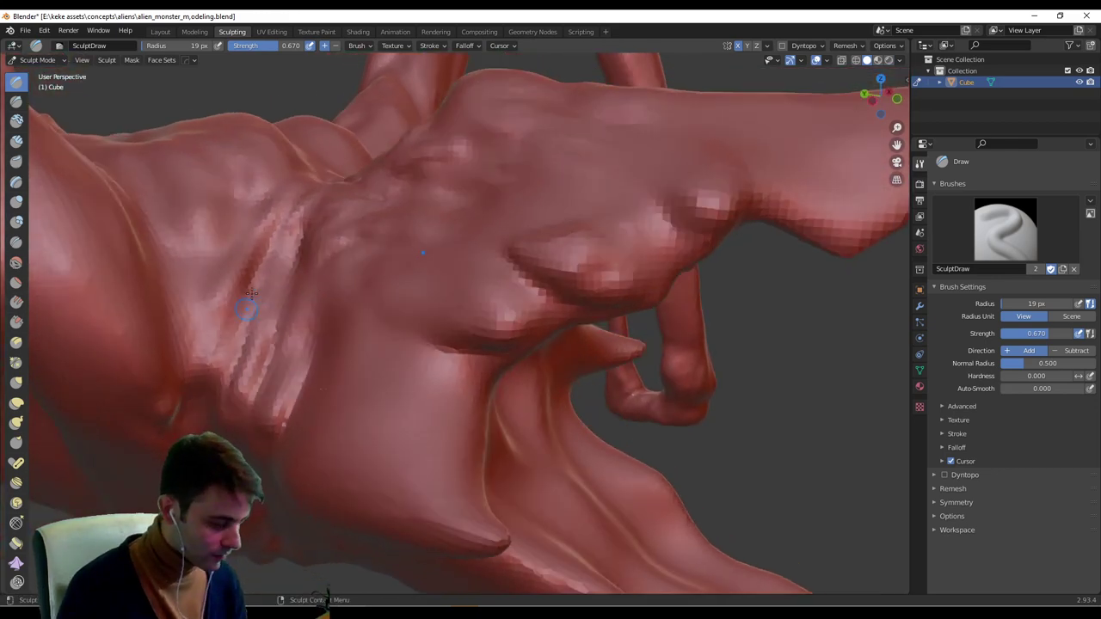
pyautogui.moveTo(269, 297)
pyautogui.mouseDown()
pyautogui.moveTo(230, 308)
pyautogui.moveTo(208, 345)
pyautogui.mouseUp()
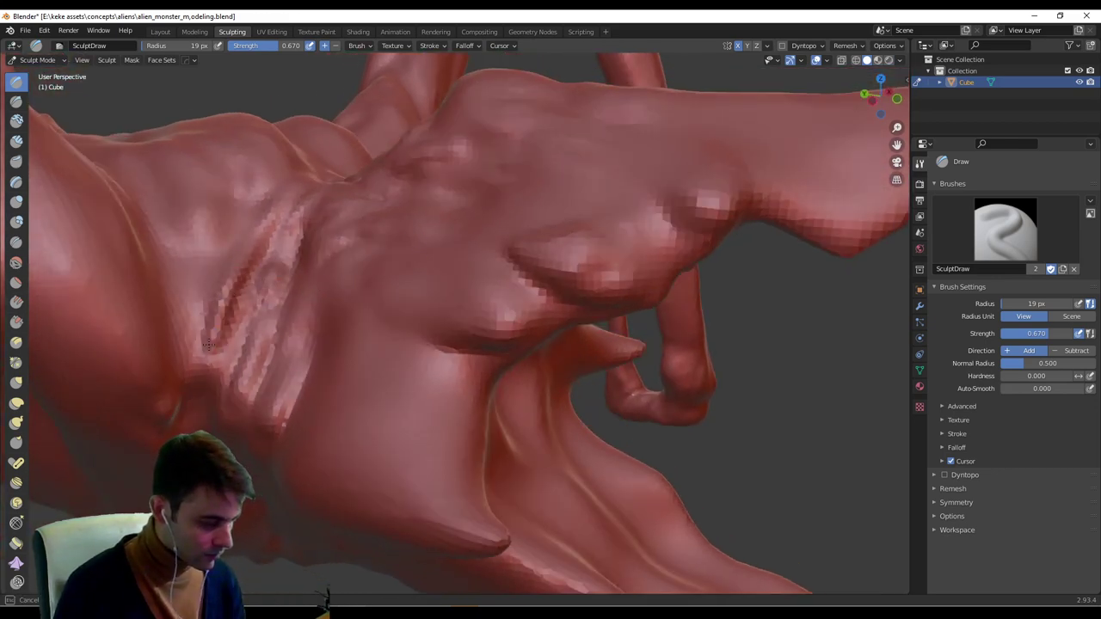
pyautogui.moveTo(201, 258)
pyautogui.mouseDown(button='middle')
pyautogui.moveTo(233, 233)
pyautogui.moveTo(307, 258)
pyautogui.moveTo(287, 243)
pyautogui.mouseUp(button='middle')
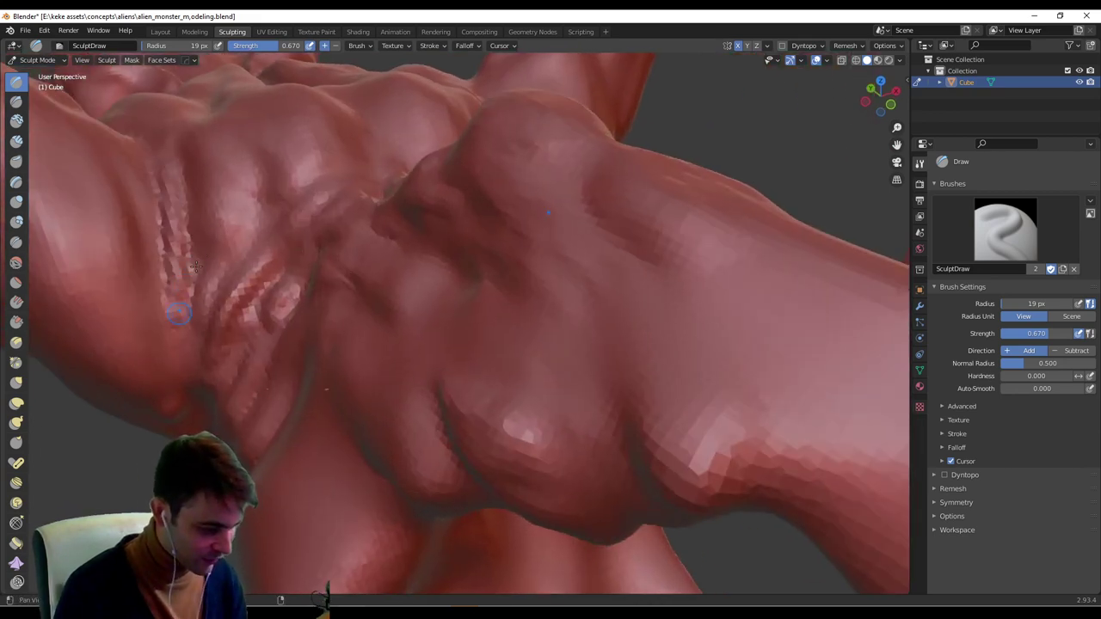
# Carve creases along the fold where the front leg meets the body and neck.
pyautogui.moveTo(184, 307)
pyautogui.mouseDown(button='middle')
pyautogui.moveTo(235, 308)
pyautogui.moveTo(207, 404)
pyautogui.moveTo(511, 359)
pyautogui.mouseUp(button='middle')
pyautogui.moveTo(519, 351)
pyautogui.mouseDown()
pyautogui.moveTo(447, 353)
pyautogui.moveTo(565, 359)
pyautogui.mouseUp()
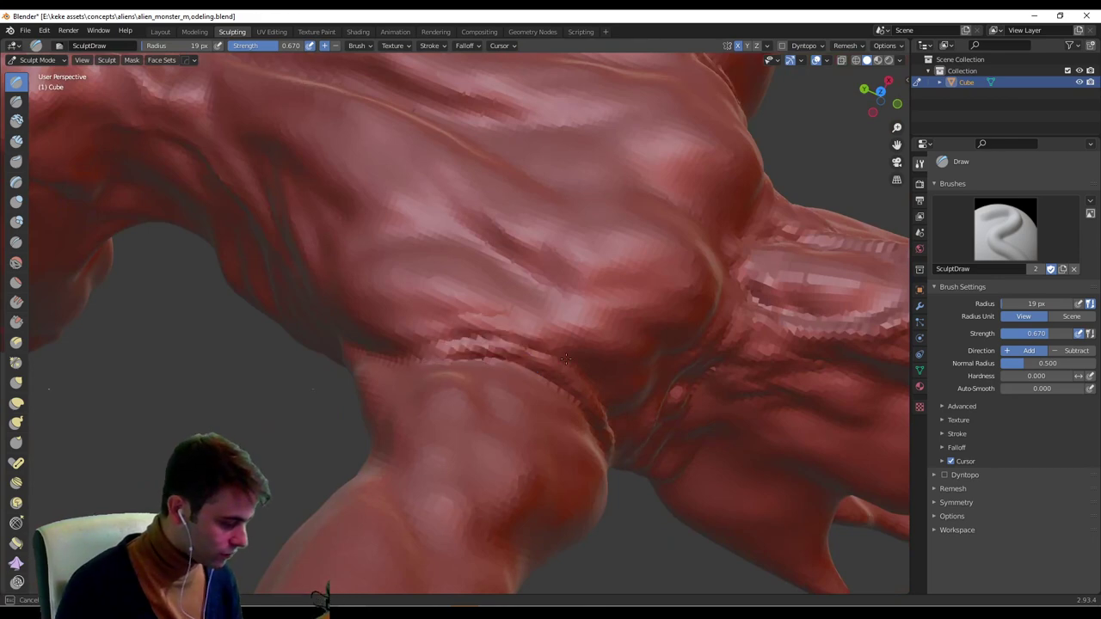
pyautogui.moveTo(624, 352)
pyautogui.mouseDown(button='middle')
pyautogui.moveTo(585, 295)
pyautogui.moveTo(541, 305)
pyautogui.moveTo(528, 300)
pyautogui.moveTo(552, 304)
pyautogui.moveTo(533, 283)
pyautogui.mouseUp(button='middle')
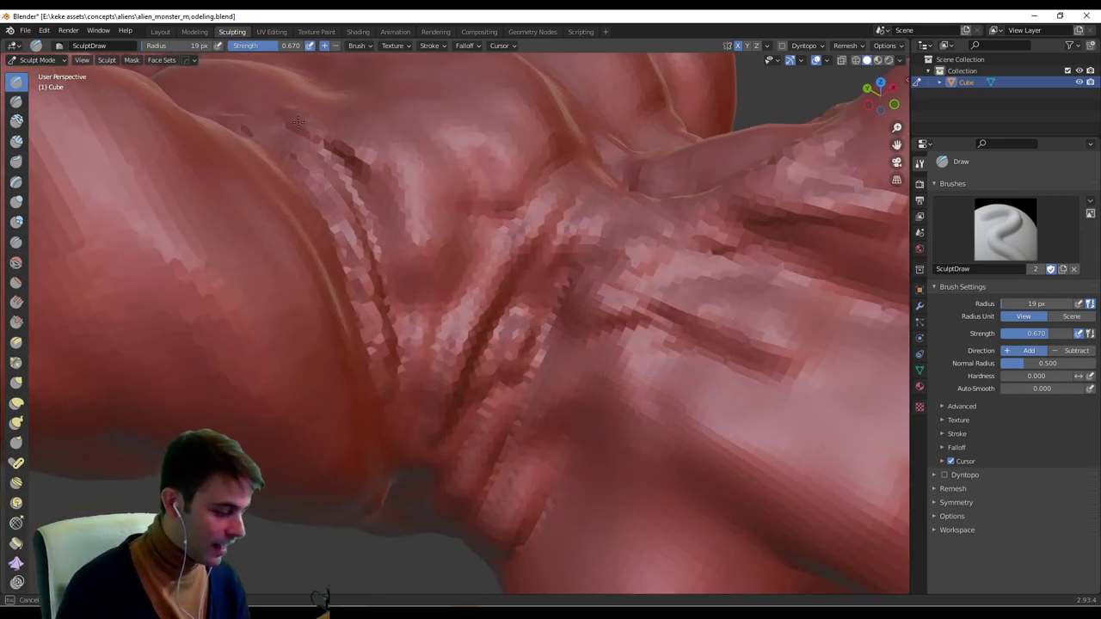
pyautogui.moveTo(297, 122); pyautogui.dragTo(324, 146)
# Enlarge the brush radius to 36 px and build up the skin between the shoulder crease and the neck folds.
pyautogui.moveTo(378, 154); pyautogui.dragTo(398, 229, button='middle')
pyautogui.press('f')
pyautogui.click(321, 282)
pyautogui.moveTo(279, 270); pyautogui.dragTo(373, 324)
pyautogui.moveTo(411, 360); pyautogui.dragTo(398, 303, button='middle')
pyautogui.moveTo(376, 191); pyautogui.dragTo(373, 271)
# Reduce the brush radius to 20 px and carve deeper vertical grooves into the lower neck folds behind the head.
pyautogui.press('f')
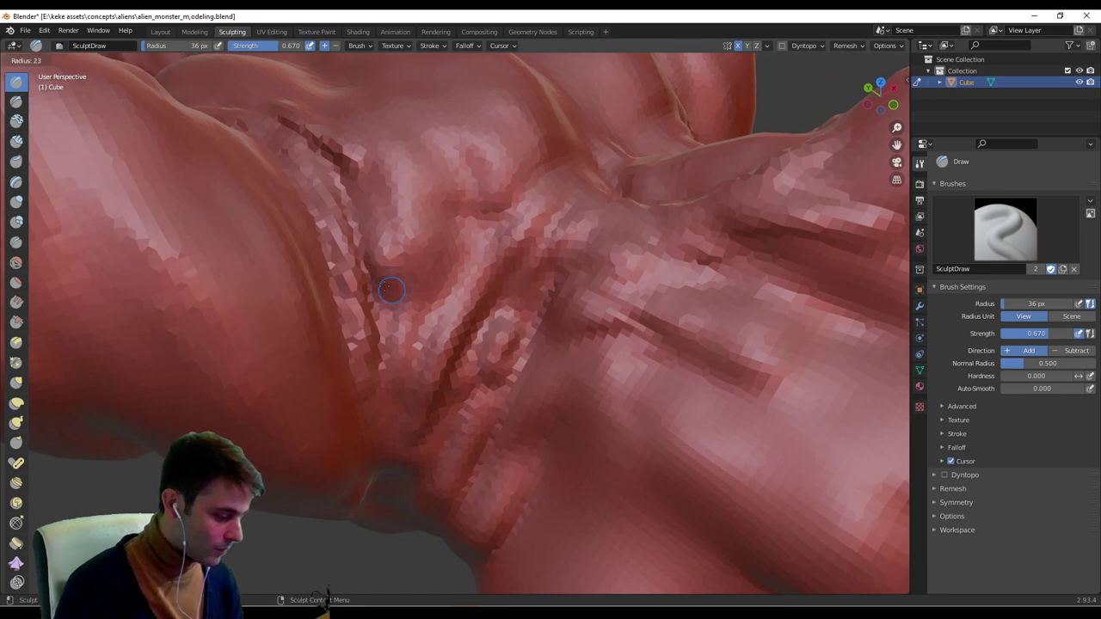
pyautogui.click(388, 288)
pyautogui.scroll(-5, 474, 310)
pyautogui.moveTo(445, 309)
pyautogui.keyDown('alt'); pyautogui.mouseDown()
pyautogui.moveTo(475, 310)
pyautogui.moveTo(478, 284)
pyautogui.moveTo(413, 349)
pyautogui.mouseUp(); pyautogui.keyUp('alt')
pyautogui.scroll(2, 465, 267)
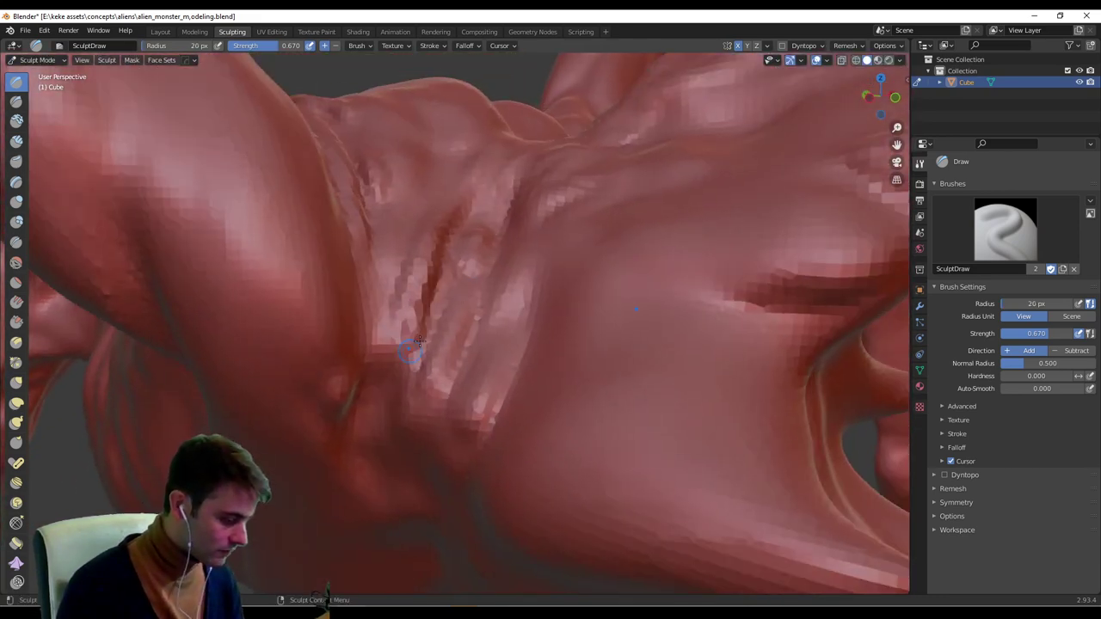
pyautogui.moveTo(414, 348); pyautogui.dragTo(444, 289, button='middle')
pyautogui.keyDown('ctrl'); pyautogui.moveTo(443, 283); pyautogui.dragTo(429, 323); pyautogui.keyUp('ctrl')
pyautogui.keyDown('ctrl'); pyautogui.moveTo(450, 251); pyautogui.dragTo(415, 380); pyautogui.keyUp('ctrl')
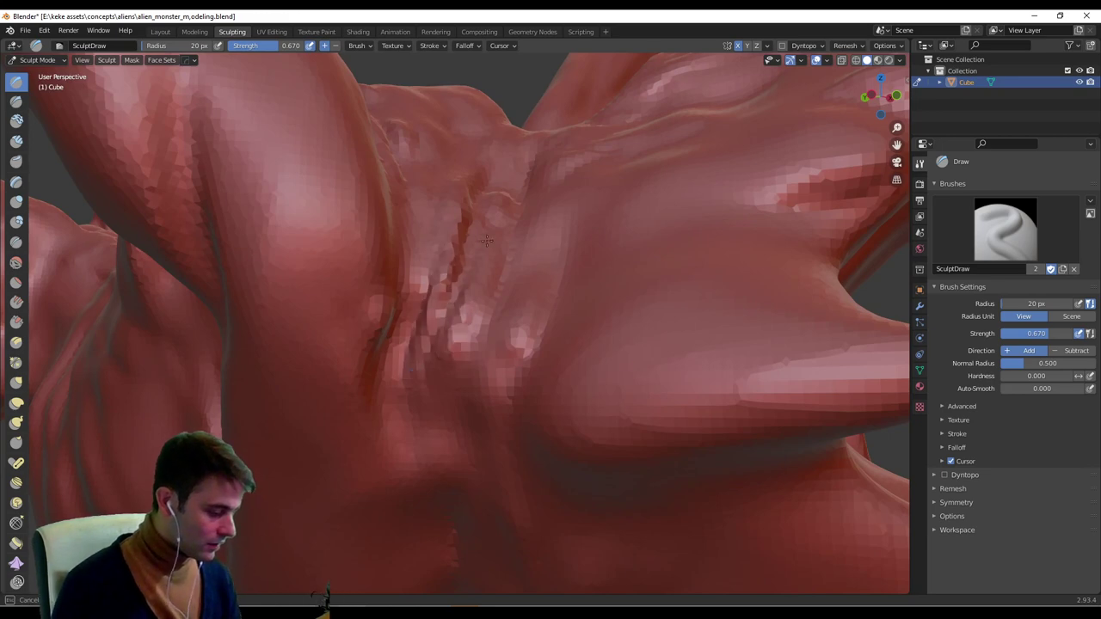
pyautogui.moveTo(461, 322)
pyautogui.mouseDown(button='middle')
pyautogui.moveTo(462, 361)
pyautogui.moveTo(582, 249)
pyautogui.mouseUp(button='middle')
pyautogui.keyDown('ctrl'); pyautogui.moveTo(497, 296); pyautogui.dragTo(440, 307, button='middle'); pyautogui.keyUp('ctrl')
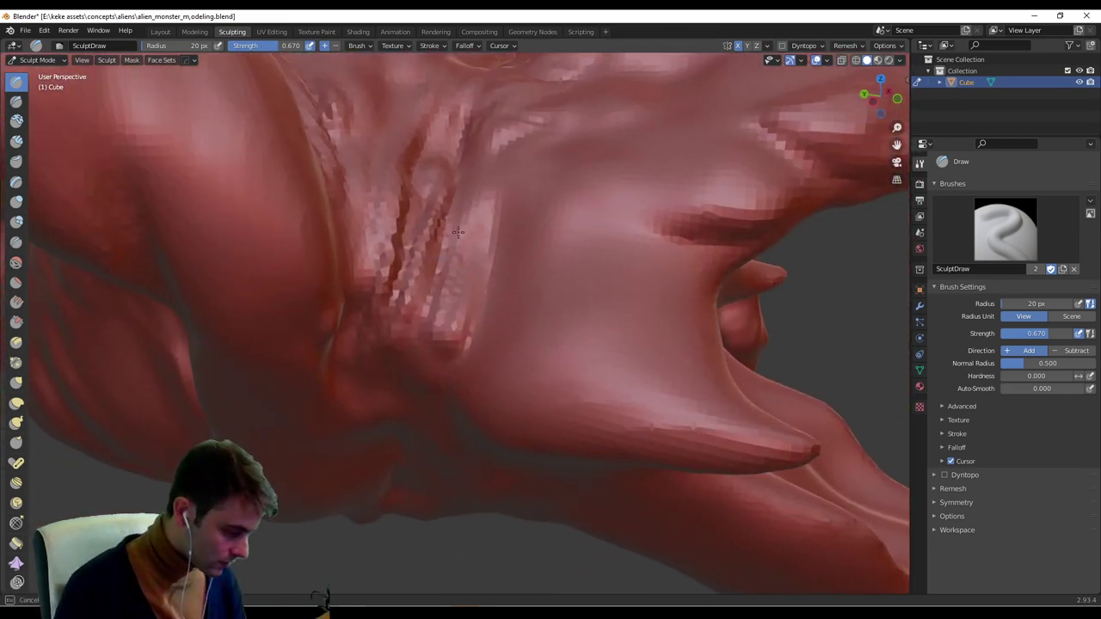
pyautogui.moveTo(458, 231)
pyautogui.mouseDown(button='middle')
pyautogui.moveTo(524, 276)
pyautogui.moveTo(502, 286)
pyautogui.mouseUp(button='middle')
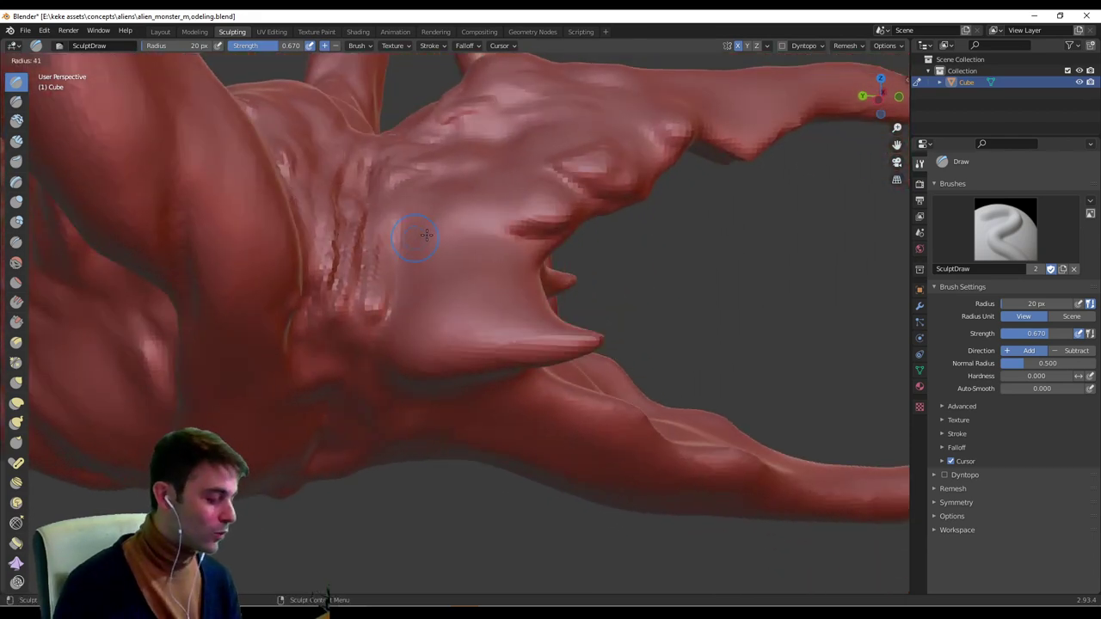
# Set the brush radius to 40 px and carve a horizontal groove across the side of the head to the mouth corner.
pyautogui.moveTo(423, 233)
pyautogui.mouseDown(button='middle')
pyautogui.moveTo(405, 258)
pyautogui.moveTo(450, 246)
pyautogui.moveTo(376, 272)
pyautogui.mouseUp(button='middle')
pyautogui.press('f')
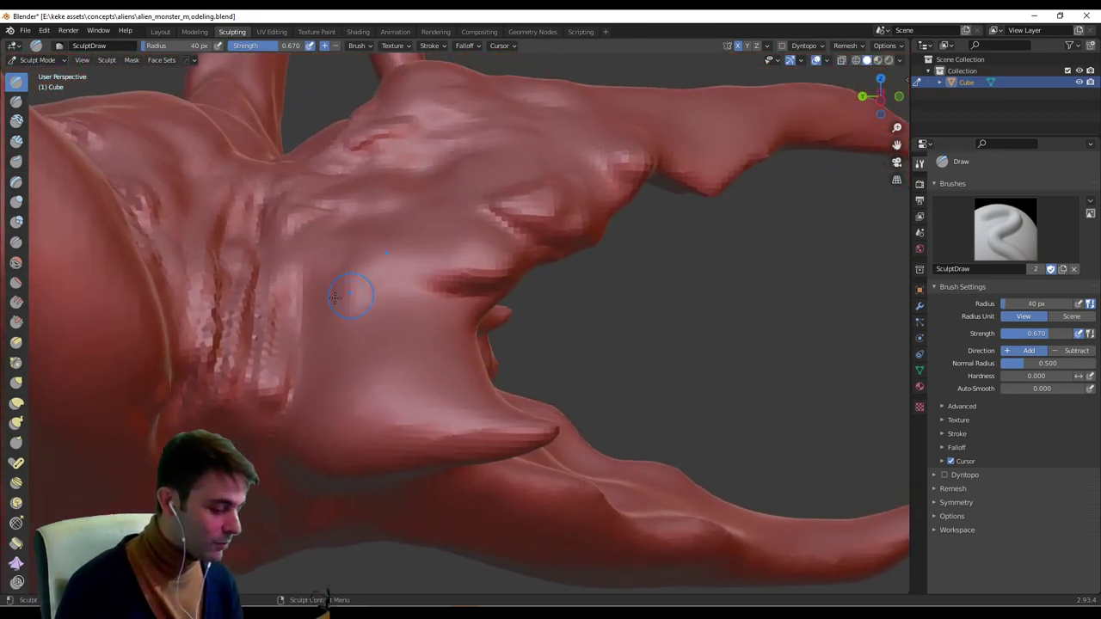
pyautogui.moveTo(322, 288)
pyautogui.keyDown('ctrl'); pyautogui.mouseDown()
pyautogui.moveTo(356, 274)
pyautogui.moveTo(402, 275)
pyautogui.moveTo(427, 291)
pyautogui.mouseUp(); pyautogui.keyUp('ctrl')
pyautogui.moveTo(430, 293); pyautogui.dragTo(452, 332, button='middle')
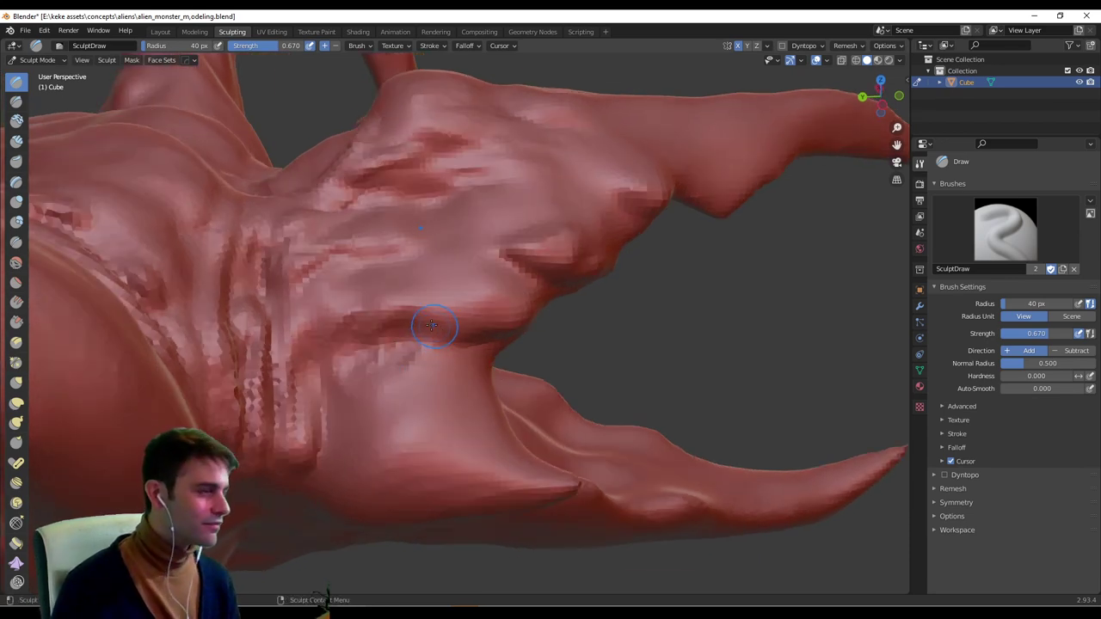
pyautogui.moveTo(493, 334)
pyautogui.mouseDown(button='middle')
pyautogui.moveTo(416, 307)
pyautogui.moveTo(426, 284)
pyautogui.moveTo(404, 276)
pyautogui.moveTo(473, 314)
pyautogui.mouseUp(button='middle')
# Reduce the brush radius to 30 px and refine the folds and bulges around the groove behind the mouth corner.
pyautogui.press('f')
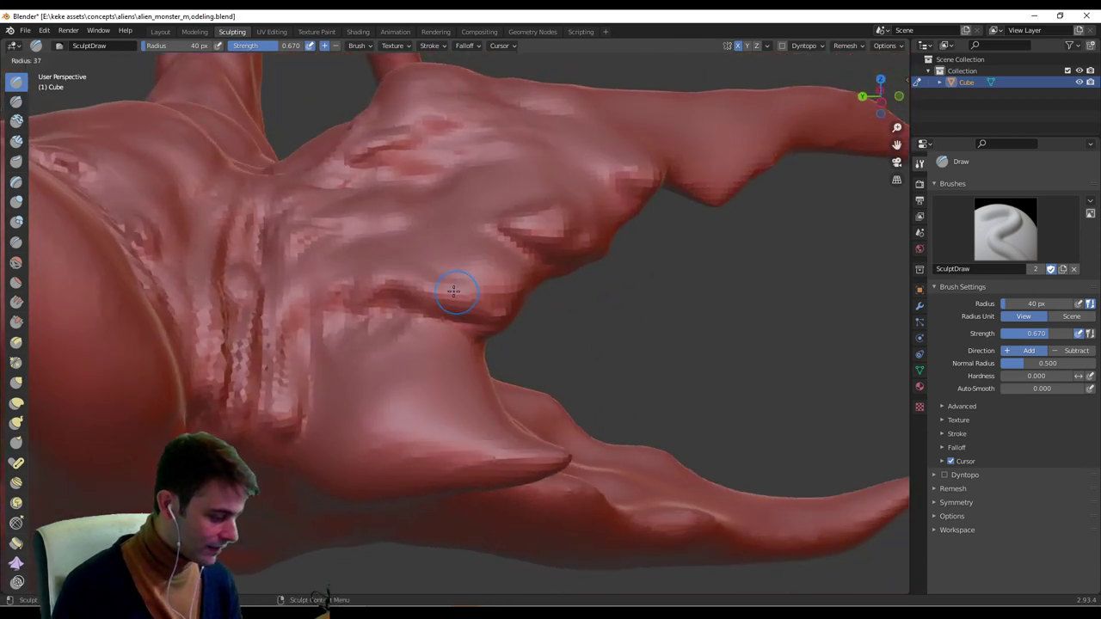
pyautogui.click(454, 291)
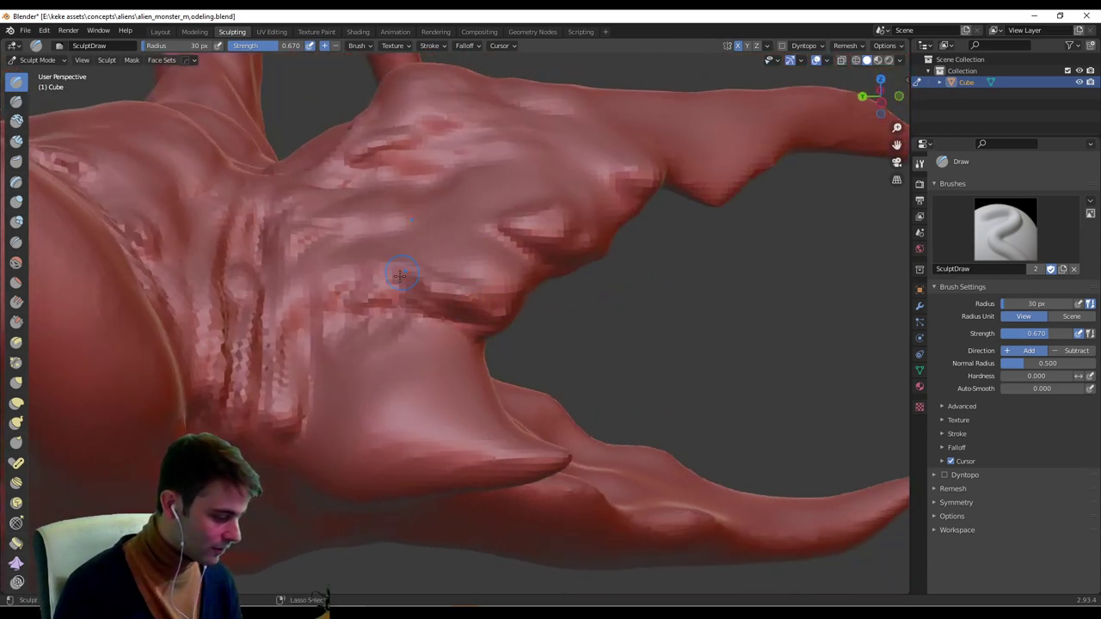
pyautogui.moveTo(413, 263); pyautogui.dragTo(392, 291, button='middle')
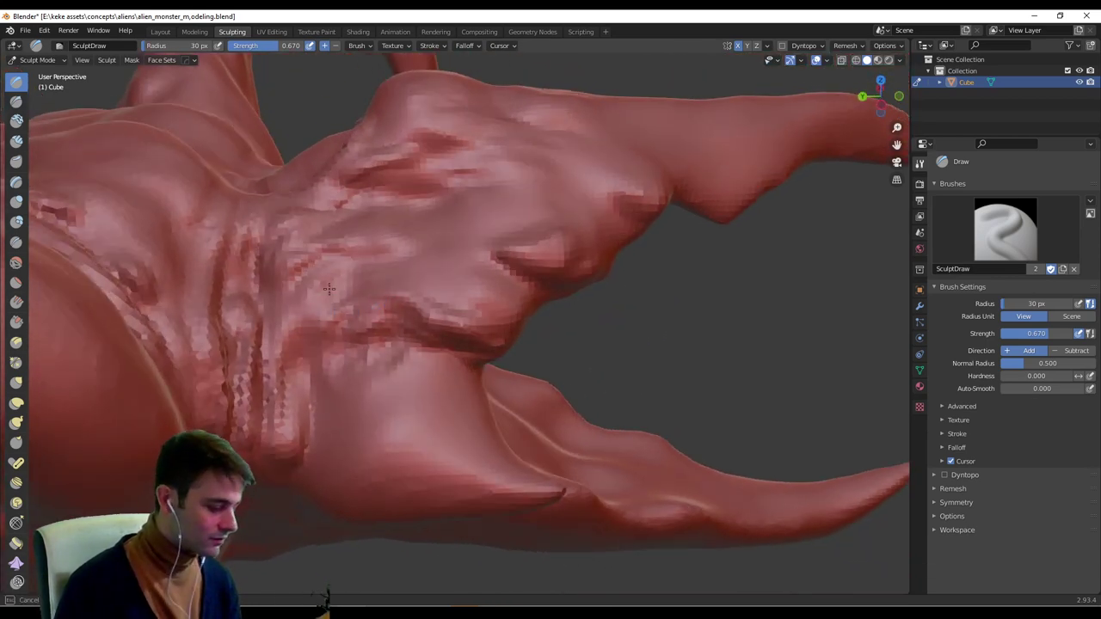
pyautogui.moveTo(329, 288)
pyautogui.mouseDown()
pyautogui.moveTo(363, 311)
pyautogui.moveTo(344, 319)
pyautogui.moveTo(359, 284)
pyautogui.moveTo(391, 323)
pyautogui.moveTo(413, 320)
pyautogui.moveTo(370, 305)
pyautogui.moveTo(388, 318)
pyautogui.mouseUp()
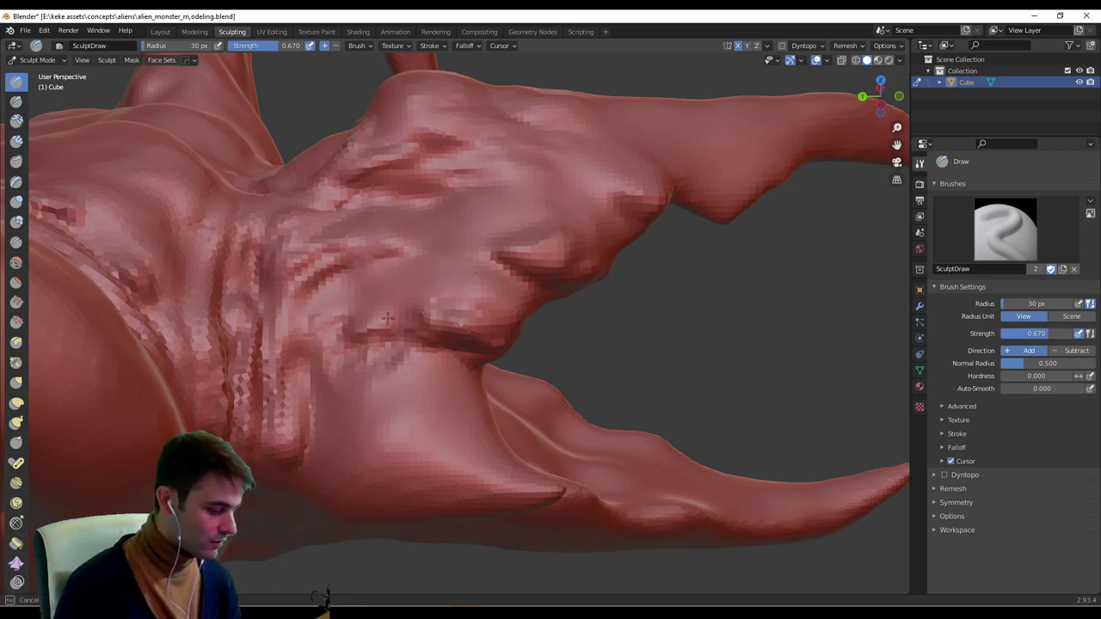
pyautogui.moveTo(395, 279); pyautogui.dragTo(385, 365, button='middle')
pyautogui.moveTo(377, 344)
pyautogui.mouseDown()
pyautogui.moveTo(422, 313)
pyautogui.moveTo(454, 332)
pyautogui.mouseUp()
# Rework the neck folds, reduce the brush radius to 20 px and carve short vertical wrinkles at the base of the cheek spike.
pyautogui.moveTo(454, 332)
pyautogui.mouseDown(button='middle')
pyautogui.moveTo(481, 283)
pyautogui.moveTo(528, 319)
pyautogui.moveTo(329, 302)
pyautogui.mouseUp(button='middle')
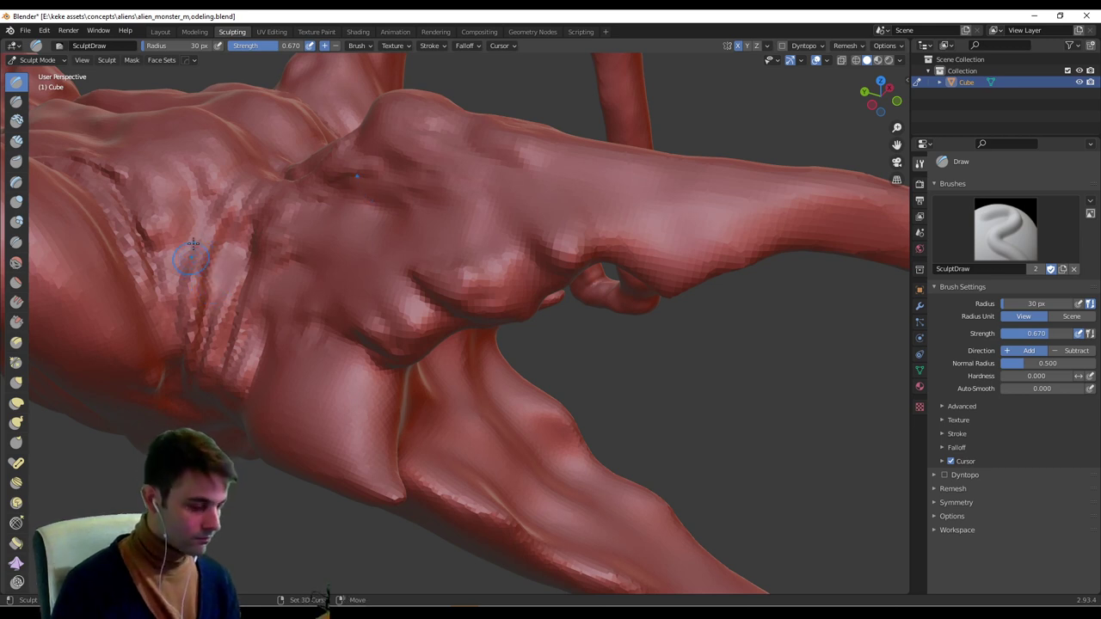
pyautogui.moveTo(206, 282)
pyautogui.mouseDown()
pyautogui.moveTo(194, 340)
pyautogui.moveTo(206, 351)
pyautogui.mouseUp()
pyautogui.moveTo(251, 323); pyautogui.dragTo(280, 282, button='middle')
pyautogui.press('f')
pyautogui.click(215, 322)
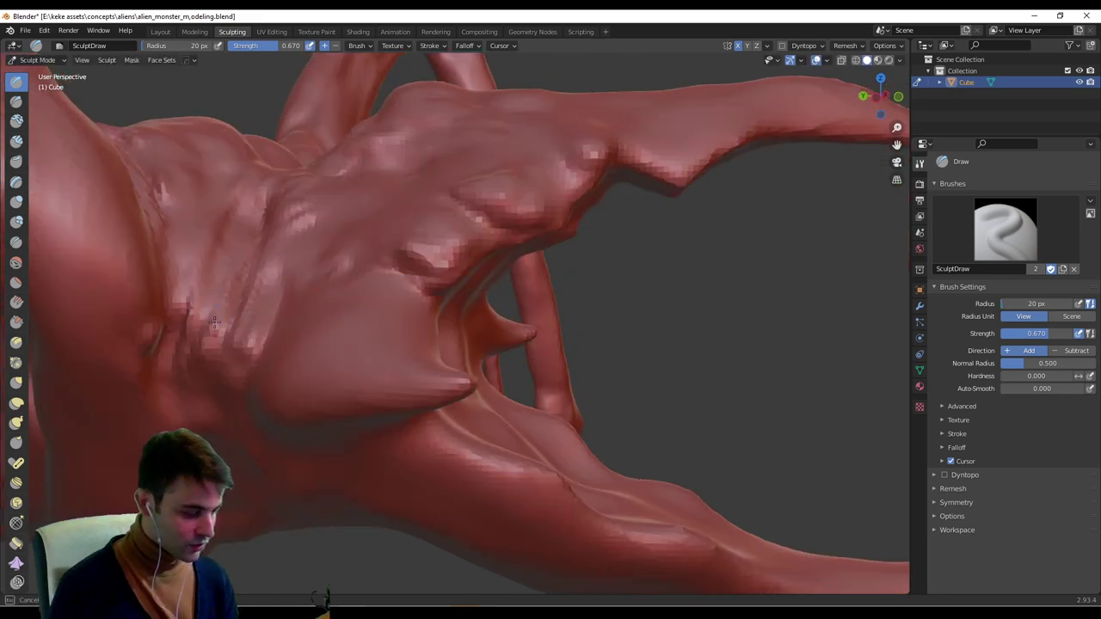
pyautogui.moveTo(217, 337)
pyautogui.mouseDown(button='middle')
pyautogui.moveTo(261, 345)
pyautogui.moveTo(419, 333)
pyautogui.moveTo(366, 317)
pyautogui.mouseUp(button='middle')
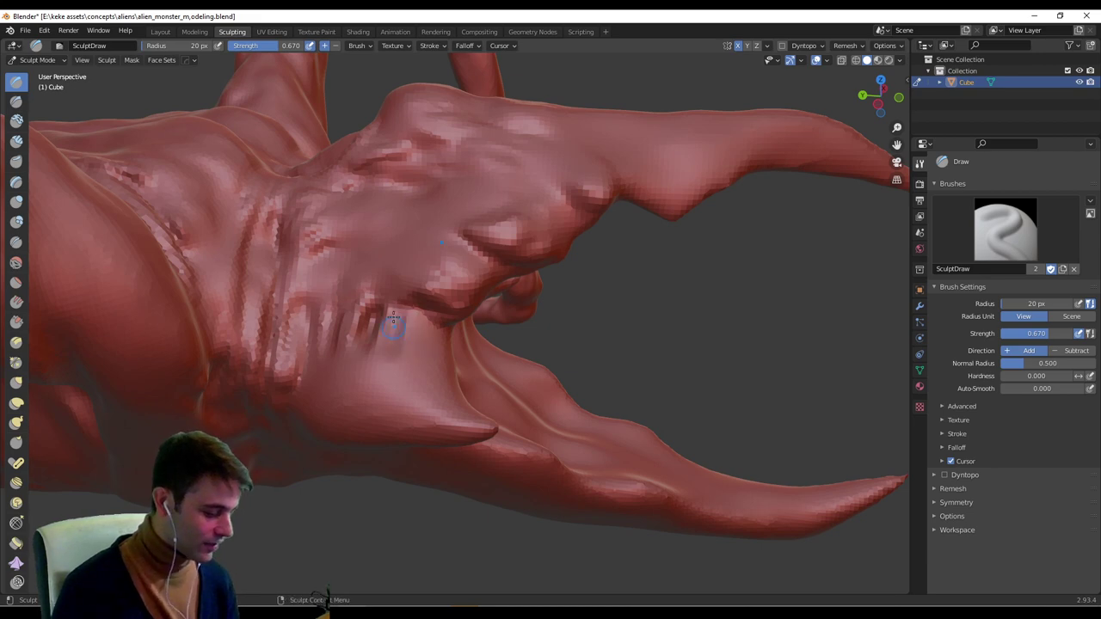
# Enlarge the brush radius to 42 px and shape broad bulges on the side of the cheek spike.
pyautogui.moveTo(442, 374); pyautogui.dragTo(373, 404, button='middle')
pyautogui.press('f')
pyautogui.click(381, 407)
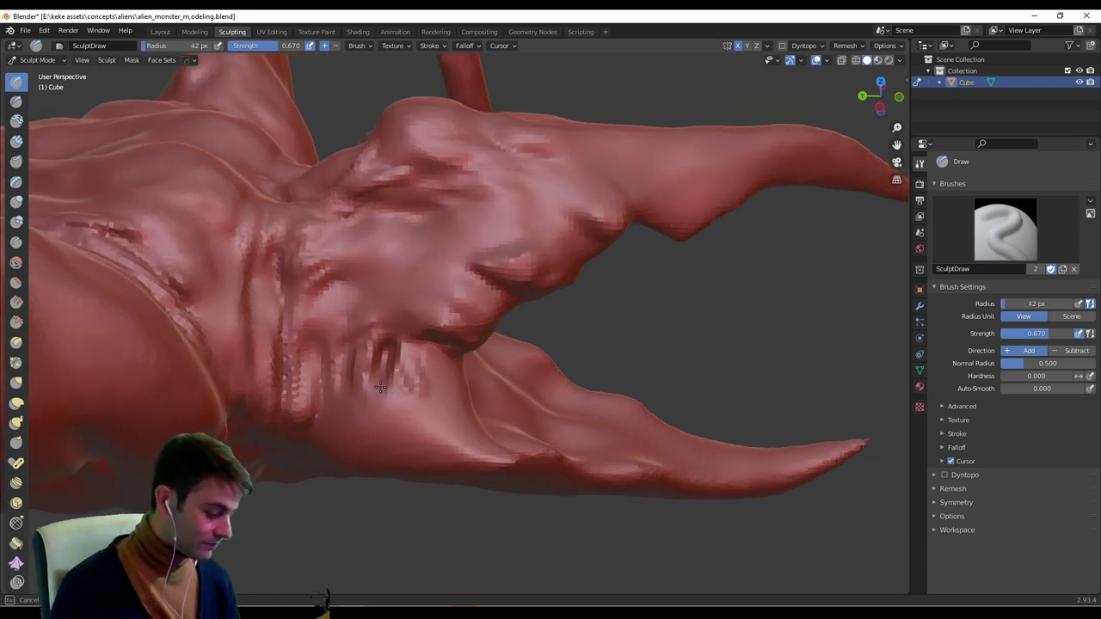
pyautogui.moveTo(384, 382); pyautogui.dragTo(427, 421)
pyautogui.moveTo(427, 417); pyautogui.dragTo(459, 370, button='middle')
pyautogui.moveTo(385, 375); pyautogui.dragTo(409, 382)
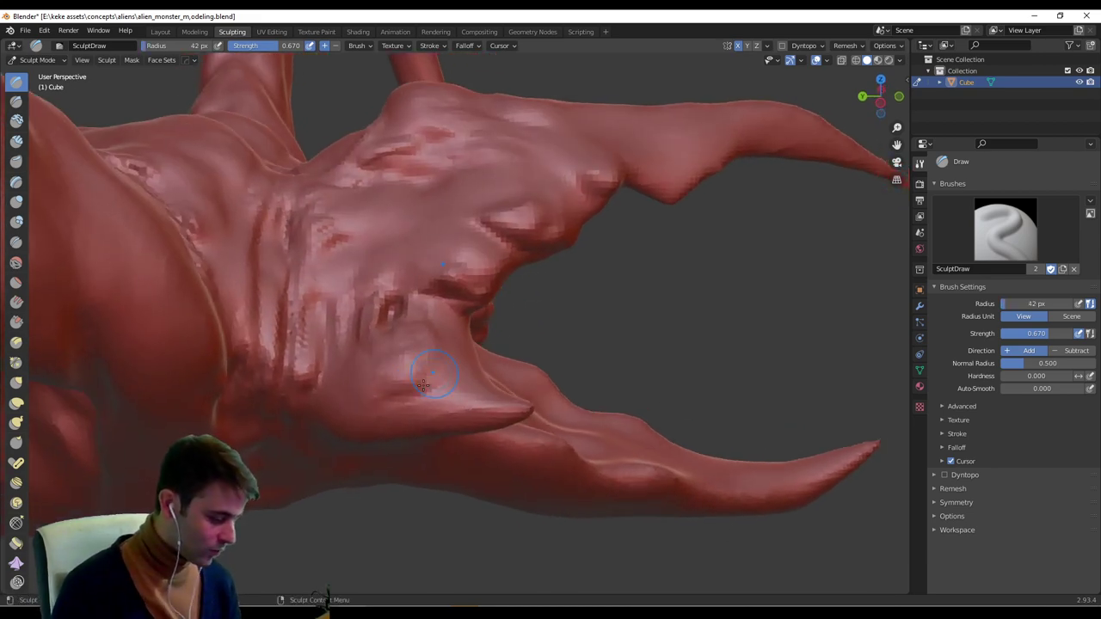
# Reduce the brush radius to 24 px and carve dents and bumps into the outer and front surfaces of the cheek spikes.
pyautogui.press('f')
pyautogui.click(399, 389)
pyautogui.moveTo(443, 392); pyautogui.dragTo(486, 393, button='middle')
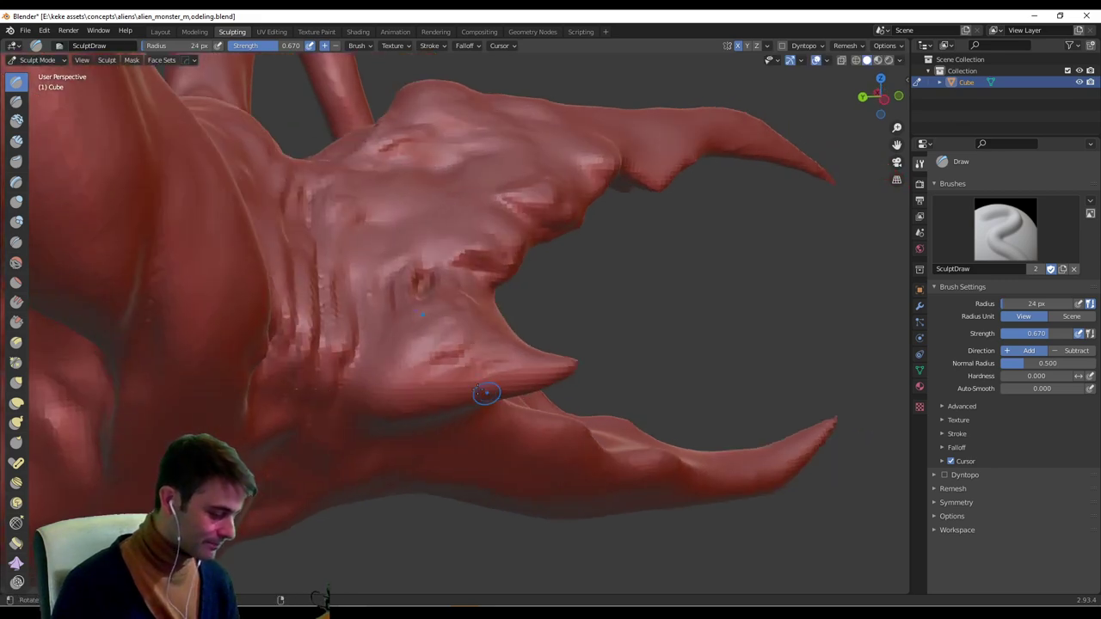
pyautogui.moveTo(507, 349)
pyautogui.mouseDown(button='middle')
pyautogui.moveTo(518, 351)
pyautogui.moveTo(512, 320)
pyautogui.moveTo(488, 346)
pyautogui.moveTo(530, 302)
pyautogui.moveTo(511, 319)
pyautogui.mouseUp(button='middle')
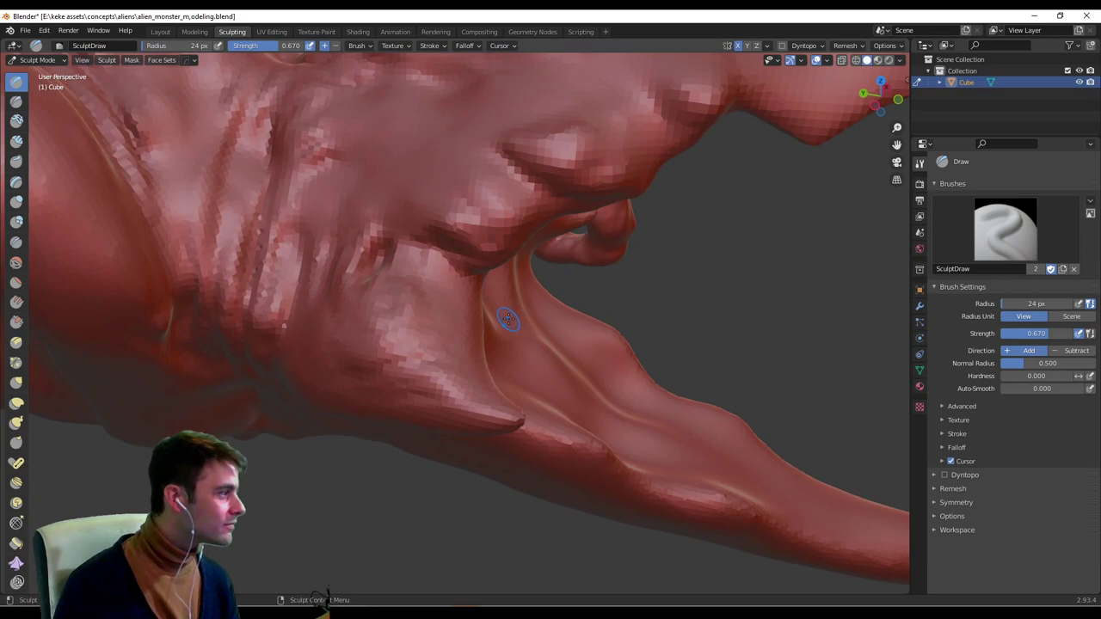
pyautogui.moveTo(431, 395)
pyautogui.mouseDown(button='middle')
pyautogui.moveTo(321, 335)
pyautogui.moveTo(335, 338)
pyautogui.moveTo(296, 315)
pyautogui.moveTo(300, 299)
pyautogui.mouseUp(button='middle')
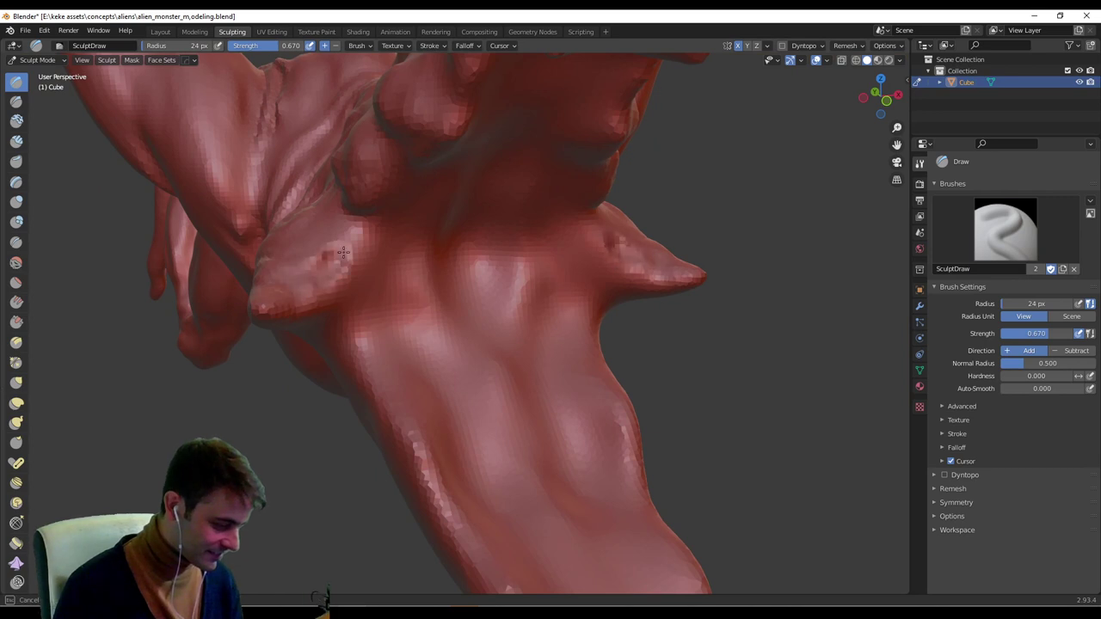
pyautogui.moveTo(359, 239); pyautogui.dragTo(333, 278, button='middle')
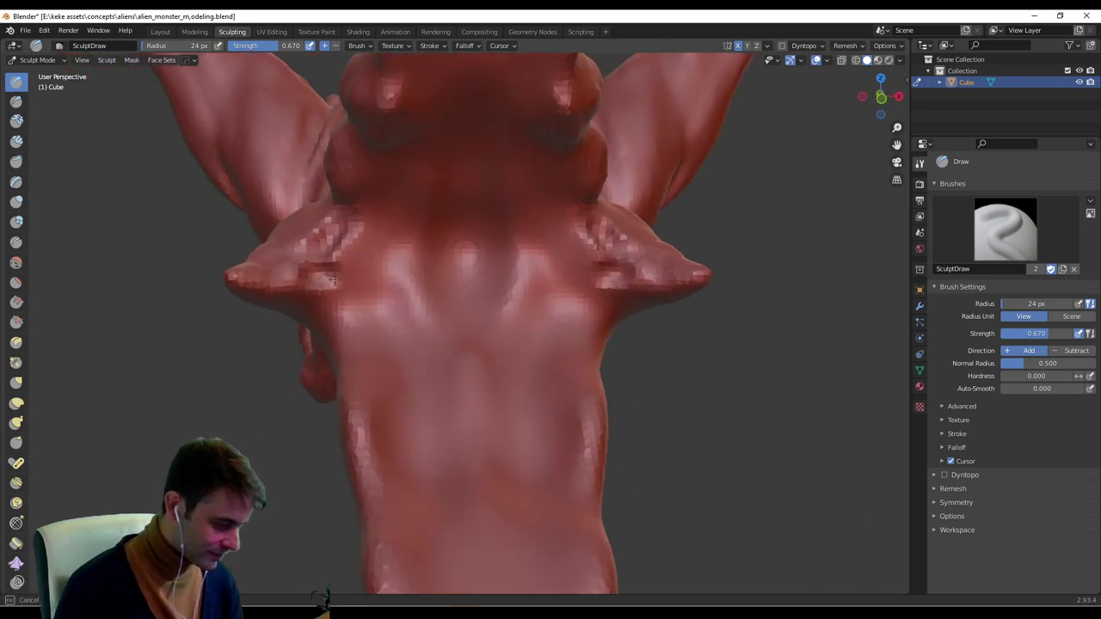
pyautogui.moveTo(325, 270)
pyautogui.mouseDown()
pyautogui.moveTo(349, 237)
pyautogui.moveTo(361, 256)
pyautogui.moveTo(337, 252)
pyautogui.moveTo(349, 282)
pyautogui.moveTo(356, 252)
pyautogui.mouseUp()
# Adjust the brush radius and sculpt folds where the cheek spikes join the inside of the mouth.
pyautogui.press('f')
pyautogui.click(364, 248)
pyautogui.moveTo(356, 251); pyautogui.dragTo(358, 250, button='middle')
pyautogui.moveTo(357, 250); pyautogui.dragTo(377, 251)
pyautogui.moveTo(399, 207)
pyautogui.mouseDown(button='middle')
pyautogui.moveTo(478, 207)
pyautogui.moveTo(443, 225)
pyautogui.mouseUp(button='middle')
pyautogui.moveTo(406, 318); pyautogui.dragTo(420, 272)
pyautogui.moveTo(426, 273)
pyautogui.mouseDown(button='middle')
pyautogui.moveTo(405, 356)
pyautogui.moveTo(357, 310)
pyautogui.mouseUp(button='middle')
# Set the brush radius to 29 px and sculpt ridges inward from the bumps along the upper jaw's underside.
pyautogui.press('f')
pyautogui.click(344, 311)
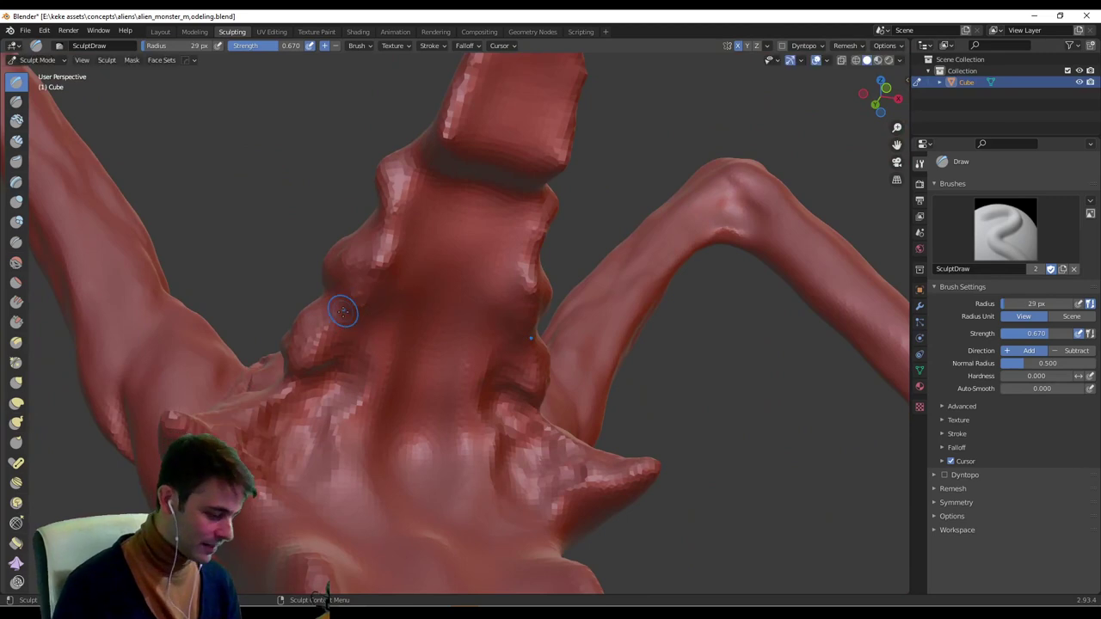
pyautogui.moveTo(334, 354); pyautogui.dragTo(343, 335)
pyautogui.moveTo(343, 335); pyautogui.dragTo(321, 347, button='middle')
pyautogui.moveTo(384, 328)
pyautogui.mouseDown(button='middle')
pyautogui.moveTo(331, 432)
pyautogui.moveTo(342, 412)
pyautogui.mouseUp(button='middle')
pyautogui.moveTo(341, 411)
pyautogui.mouseDown()
pyautogui.moveTo(324, 389)
pyautogui.moveTo(328, 344)
pyautogui.mouseUp()
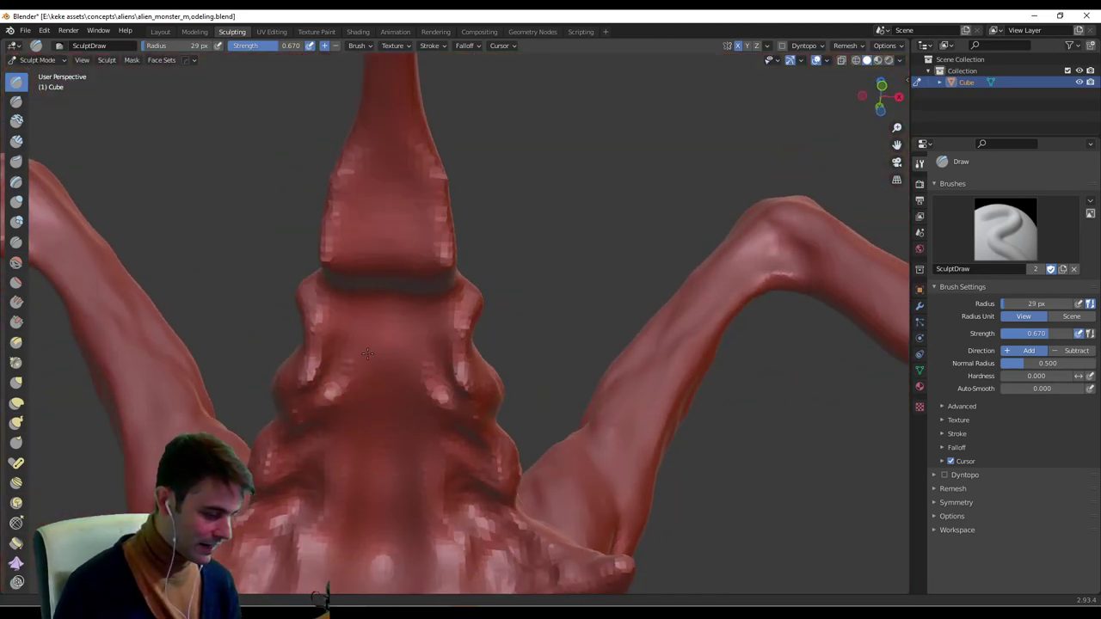
# Shape rounded gum bumps on both edges of the upper jaw's underside, just behind the beak.
pyautogui.moveTo(328, 344); pyautogui.dragTo(403, 360, button='middle')
pyautogui.moveTo(404, 359); pyautogui.dragTo(372, 338)
pyautogui.moveTo(372, 338); pyautogui.dragTo(418, 344, button='middle')
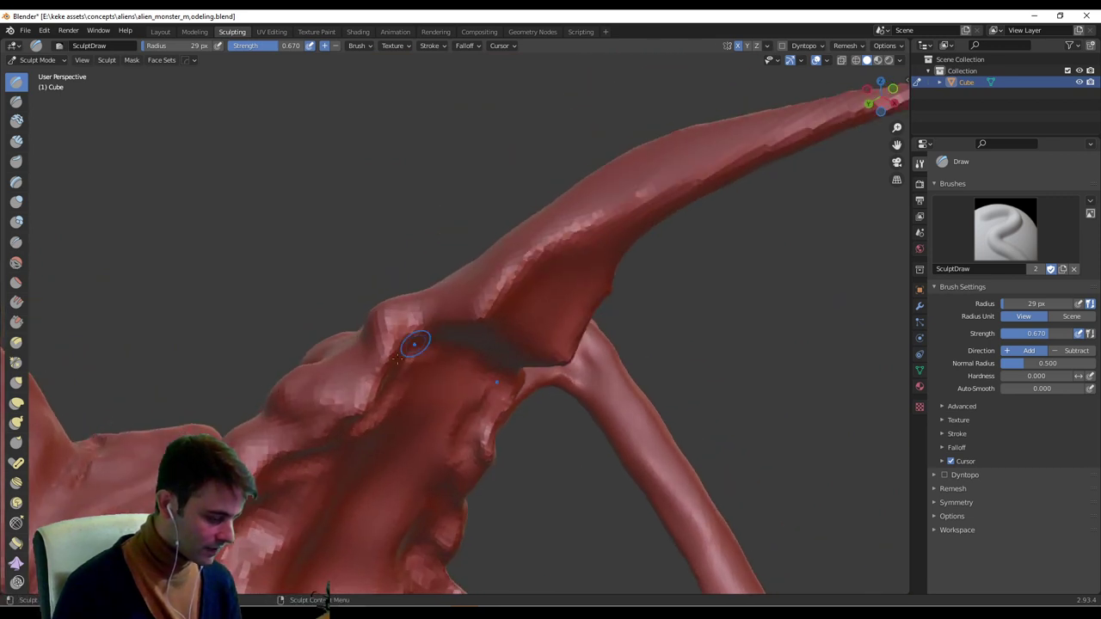
pyautogui.moveTo(417, 345); pyautogui.dragTo(421, 337)
pyautogui.moveTo(416, 339); pyautogui.dragTo(422, 336, button='middle')
pyautogui.moveTo(372, 336); pyautogui.dragTo(377, 308)
pyautogui.moveTo(377, 308); pyautogui.dragTo(409, 318, button='middle')
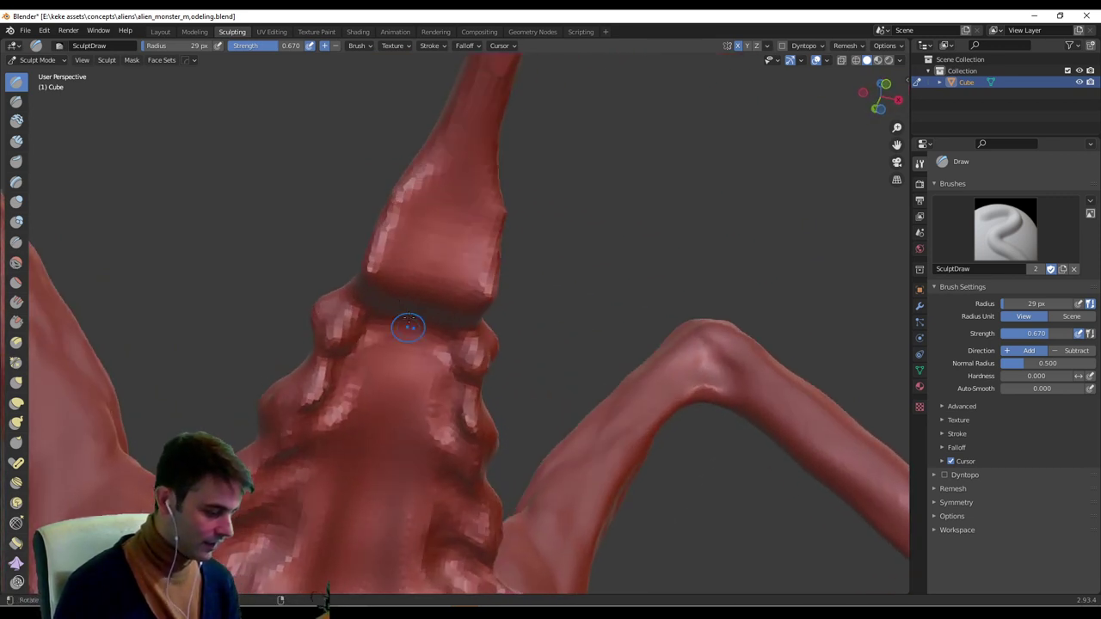
# Reduce the brush radius to 15 px and sculpt rough ridges along both lower edges of the beak.
pyautogui.moveTo(389, 275); pyautogui.dragTo(393, 263)
pyautogui.press('f')
pyautogui.click(385, 272)
pyautogui.keyDown('shift'); pyautogui.moveTo(408, 264); pyautogui.dragTo(368, 345, button='middle'); pyautogui.keyUp('shift')
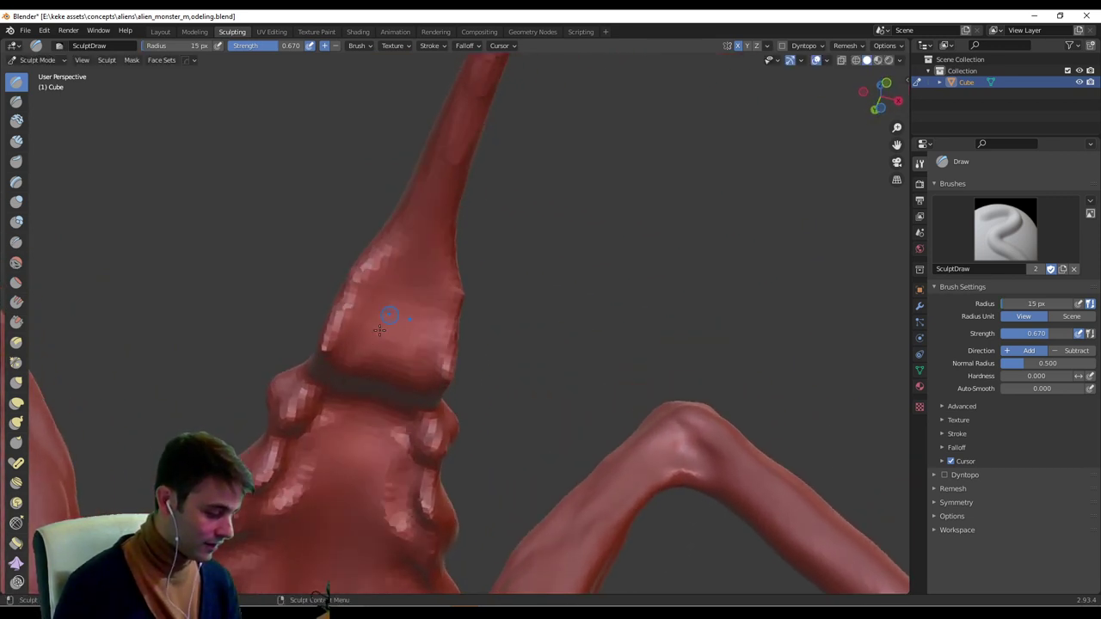
pyautogui.moveTo(340, 353)
pyautogui.mouseDown()
pyautogui.moveTo(356, 300)
pyautogui.moveTo(421, 221)
pyautogui.mouseUp()
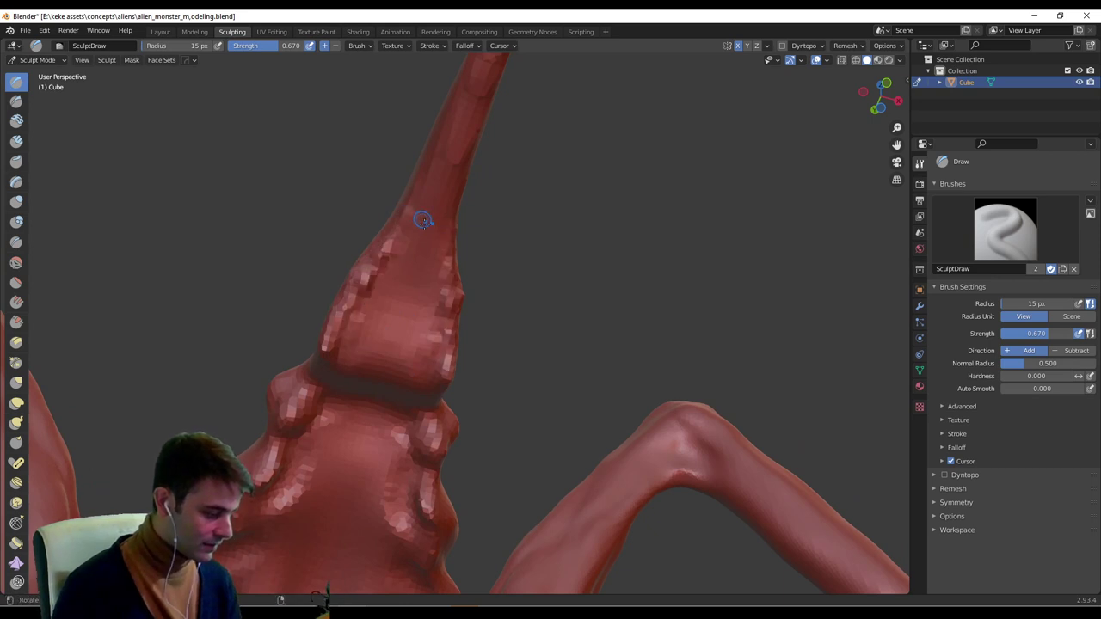
pyautogui.moveTo(421, 221); pyautogui.dragTo(495, 325, button='middle')
pyautogui.moveTo(549, 295); pyautogui.dragTo(516, 280, button='middle')
# Enlarge the brush radius to 38 px and build up bulges on the beak's underside halfway to the tip.
pyautogui.press('f')
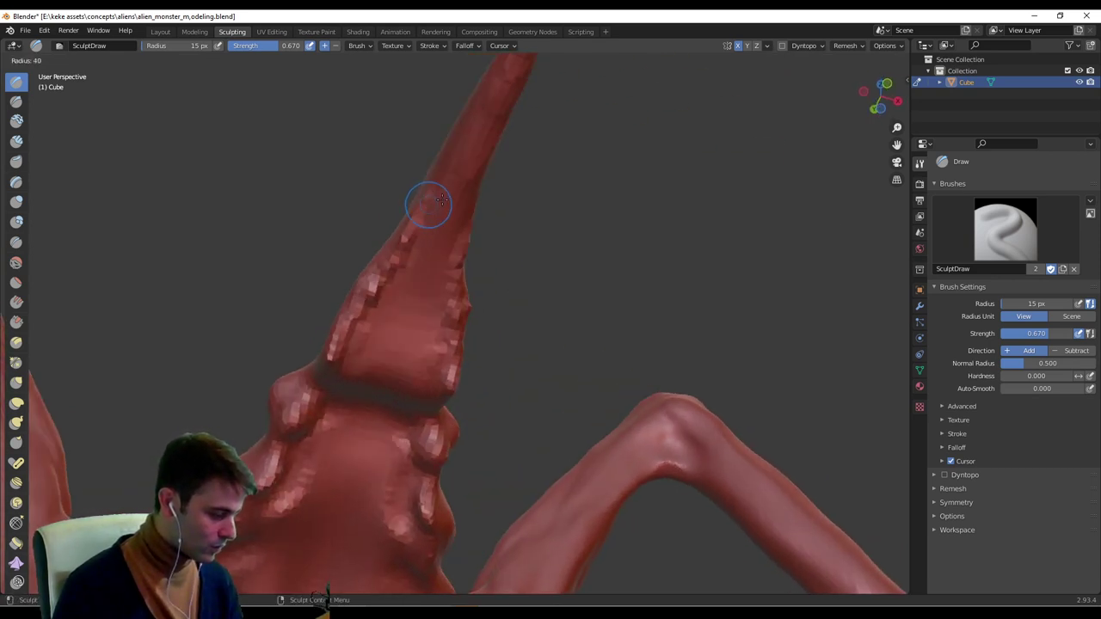
pyautogui.click(448, 207)
pyautogui.moveTo(432, 192)
pyautogui.mouseDown()
pyautogui.moveTo(414, 215)
pyautogui.moveTo(479, 120)
pyautogui.mouseUp()
pyautogui.moveTo(479, 120)
pyautogui.mouseDown(button='middle')
pyautogui.moveTo(494, 176)
pyautogui.moveTo(557, 269)
pyautogui.mouseUp(button='middle')
# Reduce the brush radius to 16 px and carve fine lengthwise strands into the beak's underside.
pyautogui.press('f')
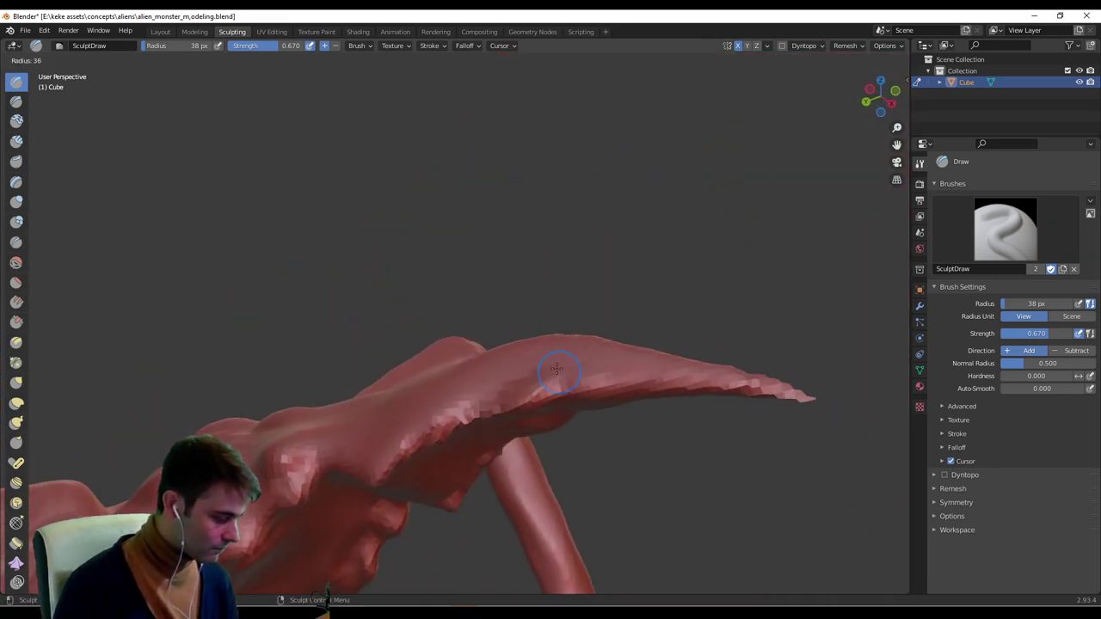
pyautogui.click(574, 368)
pyautogui.moveTo(584, 364); pyautogui.dragTo(527, 307, button='middle')
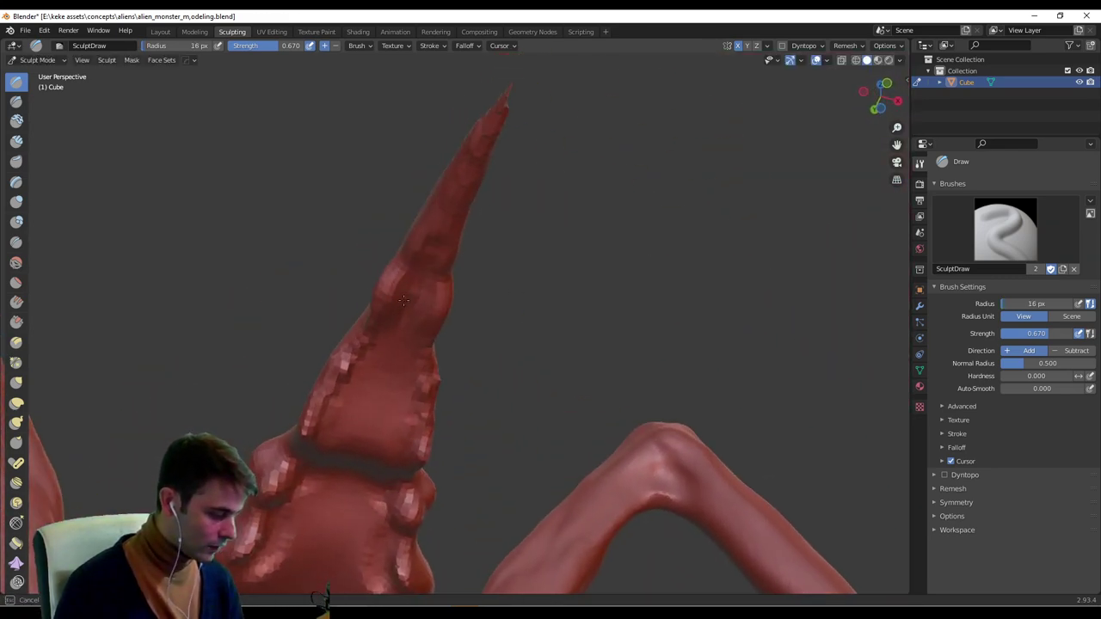
pyautogui.moveTo(408, 413); pyautogui.dragTo(545, 219, button='middle')
# Enlarge the brush radius to 39 px and carve a central groove and diagonal ridges along the palate to the beak's base.
pyautogui.press('f')
pyautogui.click(545, 173)
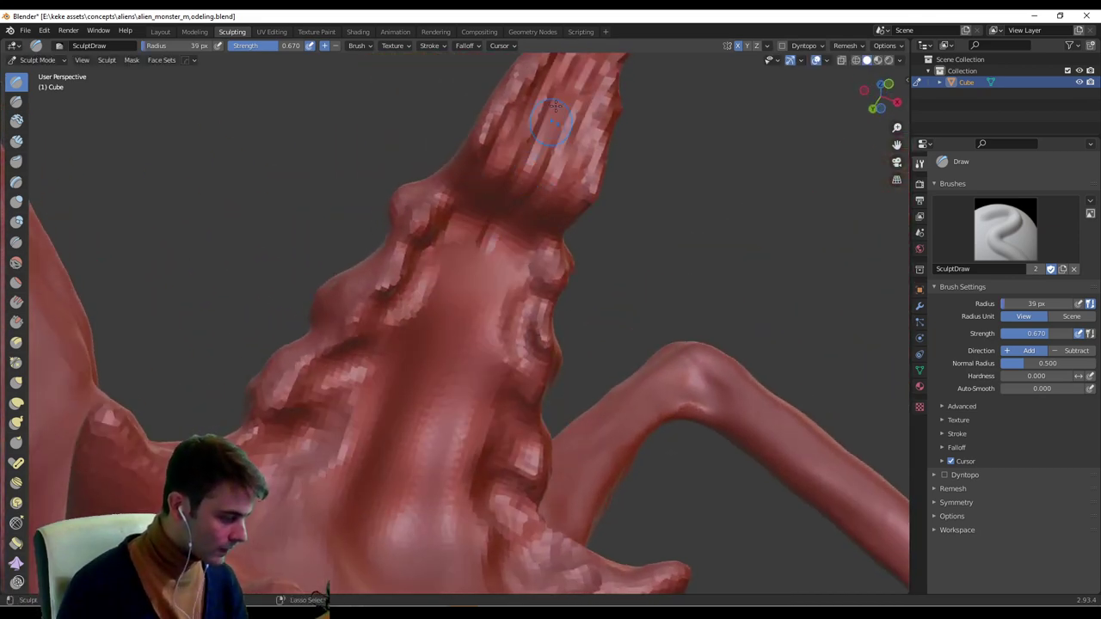
pyautogui.moveTo(559, 114)
pyautogui.mouseDown()
pyautogui.moveTo(484, 253)
pyautogui.moveTo(408, 442)
pyautogui.moveTo(432, 333)
pyautogui.moveTo(370, 357)
pyautogui.mouseUp()
pyautogui.moveTo(430, 288); pyautogui.dragTo(374, 340)
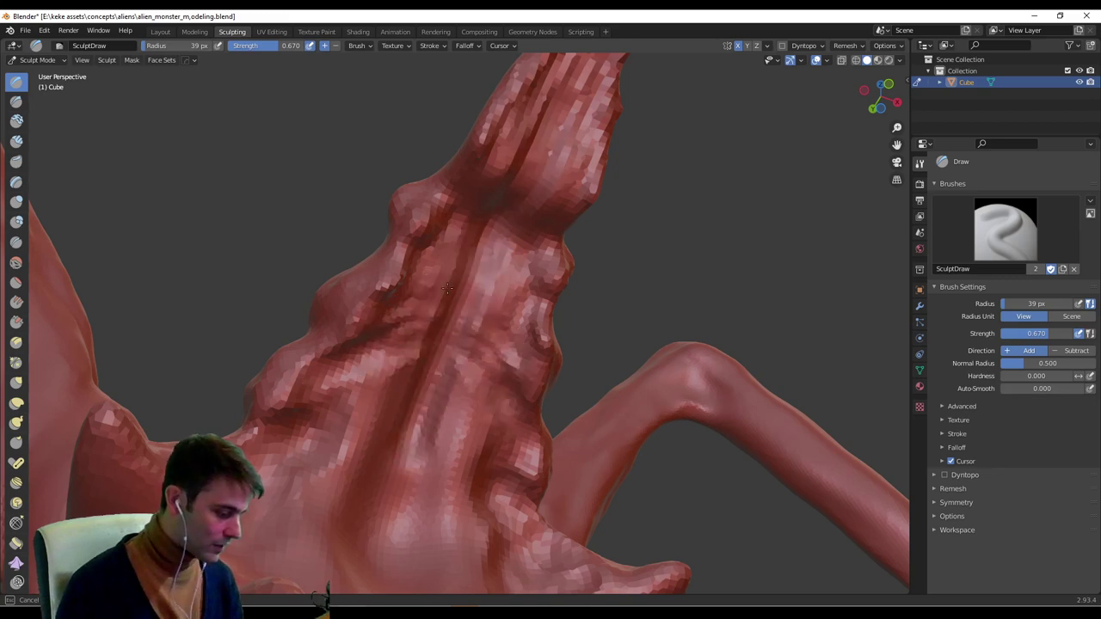
pyautogui.moveTo(454, 262); pyautogui.dragTo(423, 303)
pyautogui.moveTo(494, 239); pyautogui.dragTo(509, 231, button='middle')
pyautogui.moveTo(469, 228); pyautogui.dragTo(441, 254)
pyautogui.moveTo(492, 183); pyautogui.dragTo(504, 123)
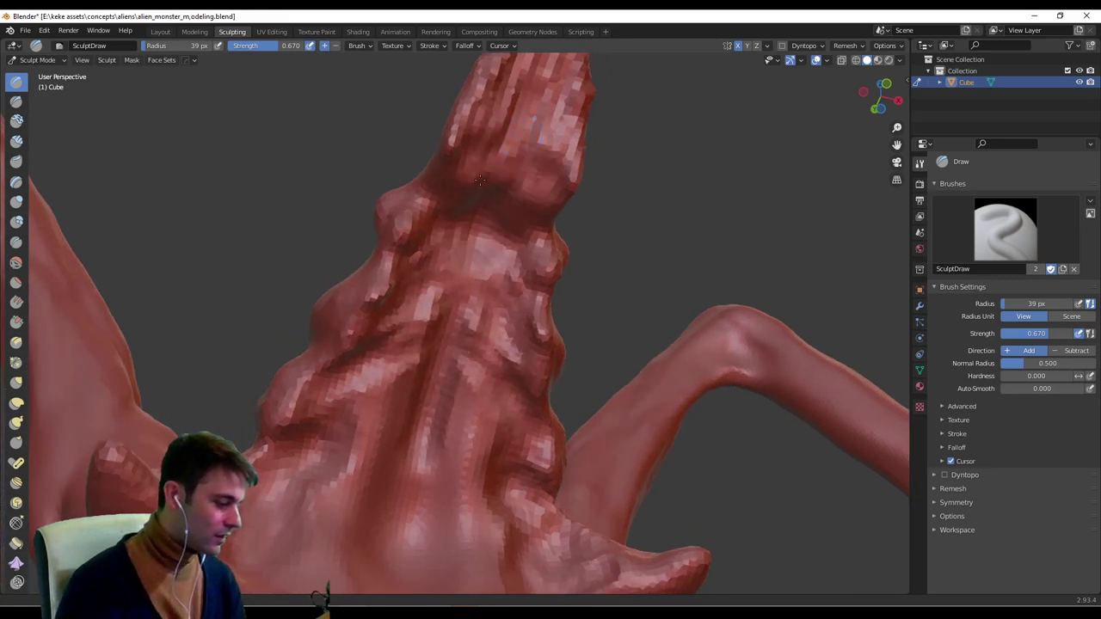
# Reduce the brush radius to 21 px and carve small cross ridges into the underside of the beak's base.
pyautogui.moveTo(492, 180); pyautogui.dragTo(446, 188, button='middle')
pyautogui.press('f')
pyautogui.click(455, 187)
pyautogui.moveTo(461, 208)
pyautogui.mouseDown()
pyautogui.moveTo(468, 165)
pyautogui.moveTo(444, 147)
pyautogui.mouseUp()
pyautogui.moveTo(461, 130); pyautogui.dragTo(440, 117)
pyautogui.moveTo(454, 193); pyautogui.dragTo(430, 224)
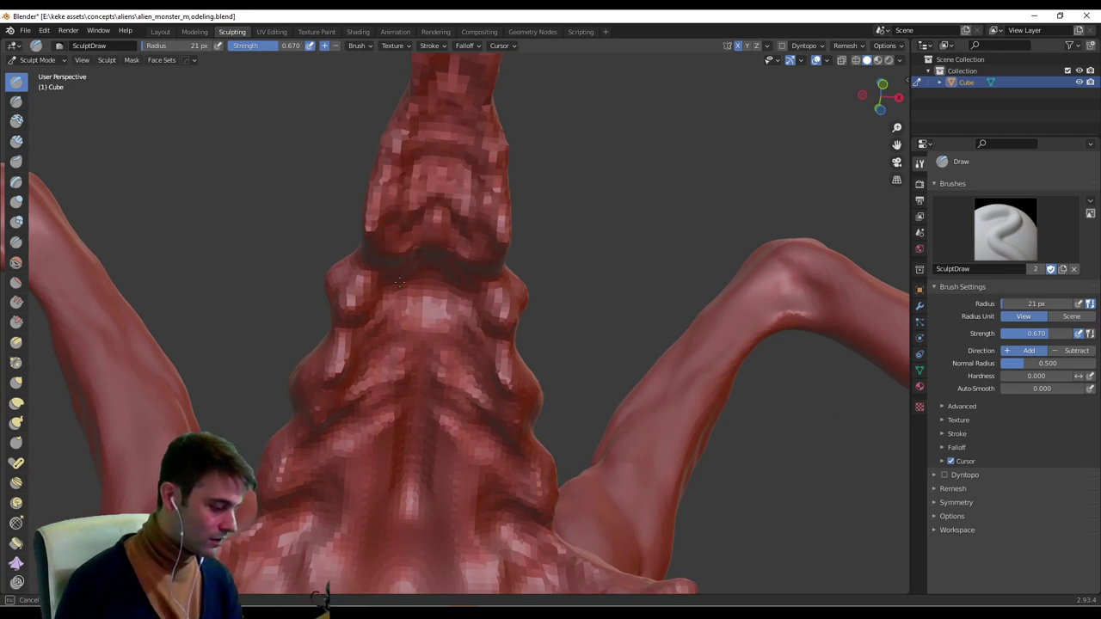
# Carve small ridges across the palate's base and diagonal ridges down into the back of the mouth.
pyautogui.moveTo(400, 282); pyautogui.dragTo(409, 334)
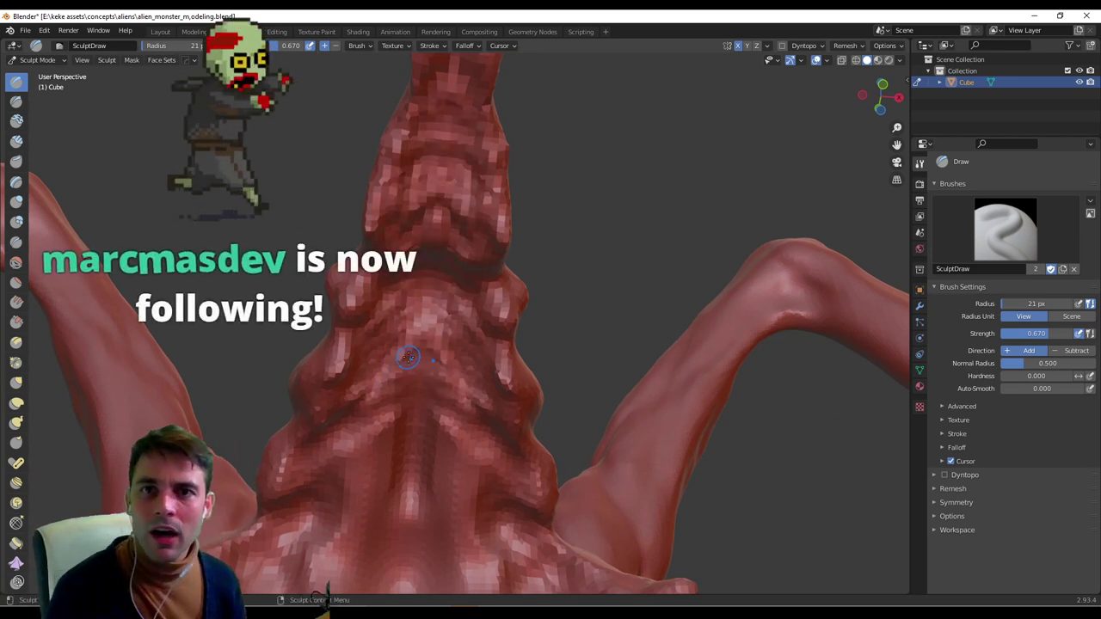
pyautogui.moveTo(405, 386); pyautogui.dragTo(457, 280, button='middle')
pyautogui.keyDown('ctrl'); pyautogui.moveTo(411, 299); pyautogui.dragTo(430, 275); pyautogui.keyUp('ctrl')
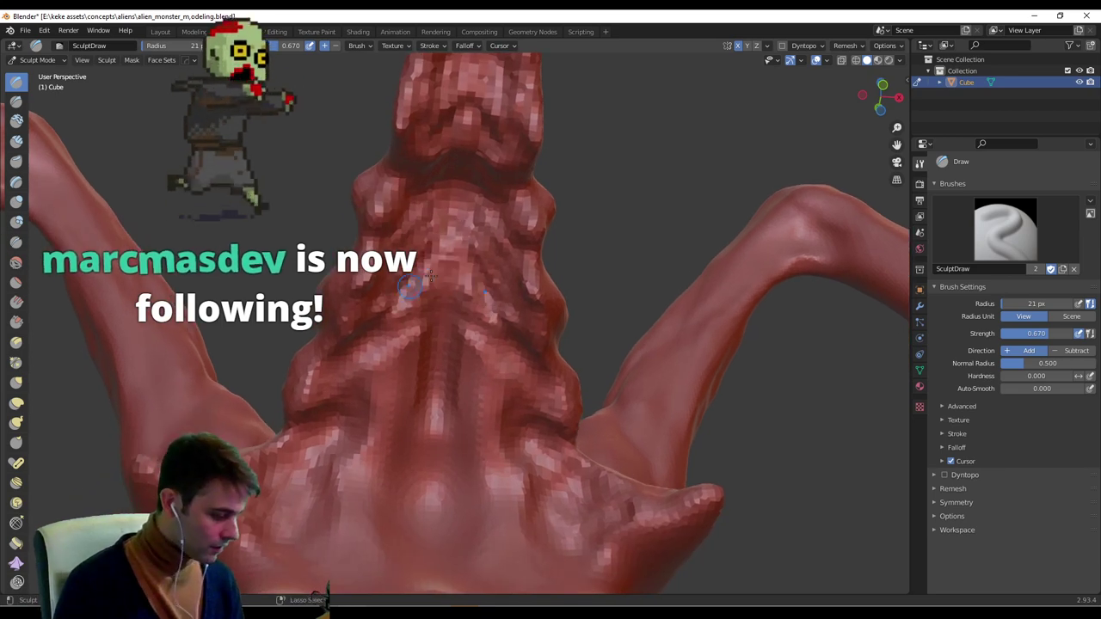
pyautogui.moveTo(432, 388); pyautogui.dragTo(440, 367, button='middle')
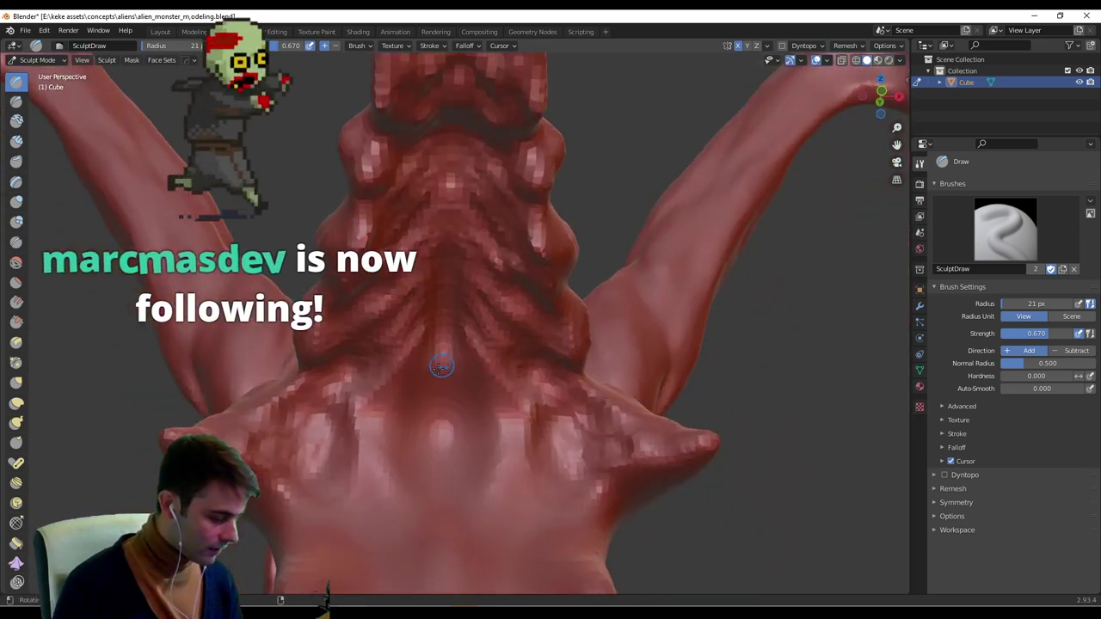
pyautogui.moveTo(439, 344)
pyautogui.mouseDown()
pyautogui.moveTo(381, 375)
pyautogui.moveTo(368, 432)
pyautogui.mouseUp()
pyautogui.moveTo(423, 392); pyautogui.dragTo(348, 448)
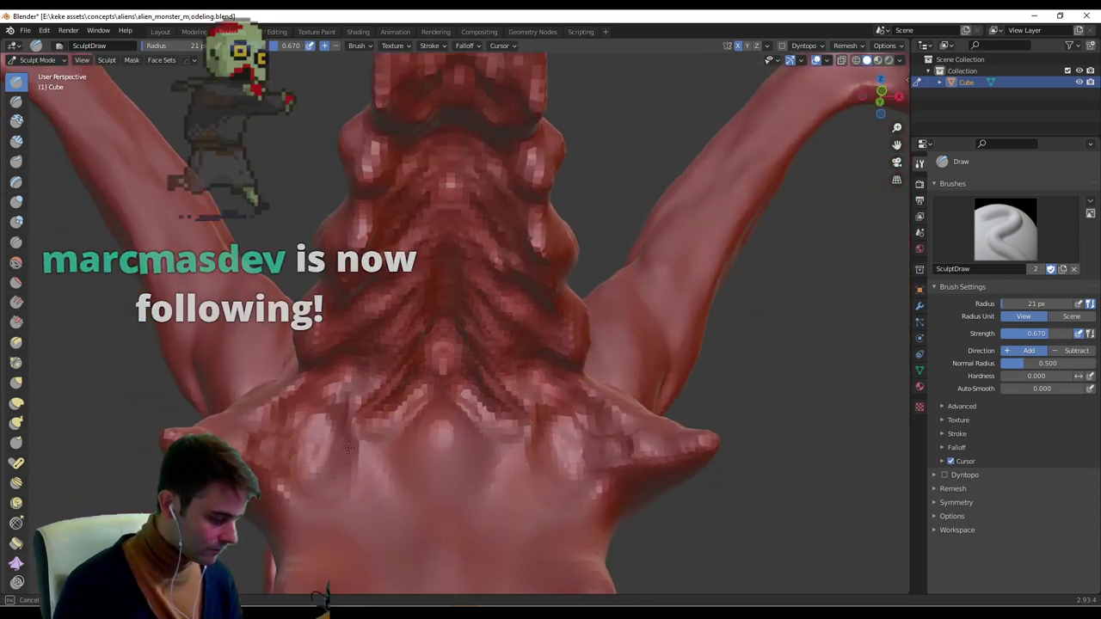
# Sculpt skin folds on the lower jaw's base, from the back of the mouth out to the side spikes.
pyautogui.moveTo(365, 412); pyautogui.dragTo(386, 377, button='middle')
pyautogui.moveTo(395, 373)
pyautogui.mouseDown()
pyautogui.moveTo(336, 358)
pyautogui.moveTo(376, 420)
pyautogui.mouseUp()
pyautogui.moveTo(376, 420); pyautogui.dragTo(350, 369, button='middle')
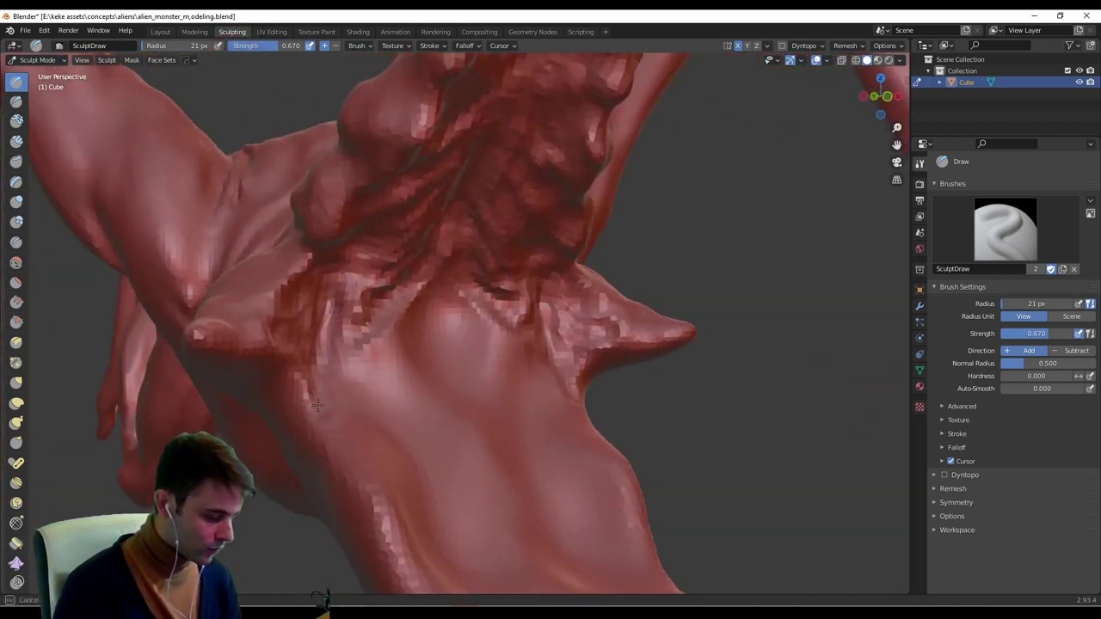
pyautogui.moveTo(318, 405); pyautogui.dragTo(432, 370, button='middle')
pyautogui.moveTo(433, 371); pyautogui.dragTo(332, 420)
pyautogui.moveTo(332, 420); pyautogui.dragTo(277, 404, button='middle')
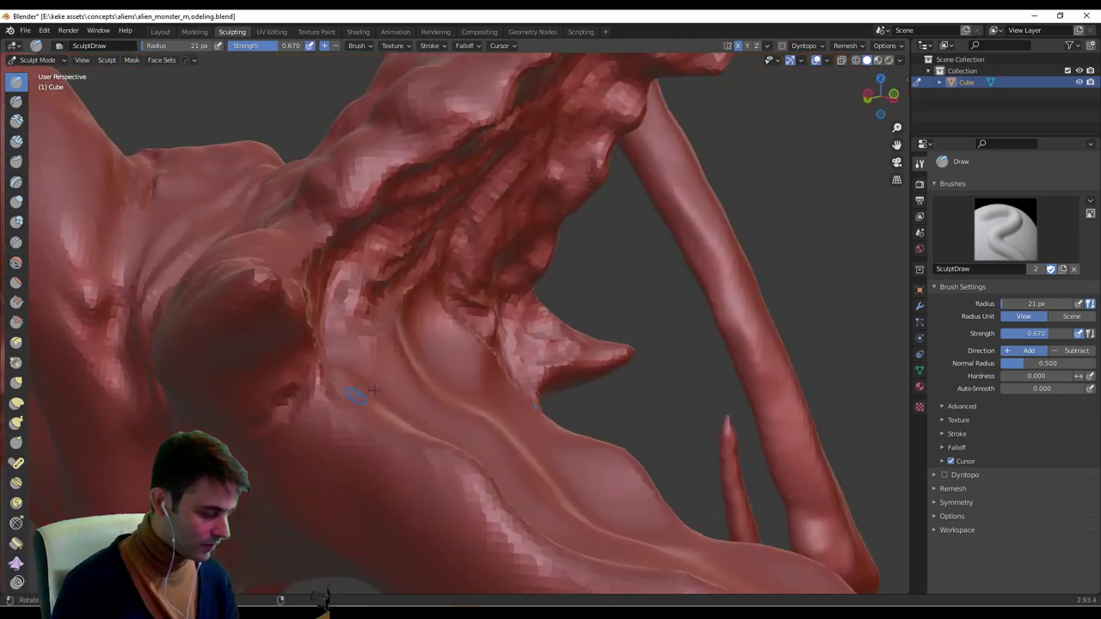
pyautogui.moveTo(324, 371); pyautogui.dragTo(345, 351)
pyautogui.moveTo(421, 356); pyautogui.dragTo(369, 361, button='middle')
pyautogui.moveTo(401, 301)
pyautogui.mouseDown()
pyautogui.moveTo(366, 327)
pyautogui.moveTo(394, 289)
pyautogui.moveTo(430, 320)
pyautogui.moveTo(416, 293)
pyautogui.mouseUp()
# Enlarge the brush radius to 48 px and build up a rounded bulge in the middle of the lower jaw's base.
pyautogui.press('f')
pyautogui.click(402, 296)
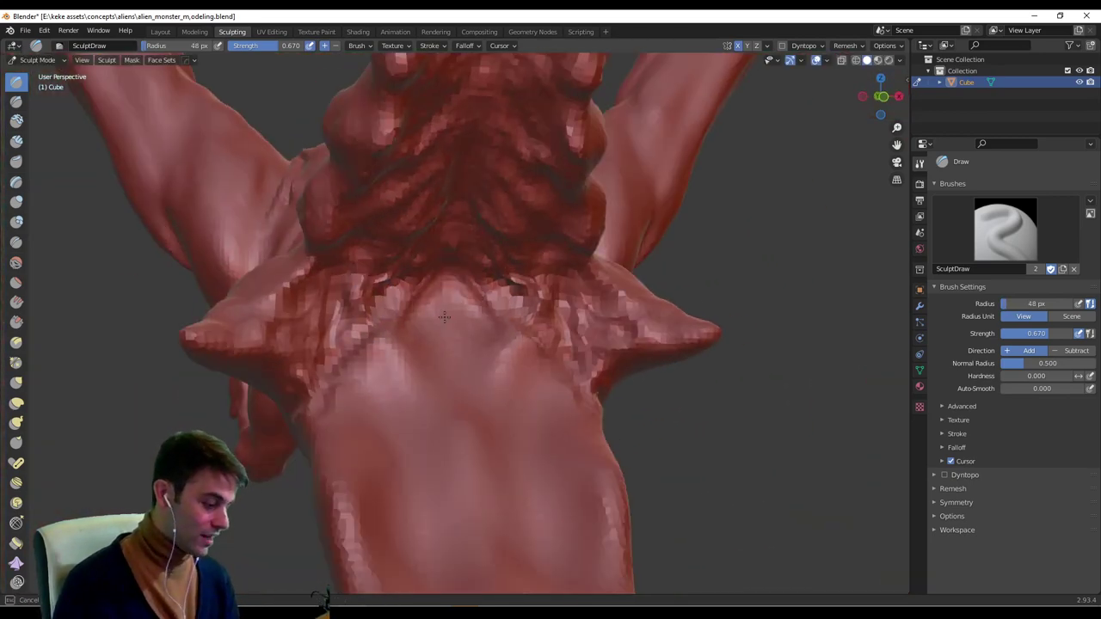
pyautogui.moveTo(450, 313); pyautogui.dragTo(428, 301, button='middle')
pyautogui.moveTo(427, 288); pyautogui.dragTo(447, 327)
pyautogui.moveTo(447, 327); pyautogui.dragTo(450, 331, button='middle')
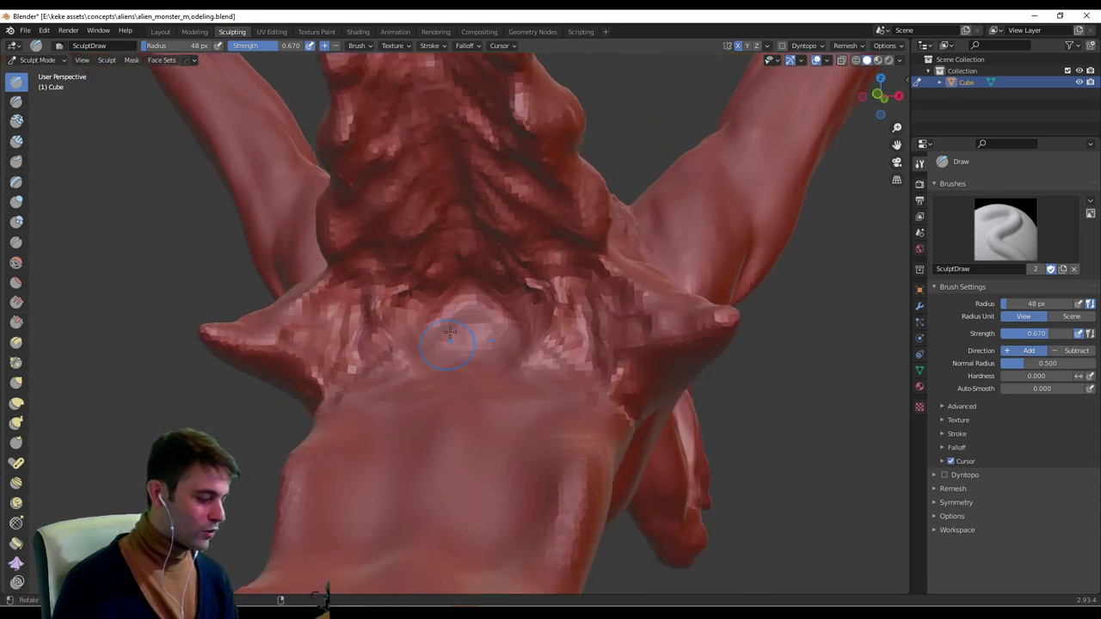
# Reduce the brush radius to 25 px and sculpt creases around the rear edge of the bulge at the lower jaw's base.
pyautogui.press('f')
pyautogui.click(395, 294)
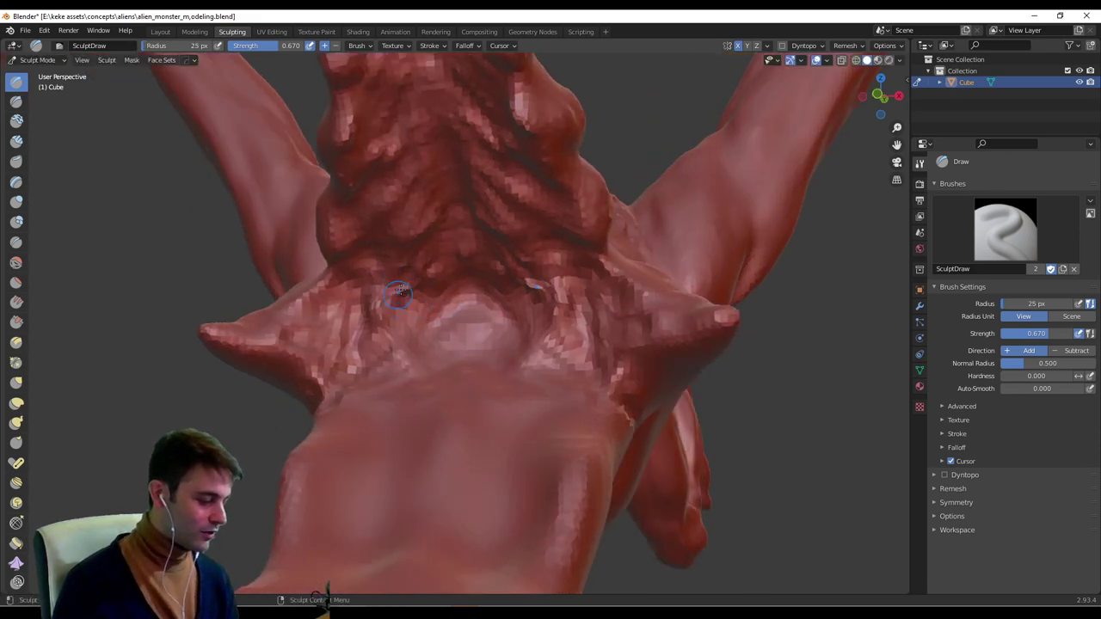
pyautogui.moveTo(398, 296); pyautogui.dragTo(433, 286)
pyautogui.moveTo(432, 288)
pyautogui.mouseDown(button='middle')
pyautogui.moveTo(560, 298)
pyautogui.moveTo(474, 358)
pyautogui.moveTo(472, 309)
pyautogui.moveTo(430, 271)
pyautogui.moveTo(474, 225)
pyautogui.moveTo(468, 241)
pyautogui.moveTo(418, 194)
pyautogui.mouseUp(button='middle')
pyautogui.scroll(-3, 557, 301)
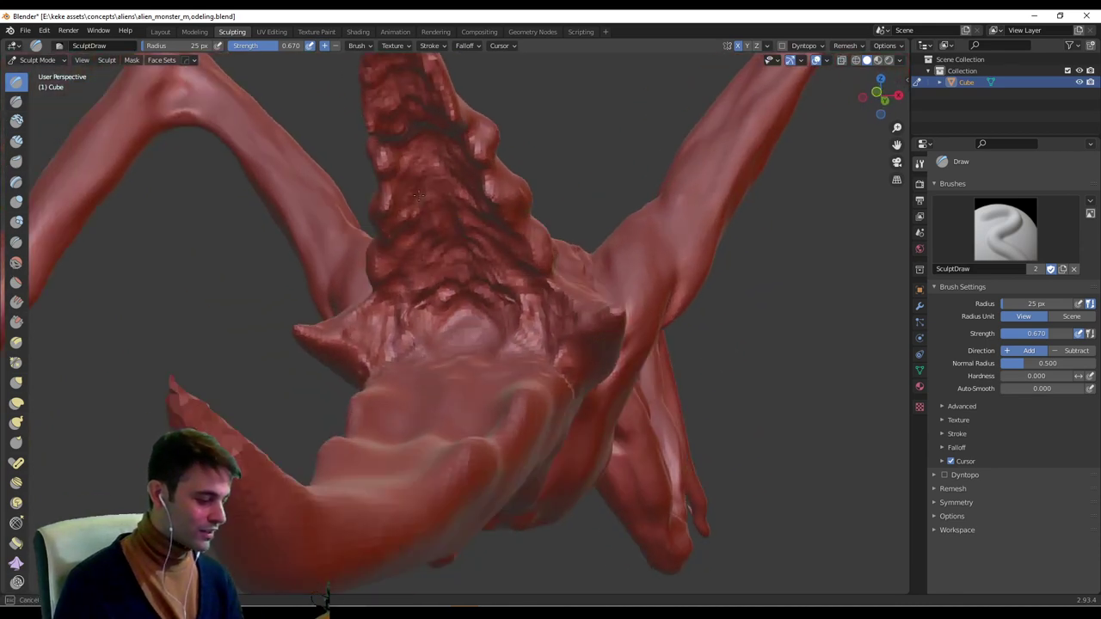
pyautogui.moveTo(452, 157); pyautogui.dragTo(493, 229, button='middle')
pyautogui.scroll(-4, 504, 177)
pyautogui.scroll(3, 492, 305)
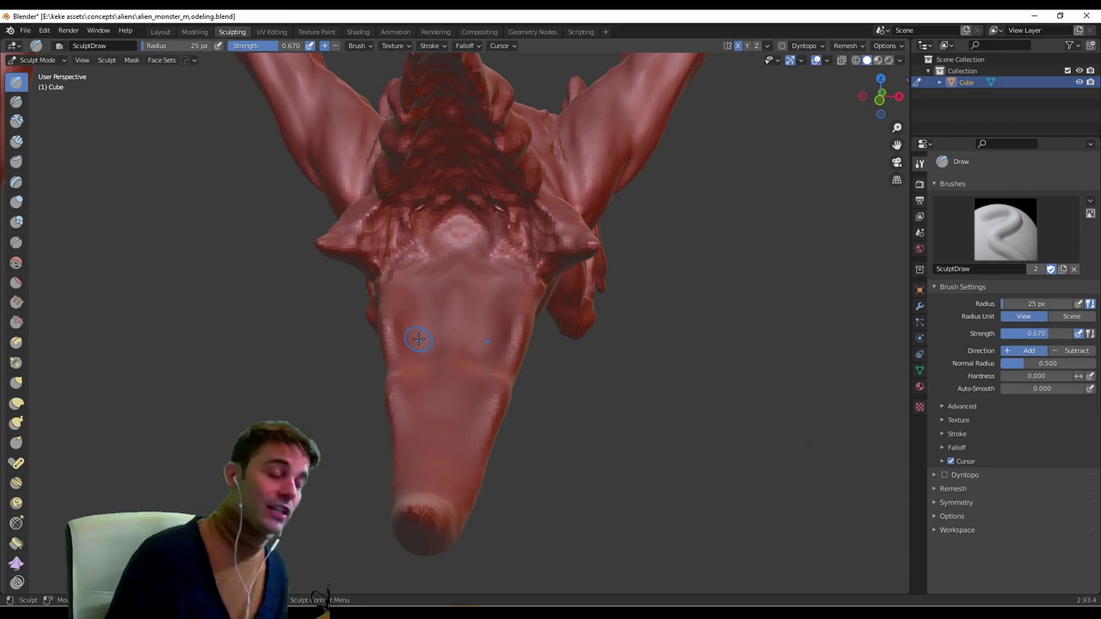
# Reduce the brush radius to 10 px and carve narrow converging grooves along both sides of the lower jaw's central bulge.
pyautogui.moveTo(567, 244)
pyautogui.mouseDown(button='middle')
pyautogui.moveTo(412, 196)
pyautogui.moveTo(420, 186)
pyautogui.mouseUp(button='middle')
pyautogui.press('f')
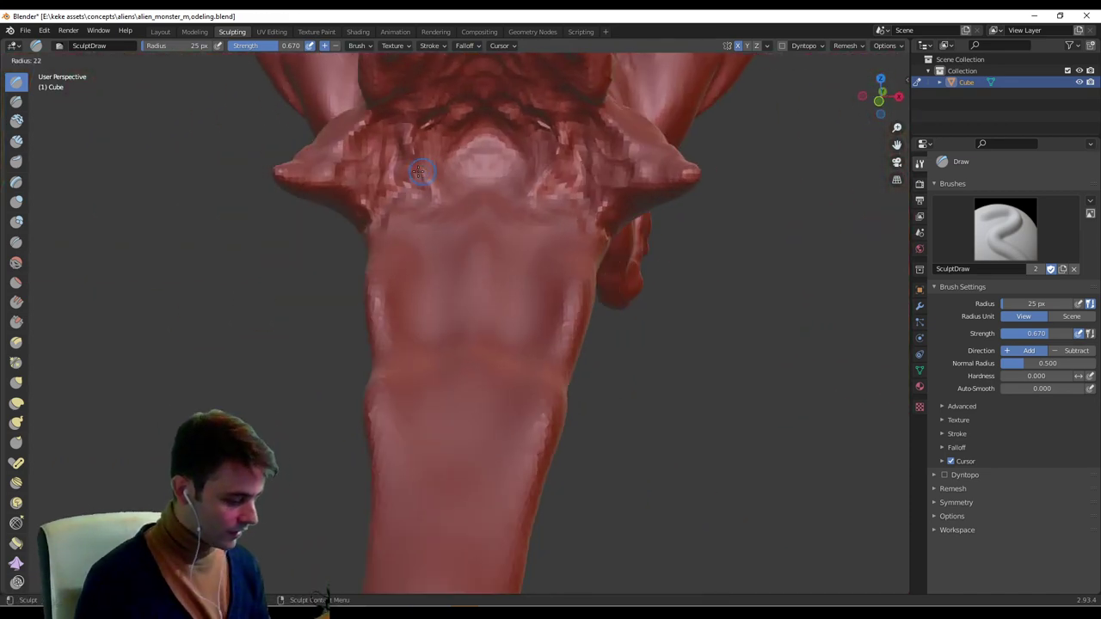
pyautogui.click(427, 171)
pyautogui.moveTo(462, 227); pyautogui.dragTo(415, 198, button='middle')
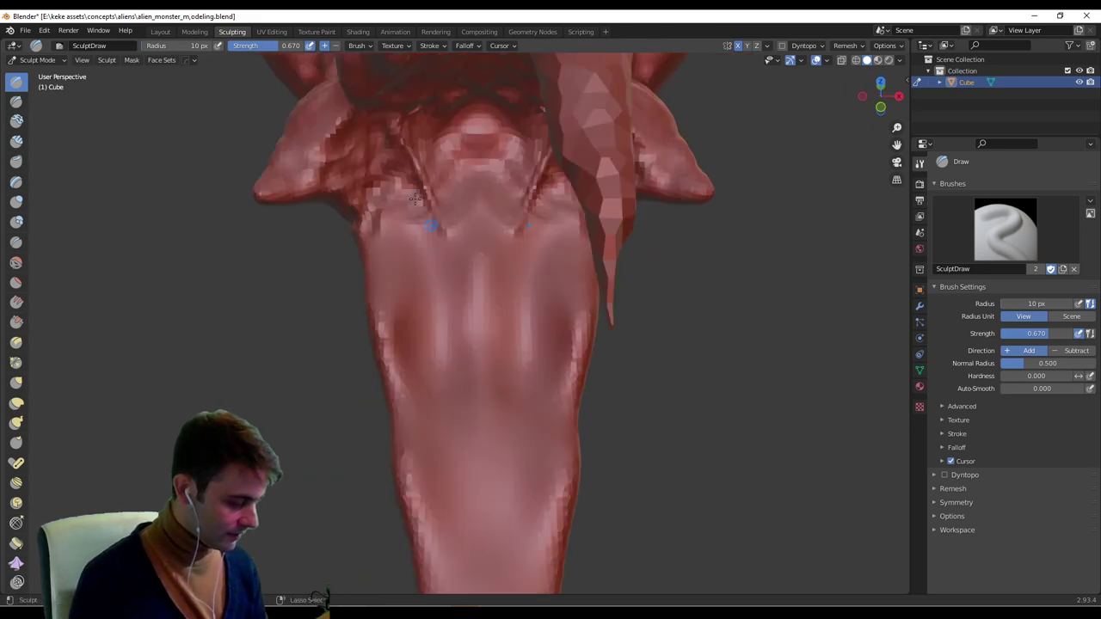
pyautogui.moveTo(436, 245); pyautogui.dragTo(440, 250)
# Enlarge the brush radius to 32 px and shape the flesh beside the grooves and behind the lower jaw's central bulge.
pyautogui.press('f')
pyautogui.click(442, 239)
pyautogui.moveTo(409, 206); pyautogui.dragTo(430, 260)
pyautogui.moveTo(397, 194); pyautogui.dragTo(407, 272)
pyautogui.moveTo(448, 215)
pyautogui.mouseDown(button='middle')
pyautogui.moveTo(477, 191)
pyautogui.moveTo(473, 203)
pyautogui.moveTo(494, 225)
pyautogui.moveTo(464, 223)
pyautogui.moveTo(504, 128)
pyautogui.mouseUp(button='middle')
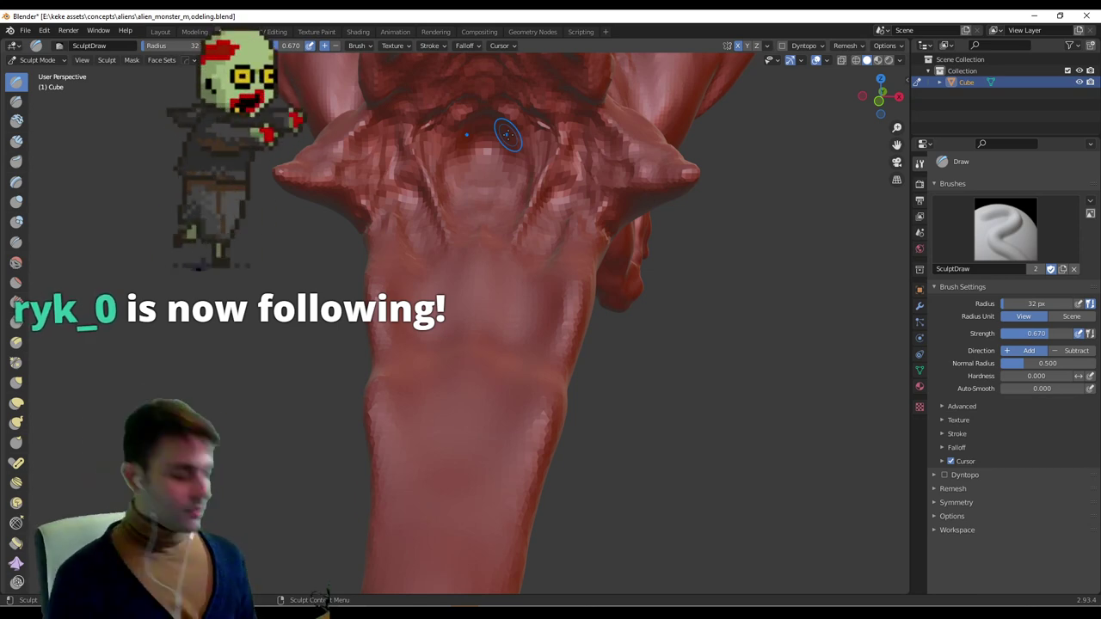
# Reduce the brush radius to 16 px and carve fine lengthwise strands from the mouth's corners onto the lower jaw.
pyautogui.moveTo(508, 134)
pyautogui.mouseDown(button='middle')
pyautogui.moveTo(511, 174)
pyautogui.moveTo(479, 233)
pyautogui.moveTo(410, 254)
pyautogui.mouseUp(button='middle')
pyautogui.press('f')
pyautogui.click(404, 247)
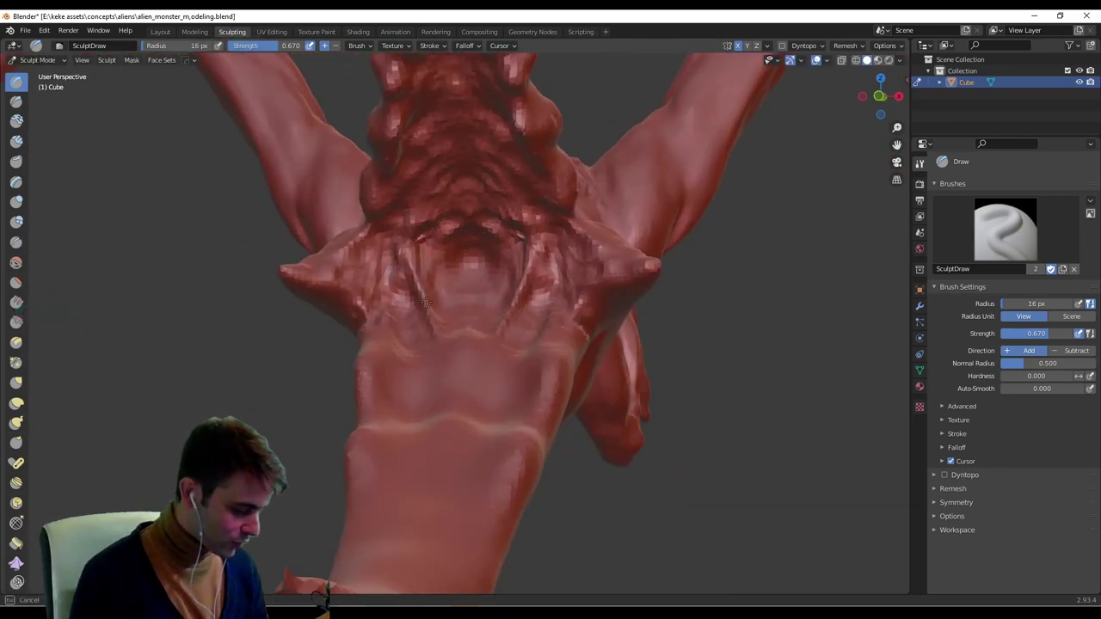
pyautogui.moveTo(449, 344)
pyautogui.mouseDown(button='middle')
pyautogui.moveTo(423, 290)
pyautogui.moveTo(442, 377)
pyautogui.mouseUp(button='middle')
pyautogui.moveTo(388, 303); pyautogui.dragTo(408, 370)
pyautogui.moveTo(410, 354); pyautogui.dragTo(416, 384, button='middle')
pyautogui.moveTo(423, 317)
pyautogui.keyDown('ctrl'); pyautogui.mouseDown(button='middle')
pyautogui.moveTo(442, 268)
pyautogui.moveTo(467, 274)
pyautogui.mouseUp(button='middle'); pyautogui.keyUp('ctrl')
pyautogui.scroll(-2, 325, 151)
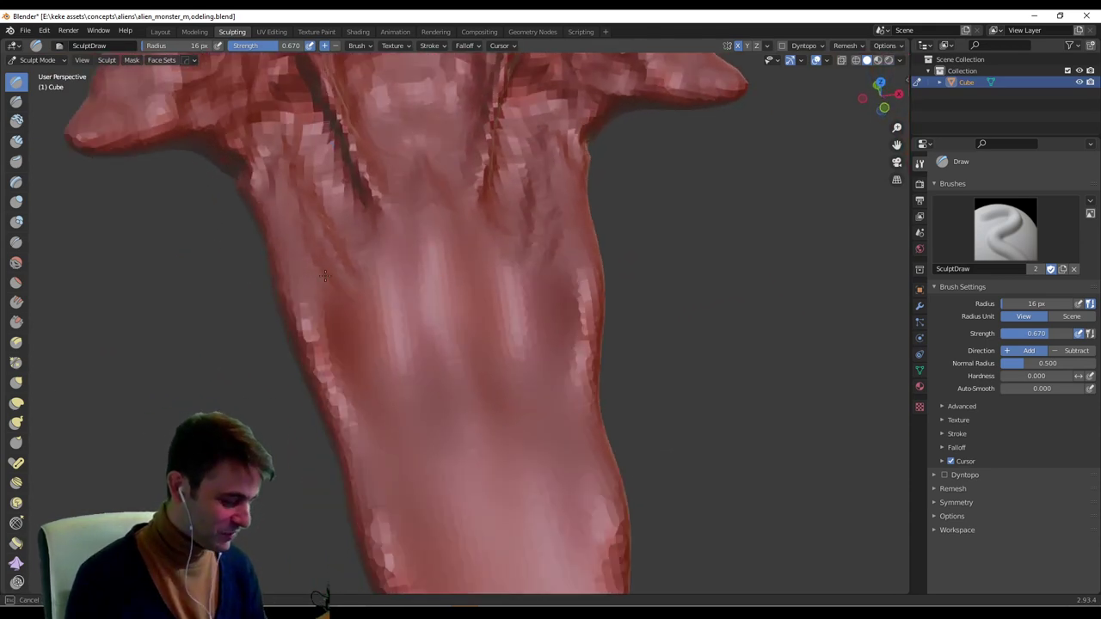
# Extend the converging grooves and sculpt rounded folds beside them to about halfway along the lower jaw.
pyautogui.moveTo(325, 152); pyautogui.dragTo(474, 303, button='middle')
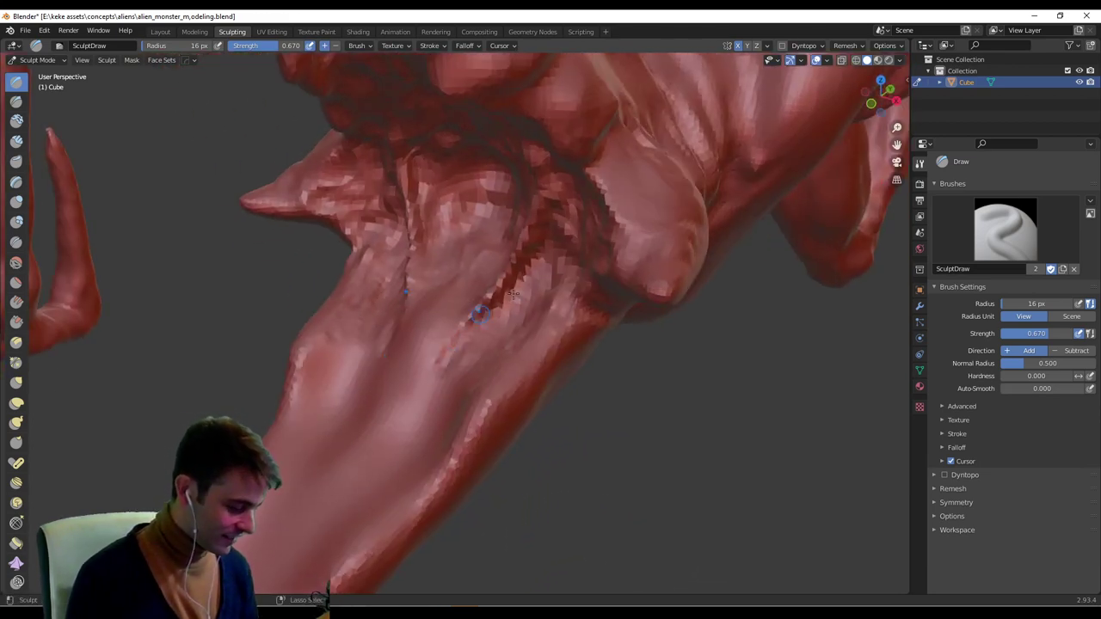
pyautogui.moveTo(466, 353); pyautogui.dragTo(459, 370)
pyautogui.keyDown('ctrl'); pyautogui.moveTo(456, 361); pyautogui.dragTo(449, 413, button='middle'); pyautogui.keyUp('ctrl')
pyautogui.moveTo(430, 422)
pyautogui.mouseDown(button='middle')
pyautogui.moveTo(445, 437)
pyautogui.moveTo(481, 301)
pyautogui.moveTo(614, 227)
pyautogui.moveTo(561, 267)
pyautogui.moveTo(524, 217)
pyautogui.mouseUp(button='middle')
pyautogui.moveTo(508, 258); pyautogui.dragTo(415, 286, button='middle')
# Enlarge the brush radius to 24 px and sculpt bumps and lengthwise strands along the lower jaw's front half to its tip.
pyautogui.press('f')
pyautogui.click(418, 288)
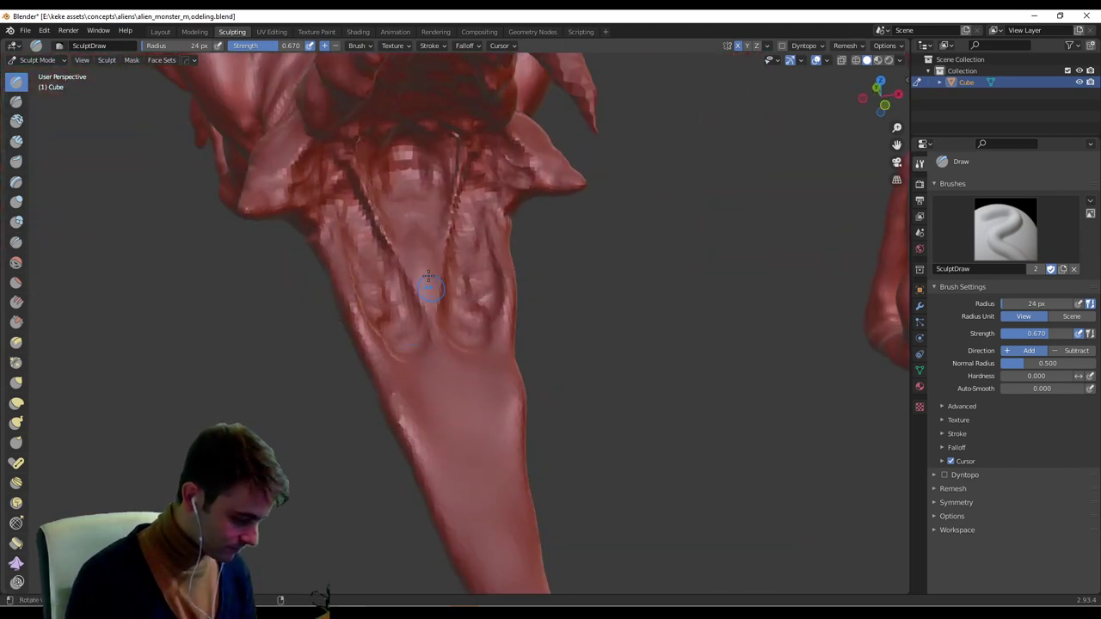
pyautogui.moveTo(417, 288); pyautogui.dragTo(433, 347, button='middle')
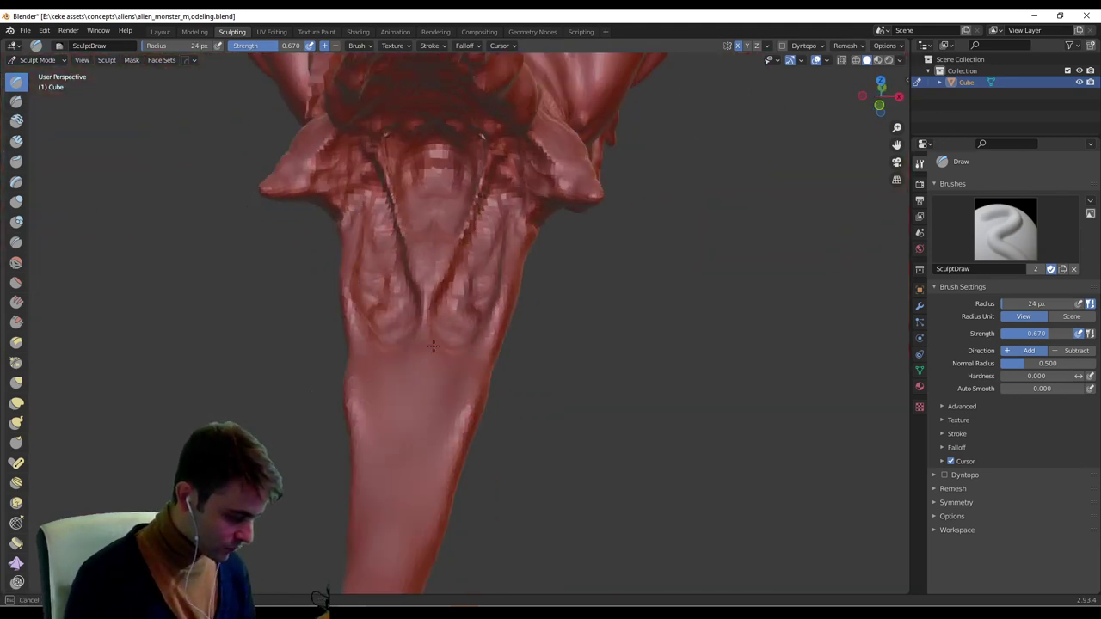
pyautogui.moveTo(450, 393); pyautogui.dragTo(333, 439, button='middle')
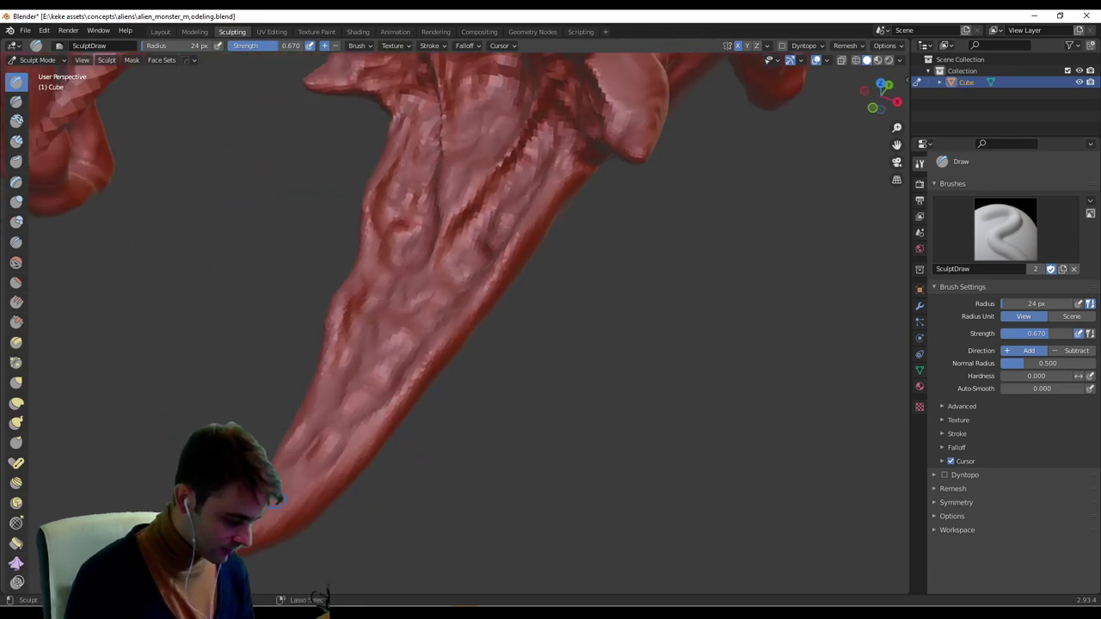
pyautogui.moveTo(348, 339); pyautogui.dragTo(453, 348, button='middle')
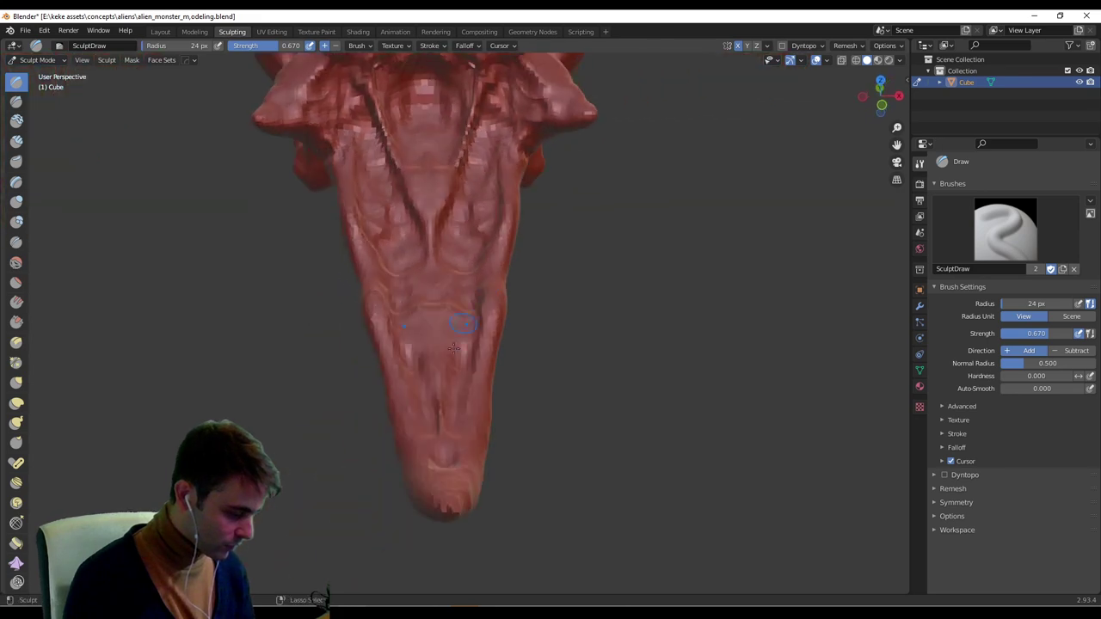
pyautogui.moveTo(482, 247); pyautogui.dragTo(411, 265, button='middle')
pyautogui.scroll(4, 448, 283)
pyautogui.moveTo(507, 297); pyautogui.dragTo(417, 322, button='middle')
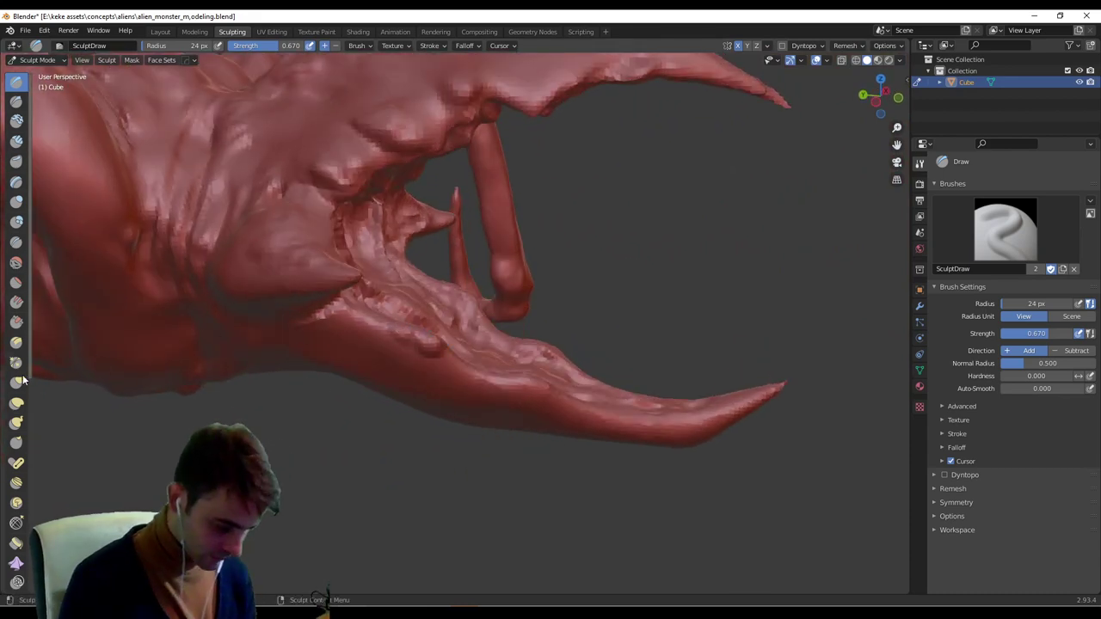
# Pull a row of pointed teeth up from the lower jaw's rims with the Grab brush at 40 px radius.
pyautogui.press('g')
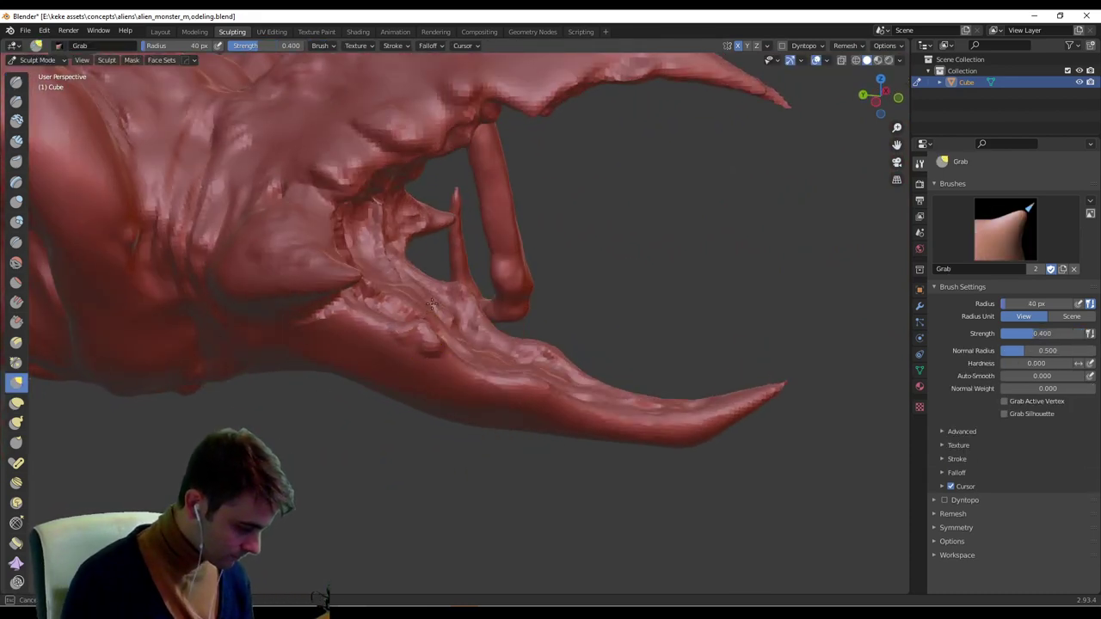
pyautogui.moveTo(431, 305); pyautogui.dragTo(438, 323, button='middle')
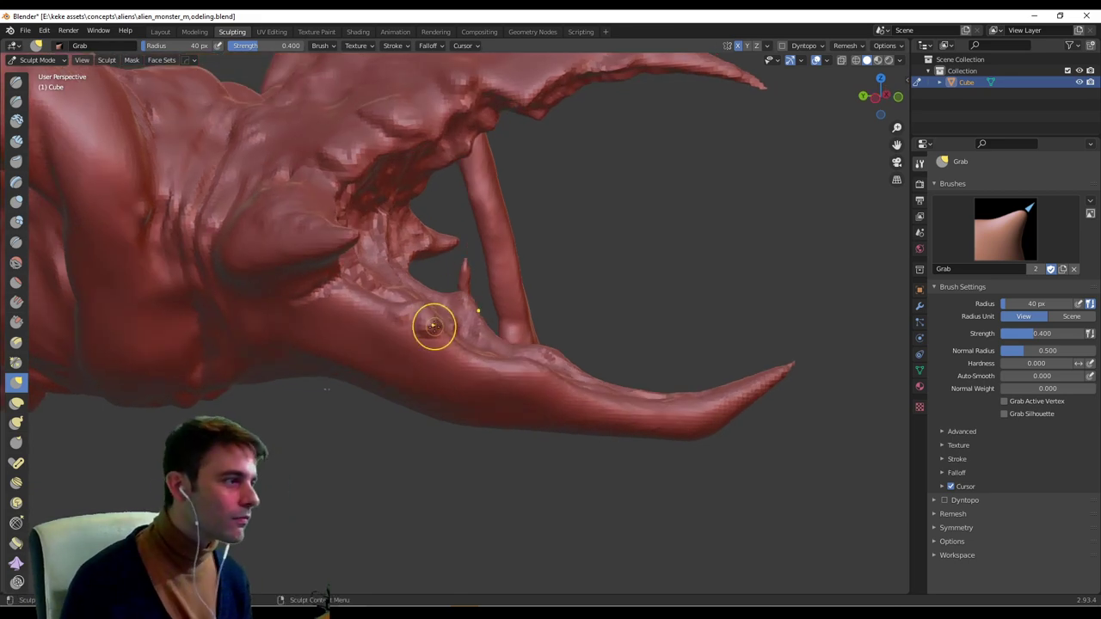
pyautogui.moveTo(505, 306)
pyautogui.mouseDown(button='middle')
pyautogui.moveTo(509, 260)
pyautogui.moveTo(520, 270)
pyautogui.mouseUp(button='middle')
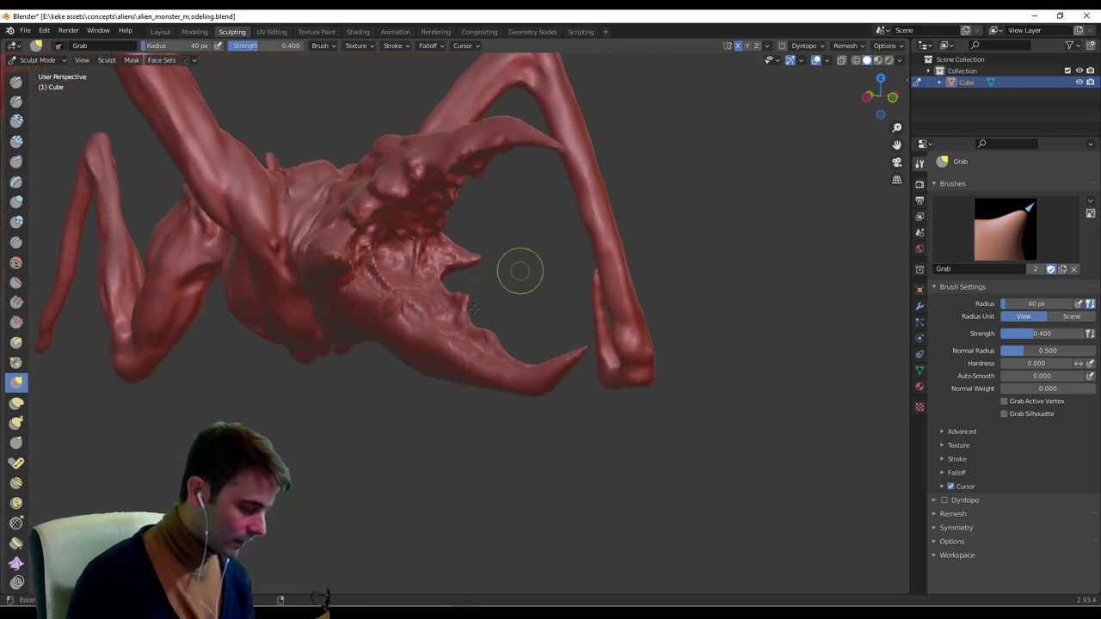
pyautogui.scroll(4, 521, 270)
pyautogui.moveTo(457, 286); pyautogui.dragTo(472, 294, button='middle')
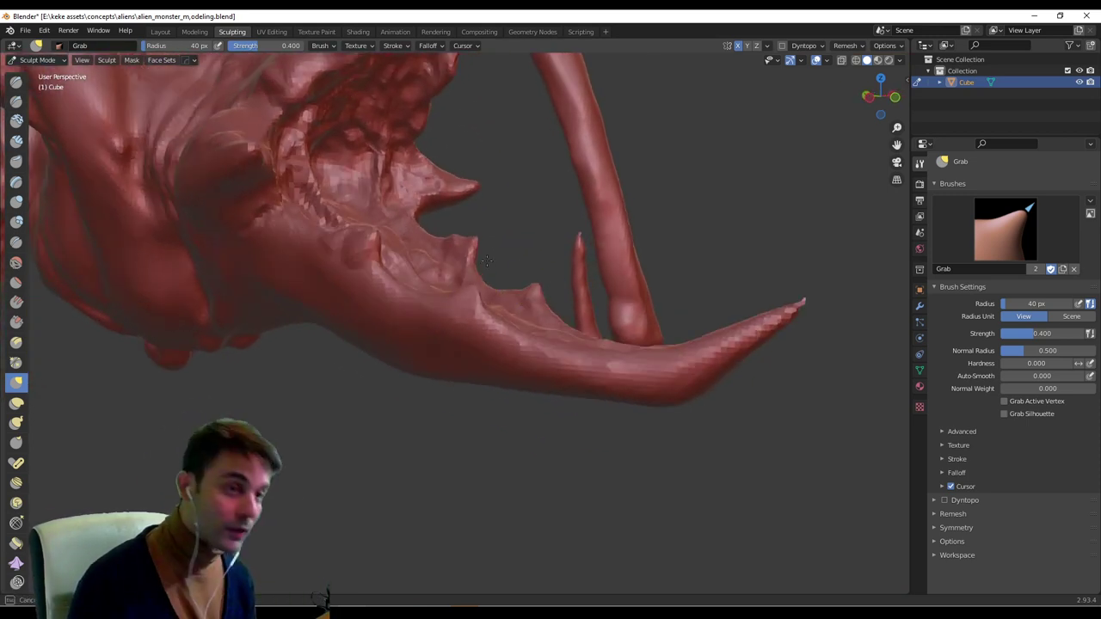
pyautogui.moveTo(486, 266); pyautogui.dragTo(488, 274, button='middle')
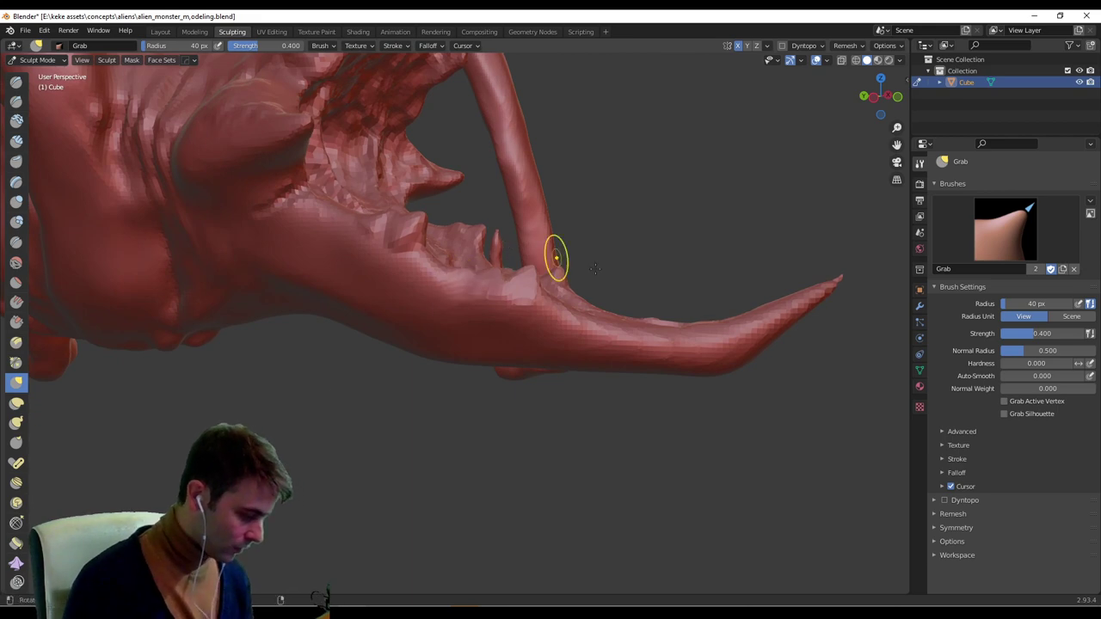
pyautogui.moveTo(594, 269); pyautogui.dragTo(540, 273, button='middle')
pyautogui.keyDown('ctrl'); pyautogui.moveTo(629, 223); pyautogui.dragTo(609, 301, button='middle'); pyautogui.keyUp('ctrl')
pyautogui.moveTo(609, 301); pyautogui.dragTo(465, 208, button='middle')
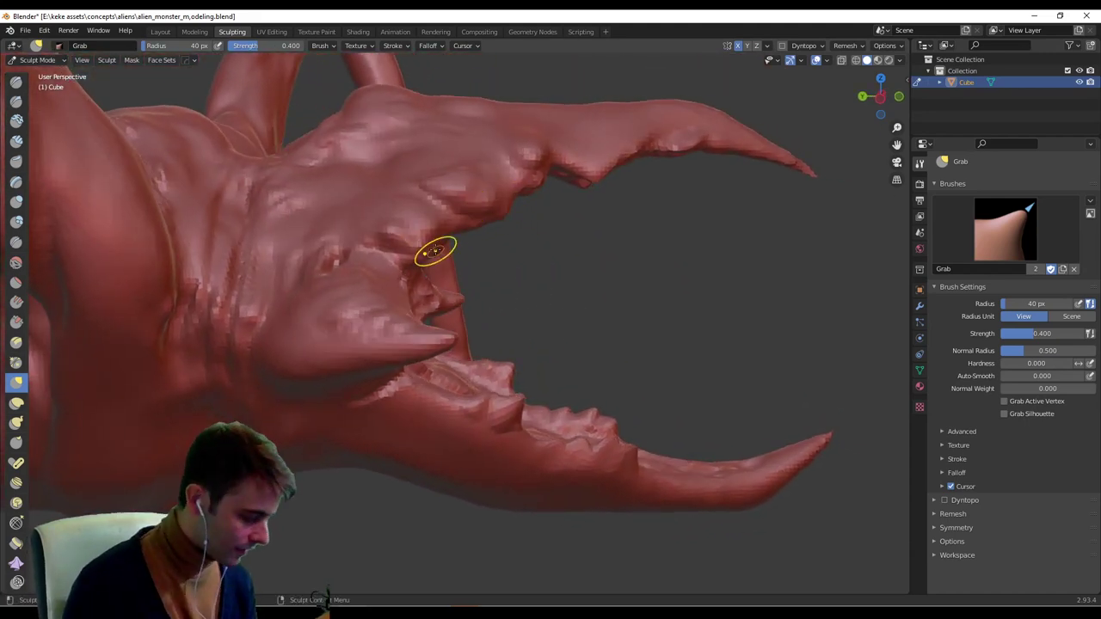
# Pull pointed teeth down from the upper jaw's rear edge with the Grab brush, reducing its radius to 23 px.
pyautogui.moveTo(470, 291); pyautogui.dragTo(470, 231, button='middle')
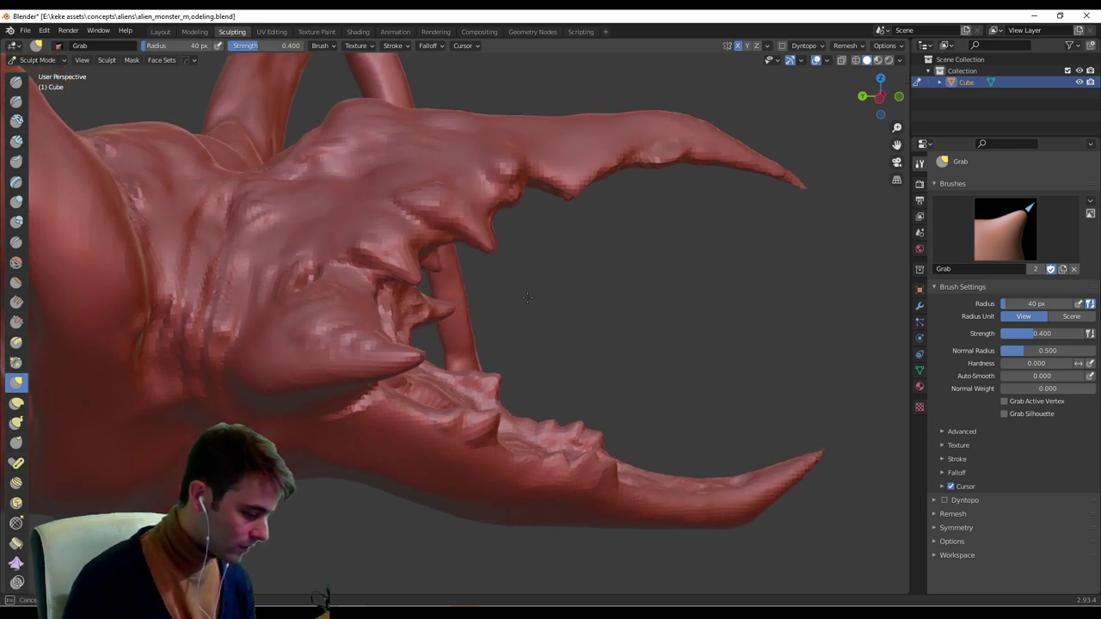
pyautogui.press('f')
pyautogui.click(436, 237)
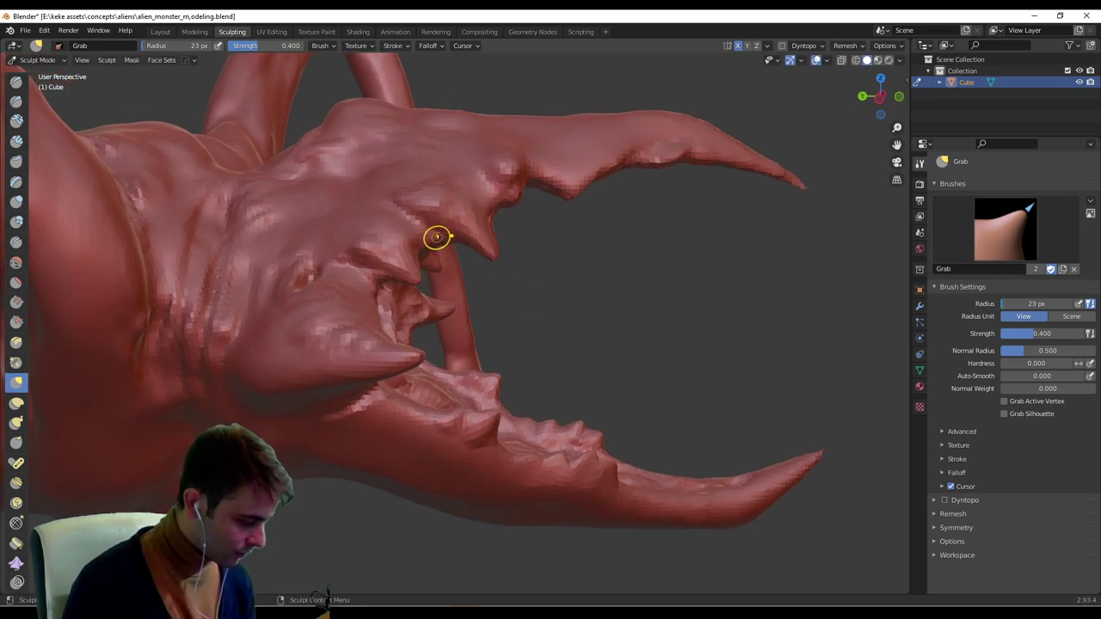
pyautogui.moveTo(622, 230)
pyautogui.mouseDown(button='middle')
pyautogui.moveTo(571, 264)
pyautogui.moveTo(487, 248)
pyautogui.mouseUp(button='middle')
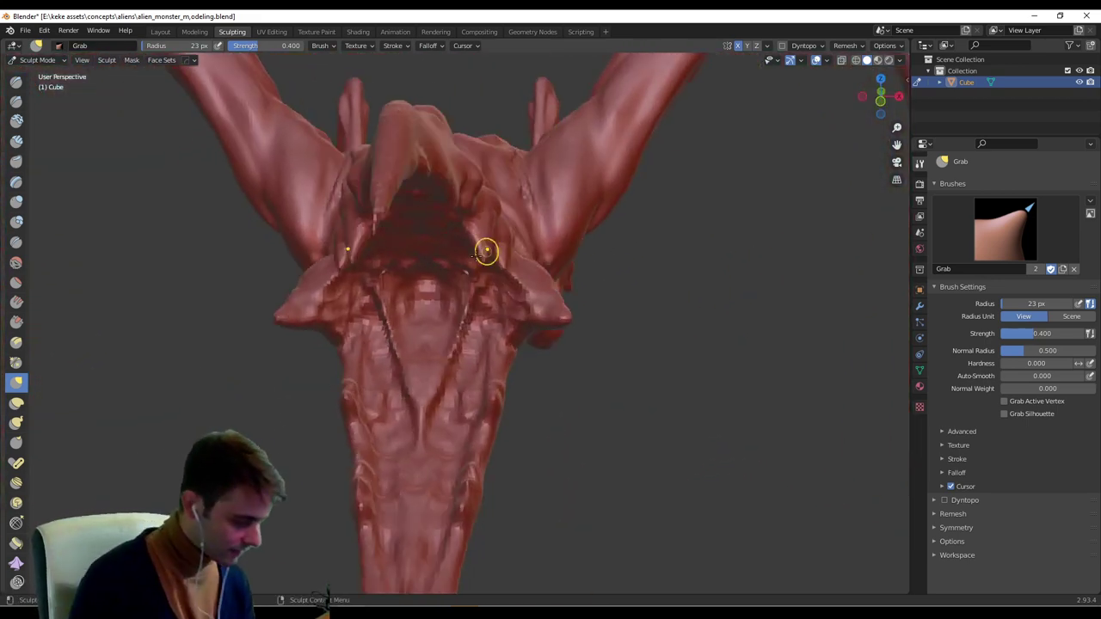
# Pull a pointed tooth down from the middle of the upper jaw's edge with the Grab brush, starting at 19 px radius.
pyautogui.press('f')
pyautogui.scroll(-2, 600, 262)
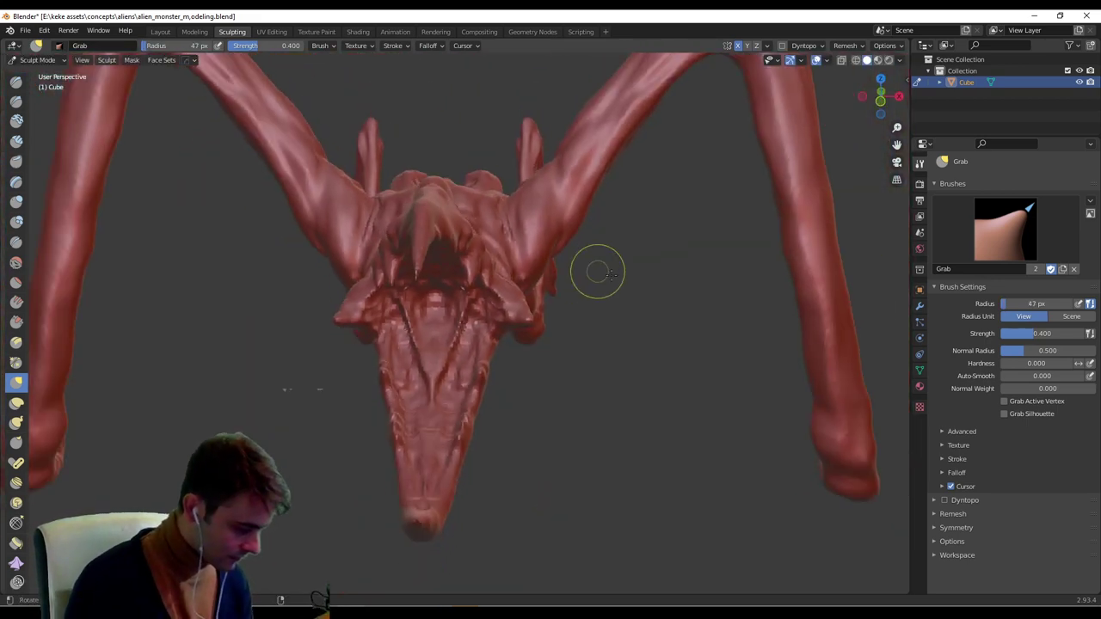
pyautogui.moveTo(597, 270)
pyautogui.mouseDown(button='middle')
pyautogui.moveTo(495, 274)
pyautogui.moveTo(632, 273)
pyautogui.moveTo(761, 233)
pyautogui.moveTo(626, 307)
pyautogui.moveTo(677, 301)
pyautogui.moveTo(657, 315)
pyautogui.moveTo(598, 312)
pyautogui.mouseUp(button='middle')
pyautogui.scroll(-2, 761, 232)
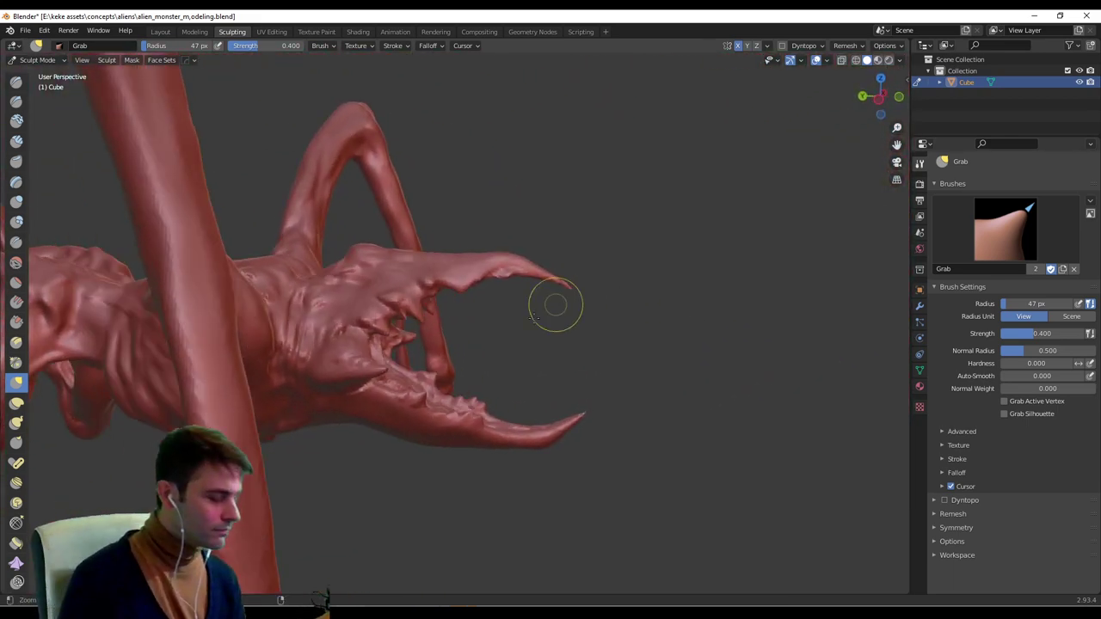
pyautogui.scroll(2, 555, 305)
pyautogui.press('f')
pyautogui.click(464, 277)
pyautogui.moveTo(478, 272); pyautogui.dragTo(505, 264, button='middle')
pyautogui.scroll(2, 505, 264)
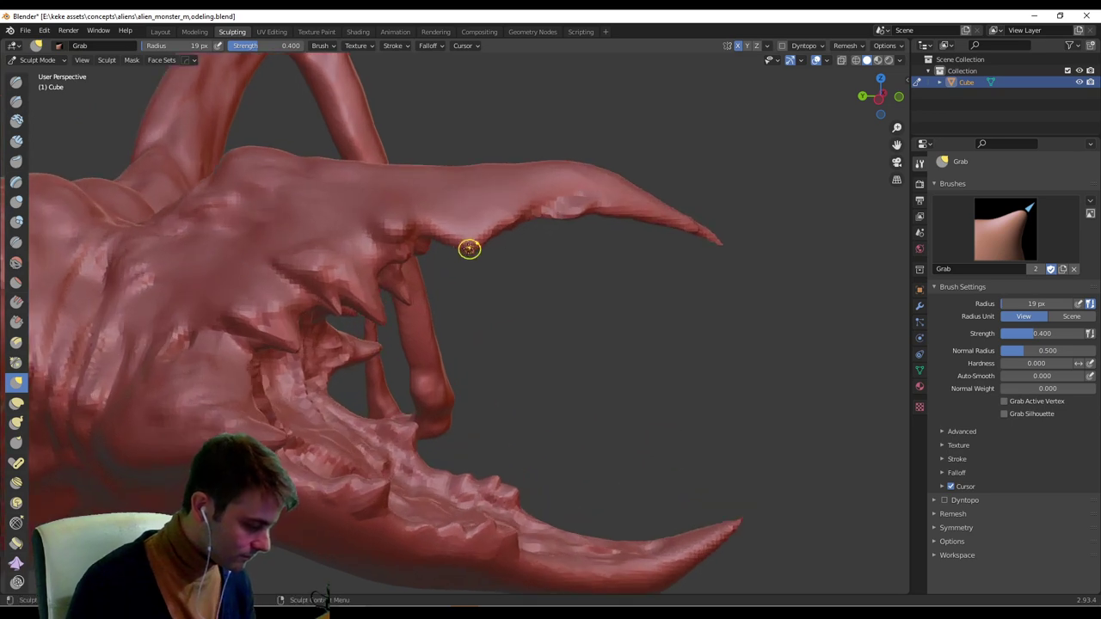
pyautogui.moveTo(469, 263); pyautogui.dragTo(471, 265)
pyautogui.moveTo(474, 263)
pyautogui.mouseDown(button='middle')
pyautogui.moveTo(492, 256)
pyautogui.moveTo(455, 250)
pyautogui.mouseUp(button='middle')
pyautogui.scroll(2, 491, 257)
pyautogui.press('f')
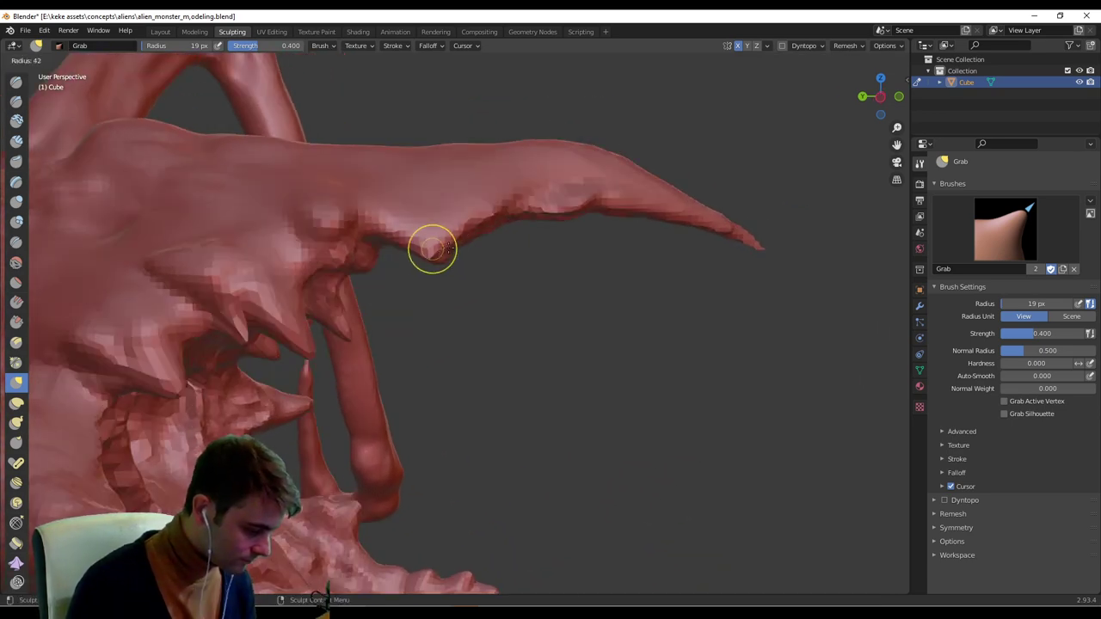
pyautogui.click(454, 248)
pyautogui.moveTo(433, 251); pyautogui.dragTo(437, 268)
# Pull smaller teeth down along the upper jaw's edge towards its tip, at 16 px and then 56 px brush radius.
pyautogui.press('f')
pyautogui.click(458, 240)
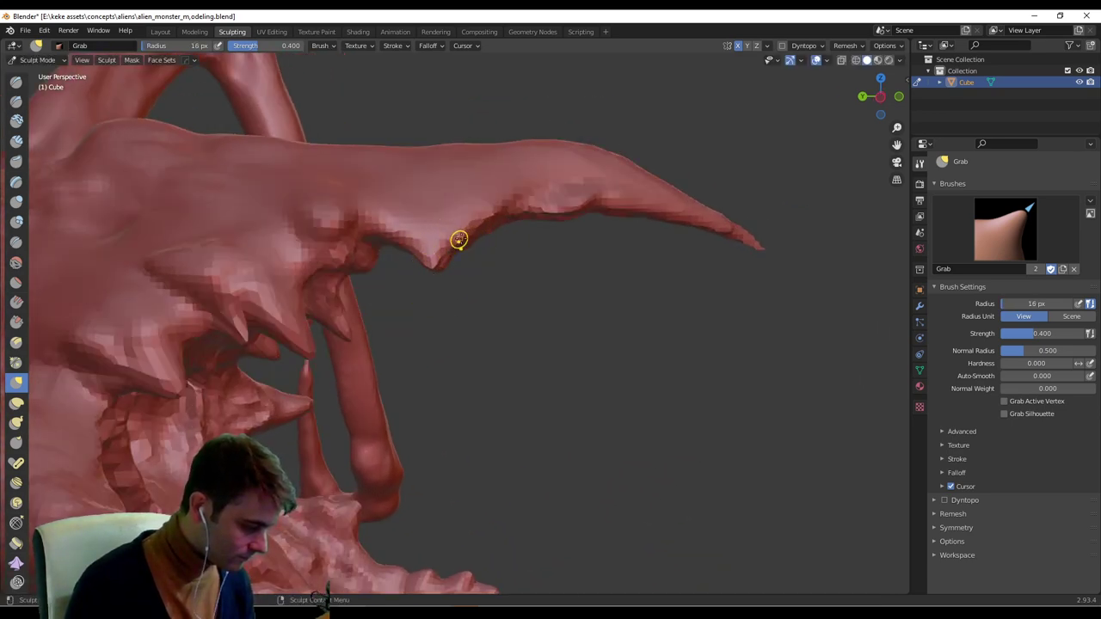
pyautogui.moveTo(470, 256); pyautogui.dragTo(497, 257, button='middle')
pyautogui.press('f')
pyautogui.click(520, 256)
pyautogui.moveTo(499, 258); pyautogui.dragTo(501, 277)
pyautogui.moveTo(503, 277)
pyautogui.mouseDown(button='middle')
pyautogui.moveTo(550, 286)
pyautogui.moveTo(579, 267)
pyautogui.moveTo(590, 239)
pyautogui.moveTo(525, 229)
pyautogui.mouseUp(button='middle')
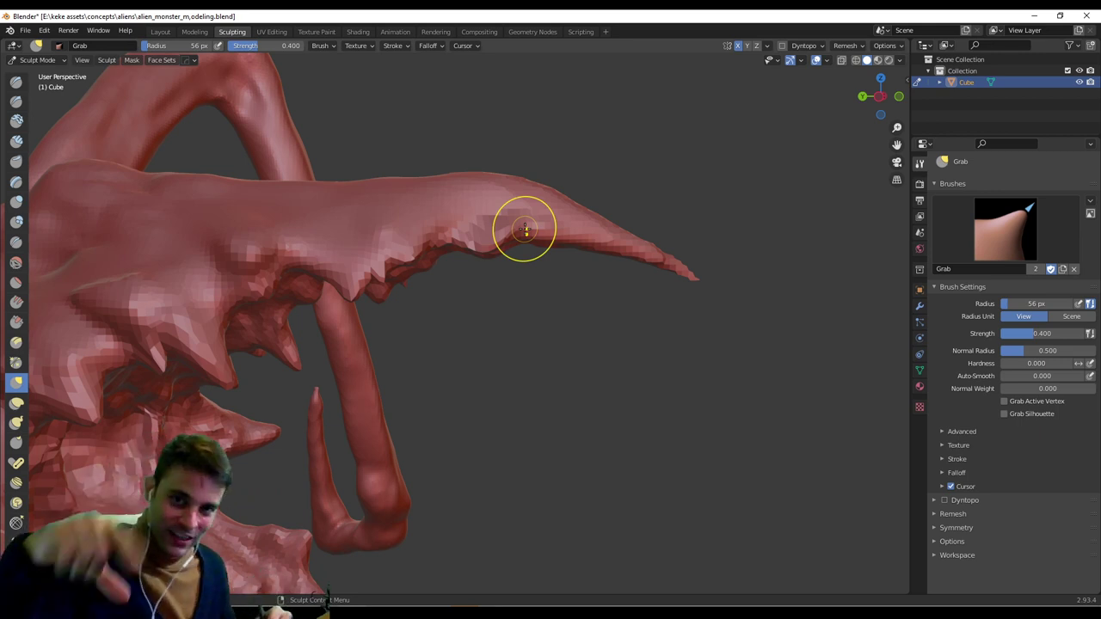
pyautogui.moveTo(521, 216)
pyautogui.mouseDown(button='middle')
pyautogui.moveTo(518, 263)
pyautogui.moveTo(573, 233)
pyautogui.mouseUp(button='middle')
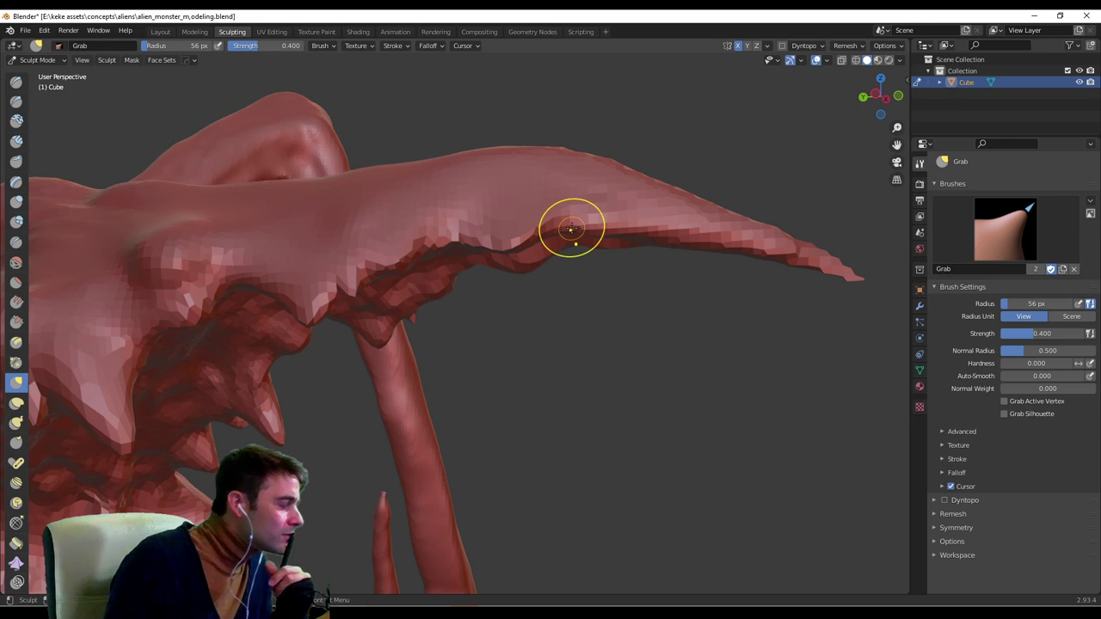
# Examine the teeth of both jaws and the head's outer side from several angles, with the brush radius enlarged to 113 px.
pyautogui.scroll(-2, 506, 349)
pyautogui.moveTo(611, 266); pyautogui.dragTo(512, 251, button='middle')
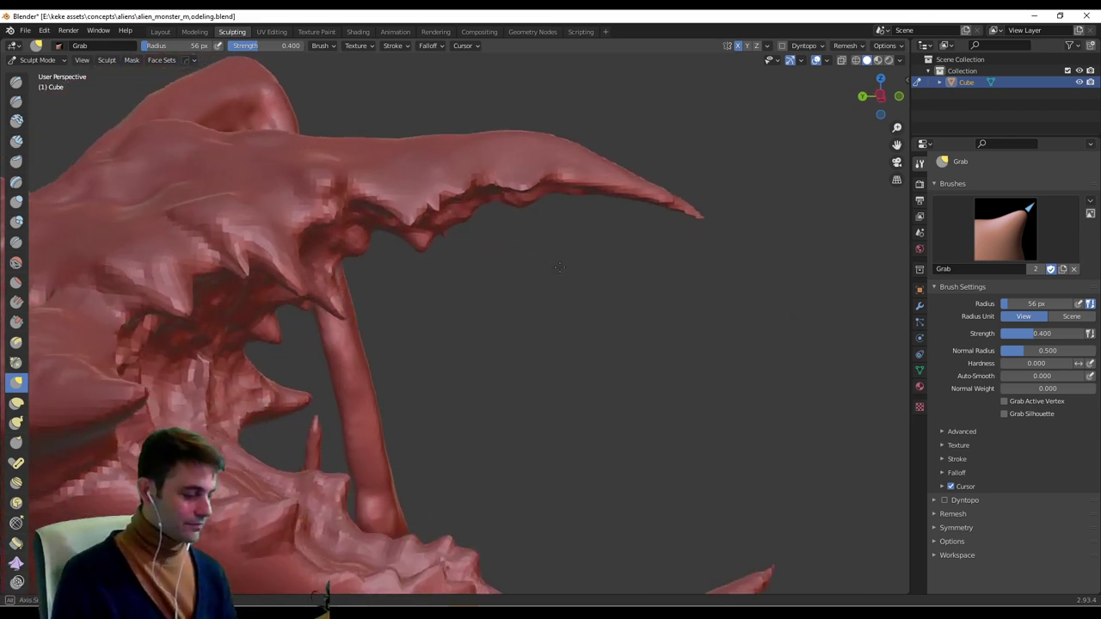
pyautogui.scroll(5, 457, 300)
pyautogui.keyDown('shift'); pyautogui.moveTo(457, 300); pyautogui.dragTo(491, 293, button='middle'); pyautogui.keyUp('shift')
pyautogui.scroll(-6, 492, 293)
pyautogui.scroll(2, 523, 369)
pyautogui.moveTo(576, 464)
pyautogui.keyDown('shift'); pyautogui.mouseDown(button='middle')
pyautogui.moveTo(597, 341)
pyautogui.moveTo(519, 332)
pyautogui.moveTo(556, 361)
pyautogui.moveTo(517, 381)
pyautogui.moveTo(516, 336)
pyautogui.moveTo(584, 368)
pyautogui.moveTo(516, 272)
pyautogui.moveTo(502, 290)
pyautogui.mouseUp(button='middle'); pyautogui.keyUp('shift')
pyautogui.press('f')
pyautogui.click(548, 301)
pyautogui.moveTo(593, 310)
pyautogui.mouseDown(button='middle')
pyautogui.moveTo(536, 352)
pyautogui.moveTo(774, 306)
pyautogui.moveTo(519, 327)
pyautogui.moveTo(499, 378)
pyautogui.moveTo(400, 449)
pyautogui.mouseUp(button='middle')
pyautogui.moveTo(336, 359); pyautogui.dragTo(285, 334, button='middle')
pyautogui.moveTo(563, 338)
pyautogui.mouseDown(button='middle')
pyautogui.moveTo(506, 328)
pyautogui.moveTo(550, 365)
pyautogui.moveTo(499, 379)
pyautogui.mouseUp(button='middle')
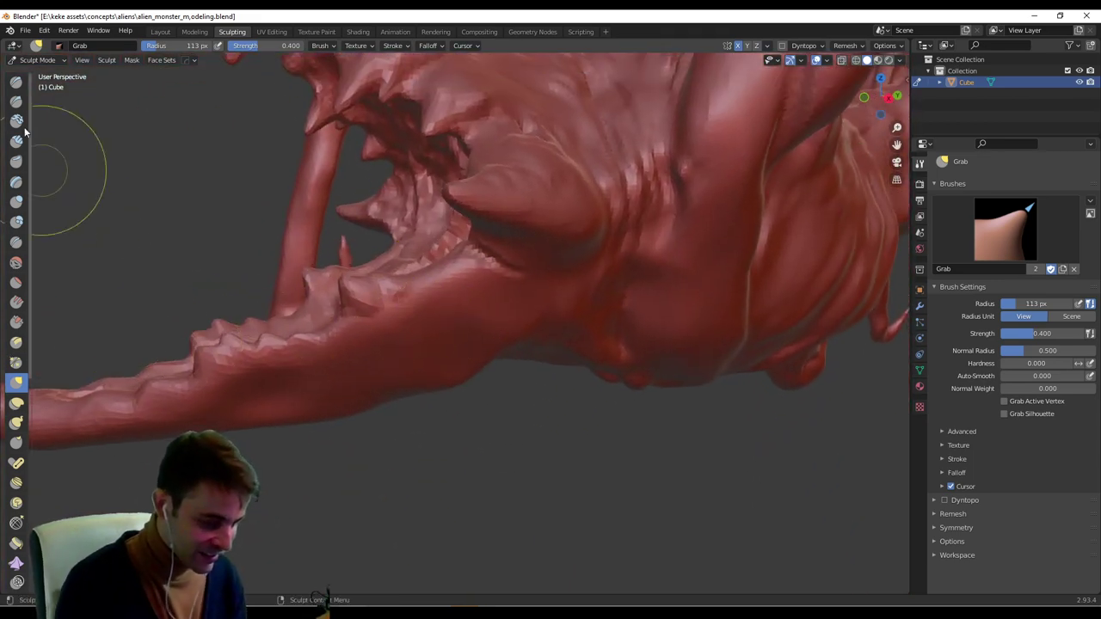
# Sculpt lengthwise folds on the cheek spike beside the mouth with the Draw brush at 35 px radius.
pyautogui.click(17, 83)
pyautogui.press('f')
pyautogui.click(508, 258)
pyautogui.moveTo(508, 258)
pyautogui.mouseDown(button='middle')
pyautogui.moveTo(519, 251)
pyautogui.moveTo(590, 307)
pyautogui.mouseUp(button='middle')
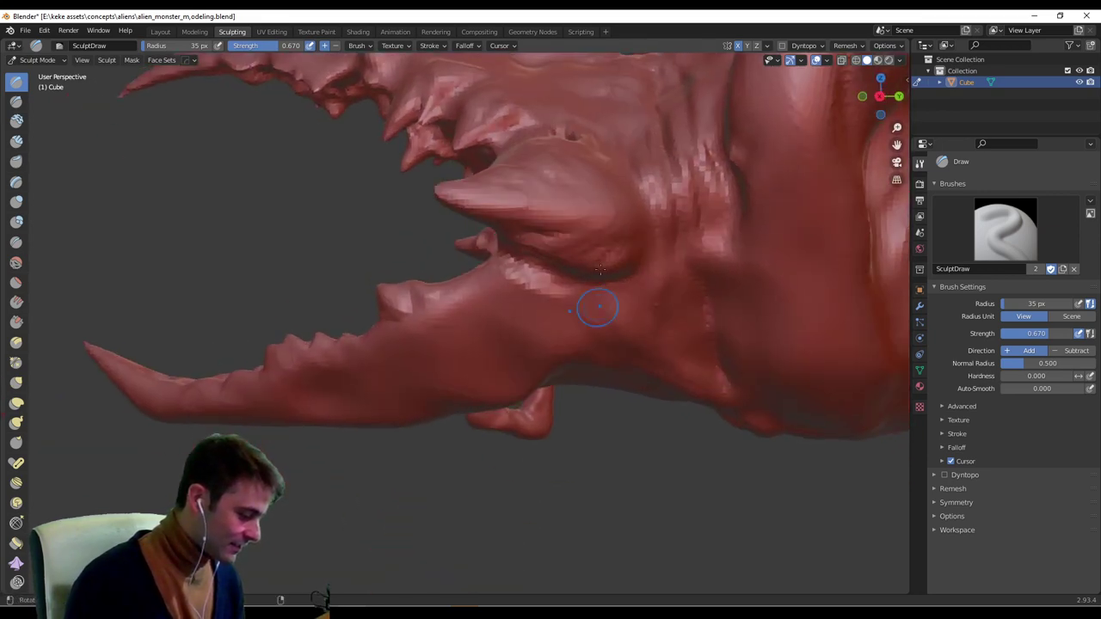
# Reduce the brush radius to 17 px and sculpt small creases above the cheek spike at the corner of the mouth.
pyautogui.moveTo(635, 246)
pyautogui.keyDown('shift'); pyautogui.mouseDown(button='middle')
pyautogui.moveTo(576, 320)
pyautogui.moveTo(500, 205)
pyautogui.mouseUp(button='middle'); pyautogui.keyUp('shift')
pyautogui.press('f')
pyautogui.click(569, 301)
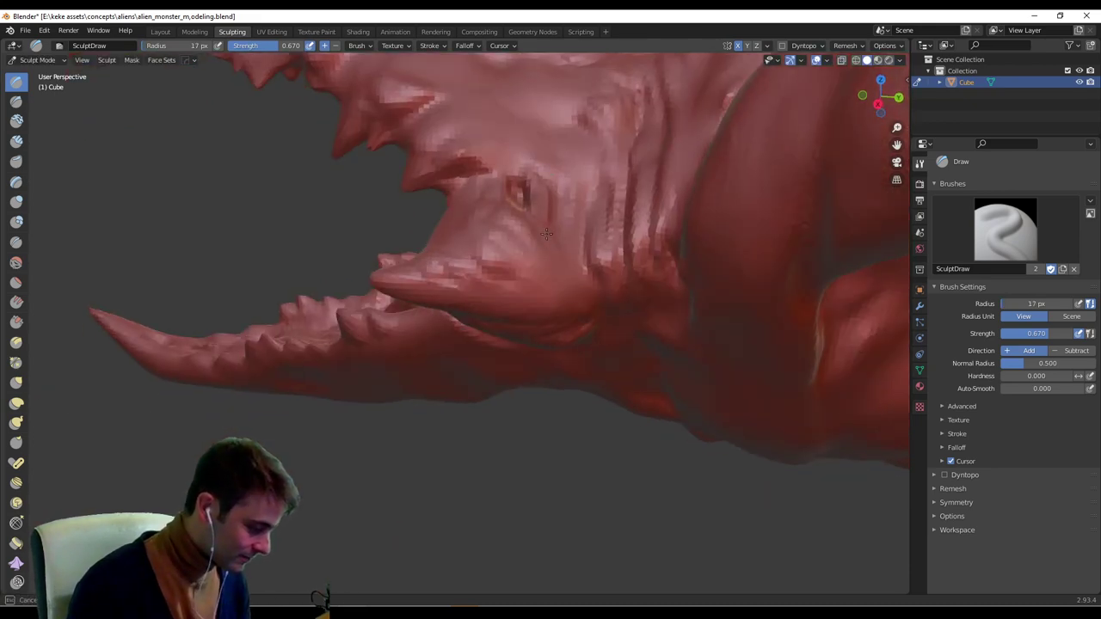
pyautogui.moveTo(590, 303); pyautogui.dragTo(765, 279, button='middle')
pyautogui.scroll(-3, 688, 284)
pyautogui.scroll(3, 523, 283)
pyautogui.moveTo(387, 282); pyautogui.dragTo(499, 297, button='middle')
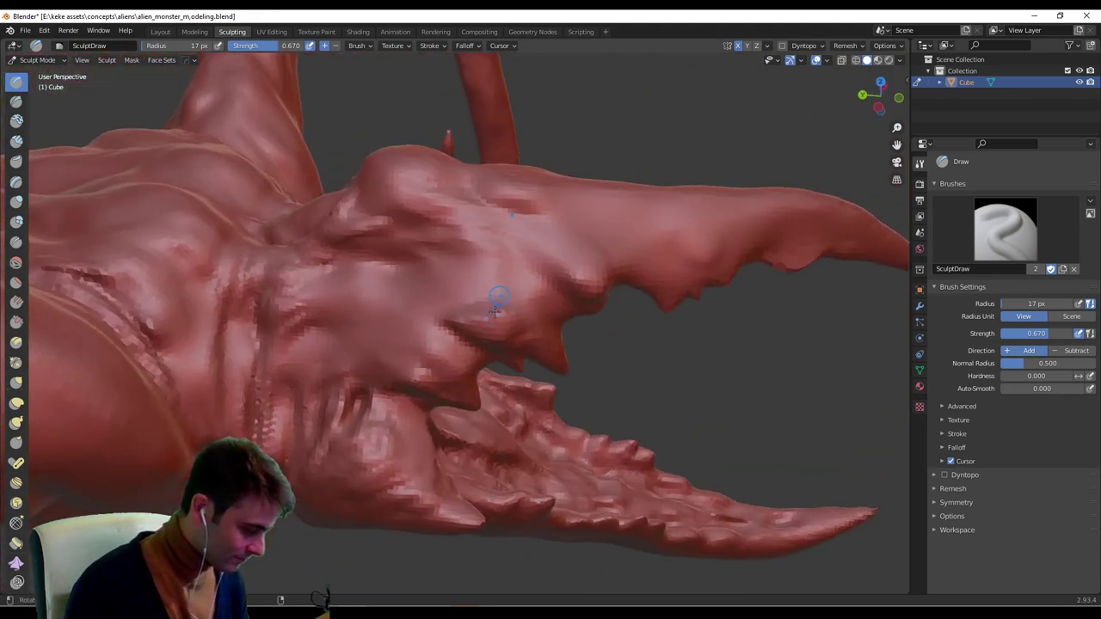
pyautogui.moveTo(394, 400); pyautogui.dragTo(387, 396, button='middle')
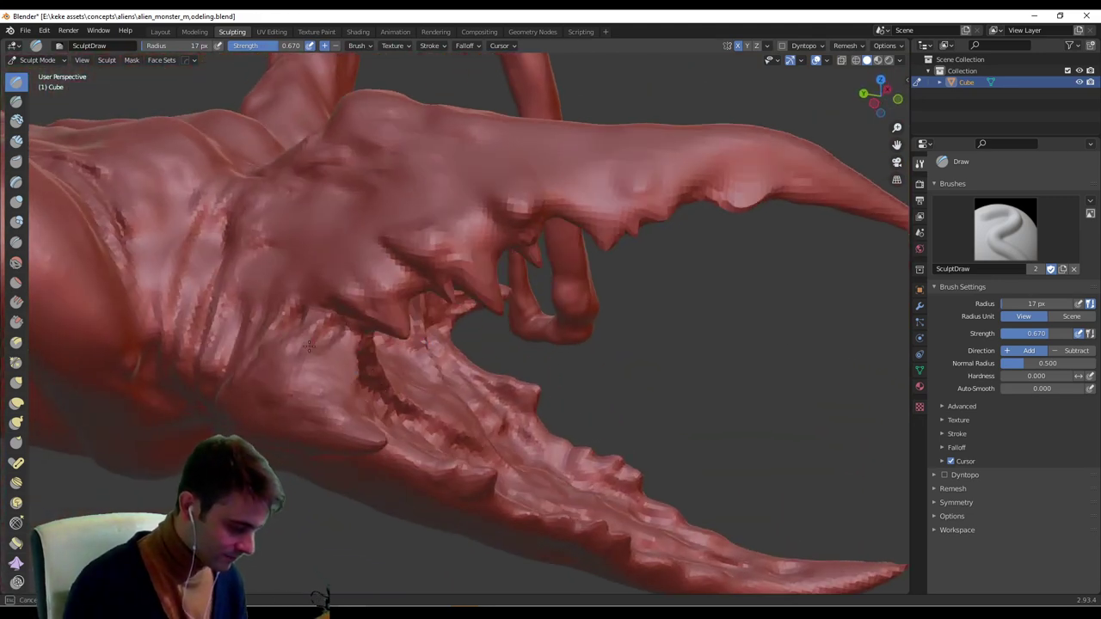
pyautogui.moveTo(309, 345)
pyautogui.mouseDown(button='middle')
pyautogui.moveTo(341, 328)
pyautogui.moveTo(309, 325)
pyautogui.moveTo(341, 330)
pyautogui.mouseUp(button='middle')
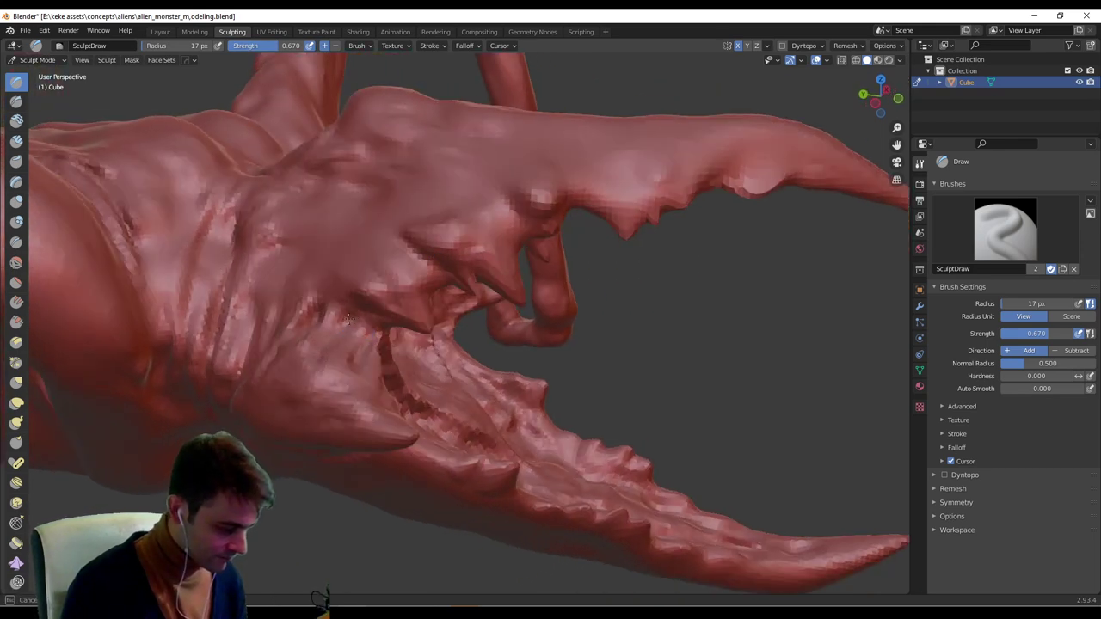
# Sculpt a row of vertical wrinkles between the cheek spike and the upper jaw, reaching back to the neck folds.
pyautogui.keyDown('ctrl'); pyautogui.moveTo(601, 245); pyautogui.dragTo(528, 256, button='middle'); pyautogui.keyUp('ctrl')
pyautogui.moveTo(528, 257); pyautogui.dragTo(498, 258, button='middle')
pyautogui.moveTo(432, 236); pyautogui.dragTo(340, 258, button='middle')
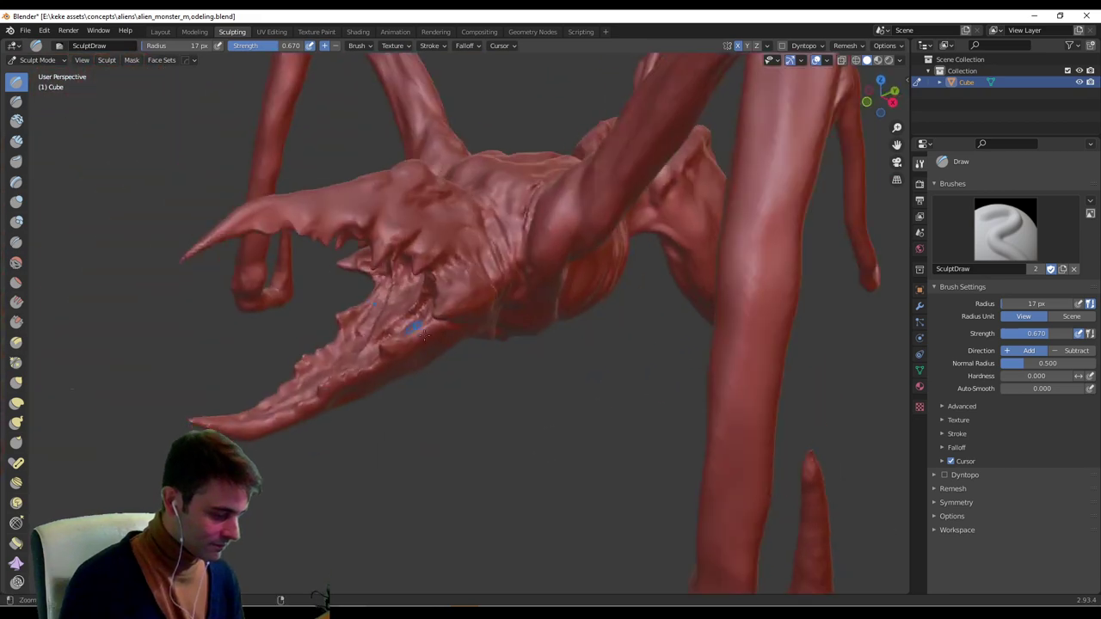
pyautogui.moveTo(413, 324)
pyautogui.keyDown('ctrl'); pyautogui.mouseDown(button='middle')
pyautogui.moveTo(411, 224)
pyautogui.moveTo(495, 167)
pyautogui.mouseUp(button='middle'); pyautogui.keyUp('ctrl')
pyautogui.moveTo(502, 154); pyautogui.dragTo(492, 123)
pyautogui.moveTo(492, 123); pyautogui.dragTo(521, 275, button='middle')
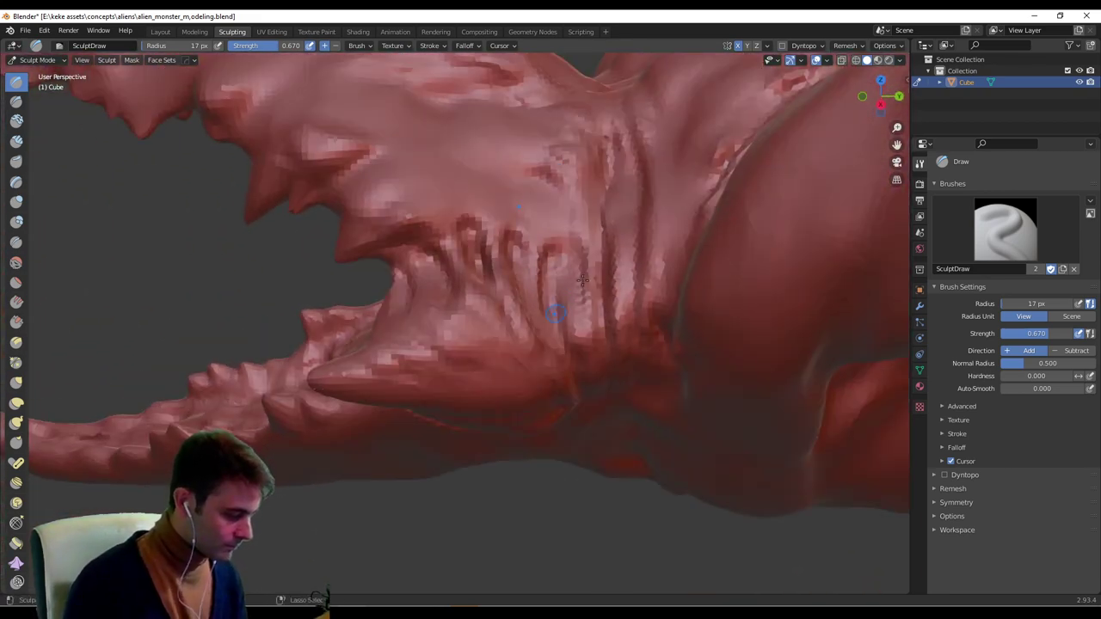
pyautogui.moveTo(559, 307); pyautogui.dragTo(564, 307, button='middle')
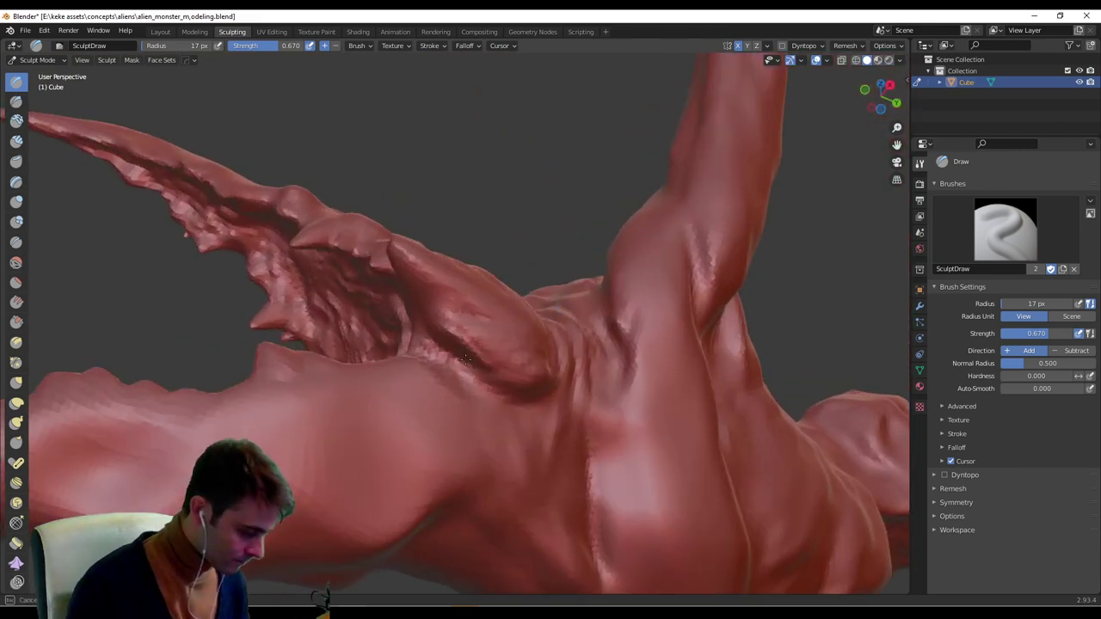
# Sculpt short wrinkles across the base of the lower jaw beneath the cheek spike.
pyautogui.moveTo(524, 393)
pyautogui.mouseDown(button='middle')
pyautogui.moveTo(504, 372)
pyautogui.moveTo(518, 347)
pyautogui.moveTo(501, 303)
pyautogui.mouseUp(button='middle')
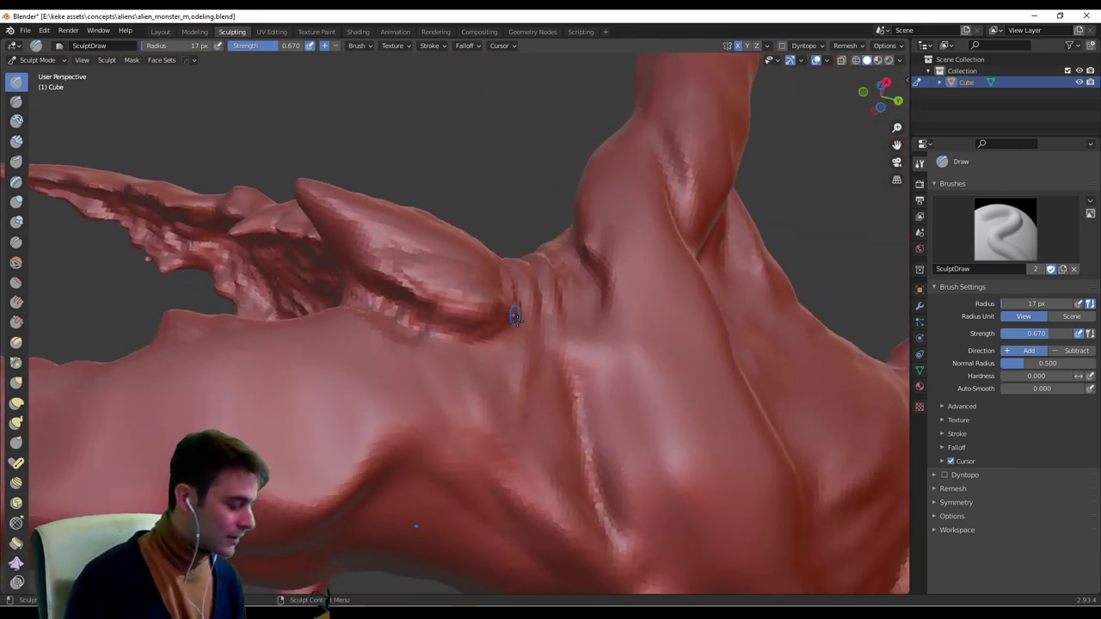
pyautogui.moveTo(437, 352); pyautogui.dragTo(460, 393, button='middle')
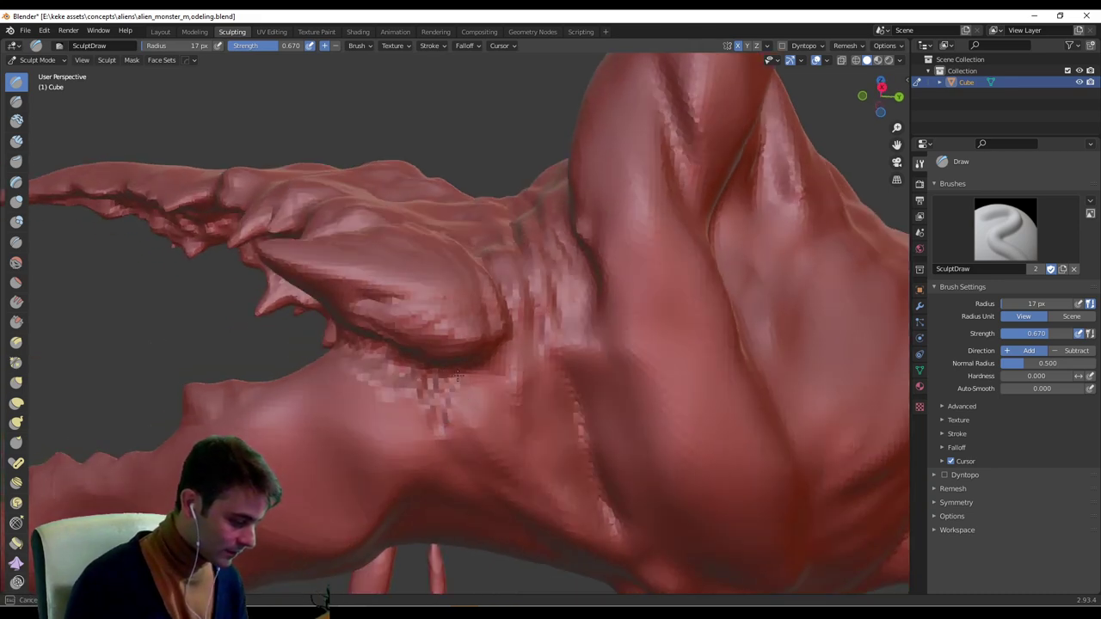
pyautogui.moveTo(523, 347)
pyautogui.mouseDown(button='middle')
pyautogui.moveTo(523, 327)
pyautogui.moveTo(573, 351)
pyautogui.moveTo(467, 327)
pyautogui.moveTo(362, 272)
pyautogui.mouseUp(button='middle')
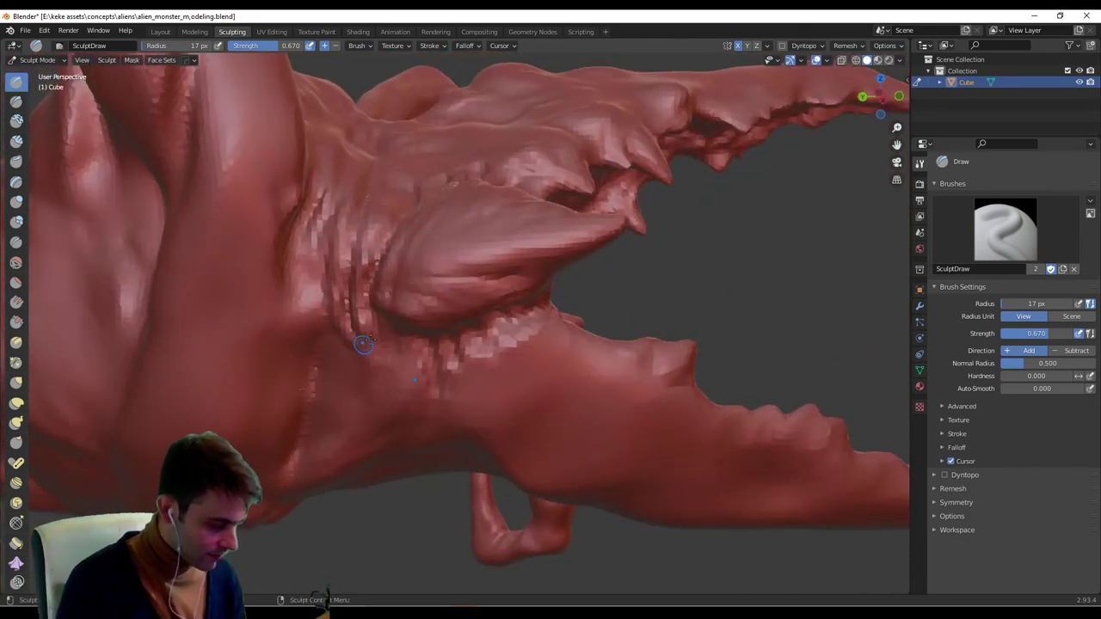
pyautogui.moveTo(361, 344); pyautogui.dragTo(354, 241, button='middle')
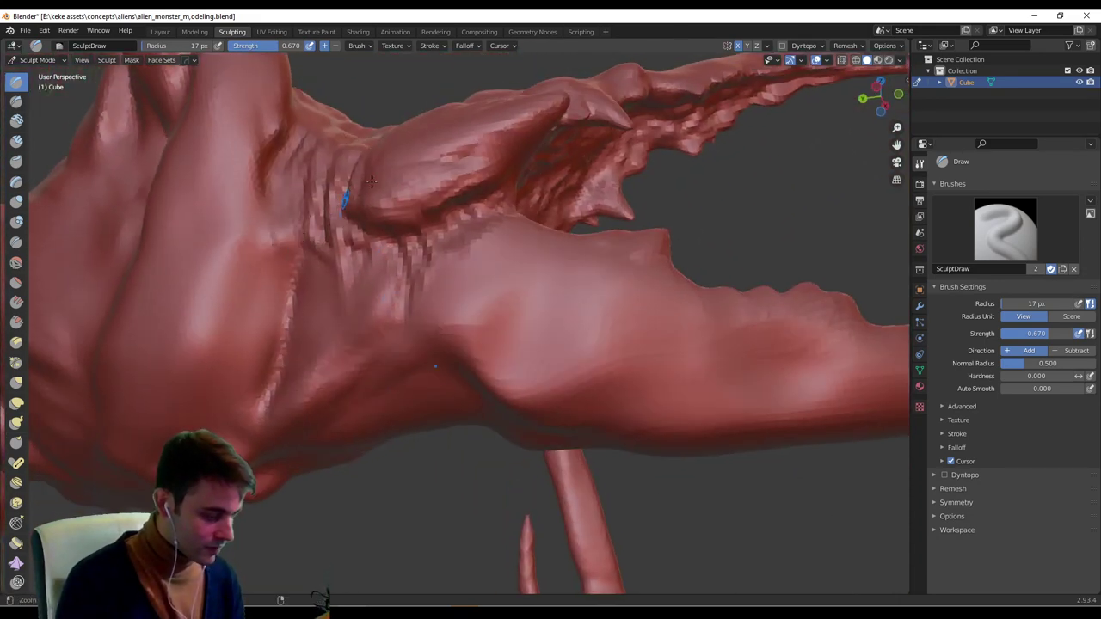
# Extend the wrinkles behind the cheek spike down the side of the neck.
pyautogui.moveTo(344, 201)
pyautogui.mouseDown(button='middle')
pyautogui.moveTo(517, 176)
pyautogui.moveTo(503, 194)
pyautogui.moveTo(391, 223)
pyautogui.moveTo(457, 226)
pyautogui.mouseUp(button='middle')
pyautogui.scroll(-5, 503, 194)
pyautogui.scroll(5, 391, 223)
pyautogui.moveTo(381, 216)
pyautogui.mouseDown(button='middle')
pyautogui.moveTo(396, 239)
pyautogui.moveTo(416, 217)
pyautogui.moveTo(472, 252)
pyautogui.mouseUp(button='middle')
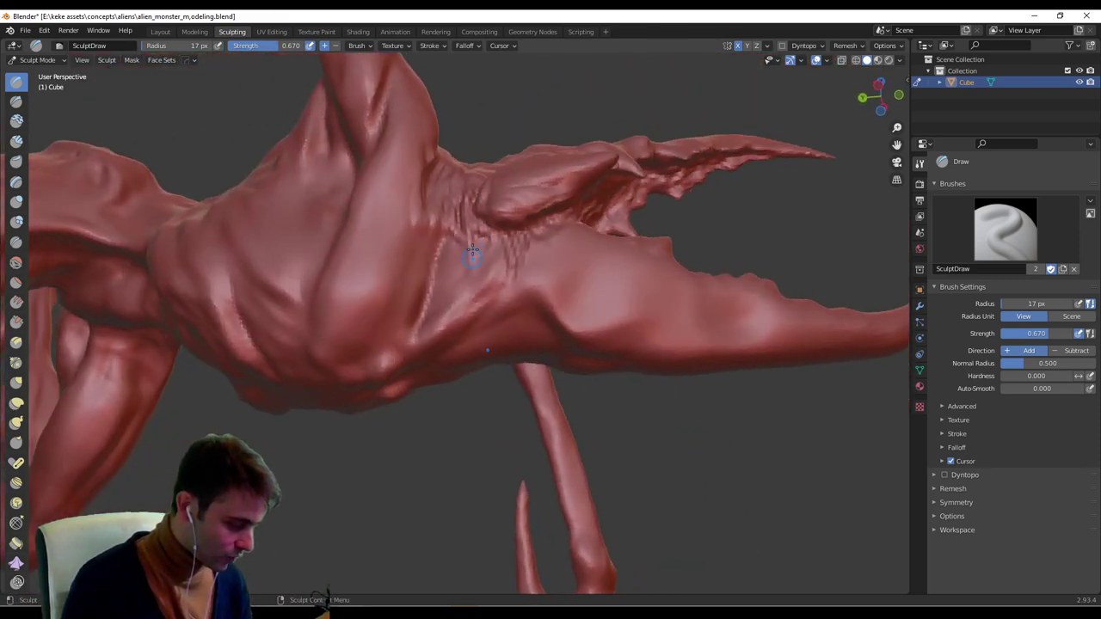
pyautogui.moveTo(471, 191); pyautogui.dragTo(496, 242, button='middle')
pyautogui.moveTo(474, 215); pyautogui.dragTo(471, 238)
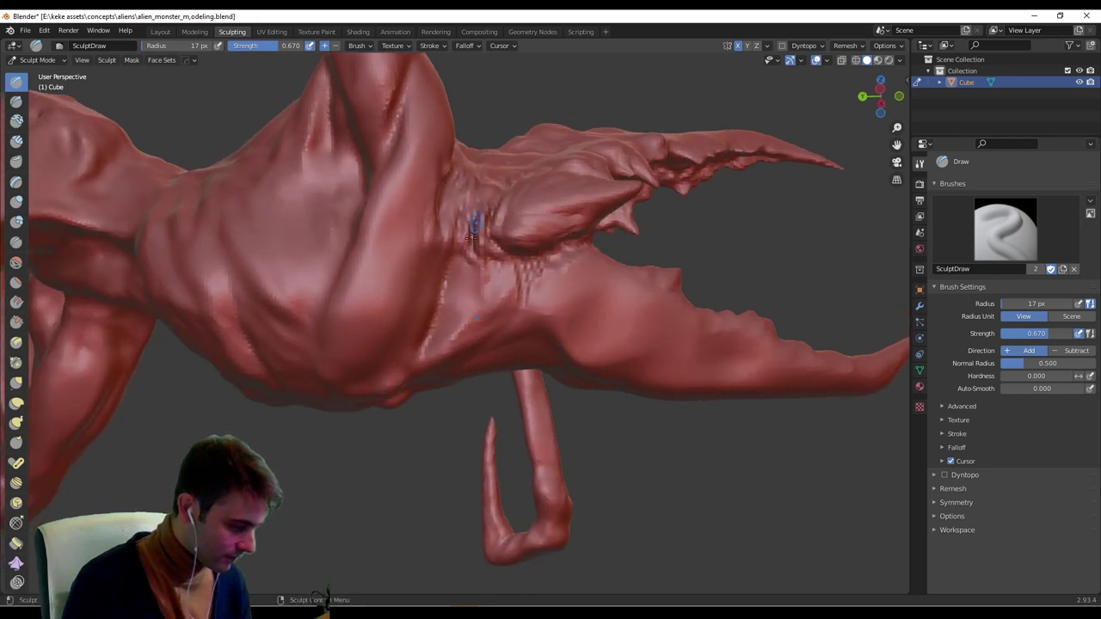
pyautogui.moveTo(485, 208); pyautogui.dragTo(458, 225, button='middle')
pyautogui.moveTo(475, 186)
pyautogui.mouseDown(button='middle')
pyautogui.moveTo(611, 256)
pyautogui.moveTo(539, 183)
pyautogui.moveTo(524, 189)
pyautogui.mouseUp(button='middle')
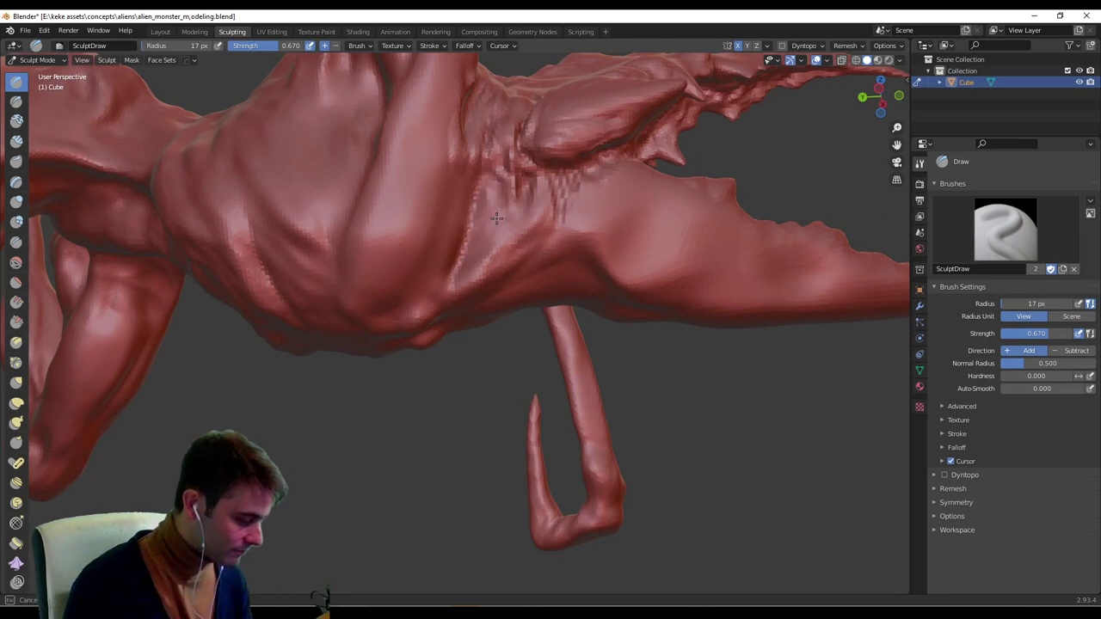
pyautogui.moveTo(577, 214); pyautogui.dragTo(565, 238, button='middle')
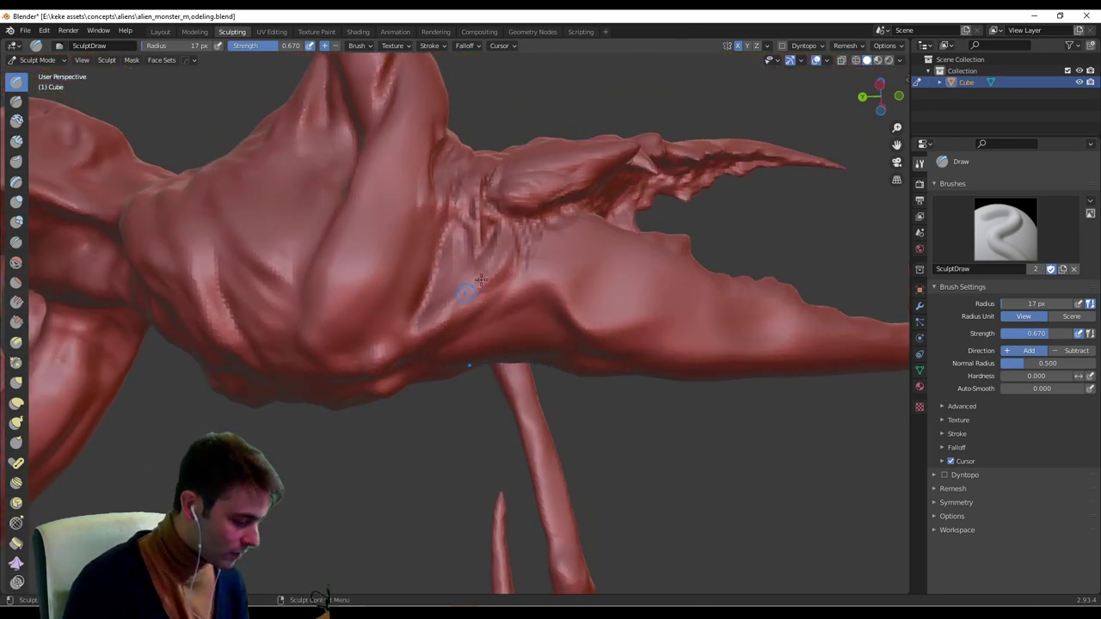
# Sculpt diagonal skin strands running from the jaw's base down towards the throat and shoulder.
pyautogui.moveTo(477, 288)
pyautogui.mouseDown(button='middle')
pyautogui.moveTo(512, 240)
pyautogui.moveTo(500, 289)
pyautogui.mouseUp(button='middle')
pyautogui.moveTo(516, 284); pyautogui.dragTo(492, 302)
pyautogui.moveTo(493, 302); pyautogui.dragTo(509, 273, button='middle')
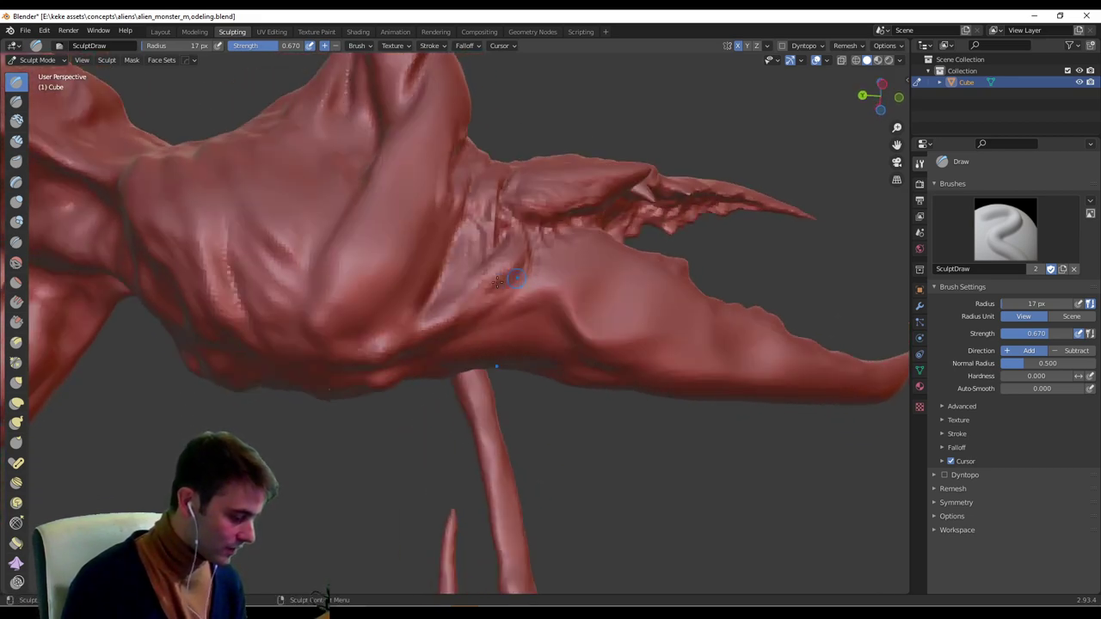
pyautogui.moveTo(517, 269); pyautogui.dragTo(495, 293)
pyautogui.moveTo(496, 303)
pyautogui.mouseDown(button='middle')
pyautogui.moveTo(505, 288)
pyautogui.moveTo(489, 290)
pyautogui.moveTo(651, 300)
pyautogui.moveTo(510, 363)
pyautogui.moveTo(535, 284)
pyautogui.mouseUp(button='middle')
pyautogui.moveTo(522, 290); pyautogui.dragTo(428, 330)
# Sculpt broad muscle folds on the lower jaw's outer side at 42 px brush radius, and refine them at 18 px.
pyautogui.press('f')
pyautogui.click(540, 298)
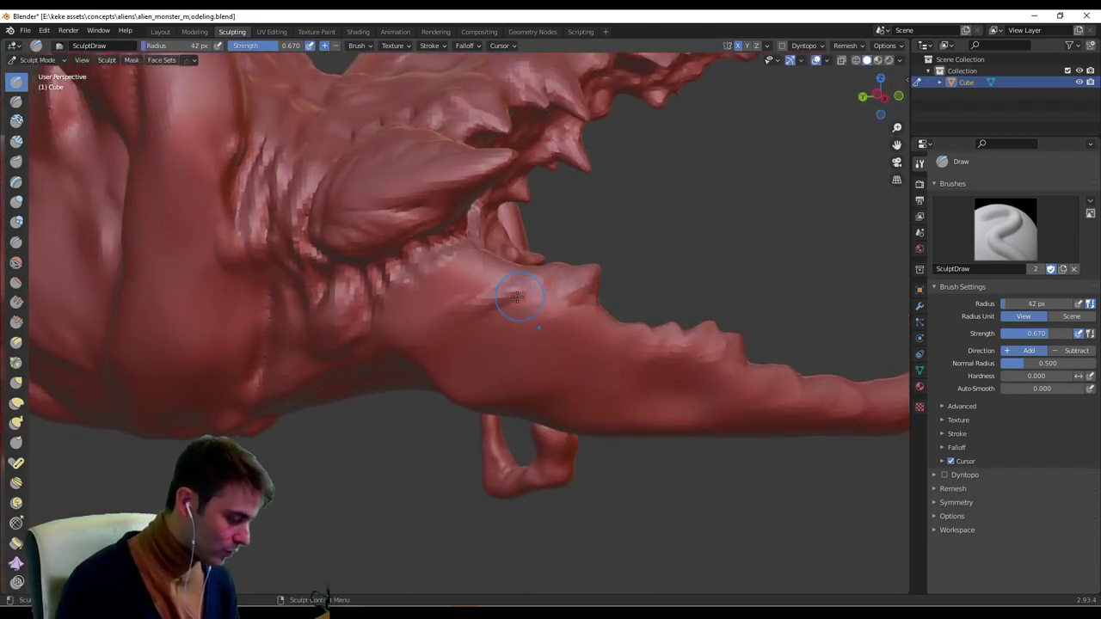
pyautogui.moveTo(520, 296); pyautogui.dragTo(430, 330)
pyautogui.moveTo(494, 341); pyautogui.dragTo(452, 329, button='middle')
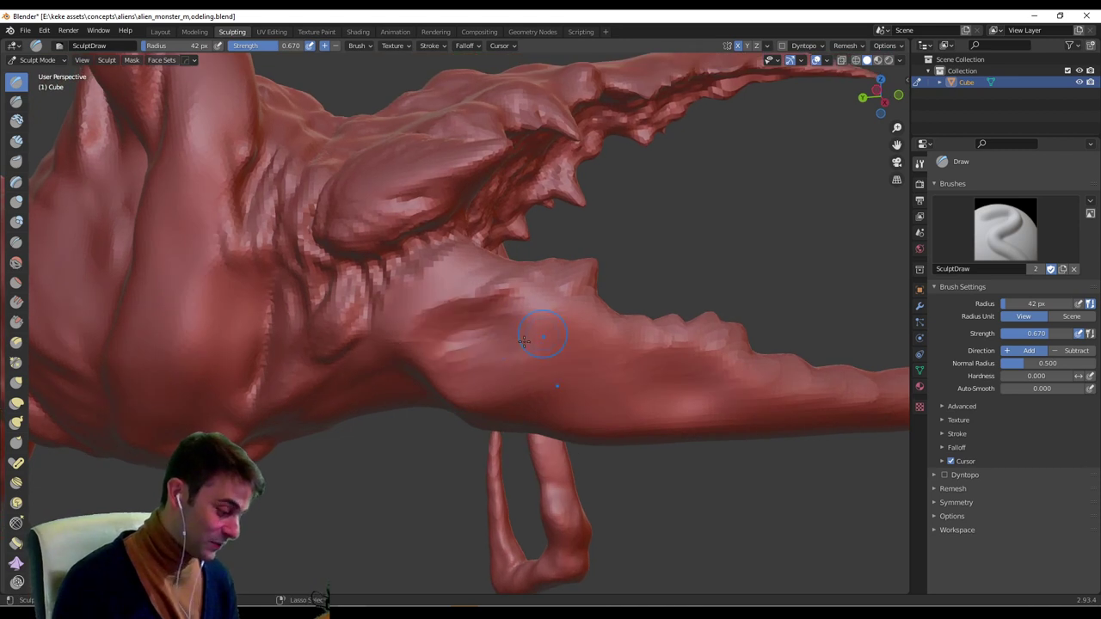
pyautogui.press('f')
pyautogui.click(466, 334)
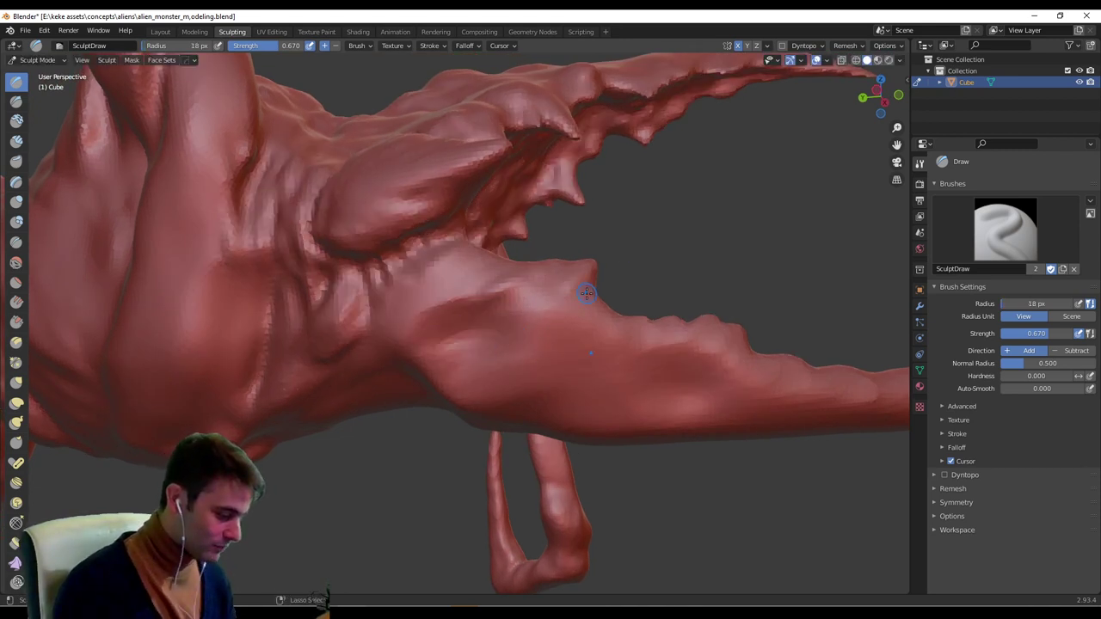
# Set the voxel remesh size of the whole monster to about 0.0229.
pyautogui.moveTo(658, 262); pyautogui.dragTo(552, 298, button='middle')
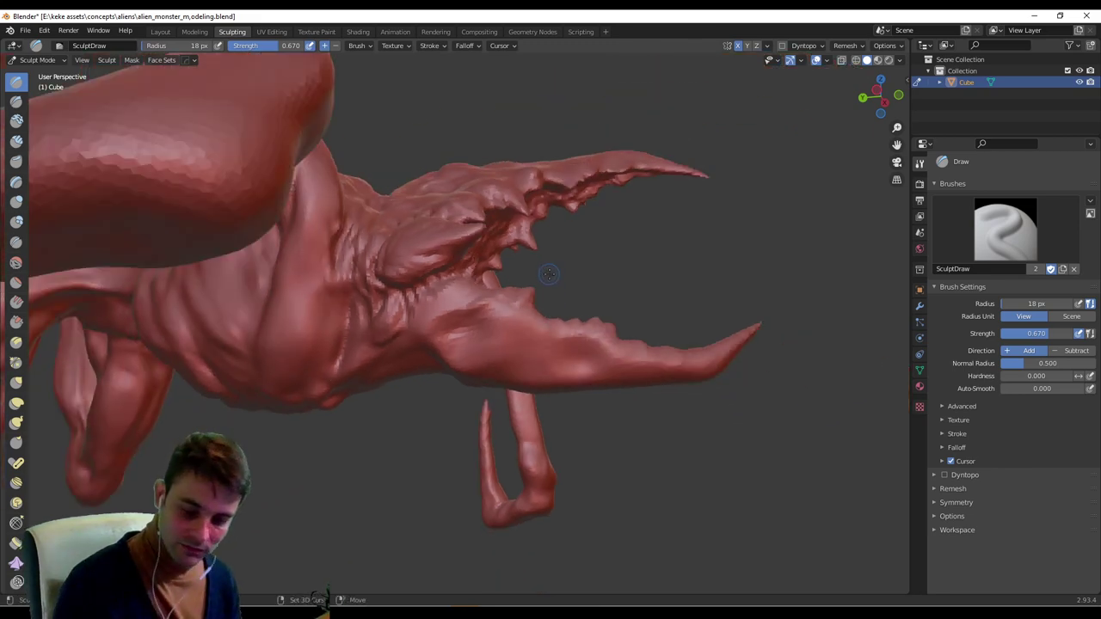
pyautogui.hotkey('shift', 'r')
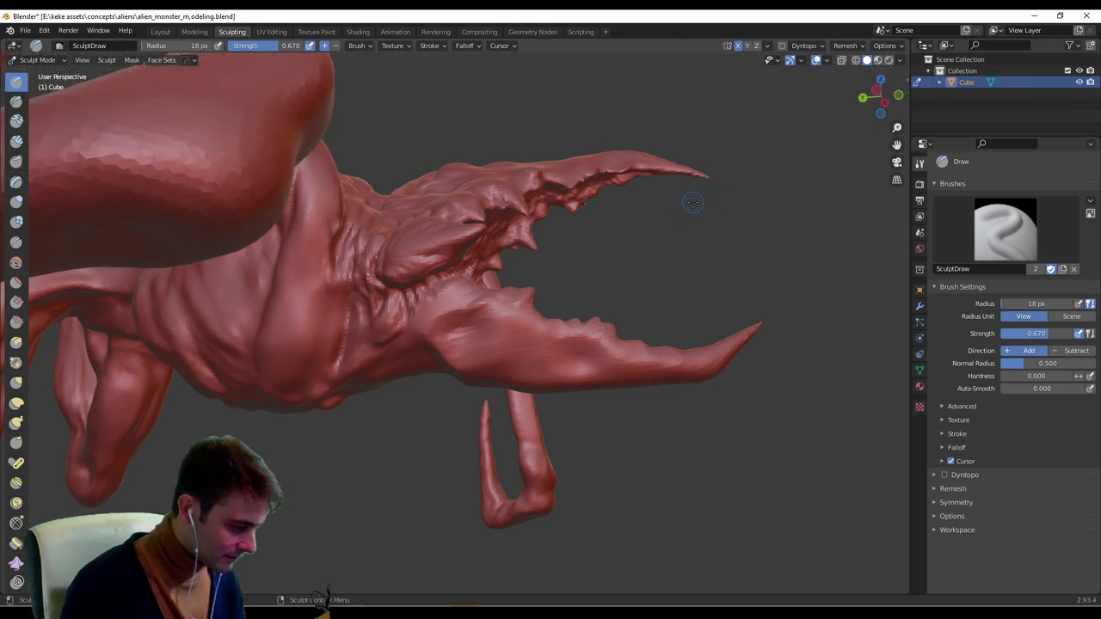
pyautogui.scroll(-3, 651, 225)
pyautogui.moveTo(579, 240); pyautogui.dragTo(649, 277, button='middle')
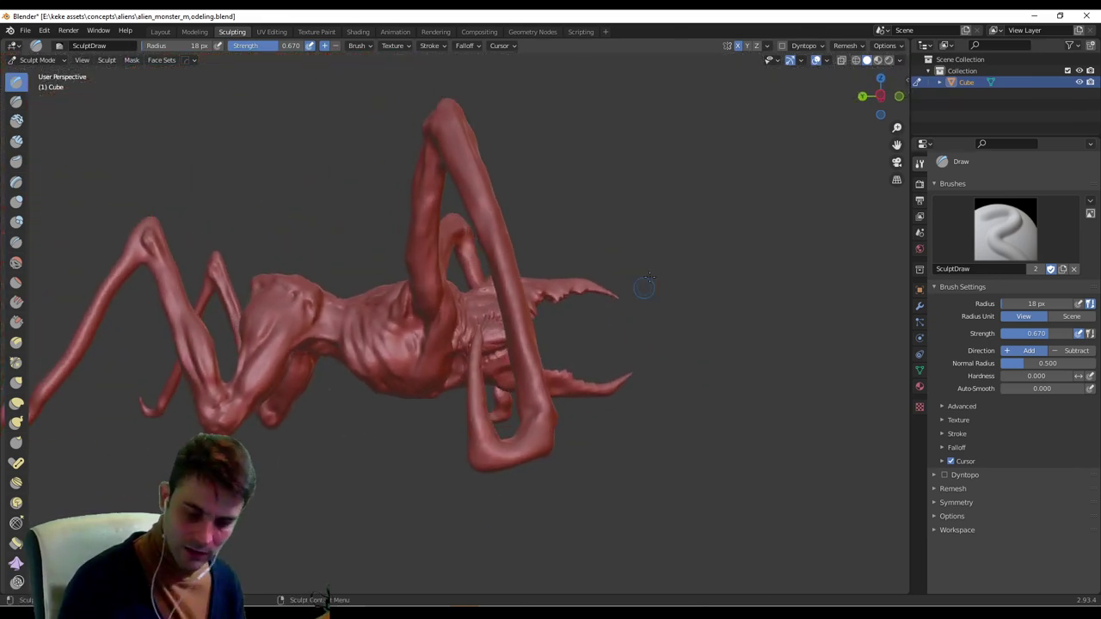
pyautogui.press('r')
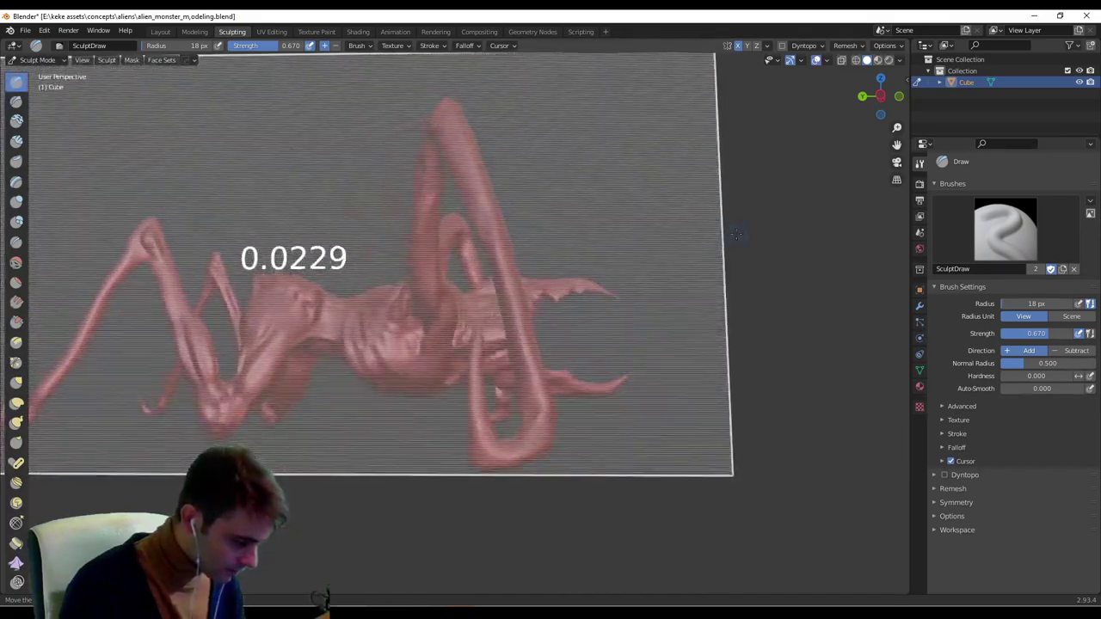
pyautogui.click(734, 234)
pyautogui.moveTo(734, 236); pyautogui.dragTo(728, 219, button='middle')
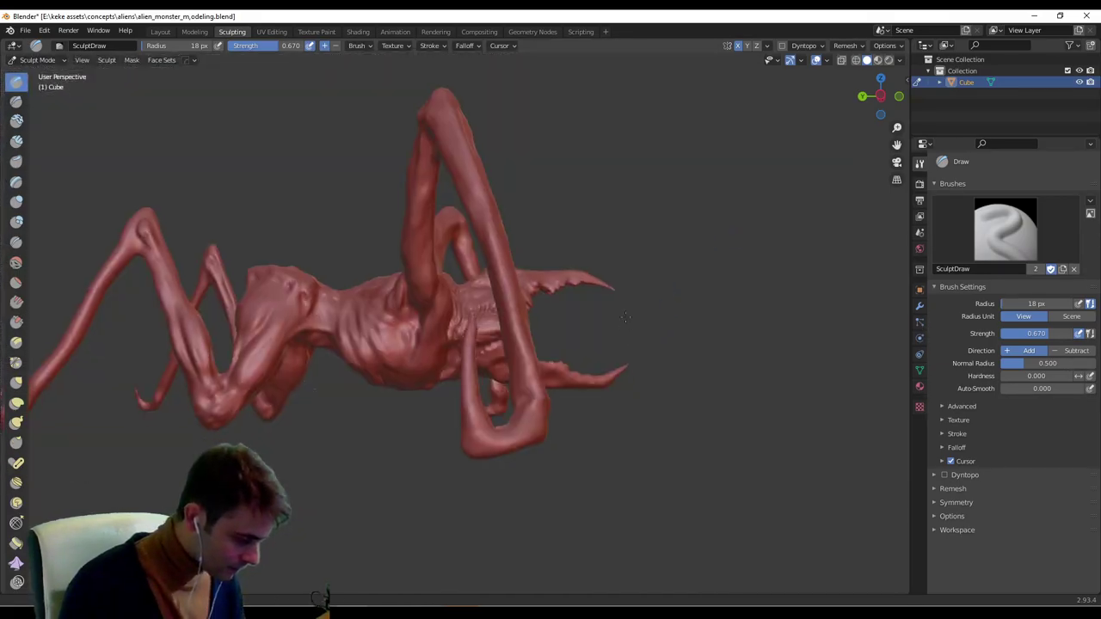
pyautogui.scroll(4, 649, 260)
pyautogui.moveTo(593, 378)
pyautogui.keyDown('shift'); pyautogui.mouseDown(button='middle')
pyautogui.moveTo(649, 260)
pyautogui.moveTo(607, 292)
pyautogui.mouseUp(button='middle'); pyautogui.keyUp('shift')
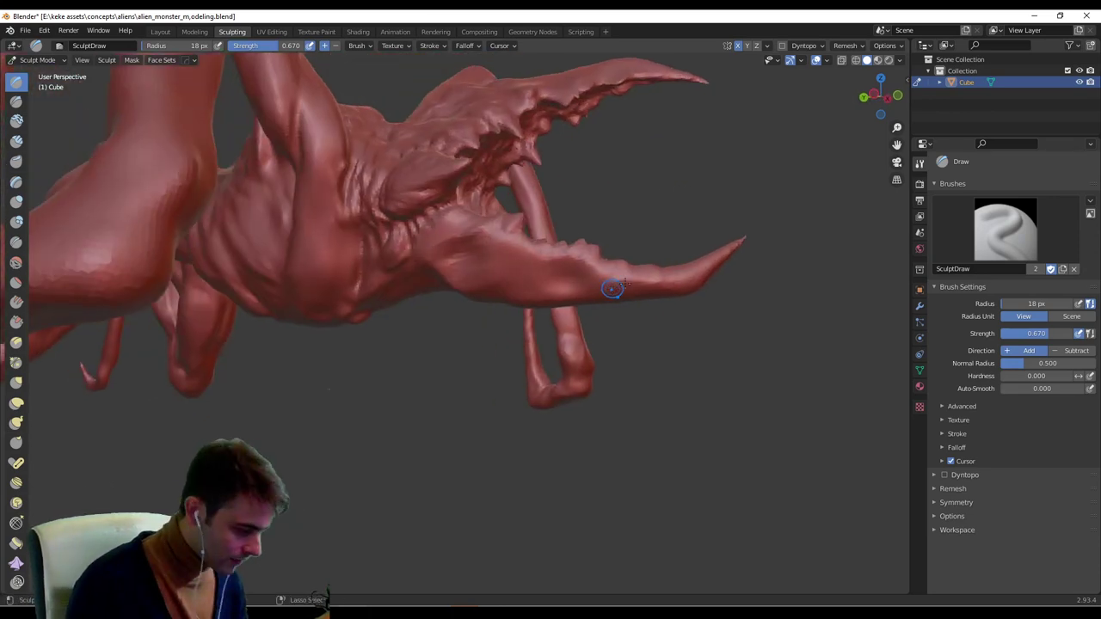
# Apply the voxel remesh to the monster and sculpt Draw strokes along the lower jaw's outer side at 18 px brush radius.
pyautogui.hotkey('ctrl', 'r')
pyautogui.moveTo(475, 286)
pyautogui.keyDown('ctrl'); pyautogui.mouseDown(button='middle')
pyautogui.moveTo(545, 187)
pyautogui.moveTo(548, 405)
pyautogui.moveTo(545, 246)
pyautogui.mouseUp(button='middle'); pyautogui.keyUp('ctrl')
pyautogui.moveTo(522, 237); pyautogui.dragTo(594, 206)
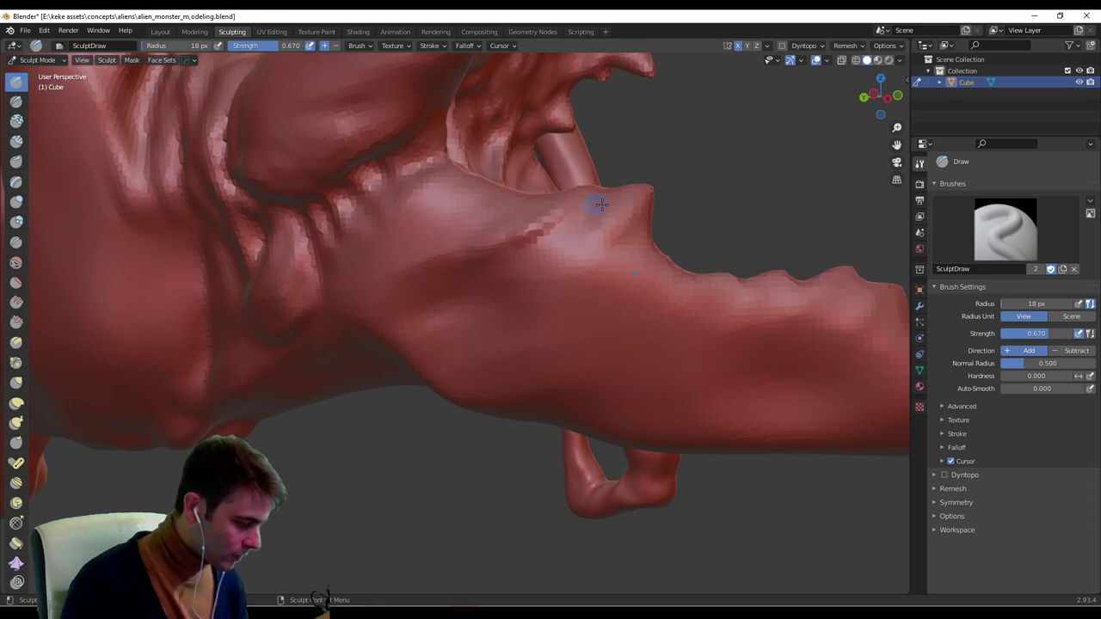
pyautogui.moveTo(605, 206)
pyautogui.mouseDown(button='middle')
pyautogui.moveTo(564, 226)
pyautogui.moveTo(538, 288)
pyautogui.moveTo(587, 269)
pyautogui.moveTo(490, 365)
pyautogui.moveTo(407, 297)
pyautogui.mouseUp(button='middle')
pyautogui.moveTo(403, 278); pyautogui.dragTo(399, 335)
pyautogui.keyDown('ctrl'); pyautogui.moveTo(388, 344); pyautogui.dragTo(418, 295, button='middle'); pyautogui.keyUp('ctrl')
pyautogui.moveTo(400, 258); pyautogui.dragTo(388, 341)
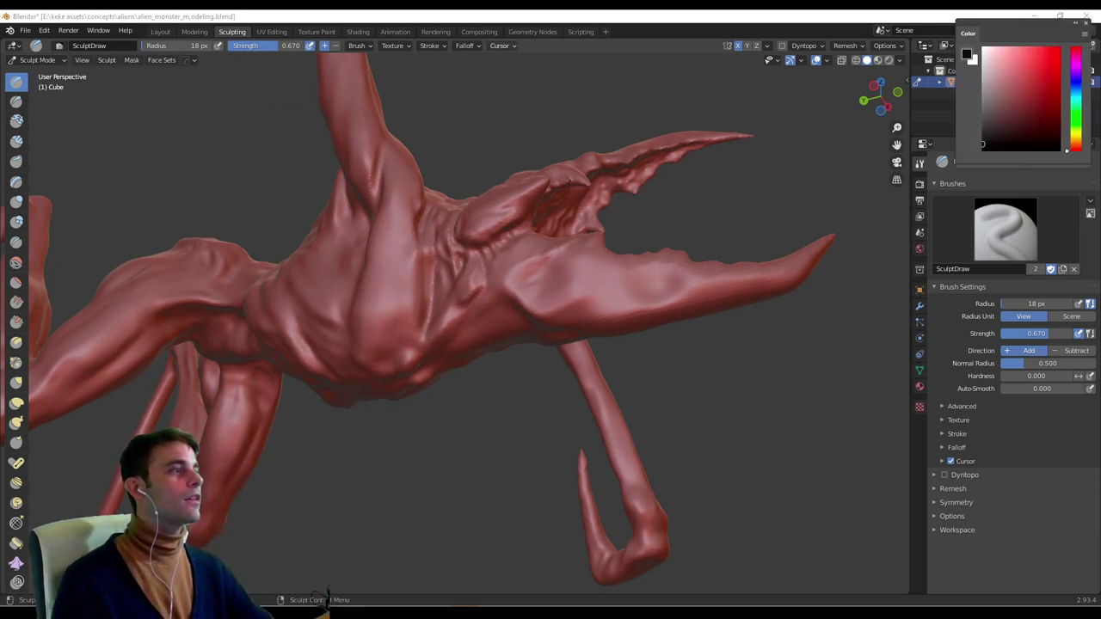
# Switch to Photoshop and fit its window beside the model with the whole alien_monster_03_detailing.psd painting showing.
pyautogui.moveTo(464, 0); pyautogui.dragTo(875, 50)
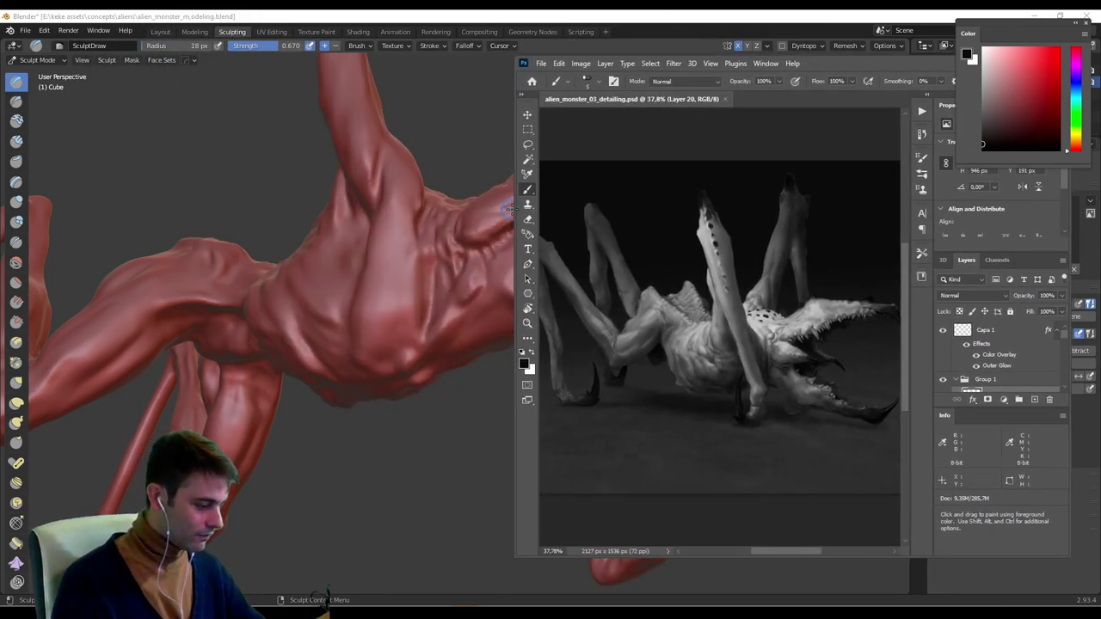
pyautogui.moveTo(509, 209); pyautogui.dragTo(490, 189)
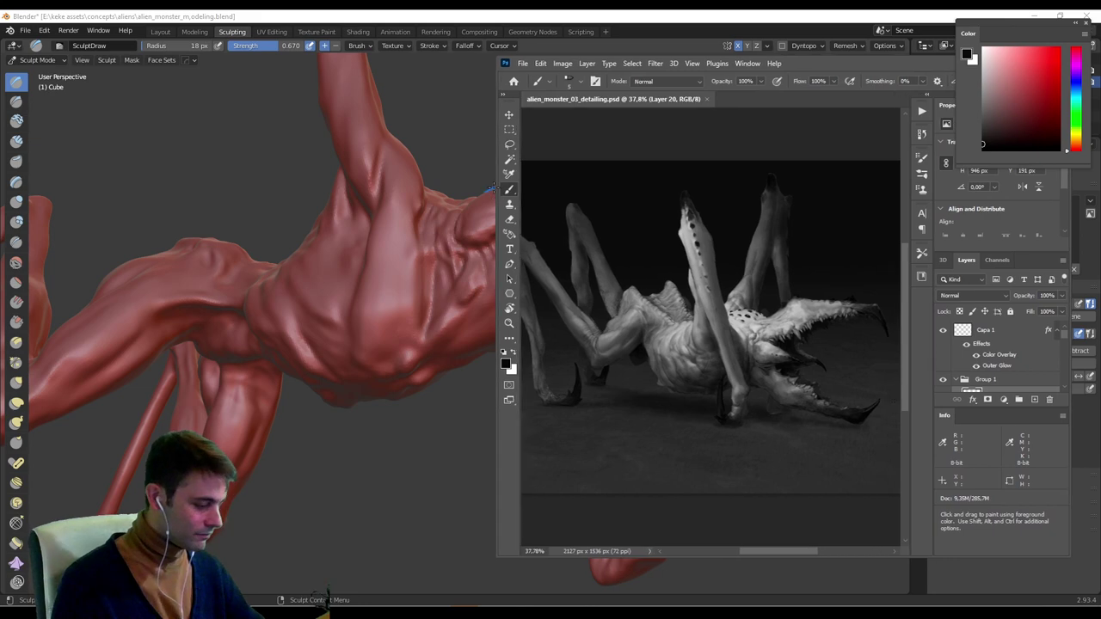
pyautogui.hotkey('alt', 'Tab')
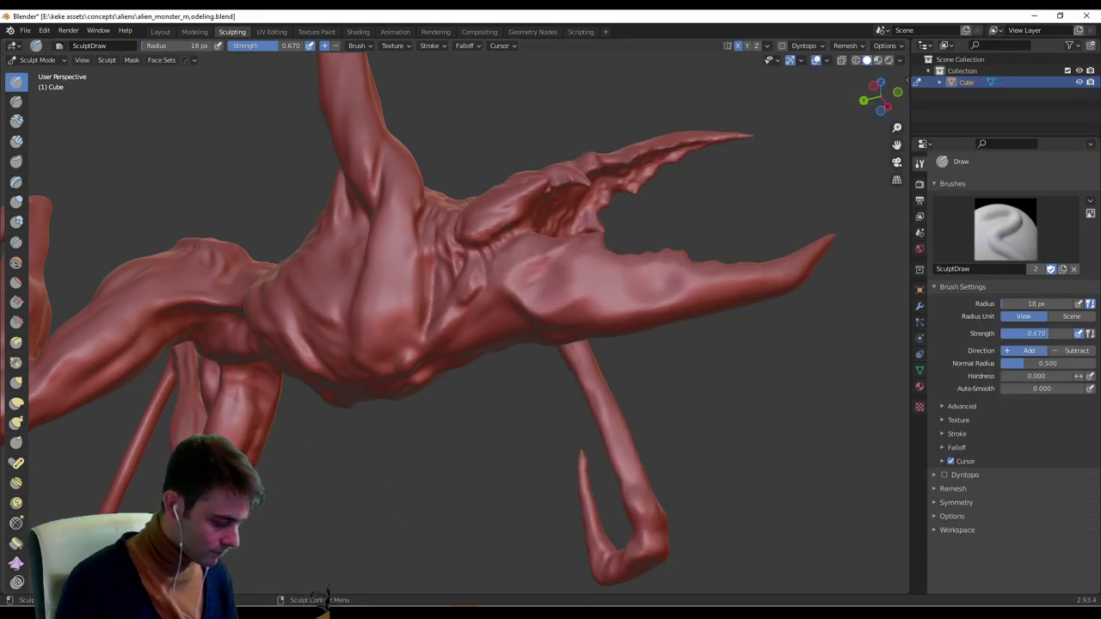
pyautogui.hotkey('alt', 'Tab')
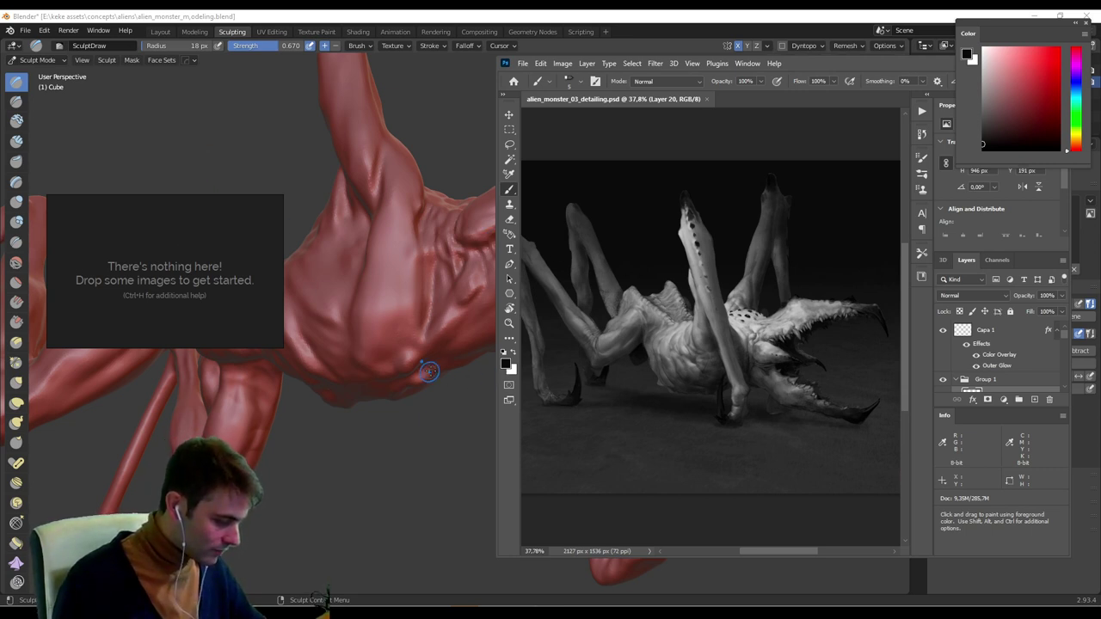
pyautogui.moveTo(499, 376); pyautogui.dragTo(381, 366)
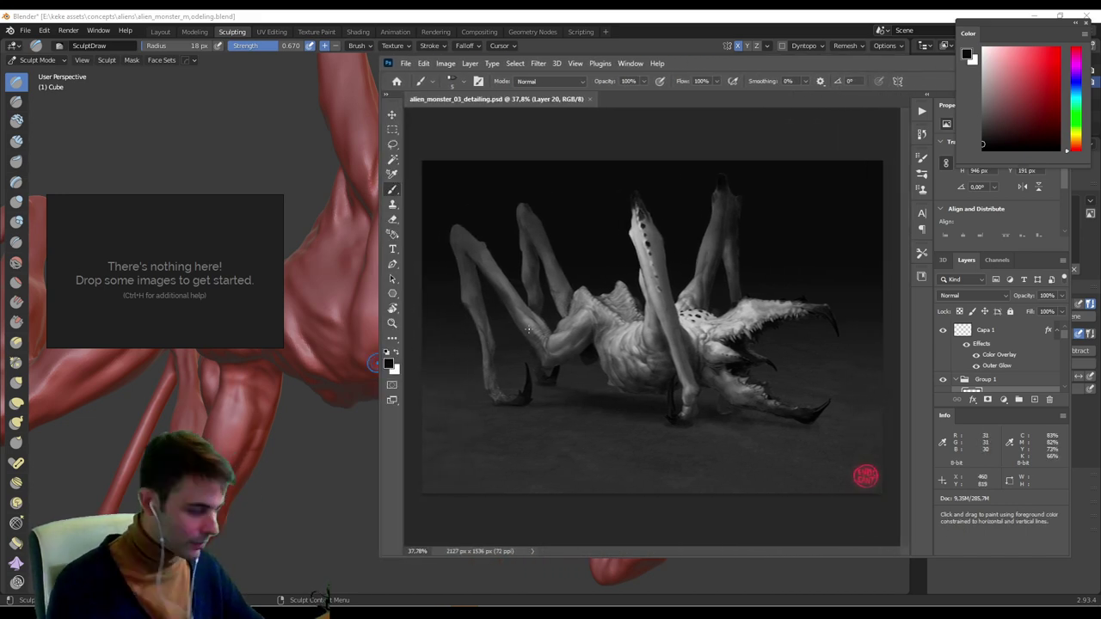
# Capture the monster painting as a screenshot, paste it into the empty reference board, and enlarge the board to frame the painting.
pyautogui.press('super+shift+s')
pyautogui.moveTo(430, 165); pyautogui.dragTo(877, 486)
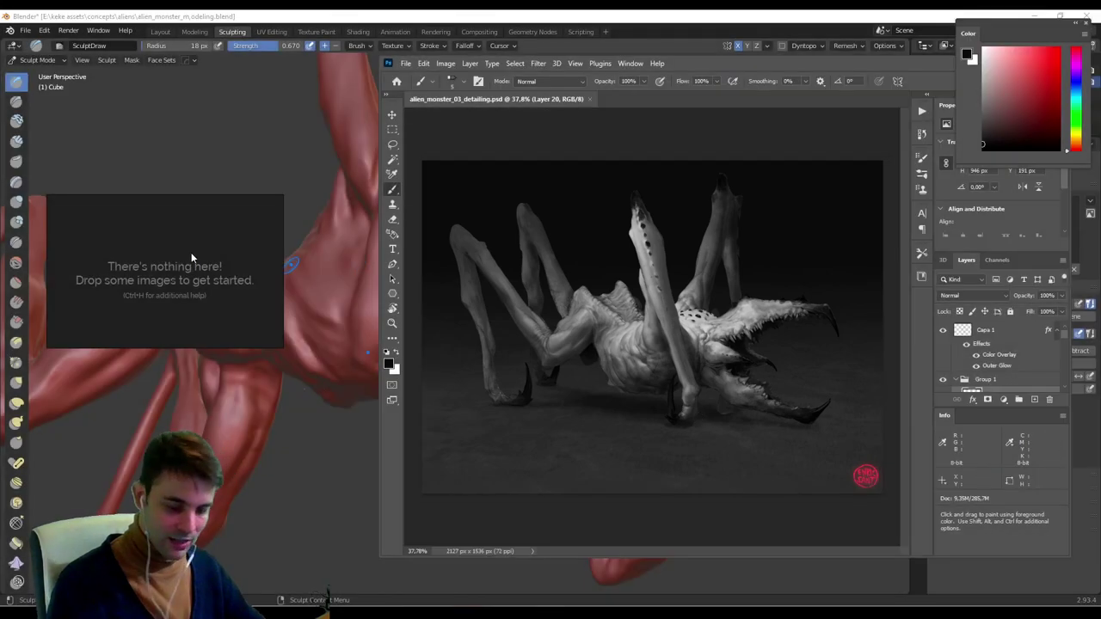
pyautogui.hotkey('ctrl', 'v')
pyautogui.scroll(2, 191, 250)
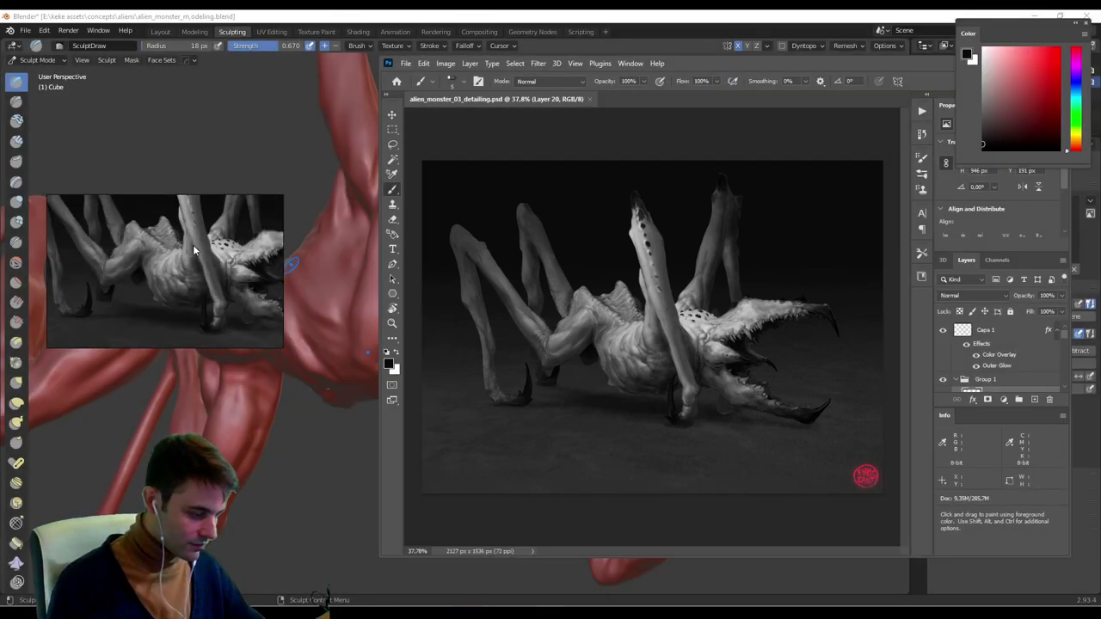
pyautogui.doubleClick(193, 249)
pyautogui.moveTo(282, 349); pyautogui.dragTo(338, 411)
pyautogui.scroll(2, 206, 277)
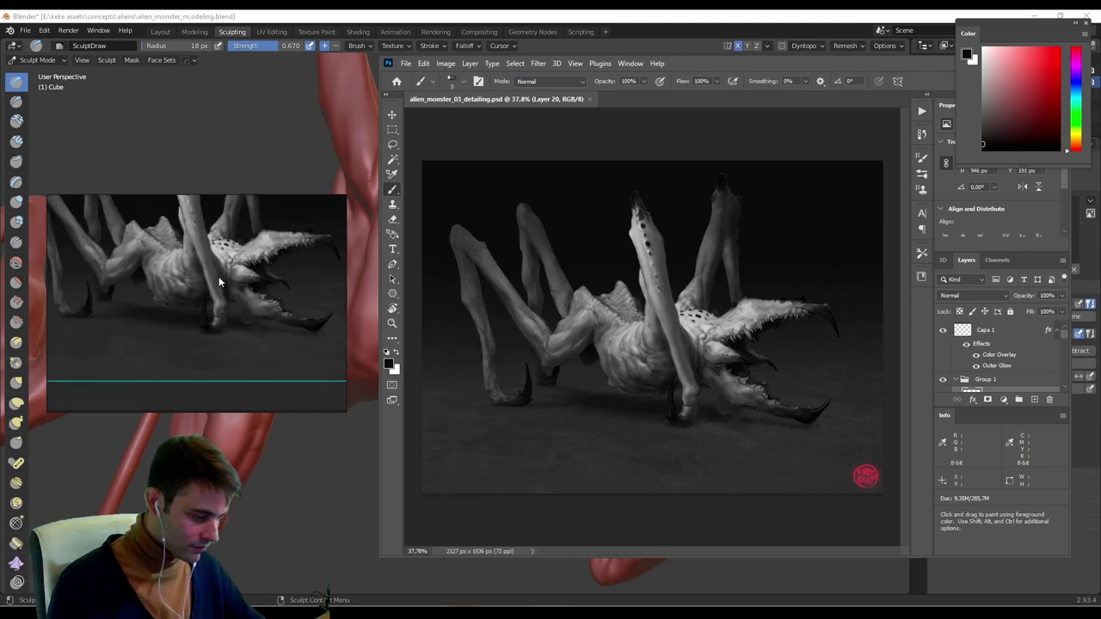
pyautogui.moveTo(219, 276); pyautogui.dragTo(233, 314, button='middle')
pyautogui.scroll(-1, 236, 329)
pyautogui.scroll(1, 235, 329)
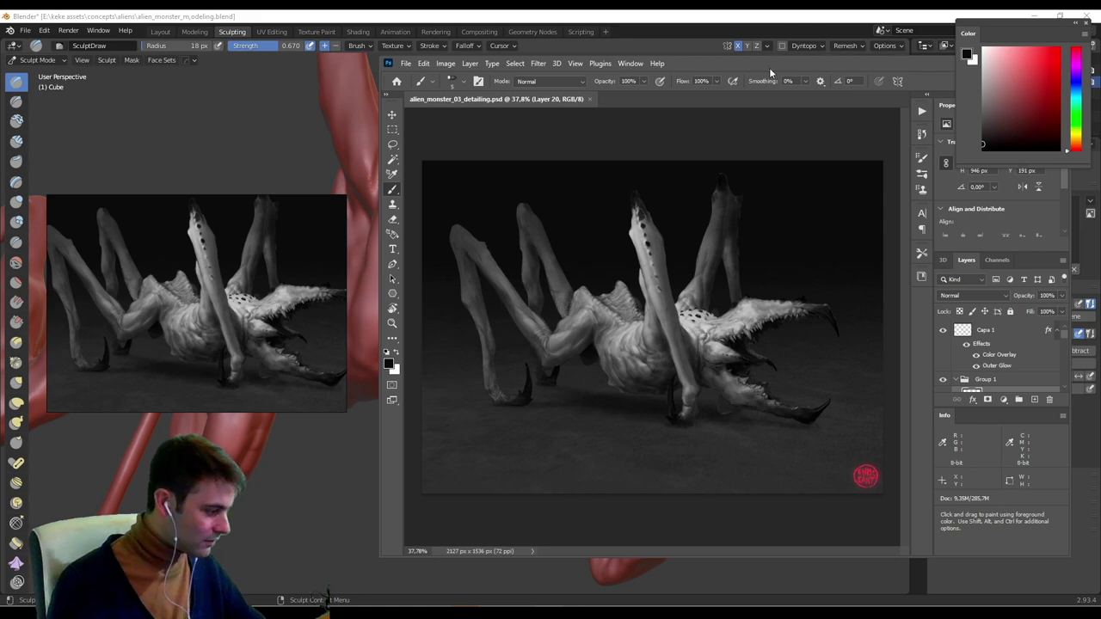
# Move Photoshop and its Color panel off the Blender window and park the reference board over a corner of the viewport.
pyautogui.moveTo(763, 67); pyautogui.dragTo(391, 0)
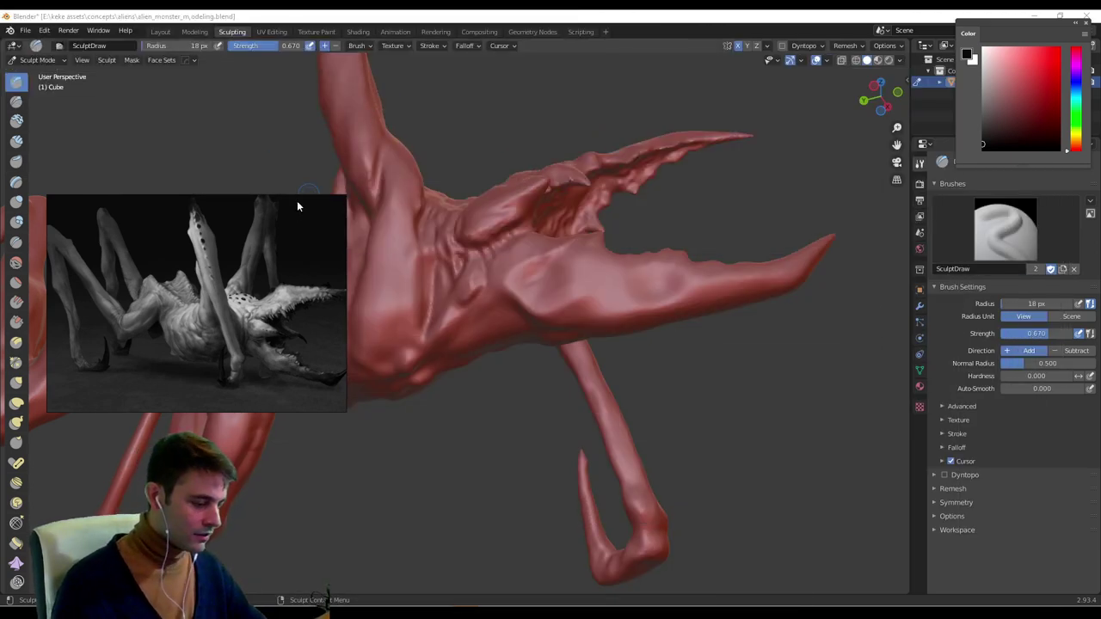
pyautogui.moveTo(296, 203)
pyautogui.mouseDown()
pyautogui.moveTo(893, 225)
pyautogui.moveTo(846, 162)
pyautogui.moveTo(953, 74)
pyautogui.mouseUp()
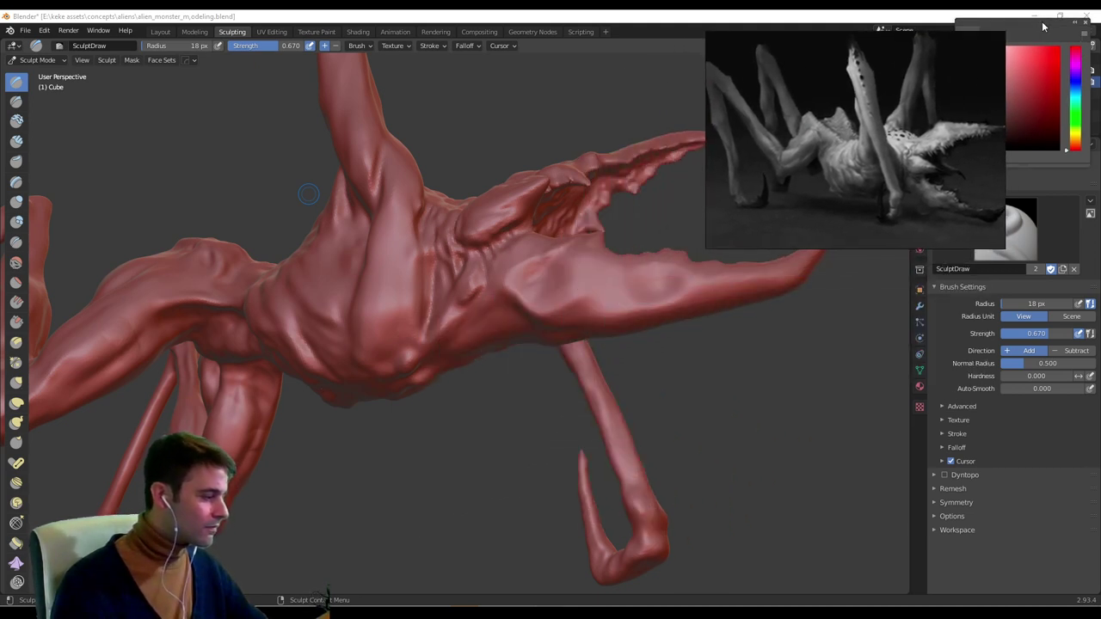
pyautogui.moveTo(1056, 28); pyautogui.dragTo(534, 0)
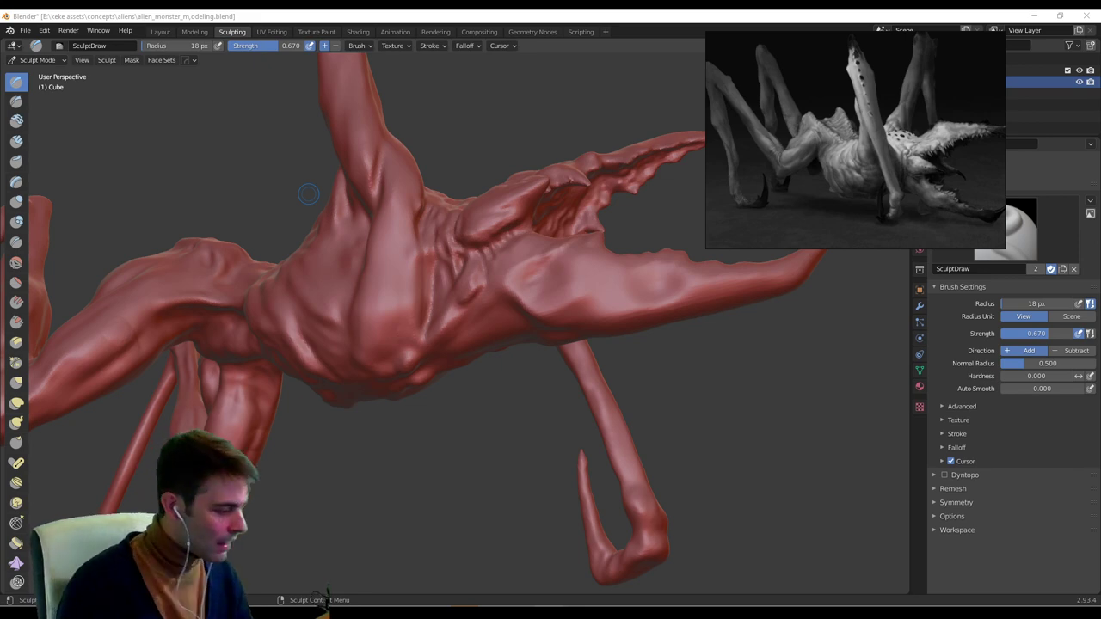
# Lengthen the cheek spikes by pulling their tips forward with Snake Hook at 36 px brush radius.
pyautogui.moveTo(568, 215)
pyautogui.mouseDown(button='middle')
pyautogui.moveTo(584, 343)
pyautogui.moveTo(572, 317)
pyautogui.moveTo(372, 373)
pyautogui.moveTo(487, 374)
pyautogui.moveTo(503, 348)
pyautogui.mouseUp(button='middle')
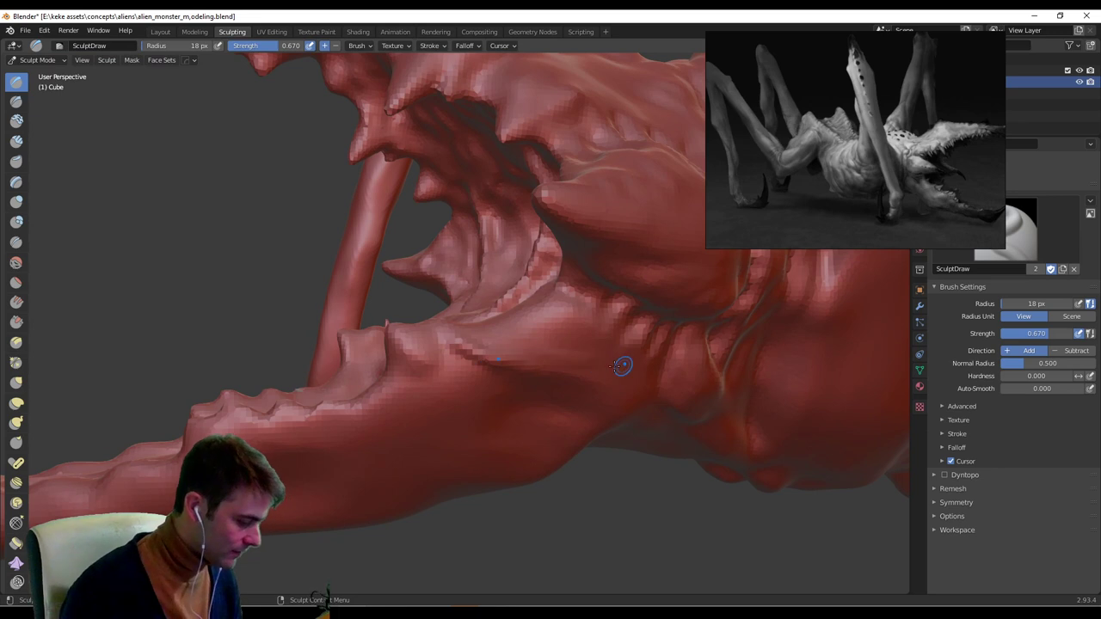
pyautogui.moveTo(621, 365); pyautogui.dragTo(568, 336, button='middle')
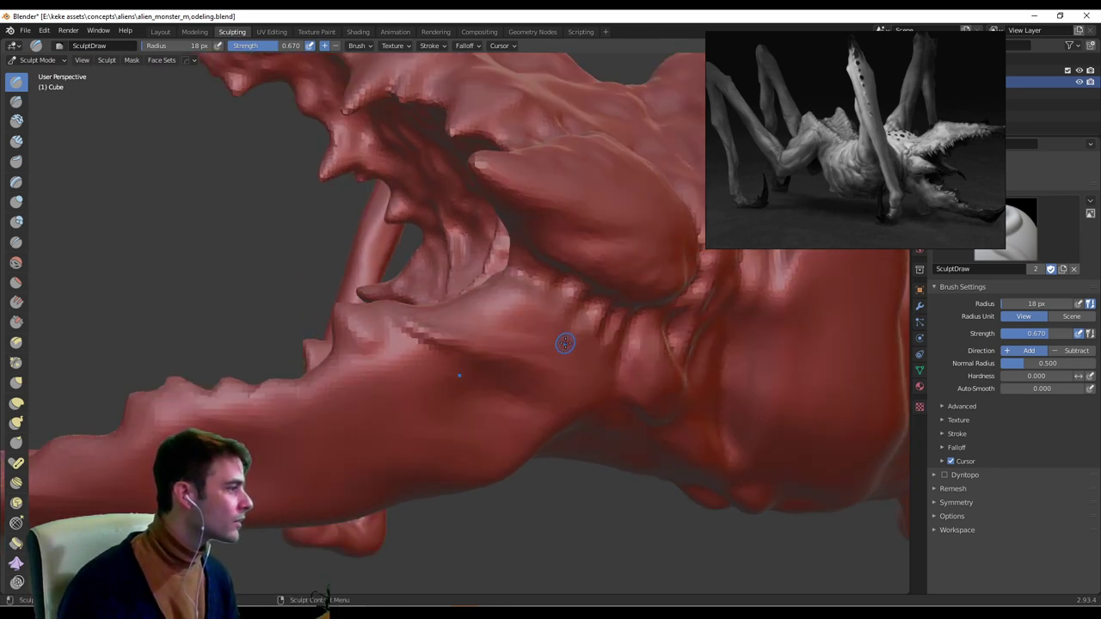
pyautogui.moveTo(564, 344)
pyautogui.mouseDown(button='middle')
pyautogui.moveTo(417, 341)
pyautogui.moveTo(387, 357)
pyautogui.mouseUp(button='middle')
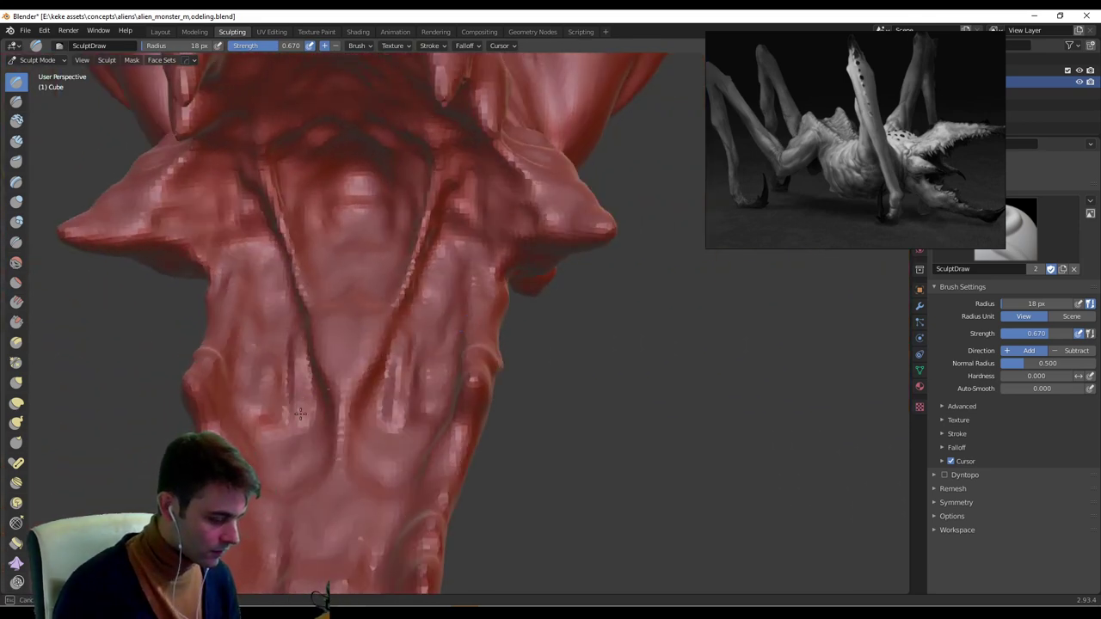
pyautogui.moveTo(293, 333)
pyautogui.mouseDown(button='middle')
pyautogui.moveTo(455, 346)
pyautogui.moveTo(528, 313)
pyautogui.moveTo(543, 349)
pyautogui.mouseUp(button='middle')
pyautogui.click(17, 423)
pyautogui.press('f')
pyautogui.click(512, 327)
pyautogui.moveTo(478, 343); pyautogui.dragTo(555, 324)
# Try to hook the cheek spikes' tips inward with Snake Hook, and undo the stroke.
pyautogui.moveTo(556, 324)
pyautogui.mouseDown(button='middle')
pyautogui.moveTo(533, 422)
pyautogui.moveTo(502, 433)
pyautogui.mouseUp(button='middle')
pyautogui.moveTo(501, 433); pyautogui.dragTo(487, 438)
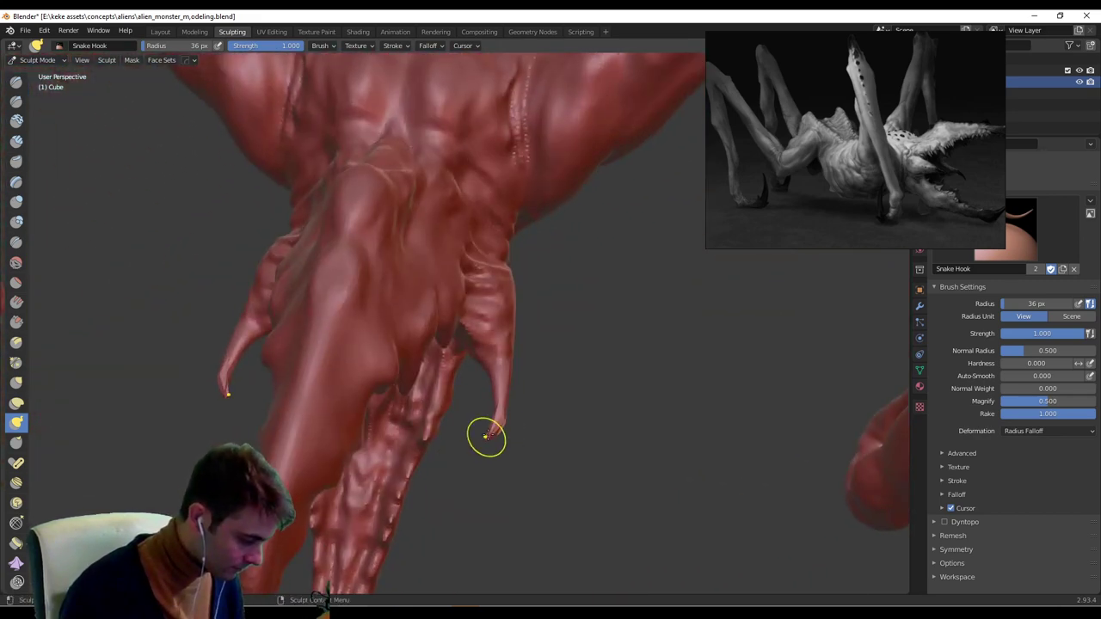
pyautogui.hotkey('ctrl', 'z')
# Bend the cheek spikes inward into curved claws with the Pose brush, using radii of 125 px, 58 px and 50 px.
pyautogui.click(15, 382)
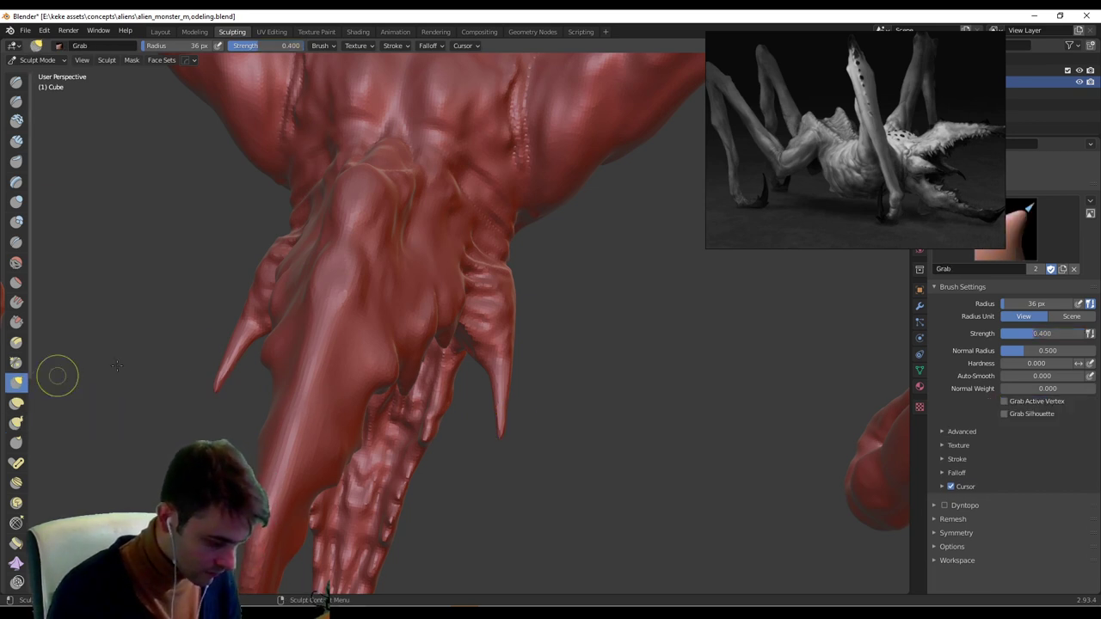
pyautogui.click(16, 463)
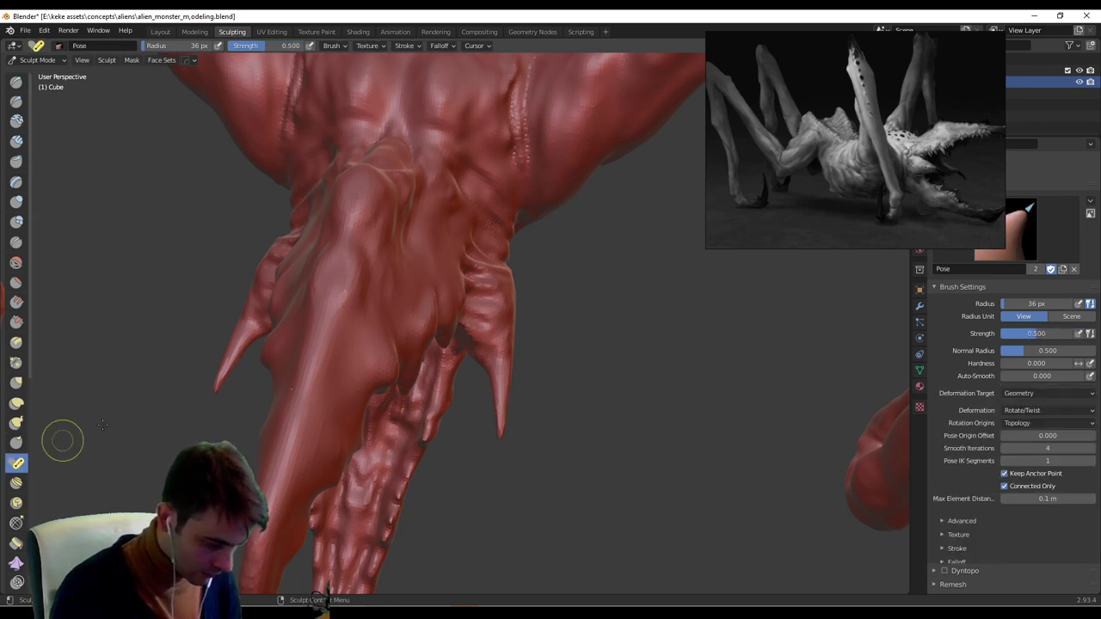
pyautogui.press('f')
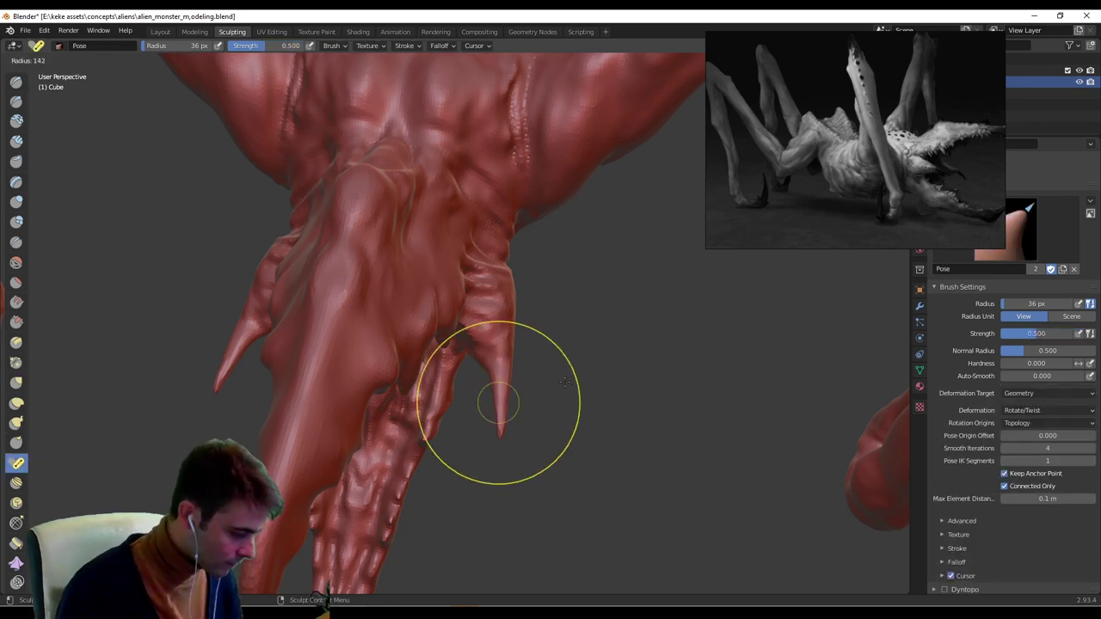
pyautogui.moveTo(472, 428); pyautogui.dragTo(488, 429)
pyautogui.press('f')
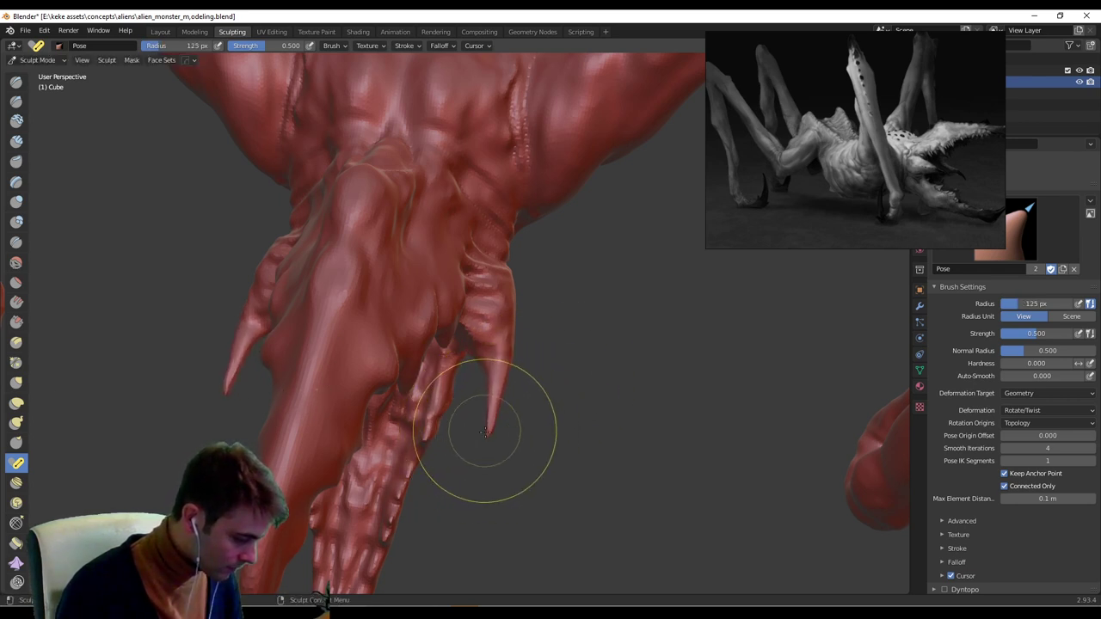
pyautogui.click(489, 430)
pyautogui.moveTo(488, 430); pyautogui.dragTo(473, 428)
pyautogui.press('f')
pyautogui.click(509, 429)
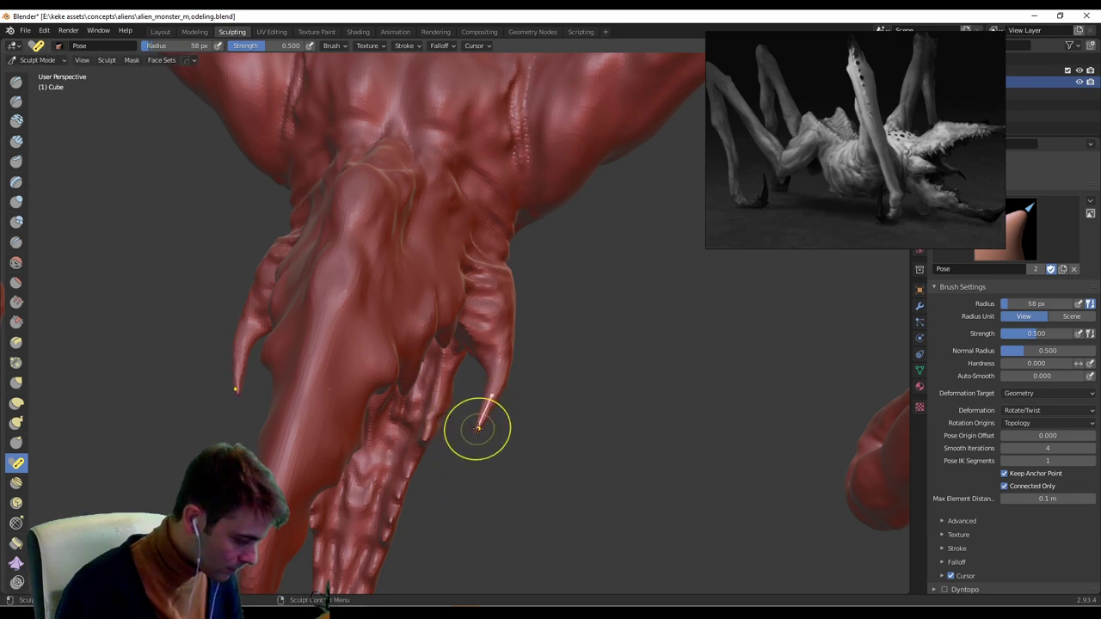
pyautogui.press('[')
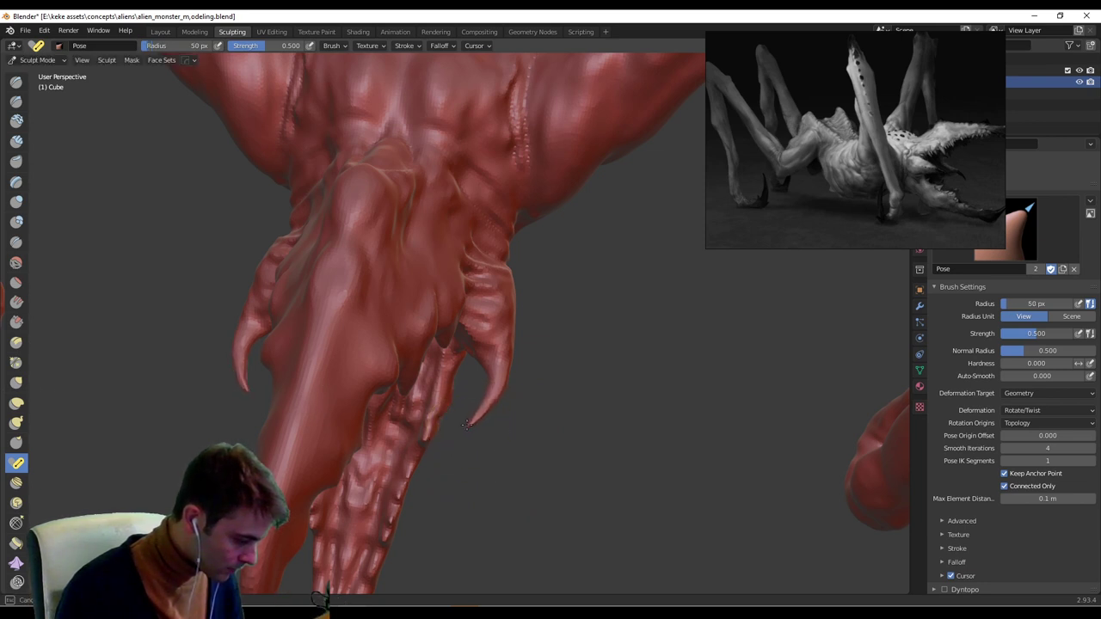
# Sculpt muscle ridges along the cheek spike's base and side with the Draw brush at 28 px radius.
pyautogui.moveTo(473, 427); pyautogui.dragTo(424, 372, button='middle')
pyautogui.press('f')
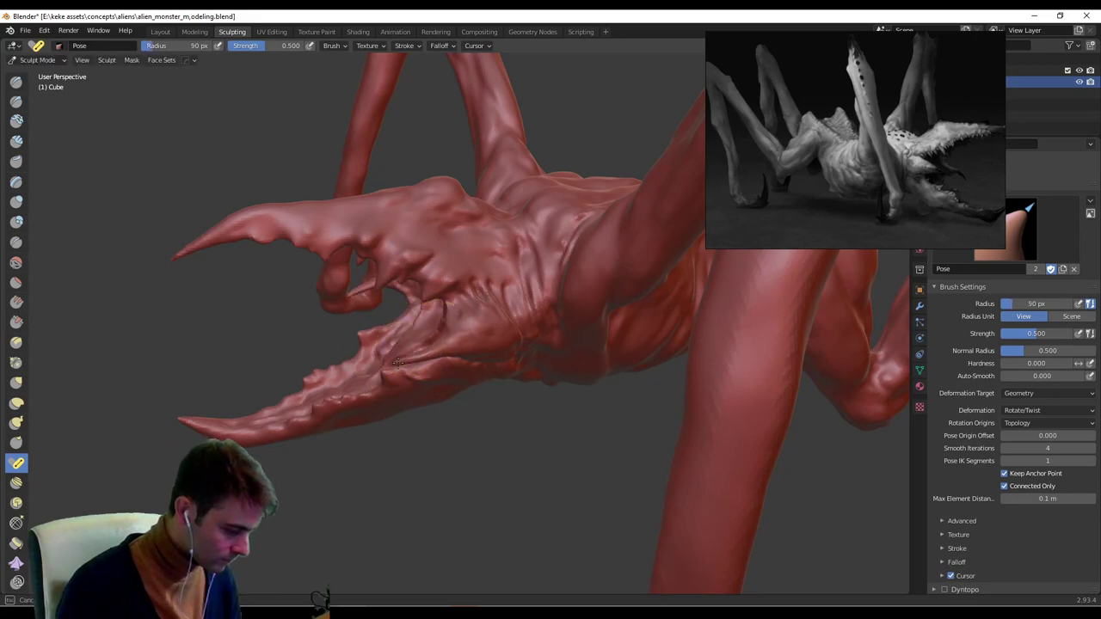
pyautogui.moveTo(397, 360)
pyautogui.mouseDown(button='middle')
pyautogui.moveTo(536, 324)
pyautogui.moveTo(553, 344)
pyautogui.moveTo(123, 184)
pyautogui.mouseUp(button='middle')
pyautogui.press('x')
pyautogui.press('f')
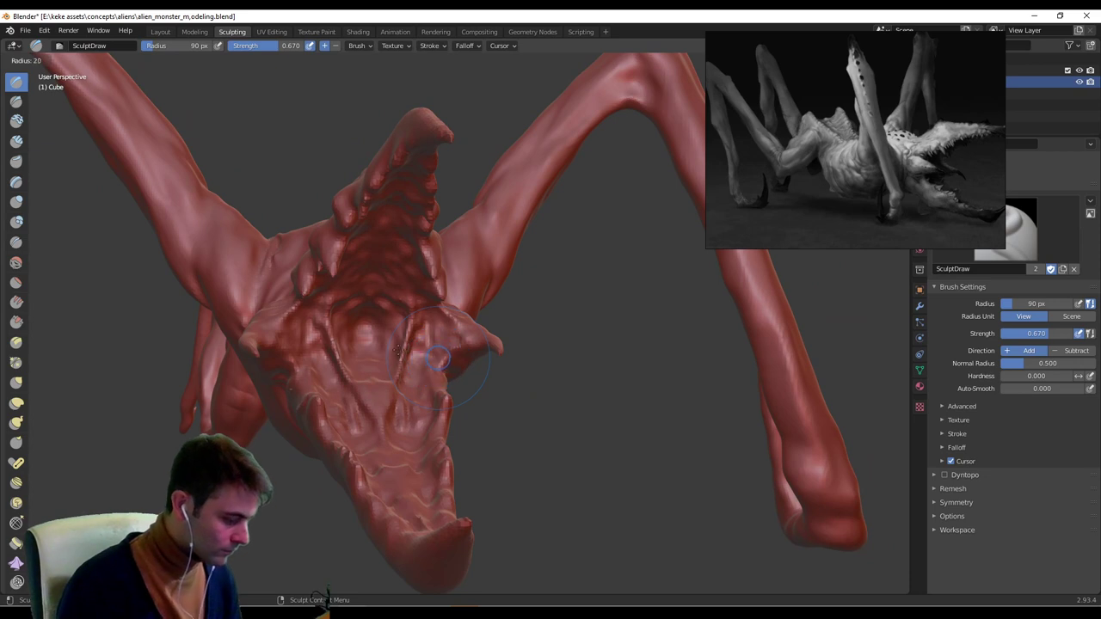
pyautogui.click(401, 348)
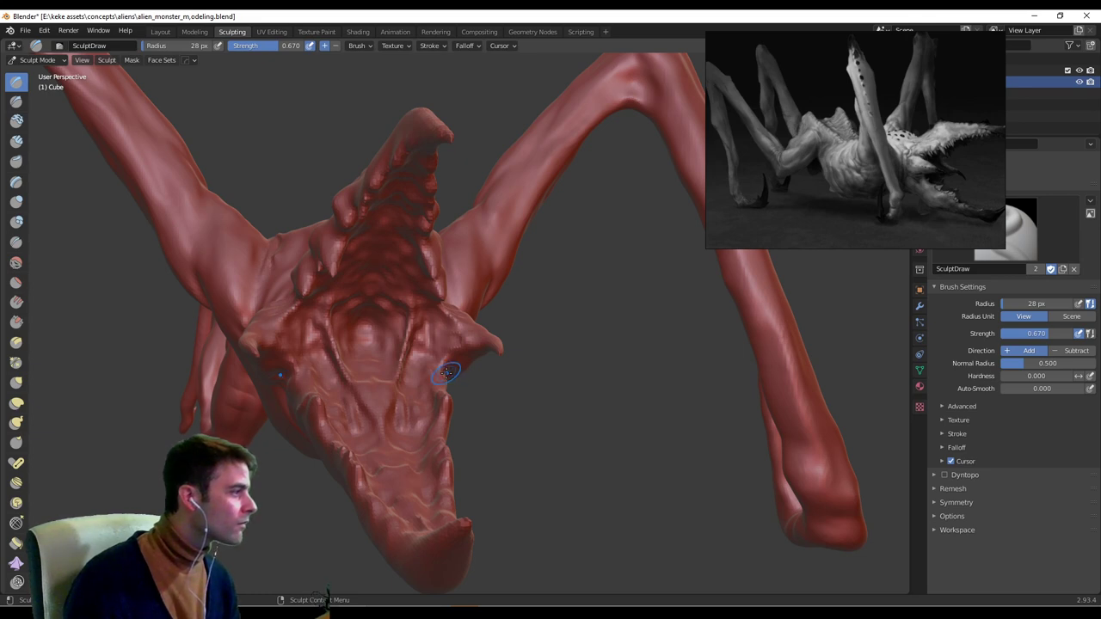
pyautogui.moveTo(474, 354)
pyautogui.mouseDown(button='middle')
pyautogui.moveTo(447, 379)
pyautogui.moveTo(498, 356)
pyautogui.moveTo(379, 340)
pyautogui.mouseUp(button='middle')
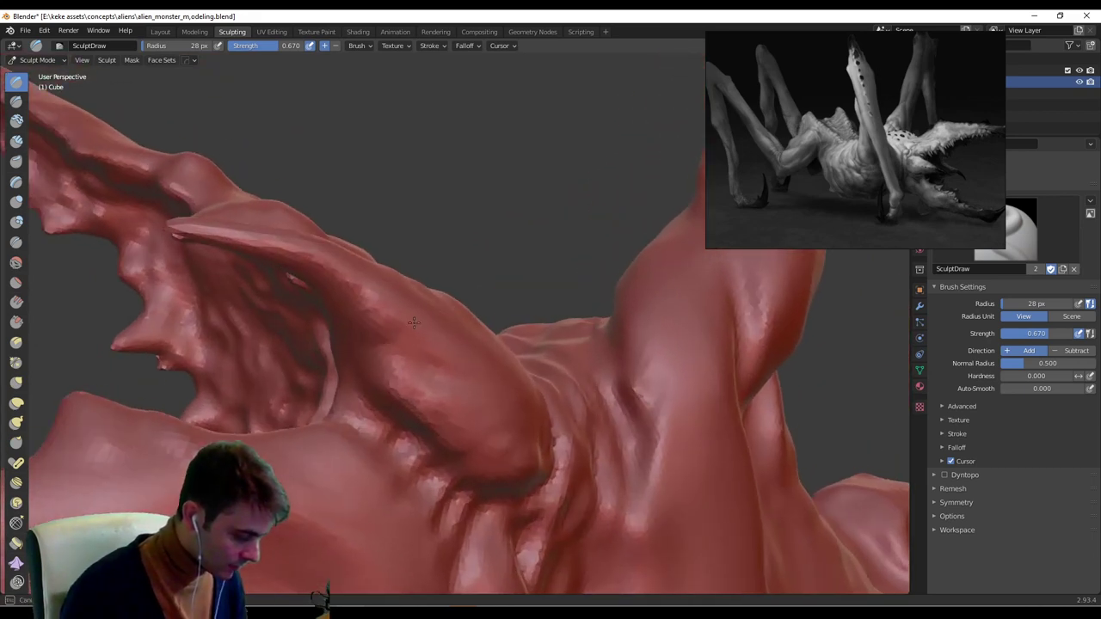
pyautogui.moveTo(456, 315); pyautogui.dragTo(388, 374, button='middle')
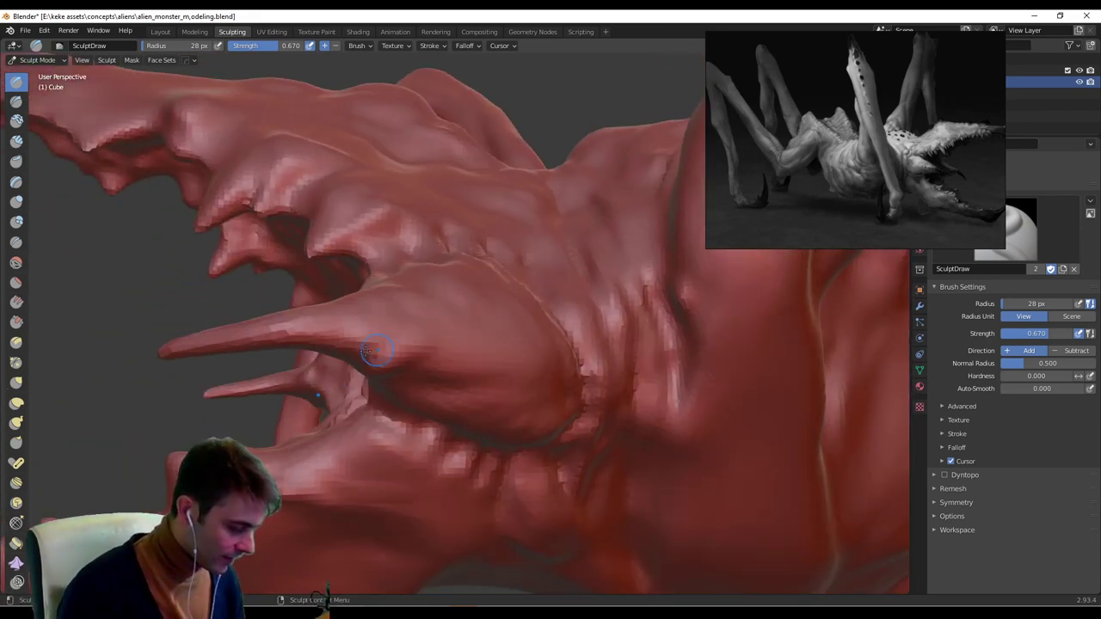
pyautogui.moveTo(386, 319); pyautogui.dragTo(411, 311, button='middle')
pyautogui.moveTo(355, 351)
pyautogui.mouseDown(button='middle')
pyautogui.moveTo(349, 303)
pyautogui.moveTo(320, 327)
pyautogui.moveTo(323, 366)
pyautogui.moveTo(317, 340)
pyautogui.mouseUp(button='middle')
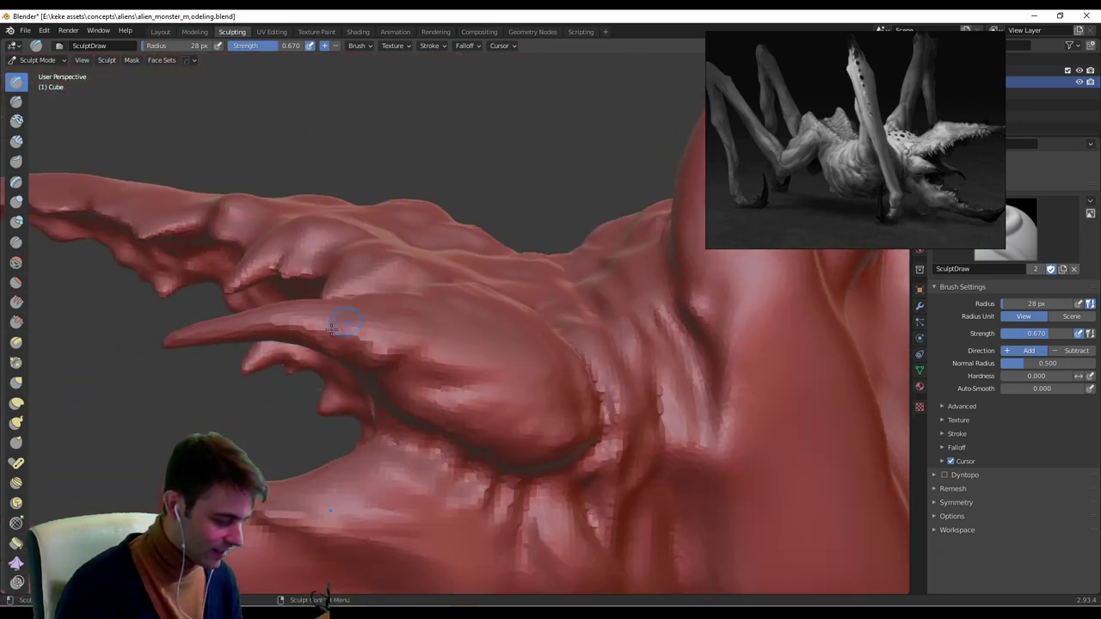
pyautogui.moveTo(403, 374); pyautogui.dragTo(399, 377, button='middle')
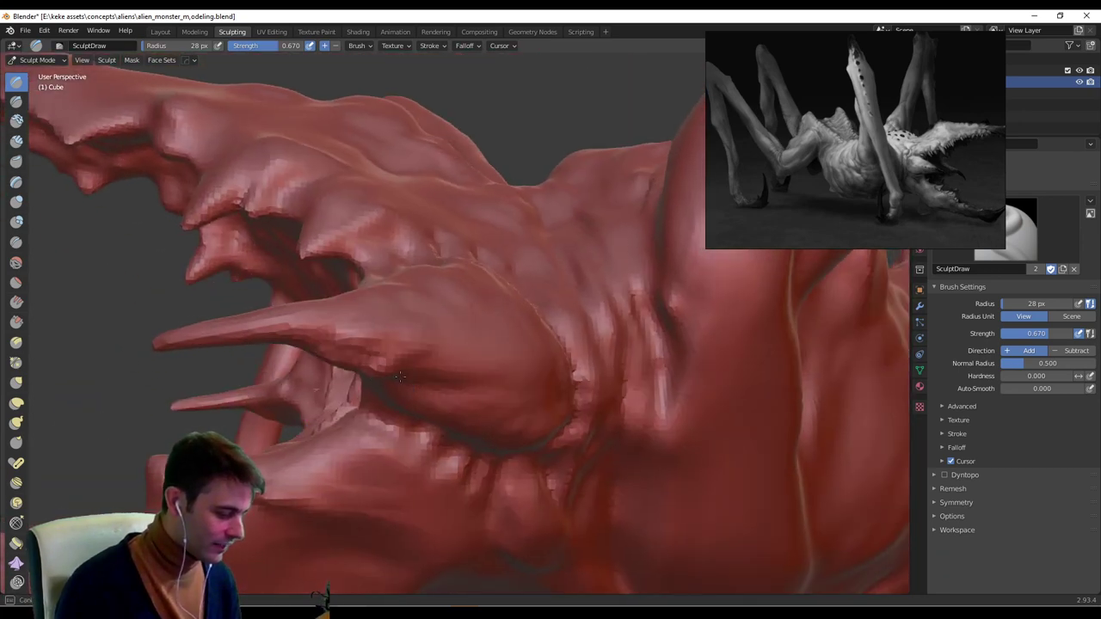
pyautogui.moveTo(409, 331); pyautogui.dragTo(417, 364, button='middle')
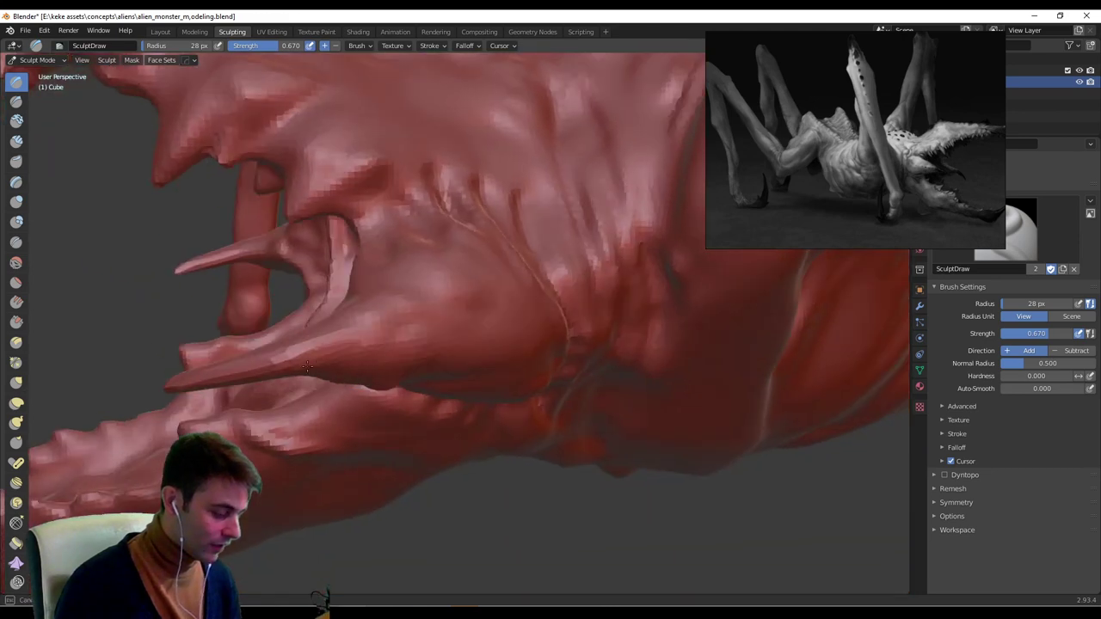
pyautogui.moveTo(349, 362); pyautogui.dragTo(451, 349, button='middle')
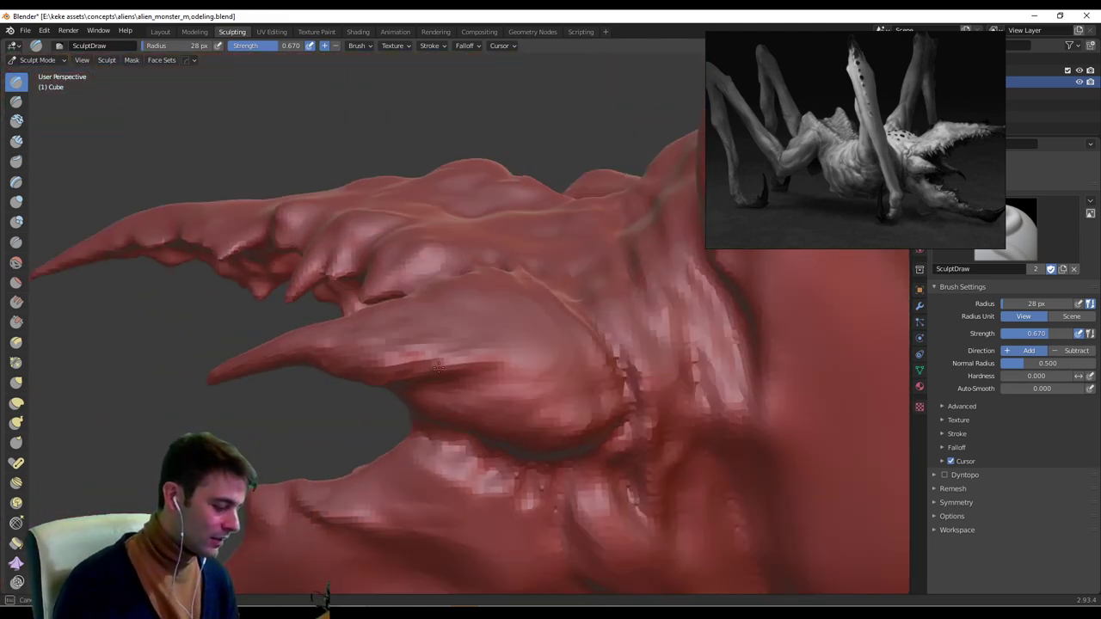
# Sculpt fine creases and strands around the inner bases of the cheek spikes with the Draw brush at 10 px radius.
pyautogui.moveTo(548, 362)
pyautogui.mouseDown(button='middle')
pyautogui.moveTo(418, 423)
pyautogui.moveTo(602, 351)
pyautogui.moveTo(482, 335)
pyautogui.mouseUp(button='middle')
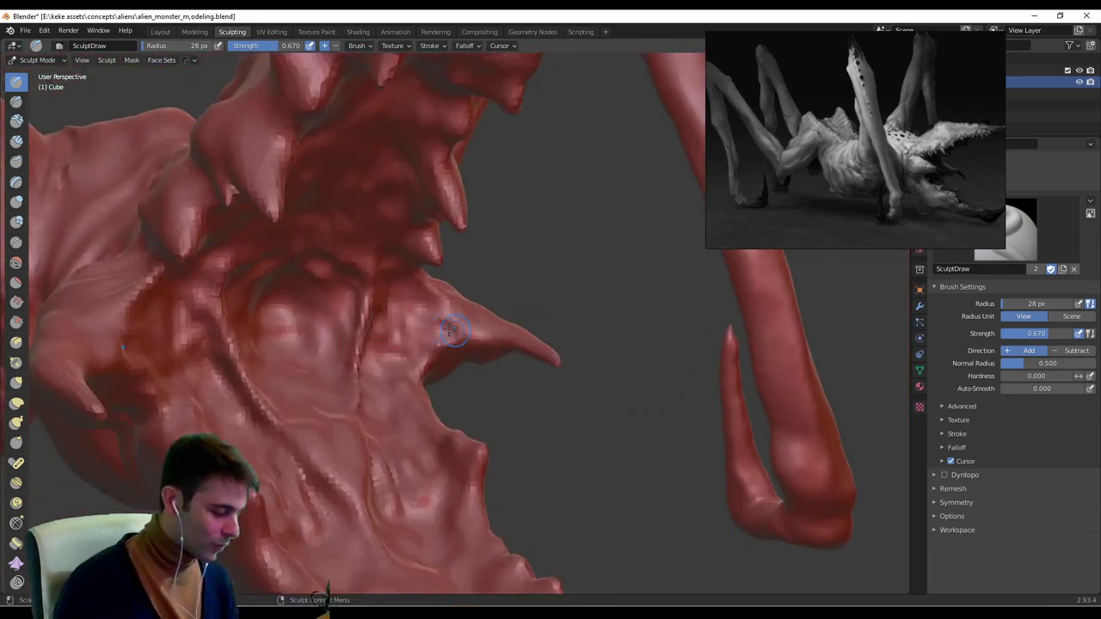
pyautogui.press('f')
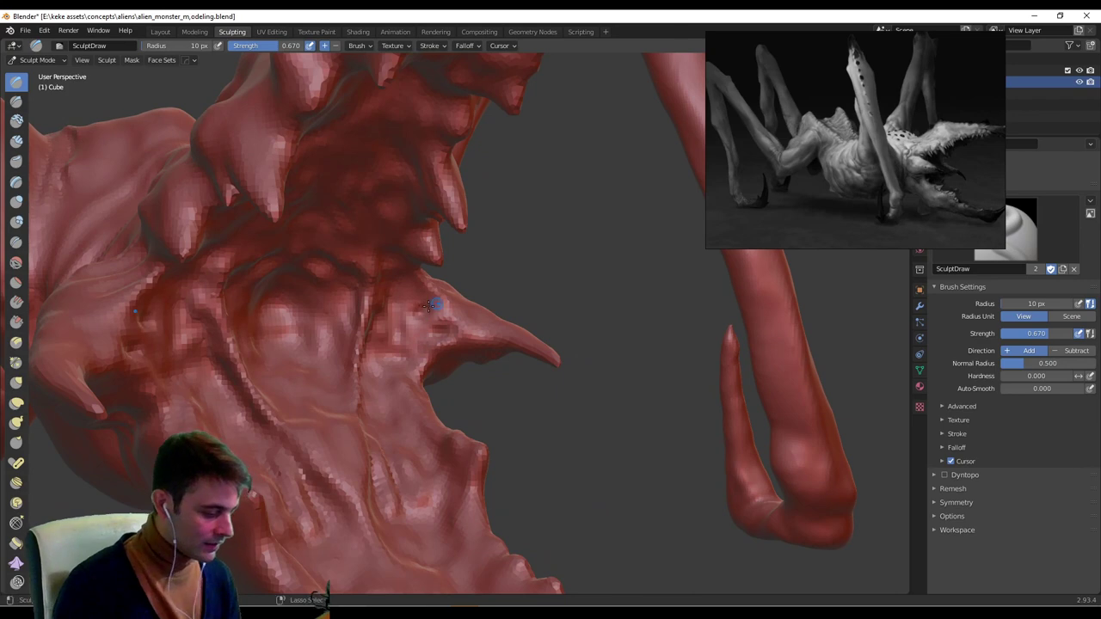
pyautogui.moveTo(428, 298); pyautogui.dragTo(372, 356, button='middle')
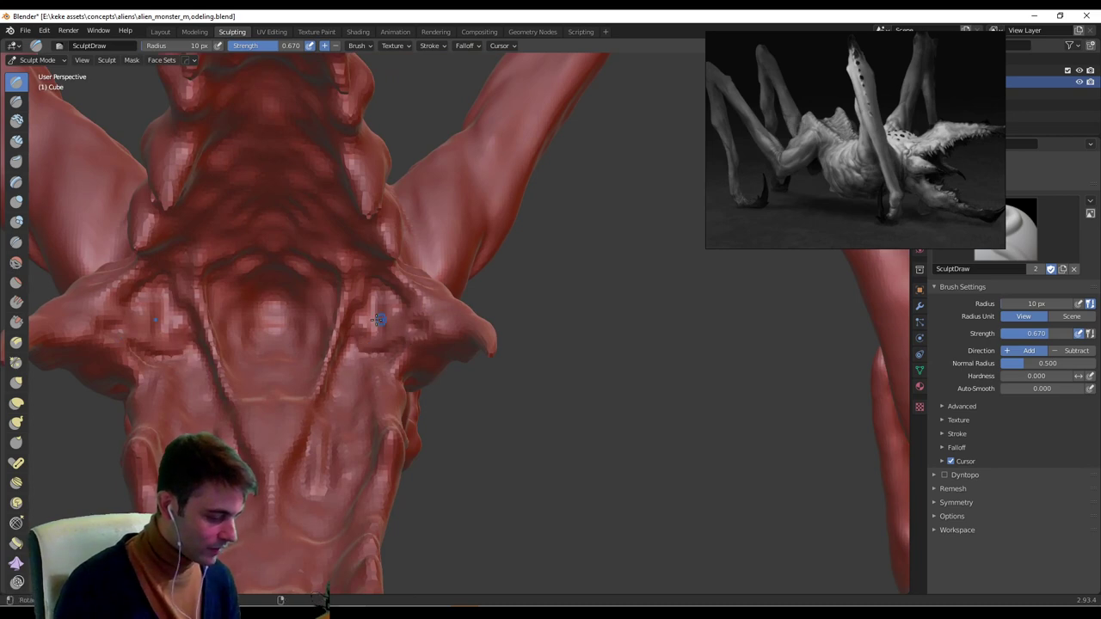
pyautogui.moveTo(359, 252); pyautogui.dragTo(348, 274, button='middle')
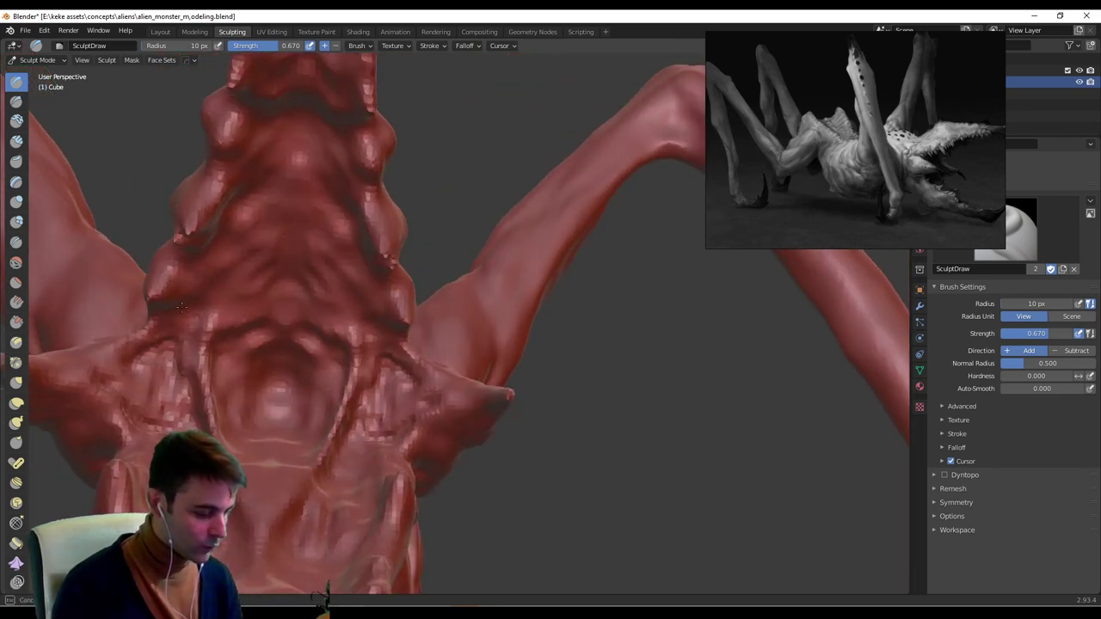
pyautogui.moveTo(205, 283); pyautogui.dragTo(227, 292, button='middle')
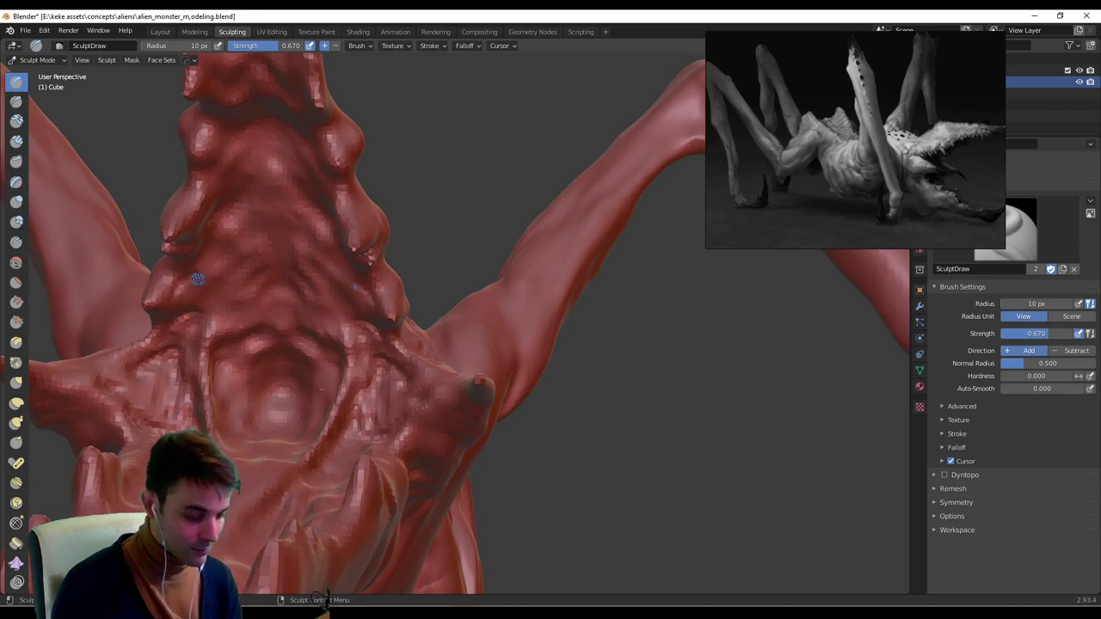
# Sculpt wrinkled folds across the rear of the upper jaw's underside with the Draw brush at 24 px and 15 px radius.
pyautogui.press('f')
pyautogui.click(207, 278)
pyautogui.moveTo(204, 277)
pyautogui.mouseDown()
pyautogui.moveTo(187, 290)
pyautogui.moveTo(208, 270)
pyautogui.mouseUp()
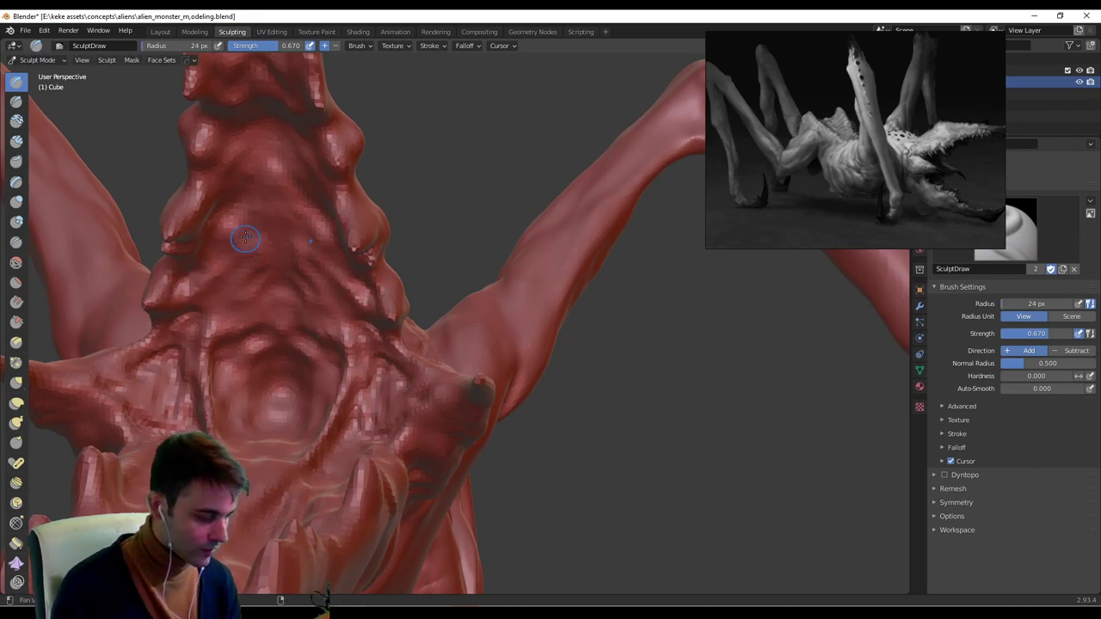
pyautogui.moveTo(243, 240); pyautogui.dragTo(246, 289, button='middle')
pyautogui.press('f')
pyautogui.click(235, 290)
pyautogui.moveTo(215, 332)
pyautogui.mouseDown()
pyautogui.moveTo(228, 367)
pyautogui.moveTo(190, 383)
pyautogui.mouseUp()
pyautogui.moveTo(241, 351)
pyautogui.mouseDown()
pyautogui.moveTo(187, 370)
pyautogui.moveTo(216, 342)
pyautogui.mouseUp()
pyautogui.moveTo(217, 313)
pyautogui.mouseDown()
pyautogui.moveTo(244, 291)
pyautogui.moveTo(248, 217)
pyautogui.mouseUp()
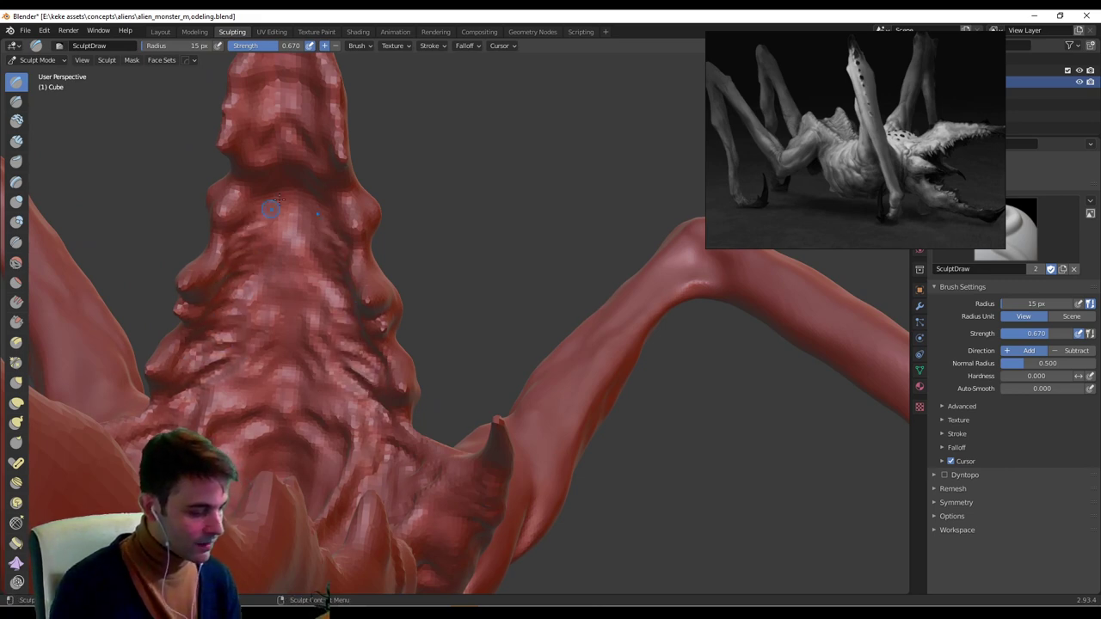
# Extend the wrinkles along the upper jaw's underside towards its narrow tip at 15 px radius.
pyautogui.moveTo(248, 217)
pyautogui.mouseDown(button='middle')
pyautogui.moveTo(307, 295)
pyautogui.moveTo(269, 308)
pyautogui.mouseUp(button='middle')
pyautogui.moveTo(269, 308)
pyautogui.mouseDown()
pyautogui.moveTo(305, 201)
pyautogui.moveTo(300, 165)
pyautogui.mouseUp()
pyautogui.moveTo(299, 165); pyautogui.dragTo(280, 262, button='middle')
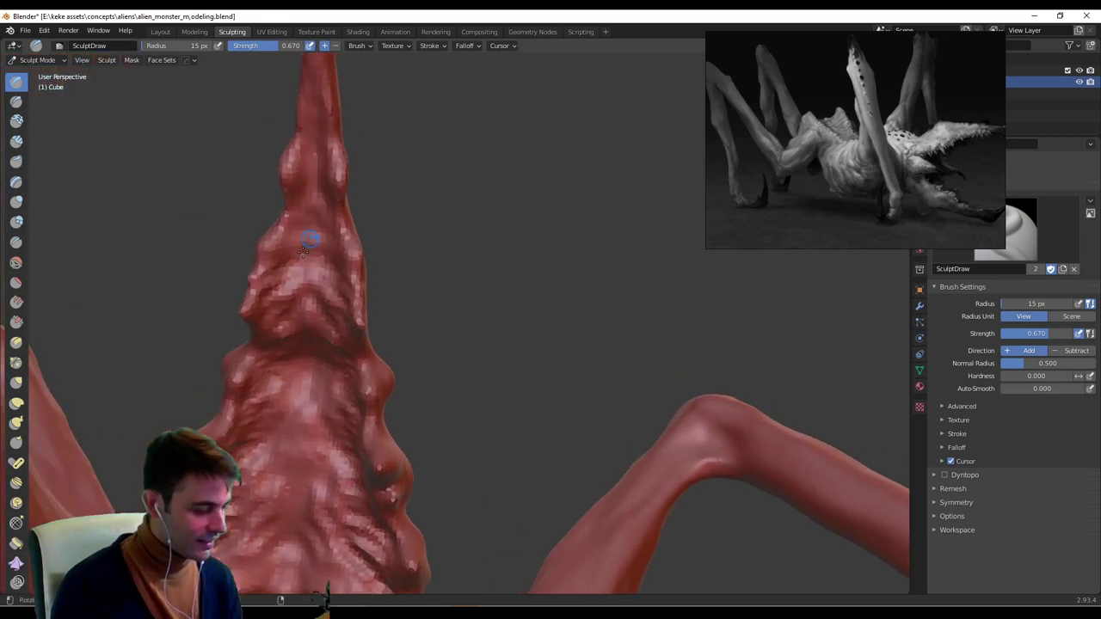
pyautogui.moveTo(280, 262); pyautogui.dragTo(283, 213)
pyautogui.moveTo(306, 211)
pyautogui.mouseDown(button='middle')
pyautogui.moveTo(374, 224)
pyautogui.moveTo(337, 218)
pyautogui.mouseUp(button='middle')
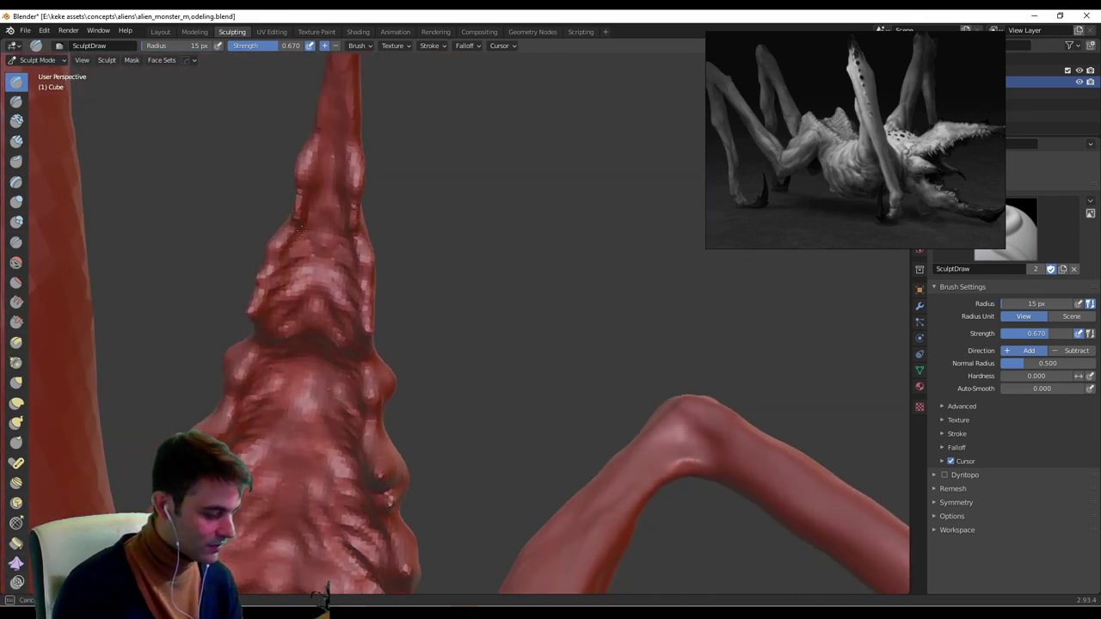
pyautogui.moveTo(301, 228); pyautogui.dragTo(321, 203)
pyautogui.moveTo(345, 135)
pyautogui.mouseDown(button='middle')
pyautogui.moveTo(479, 266)
pyautogui.moveTo(353, 335)
pyautogui.moveTo(292, 323)
pyautogui.moveTo(221, 272)
pyautogui.mouseUp(button='middle')
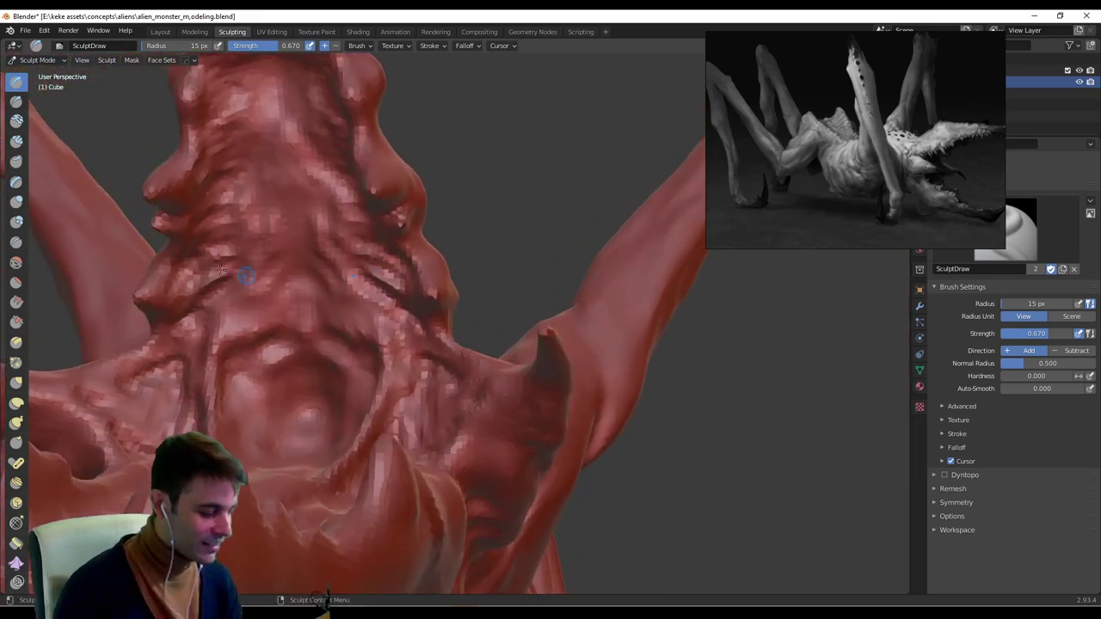
# Deepen the diagonal folds at the back of the upper jaw's underside, carving grooves and smoothing lightly between them.
pyautogui.moveTo(215, 280)
pyautogui.mouseDown()
pyautogui.moveTo(283, 238)
pyautogui.moveTo(205, 329)
pyautogui.mouseUp()
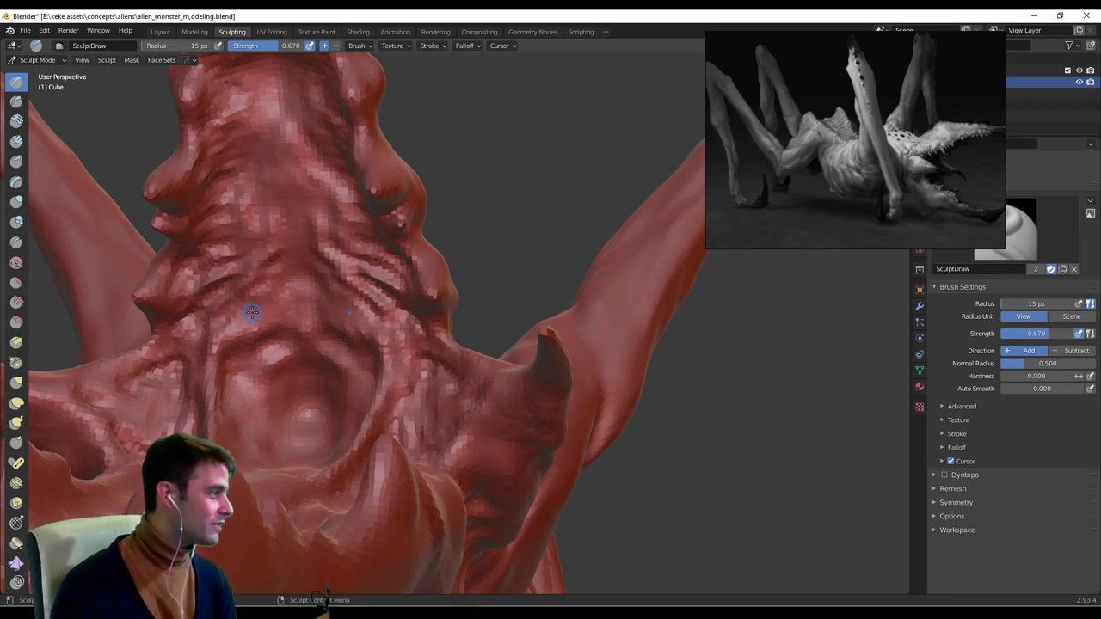
pyautogui.moveTo(247, 313)
pyautogui.keyDown('ctrl'); pyautogui.mouseDown()
pyautogui.moveTo(234, 320)
pyautogui.moveTo(258, 290)
pyautogui.mouseUp(); pyautogui.keyUp('ctrl')
pyautogui.moveTo(261, 277); pyautogui.dragTo(276, 270, button='middle')
pyautogui.moveTo(448, 209); pyautogui.dragTo(375, 234, button='middle')
pyautogui.moveTo(202, 293)
pyautogui.keyDown('shift'); pyautogui.mouseDown()
pyautogui.moveTo(231, 280)
pyautogui.moveTo(220, 289)
pyautogui.mouseUp(); pyautogui.keyUp('shift')
pyautogui.keyDown('shift'); pyautogui.moveTo(295, 201); pyautogui.dragTo(330, 279, button='middle'); pyautogui.keyUp('shift')
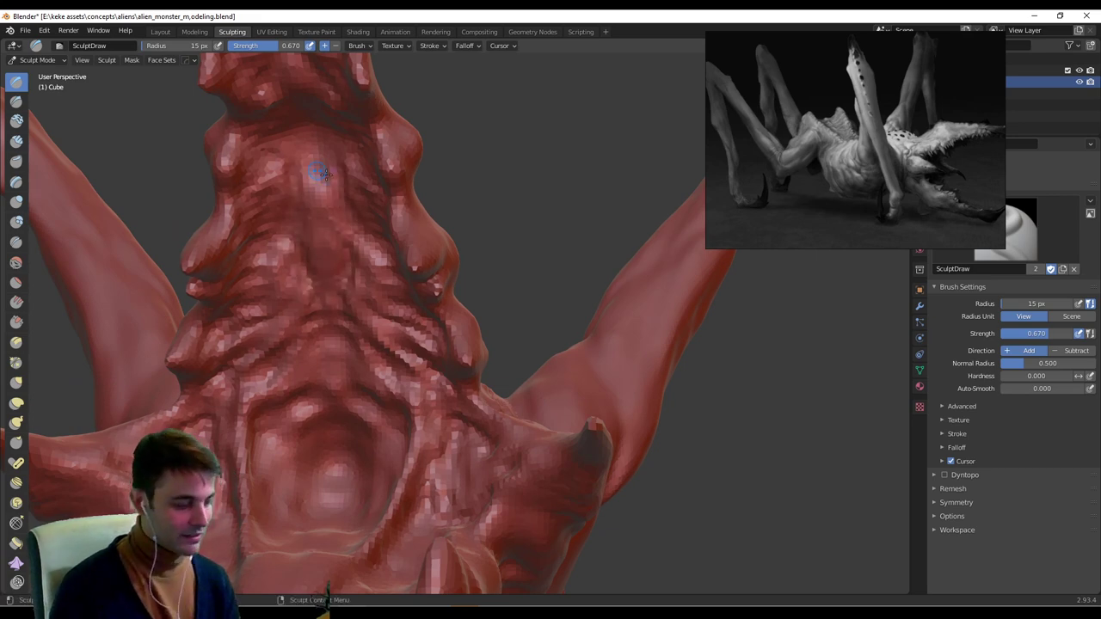
# Sculpt long lengthwise ridges along the centre line of the upper jaw's underside at 15 px radius.
pyautogui.moveTo(320, 175); pyautogui.dragTo(332, 231, button='middle')
pyautogui.moveTo(329, 365); pyautogui.dragTo(318, 177)
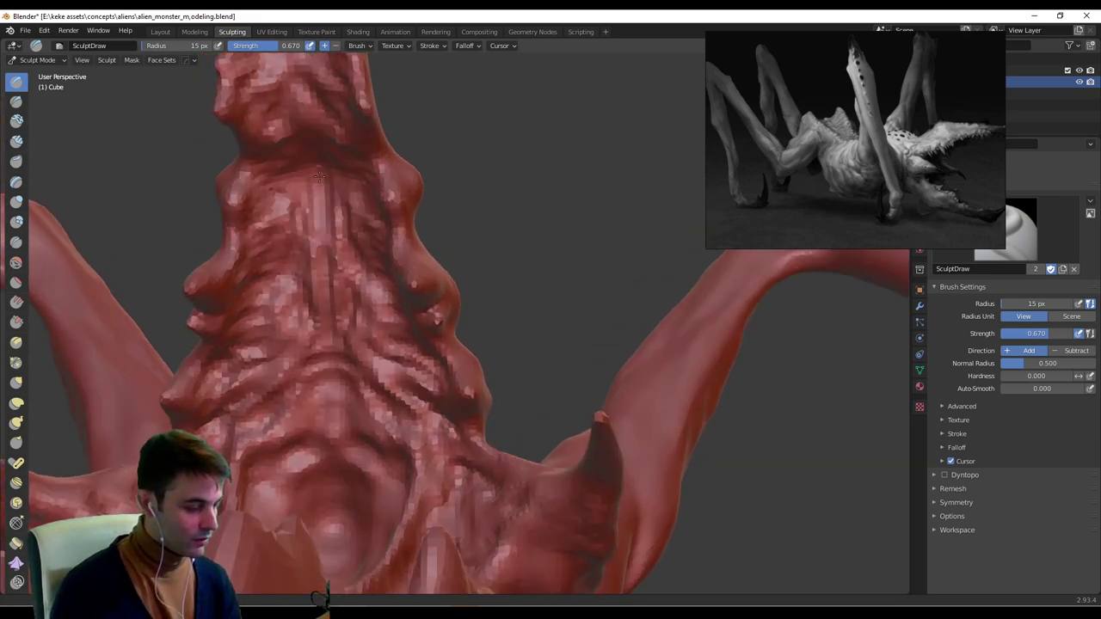
pyautogui.moveTo(319, 176); pyautogui.dragTo(339, 215, button='middle')
pyautogui.moveTo(339, 215); pyautogui.dragTo(346, 140)
pyautogui.moveTo(348, 265); pyautogui.dragTo(342, 520)
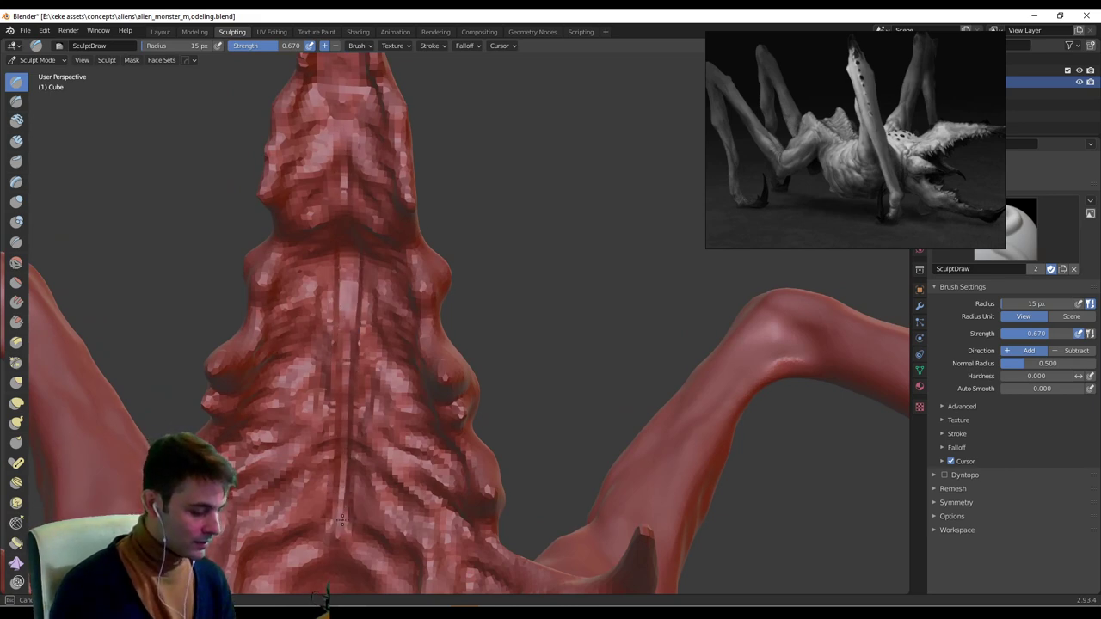
pyautogui.moveTo(392, 463); pyautogui.dragTo(359, 494, button='middle')
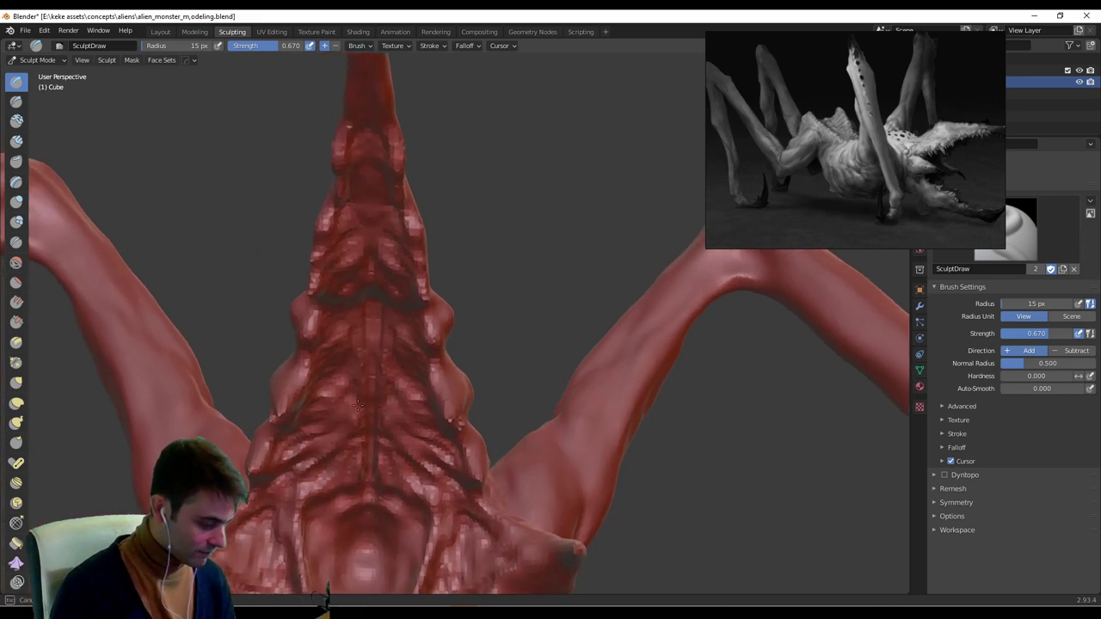
pyautogui.moveTo(366, 336); pyautogui.dragTo(371, 283, button='middle')
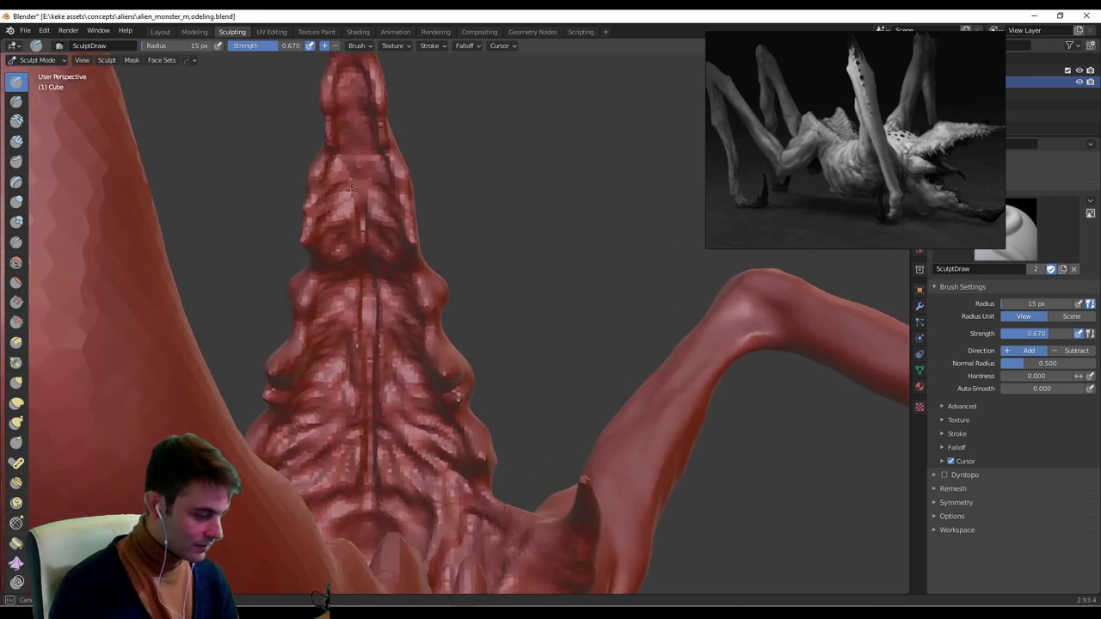
# Add a broad Draw stroke along the centre of the upper jaw's underside at 47 px radius.
pyautogui.moveTo(482, 214)
pyautogui.mouseDown(button='middle')
pyautogui.moveTo(475, 395)
pyautogui.moveTo(437, 331)
pyautogui.mouseUp(button='middle')
pyautogui.press('f')
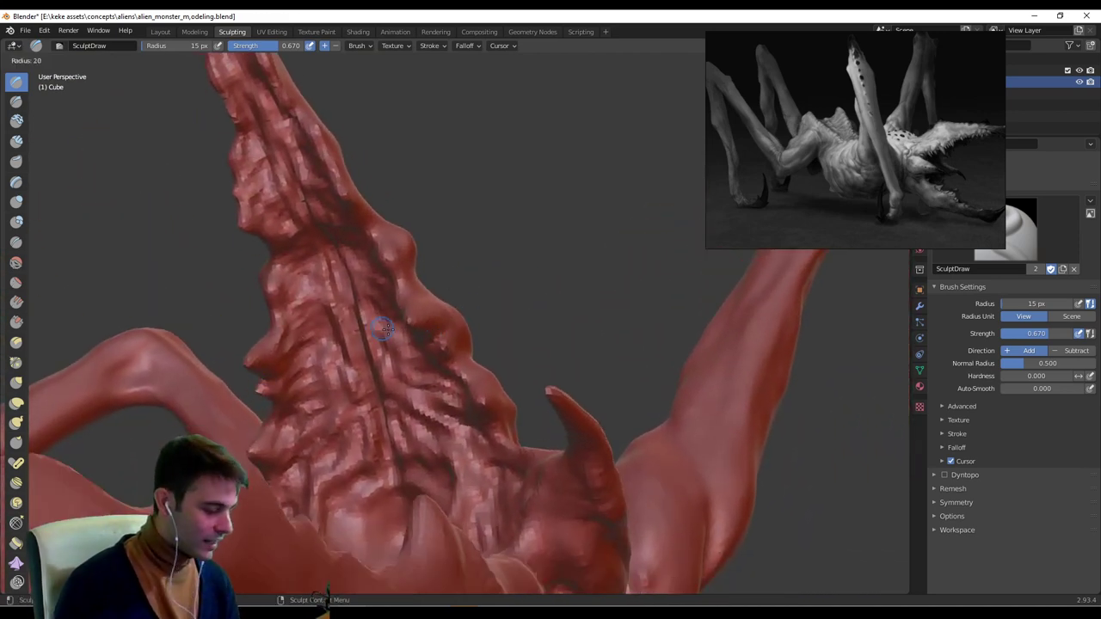
pyautogui.click(403, 327)
pyautogui.moveTo(334, 258); pyautogui.dragTo(393, 444)
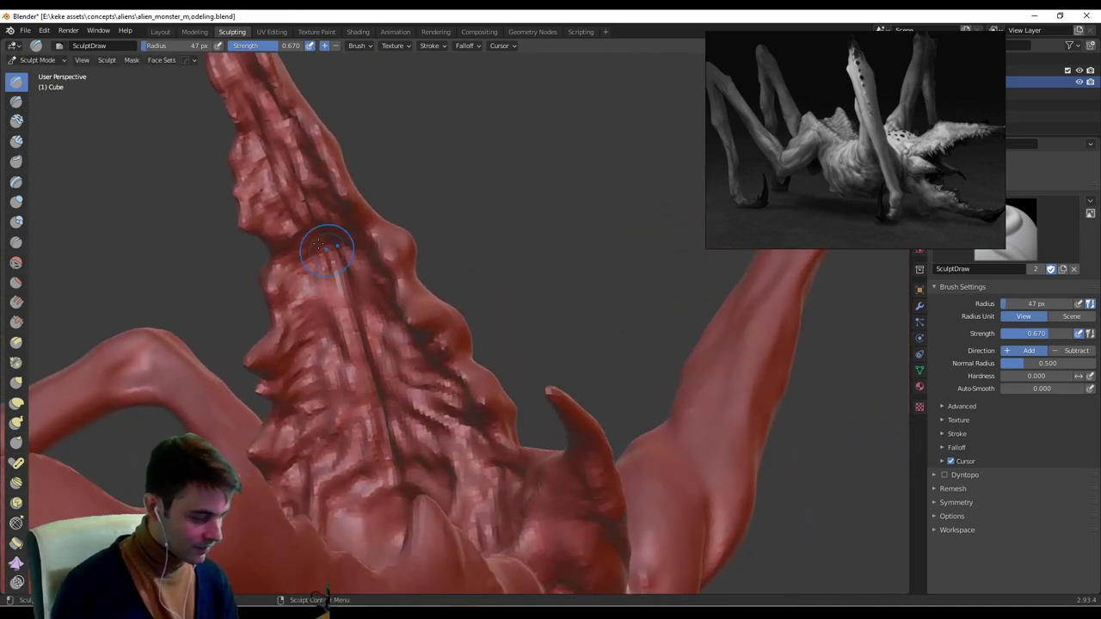
# Sculpt paired hollows and rounded bumps on the underside of the torso with the Draw brush at 21 px and 20 px radius.
pyautogui.moveTo(327, 248)
pyautogui.mouseDown(button='middle')
pyautogui.moveTo(474, 407)
pyautogui.moveTo(356, 479)
pyautogui.moveTo(563, 369)
pyautogui.moveTo(438, 322)
pyautogui.moveTo(474, 310)
pyautogui.moveTo(340, 226)
pyautogui.moveTo(361, 229)
pyautogui.mouseUp(button='middle')
pyautogui.press('f')
pyautogui.click(501, 370)
pyautogui.press('f')
pyautogui.click(351, 238)
pyautogui.press('f')
pyautogui.click(357, 230)
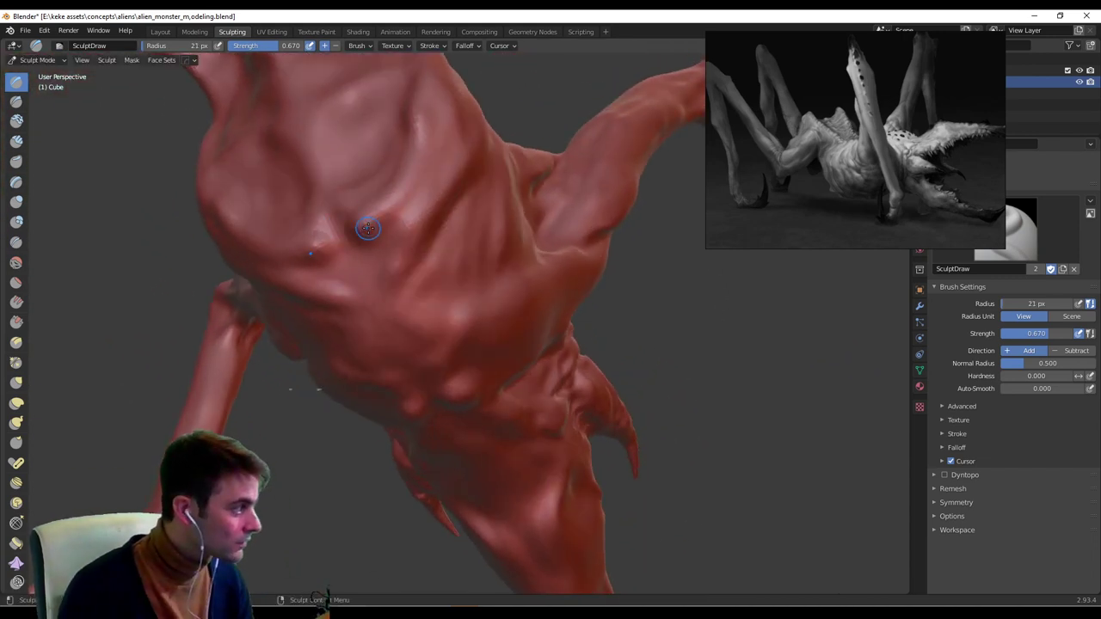
pyautogui.press('f')
pyautogui.click(363, 234)
pyautogui.moveTo(363, 210); pyautogui.dragTo(418, 246, button='middle')
pyautogui.press('f')
pyautogui.click(425, 253)
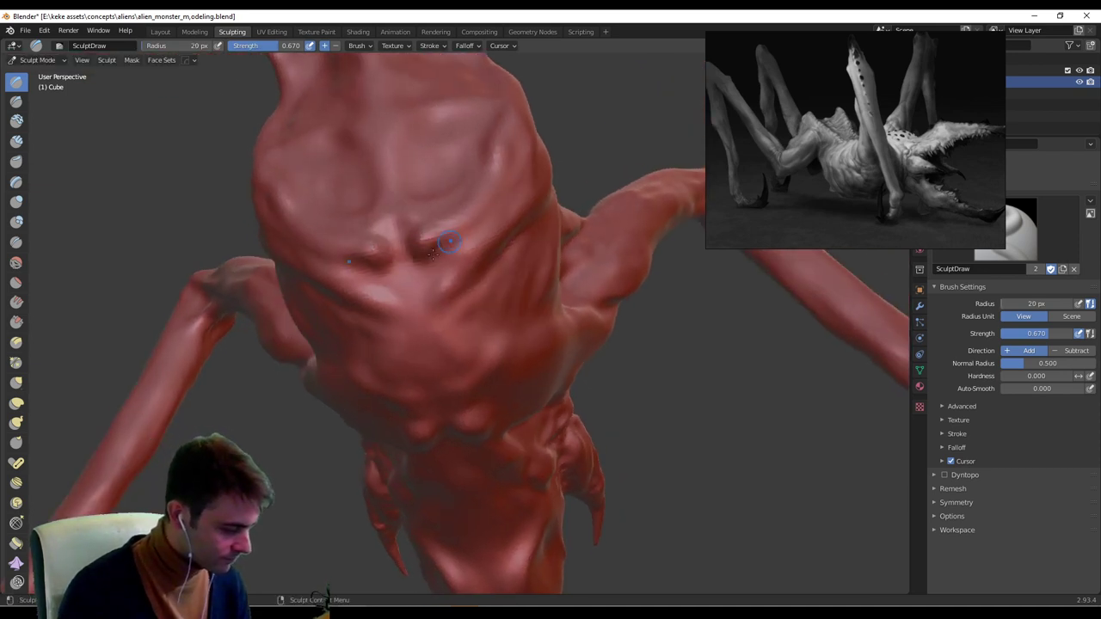
# Sculpt mirrored skin folds around the central bumps on the torso's underside at 20 px radius.
pyautogui.moveTo(450, 242); pyautogui.dragTo(445, 220, button='middle')
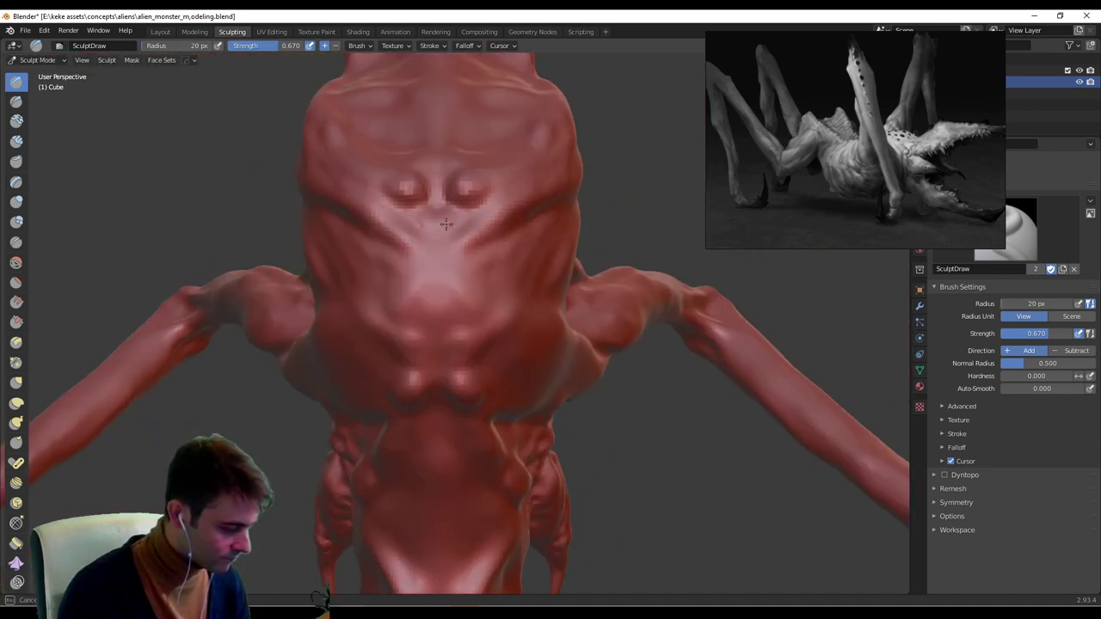
pyautogui.moveTo(456, 227)
pyautogui.mouseDown()
pyautogui.moveTo(501, 204)
pyautogui.moveTo(463, 227)
pyautogui.moveTo(455, 248)
pyautogui.mouseUp()
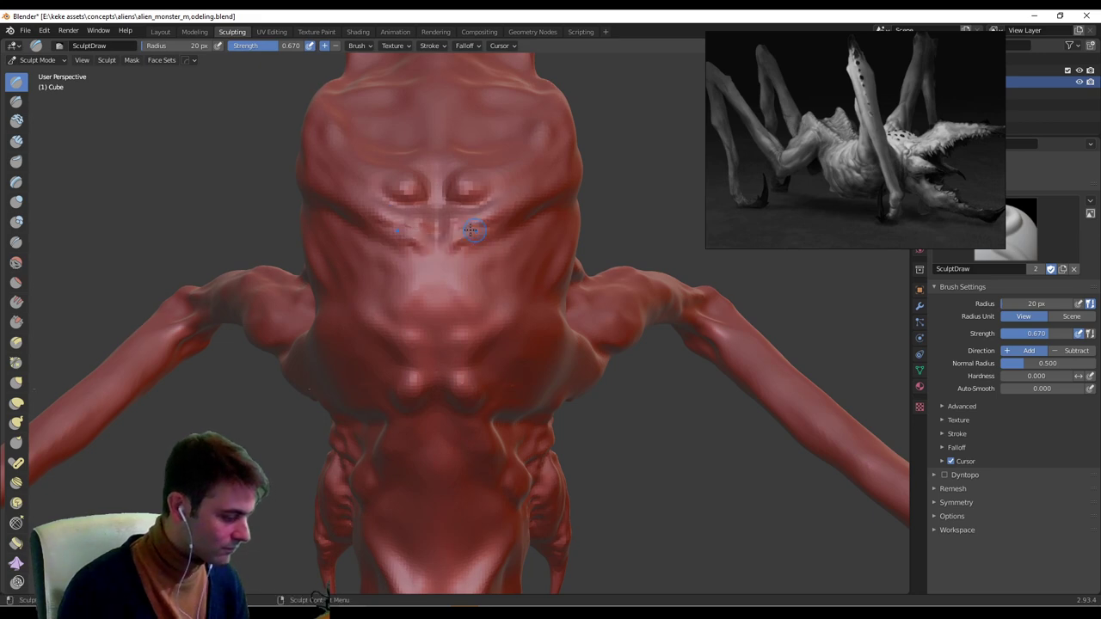
pyautogui.moveTo(498, 219); pyautogui.dragTo(458, 253)
pyautogui.moveTo(508, 255); pyautogui.dragTo(430, 274, button='middle')
pyautogui.moveTo(411, 280); pyautogui.dragTo(442, 303)
# Sculpt diagonal rib-like ridges along the torso's flank with the Draw brush at 20 px and 30 px radius.
pyautogui.moveTo(464, 296)
pyautogui.mouseDown(button='middle')
pyautogui.moveTo(512, 312)
pyautogui.moveTo(535, 353)
pyautogui.moveTo(540, 308)
pyautogui.moveTo(559, 284)
pyautogui.moveTo(476, 365)
pyautogui.moveTo(505, 333)
pyautogui.mouseUp(button='middle')
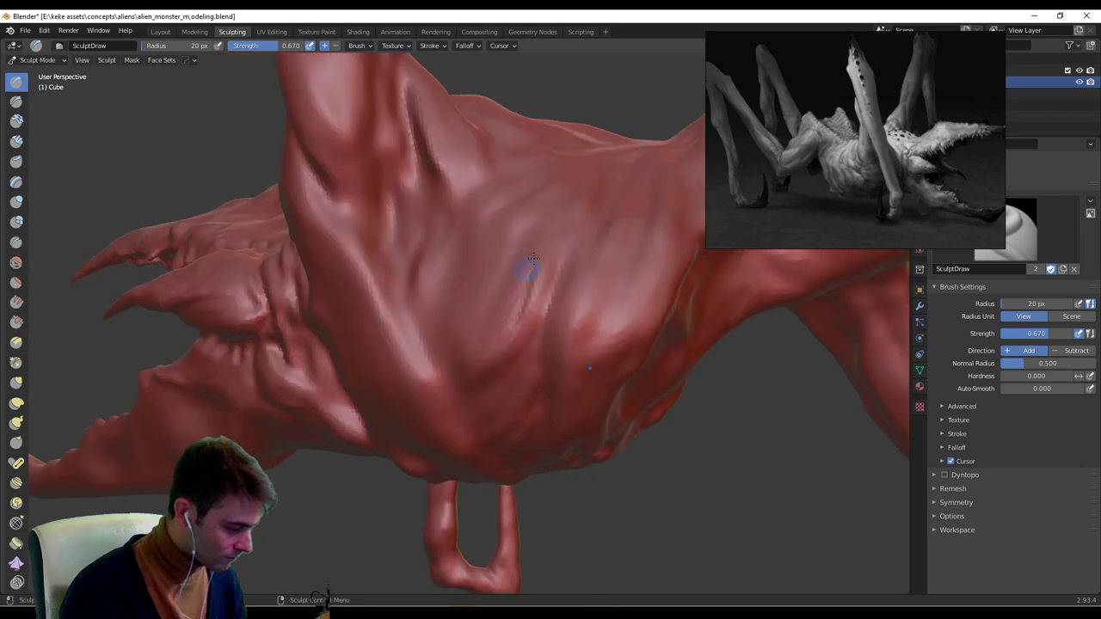
pyautogui.moveTo(545, 276); pyautogui.dragTo(532, 280, button='middle')
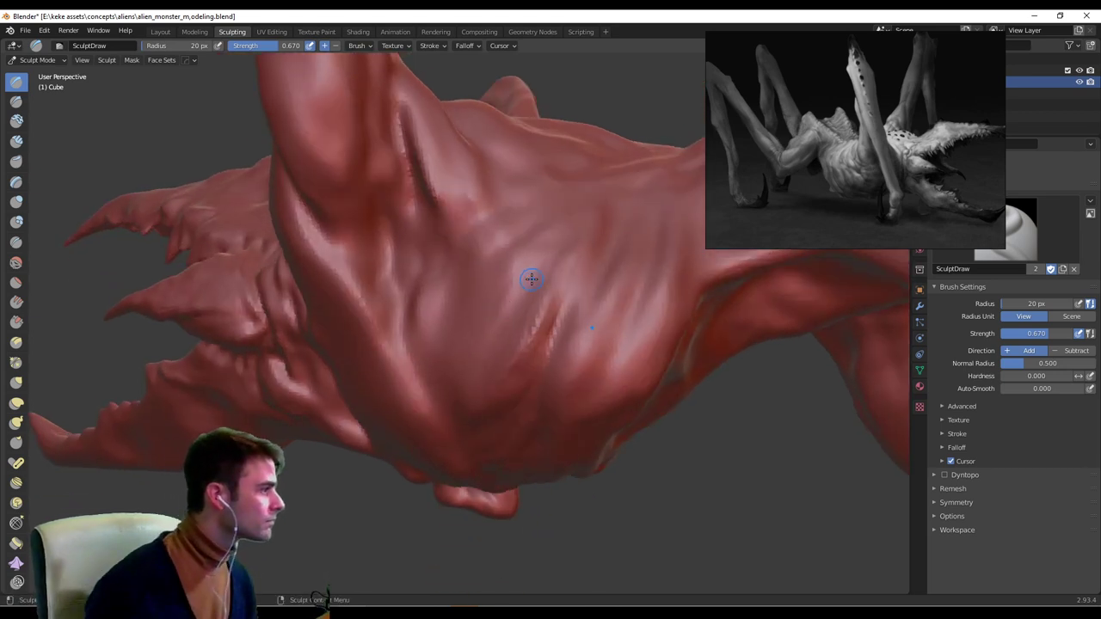
pyautogui.press('f')
pyautogui.click(550, 282)
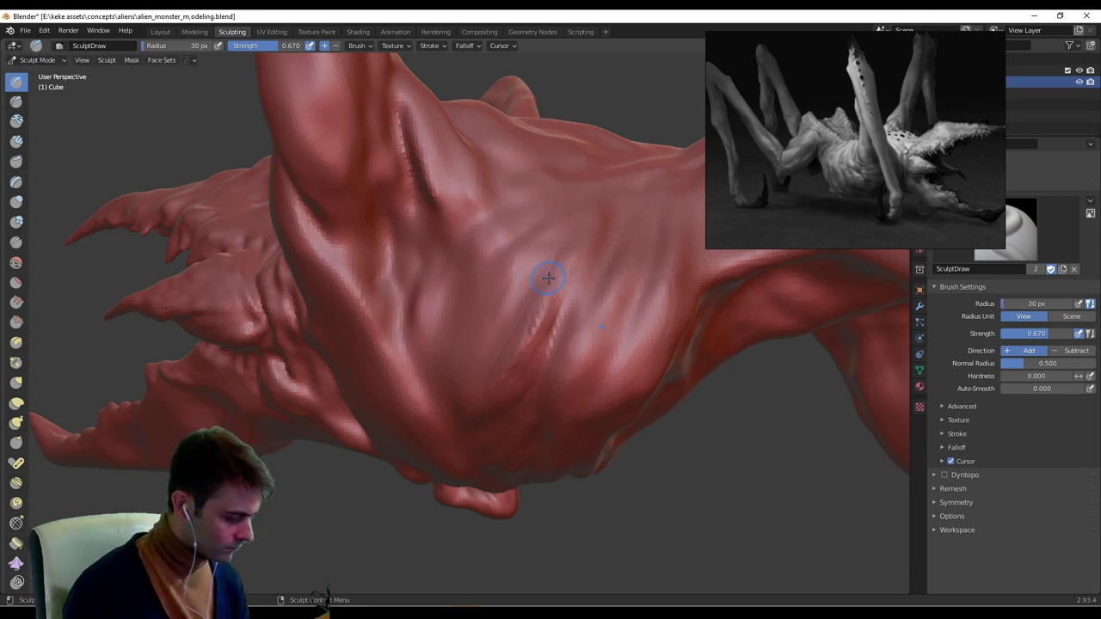
pyautogui.moveTo(547, 277); pyautogui.dragTo(514, 302)
pyautogui.moveTo(518, 292); pyautogui.dragTo(553, 239, button='middle')
pyautogui.moveTo(557, 277); pyautogui.dragTo(527, 319)
pyautogui.moveTo(526, 327); pyautogui.dragTo(559, 246, button='middle')
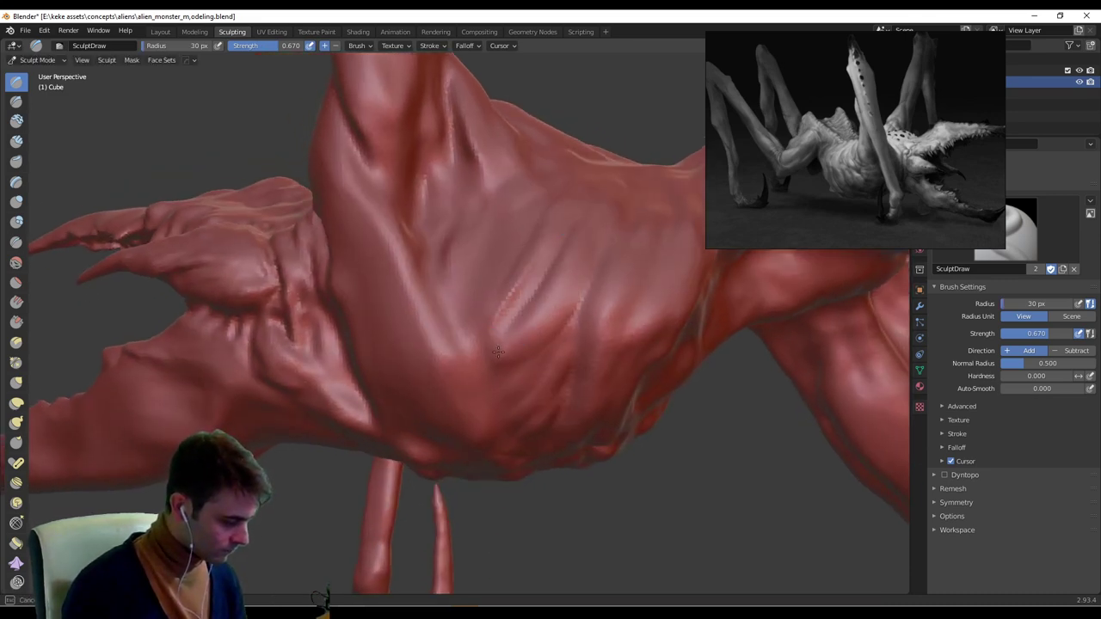
# Sculpt vertical muscle strands and a dividing groove on the torso's side below the foreleg at 30 px radius.
pyautogui.moveTo(489, 362)
pyautogui.mouseDown(button='middle')
pyautogui.moveTo(501, 308)
pyautogui.moveTo(444, 252)
pyautogui.moveTo(422, 277)
pyautogui.moveTo(440, 272)
pyautogui.moveTo(418, 312)
pyautogui.moveTo(343, 234)
pyautogui.moveTo(399, 247)
pyautogui.moveTo(387, 262)
pyautogui.mouseUp(button='middle')
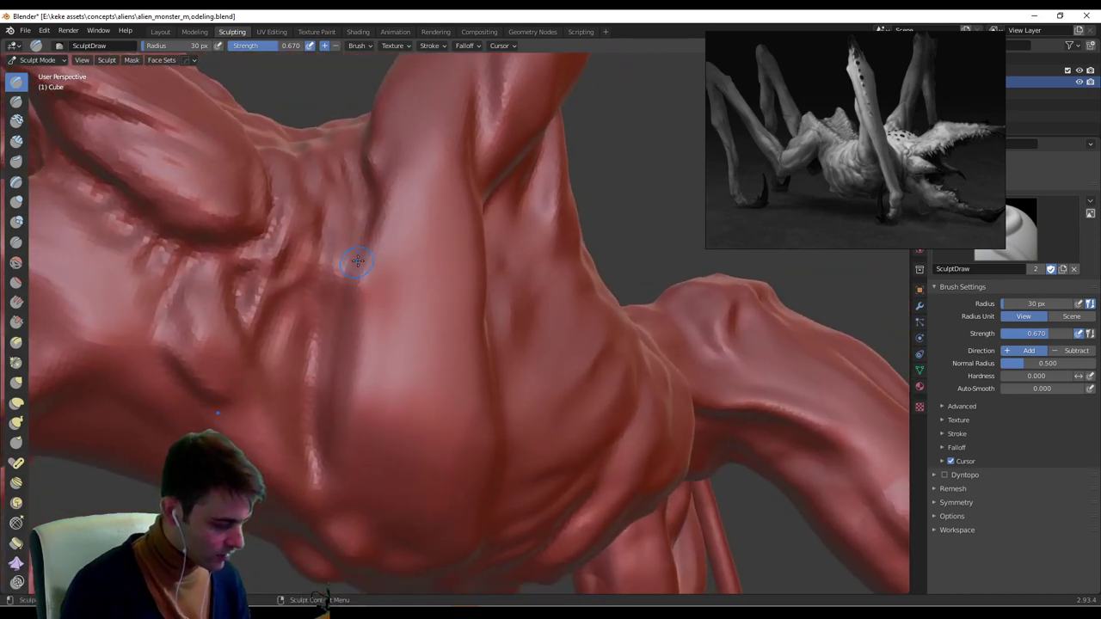
pyautogui.moveTo(353, 262)
pyautogui.mouseDown()
pyautogui.moveTo(351, 284)
pyautogui.moveTo(370, 271)
pyautogui.mouseUp()
pyautogui.moveTo(371, 271); pyautogui.dragTo(397, 239, button='middle')
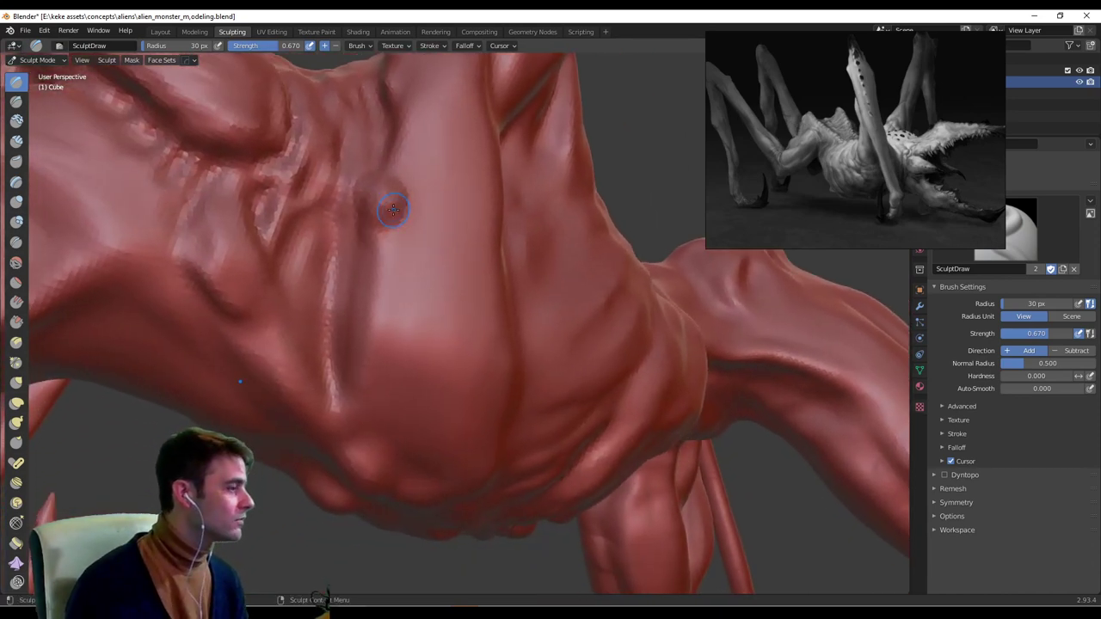
pyautogui.moveTo(376, 296)
pyautogui.keyDown('ctrl'); pyautogui.mouseDown()
pyautogui.moveTo(373, 248)
pyautogui.moveTo(384, 238)
pyautogui.moveTo(388, 370)
pyautogui.mouseUp(); pyautogui.keyUp('ctrl')
pyautogui.moveTo(387, 370); pyautogui.dragTo(405, 212, button='middle')
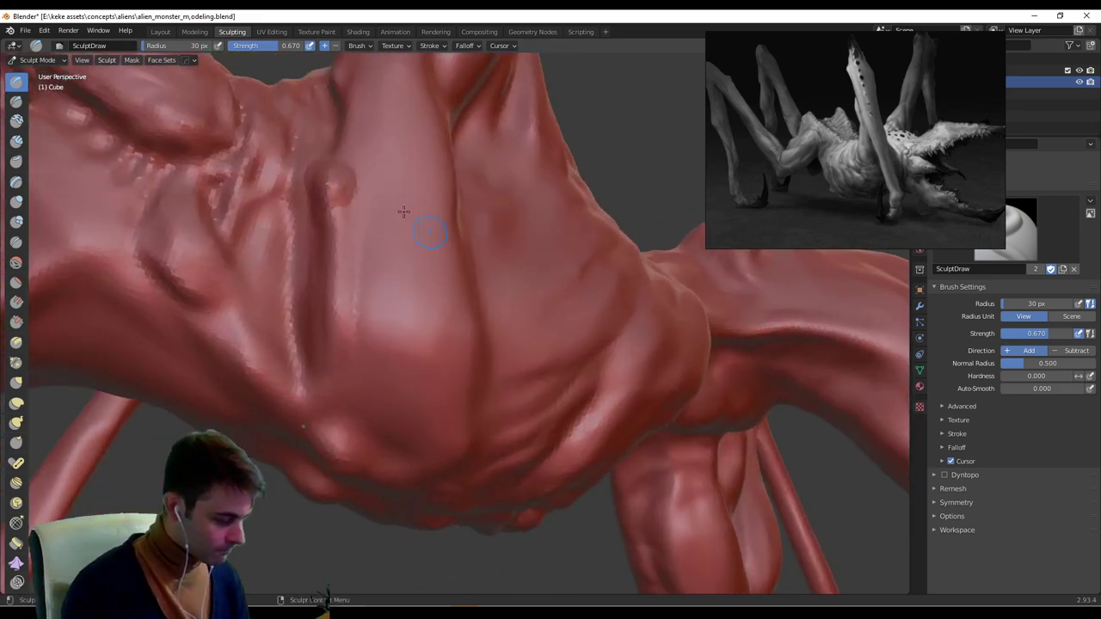
pyautogui.moveTo(341, 191)
pyautogui.mouseDown()
pyautogui.moveTo(336, 172)
pyautogui.moveTo(361, 385)
pyautogui.mouseUp()
pyautogui.moveTo(361, 385); pyautogui.dragTo(384, 217, button='middle')
pyautogui.moveTo(416, 199); pyautogui.dragTo(418, 295)
pyautogui.moveTo(426, 103); pyautogui.dragTo(419, 263)
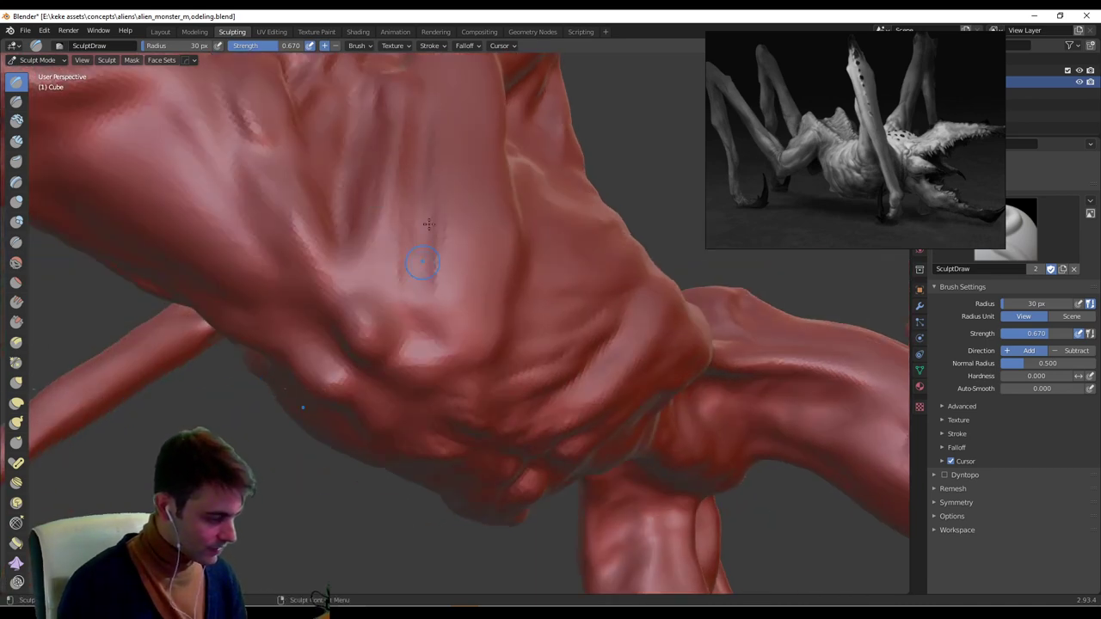
# Carve additional vertical grooves between the muscle strands below the foreleg and build up the ridges beside them.
pyautogui.moveTo(426, 226)
pyautogui.mouseDown(button='middle')
pyautogui.moveTo(424, 338)
pyautogui.moveTo(457, 317)
pyautogui.mouseUp(button='middle')
pyautogui.keyDown('ctrl'); pyautogui.moveTo(429, 214); pyautogui.dragTo(427, 387); pyautogui.keyUp('ctrl')
pyautogui.moveTo(425, 301); pyautogui.dragTo(430, 387)
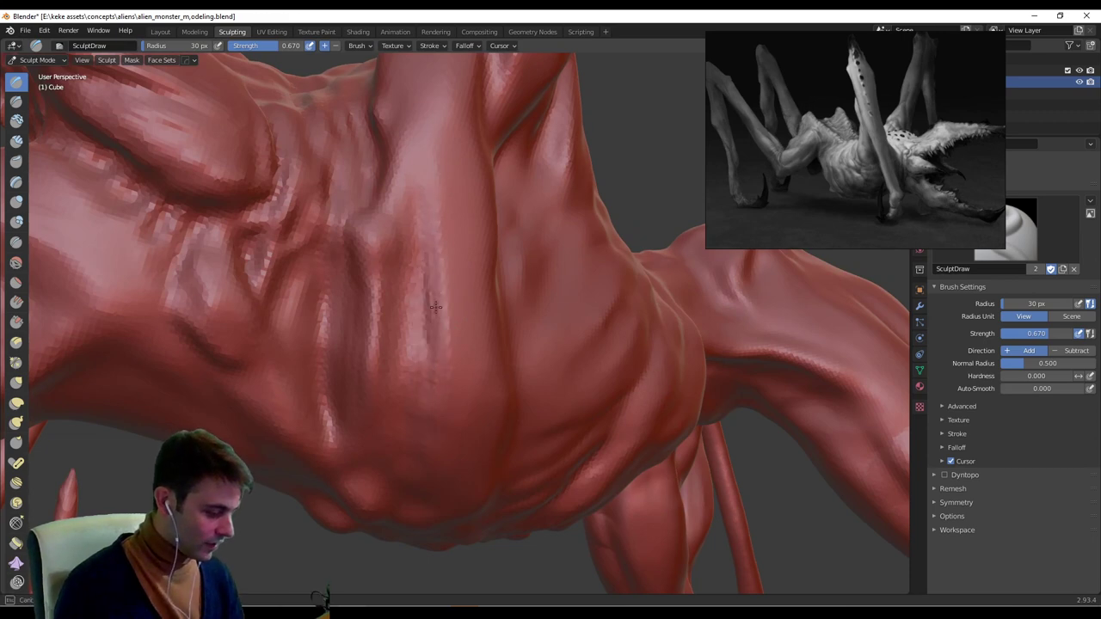
pyautogui.keyDown('ctrl'); pyautogui.moveTo(437, 258); pyautogui.dragTo(454, 361); pyautogui.keyUp('ctrl')
pyautogui.moveTo(458, 361); pyautogui.dragTo(457, 279, button='middle')
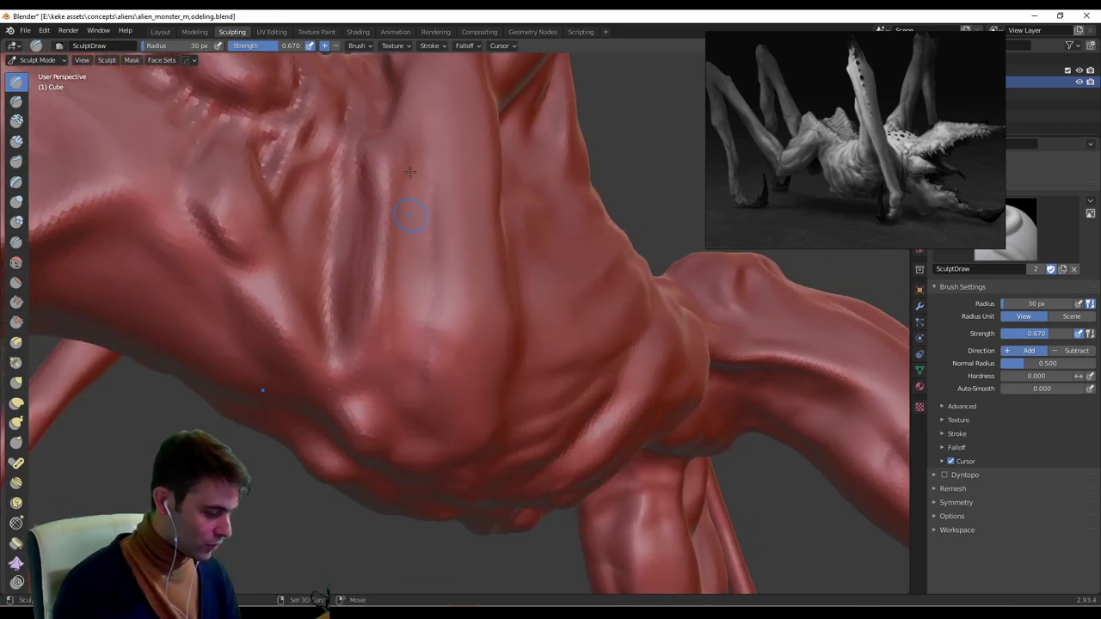
pyautogui.moveTo(451, 322); pyautogui.dragTo(460, 187, button='middle')
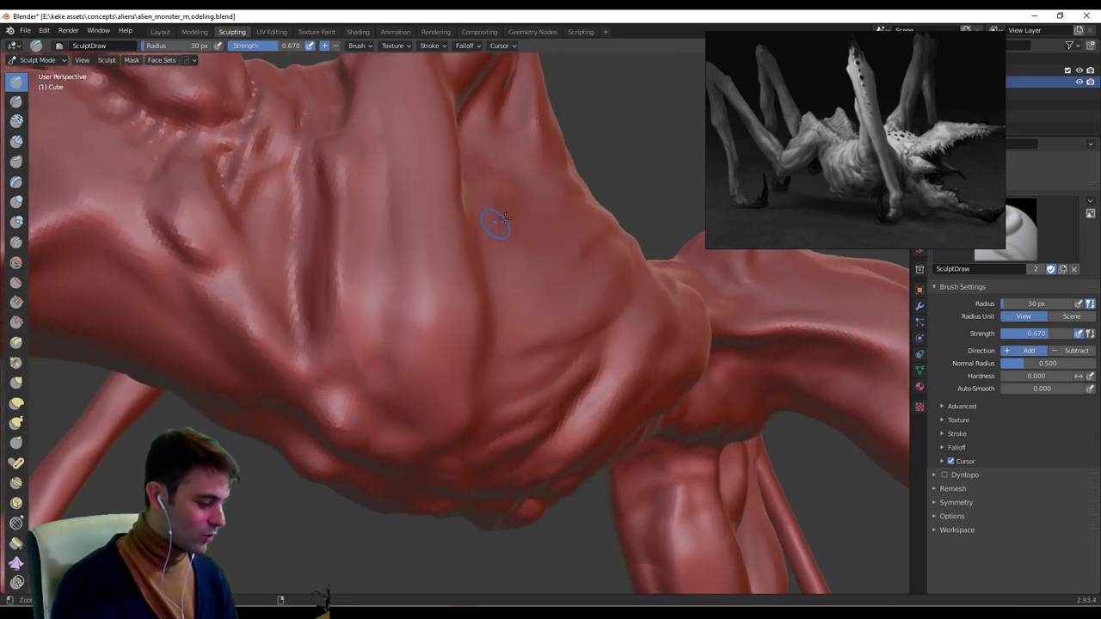
# Sculpt fine muscle strands on the torso's side below the foreleg with the Draw brush at 19 px radius.
pyautogui.keyDown('ctrl'); pyautogui.moveTo(534, 187); pyautogui.dragTo(399, 203, button='middle'); pyautogui.keyUp('ctrl')
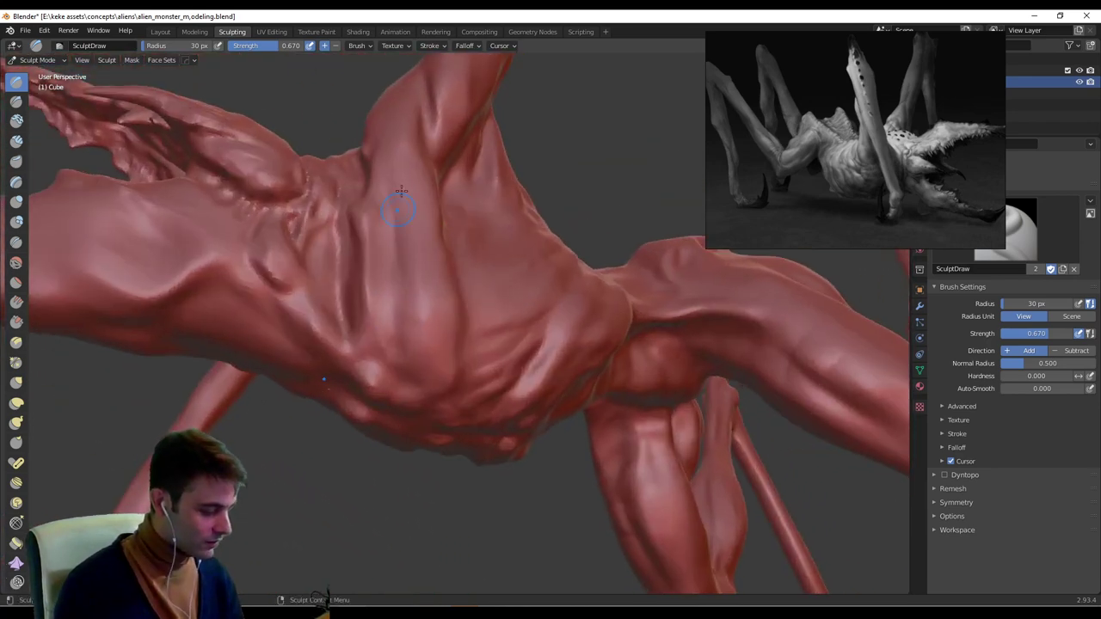
pyautogui.press('f')
pyautogui.click(394, 294)
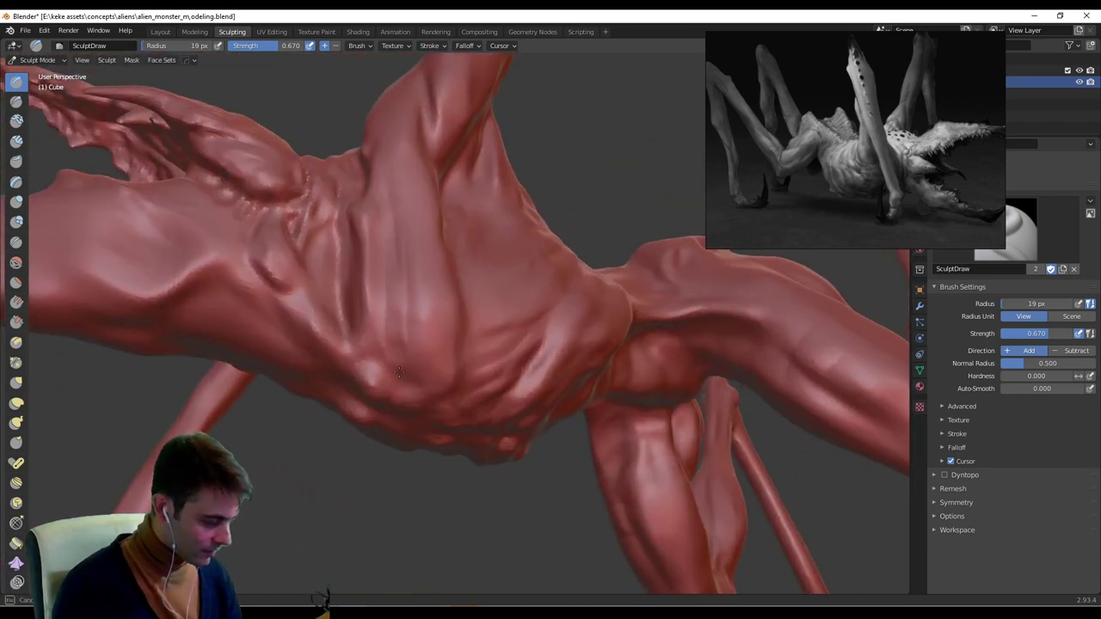
pyautogui.moveTo(401, 310); pyautogui.dragTo(407, 217, button='middle')
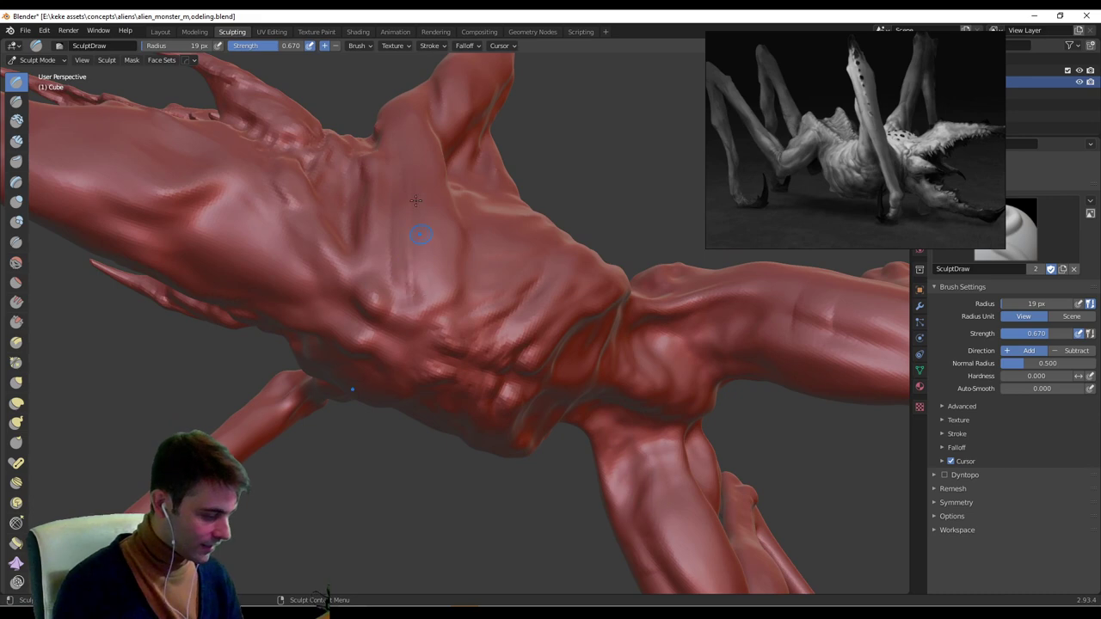
pyautogui.moveTo(430, 258); pyautogui.dragTo(449, 293, button='middle')
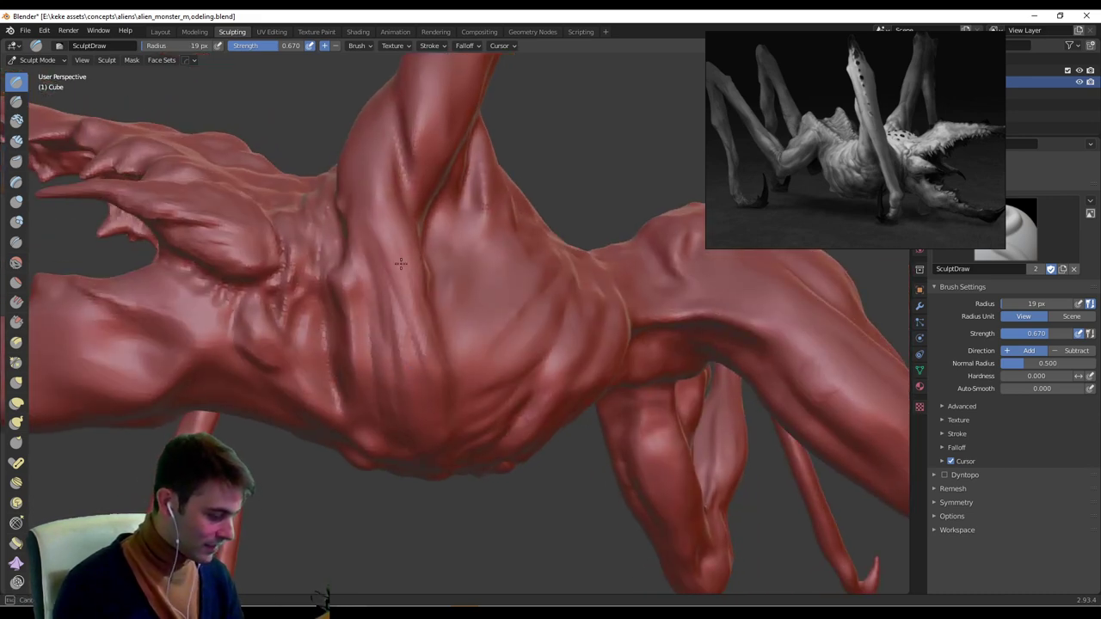
pyautogui.moveTo(401, 264); pyautogui.dragTo(389, 301, button='middle')
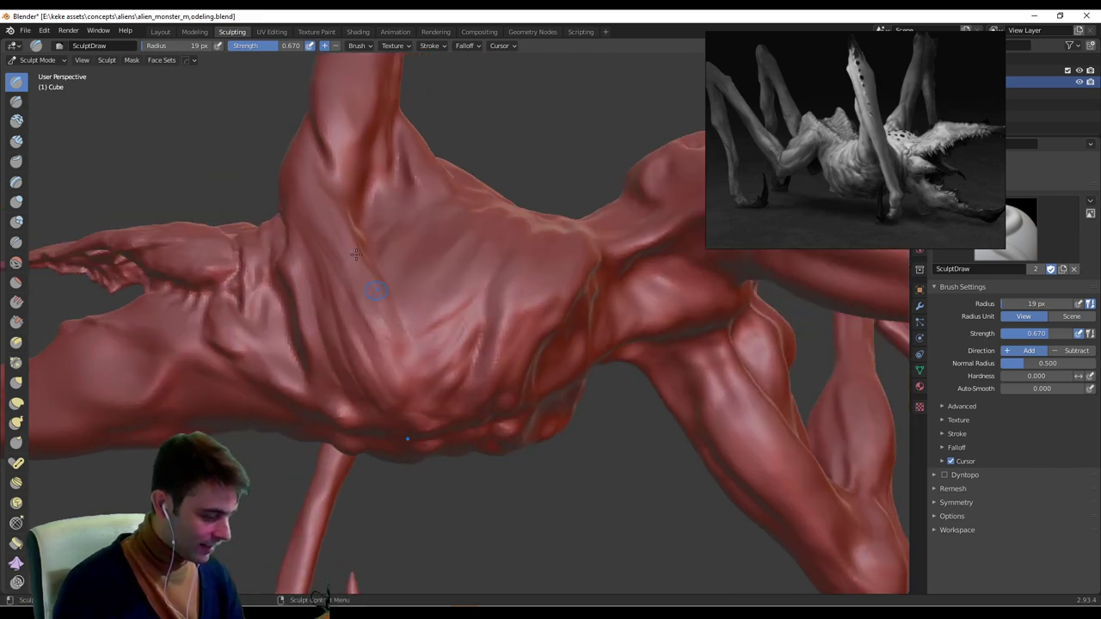
pyautogui.moveTo(355, 255); pyautogui.dragTo(381, 328, button='middle')
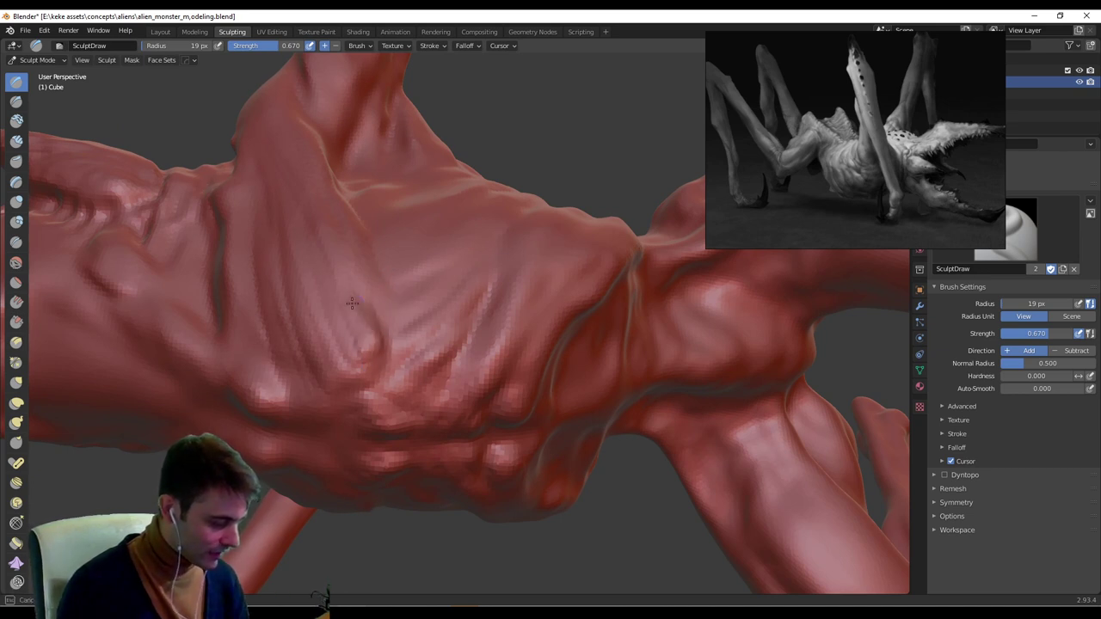
# Build up the lower ends of the muscle strands on the torso's flank at 43 px and 27 px radius.
pyautogui.press('f')
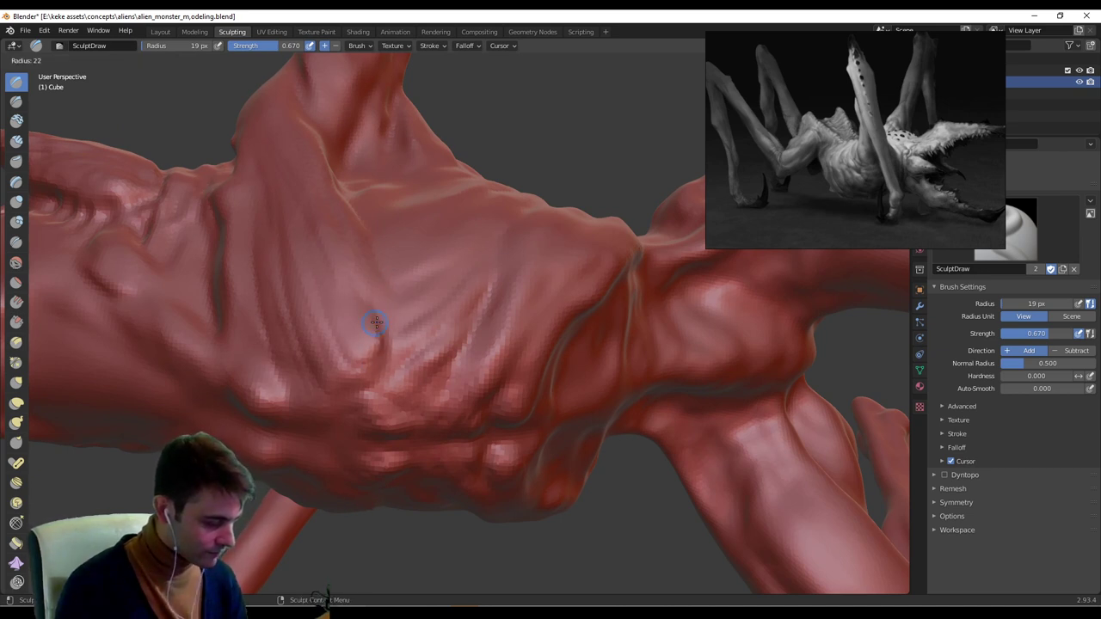
pyautogui.click(384, 314)
pyautogui.moveTo(381, 296); pyautogui.dragTo(369, 307, button='middle')
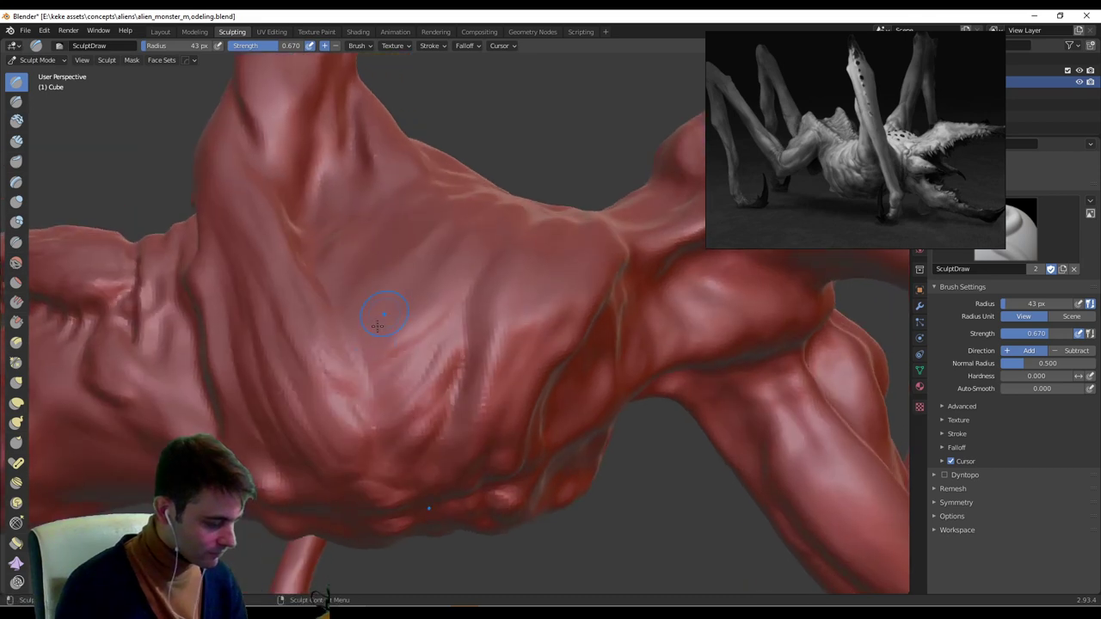
pyautogui.press('f')
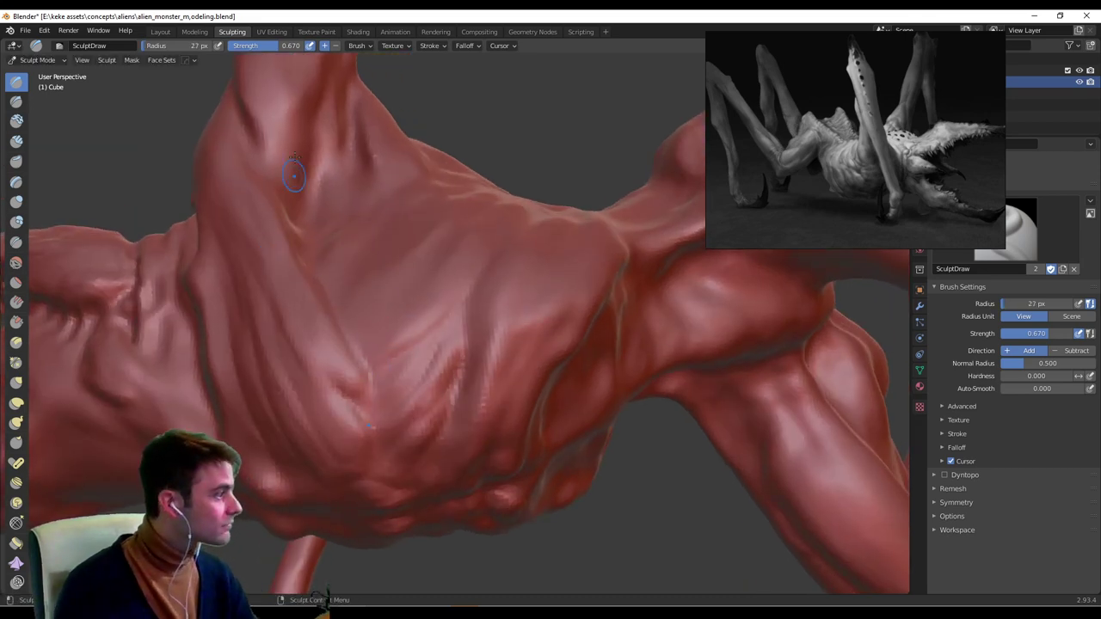
# Build up the broad muscle strand below the foreleg on the torso's opposite side at 51 px radius.
pyautogui.moveTo(344, 265); pyautogui.dragTo(551, 300, button='middle')
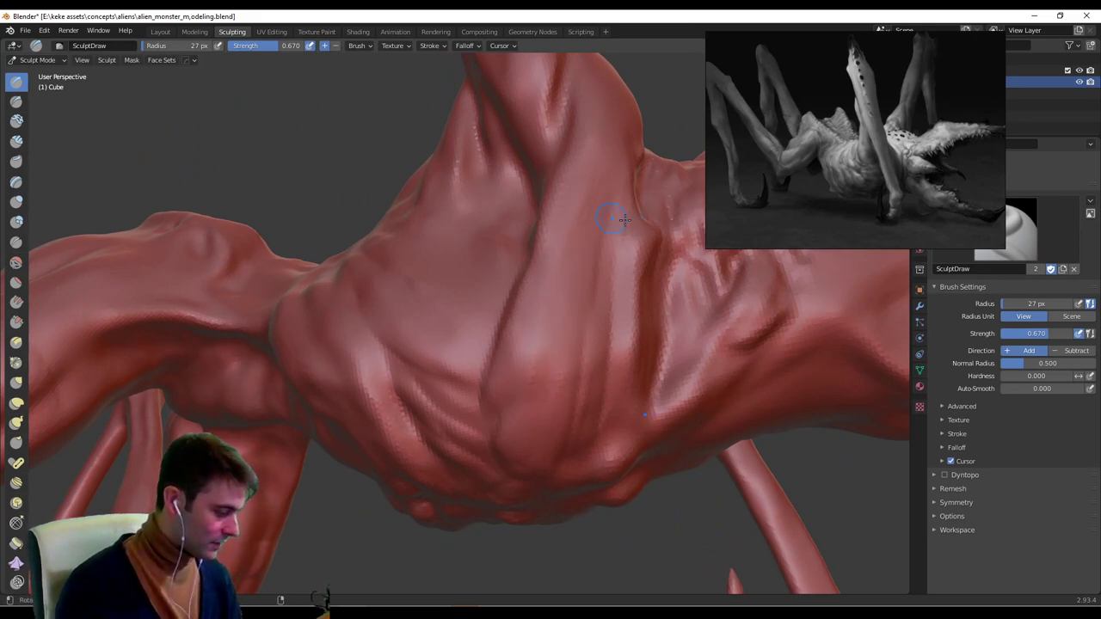
pyautogui.keyDown('ctrl'); pyautogui.moveTo(625, 220); pyautogui.dragTo(501, 265, button='middle'); pyautogui.keyUp('ctrl')
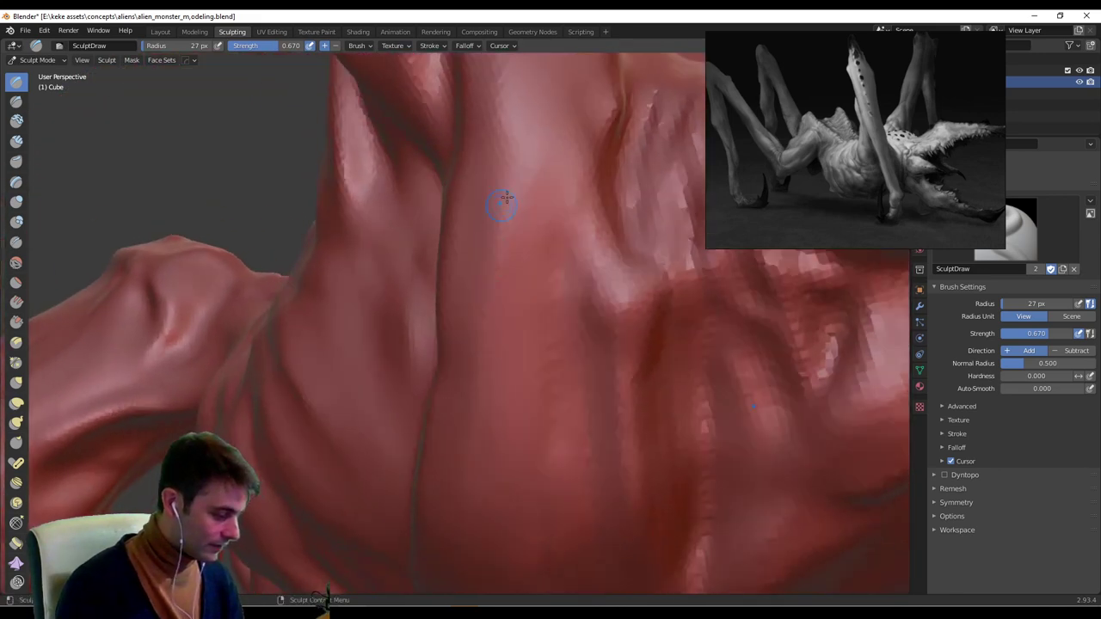
pyautogui.press('f')
pyautogui.click(542, 167)
pyautogui.keyDown('ctrl'); pyautogui.moveTo(542, 167); pyautogui.dragTo(535, 232, button='middle'); pyautogui.keyUp('ctrl')
pyautogui.moveTo(535, 233)
pyautogui.mouseDown(button='middle')
pyautogui.moveTo(521, 250)
pyautogui.moveTo(472, 237)
pyautogui.mouseUp(button='middle')
pyautogui.keyDown('ctrl'); pyautogui.moveTo(472, 236); pyautogui.dragTo(470, 215, button='middle'); pyautogui.keyUp('ctrl')
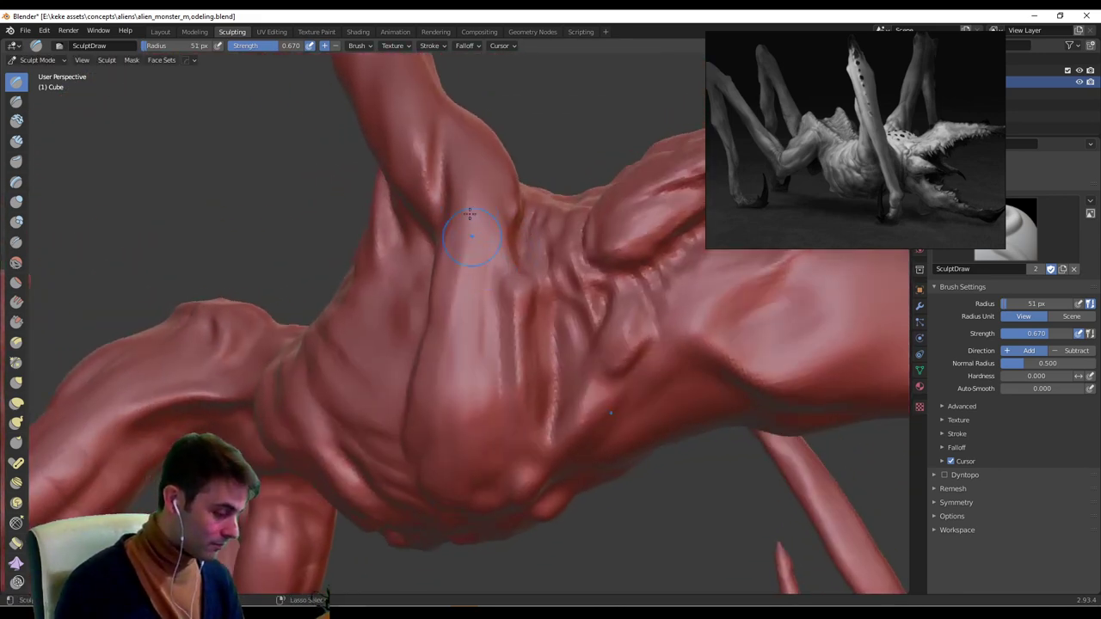
# Divide the broad muscle below the foreleg into strands running up to the leg's base at 27 px radius.
pyautogui.press('f')
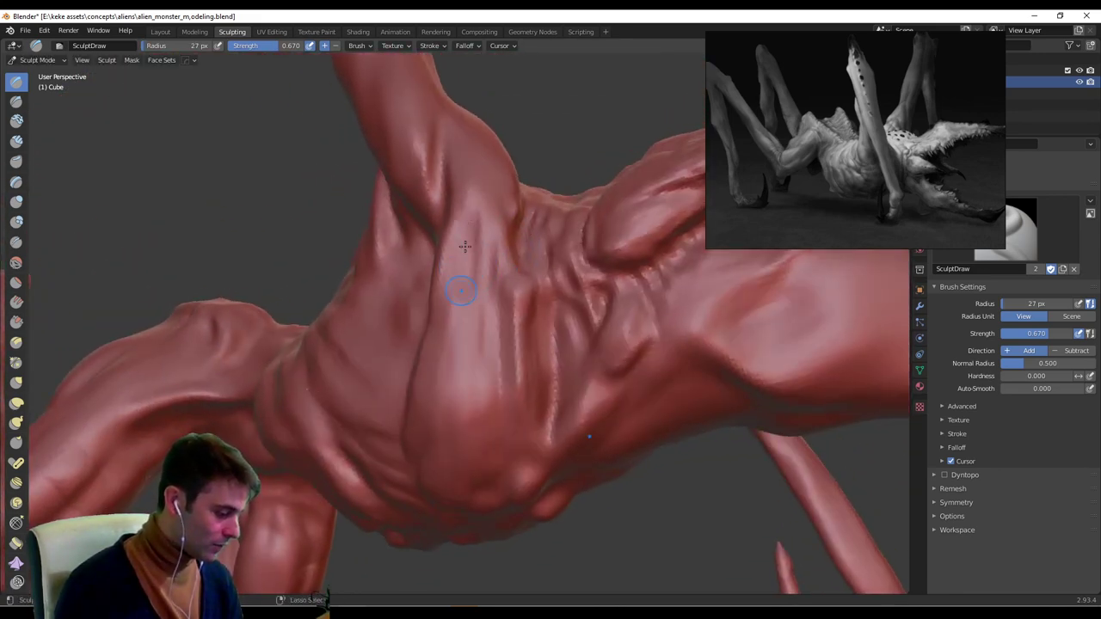
pyautogui.moveTo(476, 320); pyautogui.dragTo(481, 241)
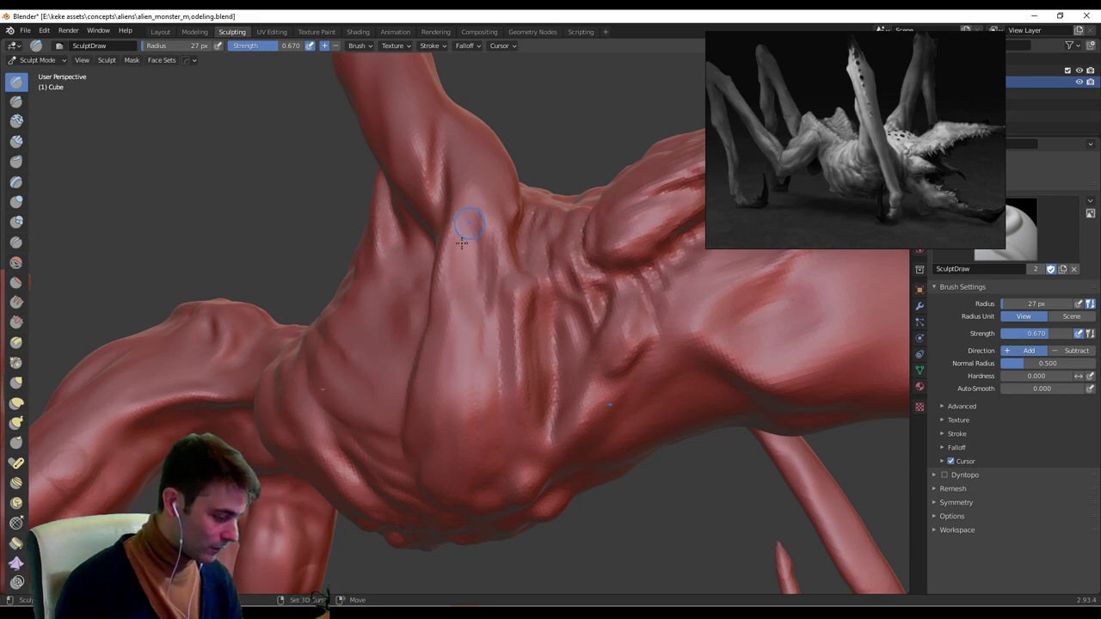
pyautogui.moveTo(436, 314); pyautogui.dragTo(491, 246, button='middle')
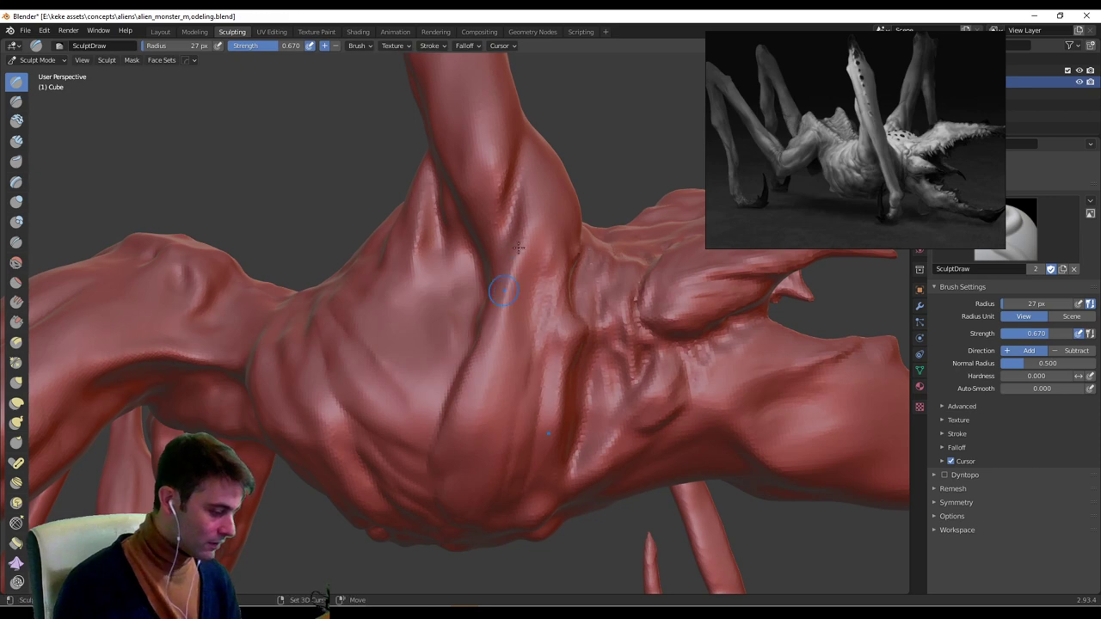
pyautogui.moveTo(531, 359); pyautogui.dragTo(563, 302)
pyautogui.moveTo(563, 301)
pyautogui.mouseDown(button='middle')
pyautogui.moveTo(492, 297)
pyautogui.moveTo(508, 292)
pyautogui.mouseUp(button='middle')
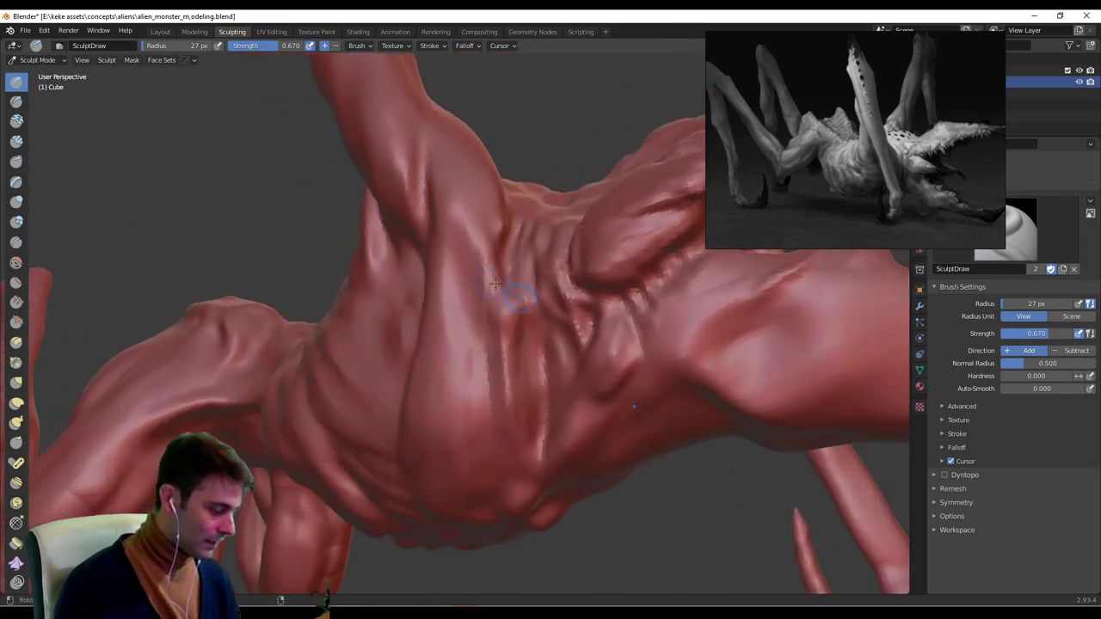
# Sculpt thin skin folds between the foreleg's base and the neck at 15 px radius.
pyautogui.press('f')
pyautogui.click(465, 246)
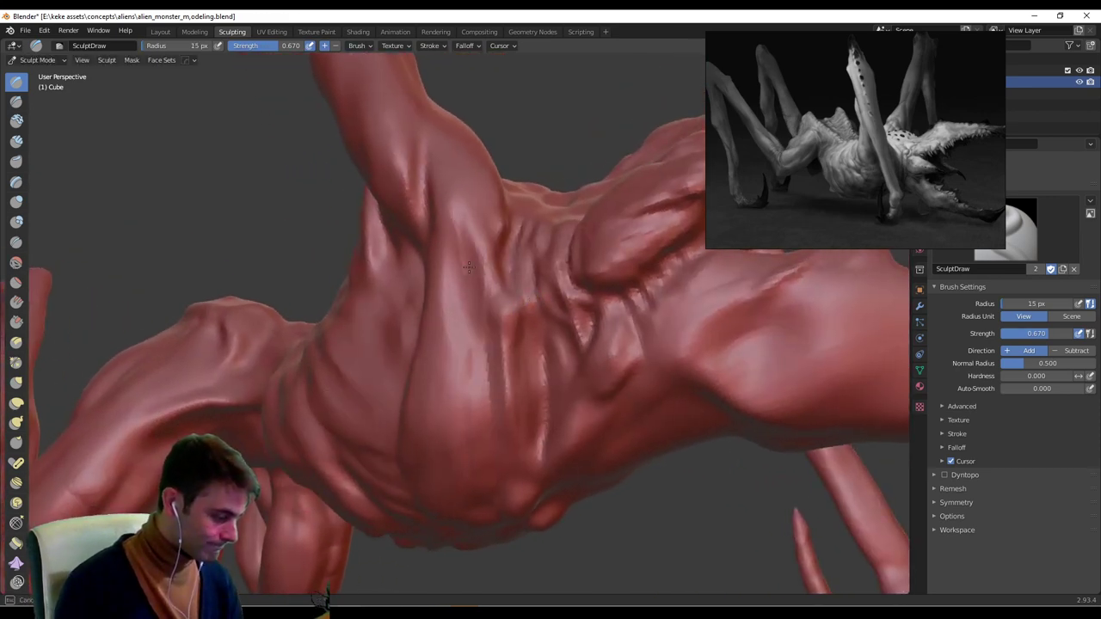
pyautogui.moveTo(474, 295); pyautogui.dragTo(400, 239, button='middle')
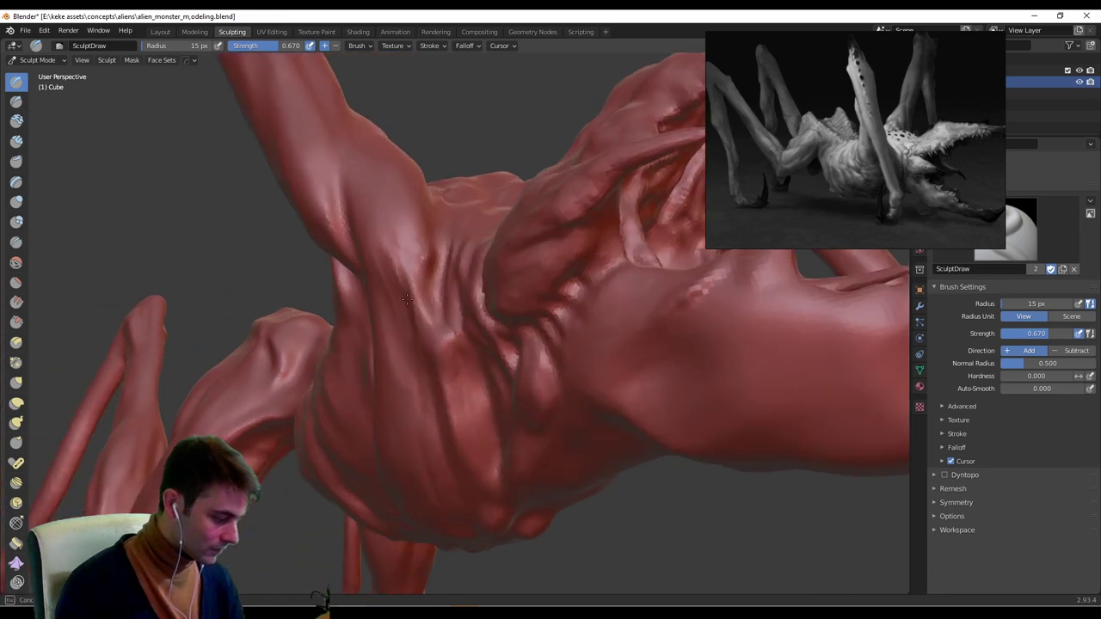
pyautogui.moveTo(416, 330); pyautogui.dragTo(430, 290, button='middle')
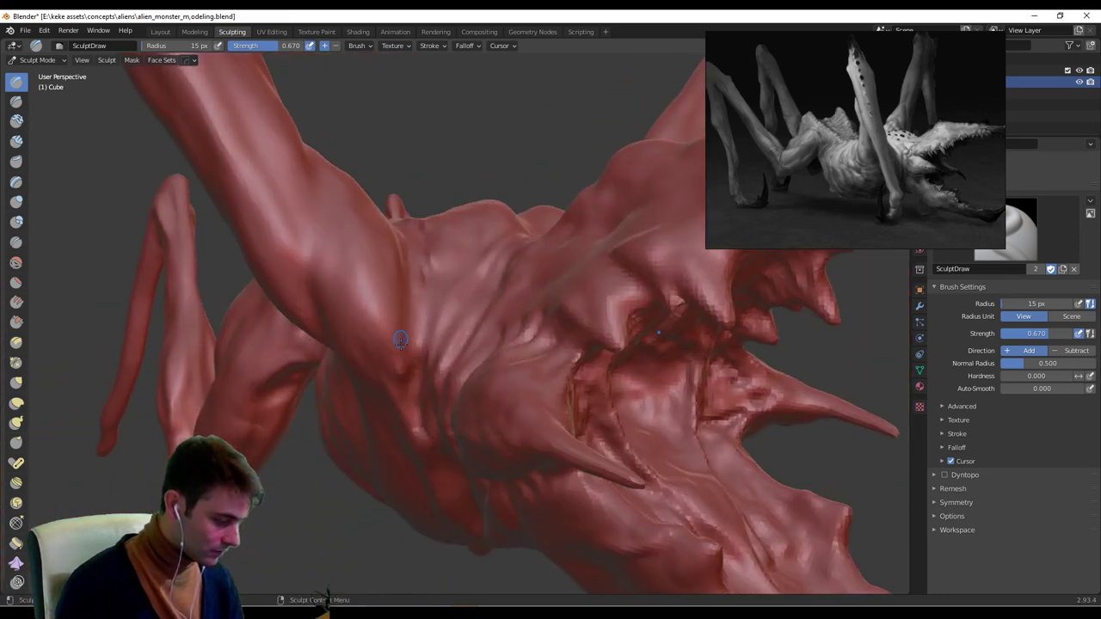
pyautogui.moveTo(412, 347); pyautogui.dragTo(387, 299, button='middle')
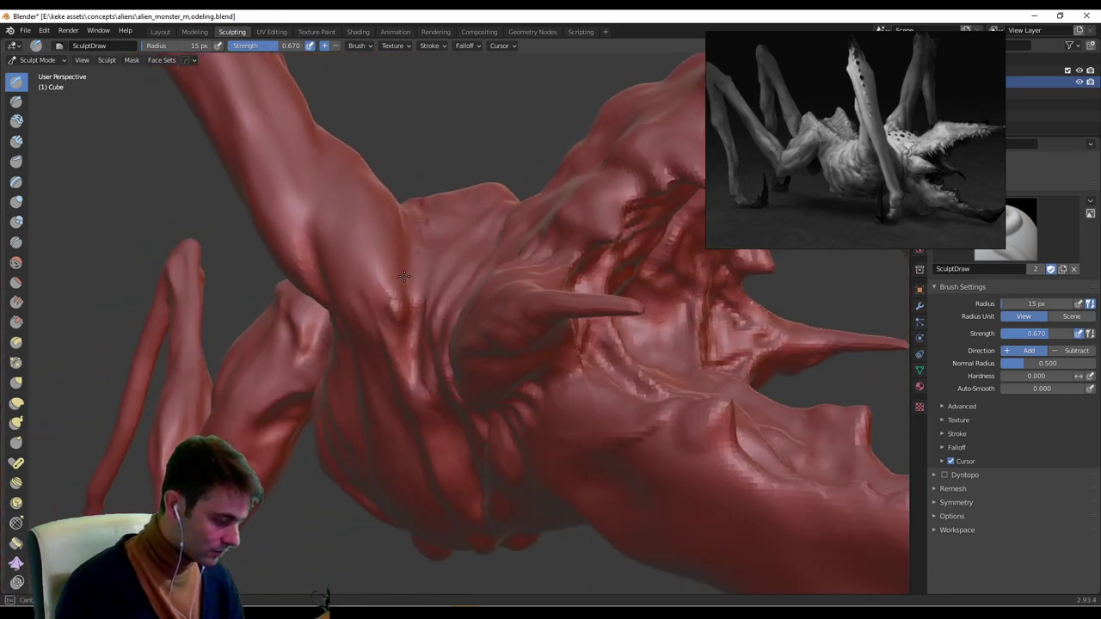
# Sculpt a mirrored wrinkled crease where the forelegs meet the upper back at 15 px radius.
pyautogui.moveTo(422, 248); pyautogui.dragTo(364, 362, button='middle')
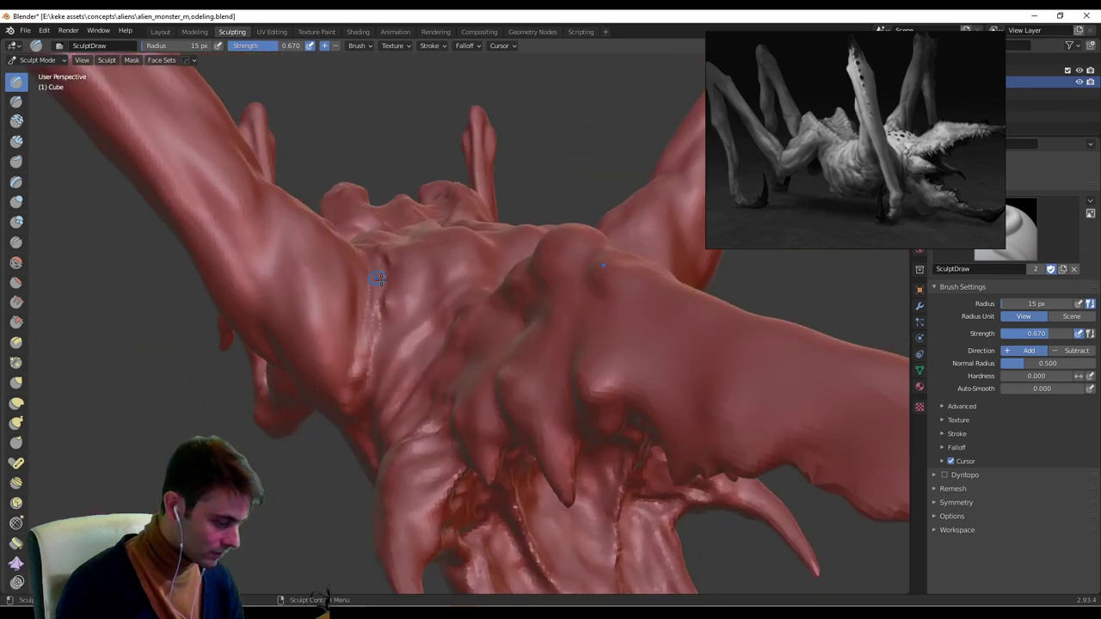
pyautogui.moveTo(380, 280); pyautogui.dragTo(339, 373, button='middle')
pyautogui.moveTo(334, 370)
pyautogui.mouseDown()
pyautogui.moveTo(337, 308)
pyautogui.moveTo(336, 360)
pyautogui.mouseUp()
pyautogui.moveTo(337, 301); pyautogui.dragTo(339, 352, button='middle')
pyautogui.moveTo(325, 379); pyautogui.dragTo(329, 347)
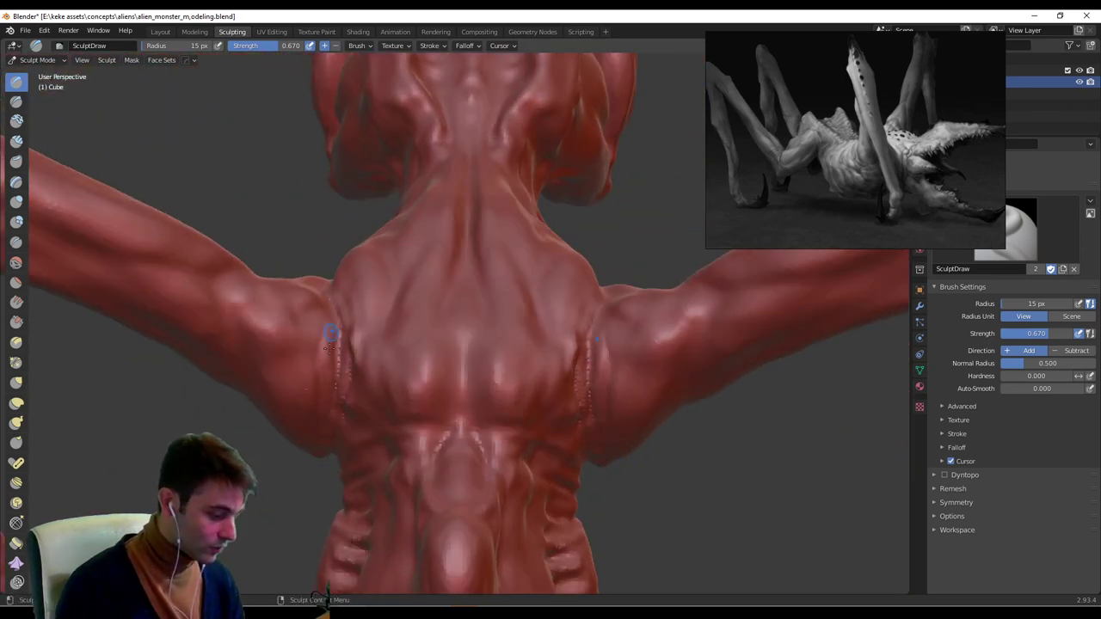
# Add finer wrinkles beside the shoulder crease on the foreleg's base at 10 px radius.
pyautogui.press('f')
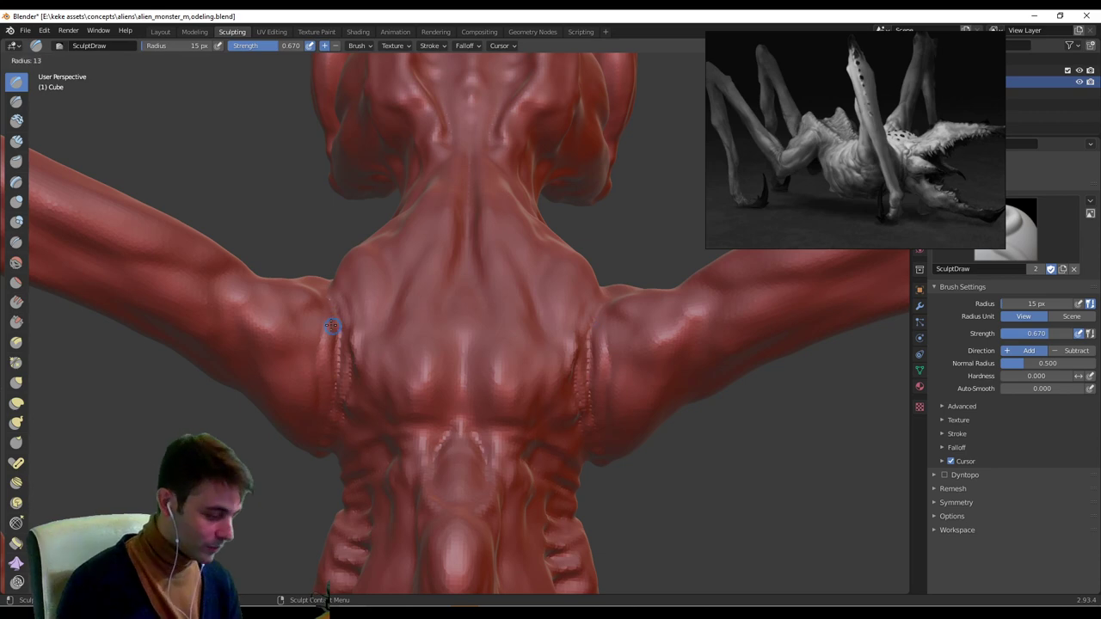
pyautogui.click(325, 329)
pyautogui.moveTo(323, 314); pyautogui.dragTo(318, 343, button='middle')
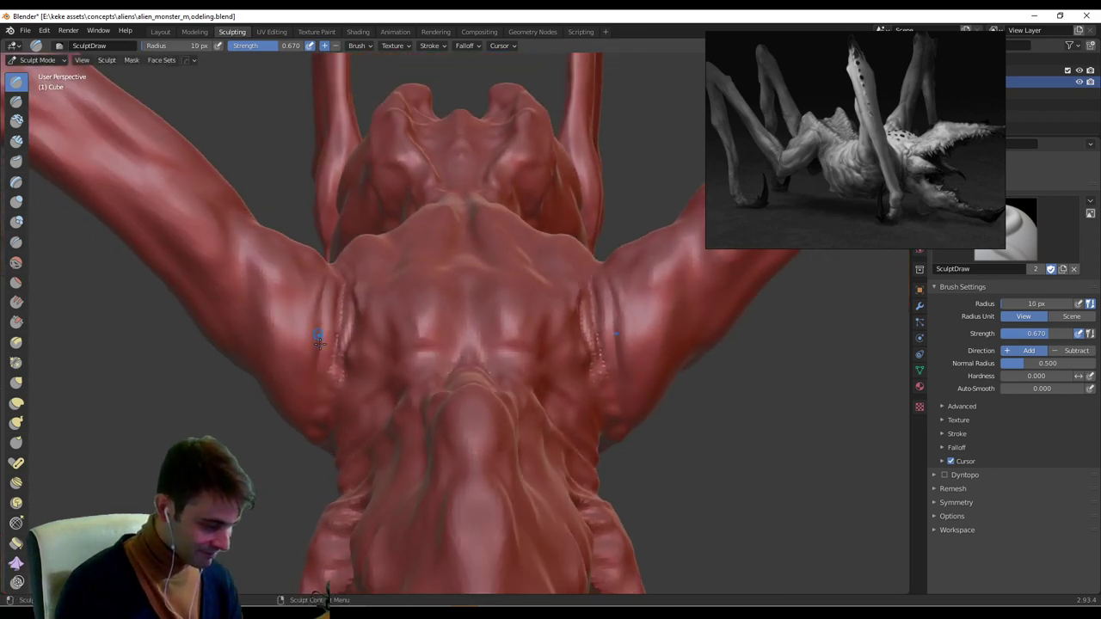
pyautogui.moveTo(340, 307); pyautogui.dragTo(336, 360, button='middle')
pyautogui.moveTo(325, 310)
pyautogui.mouseDown(button='middle')
pyautogui.moveTo(330, 384)
pyautogui.moveTo(326, 328)
pyautogui.mouseUp(button='middle')
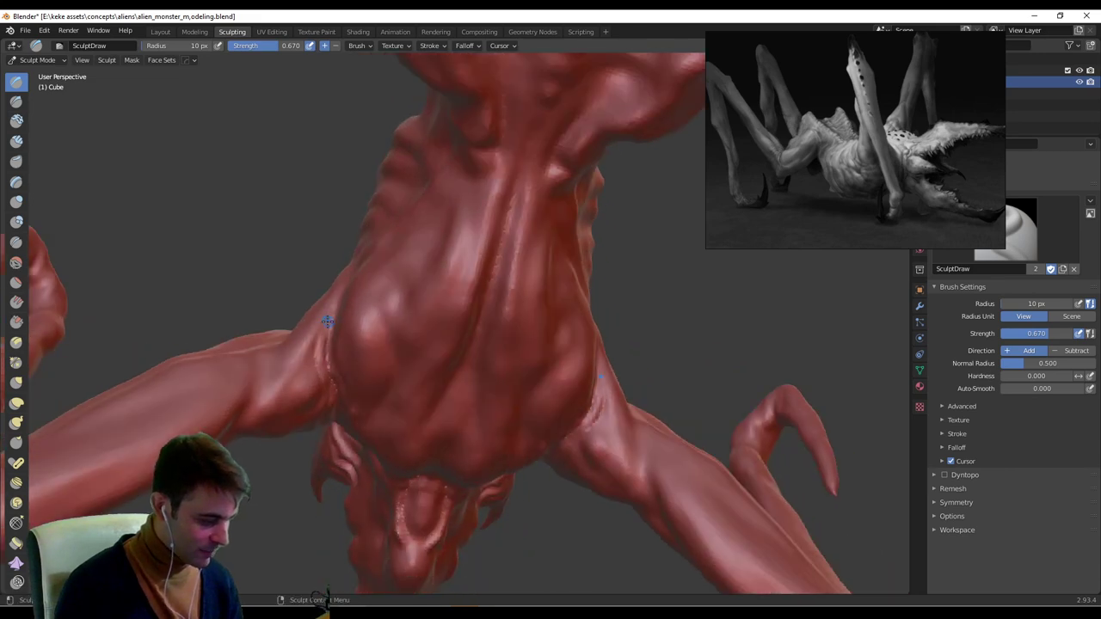
# Carve the crease between the foreleg and the back deeper and sculpt folds beside it at 20 px radius.
pyautogui.moveTo(437, 265); pyautogui.dragTo(418, 202, button='middle')
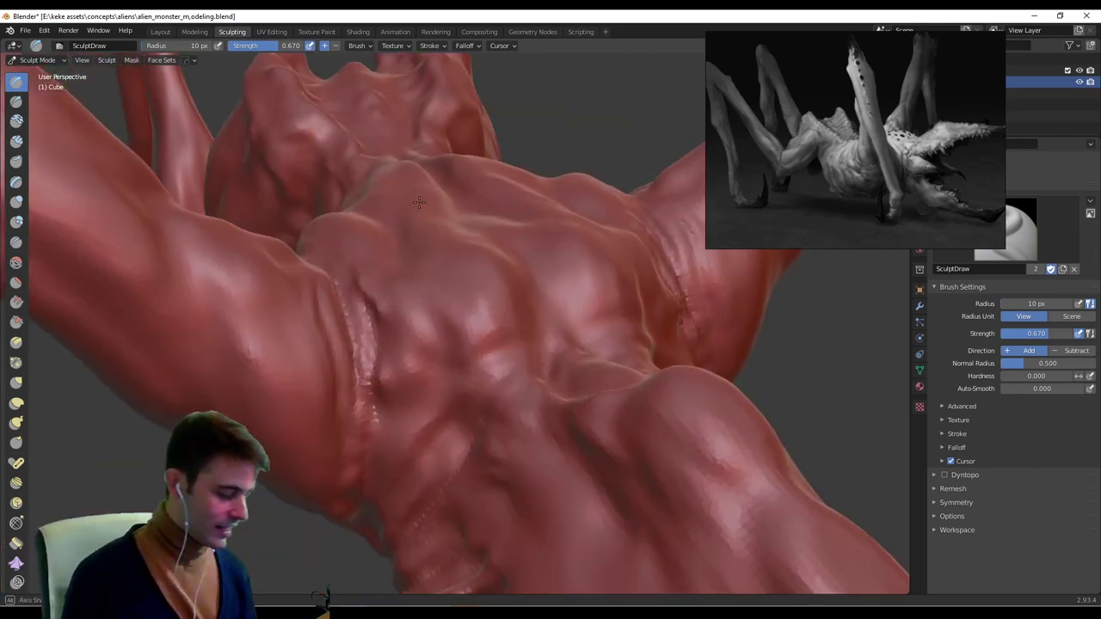
pyautogui.press('f')
pyautogui.click(380, 341)
pyautogui.keyDown('ctrl'); pyautogui.moveTo(357, 313); pyautogui.dragTo(376, 376); pyautogui.keyUp('ctrl')
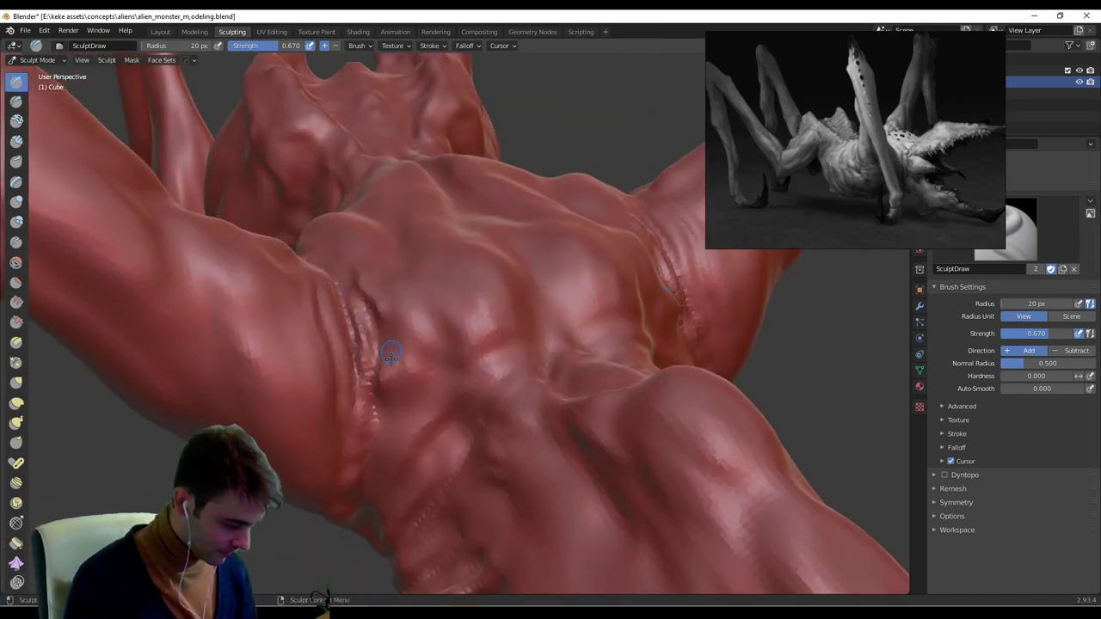
pyautogui.moveTo(389, 357)
pyautogui.mouseDown(button='middle')
pyautogui.moveTo(422, 356)
pyautogui.moveTo(434, 361)
pyautogui.moveTo(422, 367)
pyautogui.moveTo(467, 388)
pyautogui.mouseUp(button='middle')
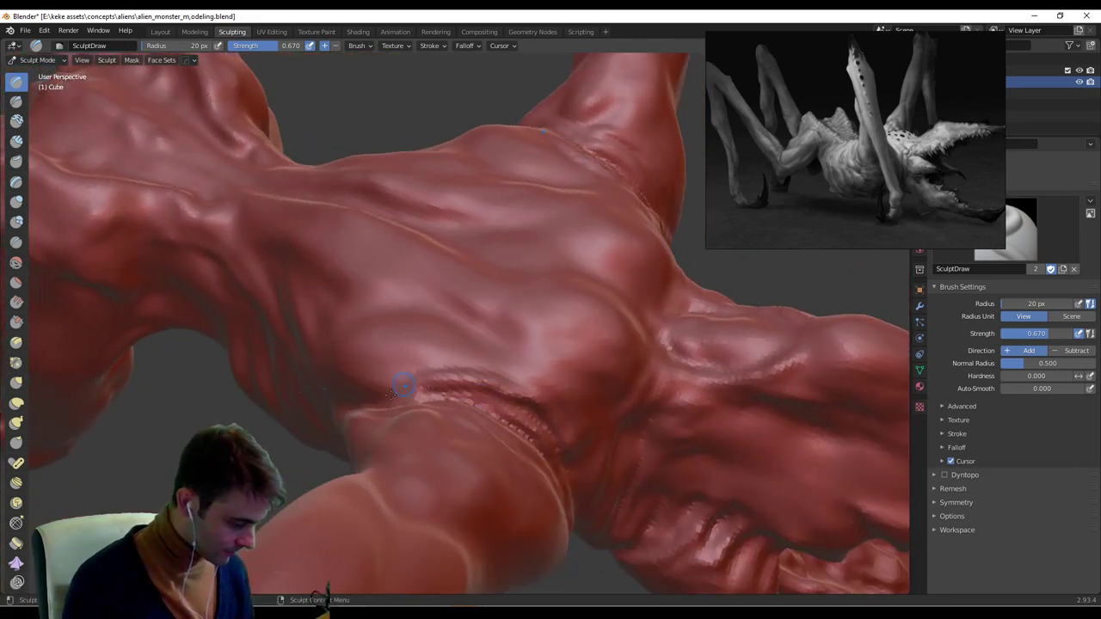
pyautogui.moveTo(401, 381); pyautogui.dragTo(558, 277, button='middle')
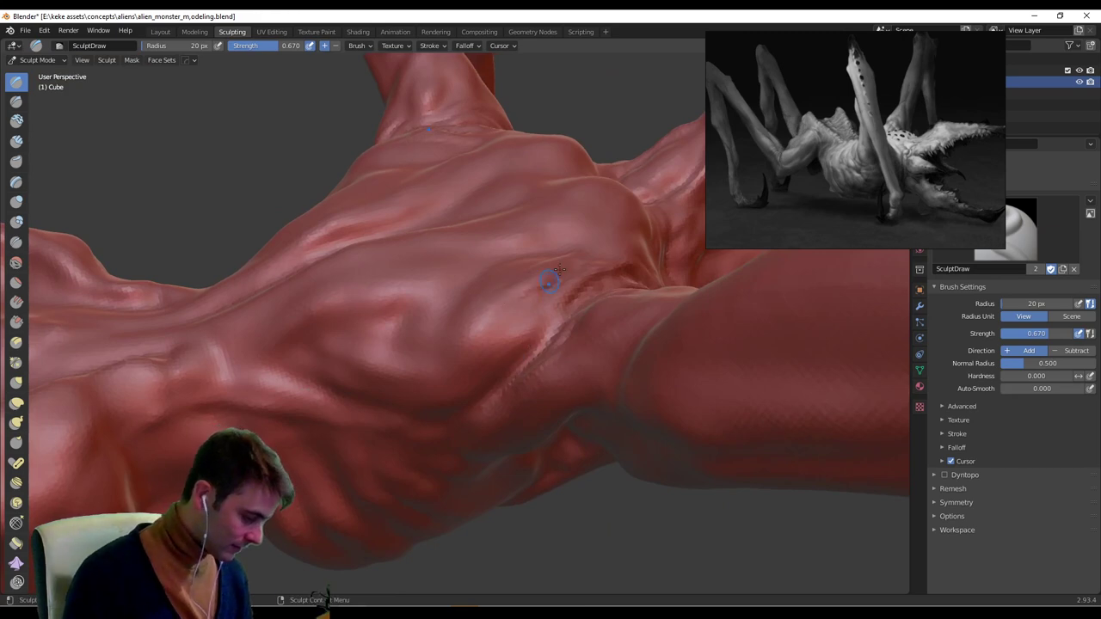
pyautogui.moveTo(559, 269)
pyautogui.mouseDown()
pyautogui.moveTo(460, 356)
pyautogui.moveTo(499, 323)
pyautogui.mouseUp()
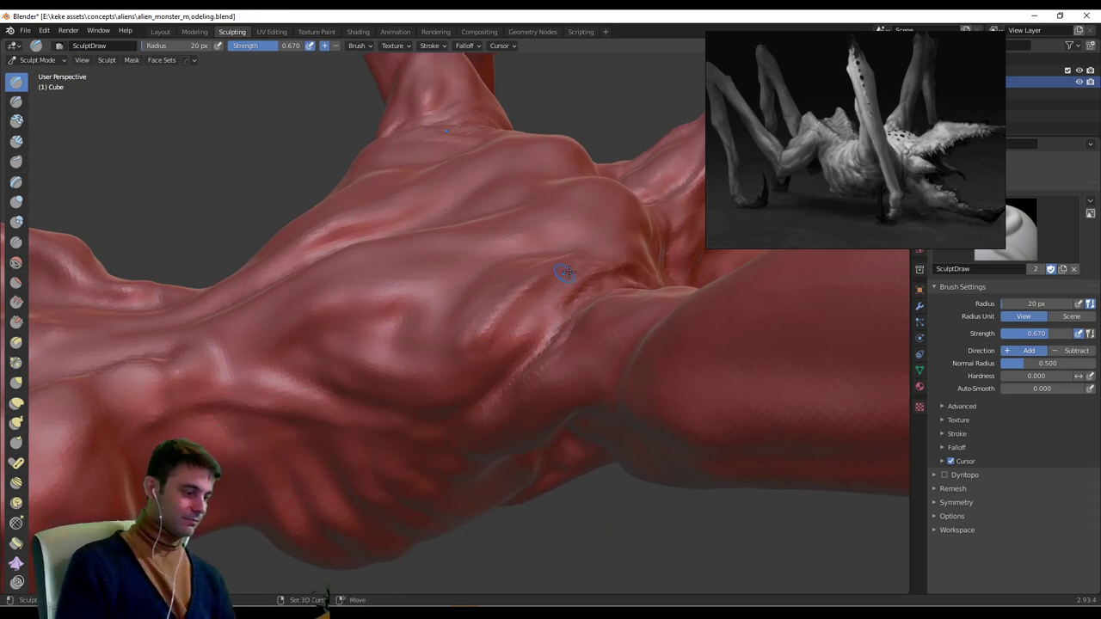
# Build up the large muscle bumps on the upper back with the Draw brush at 75 px radius.
pyautogui.moveTo(557, 269)
pyautogui.mouseDown(button='middle')
pyautogui.moveTo(585, 345)
pyautogui.moveTo(529, 357)
pyautogui.moveTo(467, 351)
pyautogui.moveTo(518, 351)
pyautogui.moveTo(448, 421)
pyautogui.moveTo(469, 383)
pyautogui.moveTo(444, 377)
pyautogui.moveTo(363, 408)
pyautogui.moveTo(408, 422)
pyautogui.mouseUp(button='middle')
pyautogui.scroll(-3, 608, 343)
pyautogui.scroll(4, 447, 421)
pyautogui.press('f')
pyautogui.click(430, 370)
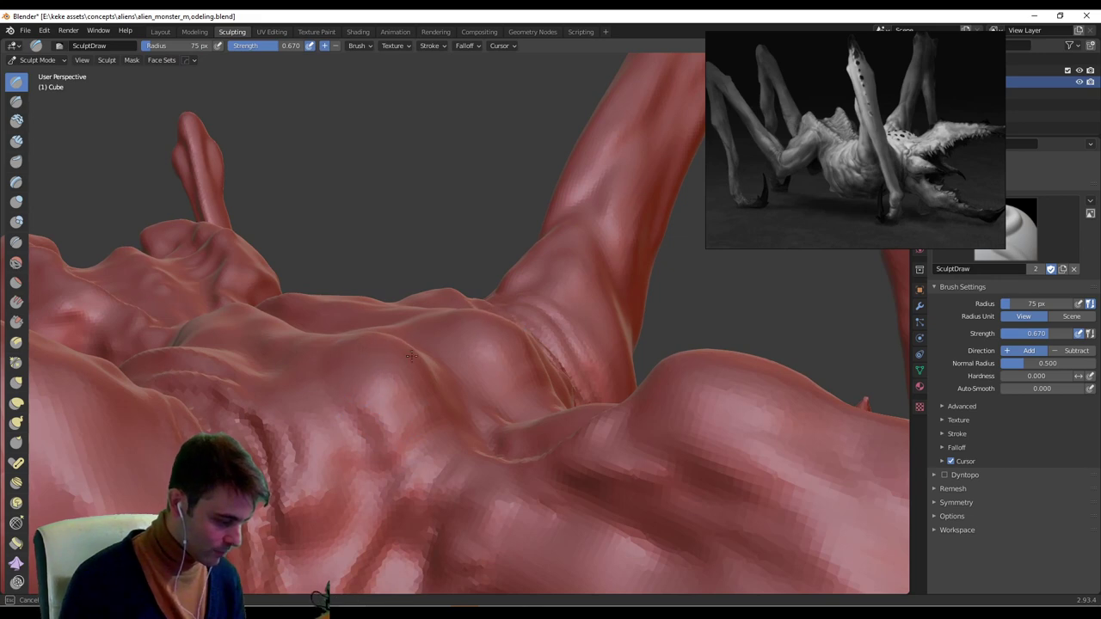
pyautogui.moveTo(396, 361); pyautogui.dragTo(555, 325, button='middle')
# Reshape the monster's upper back with the Grab brush at 235 px radius, and reduce the radius to 127 px.
pyautogui.press('g')
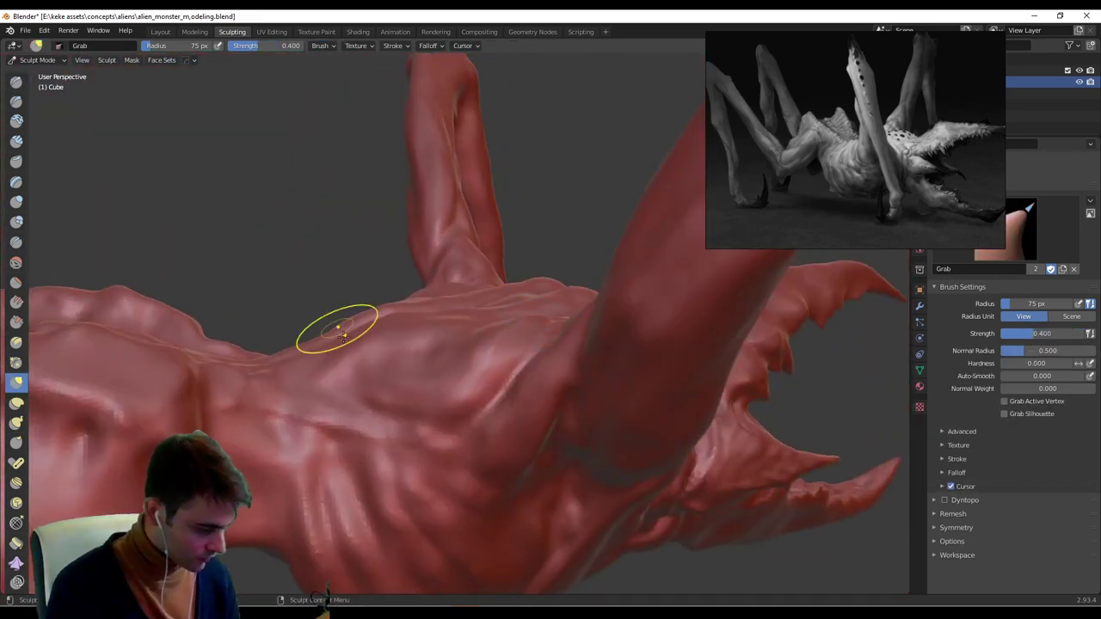
pyautogui.press('f')
pyautogui.click(441, 300)
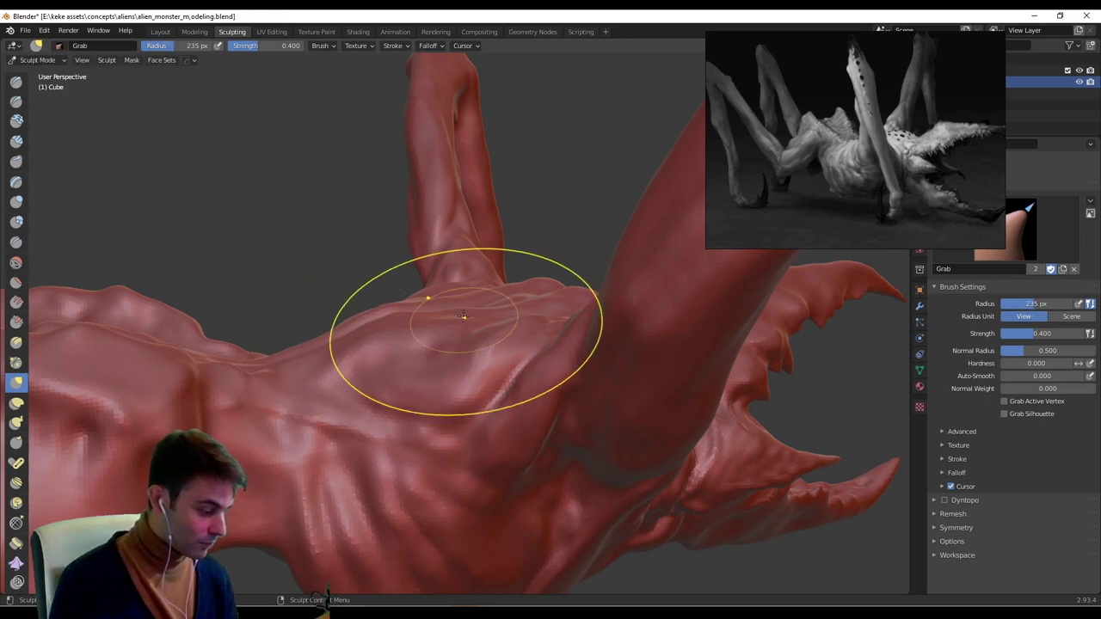
pyautogui.moveTo(443, 315)
pyautogui.mouseDown(button='middle')
pyautogui.moveTo(462, 290)
pyautogui.moveTo(411, 320)
pyautogui.moveTo(448, 292)
pyautogui.moveTo(530, 277)
pyautogui.mouseUp(button='middle')
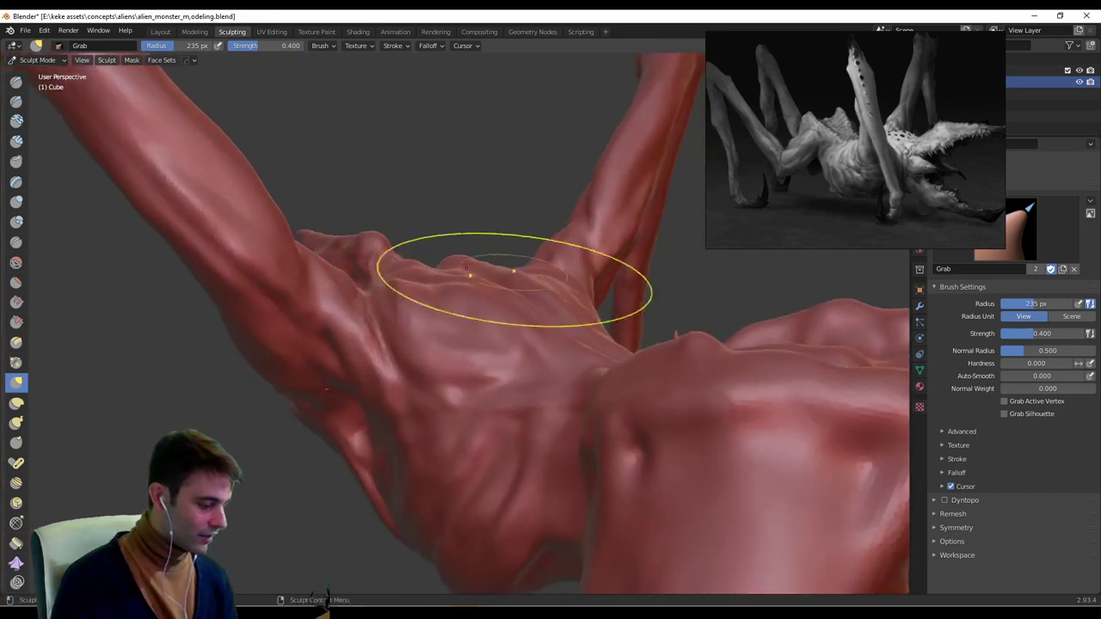
pyautogui.moveTo(439, 269)
pyautogui.mouseDown(button='middle')
pyautogui.moveTo(523, 257)
pyautogui.moveTo(554, 221)
pyautogui.moveTo(447, 265)
pyautogui.moveTo(529, 394)
pyautogui.moveTo(527, 437)
pyautogui.moveTo(557, 403)
pyautogui.mouseUp(button='middle')
pyautogui.moveTo(460, 392)
pyautogui.mouseDown(button='middle')
pyautogui.moveTo(368, 454)
pyautogui.moveTo(535, 401)
pyautogui.moveTo(530, 277)
pyautogui.mouseUp(button='middle')
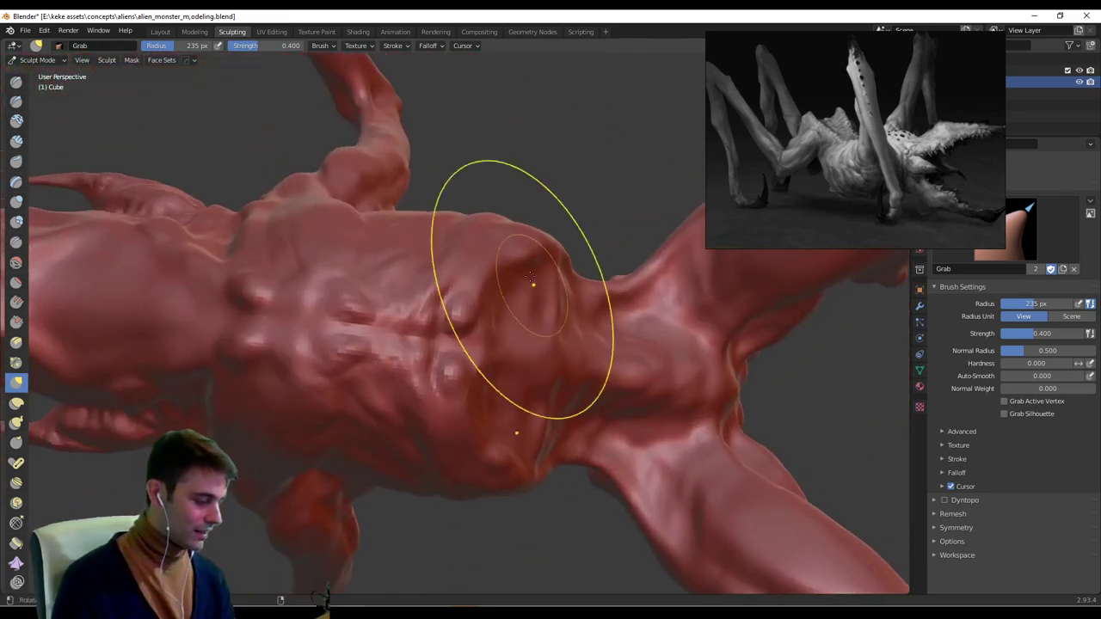
pyautogui.moveTo(440, 265)
pyautogui.mouseDown(button='middle')
pyautogui.moveTo(456, 309)
pyautogui.moveTo(425, 344)
pyautogui.moveTo(393, 356)
pyautogui.moveTo(521, 349)
pyautogui.moveTo(384, 467)
pyautogui.moveTo(774, 344)
pyautogui.moveTo(535, 351)
pyautogui.moveTo(548, 297)
pyautogui.moveTo(506, 273)
pyautogui.moveTo(434, 333)
pyautogui.mouseUp(button='middle')
pyautogui.moveTo(408, 298); pyautogui.dragTo(317, 249, button='middle')
pyautogui.press('f')
pyautogui.click(244, 253)
pyautogui.scroll(-4, 419, 344)
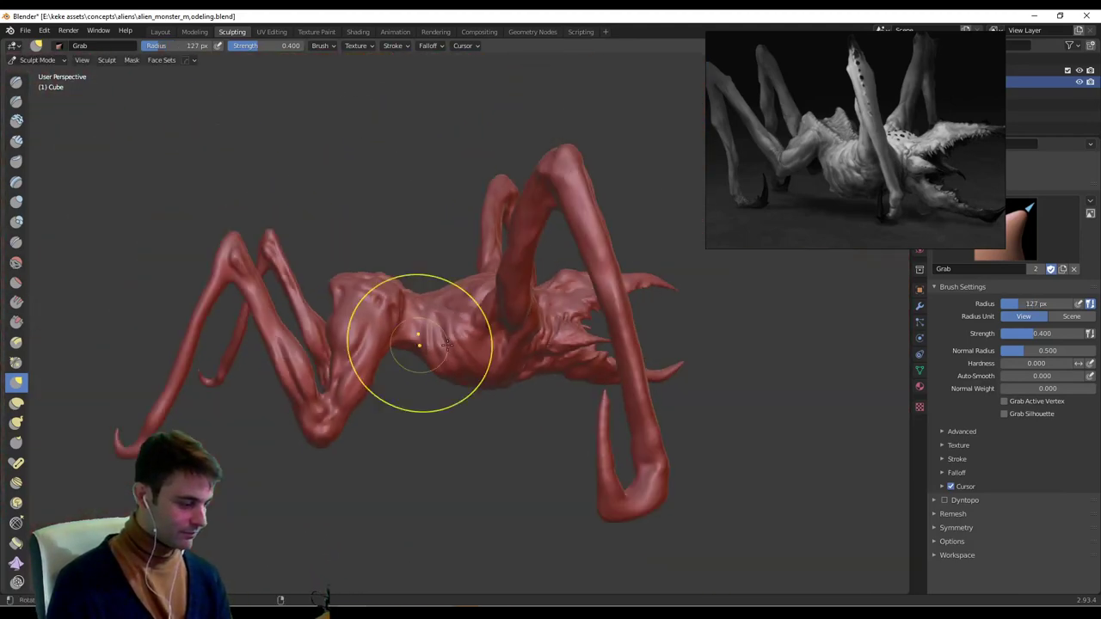
# Carve a groove and raise a muscle strand beside it above the foreleg's knee, using the Draw brush at 28 px radius.
pyautogui.moveTo(568, 335)
pyautogui.mouseDown(button='middle')
pyautogui.moveTo(471, 305)
pyautogui.moveTo(483, 370)
pyautogui.moveTo(586, 295)
pyautogui.moveTo(483, 365)
pyautogui.moveTo(667, 348)
pyautogui.mouseUp(button='middle')
pyautogui.scroll(1, 586, 295)
pyautogui.scroll(2, 546, 366)
pyautogui.press('x')
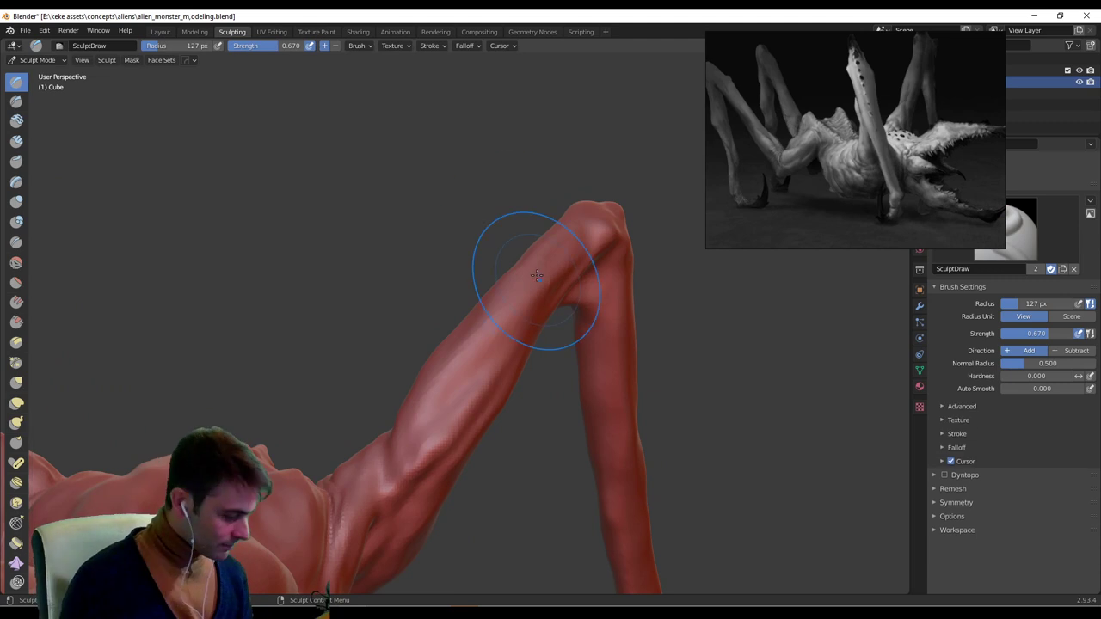
pyautogui.moveTo(587, 263); pyautogui.dragTo(442, 295, button='middle')
pyautogui.press('f')
pyautogui.click(398, 303)
pyautogui.keyDown('ctrl'); pyautogui.moveTo(439, 244); pyautogui.dragTo(353, 363); pyautogui.keyUp('ctrl')
pyautogui.moveTo(442, 239); pyautogui.dragTo(356, 332)
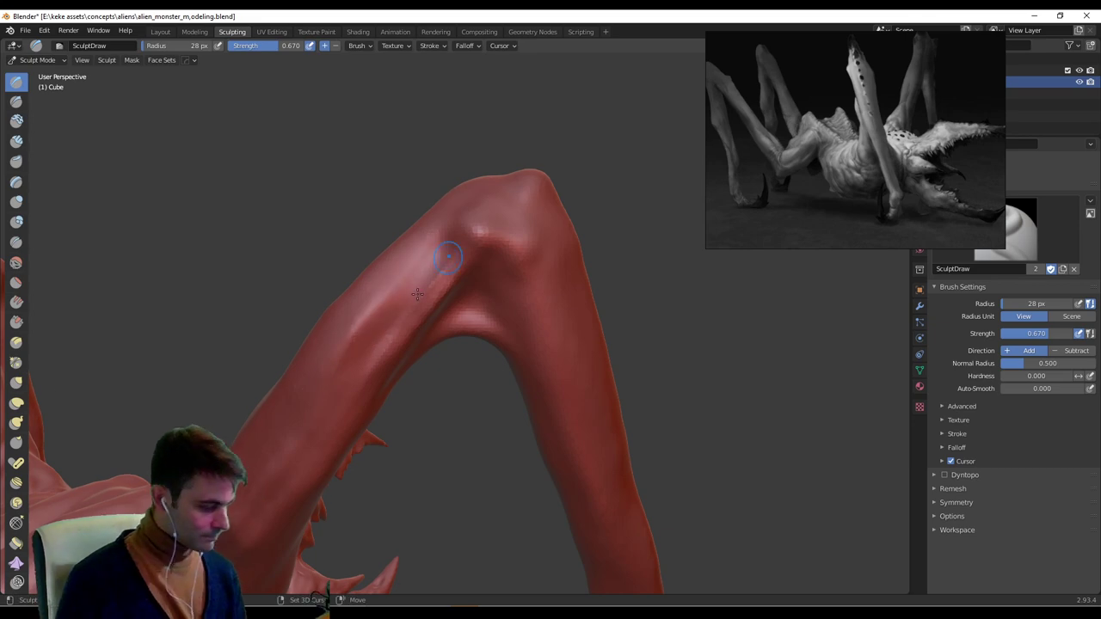
# Build up the muscle mass along the foreleg's lower segment just below the knee, working up to 64 px radius.
pyautogui.moveTo(447, 256); pyautogui.dragTo(502, 159, button='middle')
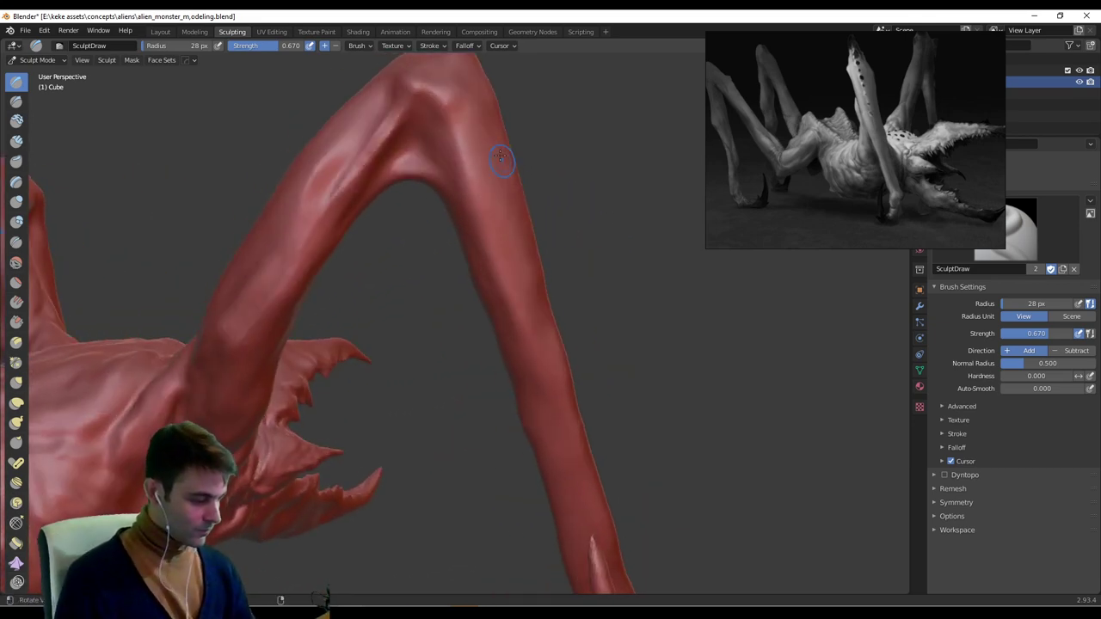
pyautogui.moveTo(459, 147)
pyautogui.mouseDown()
pyautogui.moveTo(449, 163)
pyautogui.moveTo(487, 239)
pyautogui.moveTo(516, 258)
pyautogui.moveTo(518, 247)
pyautogui.mouseUp()
pyautogui.press('f')
pyautogui.click(538, 245)
pyautogui.moveTo(493, 129); pyautogui.dragTo(536, 339)
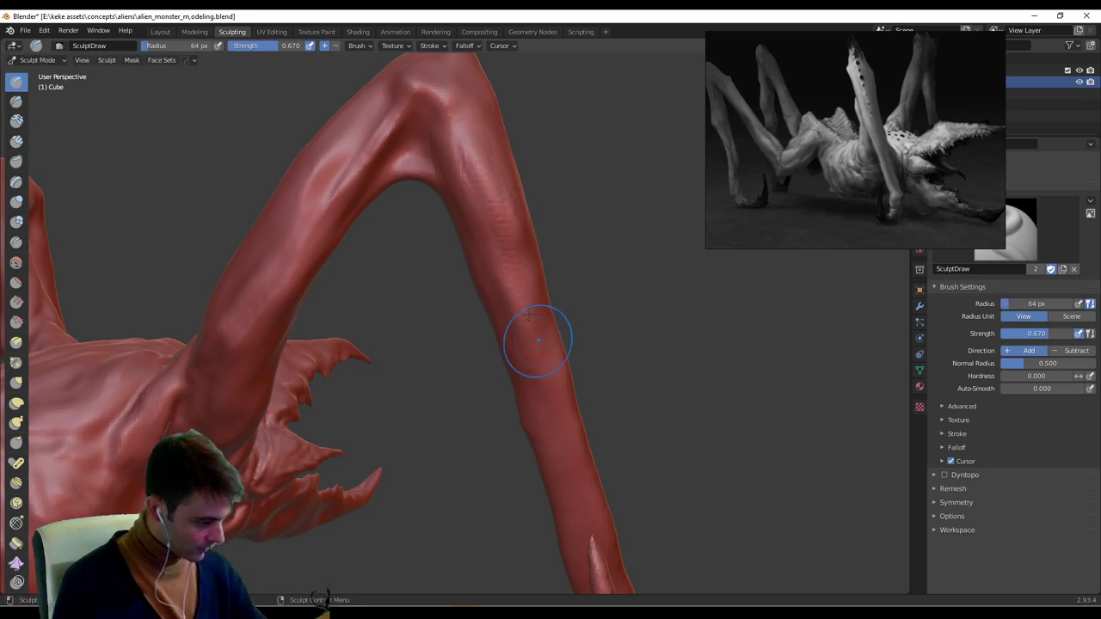
pyautogui.moveTo(453, 167); pyautogui.dragTo(544, 333)
# Sculpt finer lengthwise muscle strands on the foreleg's lower segment with the Draw brush at 33 px radius.
pyautogui.moveTo(551, 381); pyautogui.dragTo(320, 229, button='middle')
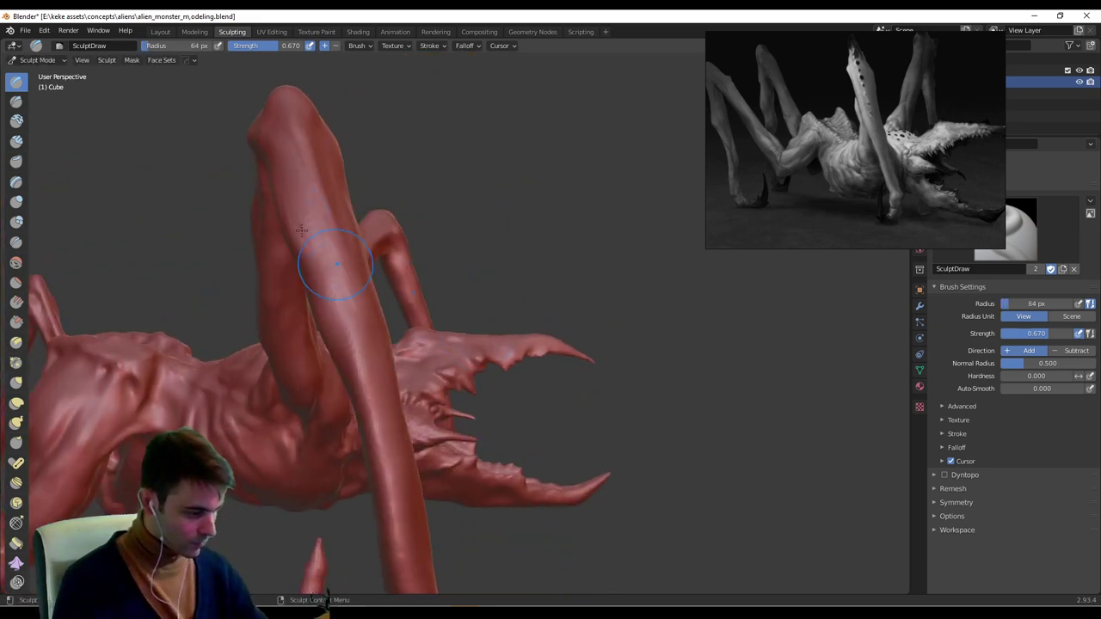
pyautogui.press('f')
pyautogui.click(335, 320)
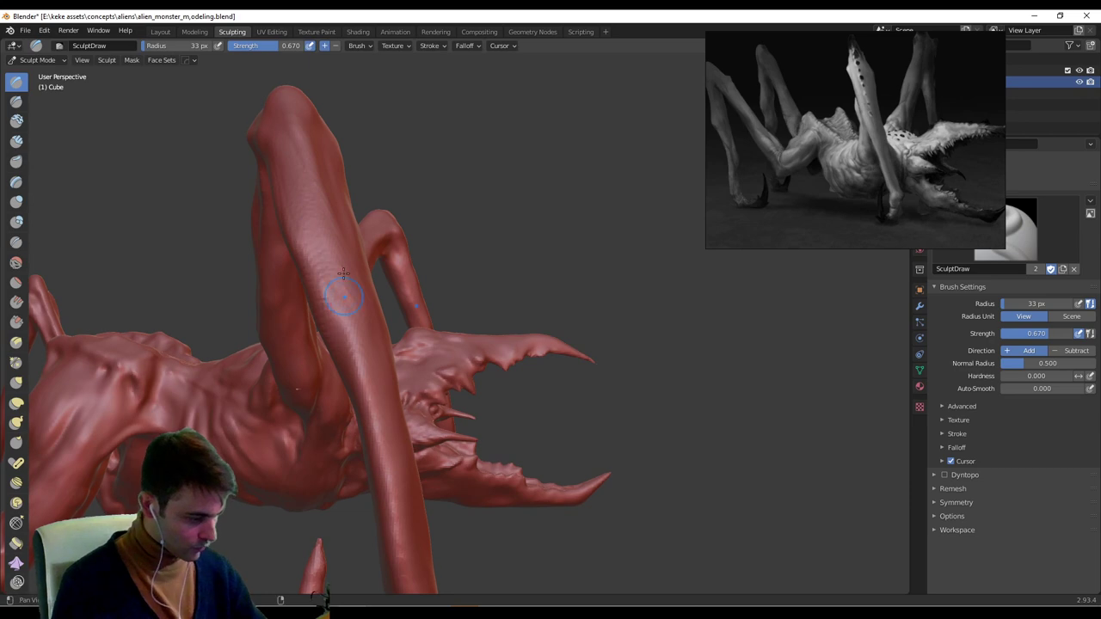
pyautogui.moveTo(343, 273)
pyautogui.mouseDown(button='middle')
pyautogui.moveTo(430, 198)
pyautogui.moveTo(464, 185)
pyautogui.moveTo(482, 215)
pyautogui.moveTo(547, 210)
pyautogui.moveTo(553, 147)
pyautogui.moveTo(527, 203)
pyautogui.mouseUp(button='middle')
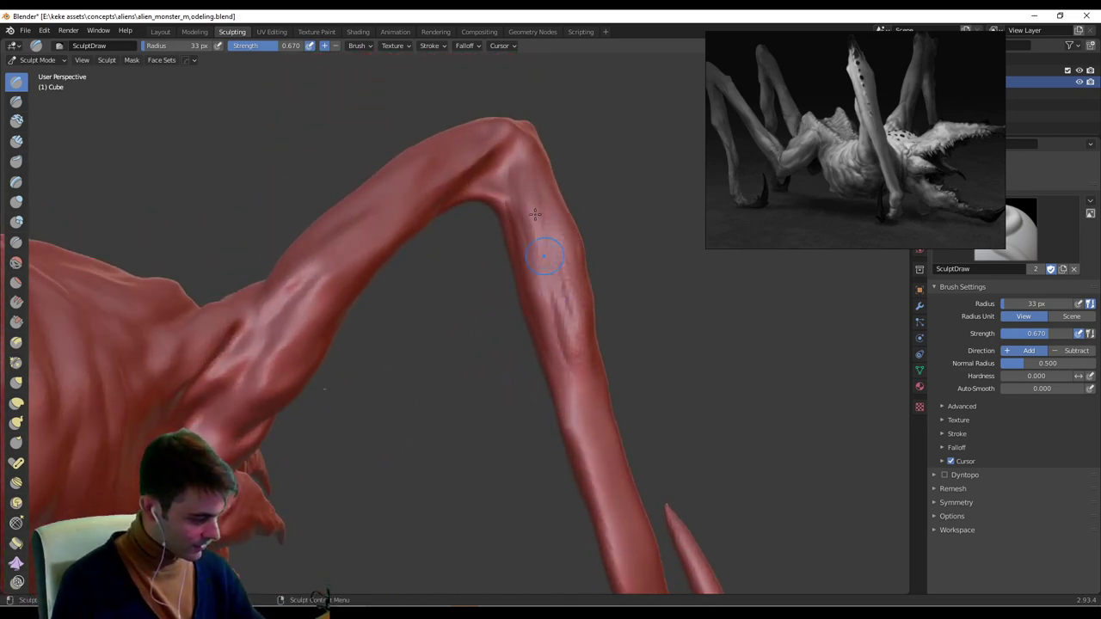
pyautogui.moveTo(538, 245); pyautogui.dragTo(575, 379)
pyautogui.moveTo(605, 336); pyautogui.dragTo(450, 344, button='middle')
pyautogui.moveTo(388, 245); pyautogui.dragTo(447, 395)
pyautogui.moveTo(414, 323); pyautogui.dragTo(441, 378)
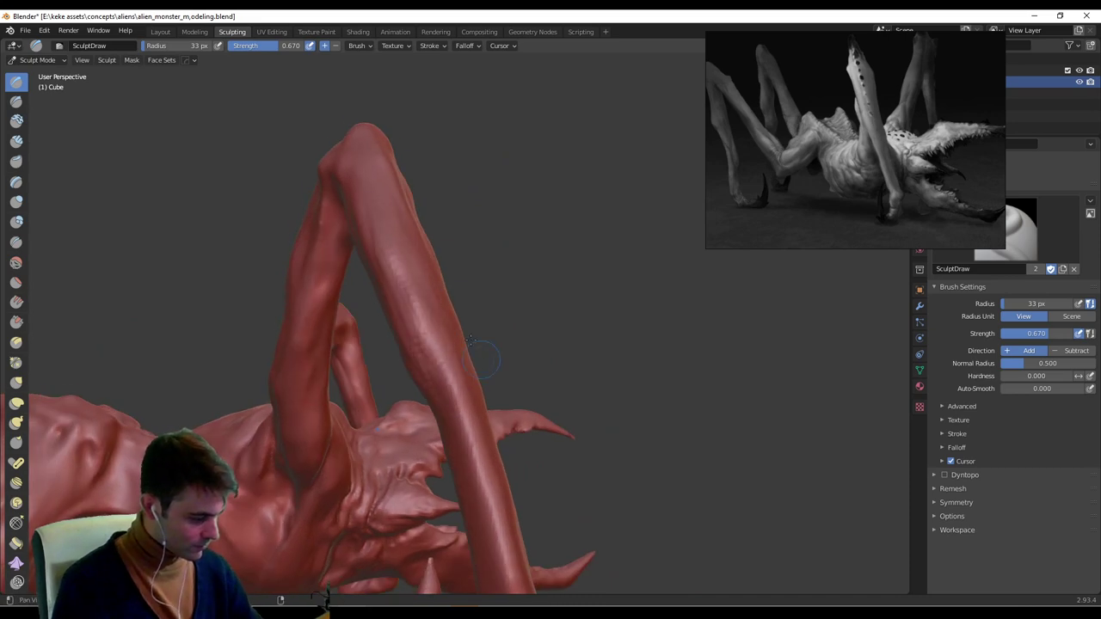
# Shape the joint where the foreleg meets the clawed foot with the Draw brush at 48 px radius.
pyautogui.moveTo(470, 341); pyautogui.dragTo(343, 367, button='middle')
pyautogui.keyDown('shift'); pyautogui.moveTo(386, 408); pyautogui.dragTo(555, 205, button='middle'); pyautogui.keyUp('shift')
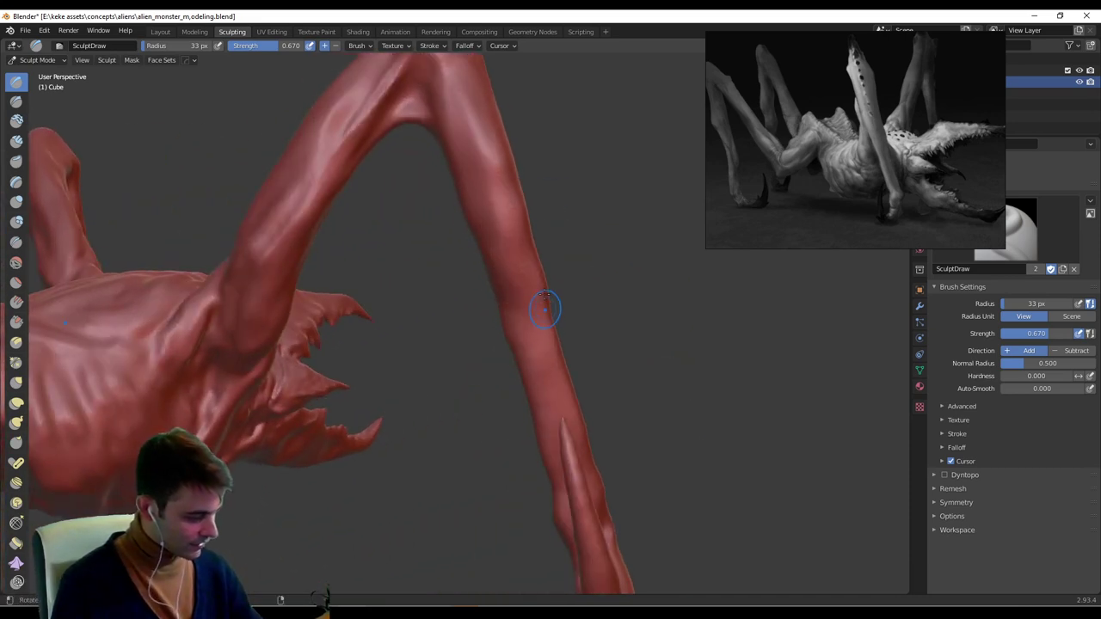
pyautogui.moveTo(545, 308); pyautogui.dragTo(506, 262, button='middle')
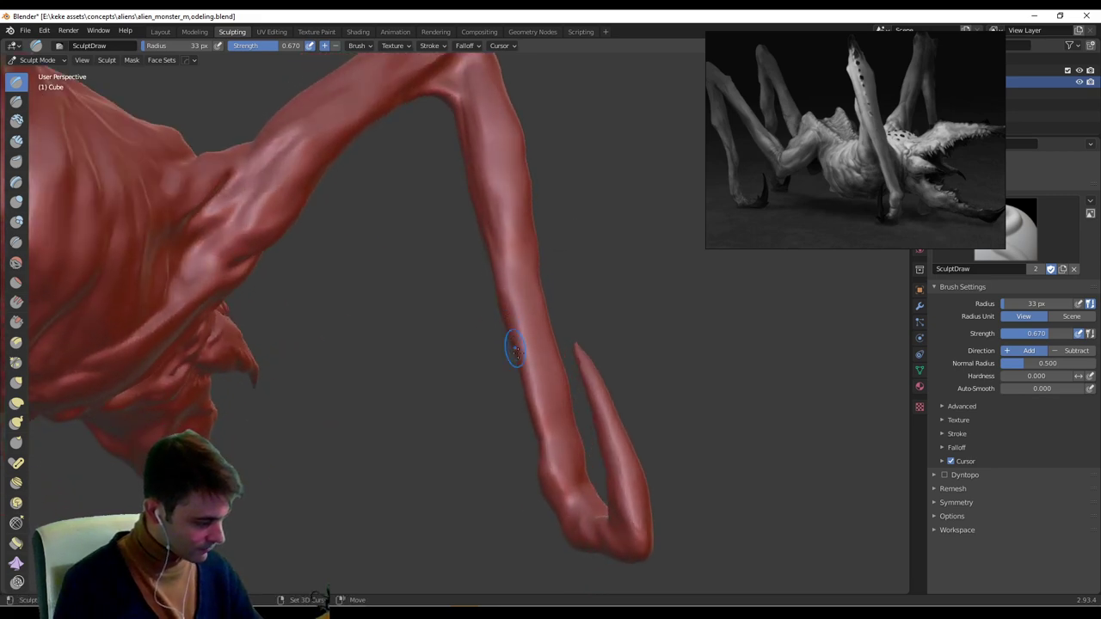
pyautogui.moveTo(516, 351); pyautogui.dragTo(557, 404, button='middle')
pyautogui.keyDown('shift'); pyautogui.moveTo(581, 486); pyautogui.dragTo(553, 339, button='middle'); pyautogui.keyUp('shift')
pyautogui.scroll(5, 631, 302)
pyautogui.moveTo(631, 302)
pyautogui.mouseDown(button='middle')
pyautogui.moveTo(566, 382)
pyautogui.moveTo(469, 404)
pyautogui.moveTo(487, 384)
pyautogui.moveTo(454, 364)
pyautogui.moveTo(382, 385)
pyautogui.moveTo(386, 405)
pyautogui.mouseUp(button='middle')
pyautogui.scroll(-3, 469, 414)
pyautogui.press('f')
pyautogui.click(496, 384)
pyautogui.moveTo(452, 393)
pyautogui.mouseDown(button='middle')
pyautogui.moveTo(491, 383)
pyautogui.moveTo(460, 385)
pyautogui.moveTo(458, 361)
pyautogui.mouseUp(button='middle')
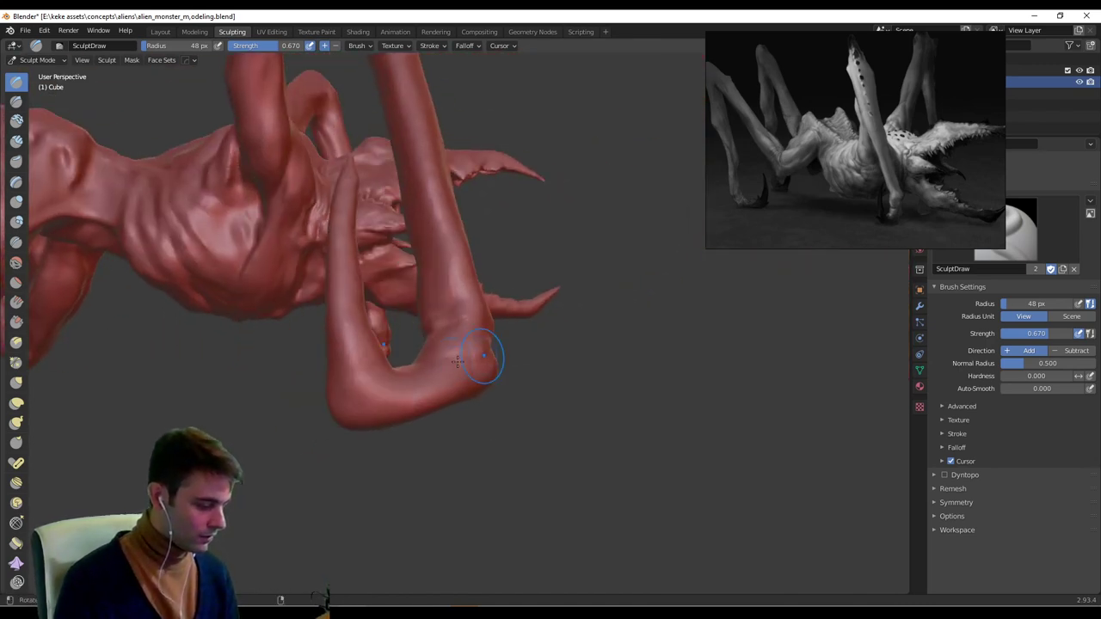
# Sculpt skin folds and wrinkles around the foreleg's ankle and along the foot with the Draw brush at 25 px radius.
pyautogui.moveTo(426, 409); pyautogui.dragTo(421, 444, button='middle')
pyautogui.press('f')
pyautogui.click(422, 412)
pyautogui.moveTo(403, 403); pyautogui.dragTo(409, 420)
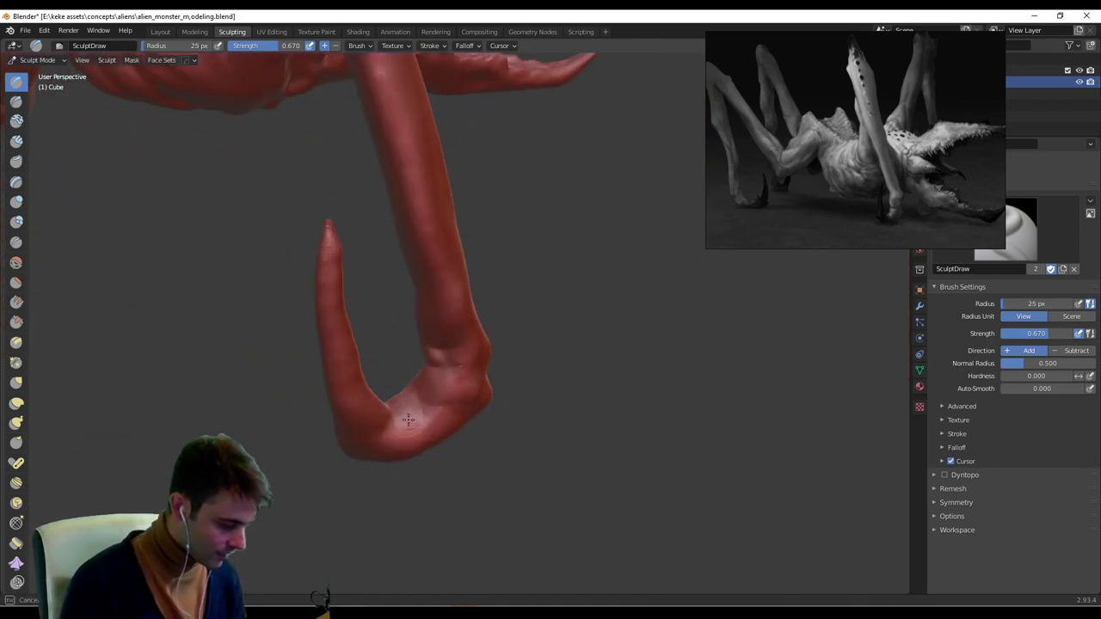
pyautogui.moveTo(408, 420); pyautogui.dragTo(644, 357, button='middle')
pyautogui.moveTo(335, 507); pyautogui.dragTo(555, 413, button='middle')
pyautogui.moveTo(499, 370); pyautogui.dragTo(477, 446, button='middle')
pyautogui.moveTo(502, 387); pyautogui.dragTo(474, 346, button='middle')
pyautogui.moveTo(494, 307); pyautogui.dragTo(501, 305)
pyautogui.moveTo(500, 306); pyautogui.dragTo(370, 301, button='middle')
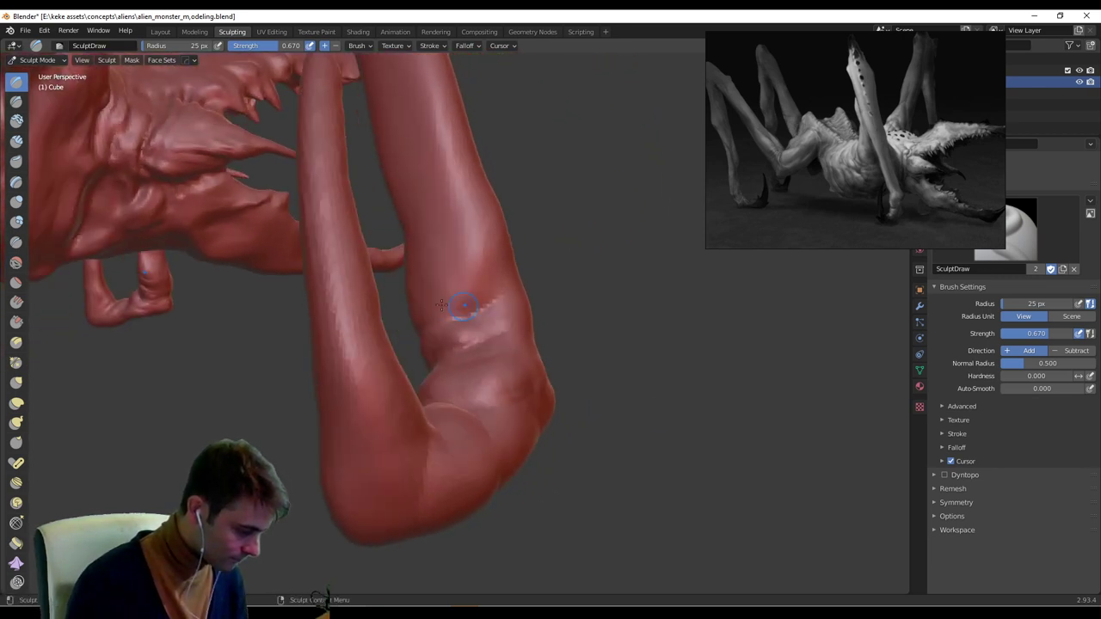
pyautogui.moveTo(437, 303); pyautogui.dragTo(500, 279)
pyautogui.moveTo(506, 277)
pyautogui.mouseDown(button='middle')
pyautogui.moveTo(624, 303)
pyautogui.moveTo(463, 381)
pyautogui.moveTo(576, 413)
pyautogui.mouseUp(button='middle')
pyautogui.moveTo(627, 380); pyautogui.dragTo(597, 395, button='middle')
# Build up the fleshy bulge at the base of the foreleg's claw with the Draw brush at 50 px radius.
pyautogui.press('f')
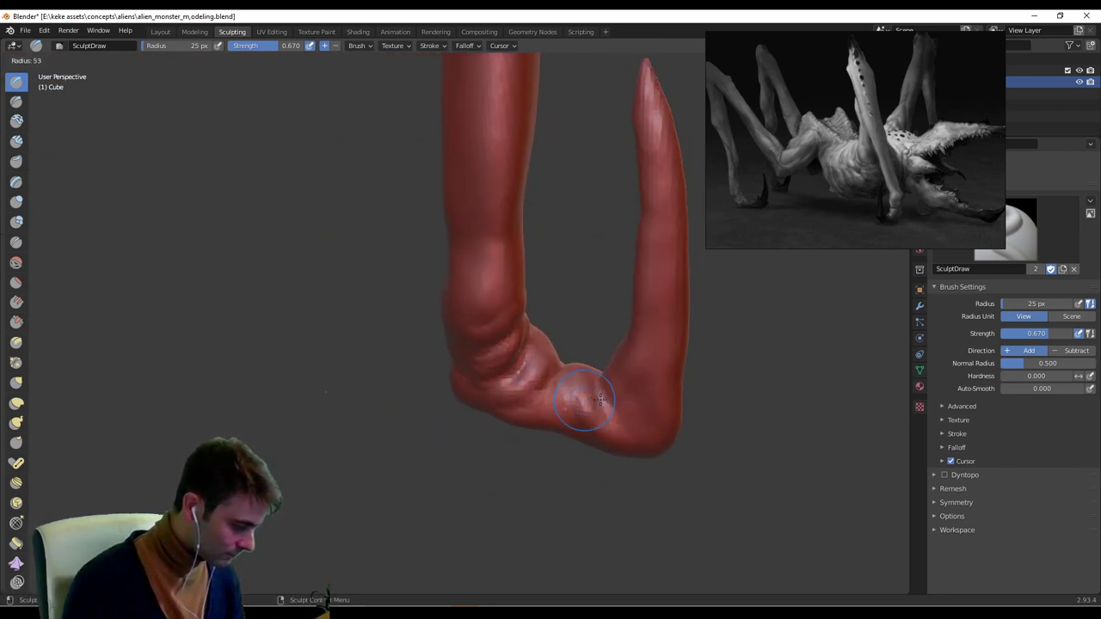
pyautogui.click(608, 398)
pyautogui.moveTo(609, 400)
pyautogui.mouseDown()
pyautogui.moveTo(607, 419)
pyautogui.moveTo(641, 428)
pyautogui.mouseUp()
pyautogui.moveTo(635, 398)
pyautogui.mouseDown(button='middle')
pyautogui.moveTo(658, 378)
pyautogui.moveTo(541, 413)
pyautogui.mouseUp(button='middle')
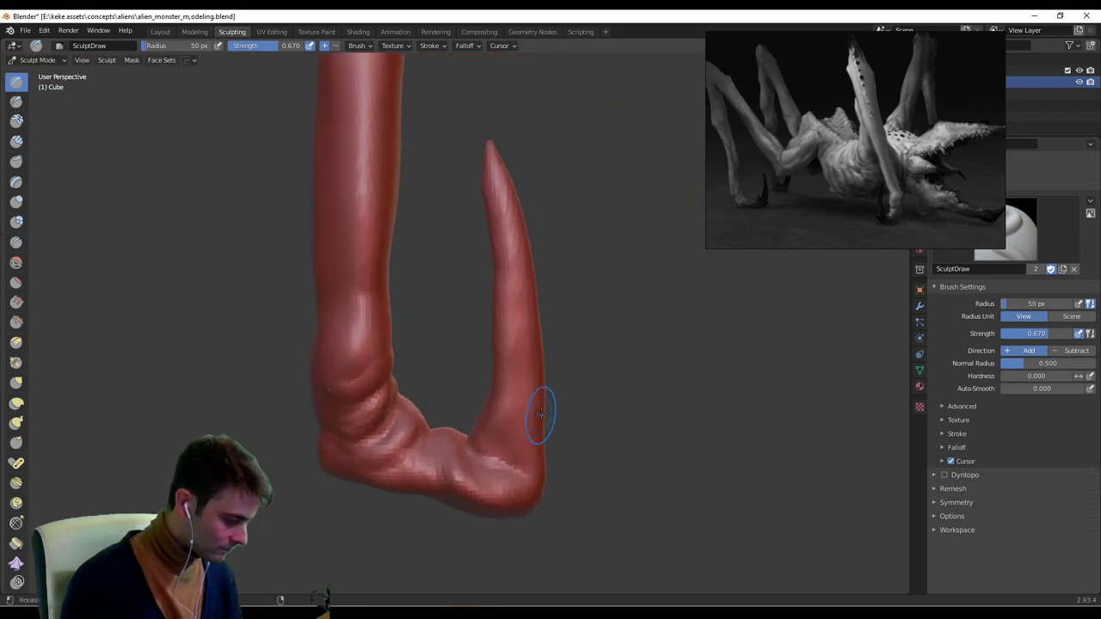
# Pull the foreleg's claw outward into a smooth curve and widen its base with the Grab brush at 192 px radius.
pyautogui.click(16, 382)
pyautogui.press('f')
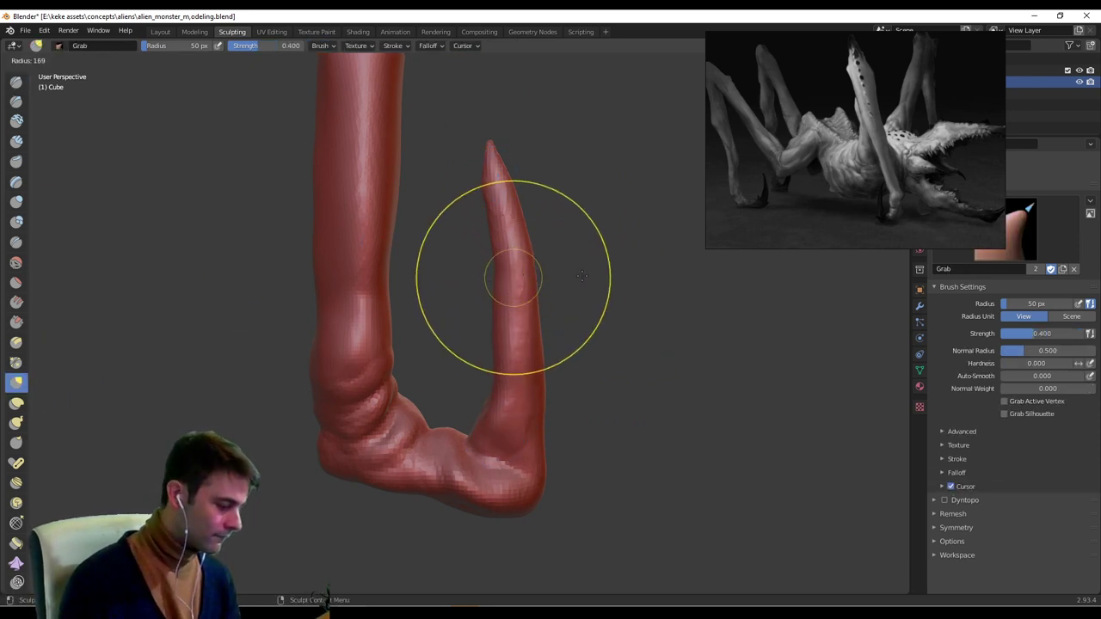
pyautogui.click(551, 373)
pyautogui.moveTo(561, 322); pyautogui.dragTo(568, 319)
pyautogui.moveTo(540, 270); pyautogui.dragTo(549, 263)
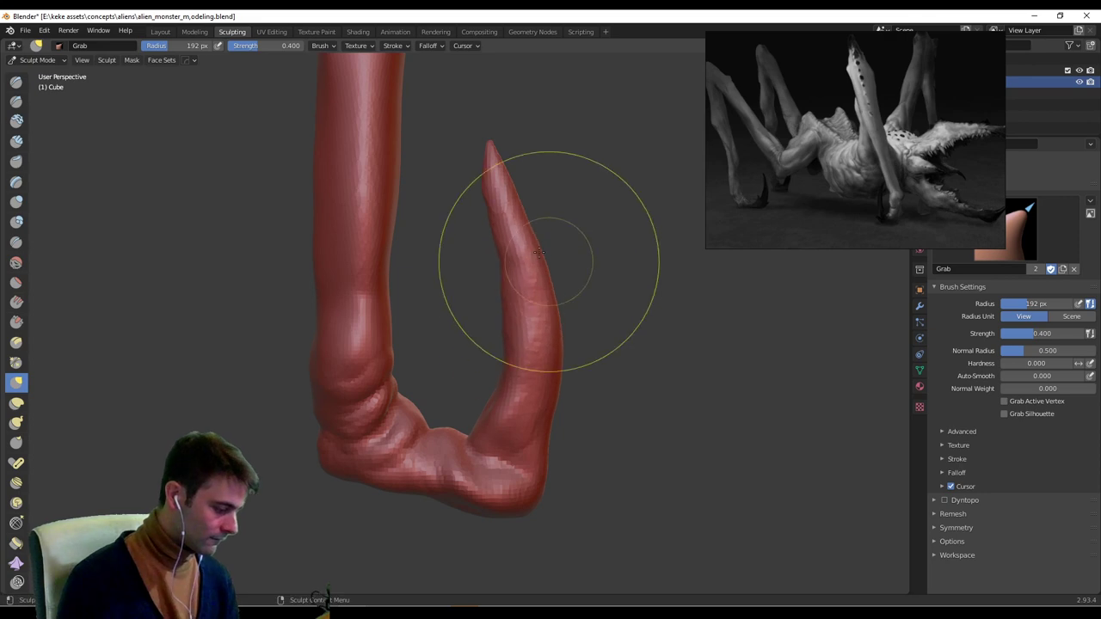
pyautogui.moveTo(521, 213); pyautogui.dragTo(531, 208)
pyautogui.moveTo(558, 420); pyautogui.dragTo(570, 431)
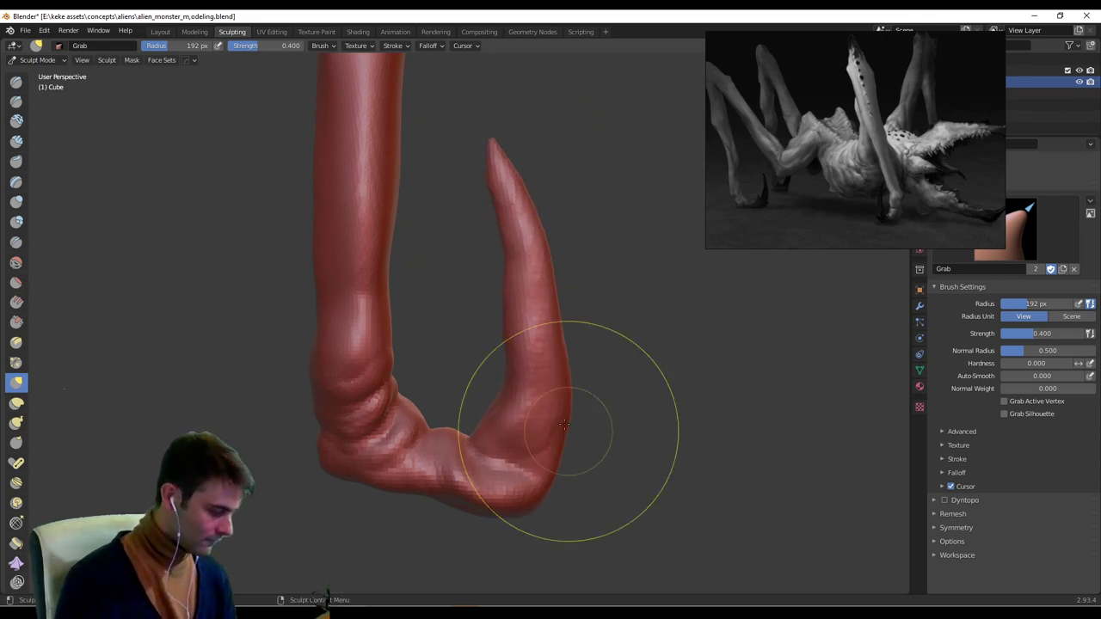
pyautogui.moveTo(558, 331); pyautogui.dragTo(571, 315)
pyautogui.moveTo(592, 307); pyautogui.dragTo(455, 393, button='middle')
pyautogui.moveTo(353, 491); pyautogui.dragTo(380, 442, button='middle')
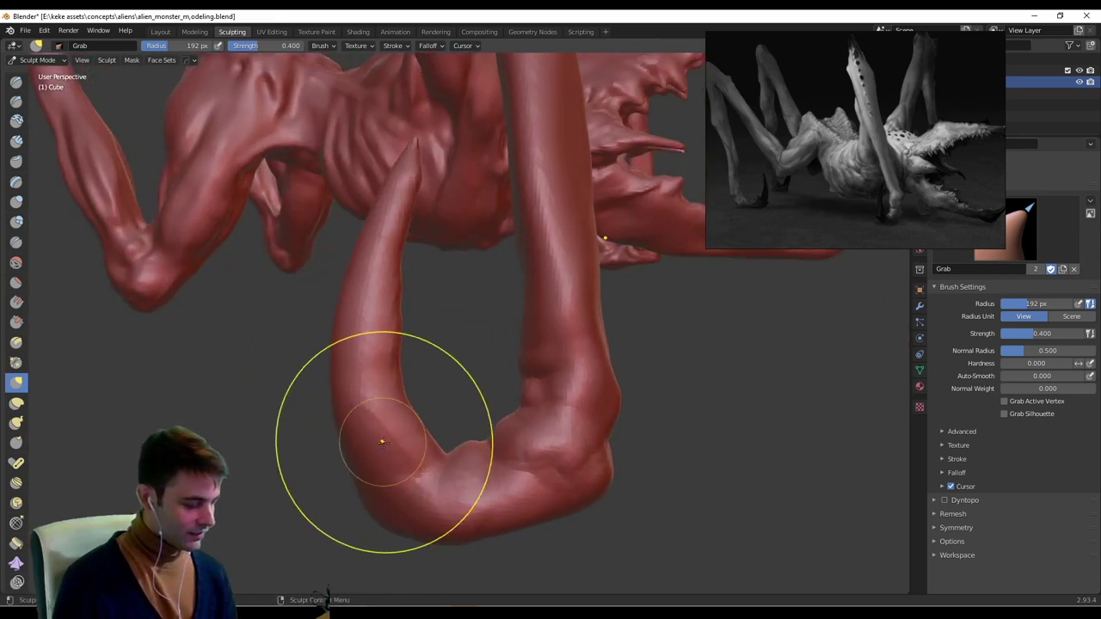
pyautogui.moveTo(364, 513); pyautogui.dragTo(349, 507)
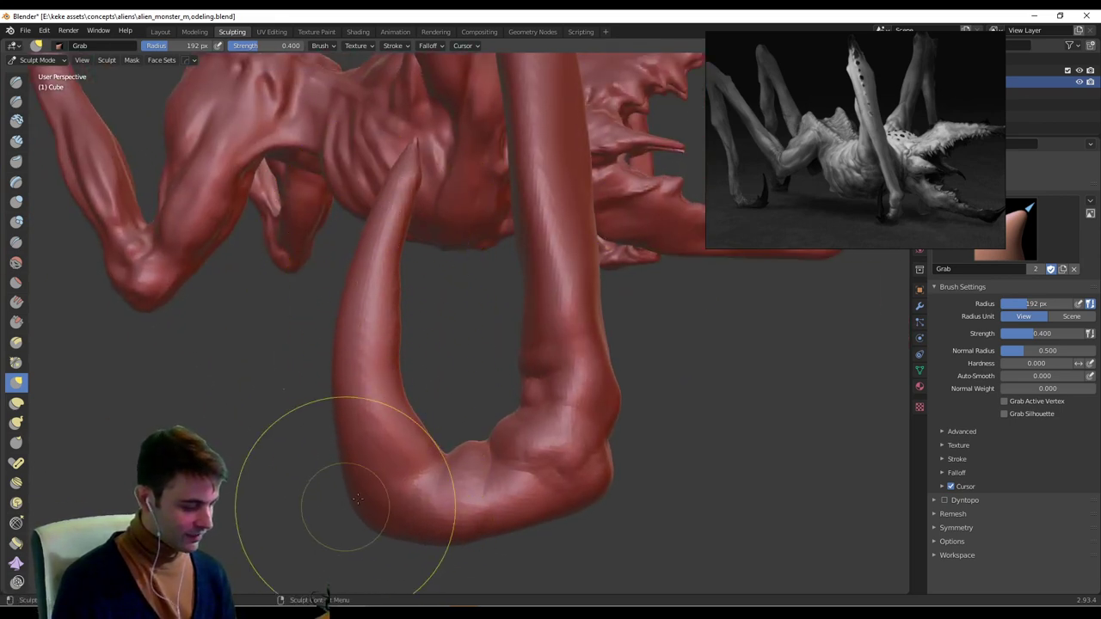
# Adjust the claw's tip from several angles with the Grab brush at 94 px and 71 px radius.
pyautogui.moveTo(449, 423); pyautogui.dragTo(487, 365, button='middle')
pyautogui.press('f')
pyautogui.click(342, 196)
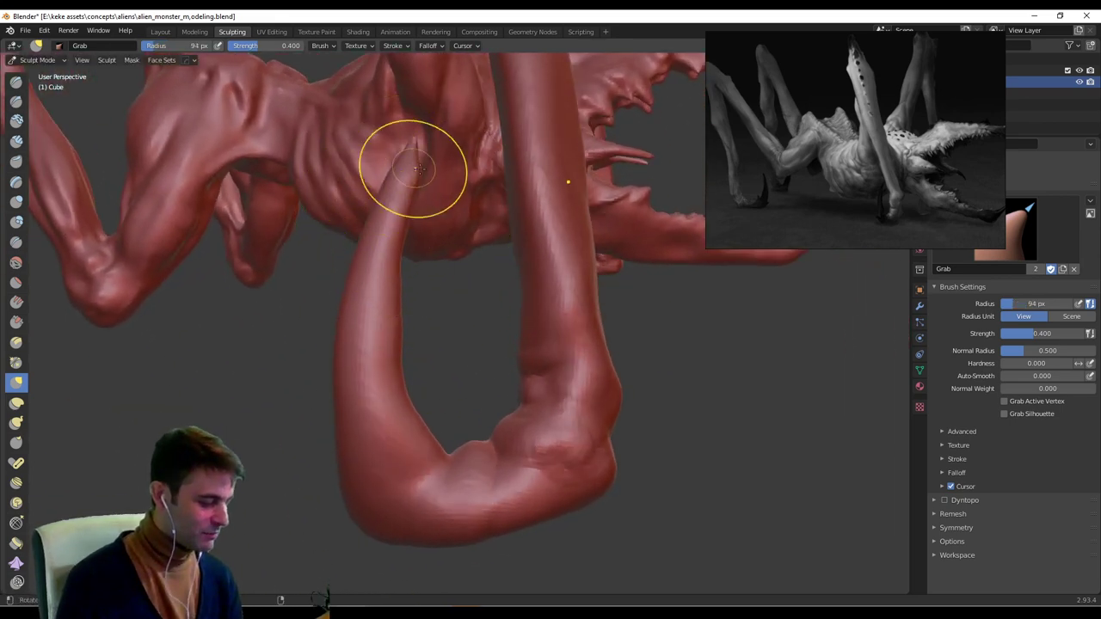
pyautogui.moveTo(414, 171); pyautogui.dragTo(415, 187, button='middle')
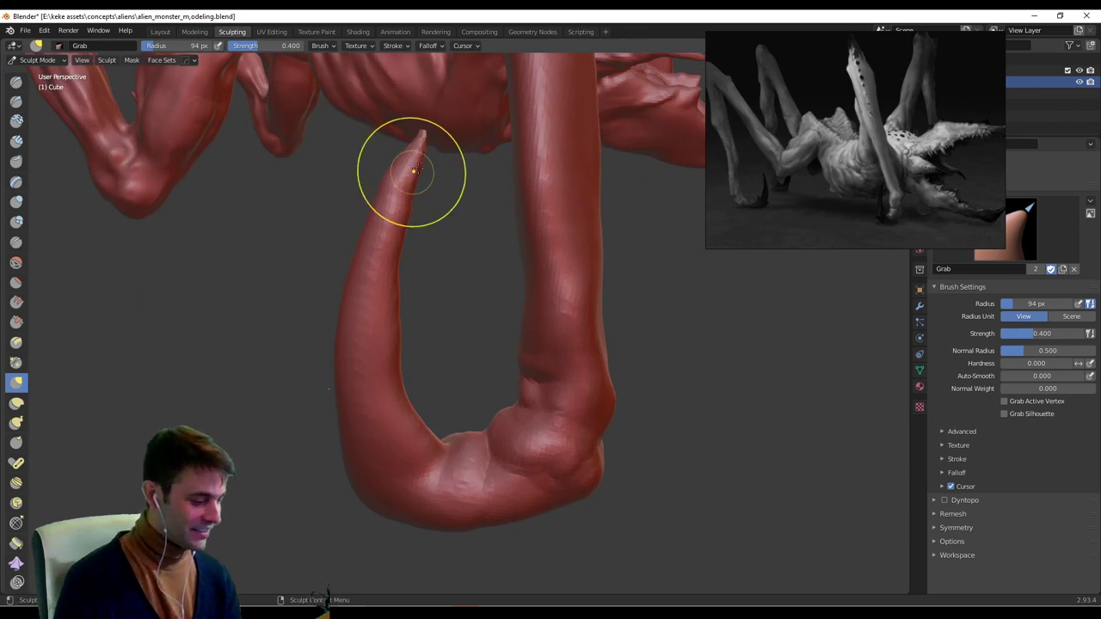
pyautogui.moveTo(416, 269)
pyautogui.mouseDown(button='middle')
pyautogui.moveTo(652, 344)
pyautogui.moveTo(585, 319)
pyautogui.moveTo(560, 393)
pyautogui.moveTo(504, 398)
pyautogui.moveTo(438, 375)
pyautogui.moveTo(506, 408)
pyautogui.moveTo(710, 406)
pyautogui.moveTo(669, 383)
pyautogui.mouseUp(button='middle')
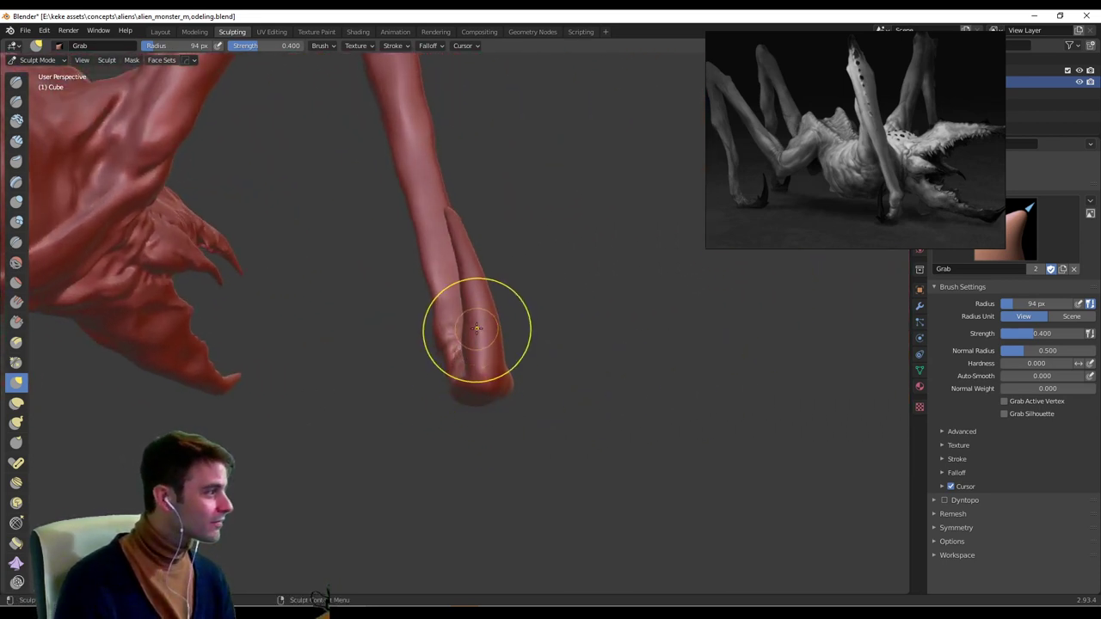
pyautogui.moveTo(476, 328)
pyautogui.mouseDown(button='middle')
pyautogui.moveTo(478, 364)
pyautogui.moveTo(505, 374)
pyautogui.moveTo(495, 378)
pyautogui.mouseUp(button='middle')
pyautogui.moveTo(537, 341)
pyautogui.mouseDown(button='middle')
pyautogui.moveTo(398, 271)
pyautogui.moveTo(388, 216)
pyautogui.moveTo(383, 284)
pyautogui.mouseUp(button='middle')
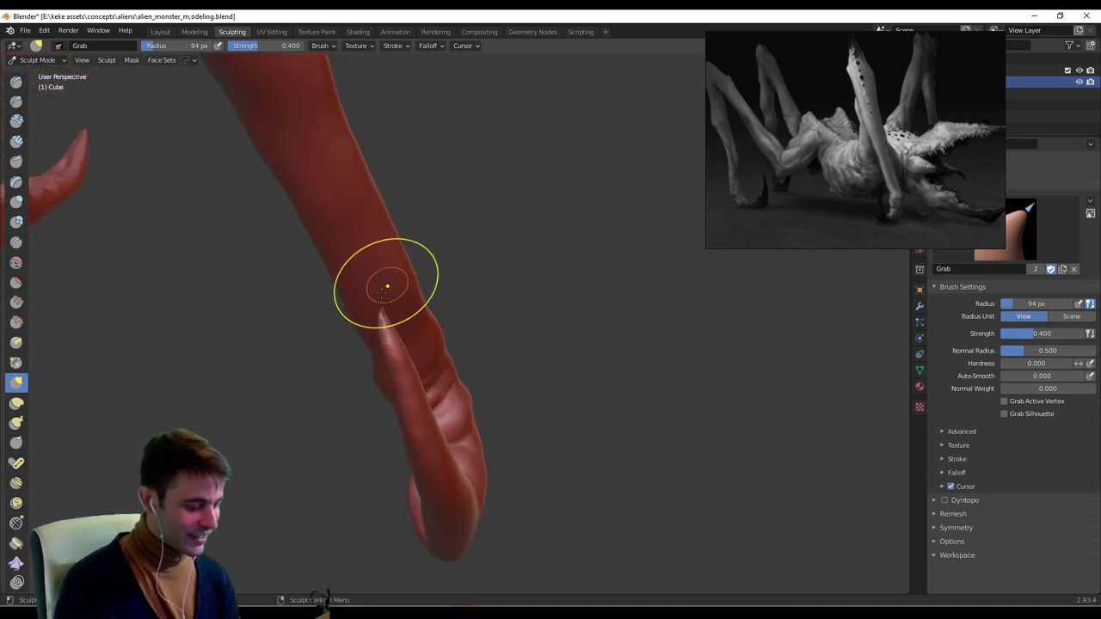
pyautogui.press('f')
pyautogui.click(362, 320)
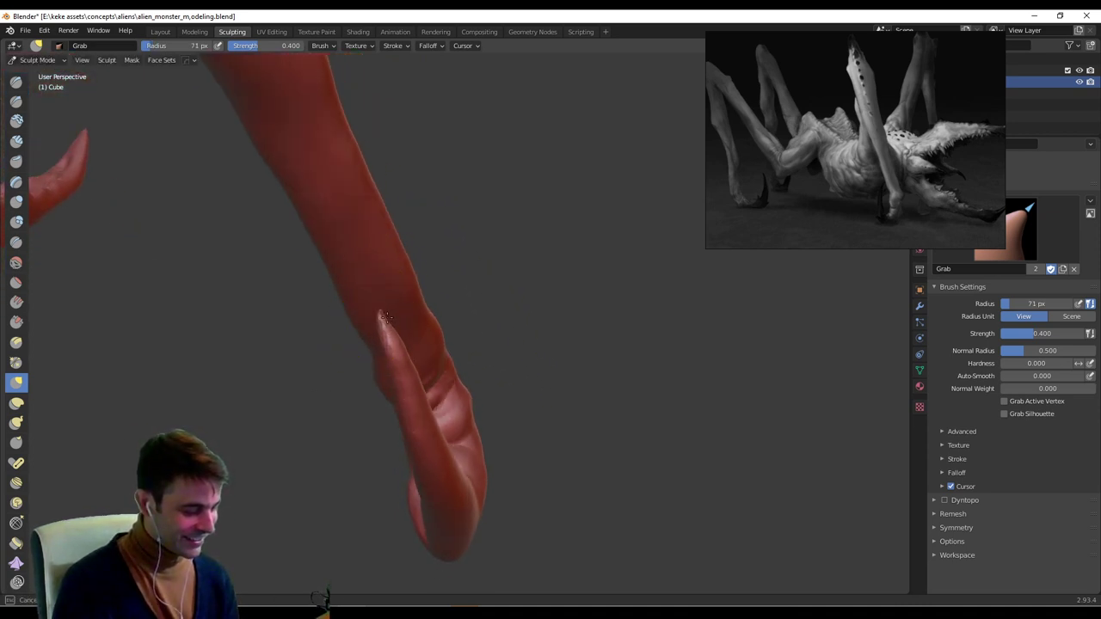
# Reshape the underside of the foot between ankle and claw with the Grab brush at 110 px radius.
pyautogui.moveTo(446, 314)
pyautogui.mouseDown(button='middle')
pyautogui.moveTo(524, 248)
pyautogui.moveTo(502, 376)
pyautogui.moveTo(457, 364)
pyautogui.moveTo(450, 395)
pyautogui.moveTo(482, 349)
pyautogui.moveTo(498, 380)
pyautogui.moveTo(538, 312)
pyautogui.moveTo(562, 300)
pyautogui.moveTo(538, 373)
pyautogui.moveTo(478, 344)
pyautogui.moveTo(500, 317)
pyautogui.moveTo(489, 366)
pyautogui.moveTo(513, 392)
pyautogui.mouseUp(button='middle')
pyautogui.scroll(-3, 524, 249)
pyautogui.scroll(-2, 504, 359)
pyautogui.press('f')
pyautogui.click(587, 322)
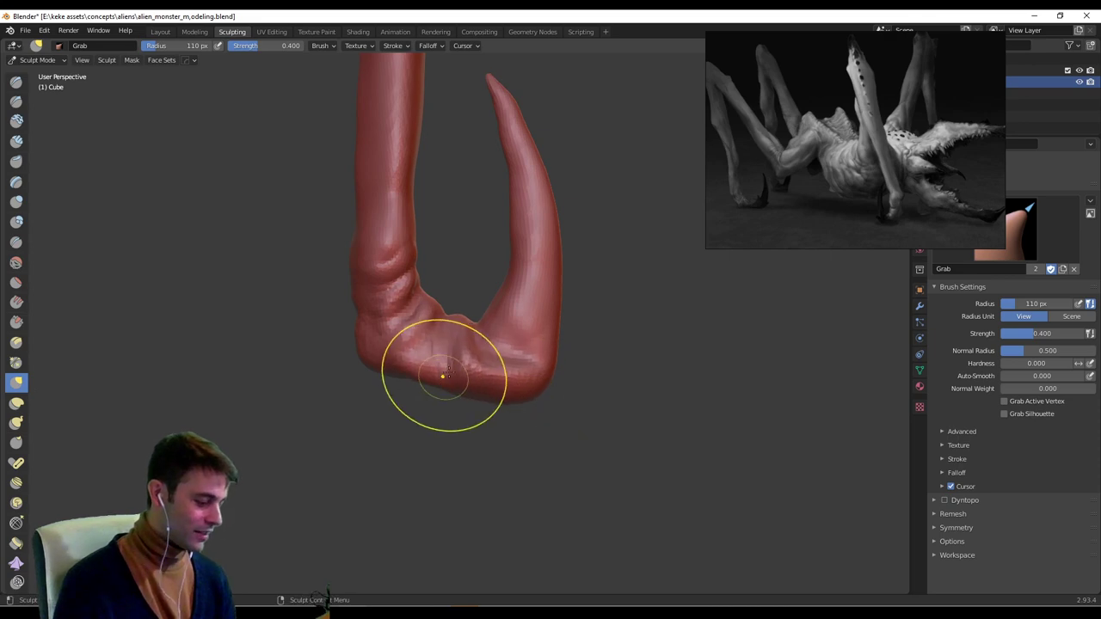
pyautogui.moveTo(442, 376)
pyautogui.mouseDown(button='middle')
pyautogui.moveTo(482, 387)
pyautogui.moveTo(446, 391)
pyautogui.moveTo(460, 367)
pyautogui.moveTo(421, 364)
pyautogui.moveTo(431, 362)
pyautogui.moveTo(406, 325)
pyautogui.moveTo(456, 322)
pyautogui.moveTo(418, 334)
pyautogui.moveTo(490, 310)
pyautogui.moveTo(456, 365)
pyautogui.moveTo(407, 379)
pyautogui.moveTo(398, 351)
pyautogui.mouseUp(button='middle')
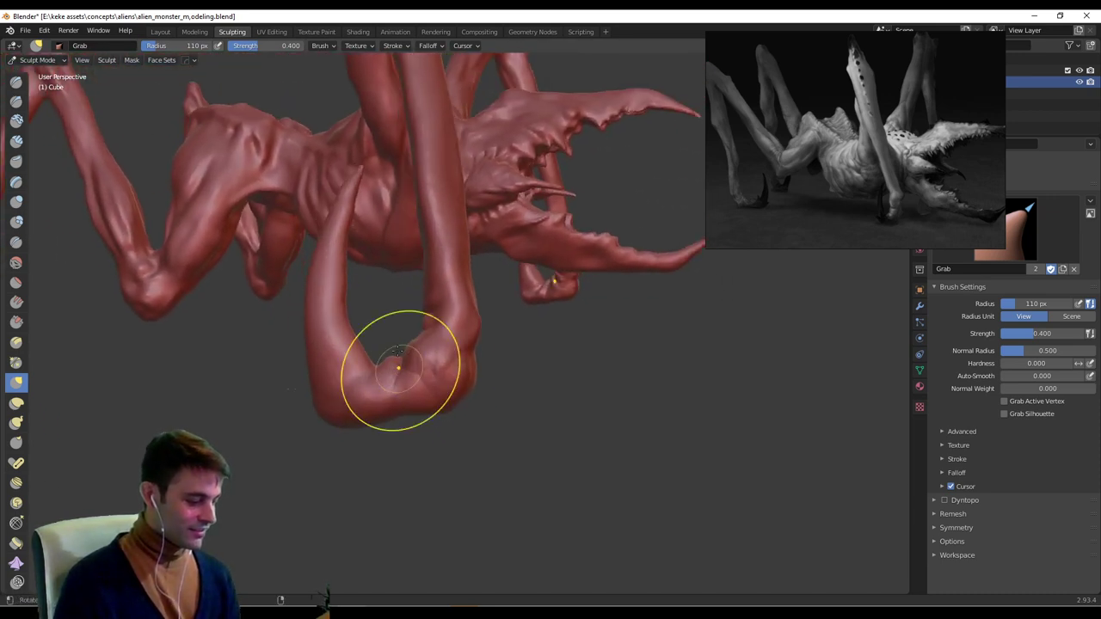
# Refine the inner curve of the foreleg's claw with the Grab brush at 78 px radius.
pyautogui.press('f')
pyautogui.click(327, 317)
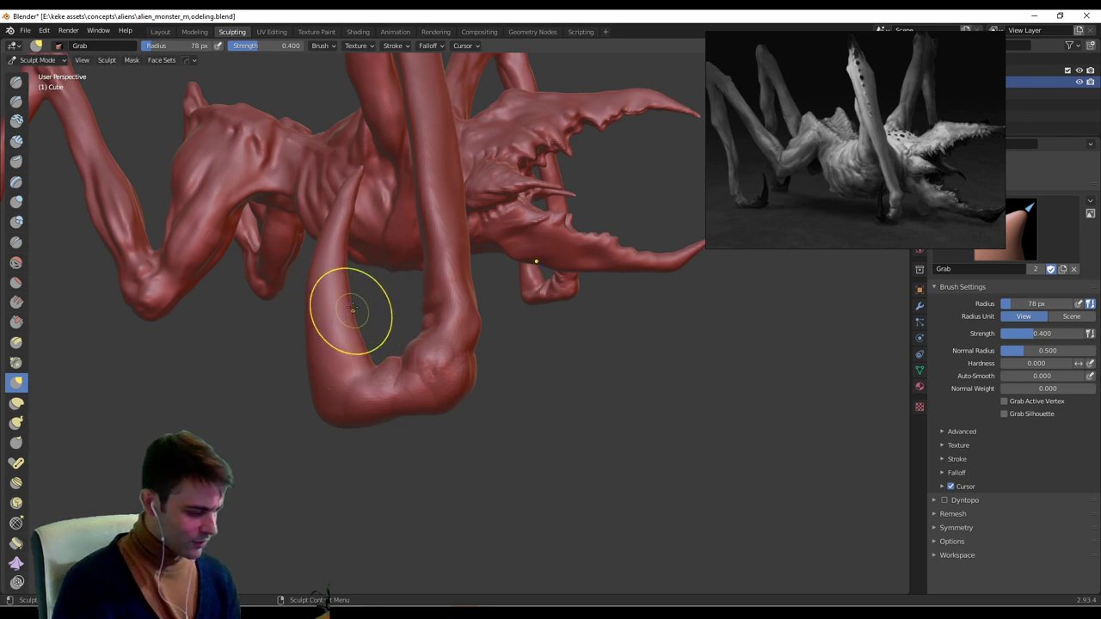
pyautogui.moveTo(340, 270); pyautogui.dragTo(356, 209, button='middle')
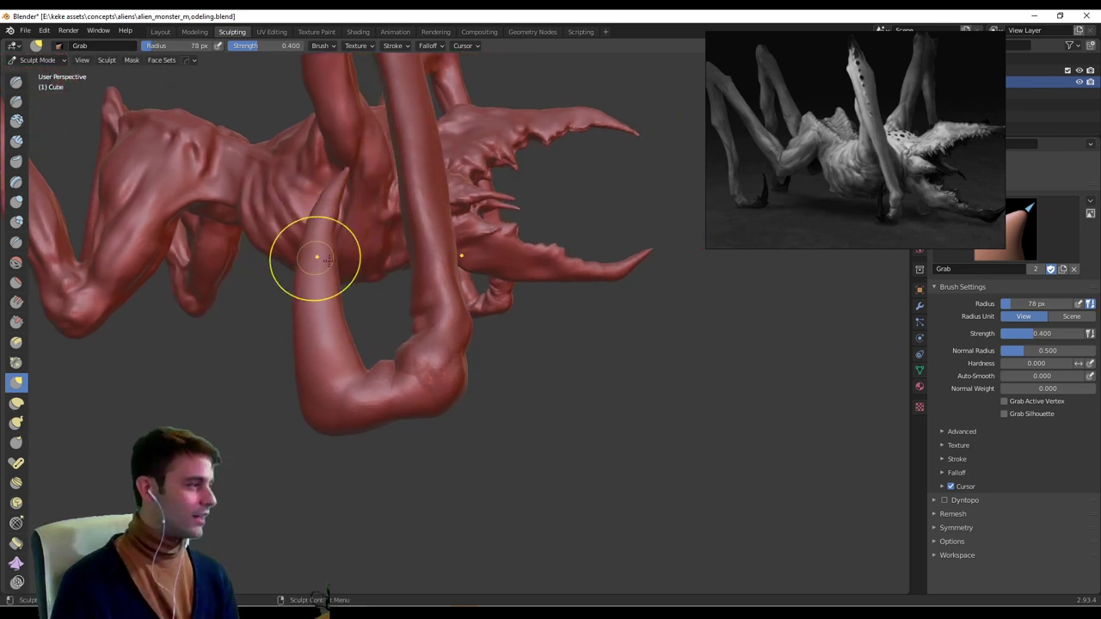
pyautogui.moveTo(315, 255)
pyautogui.mouseDown(button='middle')
pyautogui.moveTo(369, 270)
pyautogui.moveTo(356, 301)
pyautogui.mouseUp(button='middle')
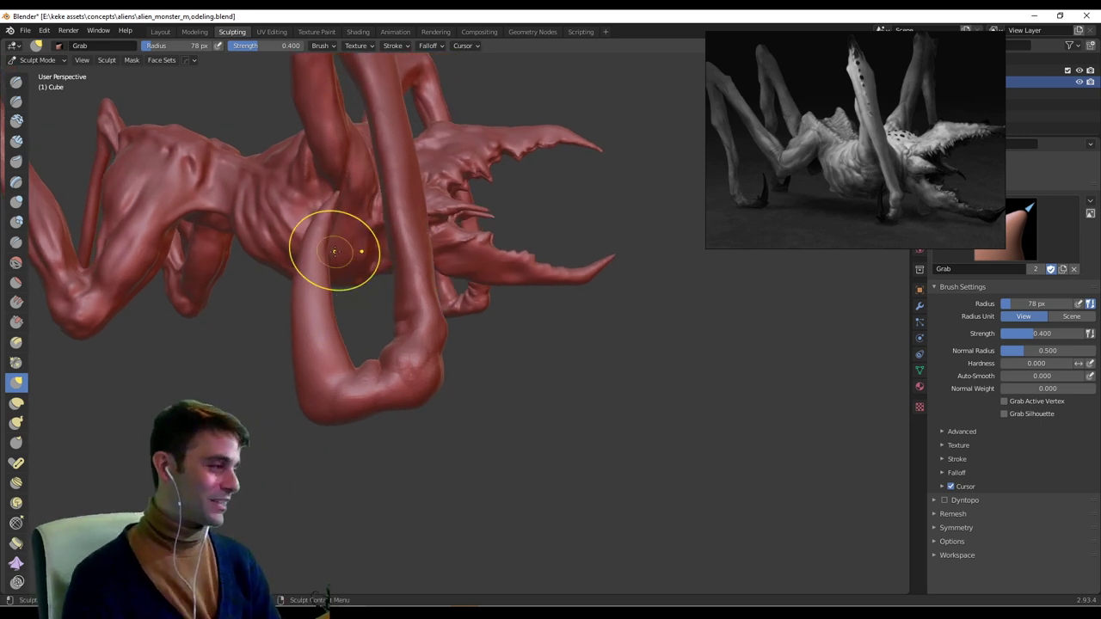
# Flatten the surface of the foreleg's claw from several sides with the Flatten/Contrast brush at 78 px radius.
pyautogui.moveTo(334, 251); pyautogui.dragTo(453, 253, button='middle')
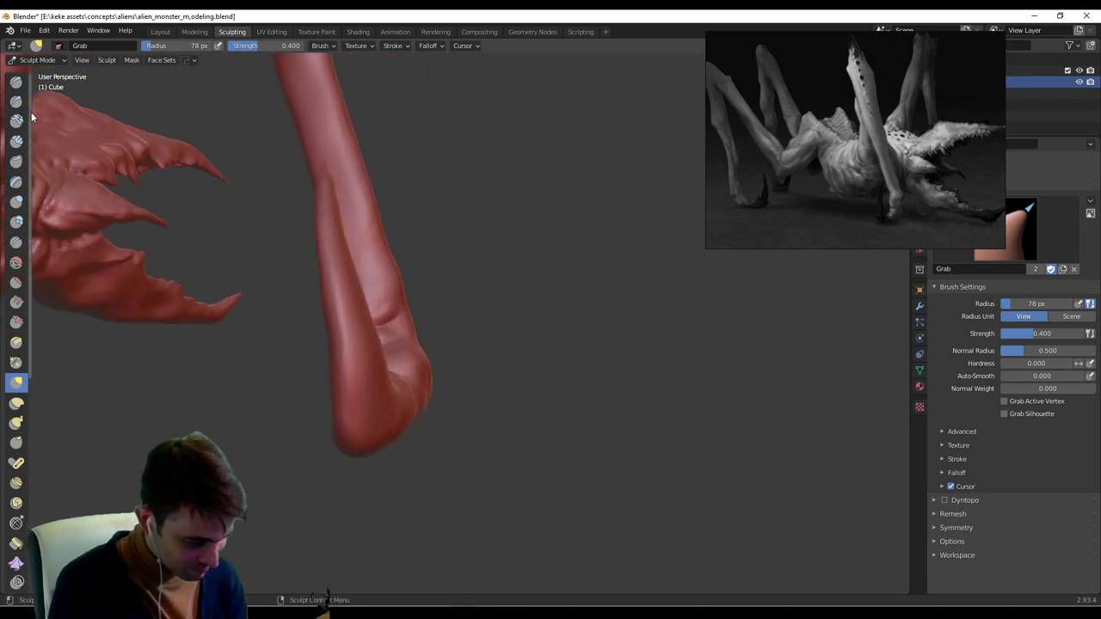
pyautogui.click(16, 282)
pyautogui.moveTo(215, 309); pyautogui.dragTo(305, 325, button='middle')
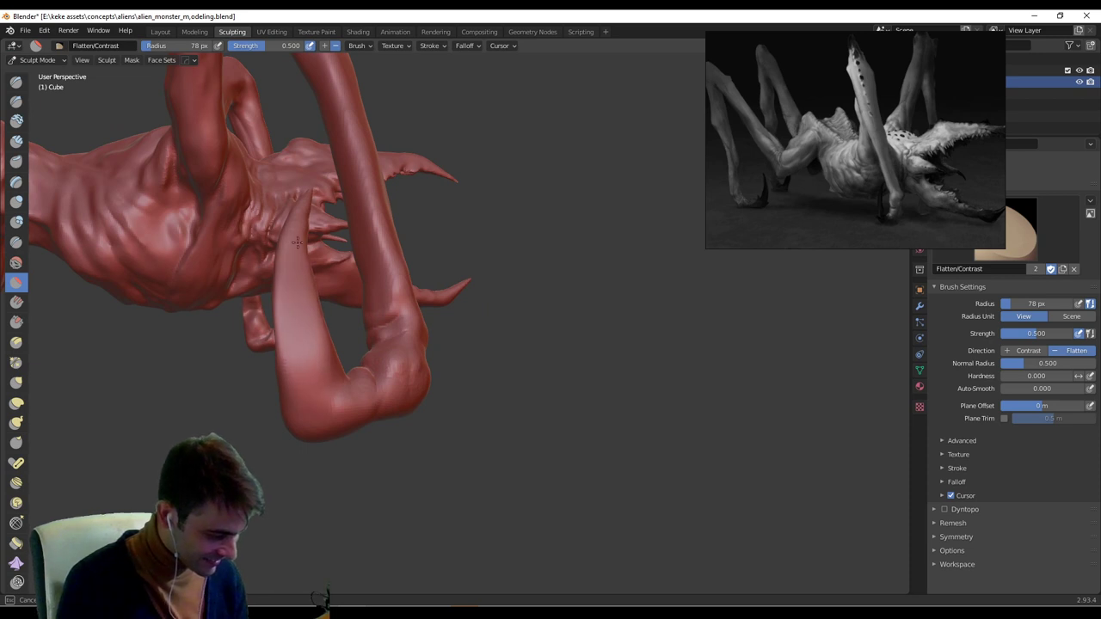
pyautogui.moveTo(310, 399); pyautogui.dragTo(582, 294, button='middle')
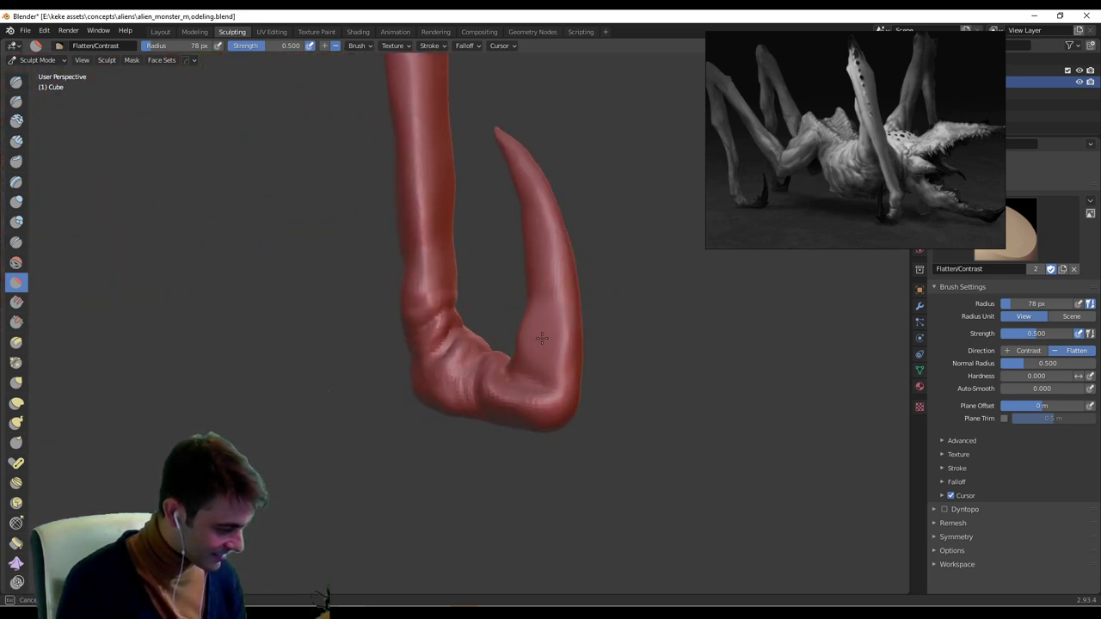
pyautogui.moveTo(528, 223); pyautogui.dragTo(307, 356, button='middle')
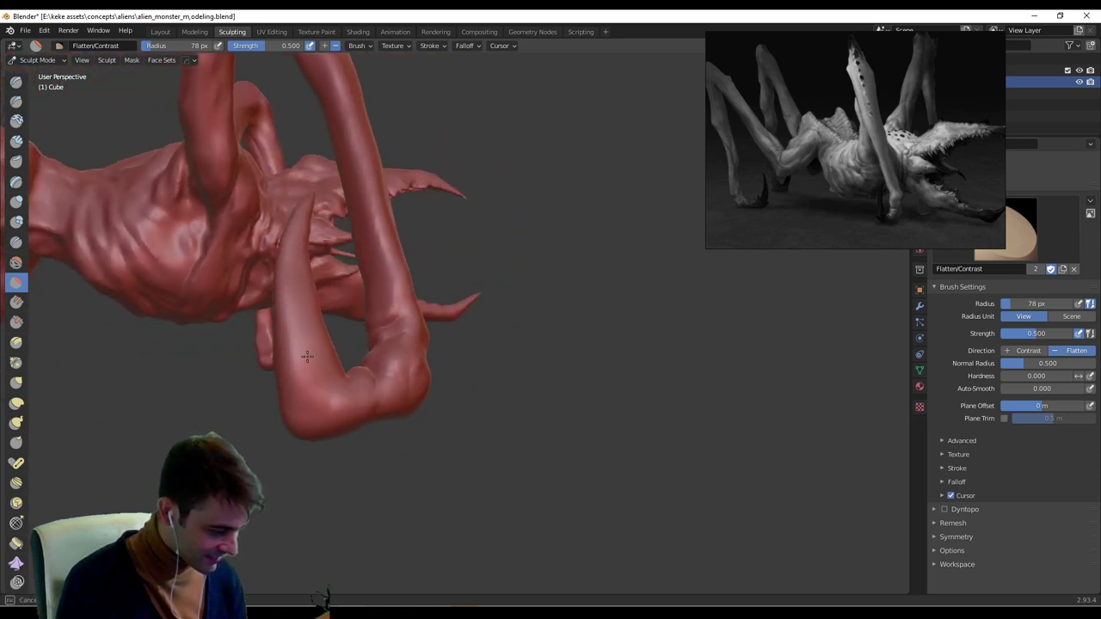
pyautogui.moveTo(302, 318); pyautogui.dragTo(219, 294, button='middle')
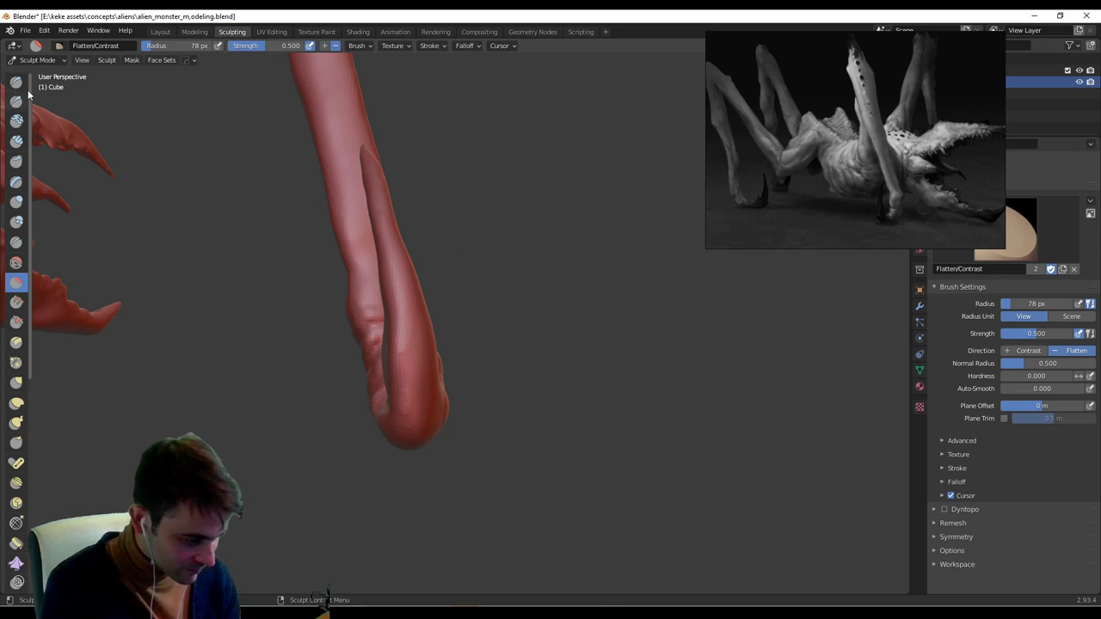
# Adjust the claw's middle section beside the shin with the Grab brush at 153 px and 88 px radius.
pyautogui.click(19, 383)
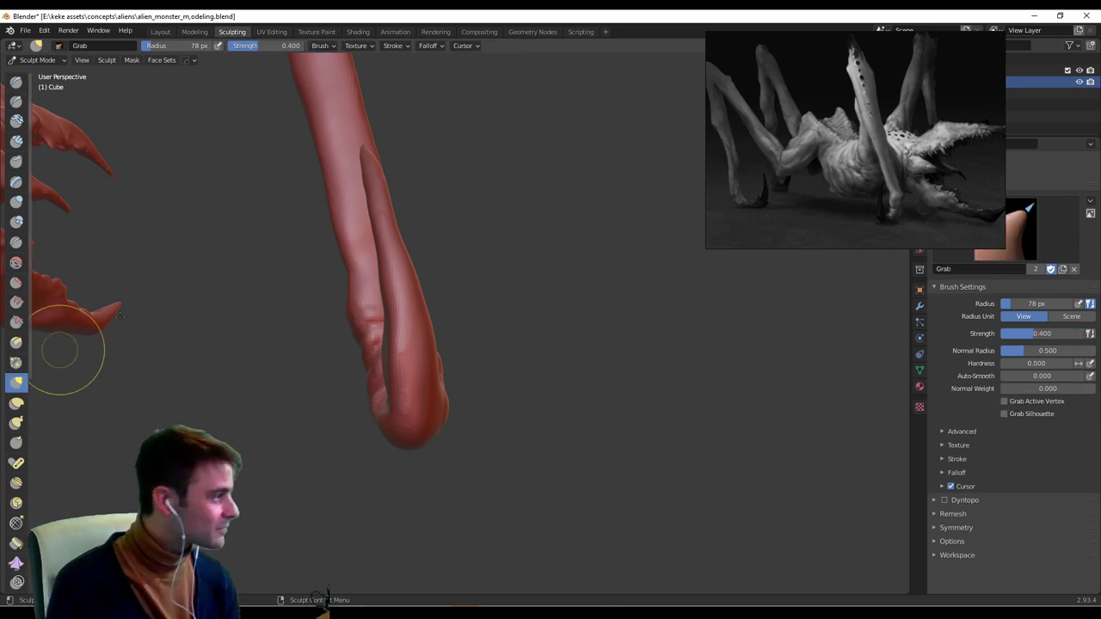
pyautogui.press('f')
pyautogui.click(375, 205)
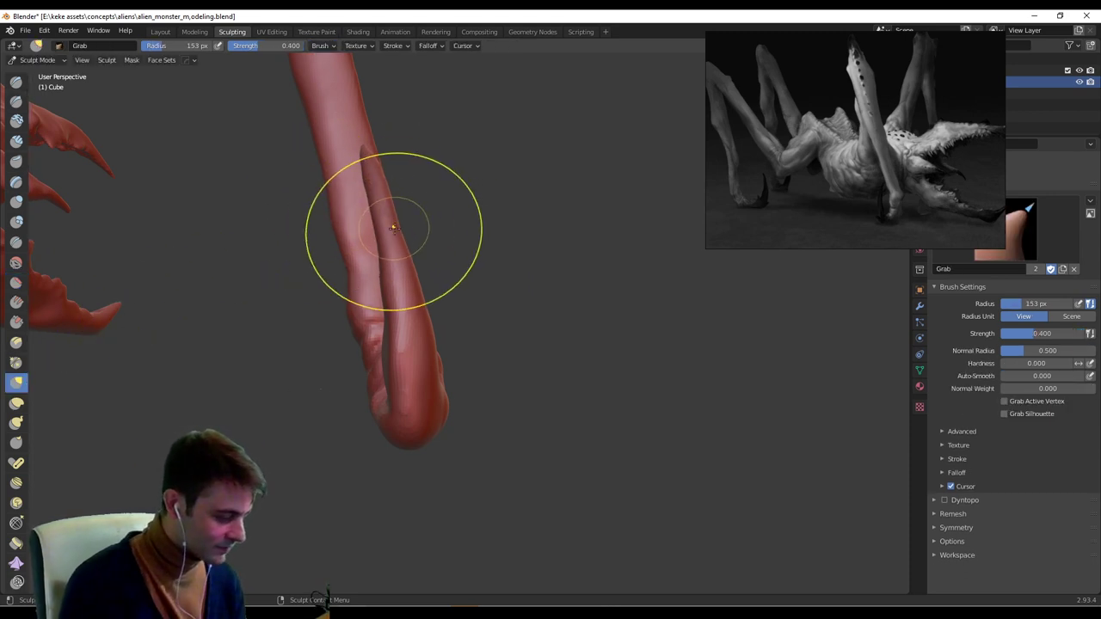
pyautogui.moveTo(392, 280); pyautogui.dragTo(379, 241)
pyautogui.moveTo(379, 238); pyautogui.dragTo(380, 220)
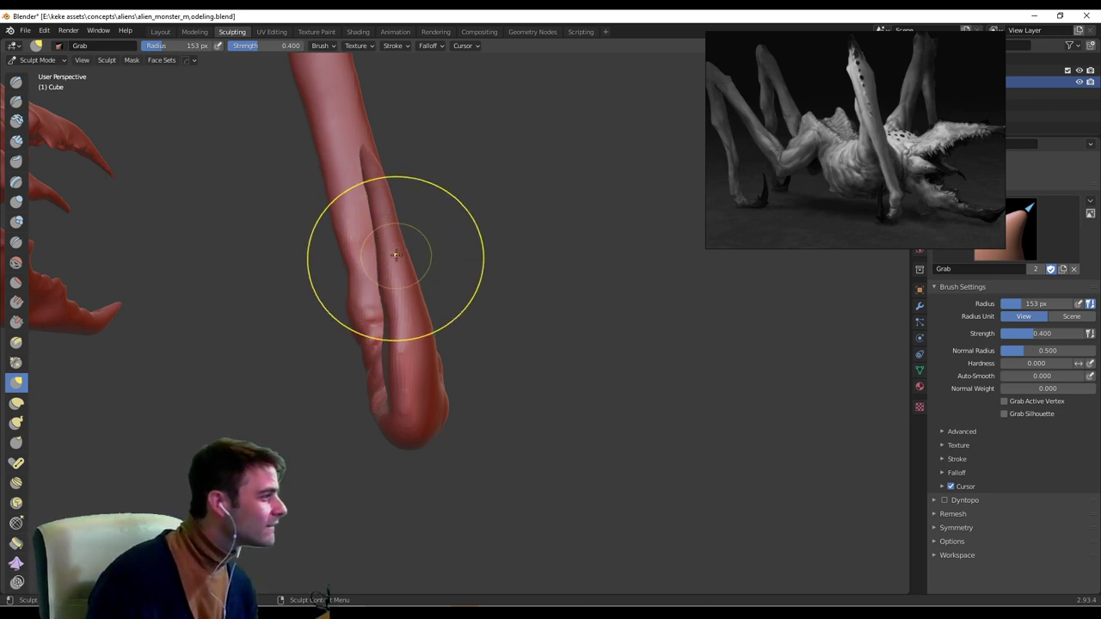
pyautogui.press('f')
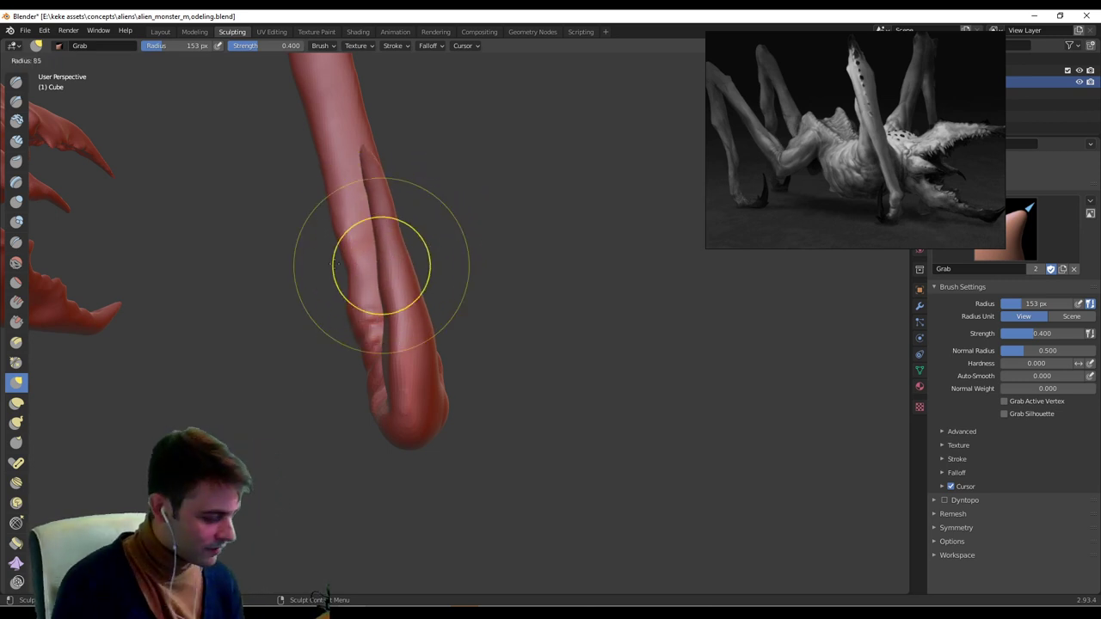
pyautogui.click(376, 287)
pyautogui.click(420, 294)
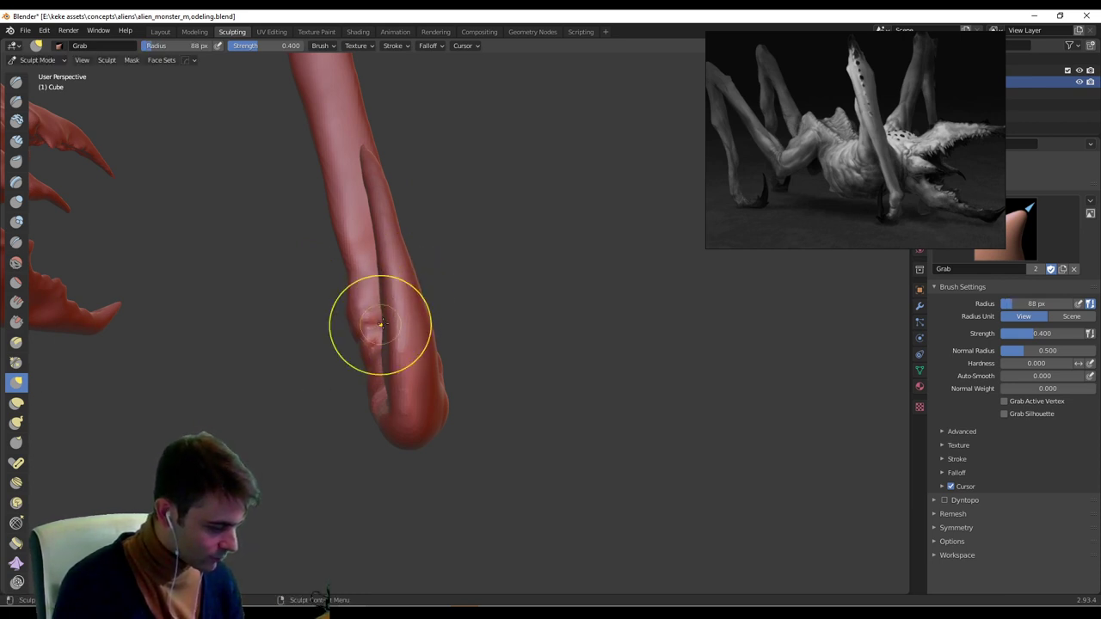
# Broaden the foreleg's claw and its rounded base with the Grab brush at 159 px radius.
pyautogui.moveTo(389, 320); pyautogui.dragTo(430, 318, button='middle')
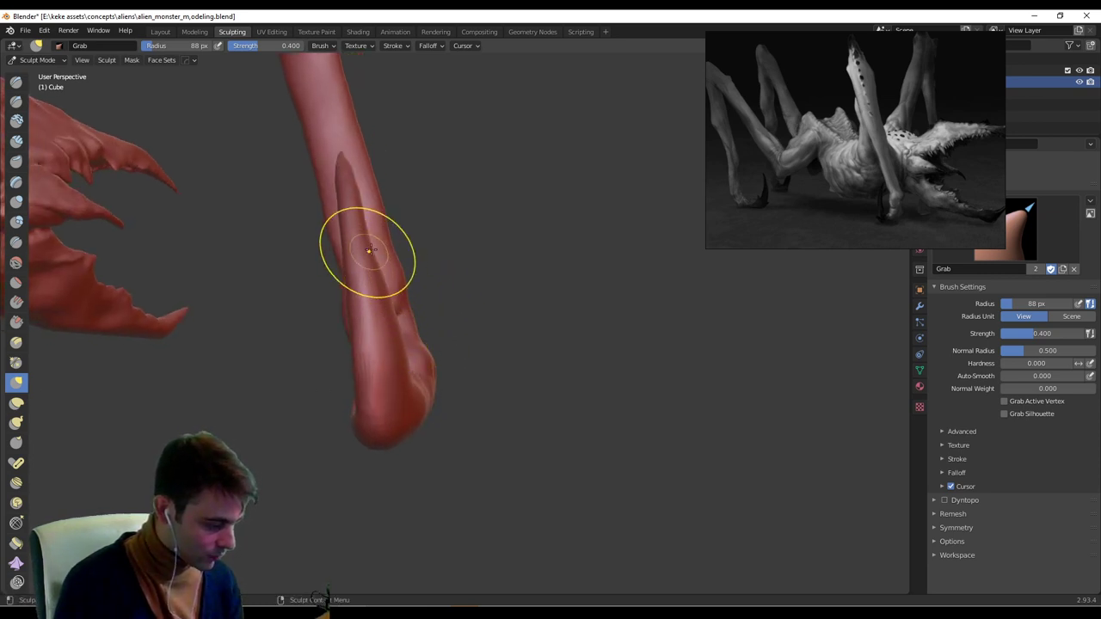
pyautogui.moveTo(365, 225); pyautogui.dragTo(391, 346, button='middle')
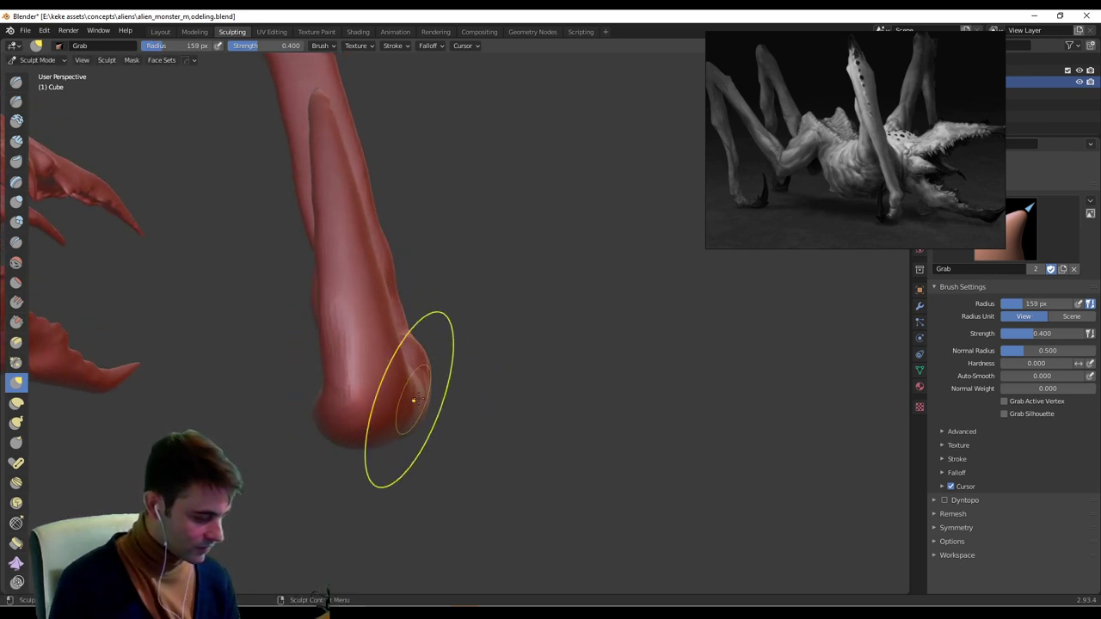
pyautogui.moveTo(425, 413); pyautogui.dragTo(356, 434, button='middle')
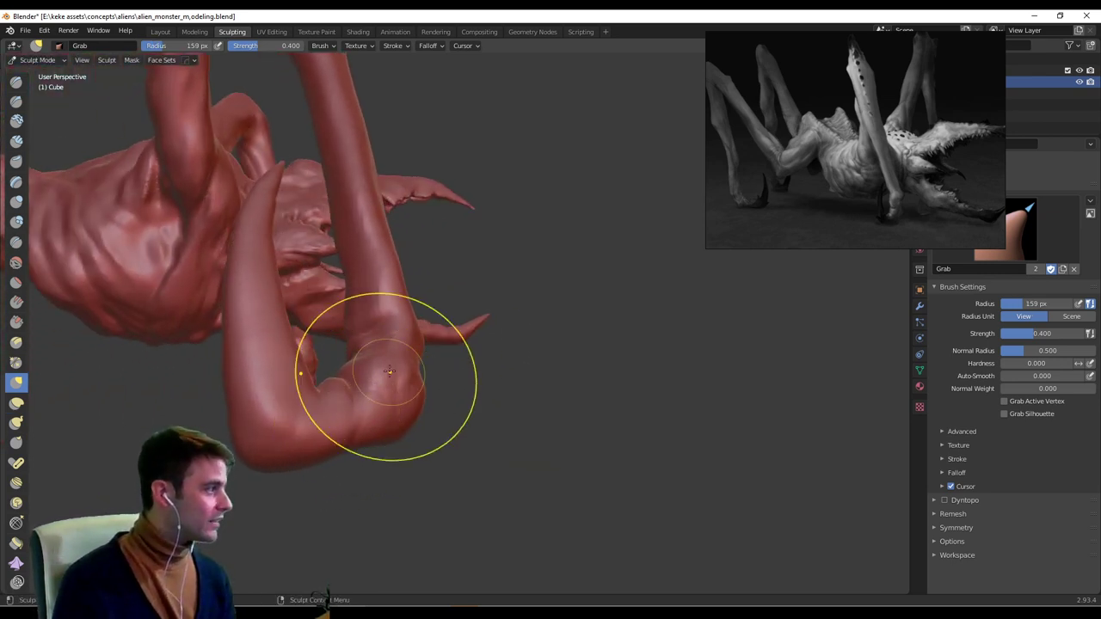
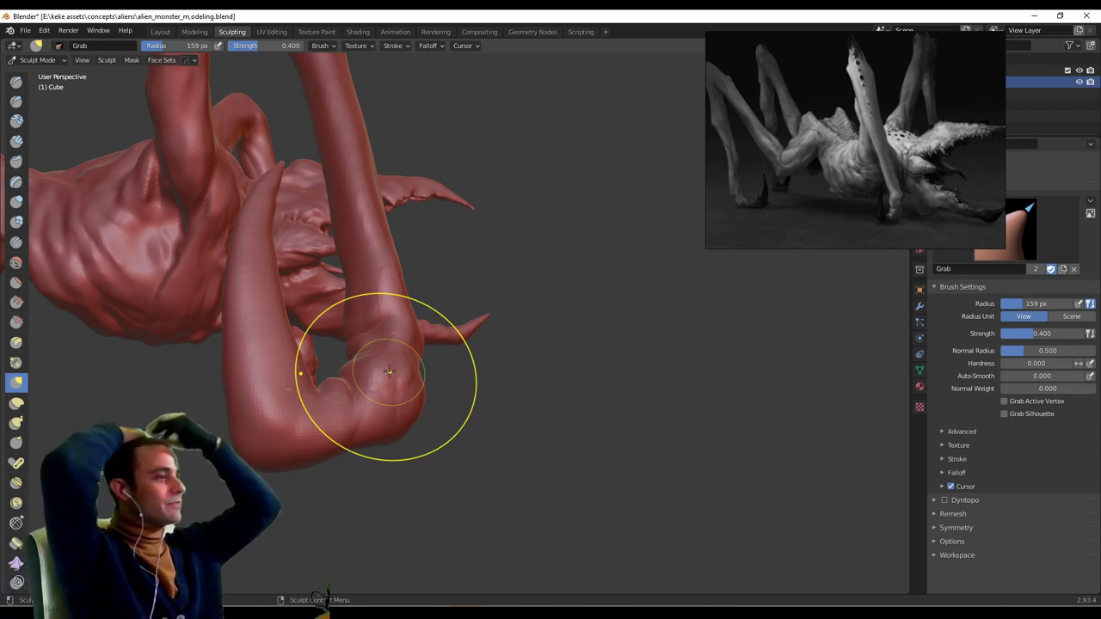
# Refine the contour of the foreleg's ankle and heel with the Grab brush at 99 px radius.
pyautogui.moveTo(389, 370)
pyautogui.mouseDown(button='middle')
pyautogui.moveTo(390, 380)
pyautogui.moveTo(532, 368)
pyautogui.mouseUp(button='middle')
pyautogui.press('f')
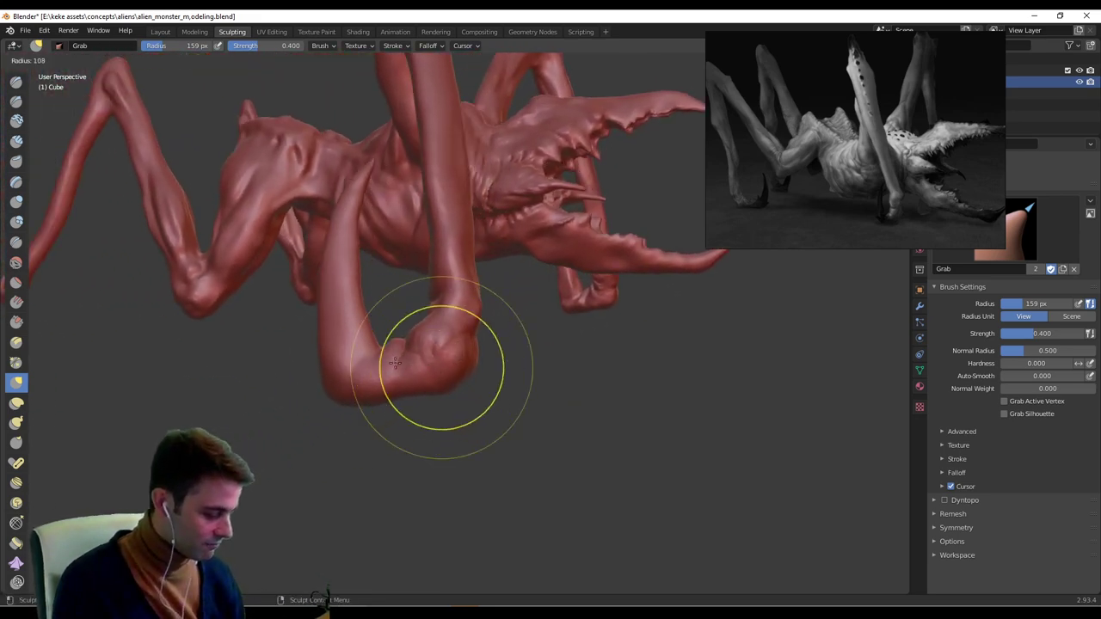
pyautogui.click(466, 368)
pyautogui.moveTo(442, 325)
pyautogui.mouseDown(button='middle')
pyautogui.moveTo(579, 345)
pyautogui.moveTo(447, 330)
pyautogui.mouseUp(button='middle')
pyautogui.press('f')
pyautogui.click(397, 300)
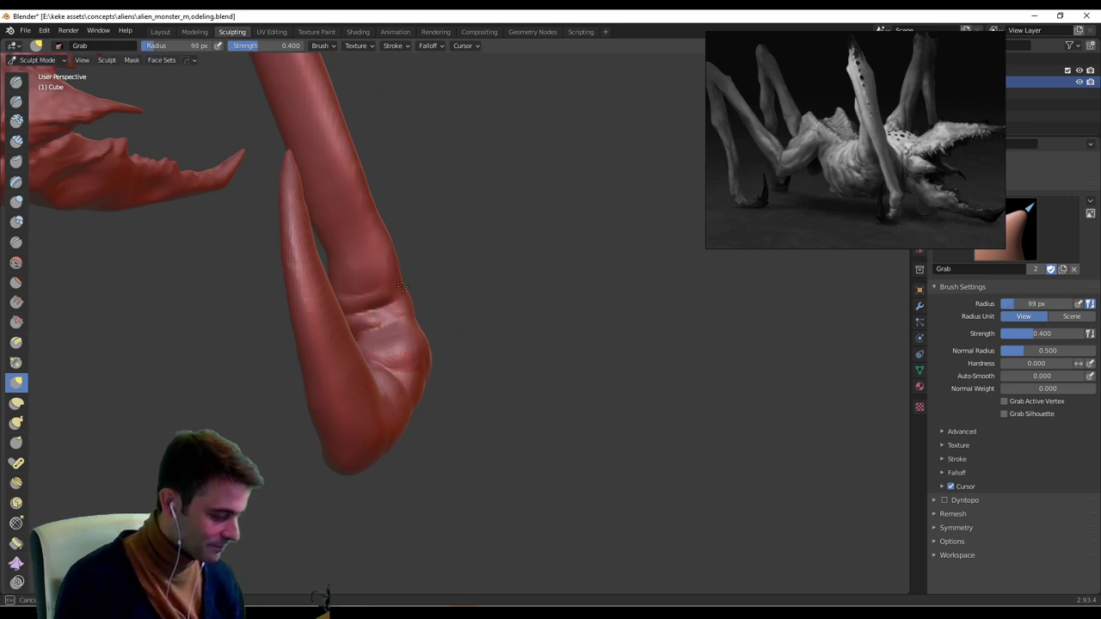
pyautogui.moveTo(409, 267)
pyautogui.mouseDown(button='middle')
pyautogui.moveTo(422, 290)
pyautogui.moveTo(373, 287)
pyautogui.moveTo(532, 274)
pyautogui.moveTo(464, 293)
pyautogui.moveTo(432, 322)
pyautogui.moveTo(421, 379)
pyautogui.mouseUp(button='middle')
pyautogui.moveTo(409, 412); pyautogui.dragTo(405, 407)
pyautogui.moveTo(411, 471)
pyautogui.mouseDown(button='middle')
pyautogui.moveTo(571, 422)
pyautogui.moveTo(548, 462)
pyautogui.moveTo(491, 422)
pyautogui.mouseUp(button='middle')
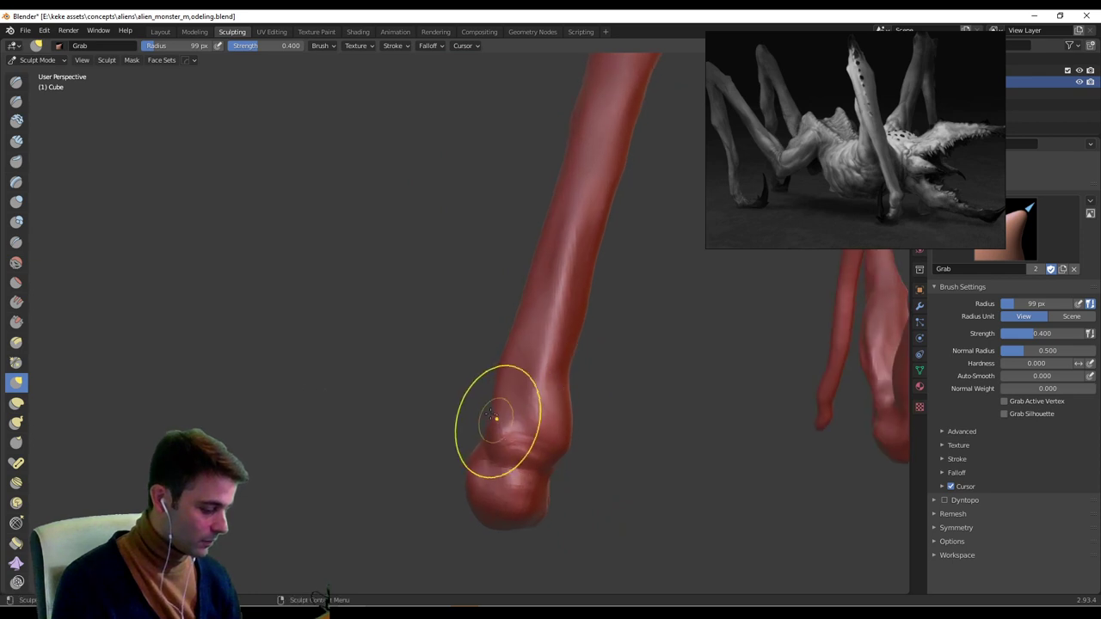
# Reshape the front and underside of the foot with the Grab brush at 99 px radius.
pyautogui.moveTo(578, 387); pyautogui.dragTo(524, 386, button='middle')
pyautogui.moveTo(509, 447); pyautogui.dragTo(568, 449, button='middle')
pyautogui.moveTo(483, 490); pyautogui.dragTo(462, 485)
pyautogui.moveTo(462, 484)
pyautogui.mouseDown(button='middle')
pyautogui.moveTo(570, 432)
pyautogui.moveTo(551, 389)
pyautogui.mouseUp(button='middle')
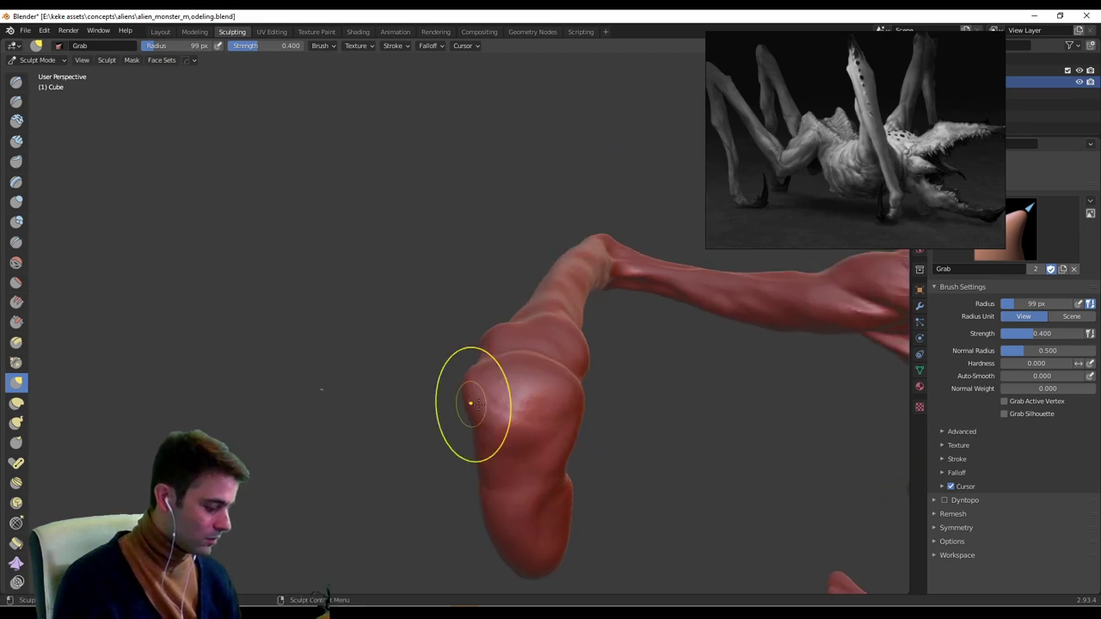
pyautogui.moveTo(470, 403)
pyautogui.mouseDown(button='middle')
pyautogui.moveTo(484, 386)
pyautogui.moveTo(516, 411)
pyautogui.moveTo(545, 320)
pyautogui.moveTo(518, 319)
pyautogui.moveTo(555, 314)
pyautogui.moveTo(496, 381)
pyautogui.moveTo(532, 295)
pyautogui.moveTo(518, 353)
pyautogui.mouseUp(button='middle')
pyautogui.click(495, 320)
# Raise long tendon ridges down the lower foreleg to the ankle with the SculptDraw brush at 36 px radius and 0.670 strength.
pyautogui.click(15, 81)
pyautogui.press('f')
pyautogui.click(543, 322)
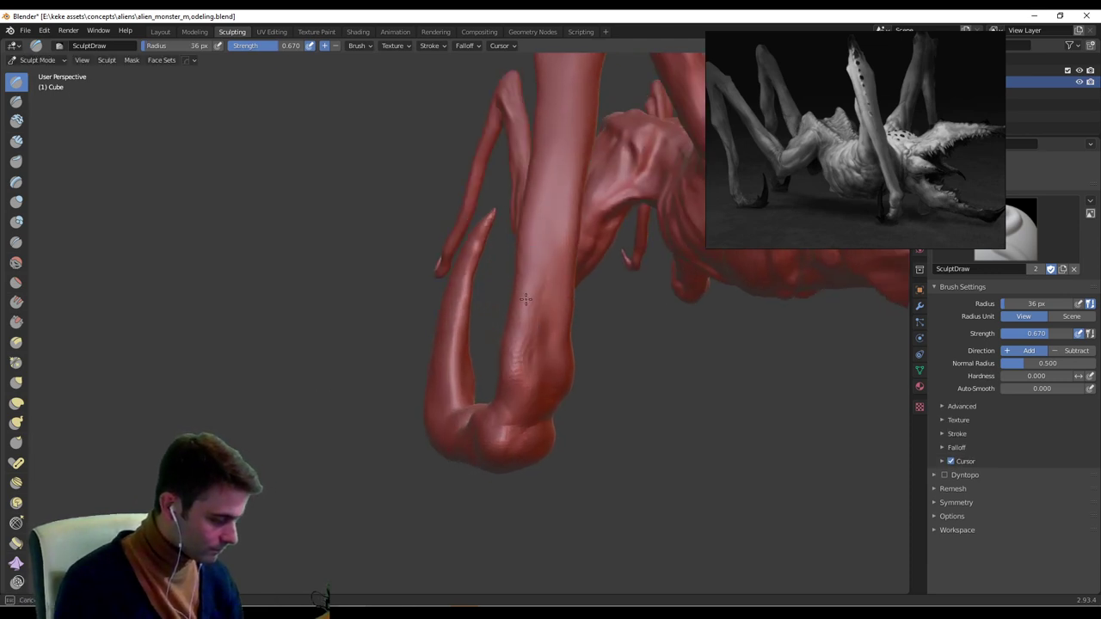
pyautogui.moveTo(526, 298); pyautogui.dragTo(534, 334, button='middle')
pyautogui.moveTo(508, 175); pyautogui.dragTo(511, 441, button='middle')
pyautogui.moveTo(499, 371); pyautogui.dragTo(560, 339, button='middle')
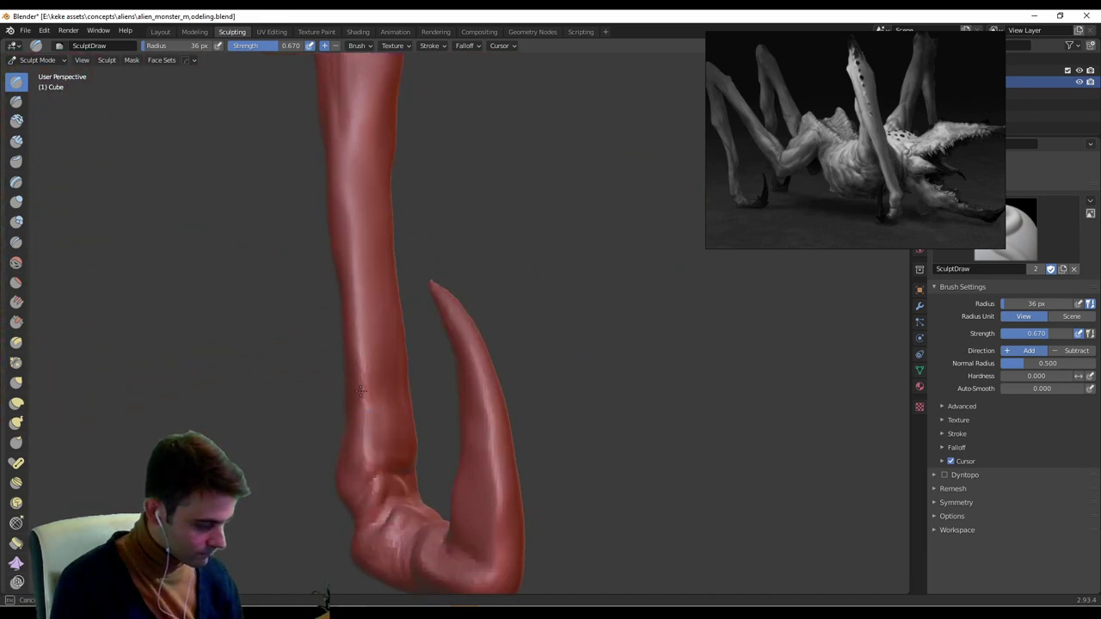
pyautogui.moveTo(360, 391); pyautogui.dragTo(361, 464)
pyautogui.moveTo(350, 274); pyautogui.dragTo(359, 387)
pyautogui.moveTo(344, 191); pyautogui.dragTo(345, 201)
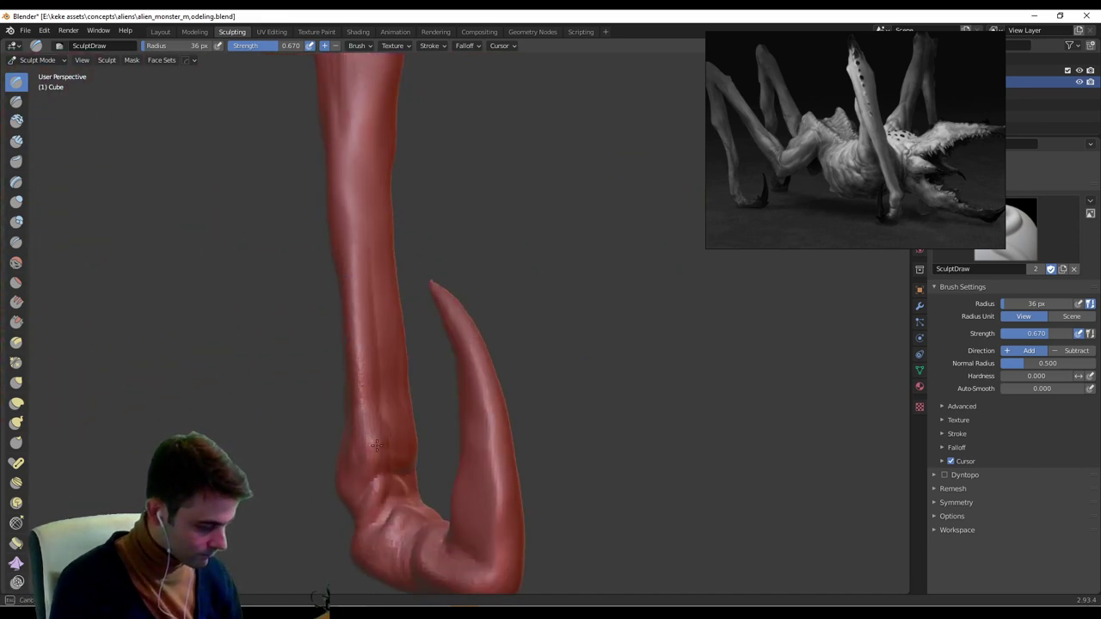
# Sculpt fine tendon lines between the ankle bulges on the inner shin with the SculptDraw brush at 12 px and 25 px radius.
pyautogui.moveTo(417, 430); pyautogui.dragTo(479, 439, button='middle')
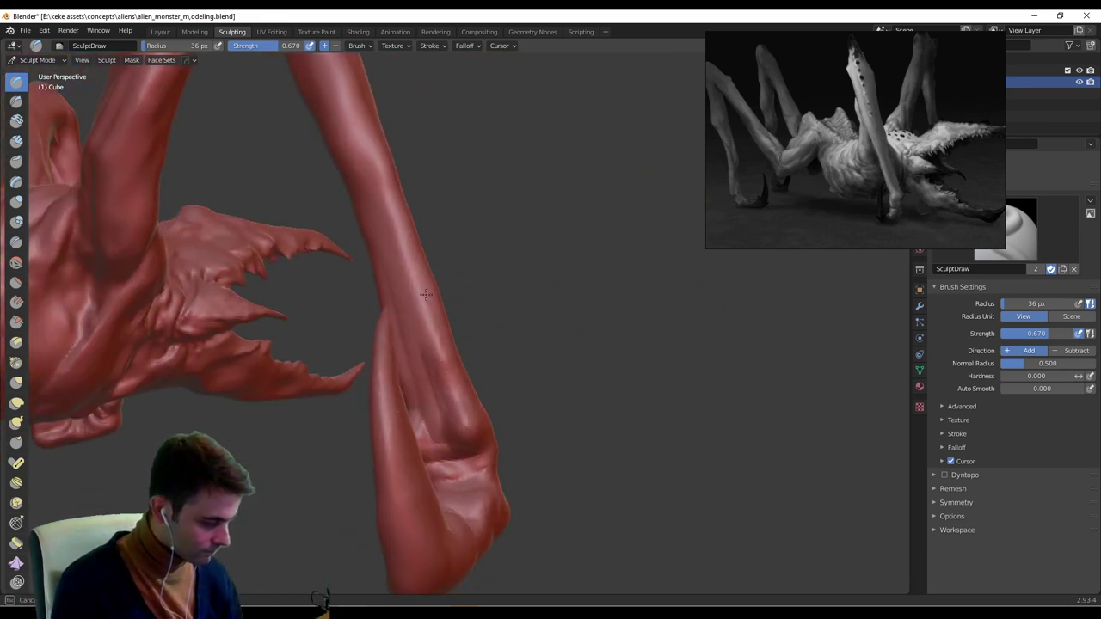
pyautogui.keyDown('shift'); pyautogui.moveTo(425, 295); pyautogui.dragTo(468, 393, button='middle'); pyautogui.keyUp('shift')
pyautogui.keyDown('shift'); pyautogui.moveTo(505, 430); pyautogui.dragTo(454, 328, button='middle'); pyautogui.keyUp('shift')
pyautogui.moveTo(492, 413)
pyautogui.keyDown('ctrl'); pyautogui.mouseDown(button='middle')
pyautogui.moveTo(501, 349)
pyautogui.moveTo(455, 336)
pyautogui.moveTo(481, 344)
pyautogui.moveTo(453, 286)
pyautogui.mouseUp(button='middle'); pyautogui.keyUp('ctrl')
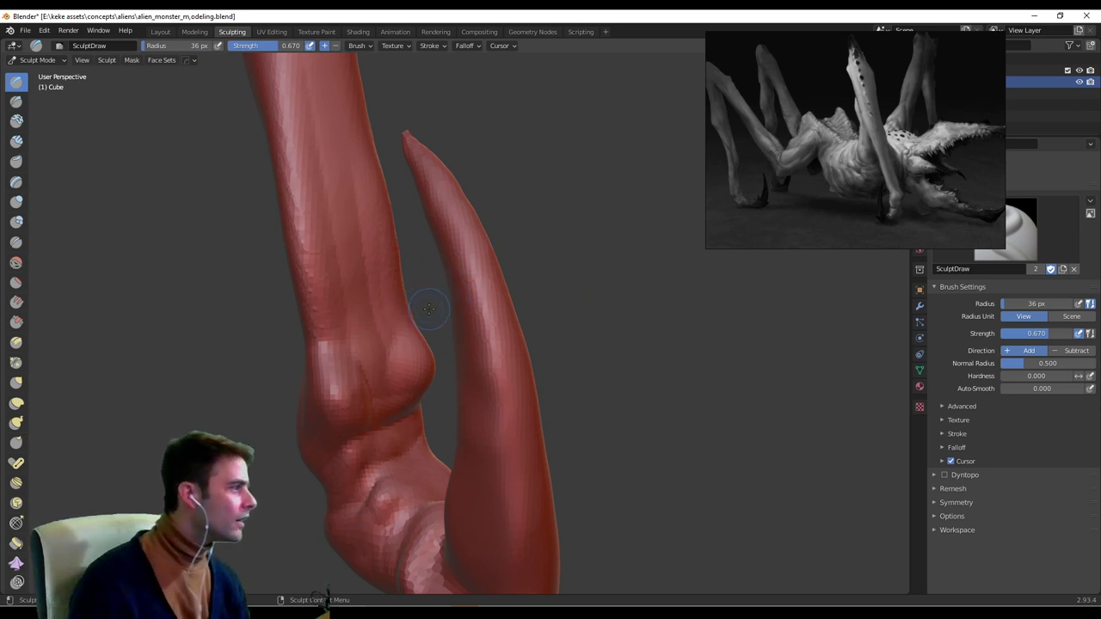
pyautogui.press('f')
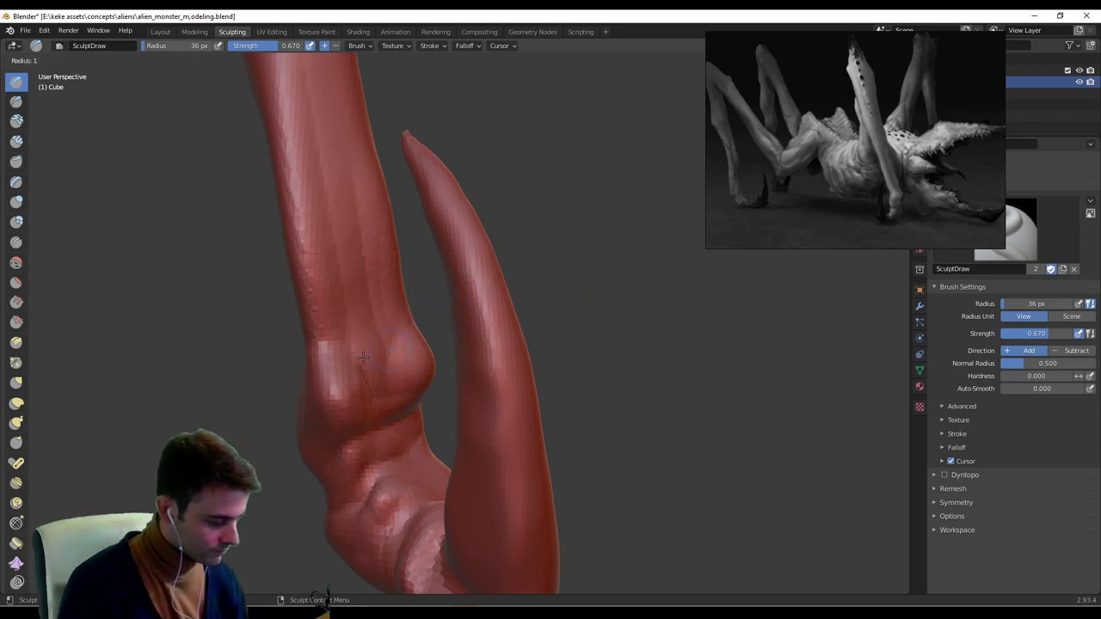
pyautogui.click(380, 353)
pyautogui.keyDown('shift'); pyautogui.moveTo(422, 342); pyautogui.dragTo(398, 302, button='middle'); pyautogui.keyUp('shift')
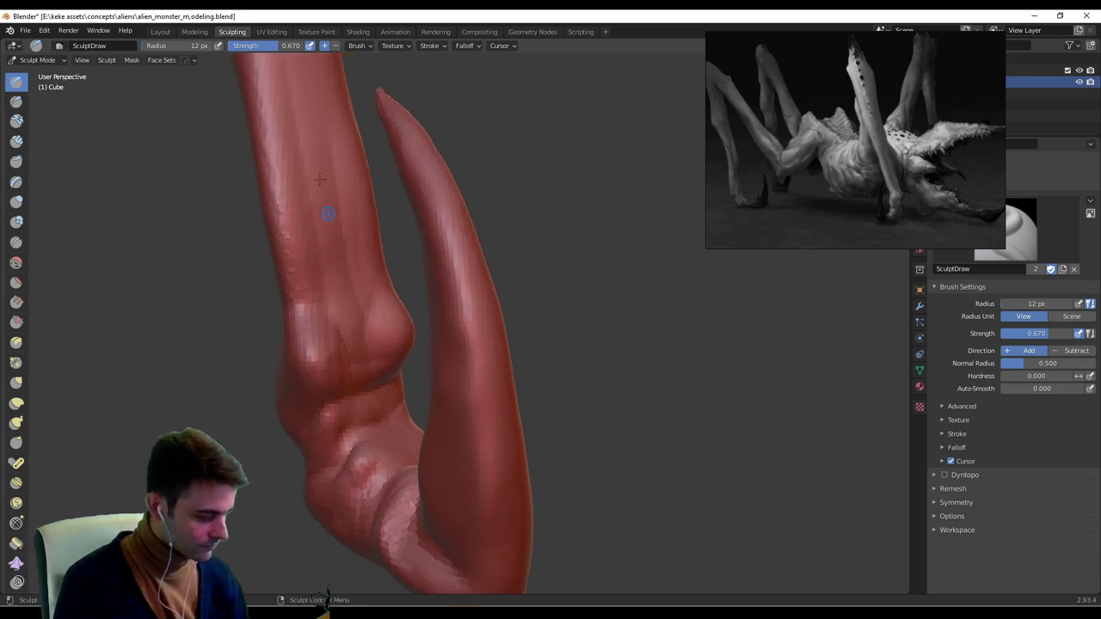
pyautogui.moveTo(321, 164); pyautogui.dragTo(330, 230)
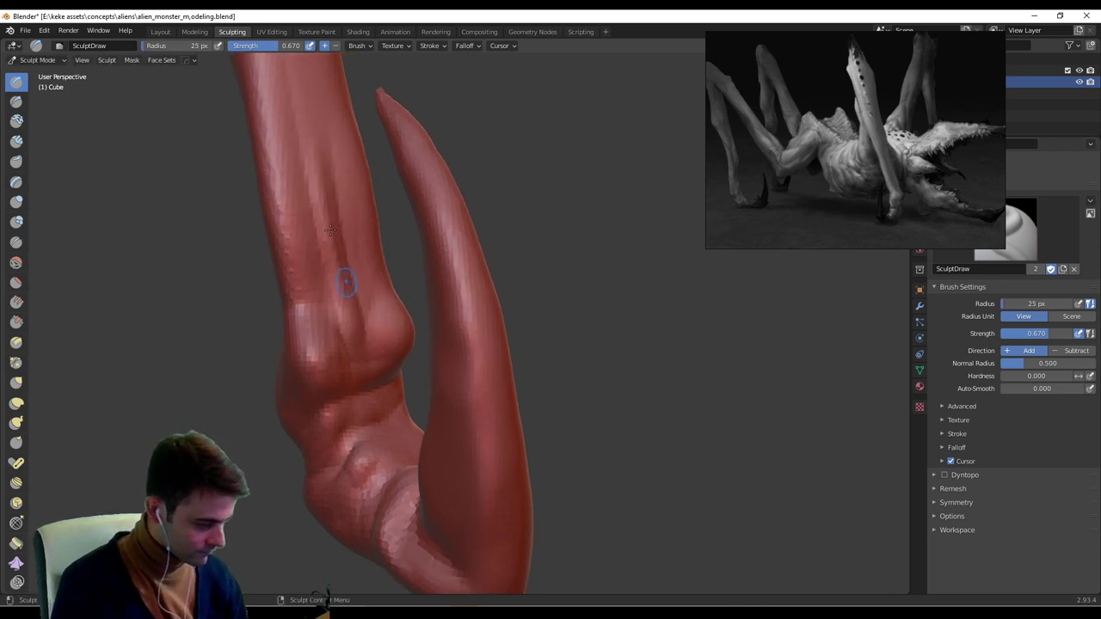
pyautogui.moveTo(349, 316)
pyautogui.mouseDown(button='middle')
pyautogui.moveTo(369, 344)
pyautogui.moveTo(358, 381)
pyautogui.moveTo(401, 338)
pyautogui.mouseUp(button='middle')
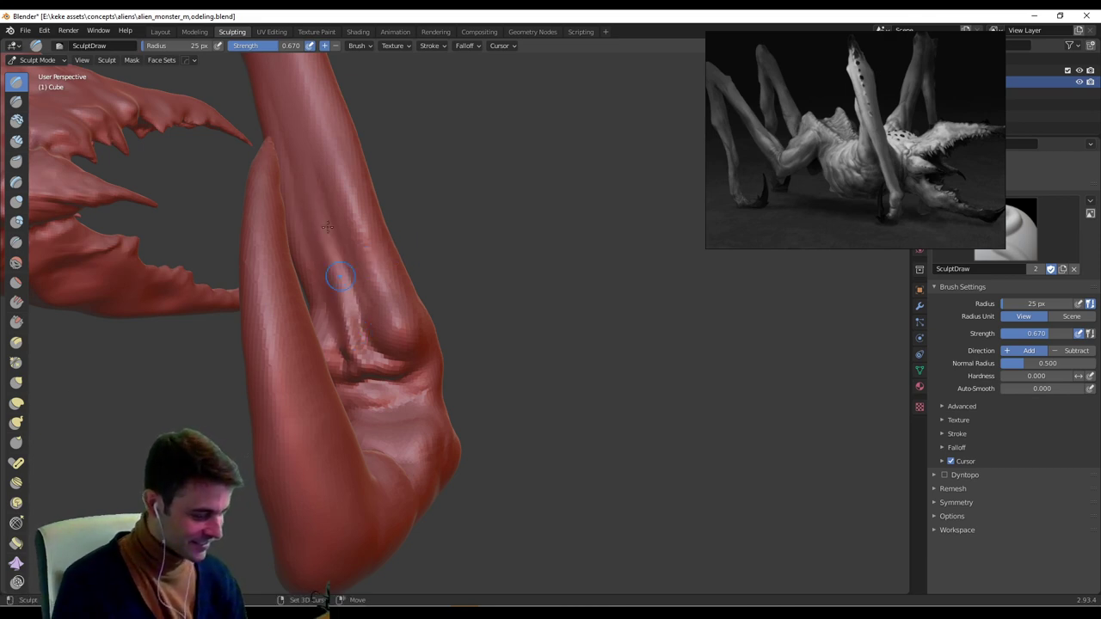
# Build up muscle volume below the foreleg's knee with the SculptDraw brush at 46 px radius.
pyautogui.moveTo(356, 348)
pyautogui.keyDown('shift'); pyautogui.mouseDown(button='middle')
pyautogui.moveTo(395, 228)
pyautogui.moveTo(447, 238)
pyautogui.moveTo(442, 293)
pyautogui.moveTo(477, 228)
pyautogui.moveTo(421, 283)
pyautogui.mouseUp(button='middle'); pyautogui.keyUp('shift')
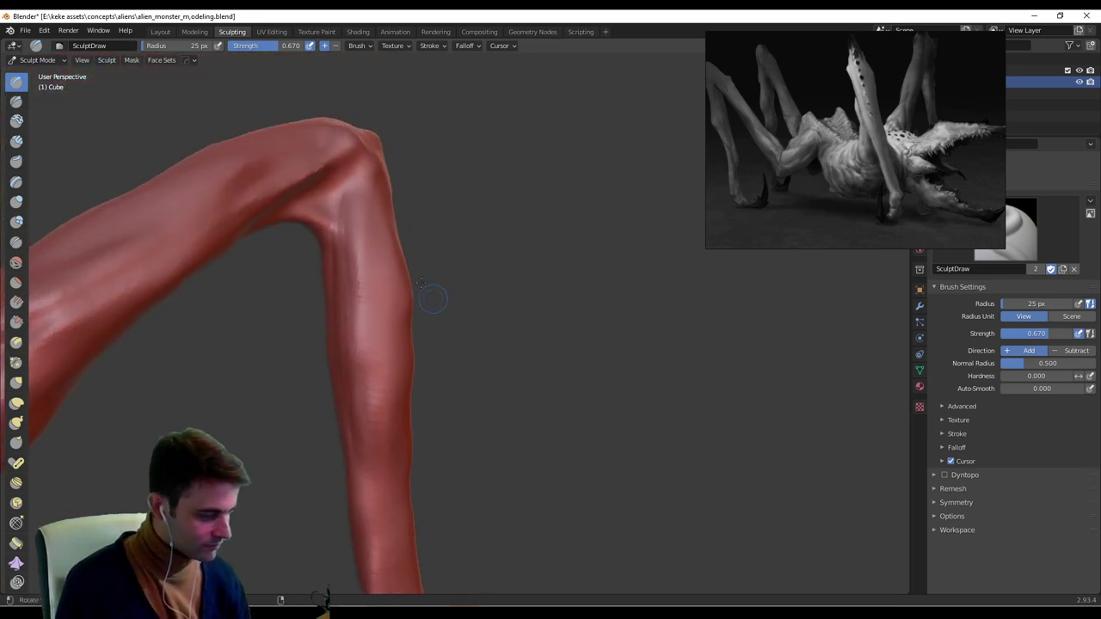
pyautogui.press('f')
pyautogui.click(360, 249)
pyautogui.moveTo(336, 284); pyautogui.dragTo(363, 429)
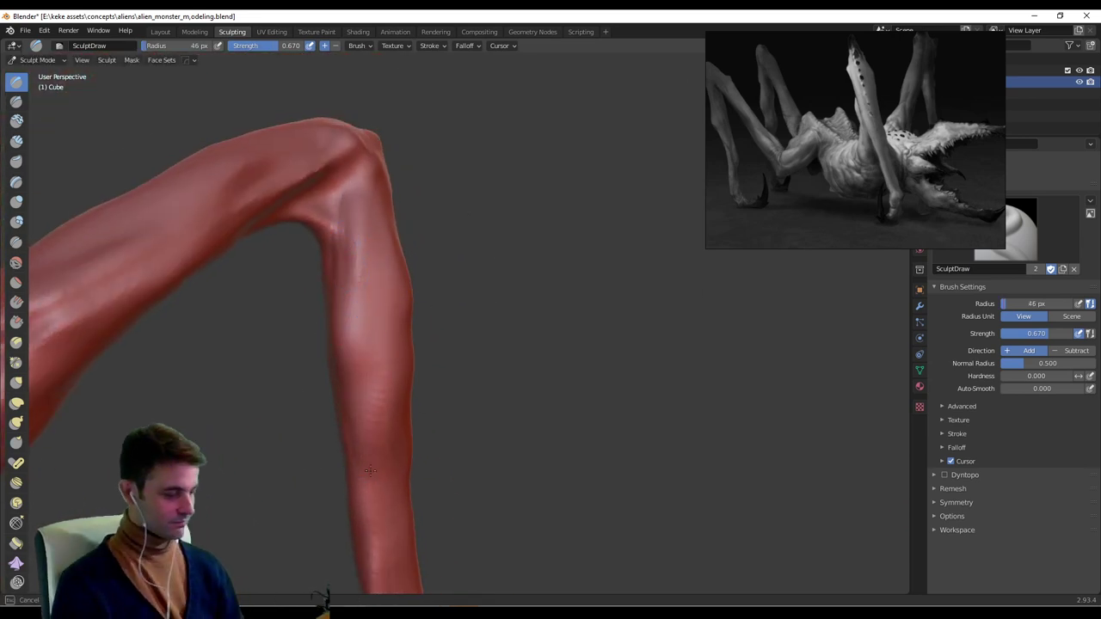
pyautogui.moveTo(363, 343); pyautogui.dragTo(420, 344, button='middle')
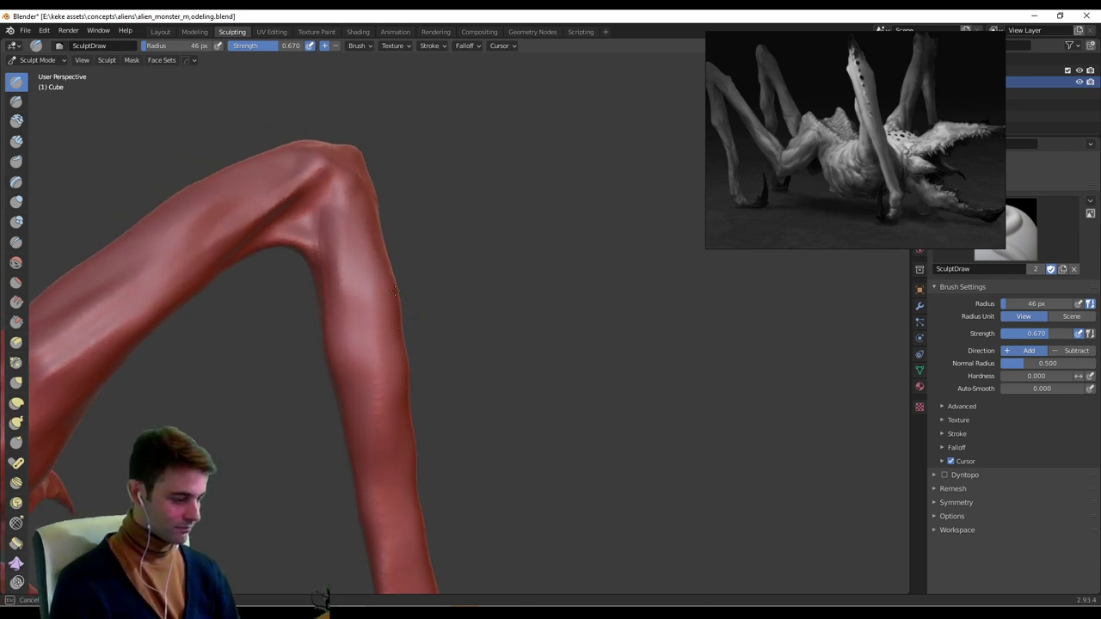
pyautogui.moveTo(395, 290)
pyautogui.mouseDown(button='middle')
pyautogui.moveTo(397, 379)
pyautogui.moveTo(411, 391)
pyautogui.mouseUp(button='middle')
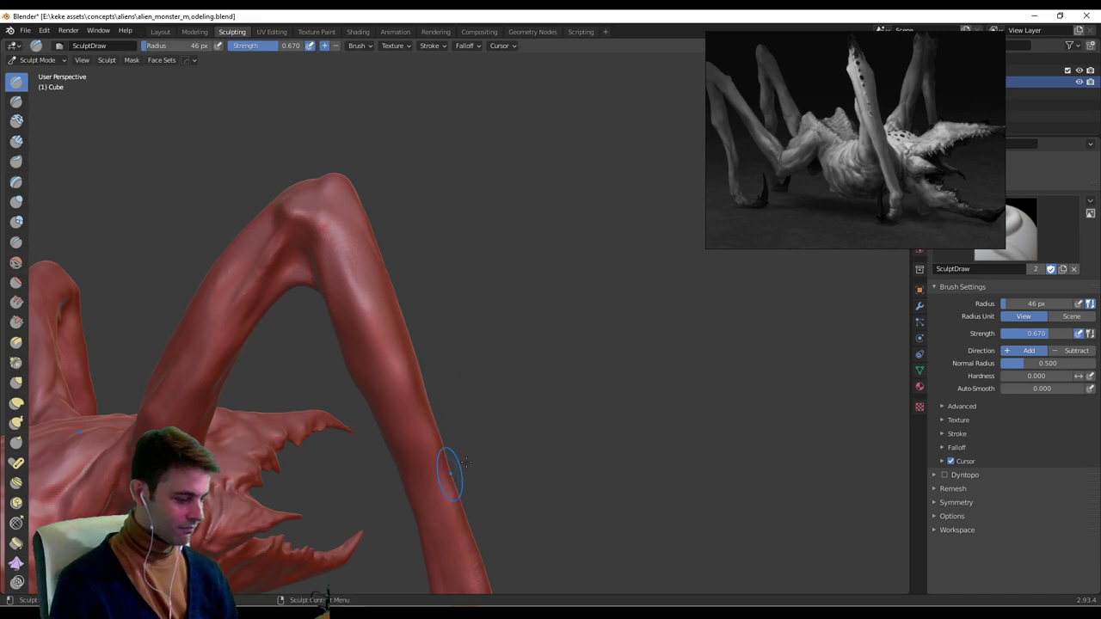
pyautogui.moveTo(466, 463); pyautogui.dragTo(452, 421, button='middle')
pyautogui.scroll(-2, 501, 358)
pyautogui.moveTo(501, 358)
pyautogui.mouseDown(button='middle')
pyautogui.moveTo(547, 404)
pyautogui.moveTo(519, 330)
pyautogui.mouseUp(button='middle')
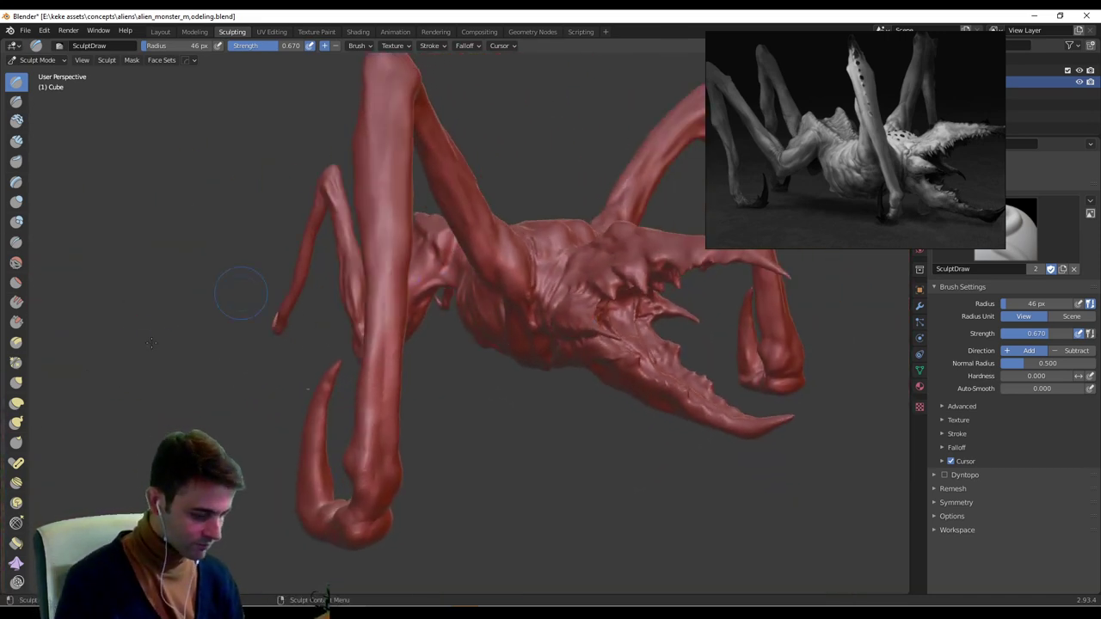
# Adjust the contour of the lower foreleg from several angles with the Grab brush at 70 px radius and 0.400 strength.
pyautogui.click(19, 381)
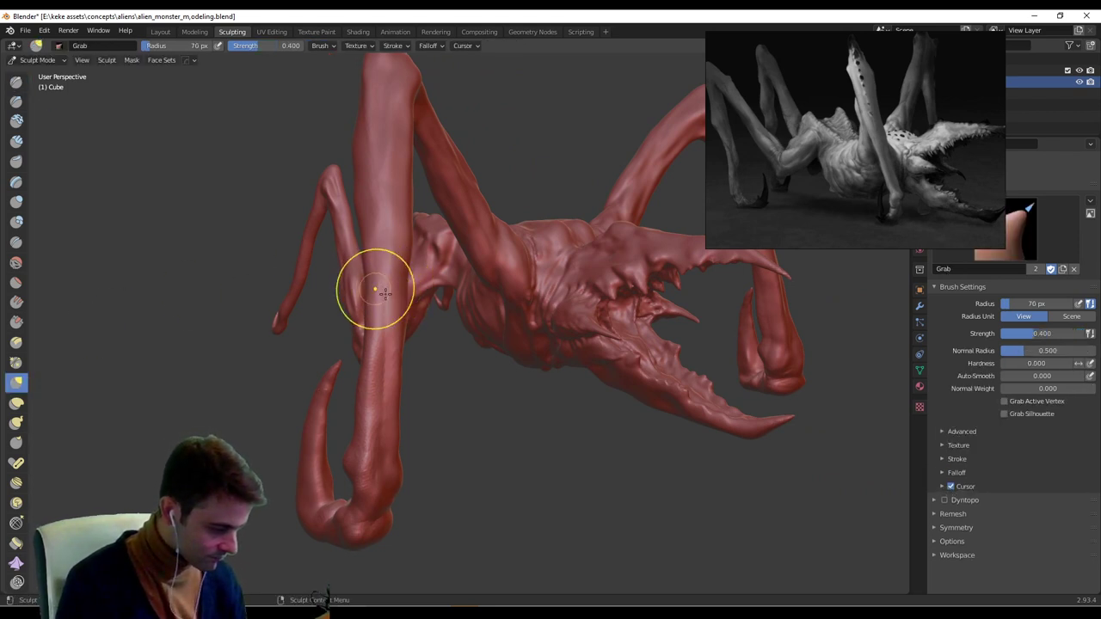
pyautogui.moveTo(385, 294); pyautogui.dragTo(381, 312, button='middle')
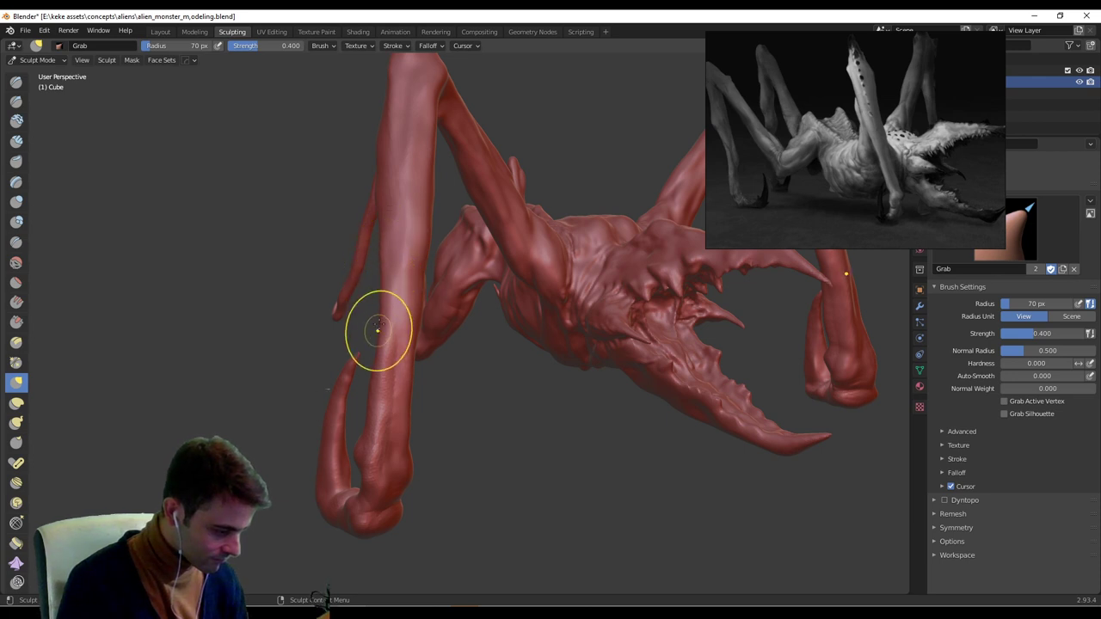
pyautogui.moveTo(424, 285); pyautogui.dragTo(516, 279, button='middle')
pyautogui.moveTo(505, 271); pyautogui.dragTo(502, 272)
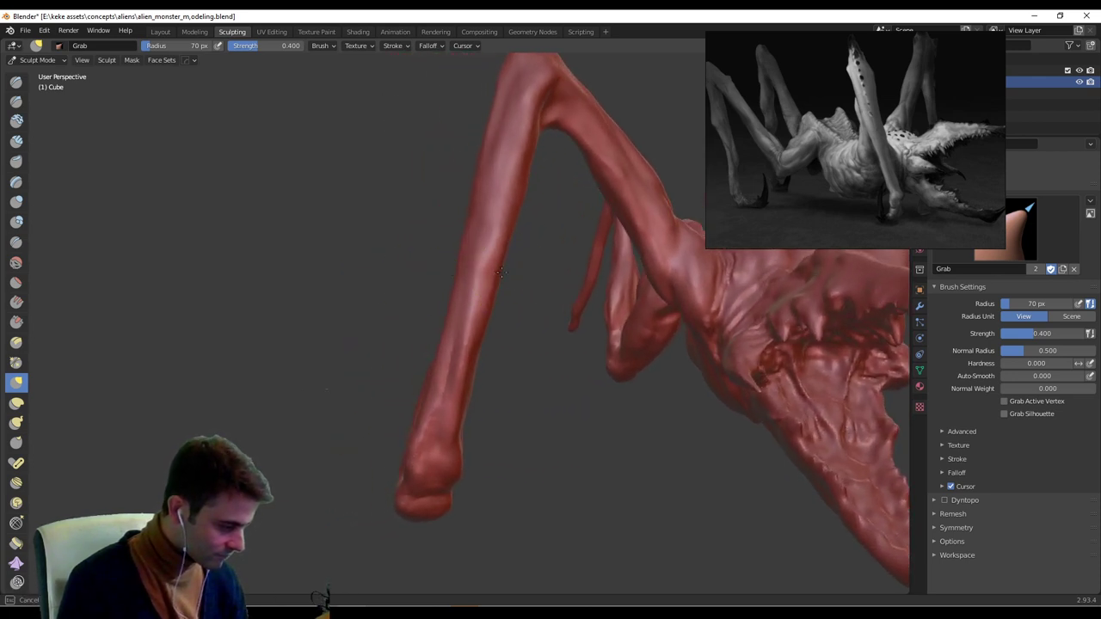
pyautogui.moveTo(504, 258)
pyautogui.mouseDown(button='middle')
pyautogui.moveTo(467, 209)
pyautogui.moveTo(374, 218)
pyautogui.mouseUp(button='middle')
pyautogui.moveTo(443, 206); pyautogui.dragTo(444, 202)
pyautogui.moveTo(475, 178); pyautogui.dragTo(477, 181, button='middle')
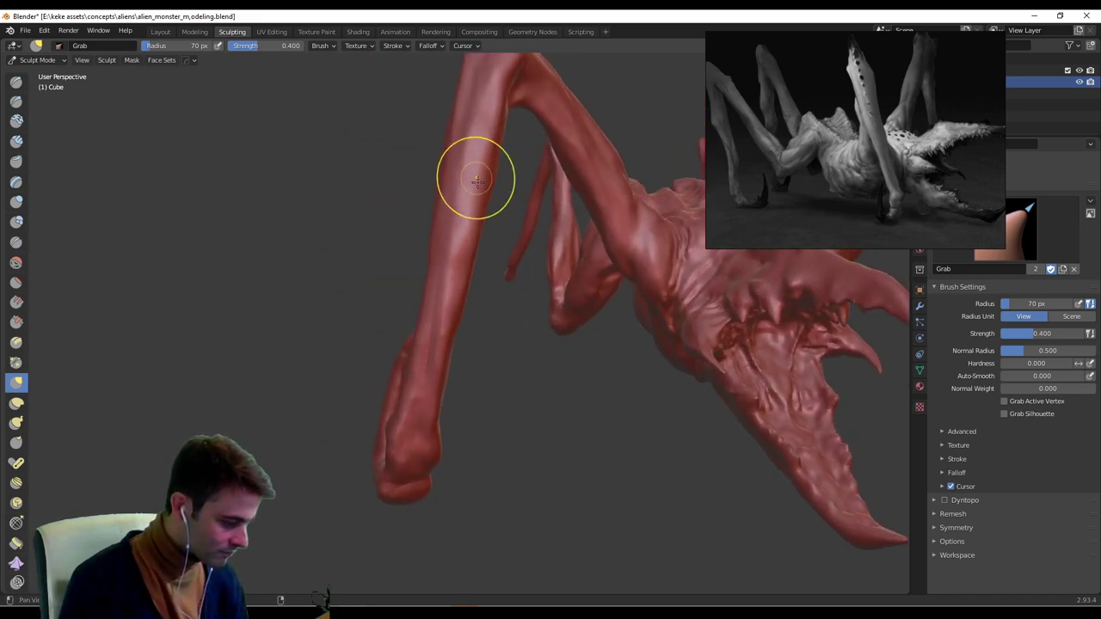
pyautogui.moveTo(503, 249)
pyautogui.mouseDown(button='middle')
pyautogui.moveTo(480, 244)
pyautogui.moveTo(487, 198)
pyautogui.mouseUp(button='middle')
pyautogui.moveTo(447, 277); pyautogui.dragTo(444, 275)
pyautogui.moveTo(446, 275)
pyautogui.mouseDown(button='middle')
pyautogui.moveTo(479, 246)
pyautogui.moveTo(614, 228)
pyautogui.mouseUp(button='middle')
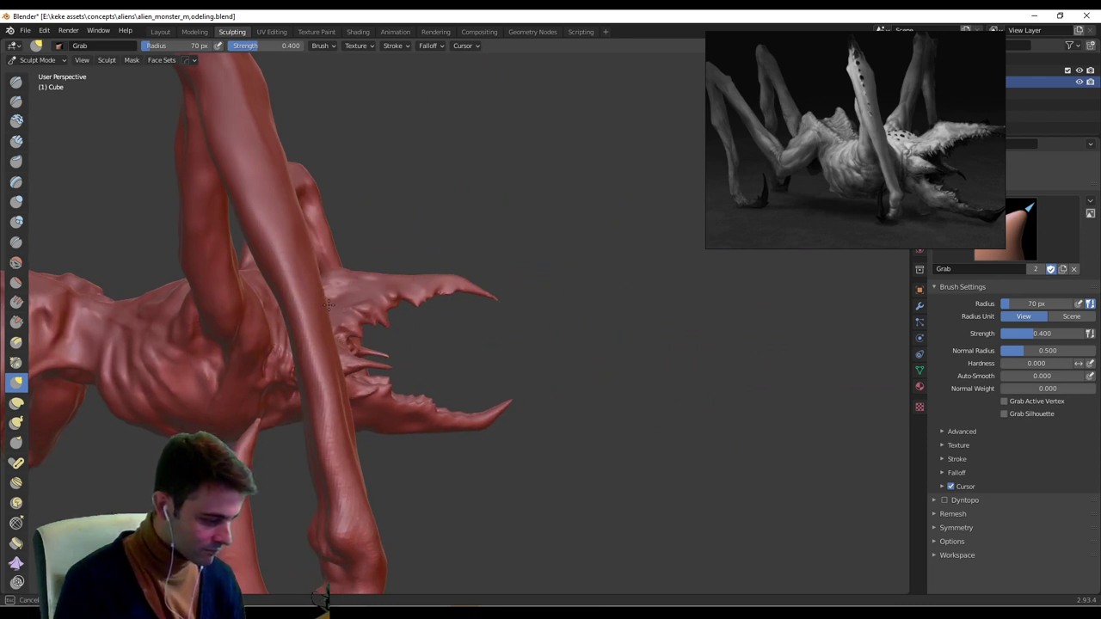
# Pull out the front contour of the foreleg's shin below the knee with the Grab brush at 85 px and 59 px radius.
pyautogui.press('f')
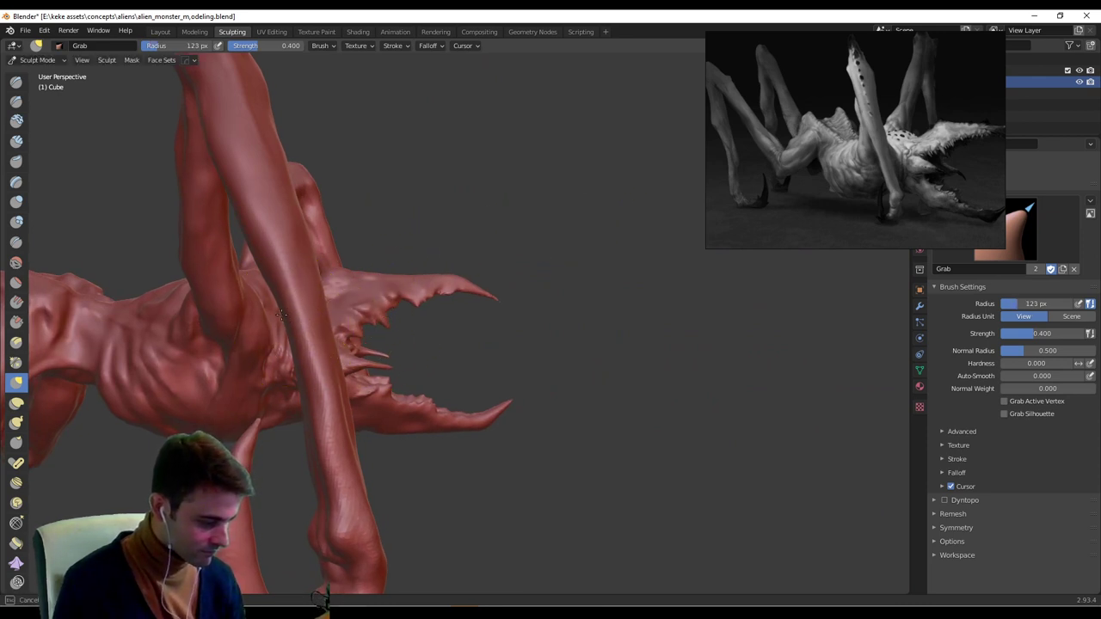
pyautogui.scroll(-1, 379, 256)
pyautogui.keyDown('shift'); pyautogui.moveTo(353, 266); pyautogui.dragTo(337, 318, button='middle'); pyautogui.keyUp('shift')
pyautogui.press('f')
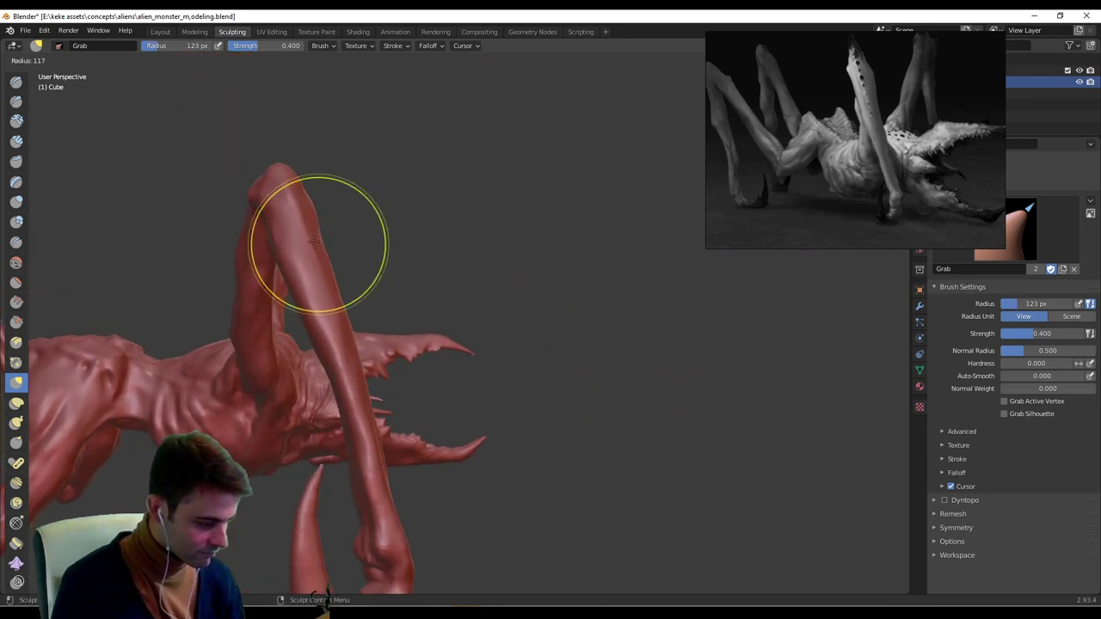
pyautogui.click(363, 244)
pyautogui.moveTo(316, 239); pyautogui.dragTo(332, 237)
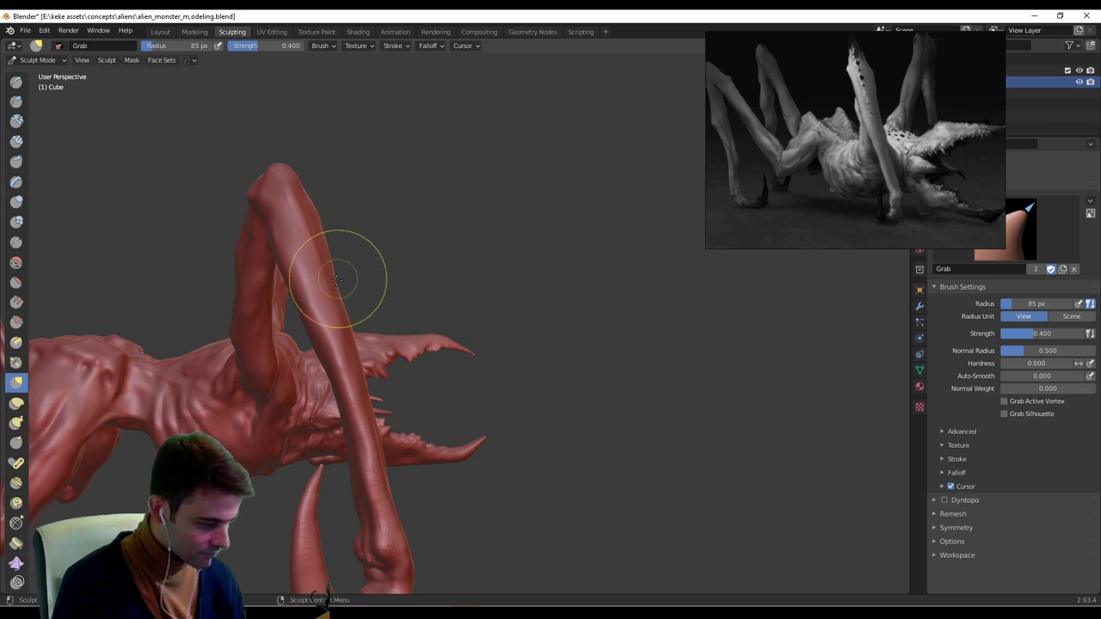
pyautogui.press('f')
pyautogui.click(364, 287)
pyautogui.moveTo(341, 288); pyautogui.dragTo(342, 284)
pyautogui.moveTo(342, 285); pyautogui.dragTo(433, 263, button='middle')
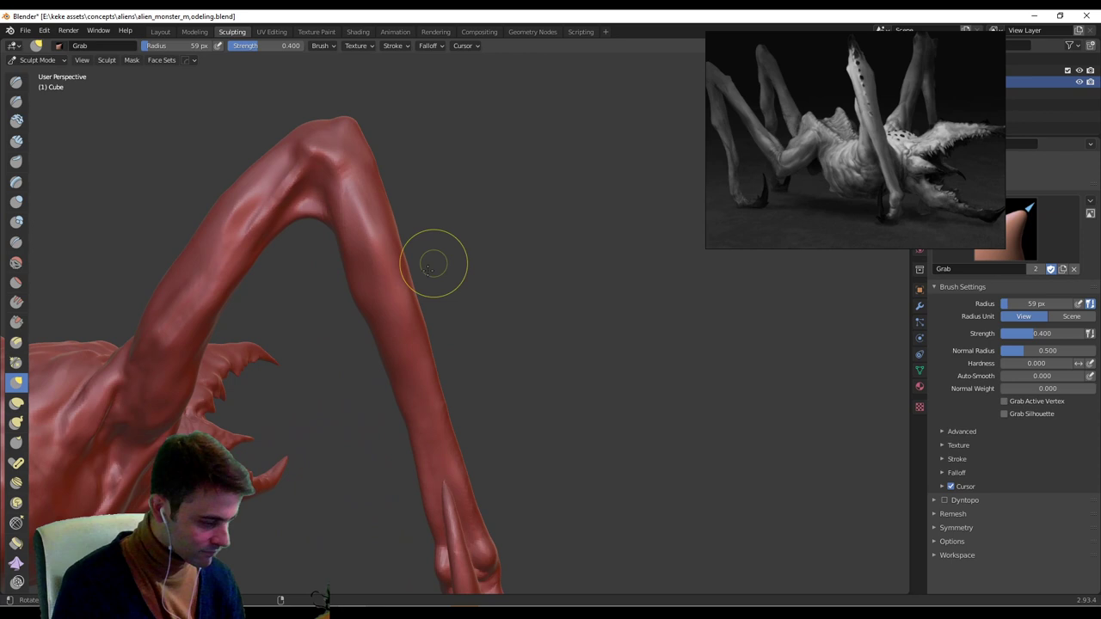
# Reshape the rear contour of the foreleg's shin with the Grab brush at 102 px radius.
pyautogui.press('f')
pyautogui.click(390, 322)
pyautogui.moveTo(378, 326); pyautogui.dragTo(369, 328)
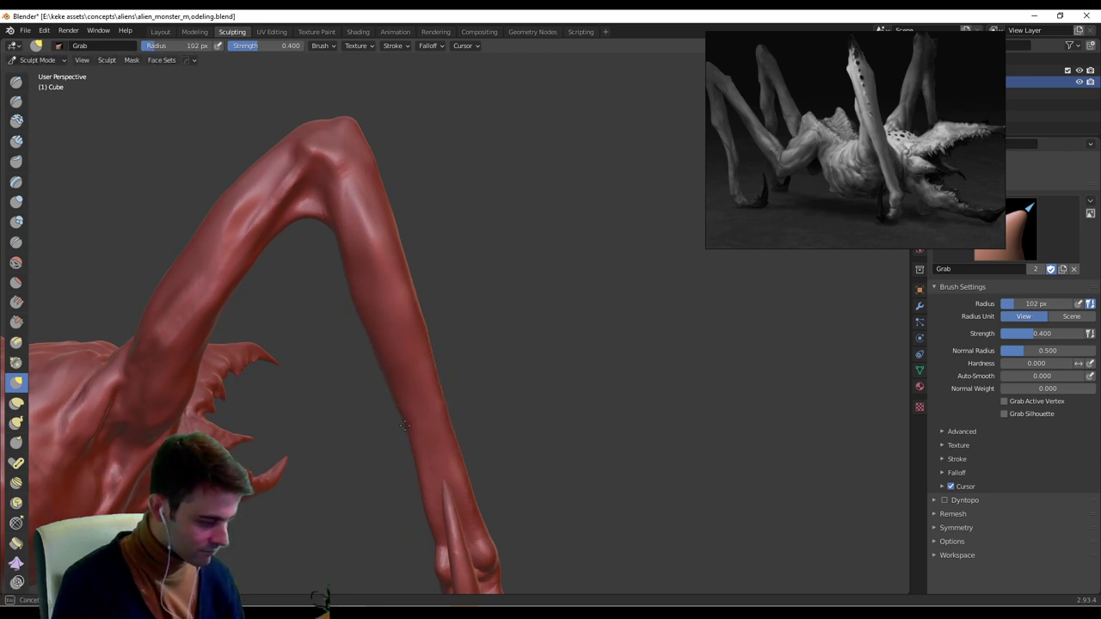
# Raise a tendon ridge and carve a groove from the knee down the upper shin with the SculptDraw brush at 28 px radius and 0.670 strength.
pyautogui.moveTo(414, 411)
pyautogui.mouseDown(button='middle')
pyautogui.moveTo(571, 400)
pyautogui.moveTo(614, 381)
pyautogui.moveTo(628, 318)
pyautogui.moveTo(393, 332)
pyautogui.mouseUp(button='middle')
pyautogui.scroll(4, 629, 308)
pyautogui.press('x')
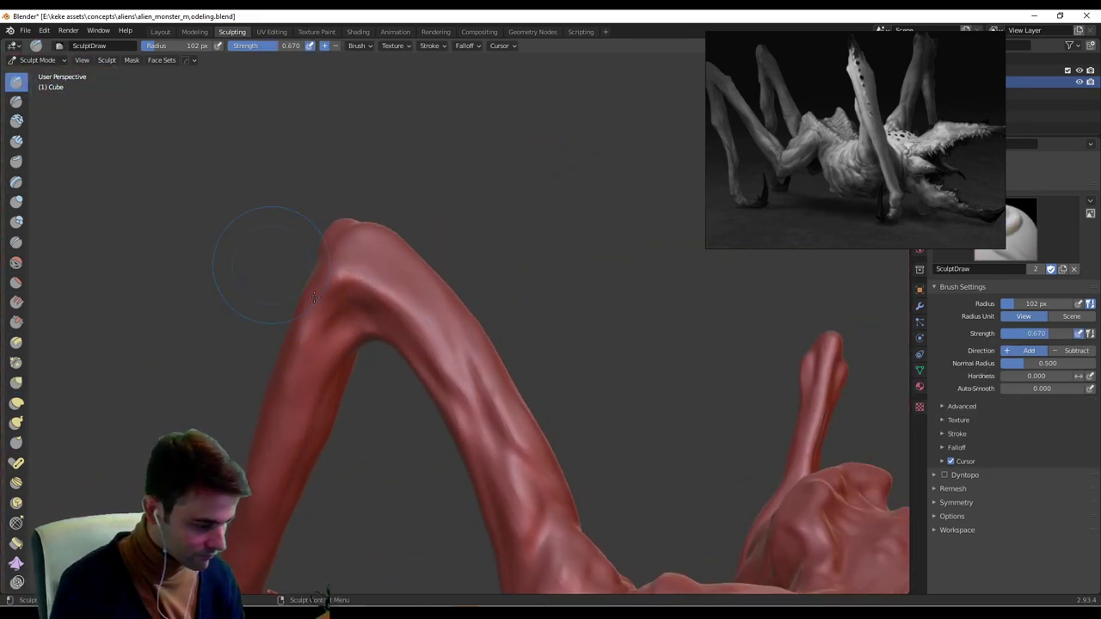
pyautogui.press('f')
pyautogui.click(328, 318)
pyautogui.moveTo(329, 318); pyautogui.dragTo(409, 226, button='middle')
pyautogui.press('f')
pyautogui.click(377, 224)
pyautogui.moveTo(389, 207)
pyautogui.mouseDown()
pyautogui.moveTo(361, 215)
pyautogui.moveTo(375, 200)
pyautogui.moveTo(357, 256)
pyautogui.moveTo(327, 287)
pyautogui.mouseUp()
pyautogui.keyDown('ctrl'); pyautogui.moveTo(343, 236); pyautogui.dragTo(319, 317); pyautogui.keyUp('ctrl')
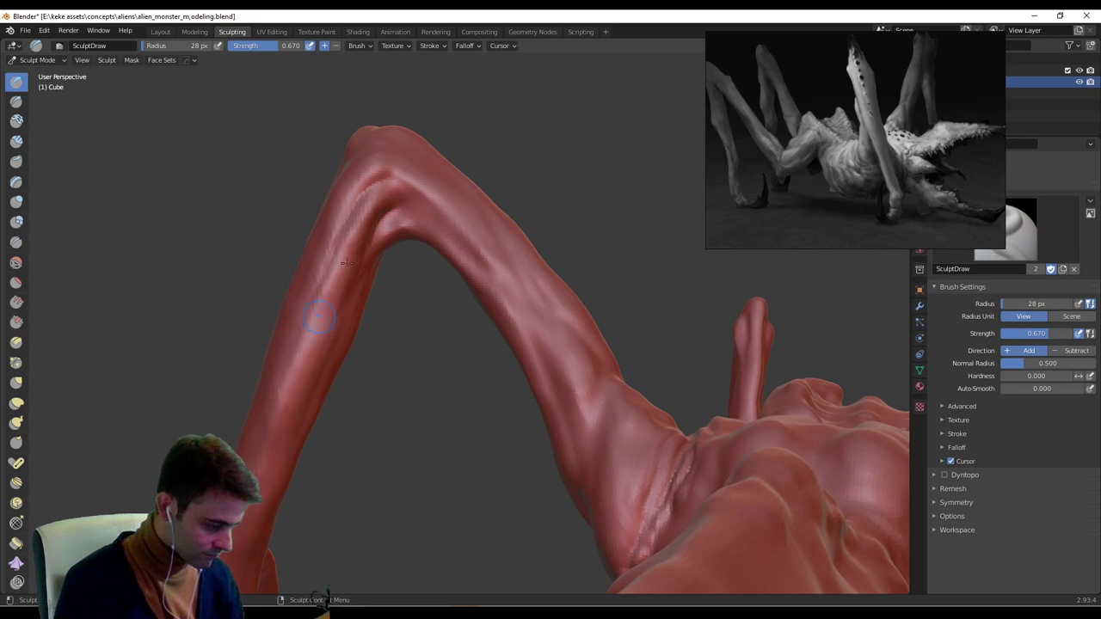
# Sculpt folds around the inside of the knee and extend the muscle ridge down the shin with the SculptDraw brush at 28 px radius.
pyautogui.moveTo(357, 274)
pyautogui.mouseDown(button='middle')
pyautogui.moveTo(402, 199)
pyautogui.moveTo(386, 202)
pyautogui.moveTo(406, 185)
pyautogui.mouseUp(button='middle')
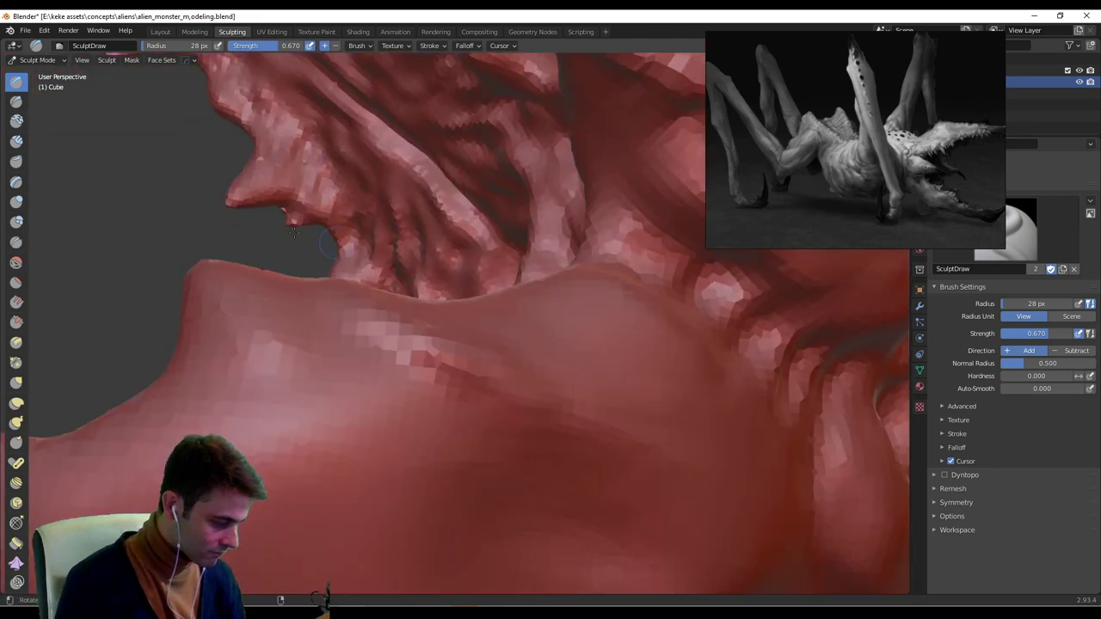
pyautogui.moveTo(293, 230)
pyautogui.mouseDown(button='middle')
pyautogui.moveTo(431, 221)
pyautogui.moveTo(436, 197)
pyautogui.moveTo(419, 233)
pyautogui.moveTo(413, 182)
pyautogui.mouseUp(button='middle')
pyautogui.moveTo(367, 151); pyautogui.dragTo(430, 176)
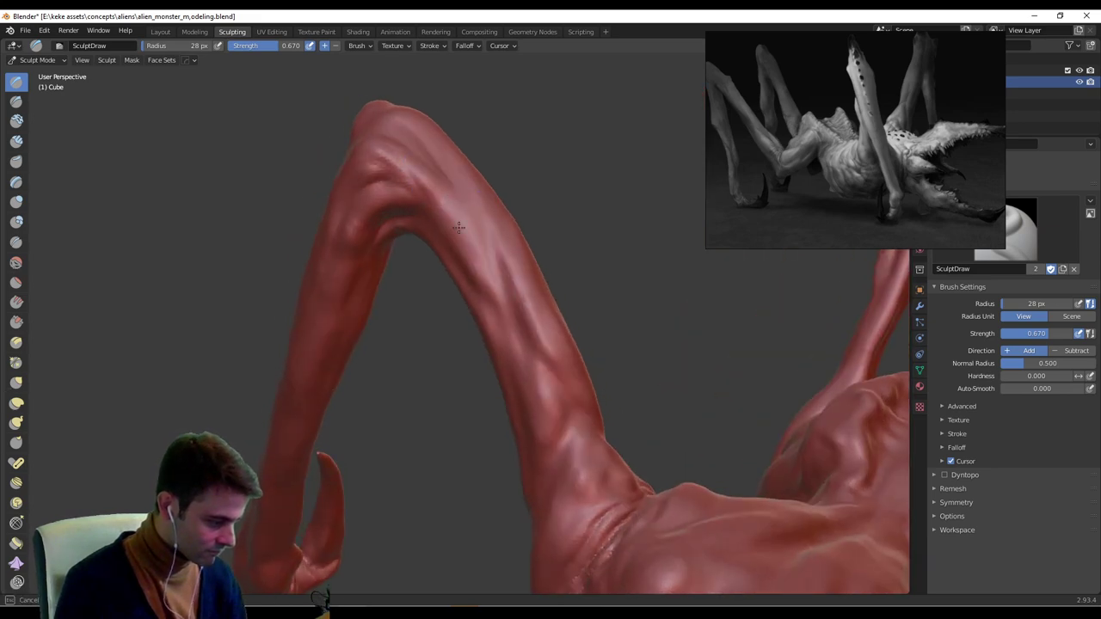
pyautogui.moveTo(482, 252); pyautogui.dragTo(388, 144, button='middle')
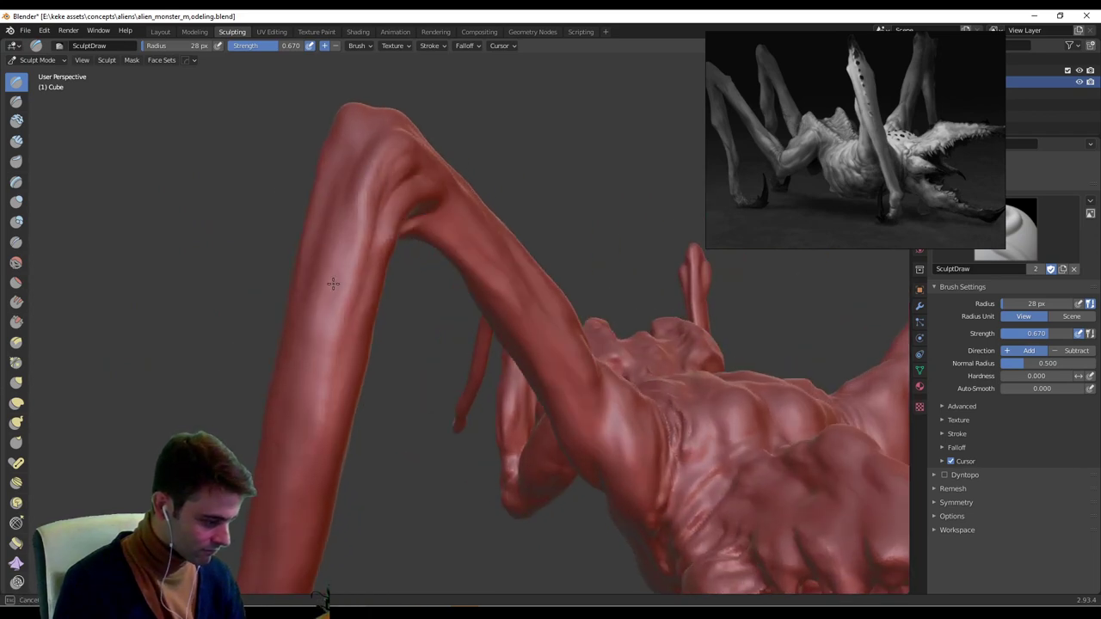
pyautogui.moveTo(333, 283)
pyautogui.mouseDown()
pyautogui.moveTo(351, 219)
pyautogui.moveTo(314, 356)
pyautogui.moveTo(311, 346)
pyautogui.mouseUp()
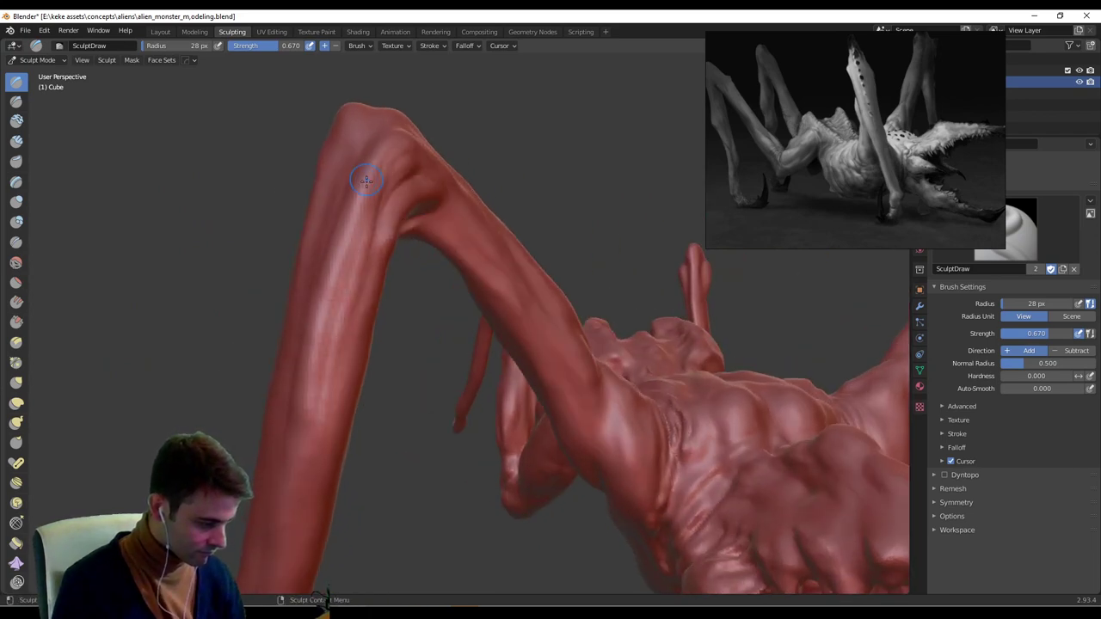
pyautogui.moveTo(327, 396); pyautogui.dragTo(326, 230, button='middle')
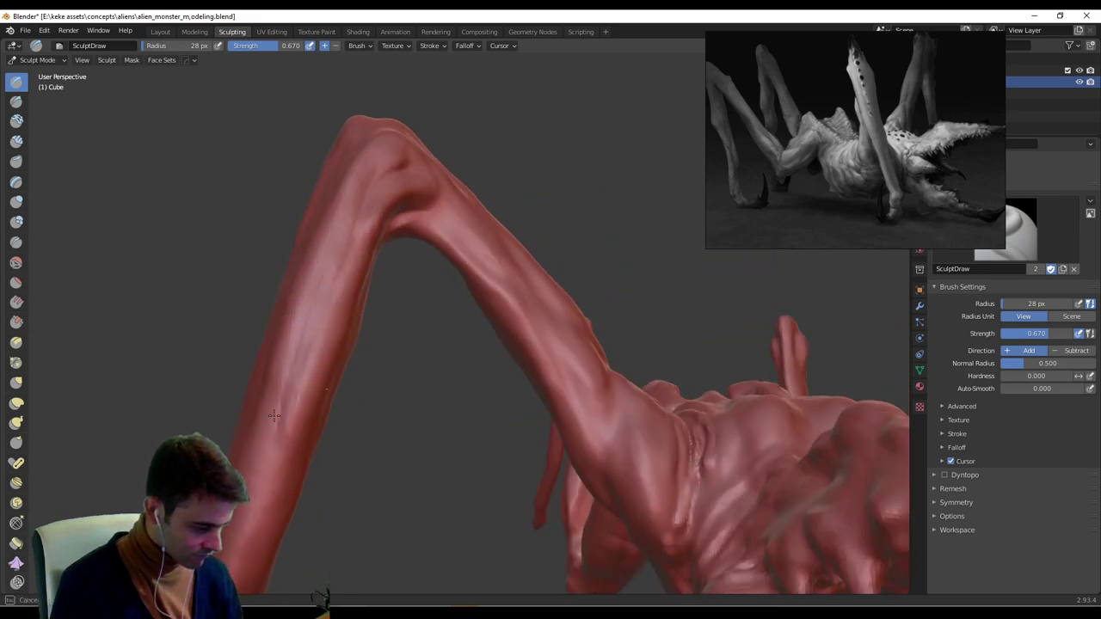
# Sculpt long muscle ridges down the front of the front leg's lower segment with the Draw brush at a 24 px radius.
pyautogui.moveTo(276, 422); pyautogui.dragTo(239, 522, button='middle')
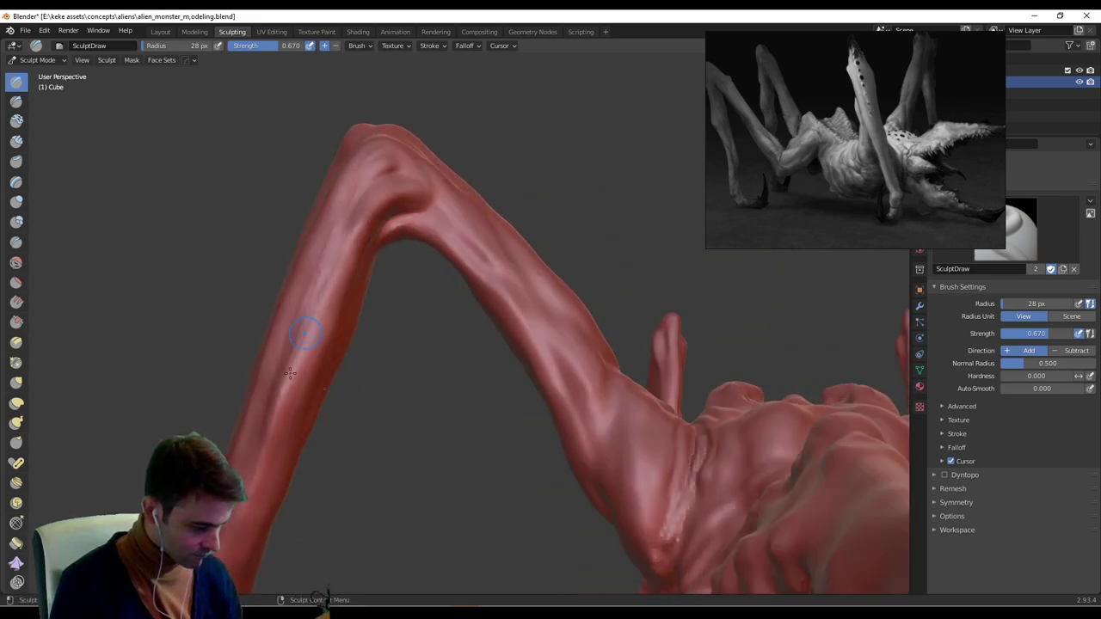
pyautogui.moveTo(288, 434); pyautogui.dragTo(249, 458, button='middle')
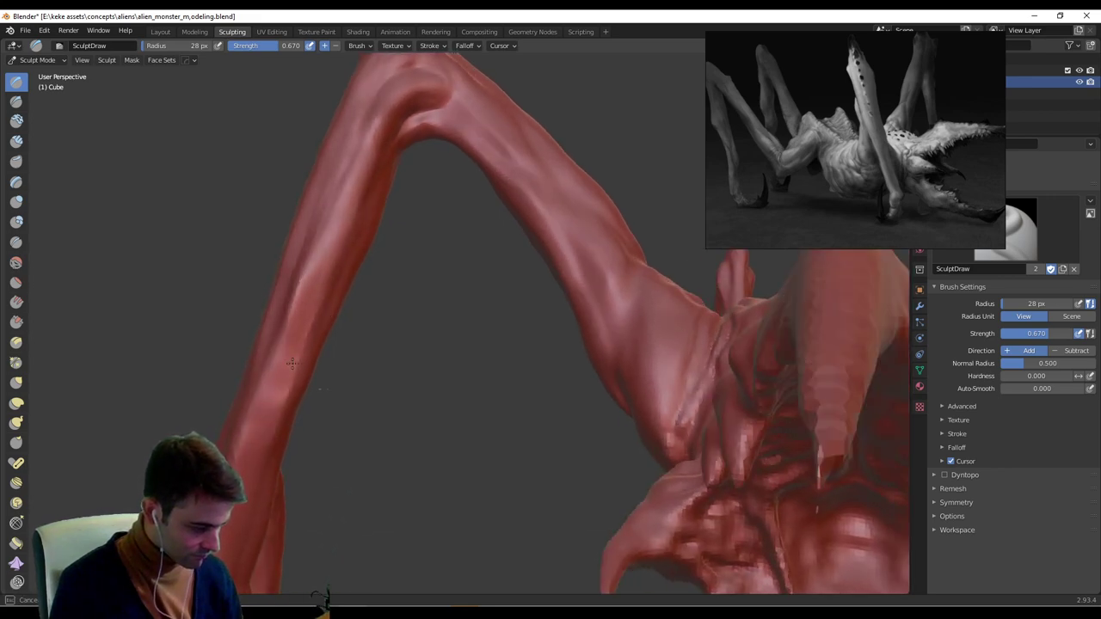
pyautogui.moveTo(292, 363); pyautogui.dragTo(327, 296, button='middle')
pyautogui.moveTo(233, 395); pyautogui.dragTo(313, 274, button='middle')
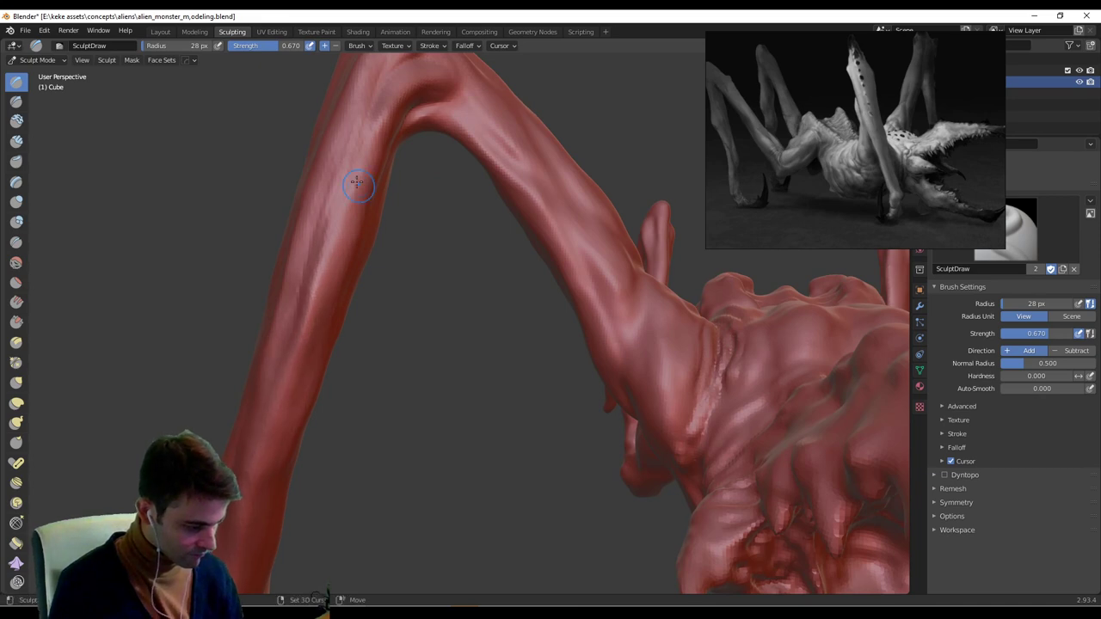
pyautogui.moveTo(357, 182); pyautogui.dragTo(353, 334, button='middle')
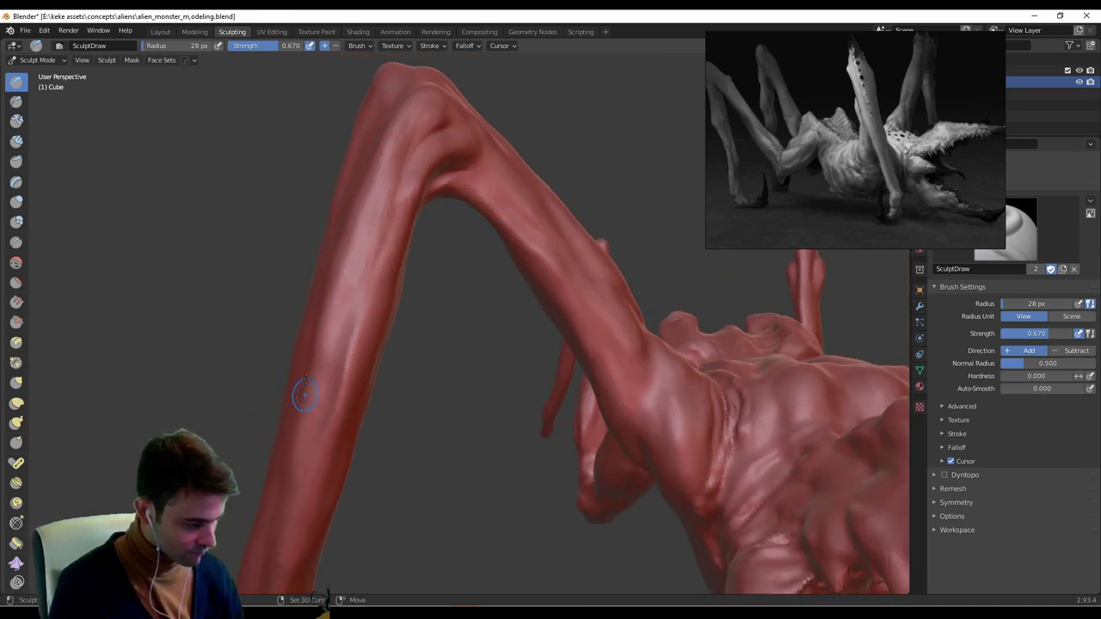
pyautogui.moveTo(407, 168); pyautogui.dragTo(431, 207, button='middle')
pyautogui.press('f')
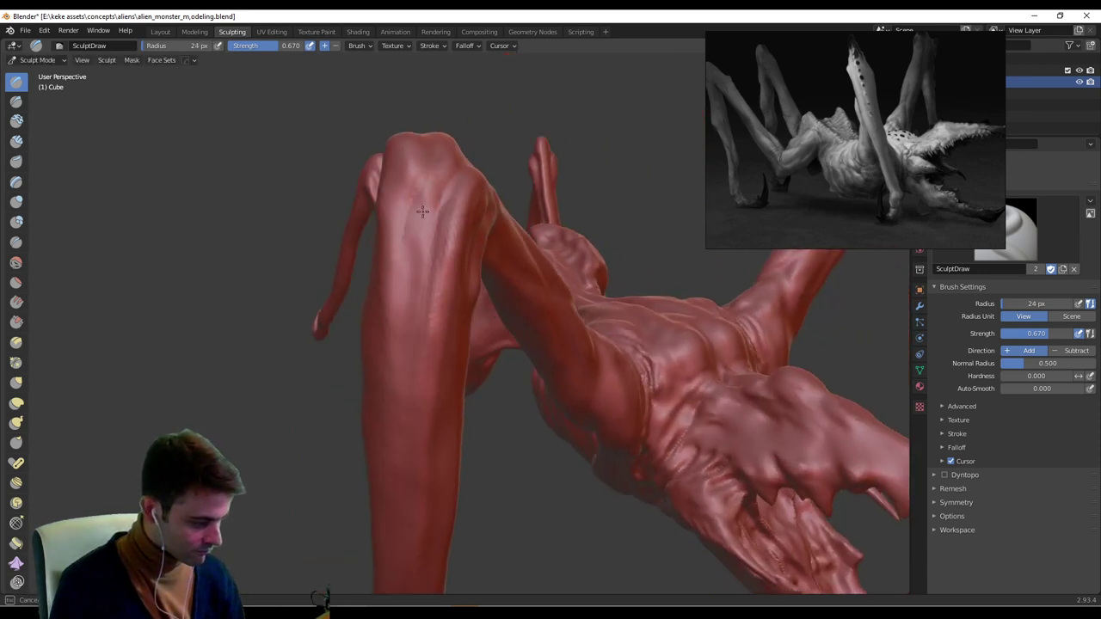
pyautogui.moveTo(422, 211); pyautogui.dragTo(402, 346)
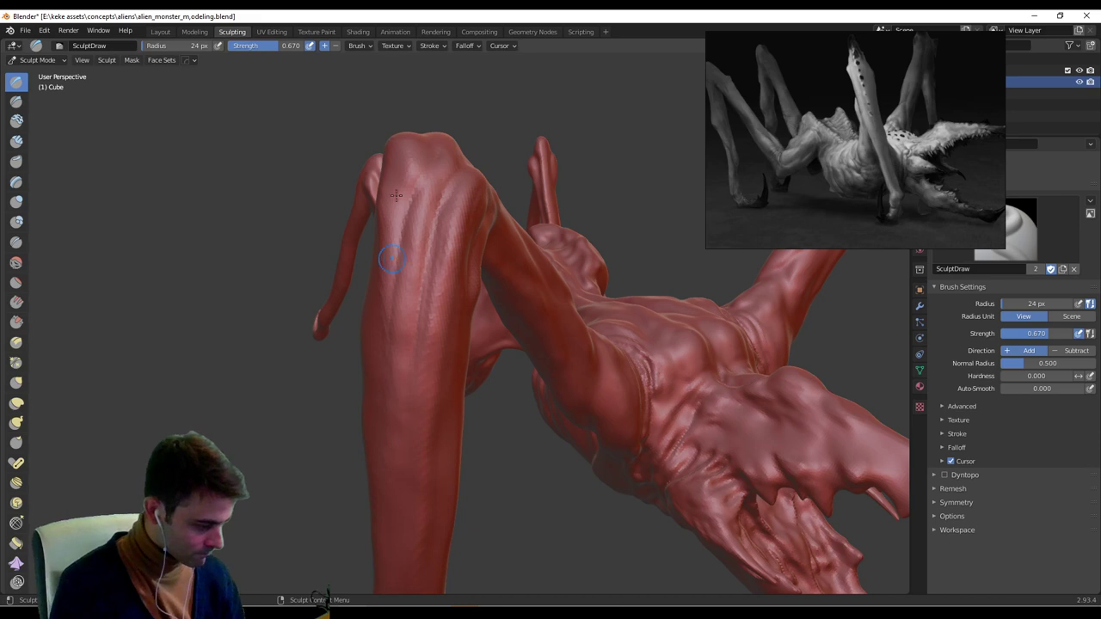
pyautogui.moveTo(401, 215); pyautogui.dragTo(396, 315)
# Add a short Draw brush stroke on the outer side of the front leg just below the knee.
pyautogui.moveTo(401, 206); pyautogui.dragTo(473, 168, button='middle')
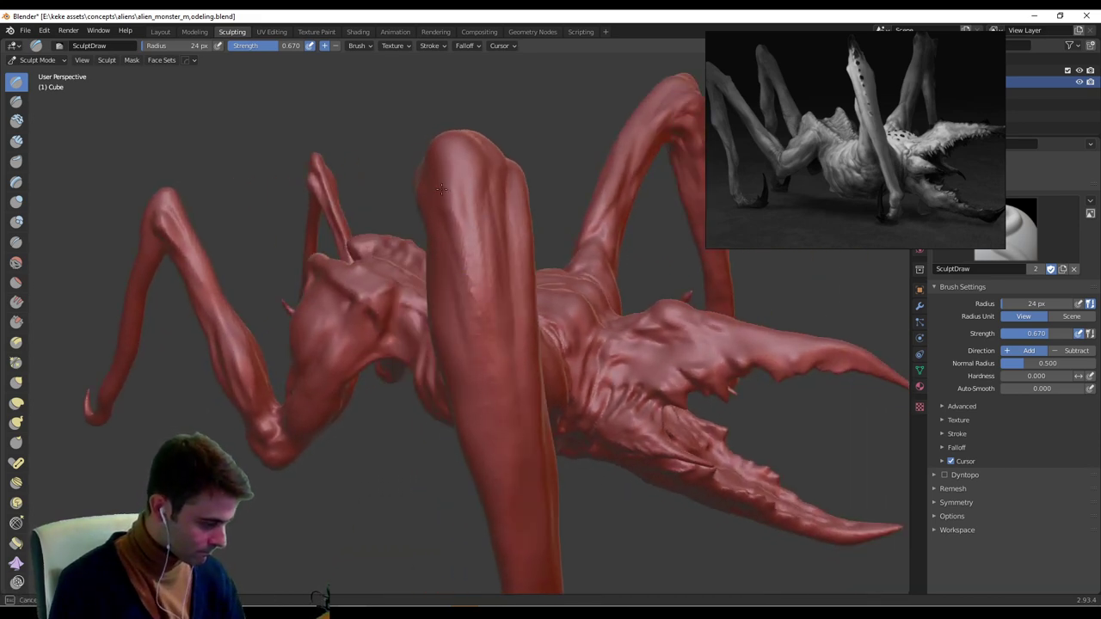
pyautogui.moveTo(441, 190); pyautogui.dragTo(447, 231)
pyautogui.moveTo(492, 345); pyautogui.dragTo(440, 206, button='middle')
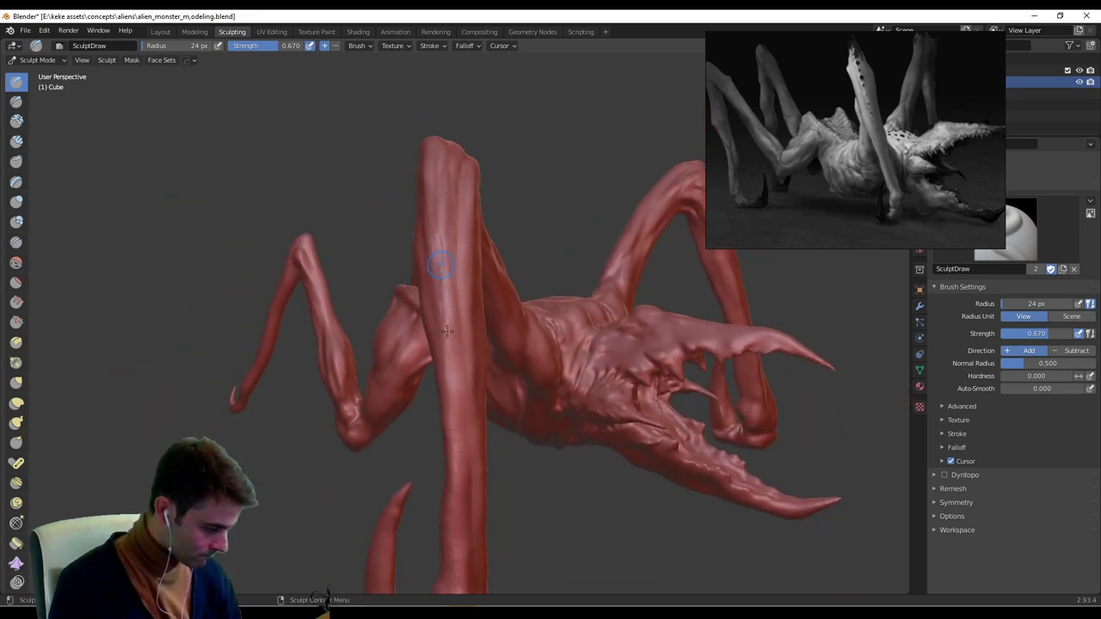
pyautogui.moveTo(448, 331); pyautogui.dragTo(485, 315, button='middle')
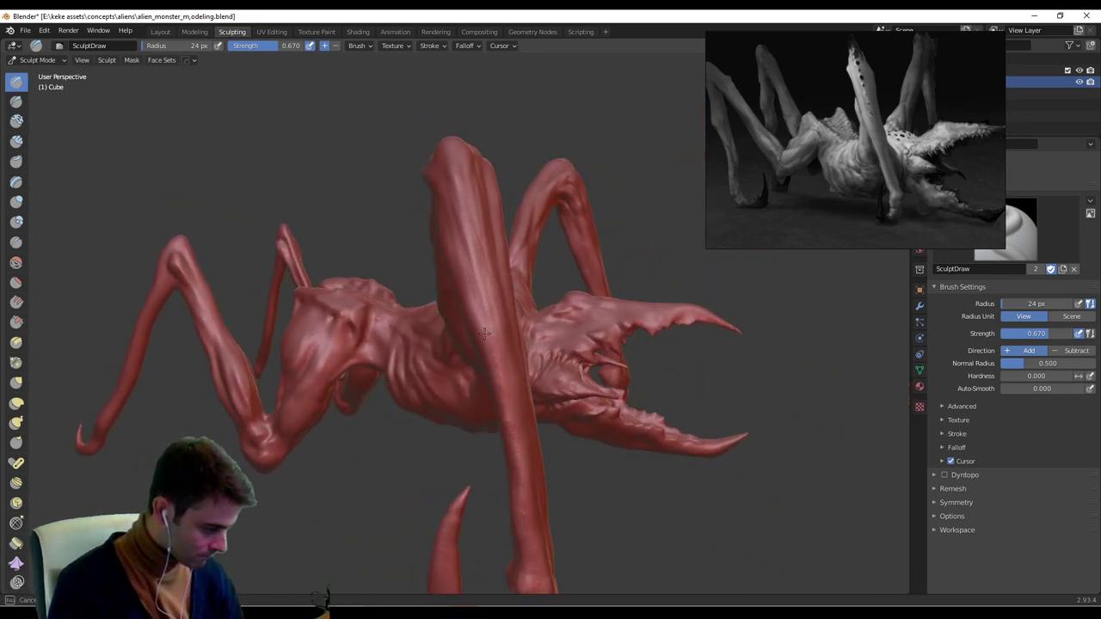
# Sculpt a long ridge down the outer side of the front leg's lower segment with a 21 px brush radius.
pyautogui.moveTo(483, 233)
pyautogui.mouseDown(button='middle')
pyautogui.moveTo(504, 217)
pyautogui.moveTo(521, 263)
pyautogui.moveTo(500, 175)
pyautogui.mouseUp(button='middle')
pyautogui.scroll(2, 504, 216)
pyautogui.press('f')
pyautogui.click(503, 217)
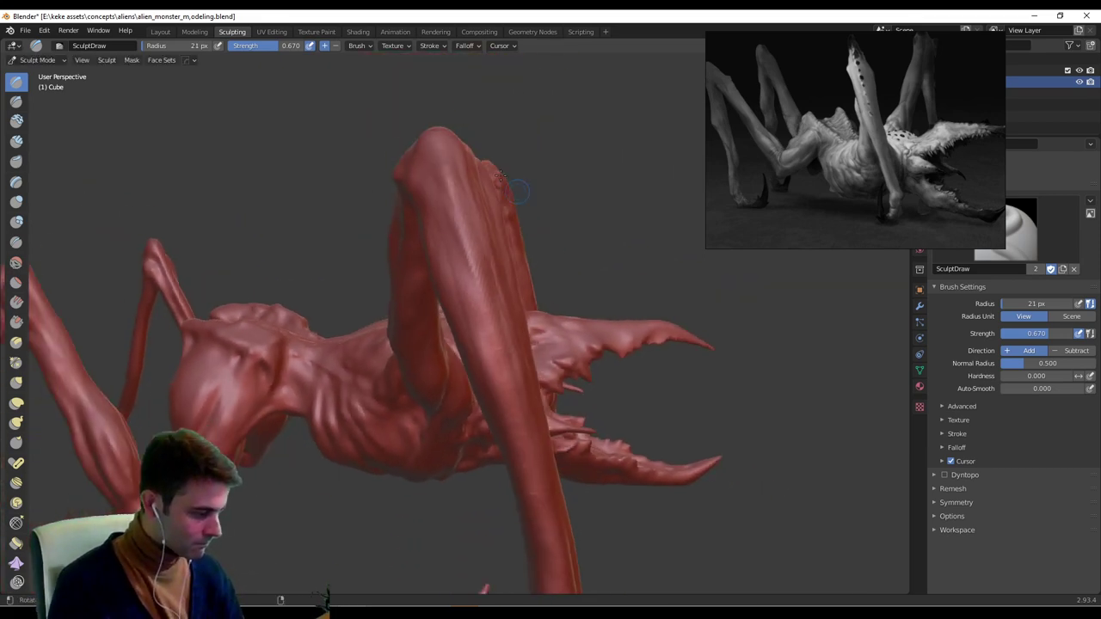
pyautogui.moveTo(439, 206); pyautogui.dragTo(486, 183, button='middle')
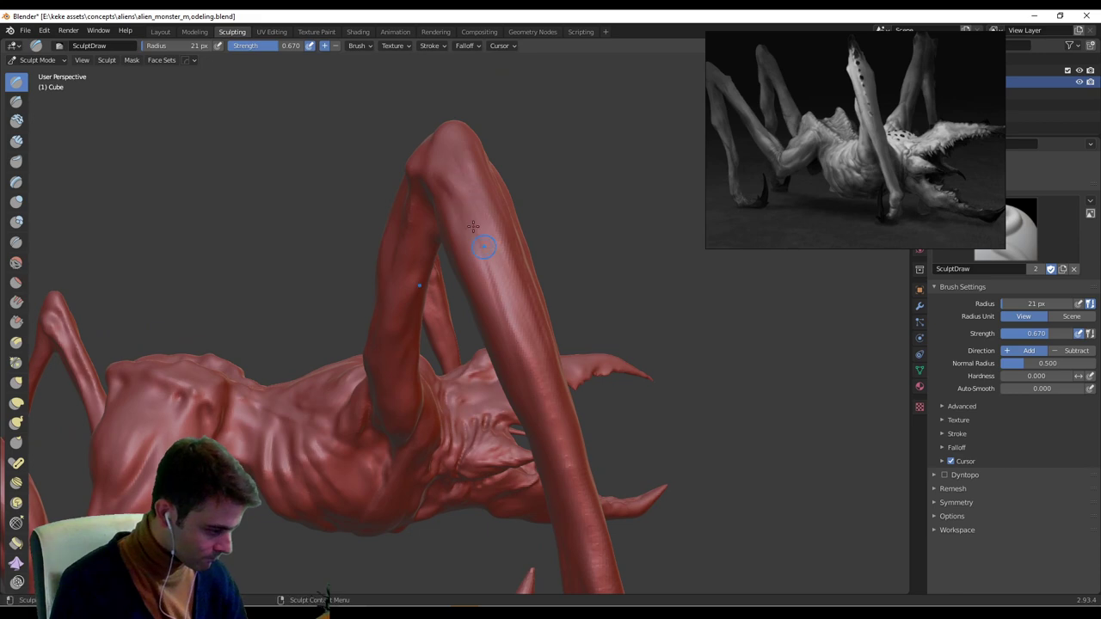
pyautogui.moveTo(473, 227); pyautogui.dragTo(509, 317)
# Build up a broad muscle on the rear side of the front leg below the knee with a 38 px brush radius.
pyautogui.moveTo(535, 369)
pyautogui.mouseDown(button='middle')
pyautogui.moveTo(432, 328)
pyautogui.moveTo(428, 217)
pyautogui.mouseUp(button='middle')
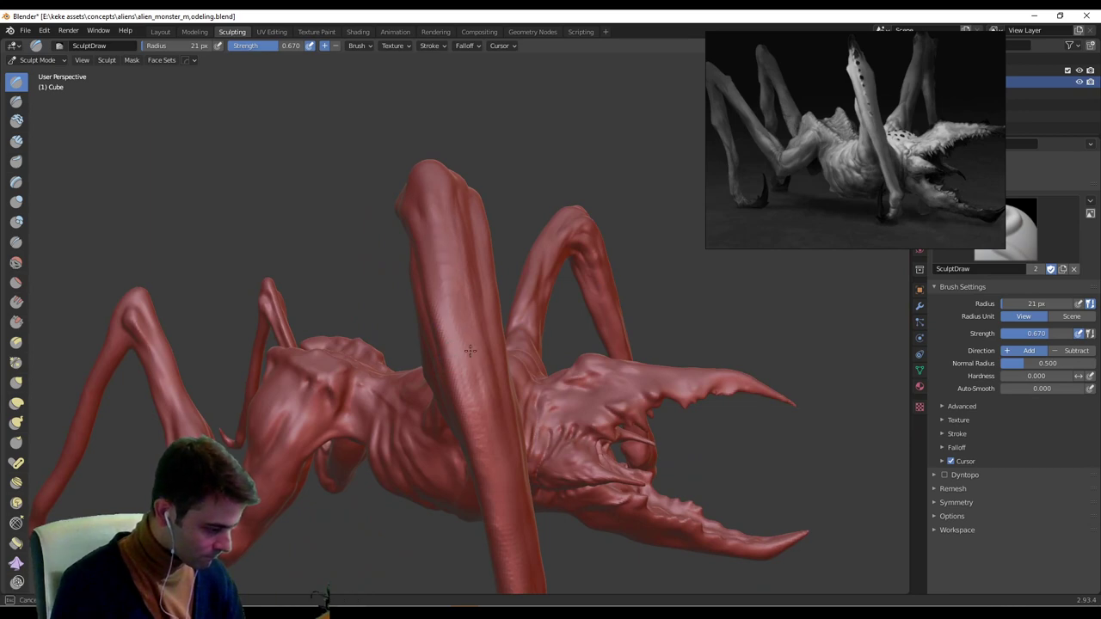
pyautogui.moveTo(461, 294); pyautogui.dragTo(549, 285, button='middle')
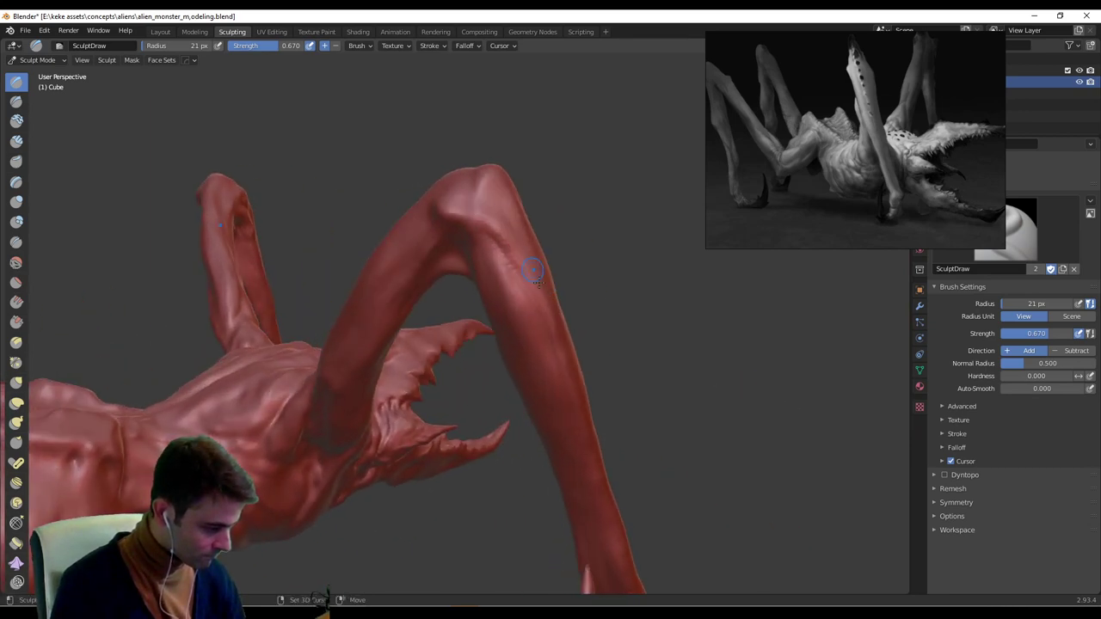
pyautogui.moveTo(503, 248); pyautogui.dragTo(484, 200, button='middle')
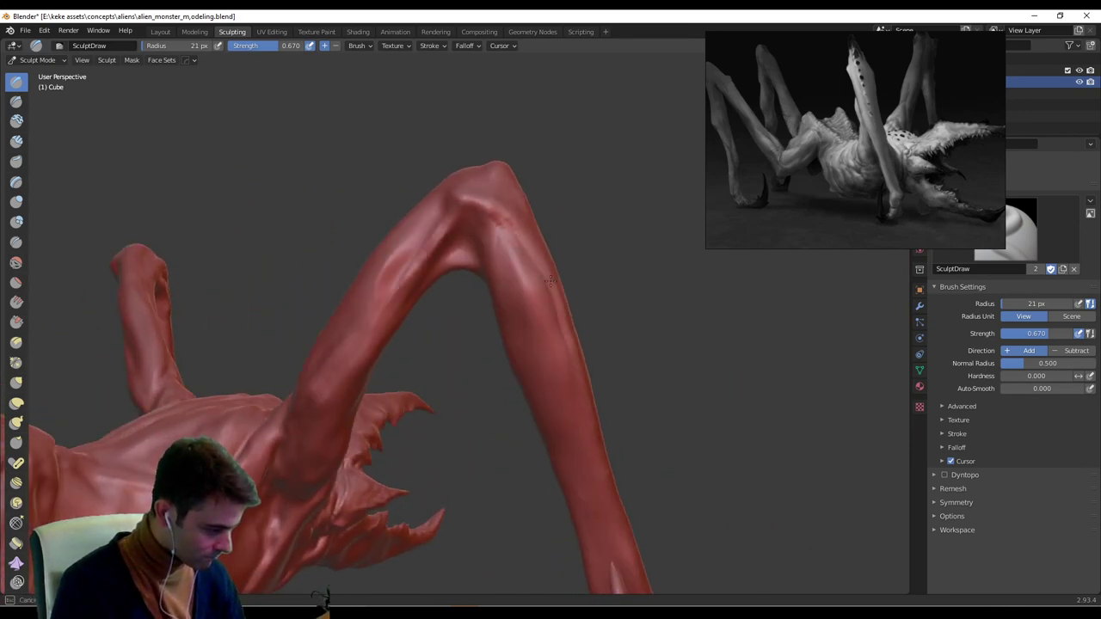
pyautogui.moveTo(550, 280); pyautogui.dragTo(514, 271, button='middle')
pyautogui.moveTo(538, 325); pyautogui.dragTo(493, 238, button='middle')
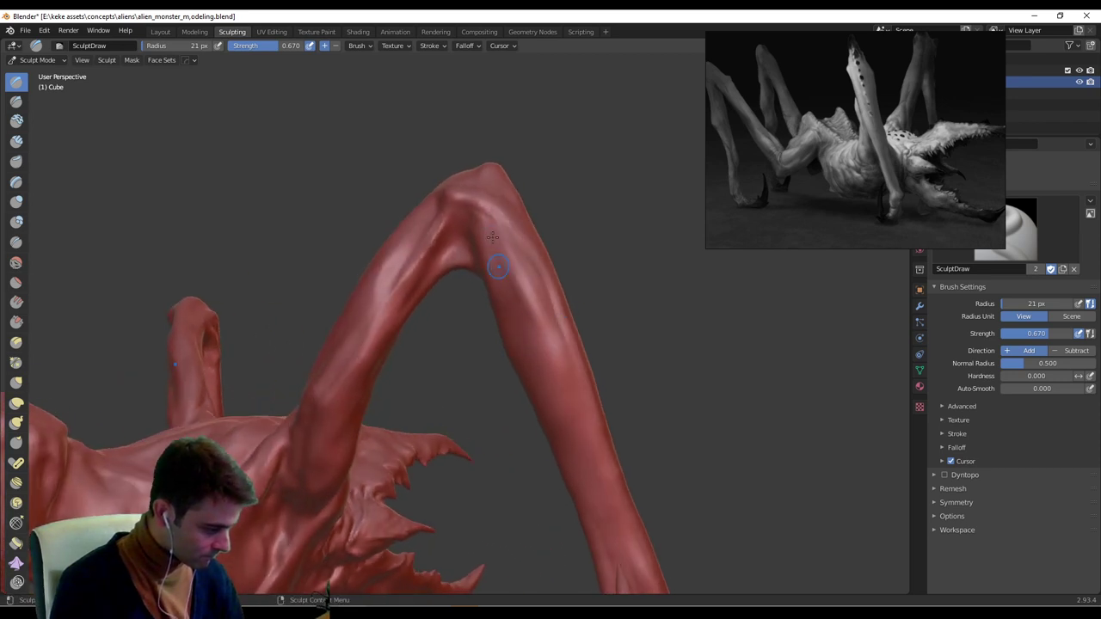
pyautogui.press('f')
pyautogui.click(528, 302)
pyautogui.moveTo(516, 284); pyautogui.dragTo(553, 394)
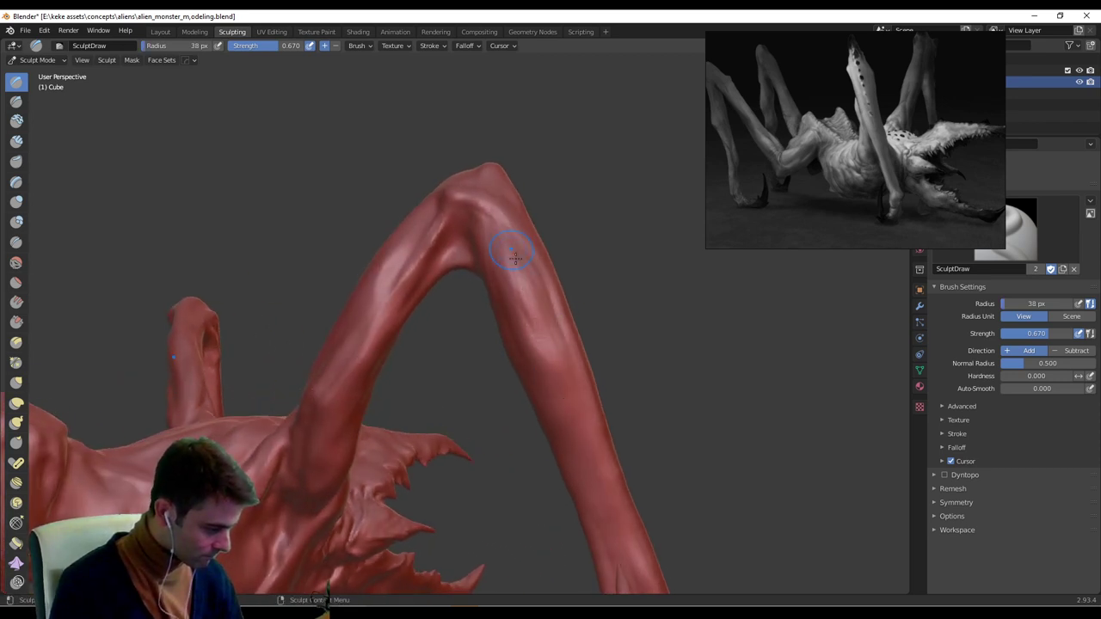
pyautogui.moveTo(512, 258); pyautogui.dragTo(561, 409)
# Extend the muscle detail farther down the rear of the front leg's lower segment with a 24 px brush radius.
pyautogui.press('f')
pyautogui.click(547, 388)
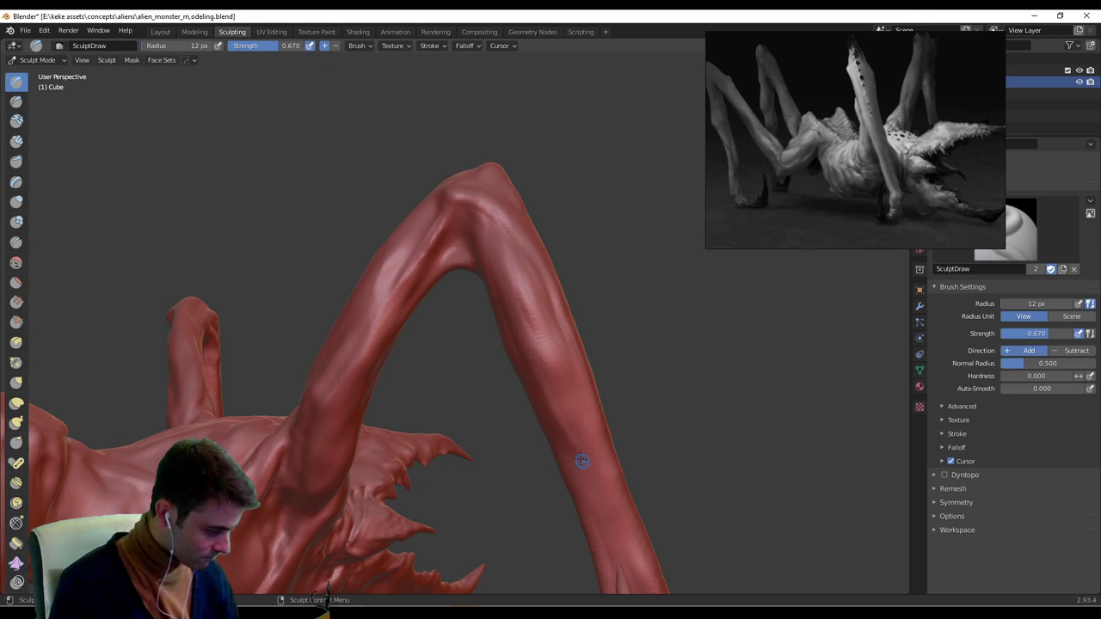
pyautogui.press('f')
pyautogui.click(579, 428)
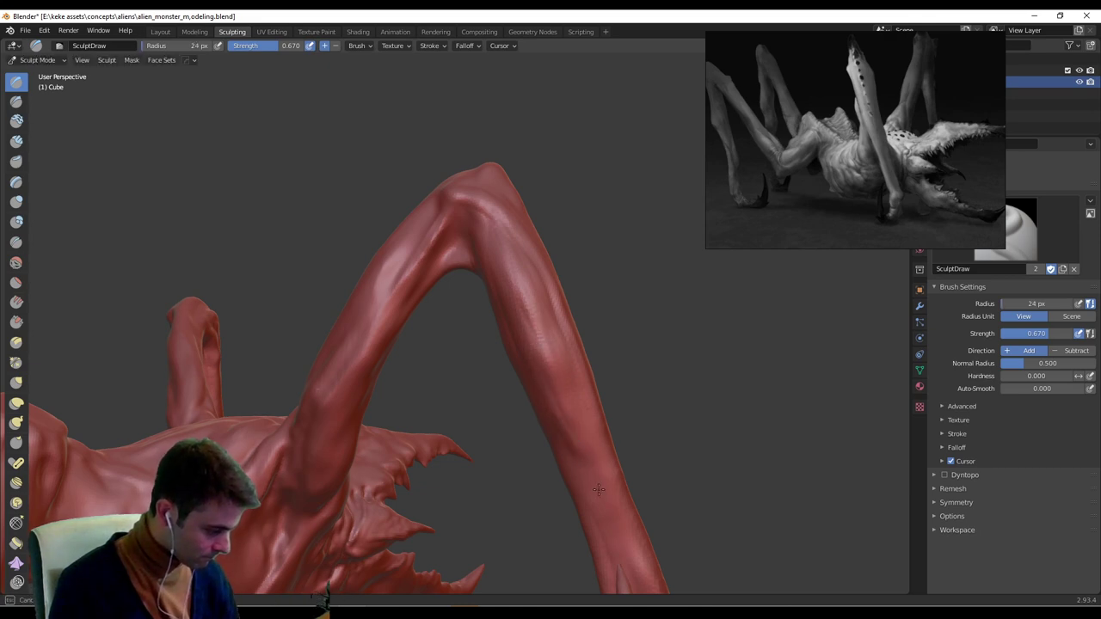
pyautogui.moveTo(587, 442); pyautogui.dragTo(590, 467)
pyautogui.moveTo(589, 456); pyautogui.dragTo(518, 274, button='middle')
pyautogui.moveTo(523, 275); pyautogui.dragTo(563, 411)
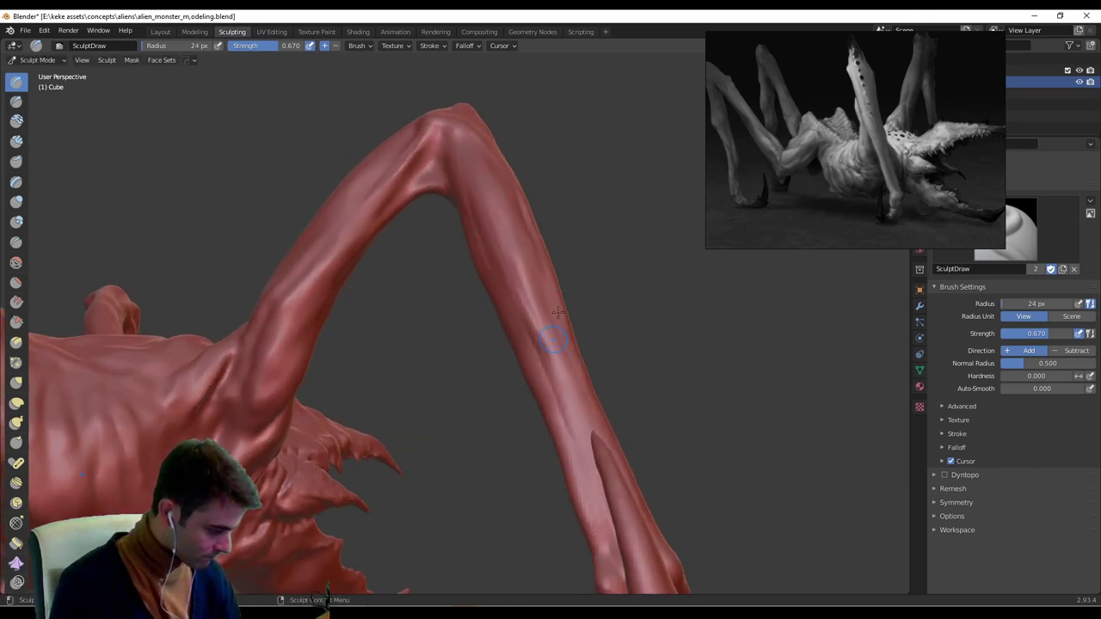
# Examine the sculpted front leg from the rear, the front and the opposite side of the creature.
pyautogui.moveTo(557, 315); pyautogui.dragTo(564, 387, button='middle')
pyautogui.moveTo(504, 294); pyautogui.dragTo(505, 208, button='middle')
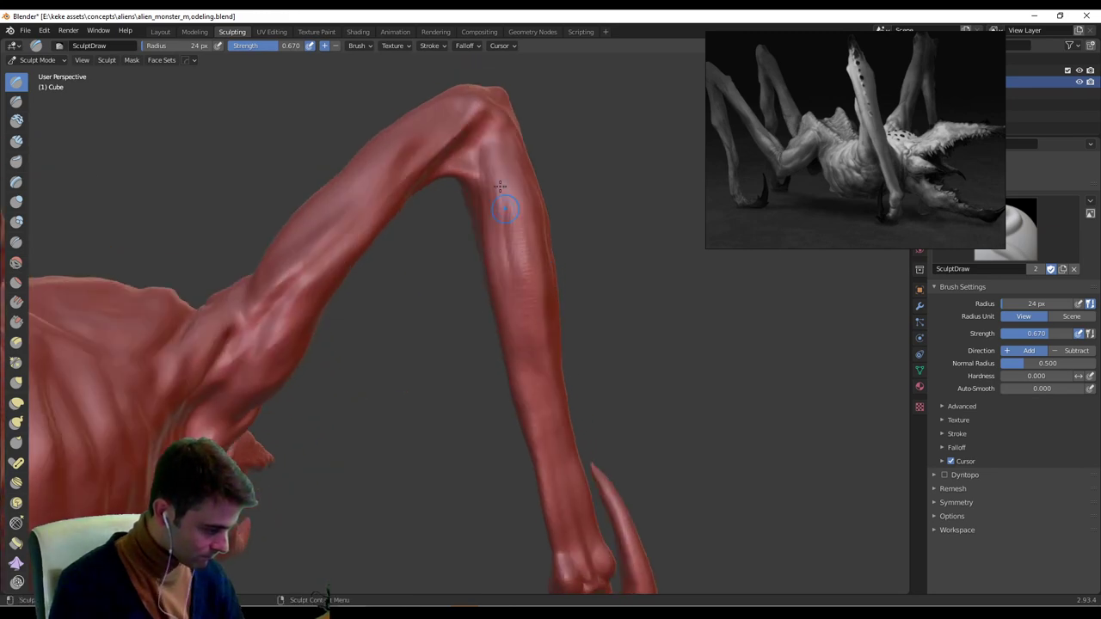
pyautogui.moveTo(525, 335); pyautogui.dragTo(713, 287, button='middle')
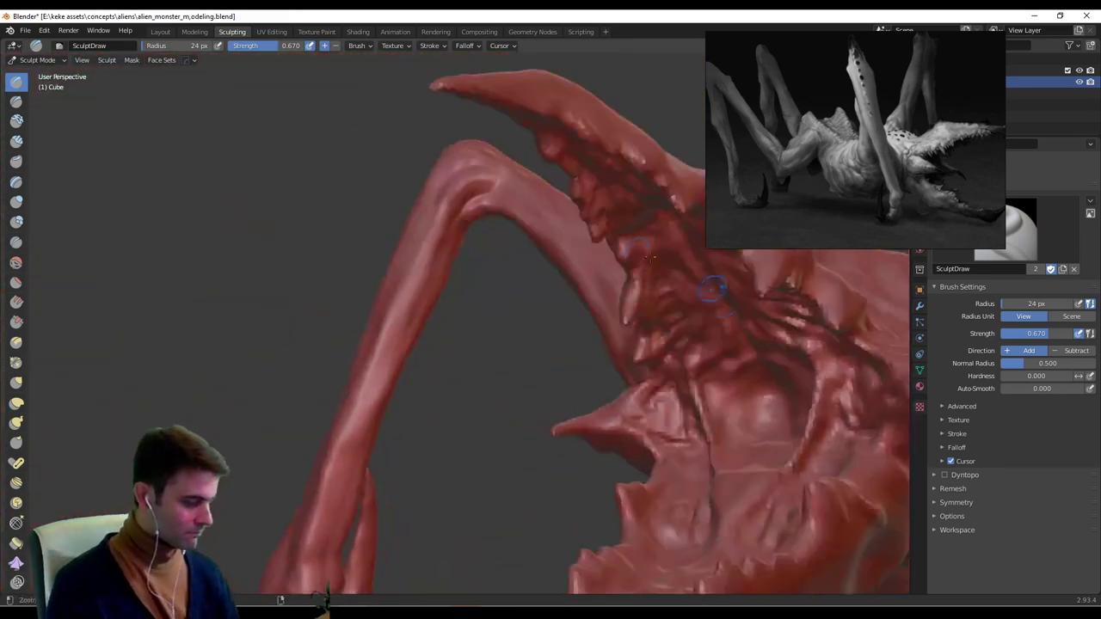
pyautogui.scroll(-3, 352, 327)
pyautogui.moveTo(351, 327); pyautogui.dragTo(538, 301, button='middle')
pyautogui.keyDown('ctrl'); pyautogui.moveTo(550, 284); pyautogui.dragTo(559, 370, button='middle'); pyautogui.keyUp('ctrl')
pyautogui.moveTo(679, 335); pyautogui.dragTo(619, 336, button='middle')
pyautogui.keyDown('shift'); pyautogui.moveTo(660, 334); pyautogui.dragTo(489, 315, button='middle'); pyautogui.keyUp('shift')
pyautogui.scroll(5, 463, 368)
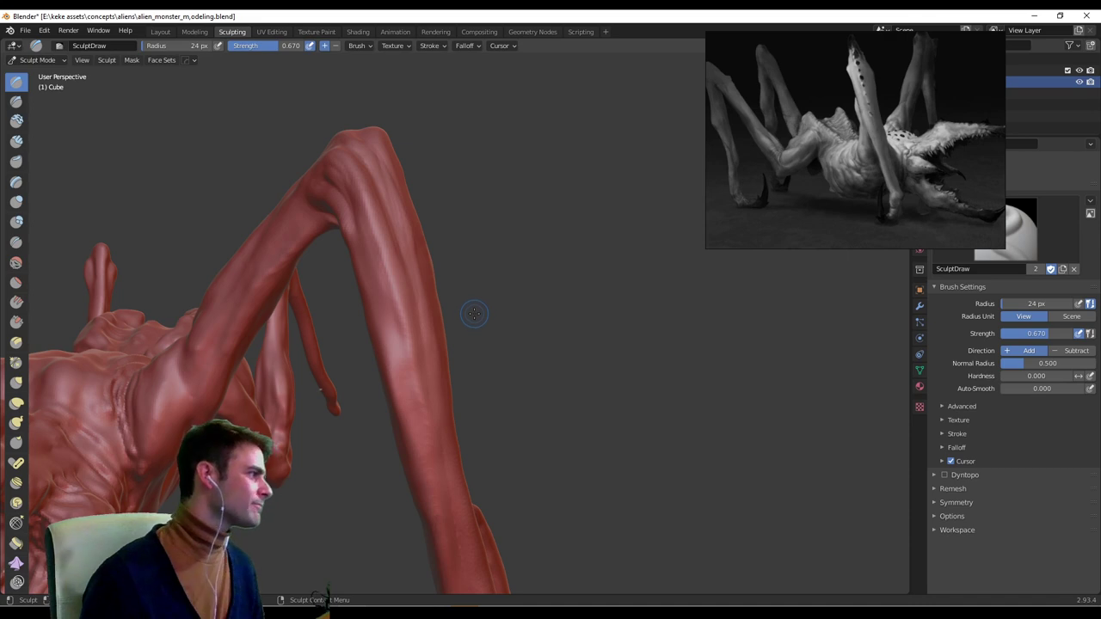
pyautogui.moveTo(461, 284); pyautogui.dragTo(447, 258, button='middle')
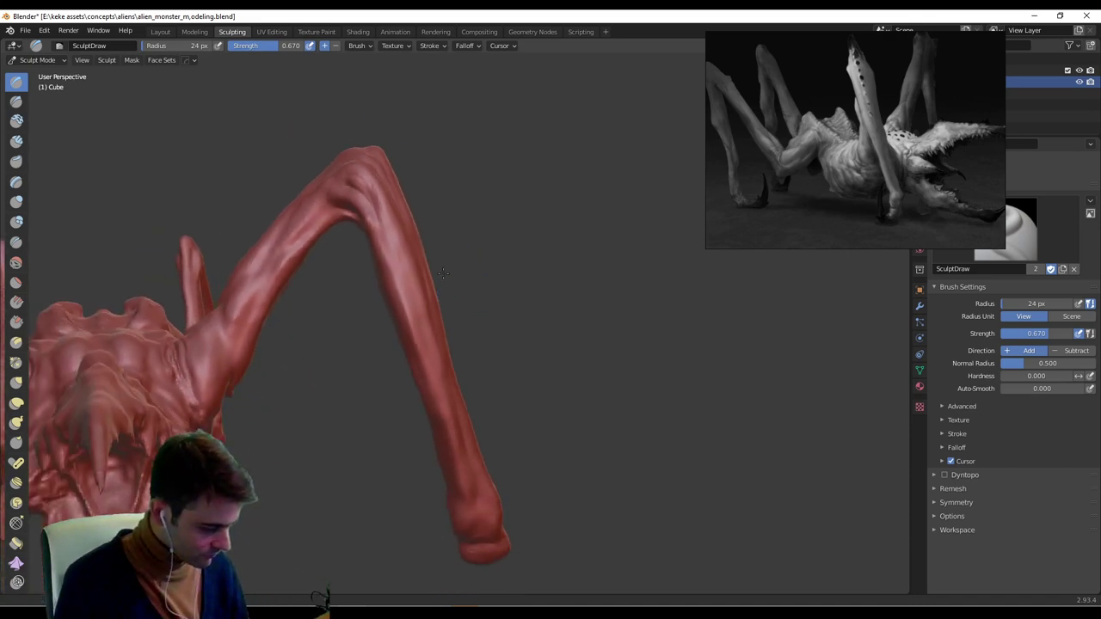
pyautogui.keyDown('shift'); pyautogui.moveTo(457, 356); pyautogui.dragTo(391, 279, button='middle'); pyautogui.keyUp('shift')
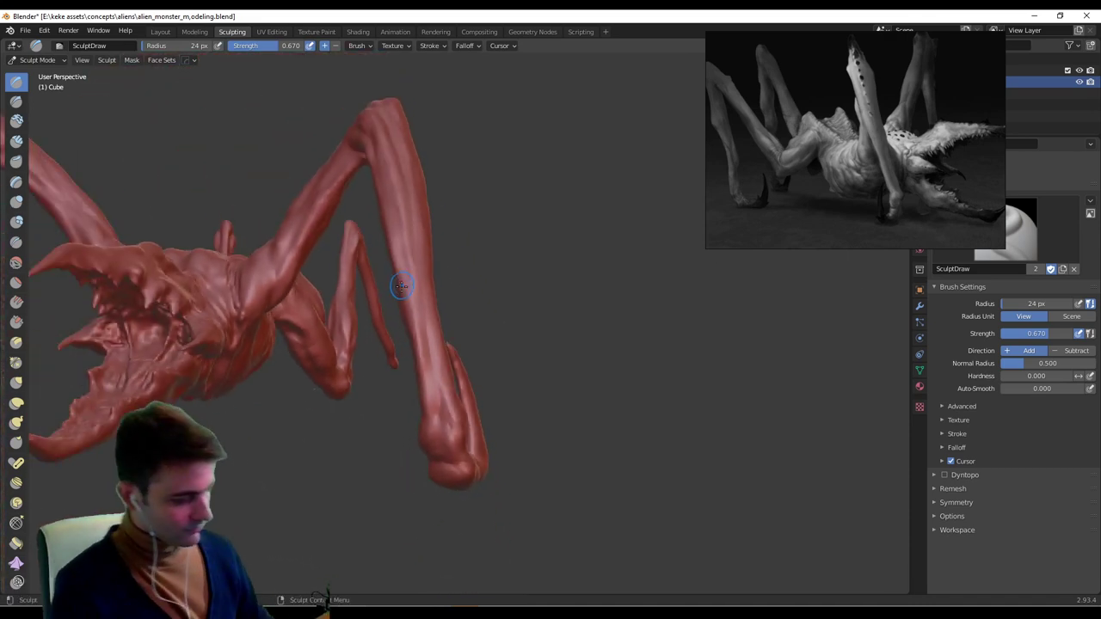
pyautogui.scroll(3, 424, 242)
pyautogui.moveTo(425, 242)
pyautogui.mouseDown(button='middle')
pyautogui.moveTo(534, 269)
pyautogui.moveTo(283, 250)
pyautogui.mouseUp(button='middle')
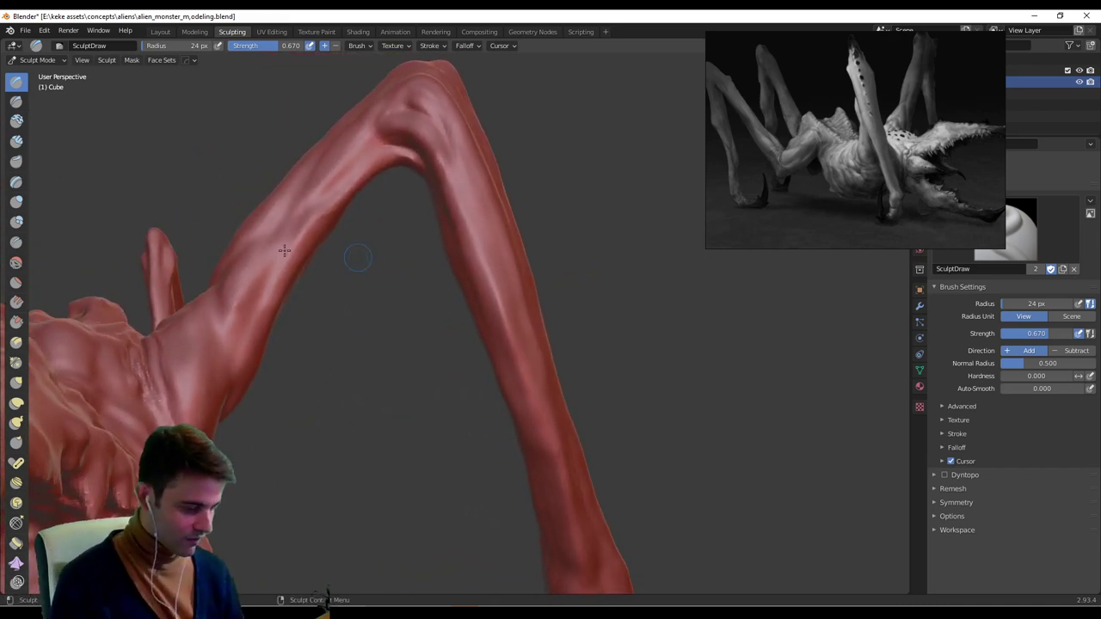
# Shape the front leg with an 80 px brush radius, and touch up its upper segment near the body with 45 px.
pyautogui.press('f')
pyautogui.click(469, 239)
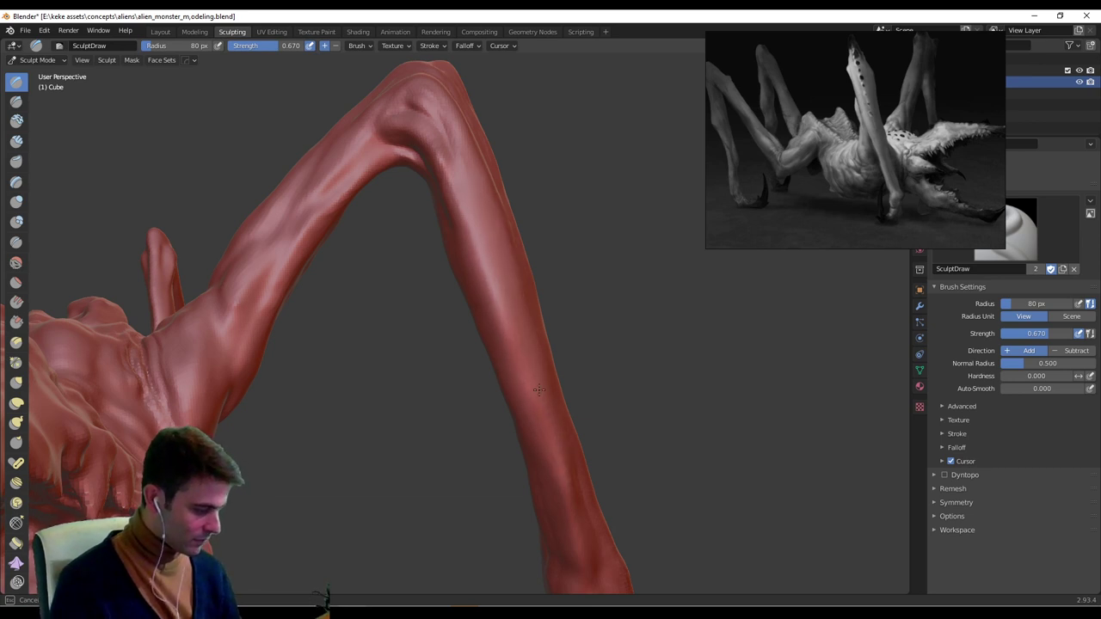
pyautogui.moveTo(311, 275)
pyautogui.mouseDown(button='middle')
pyautogui.moveTo(368, 282)
pyautogui.moveTo(332, 275)
pyautogui.mouseUp(button='middle')
pyautogui.press('f')
pyautogui.click(278, 293)
pyautogui.moveTo(249, 315); pyautogui.dragTo(245, 330)
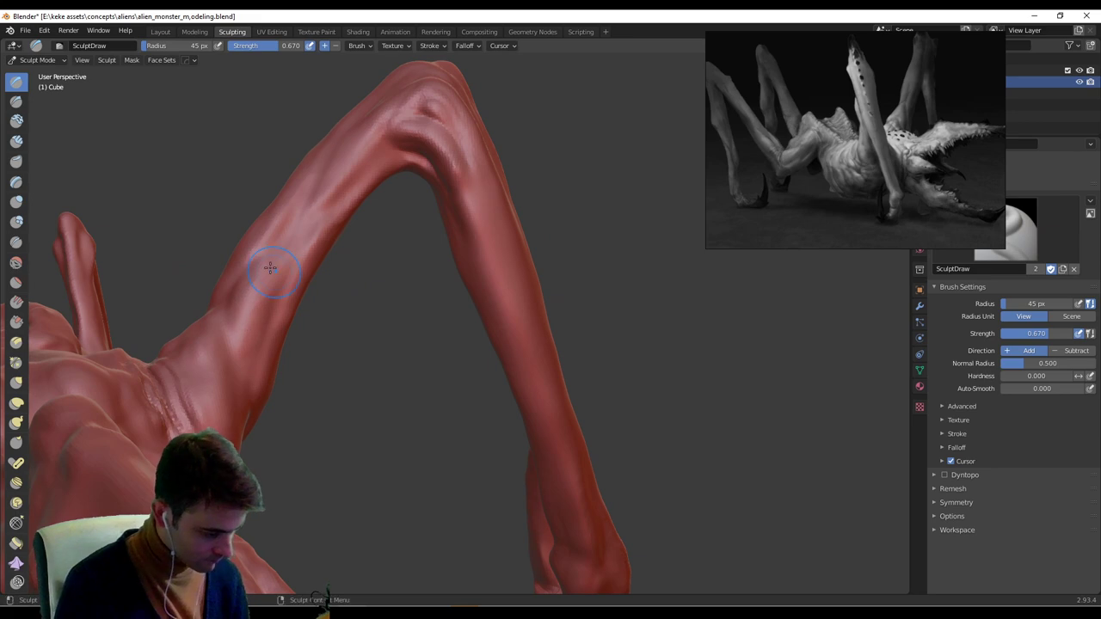
# Pull the underside of the front leg's upper segment slightly downward with the Grab brush at a 143 px radius.
pyautogui.moveTo(270, 268); pyautogui.dragTo(387, 452, button='middle')
pyautogui.scroll(-4, 290, 319)
pyautogui.click(17, 384)
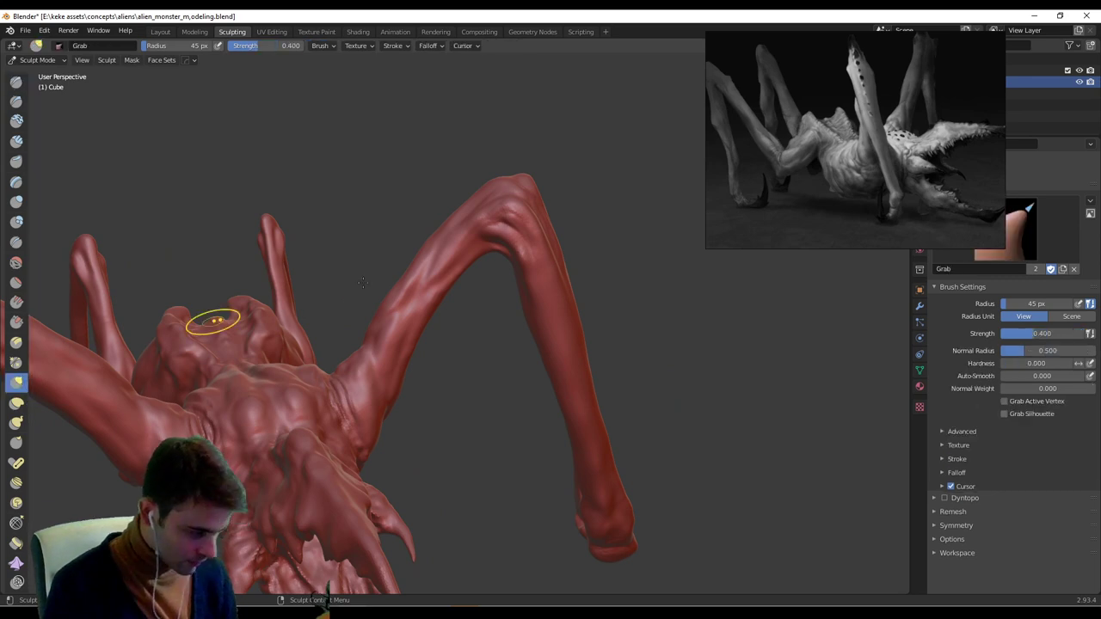
pyautogui.press('f')
pyautogui.click(546, 245)
pyautogui.moveTo(506, 238); pyautogui.dragTo(505, 201, button='middle')
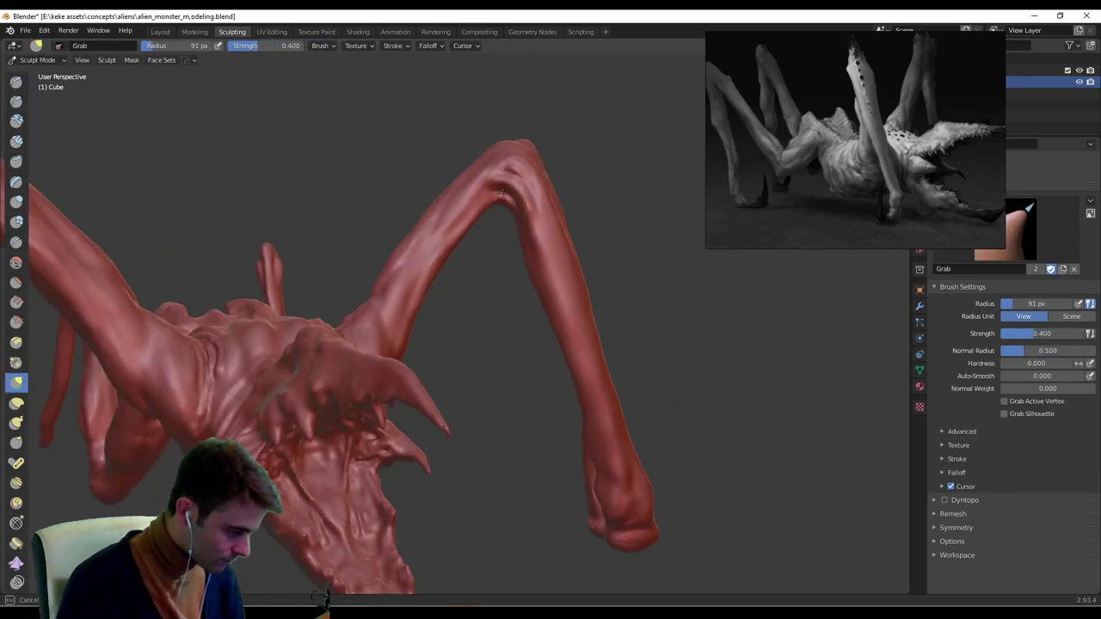
pyautogui.moveTo(477, 159); pyautogui.dragTo(509, 213, button='middle')
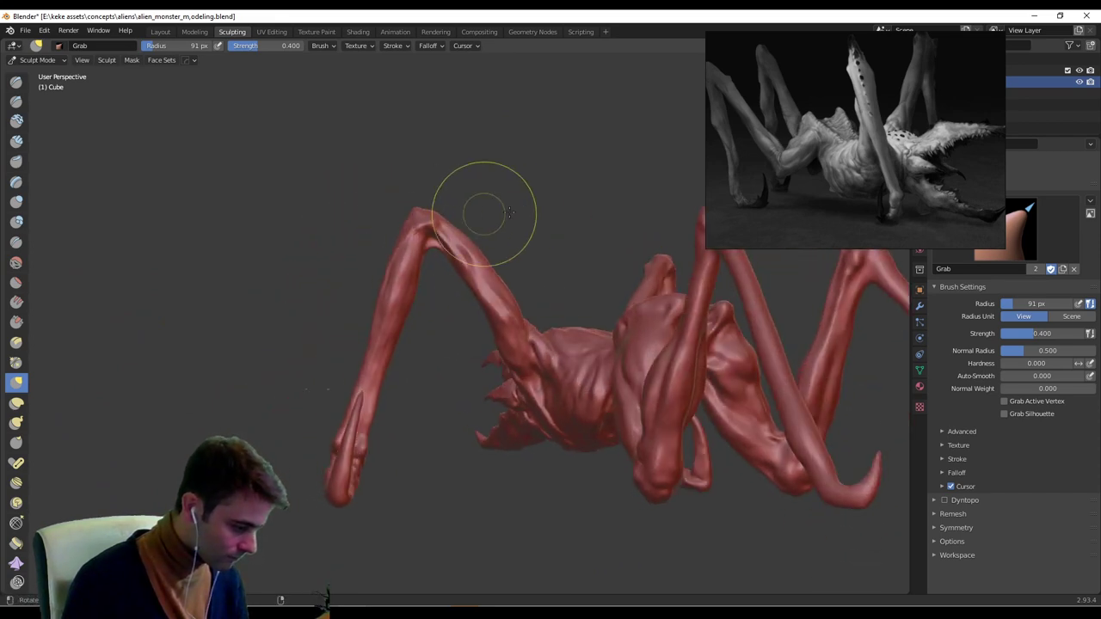
pyautogui.moveTo(560, 246)
pyautogui.mouseDown(button='middle')
pyautogui.moveTo(600, 248)
pyautogui.moveTo(547, 233)
pyautogui.mouseUp(button='middle')
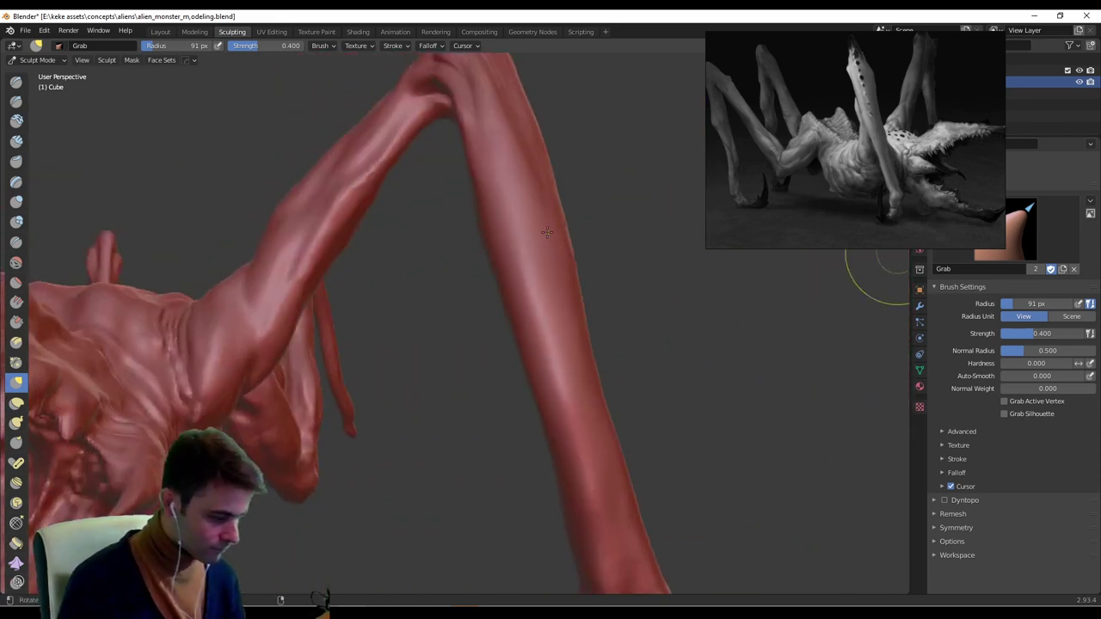
pyautogui.moveTo(271, 228); pyautogui.dragTo(300, 249, button='middle')
pyautogui.press('f')
pyautogui.click(337, 252)
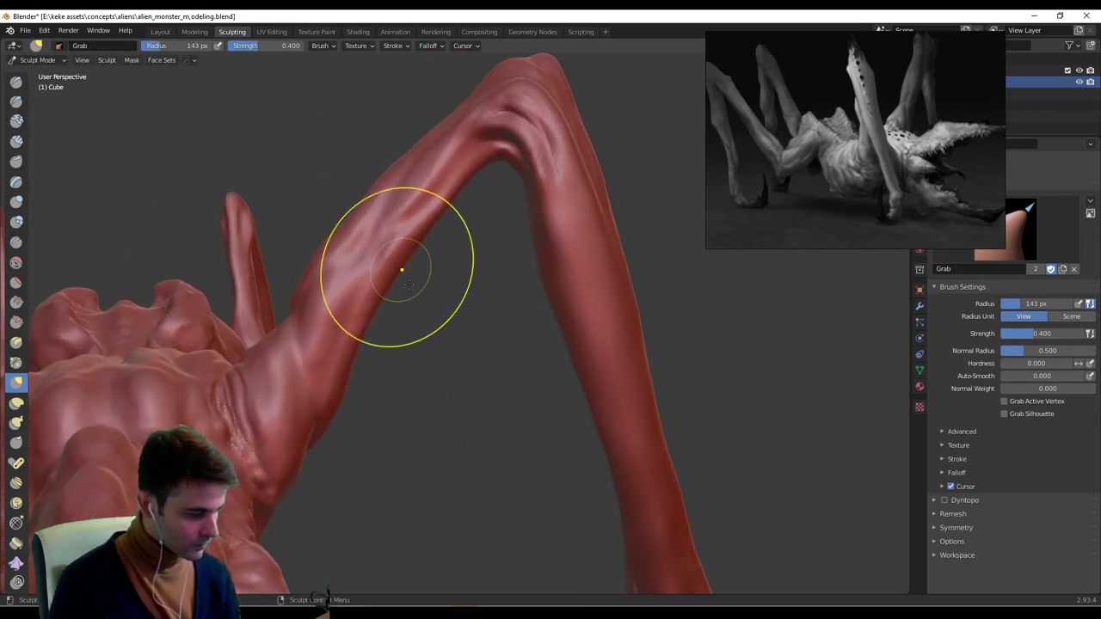
pyautogui.moveTo(393, 283); pyautogui.dragTo(384, 306)
# Set the Grab brush radius to 110 px and review the front legs and torso from several angles.
pyautogui.moveTo(399, 309)
pyautogui.mouseDown(button='middle')
pyautogui.moveTo(319, 197)
pyautogui.moveTo(288, 253)
pyautogui.moveTo(262, 248)
pyautogui.moveTo(226, 269)
pyautogui.moveTo(215, 311)
pyautogui.moveTo(296, 306)
pyautogui.mouseUp(button='middle')
pyautogui.press('f')
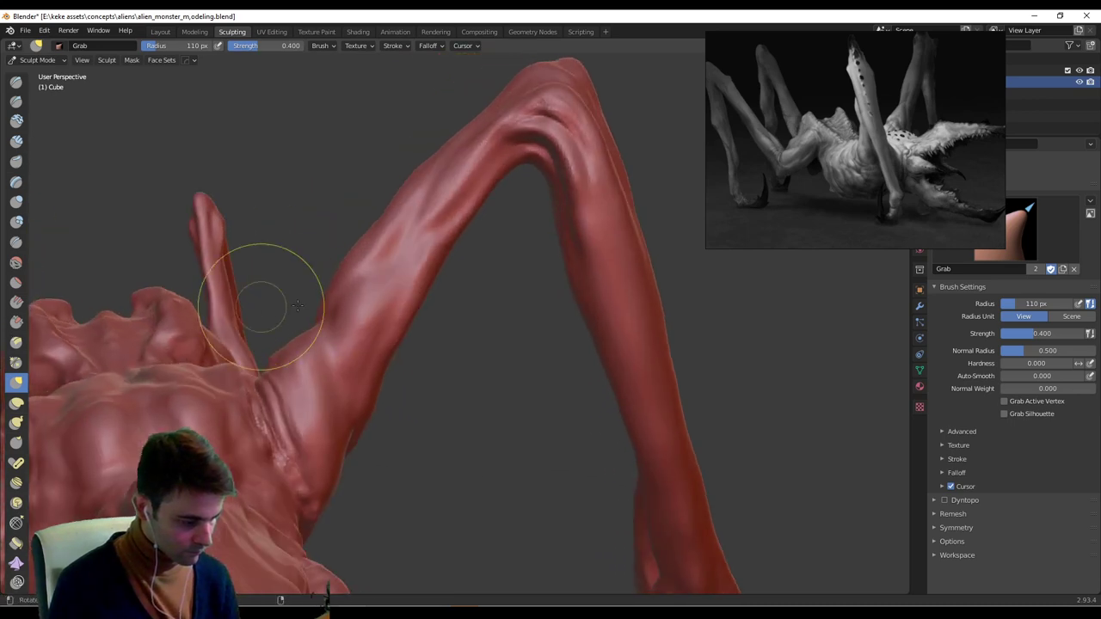
pyautogui.moveTo(273, 345)
pyautogui.mouseDown(button='middle')
pyautogui.moveTo(571, 423)
pyautogui.moveTo(496, 508)
pyautogui.moveTo(508, 430)
pyautogui.moveTo(447, 365)
pyautogui.mouseUp(button='middle')
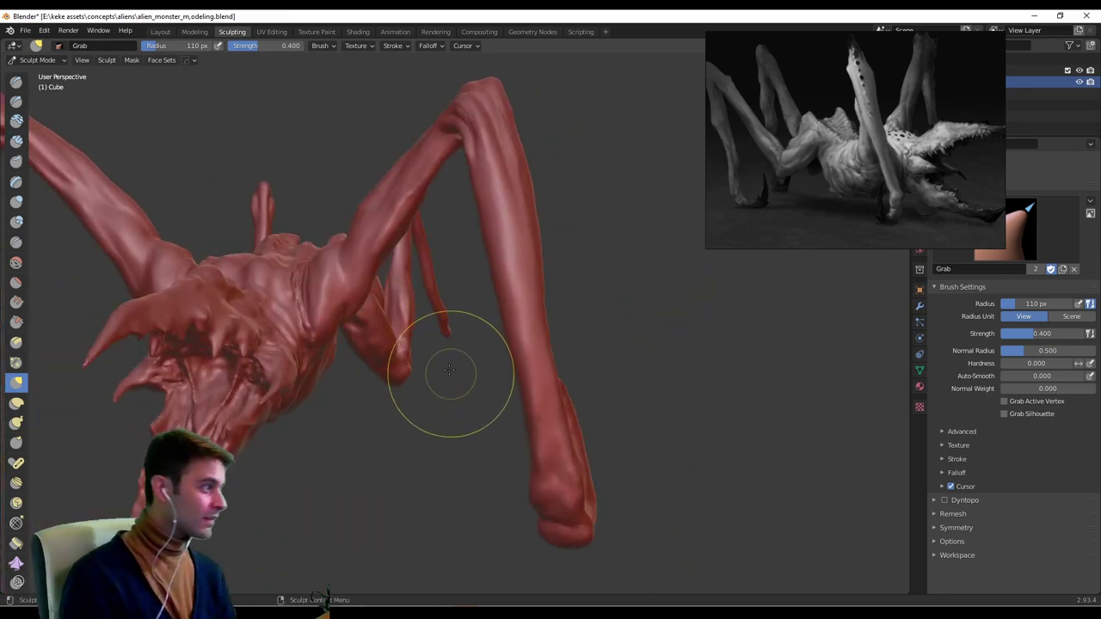
pyautogui.moveTo(437, 363); pyautogui.dragTo(583, 333, button='middle')
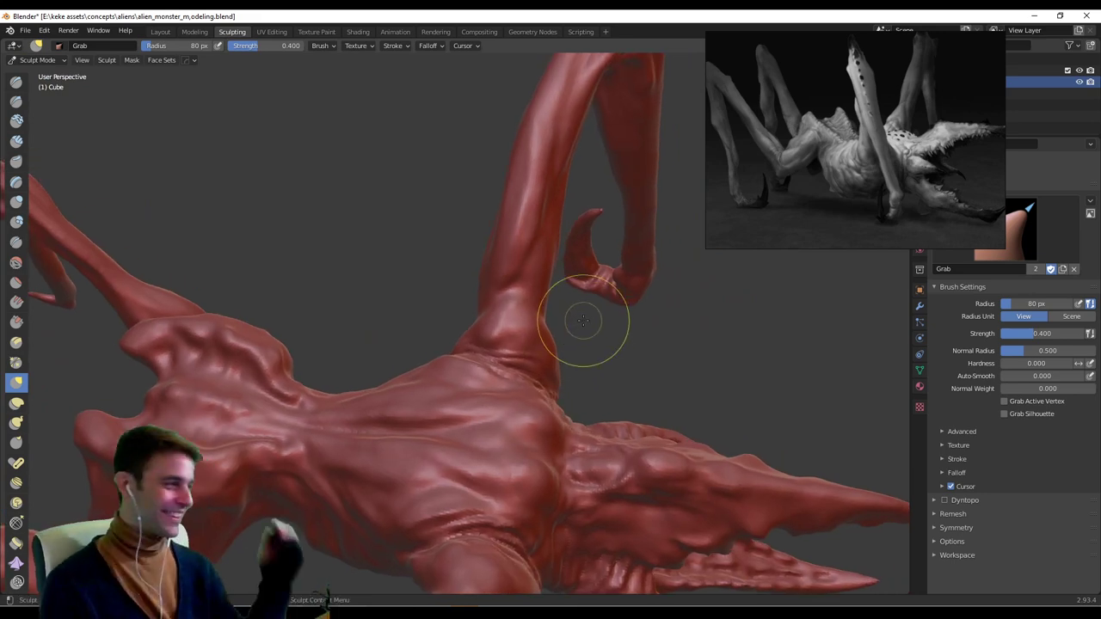
# Thicken the lower segment of the hind leg with the Inflate/Deflate brush at a 153 px radius.
pyautogui.moveTo(593, 312); pyautogui.dragTo(447, 344, button='middle')
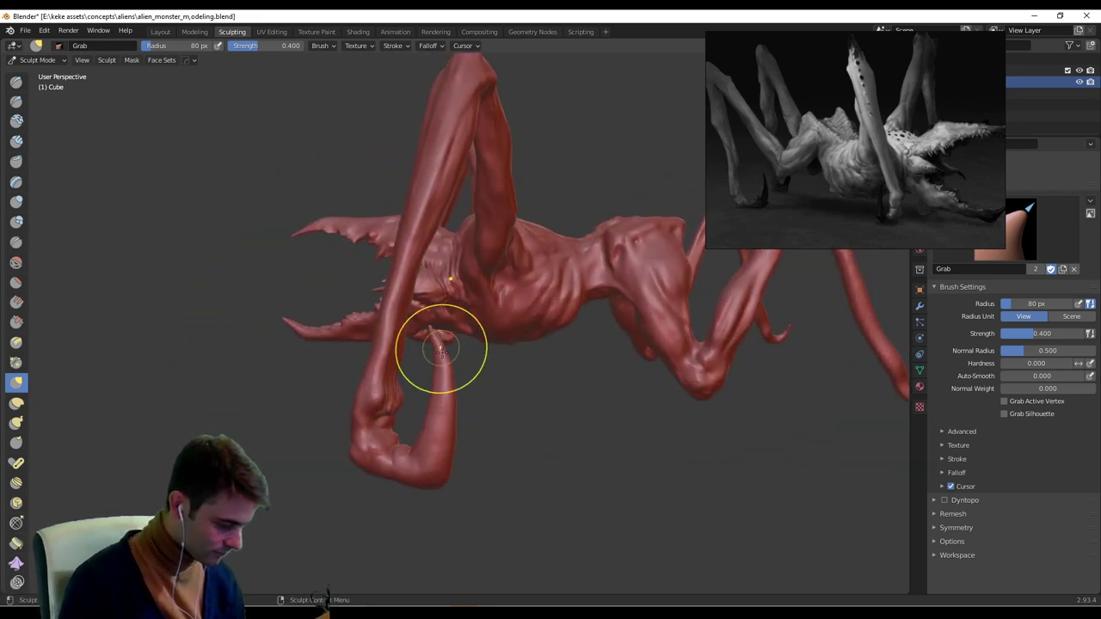
pyautogui.moveTo(438, 448); pyautogui.dragTo(490, 293, button='middle')
pyautogui.moveTo(501, 354); pyautogui.dragTo(191, 319, button='middle')
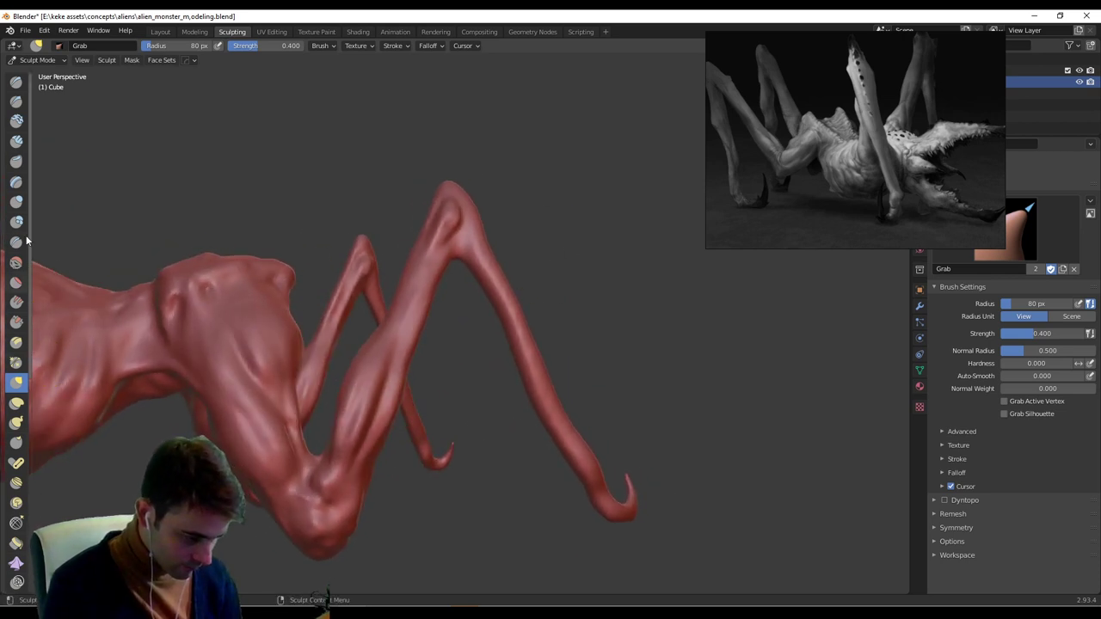
pyautogui.click(17, 201)
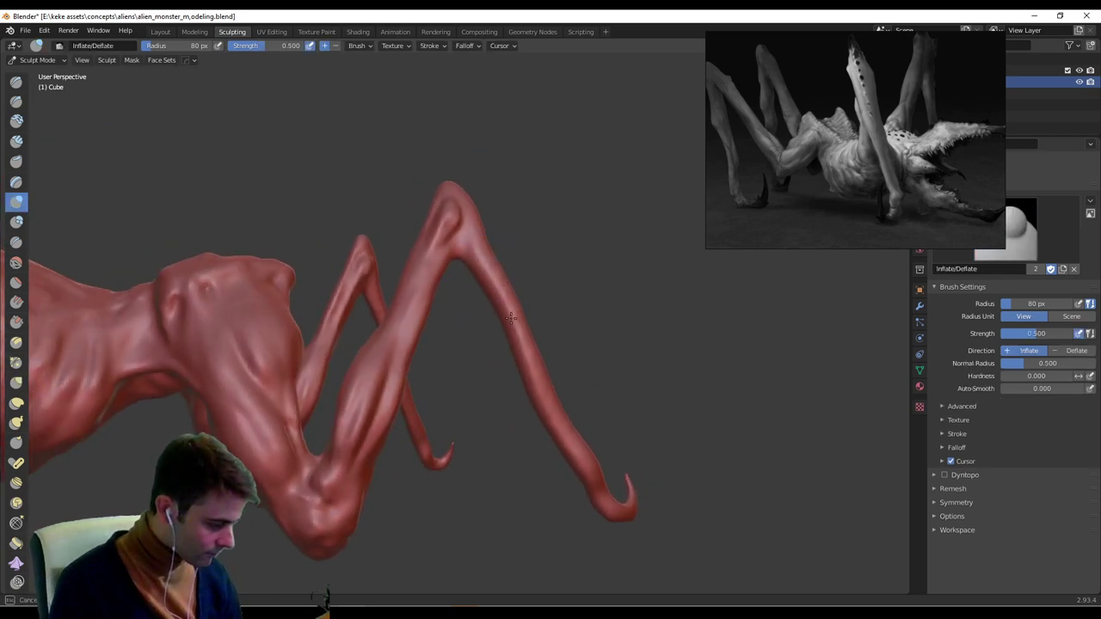
pyautogui.moveTo(662, 274)
pyautogui.mouseDown(button='middle')
pyautogui.moveTo(465, 286)
pyautogui.moveTo(341, 225)
pyautogui.moveTo(416, 205)
pyautogui.moveTo(585, 208)
pyautogui.moveTo(573, 238)
pyautogui.mouseUp(button='middle')
pyautogui.press('f')
pyautogui.click(458, 203)
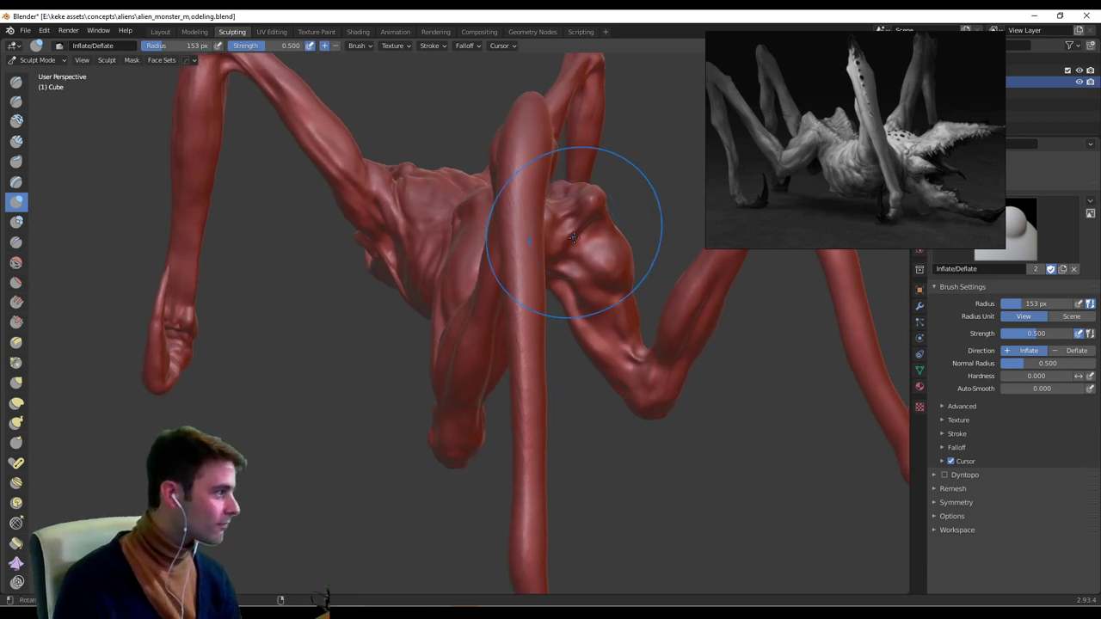
pyautogui.keyDown('shift'); pyautogui.moveTo(570, 277); pyautogui.dragTo(547, 256, button='middle'); pyautogui.keyUp('shift')
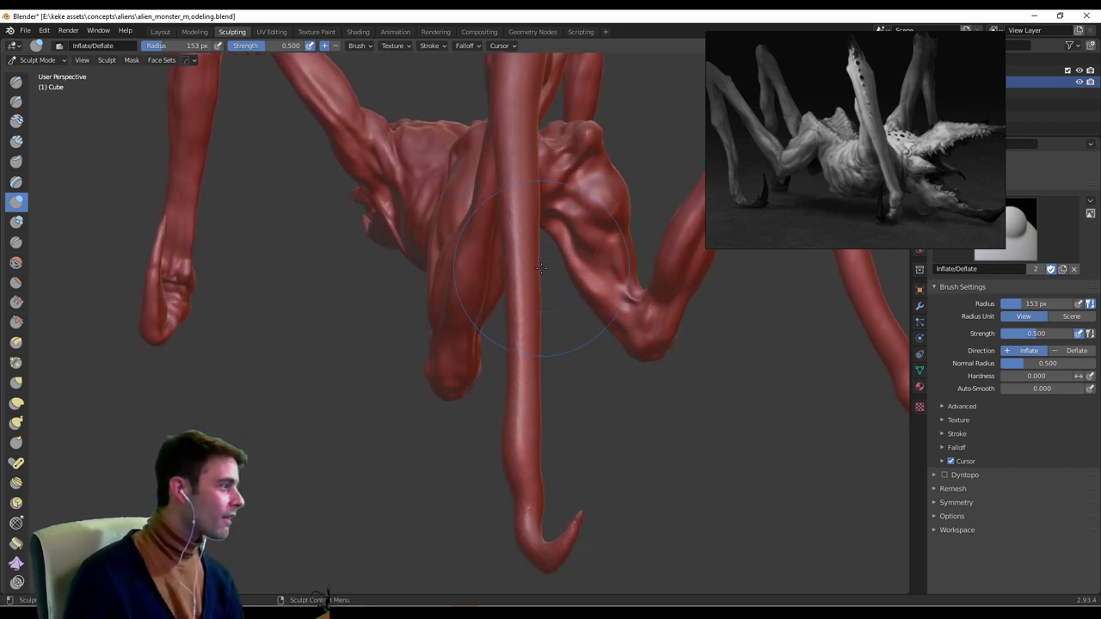
pyautogui.moveTo(531, 277); pyautogui.dragTo(576, 183, button='middle')
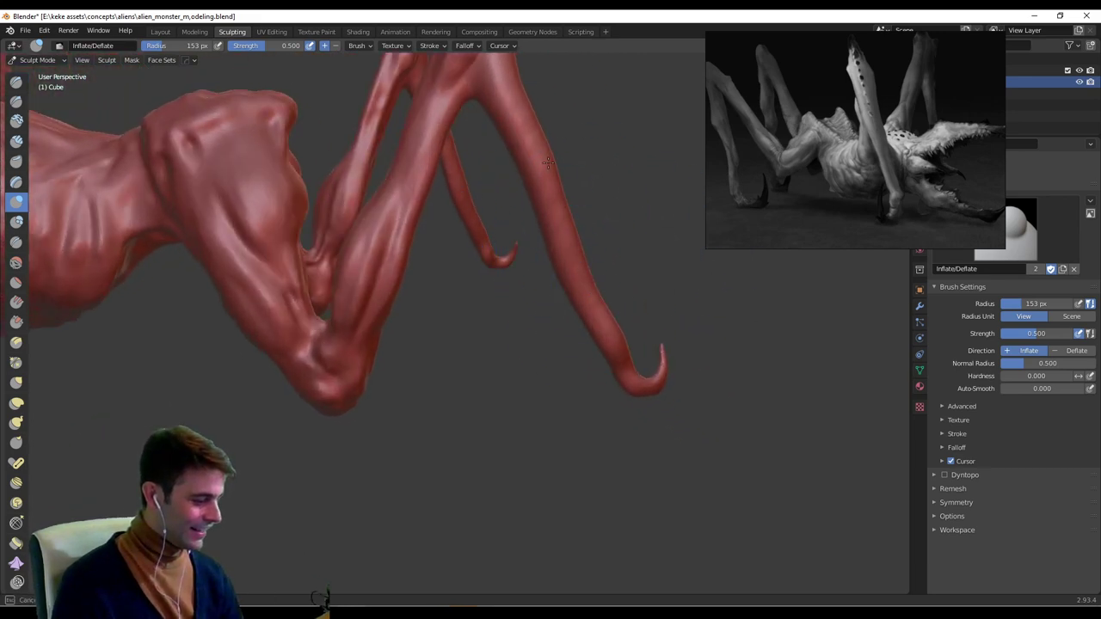
# Inflate the hind leg's lower end and foot with a 118 px brush radius.
pyautogui.press('f')
pyautogui.click(557, 191)
pyautogui.moveTo(607, 325); pyautogui.dragTo(565, 314, button='middle')
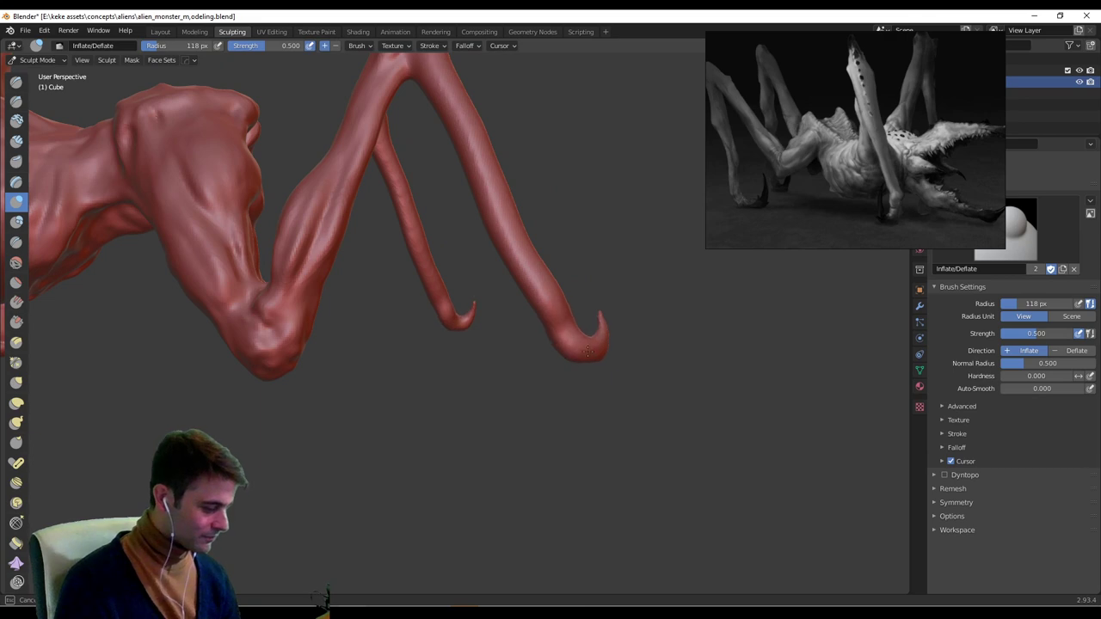
pyautogui.moveTo(620, 341)
pyautogui.mouseDown(button='middle')
pyautogui.moveTo(511, 356)
pyautogui.moveTo(630, 386)
pyautogui.moveTo(528, 405)
pyautogui.moveTo(629, 343)
pyautogui.moveTo(623, 289)
pyautogui.mouseUp(button='middle')
pyautogui.scroll(2, 513, 378)
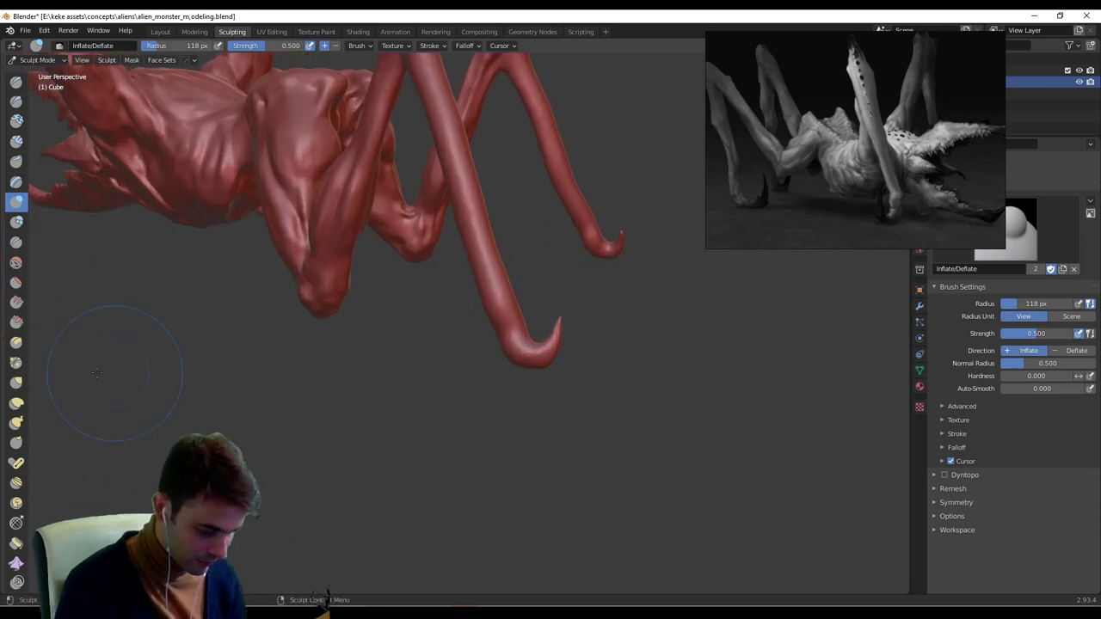
# Pull the hind foot outward with the Snake Hook brush at 172 px, and draw its claw into a longer curve at 77 px.
pyautogui.click(16, 421)
pyautogui.moveTo(518, 344)
pyautogui.mouseDown()
pyautogui.moveTo(582, 349)
pyautogui.moveTo(511, 345)
pyautogui.mouseUp()
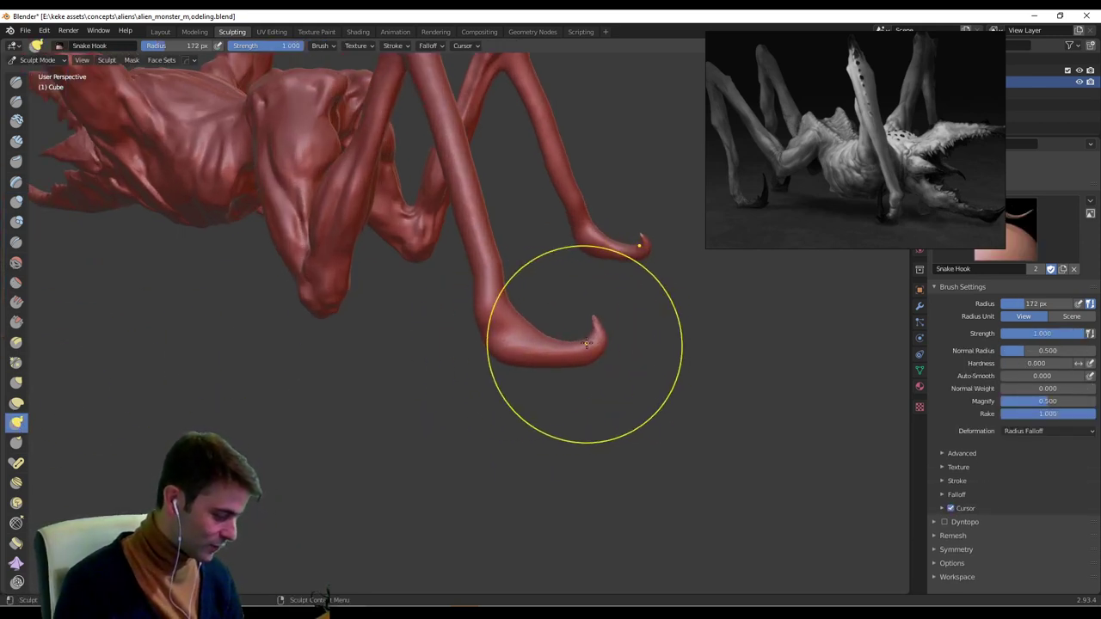
pyautogui.press('f')
pyautogui.click(534, 342)
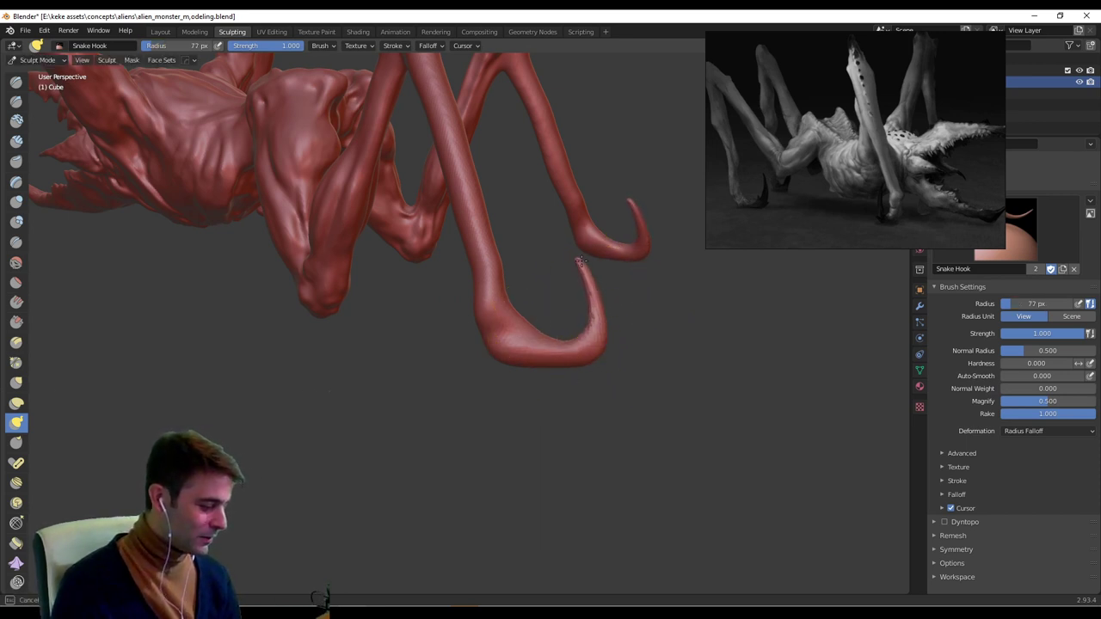
pyautogui.moveTo(603, 353); pyautogui.dragTo(597, 282)
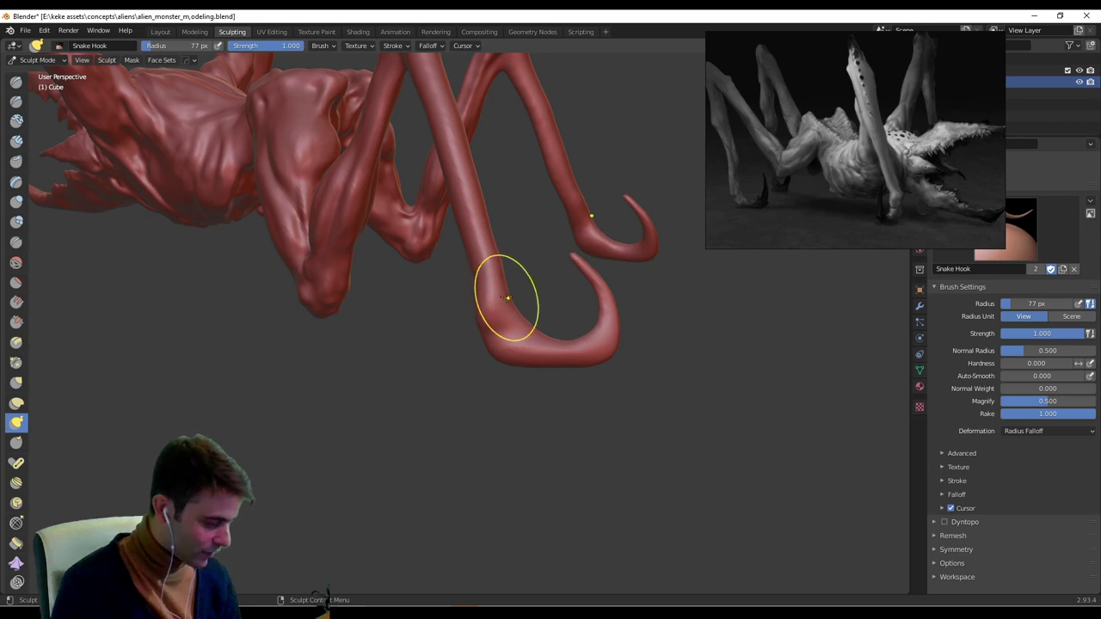
# Form a protruding ankle joint and heel on the hind foot with the Snake Hook brush, ending at a 114 px radius.
pyautogui.moveTo(506, 307); pyautogui.dragTo(368, 358, button='middle')
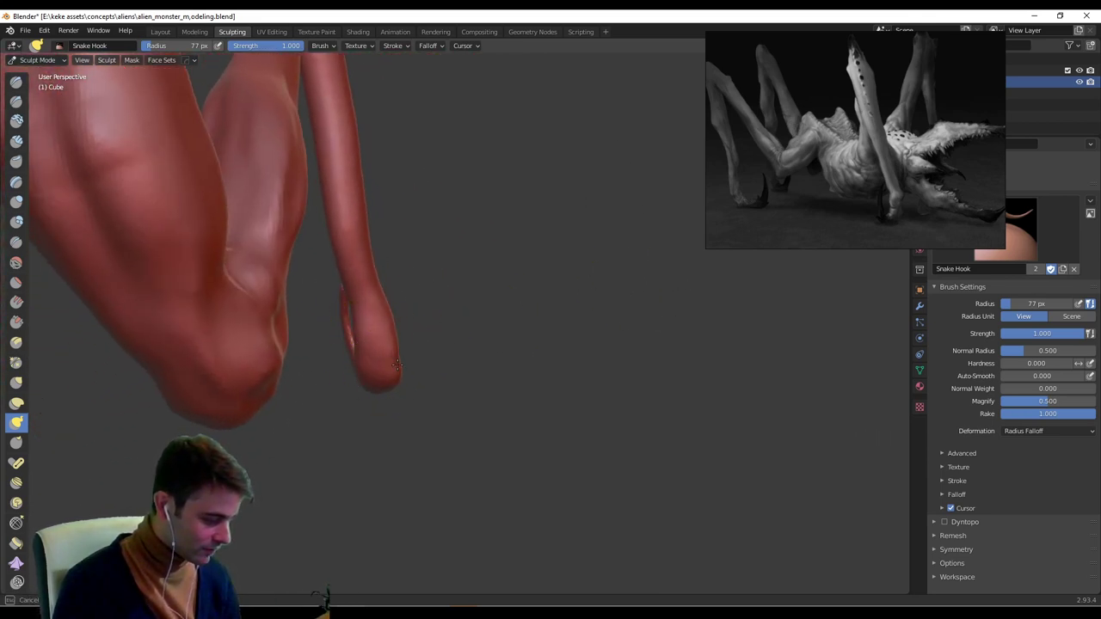
pyautogui.moveTo(387, 290)
pyautogui.mouseDown(button='middle')
pyautogui.moveTo(375, 288)
pyautogui.moveTo(553, 331)
pyautogui.mouseUp(button='middle')
pyautogui.scroll(5, 575, 327)
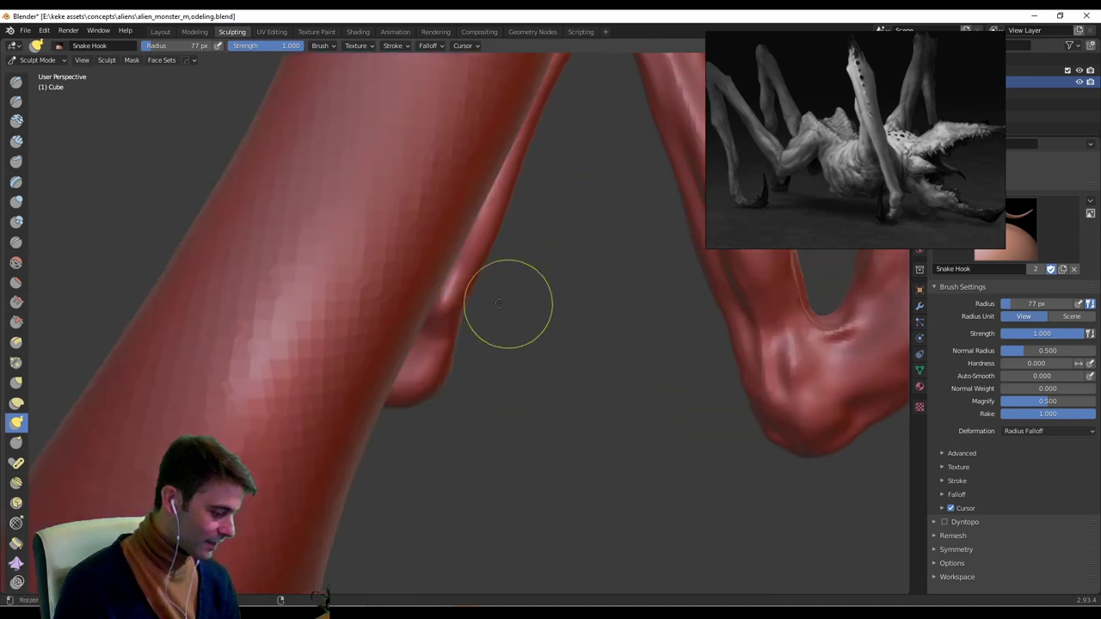
pyautogui.moveTo(619, 309); pyautogui.dragTo(461, 293, button='middle')
pyautogui.moveTo(437, 238)
pyautogui.mouseDown(button='middle')
pyautogui.moveTo(486, 275)
pyautogui.moveTo(497, 329)
pyautogui.moveTo(432, 337)
pyautogui.moveTo(434, 323)
pyautogui.moveTo(446, 327)
pyautogui.moveTo(364, 348)
pyautogui.moveTo(354, 366)
pyautogui.moveTo(368, 382)
pyautogui.moveTo(506, 418)
pyautogui.mouseUp(button='middle')
pyautogui.press('f')
pyautogui.click(397, 331)
pyautogui.press('f')
pyautogui.click(383, 385)
pyautogui.press('f')
pyautogui.click(526, 417)
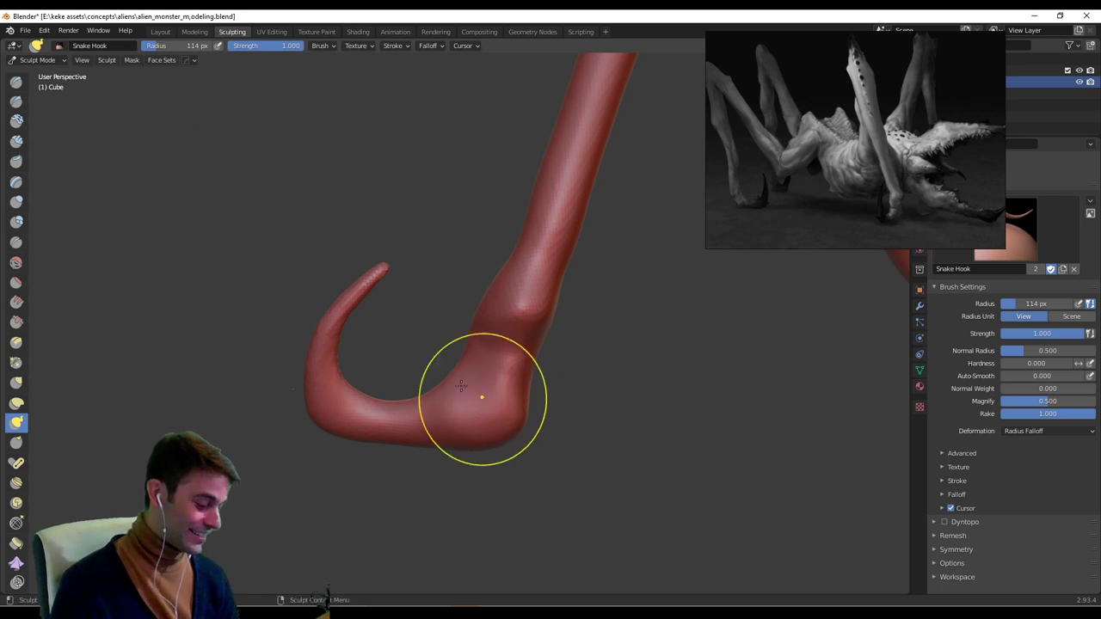
# Refine the hind foot's instep and stretch the claw tip into an inward curl with the Snake Hook brush at 114 px.
pyautogui.moveTo(451, 372); pyautogui.dragTo(460, 375)
pyautogui.moveTo(501, 393); pyautogui.dragTo(469, 387, button='middle')
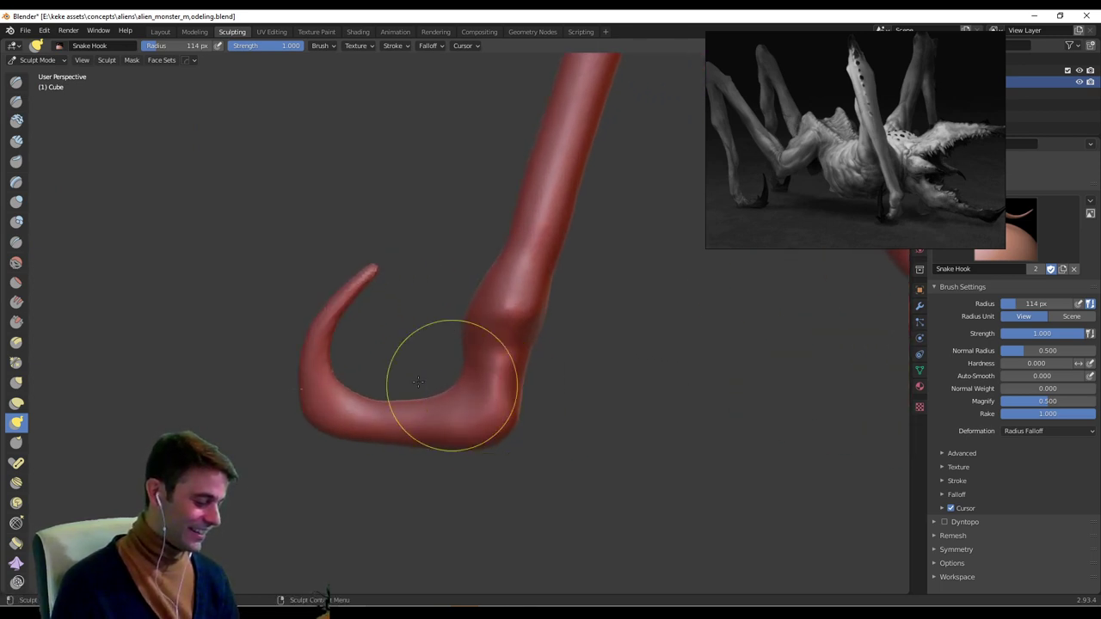
pyautogui.moveTo(347, 282)
pyautogui.mouseDown()
pyautogui.moveTo(337, 279)
pyautogui.moveTo(415, 220)
pyautogui.mouseUp()
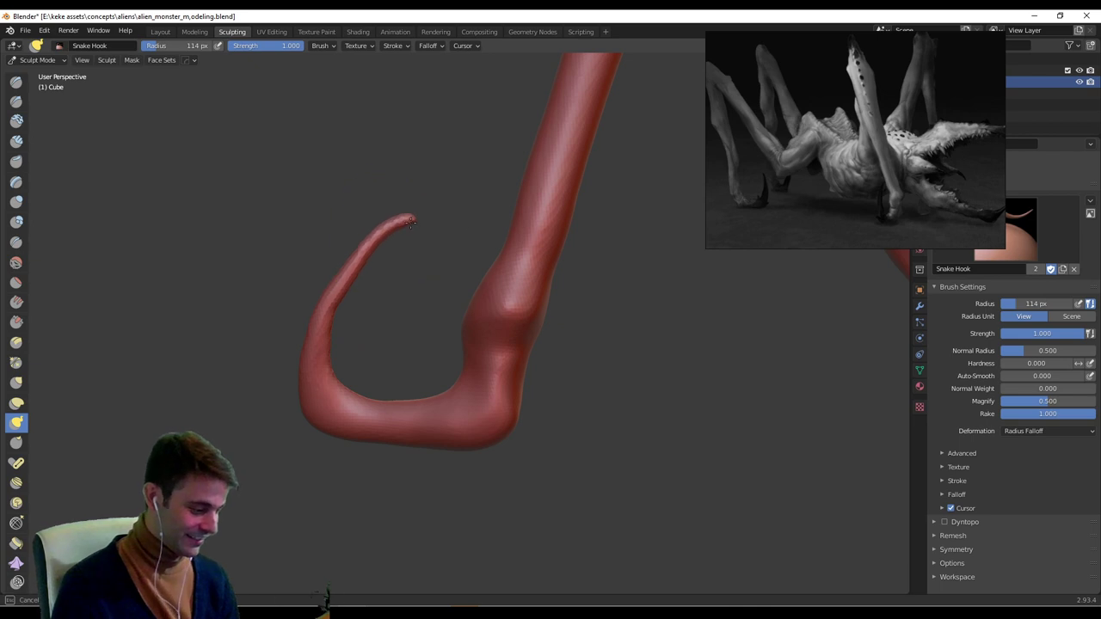
pyautogui.scroll(-2, 358, 274)
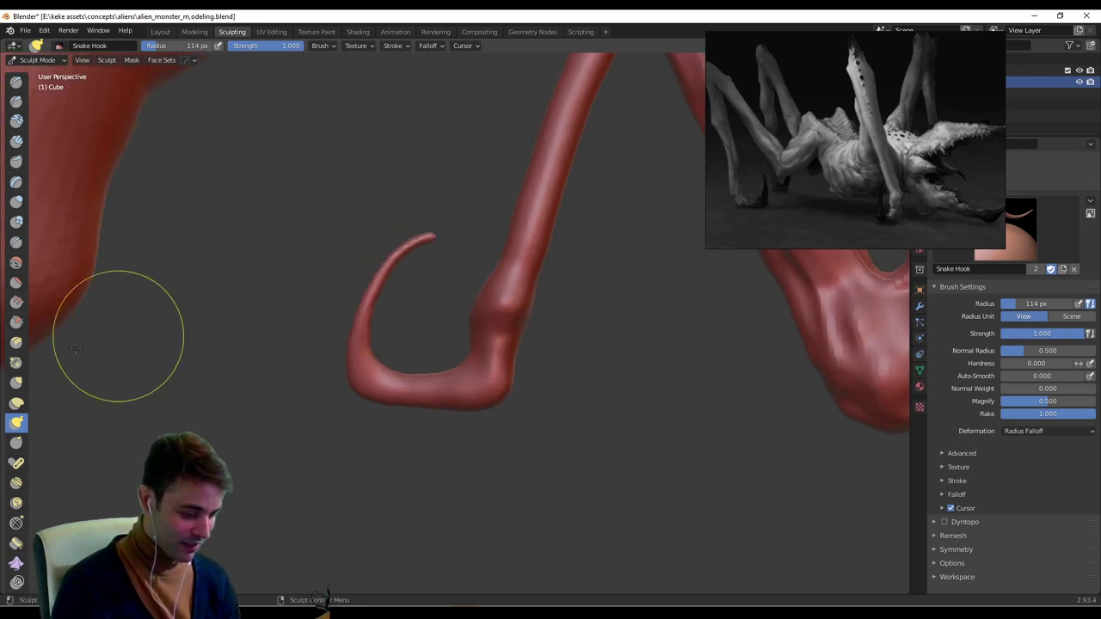
# Thicken the base and shaft of the hind claw with the Inflate/Deflate brush at a 66 px radius.
pyautogui.click(15, 201)
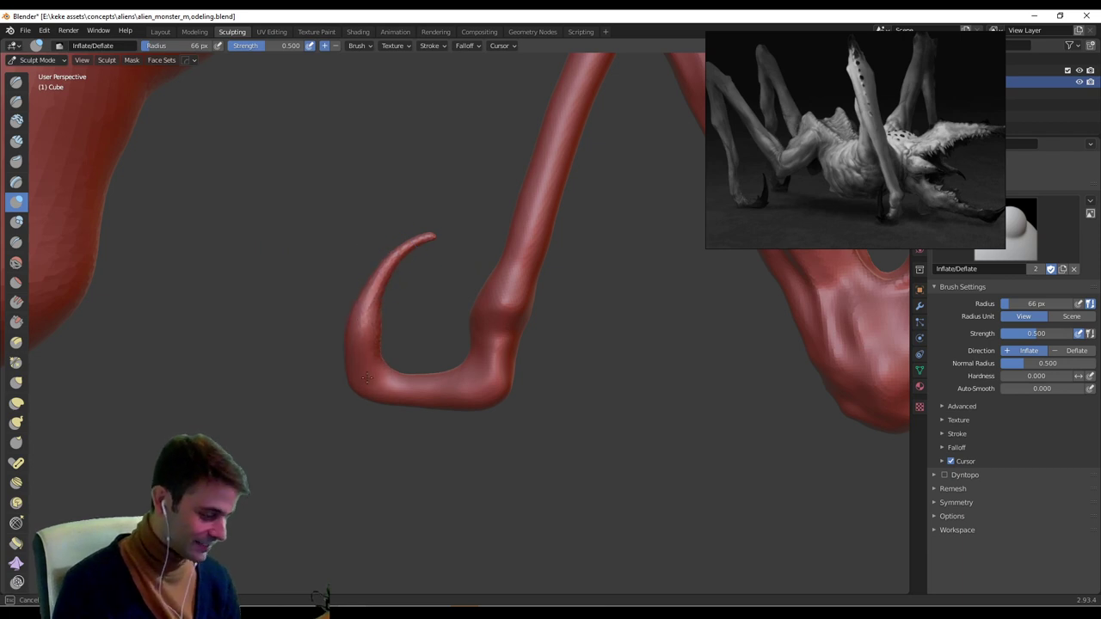
pyautogui.moveTo(380, 370); pyautogui.dragTo(444, 372, button='middle')
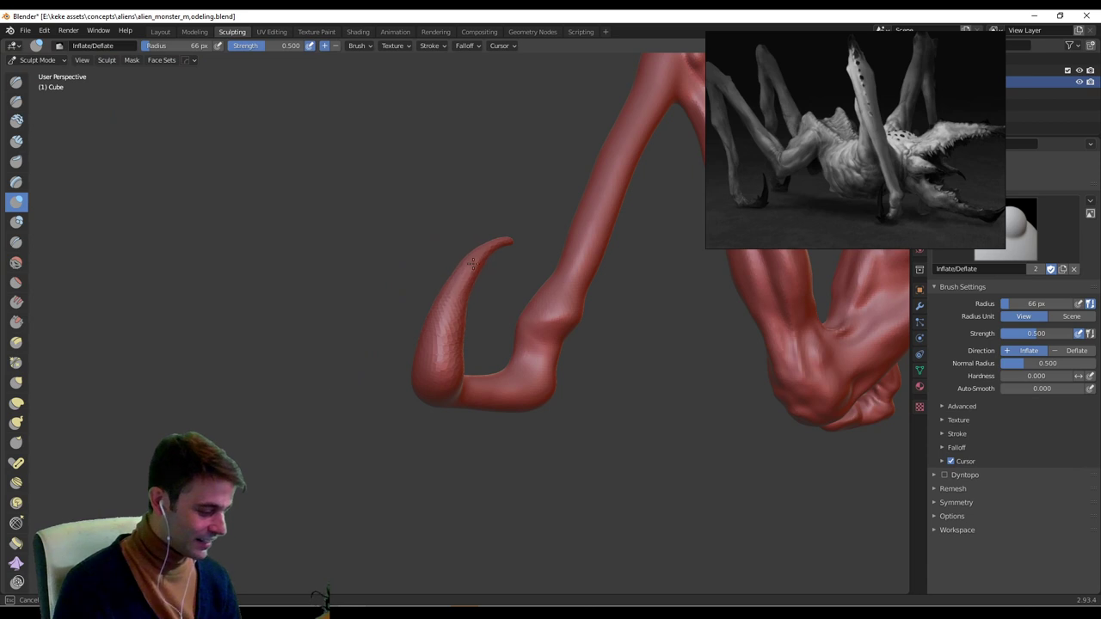
pyautogui.moveTo(458, 283)
pyautogui.mouseDown(button='middle')
pyautogui.moveTo(448, 282)
pyautogui.moveTo(446, 306)
pyautogui.mouseUp(button='middle')
pyautogui.moveTo(419, 370); pyautogui.dragTo(421, 389)
pyautogui.moveTo(421, 383)
pyautogui.mouseDown(button='middle')
pyautogui.moveTo(542, 369)
pyautogui.moveTo(577, 417)
pyautogui.moveTo(476, 344)
pyautogui.mouseUp(button='middle')
# Add volume to the hind foot and the claw's base with the Inflate/Deflate brush at a 120 px radius.
pyautogui.press('f')
pyautogui.click(574, 372)
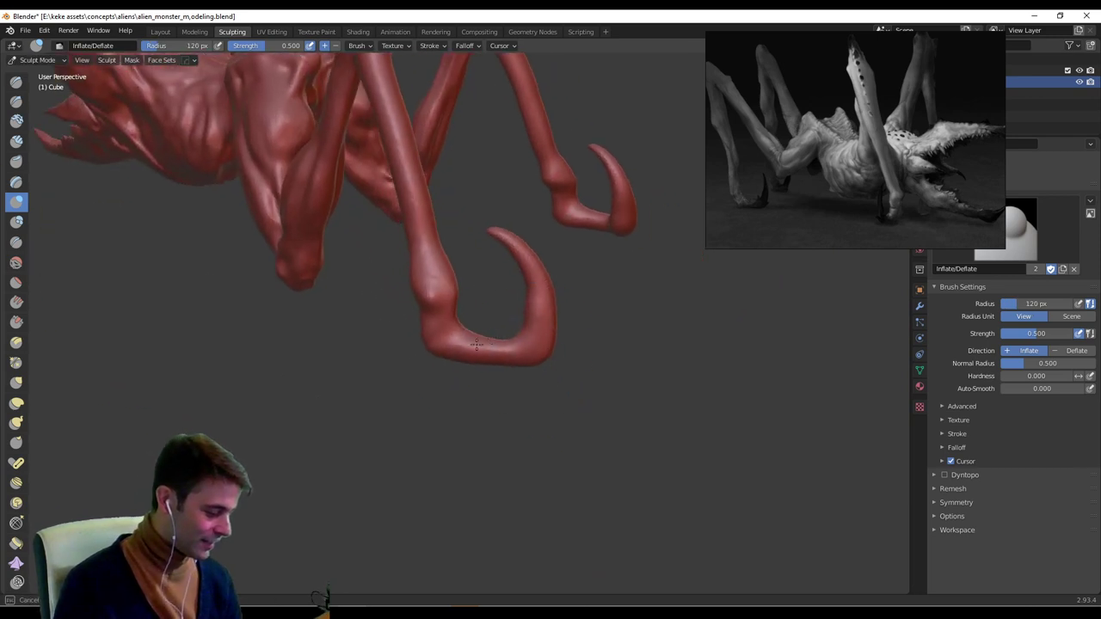
pyautogui.moveTo(509, 382); pyautogui.dragTo(532, 368, button='middle')
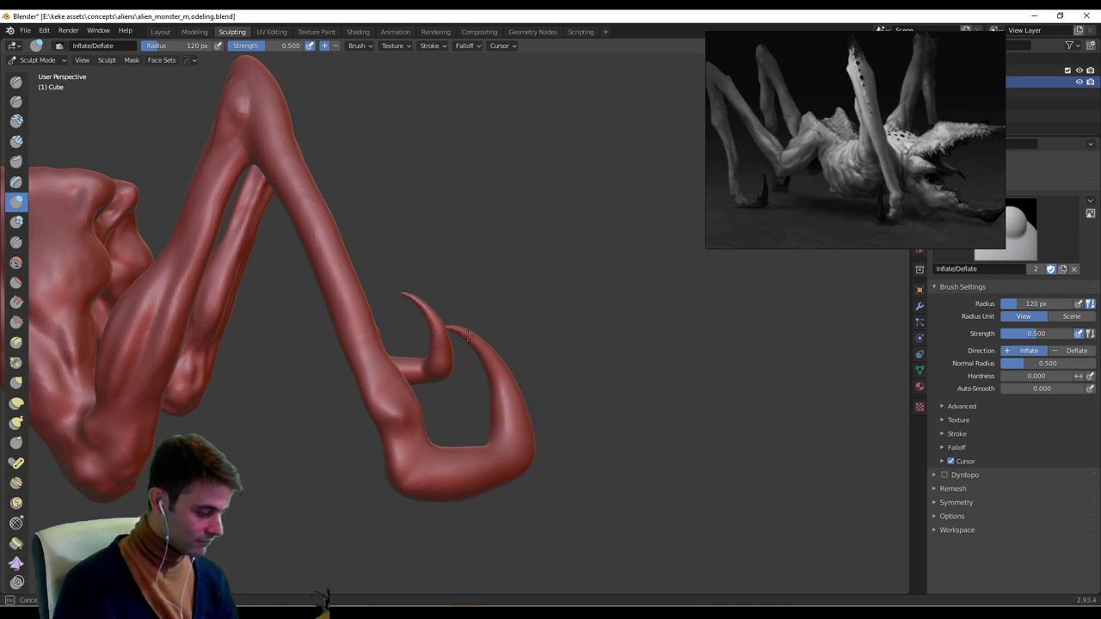
pyautogui.moveTo(569, 376); pyautogui.dragTo(447, 346, button='middle')
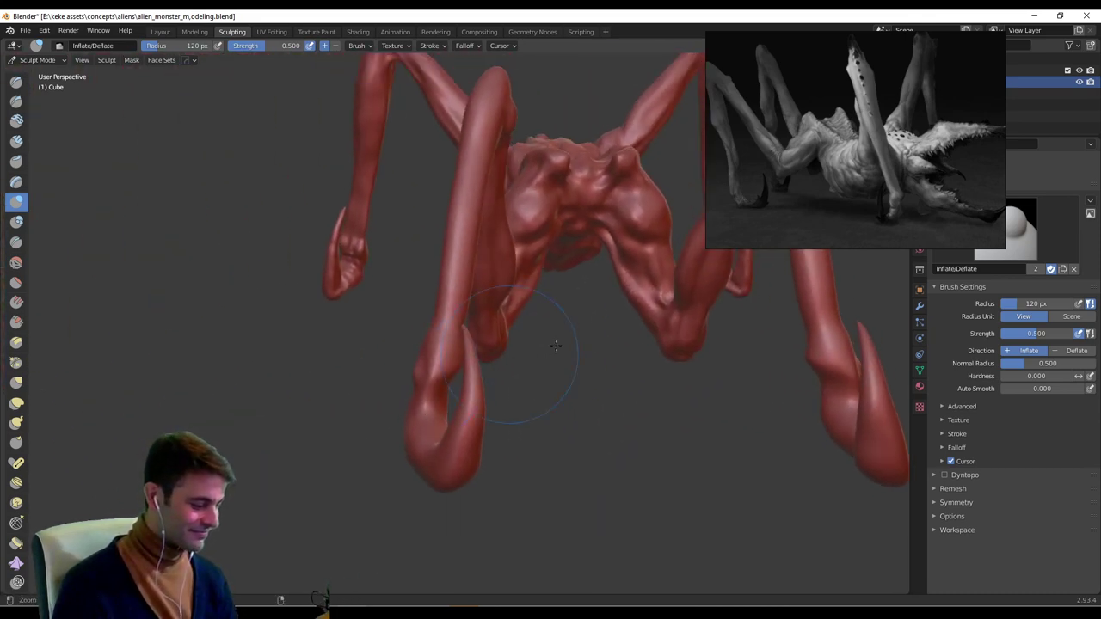
# Switch to the SculptDraw brush at a 23 px radius and inspect the hips and hind legs from behind.
pyautogui.keyDown('ctrl'); pyautogui.moveTo(523, 346); pyautogui.dragTo(524, 422, button='middle'); pyautogui.keyUp('ctrl')
pyautogui.moveTo(404, 389); pyautogui.dragTo(516, 397, button='middle')
pyautogui.scroll(1, 456, 416)
pyautogui.scroll(2, 430, 361)
pyautogui.click(19, 84)
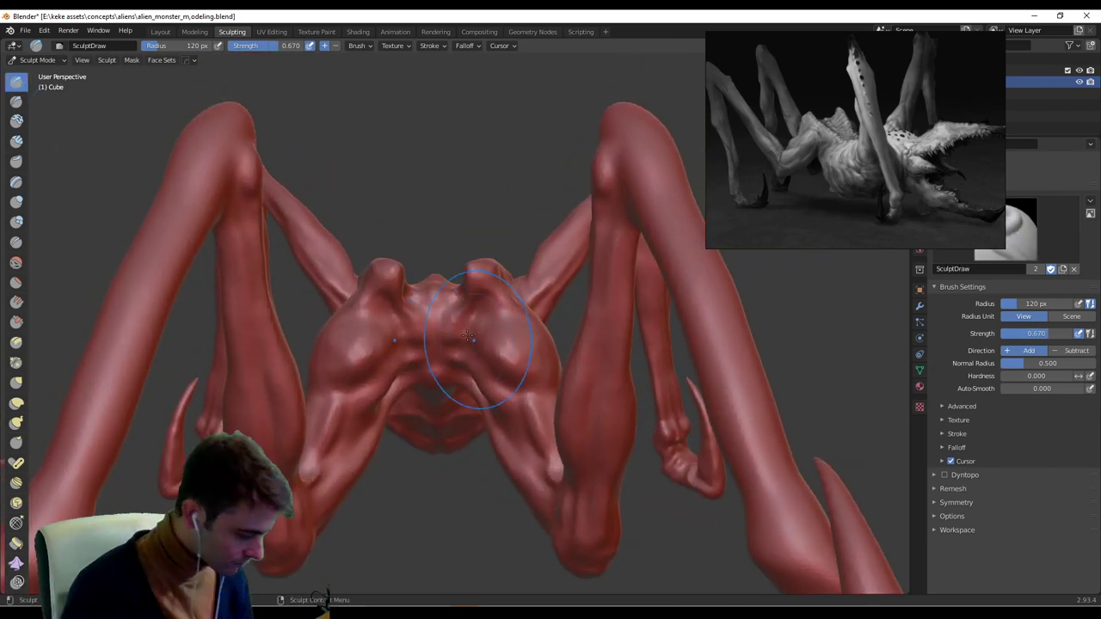
pyautogui.scroll(3, 437, 313)
pyautogui.moveTo(461, 409); pyautogui.dragTo(417, 394, button='middle')
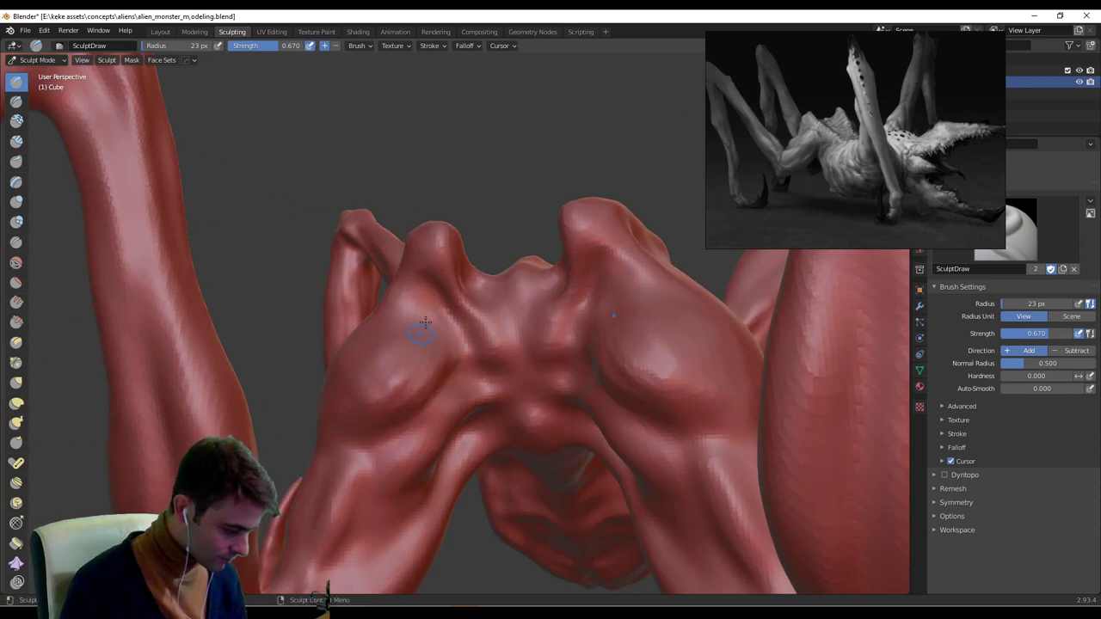
pyautogui.moveTo(376, 352); pyautogui.dragTo(422, 422, button='middle')
pyautogui.moveTo(481, 379); pyautogui.dragTo(378, 365, button='middle')
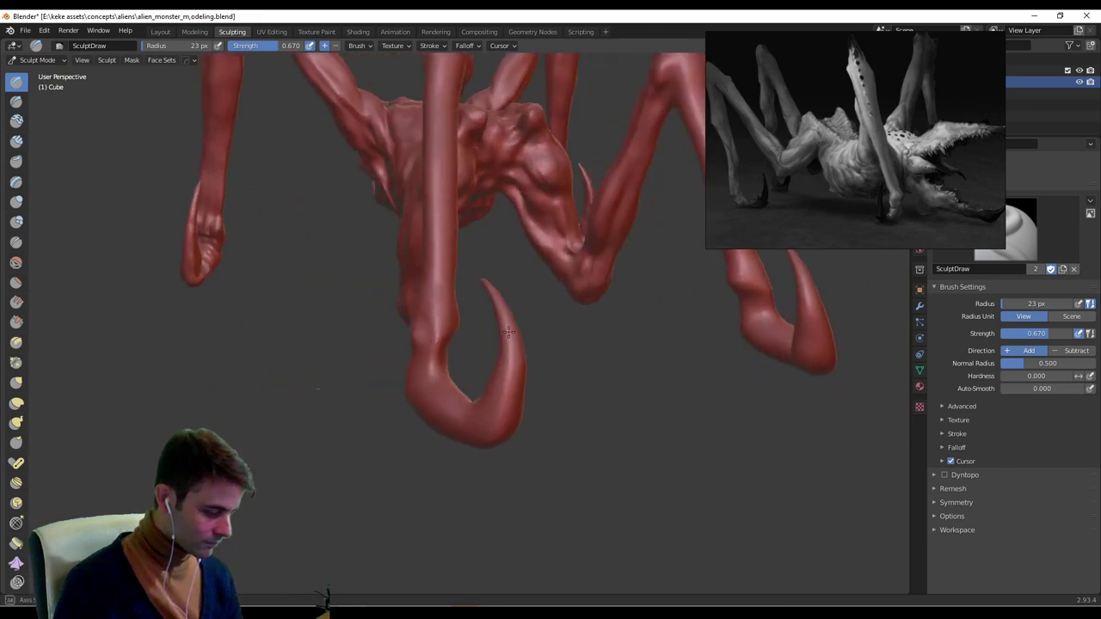
# Sculpt raised ridges around the hind ankle with the SculptDraw brush at 20 px and 40 px radii.
pyautogui.keyDown('ctrl'); pyautogui.moveTo(430, 405); pyautogui.dragTo(465, 318, button='middle'); pyautogui.keyUp('ctrl')
pyautogui.moveTo(465, 318)
pyautogui.keyDown('shift'); pyautogui.mouseDown(button='middle')
pyautogui.moveTo(526, 322)
pyautogui.moveTo(560, 286)
pyautogui.moveTo(407, 335)
pyautogui.mouseUp(button='middle'); pyautogui.keyUp('shift')
pyautogui.scroll(-4, 508, 271)
pyautogui.scroll(3, 495, 300)
pyautogui.click(520, 309)
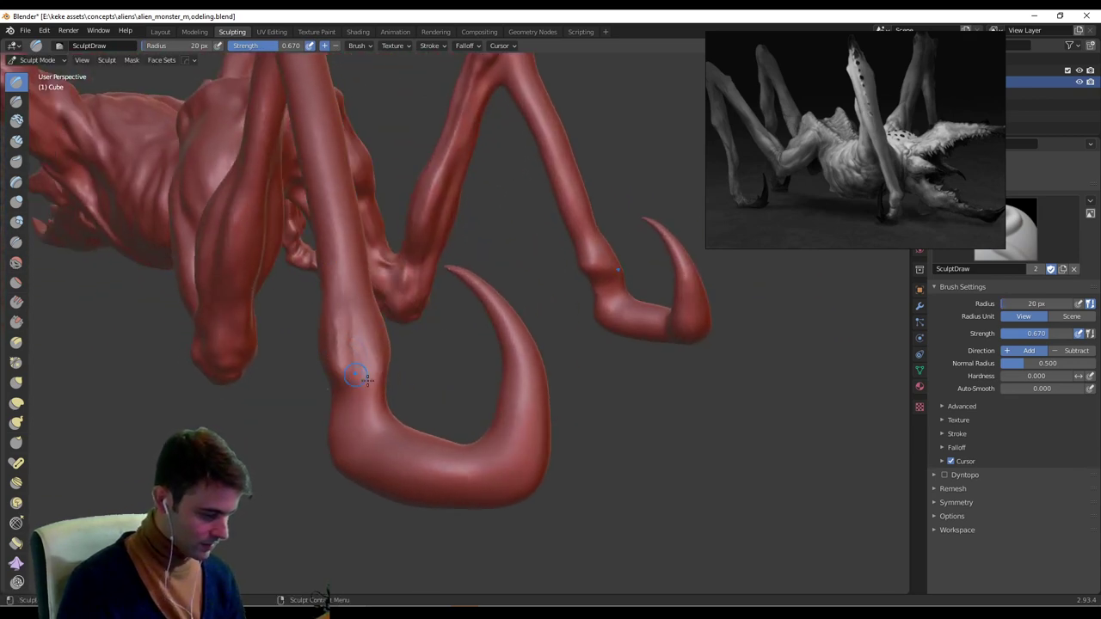
pyautogui.moveTo(357, 375)
pyautogui.mouseDown(button='middle')
pyautogui.moveTo(479, 356)
pyautogui.moveTo(487, 344)
pyautogui.moveTo(339, 343)
pyautogui.moveTo(218, 371)
pyautogui.mouseUp(button='middle')
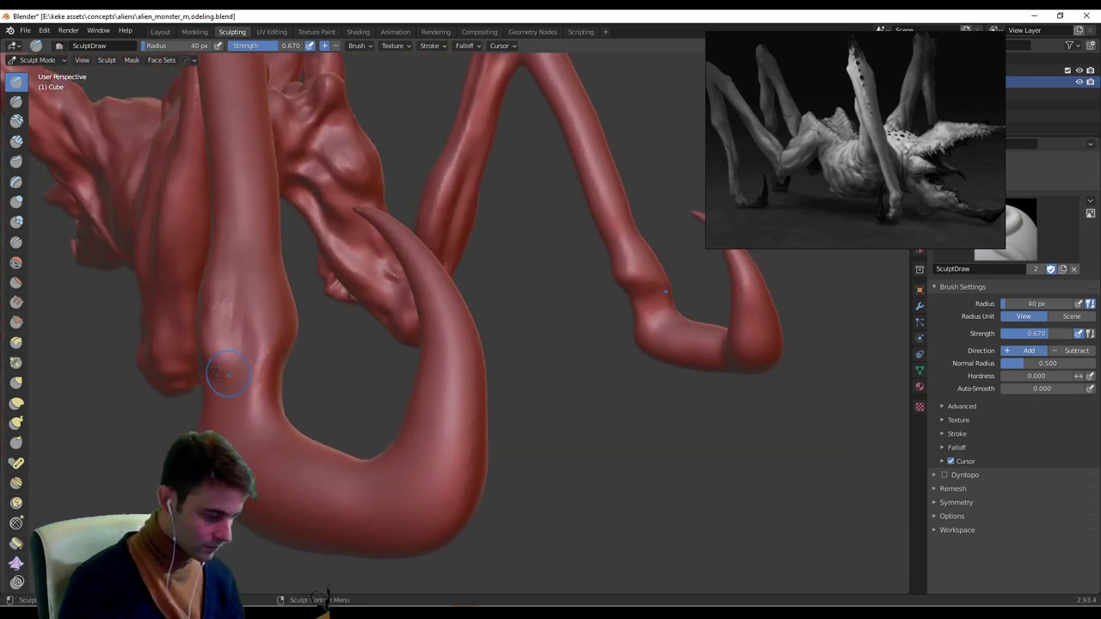
pyautogui.moveTo(286, 319); pyautogui.dragTo(381, 306, button='middle')
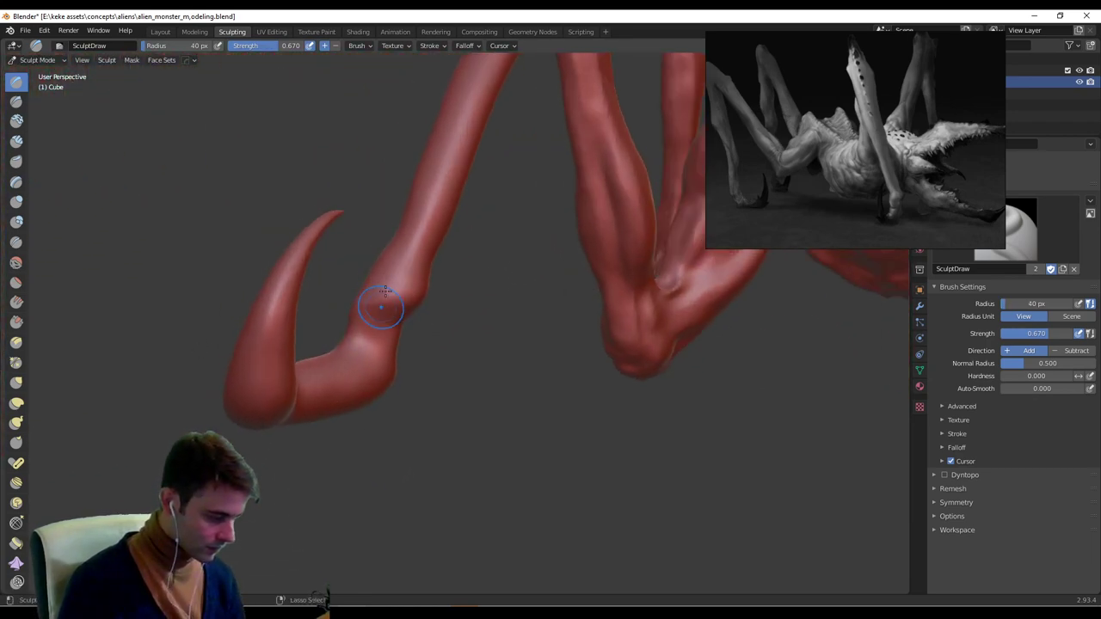
# Define a bony bump on the side of the hind ankle with a 24 px SculptDraw radius.
pyautogui.moveTo(403, 258); pyautogui.dragTo(351, 318, button='middle')
pyautogui.press('f')
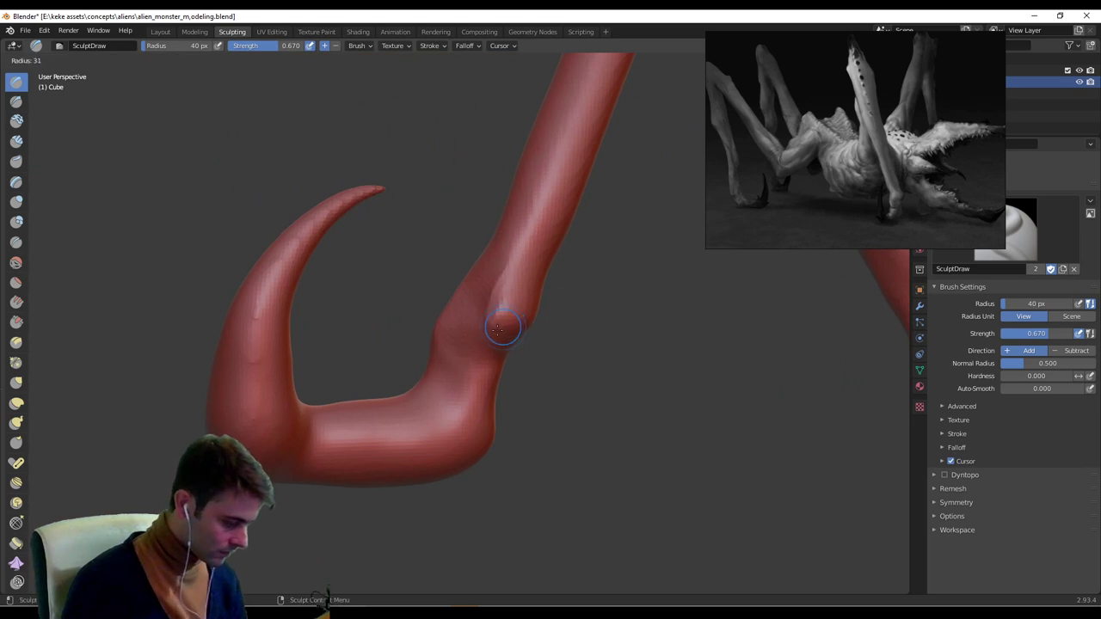
pyautogui.moveTo(549, 297); pyautogui.dragTo(592, 331, button='middle')
pyautogui.moveTo(588, 379); pyautogui.dragTo(550, 462)
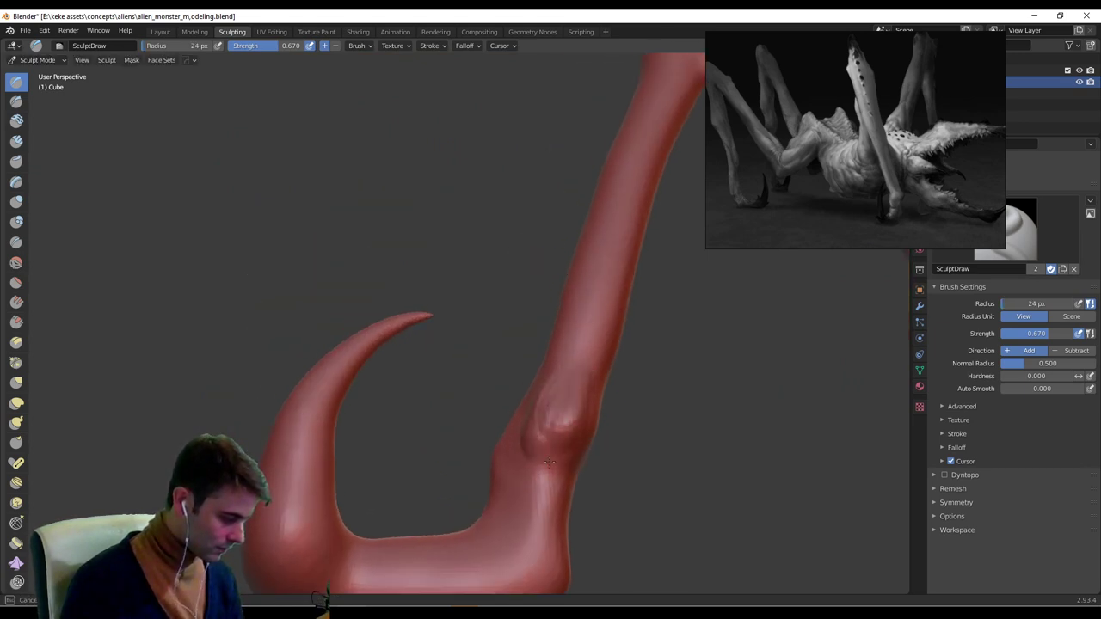
# Broaden the ankle bump and blend it into the hind leg with a 54 px SculptDraw radius.
pyautogui.keyDown('shift'); pyautogui.moveTo(587, 426); pyautogui.dragTo(548, 314, button='middle'); pyautogui.keyUp('shift')
pyautogui.moveTo(317, 386); pyautogui.dragTo(378, 387, button='middle')
pyautogui.press('f')
pyautogui.click(588, 362)
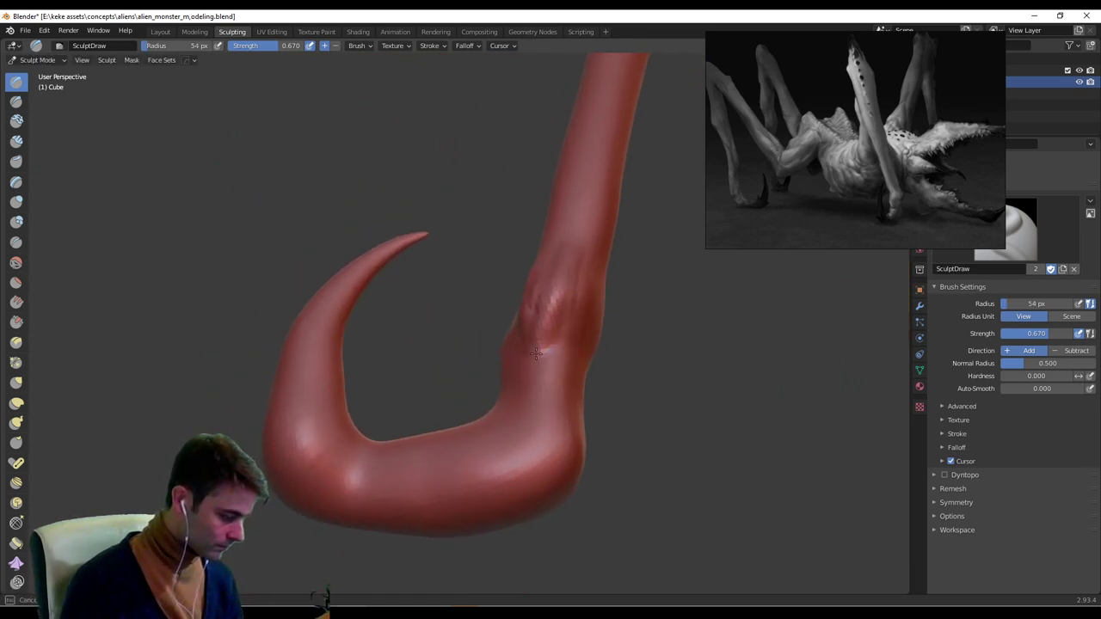
pyautogui.moveTo(529, 413); pyautogui.dragTo(479, 353, button='middle')
pyautogui.moveTo(484, 297)
pyautogui.mouseDown()
pyautogui.moveTo(501, 320)
pyautogui.moveTo(511, 241)
pyautogui.mouseUp()
# Build up the forms around the back and sides of the hind ankle and heel with the SculptDraw brush at 54 px.
pyautogui.moveTo(551, 226); pyautogui.dragTo(547, 269, button='middle')
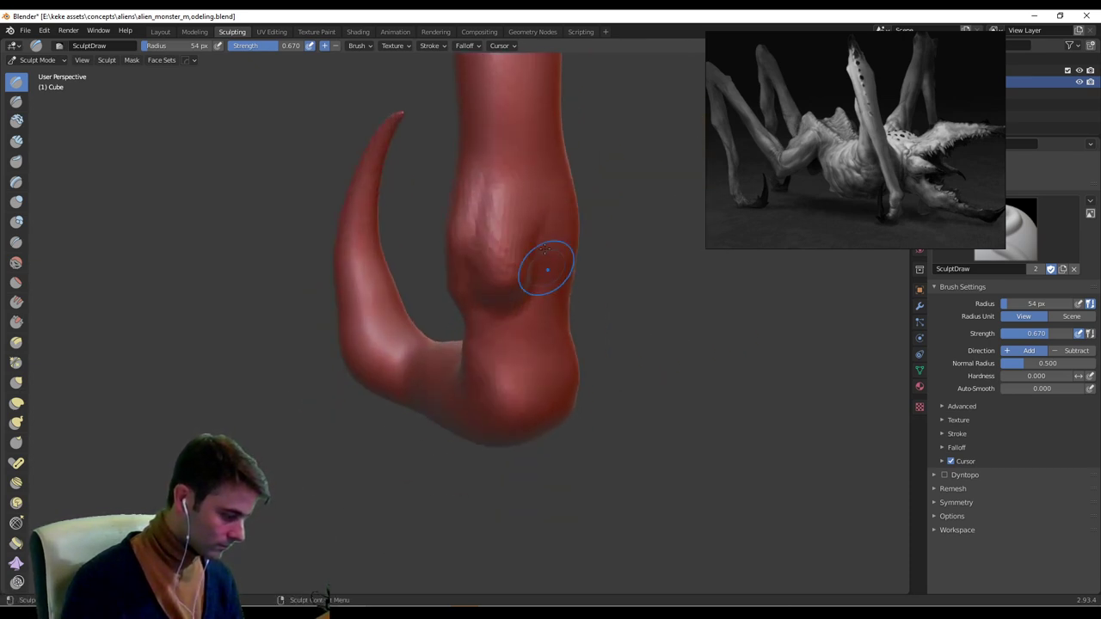
pyautogui.moveTo(557, 253); pyautogui.dragTo(536, 263)
pyautogui.moveTo(536, 263); pyautogui.dragTo(482, 251, button='middle')
pyautogui.moveTo(476, 279)
pyautogui.mouseDown()
pyautogui.moveTo(442, 356)
pyautogui.moveTo(449, 389)
pyautogui.mouseUp()
pyautogui.moveTo(435, 378); pyautogui.dragTo(480, 374, button='middle')
pyautogui.moveTo(507, 337); pyautogui.dragTo(501, 400)
pyautogui.moveTo(500, 401); pyautogui.dragTo(370, 311, button='middle')
pyautogui.moveTo(363, 308)
pyautogui.mouseDown()
pyautogui.moveTo(339, 354)
pyautogui.moveTo(347, 423)
pyautogui.mouseUp()
pyautogui.moveTo(347, 422)
pyautogui.mouseDown(button='middle')
pyautogui.moveTo(565, 443)
pyautogui.moveTo(473, 337)
pyautogui.mouseUp(button='middle')
# Carve creases where the hind ankle meets the foot by subtracting with the SculptDraw brush at 54 px and 24 px radii.
pyautogui.keyDown('ctrl'); pyautogui.moveTo(467, 332); pyautogui.dragTo(484, 371); pyautogui.keyUp('ctrl')
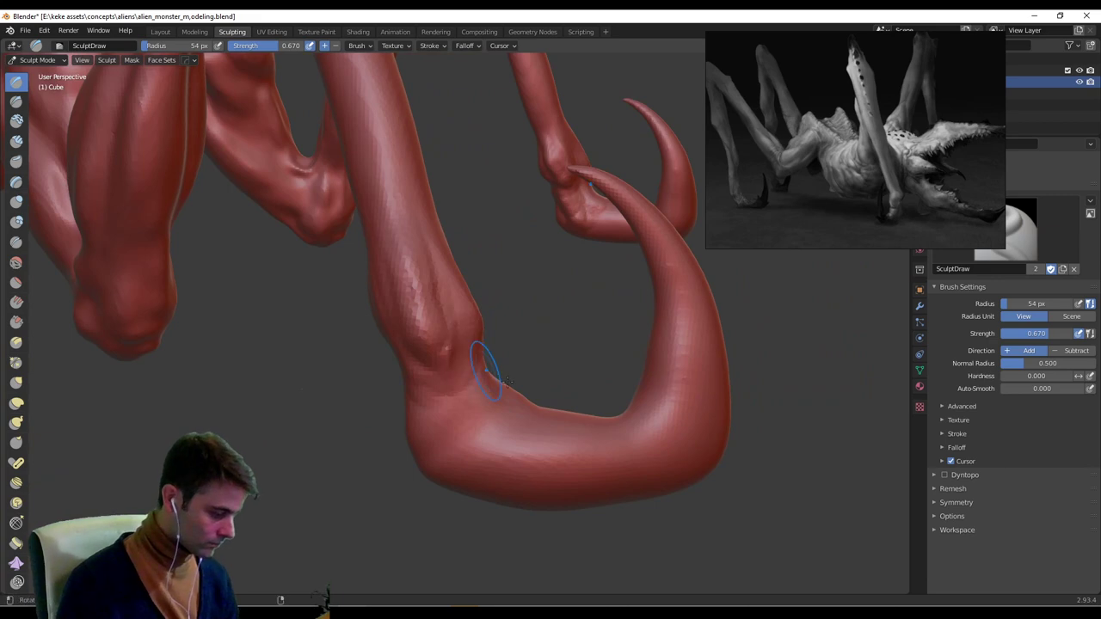
pyautogui.moveTo(484, 372); pyautogui.dragTo(413, 417, button='middle')
pyautogui.keyDown('ctrl'); pyautogui.moveTo(411, 419); pyautogui.dragTo(409, 426); pyautogui.keyUp('ctrl')
pyautogui.moveTo(409, 426); pyautogui.dragTo(499, 395, button='middle')
pyautogui.press('f')
pyautogui.click(483, 396)
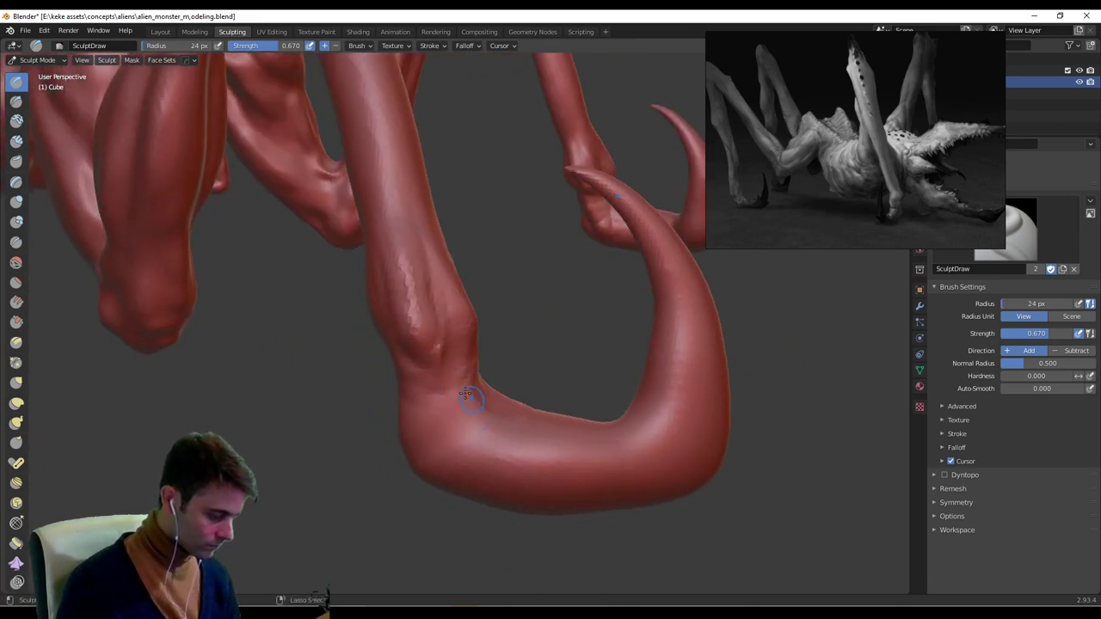
pyautogui.keyDown('ctrl'); pyautogui.moveTo(472, 395); pyautogui.dragTo(477, 404); pyautogui.keyUp('ctrl')
pyautogui.moveTo(478, 403); pyautogui.dragTo(519, 413, button='middle')
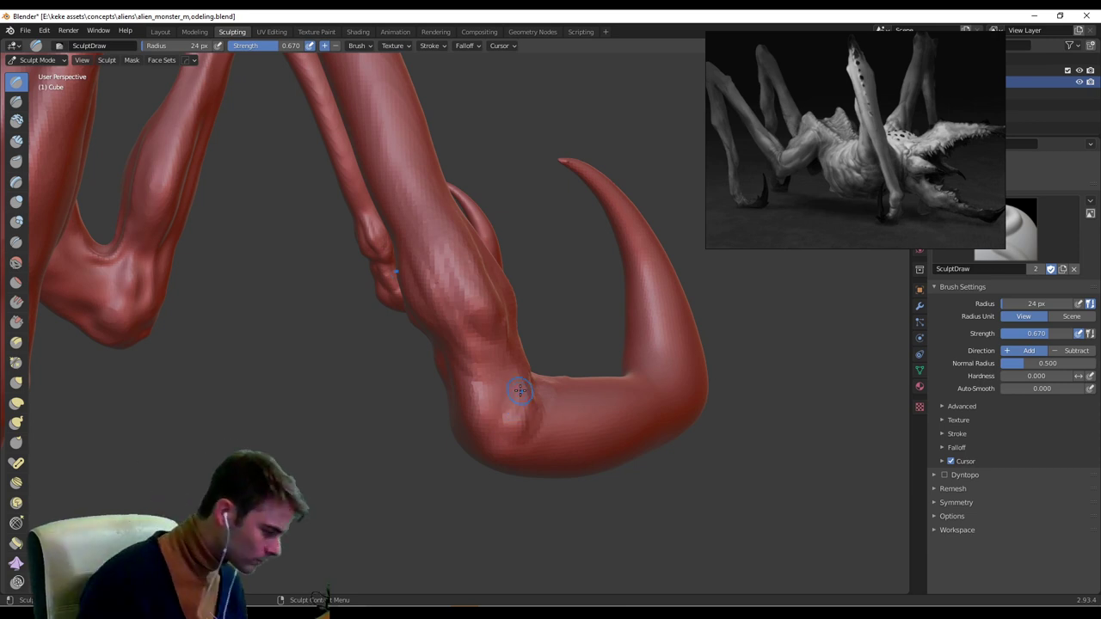
# Enlarge the hind foot and its claw in the reference image, and touch up the ankle's front with SculptDraw at 24 px.
pyautogui.scroll(5, 792, 178)
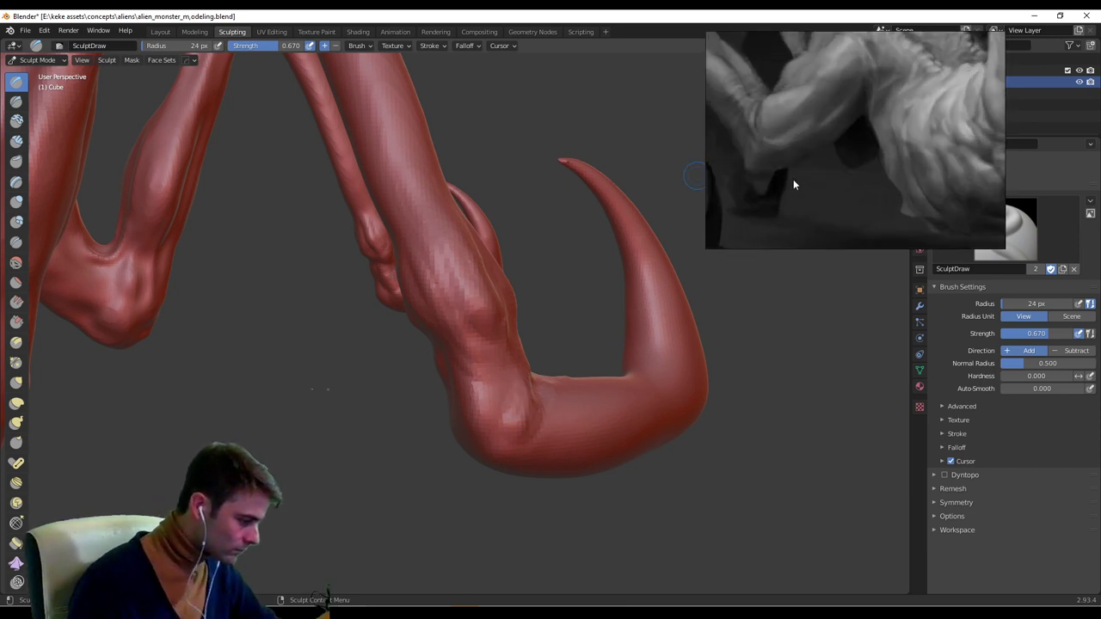
pyautogui.moveTo(793, 179); pyautogui.dragTo(929, 150, button='middle')
pyautogui.scroll(1, 886, 165)
pyautogui.moveTo(878, 175); pyautogui.dragTo(894, 149, button='middle')
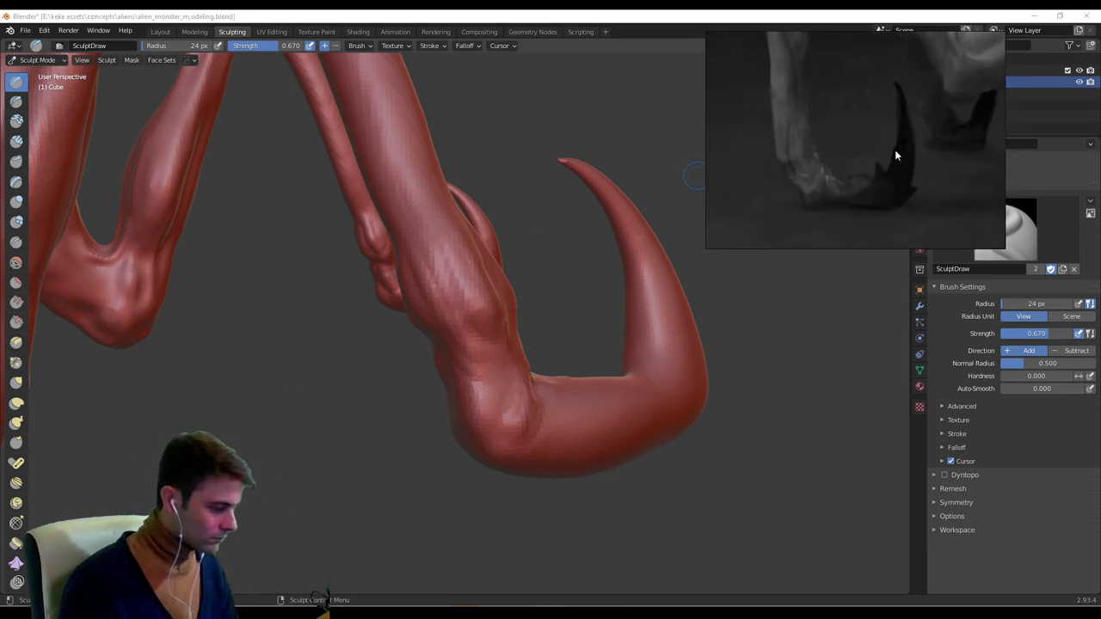
pyautogui.moveTo(510, 332); pyautogui.dragTo(516, 387)
pyautogui.moveTo(576, 386); pyautogui.dragTo(564, 415, button='middle')
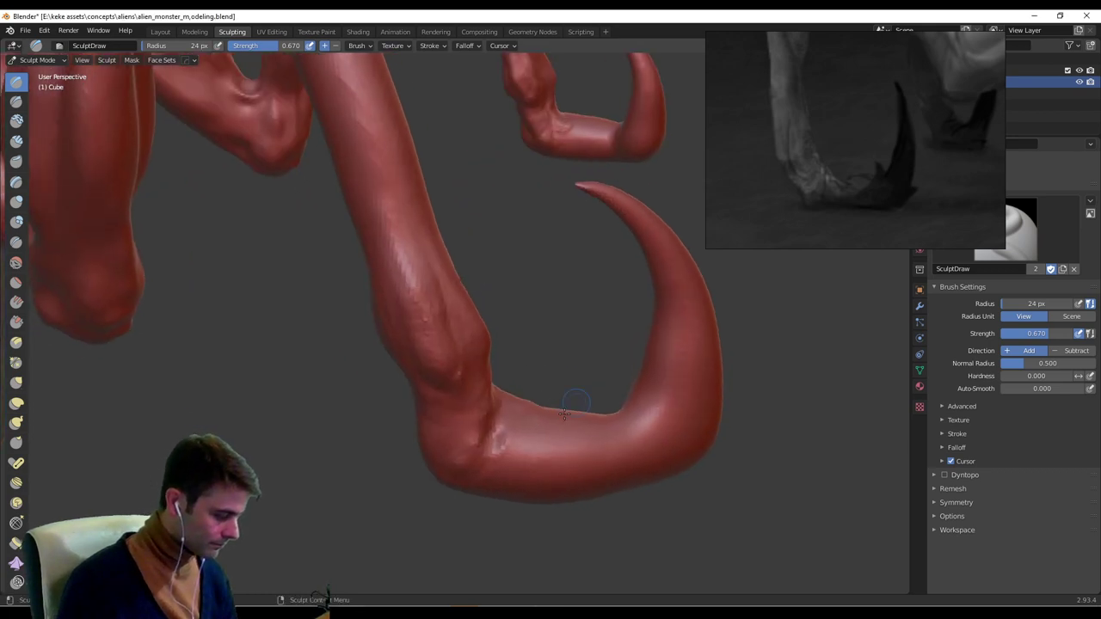
# Refine the hind foot's upper surface toward the claw base with fine SculptDraw strokes, reducing the radius to 12 px.
pyautogui.press('f')
pyautogui.click(556, 431)
pyautogui.moveTo(550, 432)
pyautogui.mouseDown()
pyautogui.moveTo(612, 430)
pyautogui.moveTo(640, 385)
pyautogui.mouseUp()
pyautogui.moveTo(640, 385); pyautogui.dragTo(627, 423, button='middle')
pyautogui.press('f')
pyautogui.click(607, 400)
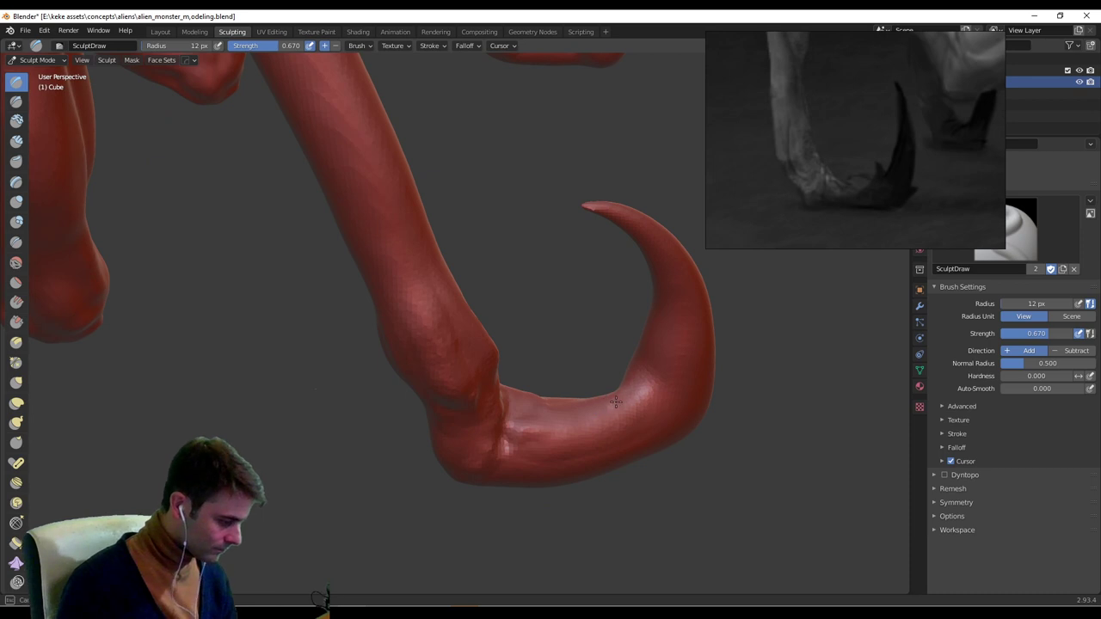
pyautogui.moveTo(695, 373)
pyautogui.mouseDown(button='middle')
pyautogui.moveTo(622, 398)
pyautogui.moveTo(606, 441)
pyautogui.mouseUp(button='middle')
pyautogui.moveTo(507, 480); pyautogui.dragTo(517, 469, button='middle')
# Raise a rounded bump on the outer side of the hind foot near the claw base with SculptDraw at 47 px.
pyautogui.press('f')
pyautogui.click(533, 470)
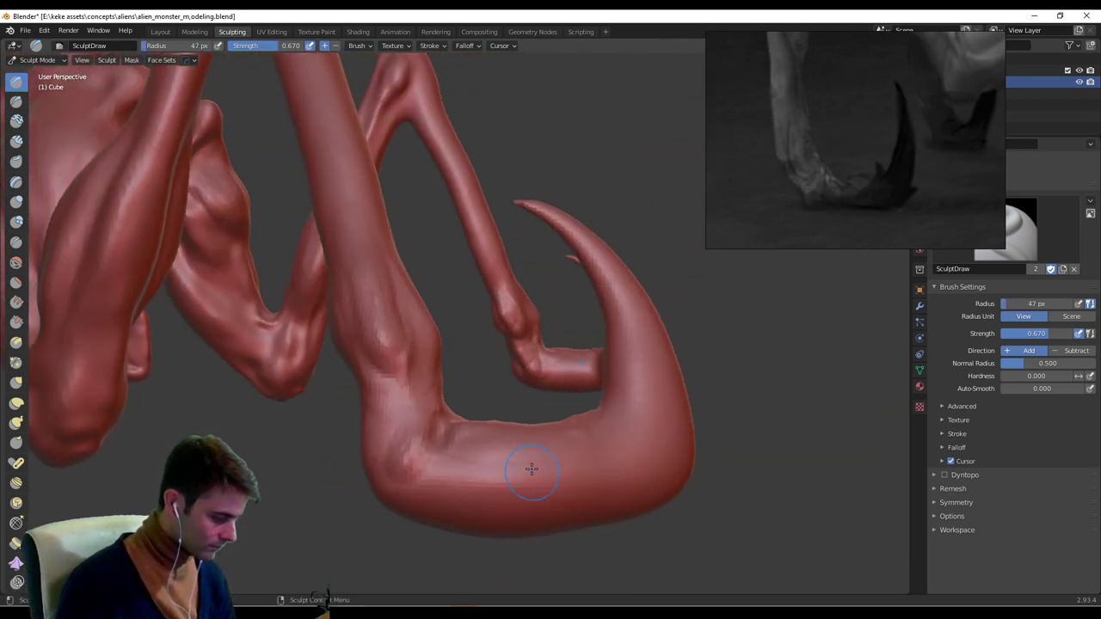
pyautogui.moveTo(478, 462)
pyautogui.mouseDown()
pyautogui.moveTo(570, 453)
pyautogui.moveTo(554, 455)
pyautogui.moveTo(575, 462)
pyautogui.mouseUp()
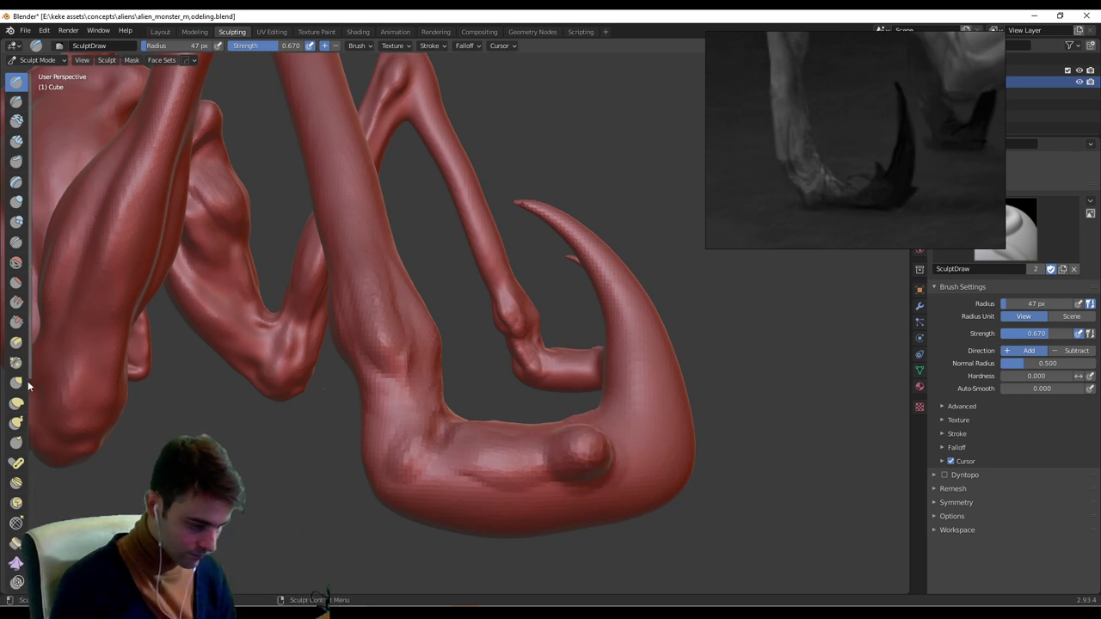
# Pull the outer bump up into a pointed spike with the Grab brush and adjust its tip.
pyautogui.click(16, 381)
pyautogui.moveTo(590, 435); pyautogui.dragTo(607, 396)
pyautogui.press('f')
pyautogui.click(617, 413)
pyautogui.moveTo(622, 386)
pyautogui.mouseDown(button='middle')
pyautogui.moveTo(563, 372)
pyautogui.moveTo(516, 336)
pyautogui.mouseUp(button='middle')
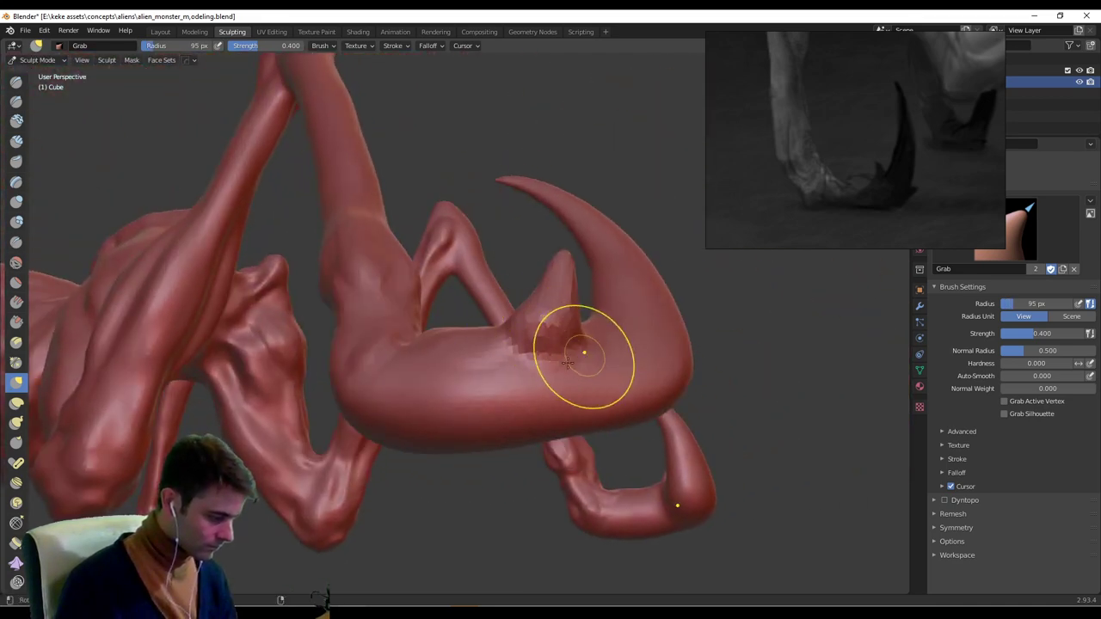
pyautogui.moveTo(568, 362); pyautogui.dragTo(484, 393, button='middle')
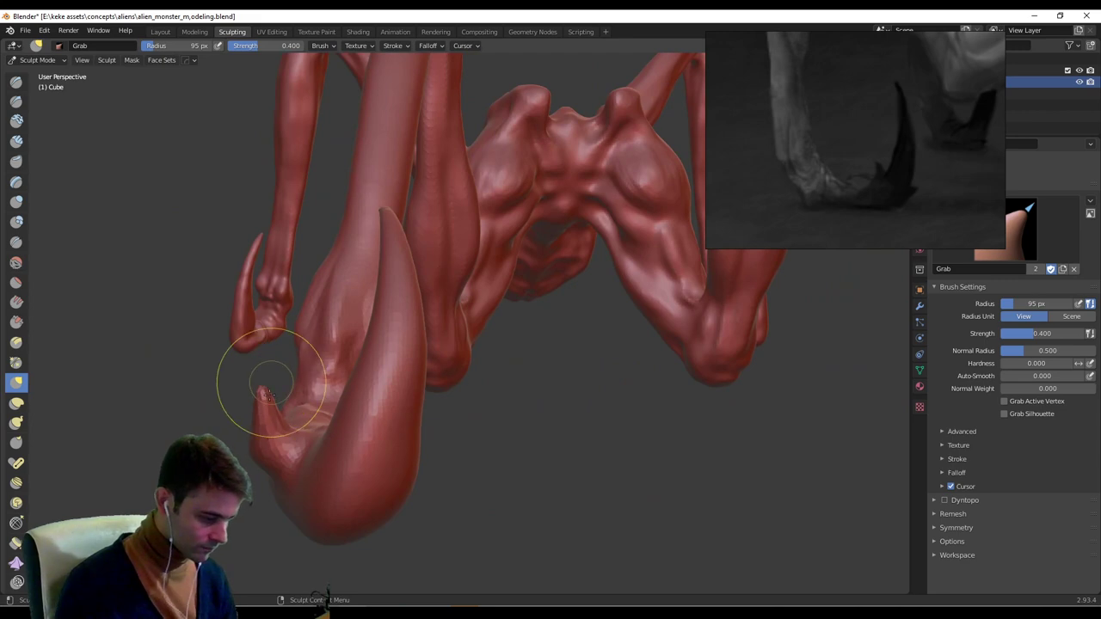
pyautogui.press('f')
pyautogui.click(255, 424)
pyautogui.moveTo(261, 388); pyautogui.dragTo(263, 401)
# Pull the large curved claw and its base inward toward the ankle with the Grab brush at 239 px and 170 px radii.
pyautogui.moveTo(451, 395)
pyautogui.mouseDown(button='middle')
pyautogui.moveTo(892, 382)
pyautogui.moveTo(120, 384)
pyautogui.moveTo(223, 388)
pyautogui.mouseUp(button='middle')
pyautogui.scroll(3, 516, 430)
pyautogui.moveTo(525, 413)
pyautogui.mouseDown(button='middle')
pyautogui.moveTo(579, 369)
pyautogui.moveTo(601, 377)
pyautogui.mouseUp(button='middle')
pyautogui.press('f')
pyautogui.click(666, 307)
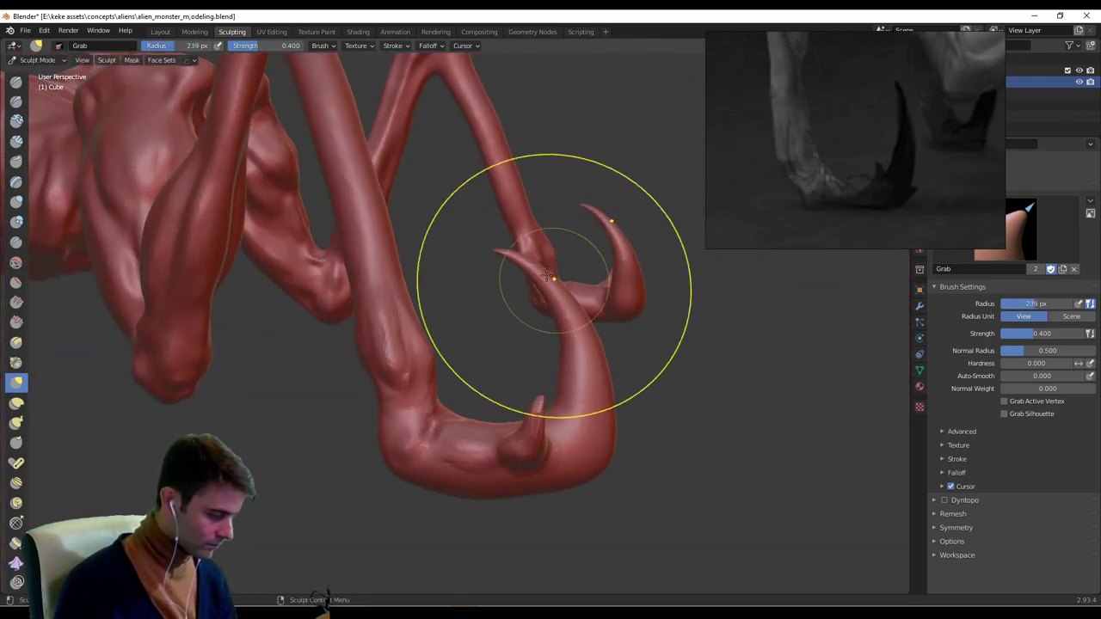
pyautogui.moveTo(552, 282); pyautogui.dragTo(559, 304)
pyautogui.moveTo(583, 342); pyautogui.dragTo(578, 347)
pyautogui.moveTo(603, 414); pyautogui.dragTo(574, 423)
pyautogui.moveTo(574, 462); pyautogui.dragTo(572, 461)
pyautogui.press('f')
pyautogui.click(547, 371)
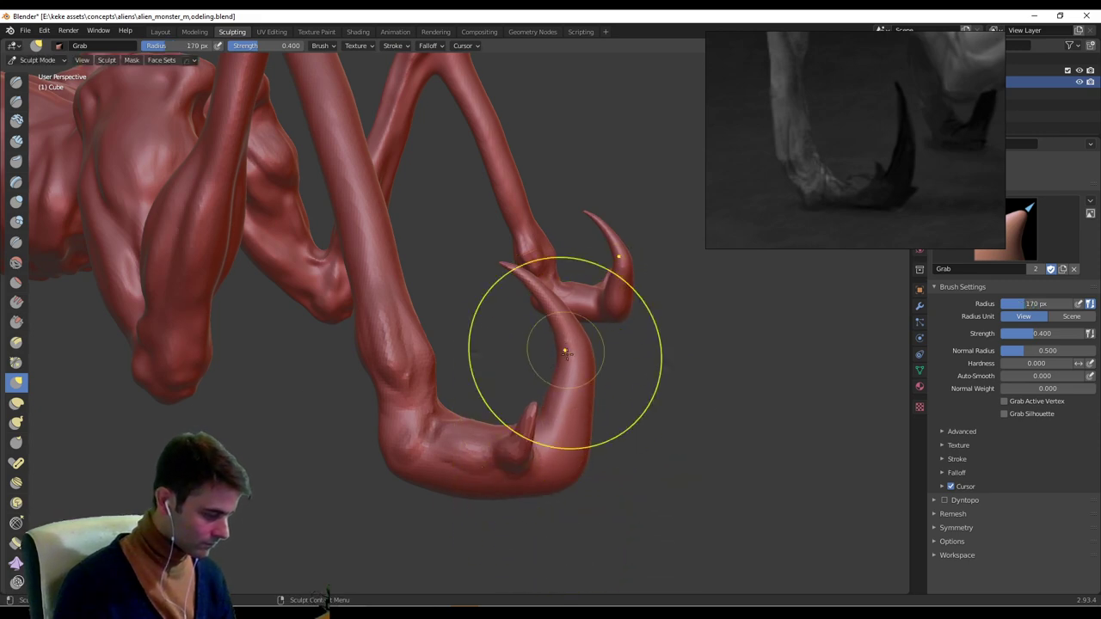
pyautogui.moveTo(573, 353); pyautogui.dragTo(558, 357)
# Begin sculpting the inner side of the hind foot near the claw base with the SculptDraw brush.
pyautogui.moveTo(579, 458)
pyautogui.mouseDown(button='middle')
pyautogui.moveTo(380, 452)
pyautogui.moveTo(409, 444)
pyautogui.mouseUp(button='middle')
pyautogui.moveTo(334, 386)
pyautogui.mouseDown(button='middle')
pyautogui.moveTo(343, 344)
pyautogui.moveTo(283, 301)
pyautogui.mouseUp(button='middle')
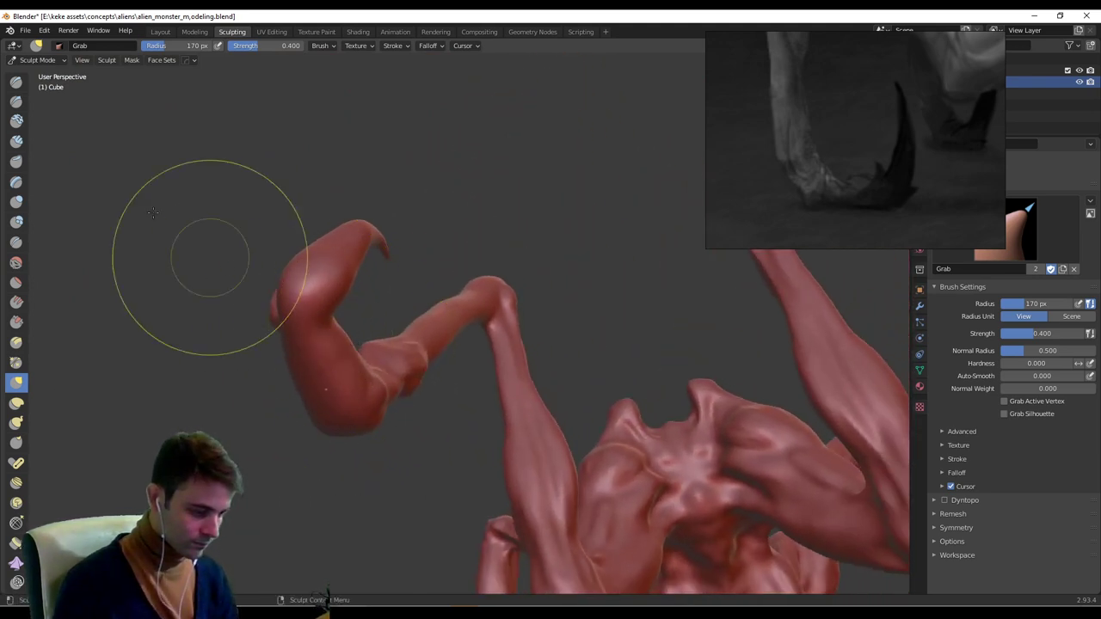
pyautogui.press('x')
pyautogui.moveTo(408, 332)
pyautogui.mouseDown(button='middle')
pyautogui.moveTo(442, 312)
pyautogui.moveTo(476, 314)
pyautogui.mouseUp(button='middle')
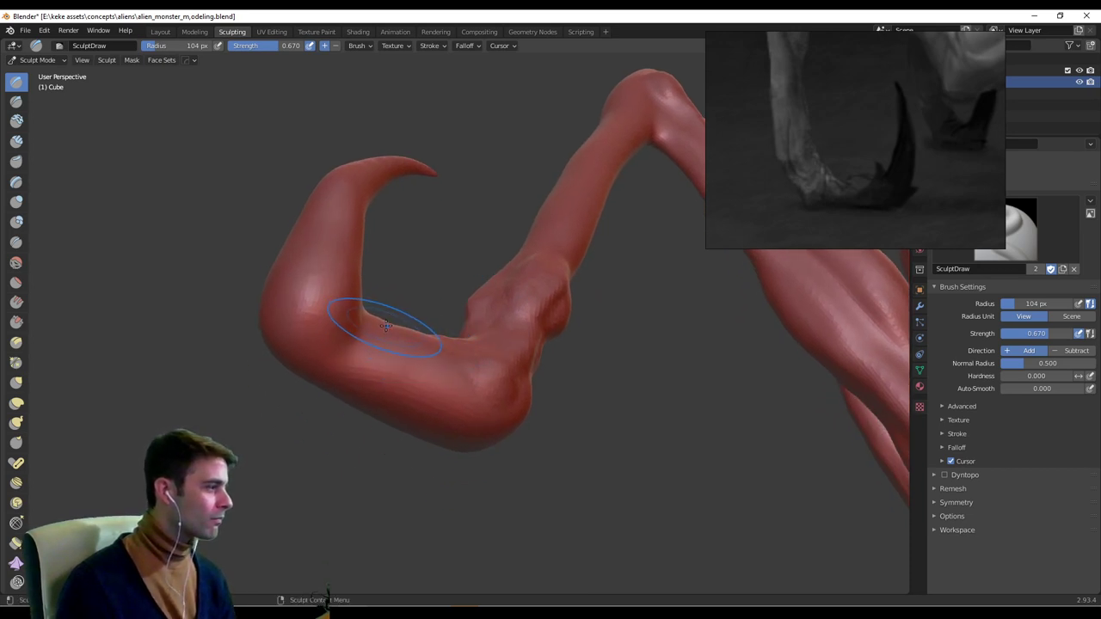
pyautogui.press('f')
pyautogui.click(409, 322)
pyautogui.moveTo(409, 323)
pyautogui.mouseDown(button='middle')
pyautogui.moveTo(404, 314)
pyautogui.moveTo(398, 333)
pyautogui.mouseUp(button='middle')
pyautogui.moveTo(332, 381); pyautogui.dragTo(350, 389)
pyautogui.moveTo(350, 388); pyautogui.dragTo(396, 418, button='middle')
# Sculpt folds and hollows along the foot's inner side from claw base to ankle with SculptDraw at 40 px.
pyautogui.press('f')
pyautogui.click(387, 419)
pyautogui.moveTo(357, 423)
pyautogui.mouseDown()
pyautogui.moveTo(363, 393)
pyautogui.moveTo(386, 420)
pyautogui.mouseUp()
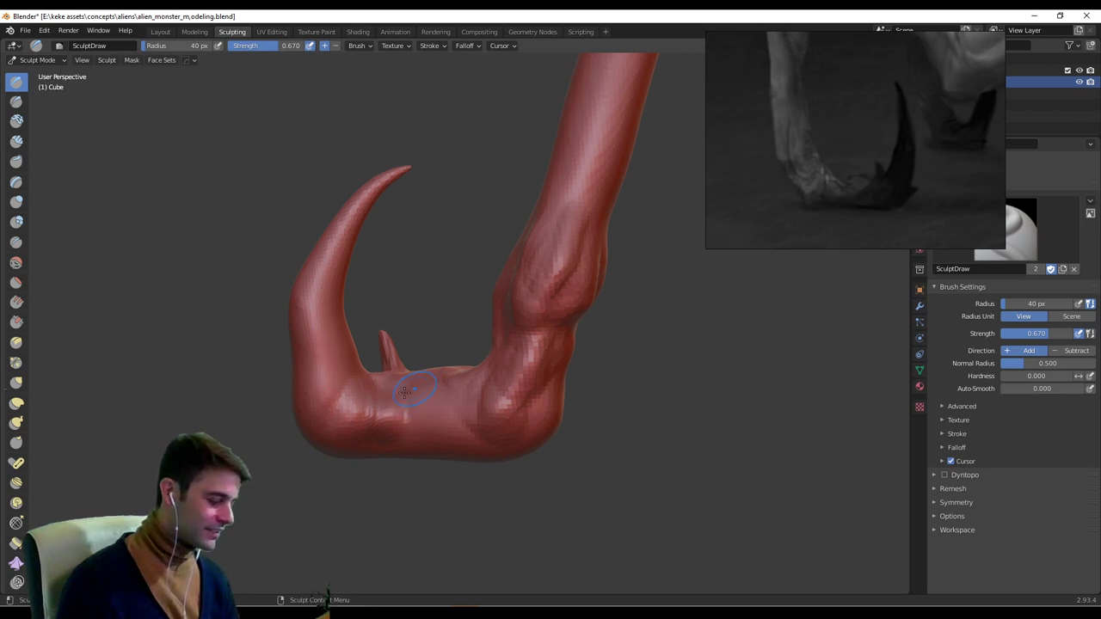
pyautogui.moveTo(376, 415)
pyautogui.mouseDown(button='middle')
pyautogui.moveTo(452, 409)
pyautogui.moveTo(421, 405)
pyautogui.mouseUp(button='middle')
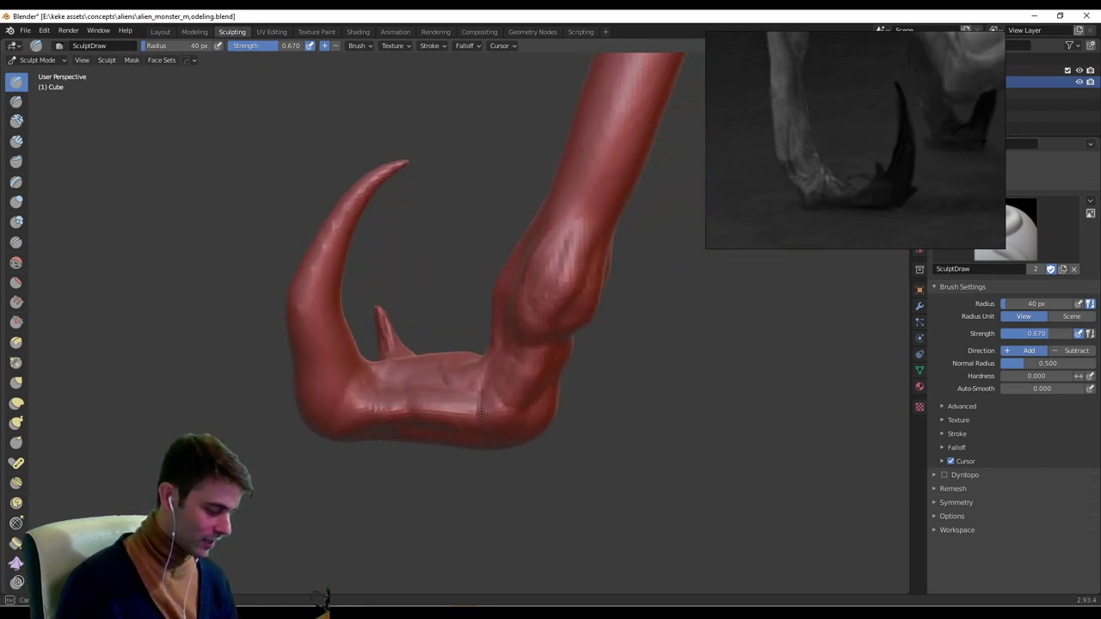
pyautogui.moveTo(572, 415); pyautogui.dragTo(524, 423, button='middle')
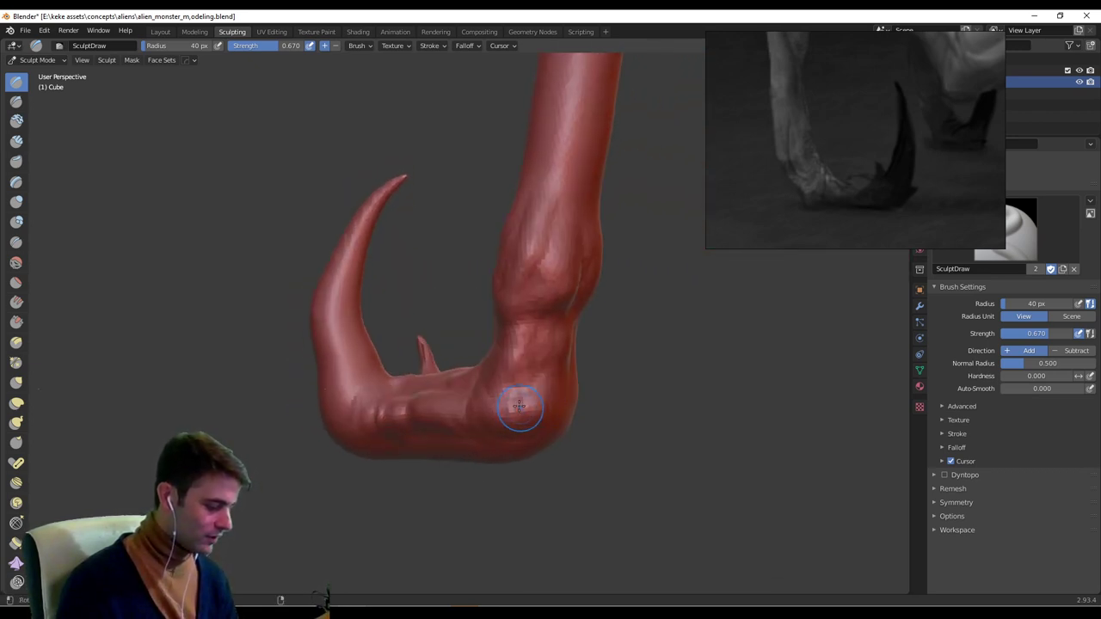
pyautogui.moveTo(535, 399)
pyautogui.mouseDown()
pyautogui.moveTo(542, 347)
pyautogui.moveTo(533, 401)
pyautogui.mouseUp()
# Build up the bony forms around the hind heel with the SculptDraw brush at 40 px.
pyautogui.moveTo(529, 408); pyautogui.dragTo(498, 417, button='middle')
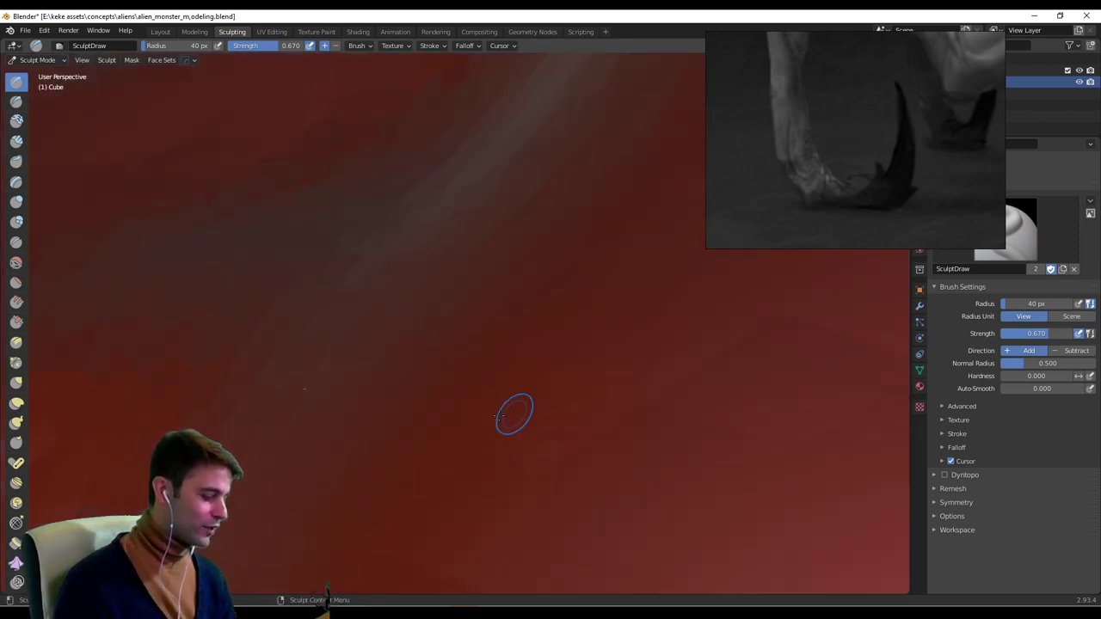
pyautogui.scroll(-6, 512, 453)
pyautogui.scroll(5, 524, 395)
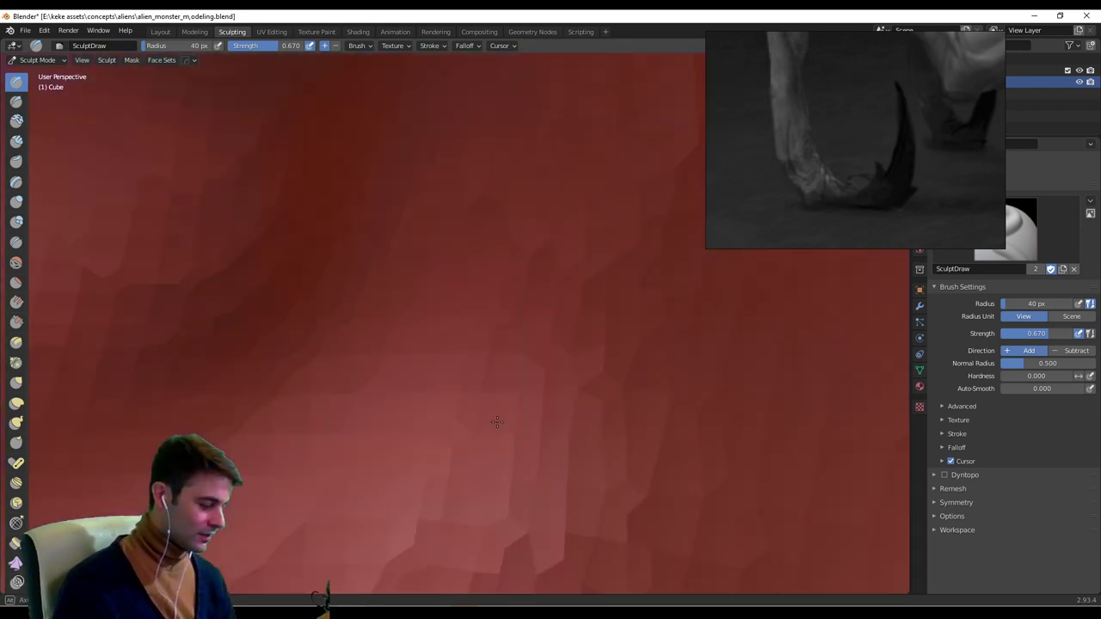
pyautogui.scroll(-3, 456, 416)
pyautogui.moveTo(438, 417); pyautogui.dragTo(490, 436)
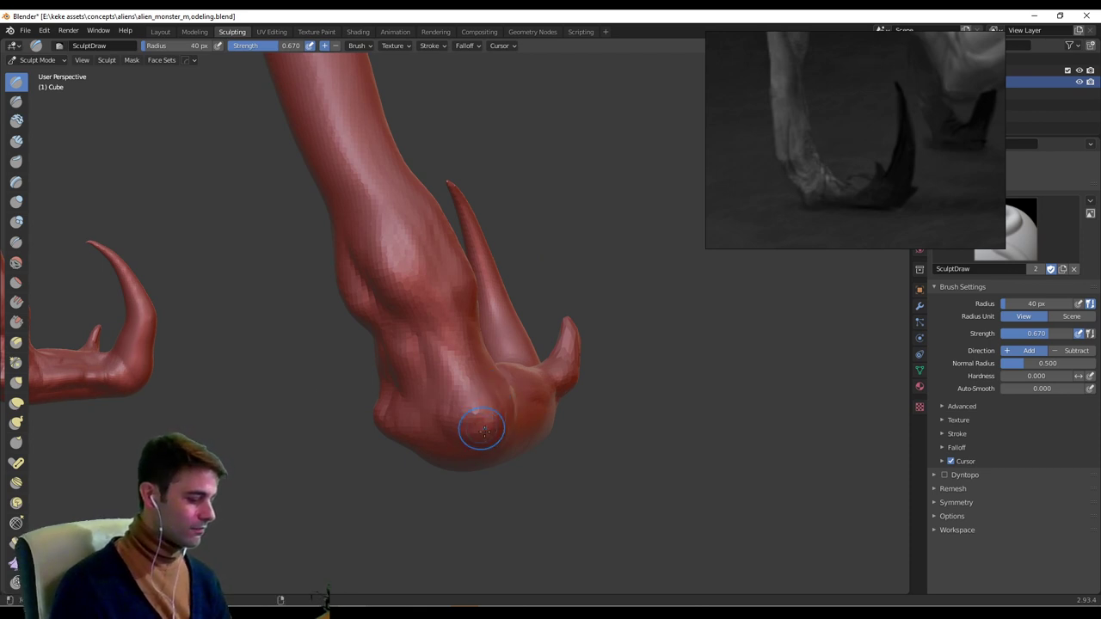
pyautogui.moveTo(484, 430); pyautogui.dragTo(512, 407, button='middle')
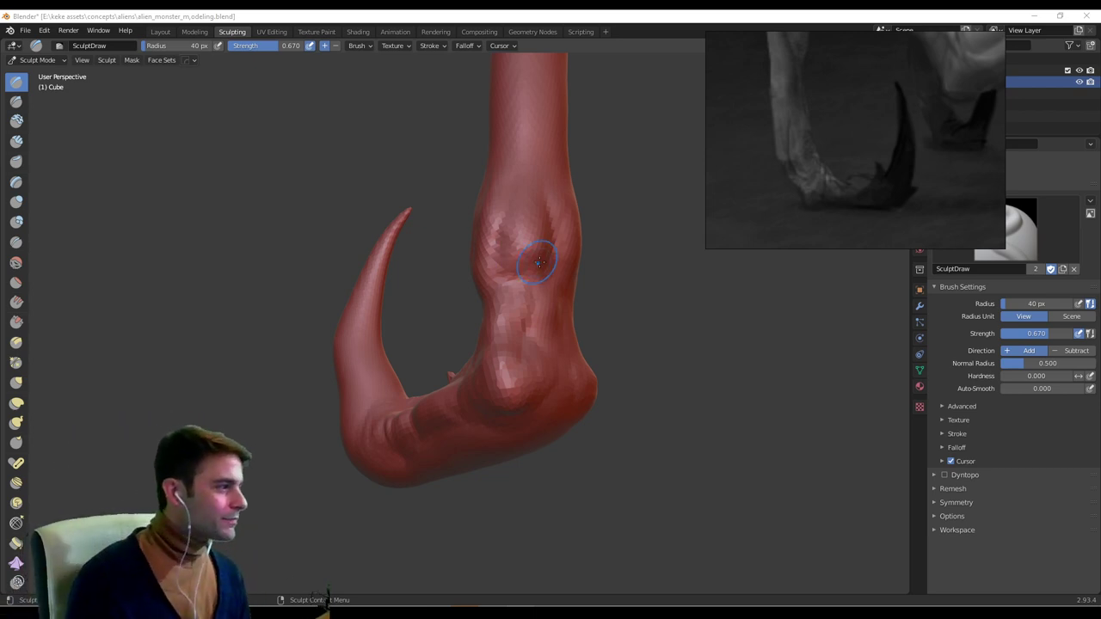
# Raise a bump at the outer end of the claw base with SculptDraw at 27 px and pull it into a small spur with Grab.
pyautogui.moveTo(527, 362)
pyautogui.mouseDown(button='middle')
pyautogui.moveTo(590, 381)
pyautogui.moveTo(490, 421)
pyautogui.moveTo(516, 438)
pyautogui.mouseUp(button='middle')
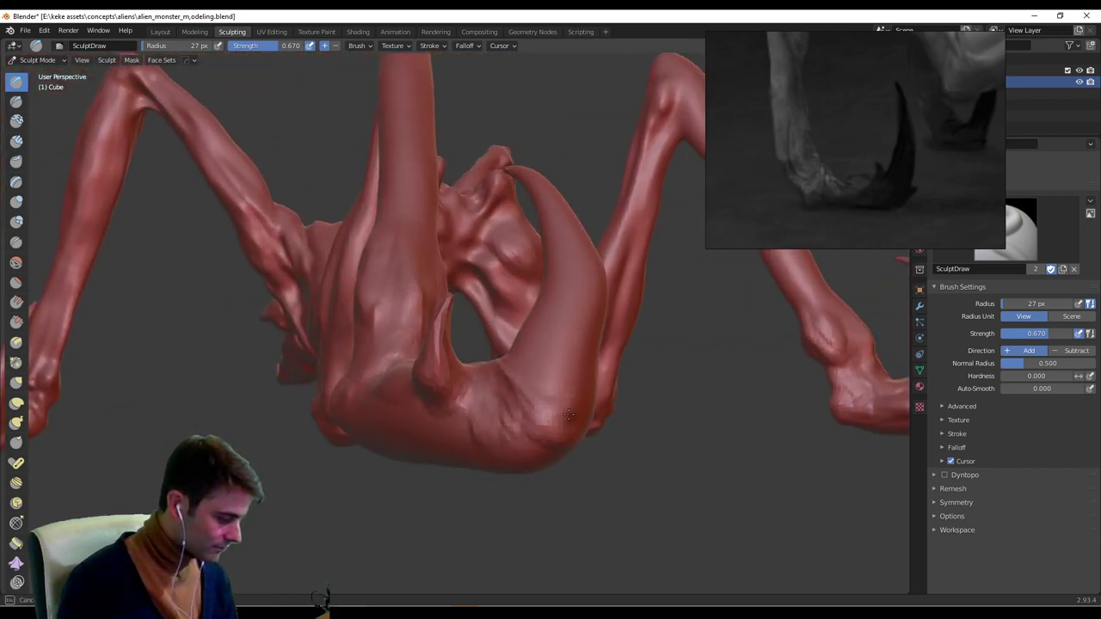
pyautogui.moveTo(558, 420); pyautogui.dragTo(603, 425, button='middle')
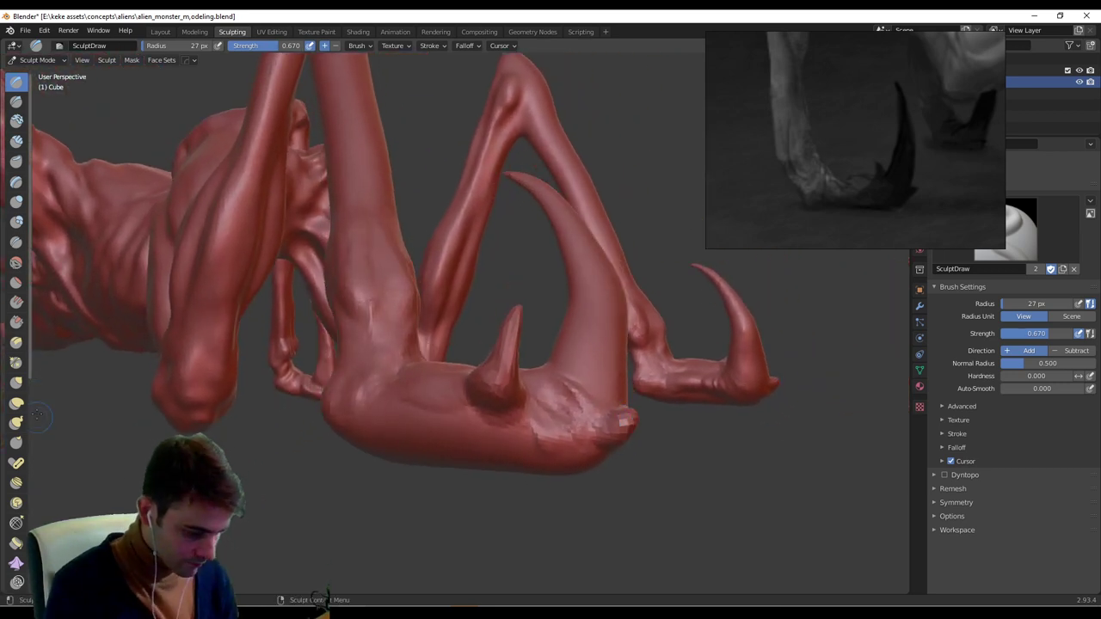
pyautogui.click(17, 383)
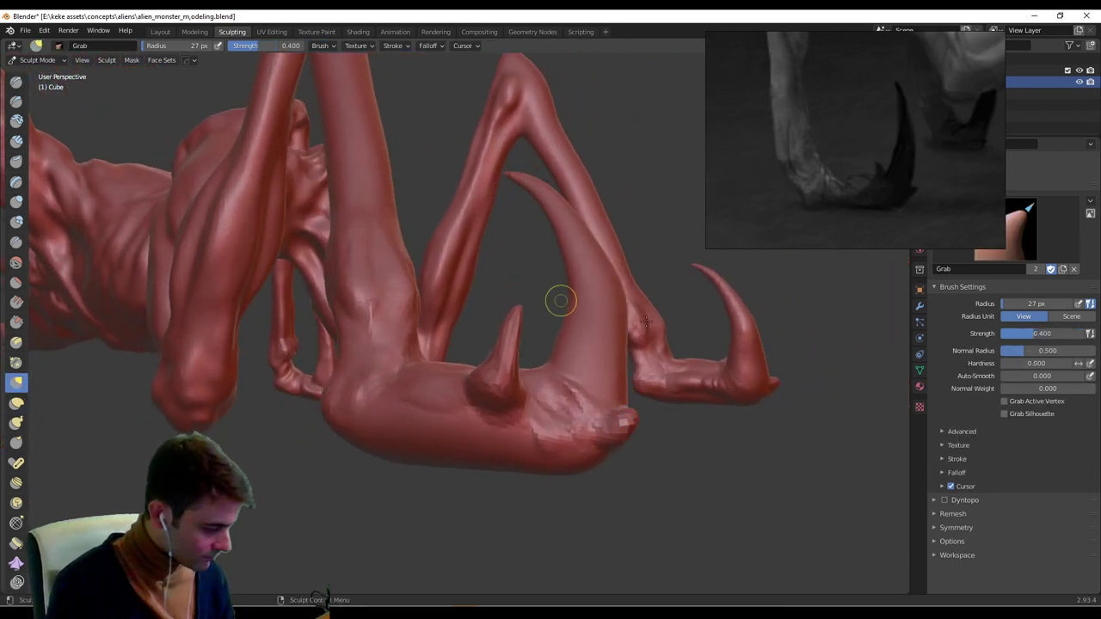
pyautogui.press('f')
pyautogui.click(667, 421)
pyautogui.moveTo(638, 419); pyautogui.dragTo(656, 400)
pyautogui.press('f')
pyautogui.click(652, 378)
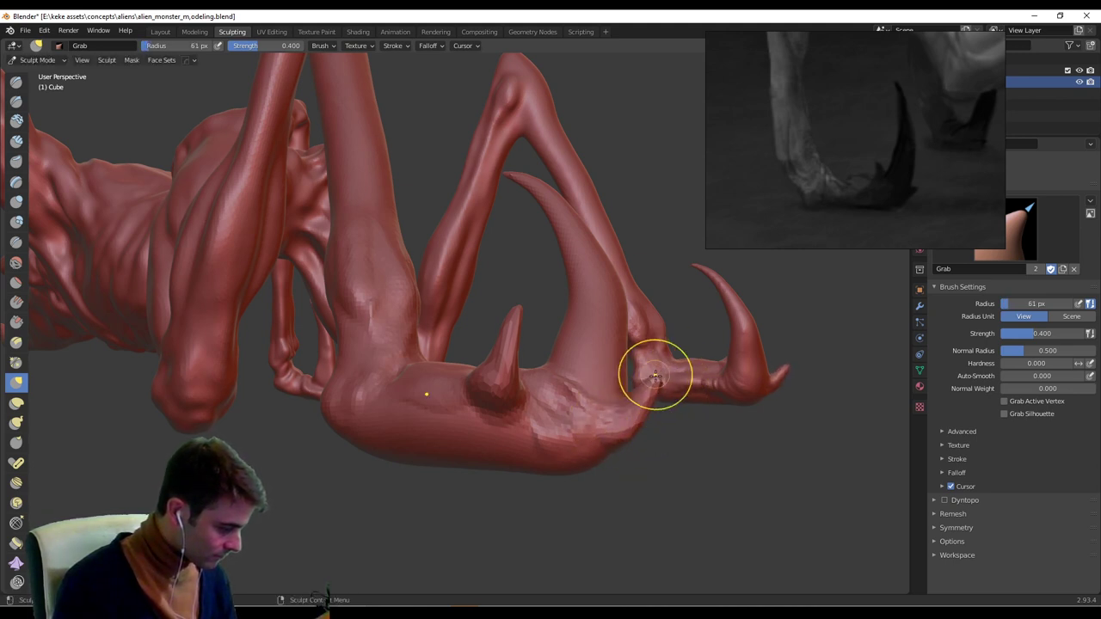
# Thicken the base of the end spur and adjust its upward curve with the Grab brush at 86 px.
pyautogui.press('f')
pyautogui.click(617, 443)
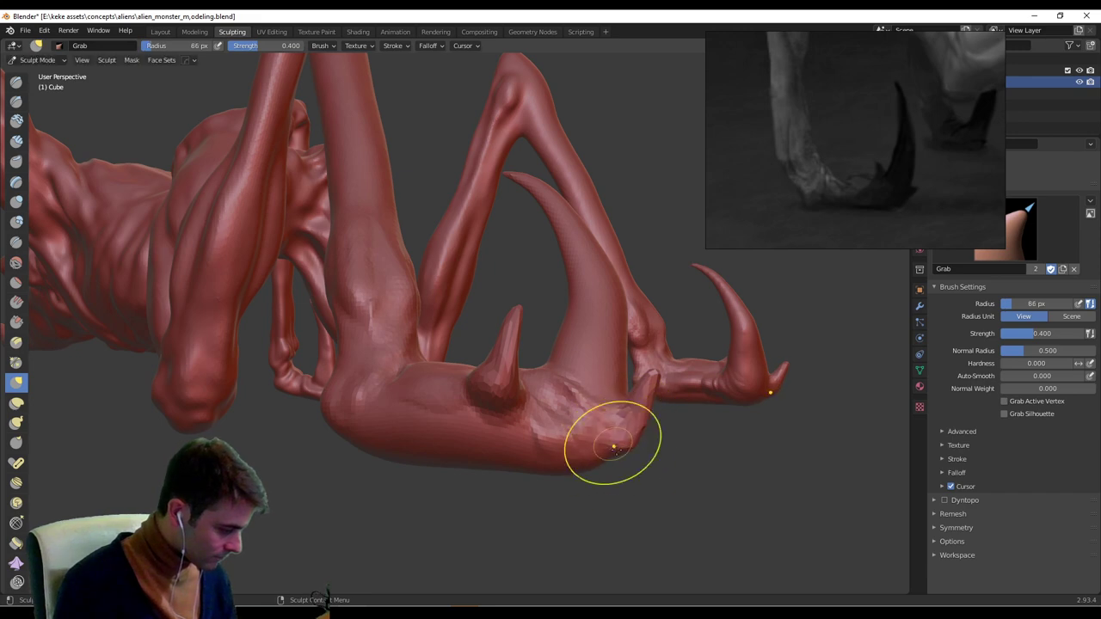
pyautogui.moveTo(615, 440); pyautogui.dragTo(644, 420)
pyautogui.moveTo(645, 417); pyautogui.dragTo(657, 430, button='middle')
pyautogui.moveTo(659, 428); pyautogui.dragTo(664, 408)
pyautogui.moveTo(664, 408); pyautogui.dragTo(659, 406)
# Start a small point on the inner underside of the hind foot near the heel with the Grab brush at 59 px.
pyautogui.moveTo(659, 404)
pyautogui.mouseDown(button='middle')
pyautogui.moveTo(681, 450)
pyautogui.moveTo(540, 407)
pyautogui.moveTo(472, 402)
pyautogui.moveTo(492, 413)
pyautogui.mouseUp(button='middle')
pyautogui.press('f')
pyautogui.click(454, 410)
pyautogui.moveTo(447, 418); pyautogui.dragTo(449, 413)
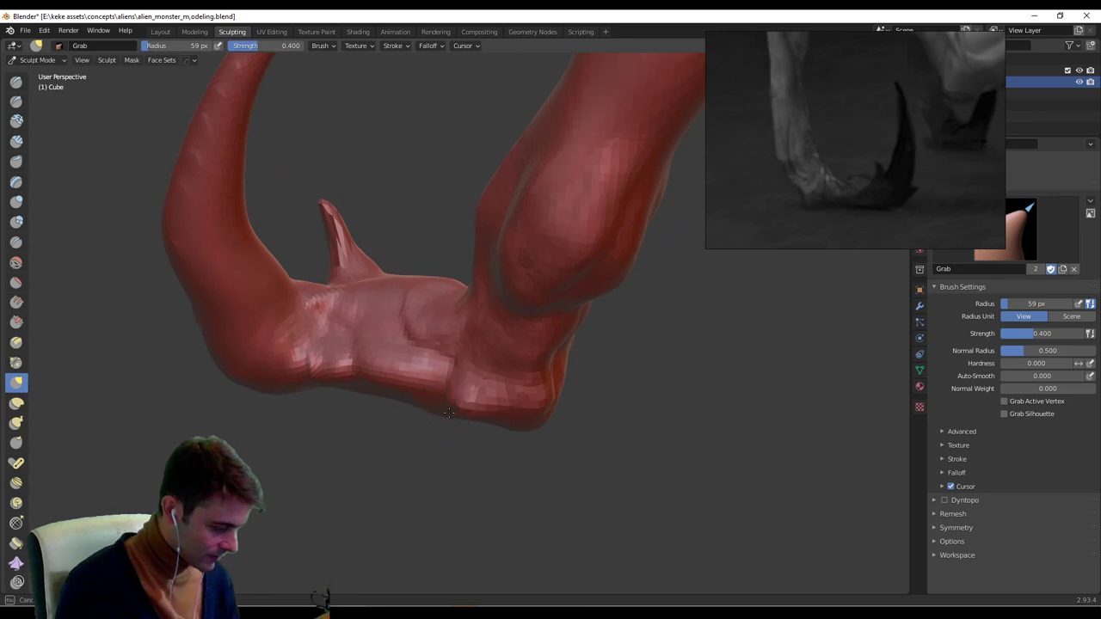
pyautogui.moveTo(435, 416); pyautogui.dragTo(437, 366, button='middle')
pyautogui.press('f')
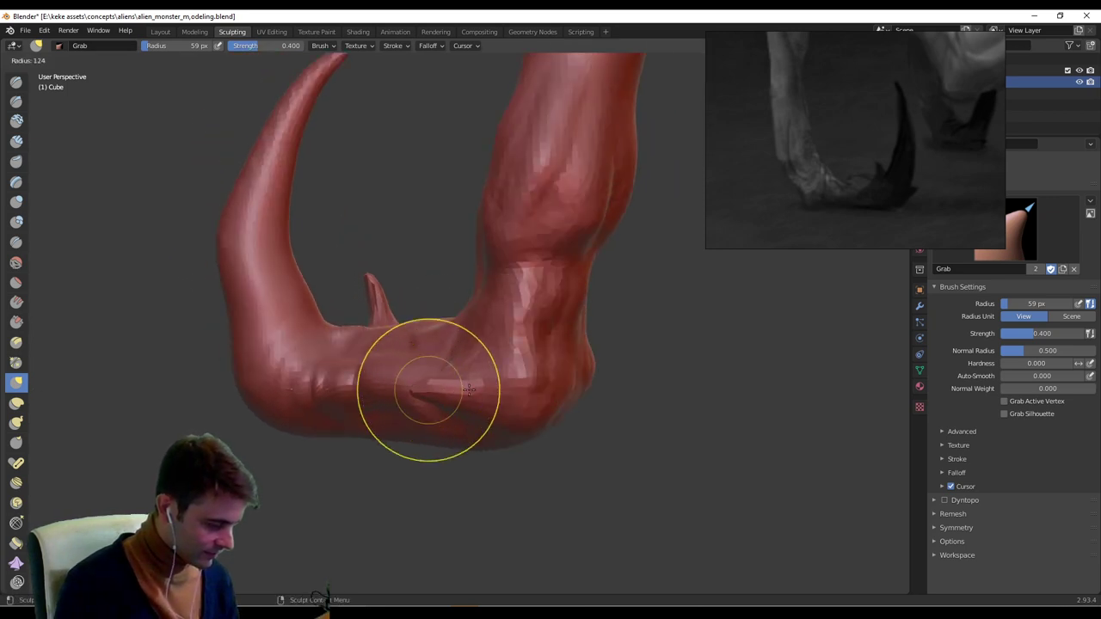
pyautogui.click(451, 404)
# Draw the inner point out into a longer spike with the Grab brush at 93 px and remesh the sculpt.
pyautogui.moveTo(451, 405)
pyautogui.mouseDown(button='middle')
pyautogui.moveTo(534, 372)
pyautogui.moveTo(447, 418)
pyautogui.moveTo(445, 375)
pyautogui.moveTo(487, 387)
pyautogui.moveTo(508, 375)
pyautogui.moveTo(493, 364)
pyautogui.mouseUp(button='middle')
pyautogui.press('f')
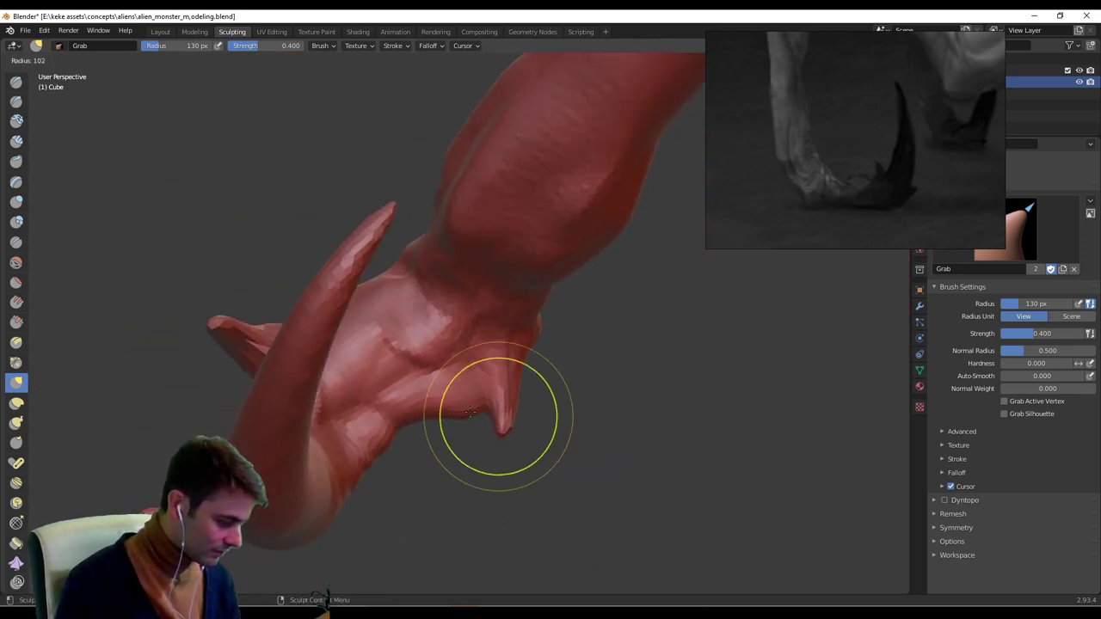
pyautogui.click(552, 418)
pyautogui.moveTo(506, 435); pyautogui.dragTo(505, 441)
pyautogui.moveTo(516, 419); pyautogui.dragTo(523, 407, button='middle')
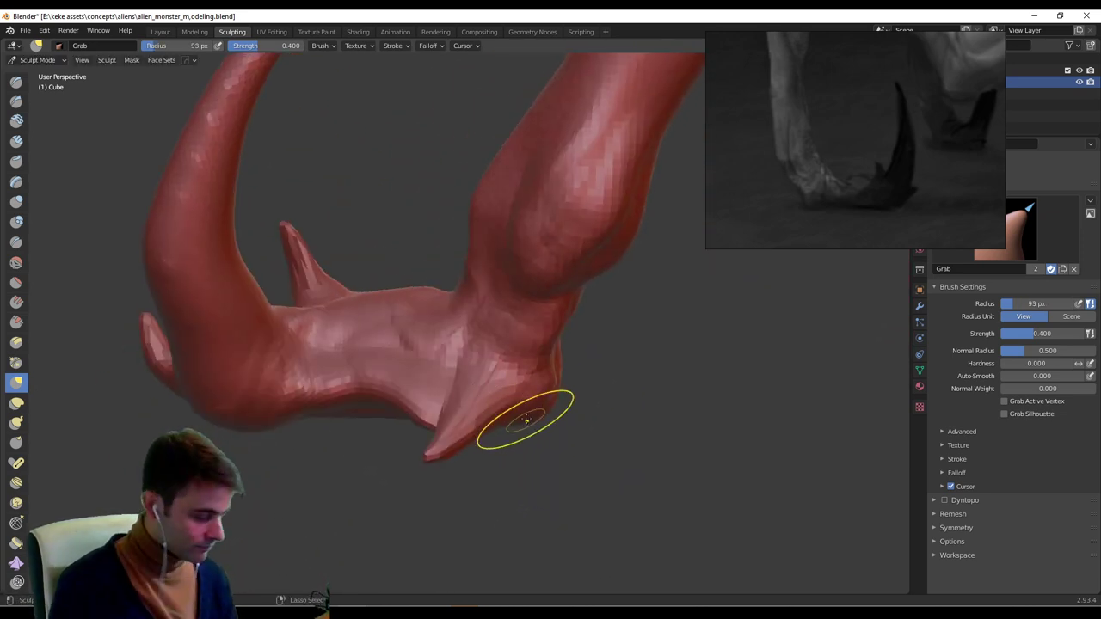
pyautogui.hotkey('ctrl', 'r')
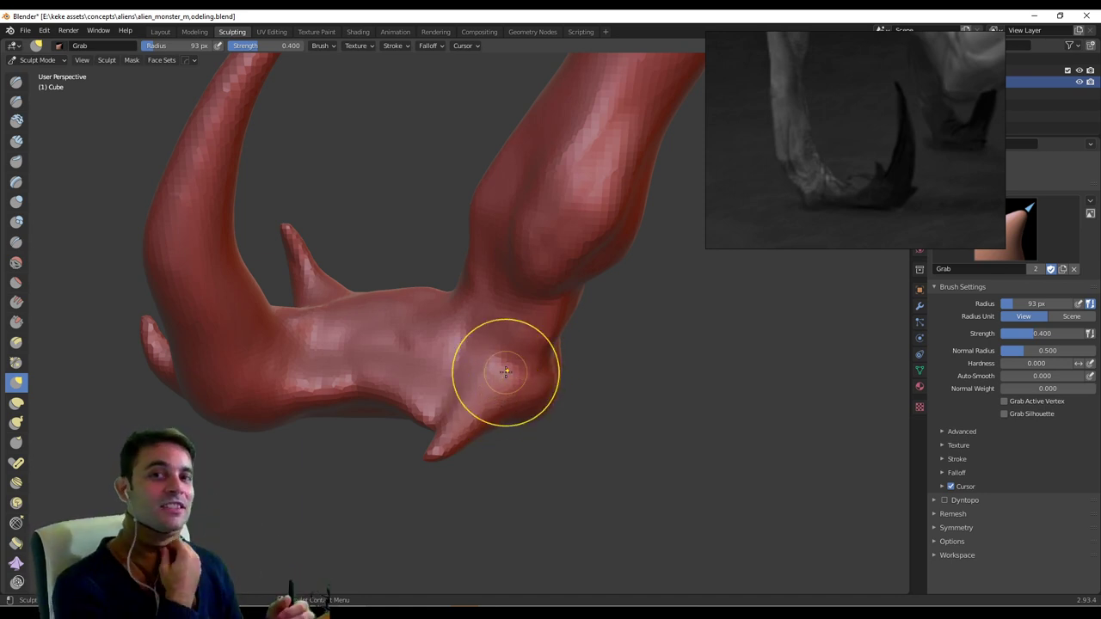
# Reshape the hind foot's underside beside the inner spike with the Grab brush at 130 px and check it from several angles.
pyautogui.moveTo(486, 398); pyautogui.dragTo(583, 382, button='middle')
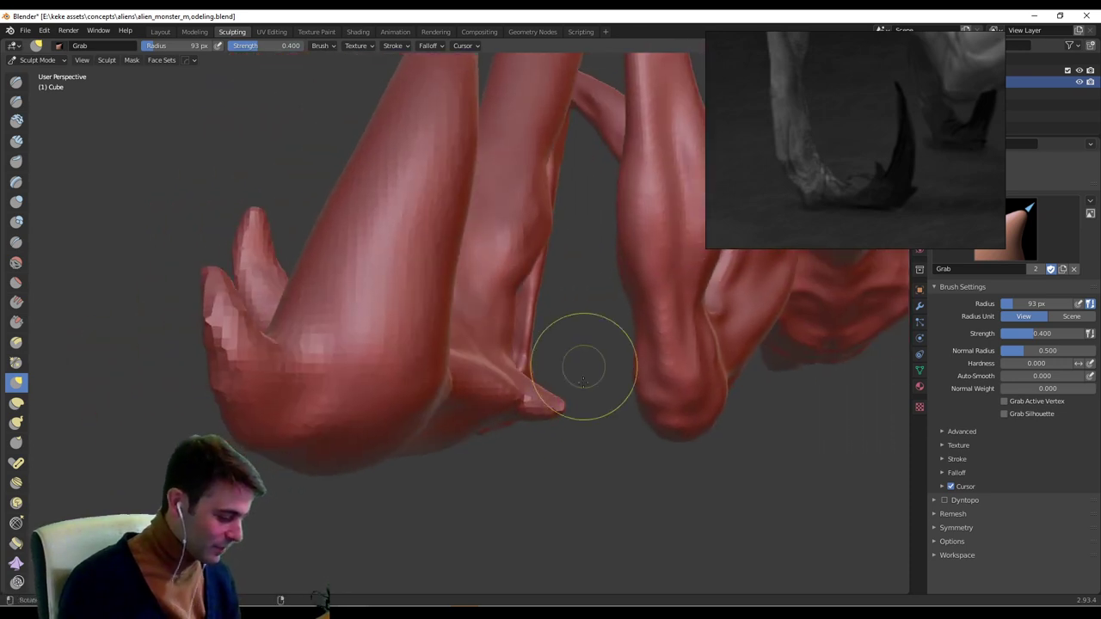
pyautogui.moveTo(570, 398)
pyautogui.mouseDown(button='middle')
pyautogui.moveTo(570, 389)
pyautogui.moveTo(482, 378)
pyautogui.moveTo(387, 344)
pyautogui.moveTo(387, 378)
pyautogui.mouseUp(button='middle')
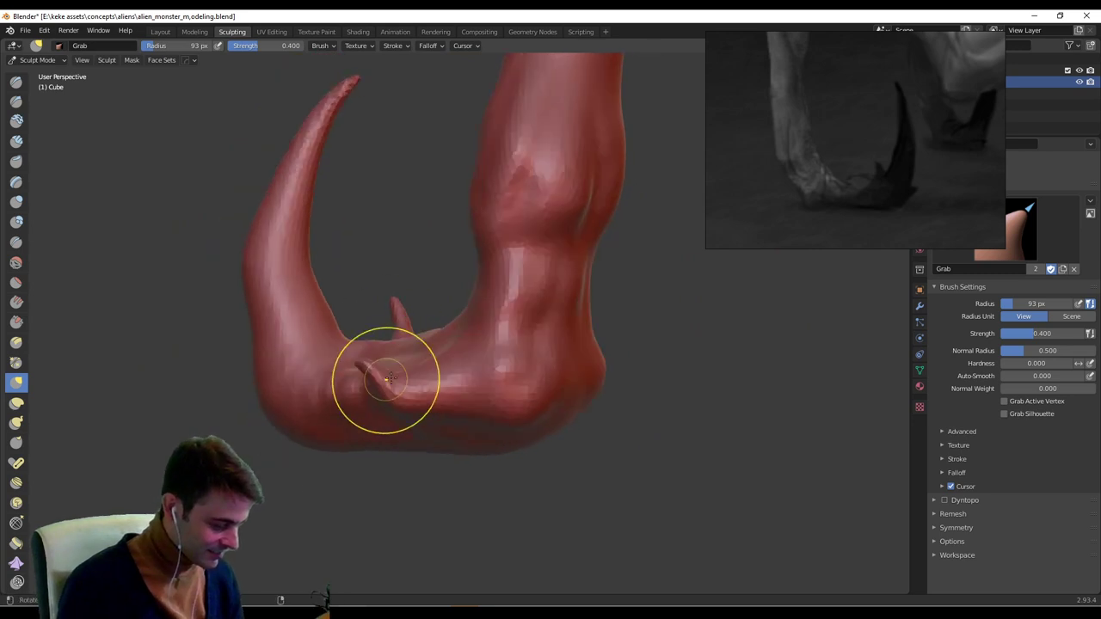
pyautogui.moveTo(437, 405)
pyautogui.mouseDown(button='middle')
pyautogui.moveTo(447, 397)
pyautogui.moveTo(477, 413)
pyautogui.moveTo(527, 401)
pyautogui.moveTo(450, 425)
pyautogui.mouseUp(button='middle')
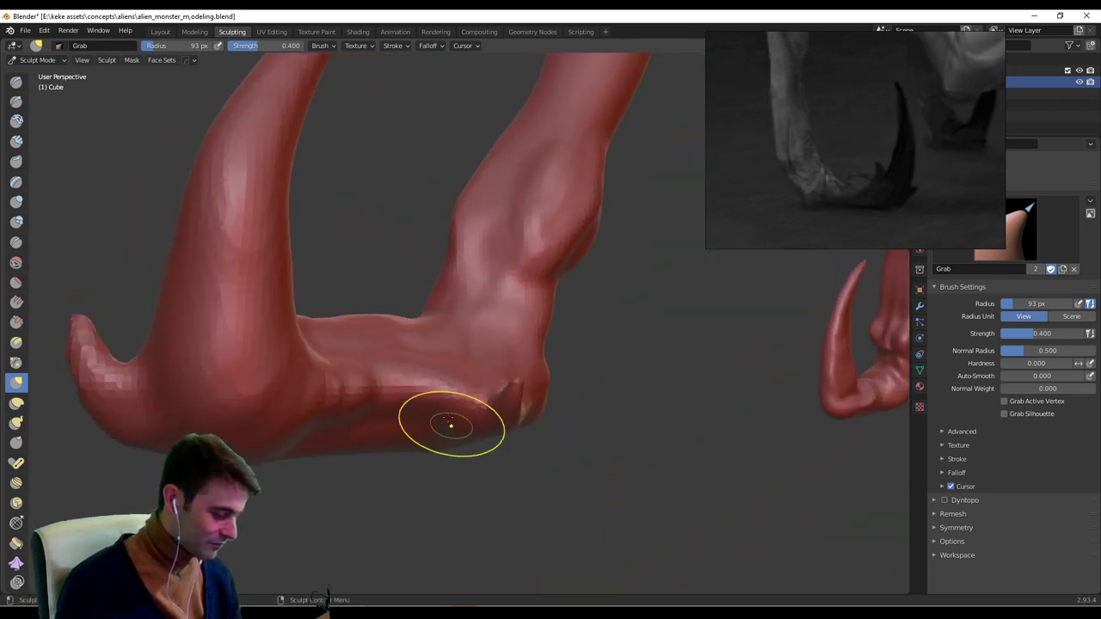
pyautogui.press('f')
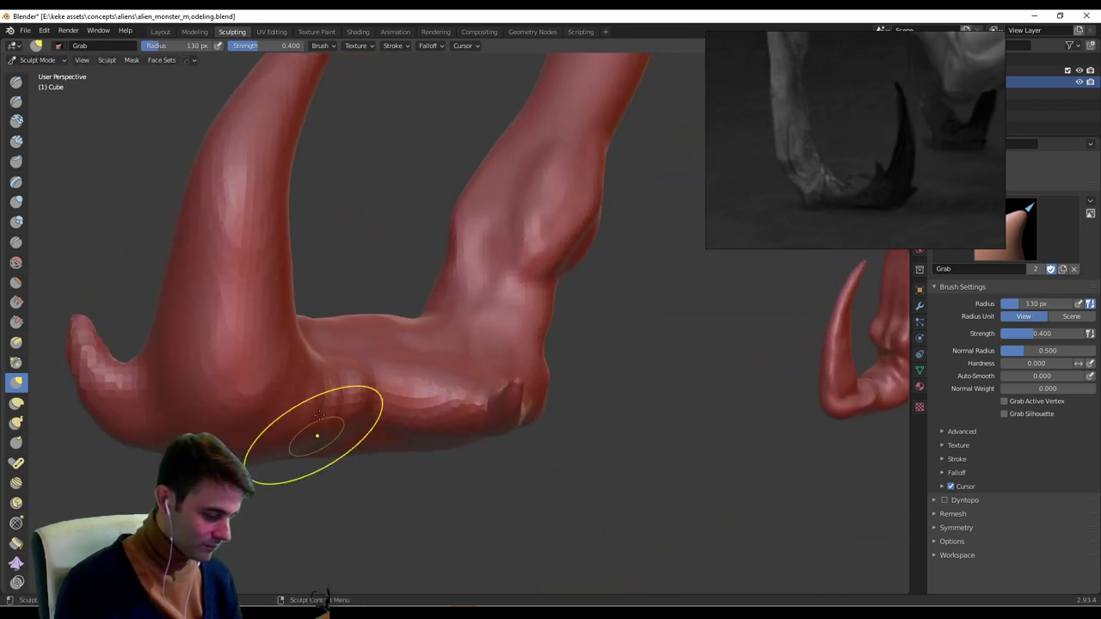
pyautogui.moveTo(295, 393)
pyautogui.mouseDown(button='middle')
pyautogui.moveTo(415, 361)
pyautogui.moveTo(467, 312)
pyautogui.mouseUp(button='middle')
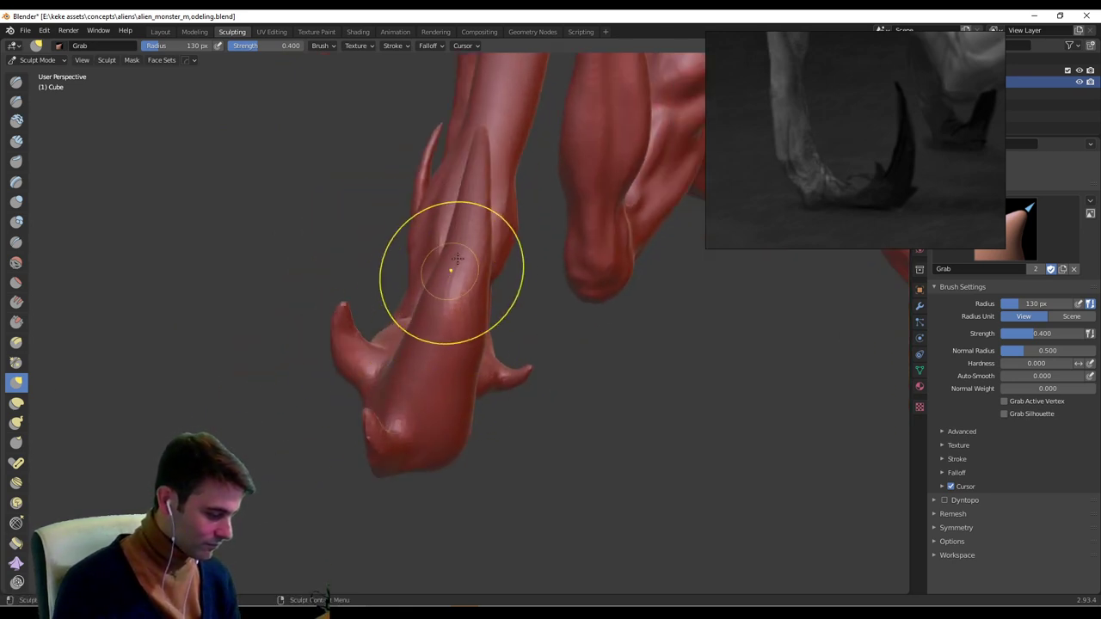
pyautogui.moveTo(580, 221)
pyautogui.mouseDown(button='middle')
pyautogui.moveTo(616, 292)
pyautogui.moveTo(671, 301)
pyautogui.mouseUp(button='middle')
pyautogui.moveTo(536, 307); pyautogui.dragTo(740, 369, button='middle')
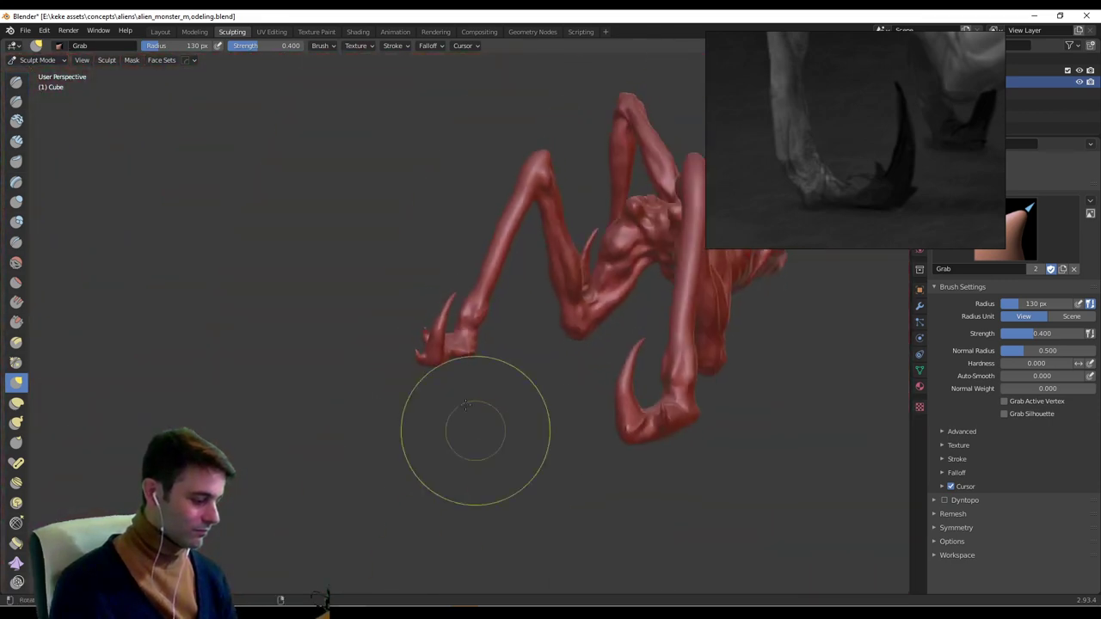
# Carve into the hind foot's underside between the main claw's base and the side spike with the Draw brush.
pyautogui.moveTo(465, 404)
pyautogui.mouseDown(button='middle')
pyautogui.moveTo(656, 364)
pyautogui.moveTo(528, 381)
pyautogui.moveTo(496, 445)
pyautogui.moveTo(418, 387)
pyautogui.moveTo(428, 371)
pyautogui.mouseUp(button='middle')
pyautogui.moveTo(428, 371); pyautogui.dragTo(507, 370, button='middle')
pyautogui.click(20, 86)
pyautogui.moveTo(378, 442)
pyautogui.mouseDown(button='middle')
pyautogui.moveTo(473, 447)
pyautogui.moveTo(516, 378)
pyautogui.mouseUp(button='middle')
pyautogui.moveTo(516, 378)
pyautogui.mouseDown(button='middle')
pyautogui.moveTo(602, 443)
pyautogui.moveTo(546, 370)
pyautogui.moveTo(547, 425)
pyautogui.moveTo(557, 355)
pyautogui.mouseUp(button='middle')
pyautogui.press('f')
pyautogui.click(585, 443)
pyautogui.press('f')
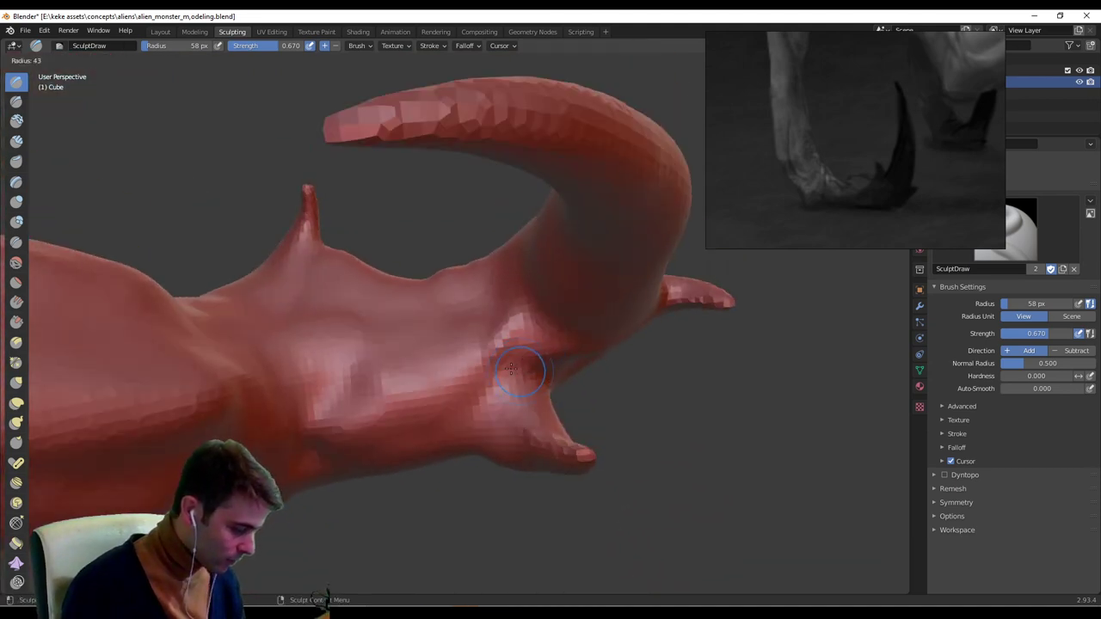
pyautogui.click(504, 369)
pyautogui.moveTo(527, 375)
pyautogui.keyDown('ctrl'); pyautogui.mouseDown()
pyautogui.moveTo(487, 394)
pyautogui.moveTo(416, 394)
pyautogui.moveTo(508, 381)
pyautogui.mouseUp(); pyautogui.keyUp('ctrl')
# Sculpt a long stroke along the sole of the hind foot toward the heel with the Draw brush at 42 px.
pyautogui.press('f')
pyautogui.click(401, 396)
pyautogui.press('f')
pyautogui.click(488, 395)
pyautogui.moveTo(454, 406); pyautogui.dragTo(365, 408)
pyautogui.moveTo(511, 442); pyautogui.dragTo(479, 278, button='middle')
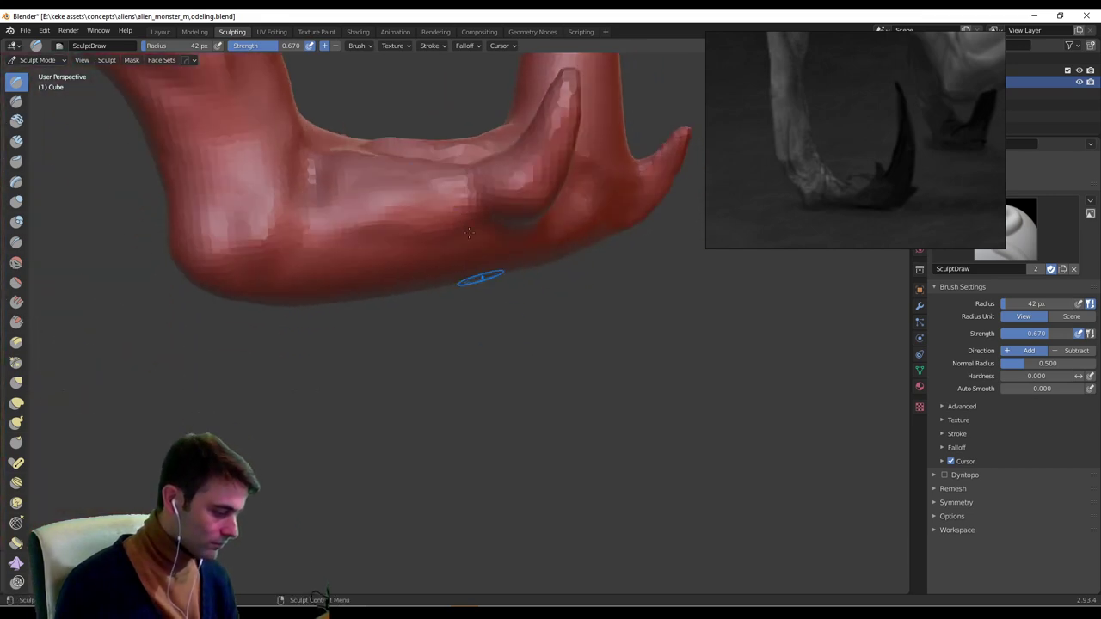
# Refine the grooves and ridges along the hind foot's sole with the Draw brush at 29 px.
pyautogui.moveTo(556, 154)
pyautogui.mouseDown(button='middle')
pyautogui.moveTo(523, 369)
pyautogui.moveTo(473, 421)
pyautogui.mouseUp(button='middle')
pyautogui.press('f')
pyautogui.click(487, 377)
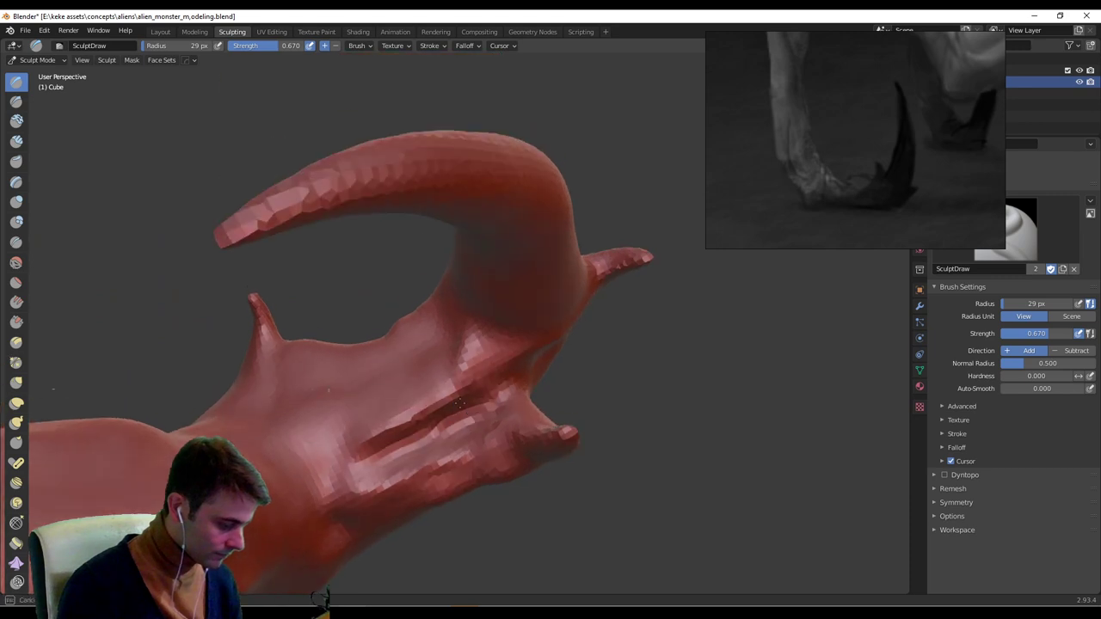
pyautogui.moveTo(467, 400)
pyautogui.mouseDown()
pyautogui.moveTo(382, 446)
pyautogui.moveTo(374, 434)
pyautogui.moveTo(443, 387)
pyautogui.mouseUp()
pyautogui.moveTo(480, 379)
pyautogui.mouseDown(button='middle')
pyautogui.moveTo(482, 350)
pyautogui.moveTo(439, 318)
pyautogui.mouseUp(button='middle')
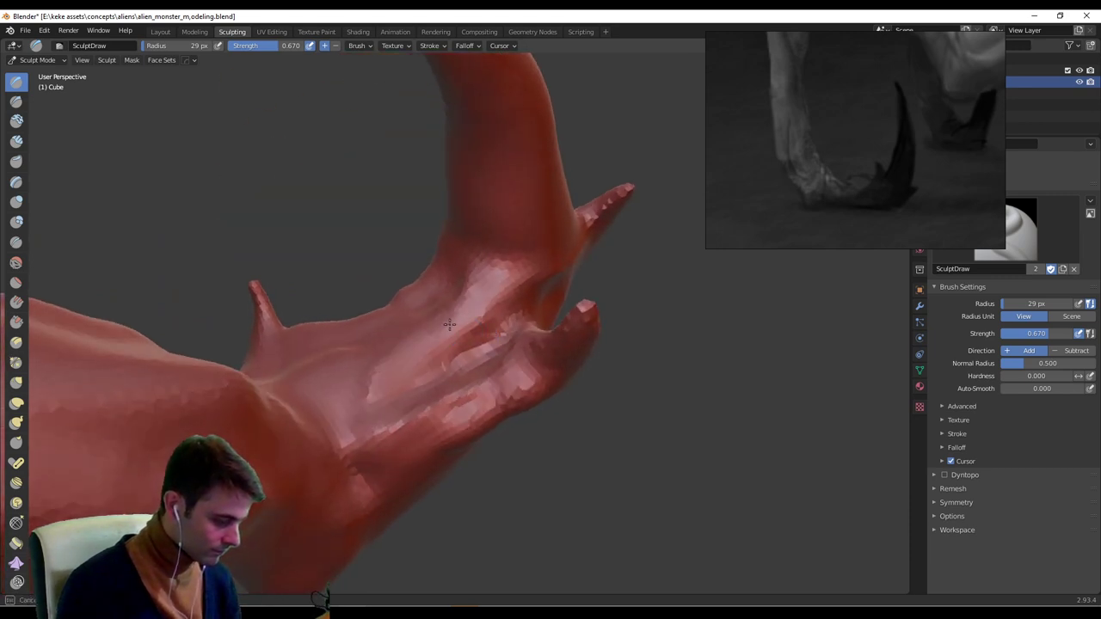
pyautogui.moveTo(439, 318)
pyautogui.mouseDown()
pyautogui.moveTo(464, 327)
pyautogui.moveTo(491, 310)
pyautogui.mouseUp()
# Add wrinkle strokes around the base of the main claw and across the adjoining foot surface.
pyautogui.moveTo(490, 310); pyautogui.dragTo(518, 342, button='middle')
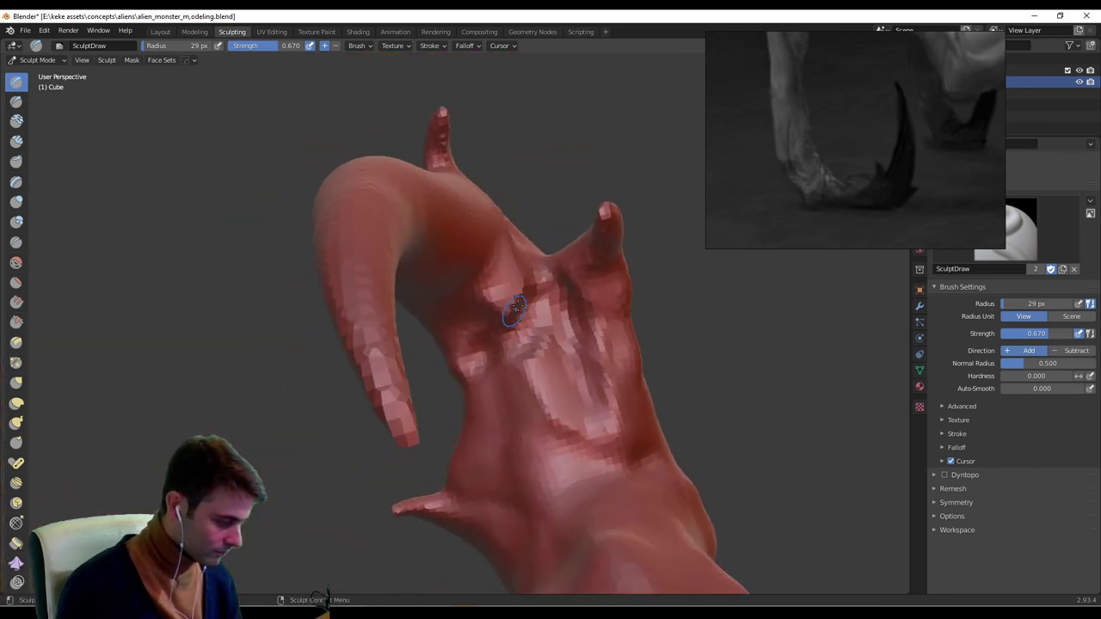
pyautogui.moveTo(517, 306)
pyautogui.mouseDown()
pyautogui.moveTo(511, 291)
pyautogui.moveTo(506, 322)
pyautogui.mouseUp()
pyautogui.moveTo(507, 320); pyautogui.dragTo(495, 199, button='middle')
pyautogui.moveTo(496, 199)
pyautogui.mouseDown()
pyautogui.moveTo(475, 242)
pyautogui.moveTo(491, 205)
pyautogui.mouseUp()
pyautogui.moveTo(489, 211)
pyautogui.mouseDown(button='middle')
pyautogui.moveTo(515, 255)
pyautogui.moveTo(490, 318)
pyautogui.mouseUp(button='middle')
pyautogui.moveTo(491, 318)
pyautogui.mouseDown()
pyautogui.moveTo(533, 327)
pyautogui.moveTo(614, 375)
pyautogui.mouseUp()
# Inspect the hind foot from several distances and angles and touch it up with the 29 px Draw brush.
pyautogui.moveTo(657, 368)
pyautogui.mouseDown(button='middle')
pyautogui.moveTo(549, 377)
pyautogui.moveTo(570, 336)
pyautogui.moveTo(537, 382)
pyautogui.moveTo(795, 379)
pyautogui.moveTo(748, 389)
pyautogui.moveTo(602, 387)
pyautogui.moveTo(579, 404)
pyautogui.moveTo(482, 387)
pyautogui.moveTo(456, 365)
pyautogui.moveTo(525, 336)
pyautogui.moveTo(691, 310)
pyautogui.moveTo(553, 331)
pyautogui.mouseUp(button='middle')
pyautogui.scroll(-4, 549, 378)
pyautogui.scroll(-5, 575, 378)
pyautogui.scroll(2, 719, 381)
pyautogui.scroll(1, 578, 403)
pyautogui.scroll(2, 467, 386)
pyautogui.moveTo(206, 408)
pyautogui.mouseDown(button='middle')
pyautogui.moveTo(506, 372)
pyautogui.moveTo(472, 420)
pyautogui.moveTo(443, 410)
pyautogui.moveTo(426, 421)
pyautogui.moveTo(421, 368)
pyautogui.mouseUp(button='middle')
pyautogui.moveTo(412, 414); pyautogui.dragTo(467, 392, button='middle')
pyautogui.moveTo(488, 376)
pyautogui.mouseDown()
pyautogui.moveTo(492, 325)
pyautogui.moveTo(440, 389)
pyautogui.mouseUp()
pyautogui.moveTo(521, 319); pyautogui.dragTo(446, 390, button='middle')
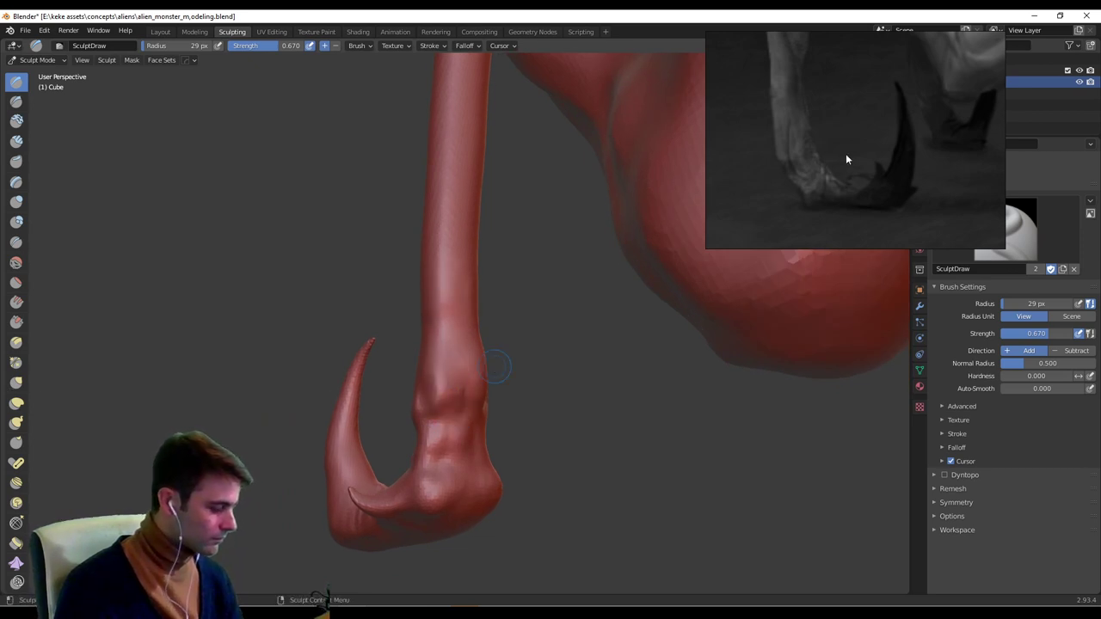
# Zoom the reference image out to the whole creature and reposition it farther from the sculpt.
pyautogui.moveTo(962, 77); pyautogui.dragTo(877, 124, button='right')
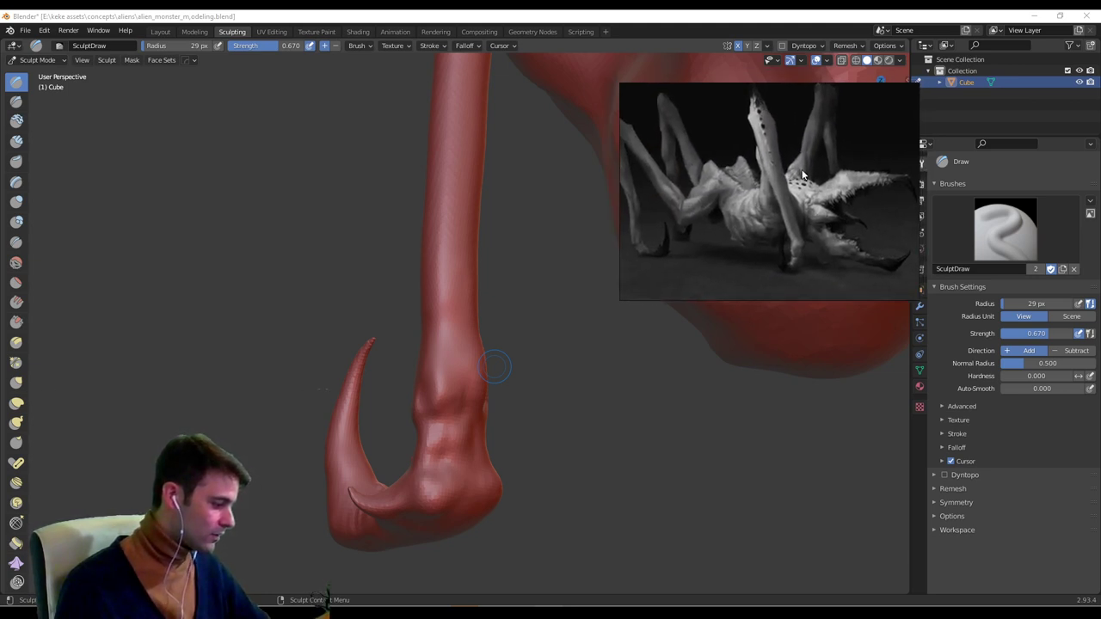
pyautogui.moveTo(801, 175); pyautogui.dragTo(984, 114)
pyautogui.click(559, 293)
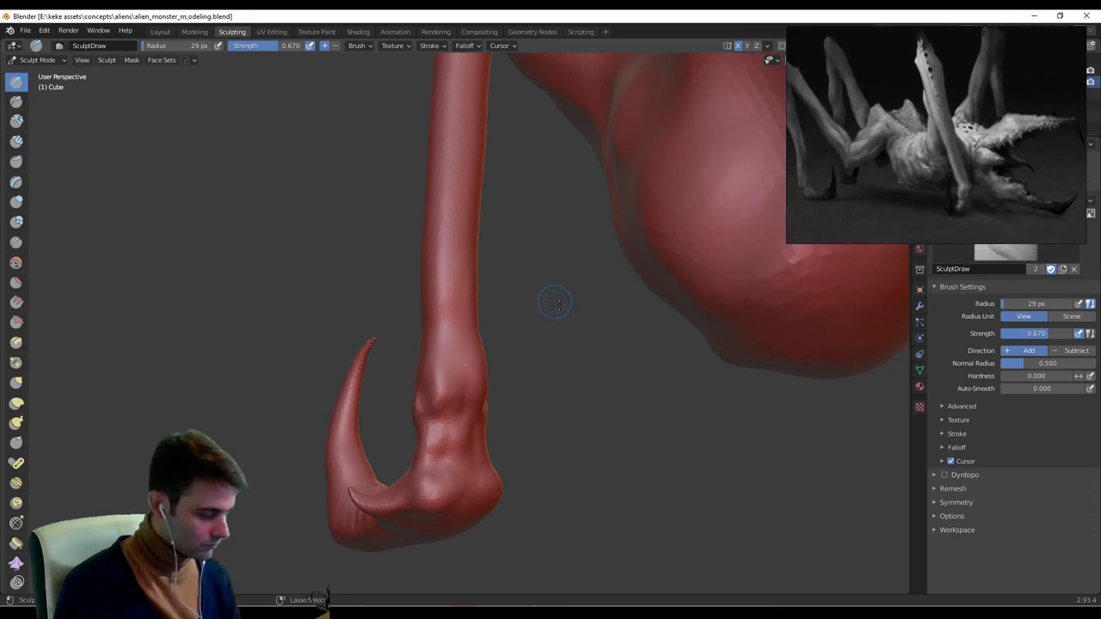
# Carve muscle grooves down the hind leg's upper shin from the knee with the Draw brush subtracting at 29 px.
pyautogui.scroll(-4, 499, 381)
pyautogui.moveTo(527, 320); pyautogui.dragTo(464, 319, button='middle')
pyautogui.scroll(3, 418, 353)
pyautogui.moveTo(465, 318)
pyautogui.keyDown('shift'); pyautogui.mouseDown(button='middle')
pyautogui.moveTo(515, 277)
pyautogui.moveTo(509, 265)
pyautogui.moveTo(528, 315)
pyautogui.mouseUp(button='middle'); pyautogui.keyUp('shift')
pyautogui.keyDown('ctrl'); pyautogui.moveTo(580, 193); pyautogui.dragTo(509, 310); pyautogui.keyUp('ctrl')
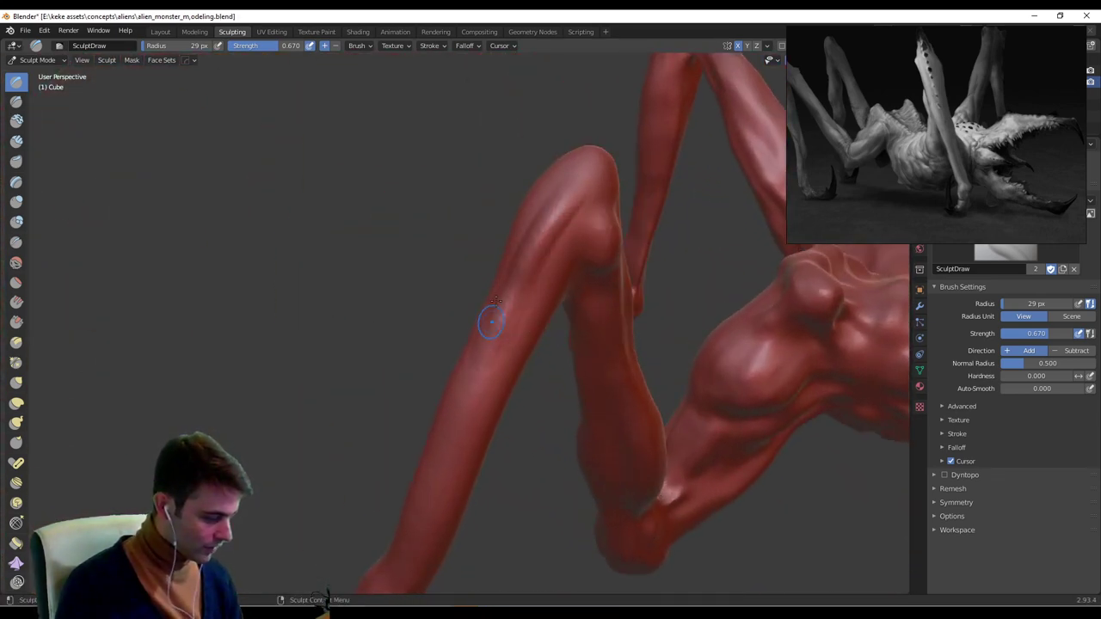
pyautogui.moveTo(497, 301); pyautogui.dragTo(573, 247, button='middle')
pyautogui.keyDown('ctrl'); pyautogui.moveTo(575, 249); pyautogui.dragTo(551, 325); pyautogui.keyUp('ctrl')
pyautogui.keyDown('ctrl'); pyautogui.moveTo(545, 224); pyautogui.dragTo(546, 331); pyautogui.keyUp('ctrl')
# Carve longer grooves from the knee down toward the middle of the shin with the 29 px Draw brush.
pyautogui.moveTo(569, 268); pyautogui.dragTo(423, 295, button='middle')
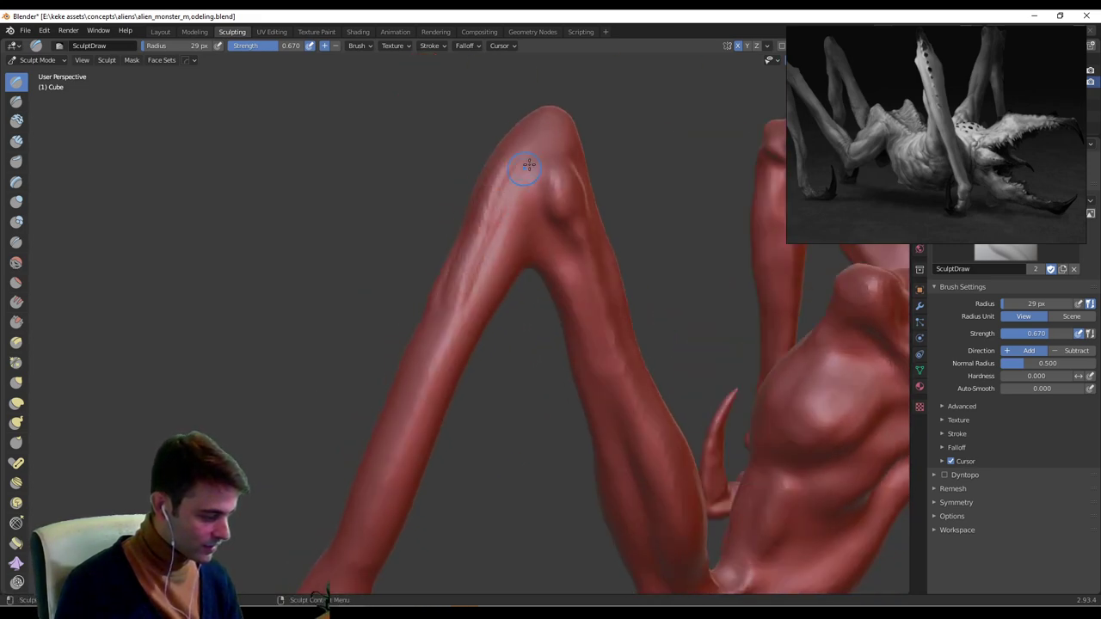
pyautogui.keyDown('ctrl'); pyautogui.moveTo(531, 167); pyautogui.dragTo(461, 301); pyautogui.keyUp('ctrl')
pyautogui.moveTo(511, 168)
pyautogui.keyDown('ctrl'); pyautogui.mouseDown()
pyautogui.moveTo(481, 248)
pyautogui.moveTo(388, 417)
pyautogui.mouseUp(); pyautogui.keyUp('ctrl')
pyautogui.scroll(-4, 405, 407)
pyautogui.moveTo(404, 408)
pyautogui.mouseDown(button='middle')
pyautogui.moveTo(465, 352)
pyautogui.moveTo(591, 284)
pyautogui.moveTo(570, 260)
pyautogui.mouseUp(button='middle')
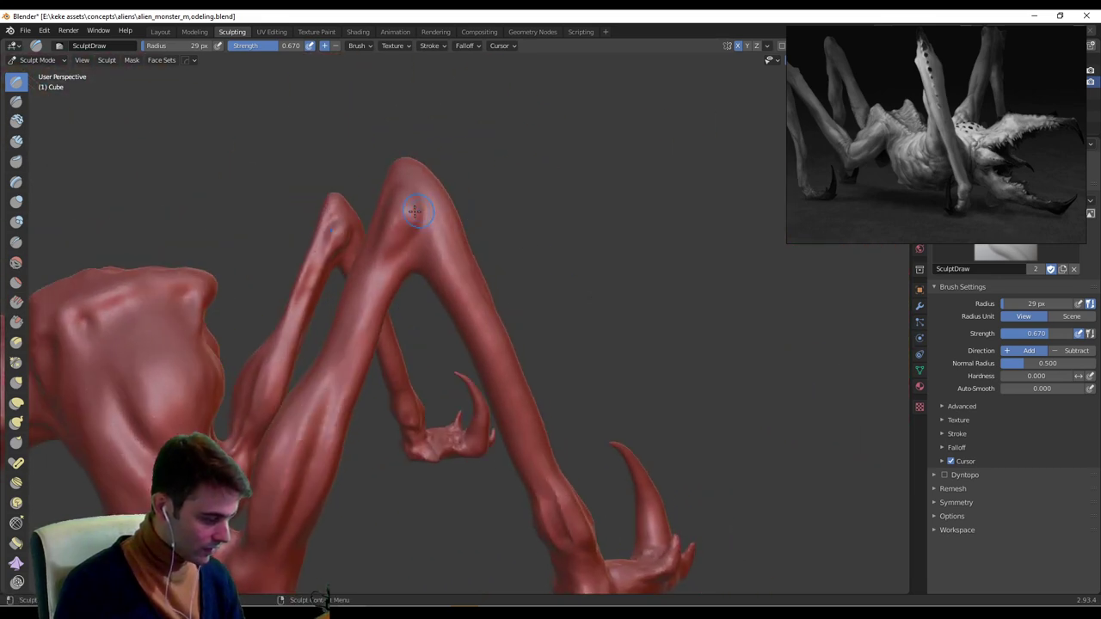
# Sculpt muscle lines over the opposite side of the knee and upper shin with the Draw brush at 17 px.
pyautogui.press('[')
pyautogui.press('[')
pyautogui.press('[')
pyautogui.press('[')
pyautogui.press('[')
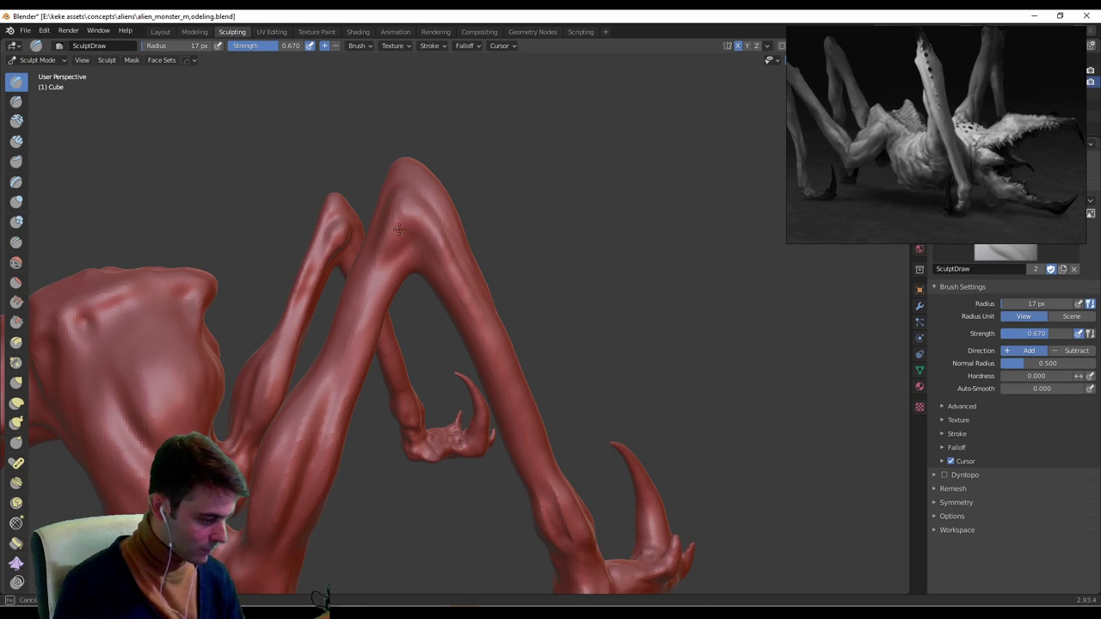
pyautogui.moveTo(399, 229)
pyautogui.mouseDown(button='middle')
pyautogui.moveTo(411, 250)
pyautogui.moveTo(365, 233)
pyautogui.mouseUp(button='middle')
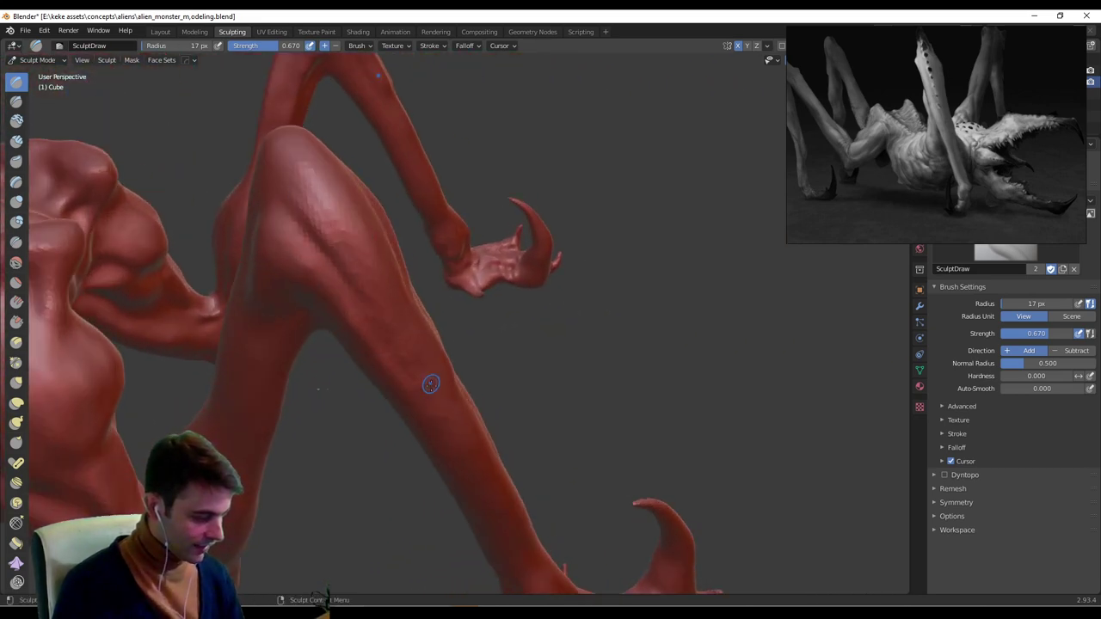
pyautogui.moveTo(510, 289)
pyautogui.mouseDown(button='middle')
pyautogui.moveTo(530, 298)
pyautogui.moveTo(455, 252)
pyautogui.mouseUp(button='middle')
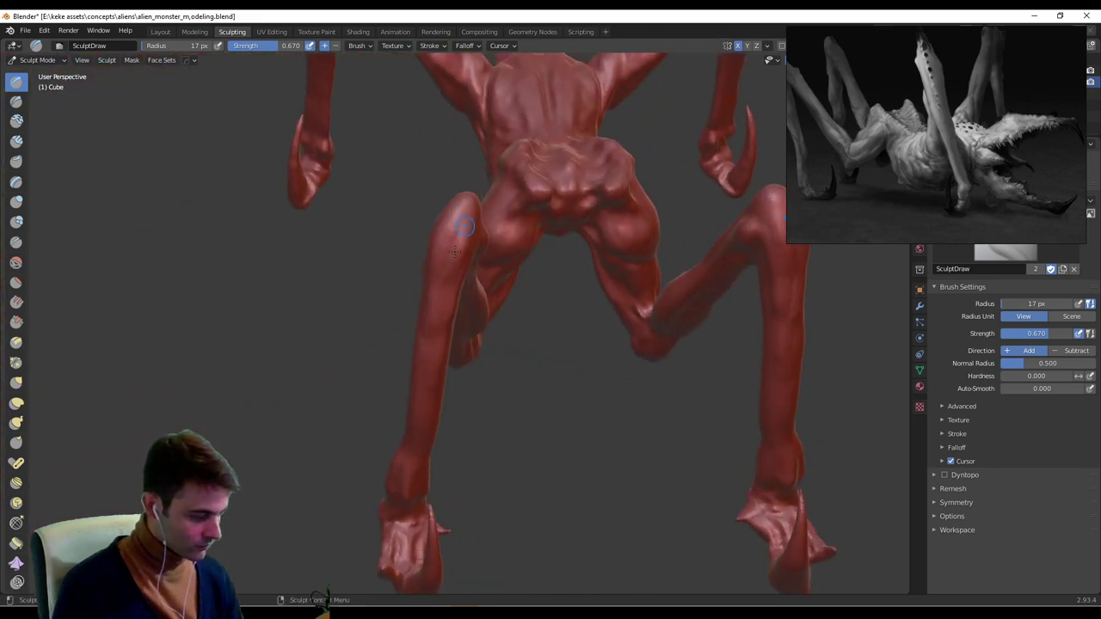
# Sculpt a thin tendon ridge down the length of the hind leg's shin with the 17 px Draw brush.
pyautogui.moveTo(419, 433); pyautogui.dragTo(522, 206, button='middle')
pyautogui.keyDown('shift'); pyautogui.moveTo(398, 388); pyautogui.dragTo(418, 271, button='middle'); pyautogui.keyUp('shift')
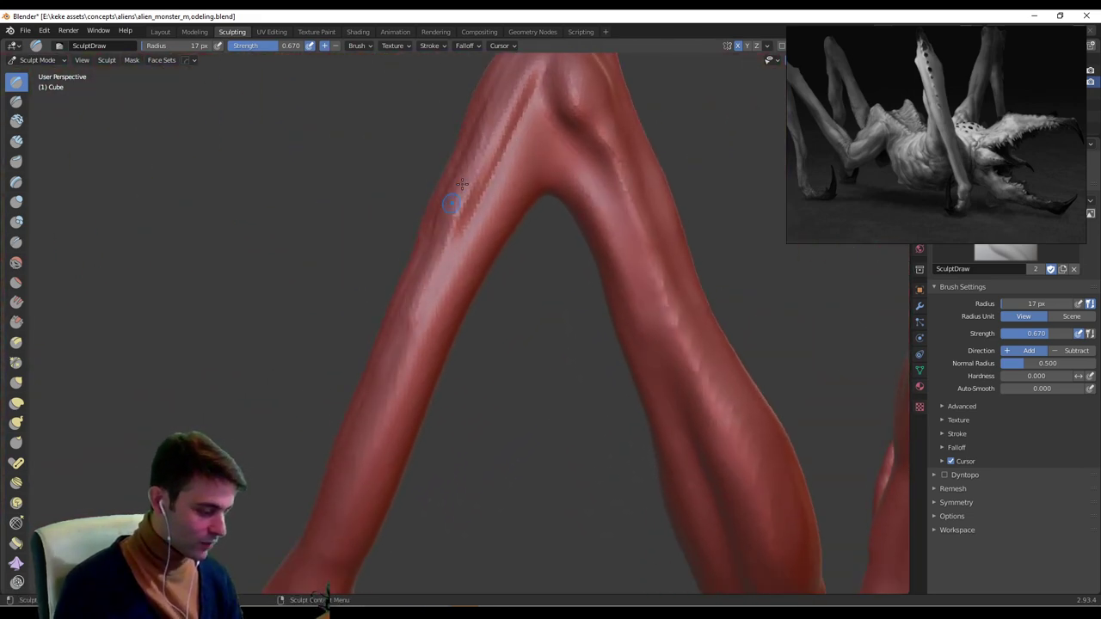
pyautogui.moveTo(453, 203); pyautogui.dragTo(342, 461)
pyautogui.keyDown('ctrl'); pyautogui.moveTo(437, 317); pyautogui.dragTo(455, 370, button='middle'); pyautogui.keyUp('ctrl')
pyautogui.moveTo(456, 284)
pyautogui.mouseDown(button='middle')
pyautogui.moveTo(481, 264)
pyautogui.moveTo(455, 256)
pyautogui.mouseUp(button='middle')
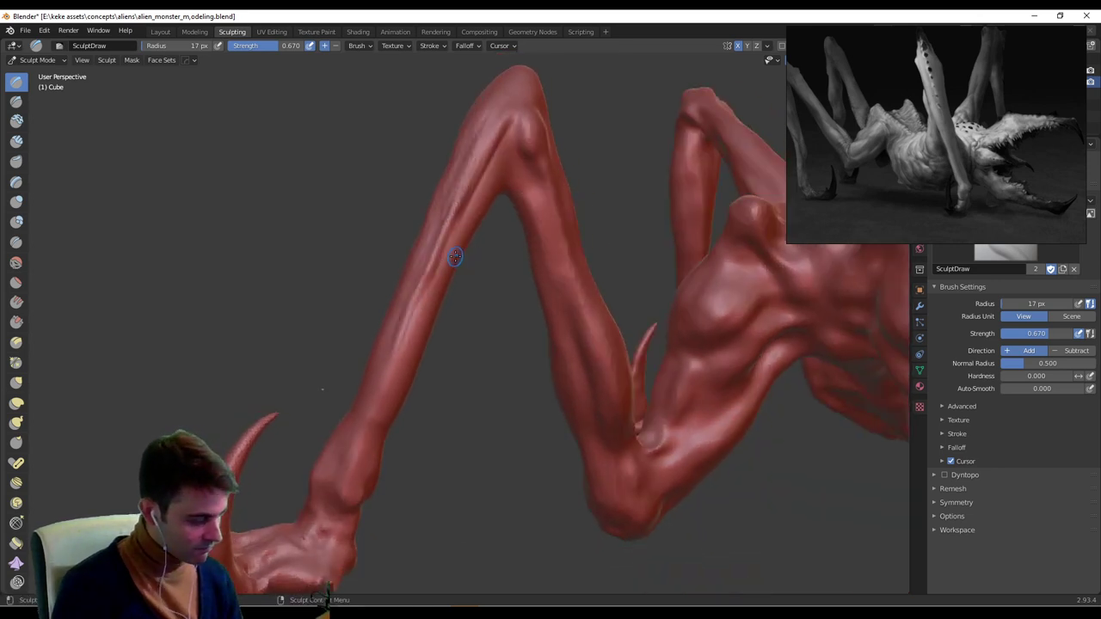
# Build up tendon ridges on the lower shin toward the ankle with the Draw brush at 21 px.
pyautogui.press('f')
pyautogui.click(464, 254)
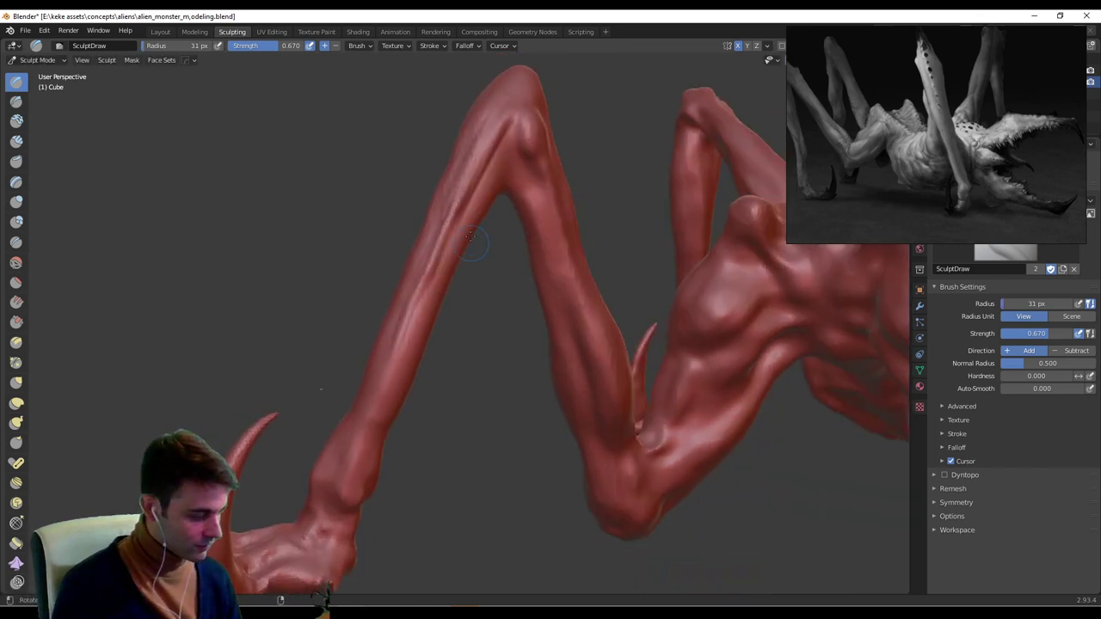
pyautogui.moveTo(454, 162); pyautogui.dragTo(439, 198, button='middle')
pyautogui.moveTo(342, 432); pyautogui.dragTo(379, 421, button='middle')
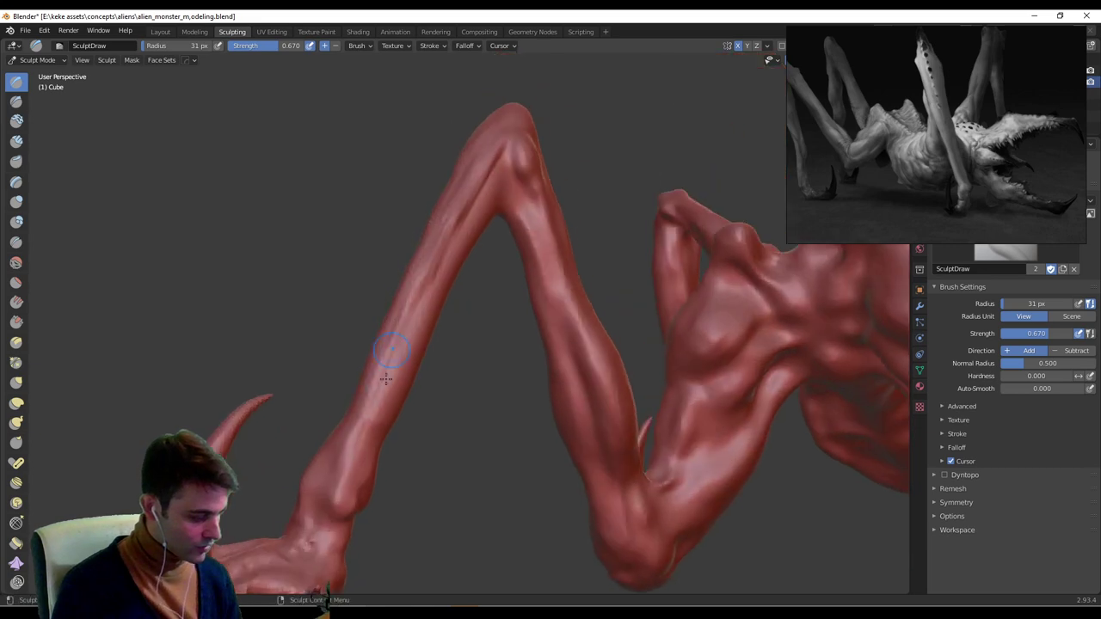
pyautogui.press('f')
pyautogui.moveTo(373, 353); pyautogui.dragTo(345, 440, button='middle')
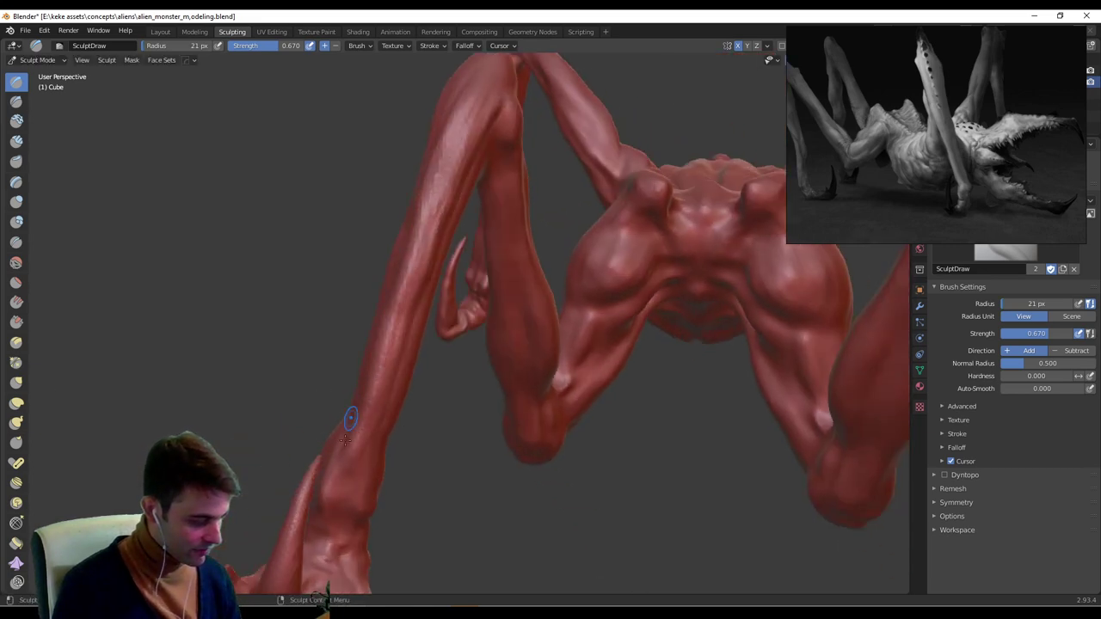
pyautogui.moveTo(335, 480); pyautogui.dragTo(381, 375, button='middle')
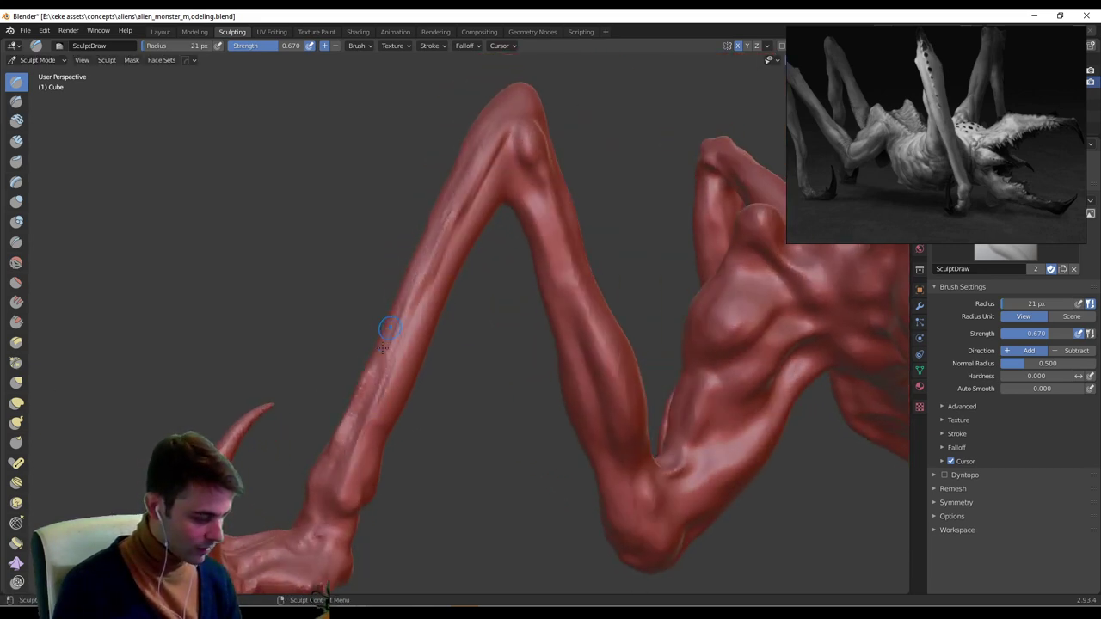
# Smooth the ridges along the shin and add fresh strokes just below the knee with the 21 px Draw brush.
pyautogui.keyDown('shift'); pyautogui.moveTo(407, 318); pyautogui.dragTo(456, 218); pyautogui.keyUp('shift')
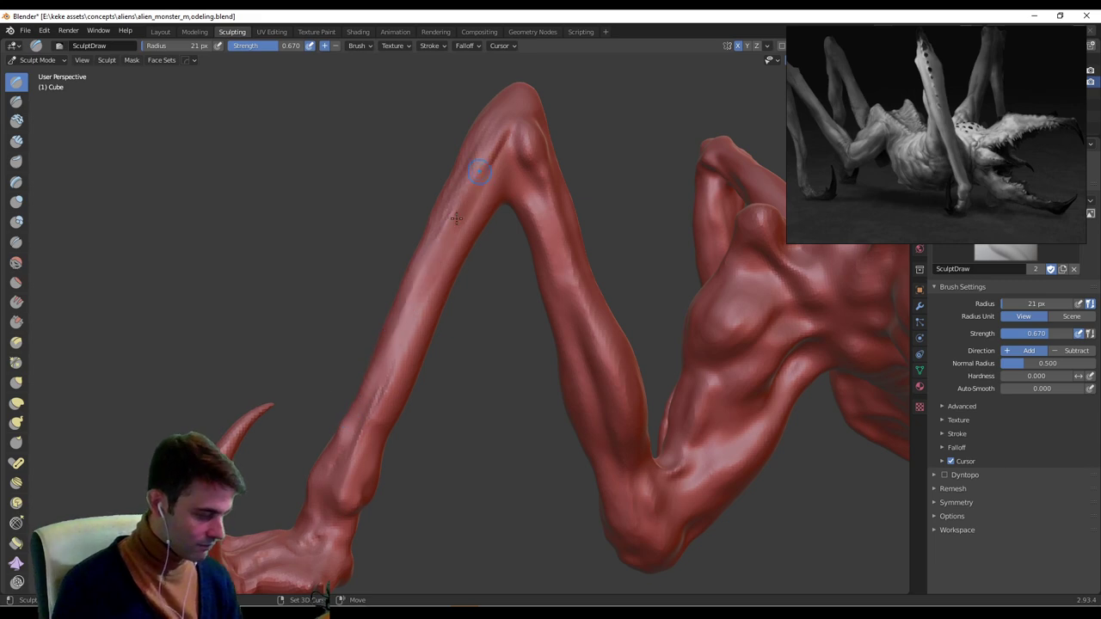
pyautogui.moveTo(478, 192)
pyautogui.mouseDown(button='middle')
pyautogui.moveTo(470, 138)
pyautogui.moveTo(426, 158)
pyautogui.mouseUp(button='middle')
pyautogui.moveTo(448, 205); pyautogui.dragTo(498, 112)
pyautogui.moveTo(447, 120); pyautogui.dragTo(487, 154, button='middle')
pyautogui.moveTo(451, 109); pyautogui.dragTo(427, 189)
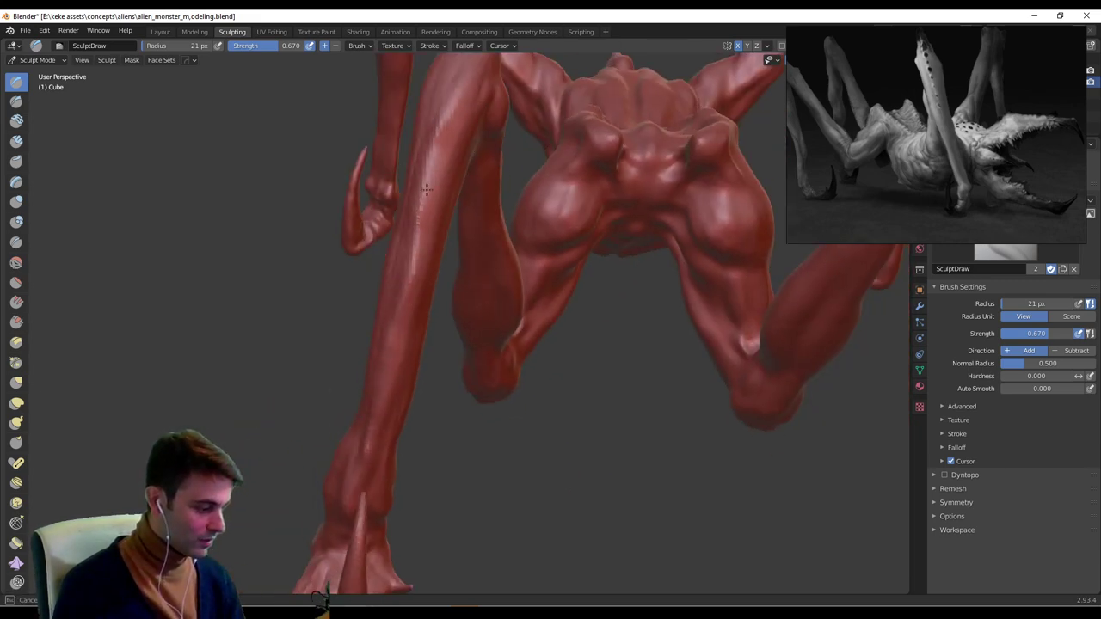
# Blend and soften the strokes along the shin from below the knee to the ankle.
pyautogui.moveTo(426, 189); pyautogui.dragTo(401, 288, button='middle')
pyautogui.moveTo(395, 373); pyautogui.dragTo(383, 290, button='middle')
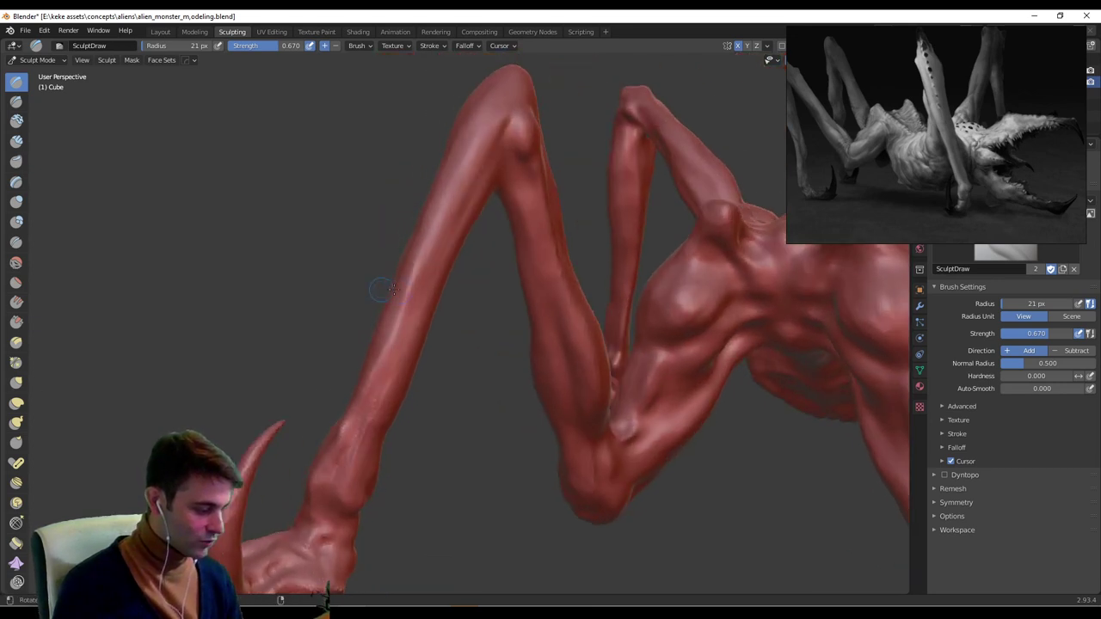
pyautogui.moveTo(402, 304); pyautogui.dragTo(370, 384)
pyautogui.moveTo(463, 181); pyautogui.dragTo(413, 285)
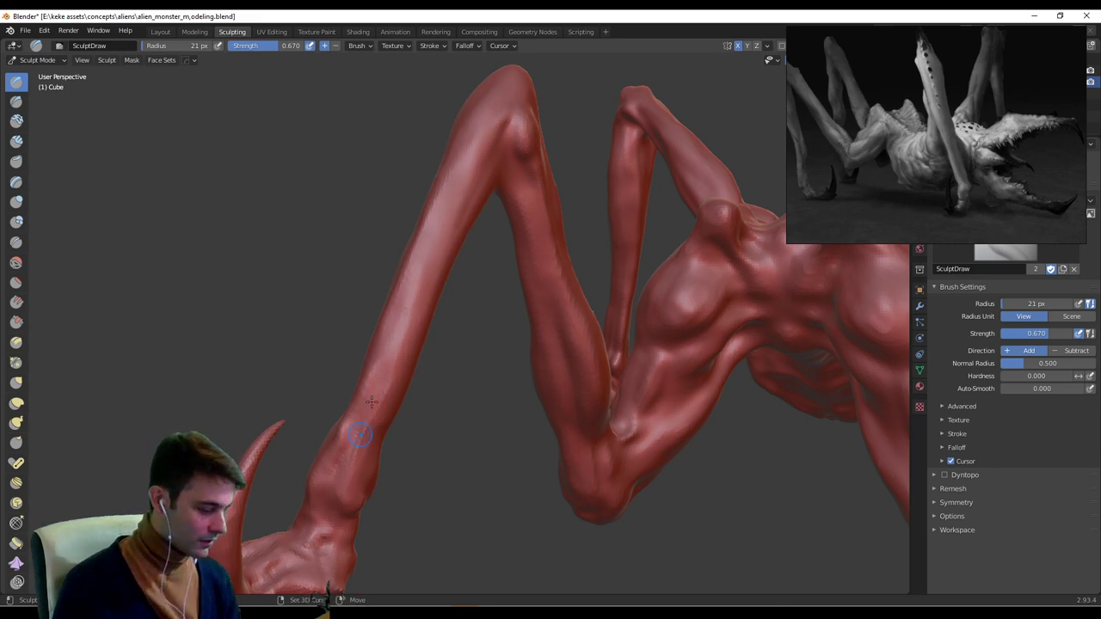
# Sculpt tendon strokes over the hind leg's ankle joint with the 21 px Draw brush.
pyautogui.moveTo(380, 382)
pyautogui.mouseDown(button='middle')
pyautogui.moveTo(478, 446)
pyautogui.moveTo(471, 352)
pyautogui.mouseUp(button='middle')
pyautogui.moveTo(471, 353); pyautogui.dragTo(516, 378, button='middle')
pyautogui.moveTo(488, 331); pyautogui.dragTo(521, 411)
pyautogui.moveTo(490, 327); pyautogui.dragTo(521, 417)
pyautogui.moveTo(500, 379); pyautogui.dragTo(526, 426)
pyautogui.moveTo(492, 336); pyautogui.dragTo(555, 381, button='middle')
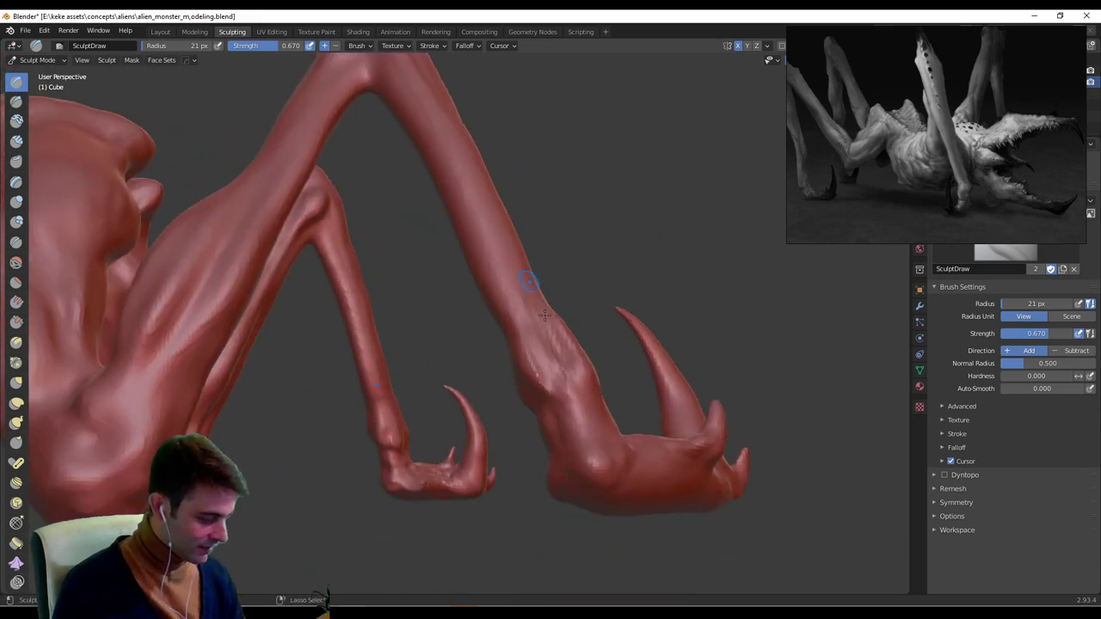
# Define a muscle line running from the knee down the side of the shin with the 21 px Draw brush.
pyautogui.moveTo(528, 282)
pyautogui.mouseDown(button='middle')
pyautogui.moveTo(528, 337)
pyautogui.moveTo(455, 371)
pyautogui.moveTo(342, 380)
pyautogui.moveTo(384, 257)
pyautogui.mouseUp(button='middle')
pyautogui.moveTo(389, 127)
pyautogui.mouseDown(button='middle')
pyautogui.moveTo(381, 226)
pyautogui.moveTo(427, 214)
pyautogui.mouseUp(button='middle')
pyautogui.moveTo(446, 170); pyautogui.dragTo(403, 83, button='middle')
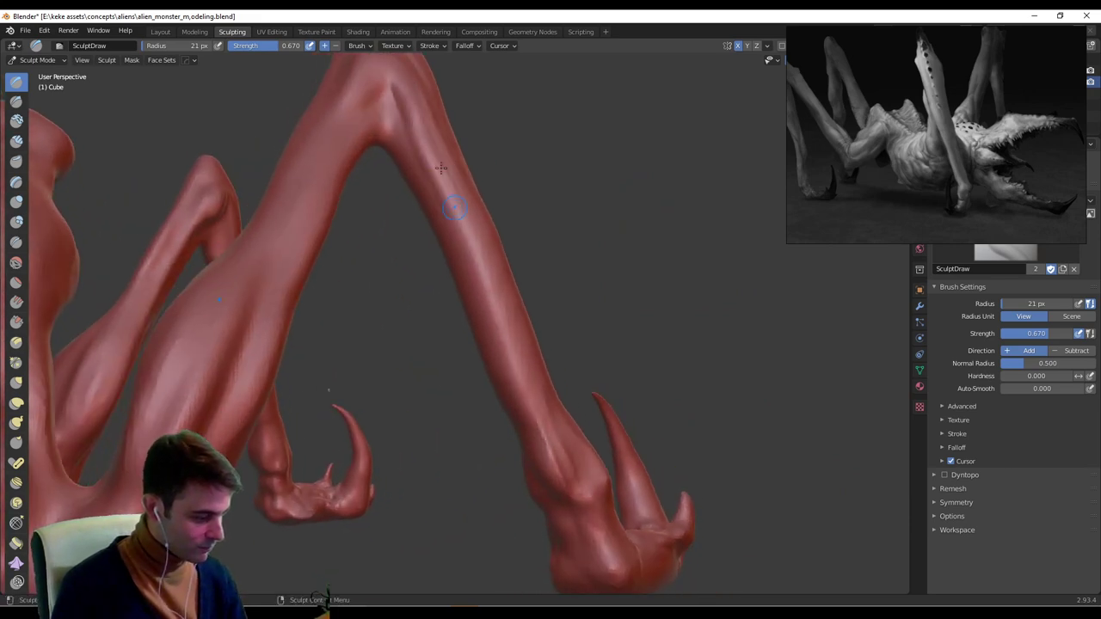
pyautogui.moveTo(442, 167)
pyautogui.mouseDown(button='middle')
pyautogui.moveTo(426, 196)
pyautogui.moveTo(379, 218)
pyautogui.mouseUp(button='middle')
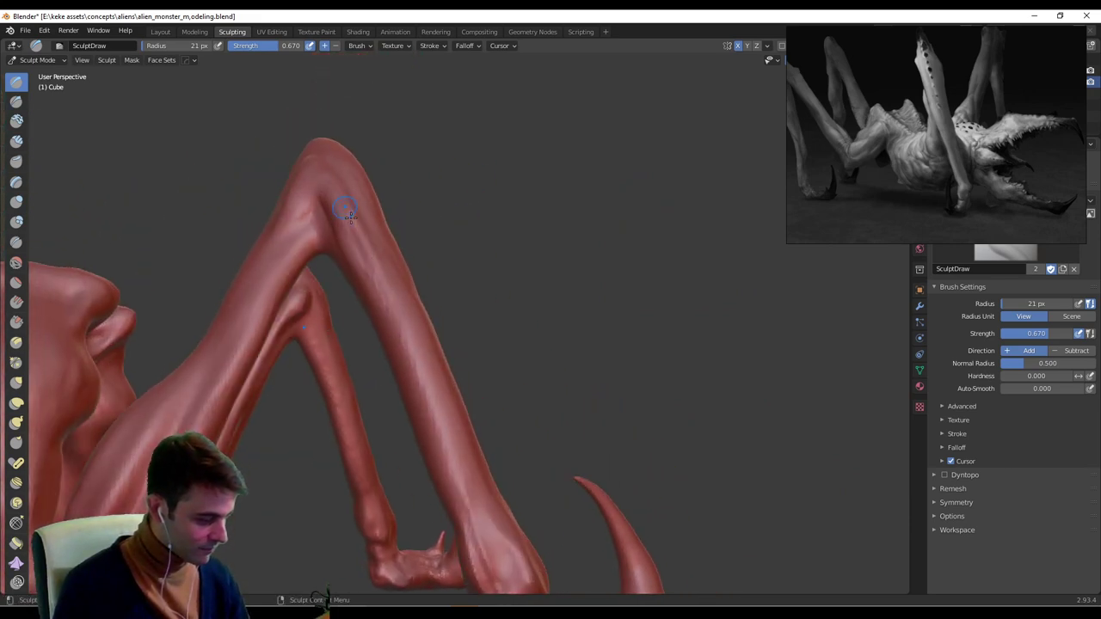
pyautogui.moveTo(396, 327); pyautogui.dragTo(409, 136, button='middle')
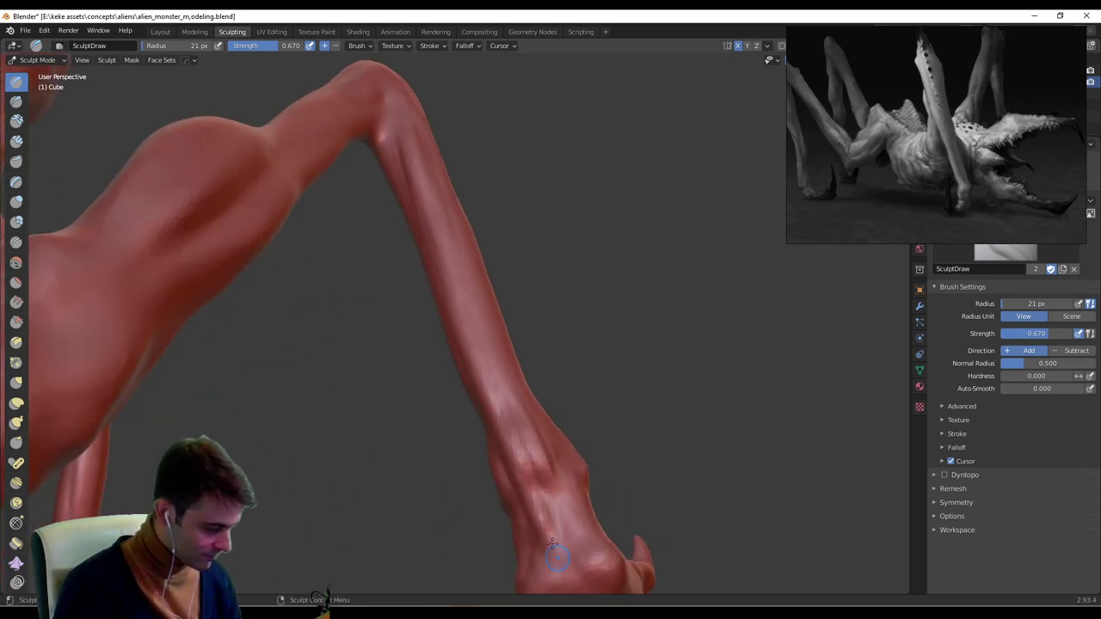
# Sculpt fine tendon ridges from the back of the ankle to the heel with the Draw brush at 17 px.
pyautogui.moveTo(553, 546)
pyautogui.mouseDown(button='middle')
pyautogui.moveTo(508, 395)
pyautogui.moveTo(505, 413)
pyautogui.moveTo(514, 406)
pyautogui.mouseUp(button='middle')
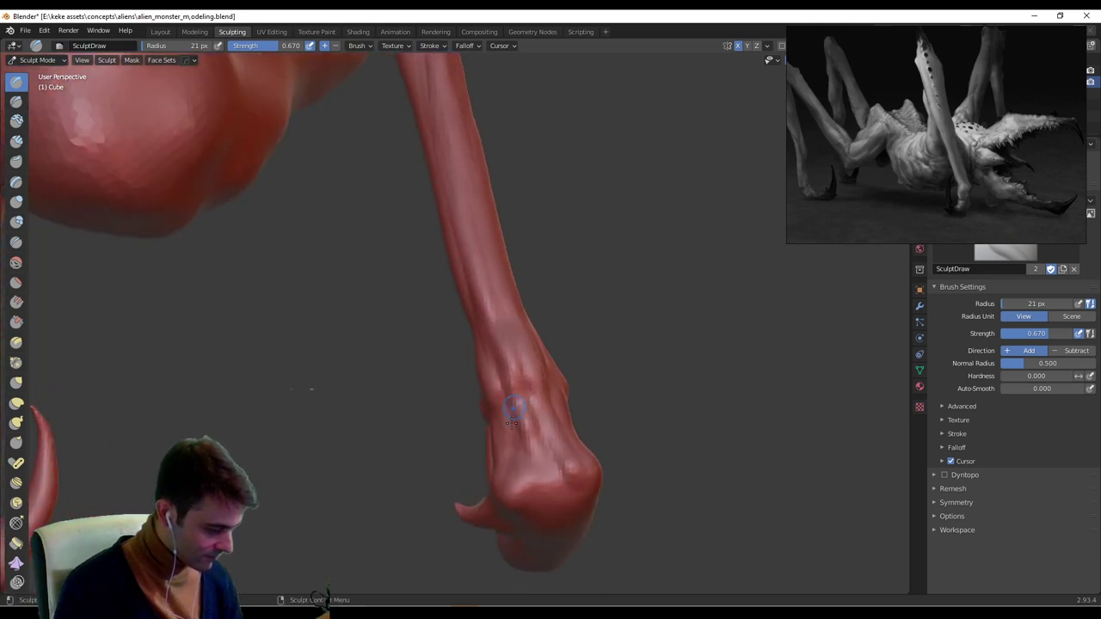
pyautogui.press('f')
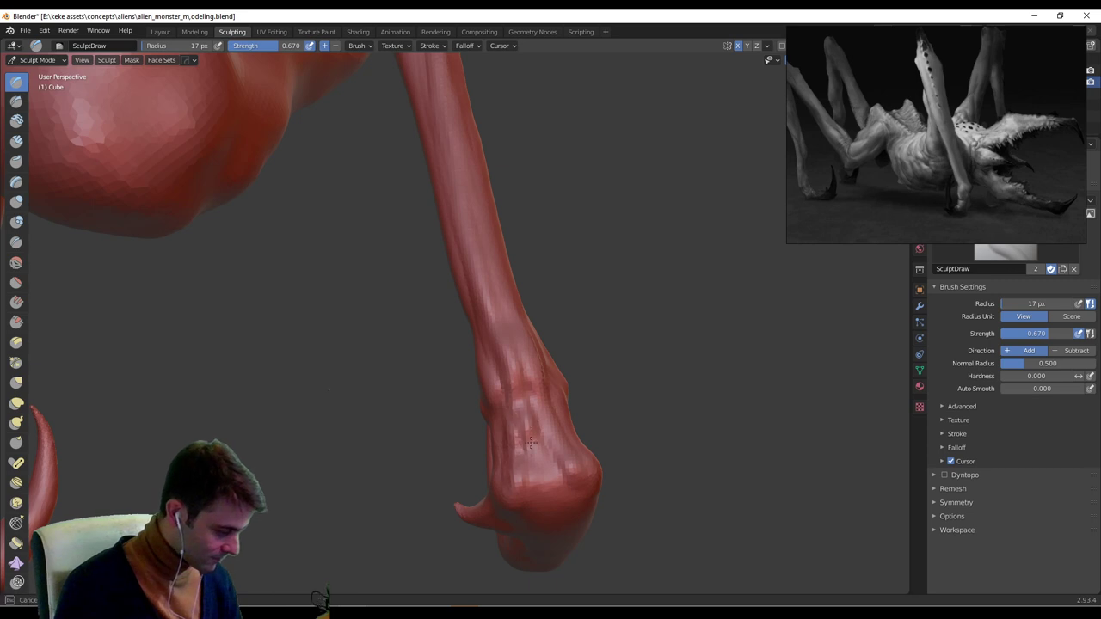
pyautogui.moveTo(541, 456)
pyautogui.mouseDown(button='middle')
pyautogui.moveTo(401, 155)
pyautogui.moveTo(379, 224)
pyautogui.mouseUp(button='middle')
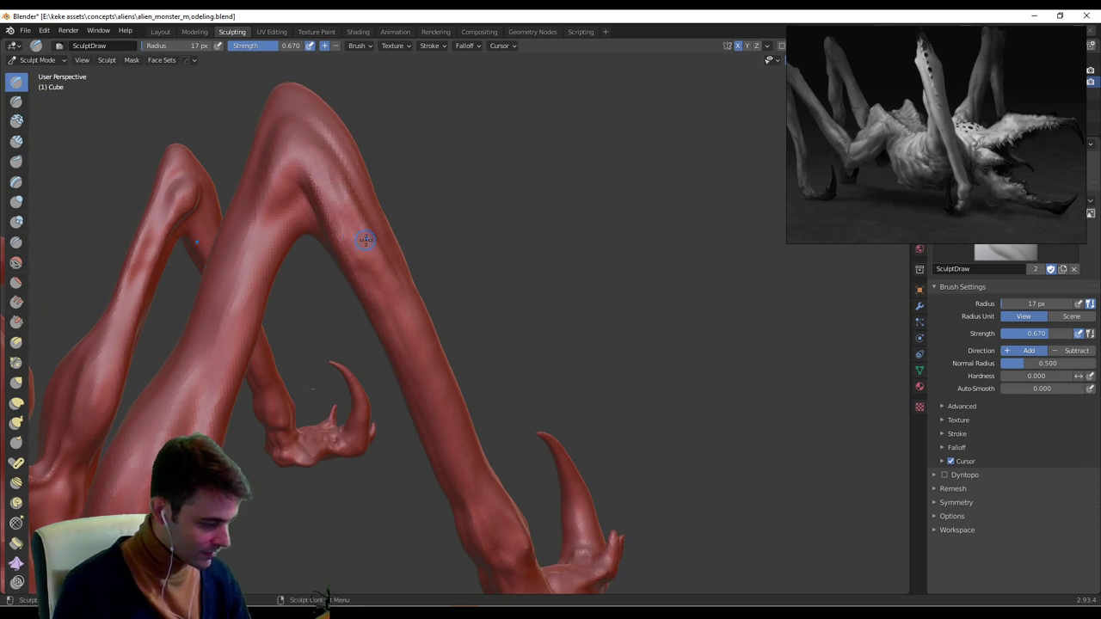
# Broaden the muscle forms along the shin below the knee with the Draw brush at 31 px.
pyautogui.press('f')
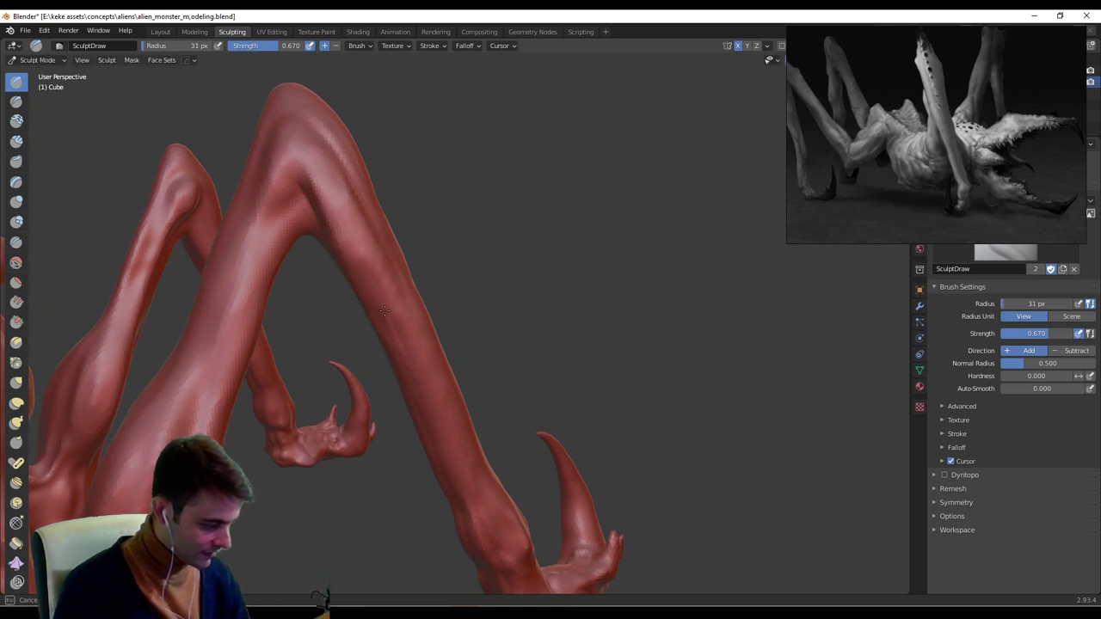
pyautogui.moveTo(454, 321); pyautogui.dragTo(335, 194, button='middle')
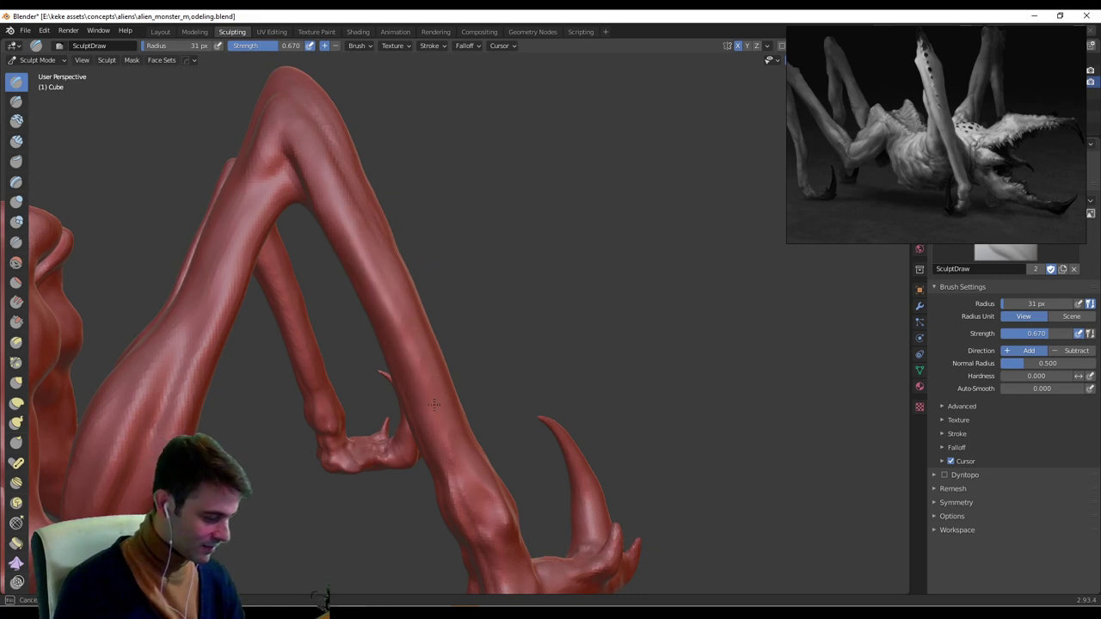
pyautogui.moveTo(384, 312)
pyautogui.mouseDown(button='middle')
pyautogui.moveTo(499, 342)
pyautogui.moveTo(352, 309)
pyautogui.mouseUp(button='middle')
pyautogui.moveTo(524, 258)
pyautogui.mouseDown(button='middle')
pyautogui.moveTo(462, 246)
pyautogui.moveTo(481, 237)
pyautogui.moveTo(436, 277)
pyautogui.mouseUp(button='middle')
# Sculpt a fold beneath the hind knee and a tendon ridge down the shin with the Draw brush at 22 px.
pyautogui.press('f')
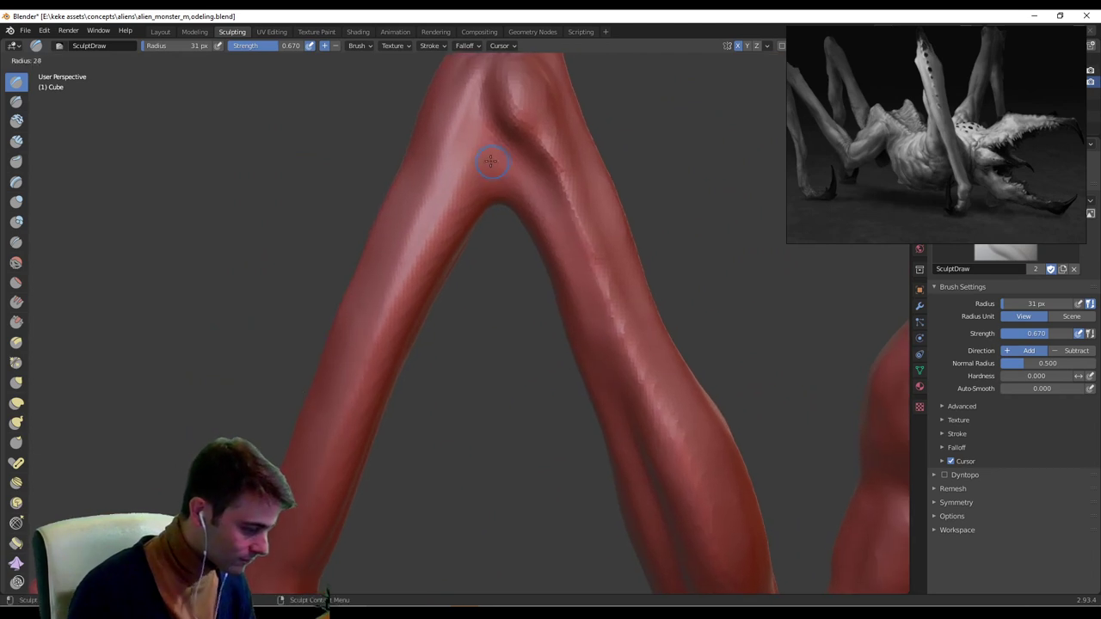
pyautogui.click(515, 176)
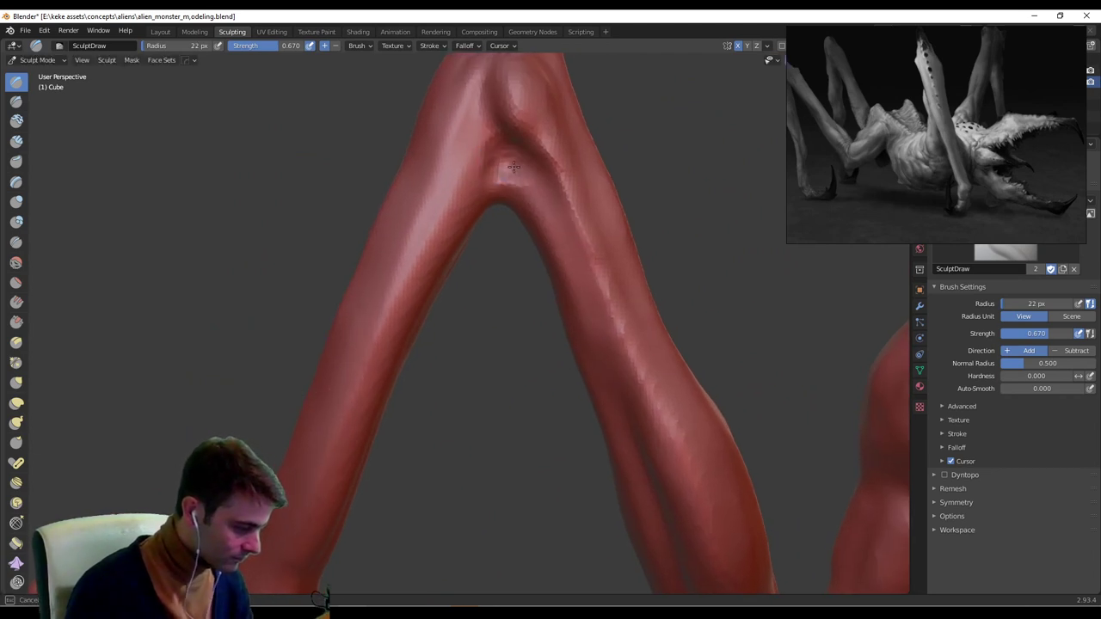
pyautogui.moveTo(484, 148); pyautogui.dragTo(433, 270, button='middle')
pyautogui.moveTo(444, 217); pyautogui.dragTo(479, 96, button='middle')
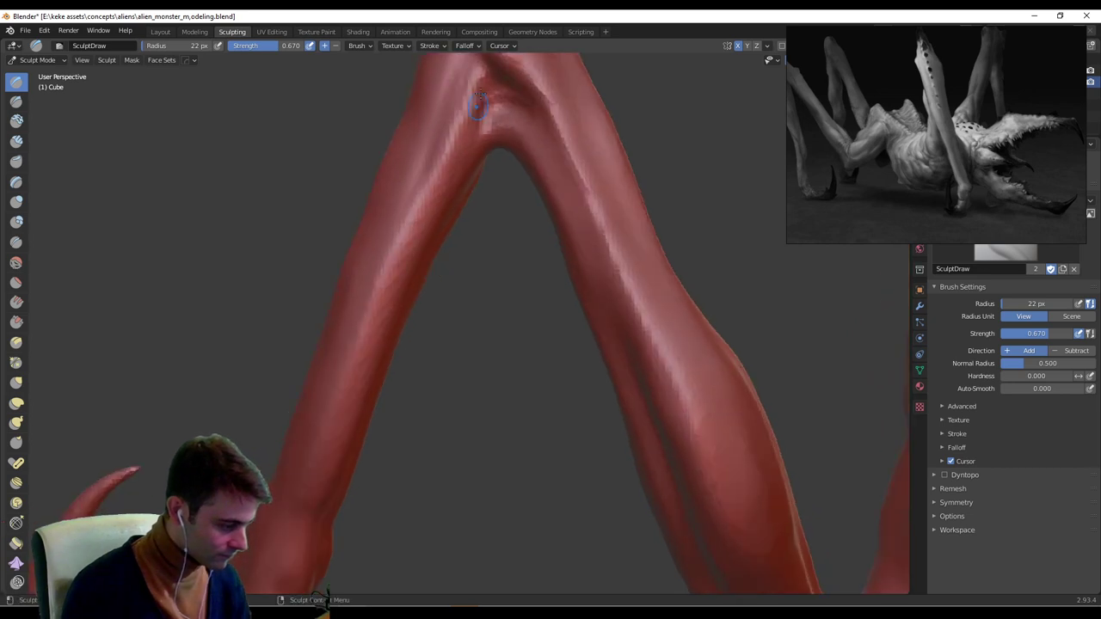
pyautogui.moveTo(445, 155); pyautogui.dragTo(372, 320)
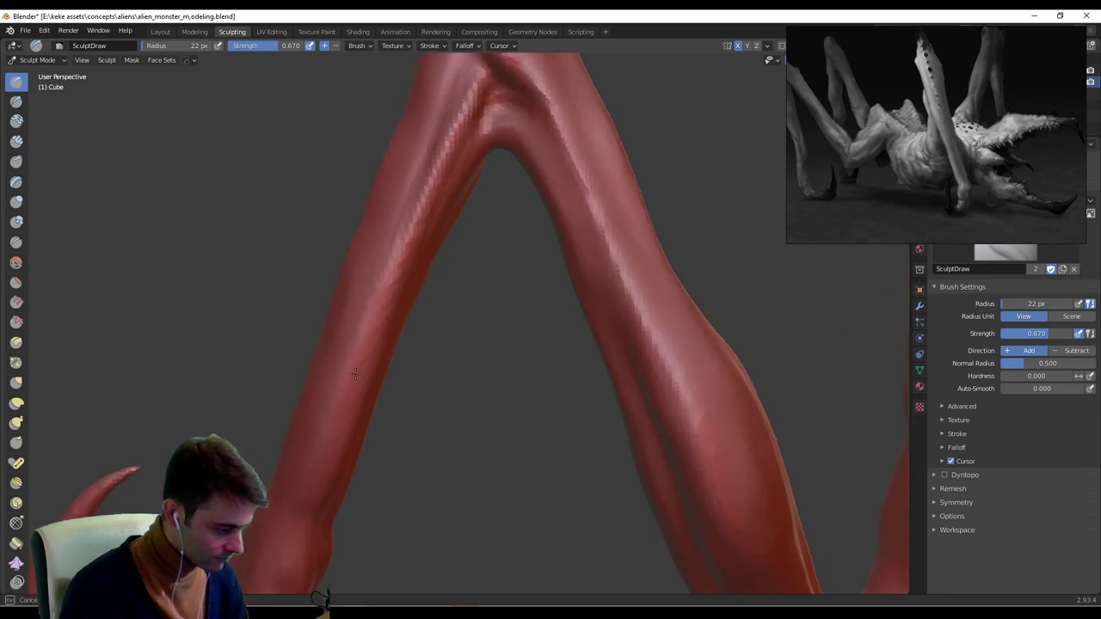
pyautogui.moveTo(469, 206); pyautogui.dragTo(551, 225, button='middle')
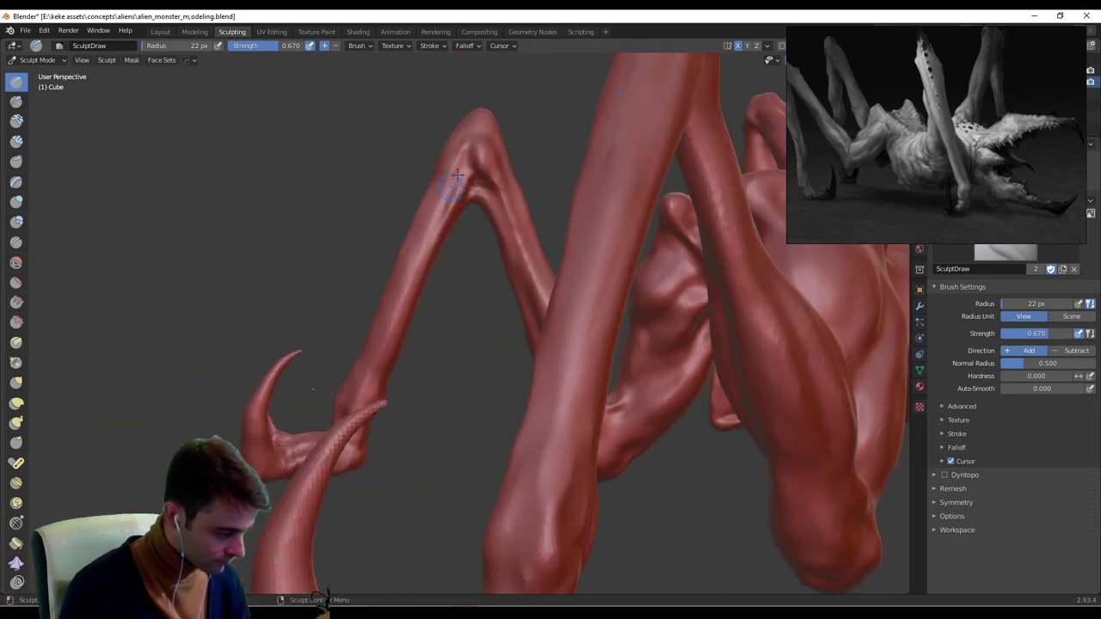
# Add finer tendon lines along the hind shin from the knee towards the ankle with the Draw brush at 17 px.
pyautogui.keyDown('ctrl'); pyautogui.moveTo(397, 338); pyautogui.dragTo(422, 257, button='middle'); pyautogui.keyUp('ctrl')
pyautogui.press('f')
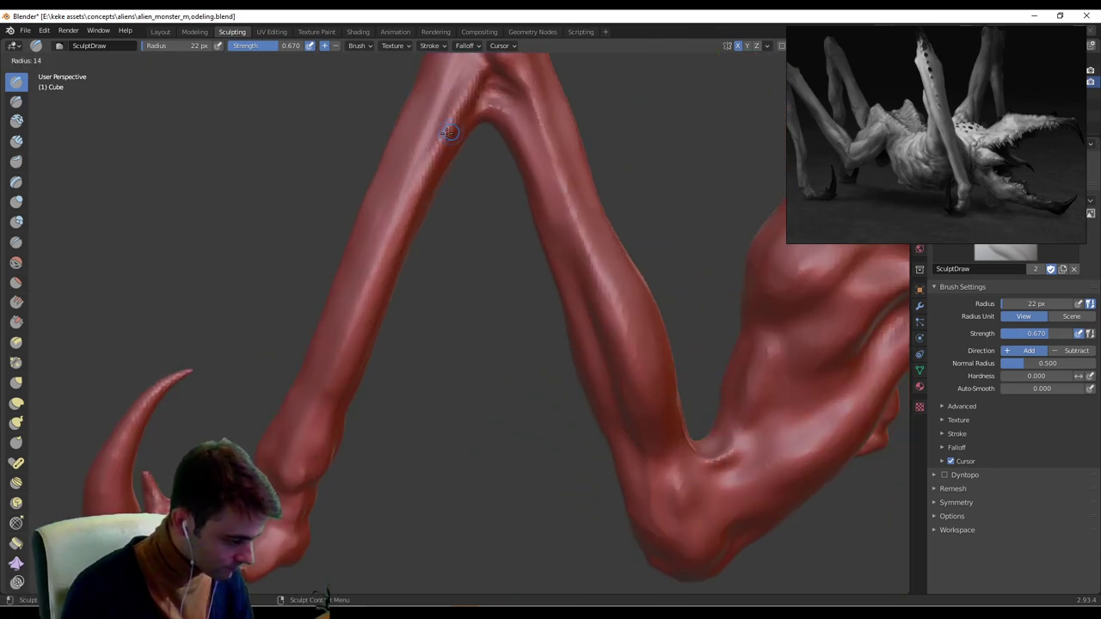
pyautogui.click(465, 133)
pyautogui.moveTo(452, 133); pyautogui.dragTo(380, 244)
pyautogui.moveTo(317, 427); pyautogui.dragTo(342, 389, button='middle')
pyautogui.moveTo(317, 414); pyautogui.dragTo(370, 229, button='middle')
pyautogui.moveTo(340, 289); pyautogui.dragTo(282, 415)
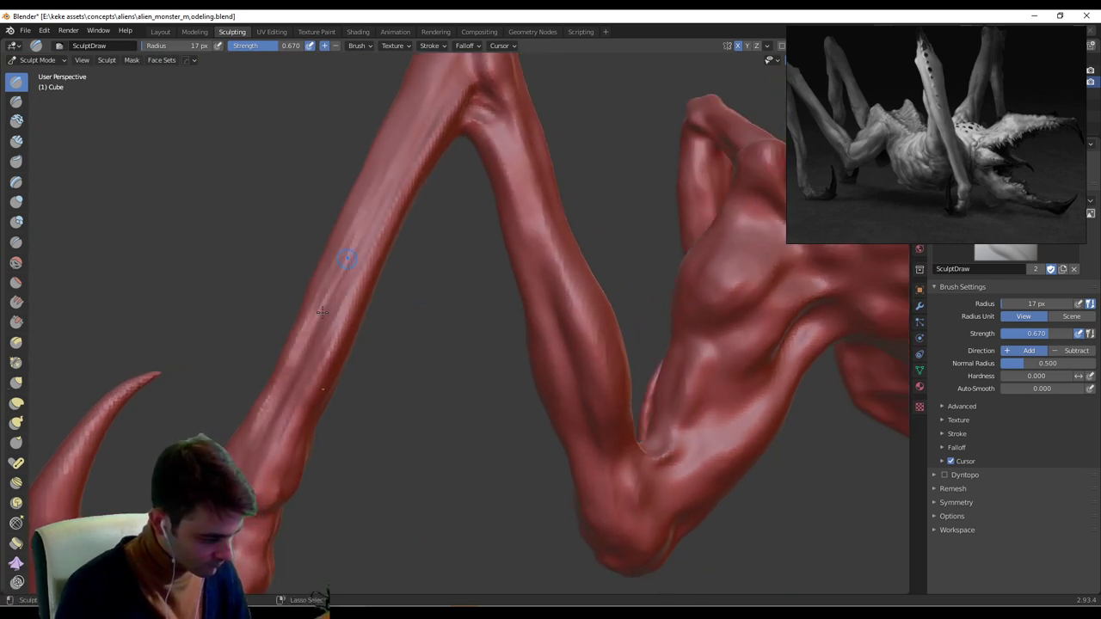
# Build up the muscle form around the hind knee and upper shin with the Draw brush at 33 px.
pyautogui.moveTo(422, 89); pyautogui.dragTo(348, 186, button='middle')
pyautogui.moveTo(419, 93); pyautogui.dragTo(378, 172, button='middle')
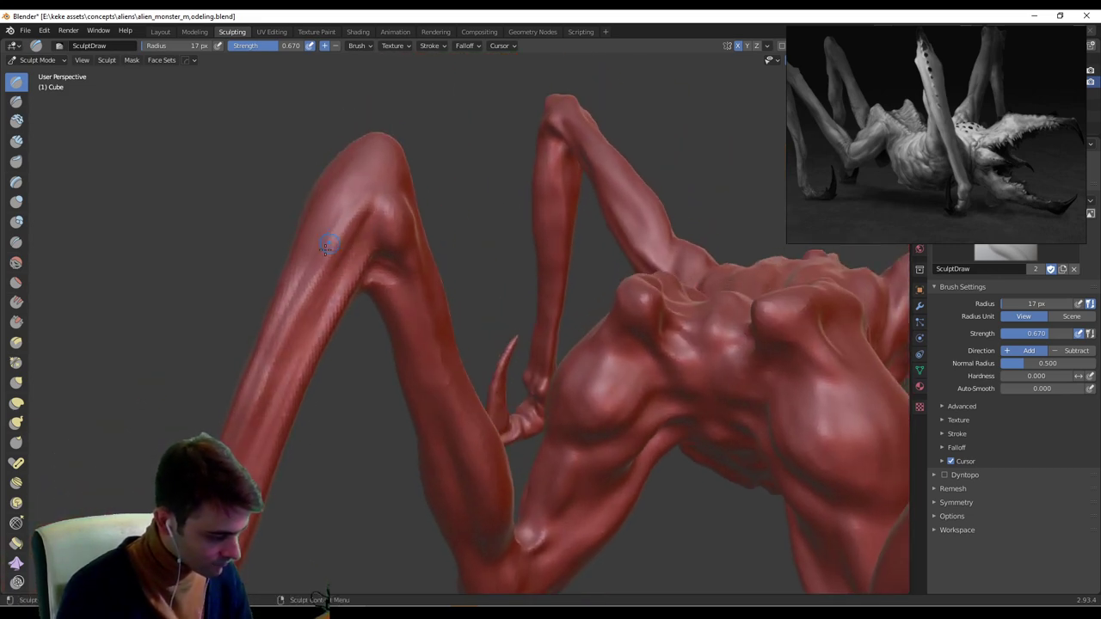
pyautogui.press('f')
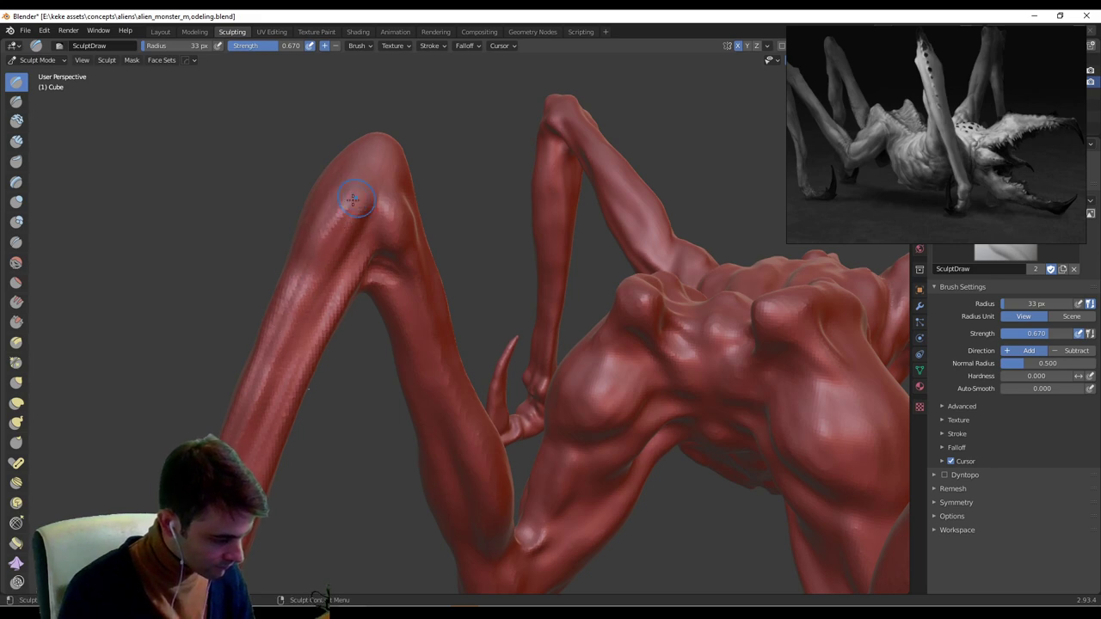
pyautogui.scroll(-5, 379, 215)
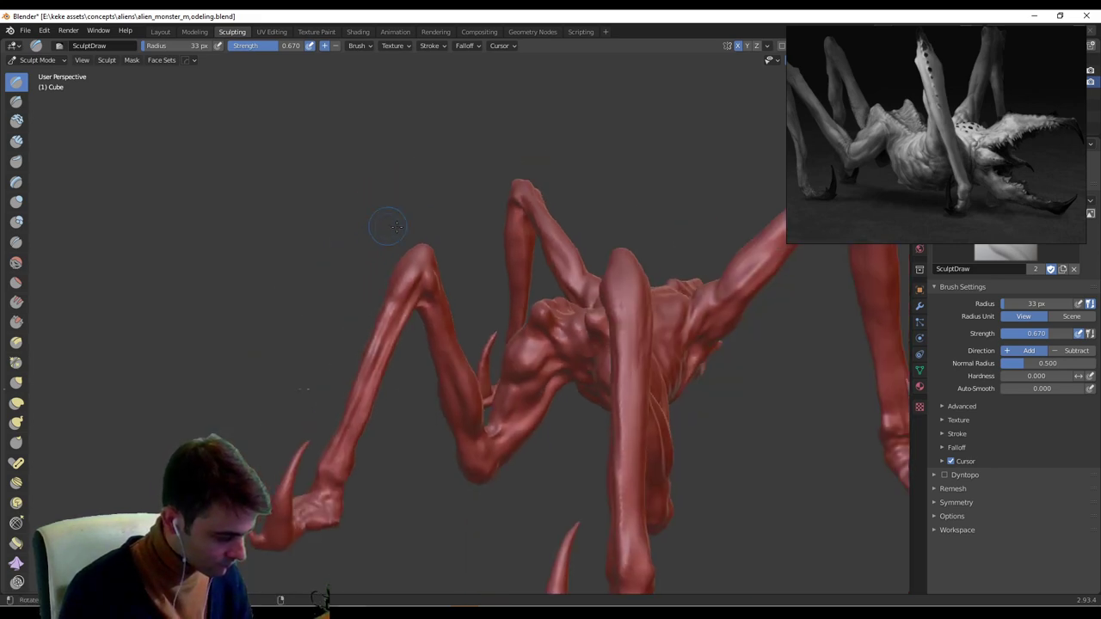
# Even out the thickness of the front leg's shin with the Inflate/Deflate brush at 148 px.
pyautogui.moveTo(387, 223)
pyautogui.mouseDown(button='middle')
pyautogui.moveTo(718, 225)
pyautogui.moveTo(792, 302)
pyautogui.moveTo(728, 376)
pyautogui.moveTo(513, 426)
pyautogui.moveTo(531, 343)
pyautogui.moveTo(648, 449)
pyautogui.moveTo(634, 400)
pyautogui.moveTo(505, 290)
pyautogui.moveTo(843, 216)
pyautogui.moveTo(590, 364)
pyautogui.moveTo(580, 295)
pyautogui.moveTo(608, 342)
pyautogui.moveTo(634, 319)
pyautogui.mouseUp(button='middle')
pyautogui.scroll(6, 718, 224)
pyautogui.scroll(-5, 719, 224)
pyautogui.scroll(5, 792, 302)
pyautogui.scroll(-3, 653, 391)
pyautogui.scroll(4, 523, 383)
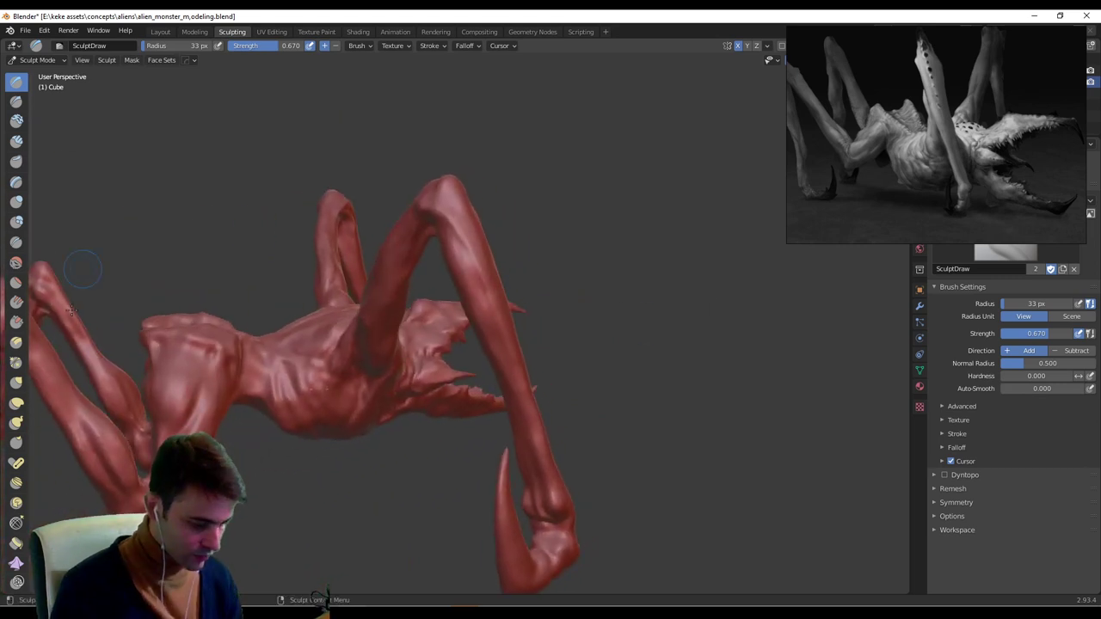
pyautogui.click(16, 382)
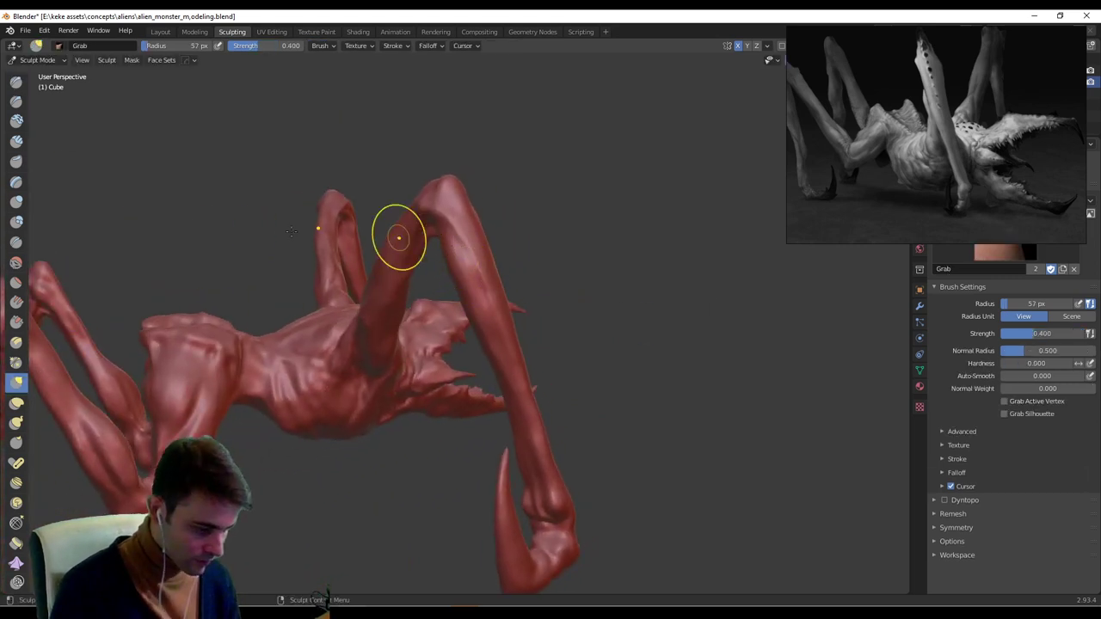
pyautogui.click(16, 201)
pyautogui.moveTo(479, 258)
pyautogui.mouseDown(button='middle')
pyautogui.moveTo(468, 247)
pyautogui.moveTo(482, 271)
pyautogui.mouseUp(button='middle')
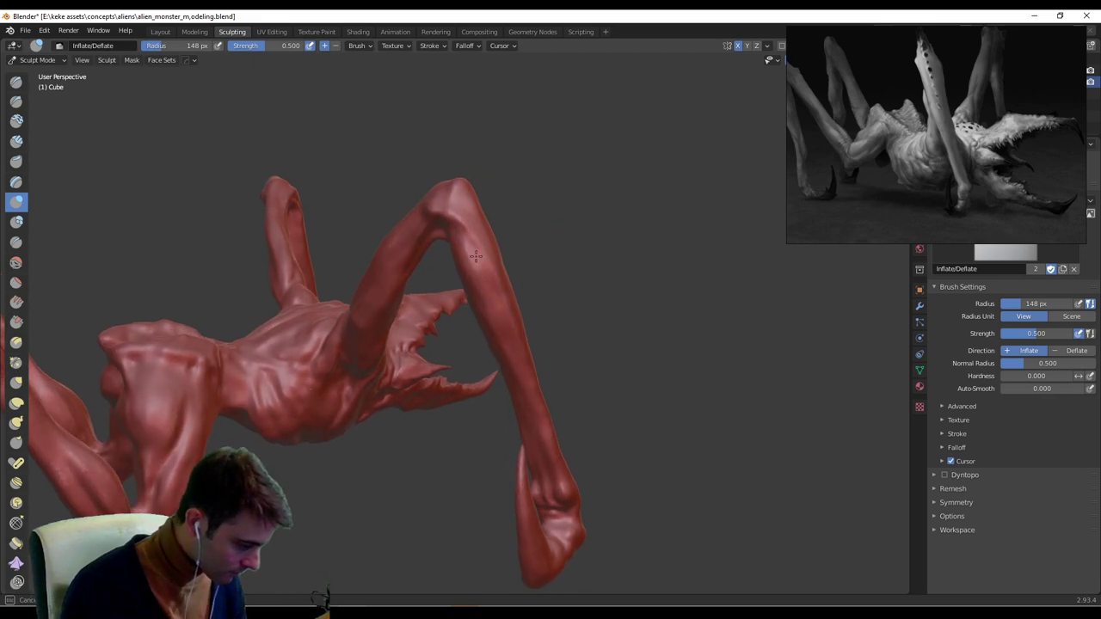
pyautogui.moveTo(558, 310)
pyautogui.mouseDown(button='middle')
pyautogui.moveTo(441, 213)
pyautogui.moveTo(443, 322)
pyautogui.moveTo(451, 305)
pyautogui.moveTo(430, 273)
pyautogui.moveTo(622, 228)
pyautogui.moveTo(528, 295)
pyautogui.moveTo(525, 368)
pyautogui.mouseUp(button='middle')
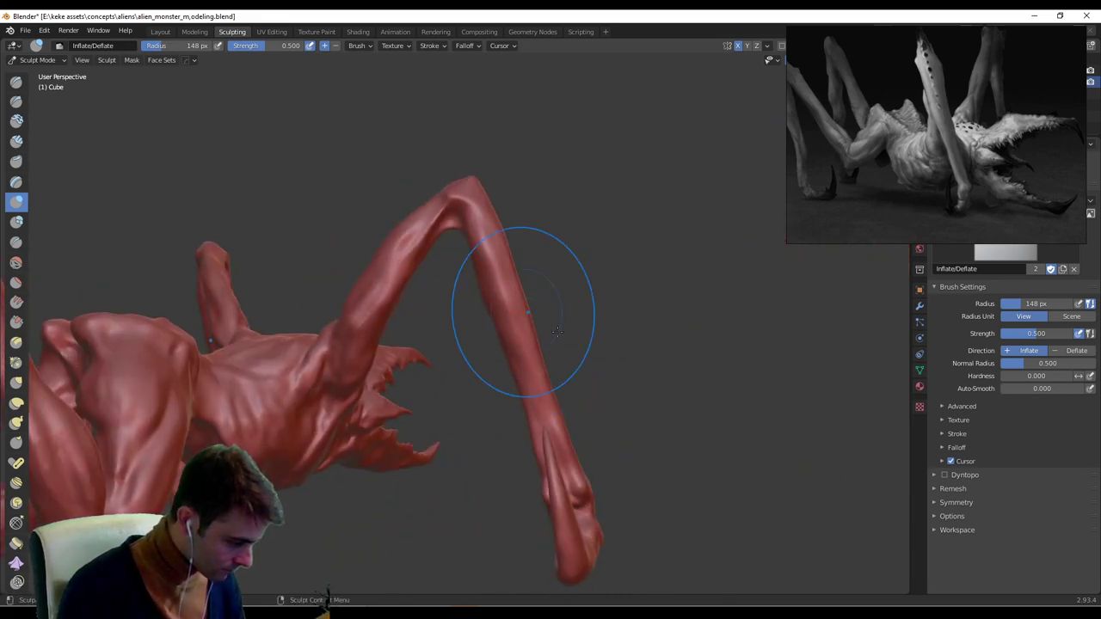
pyautogui.moveTo(557, 331)
pyautogui.mouseDown(button='middle')
pyautogui.moveTo(427, 445)
pyautogui.moveTo(381, 433)
pyautogui.mouseUp(button='middle')
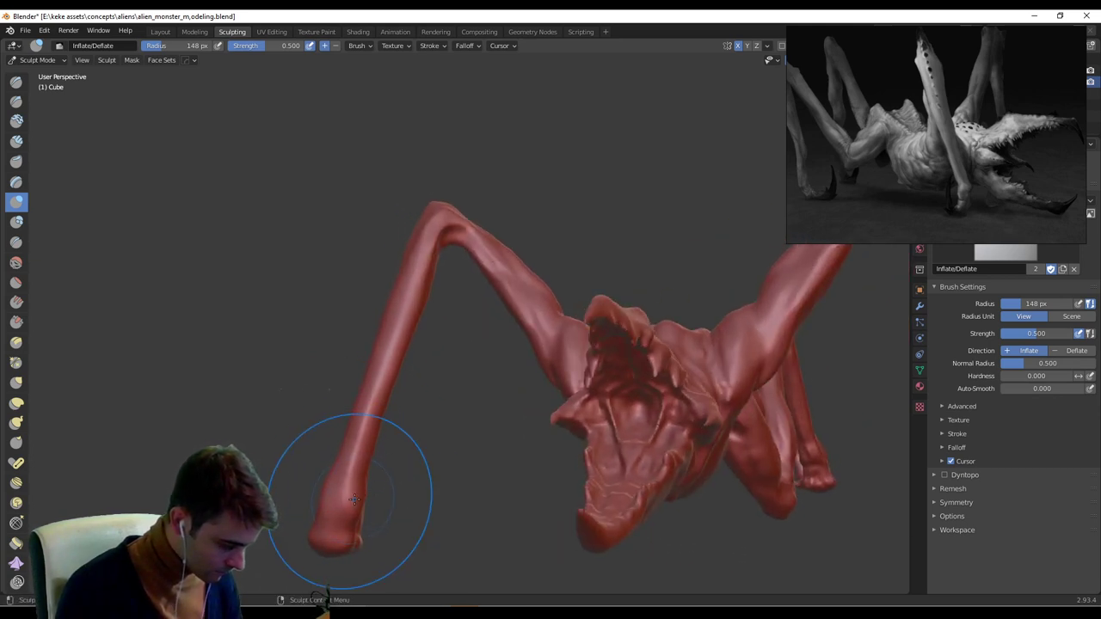
pyautogui.moveTo(354, 475); pyautogui.dragTo(533, 500, button='middle')
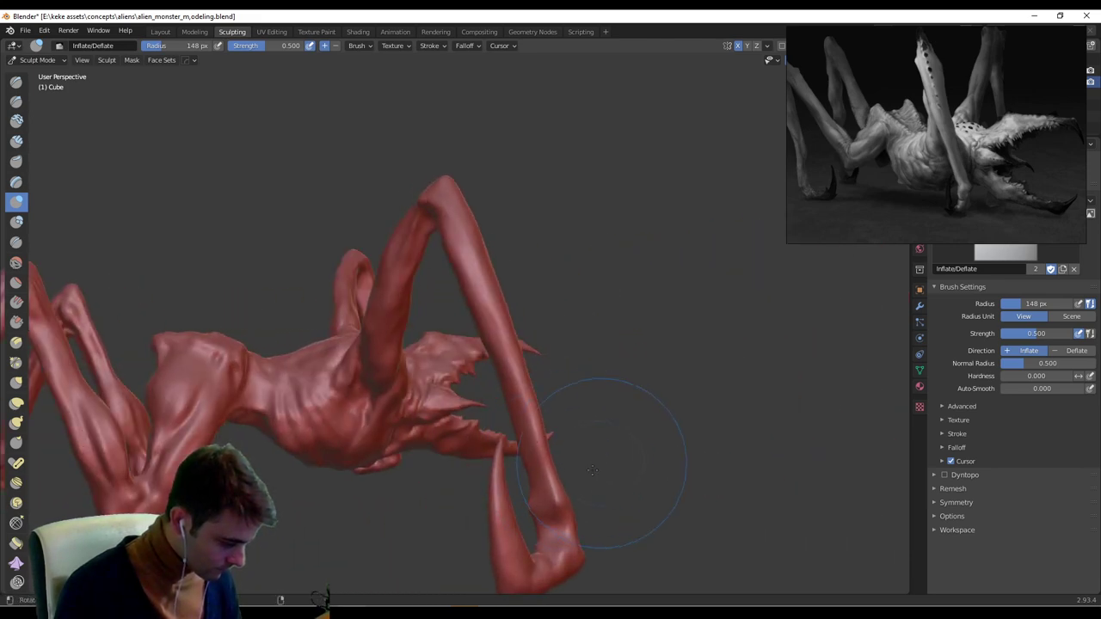
# Sculpt a tendon running from the front knee along the side of the upper leg with the Draw brush at 32 px.
pyautogui.moveTo(592, 470); pyautogui.dragTo(412, 435, button='middle')
pyautogui.keyDown('ctrl'); pyautogui.moveTo(413, 434); pyautogui.dragTo(667, 351, button='middle'); pyautogui.keyUp('ctrl')
pyautogui.scroll(3, 496, 294)
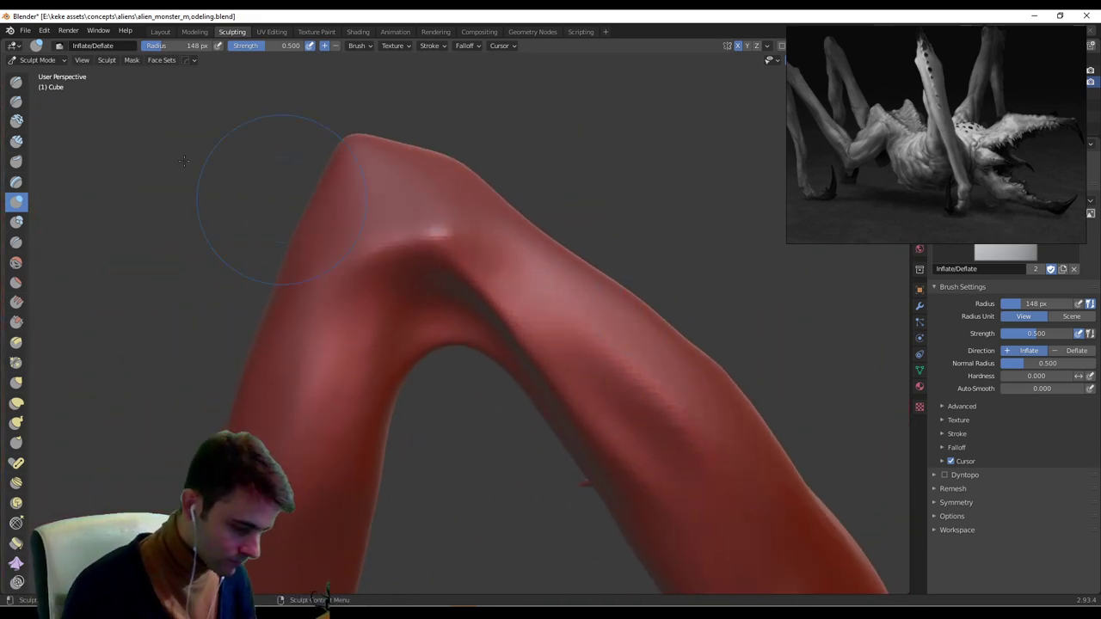
pyautogui.click(17, 83)
pyautogui.press('f')
pyautogui.click(500, 254)
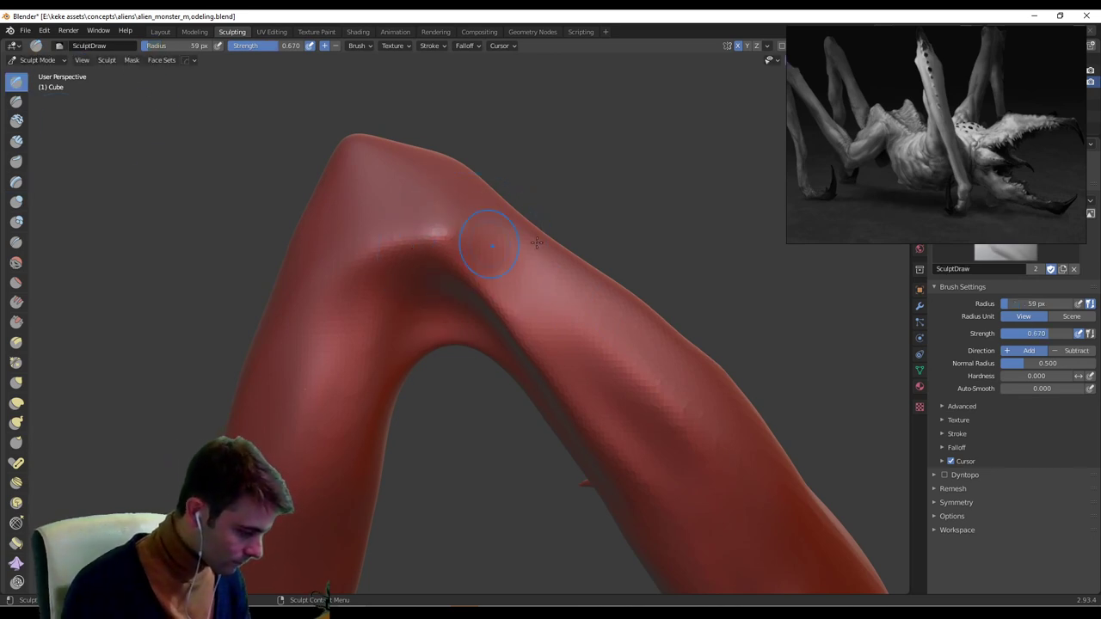
pyautogui.press('f')
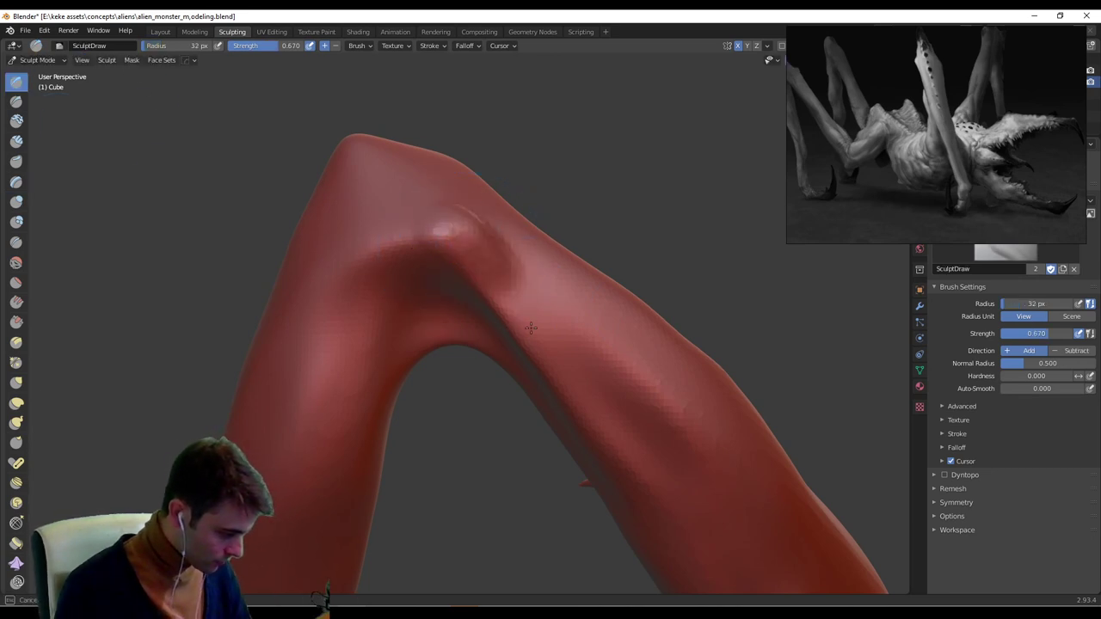
pyautogui.moveTo(531, 328); pyautogui.dragTo(591, 403)
pyautogui.moveTo(642, 474); pyautogui.dragTo(650, 410, button='middle')
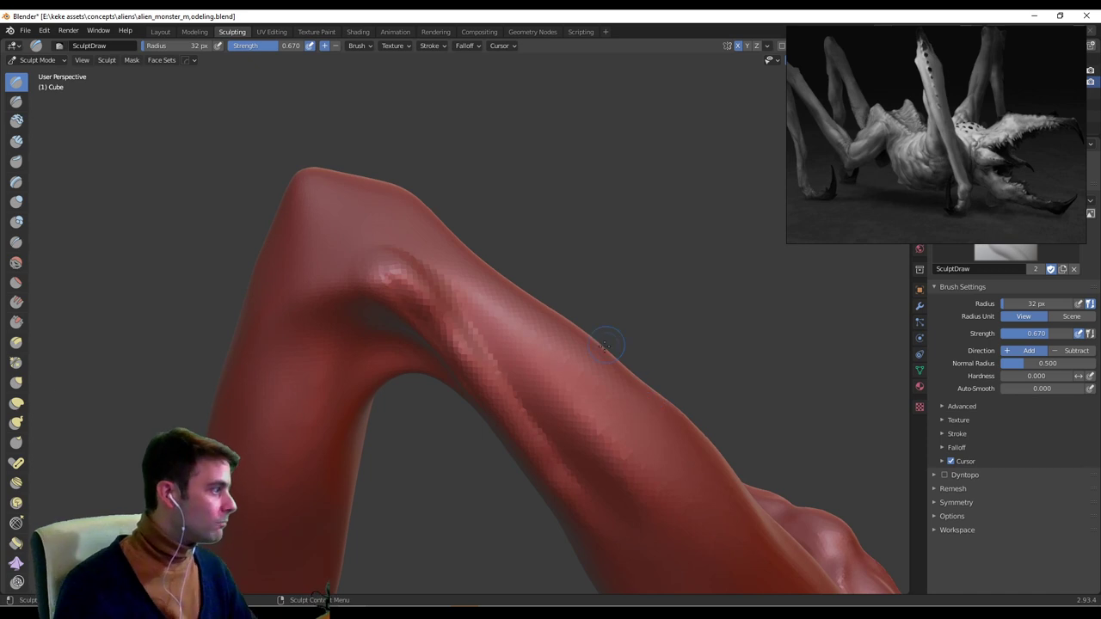
pyautogui.moveTo(379, 274); pyautogui.dragTo(279, 275, button='middle')
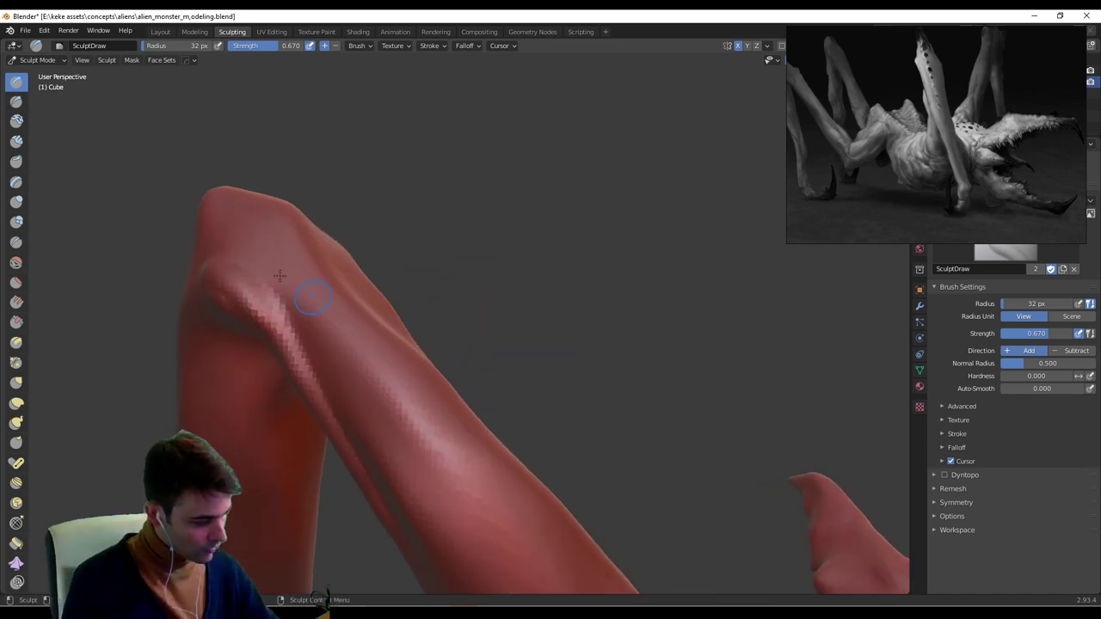
# Add muscle ridges over the top and outer side of the front knee with the 32 px Draw brush.
pyautogui.moveTo(311, 276); pyautogui.dragTo(384, 375)
pyautogui.moveTo(318, 311)
pyautogui.mouseDown(button='middle')
pyautogui.moveTo(287, 283)
pyautogui.moveTo(297, 296)
pyautogui.mouseUp(button='middle')
pyautogui.moveTo(275, 357); pyautogui.dragTo(320, 378)
pyautogui.moveTo(286, 331); pyautogui.dragTo(227, 351, button='middle')
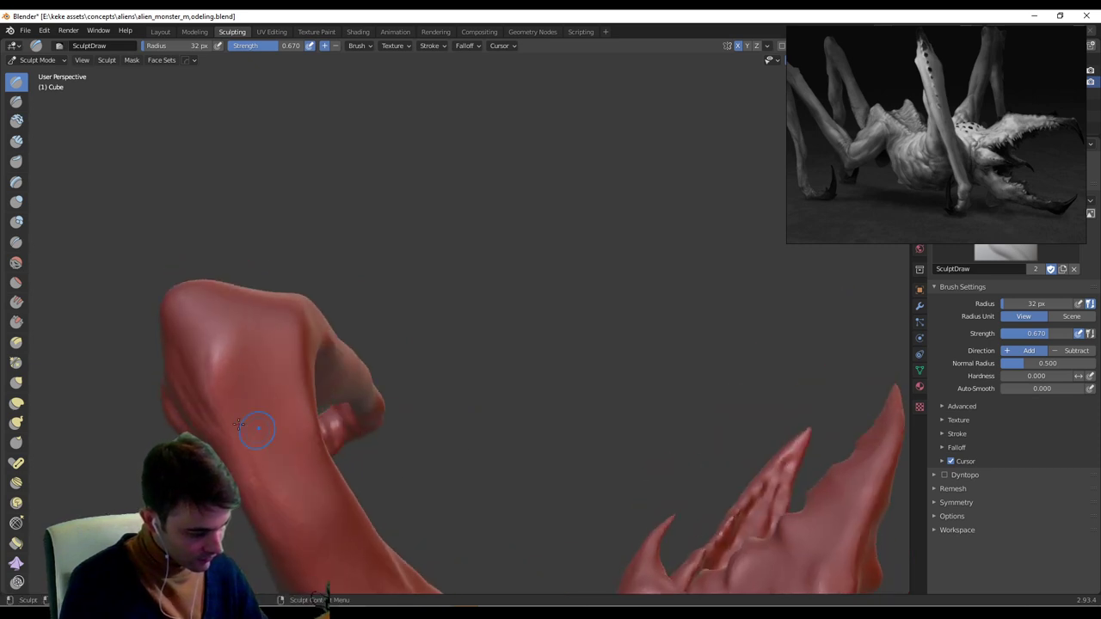
pyautogui.moveTo(239, 342)
pyautogui.mouseDown()
pyautogui.moveTo(267, 439)
pyautogui.moveTo(263, 410)
pyautogui.mouseUp()
pyautogui.moveTo(249, 342); pyautogui.dragTo(630, 218, button='middle')
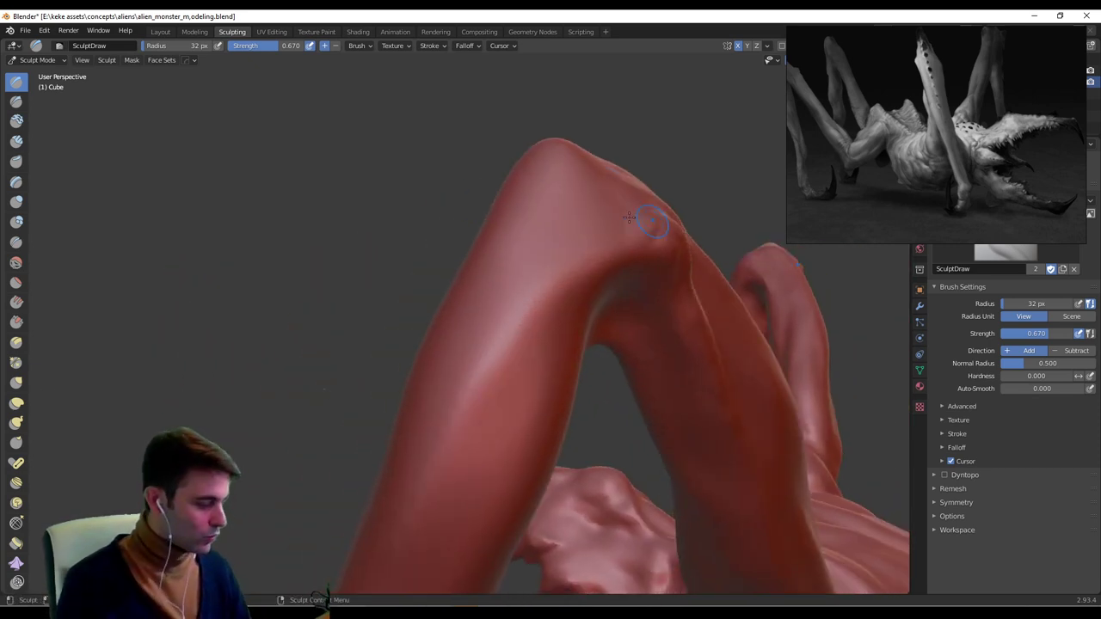
pyautogui.moveTo(602, 235)
pyautogui.mouseDown()
pyautogui.moveTo(535, 297)
pyautogui.moveTo(503, 358)
pyautogui.moveTo(528, 317)
pyautogui.mouseUp()
pyautogui.scroll(-4, 551, 284)
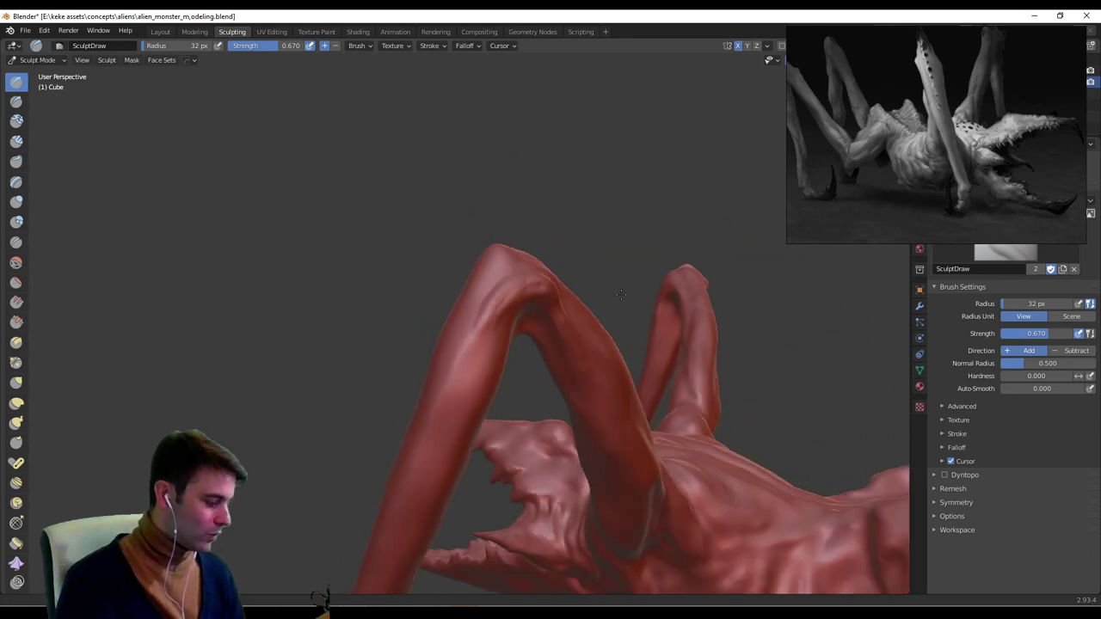
# Refine the tendon folds between the front knee and the upper leg with the 32 px Draw brush.
pyautogui.moveTo(550, 266)
pyautogui.mouseDown(button='middle')
pyautogui.moveTo(578, 206)
pyautogui.moveTo(481, 204)
pyautogui.mouseUp(button='middle')
pyautogui.scroll(2, 533, 191)
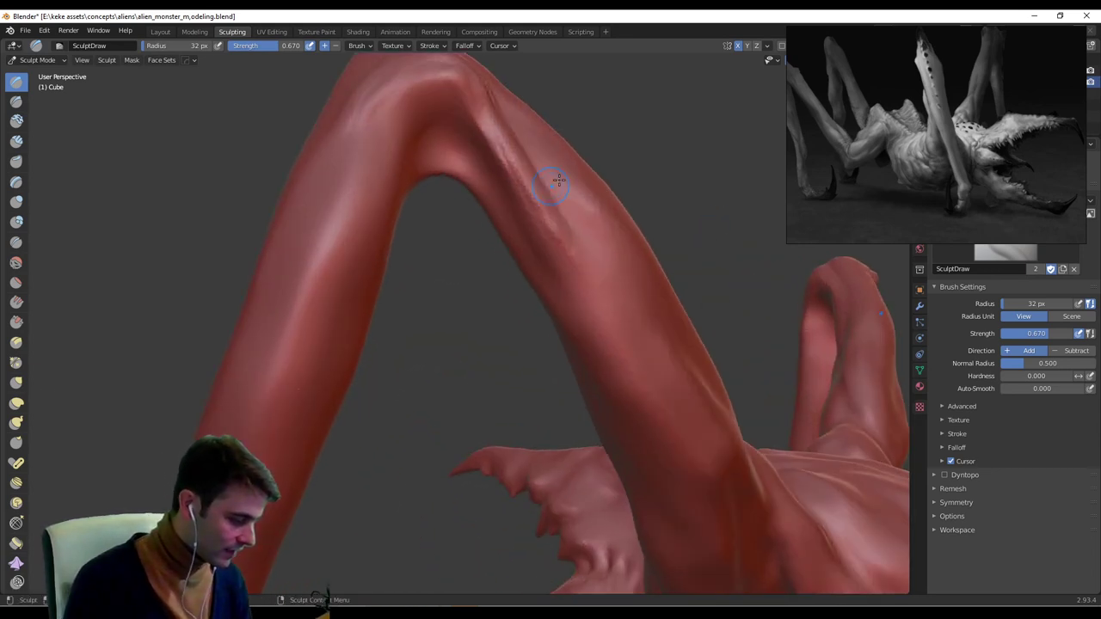
pyautogui.moveTo(568, 187)
pyautogui.mouseDown(button='middle')
pyautogui.moveTo(523, 233)
pyautogui.moveTo(430, 192)
pyautogui.mouseUp(button='middle')
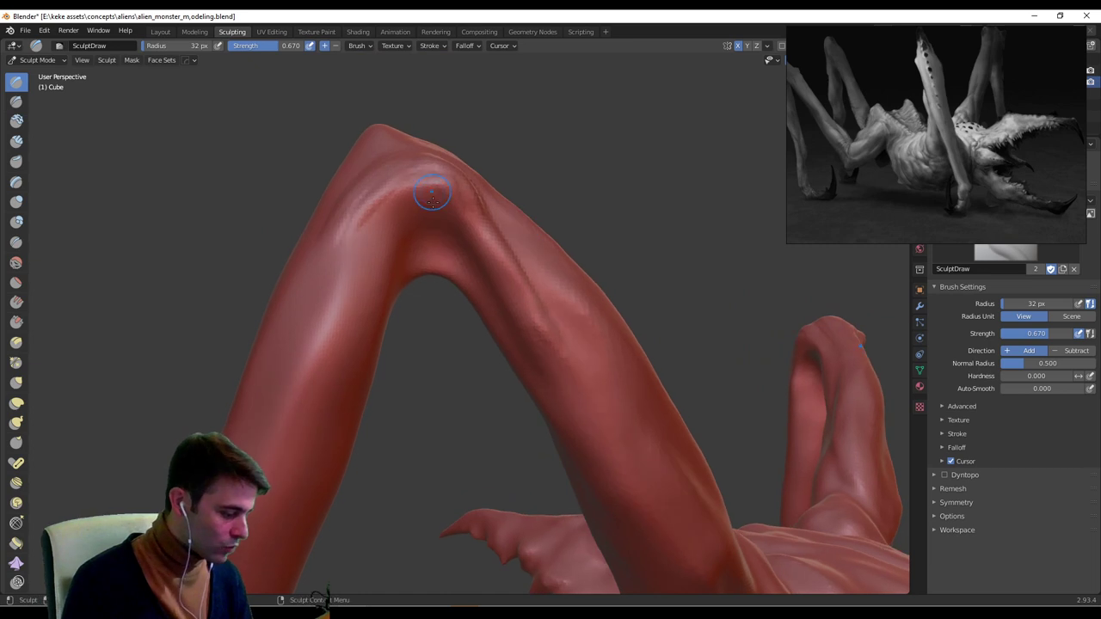
pyautogui.moveTo(469, 249); pyautogui.dragTo(570, 290, button='middle')
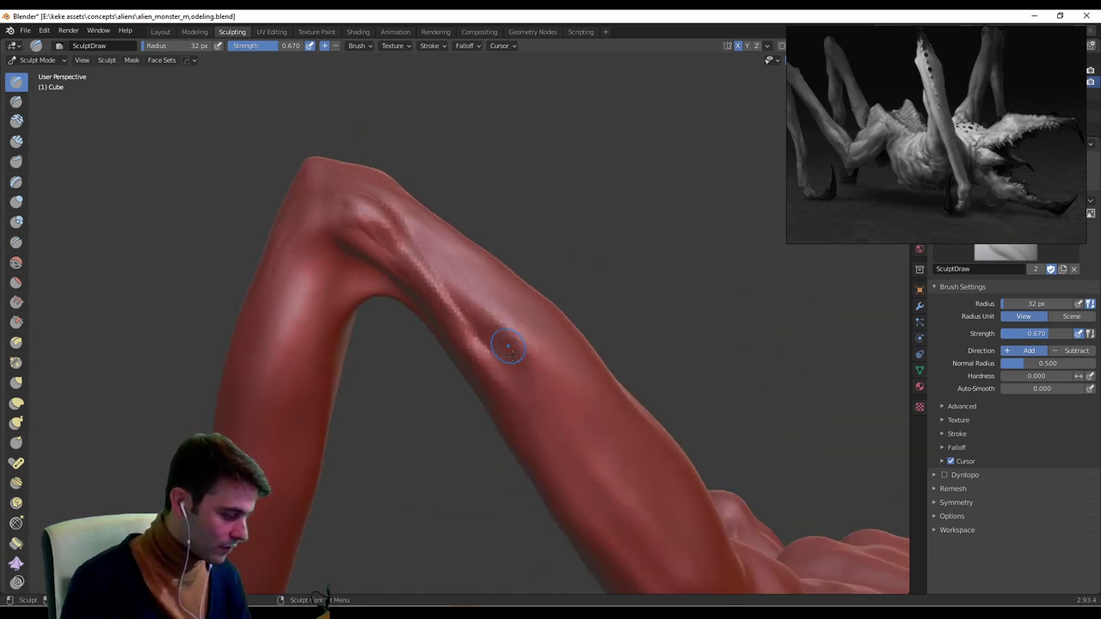
pyautogui.moveTo(454, 271); pyautogui.dragTo(314, 338, button='middle')
pyautogui.moveTo(342, 278); pyautogui.dragTo(486, 168, button='middle')
pyautogui.scroll(-5, 516, 210)
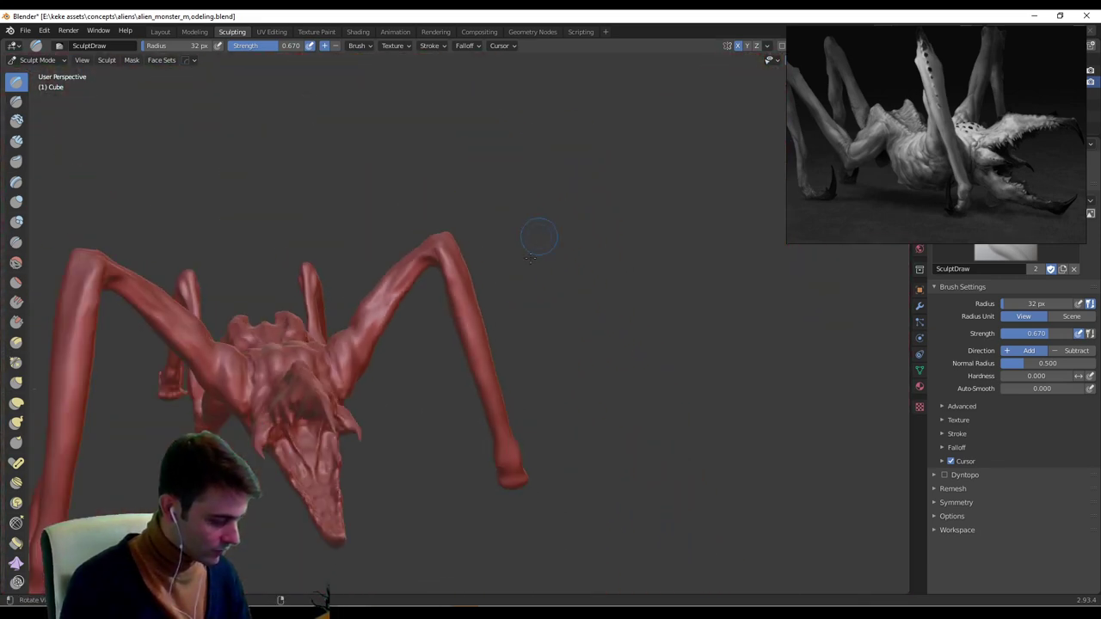
# Sculpt a tendon ridge from the front knee down the shin with the Draw brush at 23 px.
pyautogui.scroll(4, 540, 238)
pyautogui.moveTo(516, 206); pyautogui.dragTo(443, 72, button='middle')
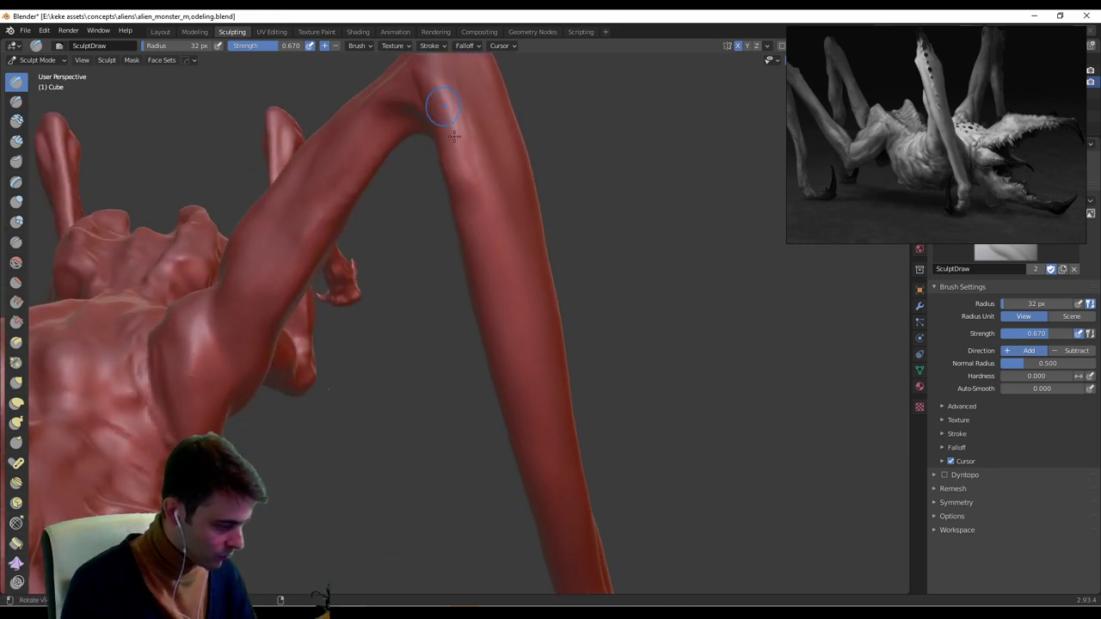
pyautogui.moveTo(454, 135); pyautogui.dragTo(422, 153, button='middle')
pyautogui.press('f')
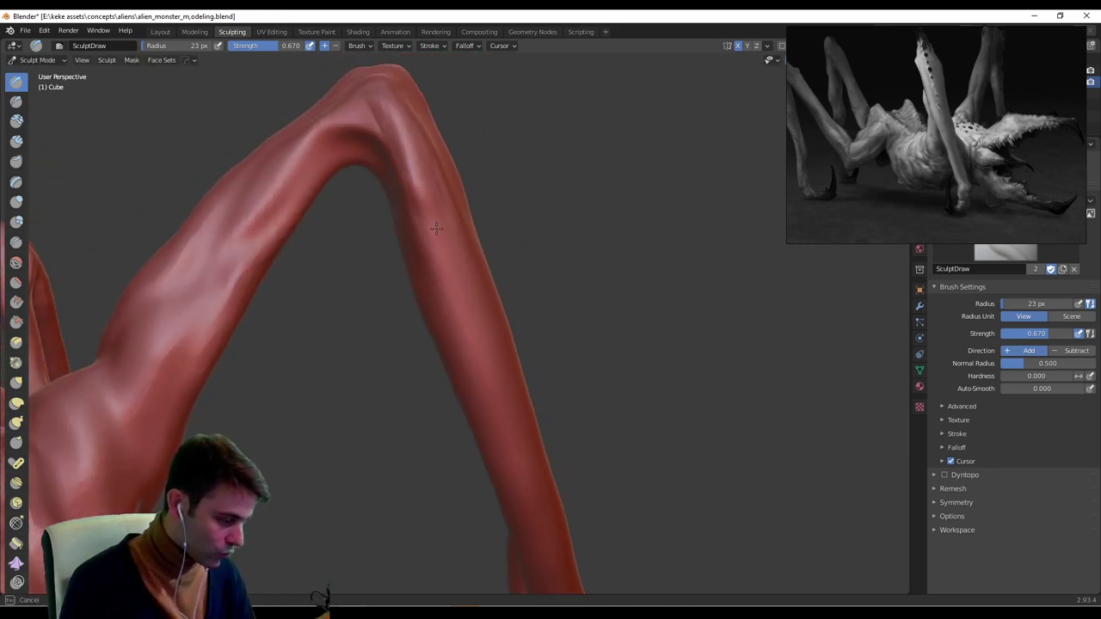
pyautogui.moveTo(388, 126); pyautogui.dragTo(423, 249)
pyautogui.moveTo(464, 298); pyautogui.dragTo(442, 253, button='middle')
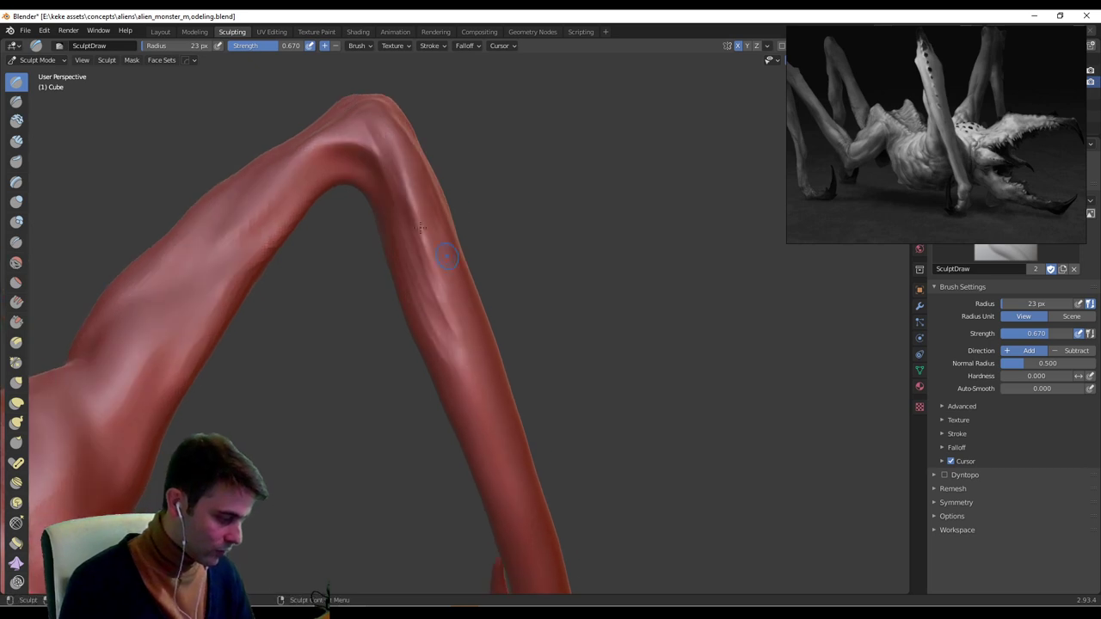
# Carve grooves beside the front shin's tendon with subtractive strokes and reinforce its ridge at 23 px.
pyautogui.keyDown('ctrl'); pyautogui.moveTo(408, 182); pyautogui.dragTo(465, 381); pyautogui.keyUp('ctrl')
pyautogui.keyDown('ctrl'); pyautogui.moveTo(425, 284); pyautogui.dragTo(459, 387); pyautogui.keyUp('ctrl')
pyautogui.keyDown('ctrl'); pyautogui.moveTo(397, 233); pyautogui.dragTo(473, 386); pyautogui.keyUp('ctrl')
pyautogui.moveTo(405, 172); pyautogui.dragTo(462, 346)
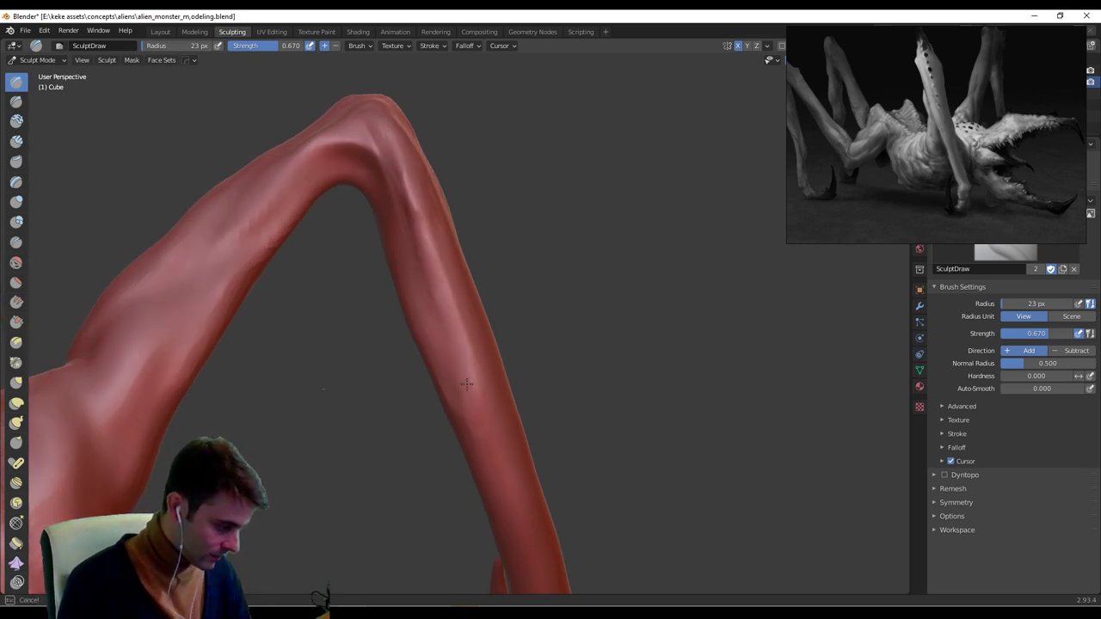
pyautogui.moveTo(405, 276); pyautogui.dragTo(445, 258, button='middle')
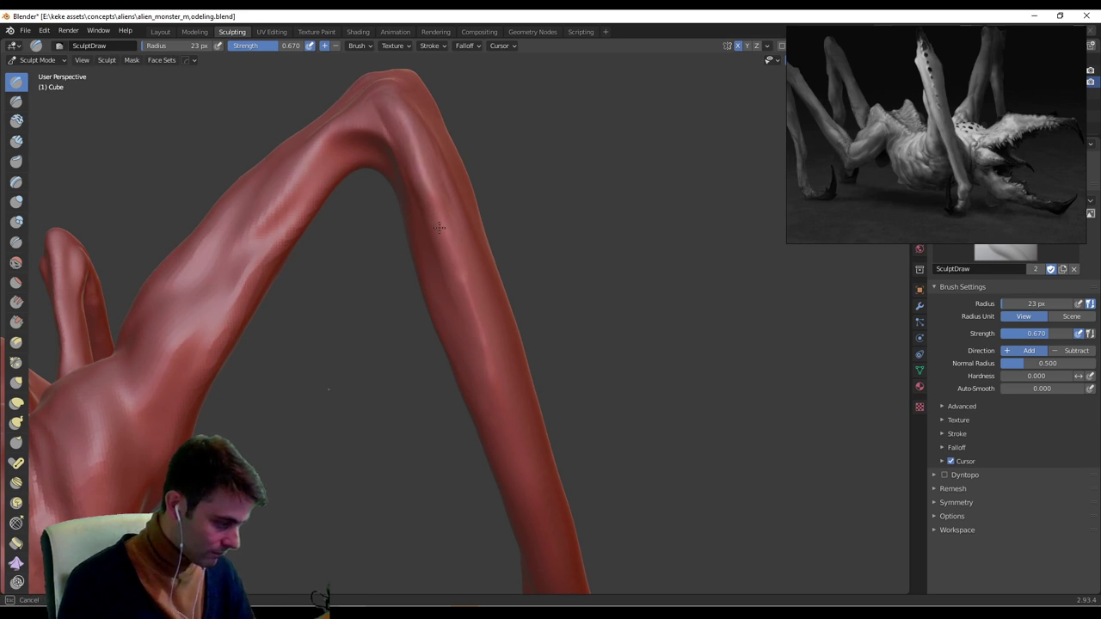
# Sculpt muscle strands along the underside of the front upper leg near the knee with the Draw brush at 22 px.
pyautogui.moveTo(436, 166)
pyautogui.mouseDown(button='middle')
pyautogui.moveTo(418, 184)
pyautogui.moveTo(391, 179)
pyautogui.mouseUp(button='middle')
pyautogui.press('f')
pyautogui.click(318, 126)
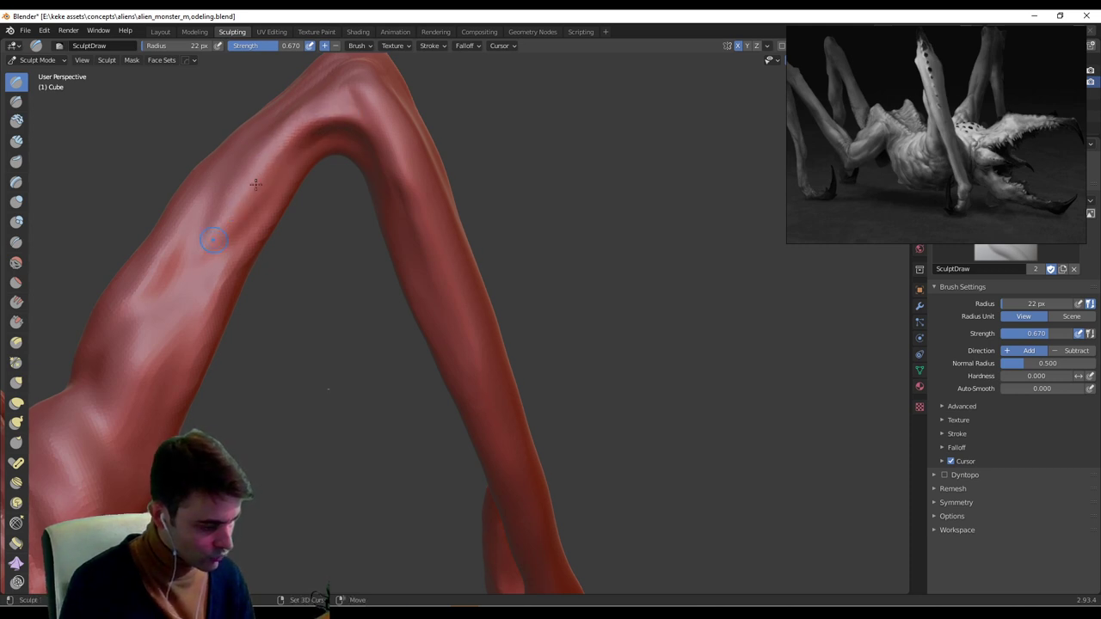
pyautogui.moveTo(328, 123)
pyautogui.mouseDown(button='middle')
pyautogui.moveTo(293, 178)
pyautogui.moveTo(295, 140)
pyautogui.moveTo(296, 196)
pyautogui.mouseUp(button='middle')
pyautogui.moveTo(352, 151)
pyautogui.mouseDown(button='middle')
pyautogui.moveTo(366, 191)
pyautogui.moveTo(309, 273)
pyautogui.mouseUp(button='middle')
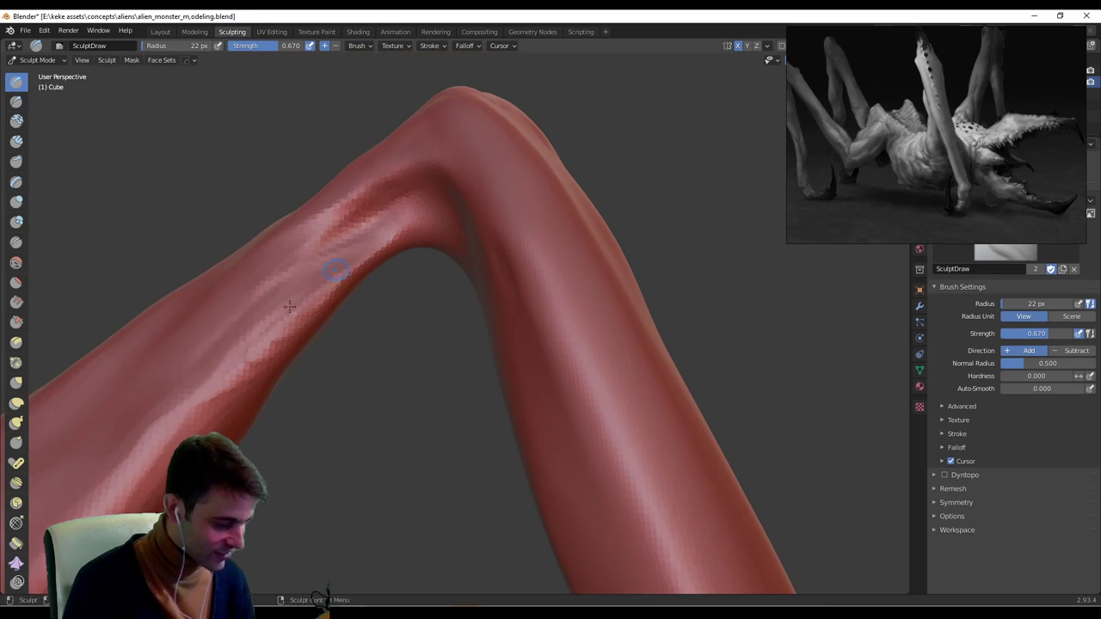
# Carve a groove along the underside of the front upper leg below the knee with subtractive 22 px Draw strokes.
pyautogui.moveTo(405, 246)
pyautogui.mouseDown(button='middle')
pyautogui.moveTo(429, 320)
pyautogui.moveTo(410, 345)
pyautogui.moveTo(463, 270)
pyautogui.mouseUp(button='middle')
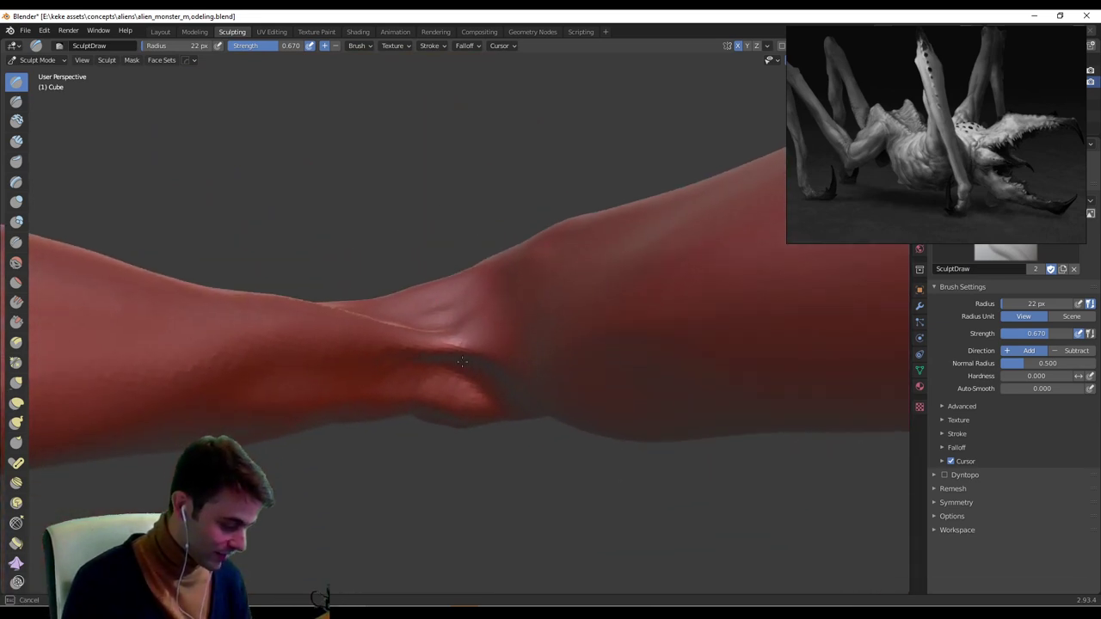
pyautogui.moveTo(461, 362)
pyautogui.mouseDown(button='middle')
pyautogui.moveTo(458, 233)
pyautogui.moveTo(450, 285)
pyautogui.moveTo(361, 327)
pyautogui.moveTo(335, 320)
pyautogui.mouseUp(button='middle')
pyautogui.keyDown('ctrl'); pyautogui.moveTo(331, 319); pyautogui.dragTo(388, 287); pyautogui.keyUp('ctrl')
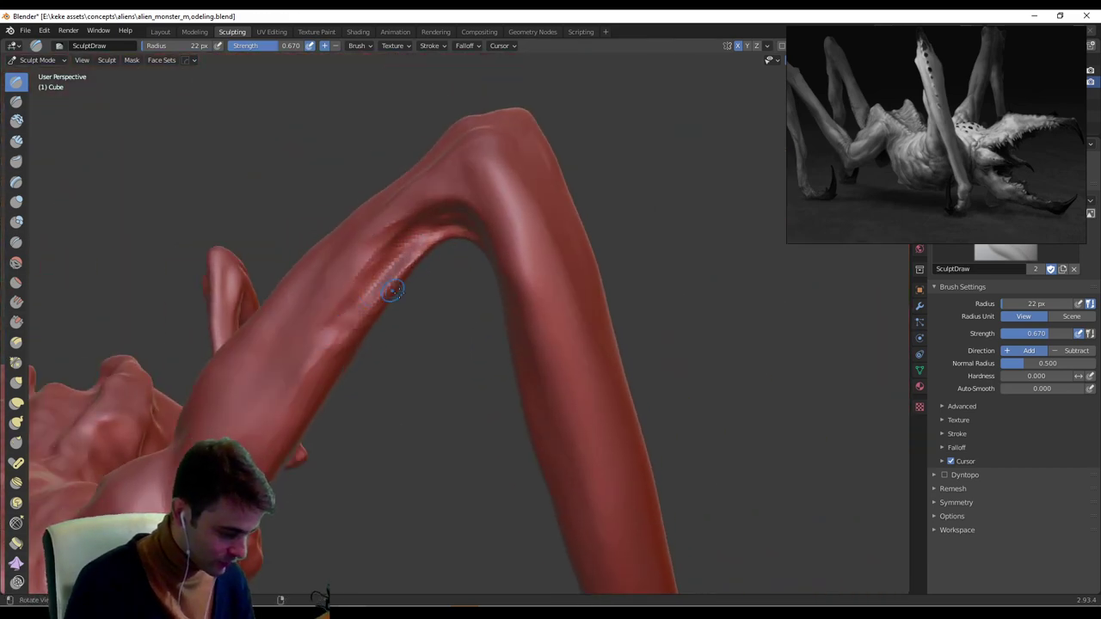
pyautogui.moveTo(388, 287); pyautogui.dragTo(386, 278, button='middle')
pyautogui.moveTo(289, 413)
pyautogui.keyDown('alt'); pyautogui.mouseDown()
pyautogui.moveTo(352, 356)
pyautogui.moveTo(369, 373)
pyautogui.moveTo(332, 430)
pyautogui.mouseUp(); pyautogui.keyUp('alt')
# Build up the muscle on the underside of the front upper leg with the Draw brush at 39 px.
pyautogui.press('f')
pyautogui.click(384, 359)
pyautogui.moveTo(390, 395); pyautogui.dragTo(387, 344, button='middle')
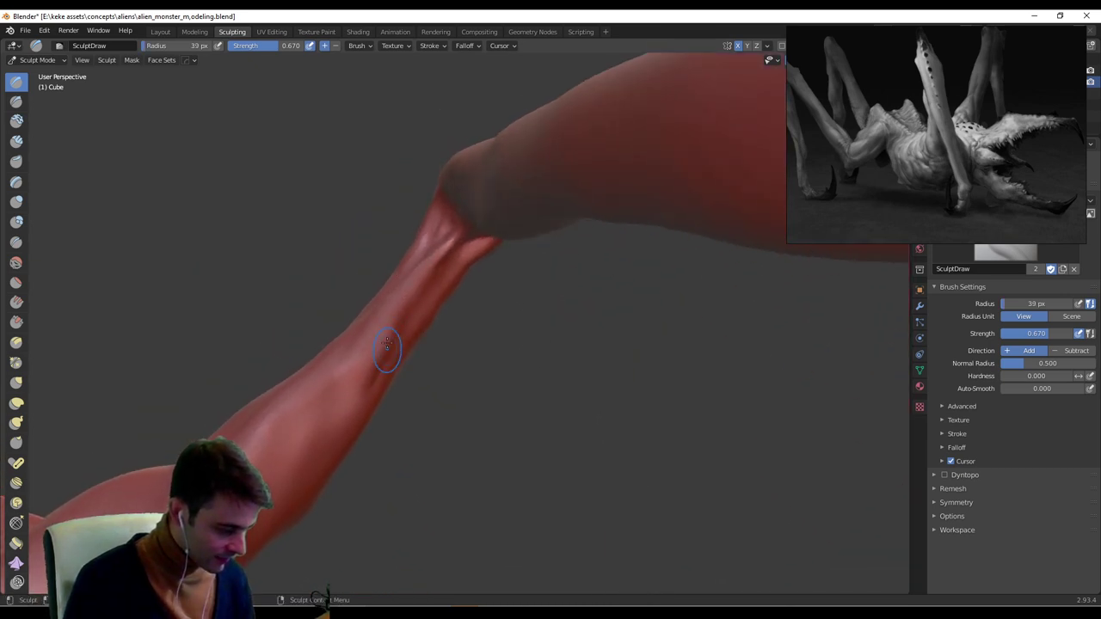
pyautogui.moveTo(340, 409)
pyautogui.mouseDown(button='middle')
pyautogui.moveTo(295, 450)
pyautogui.moveTo(379, 273)
pyautogui.moveTo(365, 284)
pyautogui.mouseUp(button='middle')
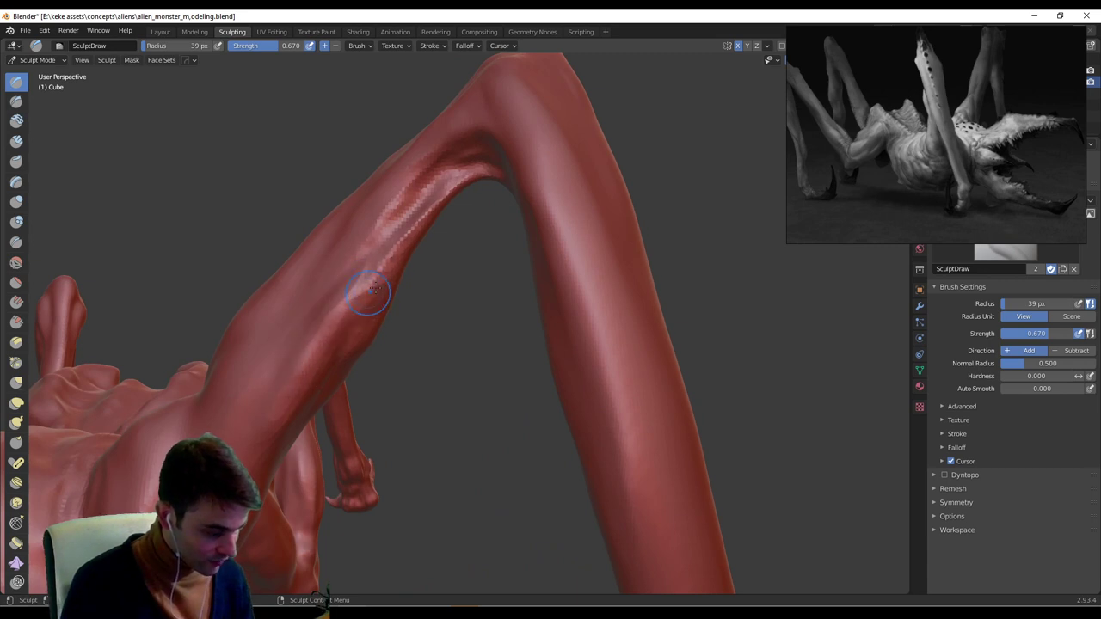
pyautogui.moveTo(319, 397); pyautogui.dragTo(368, 292, button='middle')
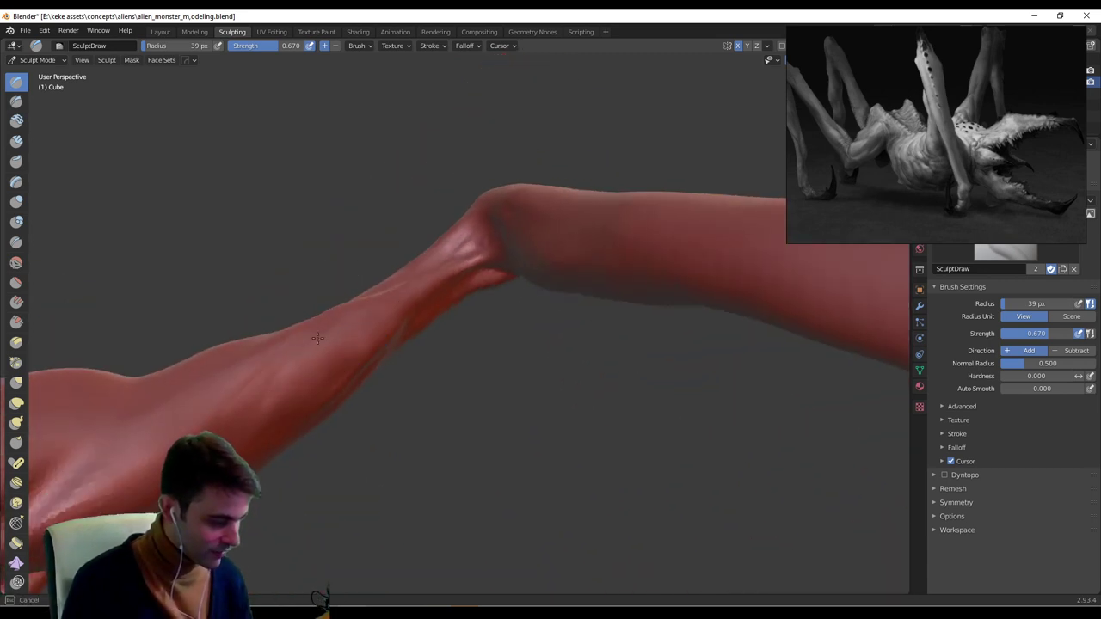
pyautogui.moveTo(441, 295); pyautogui.dragTo(432, 373, button='middle')
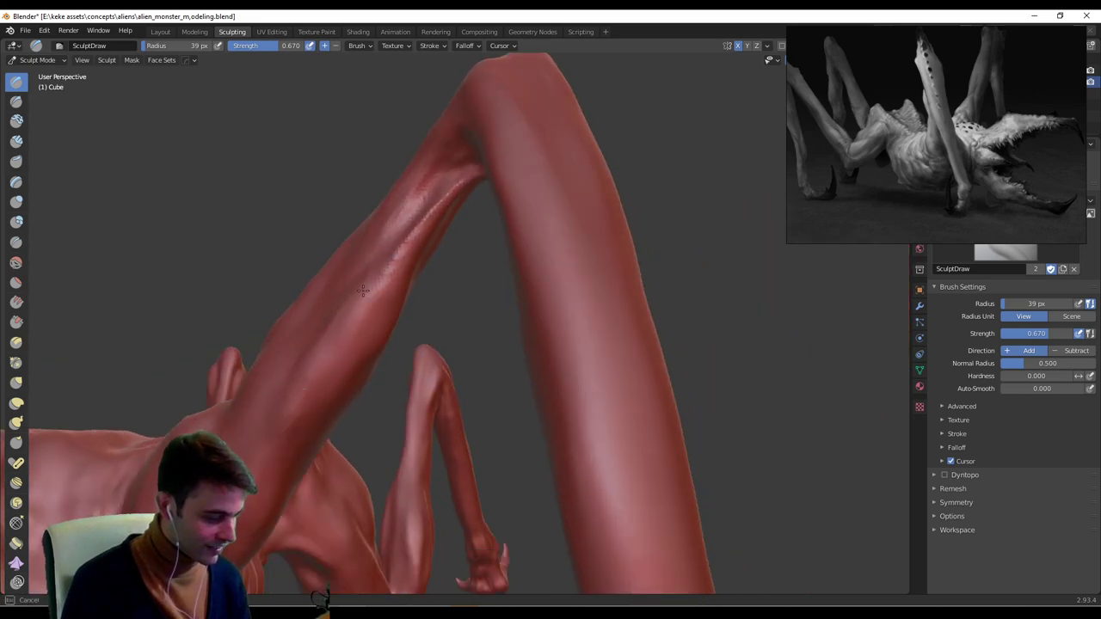
pyautogui.moveTo(362, 290)
pyautogui.mouseDown(button='middle')
pyautogui.moveTo(395, 349)
pyautogui.moveTo(383, 305)
pyautogui.moveTo(430, 246)
pyautogui.moveTo(628, 347)
pyautogui.moveTo(533, 288)
pyautogui.mouseUp(button='middle')
# Sharpen the tendon creases under the front knee with smaller Draw brush radii of 12, 25 and 16 px.
pyautogui.scroll(8, 467, 230)
pyautogui.moveTo(467, 231); pyautogui.dragTo(431, 270, button='middle')
pyautogui.press('f')
pyautogui.click(397, 275)
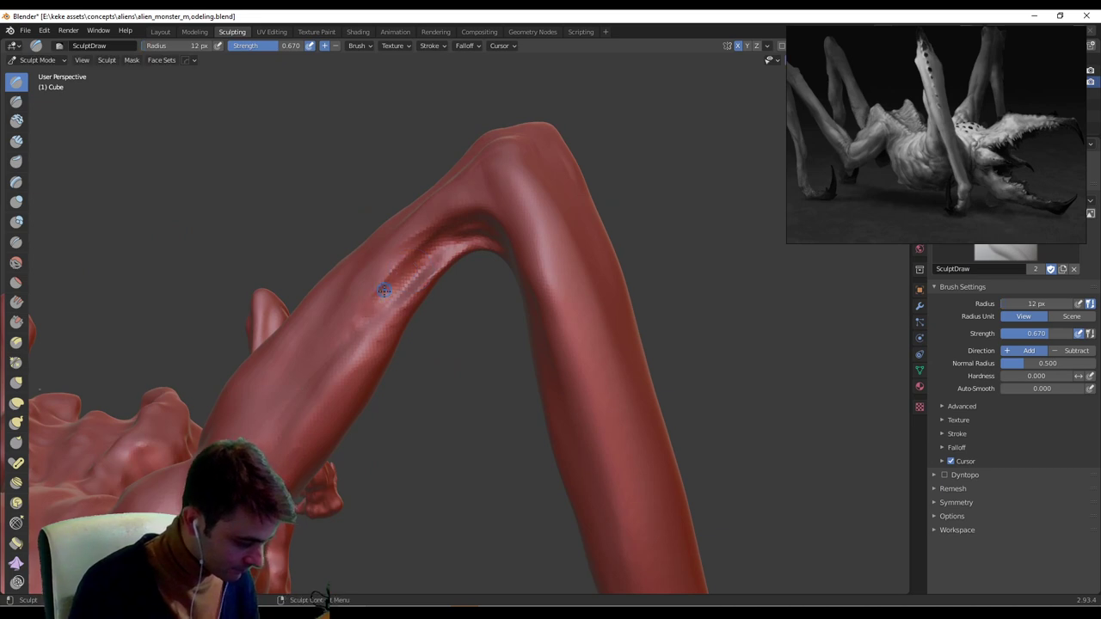
pyautogui.press('f')
pyautogui.click(390, 289)
pyautogui.moveTo(422, 258); pyautogui.dragTo(411, 260, button='middle')
pyautogui.press('f')
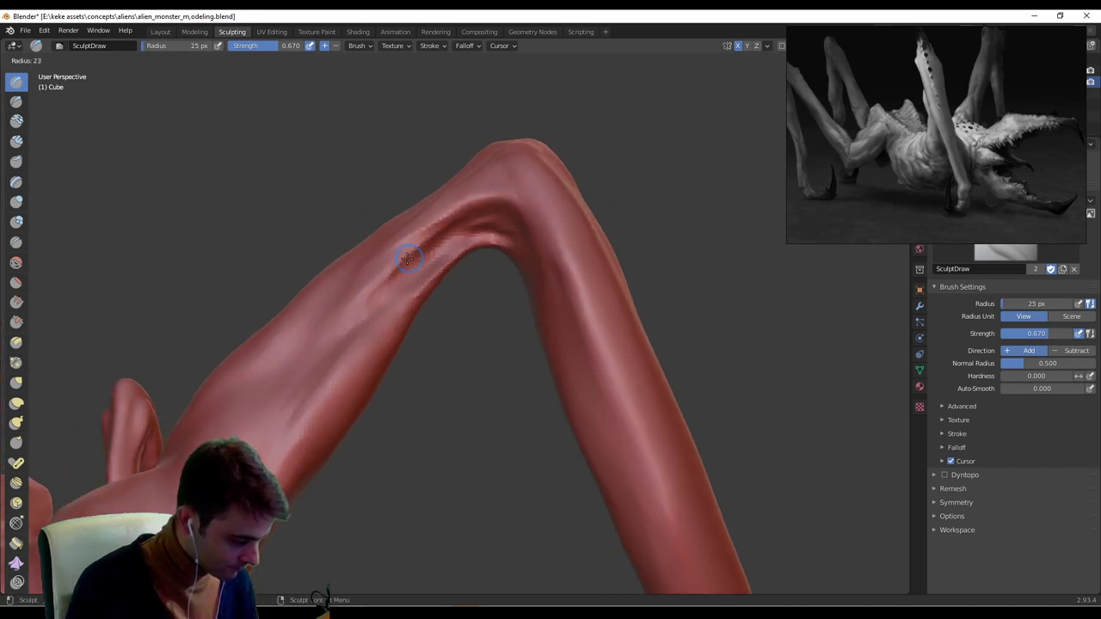
pyautogui.click(404, 262)
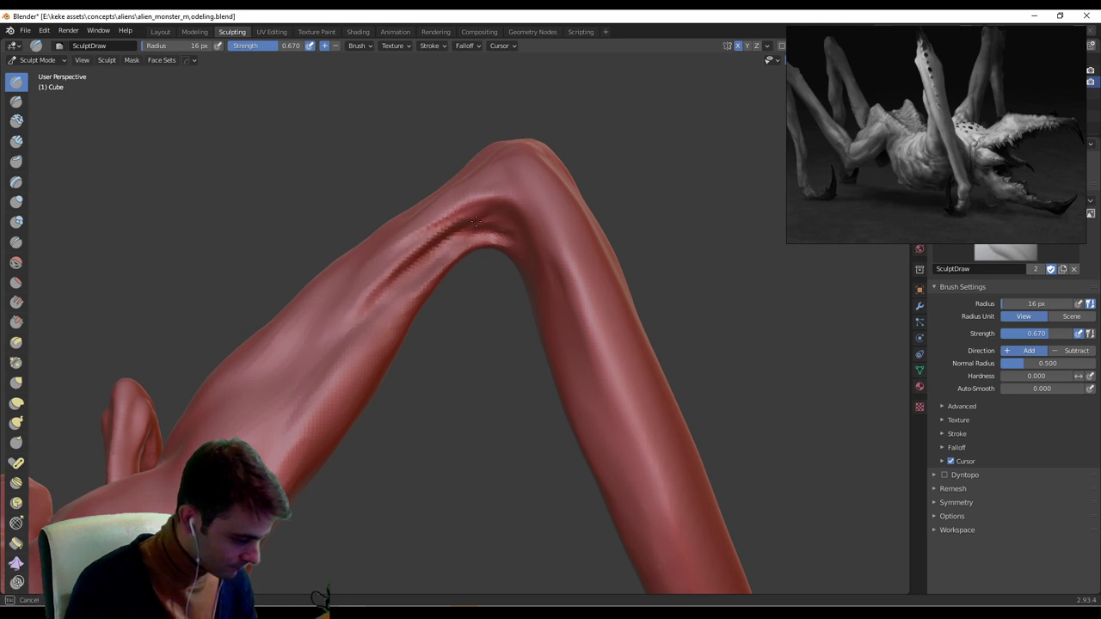
# Sculpt muscle strands along the side of the front upper leg toward the knee with the Draw brush at 16 px.
pyautogui.moveTo(474, 222); pyautogui.dragTo(467, 271, button='middle')
pyautogui.moveTo(398, 277); pyautogui.dragTo(374, 301, button='middle')
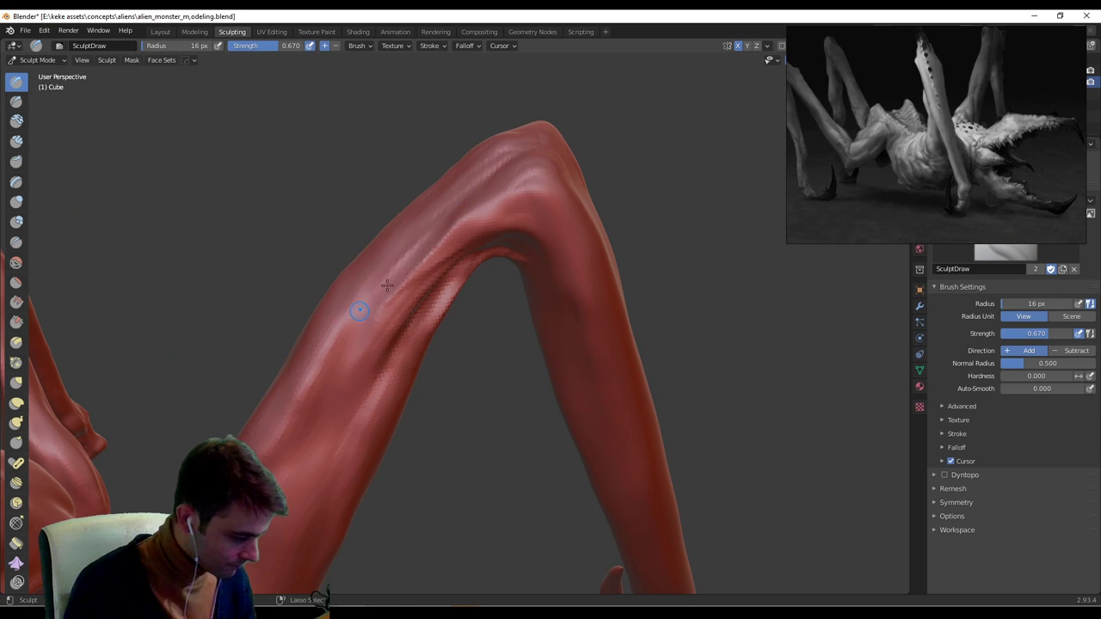
pyautogui.moveTo(495, 168); pyautogui.dragTo(393, 316, button='middle')
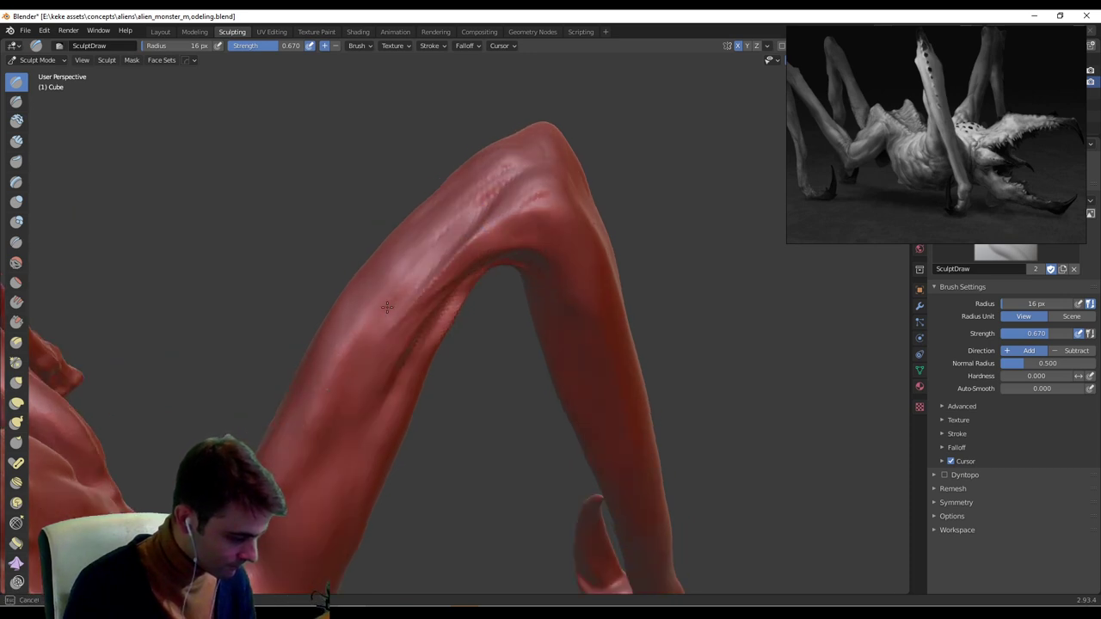
pyautogui.scroll(-8, 494, 179)
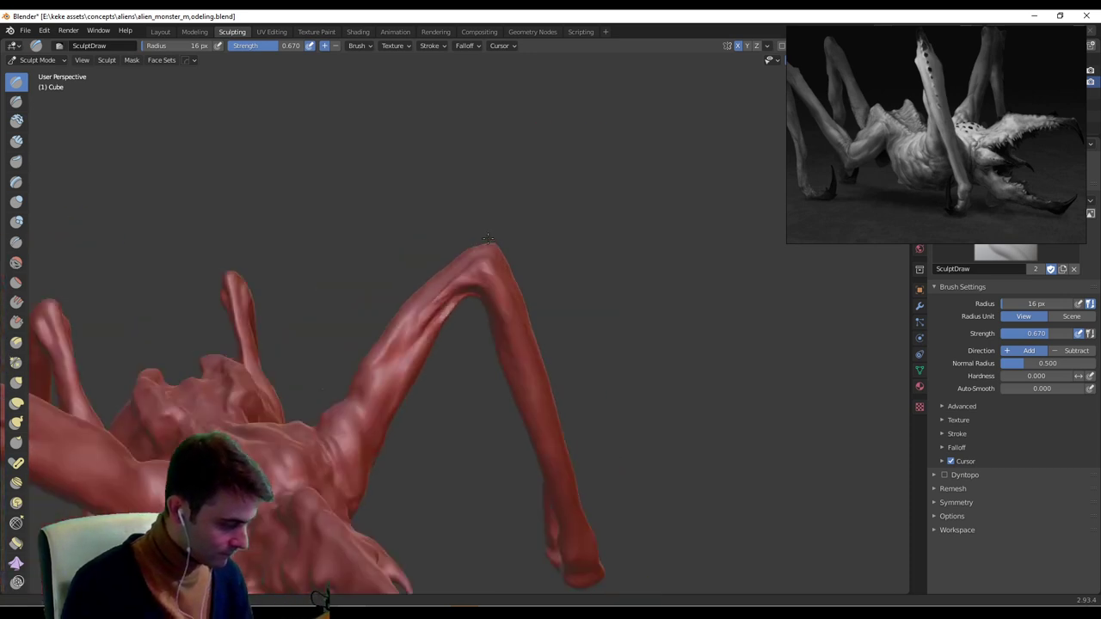
pyautogui.keyDown('ctrl'); pyautogui.moveTo(576, 197); pyautogui.dragTo(667, 202, button='middle'); pyautogui.keyUp('ctrl')
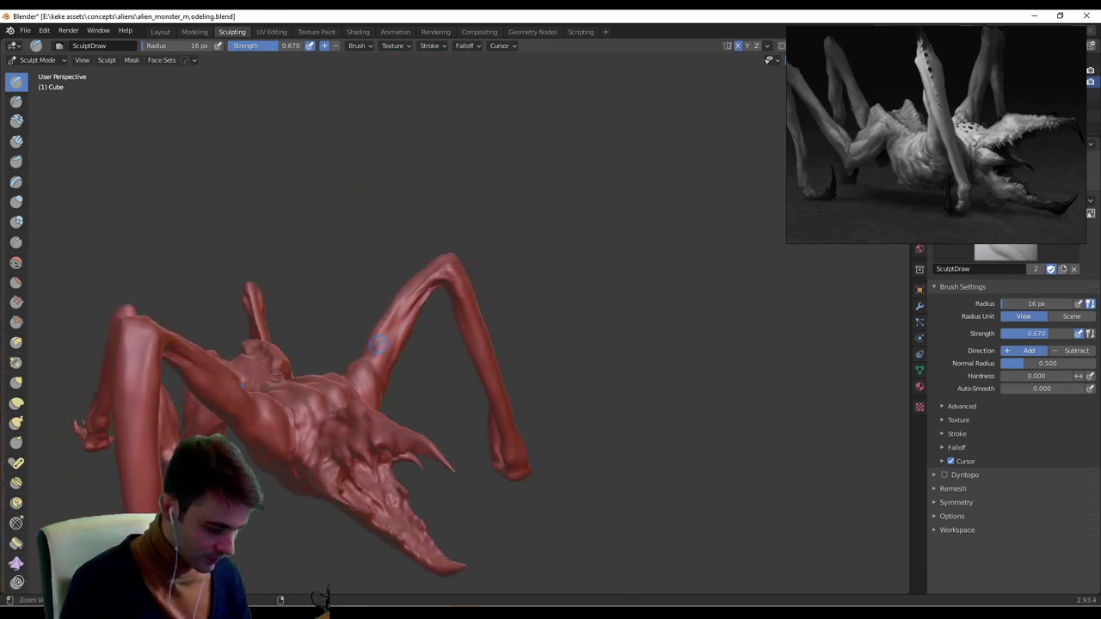
# Reshape the front knee and upper leg with the Grab brush at 126 px.
pyautogui.press('g')
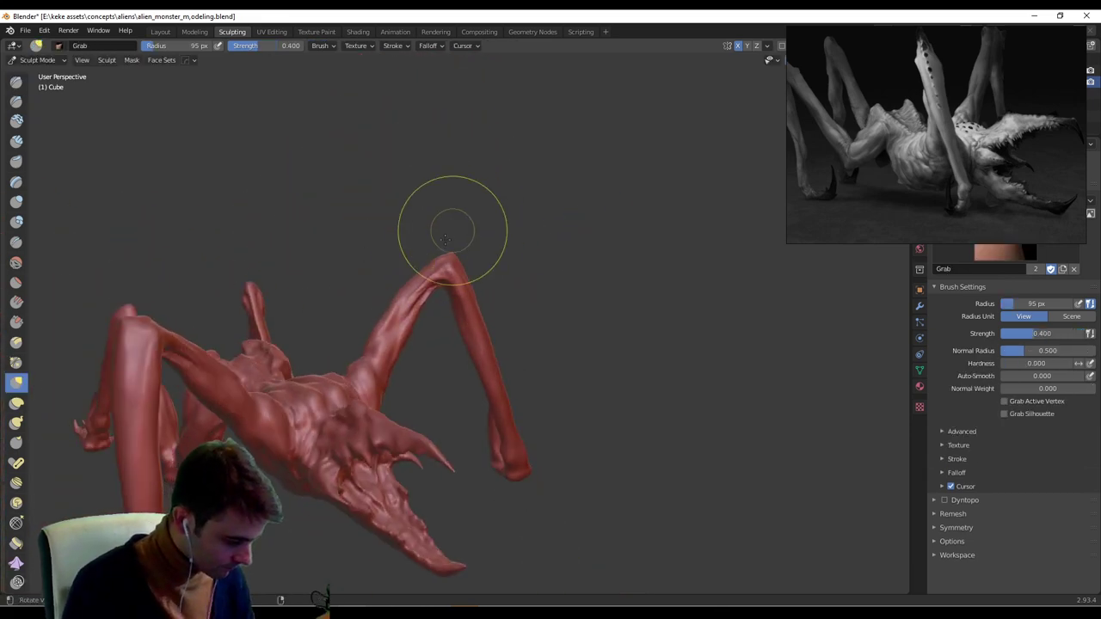
pyautogui.press('f')
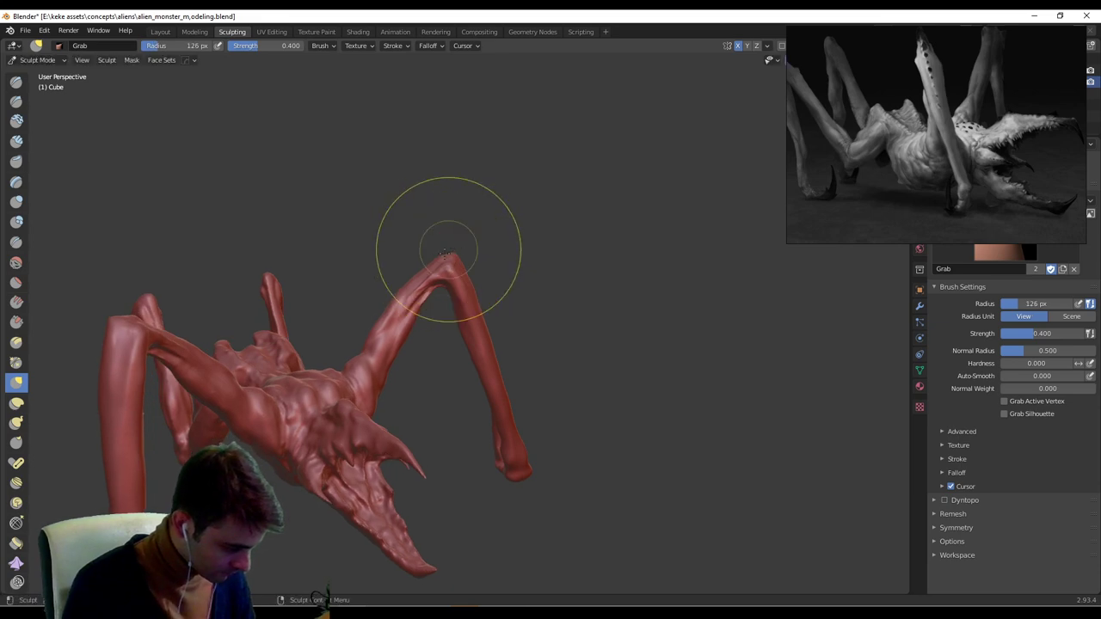
pyautogui.moveTo(433, 234)
pyautogui.mouseDown(button='middle')
pyautogui.moveTo(768, 197)
pyautogui.moveTo(482, 258)
pyautogui.moveTo(513, 257)
pyautogui.mouseUp(button='middle')
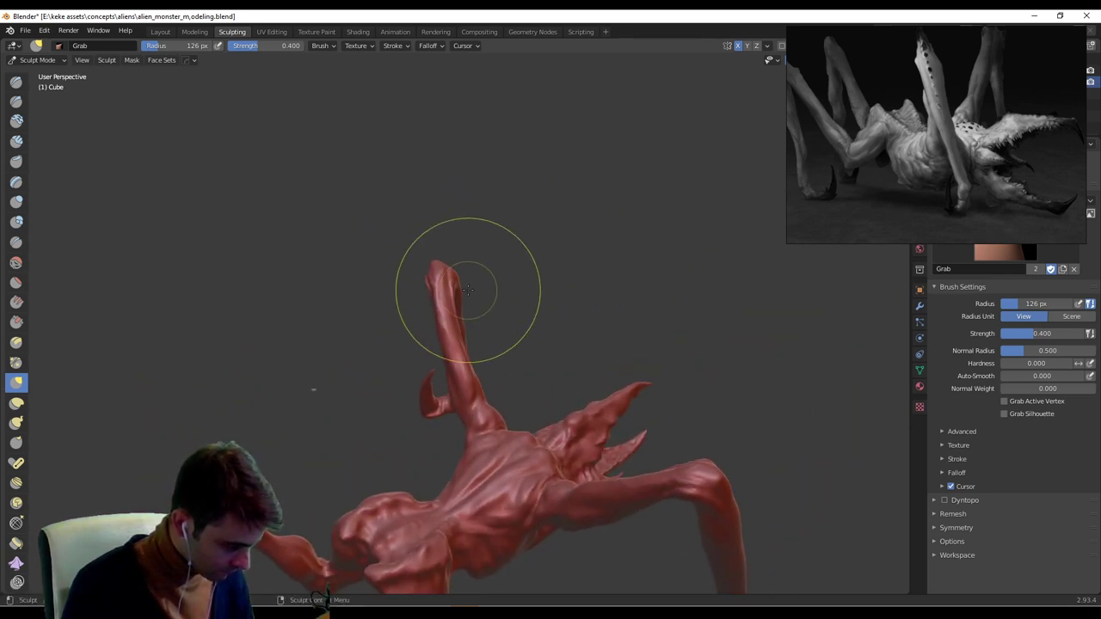
pyautogui.moveTo(456, 283)
pyautogui.mouseDown(button='middle')
pyautogui.moveTo(465, 338)
pyautogui.moveTo(569, 328)
pyautogui.mouseUp(button='middle')
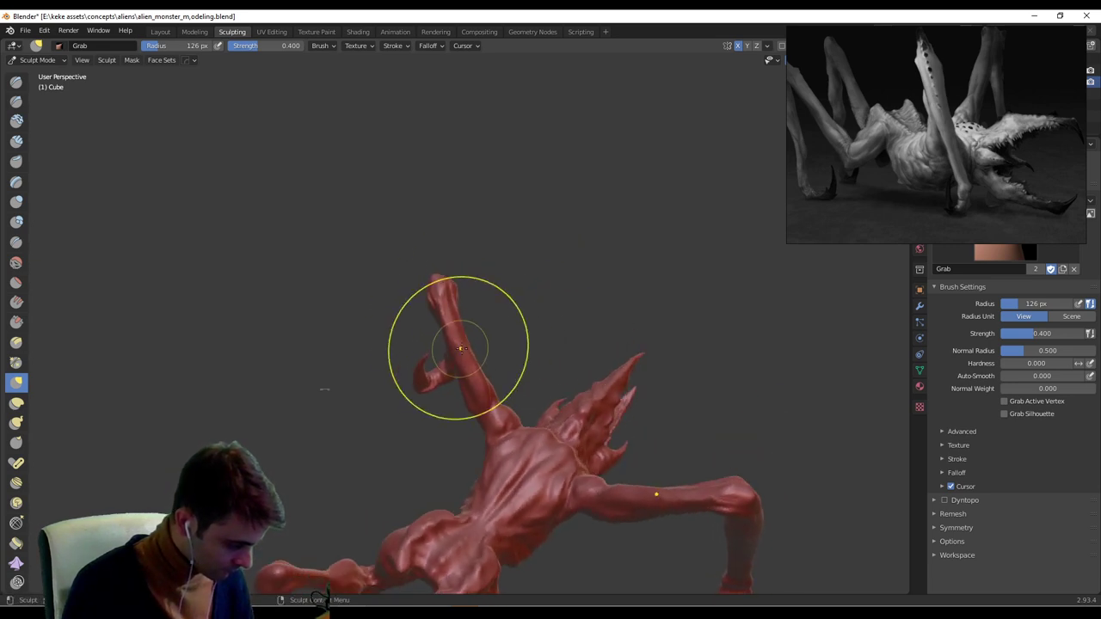
pyautogui.moveTo(462, 348)
pyautogui.mouseDown(button='middle')
pyautogui.moveTo(450, 355)
pyautogui.moveTo(560, 352)
pyautogui.moveTo(481, 370)
pyautogui.moveTo(400, 364)
pyautogui.mouseUp(button='middle')
# Adjust the overall shape of the front legs with the Grab brush at 177 px.
pyautogui.press('f')
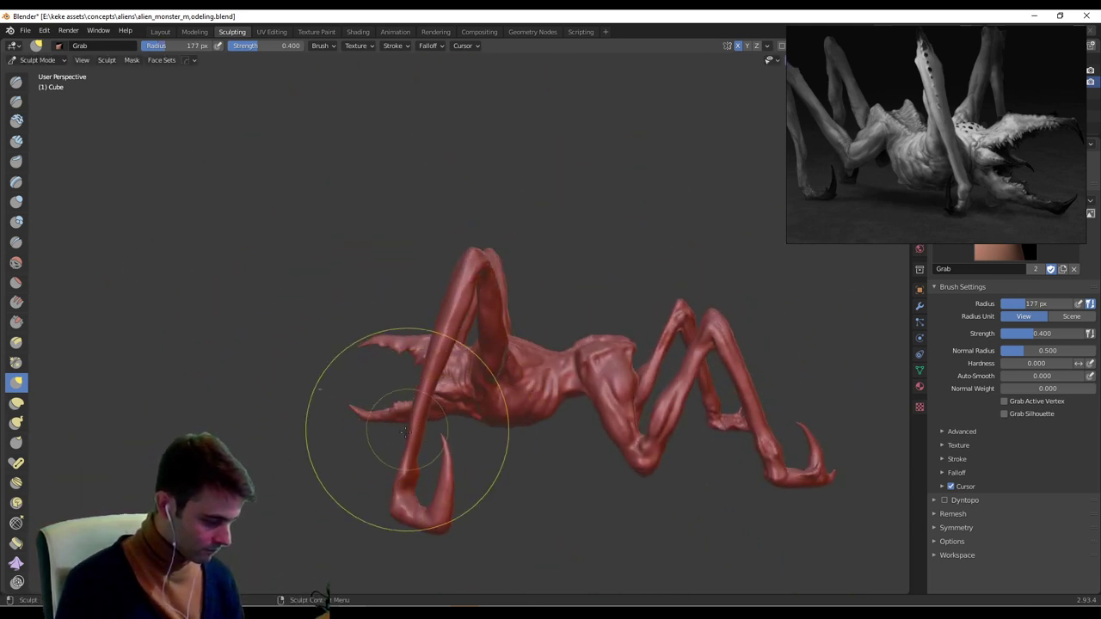
pyautogui.click(446, 417)
pyautogui.moveTo(445, 416)
pyautogui.mouseDown(button='middle')
pyautogui.moveTo(461, 456)
pyautogui.moveTo(144, 431)
pyautogui.moveTo(364, 332)
pyautogui.moveTo(550, 344)
pyautogui.moveTo(557, 330)
pyautogui.mouseUp(button='middle')
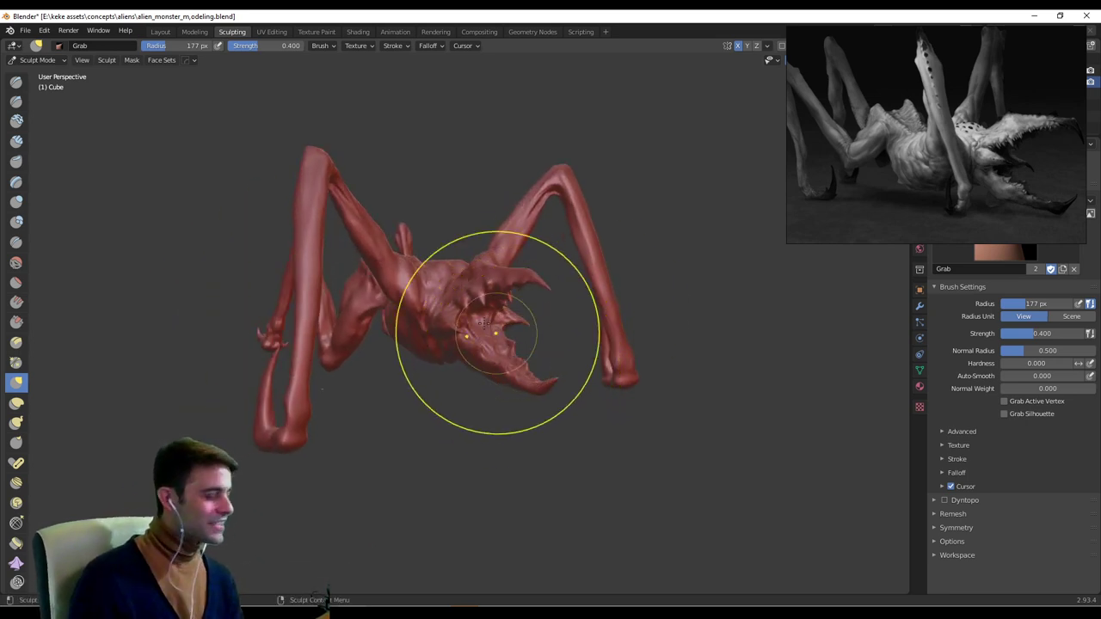
pyautogui.moveTo(465, 347)
pyautogui.mouseDown(button='middle')
pyautogui.moveTo(478, 343)
pyautogui.moveTo(450, 393)
pyautogui.moveTo(533, 326)
pyautogui.moveTo(504, 312)
pyautogui.mouseUp(button='middle')
pyautogui.scroll(2, 478, 344)
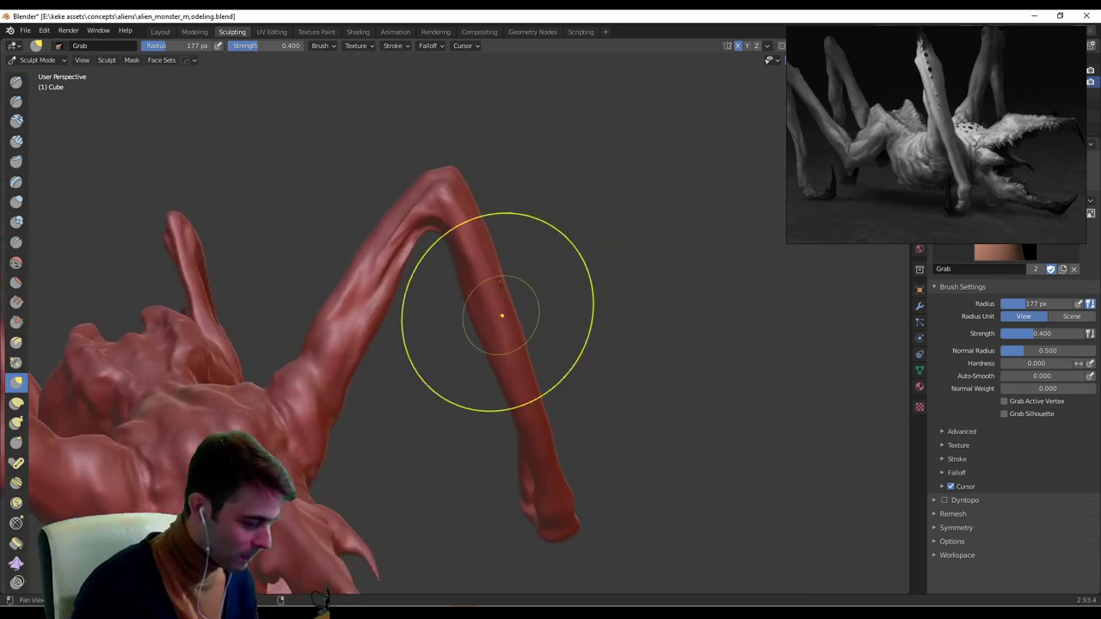
# Refine the bony form and tendon on the inner side of the front knee with the Draw brush at 21 px.
pyautogui.click(17, 81)
pyautogui.press('f')
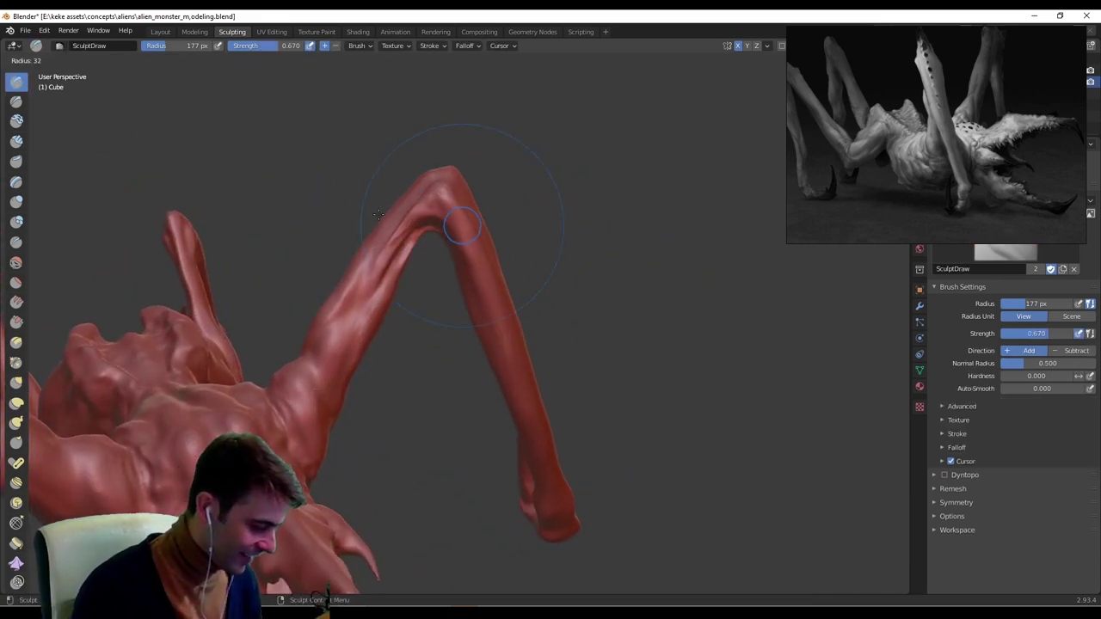
pyautogui.click(437, 218)
pyautogui.scroll(3, 481, 207)
pyautogui.moveTo(484, 164); pyautogui.dragTo(436, 255, button='middle')
pyautogui.press('f')
pyautogui.click(422, 254)
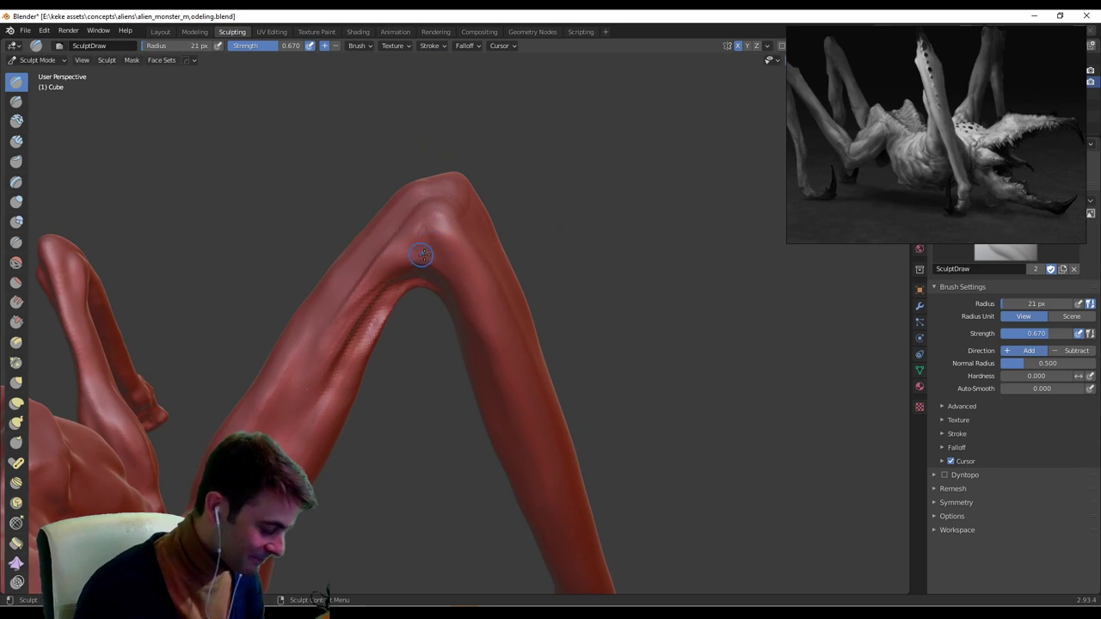
pyautogui.moveTo(422, 254); pyautogui.dragTo(432, 256)
pyautogui.moveTo(432, 255)
pyautogui.mouseDown(button='middle')
pyautogui.moveTo(467, 238)
pyautogui.moveTo(423, 276)
pyautogui.moveTo(396, 275)
pyautogui.moveTo(351, 302)
pyautogui.mouseUp(button='middle')
# Build up the front knee and the top of the shin with the Draw brush at 37 px.
pyautogui.press('f')
pyautogui.click(403, 279)
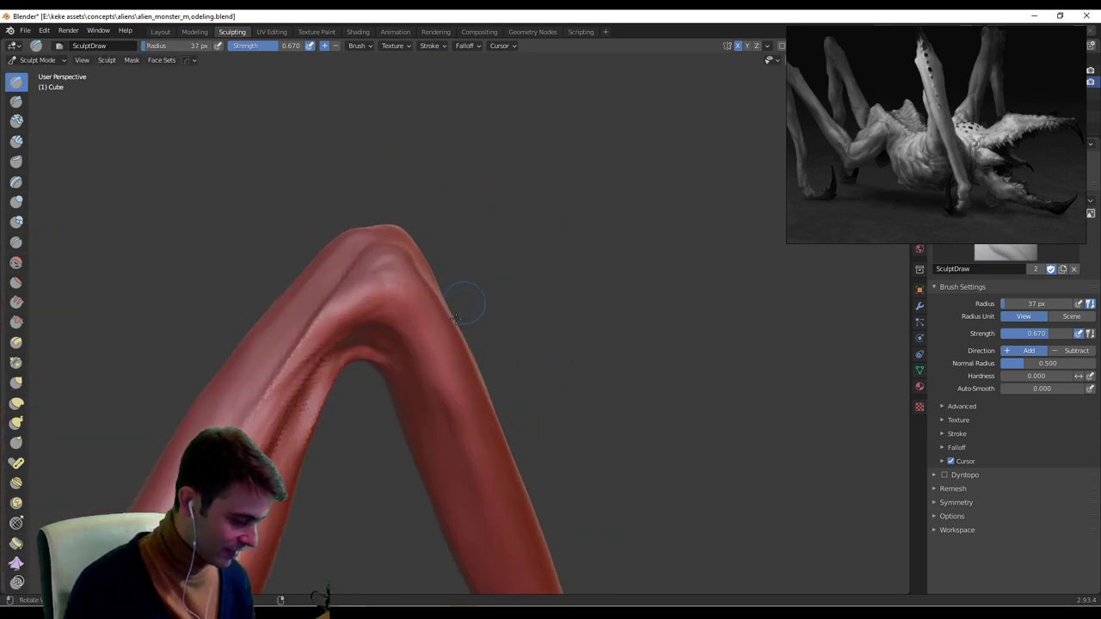
pyautogui.moveTo(455, 318)
pyautogui.mouseDown(button='middle')
pyautogui.moveTo(401, 270)
pyautogui.moveTo(468, 295)
pyautogui.moveTo(553, 271)
pyautogui.mouseUp(button='middle')
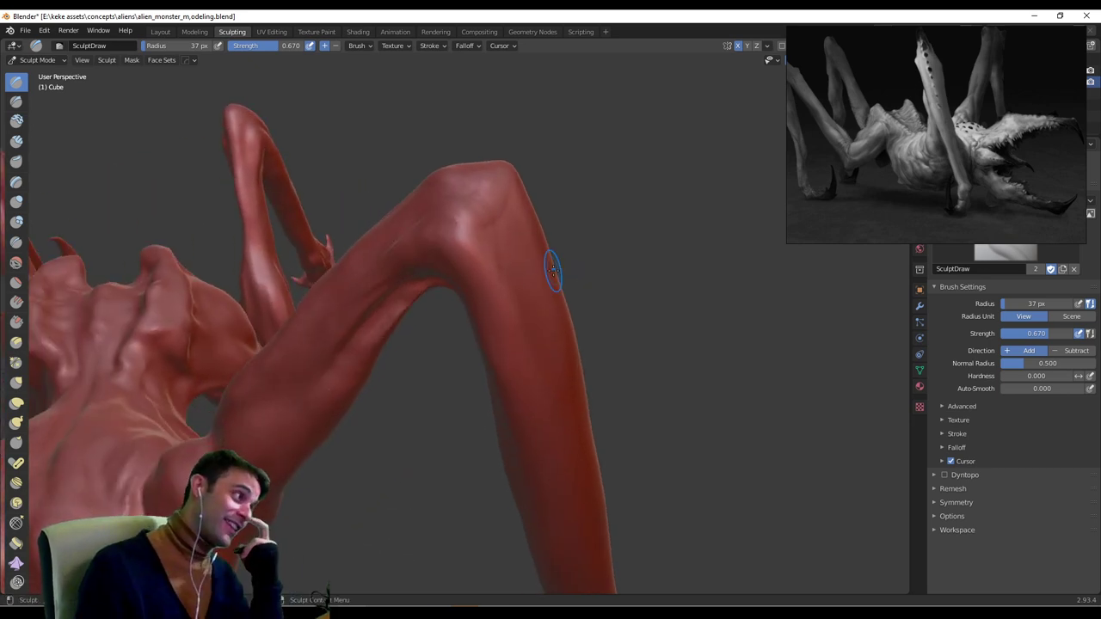
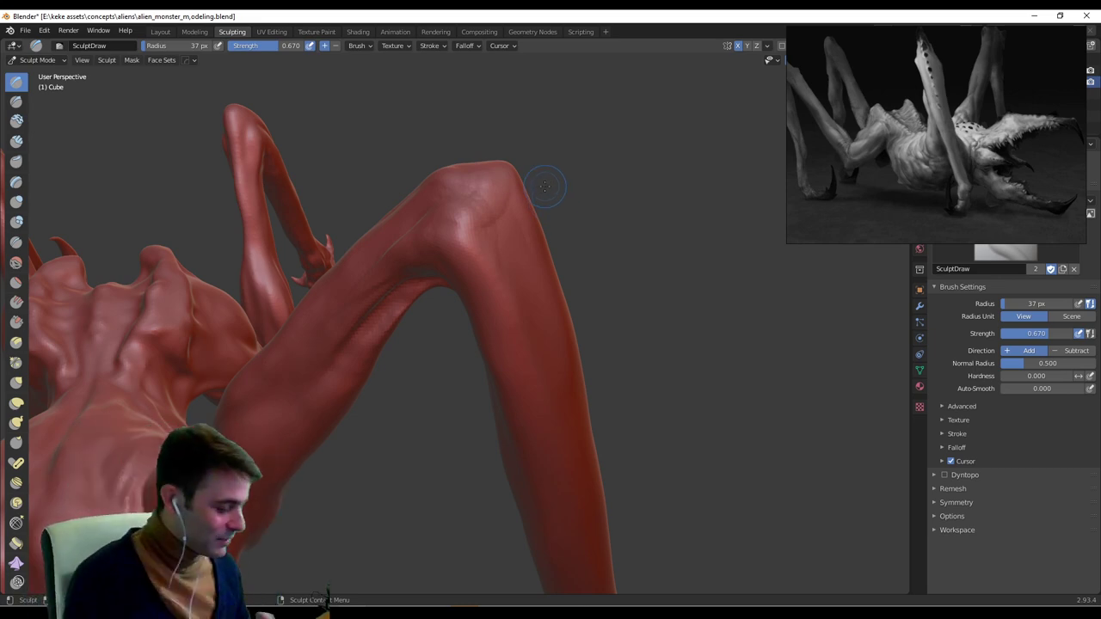
# Sculpt the shoulder joint where the front leg meets the body with the Draw brush at 35 px.
pyautogui.keyDown('alt'); pyautogui.moveTo(545, 187); pyautogui.dragTo(602, 193); pyautogui.keyUp('alt')
pyautogui.moveTo(516, 344)
pyautogui.keyDown('alt'); pyautogui.keyDown('shift'); pyautogui.mouseDown()
pyautogui.moveTo(593, 215)
pyautogui.moveTo(533, 331)
pyautogui.moveTo(445, 318)
pyautogui.moveTo(474, 292)
pyautogui.moveTo(404, 344)
pyautogui.moveTo(430, 306)
pyautogui.moveTo(326, 296)
pyautogui.mouseUp(); pyautogui.keyUp('shift'); pyautogui.keyUp('alt')
pyautogui.moveTo(327, 297)
pyautogui.mouseDown(button='middle')
pyautogui.moveTo(460, 251)
pyautogui.moveTo(459, 267)
pyautogui.moveTo(528, 244)
pyautogui.moveTo(450, 250)
pyautogui.moveTo(441, 217)
pyautogui.moveTo(453, 206)
pyautogui.moveTo(422, 258)
pyautogui.mouseUp(button='middle')
pyautogui.press('f')
pyautogui.click(415, 241)
pyautogui.press('f')
pyautogui.click(453, 247)
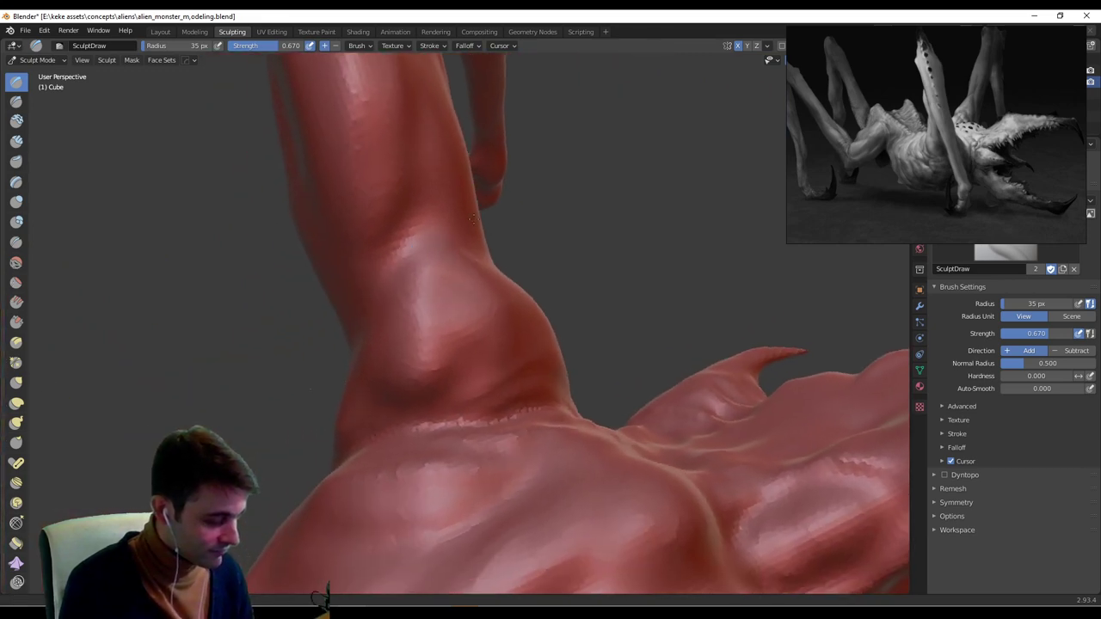
# Define the edges of the front shoulder muscle against the upper leg with the Draw brush at 27 px.
pyautogui.press('f')
pyautogui.click(400, 302)
pyautogui.moveTo(393, 345); pyautogui.dragTo(375, 358, button='middle')
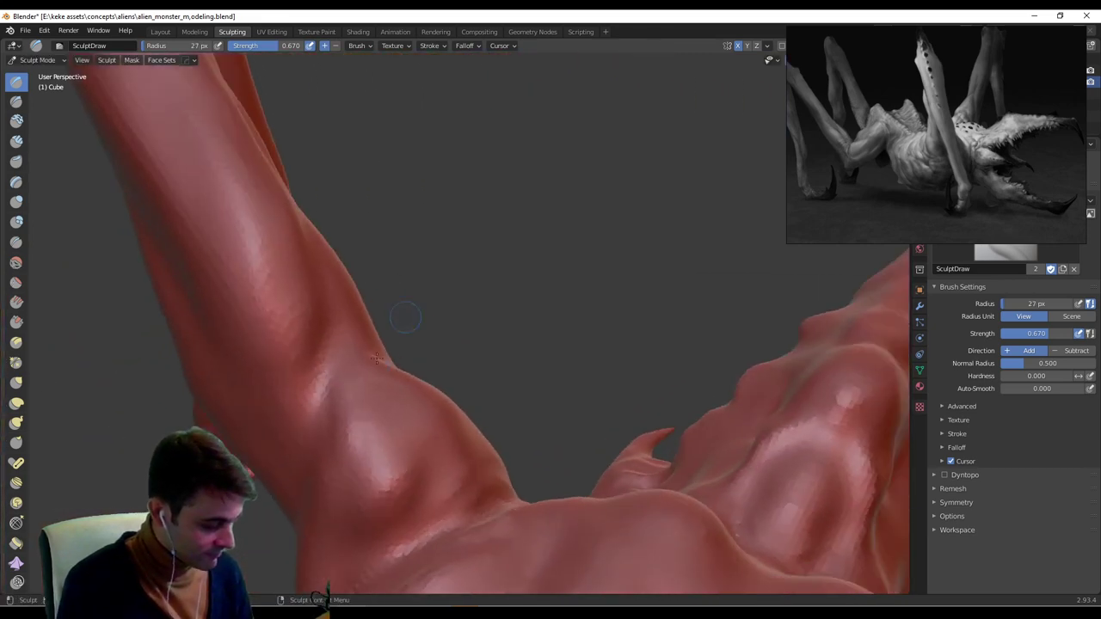
pyautogui.moveTo(341, 465)
pyautogui.mouseDown(button='middle')
pyautogui.moveTo(386, 356)
pyautogui.moveTo(337, 392)
pyautogui.moveTo(381, 350)
pyautogui.mouseUp(button='middle')
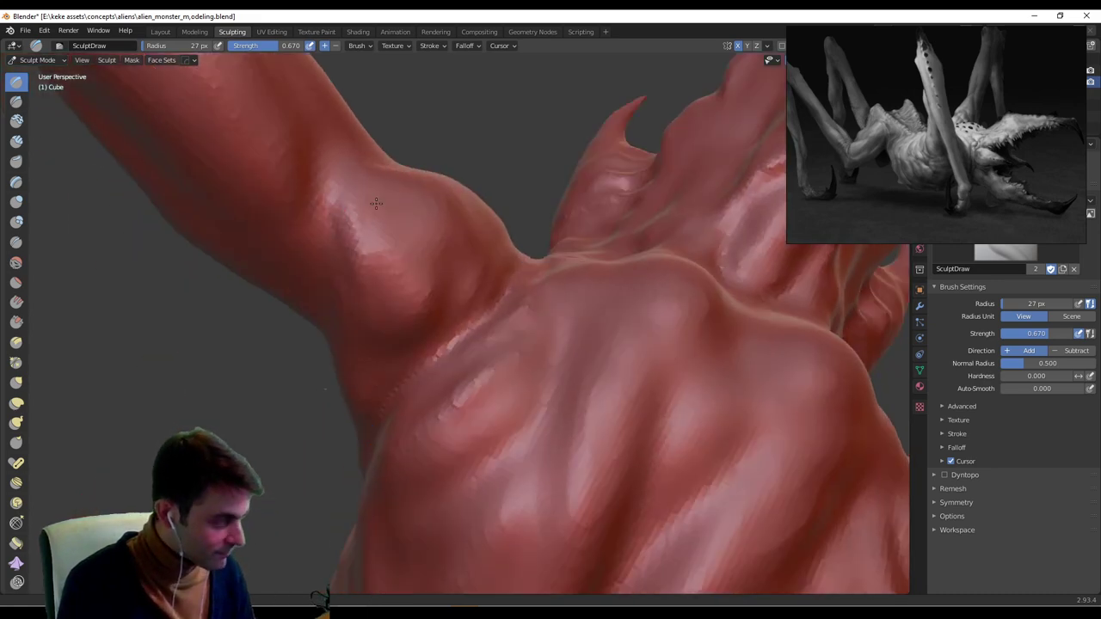
pyautogui.moveTo(376, 203)
pyautogui.mouseDown(button='middle')
pyautogui.moveTo(391, 391)
pyautogui.moveTo(388, 375)
pyautogui.mouseUp(button='middle')
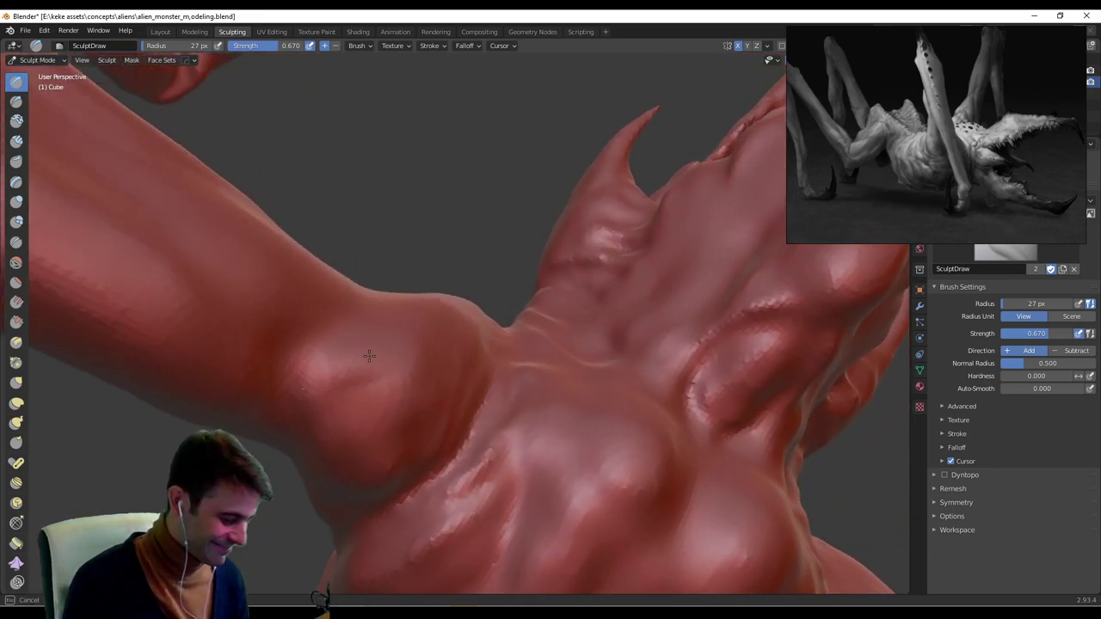
pyautogui.moveTo(433, 317)
pyautogui.mouseDown(button='middle')
pyautogui.moveTo(392, 368)
pyautogui.moveTo(312, 314)
pyautogui.moveTo(409, 221)
pyautogui.mouseUp(button='middle')
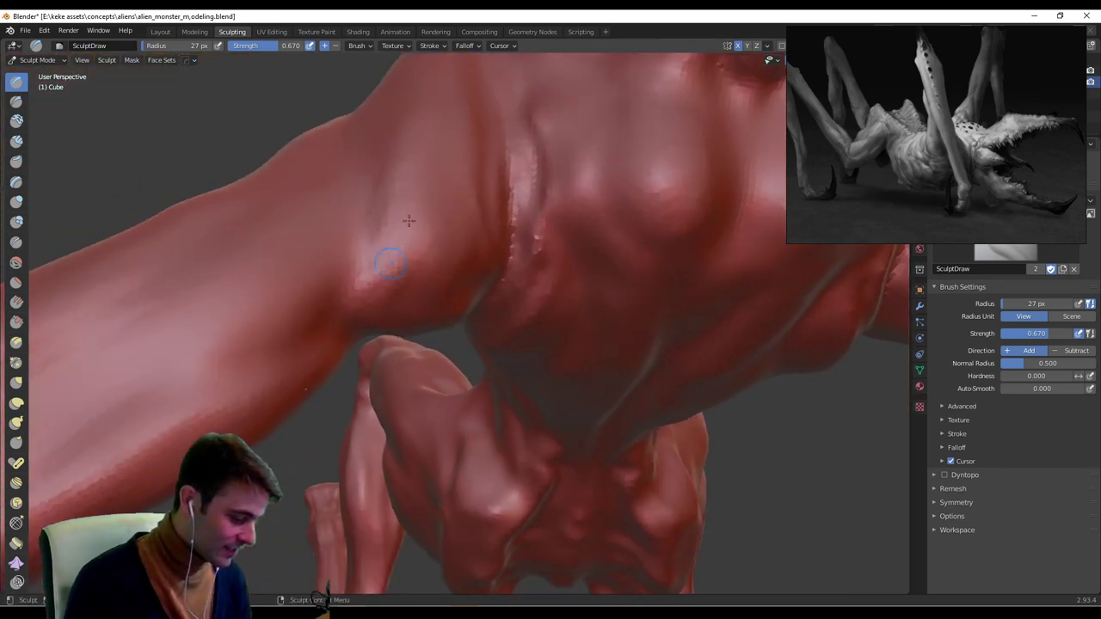
# Sculpt muscle ridges and creases across the top of the front shoulder toward the back at 27 px.
pyautogui.moveTo(417, 62)
pyautogui.mouseDown(button='middle')
pyautogui.moveTo(401, 255)
pyautogui.moveTo(369, 177)
pyautogui.moveTo(396, 307)
pyautogui.mouseUp(button='middle')
pyautogui.moveTo(407, 215); pyautogui.dragTo(410, 464, button='middle')
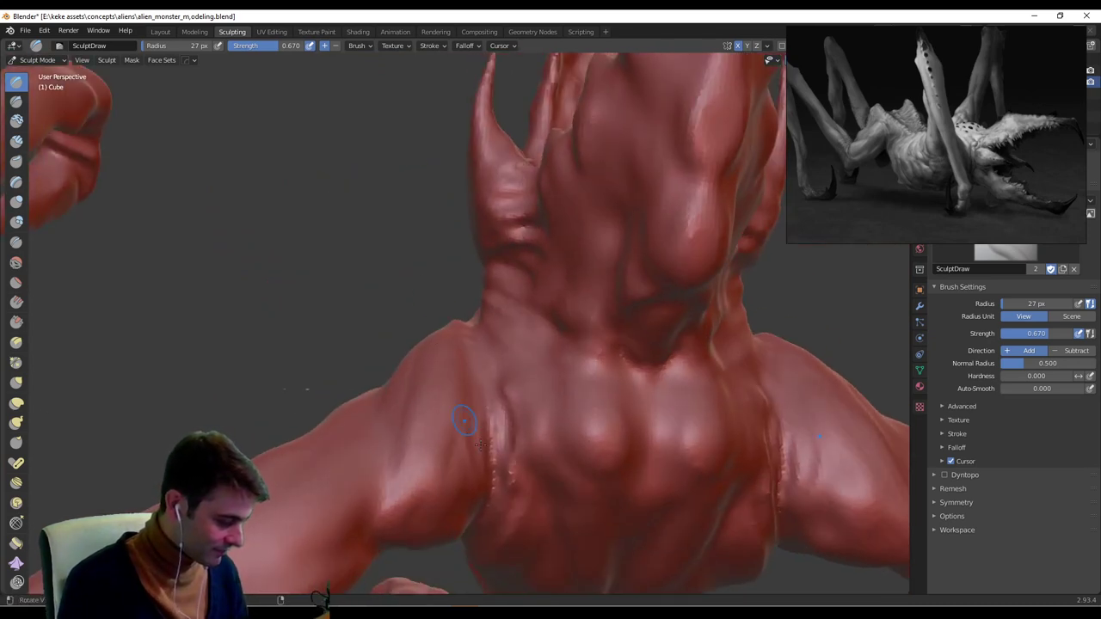
pyautogui.moveTo(465, 419)
pyautogui.mouseDown(button='middle')
pyautogui.moveTo(504, 332)
pyautogui.moveTo(437, 352)
pyautogui.moveTo(418, 323)
pyautogui.moveTo(391, 328)
pyautogui.moveTo(398, 351)
pyautogui.moveTo(416, 273)
pyautogui.mouseUp(button='middle')
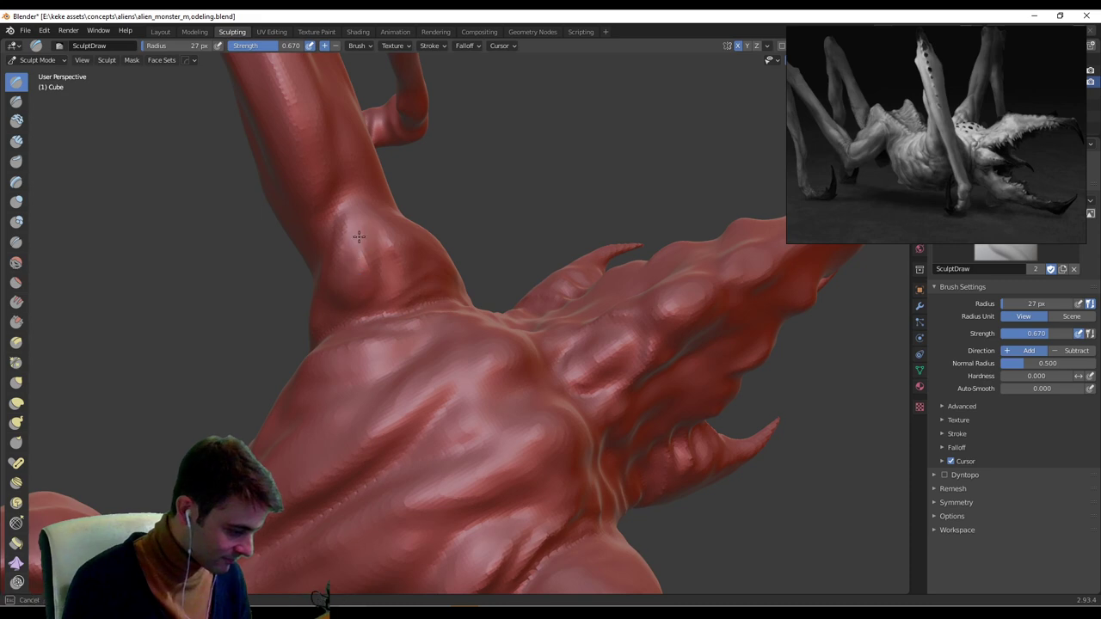
pyautogui.moveTo(364, 264); pyautogui.dragTo(423, 246, button='middle')
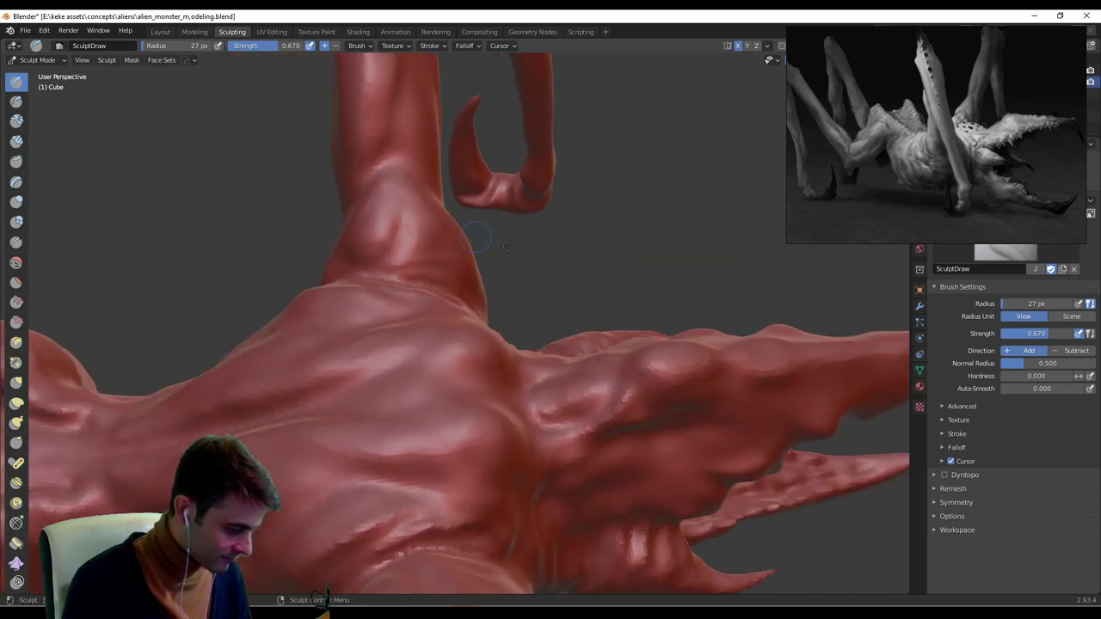
# Build up the front shoulder muscle where it meets the upper leg with the Draw brush at 48 px.
pyautogui.moveTo(507, 246)
pyautogui.mouseDown(button='middle')
pyautogui.moveTo(564, 229)
pyautogui.moveTo(539, 255)
pyautogui.mouseUp(button='middle')
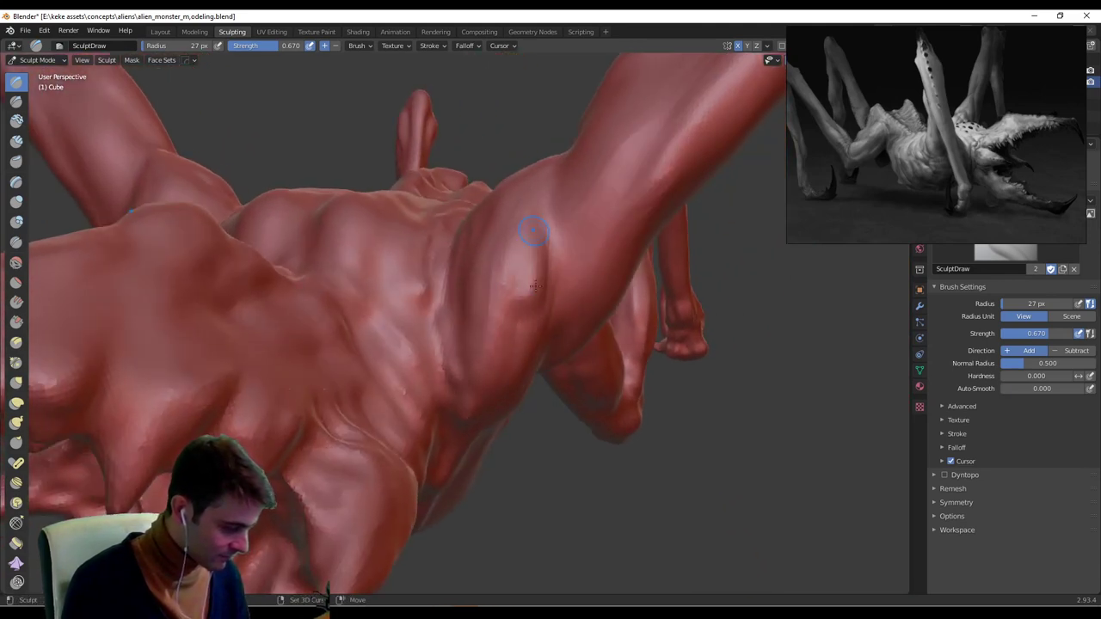
pyautogui.moveTo(534, 286); pyautogui.dragTo(495, 257, button='middle')
pyautogui.press('f')
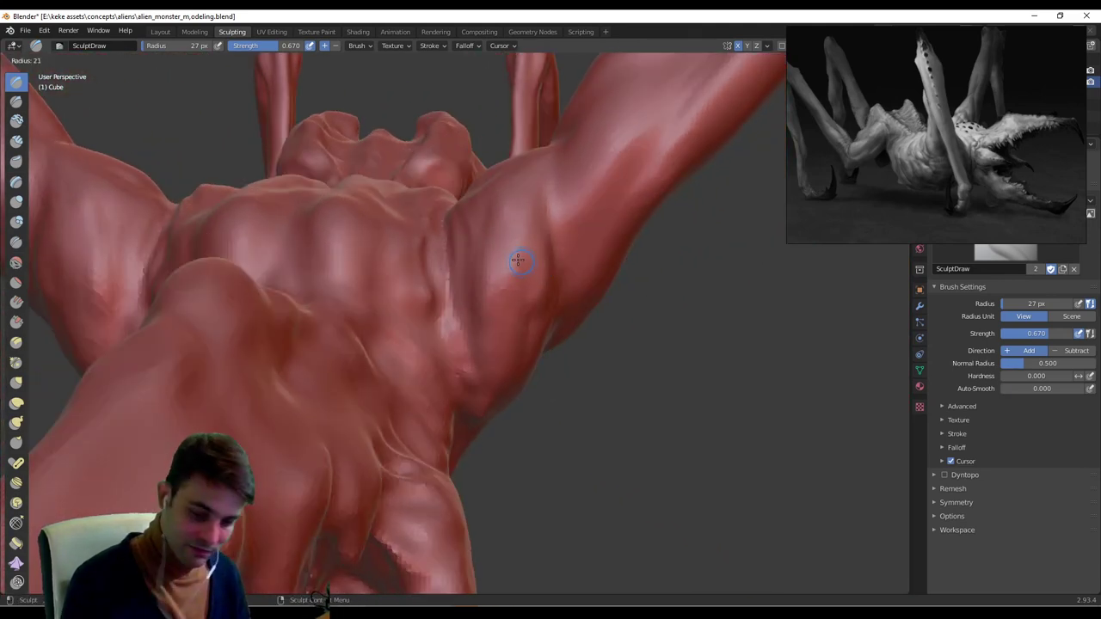
pyautogui.click(518, 271)
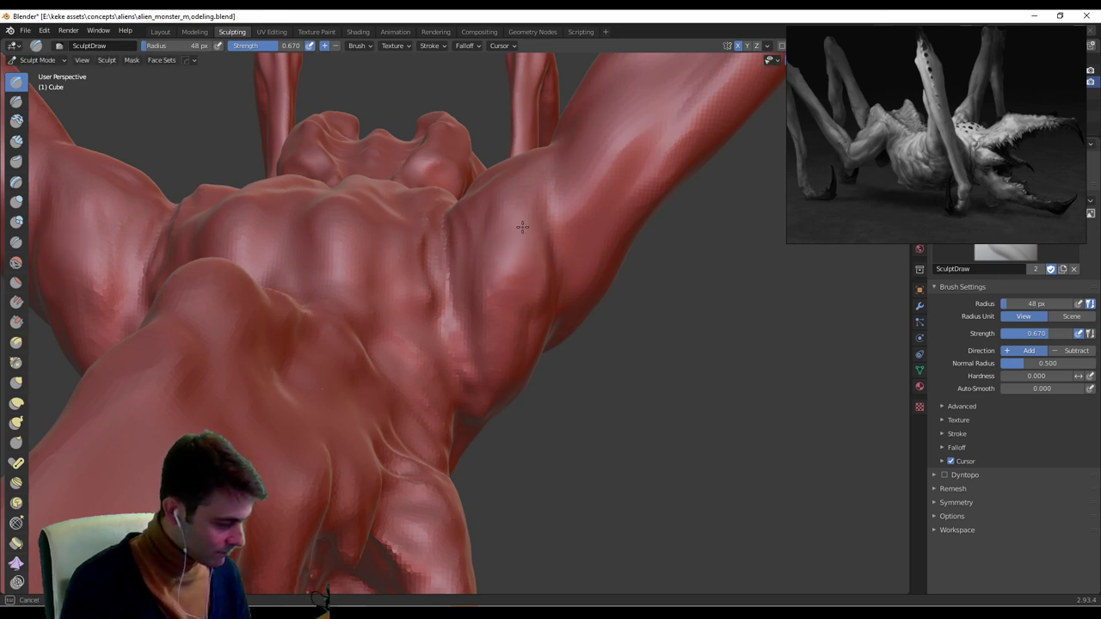
pyautogui.moveTo(518, 226)
pyautogui.mouseDown(button='middle')
pyautogui.moveTo(510, 246)
pyautogui.moveTo(533, 300)
pyautogui.moveTo(510, 258)
pyautogui.moveTo(490, 318)
pyautogui.mouseUp(button='middle')
pyautogui.moveTo(488, 360); pyautogui.dragTo(509, 356, button='middle')
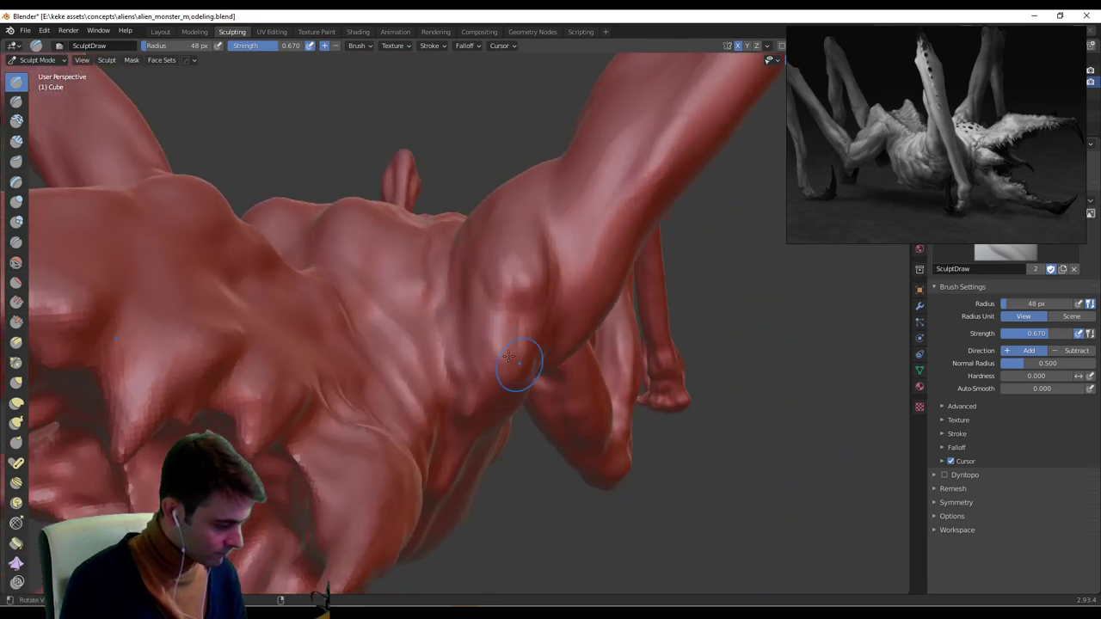
pyautogui.moveTo(573, 268); pyautogui.dragTo(469, 368, button='middle')
# Refine the lower edge of the front shoulder muscle above the ribs with the Draw brush at 29 px.
pyautogui.press('f')
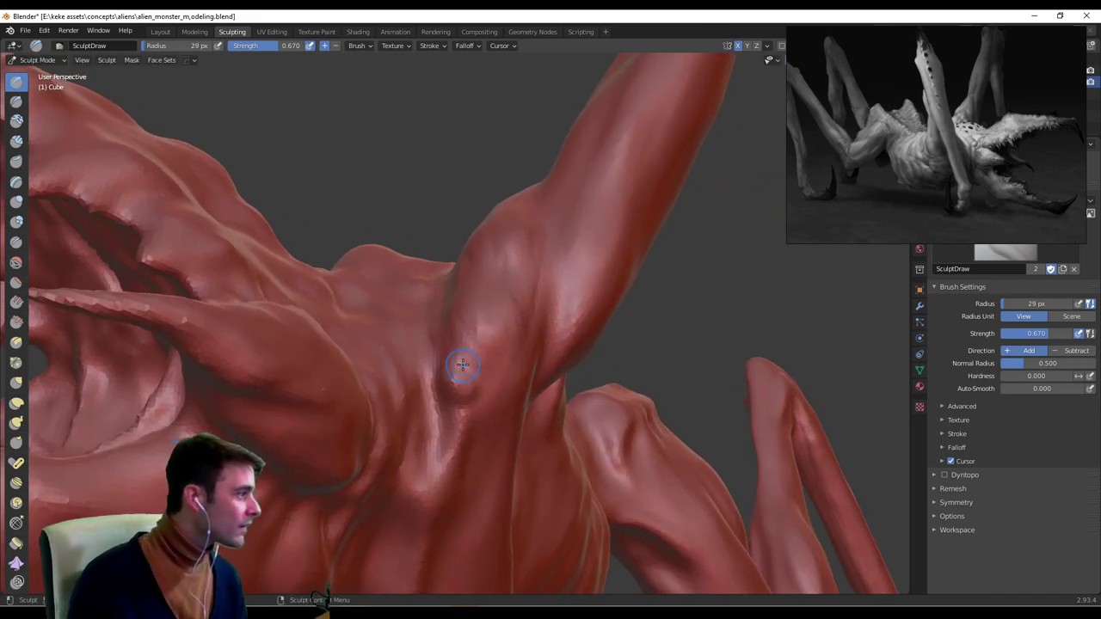
pyautogui.moveTo(467, 384)
pyautogui.mouseDown(button='middle')
pyautogui.moveTo(479, 396)
pyautogui.moveTo(526, 328)
pyautogui.moveTo(541, 372)
pyautogui.moveTo(637, 322)
pyautogui.mouseUp(button='middle')
pyautogui.scroll(-9, 507, 349)
pyautogui.scroll(5, 641, 319)
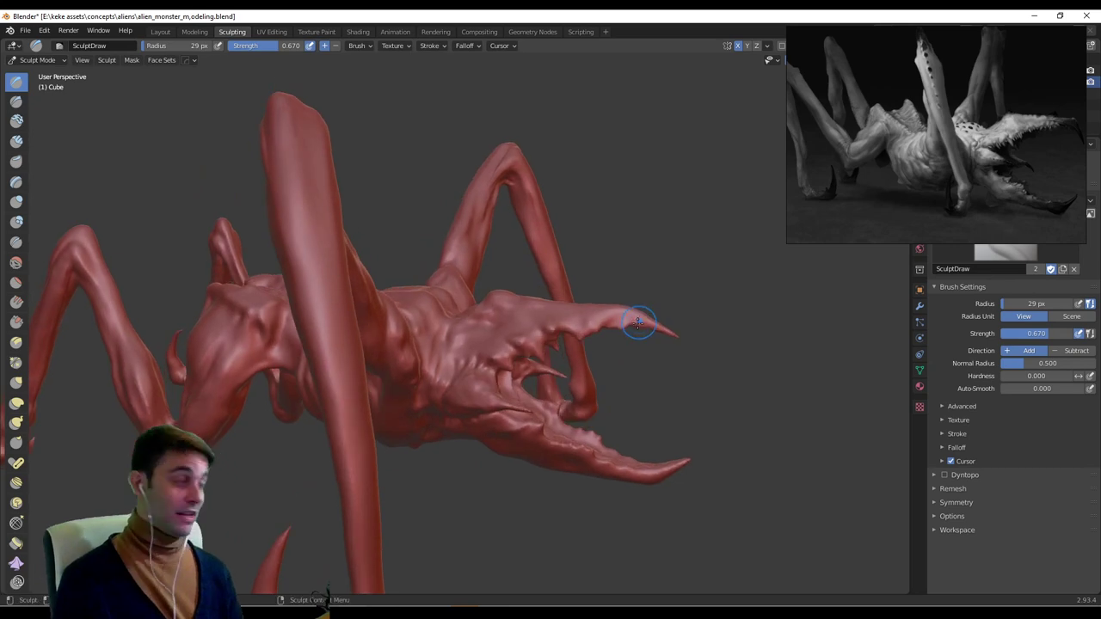
# Sculpt a rounded bone knob and the creases below it on the front leg's ankle with the Draw brush at 29 px.
pyautogui.moveTo(555, 301)
pyautogui.mouseDown(button='middle')
pyautogui.moveTo(424, 325)
pyautogui.moveTo(399, 228)
pyautogui.moveTo(554, 274)
pyautogui.moveTo(480, 290)
pyautogui.mouseUp(button='middle')
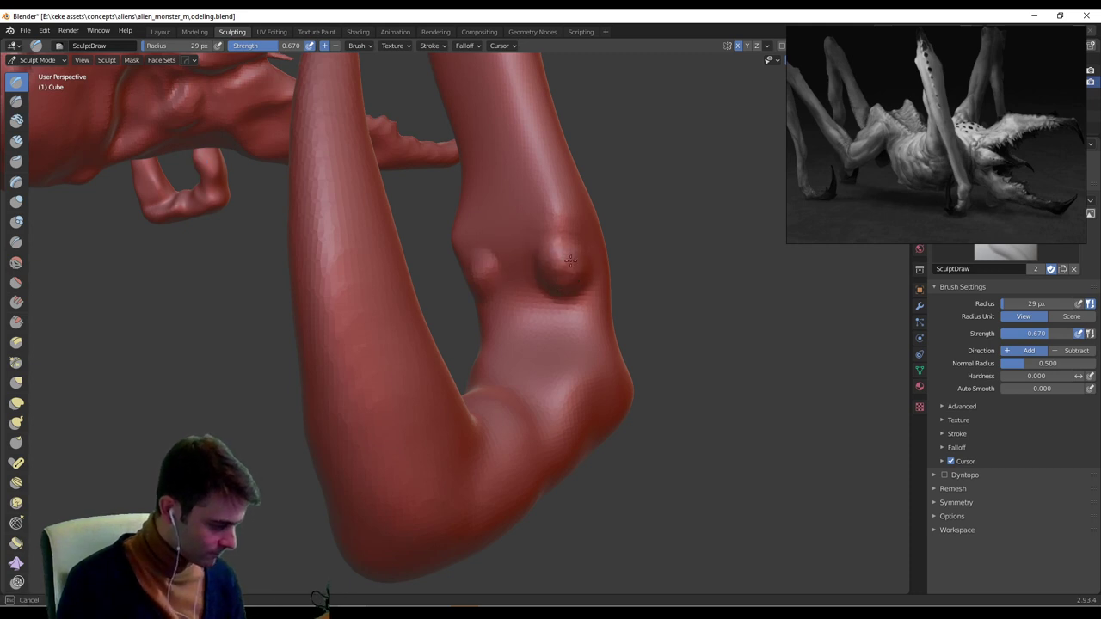
pyautogui.moveTo(577, 295)
pyautogui.mouseDown()
pyautogui.moveTo(540, 309)
pyautogui.moveTo(570, 354)
pyautogui.mouseUp()
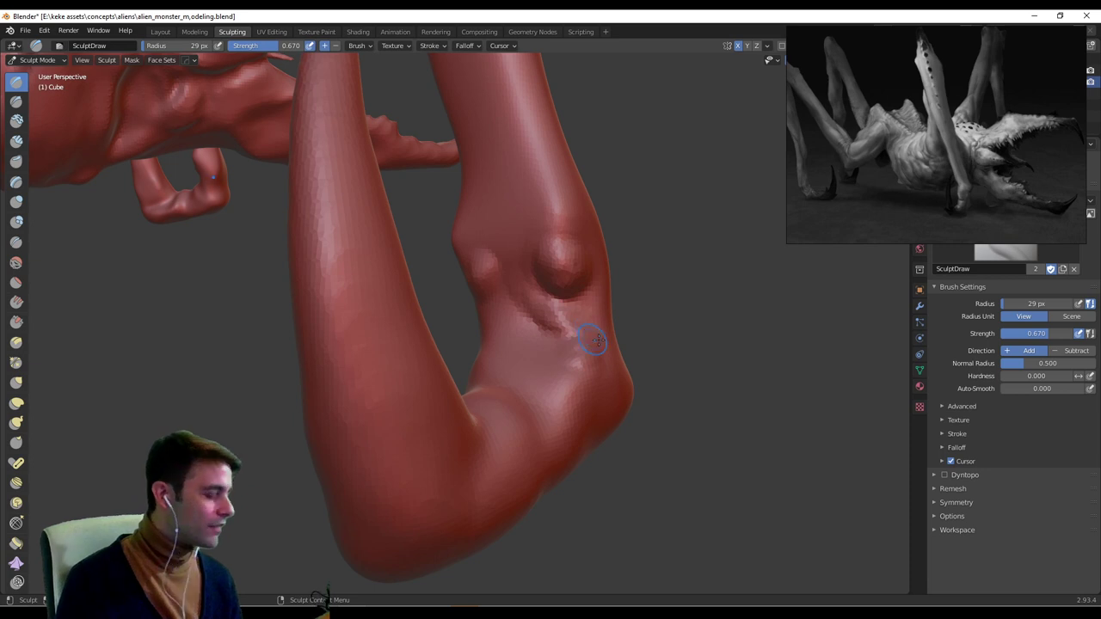
pyautogui.moveTo(592, 319); pyautogui.dragTo(589, 359)
# Pull a small curved claw out of the side of the front foot with the Snake Hook brush at 65 px.
pyautogui.press('g')
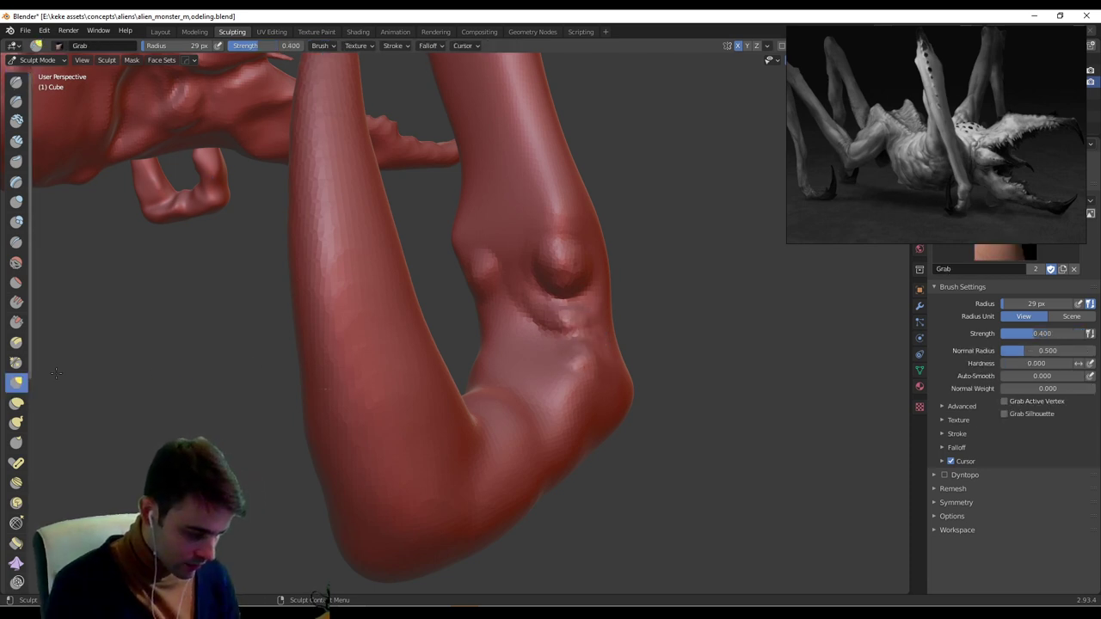
pyautogui.press('k')
pyautogui.moveTo(587, 430); pyautogui.dragTo(370, 193, button='middle')
pyautogui.keyDown('shift'); pyautogui.moveTo(369, 193); pyautogui.dragTo(507, 288, button='middle'); pyautogui.keyUp('shift')
pyautogui.press('f')
pyautogui.click(587, 288)
pyautogui.moveTo(584, 288)
pyautogui.mouseDown(button='middle')
pyautogui.moveTo(512, 294)
pyautogui.moveTo(460, 344)
pyautogui.moveTo(462, 381)
pyautogui.mouseUp(button='middle')
pyautogui.press('f')
pyautogui.click(437, 426)
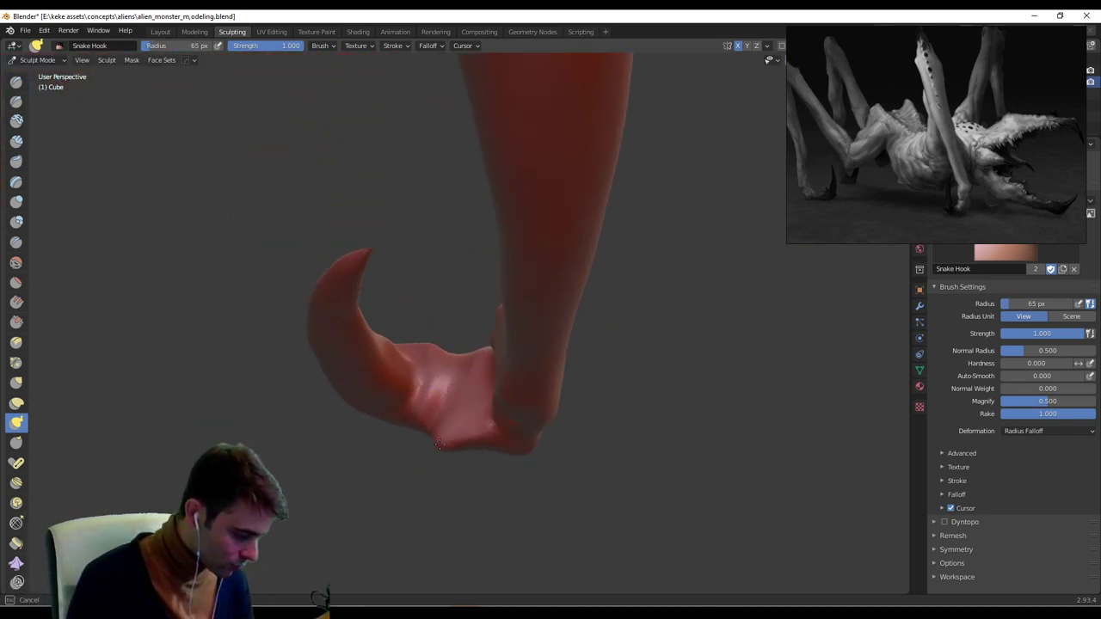
pyautogui.moveTo(442, 445); pyautogui.dragTo(420, 329, button='middle')
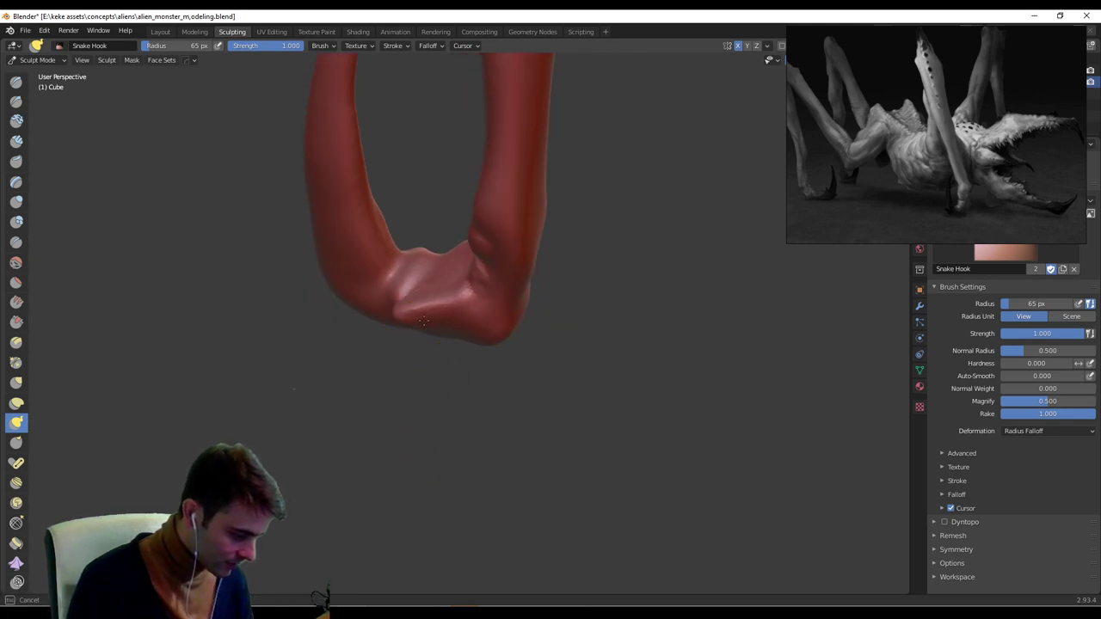
pyautogui.moveTo(424, 321)
pyautogui.mouseDown()
pyautogui.moveTo(362, 329)
pyautogui.moveTo(396, 341)
pyautogui.mouseUp()
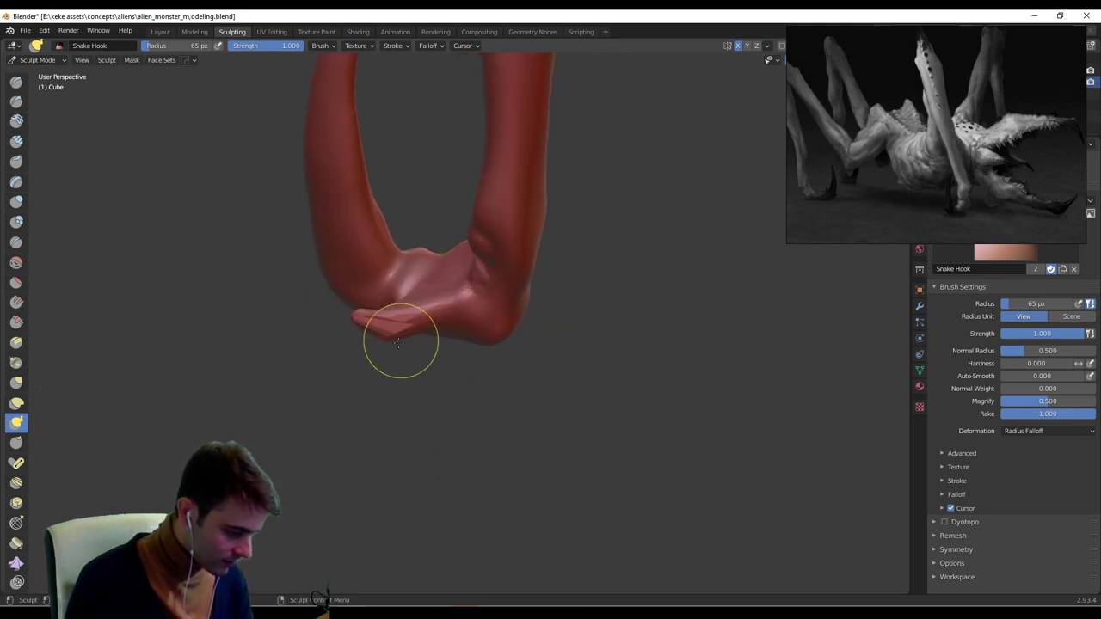
pyautogui.hotkey('ctrl', 'z')
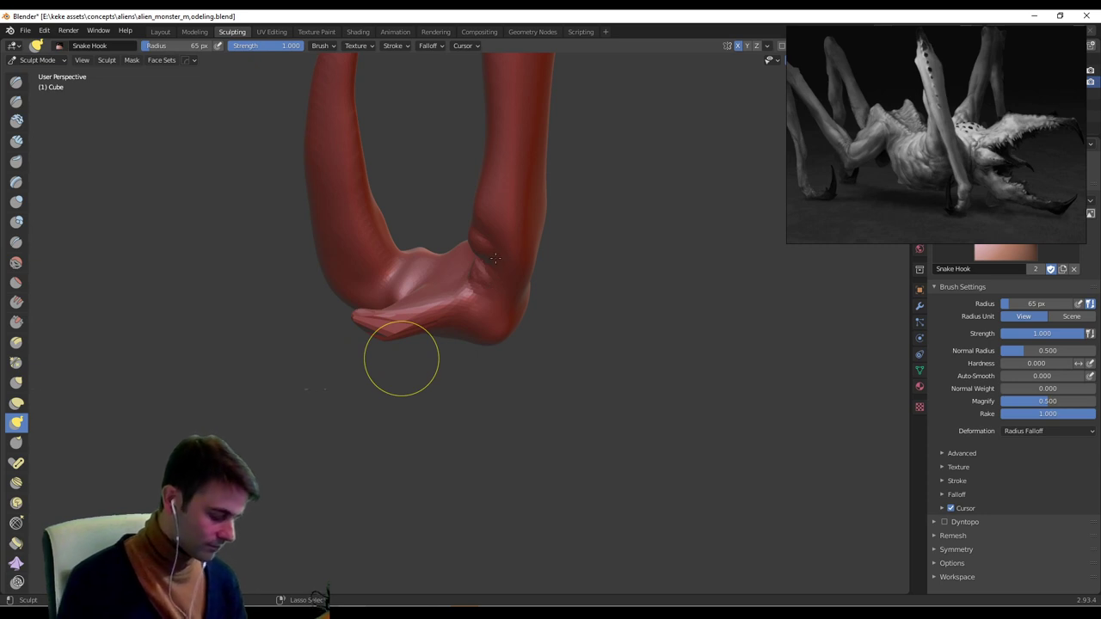
pyautogui.moveTo(484, 266)
pyautogui.mouseDown(button='middle')
pyautogui.moveTo(425, 393)
pyautogui.moveTo(422, 359)
pyautogui.mouseUp(button='middle')
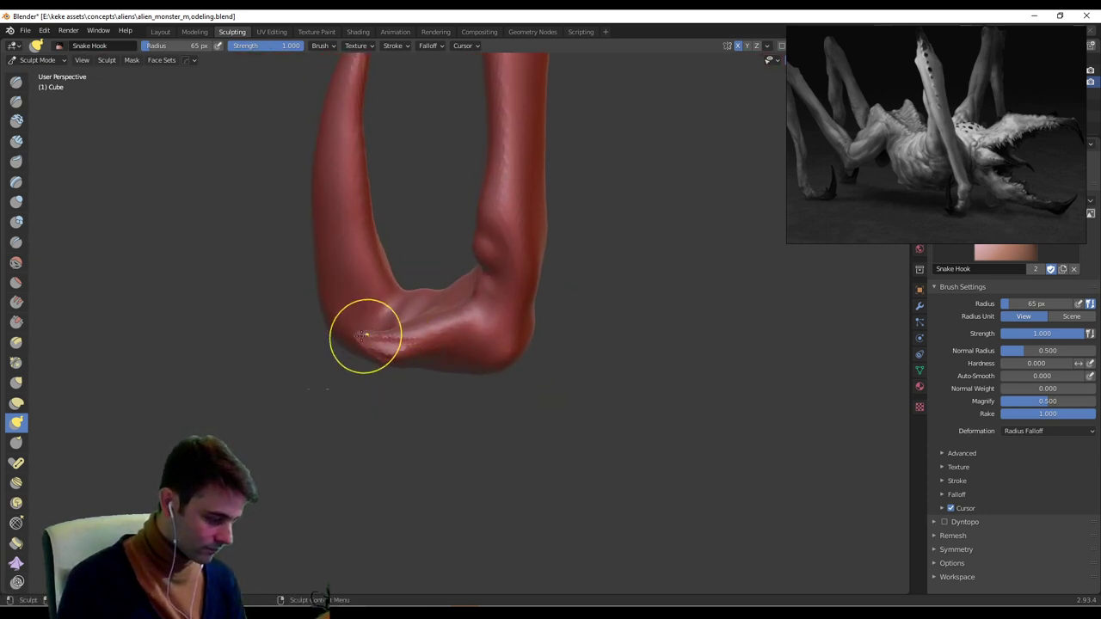
pyautogui.moveTo(364, 335); pyautogui.dragTo(357, 312)
# Pull a pointed spur out of the front ankle toward the large claw with the Snake Hook brush.
pyautogui.moveTo(385, 275)
pyautogui.mouseDown(button='middle')
pyautogui.moveTo(391, 232)
pyautogui.moveTo(644, 266)
pyautogui.moveTo(676, 290)
pyautogui.moveTo(545, 344)
pyautogui.moveTo(515, 293)
pyautogui.moveTo(536, 262)
pyautogui.moveTo(510, 266)
pyautogui.mouseUp(button='middle')
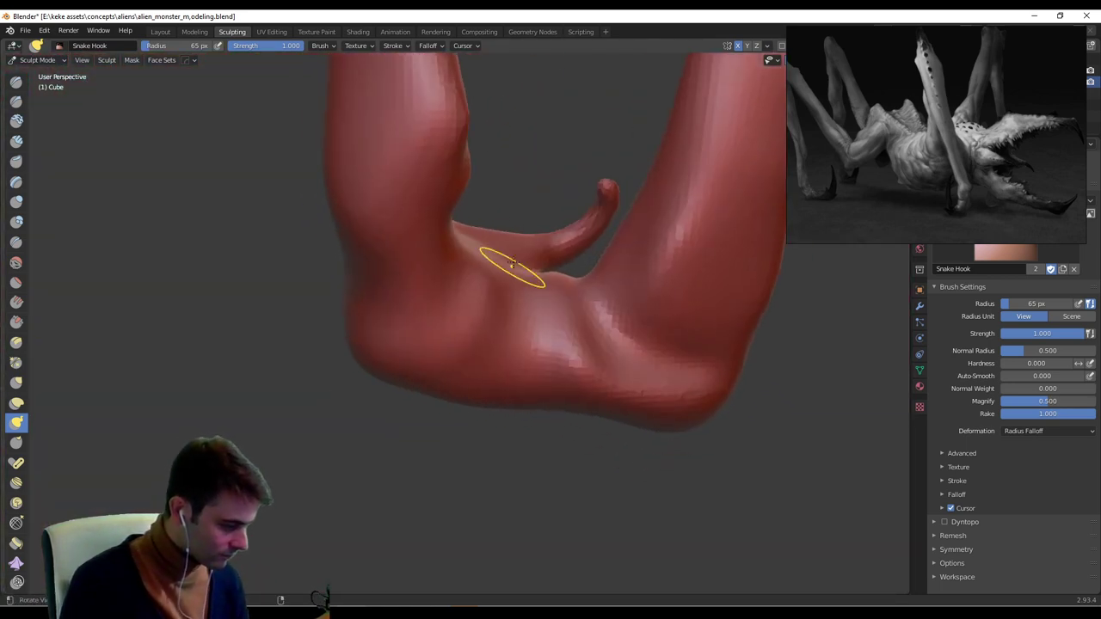
pyautogui.press('f')
pyautogui.moveTo(494, 225)
pyautogui.mouseDown()
pyautogui.moveTo(530, 262)
pyautogui.moveTo(552, 246)
pyautogui.mouseUp()
pyautogui.moveTo(552, 246)
pyautogui.mouseDown(button='middle')
pyautogui.moveTo(504, 258)
pyautogui.moveTo(467, 221)
pyautogui.moveTo(561, 279)
pyautogui.moveTo(542, 233)
pyautogui.mouseUp(button='middle')
# Pull another small claw from the foot beside the large claw's base and curve its tip upward with Snake Hook at 69 px.
pyautogui.press('f')
pyautogui.click(519, 365)
pyautogui.moveTo(519, 365); pyautogui.dragTo(487, 360, button='middle')
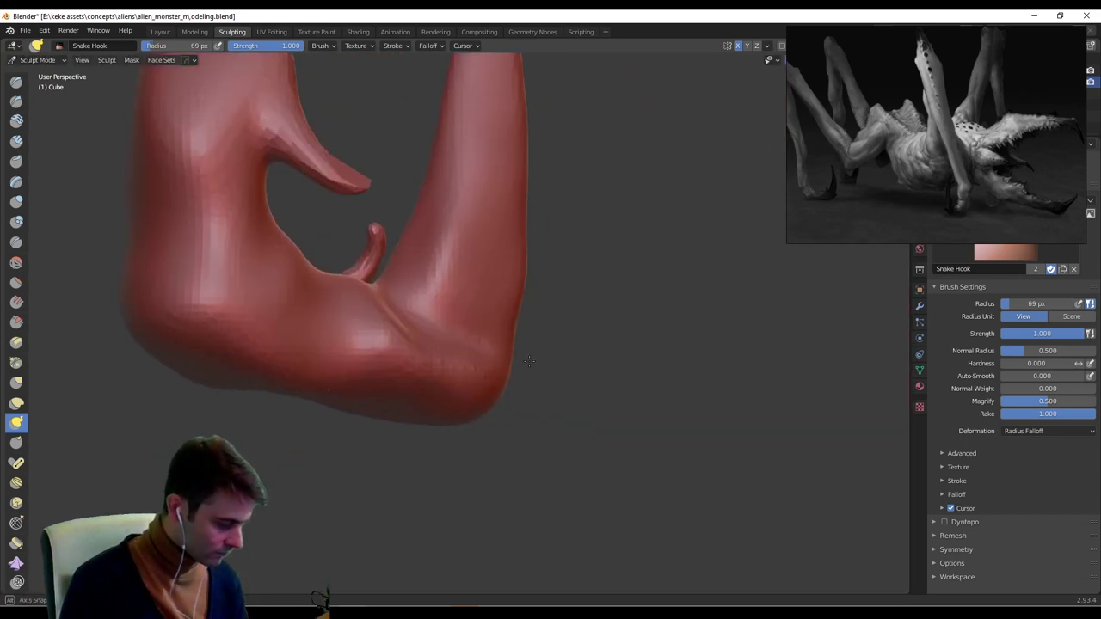
pyautogui.moveTo(487, 358)
pyautogui.mouseDown()
pyautogui.moveTo(465, 371)
pyautogui.moveTo(495, 360)
pyautogui.mouseUp()
pyautogui.moveTo(495, 361); pyautogui.dragTo(556, 361, button='middle')
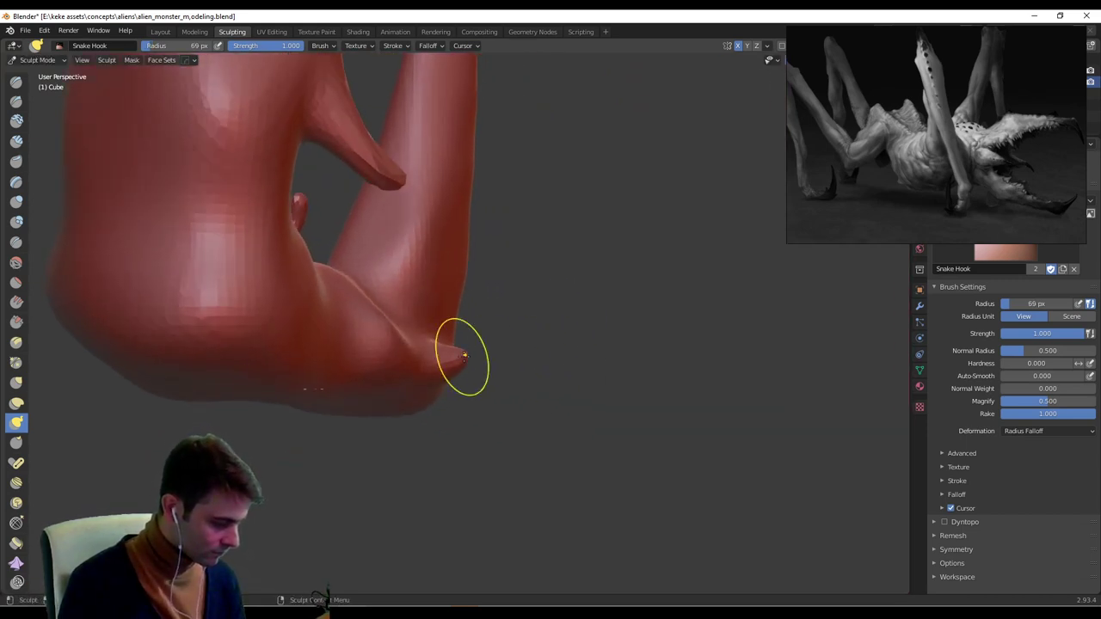
pyautogui.moveTo(462, 357); pyautogui.dragTo(483, 342)
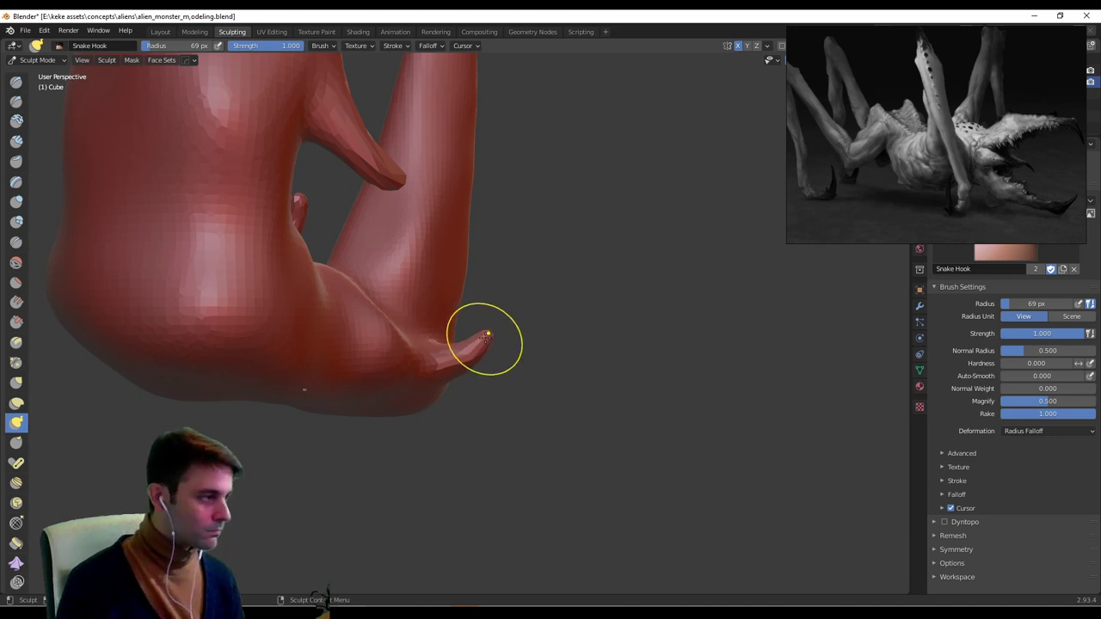
pyautogui.moveTo(488, 322); pyautogui.dragTo(450, 310, button='middle')
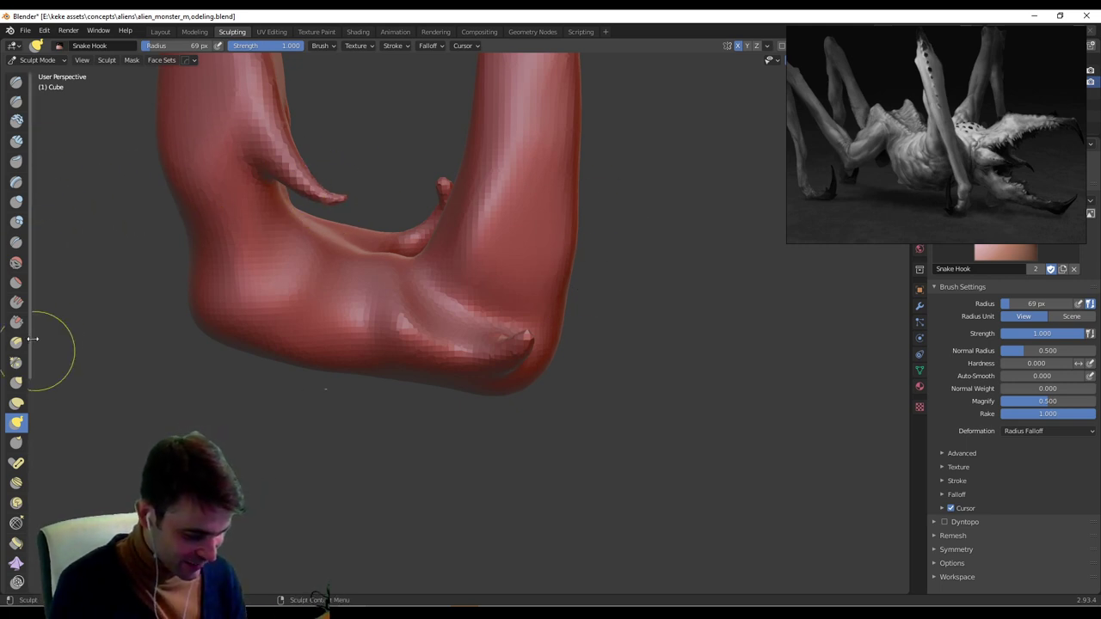
# Thicken the ankle spur and the small foot claws with the Inflate/Deflate brush at 69 px.
pyautogui.click(17, 202)
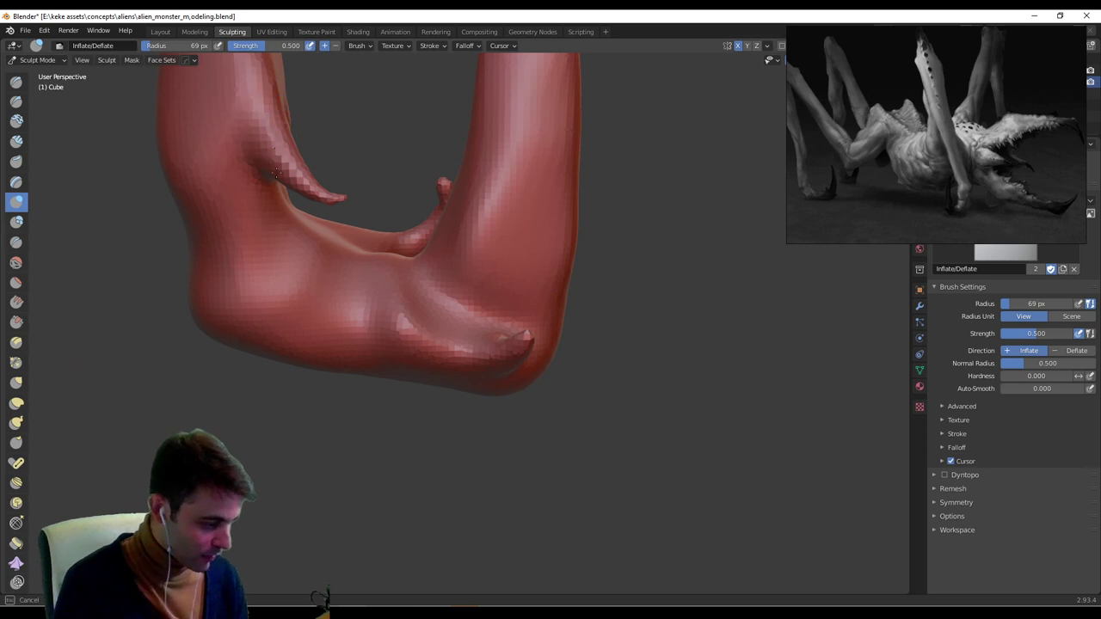
pyautogui.moveTo(315, 175); pyautogui.dragTo(328, 245, button='middle')
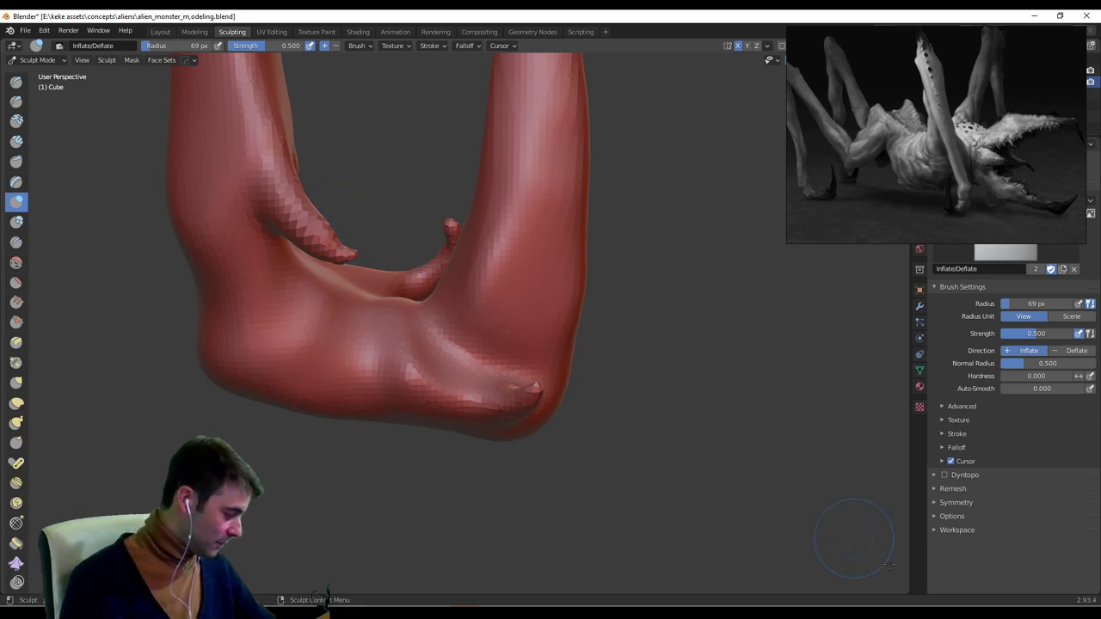
pyautogui.click(989, 613)
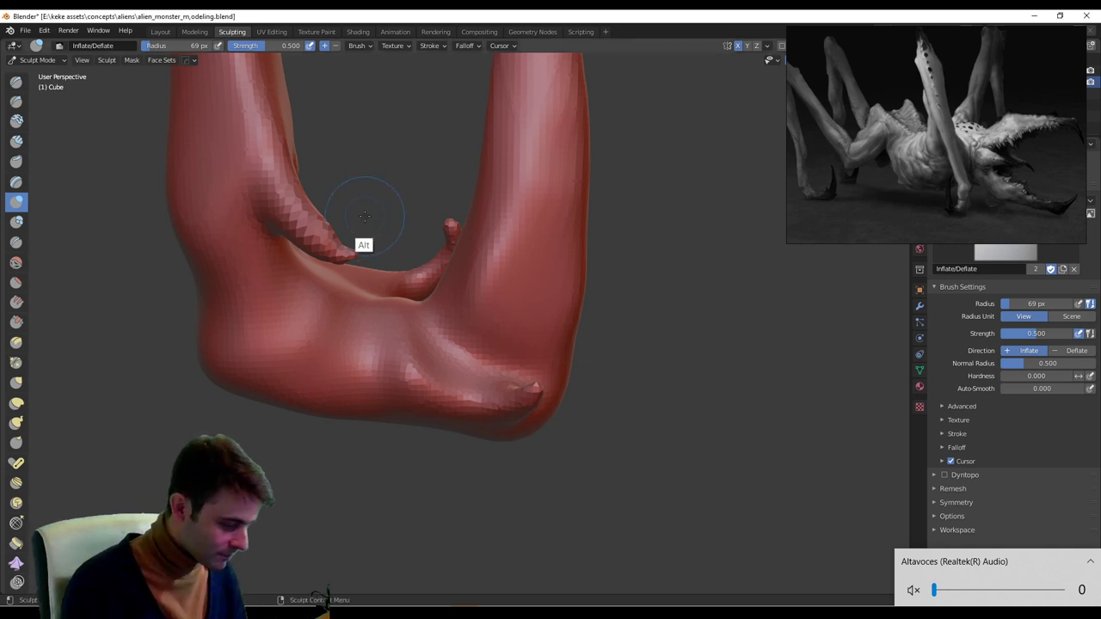
pyautogui.moveTo(356, 232)
pyautogui.mouseDown(button='middle')
pyautogui.moveTo(354, 191)
pyautogui.moveTo(348, 219)
pyautogui.mouseUp(button='middle')
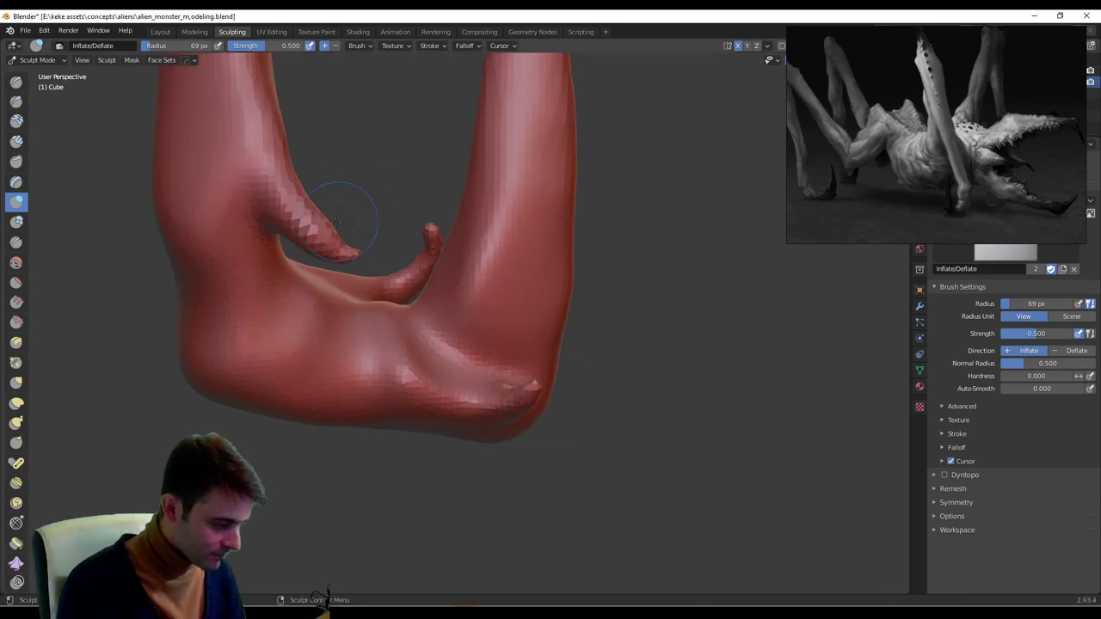
pyautogui.moveTo(428, 202)
pyautogui.mouseDown(button='middle')
pyautogui.moveTo(694, 218)
pyautogui.moveTo(462, 265)
pyautogui.mouseUp(button='middle')
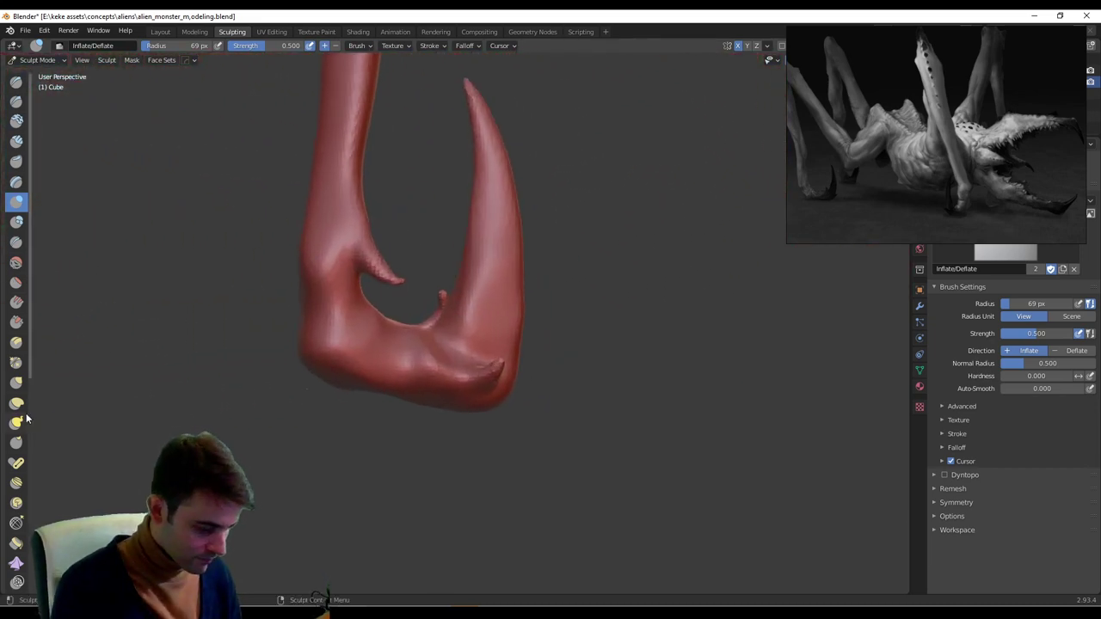
# Lengthen and bend the ankle spur toward the large claw with the Grab brush, reducing its radius from 127 to 82 px.
pyautogui.click(17, 383)
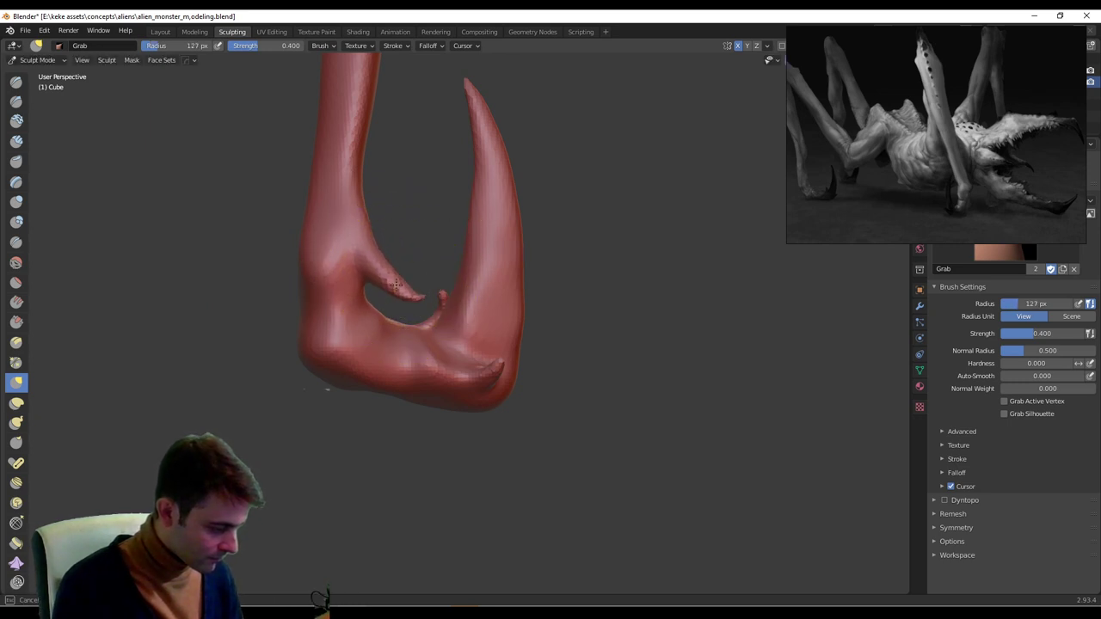
pyautogui.click(399, 290)
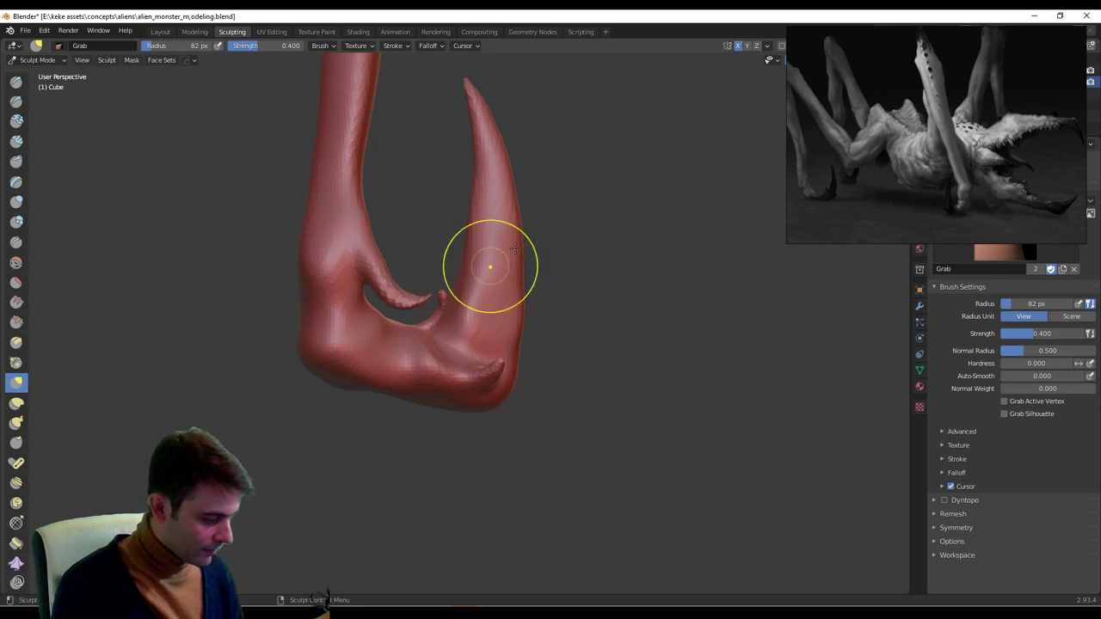
pyautogui.moveTo(514, 247)
pyautogui.mouseDown(button='middle')
pyautogui.moveTo(823, 244)
pyautogui.moveTo(774, 272)
pyautogui.mouseUp(button='middle')
pyautogui.scroll(-3, 470, 361)
pyautogui.moveTo(470, 361)
pyautogui.mouseDown(button='middle')
pyautogui.moveTo(890, 346)
pyautogui.moveTo(506, 352)
pyautogui.moveTo(600, 260)
pyautogui.moveTo(552, 300)
pyautogui.moveTo(450, 300)
pyautogui.mouseUp(button='middle')
# Inflate the small foot claws and the ankle spur further with the Inflate/Deflate brush at 176 px.
pyautogui.press('i')
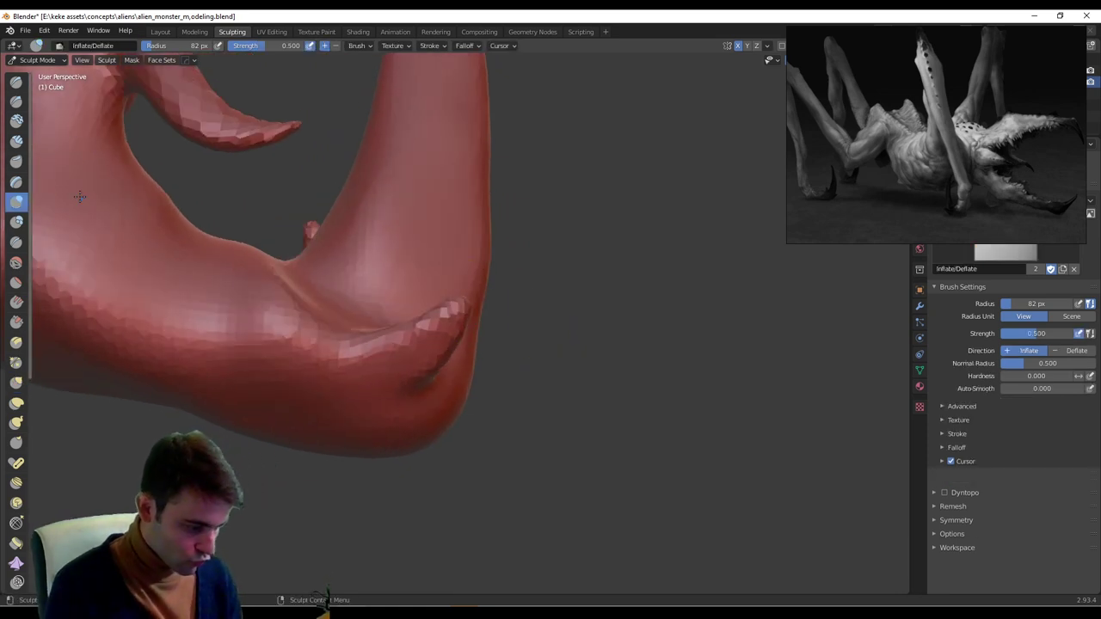
pyautogui.press('f')
pyautogui.click(427, 347)
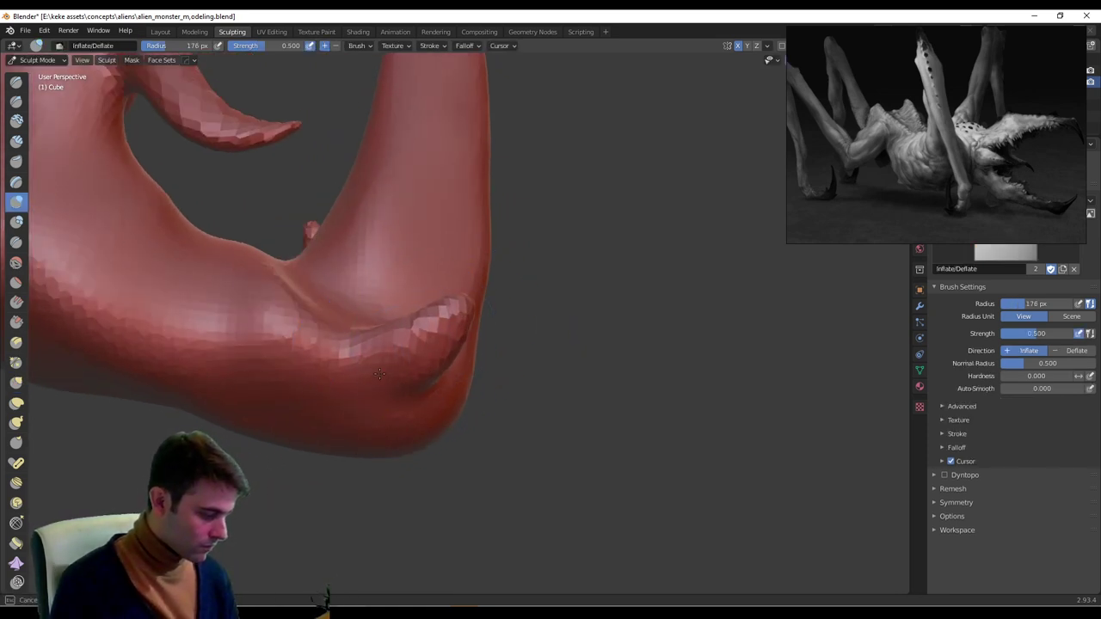
pyautogui.moveTo(379, 373); pyautogui.dragTo(337, 290, button='middle')
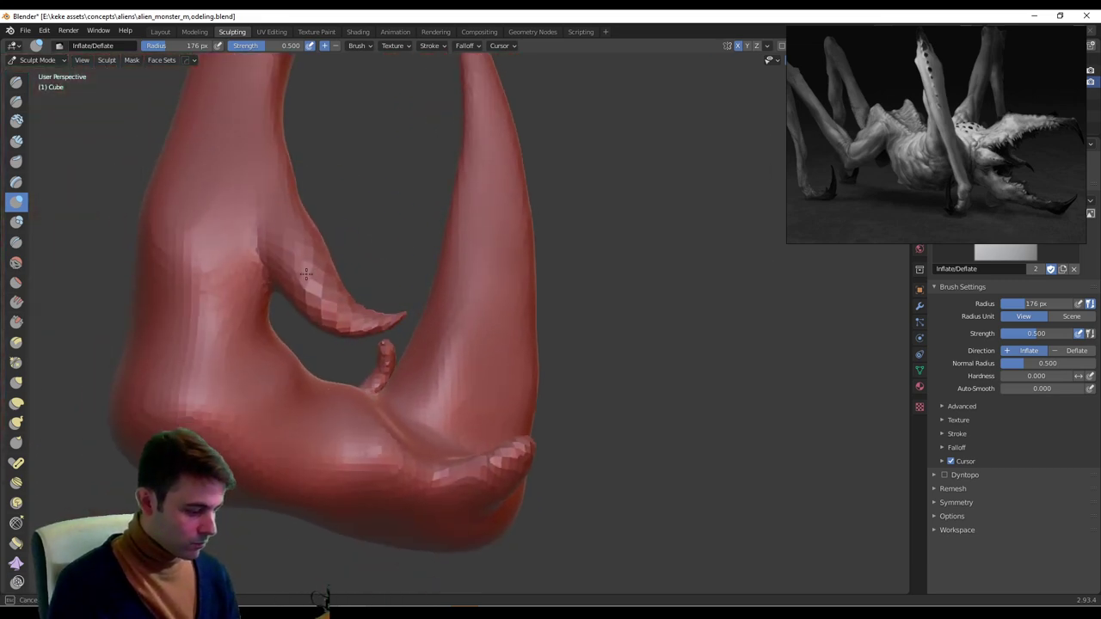
pyautogui.moveTo(373, 320); pyautogui.dragTo(301, 250)
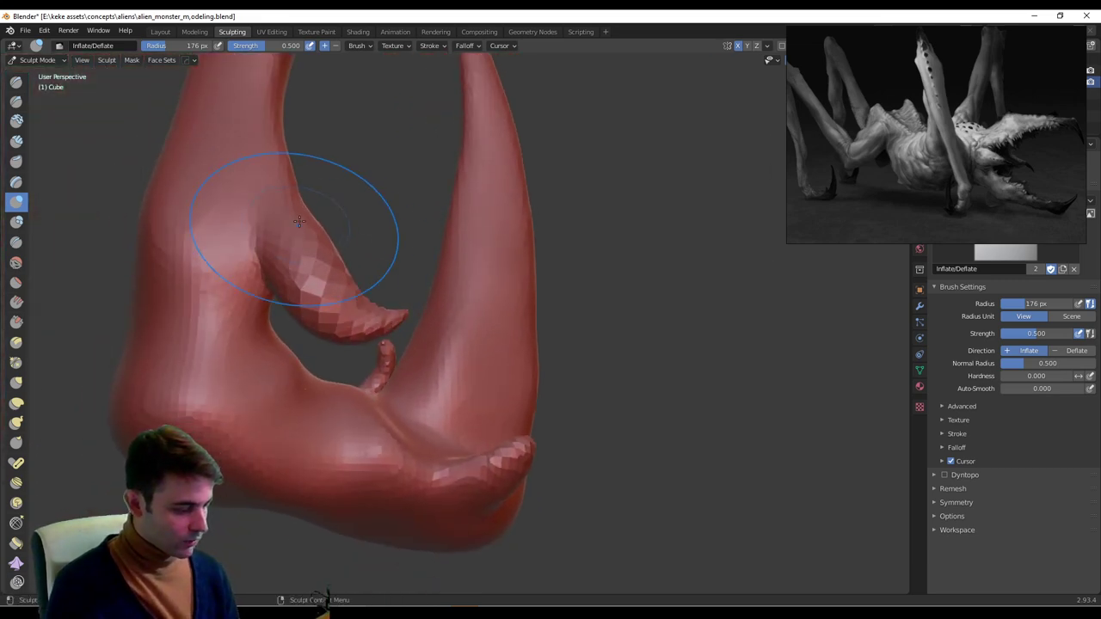
pyautogui.moveTo(295, 230)
pyautogui.mouseDown(button='middle')
pyautogui.moveTo(407, 242)
pyautogui.moveTo(516, 288)
pyautogui.moveTo(536, 312)
pyautogui.moveTo(407, 422)
pyautogui.mouseUp(button='middle')
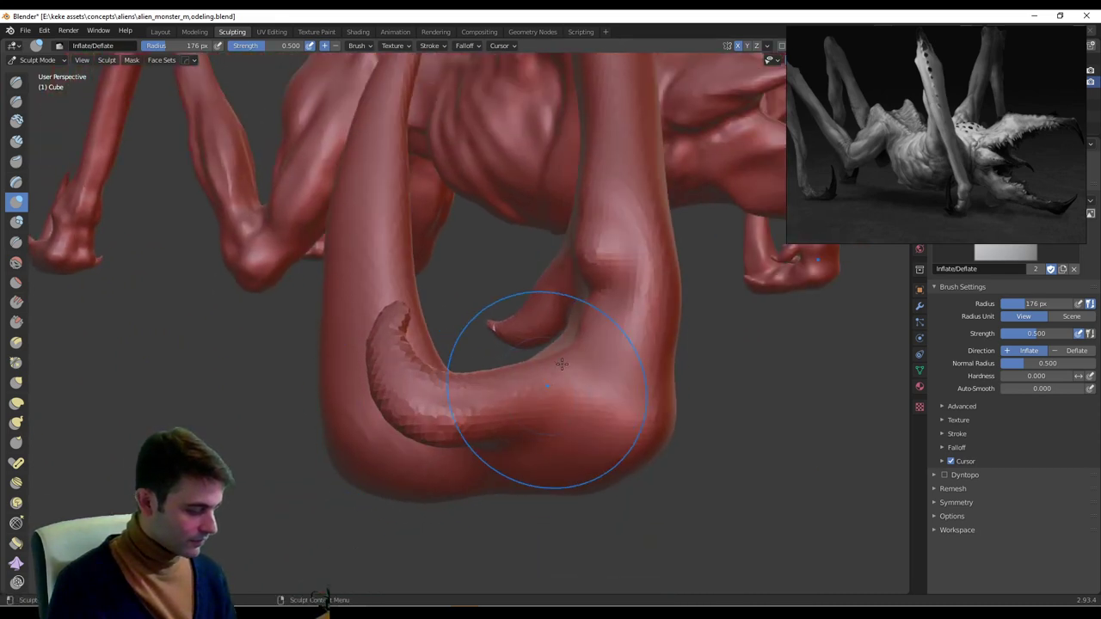
# Reshape the small side claw of the front foot into a smoother upward curve with the Grab brush at 103 px.
pyautogui.moveTo(561, 364); pyautogui.dragTo(376, 344, button='middle')
pyautogui.press('x')
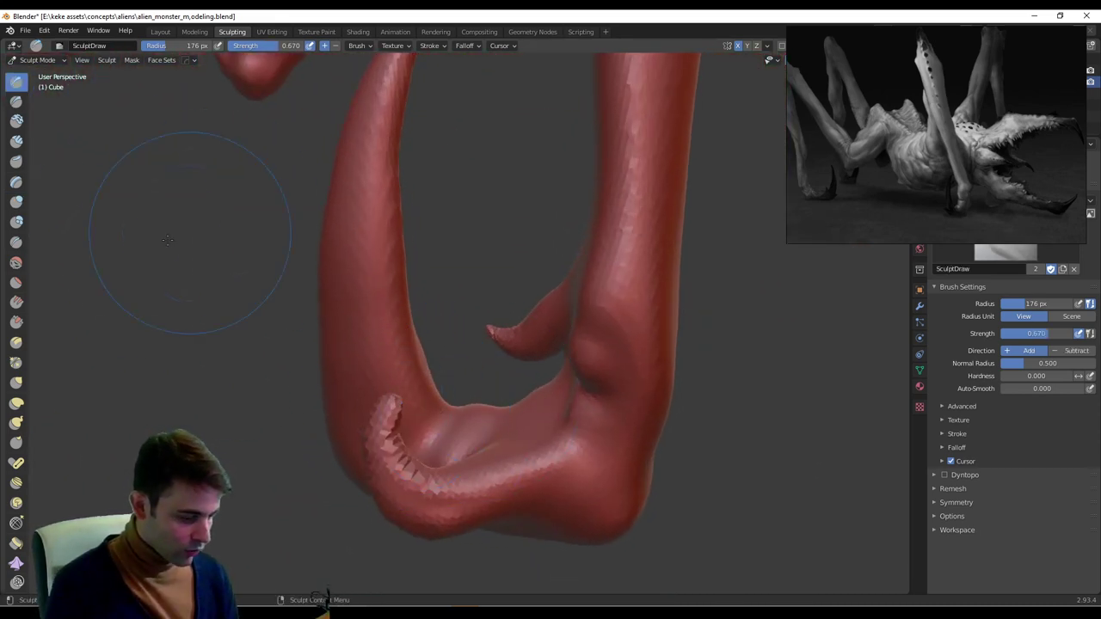
pyautogui.click(17, 382)
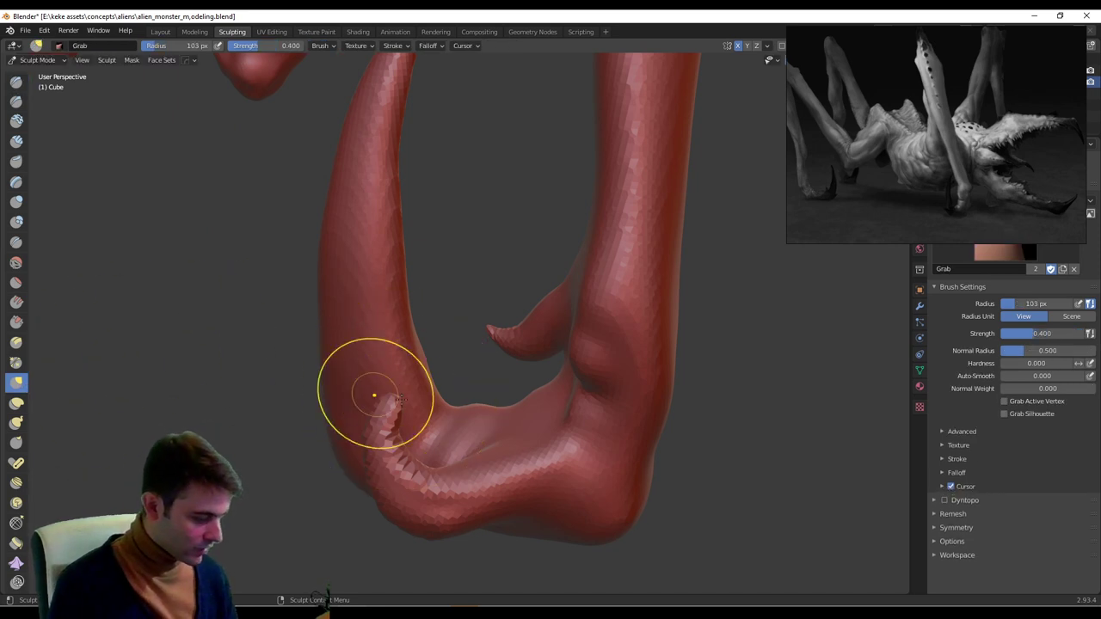
pyautogui.moveTo(404, 373); pyautogui.dragTo(511, 319, button='middle')
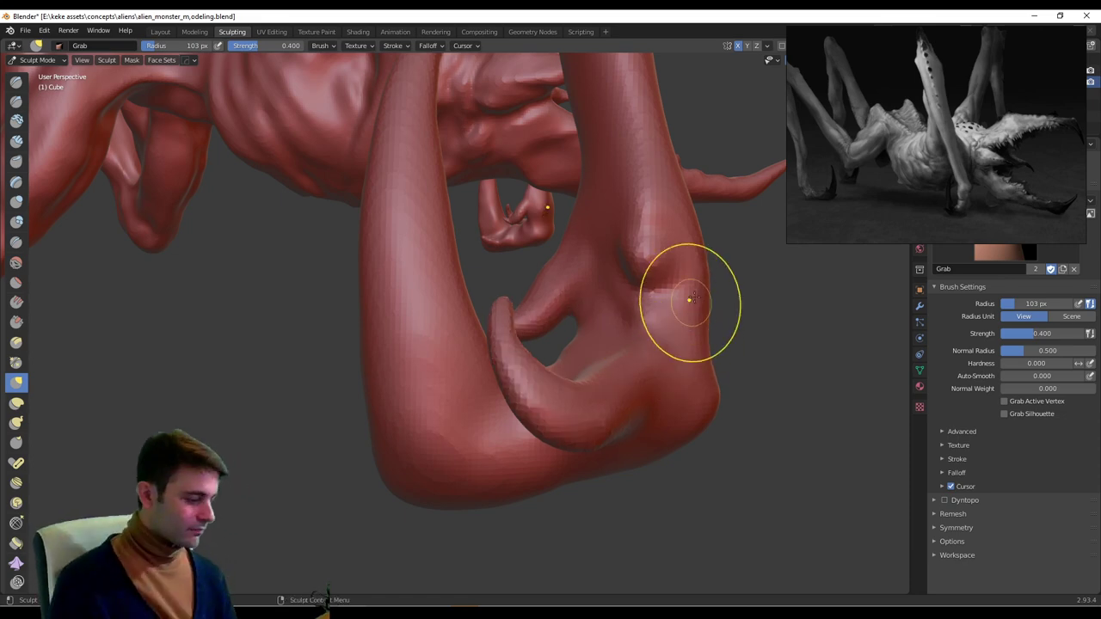
pyautogui.moveTo(688, 302)
pyautogui.mouseDown(button='middle')
pyautogui.moveTo(580, 317)
pyautogui.moveTo(516, 393)
pyautogui.moveTo(471, 414)
pyautogui.moveTo(455, 393)
pyautogui.moveTo(552, 319)
pyautogui.moveTo(725, 378)
pyautogui.moveTo(610, 290)
pyautogui.moveTo(354, 359)
pyautogui.moveTo(600, 344)
pyautogui.moveTo(491, 381)
pyautogui.moveTo(530, 371)
pyautogui.mouseUp(button='middle')
pyautogui.moveTo(447, 376); pyautogui.dragTo(547, 382, button='middle')
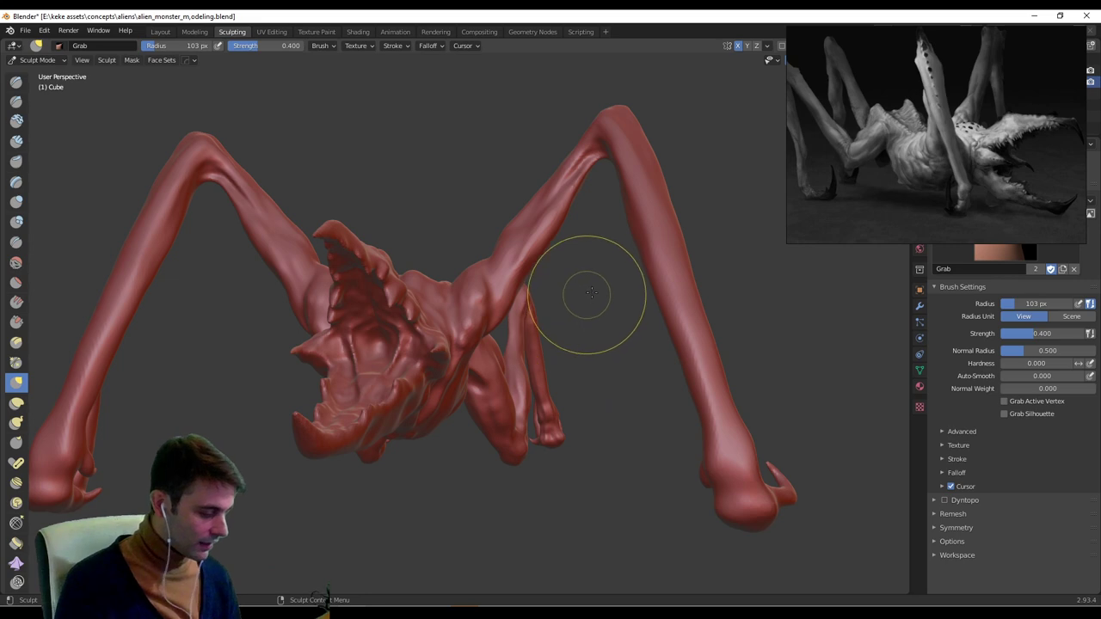
# Define the muscle folds of the front shoulder with the SculptDraw brush at 38 px.
pyautogui.moveTo(585, 295)
pyautogui.mouseDown(button='middle')
pyautogui.moveTo(538, 339)
pyautogui.moveTo(582, 295)
pyautogui.moveTo(540, 373)
pyautogui.moveTo(535, 332)
pyautogui.mouseUp(button='middle')
pyautogui.press('x')
pyautogui.scroll(5, 540, 307)
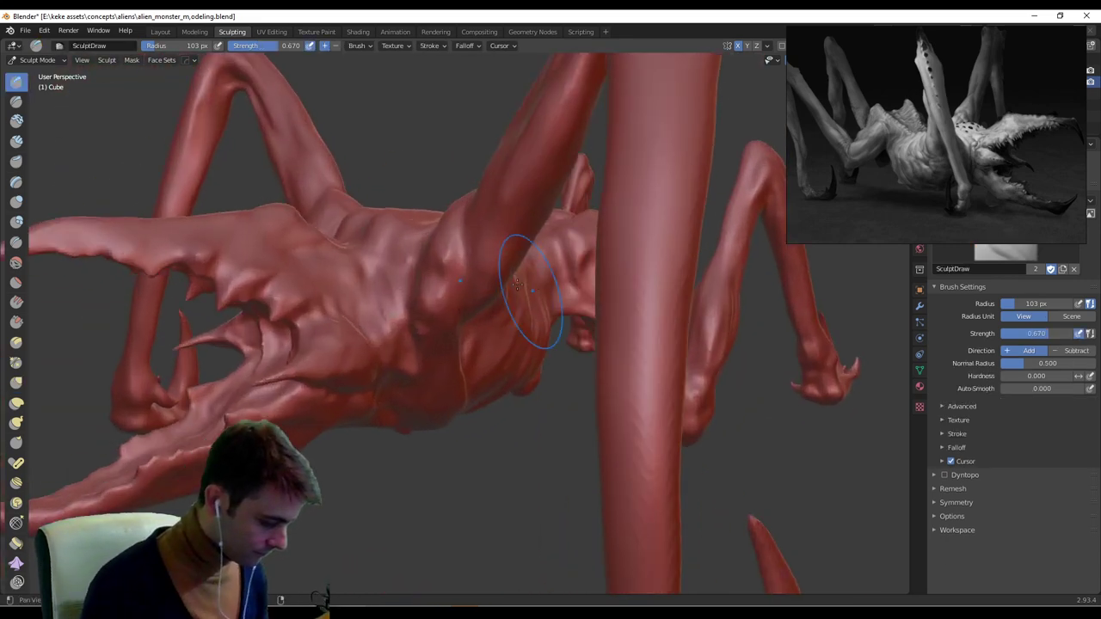
pyautogui.moveTo(523, 290)
pyautogui.mouseDown(button='middle')
pyautogui.moveTo(441, 259)
pyautogui.moveTo(512, 279)
pyautogui.moveTo(525, 267)
pyautogui.mouseUp(button='middle')
pyautogui.press('f')
pyautogui.click(404, 253)
pyautogui.scroll(5, 524, 268)
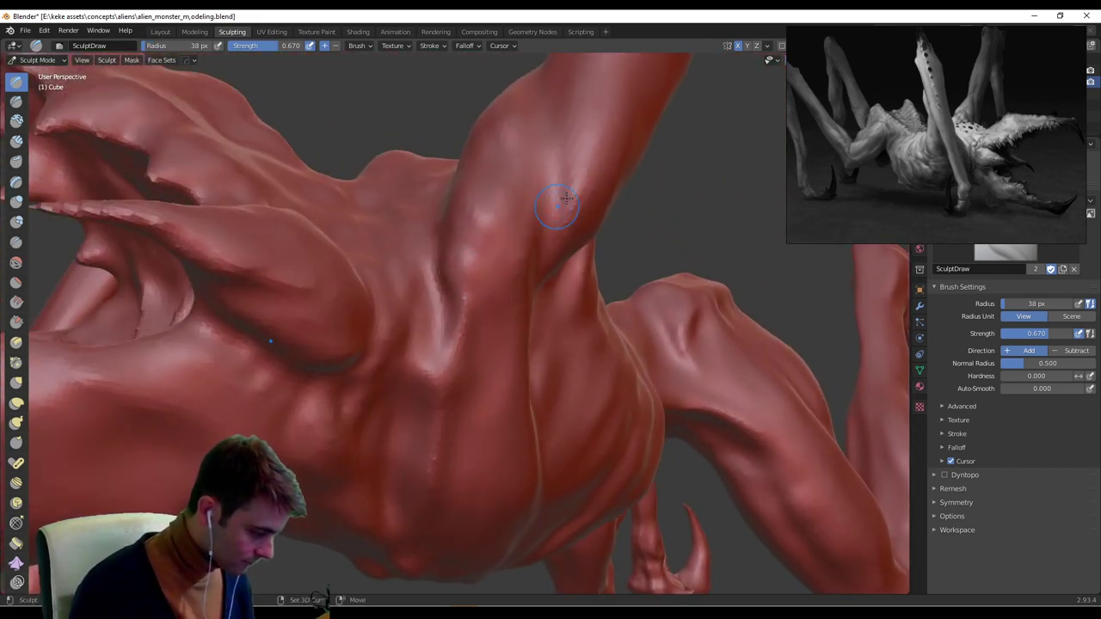
pyautogui.moveTo(559, 204); pyautogui.dragTo(394, 288, button='middle')
# Carve finer creases where the front shoulder joins the ribcage and upper back with the SculptDraw brush at 26 px.
pyautogui.press('f')
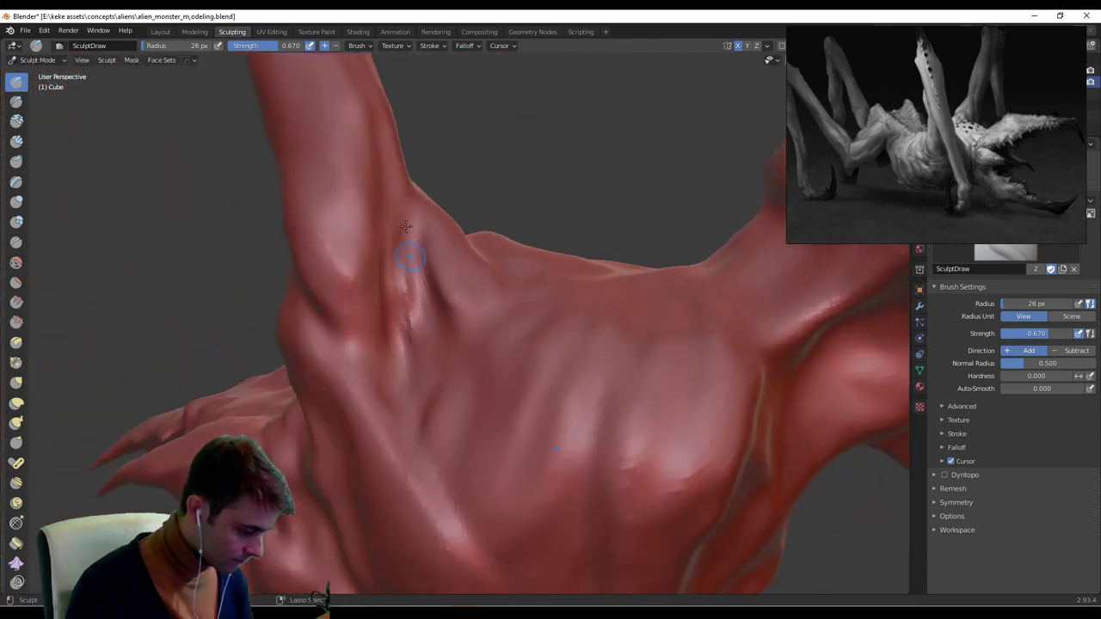
pyautogui.moveTo(440, 269); pyautogui.dragTo(398, 276, button='middle')
pyautogui.moveTo(405, 324); pyautogui.dragTo(396, 287, button='middle')
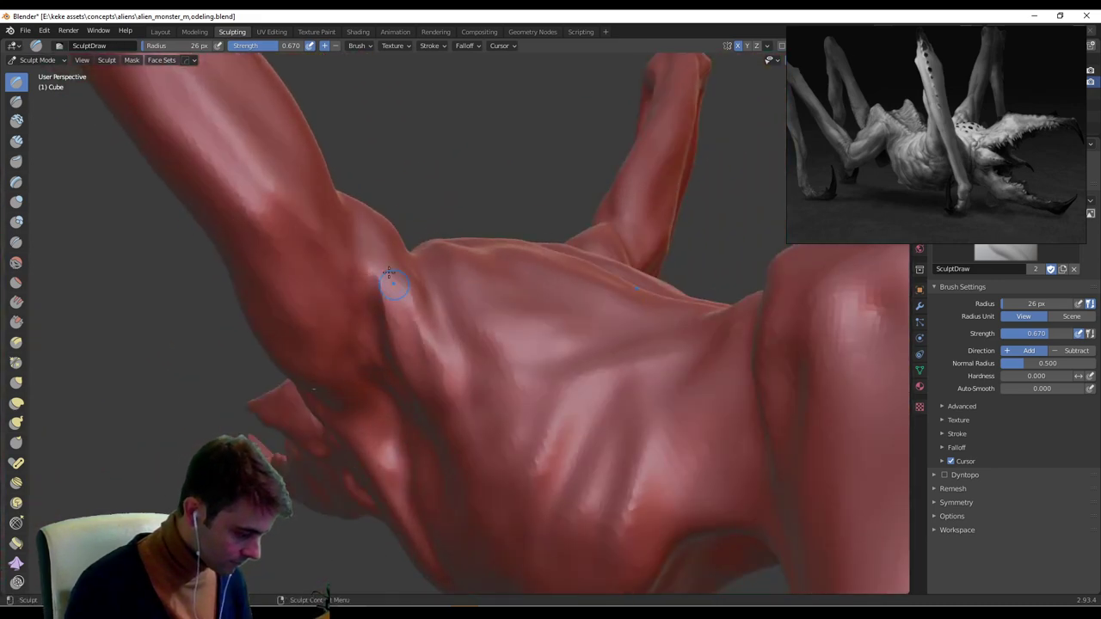
pyautogui.moveTo(451, 386); pyautogui.dragTo(497, 381, button='middle')
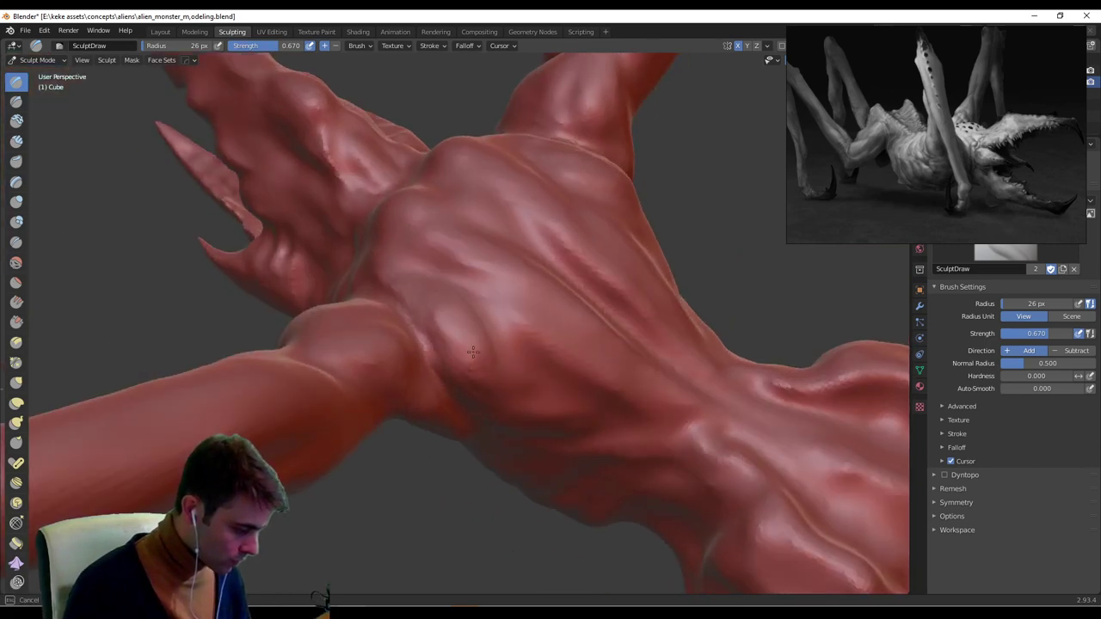
pyautogui.moveTo(505, 353)
pyautogui.mouseDown(button='middle')
pyautogui.moveTo(455, 354)
pyautogui.moveTo(469, 342)
pyautogui.mouseUp(button='middle')
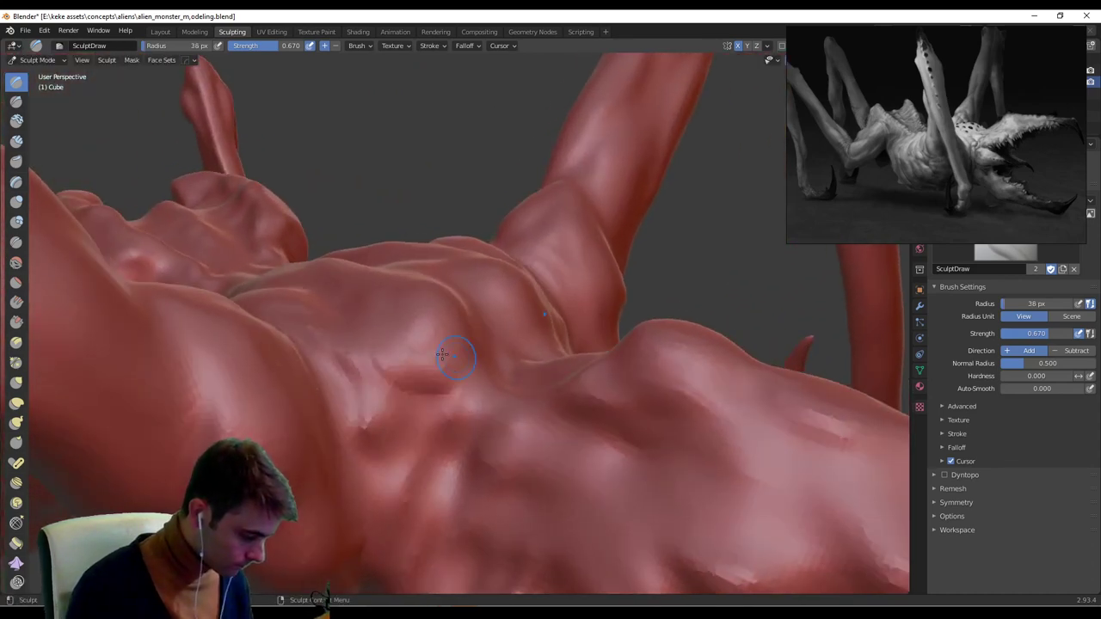
# Build up a rounded hump on the upper back between shoulder and head with the SculptDraw brush, enlarging its radius to 78 px.
pyautogui.moveTo(434, 350); pyautogui.dragTo(351, 378, button='middle')
pyautogui.moveTo(424, 421)
pyautogui.mouseDown(button='middle')
pyautogui.moveTo(414, 410)
pyautogui.moveTo(398, 429)
pyautogui.moveTo(465, 366)
pyautogui.mouseUp(button='middle')
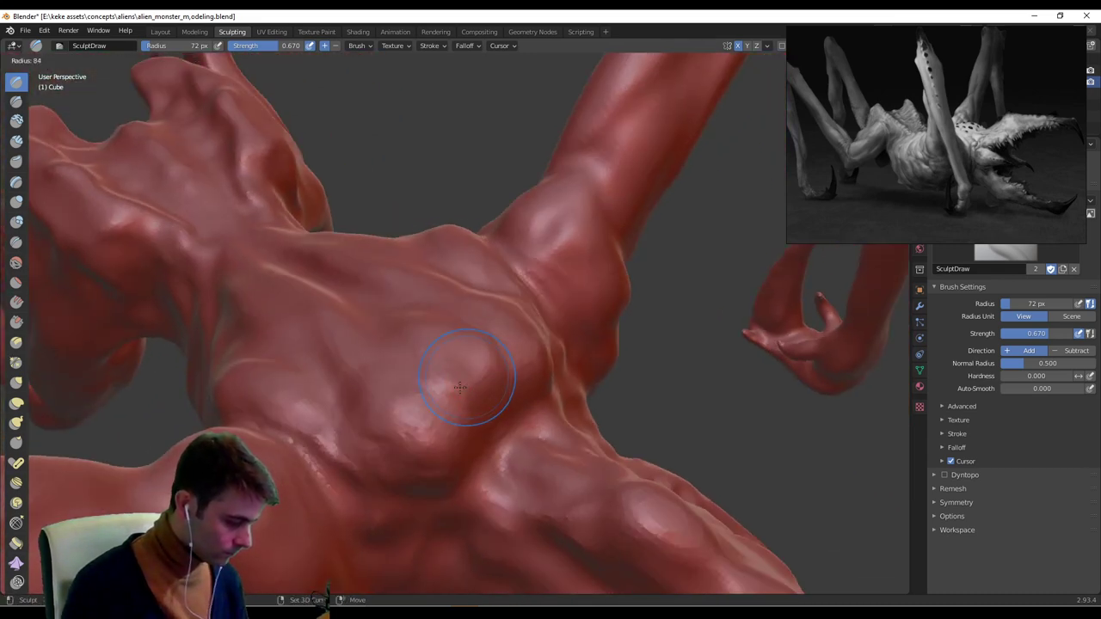
pyautogui.keyDown('ctrl'); pyautogui.keyDown('alt'); pyautogui.moveTo(656, 302); pyautogui.dragTo(632, 339); pyautogui.keyUp('alt'); pyautogui.keyUp('ctrl')
pyautogui.keyDown('alt'); pyautogui.moveTo(632, 340); pyautogui.dragTo(602, 335); pyautogui.keyUp('alt')
pyautogui.keyDown('alt'); pyautogui.moveTo(671, 352); pyautogui.dragTo(487, 376); pyautogui.keyUp('alt')
pyautogui.moveTo(487, 377); pyautogui.dragTo(535, 346, button='middle')
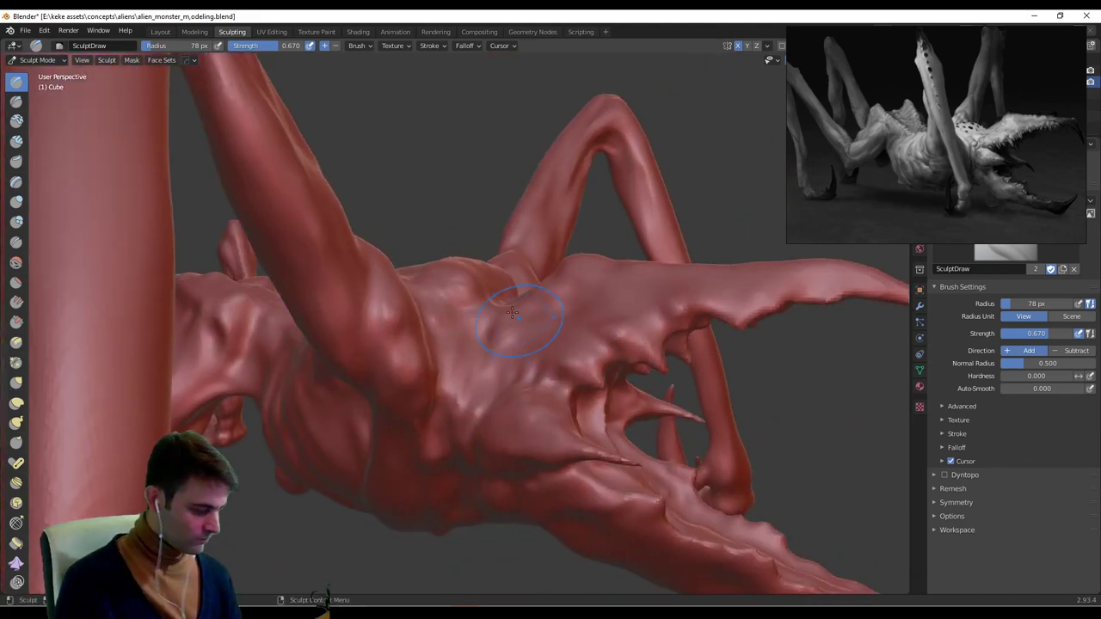
# Carve skin folds between the front shoulder and the hump behind the head with the SculptDraw brush at 29 and 21 px.
pyautogui.moveTo(512, 313)
pyautogui.mouseDown(button='middle')
pyautogui.moveTo(432, 393)
pyautogui.moveTo(430, 344)
pyautogui.mouseUp(button='middle')
pyautogui.press('f')
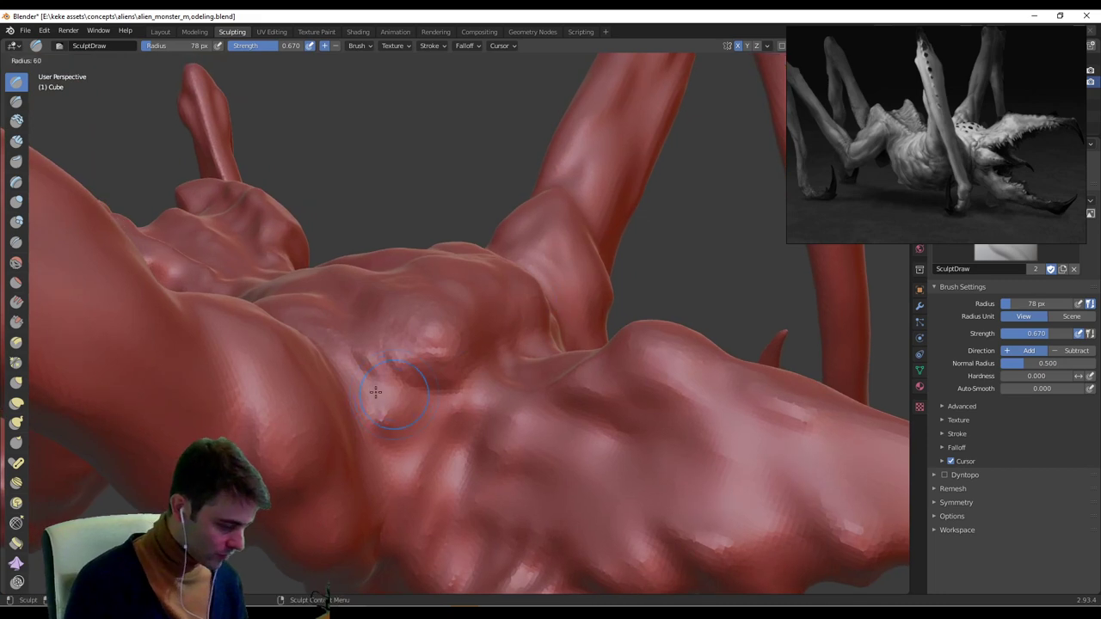
pyautogui.click(374, 392)
pyautogui.moveTo(370, 393); pyautogui.dragTo(245, 220, button='middle')
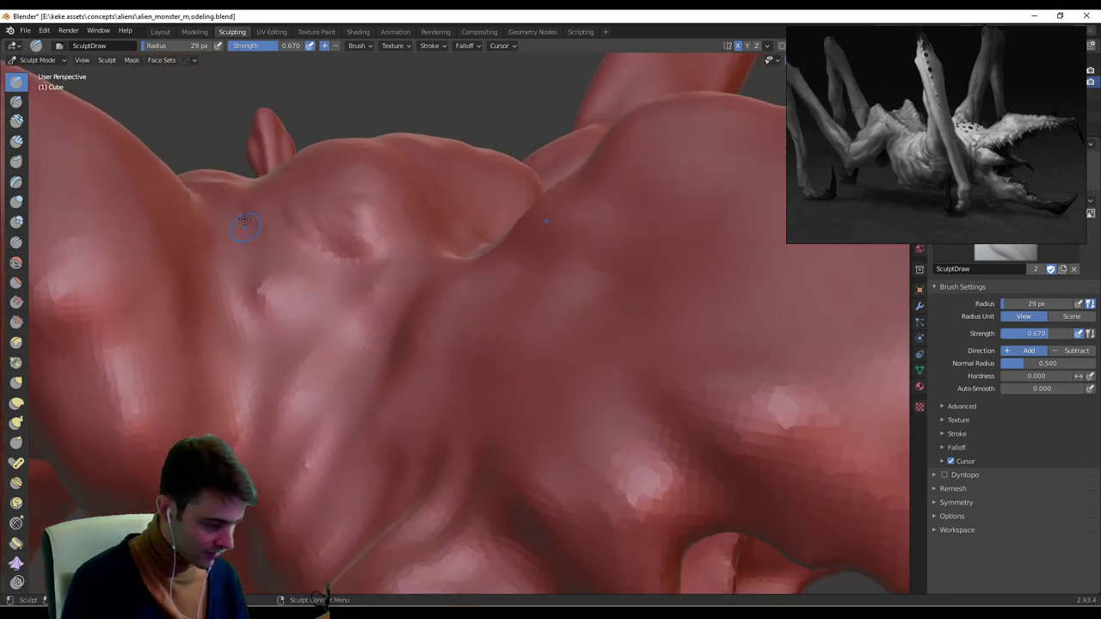
pyautogui.press('f')
pyautogui.click(235, 272)
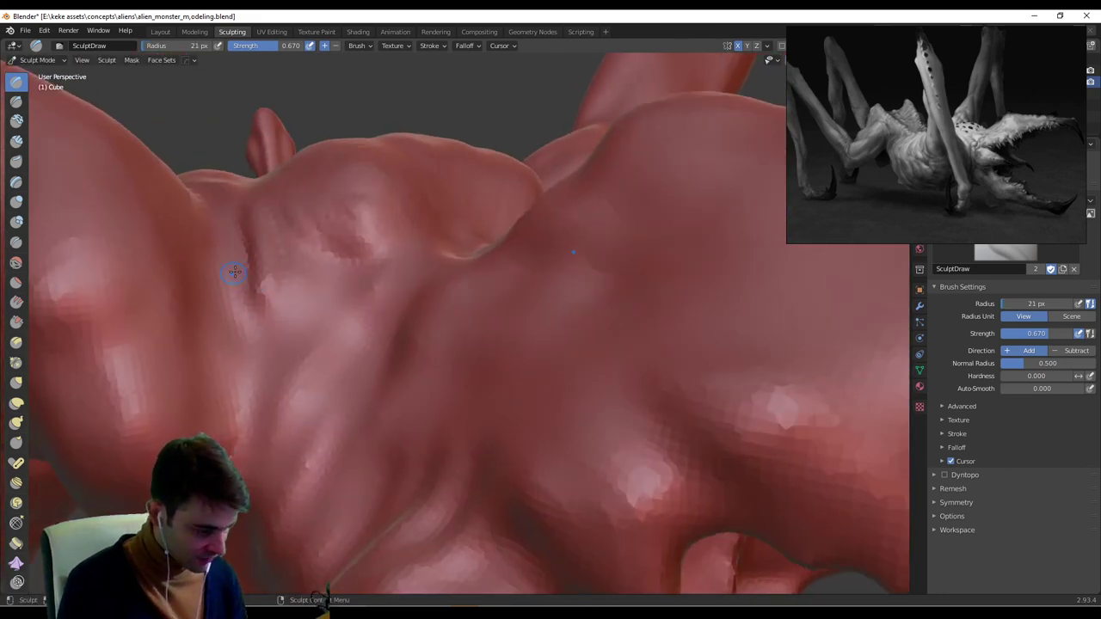
pyautogui.moveTo(301, 316); pyautogui.dragTo(316, 387, button='middle')
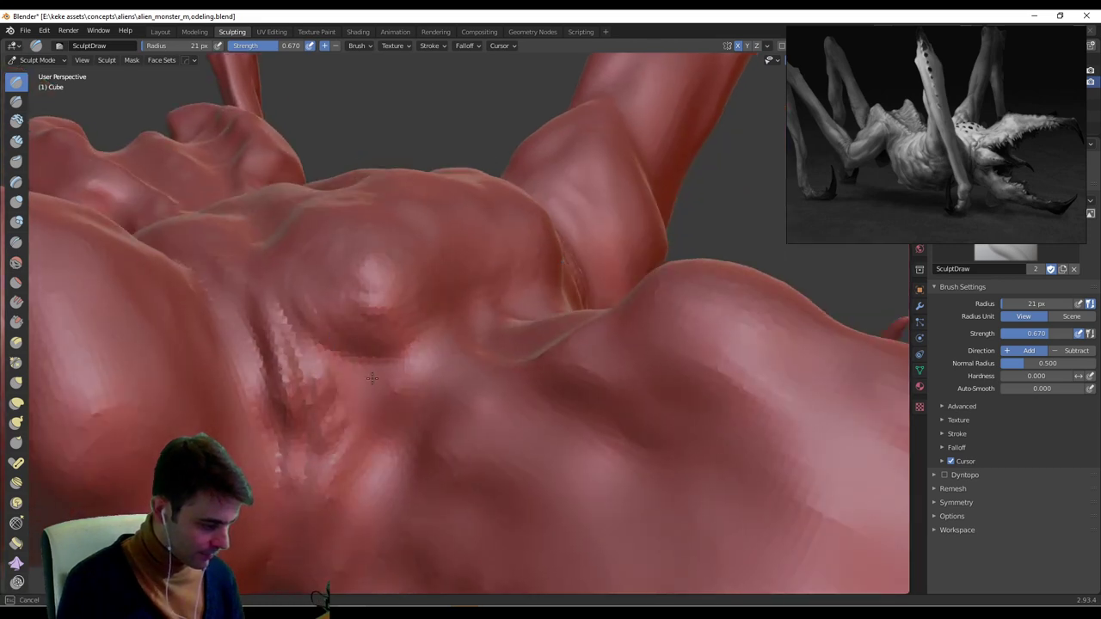
# Carve wrinkles into the groove between the hump and the back of the head with the SculptDraw brush at 21 px.
pyautogui.moveTo(419, 359); pyautogui.dragTo(468, 354, button='middle')
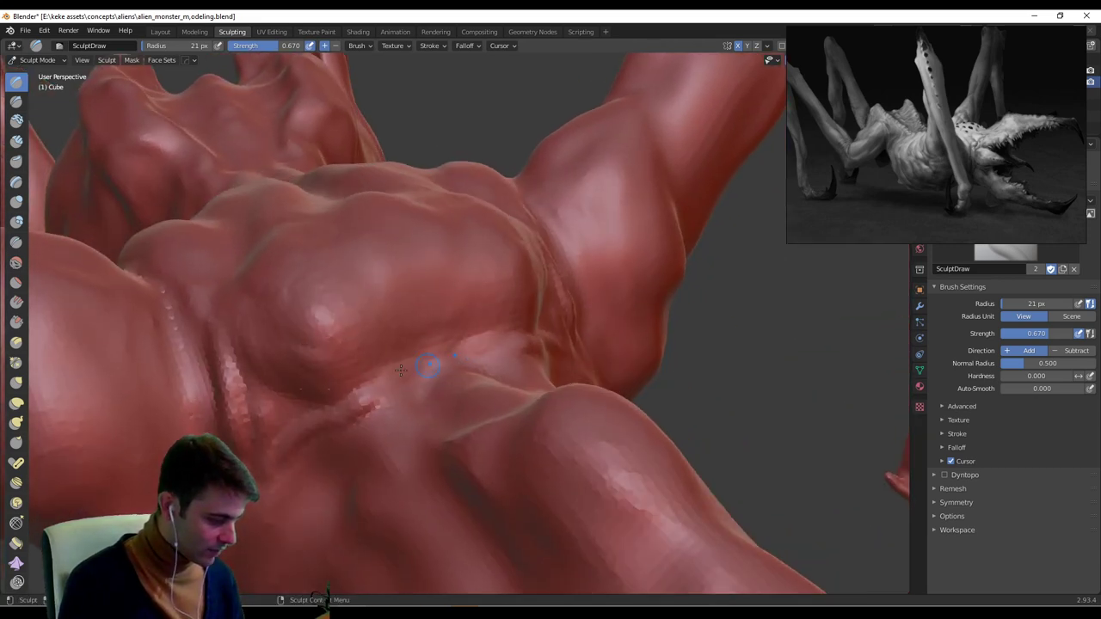
pyautogui.moveTo(401, 370)
pyautogui.mouseDown()
pyautogui.moveTo(495, 337)
pyautogui.moveTo(391, 372)
pyautogui.moveTo(465, 332)
pyautogui.mouseUp()
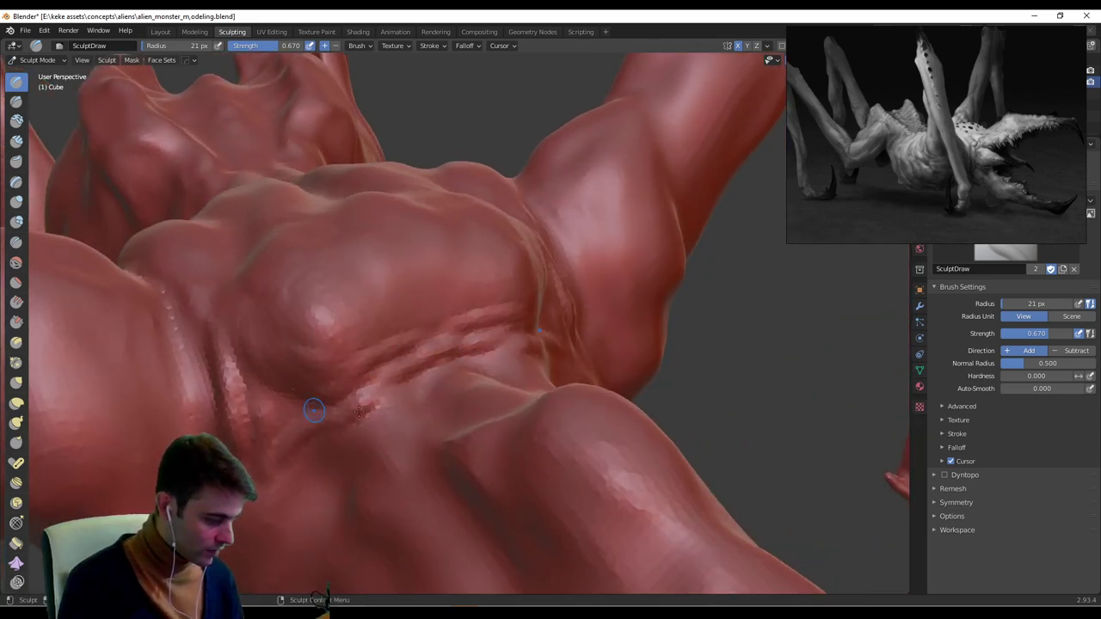
pyautogui.moveTo(416, 381)
pyautogui.mouseDown(button='middle')
pyautogui.moveTo(585, 243)
pyautogui.moveTo(632, 302)
pyautogui.moveTo(641, 284)
pyautogui.moveTo(452, 321)
pyautogui.mouseUp(button='middle')
pyautogui.scroll(-4, 516, 308)
pyautogui.scroll(-3, 586, 245)
pyautogui.scroll(4, 641, 284)
pyautogui.scroll(-4, 570, 305)
# Add small round bumps on the hump behind the head with the SculptDraw brush at 14 px.
pyautogui.moveTo(570, 305); pyautogui.dragTo(514, 368, button='middle')
pyautogui.scroll(6, 513, 368)
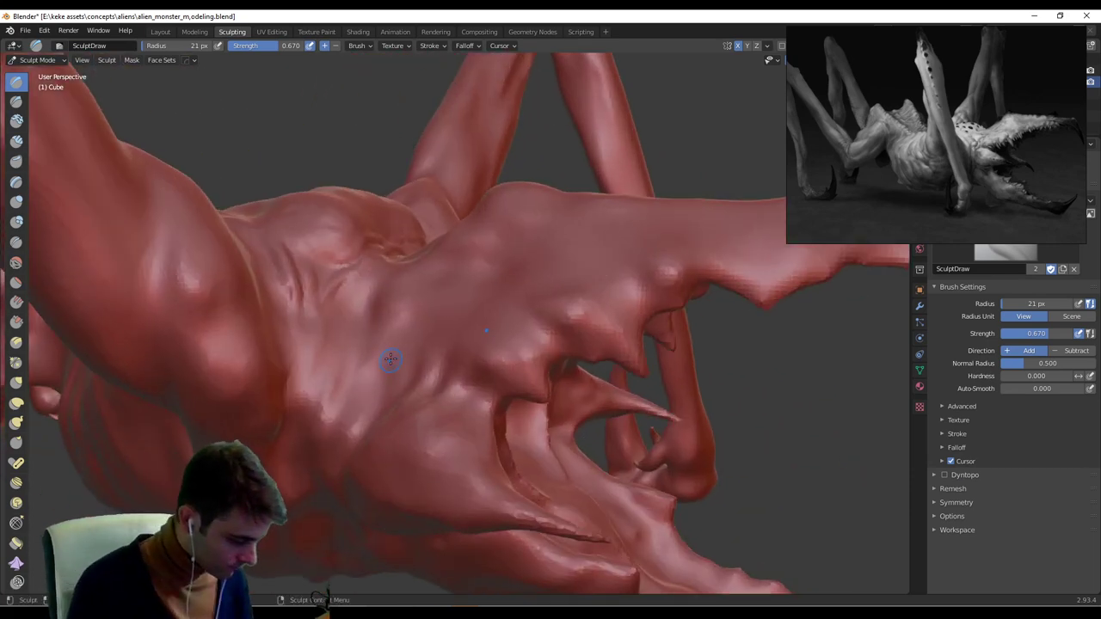
pyautogui.press('f')
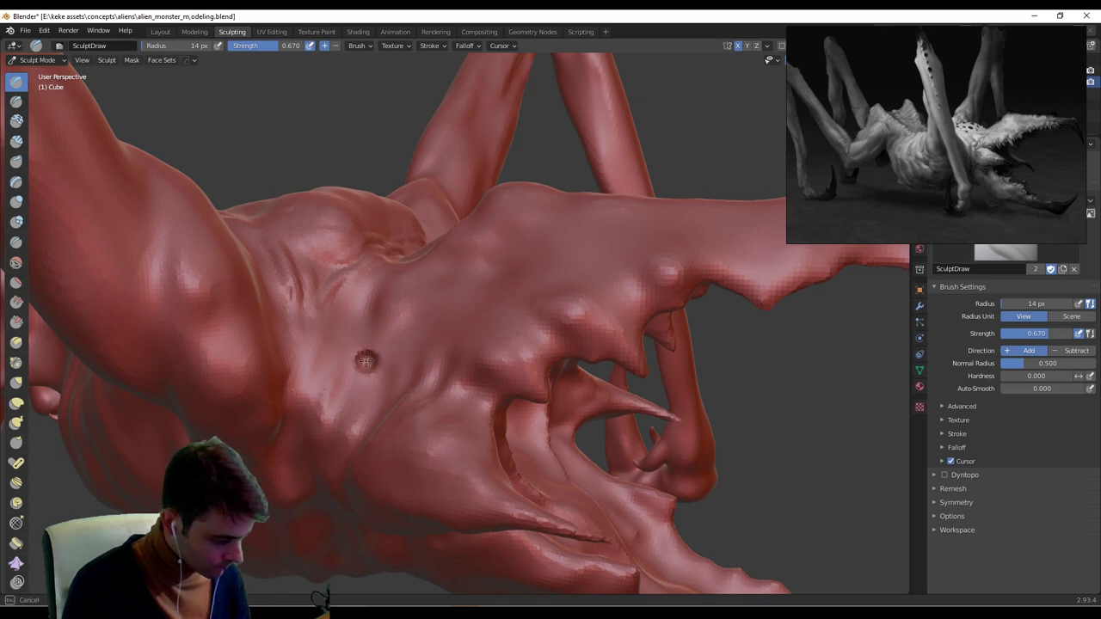
pyautogui.scroll(-5, 532, 307)
pyautogui.moveTo(533, 306)
pyautogui.mouseDown(button='middle')
pyautogui.moveTo(474, 367)
pyautogui.moveTo(618, 309)
pyautogui.moveTo(568, 331)
pyautogui.mouseUp(button='middle')
pyautogui.scroll(5, 381, 229)
pyautogui.moveTo(381, 228); pyautogui.dragTo(379, 330, button='middle')
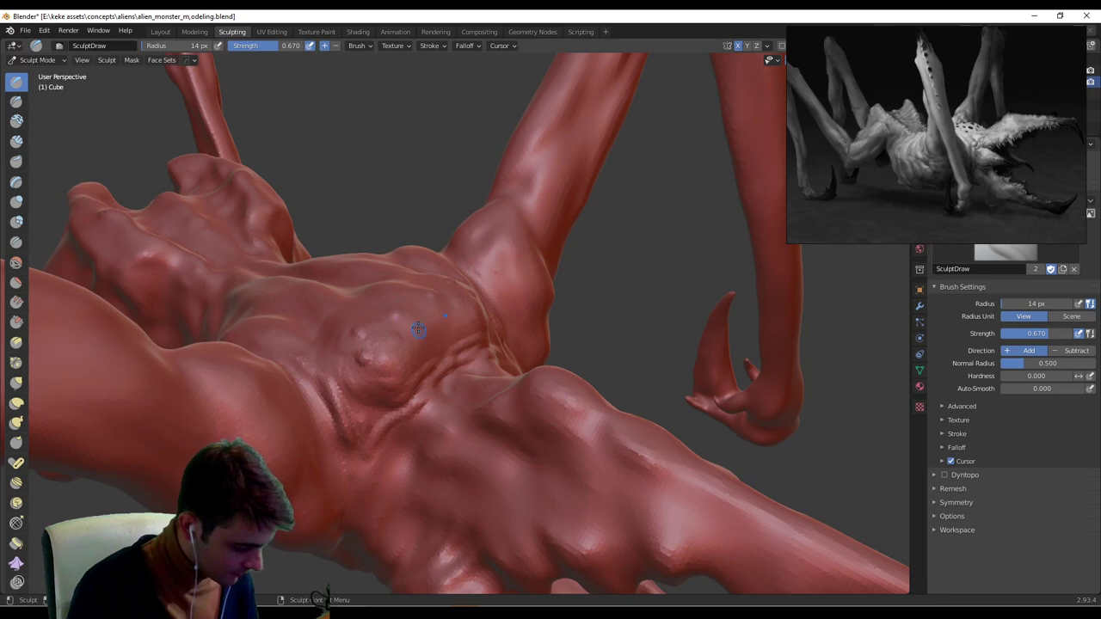
pyautogui.moveTo(454, 332); pyautogui.dragTo(391, 357, button='middle')
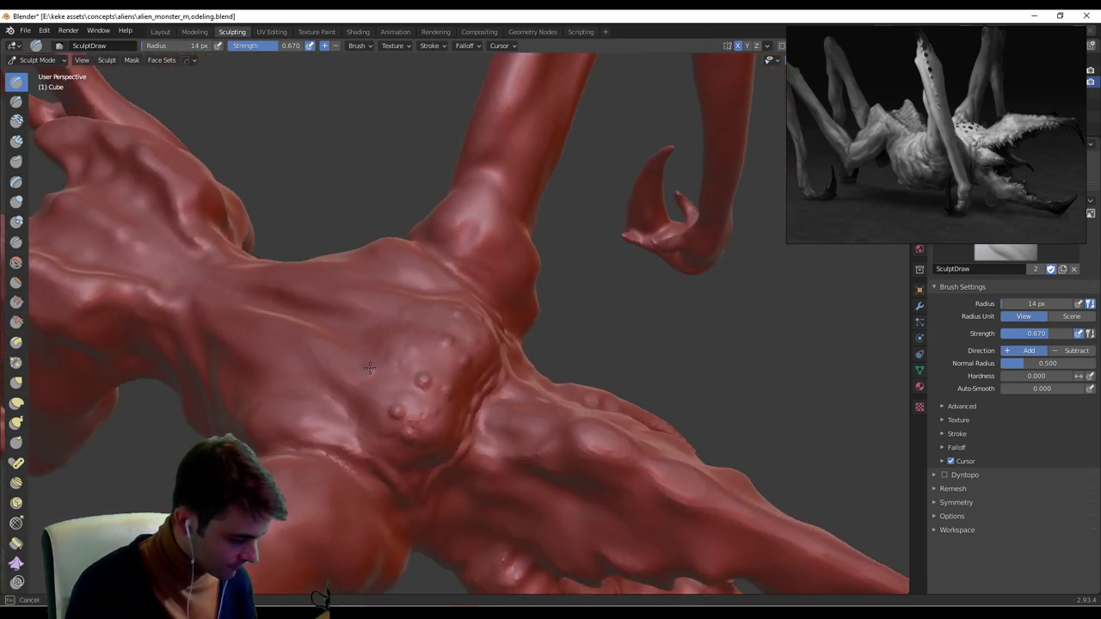
pyautogui.moveTo(573, 351)
pyautogui.keyDown('ctrl'); pyautogui.mouseDown(button='middle')
pyautogui.moveTo(322, 388)
pyautogui.moveTo(404, 375)
pyautogui.mouseUp(button='middle'); pyautogui.keyUp('ctrl')
# Inspect the head, back and front foot from several angles and compare them with the enlarged reference image.
pyautogui.moveTo(612, 368)
pyautogui.mouseDown(button='middle')
pyautogui.moveTo(698, 351)
pyautogui.moveTo(600, 338)
pyautogui.moveTo(531, 392)
pyautogui.mouseUp(button='middle')
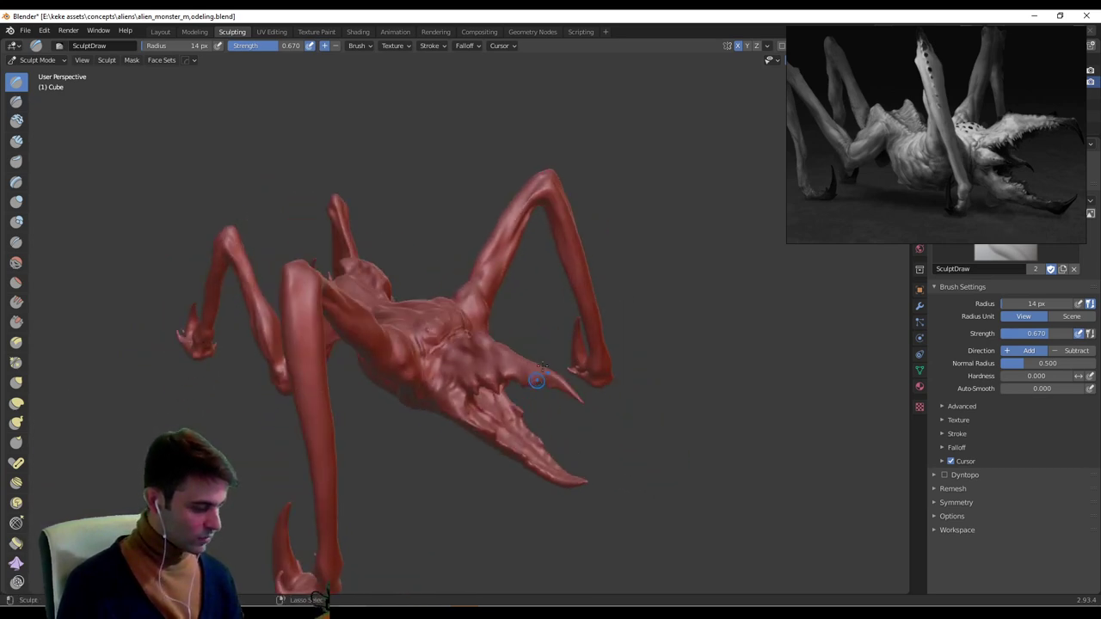
pyautogui.moveTo(552, 342); pyautogui.dragTo(570, 330, button='middle')
pyautogui.keyDown('ctrl'); pyautogui.moveTo(569, 330); pyautogui.dragTo(632, 296, button='middle'); pyautogui.keyUp('ctrl')
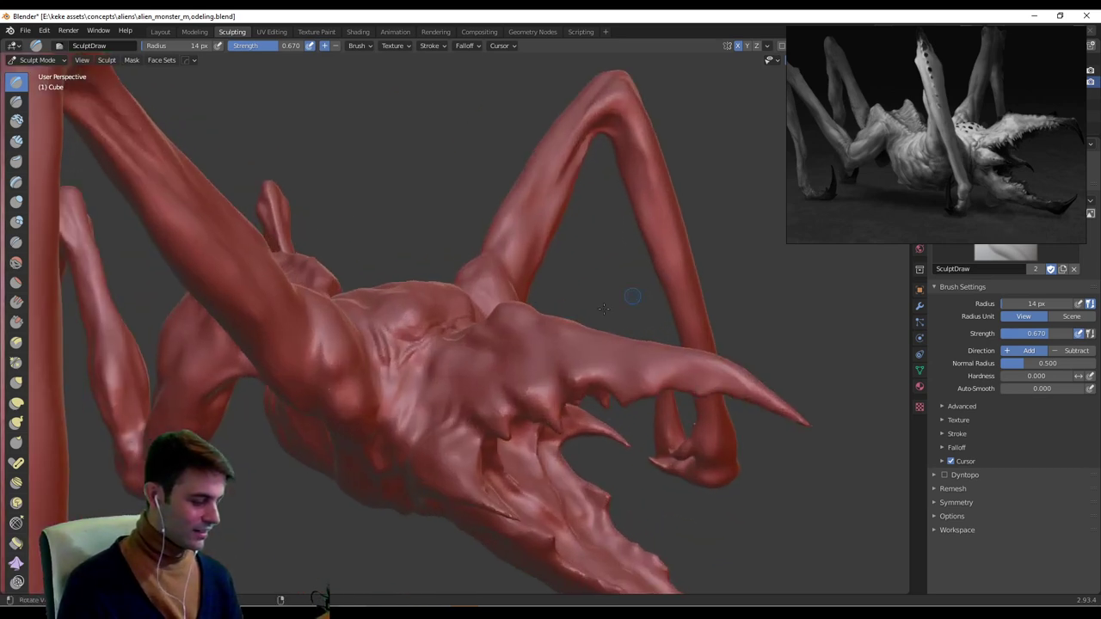
pyautogui.moveTo(397, 465); pyautogui.dragTo(409, 259, button='middle')
pyautogui.moveTo(583, 372)
pyautogui.mouseDown(button='middle')
pyautogui.moveTo(348, 353)
pyautogui.moveTo(344, 413)
pyautogui.mouseUp(button='middle')
pyautogui.moveTo(352, 303)
pyautogui.mouseDown(button='middle')
pyautogui.moveTo(357, 322)
pyautogui.moveTo(555, 367)
pyautogui.moveTo(503, 436)
pyautogui.moveTo(512, 406)
pyautogui.moveTo(628, 340)
pyautogui.moveTo(602, 314)
pyautogui.moveTo(567, 378)
pyautogui.moveTo(533, 335)
pyautogui.moveTo(491, 335)
pyautogui.moveTo(488, 383)
pyautogui.moveTo(569, 385)
pyautogui.mouseUp(button='middle')
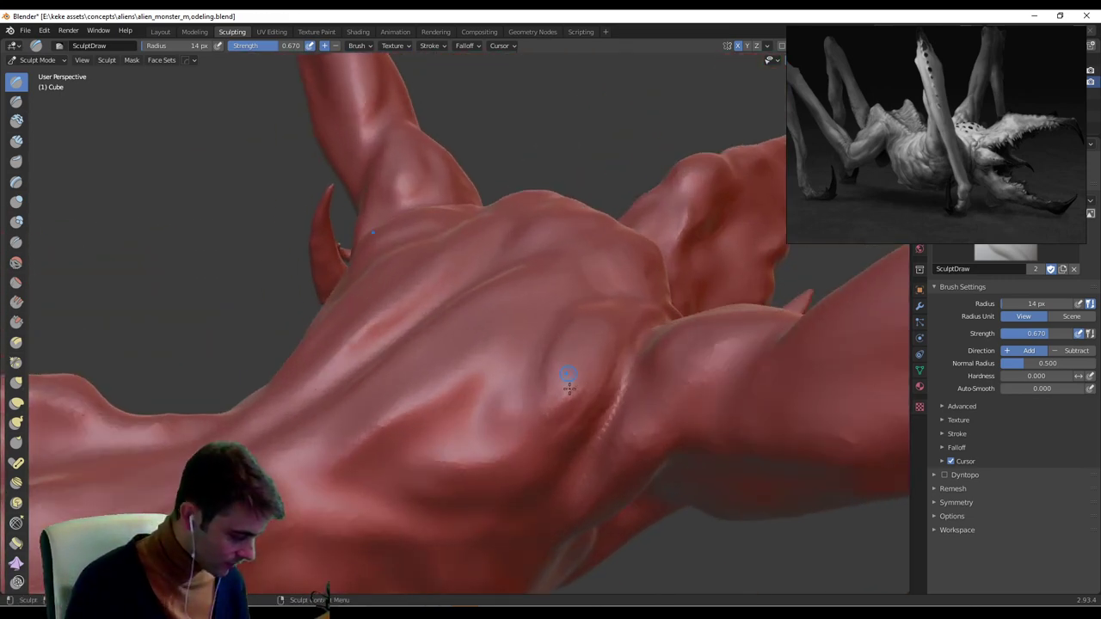
pyautogui.keyDown('ctrl'); pyautogui.moveTo(631, 314); pyautogui.dragTo(640, 413, button='middle'); pyautogui.keyUp('ctrl')
pyautogui.moveTo(641, 413)
pyautogui.mouseDown(button='middle')
pyautogui.moveTo(701, 340)
pyautogui.moveTo(641, 368)
pyautogui.moveTo(559, 336)
pyautogui.mouseUp(button='middle')
pyautogui.moveTo(559, 335); pyautogui.dragTo(483, 318, button='middle')
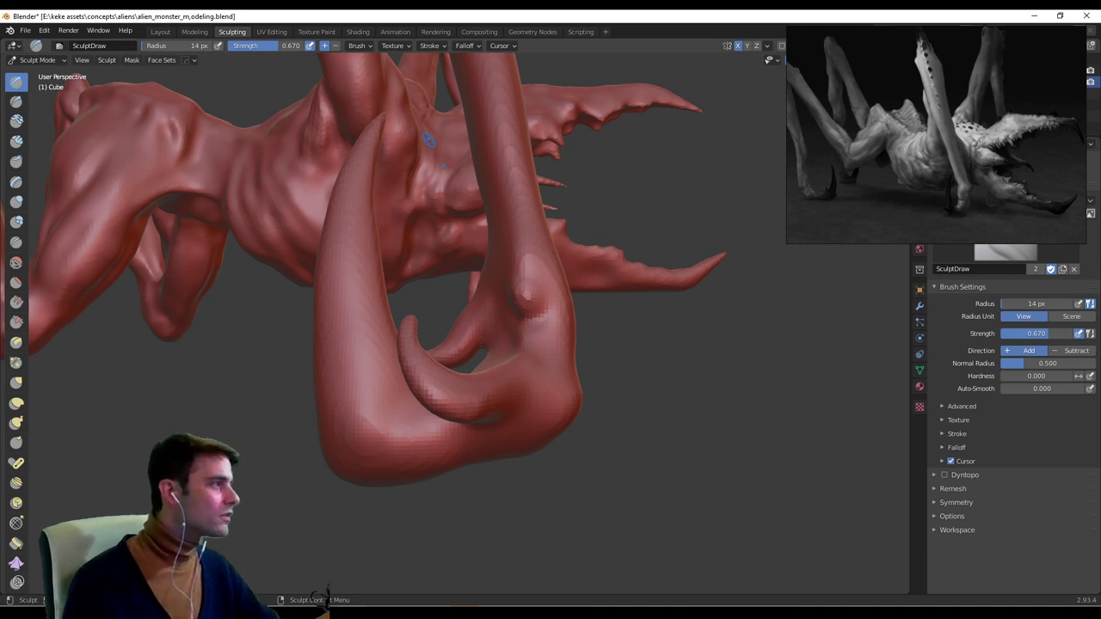
pyautogui.scroll(5, 911, 148)
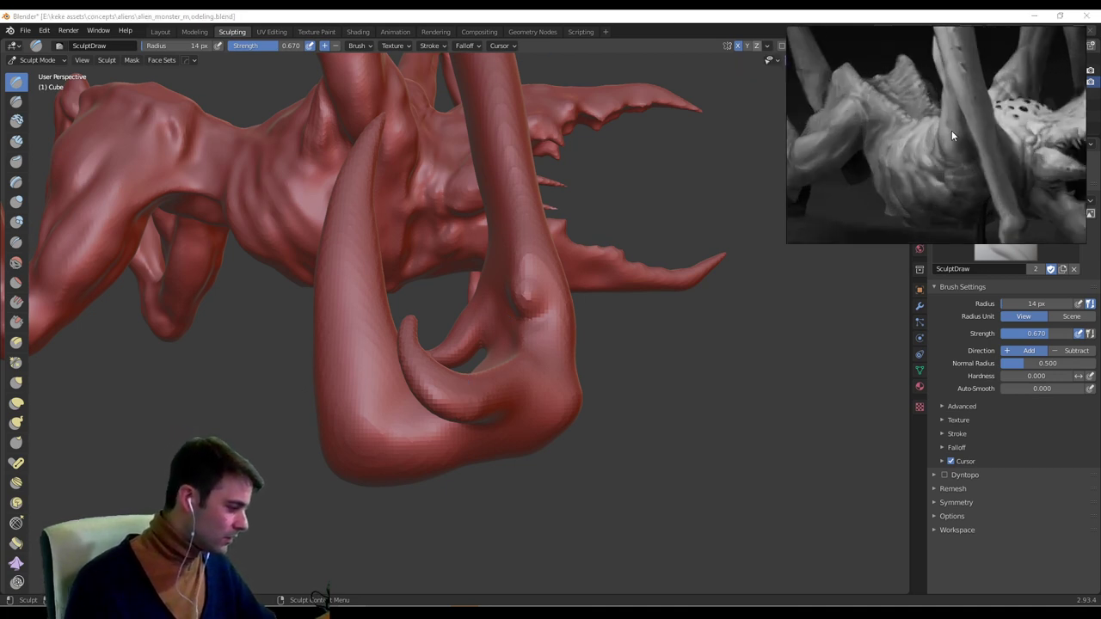
pyautogui.scroll(3, 917, 158)
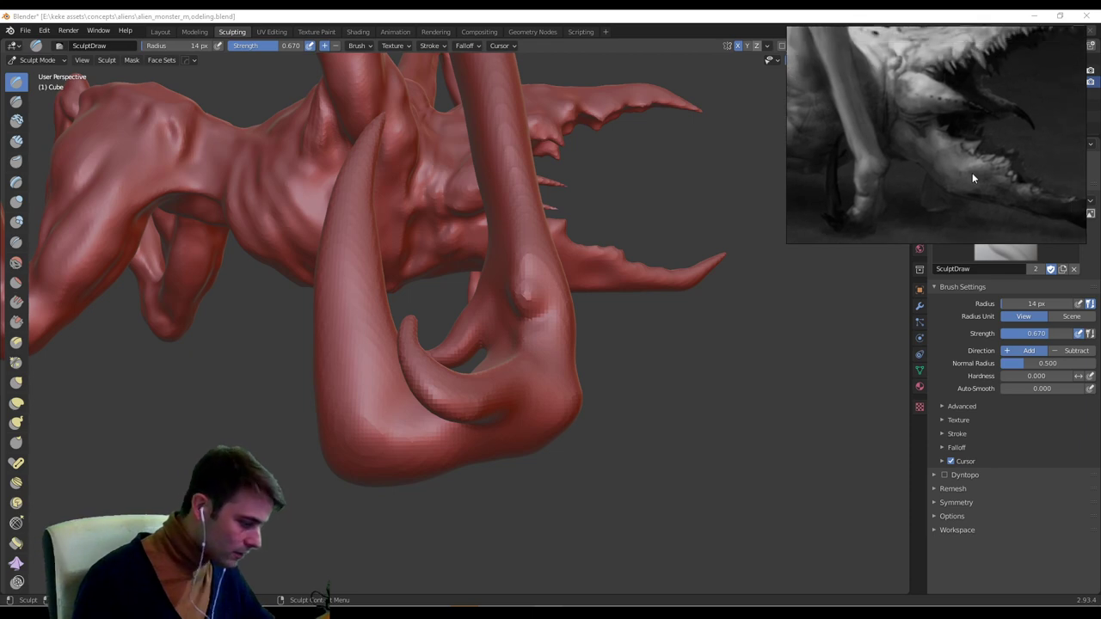
# Sculpt tendon detail on the ankle of the front leg with the SculptDraw brush at 23 px.
pyautogui.moveTo(619, 356)
pyautogui.mouseDown(button='middle')
pyautogui.moveTo(413, 383)
pyautogui.moveTo(393, 351)
pyautogui.moveTo(547, 284)
pyautogui.moveTo(270, 393)
pyautogui.mouseUp(button='middle')
pyautogui.press('f')
pyautogui.click(410, 313)
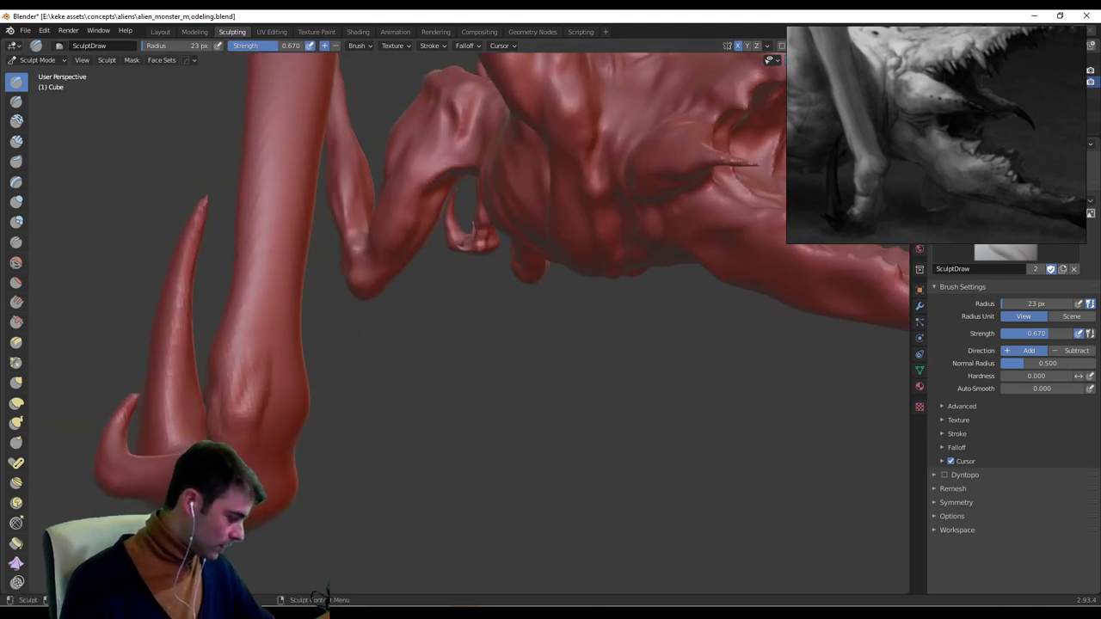
pyautogui.click(1025, 613)
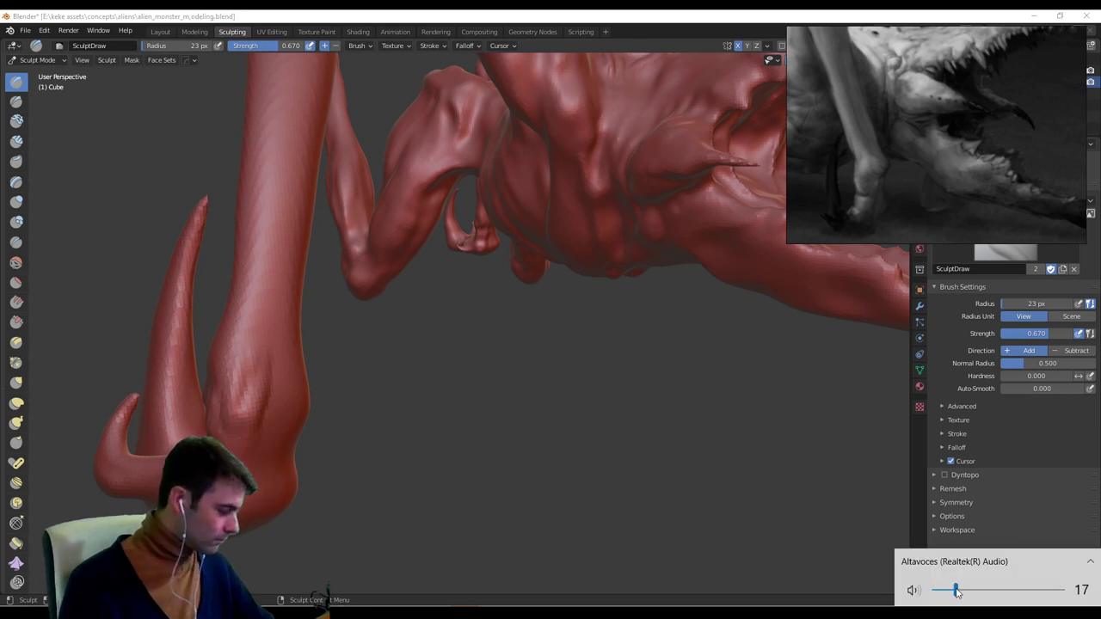
pyautogui.moveTo(247, 392); pyautogui.dragTo(257, 327)
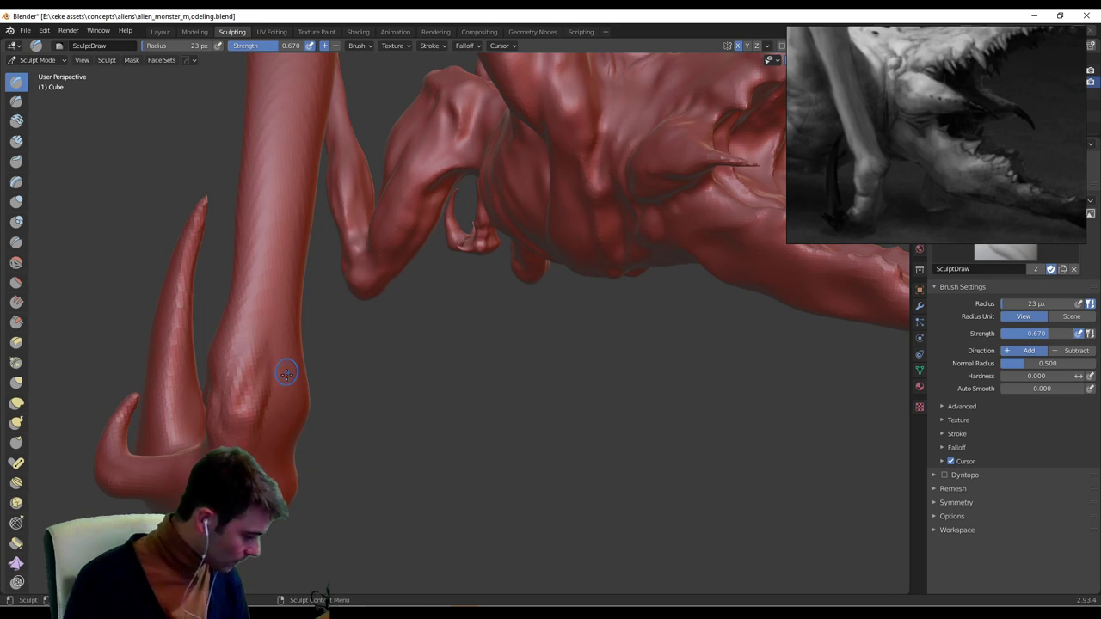
# Shape the tendon running from the front ankle up the lower leg with the SculptDraw brush at 55 and 35 px.
pyautogui.press('f')
pyautogui.click(309, 387)
pyautogui.moveTo(315, 387)
pyautogui.mouseDown(button='middle')
pyautogui.moveTo(86, 376)
pyautogui.moveTo(301, 375)
pyautogui.moveTo(283, 349)
pyautogui.mouseUp(button='middle')
pyautogui.press('f')
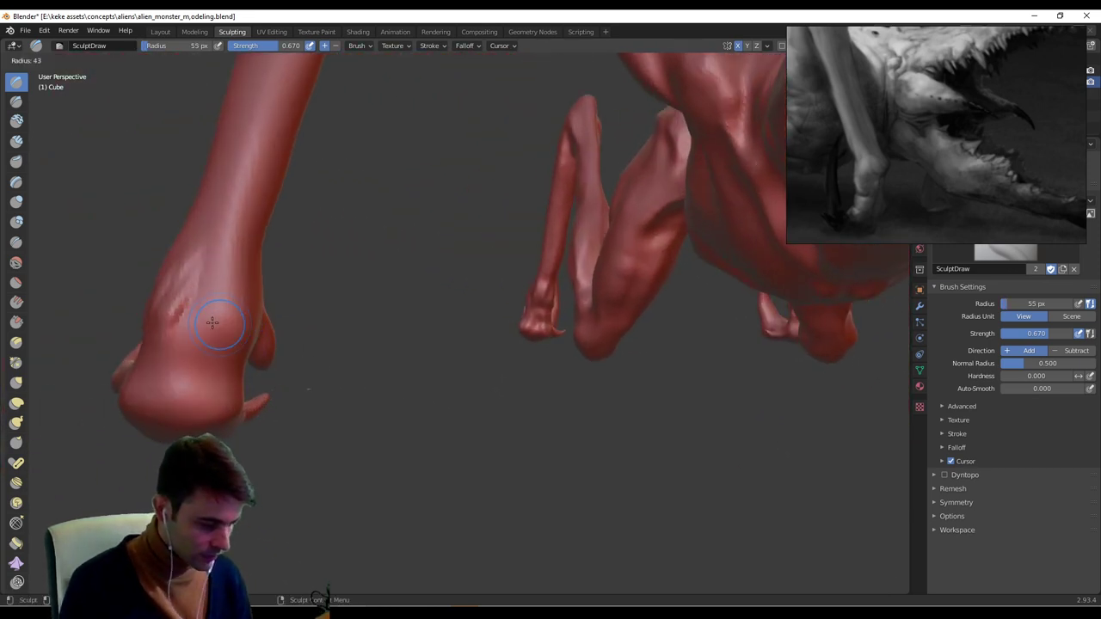
pyautogui.click(219, 326)
pyautogui.moveTo(218, 328)
pyautogui.mouseDown()
pyautogui.moveTo(226, 265)
pyautogui.moveTo(238, 324)
pyautogui.moveTo(248, 225)
pyautogui.mouseUp()
# Sculpt a muscle line along the front leg's upper segment with the SculptDraw brush at 22 px.
pyautogui.moveTo(295, 245)
pyautogui.mouseDown(button='middle')
pyautogui.moveTo(307, 343)
pyautogui.moveTo(374, 457)
pyautogui.moveTo(422, 378)
pyautogui.moveTo(498, 356)
pyautogui.mouseUp(button='middle')
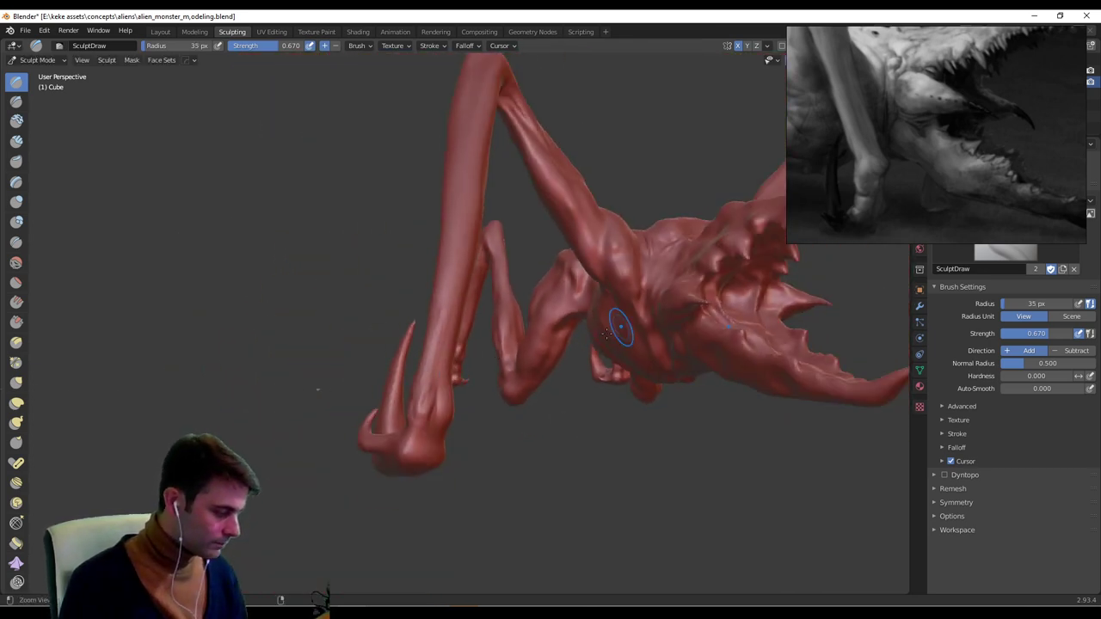
pyautogui.moveTo(619, 322)
pyautogui.mouseDown(button='middle')
pyautogui.moveTo(556, 373)
pyautogui.moveTo(614, 307)
pyautogui.mouseUp(button='middle')
pyautogui.press('f')
pyautogui.click(498, 239)
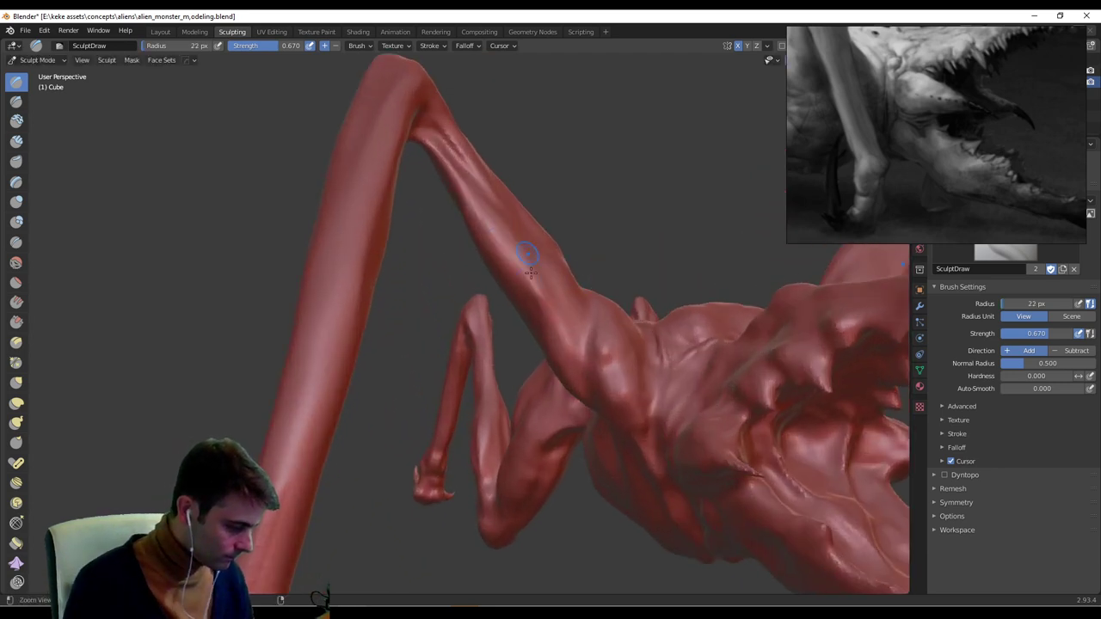
pyautogui.moveTo(516, 249); pyautogui.dragTo(384, 155, button='middle')
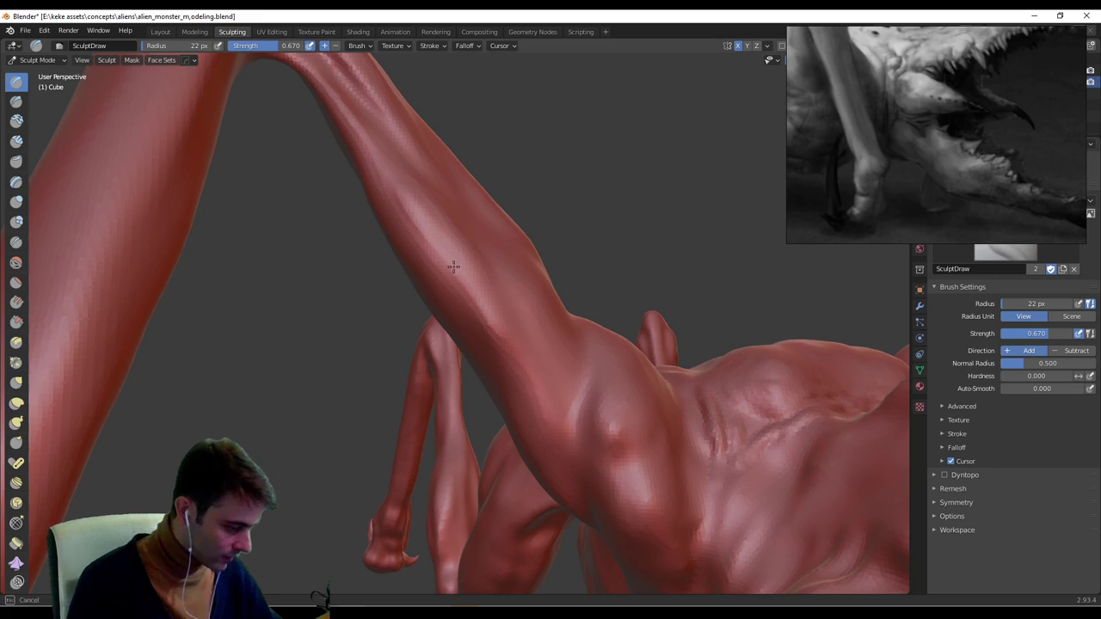
pyautogui.moveTo(453, 267); pyautogui.dragTo(487, 335)
# Sculpt fine muscle strands on the front leg's upper segment near the shoulder with the SculptDraw brush at 22 px.
pyautogui.moveTo(501, 344); pyautogui.dragTo(456, 327, button='middle')
pyautogui.moveTo(505, 388); pyautogui.dragTo(555, 262, button='middle')
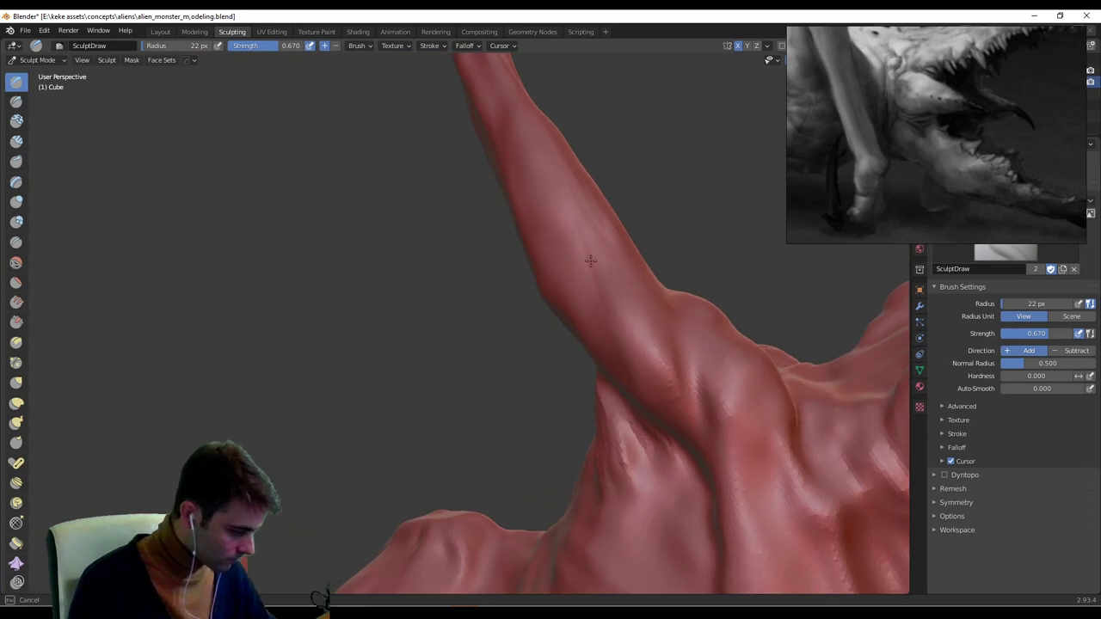
pyautogui.moveTo(591, 268); pyautogui.dragTo(581, 257)
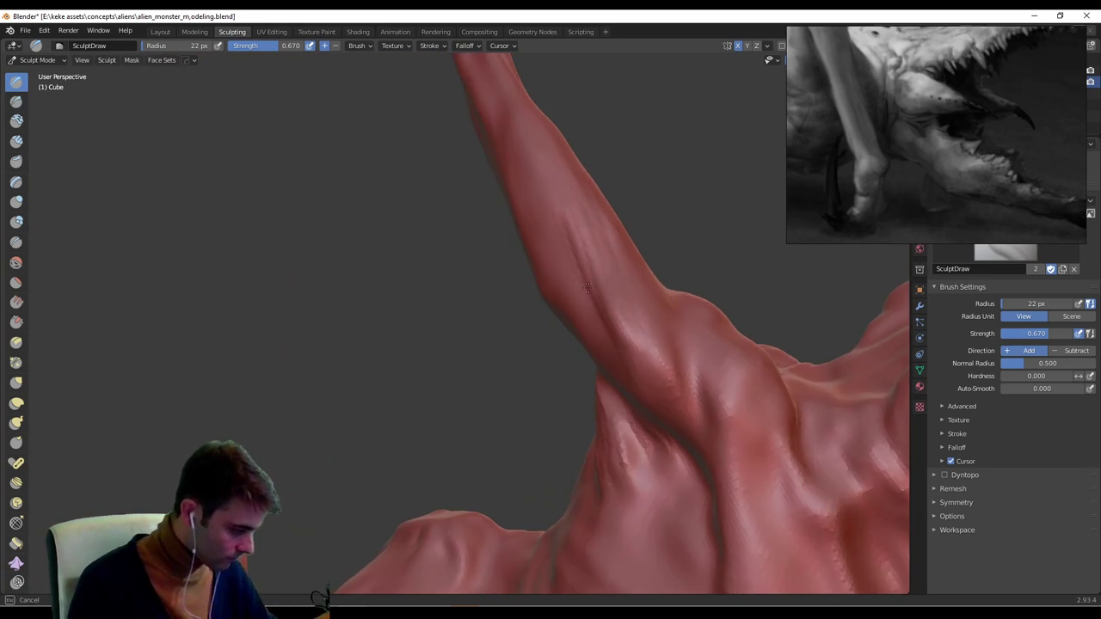
pyautogui.moveTo(650, 336); pyautogui.dragTo(552, 242, button='middle')
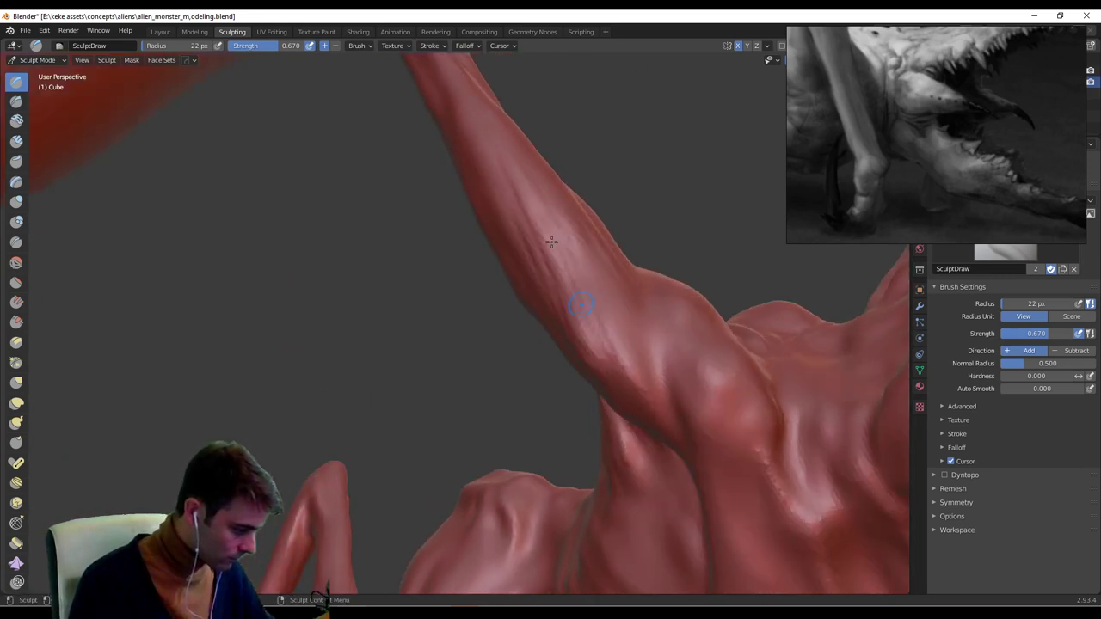
pyautogui.moveTo(660, 393); pyautogui.dragTo(561, 167, button='middle')
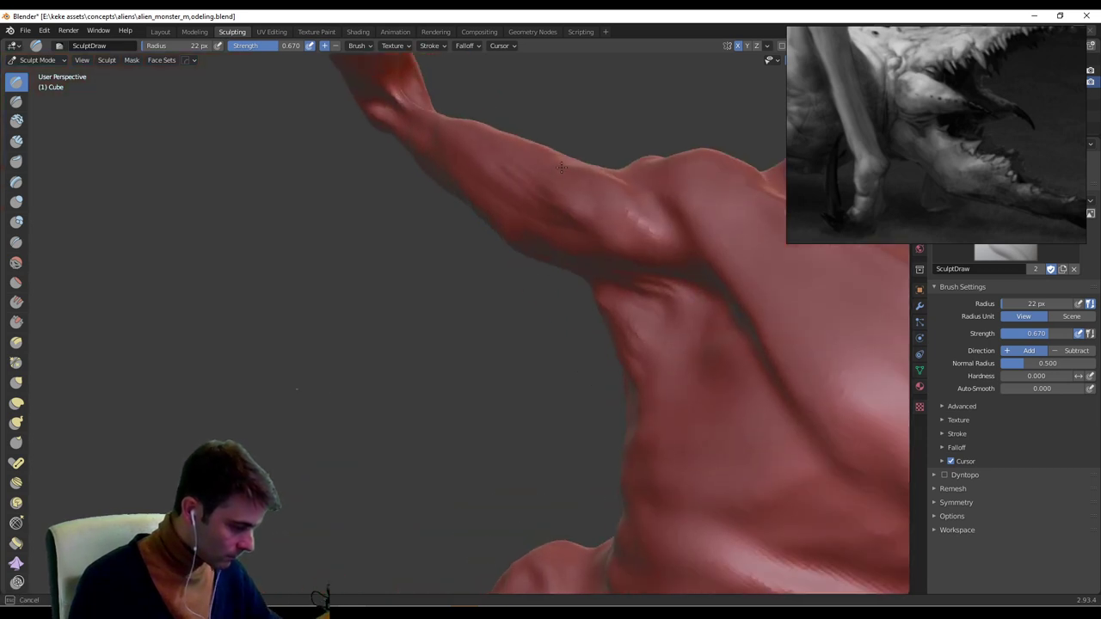
pyautogui.moveTo(668, 241)
pyautogui.mouseDown(button='middle')
pyautogui.moveTo(500, 262)
pyautogui.moveTo(538, 325)
pyautogui.mouseUp(button='middle')
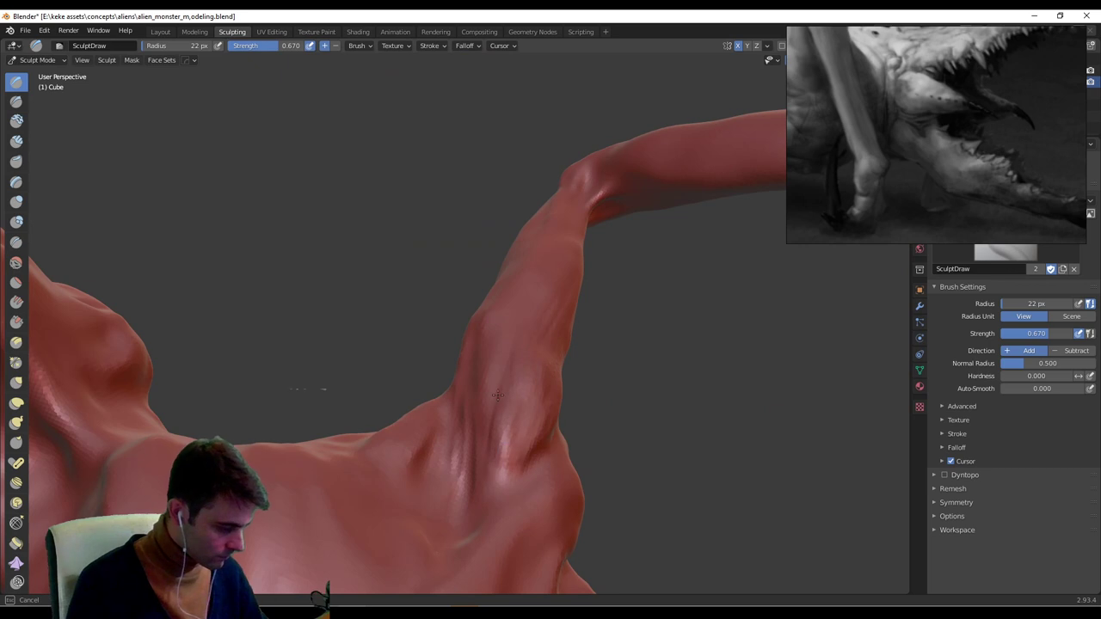
pyautogui.moveTo(520, 361); pyautogui.dragTo(499, 472, button='middle')
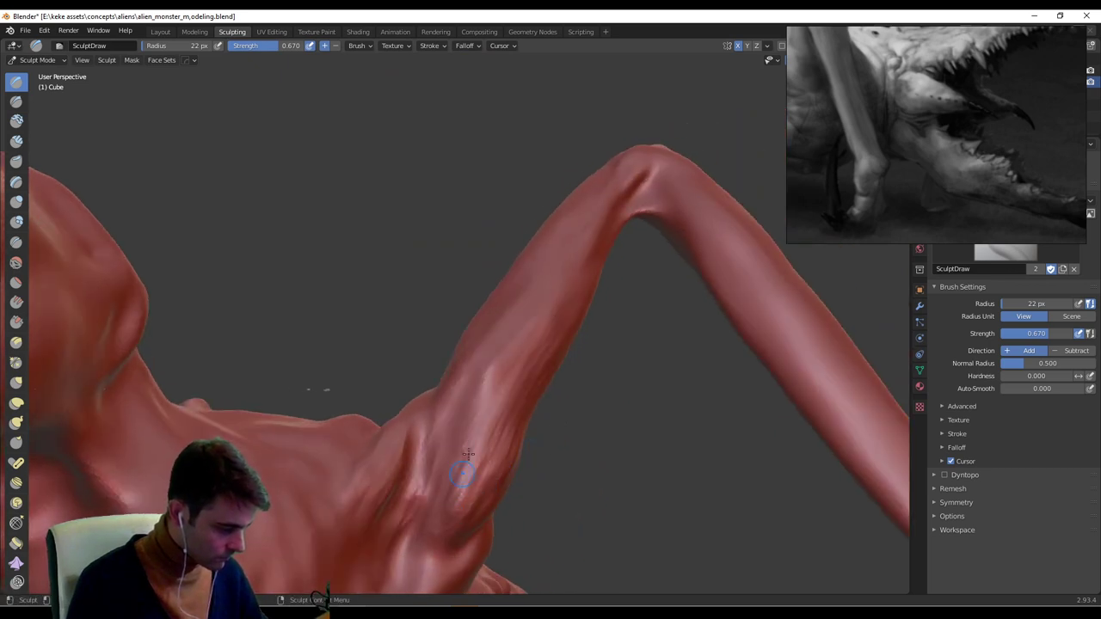
# Build up the muscle separation from the shoulder toward the knee of the front leg with resized SculptDraw strokes.
pyautogui.moveTo(551, 298)
pyautogui.mouseDown()
pyautogui.moveTo(483, 432)
pyautogui.moveTo(580, 280)
pyautogui.mouseUp()
pyautogui.press('f')
pyautogui.click(528, 370)
pyautogui.moveTo(502, 456); pyautogui.dragTo(577, 294)
pyautogui.moveTo(578, 294); pyautogui.dragTo(566, 372, button='middle')
pyautogui.press('f')
pyautogui.click(522, 383)
pyautogui.moveTo(454, 412)
pyautogui.mouseDown()
pyautogui.moveTo(567, 243)
pyautogui.moveTo(530, 276)
pyautogui.mouseUp()
pyautogui.moveTo(488, 339)
pyautogui.mouseDown()
pyautogui.moveTo(555, 248)
pyautogui.moveTo(485, 407)
pyautogui.mouseUp()
# Refine the thigh muscle and its crease at the shoulder joint with the SculptDraw brush at 26 and 12 px.
pyautogui.moveTo(557, 312)
pyautogui.mouseDown(button='middle')
pyautogui.moveTo(515, 365)
pyautogui.moveTo(502, 344)
pyautogui.moveTo(658, 278)
pyautogui.moveTo(560, 246)
pyautogui.moveTo(543, 216)
pyautogui.moveTo(534, 272)
pyautogui.moveTo(461, 299)
pyautogui.moveTo(473, 307)
pyautogui.mouseUp(button='middle')
pyautogui.moveTo(473, 307); pyautogui.dragTo(456, 337)
pyautogui.moveTo(504, 280)
pyautogui.mouseDown()
pyautogui.moveTo(459, 321)
pyautogui.moveTo(516, 262)
pyautogui.mouseUp()
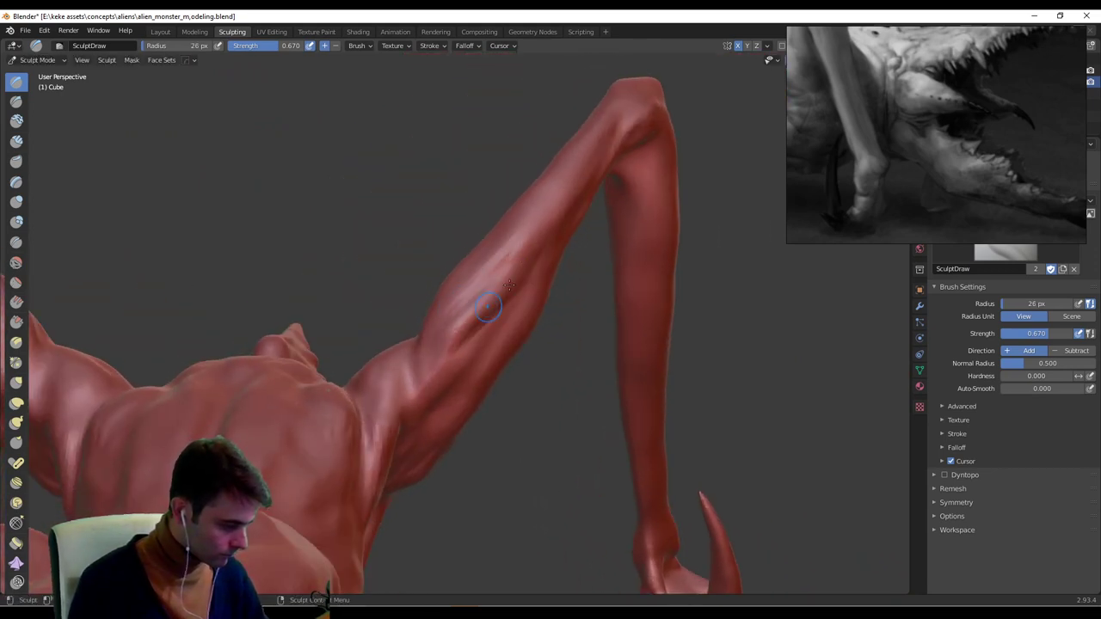
pyautogui.moveTo(458, 324); pyautogui.dragTo(475, 274, button='middle')
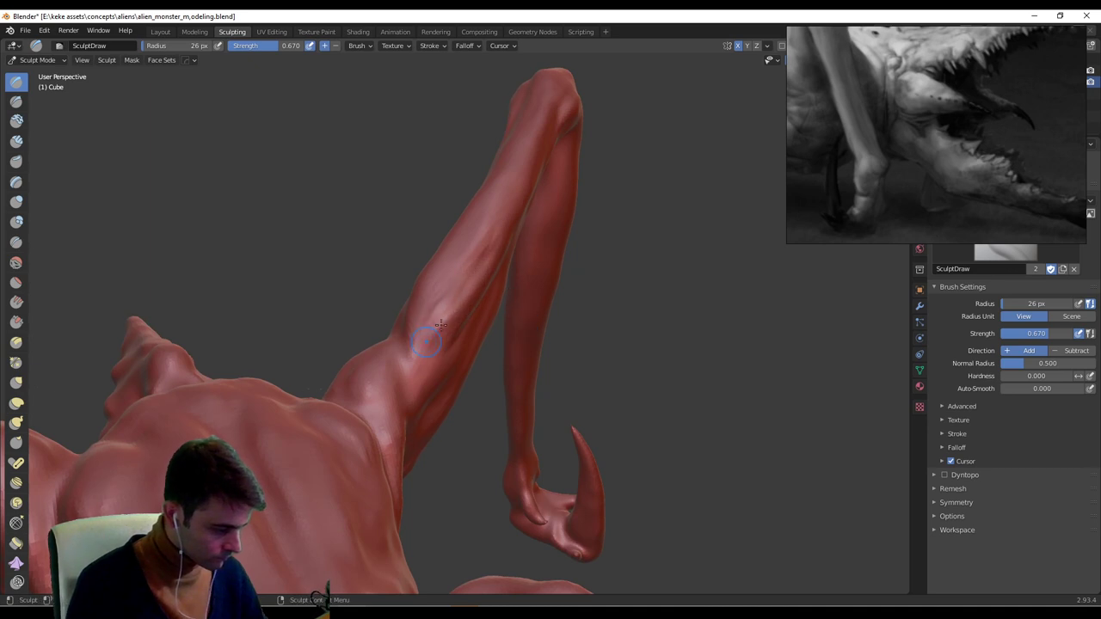
pyautogui.moveTo(457, 318); pyautogui.dragTo(424, 370, button='middle')
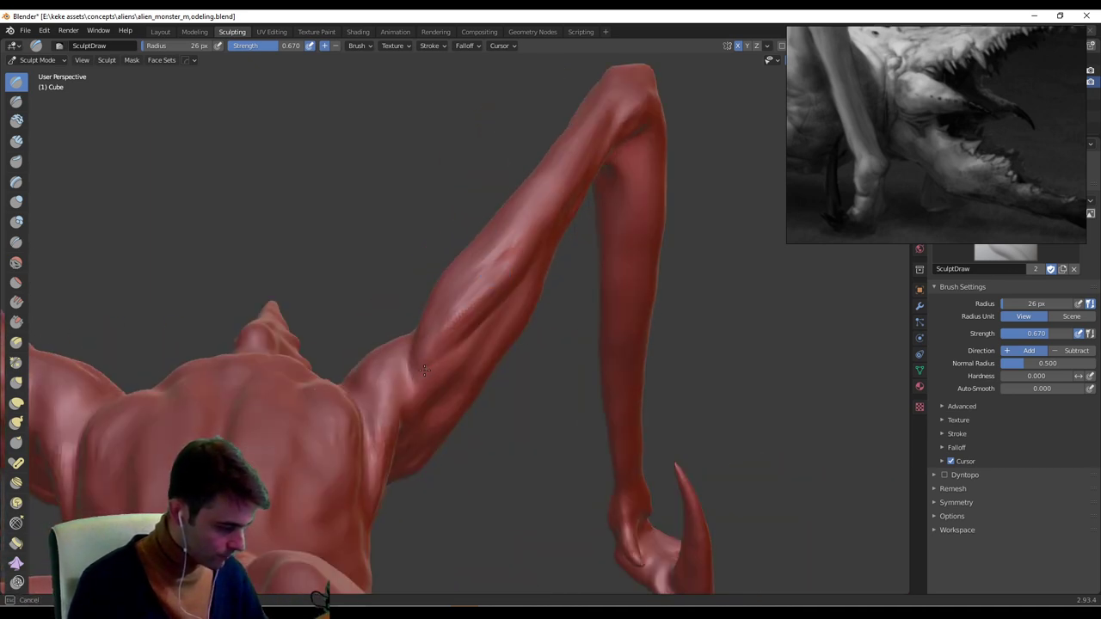
pyautogui.moveTo(471, 299); pyautogui.dragTo(497, 321, button='middle')
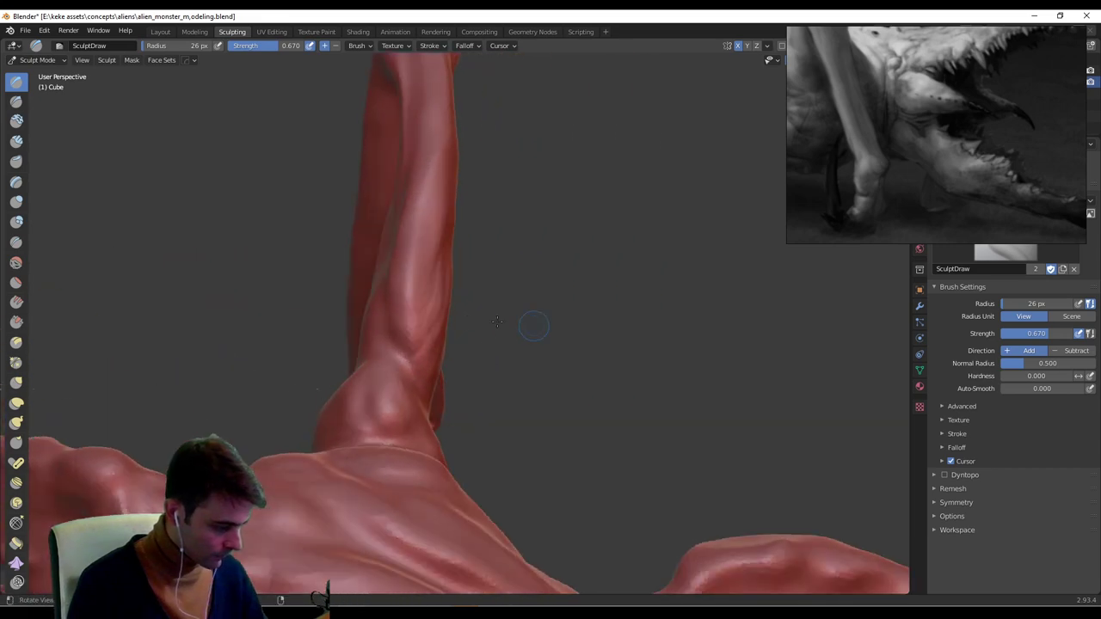
pyautogui.press('f')
pyautogui.click(417, 364)
# Lengthen the upper jaw by pulling its front end forward with the Grab brush at 199 px.
pyautogui.moveTo(393, 327); pyautogui.dragTo(611, 207, button='middle')
pyautogui.scroll(-4, 582, 239)
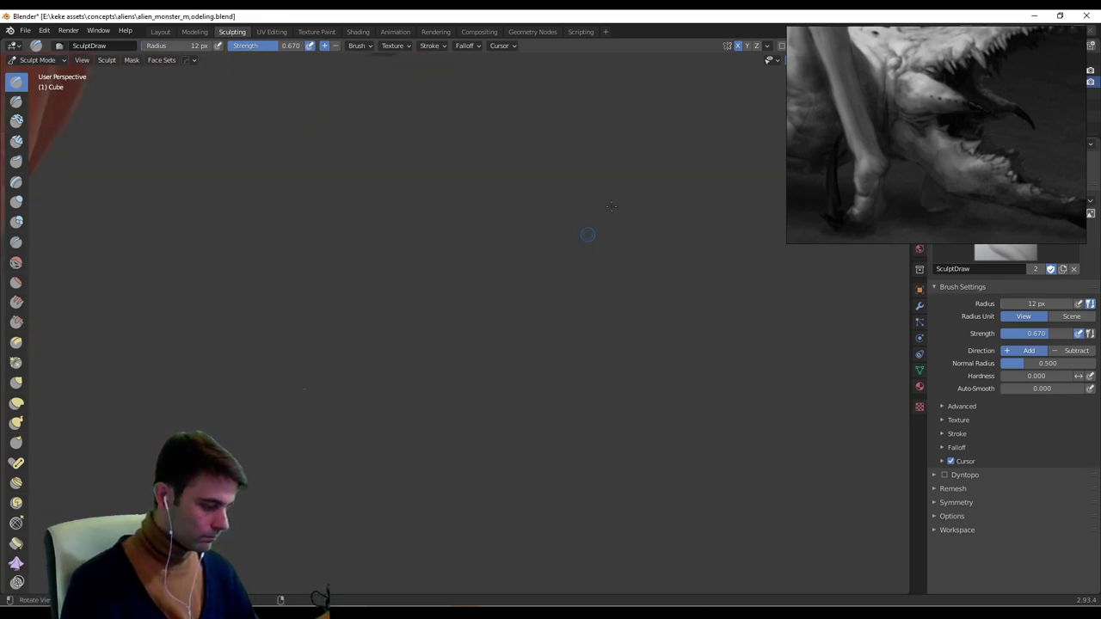
pyautogui.moveTo(494, 293); pyautogui.dragTo(534, 322, button='middle')
pyautogui.scroll(4, 516, 287)
pyautogui.scroll(-4, 522, 315)
pyautogui.scroll(8, 456, 357)
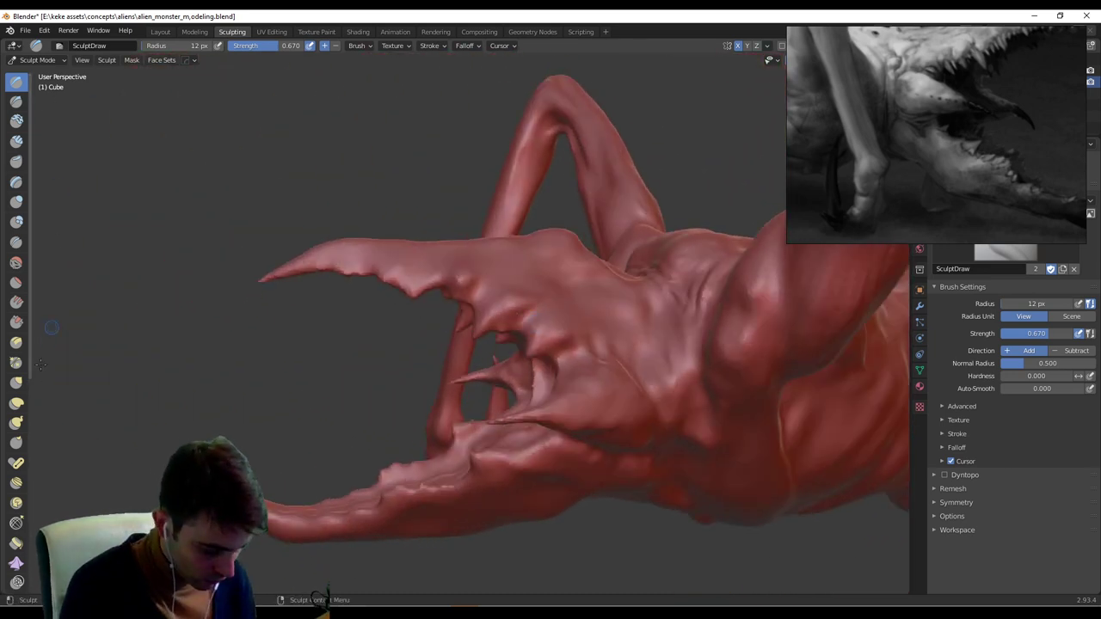
pyautogui.click(16, 382)
pyautogui.moveTo(275, 269); pyautogui.dragTo(251, 274)
pyautogui.press('f')
pyautogui.click(355, 250)
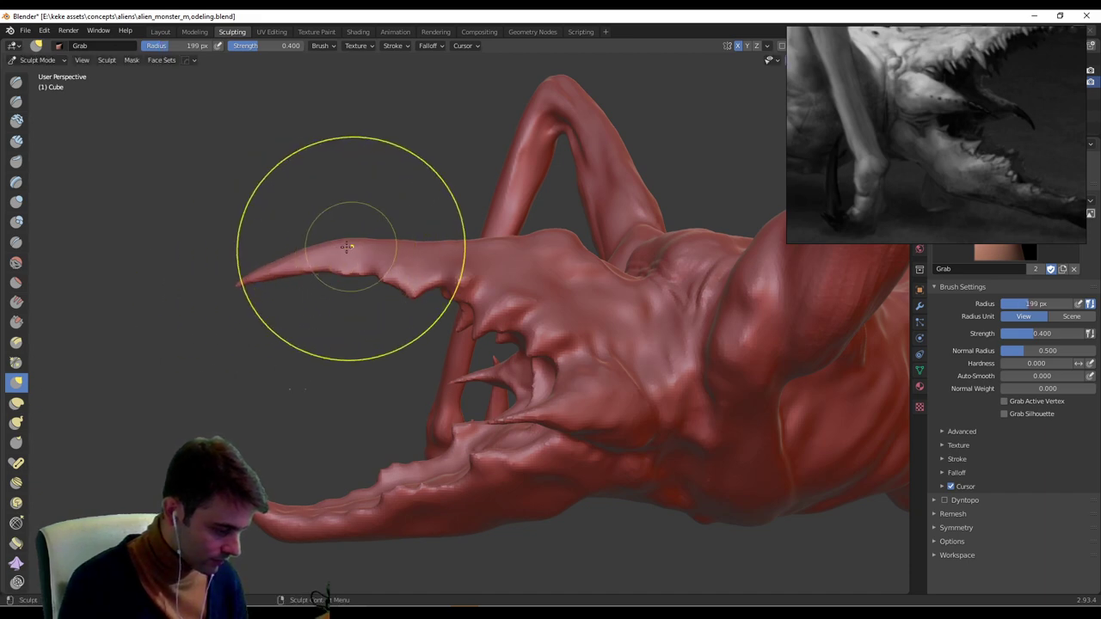
pyautogui.moveTo(351, 248); pyautogui.dragTo(312, 248)
# Compare the jaws with the reference image and curve the upper jaw's tip downward with the Grab brush at 138 px.
pyautogui.moveTo(650, 304); pyautogui.dragTo(516, 344, button='middle')
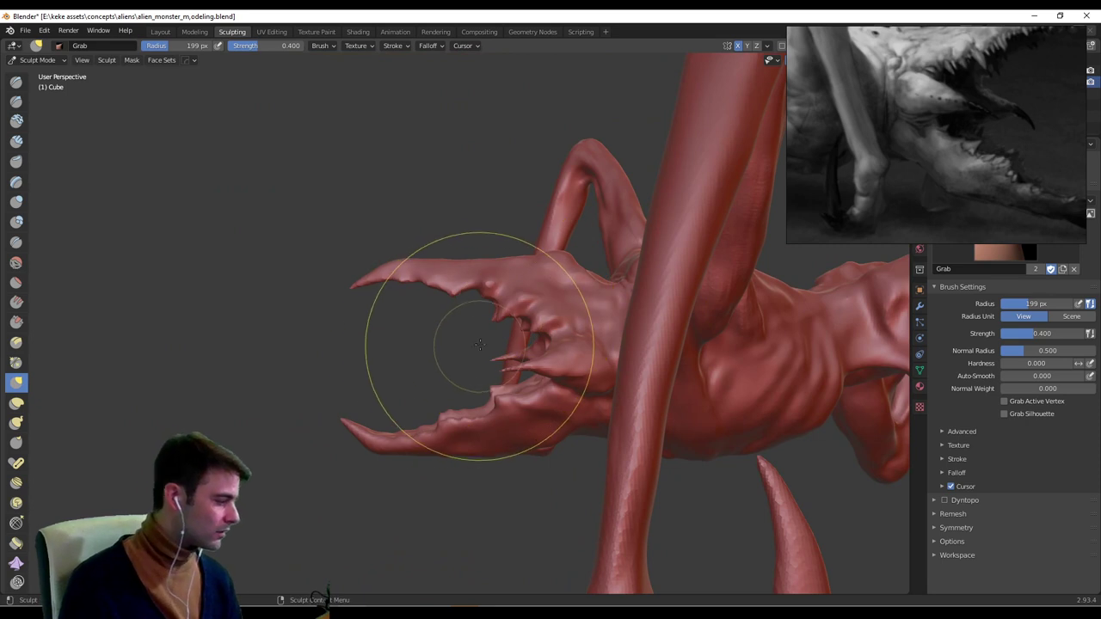
pyautogui.scroll(-2, 953, 96)
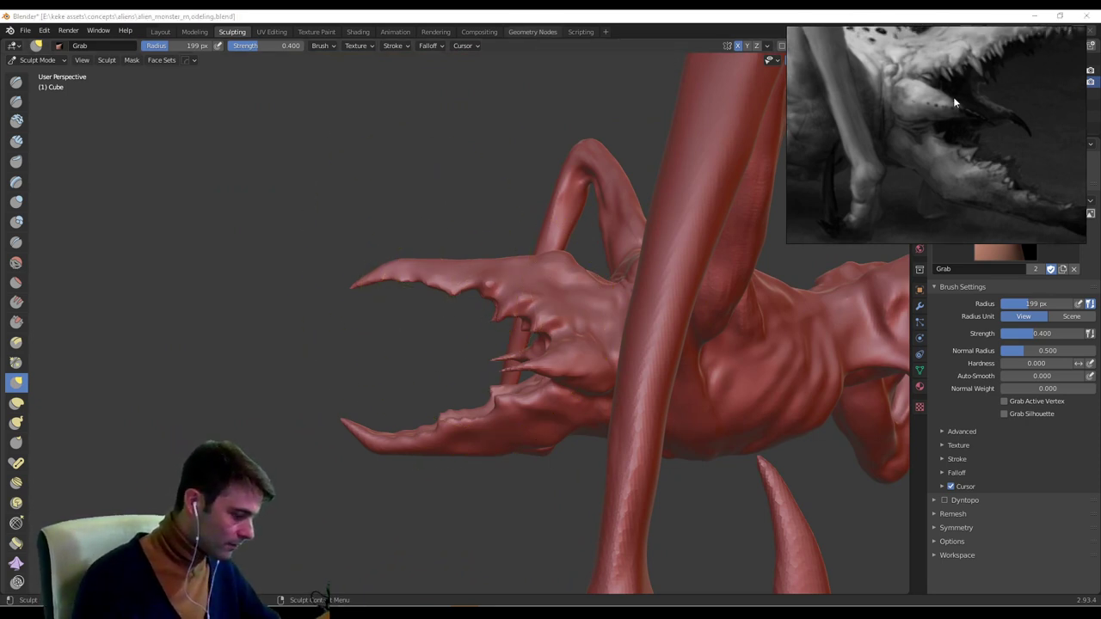
pyautogui.moveTo(971, 97); pyautogui.dragTo(922, 120, button='middle')
pyautogui.scroll(-1, 994, 124)
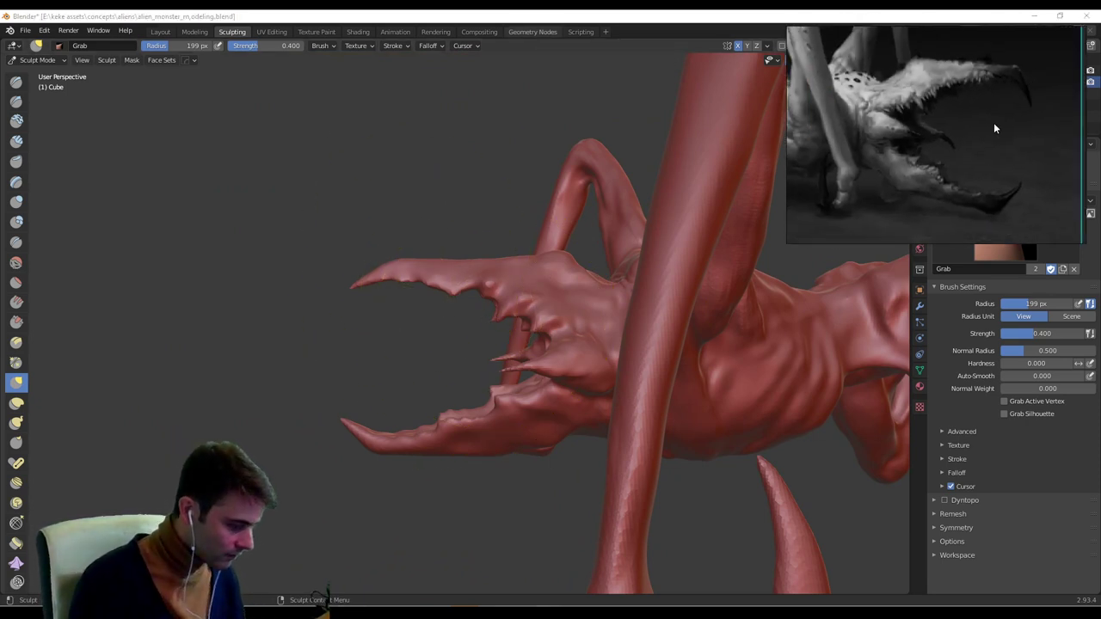
pyautogui.click(443, 263)
pyautogui.press('f')
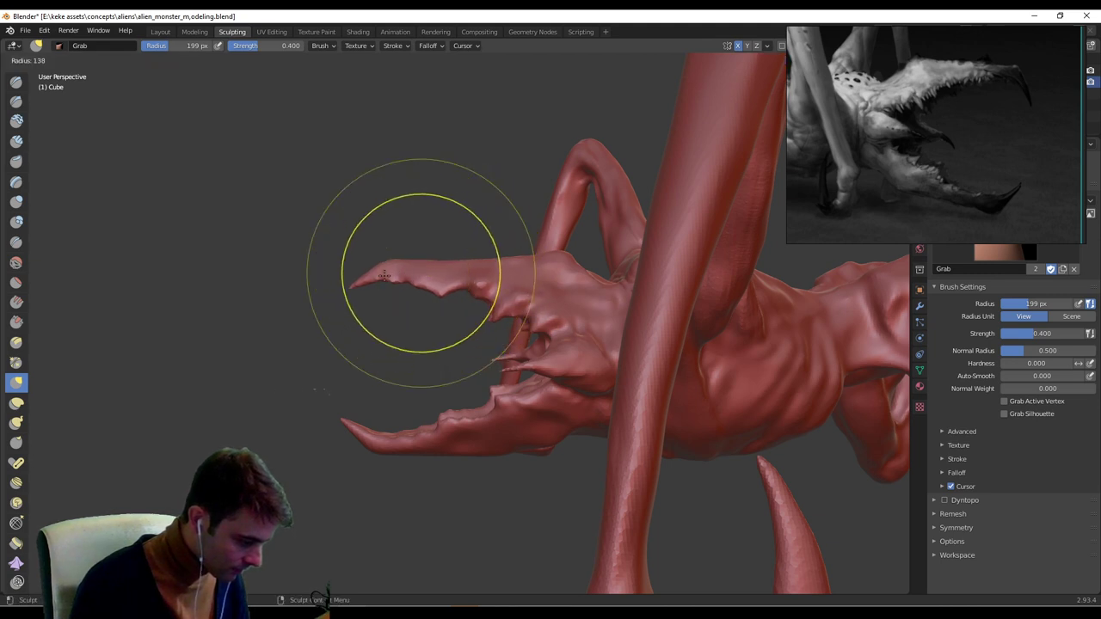
pyautogui.click(384, 275)
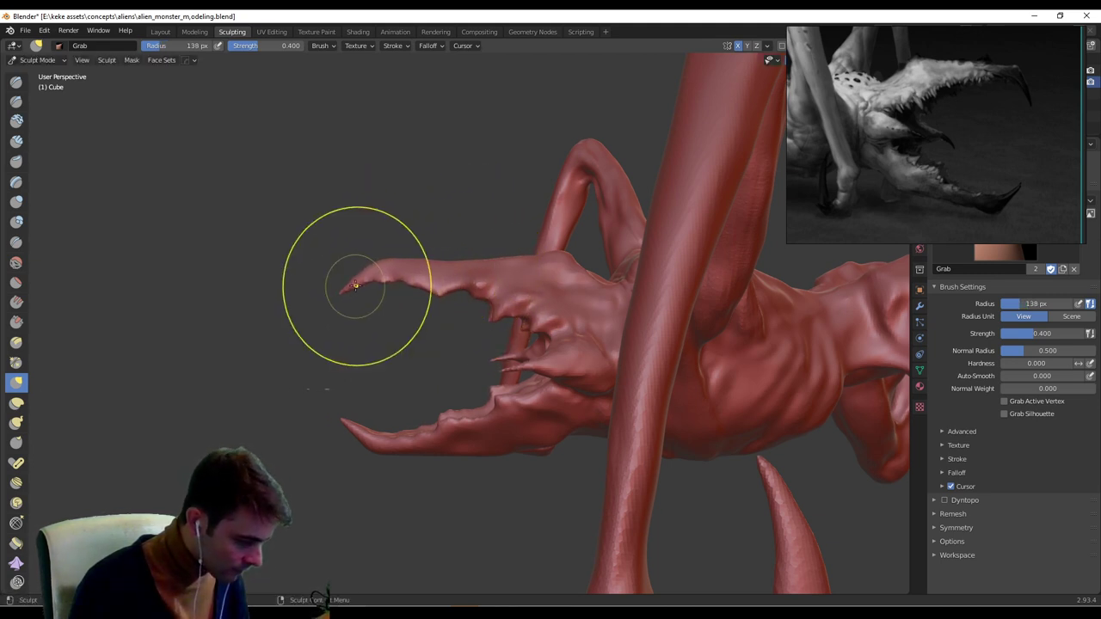
# Reshape the teeth along the upper jaw's edge with the Grab brush at 88 px.
pyautogui.moveTo(479, 311)
pyautogui.mouseDown(button='middle')
pyautogui.moveTo(688, 290)
pyautogui.moveTo(698, 310)
pyautogui.mouseUp(button='middle')
pyautogui.scroll(2, 689, 297)
pyautogui.moveTo(455, 288)
pyautogui.mouseDown(button='middle')
pyautogui.moveTo(494, 294)
pyautogui.moveTo(504, 341)
pyautogui.moveTo(513, 335)
pyautogui.moveTo(483, 305)
pyautogui.moveTo(449, 314)
pyautogui.moveTo(461, 335)
pyautogui.moveTo(483, 320)
pyautogui.moveTo(402, 312)
pyautogui.moveTo(355, 321)
pyautogui.mouseUp(button='middle')
pyautogui.press('f')
pyautogui.click(486, 304)
pyautogui.keyDown('ctrl'); pyautogui.moveTo(568, 277); pyautogui.dragTo(462, 320, button='middle'); pyautogui.keyUp('ctrl')
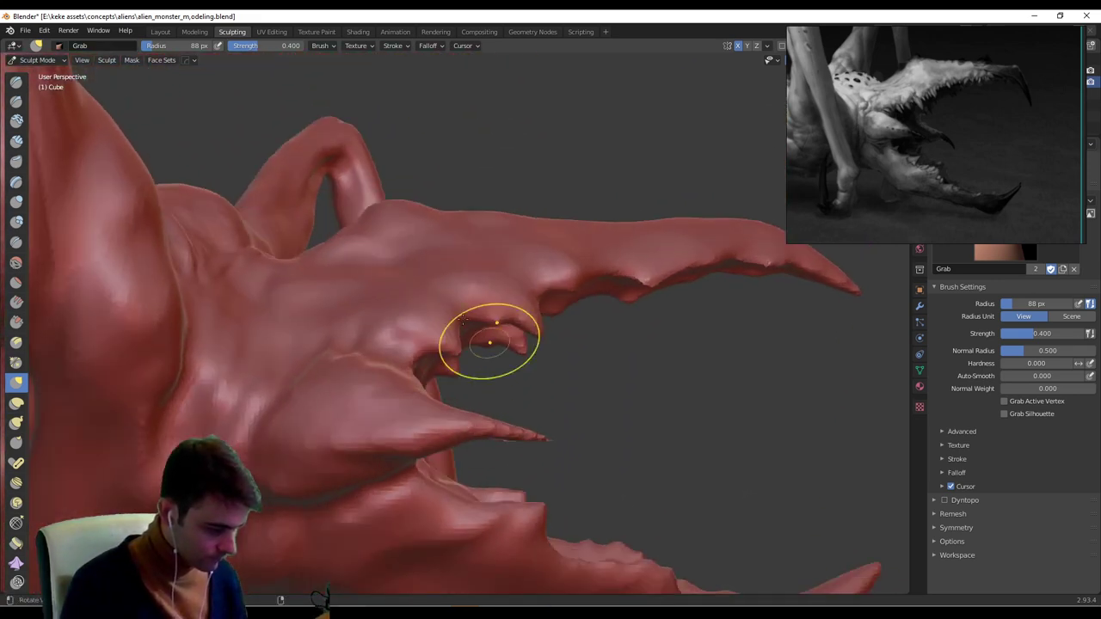
# Sculpt vertical skin folds on the cheek behind the mouth corner with the SculptDraw brush at 28 and 15 px.
pyautogui.click(19, 85)
pyautogui.press('f')
pyautogui.click(357, 333)
pyautogui.moveTo(356, 338)
pyautogui.mouseDown(button='middle')
pyautogui.moveTo(350, 379)
pyautogui.moveTo(344, 323)
pyautogui.mouseUp(button='middle')
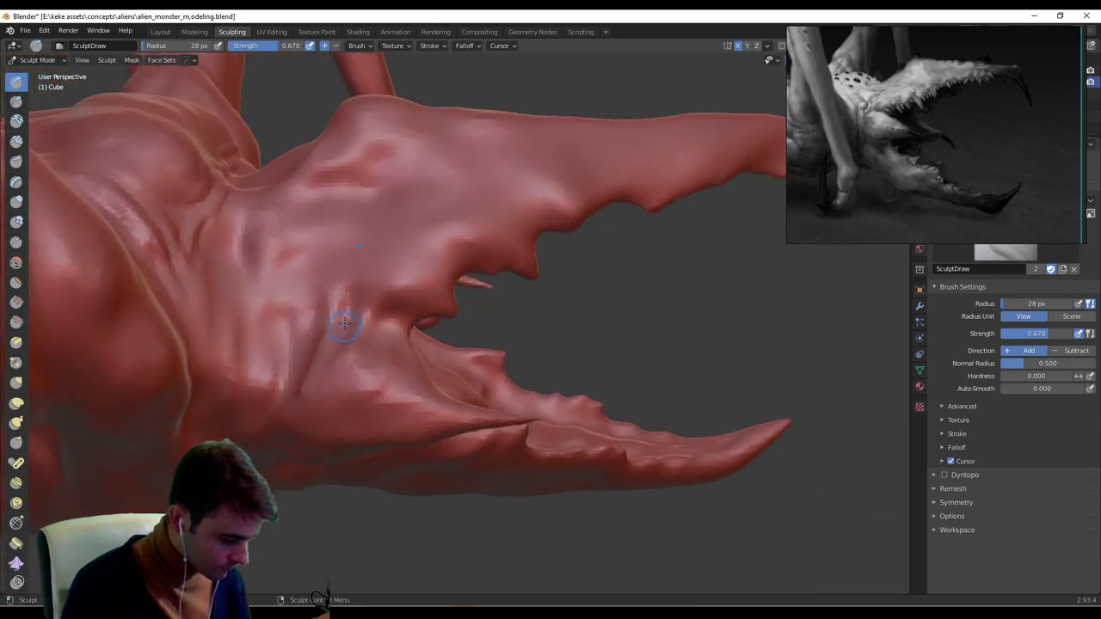
pyautogui.click(345, 318)
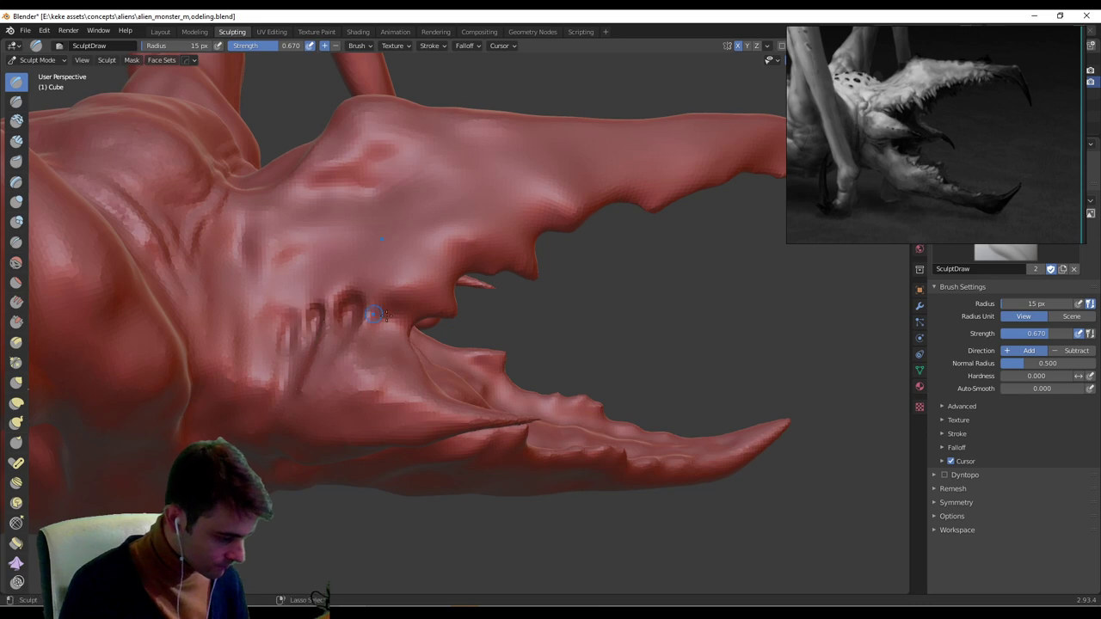
pyautogui.moveTo(392, 323); pyautogui.dragTo(307, 322, button='middle')
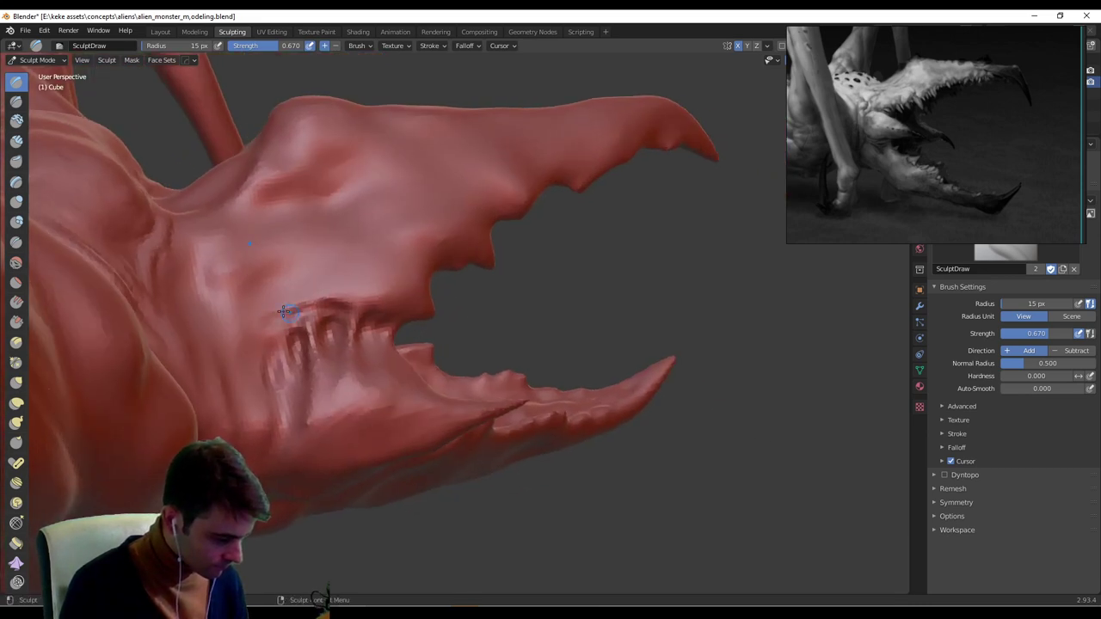
# Sculpt ridges and creases around the throat opening inside the mouth with the SculptDraw brush at 15 px.
pyautogui.moveTo(466, 255); pyautogui.dragTo(517, 326, button='middle')
pyautogui.keyDown('alt'); pyautogui.moveTo(455, 357); pyautogui.dragTo(508, 372); pyautogui.keyUp('alt')
pyautogui.keyDown('alt'); pyautogui.moveTo(430, 339); pyautogui.dragTo(531, 357); pyautogui.keyUp('alt')
pyautogui.moveTo(538, 347); pyautogui.dragTo(508, 344, button='middle')
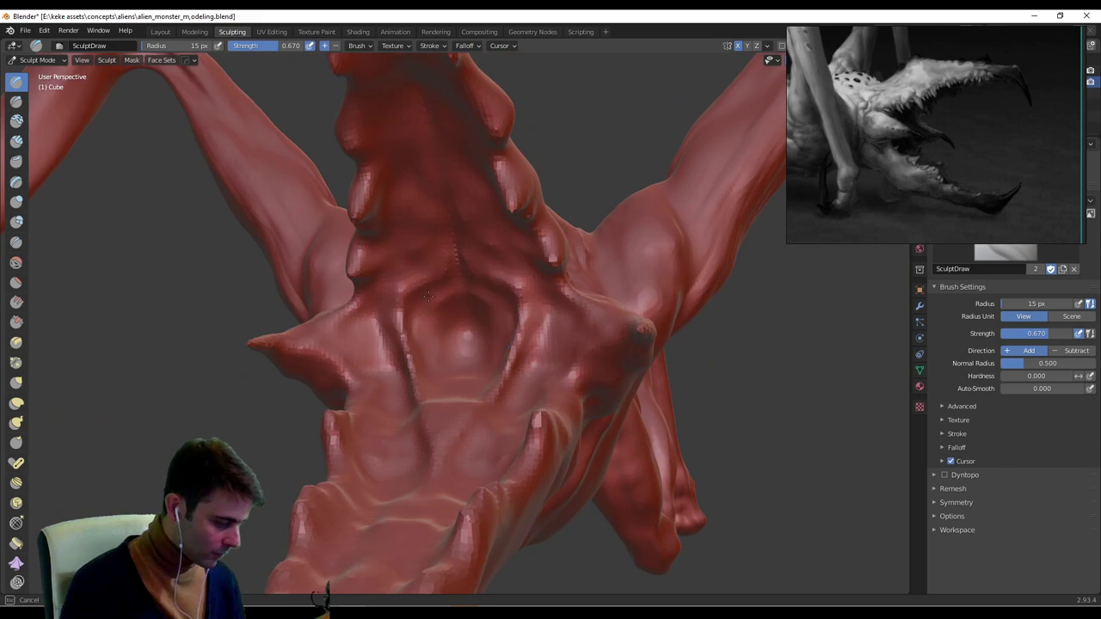
pyautogui.moveTo(435, 319); pyautogui.dragTo(402, 324, button='middle')
pyautogui.moveTo(392, 283); pyautogui.dragTo(366, 331, button='middle')
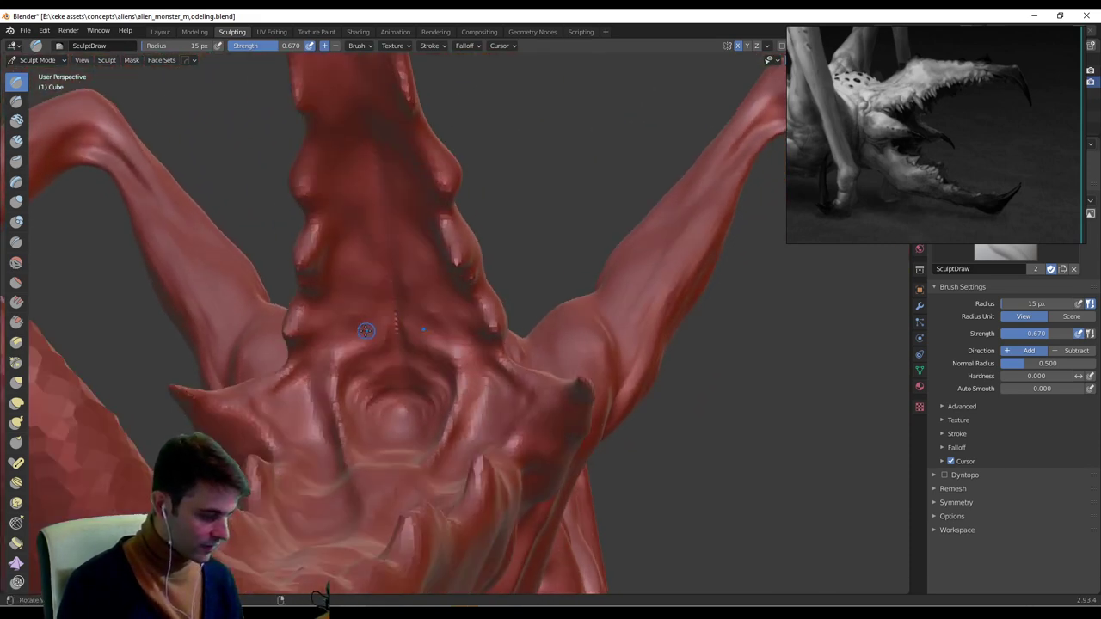
# Sculpt crosswise ridges along the upper jaw's palate with the SculptDraw brush at 15 px.
pyautogui.moveTo(334, 206); pyautogui.dragTo(339, 325, button='middle')
pyautogui.moveTo(312, 93); pyautogui.dragTo(339, 196, button='middle')
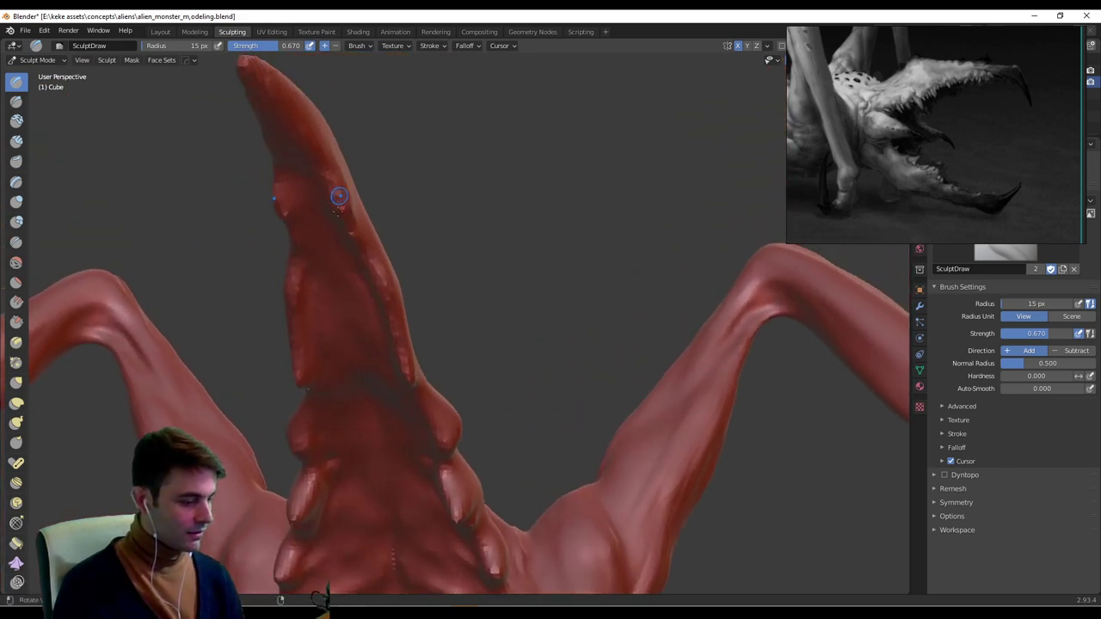
pyautogui.moveTo(355, 301); pyautogui.dragTo(320, 466, button='middle')
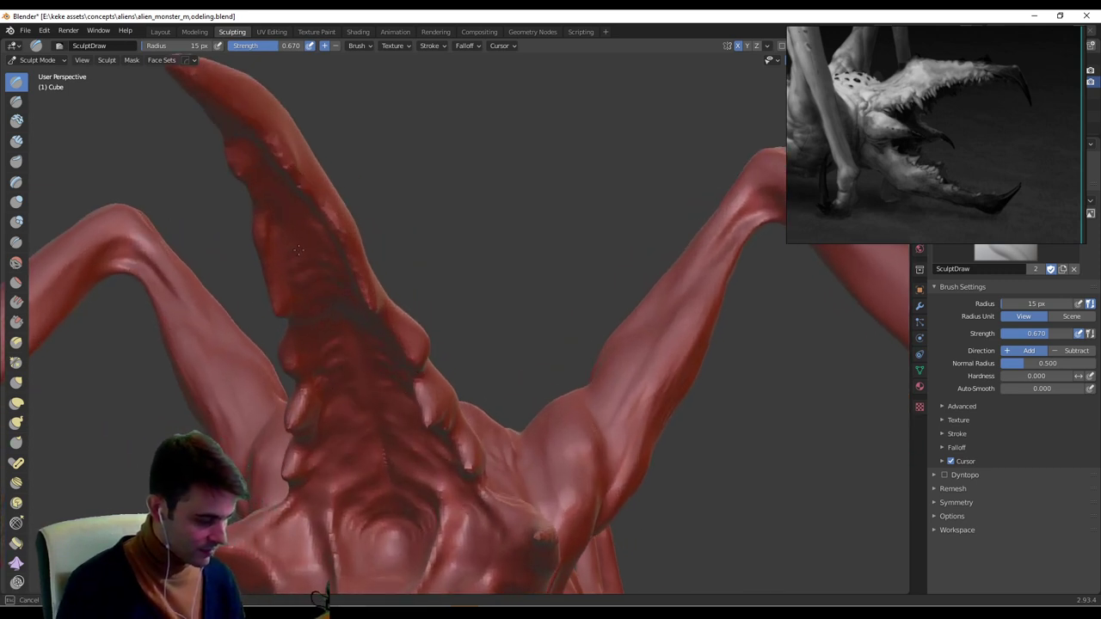
pyautogui.moveTo(391, 376); pyautogui.dragTo(343, 480, button='middle')
# Sculpt folds beside the throat and down the lower jaw's inner surface with the SculptDraw brush at 15 px.
pyautogui.moveTo(342, 465); pyautogui.dragTo(358, 494)
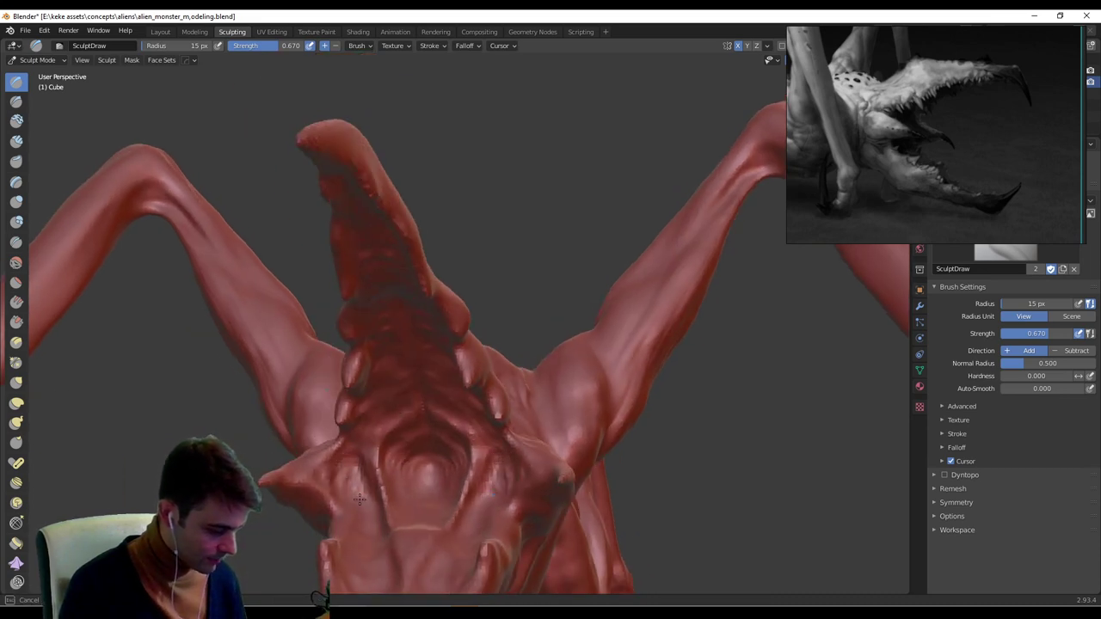
pyautogui.moveTo(357, 493)
pyautogui.mouseDown(button='middle')
pyautogui.moveTo(408, 407)
pyautogui.moveTo(332, 479)
pyautogui.moveTo(562, 353)
pyautogui.moveTo(461, 335)
pyautogui.mouseUp(button='middle')
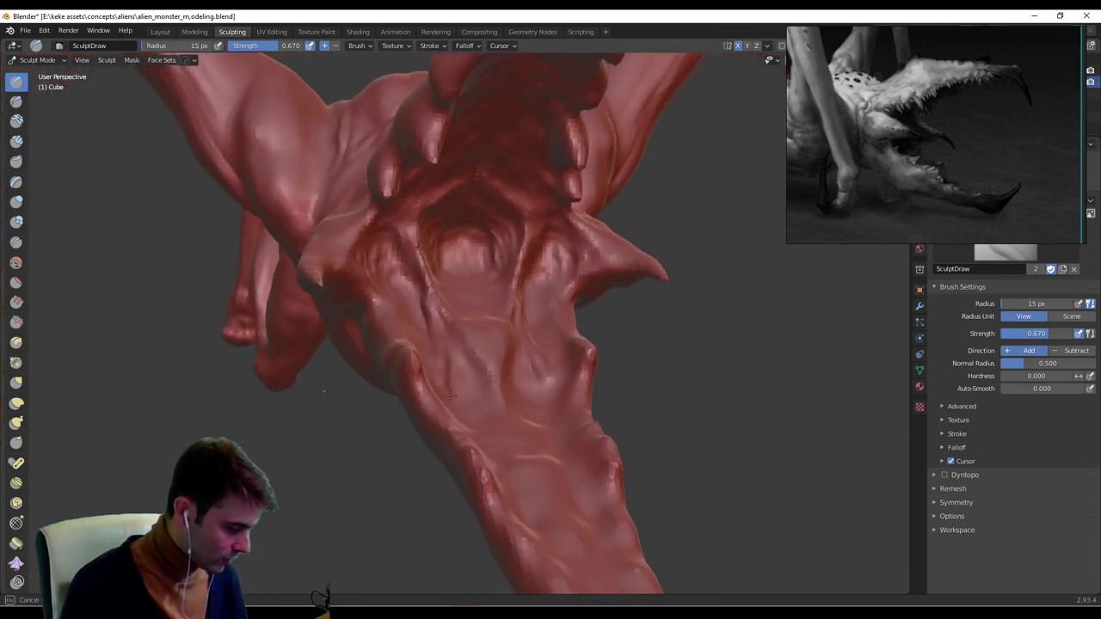
pyautogui.moveTo(449, 395); pyautogui.dragTo(422, 386, button='middle')
pyautogui.moveTo(379, 398); pyautogui.dragTo(384, 393)
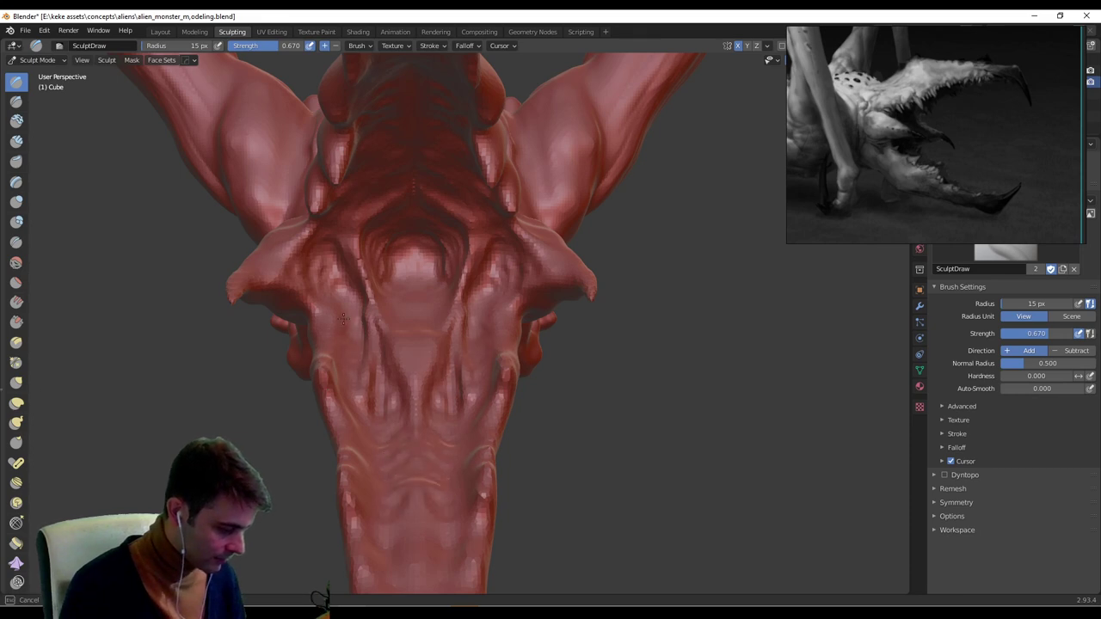
# Add uneven gum bumps along the lower jaw's toothed edge with the SculptDraw brush at 15 and 27 px.
pyautogui.moveTo(382, 305); pyautogui.dragTo(551, 297, button='middle')
pyautogui.moveTo(516, 318); pyautogui.dragTo(464, 301, button='middle')
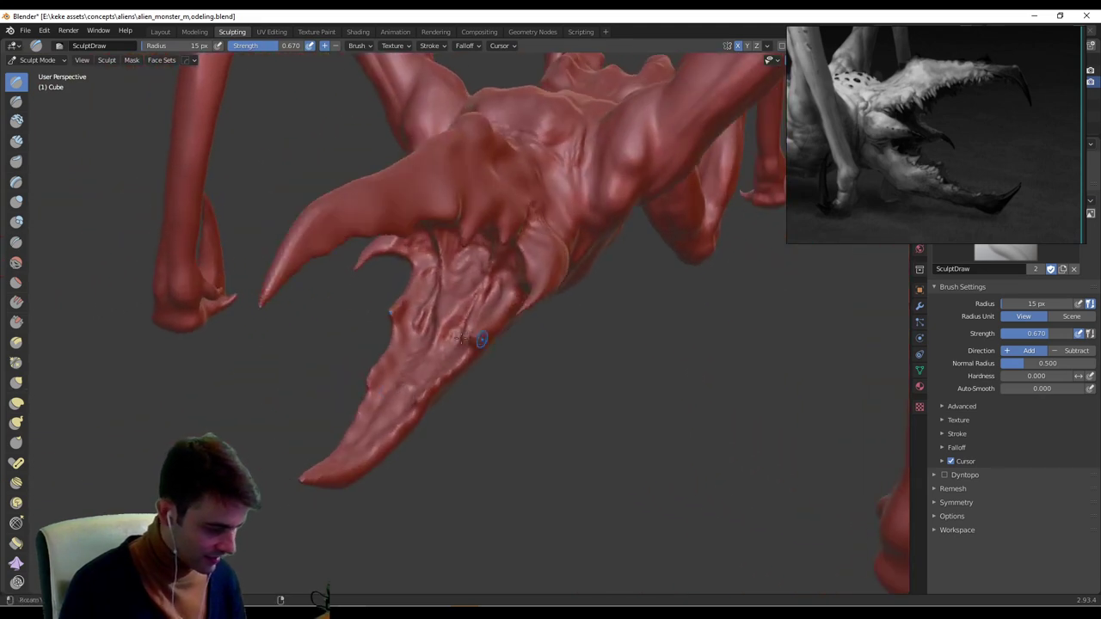
pyautogui.keyDown('ctrl'); pyautogui.moveTo(413, 413); pyautogui.dragTo(413, 292, button='middle'); pyautogui.keyUp('ctrl')
pyautogui.keyDown('shift'); pyautogui.moveTo(186, 495); pyautogui.dragTo(280, 404, button='middle'); pyautogui.keyUp('shift')
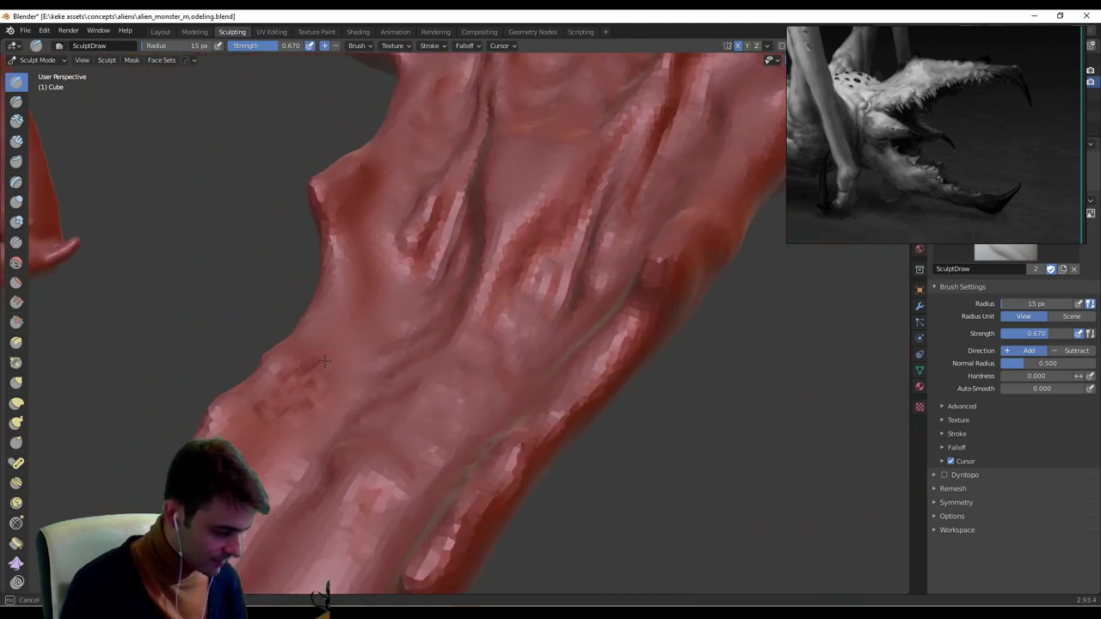
pyautogui.press('f')
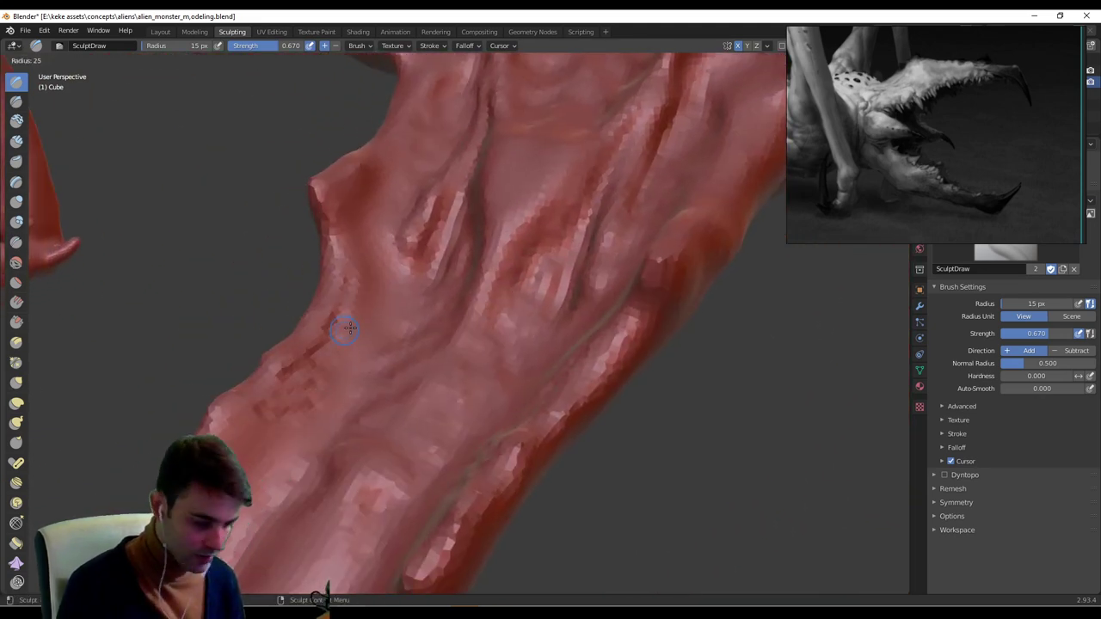
pyautogui.click(352, 328)
pyautogui.keyDown('ctrl'); pyautogui.moveTo(382, 176); pyautogui.dragTo(416, 270, button='middle'); pyautogui.keyUp('ctrl')
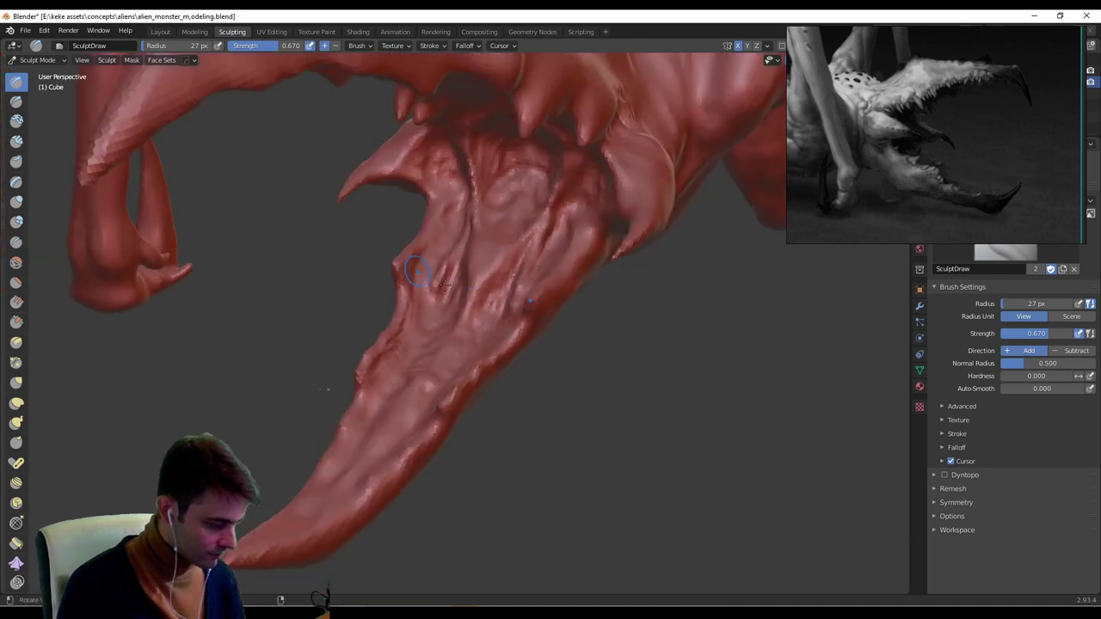
# Raise curved ridges on the palate above the throat opening with the SculptDraw brush at 16 px.
pyautogui.moveTo(487, 364); pyautogui.dragTo(493, 329, button='middle')
pyautogui.press('f')
pyautogui.click(400, 343)
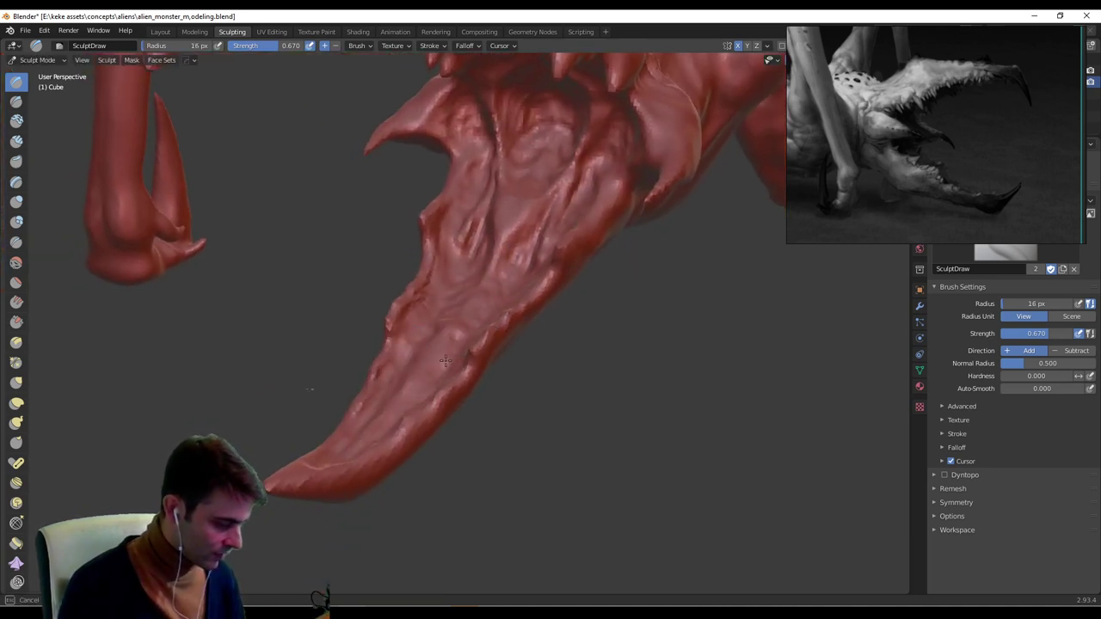
pyautogui.moveTo(519, 284); pyautogui.dragTo(501, 237, button='middle')
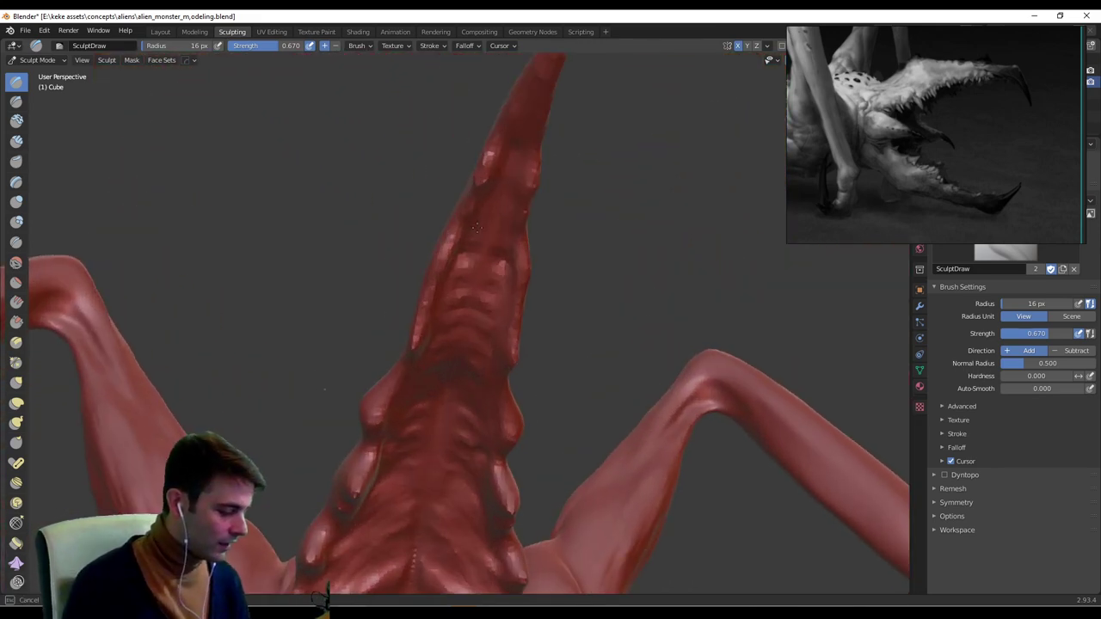
pyautogui.moveTo(500, 334)
pyautogui.mouseDown(button='middle')
pyautogui.moveTo(586, 349)
pyautogui.moveTo(430, 346)
pyautogui.moveTo(405, 268)
pyautogui.mouseUp(button='middle')
pyautogui.moveTo(273, 280)
pyautogui.mouseDown()
pyautogui.moveTo(303, 243)
pyautogui.moveTo(332, 229)
pyautogui.mouseUp()
pyautogui.moveTo(265, 280)
pyautogui.mouseDown()
pyautogui.moveTo(282, 257)
pyautogui.moveTo(354, 226)
pyautogui.mouseUp()
pyautogui.moveTo(285, 296); pyautogui.dragTo(354, 251)
pyautogui.moveTo(297, 273); pyautogui.dragTo(354, 248)
# Carve creases between the arched ridges around the throat opening, subtracting with the SculptDraw brush at 16 px.
pyautogui.keyDown('ctrl'); pyautogui.moveTo(256, 284); pyautogui.dragTo(345, 207); pyautogui.keyUp('ctrl')
pyautogui.keyDown('ctrl'); pyautogui.moveTo(287, 237); pyautogui.dragTo(351, 212); pyautogui.keyUp('ctrl')
pyautogui.moveTo(165, 262)
pyautogui.keyDown('ctrl'); pyautogui.mouseDown()
pyautogui.moveTo(204, 318)
pyautogui.moveTo(213, 377)
pyautogui.mouseUp(); pyautogui.keyUp('ctrl')
pyautogui.moveTo(225, 269)
pyautogui.mouseDown()
pyautogui.moveTo(225, 241)
pyautogui.moveTo(278, 160)
pyautogui.moveTo(214, 188)
pyautogui.moveTo(215, 138)
pyautogui.mouseUp()
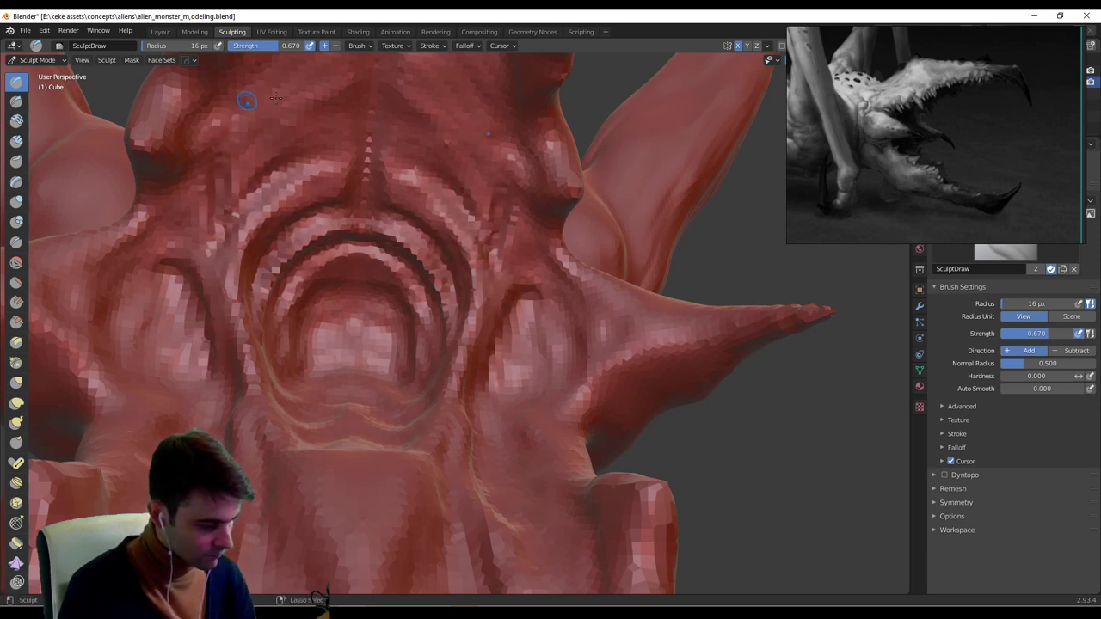
# Add smaller ring-shaped ridges deeper inside the throat with the SculptDraw brush at 16 px.
pyautogui.scroll(-6, 461, 215)
pyautogui.moveTo(609, 288)
pyautogui.mouseDown(button='middle')
pyautogui.moveTo(520, 304)
pyautogui.moveTo(606, 303)
pyautogui.mouseUp(button='middle')
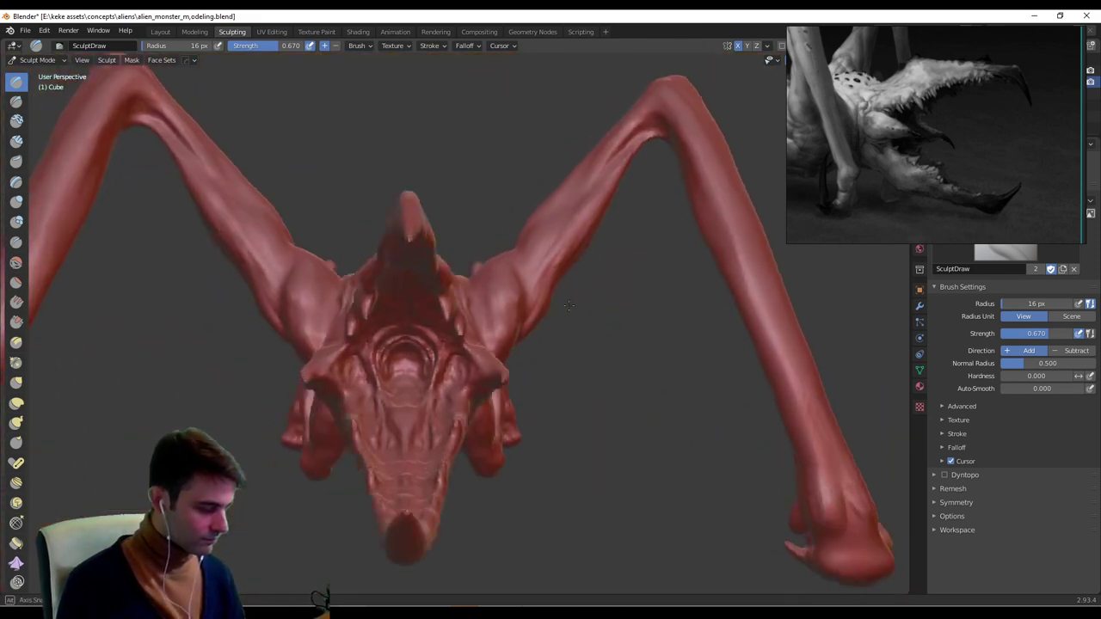
pyautogui.moveTo(452, 377); pyautogui.dragTo(403, 353, button='middle')
pyautogui.scroll(6, 425, 385)
pyautogui.moveTo(400, 359); pyautogui.dragTo(401, 350)
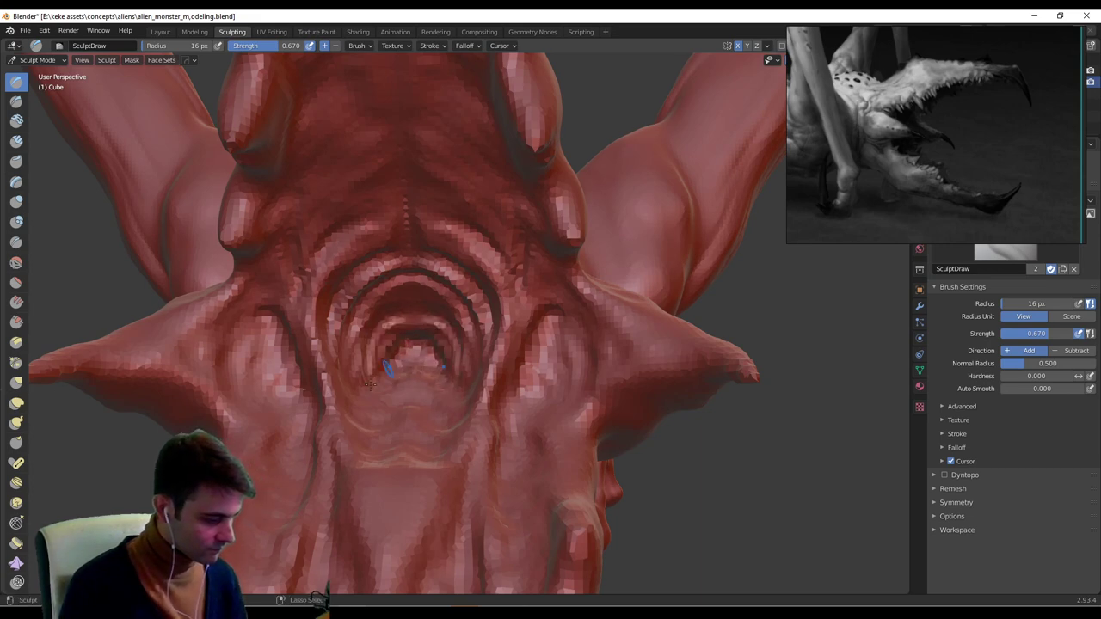
# Resize the SculptDraw brush and sculpt a form on the underside of the torso.
pyautogui.scroll(-4, 413, 363)
pyautogui.moveTo(413, 362)
pyautogui.mouseDown(button='middle')
pyautogui.moveTo(566, 311)
pyautogui.moveTo(601, 368)
pyautogui.moveTo(496, 348)
pyautogui.moveTo(631, 352)
pyautogui.moveTo(639, 327)
pyautogui.moveTo(484, 344)
pyautogui.moveTo(582, 283)
pyautogui.moveTo(467, 337)
pyautogui.moveTo(454, 288)
pyautogui.mouseUp(button='middle')
pyautogui.scroll(-3, 565, 311)
pyautogui.scroll(4, 549, 358)
pyautogui.scroll(-3, 563, 350)
pyautogui.scroll(2, 597, 351)
pyautogui.moveTo(454, 288)
pyautogui.mouseDown(button='middle')
pyautogui.moveTo(423, 269)
pyautogui.moveTo(438, 269)
pyautogui.mouseUp(button='middle')
pyautogui.press('f')
pyautogui.click(414, 267)
pyautogui.press('f')
pyautogui.click(360, 255)
pyautogui.moveTo(342, 251); pyautogui.dragTo(363, 297)
# Build up the rib cage's lower edge along the belly with the SculptDraw brush at 19 and 28 px.
pyautogui.moveTo(399, 293)
pyautogui.mouseDown(button='middle')
pyautogui.moveTo(429, 196)
pyautogui.moveTo(490, 301)
pyautogui.moveTo(499, 275)
pyautogui.moveTo(471, 302)
pyautogui.mouseUp(button='middle')
pyautogui.press('f')
pyautogui.click(495, 297)
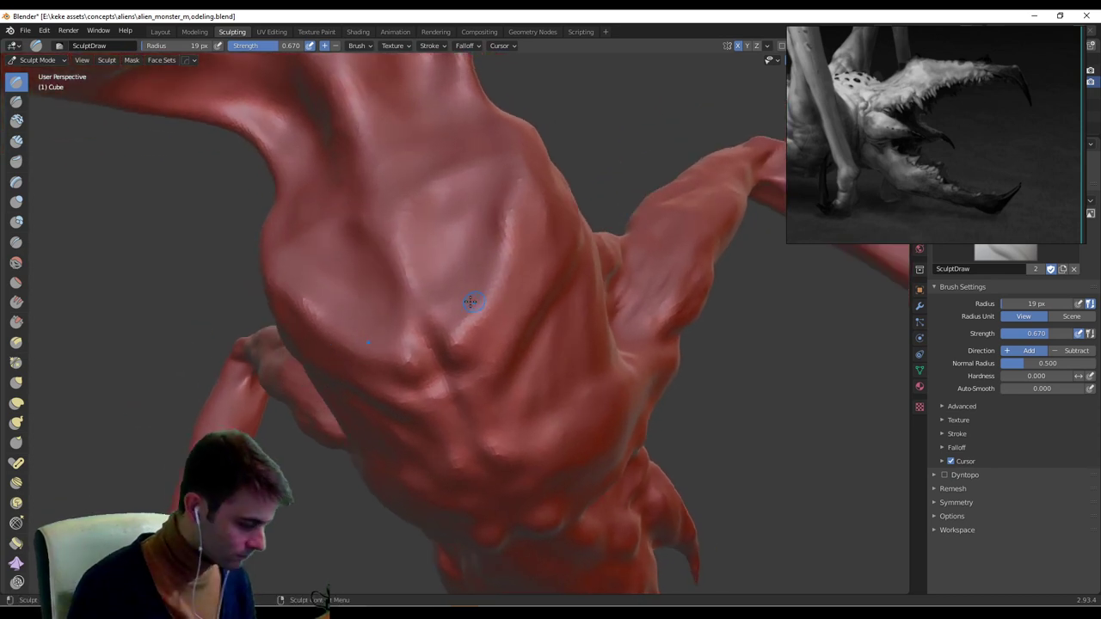
pyautogui.moveTo(464, 292)
pyautogui.mouseDown()
pyautogui.moveTo(471, 306)
pyautogui.moveTo(488, 291)
pyautogui.moveTo(484, 248)
pyautogui.moveTo(504, 234)
pyautogui.mouseUp()
pyautogui.press('f')
pyautogui.click(482, 303)
pyautogui.moveTo(521, 234); pyautogui.dragTo(499, 256, button='middle')
pyautogui.press('f')
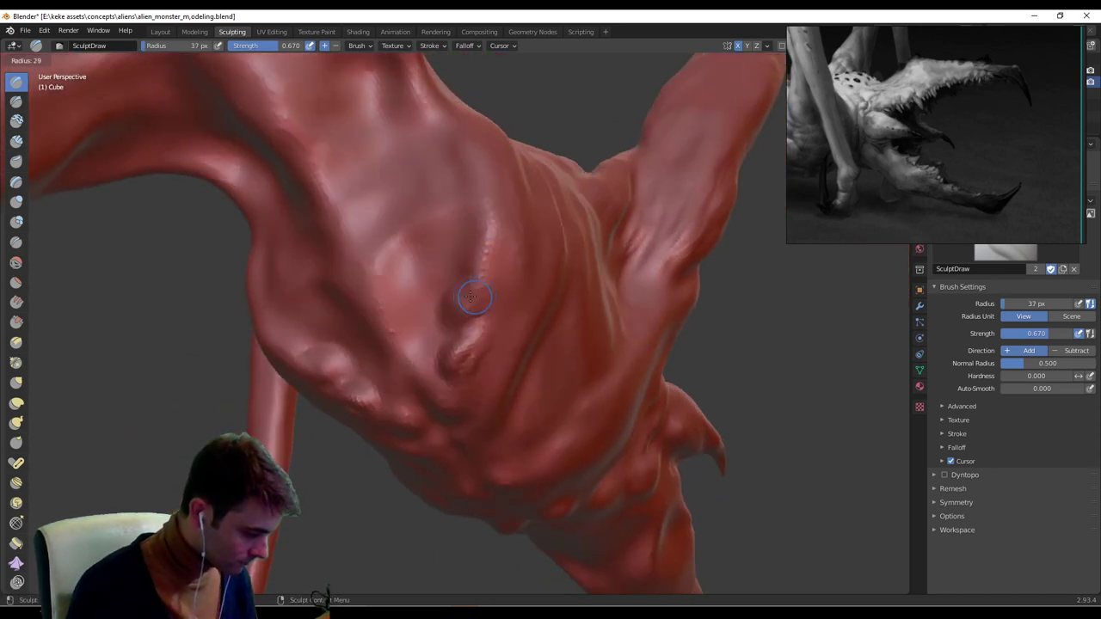
pyautogui.click(488, 297)
pyautogui.moveTo(480, 294); pyautogui.dragTo(489, 244)
# Raise a vertical skin fold where the rib cage meets the waist and carve beside it with SculptDraw at 44 px.
pyautogui.moveTo(481, 187); pyautogui.dragTo(435, 228, button='middle')
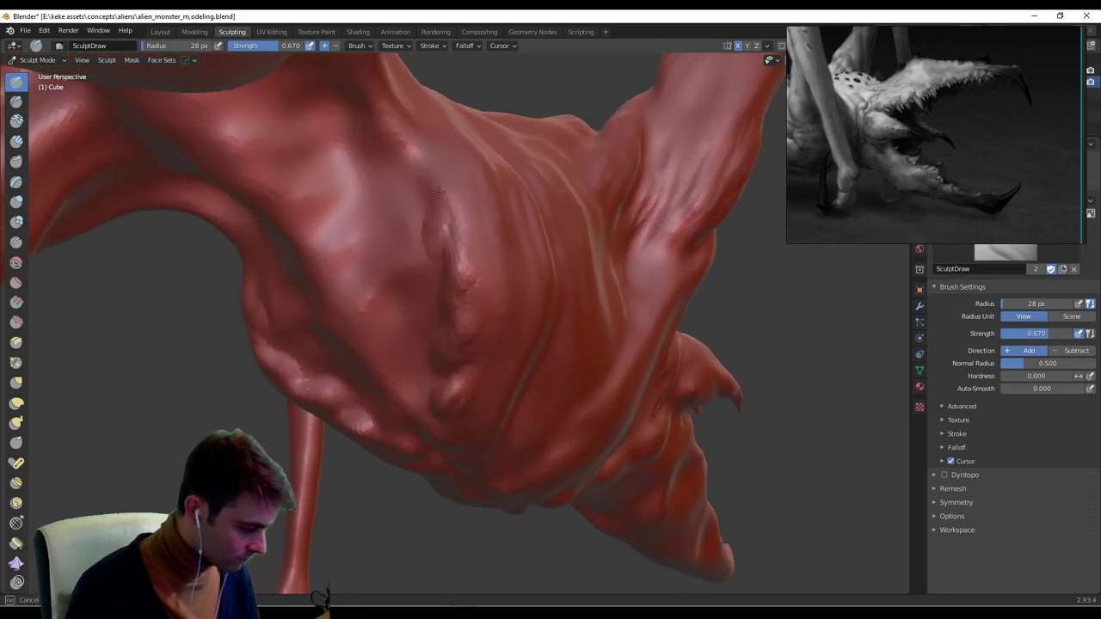
pyautogui.moveTo(437, 162); pyautogui.dragTo(405, 272, button='middle')
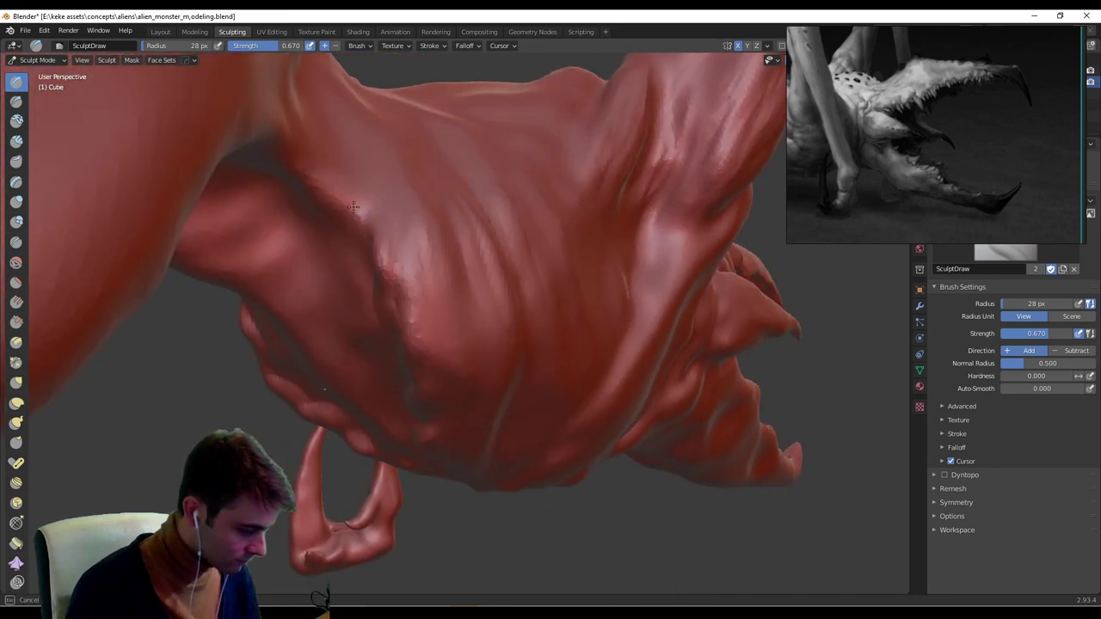
pyautogui.moveTo(353, 207); pyautogui.dragTo(373, 210, button='middle')
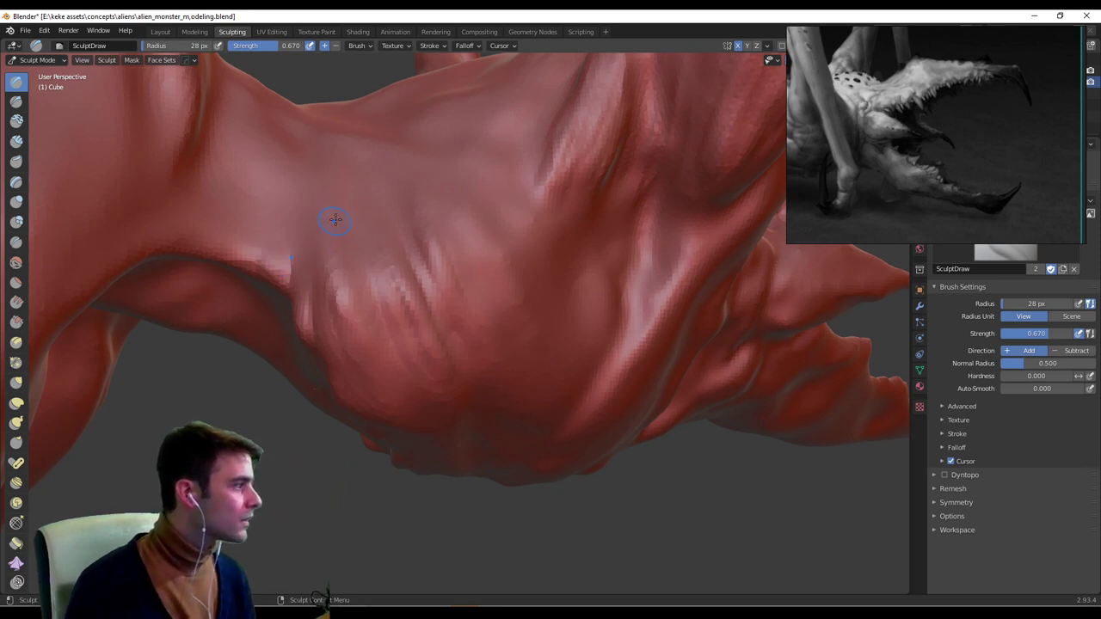
pyautogui.press('f')
pyautogui.click(328, 285)
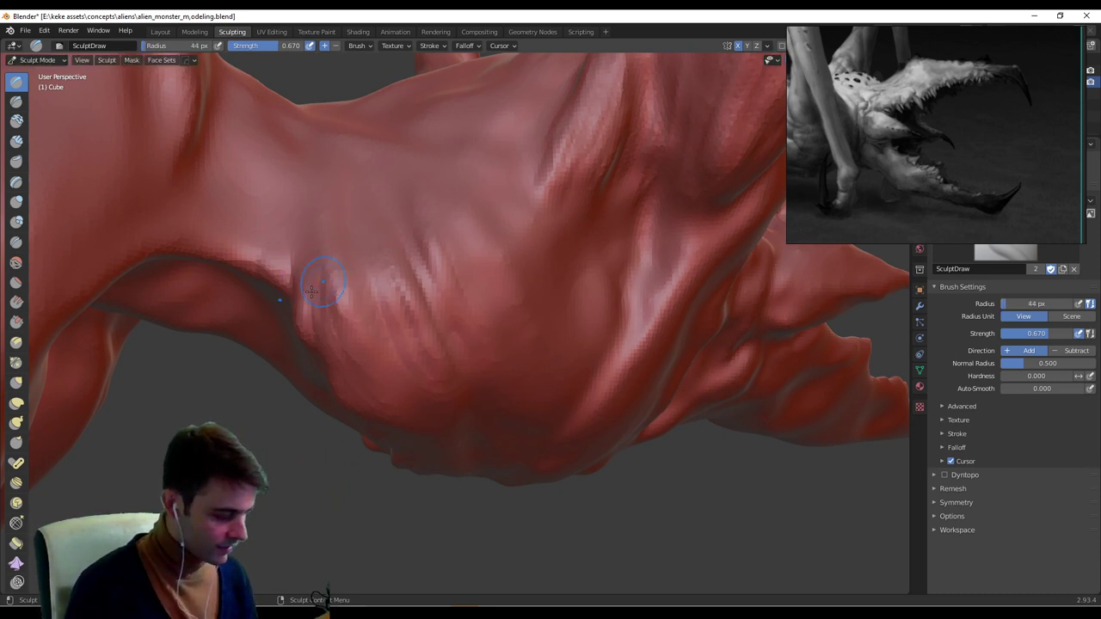
pyautogui.moveTo(312, 315)
pyautogui.mouseDown()
pyautogui.moveTo(308, 246)
pyautogui.moveTo(330, 195)
pyautogui.mouseUp()
pyautogui.moveTo(333, 215)
pyautogui.mouseDown(button='middle')
pyautogui.moveTo(356, 246)
pyautogui.moveTo(361, 228)
pyautogui.mouseUp(button='middle')
pyautogui.keyDown('ctrl'); pyautogui.moveTo(320, 226); pyautogui.dragTo(304, 257); pyautogui.keyUp('ctrl')
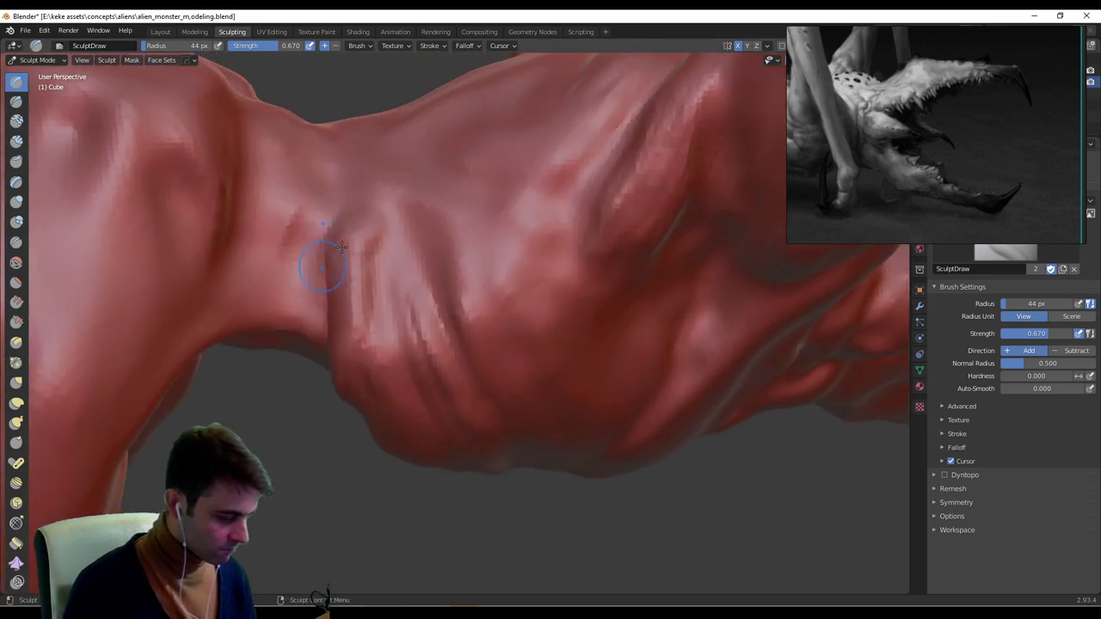
# Sculpt small folds on the waist and sharpen the rib cage's rear edge with the SculptDraw brush at 23 px.
pyautogui.moveTo(324, 261); pyautogui.dragTo(298, 307, button='middle')
pyautogui.press('f')
pyautogui.click(284, 312)
pyautogui.moveTo(263, 341); pyautogui.dragTo(317, 256, button='middle')
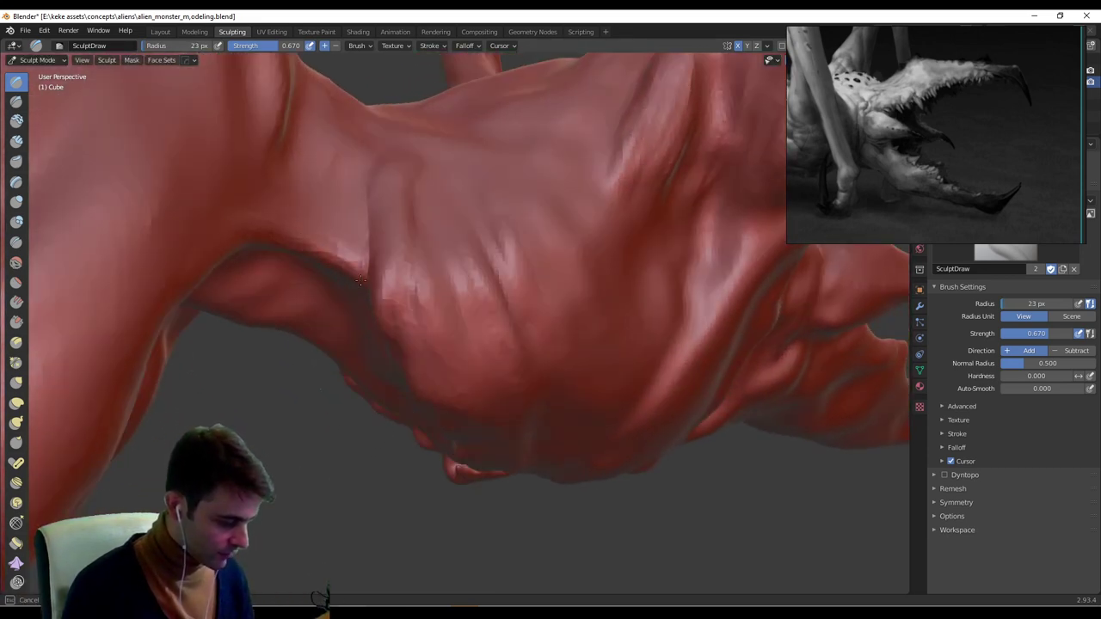
pyautogui.moveTo(216, 253); pyautogui.dragTo(140, 293, button='middle')
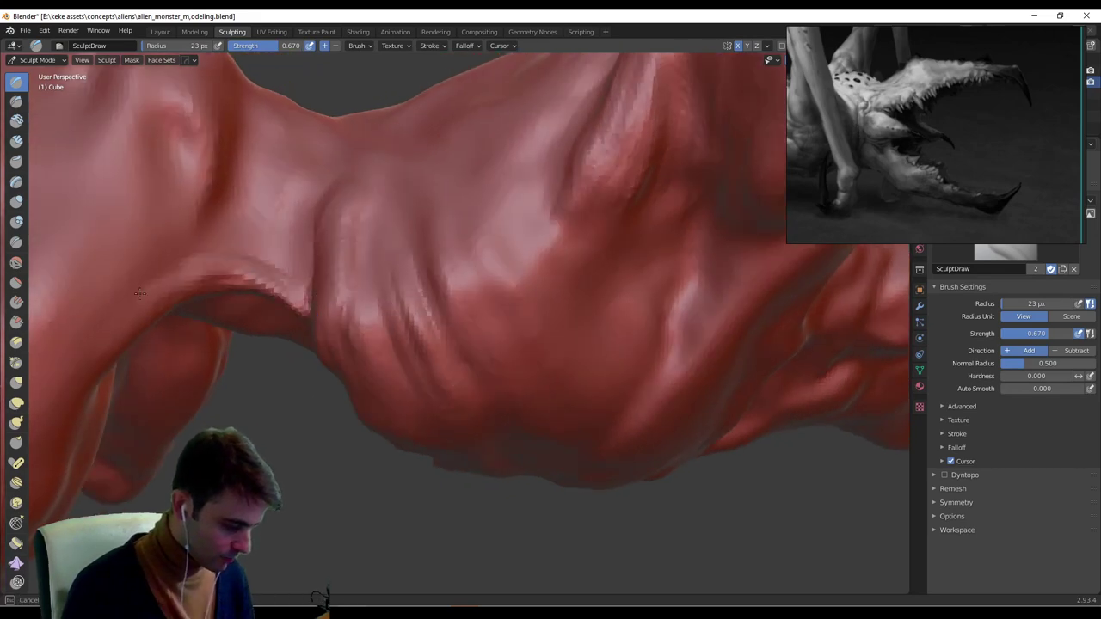
pyautogui.moveTo(275, 268); pyautogui.dragTo(251, 230)
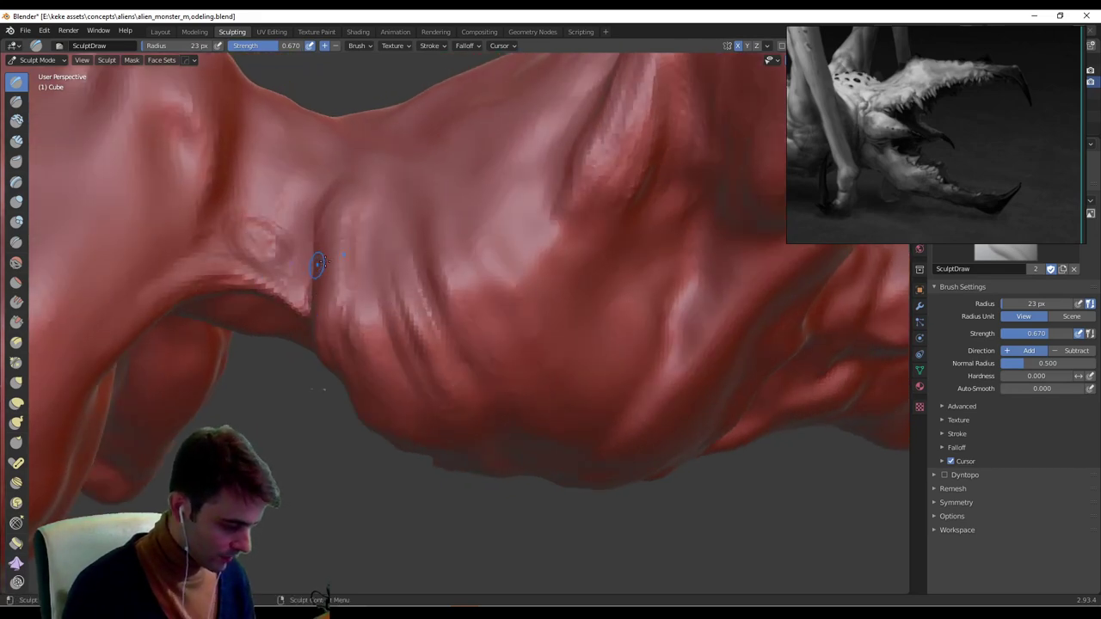
pyautogui.moveTo(319, 263); pyautogui.dragTo(415, 296, button='middle')
pyautogui.moveTo(402, 310); pyautogui.dragTo(393, 246)
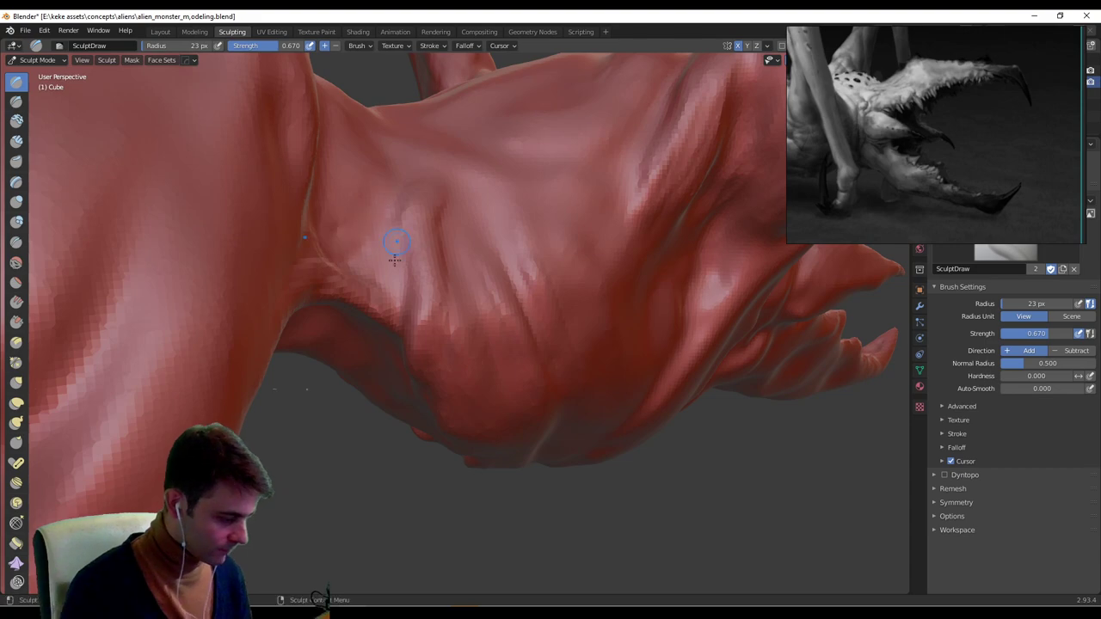
pyautogui.moveTo(581, 190)
pyautogui.keyDown('ctrl'); pyautogui.mouseDown(button='middle')
pyautogui.moveTo(516, 297)
pyautogui.moveTo(682, 118)
pyautogui.moveTo(535, 197)
pyautogui.moveTo(575, 276)
pyautogui.moveTo(509, 232)
pyautogui.moveTo(507, 176)
pyautogui.moveTo(413, 221)
pyautogui.mouseUp(button='middle'); pyautogui.keyUp('ctrl')
pyautogui.moveTo(375, 258); pyautogui.dragTo(397, 196)
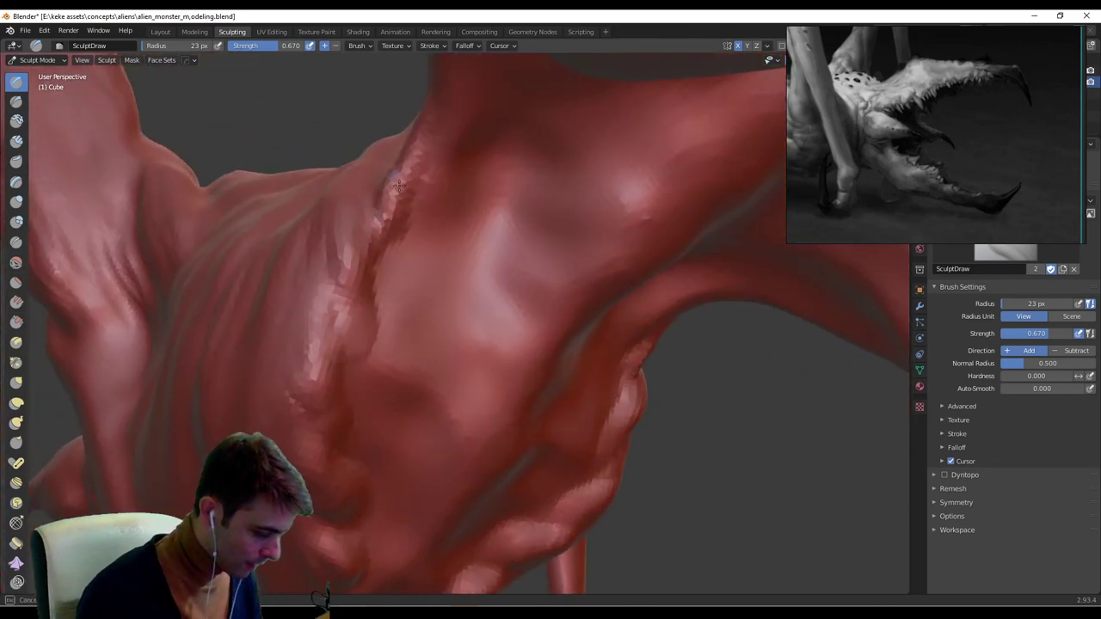
# Set the SculptDraw radius to 28 px and sculpt the stretched skin between the waist and the hind thigh.
pyautogui.press('f')
pyautogui.click(414, 204)
pyautogui.press('f')
pyautogui.click(451, 187)
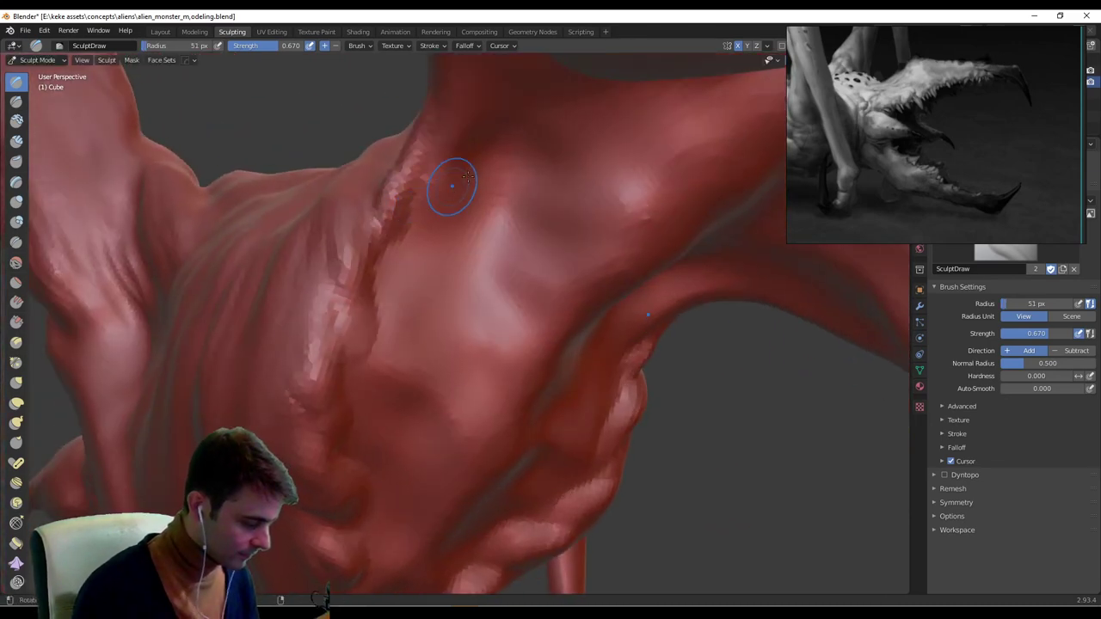
pyautogui.moveTo(452, 187); pyautogui.dragTo(621, 160, button='middle')
pyautogui.moveTo(593, 202); pyautogui.dragTo(473, 250, button='middle')
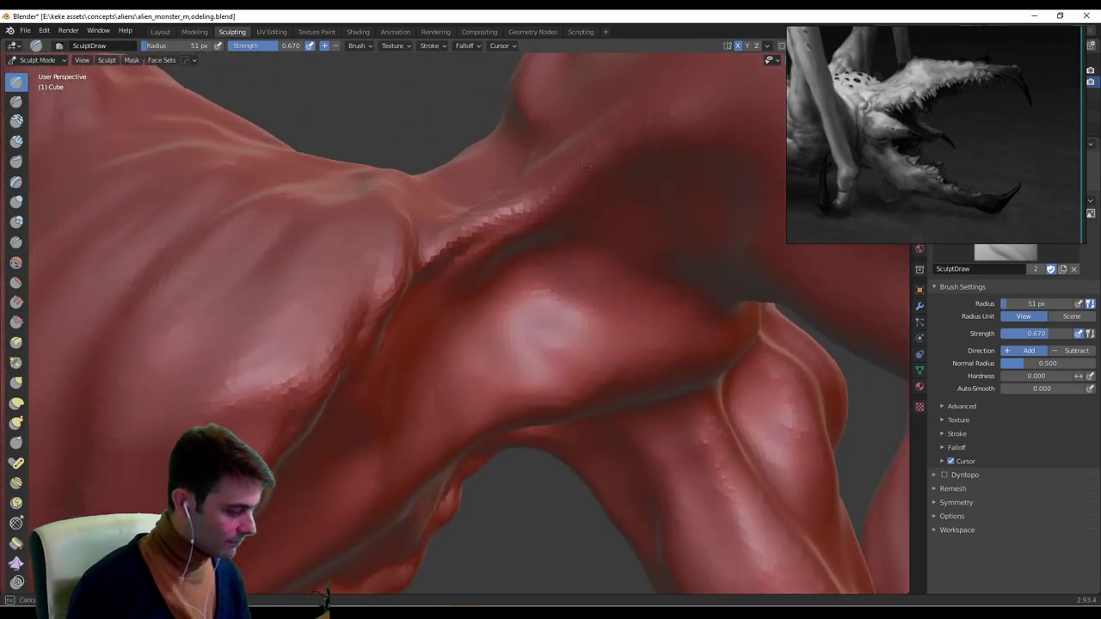
pyautogui.press('f')
pyautogui.click(430, 258)
pyautogui.moveTo(525, 219); pyautogui.dragTo(575, 233, button='middle')
pyautogui.moveTo(589, 233)
pyautogui.mouseDown()
pyautogui.moveTo(695, 244)
pyautogui.moveTo(674, 239)
pyautogui.mouseUp()
# Smooth and build up the skin web under the hip, along the inner edge of the hind thigh.
pyautogui.moveTo(705, 245)
pyautogui.mouseDown(button='middle')
pyautogui.moveTo(654, 292)
pyautogui.moveTo(575, 401)
pyautogui.mouseUp(button='middle')
pyautogui.moveTo(576, 400)
pyautogui.keyDown('shift'); pyautogui.mouseDown()
pyautogui.moveTo(641, 454)
pyautogui.moveTo(555, 380)
pyautogui.mouseUp(); pyautogui.keyUp('shift')
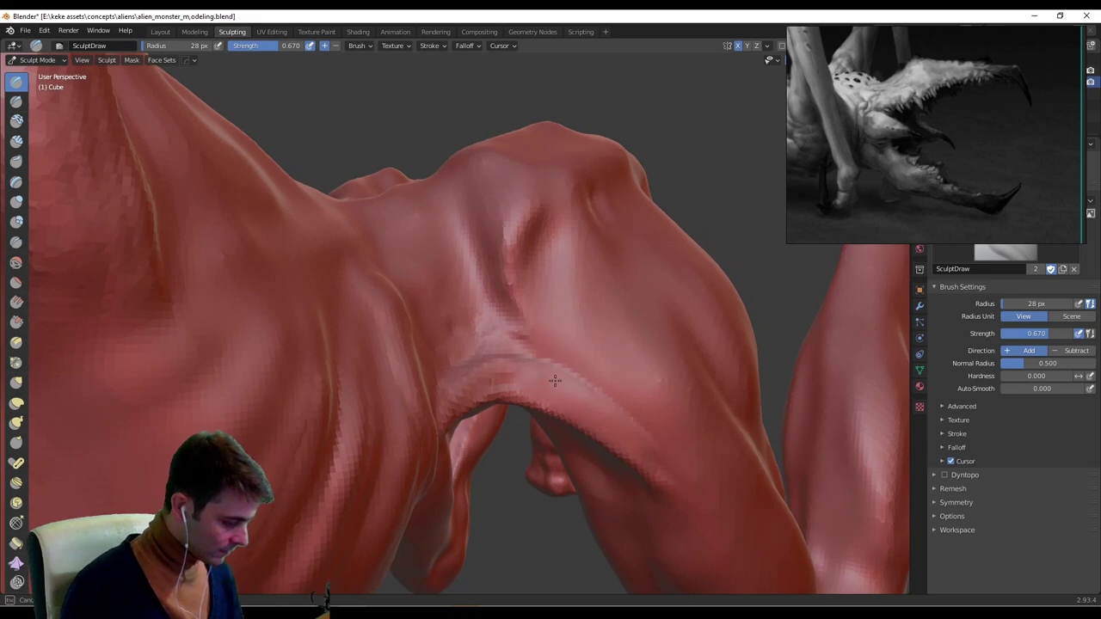
pyautogui.moveTo(614, 413)
pyautogui.mouseDown()
pyautogui.moveTo(567, 372)
pyautogui.moveTo(595, 377)
pyautogui.mouseUp()
pyautogui.moveTo(591, 370)
pyautogui.mouseDown(button='middle')
pyautogui.moveTo(632, 327)
pyautogui.moveTo(602, 344)
pyautogui.mouseUp(button='middle')
pyautogui.moveTo(597, 359)
pyautogui.mouseDown()
pyautogui.moveTo(557, 330)
pyautogui.moveTo(585, 370)
pyautogui.mouseUp()
# Sculpt lumps and folds on the waist in front of the hip with the SculptDraw brush at 28 px.
pyautogui.moveTo(682, 379)
pyautogui.mouseDown(button='middle')
pyautogui.moveTo(516, 344)
pyautogui.moveTo(458, 307)
pyautogui.moveTo(434, 258)
pyautogui.mouseUp(button='middle')
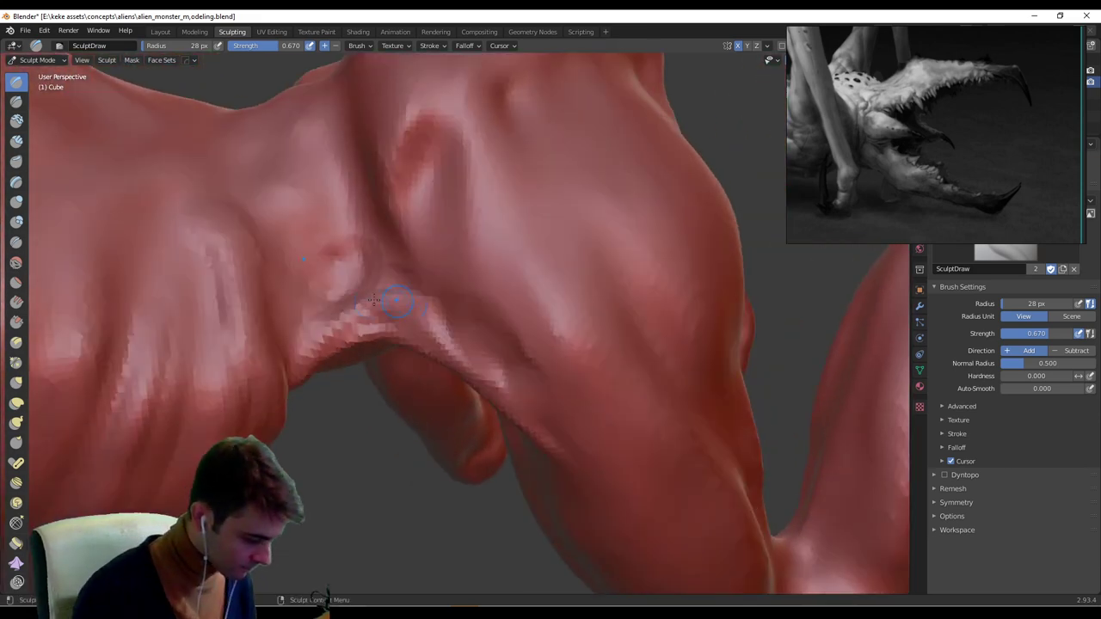
pyautogui.moveTo(382, 303)
pyautogui.mouseDown()
pyautogui.moveTo(303, 365)
pyautogui.moveTo(327, 328)
pyautogui.mouseUp()
pyautogui.moveTo(362, 326); pyautogui.dragTo(288, 326, button='middle')
pyautogui.moveTo(320, 329); pyautogui.dragTo(232, 342)
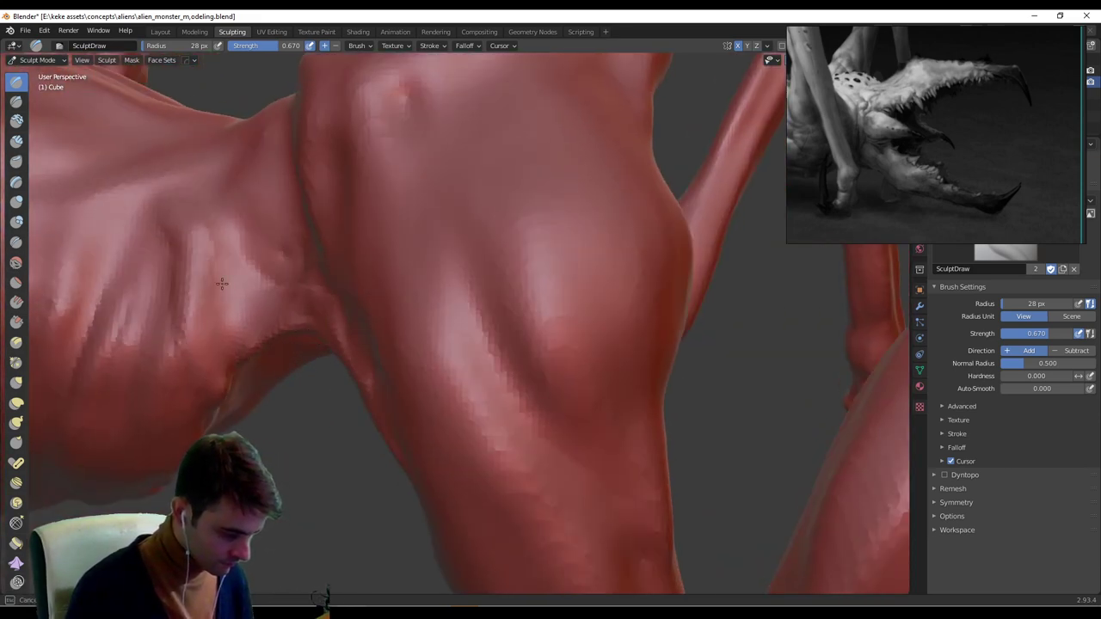
pyautogui.moveTo(253, 305); pyautogui.dragTo(367, 290, button='middle')
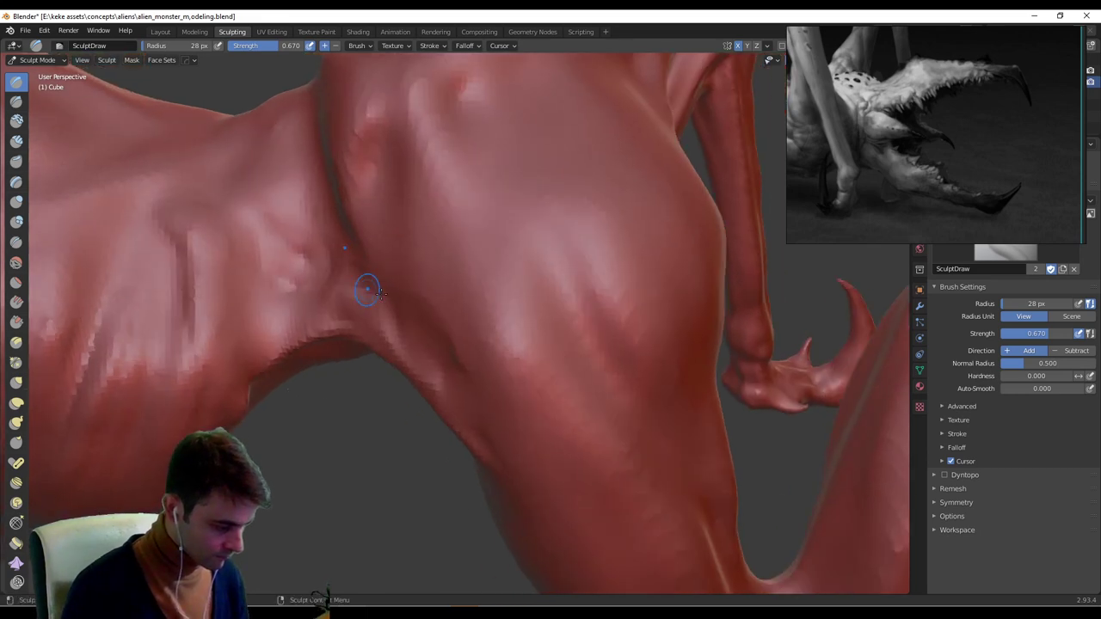
pyautogui.moveTo(307, 266)
pyautogui.mouseDown()
pyautogui.moveTo(297, 281)
pyautogui.moveTo(280, 256)
pyautogui.moveTo(315, 246)
pyautogui.mouseUp()
# Carve a small hollow above the waist lump, subtracting with the SculptDraw brush at 34 px.
pyautogui.press('f')
pyautogui.click(321, 285)
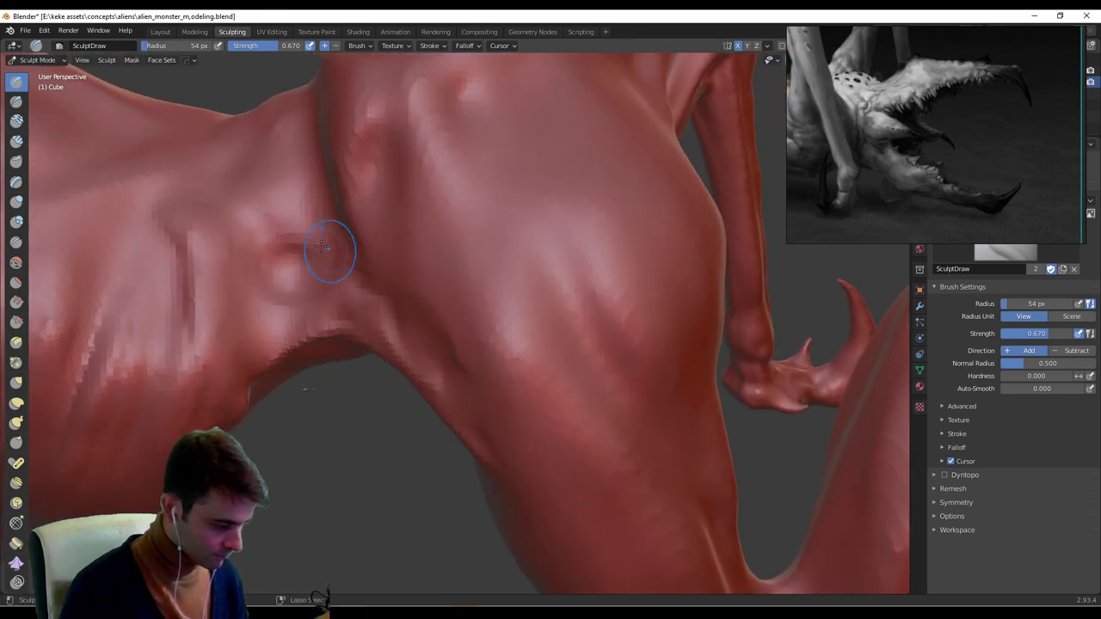
pyautogui.moveTo(322, 247); pyautogui.dragTo(398, 212, button='middle')
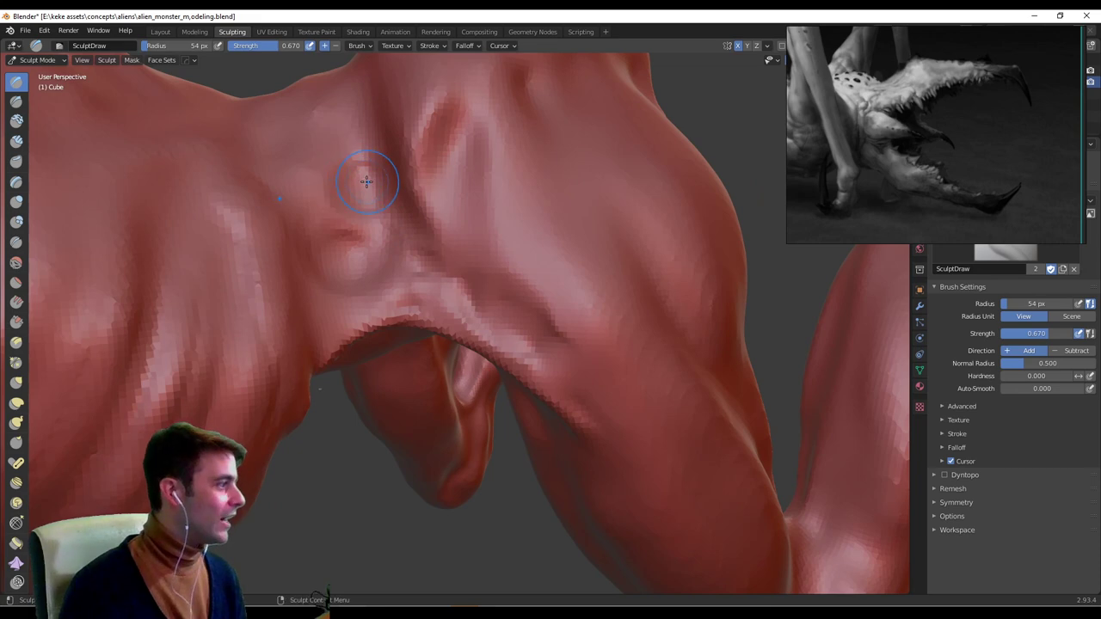
pyautogui.press('f')
pyautogui.click(375, 184)
pyautogui.keyDown('ctrl'); pyautogui.moveTo(370, 163); pyautogui.dragTo(341, 184); pyautogui.keyUp('ctrl')
# Build up muscle ridges on the lower back beside the pelvis with the SculptDraw brush at 24 px.
pyautogui.scroll(-2, 437, 182)
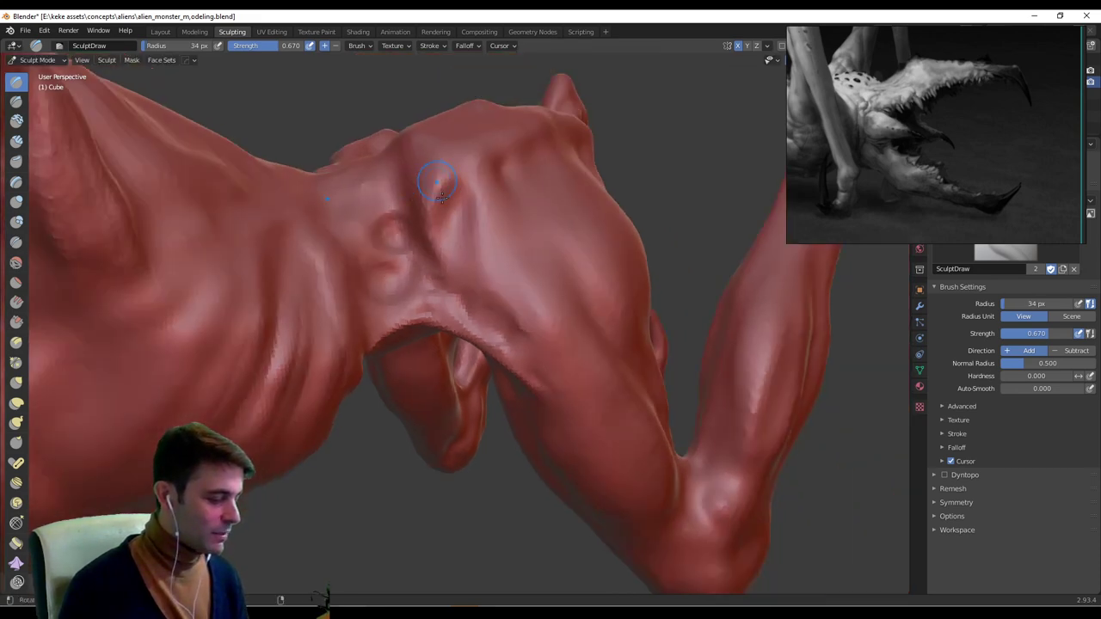
pyautogui.moveTo(440, 196)
pyautogui.mouseDown(button='middle')
pyautogui.moveTo(434, 267)
pyautogui.moveTo(363, 296)
pyautogui.mouseUp(button='middle')
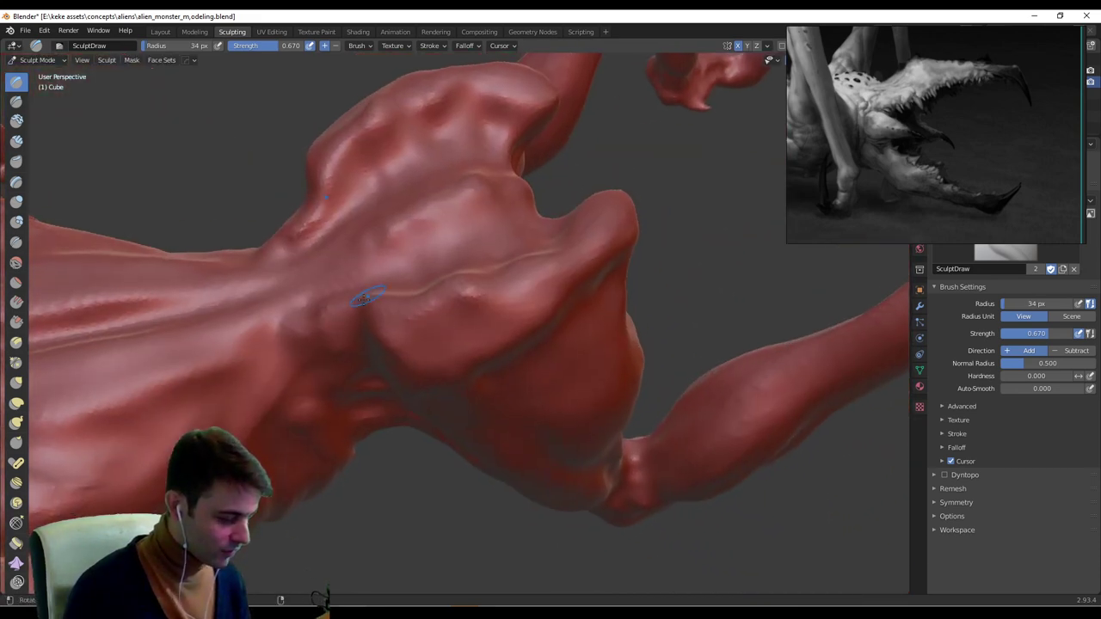
pyautogui.moveTo(312, 321)
pyautogui.mouseDown(button='middle')
pyautogui.moveTo(290, 319)
pyautogui.moveTo(351, 298)
pyautogui.moveTo(389, 351)
pyautogui.mouseUp(button='middle')
pyautogui.press('f')
pyautogui.click(368, 373)
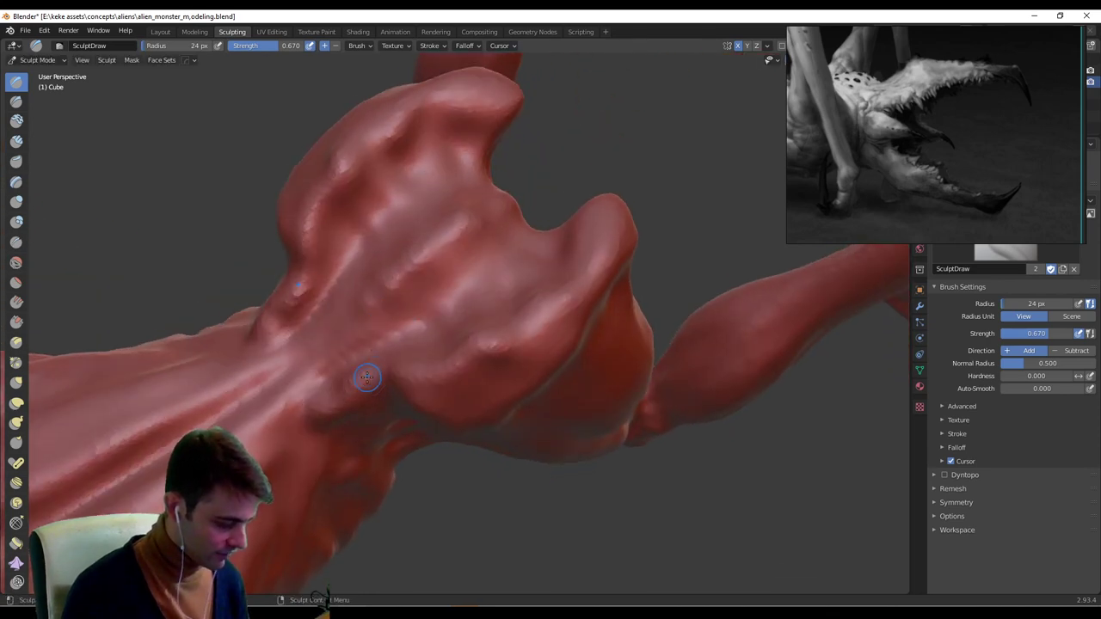
pyautogui.moveTo(354, 392); pyautogui.dragTo(418, 343)
pyautogui.moveTo(422, 342)
pyautogui.mouseDown(button='middle')
pyautogui.moveTo(462, 332)
pyautogui.moveTo(474, 288)
pyautogui.mouseUp(button='middle')
pyautogui.moveTo(405, 275); pyautogui.dragTo(407, 294)
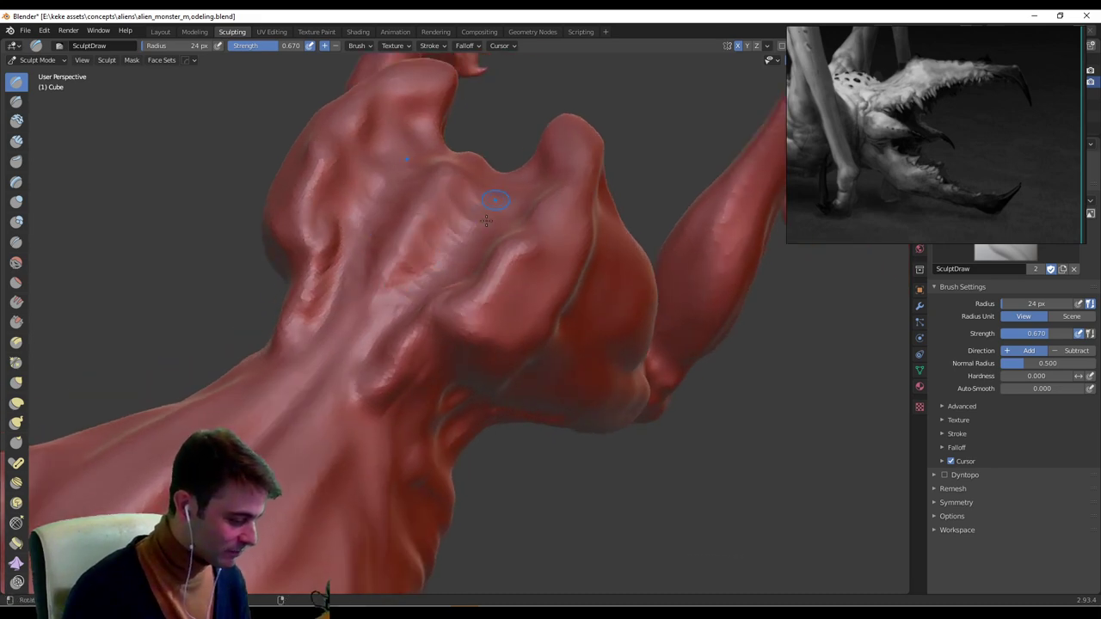
# Sculpt vertebra bumps and crosswise wrinkles along the spine over the pelvis with the SculptDraw brush at 24 px.
pyautogui.moveTo(486, 221)
pyautogui.mouseDown(button='middle')
pyautogui.moveTo(442, 286)
pyautogui.moveTo(433, 265)
pyautogui.mouseUp(button='middle')
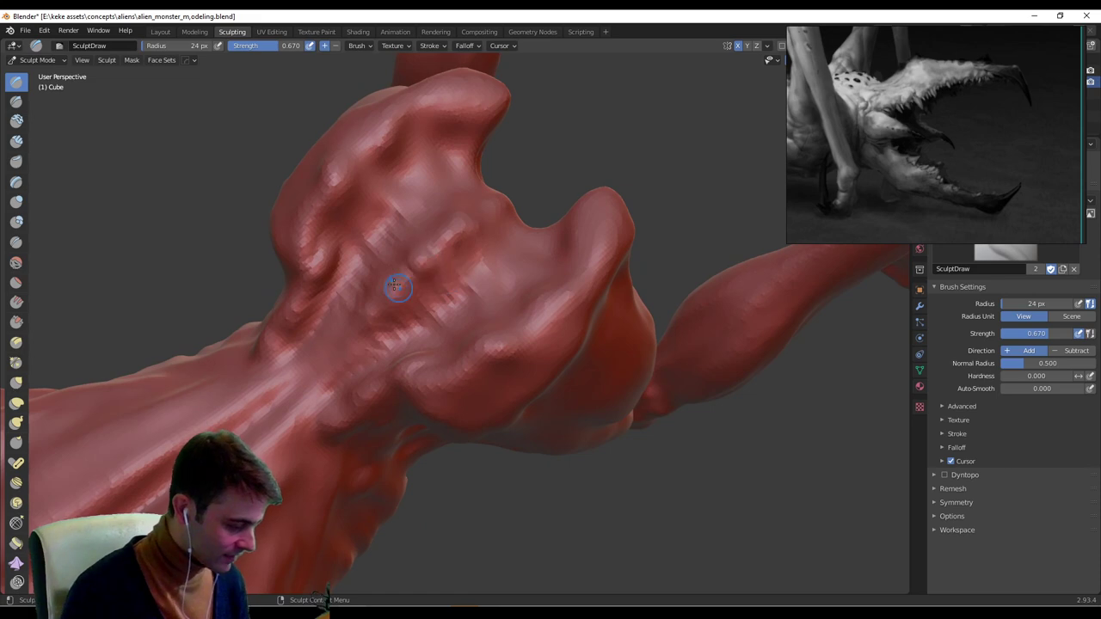
pyautogui.moveTo(359, 324); pyautogui.dragTo(372, 361, button='middle')
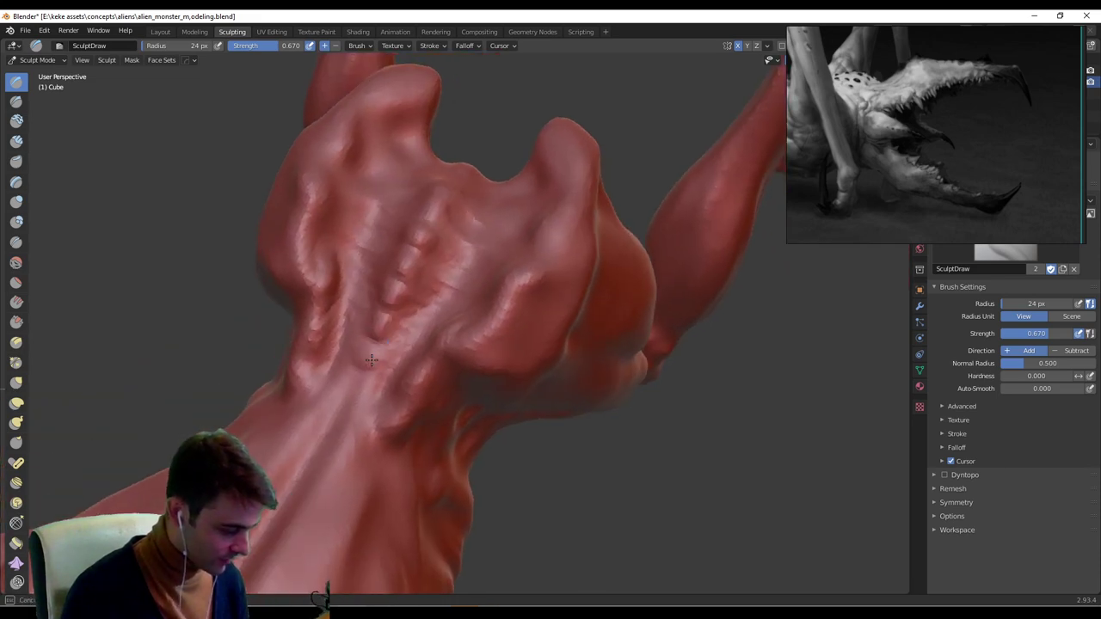
pyautogui.moveTo(451, 214); pyautogui.dragTo(446, 363, button='middle')
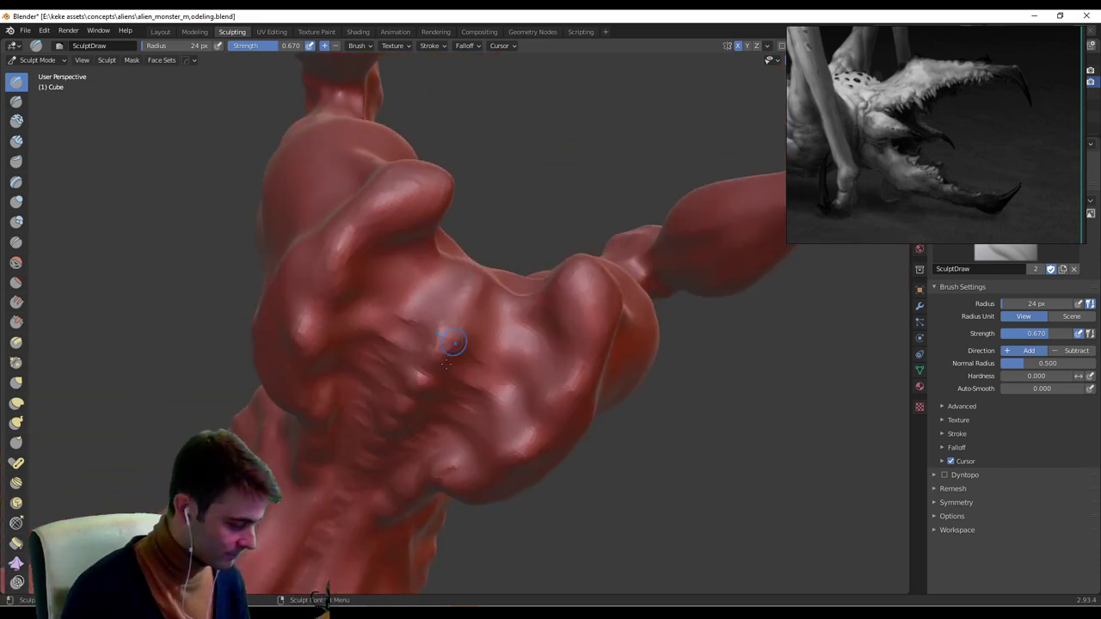
# Carve around the tailbone at the spine's rear end, subtracting with the SculptDraw brush at 24 px.
pyautogui.moveTo(459, 296)
pyautogui.mouseDown(button='middle')
pyautogui.moveTo(485, 306)
pyautogui.moveTo(449, 387)
pyautogui.moveTo(442, 366)
pyautogui.moveTo(453, 413)
pyautogui.moveTo(270, 319)
pyautogui.moveTo(421, 310)
pyautogui.moveTo(483, 165)
pyautogui.mouseUp(button='middle')
pyautogui.keyDown('ctrl'); pyautogui.moveTo(486, 160); pyautogui.dragTo(494, 167); pyautogui.keyUp('ctrl')
pyautogui.moveTo(495, 166); pyautogui.dragTo(504, 250, button='middle')
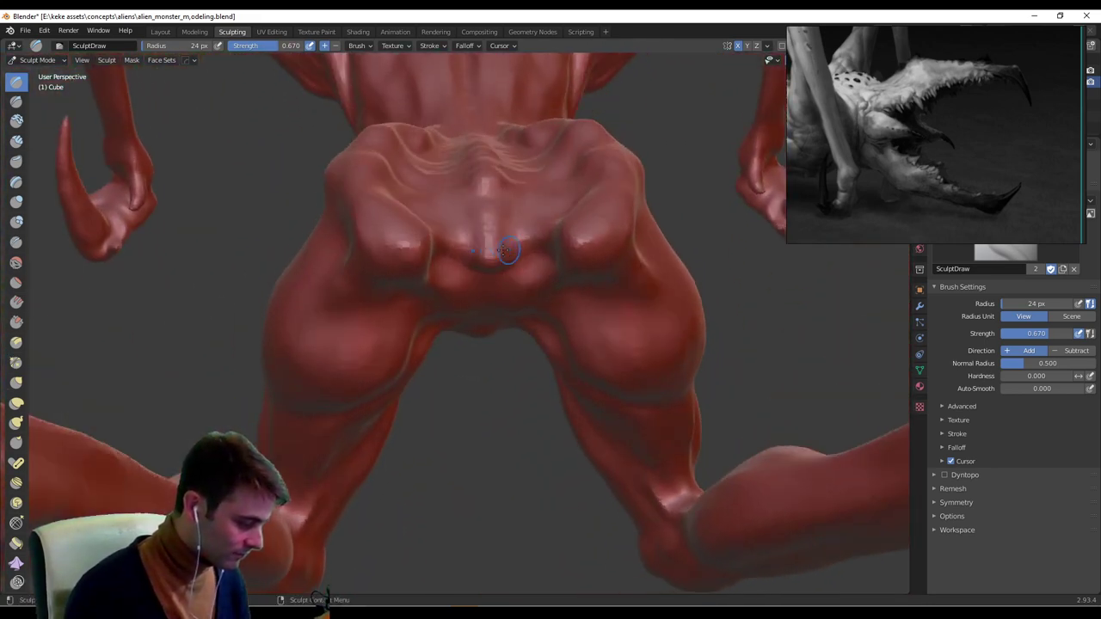
pyautogui.moveTo(523, 188); pyautogui.dragTo(509, 249, button='middle')
pyautogui.keyDown('ctrl'); pyautogui.moveTo(501, 273); pyautogui.dragTo(519, 301); pyautogui.keyUp('ctrl')
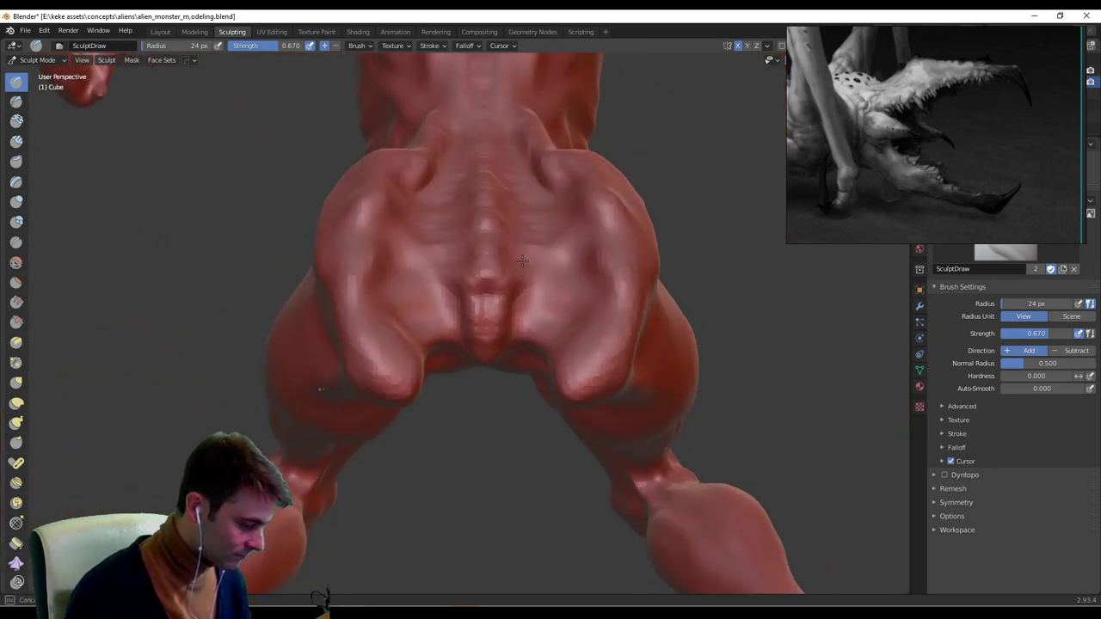
pyautogui.moveTo(537, 297); pyautogui.dragTo(615, 360, button='middle')
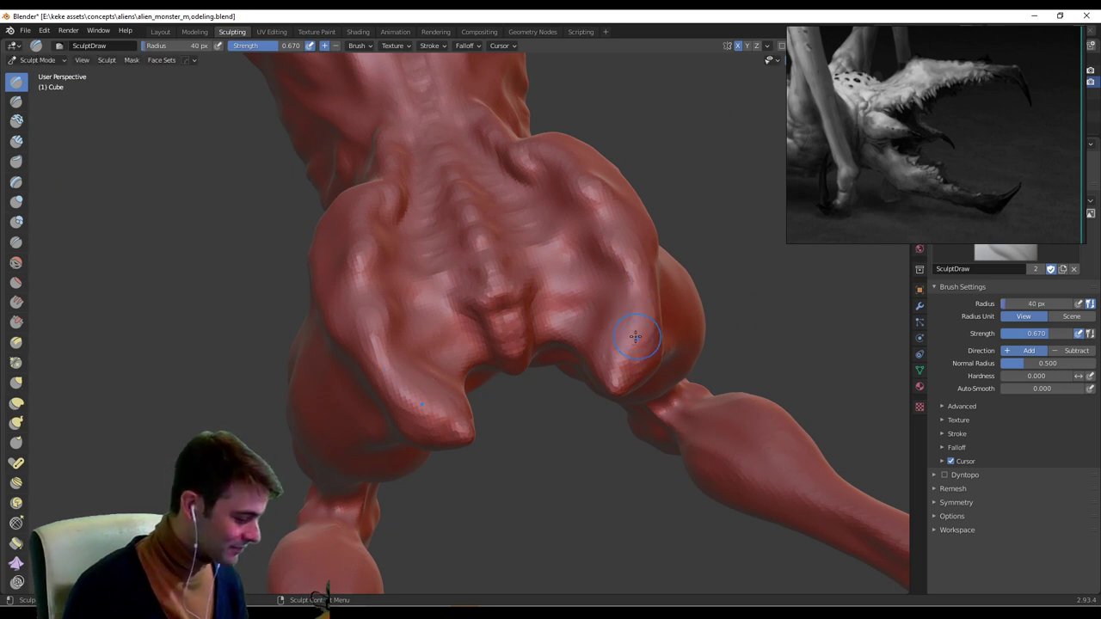
# Sculpt bumps and ridges along the pelvis's outer rims and rear prongs with the SculptDraw brush at 21 px.
pyautogui.press('f')
pyautogui.click(632, 316)
pyautogui.press('f')
pyautogui.click(624, 324)
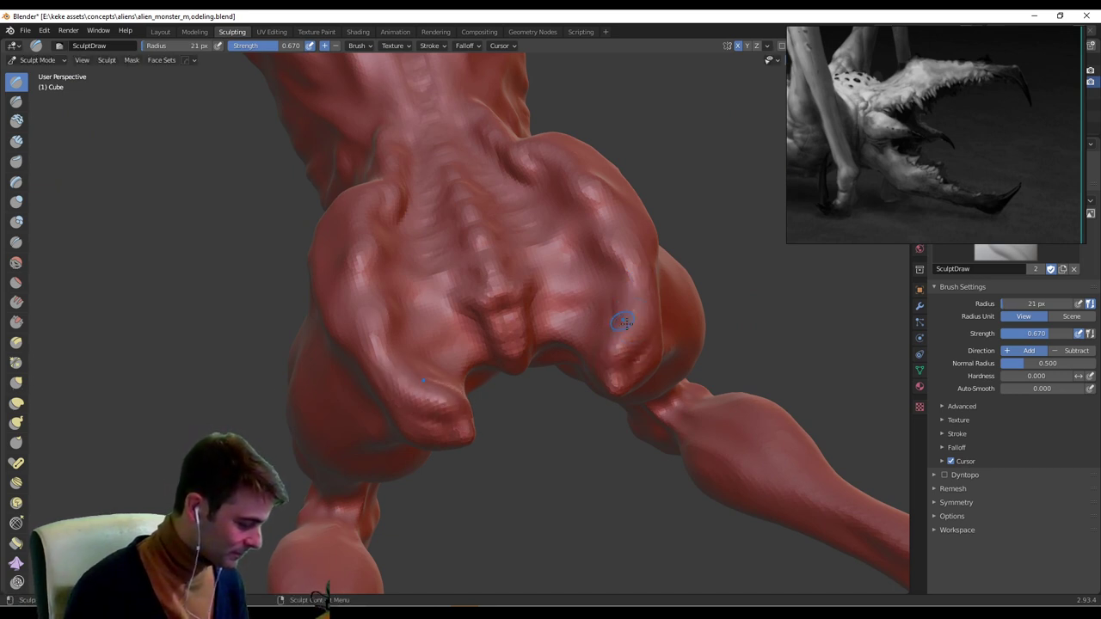
pyautogui.moveTo(616, 371); pyautogui.dragTo(611, 327, button='middle')
pyautogui.moveTo(586, 292); pyautogui.dragTo(574, 322)
pyautogui.moveTo(593, 284); pyautogui.dragTo(614, 318, button='middle')
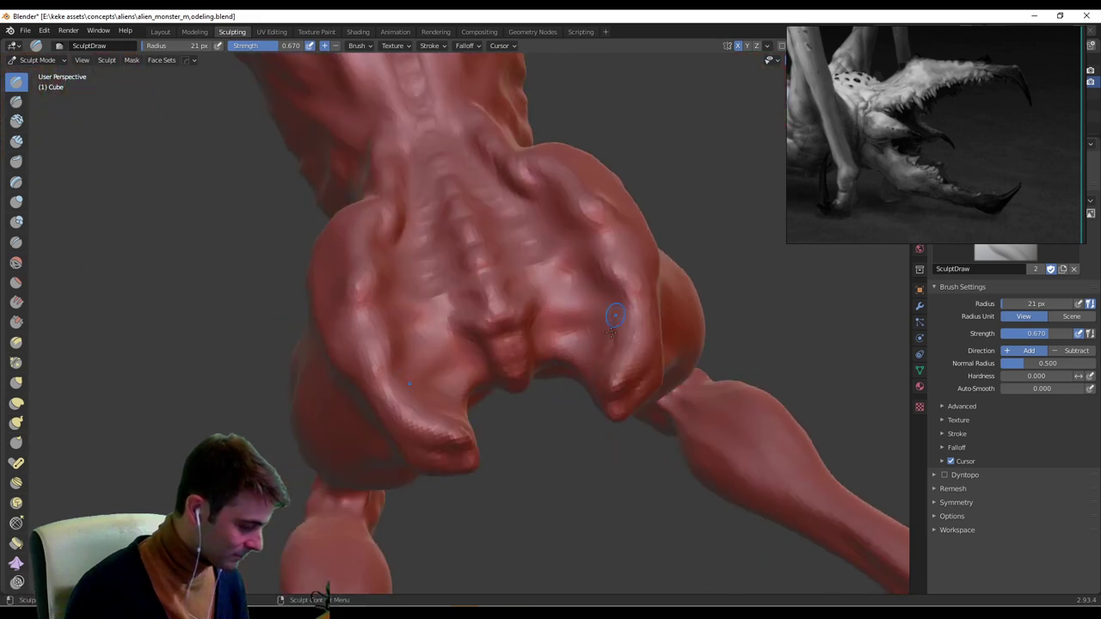
pyautogui.moveTo(614, 316); pyautogui.dragTo(608, 245)
pyautogui.moveTo(607, 245); pyautogui.dragTo(590, 255, button='middle')
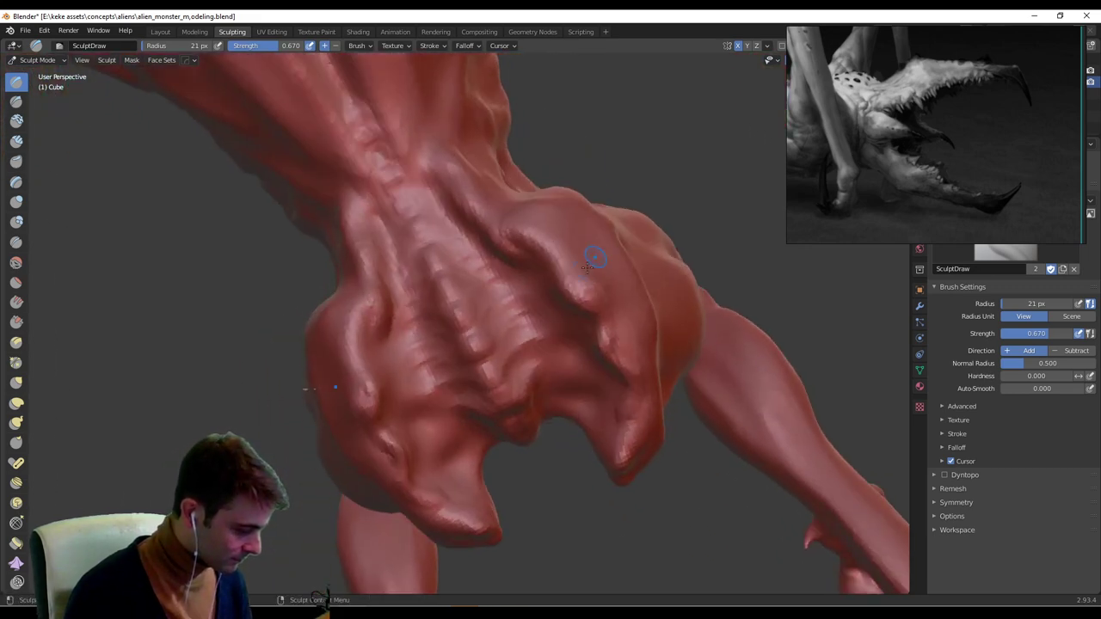
pyautogui.moveTo(512, 235)
pyautogui.mouseDown(button='middle')
pyautogui.moveTo(614, 215)
pyautogui.moveTo(474, 193)
pyautogui.mouseUp(button='middle')
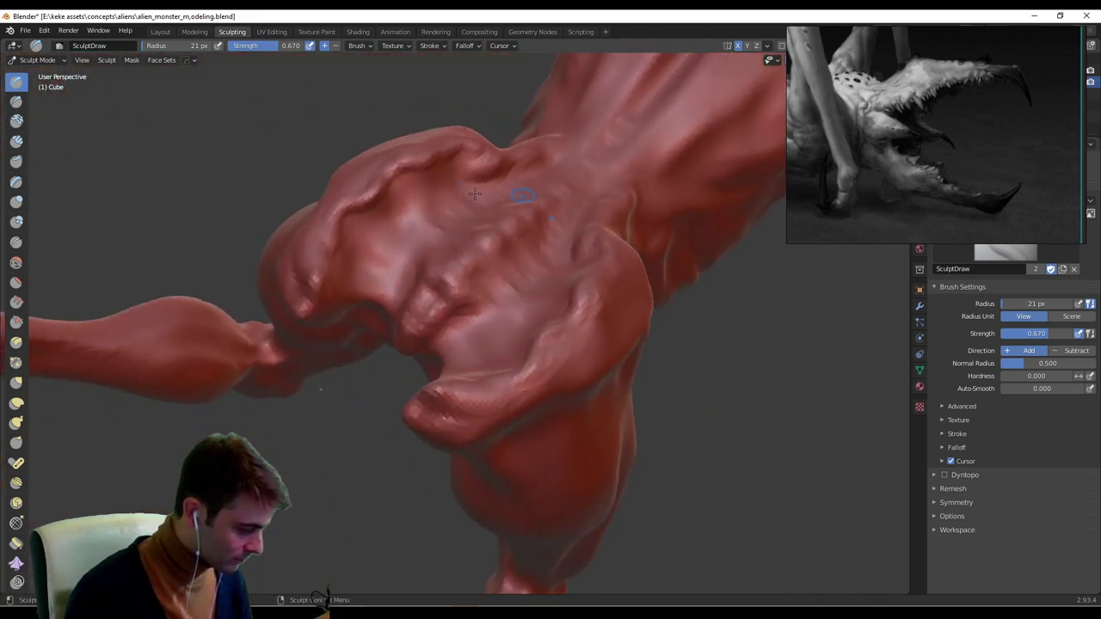
pyautogui.moveTo(407, 176); pyautogui.dragTo(362, 212, button='middle')
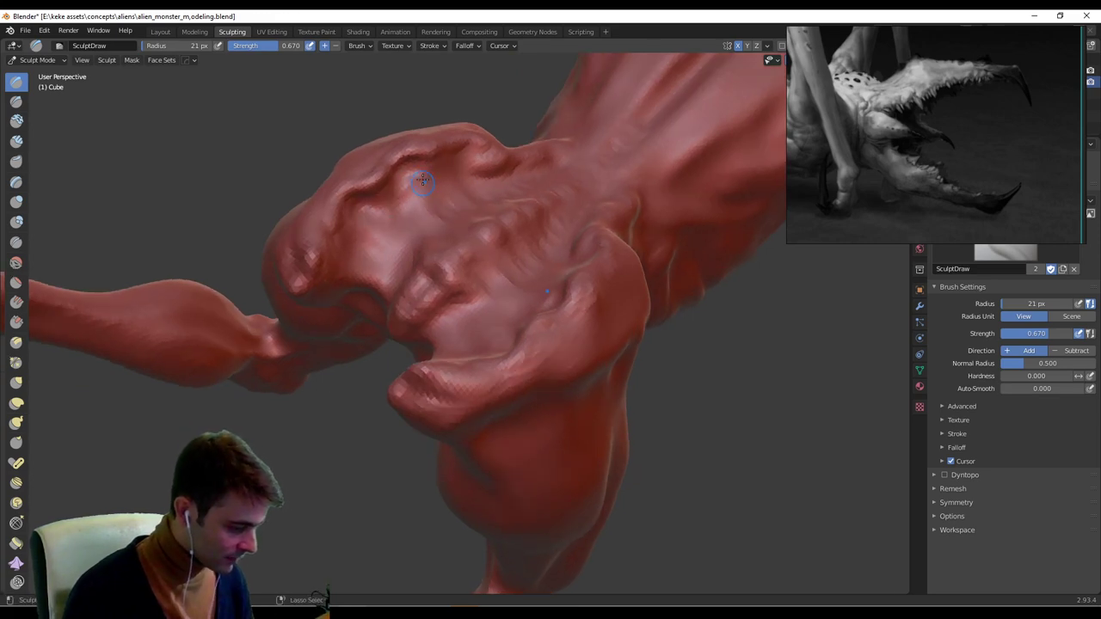
# Carve small pits beneath the upper ridge on the side of the hip with the SculptDraw brush at 7 px.
pyautogui.moveTo(559, 195)
pyautogui.mouseDown(button='middle')
pyautogui.moveTo(602, 249)
pyautogui.moveTo(565, 312)
pyautogui.moveTo(416, 271)
pyautogui.mouseUp(button='middle')
pyautogui.press('f')
pyautogui.click(413, 271)
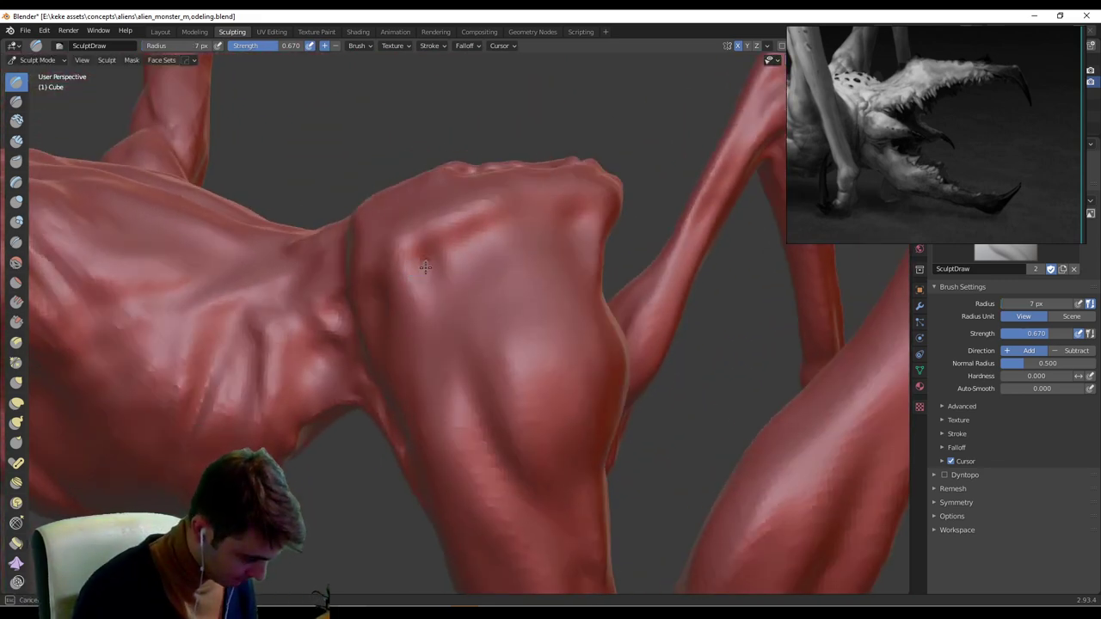
pyautogui.moveTo(599, 224); pyautogui.dragTo(555, 264, button='middle')
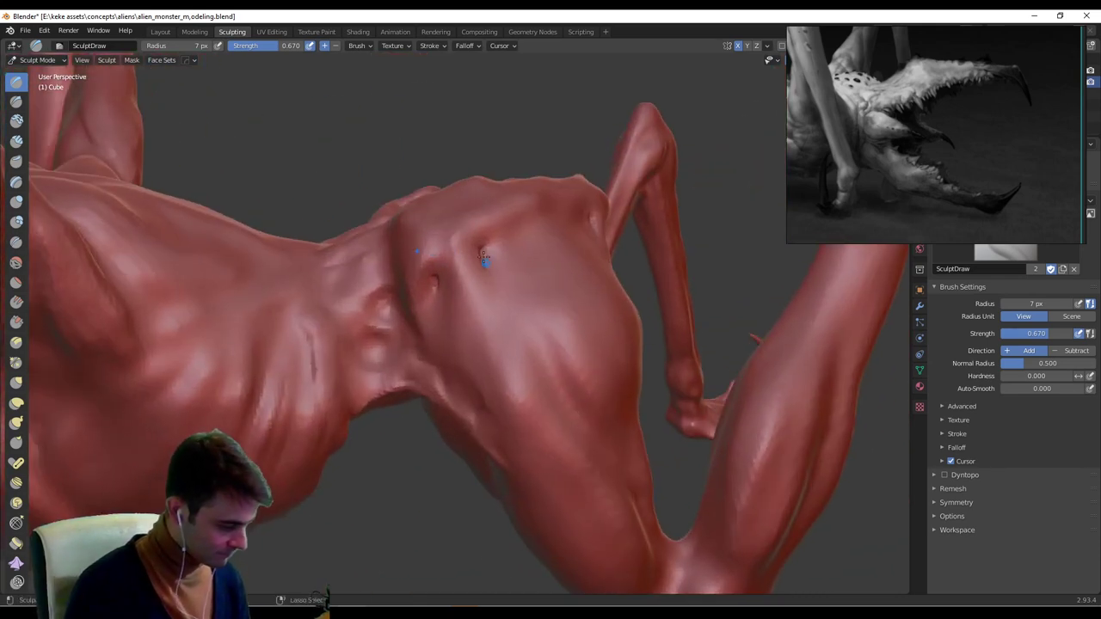
pyautogui.moveTo(490, 290); pyautogui.dragTo(488, 297, button='middle')
# Build up short muscle bumps around the pits below the hip ridge with the SculptDraw brush at 24 px.
pyautogui.press('f')
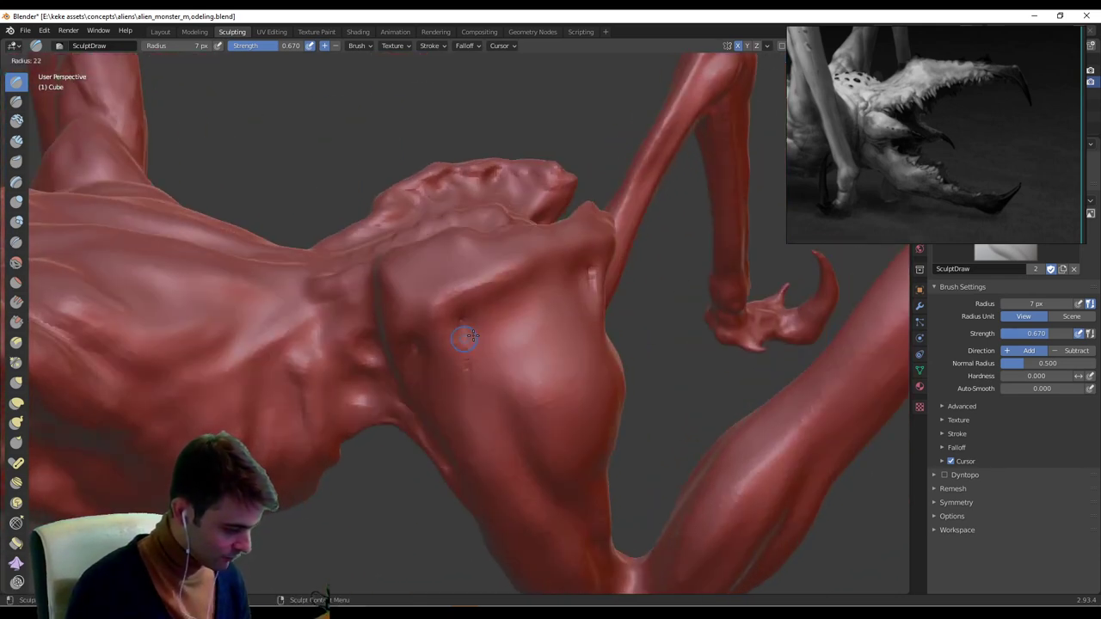
pyautogui.click(467, 361)
pyautogui.moveTo(477, 352); pyautogui.dragTo(493, 286, button='middle')
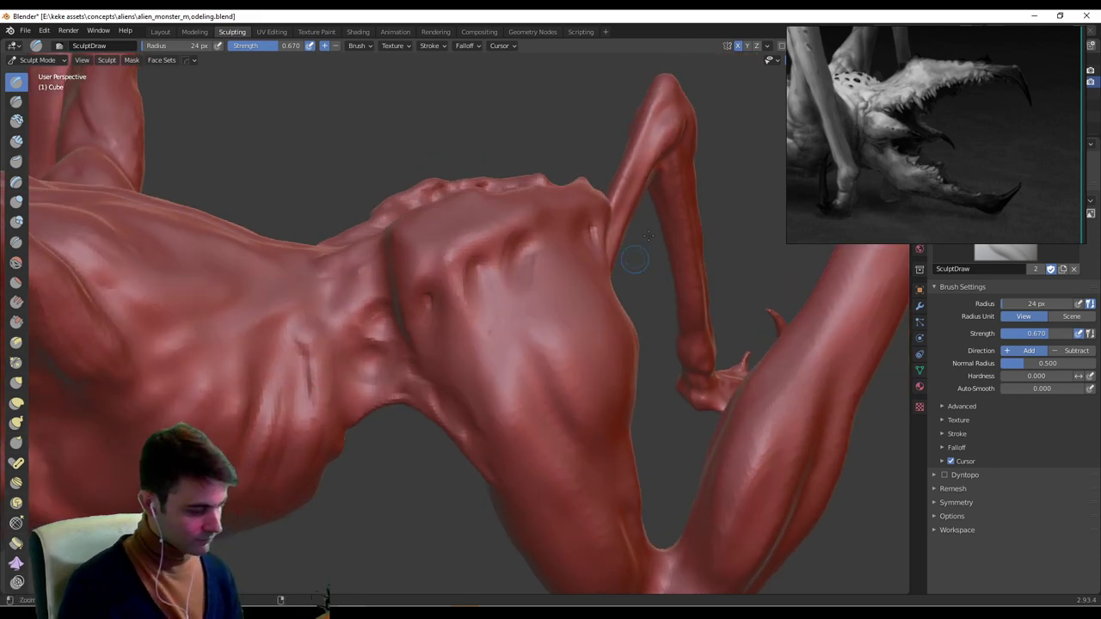
# Define the shoulder muscle's pointed upper end where it meets the raised front limb, using the SculptDraw brush at 23 px.
pyautogui.keyDown('ctrl'); pyautogui.moveTo(648, 236); pyautogui.dragTo(632, 323, button='middle'); pyautogui.keyUp('ctrl')
pyautogui.keyDown('ctrl'); pyautogui.moveTo(602, 246); pyautogui.dragTo(593, 331, button='middle'); pyautogui.keyUp('ctrl')
pyautogui.moveTo(507, 323)
pyautogui.mouseDown(button='middle')
pyautogui.moveTo(708, 337)
pyautogui.moveTo(690, 277)
pyautogui.moveTo(602, 301)
pyautogui.mouseUp(button='middle')
pyautogui.scroll(3, 691, 274)
pyautogui.moveTo(563, 430)
pyautogui.keyDown('ctrl'); pyautogui.mouseDown(button='middle')
pyautogui.moveTo(560, 351)
pyautogui.moveTo(450, 255)
pyautogui.mouseUp(button='middle'); pyautogui.keyUp('ctrl')
pyautogui.press('f')
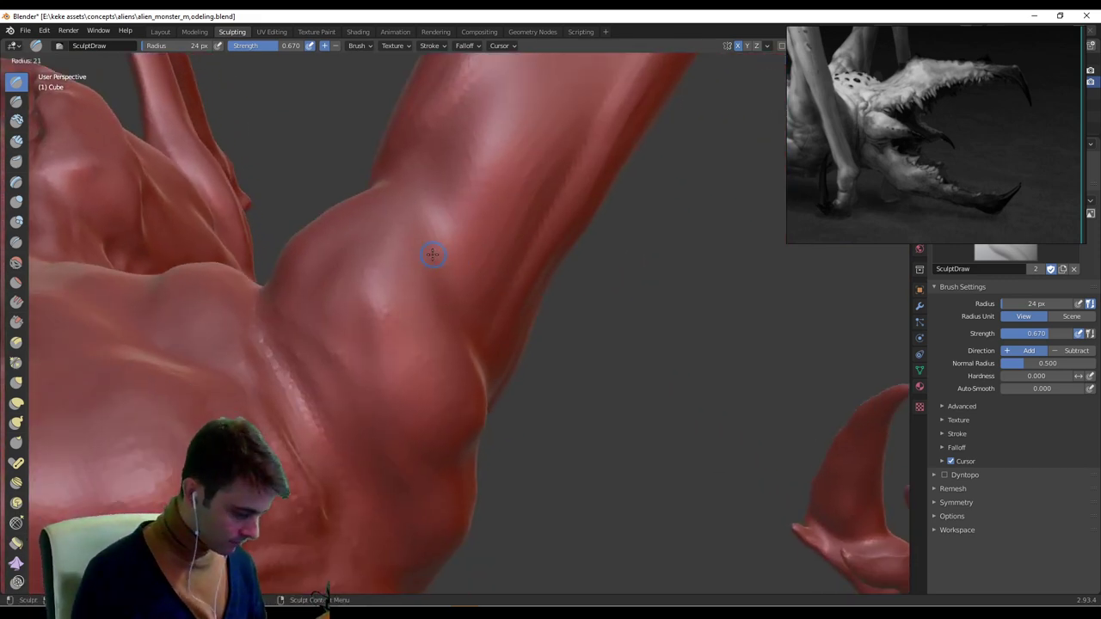
pyautogui.click(432, 254)
pyautogui.moveTo(444, 349)
pyautogui.mouseDown(button='middle')
pyautogui.moveTo(596, 288)
pyautogui.moveTo(529, 288)
pyautogui.mouseUp(button='middle')
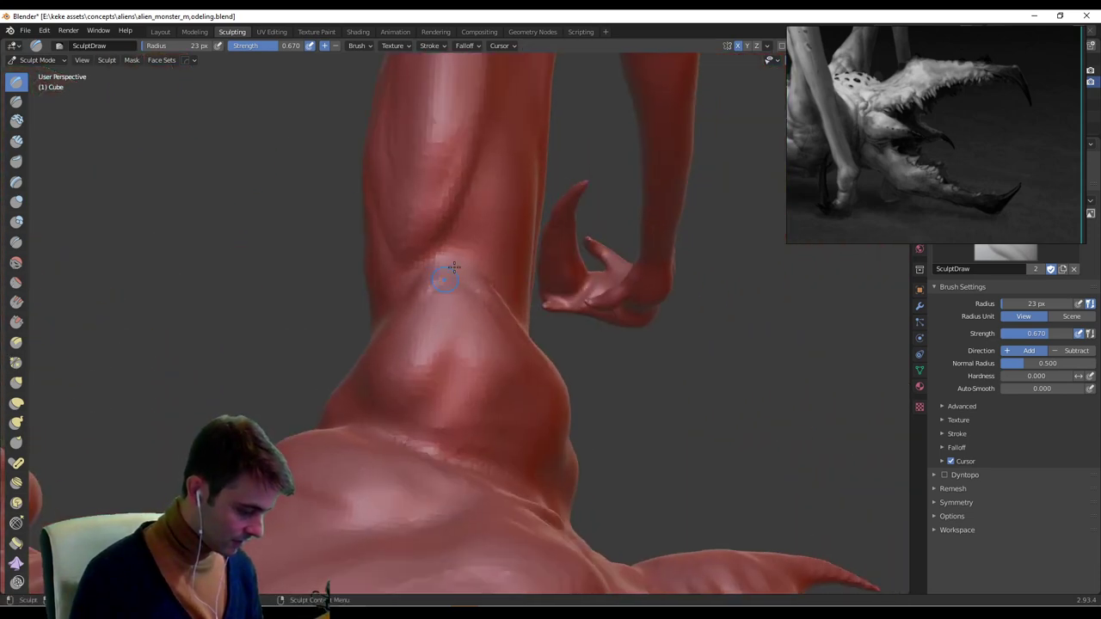
pyautogui.moveTo(476, 283); pyautogui.dragTo(427, 237, button='middle')
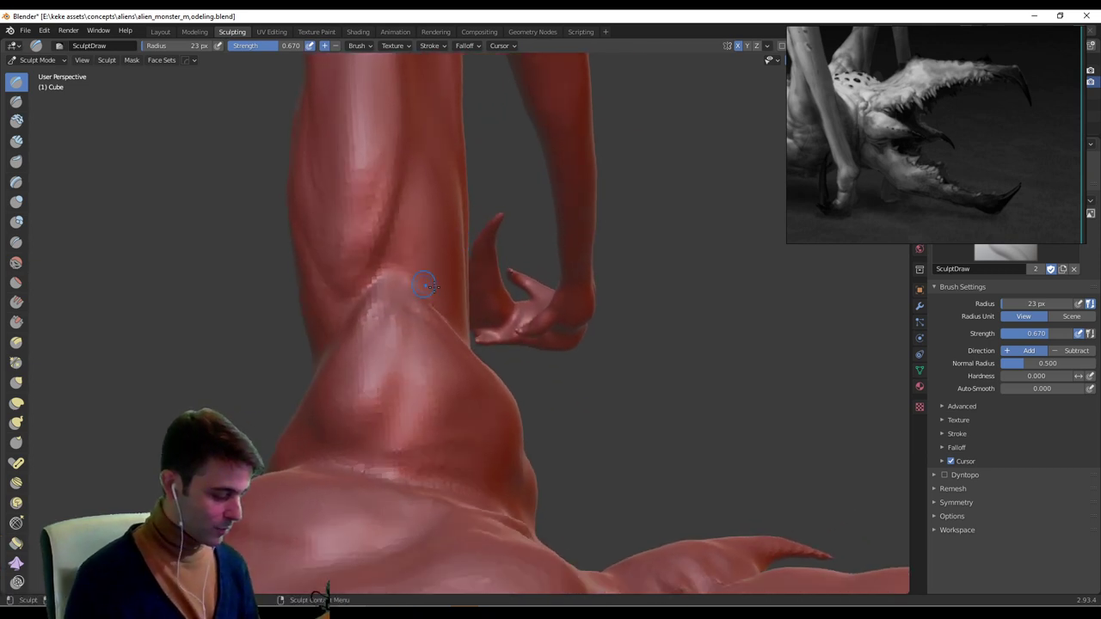
pyautogui.moveTo(428, 286); pyautogui.dragTo(406, 259, button='middle')
pyautogui.moveTo(373, 226); pyautogui.dragTo(374, 200, button='middle')
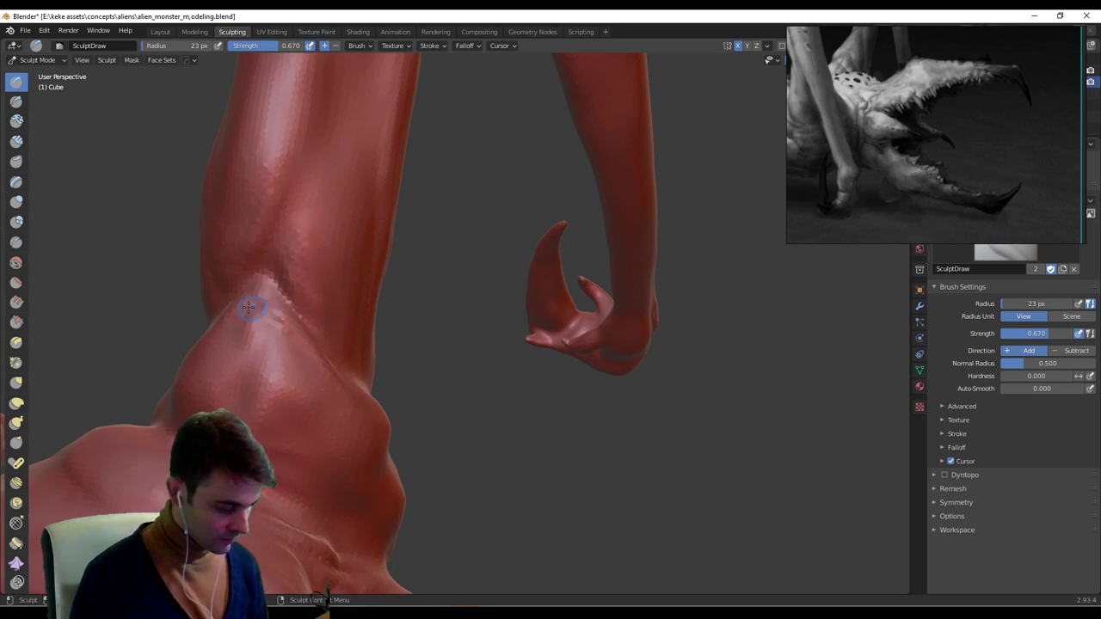
pyautogui.moveTo(245, 327); pyautogui.dragTo(224, 401)
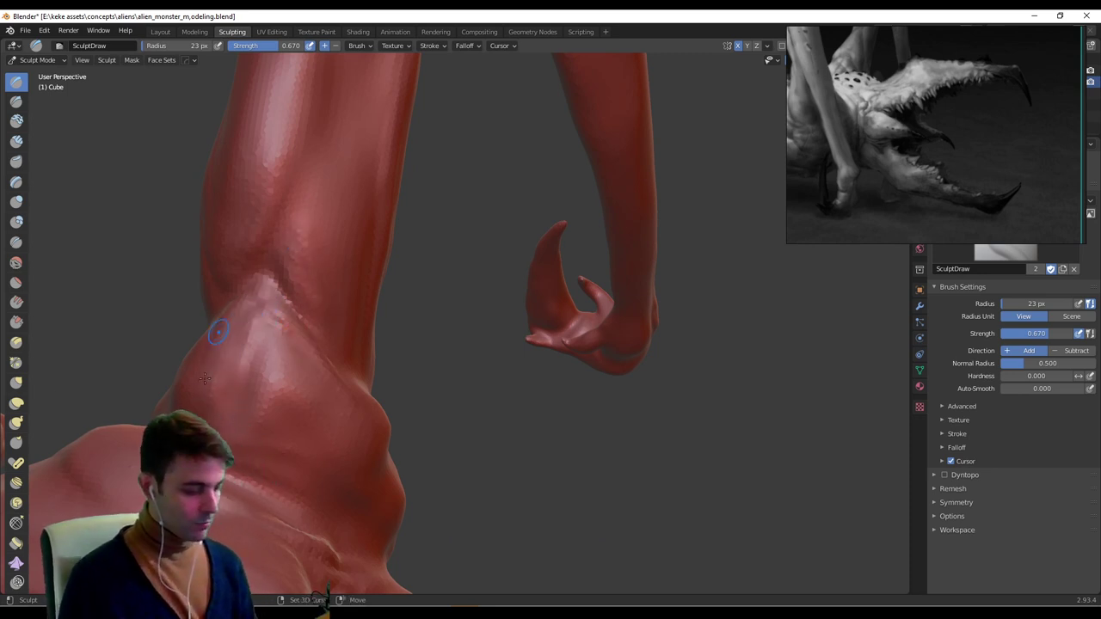
# Sculpt muscle strands and grooves along the back of the front limb's shoulder with the SculptDraw brush at 23 px.
pyautogui.moveTo(205, 378); pyautogui.dragTo(506, 284, button='middle')
pyautogui.moveTo(501, 267); pyautogui.dragTo(502, 269)
pyautogui.moveTo(502, 268); pyautogui.dragTo(578, 169, button='middle')
pyautogui.moveTo(557, 225)
pyautogui.mouseDown(button='middle')
pyautogui.moveTo(472, 242)
pyautogui.moveTo(535, 244)
pyautogui.moveTo(550, 221)
pyautogui.mouseUp(button='middle')
pyautogui.moveTo(585, 286)
pyautogui.mouseDown(button='middle')
pyautogui.moveTo(568, 292)
pyautogui.moveTo(614, 307)
pyautogui.moveTo(614, 368)
pyautogui.moveTo(547, 462)
pyautogui.moveTo(545, 441)
pyautogui.mouseUp(button='middle')
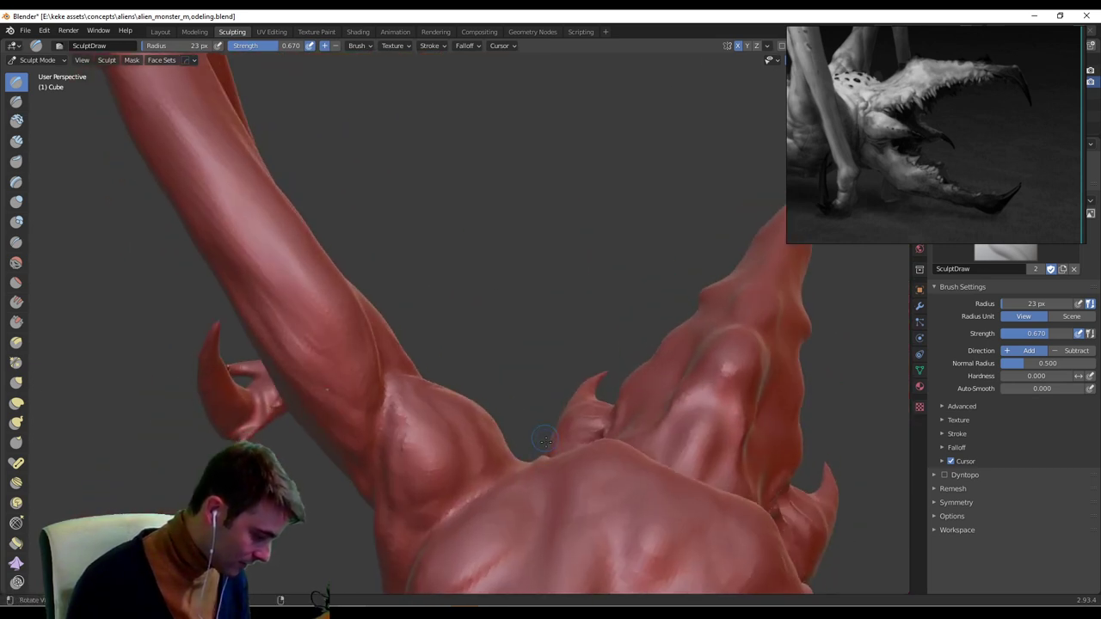
pyautogui.moveTo(434, 511); pyautogui.dragTo(455, 451)
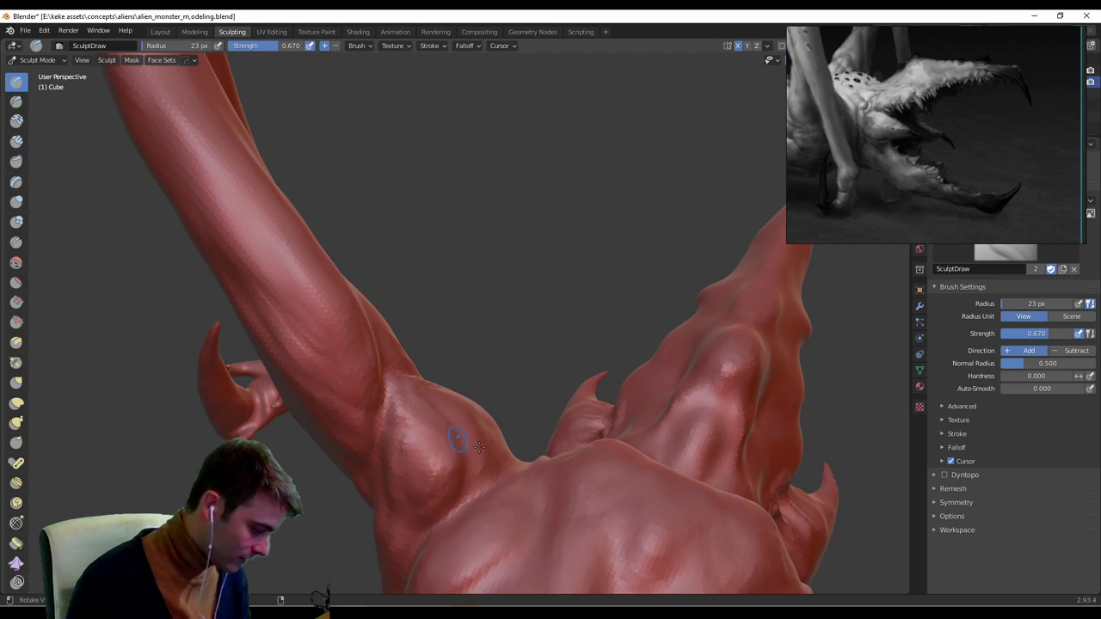
pyautogui.moveTo(479, 447); pyautogui.dragTo(445, 484, button='middle')
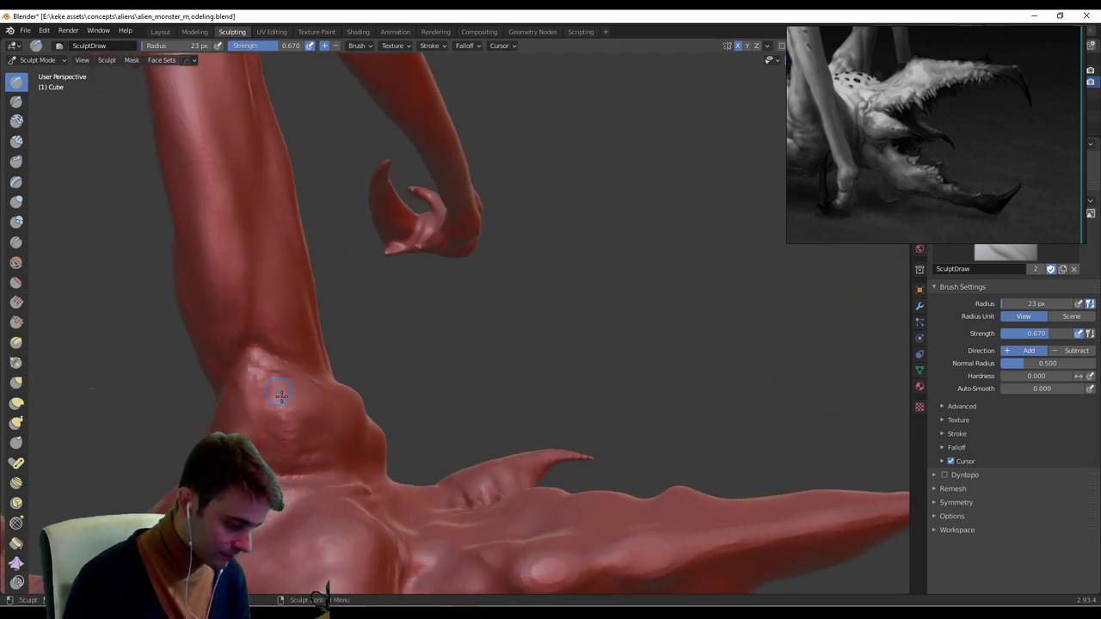
# Build up a rounded muscle lump at the base of the shoulder with the SculptDraw brush at 23 px.
pyautogui.moveTo(281, 394); pyautogui.dragTo(301, 424, button='middle')
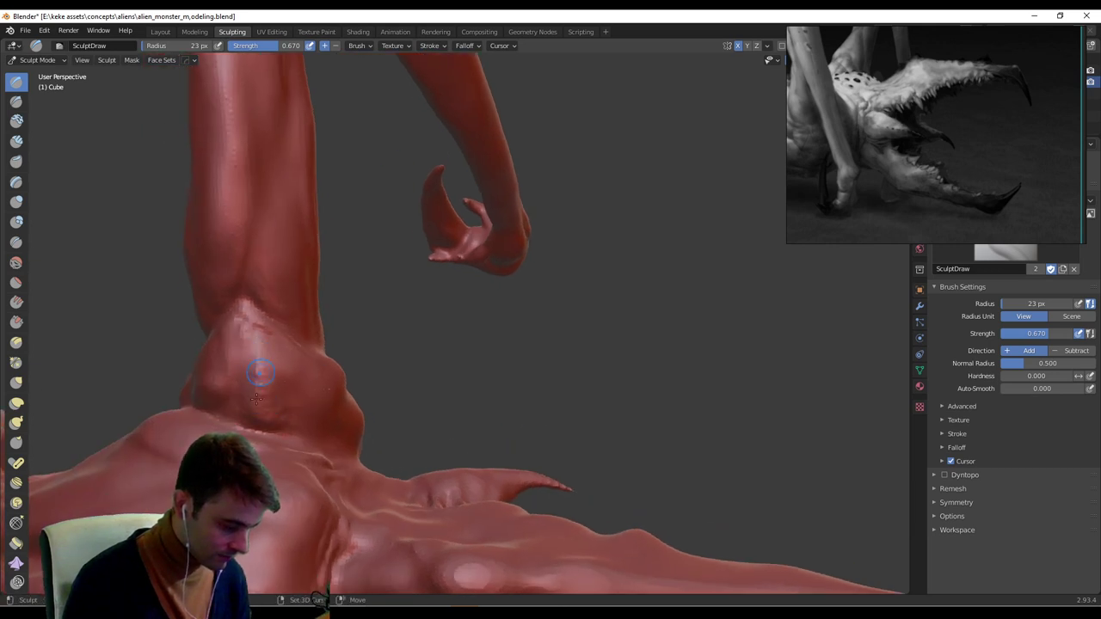
pyautogui.moveTo(279, 368); pyautogui.dragTo(297, 361, button='middle')
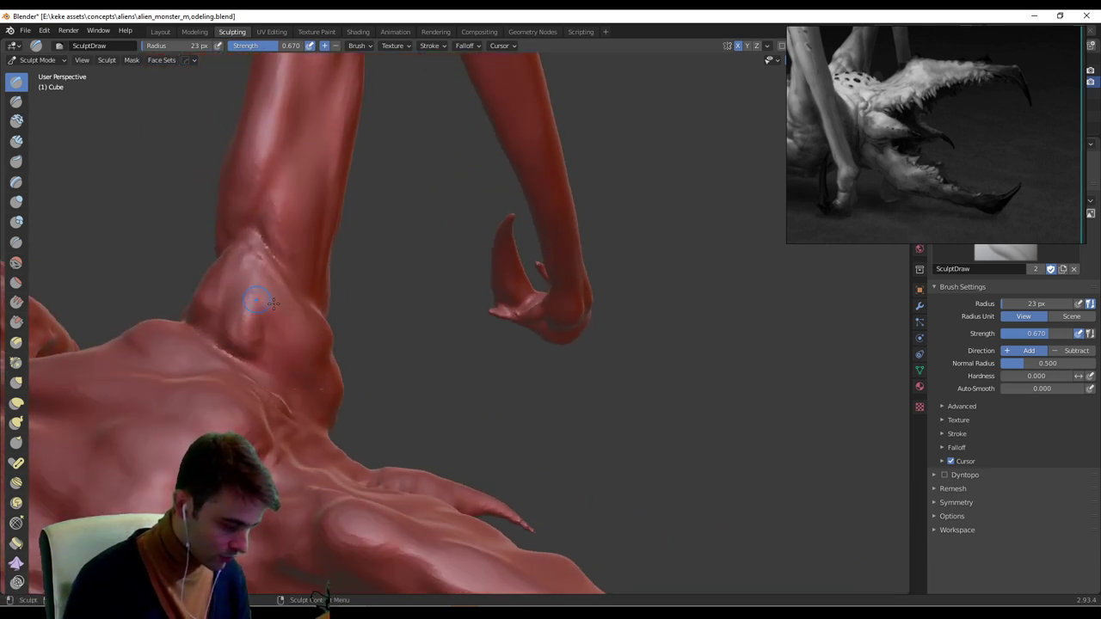
pyautogui.moveTo(249, 327); pyautogui.dragTo(330, 294, button='middle')
pyautogui.moveTo(400, 268); pyautogui.dragTo(377, 270, button='middle')
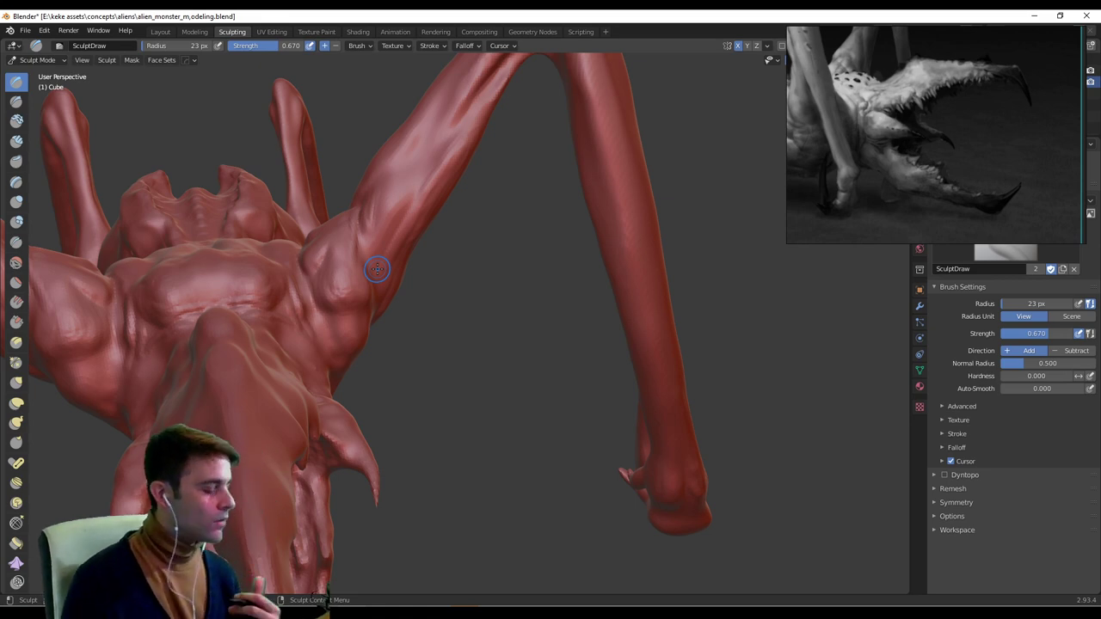
# Sculpt vertical skin folds on the flank between the waist and rib cage with the SculptDraw brush at 23 px.
pyautogui.moveTo(447, 215)
pyautogui.mouseDown(button='middle')
pyautogui.moveTo(487, 216)
pyautogui.moveTo(494, 258)
pyautogui.moveTo(460, 315)
pyautogui.moveTo(481, 284)
pyautogui.moveTo(545, 255)
pyautogui.moveTo(418, 325)
pyautogui.moveTo(405, 255)
pyautogui.moveTo(401, 270)
pyautogui.moveTo(319, 315)
pyautogui.mouseUp(button='middle')
pyautogui.moveTo(316, 327)
pyautogui.mouseDown()
pyautogui.moveTo(307, 344)
pyautogui.moveTo(351, 363)
pyautogui.mouseUp()
pyautogui.moveTo(350, 364); pyautogui.dragTo(378, 450, button='middle')
pyautogui.moveTo(412, 456); pyautogui.dragTo(418, 500)
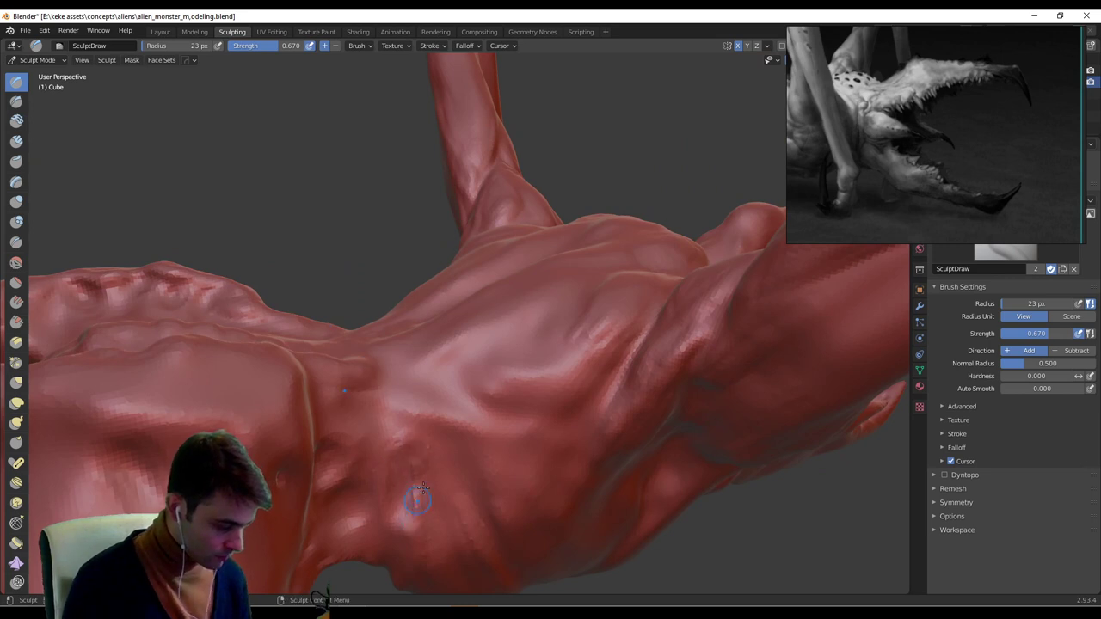
pyautogui.moveTo(410, 505); pyautogui.dragTo(459, 371, button='middle')
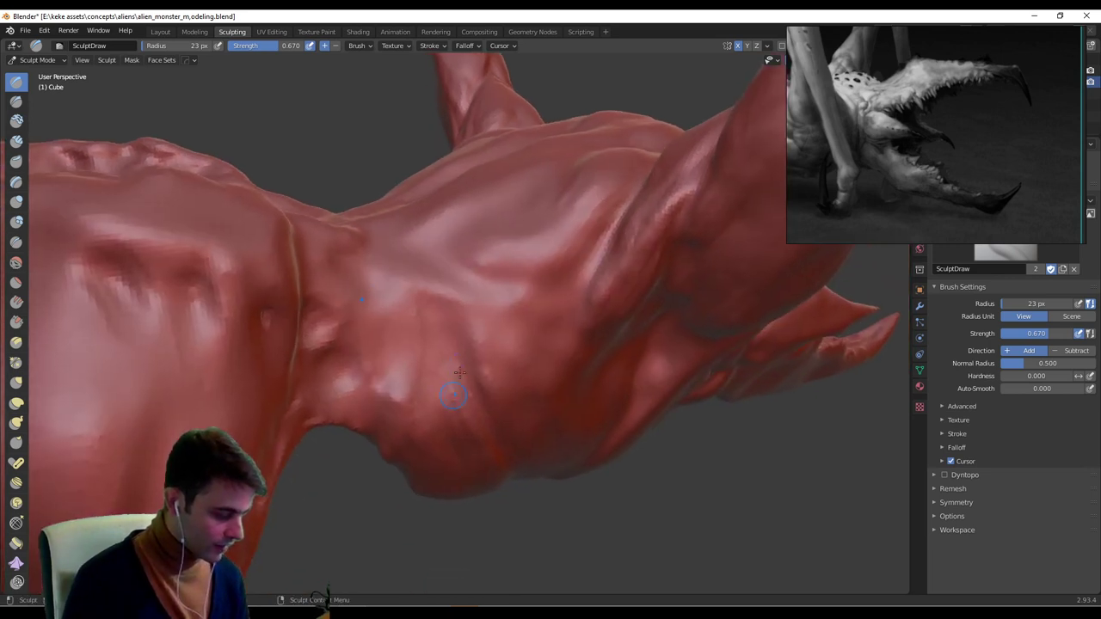
pyautogui.moveTo(395, 407); pyautogui.dragTo(409, 347)
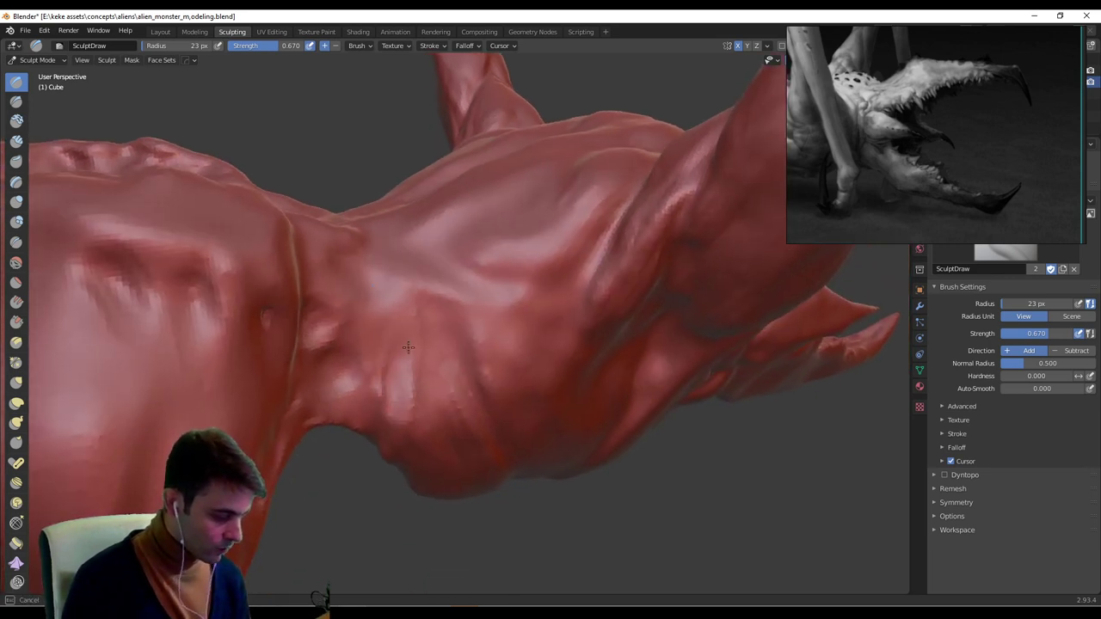
# Add more long folds beside the waist and carve a groove between them, subtracting with the SculptDraw brush at 23 px.
pyautogui.moveTo(400, 315); pyautogui.dragTo(414, 289, button='middle')
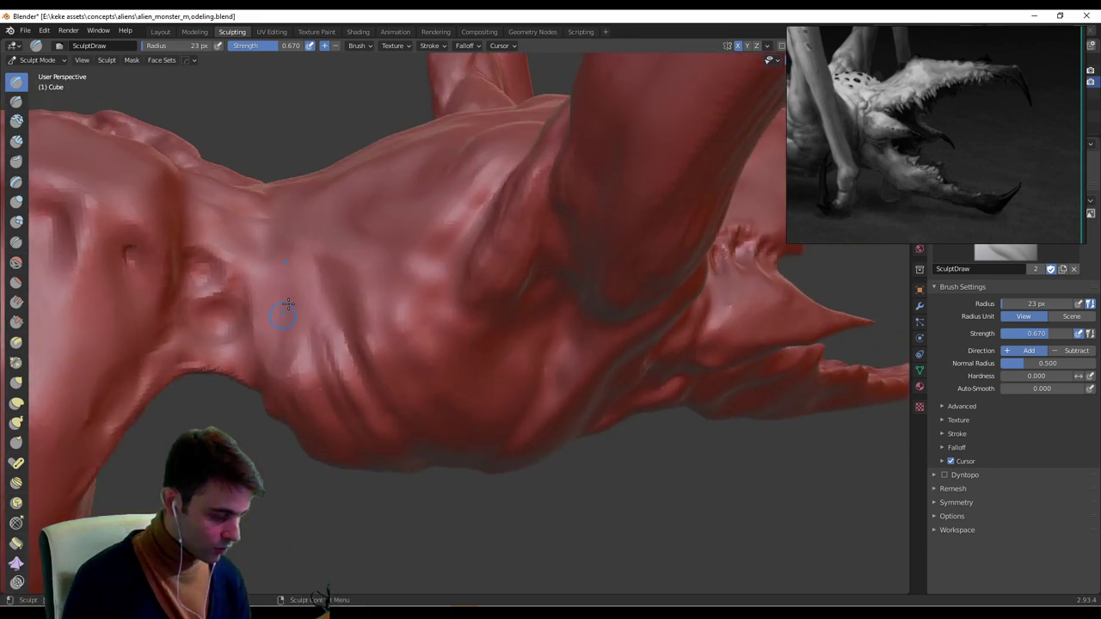
pyautogui.moveTo(288, 303); pyautogui.dragTo(298, 378)
pyautogui.moveTo(313, 287); pyautogui.dragTo(335, 341)
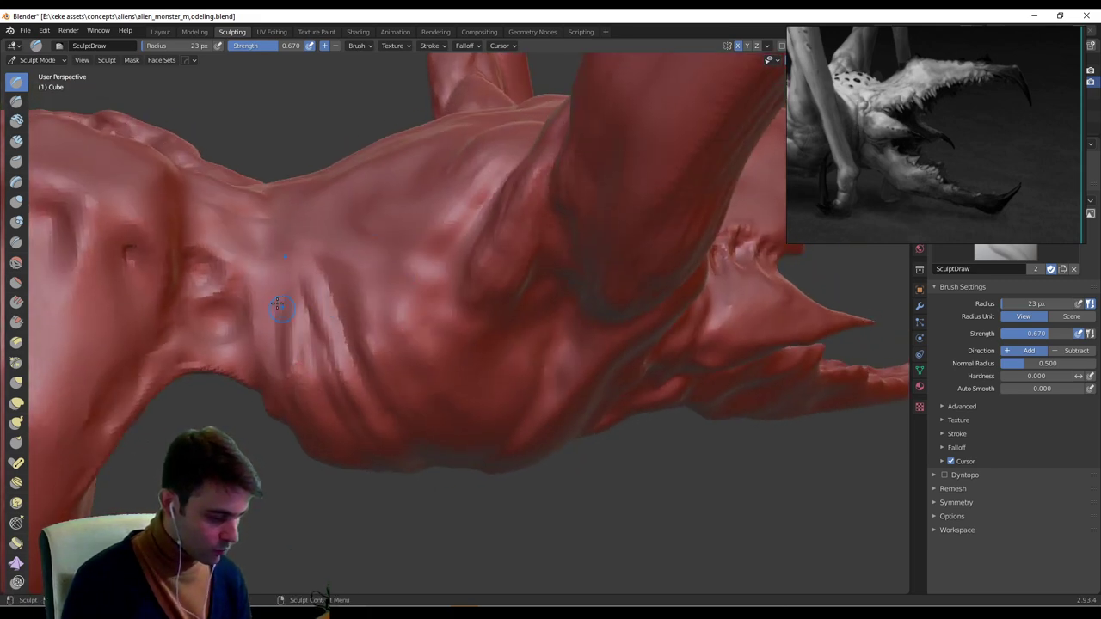
pyautogui.keyDown('ctrl'); pyautogui.moveTo(266, 290); pyautogui.dragTo(264, 344); pyautogui.keyUp('ctrl')
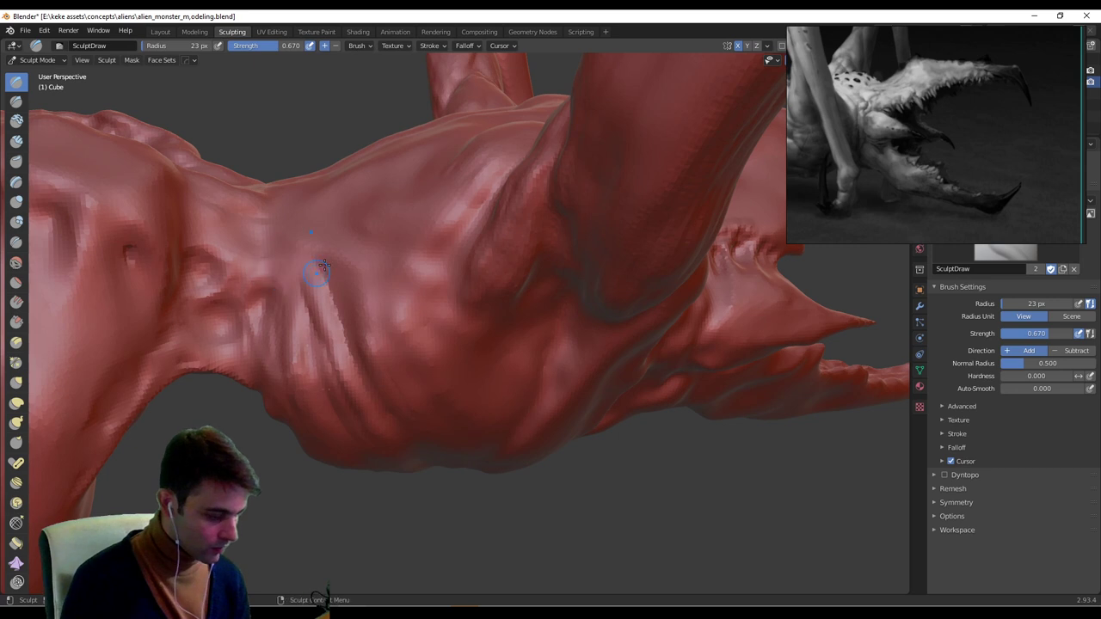
# Sculpt diagonal folds running from the waist across the upper flank with the SculptDraw brush at 23 px.
pyautogui.moveTo(320, 266); pyautogui.dragTo(368, 363, button='middle')
pyautogui.moveTo(278, 353)
pyautogui.mouseDown()
pyautogui.moveTo(371, 404)
pyautogui.moveTo(348, 384)
pyautogui.moveTo(353, 373)
pyautogui.mouseUp()
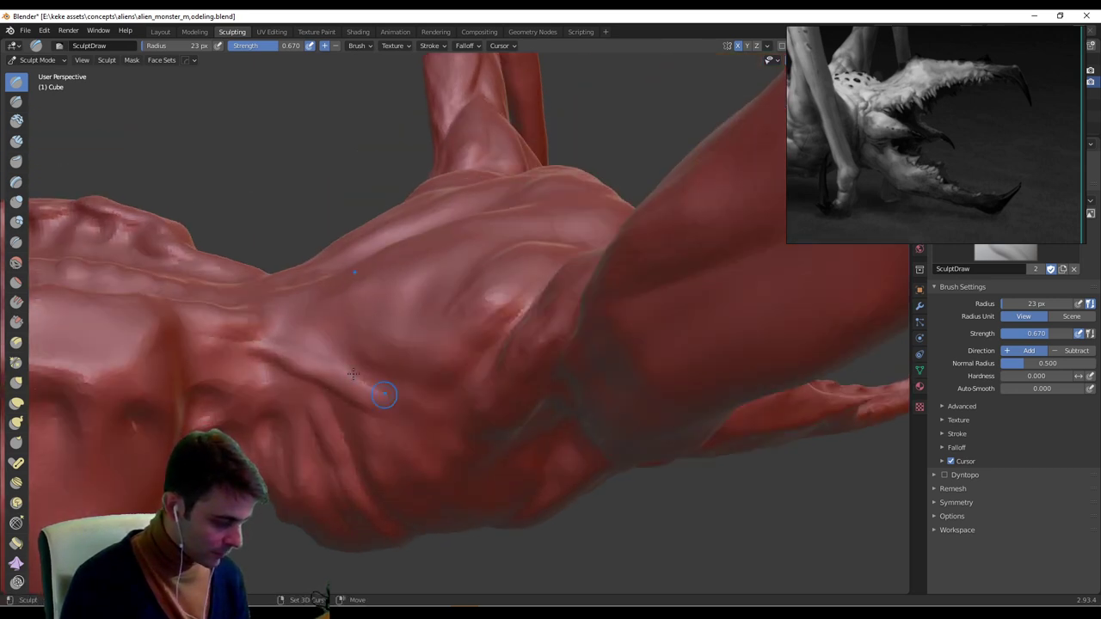
pyautogui.moveTo(393, 421); pyautogui.dragTo(506, 341, button='middle')
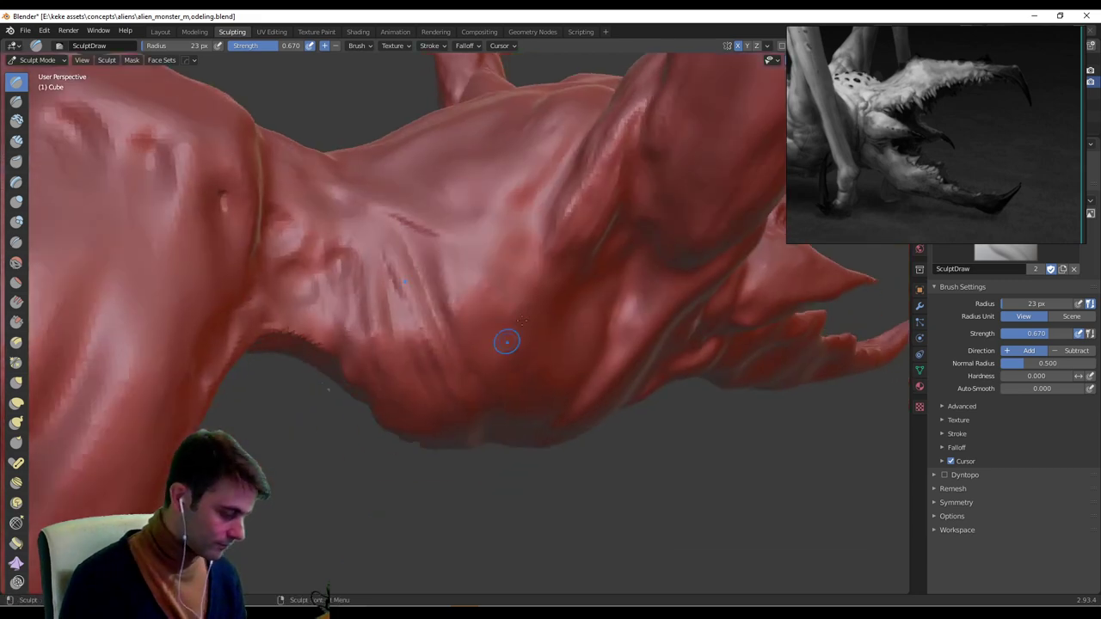
pyautogui.moveTo(426, 231); pyautogui.dragTo(517, 257)
# Add short slanted wrinkles on the rib cage's side, just behind the shoulder, with the SculptDraw brush at 23 px.
pyautogui.moveTo(517, 256); pyautogui.dragTo(570, 401, button='middle')
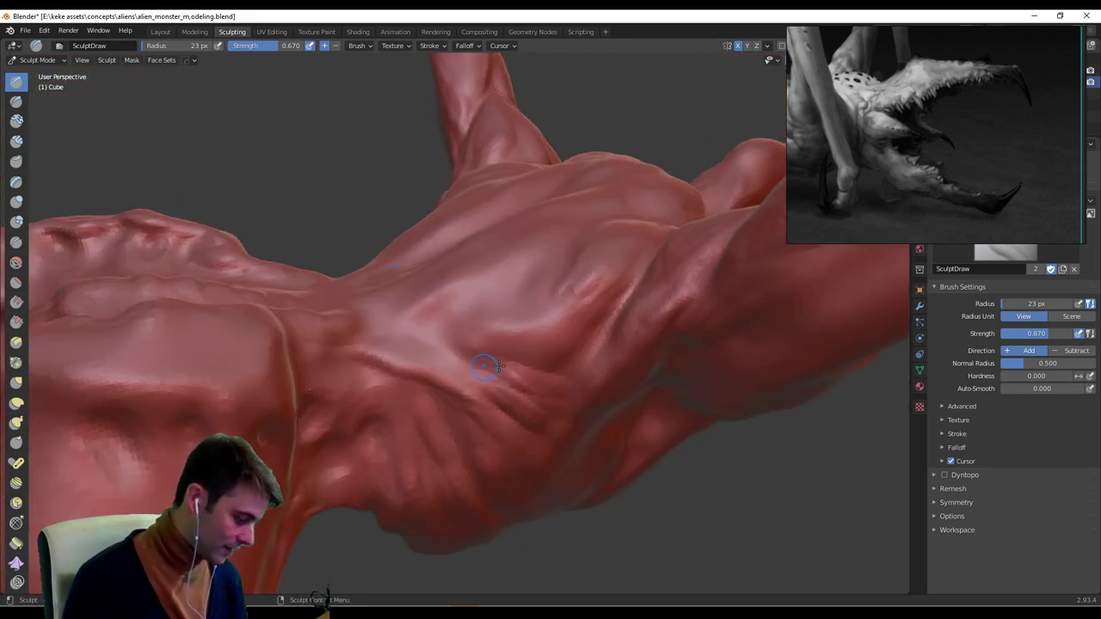
pyautogui.moveTo(468, 351); pyautogui.dragTo(550, 387)
pyautogui.moveTo(478, 376); pyautogui.dragTo(535, 408)
pyautogui.moveTo(507, 368)
pyautogui.mouseDown()
pyautogui.moveTo(546, 379)
pyautogui.moveTo(556, 356)
pyautogui.mouseUp()
# Extend the rib cage's wrinkles down toward the belly with the SculptDraw brush at 23 px.
pyautogui.moveTo(555, 356)
pyautogui.mouseDown(button='middle')
pyautogui.moveTo(577, 315)
pyautogui.moveTo(547, 270)
pyautogui.moveTo(529, 265)
pyautogui.mouseUp(button='middle')
pyautogui.scroll(4, 522, 261)
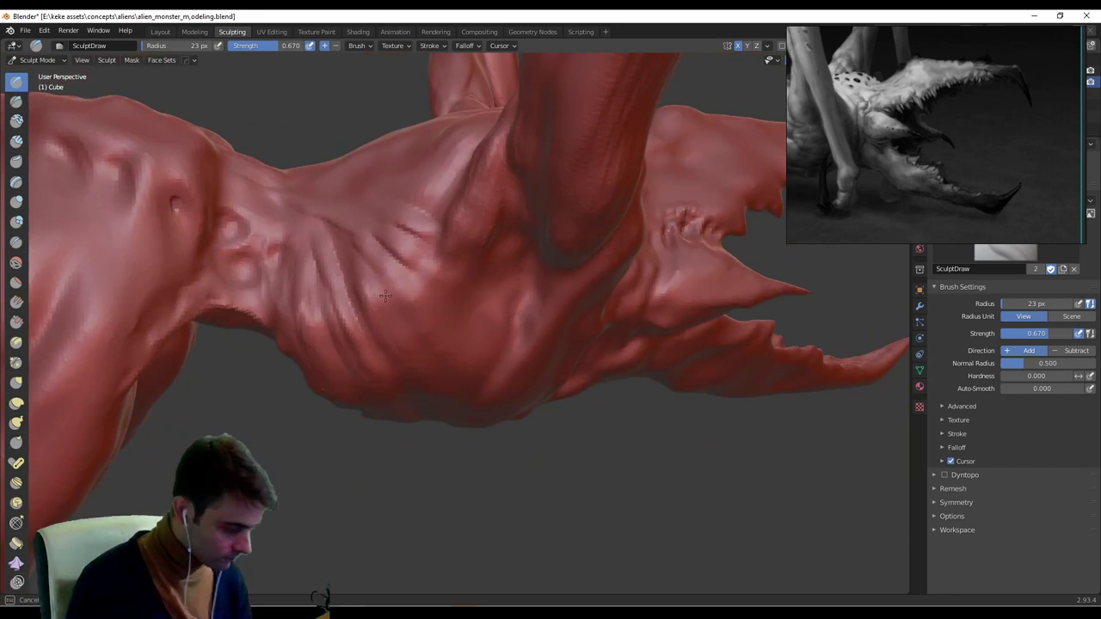
pyautogui.moveTo(385, 296); pyautogui.dragTo(394, 319)
pyautogui.moveTo(467, 327)
pyautogui.mouseDown(button='middle')
pyautogui.moveTo(407, 260)
pyautogui.moveTo(413, 250)
pyautogui.mouseUp(button='middle')
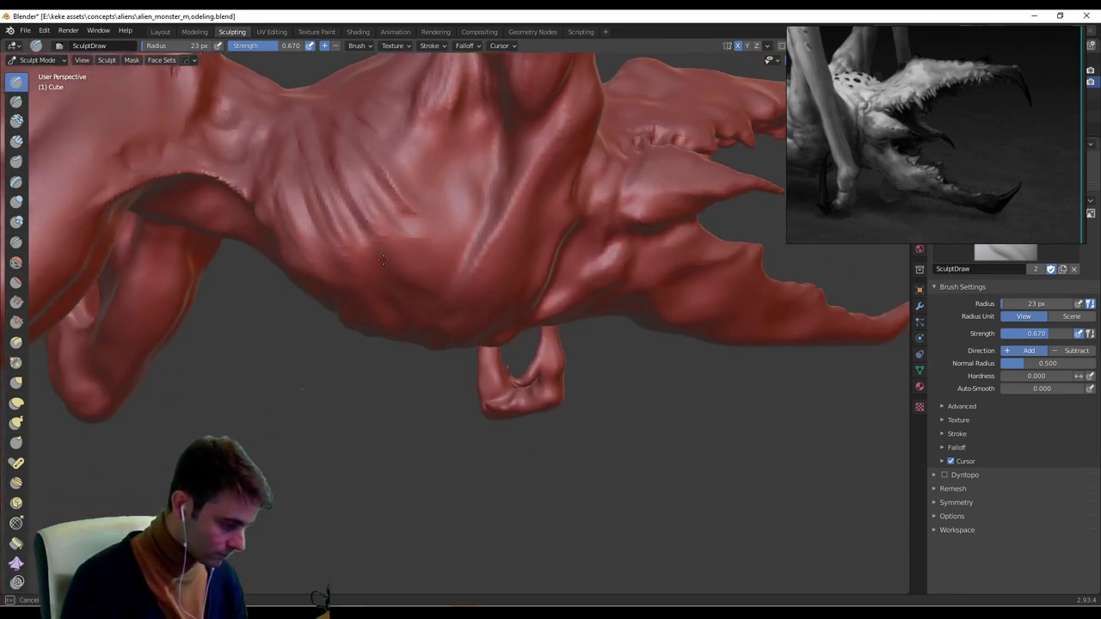
pyautogui.moveTo(411, 241); pyautogui.dragTo(431, 205, button='middle')
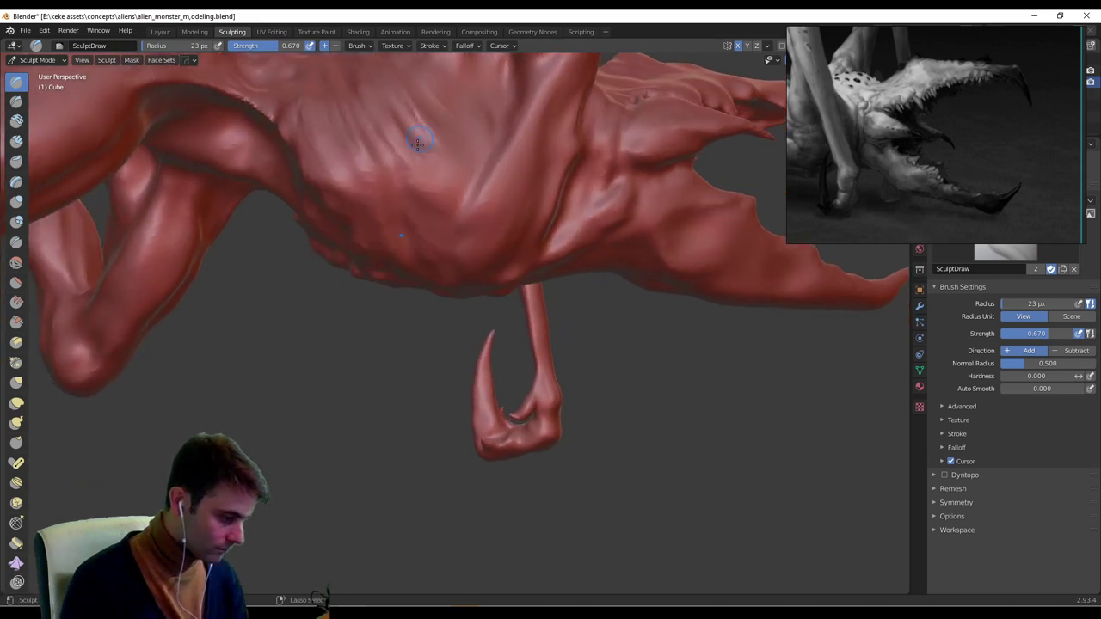
pyautogui.moveTo(366, 147); pyautogui.dragTo(384, 205)
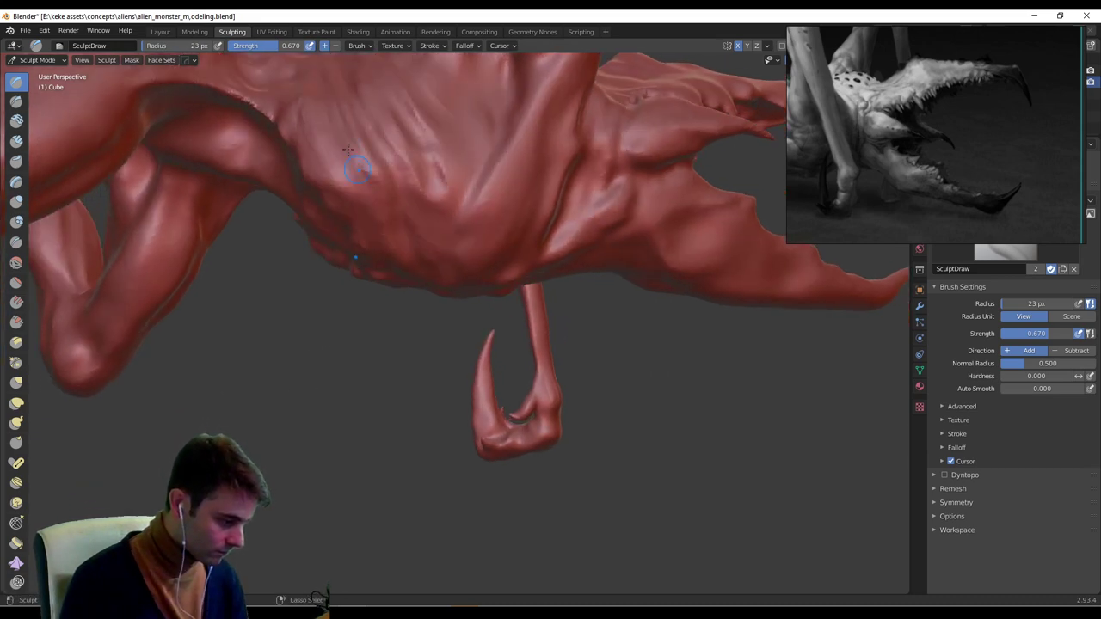
pyautogui.moveTo(348, 149); pyautogui.dragTo(366, 213)
# Add finer wrinkles between the folds on the rib cage's side and lower flank with the SculptDraw brush at 15 px.
pyautogui.keyDown('shift'); pyautogui.moveTo(369, 159); pyautogui.dragTo(375, 199, button='middle'); pyautogui.keyUp('shift')
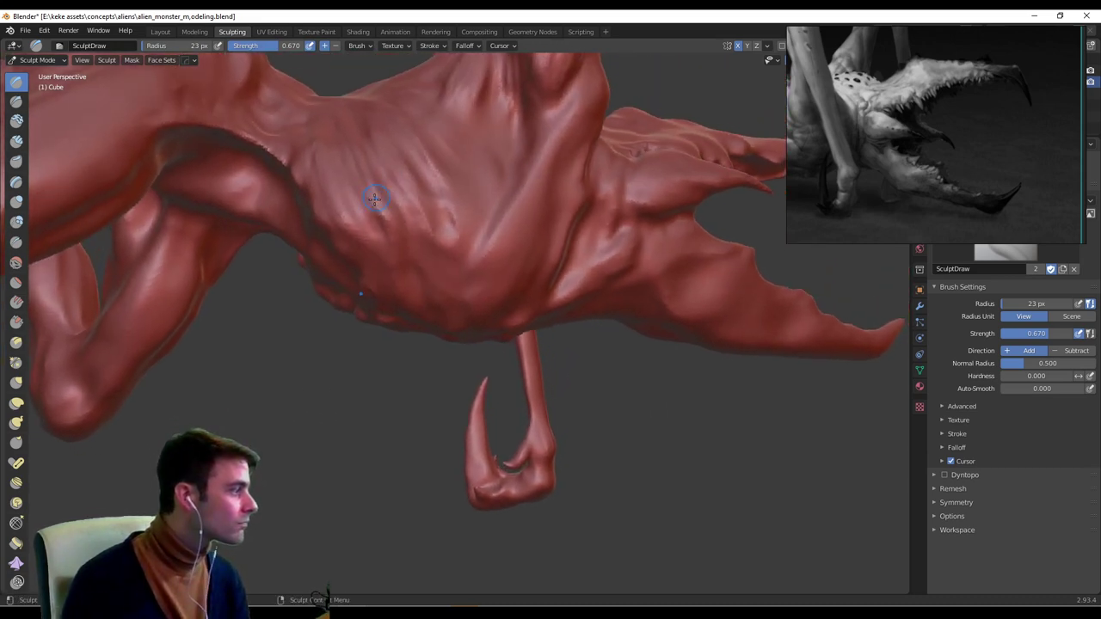
pyautogui.press('f')
pyautogui.click(371, 222)
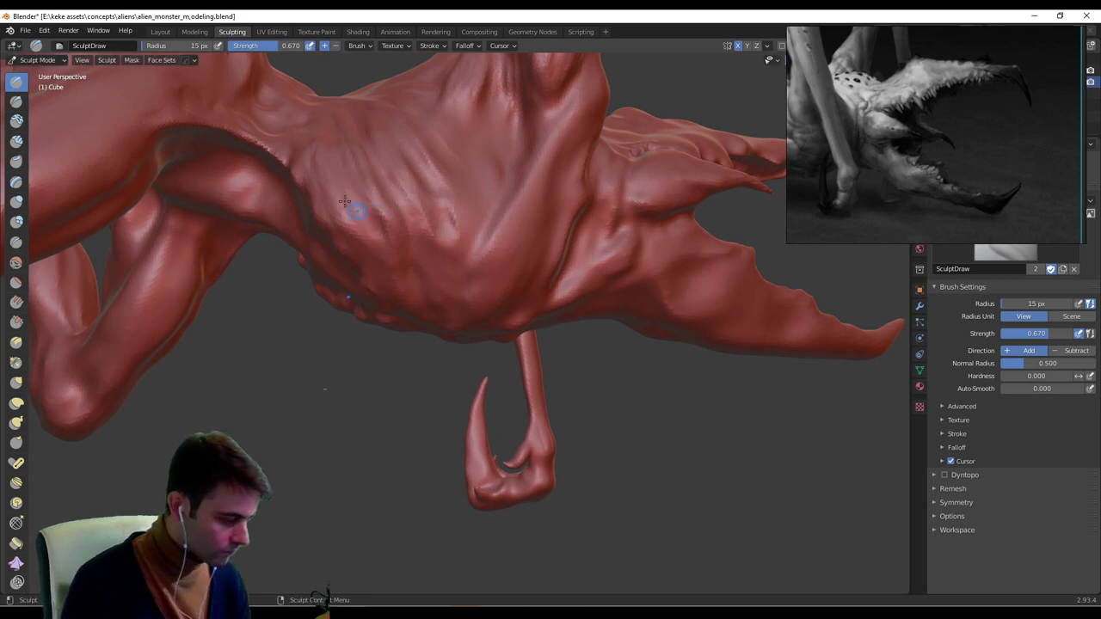
pyautogui.moveTo(347, 200); pyautogui.dragTo(370, 258)
pyautogui.moveTo(397, 257); pyautogui.dragTo(423, 163, button='middle')
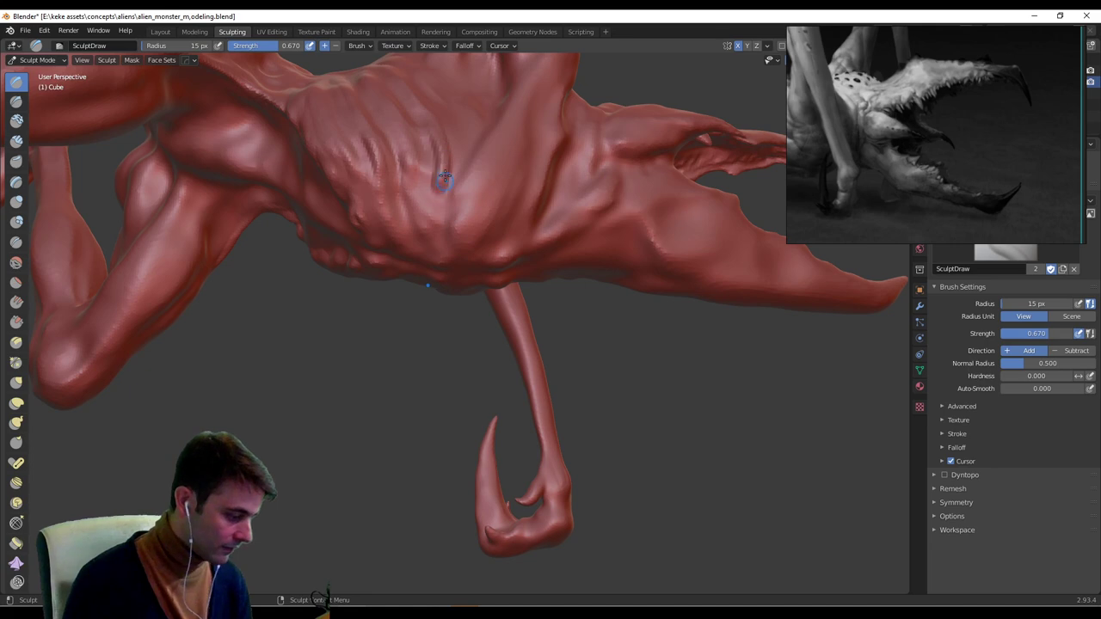
pyautogui.moveTo(442, 177); pyautogui.dragTo(450, 229, button='middle')
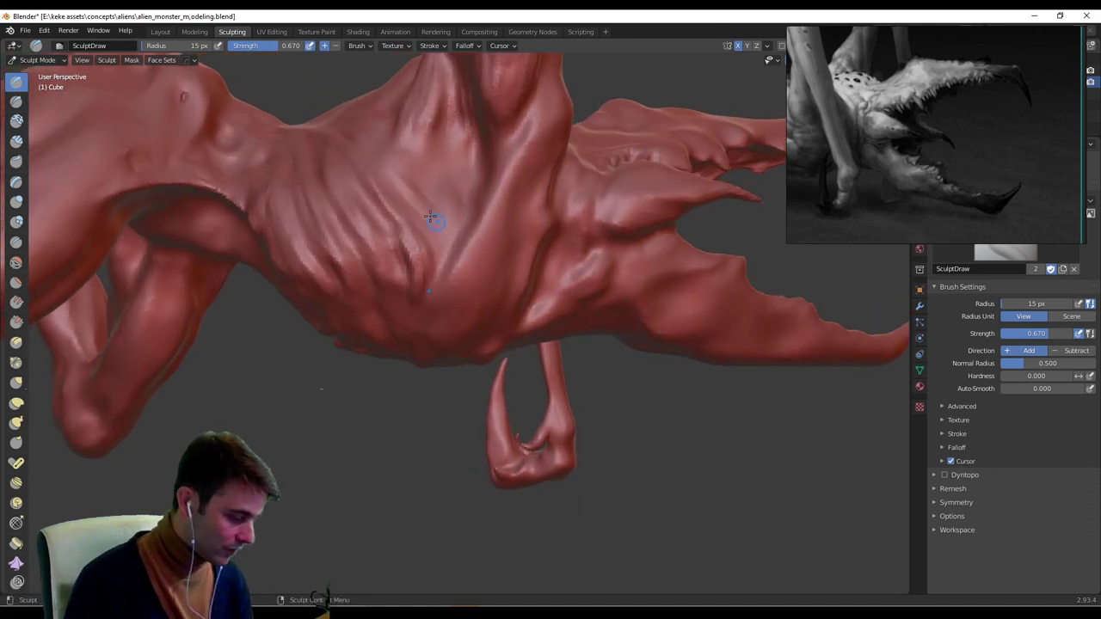
pyautogui.moveTo(440, 234); pyautogui.dragTo(404, 213, button='middle')
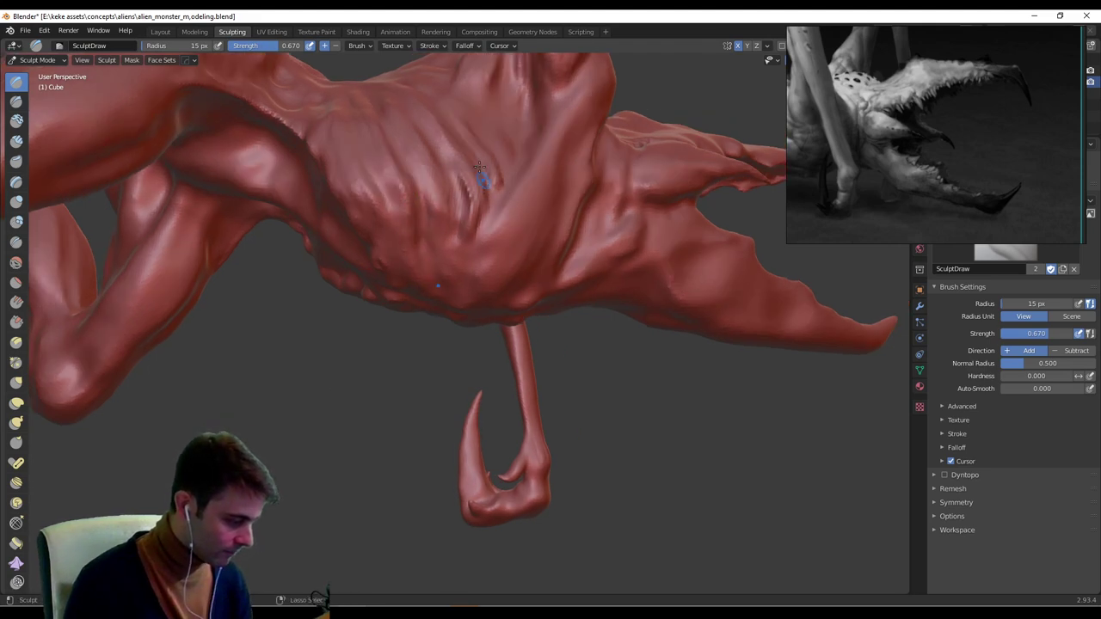
# Sculpt broader folds on the rib cage's side, from behind the shoulder toward the belly, with the SculptDraw brush at 32 px.
pyautogui.scroll(-4, 486, 222)
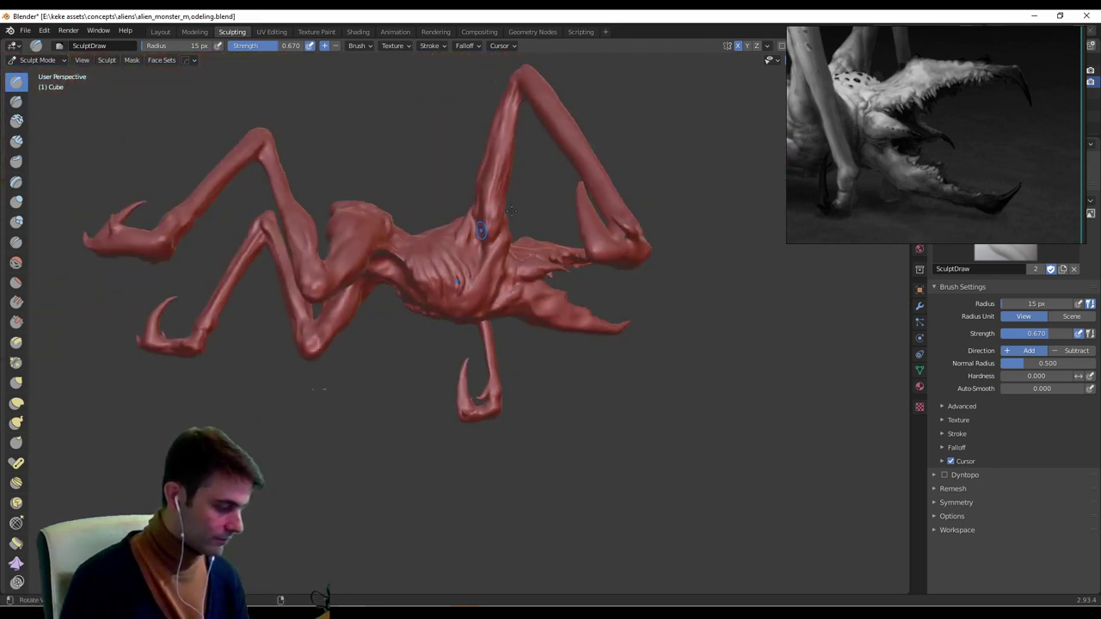
pyautogui.moveTo(484, 224)
pyautogui.mouseDown(button='middle')
pyautogui.moveTo(511, 288)
pyautogui.moveTo(516, 256)
pyautogui.moveTo(548, 220)
pyautogui.moveTo(473, 221)
pyautogui.mouseUp(button='middle')
pyautogui.scroll(6, 550, 221)
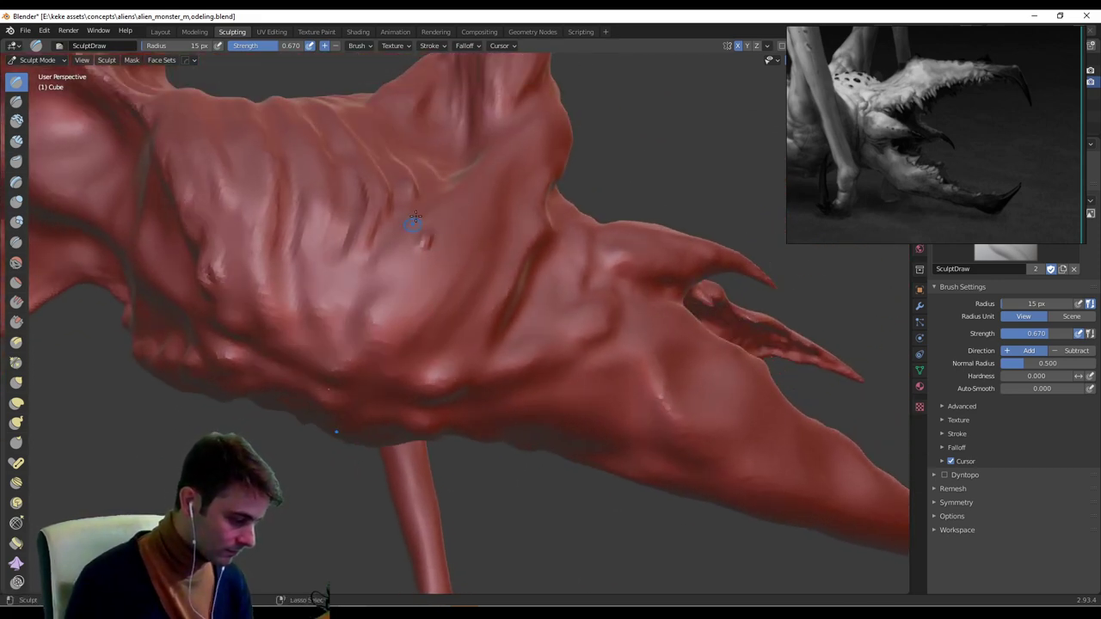
pyautogui.moveTo(358, 244); pyautogui.dragTo(403, 177, button='middle')
pyautogui.press('f')
pyautogui.click(417, 172)
pyautogui.moveTo(412, 155)
pyautogui.mouseDown()
pyautogui.moveTo(437, 140)
pyautogui.moveTo(446, 158)
pyautogui.mouseUp()
pyautogui.moveTo(437, 153); pyautogui.dragTo(444, 181, button='middle')
pyautogui.moveTo(438, 177)
pyautogui.mouseDown()
pyautogui.moveTo(451, 168)
pyautogui.moveTo(456, 183)
pyautogui.mouseUp()
pyautogui.moveTo(400, 228); pyautogui.dragTo(480, 198)
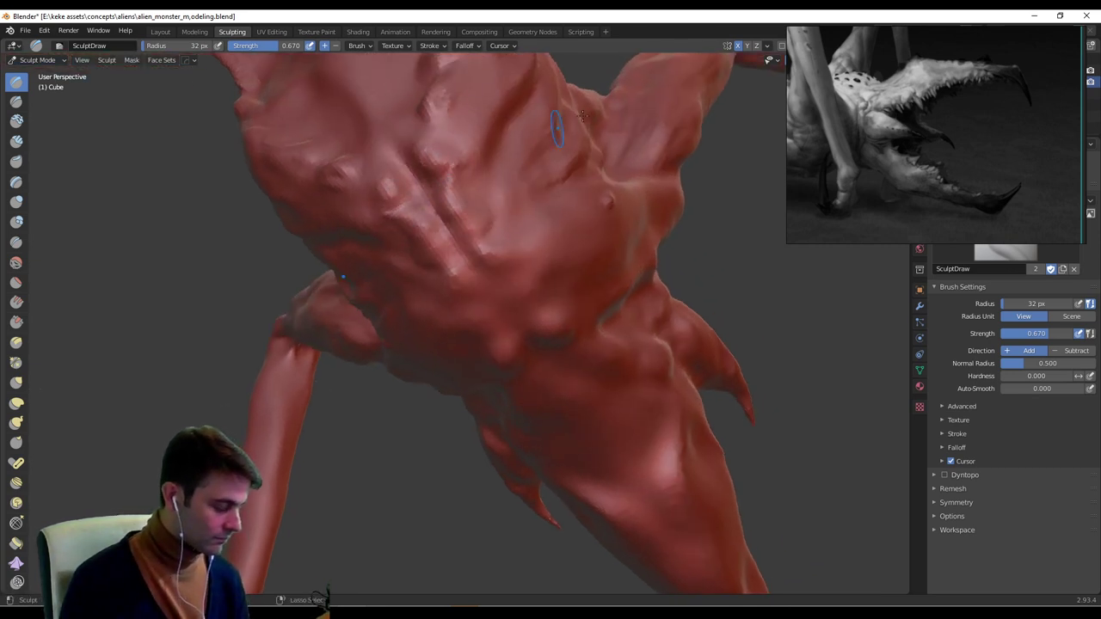
# Sculpt a long ridge beside the spine, running from the waist along the back, with the SculptDraw brush at 19 px.
pyautogui.scroll(-6, 582, 116)
pyautogui.moveTo(525, 284)
pyautogui.mouseDown(button='middle')
pyautogui.moveTo(559, 228)
pyautogui.moveTo(550, 189)
pyautogui.moveTo(414, 206)
pyautogui.moveTo(429, 394)
pyautogui.moveTo(585, 346)
pyautogui.moveTo(556, 376)
pyautogui.moveTo(602, 290)
pyautogui.mouseUp(button='middle')
pyautogui.press('f')
pyautogui.click(433, 303)
pyautogui.moveTo(432, 303)
pyautogui.mouseDown(button='middle')
pyautogui.moveTo(463, 350)
pyautogui.moveTo(481, 283)
pyautogui.mouseUp(button='middle')
pyautogui.press('f')
pyautogui.click(479, 288)
pyautogui.moveTo(518, 274)
pyautogui.mouseDown()
pyautogui.moveTo(336, 319)
pyautogui.moveTo(320, 335)
pyautogui.mouseUp()
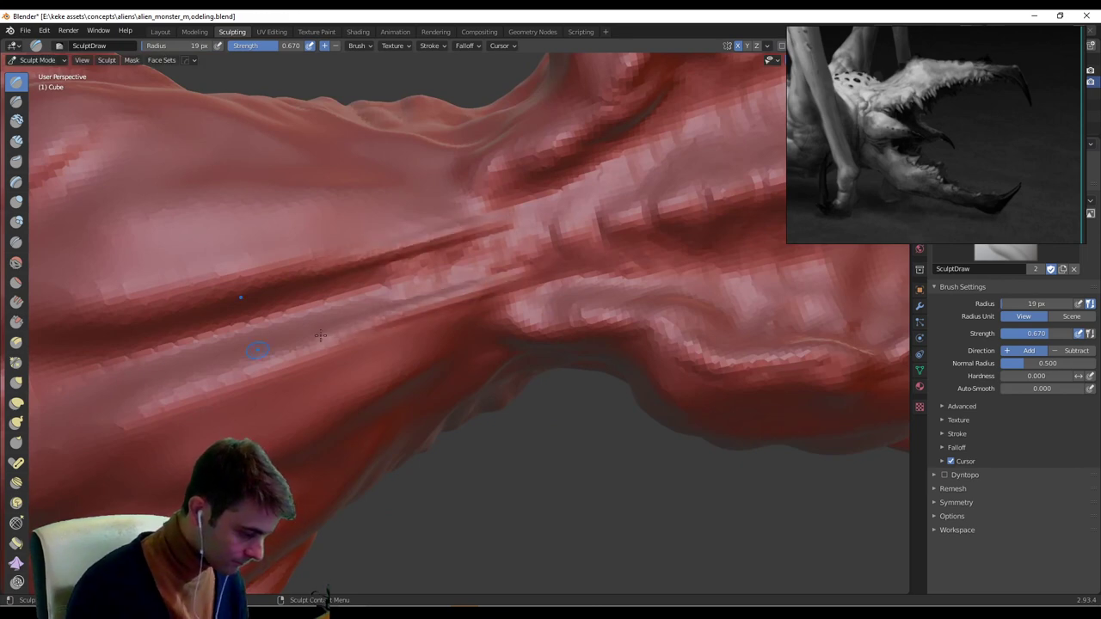
# Carve a thin diagonal groove from the waist across the back's side, subtracting with the SculptDraw brush at 19 px.
pyautogui.moveTo(320, 334)
pyautogui.mouseDown(button='middle')
pyautogui.moveTo(483, 271)
pyautogui.moveTo(631, 272)
pyautogui.moveTo(555, 255)
pyautogui.mouseUp(button='middle')
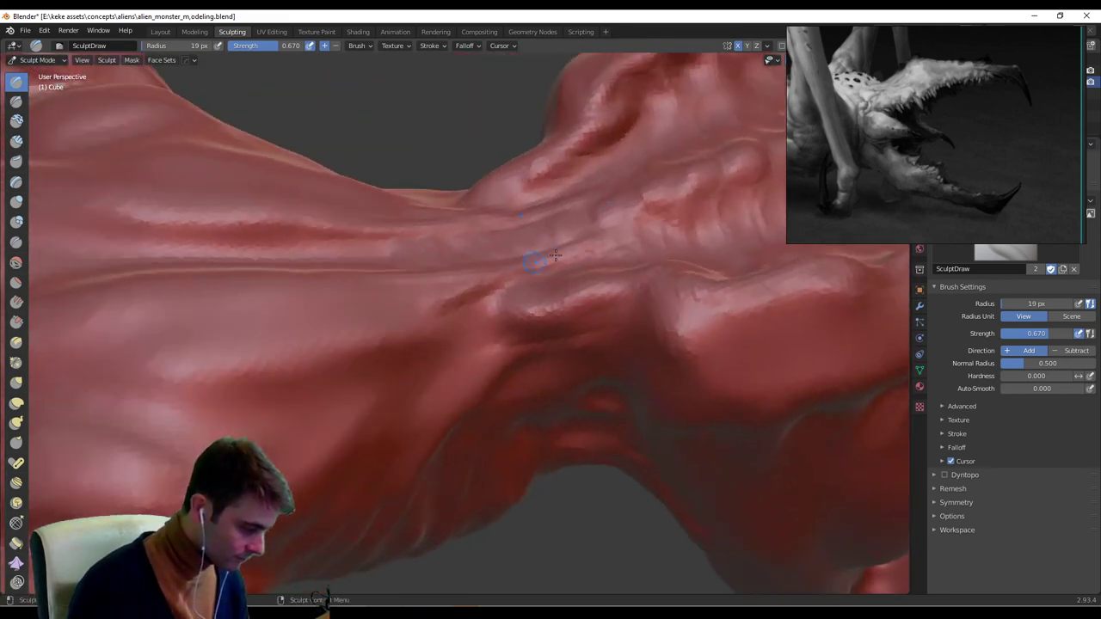
pyautogui.moveTo(287, 376); pyautogui.dragTo(392, 331, button='middle')
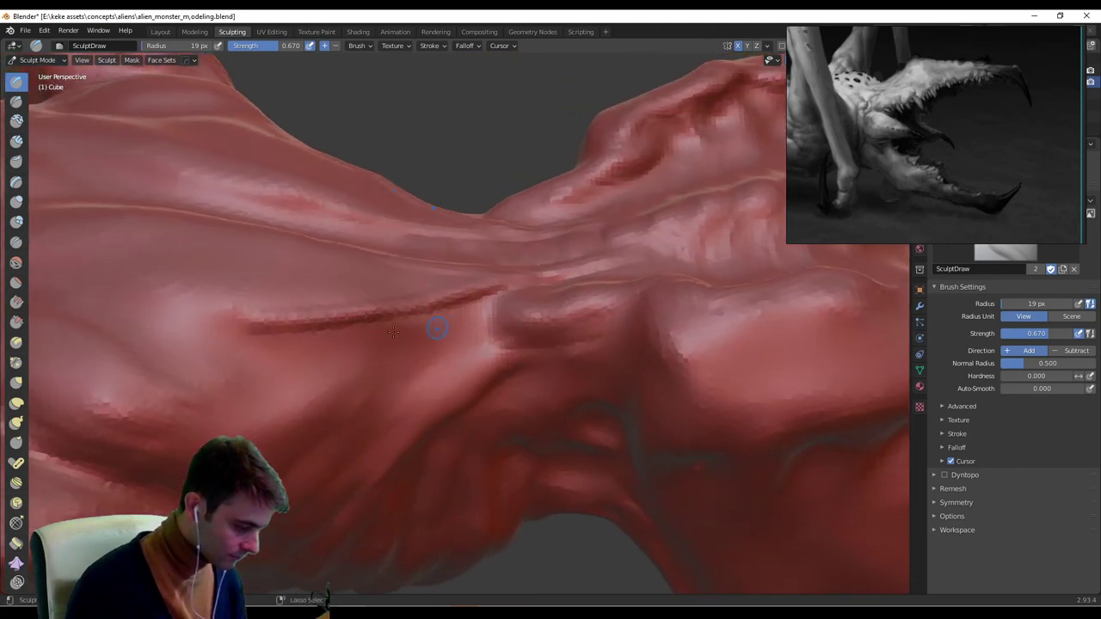
pyautogui.keyDown('ctrl'); pyautogui.moveTo(337, 334); pyautogui.dragTo(250, 372); pyautogui.keyUp('ctrl')
pyautogui.moveTo(384, 320)
pyautogui.keyDown('ctrl'); pyautogui.mouseDown()
pyautogui.moveTo(234, 366)
pyautogui.moveTo(352, 310)
pyautogui.moveTo(299, 309)
pyautogui.mouseUp(); pyautogui.keyUp('ctrl')
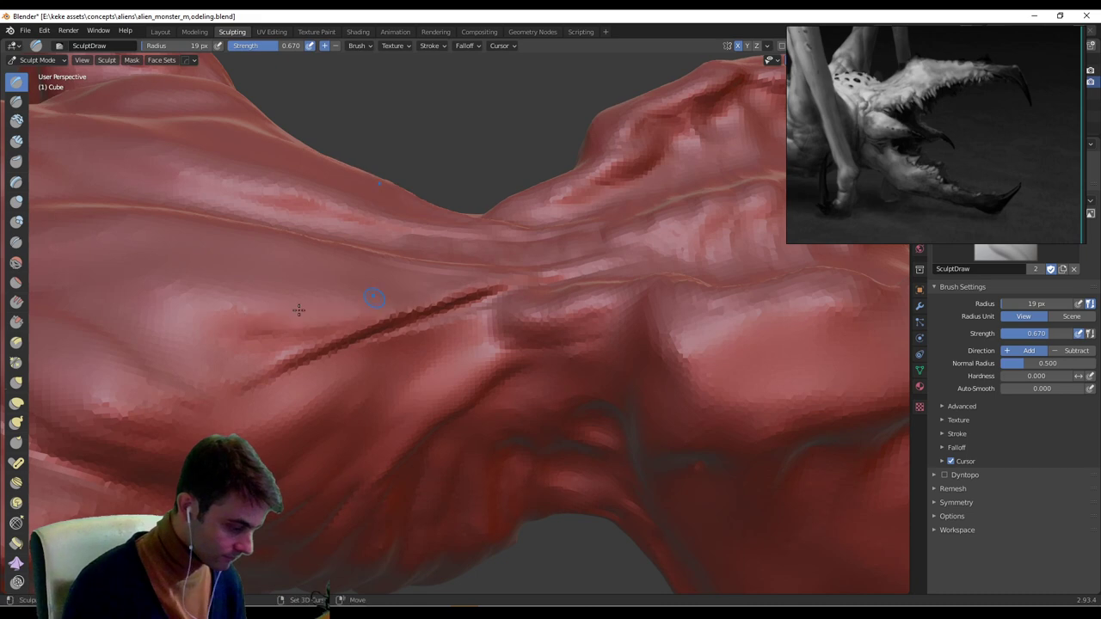
pyautogui.moveTo(485, 289); pyautogui.dragTo(335, 383, button='middle')
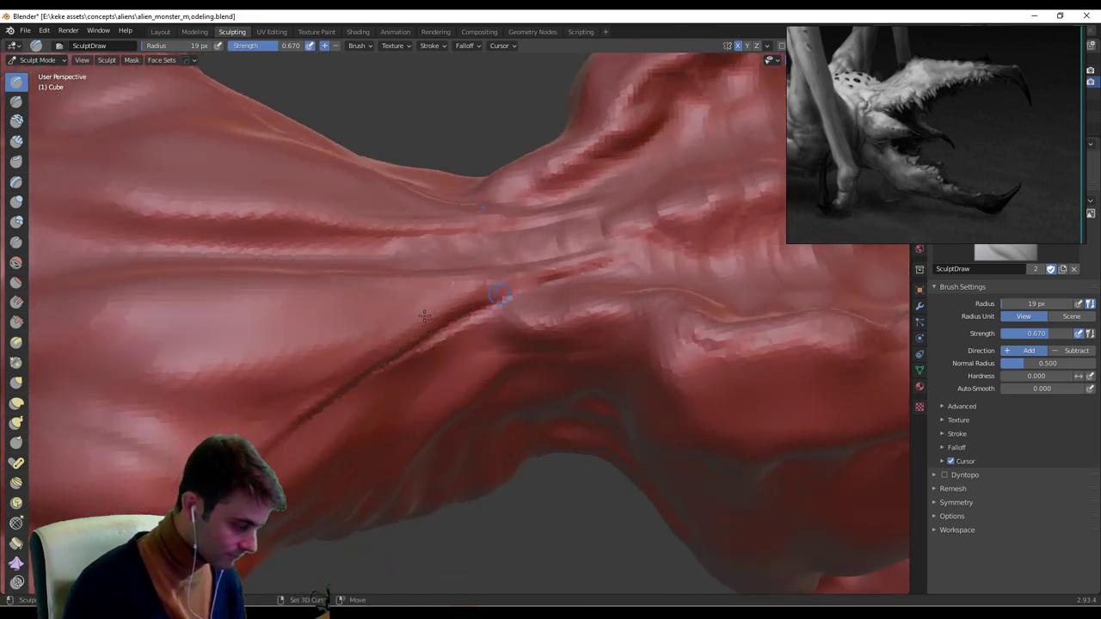
pyautogui.moveTo(550, 275)
pyautogui.mouseDown(button='middle')
pyautogui.moveTo(446, 313)
pyautogui.moveTo(426, 366)
pyautogui.moveTo(366, 344)
pyautogui.moveTo(486, 377)
pyautogui.moveTo(327, 325)
pyautogui.mouseUp(button='middle')
pyautogui.scroll(-4, 378, 348)
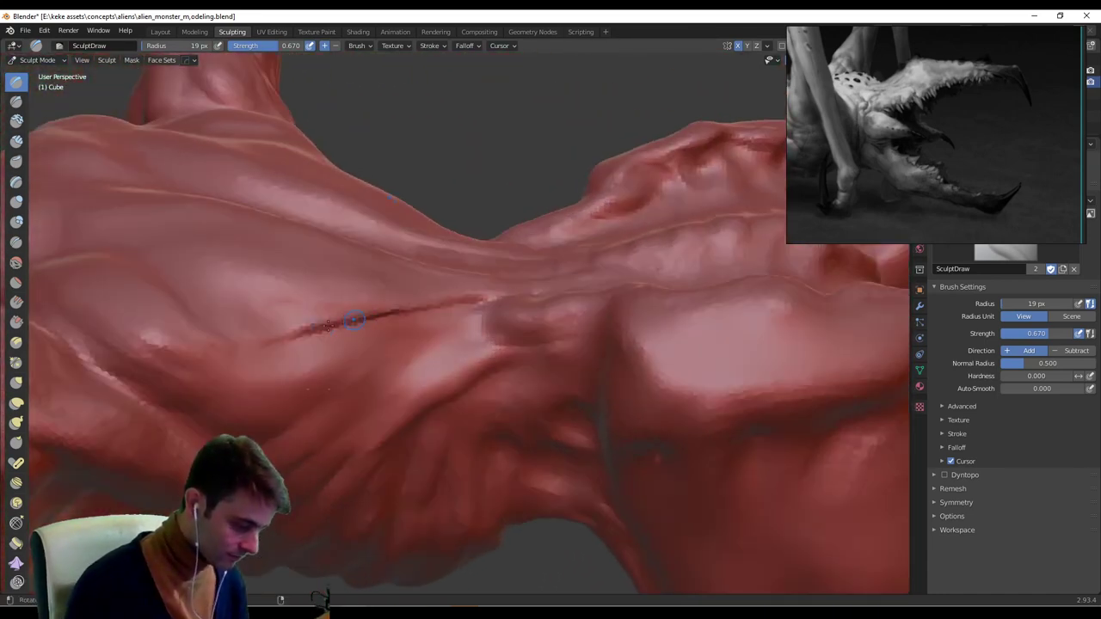
# Set the SculptDraw radius to 20 px and build up the ridge along the crease on the creature's flank.
pyautogui.press('f')
pyautogui.click(266, 343)
pyautogui.moveTo(254, 355); pyautogui.dragTo(338, 328)
pyautogui.moveTo(229, 335); pyautogui.dragTo(213, 349, button='middle')
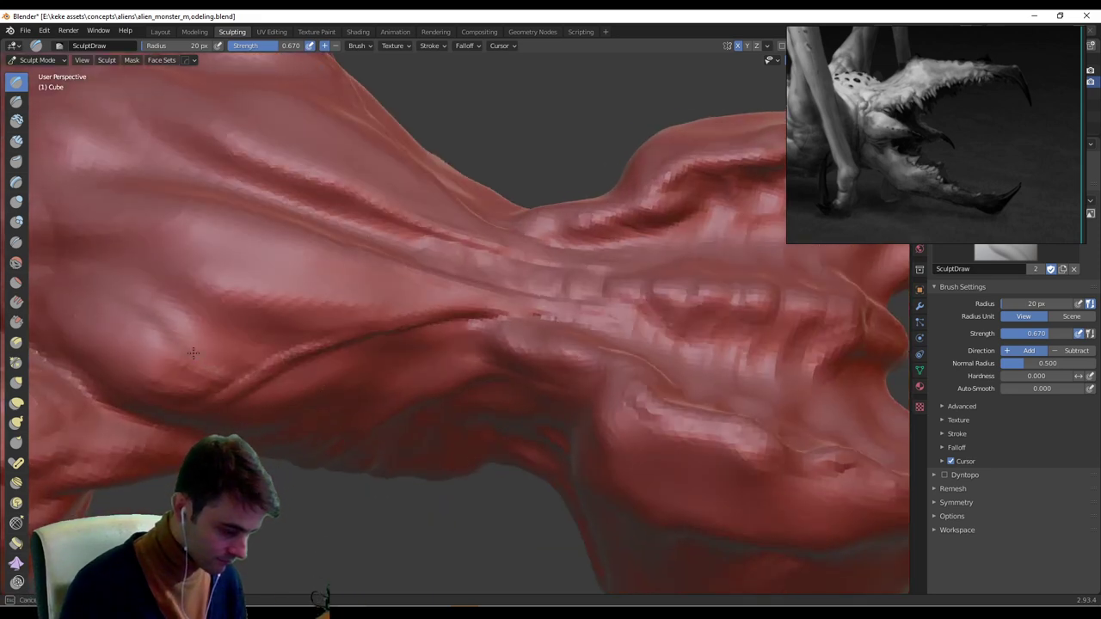
# Raise thin, overlapping skin folds across the flank bulge and along the crease leading toward the waist.
pyautogui.moveTo(193, 353); pyautogui.dragTo(205, 365)
pyautogui.moveTo(129, 323); pyautogui.dragTo(190, 380)
pyautogui.moveTo(178, 317)
pyautogui.mouseDown()
pyautogui.moveTo(244, 367)
pyautogui.moveTo(264, 343)
pyautogui.mouseUp()
pyautogui.moveTo(203, 297); pyautogui.dragTo(312, 327)
pyautogui.moveTo(233, 310)
pyautogui.mouseDown()
pyautogui.moveTo(397, 316)
pyautogui.moveTo(381, 321)
pyautogui.mouseUp()
pyautogui.moveTo(261, 299); pyautogui.dragTo(413, 321)
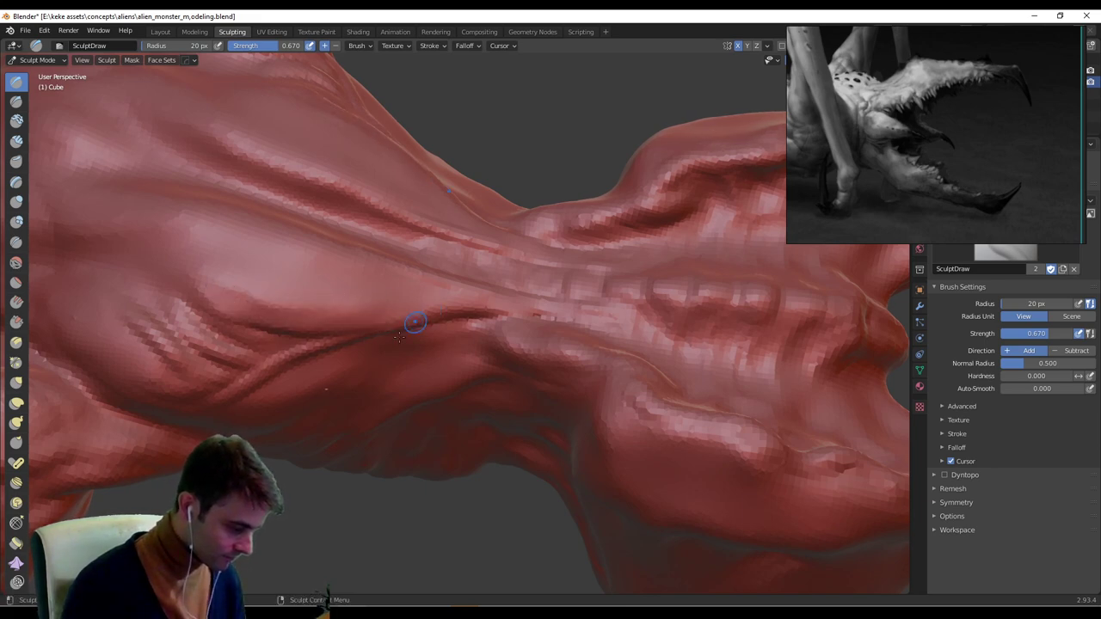
pyautogui.moveTo(398, 336); pyautogui.dragTo(252, 353, button='middle')
pyautogui.moveTo(373, 322); pyautogui.dragTo(461, 323, button='middle')
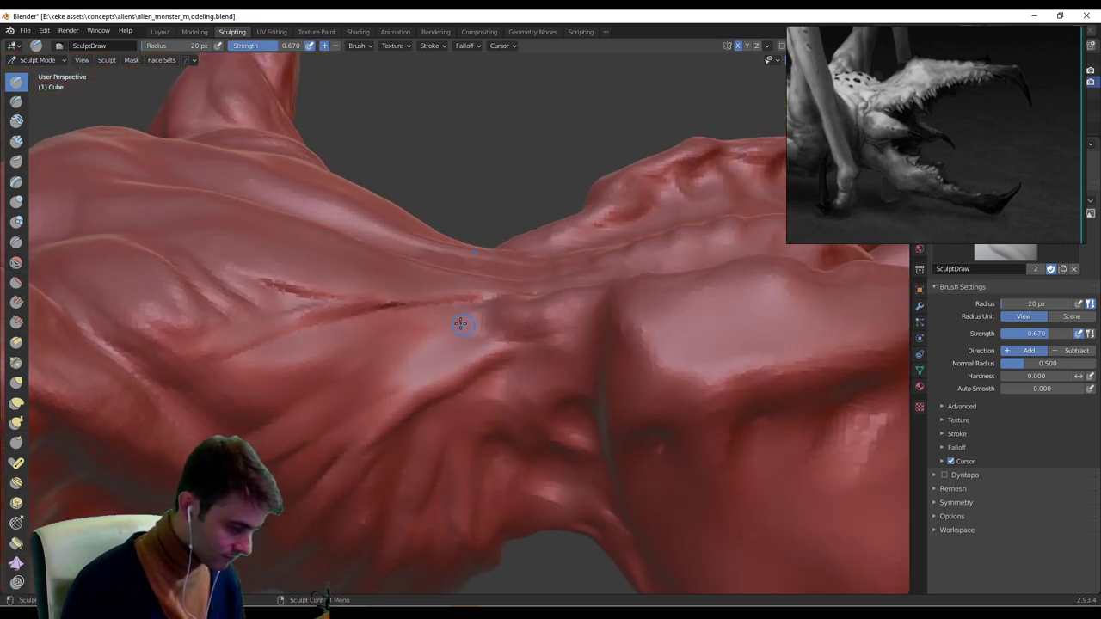
# Carve a series of narrow grooves across the flank bulge between the raised skin folds.
pyautogui.moveTo(398, 381)
pyautogui.mouseDown(button='middle')
pyautogui.moveTo(272, 393)
pyautogui.moveTo(244, 370)
pyautogui.mouseUp(button='middle')
pyautogui.keyDown('ctrl'); pyautogui.moveTo(244, 371); pyautogui.dragTo(206, 369); pyautogui.keyUp('ctrl')
pyautogui.keyDown('ctrl'); pyautogui.moveTo(269, 362); pyautogui.dragTo(203, 358); pyautogui.keyUp('ctrl')
pyautogui.moveTo(283, 357)
pyautogui.keyDown('ctrl'); pyautogui.mouseDown()
pyautogui.moveTo(207, 363)
pyautogui.moveTo(220, 357)
pyautogui.mouseUp(); pyautogui.keyUp('ctrl')
pyautogui.moveTo(320, 353)
pyautogui.keyDown('ctrl'); pyautogui.mouseDown()
pyautogui.moveTo(214, 354)
pyautogui.moveTo(232, 354)
pyautogui.mouseUp(); pyautogui.keyUp('ctrl')
pyautogui.moveTo(355, 346); pyautogui.dragTo(301, 354, button='middle')
# Resize the brush, cut another groove across the flank and build up the ridges beside it.
pyautogui.press('f')
pyautogui.click(323, 356)
pyautogui.keyDown('ctrl'); pyautogui.moveTo(323, 354); pyautogui.dragTo(225, 361); pyautogui.keyUp('ctrl')
pyautogui.moveTo(355, 312); pyautogui.dragTo(338, 368, button='middle')
pyautogui.moveTo(339, 365); pyautogui.dragTo(266, 368)
pyautogui.moveTo(332, 346); pyautogui.dragTo(276, 369)
pyautogui.moveTo(276, 368)
pyautogui.mouseDown(button='middle')
pyautogui.moveTo(543, 262)
pyautogui.moveTo(594, 263)
pyautogui.moveTo(545, 297)
pyautogui.mouseUp(button='middle')
# Set the brush radius to 30 px and build up the muscle folds where the waist meets the hip.
pyautogui.moveTo(545, 297)
pyautogui.keyDown('ctrl'); pyautogui.mouseDown(button='middle')
pyautogui.moveTo(528, 331)
pyautogui.moveTo(538, 335)
pyautogui.moveTo(511, 322)
pyautogui.moveTo(493, 368)
pyautogui.mouseUp(button='middle'); pyautogui.keyUp('ctrl')
pyautogui.press('f')
pyautogui.click(521, 334)
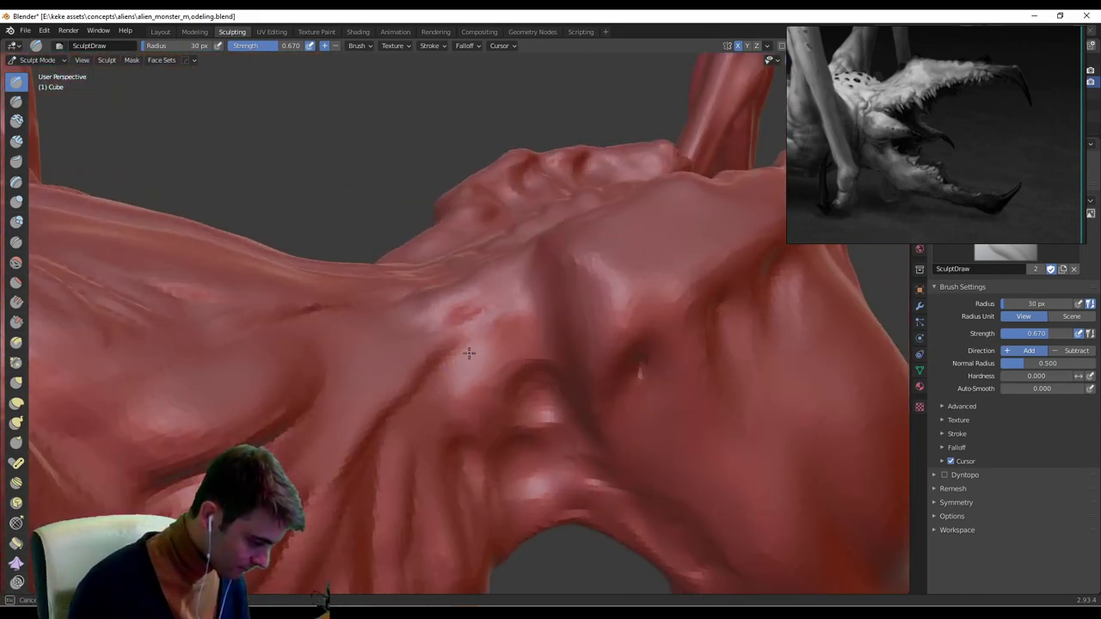
pyautogui.moveTo(469, 352)
pyautogui.mouseDown()
pyautogui.moveTo(495, 347)
pyautogui.moveTo(490, 356)
pyautogui.moveTo(516, 337)
pyautogui.mouseUp()
pyautogui.moveTo(460, 301); pyautogui.dragTo(487, 330, button='middle')
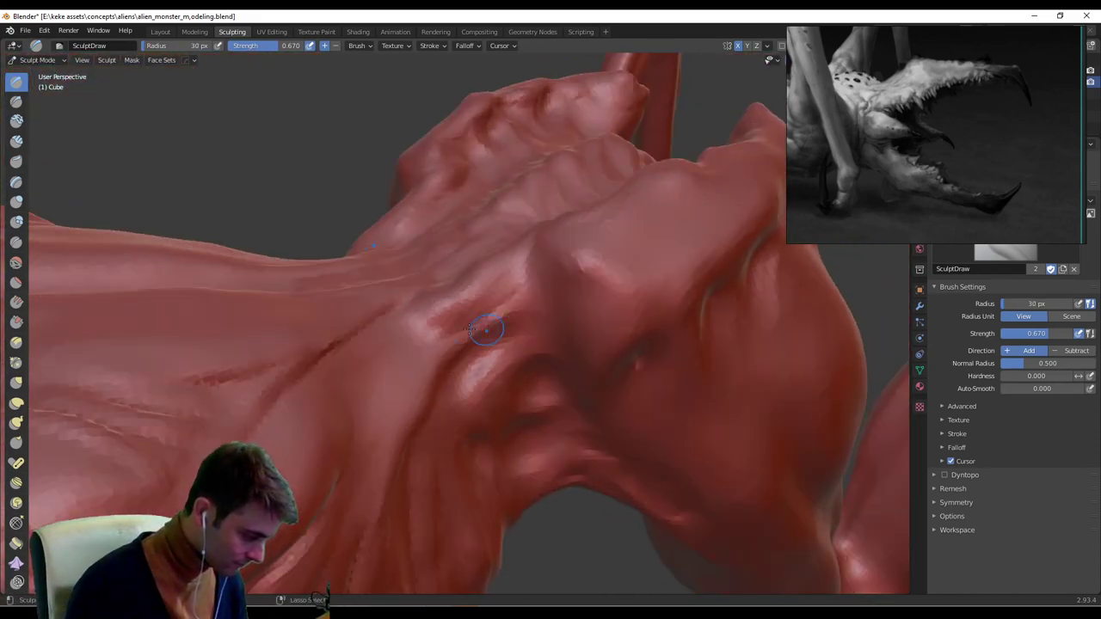
pyautogui.moveTo(513, 282); pyautogui.dragTo(537, 321, button='middle')
pyautogui.moveTo(458, 340)
pyautogui.mouseDown()
pyautogui.moveTo(479, 287)
pyautogui.moveTo(509, 277)
pyautogui.mouseUp()
pyautogui.moveTo(487, 319); pyautogui.dragTo(522, 295, button='middle')
pyautogui.moveTo(423, 337)
pyautogui.mouseDown()
pyautogui.moveTo(519, 280)
pyautogui.moveTo(479, 307)
pyautogui.moveTo(506, 289)
pyautogui.mouseUp()
pyautogui.moveTo(490, 291); pyautogui.dragTo(530, 314, button='middle')
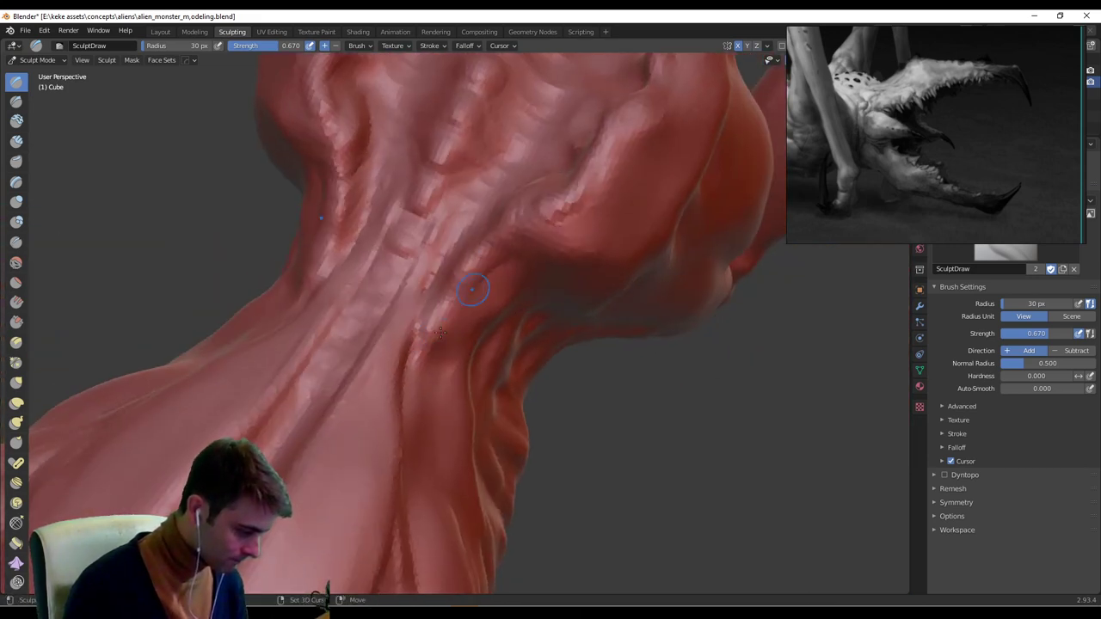
# Build up the ends of the hip bones beside the lower spine into sharper, overhanging ridges.
pyautogui.moveTo(453, 313); pyautogui.dragTo(513, 282, button='middle')
pyautogui.moveTo(513, 282)
pyautogui.mouseDown()
pyautogui.moveTo(439, 320)
pyautogui.moveTo(467, 315)
pyautogui.moveTo(455, 310)
pyautogui.moveTo(447, 338)
pyautogui.moveTo(491, 258)
pyautogui.mouseUp()
pyautogui.moveTo(491, 258)
pyautogui.mouseDown(button='middle')
pyautogui.moveTo(475, 207)
pyautogui.moveTo(504, 221)
pyautogui.mouseUp(button='middle')
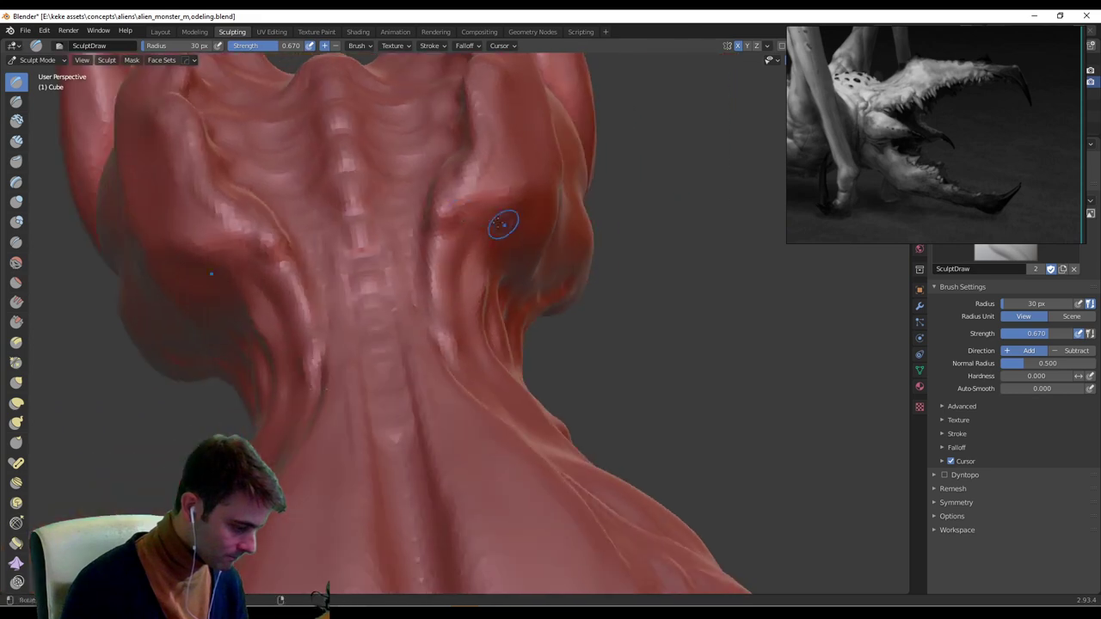
pyautogui.moveTo(504, 221); pyautogui.dragTo(435, 207)
pyautogui.moveTo(434, 207); pyautogui.dragTo(378, 222, button='middle')
pyautogui.moveTo(379, 223); pyautogui.dragTo(393, 220)
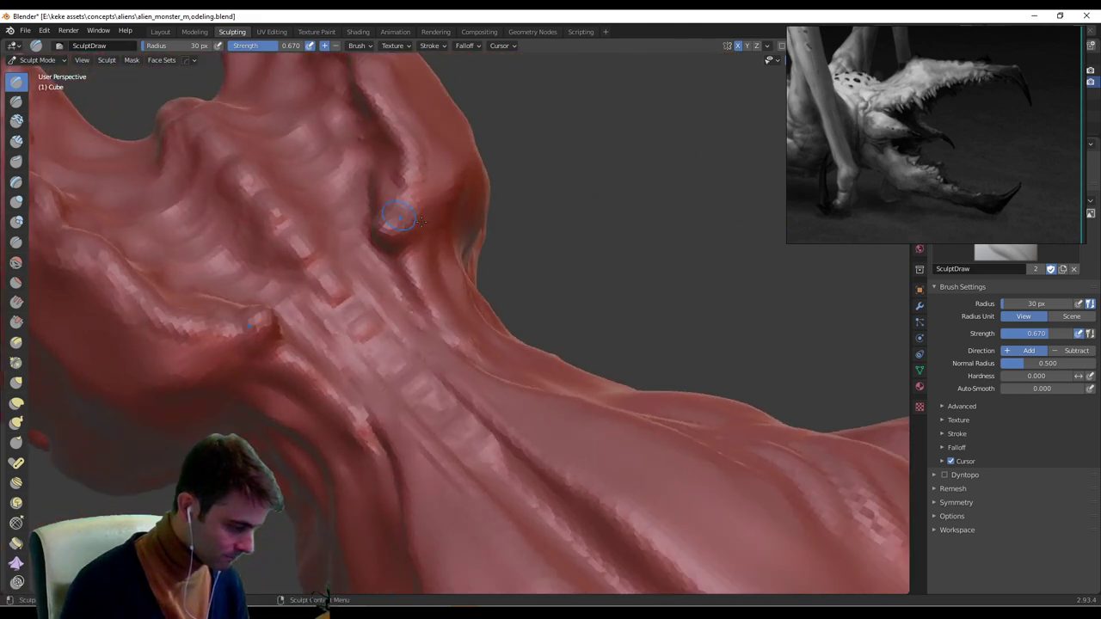
pyautogui.moveTo(393, 220); pyautogui.dragTo(449, 214, button='middle')
pyautogui.moveTo(449, 213); pyautogui.dragTo(432, 225)
pyautogui.moveTo(432, 225); pyautogui.dragTo(401, 217, button='middle')
pyautogui.moveTo(401, 217)
pyautogui.mouseDown()
pyautogui.moveTo(405, 235)
pyautogui.moveTo(434, 210)
pyautogui.moveTo(467, 216)
pyautogui.mouseUp()
pyautogui.moveTo(467, 216); pyautogui.dragTo(435, 198, button='middle')
pyautogui.moveTo(435, 198); pyautogui.dragTo(491, 191)
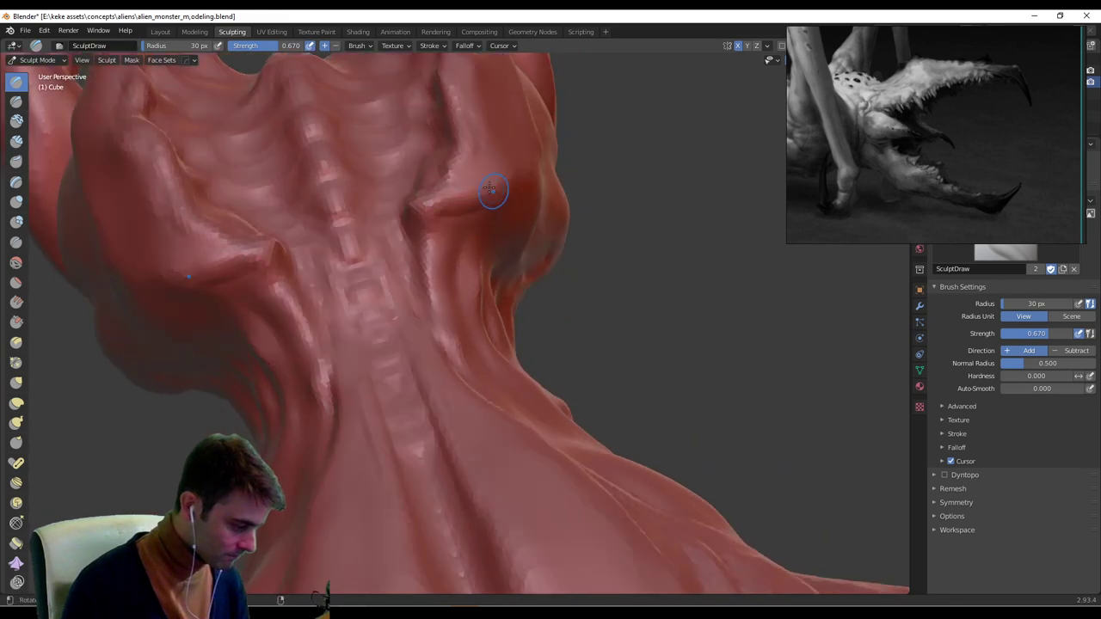
# Carve a hollow beneath the hip bone ridge and raise the tendon running down beside it.
pyautogui.moveTo(492, 189); pyautogui.dragTo(520, 168, button='middle')
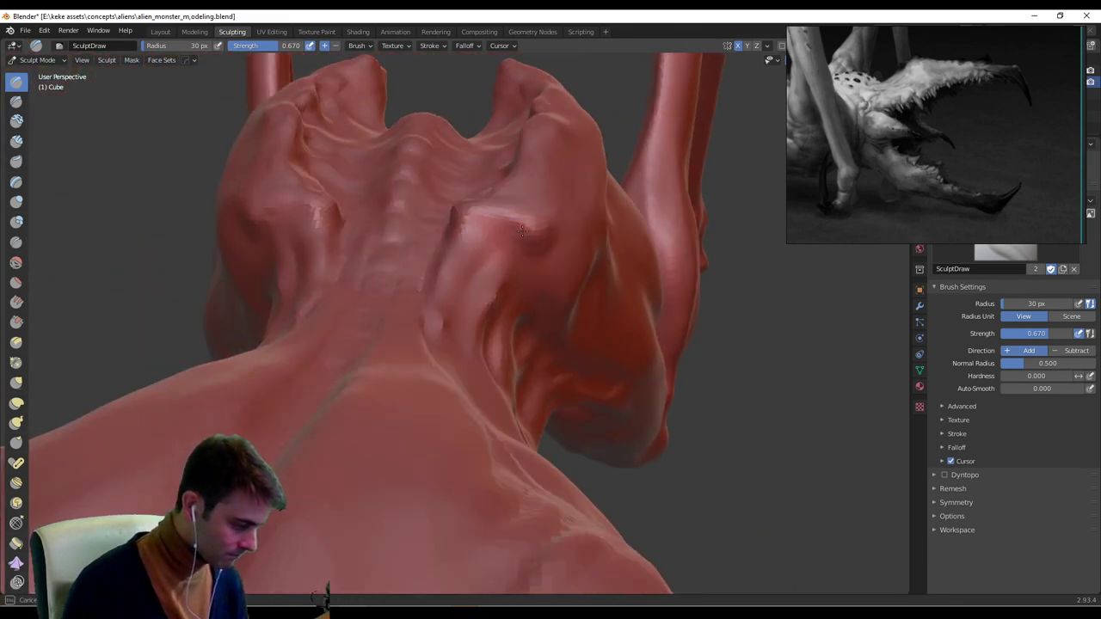
pyautogui.keyDown('ctrl'); pyautogui.moveTo(507, 238); pyautogui.dragTo(492, 251); pyautogui.keyUp('ctrl')
pyautogui.moveTo(492, 251)
pyautogui.keyDown('ctrl'); pyautogui.mouseDown(button='middle')
pyautogui.moveTo(553, 280)
pyautogui.moveTo(571, 324)
pyautogui.moveTo(542, 281)
pyautogui.moveTo(553, 268)
pyautogui.mouseUp(button='middle'); pyautogui.keyUp('ctrl')
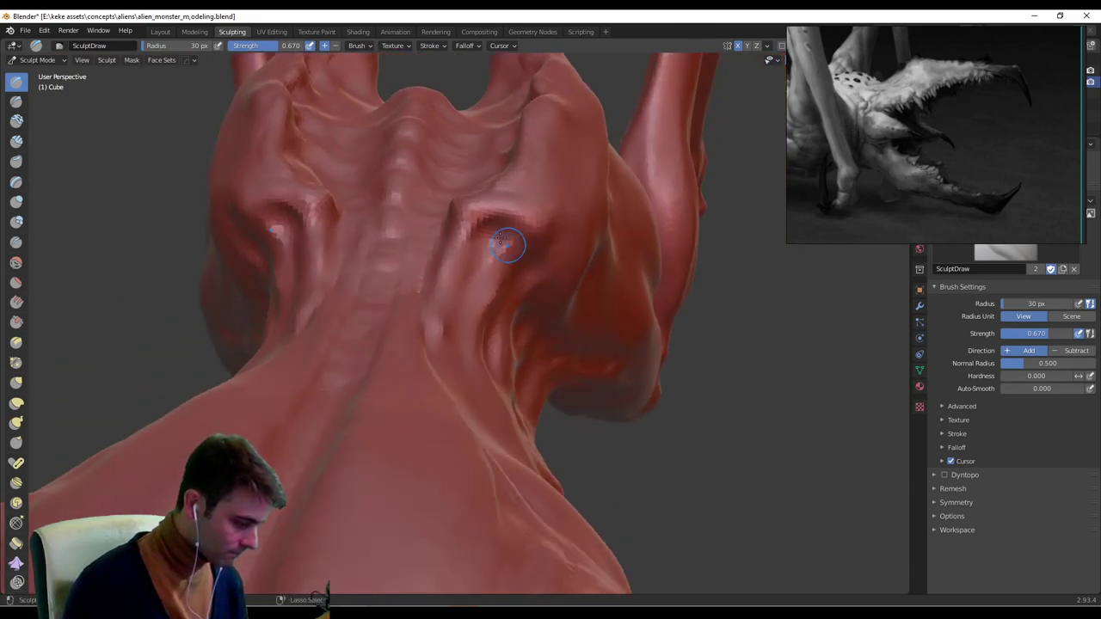
pyautogui.moveTo(472, 227); pyautogui.dragTo(467, 277)
pyautogui.moveTo(476, 287); pyautogui.dragTo(550, 254, button='middle')
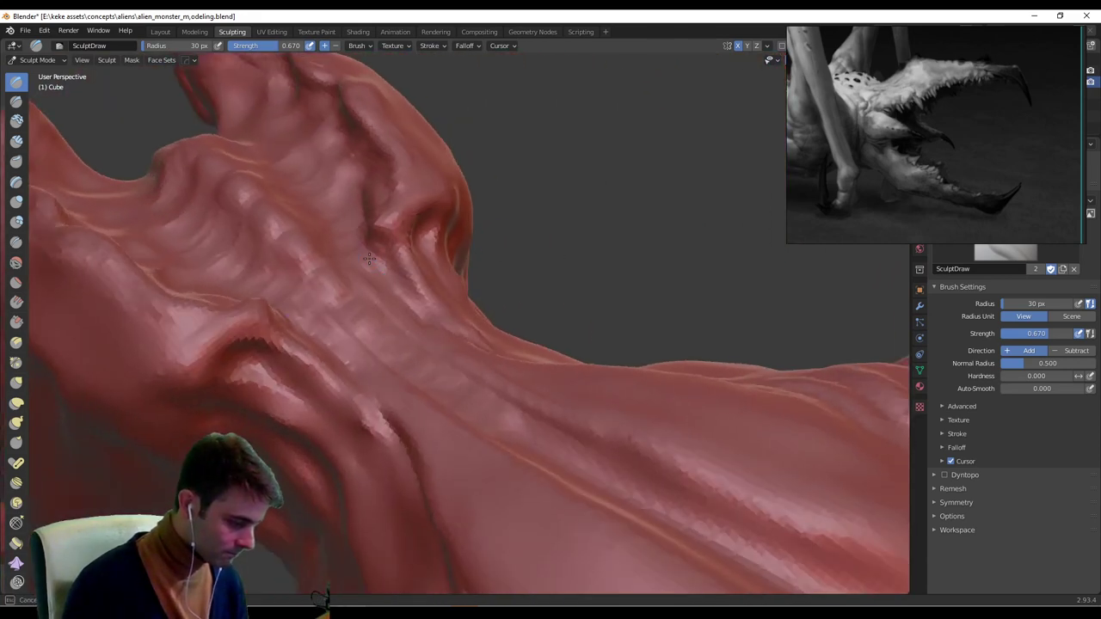
# Add small raised knobs between the hip bone ends and the spine, and build up the form inside the hollow.
pyautogui.moveTo(369, 259); pyautogui.dragTo(383, 267)
pyautogui.moveTo(457, 270); pyautogui.dragTo(421, 249, button='middle')
pyautogui.moveTo(387, 250); pyautogui.dragTo(393, 241)
pyautogui.moveTo(533, 260); pyautogui.dragTo(480, 250, button='middle')
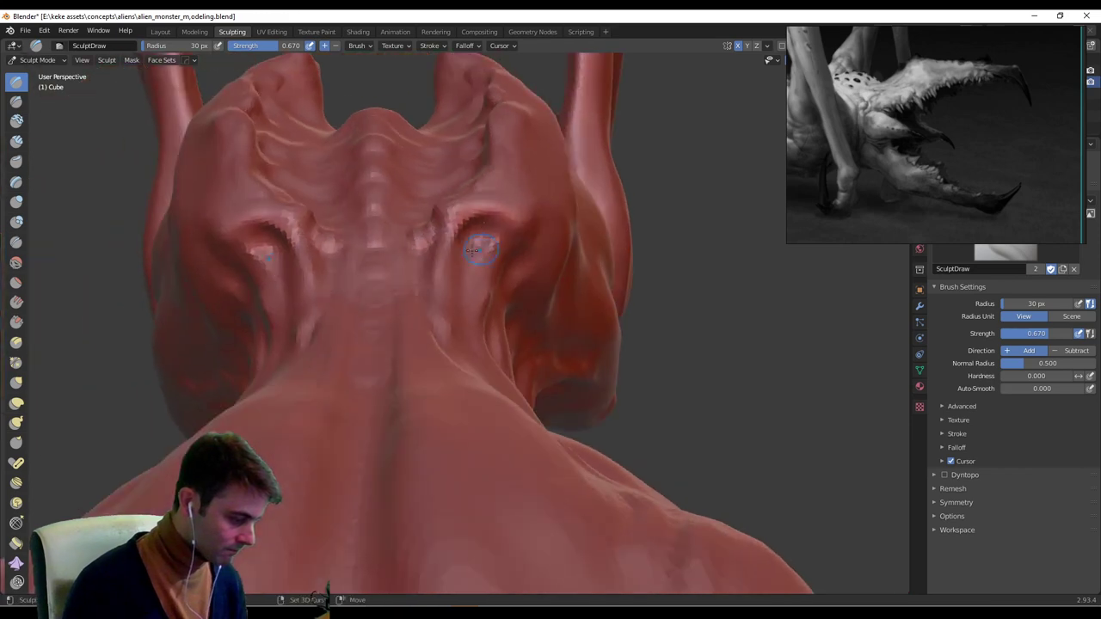
pyautogui.moveTo(469, 244)
pyautogui.mouseDown()
pyautogui.moveTo(455, 224)
pyautogui.moveTo(484, 226)
pyautogui.mouseUp()
pyautogui.moveTo(647, 230); pyautogui.dragTo(594, 254, button='middle')
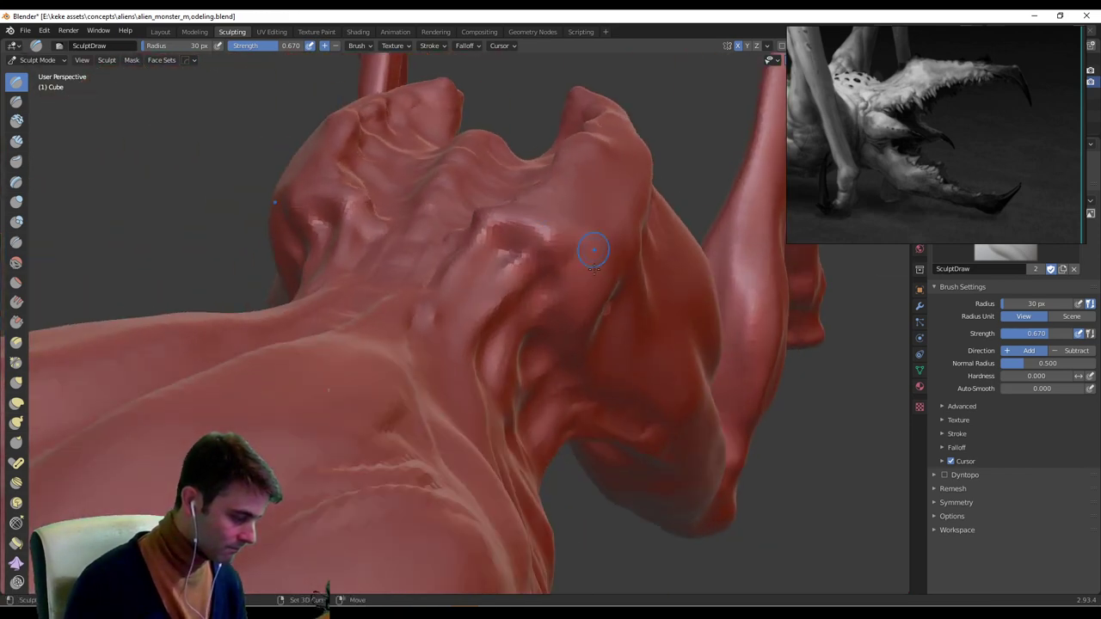
# Set the brush radius to 37 px and build up folds on the outer side of the hip below its crest.
pyautogui.moveTo(527, 246); pyautogui.dragTo(512, 295, button='middle')
pyautogui.moveTo(625, 248)
pyautogui.mouseDown(button='middle')
pyautogui.moveTo(571, 288)
pyautogui.moveTo(670, 297)
pyautogui.moveTo(594, 253)
pyautogui.moveTo(600, 302)
pyautogui.moveTo(558, 283)
pyautogui.mouseUp(button='middle')
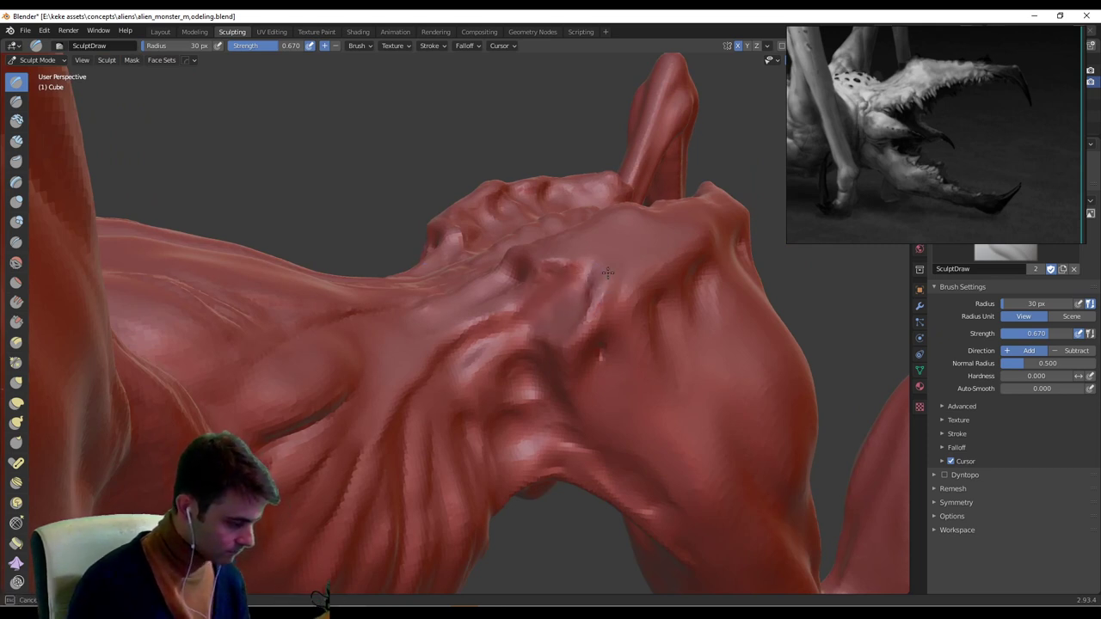
pyautogui.moveTo(619, 290); pyautogui.dragTo(611, 279, button='middle')
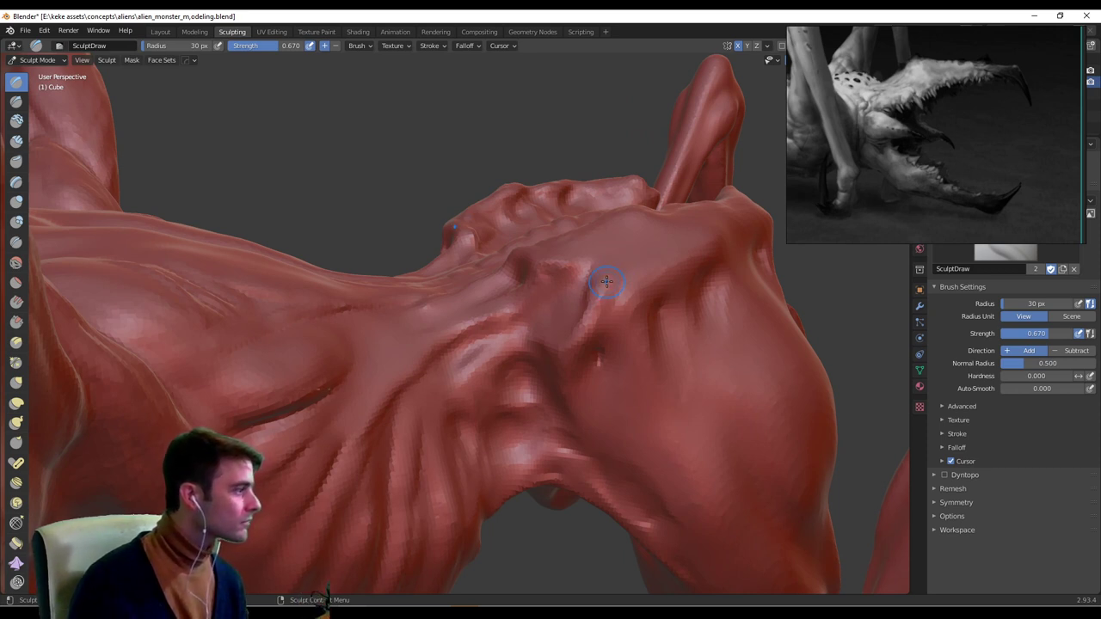
pyautogui.press('f')
pyautogui.click(571, 319)
pyautogui.moveTo(571, 323); pyautogui.dragTo(588, 285)
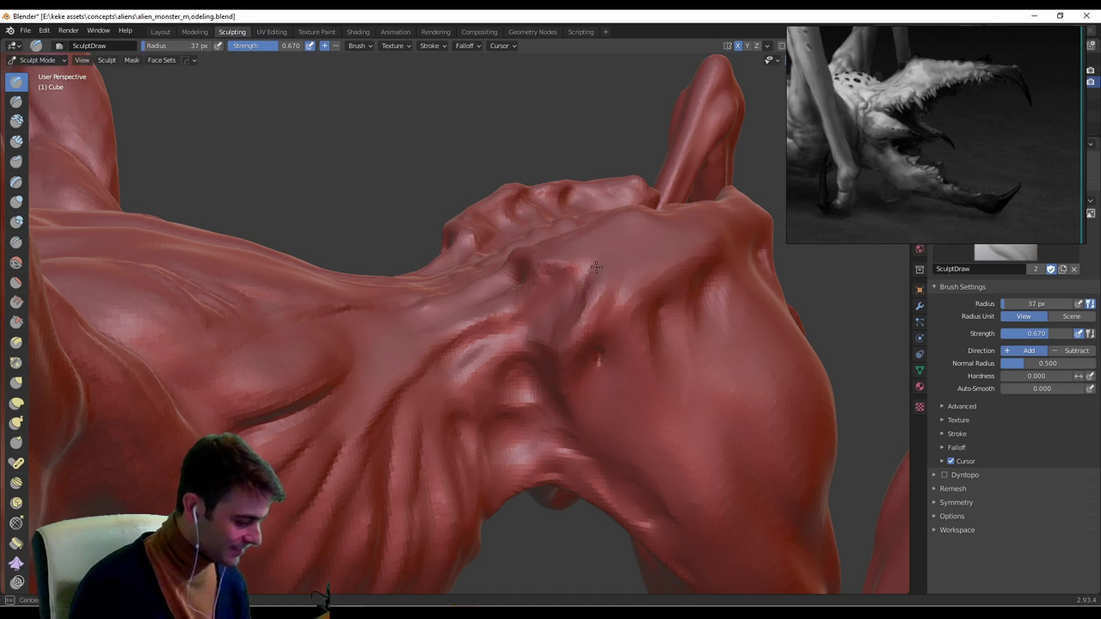
pyautogui.moveTo(586, 296); pyautogui.dragTo(584, 350, button='middle')
pyautogui.moveTo(587, 349); pyautogui.dragTo(612, 283)
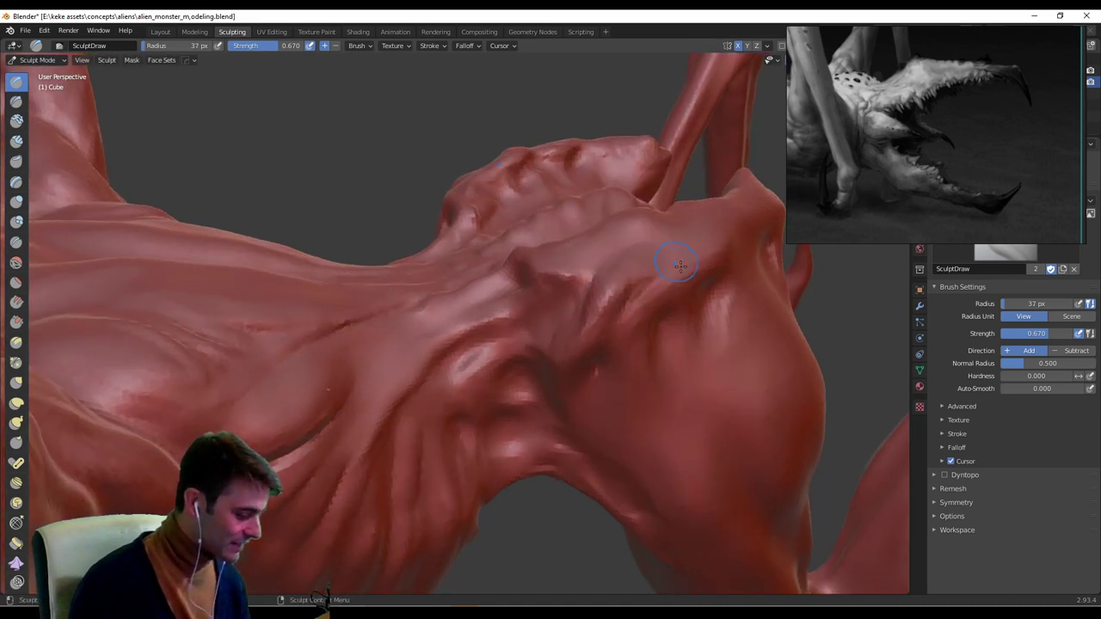
pyautogui.moveTo(620, 290)
pyautogui.mouseDown(button='middle')
pyautogui.moveTo(586, 296)
pyautogui.moveTo(617, 299)
pyautogui.mouseUp(button='middle')
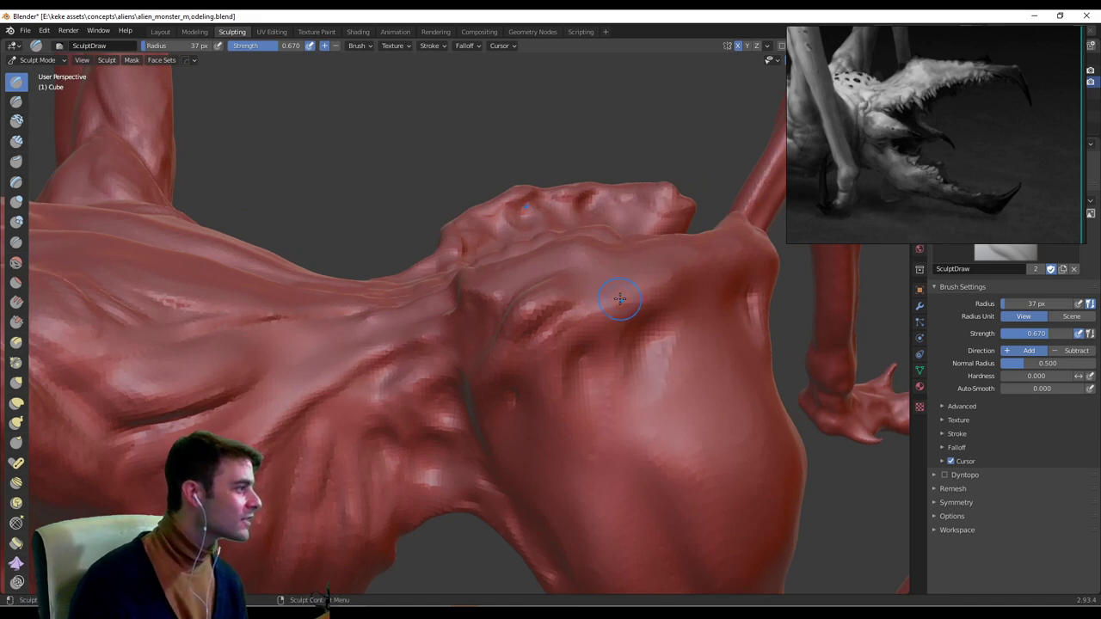
pyautogui.moveTo(619, 301); pyautogui.dragTo(596, 312, button='middle')
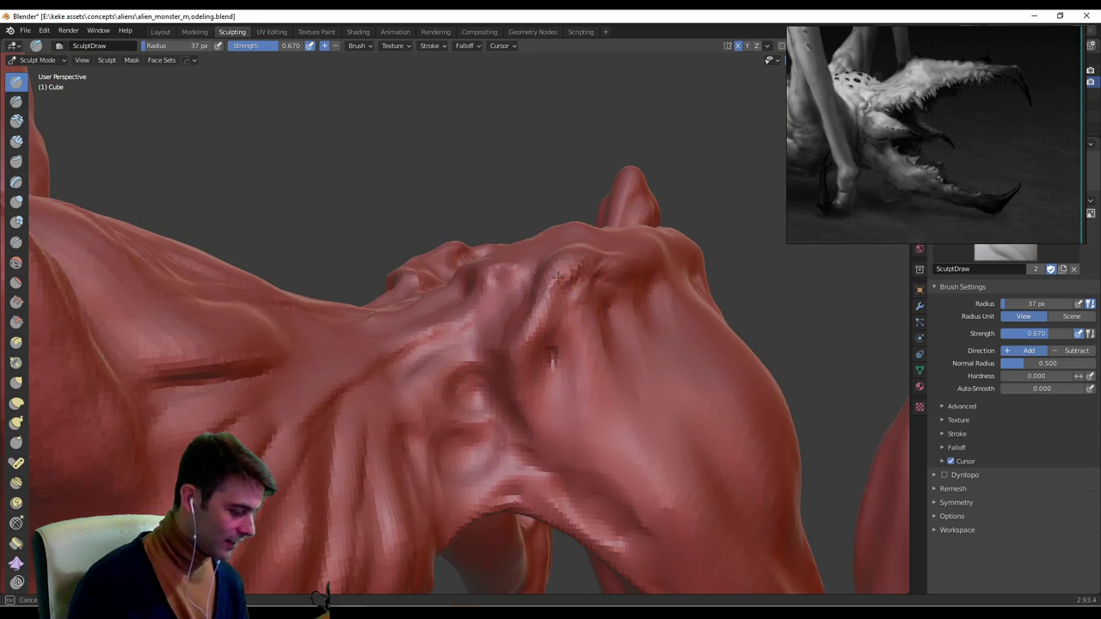
pyautogui.moveTo(529, 348); pyautogui.dragTo(550, 373, button='middle')
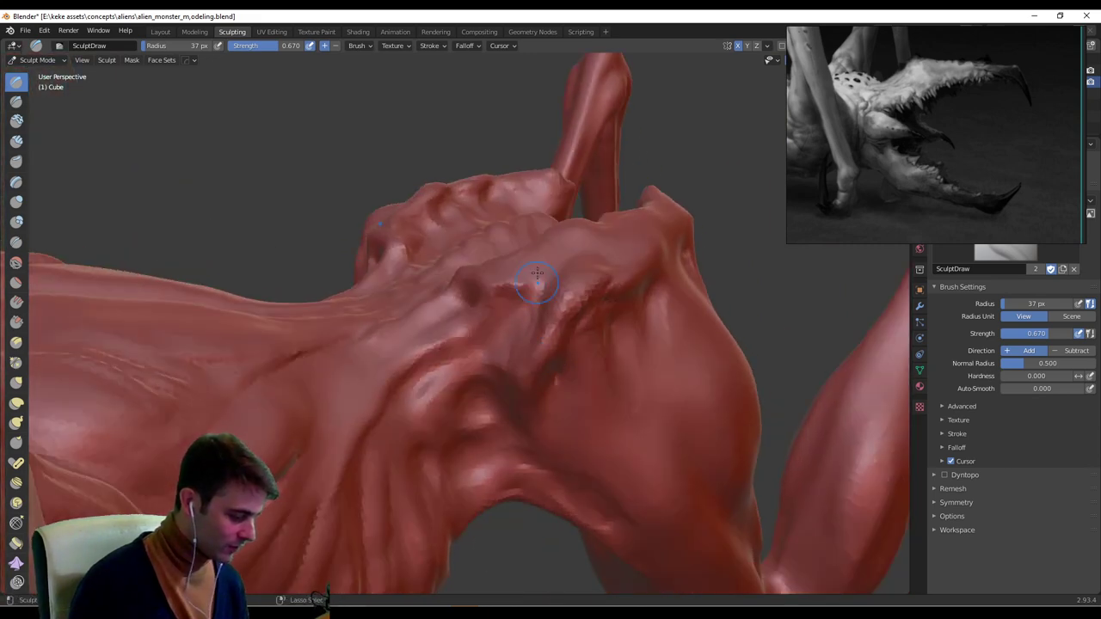
# Set the brush radius to 24 px and refine the ridges and folds along the hip crest.
pyautogui.press('f')
pyautogui.click(506, 283)
pyautogui.moveTo(502, 288)
pyautogui.mouseDown(button='middle')
pyautogui.moveTo(509, 315)
pyautogui.moveTo(580, 284)
pyautogui.moveTo(569, 246)
pyautogui.moveTo(590, 315)
pyautogui.moveTo(566, 272)
pyautogui.moveTo(631, 301)
pyautogui.moveTo(512, 297)
pyautogui.moveTo(530, 308)
pyautogui.moveTo(512, 303)
pyautogui.moveTo(491, 319)
pyautogui.moveTo(540, 287)
pyautogui.moveTo(482, 281)
pyautogui.mouseUp(button='middle')
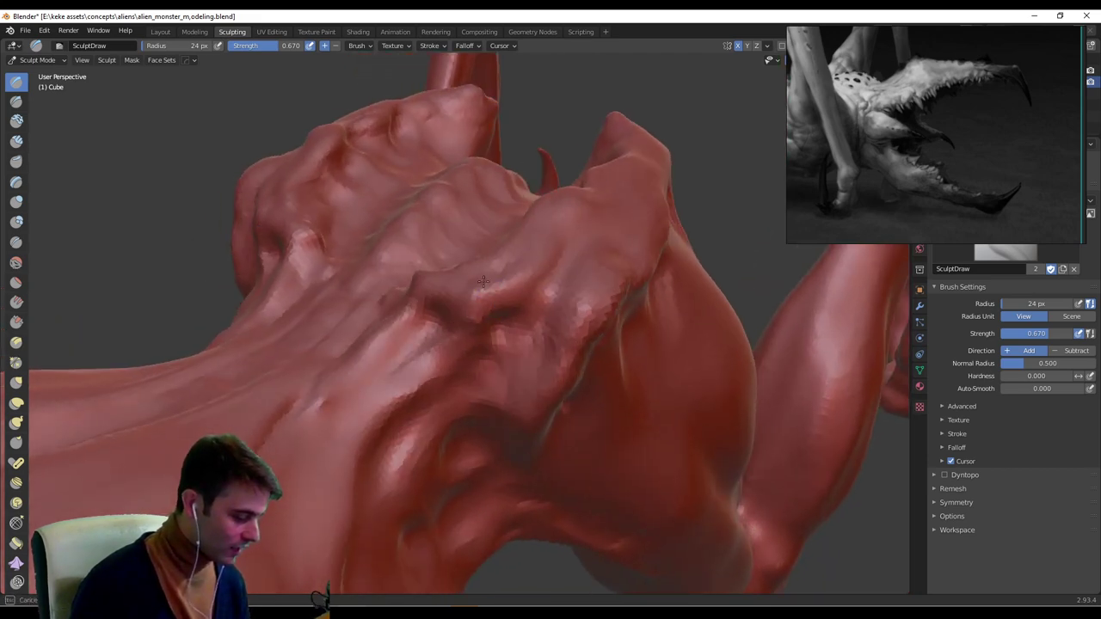
pyautogui.moveTo(574, 244); pyautogui.dragTo(534, 287, button='middle')
pyautogui.moveTo(508, 387)
pyautogui.mouseDown(button='middle')
pyautogui.moveTo(516, 396)
pyautogui.moveTo(570, 364)
pyautogui.moveTo(514, 309)
pyautogui.mouseUp(button='middle')
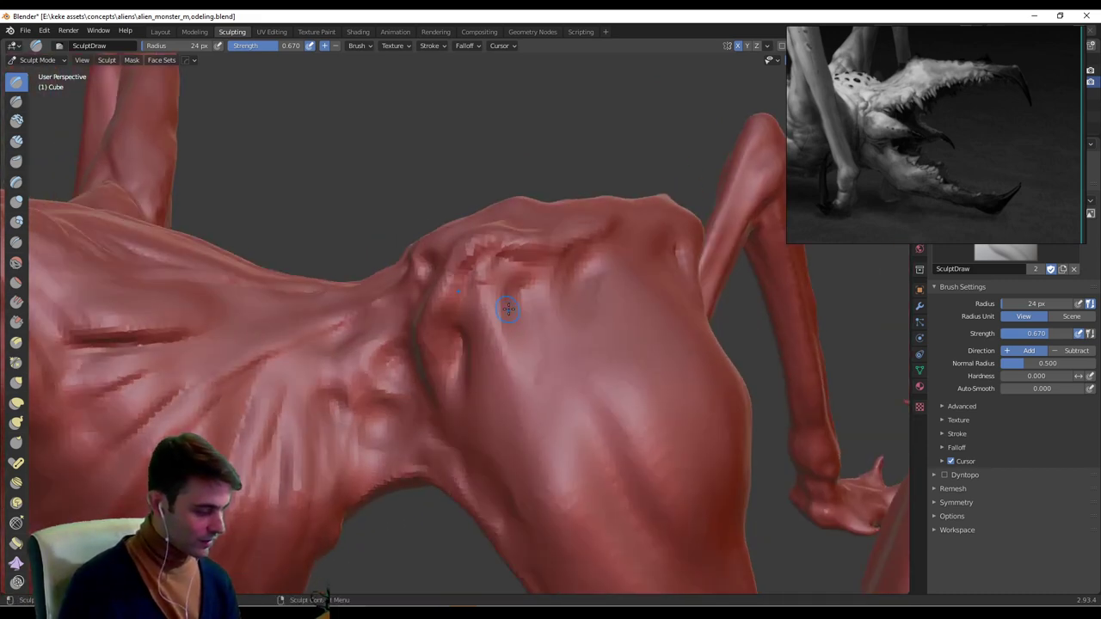
# Set the brush radius to 13 px and sculpt thin muscle strands from the hip crest down the upper thigh.
pyautogui.press('f')
pyautogui.click(506, 308)
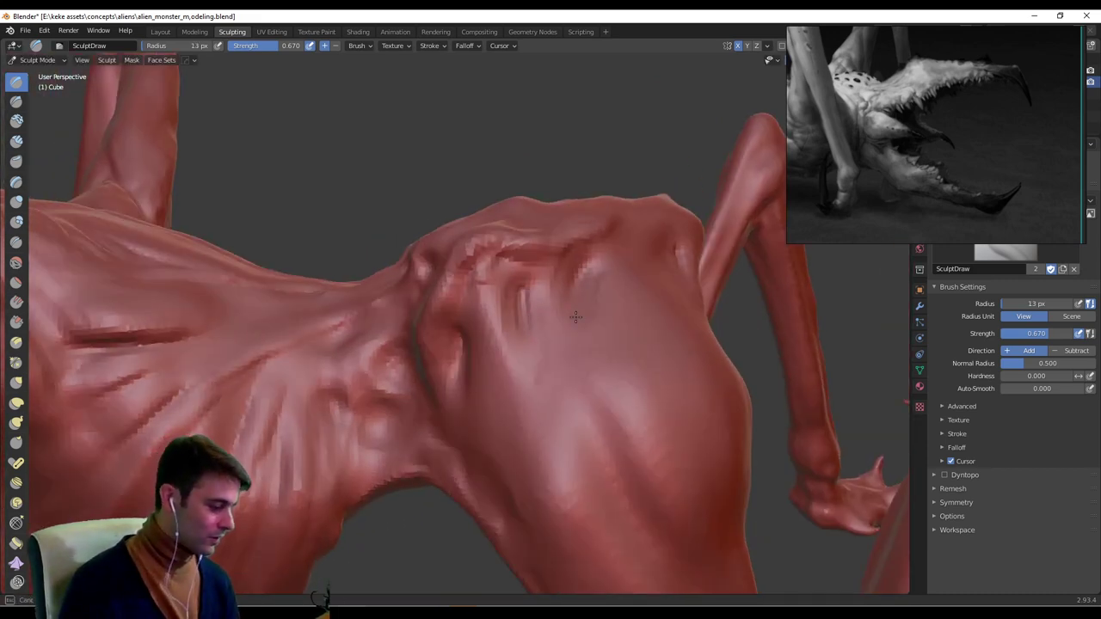
pyautogui.moveTo(538, 379)
pyautogui.mouseDown(button='middle')
pyautogui.moveTo(560, 387)
pyautogui.moveTo(538, 300)
pyautogui.moveTo(556, 349)
pyautogui.moveTo(578, 288)
pyautogui.moveTo(542, 264)
pyautogui.mouseUp(button='middle')
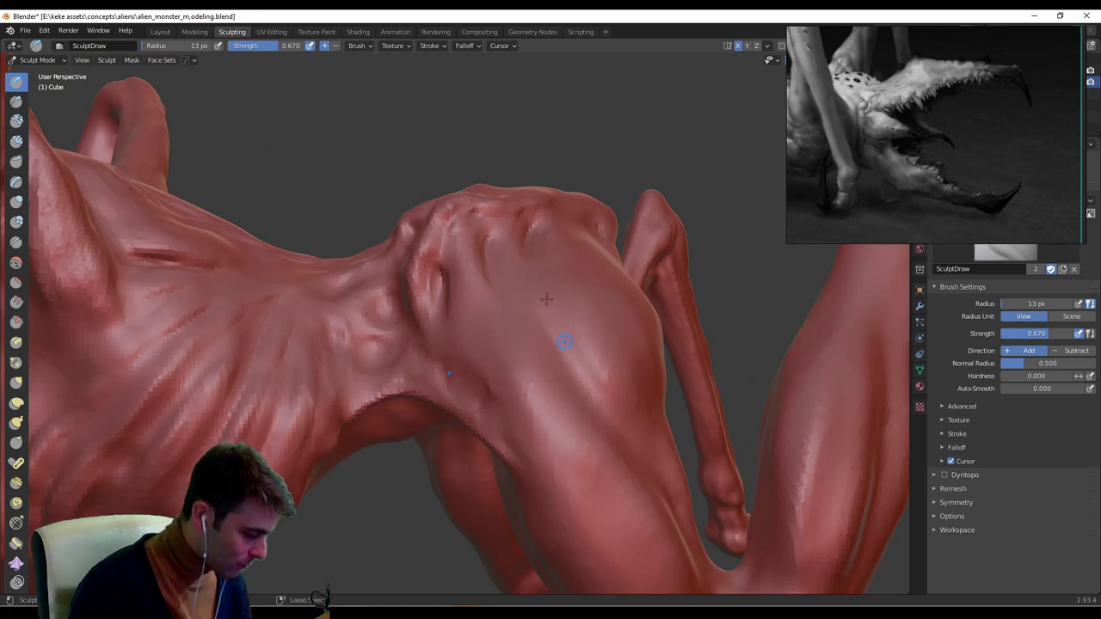
pyautogui.moveTo(605, 384)
pyautogui.mouseDown(button='middle')
pyautogui.moveTo(526, 320)
pyautogui.moveTo(523, 344)
pyautogui.mouseUp(button='middle')
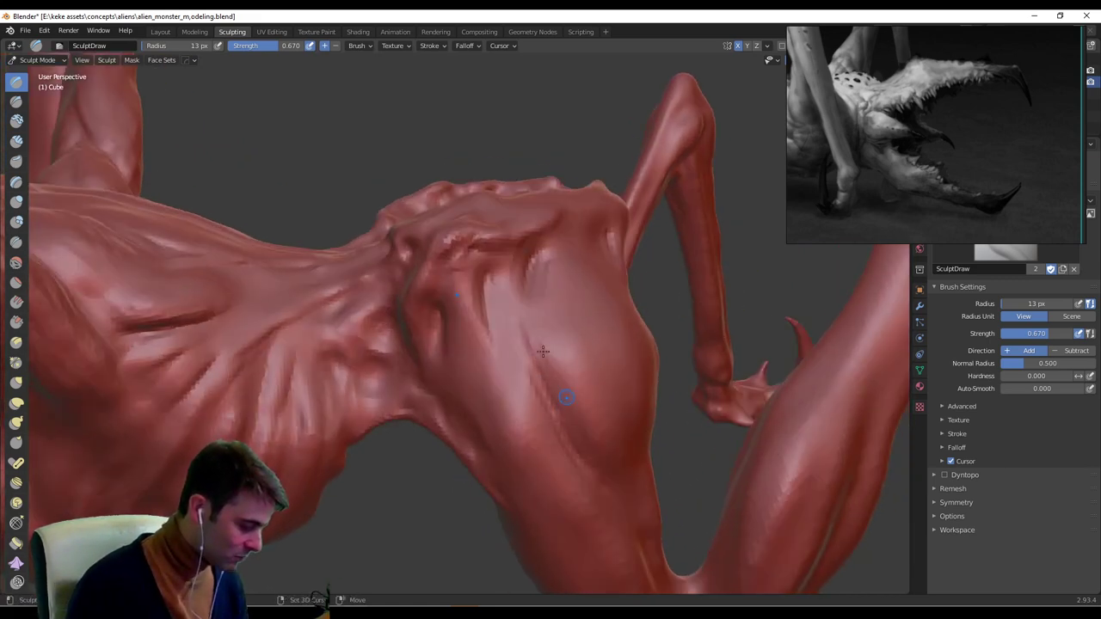
pyautogui.moveTo(590, 469); pyautogui.dragTo(590, 367, button='middle')
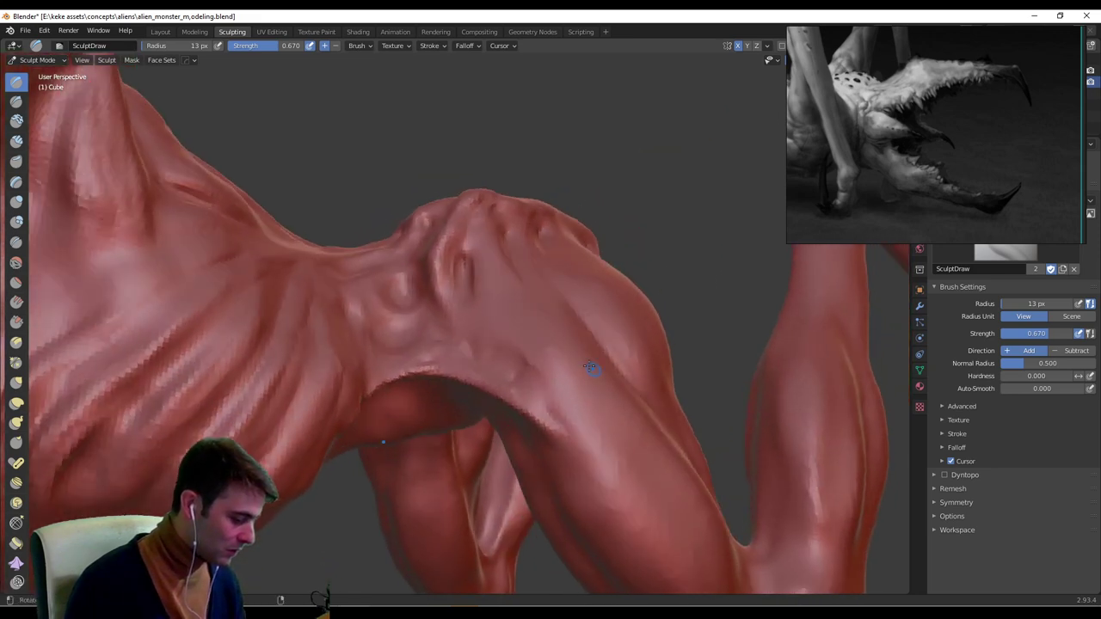
# Carve long grooves down the thigh and raise parallel muscle strands alongside them.
pyautogui.keyDown('ctrl'); pyautogui.moveTo(524, 362); pyautogui.dragTo(591, 453); pyautogui.keyUp('ctrl')
pyautogui.keyDown('ctrl'); pyautogui.moveTo(537, 382); pyautogui.dragTo(615, 478); pyautogui.keyUp('ctrl')
pyautogui.moveTo(552, 423); pyautogui.dragTo(602, 497)
pyautogui.moveTo(536, 409)
pyautogui.mouseDown()
pyautogui.moveTo(599, 471)
pyautogui.moveTo(521, 369)
pyautogui.moveTo(499, 369)
pyautogui.moveTo(594, 474)
pyautogui.mouseUp()
pyautogui.moveTo(636, 537)
pyautogui.mouseDown(button='middle')
pyautogui.moveTo(590, 457)
pyautogui.moveTo(533, 292)
pyautogui.moveTo(577, 317)
pyautogui.mouseUp(button='middle')
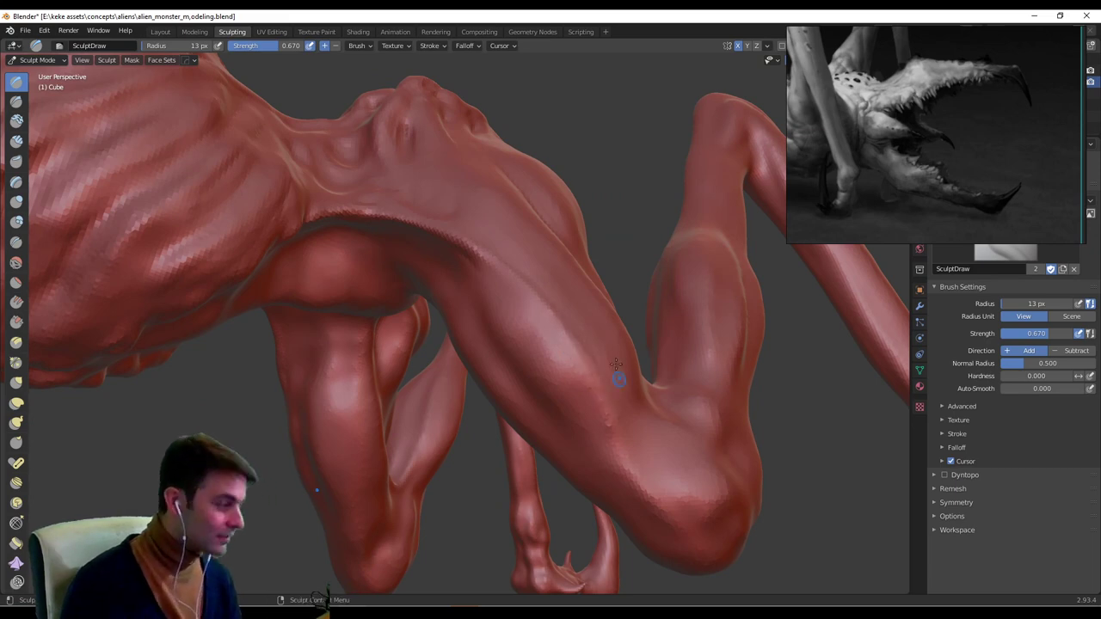
# Set the brush radius to 20 px and sculpt folds and knobs on the rear of the pelvis beside the tail nub.
pyautogui.moveTo(606, 315); pyautogui.dragTo(464, 227, button='middle')
pyautogui.moveTo(325, 270)
pyautogui.mouseDown()
pyautogui.moveTo(377, 257)
pyautogui.moveTo(387, 207)
pyautogui.moveTo(330, 221)
pyautogui.mouseUp()
pyautogui.press('f')
pyautogui.click(362, 253)
pyautogui.moveTo(373, 213)
pyautogui.mouseDown(button='middle')
pyautogui.moveTo(426, 209)
pyautogui.moveTo(371, 250)
pyautogui.mouseUp(button='middle')
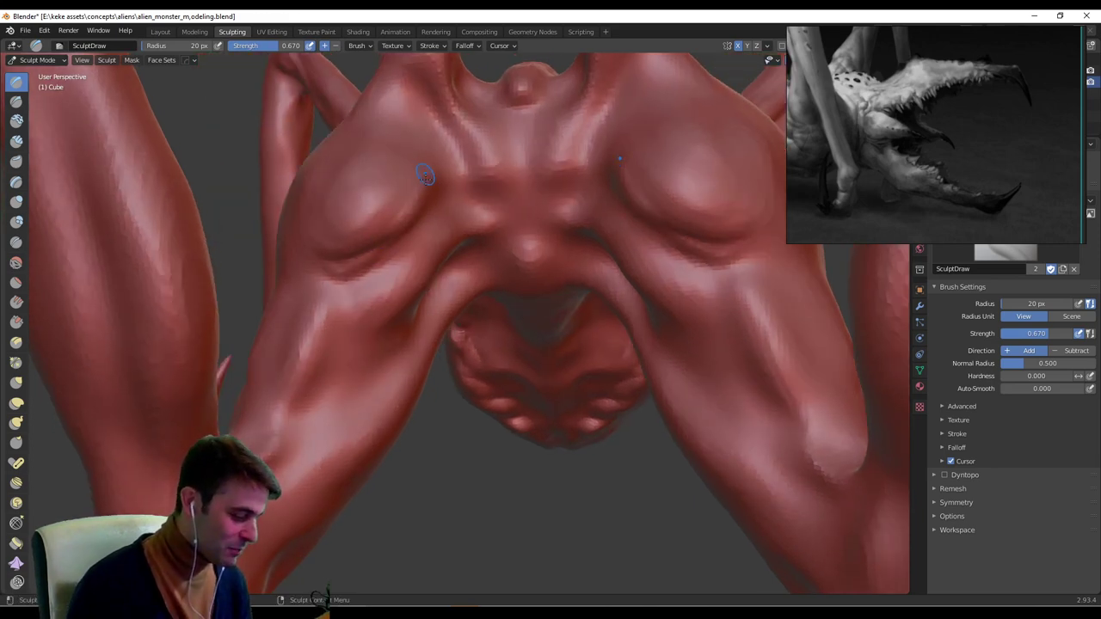
pyautogui.moveTo(422, 172); pyautogui.dragTo(448, 248, button='middle')
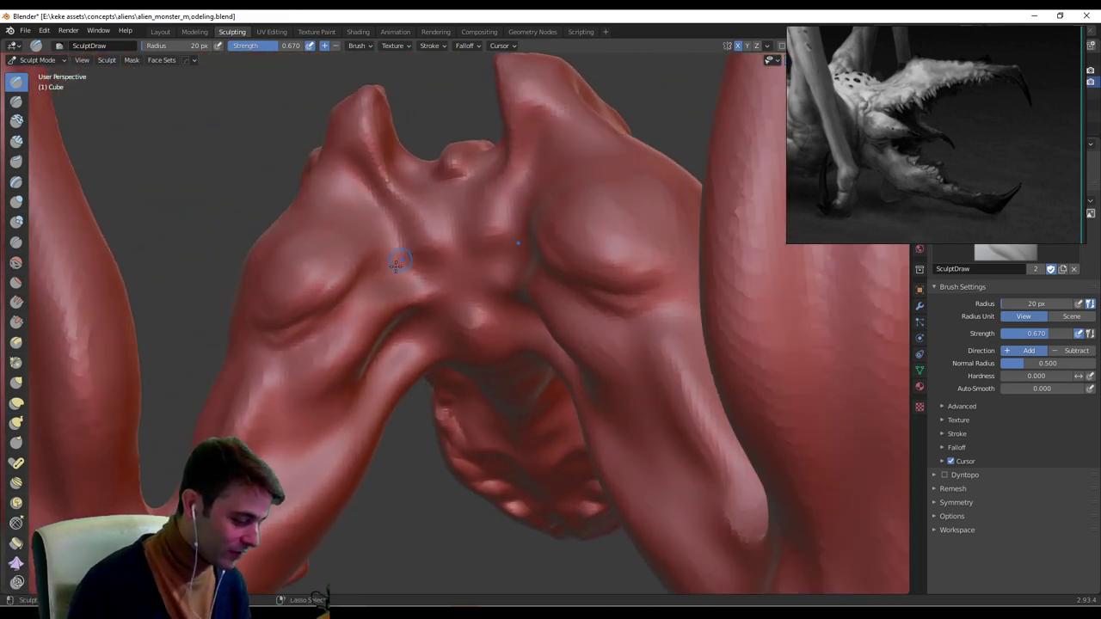
pyautogui.moveTo(402, 261)
pyautogui.keyDown('ctrl'); pyautogui.mouseDown()
pyautogui.moveTo(385, 268)
pyautogui.moveTo(378, 232)
pyautogui.mouseUp(); pyautogui.keyUp('ctrl')
pyautogui.moveTo(380, 234); pyautogui.dragTo(418, 242, button='middle')
pyautogui.moveTo(413, 235)
pyautogui.mouseDown()
pyautogui.moveTo(379, 226)
pyautogui.moveTo(364, 186)
pyautogui.mouseUp()
pyautogui.moveTo(455, 216); pyautogui.dragTo(412, 206, button='middle')
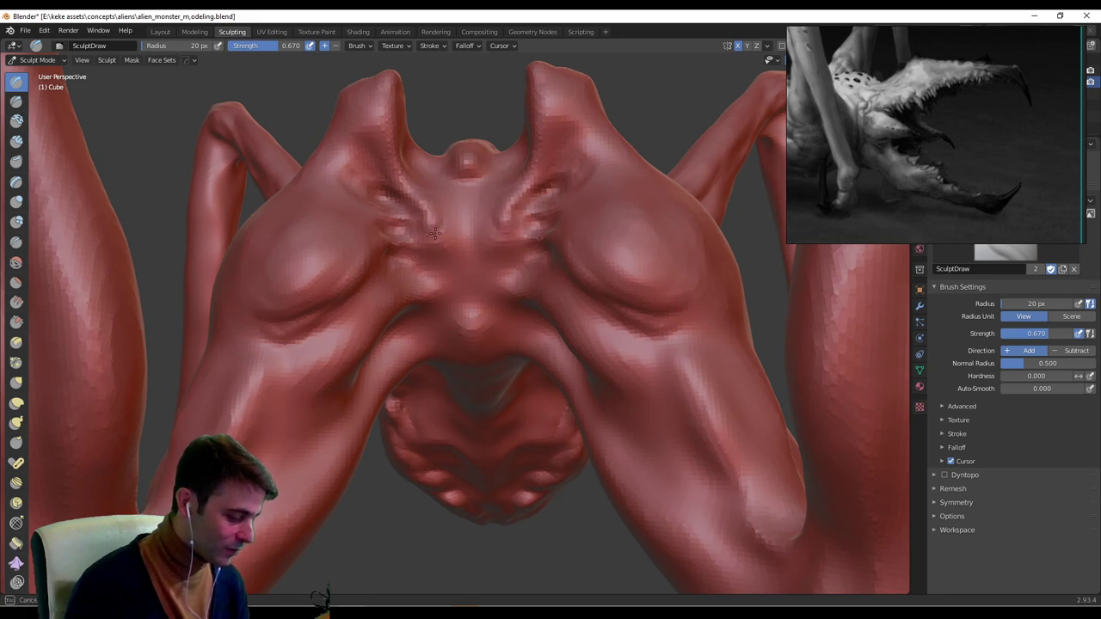
# Build up small rounded bumps along the underside of the pelvis between the legs.
pyautogui.press('b')
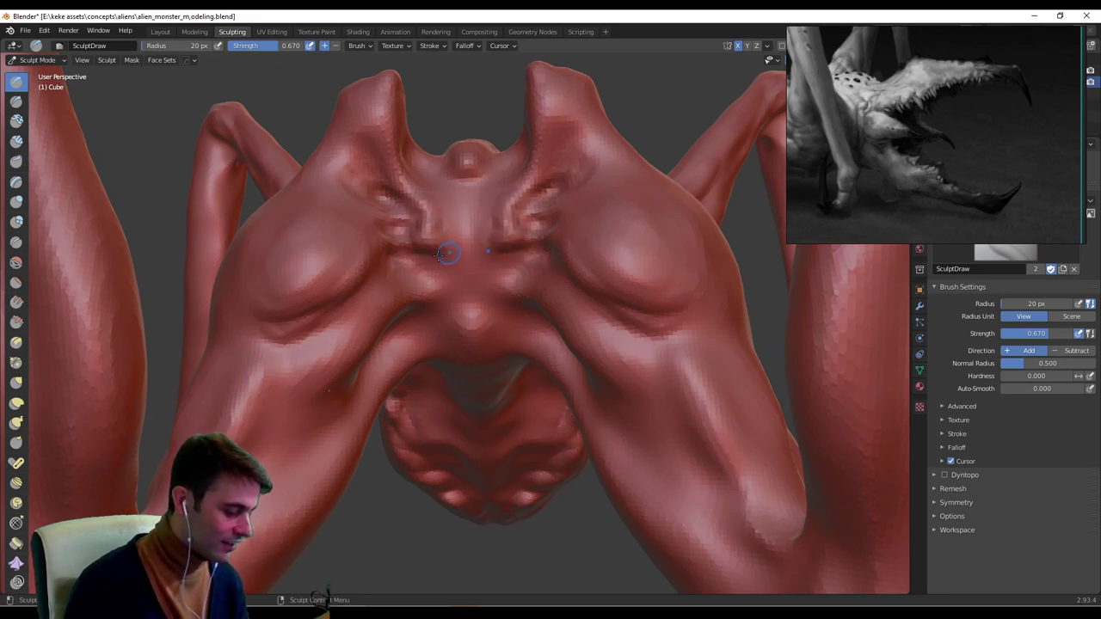
pyautogui.moveTo(443, 258); pyautogui.dragTo(425, 270, button='middle')
pyautogui.moveTo(424, 270); pyautogui.dragTo(445, 269)
pyautogui.moveTo(457, 248); pyautogui.dragTo(418, 295, button='middle')
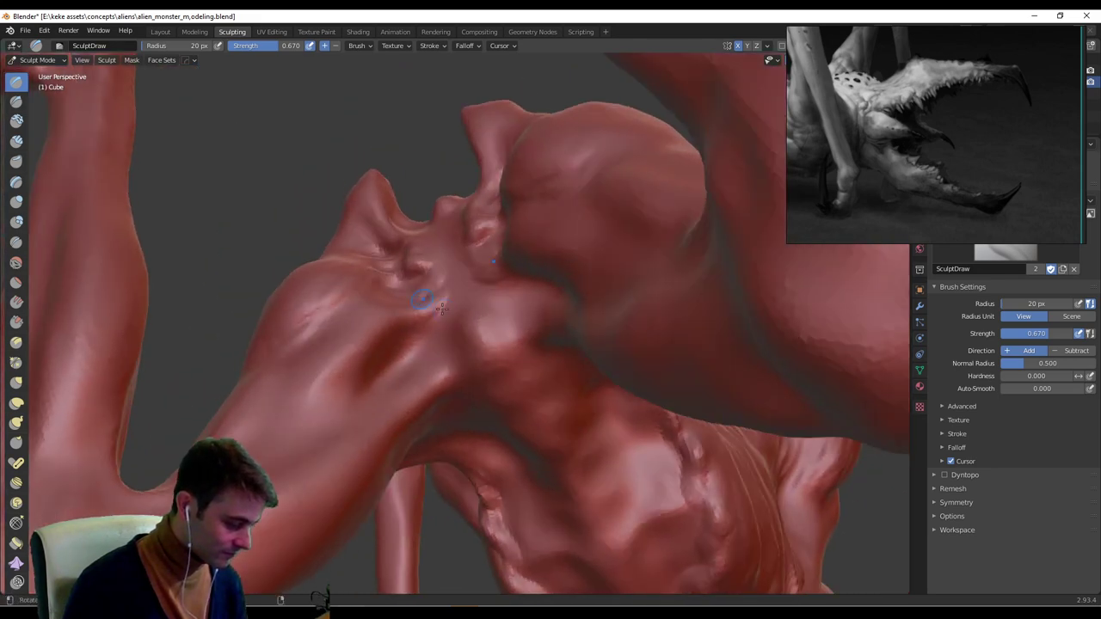
pyautogui.press('b')
pyautogui.moveTo(428, 334); pyautogui.dragTo(441, 359, button='middle')
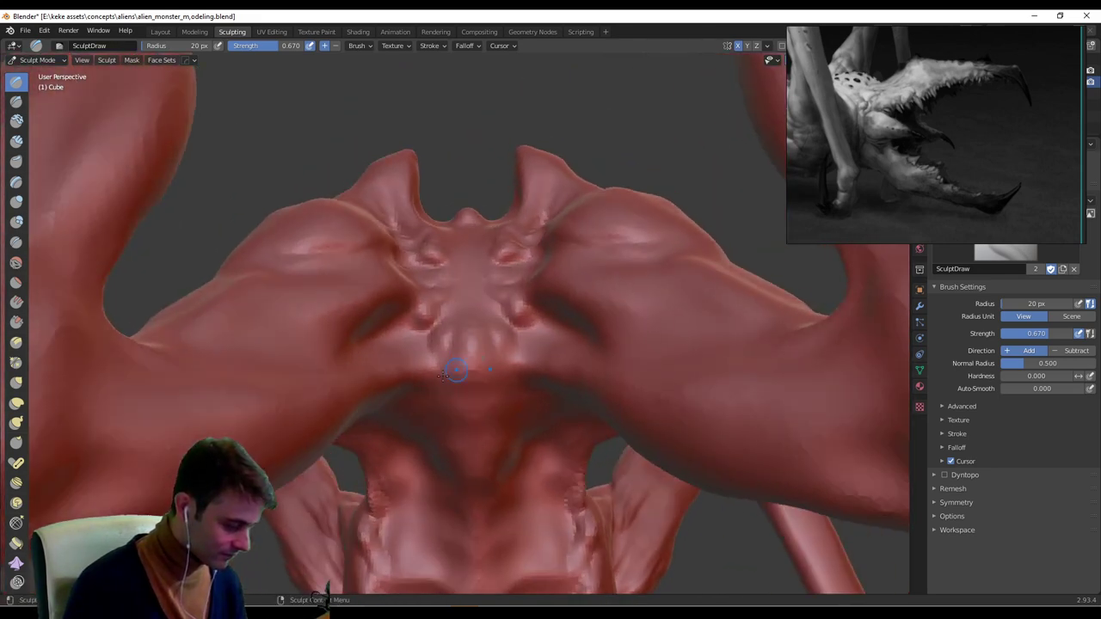
pyautogui.moveTo(376, 388); pyautogui.dragTo(450, 363, button='middle')
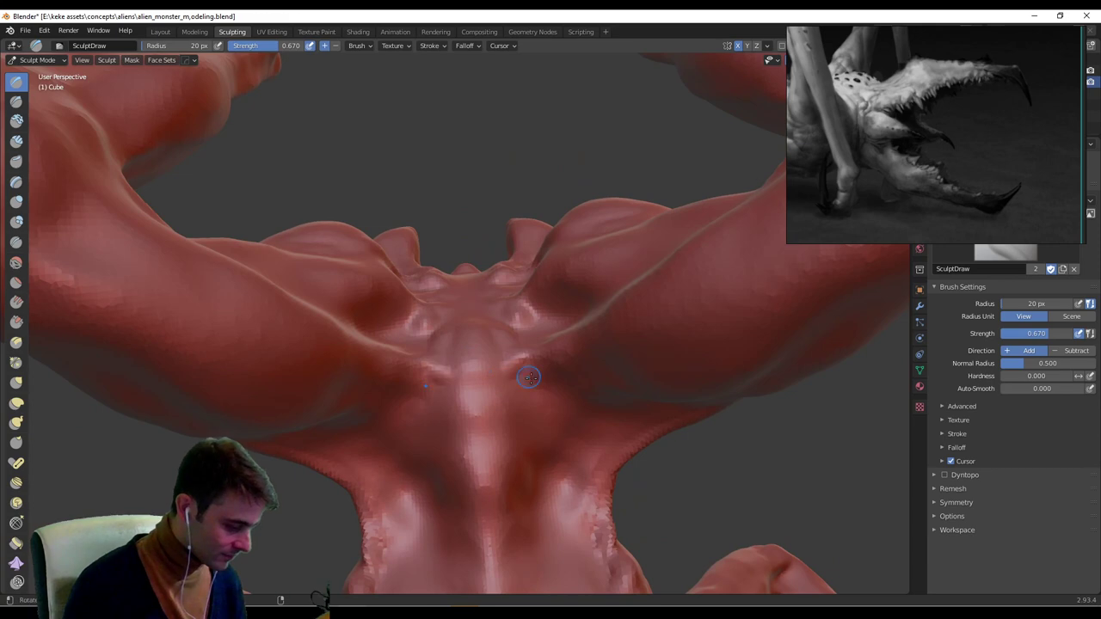
# Sculpt rounded lumps and creases at the front of the pelvis where the lower belly meets the legs.
pyautogui.moveTo(526, 373); pyautogui.dragTo(441, 386, button='middle')
pyautogui.press('Escape')
pyautogui.moveTo(504, 442)
pyautogui.mouseDown(button='middle')
pyautogui.moveTo(394, 301)
pyautogui.moveTo(482, 339)
pyautogui.mouseUp(button='middle')
pyautogui.press('b')
pyautogui.press('Escape')
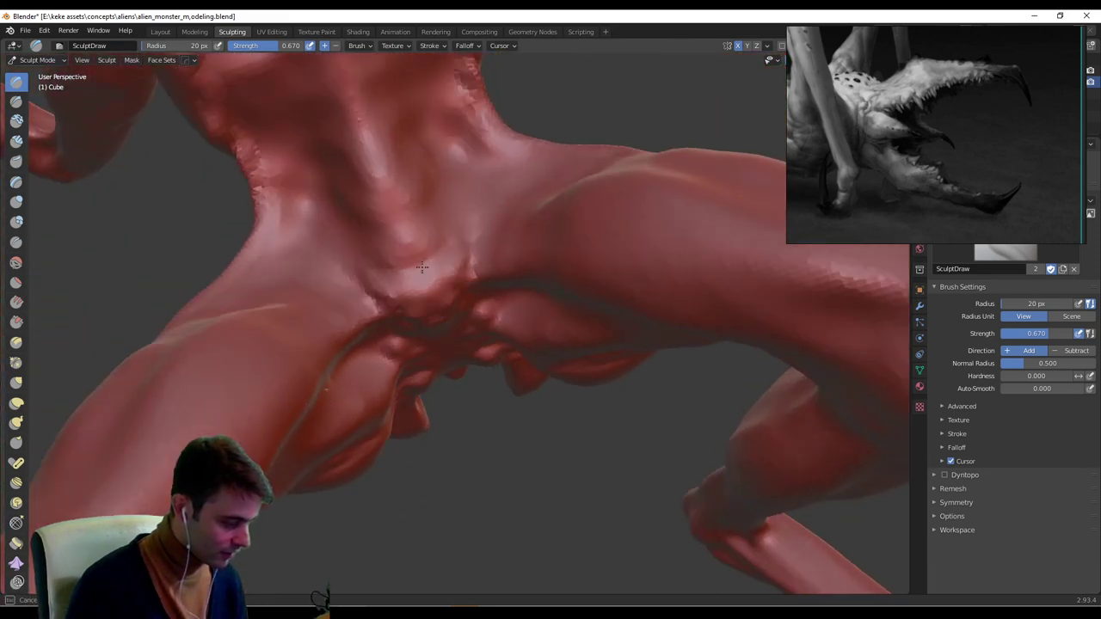
pyautogui.moveTo(423, 267); pyautogui.dragTo(440, 319, button='middle')
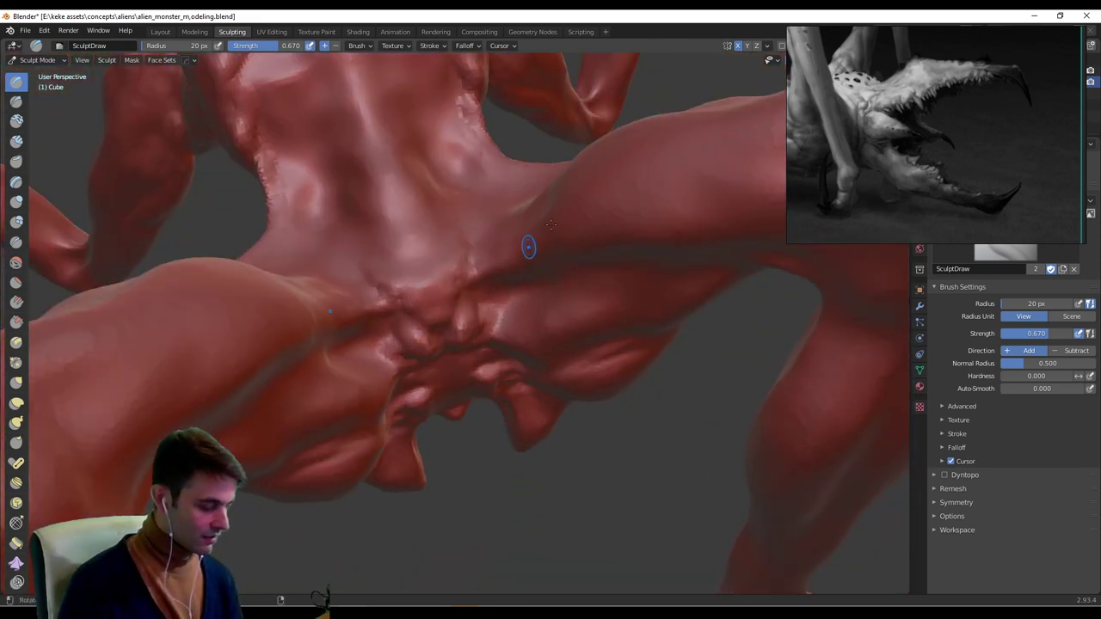
pyautogui.moveTo(528, 247); pyautogui.dragTo(433, 362, button='middle')
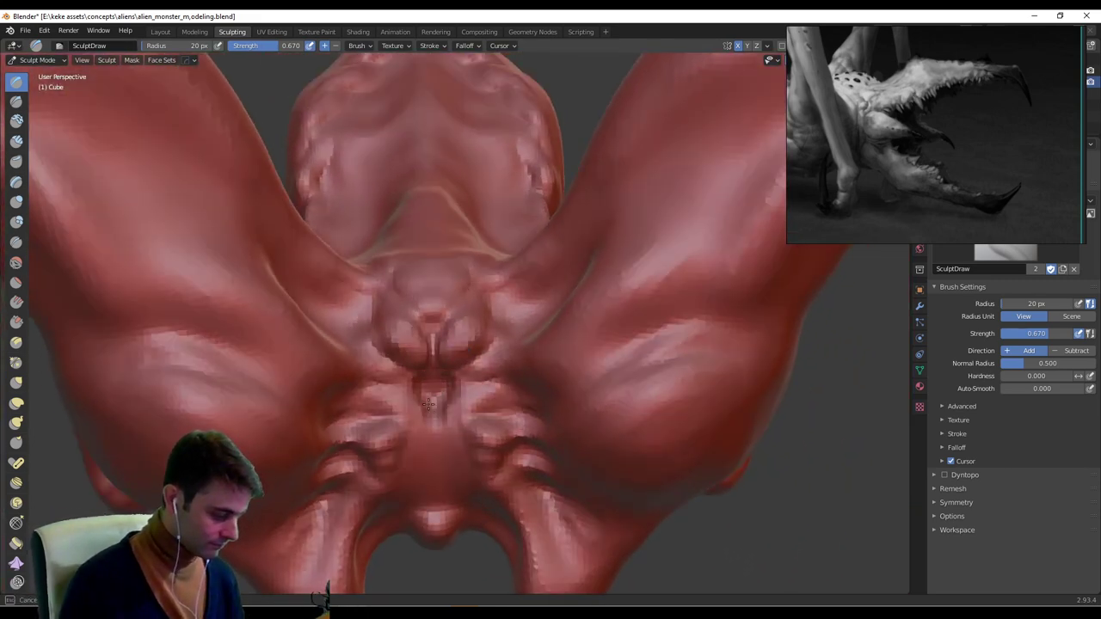
# Carve a small pit on the pelvis underside and raise thin ridges along its central cleft.
pyautogui.moveTo(427, 420); pyautogui.dragTo(435, 428, button='middle')
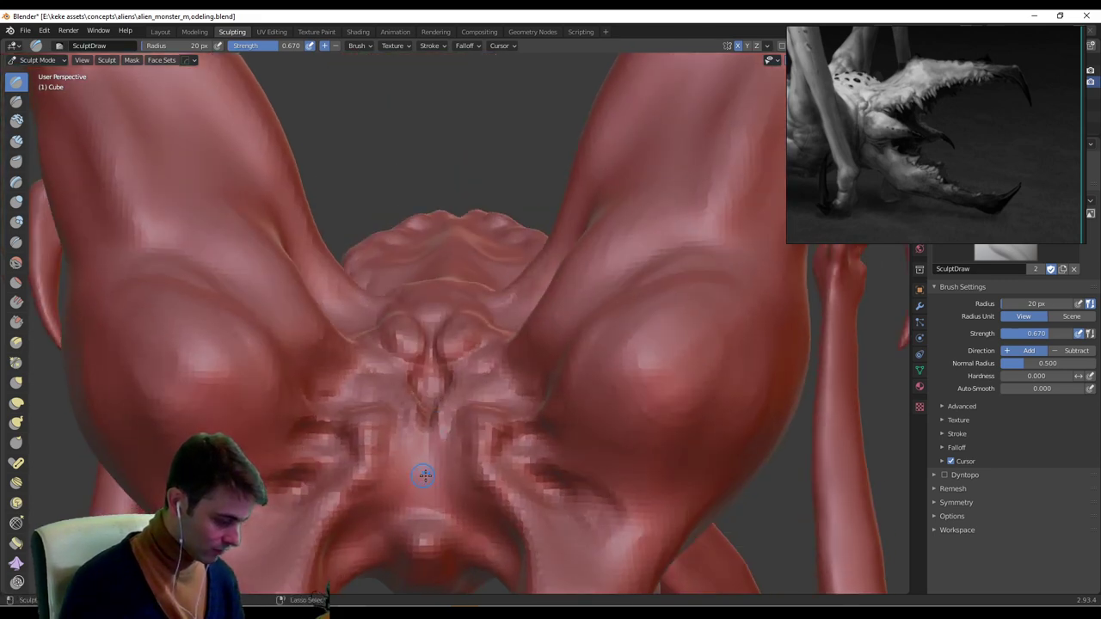
pyautogui.keyDown('ctrl'); pyautogui.moveTo(424, 475); pyautogui.dragTo(425, 496); pyautogui.keyUp('ctrl')
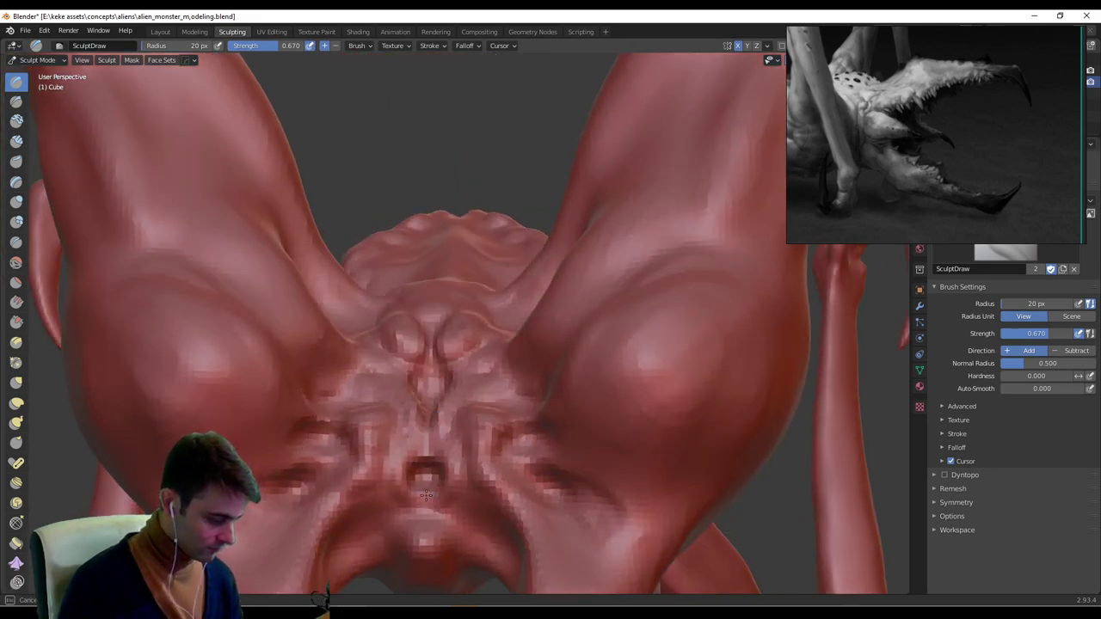
pyautogui.moveTo(422, 430); pyautogui.dragTo(417, 378, button='middle')
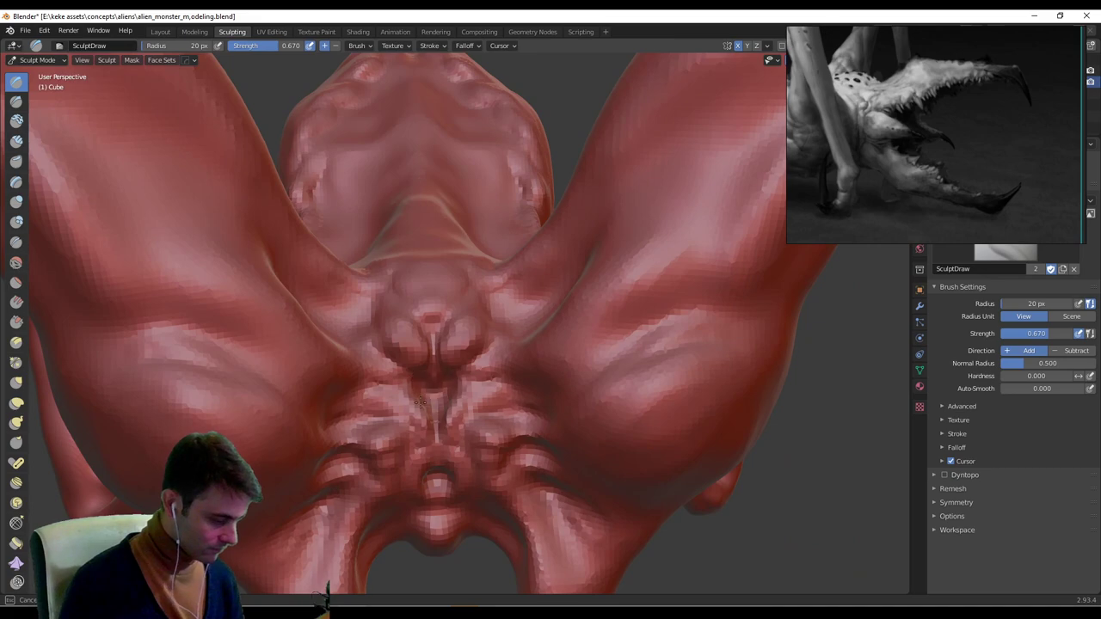
pyautogui.moveTo(434, 409); pyautogui.dragTo(416, 387)
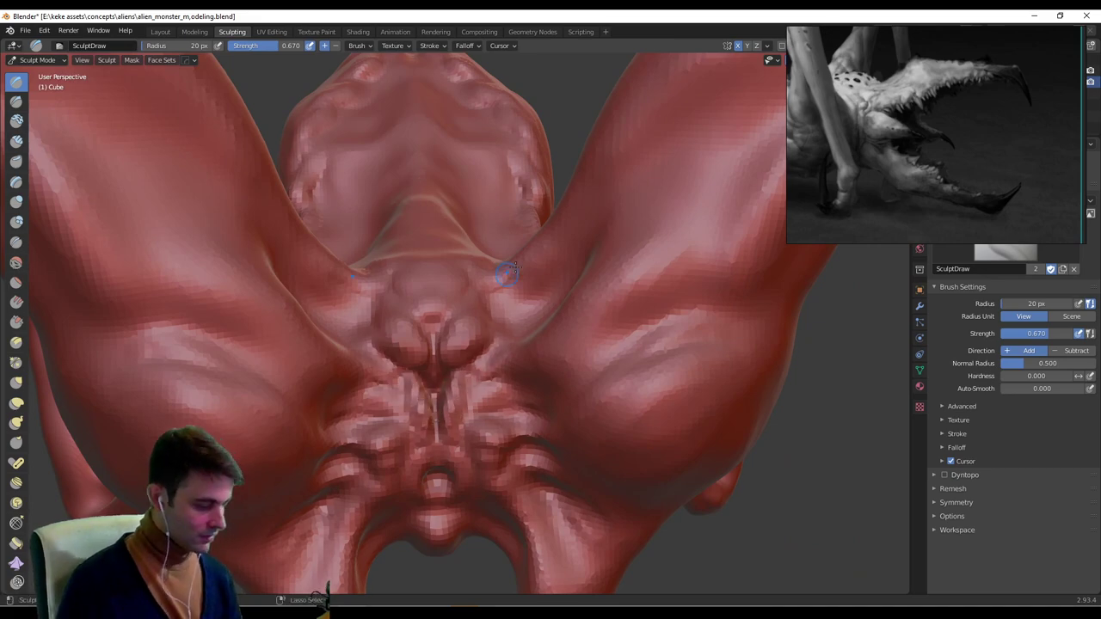
pyautogui.moveTo(533, 266)
pyautogui.mouseDown(button='middle')
pyautogui.moveTo(572, 255)
pyautogui.moveTo(684, 179)
pyautogui.moveTo(667, 190)
pyautogui.mouseUp(button='middle')
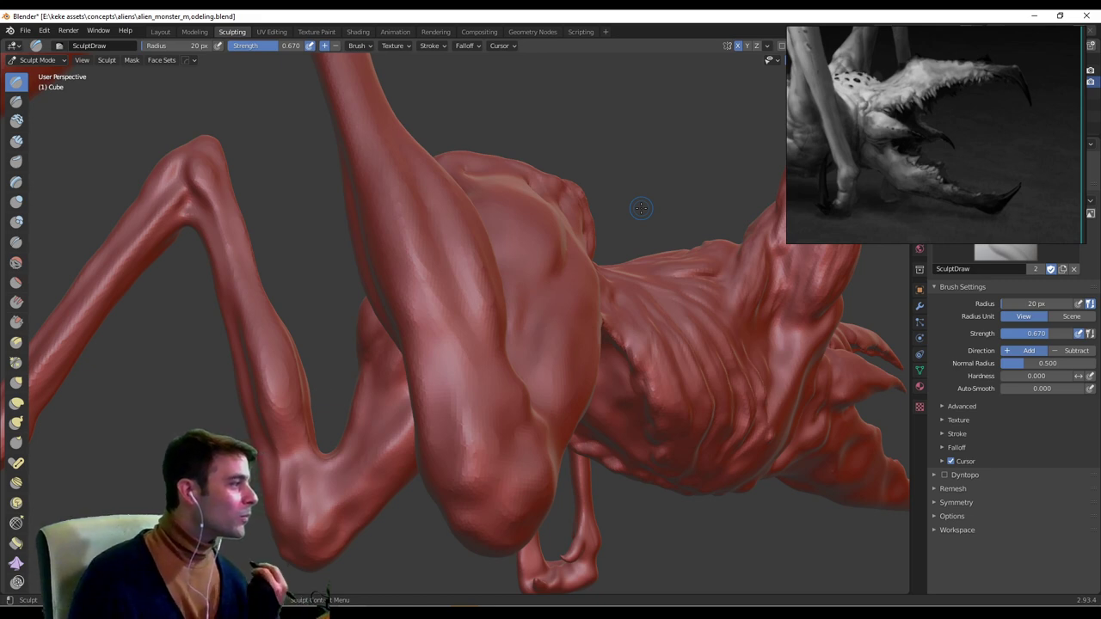
# Set the brush radius to 36 px and sculpt long muscle bands and grooves down the inner thigh.
pyautogui.moveTo(641, 207); pyautogui.dragTo(430, 230, button='middle')
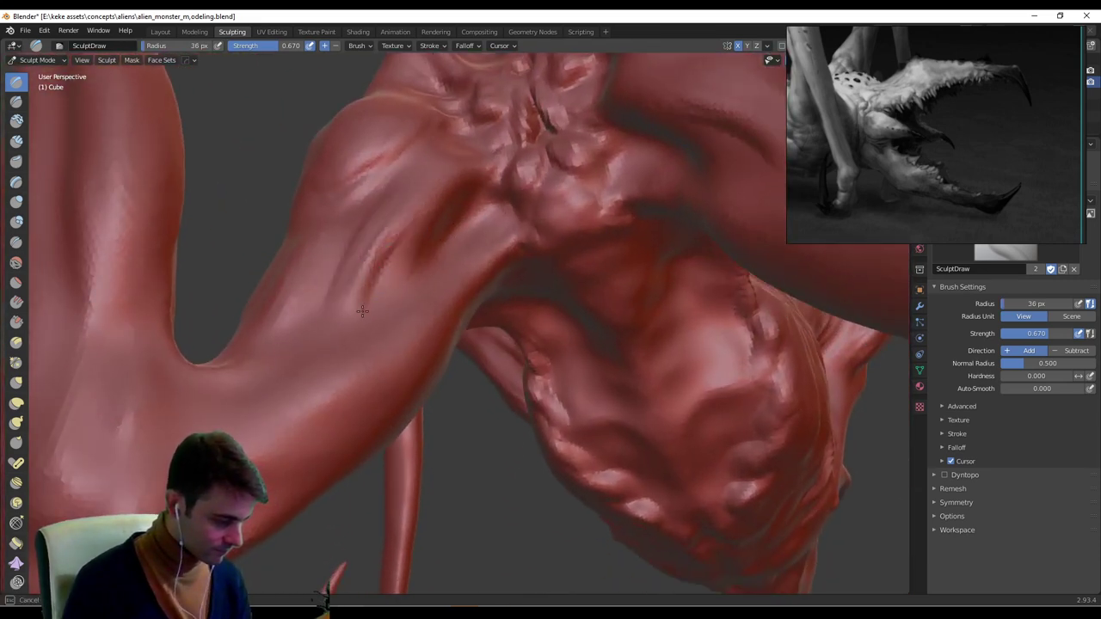
pyautogui.moveTo(275, 390); pyautogui.dragTo(344, 326, button='middle')
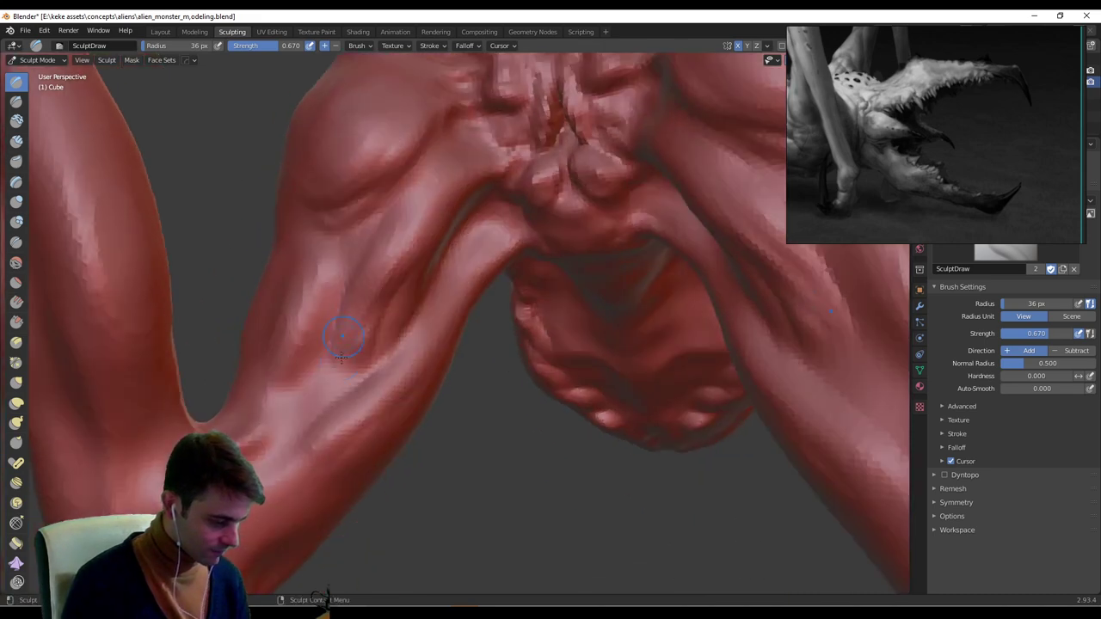
pyautogui.moveTo(327, 371); pyautogui.dragTo(319, 430, button='middle')
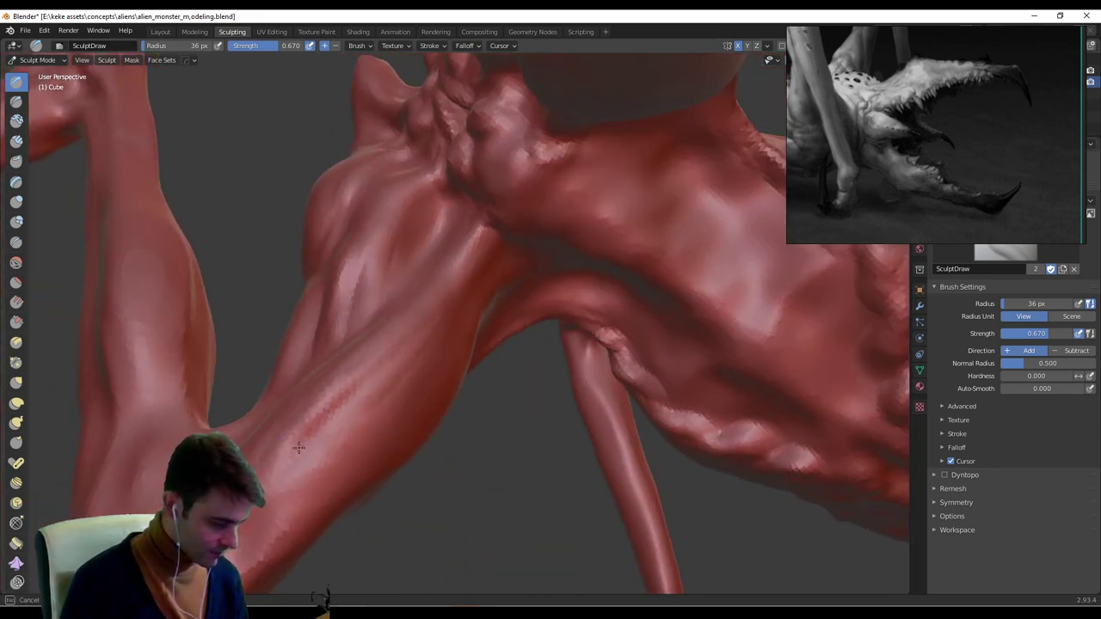
pyautogui.moveTo(312, 478); pyautogui.dragTo(532, 354, button='middle')
pyautogui.moveTo(464, 332); pyautogui.dragTo(585, 280, button='middle')
pyautogui.moveTo(465, 266)
pyautogui.mouseDown(button='middle')
pyautogui.moveTo(420, 275)
pyautogui.moveTo(426, 321)
pyautogui.moveTo(339, 405)
pyautogui.moveTo(397, 357)
pyautogui.moveTo(465, 261)
pyautogui.mouseUp(button='middle')
# Set the brush radius to 14 px and sculpt thin tendon strands below the hip crest on the outer thigh.
pyautogui.press('f')
pyautogui.click(413, 276)
pyautogui.moveTo(491, 213); pyautogui.dragTo(409, 256, button='middle')
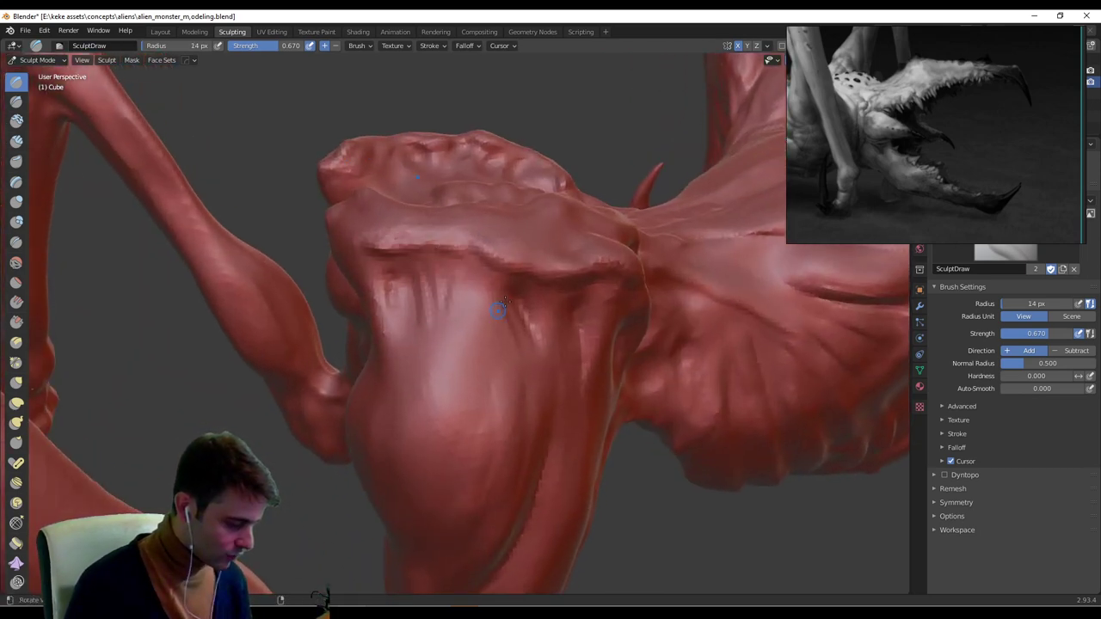
pyautogui.moveTo(498, 310)
pyautogui.mouseDown(button='middle')
pyautogui.moveTo(381, 234)
pyautogui.moveTo(440, 215)
pyautogui.mouseUp(button='middle')
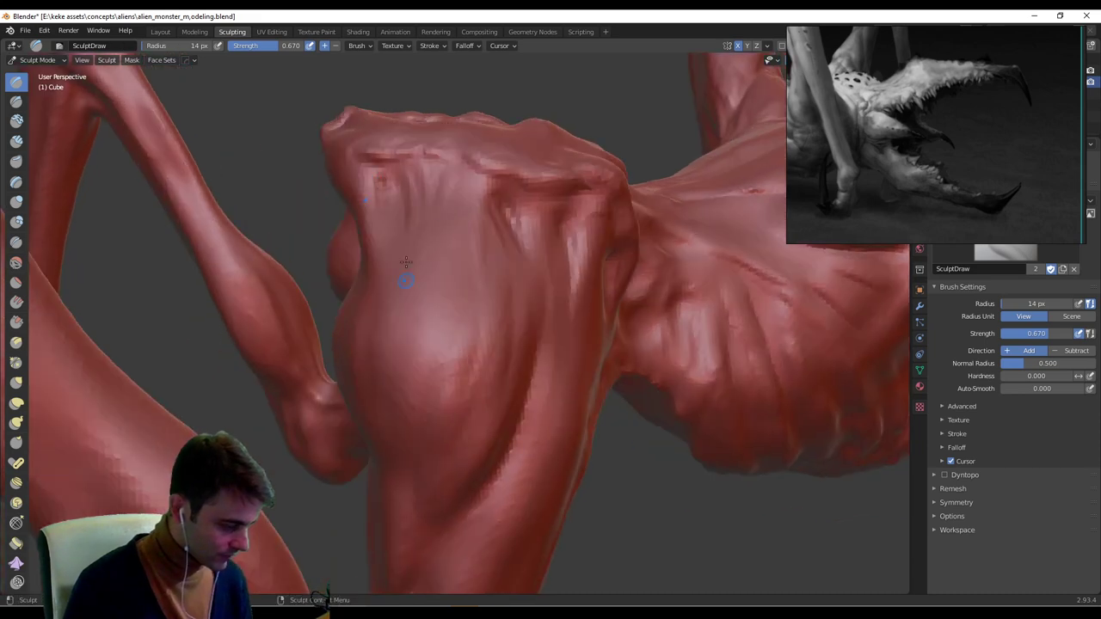
pyautogui.moveTo(417, 252); pyautogui.dragTo(470, 252, button='middle')
# Set the brush radius to 40 px and build up fleshy forms on the lower abdomen between ribcage and pelvis.
pyautogui.scroll(-10, 656, 184)
pyautogui.moveTo(656, 184)
pyautogui.mouseDown(button='middle')
pyautogui.moveTo(618, 222)
pyautogui.moveTo(585, 138)
pyautogui.moveTo(640, 215)
pyautogui.moveTo(507, 243)
pyautogui.moveTo(525, 269)
pyautogui.moveTo(500, 276)
pyautogui.mouseUp(button='middle')
pyautogui.scroll(10, 642, 221)
pyautogui.press('f')
pyautogui.click(460, 304)
pyautogui.moveTo(429, 301); pyautogui.dragTo(462, 313)
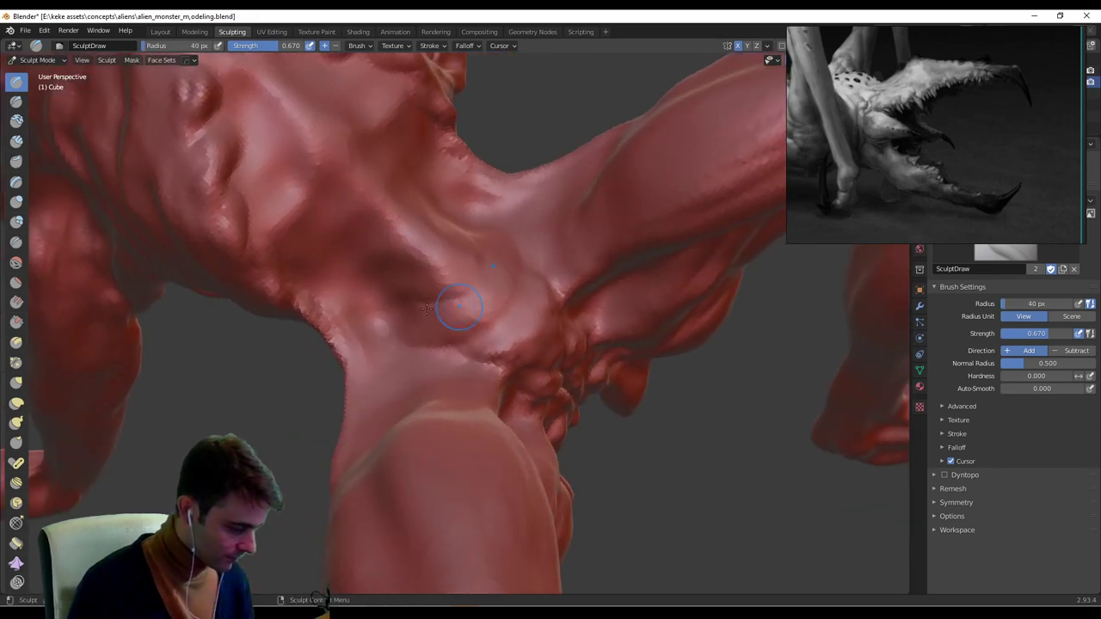
pyautogui.moveTo(586, 284)
pyautogui.mouseDown(button='middle')
pyautogui.moveTo(522, 299)
pyautogui.moveTo(384, 400)
pyautogui.mouseUp(button='middle')
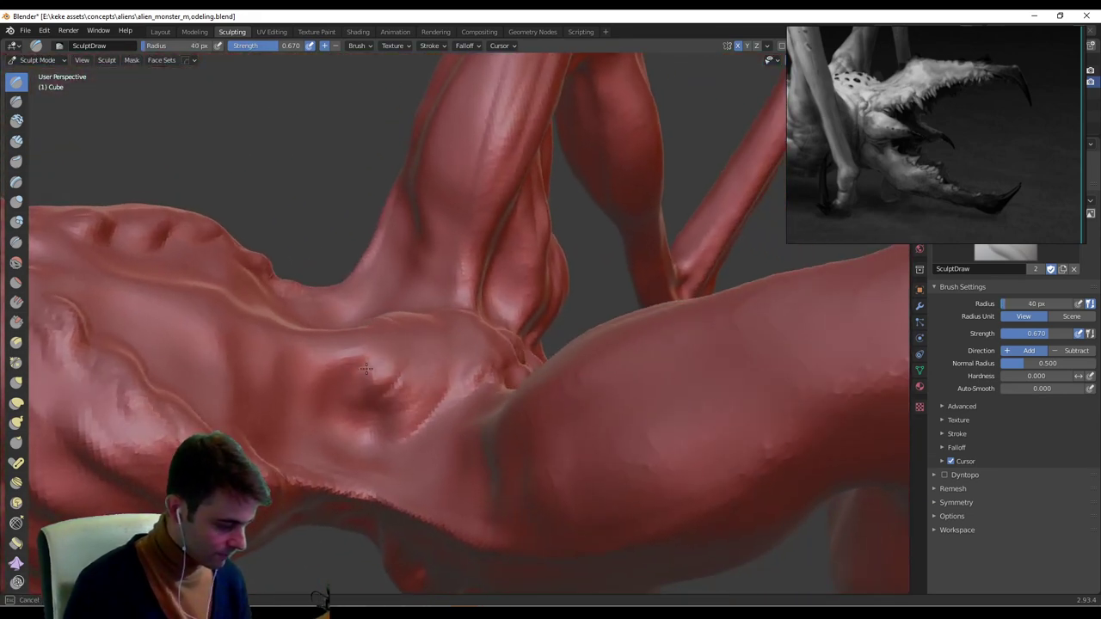
pyautogui.moveTo(458, 347); pyautogui.dragTo(398, 366, button='middle')
pyautogui.moveTo(344, 314); pyautogui.dragTo(393, 319, button='middle')
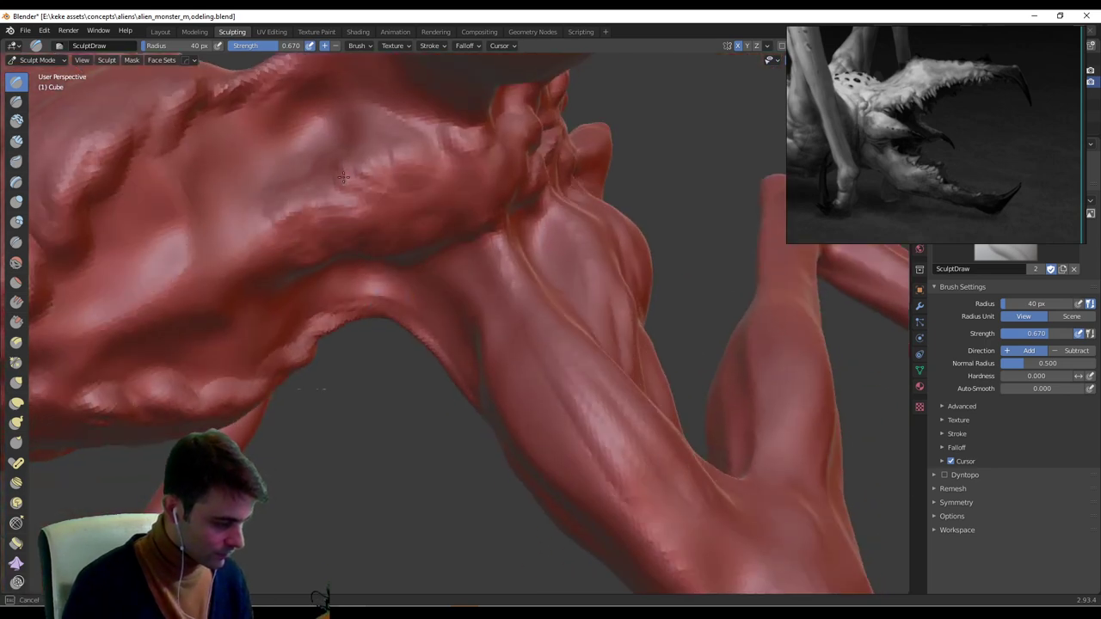
pyautogui.moveTo(344, 179); pyautogui.dragTo(406, 166, button='middle')
pyautogui.moveTo(346, 116); pyautogui.dragTo(397, 246, button='middle')
# Sculpt skin folds across the belly from the lower abdomen toward the edge of the ribcage.
pyautogui.moveTo(303, 285)
pyautogui.mouseDown()
pyautogui.moveTo(380, 293)
pyautogui.moveTo(458, 270)
pyautogui.moveTo(486, 274)
pyautogui.mouseUp()
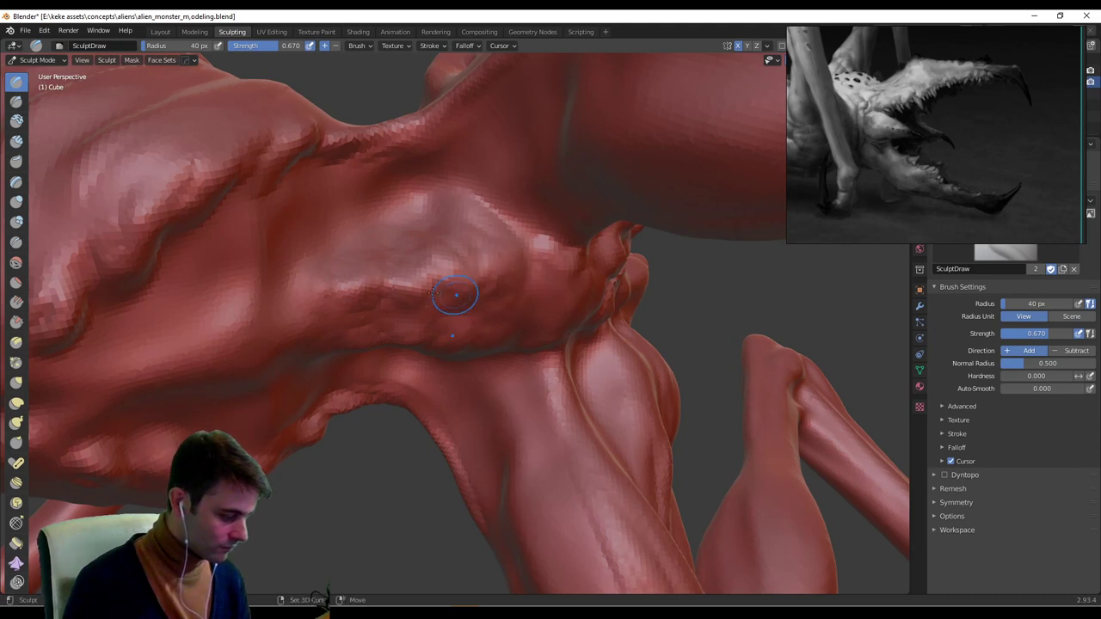
pyautogui.moveTo(328, 219)
pyautogui.mouseDown()
pyautogui.moveTo(297, 248)
pyautogui.moveTo(337, 226)
pyautogui.moveTo(291, 276)
pyautogui.mouseUp()
pyautogui.moveTo(244, 232)
pyautogui.mouseDown(button='middle')
pyautogui.moveTo(312, 258)
pyautogui.moveTo(325, 290)
pyautogui.mouseUp(button='middle')
pyautogui.moveTo(214, 375)
pyautogui.mouseDown()
pyautogui.moveTo(187, 294)
pyautogui.moveTo(128, 303)
pyautogui.mouseUp()
pyautogui.moveTo(258, 300)
pyautogui.mouseDown(button='middle')
pyautogui.moveTo(301, 309)
pyautogui.moveTo(211, 378)
pyautogui.mouseUp(button='middle')
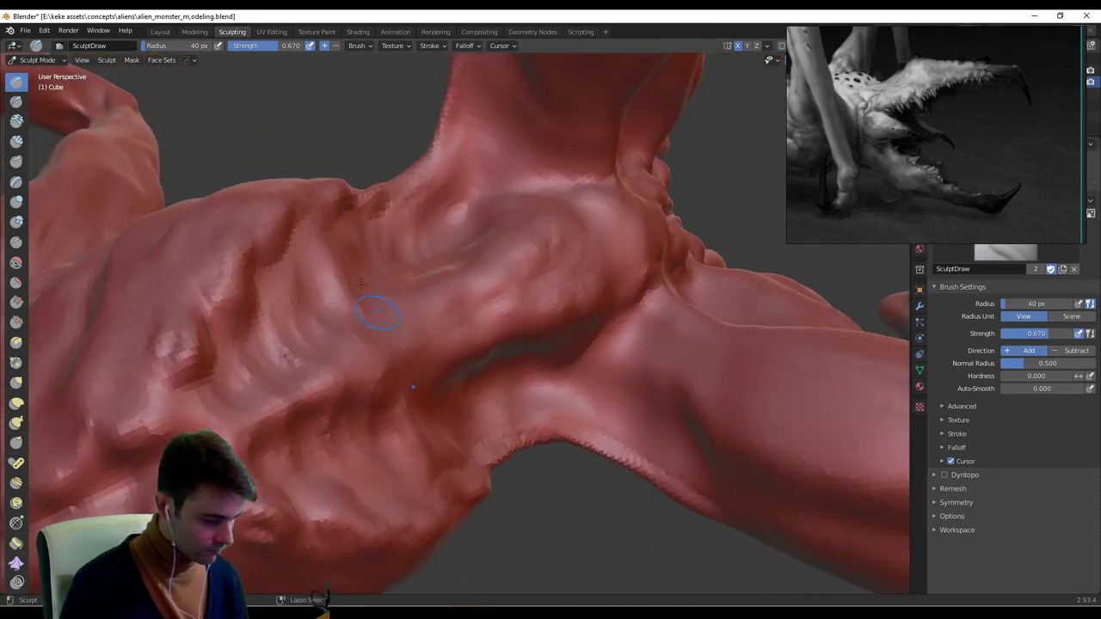
# Set the brush radius to 35 px and sculpt rounded lumps and creases along the middle of the lower abdomen.
pyautogui.moveTo(357, 340)
pyautogui.mouseDown(button='middle')
pyautogui.moveTo(344, 404)
pyautogui.moveTo(370, 391)
pyautogui.moveTo(508, 381)
pyautogui.moveTo(473, 339)
pyautogui.moveTo(459, 295)
pyautogui.mouseUp(button='middle')
pyautogui.scroll(4, 481, 319)
pyautogui.moveTo(460, 495)
pyautogui.mouseDown()
pyautogui.moveTo(456, 433)
pyautogui.moveTo(442, 456)
pyautogui.moveTo(467, 462)
pyautogui.moveTo(508, 393)
pyautogui.moveTo(508, 347)
pyautogui.mouseUp()
pyautogui.moveTo(508, 347)
pyautogui.mouseDown(button='middle')
pyautogui.moveTo(489, 345)
pyautogui.moveTo(491, 365)
pyautogui.moveTo(511, 308)
pyautogui.moveTo(544, 281)
pyautogui.moveTo(533, 262)
pyautogui.moveTo(547, 260)
pyautogui.moveTo(507, 258)
pyautogui.moveTo(522, 255)
pyautogui.moveTo(512, 305)
pyautogui.moveTo(514, 282)
pyautogui.mouseUp(button='middle')
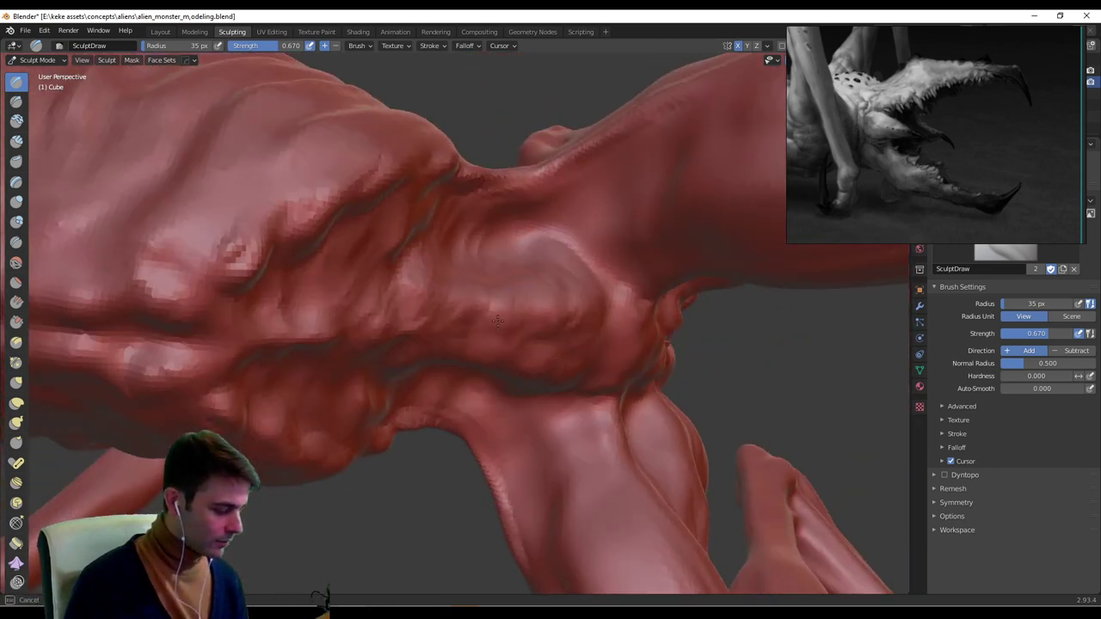
pyautogui.moveTo(497, 320)
pyautogui.mouseDown(button='middle')
pyautogui.moveTo(518, 340)
pyautogui.moveTo(499, 321)
pyautogui.moveTo(574, 288)
pyautogui.moveTo(559, 266)
pyautogui.moveTo(597, 214)
pyautogui.moveTo(549, 276)
pyautogui.mouseUp(button='middle')
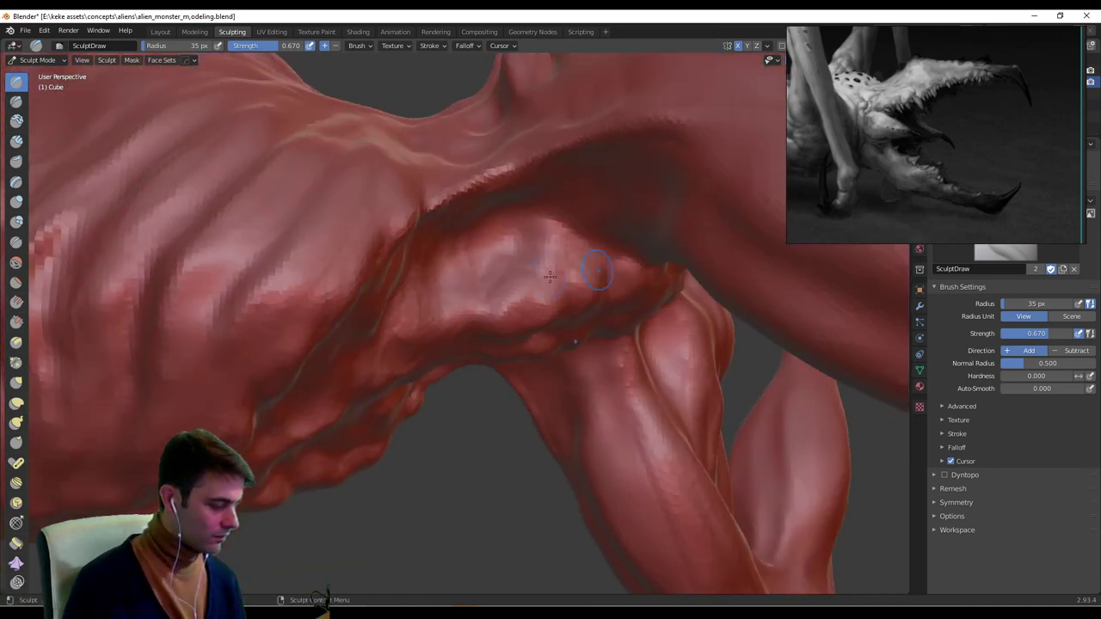
pyautogui.moveTo(523, 311); pyautogui.dragTo(576, 244, button='middle')
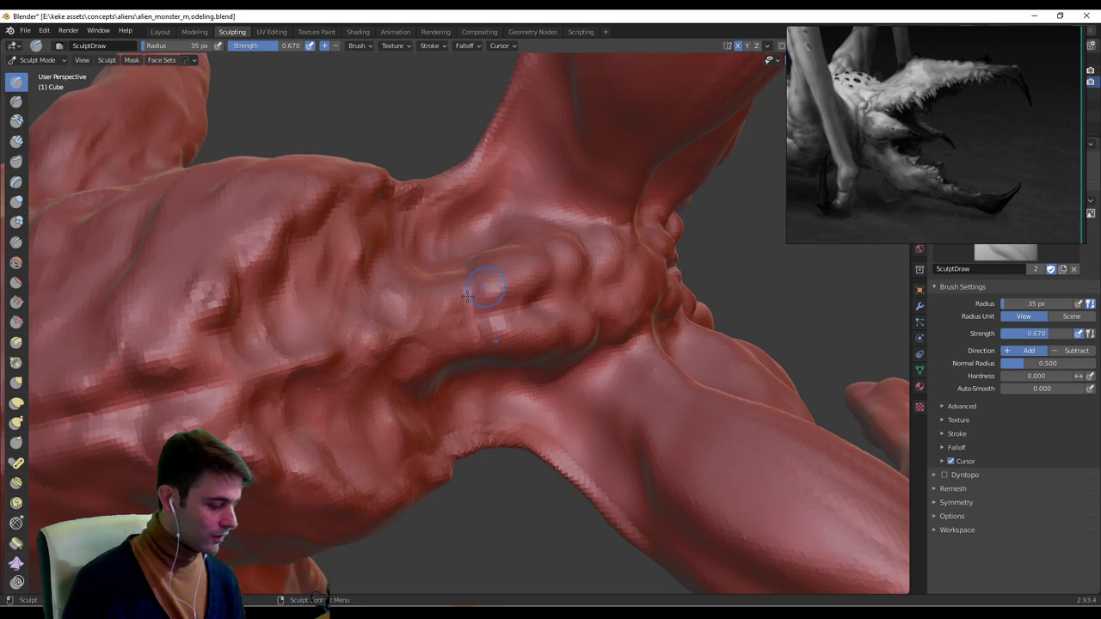
pyautogui.moveTo(467, 297); pyautogui.dragTo(450, 271)
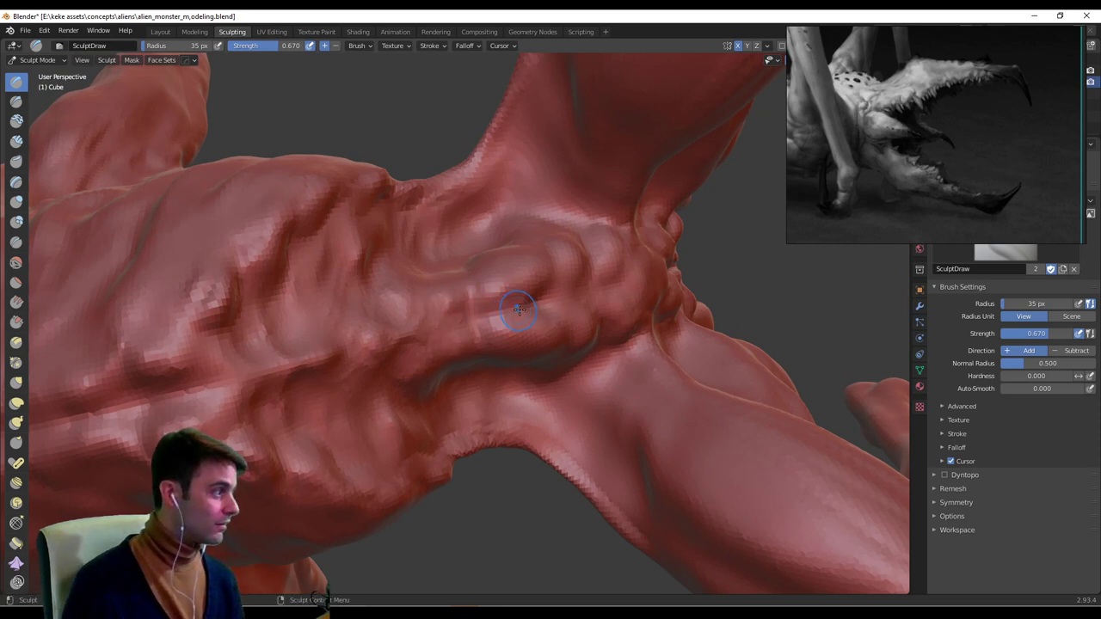
pyautogui.moveTo(556, 269)
pyautogui.mouseDown(button='middle')
pyautogui.moveTo(508, 267)
pyautogui.moveTo(479, 234)
pyautogui.moveTo(493, 204)
pyautogui.moveTo(491, 147)
pyautogui.moveTo(520, 244)
pyautogui.moveTo(588, 243)
pyautogui.mouseUp(button='middle')
pyautogui.keyDown('ctrl'); pyautogui.moveTo(516, 249); pyautogui.dragTo(482, 331, button='middle'); pyautogui.keyUp('ctrl')
# Sculpt skin folds where the thigh joins the waist, using a brush radius of 25 px and then 20 px.
pyautogui.moveTo(258, 314)
pyautogui.mouseDown(button='middle')
pyautogui.moveTo(414, 333)
pyautogui.moveTo(381, 254)
pyautogui.mouseUp(button='middle')
pyautogui.press('f')
pyautogui.click(333, 259)
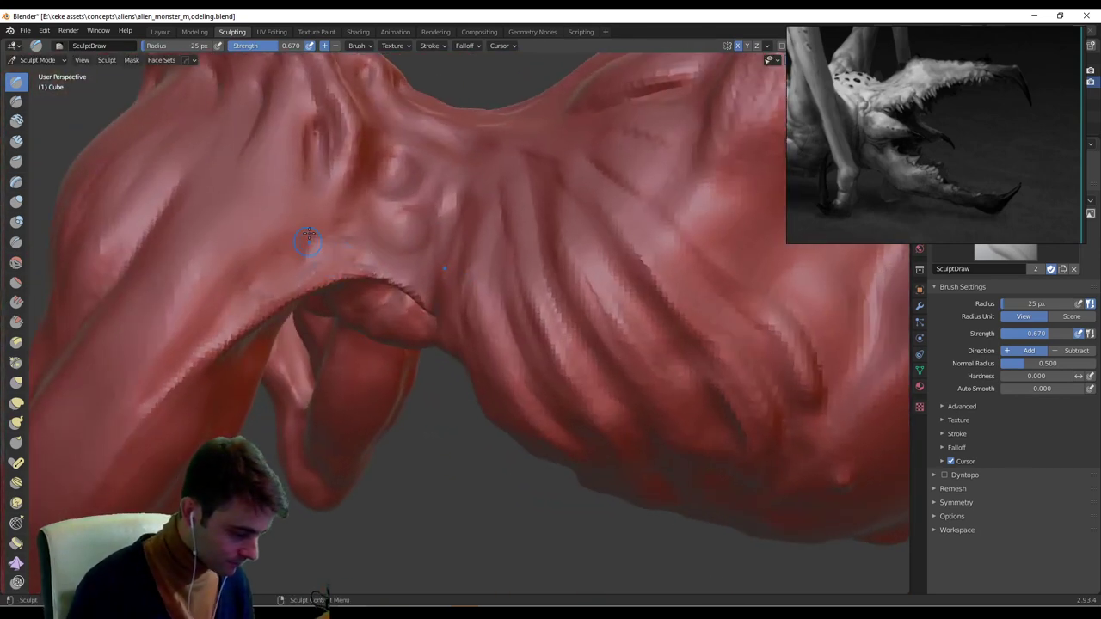
pyautogui.moveTo(297, 269); pyautogui.dragTo(301, 250)
pyautogui.press('f')
pyautogui.click(301, 248)
pyautogui.moveTo(266, 294); pyautogui.dragTo(307, 252)
pyautogui.press('f')
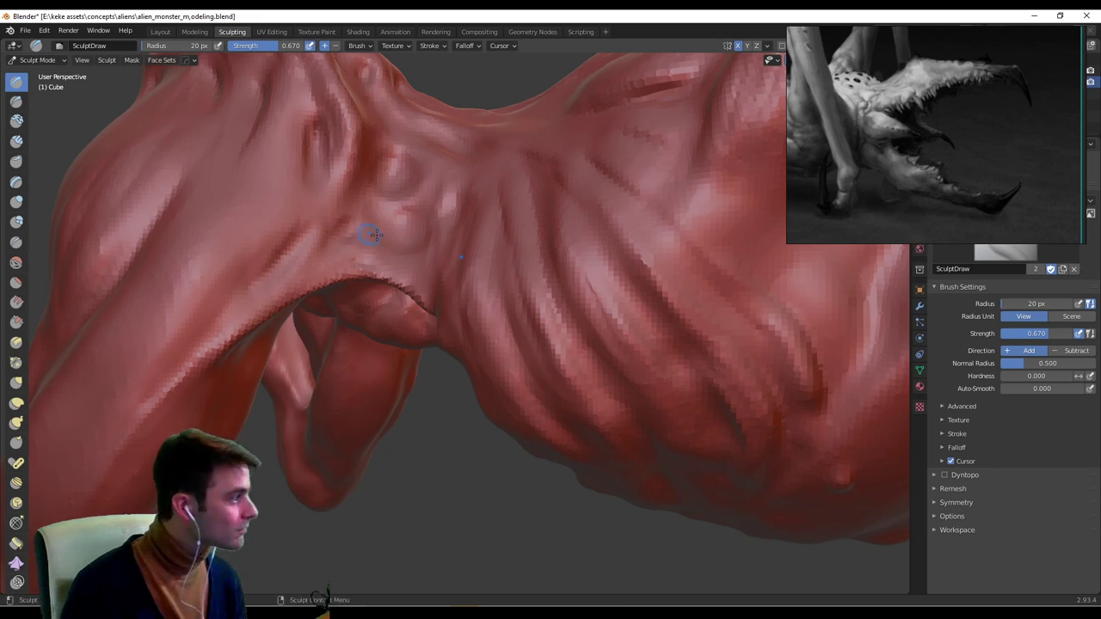
# Sculpt fine wrinkles and stretched skin strands between the waist, the abdominal lumps and the upper thigh.
pyautogui.moveTo(375, 234); pyautogui.dragTo(411, 229, button='middle')
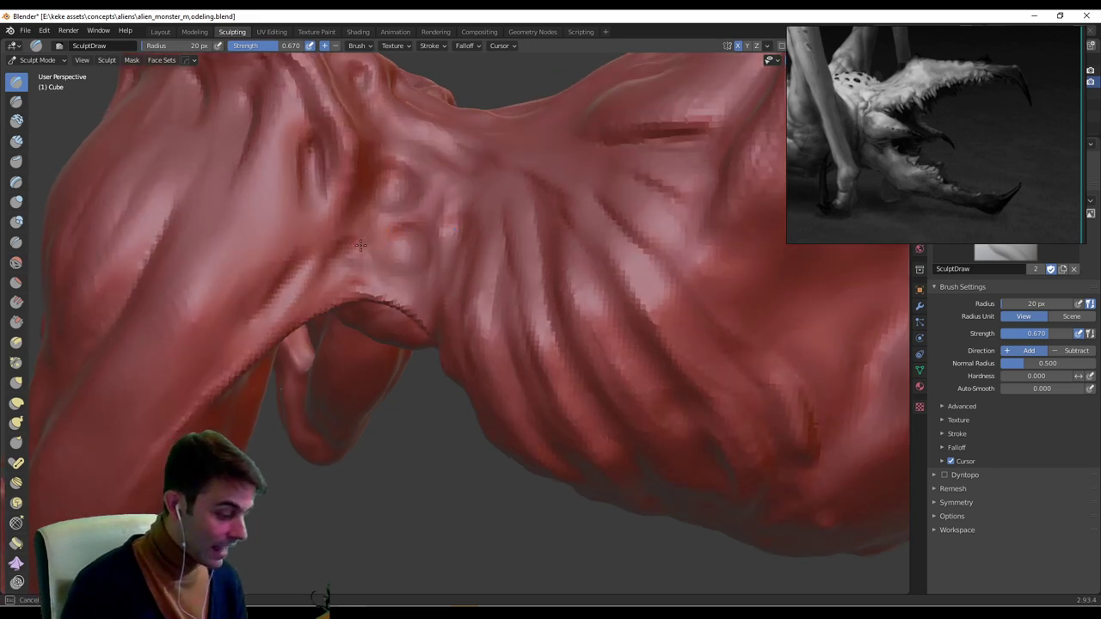
pyautogui.moveTo(420, 274)
pyautogui.mouseDown(button='middle')
pyautogui.moveTo(417, 210)
pyautogui.moveTo(450, 176)
pyautogui.moveTo(465, 280)
pyautogui.mouseUp(button='middle')
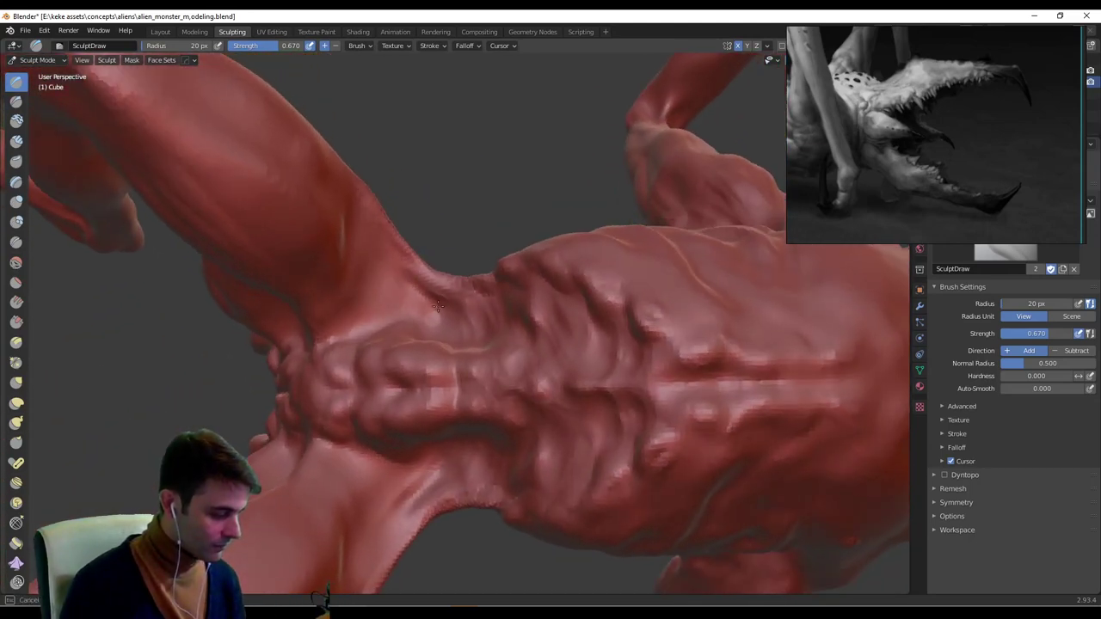
pyautogui.moveTo(401, 300)
pyautogui.mouseDown(button='middle')
pyautogui.moveTo(361, 301)
pyautogui.moveTo(367, 373)
pyautogui.moveTo(421, 336)
pyautogui.moveTo(424, 360)
pyautogui.mouseUp(button='middle')
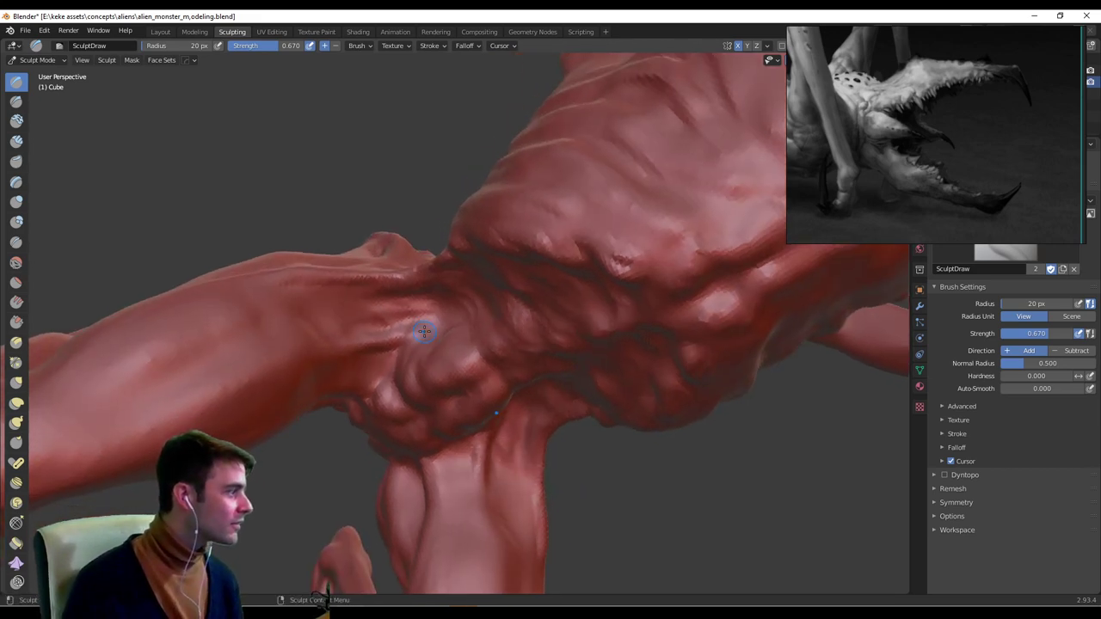
pyautogui.moveTo(424, 331)
pyautogui.mouseDown(button='middle')
pyautogui.moveTo(459, 307)
pyautogui.moveTo(490, 307)
pyautogui.mouseUp(button='middle')
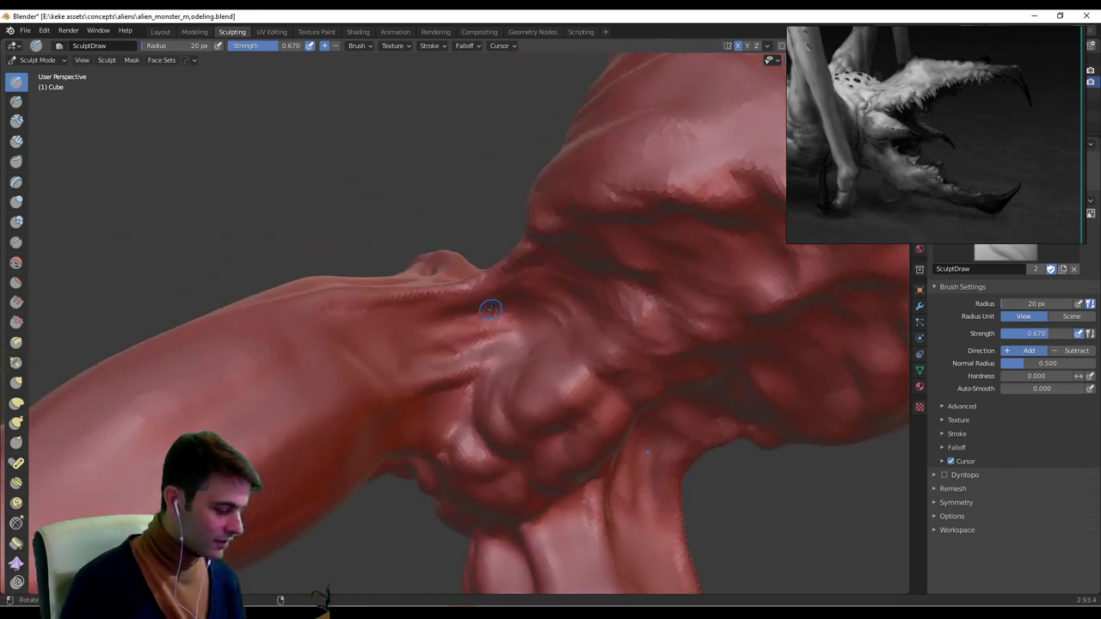
pyautogui.keyDown('shift'); pyautogui.moveTo(489, 332); pyautogui.dragTo(503, 341, button='right'); pyautogui.keyUp('shift')
pyautogui.moveTo(501, 344); pyautogui.dragTo(482, 370, button='middle')
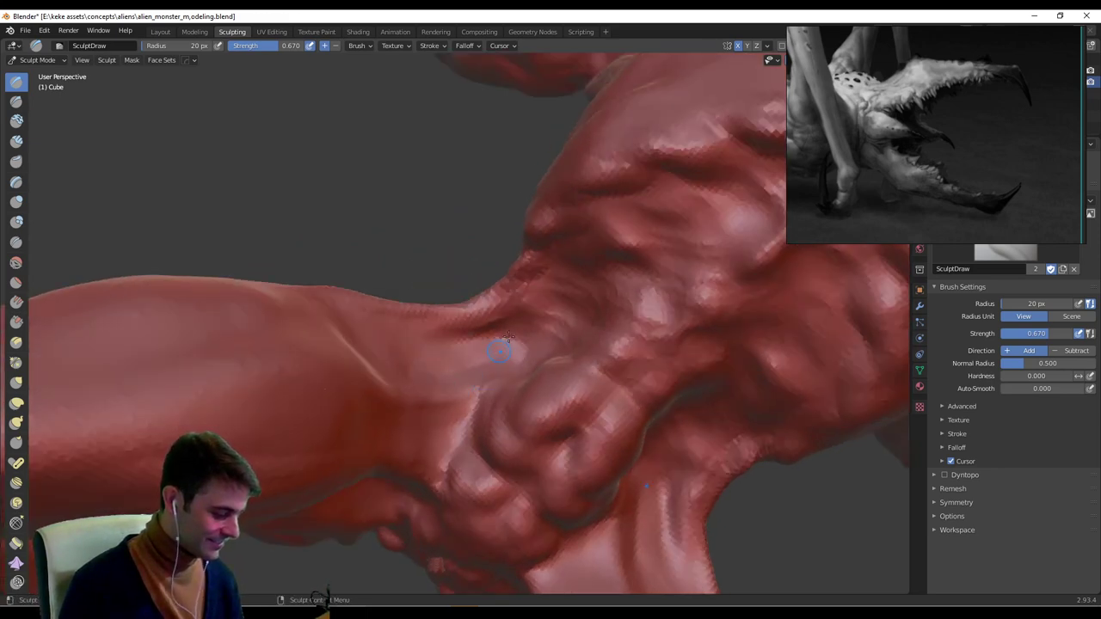
pyautogui.moveTo(508, 336)
pyautogui.mouseDown(button='middle')
pyautogui.moveTo(545, 344)
pyautogui.moveTo(535, 180)
pyautogui.moveTo(535, 266)
pyautogui.moveTo(474, 319)
pyautogui.moveTo(395, 254)
pyautogui.moveTo(419, 208)
pyautogui.mouseUp(button='middle')
# Raise short strands and folds on the front of the thigh beside the groin.
pyautogui.moveTo(439, 227); pyautogui.dragTo(484, 272)
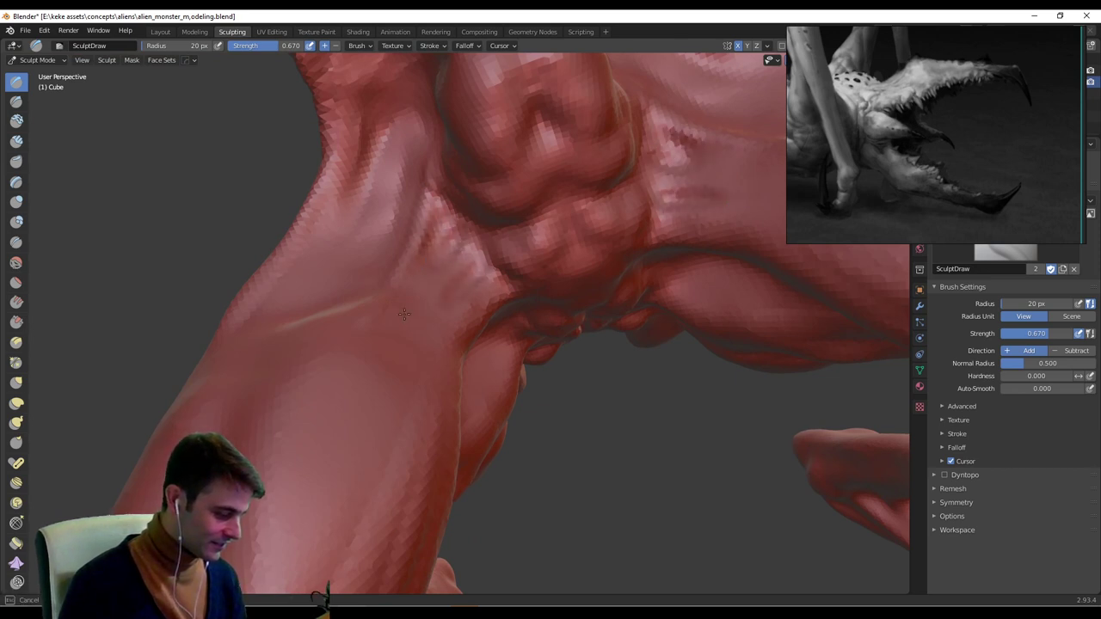
pyautogui.moveTo(403, 315); pyautogui.dragTo(405, 201, button='middle')
pyautogui.moveTo(423, 155); pyautogui.dragTo(393, 214)
pyautogui.moveTo(409, 156); pyautogui.dragTo(284, 271, button='middle')
# Sculpt muscle grooves and strands where the front leg joins the shoulder above the ribcage.
pyautogui.scroll(-4, 379, 274)
pyautogui.moveTo(430, 270); pyautogui.dragTo(360, 290, button='middle')
pyautogui.scroll(5, 383, 270)
pyautogui.scroll(-3, 430, 297)
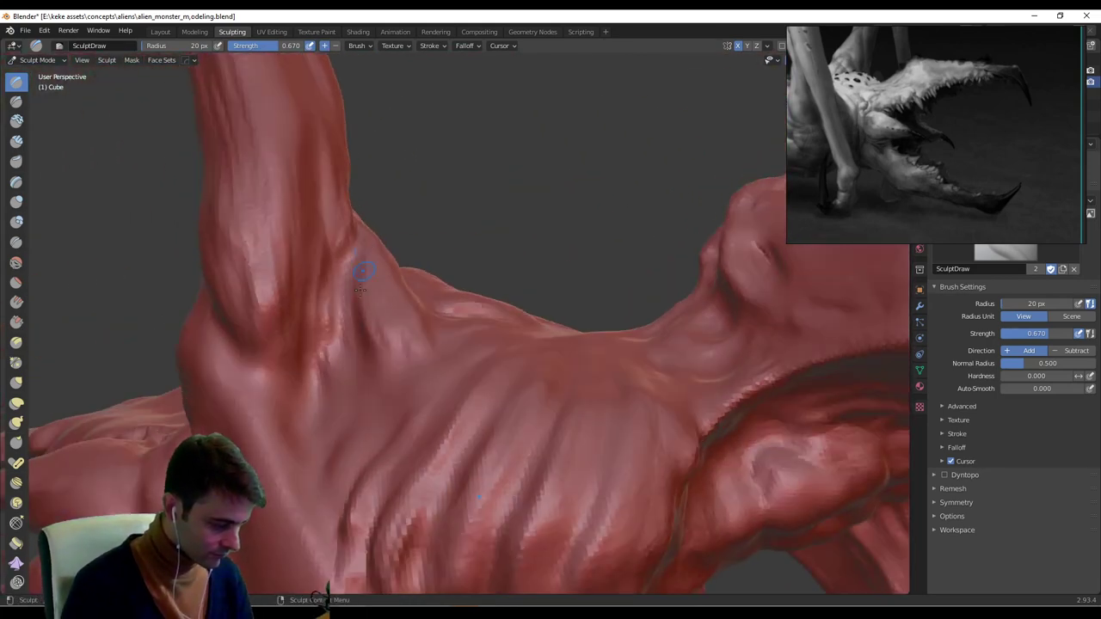
pyautogui.moveTo(335, 221); pyautogui.dragTo(340, 292, button='middle')
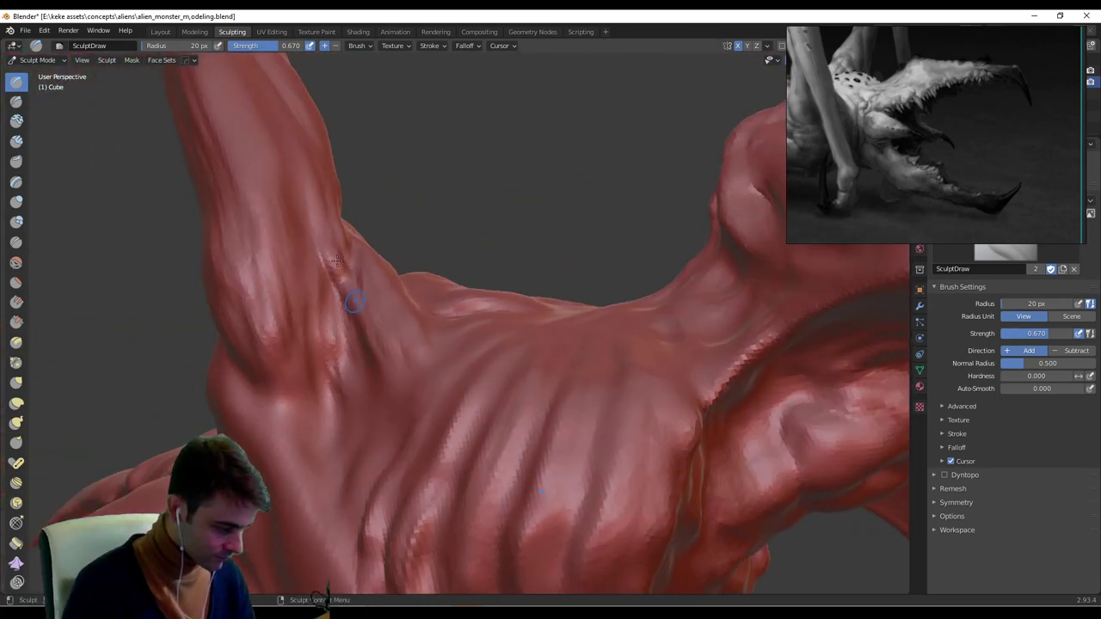
pyautogui.moveTo(355, 336); pyautogui.dragTo(339, 275, button='middle')
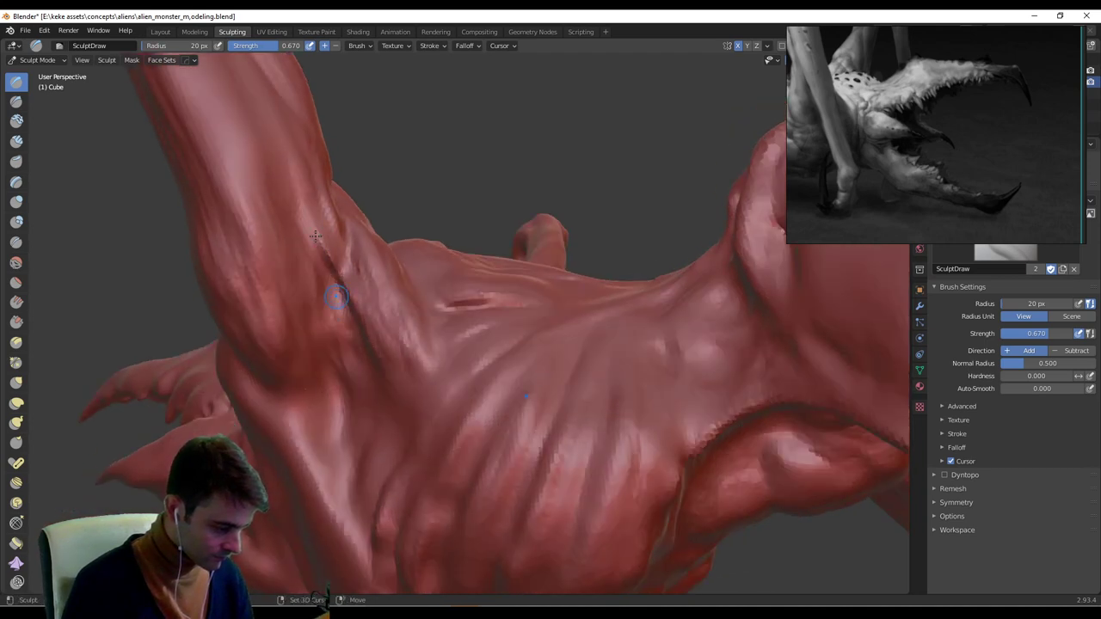
pyautogui.keyDown('ctrl'); pyautogui.moveTo(424, 201); pyautogui.dragTo(423, 273, button='middle'); pyautogui.keyUp('ctrl')
pyautogui.moveTo(423, 274); pyautogui.dragTo(431, 295, button='middle')
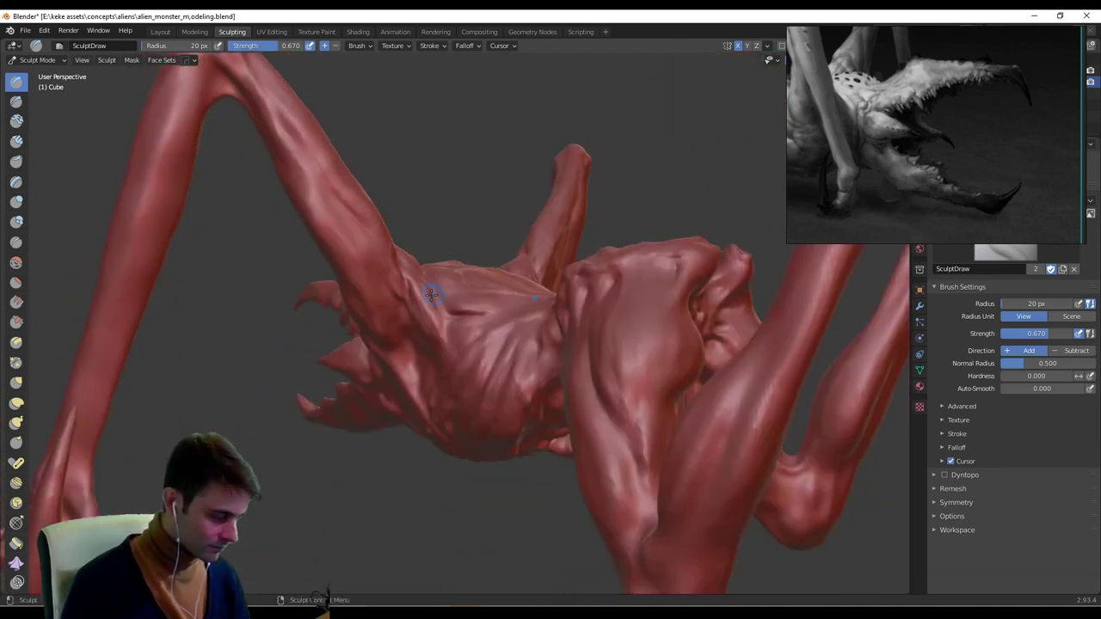
pyautogui.moveTo(411, 278); pyautogui.dragTo(436, 321)
pyautogui.moveTo(478, 191)
pyautogui.keyDown('ctrl'); pyautogui.mouseDown(button='middle')
pyautogui.moveTo(479, 255)
pyautogui.moveTo(614, 253)
pyautogui.mouseUp(button='middle'); pyautogui.keyUp('ctrl')
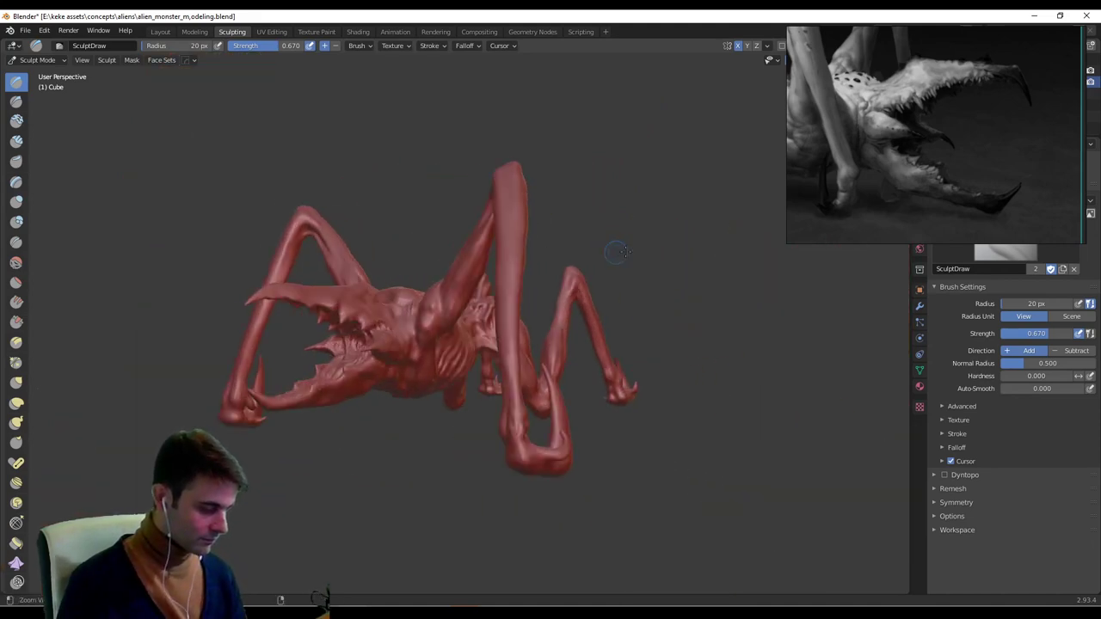
# Sculpt small ridges at the mouth corner and above the first teeth of the upper jaw with the Draw brush.
pyautogui.moveTo(499, 280)
pyautogui.mouseDown(button='middle')
pyautogui.moveTo(569, 298)
pyautogui.moveTo(688, 302)
pyautogui.moveTo(688, 219)
pyautogui.moveTo(450, 268)
pyautogui.moveTo(453, 280)
pyautogui.moveTo(478, 246)
pyautogui.moveTo(469, 266)
pyautogui.mouseUp(button='middle')
pyautogui.keyDown('ctrl'); pyautogui.moveTo(428, 322); pyautogui.dragTo(447, 258, button='middle'); pyautogui.keyUp('ctrl')
pyautogui.keyDown('shift'); pyautogui.moveTo(447, 258); pyautogui.dragTo(521, 232, button='middle'); pyautogui.keyUp('shift')
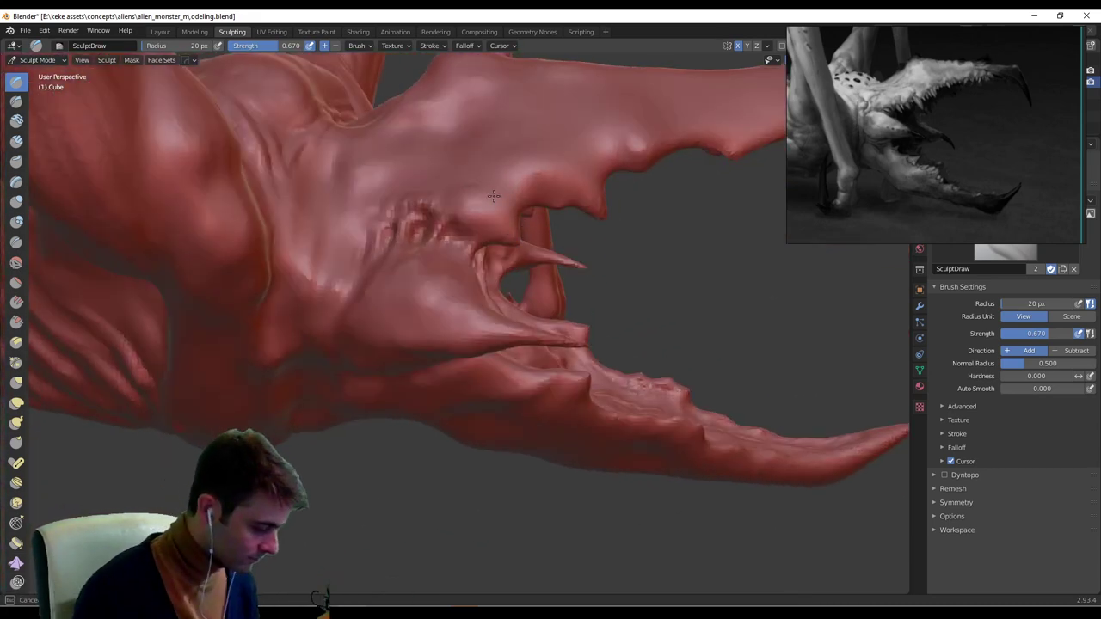
pyautogui.moveTo(467, 207); pyautogui.dragTo(498, 215)
pyautogui.moveTo(525, 173); pyautogui.dragTo(556, 186)
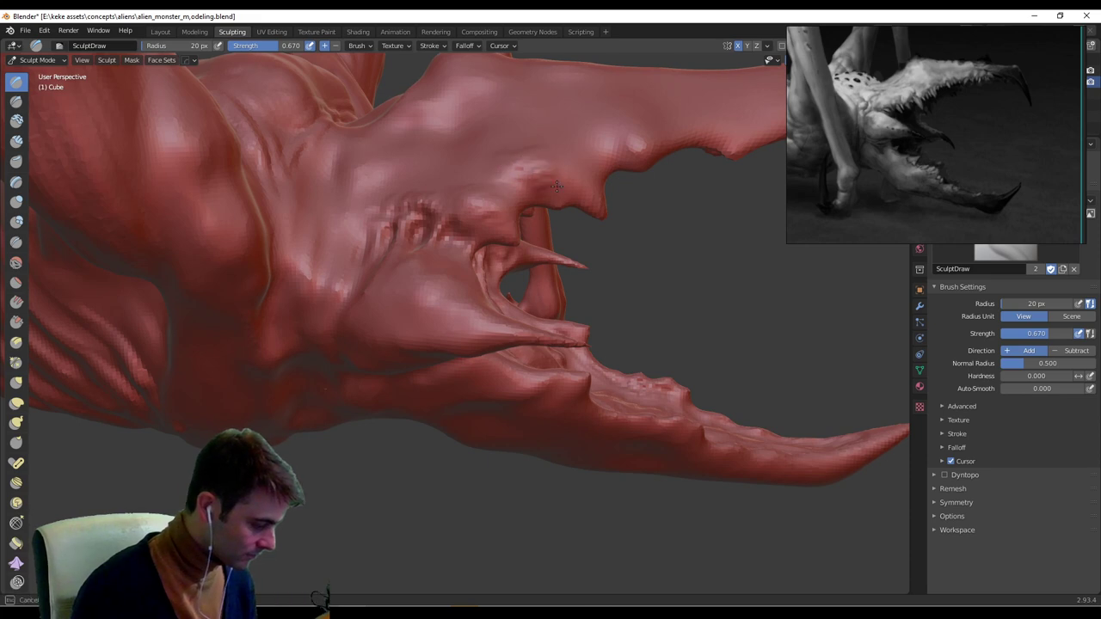
# Sculpt folds and grooves on the side of the upper jaw above its teeth, working from both sides of the head.
pyautogui.moveTo(566, 180); pyautogui.dragTo(524, 277, button='middle')
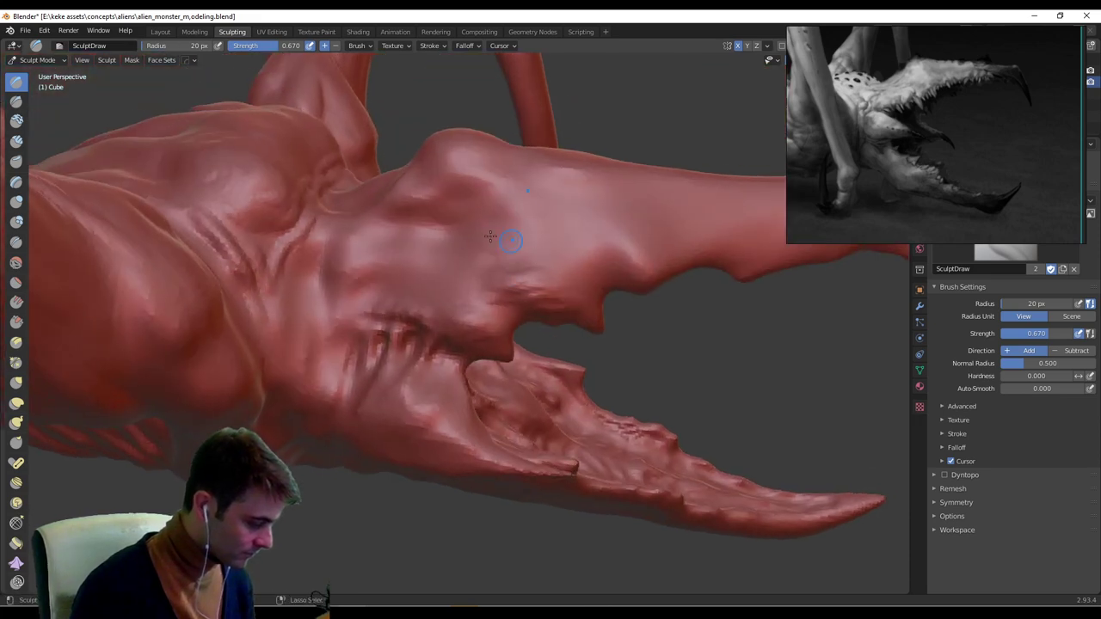
pyautogui.moveTo(490, 237)
pyautogui.mouseDown()
pyautogui.moveTo(553, 253)
pyautogui.moveTo(523, 238)
pyautogui.moveTo(561, 242)
pyautogui.moveTo(548, 236)
pyautogui.moveTo(558, 225)
pyautogui.moveTo(627, 274)
pyautogui.mouseUp()
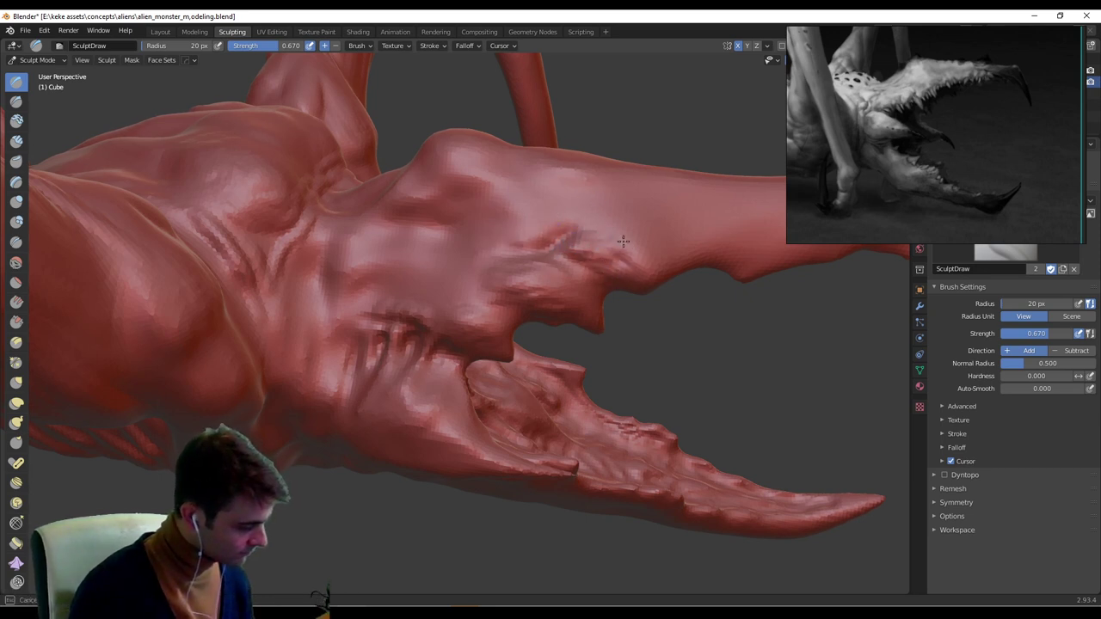
pyautogui.moveTo(609, 225)
pyautogui.mouseDown()
pyautogui.moveTo(572, 231)
pyautogui.moveTo(592, 208)
pyautogui.moveTo(523, 231)
pyautogui.moveTo(539, 279)
pyautogui.mouseUp()
pyautogui.moveTo(591, 253)
pyautogui.mouseDown()
pyautogui.moveTo(582, 256)
pyautogui.moveTo(590, 197)
pyautogui.mouseUp()
pyautogui.moveTo(590, 197)
pyautogui.mouseDown(button='middle')
pyautogui.moveTo(643, 226)
pyautogui.moveTo(388, 247)
pyautogui.mouseUp(button='middle')
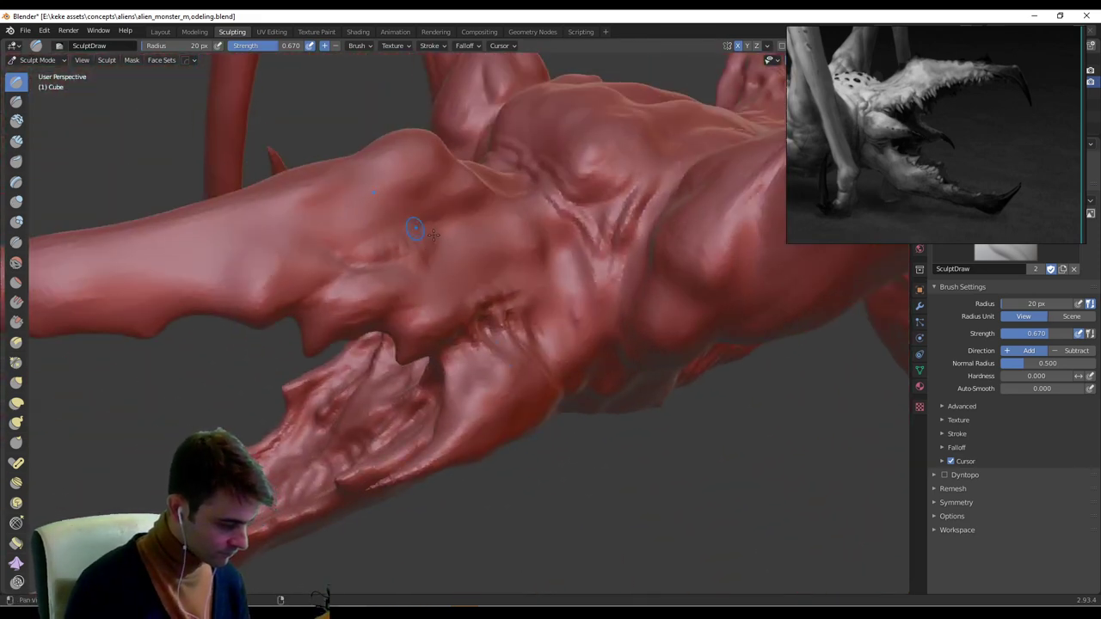
pyautogui.keyDown('shift'); pyautogui.moveTo(433, 235); pyautogui.dragTo(526, 257, button='middle'); pyautogui.keyUp('shift')
pyautogui.moveTo(297, 279)
pyautogui.mouseDown()
pyautogui.moveTo(378, 243)
pyautogui.moveTo(345, 244)
pyautogui.moveTo(395, 215)
pyautogui.mouseUp()
# Save the file and move the reference image away from the viewport.
pyautogui.moveTo(395, 215)
pyautogui.mouseDown(button='middle')
pyautogui.moveTo(710, 181)
pyautogui.moveTo(769, 368)
pyautogui.moveTo(659, 381)
pyautogui.moveTo(695, 342)
pyautogui.moveTo(370, 323)
pyautogui.moveTo(406, 302)
pyautogui.moveTo(559, 295)
pyautogui.mouseUp(button='middle')
pyautogui.click(25, 30)
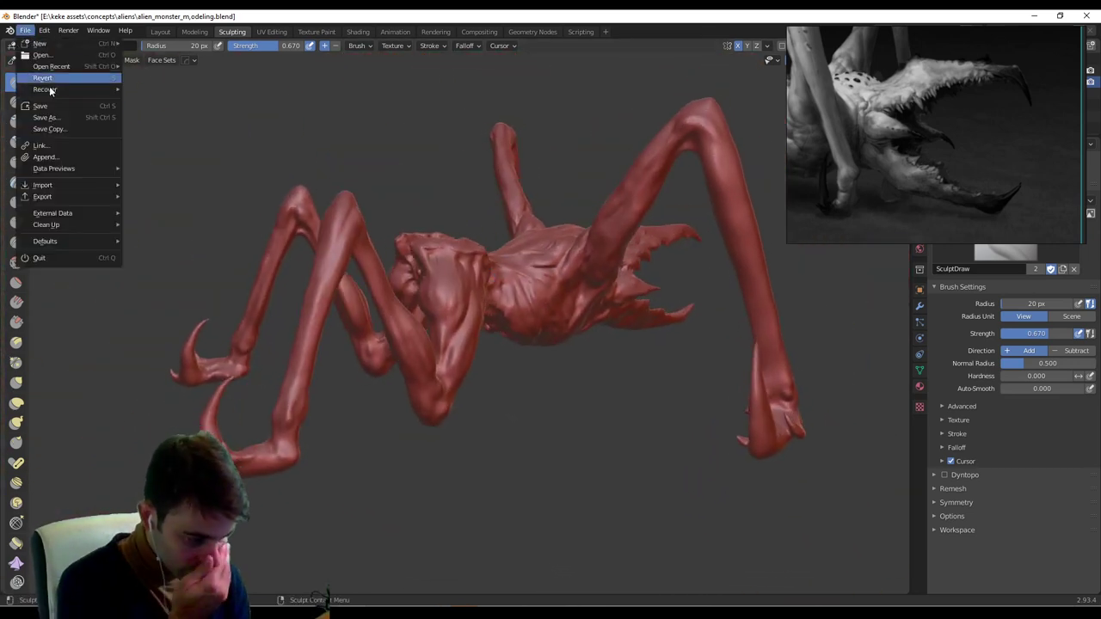
pyautogui.click(59, 108)
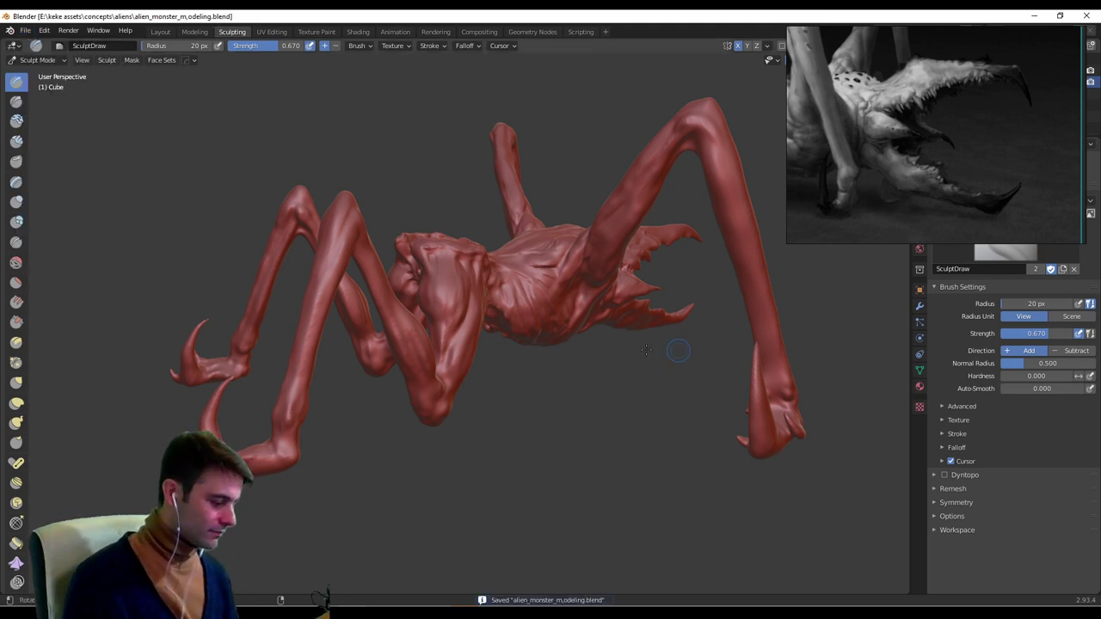
pyautogui.moveTo(679, 350)
pyautogui.mouseDown(button='middle')
pyautogui.moveTo(609, 381)
pyautogui.moveTo(438, 500)
pyautogui.moveTo(721, 346)
pyautogui.moveTo(632, 367)
pyautogui.moveTo(663, 368)
pyautogui.moveTo(803, 256)
pyautogui.mouseUp(button='middle')
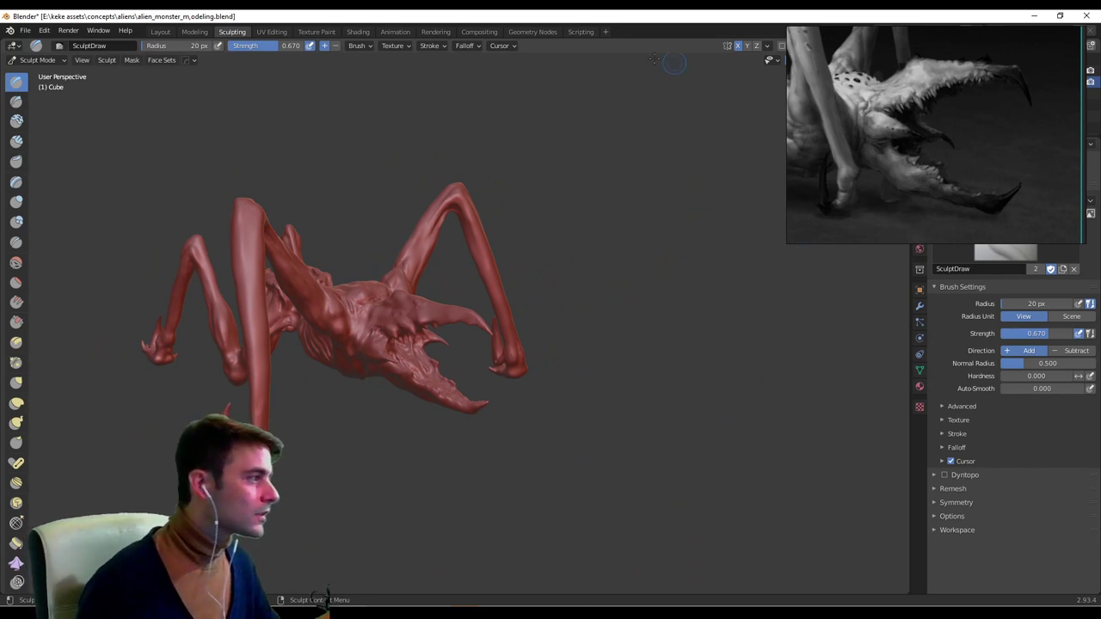
pyautogui.moveTo(922, 70); pyautogui.dragTo(471, 0, button='right')
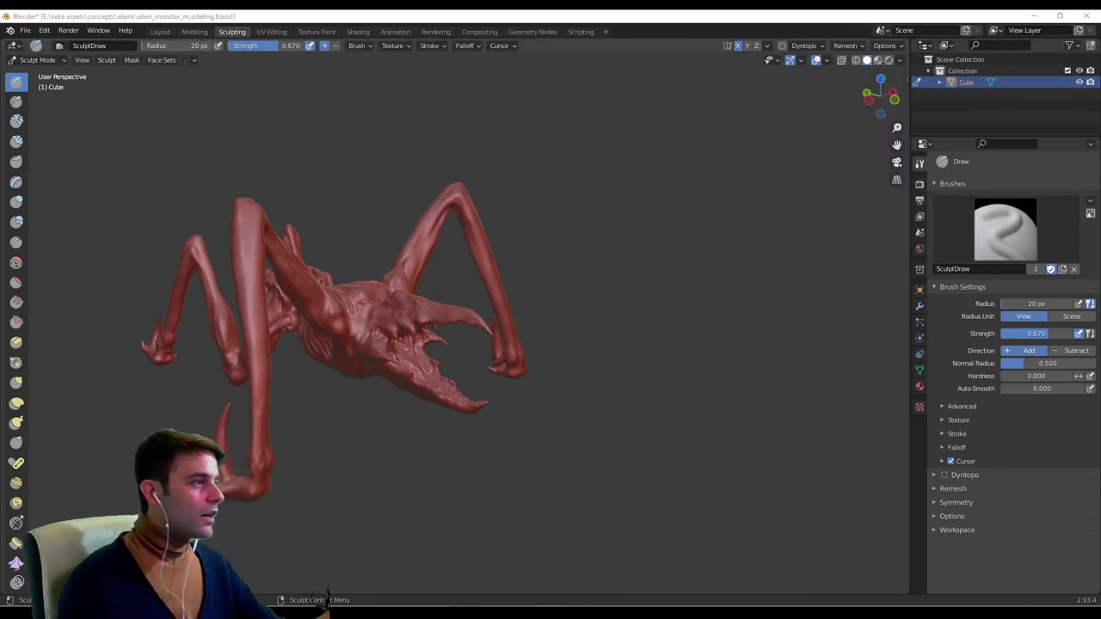
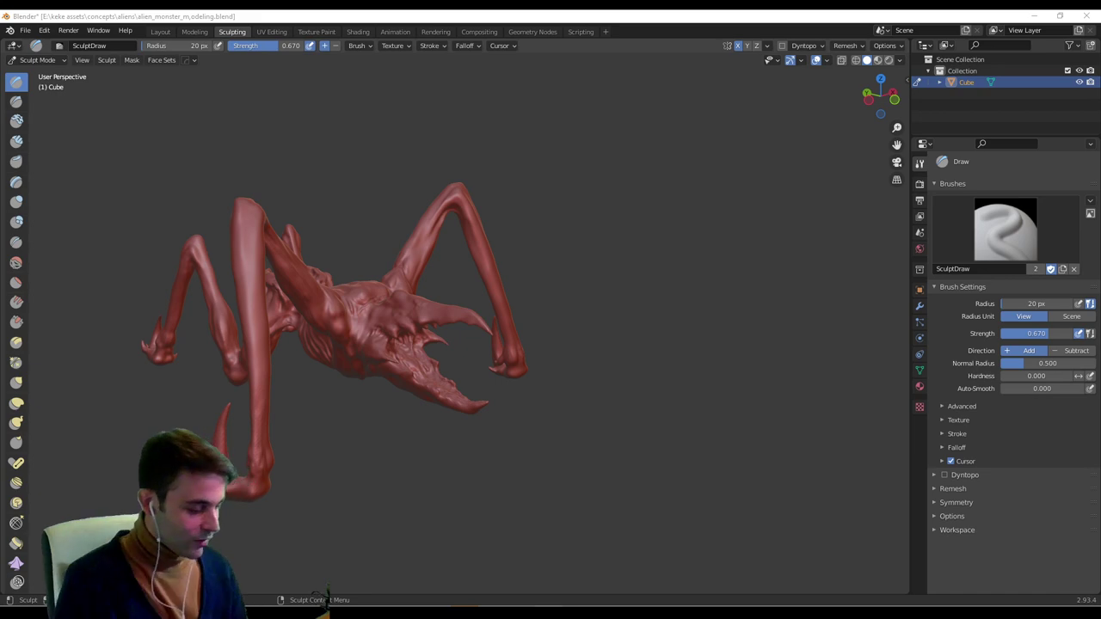
# Sculpt rough muscle strands on the upper side of the upper jaw, behind its smooth front section.
pyautogui.click(548, 283)
pyautogui.moveTo(548, 283)
pyautogui.mouseDown(button='middle')
pyautogui.moveTo(617, 268)
pyautogui.moveTo(599, 331)
pyautogui.moveTo(605, 263)
pyautogui.mouseUp(button='middle')
pyautogui.scroll(5, 620, 290)
pyautogui.scroll(4, 570, 315)
pyautogui.moveTo(570, 315); pyautogui.dragTo(591, 274, button='middle')
pyautogui.scroll(-3, 585, 180)
pyautogui.moveTo(586, 181); pyautogui.dragTo(567, 310, button='middle')
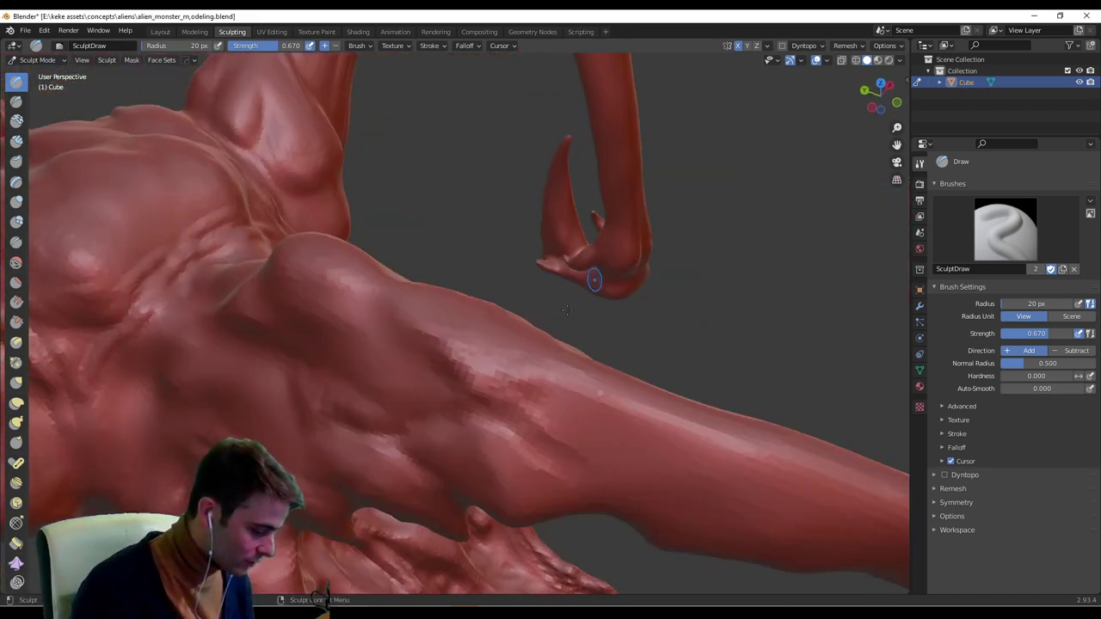
pyautogui.moveTo(512, 393); pyautogui.dragTo(572, 389)
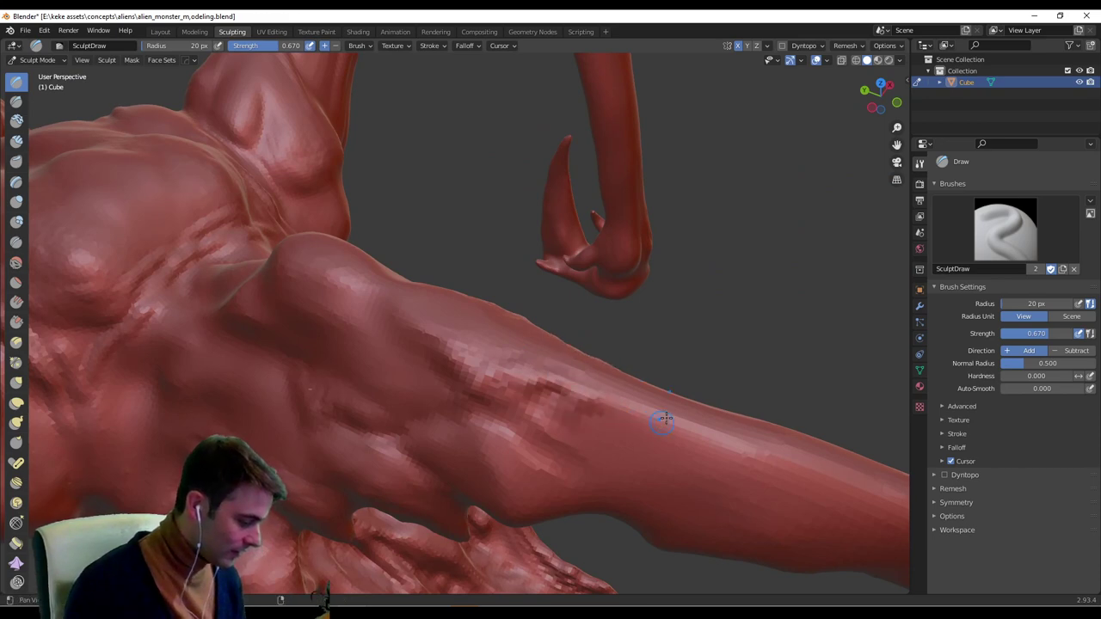
# Sculpt long grooves along the bend where the upper jaw turns into its claw-like tip.
pyautogui.keyDown('shift'); pyautogui.moveTo(664, 419); pyautogui.dragTo(415, 353, button='middle'); pyautogui.keyUp('shift')
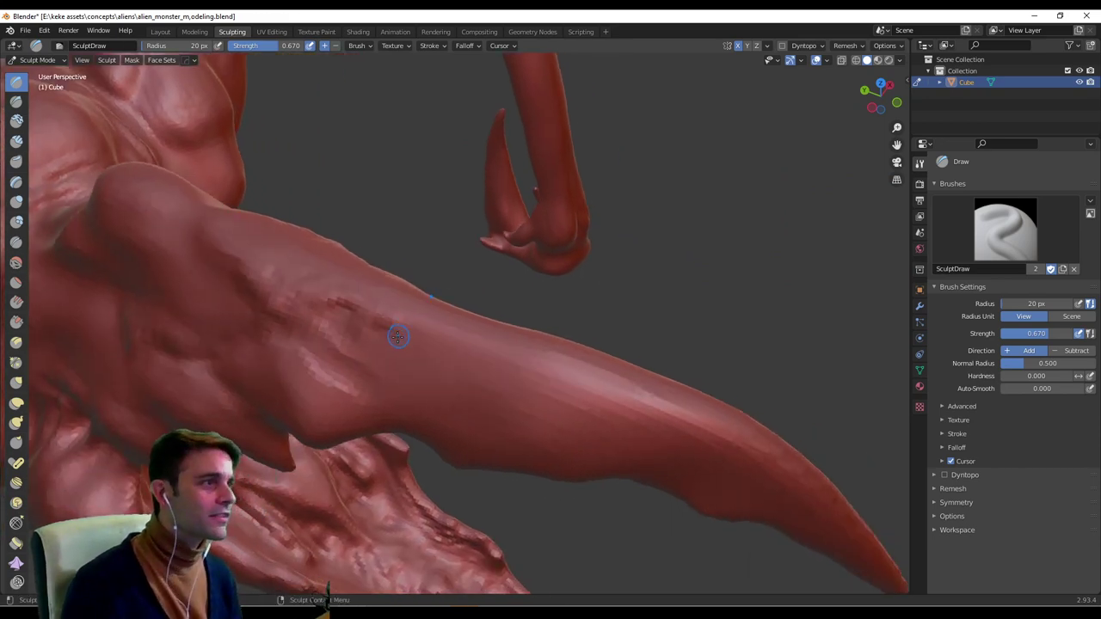
pyautogui.moveTo(714, 416); pyautogui.dragTo(541, 248, button='middle')
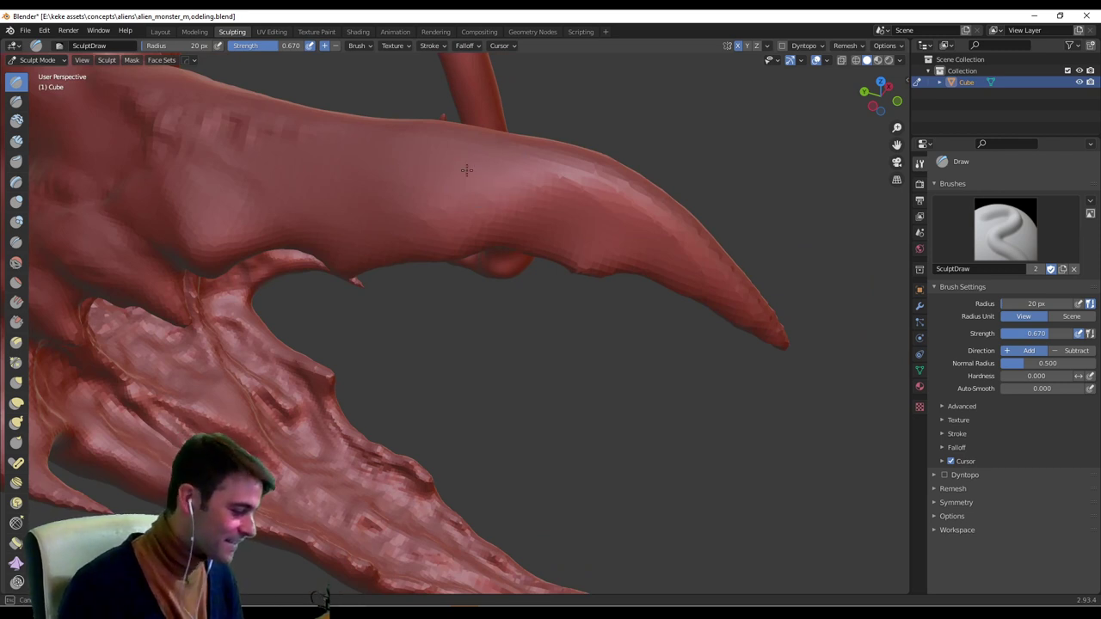
pyautogui.moveTo(467, 170); pyautogui.dragTo(578, 205)
pyautogui.moveTo(469, 165); pyautogui.dragTo(589, 222)
pyautogui.moveTo(460, 163)
pyautogui.mouseDown()
pyautogui.moveTo(576, 215)
pyautogui.moveTo(610, 257)
pyautogui.mouseUp()
pyautogui.moveTo(537, 196); pyautogui.dragTo(615, 254)
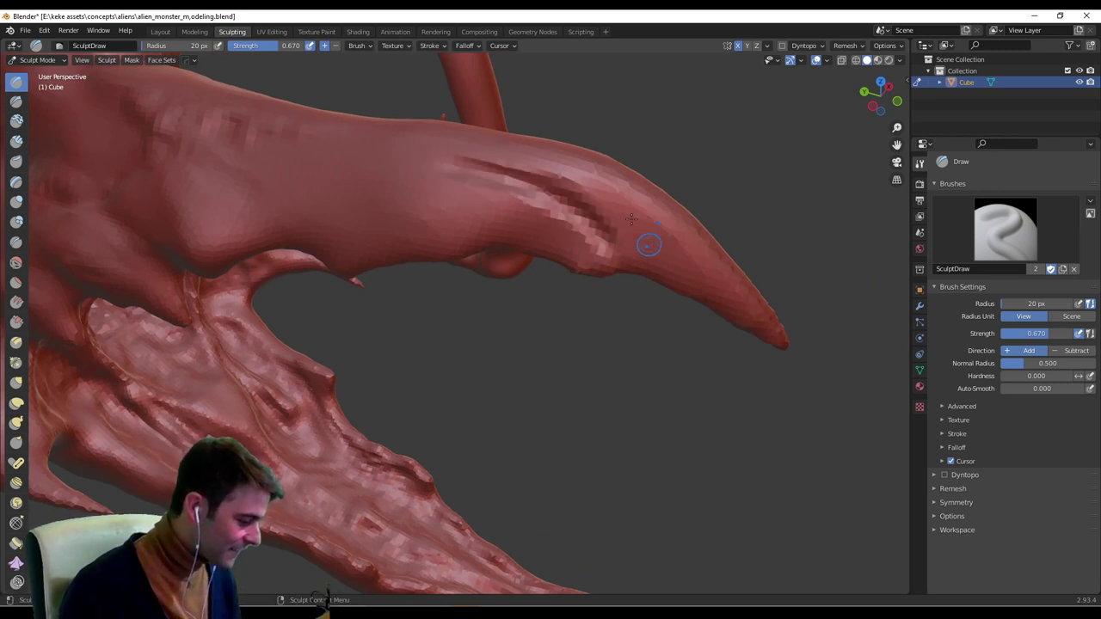
# Roughen the claw surface ahead of the grooves and blend the rear of the grooves into the upper jaw.
pyautogui.moveTo(631, 218); pyautogui.dragTo(632, 246)
pyautogui.moveTo(664, 280); pyautogui.dragTo(671, 282)
pyautogui.moveTo(633, 219)
pyautogui.mouseDown()
pyautogui.moveTo(655, 262)
pyautogui.moveTo(674, 256)
pyautogui.mouseUp()
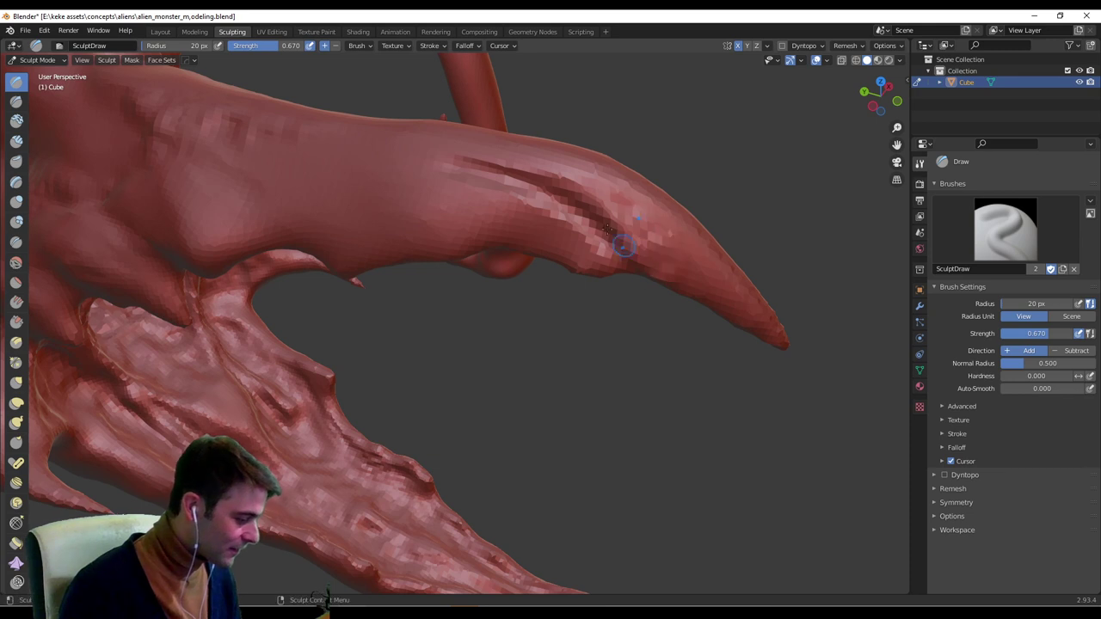
pyautogui.moveTo(495, 186); pyautogui.dragTo(583, 238)
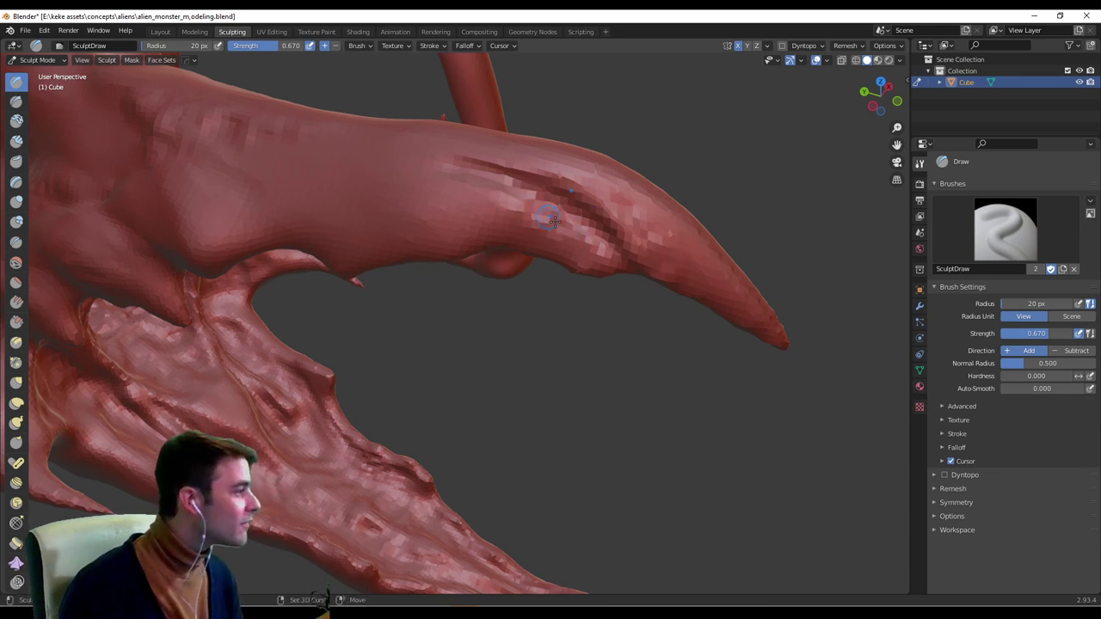
pyautogui.moveTo(504, 199); pyautogui.dragTo(447, 187)
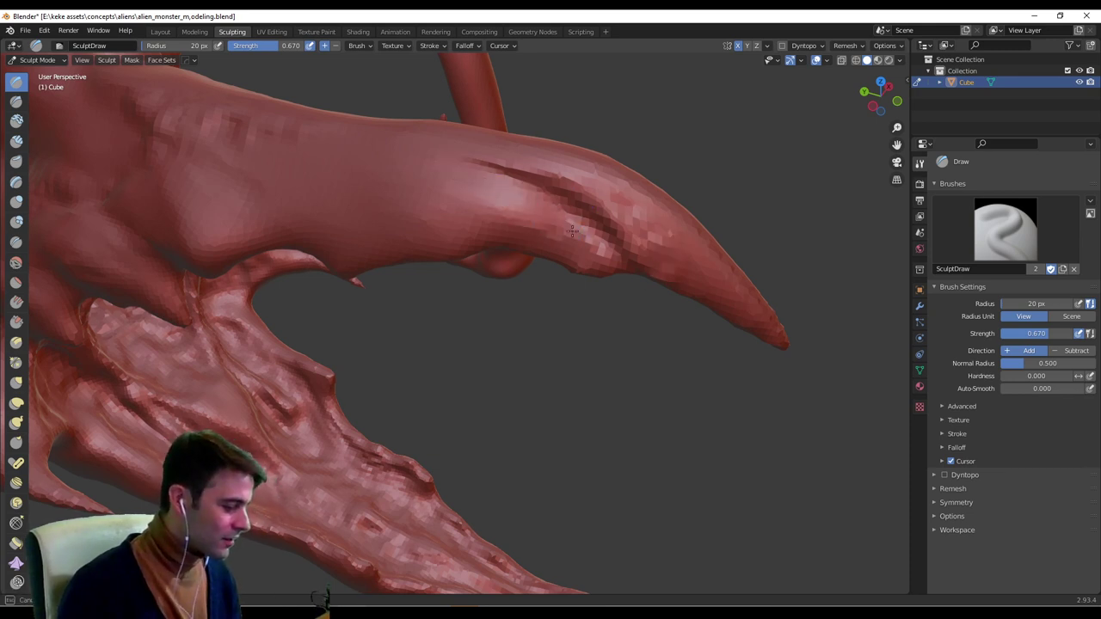
pyautogui.moveTo(478, 153); pyautogui.dragTo(475, 479, button='middle')
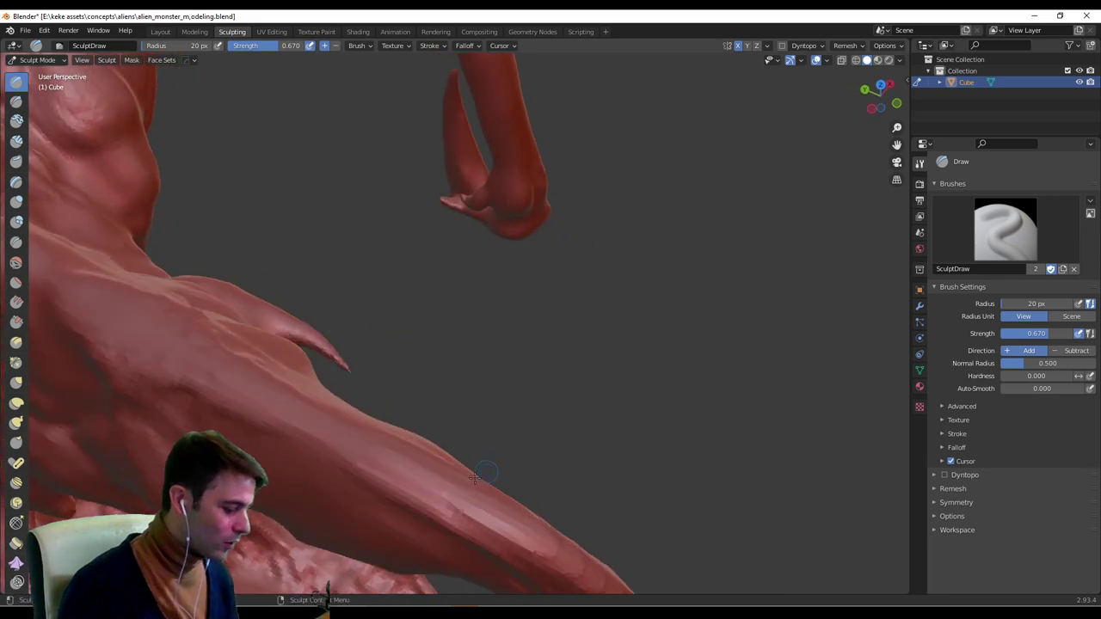
pyautogui.moveTo(370, 438); pyautogui.dragTo(603, 288, button='middle')
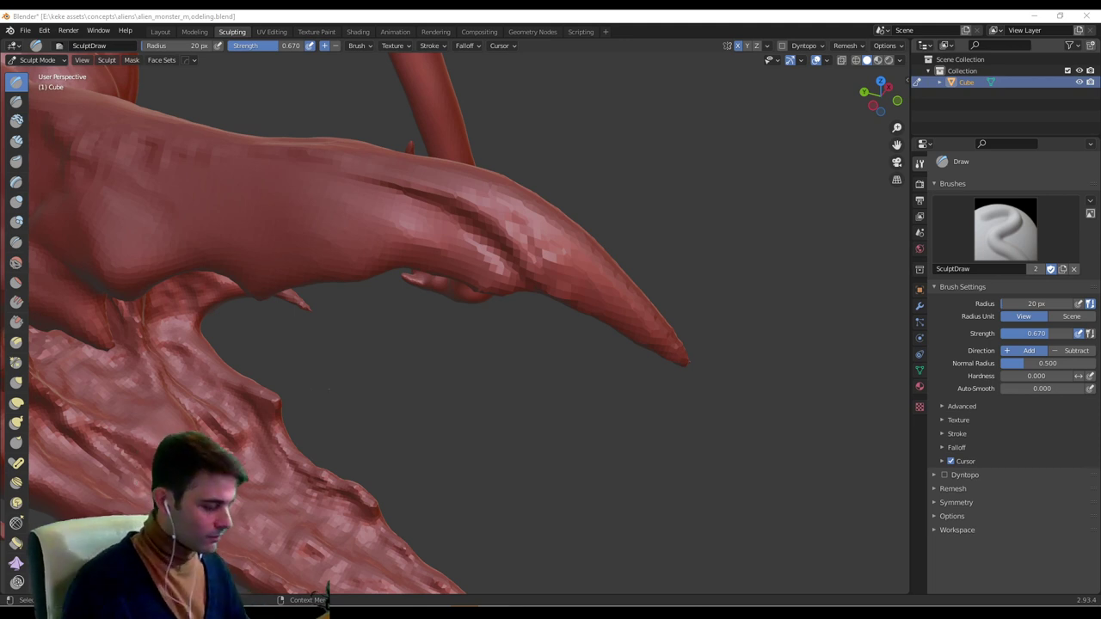
pyautogui.moveTo(599, 263); pyautogui.dragTo(563, 296)
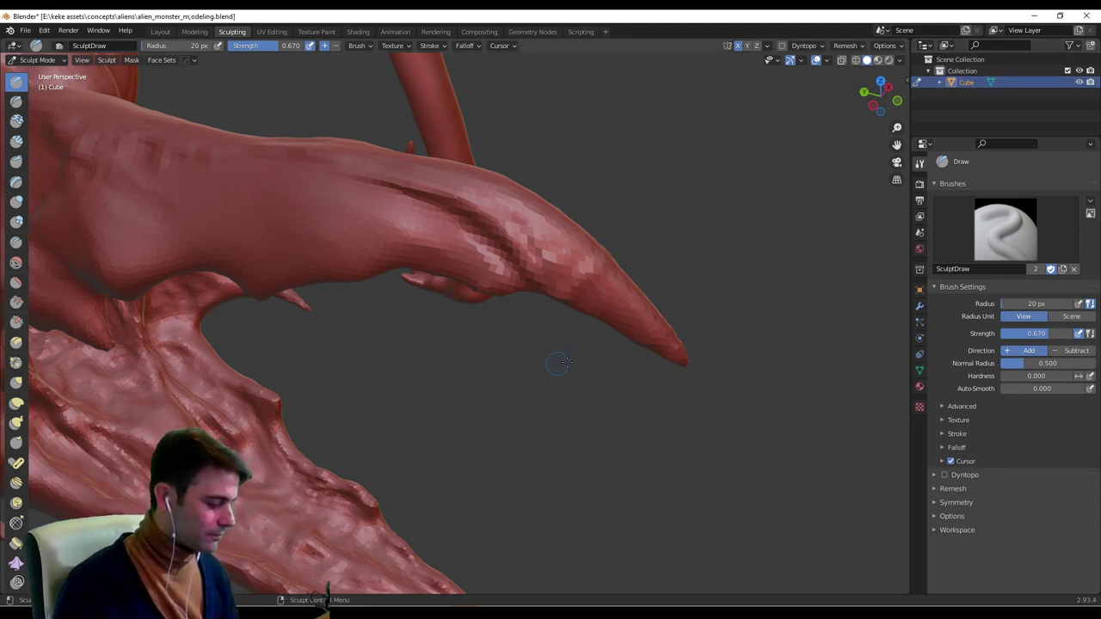
# Pull the tip of the upper jaw's claw outward and down with the Grab brush to lengthen its hook.
pyautogui.moveTo(579, 375); pyautogui.dragTo(646, 304, button='middle')
pyautogui.scroll(-4, 613, 296)
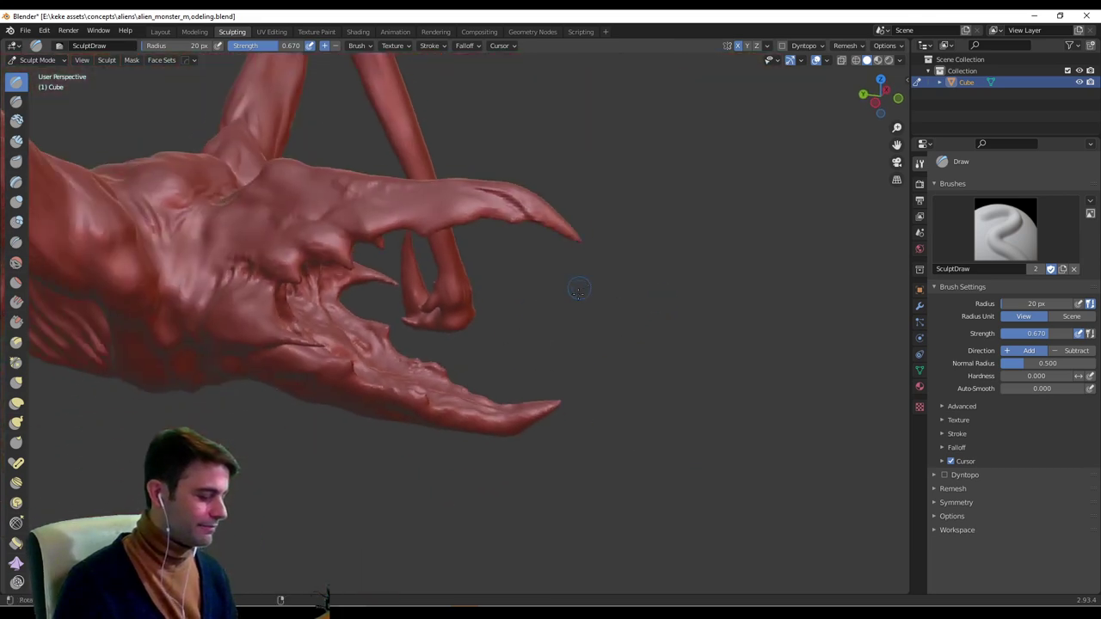
pyautogui.moveTo(579, 287); pyautogui.dragTo(550, 311, button='middle')
pyautogui.scroll(2, 548, 277)
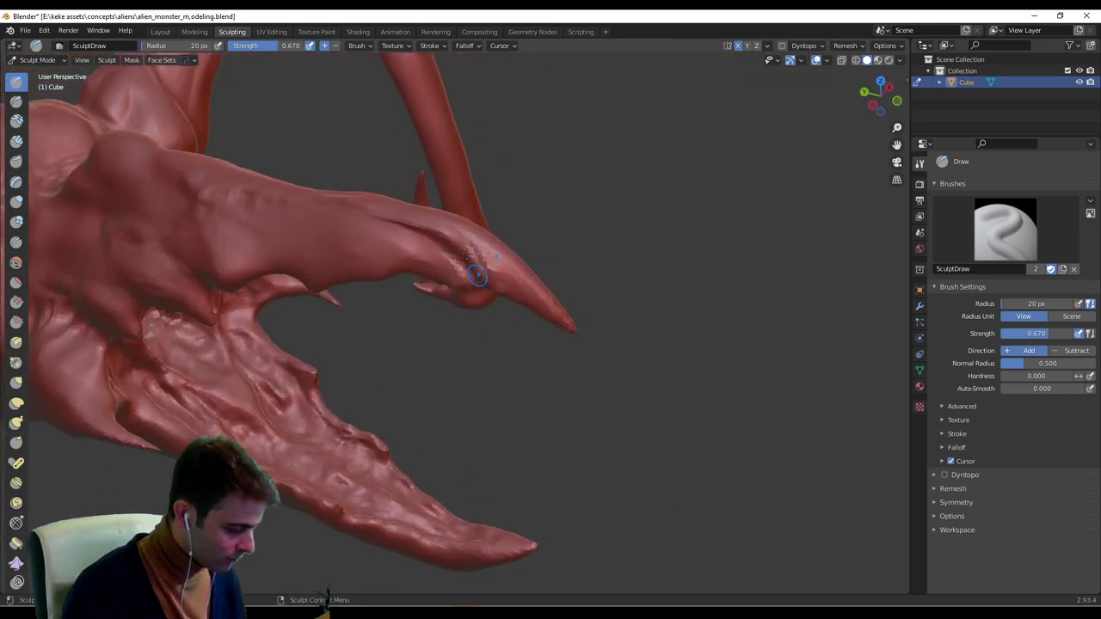
pyautogui.moveTo(507, 293); pyautogui.dragTo(563, 246, button='middle')
pyautogui.click(17, 381)
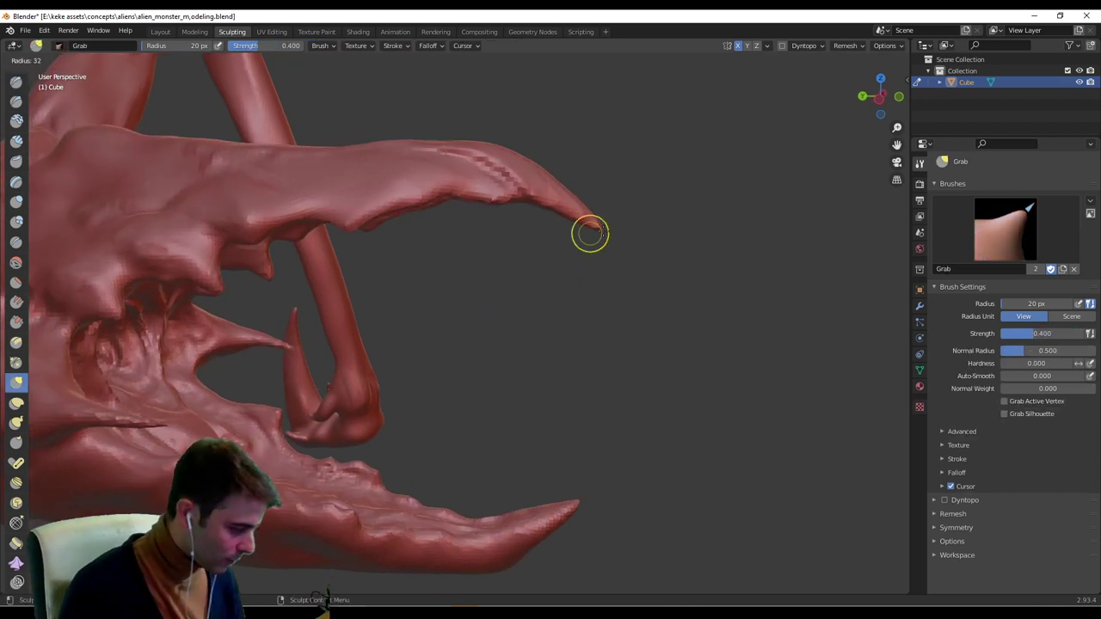
pyautogui.moveTo(590, 233); pyautogui.dragTo(612, 252)
pyautogui.moveTo(591, 233); pyautogui.dragTo(596, 250)
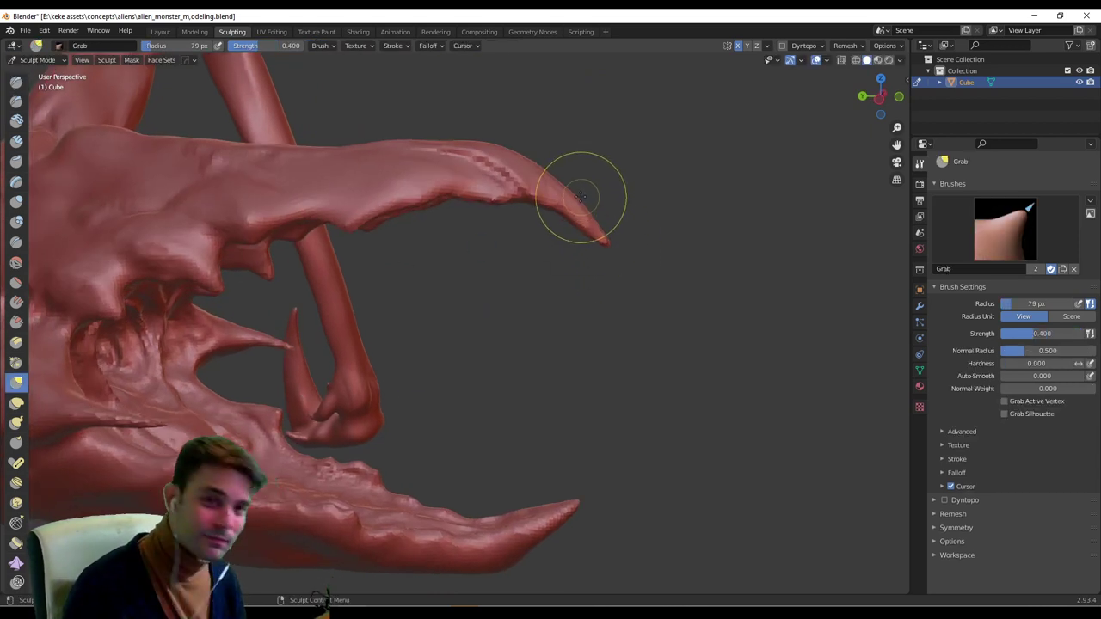
# Reduce the Grab brush radius to 58 px and reshape the claw and top contour of the upper jaw.
pyautogui.press('[')
pyautogui.press('[')
pyautogui.press('[')
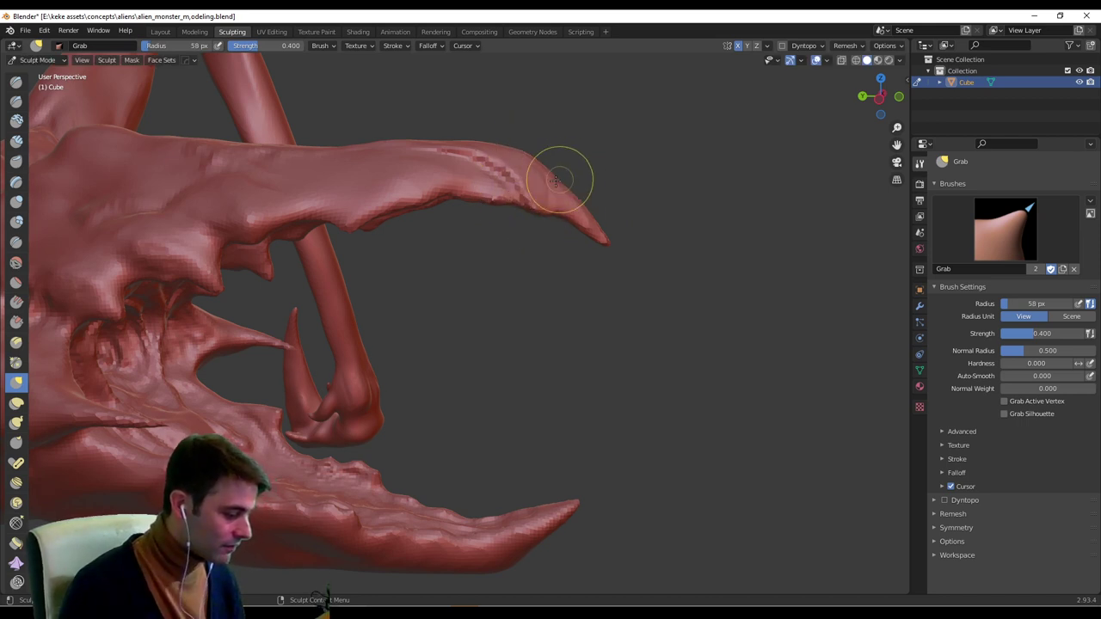
pyautogui.moveTo(616, 219); pyautogui.dragTo(629, 218, button='middle')
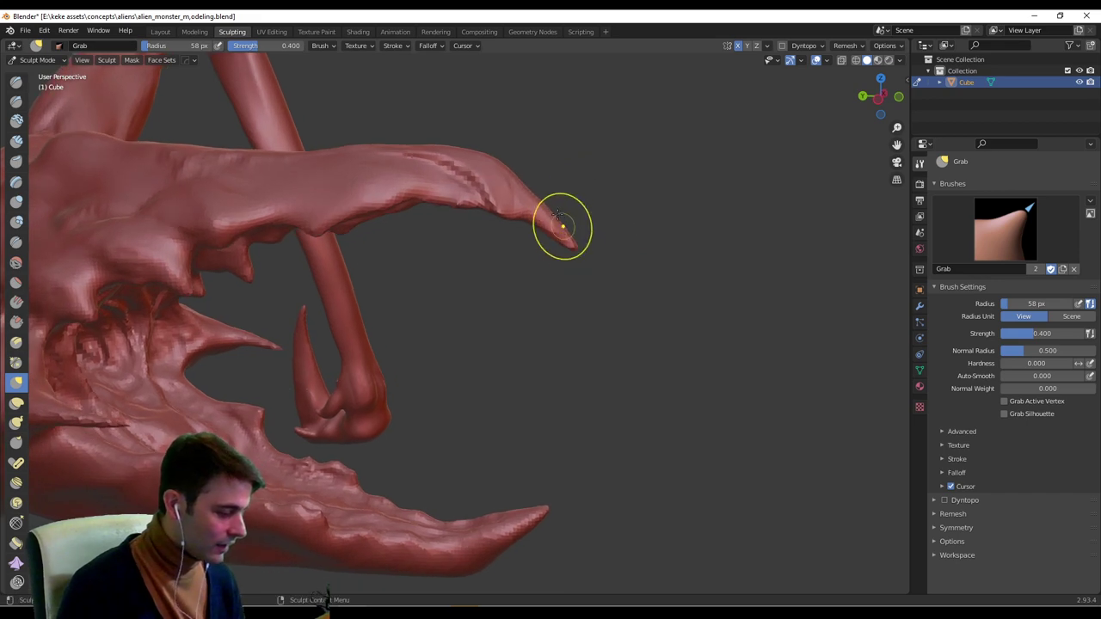
pyautogui.moveTo(580, 249)
pyautogui.mouseDown(button='middle')
pyautogui.moveTo(473, 255)
pyautogui.moveTo(608, 248)
pyautogui.moveTo(612, 229)
pyautogui.mouseUp(button='middle')
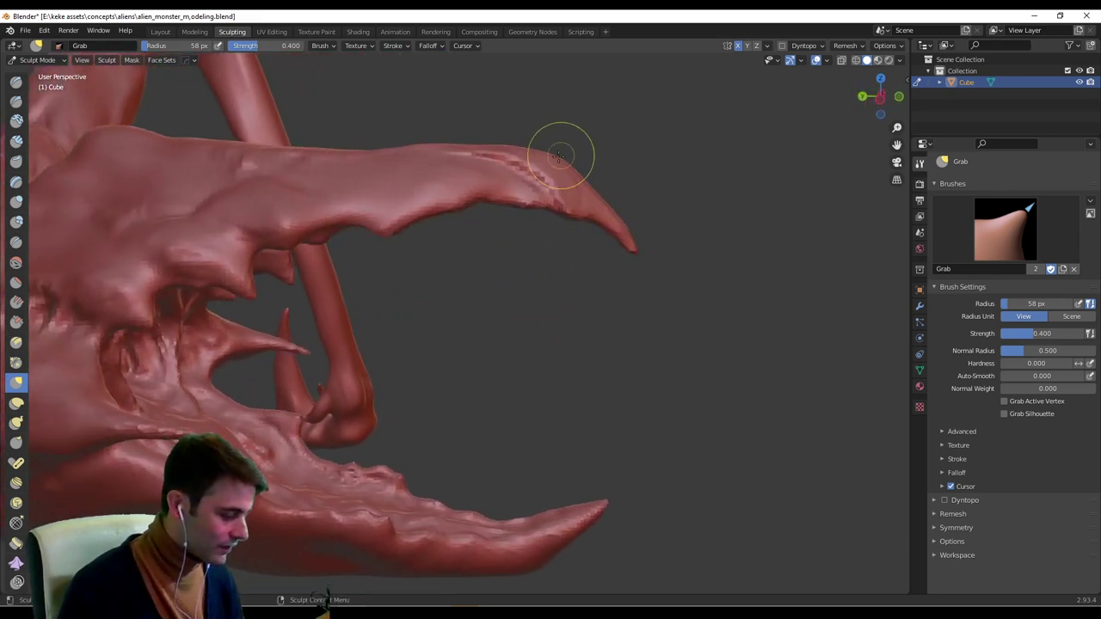
pyautogui.moveTo(426, 147); pyautogui.dragTo(427, 139)
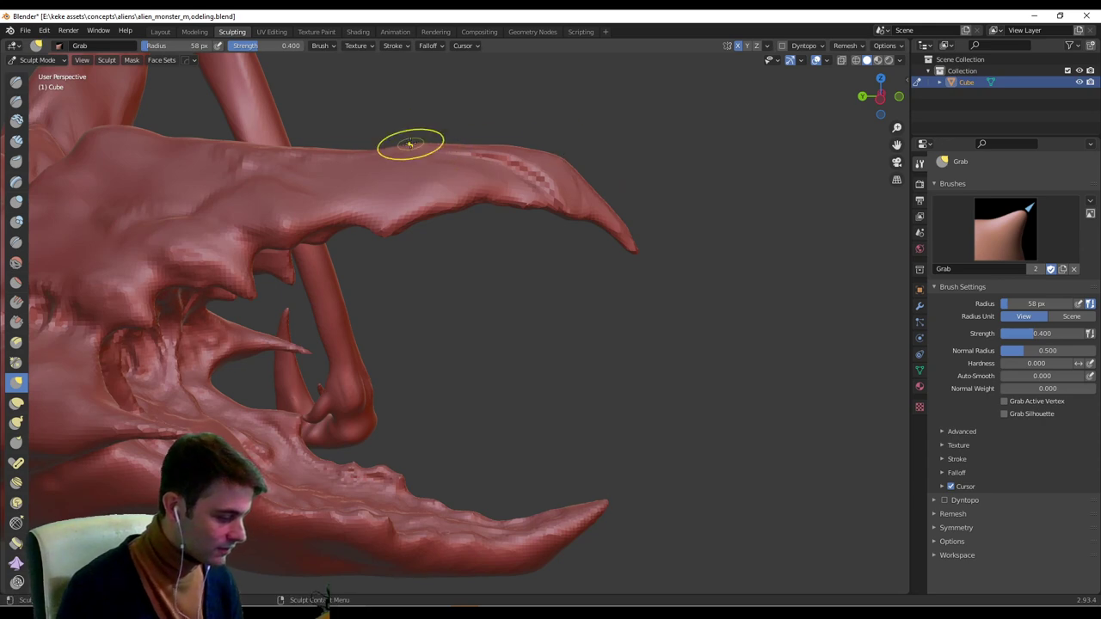
# Check the jaws from above and from the side, and set the Grab brush radius to 44 px.
pyautogui.moveTo(717, 178)
pyautogui.mouseDown(button='middle')
pyautogui.moveTo(682, 337)
pyautogui.moveTo(662, 279)
pyautogui.moveTo(632, 249)
pyautogui.moveTo(654, 336)
pyautogui.moveTo(678, 290)
pyautogui.moveTo(678, 327)
pyautogui.mouseUp(button='middle')
pyautogui.scroll(4, 655, 276)
pyautogui.moveTo(665, 439); pyautogui.dragTo(663, 418, button='middle')
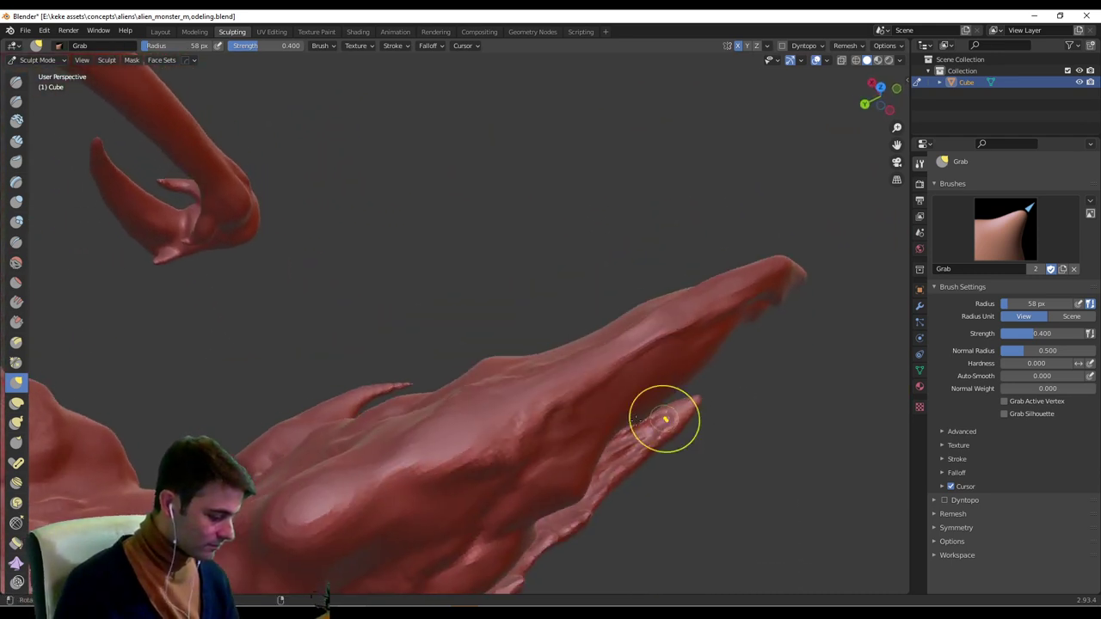
pyautogui.moveTo(546, 438)
pyautogui.mouseDown(button='middle')
pyautogui.moveTo(590, 474)
pyautogui.moveTo(538, 426)
pyautogui.moveTo(543, 381)
pyautogui.moveTo(487, 362)
pyautogui.moveTo(527, 318)
pyautogui.mouseUp(button='middle')
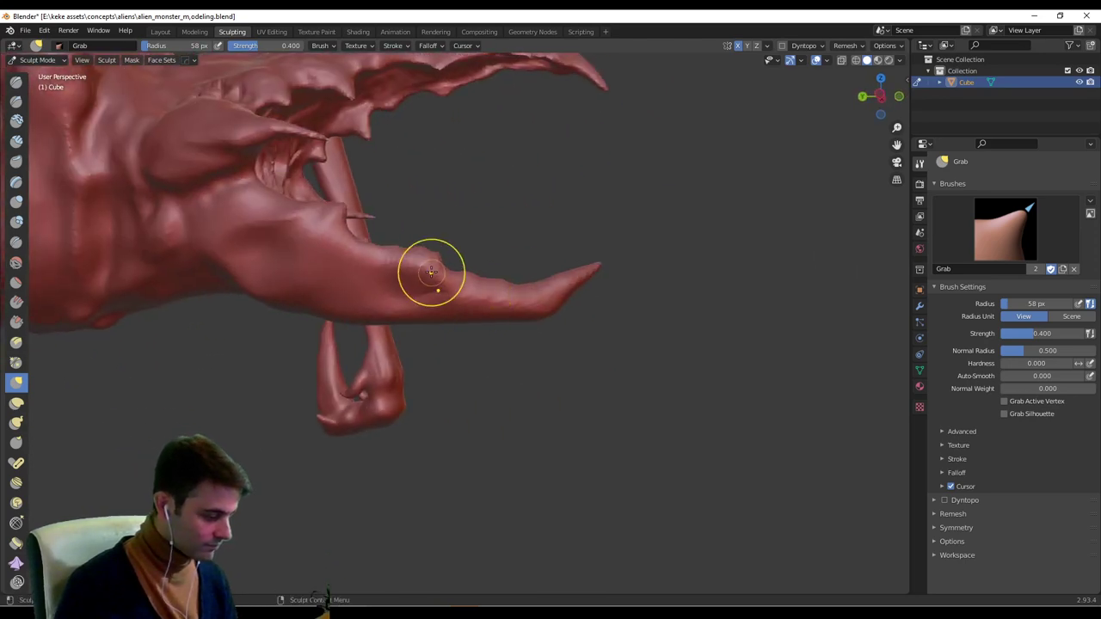
pyautogui.moveTo(442, 258)
pyautogui.mouseDown(button='middle')
pyautogui.moveTo(406, 312)
pyautogui.moveTo(533, 319)
pyautogui.mouseUp(button='middle')
pyautogui.press('f')
pyautogui.click(419, 298)
# Save the file and rename the sculpted monster object as alien_01.
pyautogui.click(25, 30)
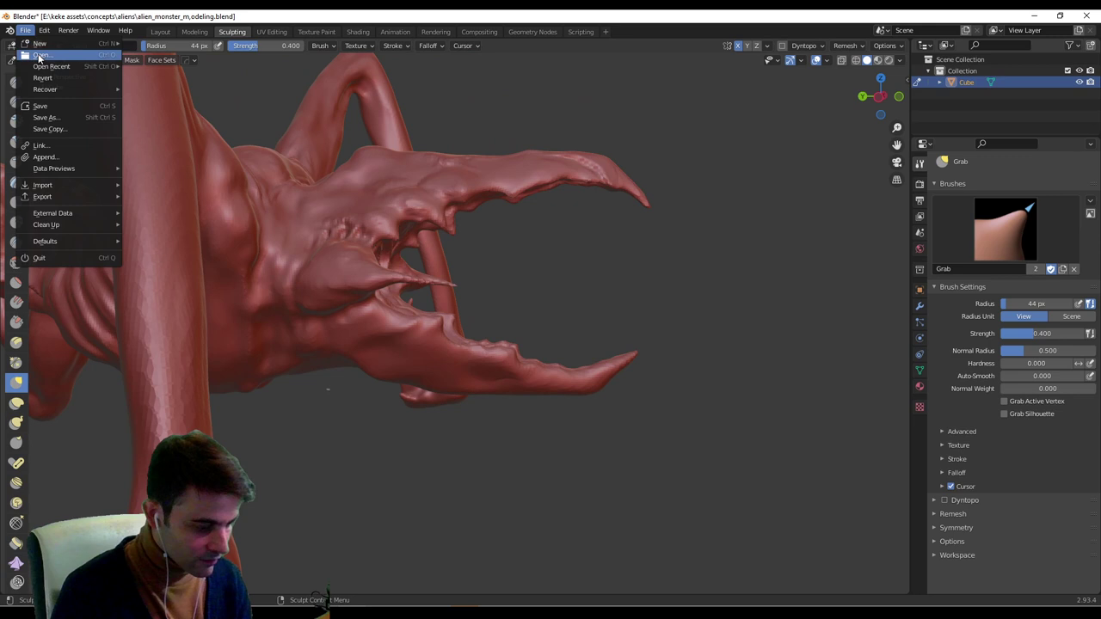
pyautogui.click(56, 106)
pyautogui.doubleClick(969, 82)
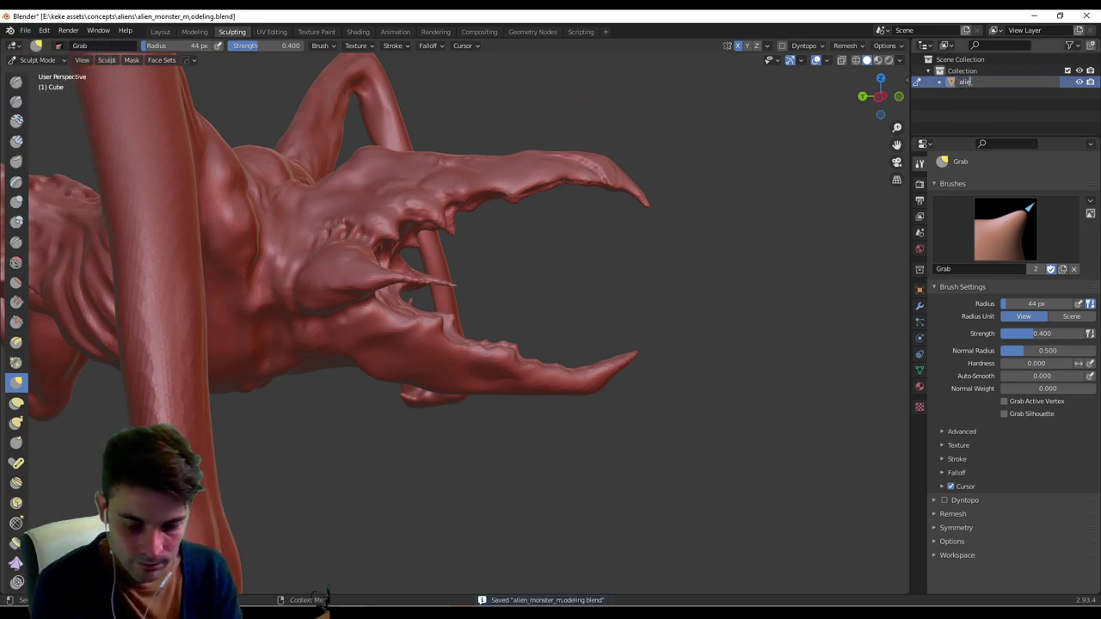
pyautogui.press('Return')
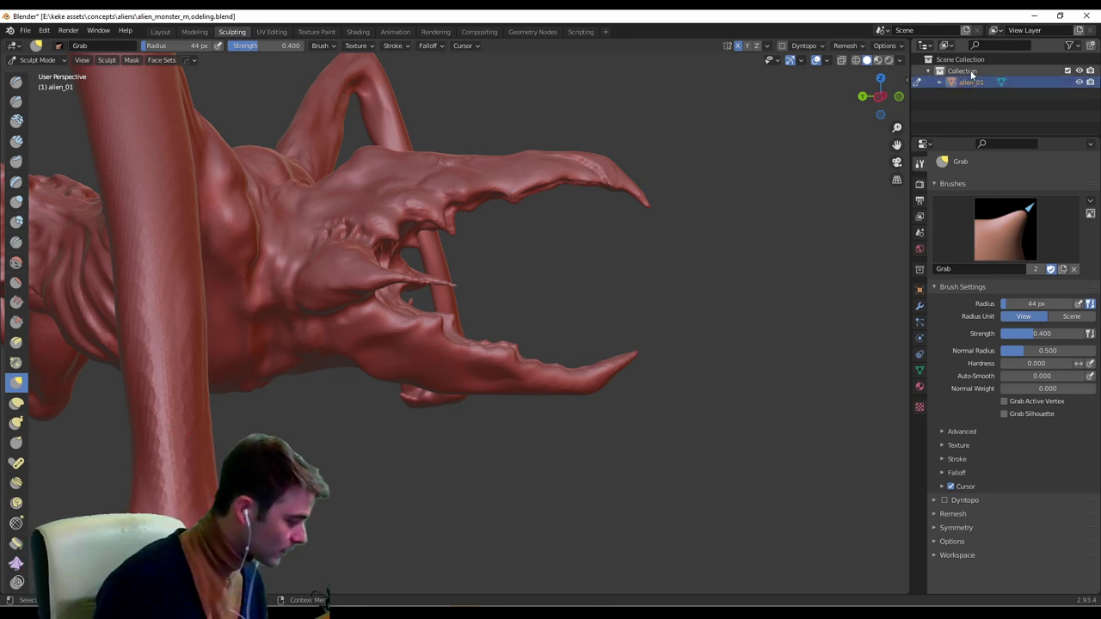
# Switch to the Layout workspace and bring the whole alien_01 model into view.
pyautogui.rightClick(971, 80)
pyautogui.rightClick(976, 83)
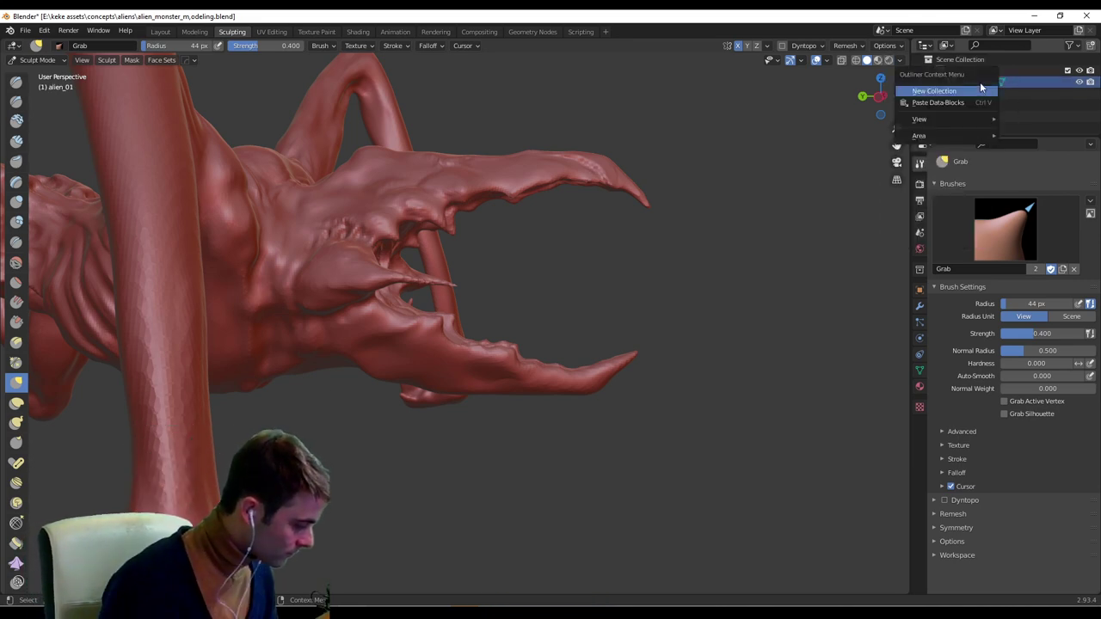
pyautogui.click(165, 33)
pyautogui.scroll(-8, 621, 214)
pyautogui.scroll(-5, 581, 234)
pyautogui.moveTo(518, 275); pyautogui.dragTo(651, 298, button='middle')
pyautogui.scroll(6, 576, 277)
pyautogui.click(547, 298)
pyautogui.press('g')
pyautogui.click(555, 236)
pyautogui.moveTo(617, 249); pyautogui.dragTo(601, 273, button='middle')
pyautogui.hotkey('ctrl', 'z')
# Select alien_01's entire mesh in Edit Mode, raise it along the global Z axis above the grid floor, and return to Object Mode.
pyautogui.press('Tab')
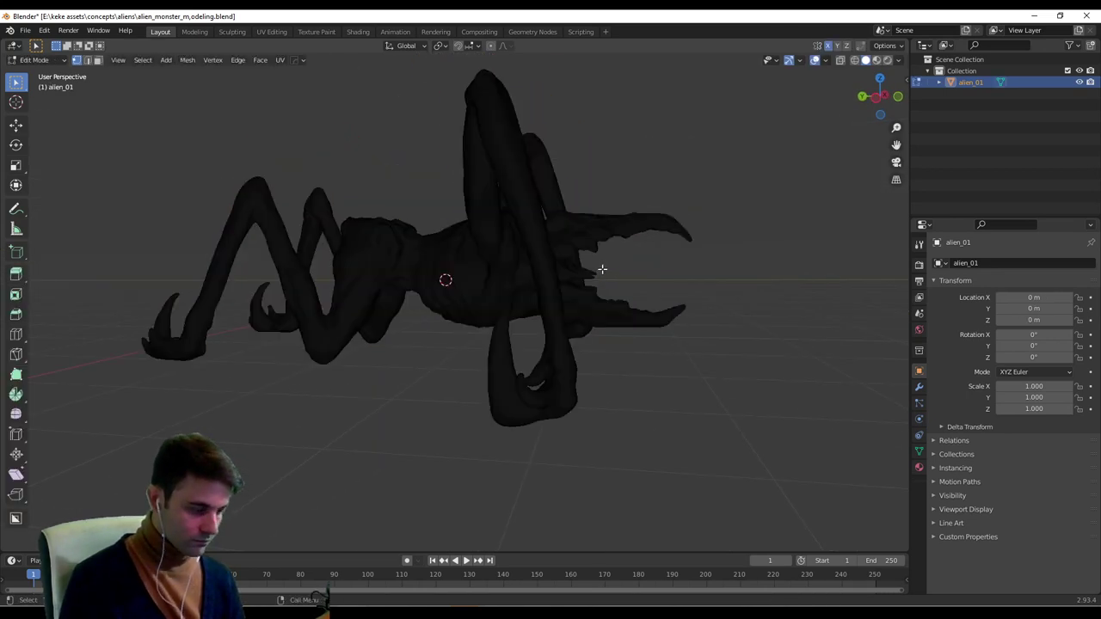
pyautogui.press('a')
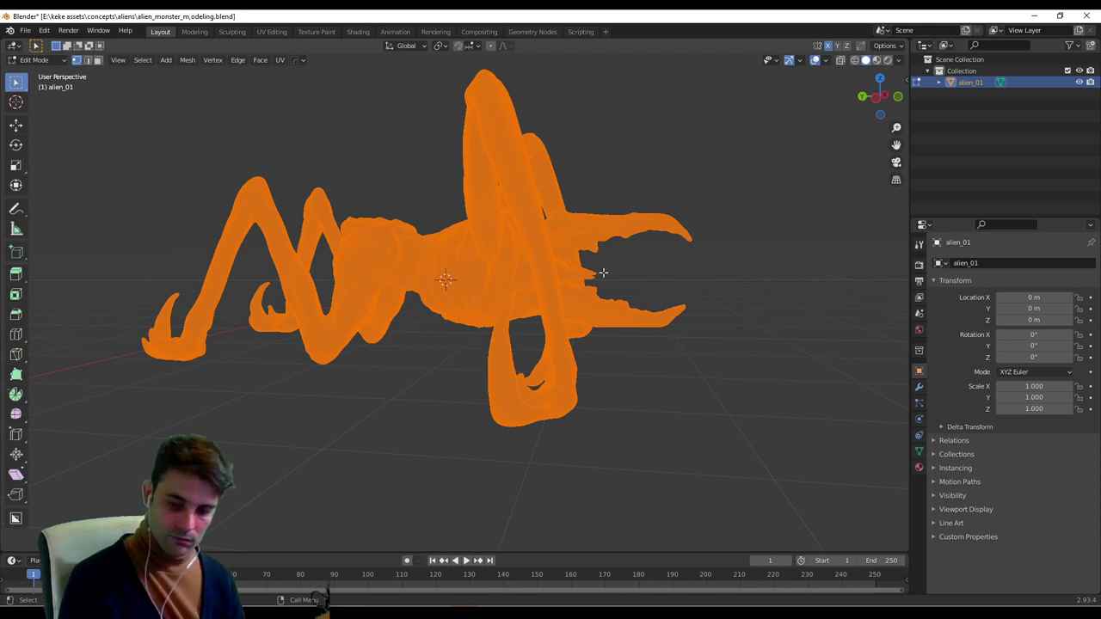
pyautogui.press('g')
pyautogui.press('z')
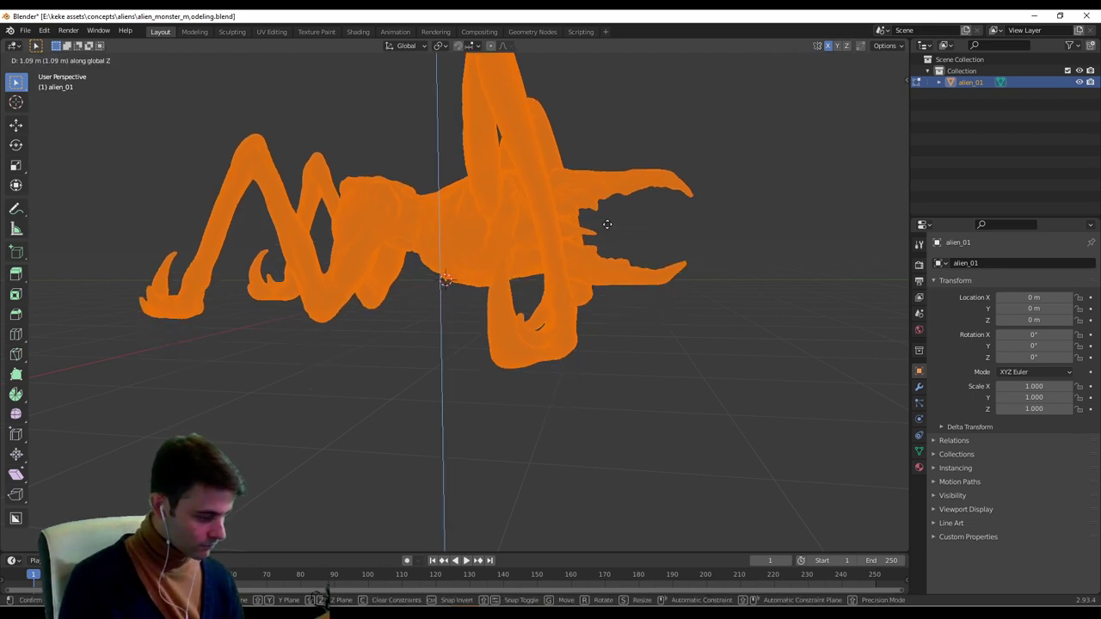
pyautogui.click(608, 214)
pyautogui.moveTo(622, 221); pyautogui.dragTo(576, 355, button='middle')
pyautogui.press('Tab')
# Select the stray vertex hanging below the lower jaw in Edit Mode and raise it about 1.07 m along Z.
pyautogui.hotkey('alt', 'a')
pyautogui.scroll(6, 677, 245)
pyautogui.click(684, 277)
pyautogui.press('Tab')
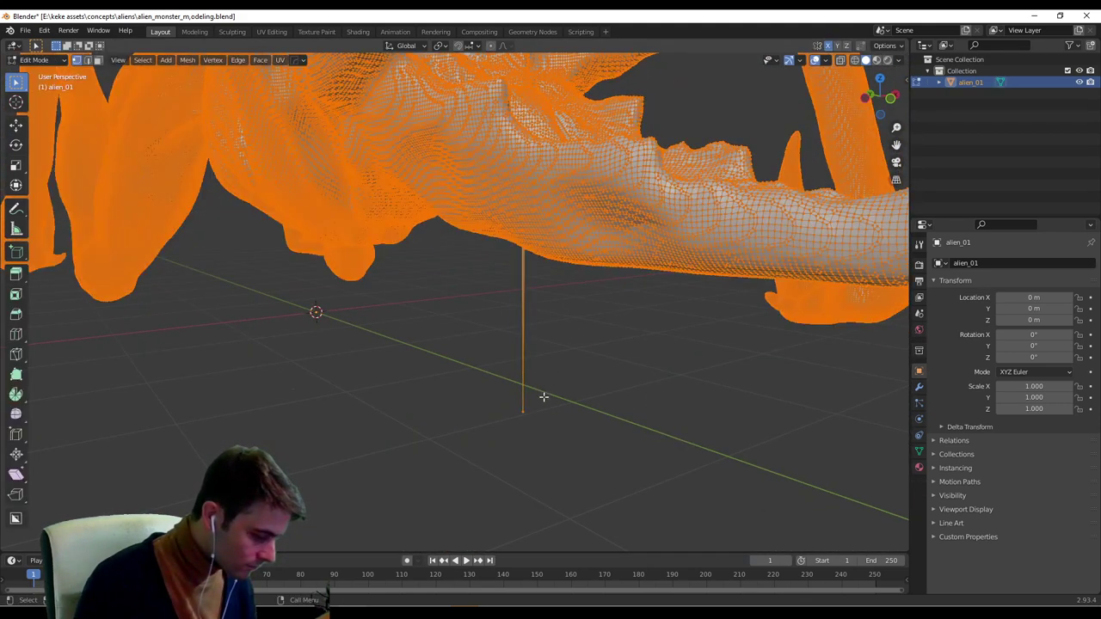
pyautogui.click(530, 419)
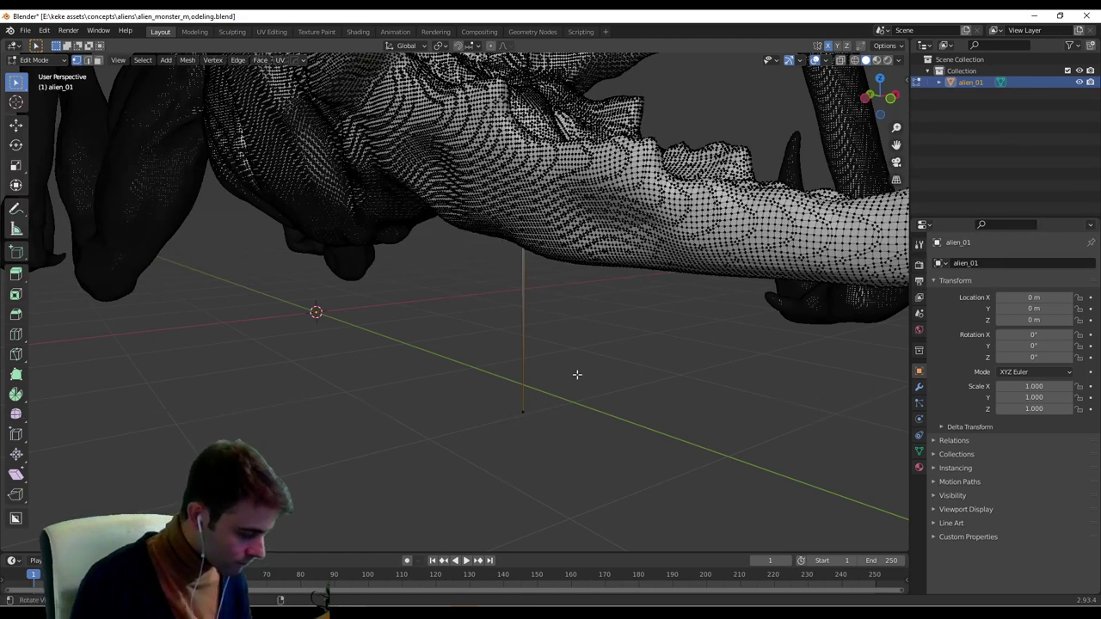
pyautogui.moveTo(577, 375); pyautogui.dragTo(627, 128, button='middle')
pyautogui.moveTo(569, 97); pyautogui.dragTo(609, 180)
pyautogui.moveTo(586, 123); pyautogui.dragTo(581, 196, button='middle')
pyautogui.moveTo(560, 269); pyautogui.dragTo(533, 349, button='middle')
pyautogui.press('g')
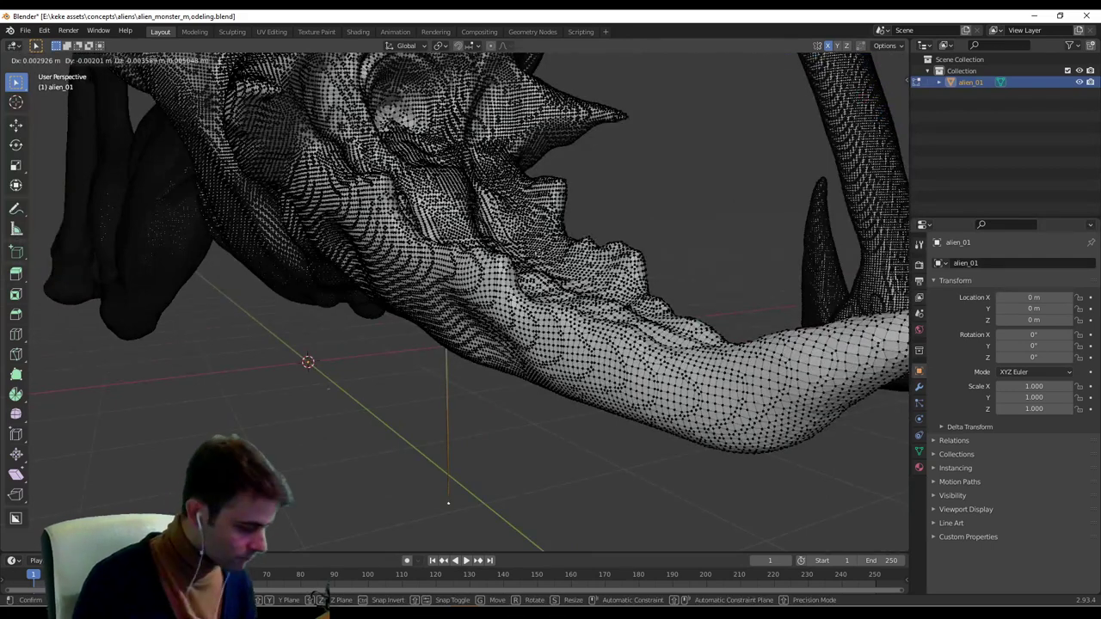
pyautogui.press('z')
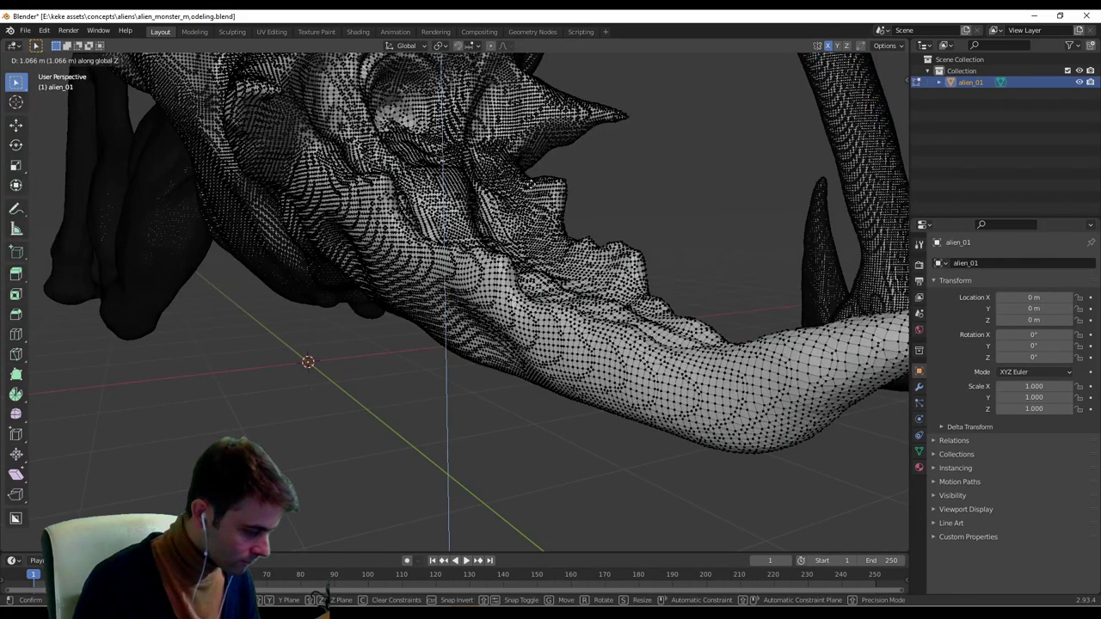
pyautogui.click(531, 207)
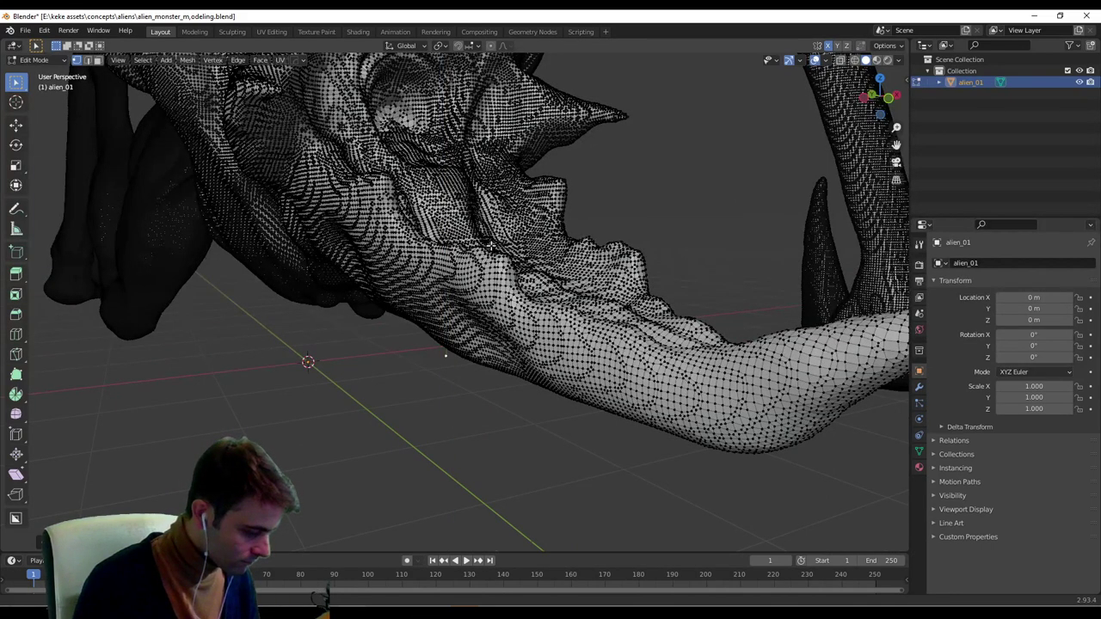
# Raise the same stray vertex about another 0.68 m along Z toward the lower jaw's inner surface.
pyautogui.scroll(4, 507, 288)
pyautogui.moveTo(491, 246)
pyautogui.mouseDown(button='middle')
pyautogui.moveTo(507, 289)
pyautogui.moveTo(494, 267)
pyautogui.mouseUp(button='middle')
pyautogui.scroll(-3, 495, 267)
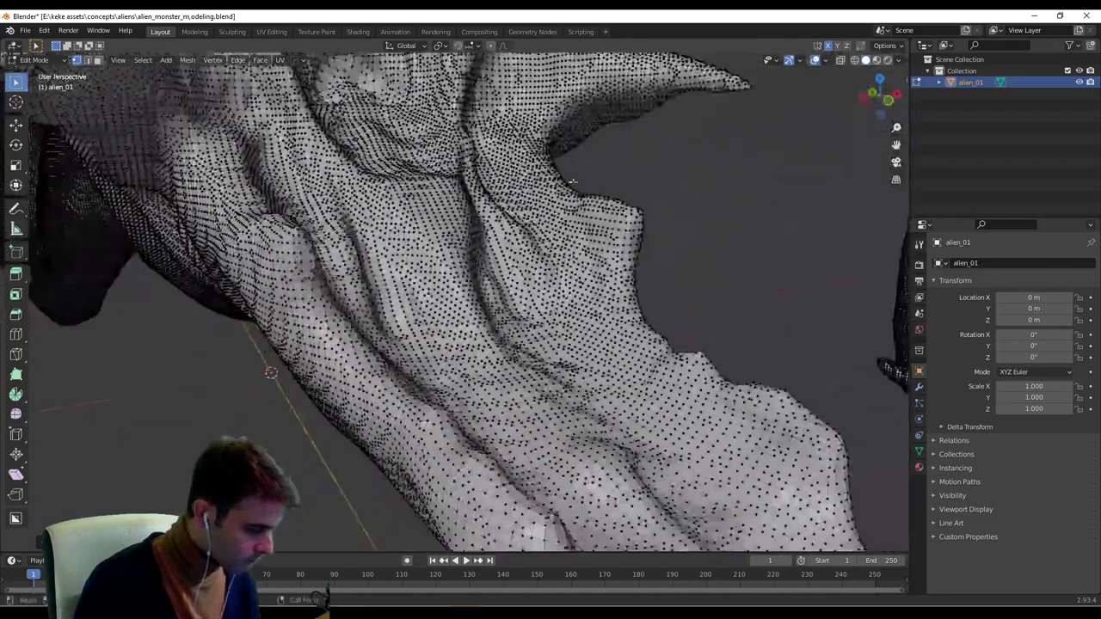
pyautogui.click(819, 64)
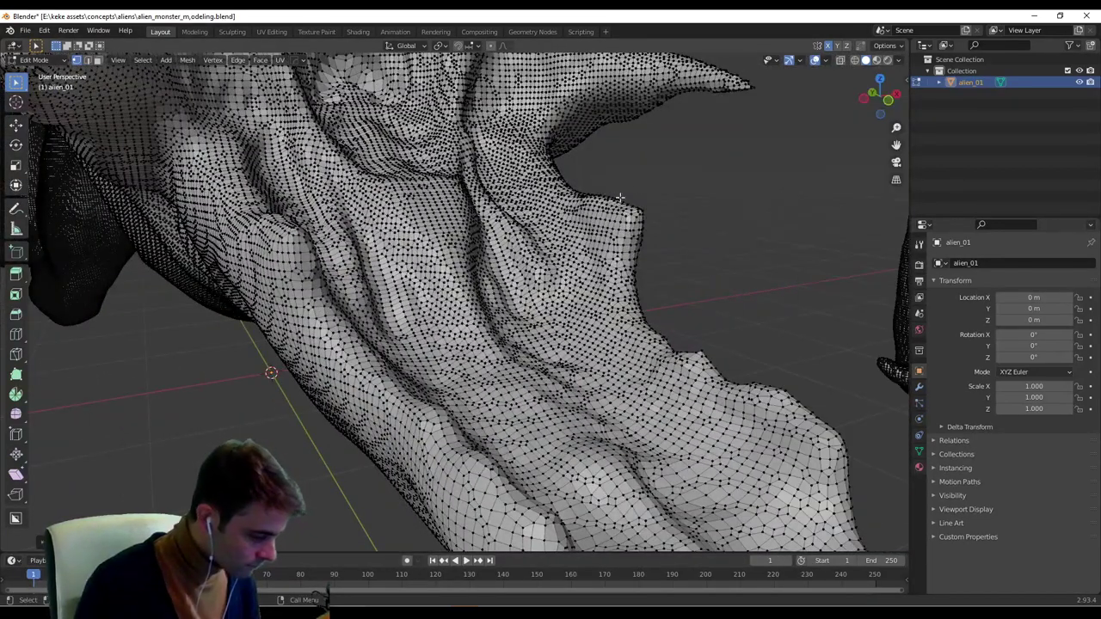
pyautogui.press('g')
pyautogui.press('z')
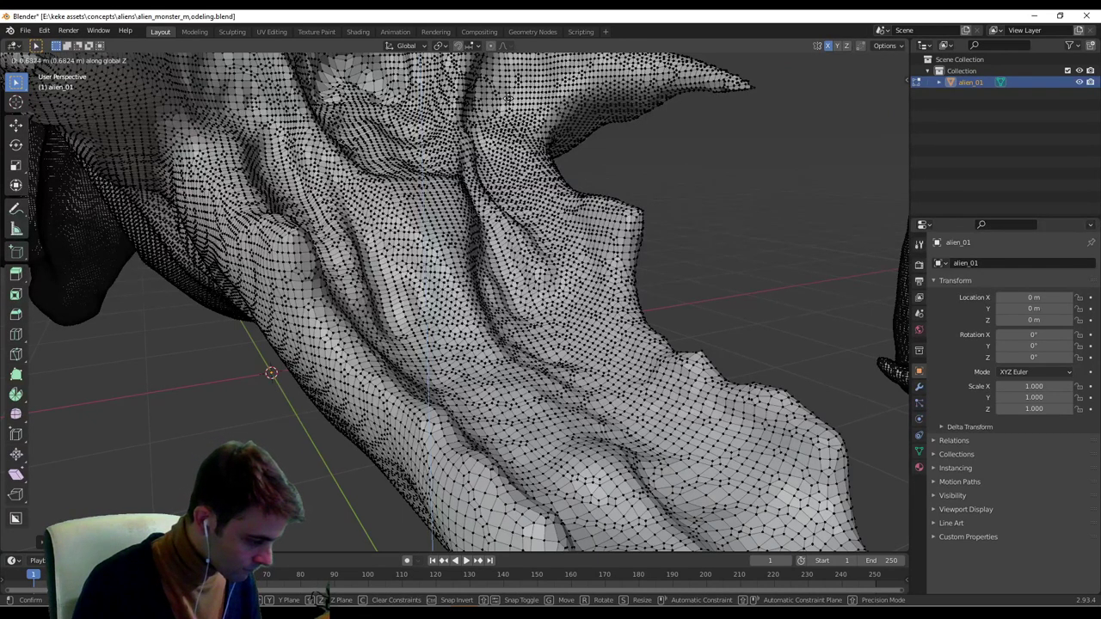
pyautogui.click(522, 71)
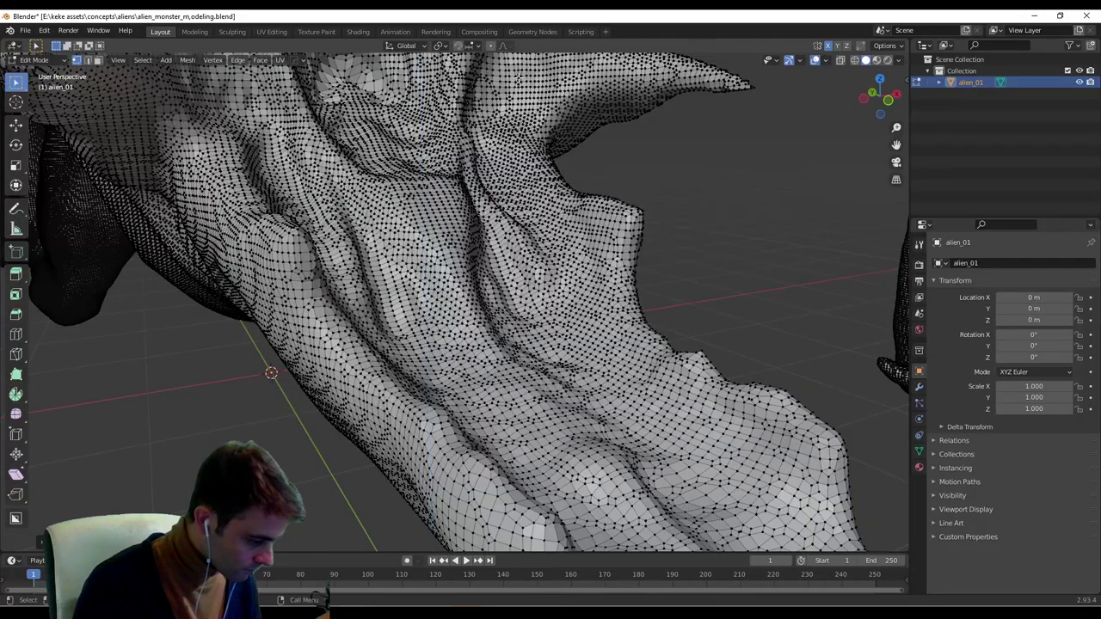
# Zoom in on the irregular patch inside the jaw and raise its stray vertex about 0.24 m along Z.
pyautogui.moveTo(503, 194); pyautogui.dragTo(487, 210, button='middle')
pyautogui.scroll(4, 461, 261)
pyautogui.scroll(2, 482, 215)
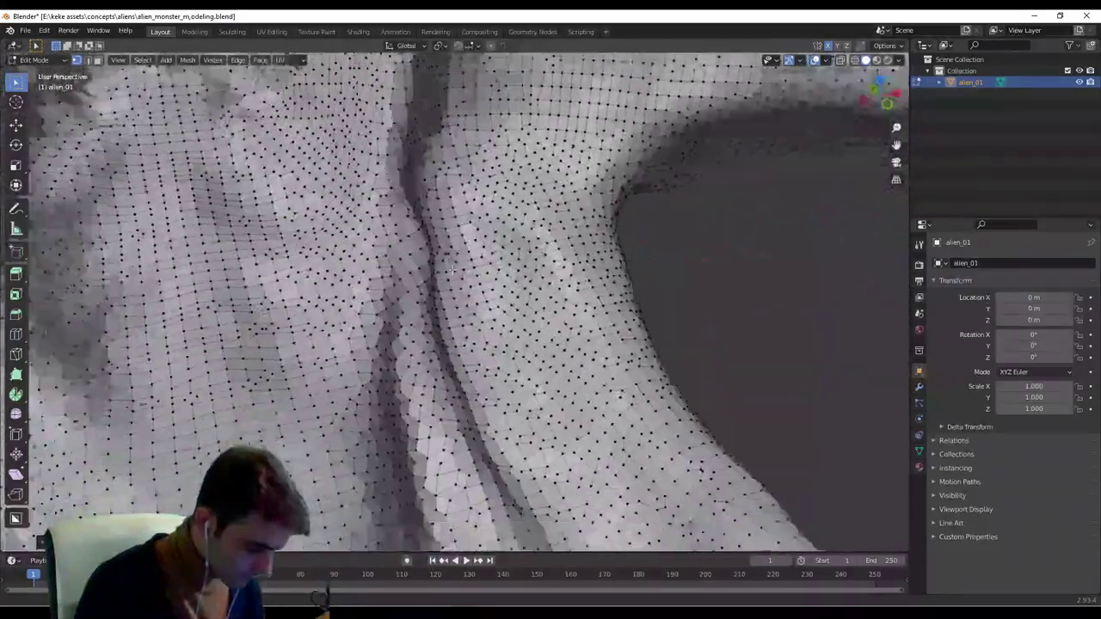
pyautogui.keyDown('shift'); pyautogui.moveTo(430, 323); pyautogui.dragTo(467, 246, button='middle'); pyautogui.keyUp('shift')
pyautogui.scroll(4, 439, 281)
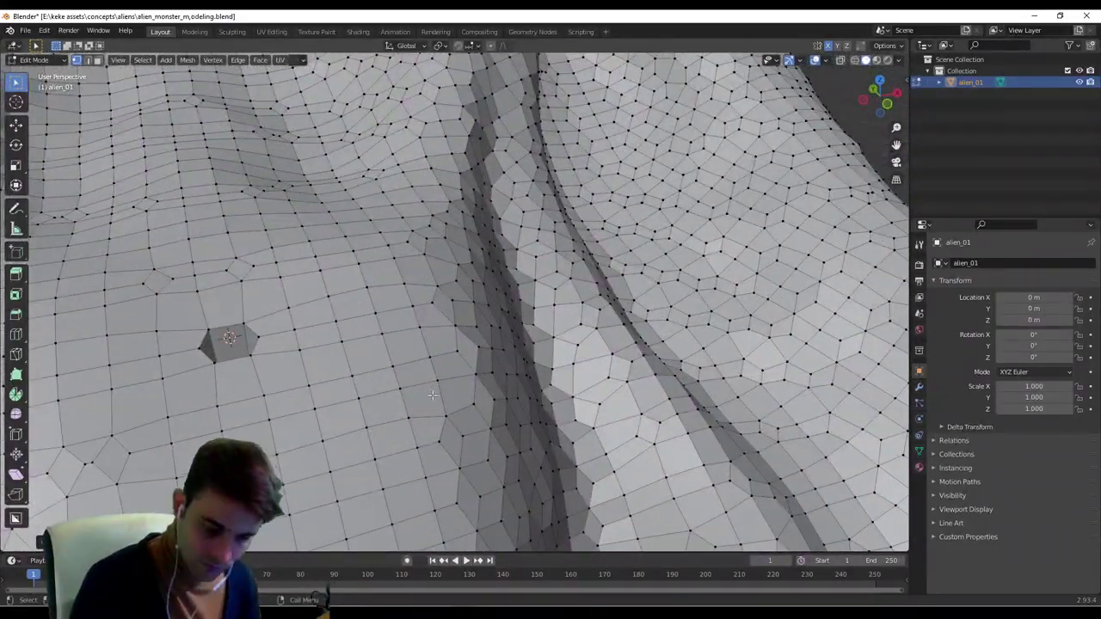
pyautogui.press('g')
pyautogui.press('z')
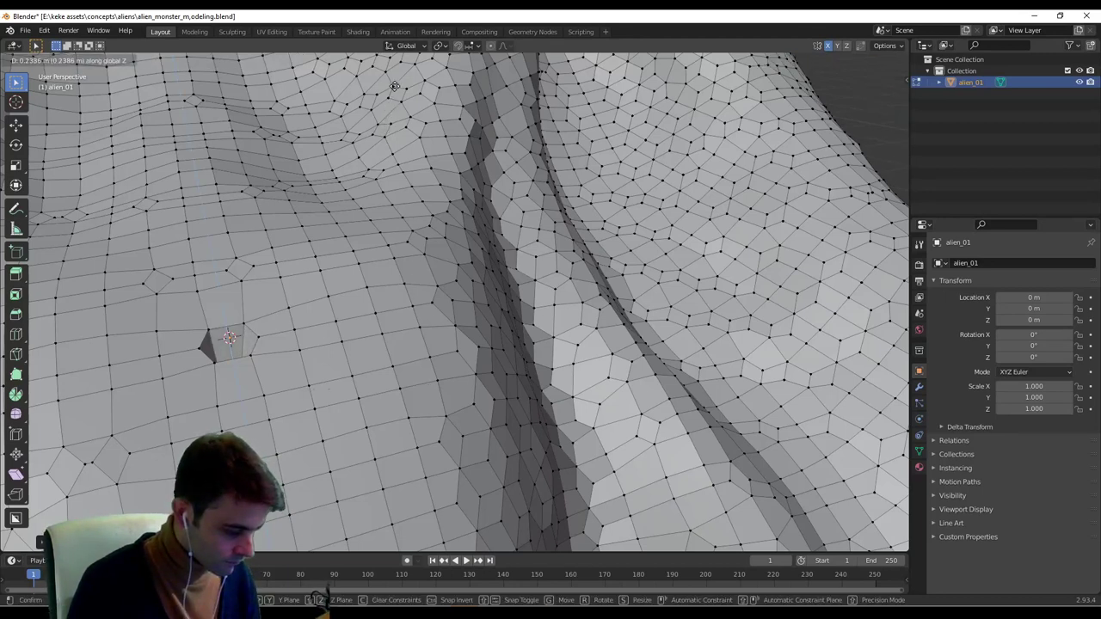
pyautogui.click(395, 90)
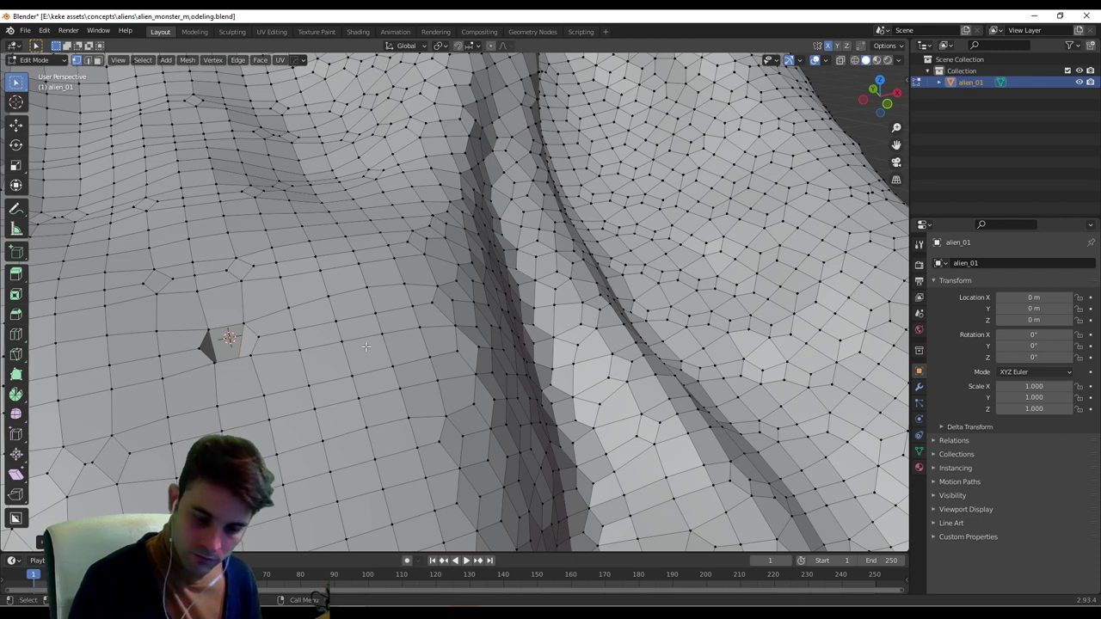
# Fine-tune the height of the vertex along Z close to the jaw surface, and frame it from above.
pyautogui.press('e')
pyautogui.press('z')
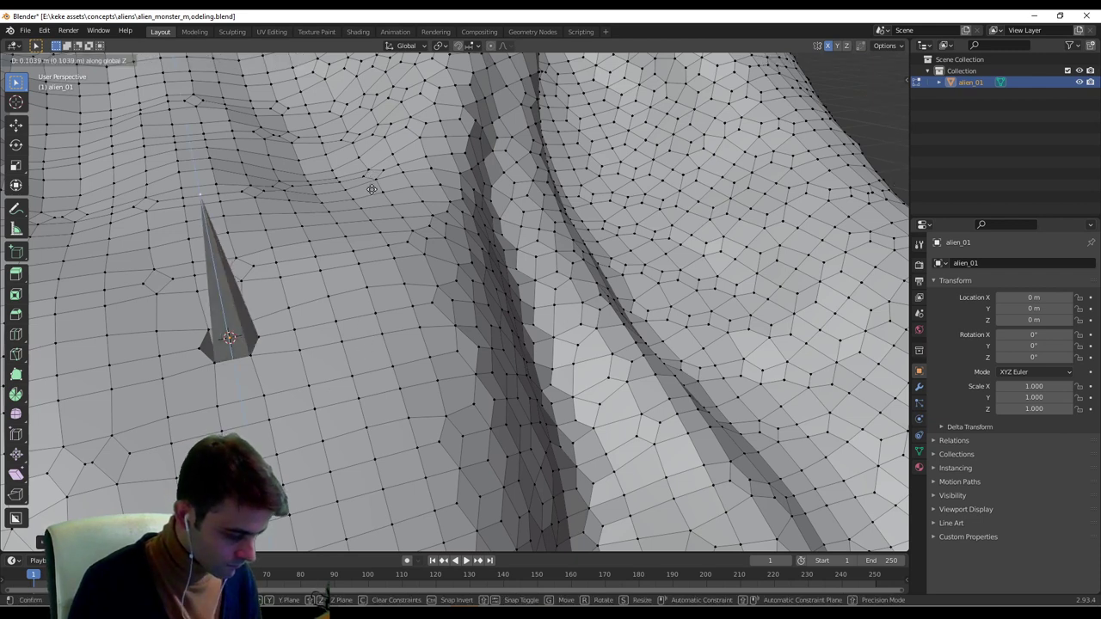
pyautogui.click(362, 304)
pyautogui.moveTo(362, 304); pyautogui.dragTo(393, 354, button='middle')
pyautogui.press('KP_Decimal')
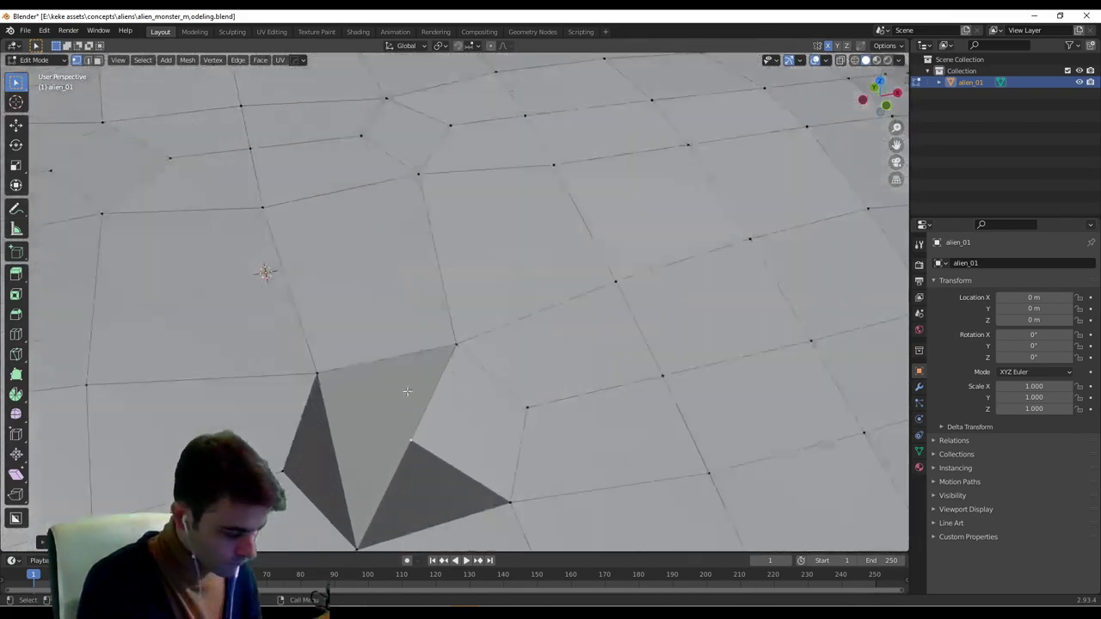
pyautogui.moveTo(514, 286); pyautogui.dragTo(606, 367, button='middle')
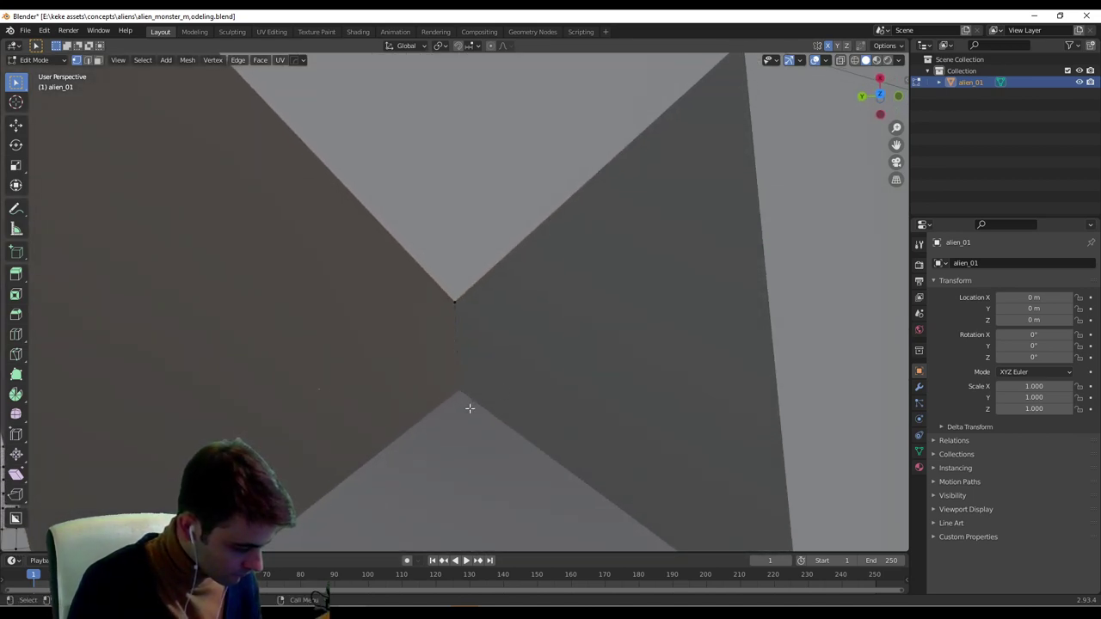
# Select the displaced vertex beneath the inner jaw surface and raise it along Z to the level of the surrounding faces.
pyautogui.moveTo(467, 403); pyautogui.dragTo(482, 410)
pyautogui.moveTo(486, 407); pyautogui.dragTo(489, 315, button='middle')
pyautogui.scroll(-6, 447, 482)
pyautogui.scroll(-18, 442, 493)
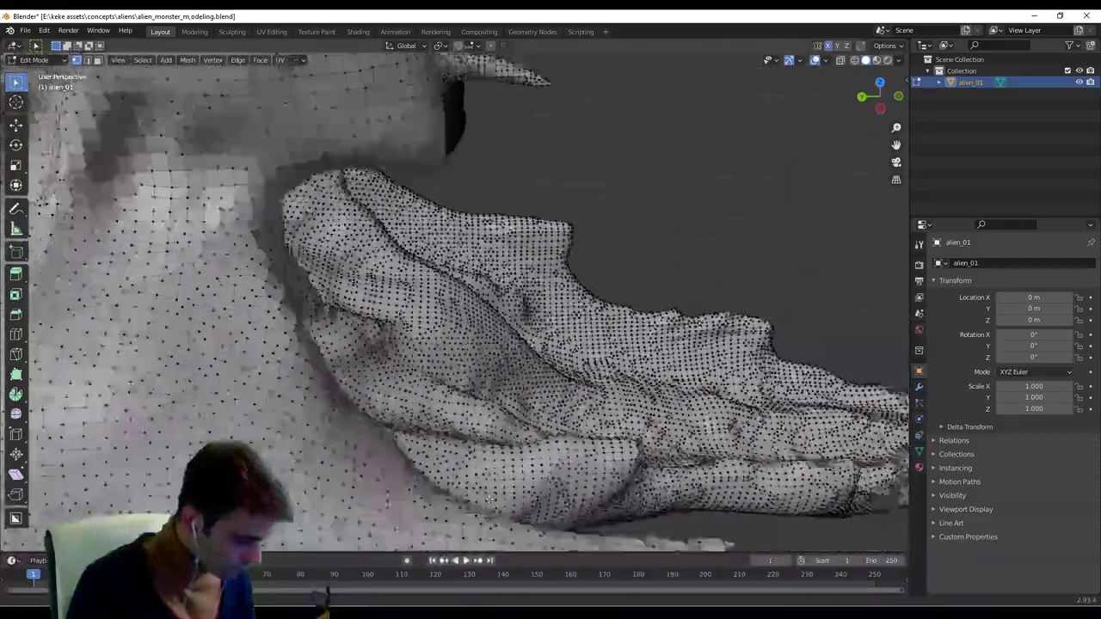
pyautogui.keyDown('shift'); pyautogui.moveTo(468, 413); pyautogui.dragTo(578, 497, button='middle'); pyautogui.keyUp('shift')
pyautogui.scroll(-3, 504, 212)
pyautogui.scroll(4, 575, 452)
pyautogui.scroll(3, 575, 452)
pyautogui.moveTo(336, 339); pyautogui.dragTo(375, 332, button='middle')
pyautogui.press('g')
pyautogui.press('z')
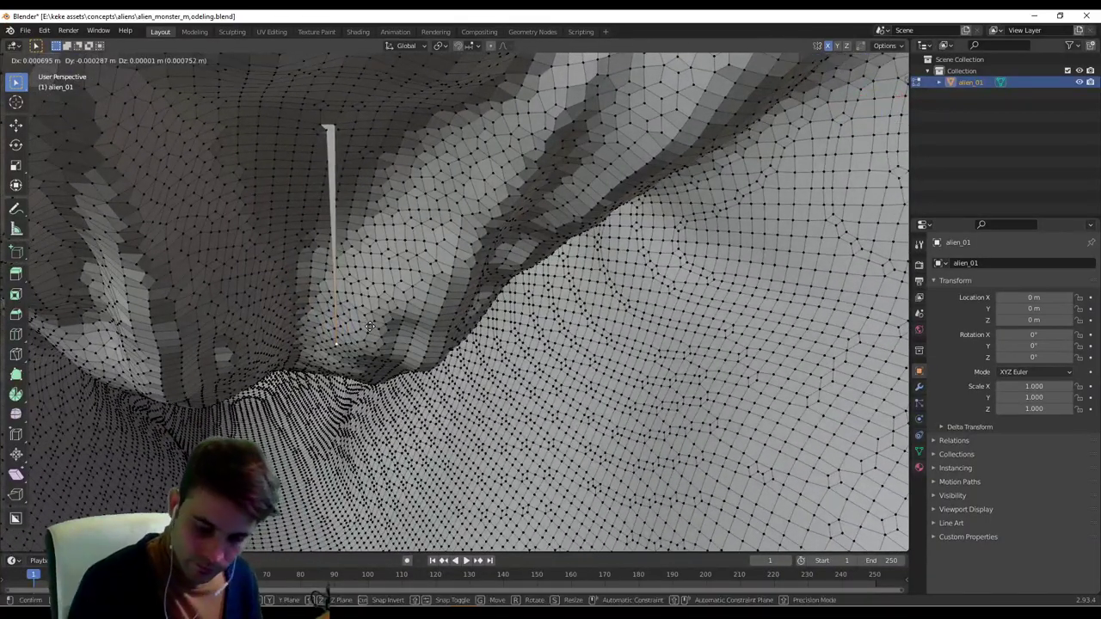
pyautogui.click(367, 111)
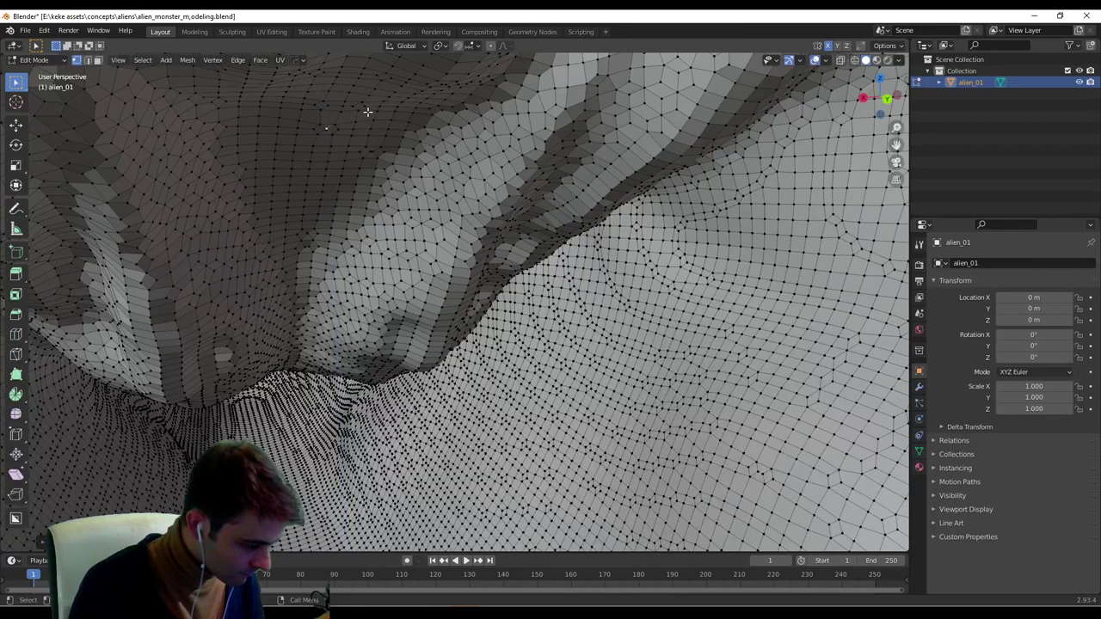
# Frame the raised vertex from above and nudge it toward the centre of the surrounding six-sided patch.
pyautogui.press('KP_Decimal')
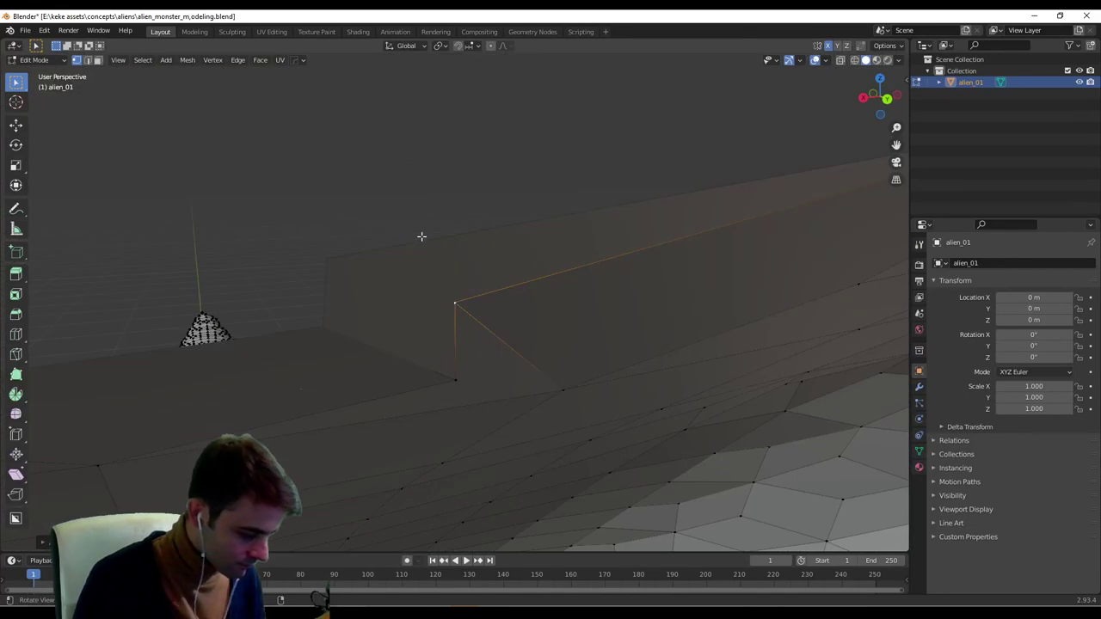
pyautogui.moveTo(447, 251); pyautogui.dragTo(676, 342, button='middle')
pyautogui.scroll(-7, 618, 307)
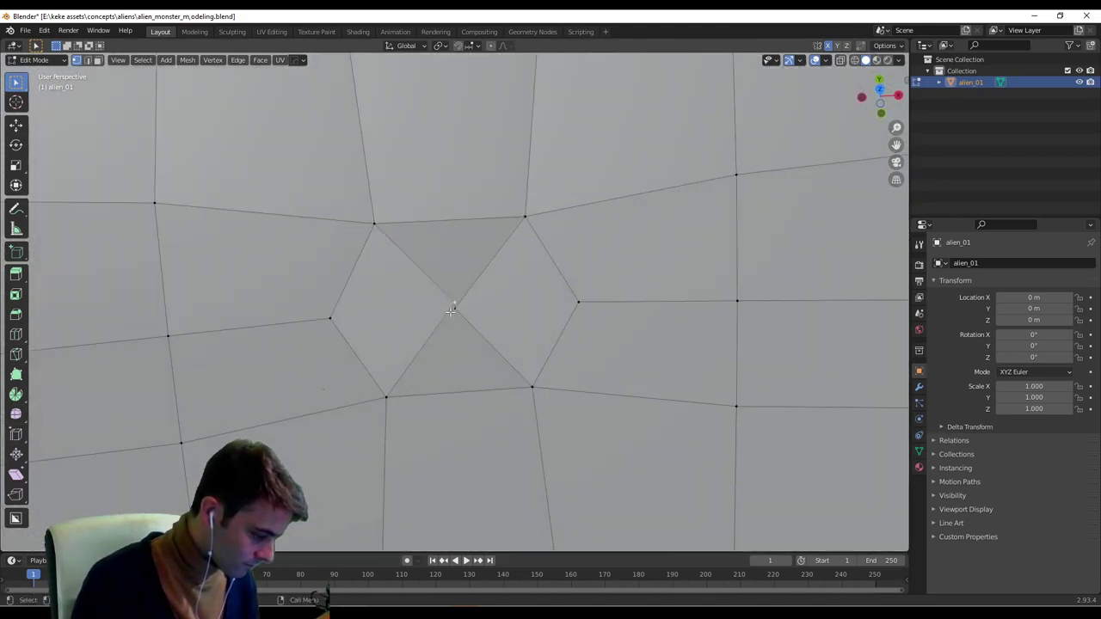
pyautogui.press('g')
pyautogui.click(438, 313)
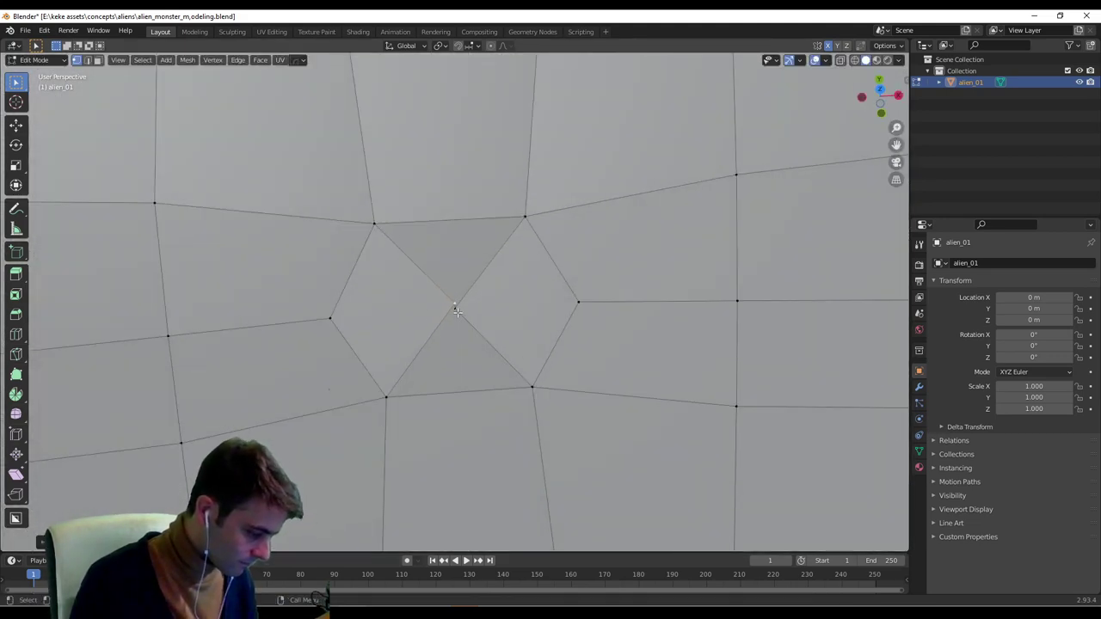
pyautogui.press('g')
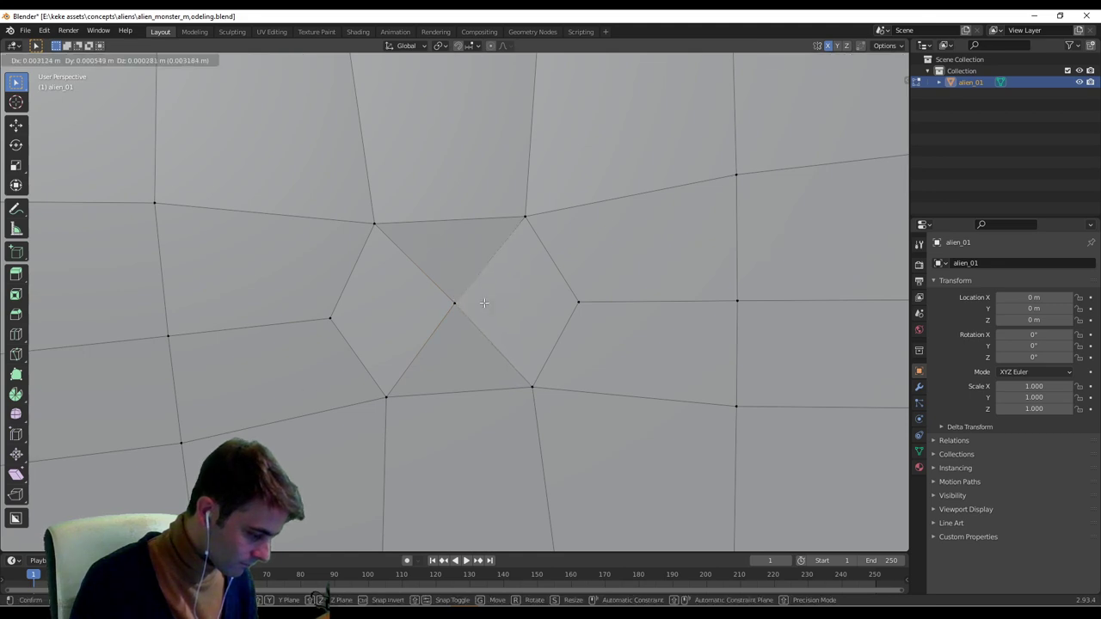
pyautogui.click(465, 305)
# Flatten the selected vertices at the patch's centre by scaling them to 0 along Z.
pyautogui.moveTo(512, 300); pyautogui.dragTo(502, 210, button='middle')
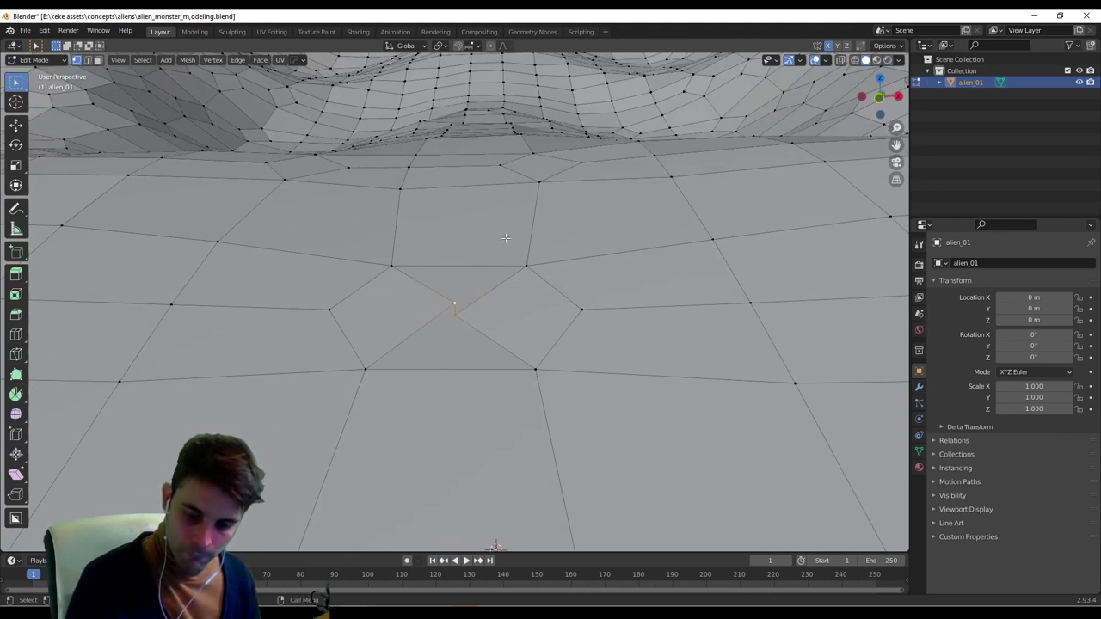
pyautogui.press('s')
pyautogui.press('z')
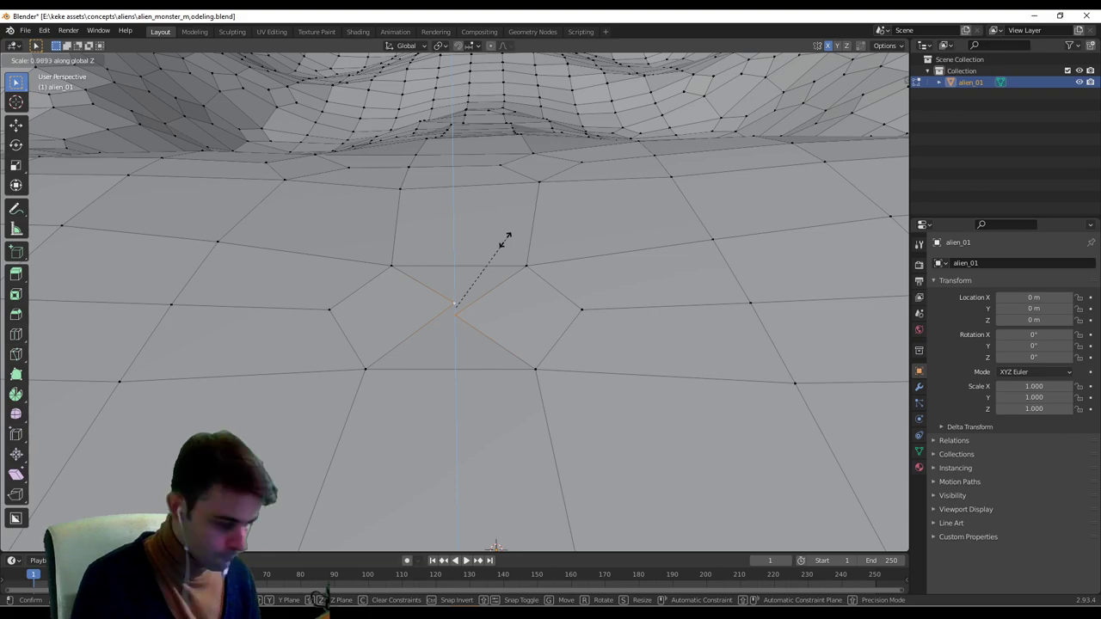
pyautogui.press('0')
pyautogui.press('Return')
pyautogui.scroll(-6, 451, 393)
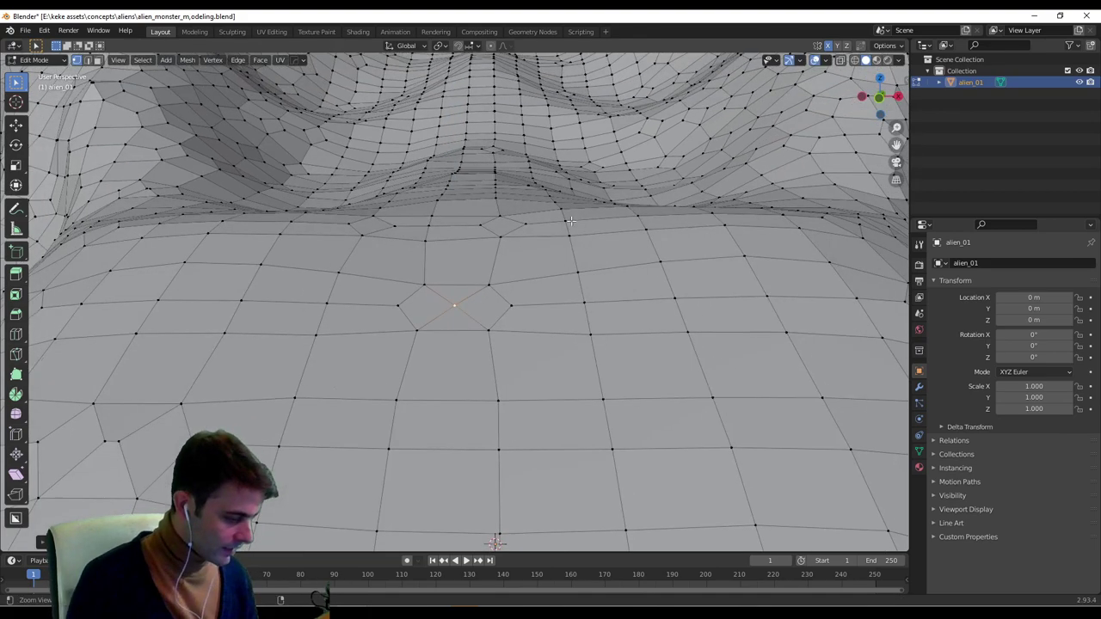
pyautogui.scroll(-2, 451, 393)
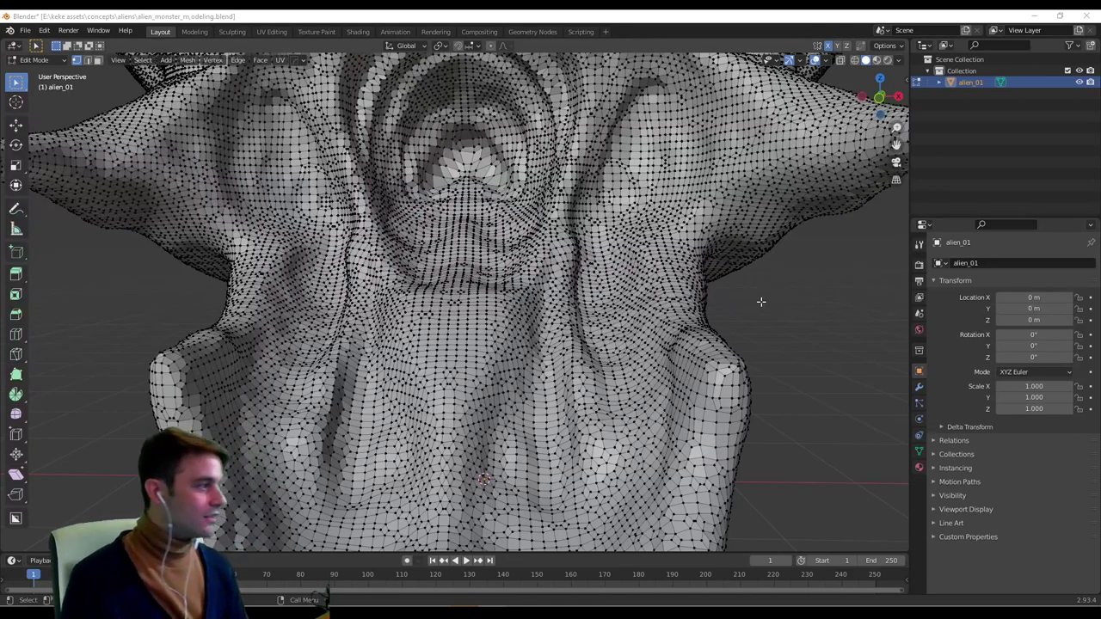
# Return to Object Mode, deselect alien_01, and check the whole body.
pyautogui.press('alt')
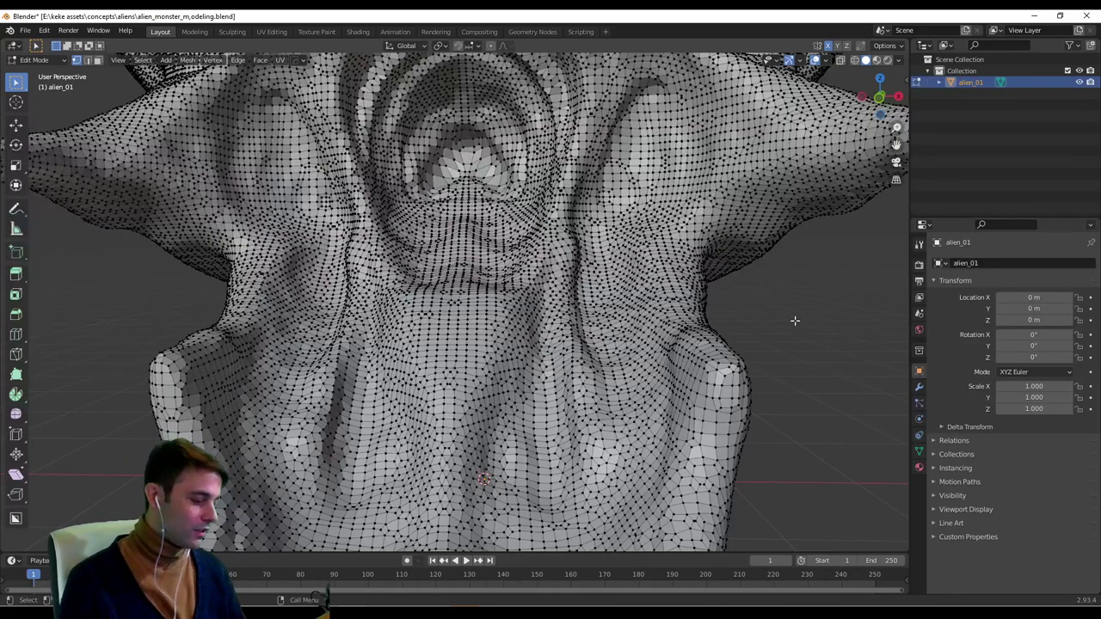
pyautogui.moveTo(793, 307); pyautogui.dragTo(742, 314, button='middle')
pyautogui.press('Tab')
pyautogui.scroll(-3, 745, 313)
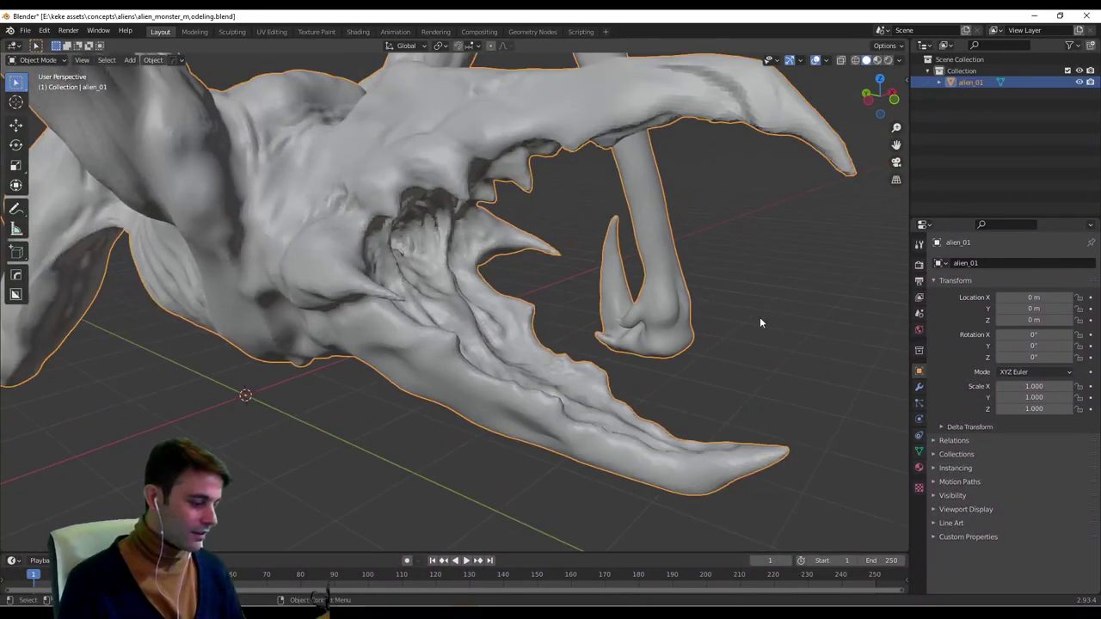
pyautogui.click(760, 322)
pyautogui.scroll(-4, 594, 436)
pyautogui.moveTo(632, 404); pyautogui.dragTo(639, 376, button='middle')
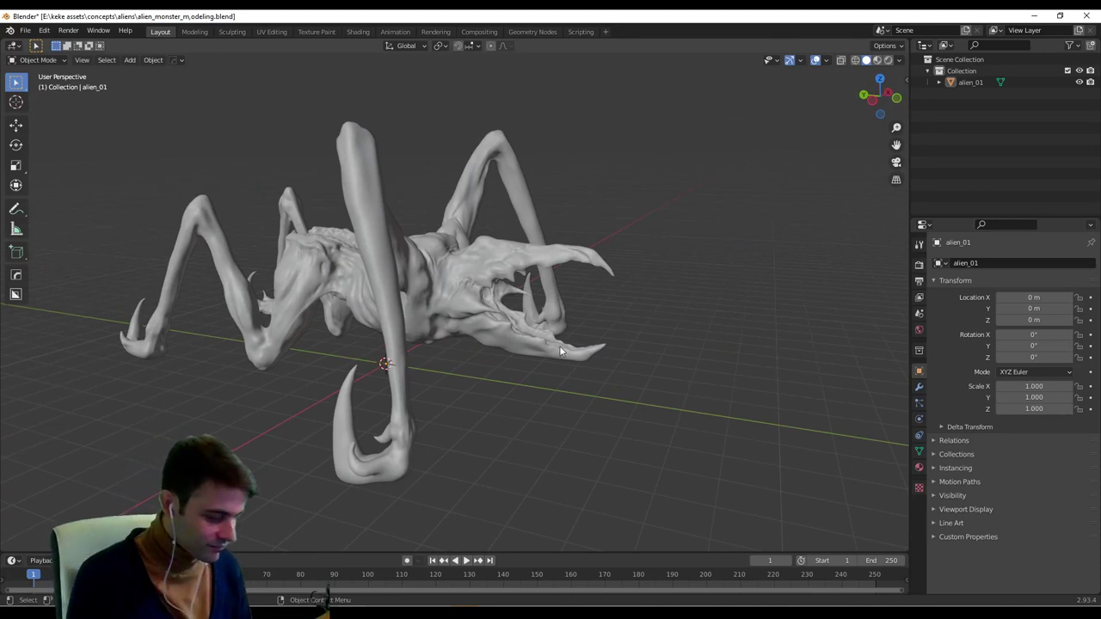
# Add a mesh plane as the ground beneath the alien, scale it up to about 18.85, and deselect it.
pyautogui.moveTo(564, 349); pyautogui.dragTo(504, 363, button='middle')
pyautogui.hotkey('shift', 'a')
pyautogui.moveTo(505, 363)
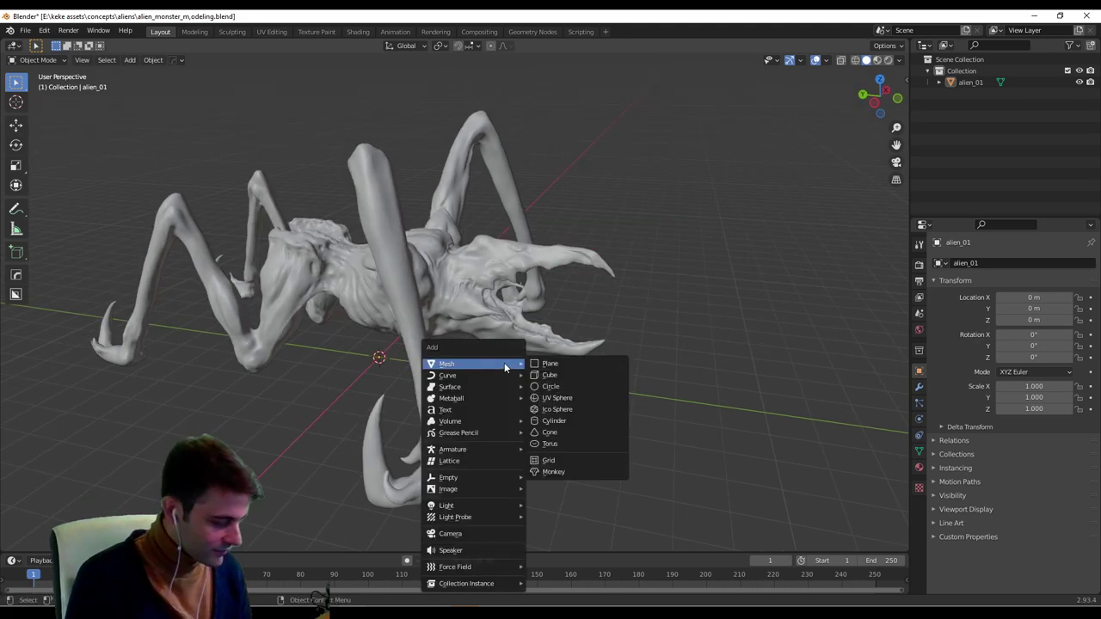
pyautogui.click(578, 363)
pyautogui.press('s')
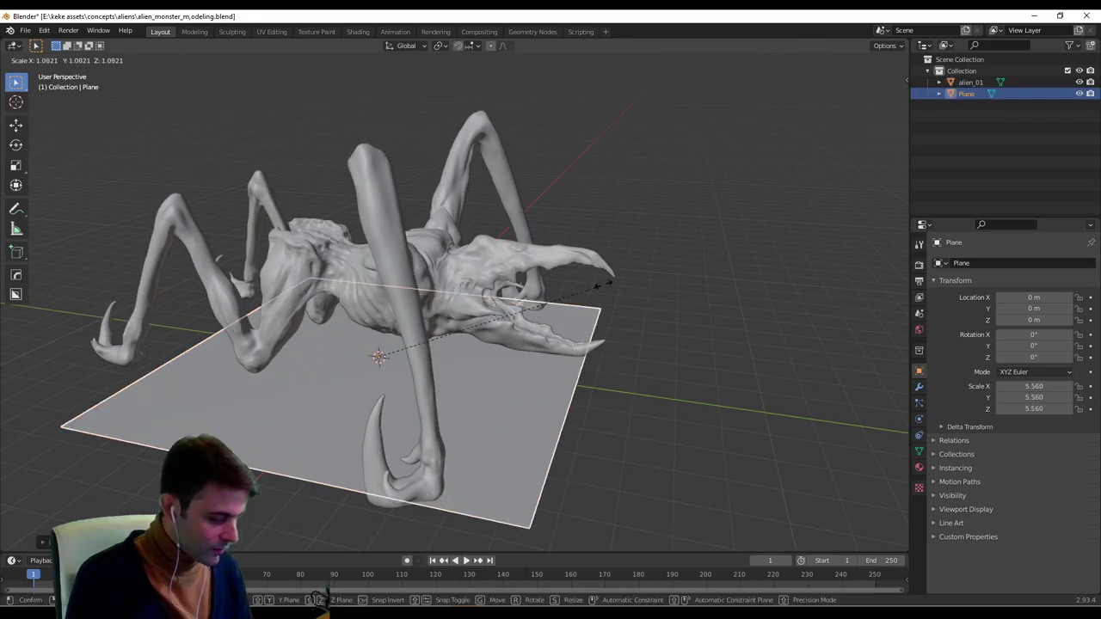
pyautogui.click(696, 247)
pyautogui.moveTo(697, 248); pyautogui.dragTo(625, 295, button='middle')
pyautogui.press('s')
pyautogui.click(687, 246)
pyautogui.hotkey('alt', 'a')
pyautogui.moveTo(687, 245)
pyautogui.mouseDown(button='middle')
pyautogui.moveTo(597, 252)
pyautogui.moveTo(555, 294)
pyautogui.moveTo(733, 293)
pyautogui.moveTo(633, 269)
pyautogui.moveTo(674, 234)
pyautogui.mouseUp(button='middle')
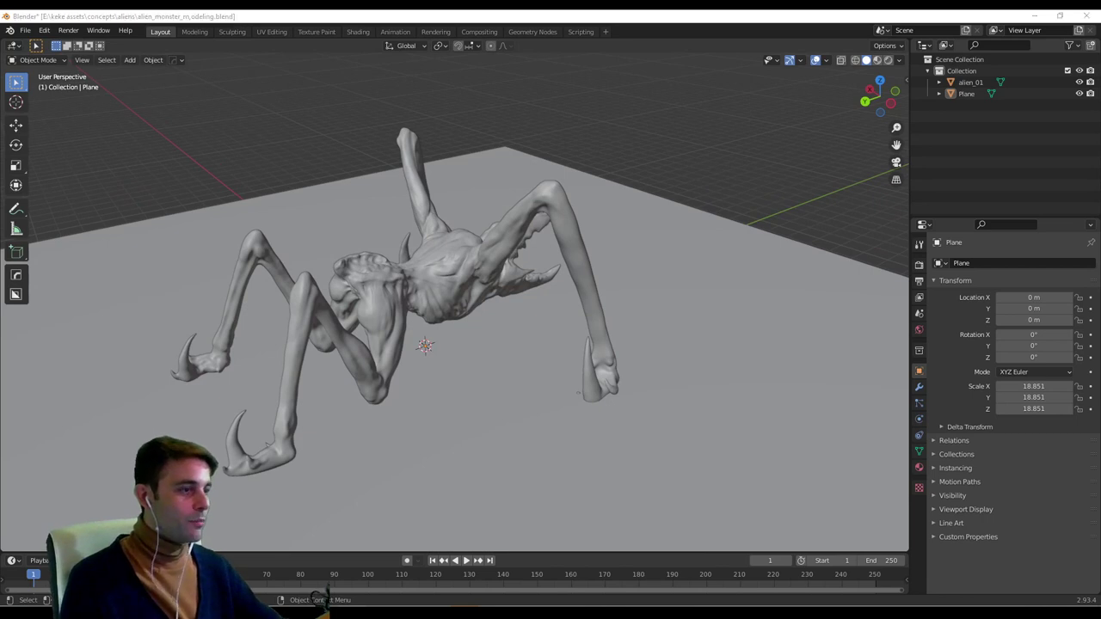
# Bring the reference image viewer over the viewport, orbit the alien to a similar side angle, and fit the picture in the viewer.
pyautogui.moveTo(0, 157); pyautogui.dragTo(755, 186, button='right')
pyautogui.scroll(-3, 755, 187)
pyautogui.scroll(-3, 729, 185)
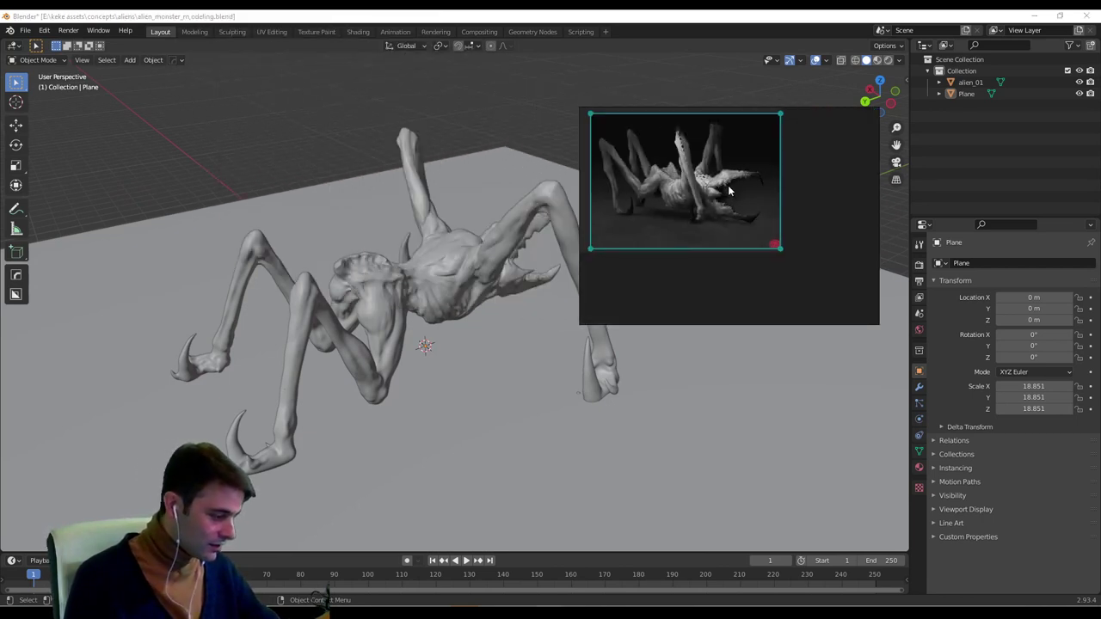
pyautogui.scroll(1, 727, 184)
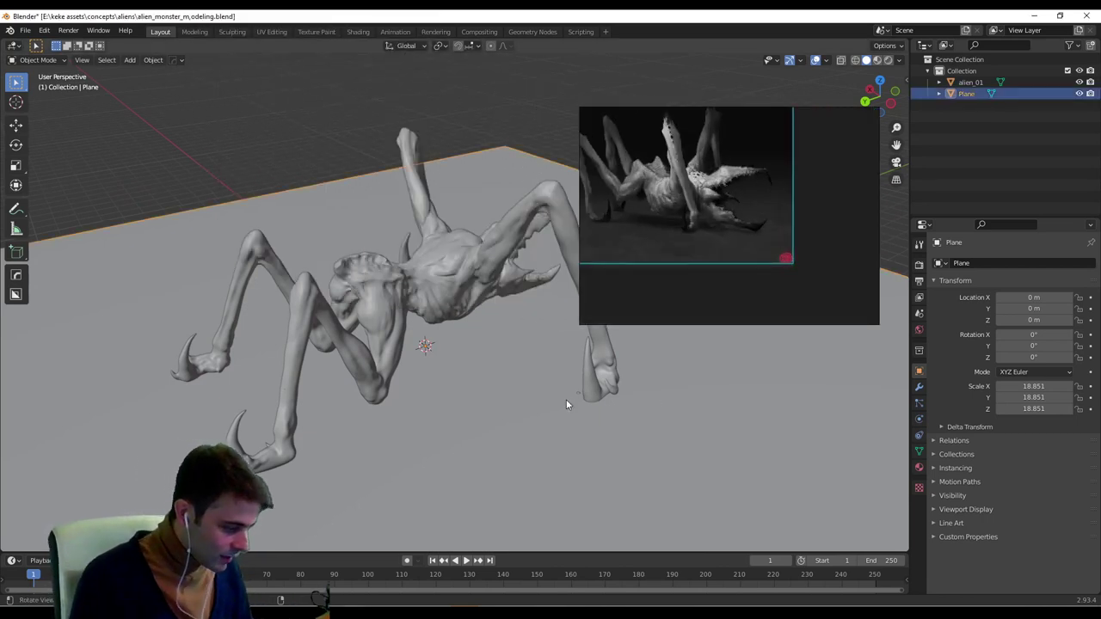
pyautogui.moveTo(488, 152); pyautogui.dragTo(473, 398, button='middle')
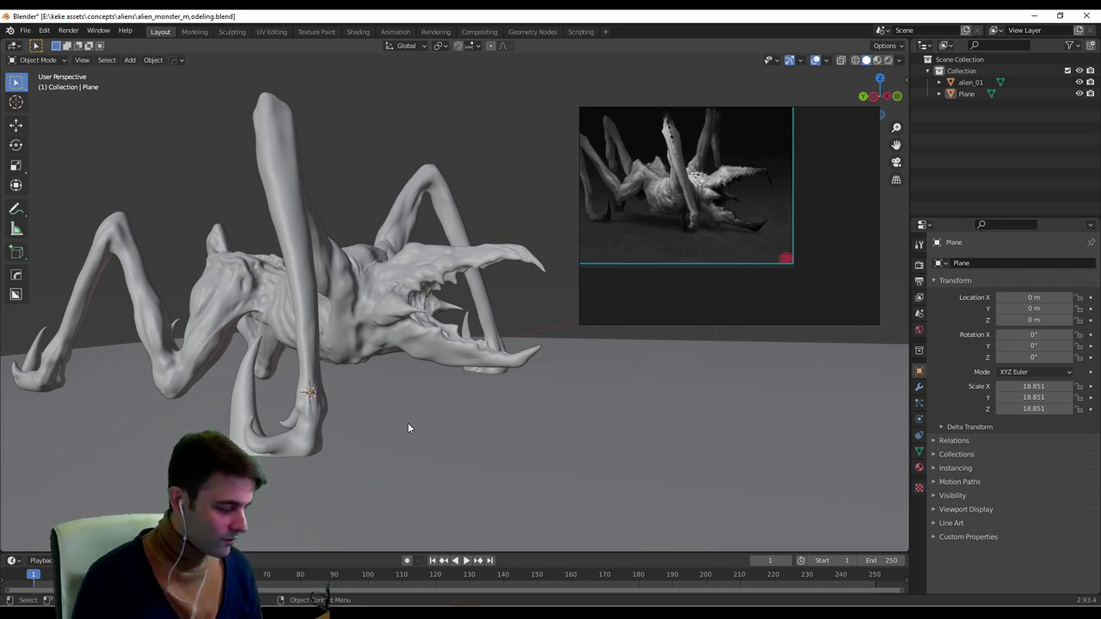
pyautogui.moveTo(686, 205); pyautogui.dragTo(665, 183, button='right')
pyautogui.moveTo(666, 183); pyautogui.dragTo(718, 208, button='middle')
pyautogui.doubleClick(718, 212)
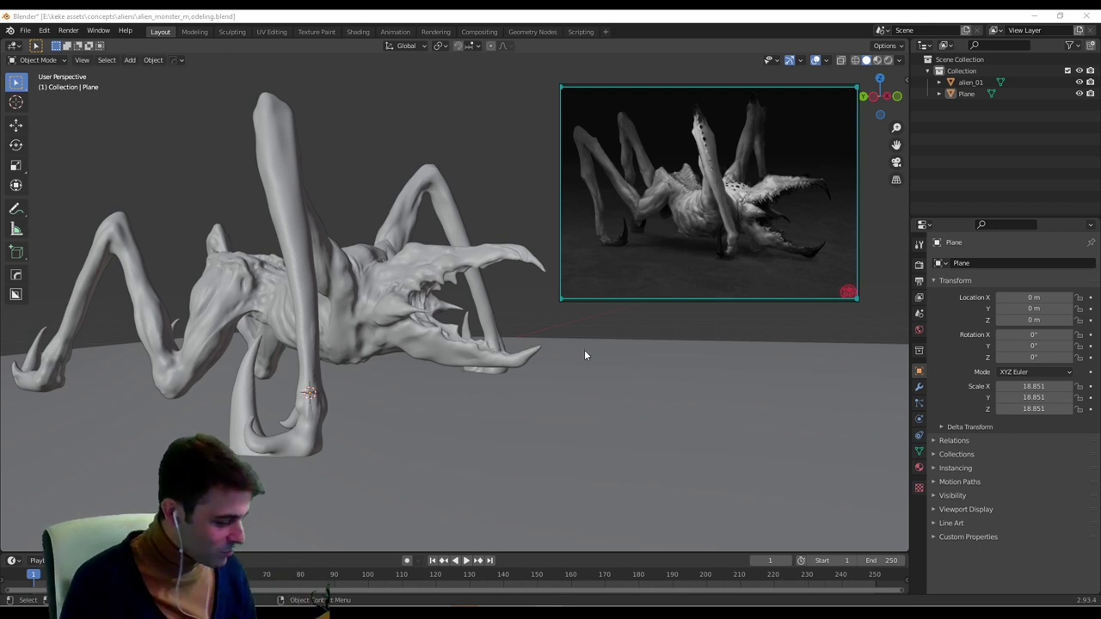
# Enlarge the reference image viewer and orbit the alien to match the reference's low three-quarter view.
pyautogui.moveTo(594, 336)
pyautogui.mouseDown(button='middle')
pyautogui.moveTo(568, 334)
pyautogui.moveTo(543, 364)
pyautogui.moveTo(584, 387)
pyautogui.moveTo(598, 345)
pyautogui.mouseUp(button='middle')
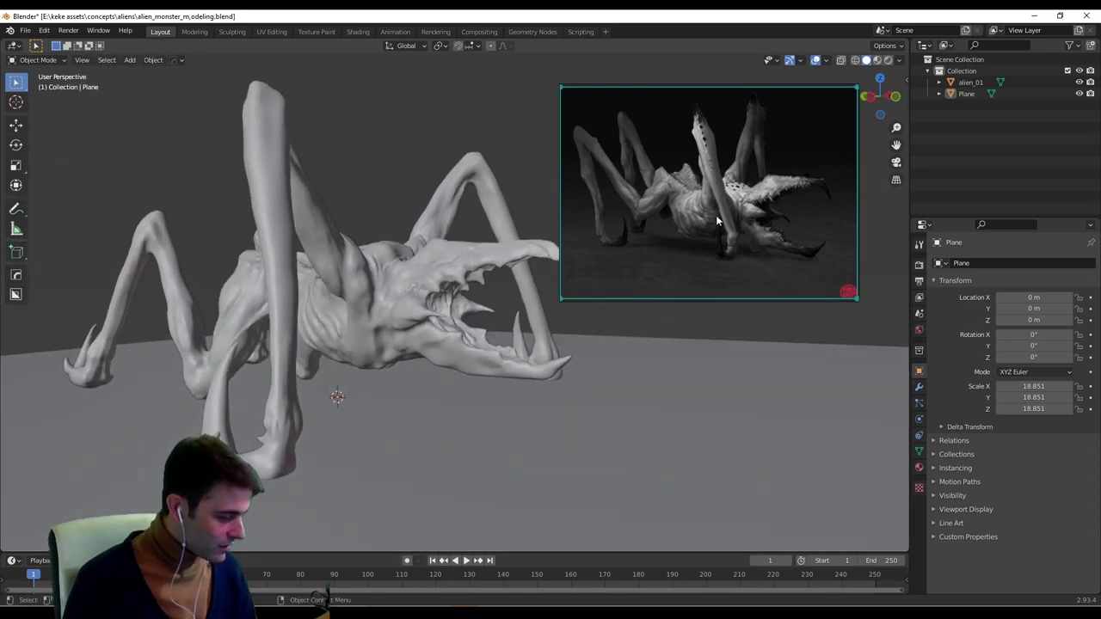
pyautogui.moveTo(725, 182); pyautogui.dragTo(752, 307, button='right')
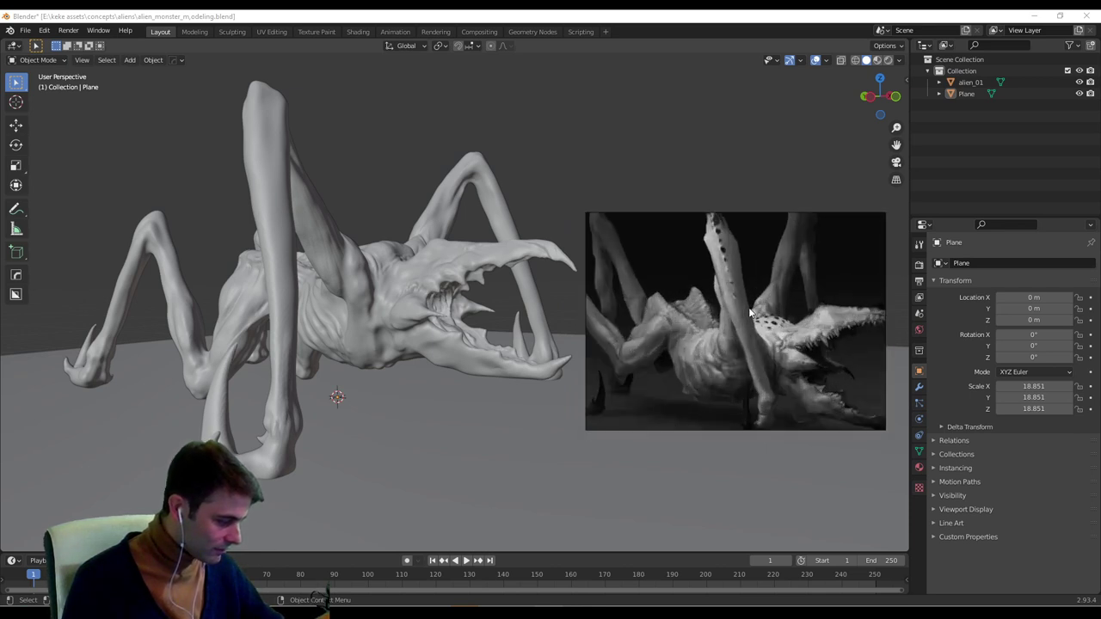
pyautogui.moveTo(587, 428); pyautogui.dragTo(462, 494)
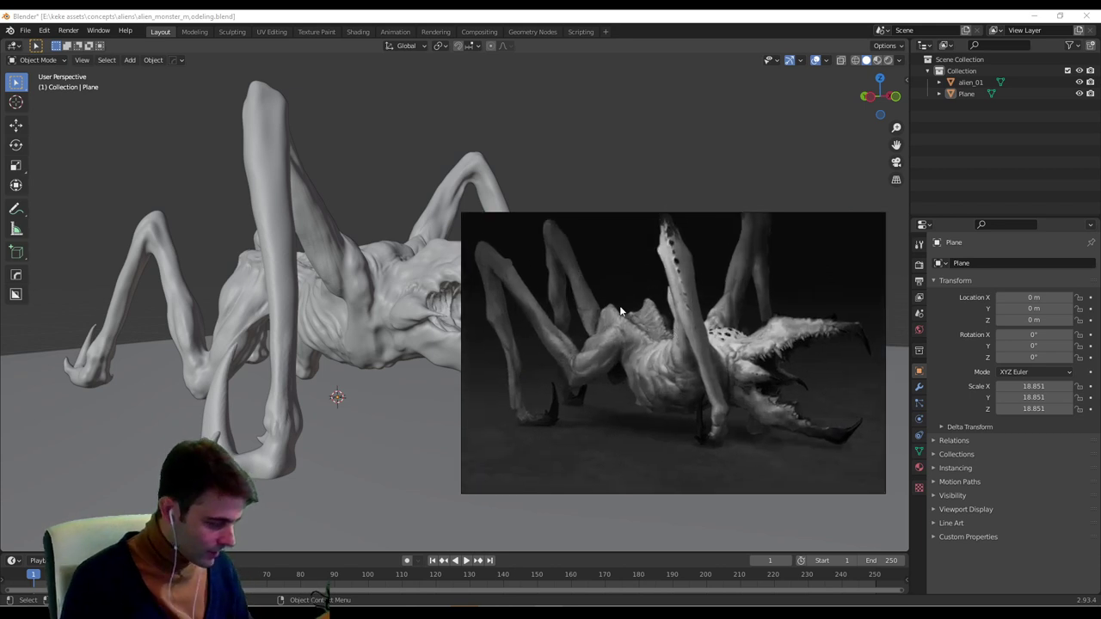
pyautogui.moveTo(387, 355); pyautogui.dragTo(295, 404, button='middle')
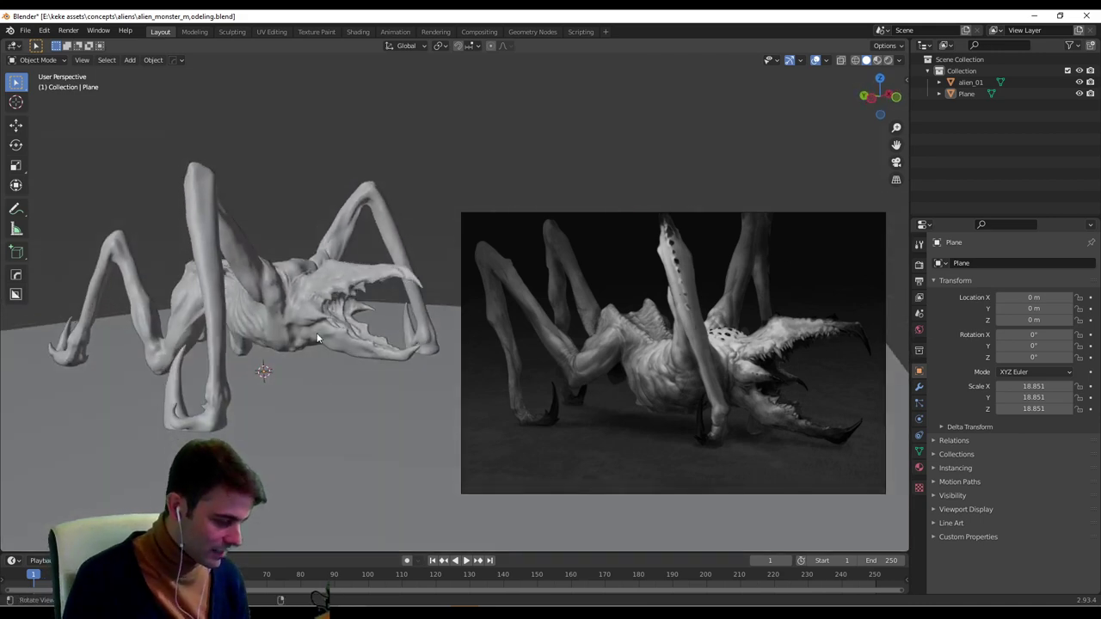
pyautogui.moveTo(318, 338); pyautogui.dragTo(353, 370, button='middle')
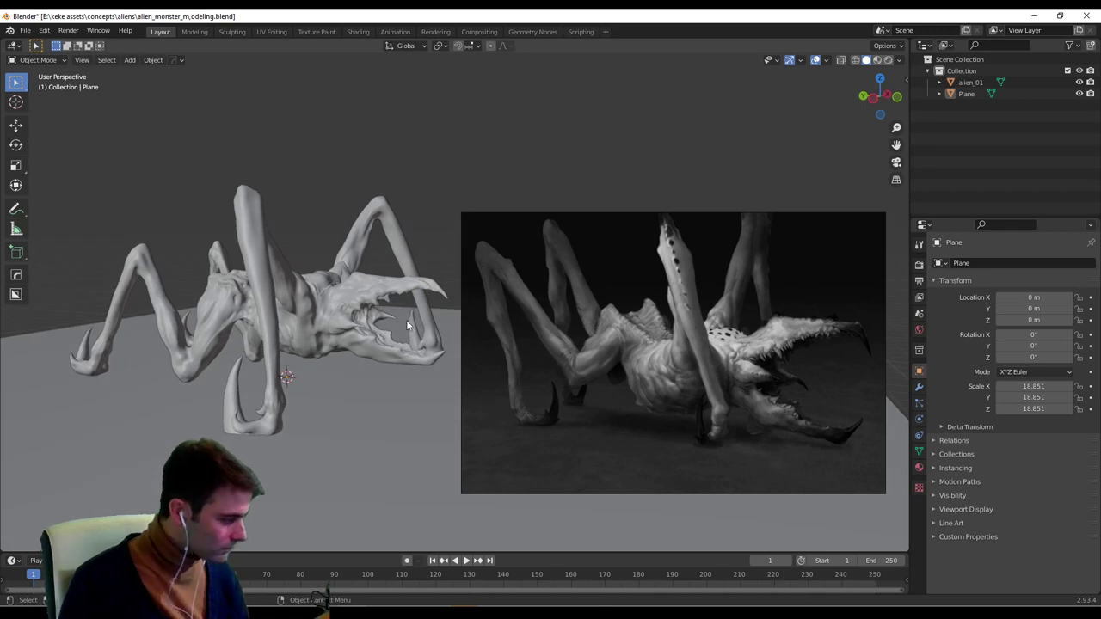
# Switch the viewport to rendered shading and enable Eevee's Ambient Occlusion with a distance of 3.97 m.
pyautogui.click(878, 60)
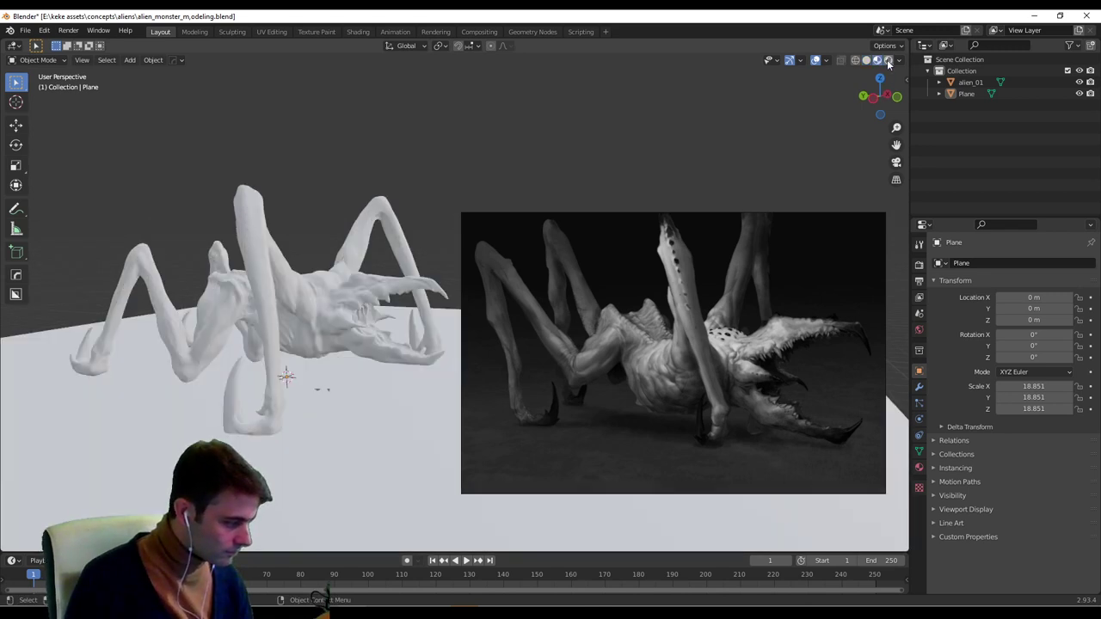
pyautogui.click(888, 61)
pyautogui.moveTo(339, 354); pyautogui.dragTo(332, 373, button='middle')
pyautogui.click(920, 266)
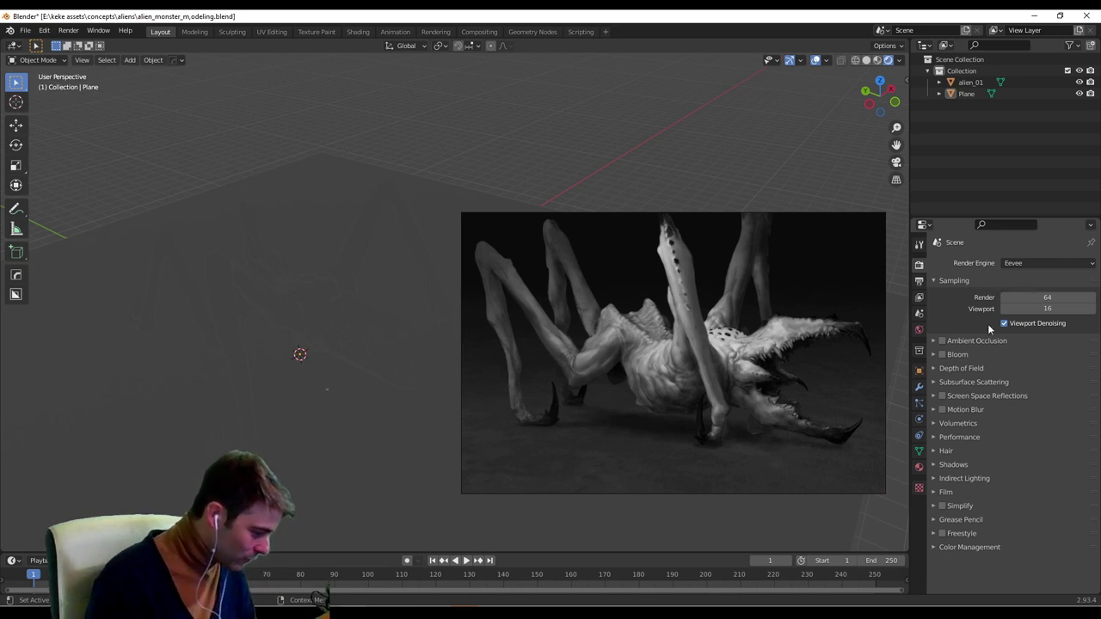
pyautogui.click(941, 342)
pyautogui.click(933, 342)
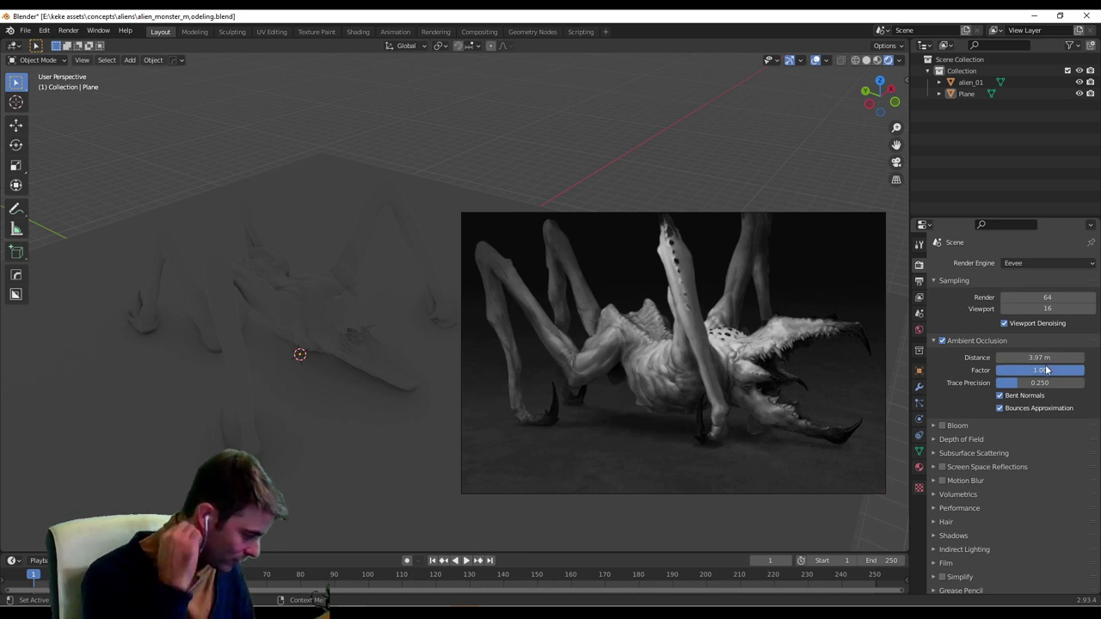
# Add an area light and raise it above the alien's body.
pyautogui.moveTo(432, 409); pyautogui.dragTo(364, 376, button='middle')
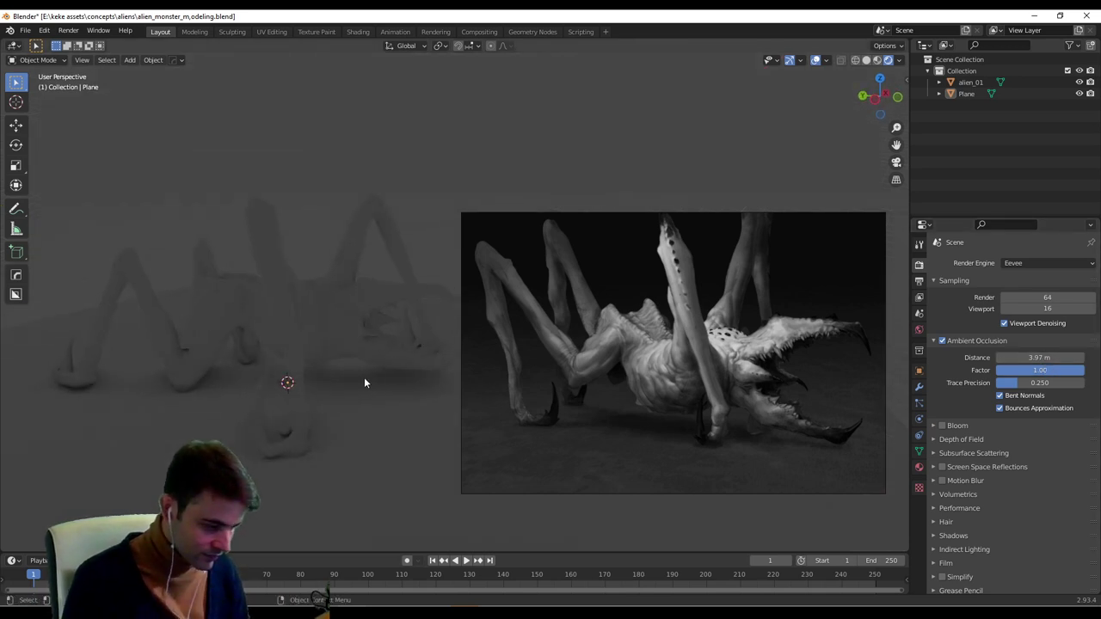
pyautogui.hotkey('shift', 'a')
pyautogui.moveTo(356, 513)
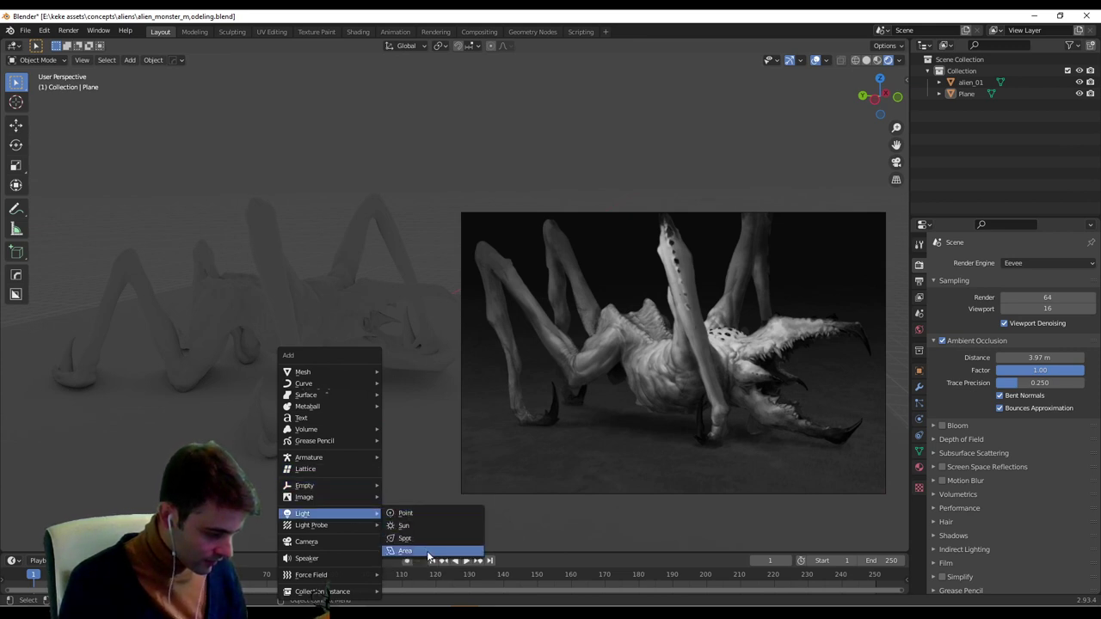
pyautogui.click(426, 550)
pyautogui.press('g')
pyautogui.click(344, 194)
# Scale up the area light and set its power to 210 W.
pyautogui.moveTo(344, 195); pyautogui.dragTo(351, 356, button='middle')
pyautogui.press('s')
pyautogui.click(755, 121)
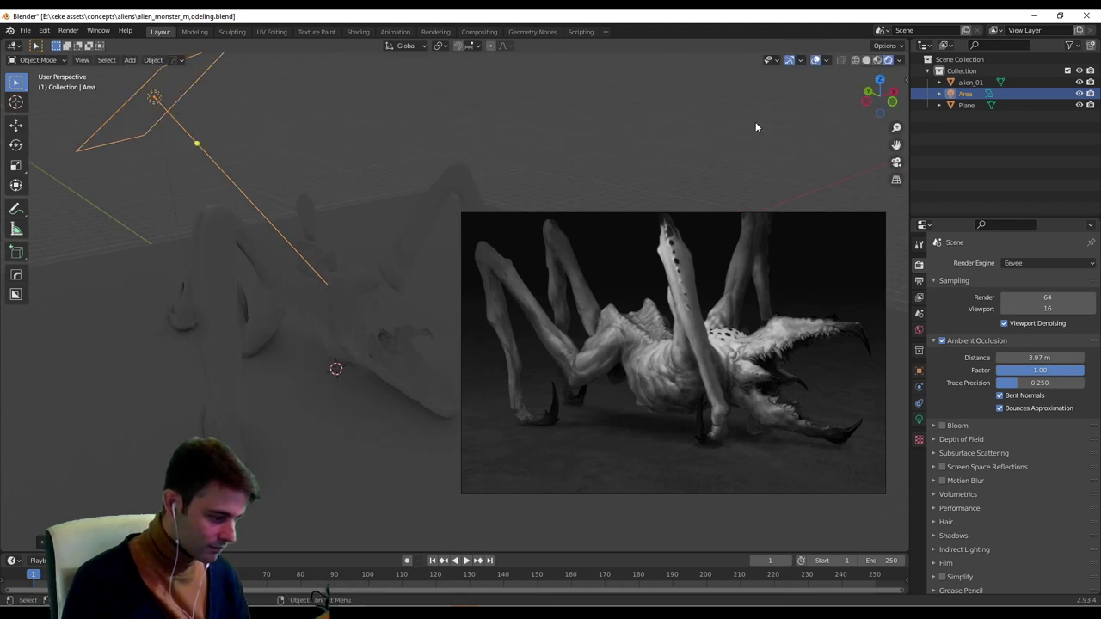
pyautogui.click(919, 419)
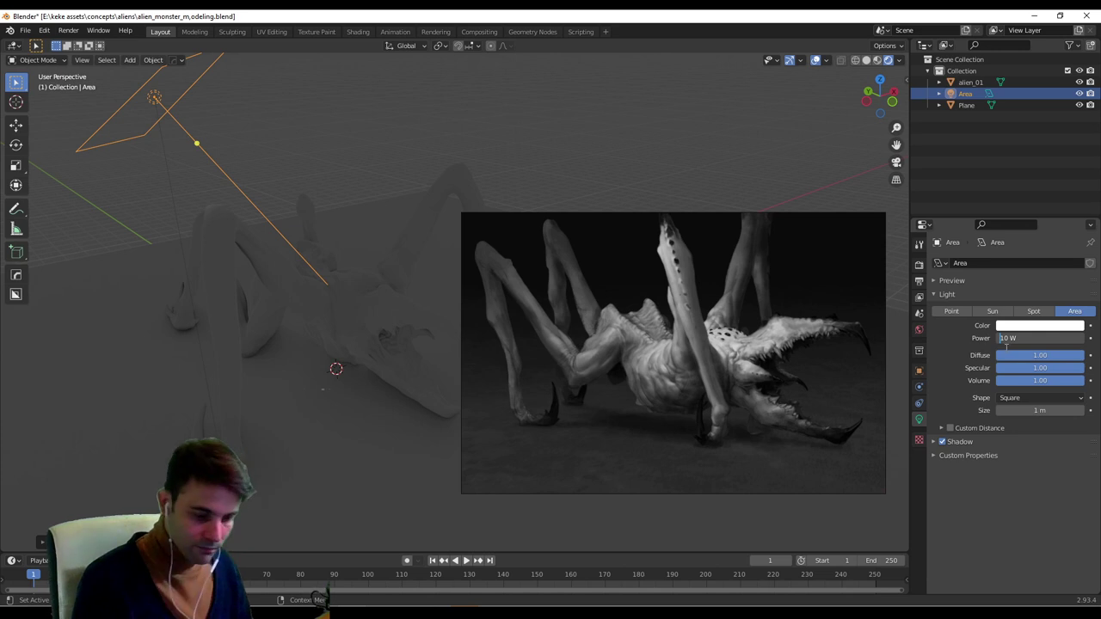
pyautogui.press('Return')
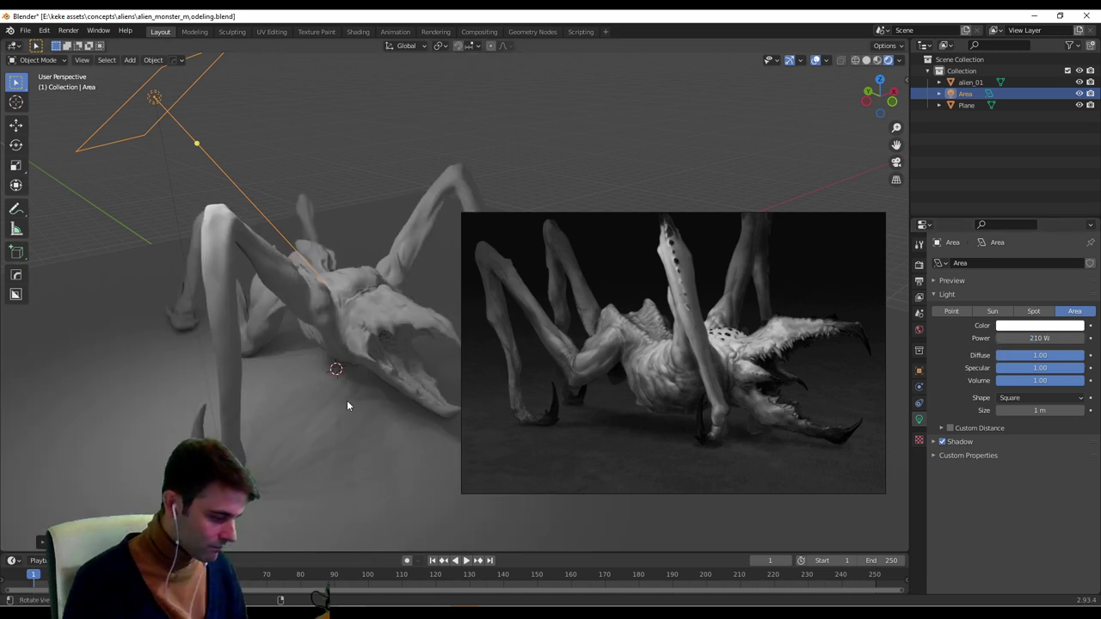
# Rotate the area light and reposition it so that it shines down over the alien's back and head.
pyautogui.moveTo(347, 400)
pyautogui.mouseDown(button='middle')
pyautogui.moveTo(376, 392)
pyautogui.moveTo(334, 399)
pyautogui.moveTo(344, 403)
pyautogui.mouseUp(button='middle')
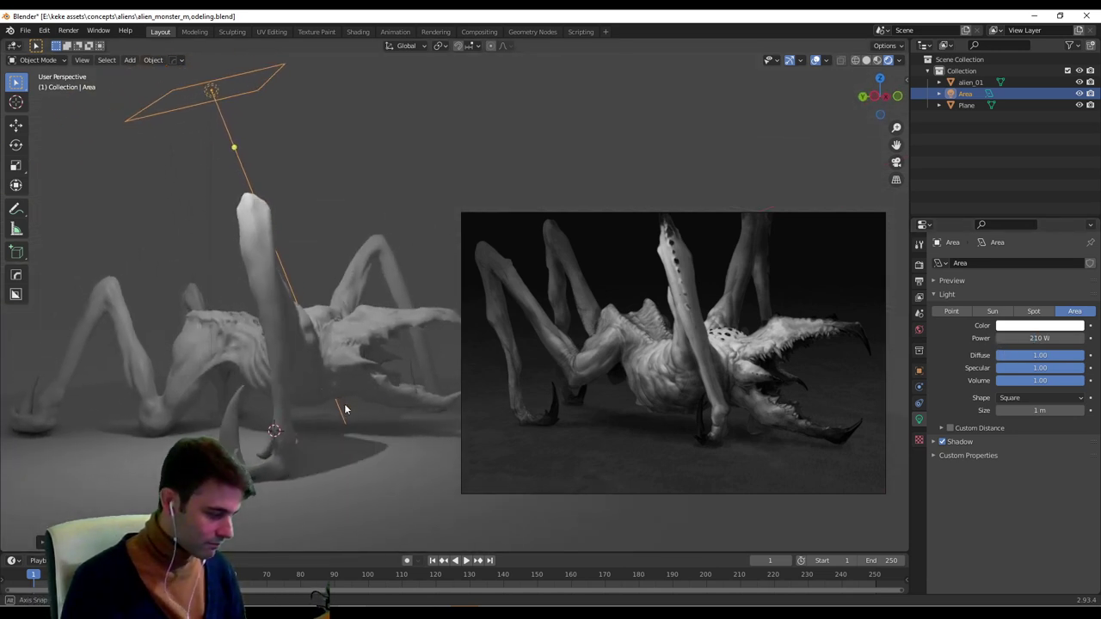
pyautogui.press('r')
pyautogui.click(378, 310)
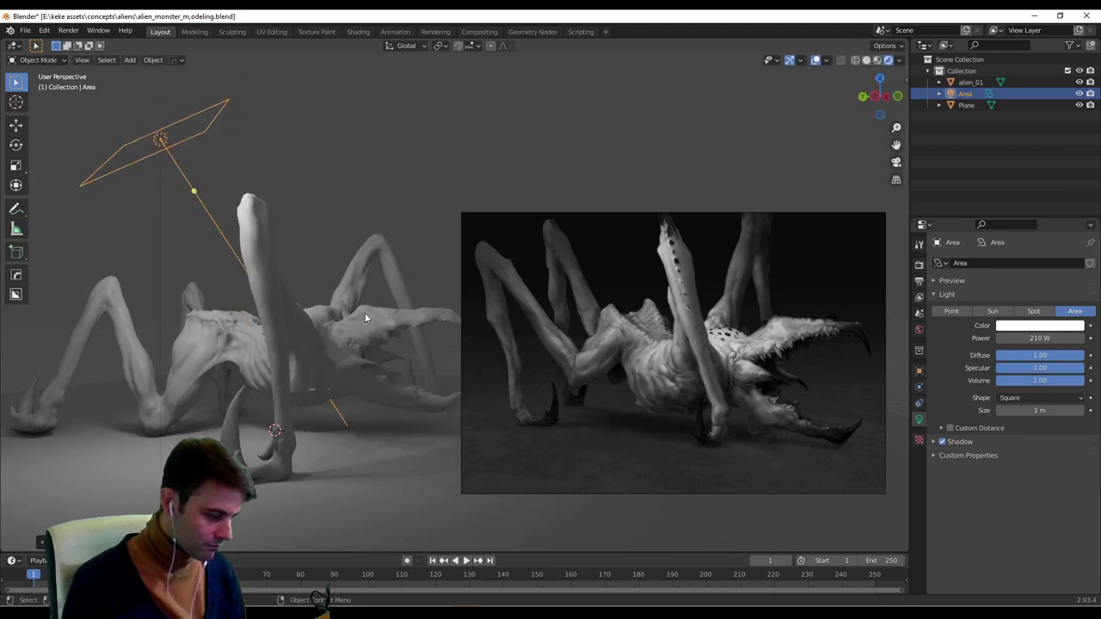
pyautogui.press('g')
pyautogui.click(425, 289)
pyautogui.moveTo(354, 403); pyautogui.dragTo(348, 296, button='middle')
pyautogui.press('g')
pyautogui.click(299, 510)
# Scale down the area light and move it beside the raised front leg, above the alien's torso.
pyautogui.press('s')
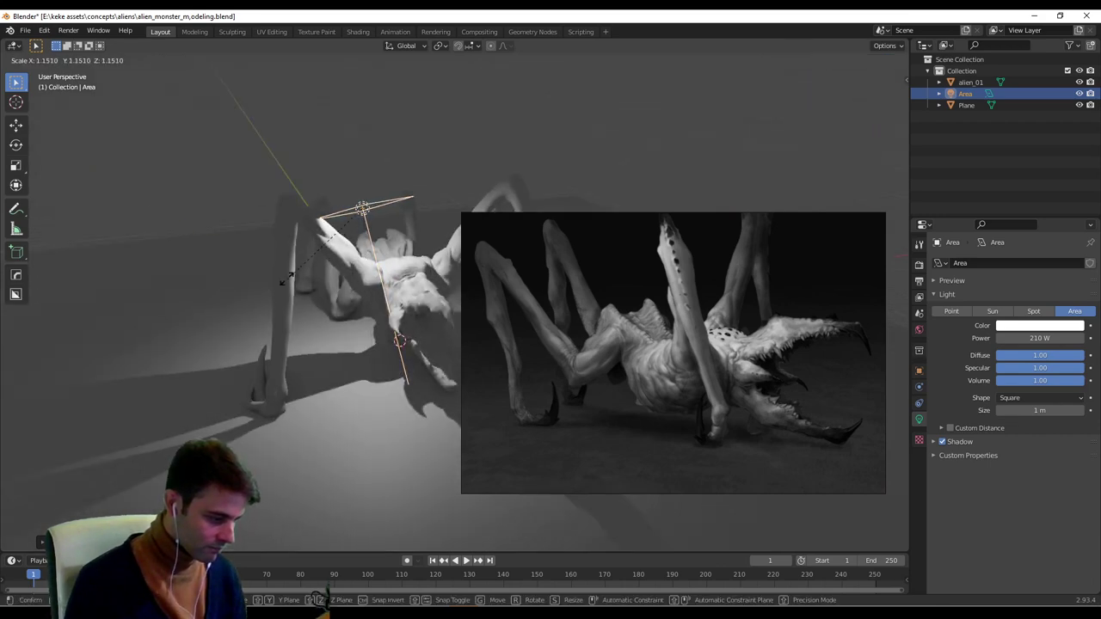
pyautogui.click(367, 256)
pyautogui.press('g')
pyautogui.click(367, 248)
pyautogui.moveTo(367, 248); pyautogui.dragTo(376, 394, button='middle')
pyautogui.press('g')
pyautogui.click(420, 247)
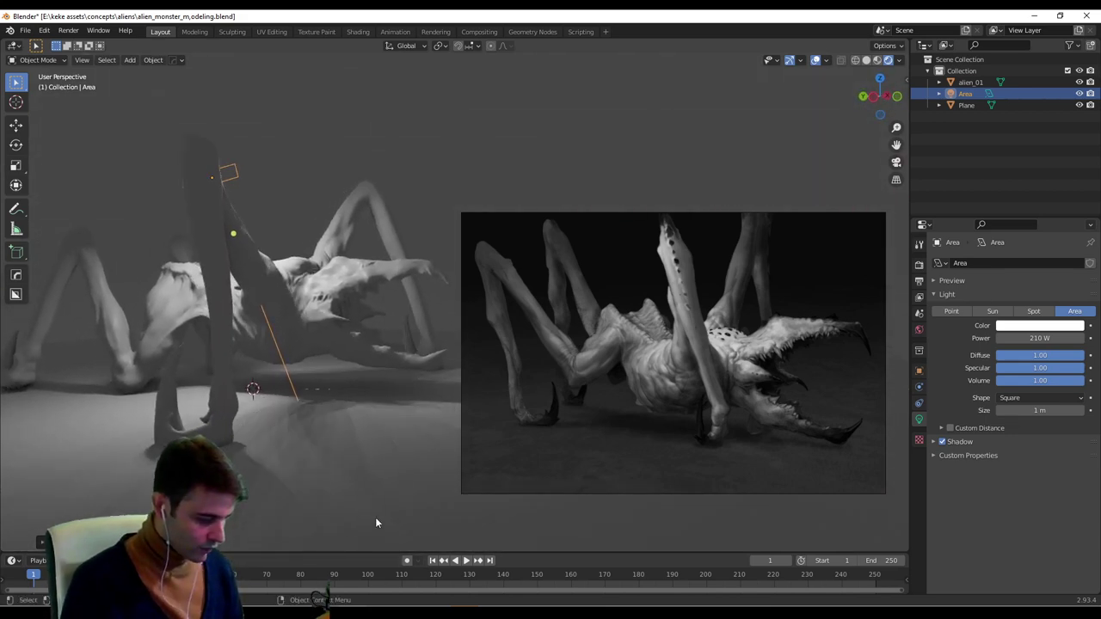
# Enlarge the timeline area and switch to the Shading workspace, showing the alien there in rendered shading.
pyautogui.moveTo(278, 555); pyautogui.dragTo(293, 458)
pyautogui.moveTo(331, 400); pyautogui.dragTo(344, 376, button='middle')
pyautogui.click(372, 403)
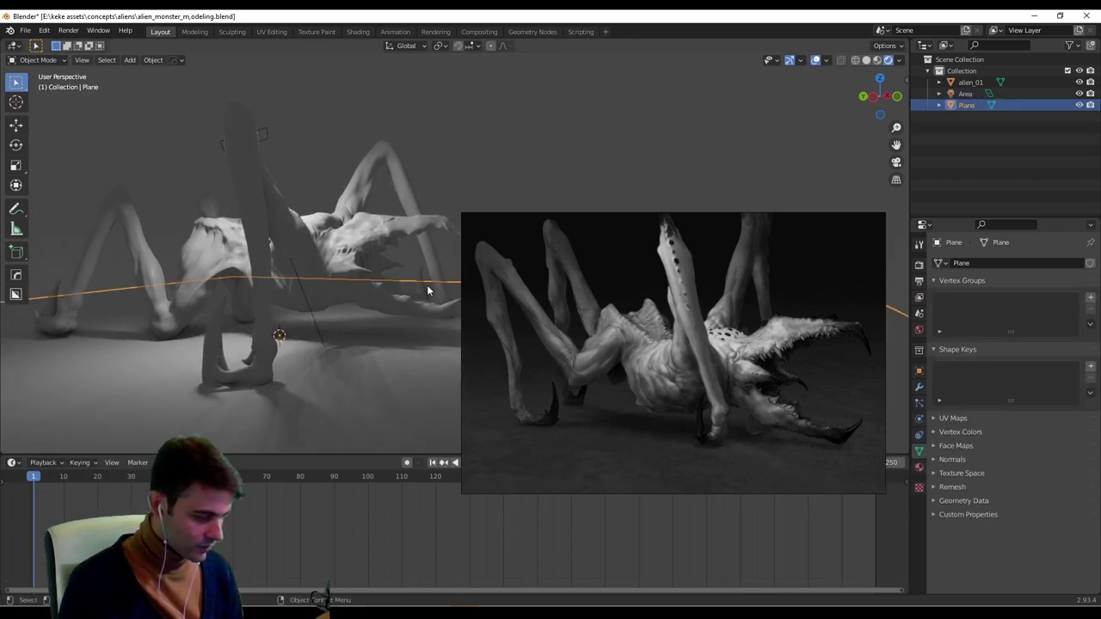
pyautogui.click(461, 197)
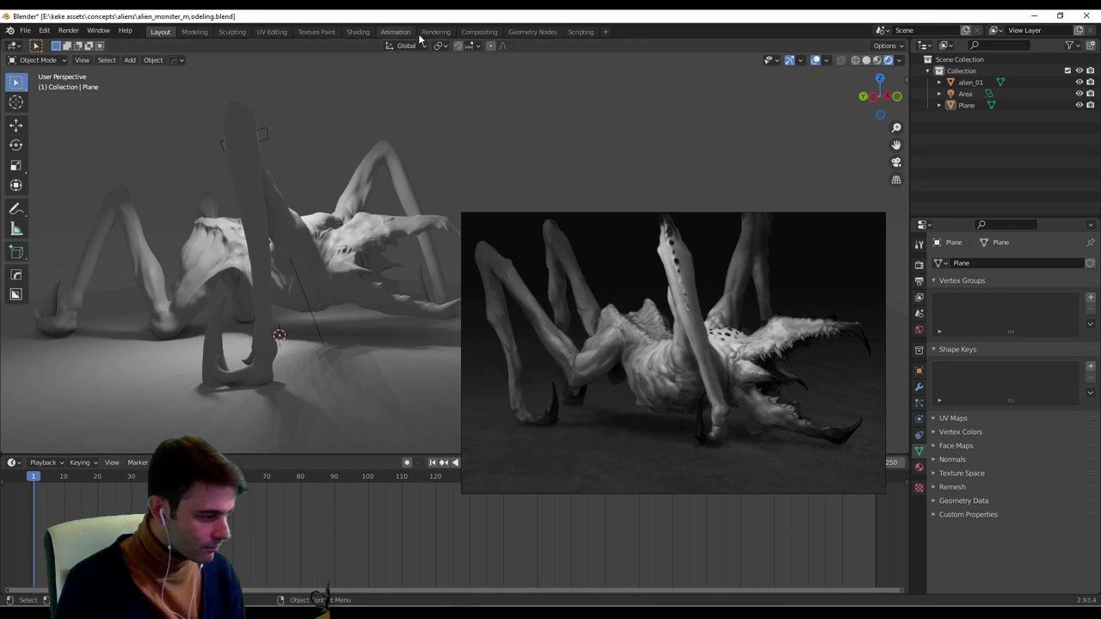
pyautogui.click(358, 32)
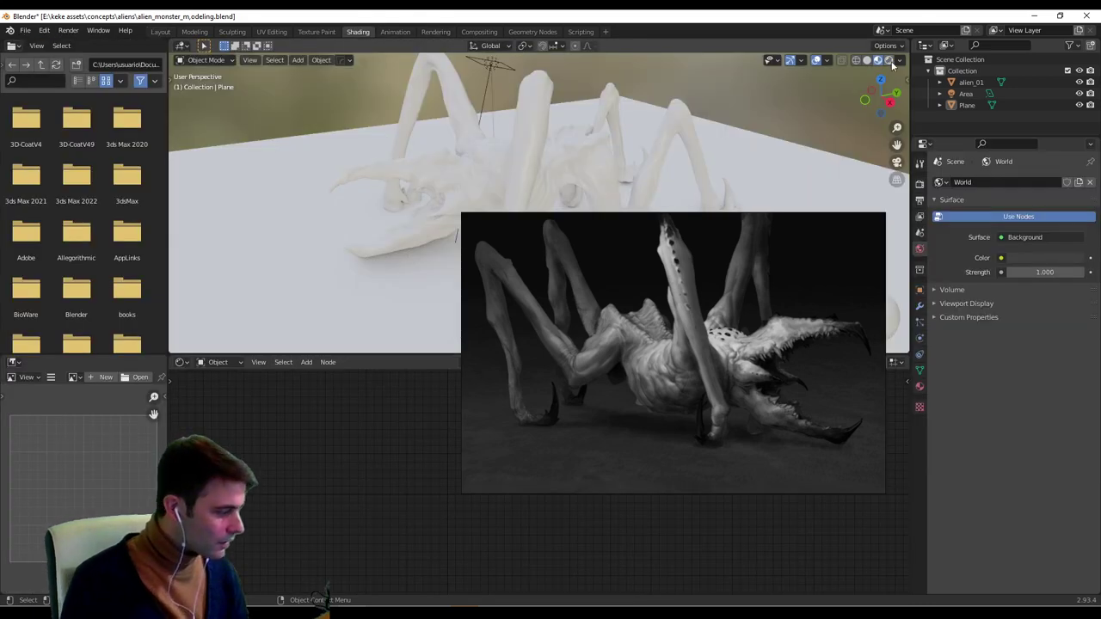
pyautogui.moveTo(751, 129)
pyautogui.mouseDown(button='middle')
pyautogui.moveTo(617, 163)
pyautogui.moveTo(752, 142)
pyautogui.moveTo(510, 171)
pyautogui.mouseUp(button='middle')
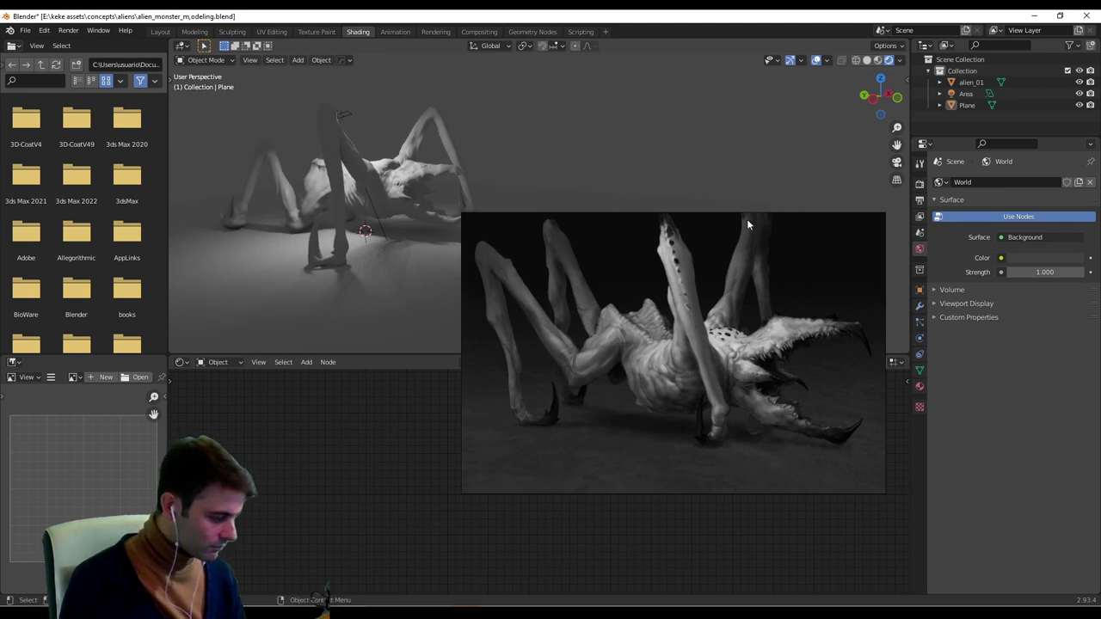
# Shrink the reference image viewer, place it beside the alien within the 3D viewport area, and fit the picture in it.
pyautogui.moveTo(713, 249); pyautogui.dragTo(692, 104)
pyautogui.scroll(-2, 709, 167)
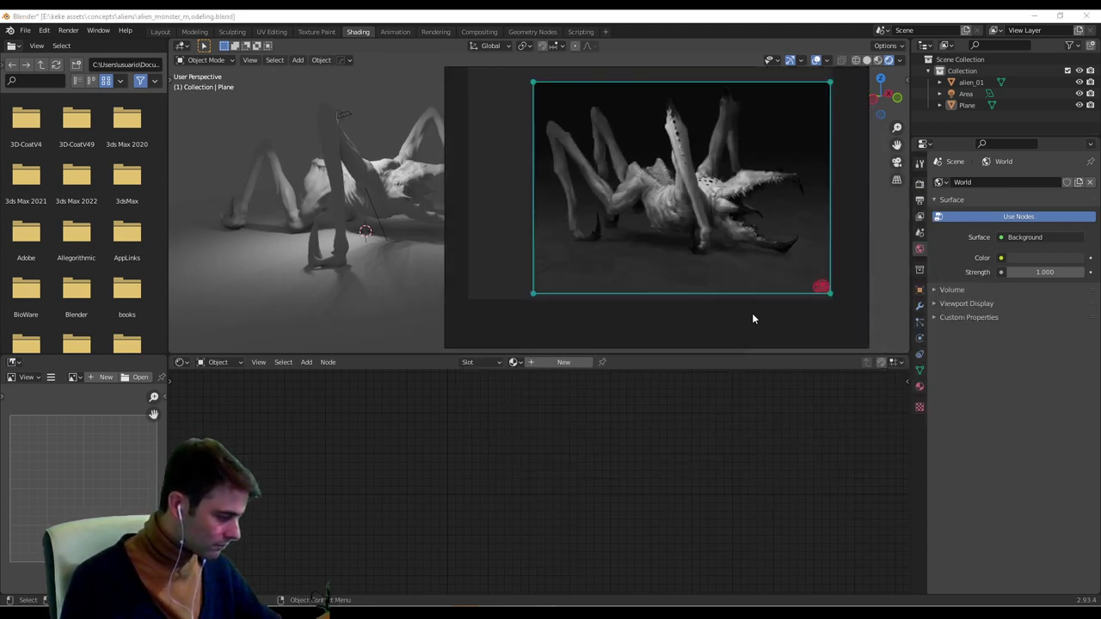
pyautogui.moveTo(867, 349); pyautogui.dragTo(757, 259)
pyautogui.moveTo(710, 215); pyautogui.dragTo(781, 202)
pyautogui.press('Home')
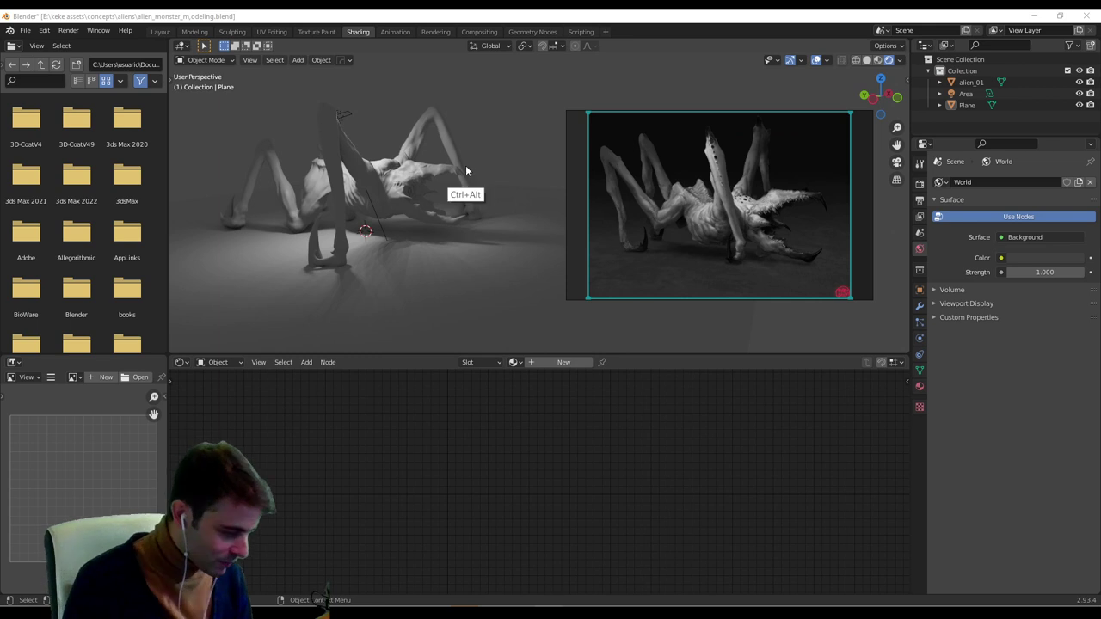
# Frame the alien closer, show the World nodes in the shader editor, and lower the Background strength to 0.1.
pyautogui.scroll(3, 490, 176)
pyautogui.keyDown('shift'); pyautogui.moveTo(510, 170); pyautogui.dragTo(470, 273, button='middle'); pyautogui.keyUp('shift')
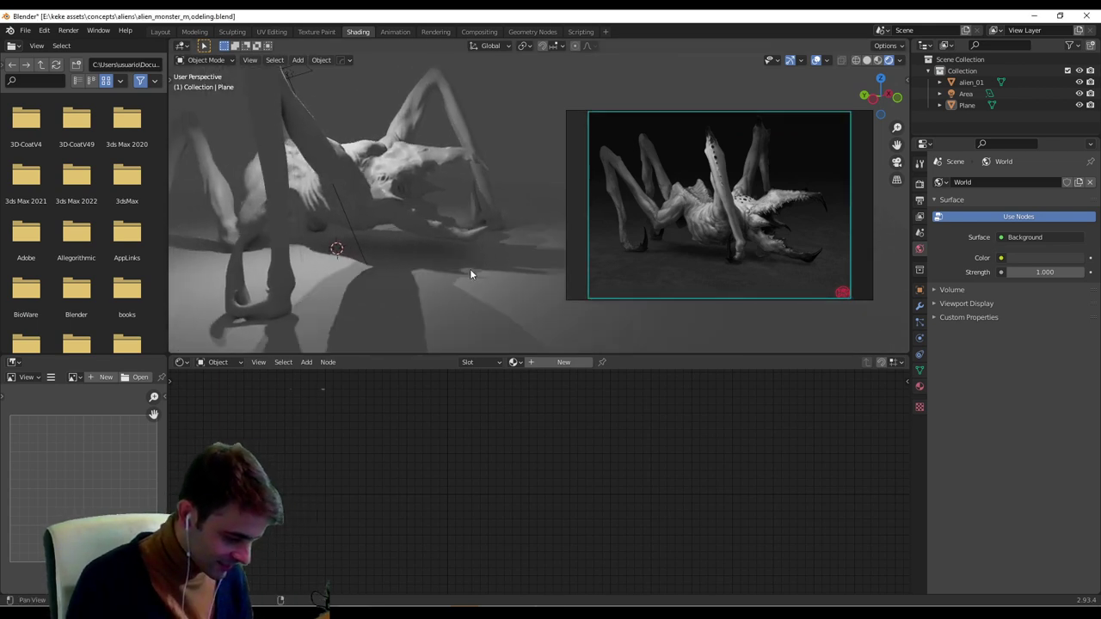
pyautogui.click(222, 362)
pyautogui.click(225, 386)
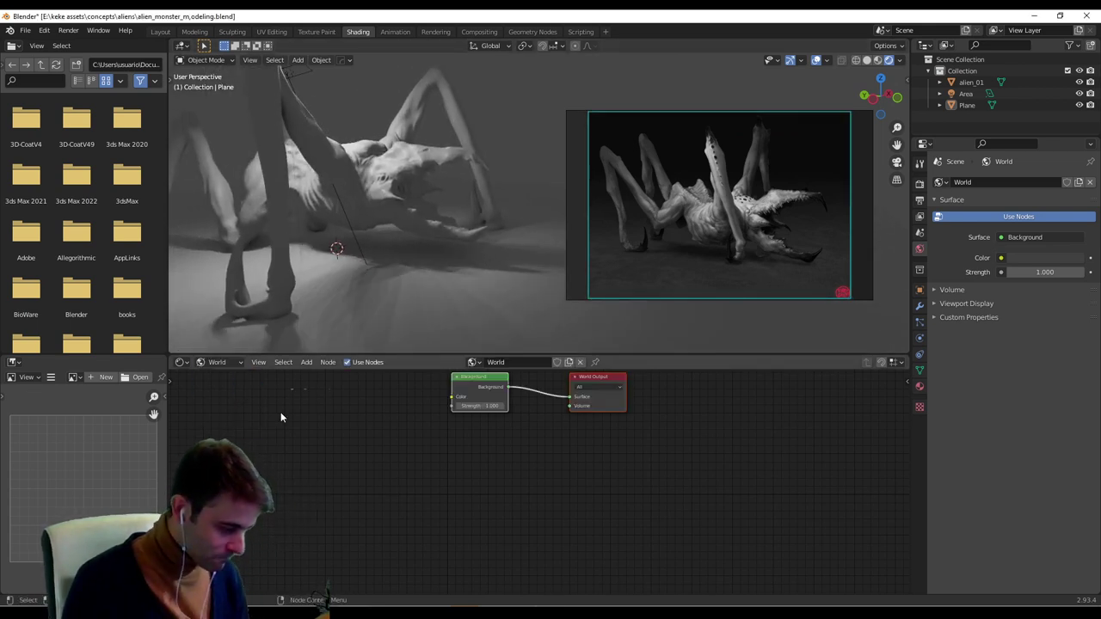
pyautogui.moveTo(479, 406); pyautogui.dragTo(467, 408)
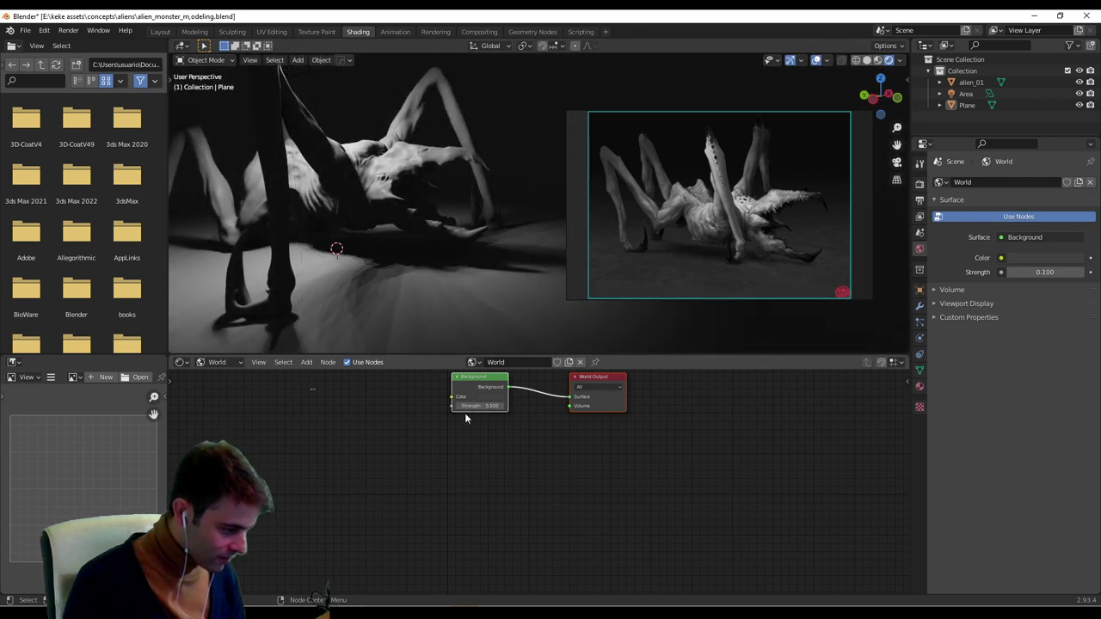
# Check the darkened alien against the reference and raise the World Background strength to 0.3.
pyautogui.keyDown('shift'); pyautogui.moveTo(455, 266); pyautogui.dragTo(469, 281, button='middle'); pyautogui.keyUp('shift')
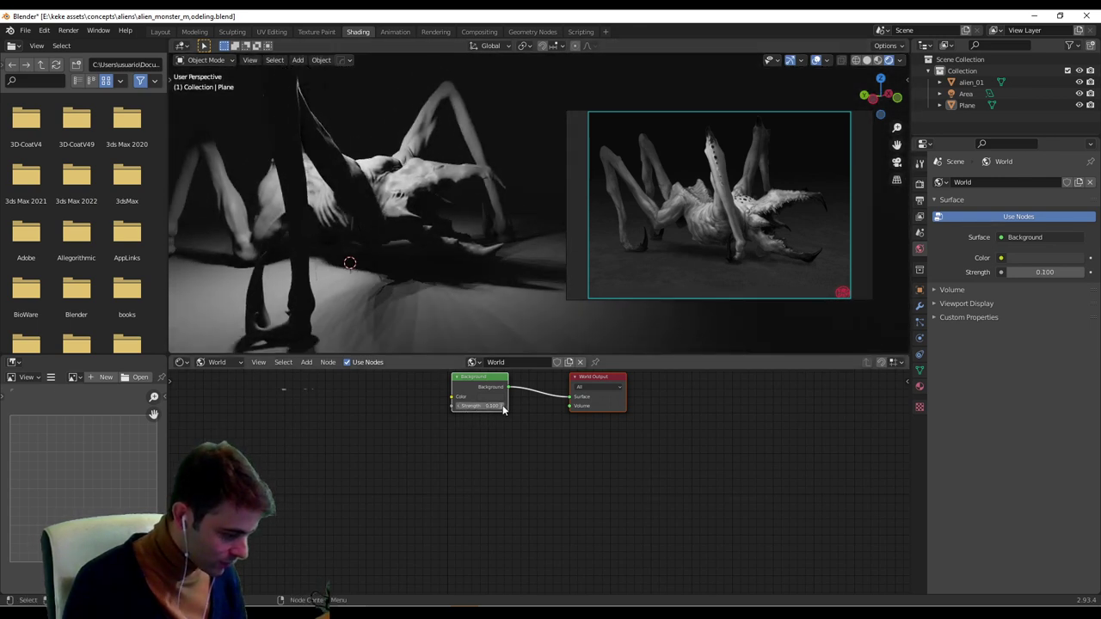
pyautogui.click(503, 406)
pyautogui.click(502, 406)
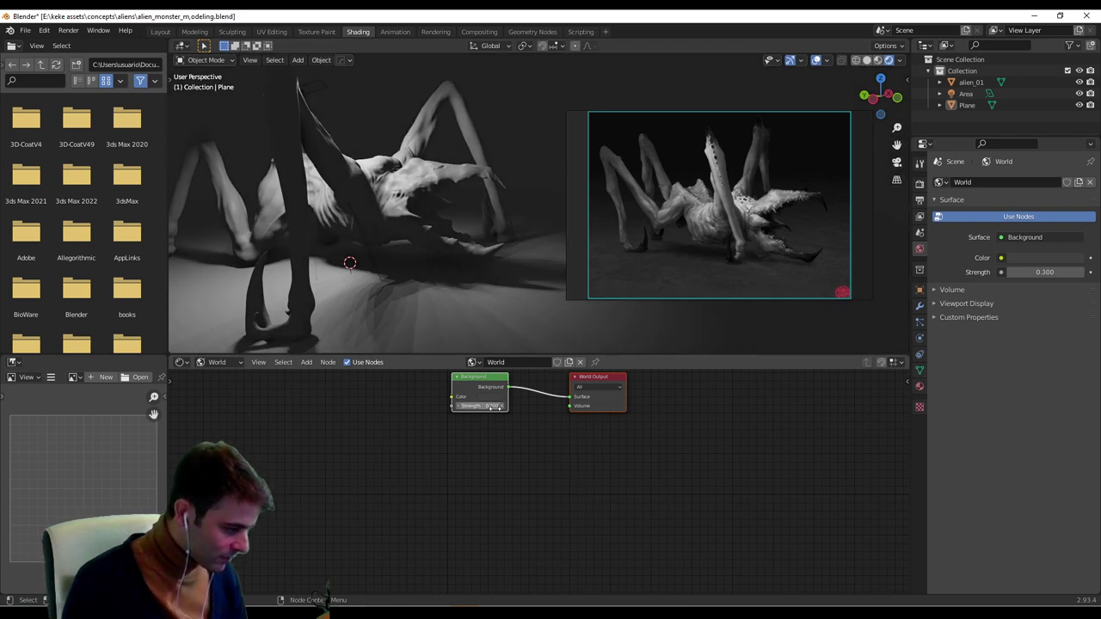
# Show the ground plane's material nodes in the shader editor and darken its Base Color to a deep grey.
pyautogui.click(517, 316)
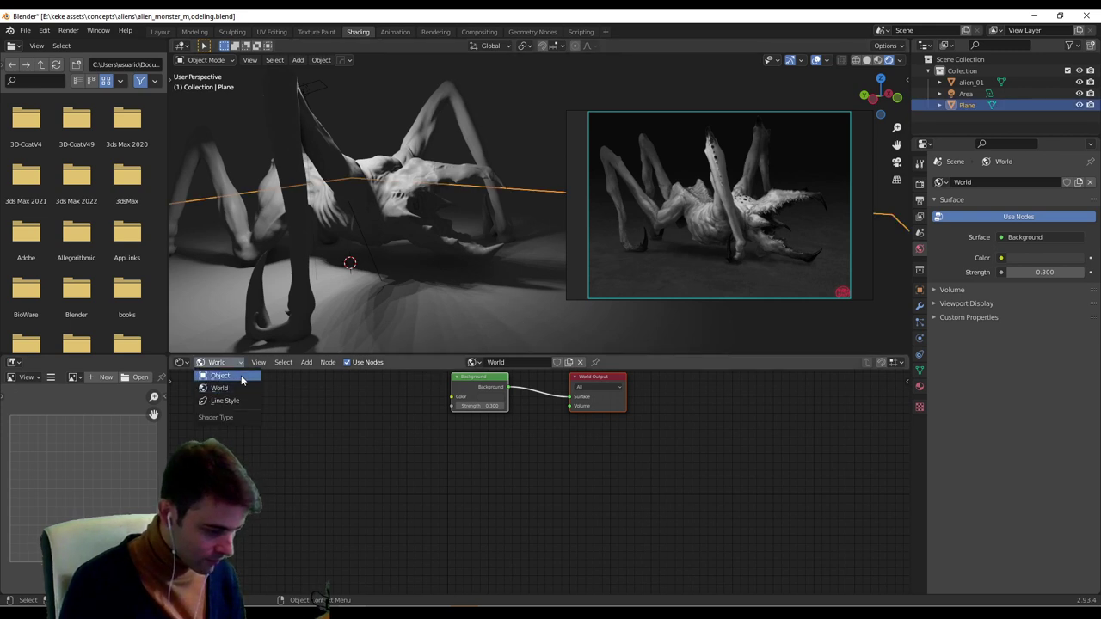
pyautogui.click(221, 376)
pyautogui.click(555, 362)
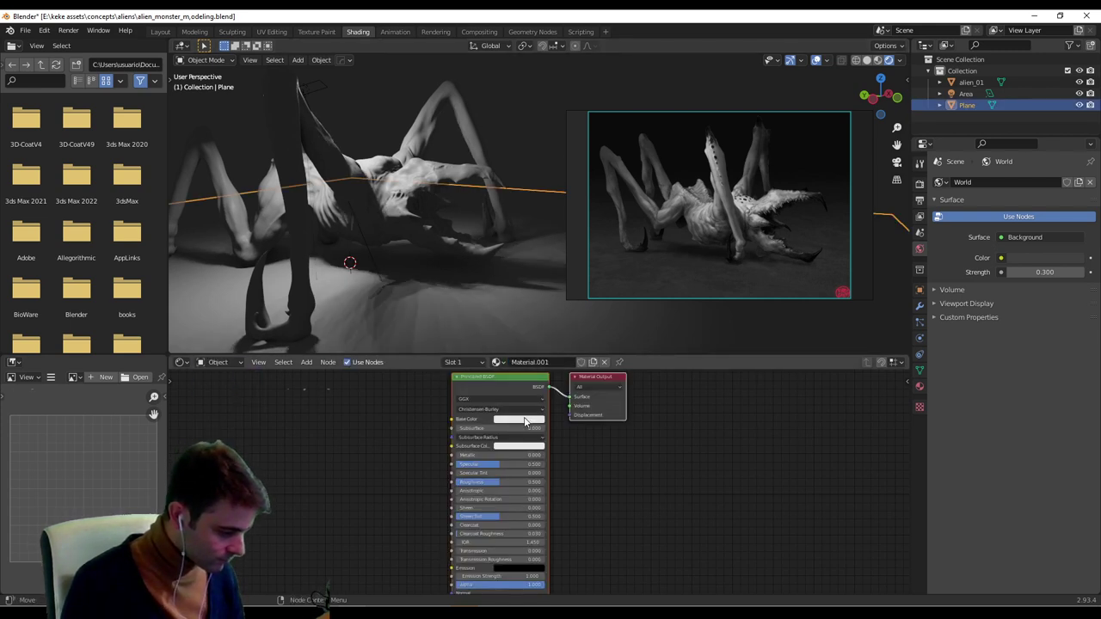
pyautogui.click(526, 422)
pyautogui.moveTo(563, 318); pyautogui.dragTo(565, 344)
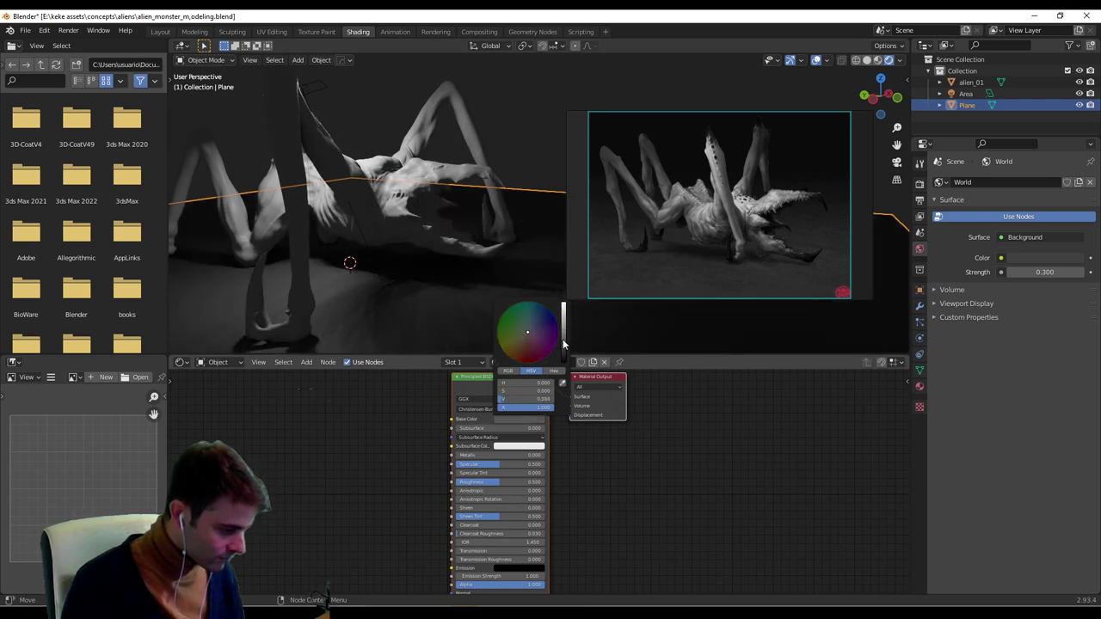
pyautogui.click(520, 153)
# Widen the 3D viewport over the file browser area and frame the whole alien beside the reference.
pyautogui.scroll(-1, 475, 256)
pyautogui.moveTo(473, 259); pyautogui.dragTo(287, 295, button='middle')
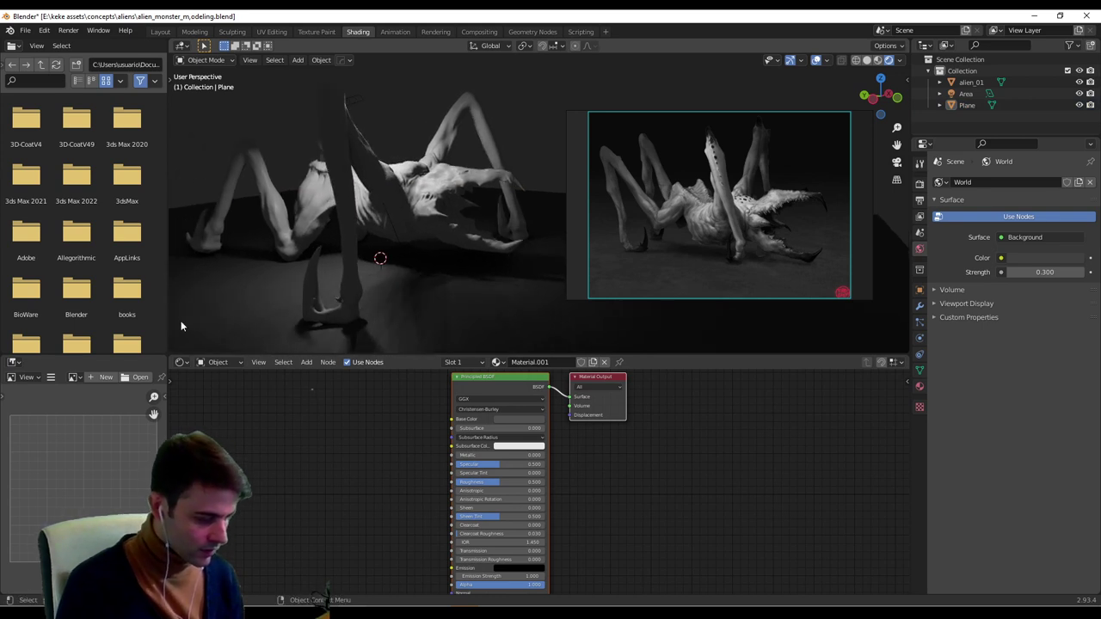
pyautogui.moveTo(167, 326); pyautogui.dragTo(26, 318)
pyautogui.moveTo(193, 265); pyautogui.dragTo(363, 245, button='middle')
# Duplicate the area light above the alien and freely rotate the copy toward the creature.
pyautogui.click(305, 109)
pyautogui.moveTo(427, 155); pyautogui.dragTo(391, 168, button='middle')
pyautogui.hotkey('shift', 'd')
pyautogui.click(355, 128)
pyautogui.moveTo(355, 127); pyautogui.dragTo(435, 133, button='middle')
pyautogui.press('r')
pyautogui.press('r')
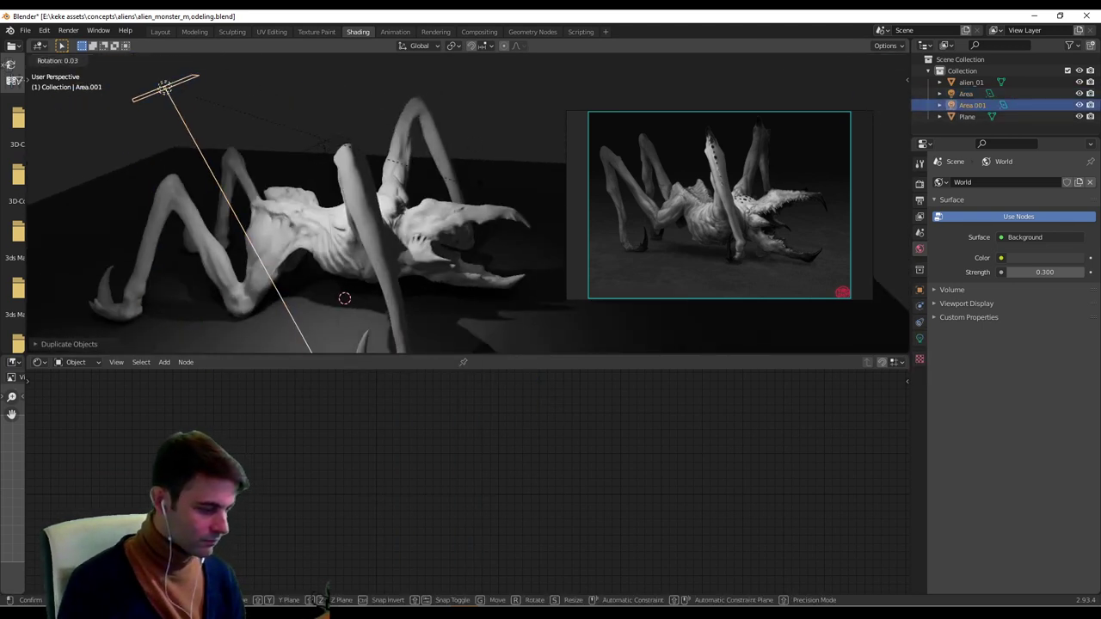
pyautogui.click(482, 212)
# Reposition and tilt the duplicated area light Area.001 around the alien to light its body.
pyautogui.press('g')
pyautogui.click(521, 164)
pyautogui.moveTo(521, 163); pyautogui.dragTo(460, 254, button='middle')
pyautogui.press('g')
pyautogui.click(387, 180)
pyautogui.press('g')
pyautogui.click(492, 249)
pyautogui.press('r')
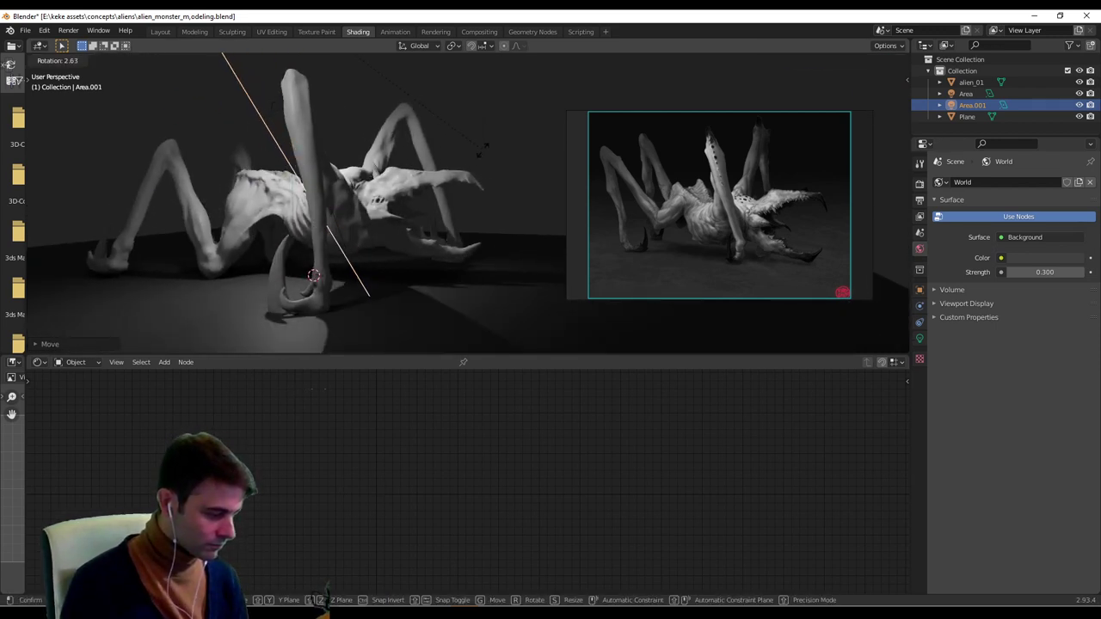
pyautogui.click(482, 150)
pyautogui.press('g')
pyautogui.click(494, 164)
# Move the original Area light over the alien, adjusting its placement from several viewing angles.
pyautogui.moveTo(495, 164); pyautogui.dragTo(358, 139, button='middle')
pyautogui.click(318, 144)
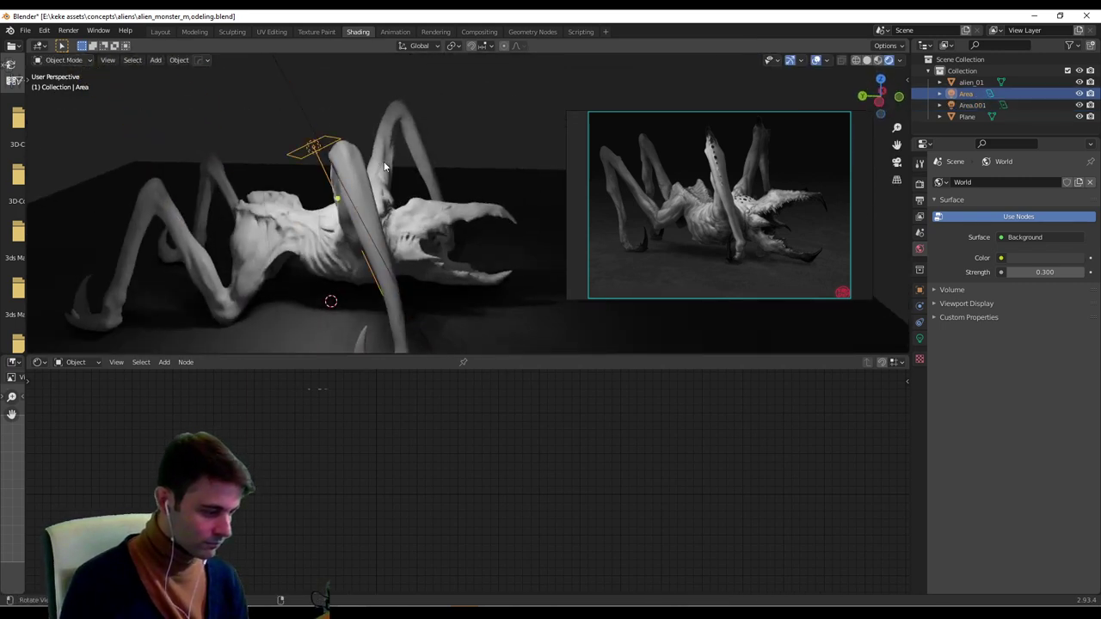
pyautogui.press('g')
pyautogui.click(454, 143)
pyautogui.moveTo(454, 143); pyautogui.dragTo(606, 169, button='middle')
pyautogui.press('g')
pyautogui.click(543, 151)
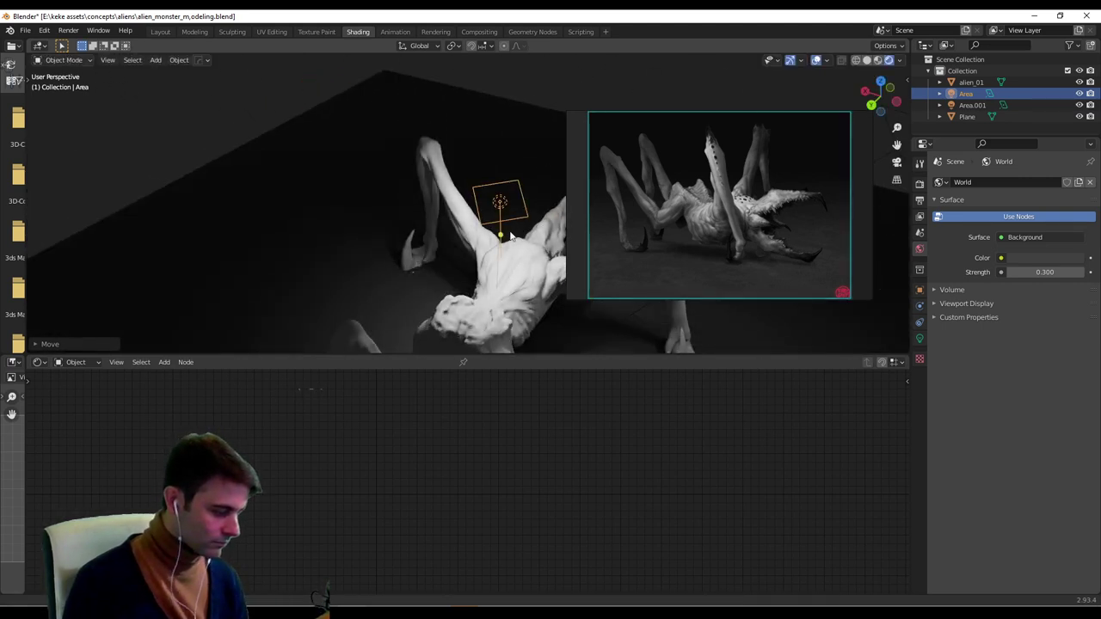
pyautogui.keyDown('shift'); pyautogui.moveTo(555, 230); pyautogui.dragTo(489, 260, button='middle'); pyautogui.keyUp('shift')
pyautogui.press('g')
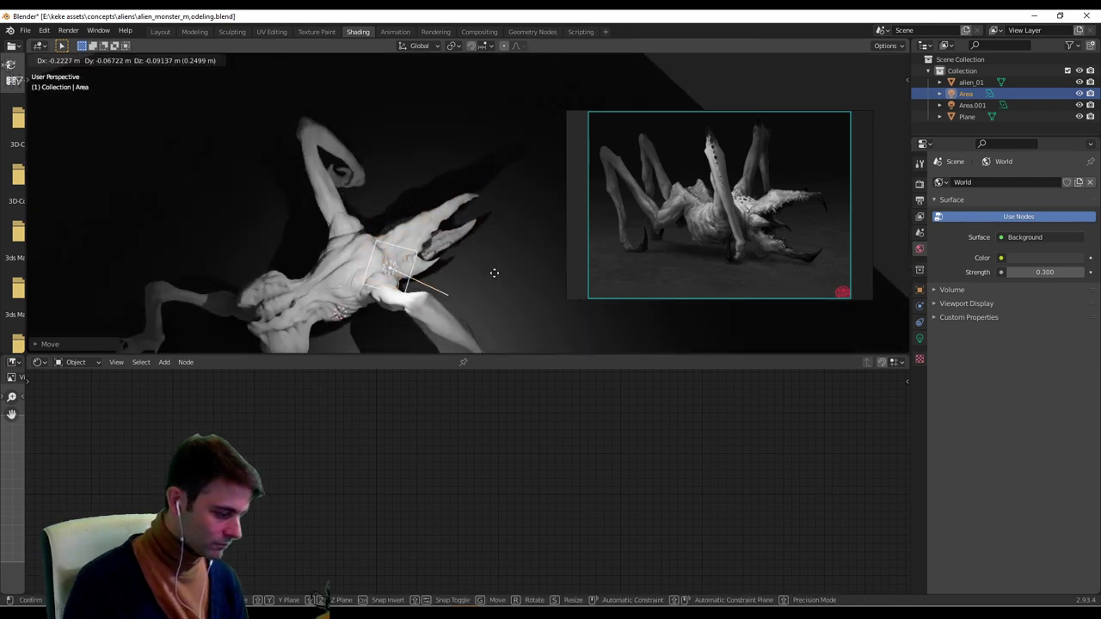
pyautogui.click(472, 273)
# Tilt the original Area light and shift it near the alien's head to brighten the jaws.
pyautogui.press('g')
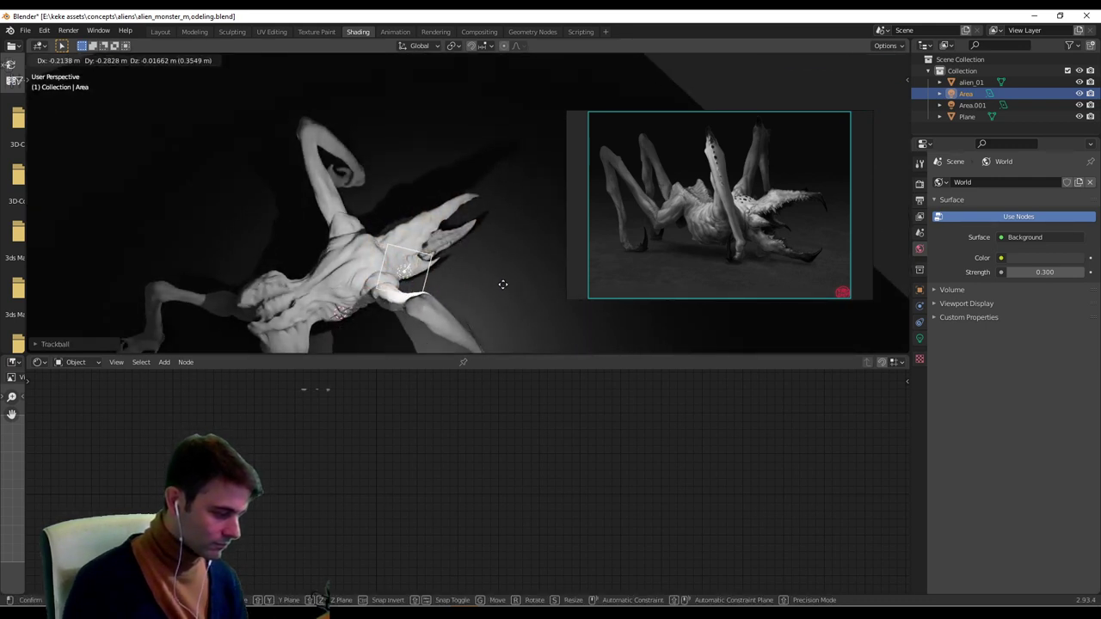
pyautogui.click(504, 297)
pyautogui.press('g')
pyautogui.click(482, 269)
pyautogui.moveTo(482, 269); pyautogui.dragTo(519, 201, button='middle')
pyautogui.press('g')
pyautogui.click(425, 254)
pyautogui.press('g')
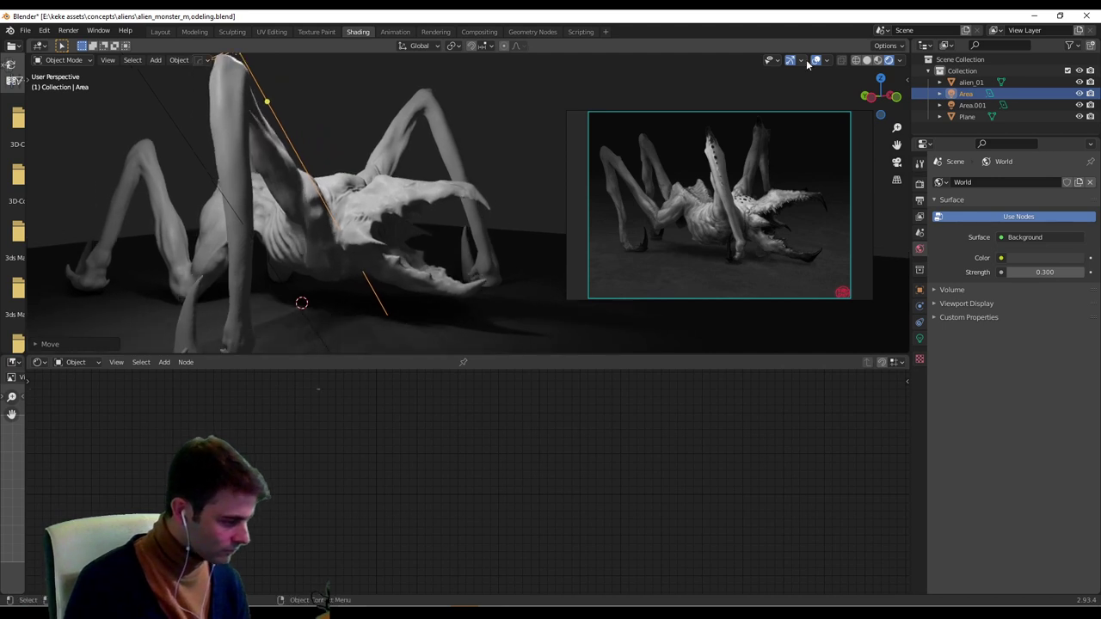
# Enlarge the 3D viewport over the shader editor, hide the viewport overlays, and save the file.
pyautogui.moveTo(381, 354); pyautogui.dragTo(380, 488)
pyautogui.moveTo(380, 489); pyautogui.dragTo(521, 347, button='middle')
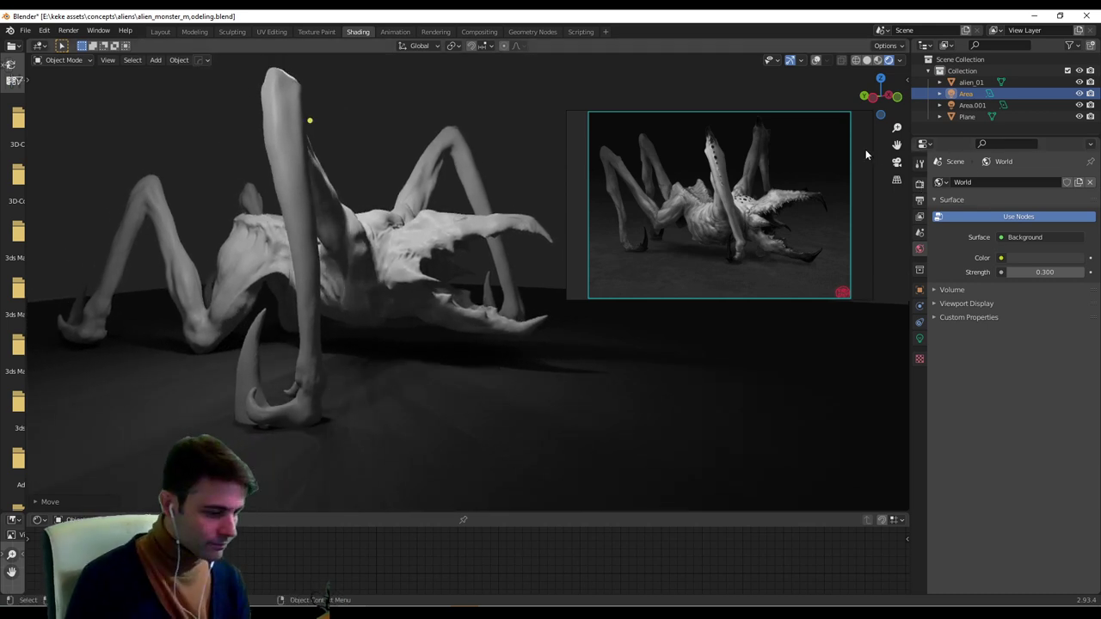
pyautogui.click(25, 31)
pyautogui.click(62, 105)
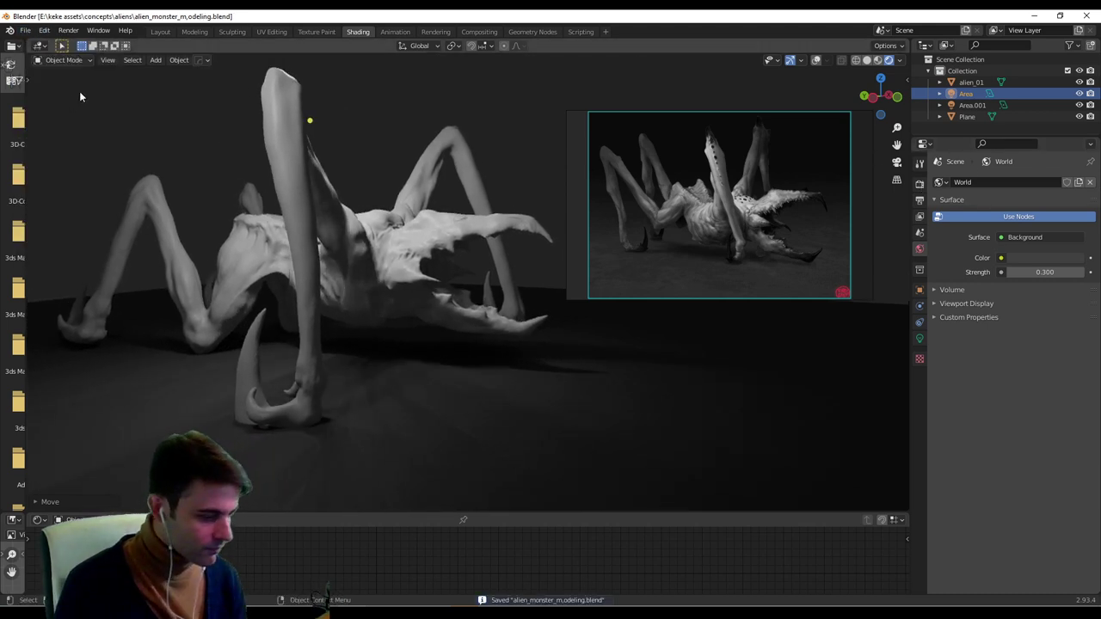
# Switch the render engine to Cycles and preview the lit alien from farther away.
pyautogui.click(919, 184)
pyautogui.click(1029, 181)
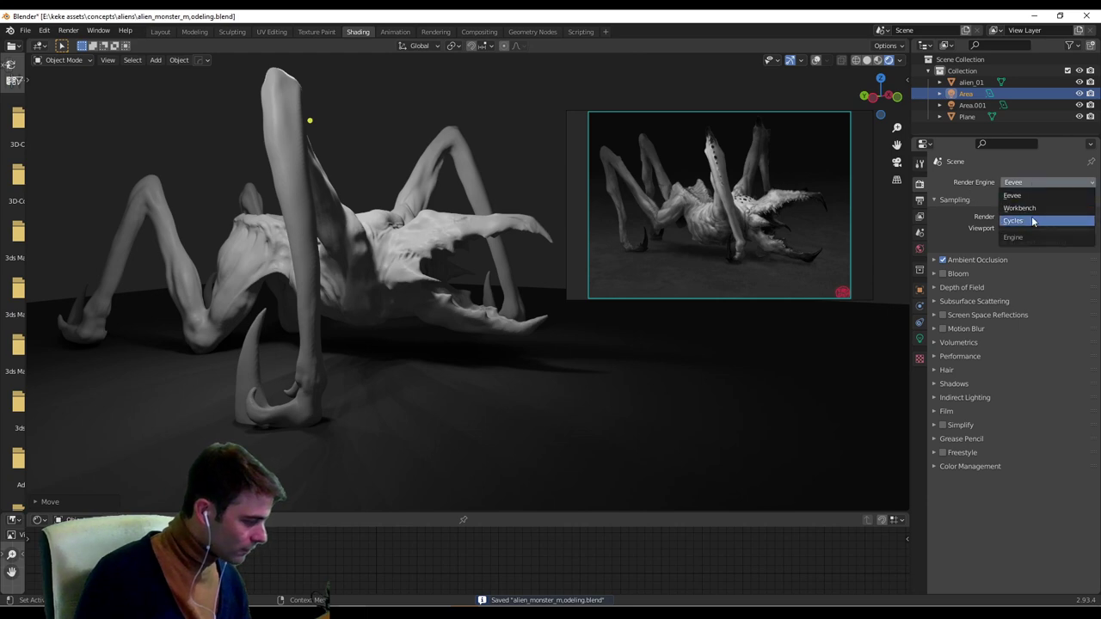
pyautogui.click(1033, 221)
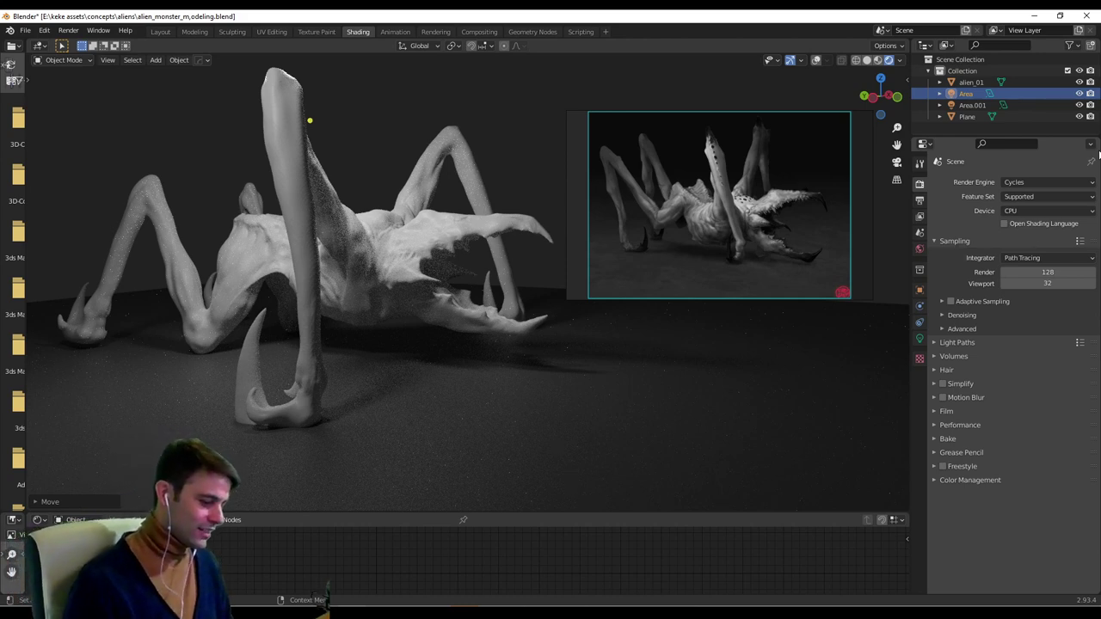
pyautogui.scroll(-3, 442, 264)
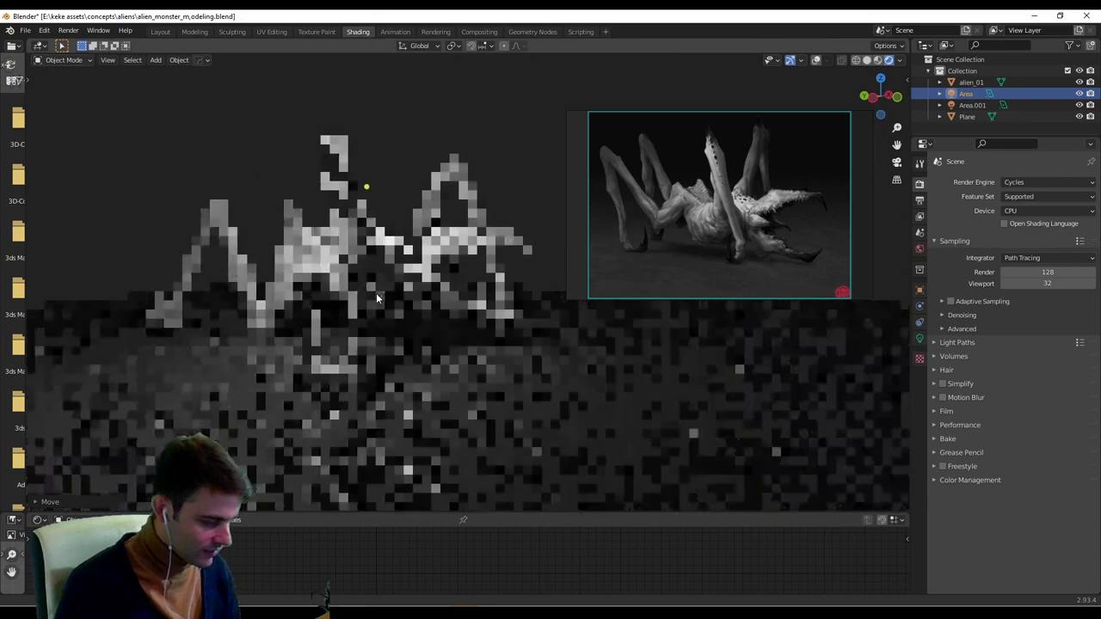
# Set the render engine back to Eevee.
pyautogui.click(1031, 181)
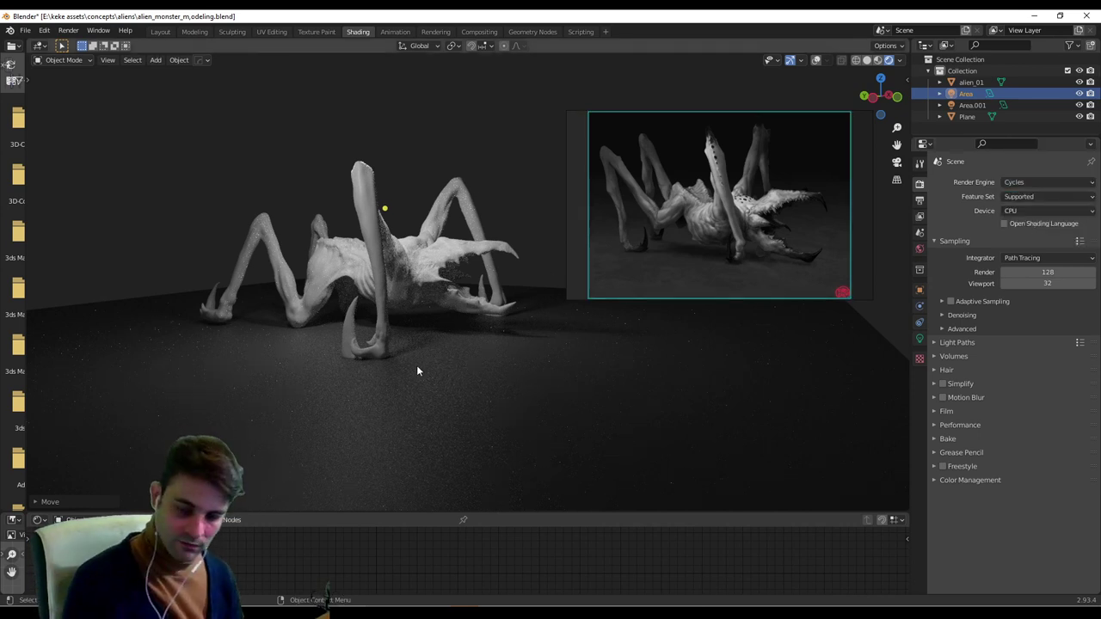
pyautogui.click(1031, 181)
pyautogui.click(1030, 194)
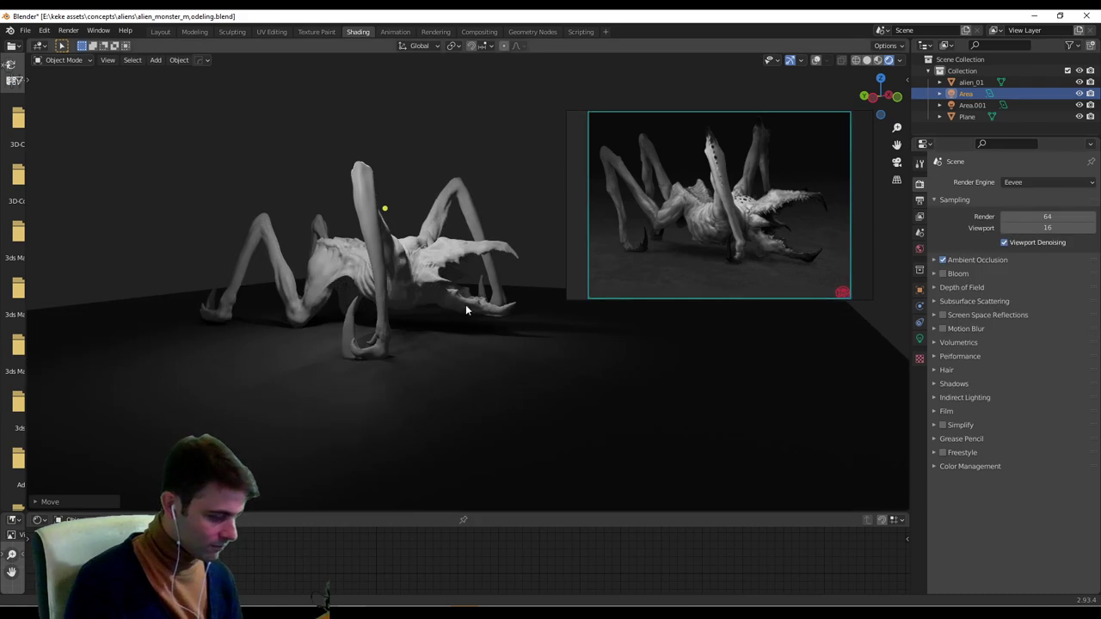
# Compare the rendered alien with the reference image up close, and put the reference viewer away.
pyautogui.moveTo(466, 304); pyautogui.dragTo(402, 314, button='middle')
pyautogui.scroll(2, 430, 309)
pyautogui.scroll(2, 432, 353)
pyautogui.click(368, 307)
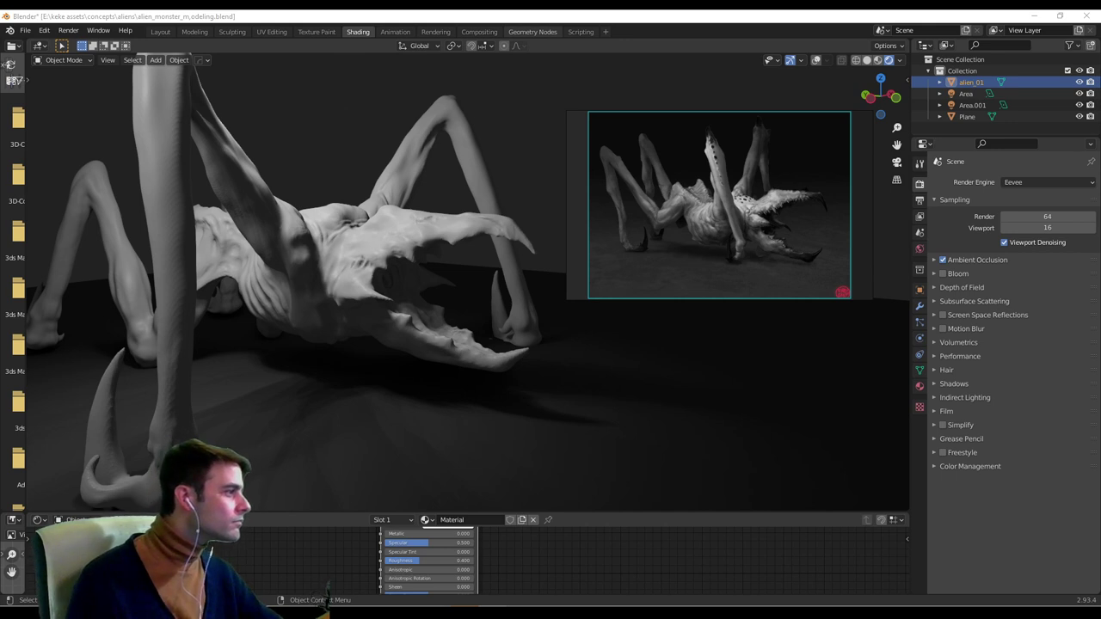
pyautogui.moveTo(491, 190); pyautogui.dragTo(492, 318, button='middle')
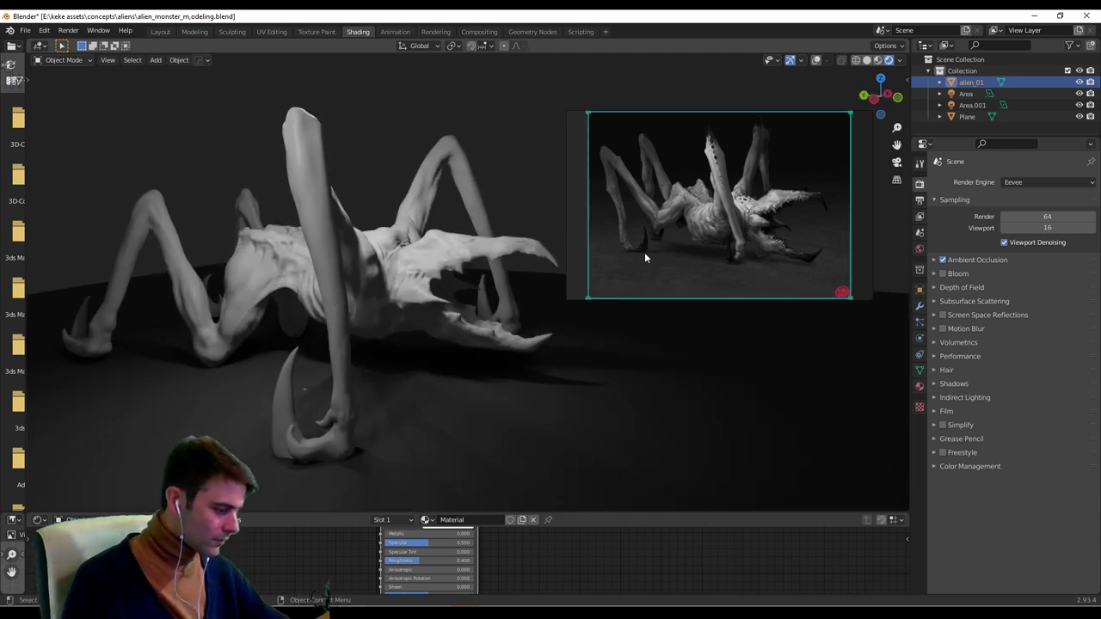
pyautogui.moveTo(644, 252); pyautogui.dragTo(470, 190, button='right')
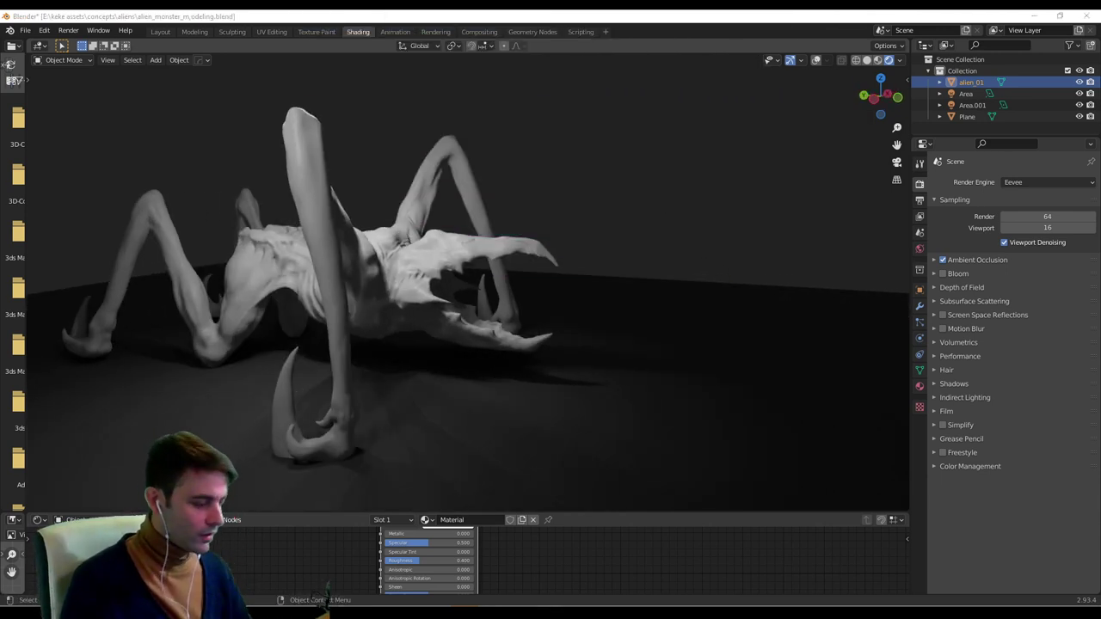
# Switch the viewport to Solid shading, restore the overlays, and frame the selected alien with its ground plane.
pyautogui.click(620, 252)
pyautogui.click(866, 60)
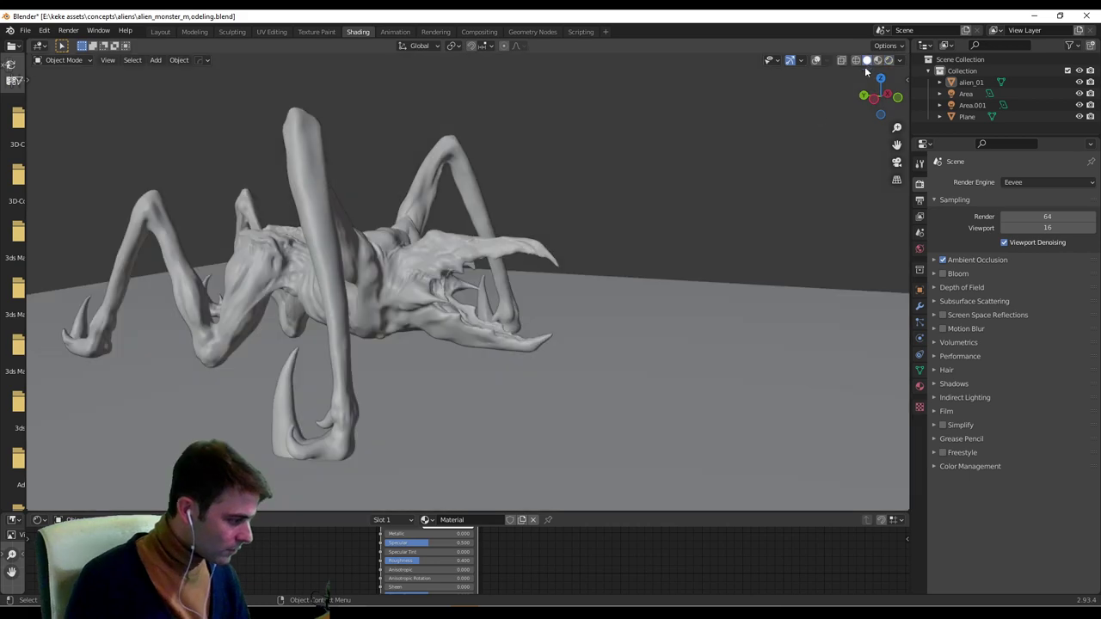
pyautogui.moveTo(865, 66)
pyautogui.mouseDown(button='middle')
pyautogui.moveTo(629, 249)
pyautogui.moveTo(551, 284)
pyautogui.mouseUp(button='middle')
pyautogui.click(466, 321)
pyautogui.keyDown('ctrl'); pyautogui.keyDown('alt'); pyautogui.moveTo(466, 317); pyautogui.dragTo(549, 313); pyautogui.keyUp('alt'); pyautogui.keyUp('ctrl')
pyautogui.click(815, 60)
pyautogui.keyDown('ctrl'); pyautogui.keyDown('alt'); pyautogui.moveTo(705, 277); pyautogui.dragTo(608, 280); pyautogui.keyUp('alt'); pyautogui.keyUp('ctrl')
pyautogui.moveTo(608, 284); pyautogui.dragTo(584, 294, button='middle')
# Add a default cube at the world origin beneath the alien as a size reference.
pyautogui.hotkey('shift', 'a')
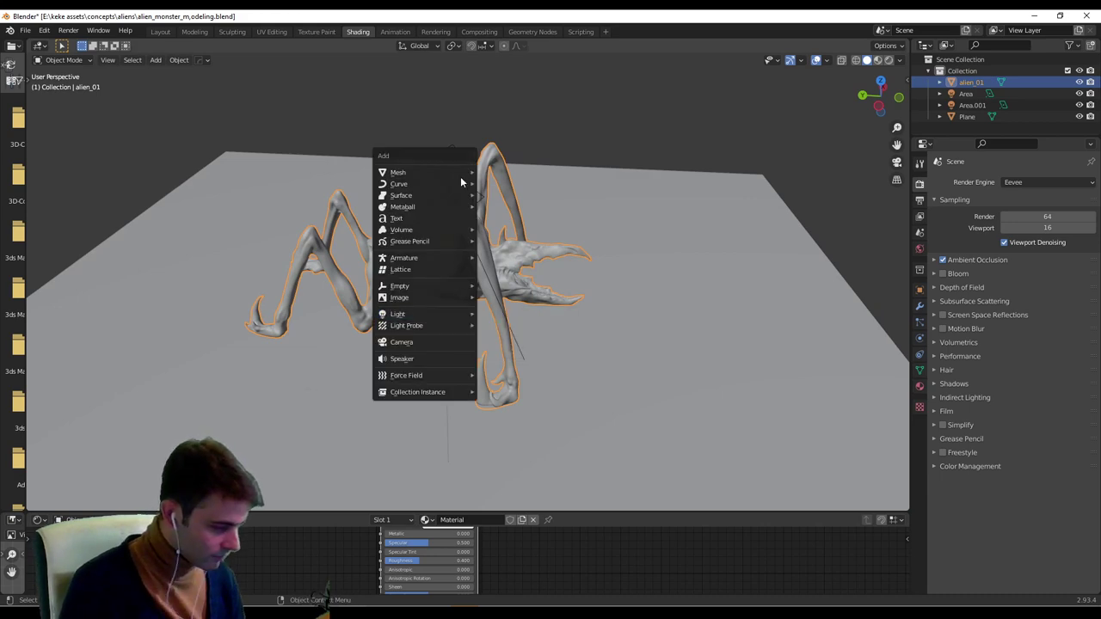
pyautogui.moveTo(456, 175)
pyautogui.click(526, 184)
pyautogui.moveTo(528, 191); pyautogui.dragTo(527, 301, button='middle')
pyautogui.scroll(4, 431, 399)
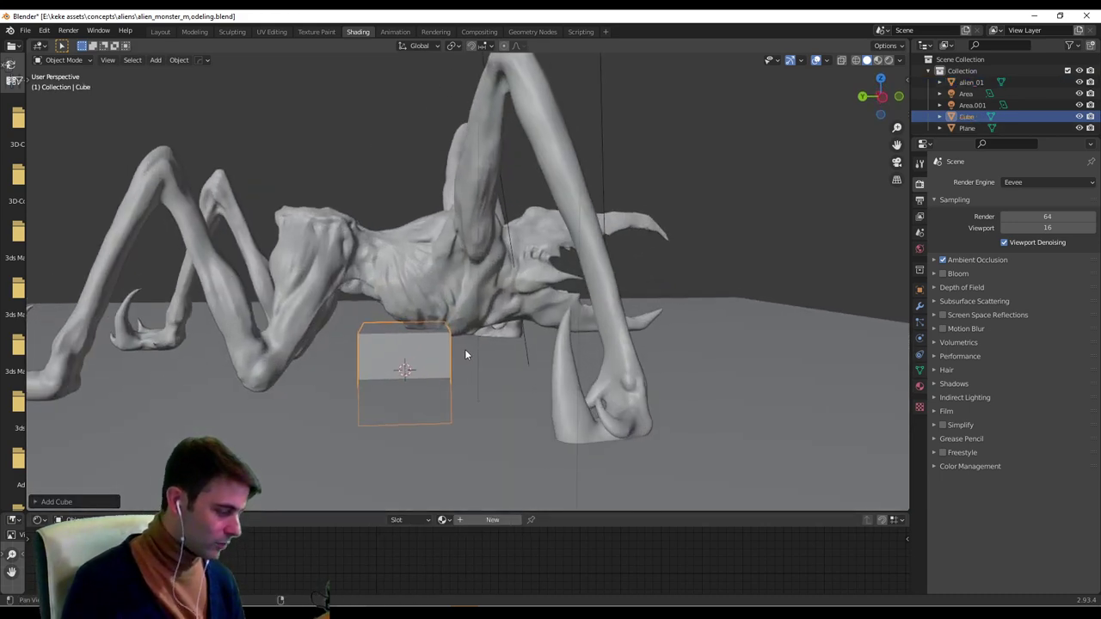
# Compare the cube's size with the alien's and display the cube's transform values and dimensions.
pyautogui.click(692, 227)
pyautogui.click(421, 348)
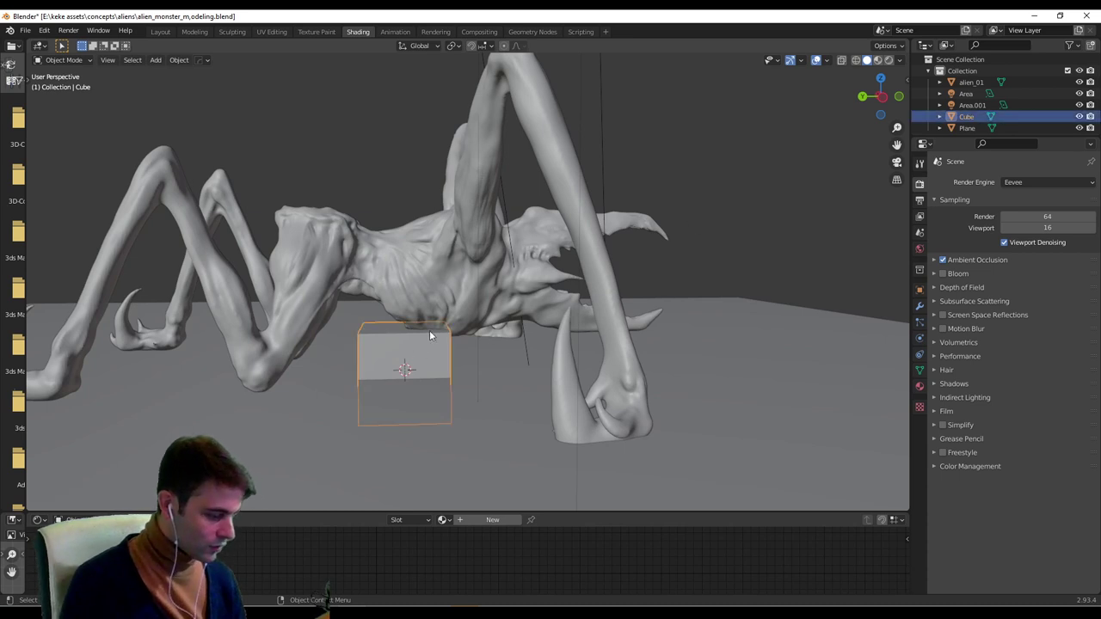
pyautogui.scroll(-3, 436, 362)
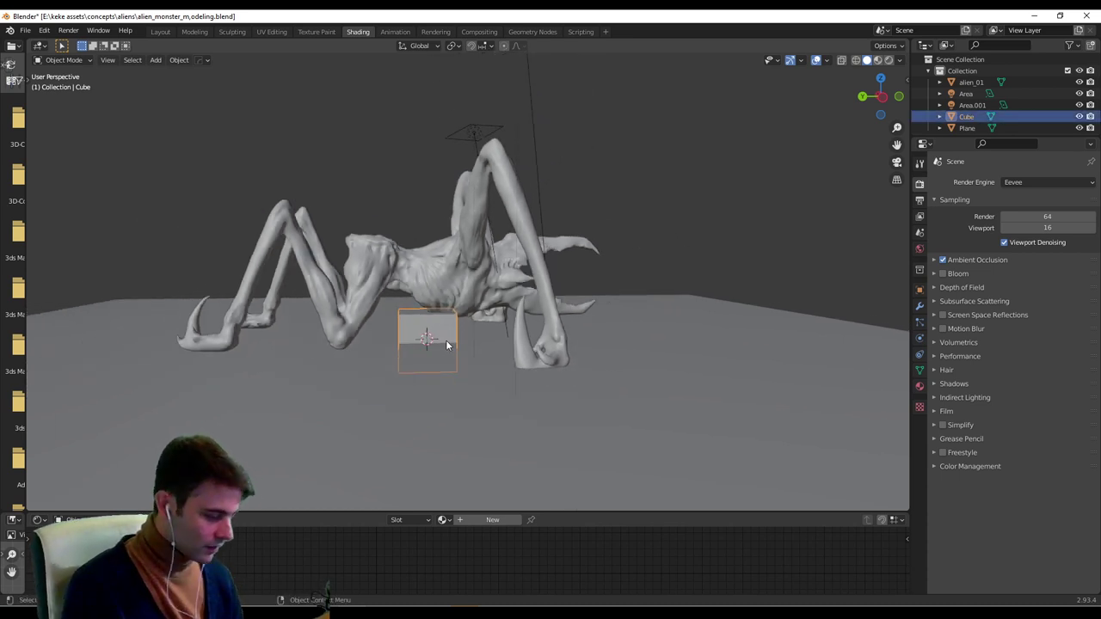
pyautogui.click(471, 286)
pyautogui.scroll(3, 508, 277)
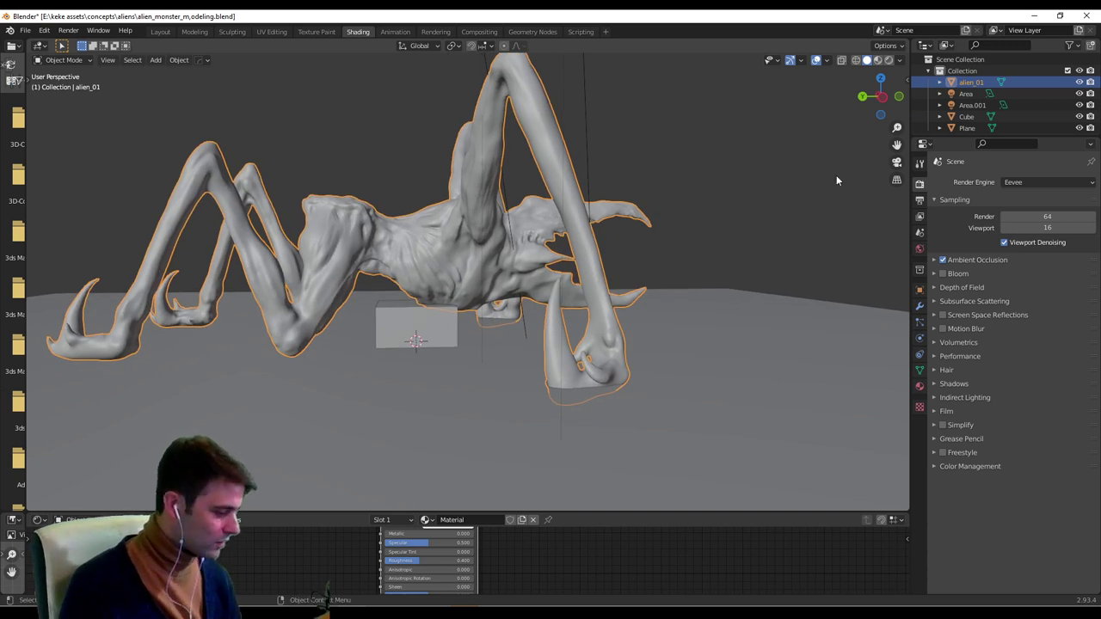
pyautogui.click(386, 332)
pyautogui.click(905, 87)
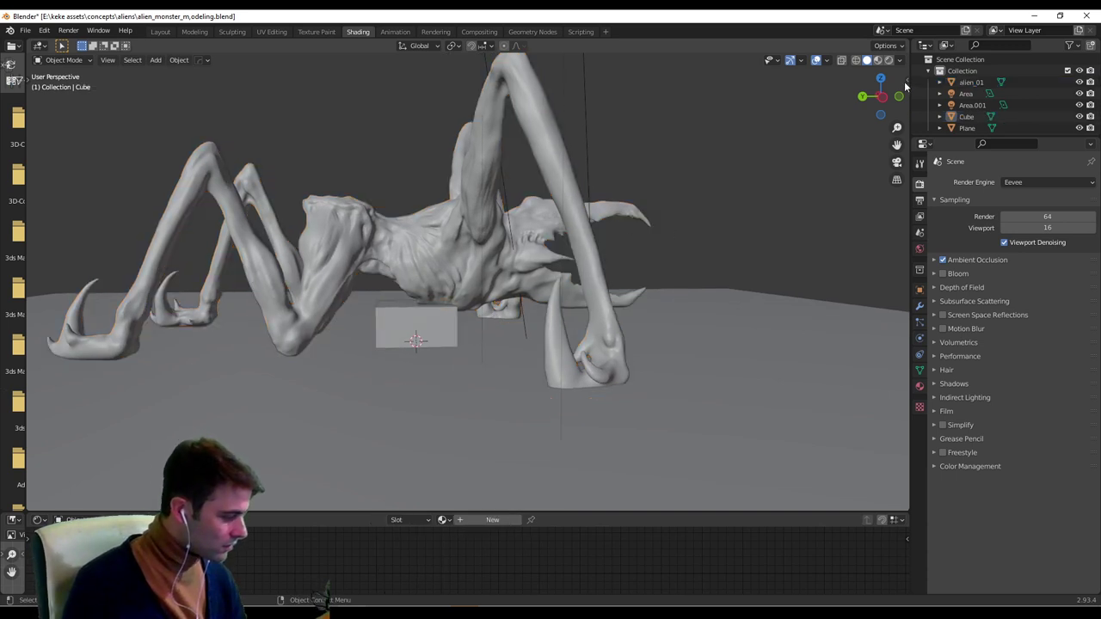
pyautogui.click(906, 79)
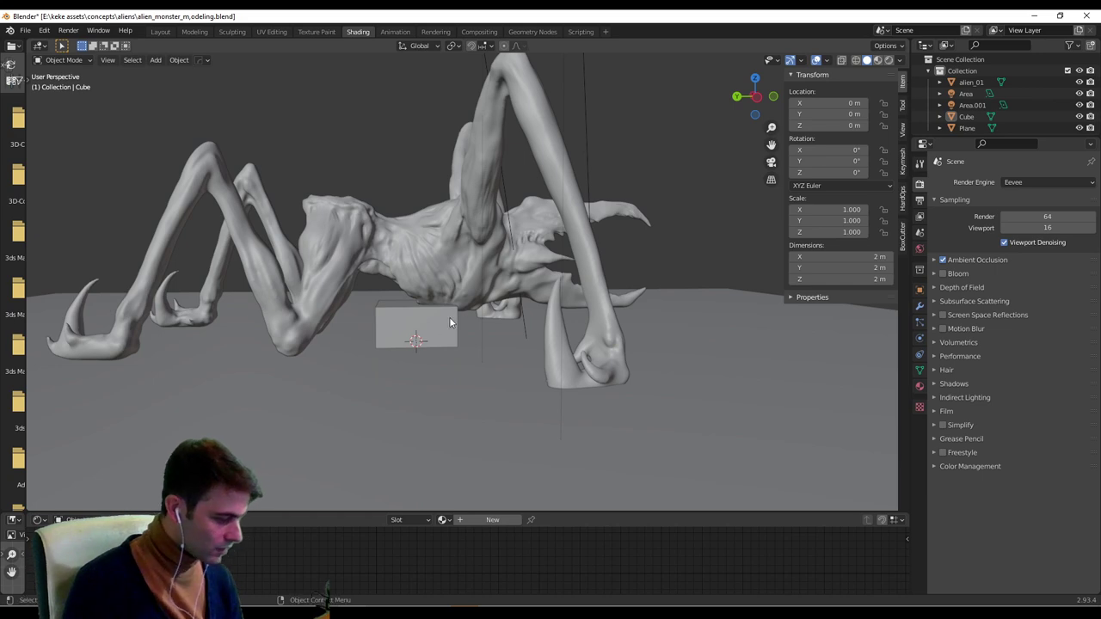
# Scale alien_01 down uniformly to about 0.19, close to the size of the cube.
pyautogui.click(513, 266)
pyautogui.press('s')
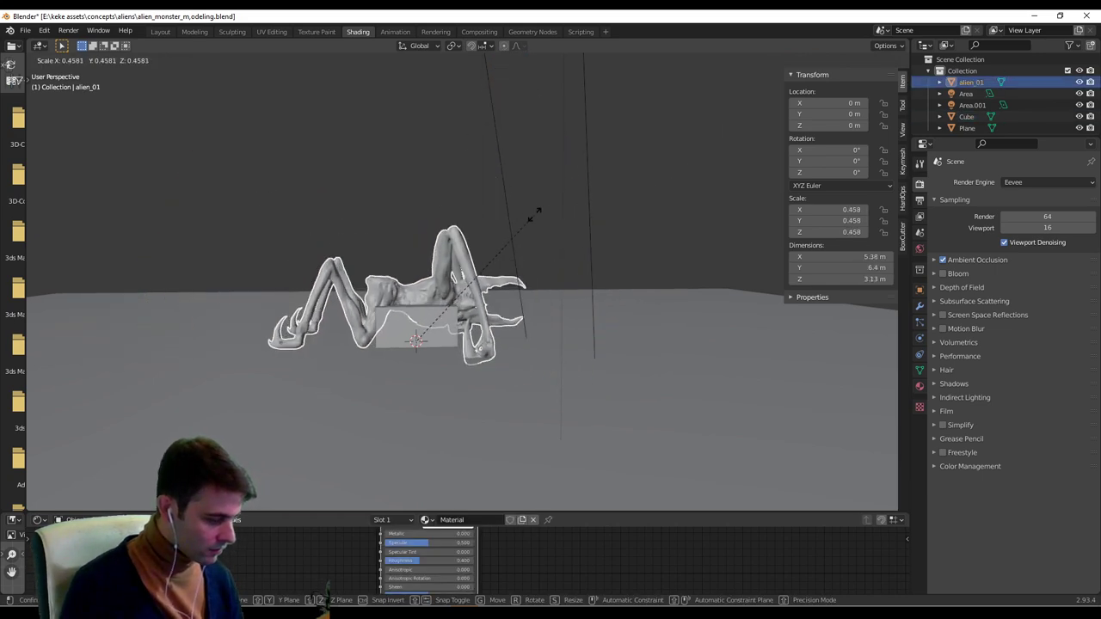
pyautogui.click(456, 290)
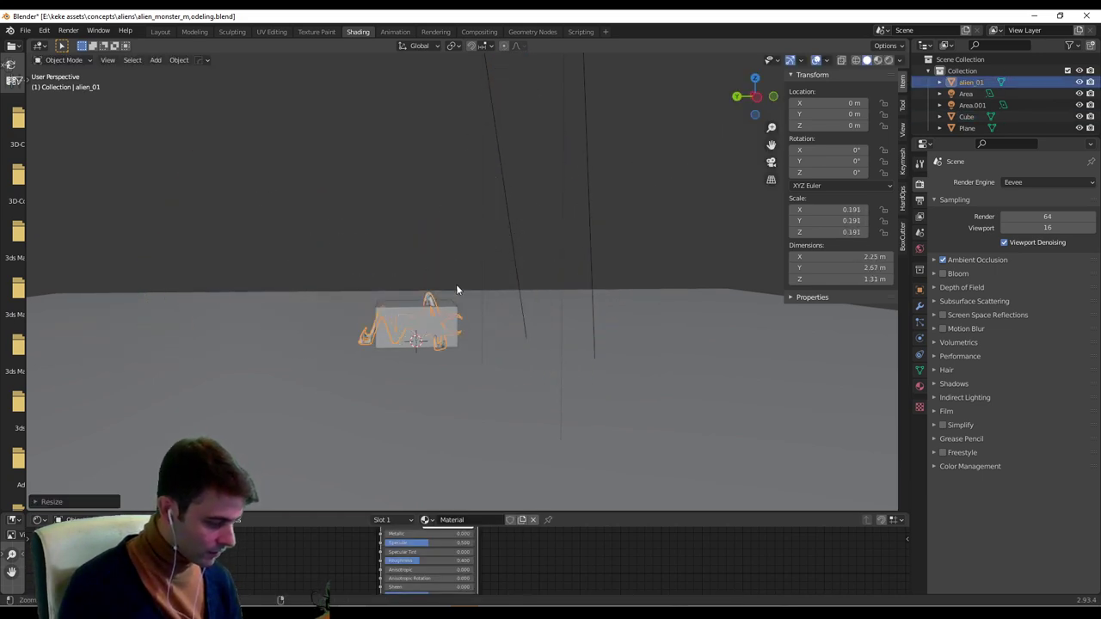
# Rescale alien_01 uniformly to about 0.166 so that its body fits roughly within the reference cube.
pyautogui.scroll(7, 560, 245)
pyautogui.press('s')
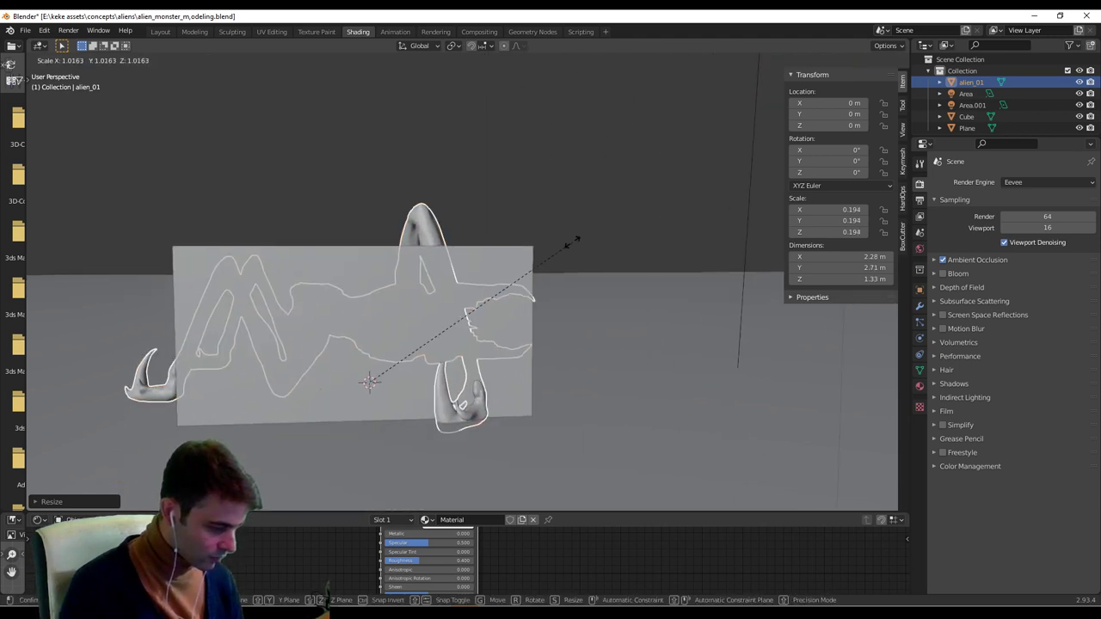
pyautogui.click(592, 228)
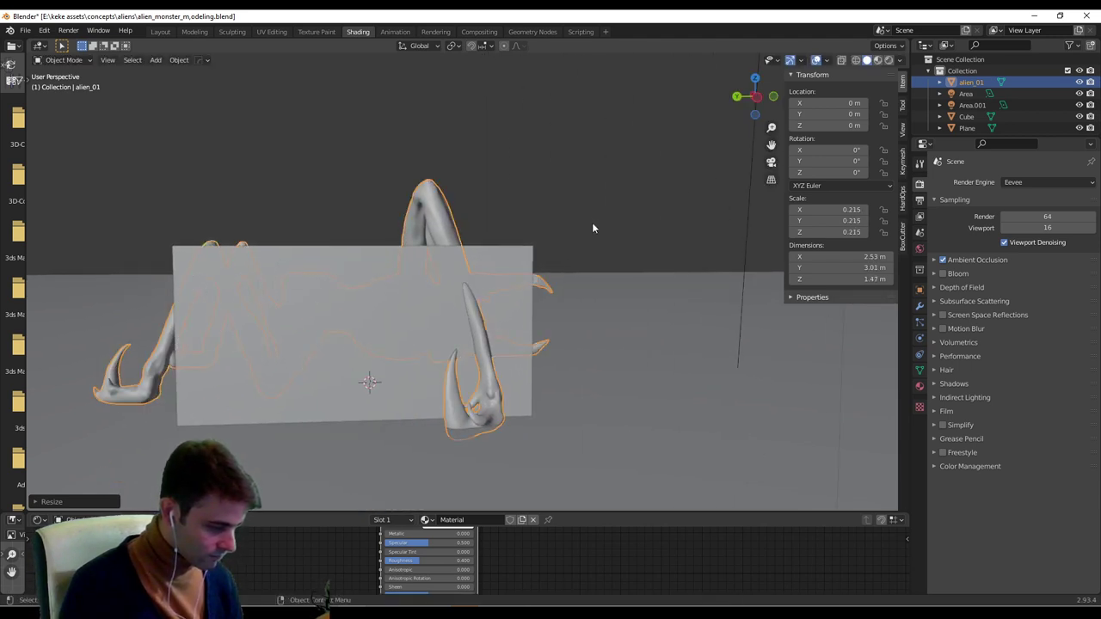
pyautogui.keyDown('shift'); pyautogui.moveTo(585, 229); pyautogui.dragTo(591, 234, button='middle'); pyautogui.keyUp('shift')
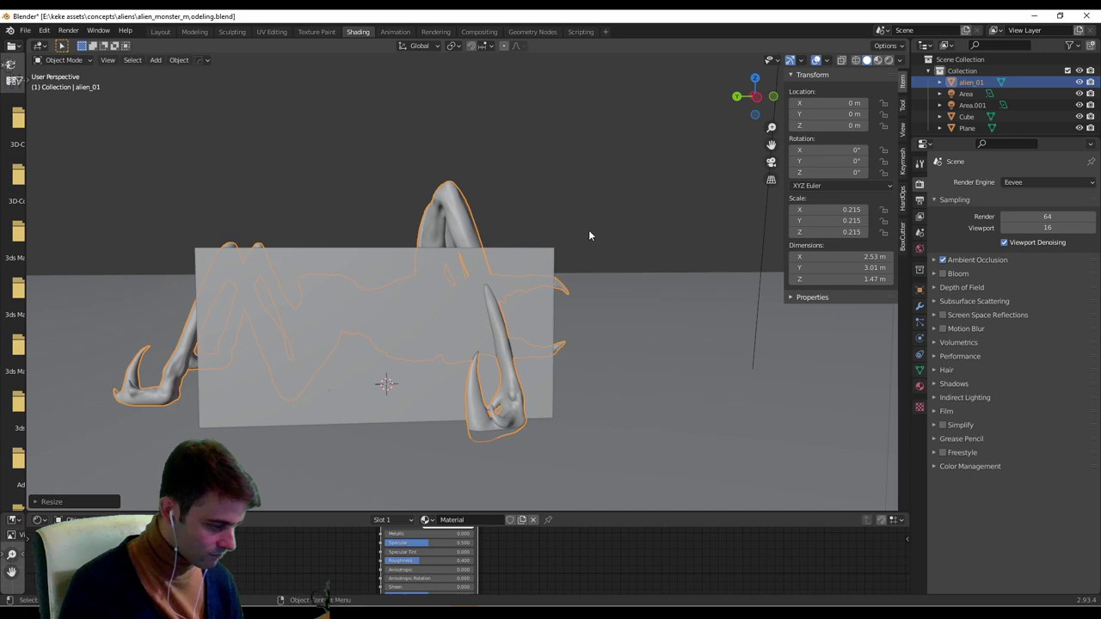
pyautogui.press('s')
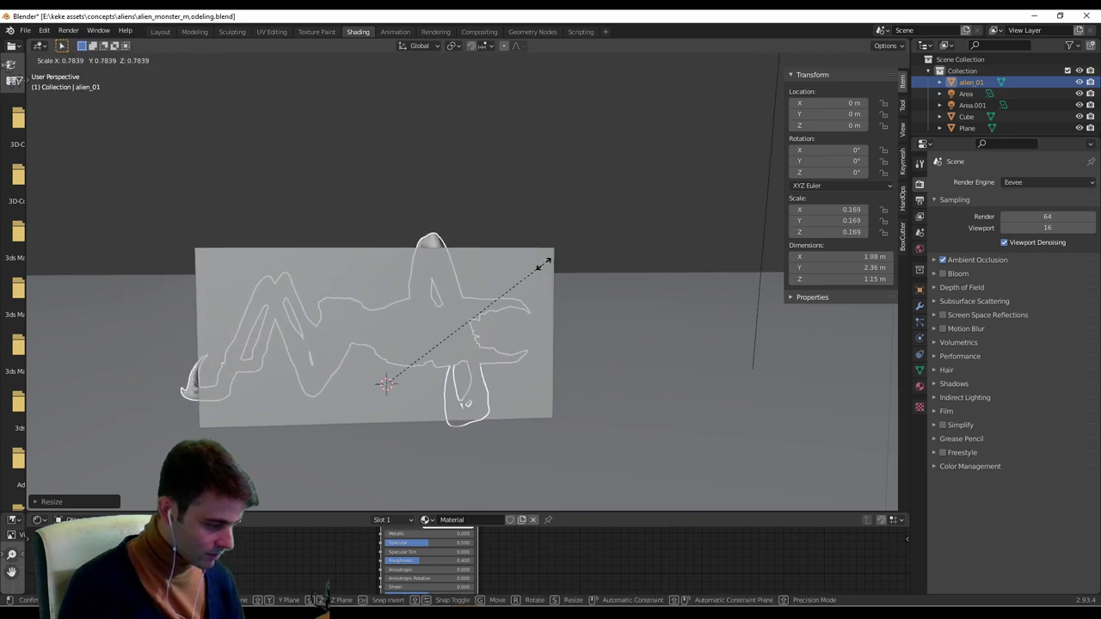
pyautogui.click(546, 268)
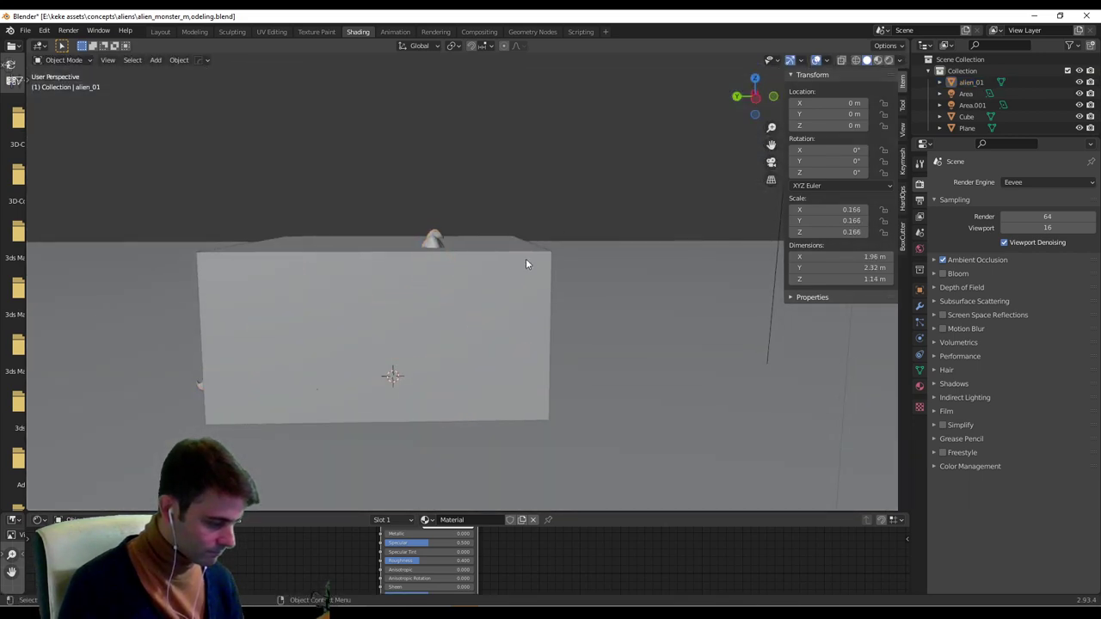
# Set the reference cube's viewport display to Wire so the alien can be seen inside it.
pyautogui.click(527, 269)
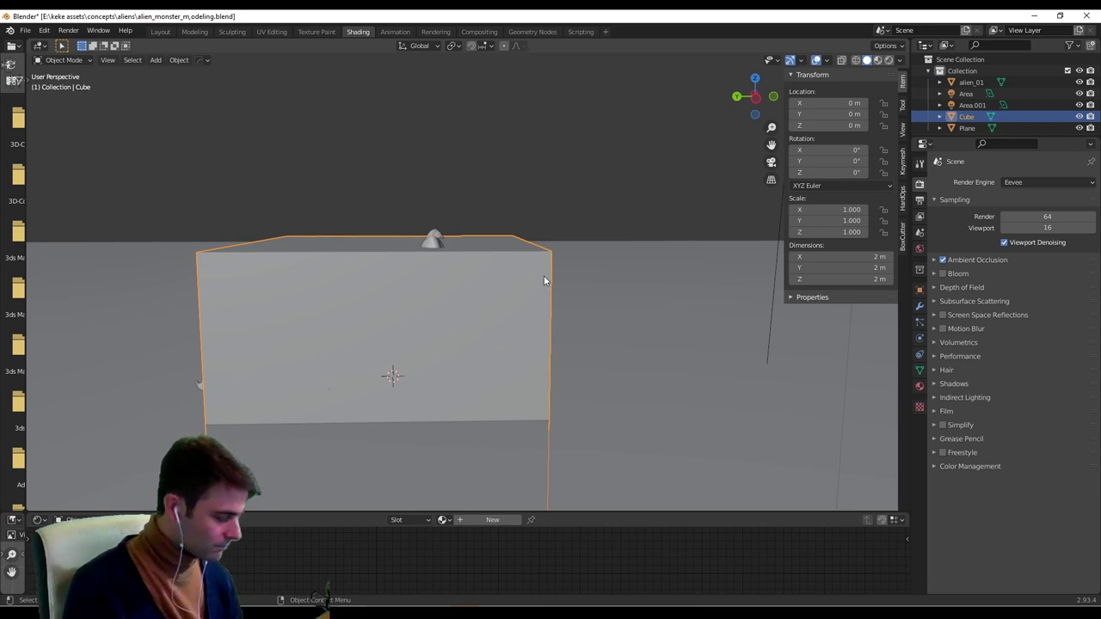
pyautogui.click(920, 290)
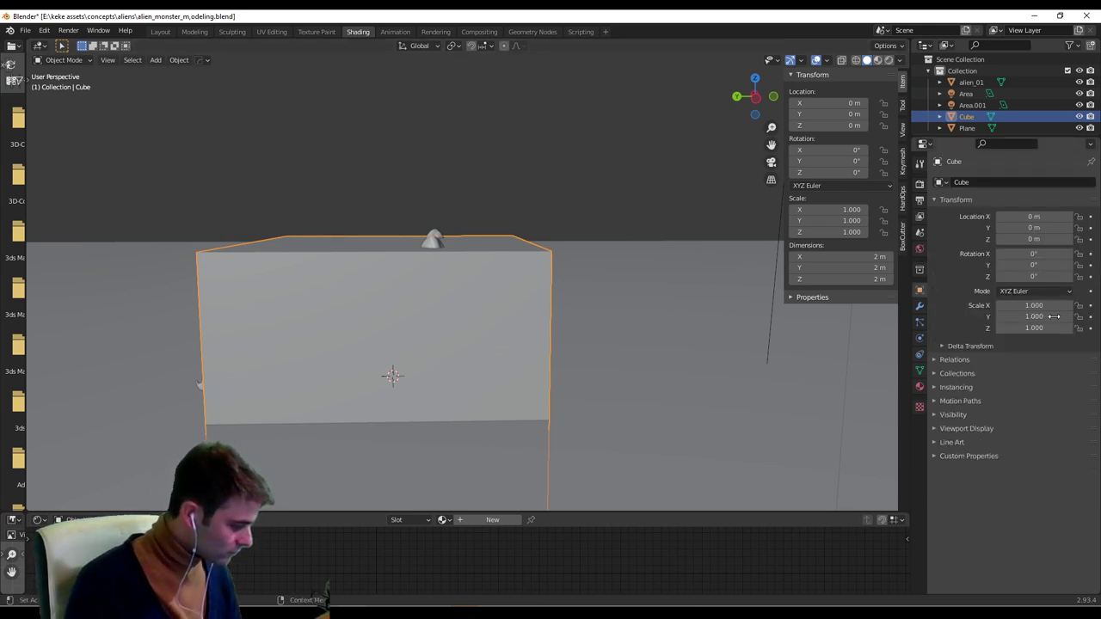
pyautogui.click(989, 429)
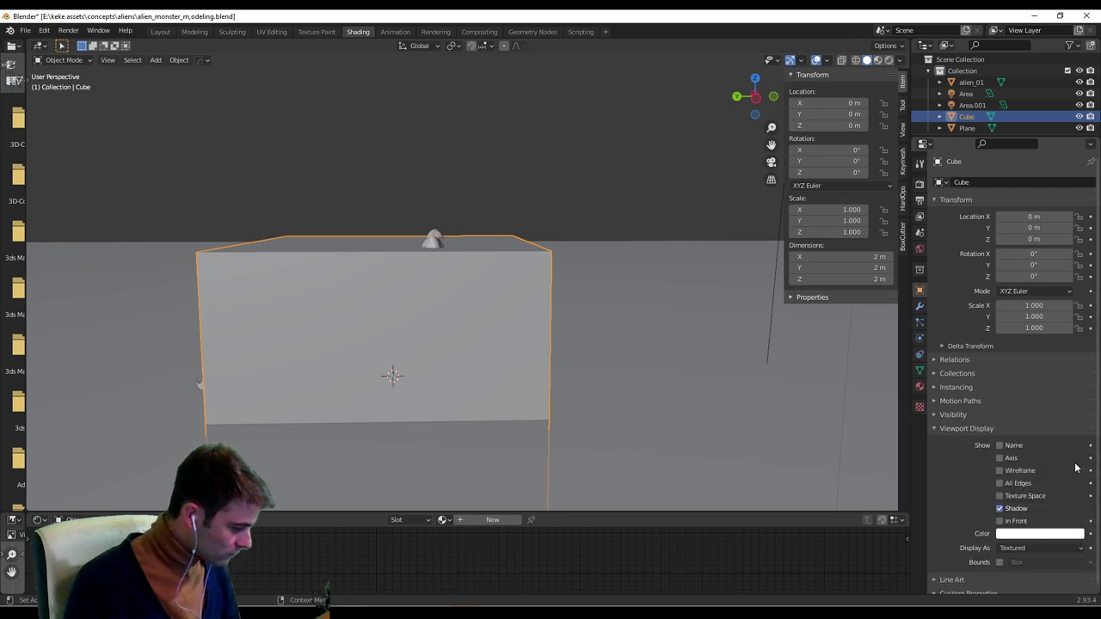
pyautogui.click(1036, 547)
pyautogui.click(1024, 522)
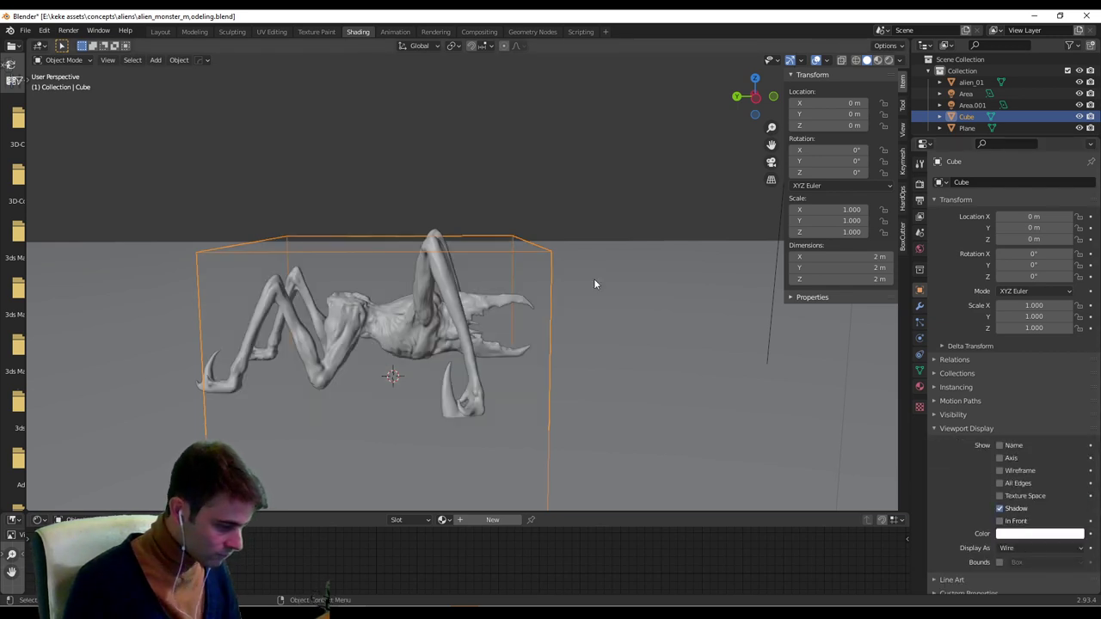
# Move the cube's whole mesh up 1 m along Z in Edit Mode, then return to Object Mode.
pyautogui.moveTo(593, 279)
pyautogui.mouseDown(button='middle')
pyautogui.moveTo(539, 238)
pyautogui.moveTo(614, 345)
pyautogui.moveTo(475, 344)
pyautogui.moveTo(488, 335)
pyautogui.moveTo(499, 373)
pyautogui.moveTo(635, 330)
pyautogui.mouseUp(button='middle')
pyautogui.click(638, 258)
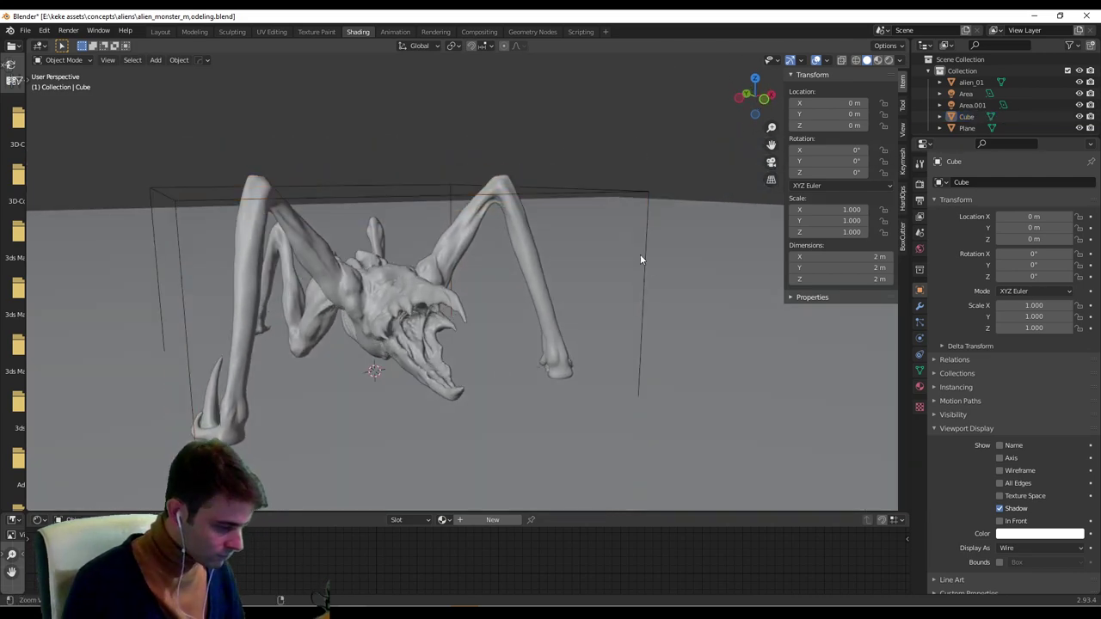
pyautogui.moveTo(640, 254); pyautogui.dragTo(484, 206, button='middle')
pyautogui.click(495, 222)
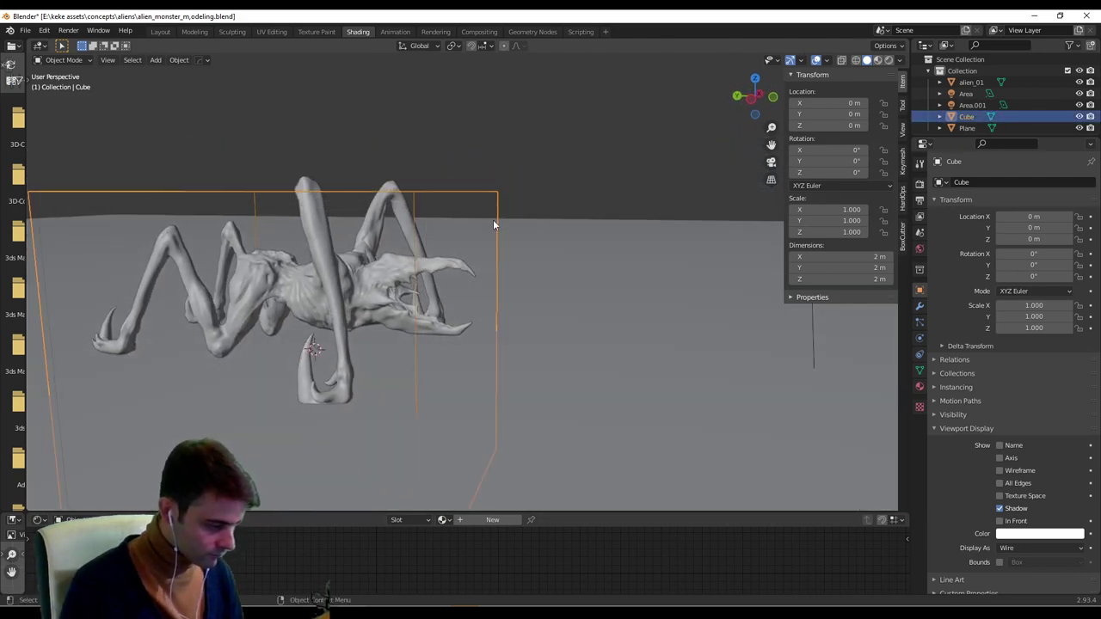
pyautogui.press('Tab')
pyautogui.write('gz')
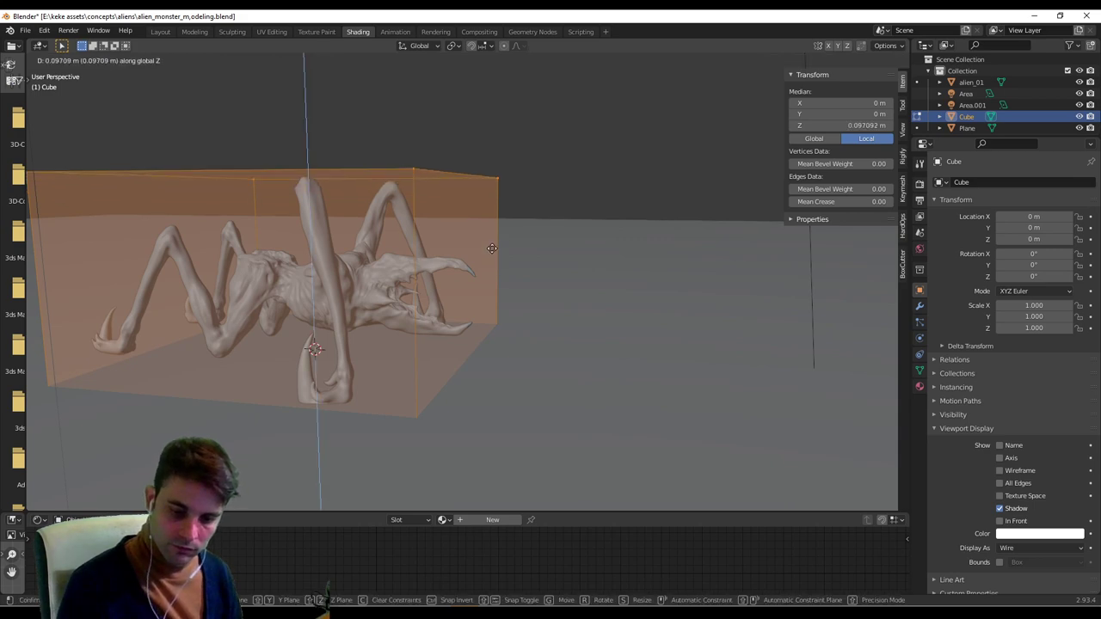
pyautogui.write('1')
pyautogui.press('Return')
pyautogui.press('Tab')
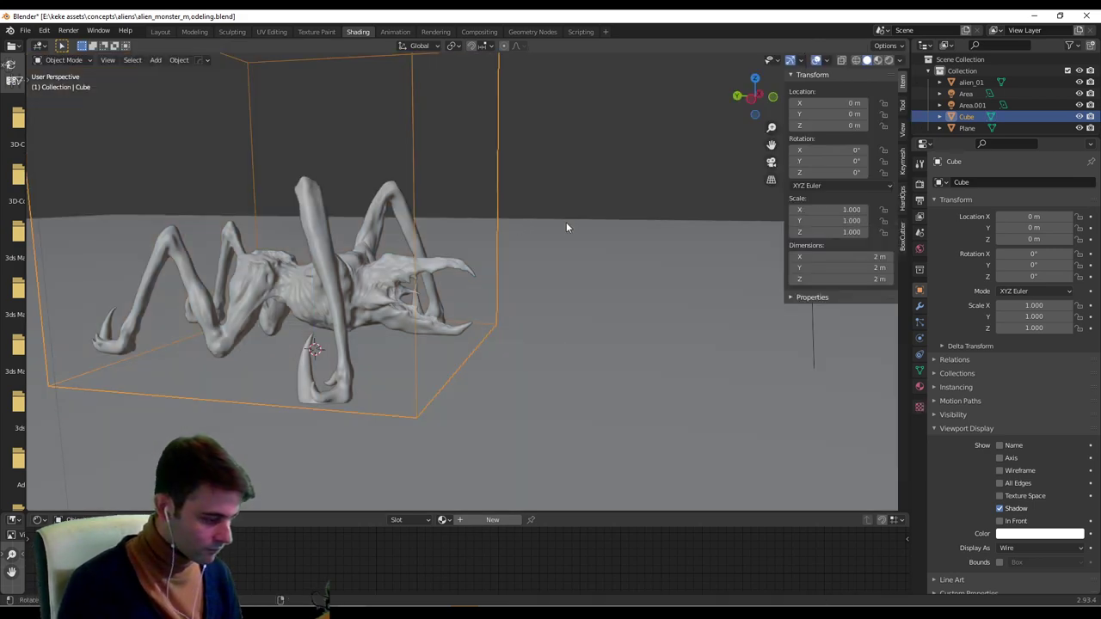
# Compare alien_01 with the wire cube, apply all transforms to the alien, and deselect it.
pyautogui.moveTo(566, 221); pyautogui.dragTo(296, 363, button='middle')
pyautogui.moveTo(550, 364); pyautogui.dragTo(560, 325, button='middle')
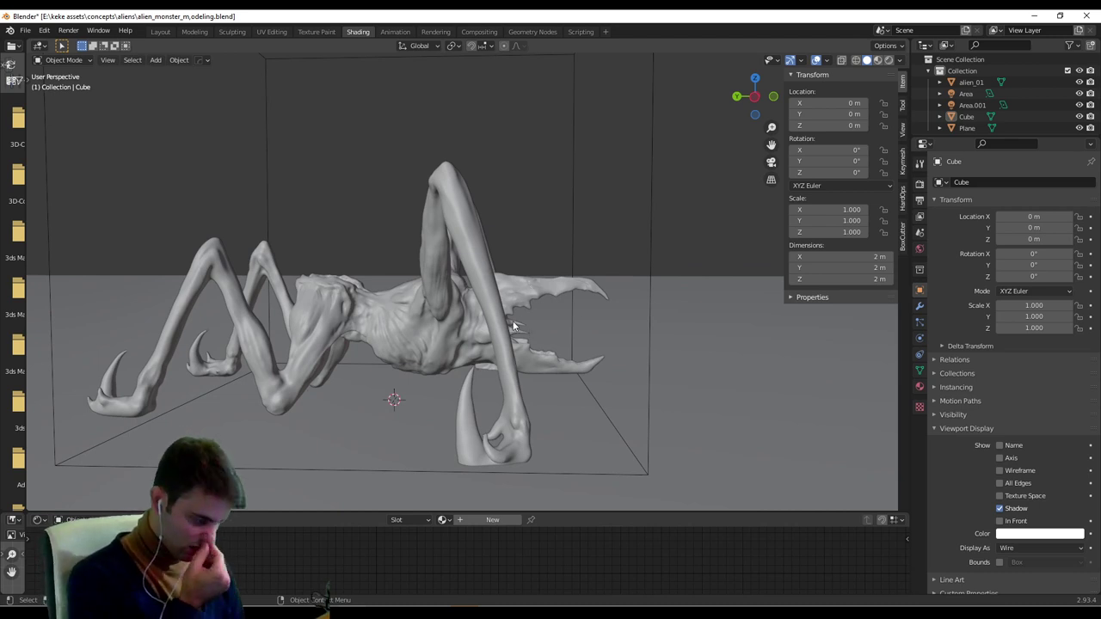
pyautogui.moveTo(540, 306); pyautogui.dragTo(492, 352, button='middle')
pyautogui.click(486, 320)
pyautogui.hotkey('ctrl', 'a')
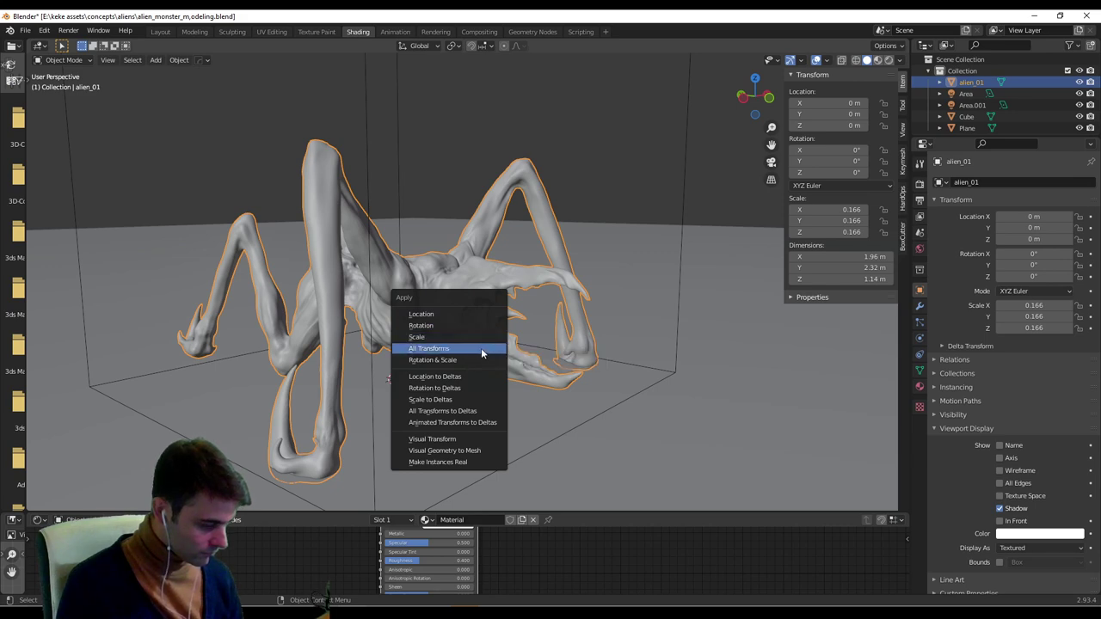
pyautogui.click(480, 347)
pyautogui.moveTo(500, 316); pyautogui.dragTo(519, 358, button='middle')
pyautogui.click(513, 138)
pyautogui.keyDown('ctrl'); pyautogui.keyDown('alt'); pyautogui.moveTo(513, 138); pyautogui.dragTo(507, 299); pyautogui.keyUp('alt'); pyautogui.keyUp('ctrl')
pyautogui.moveTo(506, 248); pyautogui.dragTo(560, 305, button='middle')
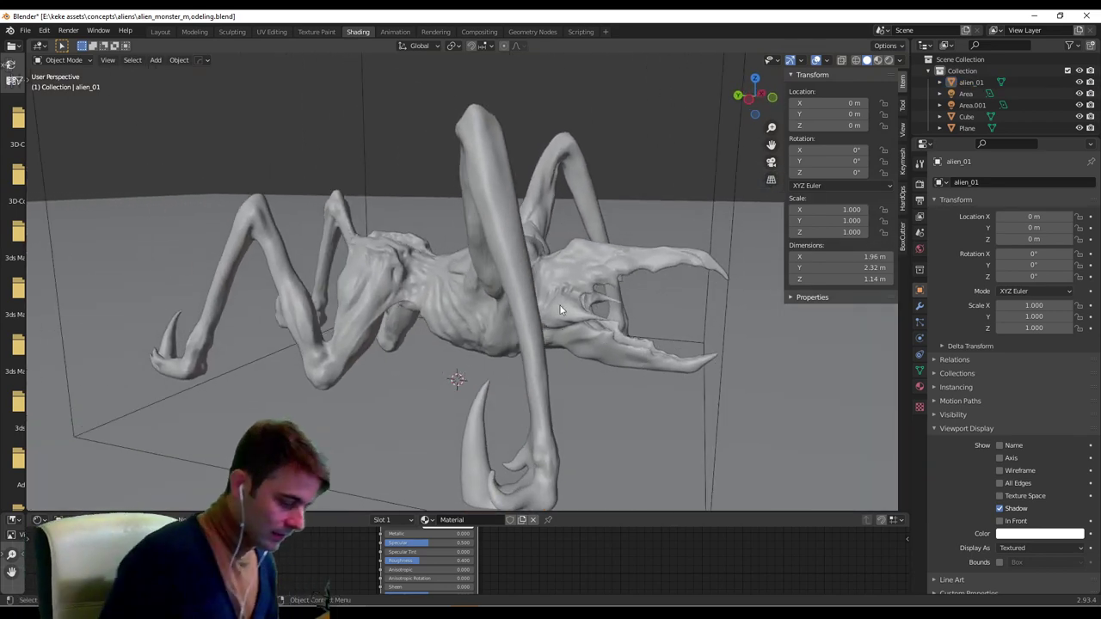
# Enlarge the object list, duplicate alien_01 in place, and hide the original from the viewport.
pyautogui.moveTo(1003, 137); pyautogui.dragTo(1003, 231)
pyautogui.click(496, 285)
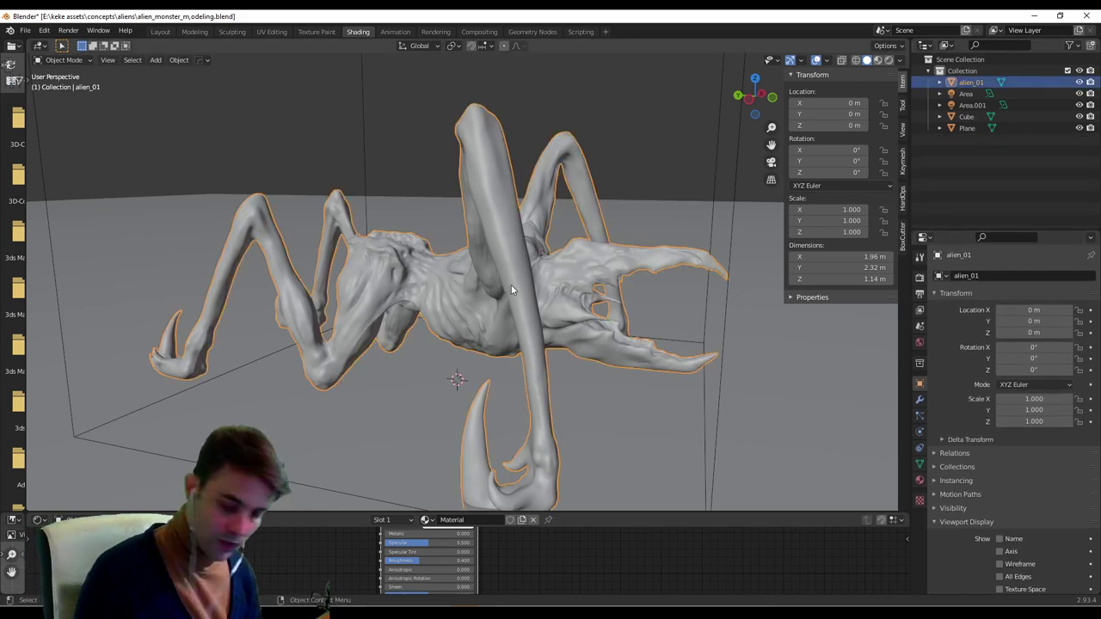
pyautogui.hotkey('shift', 'd')
pyautogui.rightClick(526, 292)
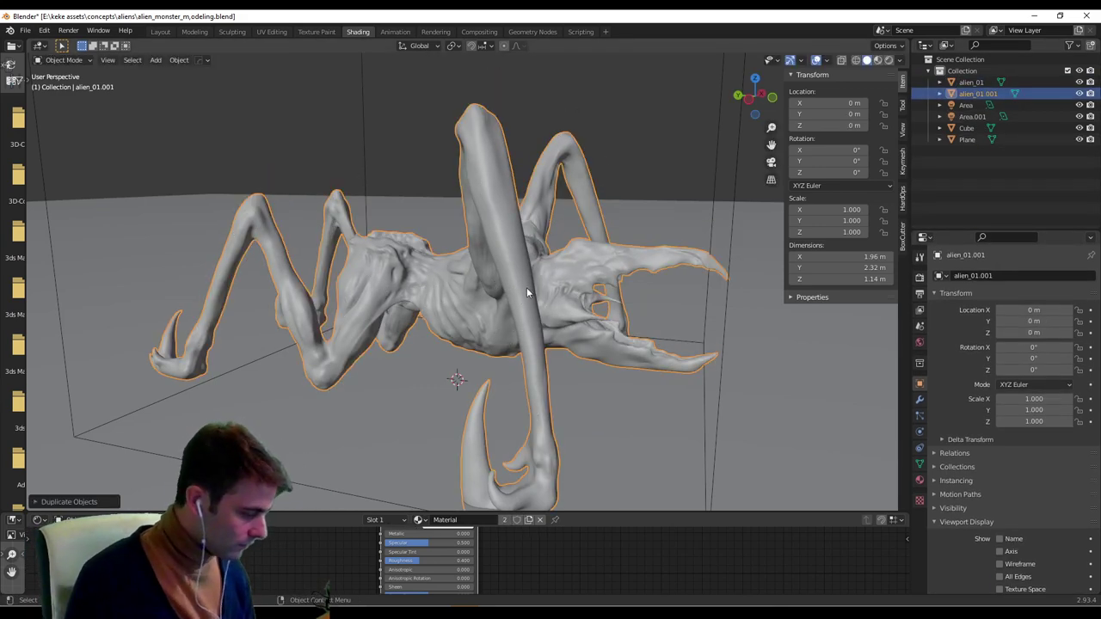
pyautogui.click(1079, 82)
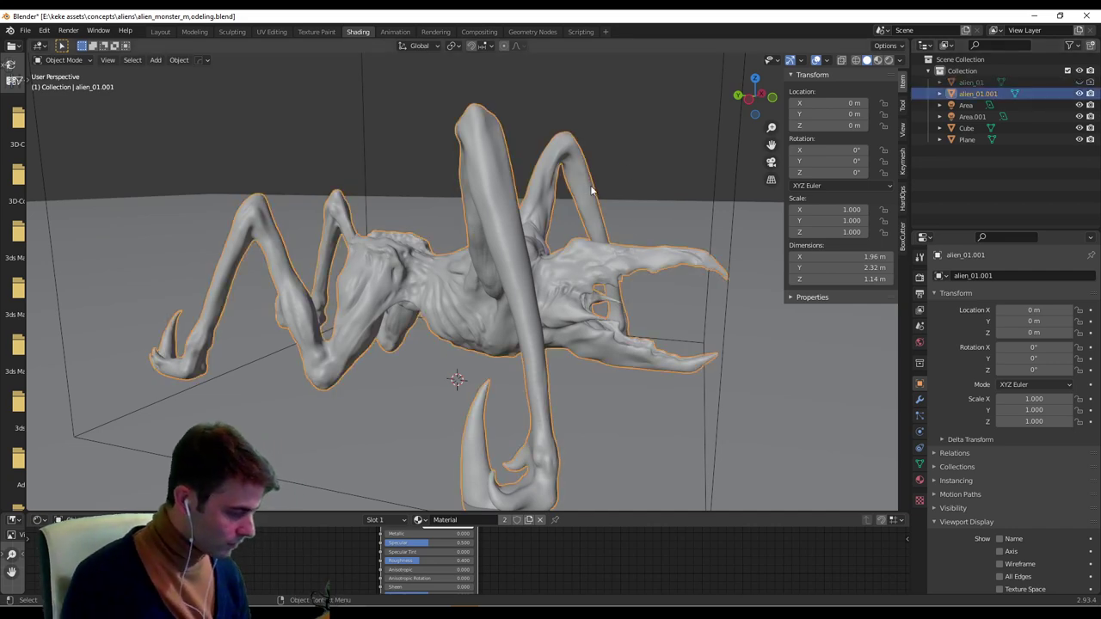
# Delete the reference cube and the ground plane, select the alien duplicate, and save the file.
pyautogui.click(636, 230)
pyautogui.press('Delete')
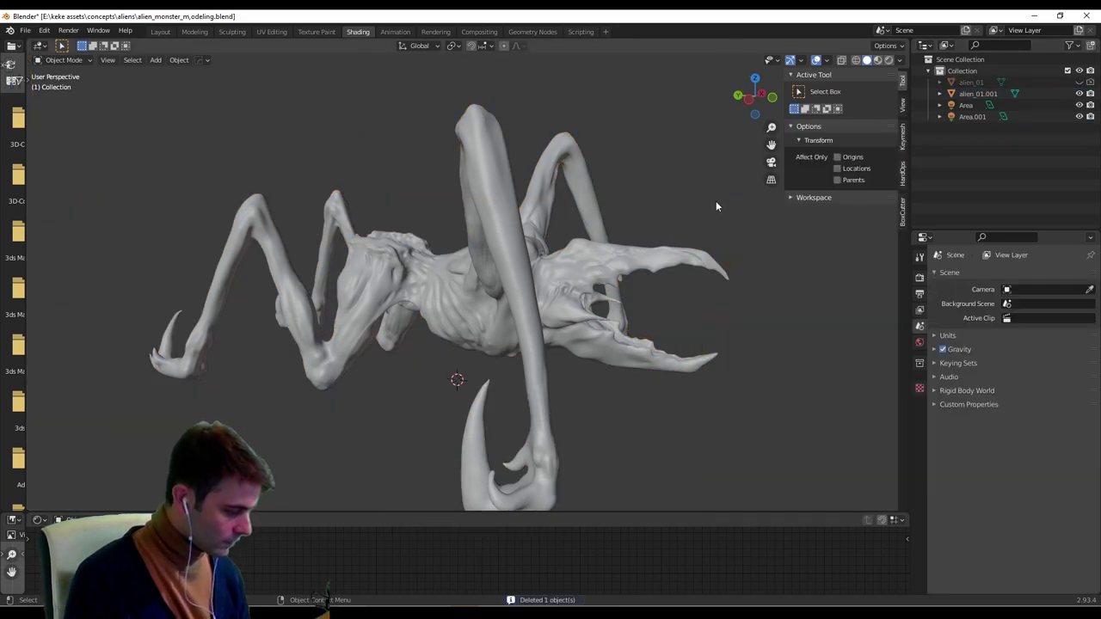
pyautogui.moveTo(651, 269); pyautogui.dragTo(574, 289, button='middle')
pyautogui.click(570, 287)
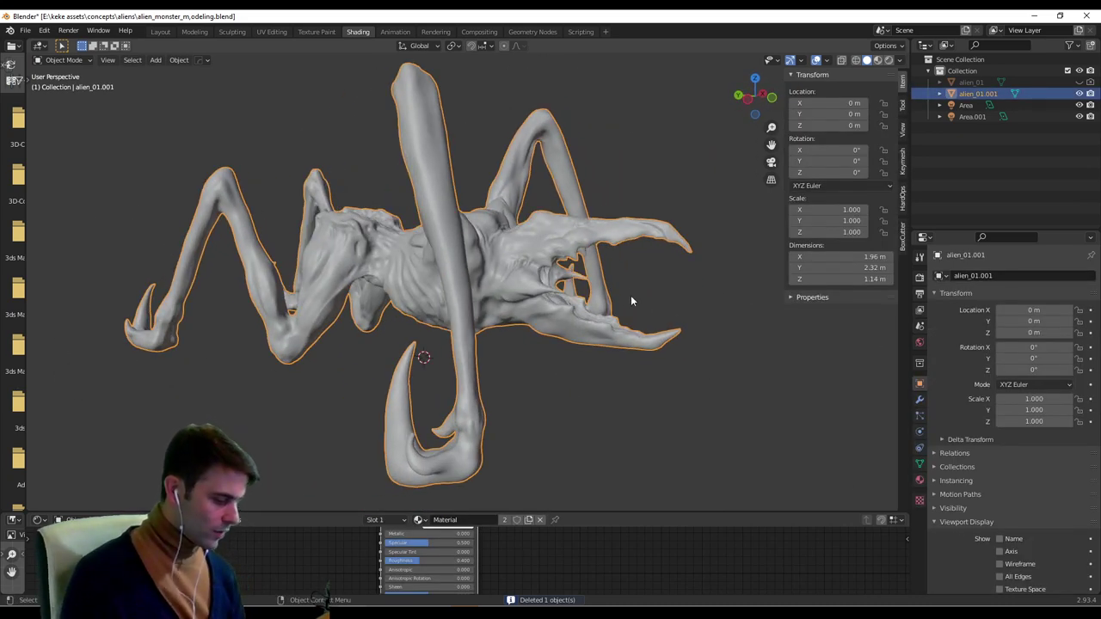
pyautogui.click(25, 30)
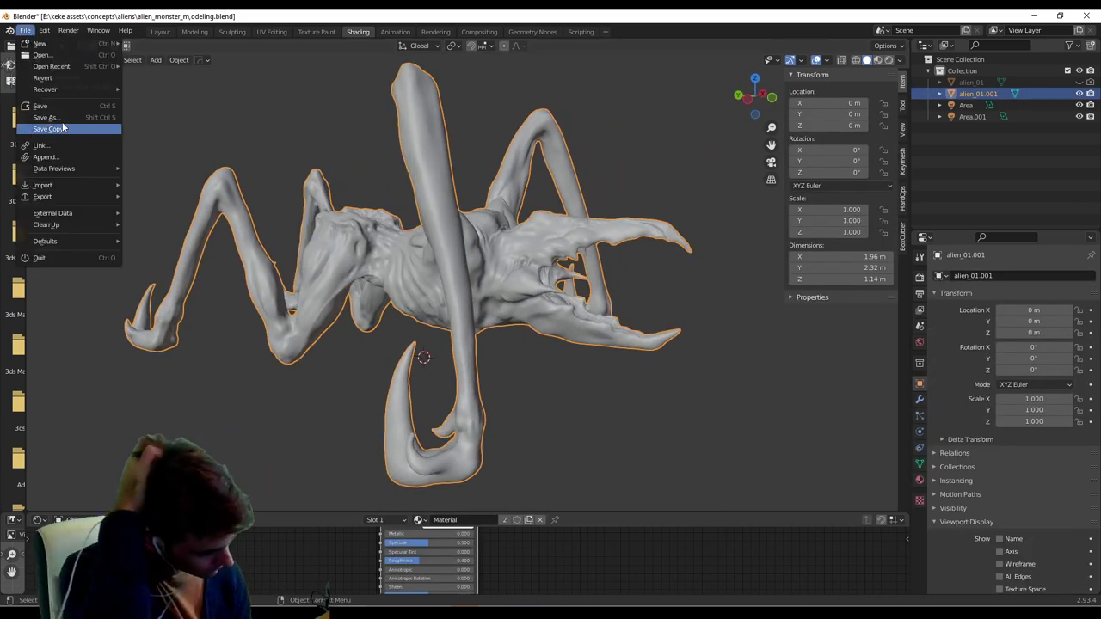
pyautogui.click(88, 104)
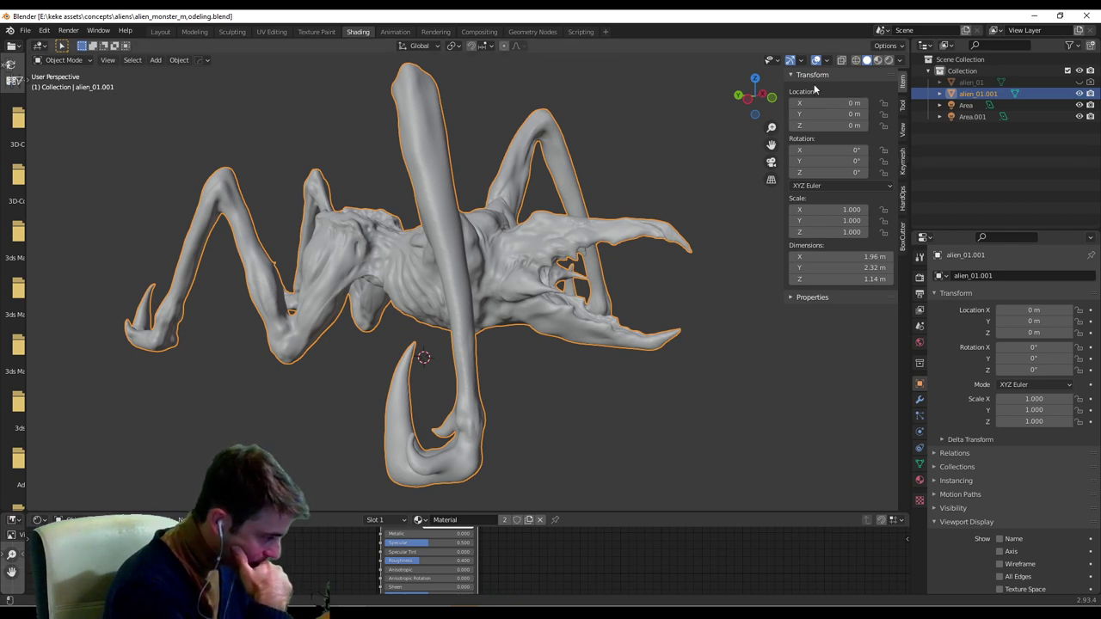
pyautogui.click(655, 136)
pyautogui.click(541, 144)
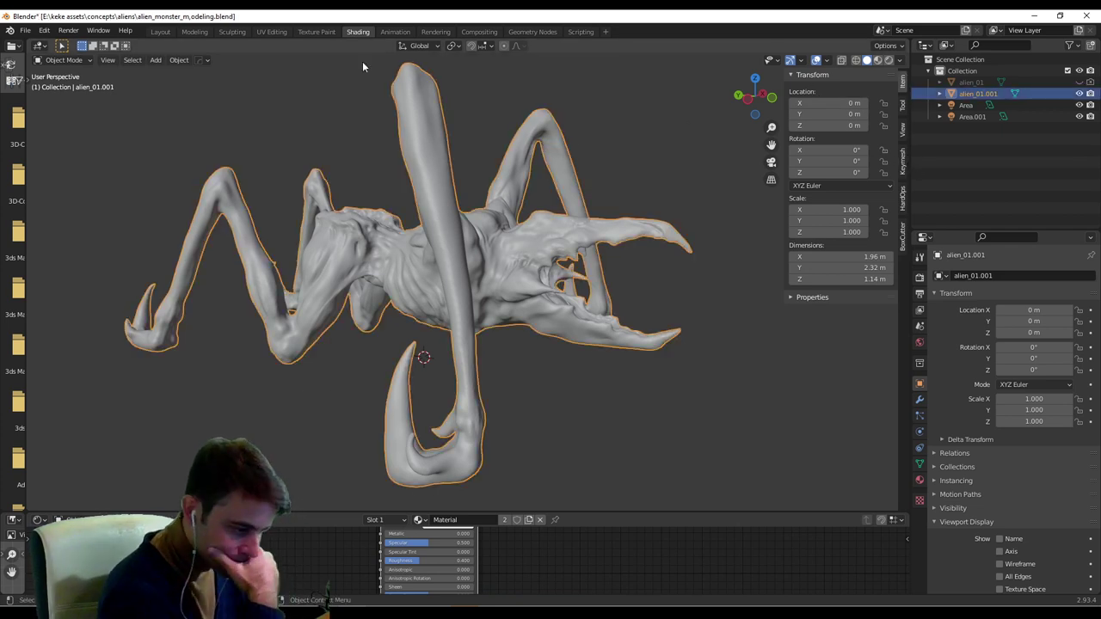
pyautogui.click(919, 401)
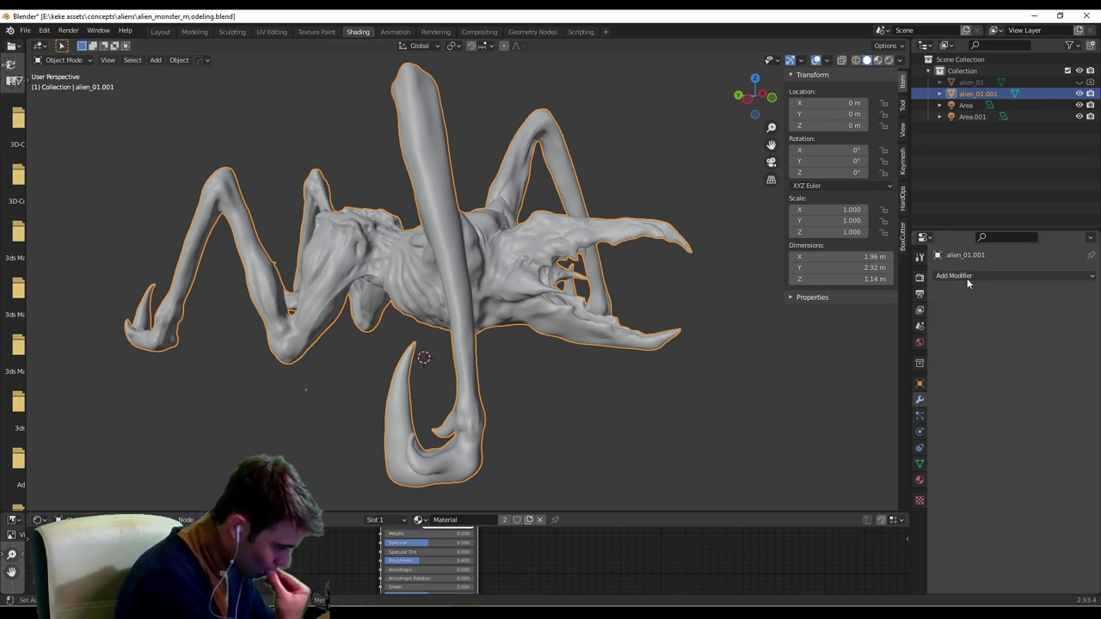
pyautogui.click(967, 276)
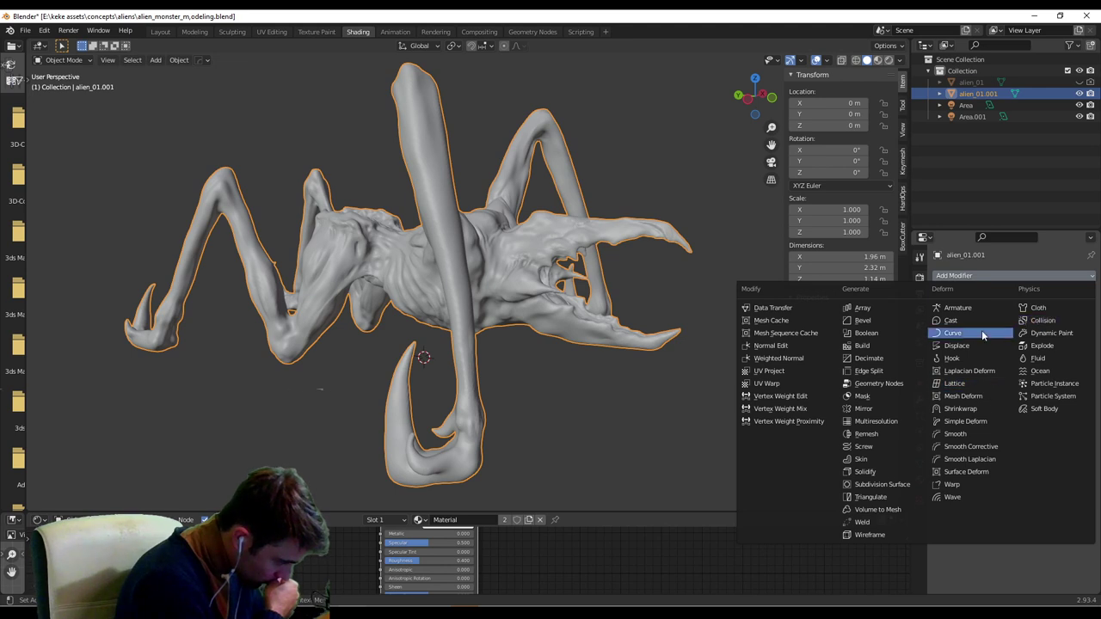
pyautogui.click(660, 122)
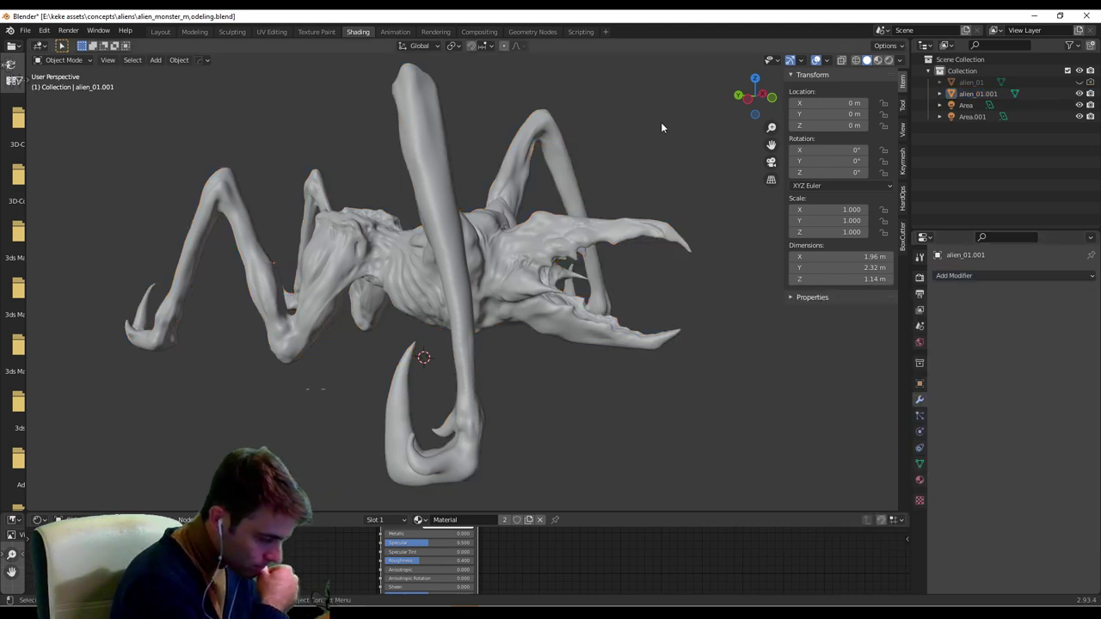
pyautogui.click(552, 165)
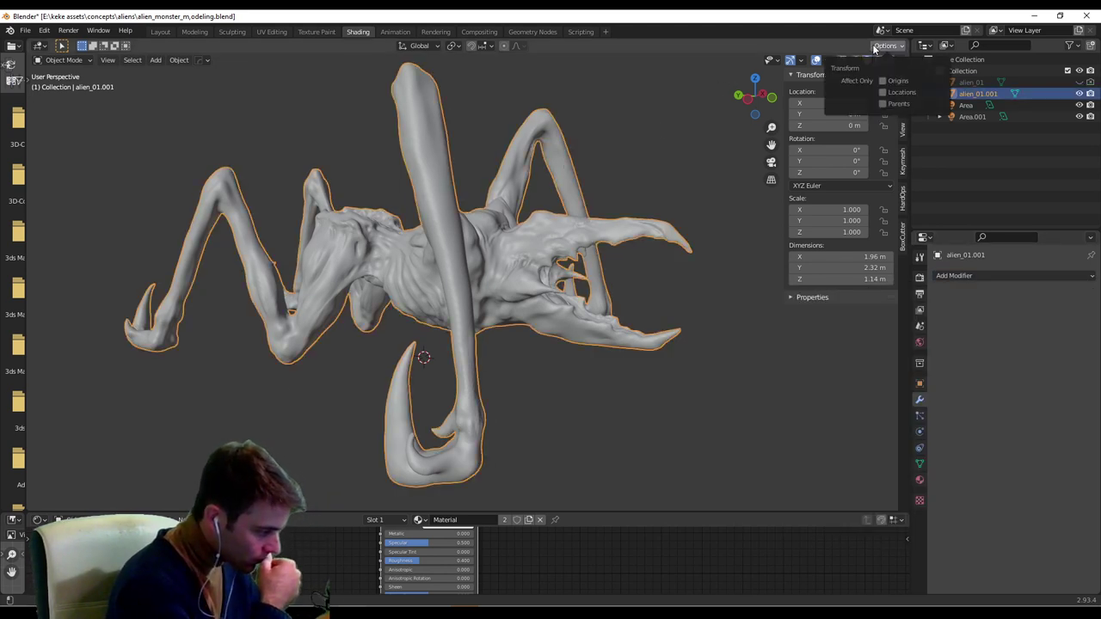
pyautogui.click(664, 95)
# Switch to the Sculpting workspace and bring the duplicated alien into the centre of the view.
pyautogui.click(232, 32)
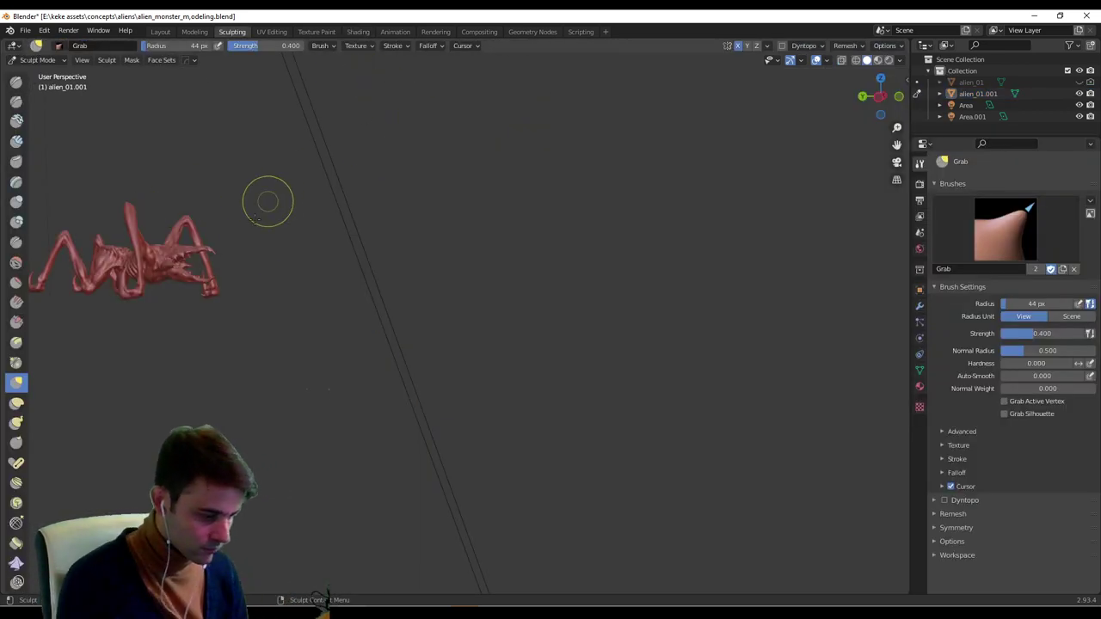
pyautogui.moveTo(225, 218); pyautogui.dragTo(739, 362, button='middle')
pyautogui.moveTo(494, 331); pyautogui.dragTo(594, 372, button='middle')
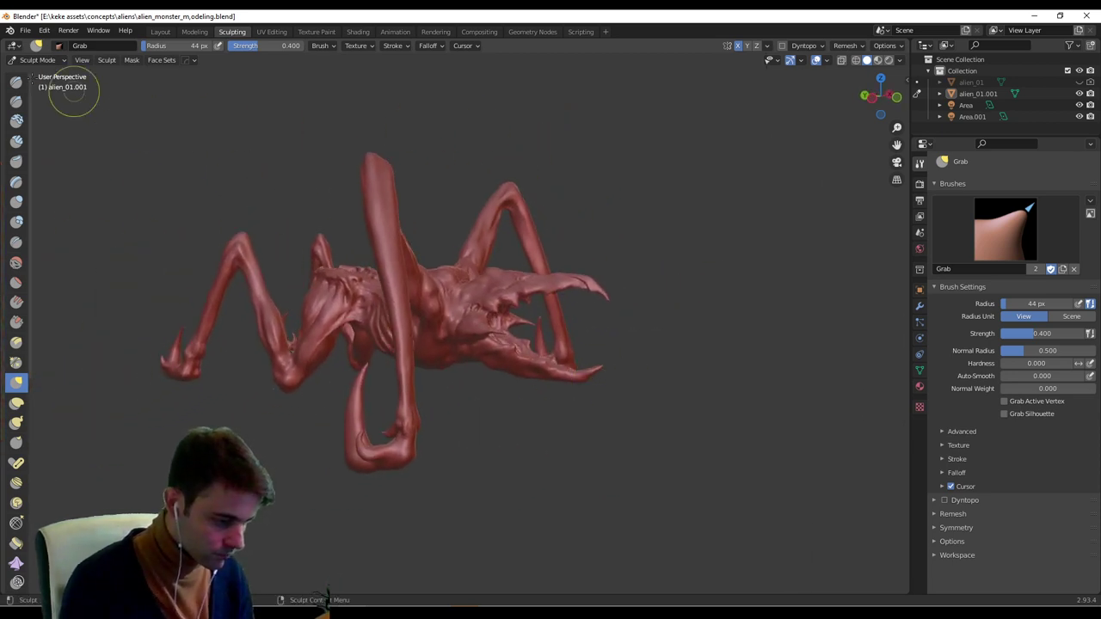
pyautogui.click(39, 59)
pyautogui.click(58, 73)
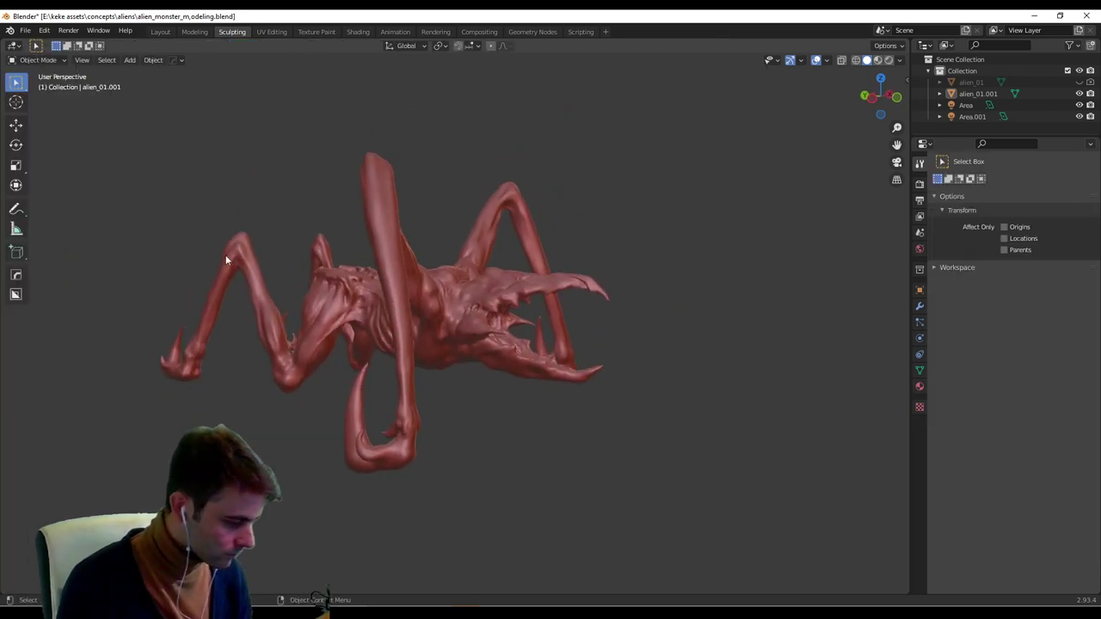
pyautogui.click(37, 59)
pyautogui.click(62, 102)
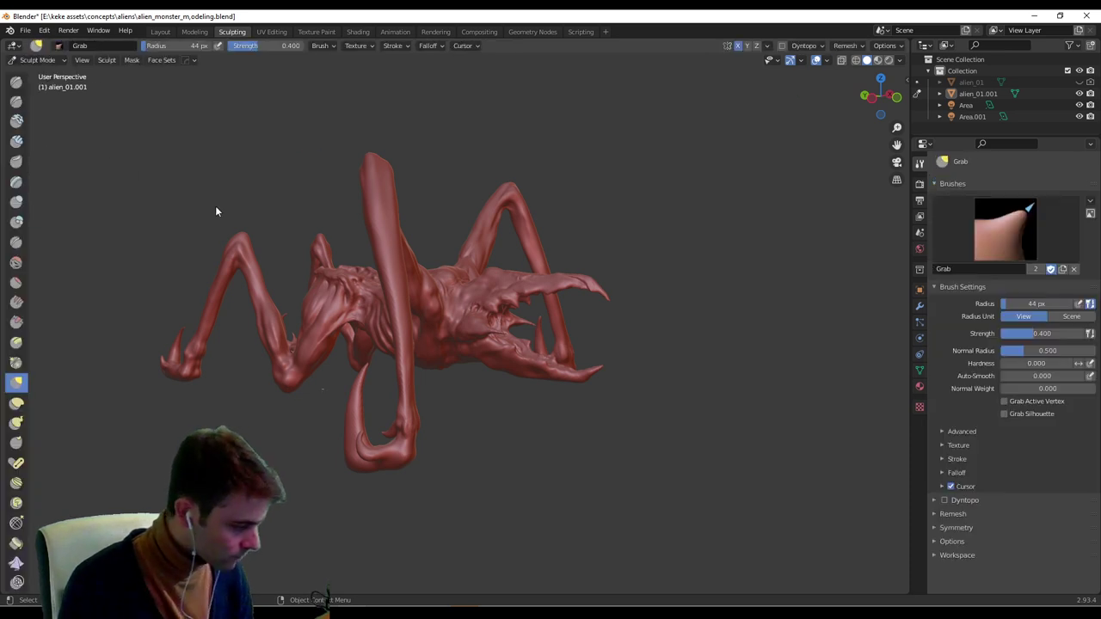
# Review the voxel remesh settings and the sculpting options for the duplicated alien.
pyautogui.click(845, 46)
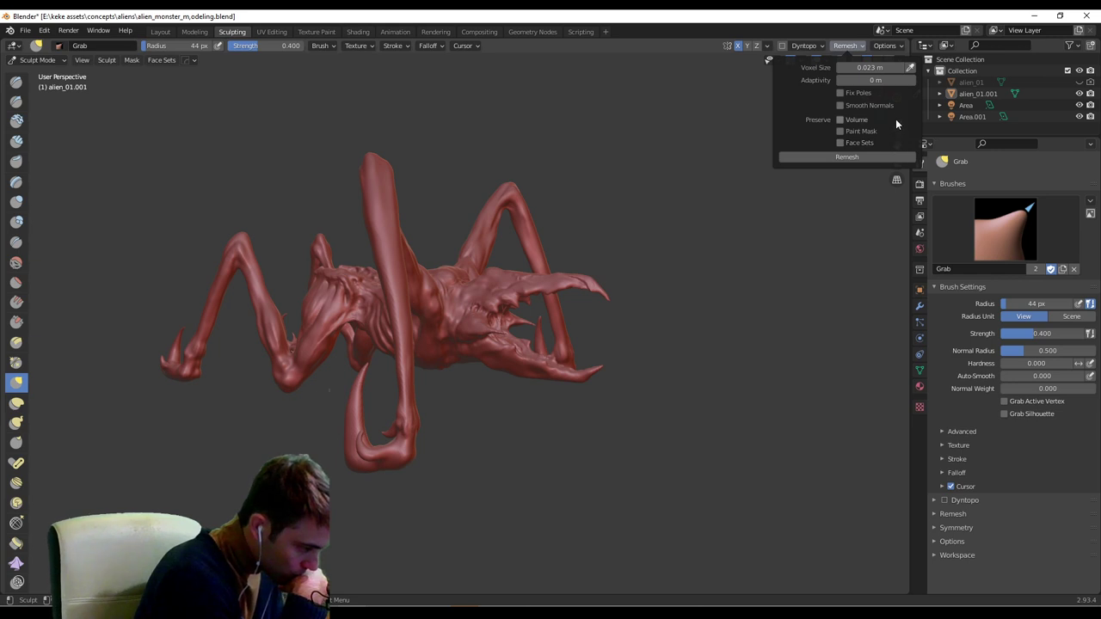
pyautogui.click(892, 47)
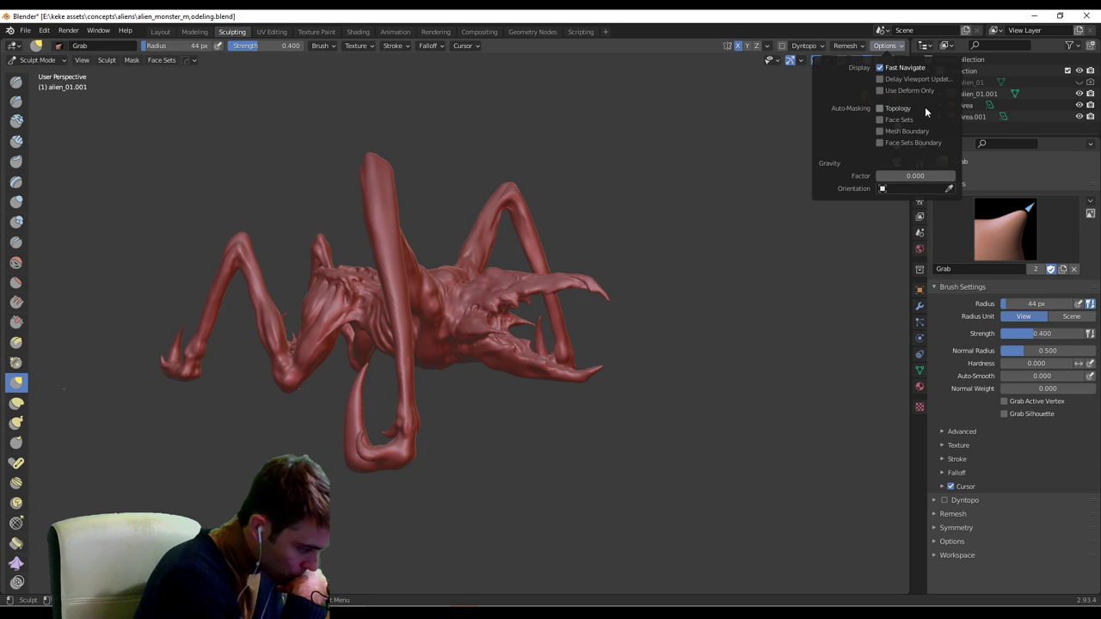
pyautogui.moveTo(847, 47)
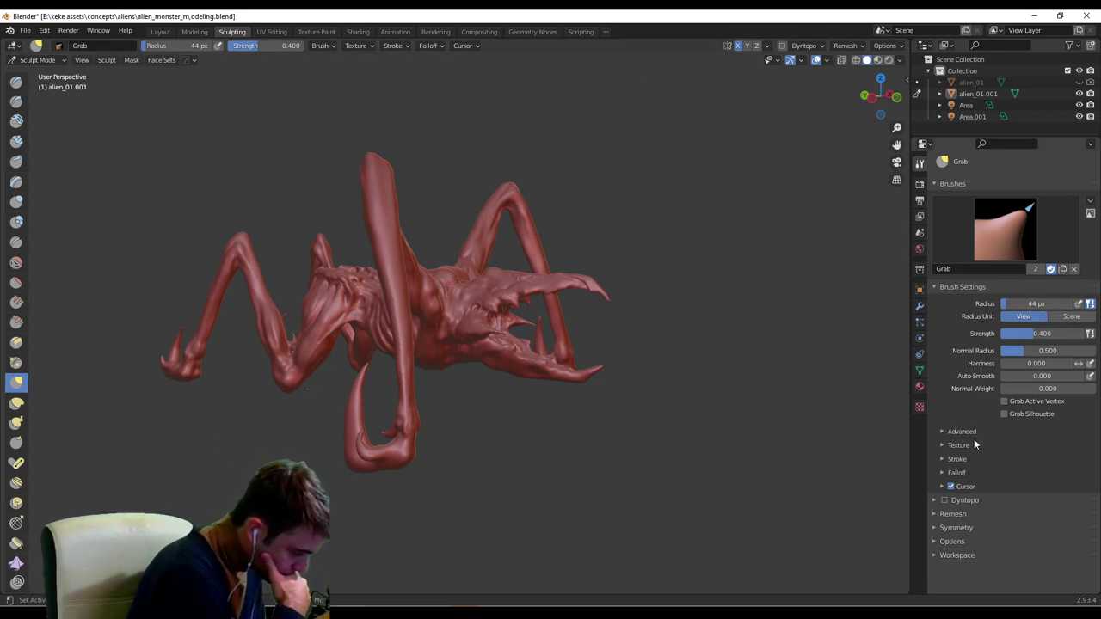
# Check the sculpt tool's Remesh options once more, including voxel size and adaptivity, and collapse them.
pyautogui.click(974, 516)
pyautogui.scroll(-3, 1092, 473)
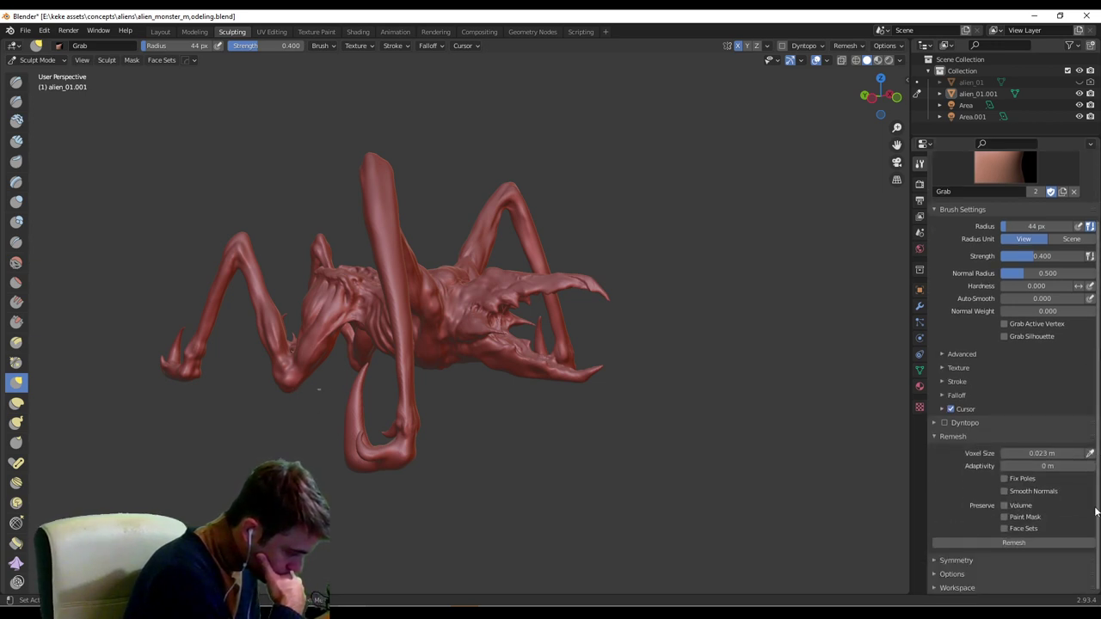
pyautogui.click(970, 436)
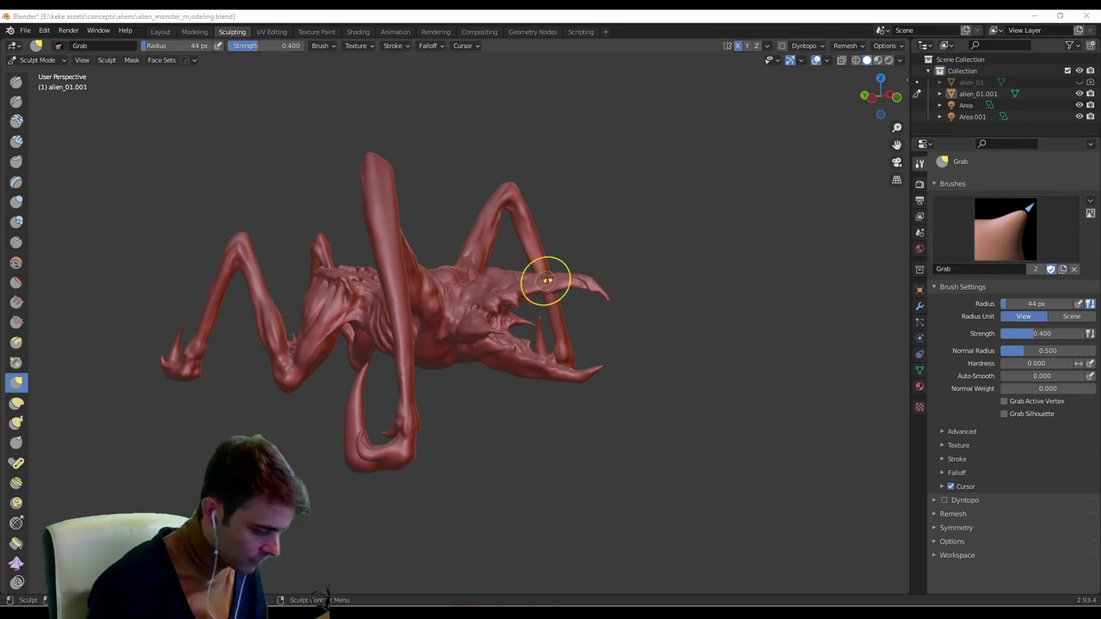
# Return to Object Mode, switch to the Layout workspace, then select the alien duplicate and frame it in the view.
pyautogui.click(38, 59)
pyautogui.click(53, 73)
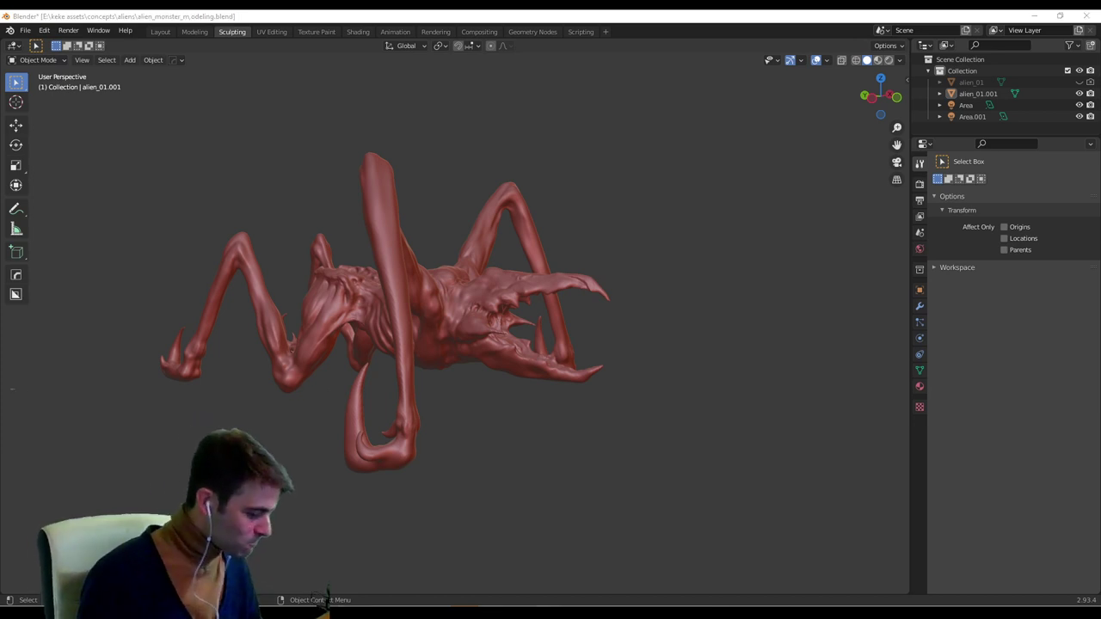
pyautogui.moveTo(635, 311); pyautogui.dragTo(609, 275, button='middle')
pyautogui.click(160, 31)
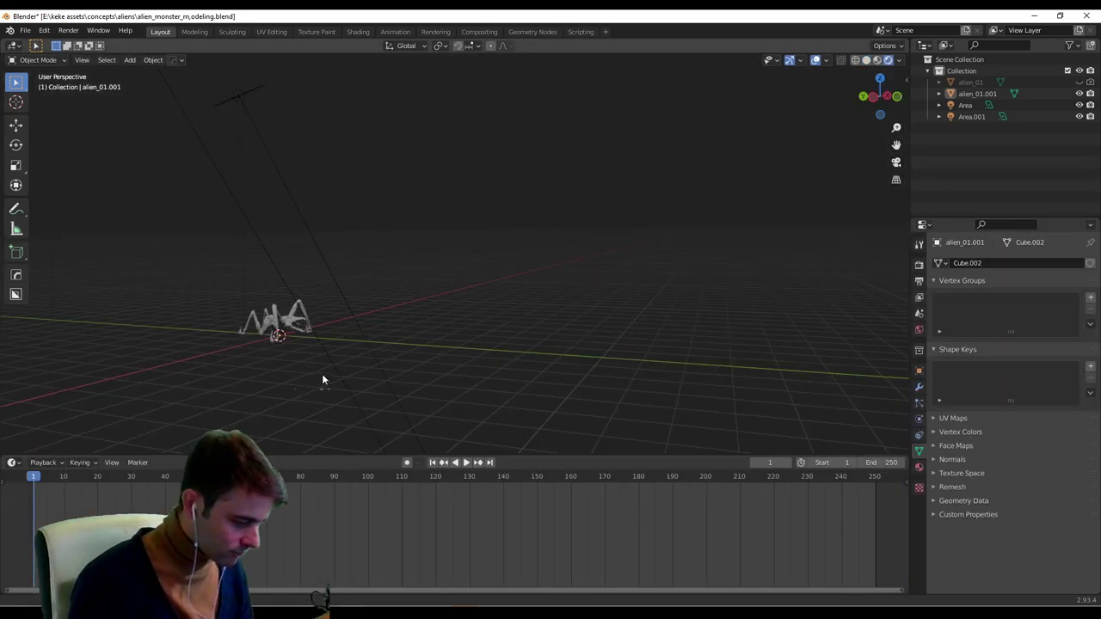
pyautogui.moveTo(322, 380); pyautogui.dragTo(207, 341, button='middle')
pyautogui.click(210, 346)
pyautogui.press('KP_Decimal')
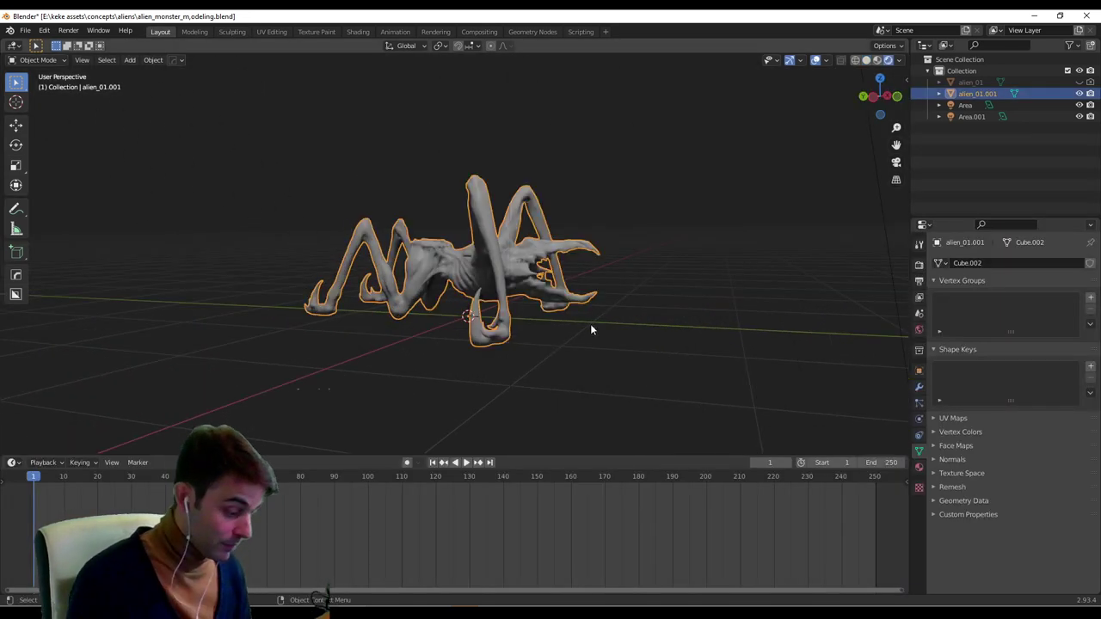
# Try a Remesh modifier in Voxel mode on the alien duplicate, inspect the mesh, and remove the modifier.
pyautogui.click(919, 385)
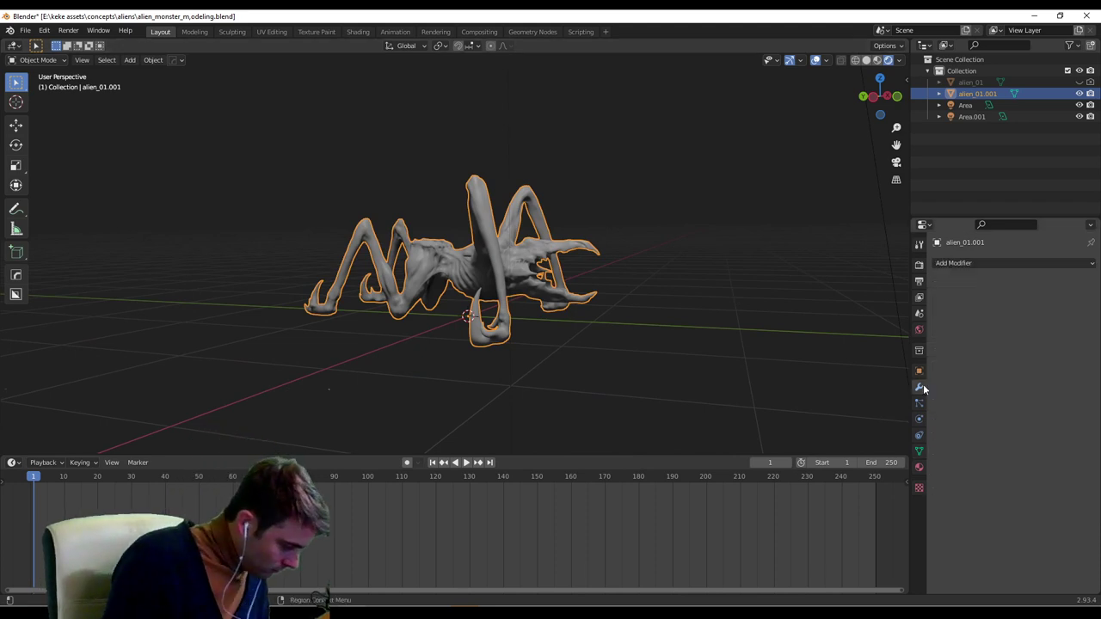
pyautogui.click(1006, 263)
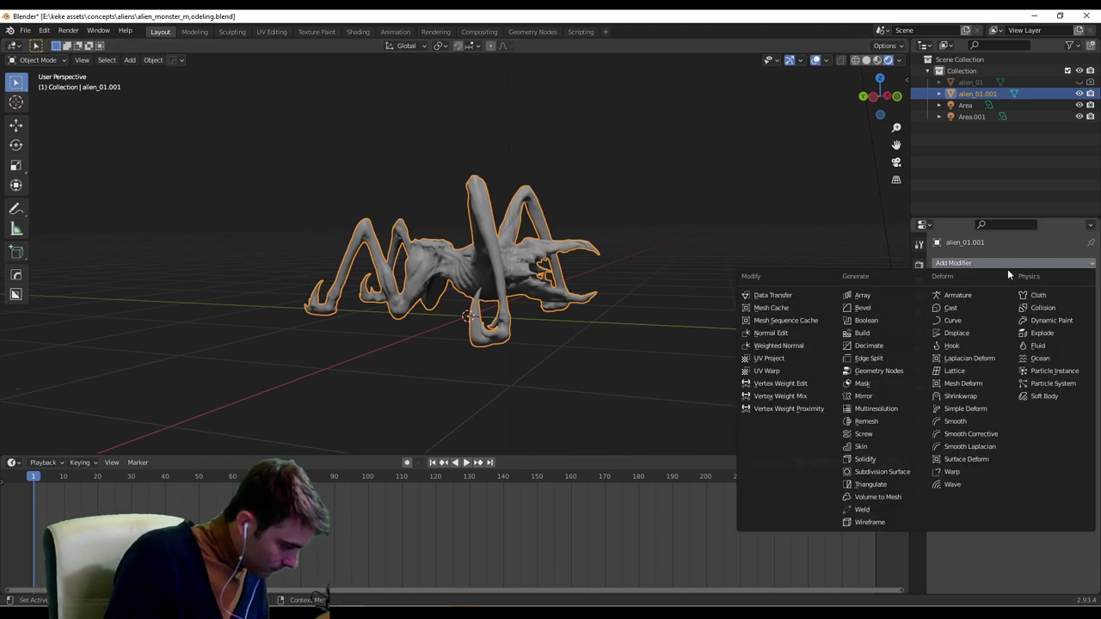
pyautogui.click(896, 422)
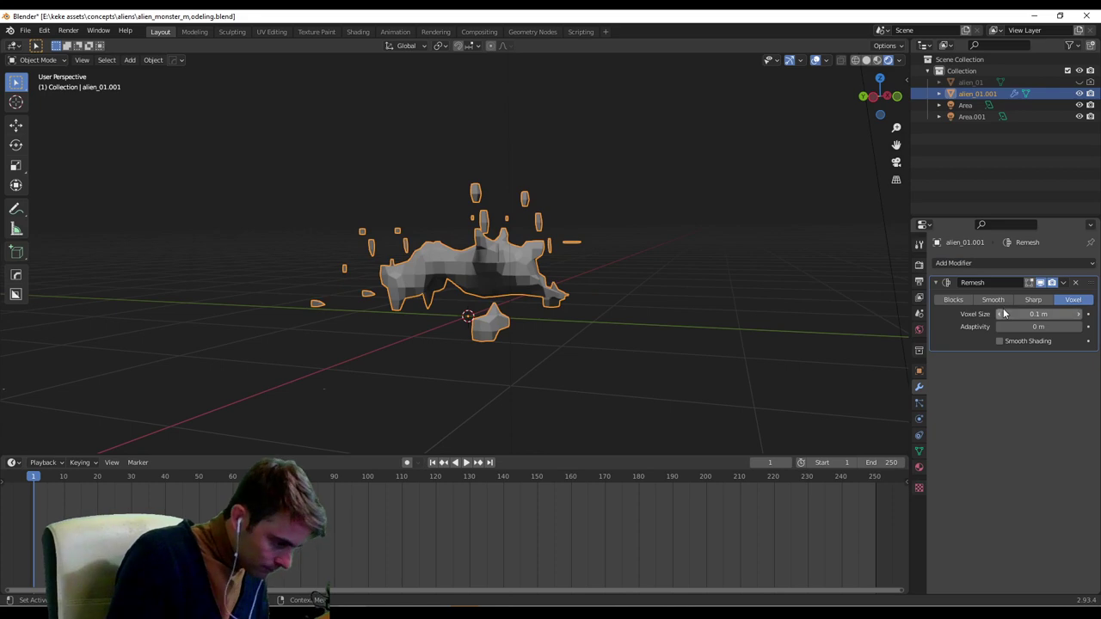
pyautogui.moveTo(599, 371); pyautogui.dragTo(639, 327, button='middle')
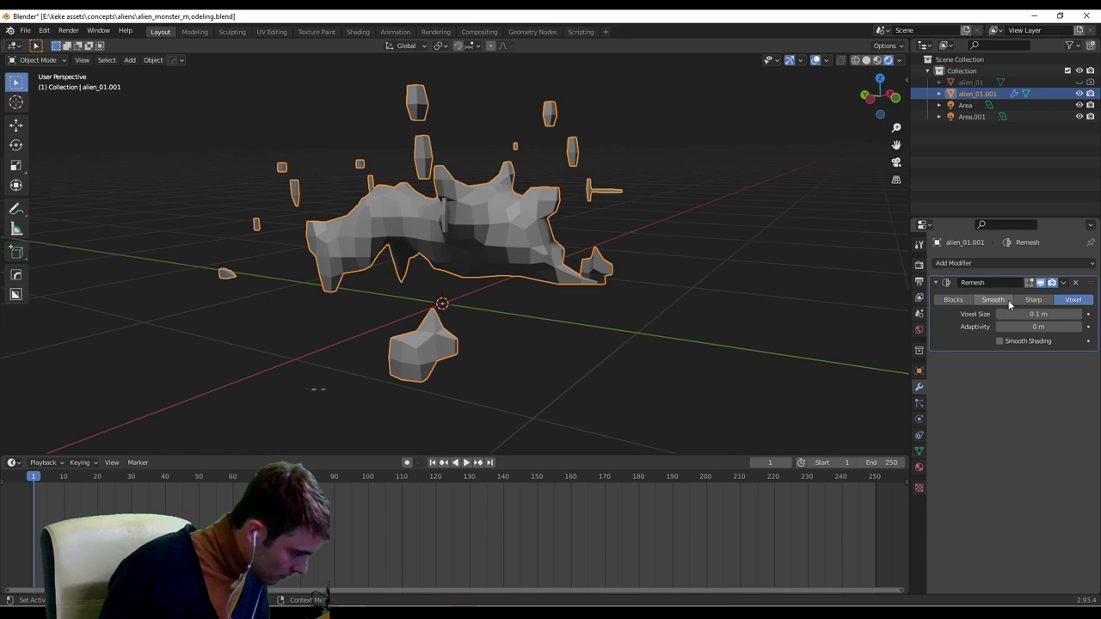
pyautogui.click(1075, 282)
# Add a Remesh modifier to the alien duplicate again, try Sharp mode, and set Smooth mode with an octree depth of 6.
pyautogui.click(1037, 265)
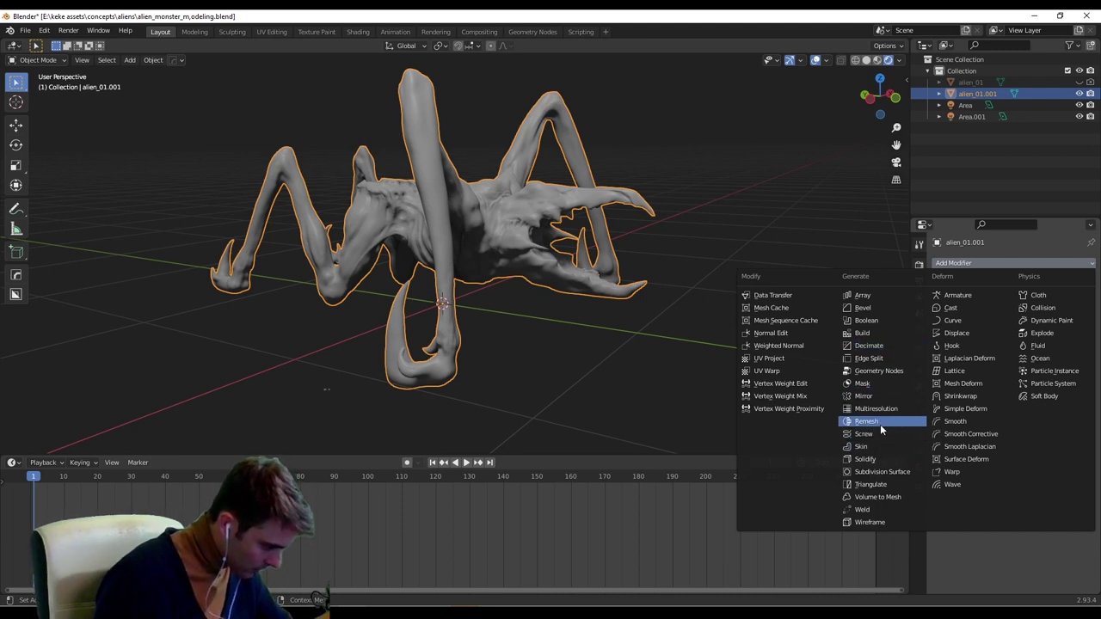
pyautogui.click(880, 422)
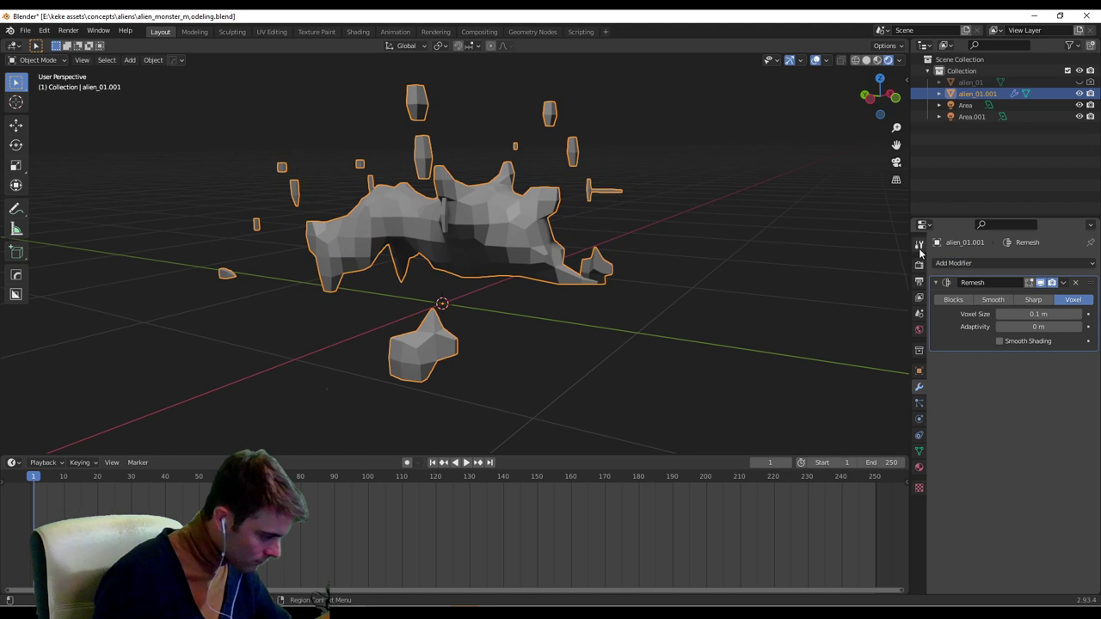
pyautogui.click(1037, 300)
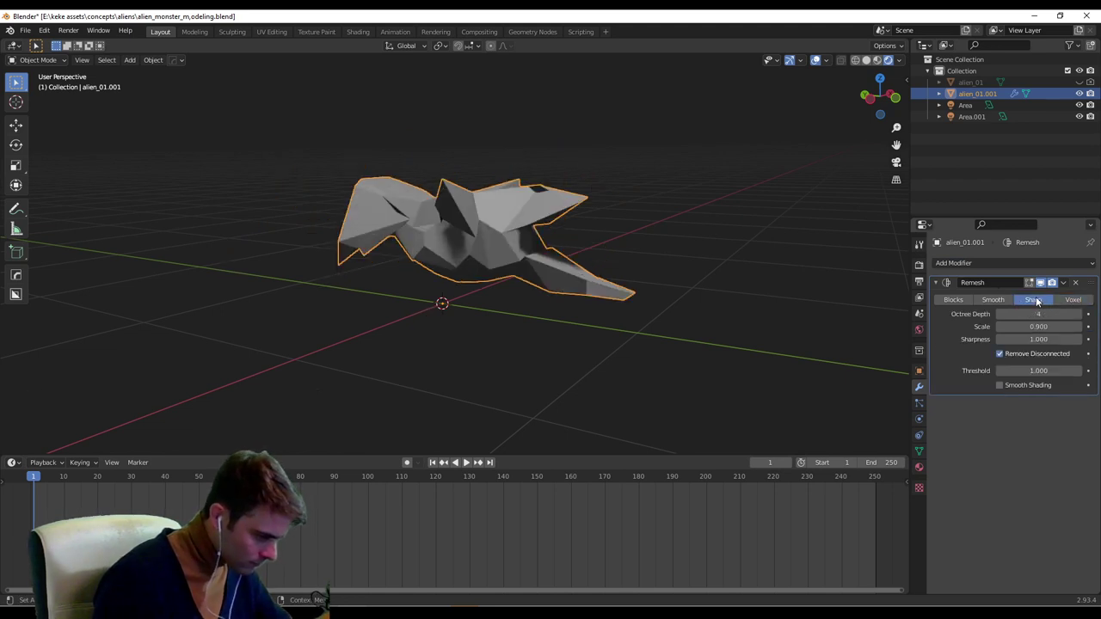
pyautogui.click(993, 300)
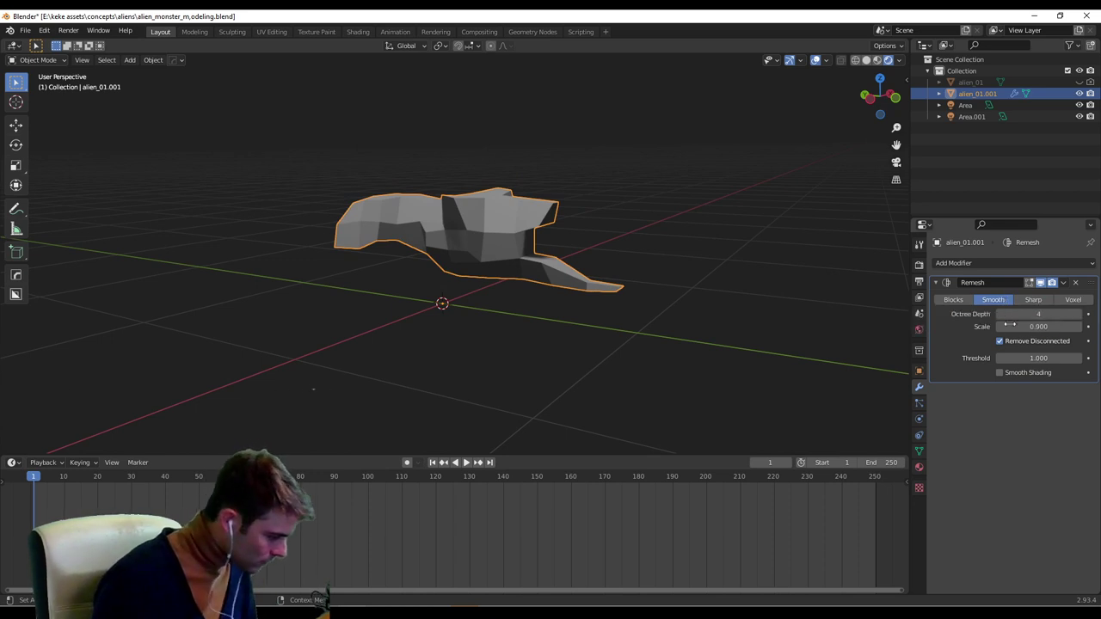
pyautogui.click(1079, 314)
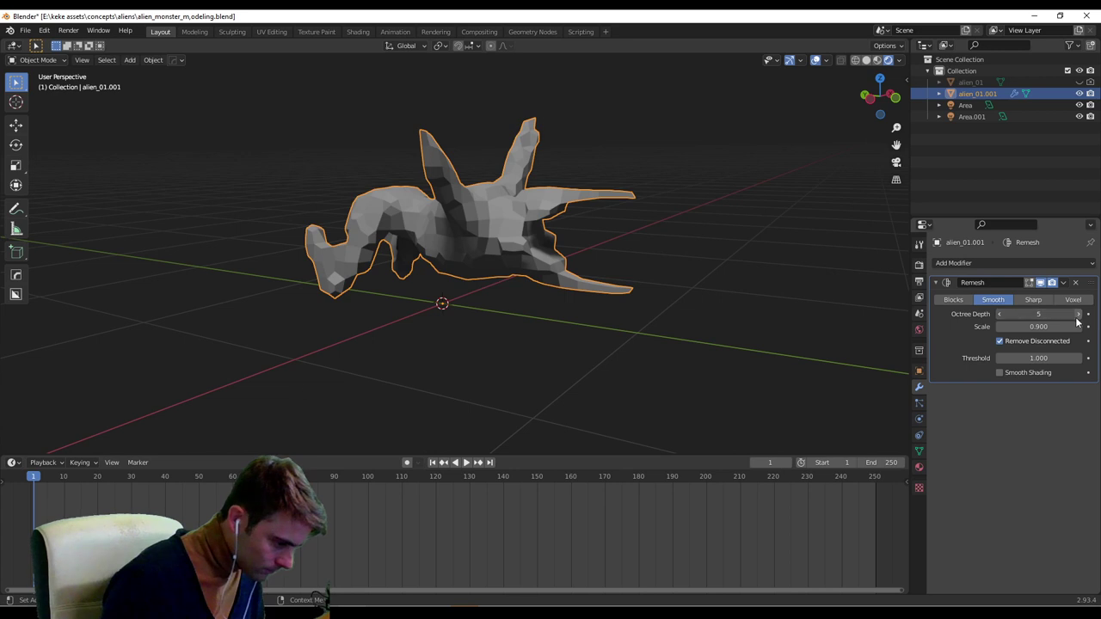
pyautogui.click(1076, 315)
pyautogui.doubleClick(1075, 316)
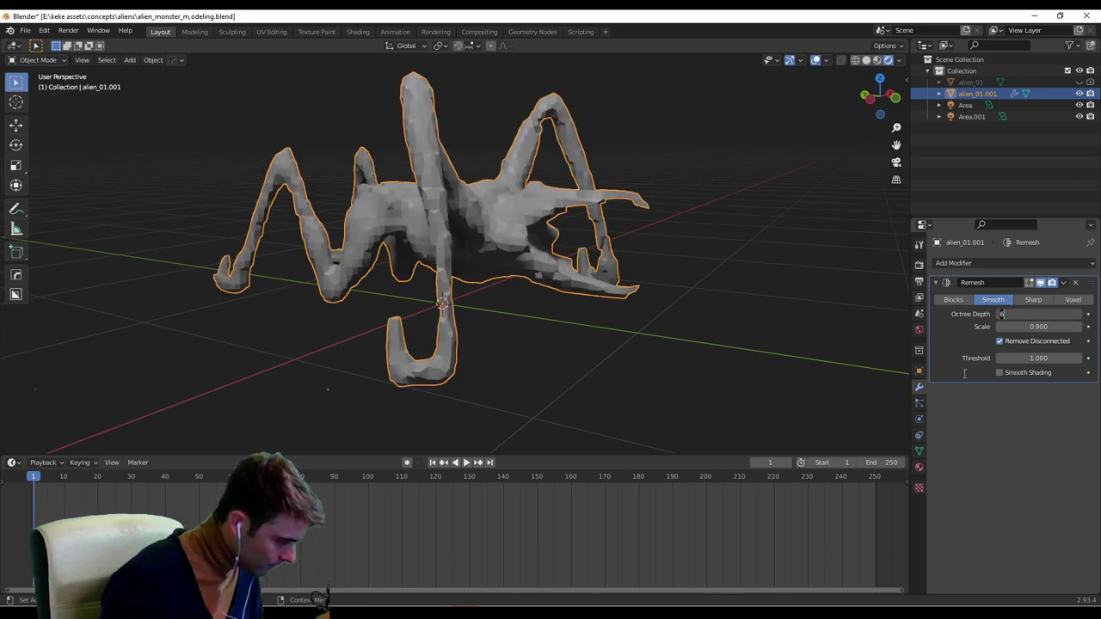
pyautogui.press('Return')
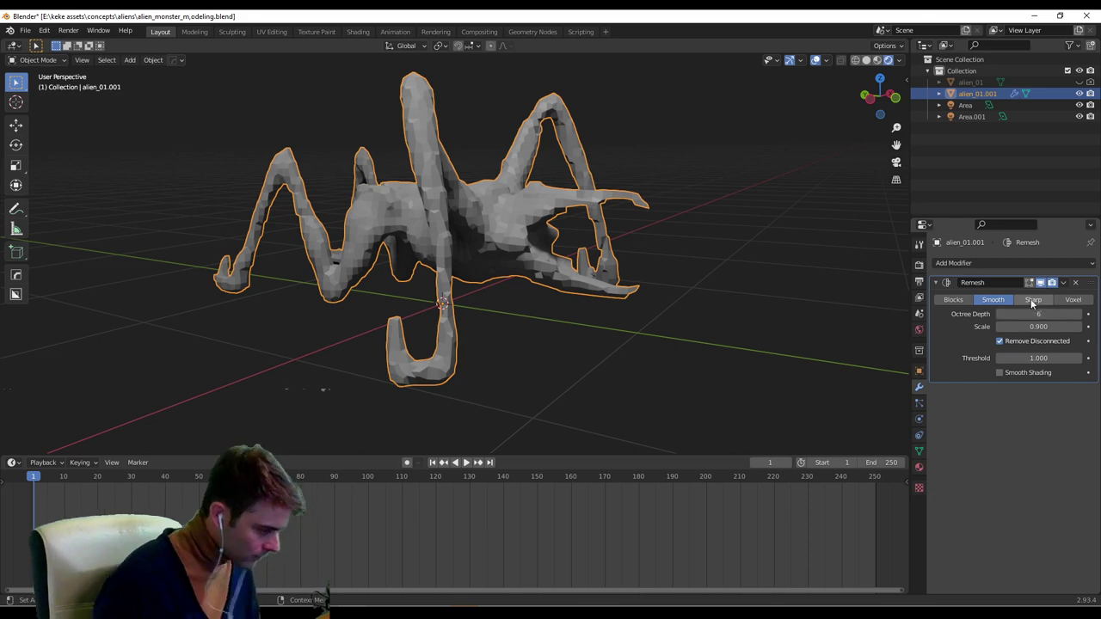
# Compare the Remesh modifier's Sharp, Blocks and Voxel modes on the alien duplicate, and remove the modifier.
pyautogui.click(1033, 299)
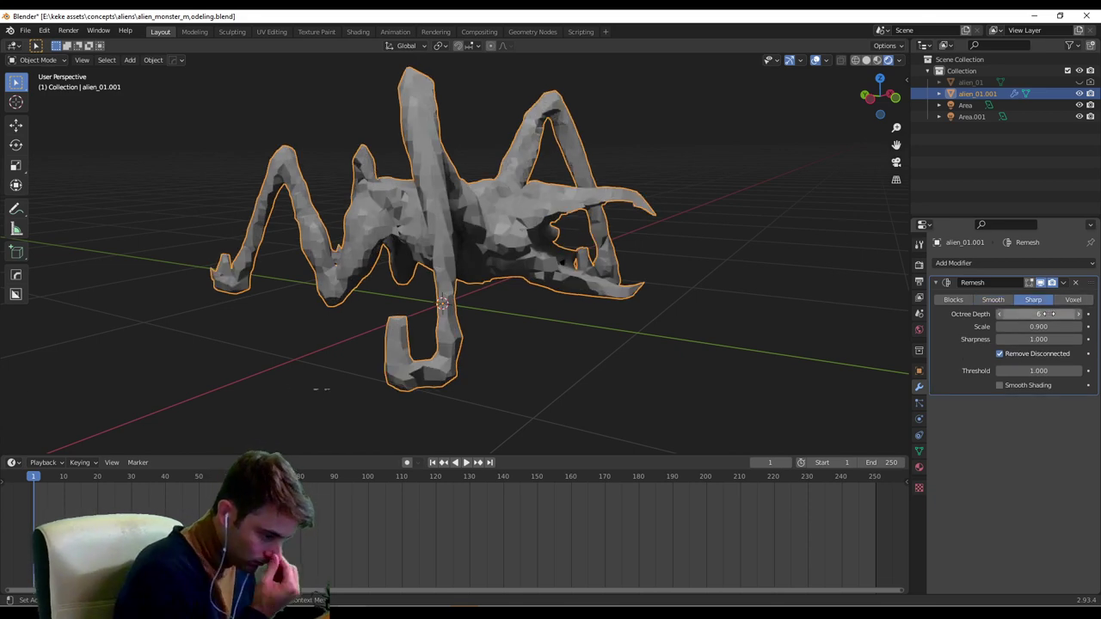
pyautogui.moveTo(632, 280); pyautogui.dragTo(817, 293, button='middle')
pyautogui.scroll(4, 645, 290)
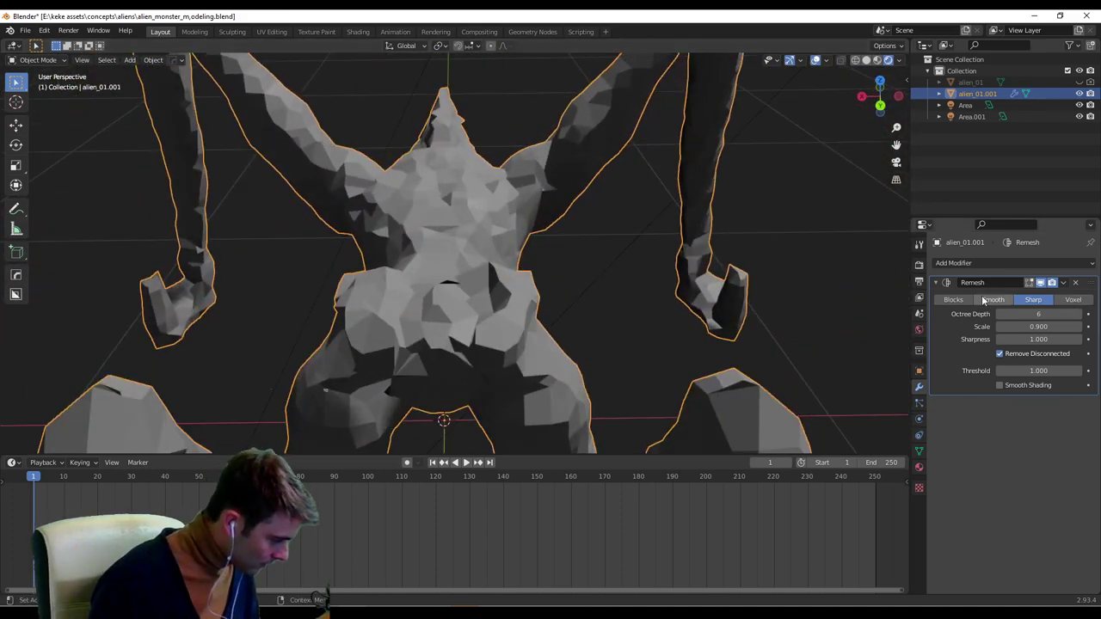
pyautogui.click(953, 299)
pyautogui.moveTo(826, 301); pyautogui.dragTo(791, 293, button='middle')
pyautogui.click(1074, 300)
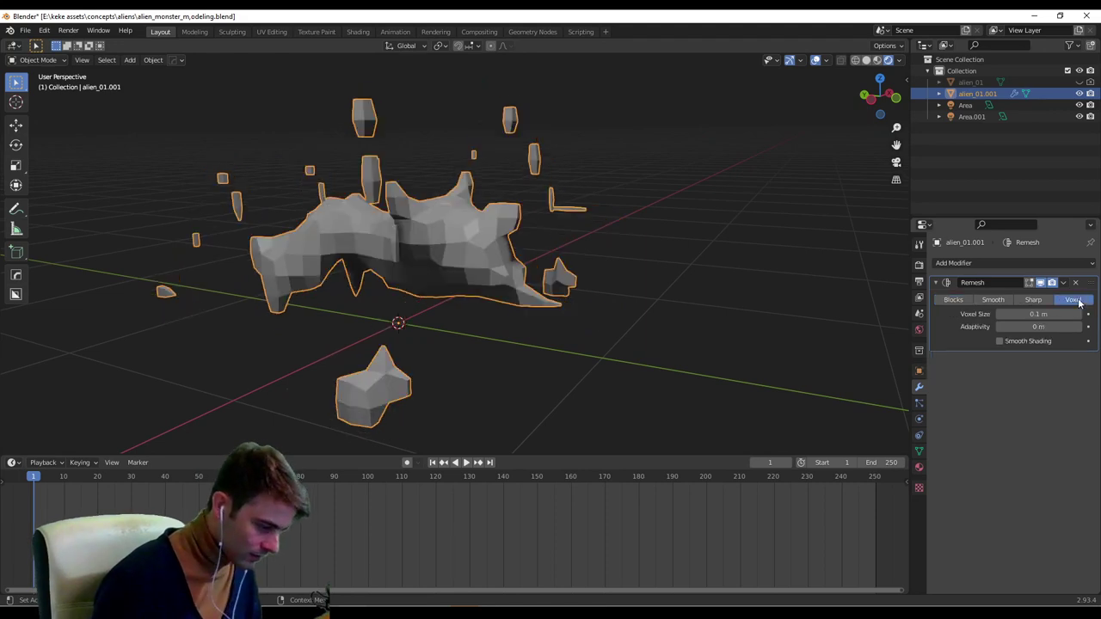
pyautogui.moveTo(680, 300)
pyautogui.mouseDown(button='middle')
pyautogui.moveTo(754, 310)
pyautogui.moveTo(752, 369)
pyautogui.moveTo(723, 333)
pyautogui.moveTo(774, 322)
pyautogui.mouseUp(button='middle')
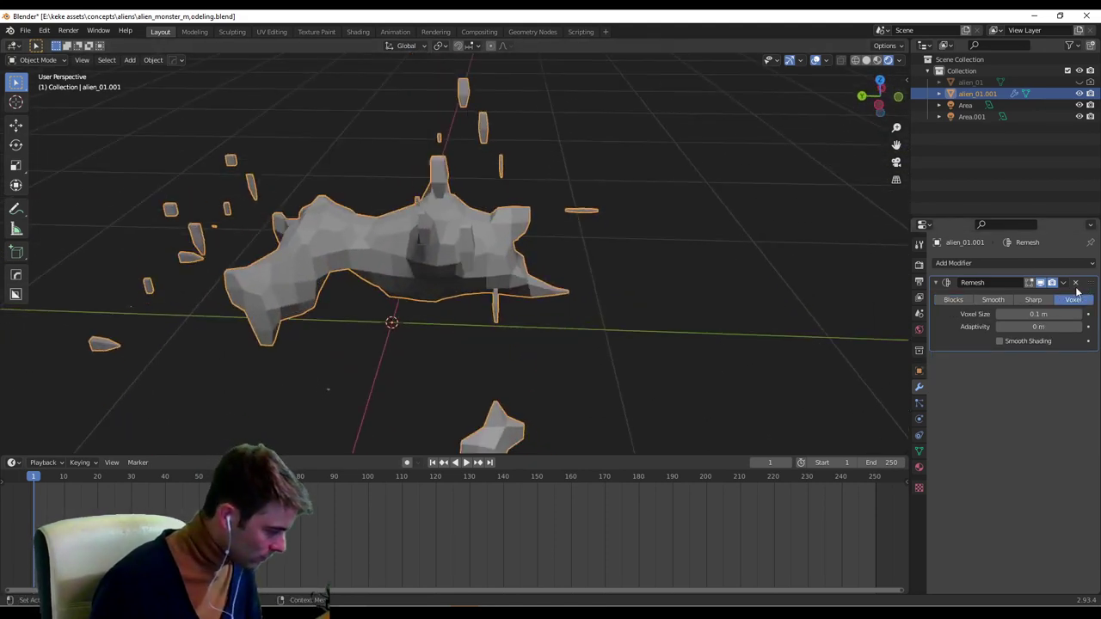
pyautogui.click(1075, 282)
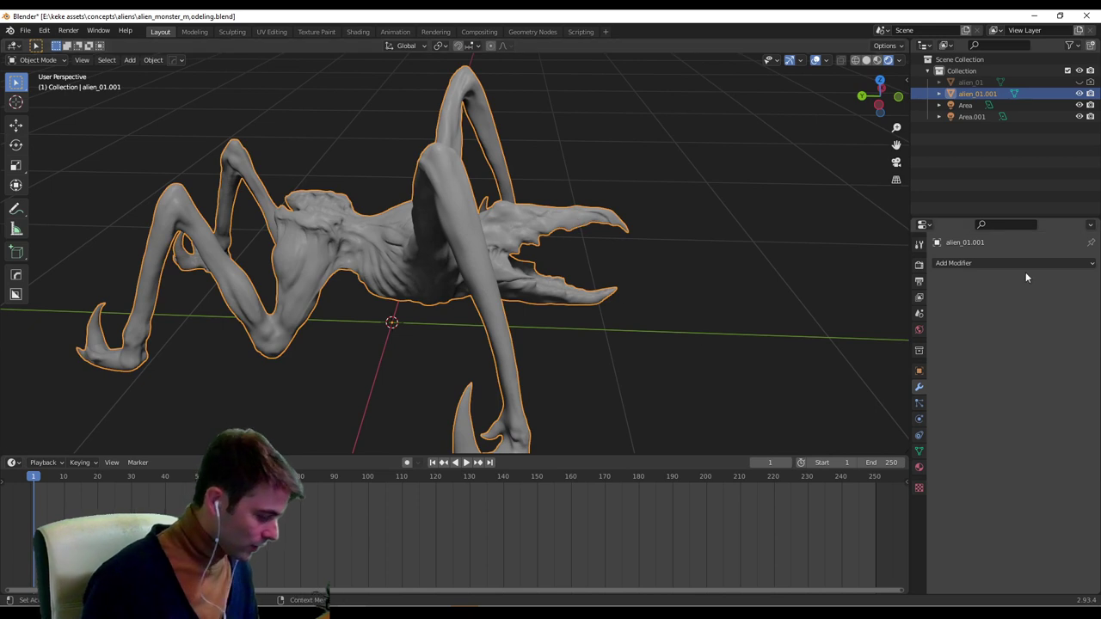
# Open the Remesh settings in the alien duplicate's mesh data properties and set the mode to Quad.
pyautogui.click(918, 451)
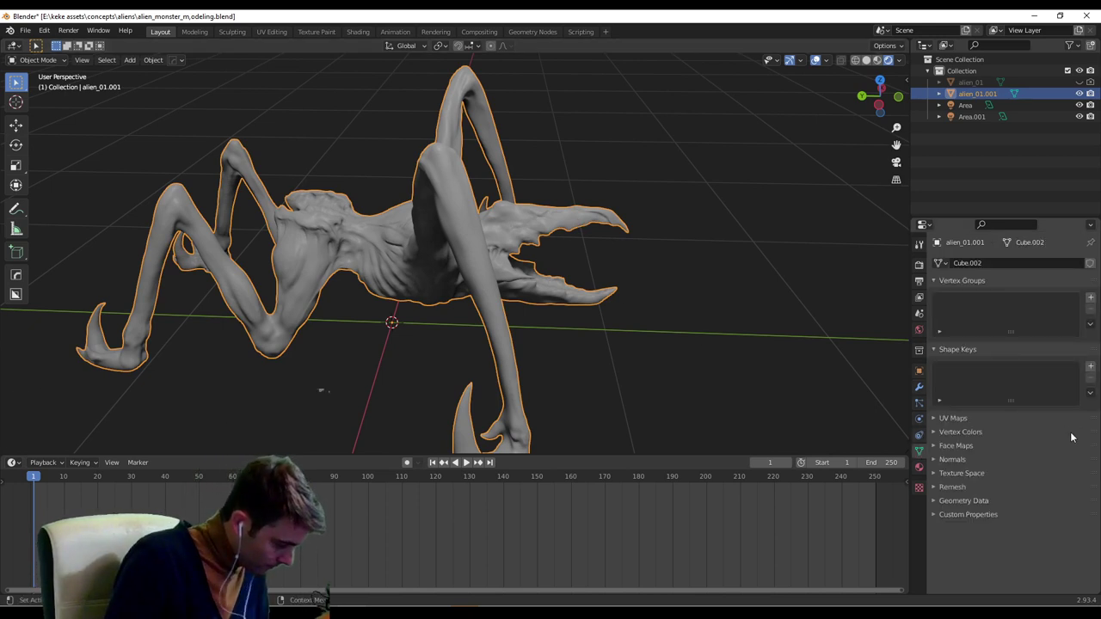
pyautogui.click(972, 499)
pyautogui.click(980, 500)
pyautogui.click(967, 488)
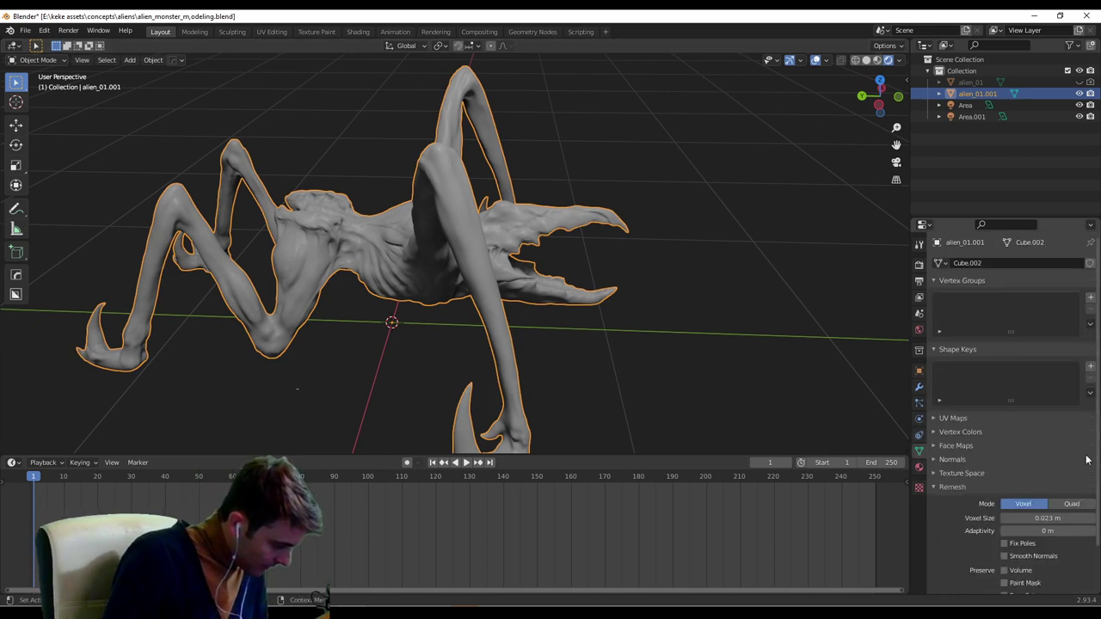
pyautogui.scroll(-1, 1088, 460)
pyautogui.scroll(1, 1085, 465)
pyautogui.click(1070, 504)
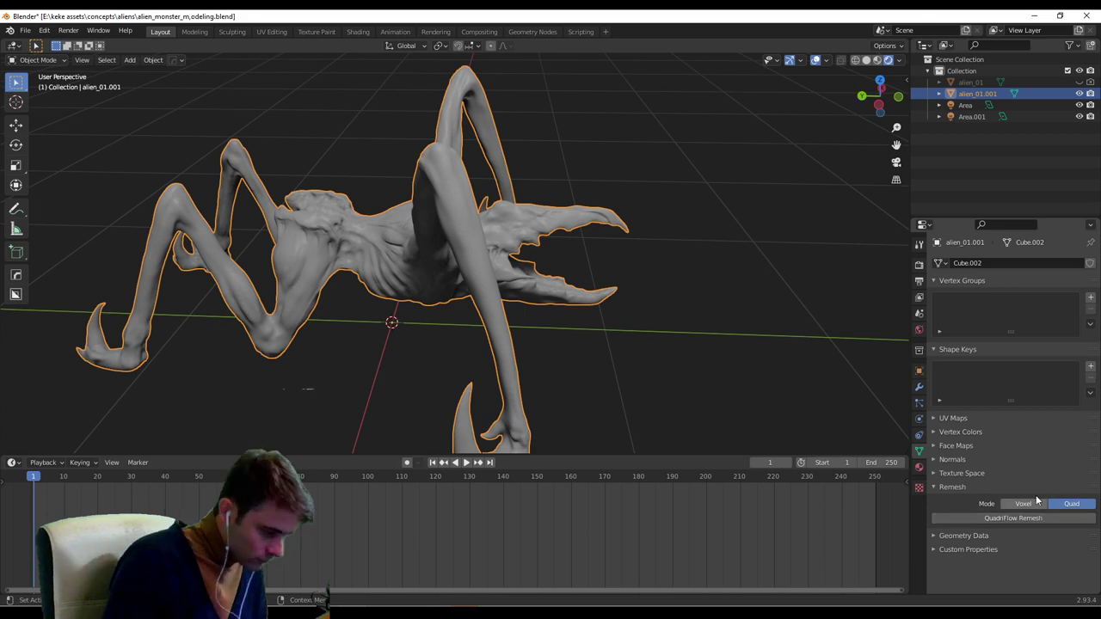
# Look closely at the alien's head and jaws and save the file.
pyautogui.moveTo(639, 360); pyautogui.dragTo(582, 318, button='middle')
pyautogui.scroll(2, 604, 331)
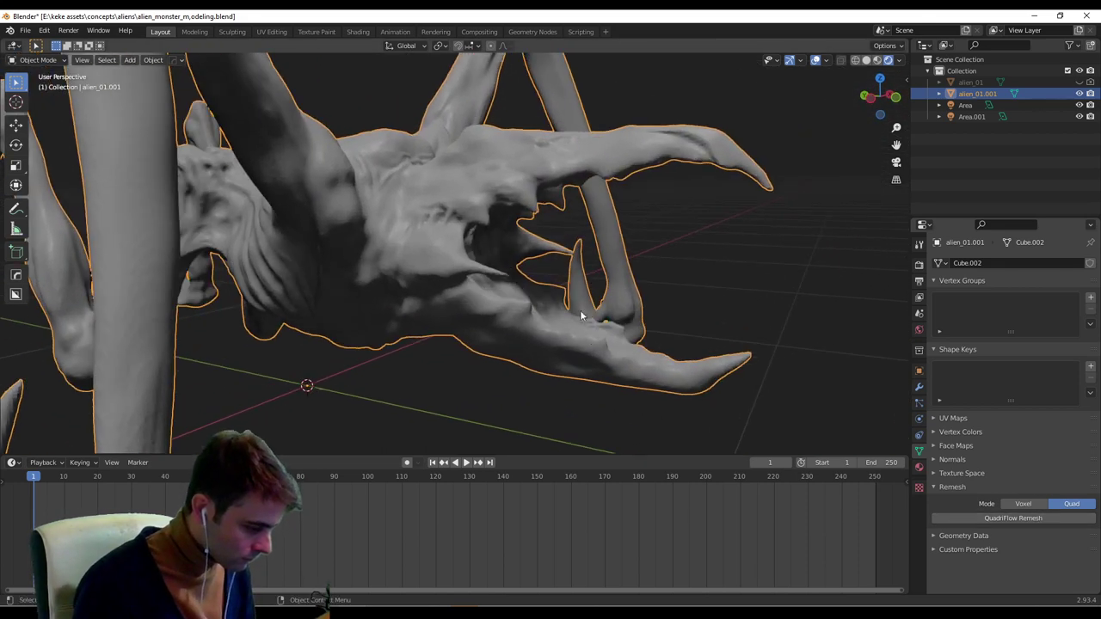
pyautogui.hotkey('ctrl', 's')
pyautogui.click(25, 30)
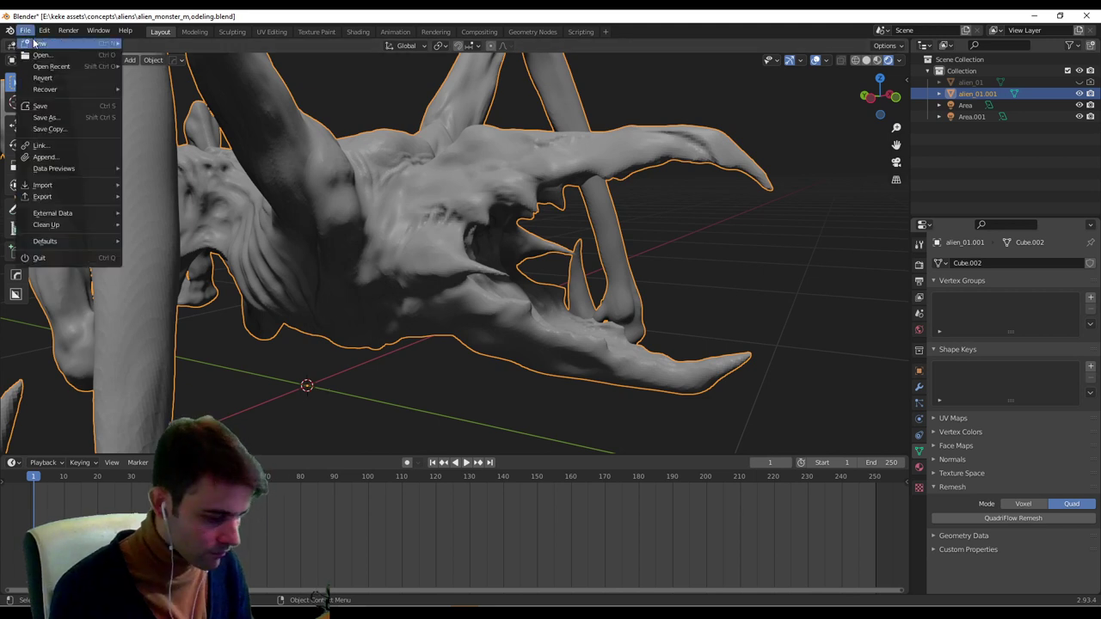
pyautogui.click(57, 105)
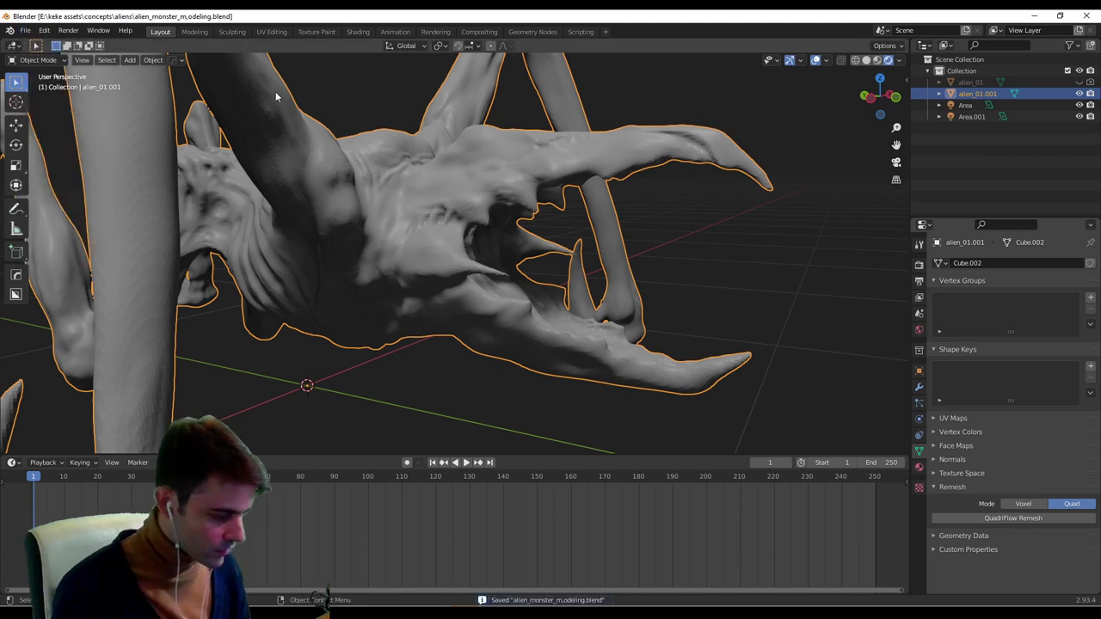
# Try a QuadriFlow remesh of the alien duplicate with 4000 faces, inspect the topology, and undo the remesh.
pyautogui.click(1034, 519)
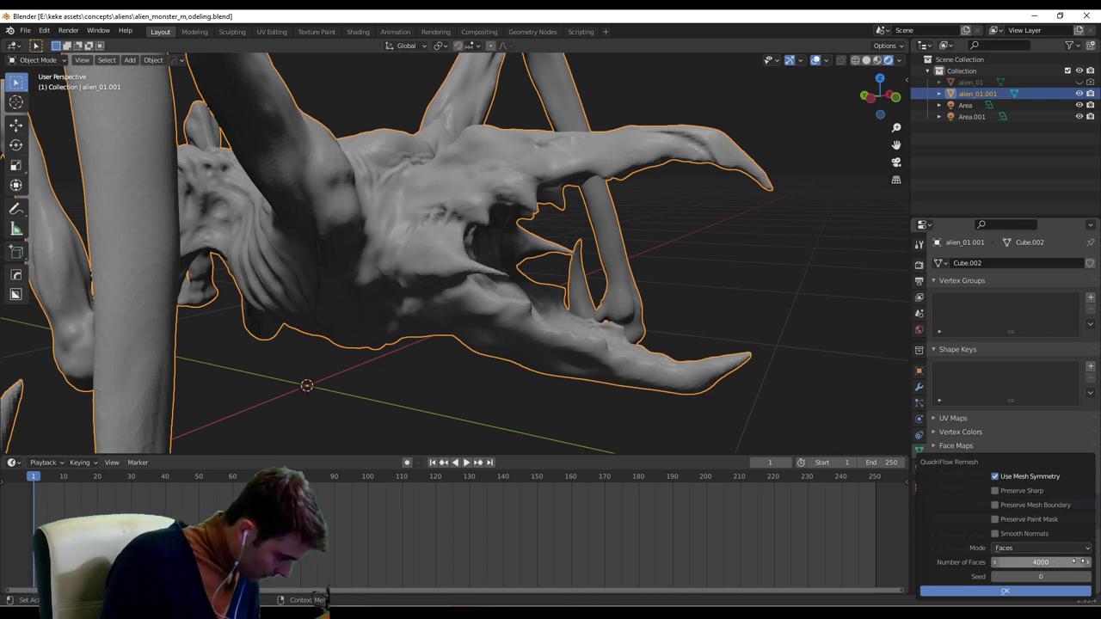
pyautogui.click(1023, 592)
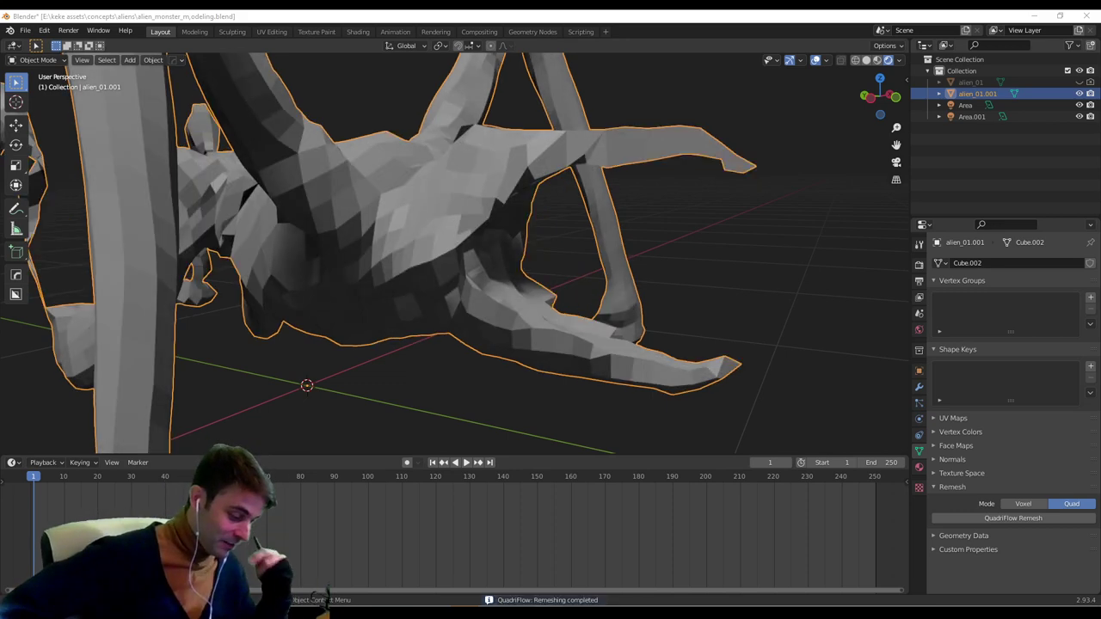
pyautogui.click(693, 265)
pyautogui.moveTo(693, 265); pyautogui.dragTo(647, 249, button='middle')
pyautogui.scroll(-6, 695, 273)
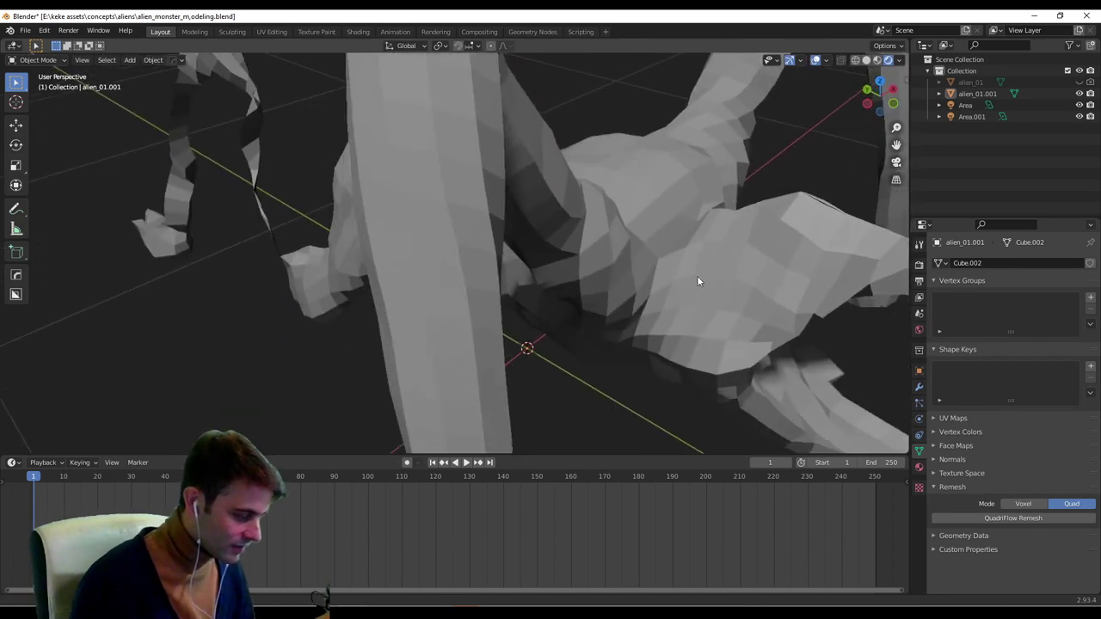
pyautogui.moveTo(697, 277)
pyautogui.mouseDown(button='middle')
pyautogui.moveTo(673, 238)
pyautogui.moveTo(696, 258)
pyautogui.mouseUp(button='middle')
pyautogui.hotkey('ctrl', 'z')
pyautogui.hotkey('ctrl', 'z')
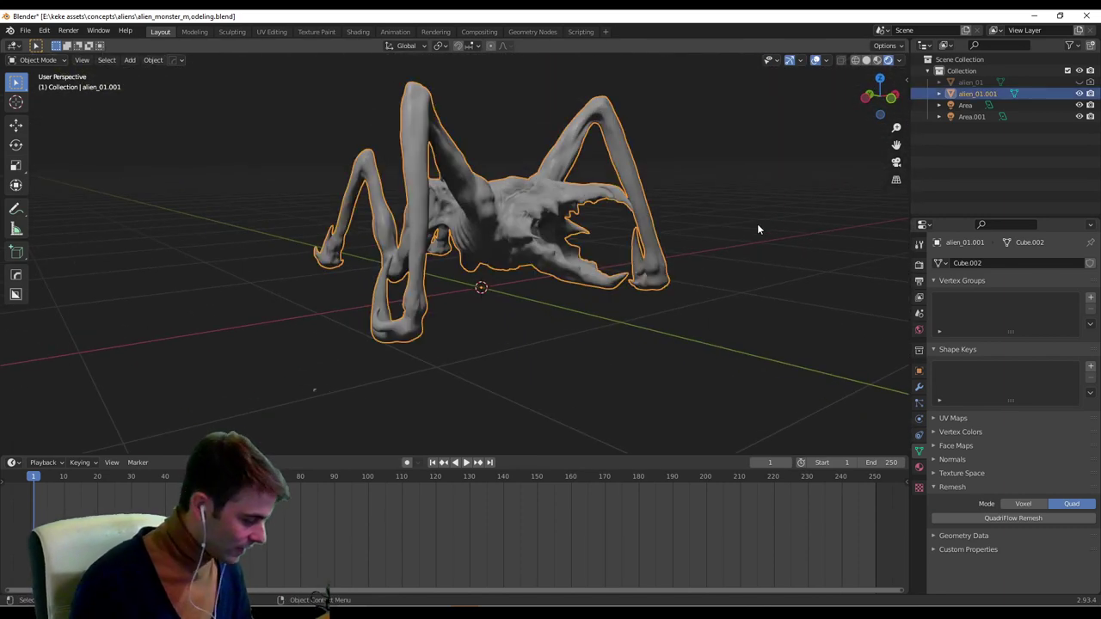
# Run a QuadriFlow remesh on the alien duplicate with the number of faces set to 10000.
pyautogui.click(1037, 519)
pyautogui.click(1039, 561)
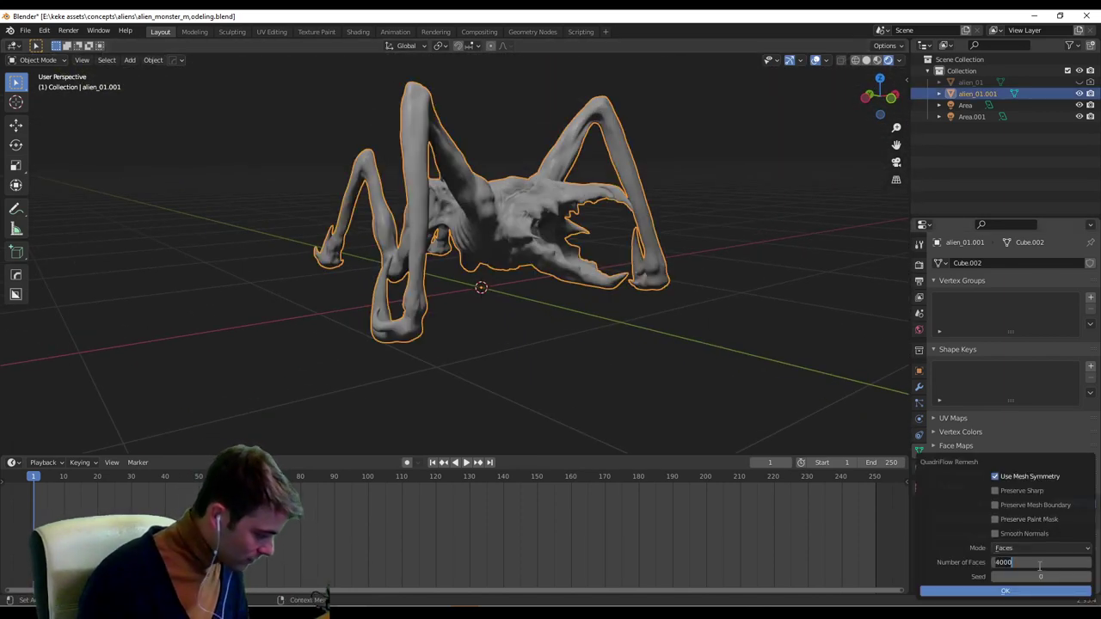
pyautogui.write('1000')
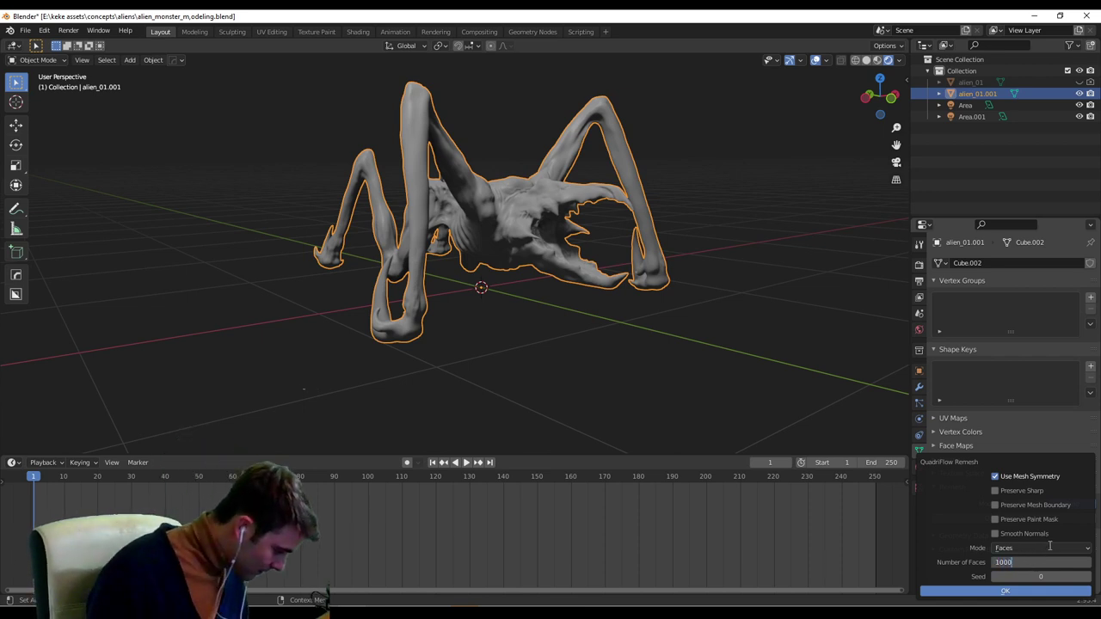
pyautogui.write('0')
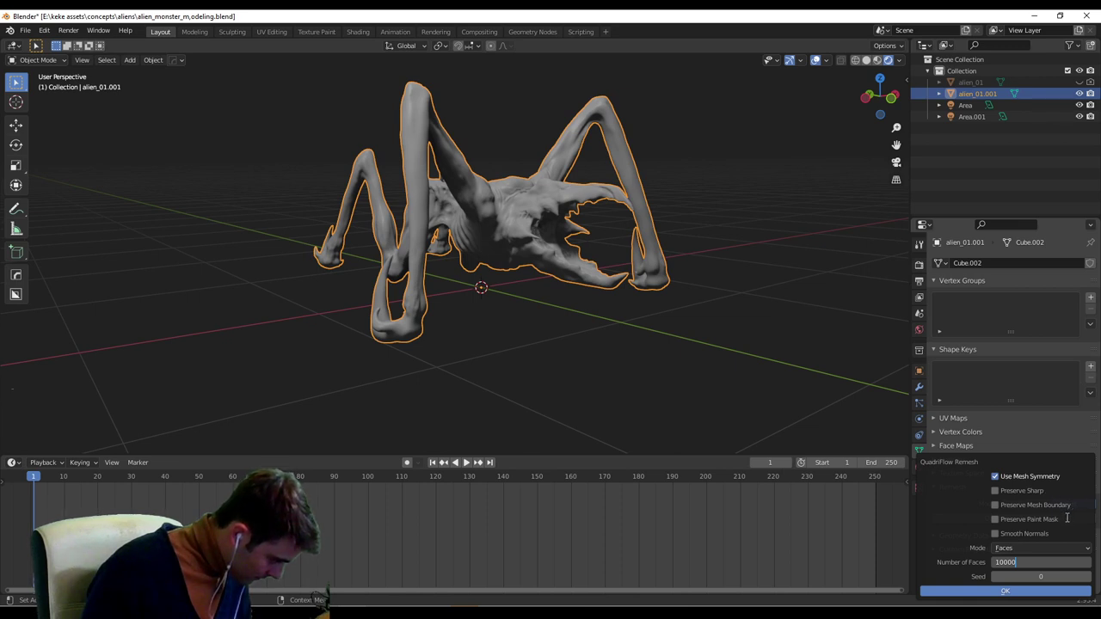
pyautogui.press('Return')
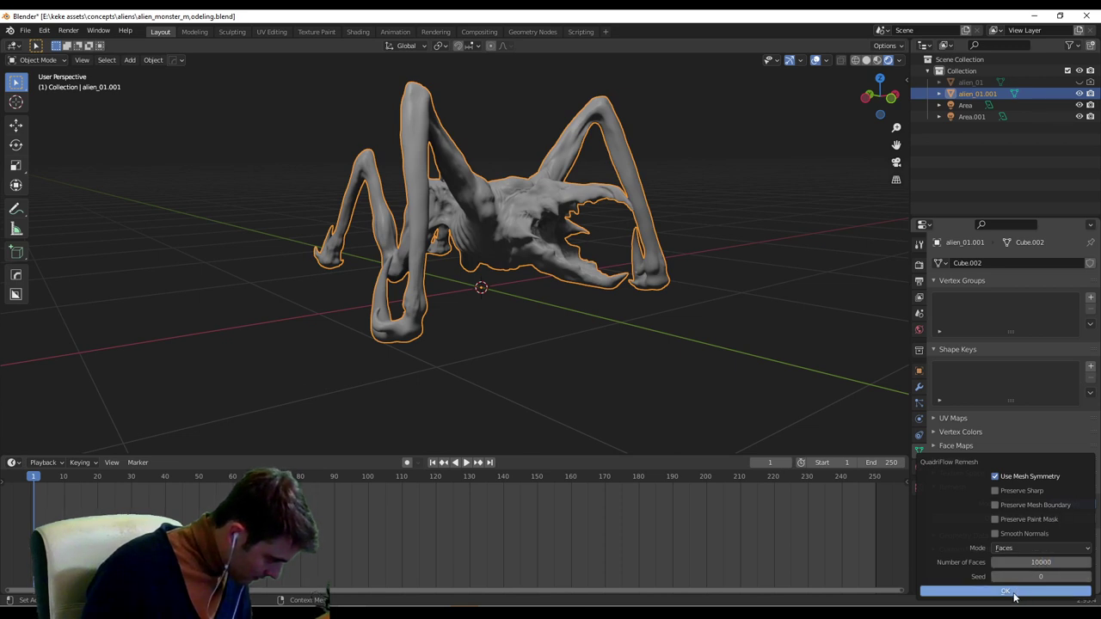
pyautogui.click(1031, 549)
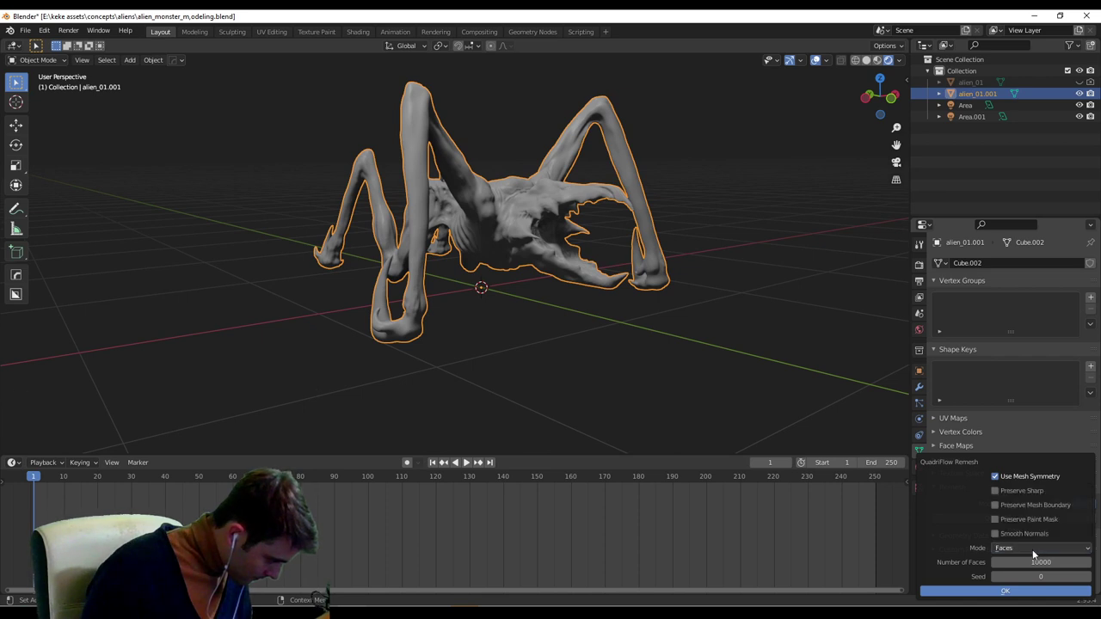
pyautogui.click(1003, 508)
pyautogui.click(1004, 591)
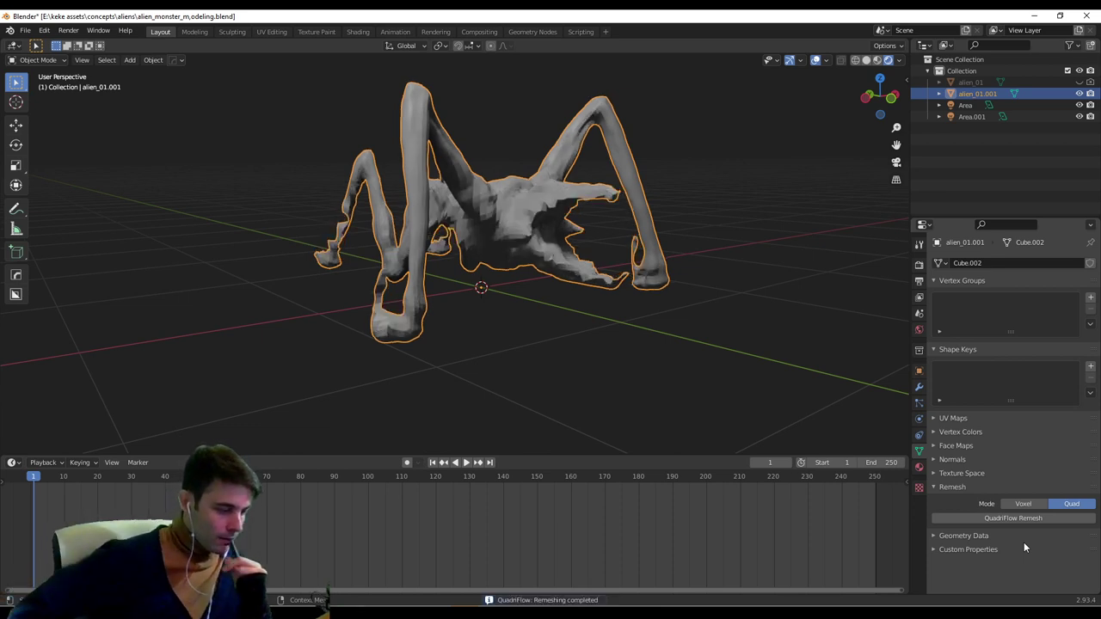
# Inspect the remeshed alien's legs, body and jaws, and undo the 10000-face remesh.
pyautogui.moveTo(528, 272); pyautogui.dragTo(533, 298, button='middle')
pyautogui.scroll(5, 533, 298)
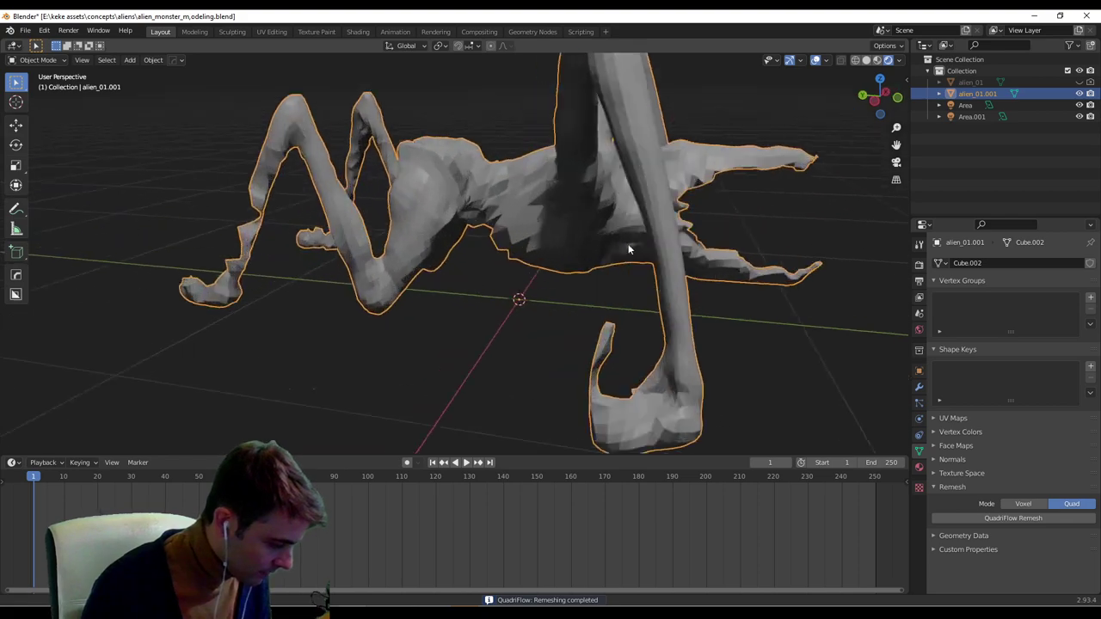
pyautogui.scroll(-8, 615, 284)
pyautogui.moveTo(700, 214); pyautogui.dragTo(601, 265, button='middle')
pyautogui.click(677, 259)
pyautogui.scroll(4, 623, 278)
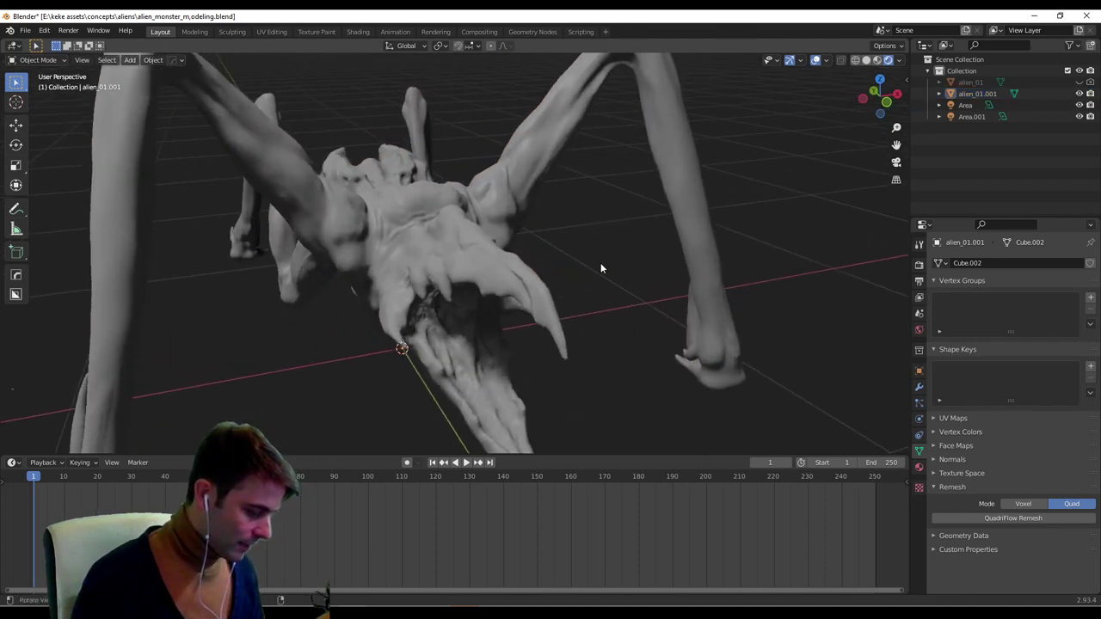
# Select the high-resolution alien duplicate and export it as a Wavefront OBJ file.
pyautogui.moveTo(529, 250); pyautogui.dragTo(554, 216, button='middle')
pyautogui.click(554, 217)
pyautogui.click(26, 30)
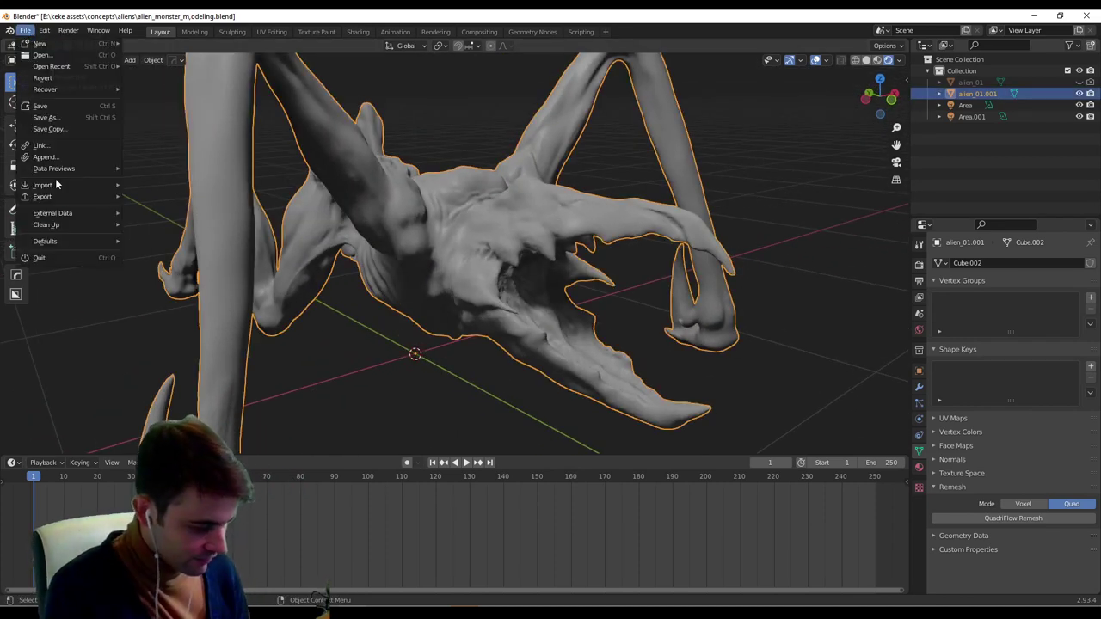
pyautogui.moveTo(70, 200)
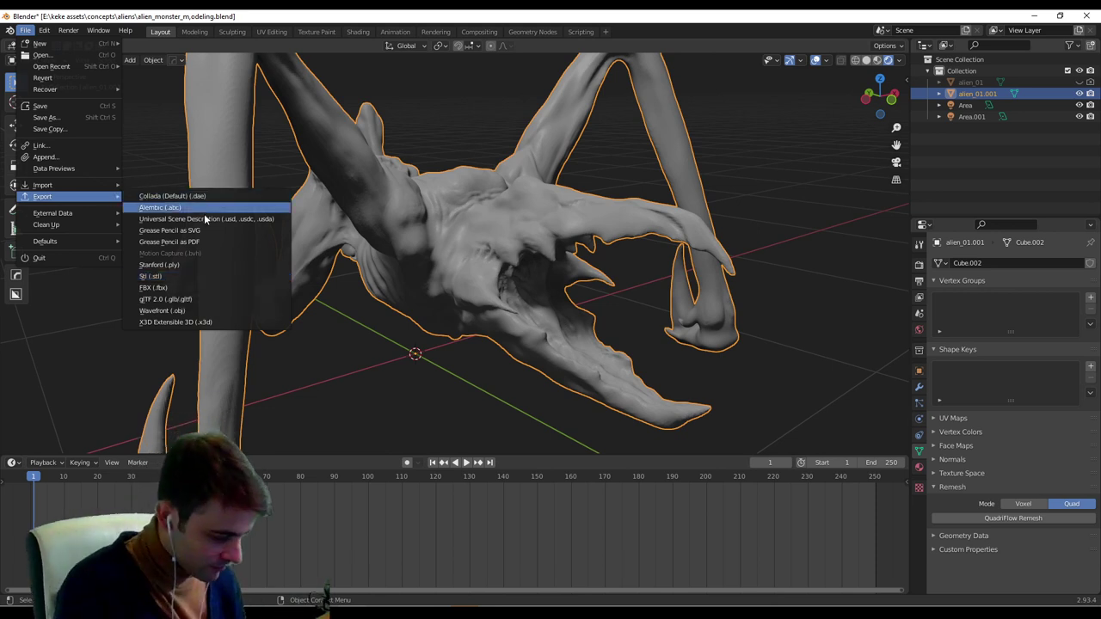
pyautogui.click(214, 310)
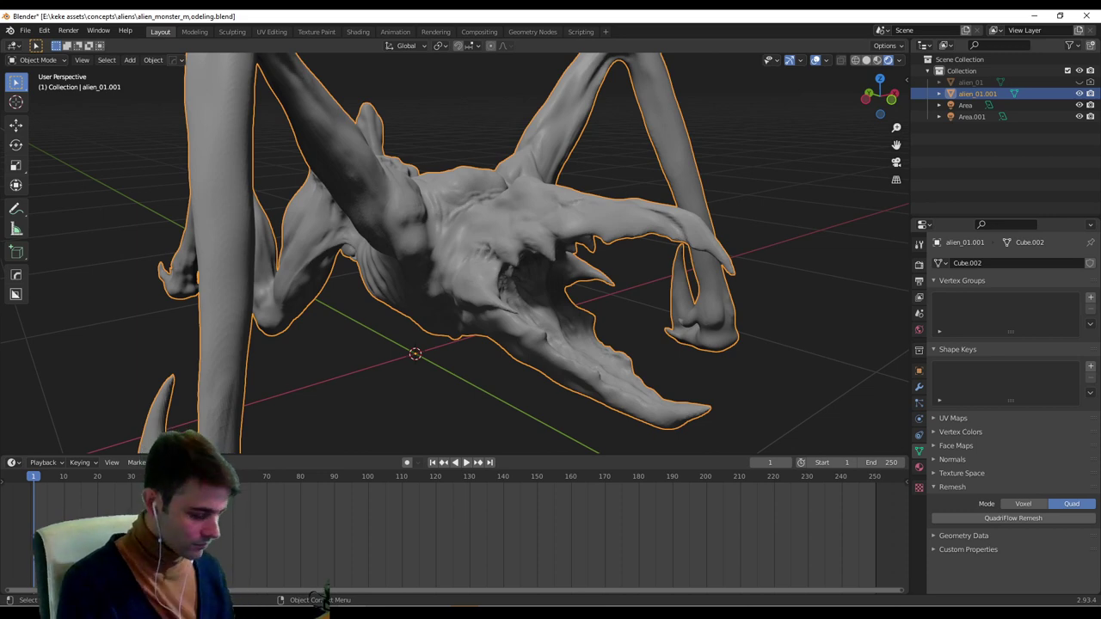
# Launch ZBrush 2021, bring its window onto this screen, dismiss the home page and maximize the window.
pyautogui.press('super+s')
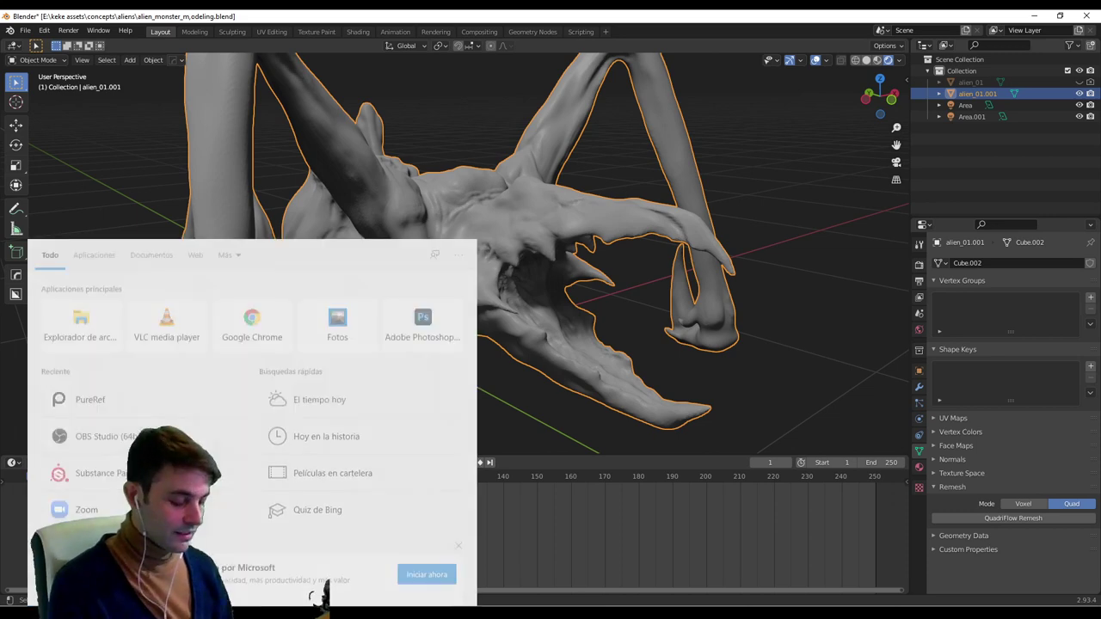
pyautogui.write('zbr')
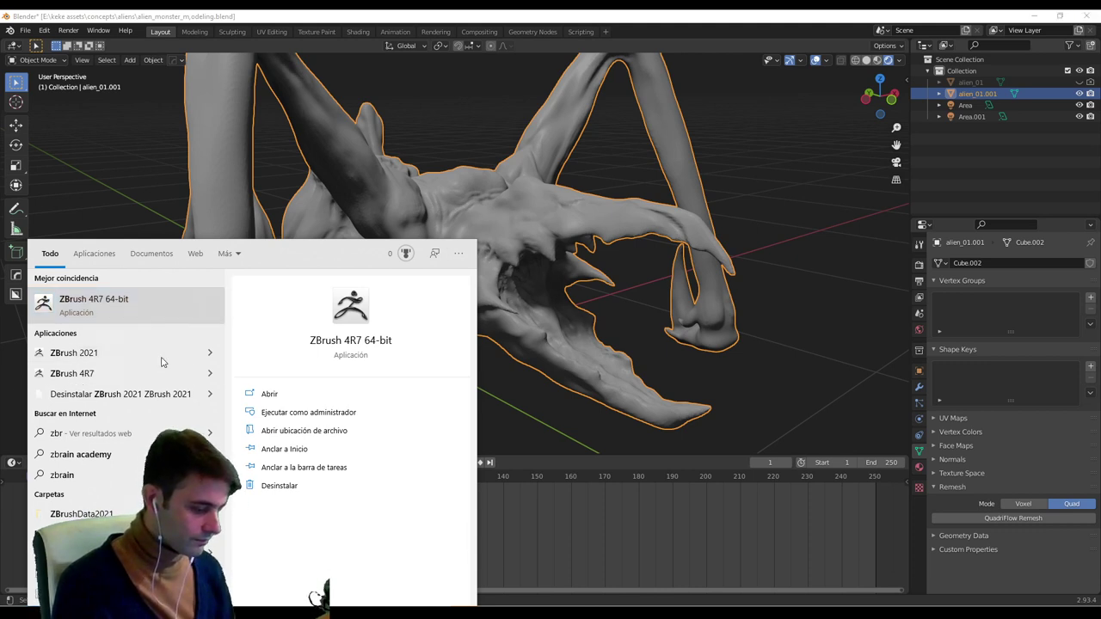
pyautogui.click(210, 352)
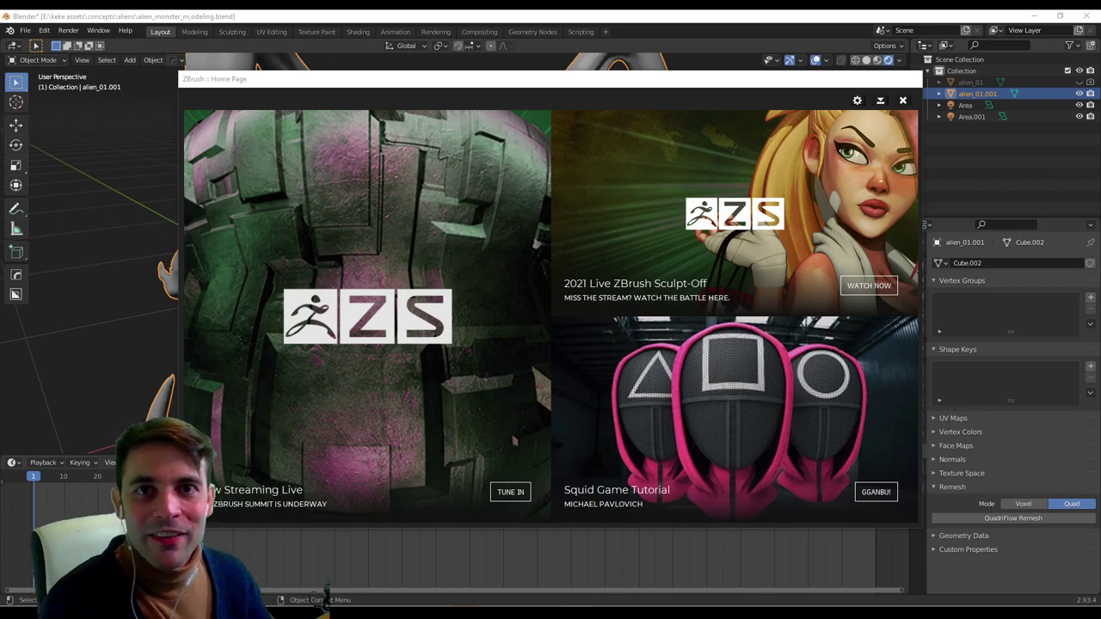
pyautogui.moveTo(74, 0)
pyautogui.mouseDown()
pyautogui.moveTo(418, 0)
pyautogui.moveTo(322, 101)
pyautogui.moveTo(288, 53)
pyautogui.moveTo(303, 60)
pyautogui.moveTo(299, 14)
pyautogui.mouseUp()
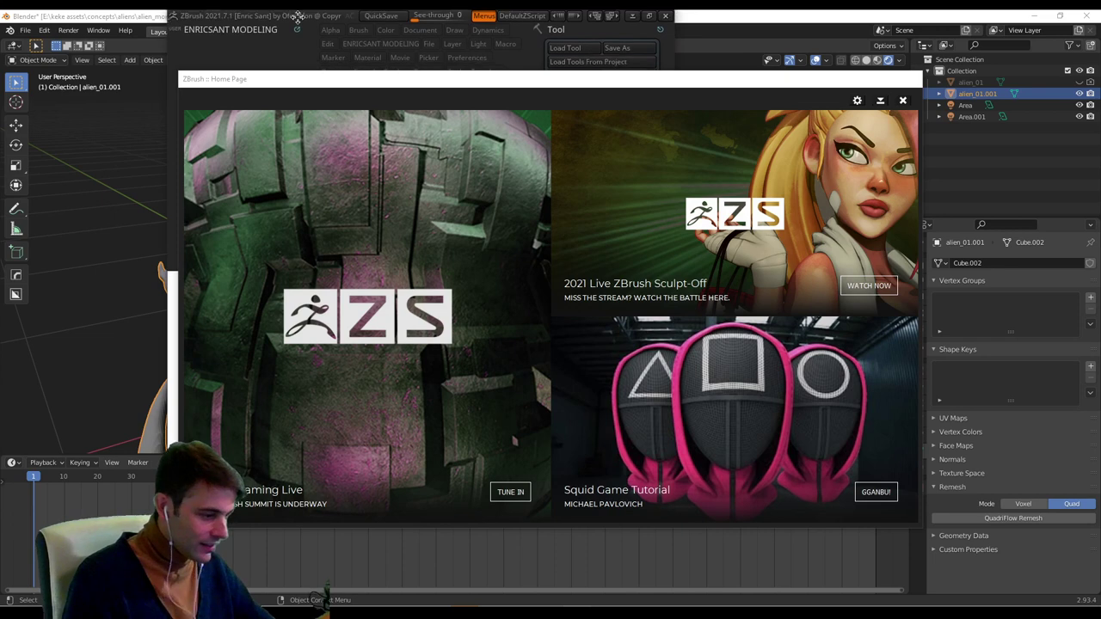
pyautogui.click(903, 101)
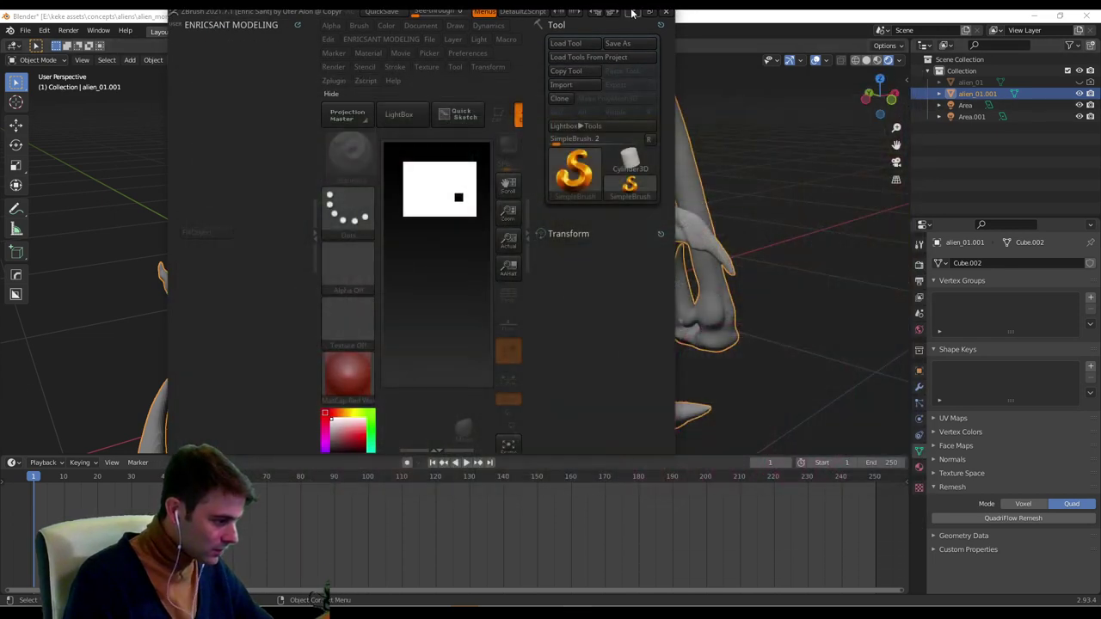
pyautogui.click(650, 13)
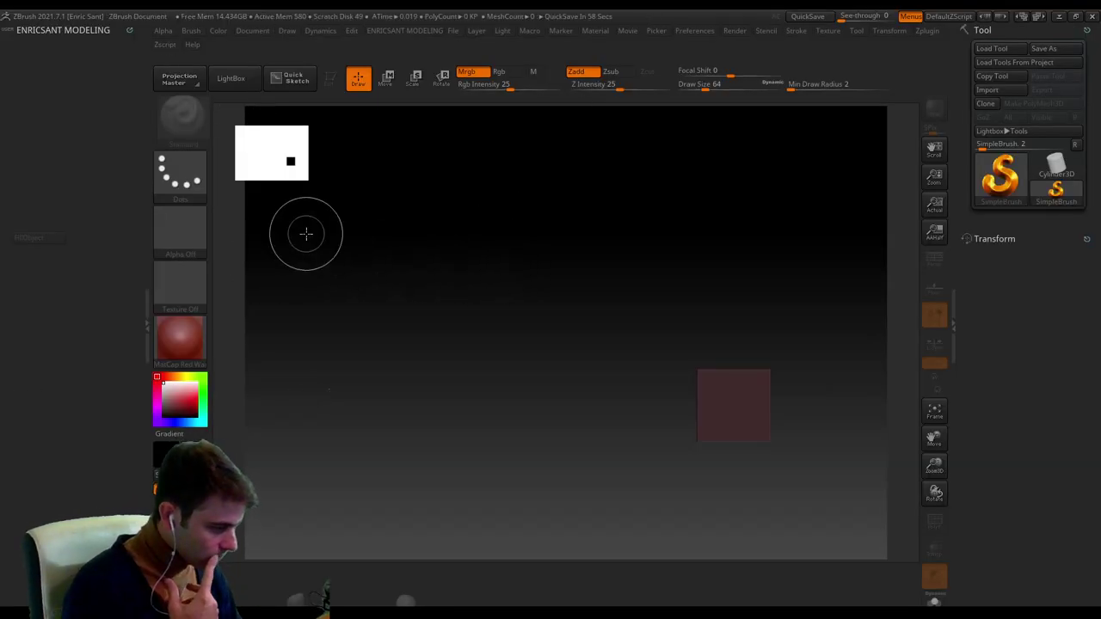
# Import the exported alien_monster_01 mesh, place it on the canvas in Edit mode and view it from the side.
pyautogui.click(849, 32)
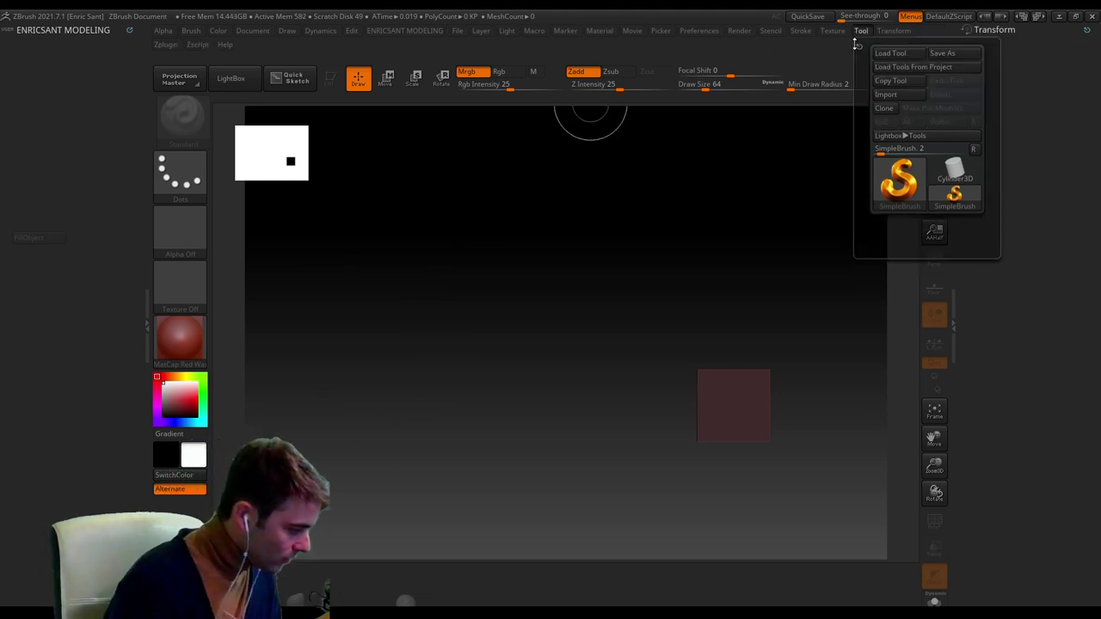
pyautogui.click(902, 102)
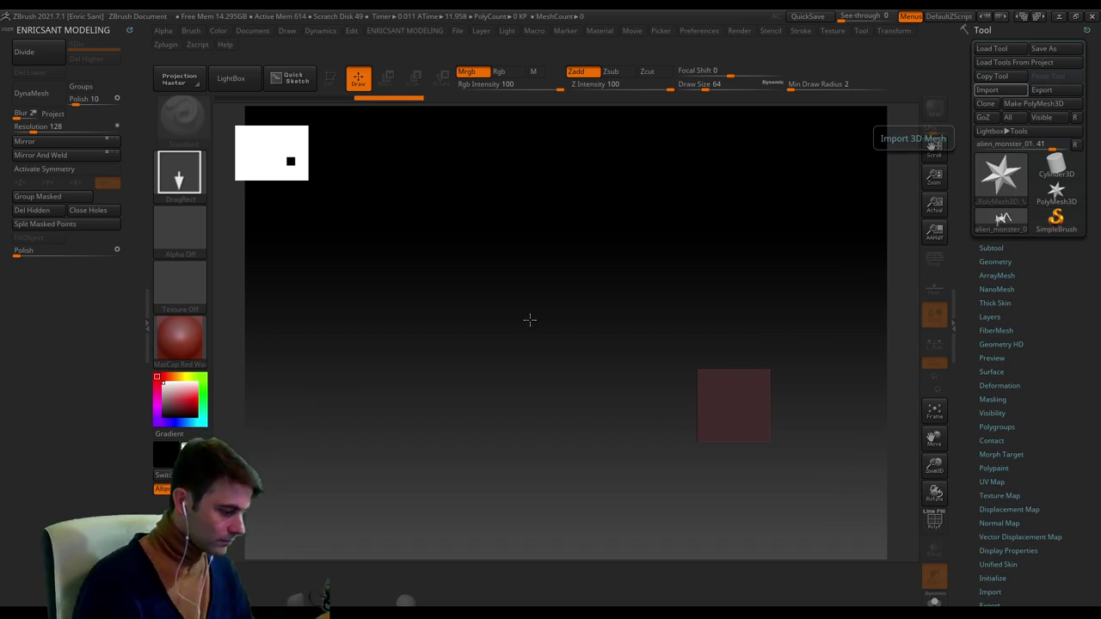
pyautogui.moveTo(511, 328)
pyautogui.mouseDown()
pyautogui.moveTo(523, 376)
pyautogui.moveTo(469, 292)
pyautogui.moveTo(436, 269)
pyautogui.mouseUp()
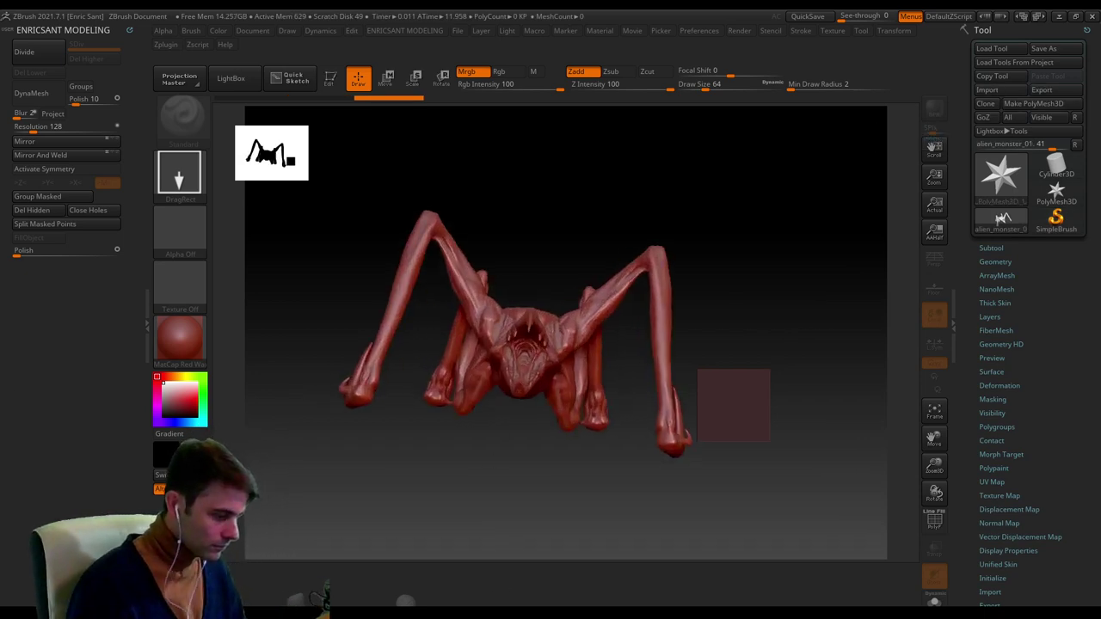
pyautogui.click(330, 78)
pyautogui.moveTo(353, 232); pyautogui.dragTo(651, 421)
pyautogui.keyDown('alt'); pyautogui.moveTo(649, 420); pyautogui.dragTo(667, 387, button='right'); pyautogui.keyUp('alt')
pyautogui.keyDown('alt'); pyautogui.moveTo(666, 387); pyautogui.dragTo(791, 355, button='right'); pyautogui.keyUp('alt')
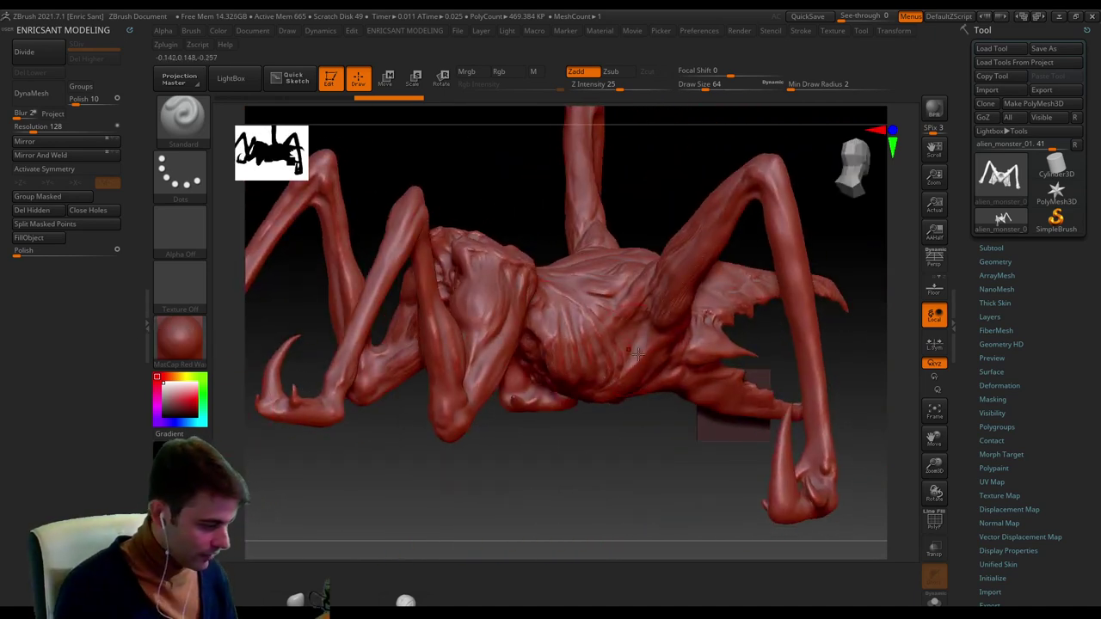
pyautogui.moveTo(643, 374)
pyautogui.mouseDown(button='right')
pyautogui.moveTo(295, 390)
pyautogui.moveTo(627, 344)
pyautogui.moveTo(573, 302)
pyautogui.moveTo(614, 310)
pyautogui.moveTo(602, 389)
pyautogui.moveTo(621, 464)
pyautogui.moveTo(607, 391)
pyautogui.moveTo(639, 386)
pyautogui.moveTo(619, 388)
pyautogui.moveTo(652, 401)
pyautogui.moveTo(653, 371)
pyautogui.mouseUp(button='right')
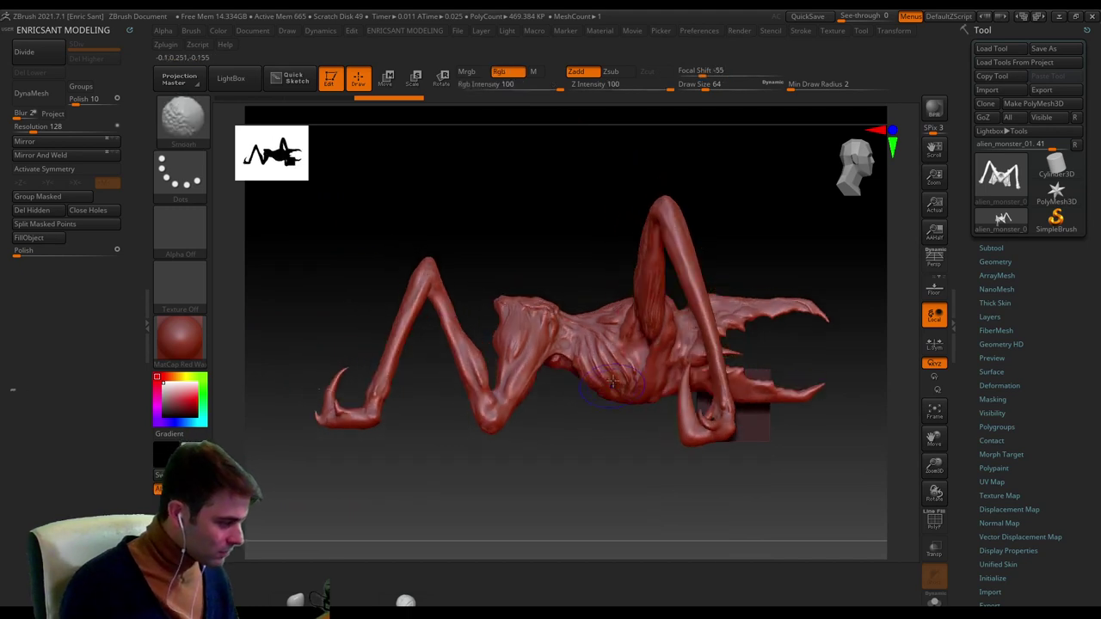
# Open the alien tool's export settings and set the scale to 1.
pyautogui.click(860, 32)
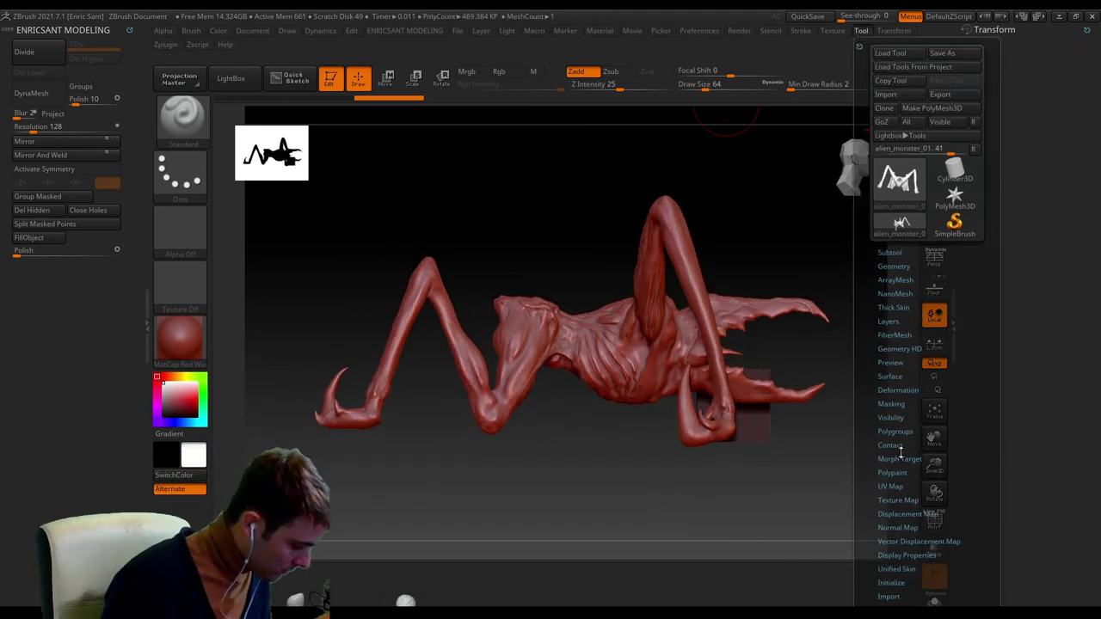
pyautogui.moveTo(891, 586); pyautogui.dragTo(893, 451)
pyautogui.click(991, 604)
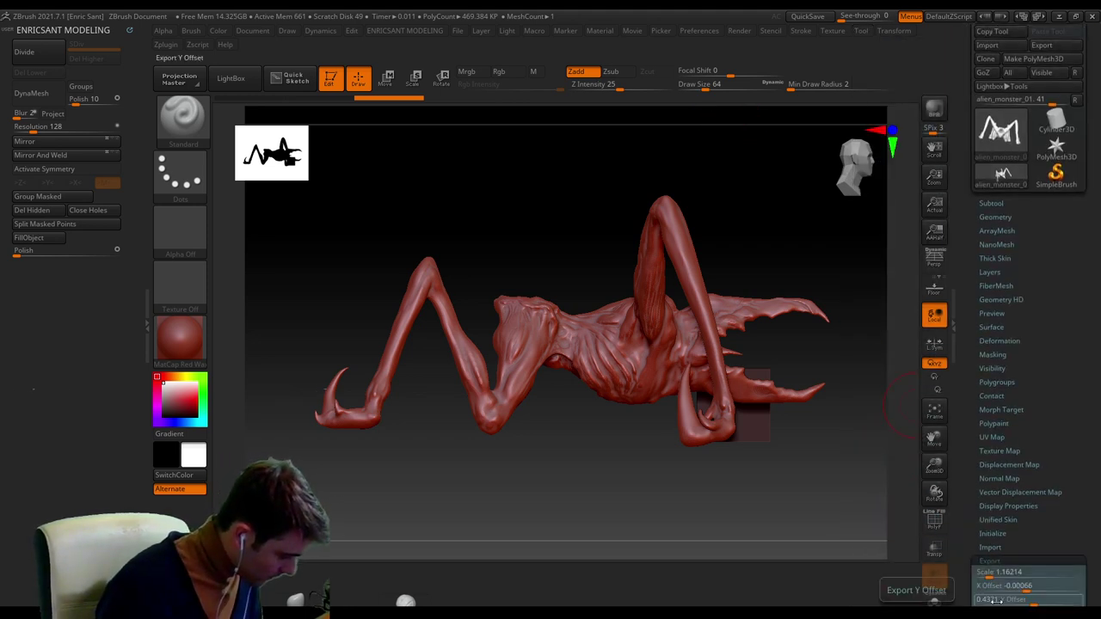
pyautogui.moveTo(968, 540); pyautogui.dragTo(970, 467)
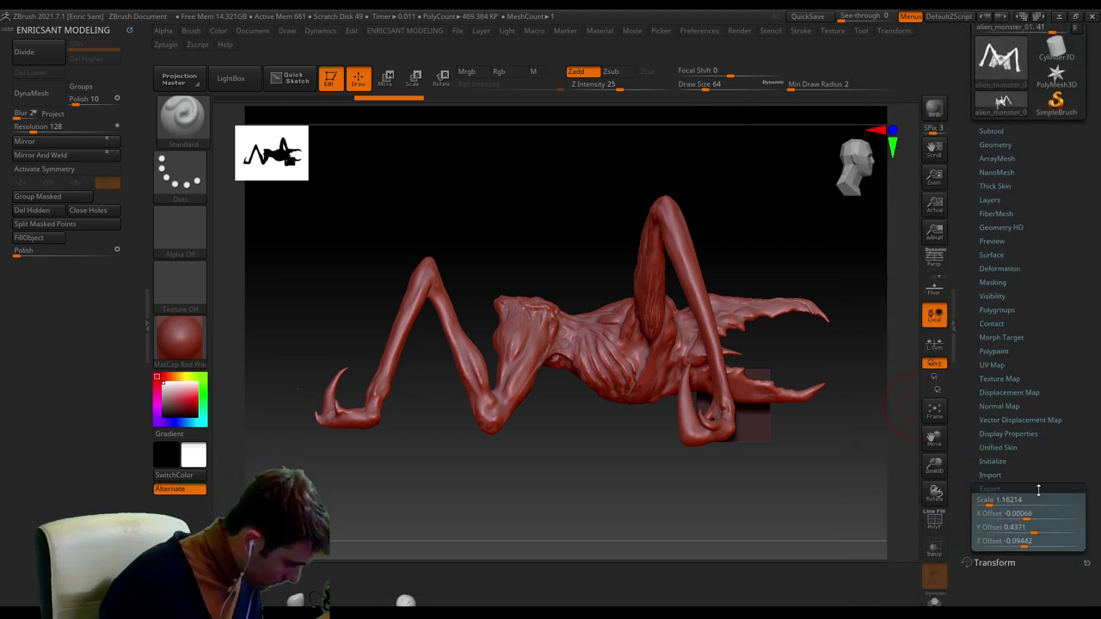
pyautogui.click(1023, 503)
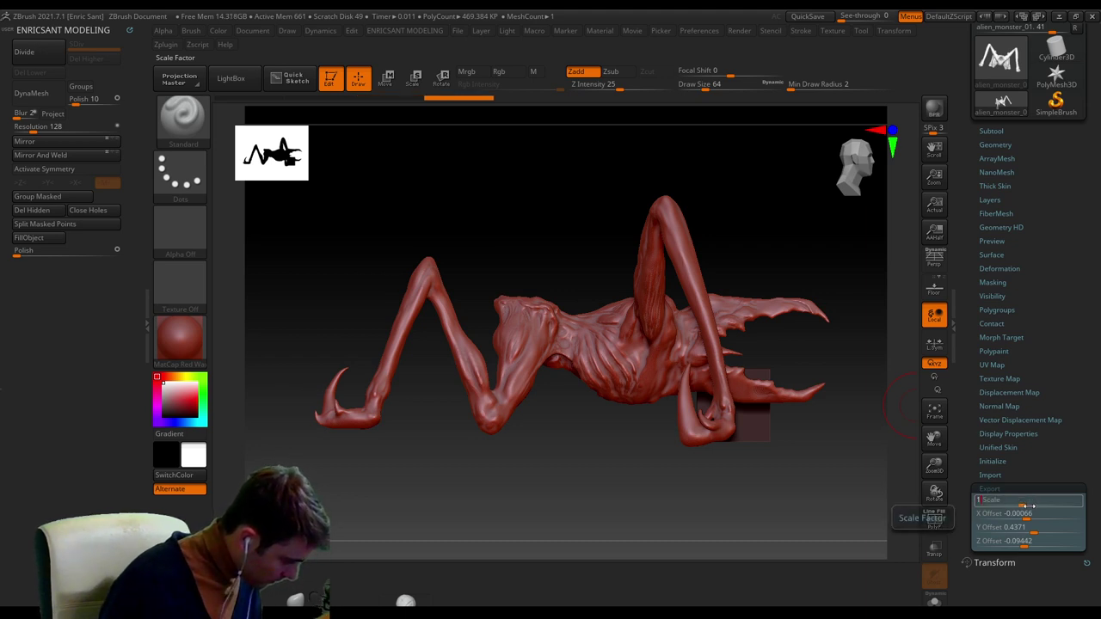
pyautogui.click(1022, 515)
pyautogui.write('0')
pyautogui.click(1015, 500)
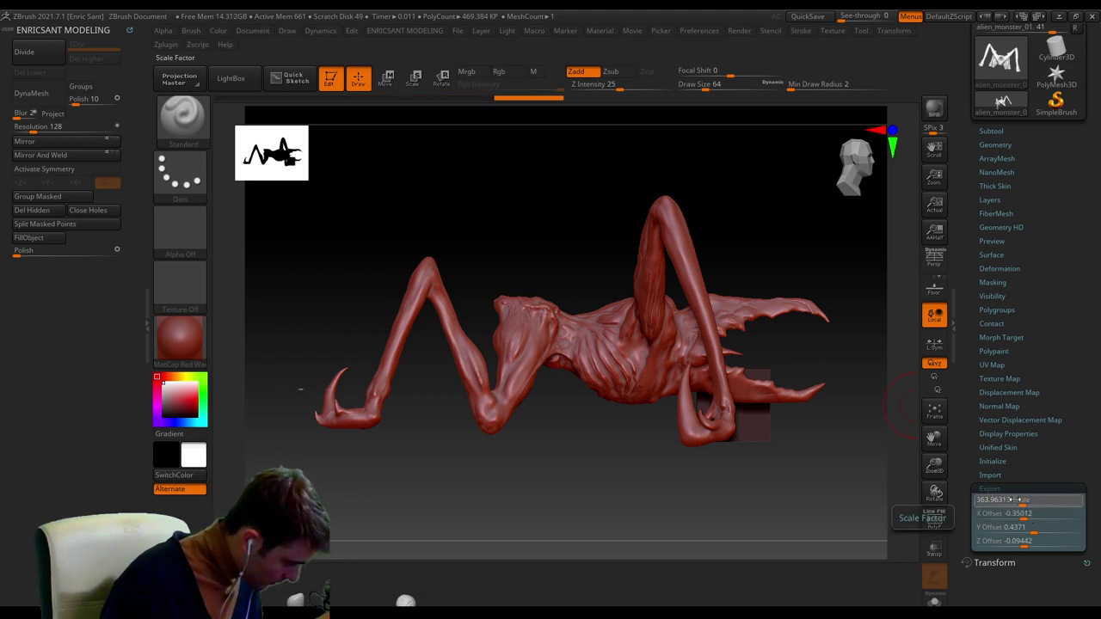
pyautogui.click(1015, 502)
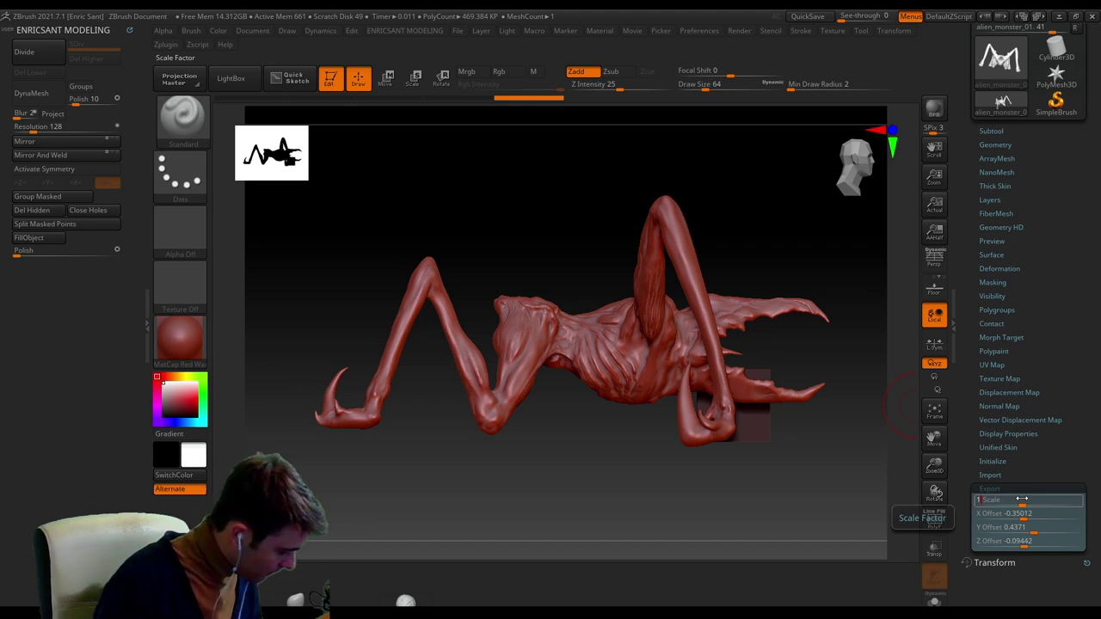
# Set the alien tool's X, Y and Z export offsets to 0 and collapse the export settings.
pyautogui.click(1019, 513)
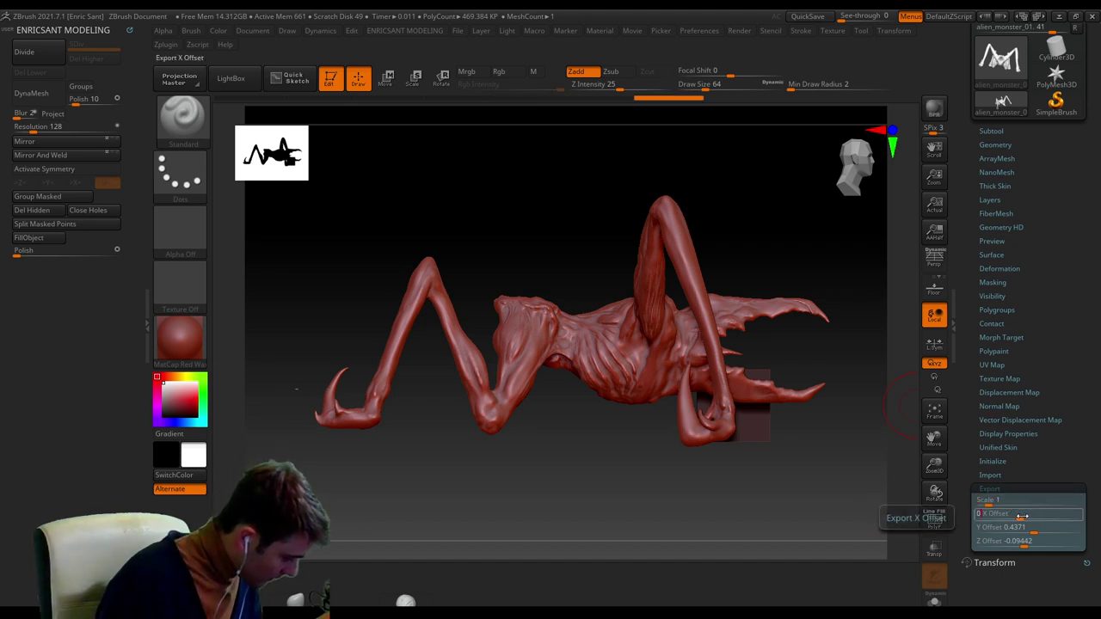
pyautogui.click(1022, 529)
pyautogui.write('0')
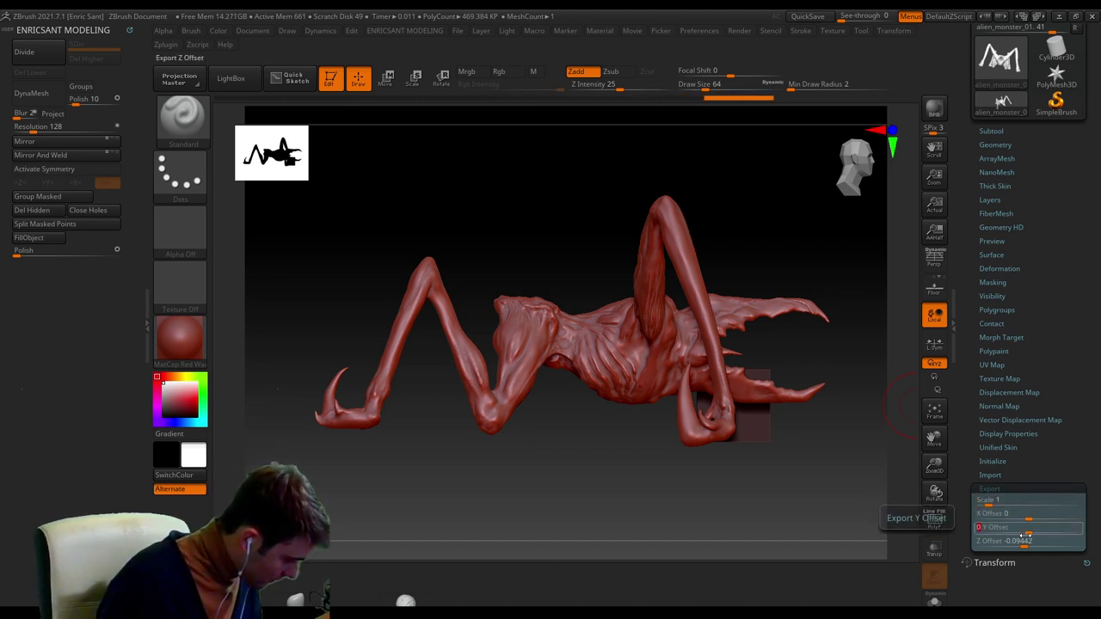
pyautogui.click(1023, 541)
pyautogui.write('0')
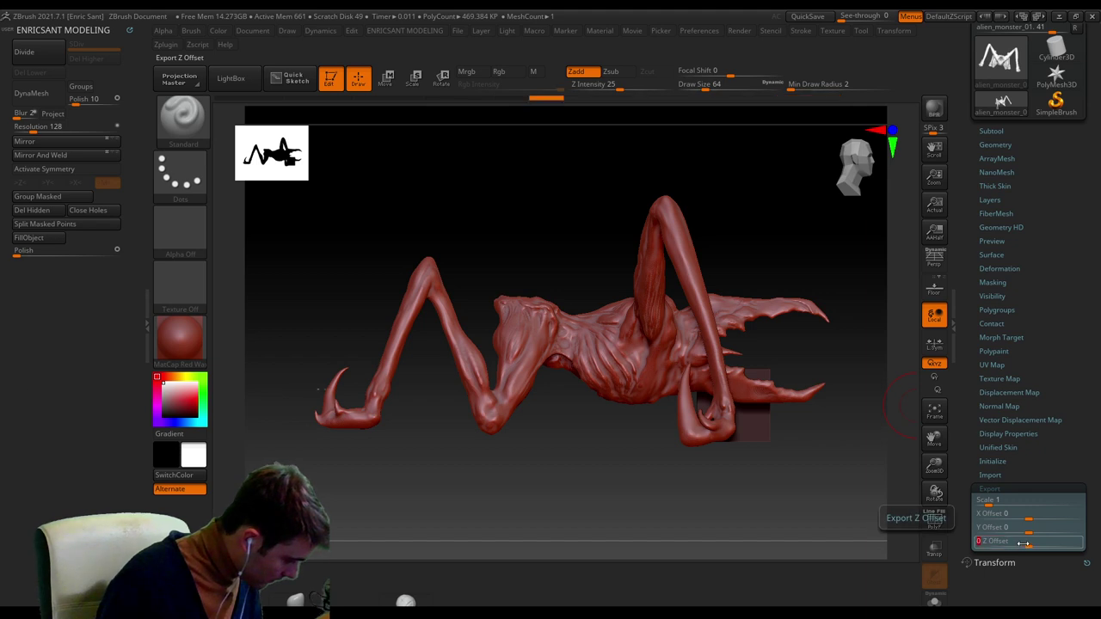
pyautogui.press('Return')
pyautogui.click(1021, 489)
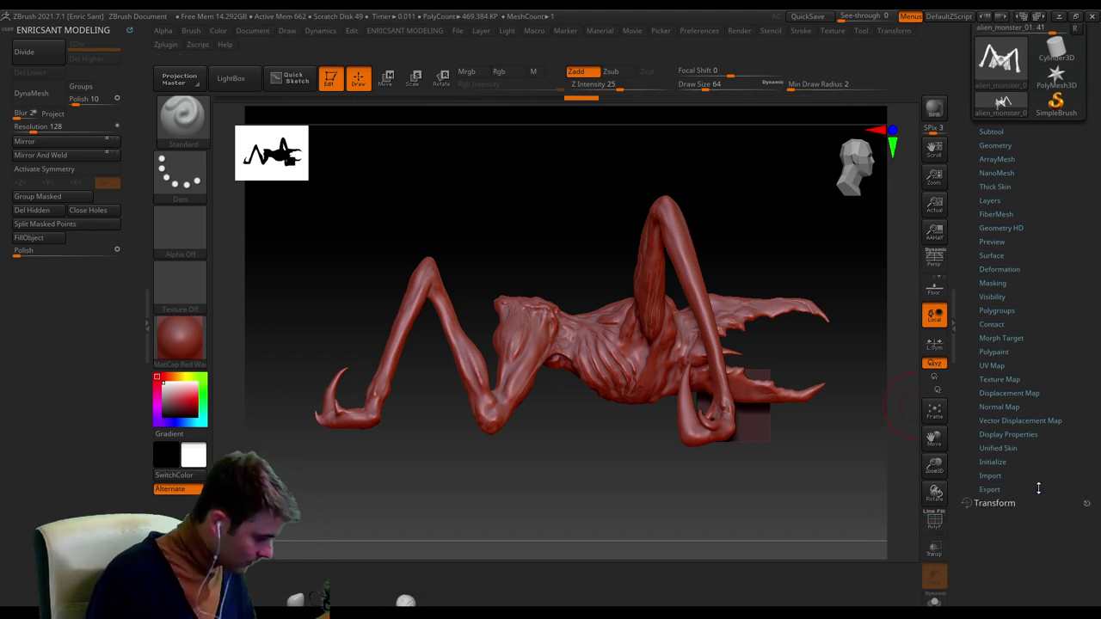
pyautogui.click(990, 490)
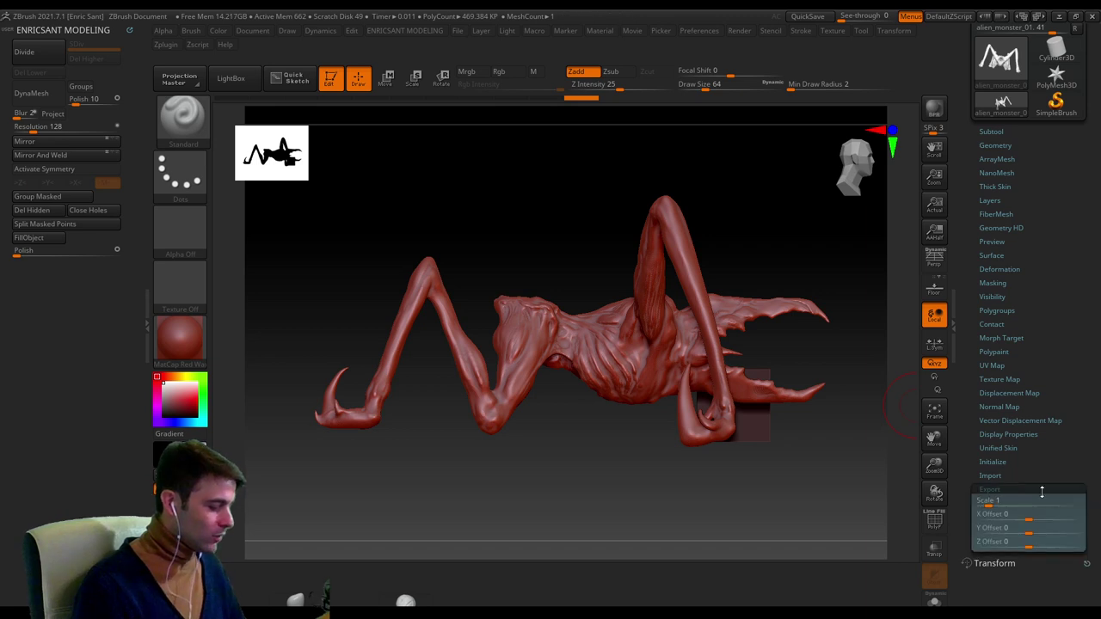
pyautogui.click(1032, 490)
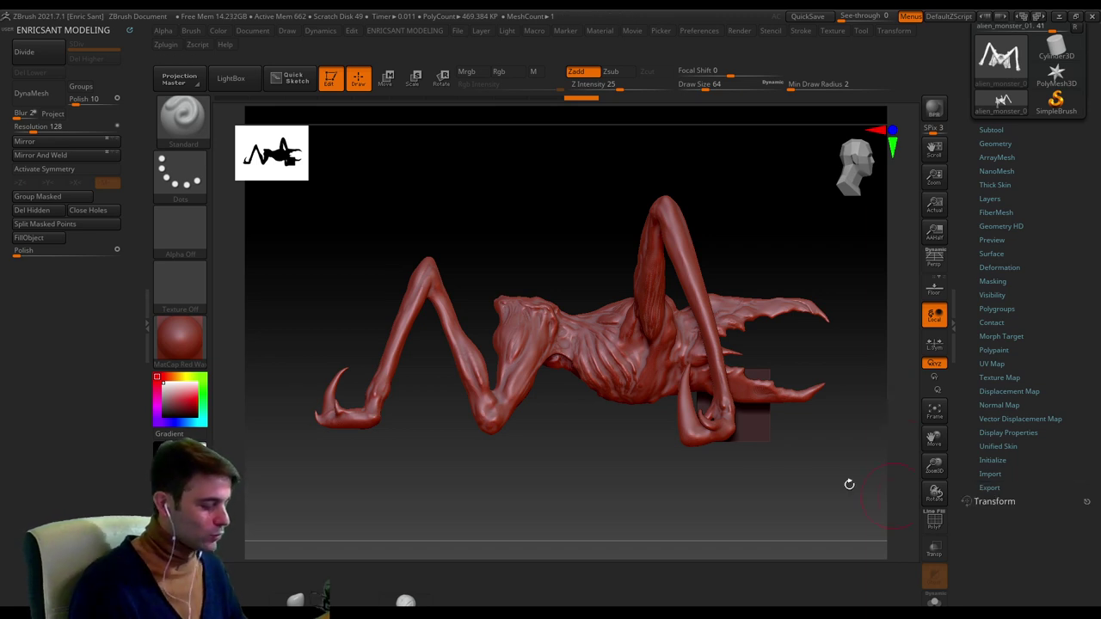
# Add two document layers and draw two extra copies of the alien on the first new layer.
pyautogui.moveTo(849, 484)
pyautogui.mouseDown()
pyautogui.moveTo(602, 430)
pyautogui.moveTo(619, 413)
pyautogui.moveTo(612, 404)
pyautogui.moveTo(665, 356)
pyautogui.mouseUp()
pyautogui.click(481, 31)
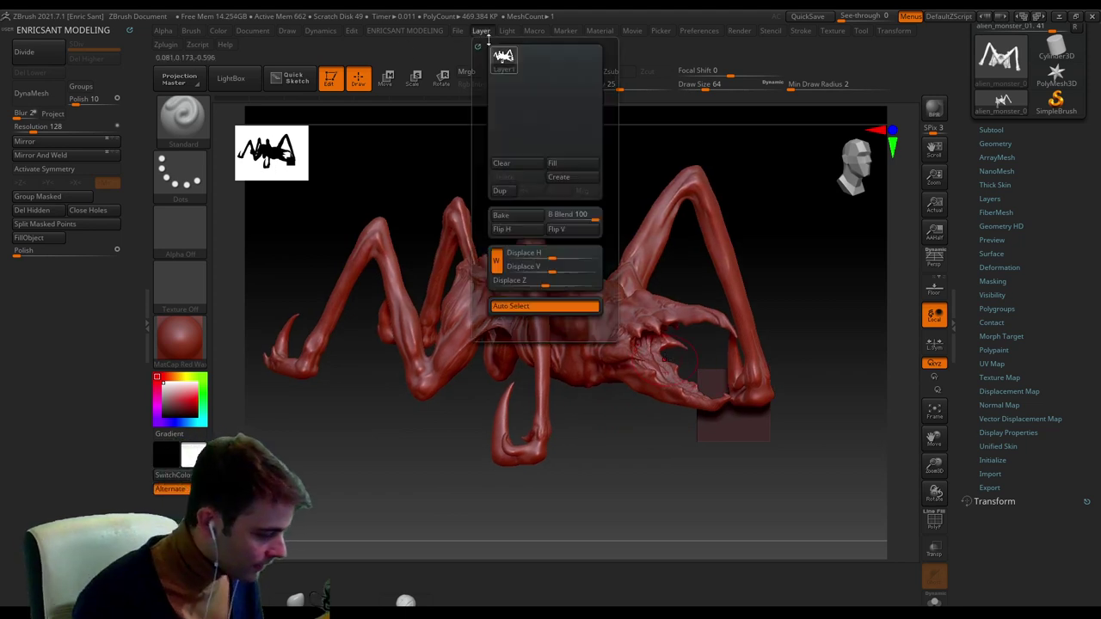
pyautogui.click(574, 177)
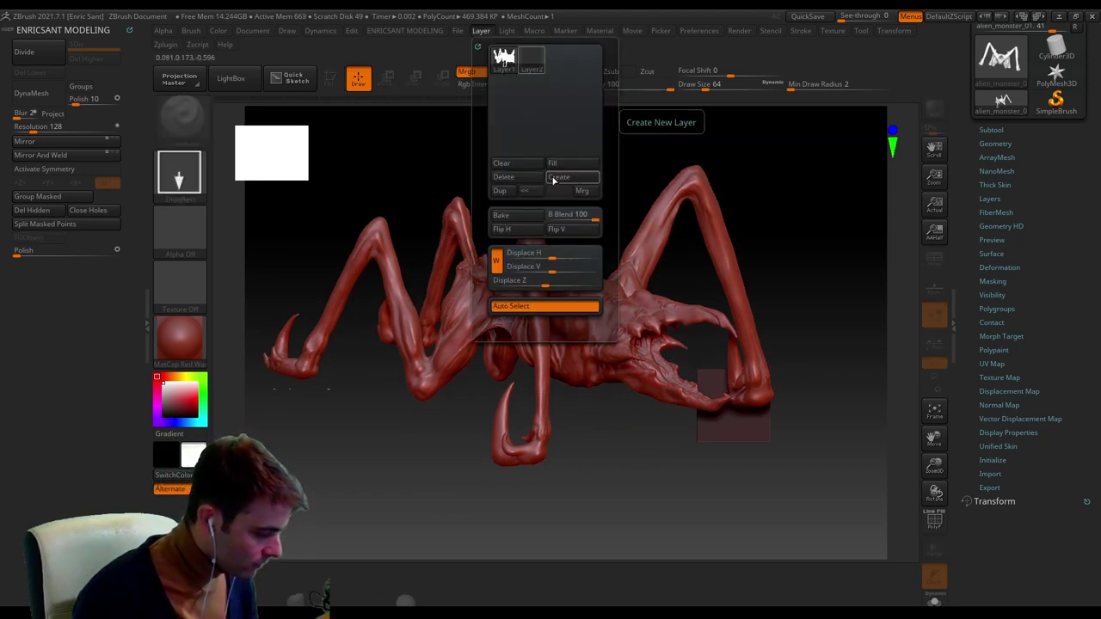
pyautogui.moveTo(786, 265); pyautogui.dragTo(754, 276)
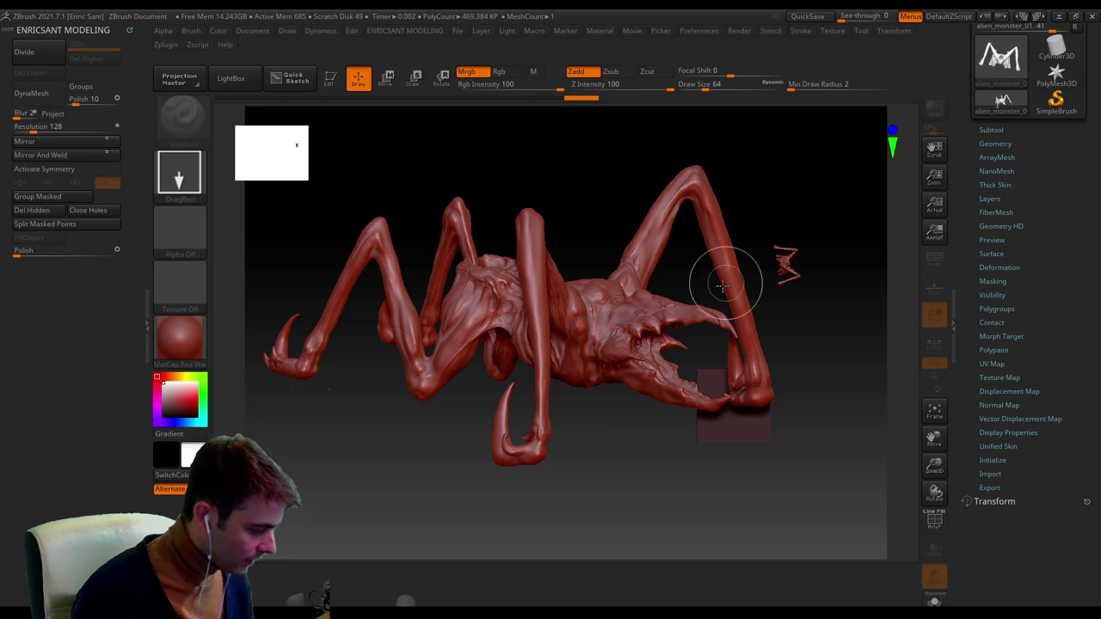
pyautogui.moveTo(557, 328); pyautogui.dragTo(449, 432)
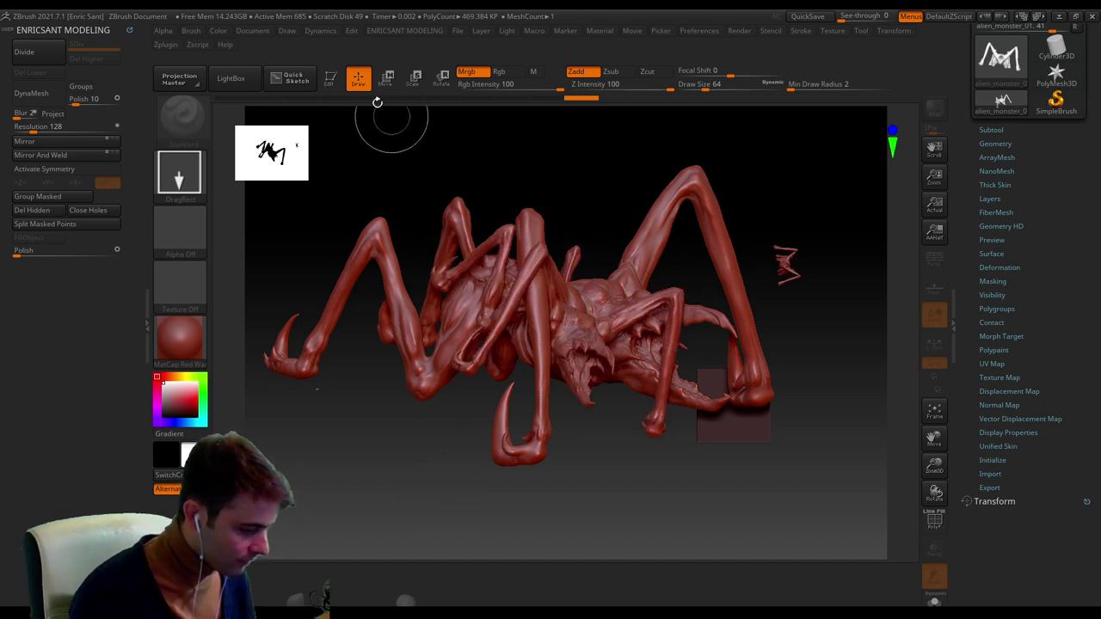
pyautogui.press('t')
pyautogui.click(482, 33)
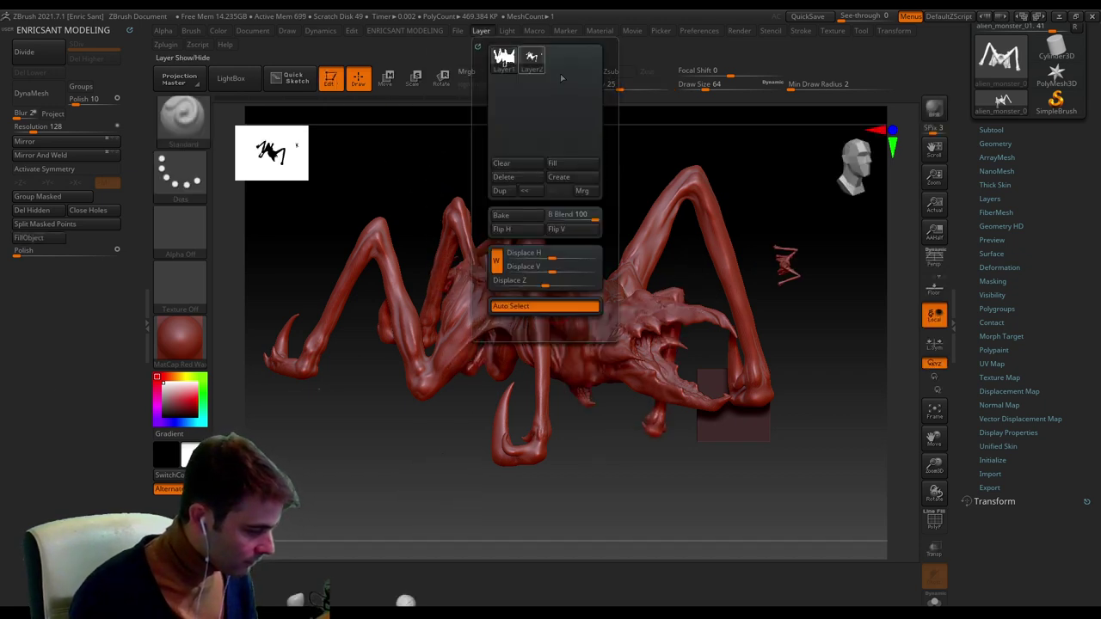
pyautogui.click(558, 176)
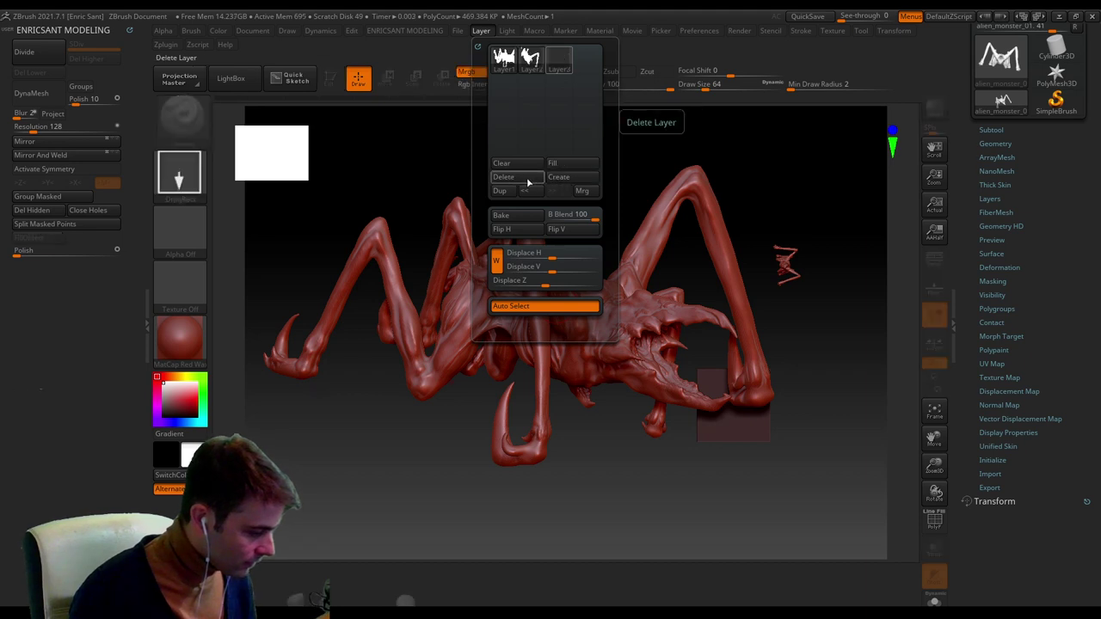
# Clear the contents of the document layers, including the drawn alien copies.
pyautogui.click(525, 166)
pyautogui.click(531, 62)
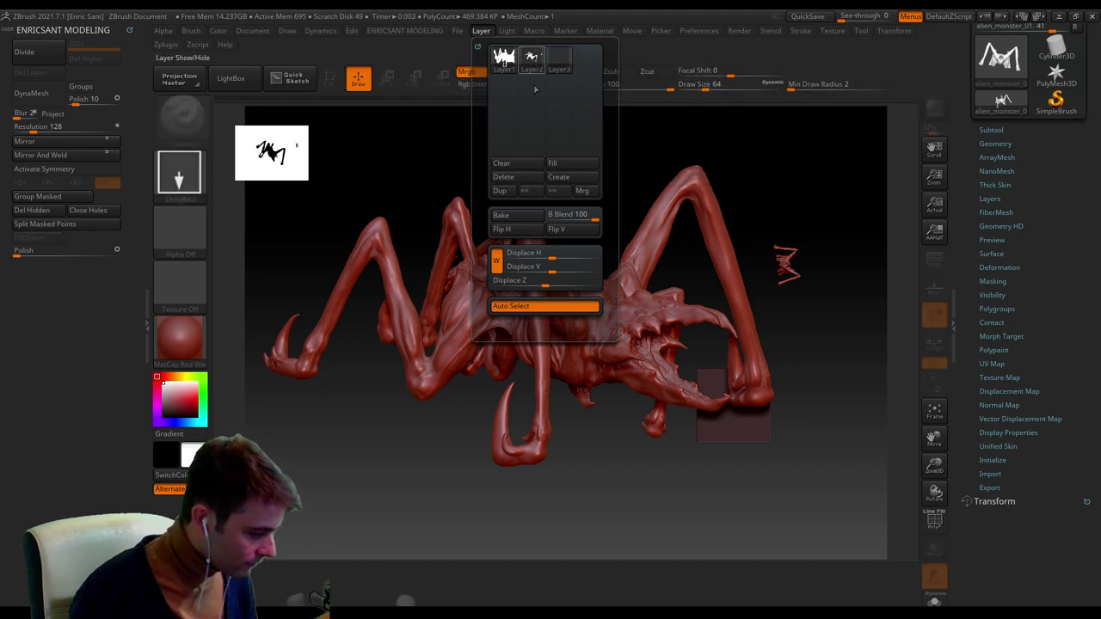
pyautogui.click(524, 165)
pyautogui.click(517, 164)
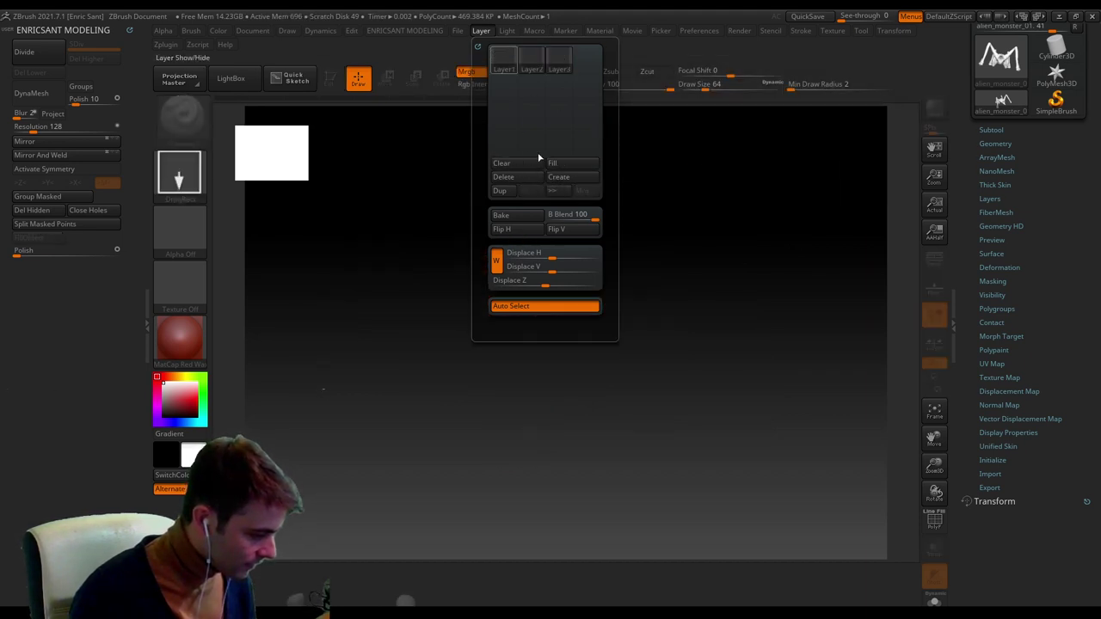
# Merge the third document layer down into the second, and the second down into the first.
pyautogui.click(555, 64)
pyautogui.click(582, 191)
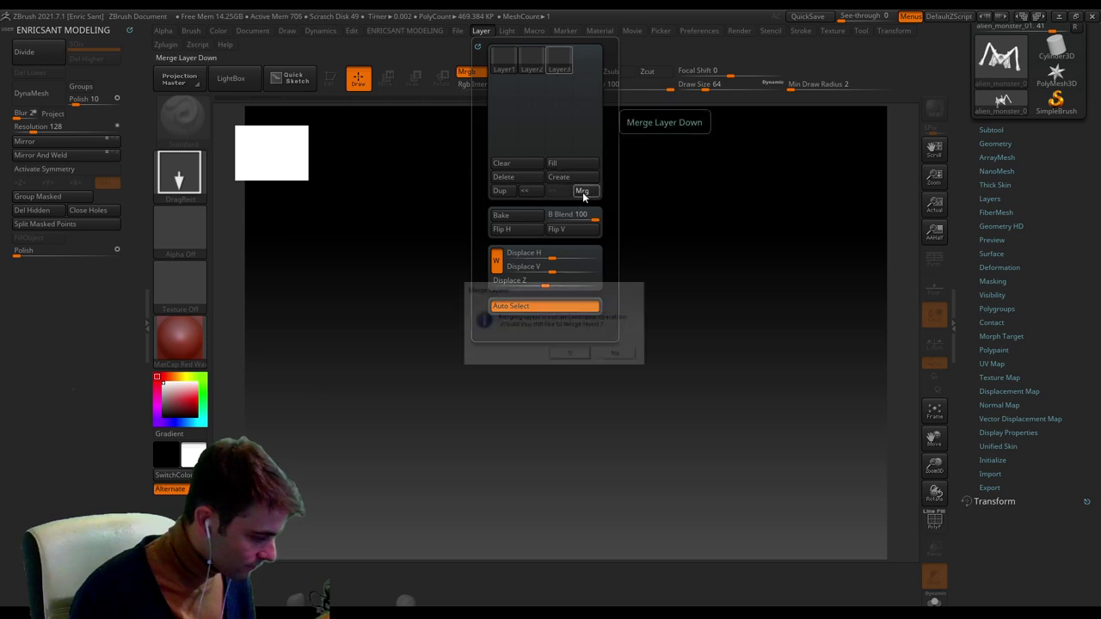
pyautogui.click(577, 357)
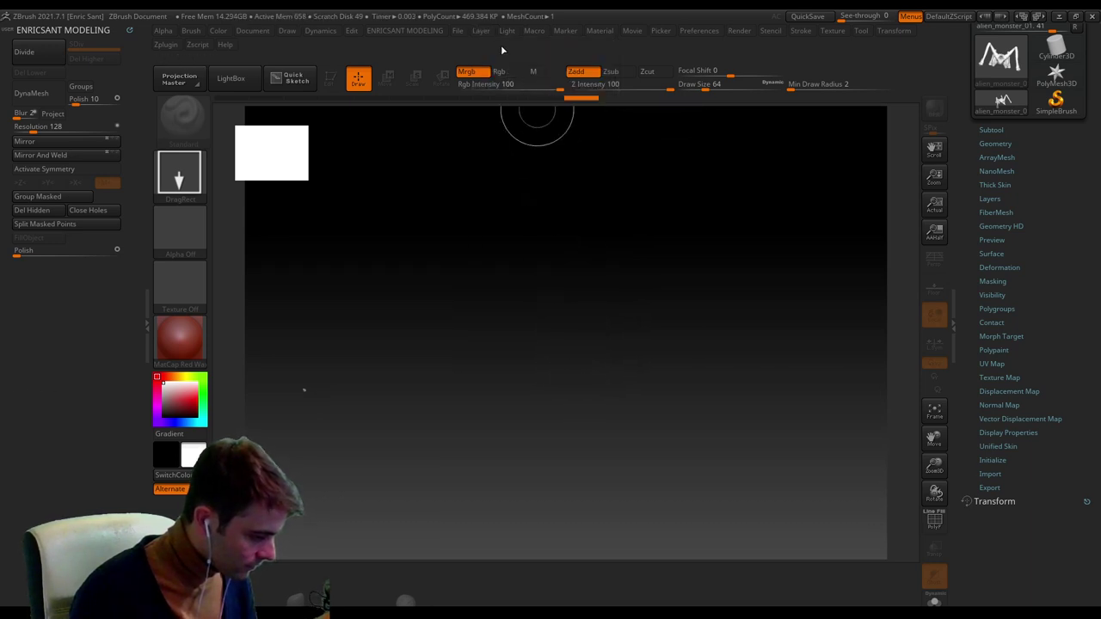
pyautogui.click(582, 191)
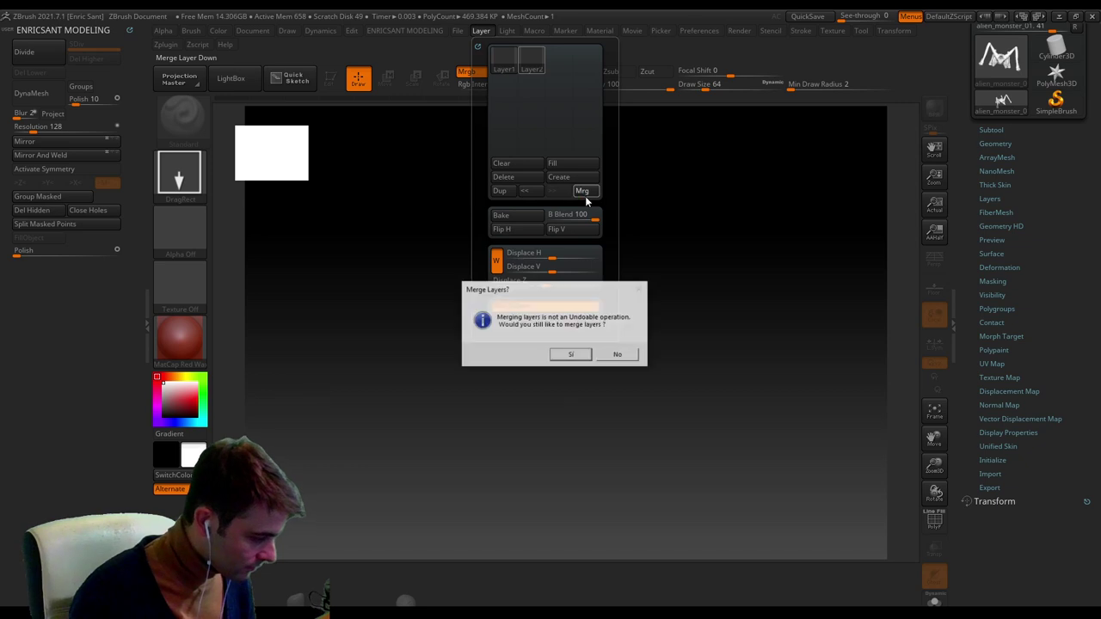
pyautogui.click(574, 356)
# Redraw the alien on the cleared canvas in Edit mode and view it from the side.
pyautogui.moveTo(552, 332); pyautogui.dragTo(499, 483)
pyautogui.click(332, 79)
pyautogui.moveTo(550, 232); pyautogui.dragTo(614, 340)
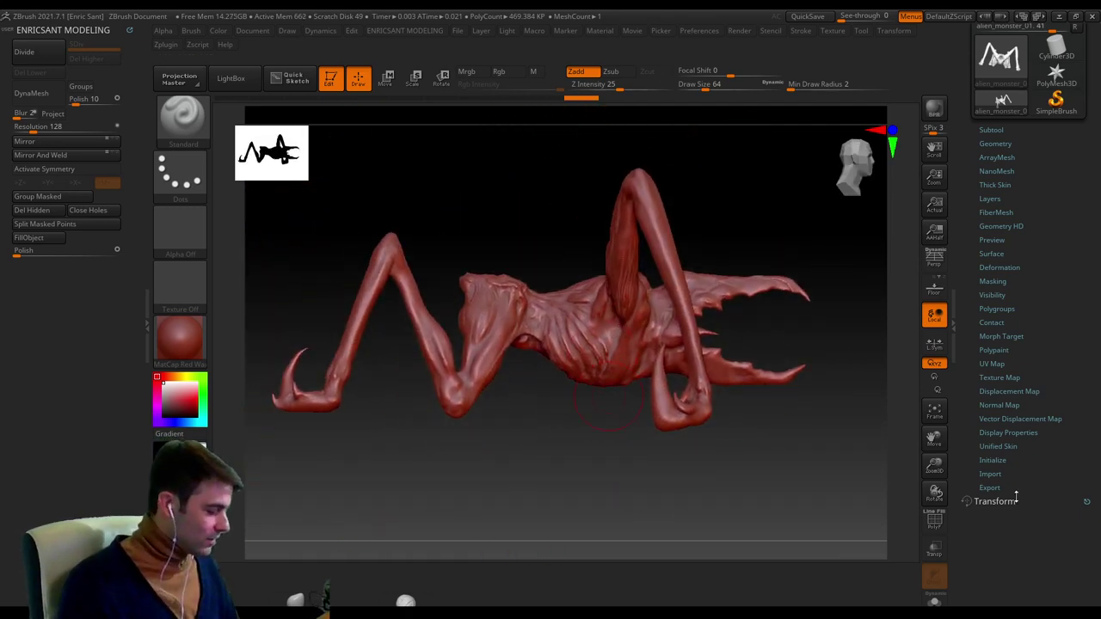
pyautogui.moveTo(733, 458); pyautogui.dragTo(654, 447)
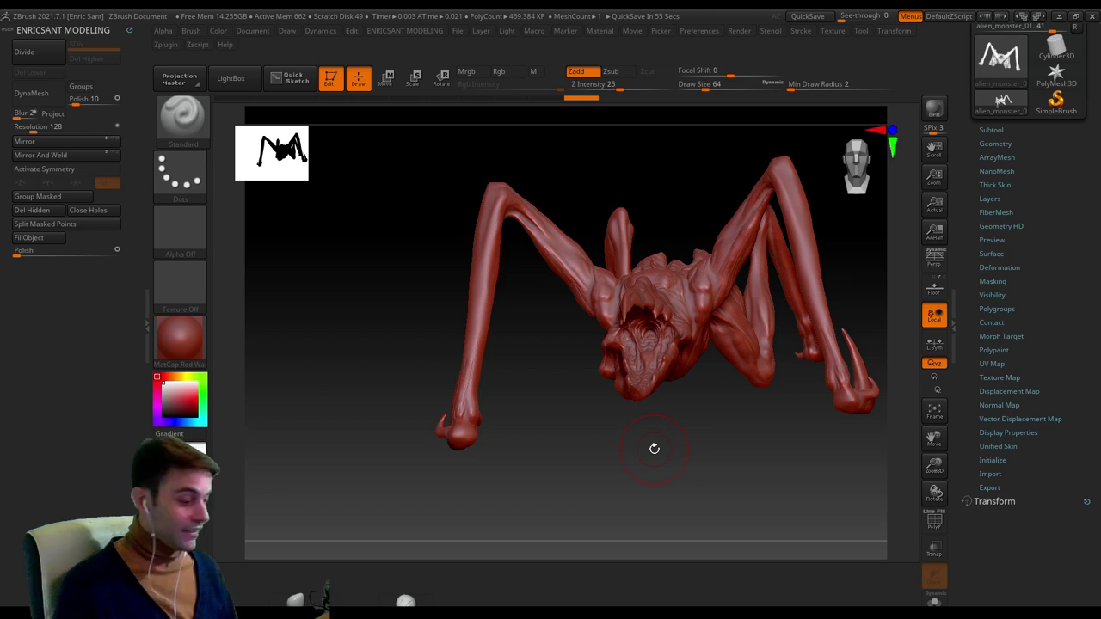
pyautogui.moveTo(654, 448); pyautogui.dragTo(722, 344)
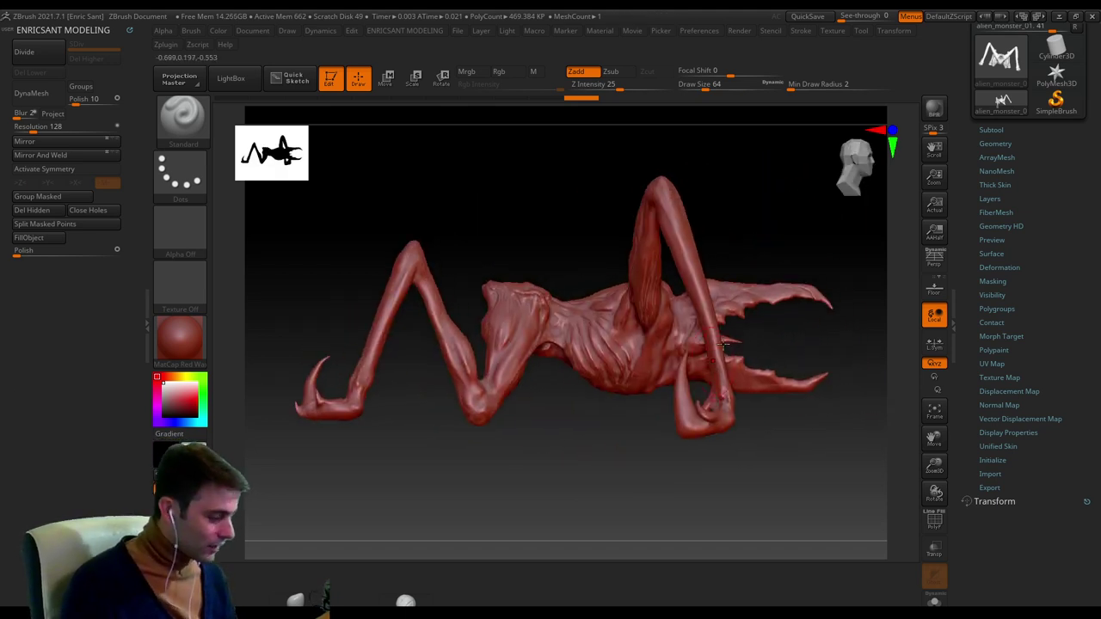
# Duplicate the alien_monster_01 subtool and hide the original so only the copy is displayed.
pyautogui.click(1025, 129)
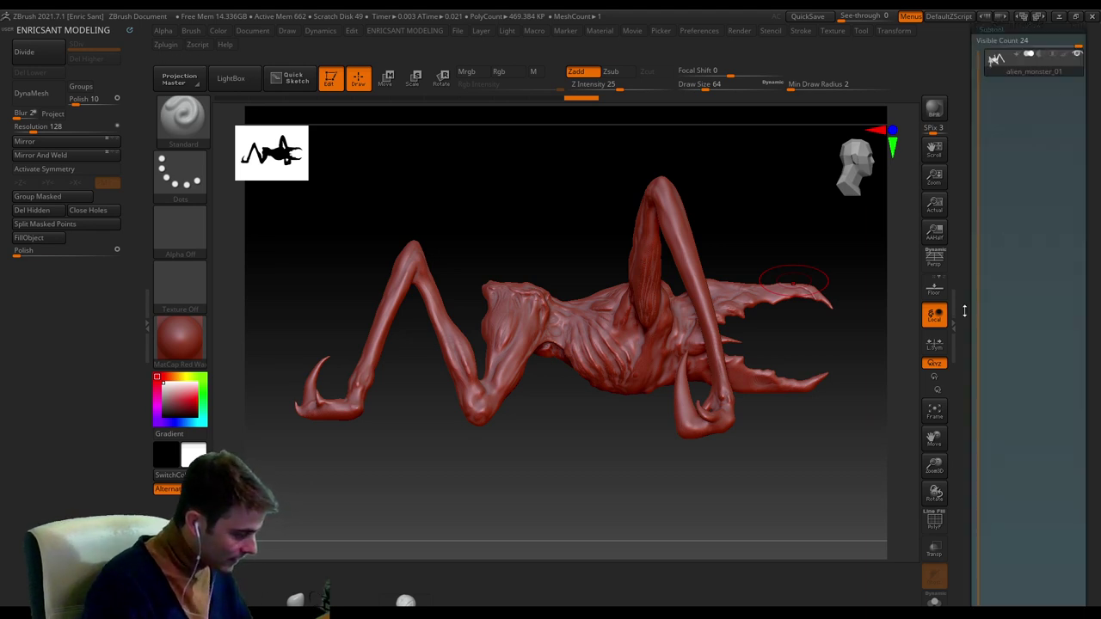
pyautogui.moveTo(964, 312); pyautogui.dragTo(975, 162)
pyautogui.click(990, 185)
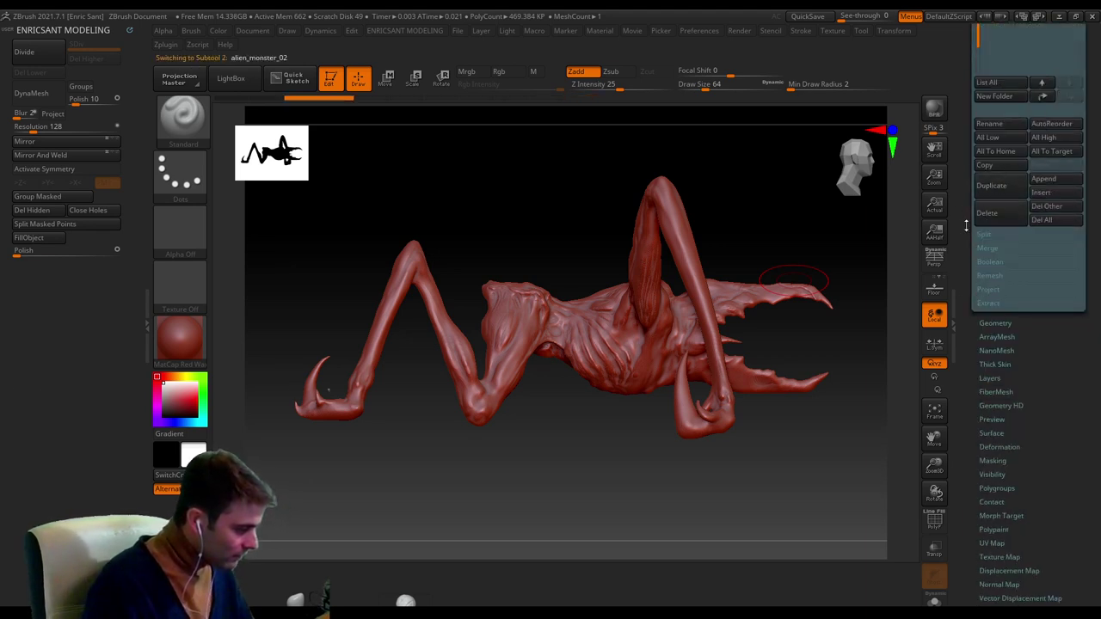
pyautogui.moveTo(967, 222); pyautogui.dragTo(967, 371)
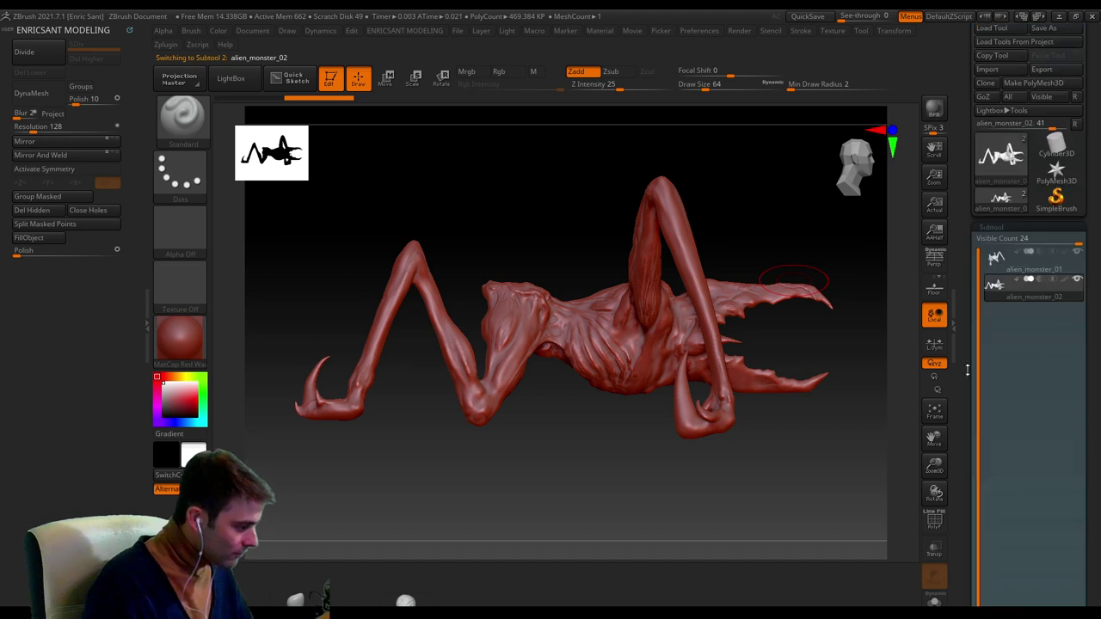
pyautogui.click(1076, 258)
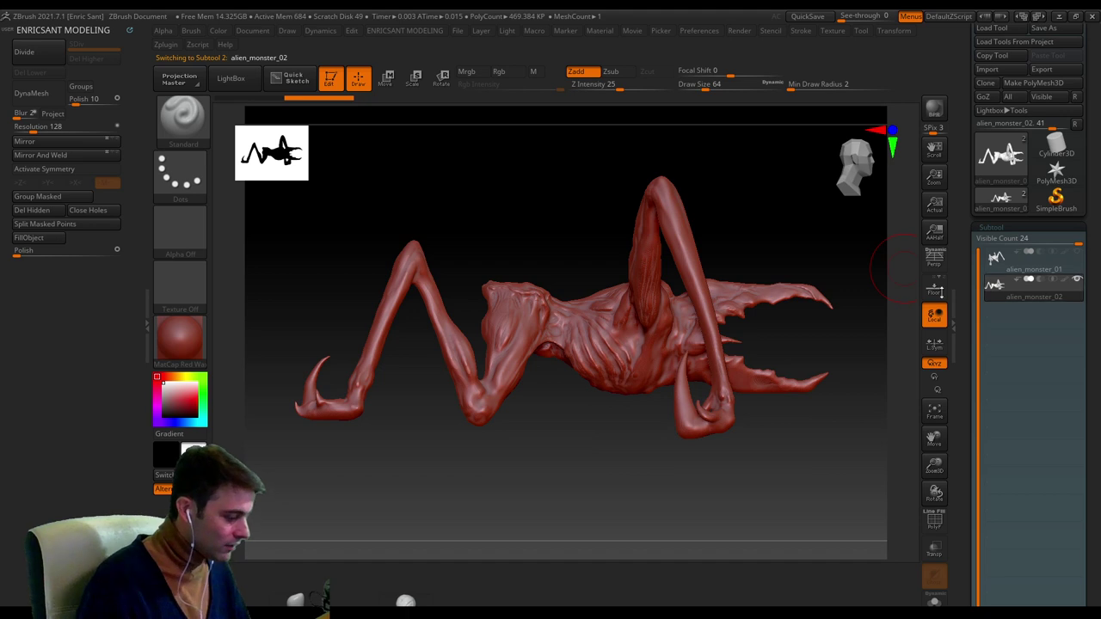
pyautogui.moveTo(785, 354); pyautogui.dragTo(660, 361)
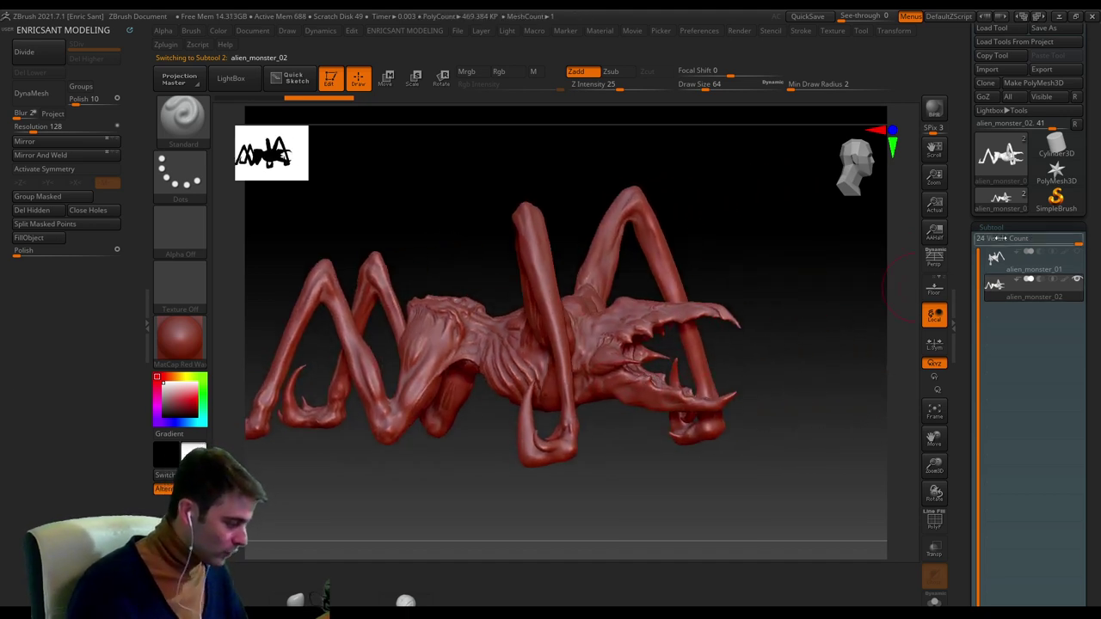
# Remesh the alien copy with ZRemesher at a Target Polygons Count of 5 and inspect the resulting mesh.
pyautogui.click(1023, 227)
pyautogui.scroll(3, 1007, 138)
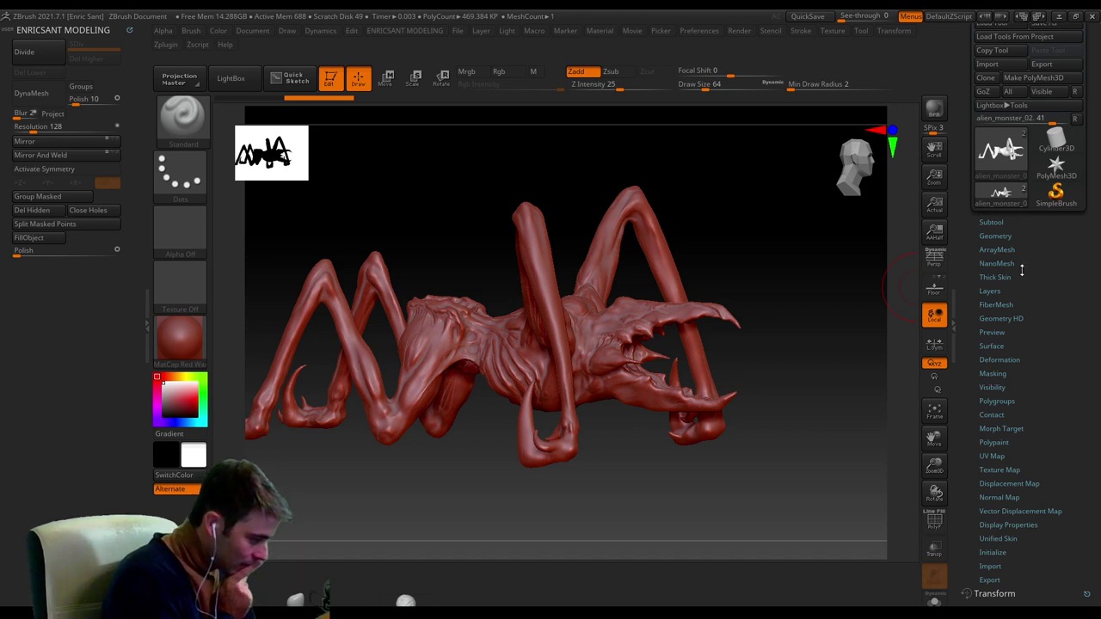
pyautogui.click(1018, 235)
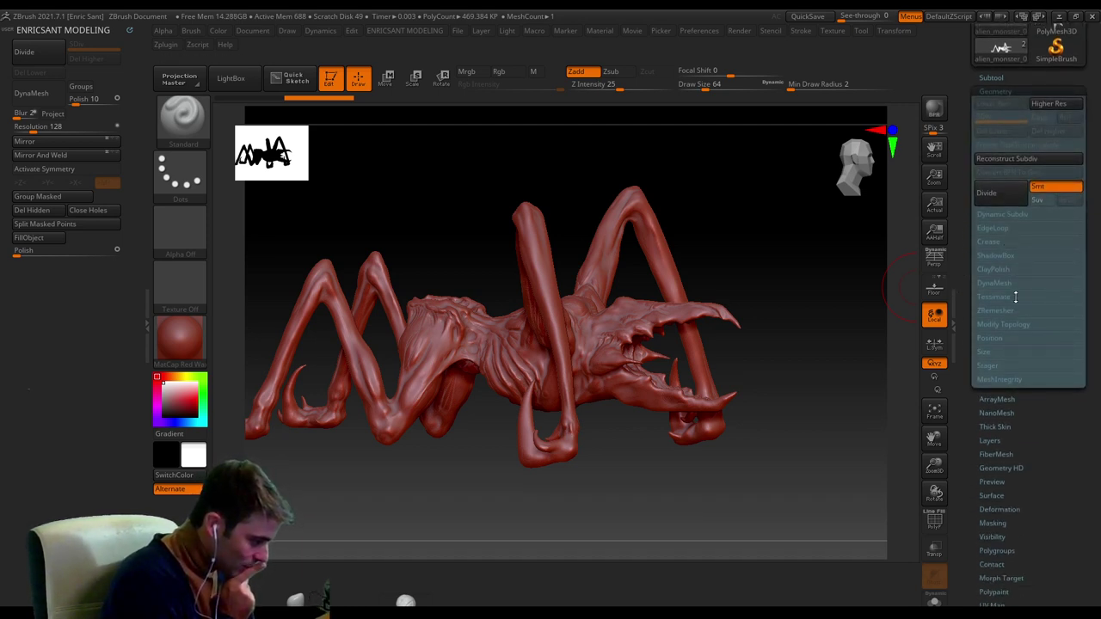
pyautogui.click(1010, 310)
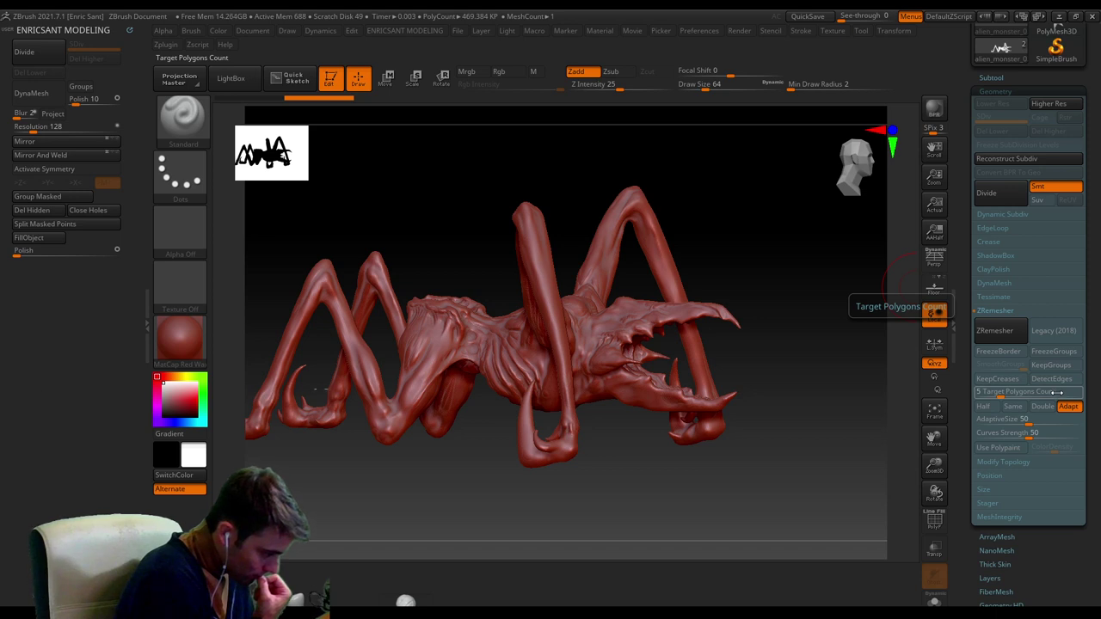
pyautogui.click(997, 330)
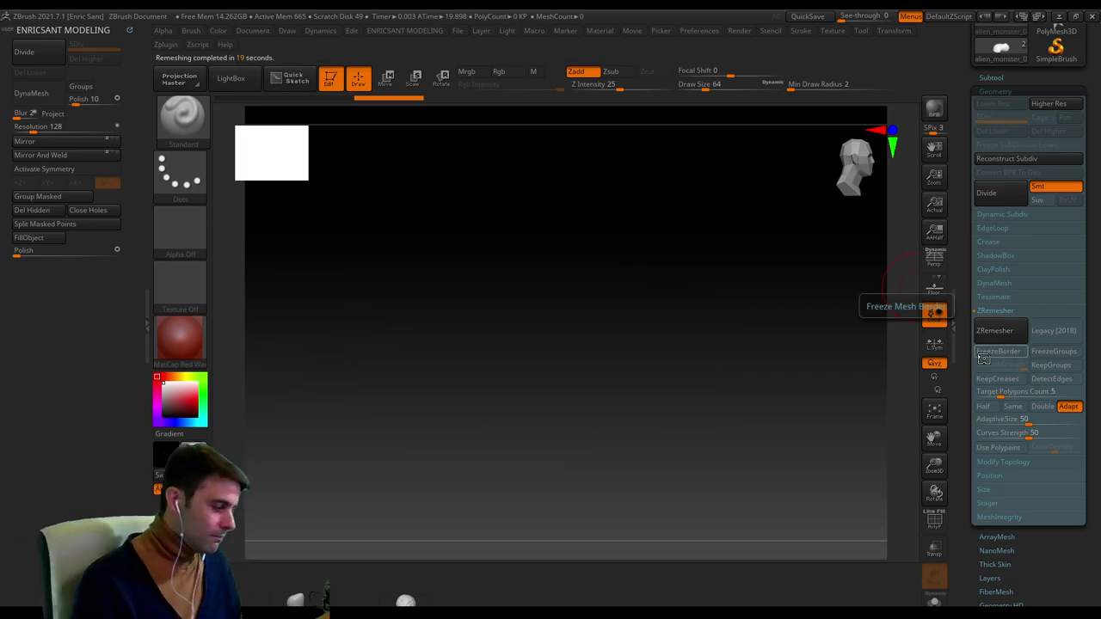
pyautogui.click(1003, 76)
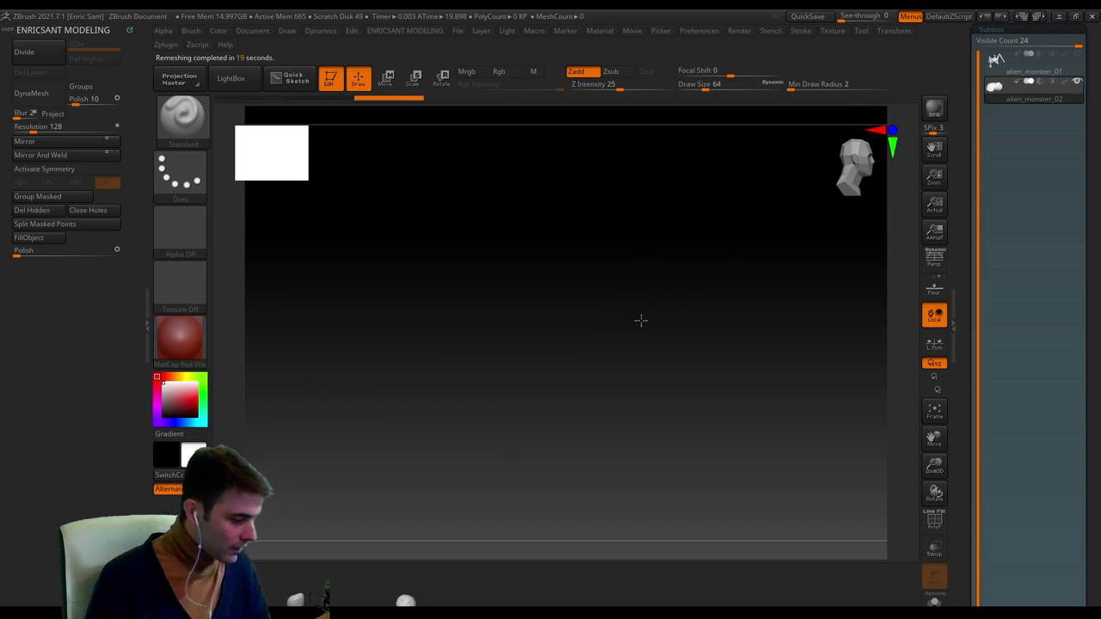
pyautogui.moveTo(641, 320); pyautogui.dragTo(615, 369)
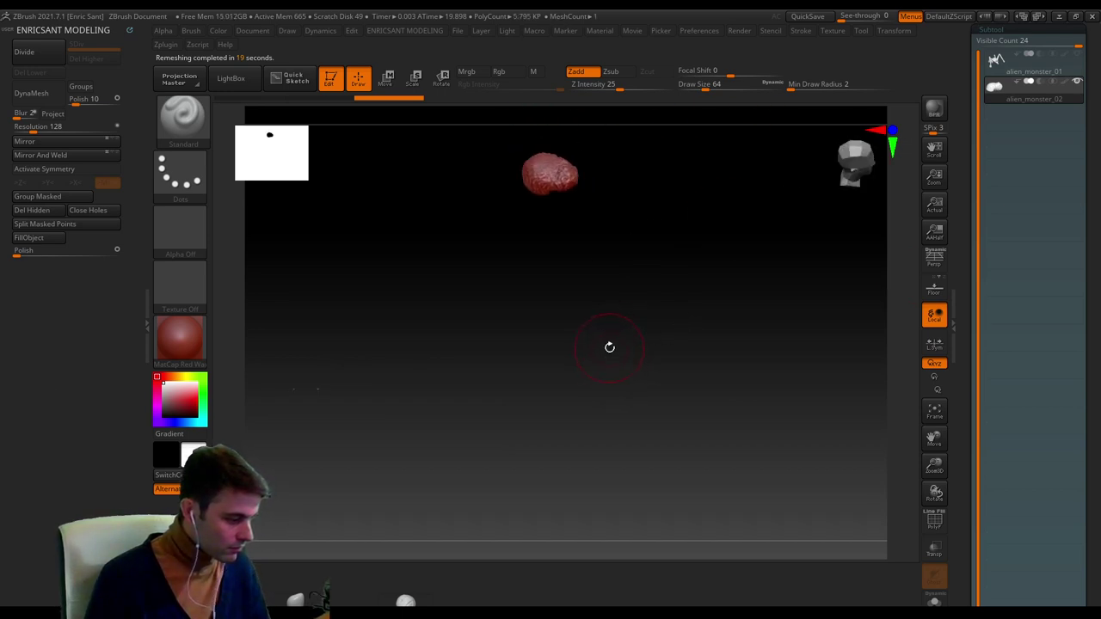
pyautogui.moveTo(620, 267); pyautogui.dragTo(639, 347)
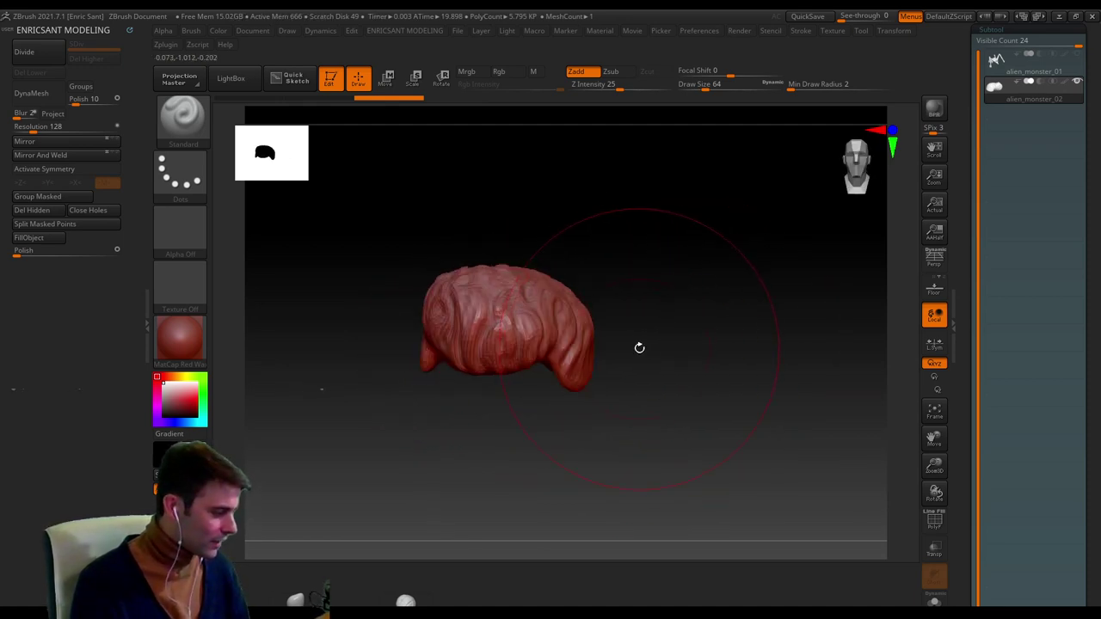
# Make another duplicate of the original alien_monster_01 subtool.
pyautogui.click(1079, 73)
pyautogui.moveTo(968, 293); pyautogui.dragTo(975, 163)
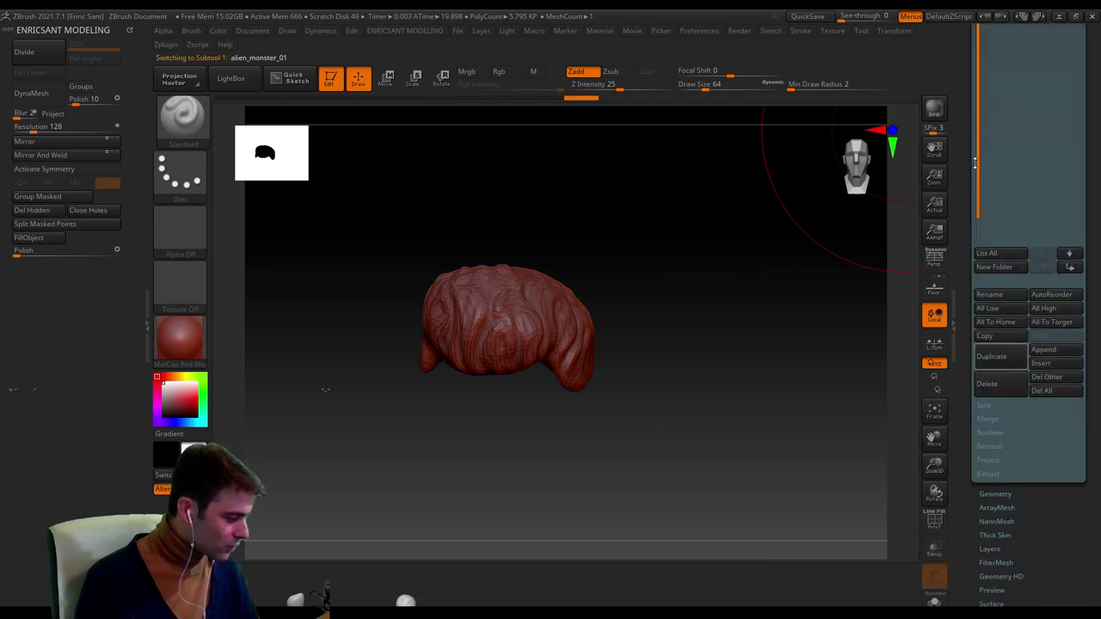
pyautogui.moveTo(958, 221); pyautogui.dragTo(965, 292)
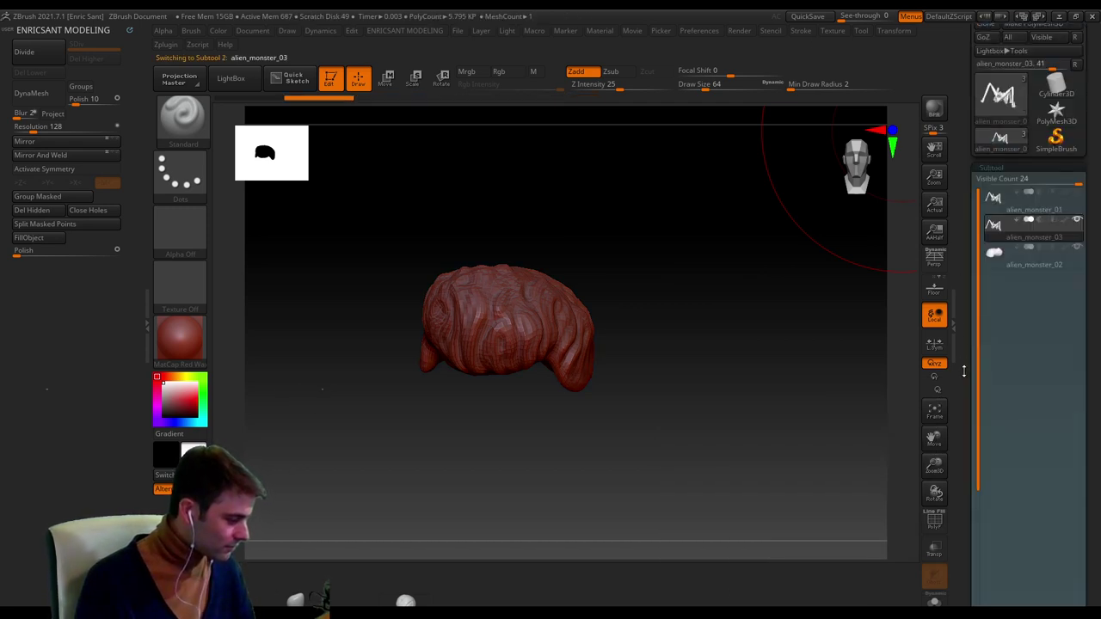
# Hide the remeshed subtool and select the new alien duplicate, leaving it as the only visible subtool.
pyautogui.click(1050, 245)
pyautogui.moveTo(1079, 233)
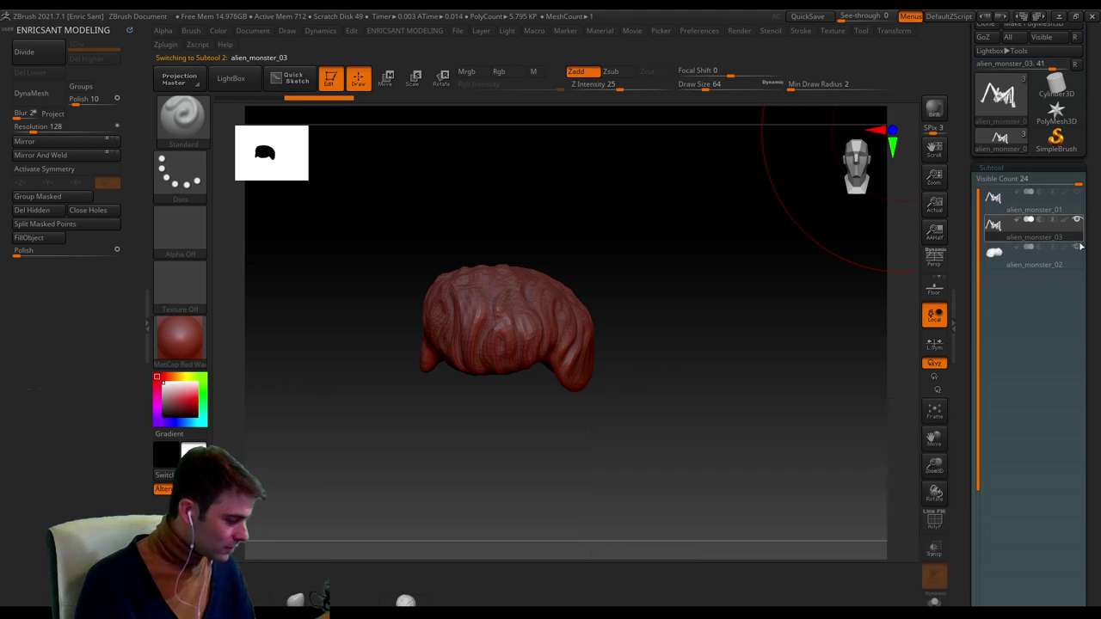
pyautogui.click(1077, 221)
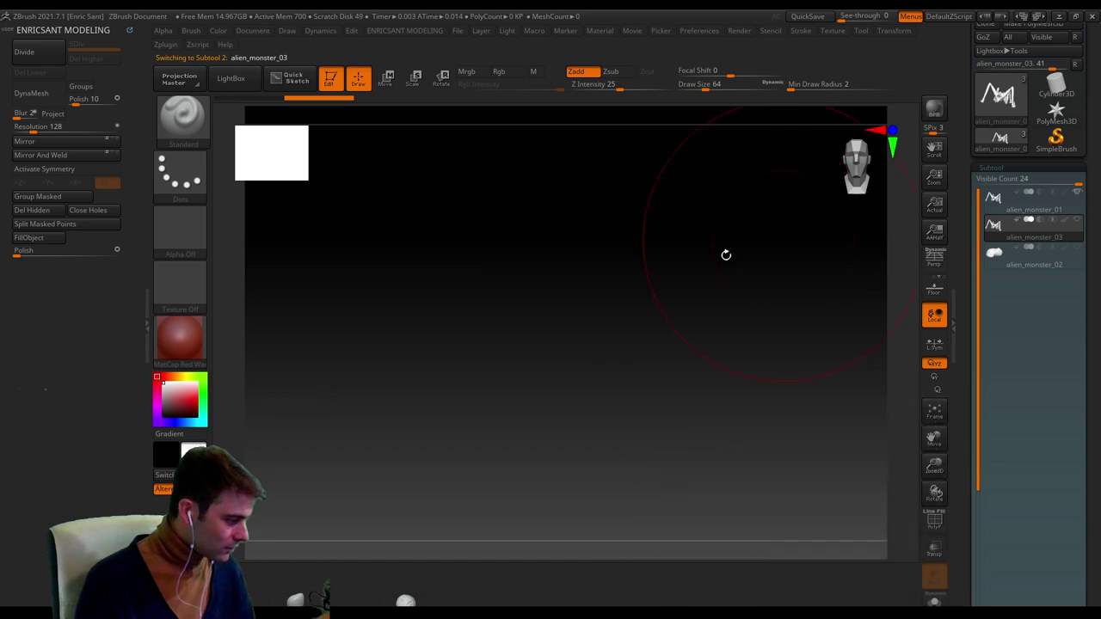
pyautogui.keyDown('alt'); pyautogui.moveTo(434, 447); pyautogui.dragTo(456, 348); pyautogui.keyUp('alt')
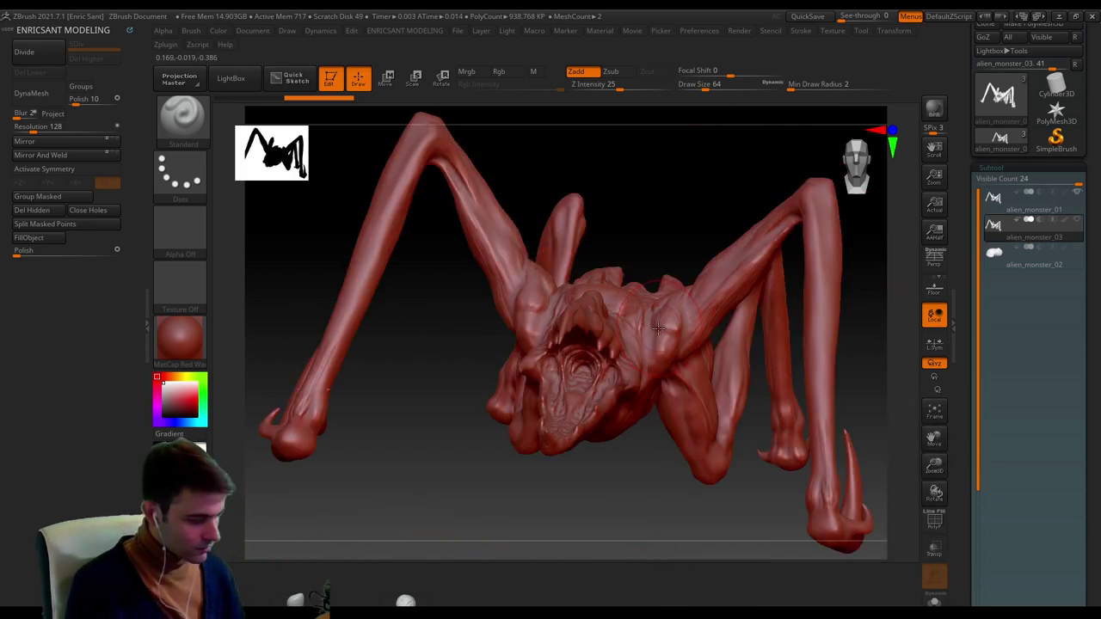
pyautogui.click(1077, 209)
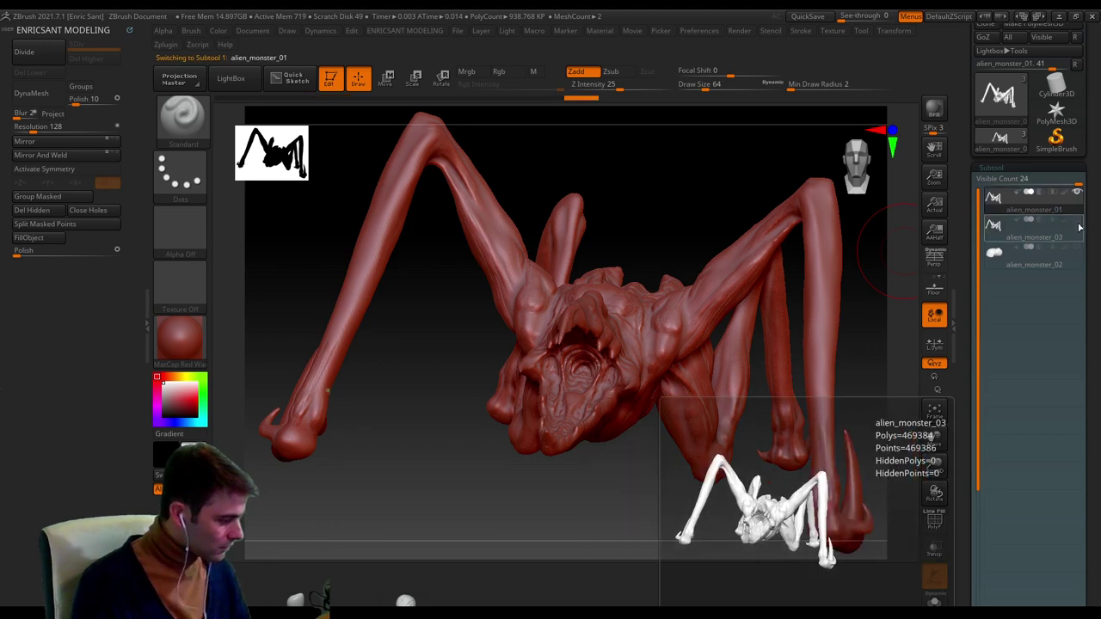
pyautogui.click(1078, 236)
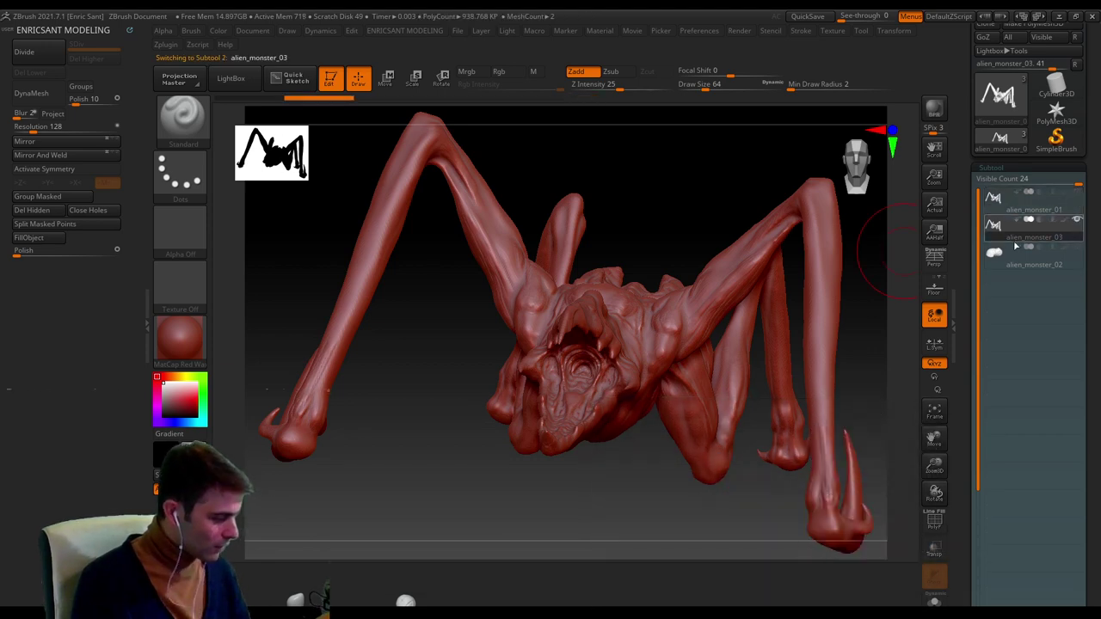
pyautogui.moveTo(482, 370); pyautogui.dragTo(556, 371, button='right')
pyautogui.keyDown('alt'); pyautogui.moveTo(556, 371); pyautogui.dragTo(607, 354, button='right'); pyautogui.keyUp('alt')
pyautogui.moveTo(607, 355); pyautogui.dragTo(590, 388)
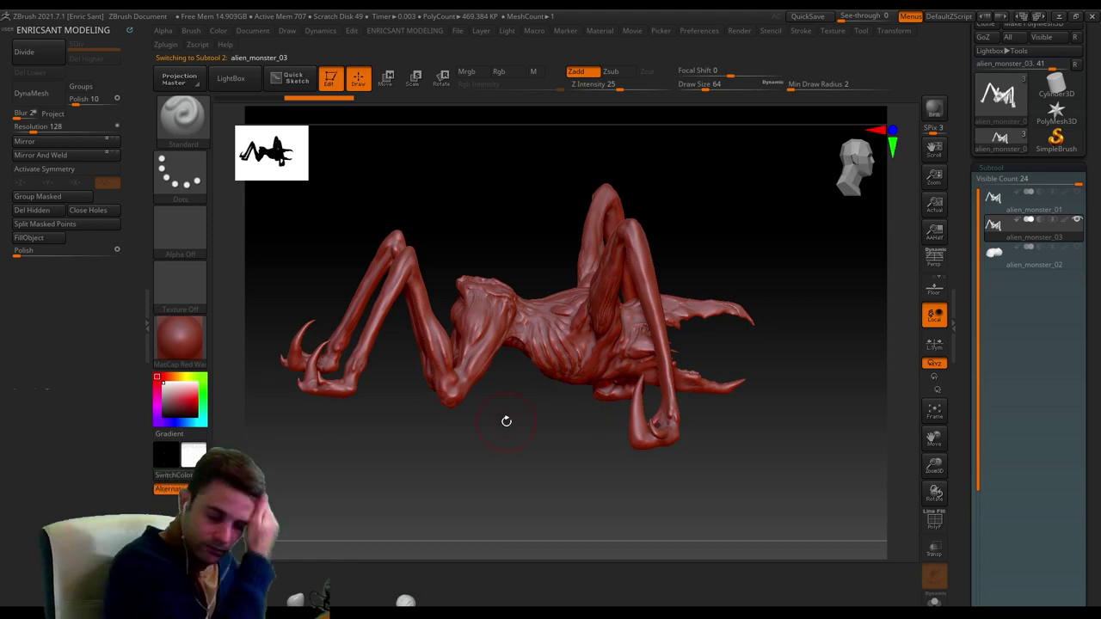
pyautogui.moveTo(762, 332)
pyautogui.mouseDown(button='right')
pyautogui.moveTo(509, 357)
pyautogui.moveTo(749, 336)
pyautogui.mouseUp(button='right')
pyautogui.keyDown('alt'); pyautogui.moveTo(672, 376); pyautogui.dragTo(719, 387, button='right'); pyautogui.keyUp('alt')
pyautogui.keyDown('alt'); pyautogui.moveTo(719, 387); pyautogui.dragTo(731, 392, button='right'); pyautogui.keyUp('alt')
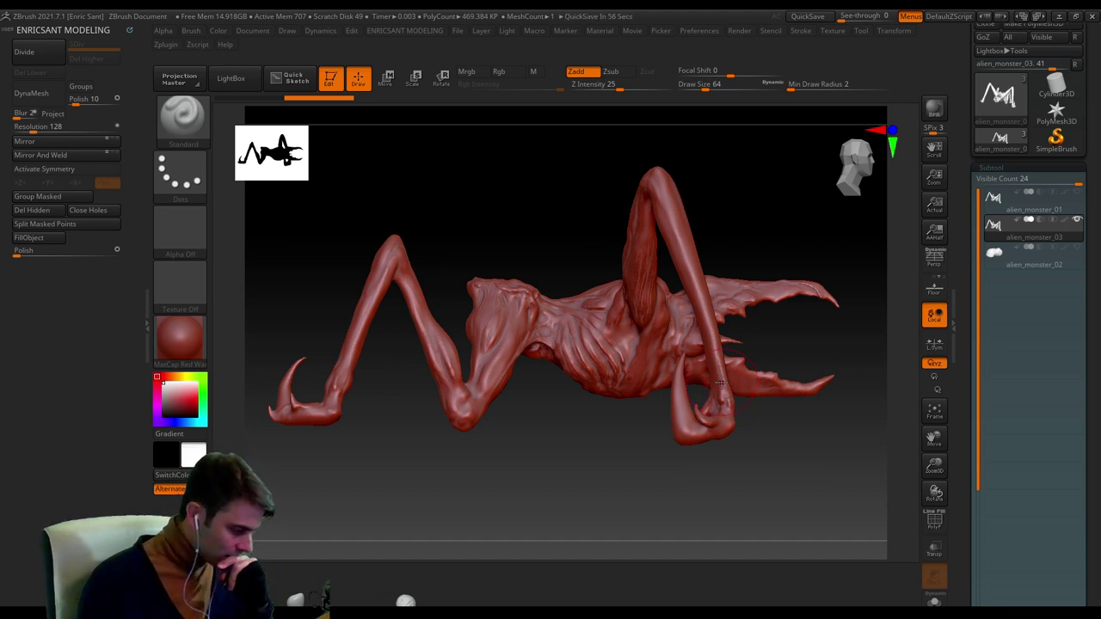
# Enable Legacy (2018) and run ZRemesher on the alien copy at a Target Polygons Count of 5 with Adapt on.
pyautogui.moveTo(969, 541); pyautogui.dragTo(971, 150)
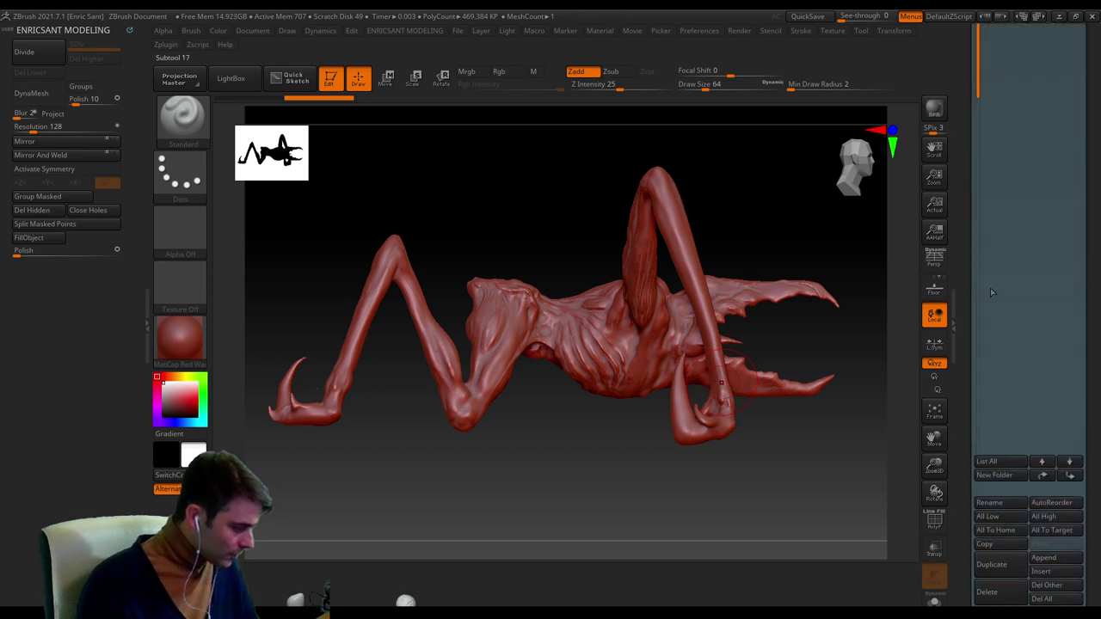
pyautogui.moveTo(963, 404); pyautogui.dragTo(965, 42)
pyautogui.click(1020, 337)
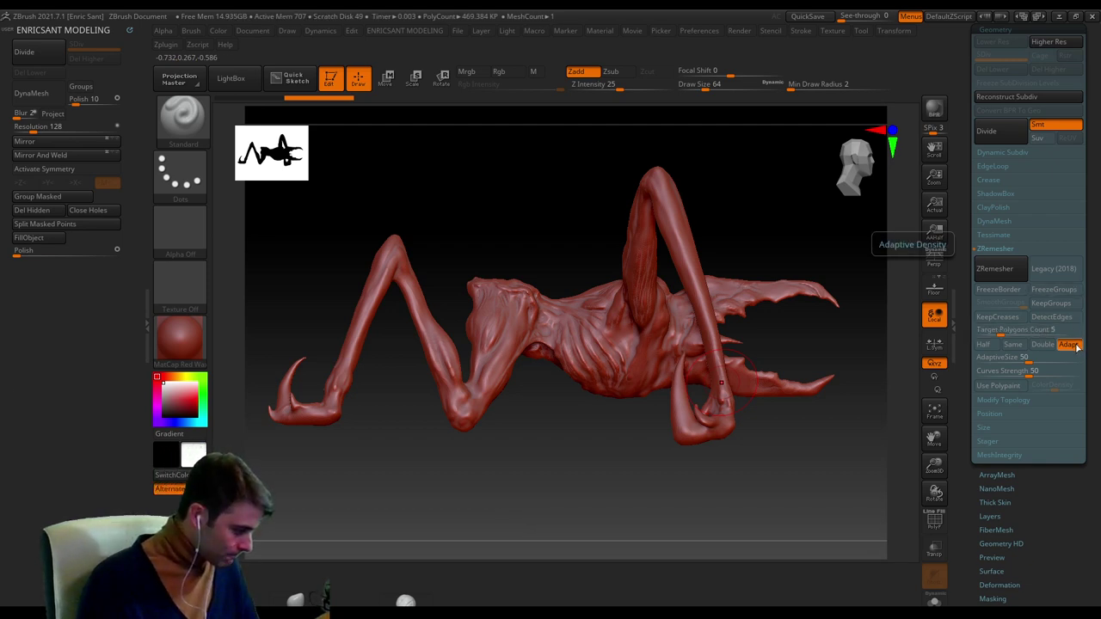
pyautogui.click(1051, 275)
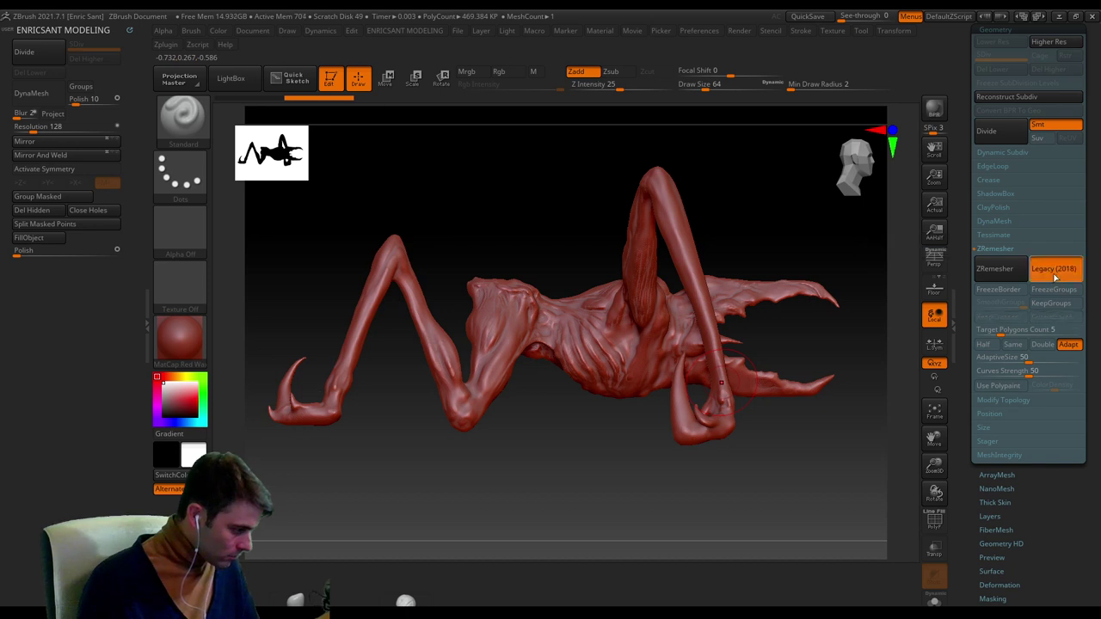
pyautogui.click(998, 268)
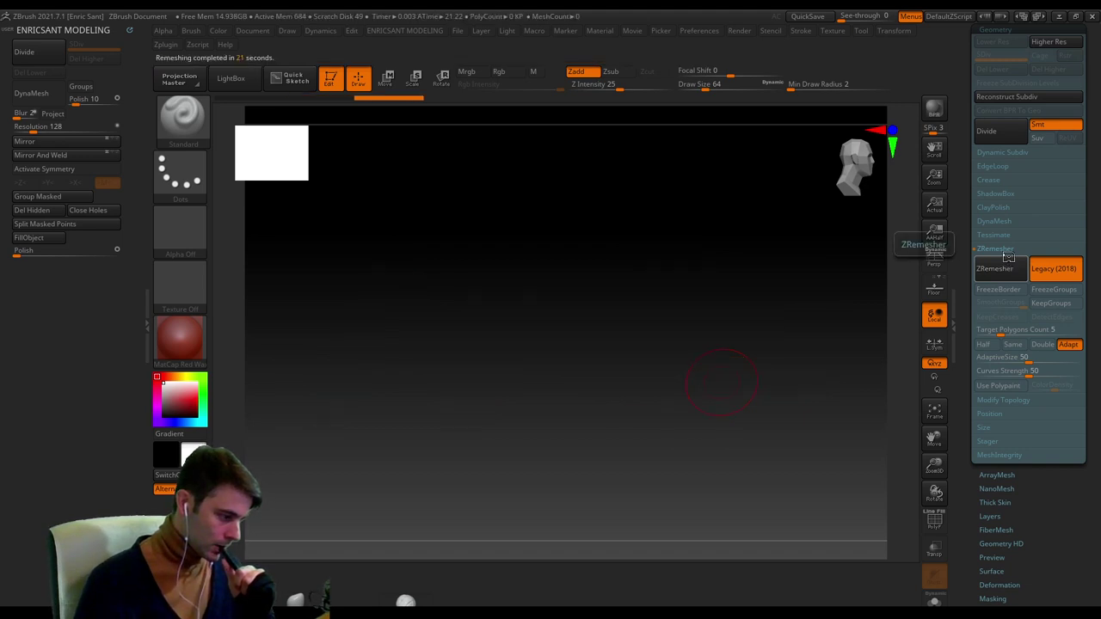
# Check the remeshed copy in the subtool list and undo the legacy remesh.
pyautogui.scroll(5, 967, 295)
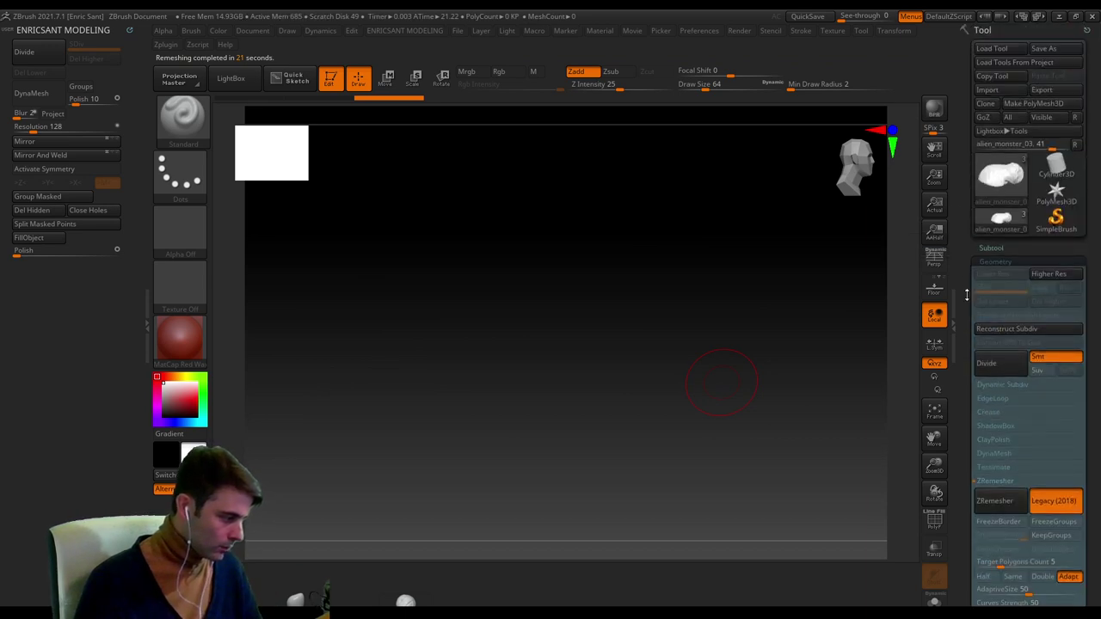
pyautogui.click(1036, 248)
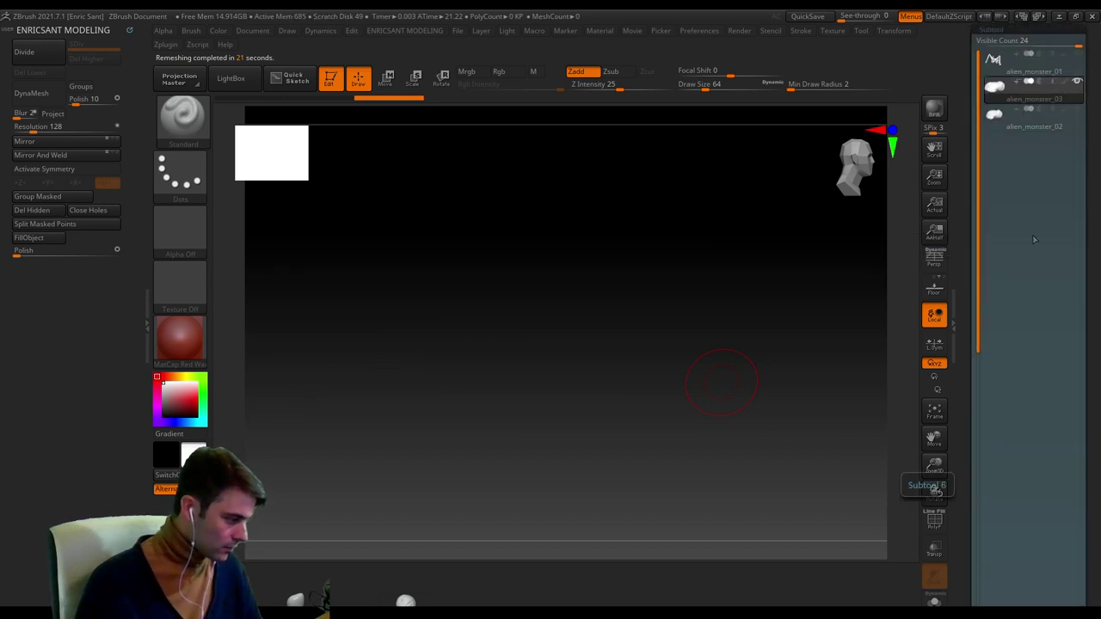
pyautogui.keyDown('ctrl'); pyautogui.keyDown('shift'); pyautogui.click(739, 334); pyautogui.keyUp('shift'); pyautogui.keyUp('ctrl')
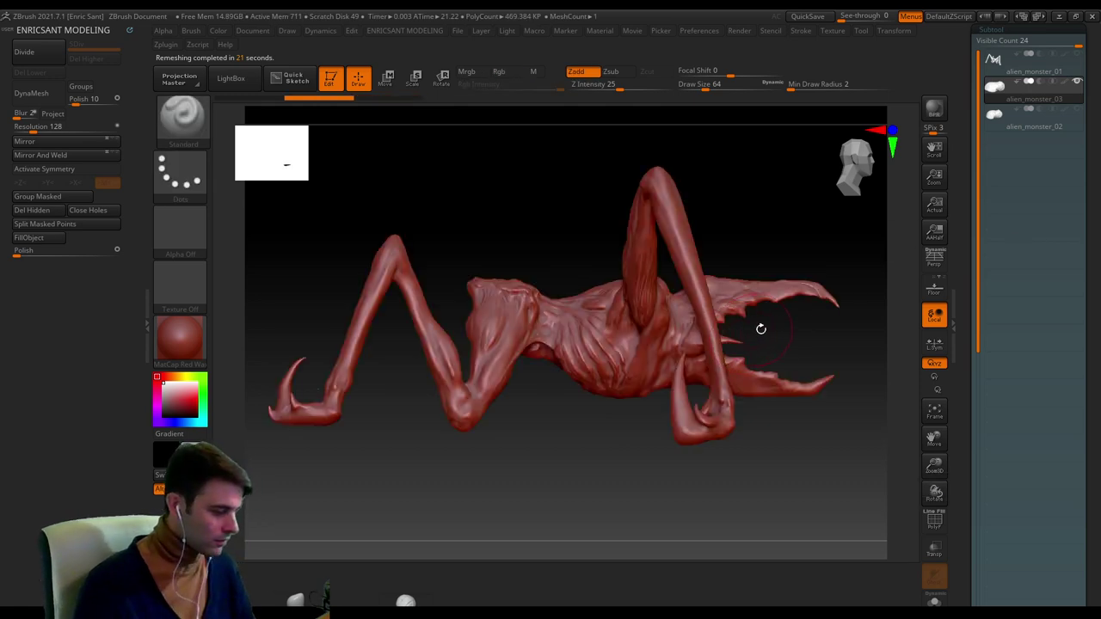
pyautogui.moveTo(783, 316); pyautogui.dragTo(740, 293)
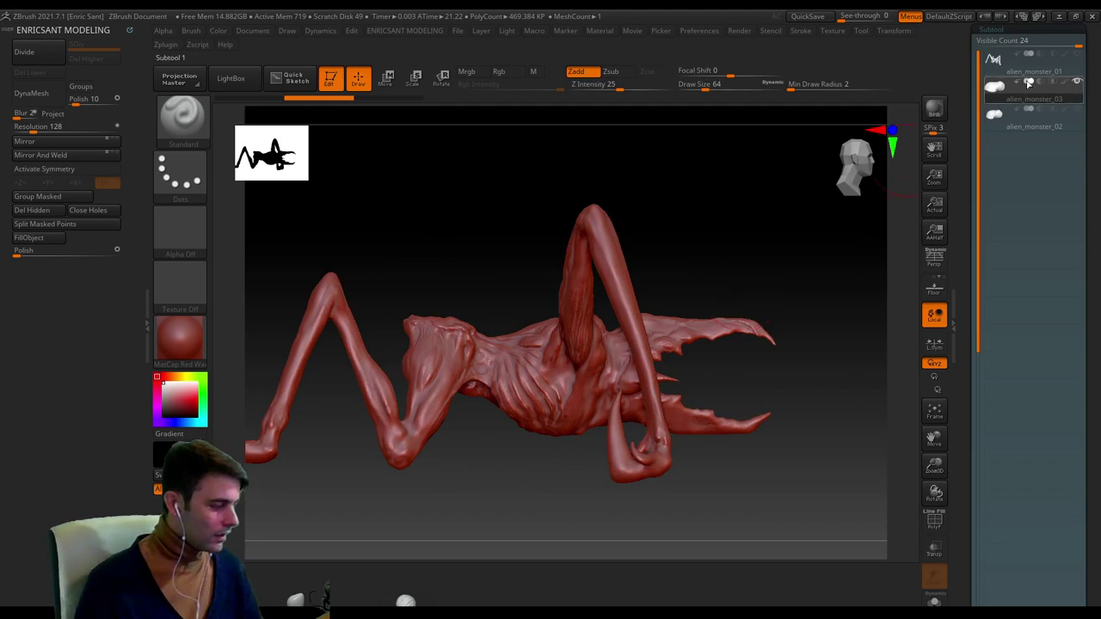
# Minimize ZBrush and Blender to reach the desktop and preview the open folder windows.
pyautogui.click(1058, 18)
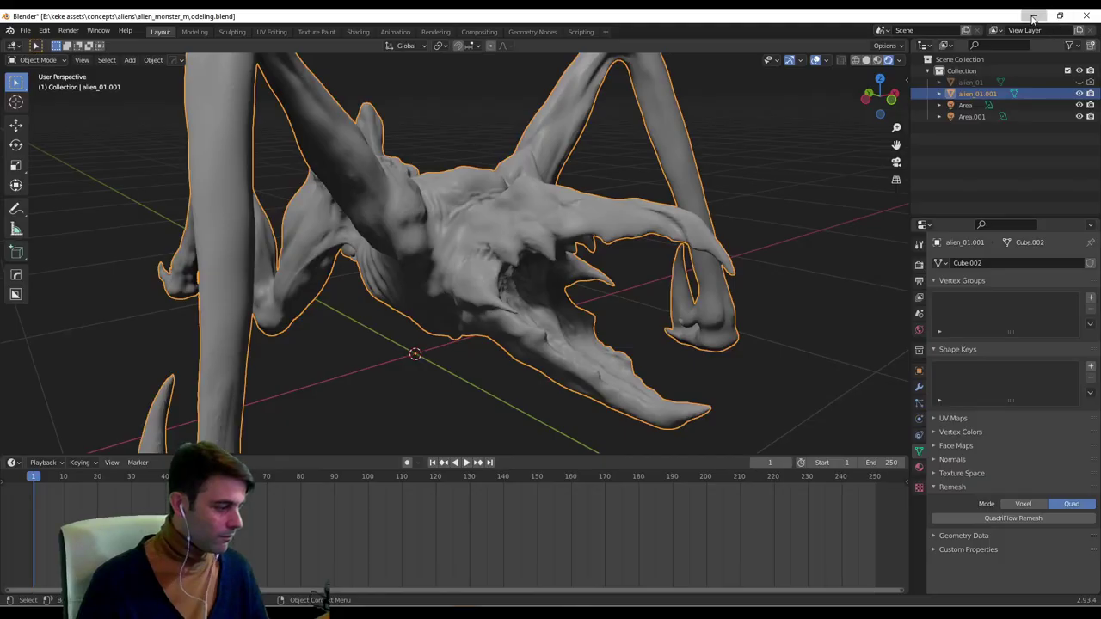
pyautogui.click(1034, 16)
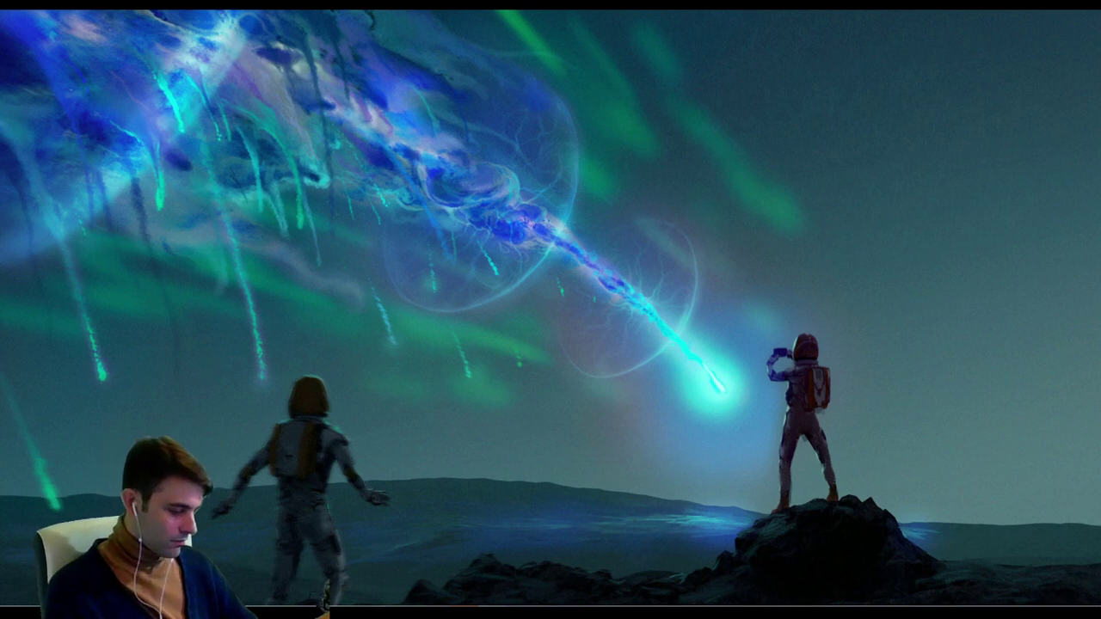
pyautogui.moveTo(325, 604)
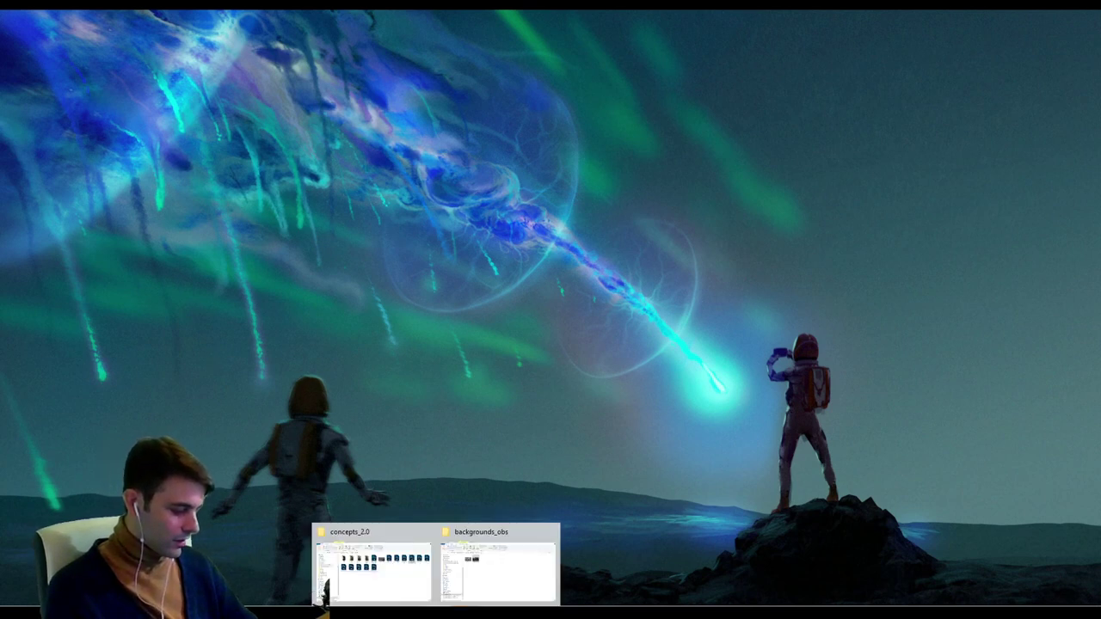
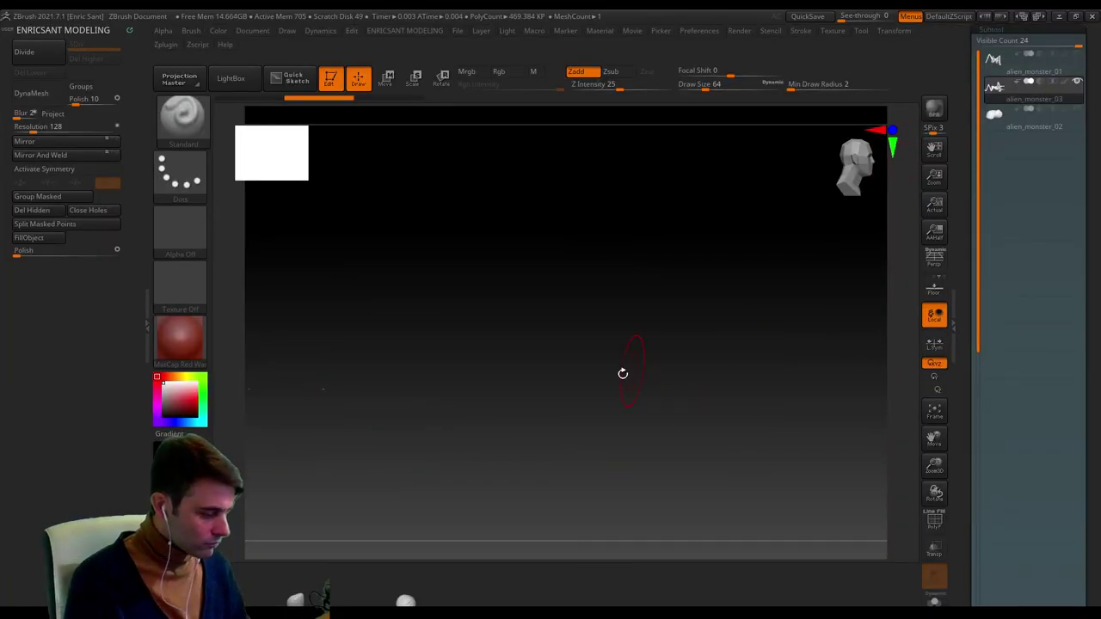
# Convert the visible alien copy to a DynaMesh at a resolution of 496.
pyautogui.moveTo(622, 373); pyautogui.dragTo(714, 344)
pyautogui.moveTo(775, 252); pyautogui.dragTo(748, 191)
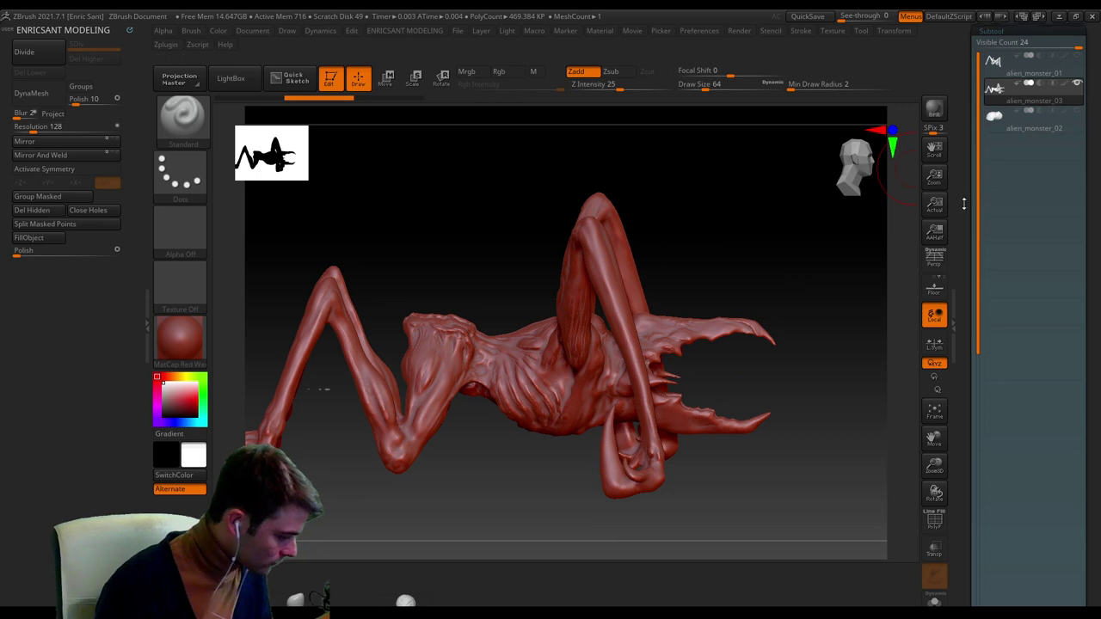
pyautogui.moveTo(964, 204); pyautogui.dragTo(960, 55)
pyautogui.moveTo(968, 290); pyautogui.dragTo(967, 204)
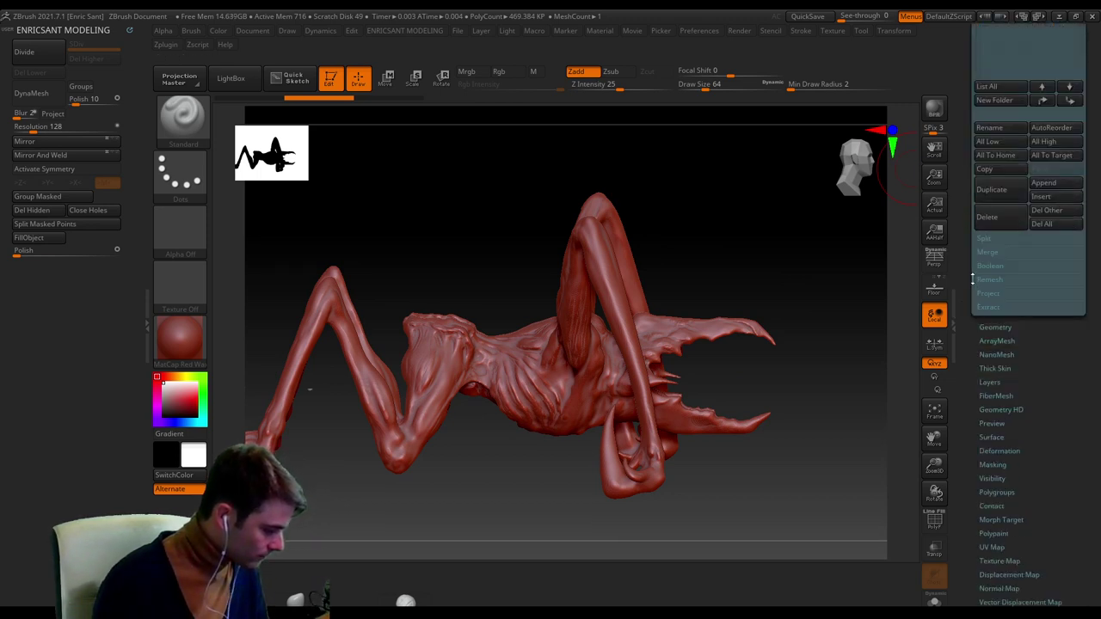
pyautogui.keyDown('alt'); pyautogui.moveTo(693, 270); pyautogui.dragTo(674, 308); pyautogui.keyUp('alt')
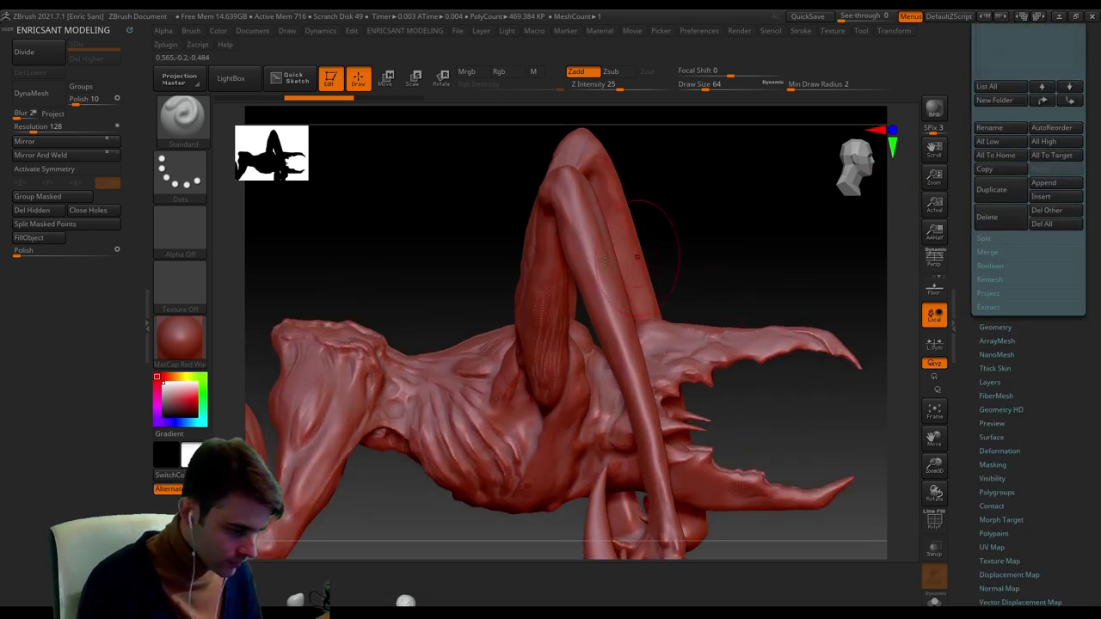
pyautogui.click(48, 99)
pyautogui.hotkey('ctrl', 'z')
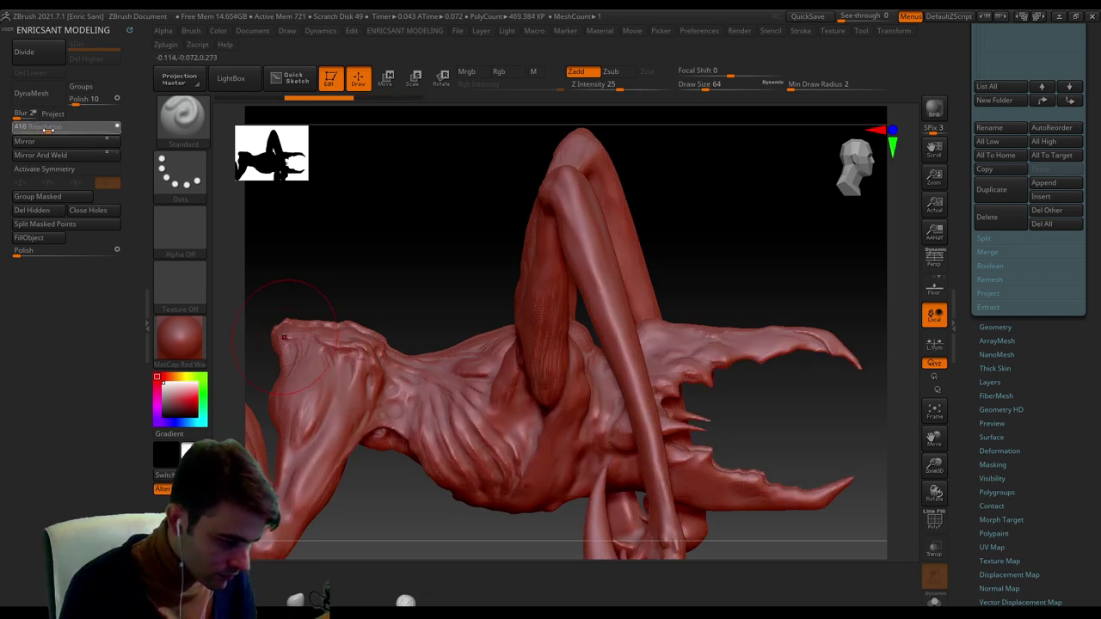
pyautogui.moveTo(49, 127); pyautogui.dragTo(51, 127)
pyautogui.click(35, 92)
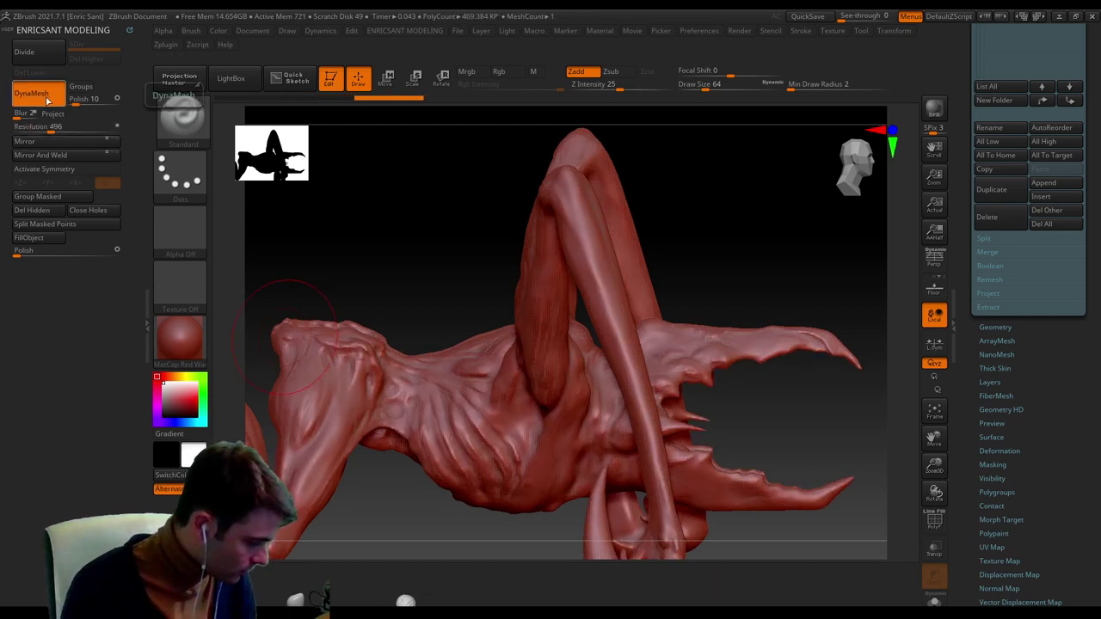
pyautogui.keyDown('alt'); pyautogui.moveTo(705, 386); pyautogui.dragTo(759, 325); pyautogui.keyUp('alt')
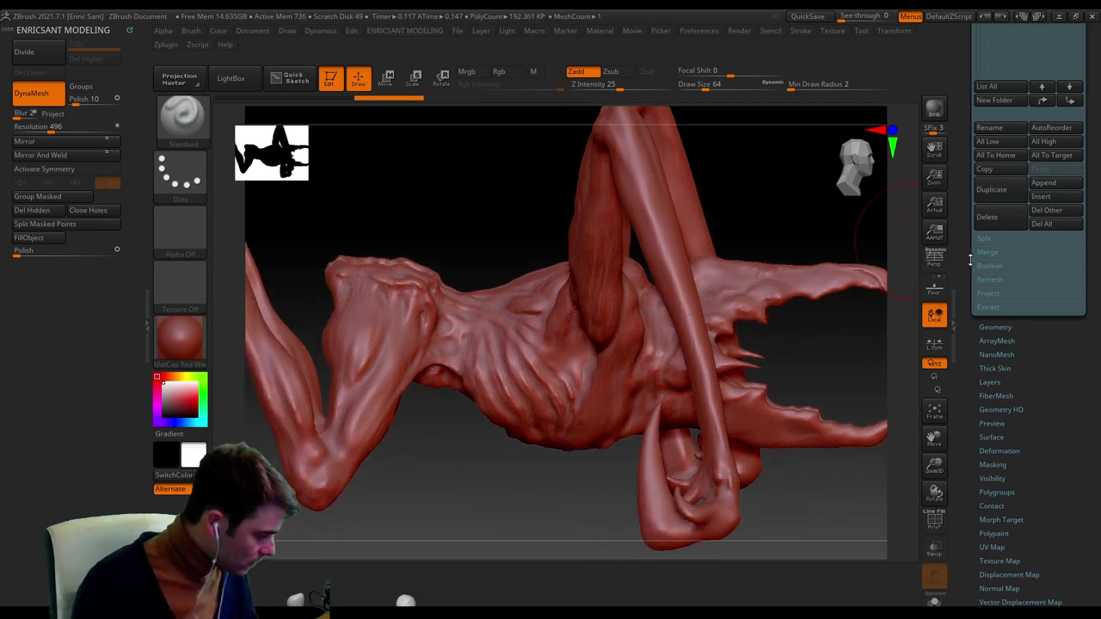
# Run ZRemesher without Legacy on the DynaMesh copy at a Target Polygons Count of 5 and inspect the resulting mesh.
pyautogui.moveTo(969, 258); pyautogui.dragTo(972, 341)
pyautogui.scroll(-2, 1004, 417)
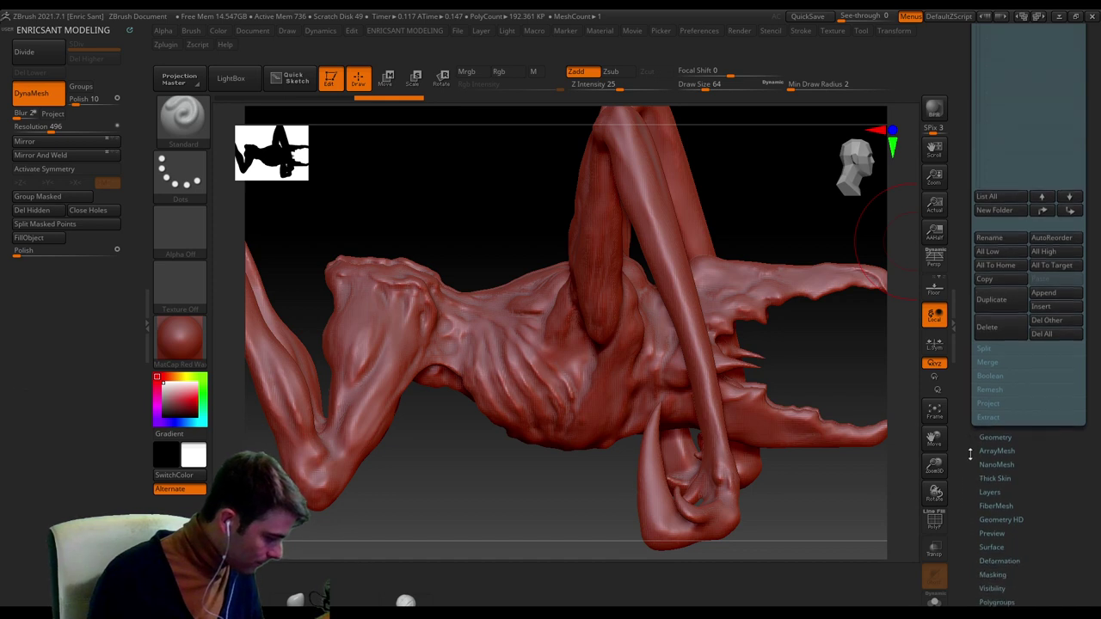
pyautogui.click(998, 436)
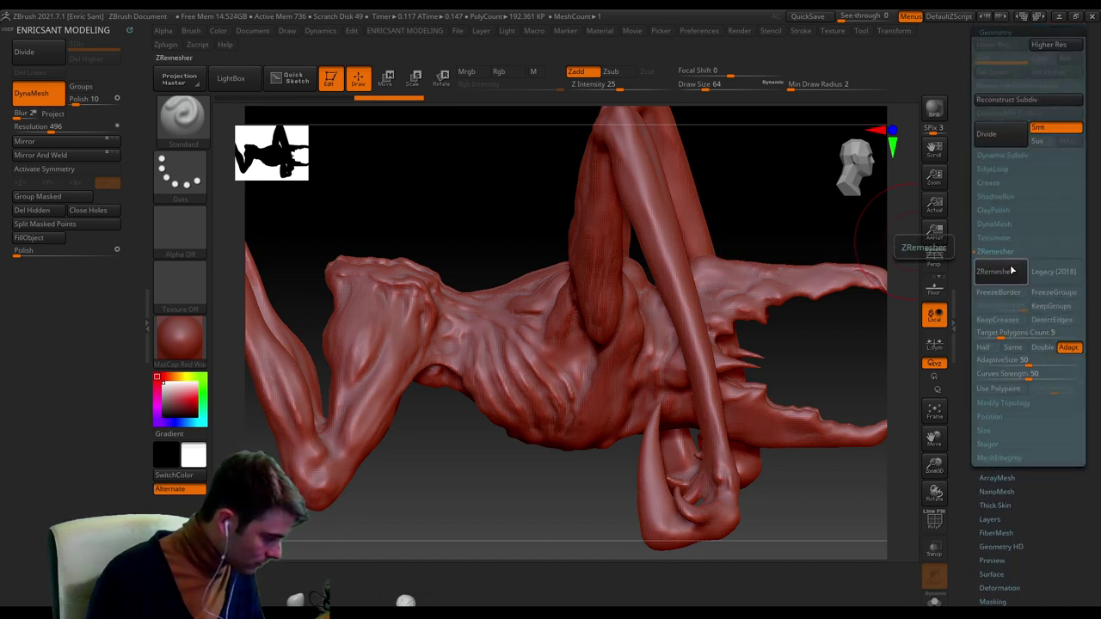
pyautogui.click(996, 272)
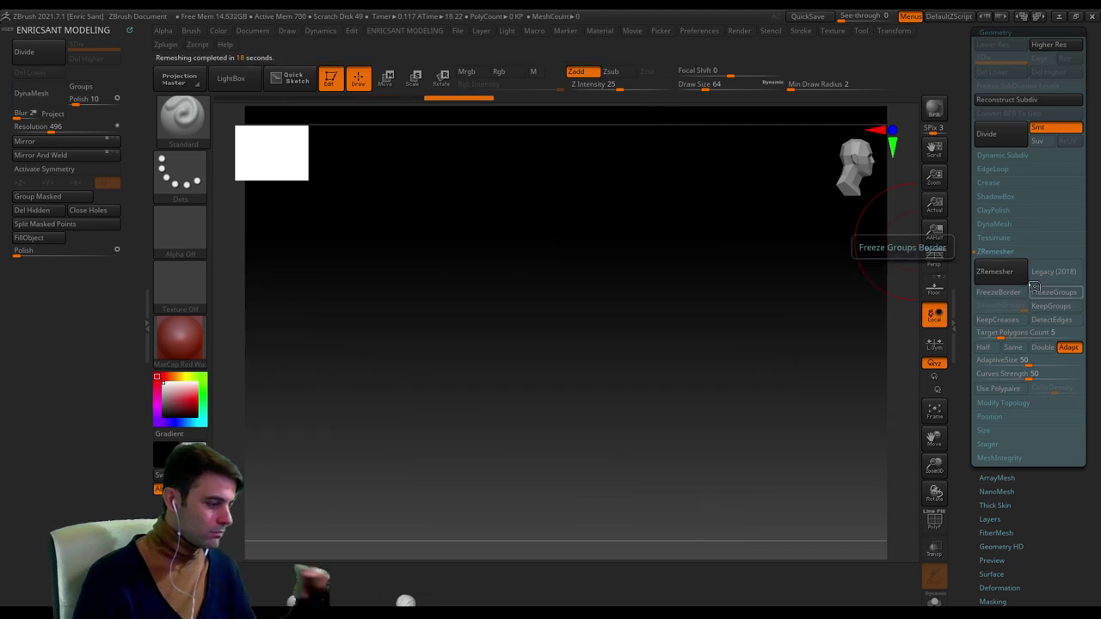
pyautogui.scroll(5, 961, 322)
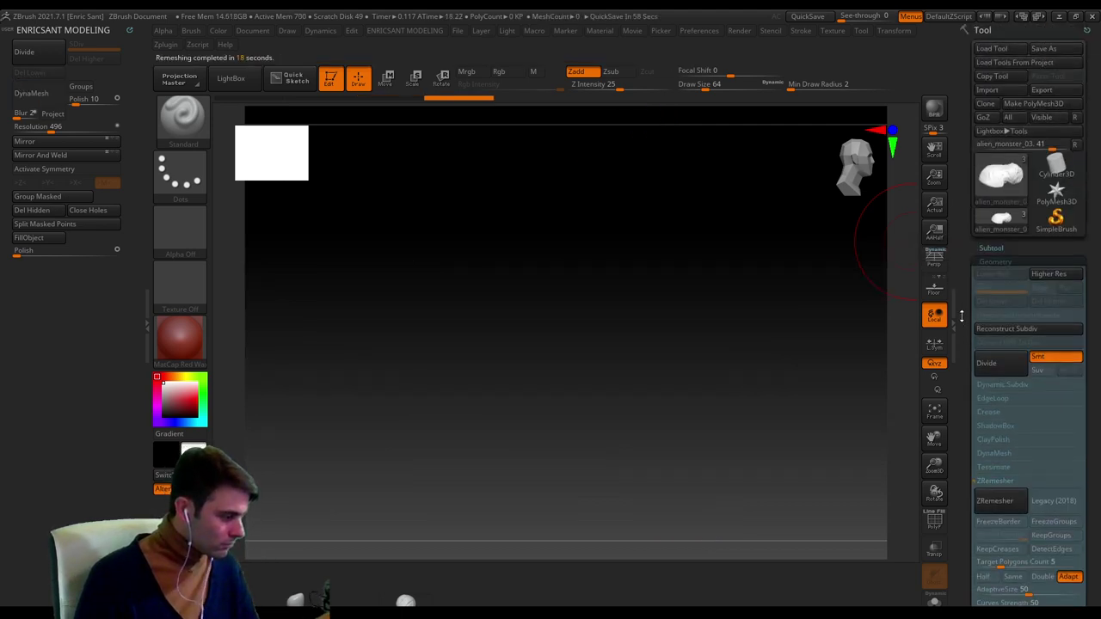
pyautogui.click(1063, 250)
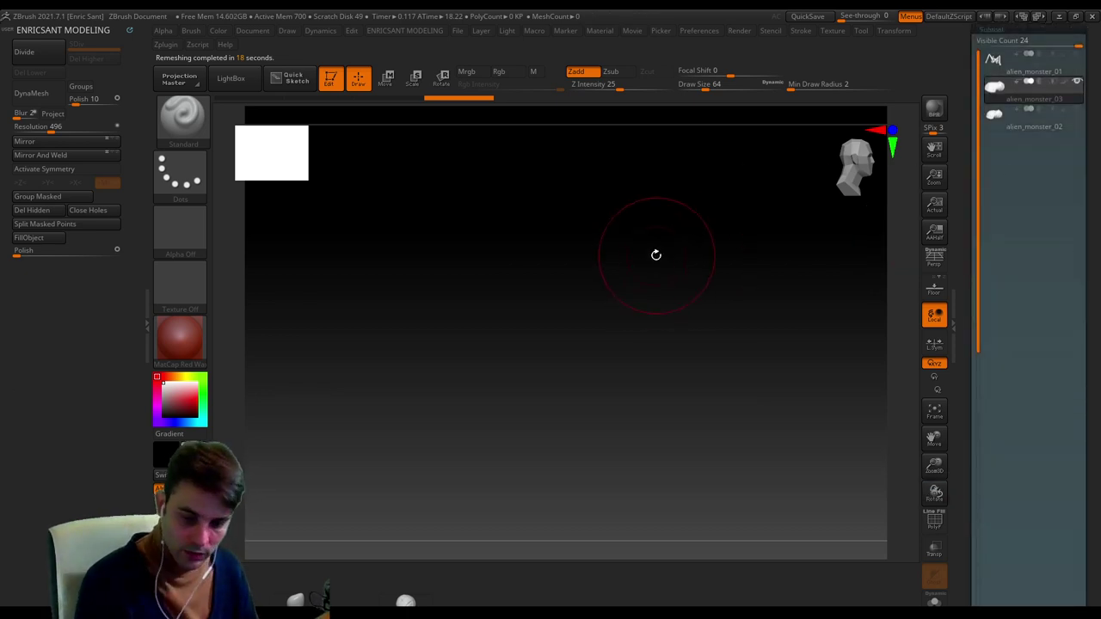
pyautogui.press('f')
pyautogui.moveTo(656, 256)
pyautogui.keyDown('ctrl'); pyautogui.mouseDown(button='right')
pyautogui.moveTo(643, 337)
pyautogui.moveTo(696, 436)
pyautogui.mouseUp(button='right'); pyautogui.keyUp('ctrl')
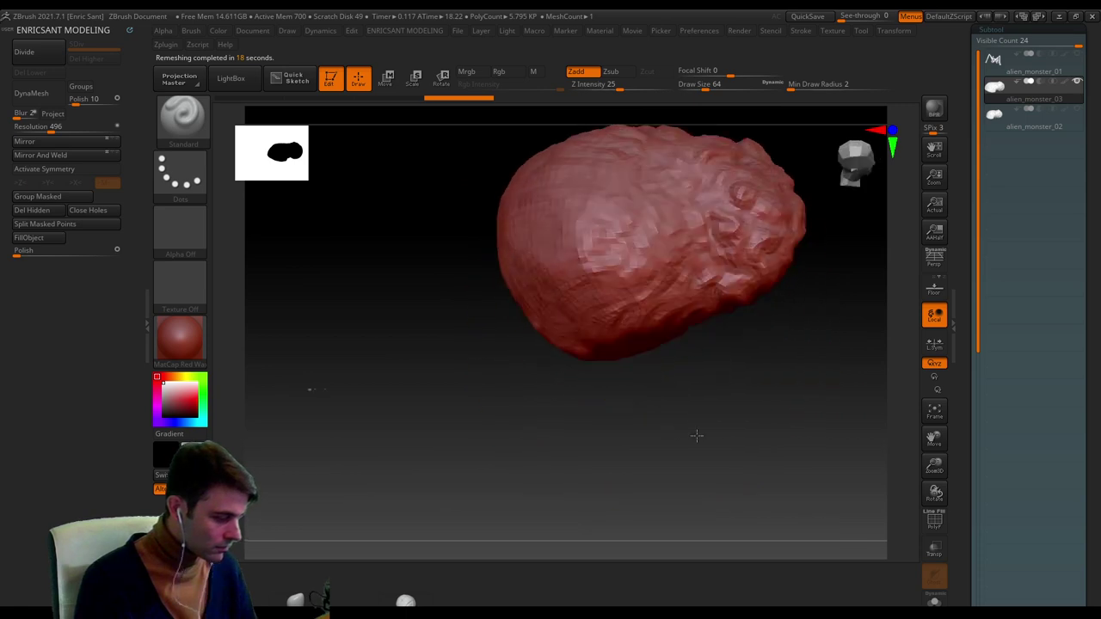
pyautogui.moveTo(696, 436); pyautogui.dragTo(966, 300)
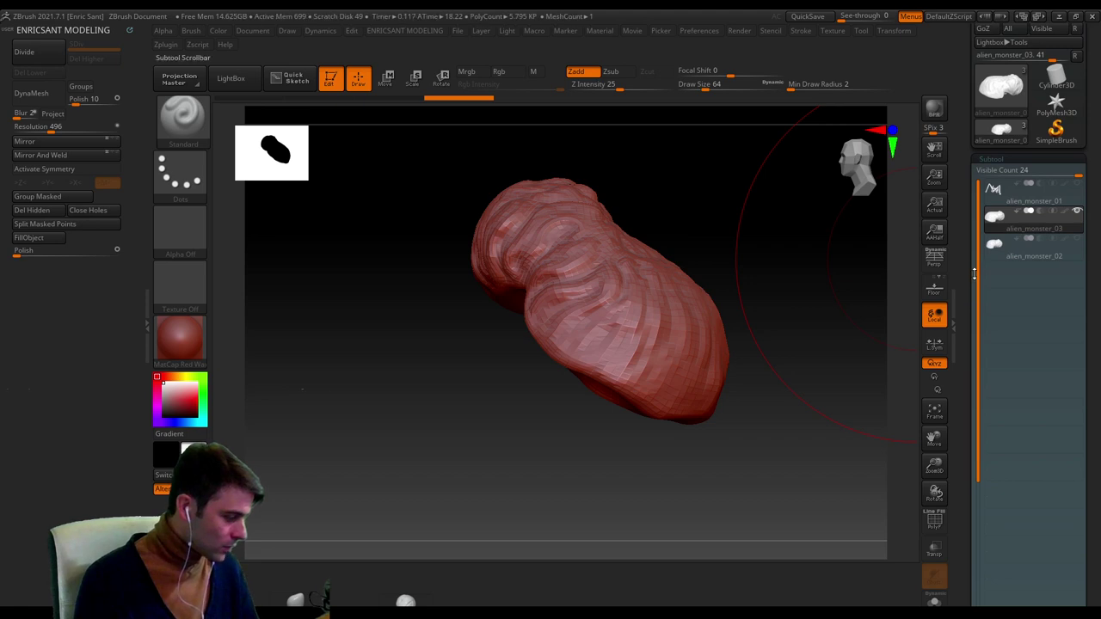
# Undo the last remesh and close ZBrush.
pyautogui.hotkey('ctrl', 'z')
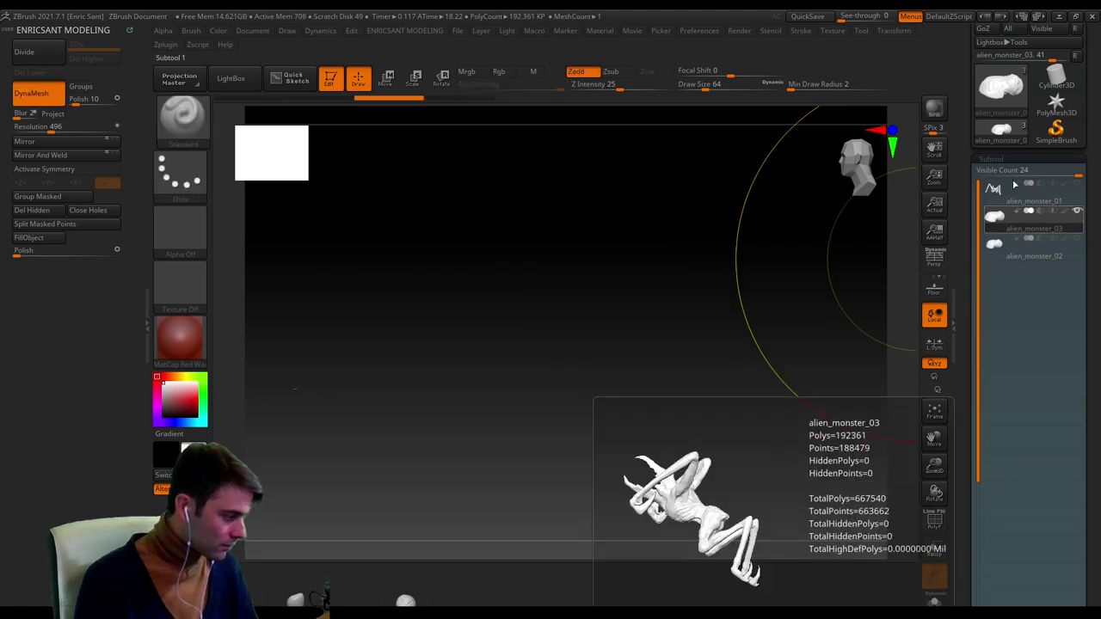
pyautogui.click(1092, 17)
pyautogui.click(575, 352)
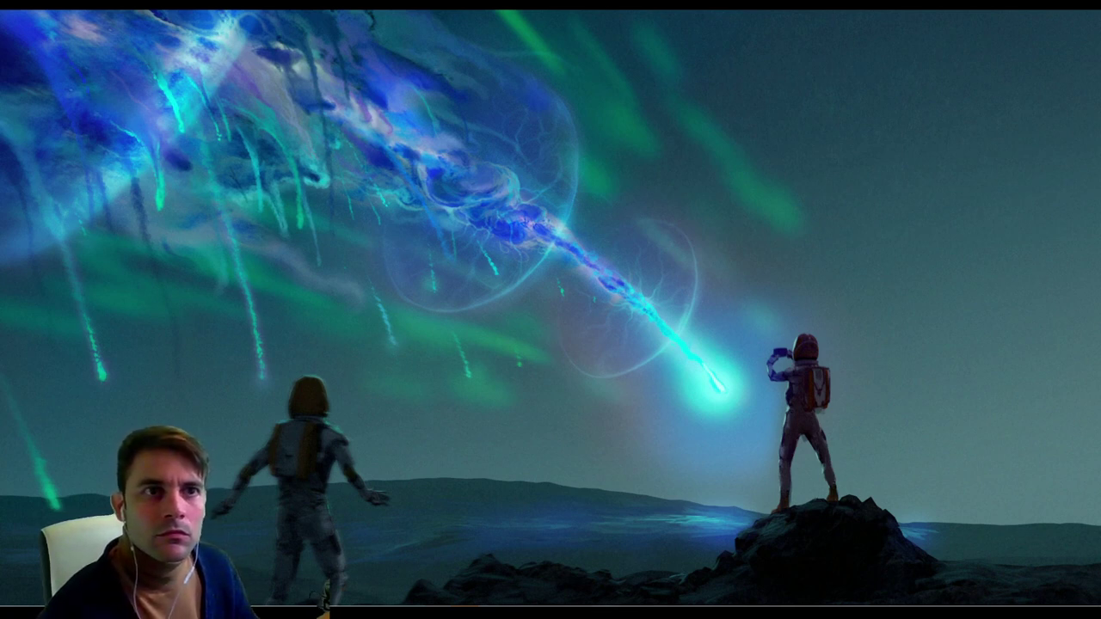
# Maximize the reopened ZBrush window and hide LightBox.
pyautogui.moveTo(9, 10); pyautogui.dragTo(462, 9)
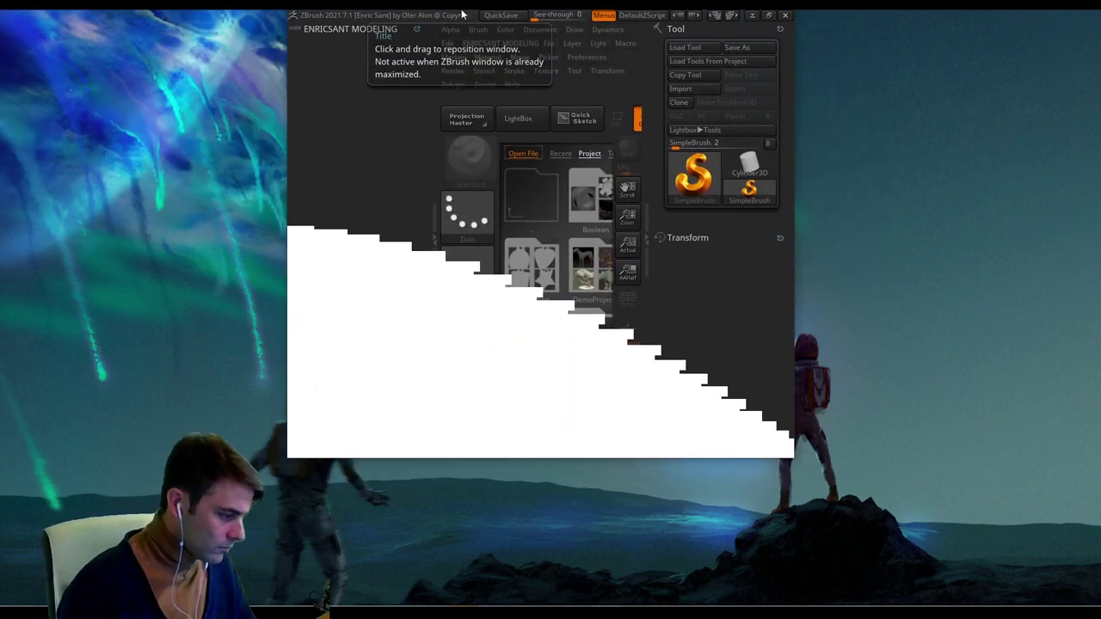
pyautogui.click(768, 15)
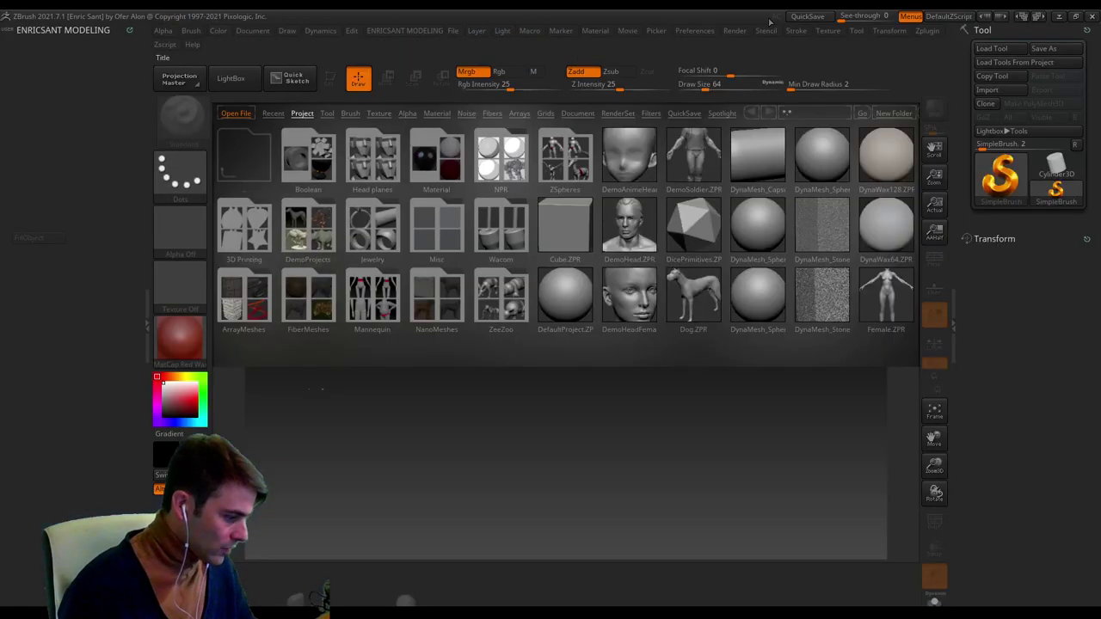
pyautogui.click(247, 79)
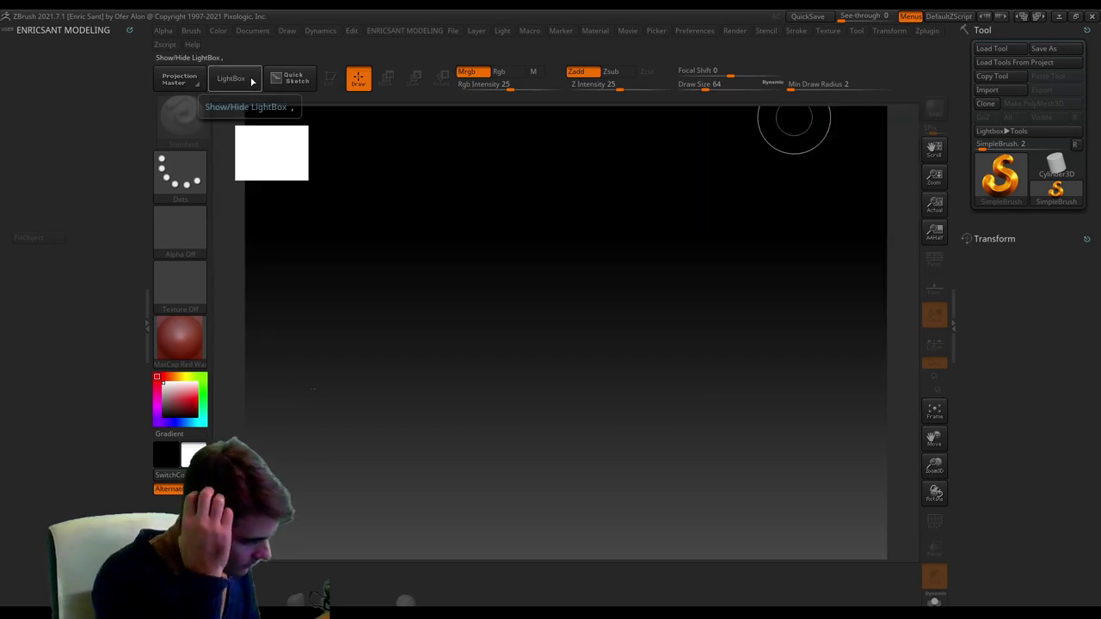
# Import the alien_monster_01 mesh, draw it on the canvas and make it editable in Edit mode.
pyautogui.click(855, 31)
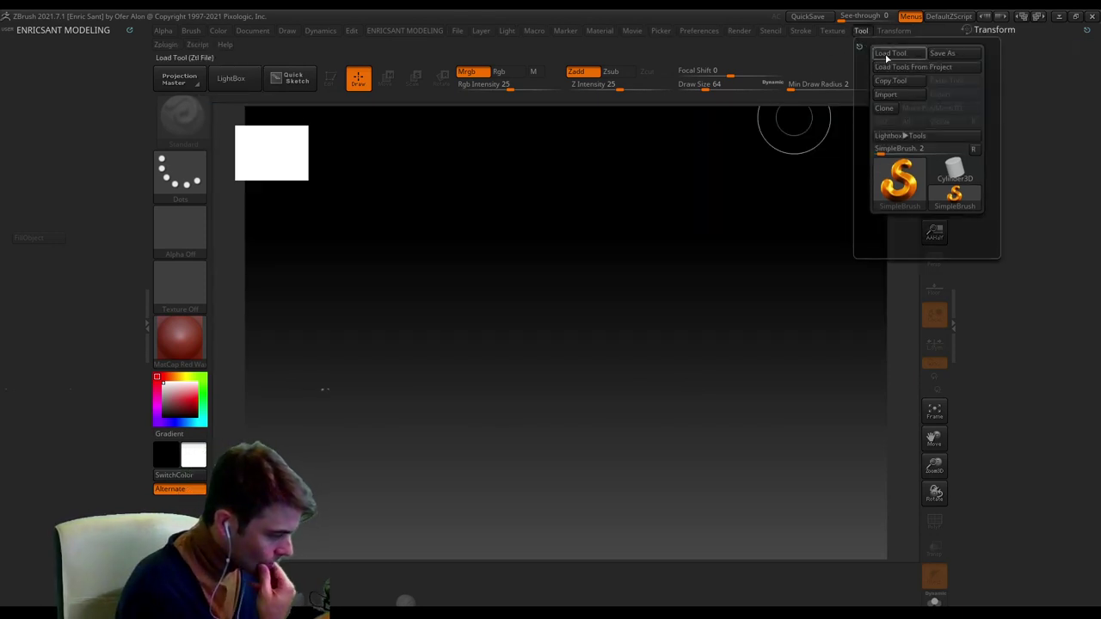
pyautogui.click(914, 99)
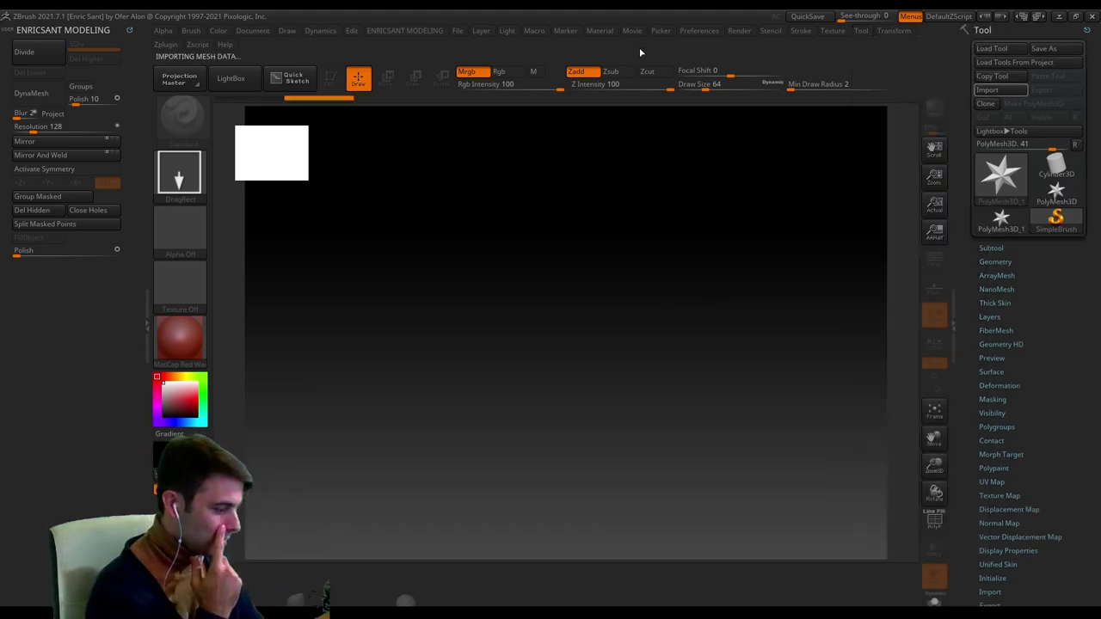
pyautogui.moveTo(490, 312); pyautogui.dragTo(552, 521)
pyautogui.click(330, 78)
pyautogui.moveTo(696, 296); pyautogui.dragTo(869, 275)
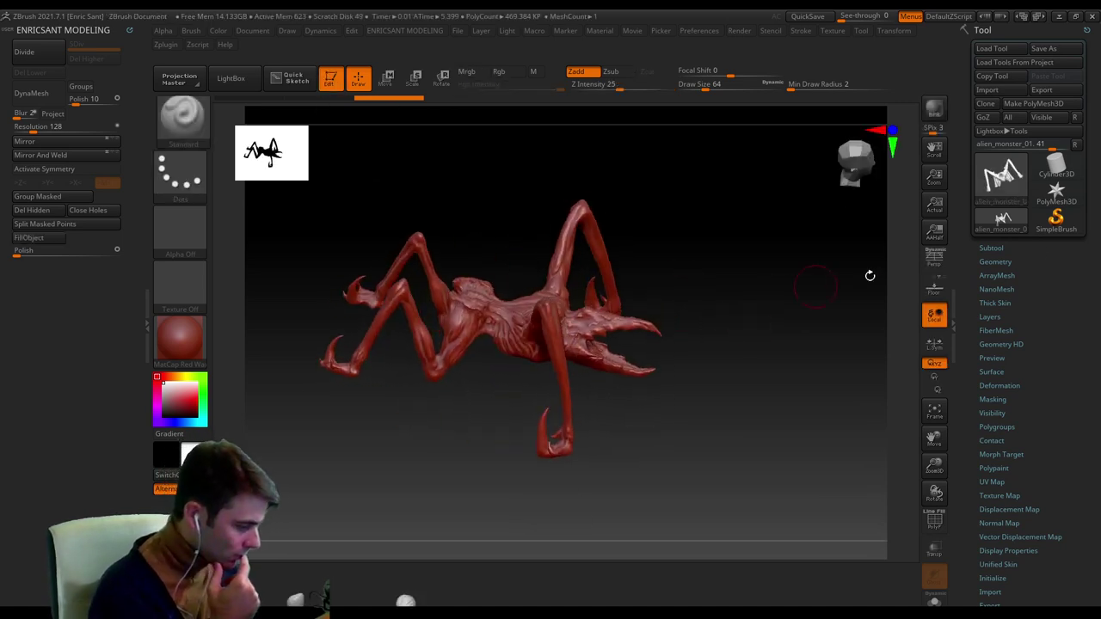
# Duplicate the freshly imported alien_monster_01 subtool.
pyautogui.click(1026, 250)
pyautogui.moveTo(960, 420); pyautogui.dragTo(981, 344)
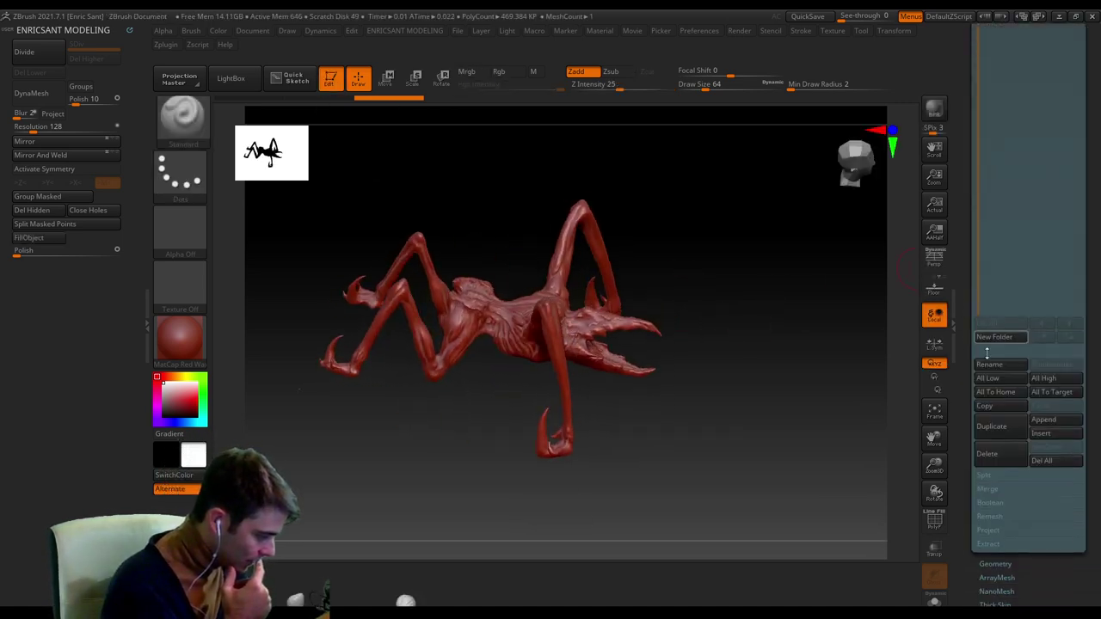
pyautogui.click(1012, 430)
pyautogui.click(1017, 417)
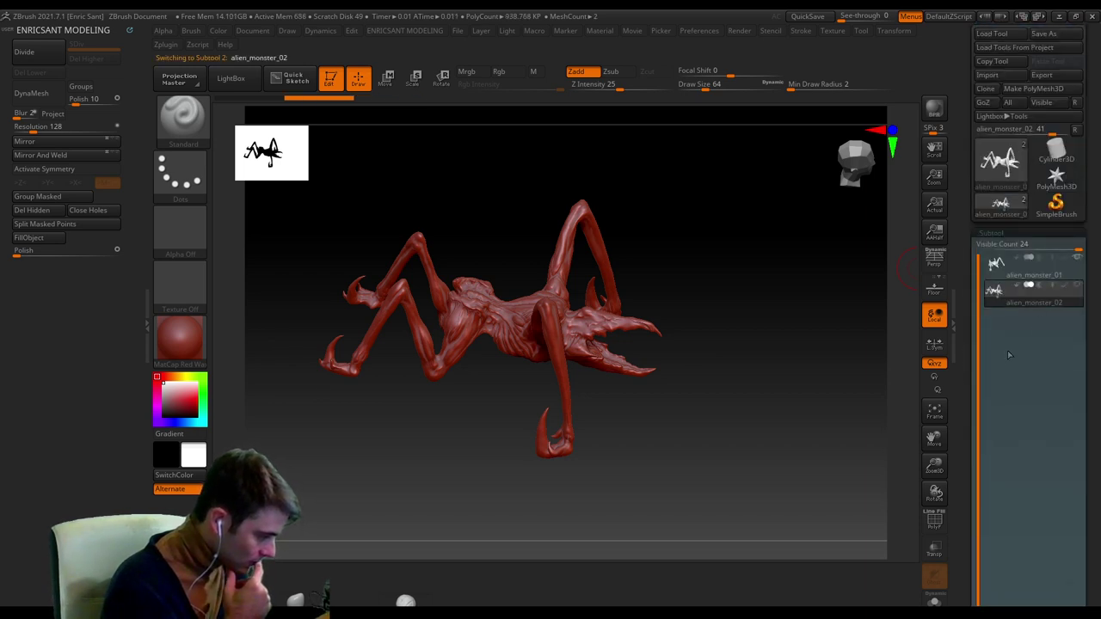
# Hide the original alien_monster_01 subtool so only the alien_monster_02 duplicate is visible.
pyautogui.click(1079, 261)
pyautogui.moveTo(968, 386); pyautogui.dragTo(978, 297)
pyautogui.scroll(-5, 978, 297)
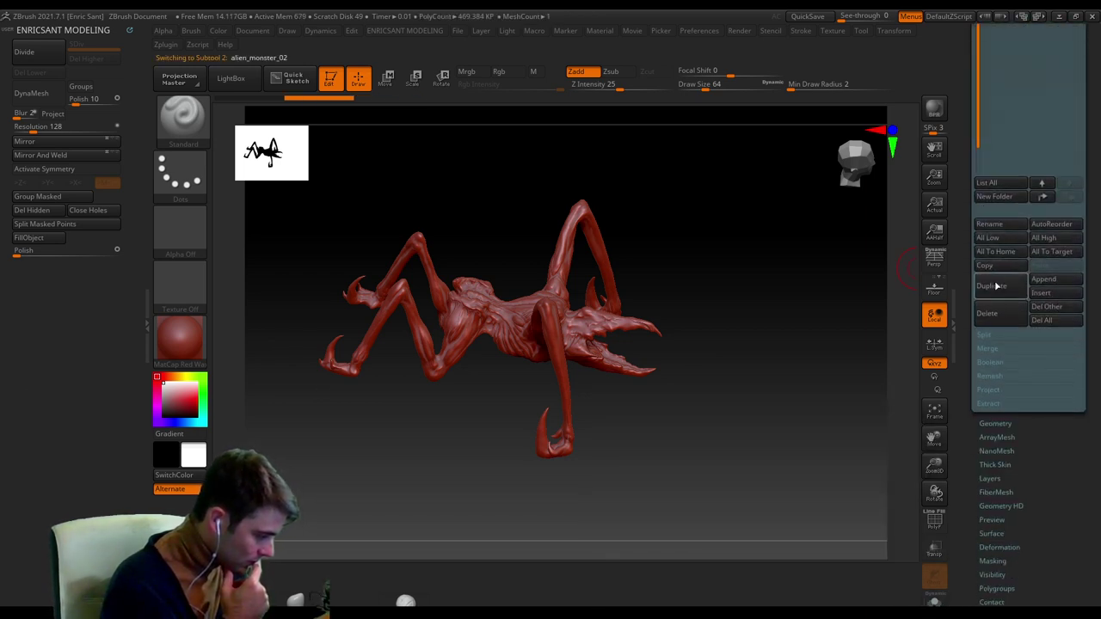
# Try DynaMesh at resolution 400 on the alien_monster_02 duplicate, inspect the head and jaws, and undo it.
pyautogui.moveTo(20, 130); pyautogui.dragTo(46, 129)
pyautogui.click(31, 92)
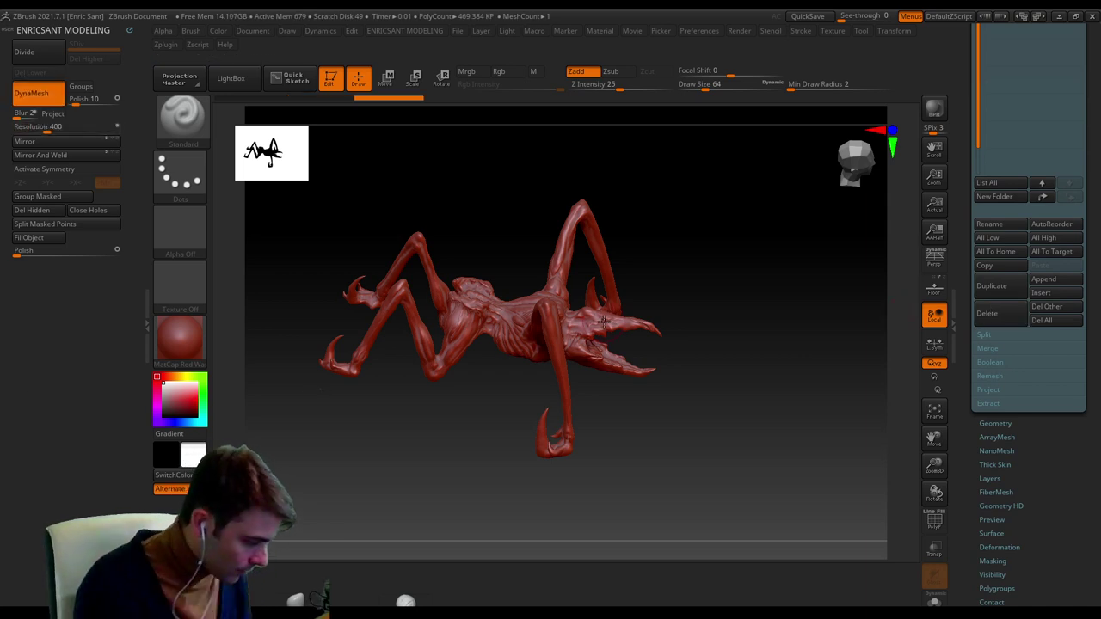
pyautogui.keyDown('ctrl'); pyautogui.moveTo(586, 351); pyautogui.dragTo(725, 338, button='right'); pyautogui.keyUp('ctrl')
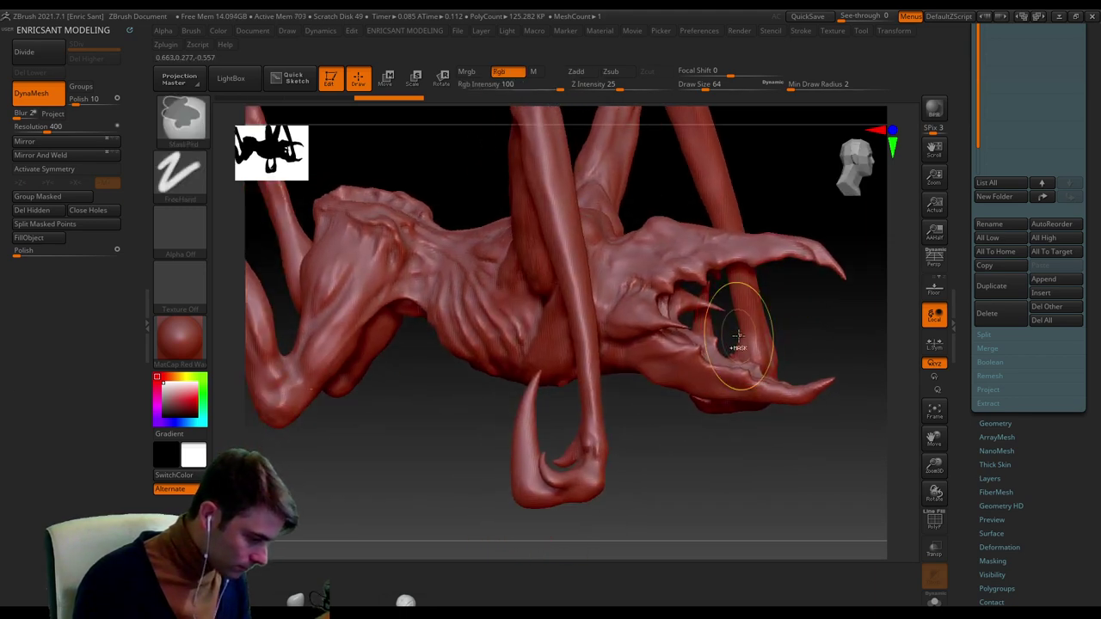
pyautogui.hotkey('ctrl', 'z')
# Remesh the alien_monster_02 duplicate with ZRemesher, using a target polygon count of 5 and adaptive density of 50.
pyautogui.moveTo(997, 377)
pyautogui.mouseDown()
pyautogui.moveTo(1034, 410)
pyautogui.moveTo(965, 508)
pyautogui.moveTo(967, 536)
pyautogui.moveTo(983, 377)
pyautogui.mouseUp()
pyautogui.click(1006, 416)
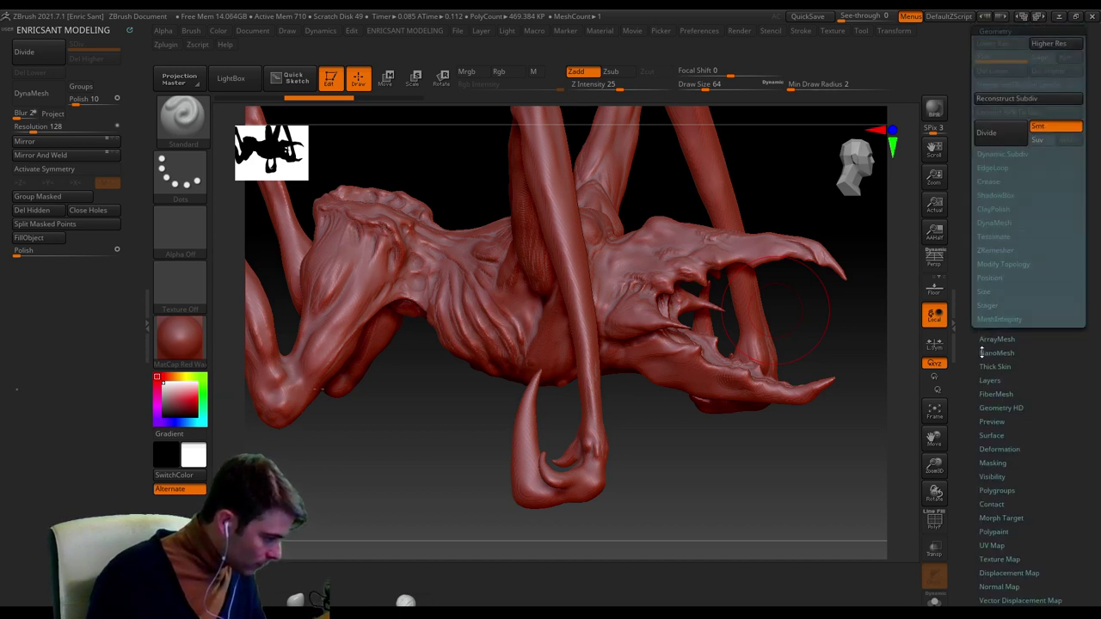
pyautogui.click(1021, 251)
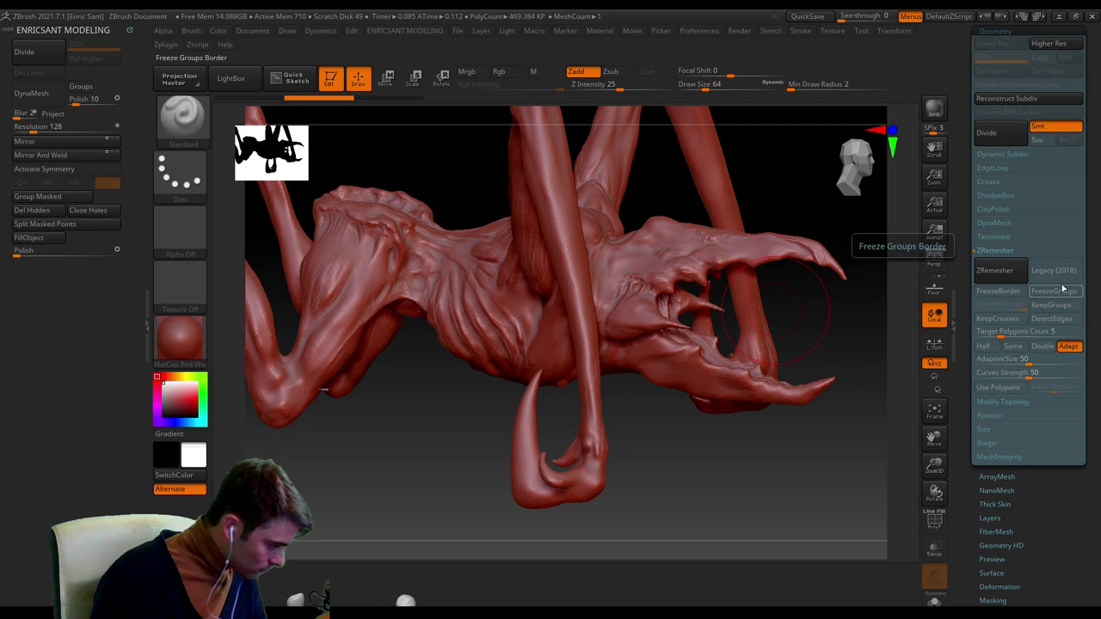
pyautogui.click(1014, 267)
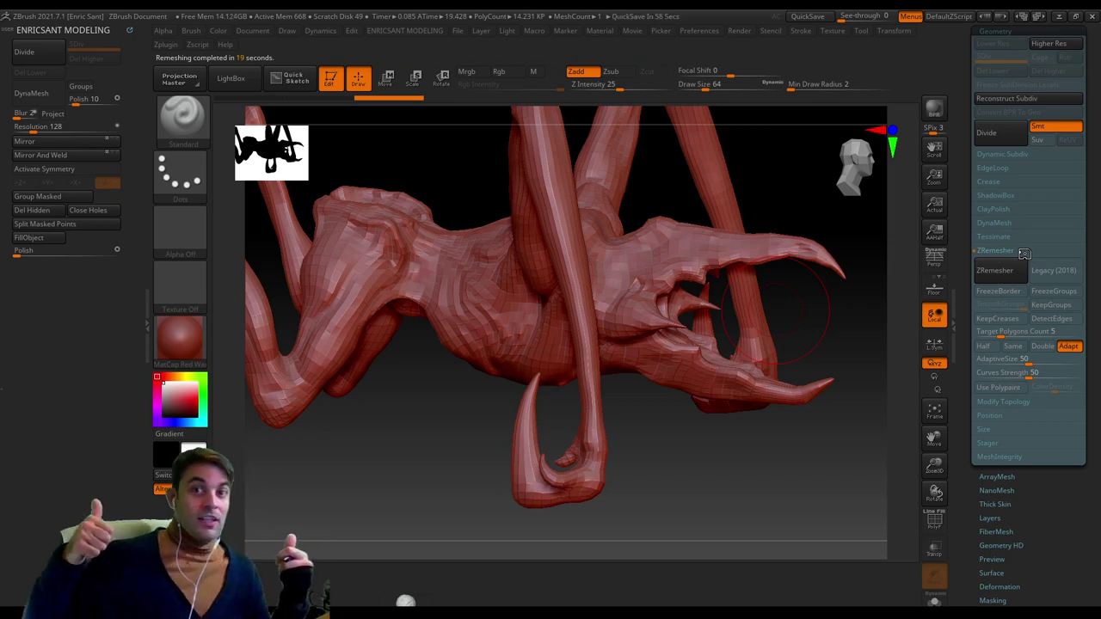
# Examine the remeshed alien's quad topology on the legs, jaws, torso and claws from several angles.
pyautogui.moveTo(636, 395)
pyautogui.mouseDown()
pyautogui.moveTo(691, 341)
pyautogui.moveTo(708, 354)
pyautogui.moveTo(594, 386)
pyautogui.moveTo(633, 416)
pyautogui.moveTo(673, 286)
pyautogui.mouseUp()
pyautogui.moveTo(692, 257); pyautogui.dragTo(697, 345)
pyautogui.moveTo(696, 346); pyautogui.dragTo(666, 394, button='right')
pyautogui.moveTo(733, 339); pyautogui.dragTo(635, 447, button='right')
pyautogui.keyDown('ctrl'); pyautogui.moveTo(627, 337); pyautogui.dragTo(590, 374, button='right'); pyautogui.keyUp('ctrl')
pyautogui.moveTo(697, 312); pyautogui.dragTo(675, 264, button='right')
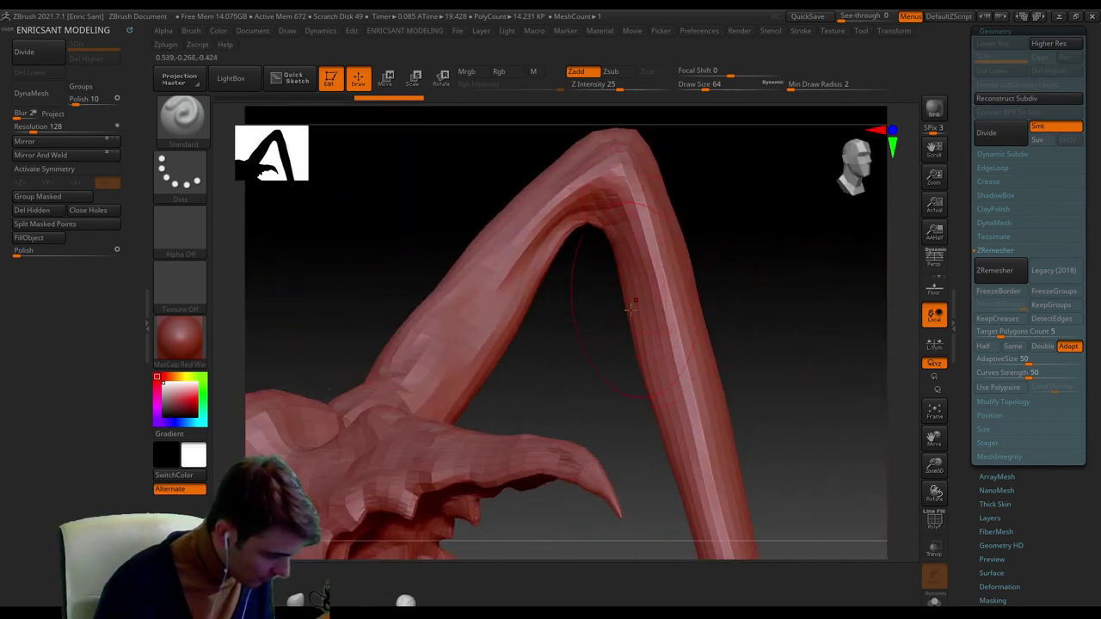
pyautogui.moveTo(630, 308); pyautogui.dragTo(728, 194, button='right')
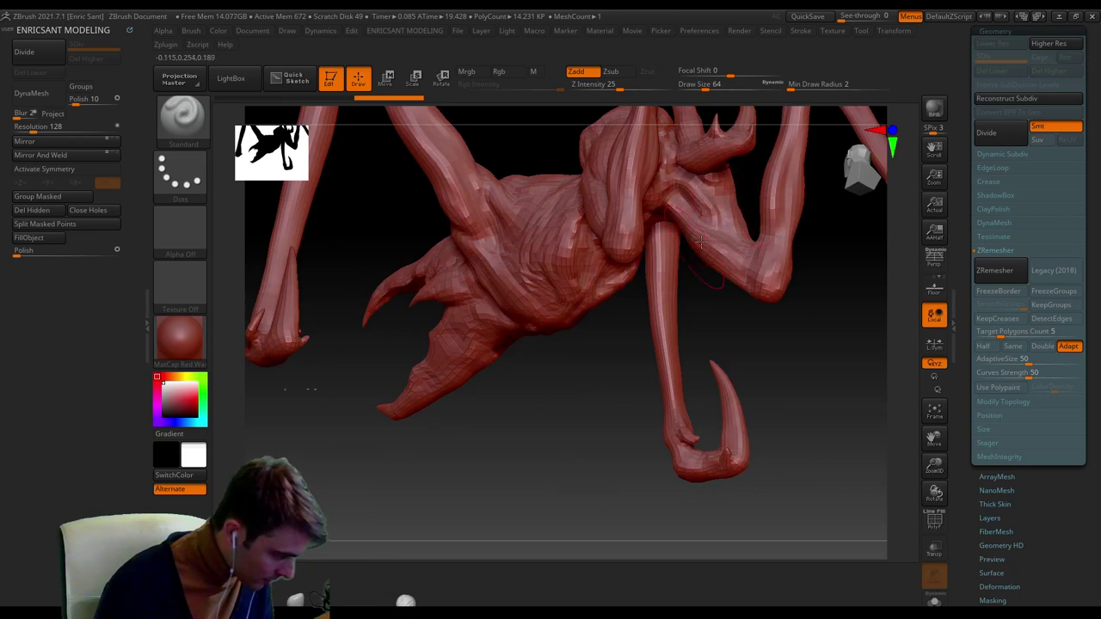
pyautogui.moveTo(700, 243); pyautogui.dragTo(717, 216, button='right')
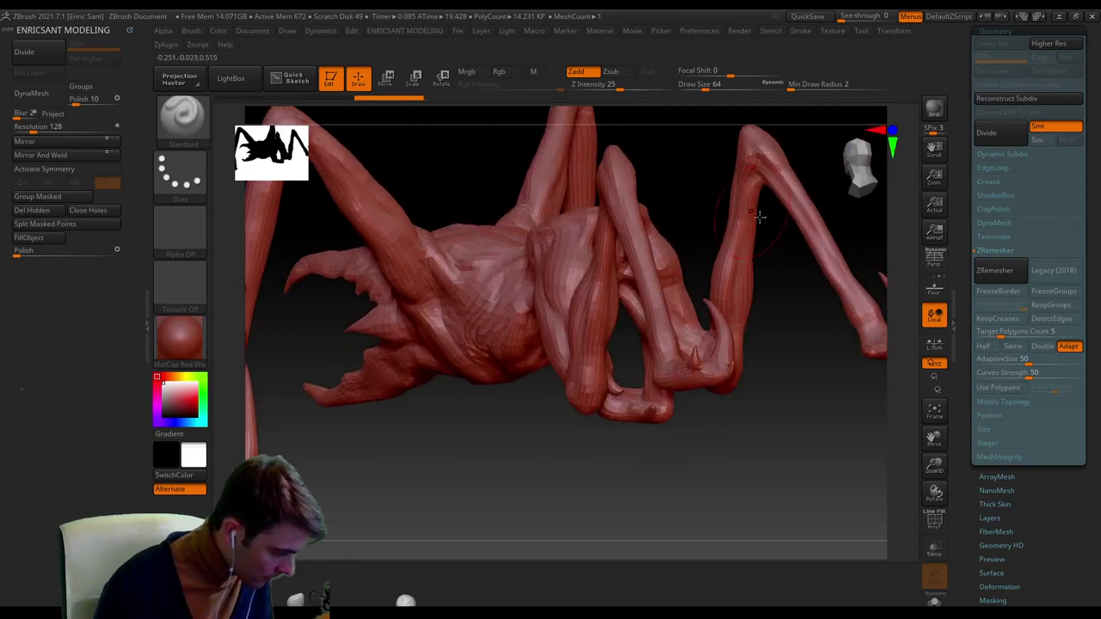
pyautogui.moveTo(828, 256); pyautogui.dragTo(762, 369, button='right')
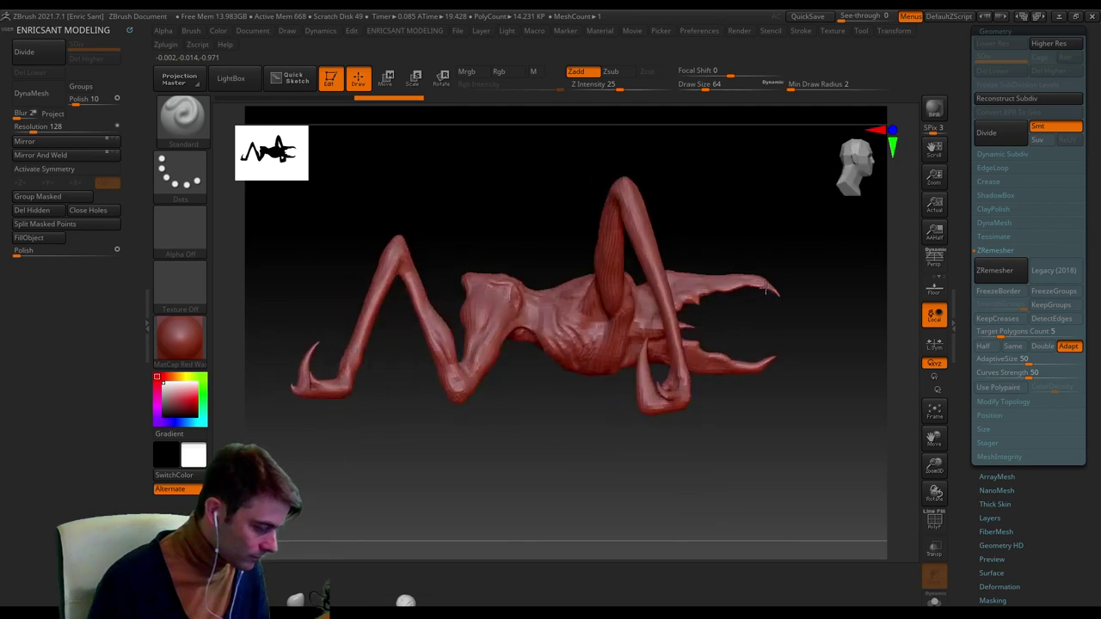
# Expand the subtool list and bring up the project save options.
pyautogui.moveTo(966, 220); pyautogui.dragTo(974, 321)
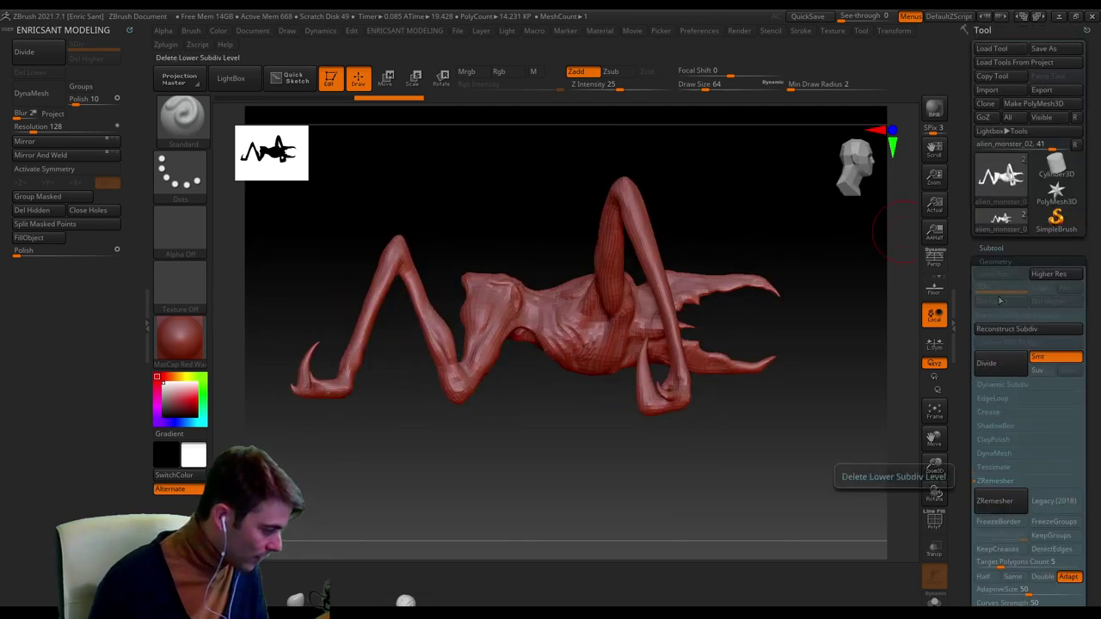
pyautogui.click(1026, 248)
pyautogui.moveTo(968, 219); pyautogui.dragTo(975, 283)
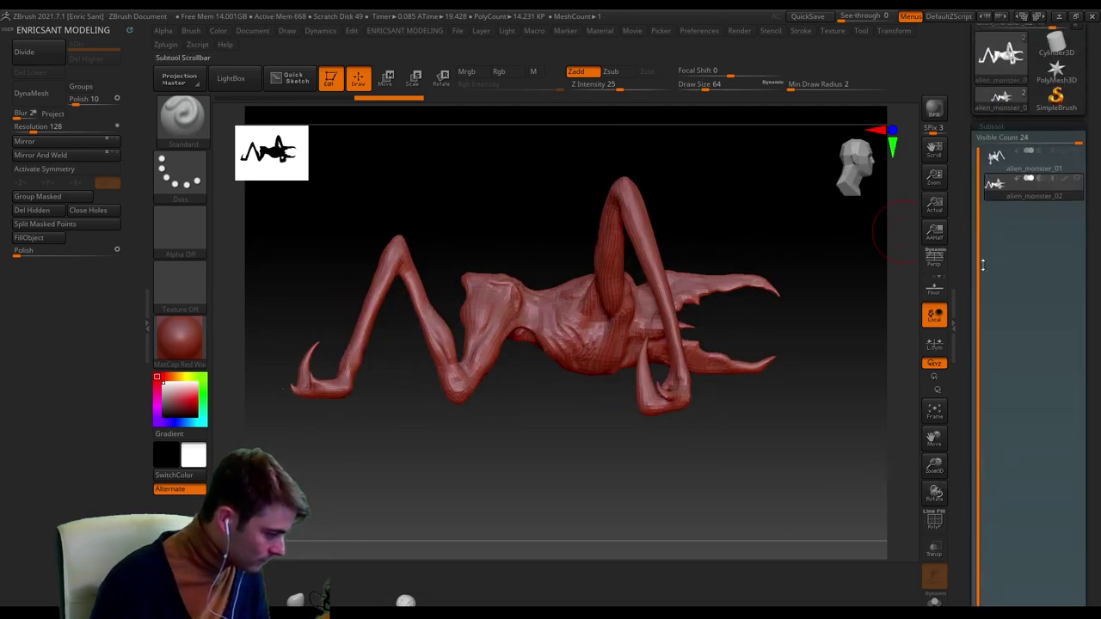
pyautogui.moveTo(823, 258); pyautogui.dragTo(748, 224, button='right')
pyautogui.click(458, 31)
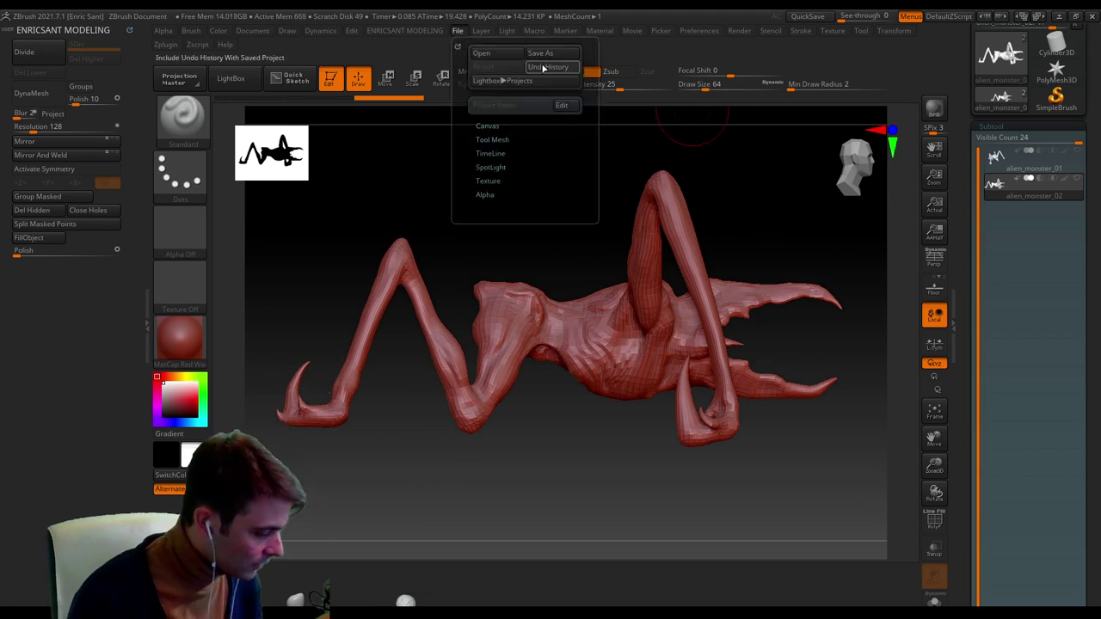